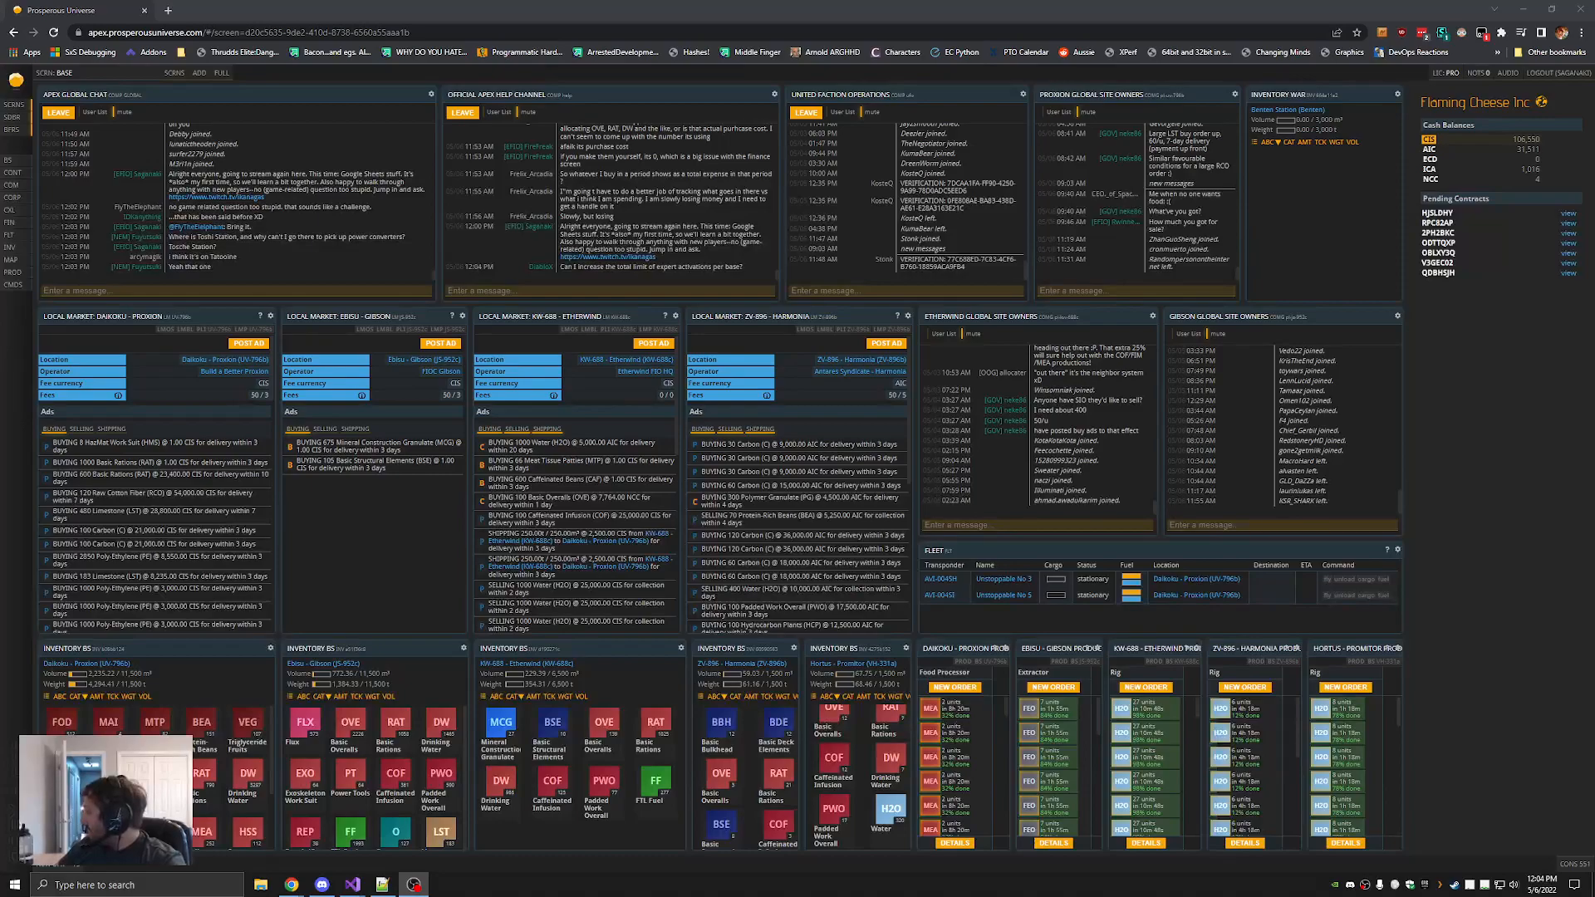
Switch to the FIO REST API documentation and look through its list of CSV endpoints
key(alt+Tab)
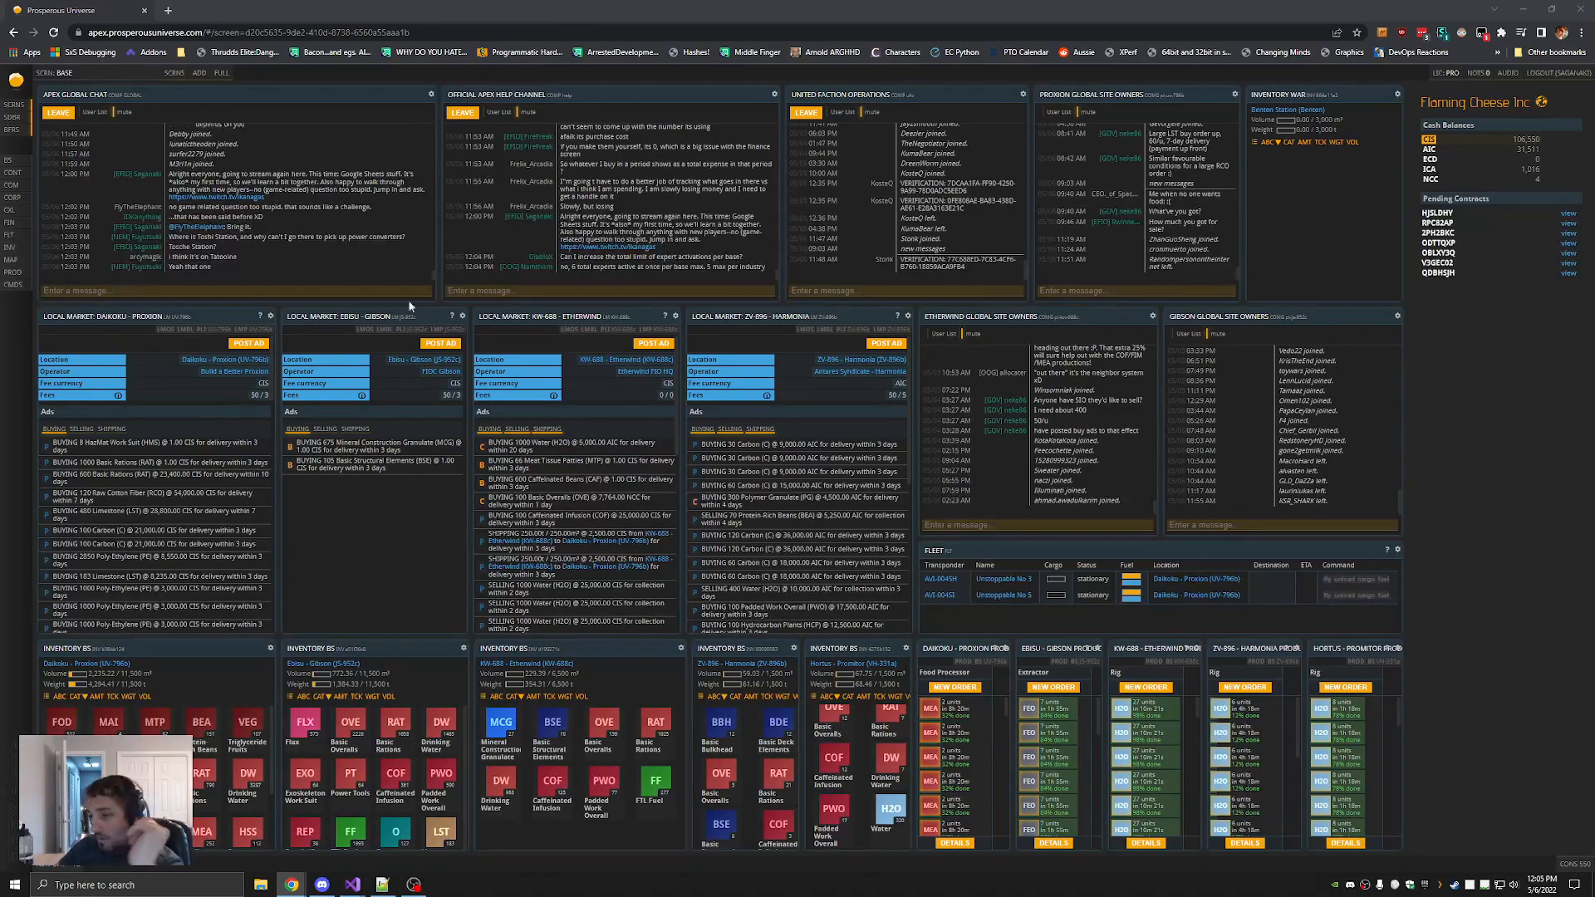
mouse_move(295, 883)
click(333, 826)
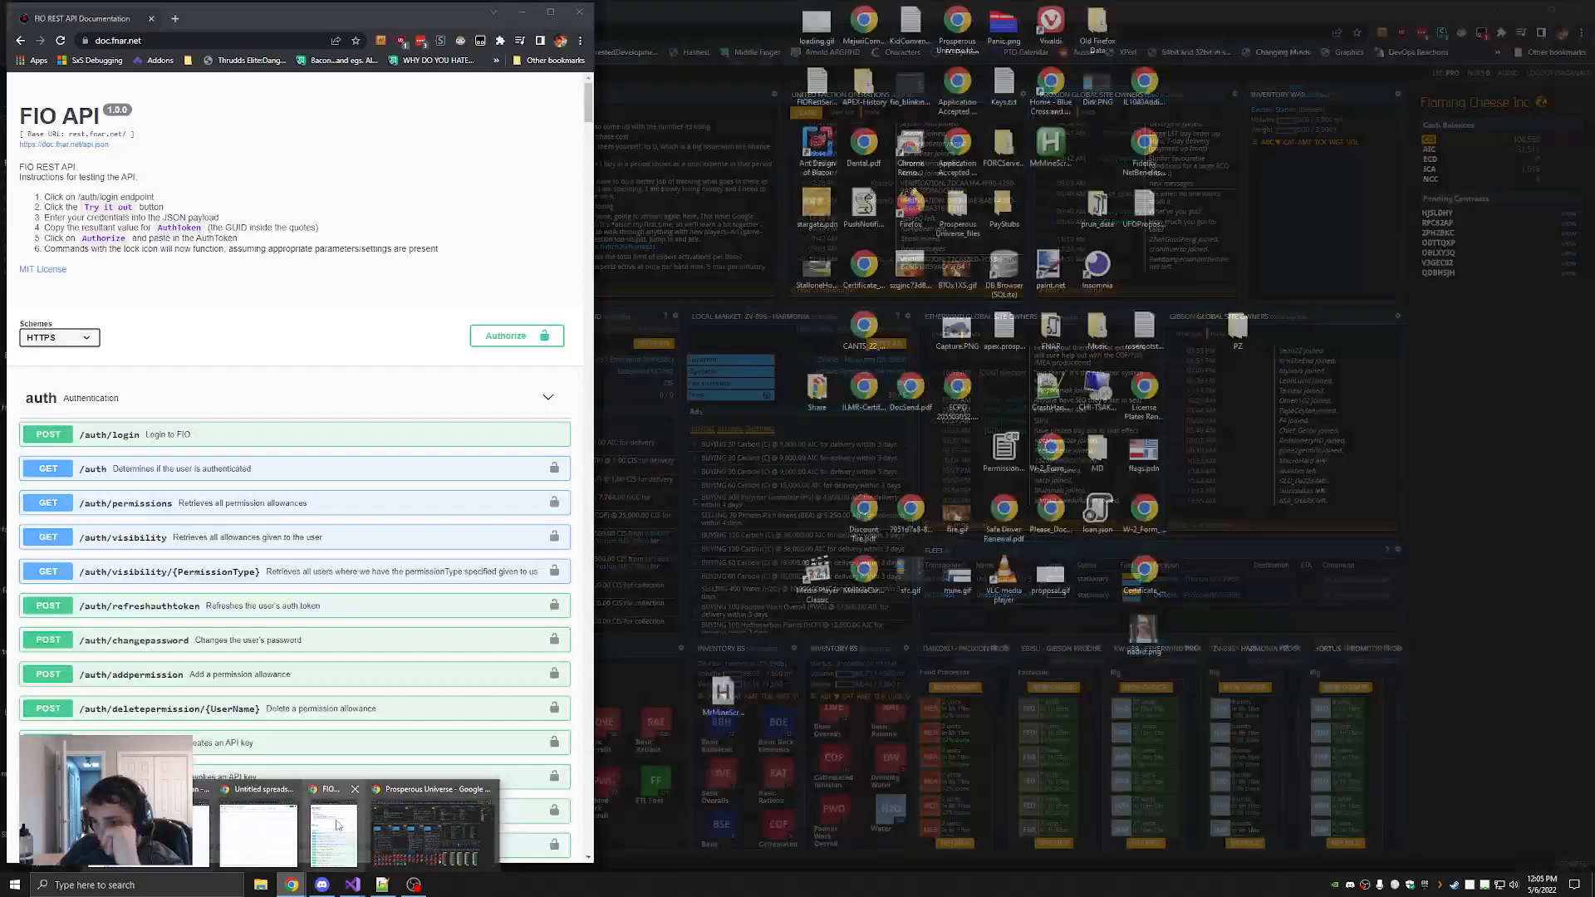
scroll(326, 485, down, 15)
scroll(326, 484, down, 8)
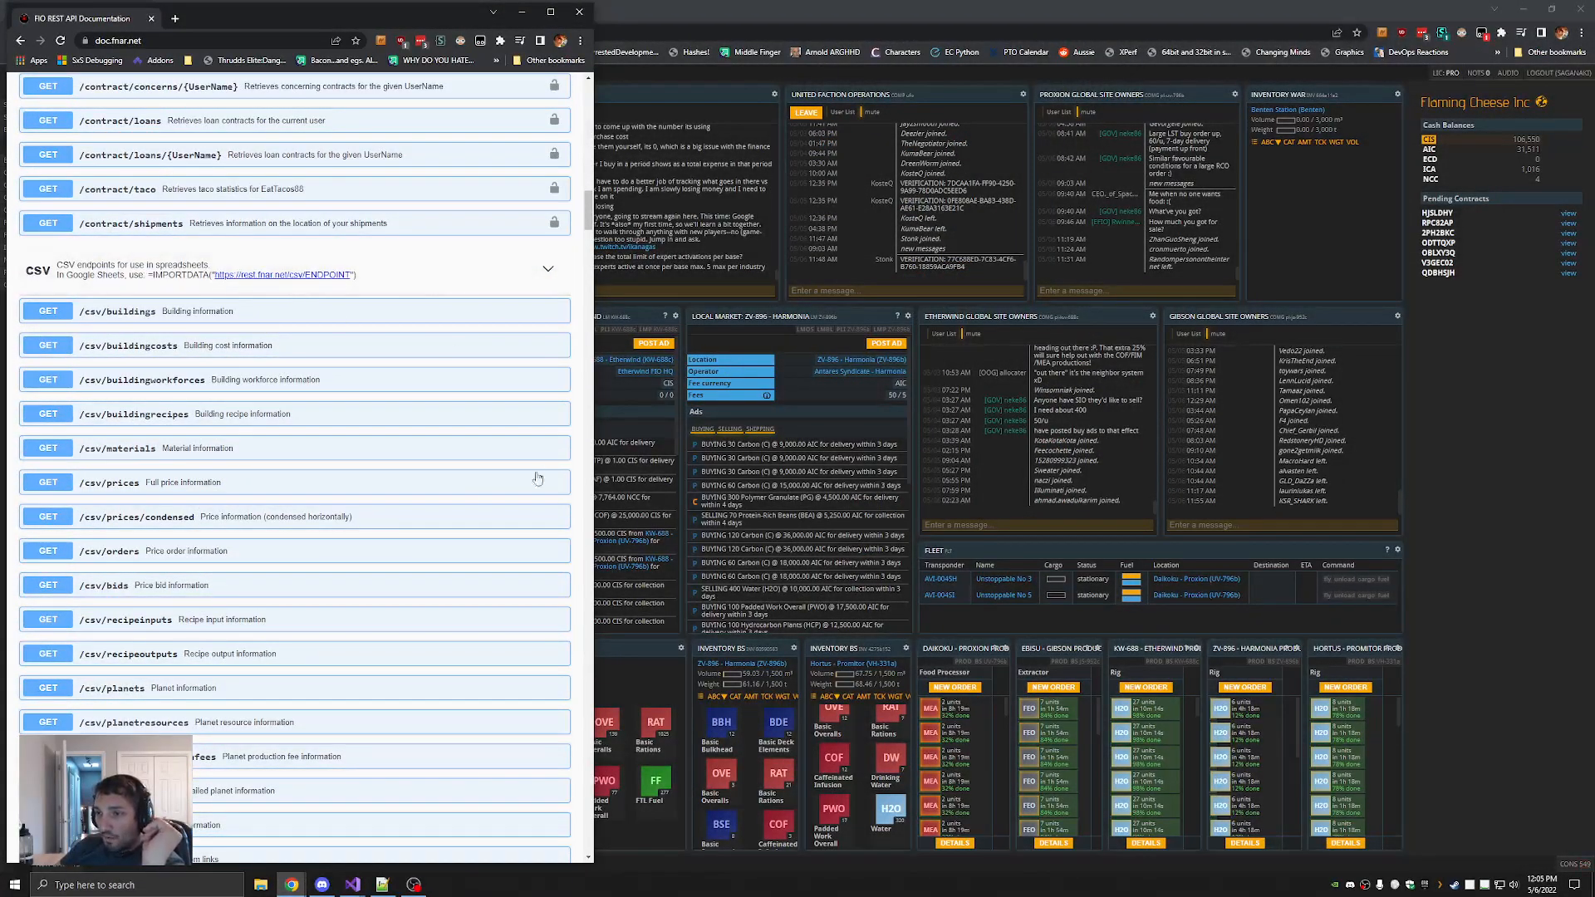
scroll(499, 491, down, 4)
scroll(500, 491, down, 5)
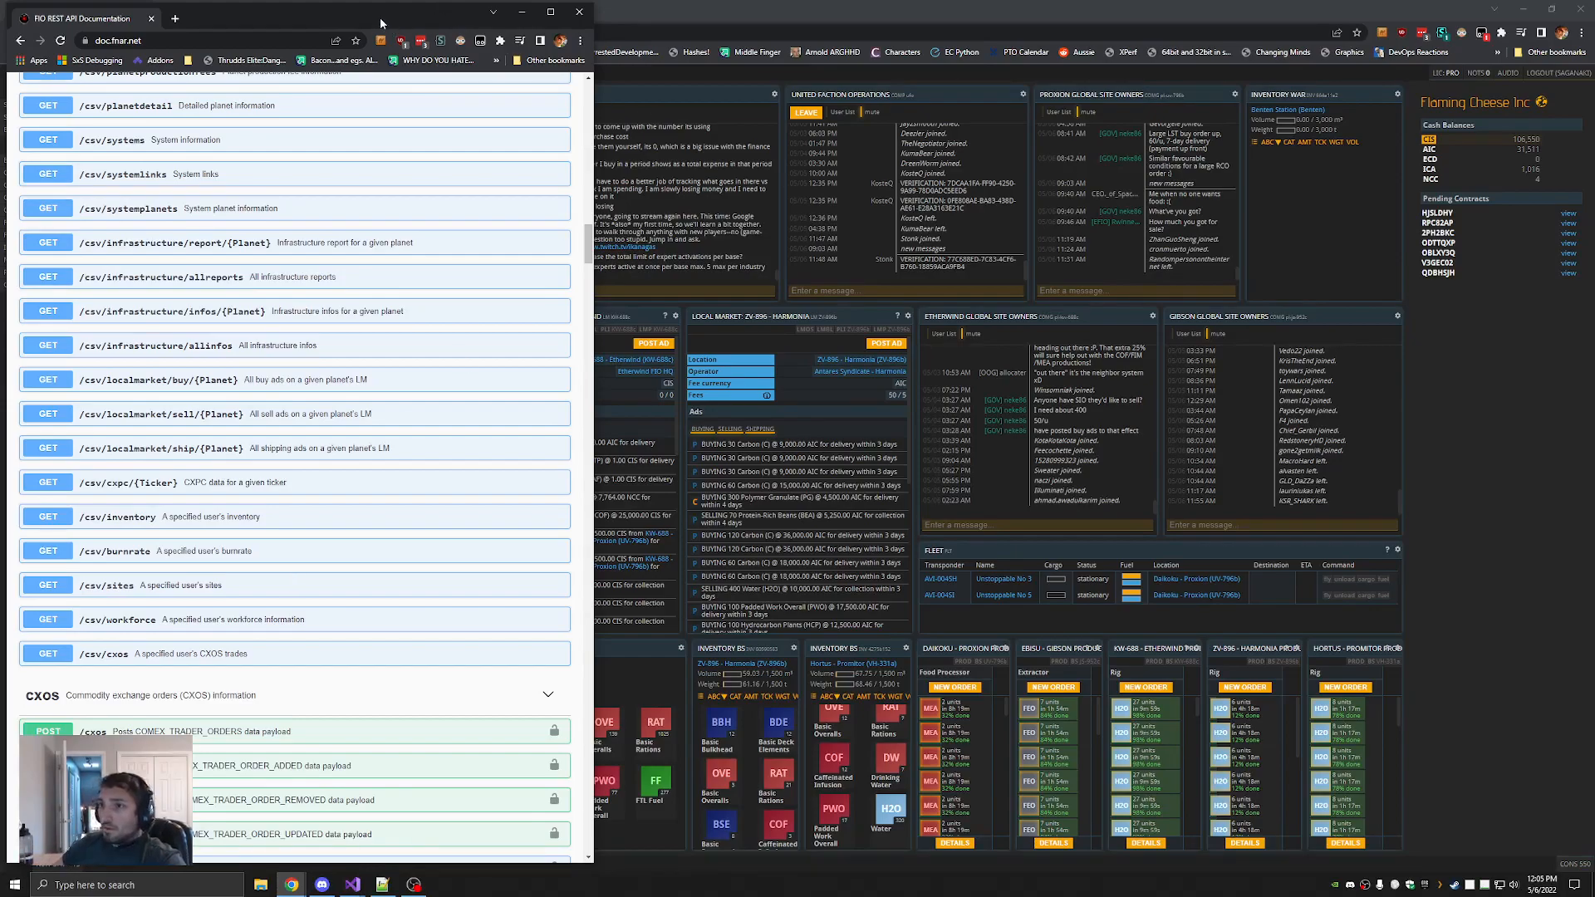
Bring the API documentation and the untitled Google Sheets spreadsheet up side by side in front of the game
click(665, 12)
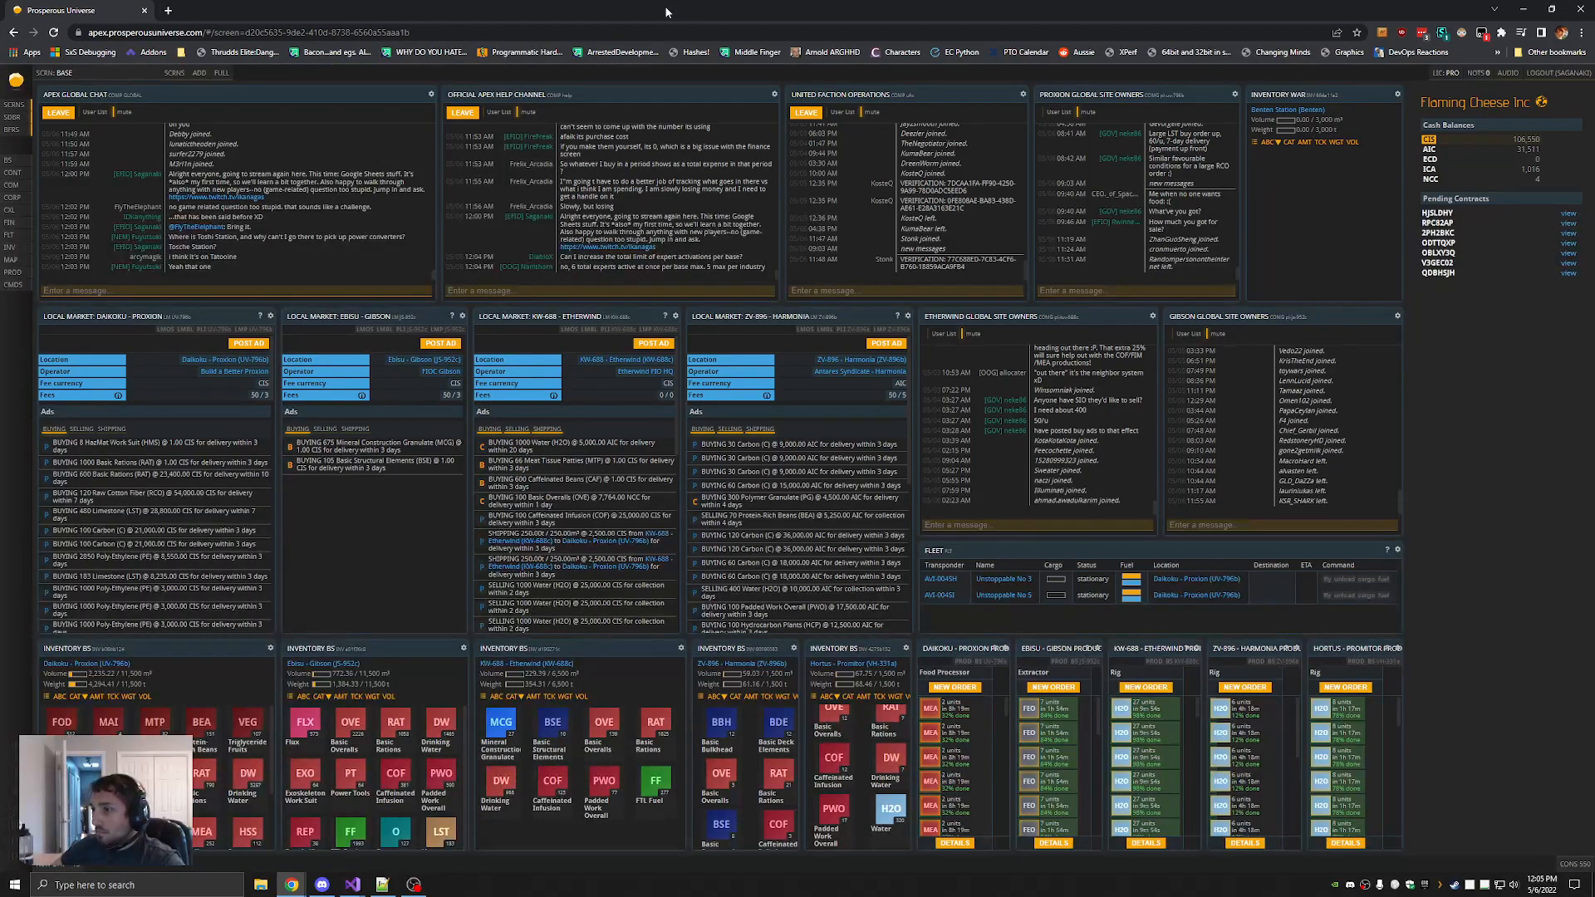
click(621, 288)
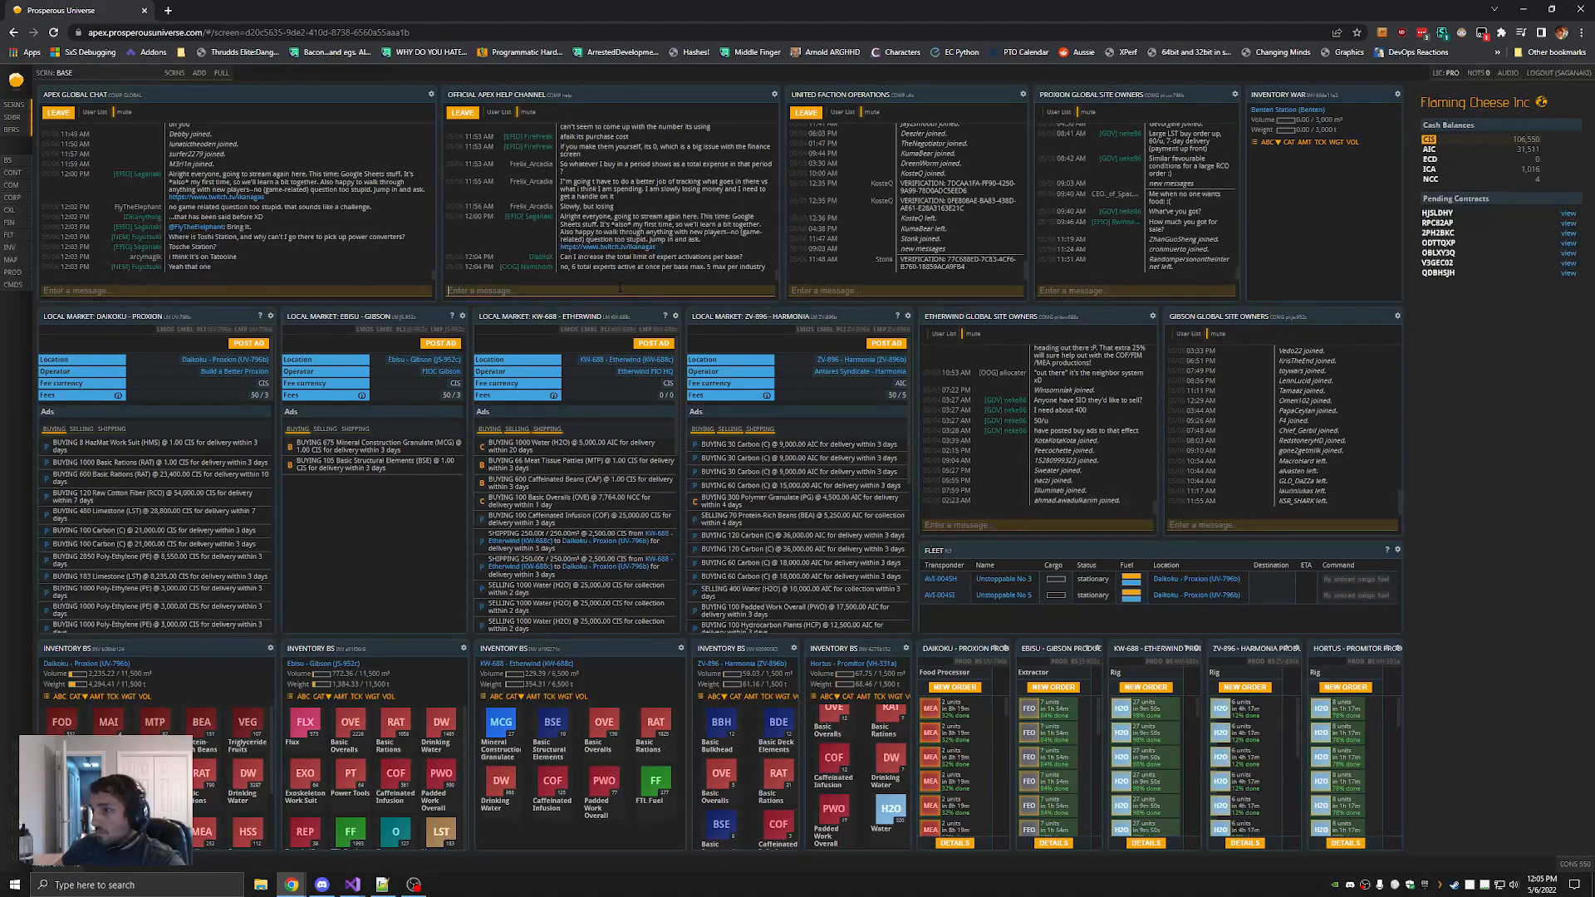
key(alt+Tab)
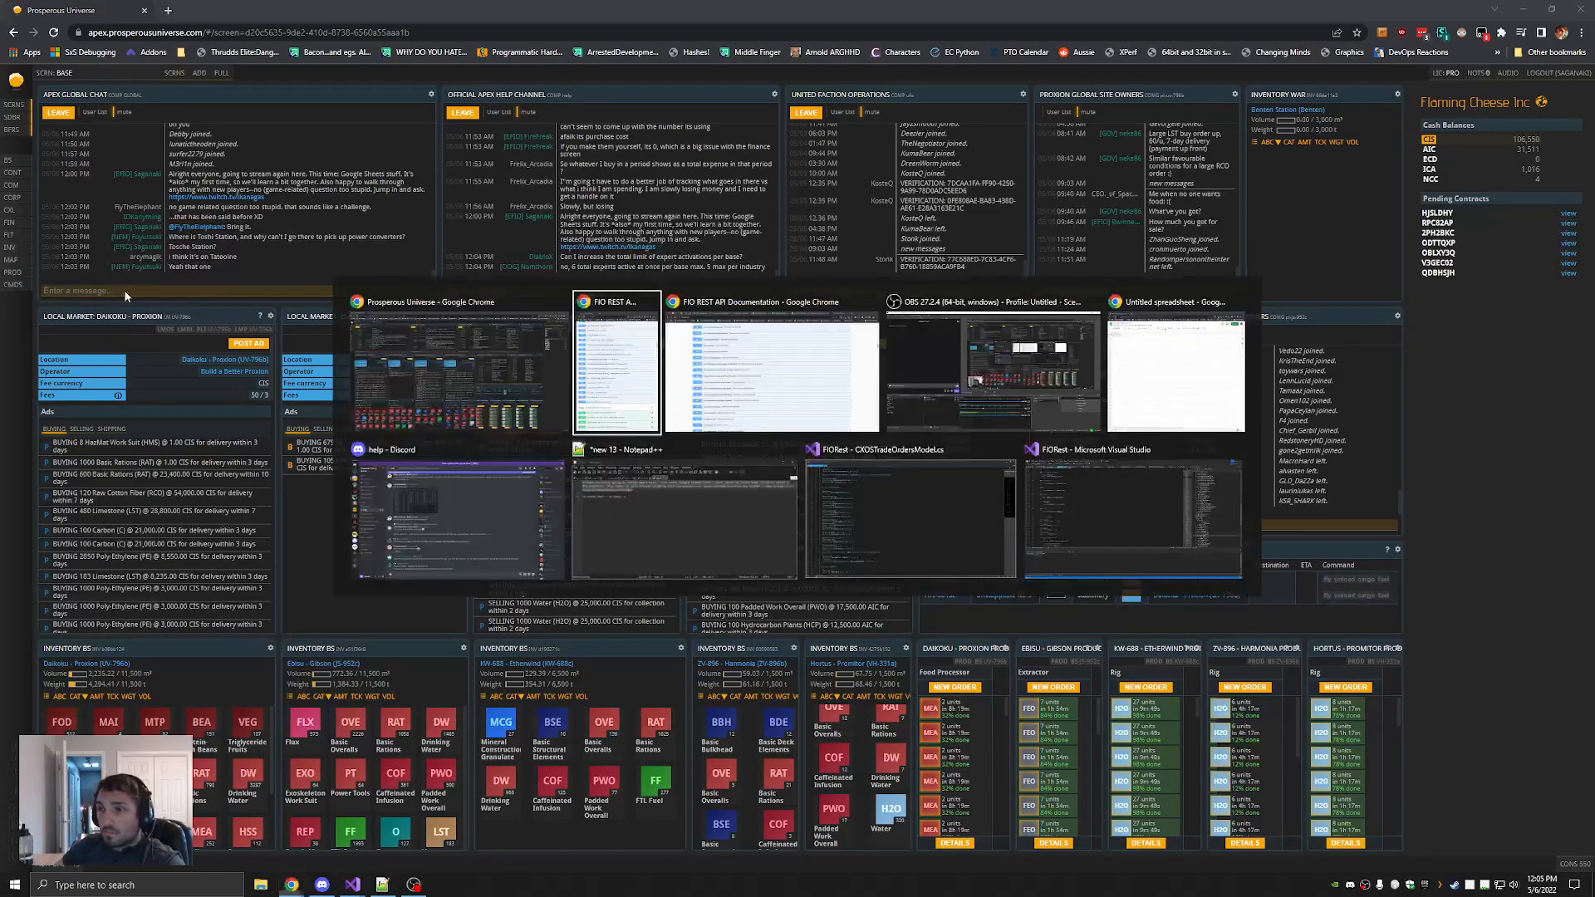
key(alt+Tab)
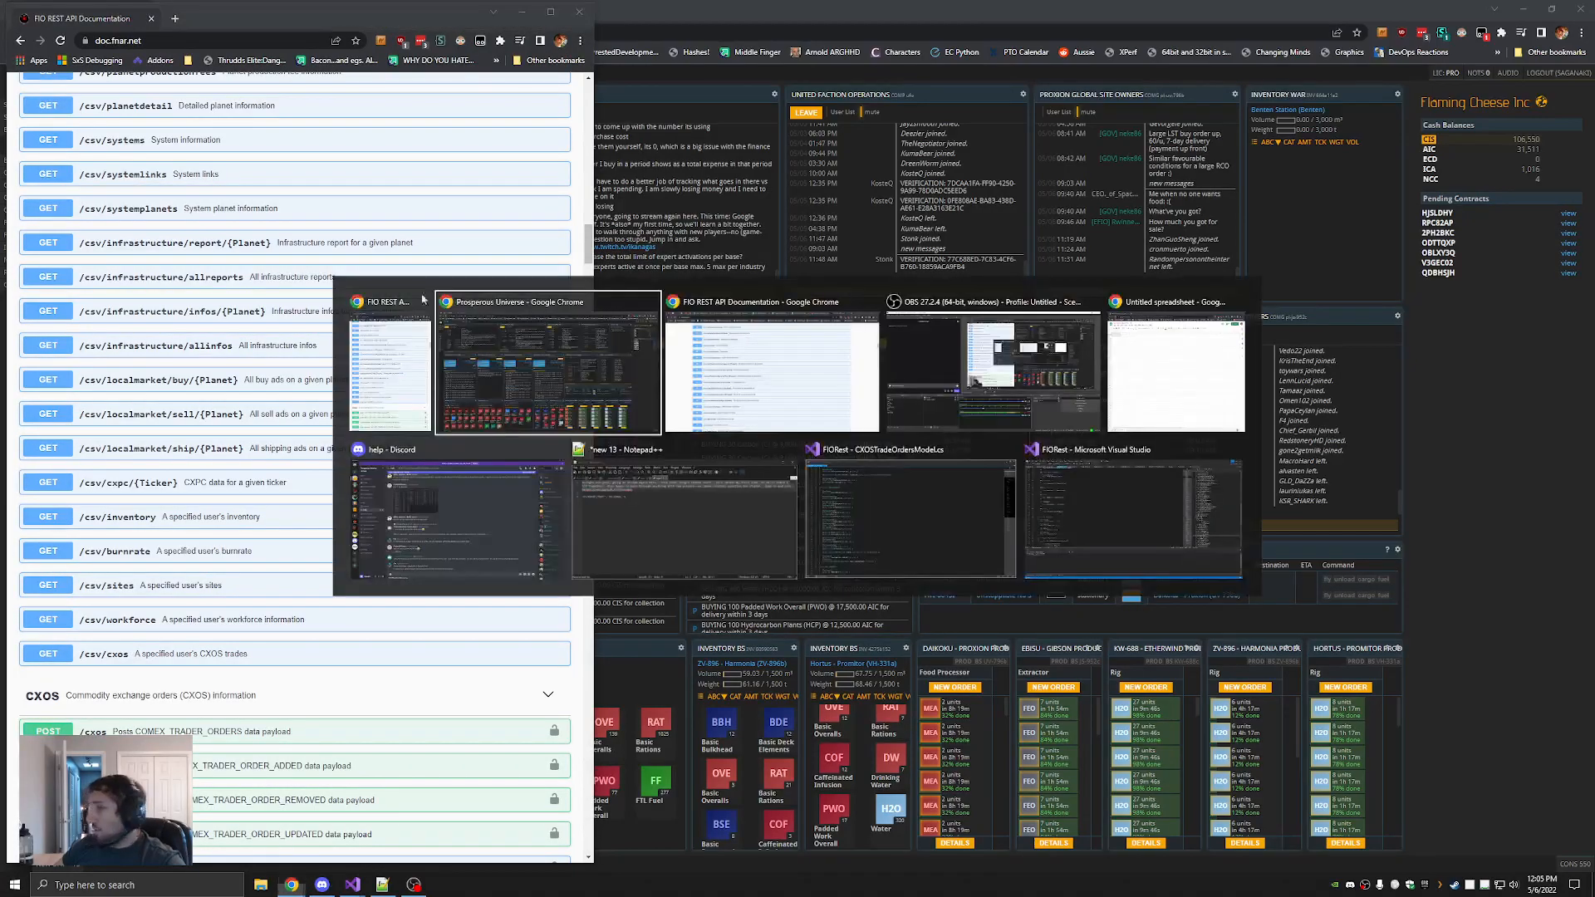
click(1160, 368)
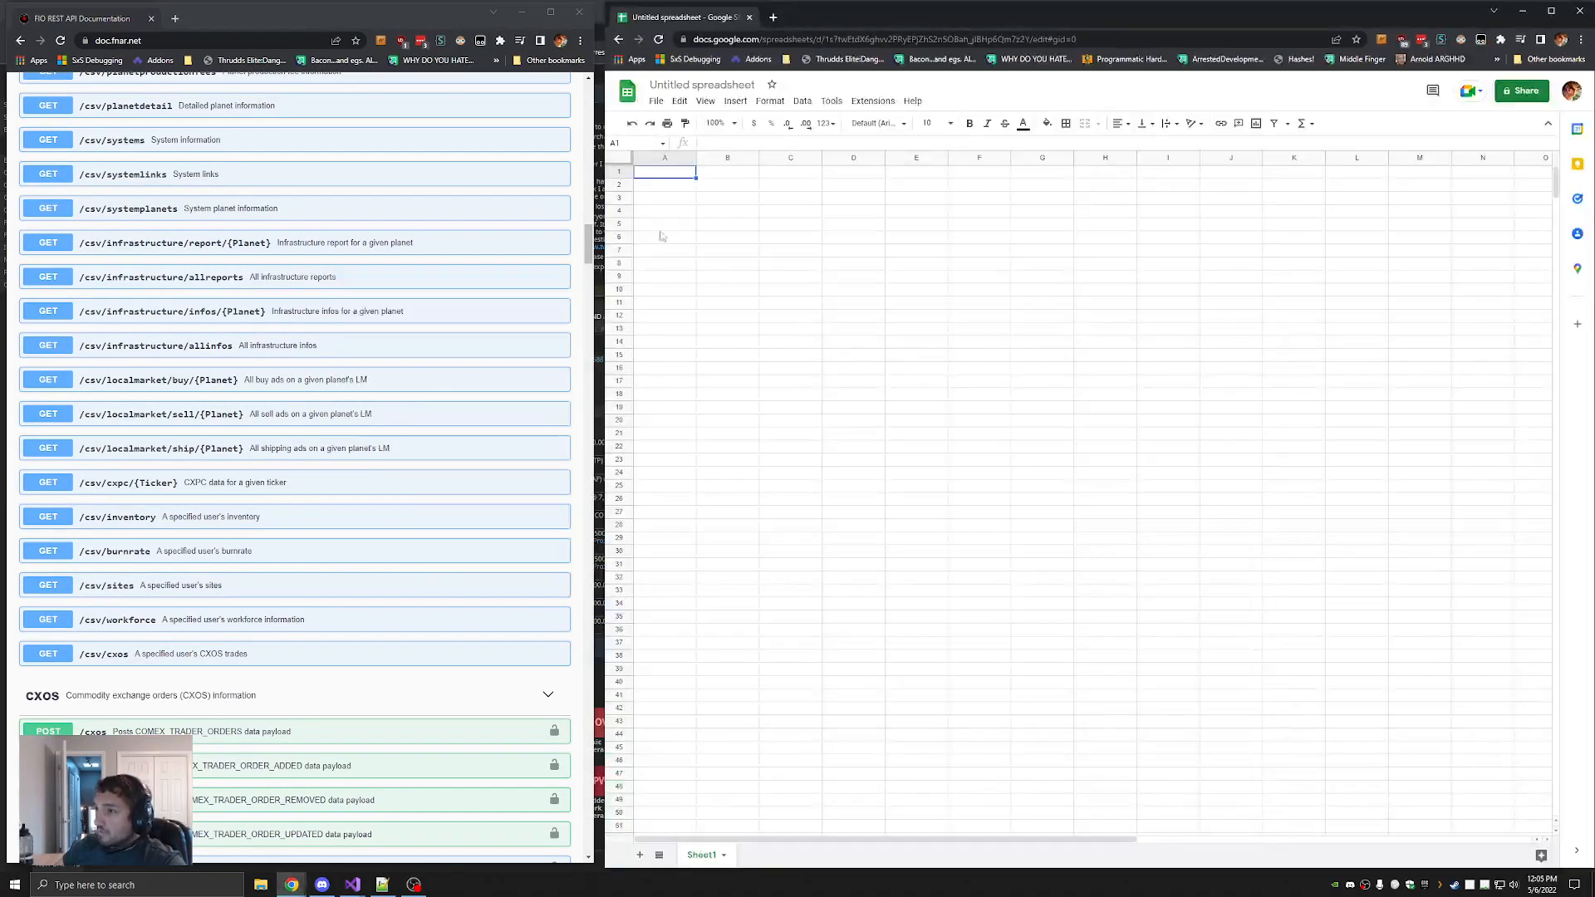
Rename the spreadsheet's first sheet as Prices
double_click(705, 856)
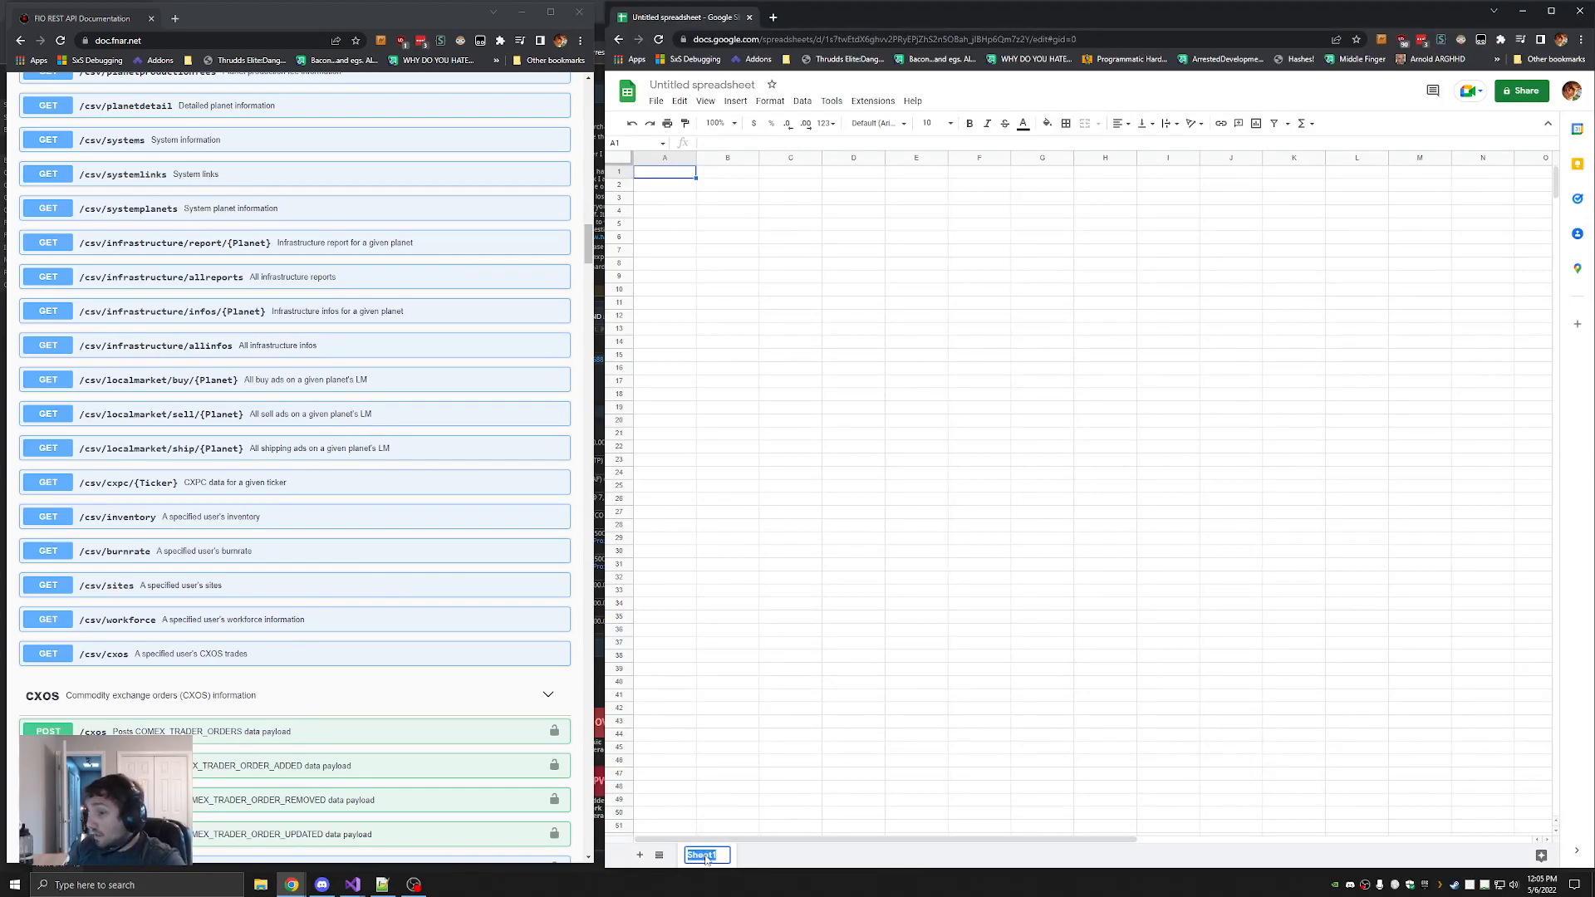
text(Prices)
key(Return)
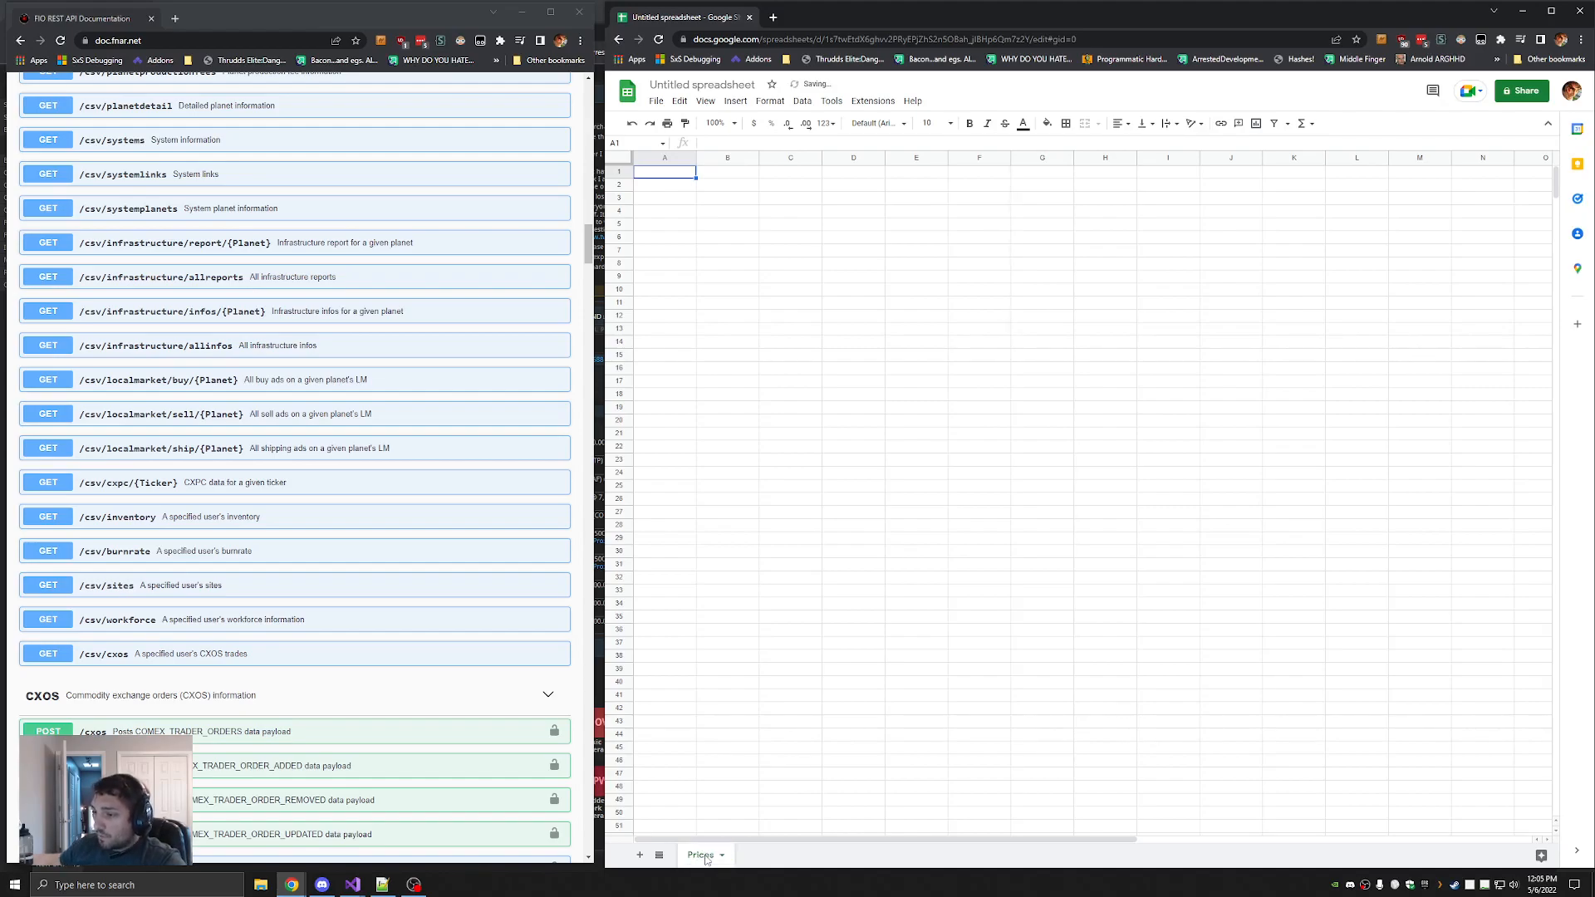
scroll(224, 232, up, 6)
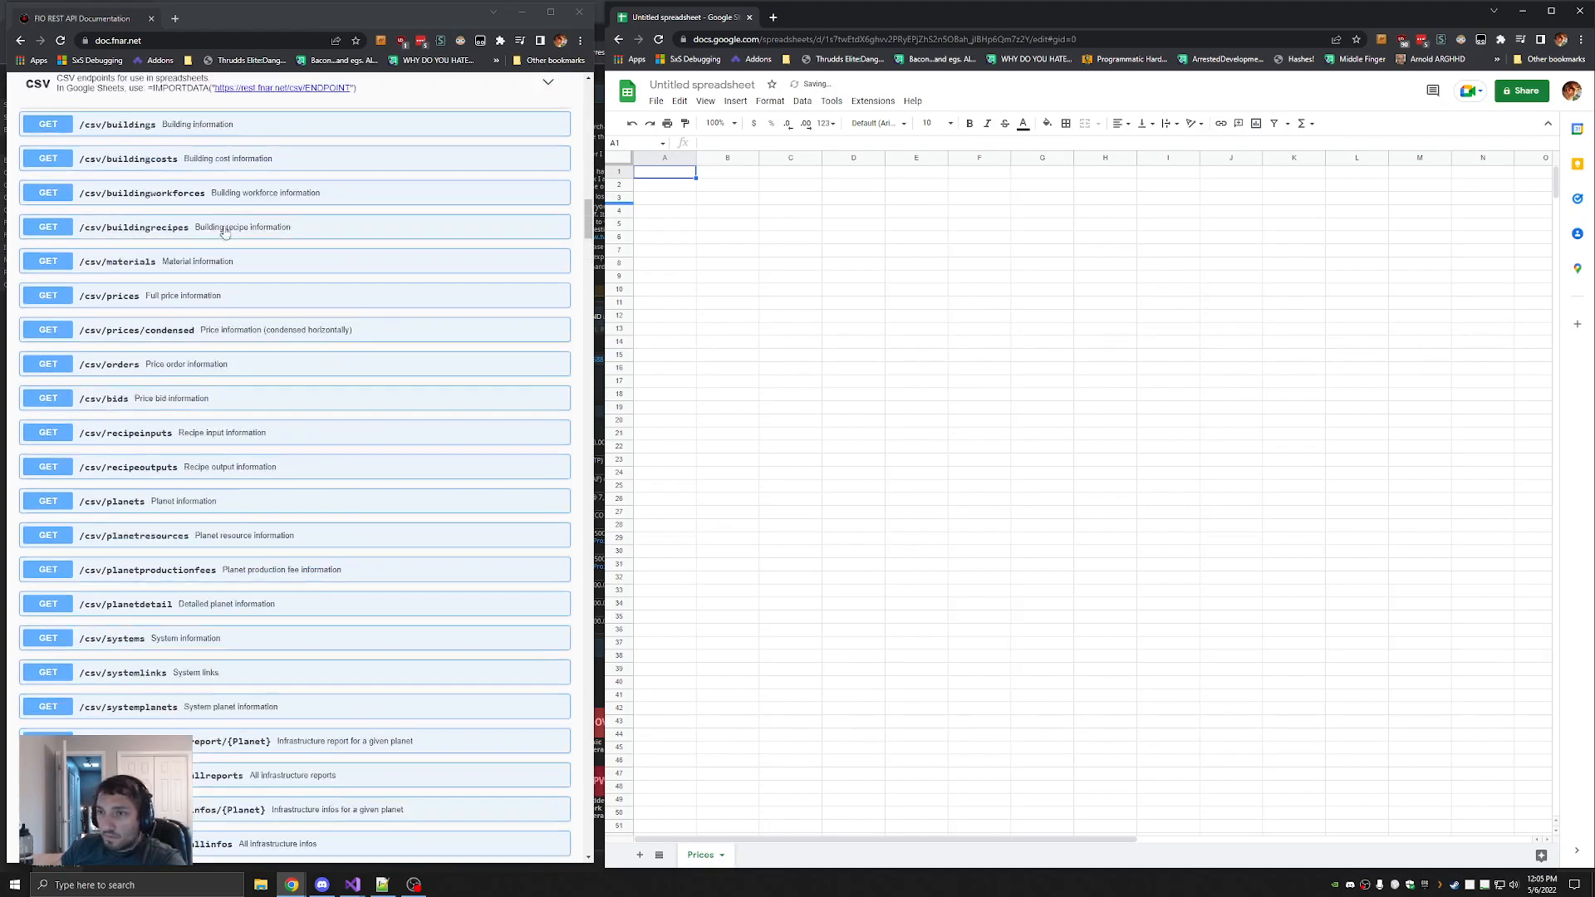
click(254, 301)
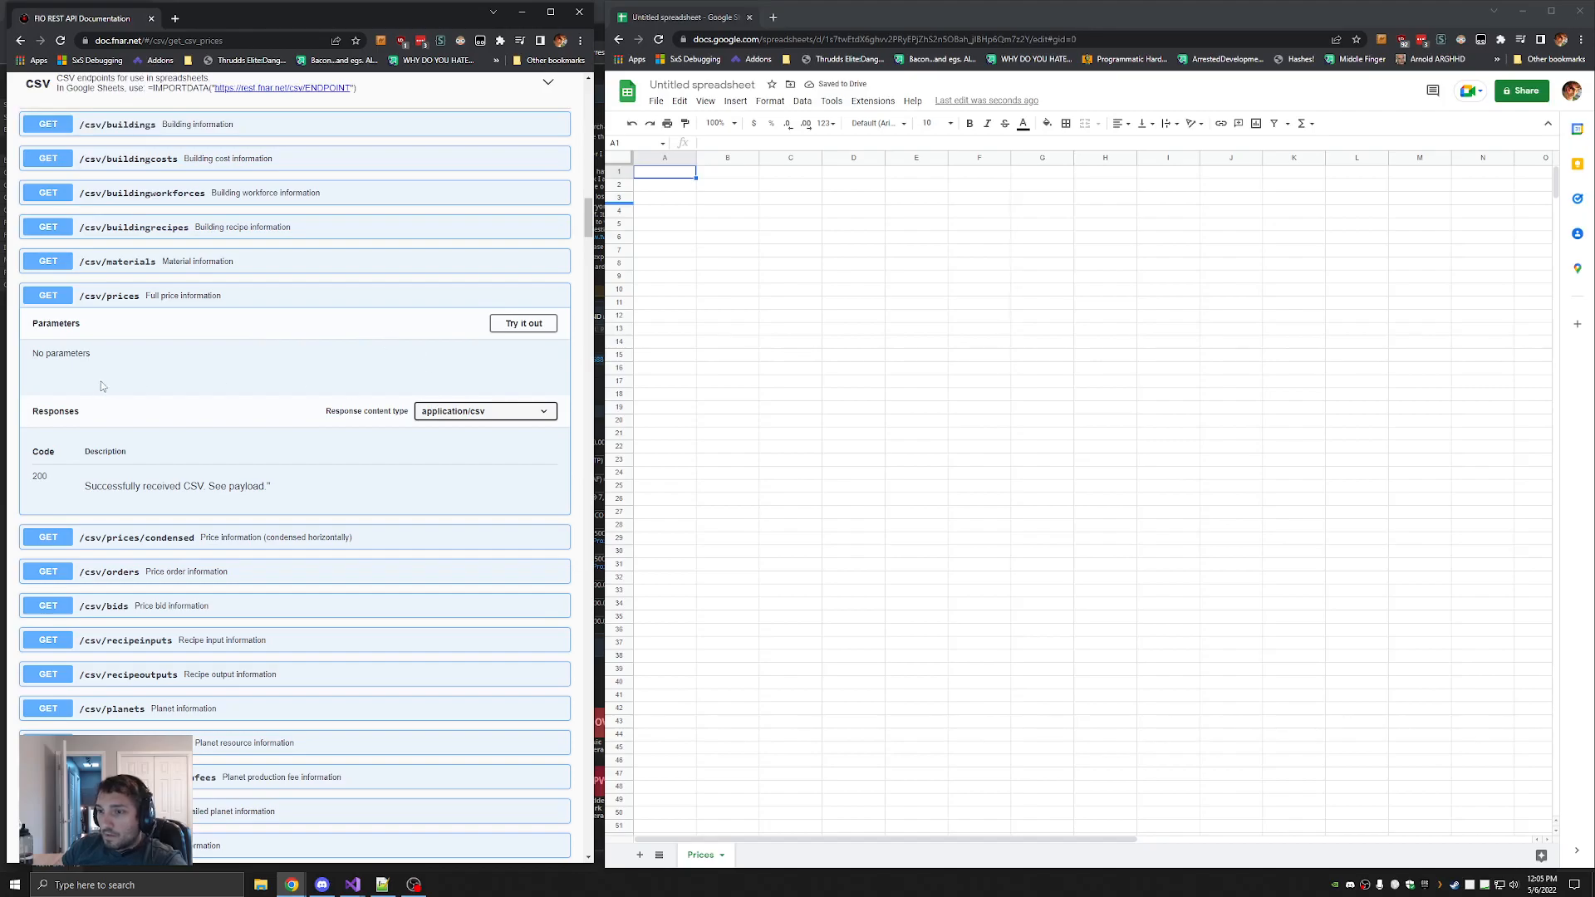
click(685, 172)
text(=)
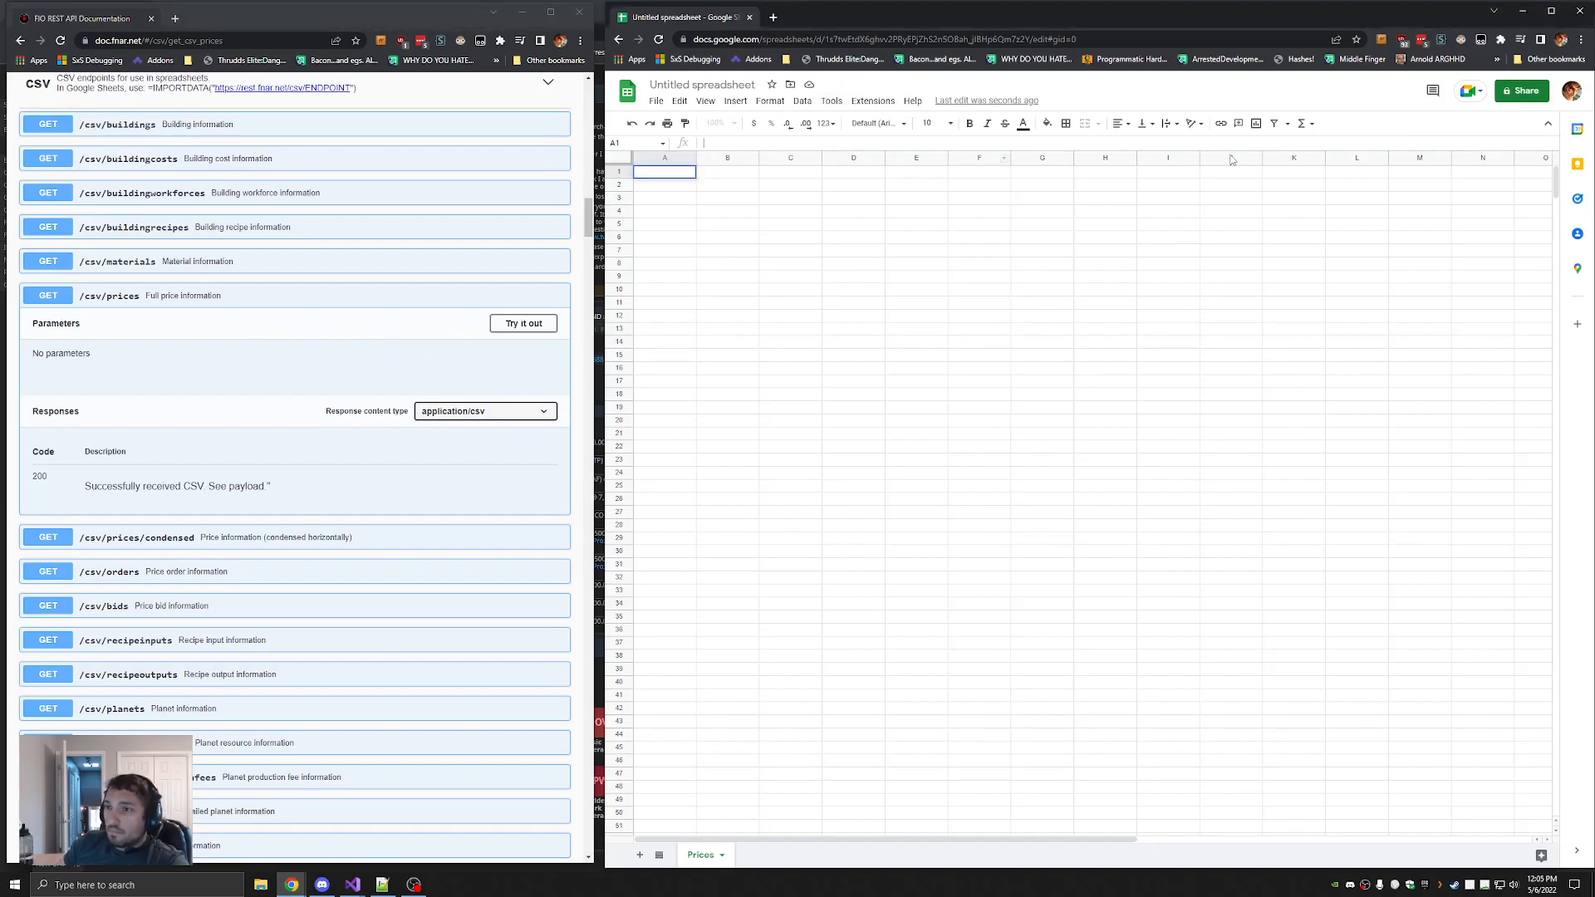
text(IMPORTD)
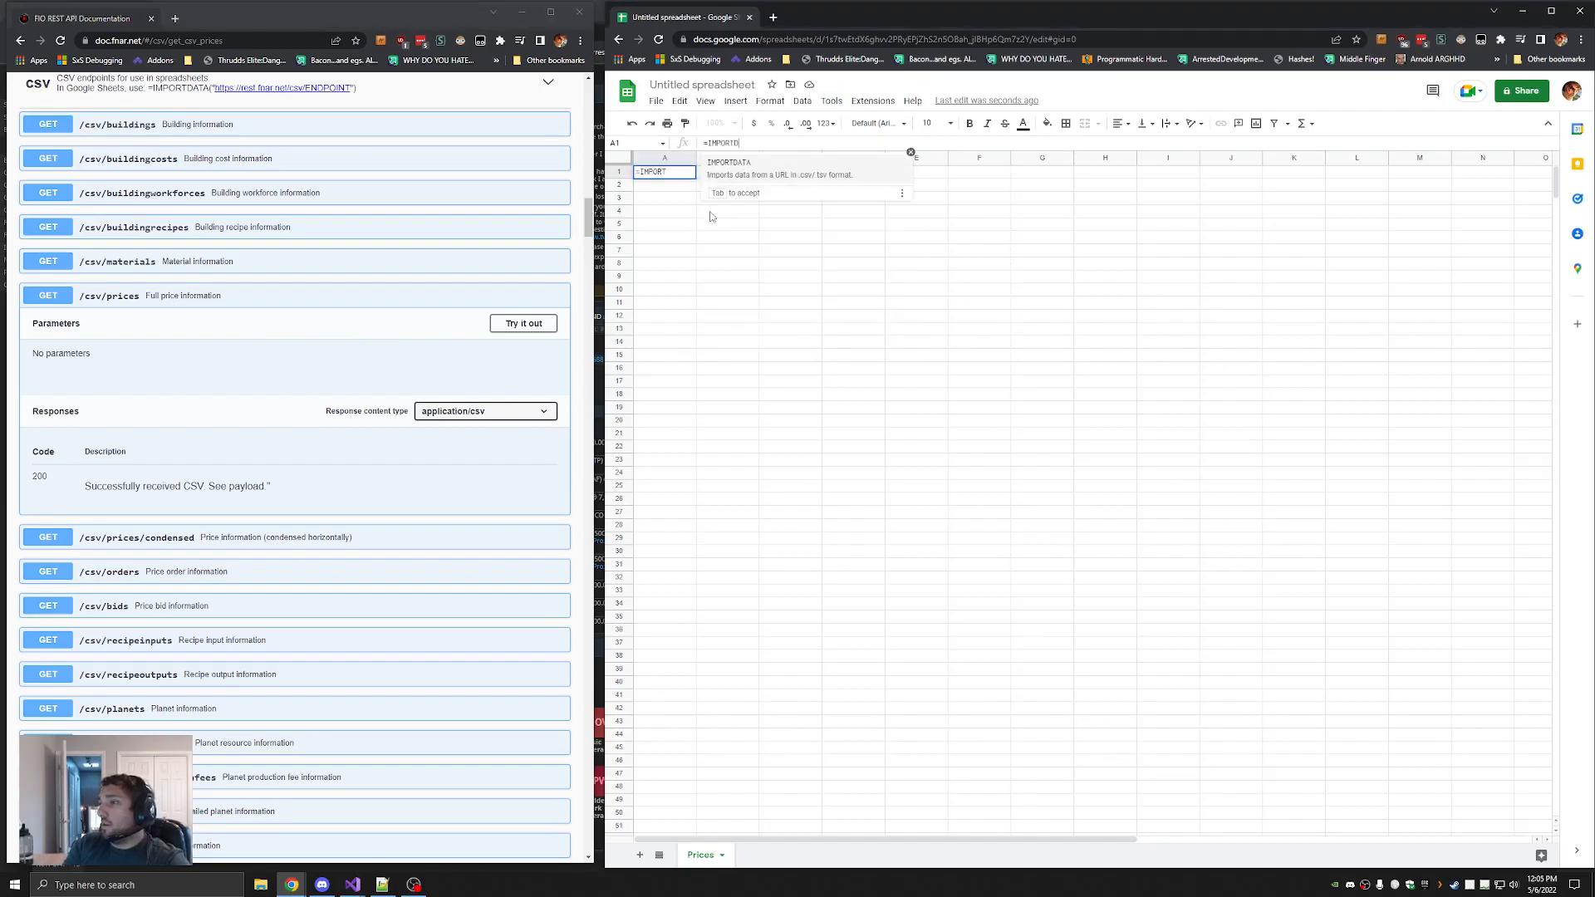
text(ATA("https://rest.f)
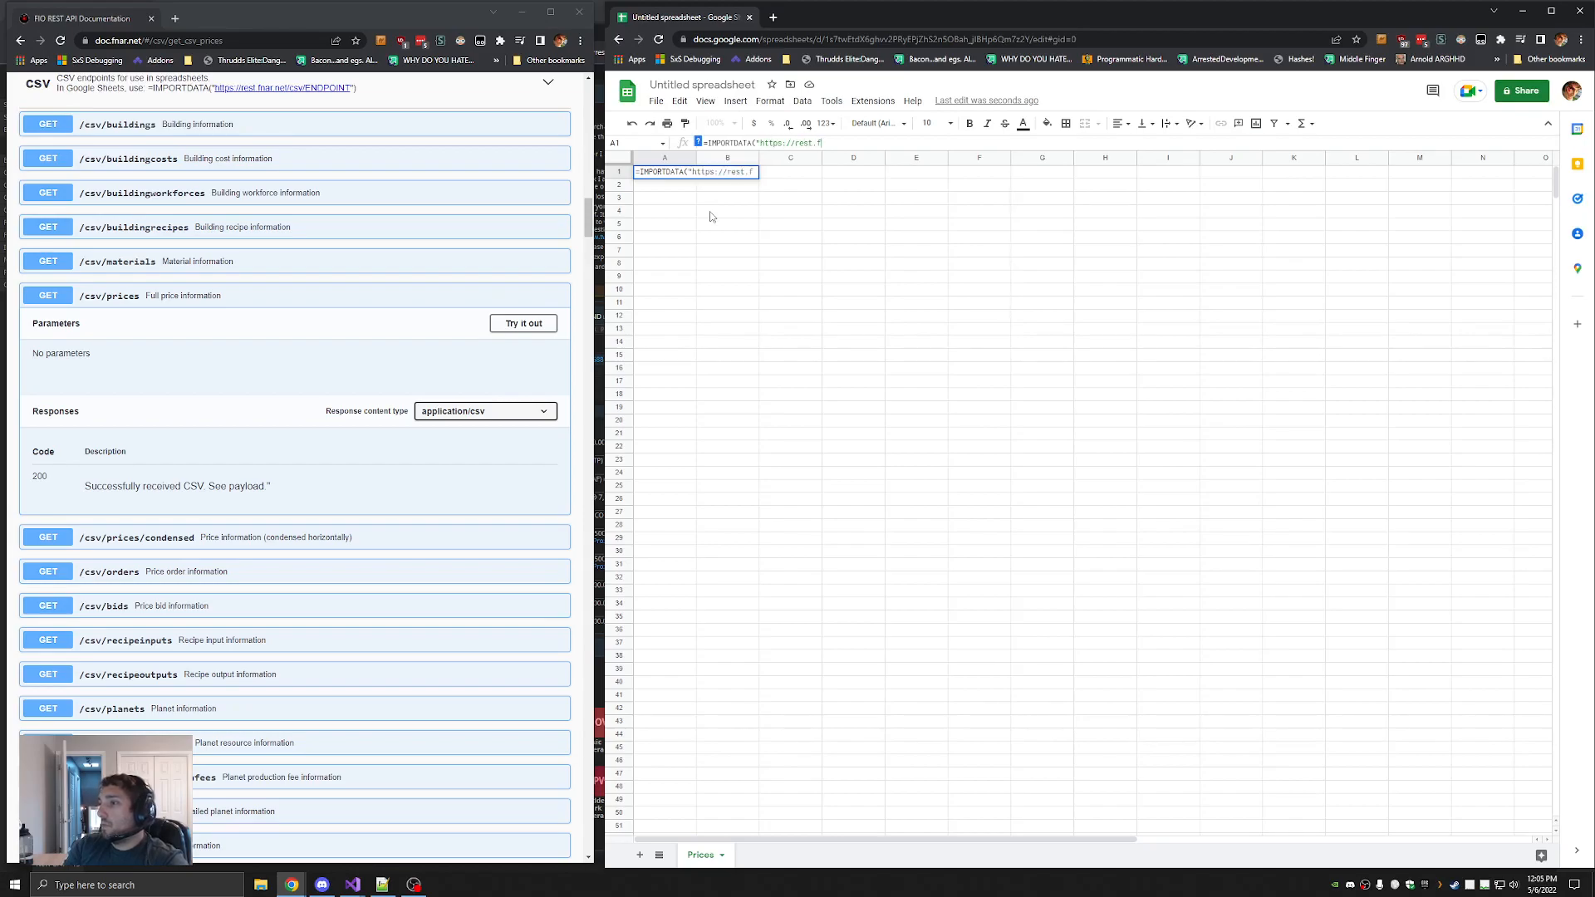
text(nar.net/csv/prices"))
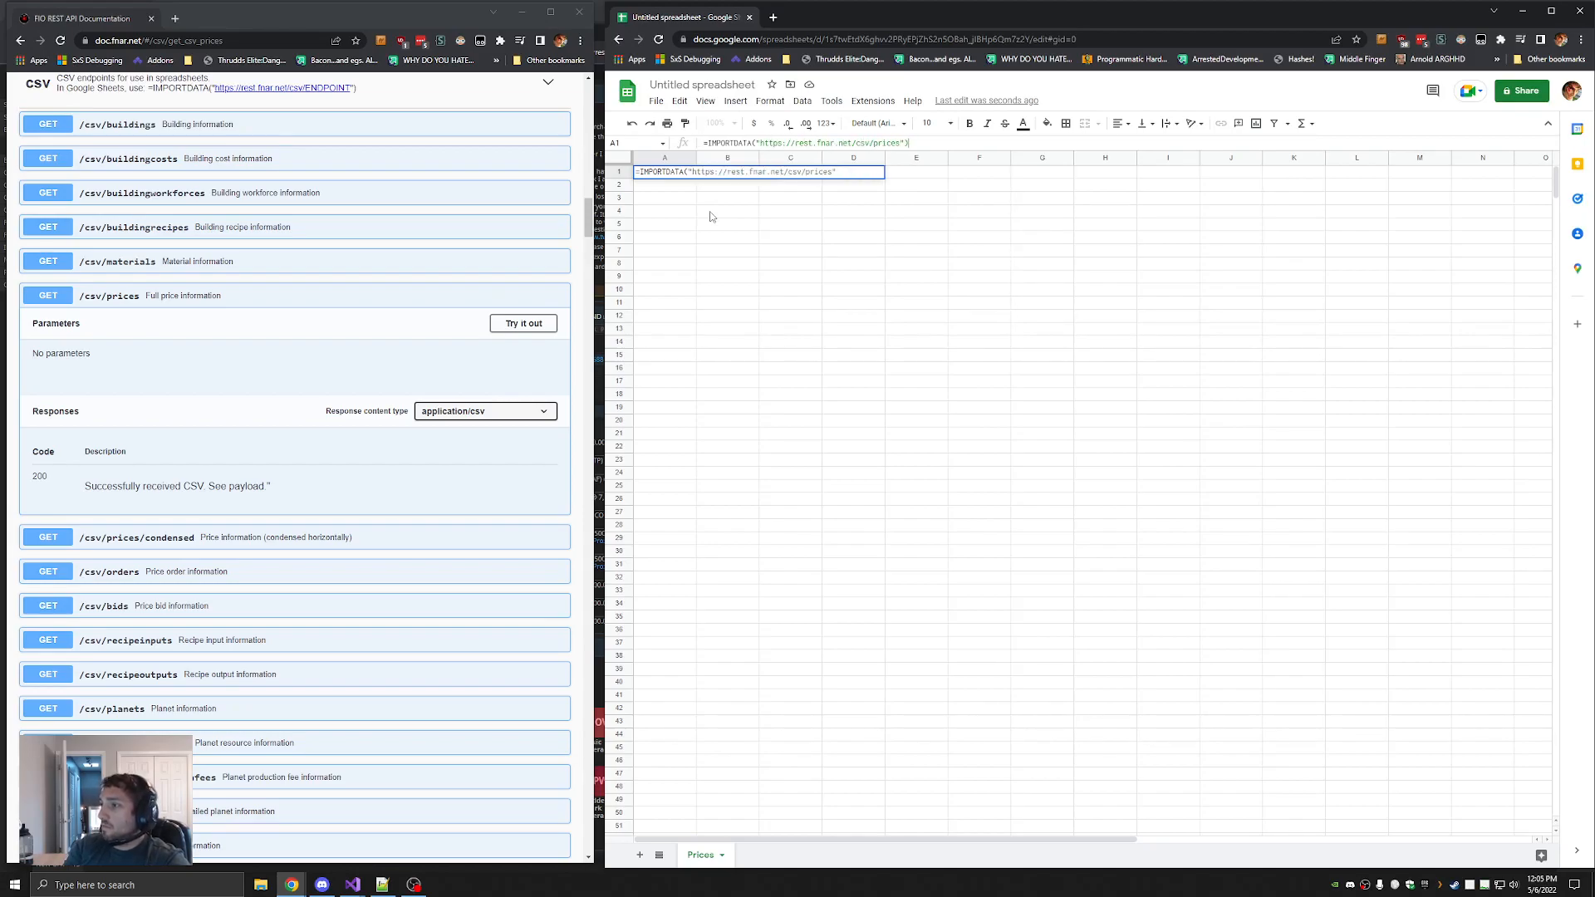
key(Return)
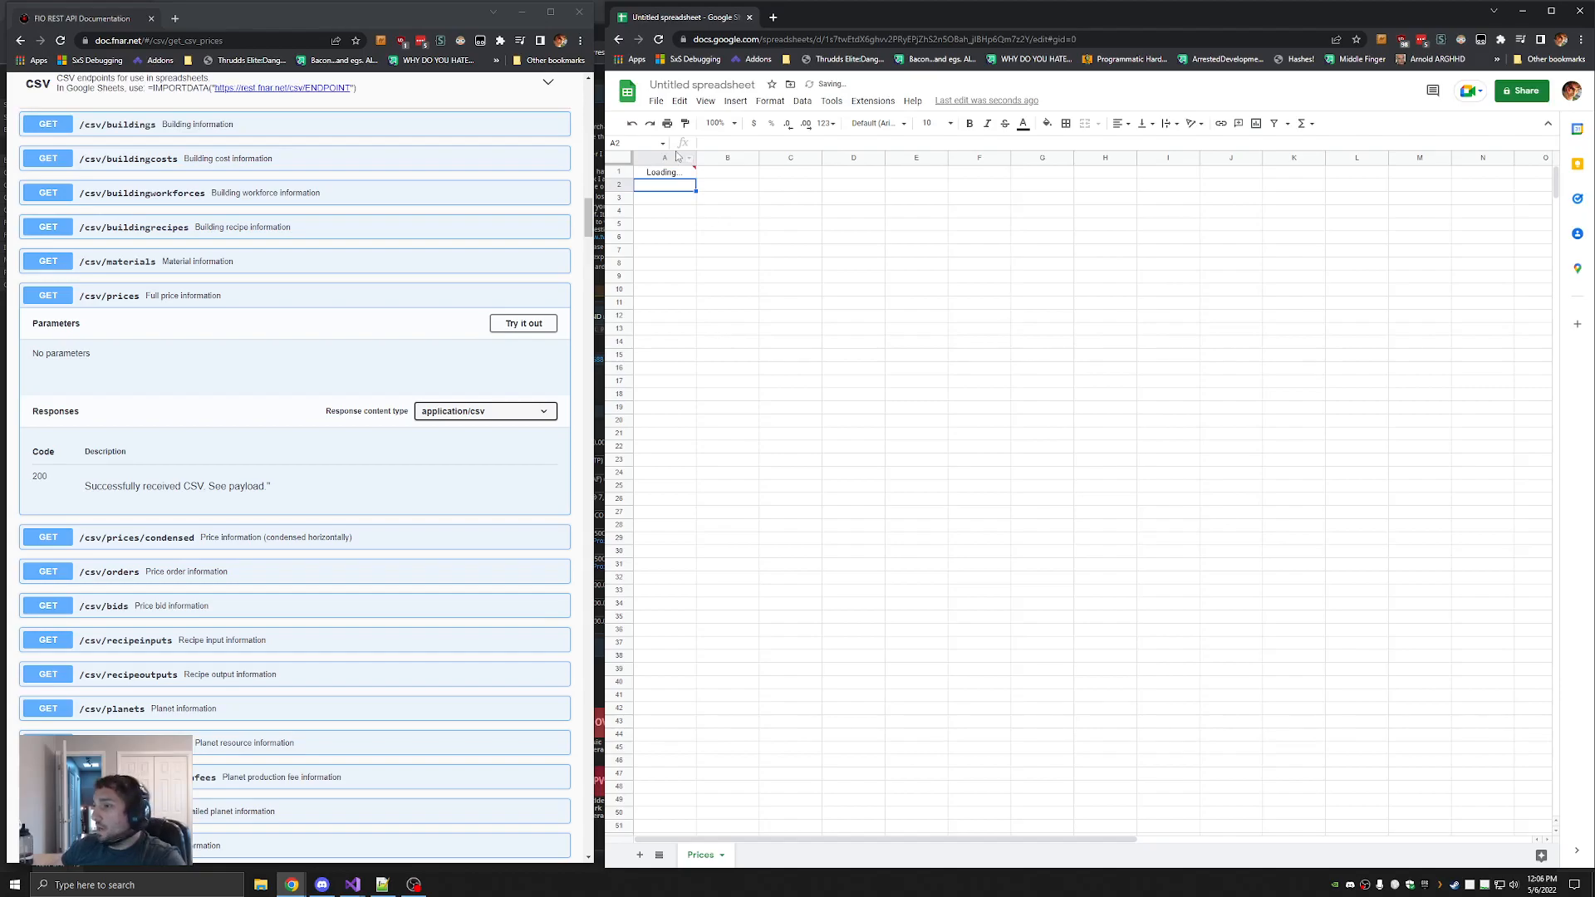
Inspect the import formula in cell A1 and collapse the details of the /csv/prices endpoint
mouse_move(667, 176)
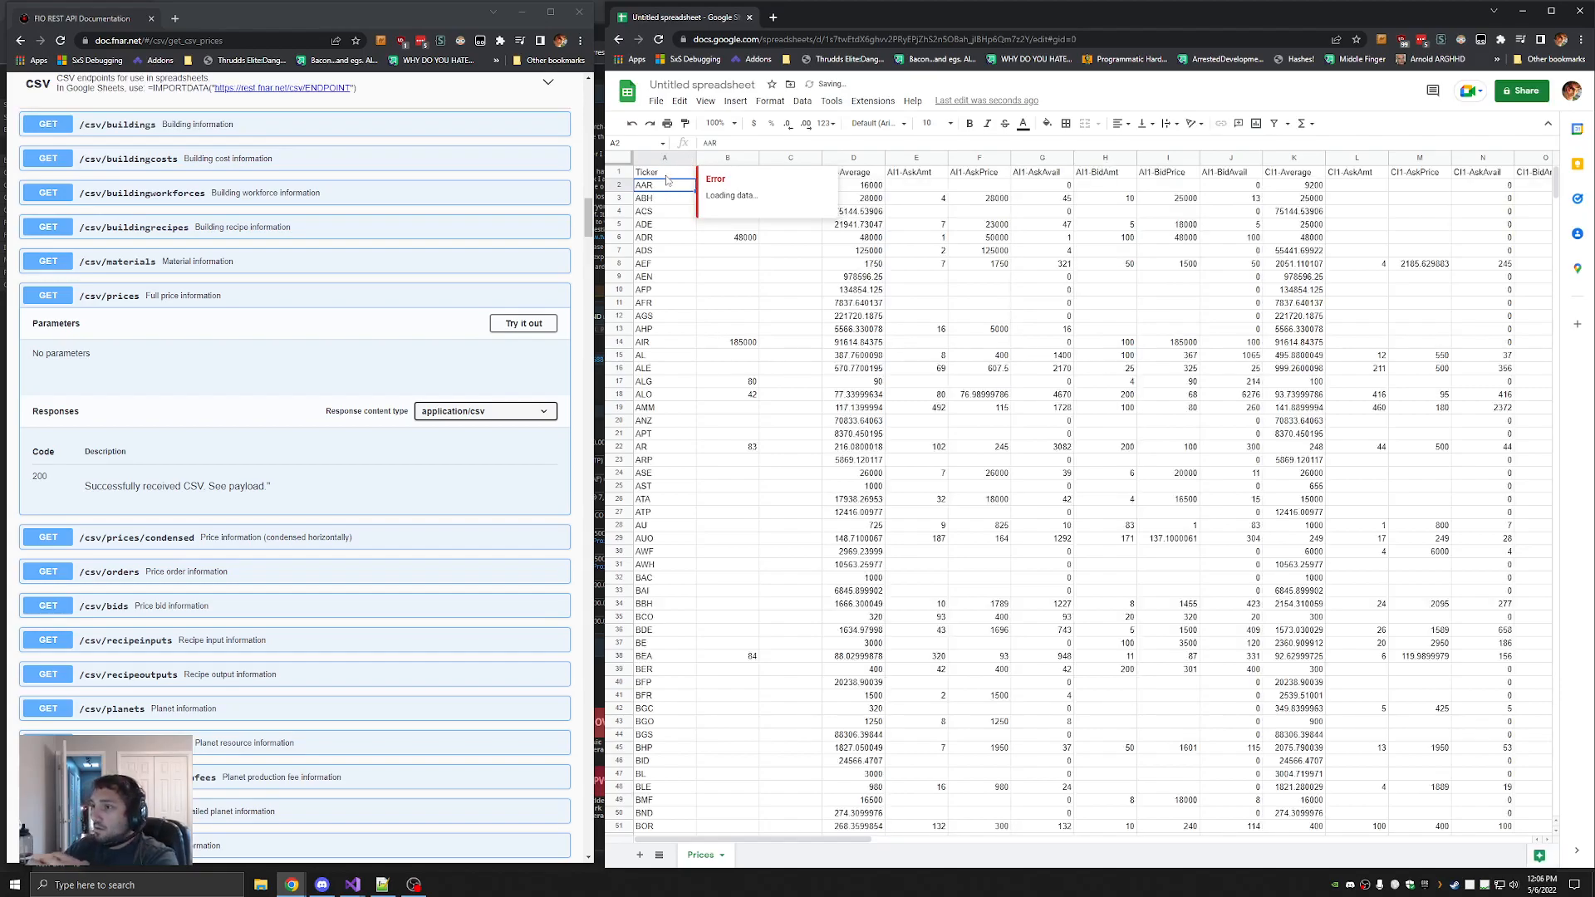
click(667, 175)
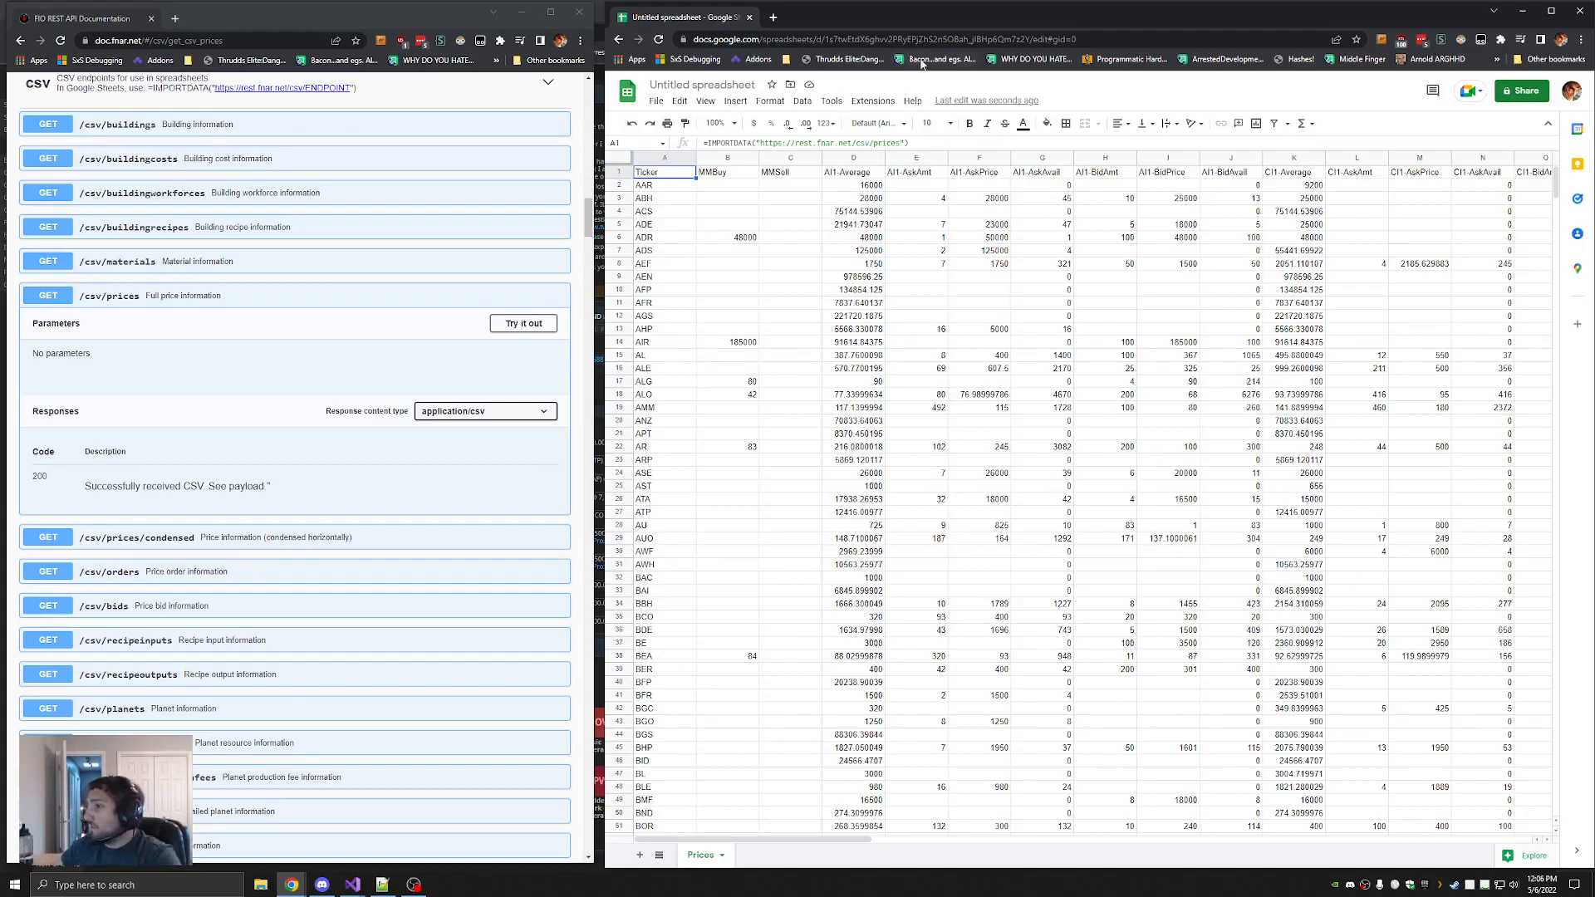
click(914, 142)
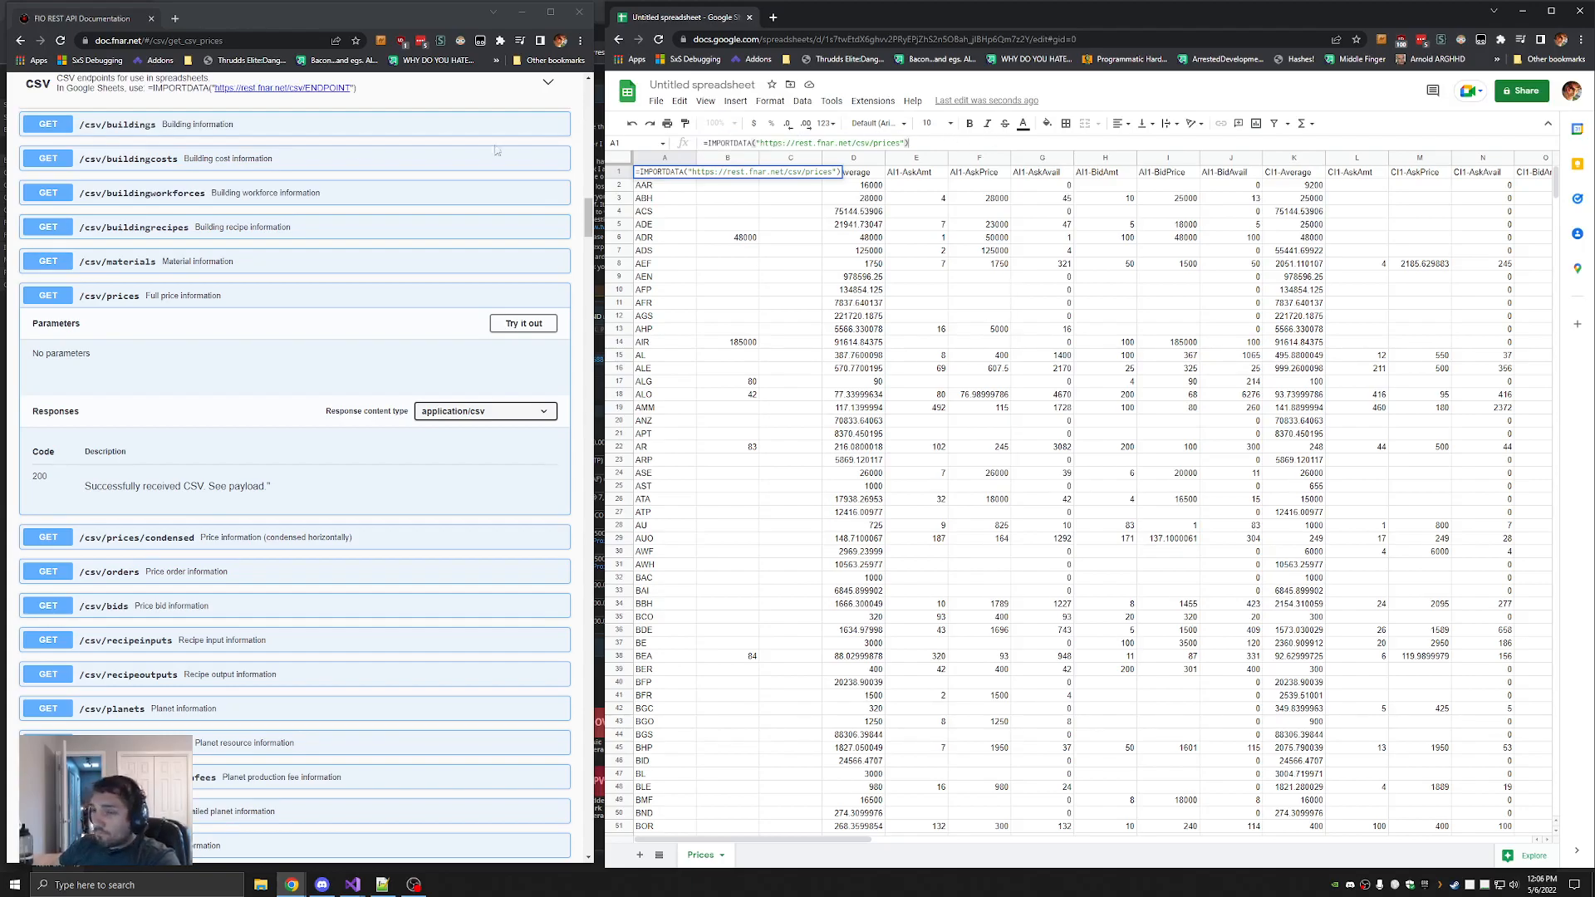
click(183, 301)
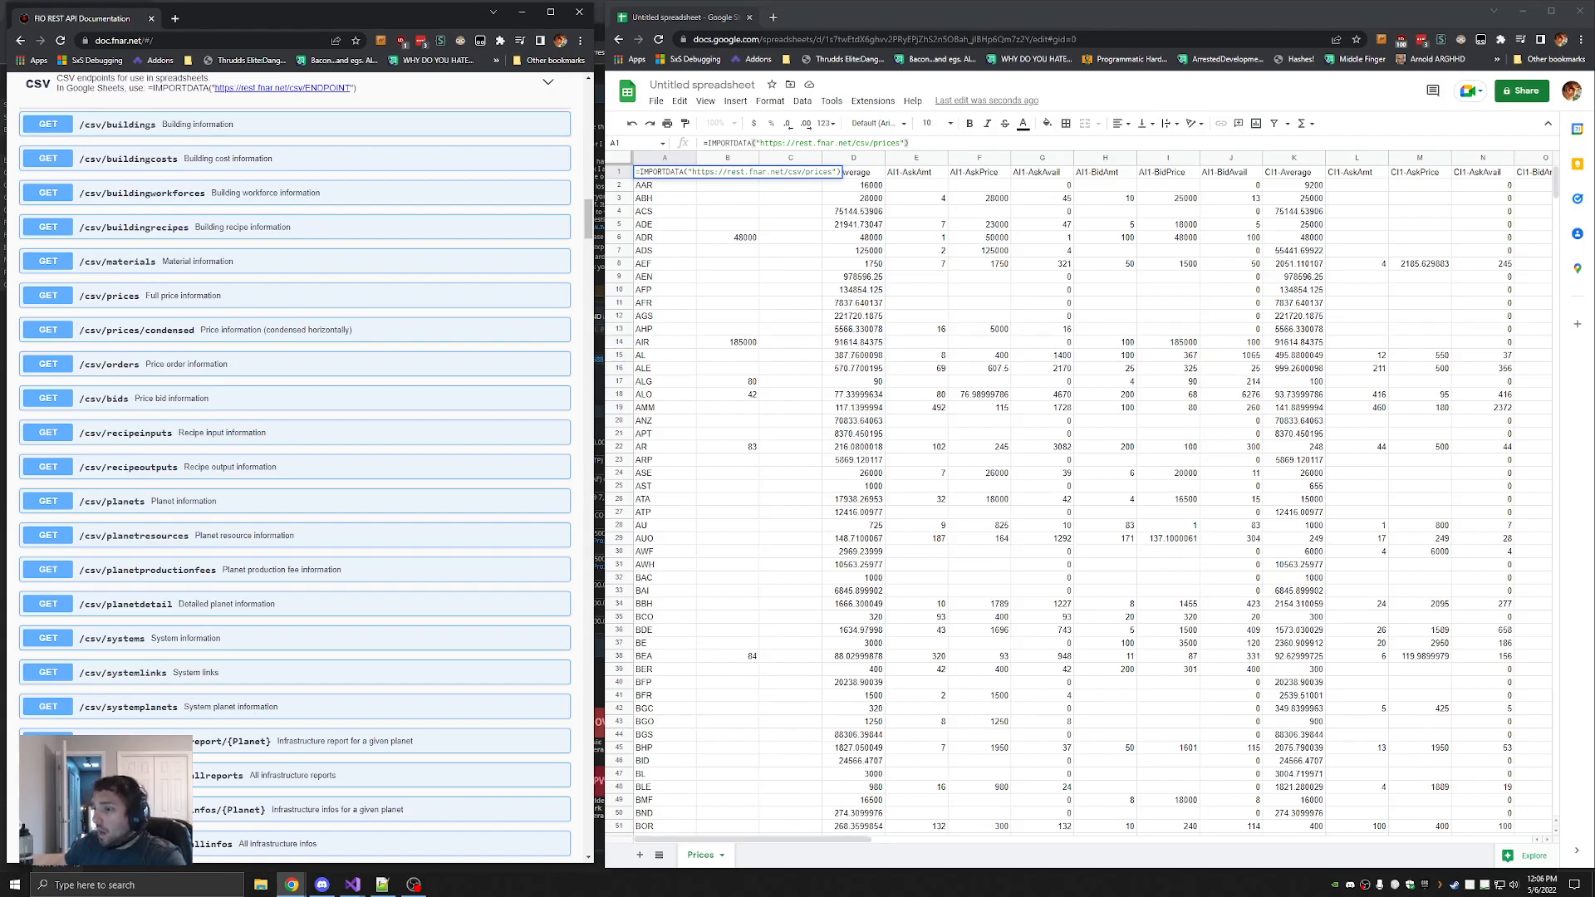
Add a second sheet to the spreadsheet and open the FIO settings page, fio.fnar.net/settings, in a new browser tab
click(640, 857)
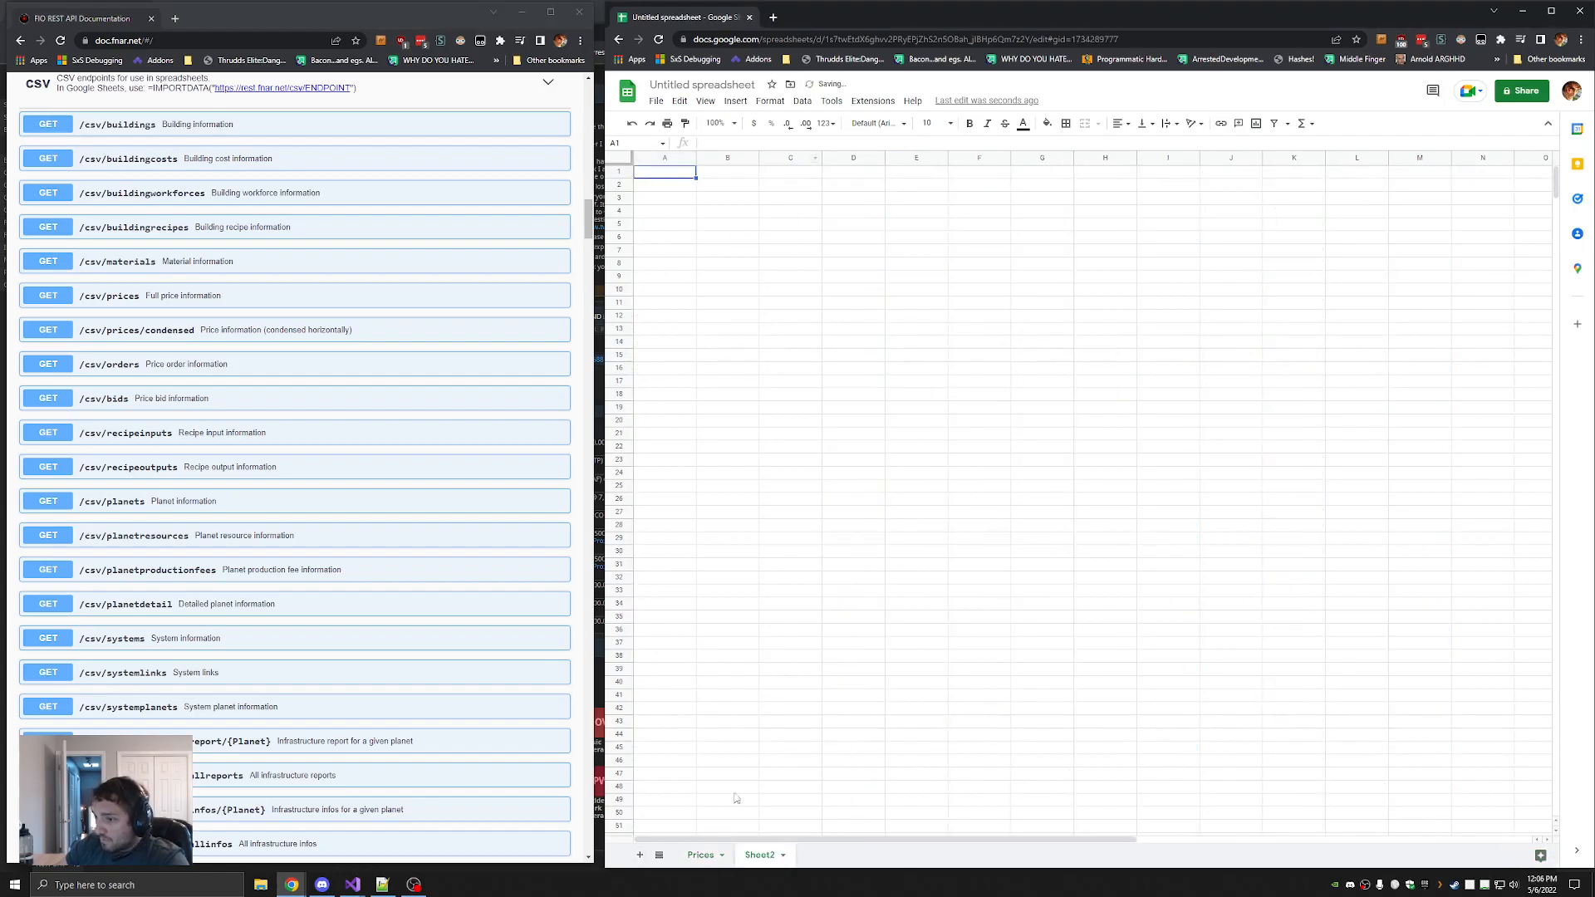
scroll(196, 664, down, 8)
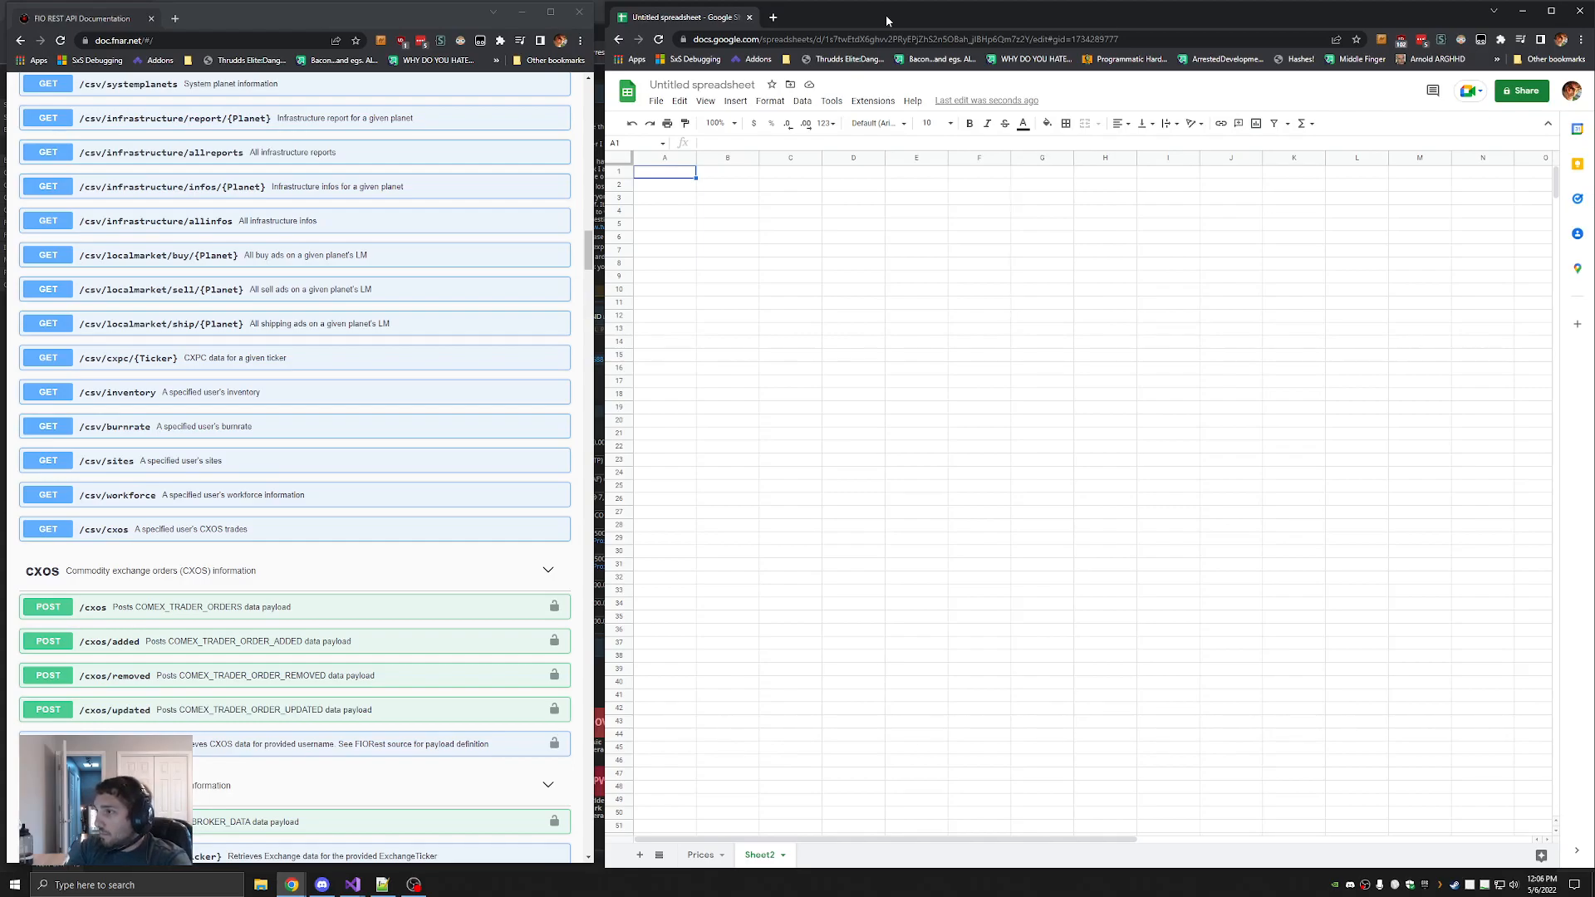
key(ctrl+t)
text(fio.fnar.net/set)
key(Return)
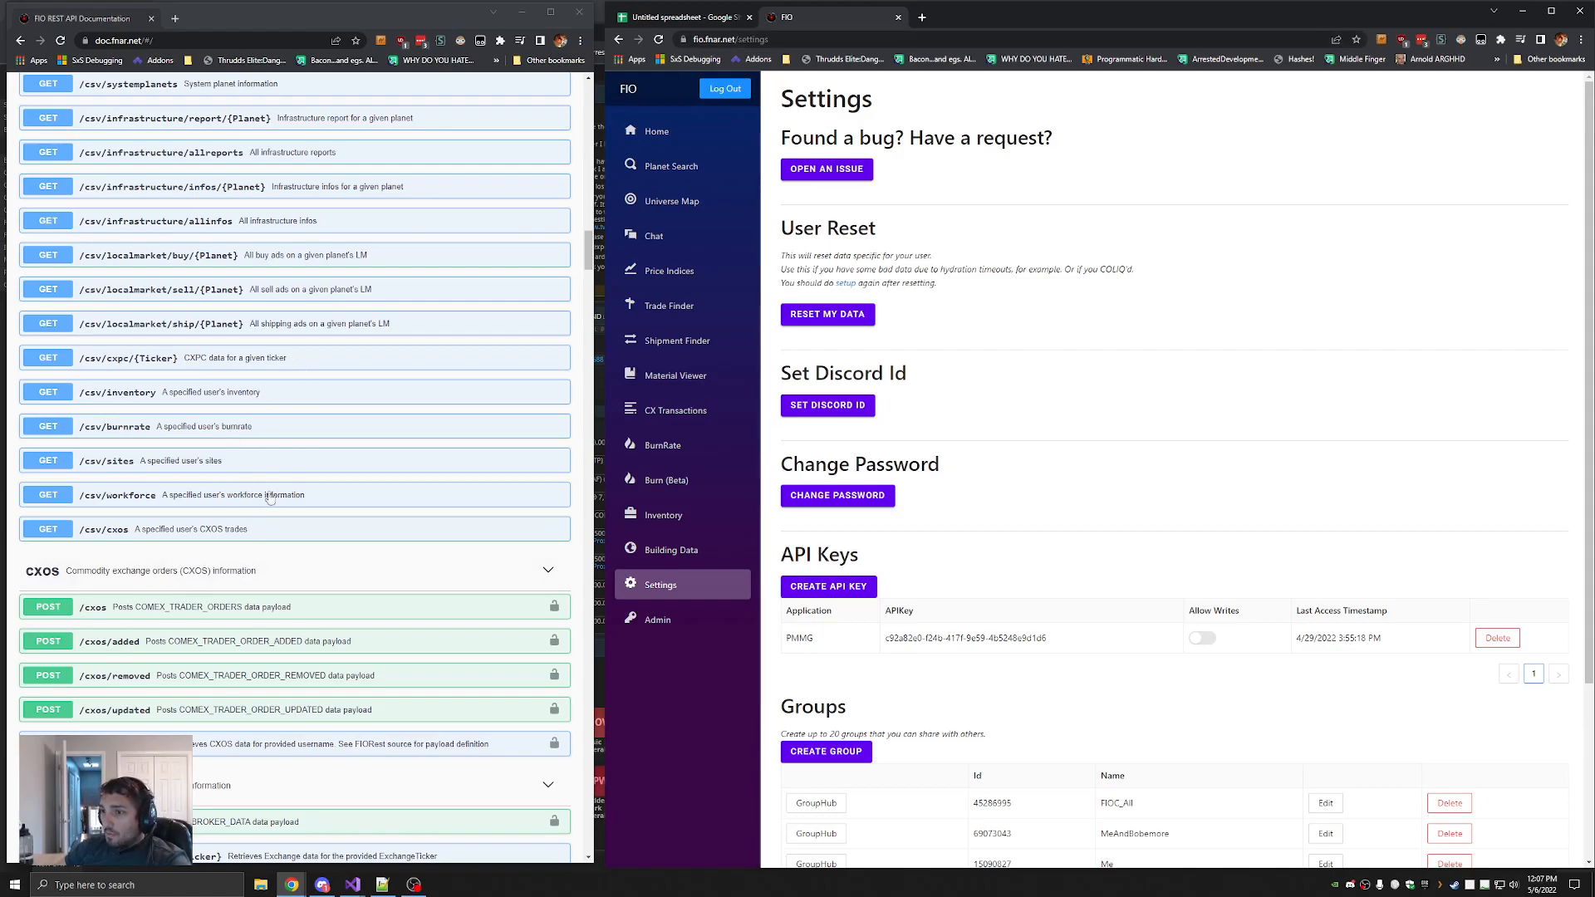
Return to the start of the CSV endpoints in the documentation and show the Prices sheet again
scroll(342, 366, up, 4)
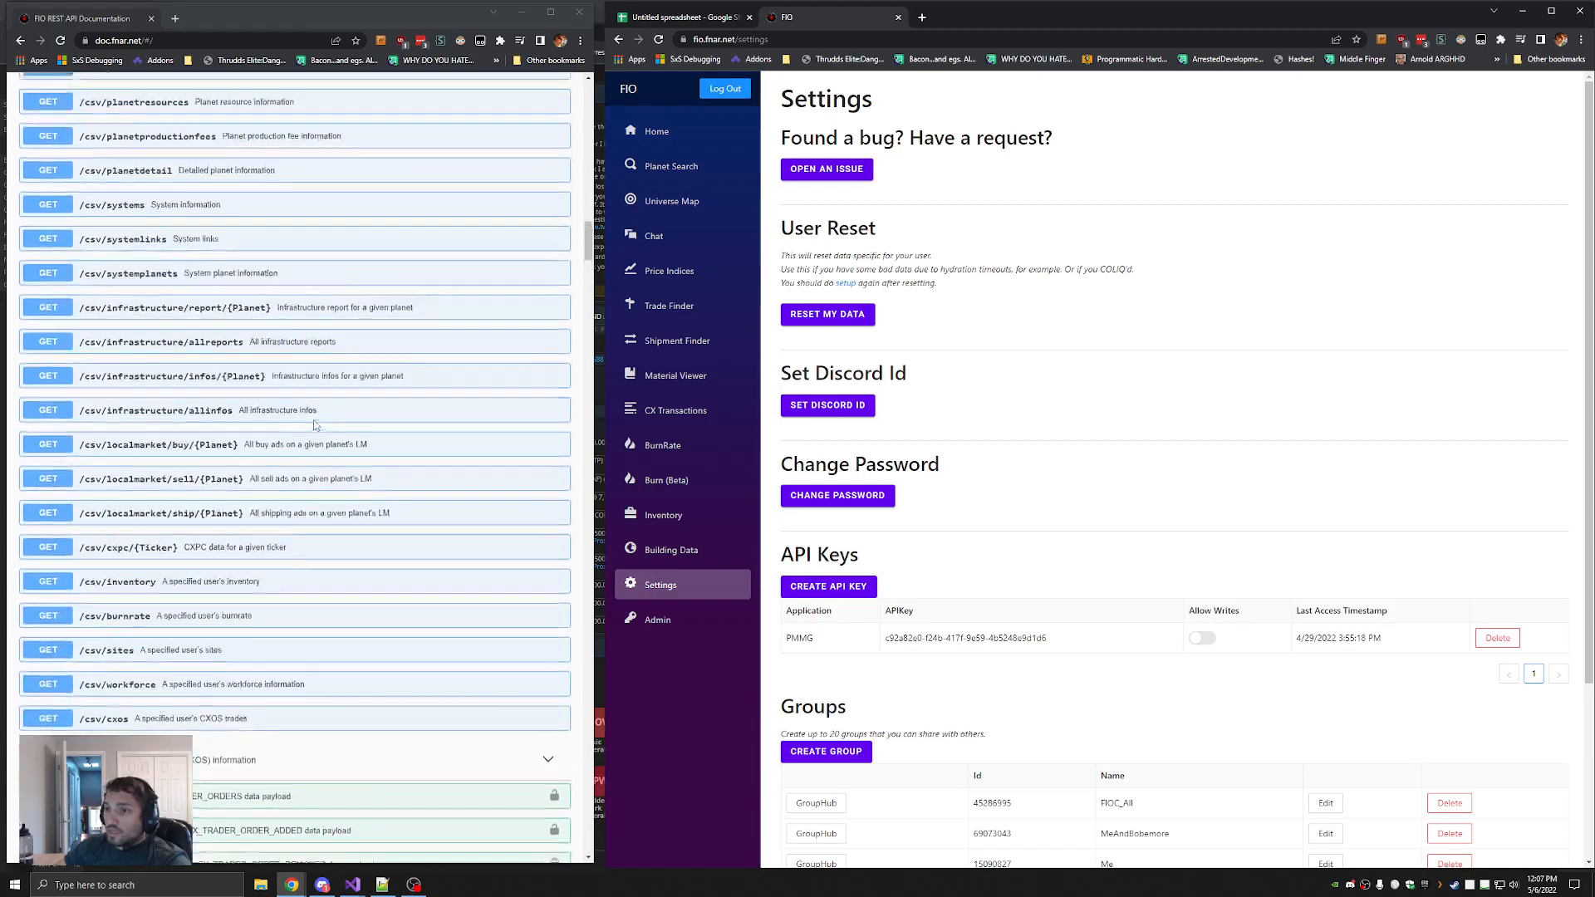
scroll(341, 304, up, 4)
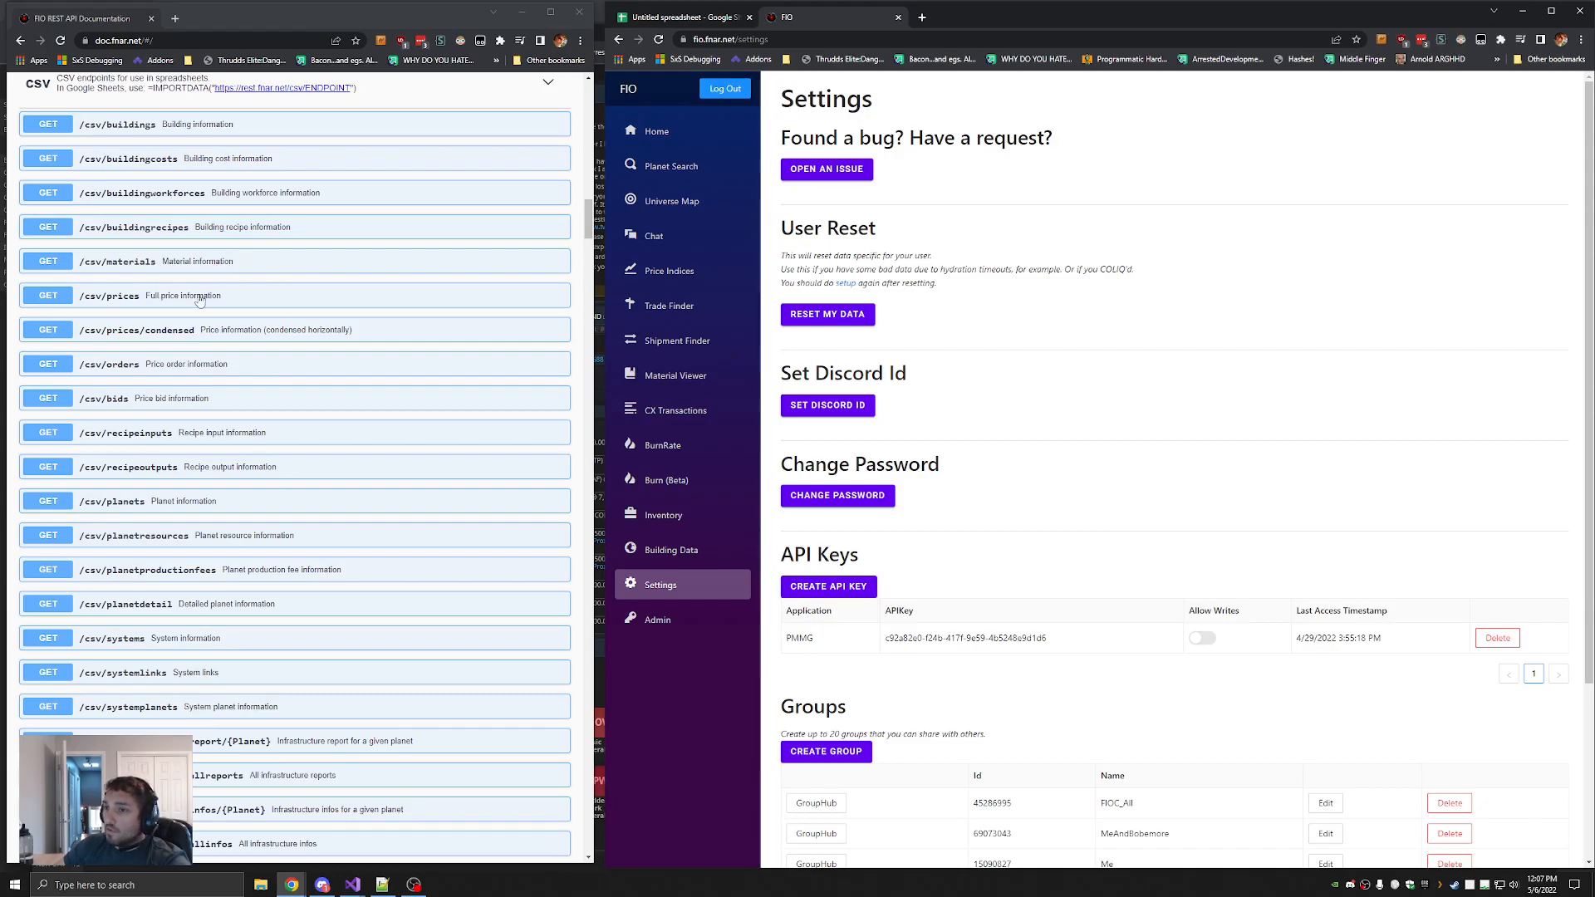
click(686, 17)
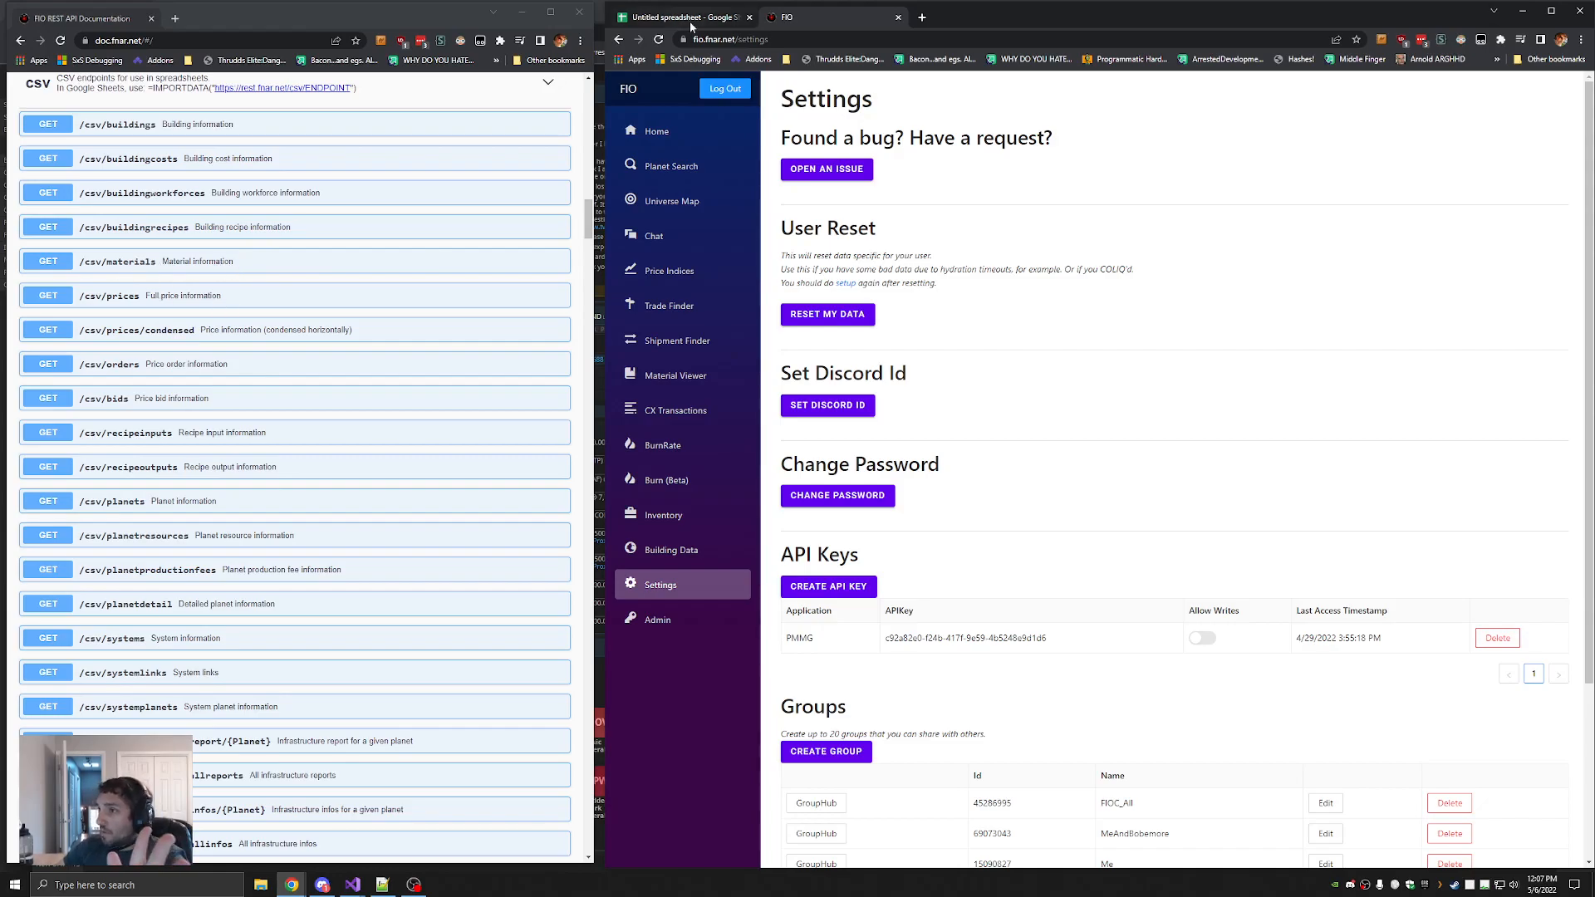
click(701, 856)
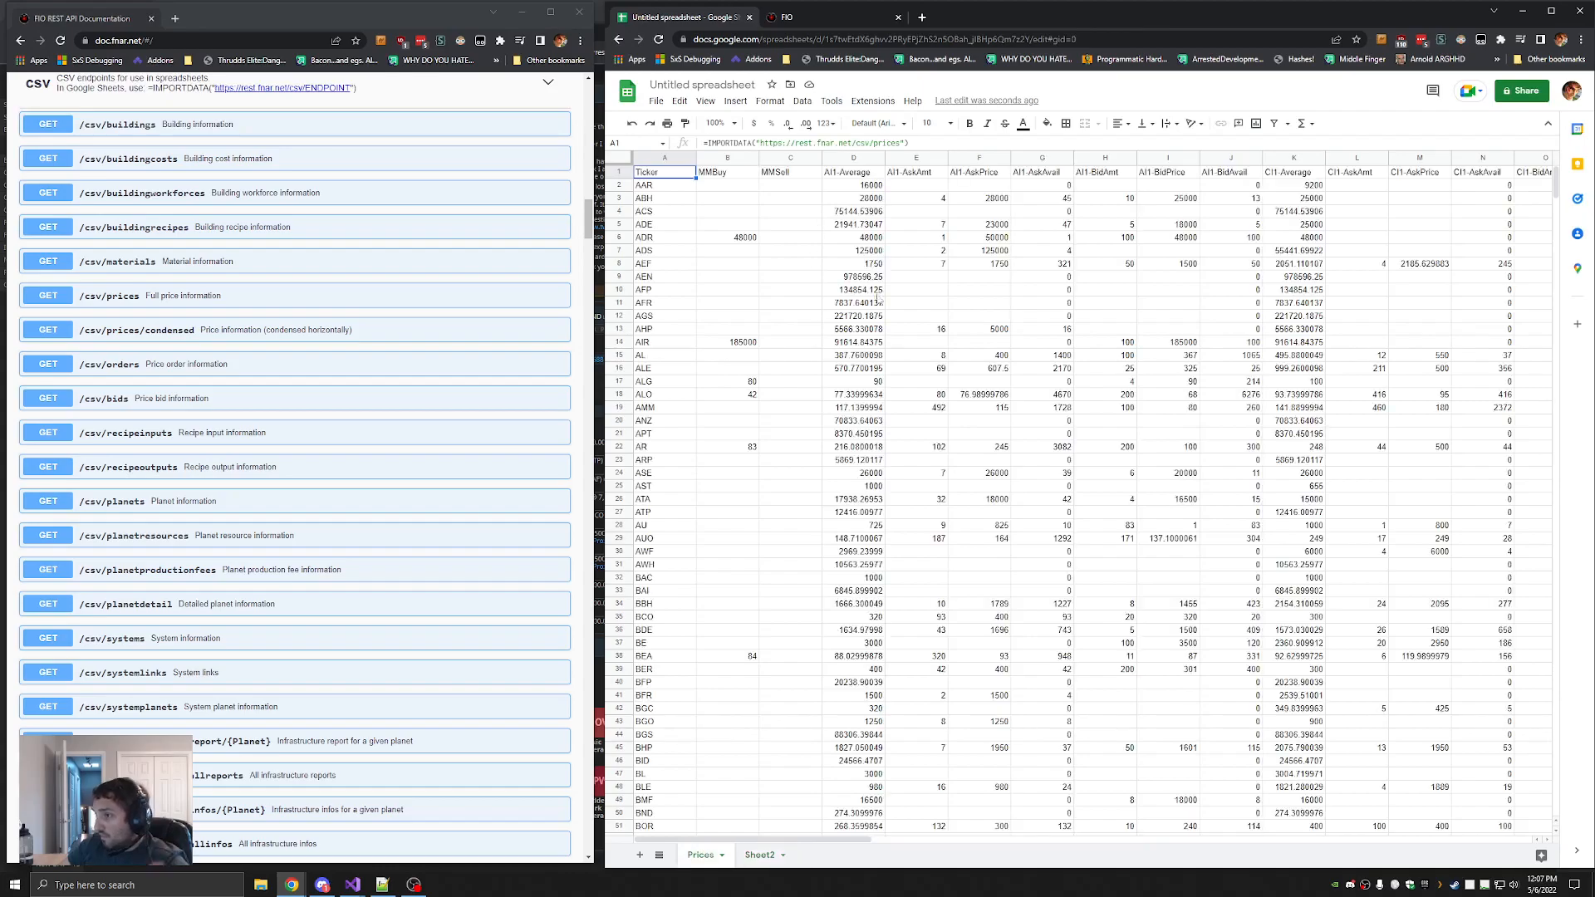
Examine the required parameters of the /csv/inventory endpoint and compare them with those of /csv/cxpc/{Ticker}, then collapse both
scroll(291, 348, down, 10)
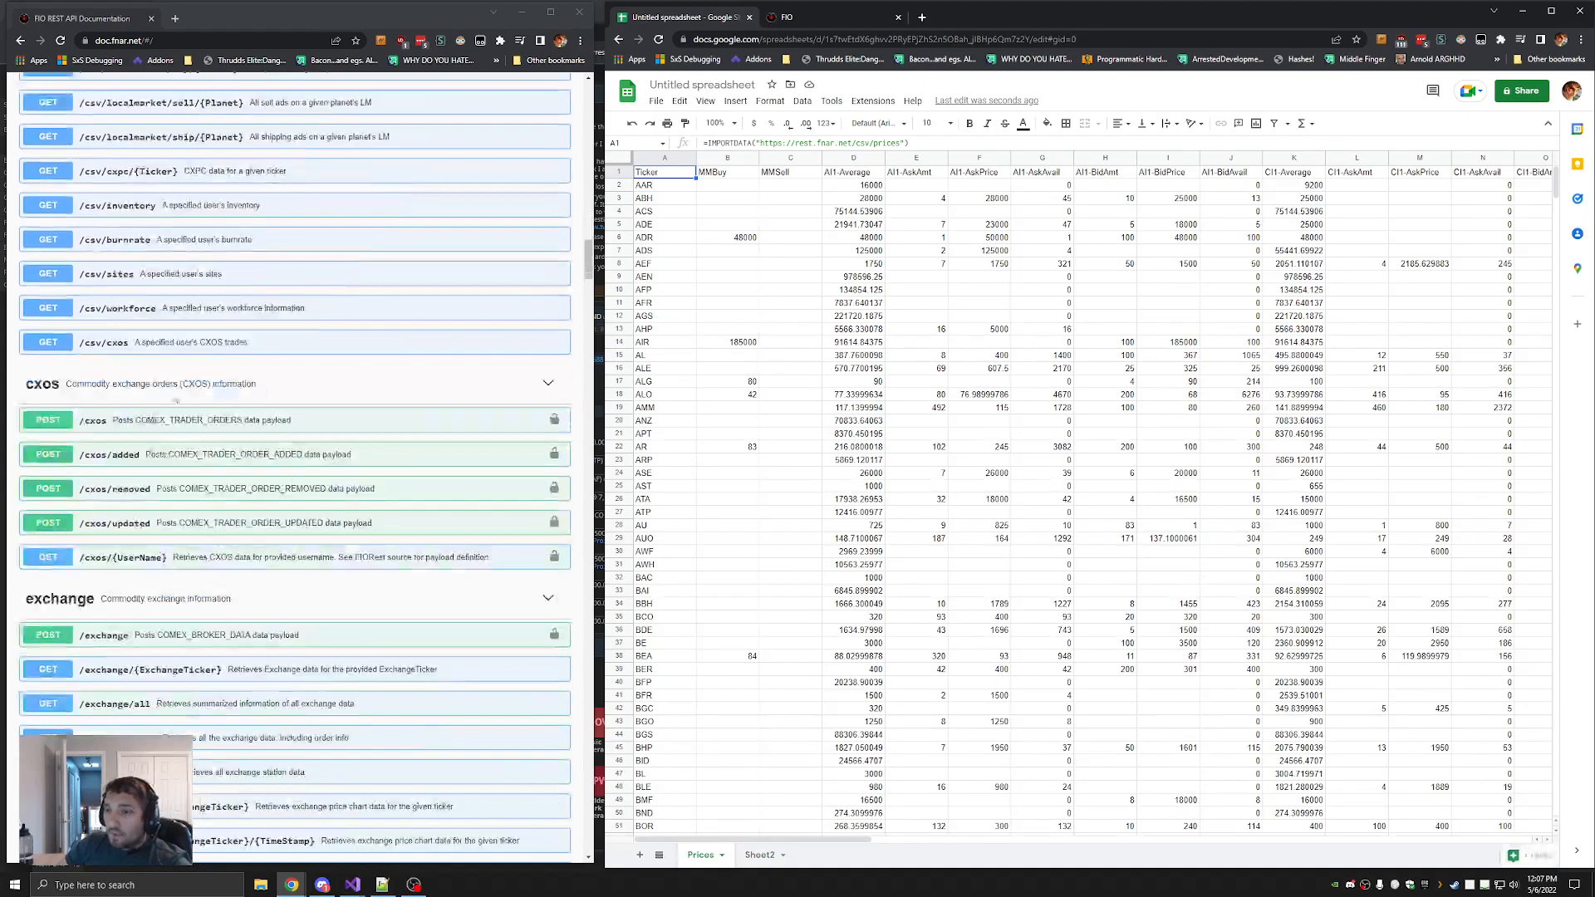
scroll(249, 349, up, 2)
click(290, 339)
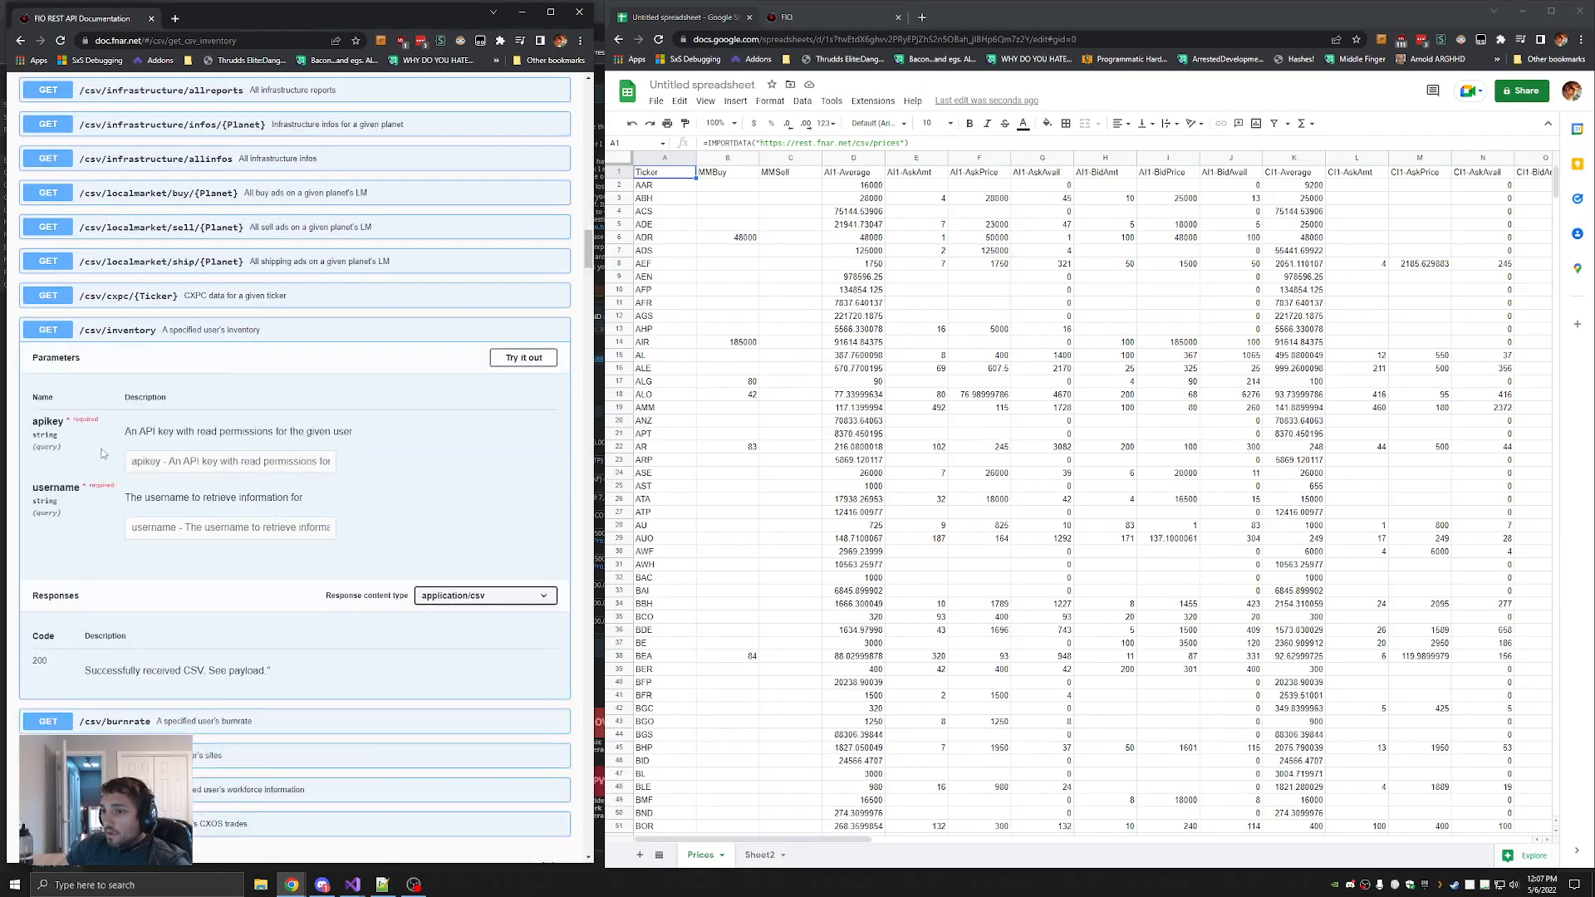
drag(33, 422, 54, 424)
double_click(43, 486)
click(312, 296)
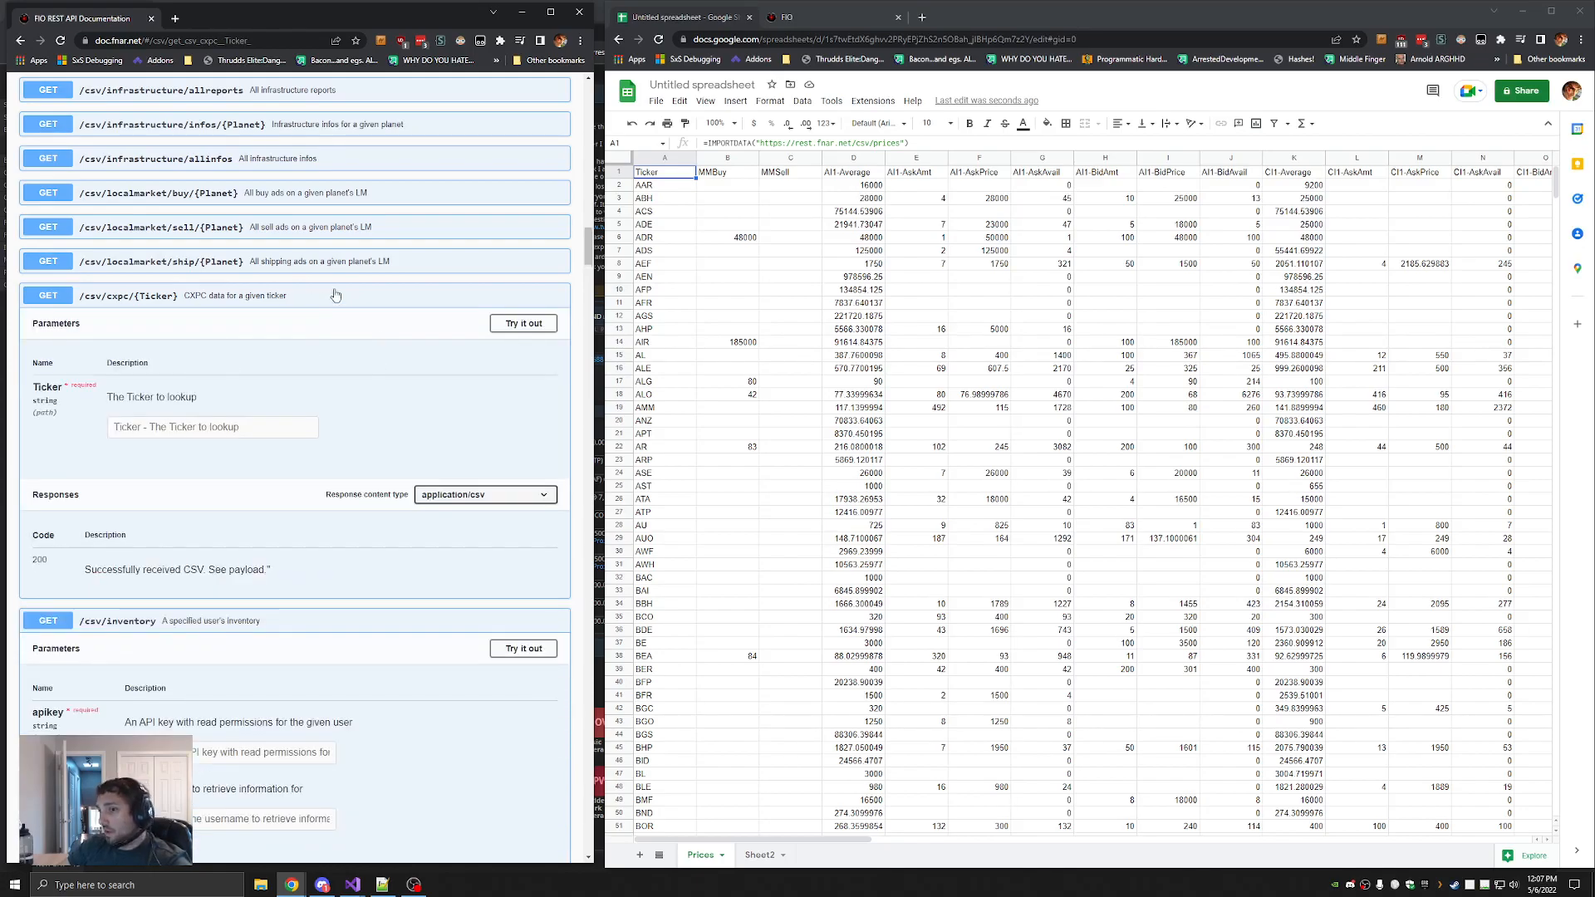
click(334, 296)
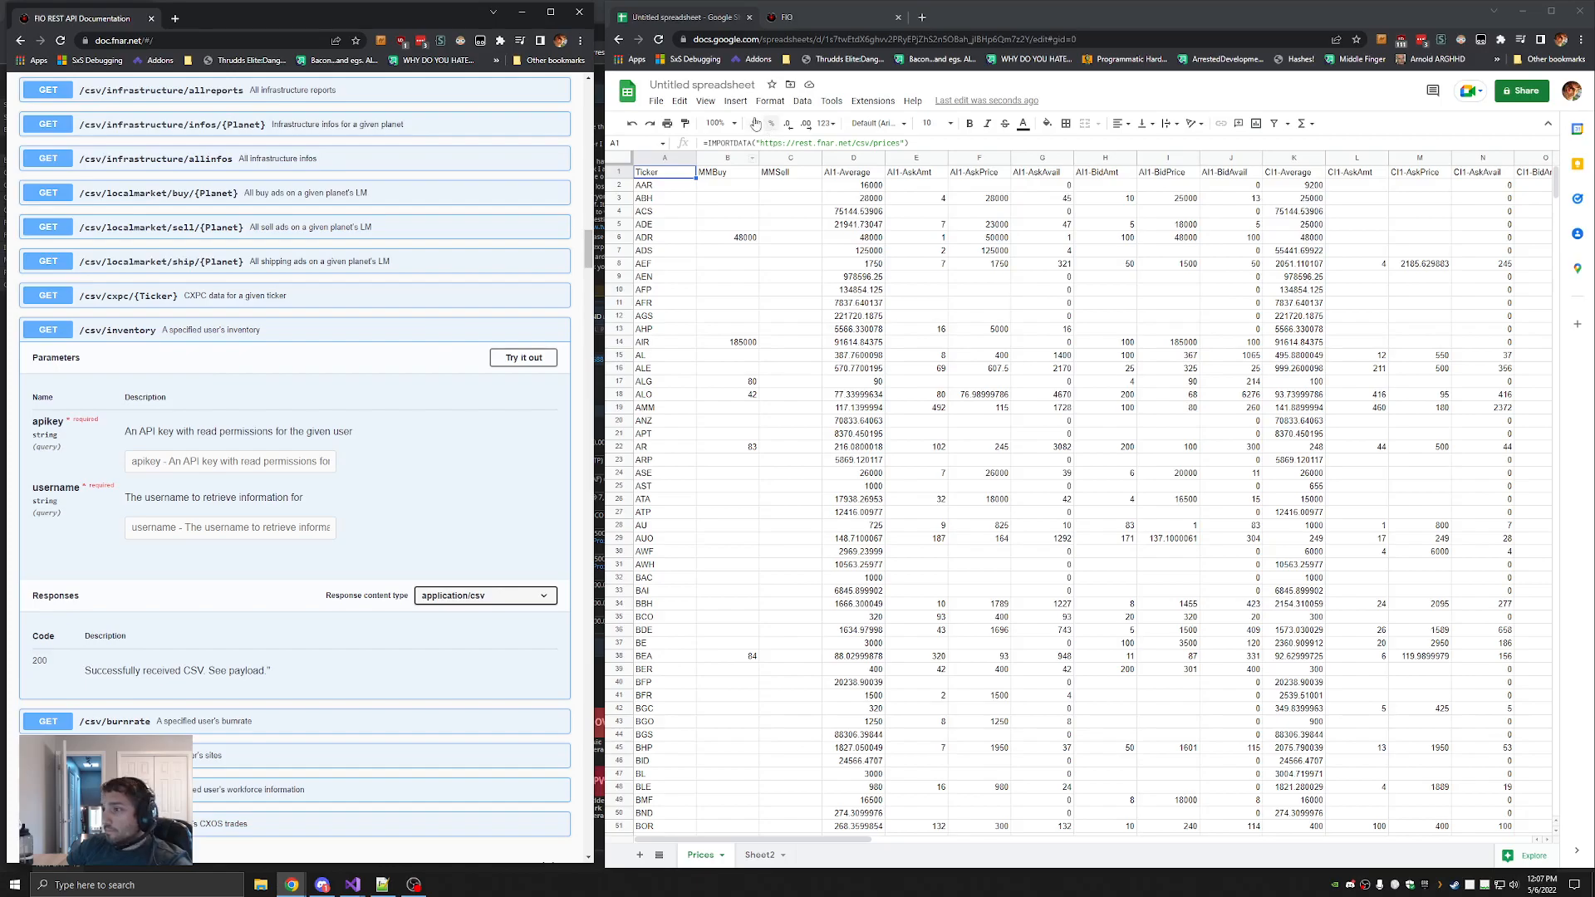
click(210, 338)
Return to the FIO settings page beside the API documentation and show its API Keys section
key(alt+Tab)
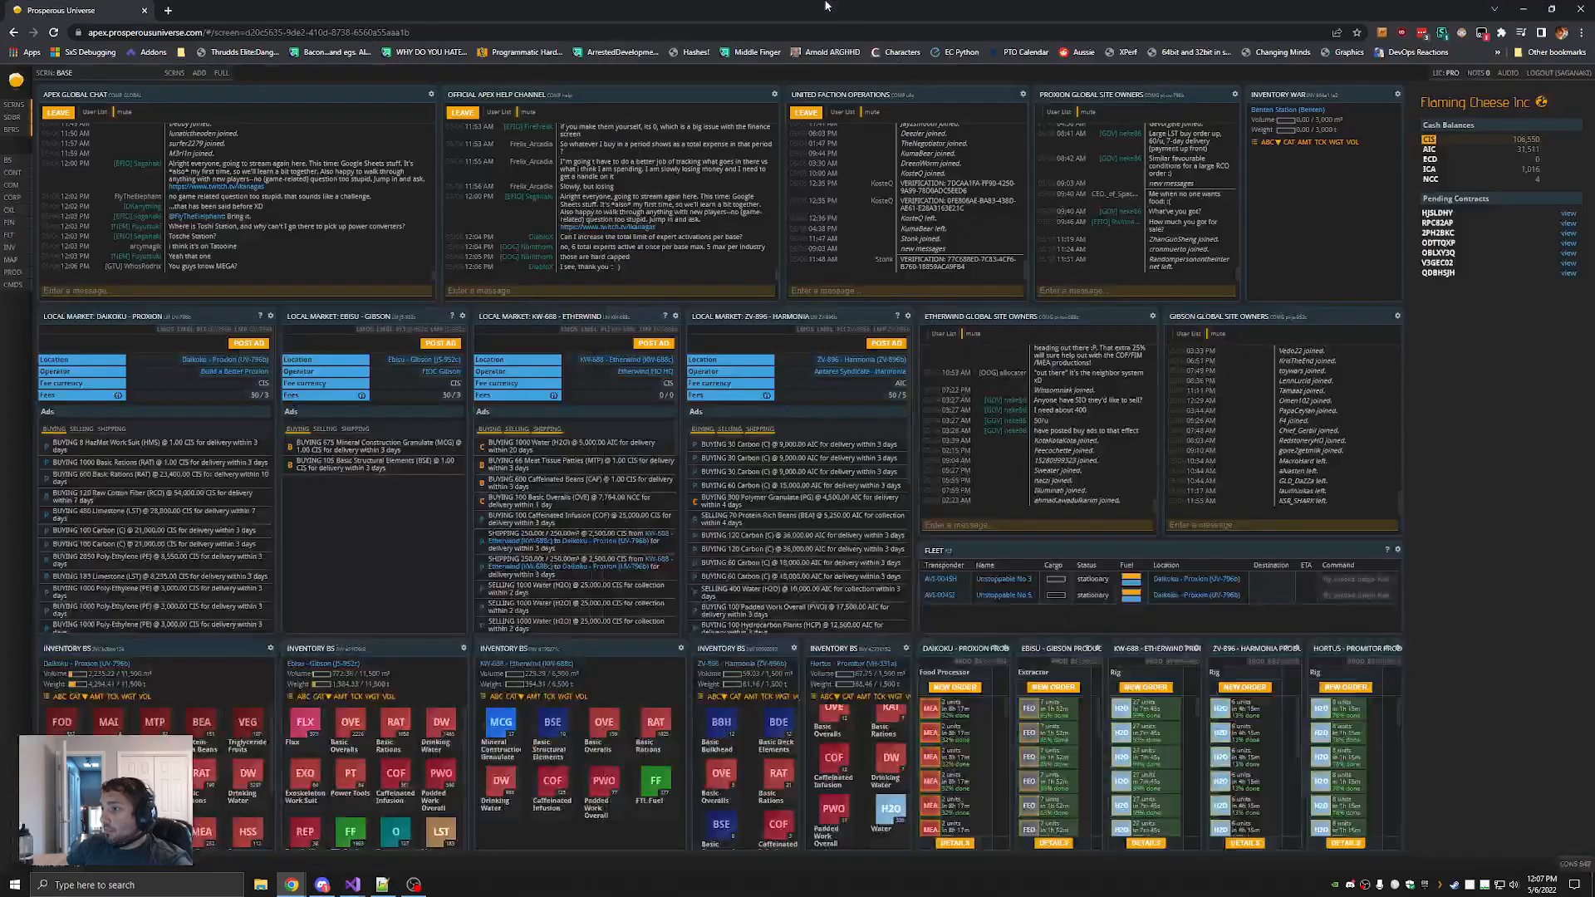
key(alt+Tab)
key(alt+Tab)
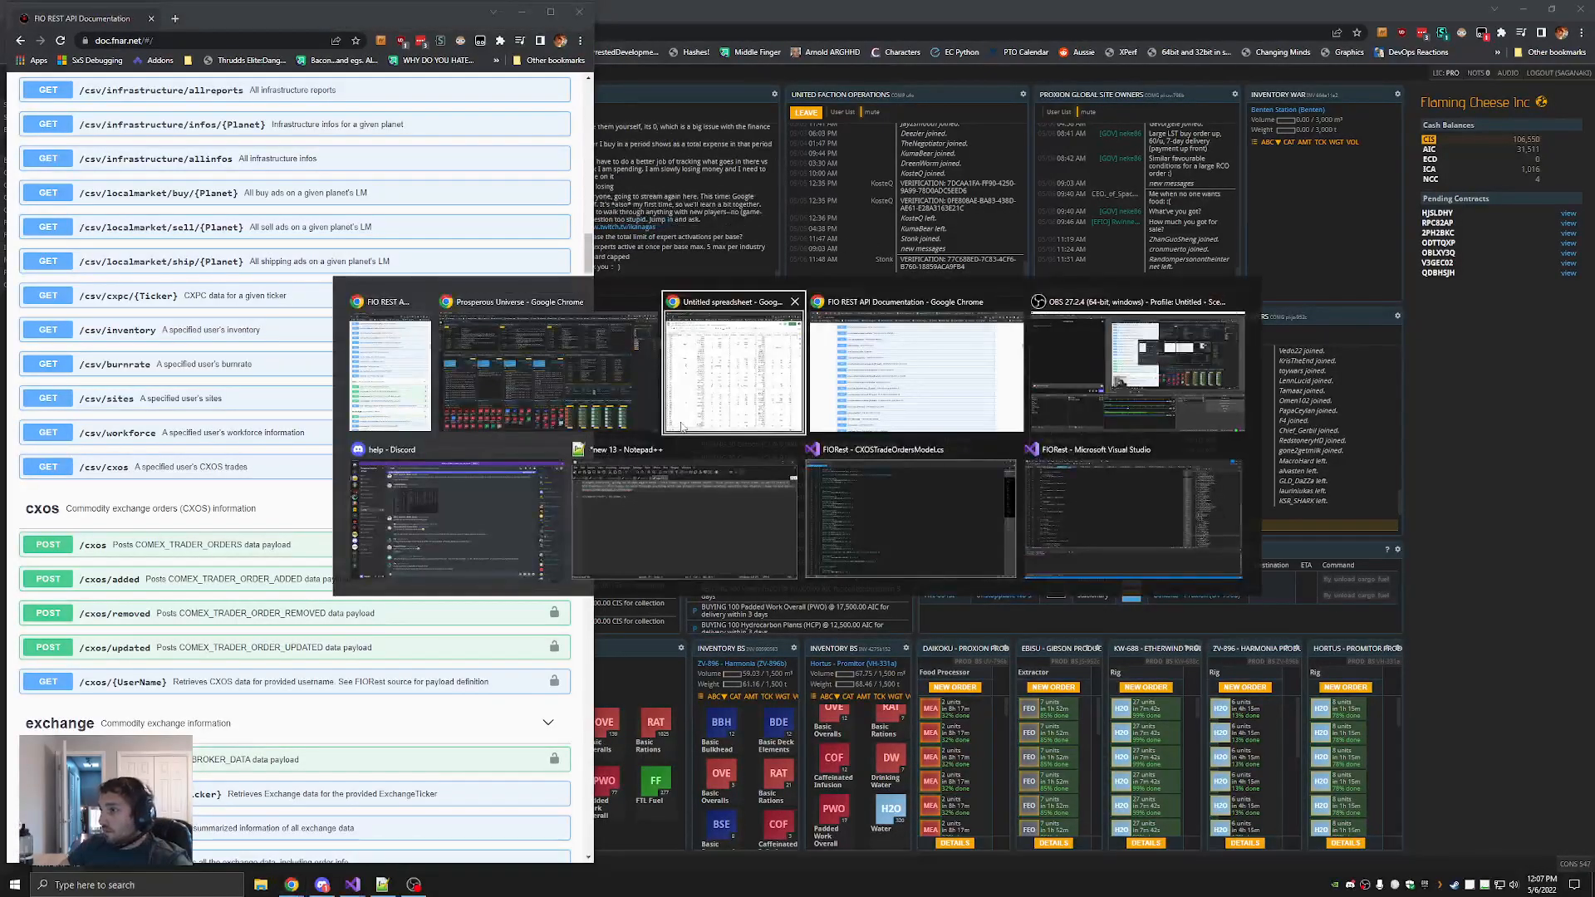
click(742, 388)
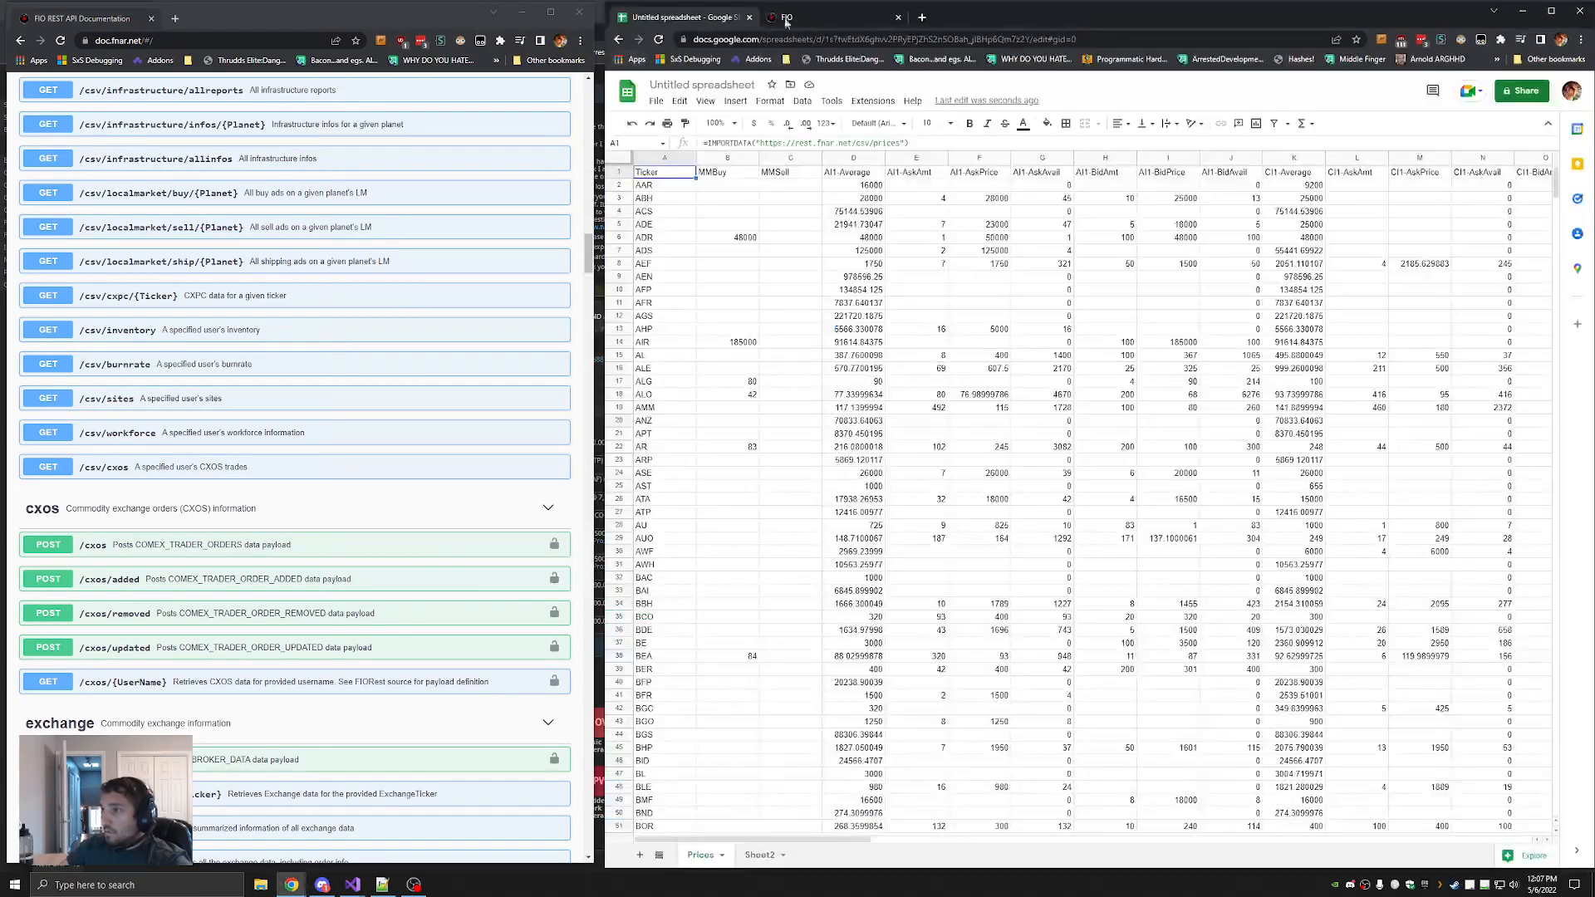
click(819, 13)
scroll(944, 658, down, 3)
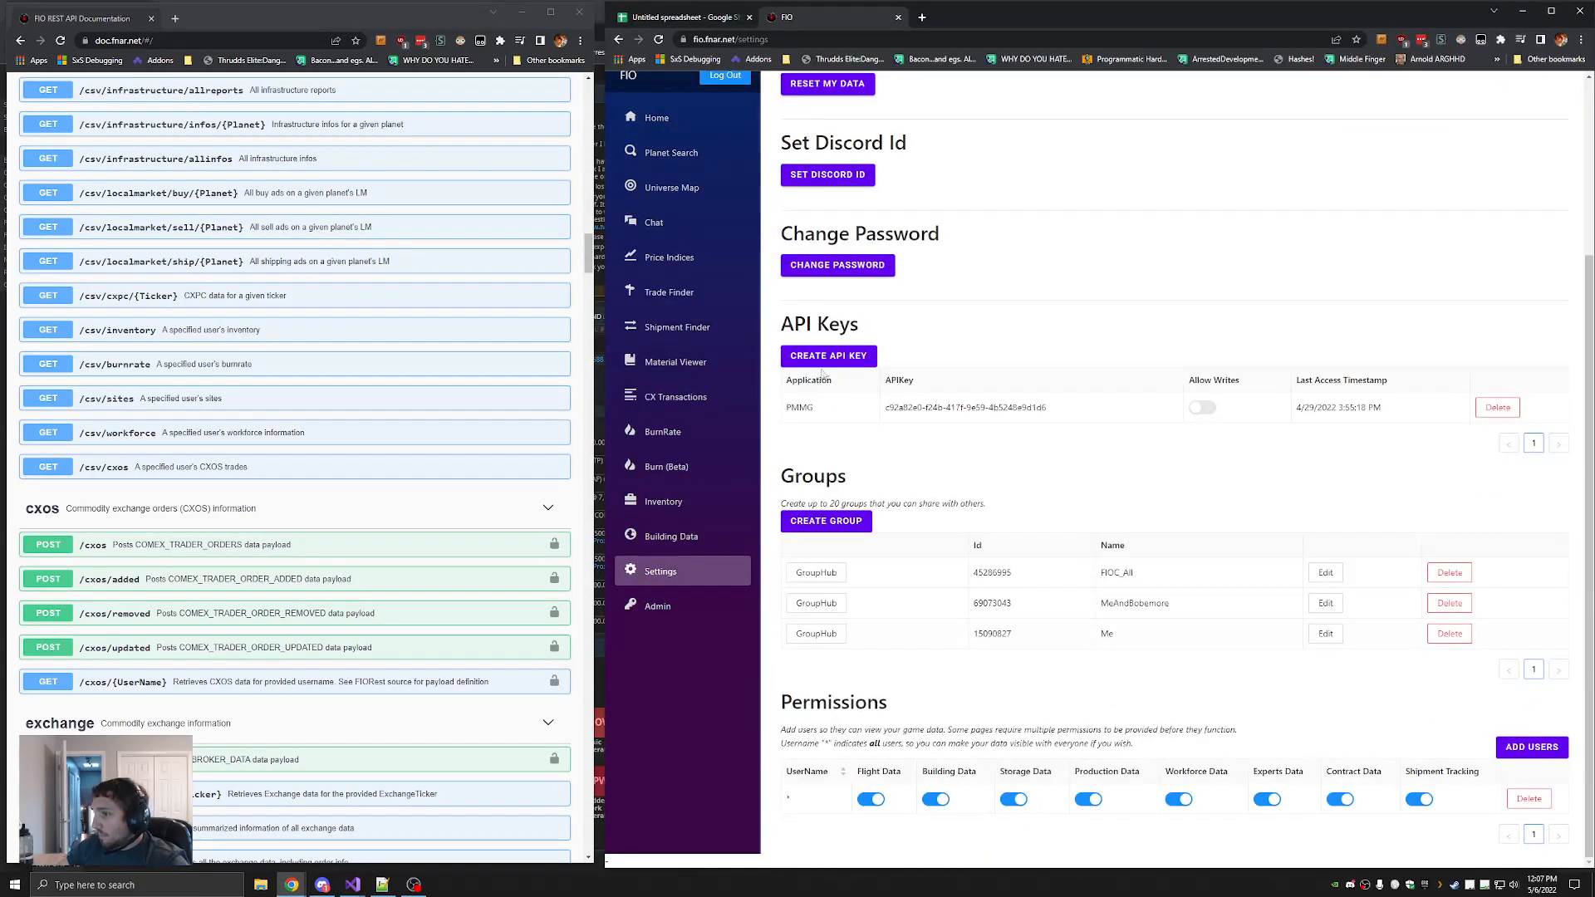
Delete the existing PMMG API key, authorising the deletion with the FIO account password
click(1504, 408)
click(1056, 206)
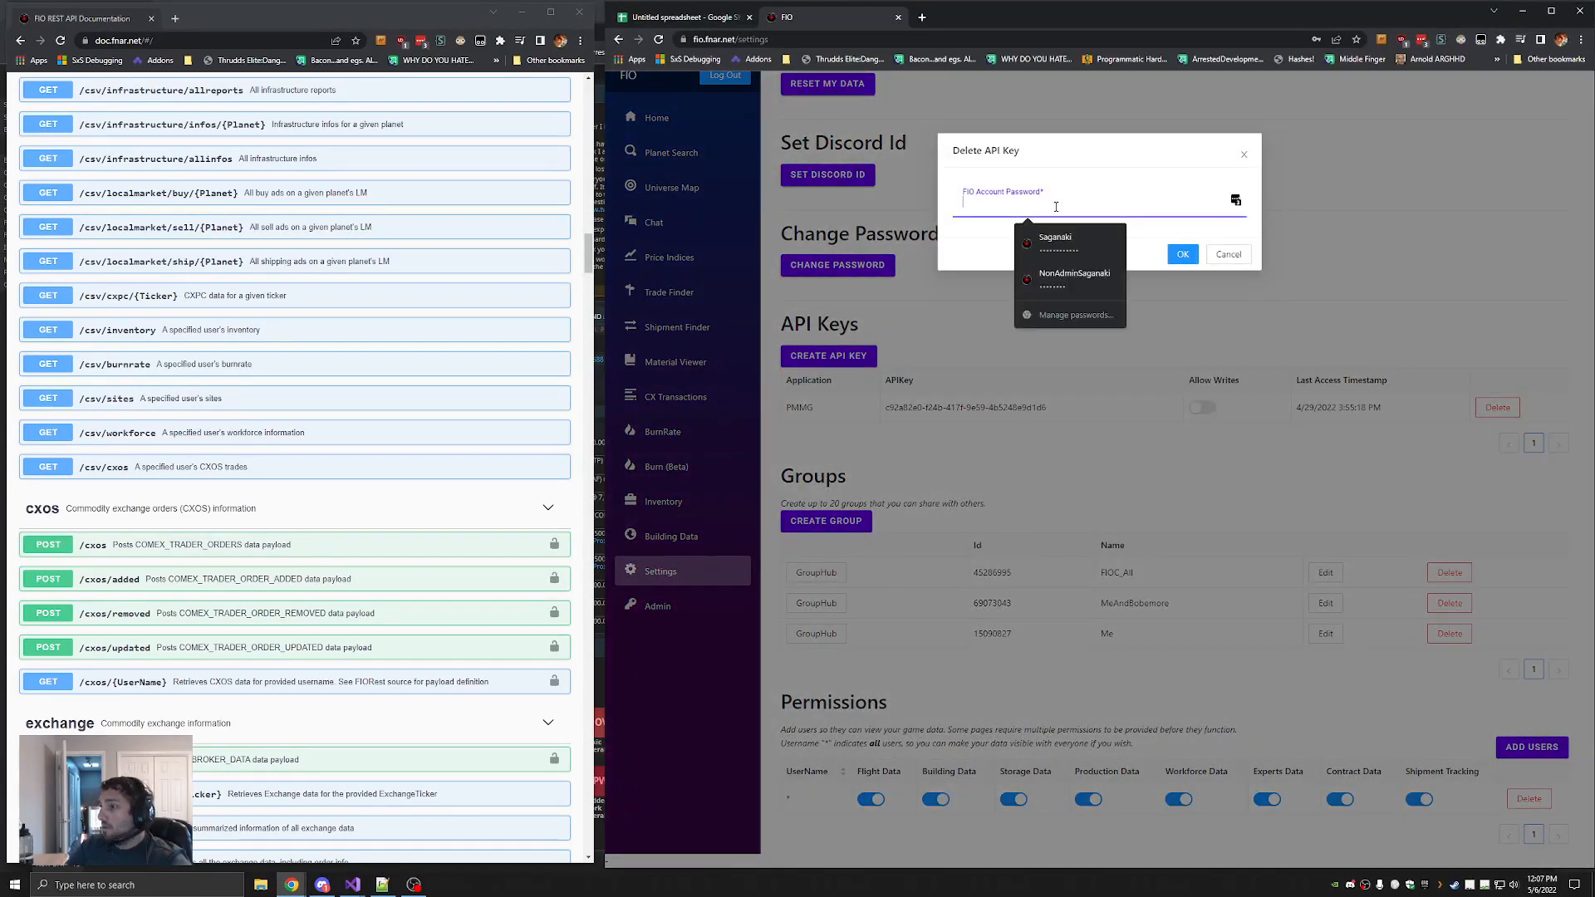
text(********)
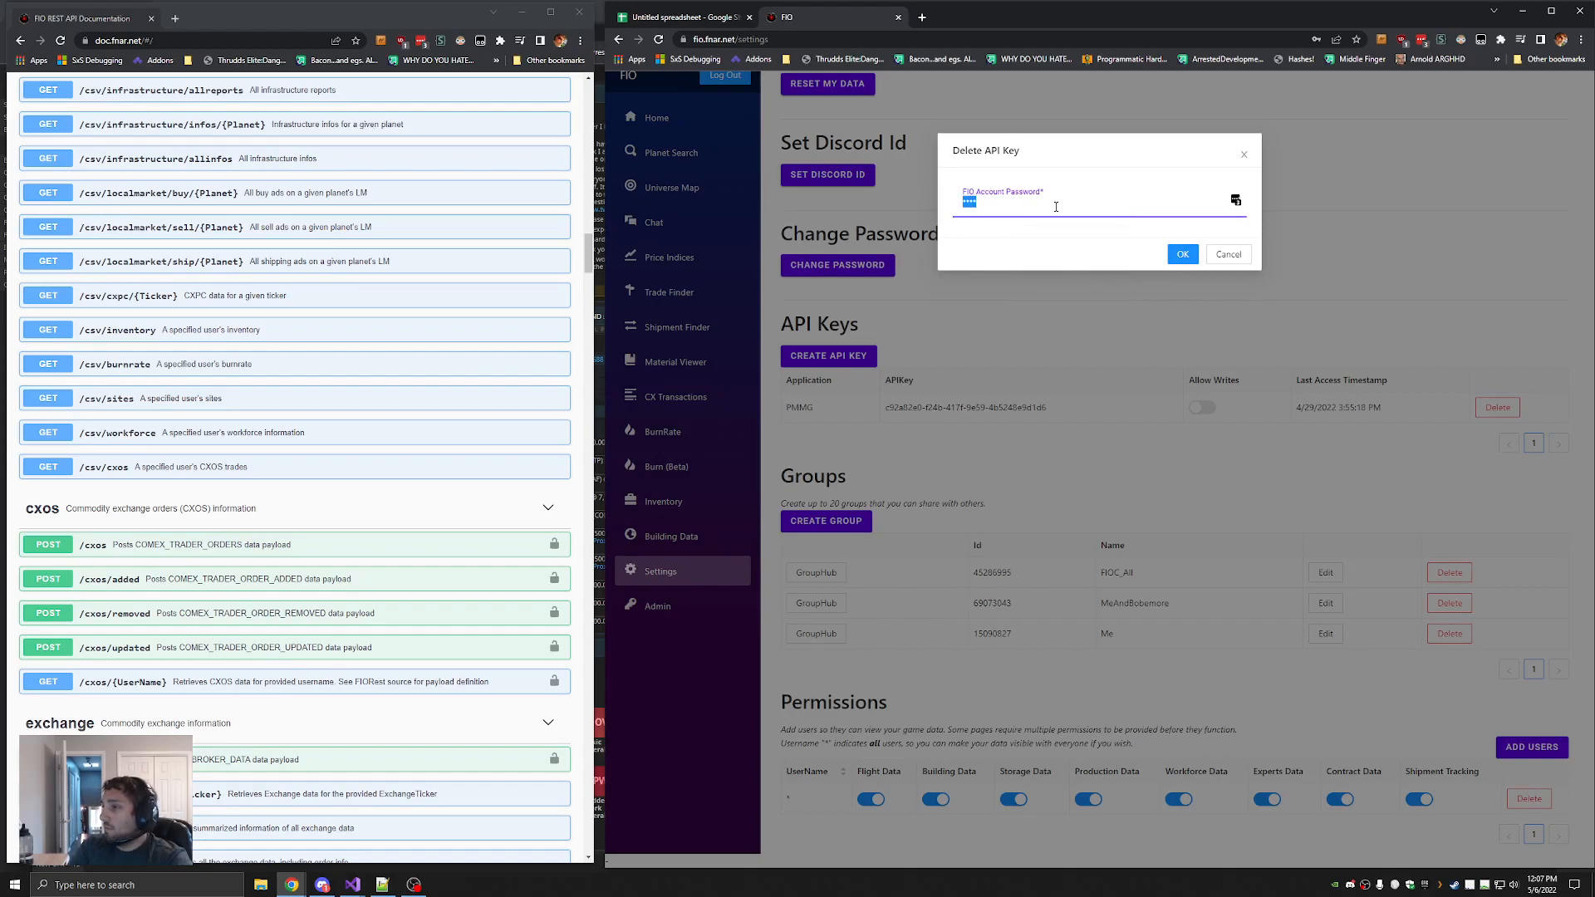
text(****)
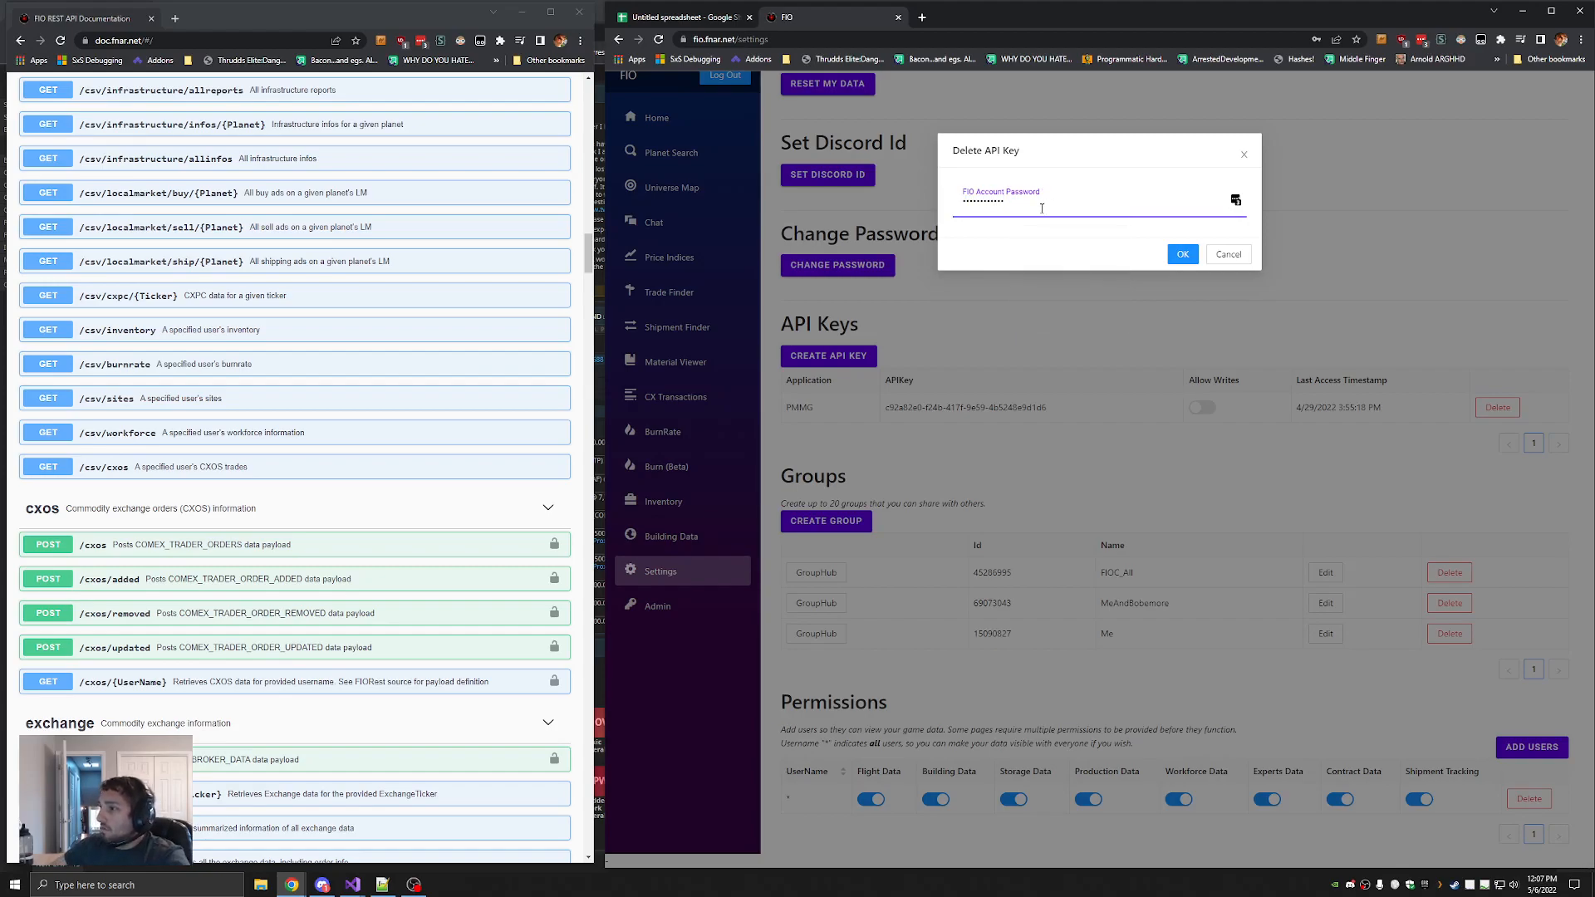
click(1174, 257)
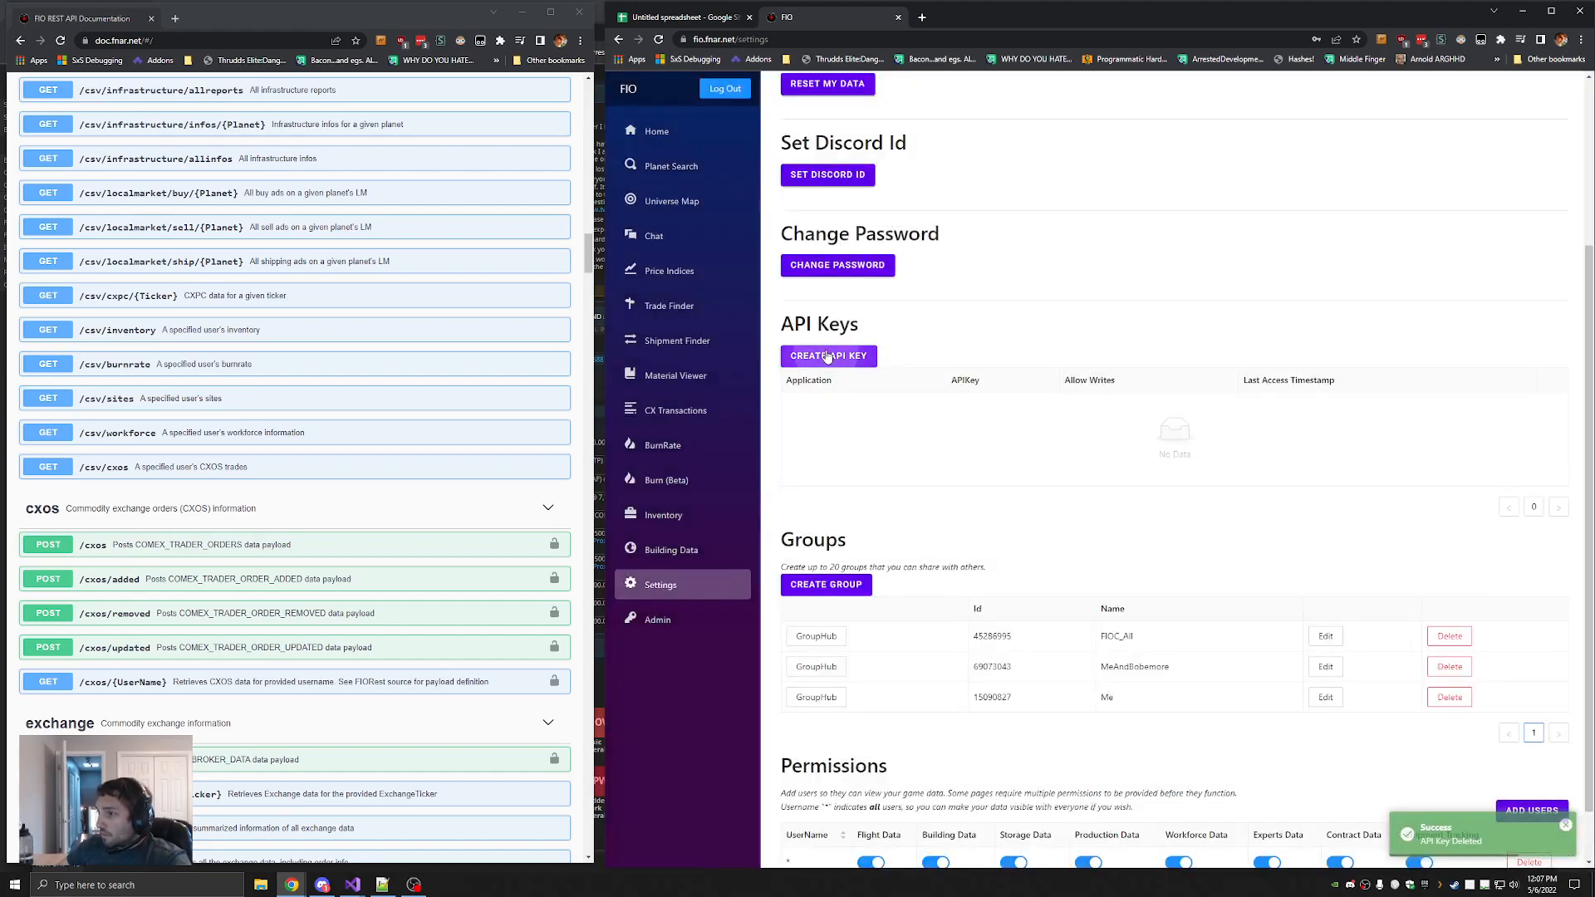
Create an API key for the application GoogleSheets without write access, entering the FIO account password, and dismiss the browser's offer to save the password
click(827, 358)
click(1004, 207)
text(Google Sheets)
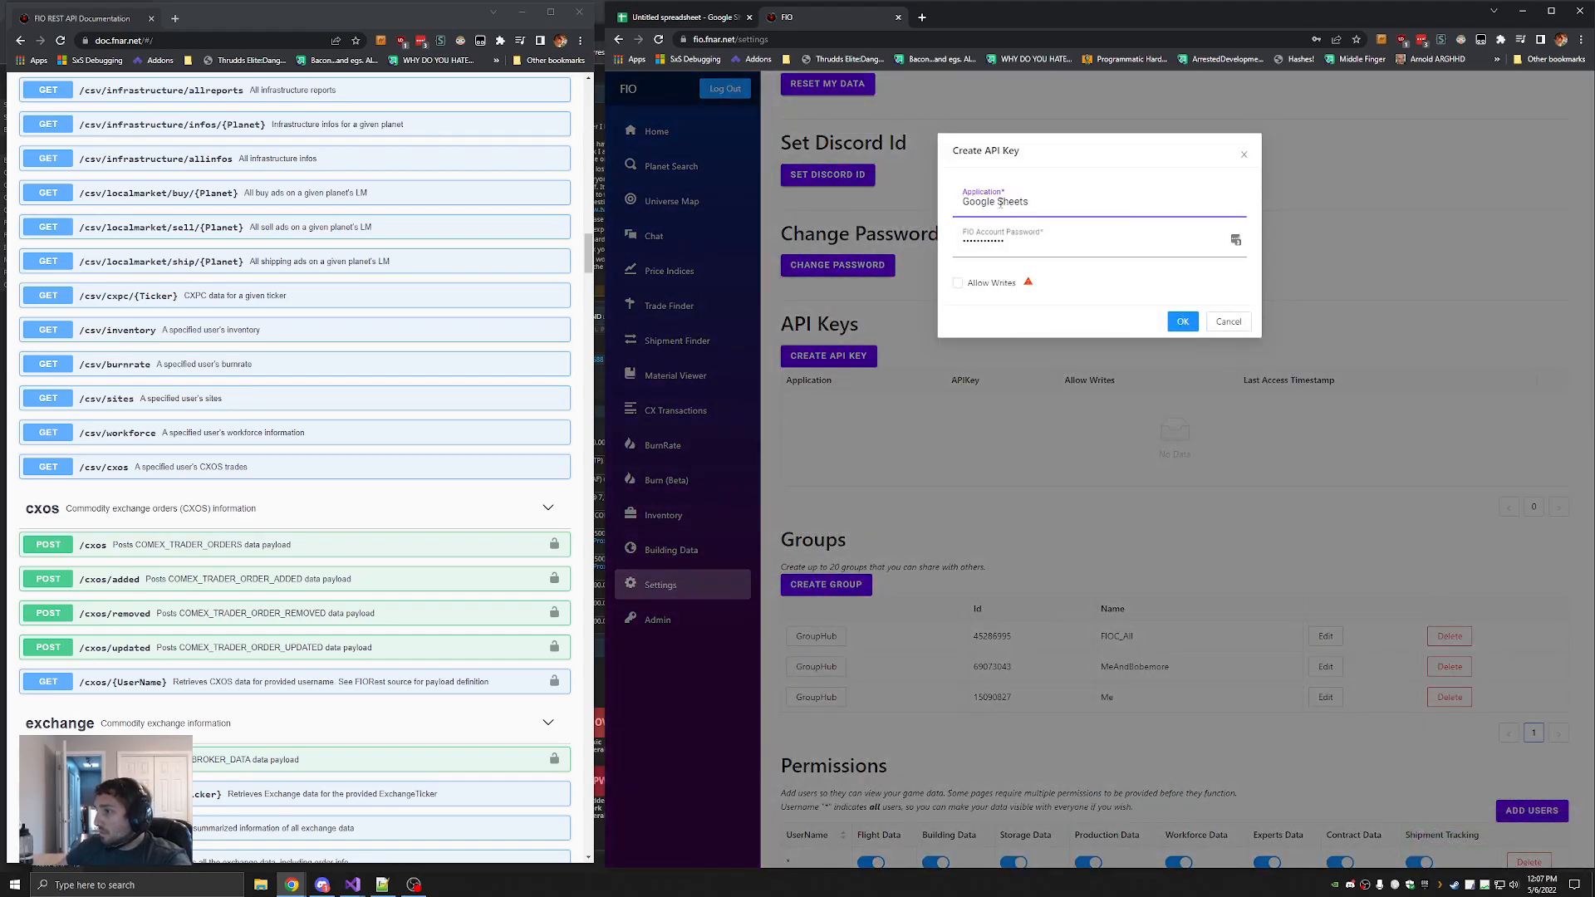
click(1000, 204)
key(BackSpace)
key(Tab)
text(••)
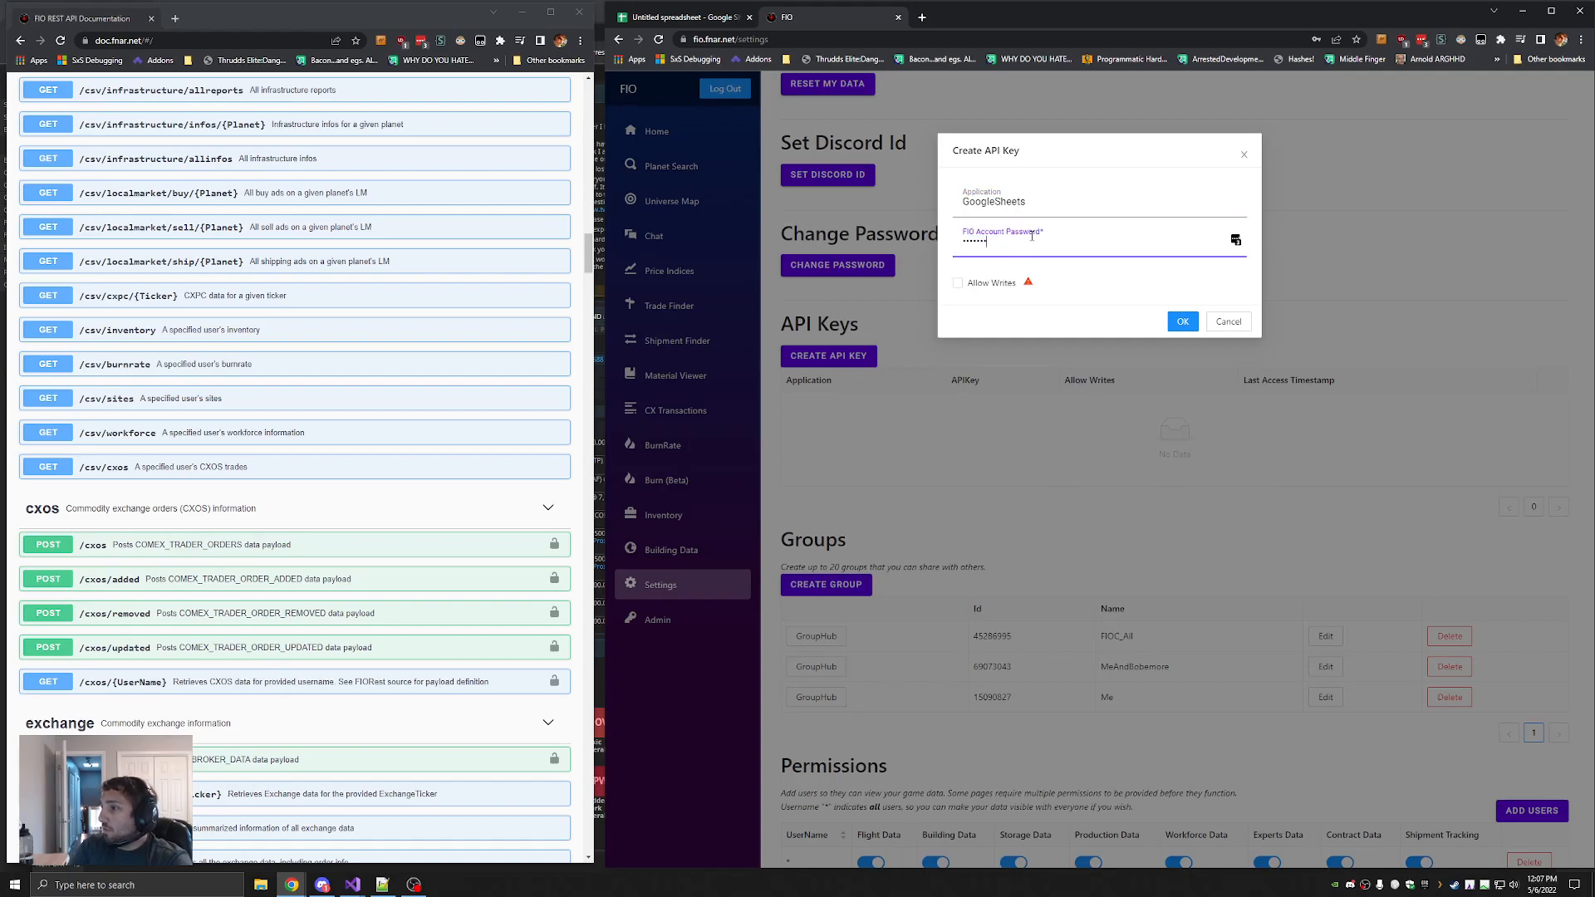
click(1184, 324)
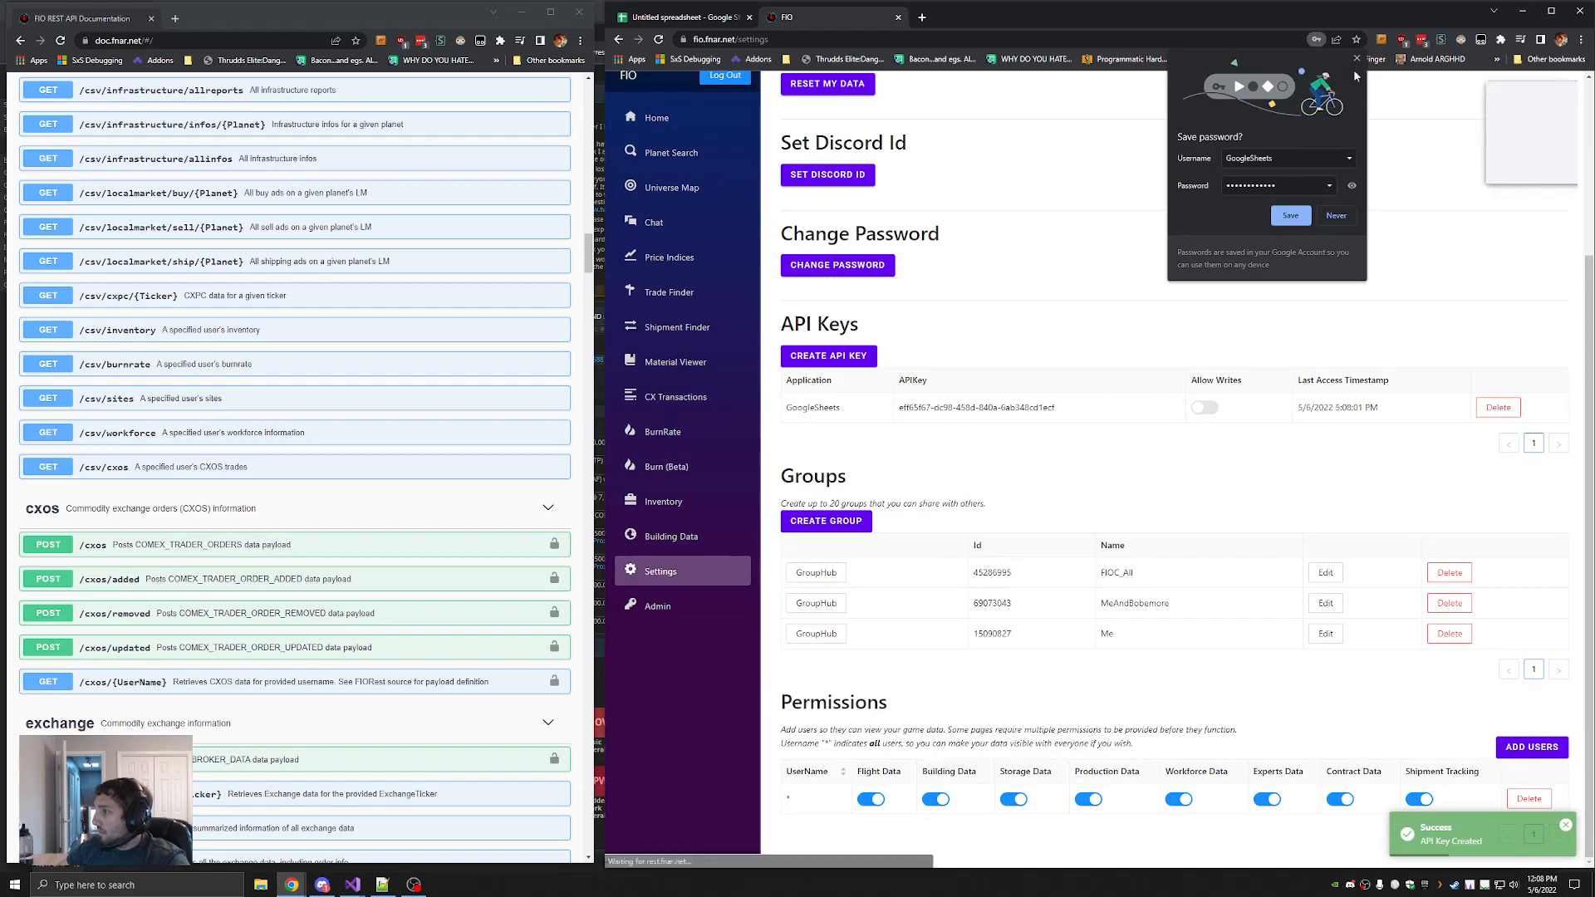
click(1357, 58)
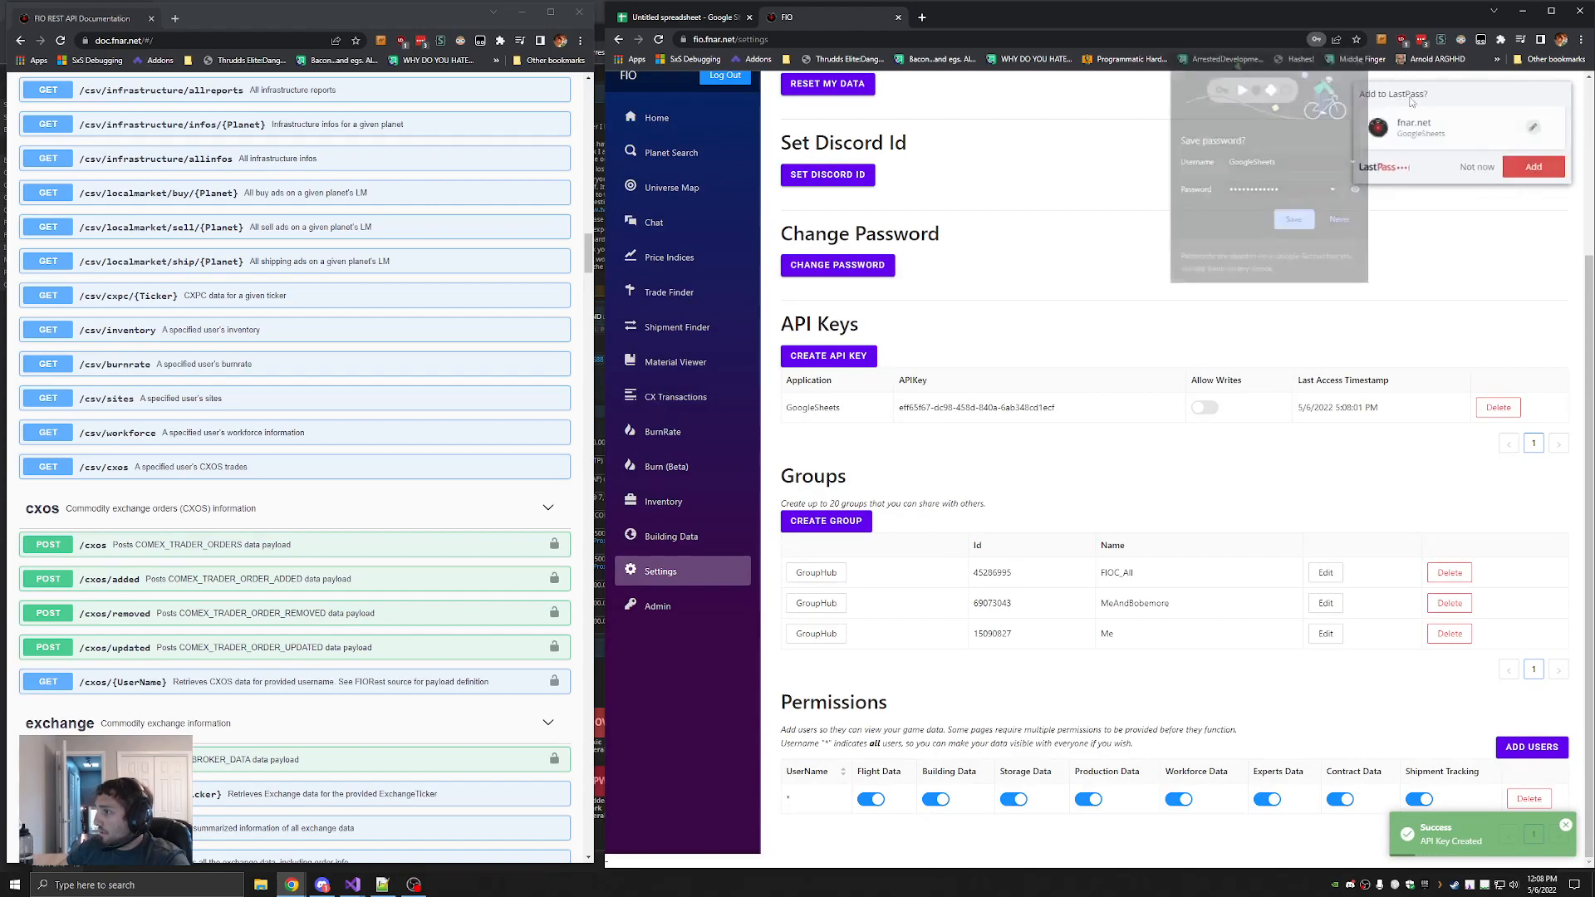
Copy the GoogleSheets API key from the API Keys table and return to the spreadsheet
drag(1072, 408, 899, 408)
key(ctrl+c)
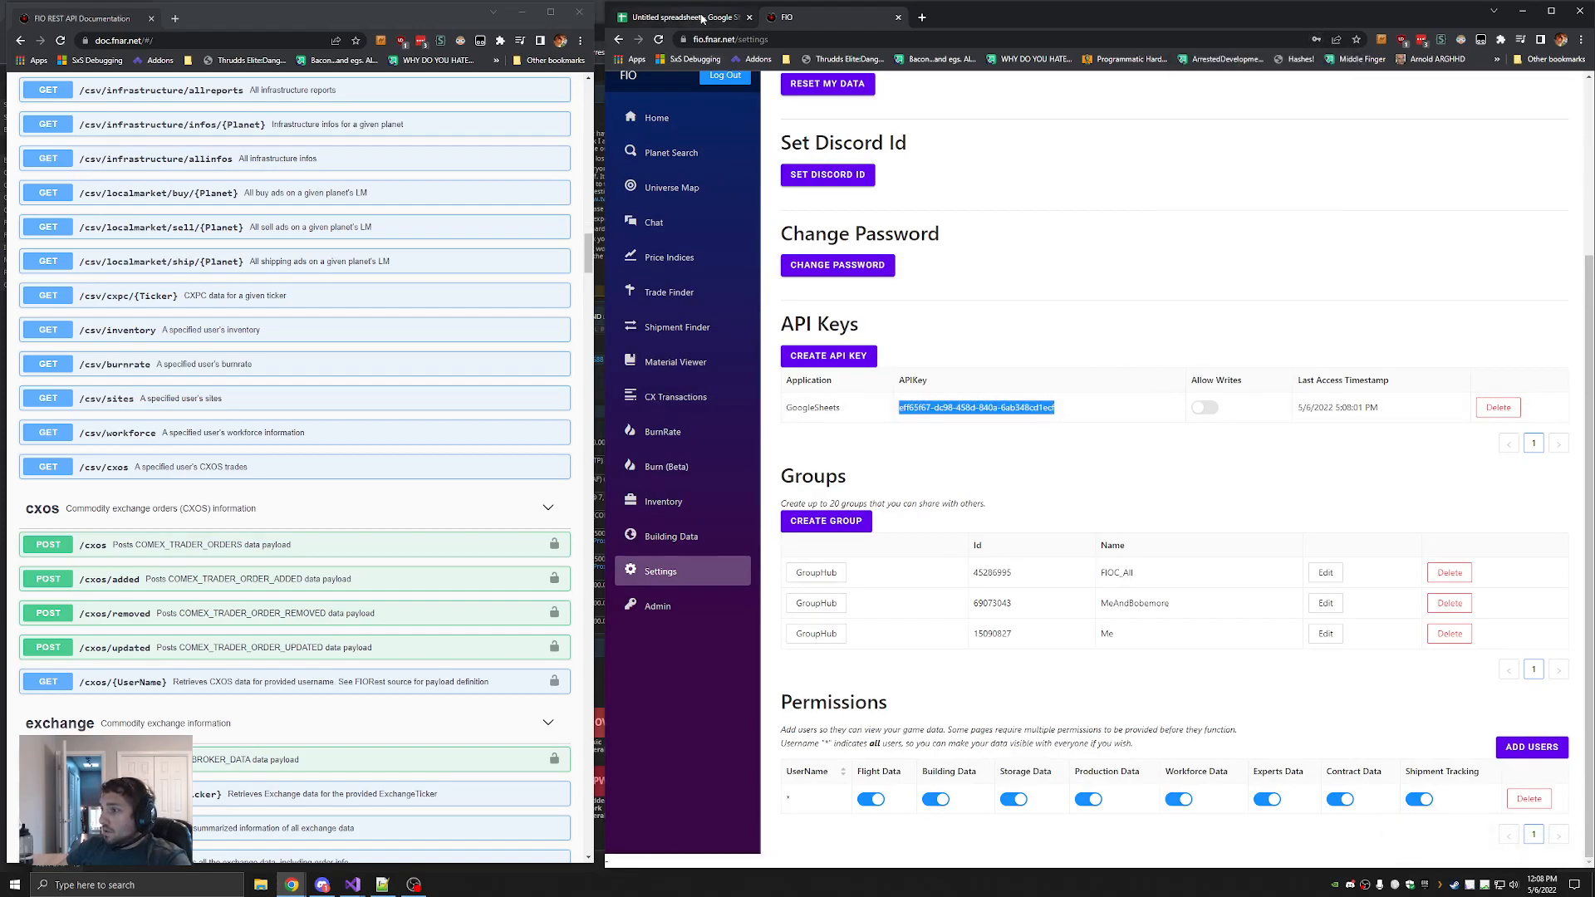
click(702, 18)
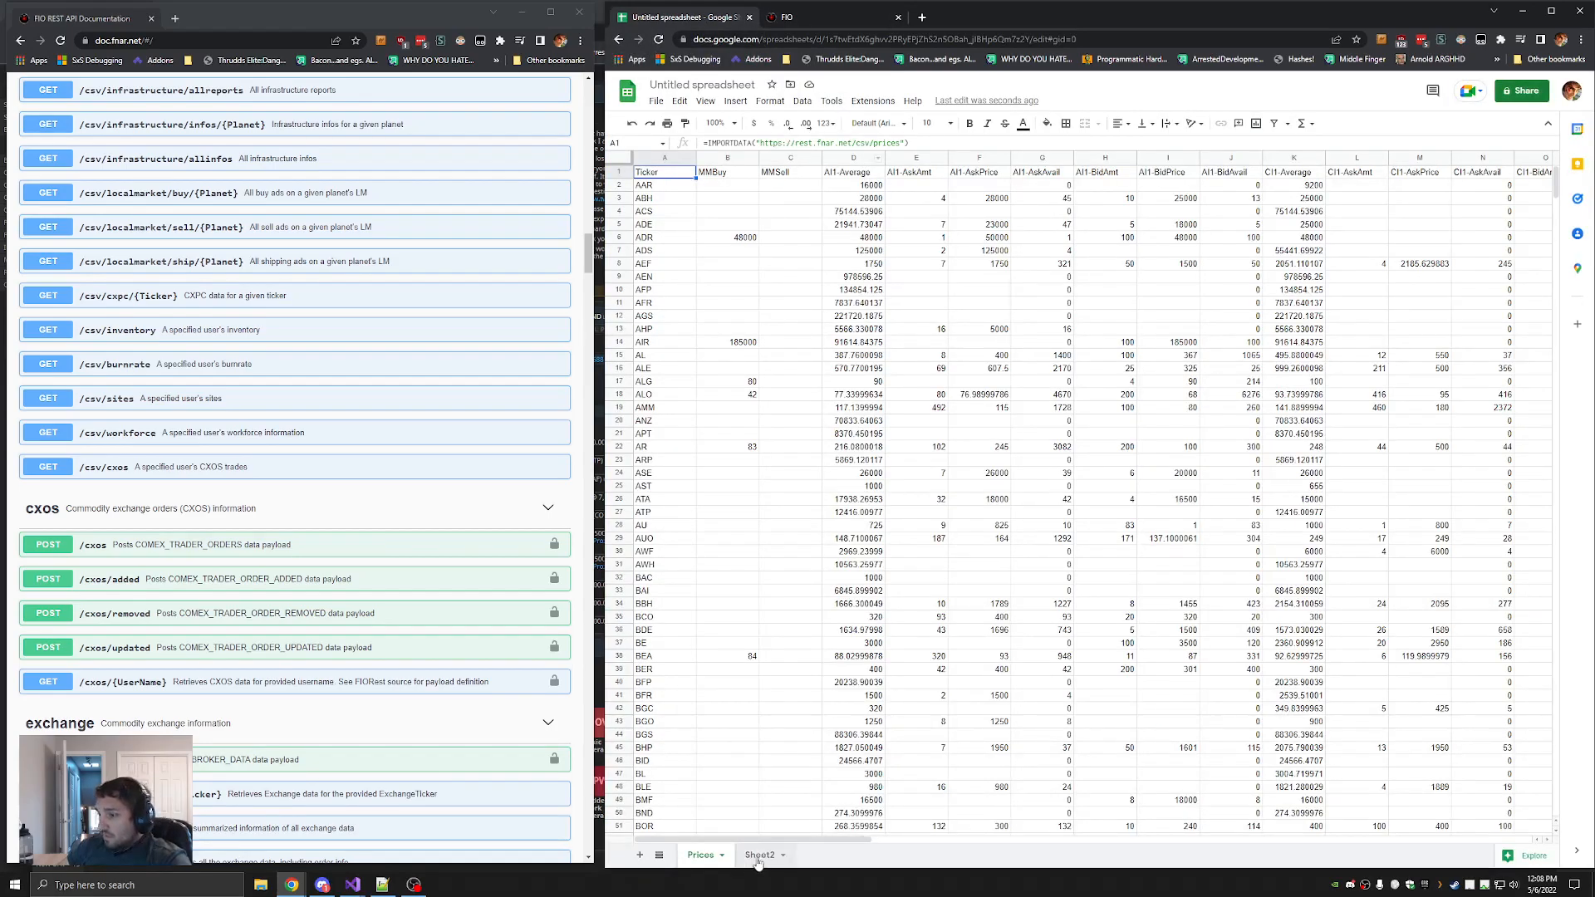
Rename Sheet2 as Inventory
click(760, 856)
double_click(760, 856)
text(Inventory)
key(Return)
text(=)
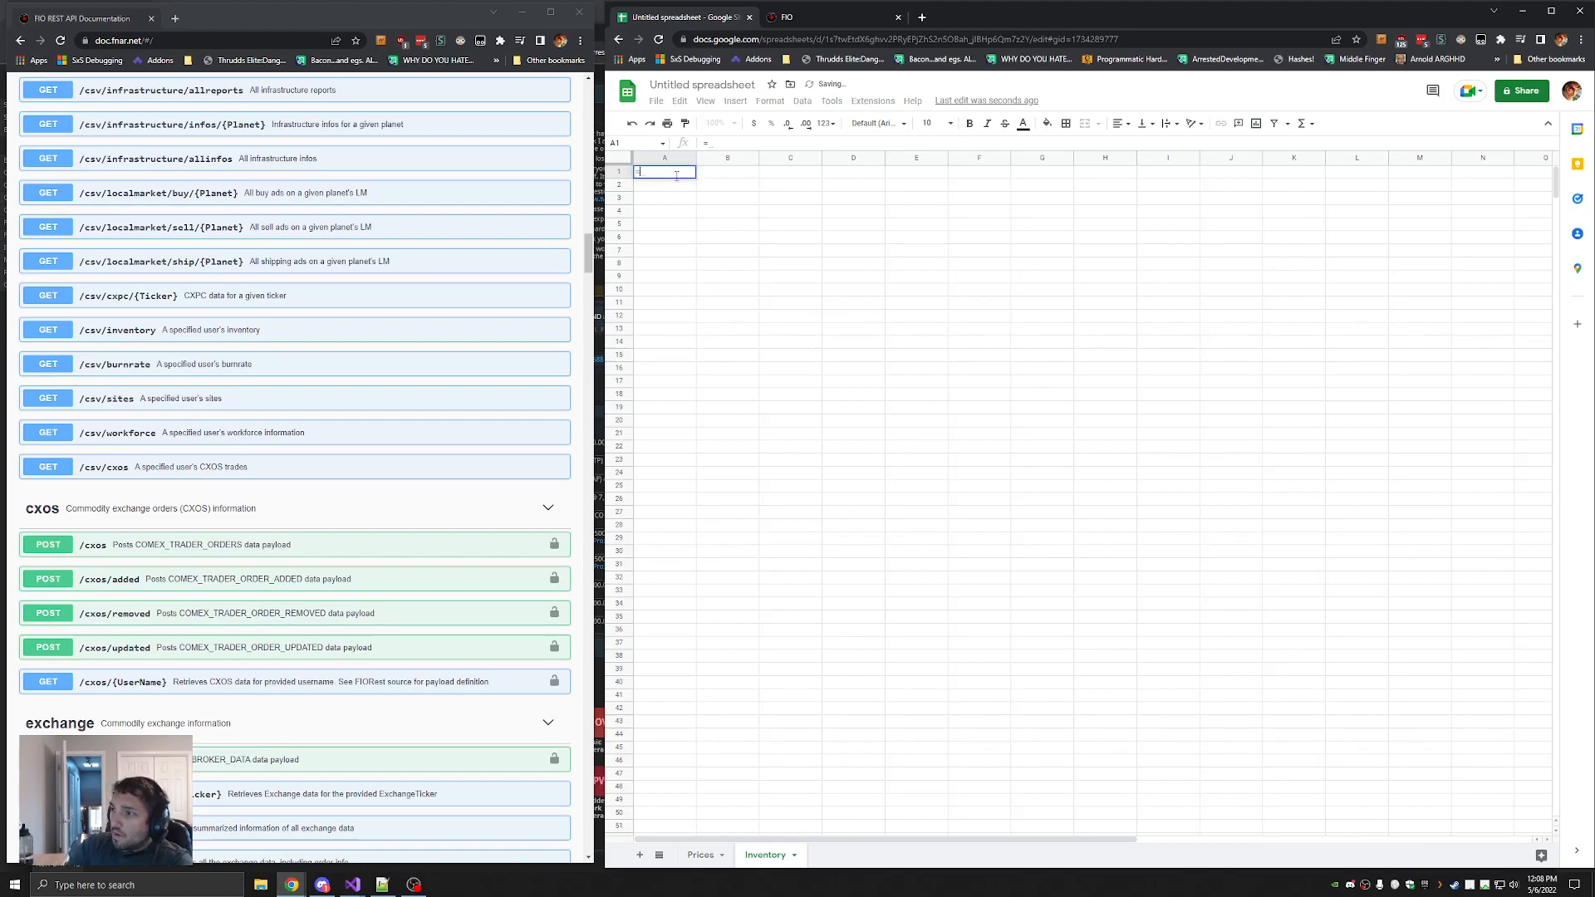
text(IMPORTDATA("h)
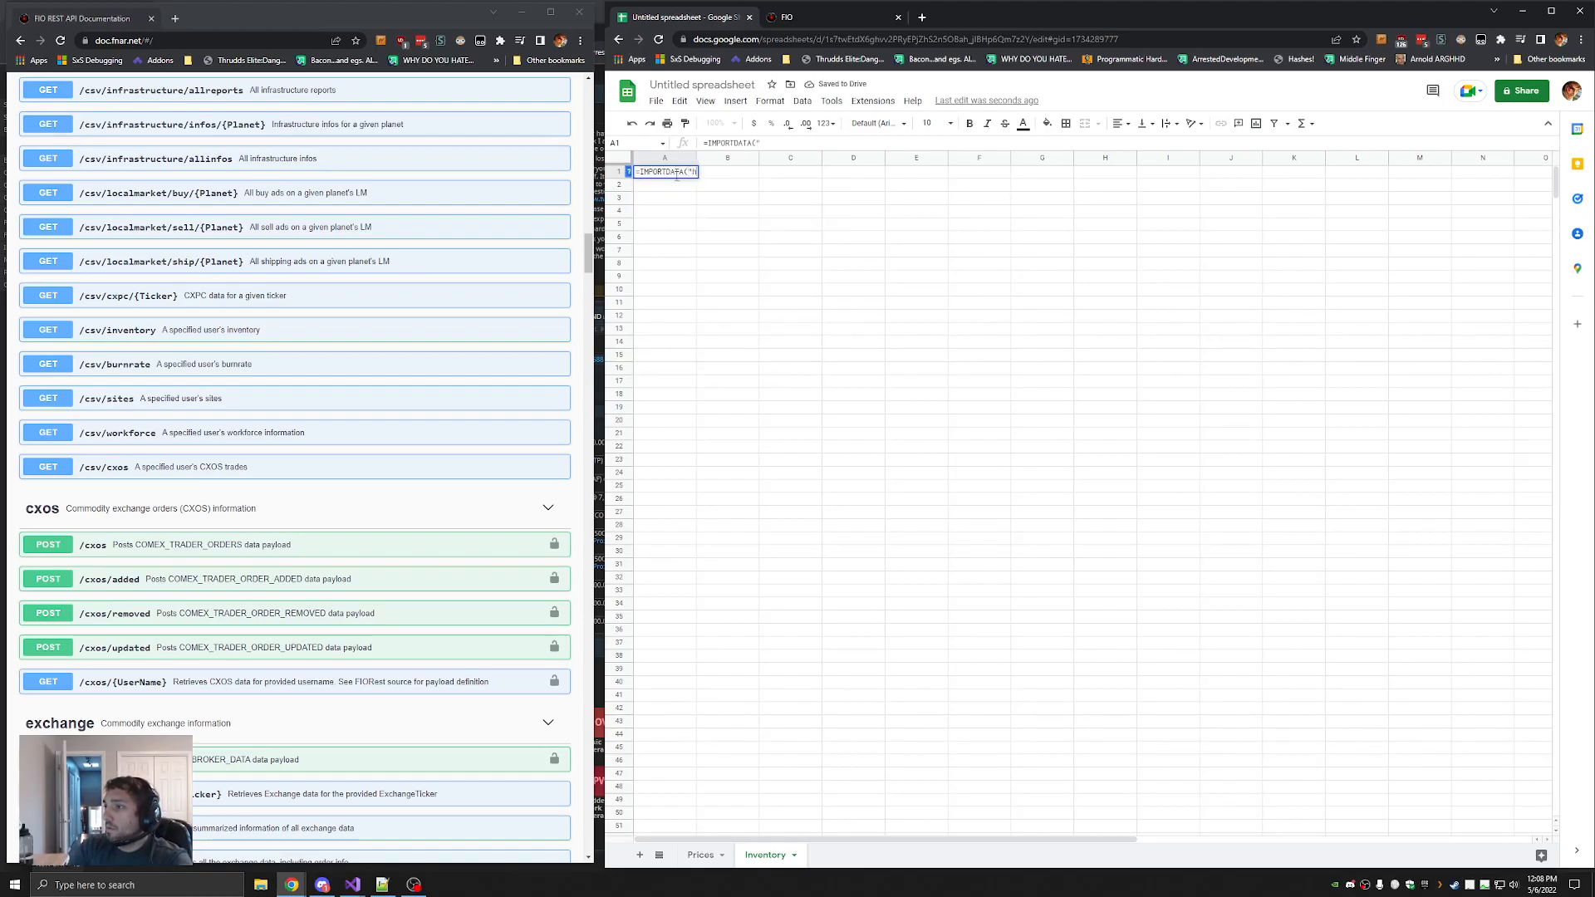
text(ttps://rest.fnar.net/)
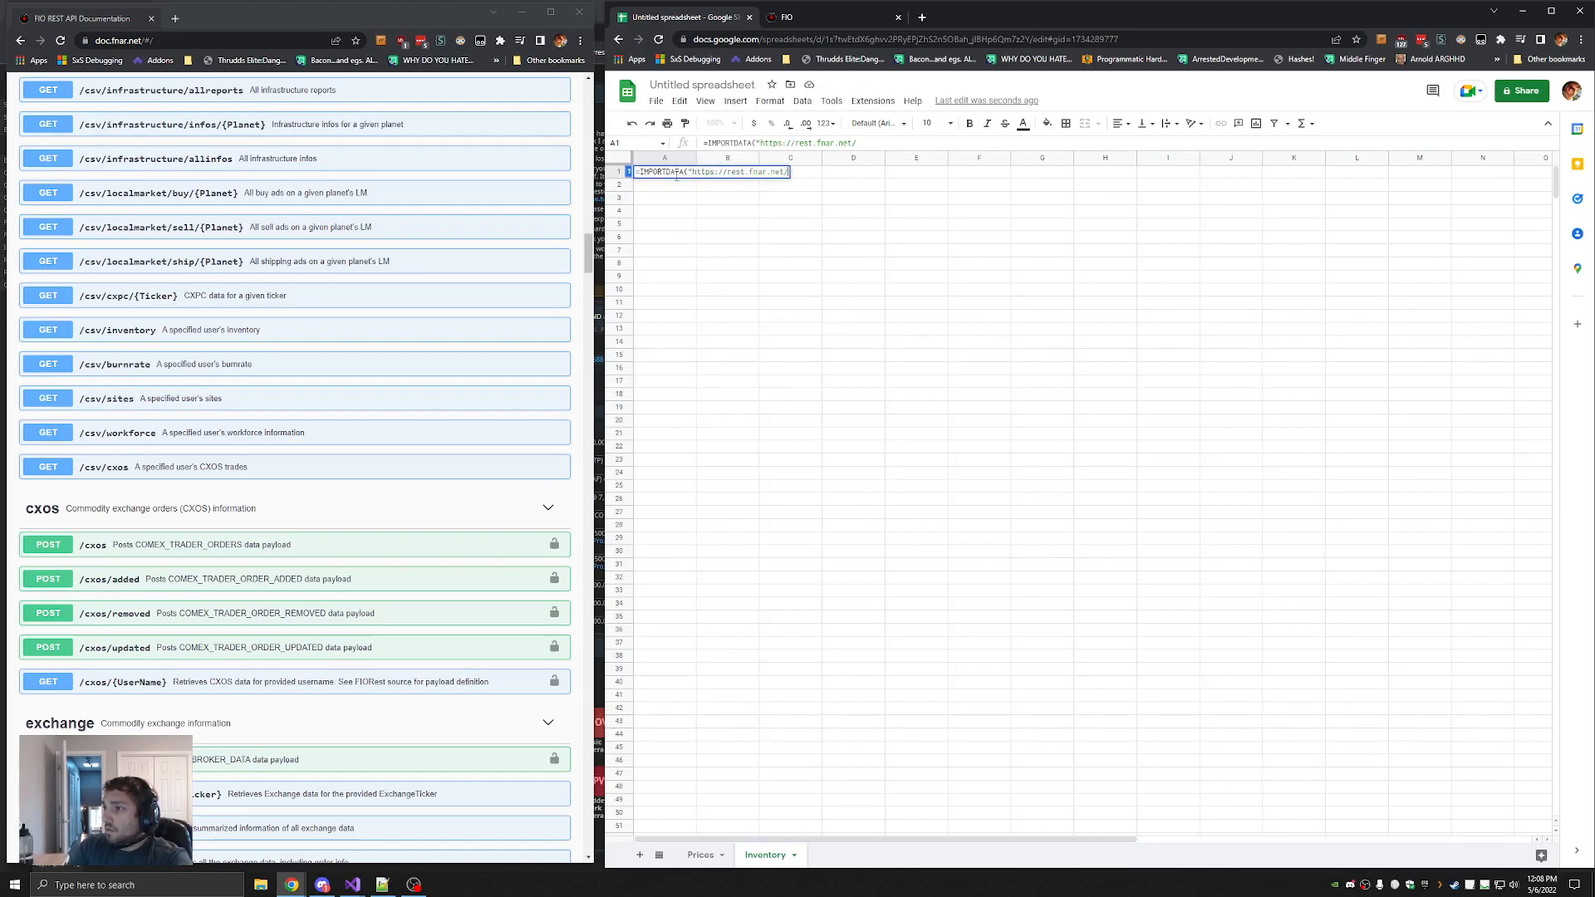
text(csv/inventory?)
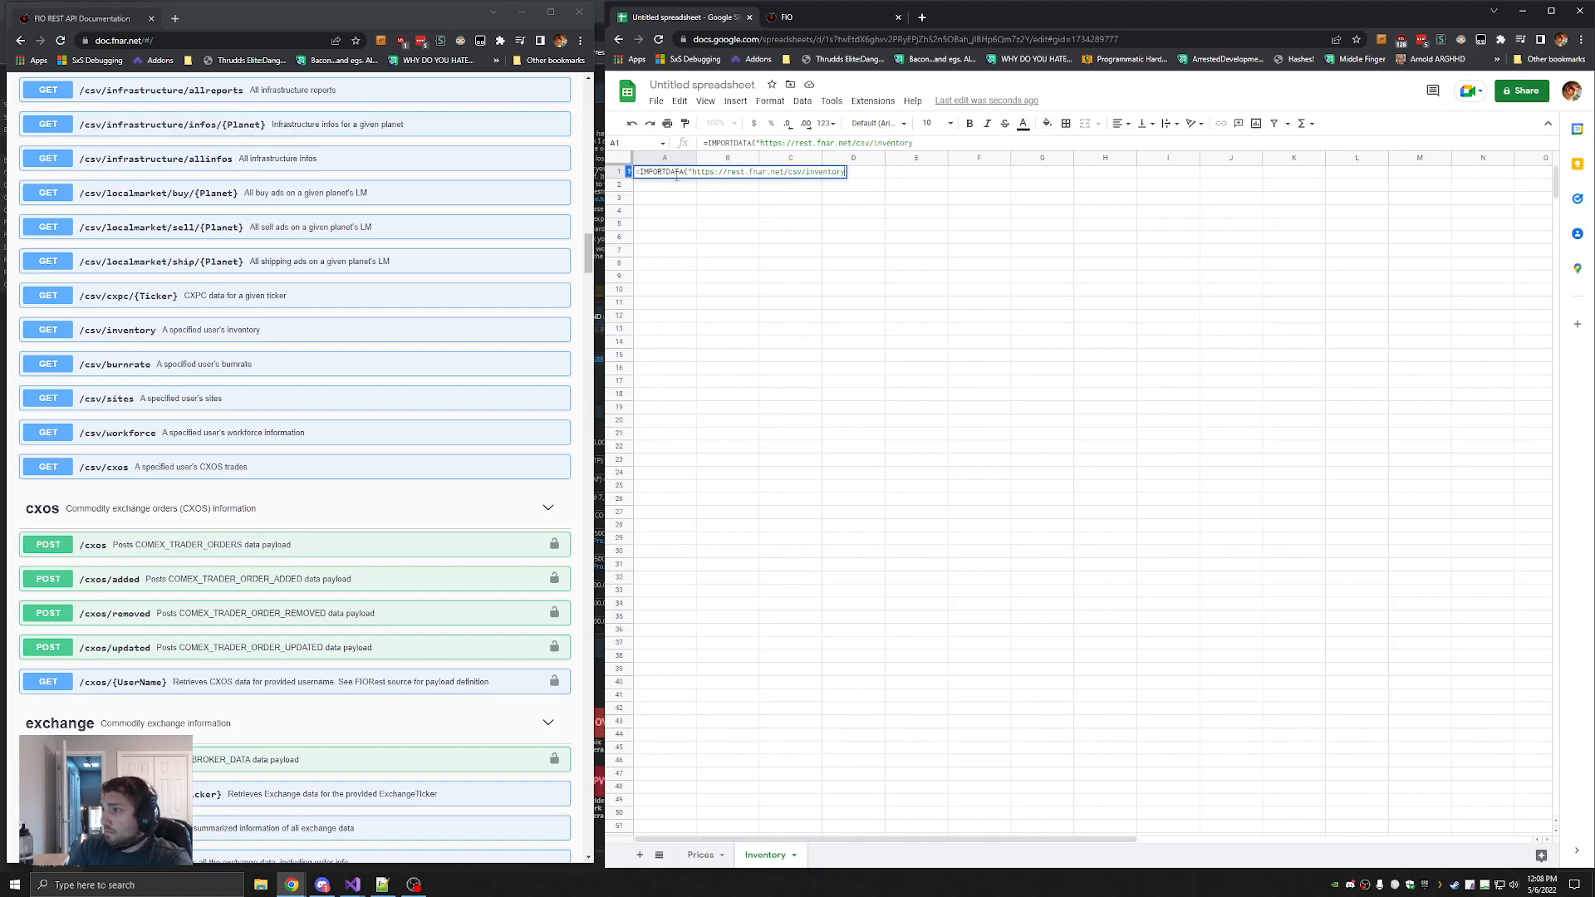
click(342, 330)
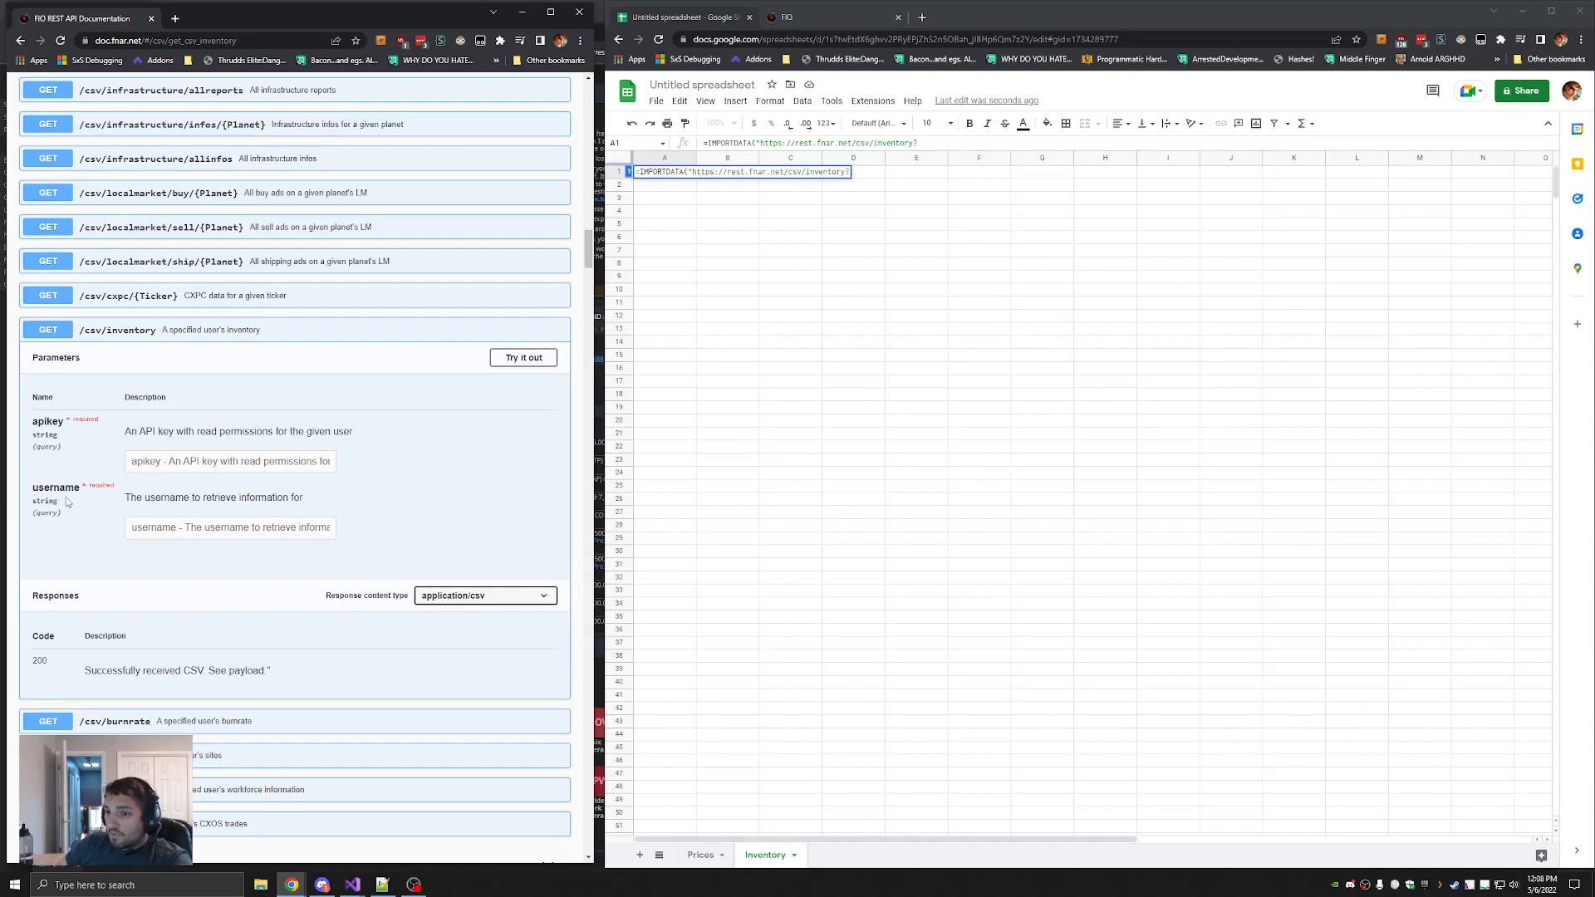
click(934, 141)
text(?username=Saganaki)
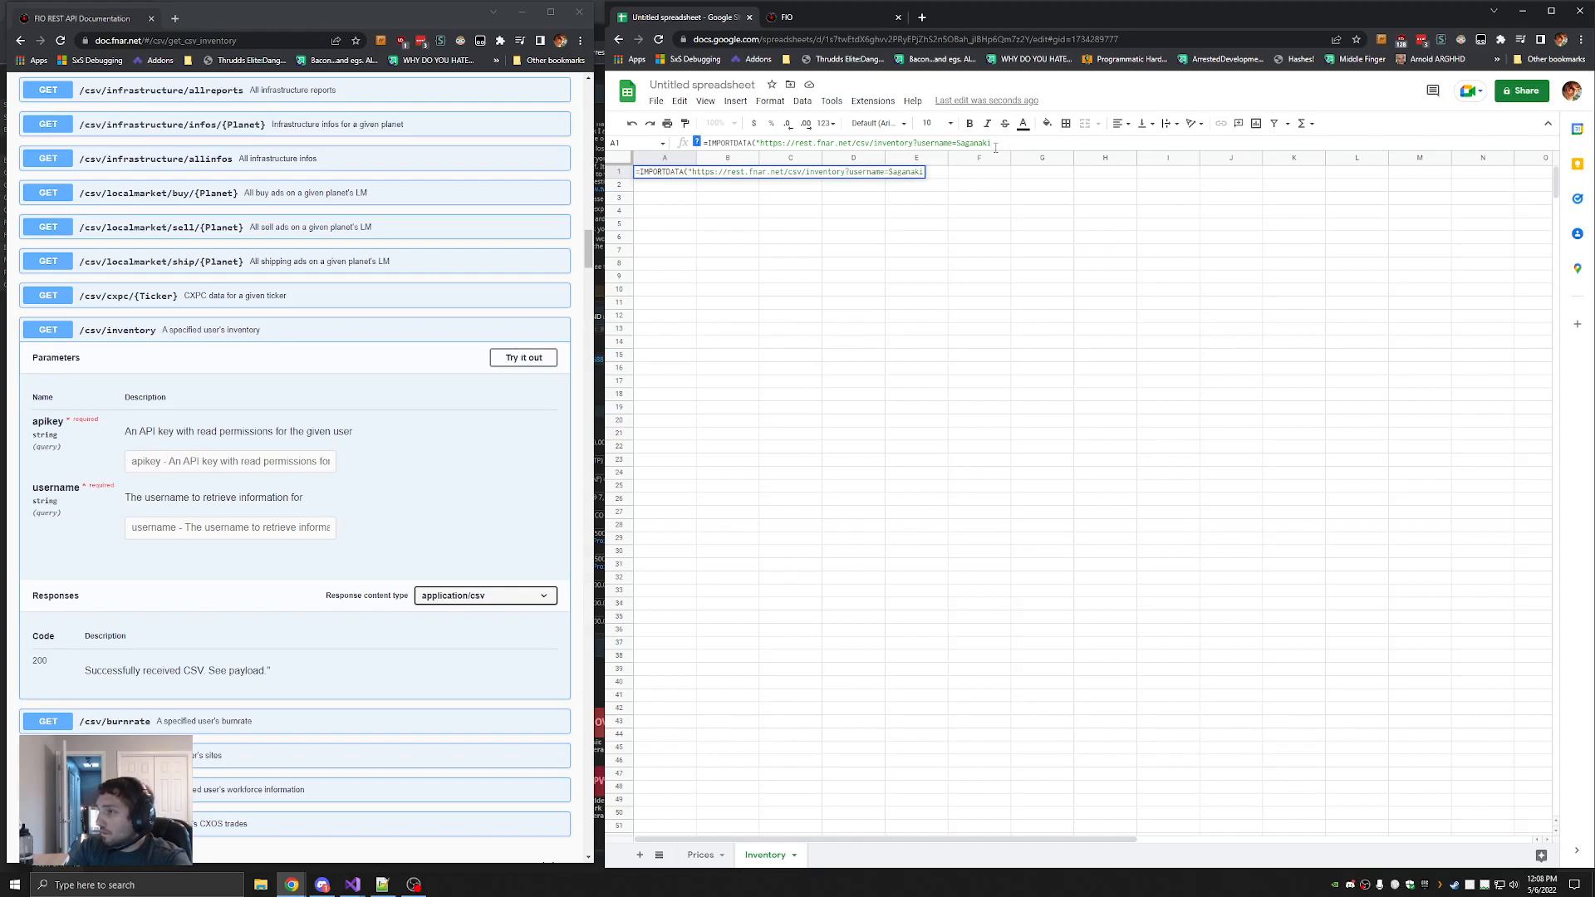
text(&apikey)
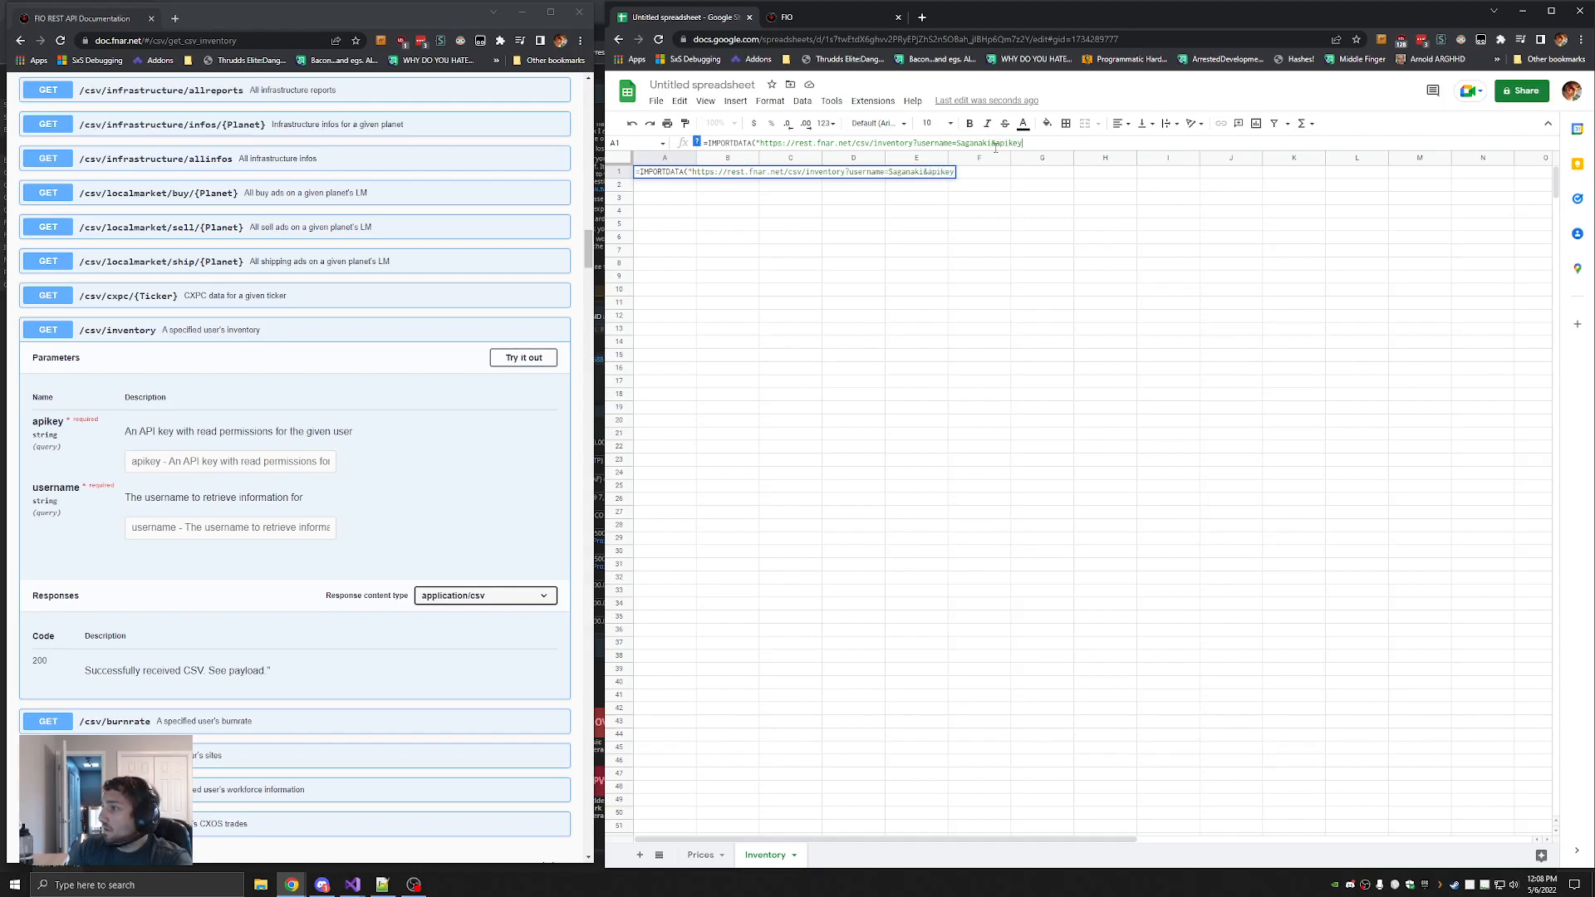
text(=)
key(ctrl+v)
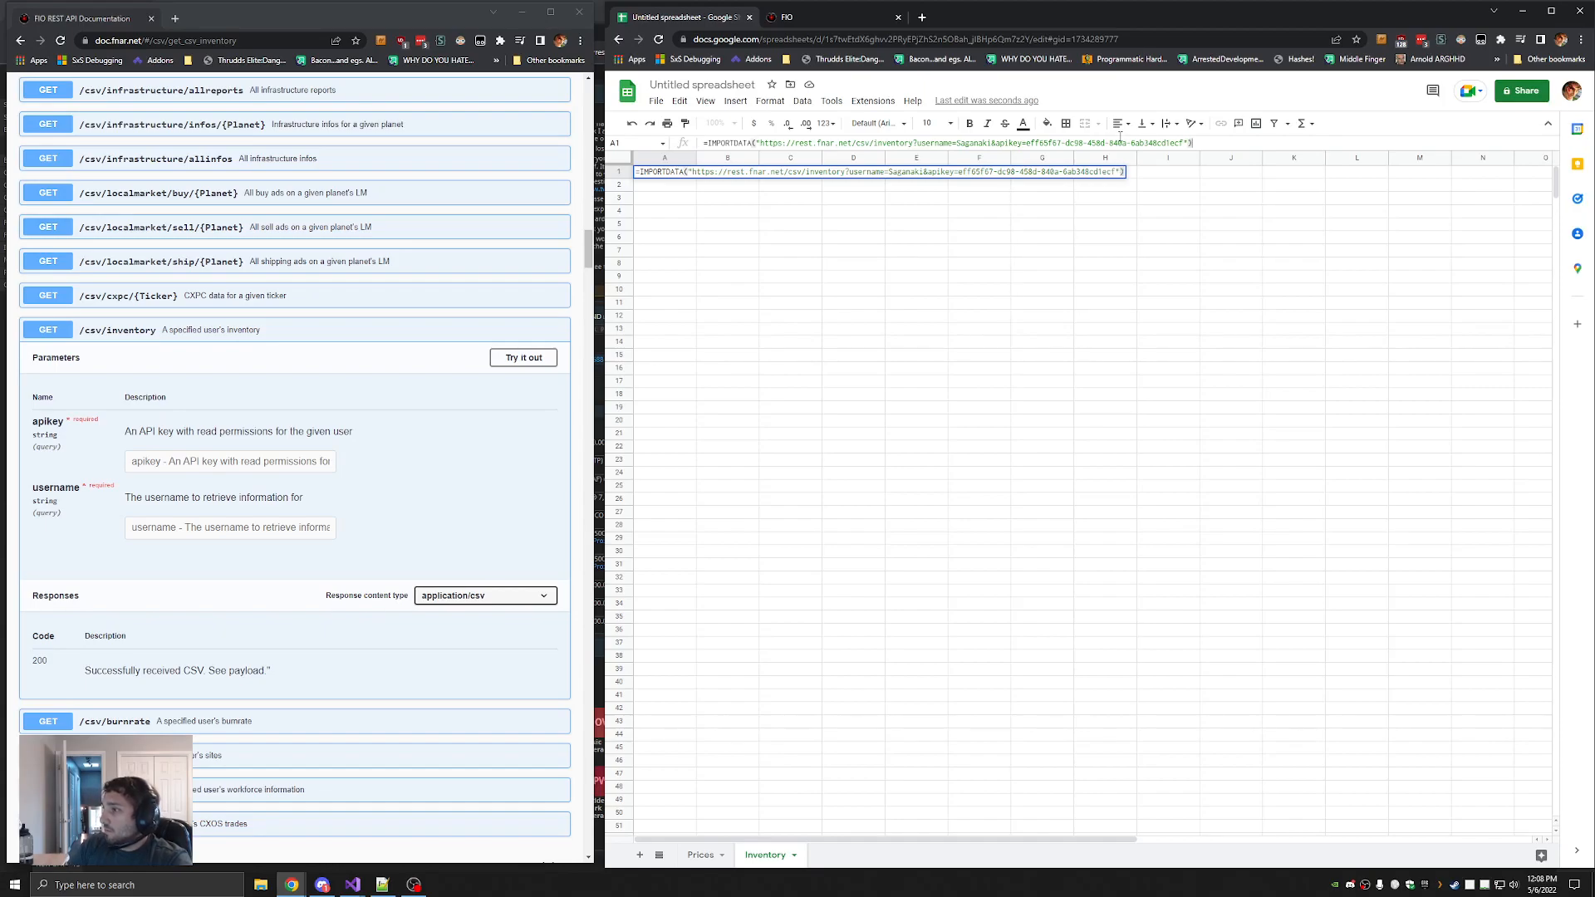
key(Return)
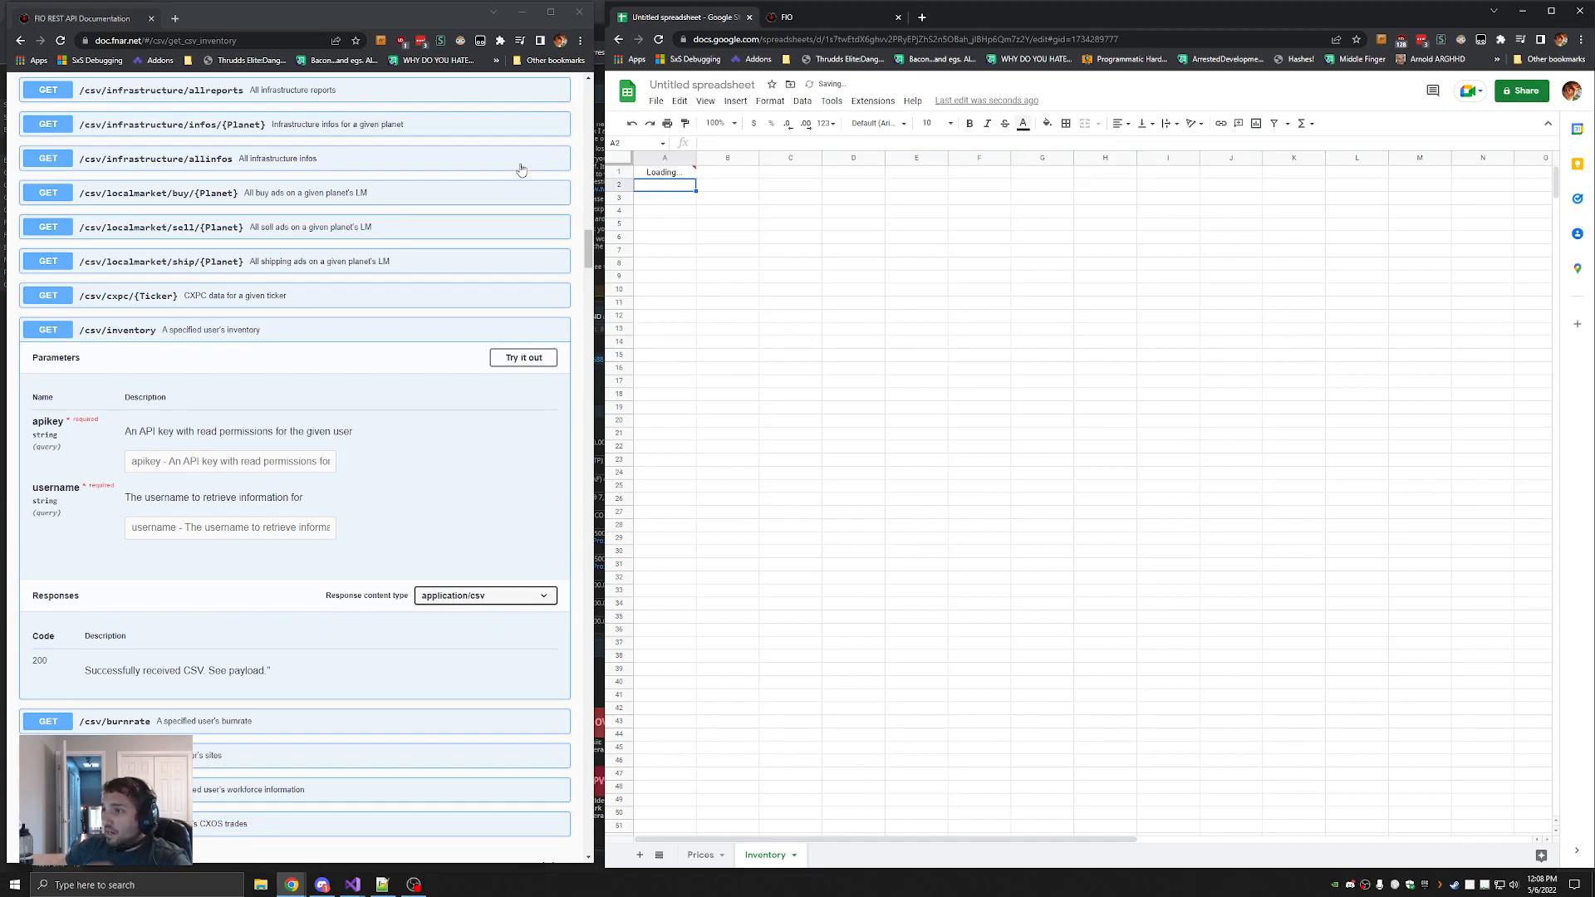
Copy the complete import formula from cell A1 of the Inventory sheet
click(654, 173)
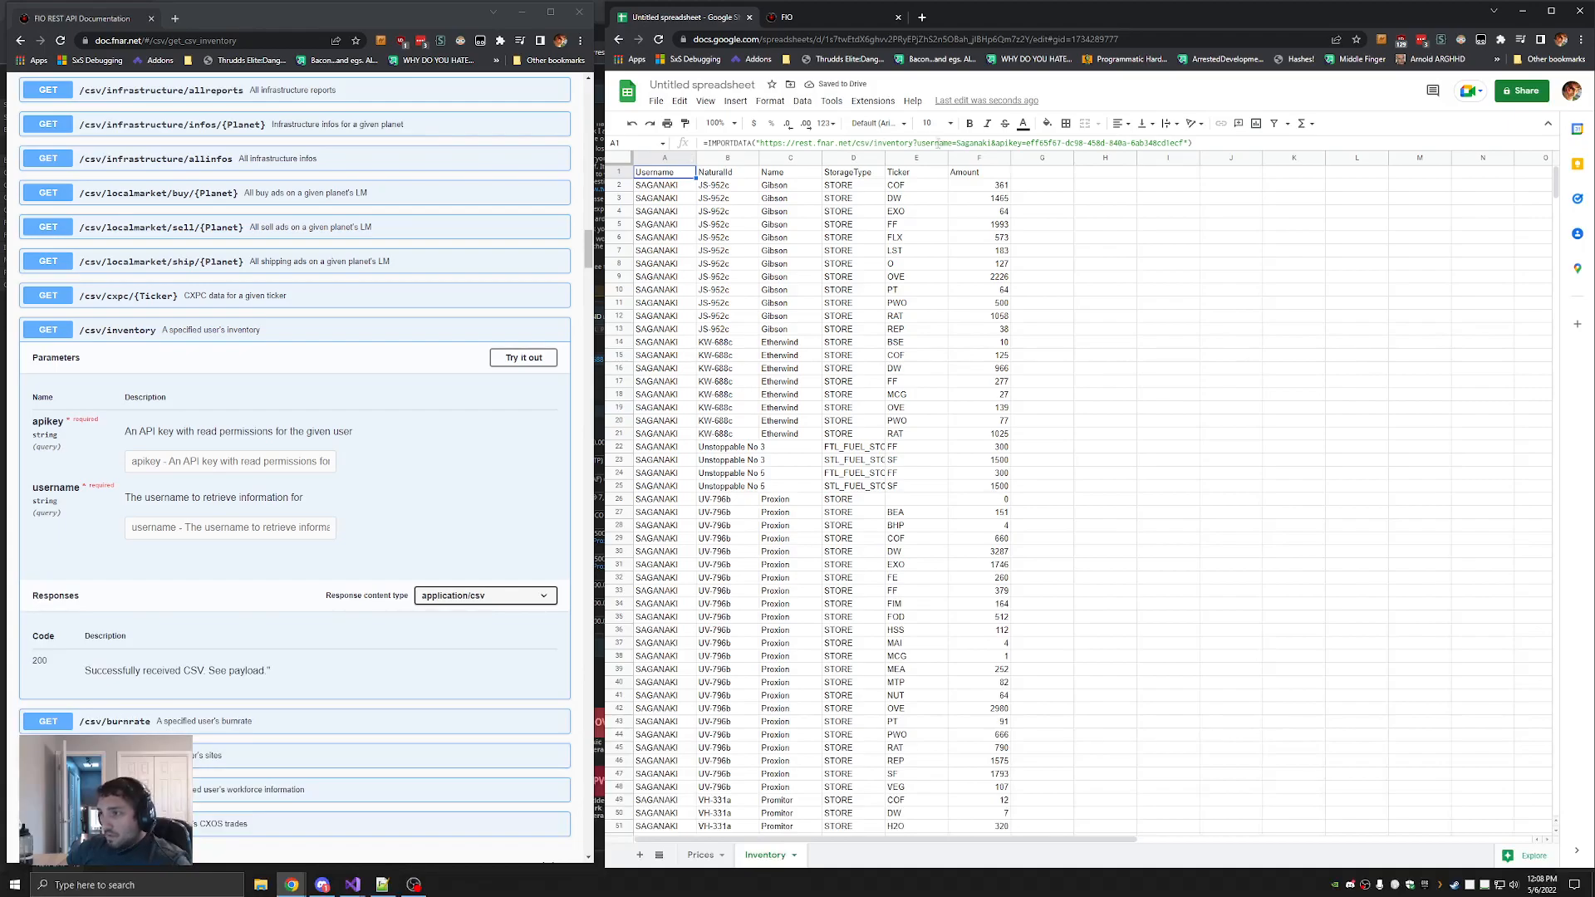
click(1196, 142)
key(ctrl+a)
key(ctrl+c)
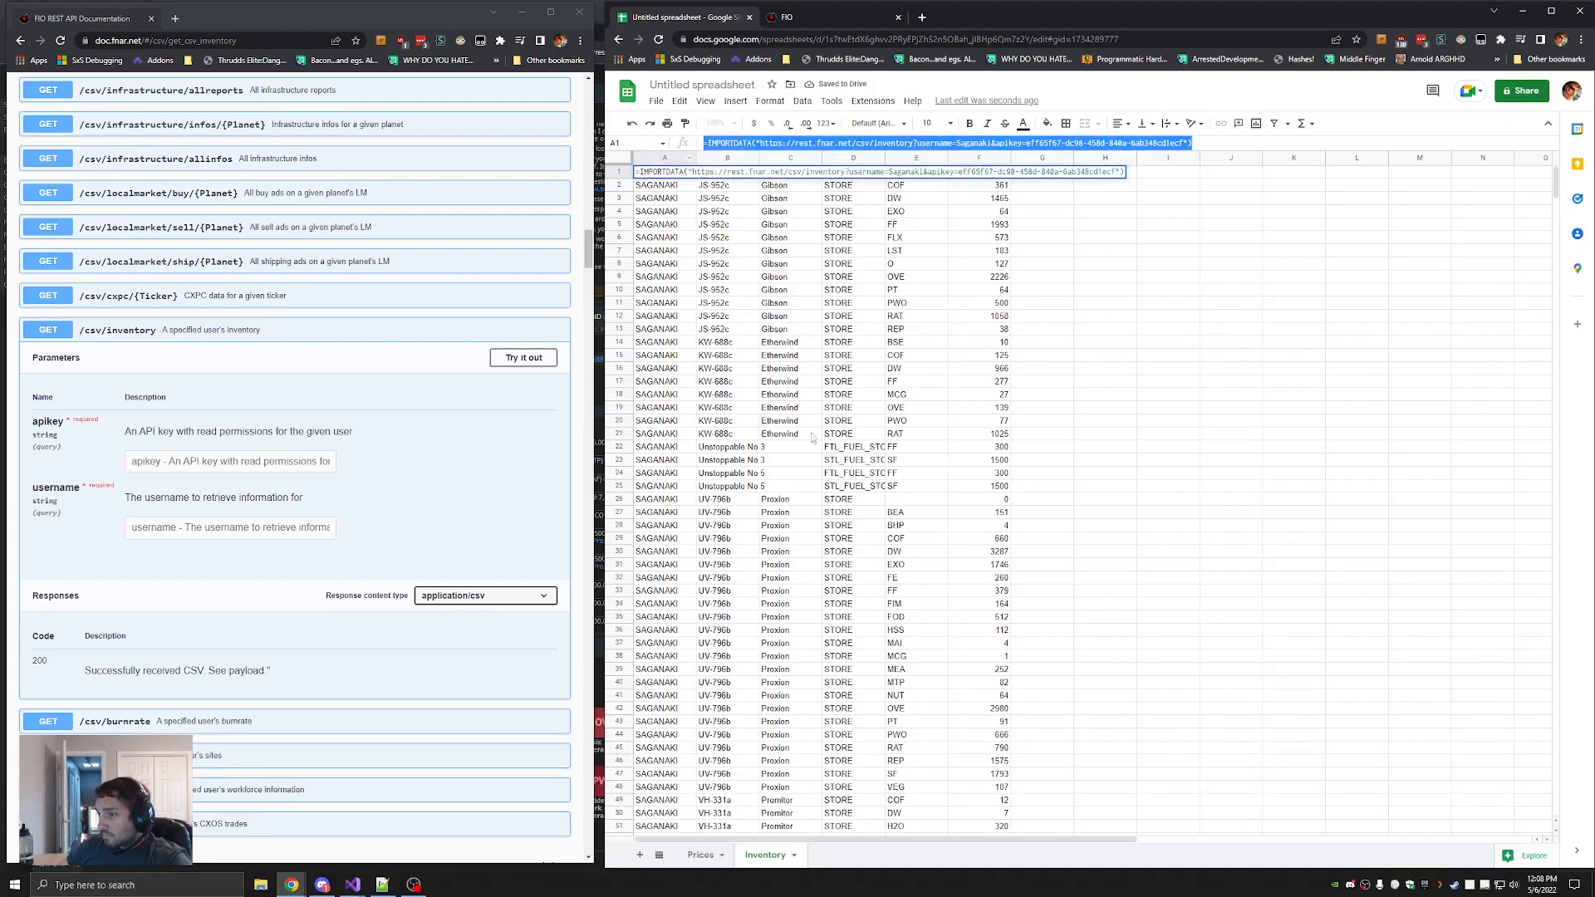
Add a third sheet to the spreadsheet and collapse the /csv/inventory endpoint in the documentation
click(639, 856)
click(246, 337)
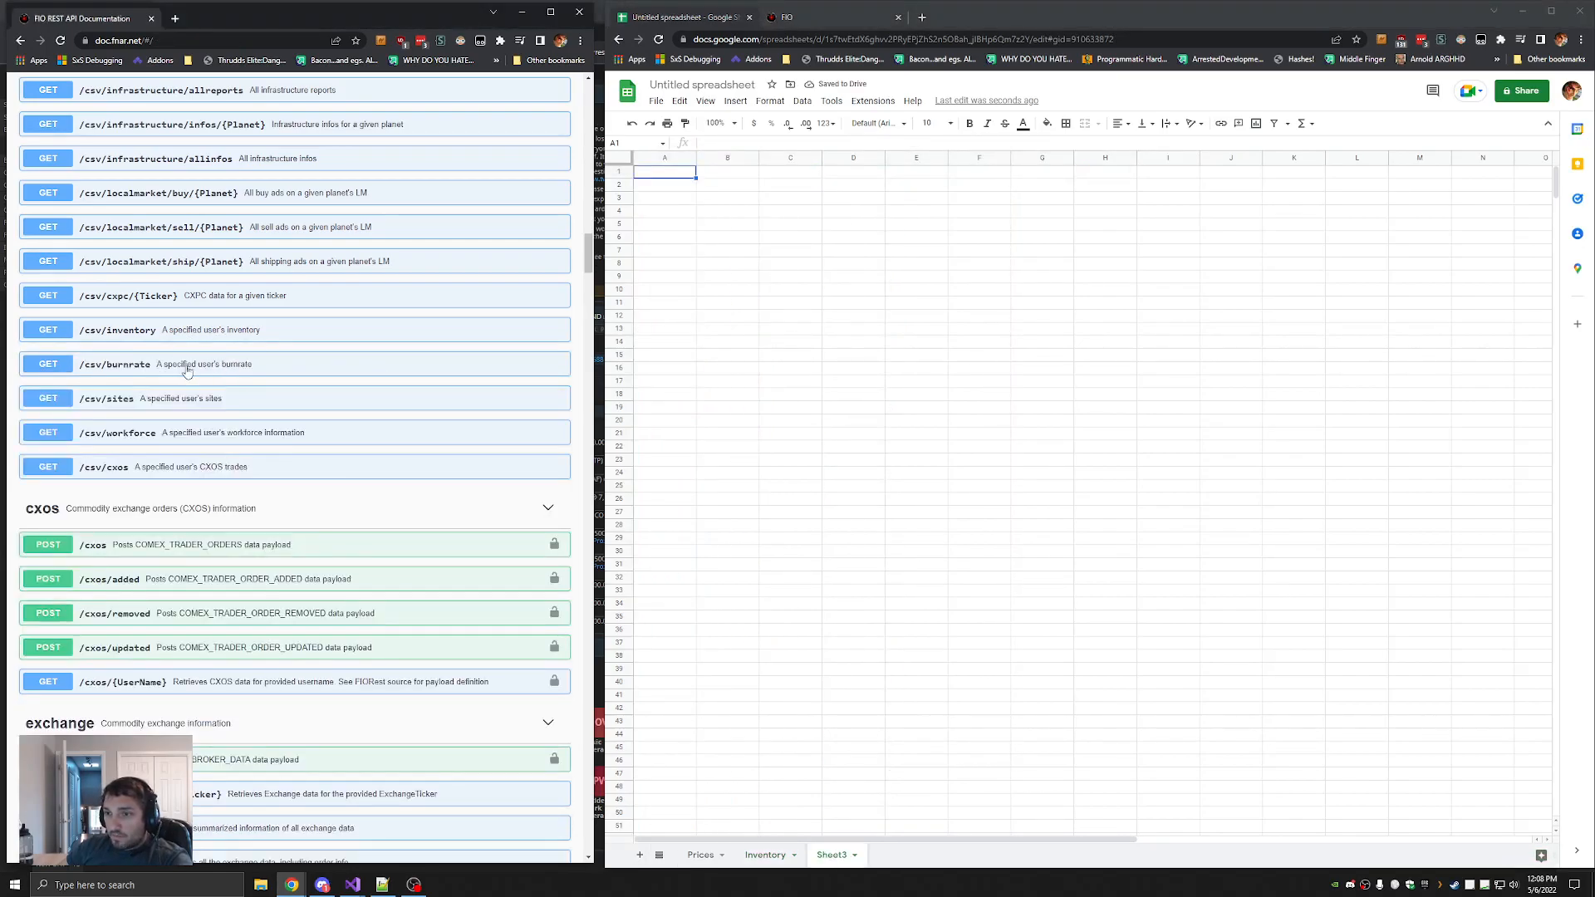
double_click(831, 855)
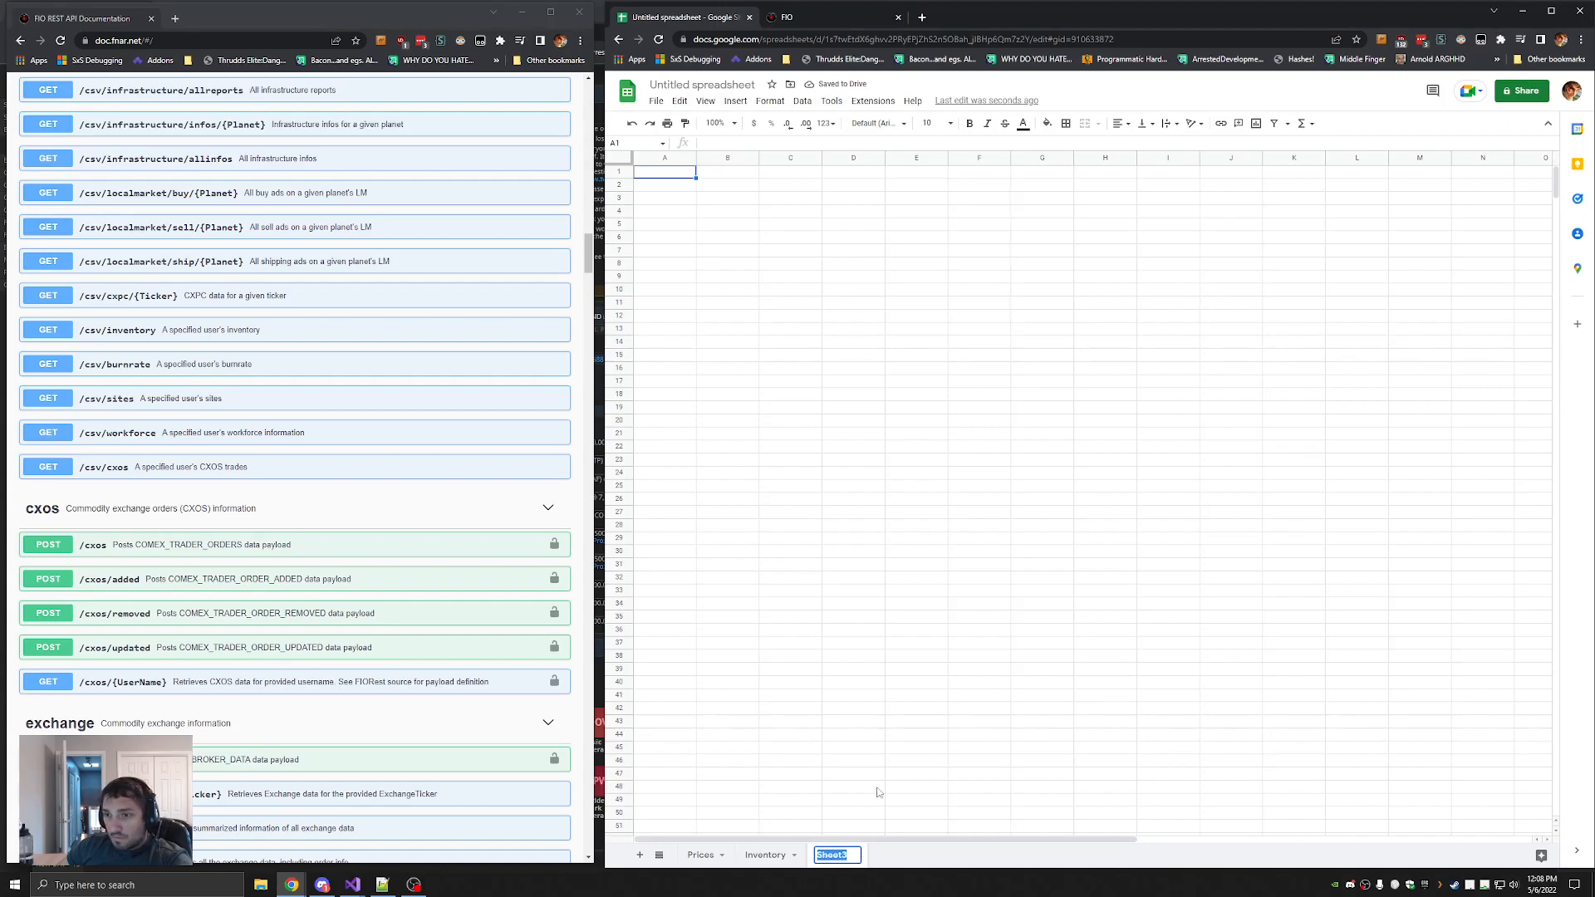
key(Escape)
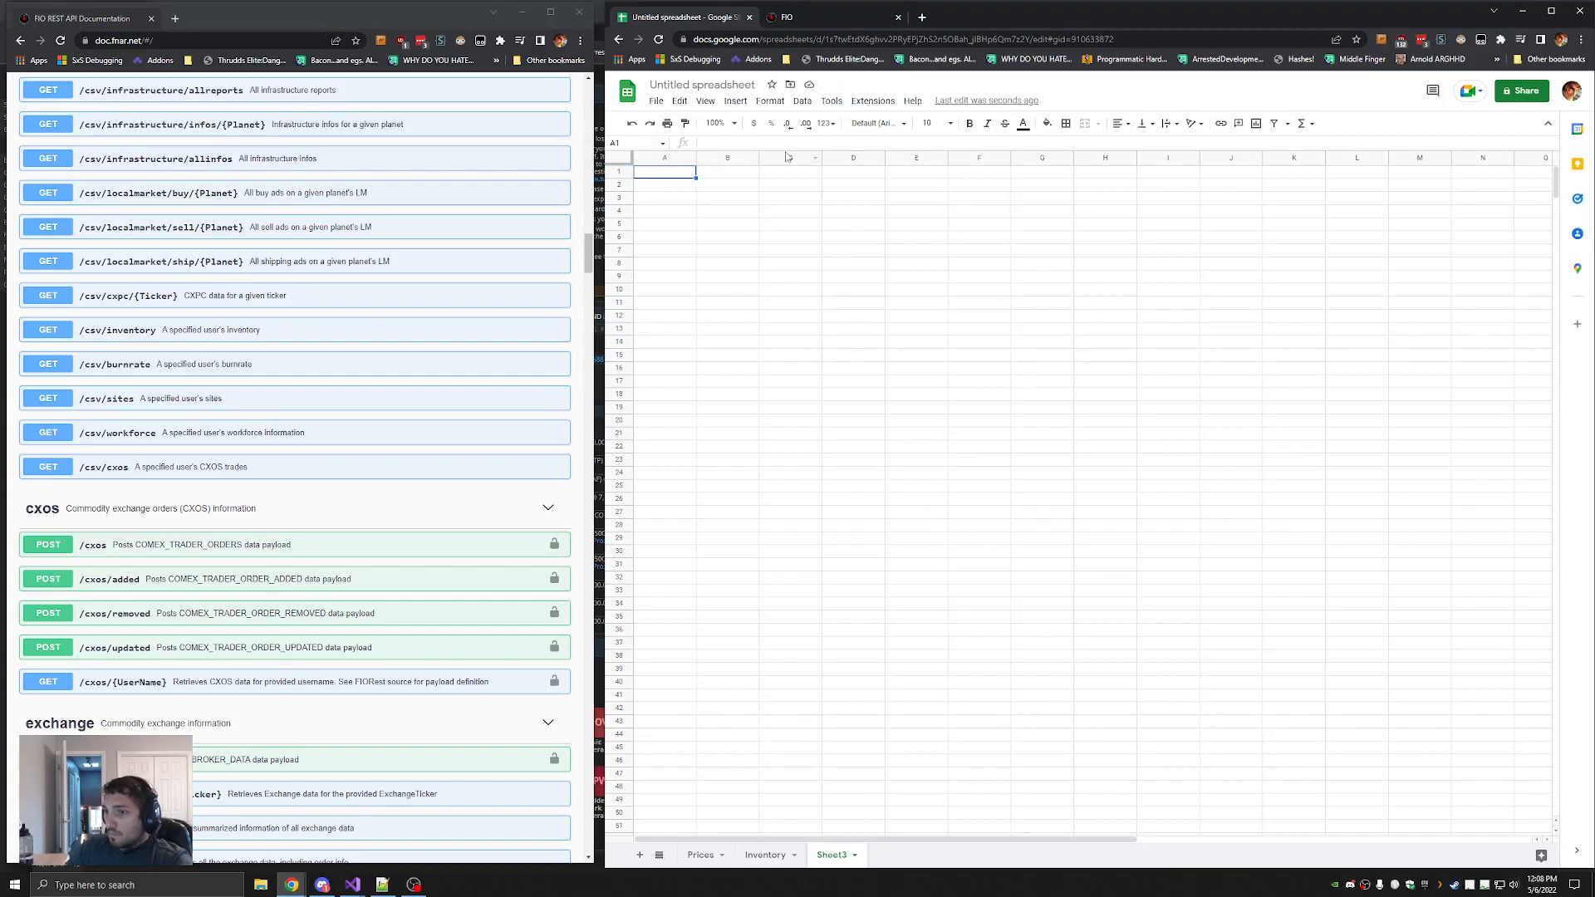
click(739, 146)
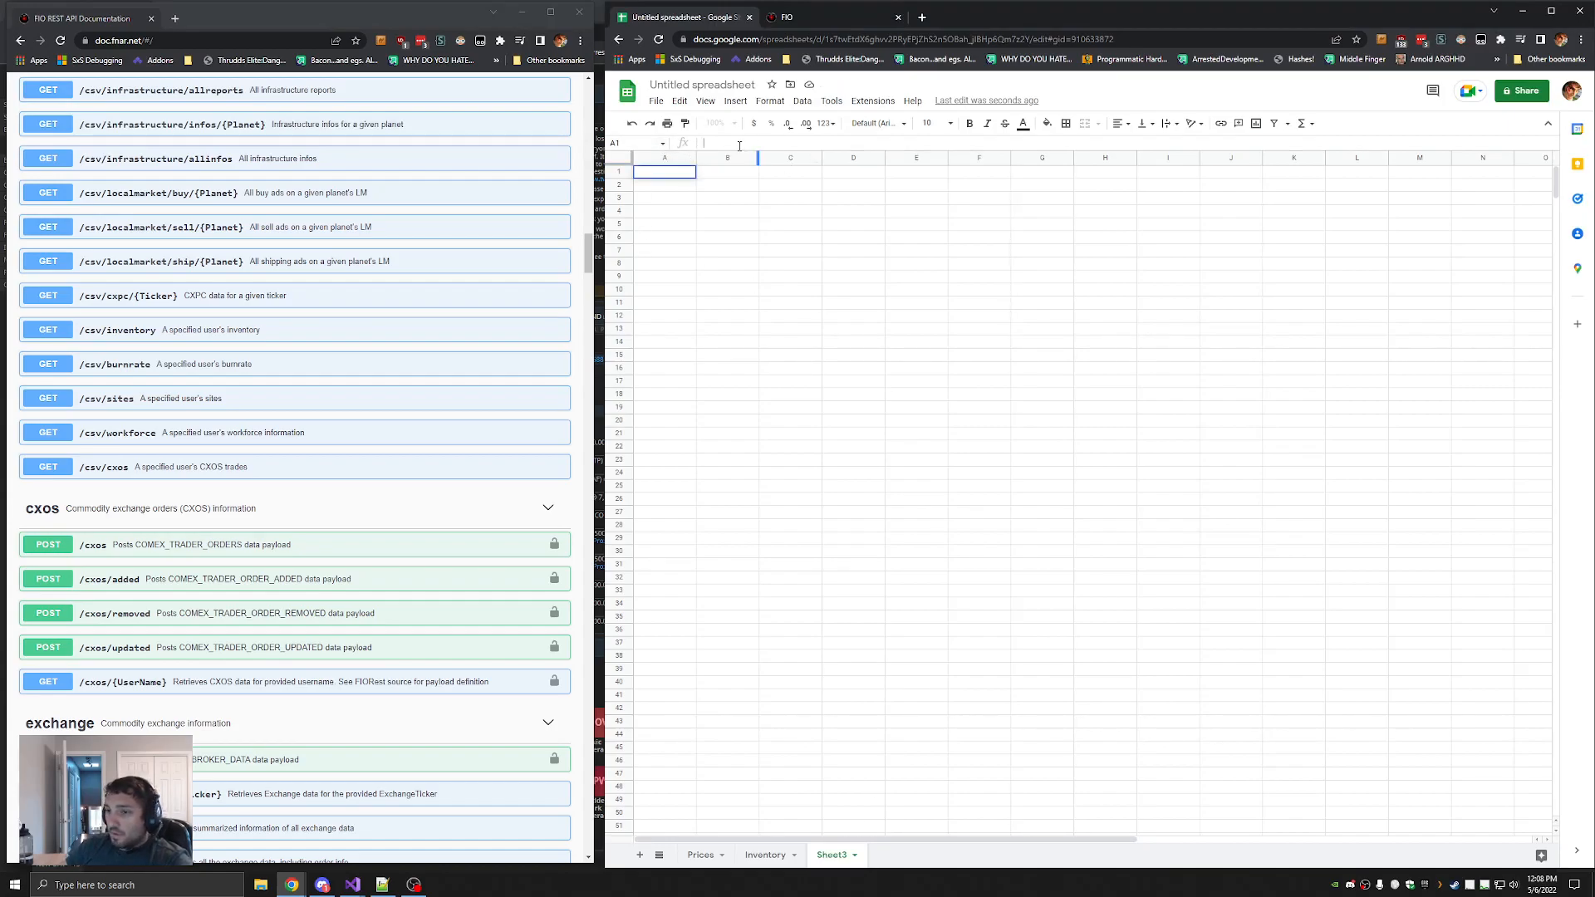
text(=)
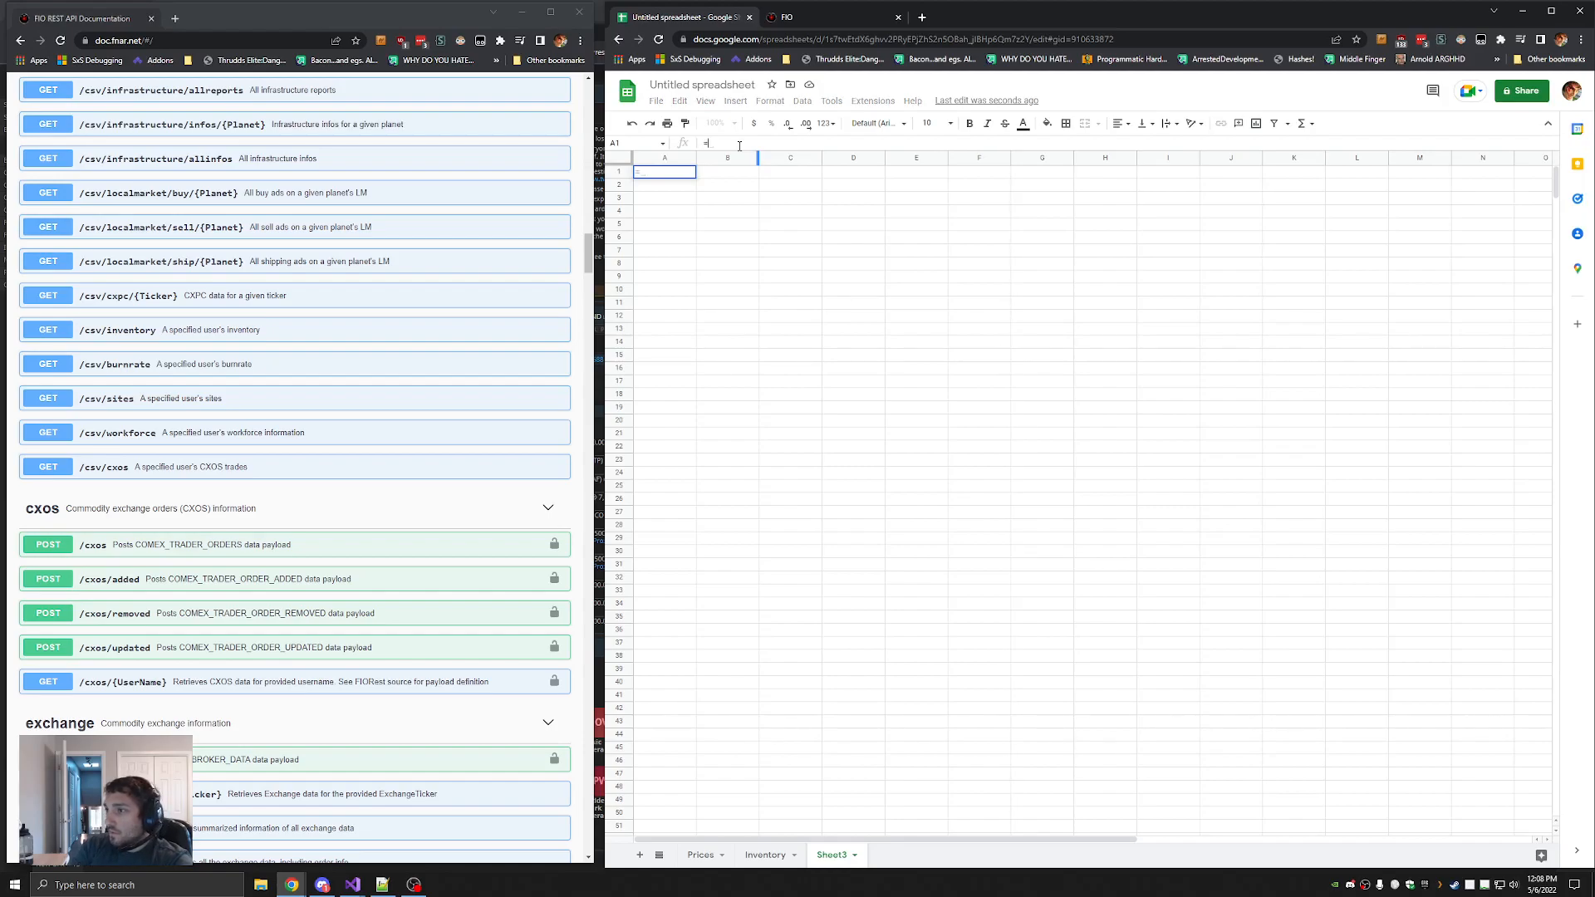
text(IMPORTDATA()
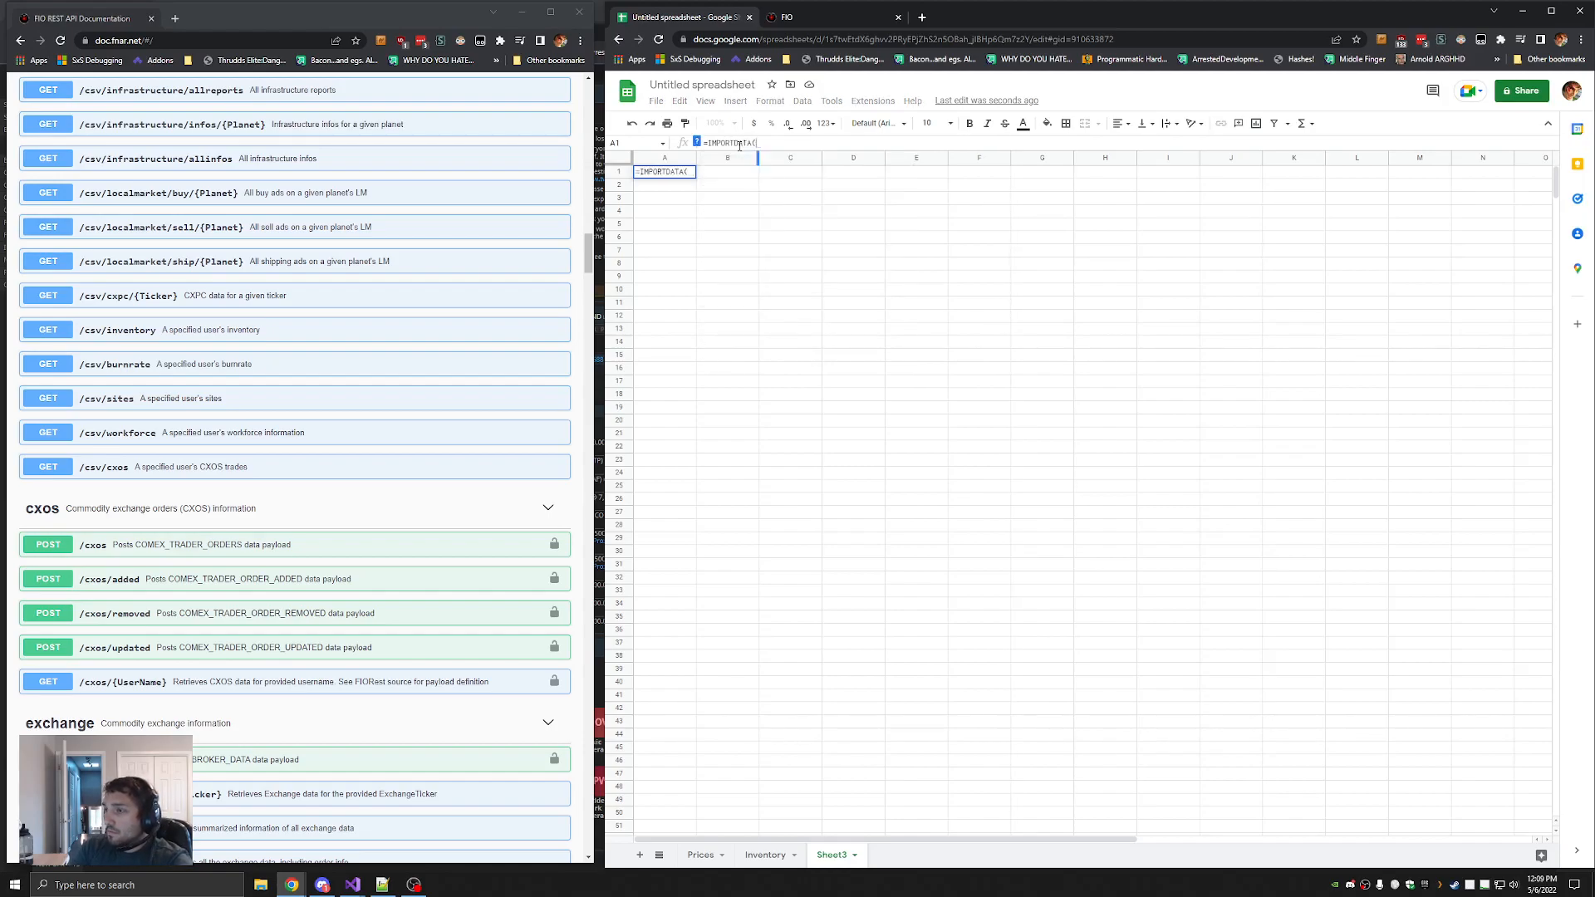
text("https://rest.fnar.net/csv/wo)
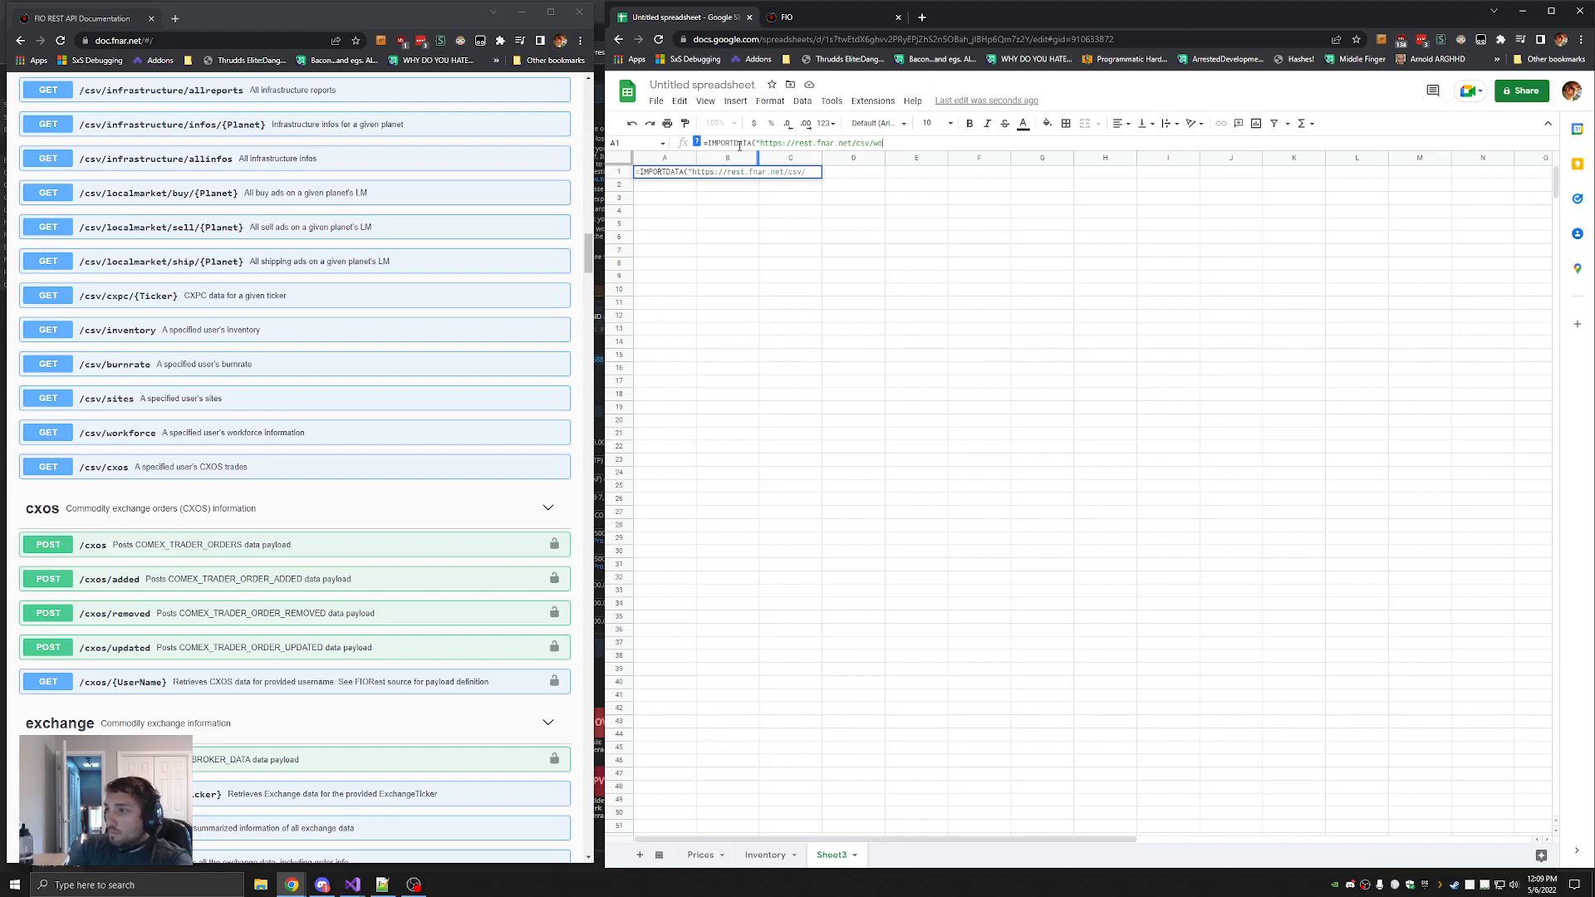
text(rkforce)
Paste the copied import formula with its API key into cell A1 of Sheet3 and change its endpoint to workforce
key(ctrl+a)
key(ctrl+v)
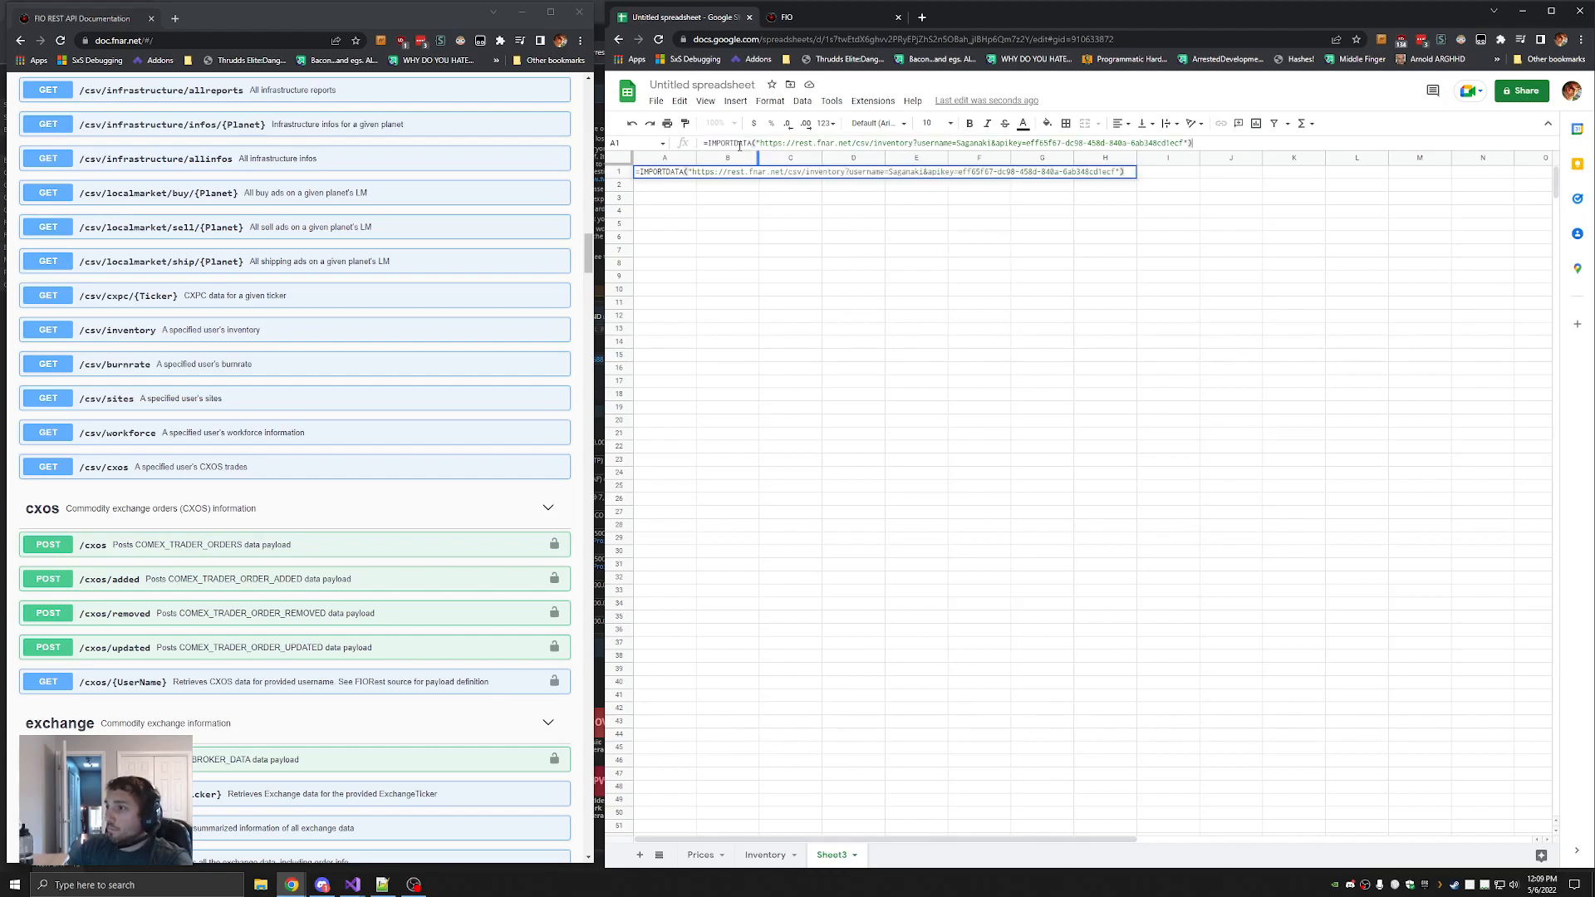
double_click(896, 143)
key(Right)
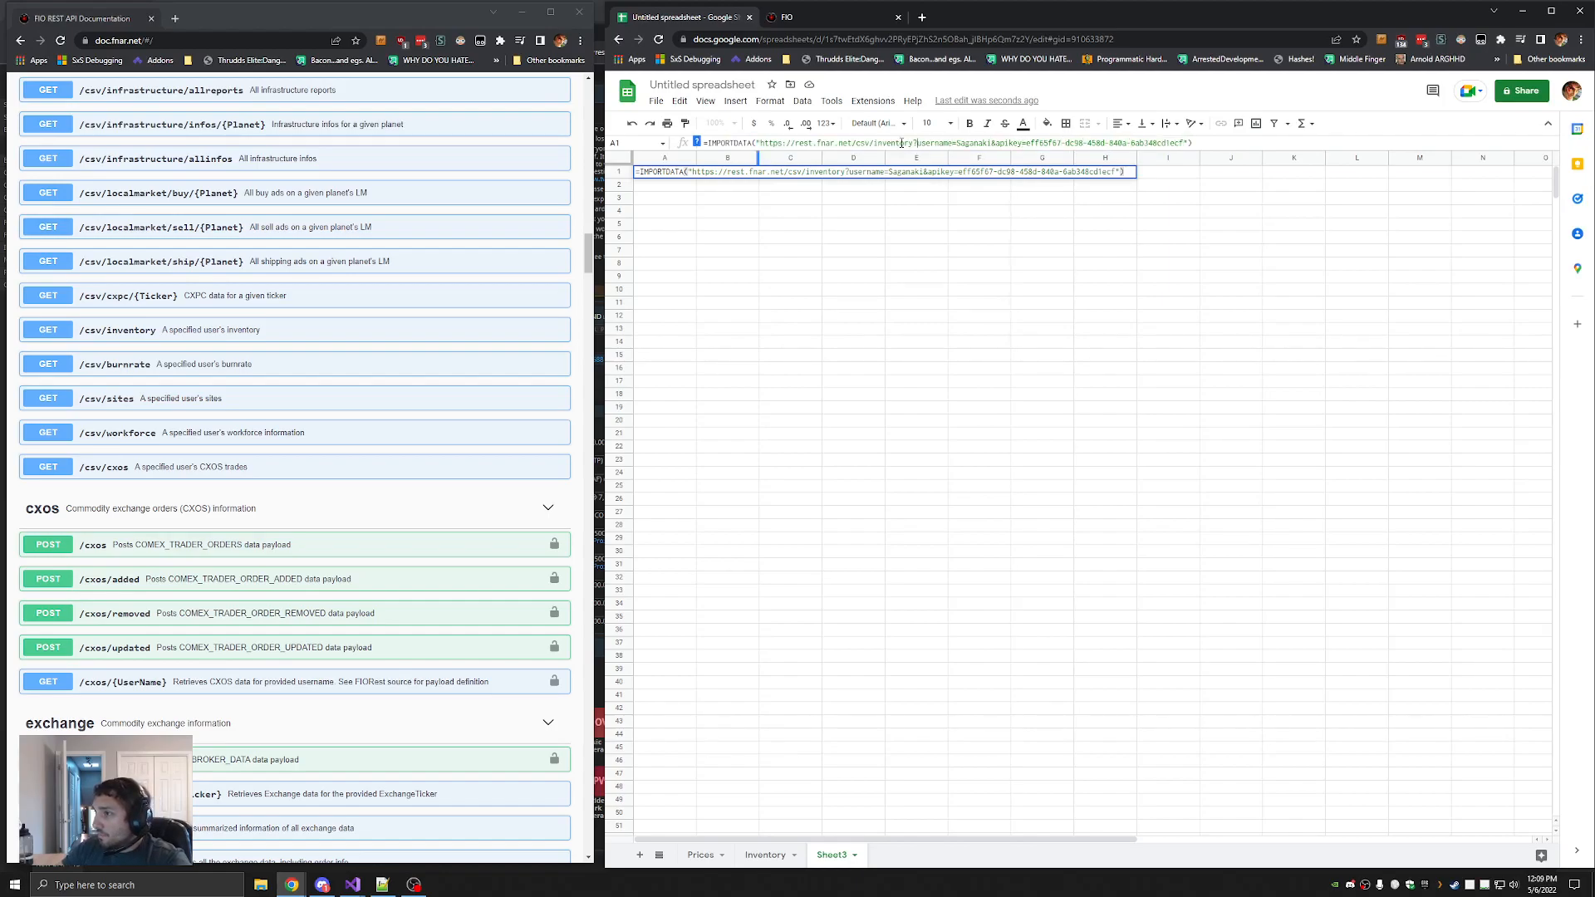
double_click(897, 143)
text(workforce)
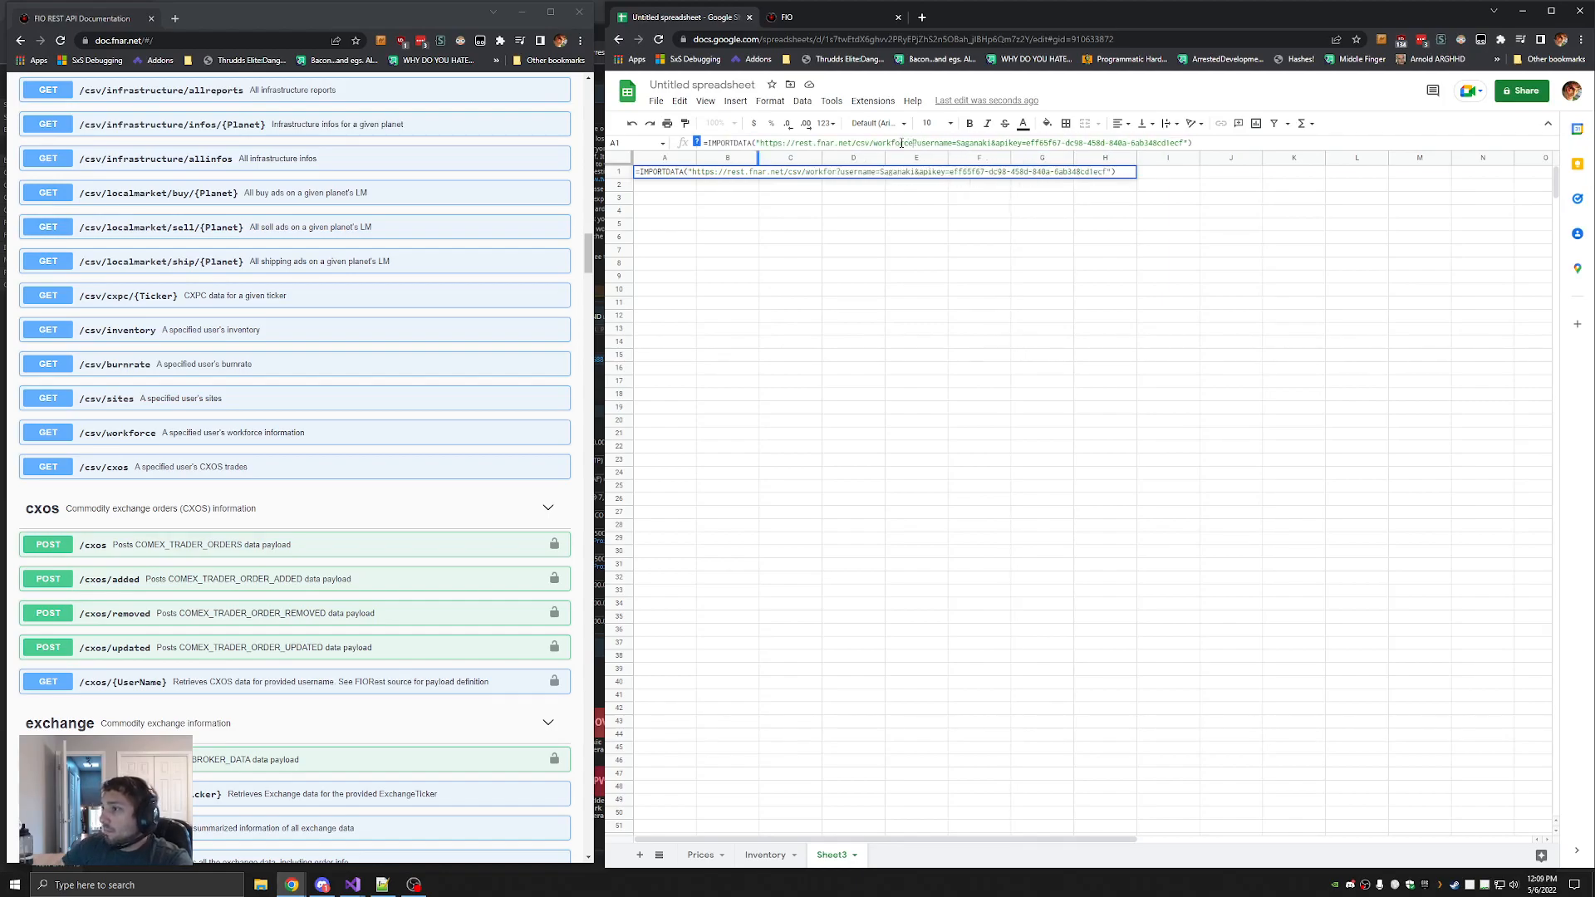
Move the username parameter behind the apikey parameter in the workforce import formula and commit it
drag(918, 143, 1001, 143)
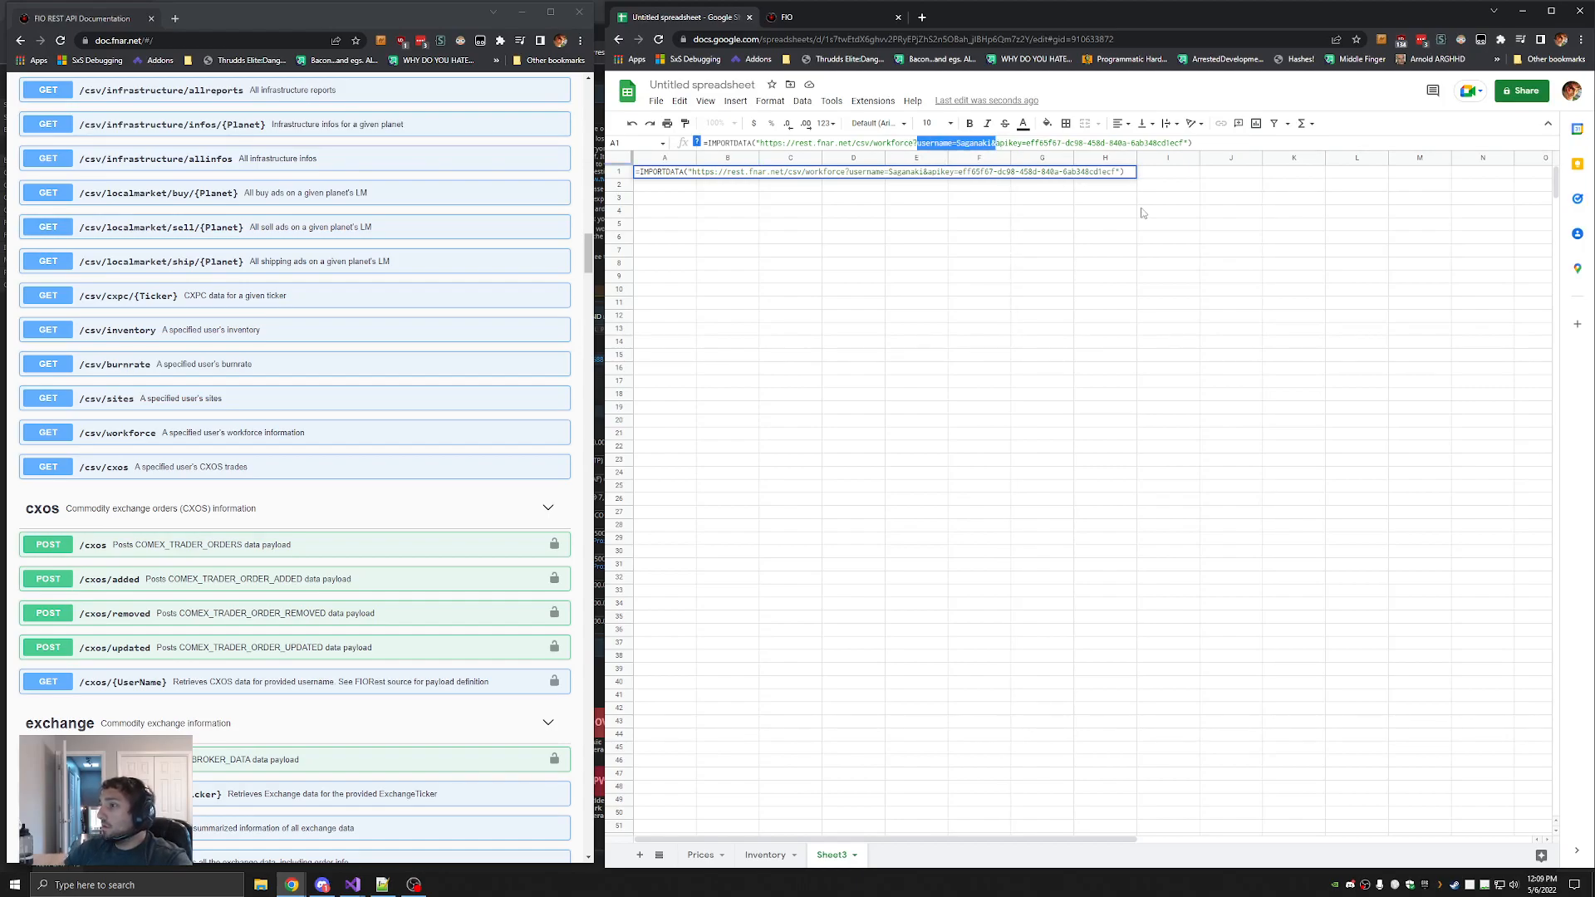
key(BackSpace)
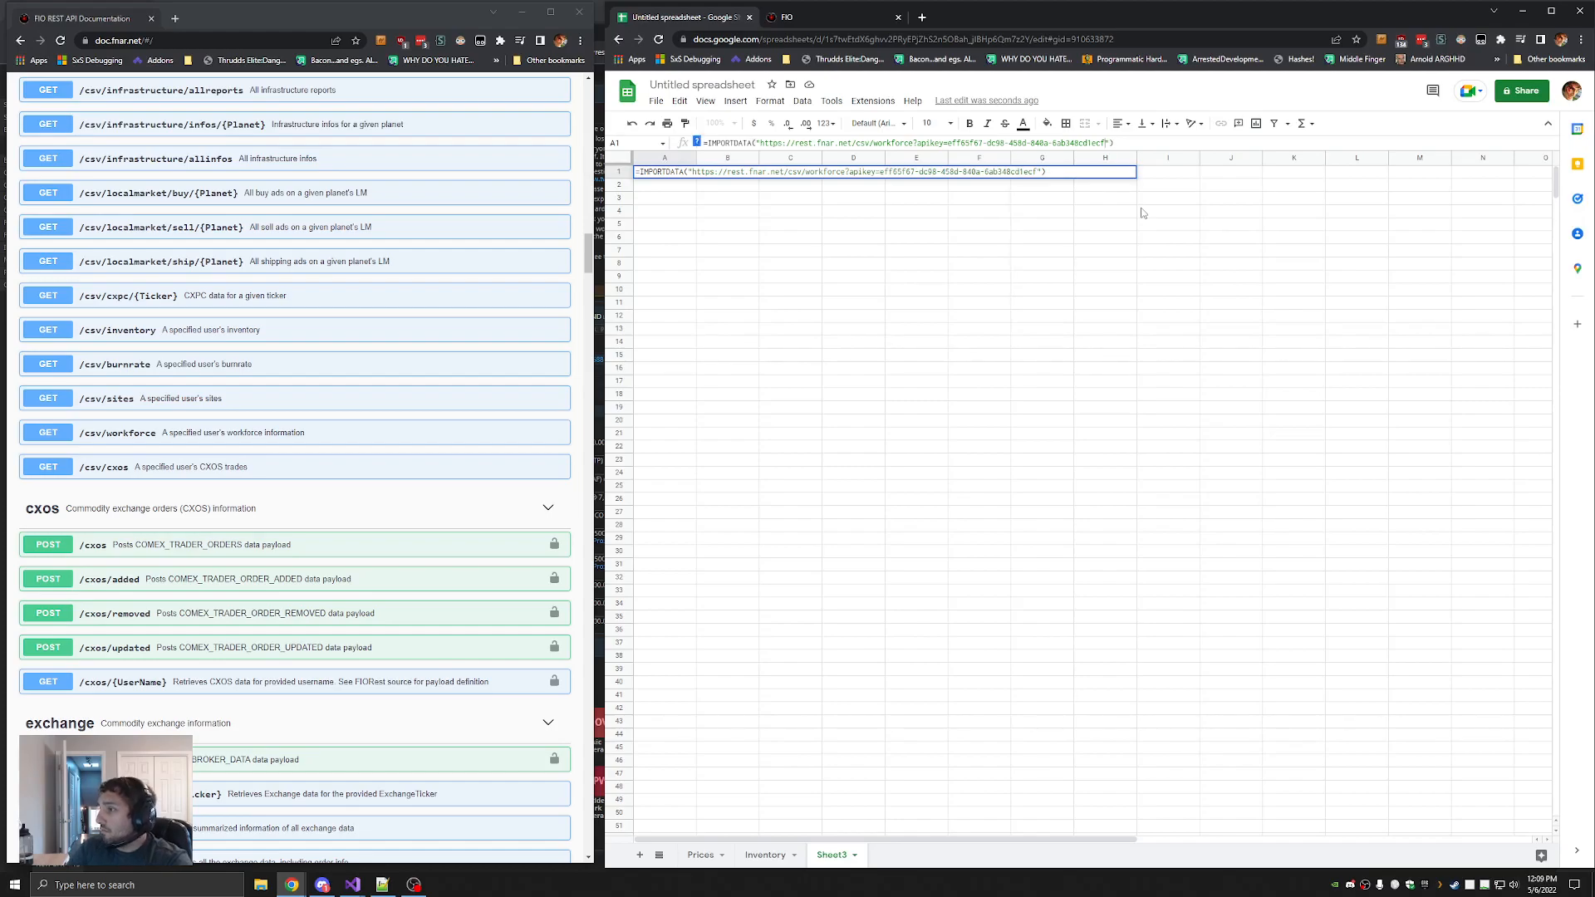
text(username=Saganaki)
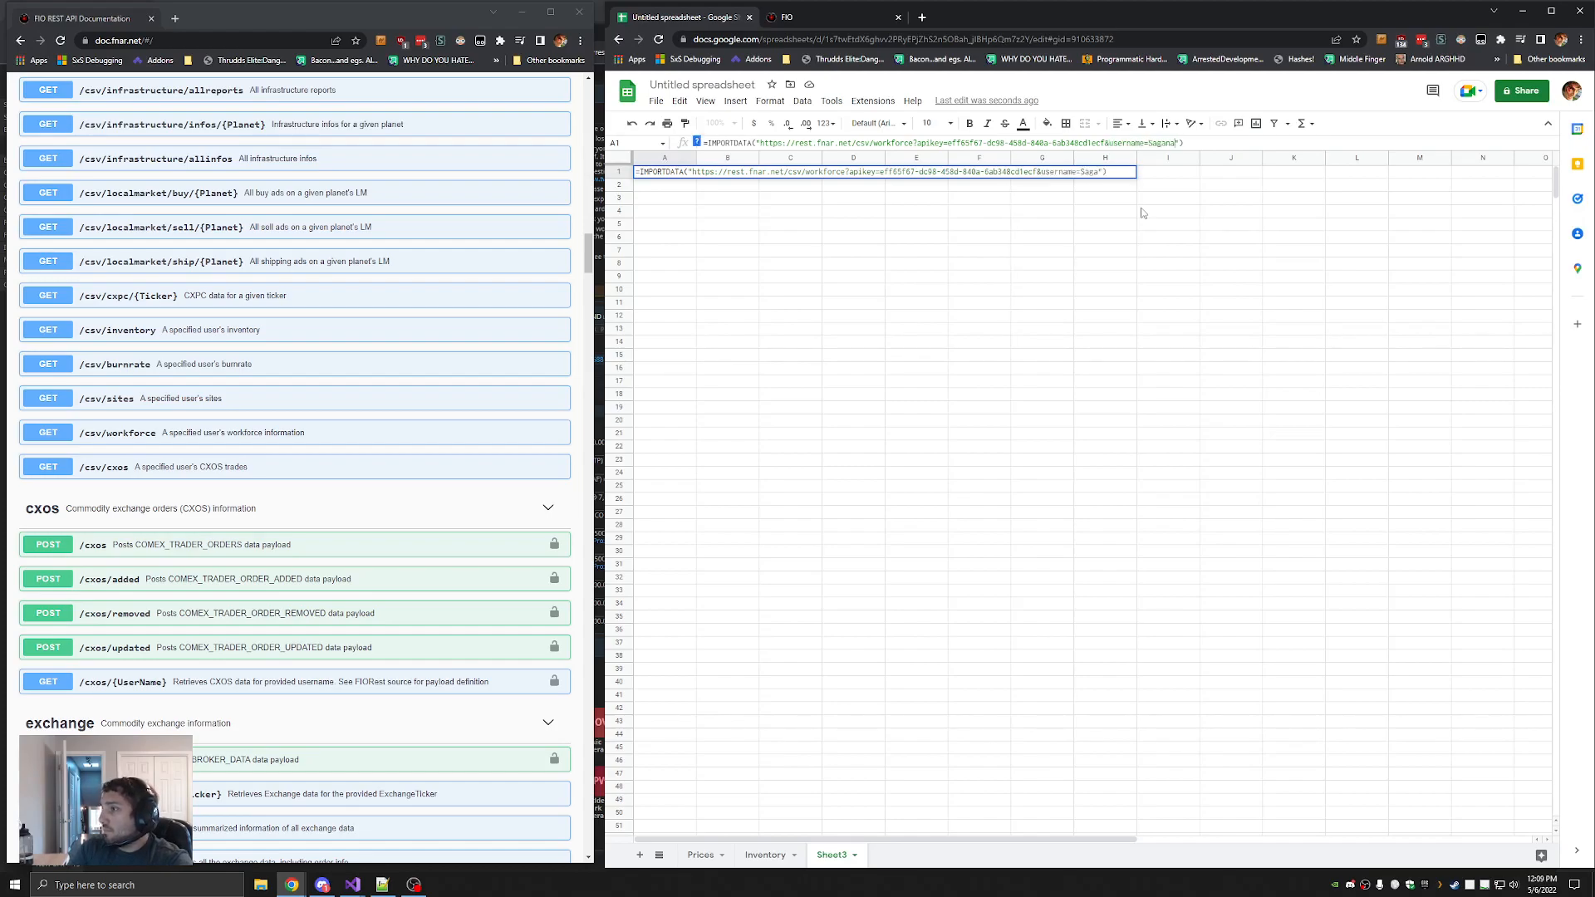
key(Return)
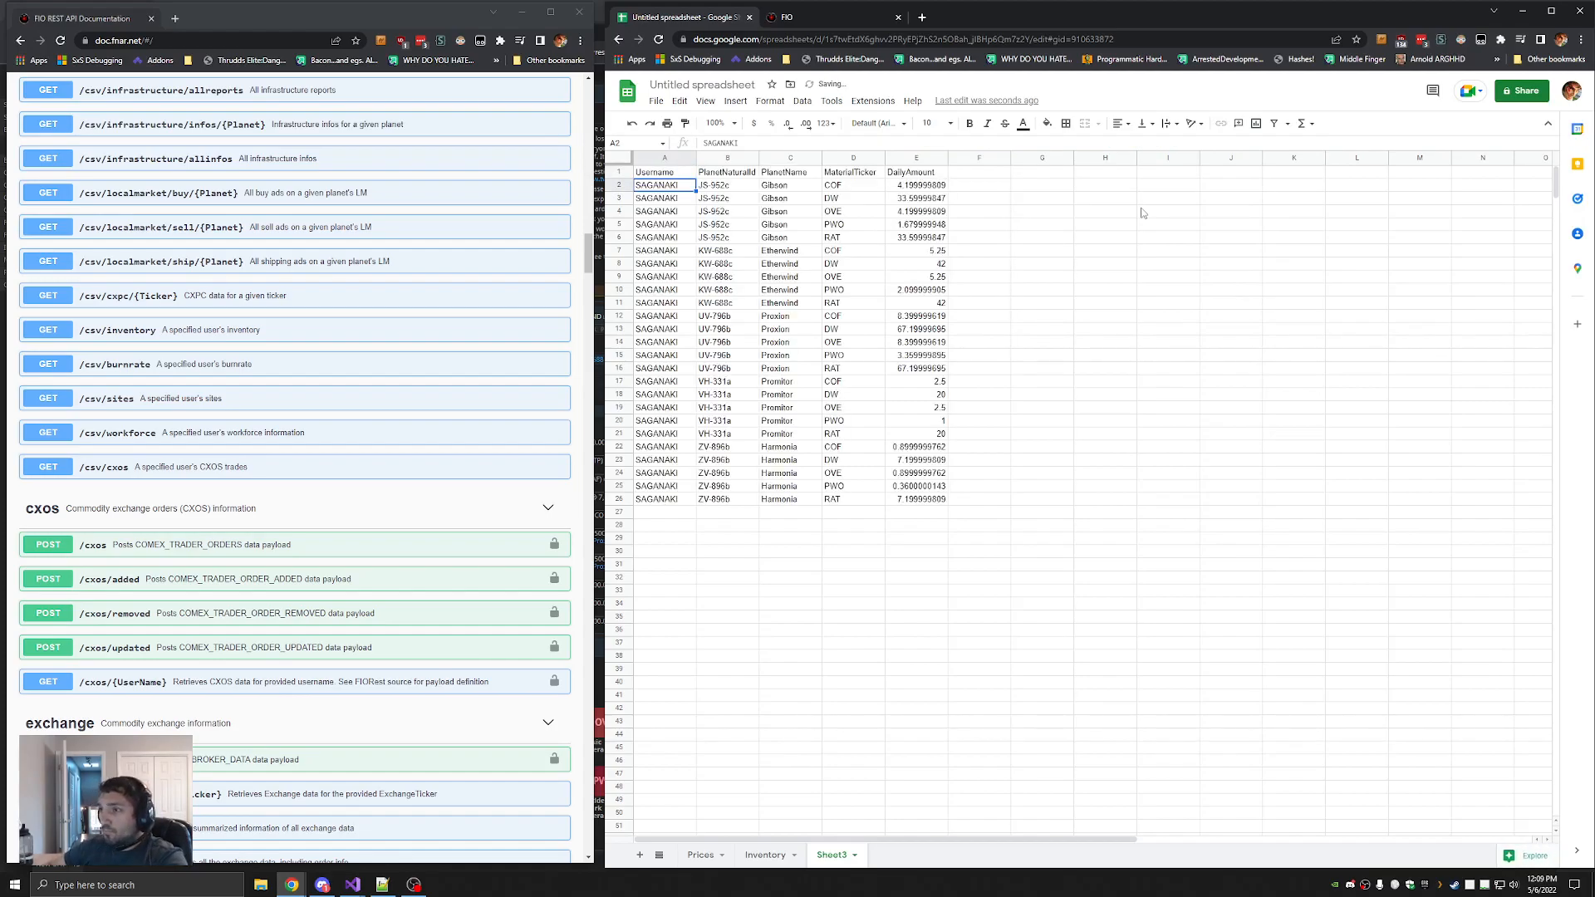
Rename Sheet3 as Workforce
double_click(832, 856)
text(Workforce)
key(Return)
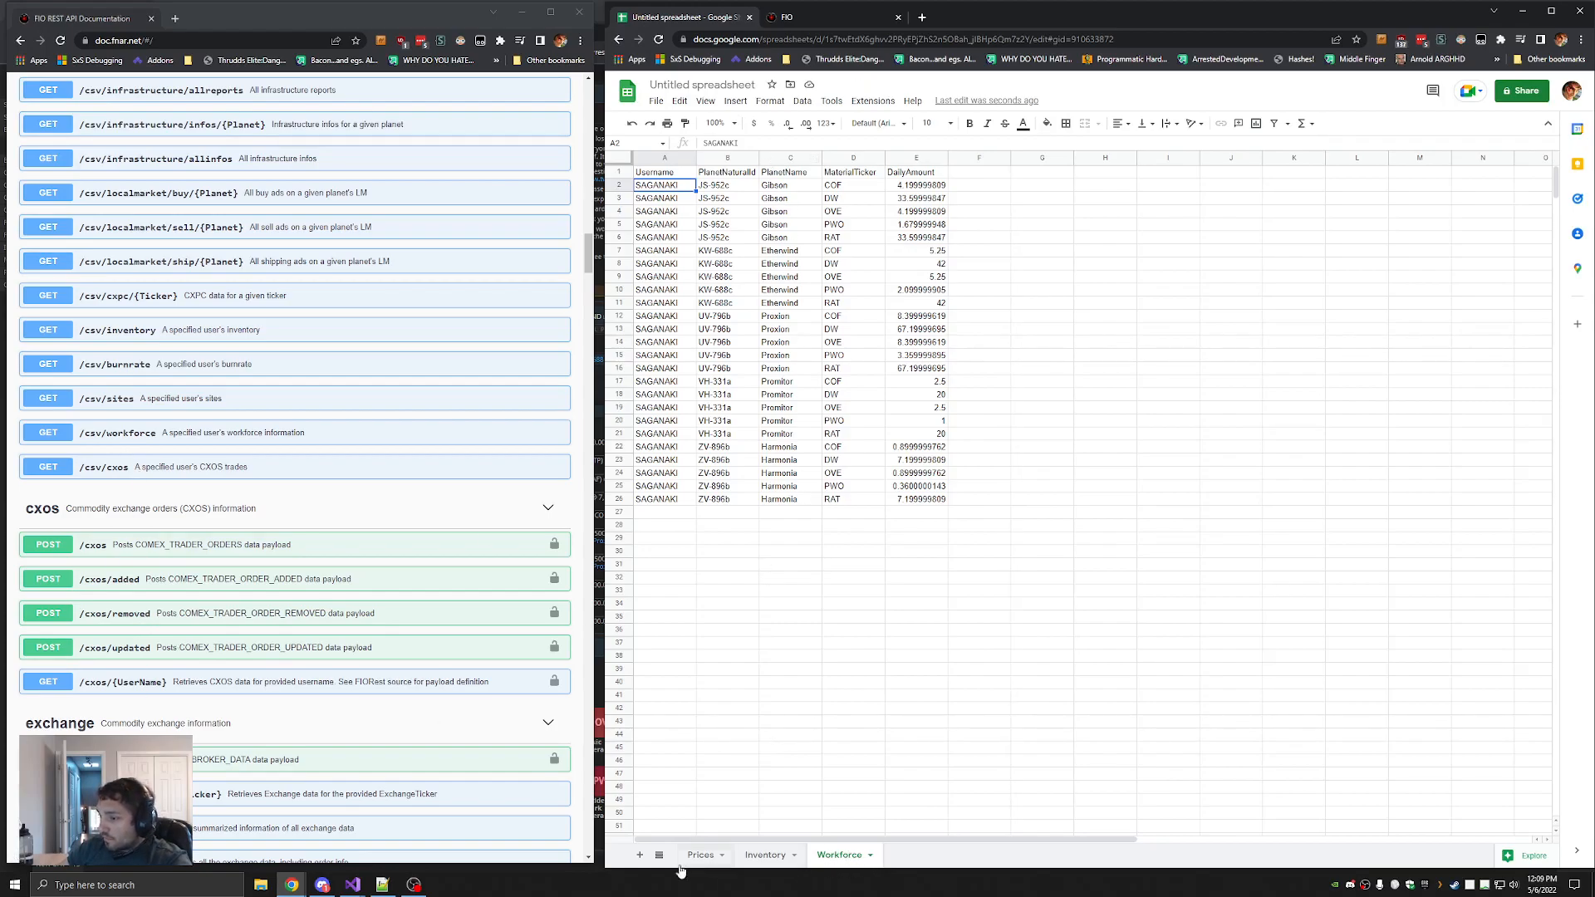
Add a fourth sheet and fill its cell A1 with the import formula, API key included, copied from the Workforce sheet
click(641, 855)
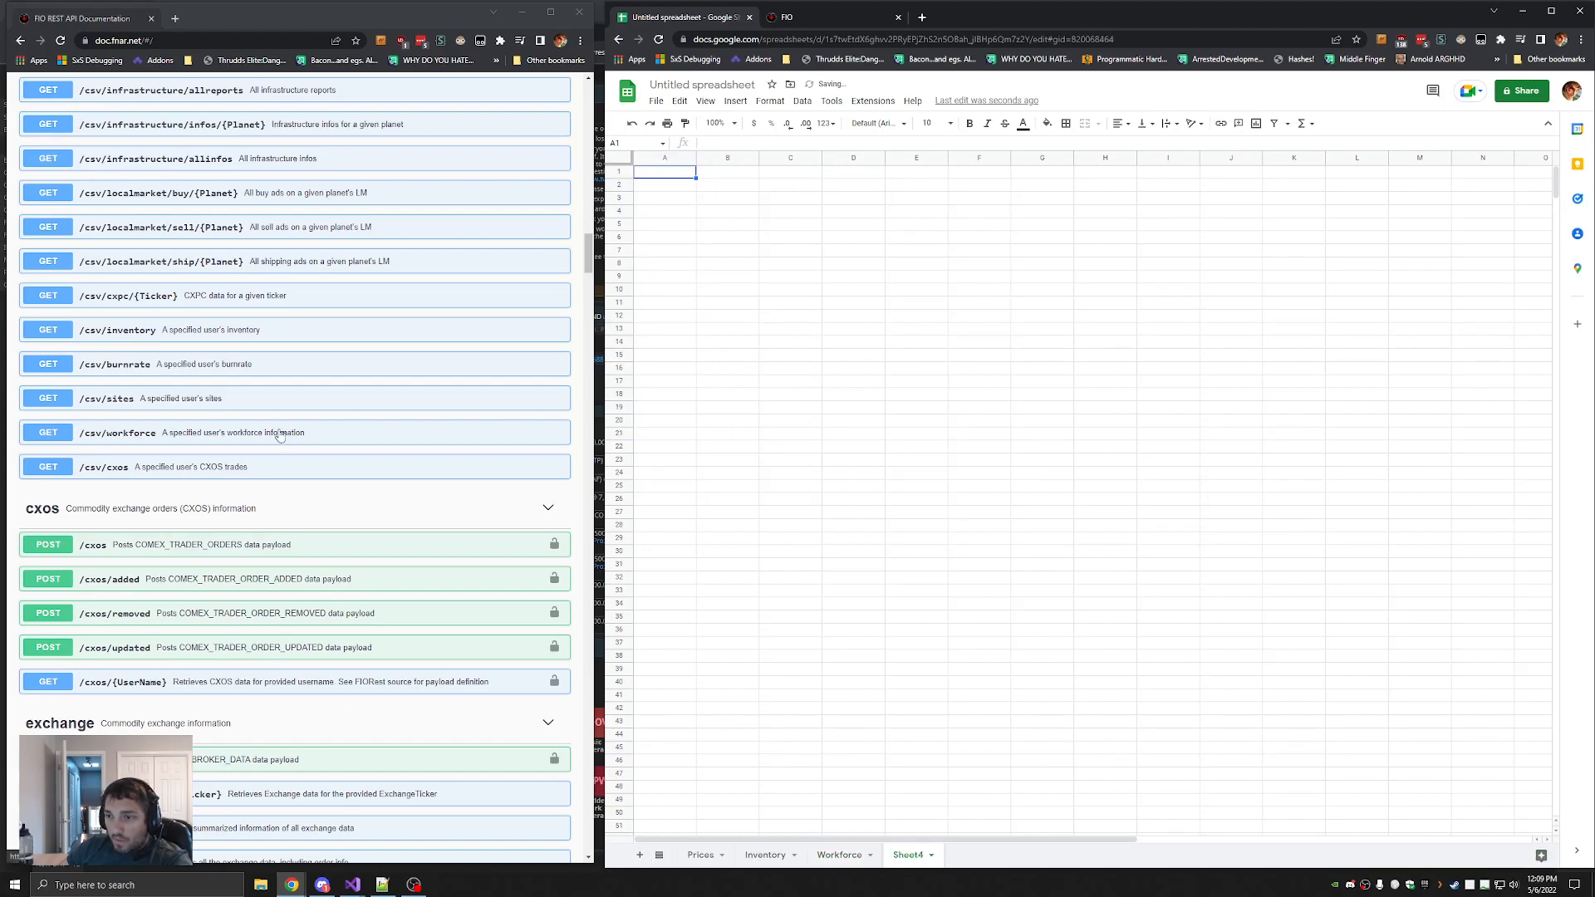
text(=IMPORT)
double_click(746, 143)
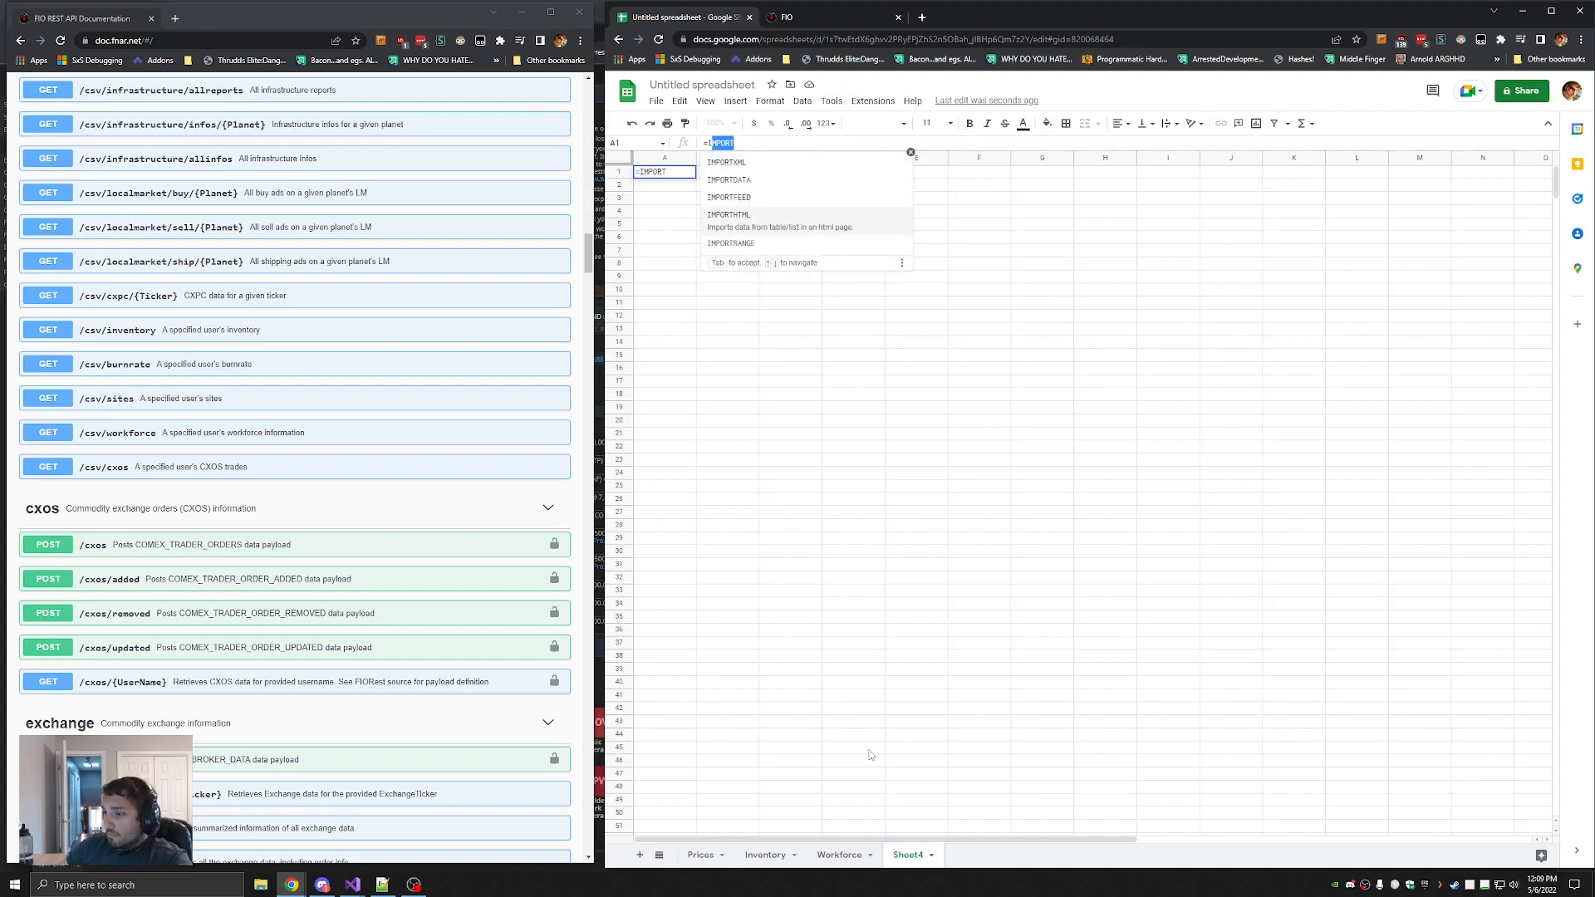
click(839, 856)
double_click(747, 146)
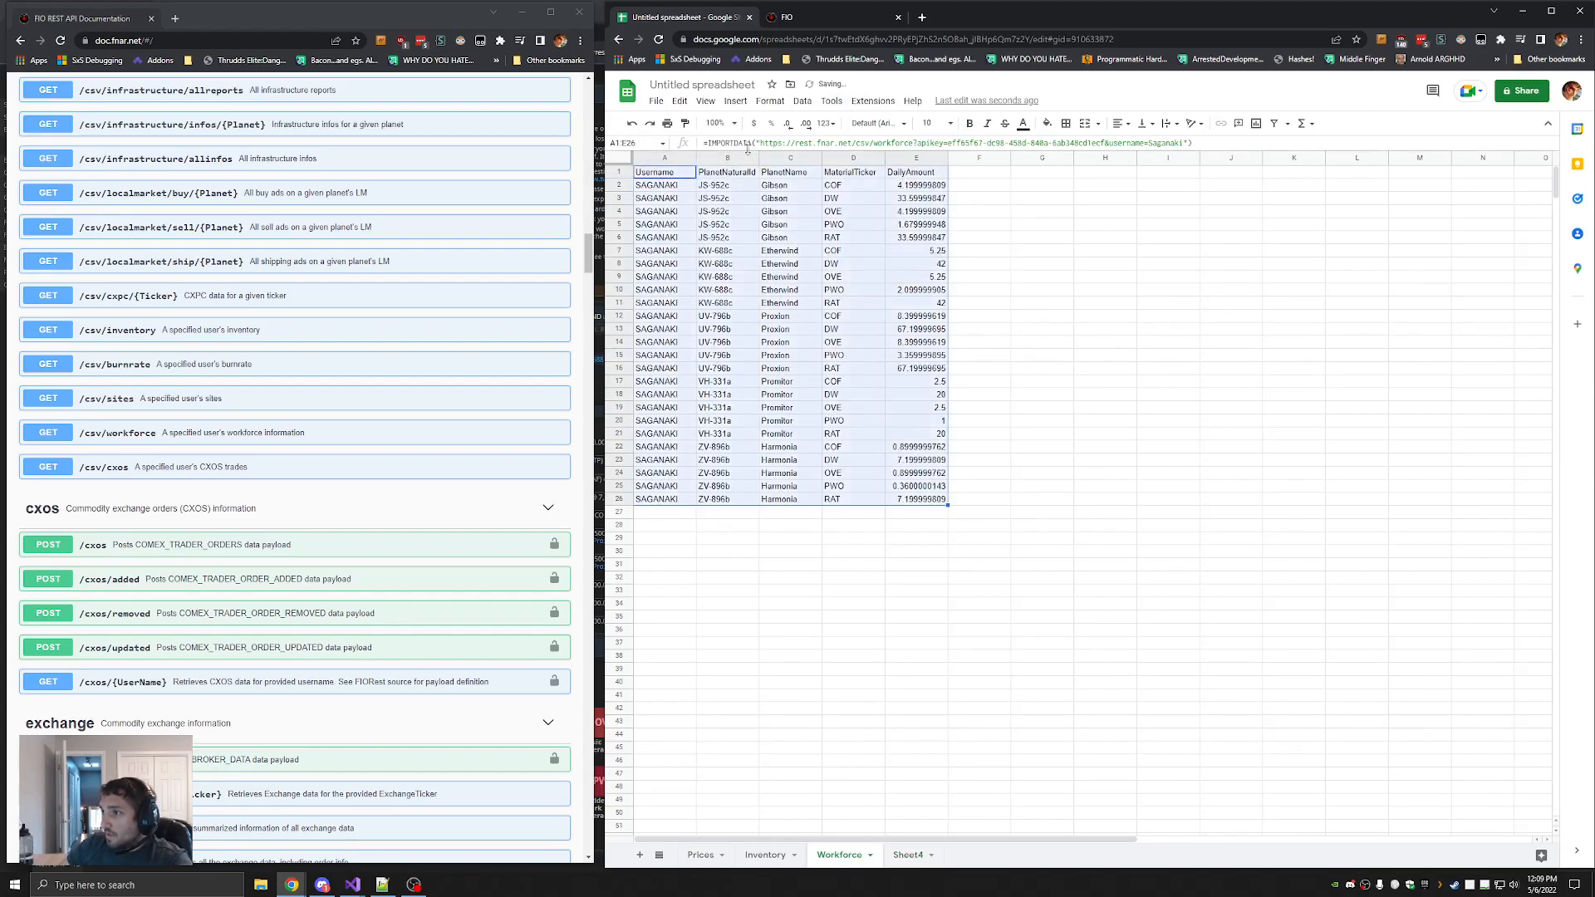
key(ctrl+a)
key(ctrl+c)
click(1298, 158)
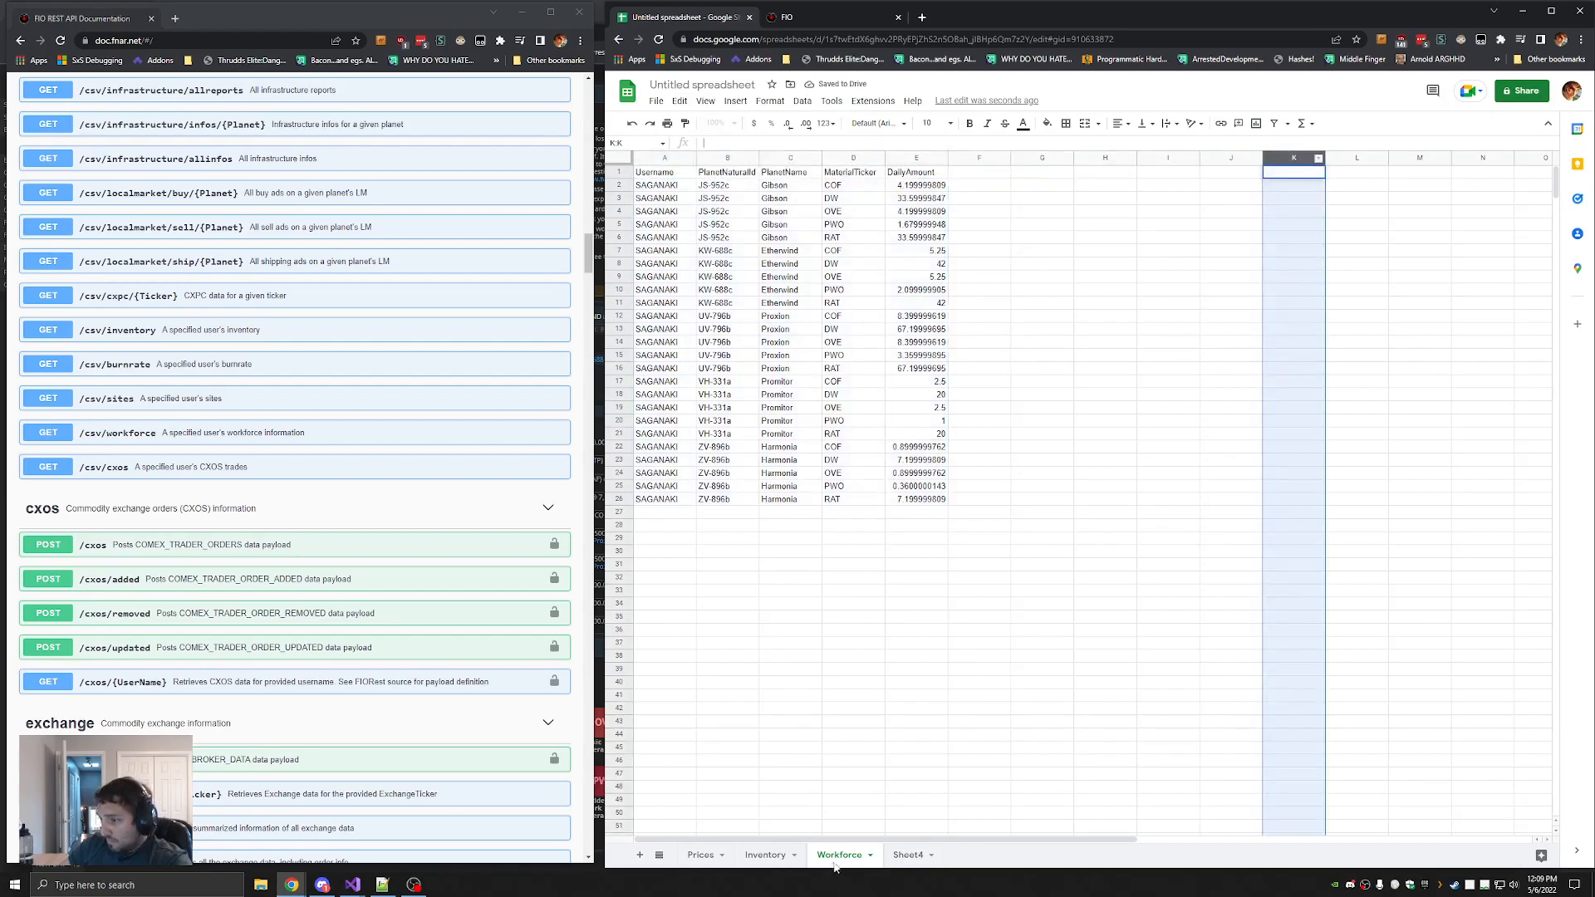
click(908, 855)
key(ctrl+v)
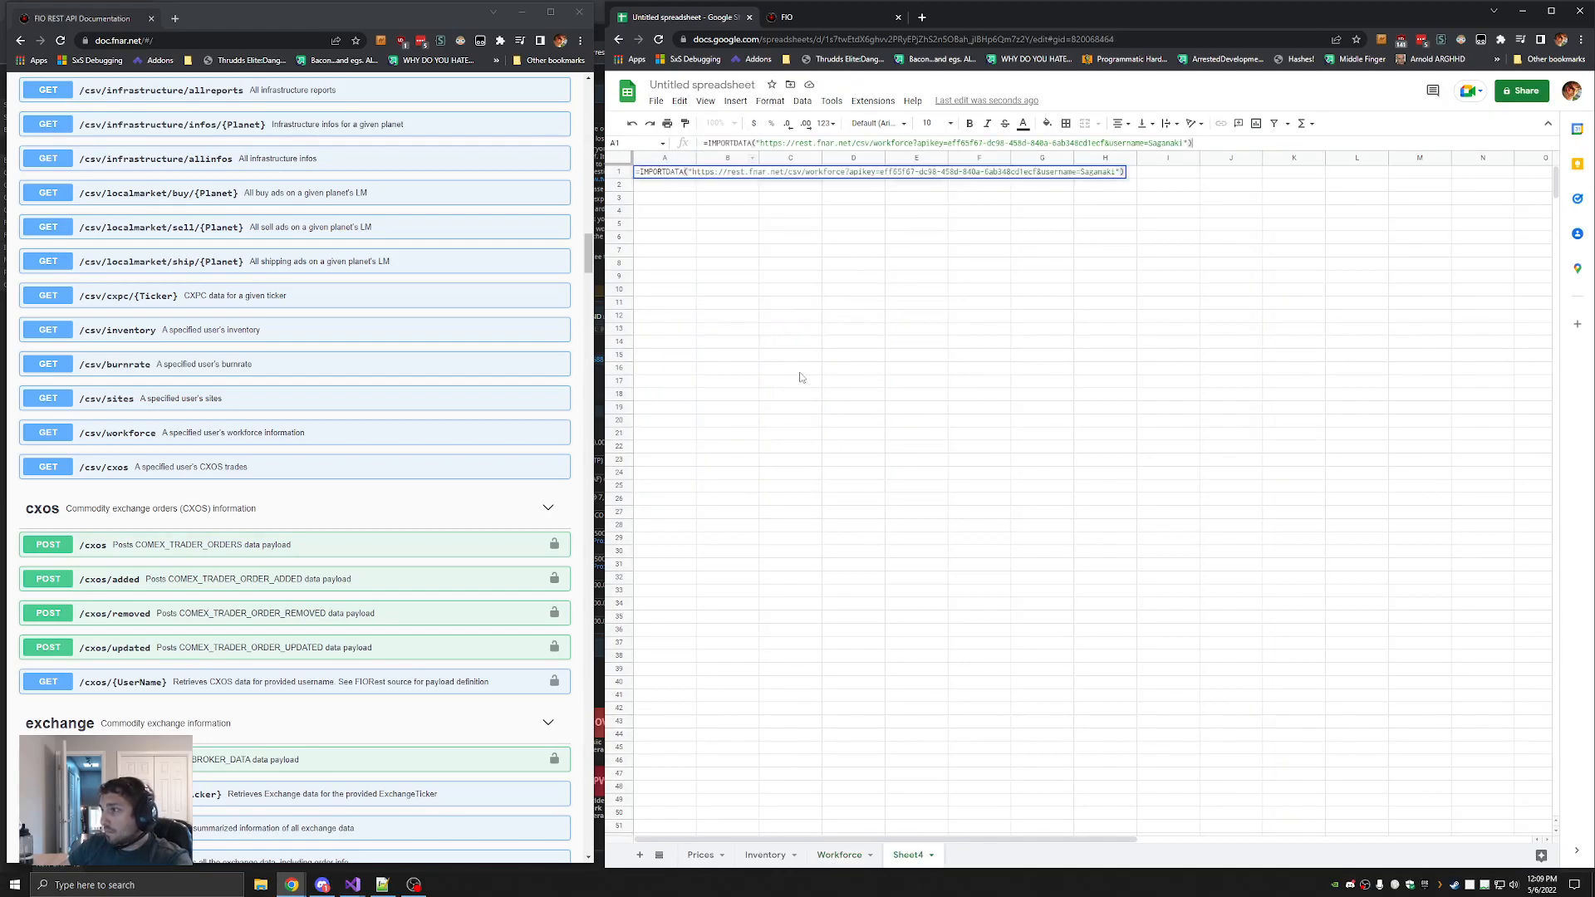
Rename the fourth sheet as Sites and commit its A1 import formula with the sites endpoint
double_click(909, 855)
text(Sites)
key(Return)
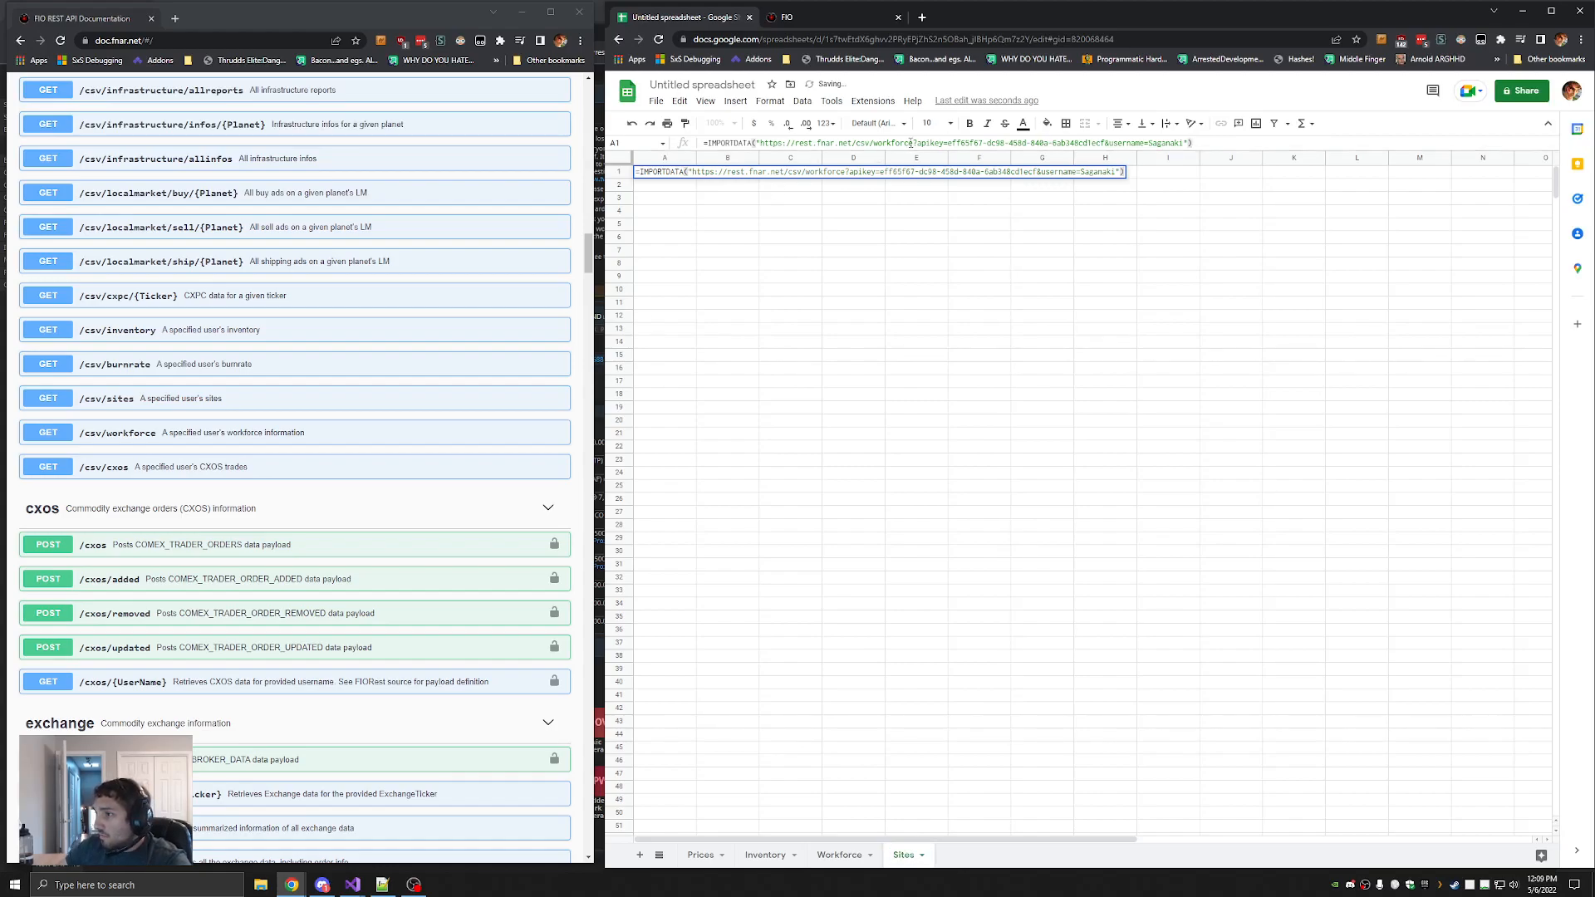
key(Return)
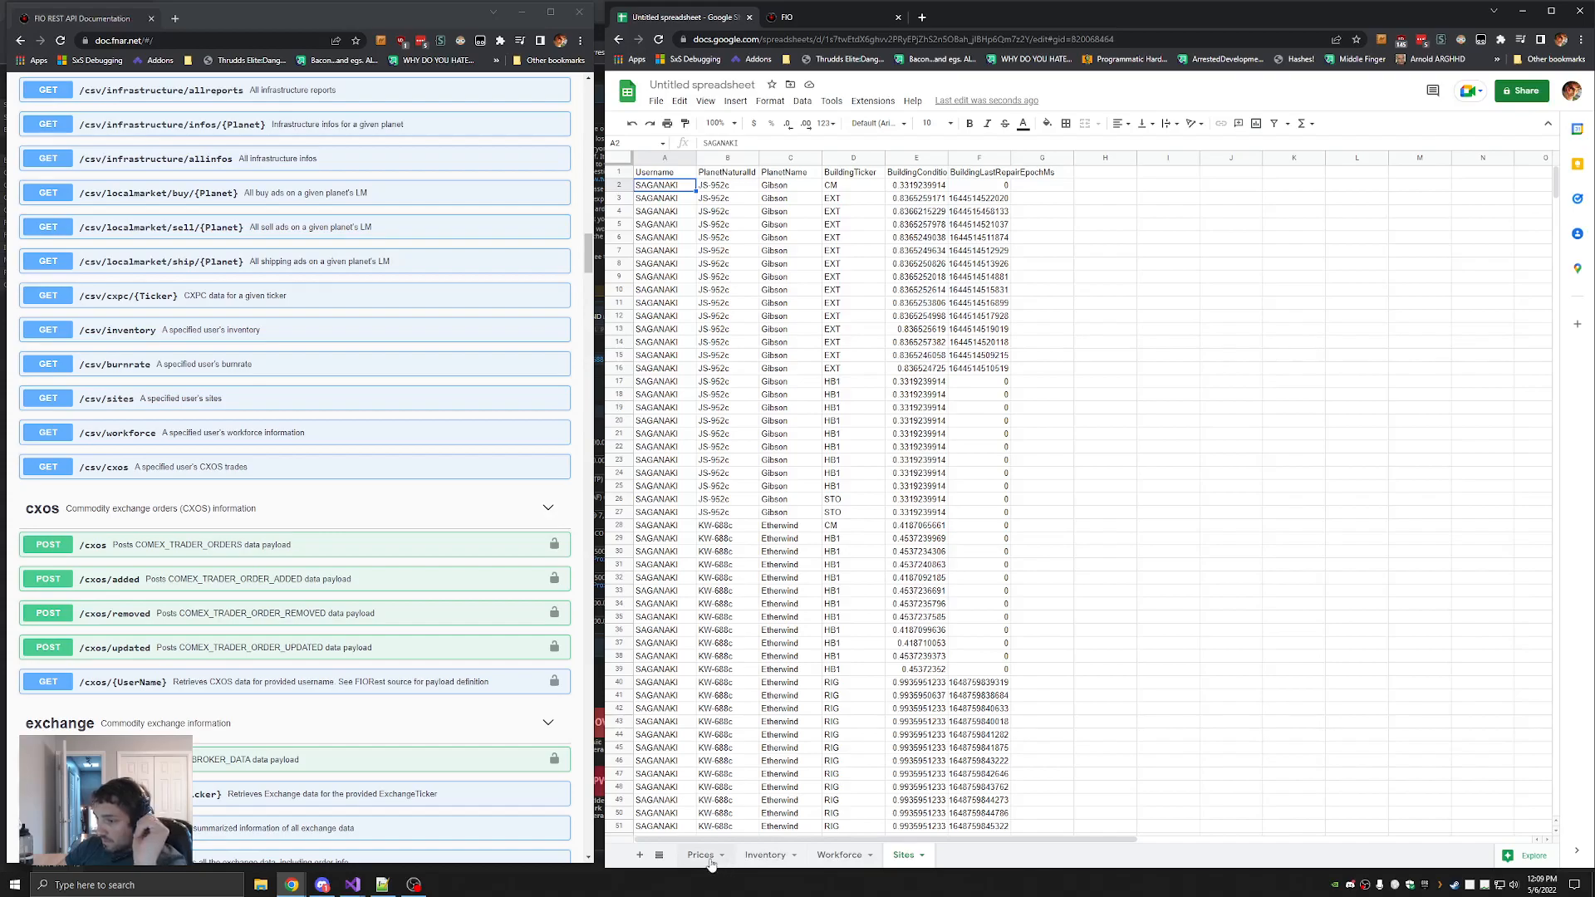
Examine the RAT rows and their daily amounts for the different planets in the Workforce sheet
click(838, 855)
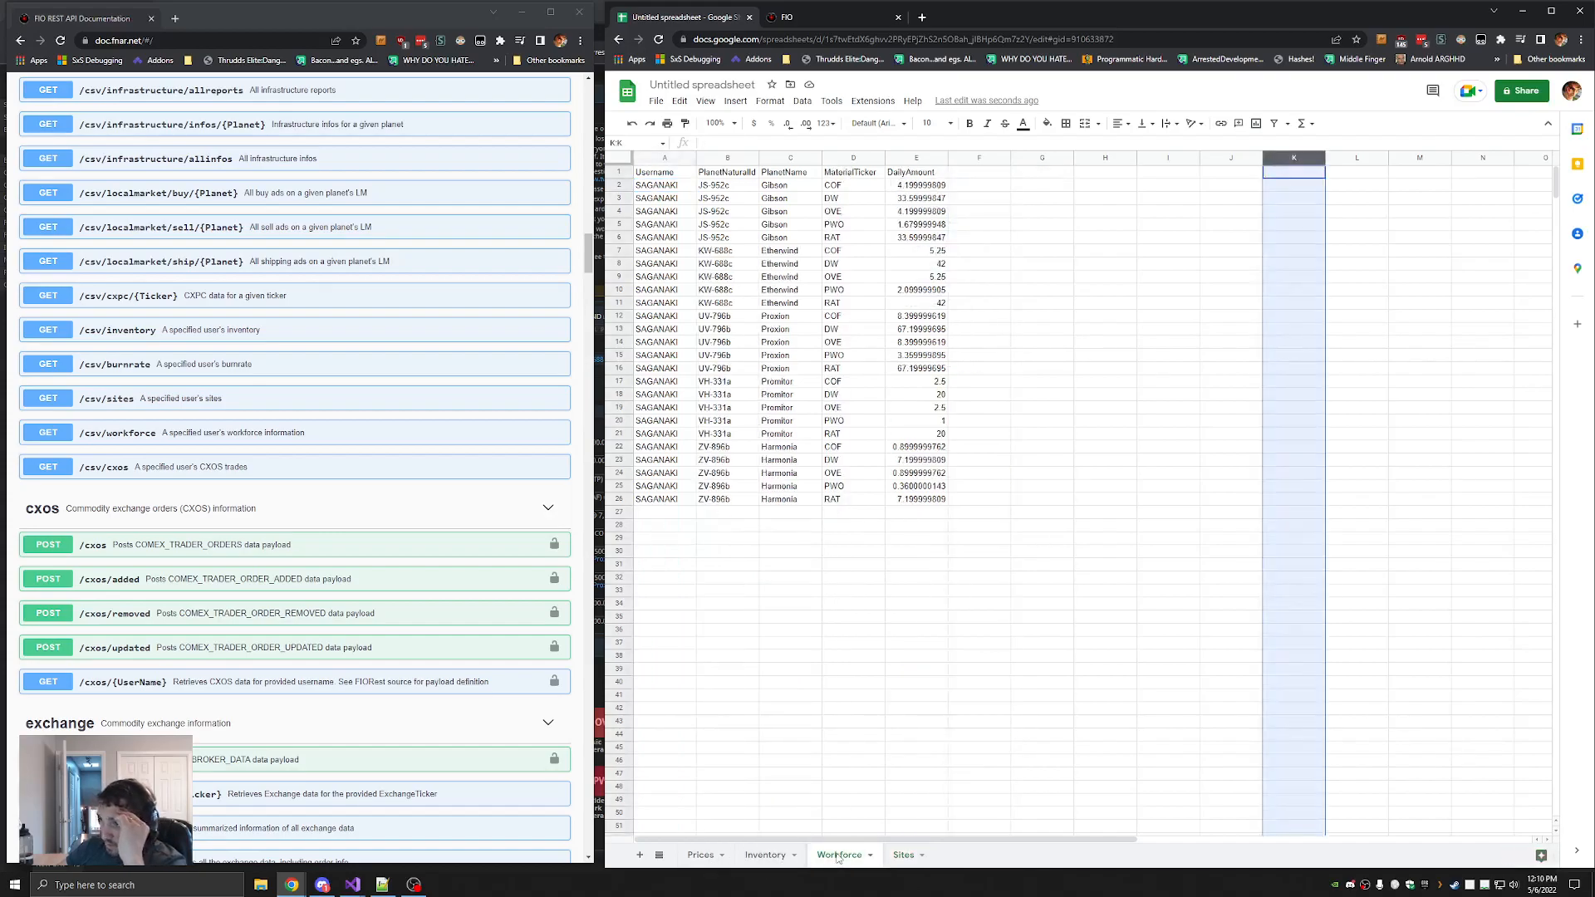
click(910, 786)
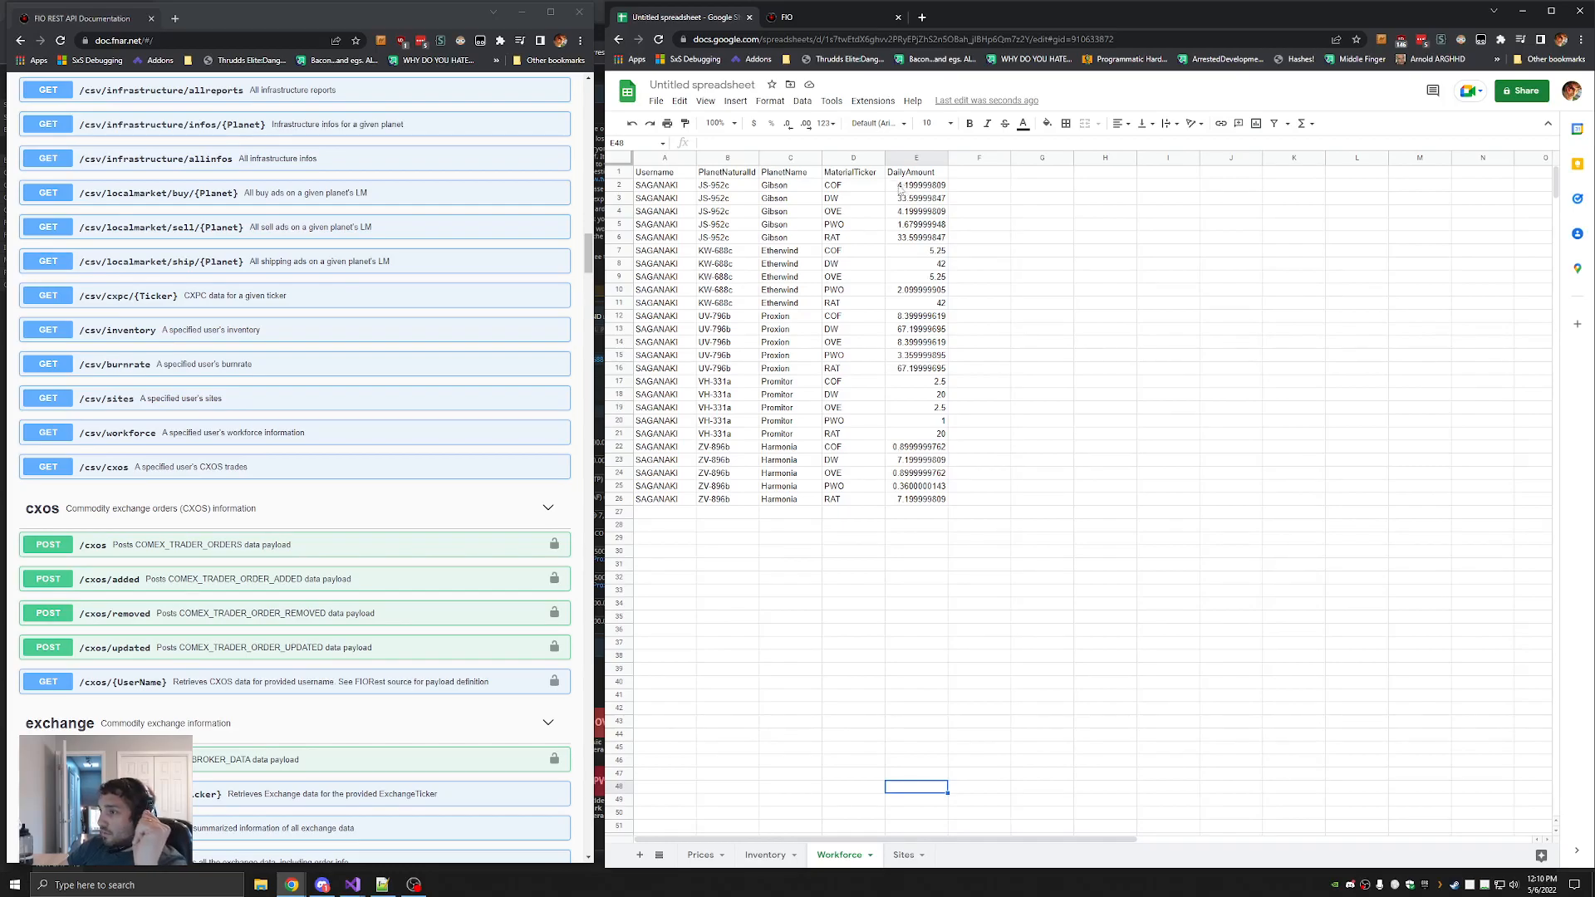
click(833, 238)
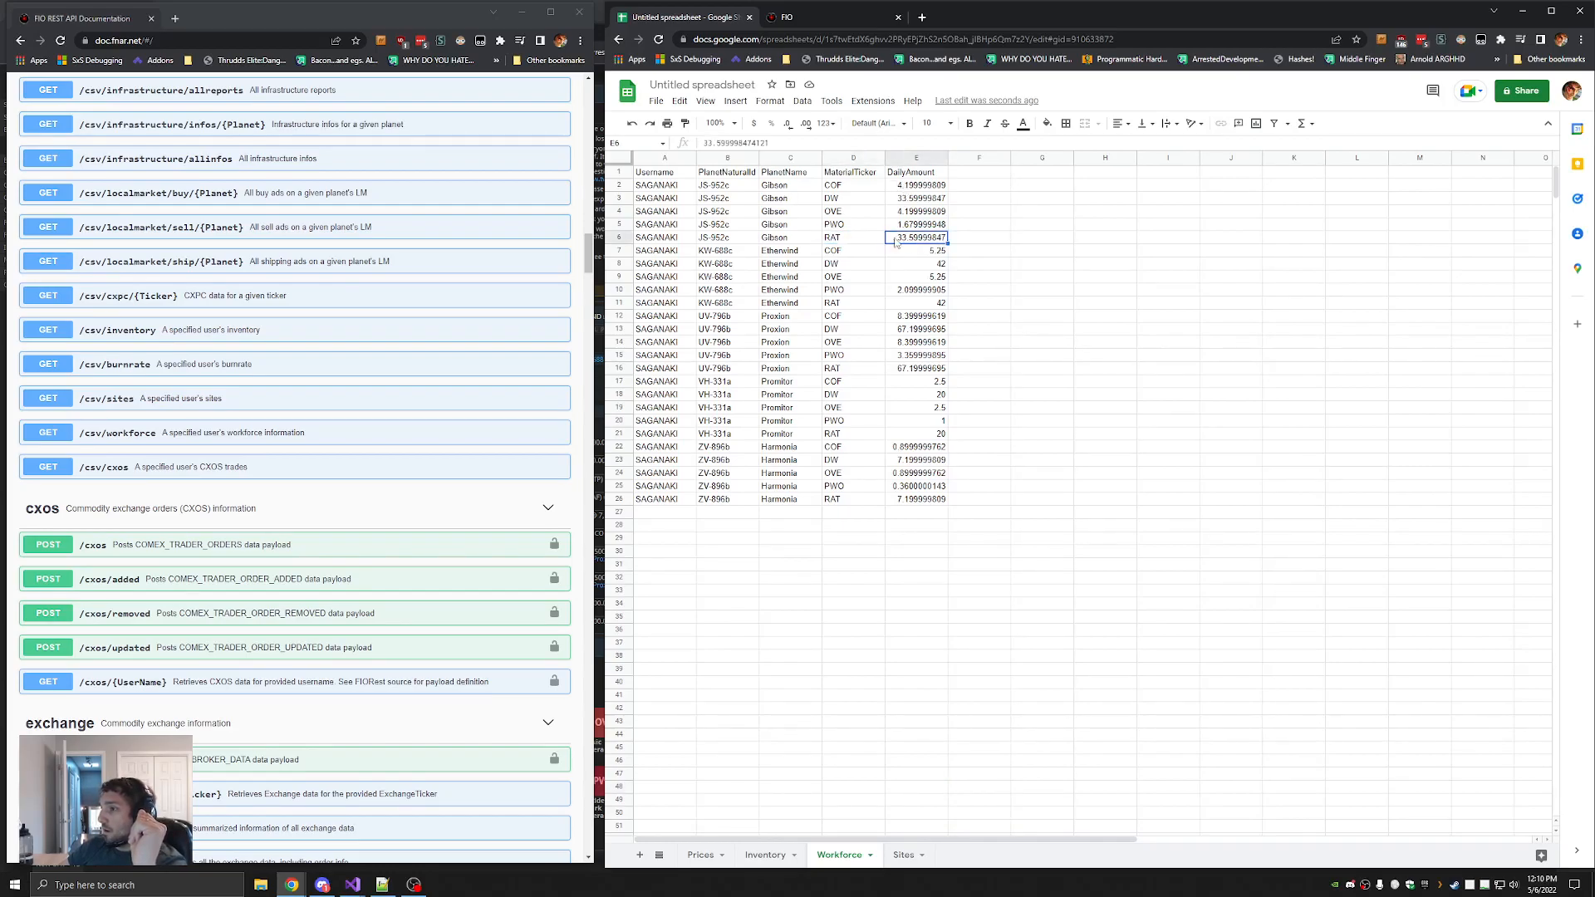
click(843, 305)
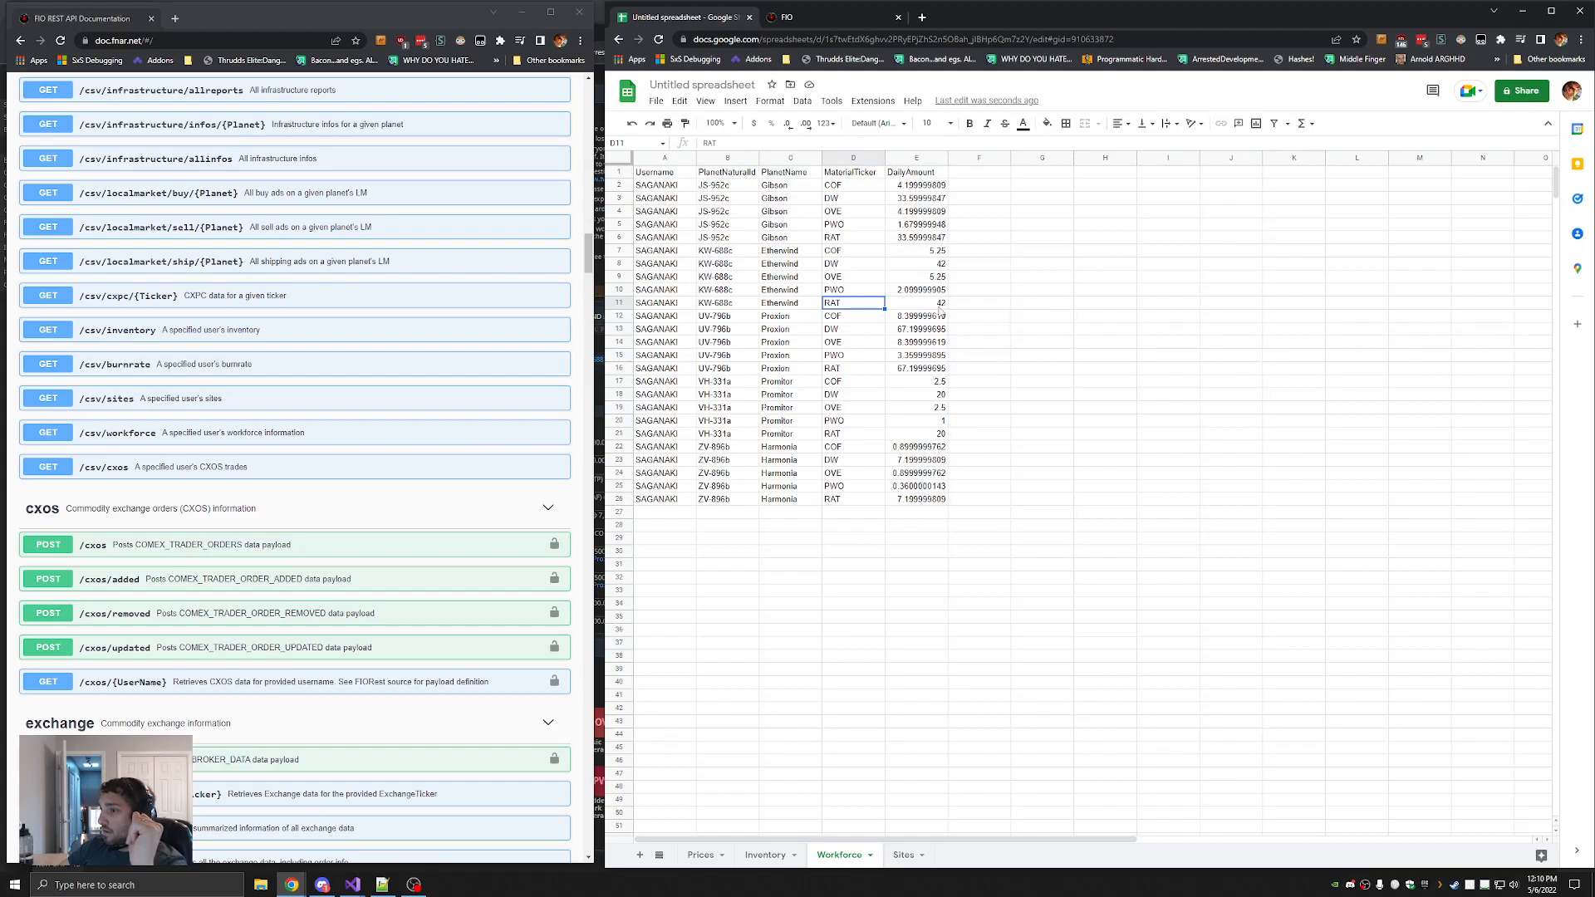
click(864, 373)
click(914, 372)
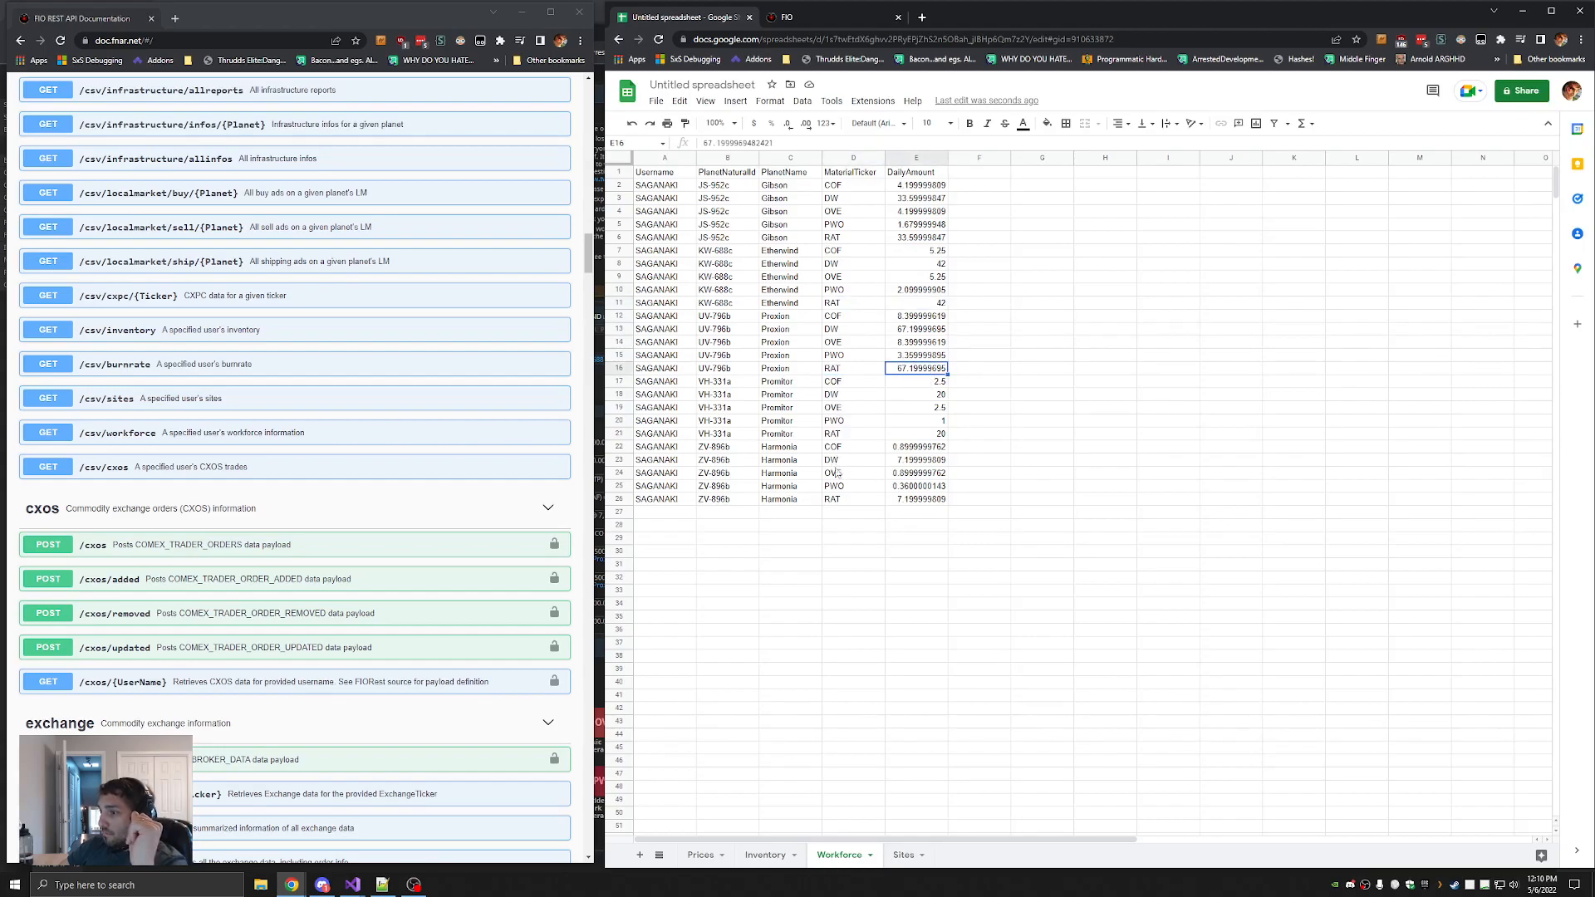
click(846, 503)
click(902, 503)
click(861, 503)
click(919, 504)
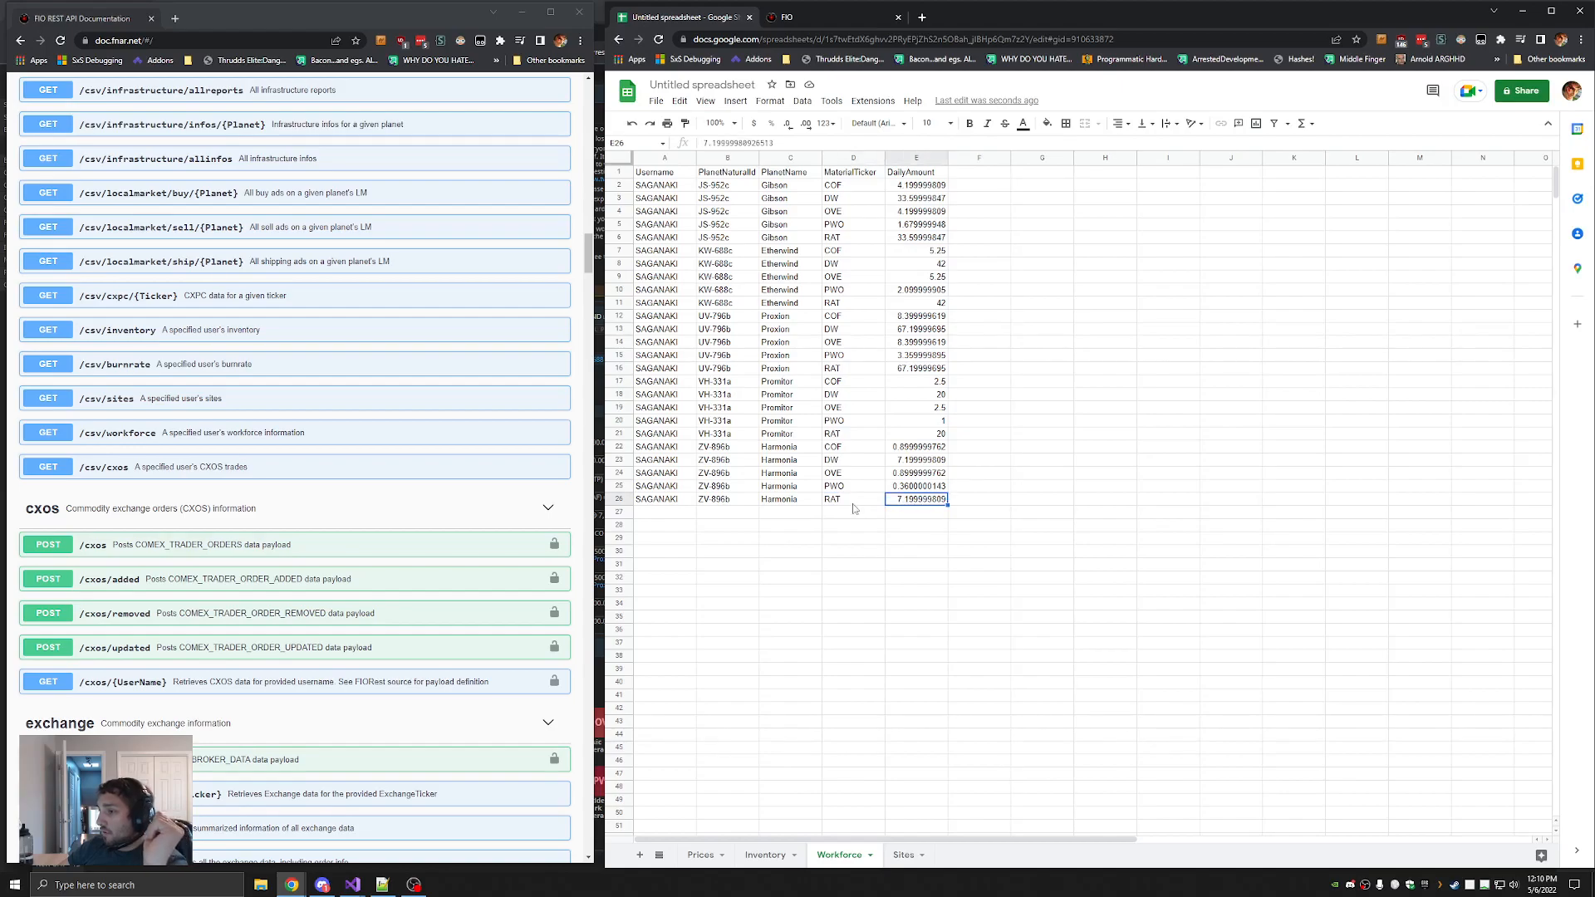
Add a new sheet and place it in front of the Prices sheet
click(702, 854)
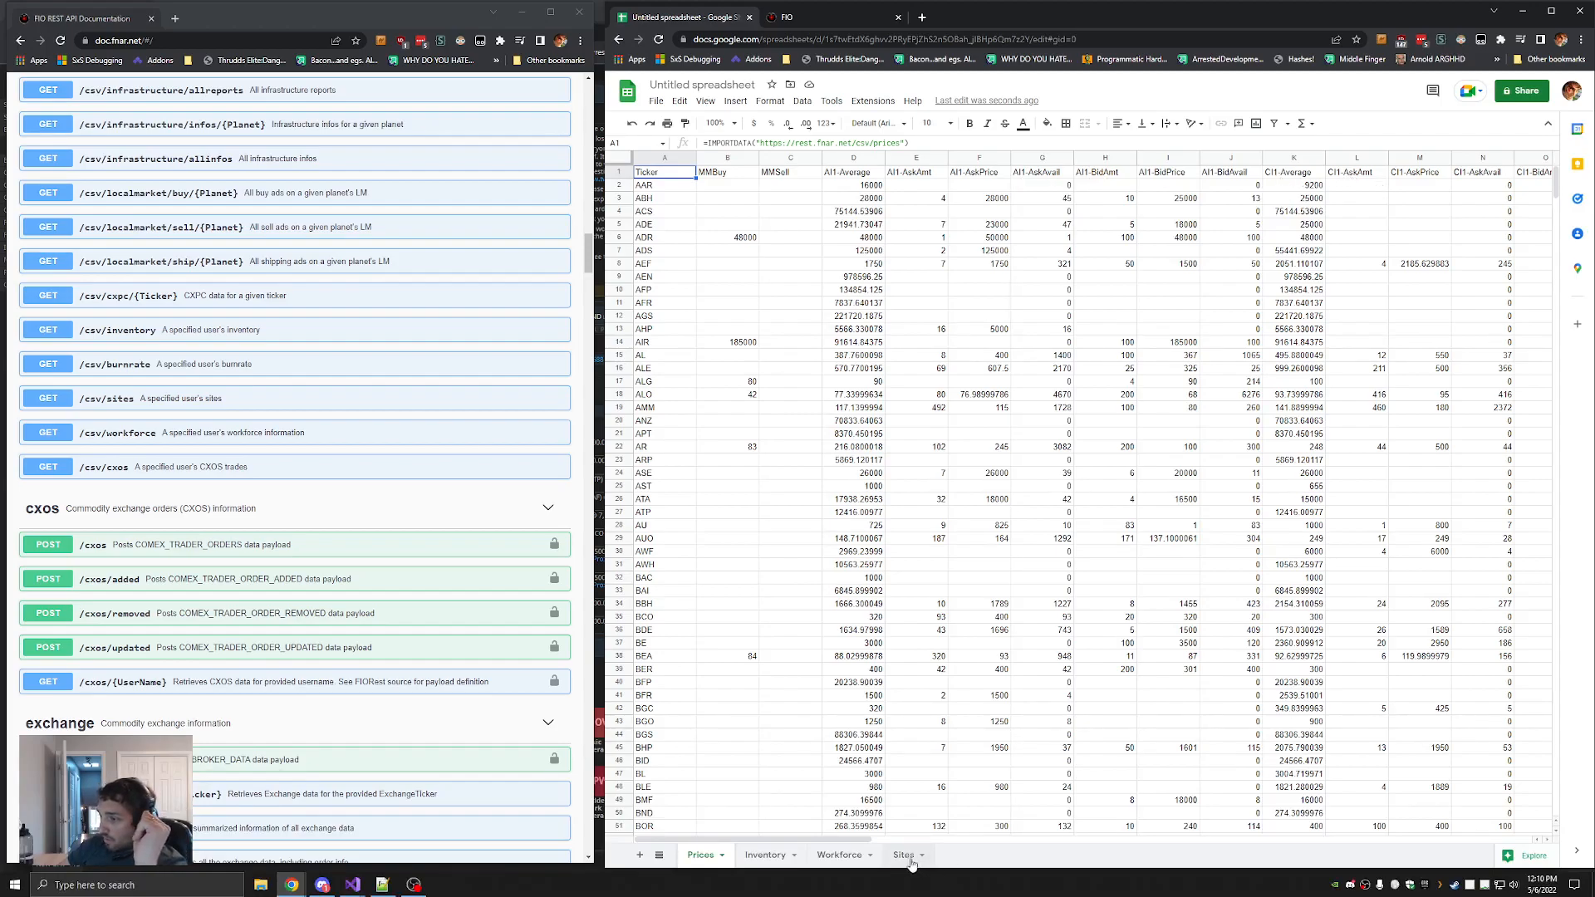
click(641, 855)
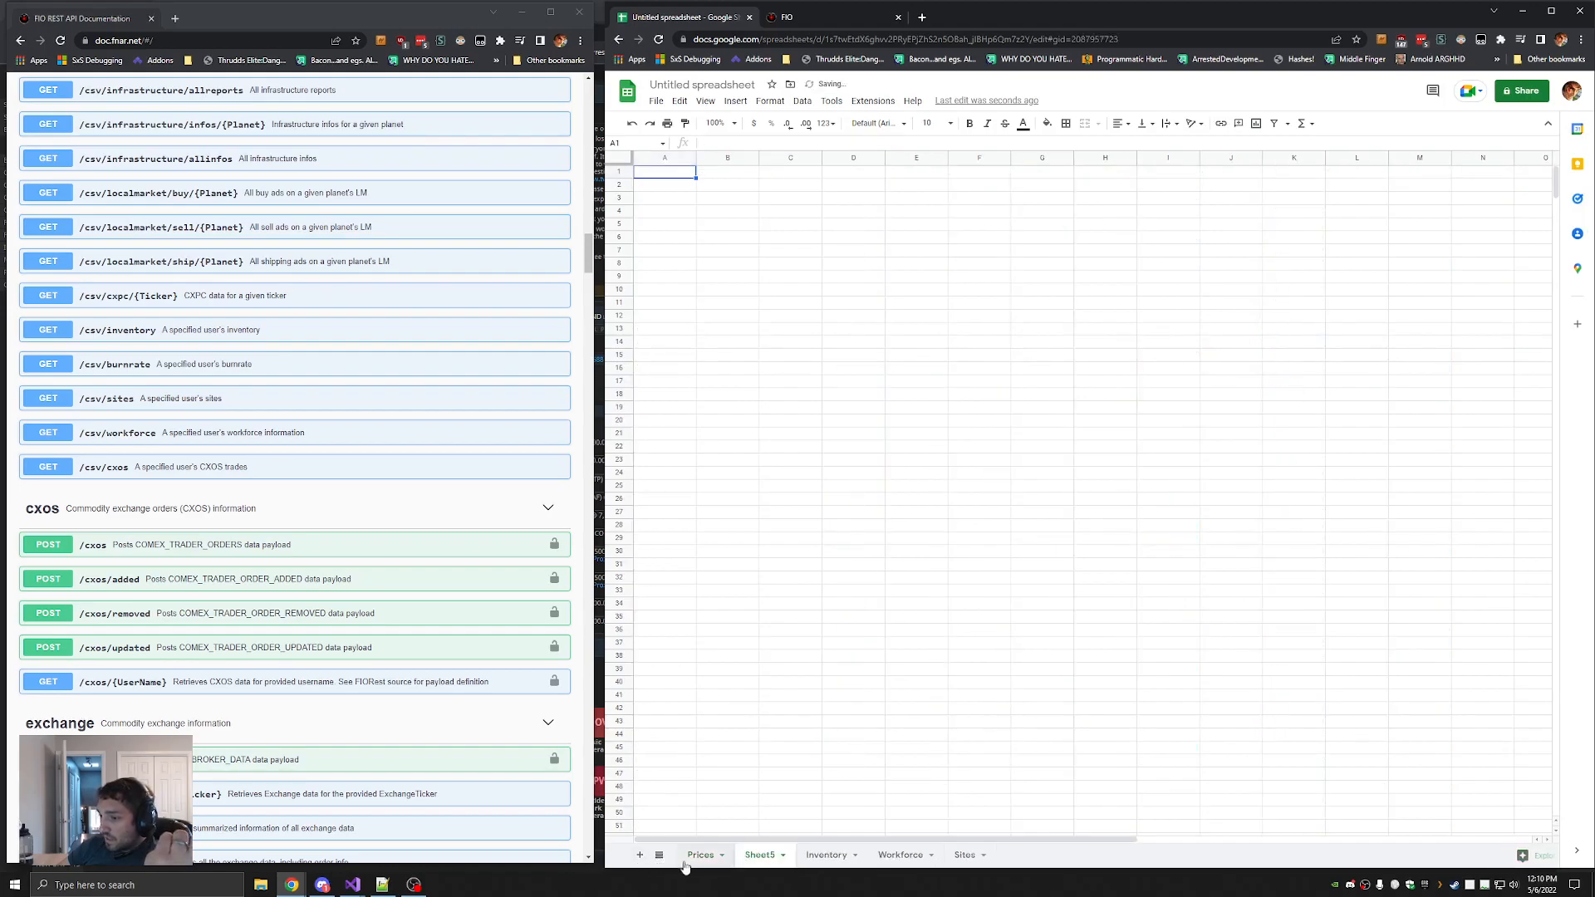
drag(760, 856, 702, 856)
double_click(715, 857)
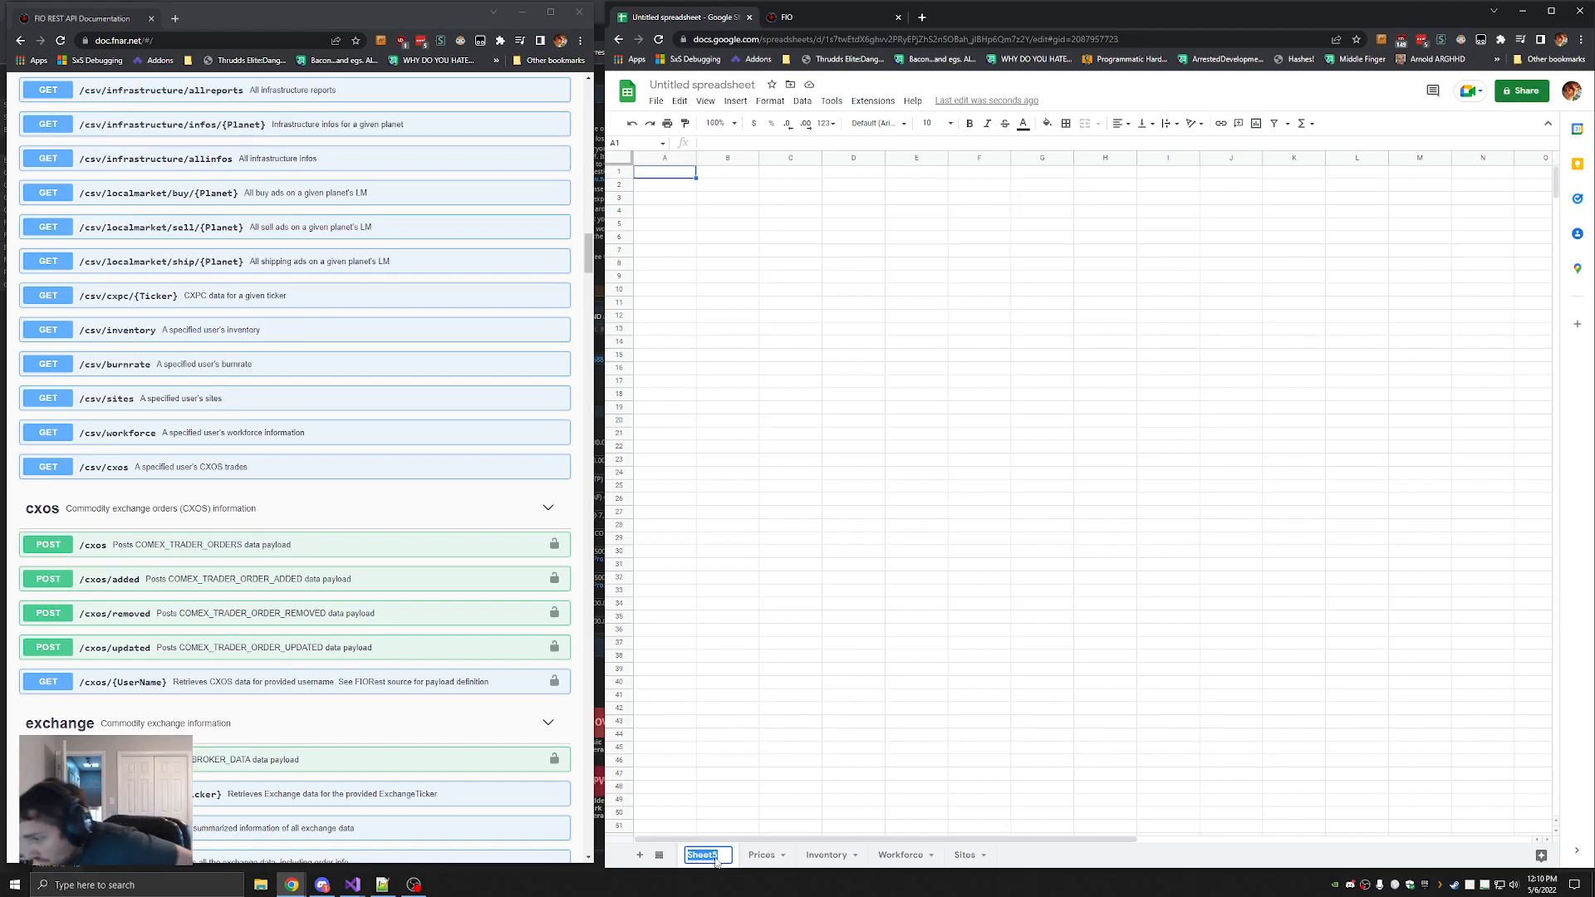
Clear the API documentation and FIO pages away and maximize the spreadsheet window
drag(110, 18, 996, 20)
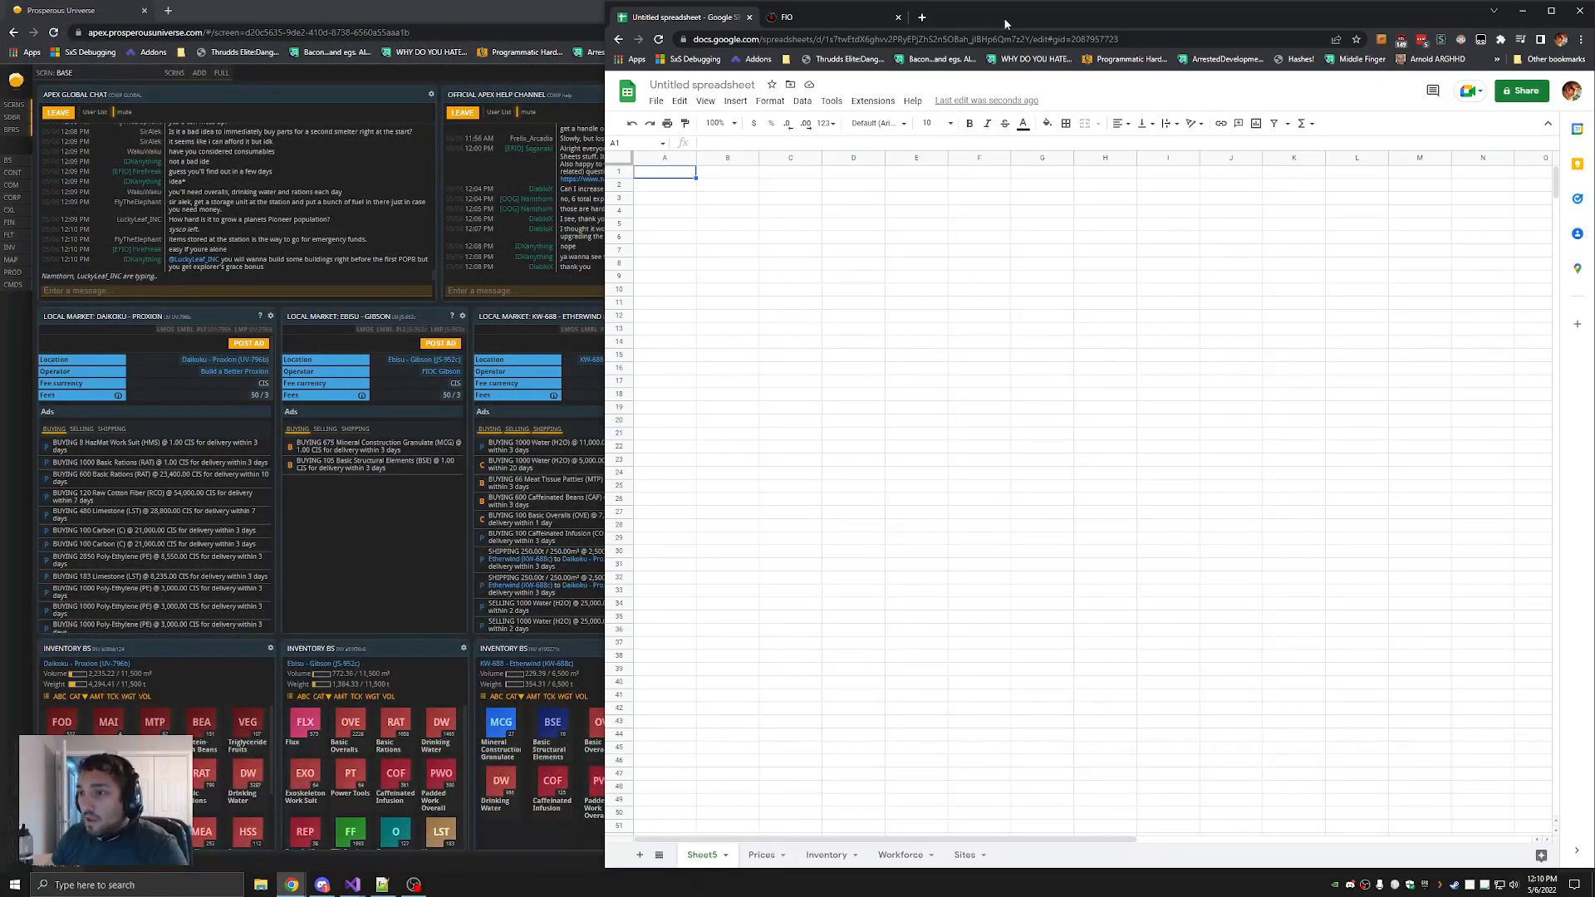
click(873, 24)
key(ctrl+w)
drag(924, 24, 741, 4)
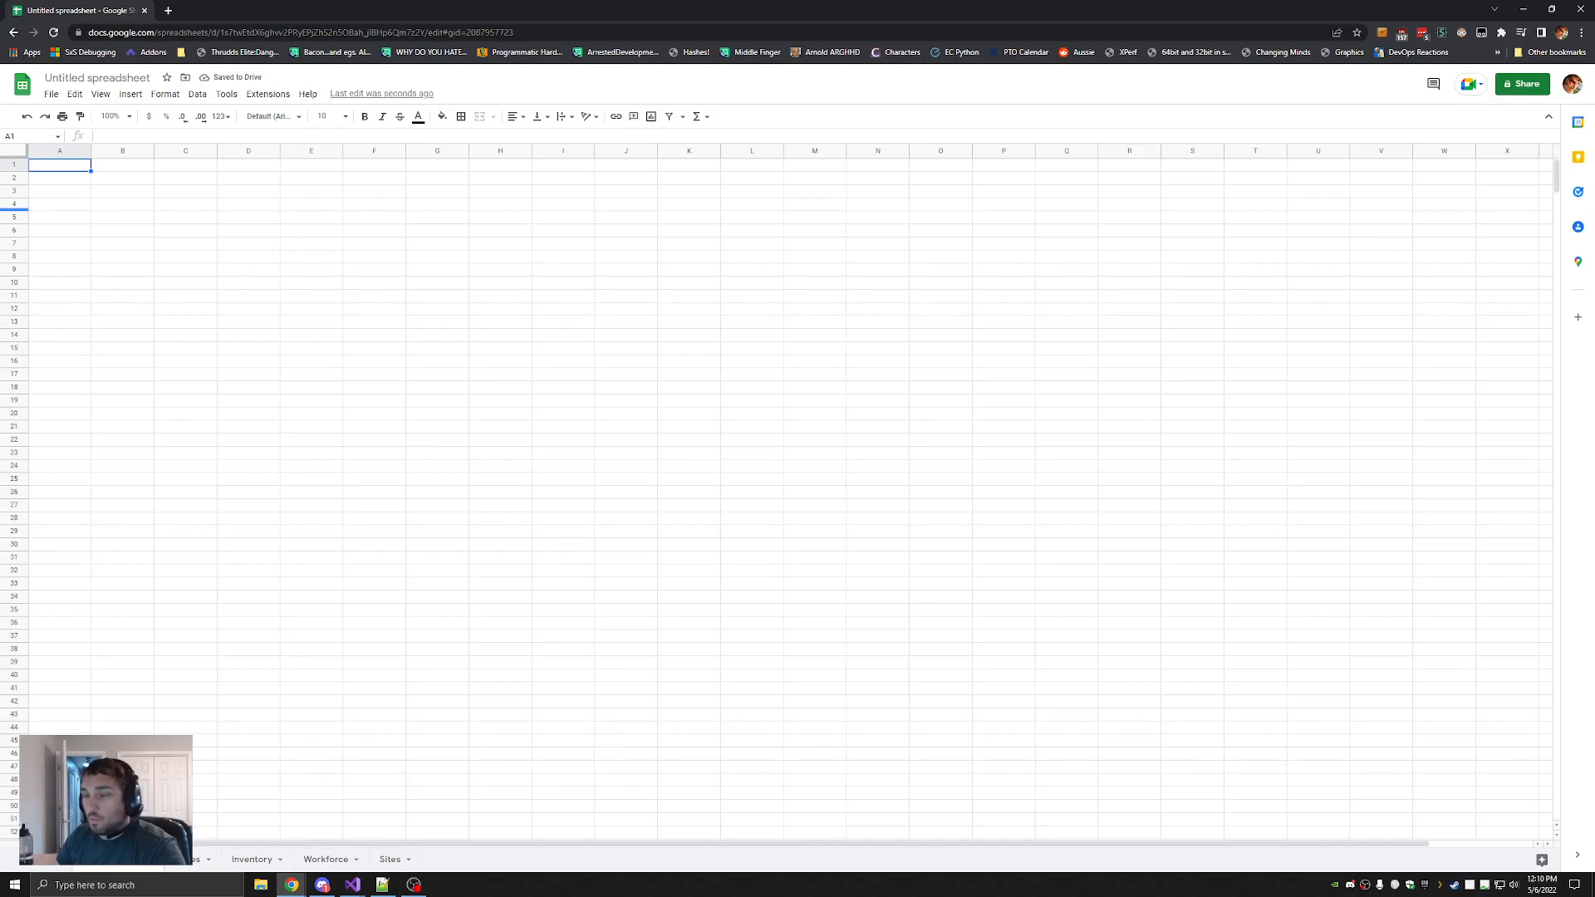
Locate the RAT rows for Gibson, Etherwind and Proxion in the Workforce sheet
click(328, 860)
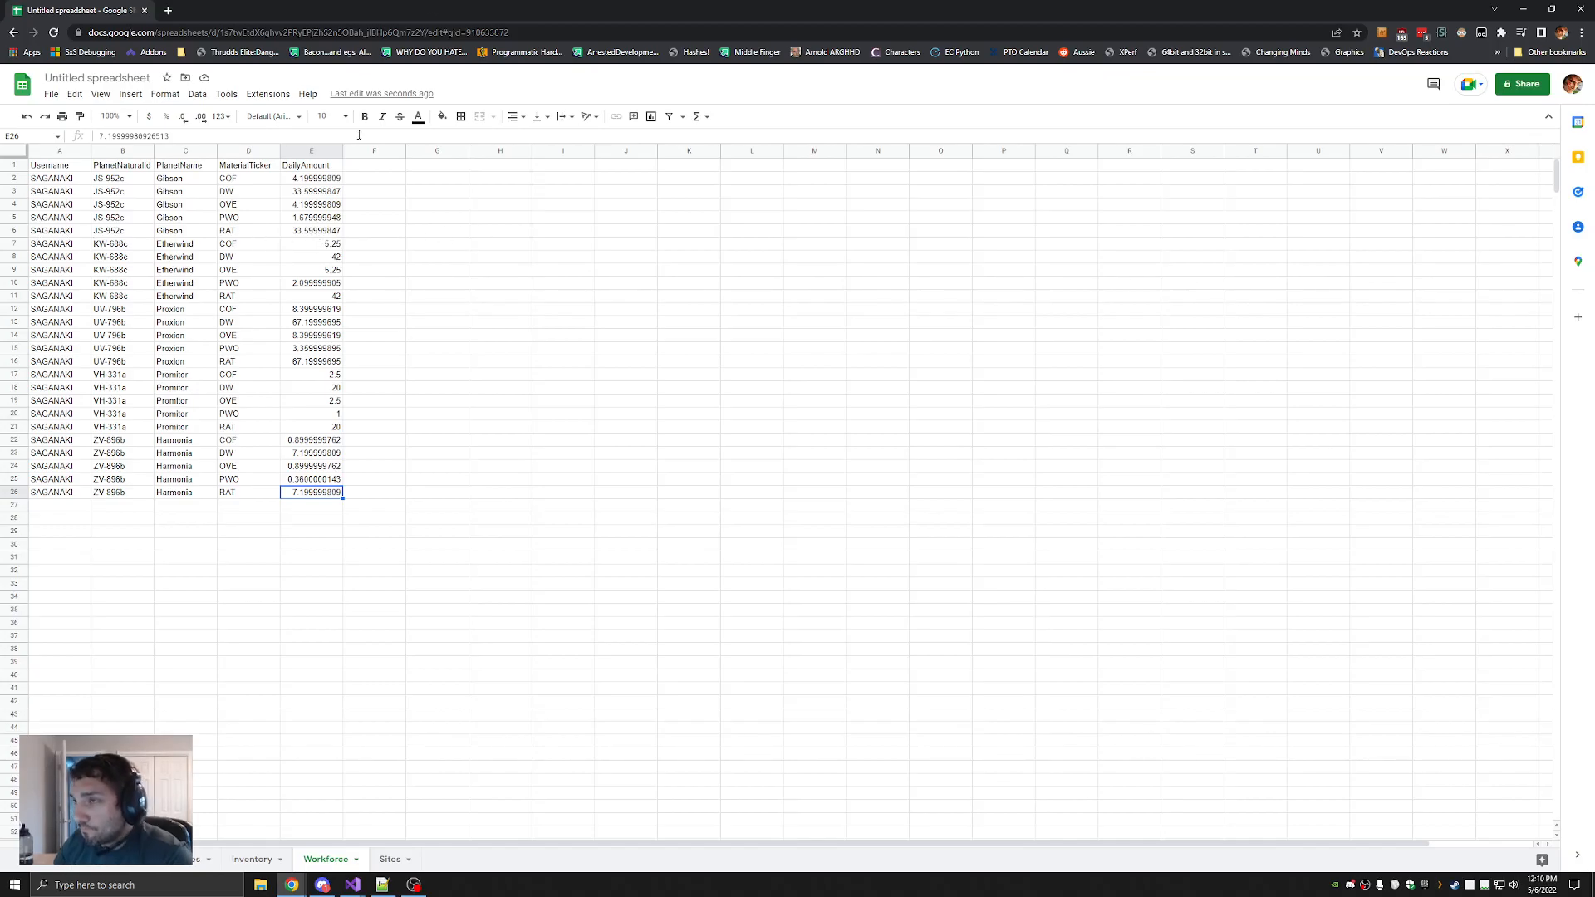
click(238, 228)
click(242, 299)
click(246, 362)
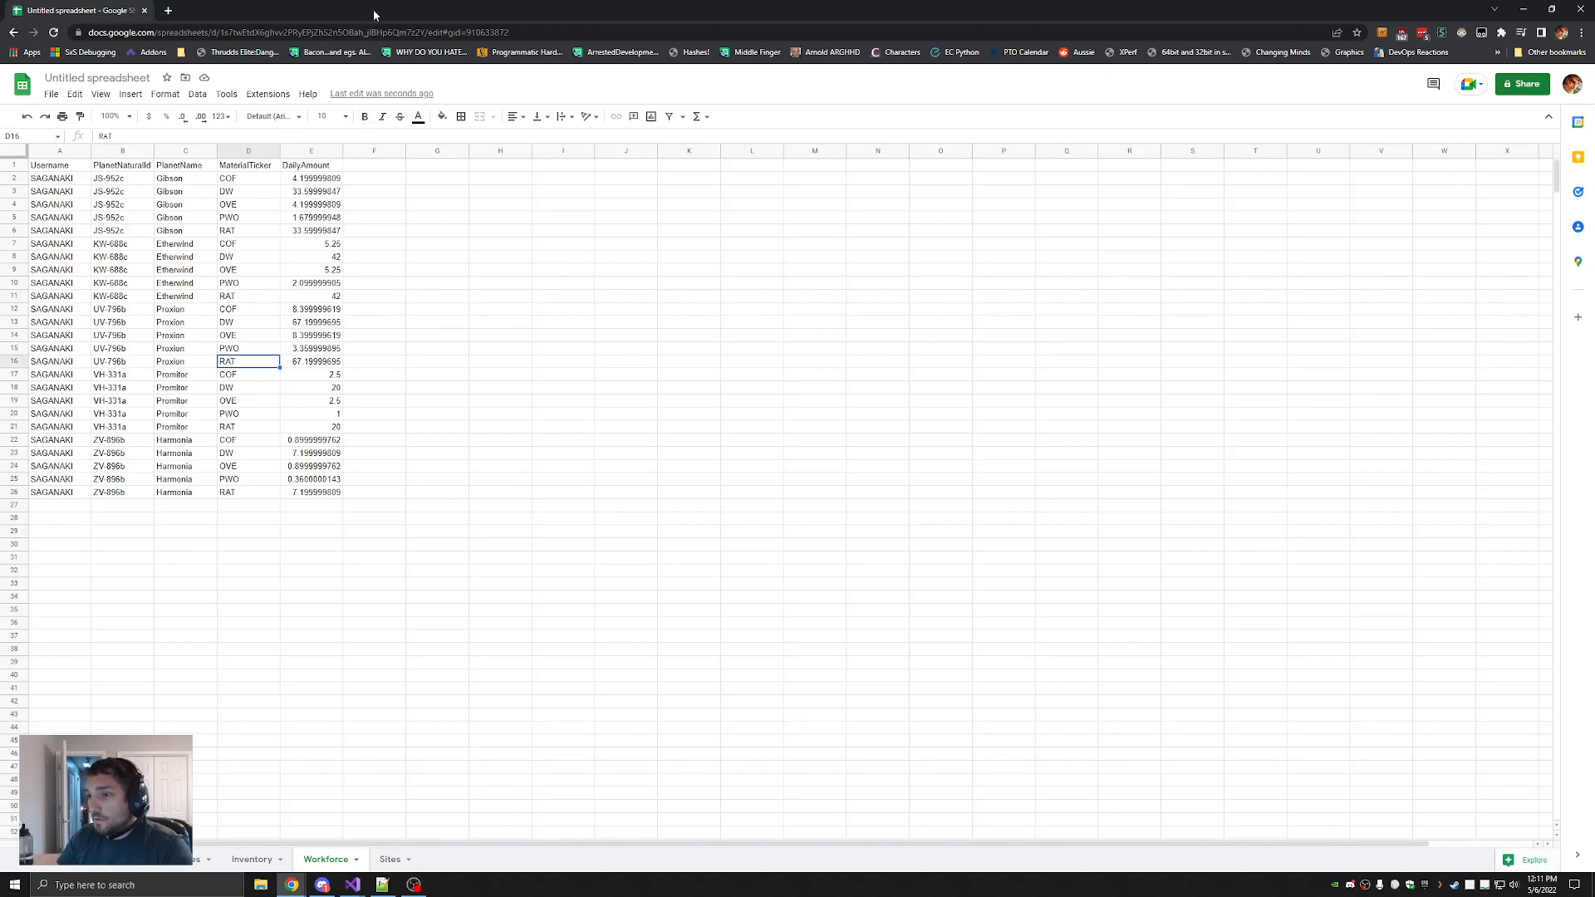
Search the web for "FILTER gsheets" and open the Google Docs Editors Help page on the FILTER function
key(ctrl+t)
text(FILTER gsheets)
key(Return)
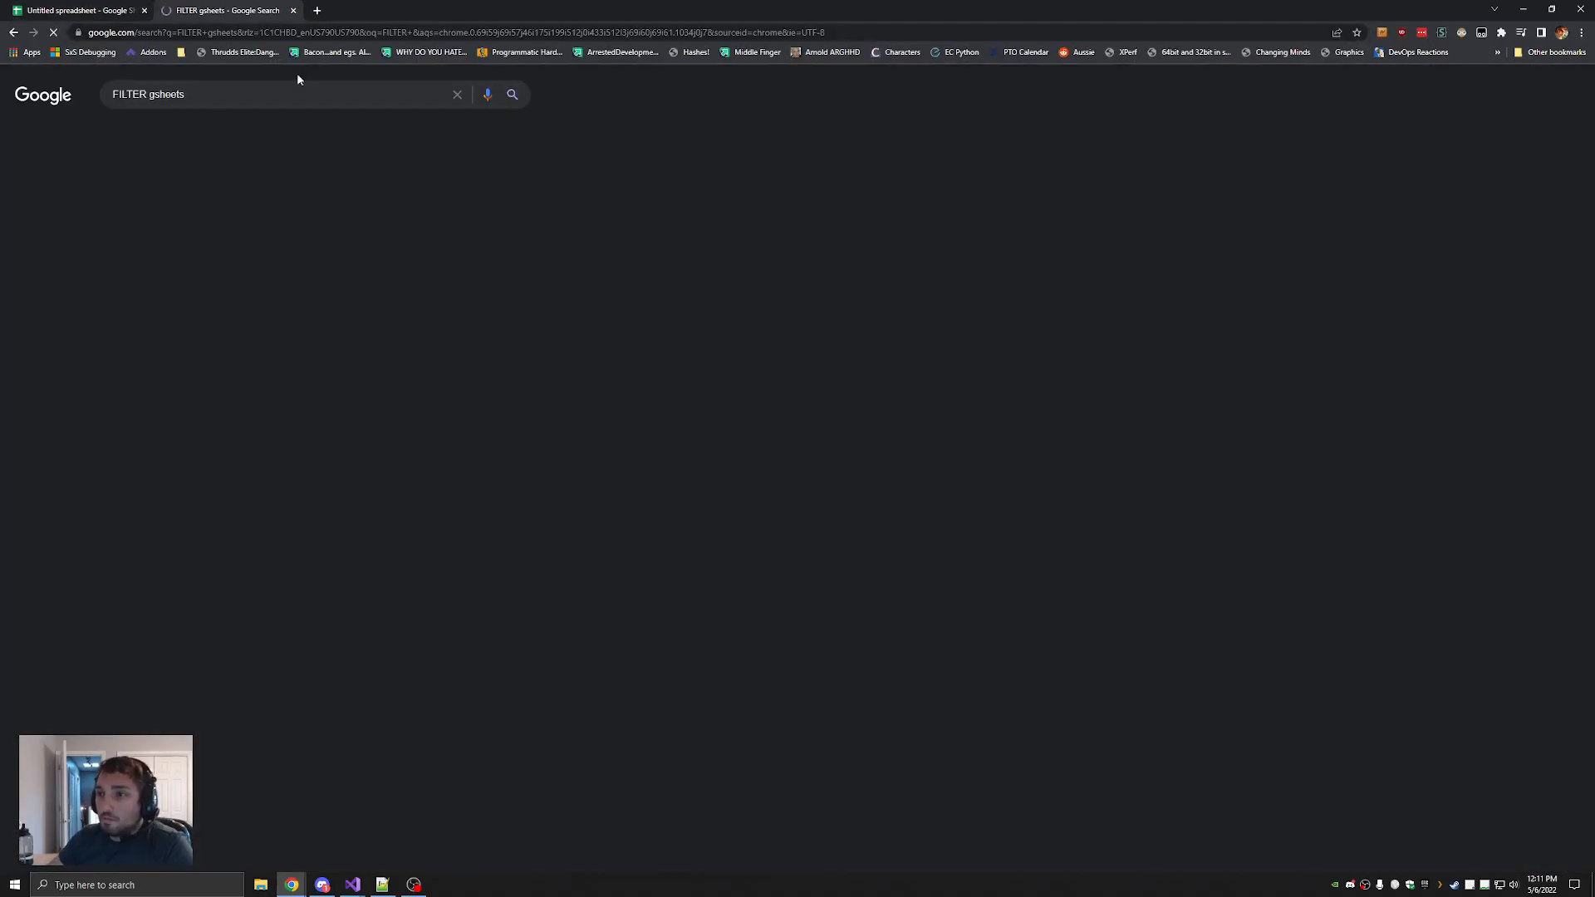
click(175, 226)
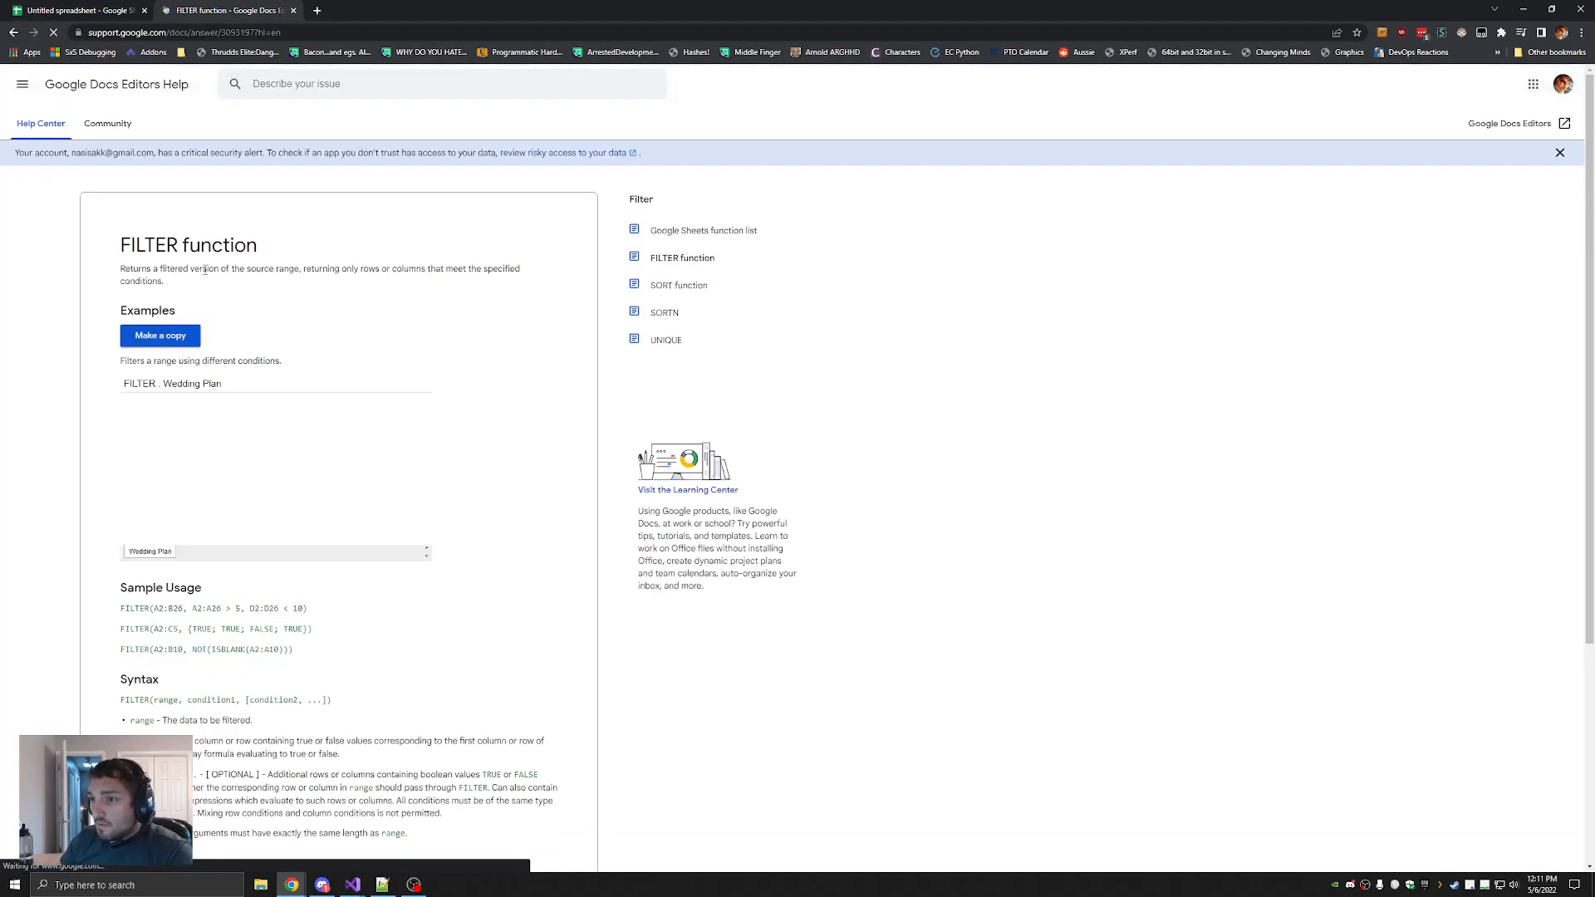
Read the FILTER function's description and the explanation of its range argument
drag(174, 284, 105, 273)
click(240, 288)
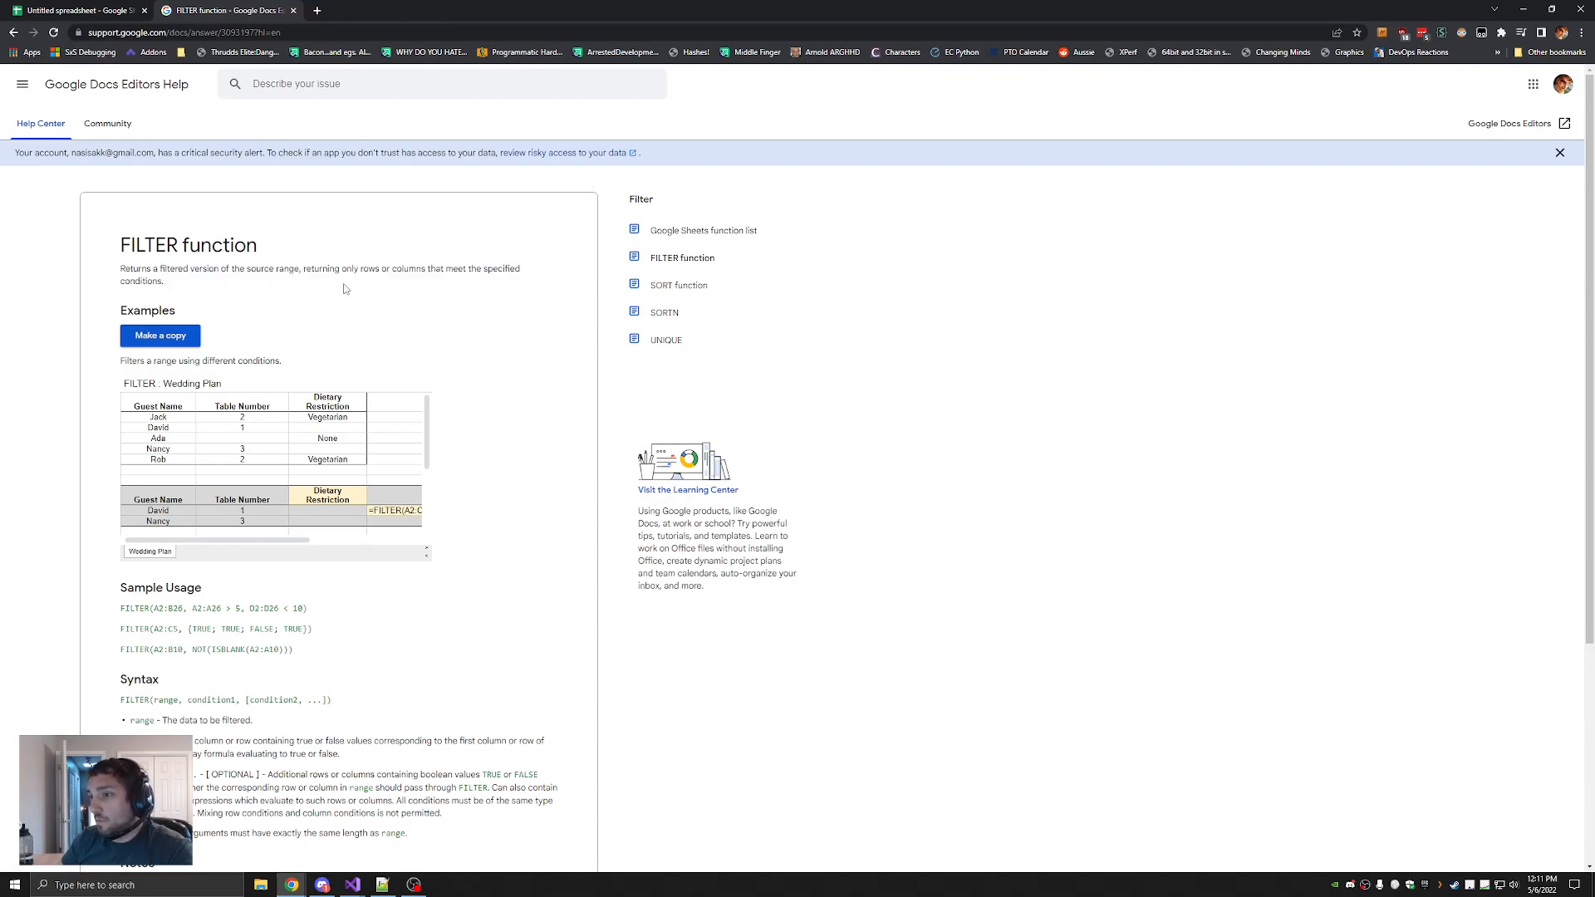
drag(326, 284, 126, 277)
click(226, 279)
scroll(495, 371, down, 2)
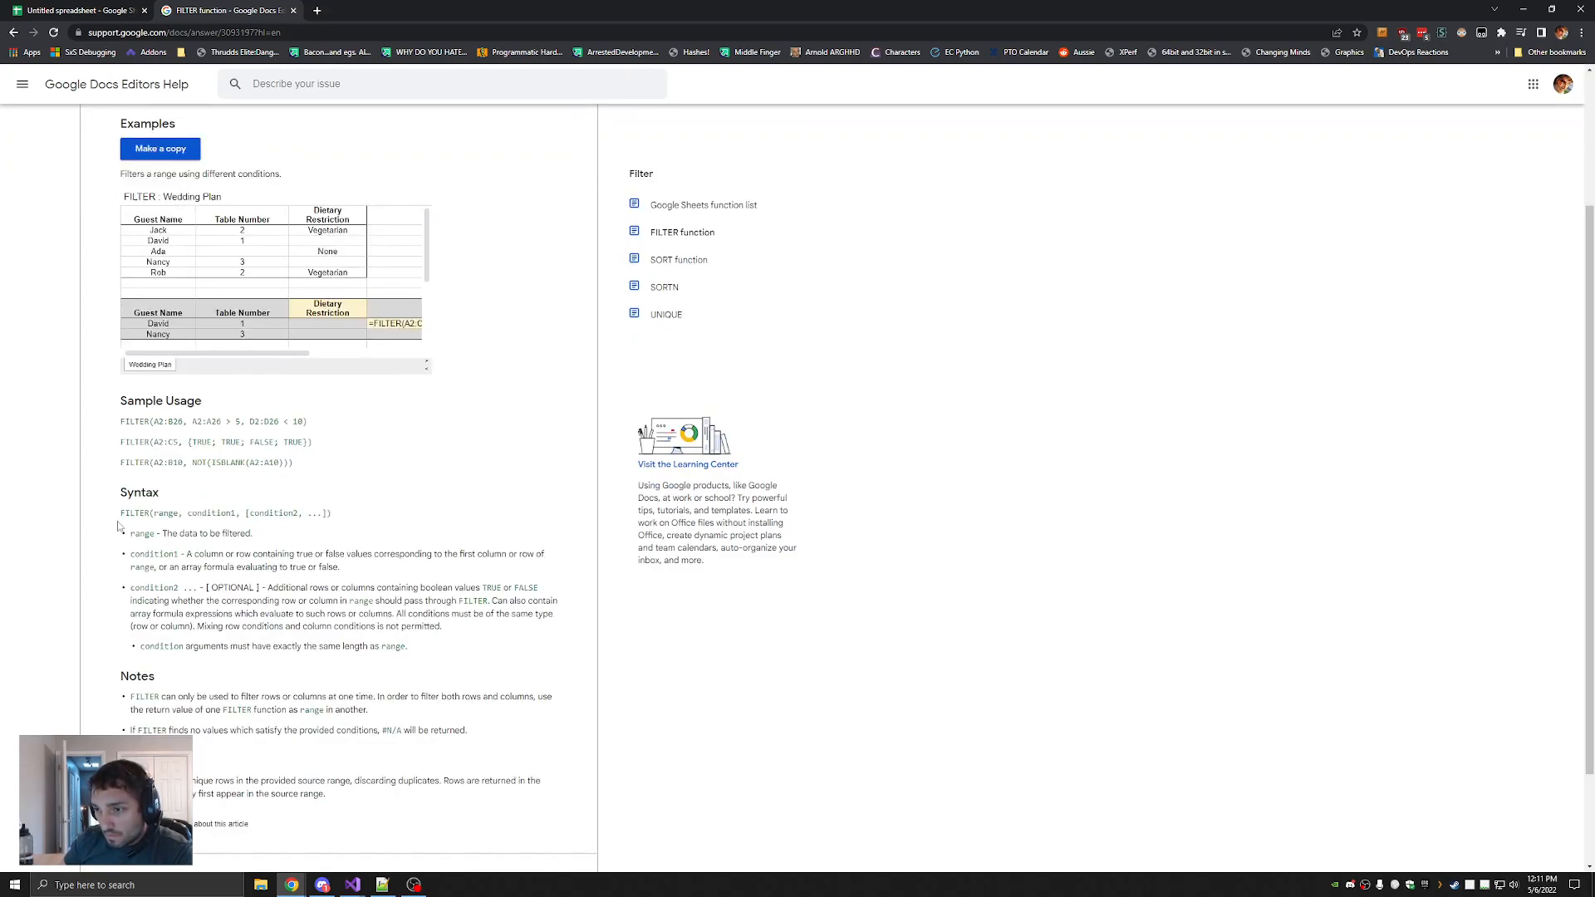
drag(131, 535, 260, 540)
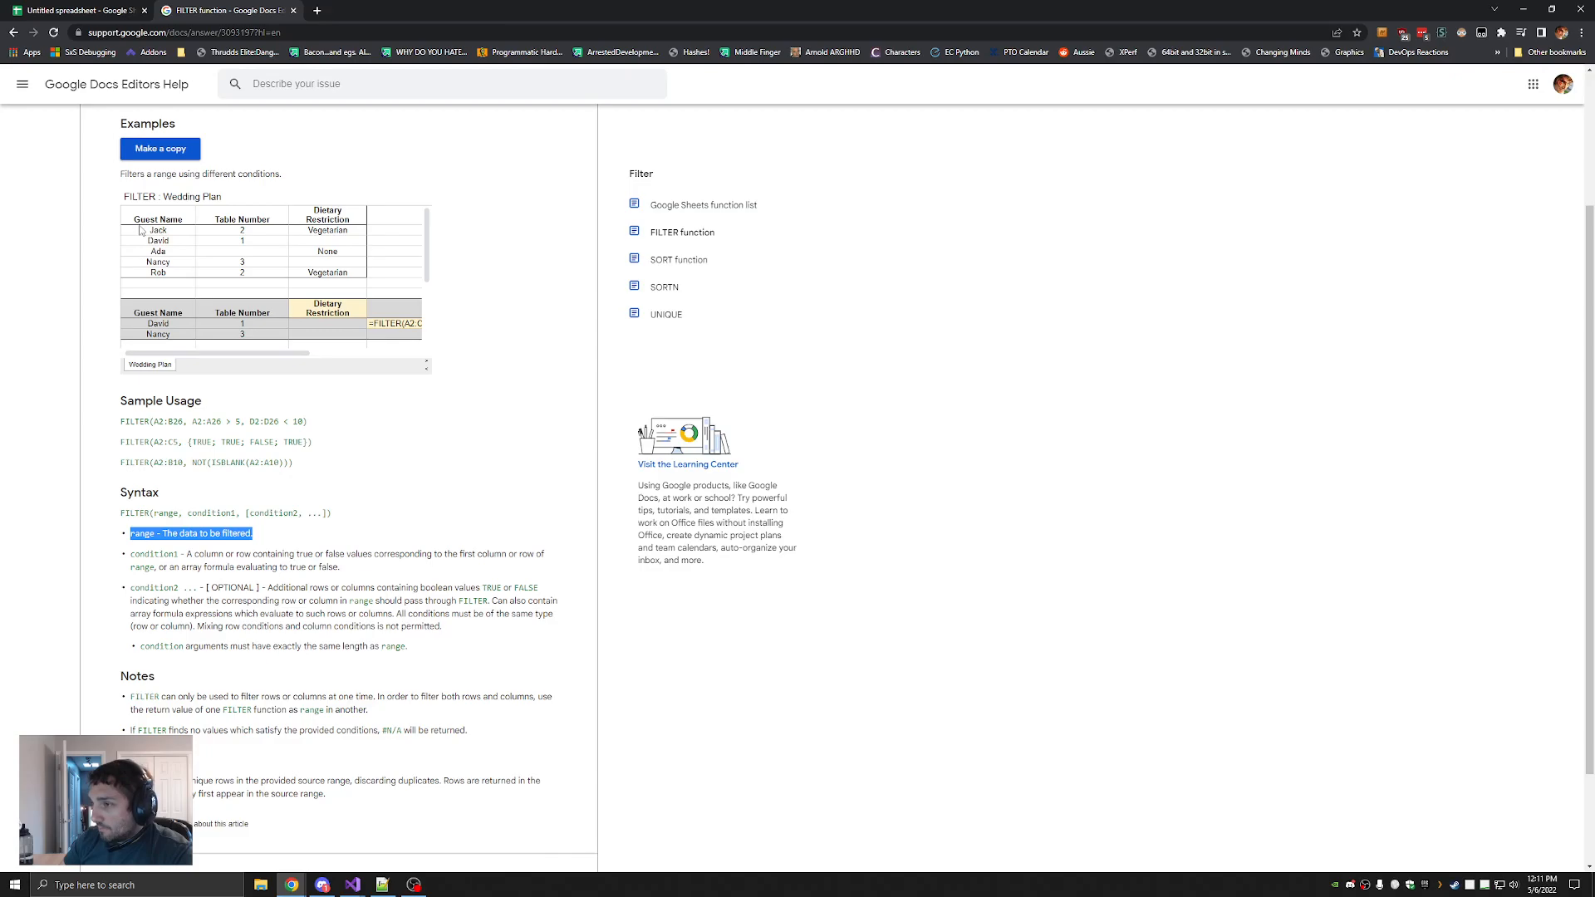
Place the FILTER help page in its own narrower window and bring the Workforce spreadsheet back to the front
drag(215, 10, 1082, 43)
drag(586, 224, 884, 231)
drag(1138, 36, 1152, 18)
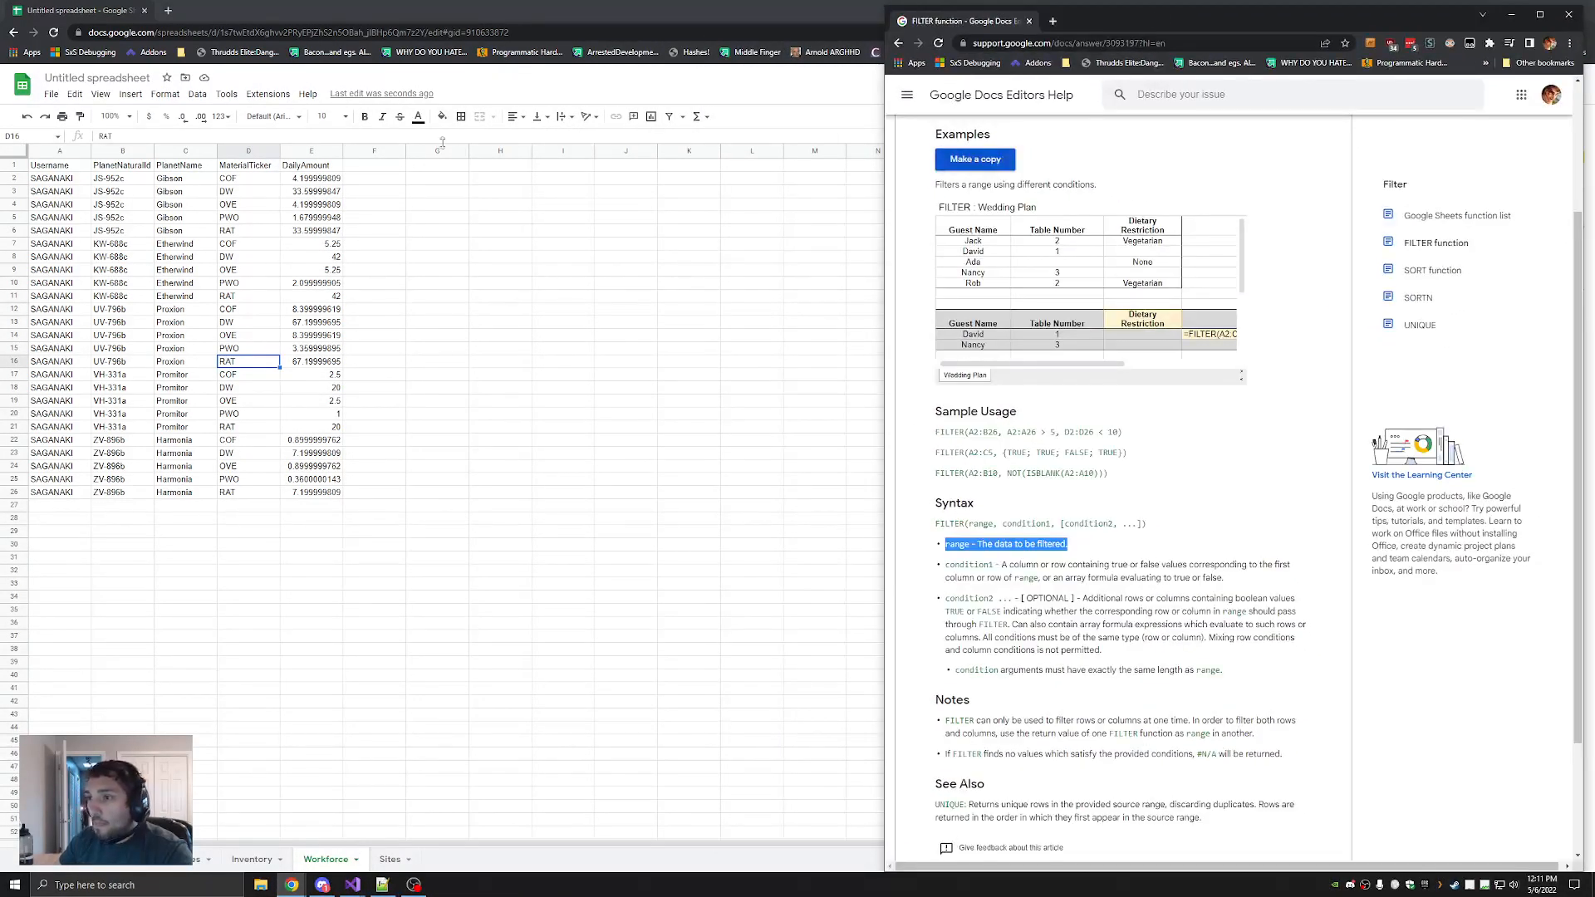
click(445, 178)
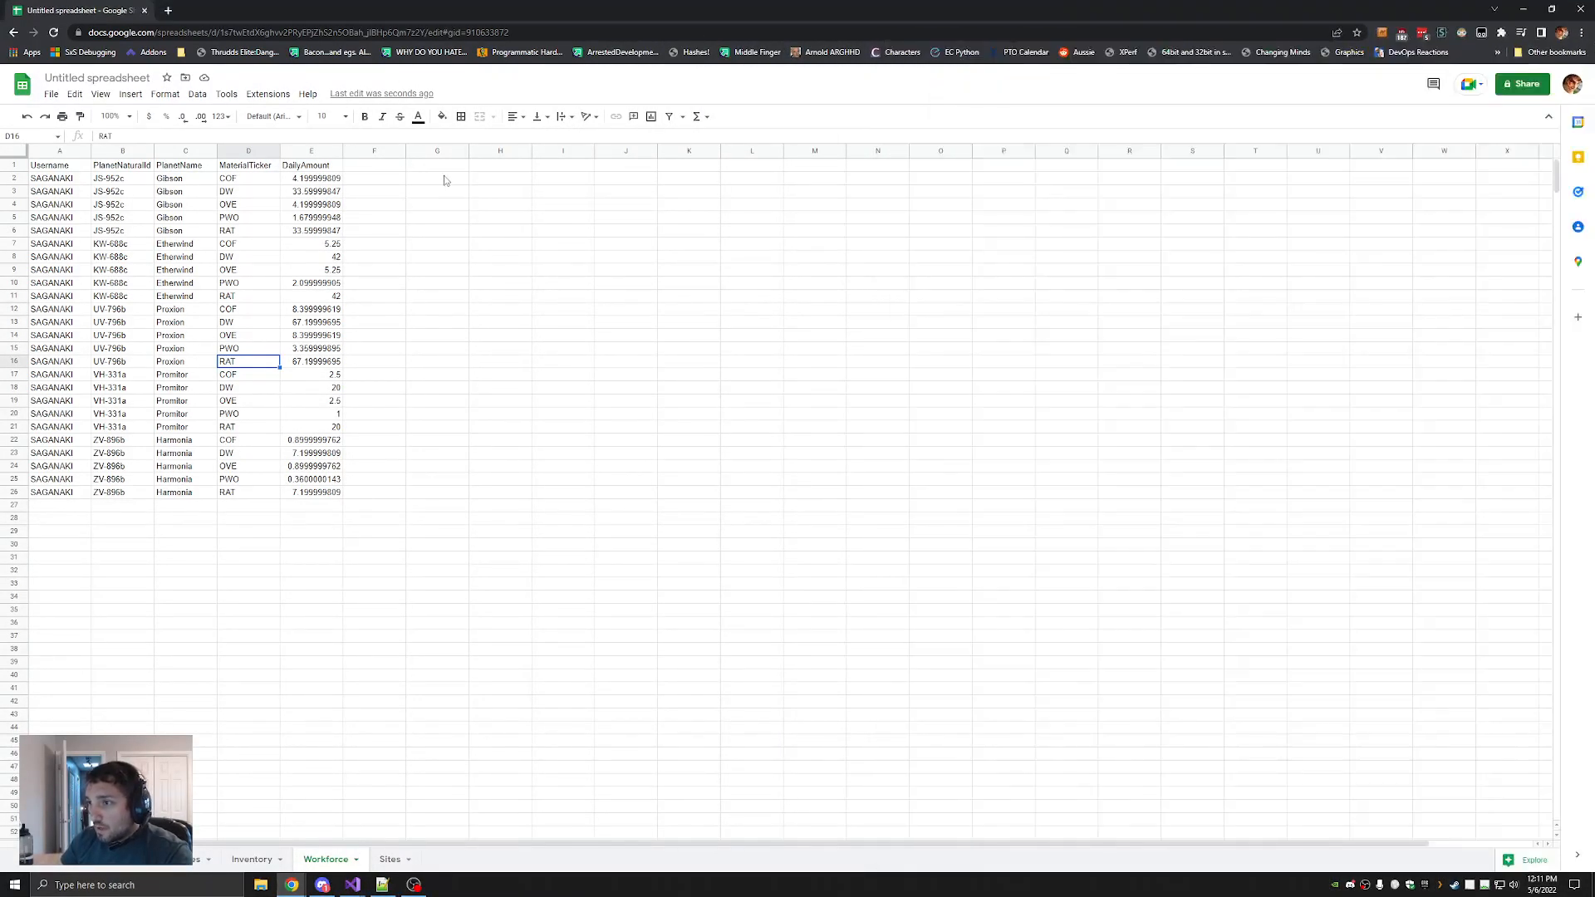
Start a FILTER formula in cell G2 of the Workforce sheet with A2:E99 as its range
text(=FILTER)
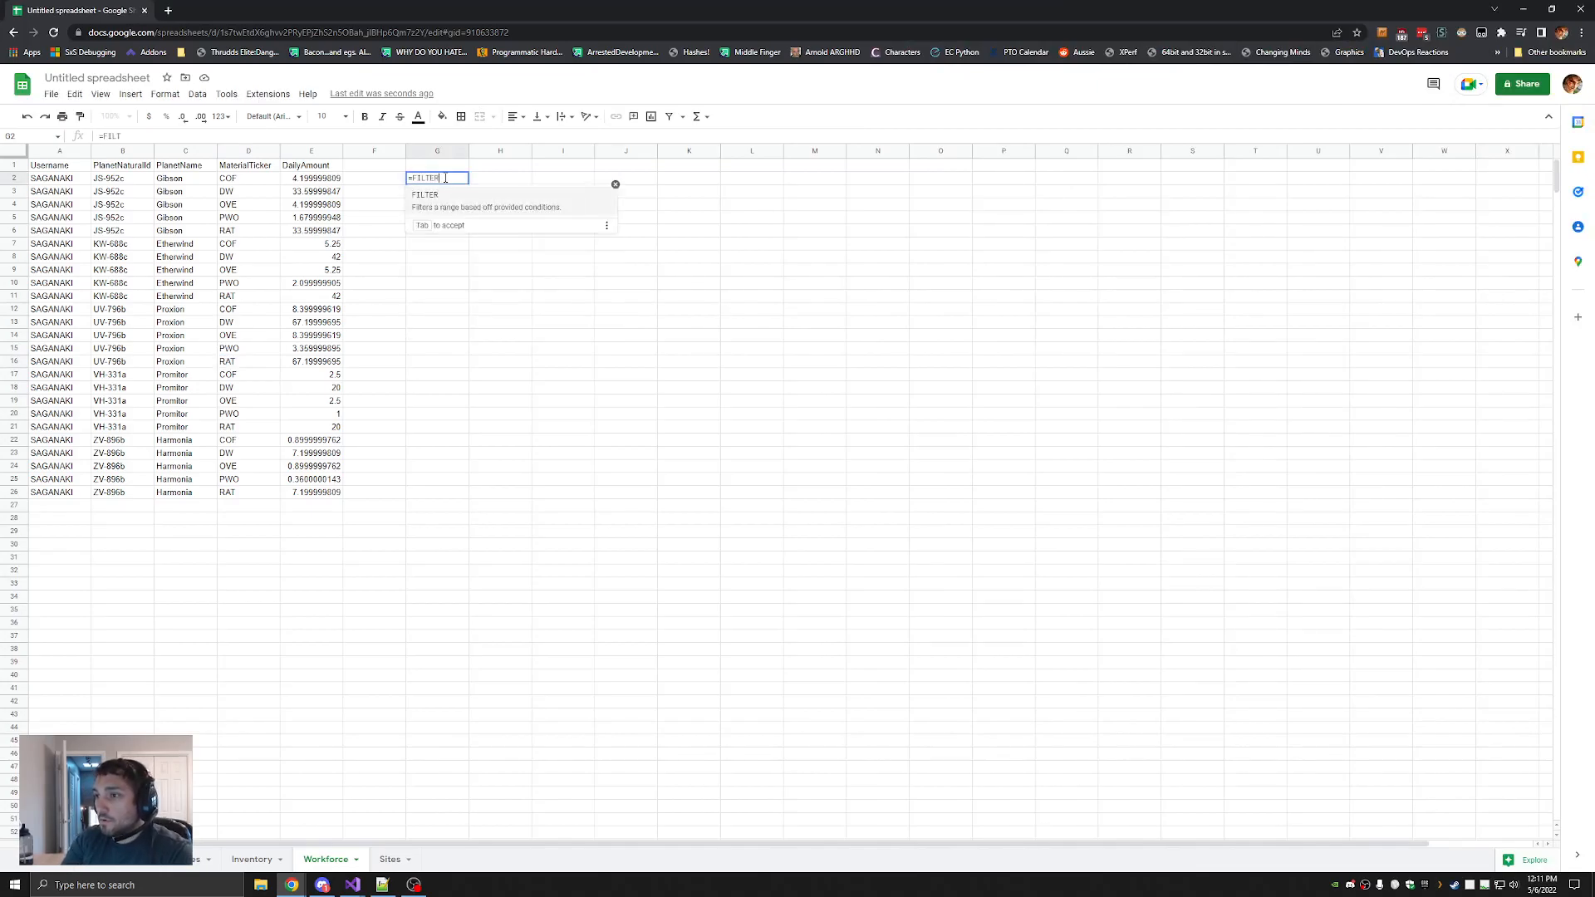
text((A)
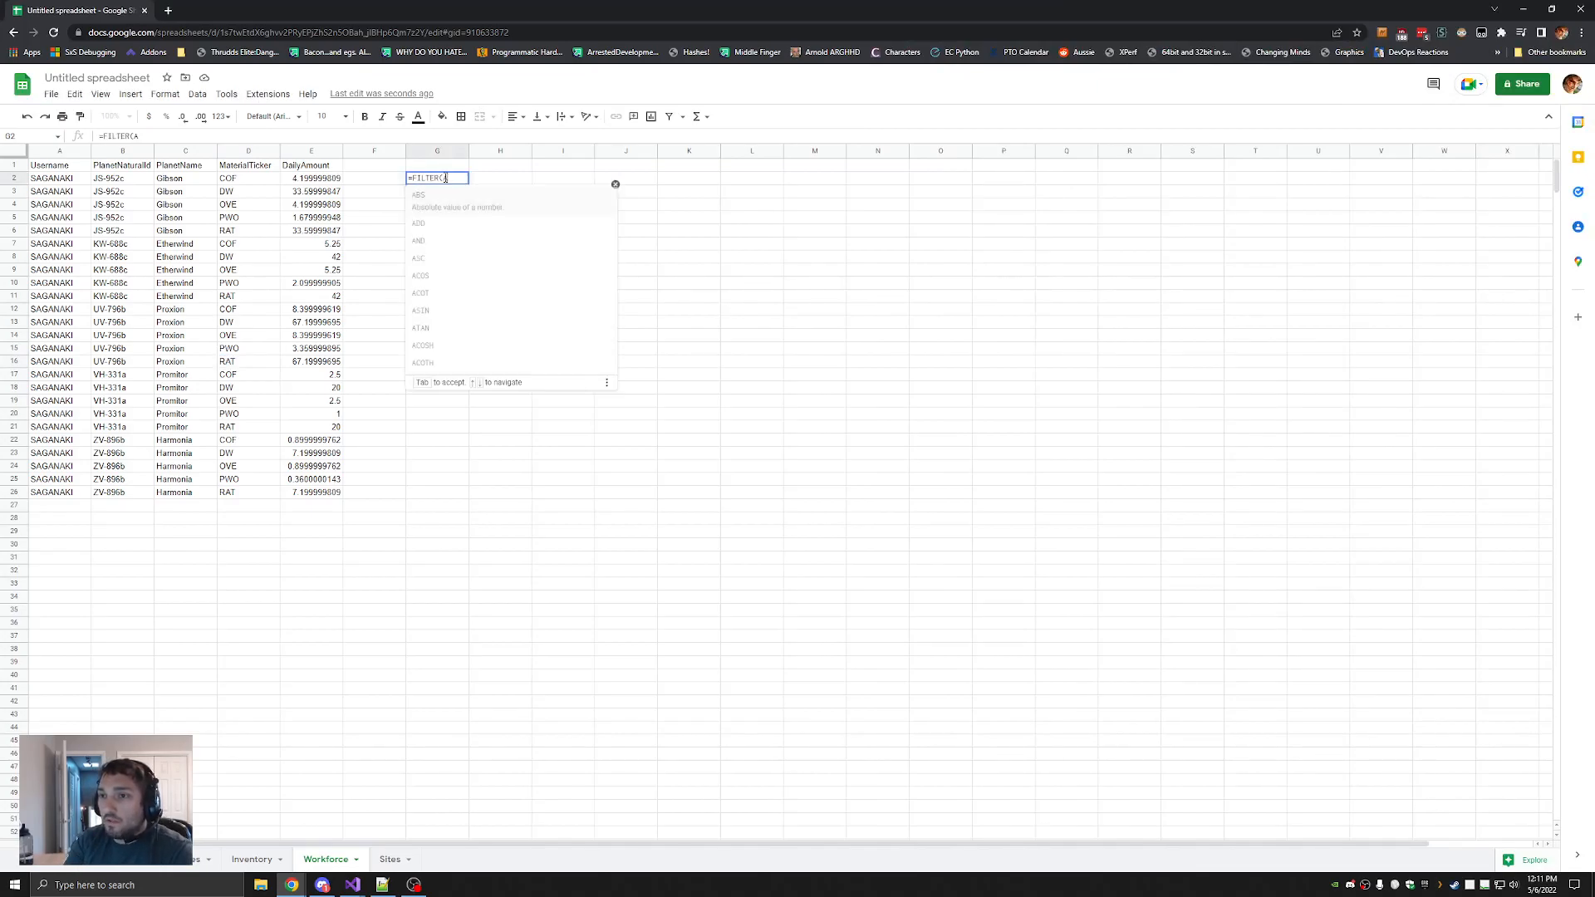
text(2:E99)
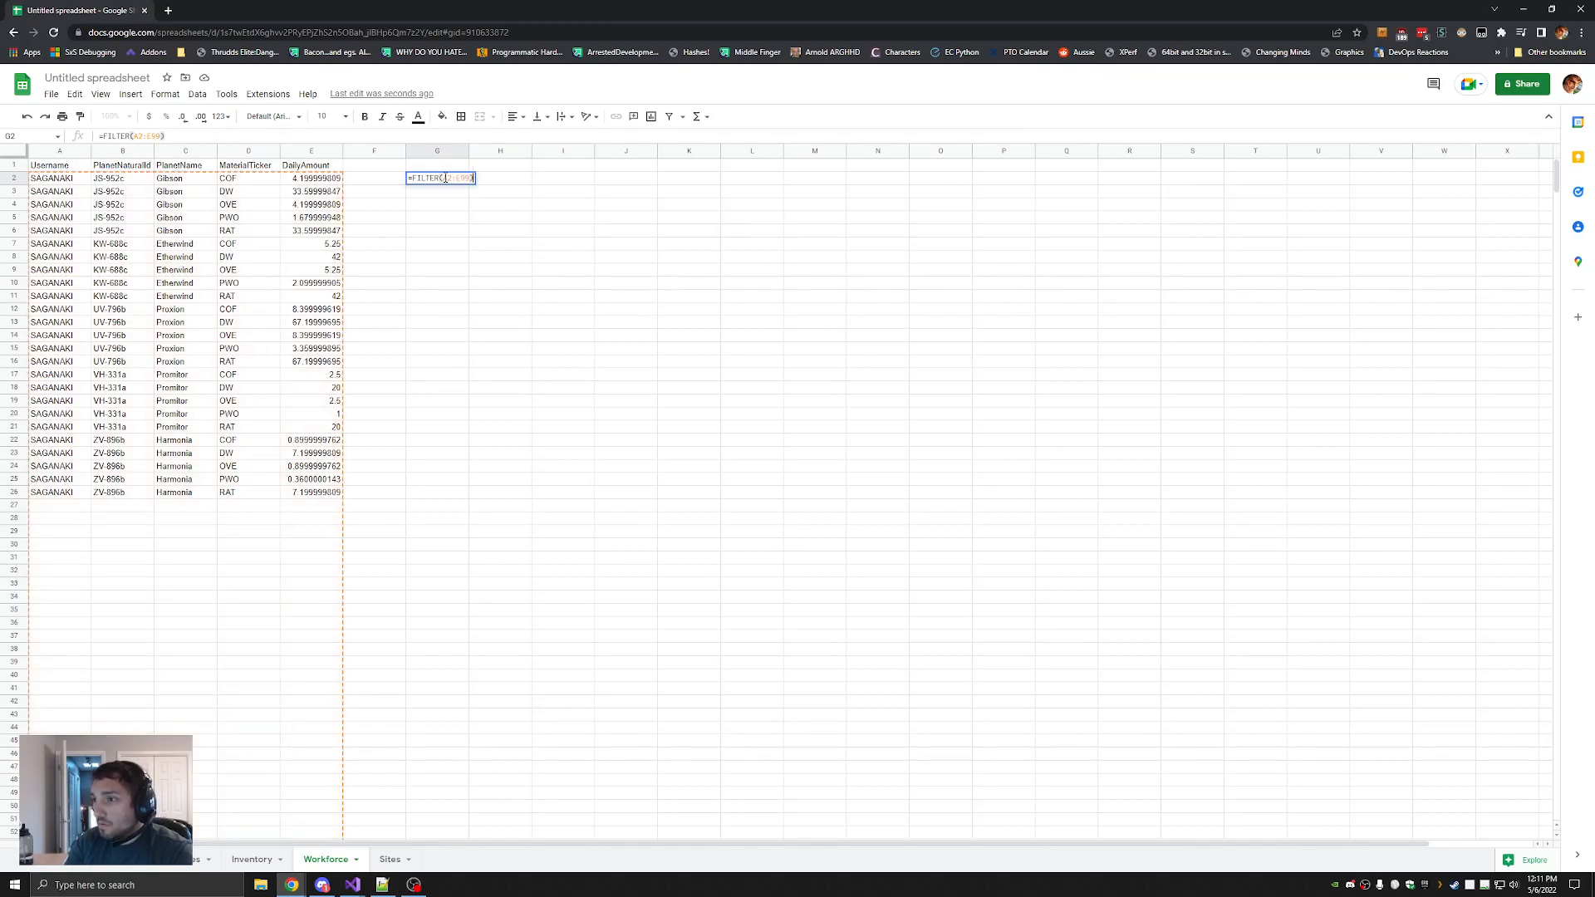
text(,)
Arrange the spreadsheet window beside the FILTER help page and narrow it so both are visible
key(alt+Tab)
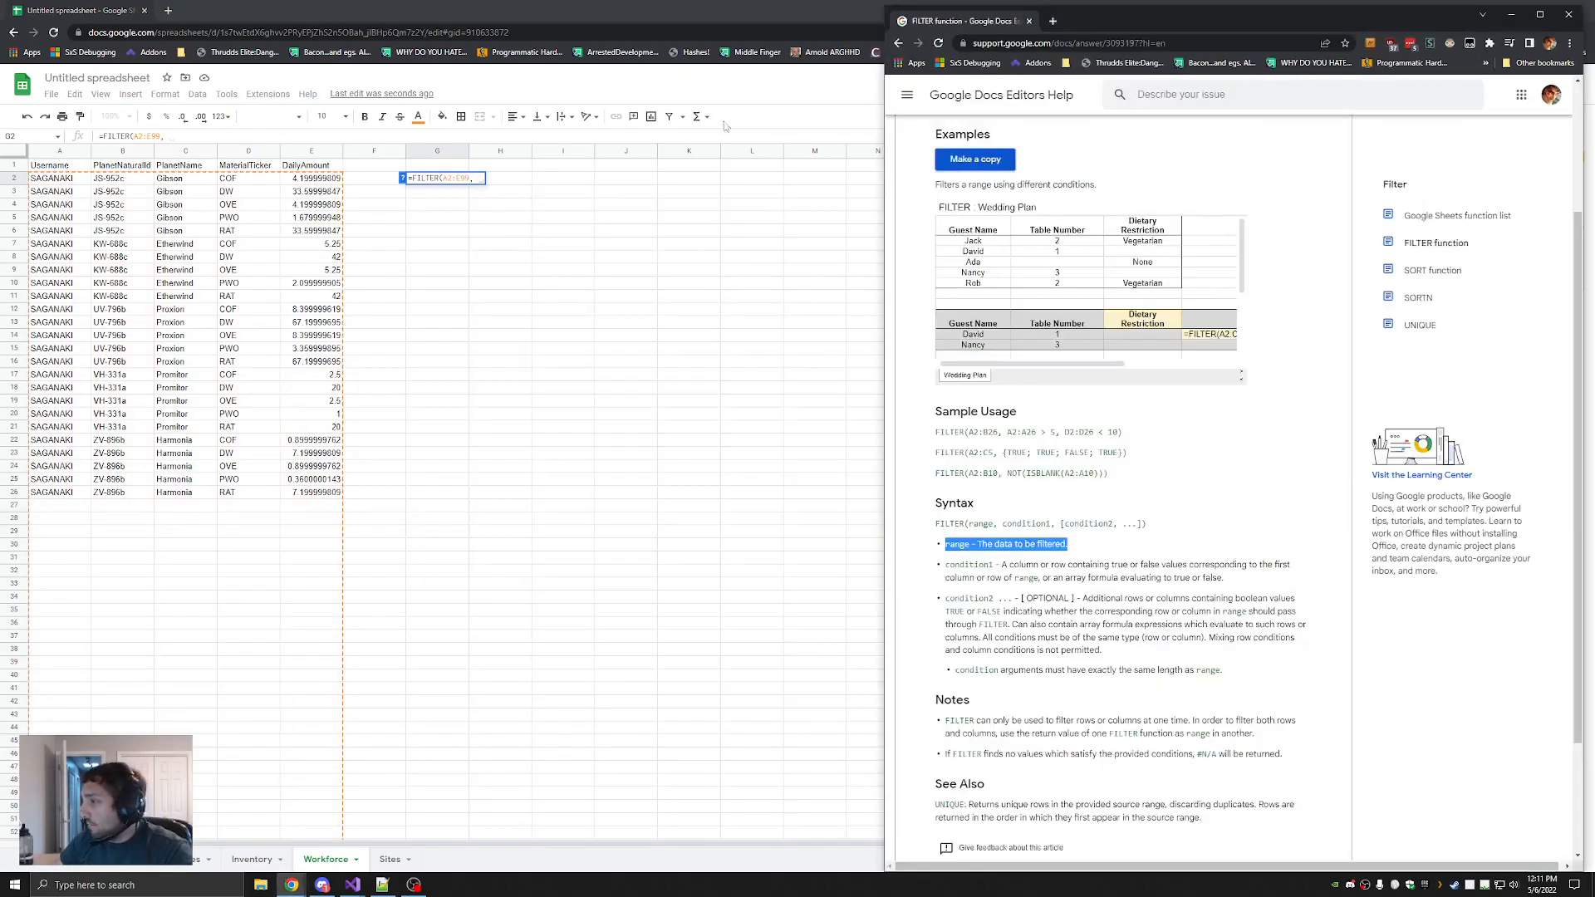
key(alt+Tab)
drag(1328, 7, 762, 14)
drag(1028, 359, 806, 359)
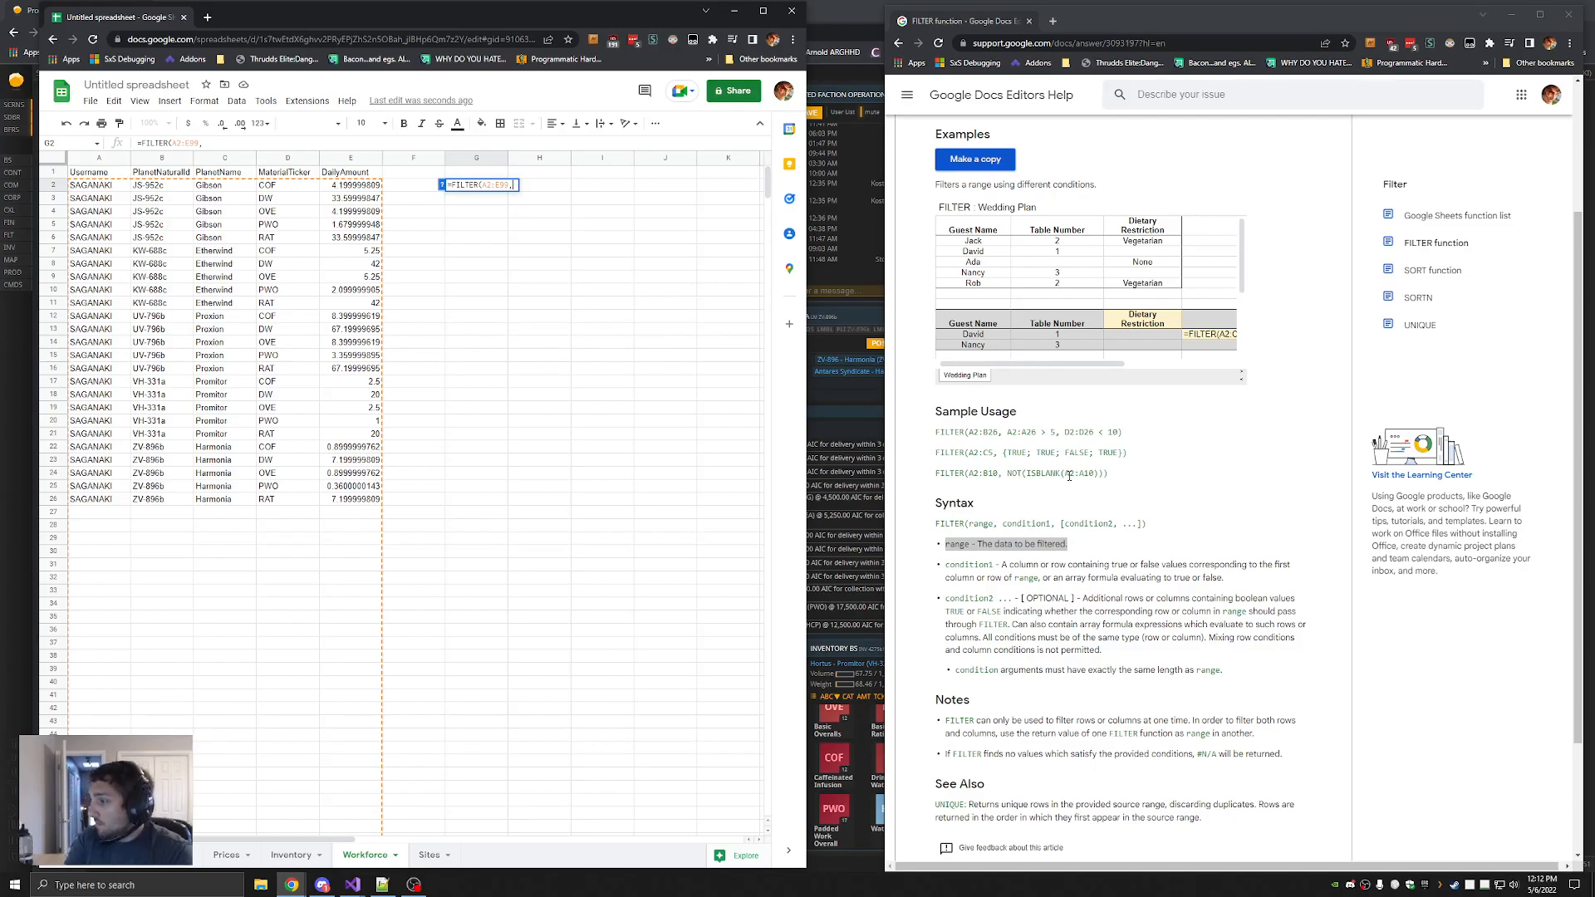
Begin the FILTER condition in G2 with an IF function on the MaterialTicker range D2:D99
text(I)
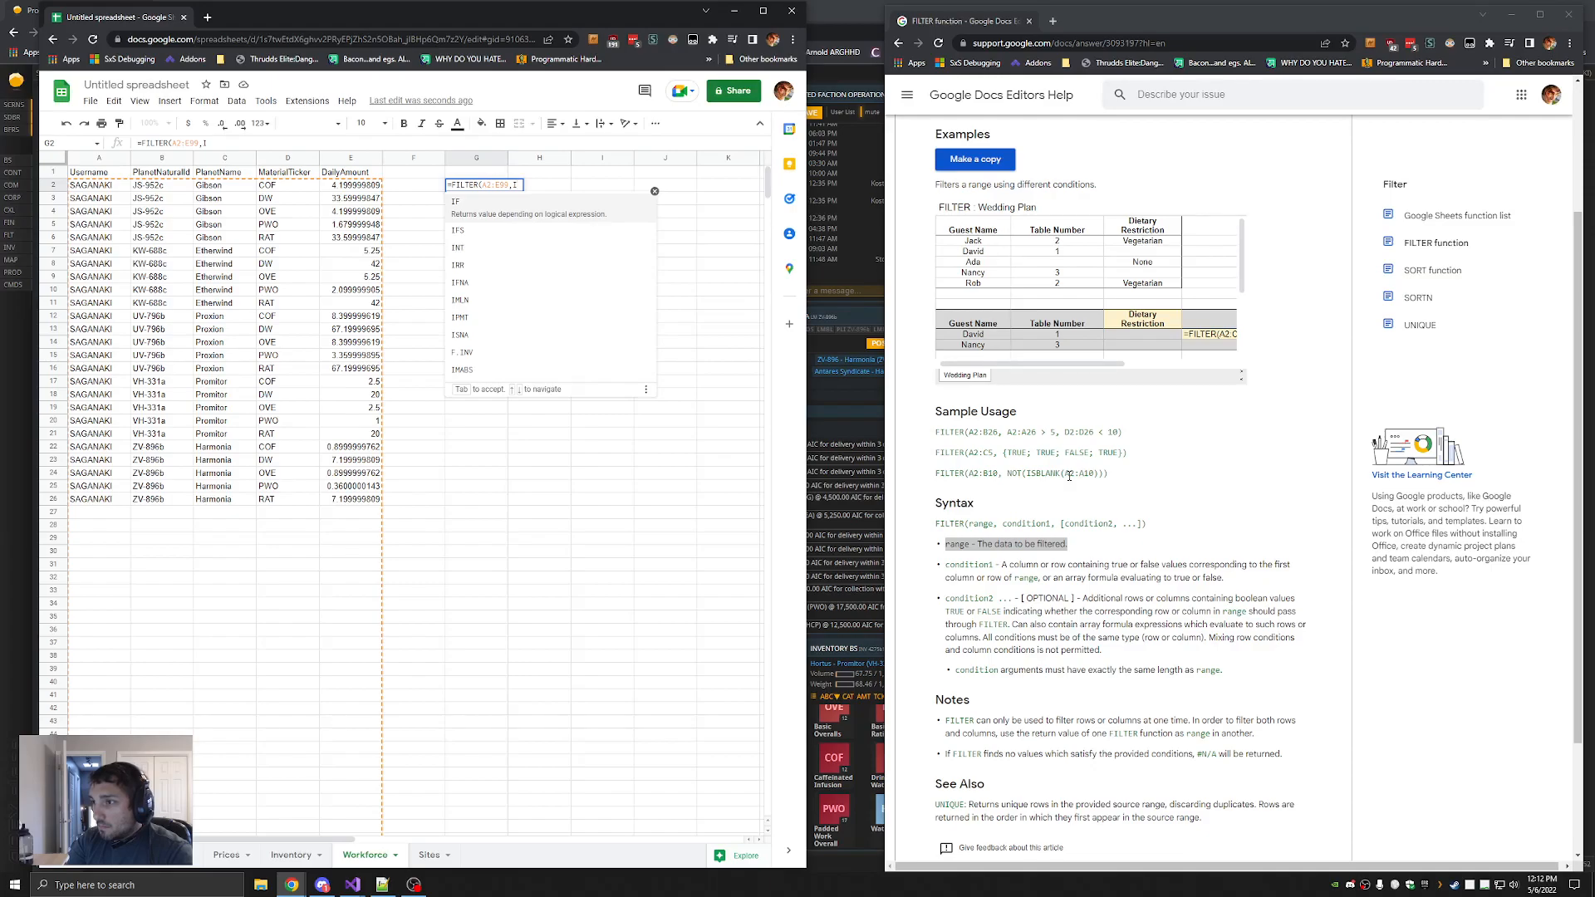
key(Tab)
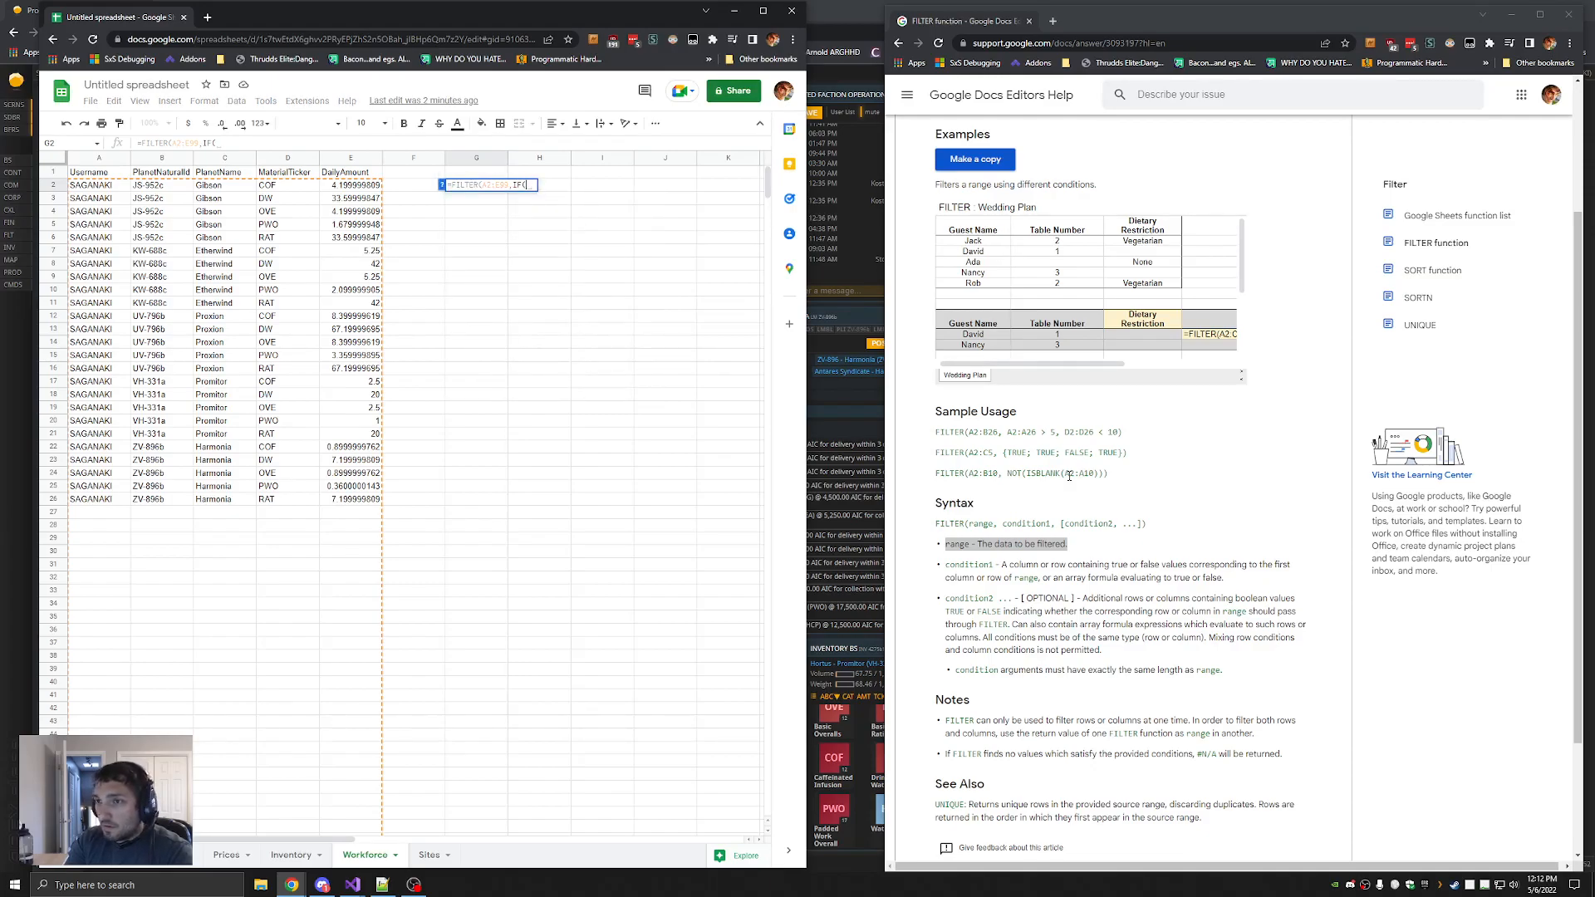
text(D2)
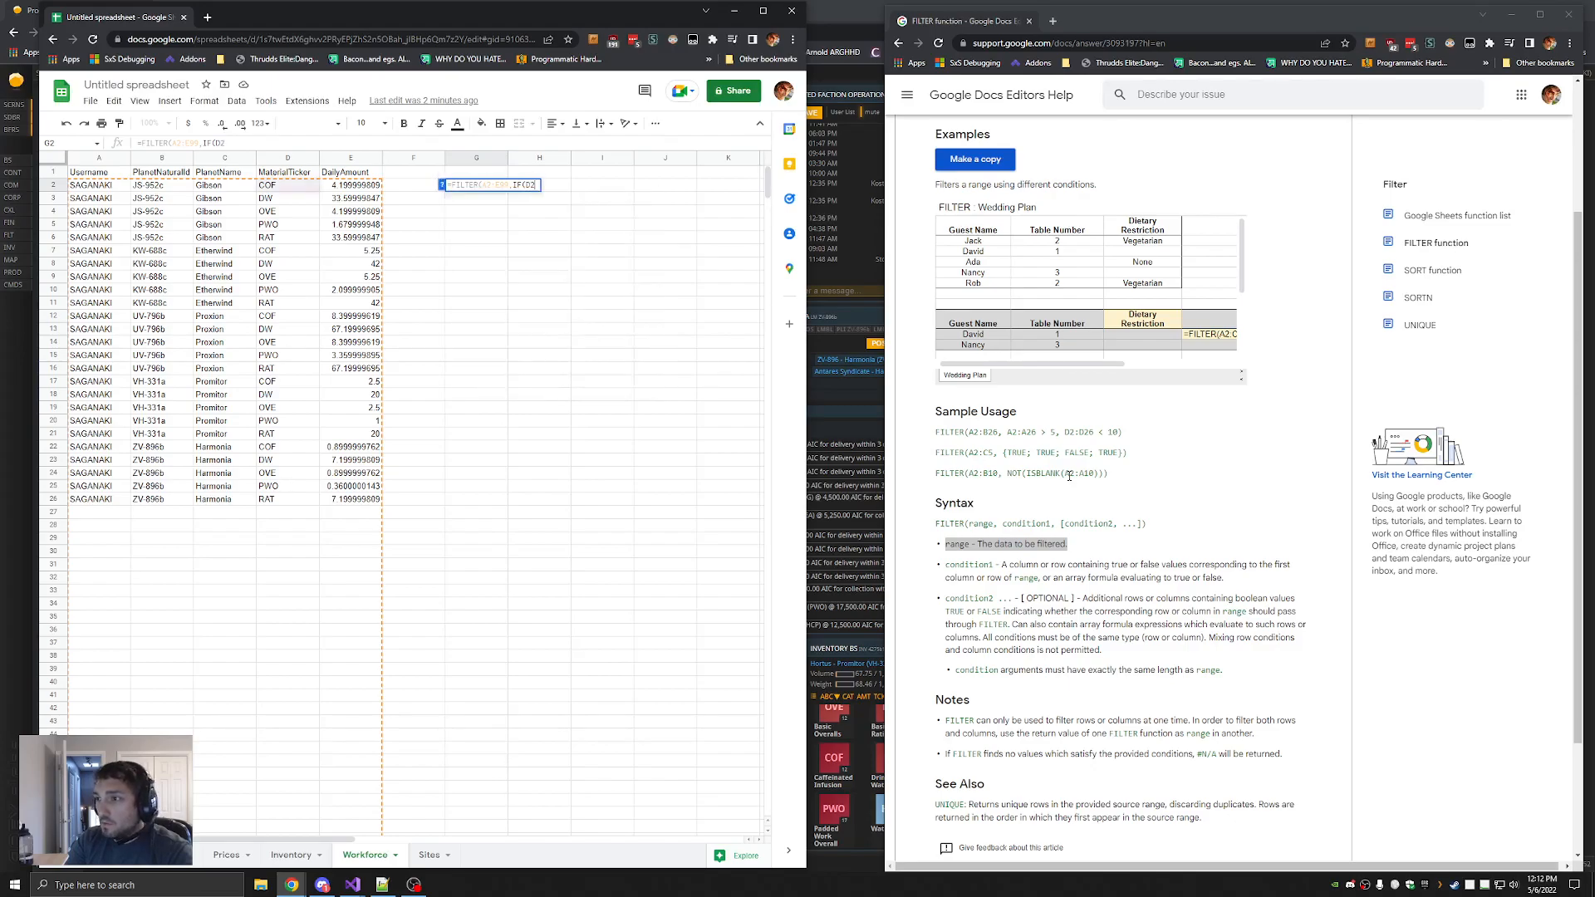
text(:D99)
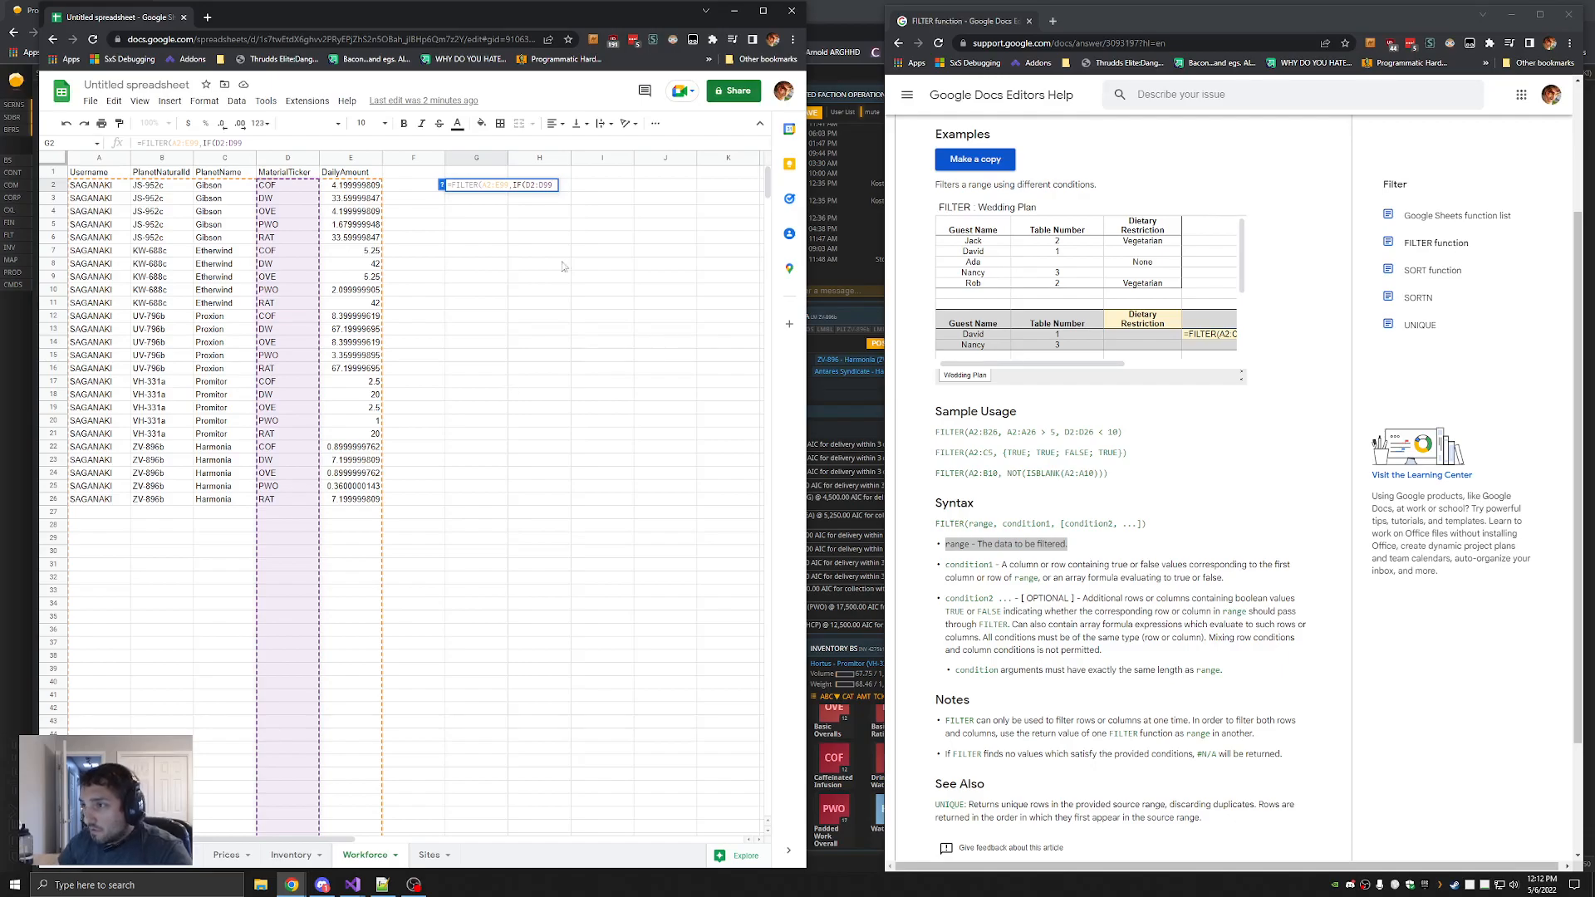
Shorten both ranges in the G2 formula to end at row 26, giving A2:26 and D2:D26
double_click(498, 186)
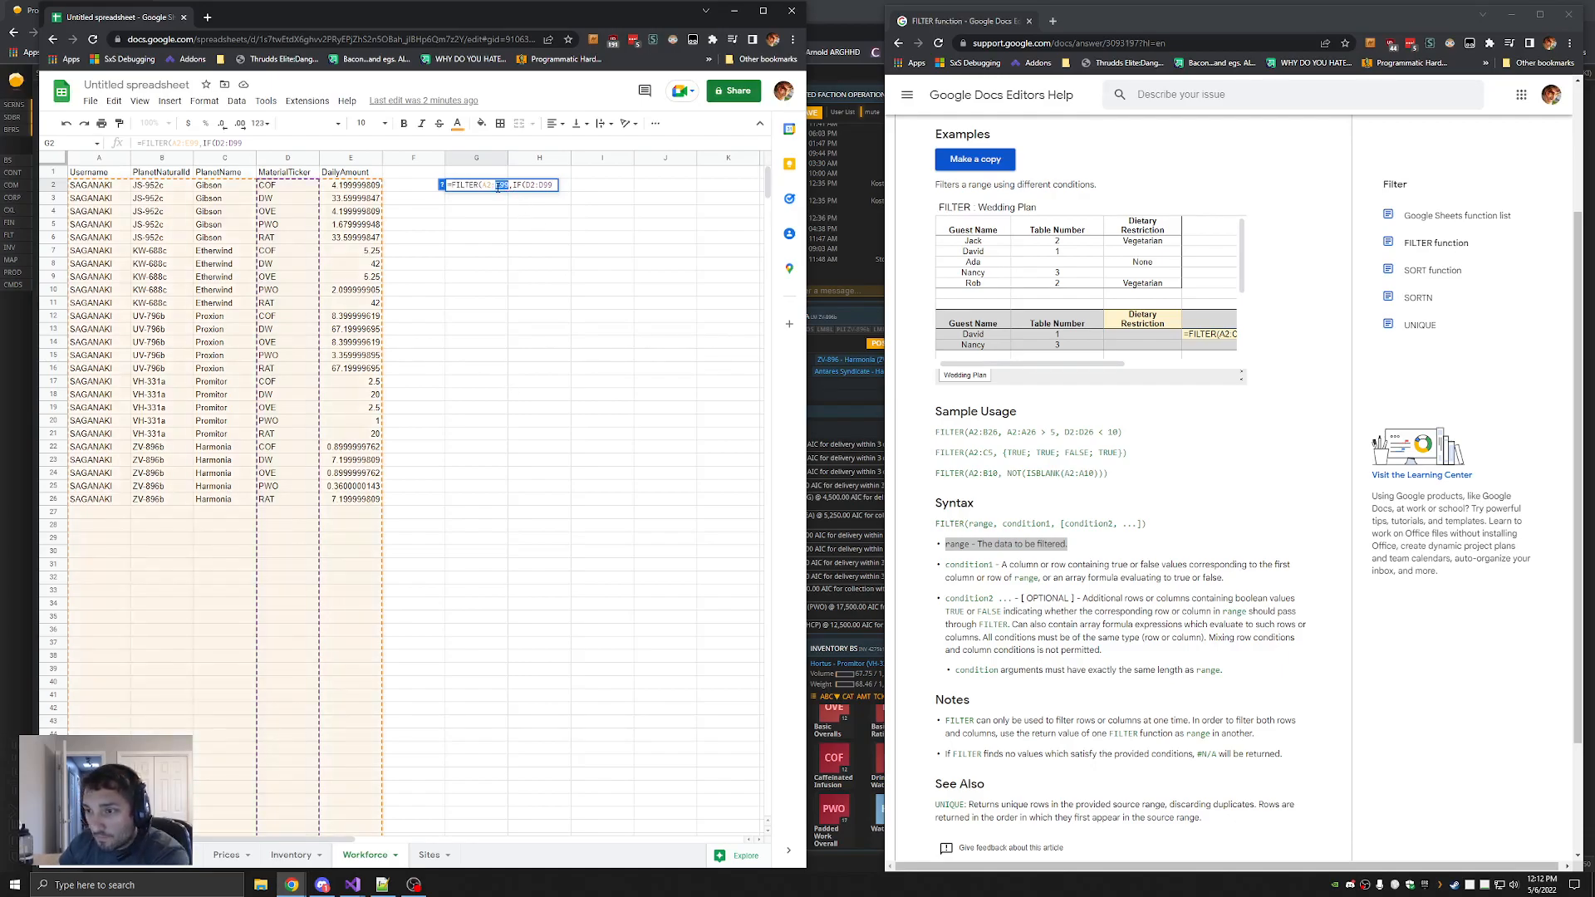
text(26)
key(BackSpace)
key(BackSpace)
key(BackSpace)
text(26)
click(505, 187)
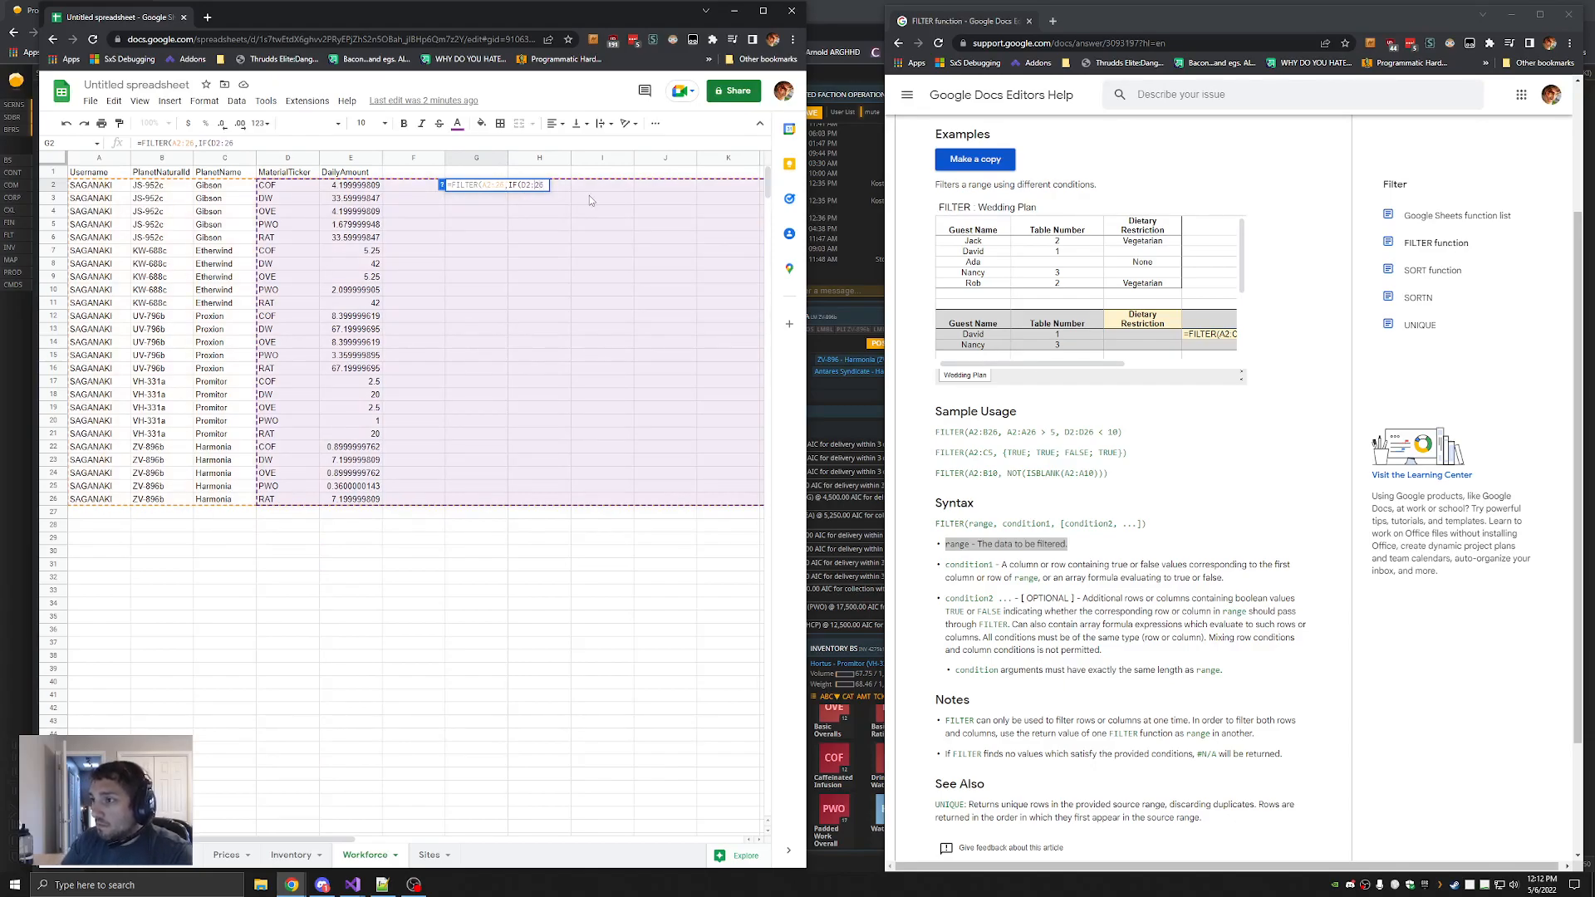
text(D)
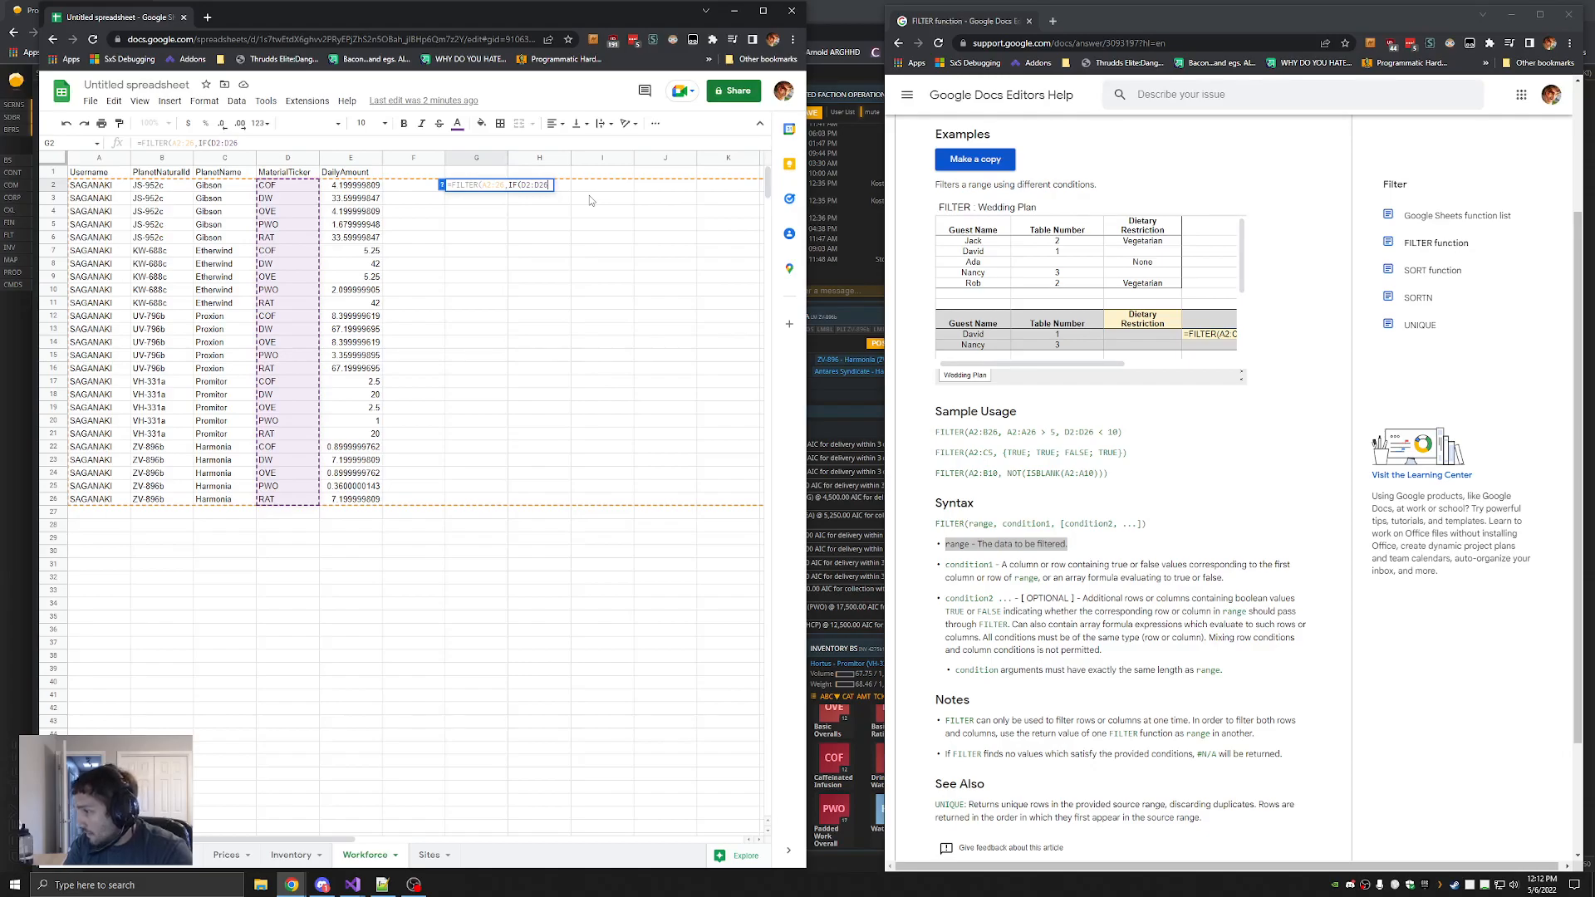
Search the web for "gsheets IF" in a new tab and open the Google Docs Editors Help page on the IF function
click(1334, 167)
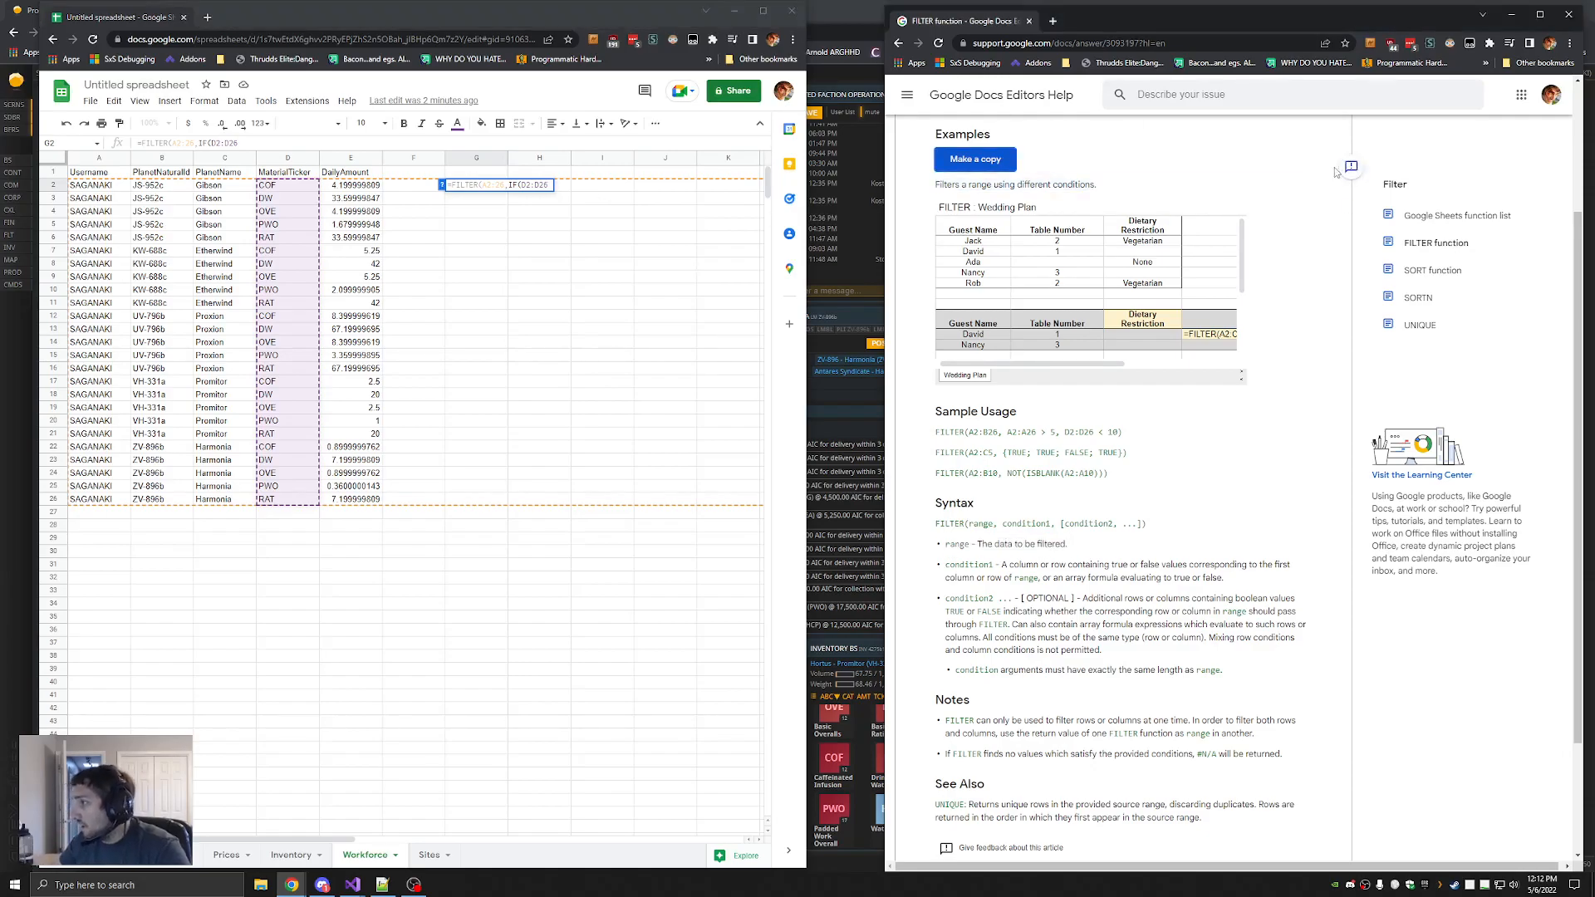
key(ctrl+t)
text(gsheets )
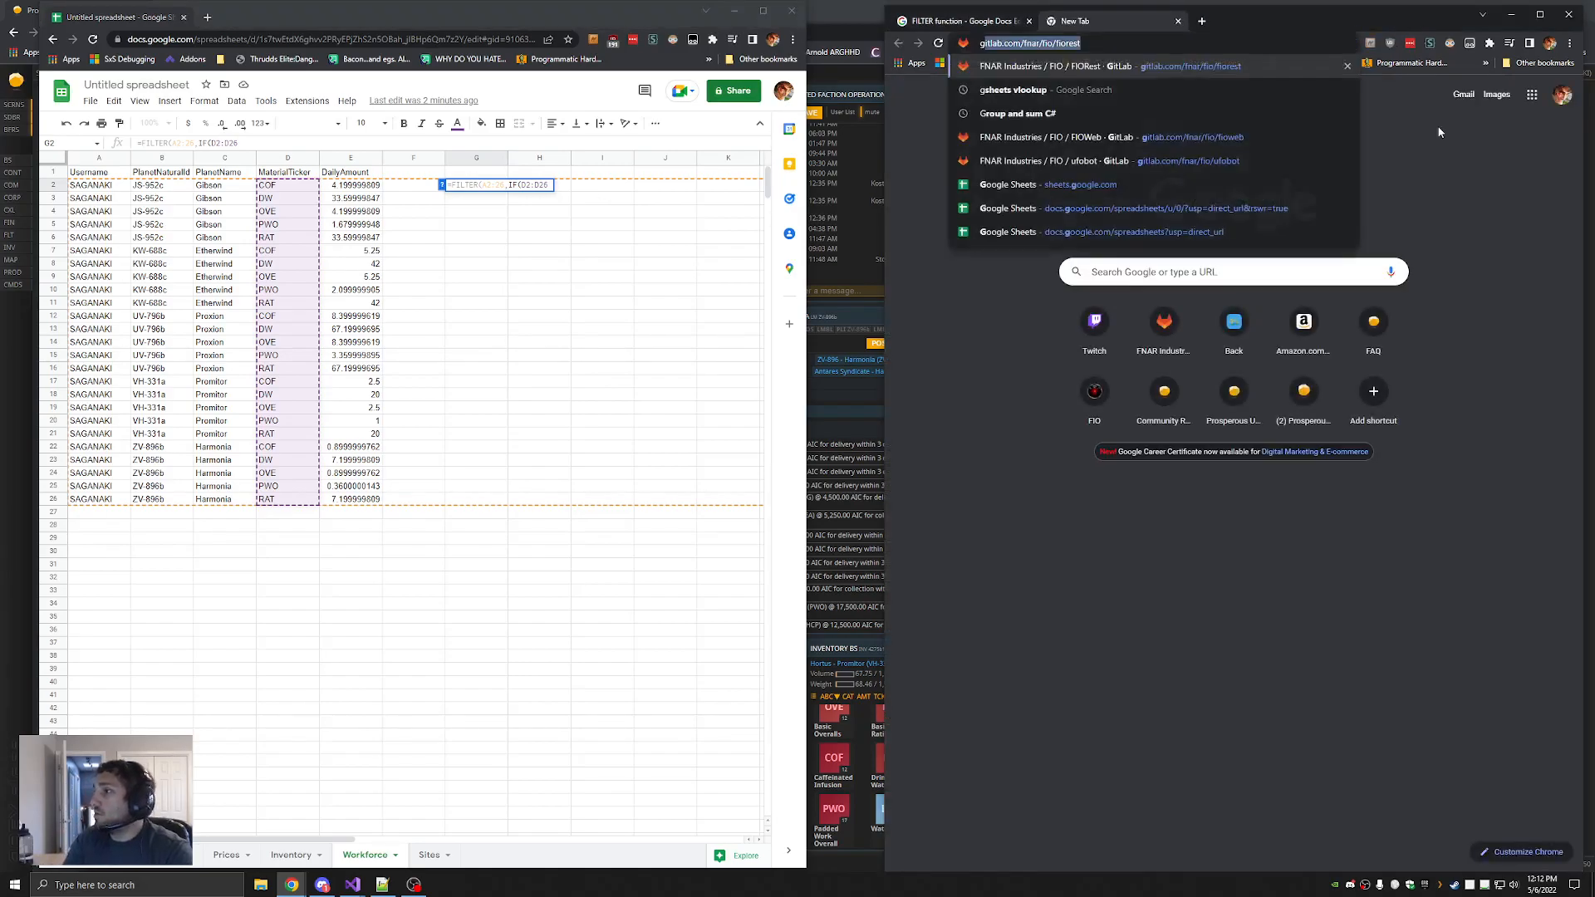
text(if)
key(Return)
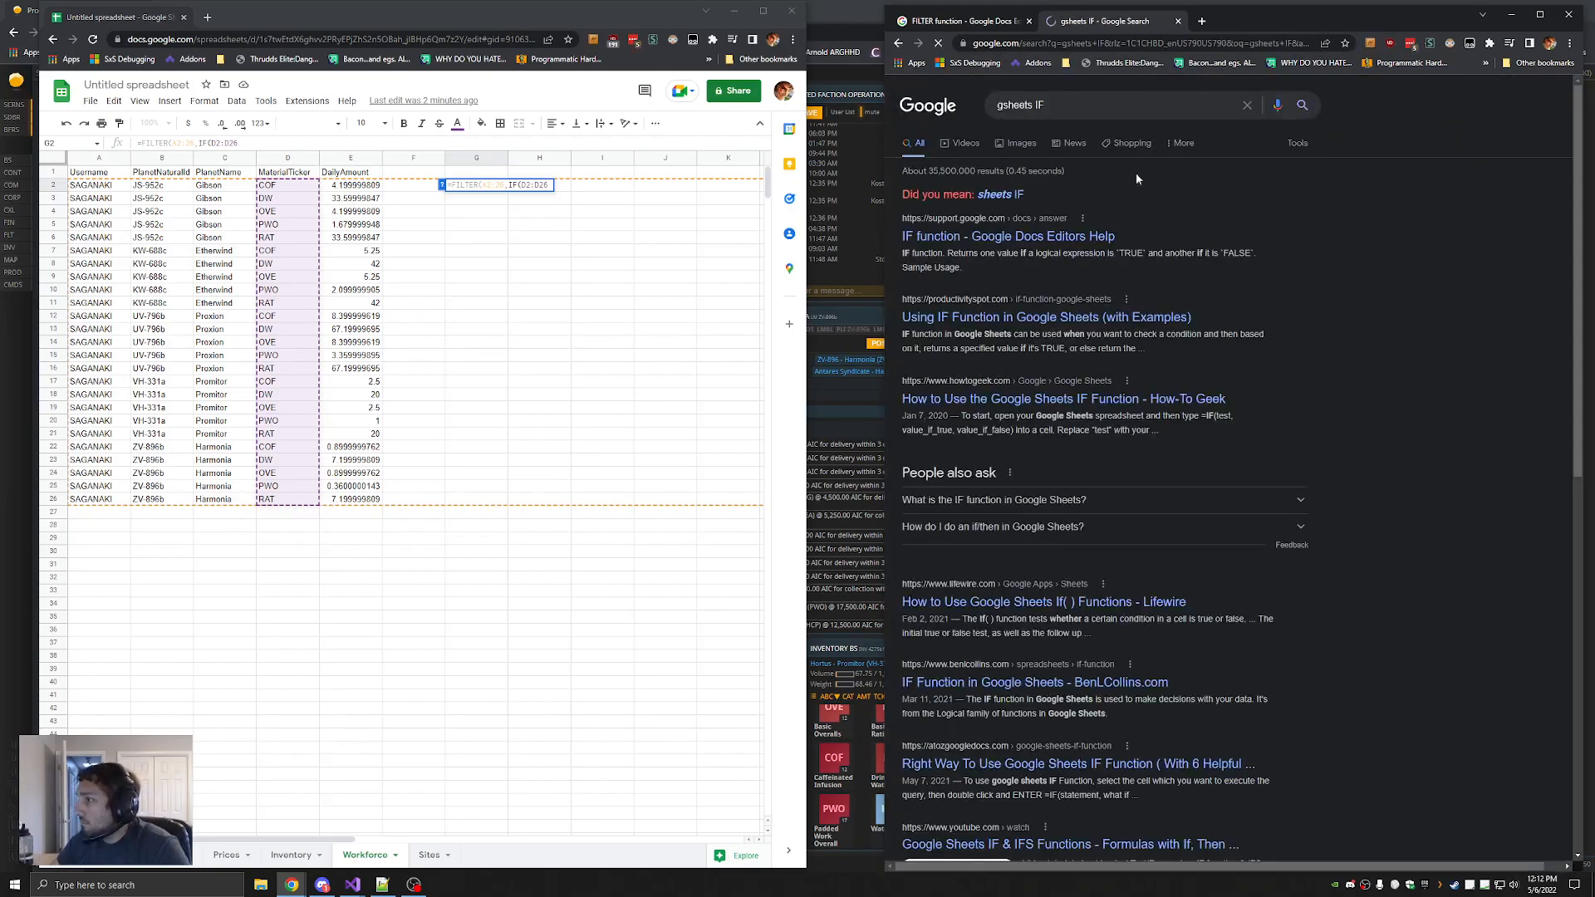
click(1080, 168)
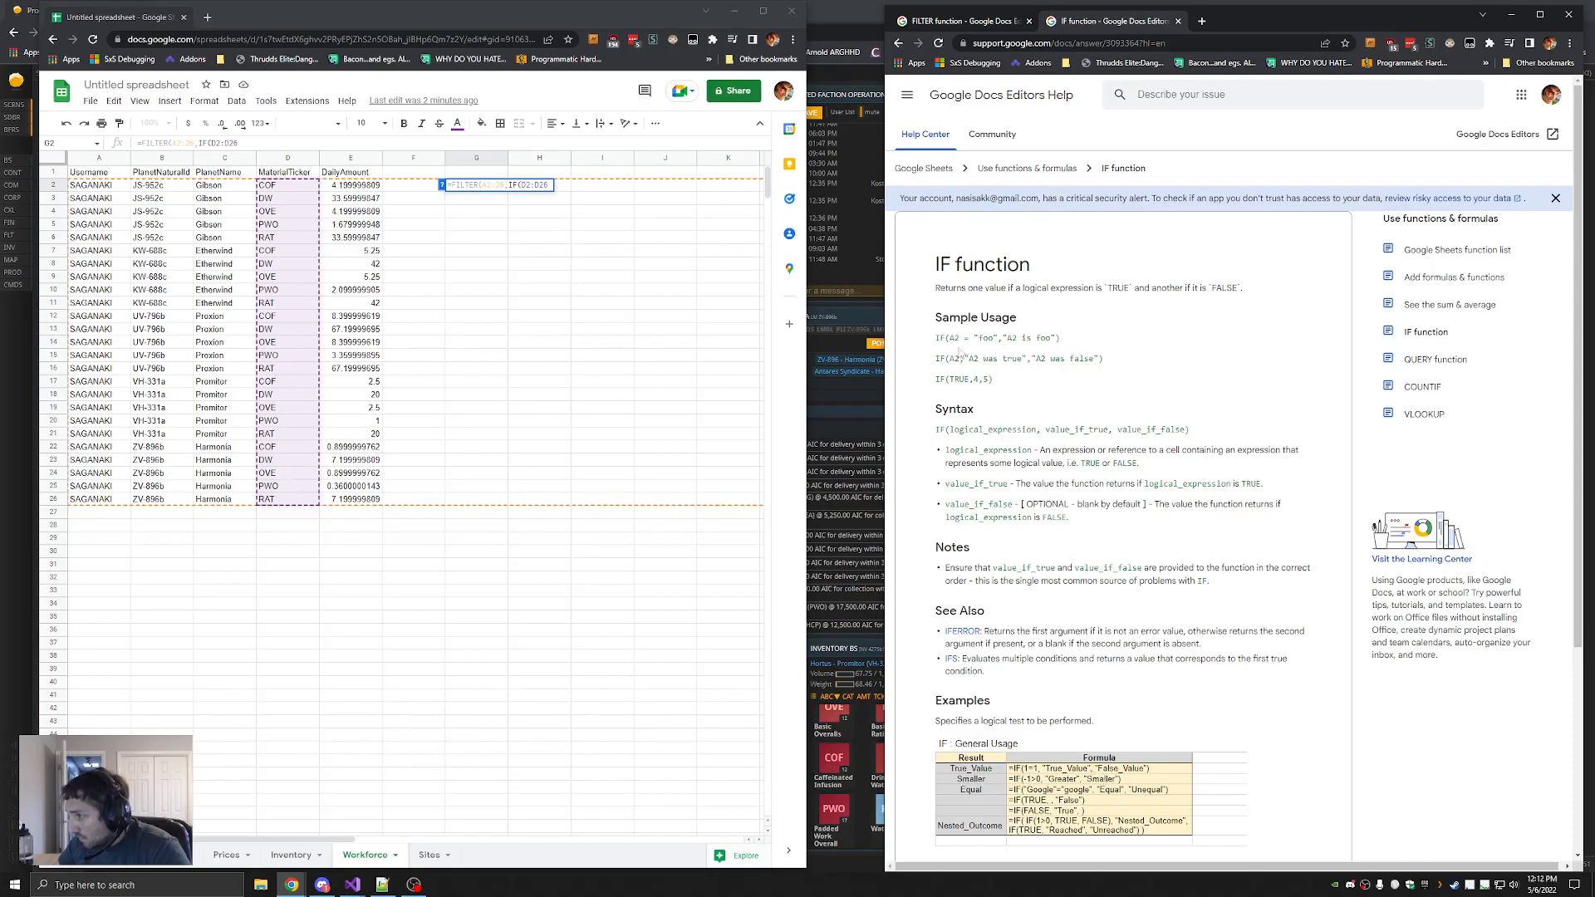
Read the IF function's logical_expression, value_if_true and value_if_false argument descriptions
double_click(969, 450)
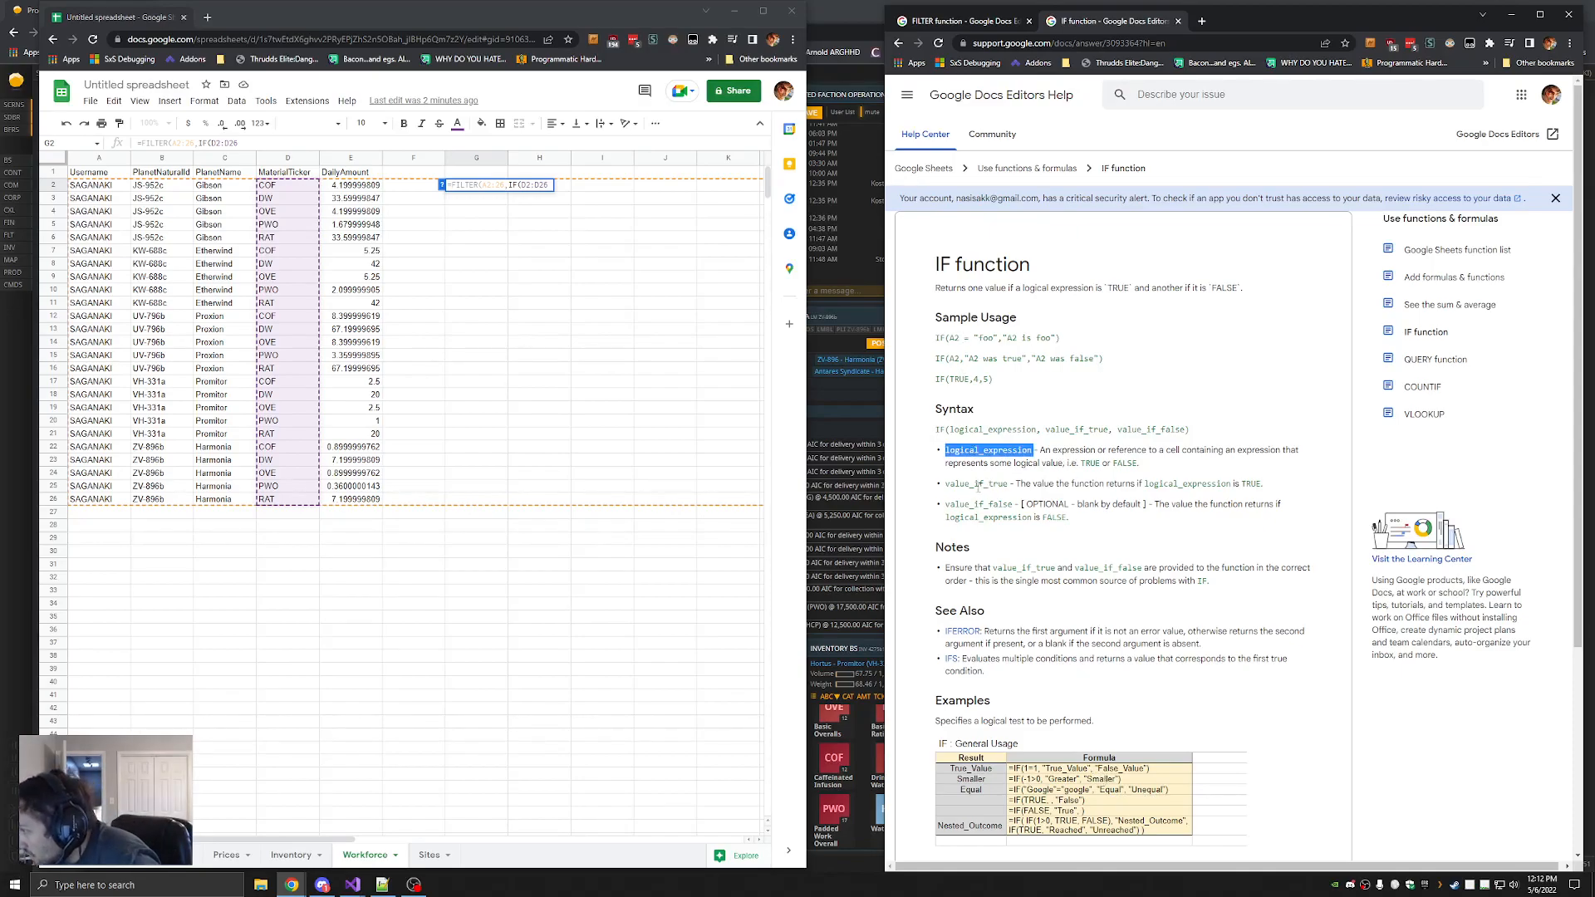
double_click(980, 484)
double_click(980, 504)
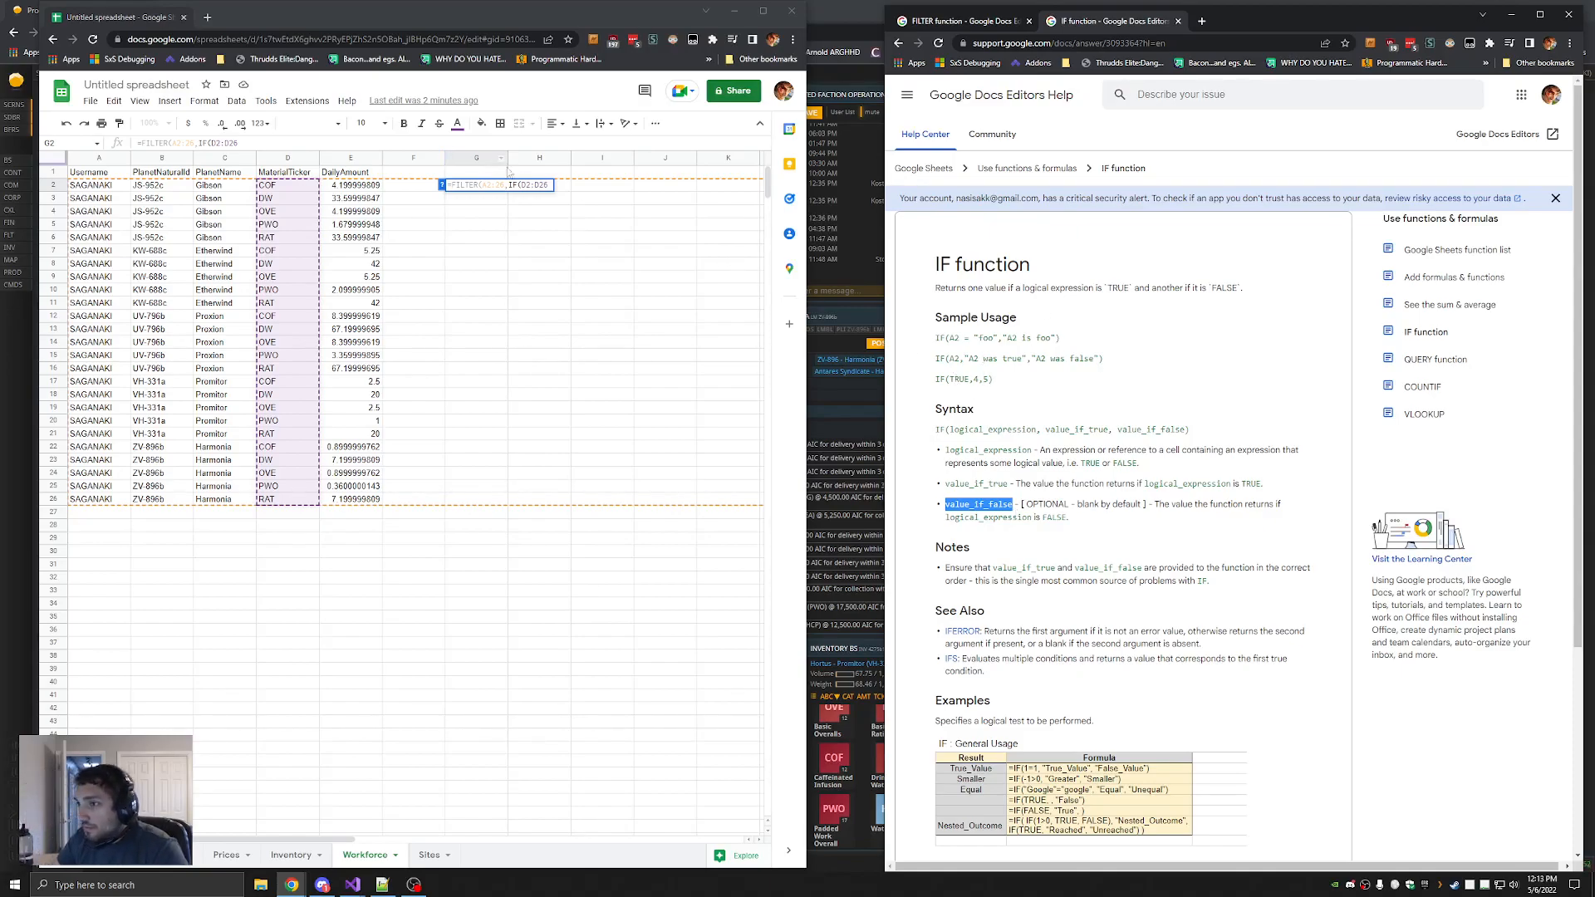
Complete the G2 condition as IF(D2:D26="RAT", TRUE, FALSE) and commit the FILTER formula
click(546, 186)
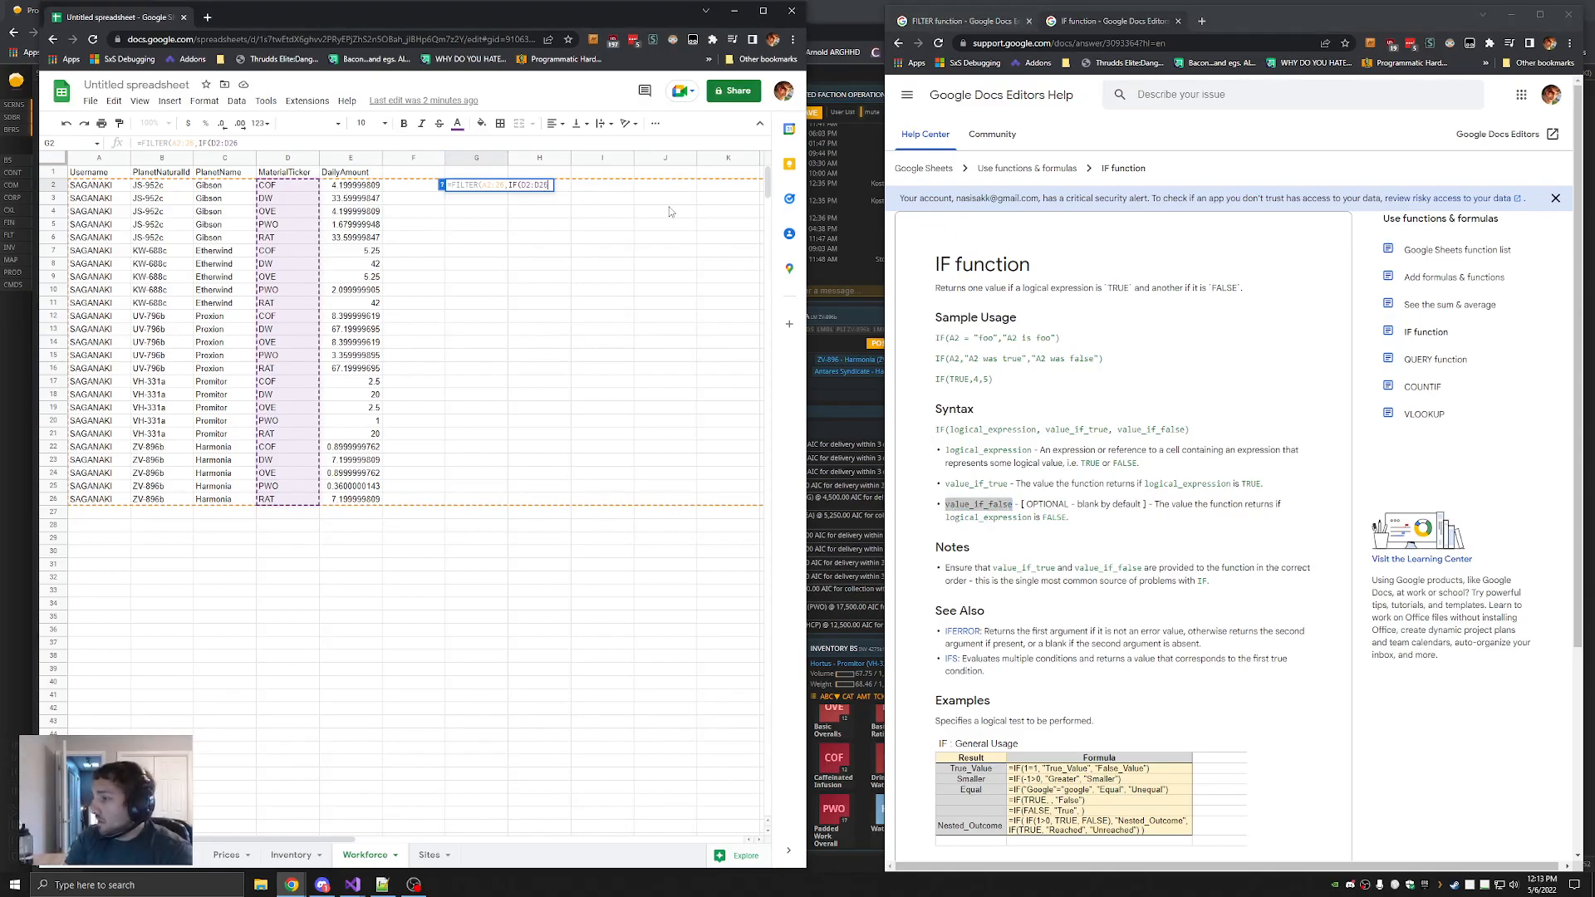
text(<>)
key(BackSpace)
key(BackSpace)
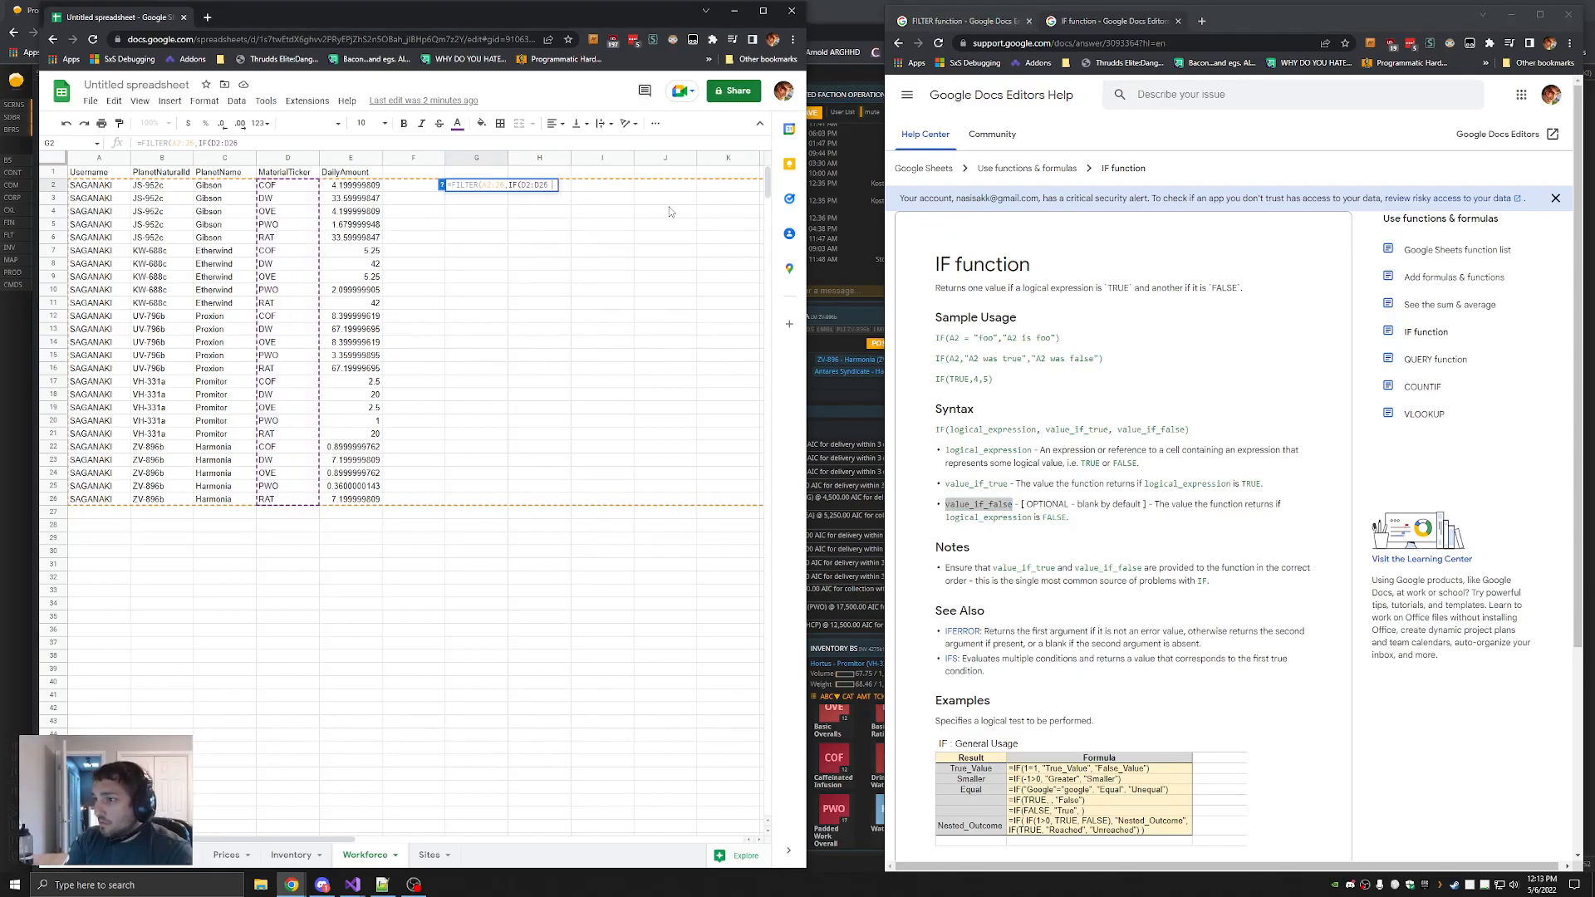
text(=")
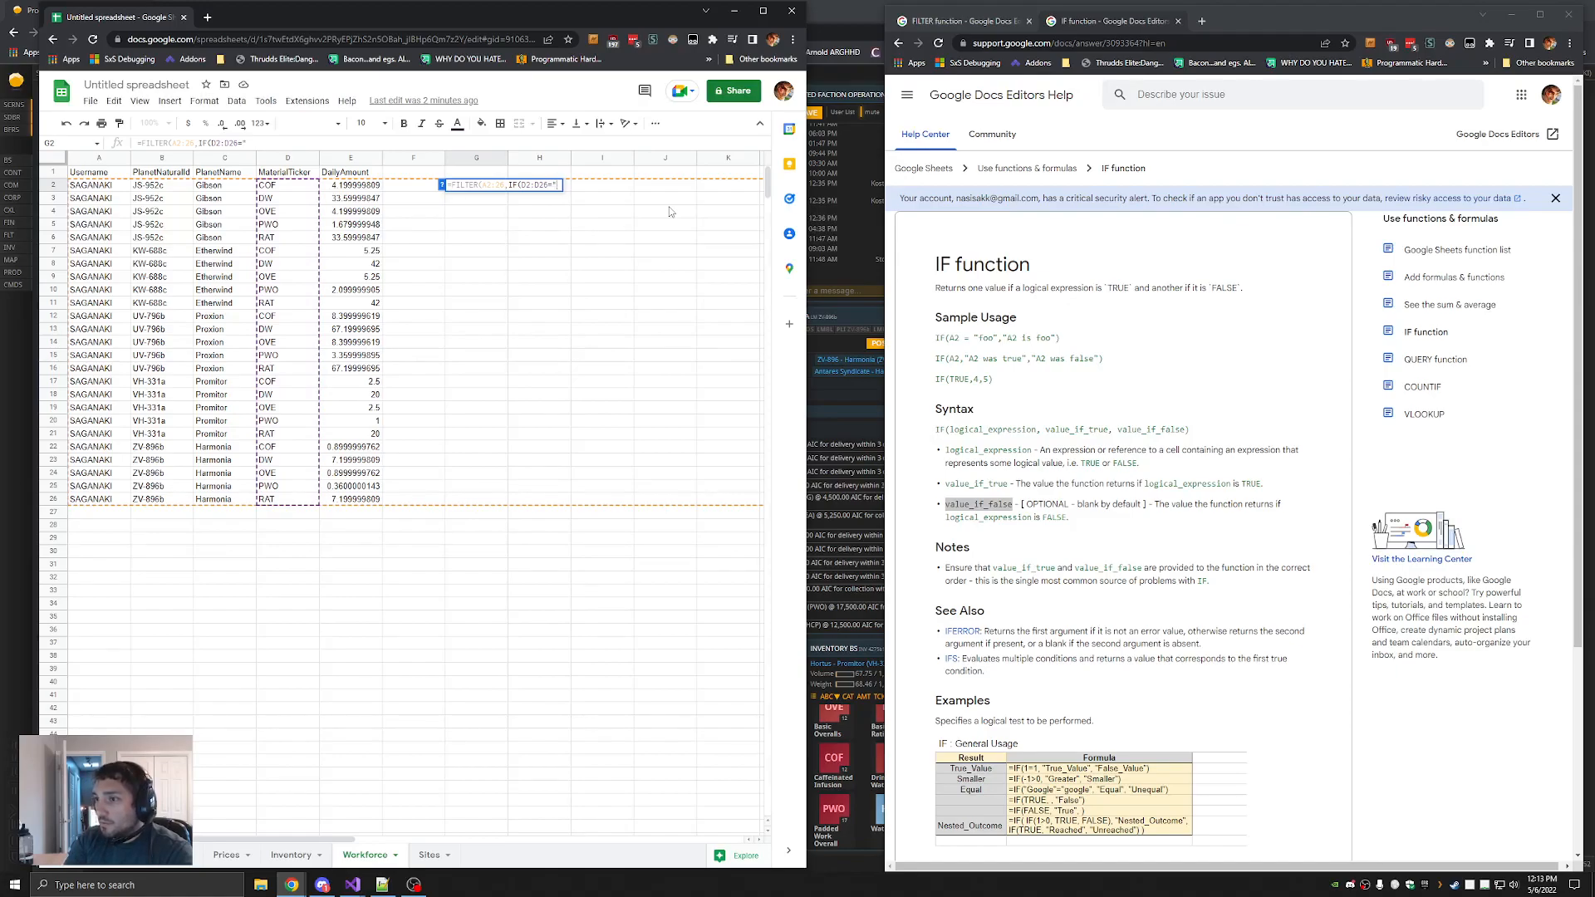
text(RAT")
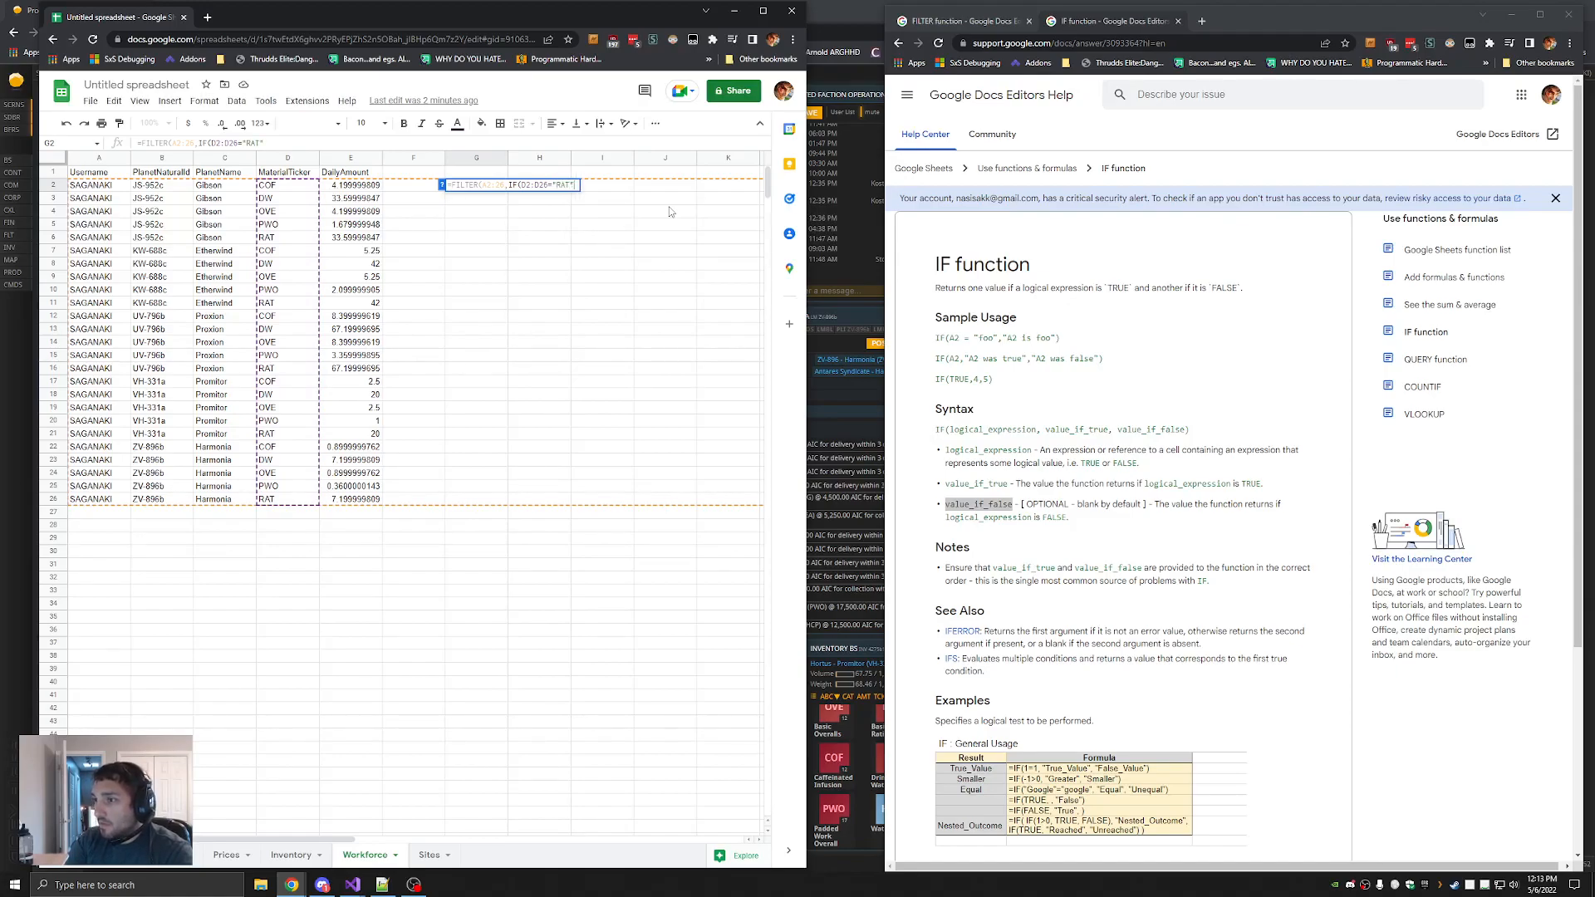
text(, TRUE, T)
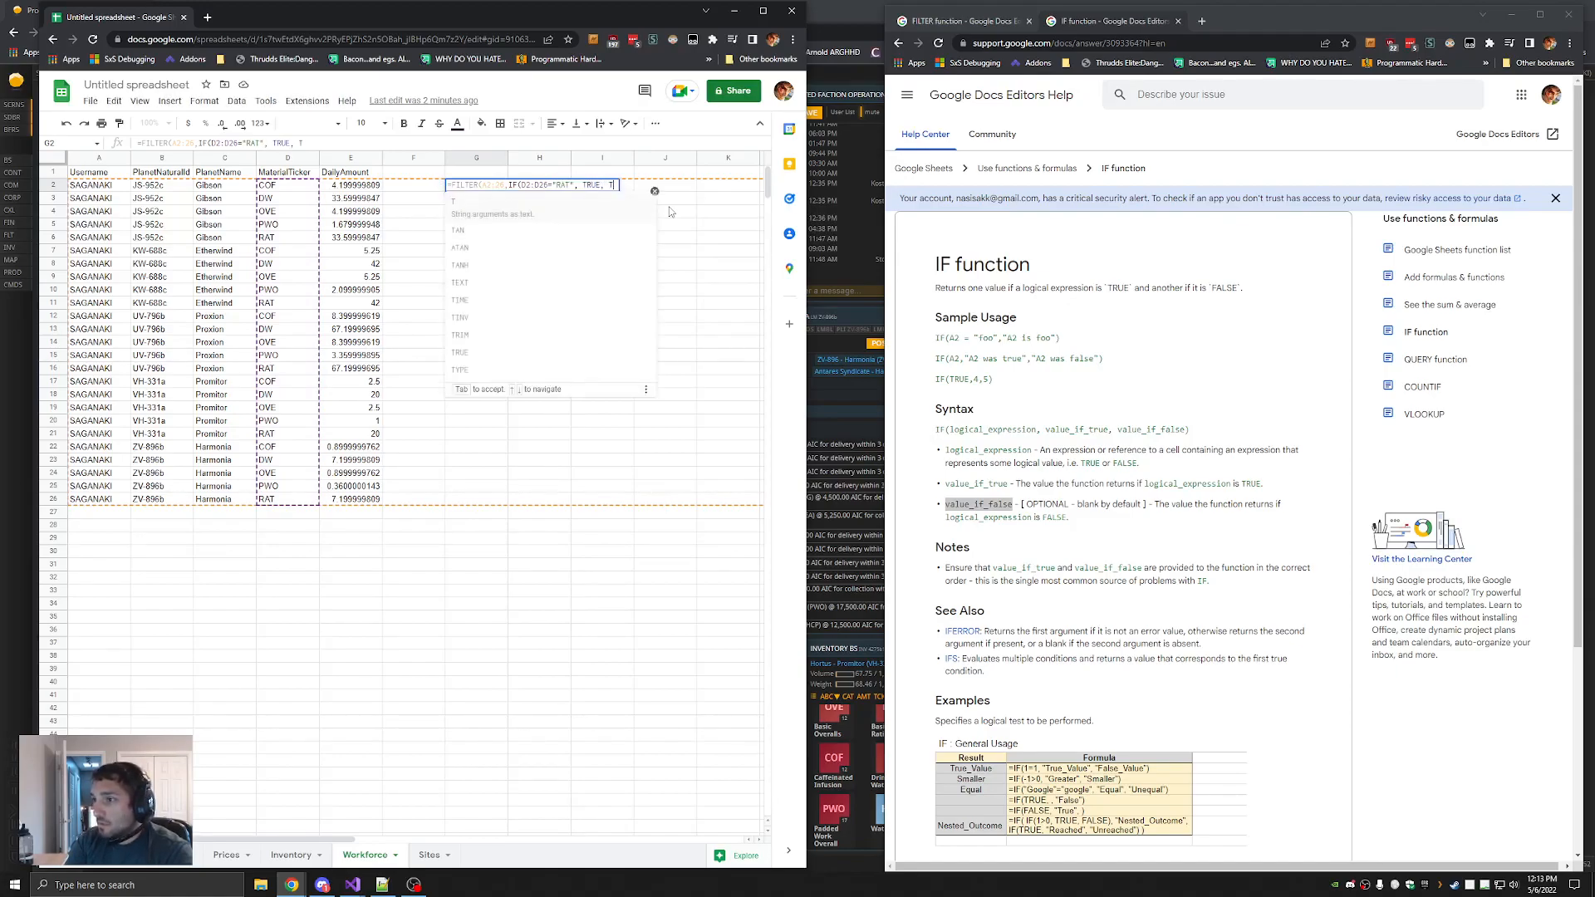
key(BackSpace)
text(FALSE))
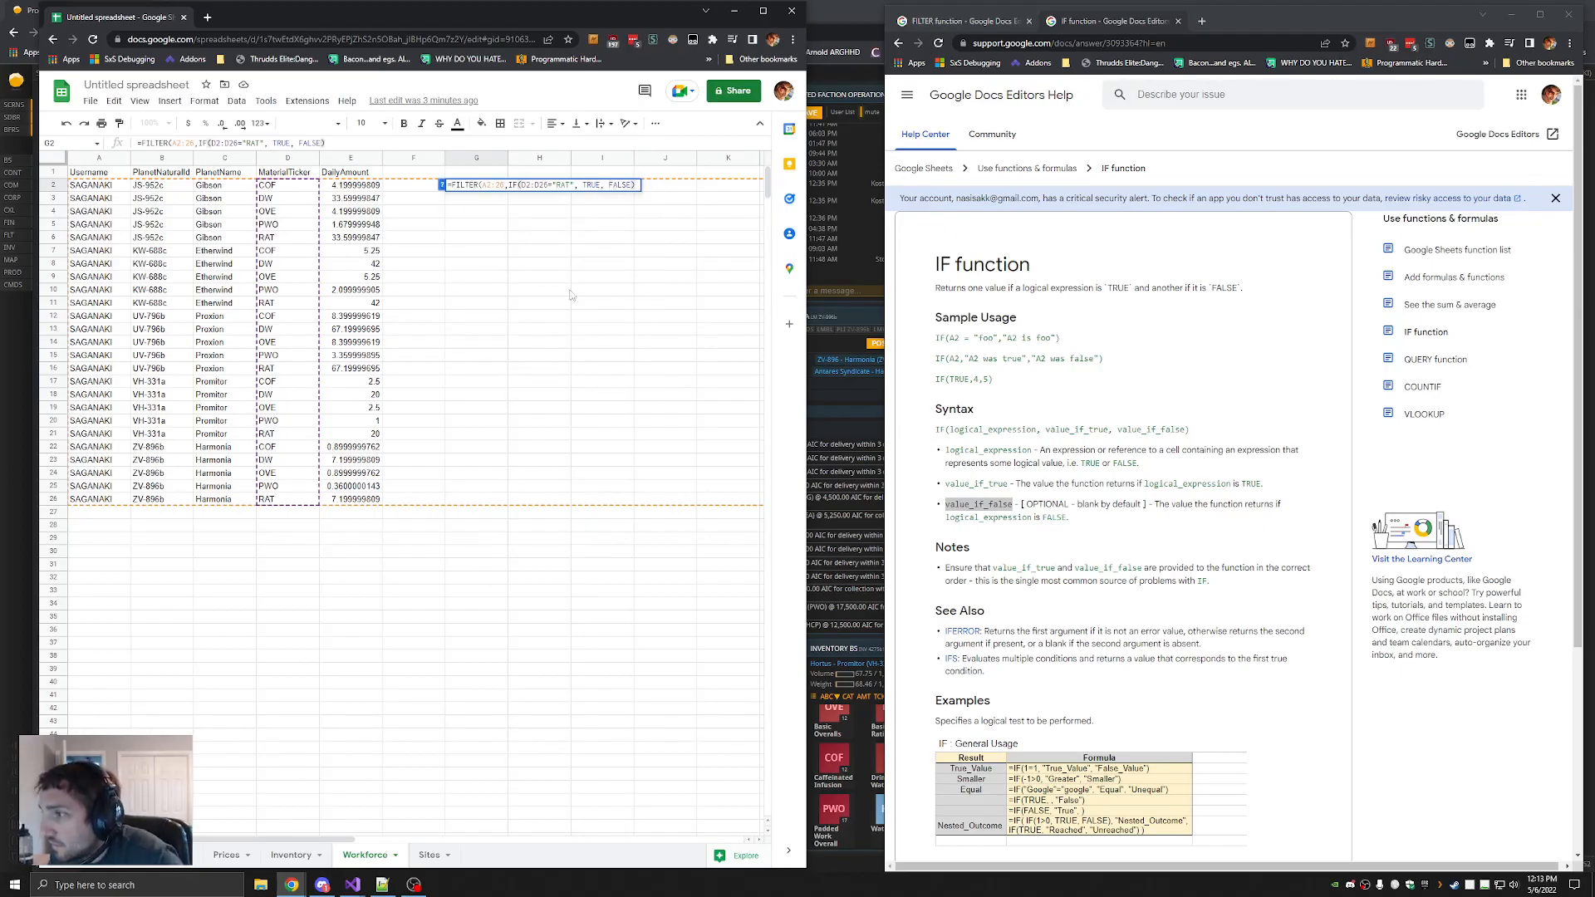
click(484, 641)
Enter the test formula =IF(D6="RAT", TRUE, FALSE) in cell G28
click(493, 527)
text(=IF(D6=)
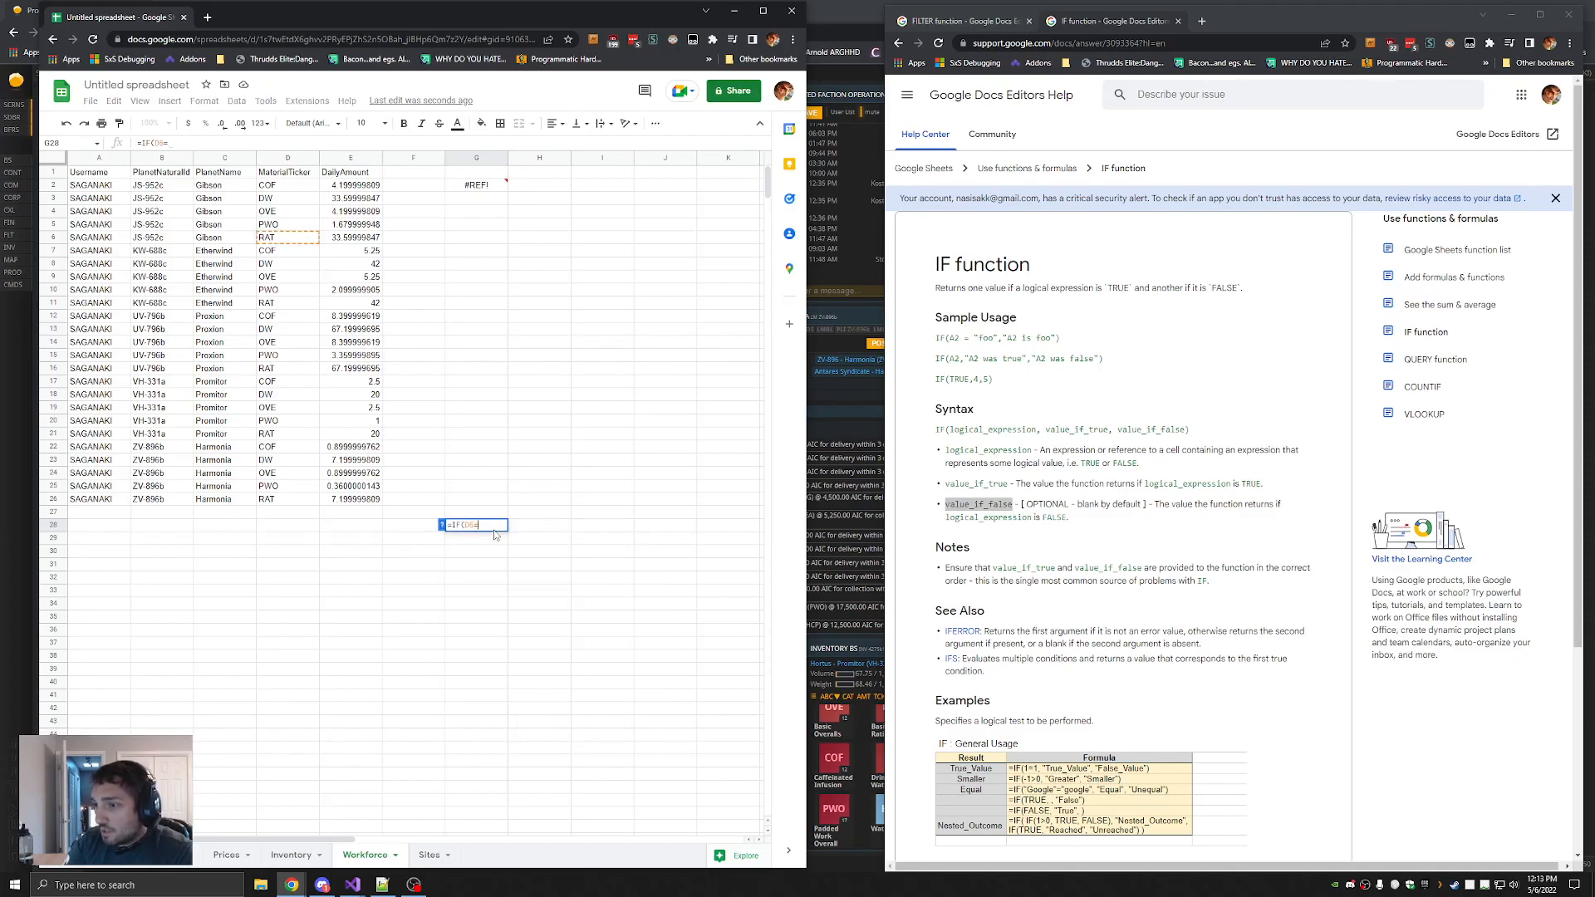
text("RAT", TRUE, FALSE))
key(Return)
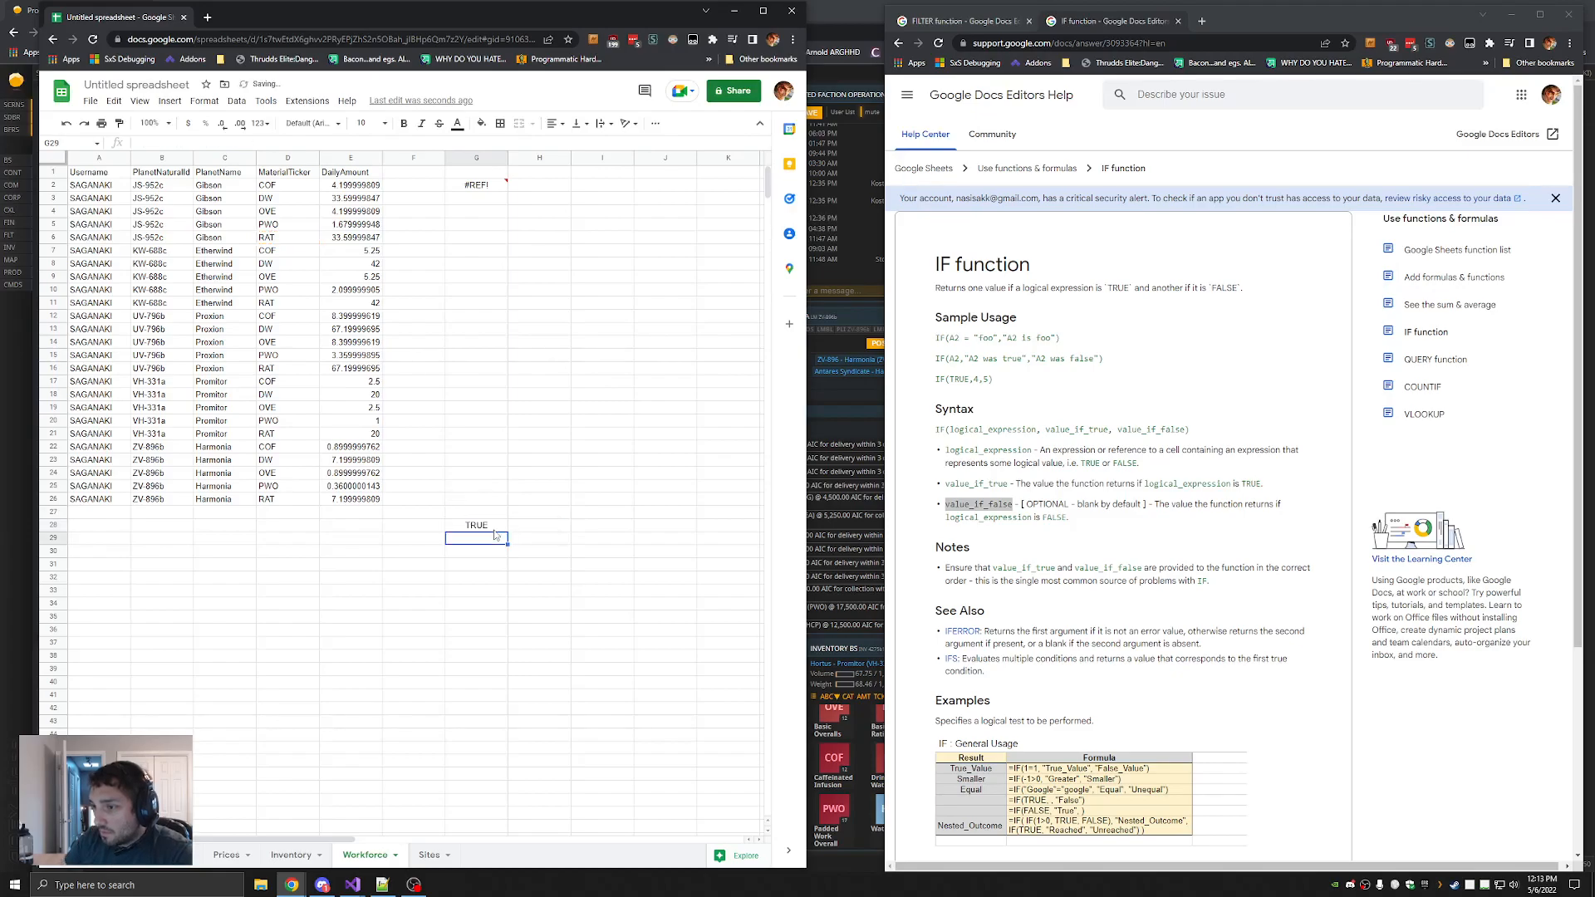
Copy the IF test formula from G28 into G29 to check it against the following row
click(480, 526)
key(ctrl+c)
click(479, 540)
key(ctrl+v)
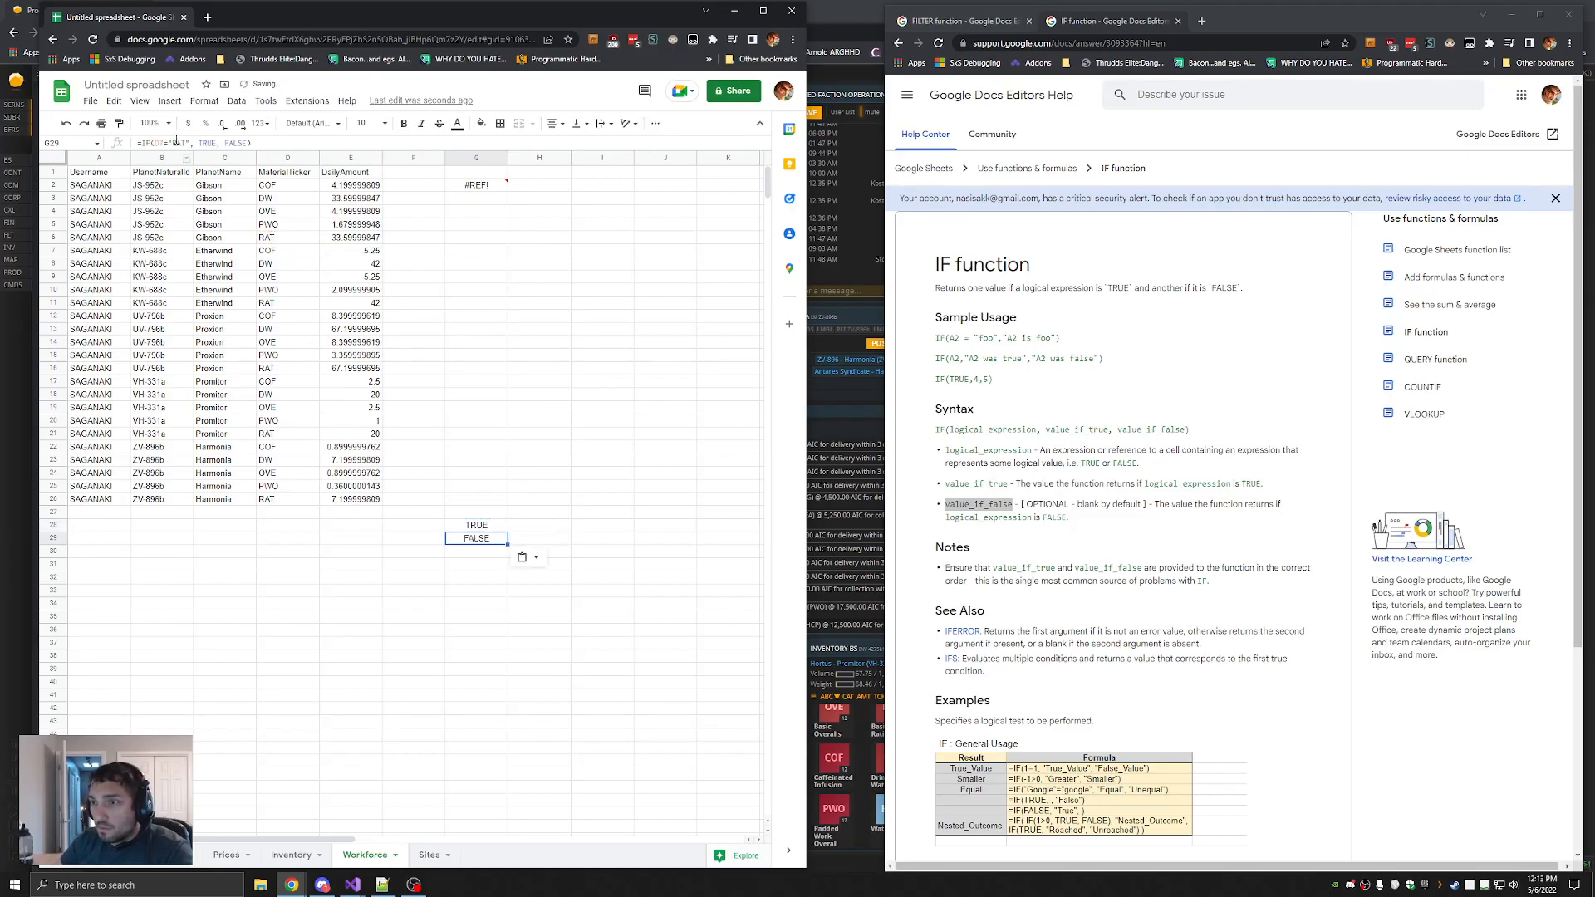
click(476, 526)
Consult the FILTER help page and try re-entering G2's formula without the space before its final parenthesis
click(500, 191)
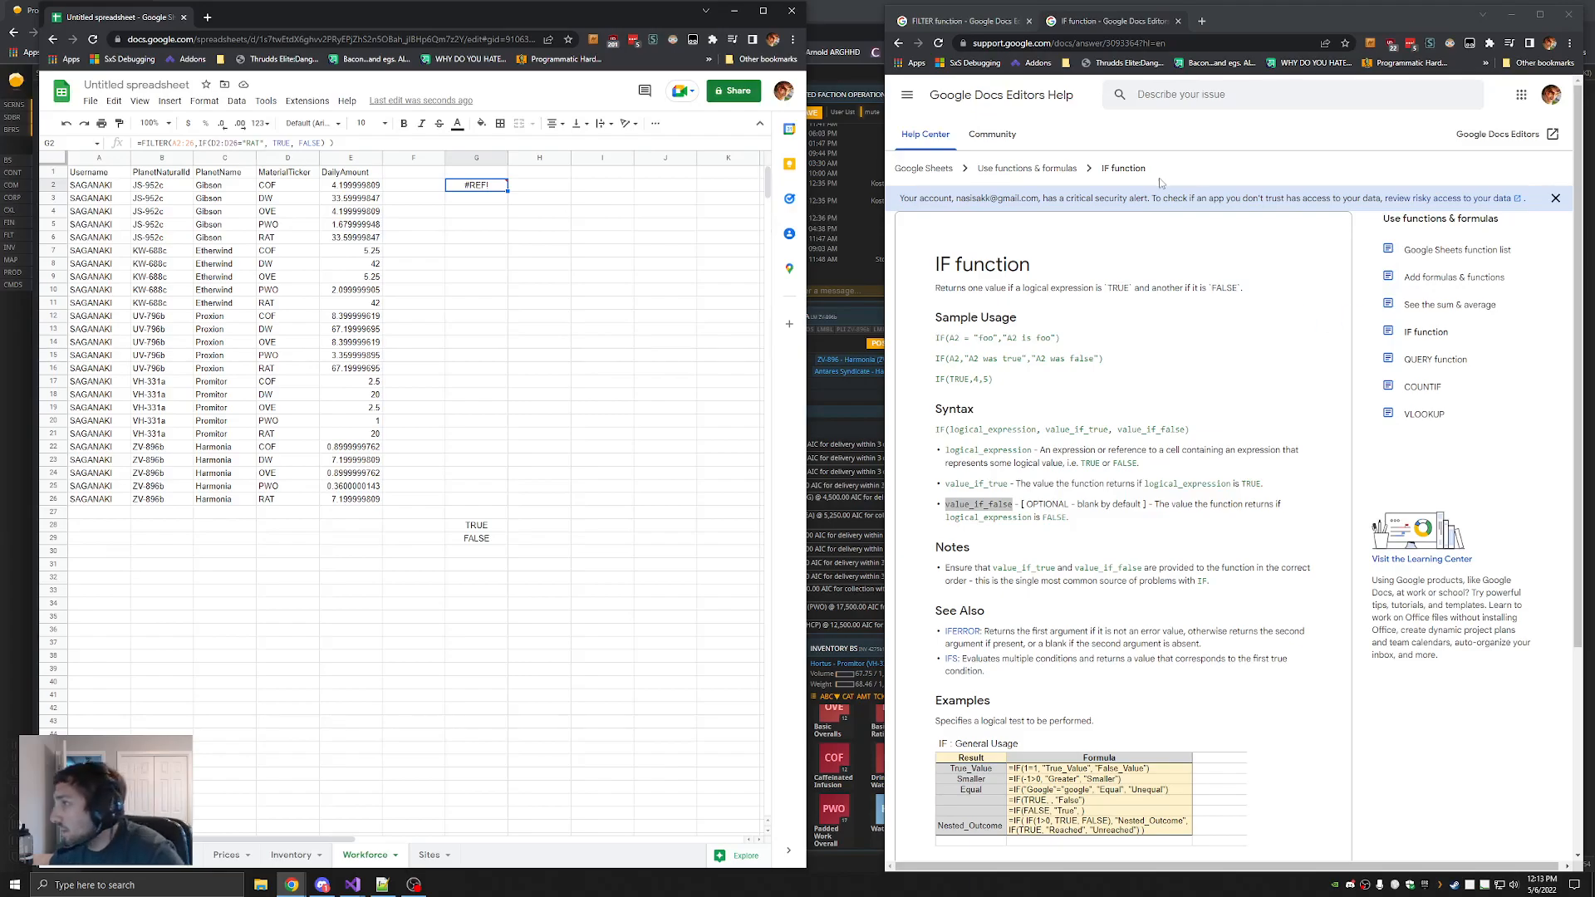
click(947, 19)
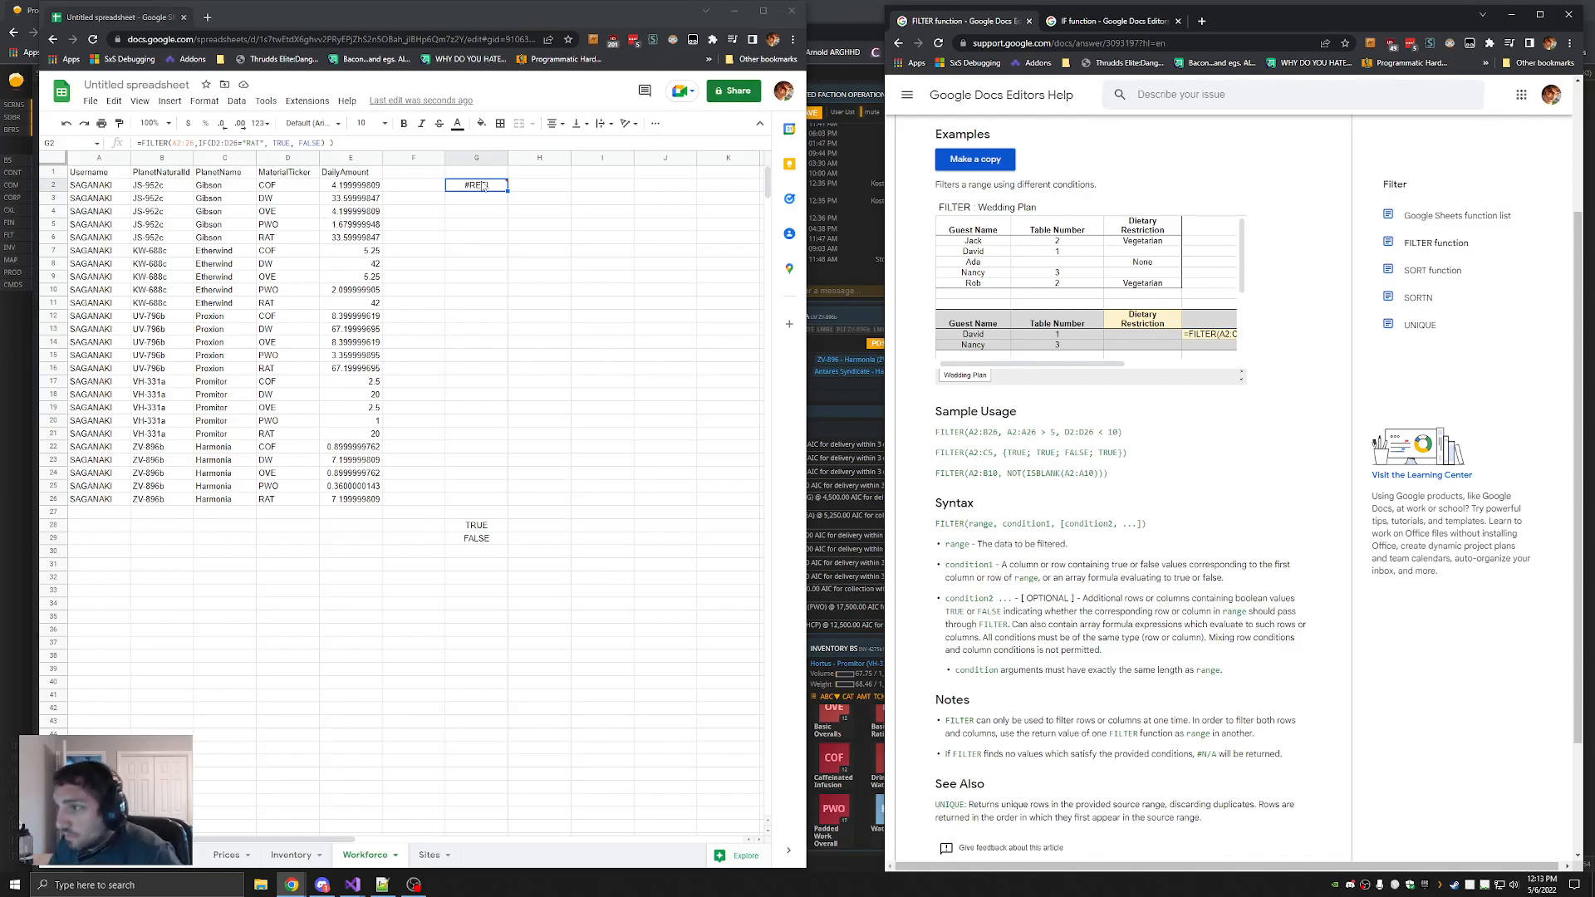
click(482, 187)
double_click(471, 186)
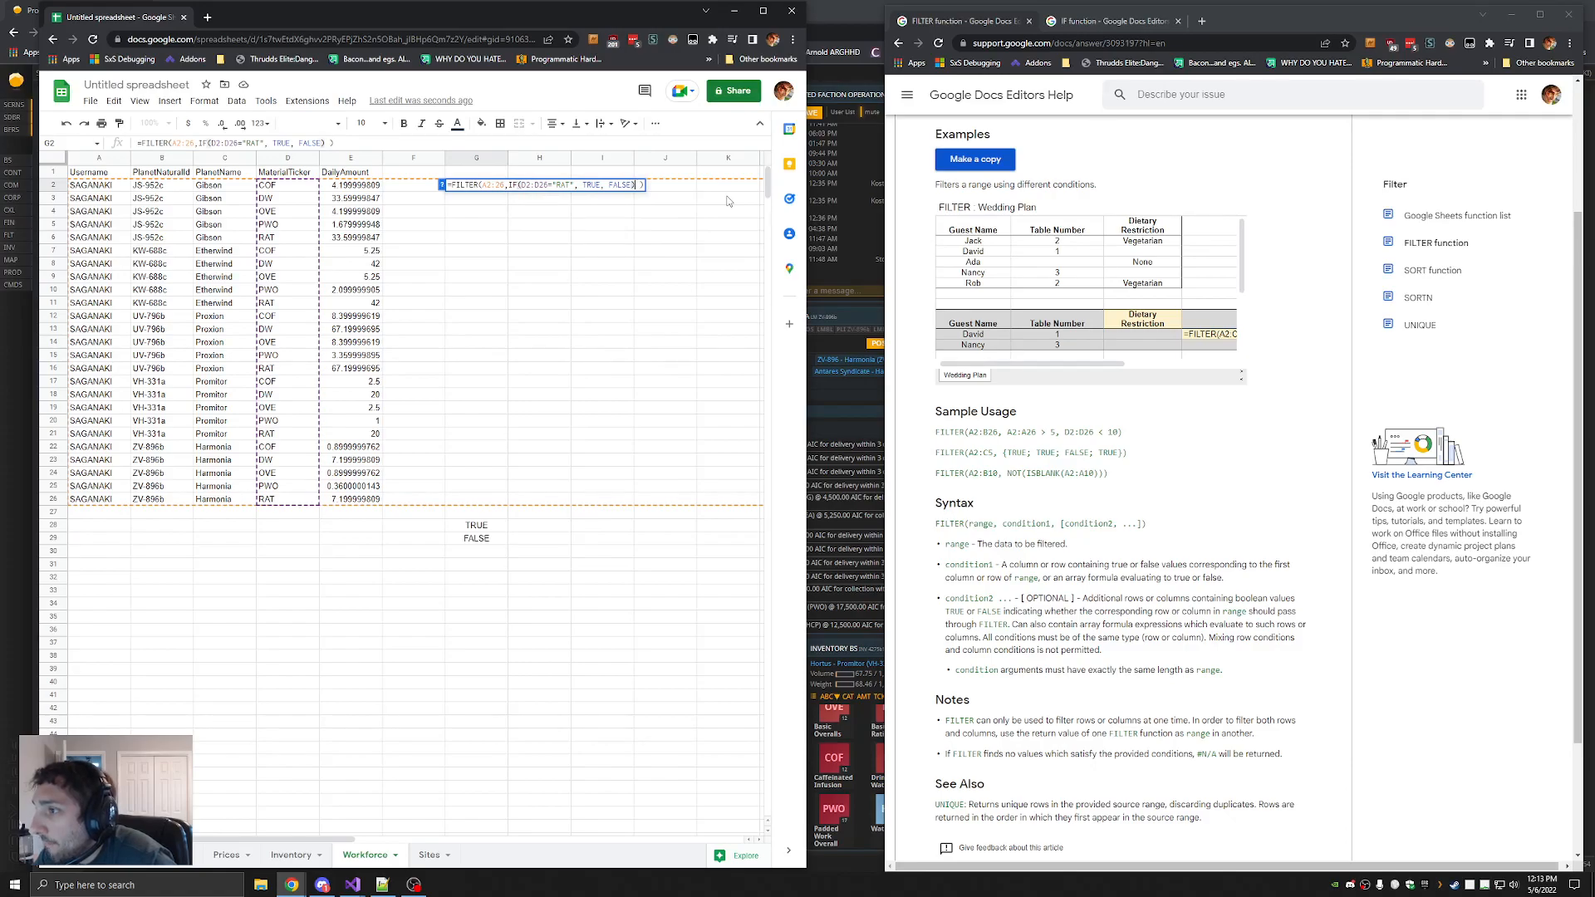
key(BackSpace)
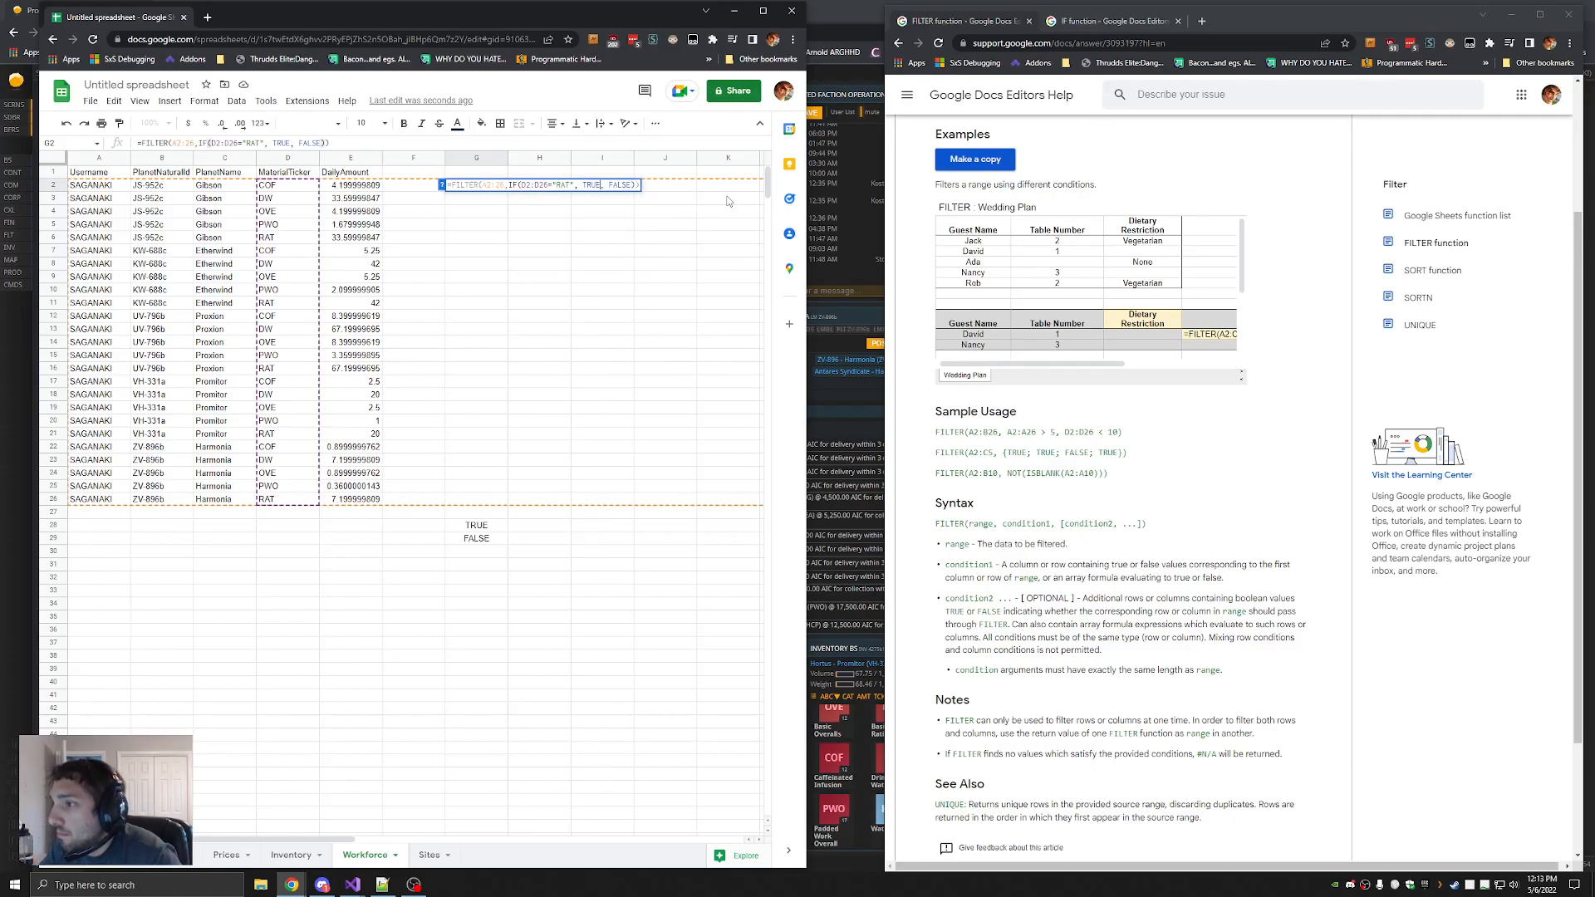
key(Return)
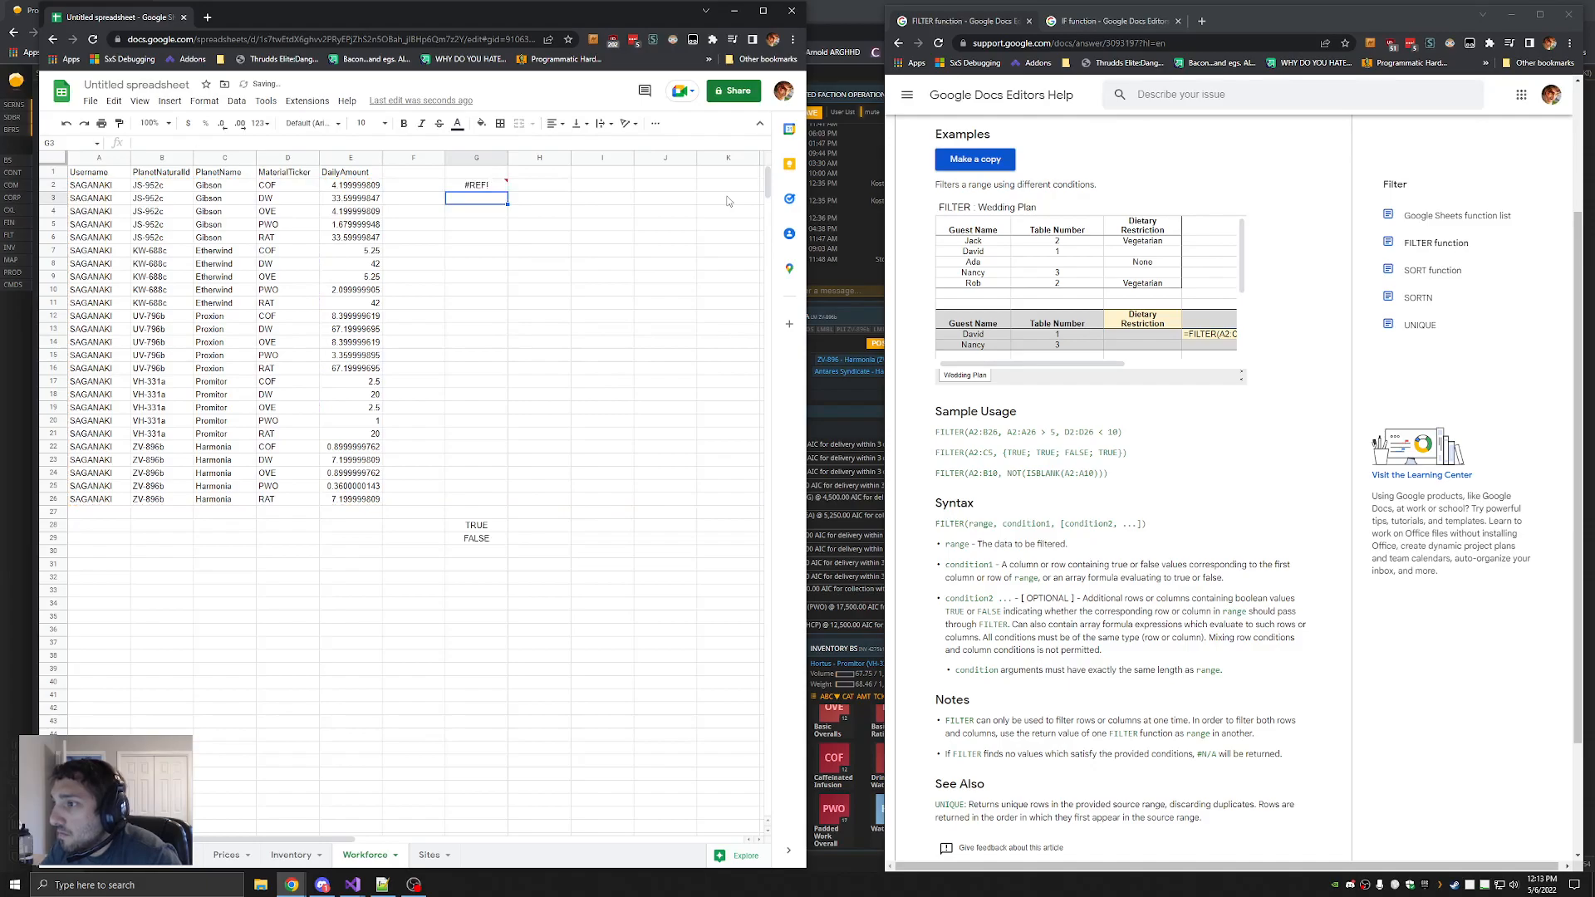
Replace the IF expression in G2's FILTER formula with the condition D2:D26="RAT"
mouse_move(485, 193)
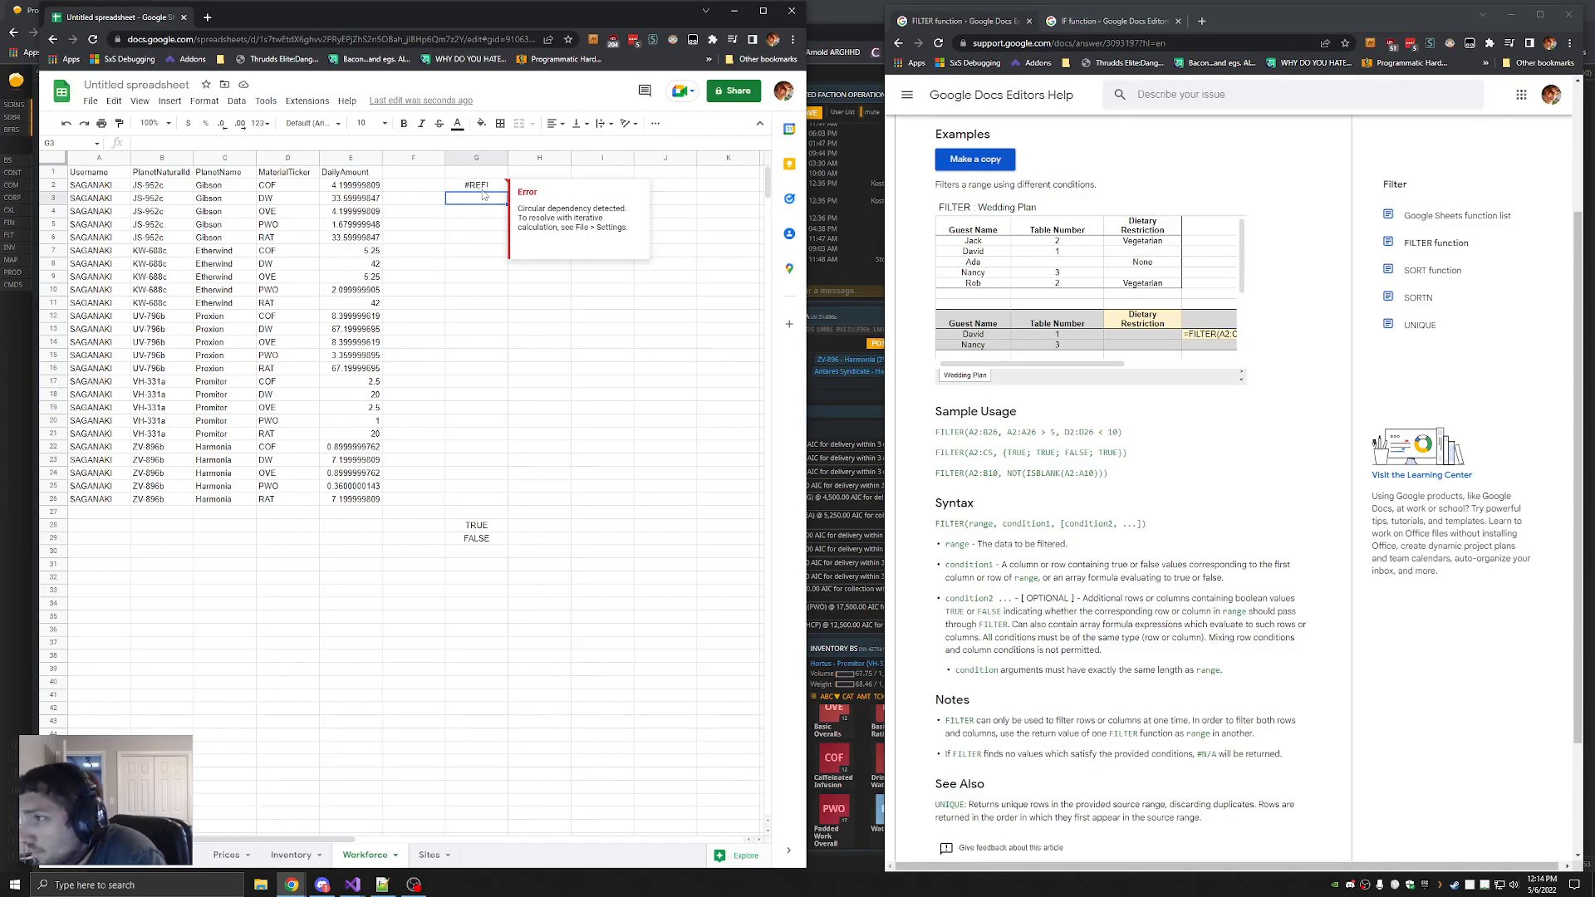
click(480, 185)
click(238, 143)
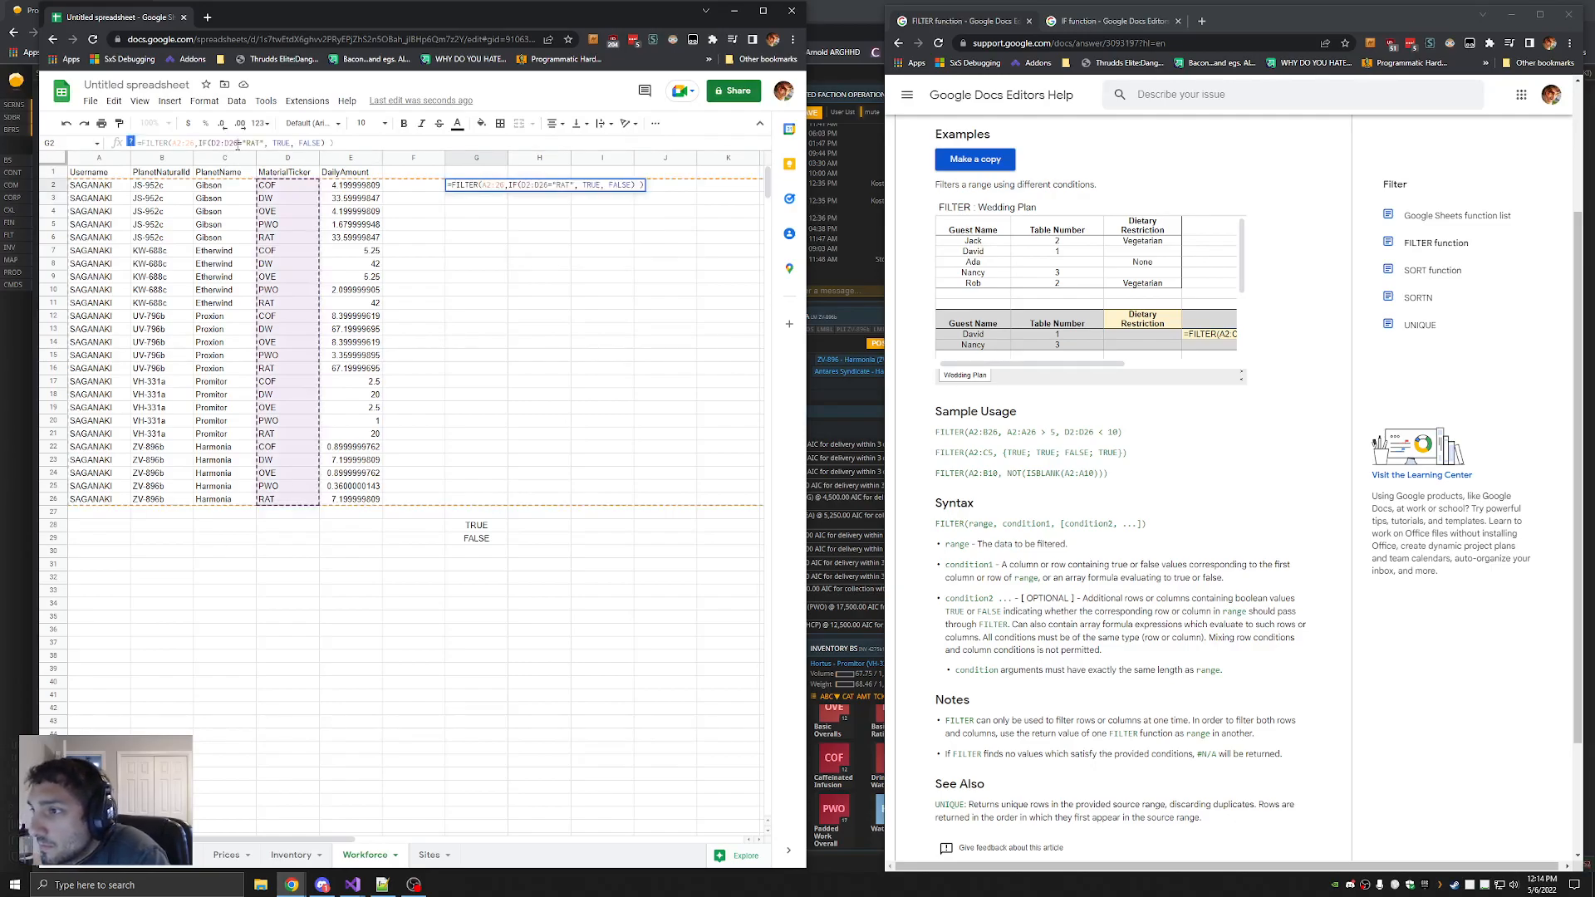
drag(199, 143, 329, 143)
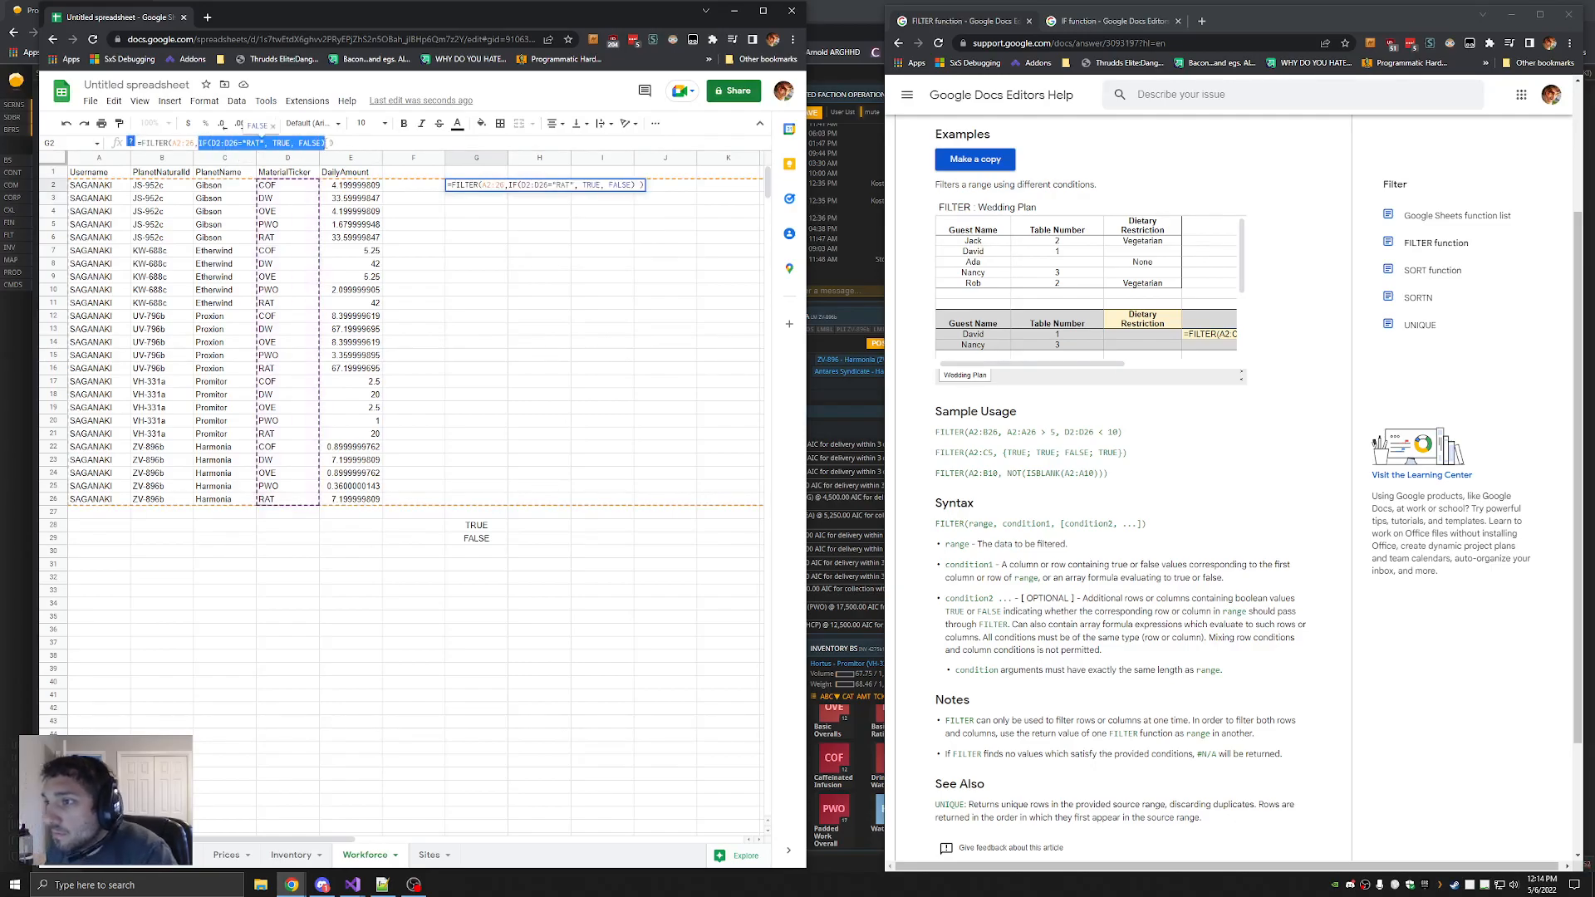
text(D2:D2)
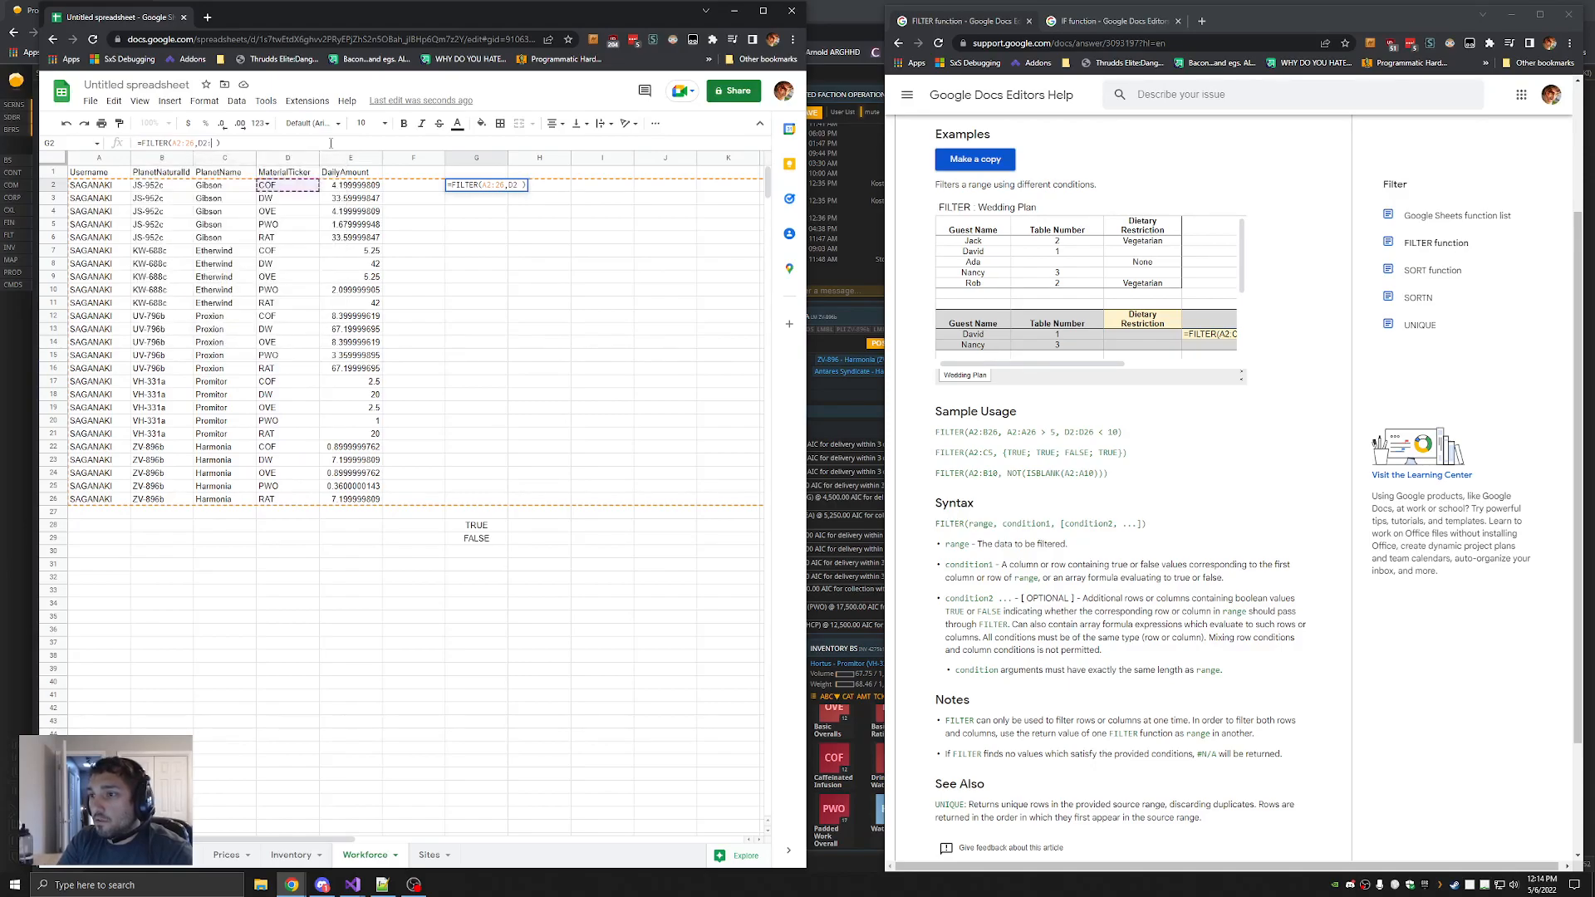
text(6="RAT")
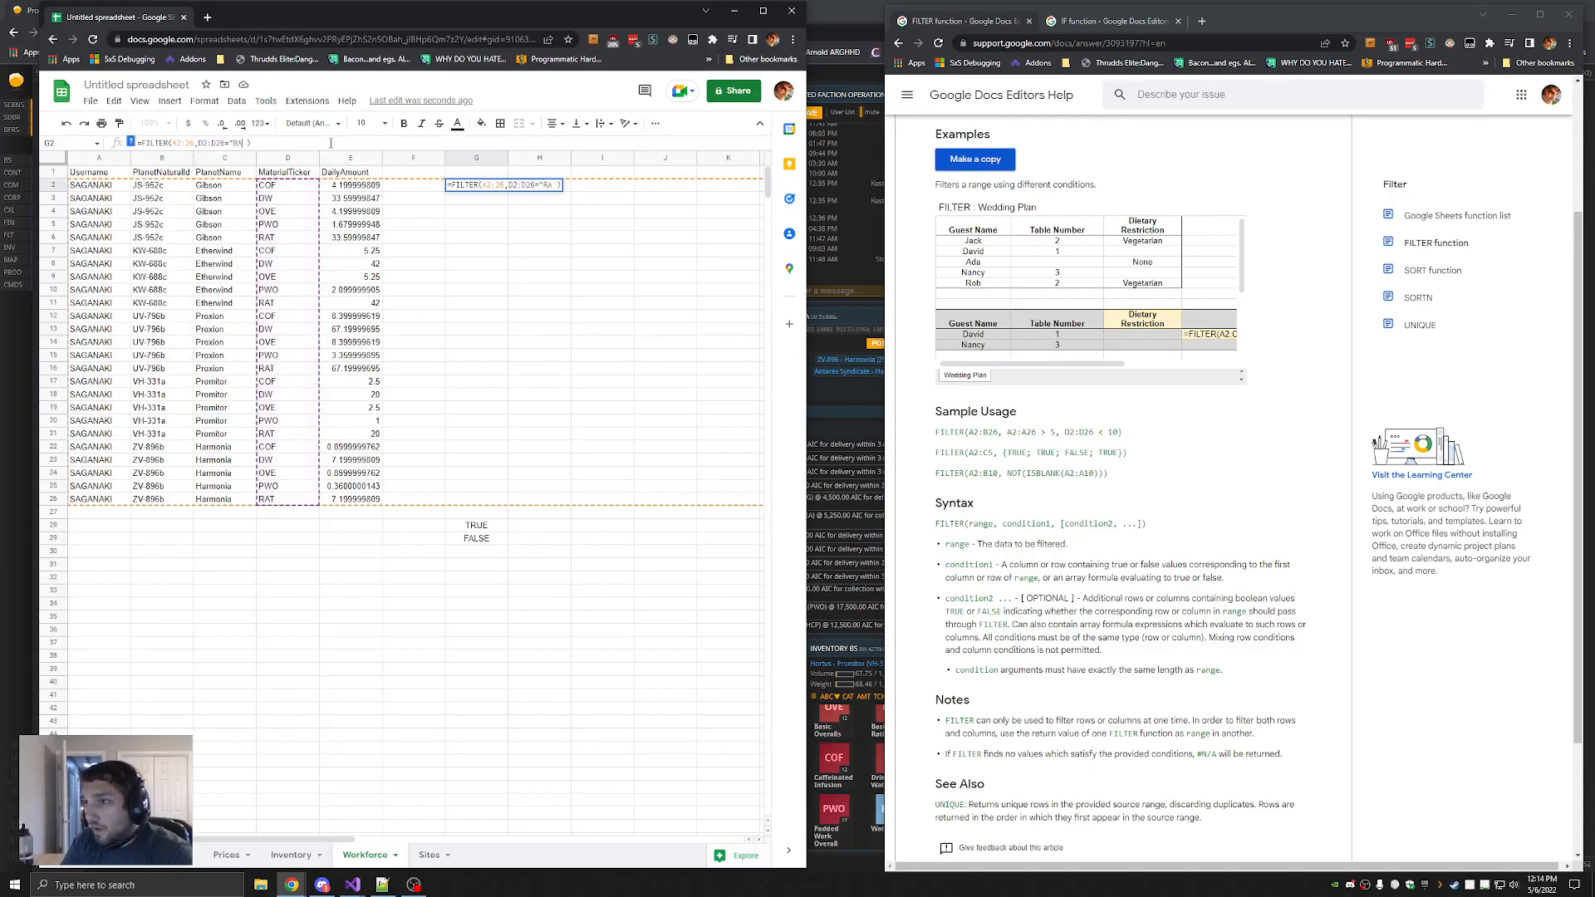
key(Return)
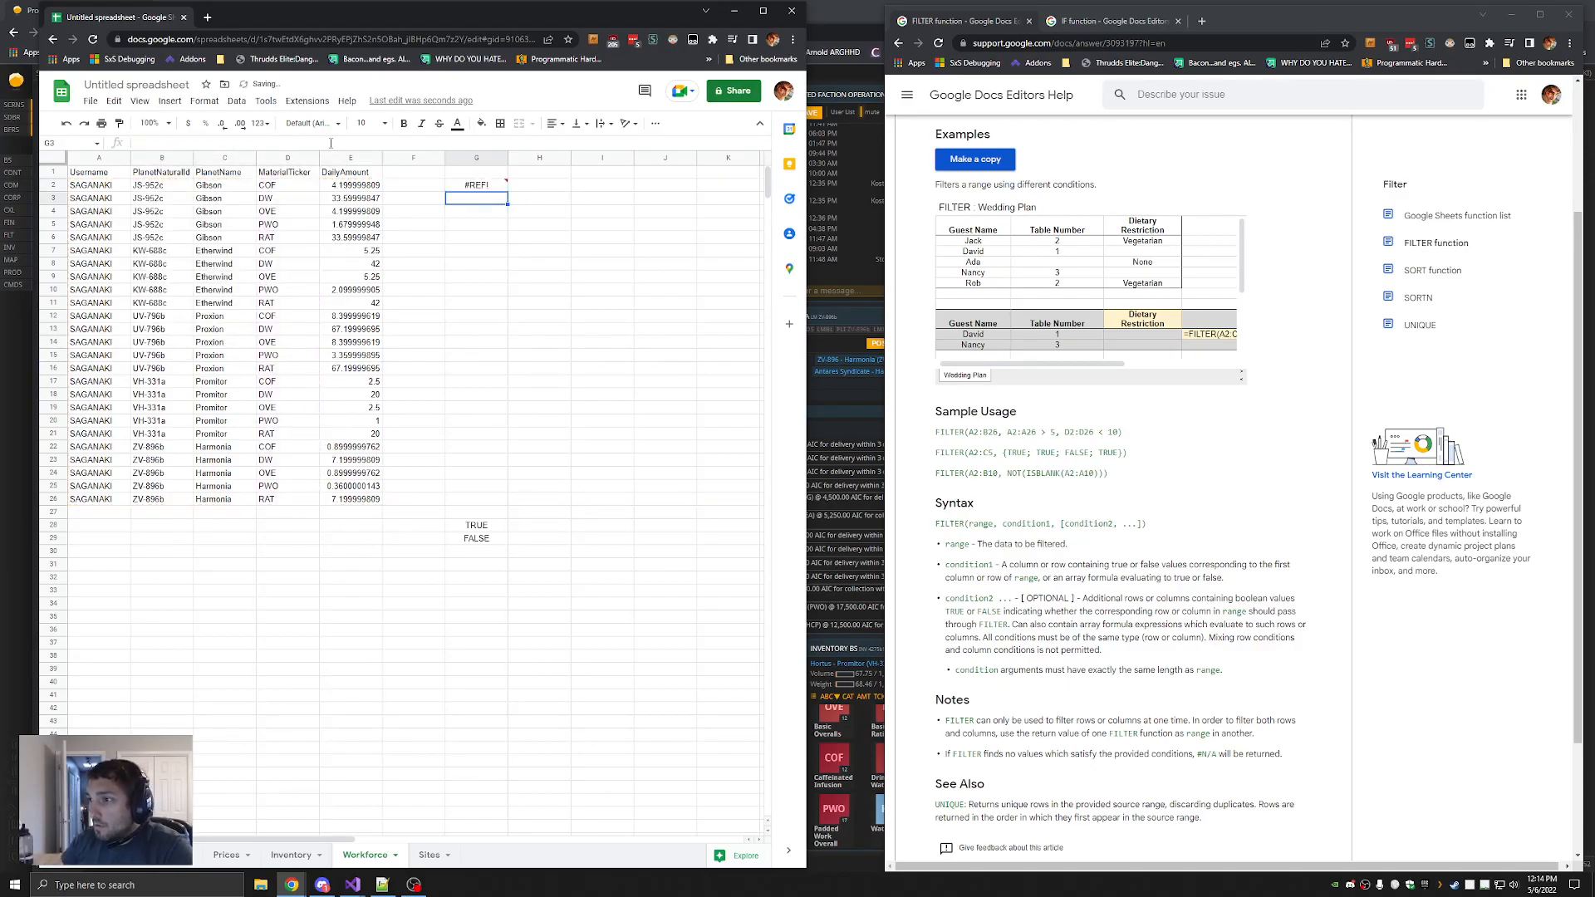
Turn on iterative calculation in the spreadsheet's calculation settings and save them
click(488, 188)
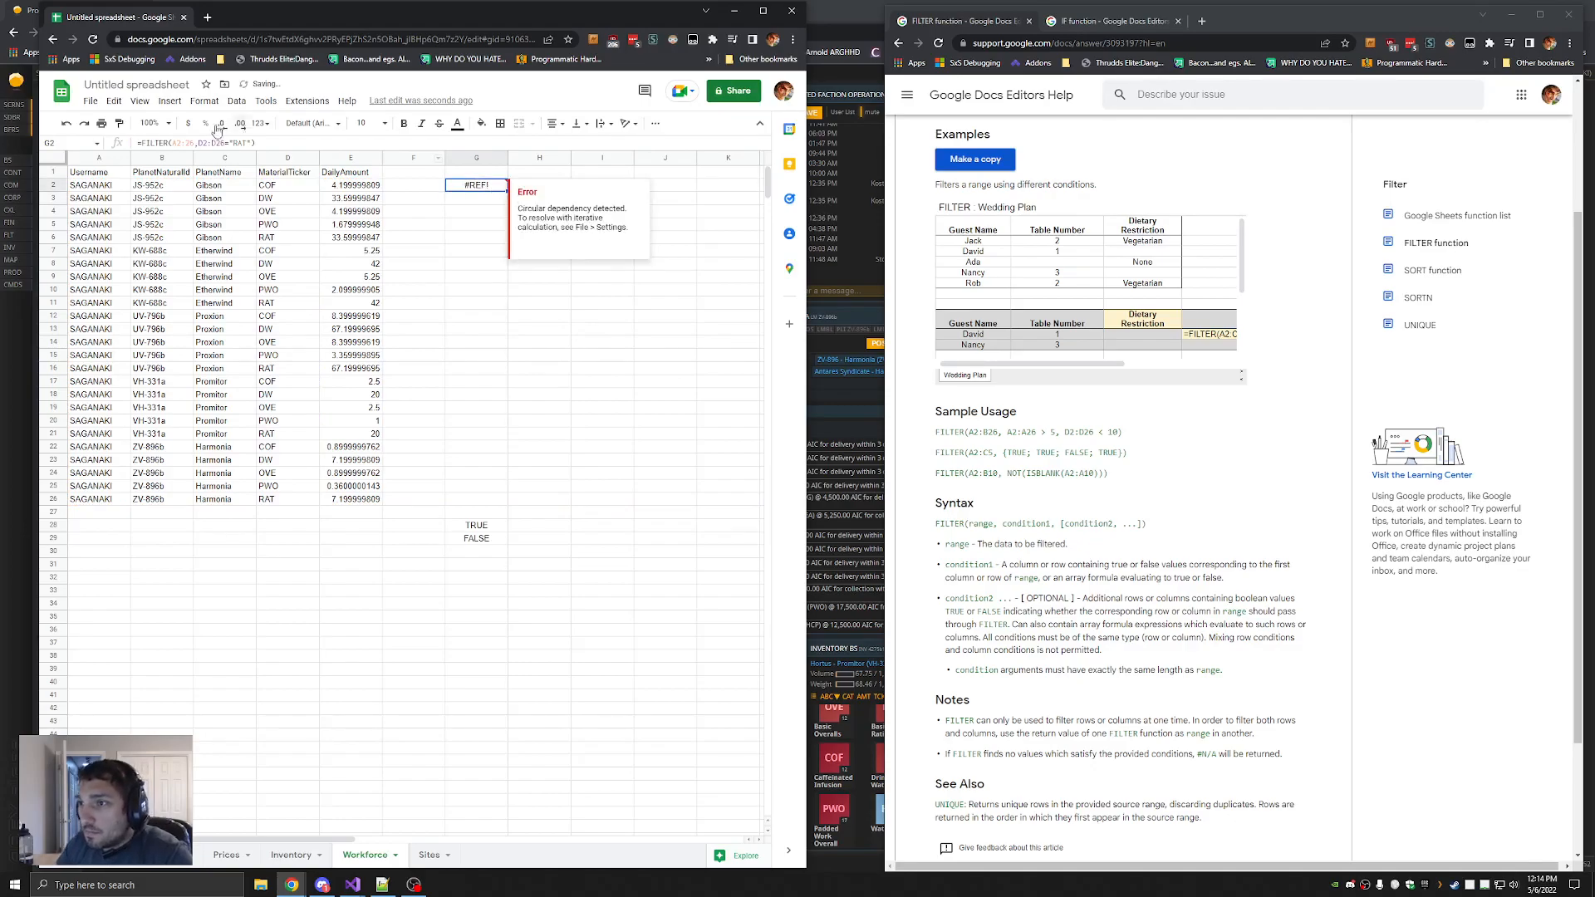
click(90, 101)
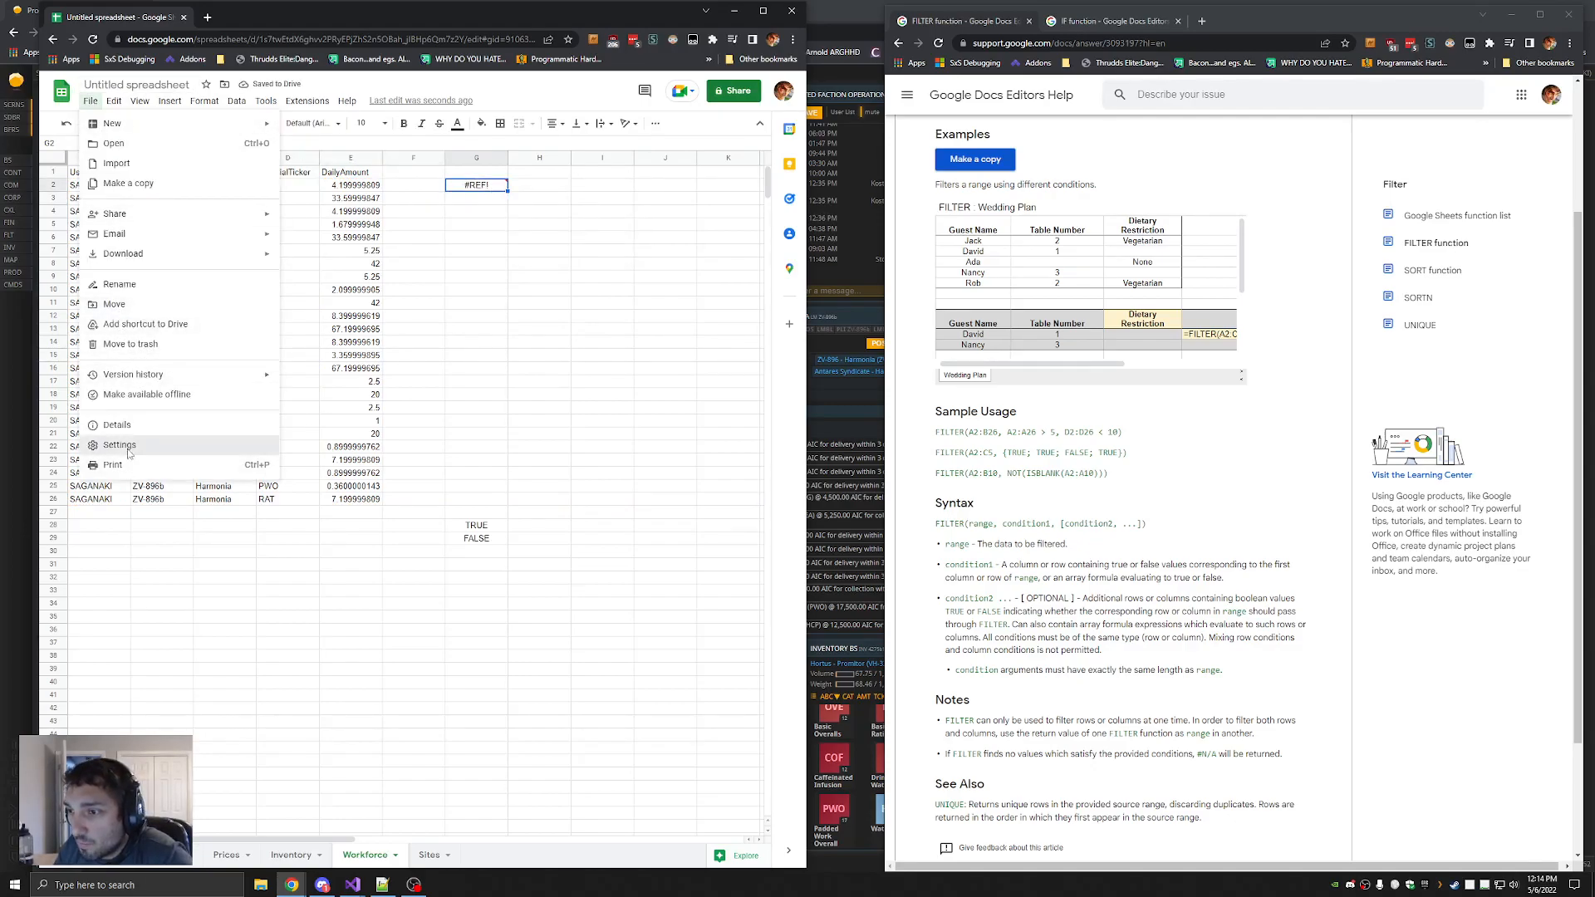
click(120, 445)
click(349, 381)
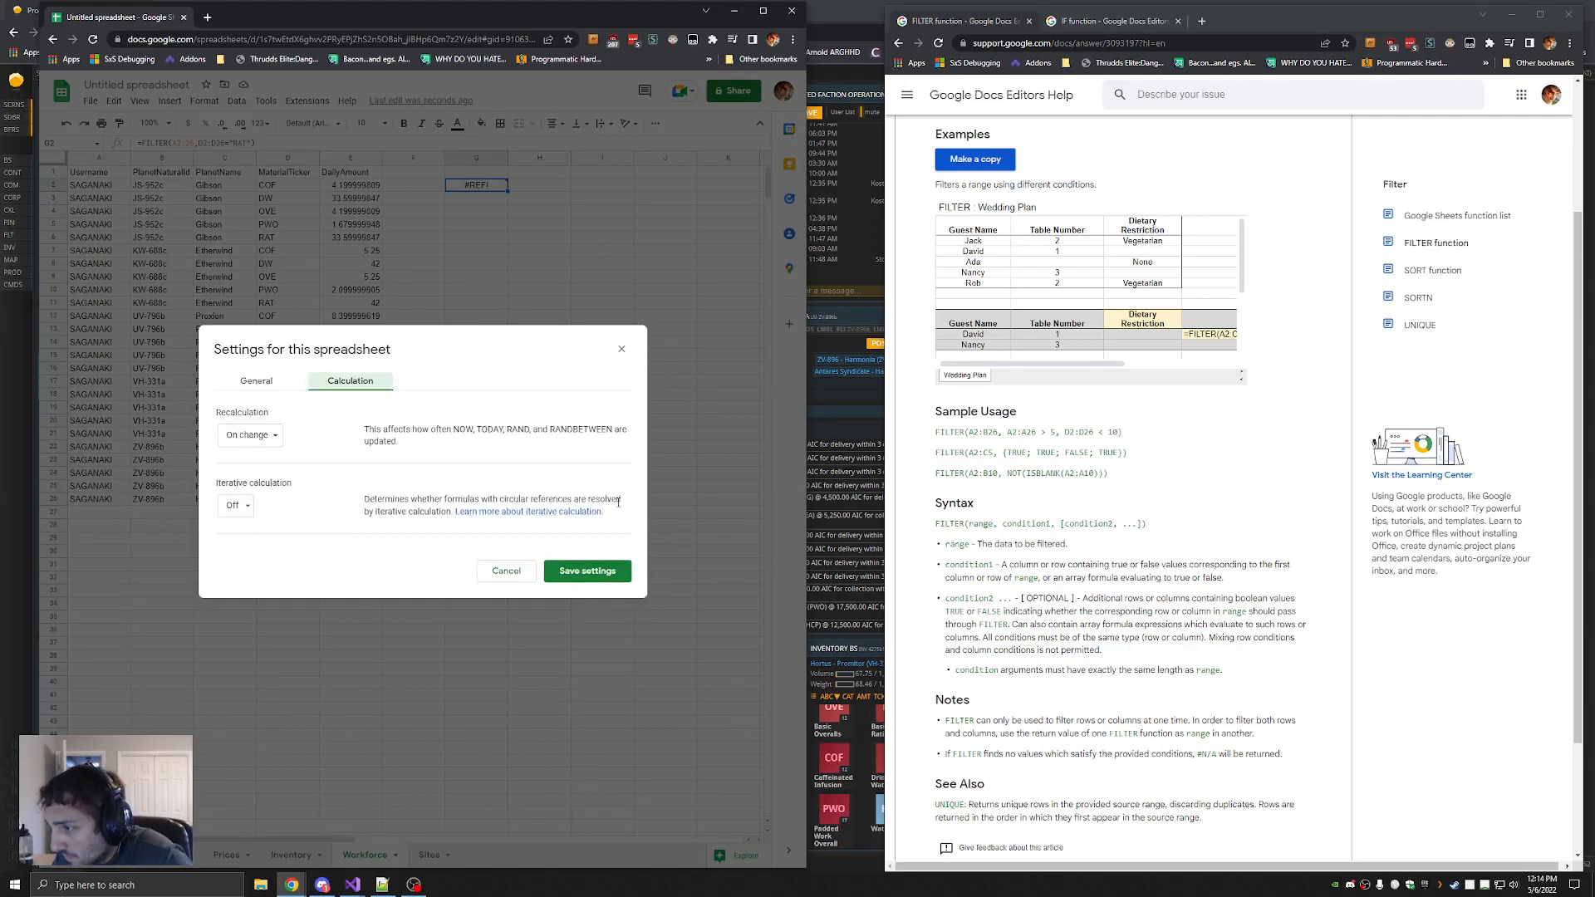
click(235, 505)
click(237, 487)
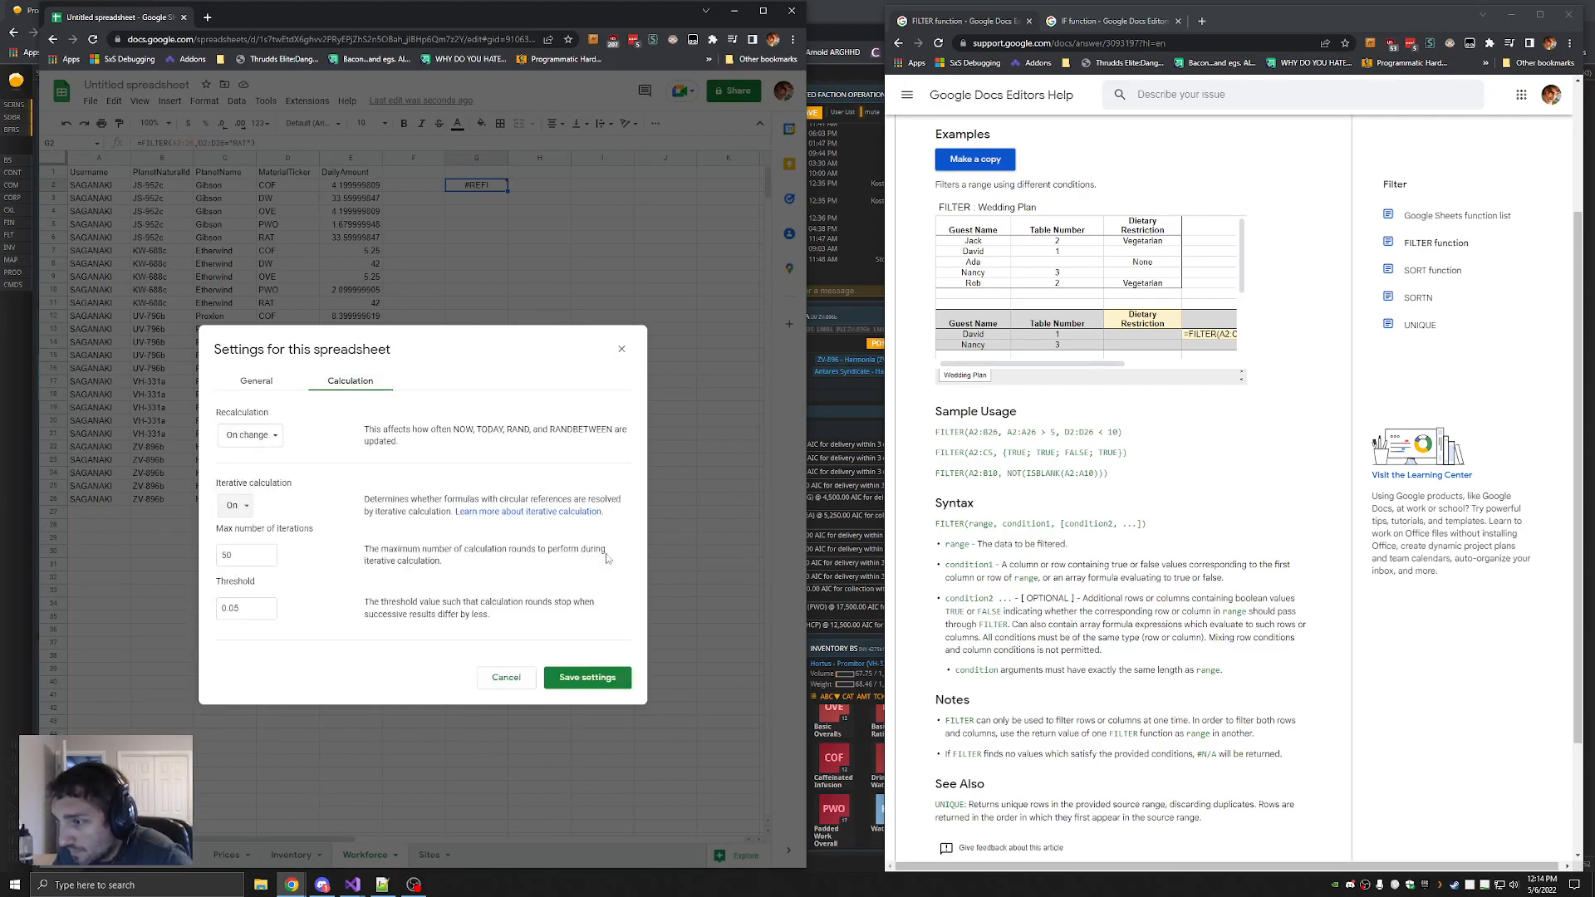
click(590, 677)
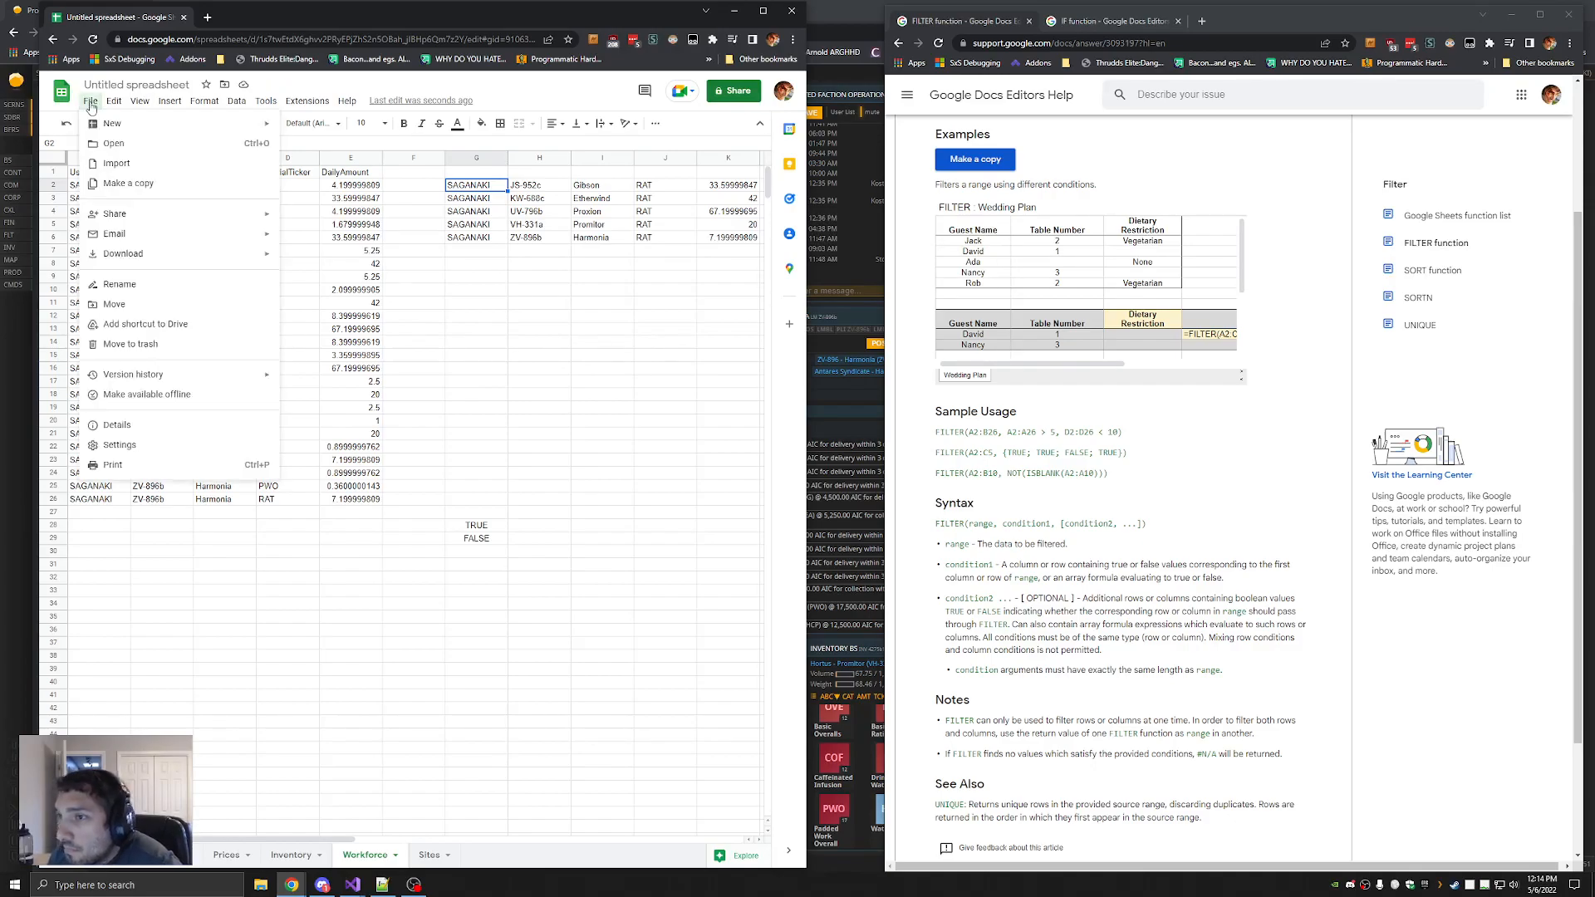
Reopen the spreadsheet's calculation settings to review the iterative calculation limit and threshold
click(119, 444)
click(345, 381)
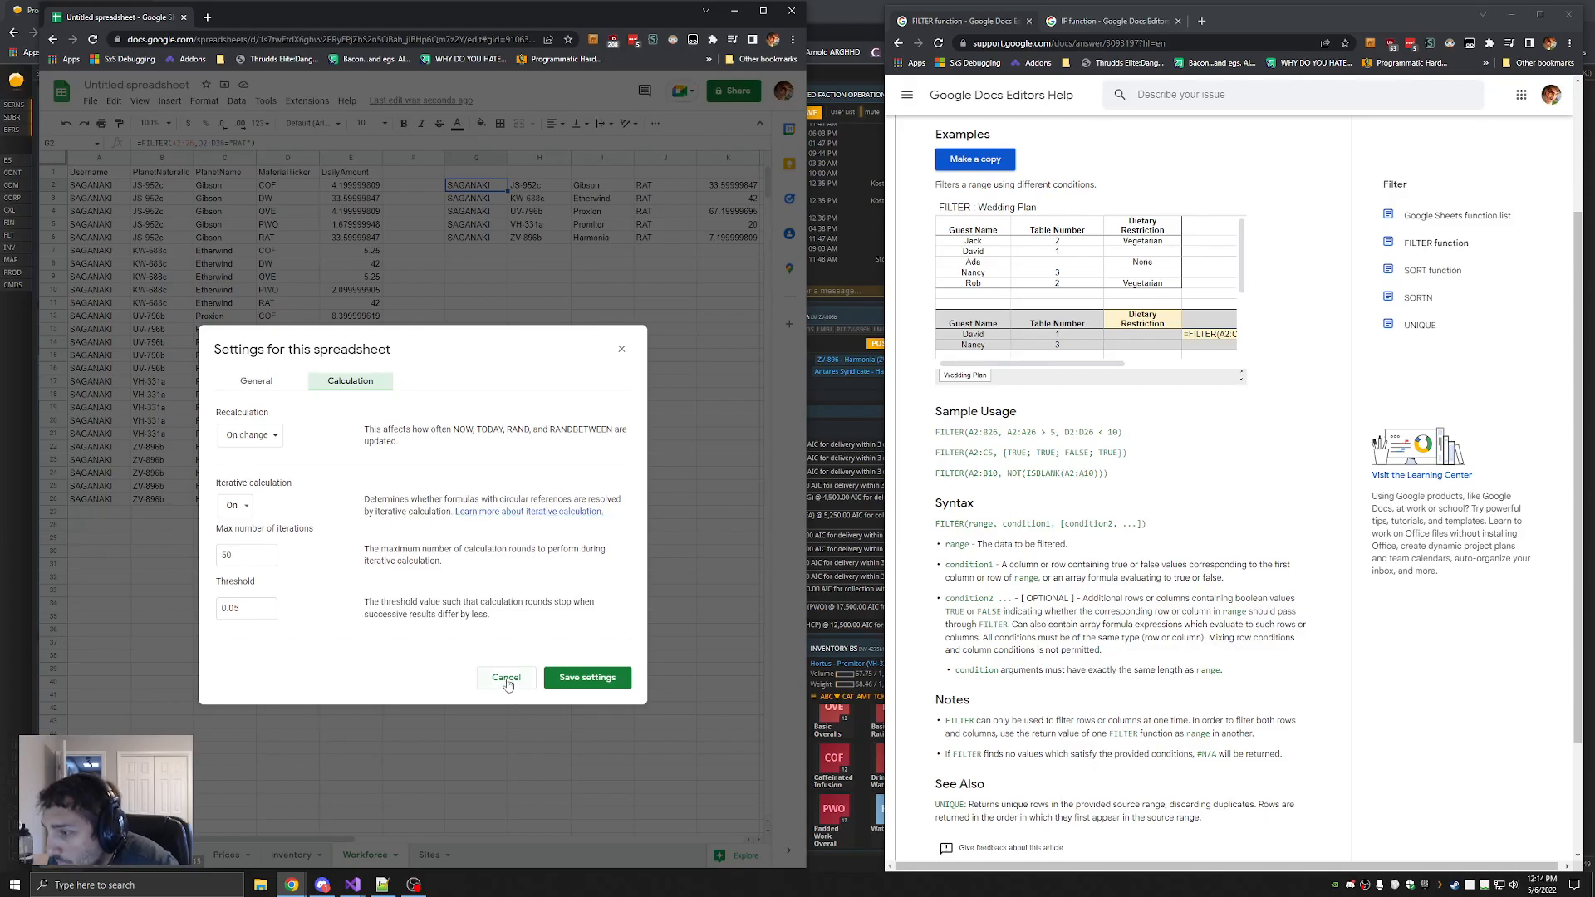
click(574, 677)
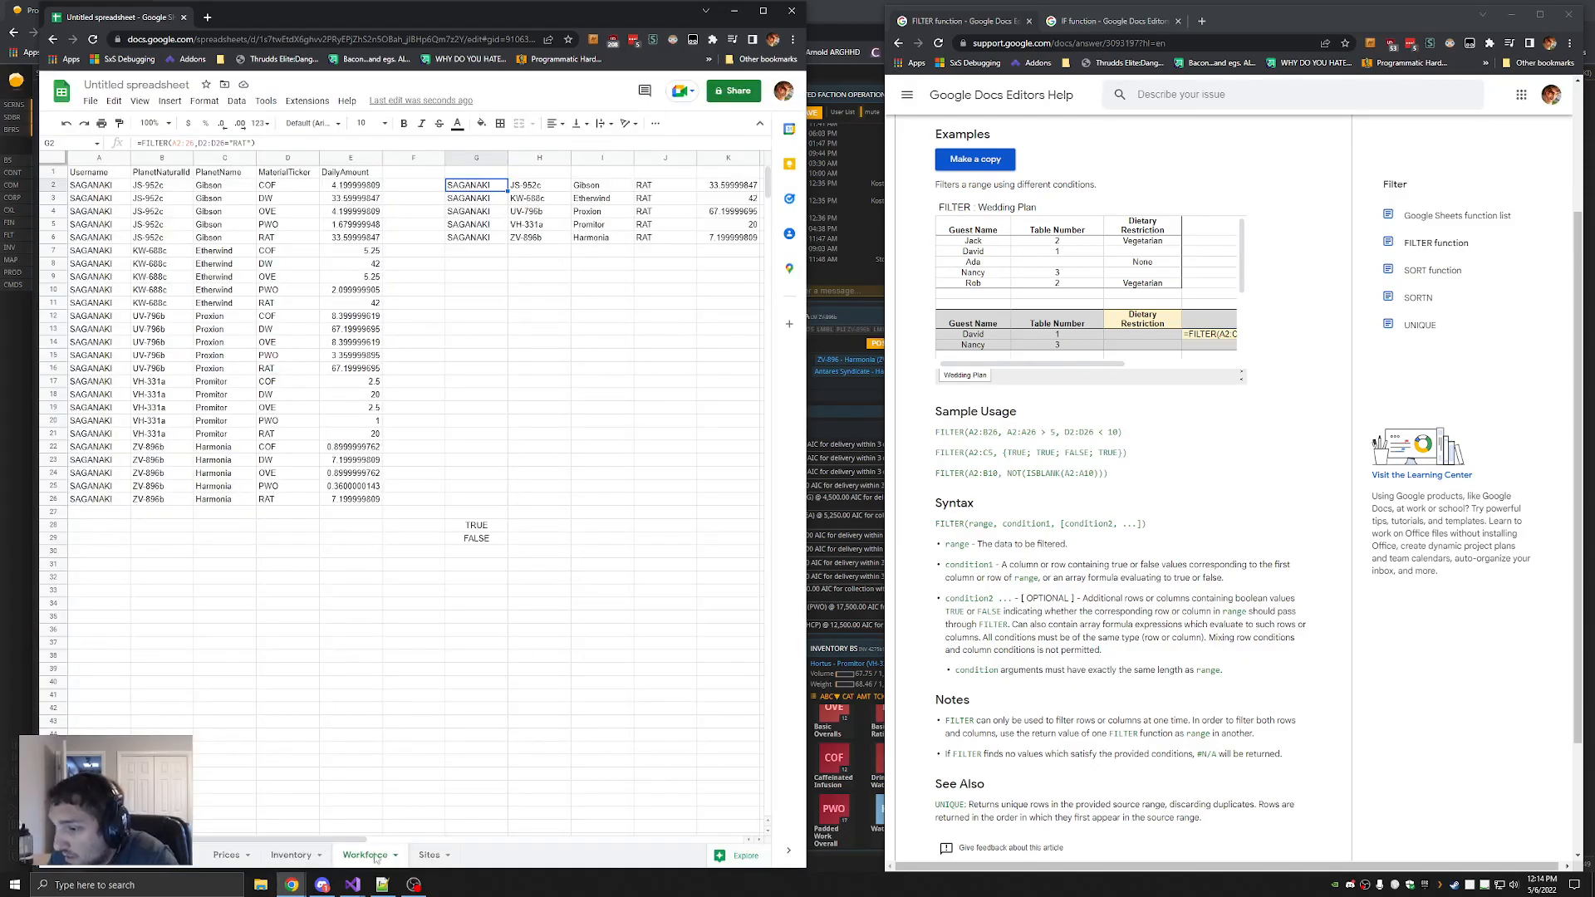
Examine the FILTER output and the formula in G2, comparing them with the stray entries starting at M2
drag(362, 840, 403, 840)
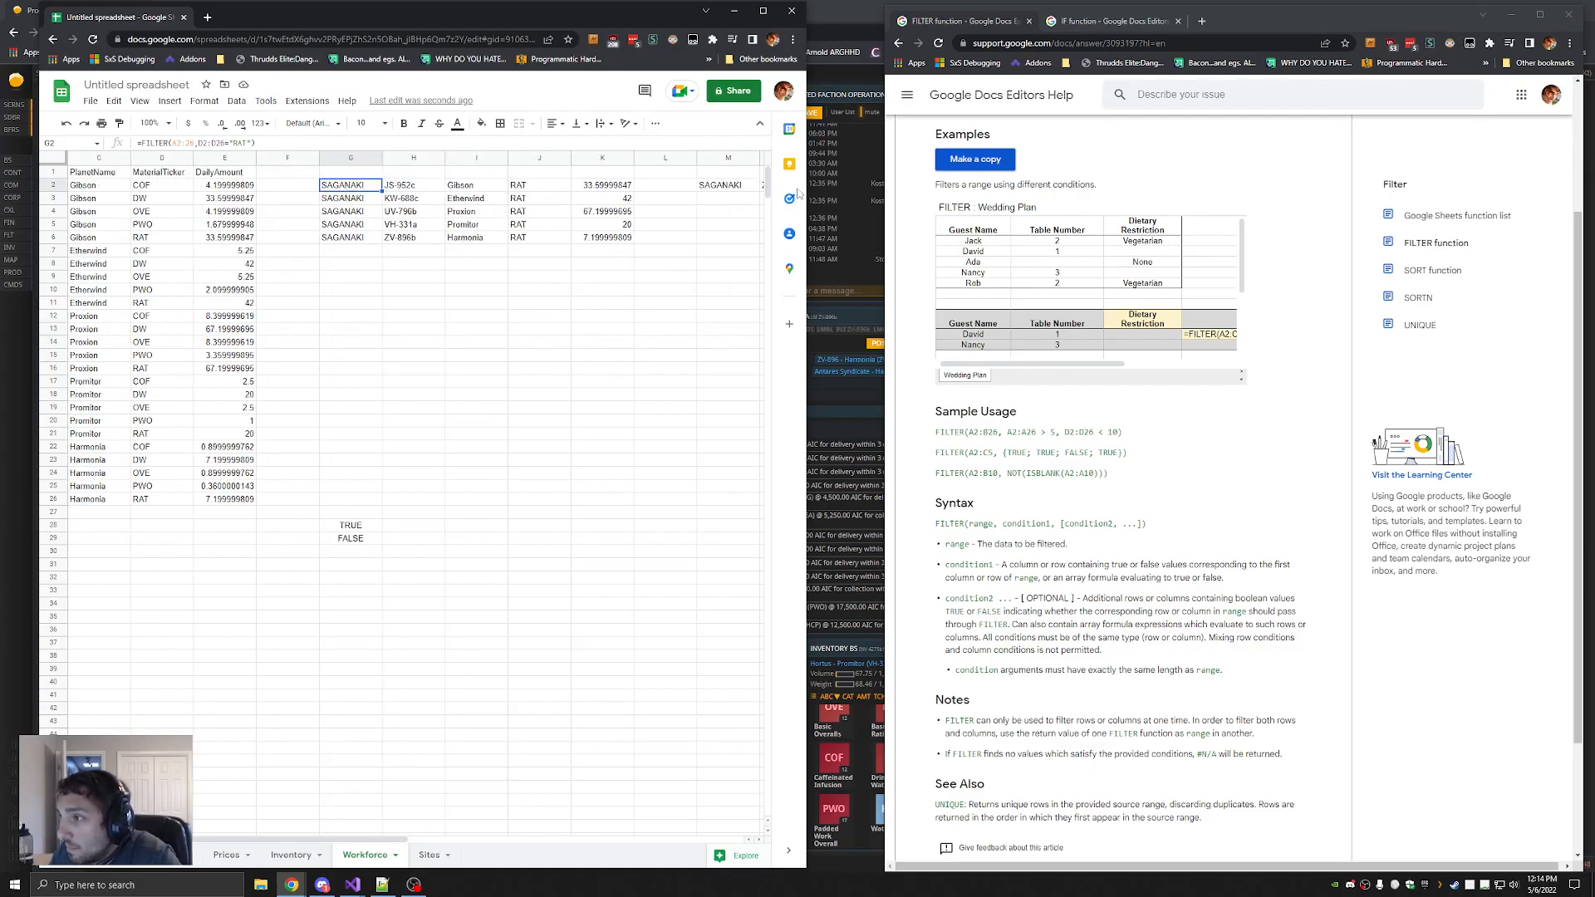
drag(378, 841, 328, 839)
click(415, 186)
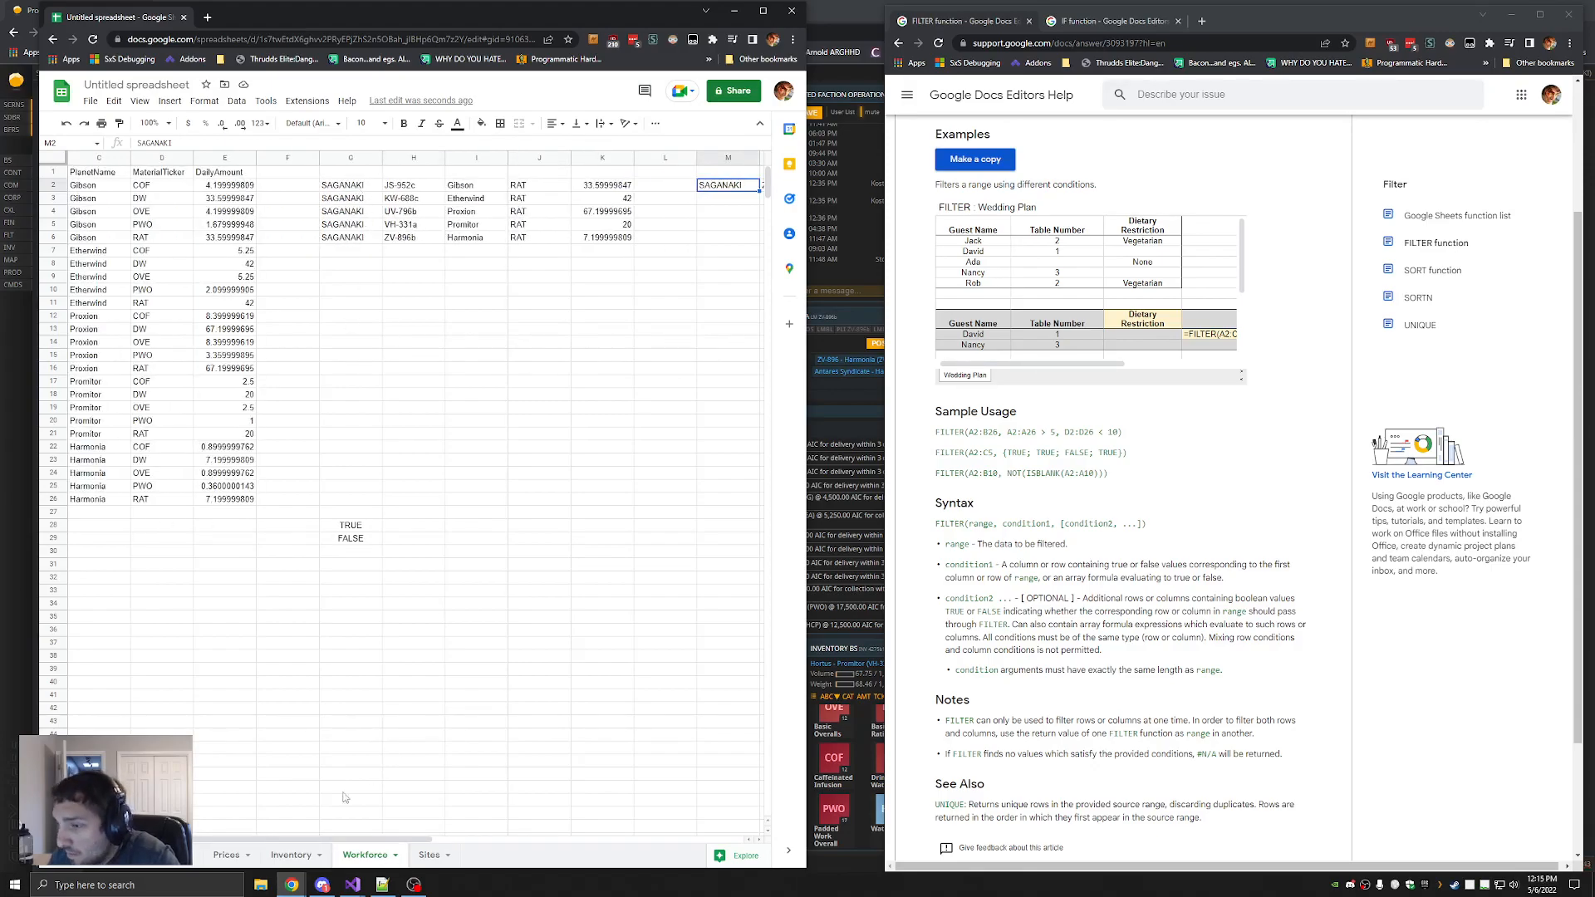
drag(353, 837, 322, 825)
click(436, 186)
click(264, 141)
key(Return)
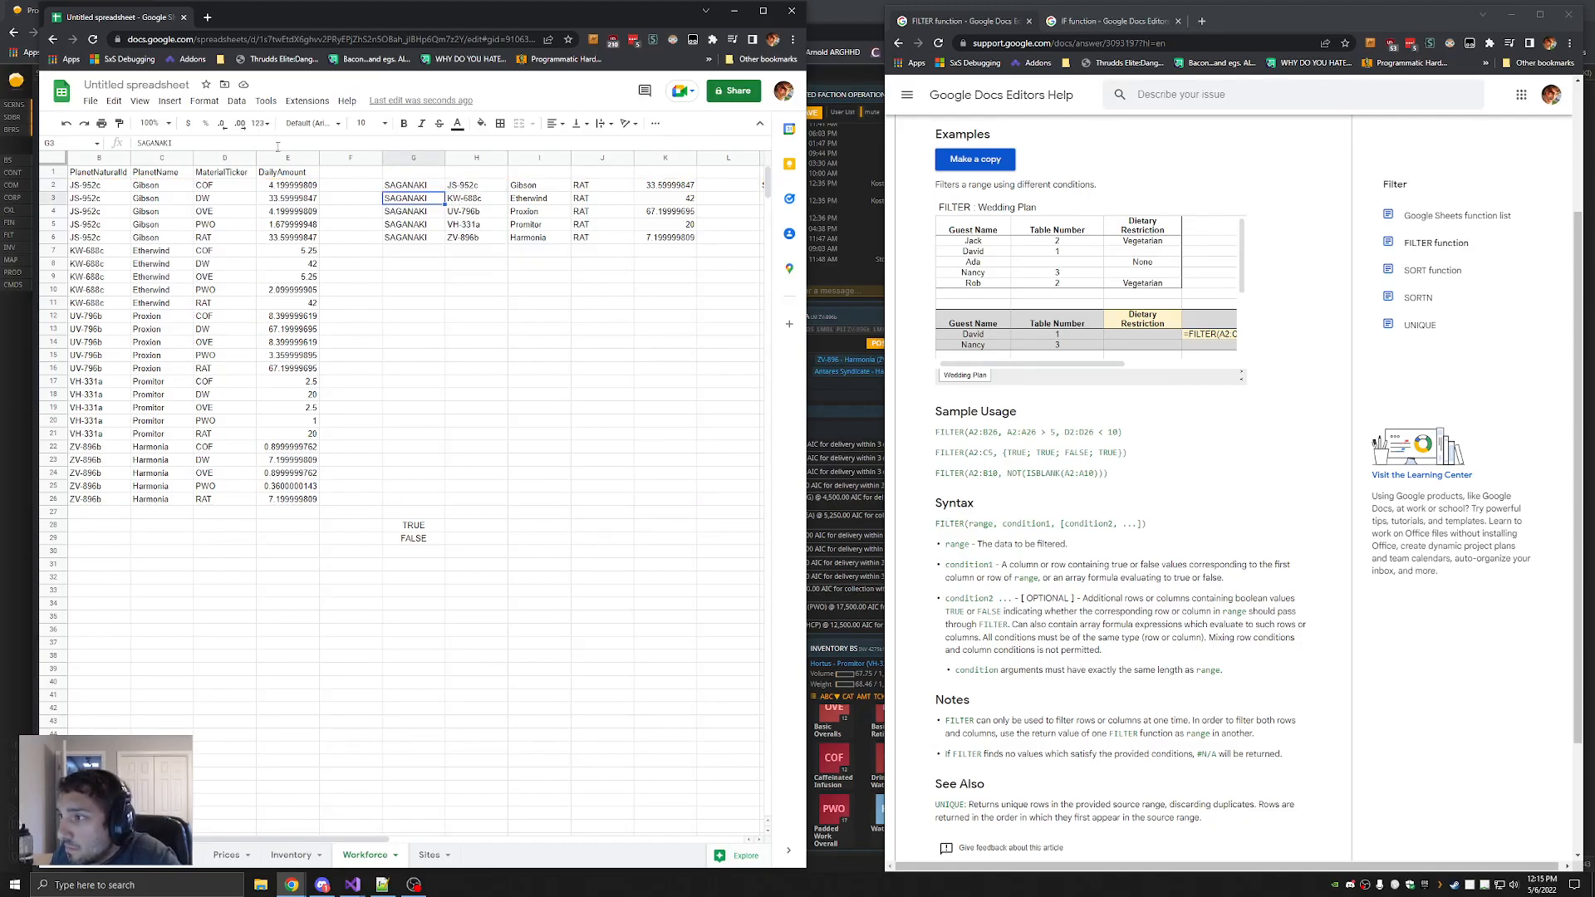
click(762, 187)
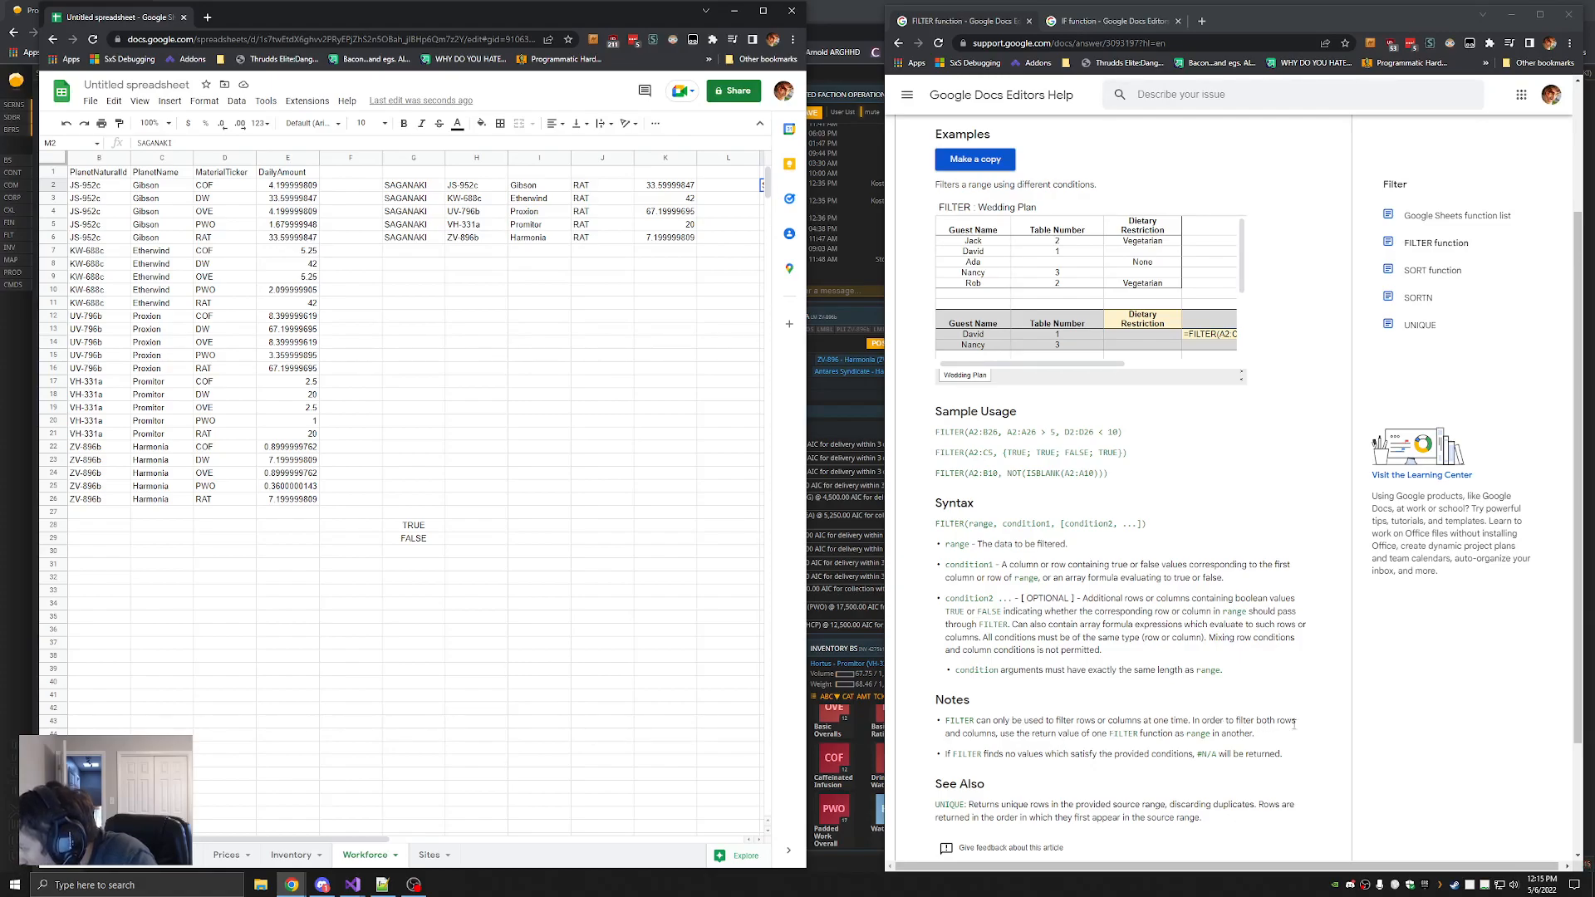
Review the FILTER help page's notes and the formula used in its Wedding Plan example
drag(1266, 738, 1306, 738)
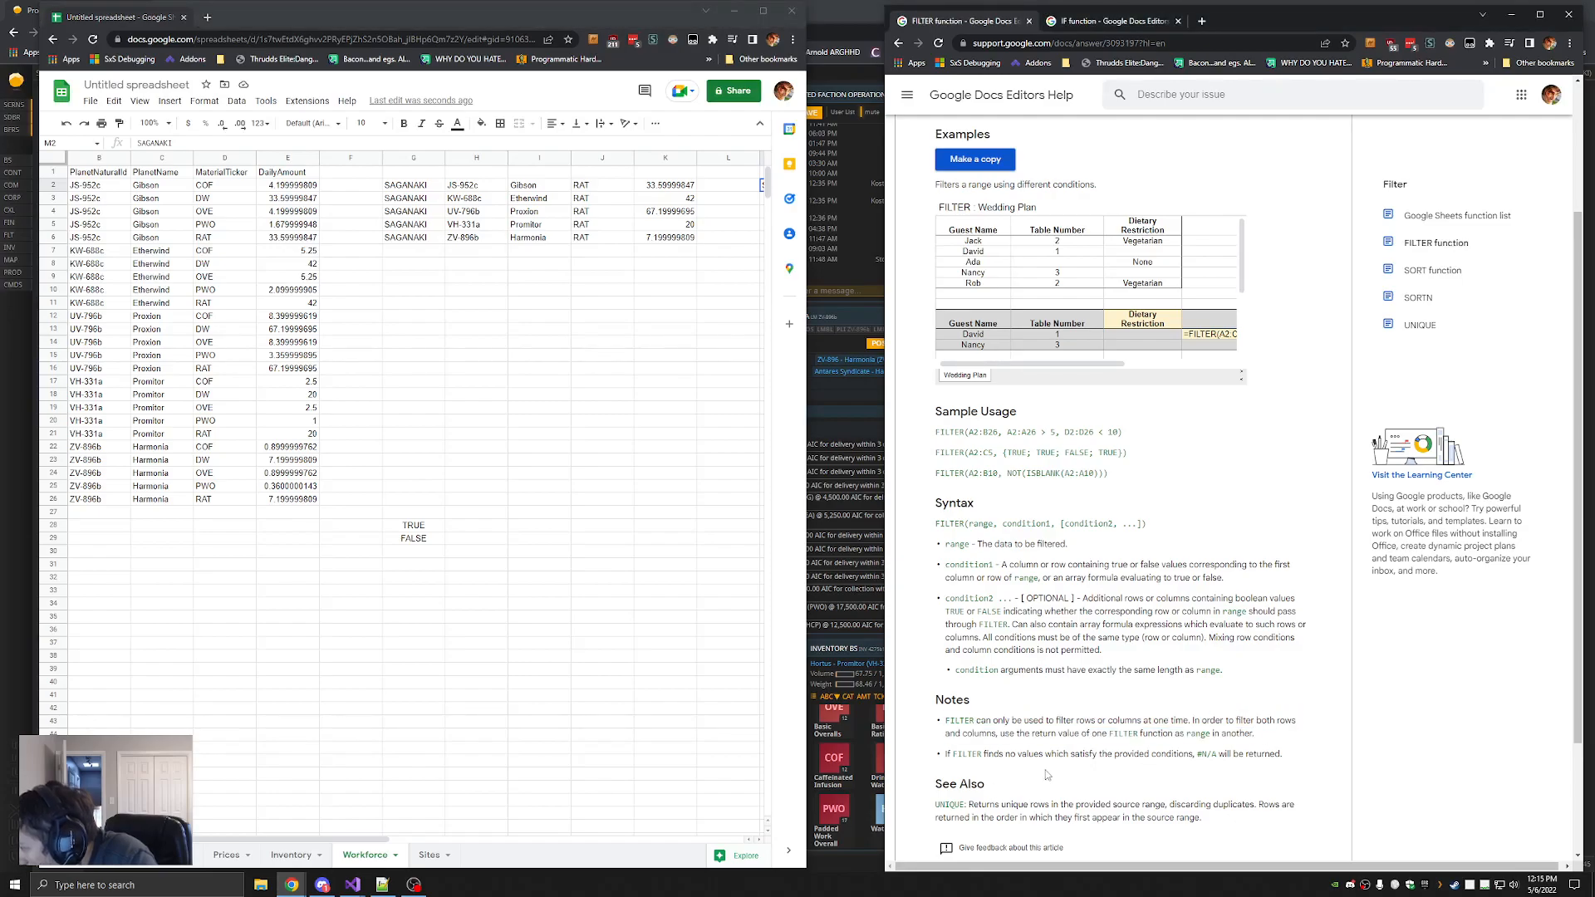
scroll(1046, 776, down, 2)
scroll(1002, 681, up, 4)
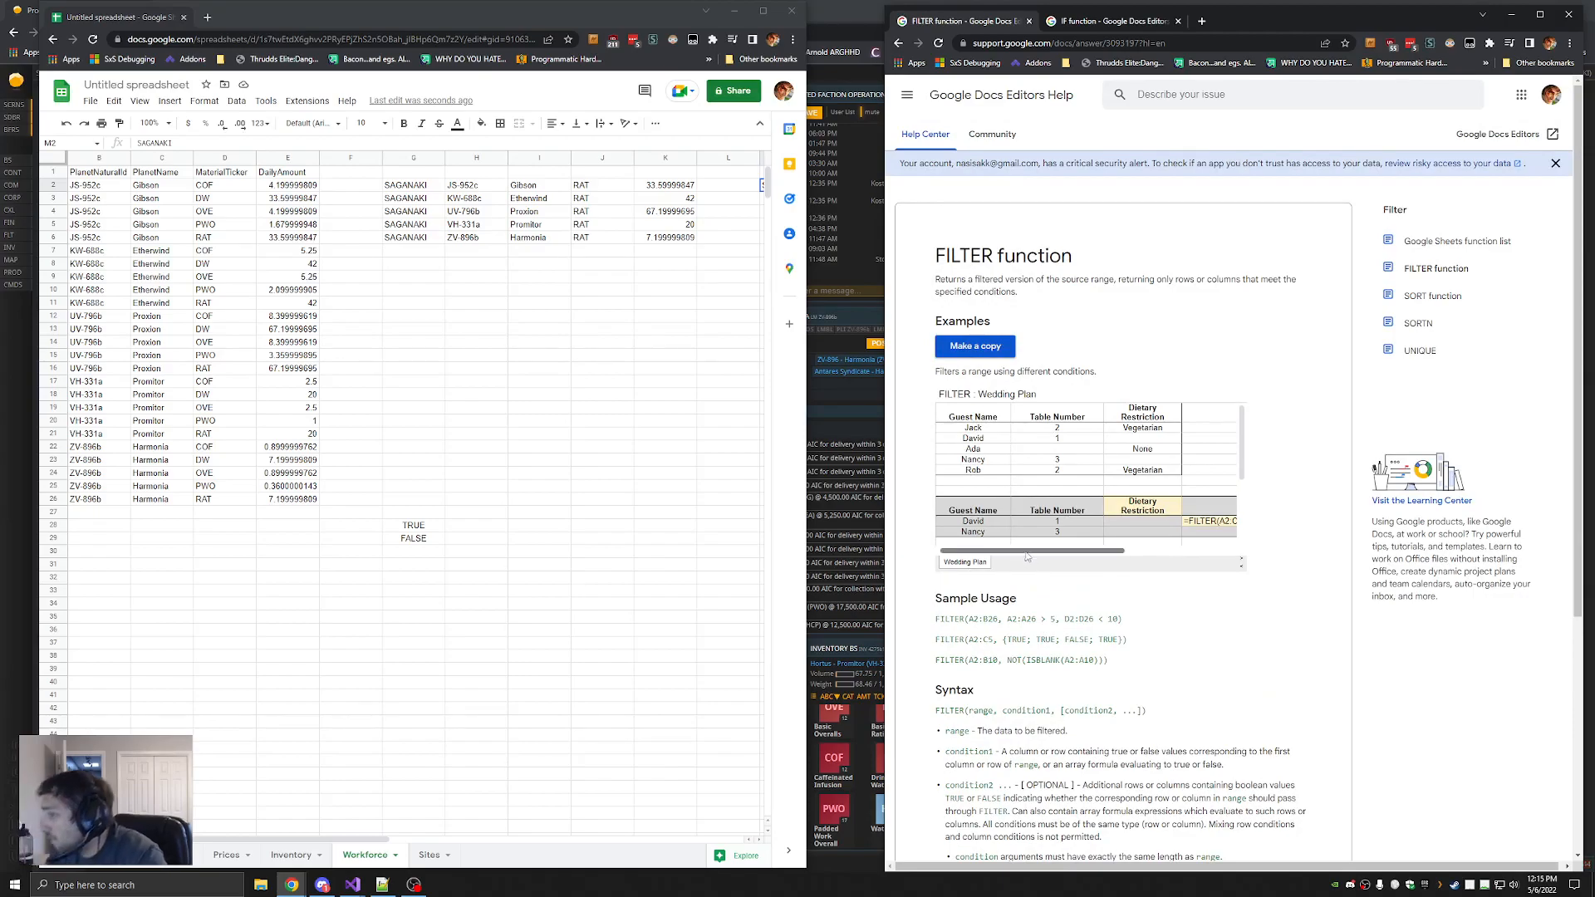
drag(1024, 553, 1022, 553)
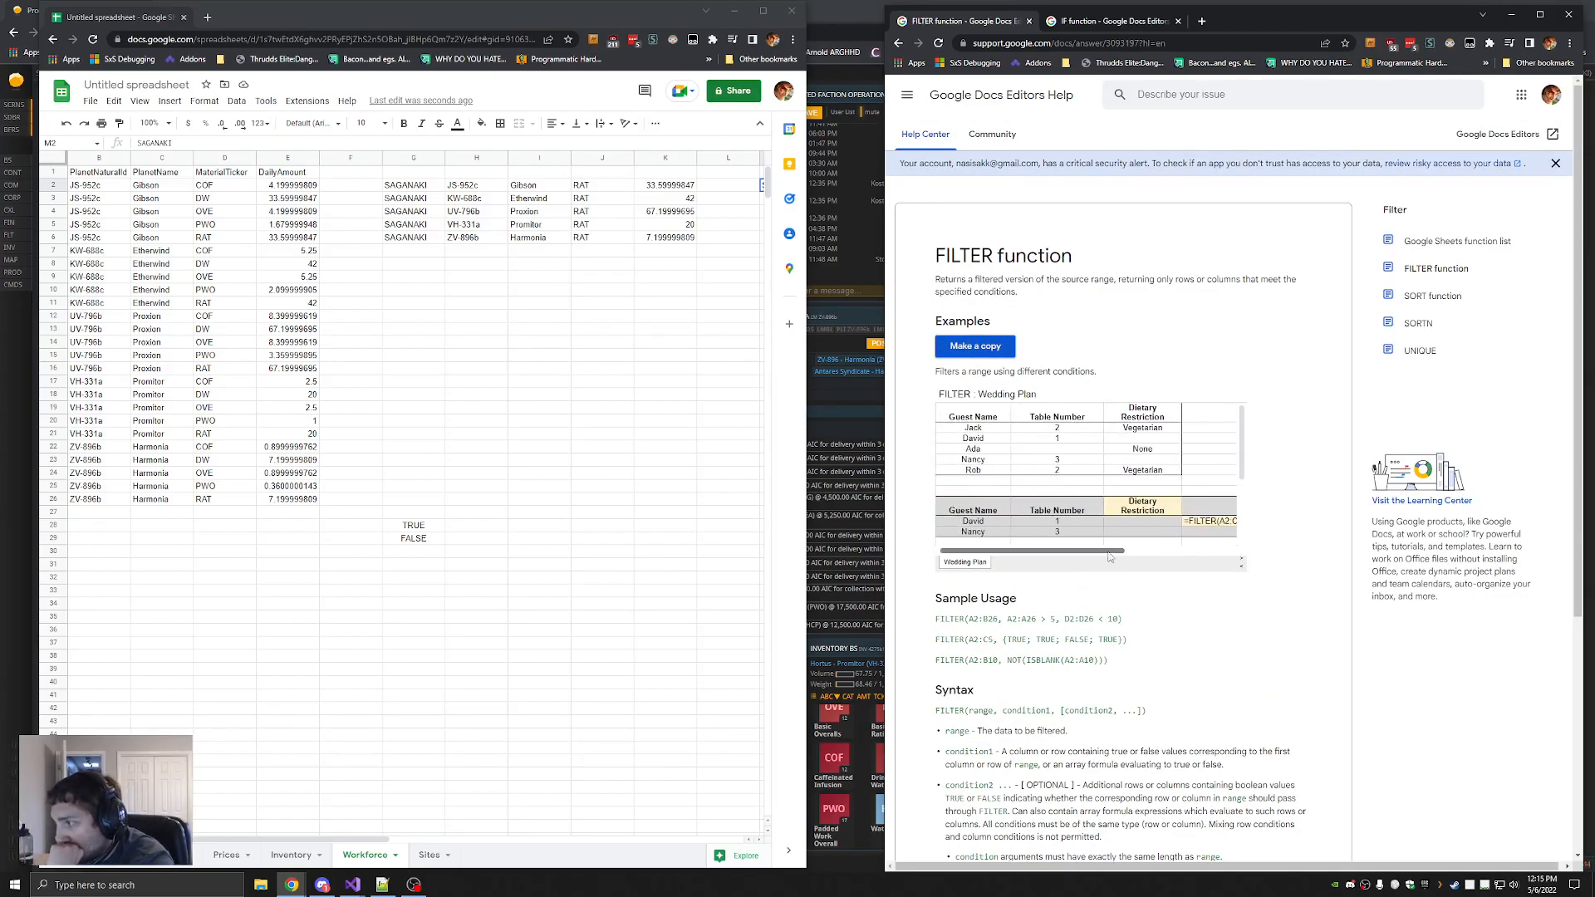
scroll(1160, 530, right, 3)
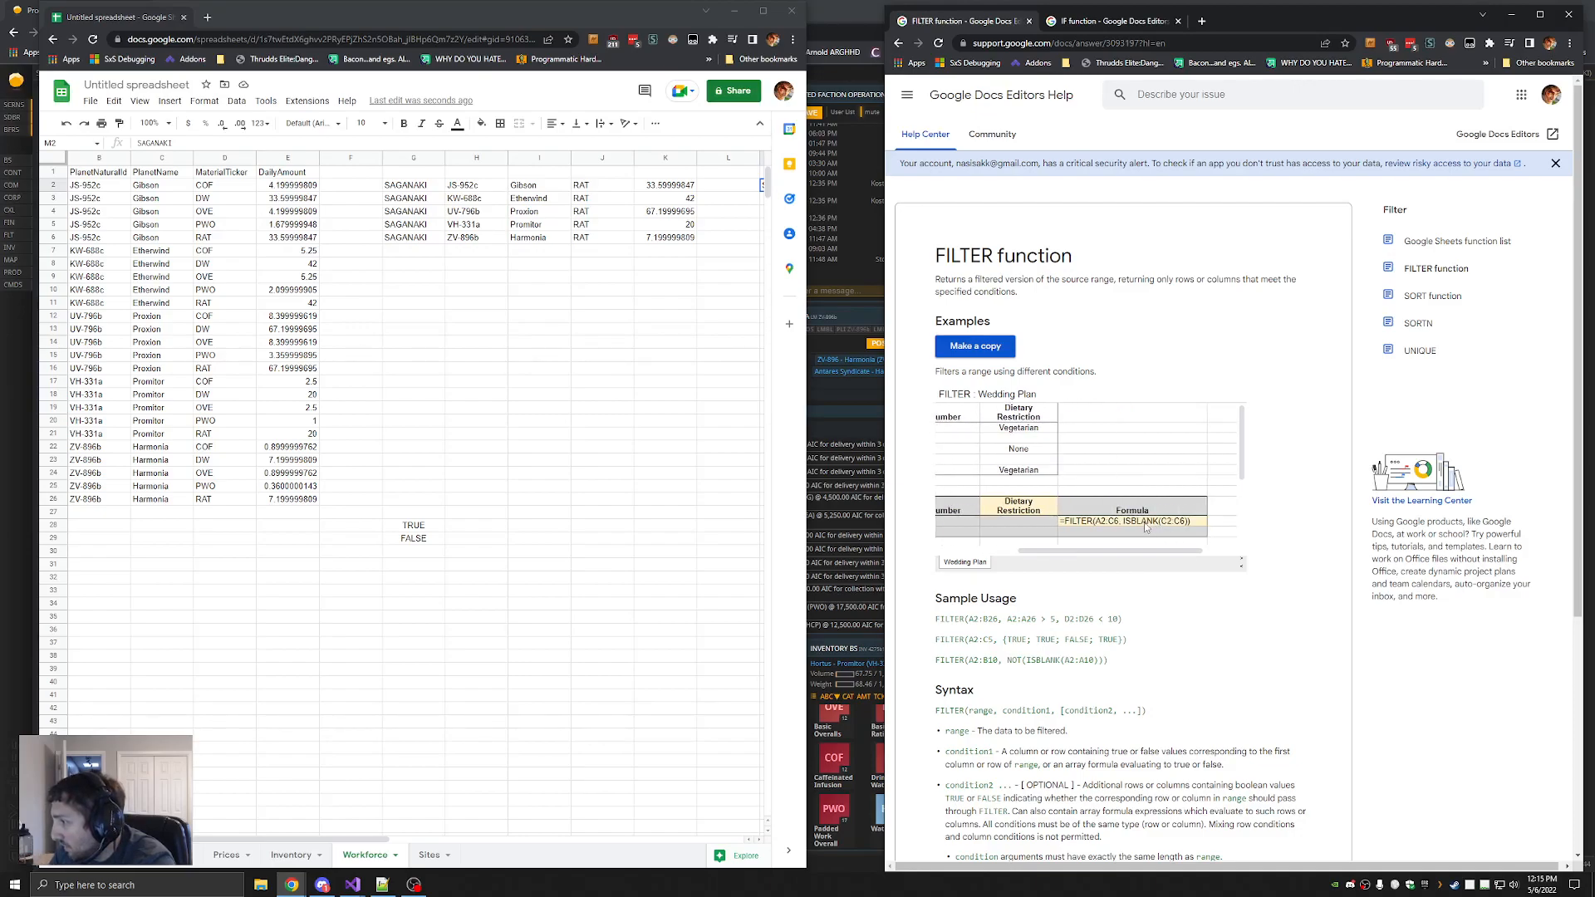
scroll(1080, 525, left, 3)
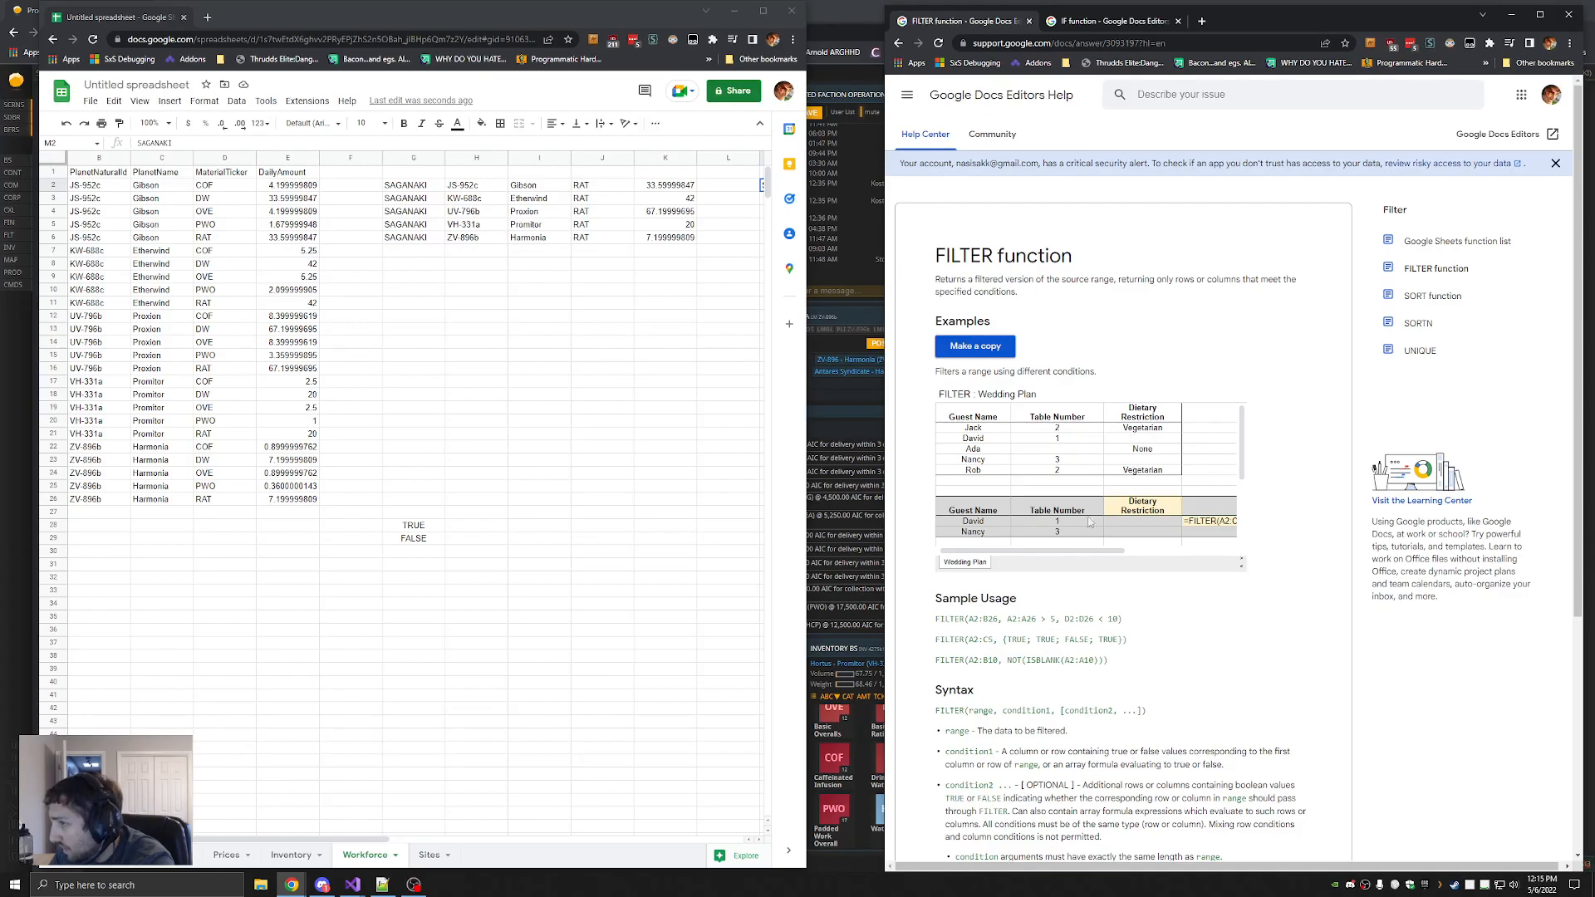
Remove the FILTER formula from G2 and re-enter it in G1 with the condition D2:D26="RAT"
drag(364, 839, 452, 840)
click(217, 178)
drag(279, 144, 122, 146)
key(BackSpace)
key(Return)
key(Up)
key(Up)
text(=FILTER(A2:E26,D2:D26="RAT"))
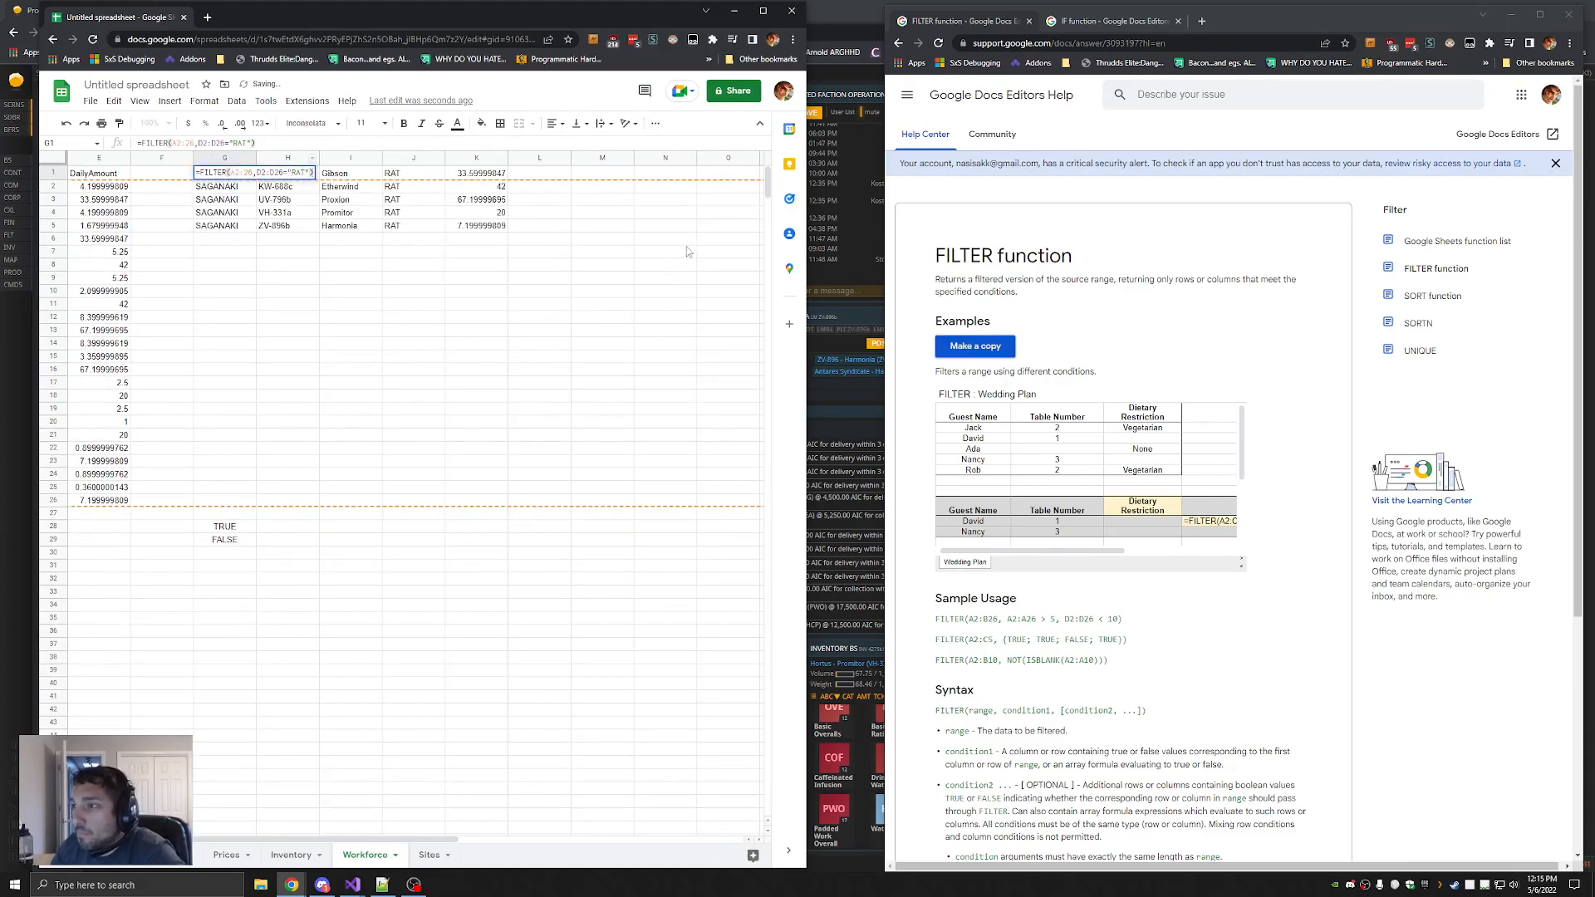
click(601, 670)
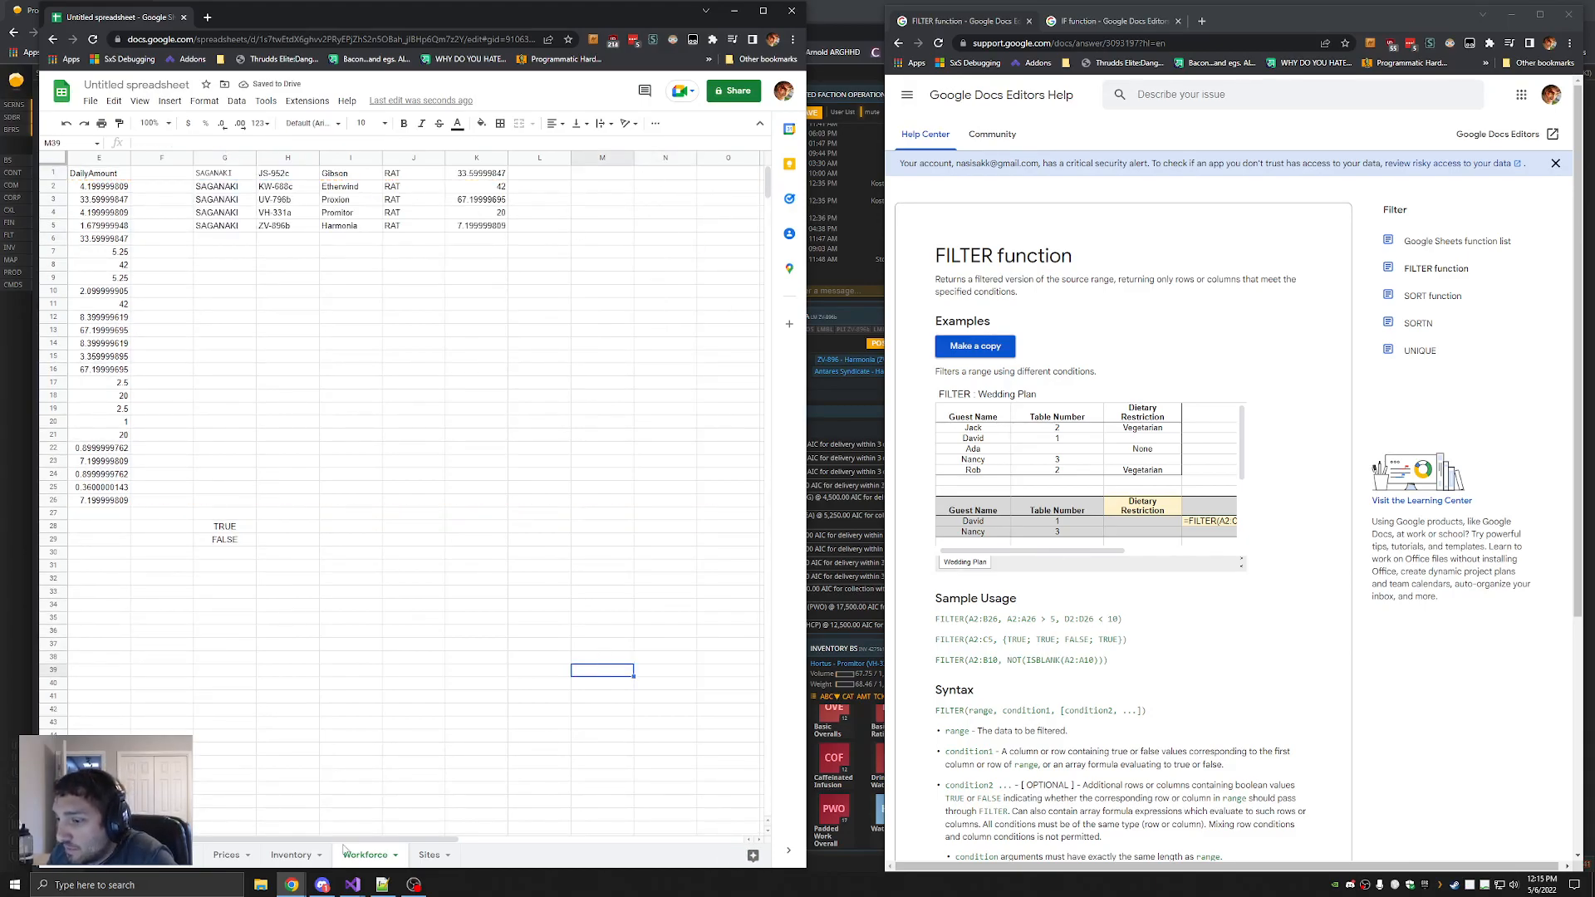
Move the FILTER formula from G1 back to G2 and check its output along row 2 out to M2
scroll(565, 216, left, 2)
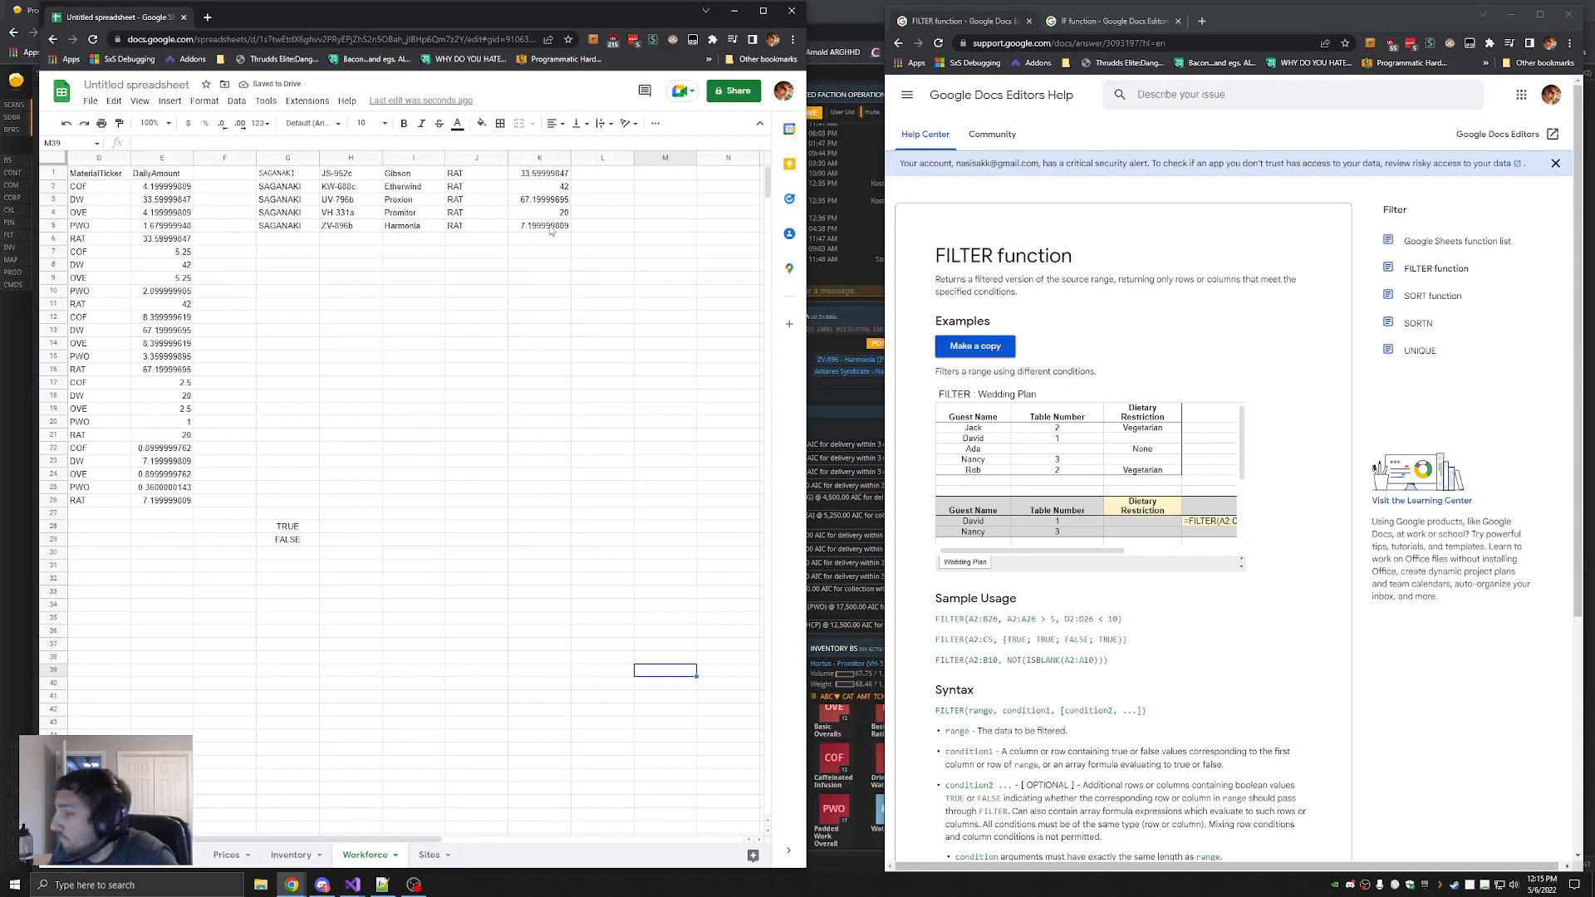
click(550, 228)
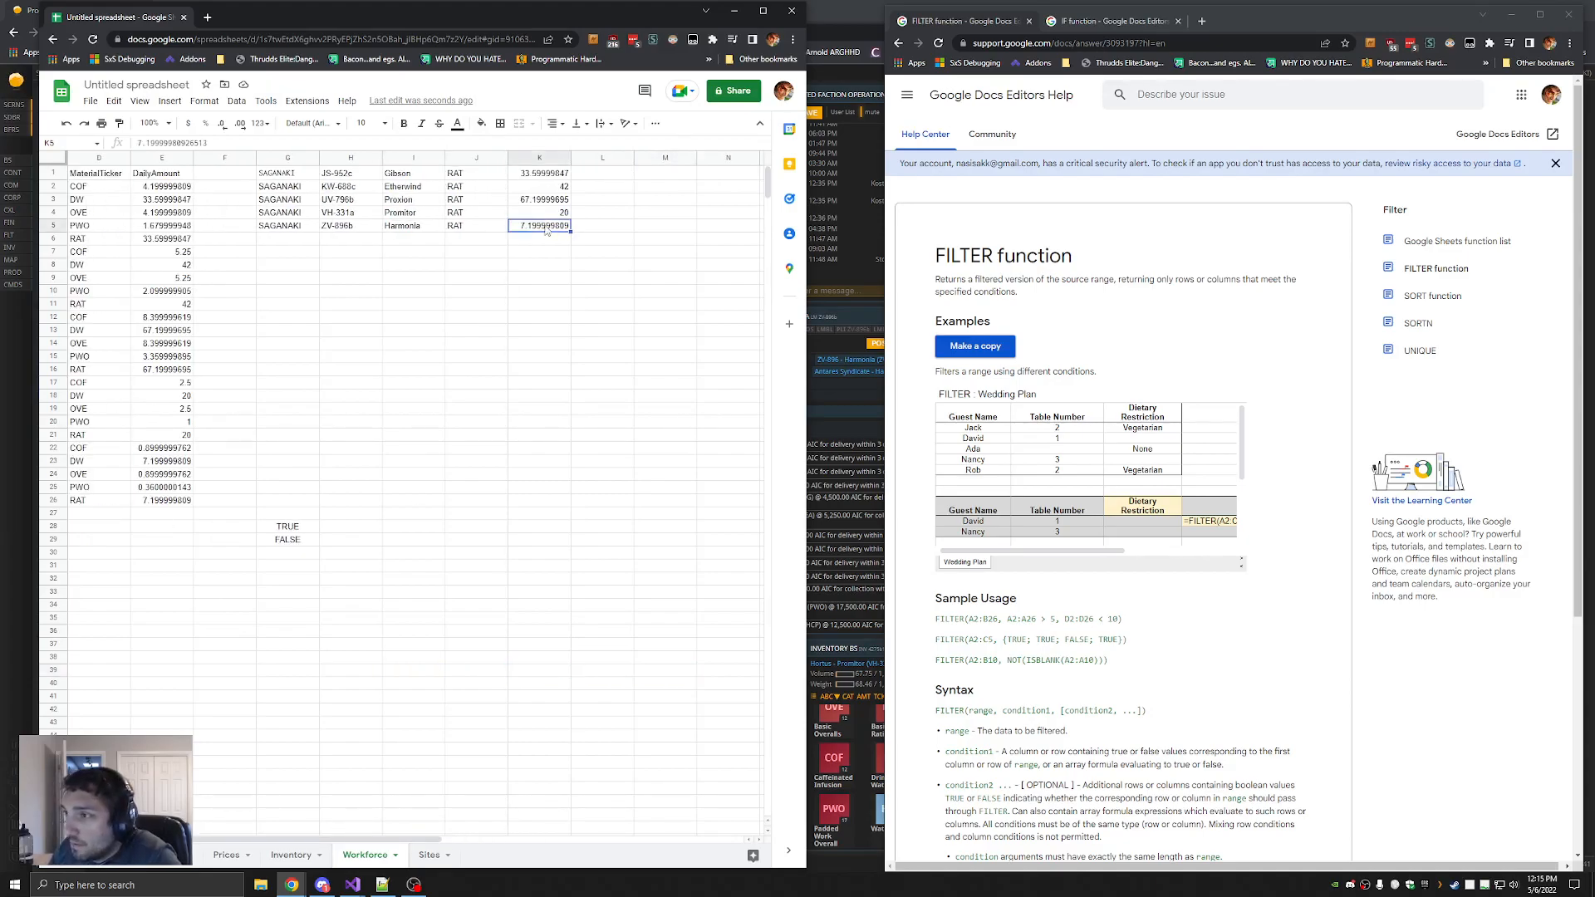
click(285, 175)
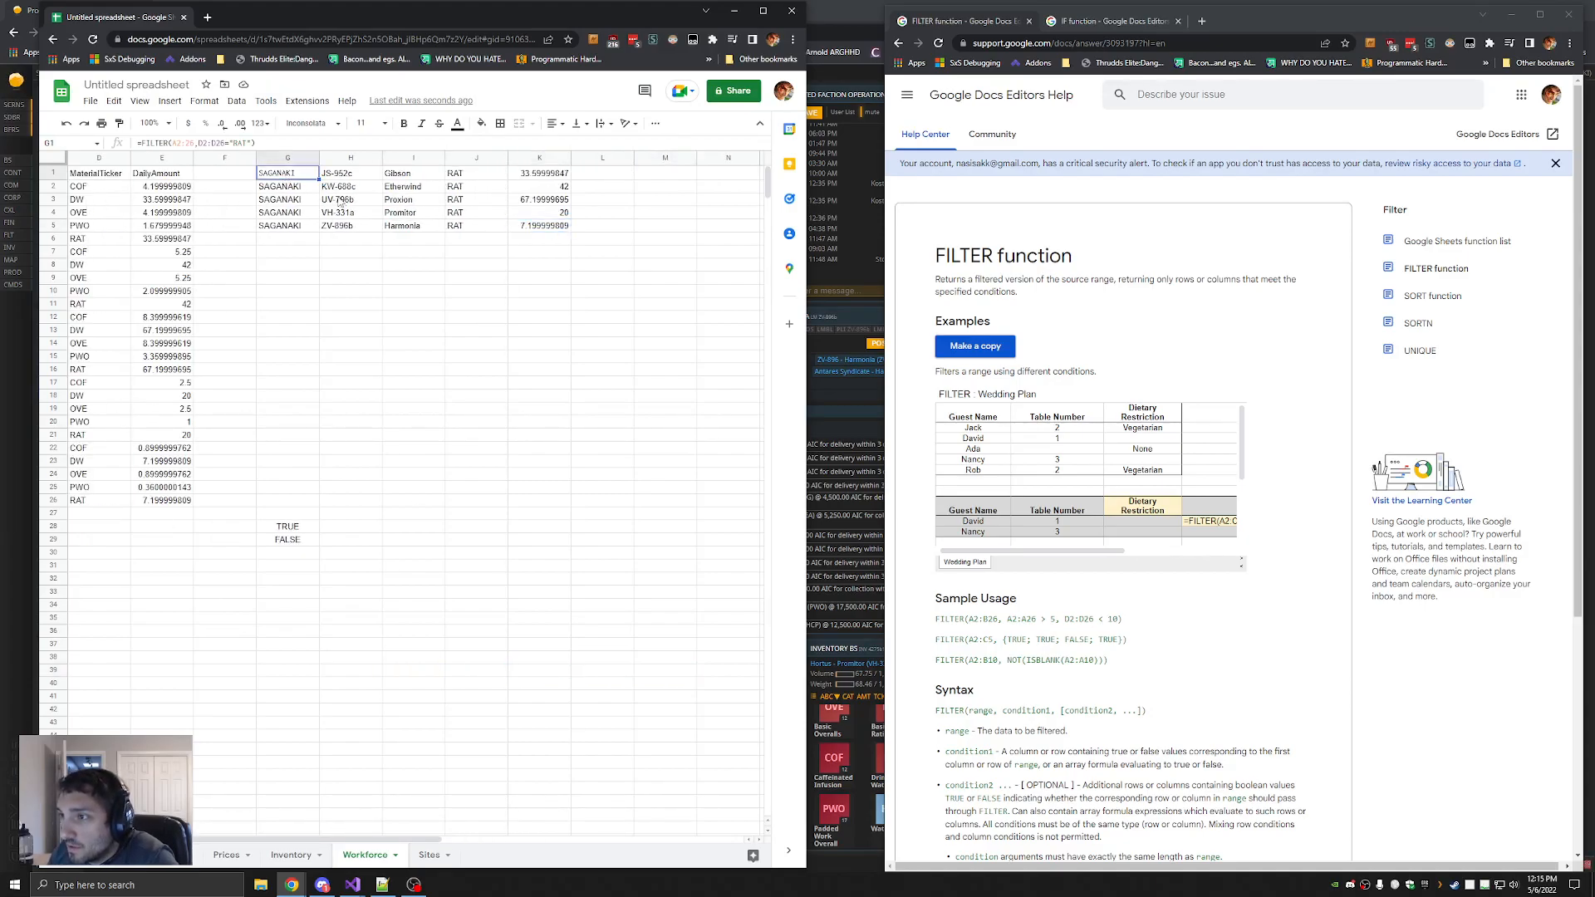
key(ctrl+x)
click(289, 185)
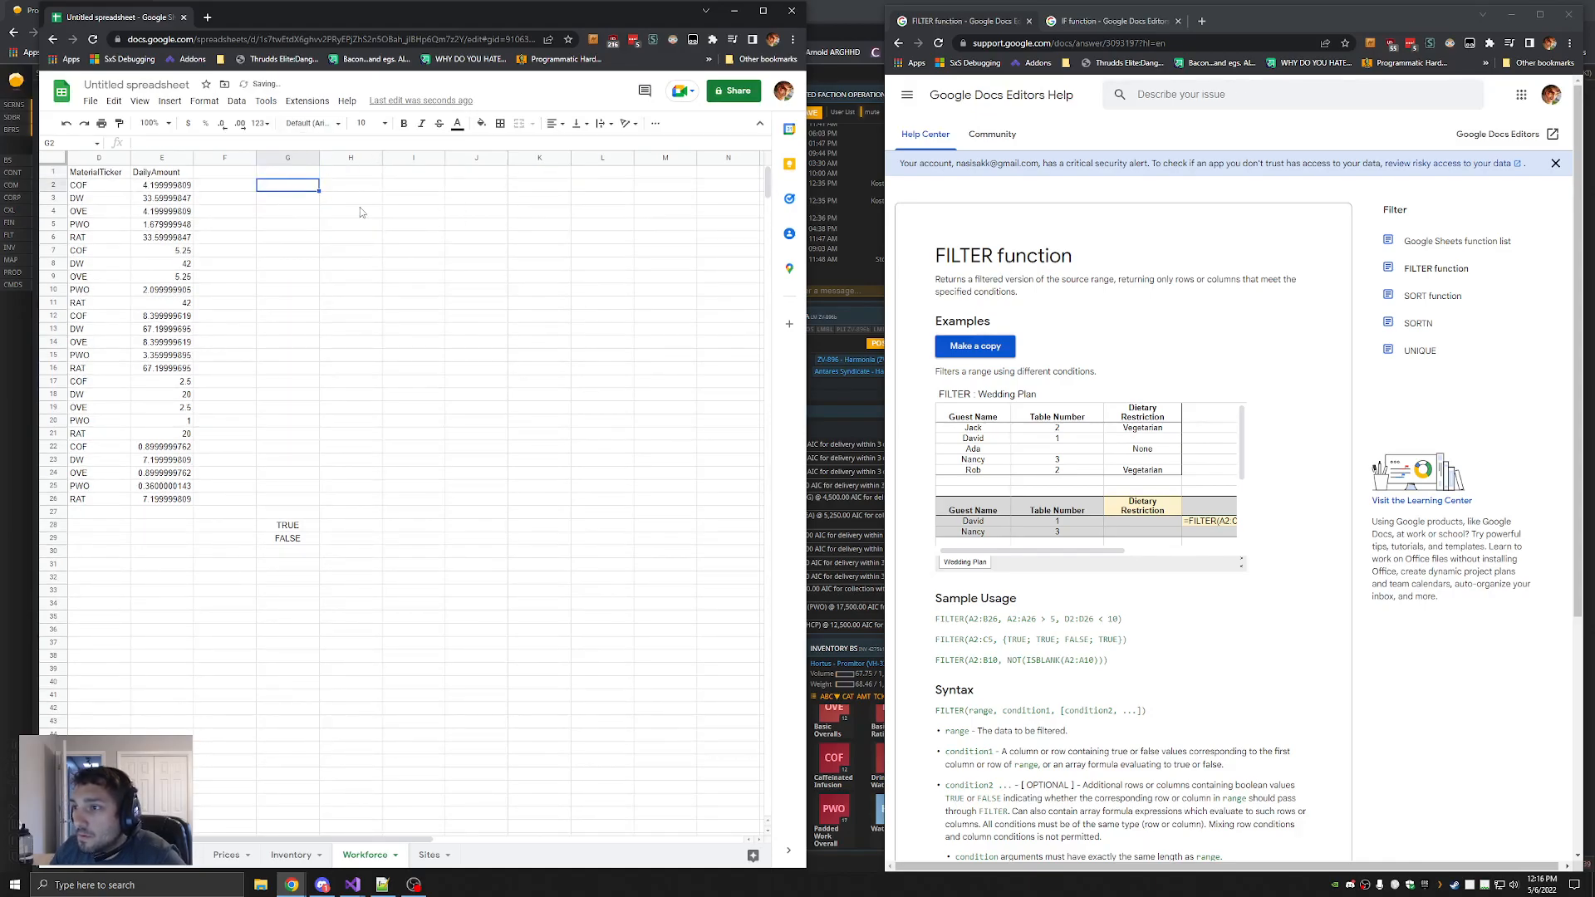
key(ctrl+v)
click(288, 143)
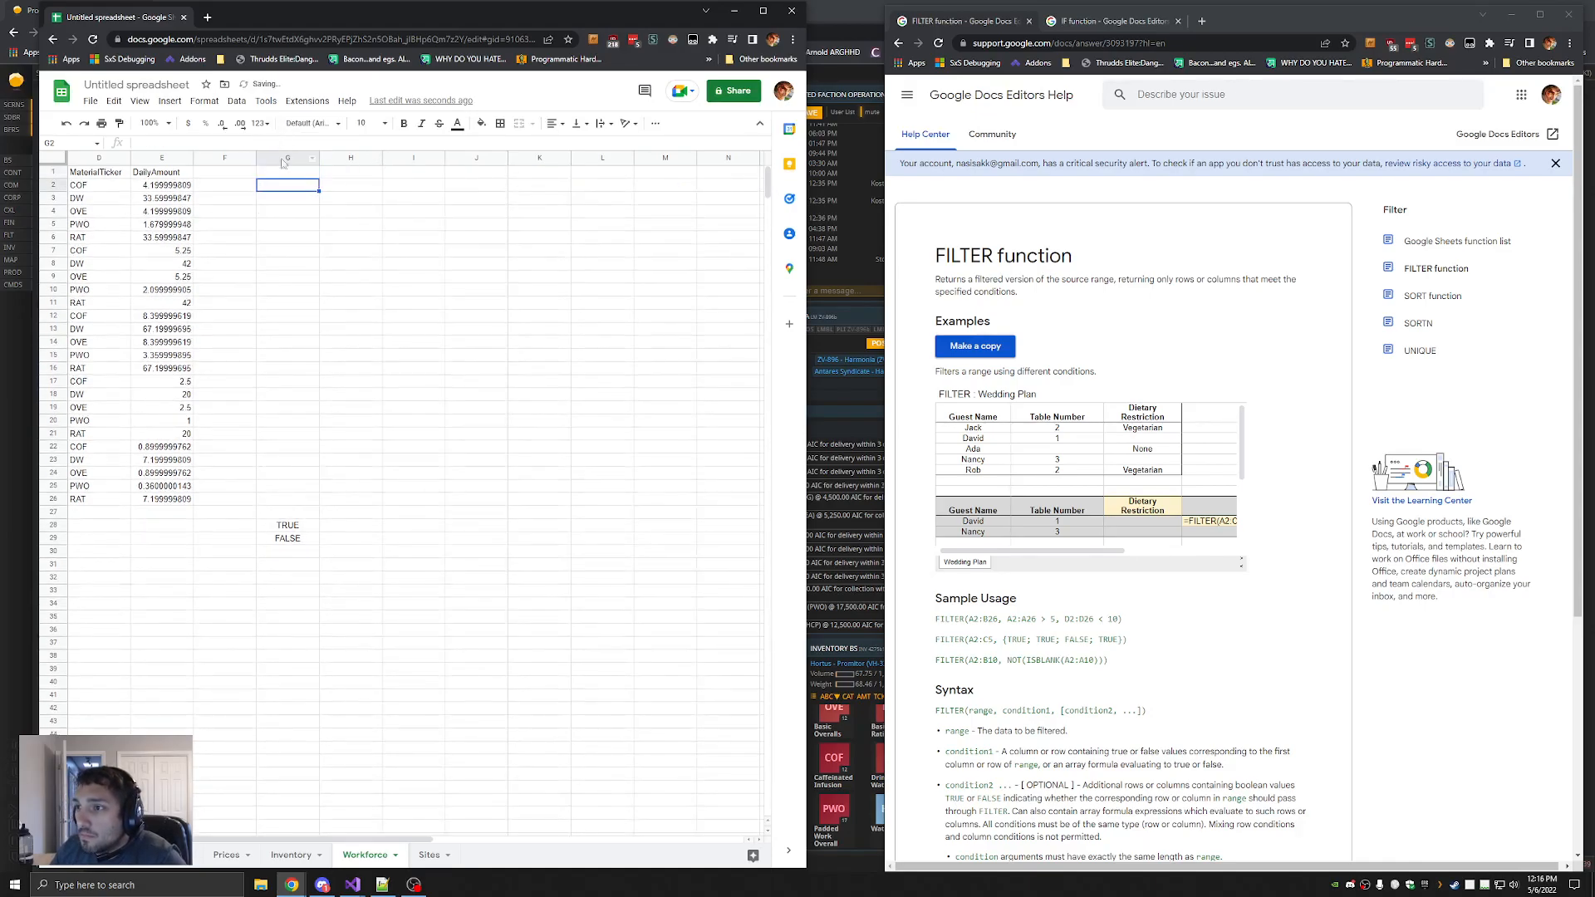
key(Escape)
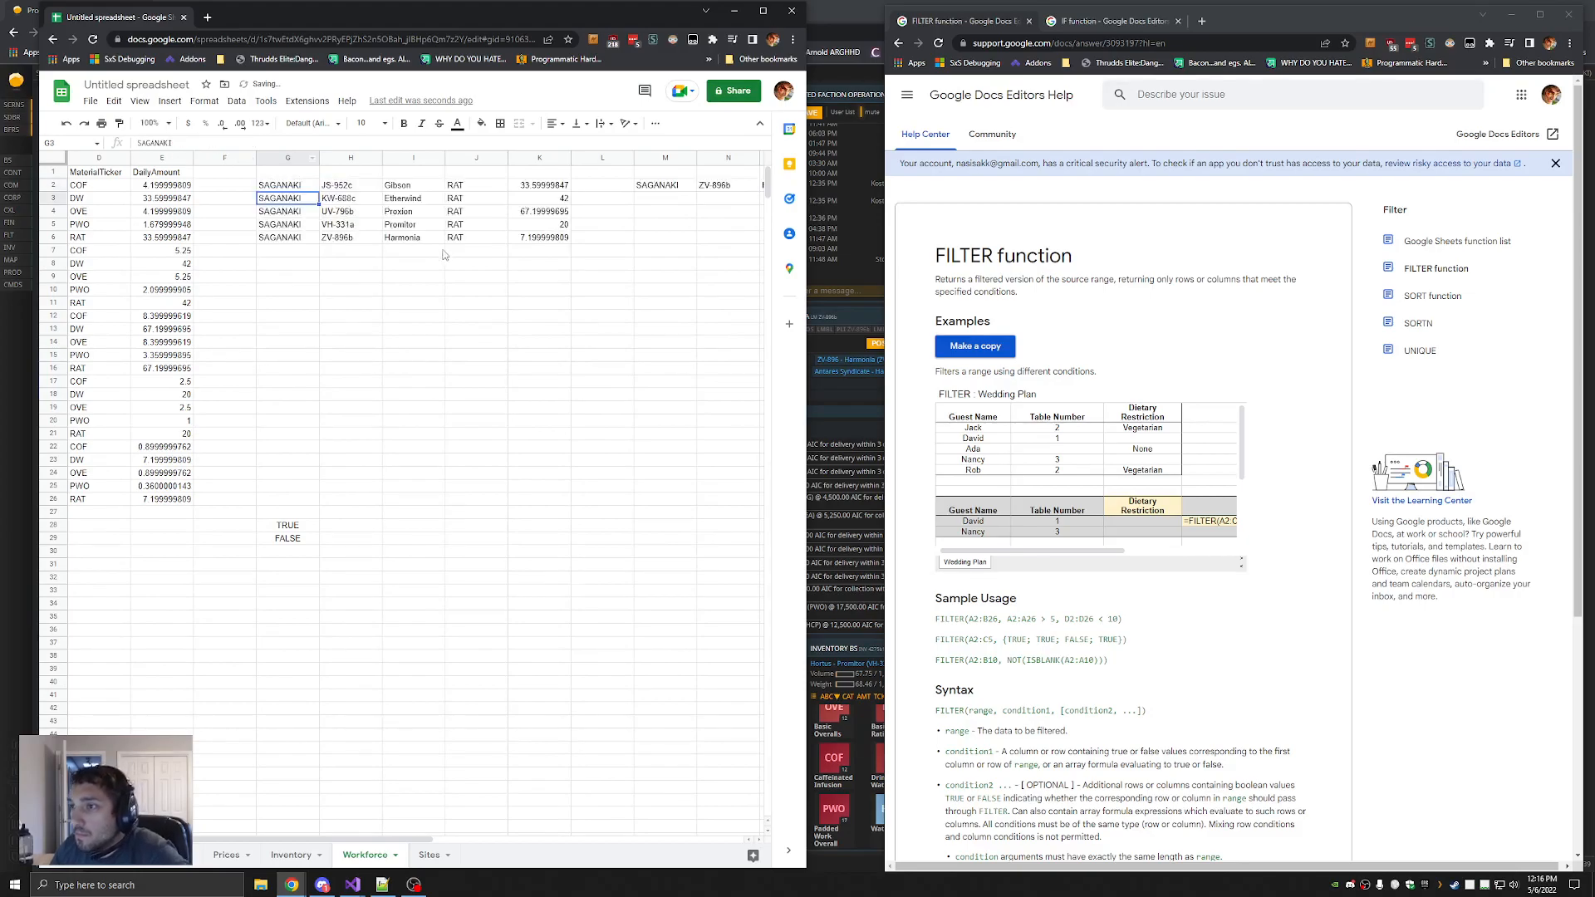
click(289, 173)
click(290, 186)
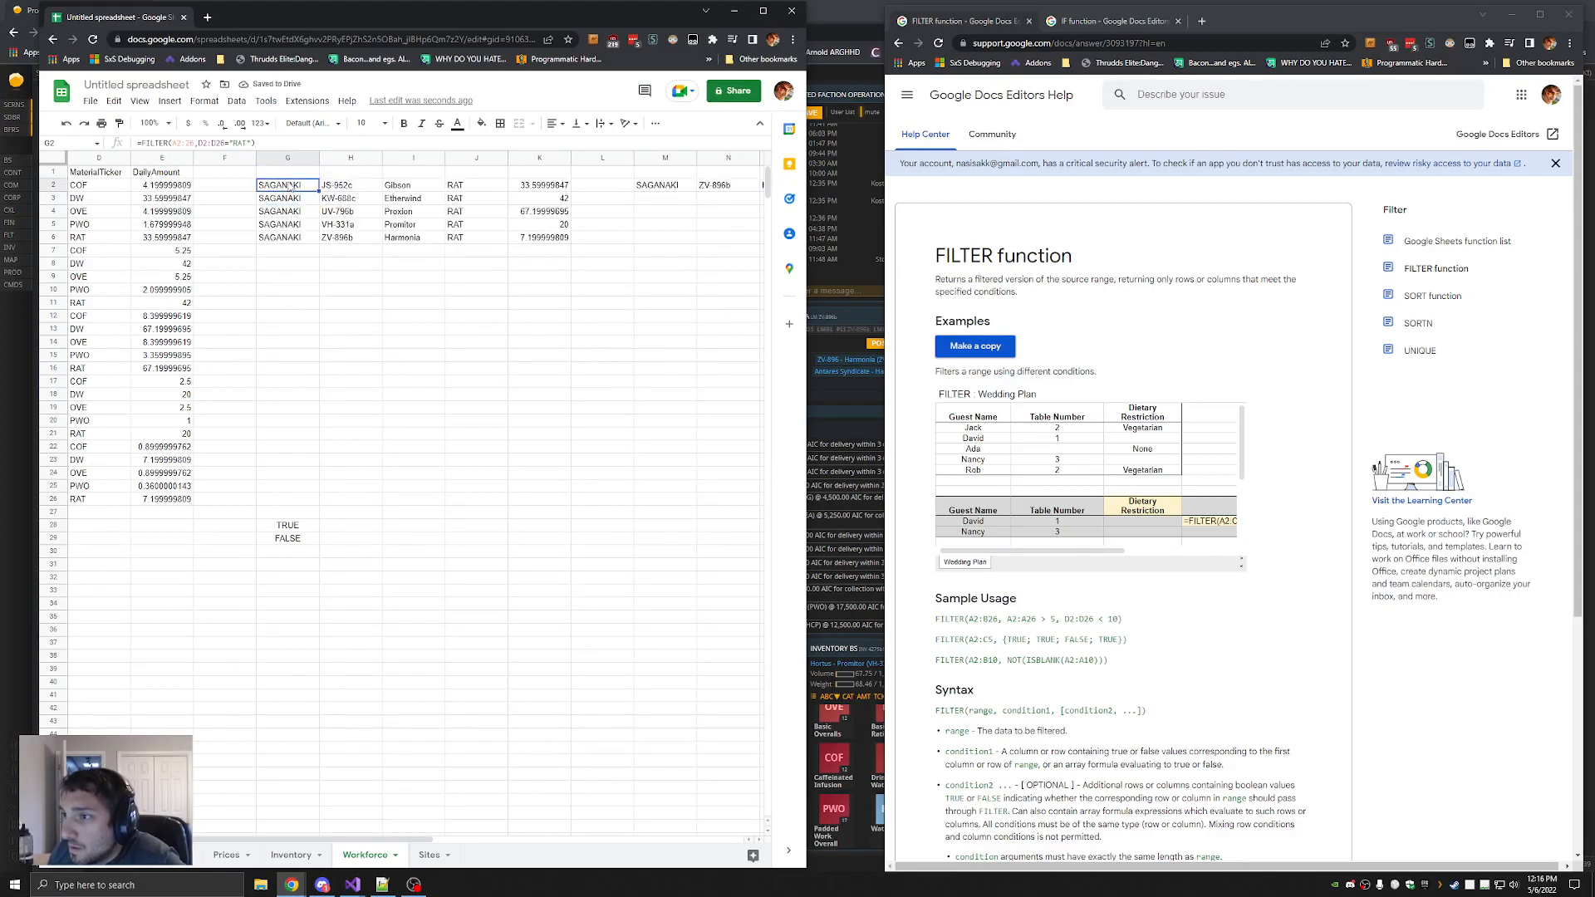
click(668, 188)
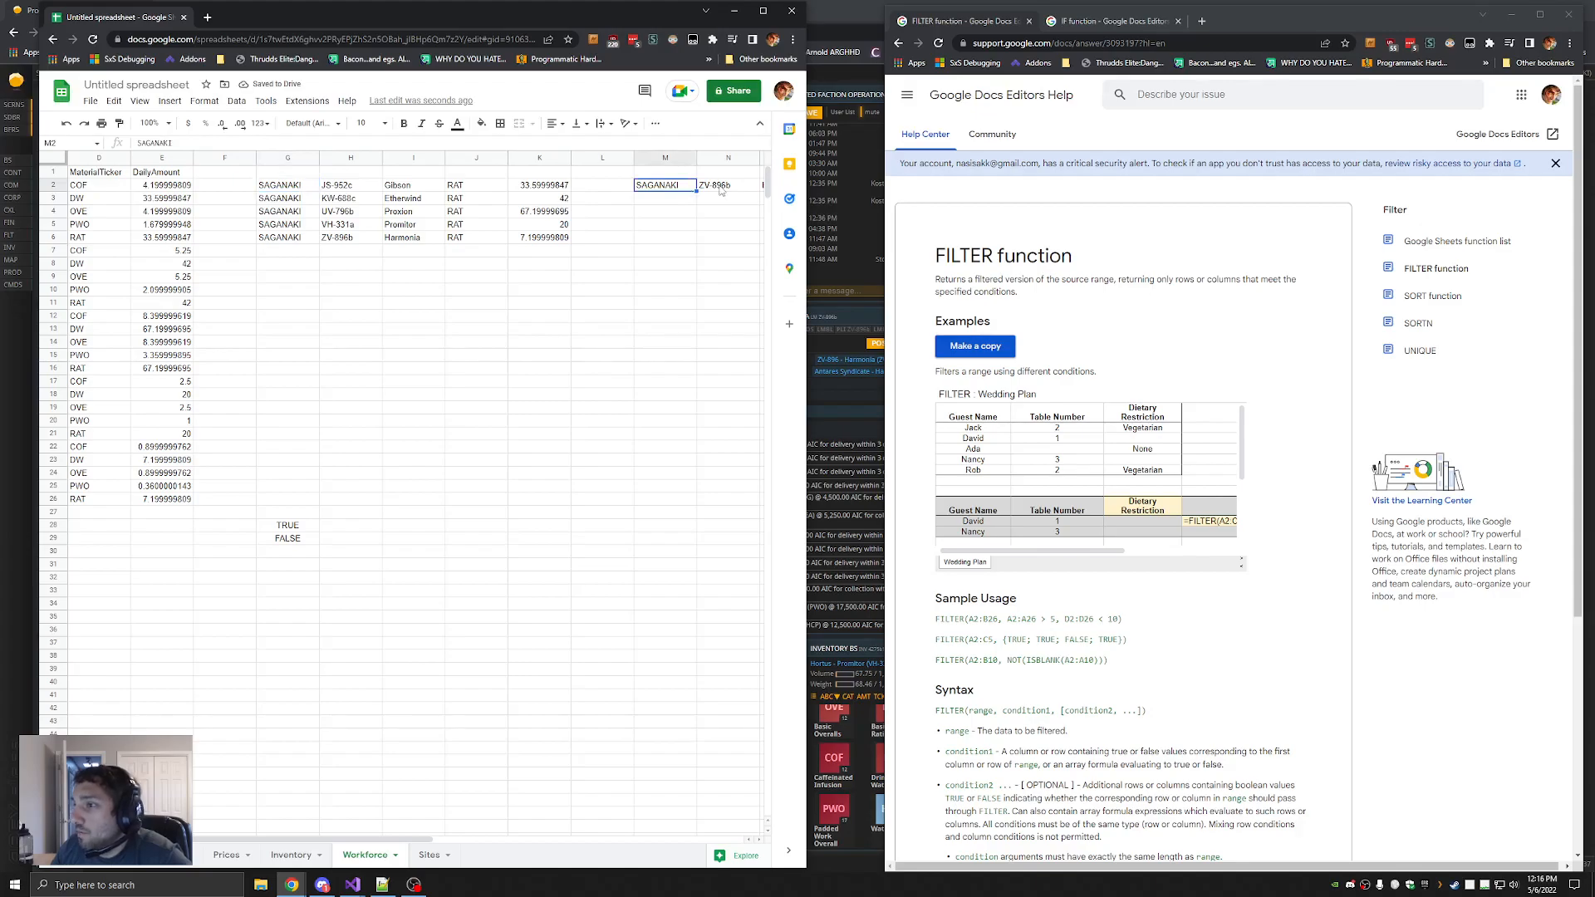
Cut the formula text out of G2 and commit it in G1, in the header row
click(283, 188)
drag(270, 142, 108, 135)
key(ctrl+x)
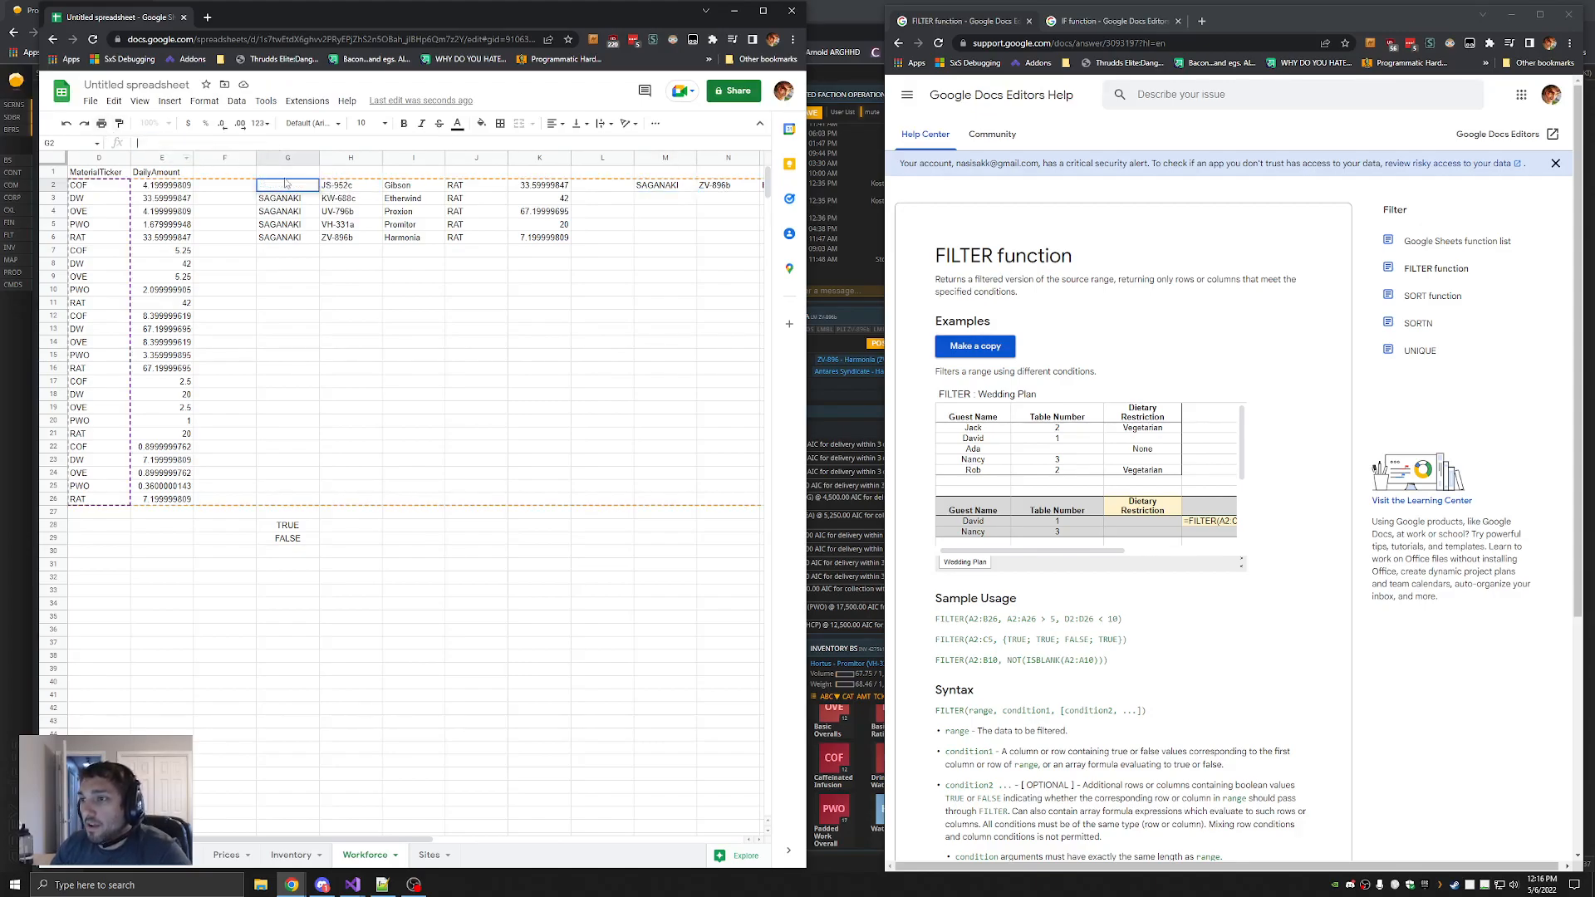
key(Return)
double_click(283, 171)
key(ctrl+v)
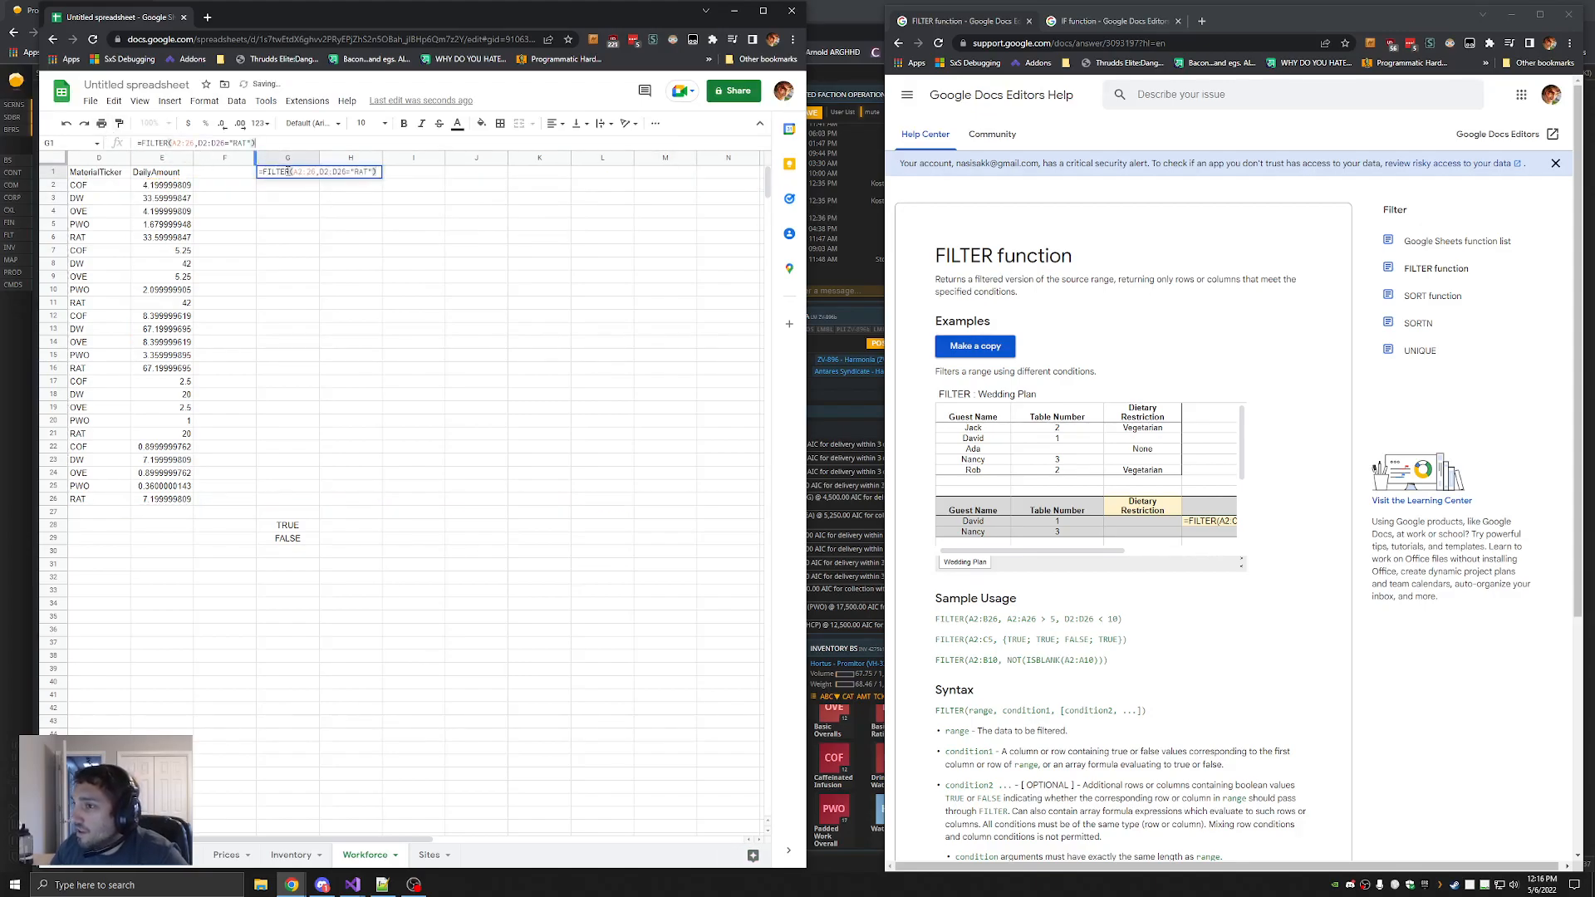
key(Return)
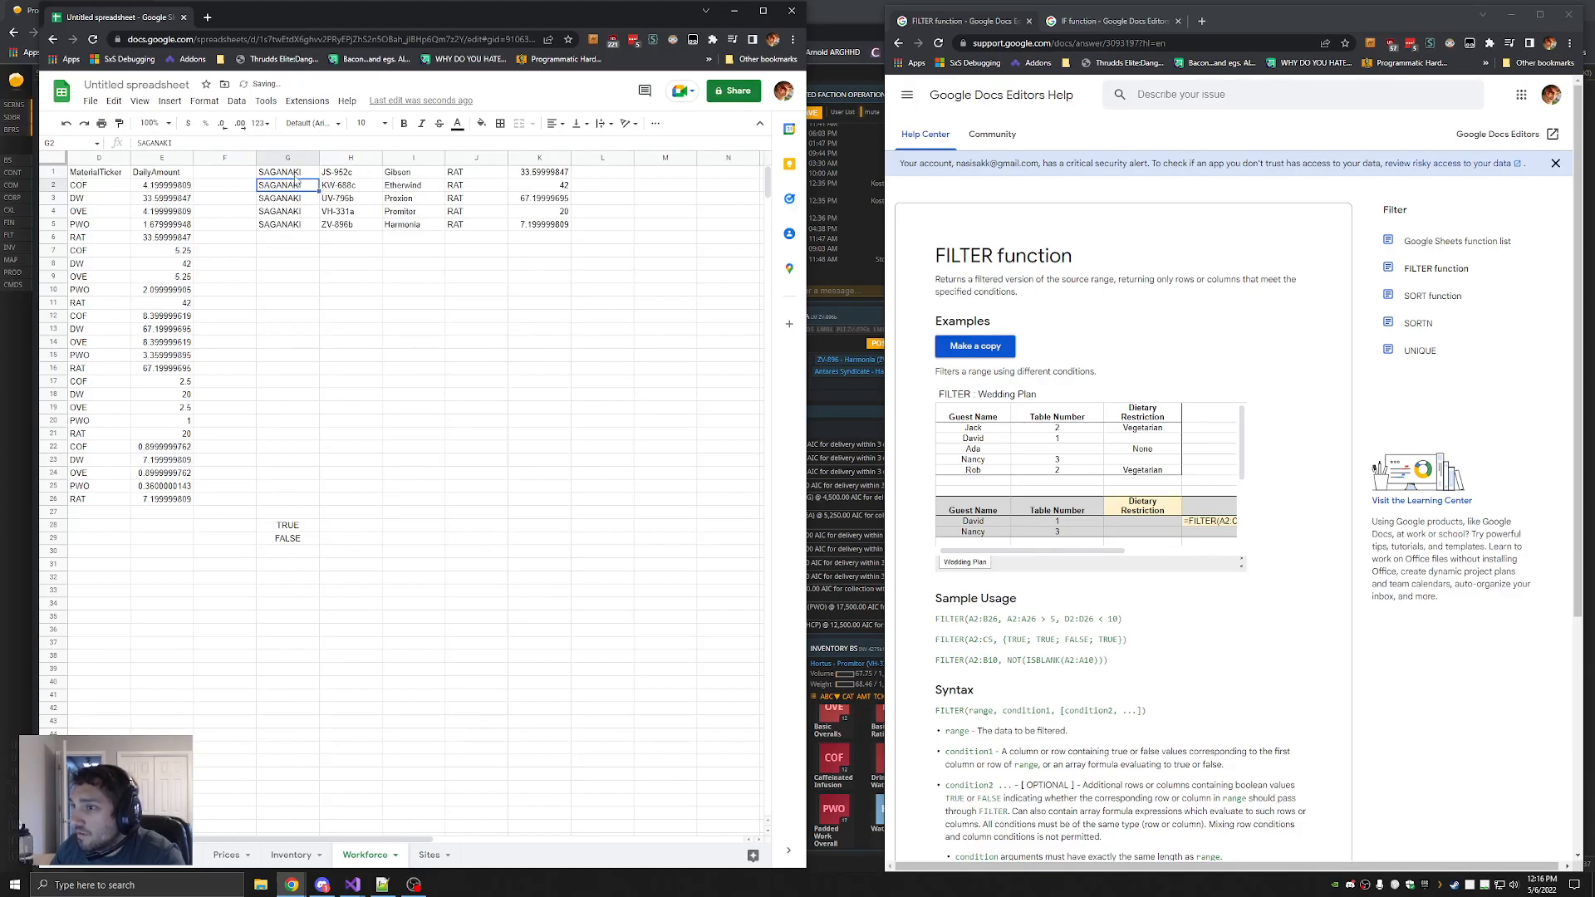
Clear the FILTER formula and its output from G1:K5
click(294, 173)
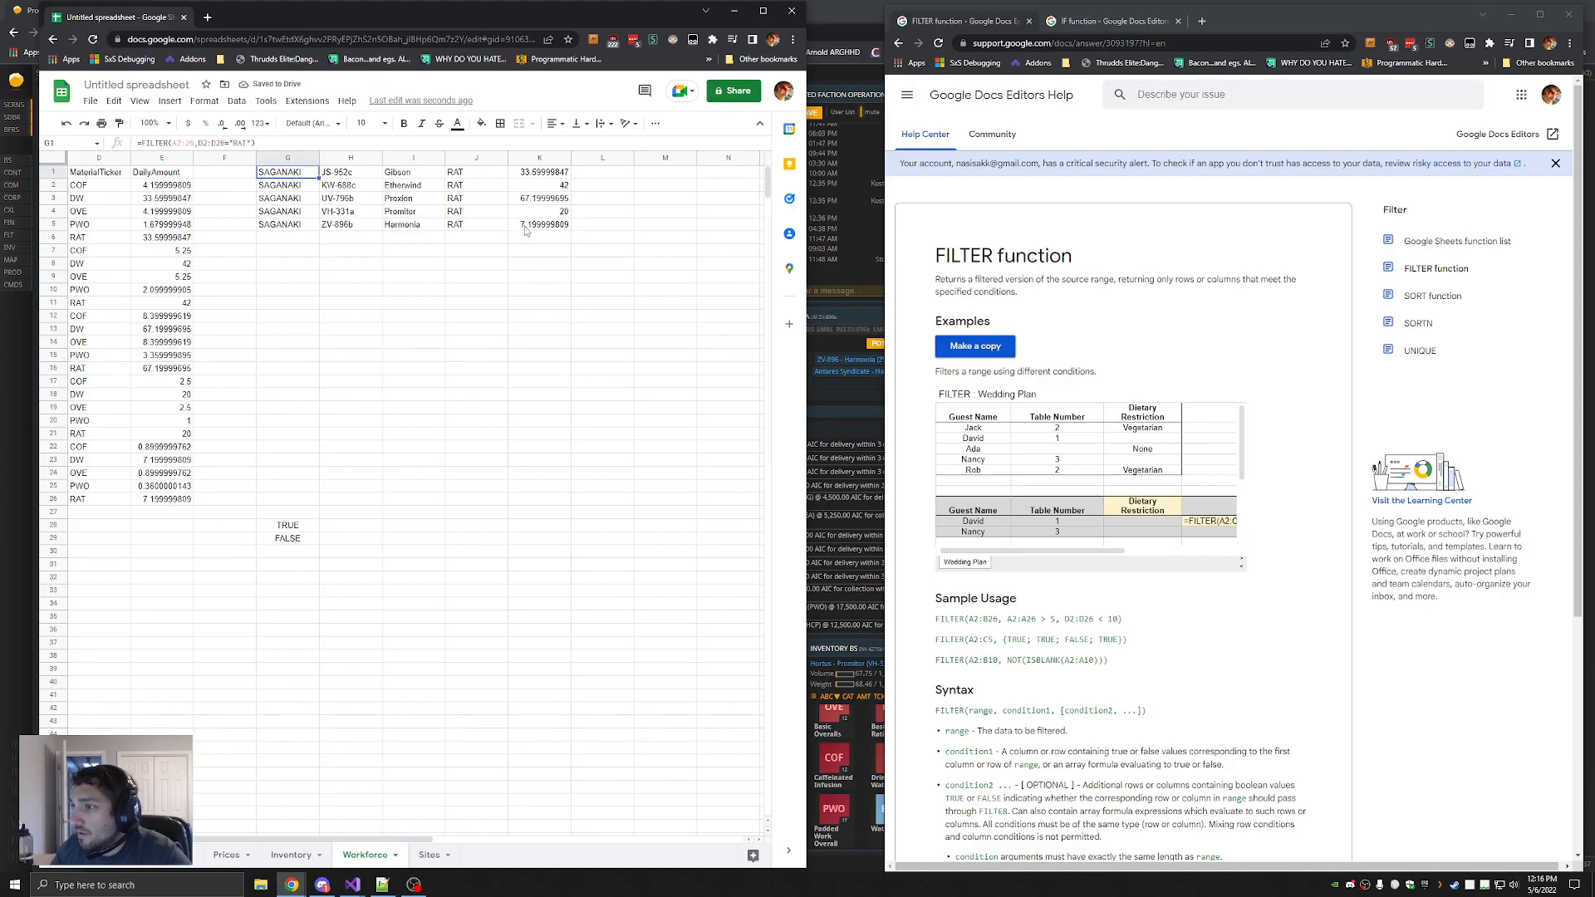
shift+click(525, 232)
key(Delete)
scroll(306, 516, down, 1)
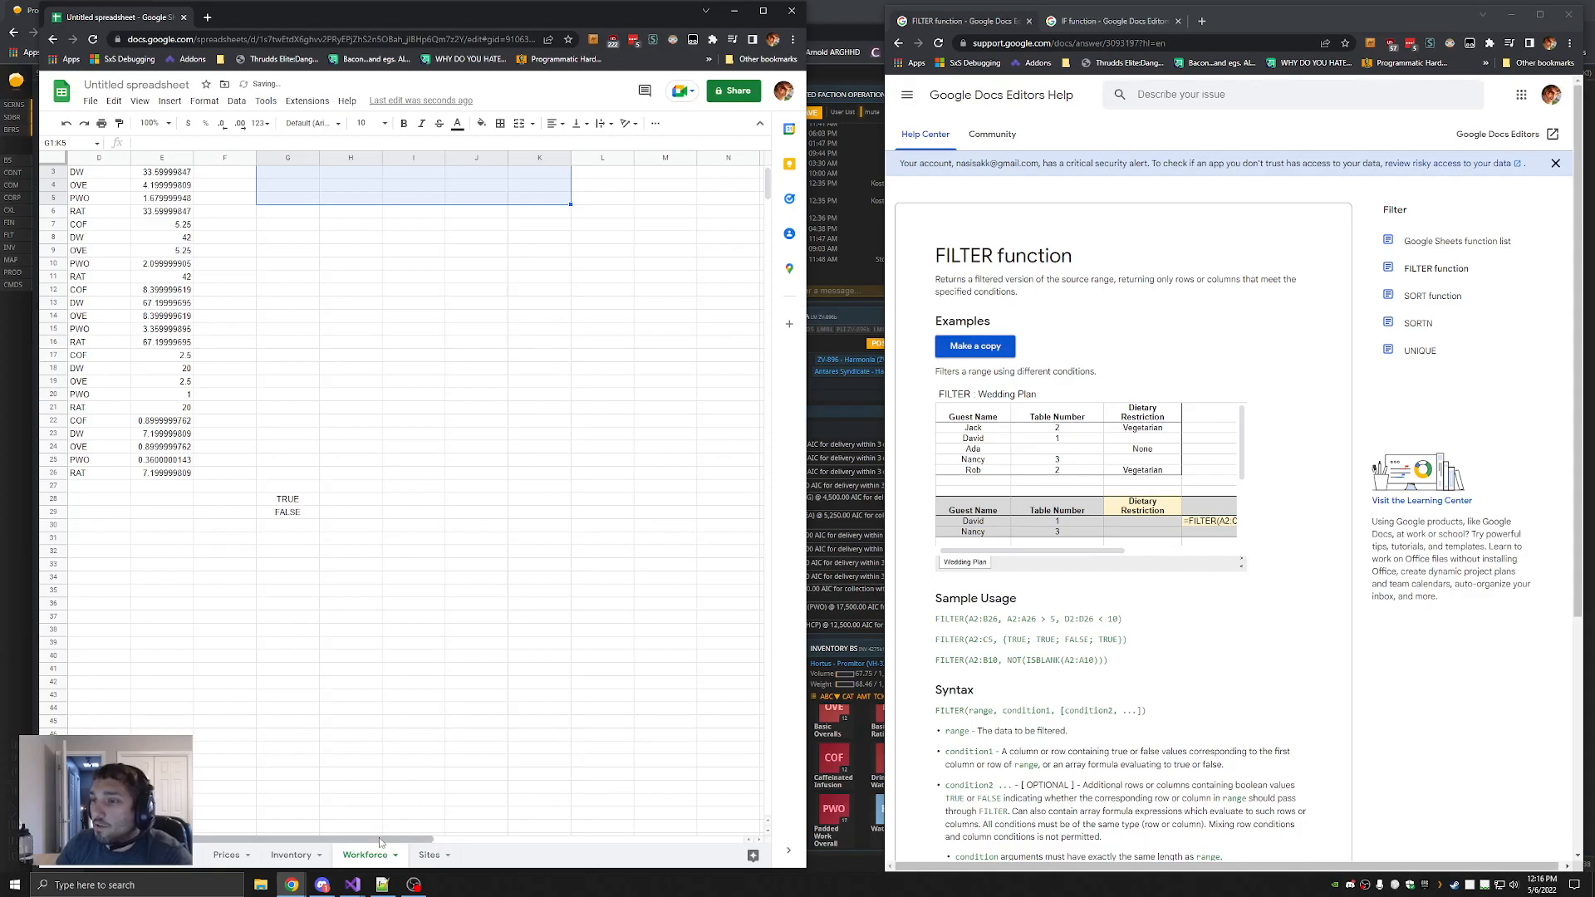
Check the import formula in A1 and save the spreadsheet's calculation settings with iterative calculation on
drag(356, 840, 245, 831)
click(89, 172)
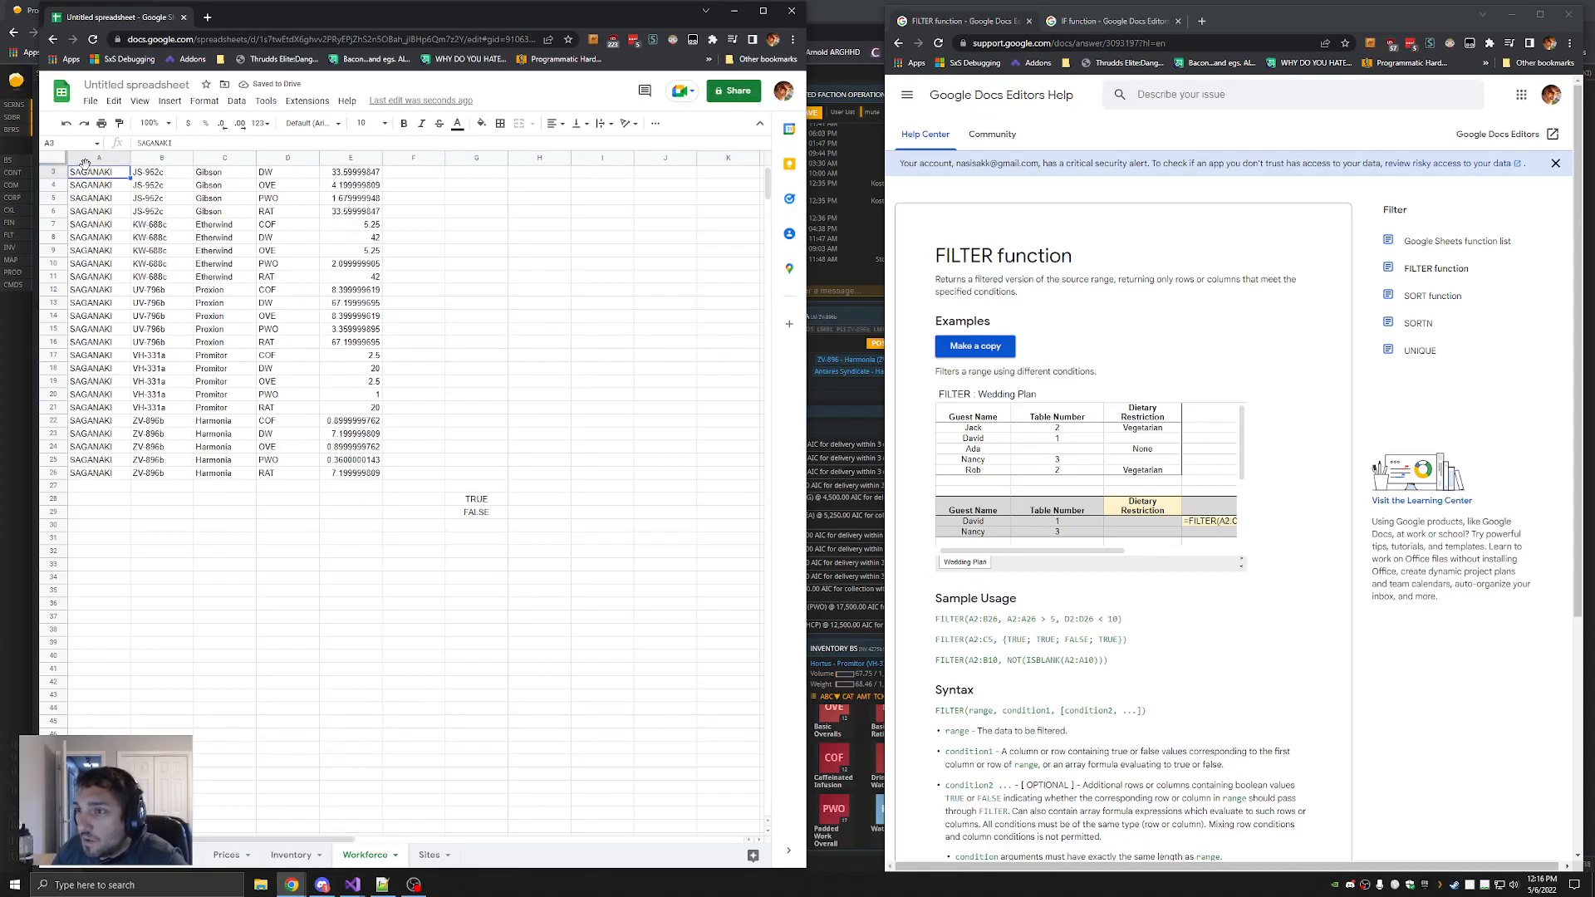
scroll(106, 218, up, 1)
click(100, 176)
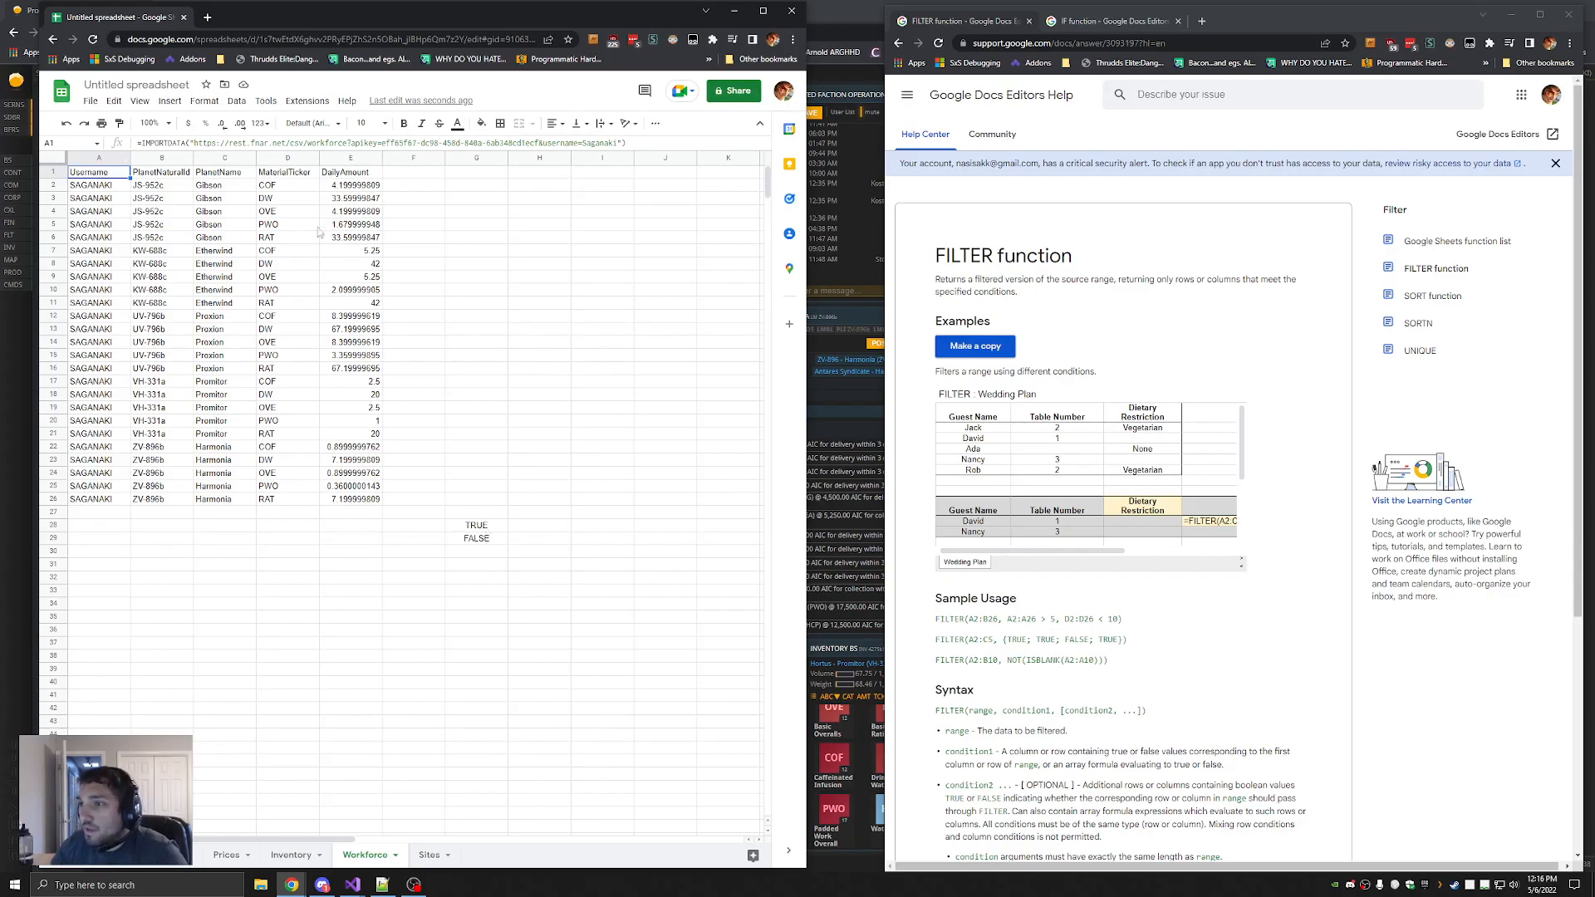
click(89, 101)
click(130, 446)
click(350, 380)
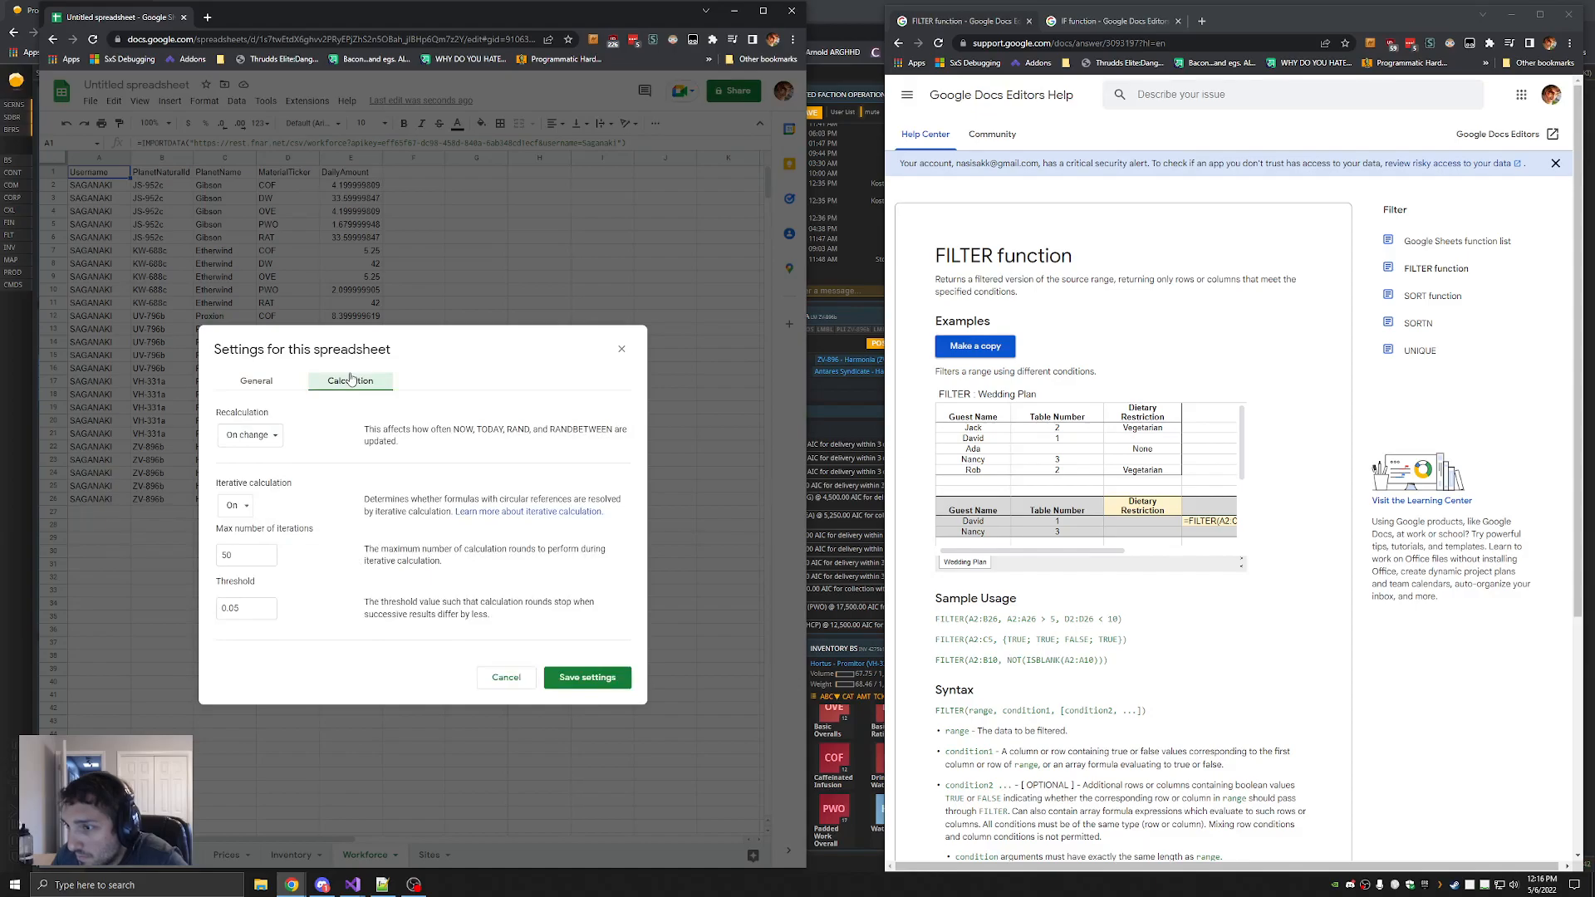
click(587, 677)
Paste the formula =FILTER(A2:26,D2:D26="RAT") into A32, below the imported workforce data
click(118, 581)
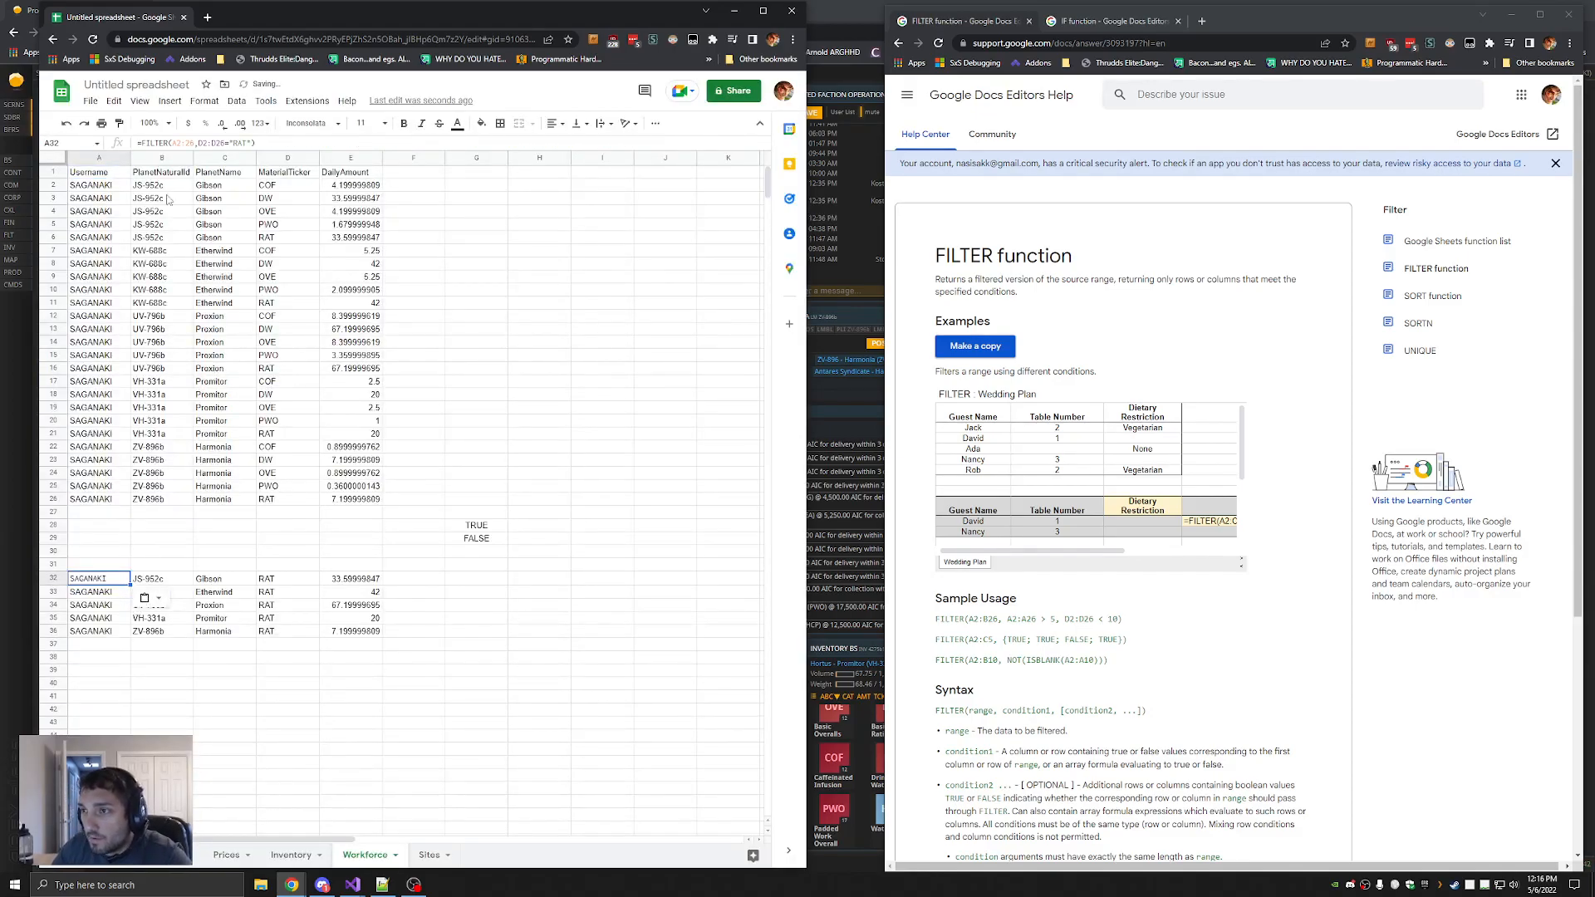
key(Delete)
key(ctrl+v)
key(Return)
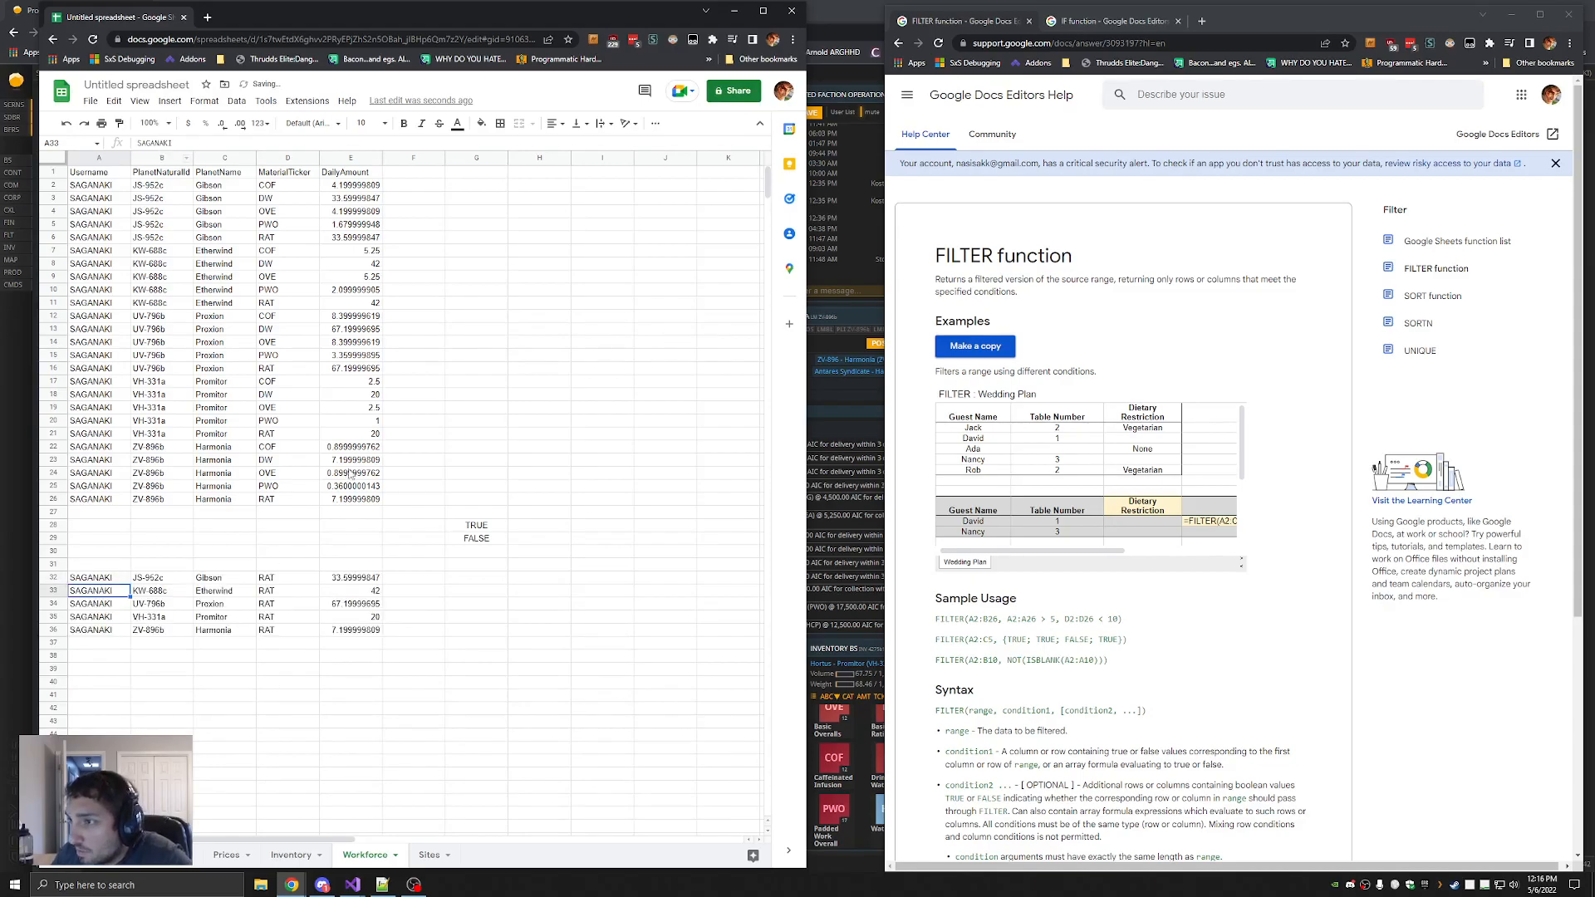
Turn off iterative calculation in the spreadsheet's calculation settings and save them
click(88, 101)
click(118, 449)
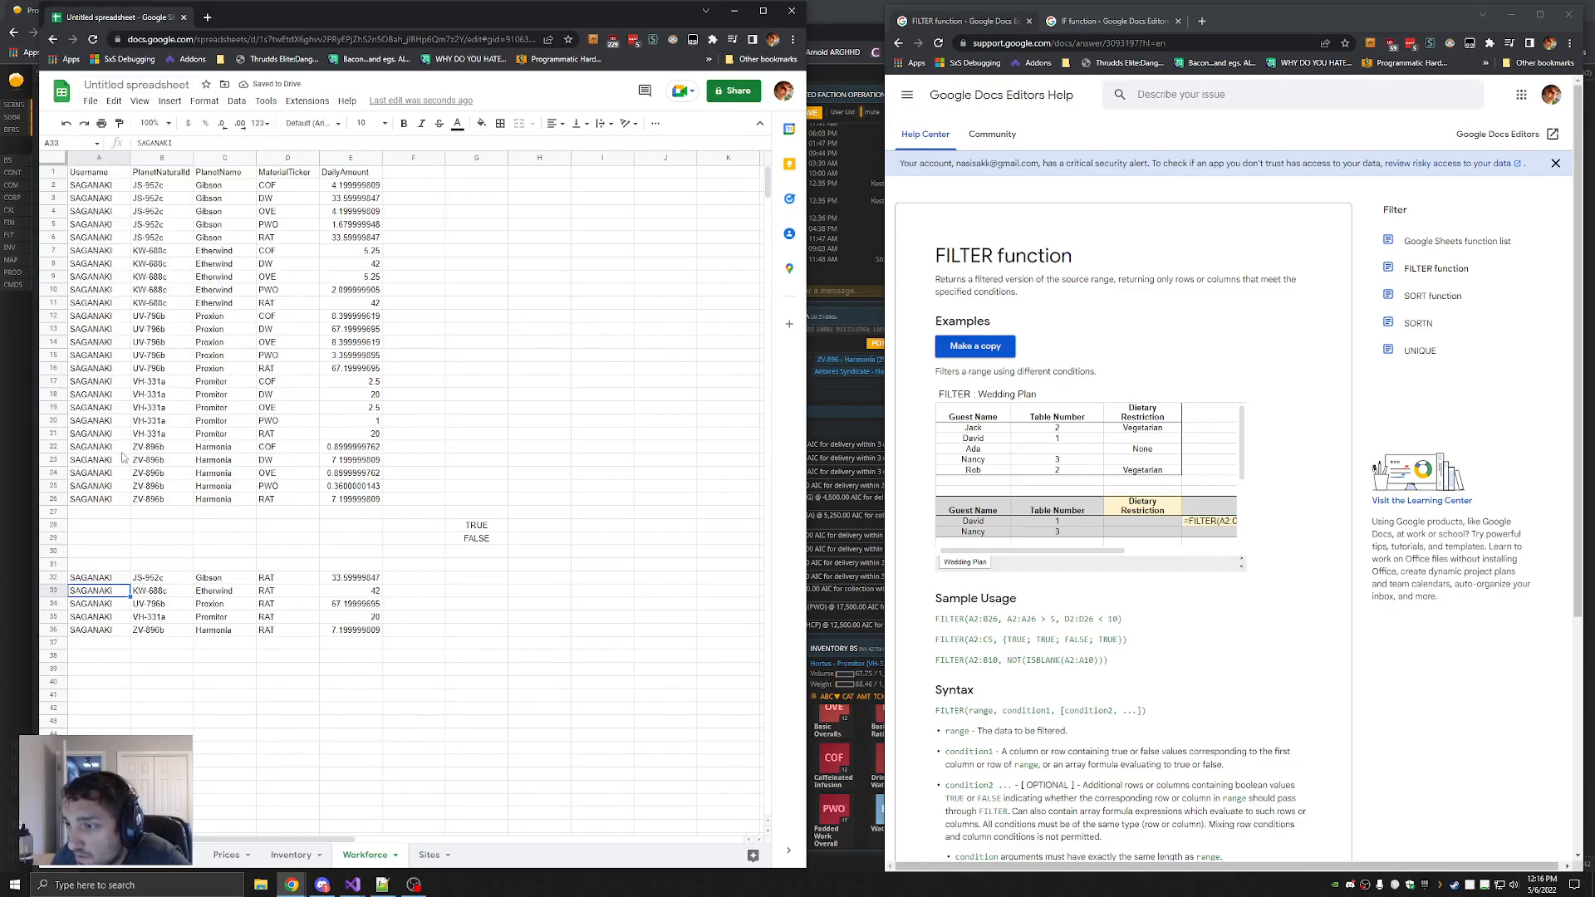
click(350, 382)
click(235, 506)
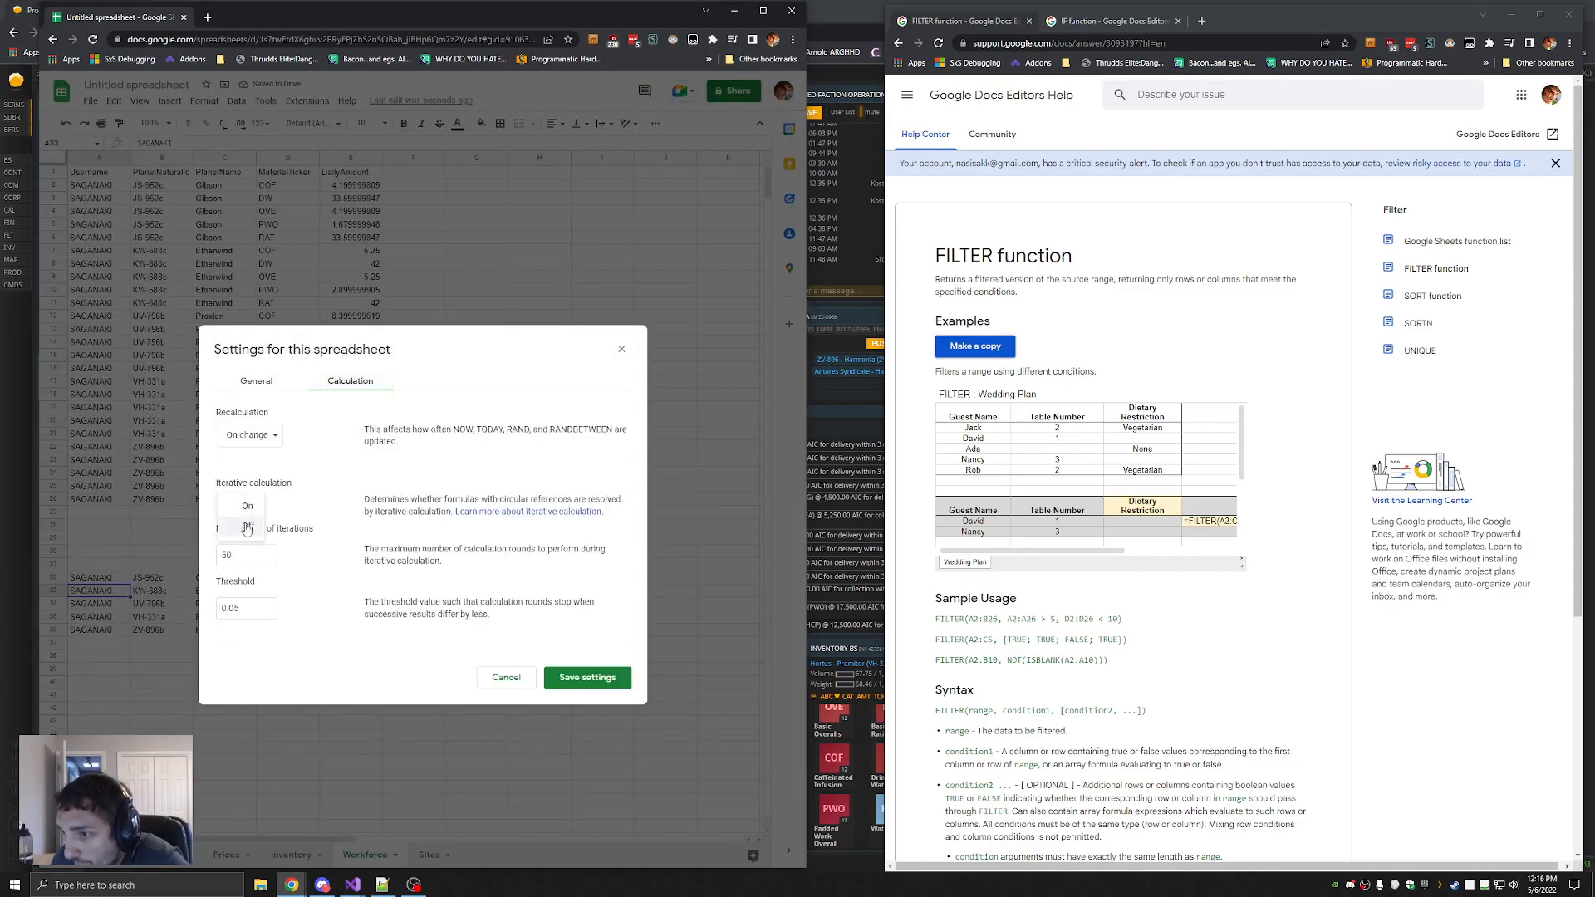
click(237, 532)
click(587, 572)
Check the formulas in A1 and A32, and delete the TRUE and FALSE test values from G28:G29
click(90, 172)
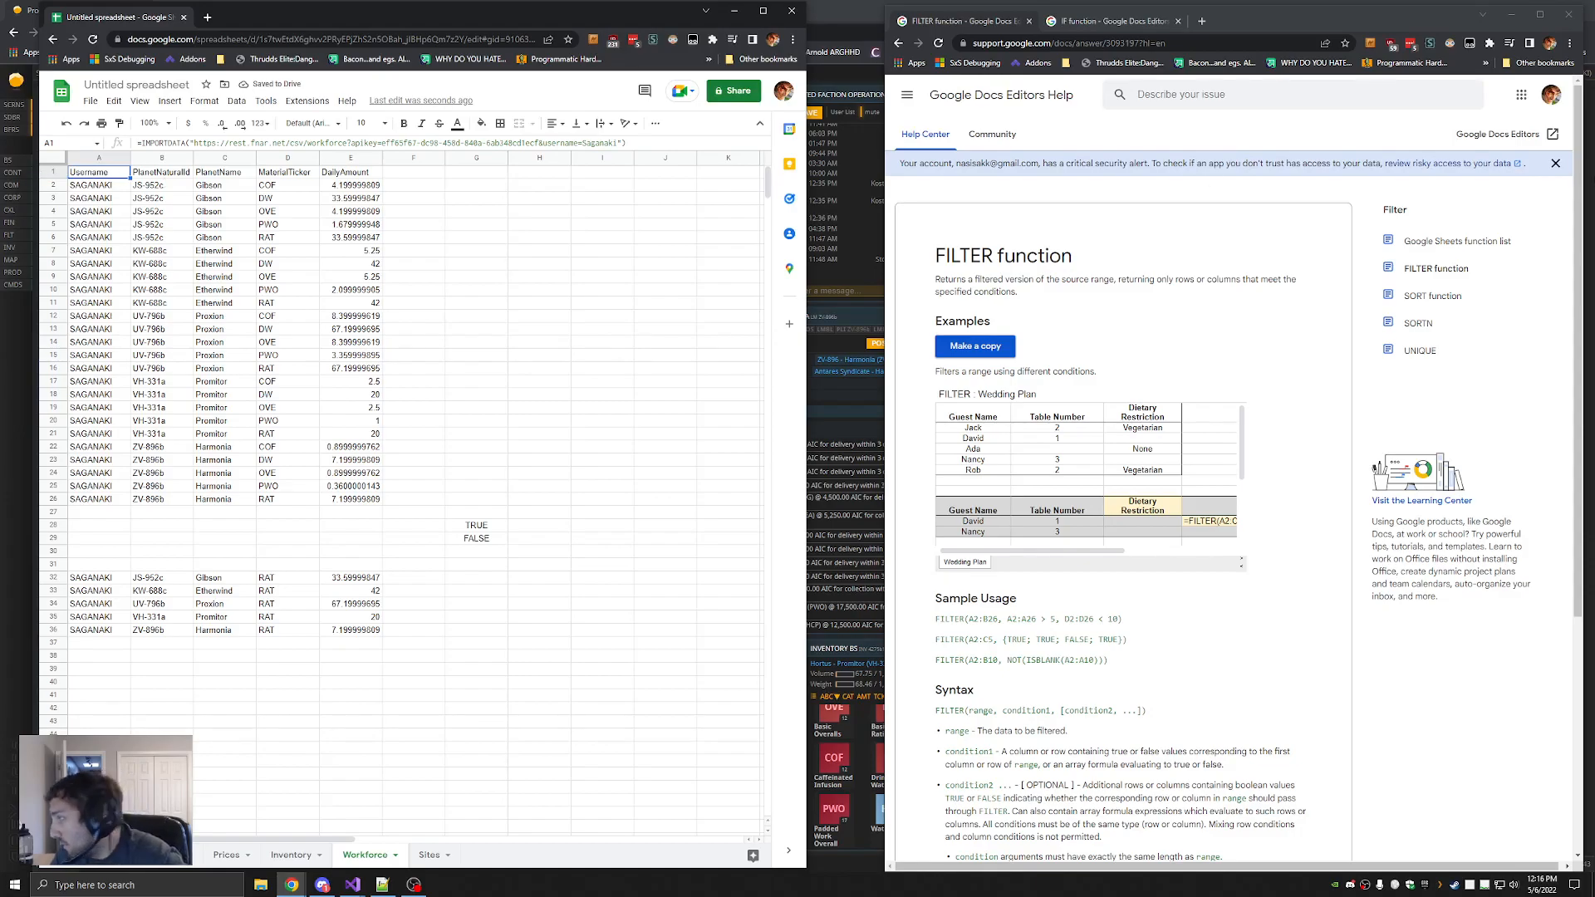
click(107, 583)
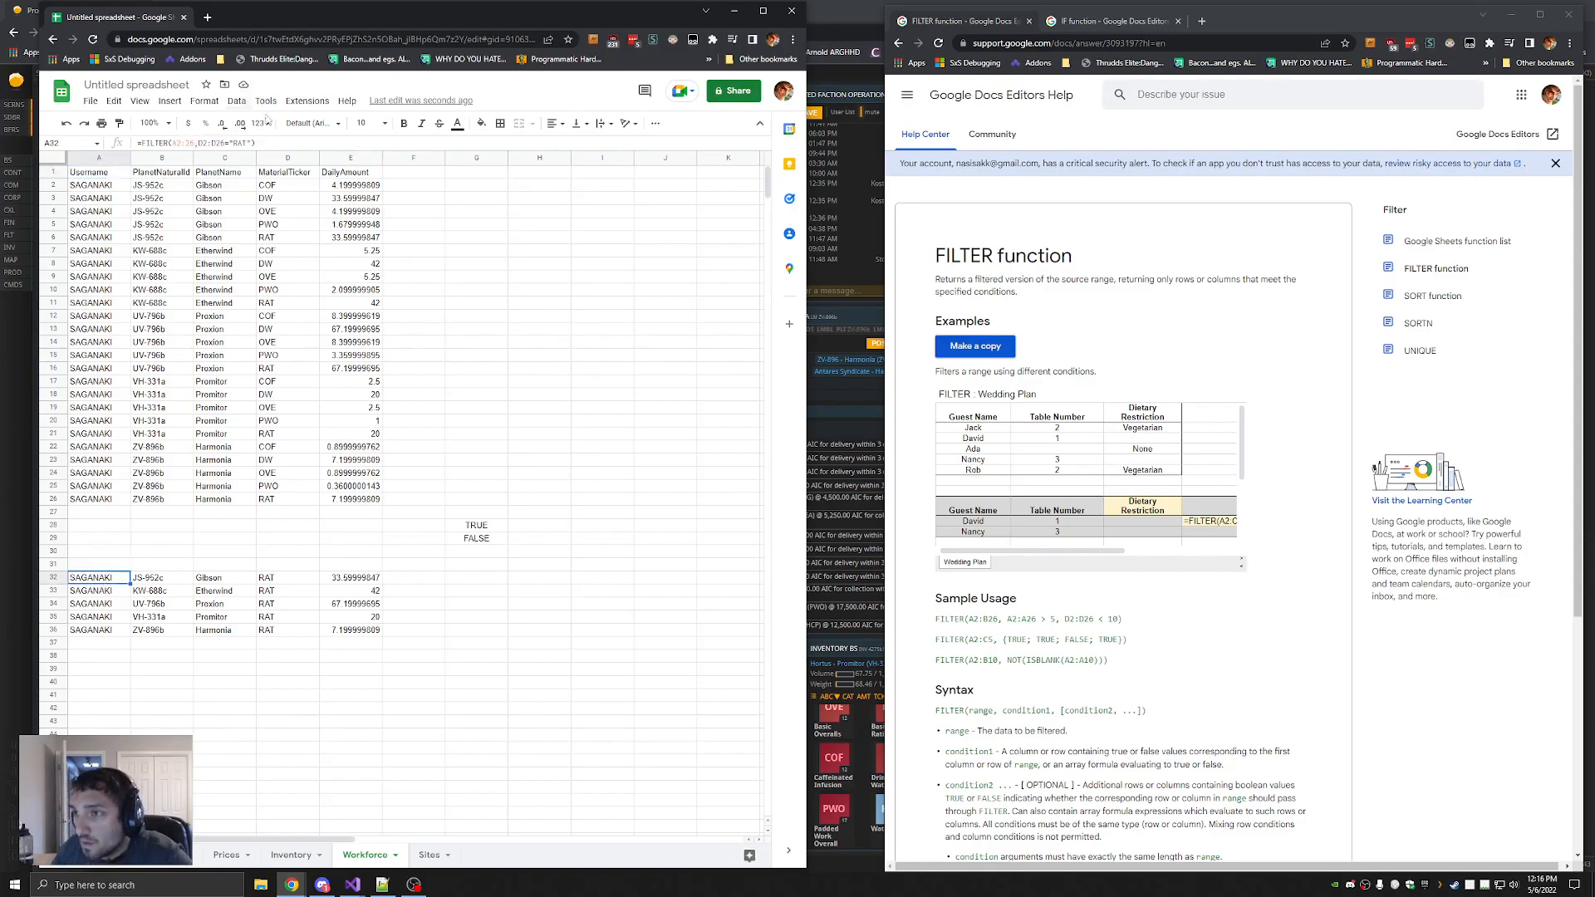
click(344, 143)
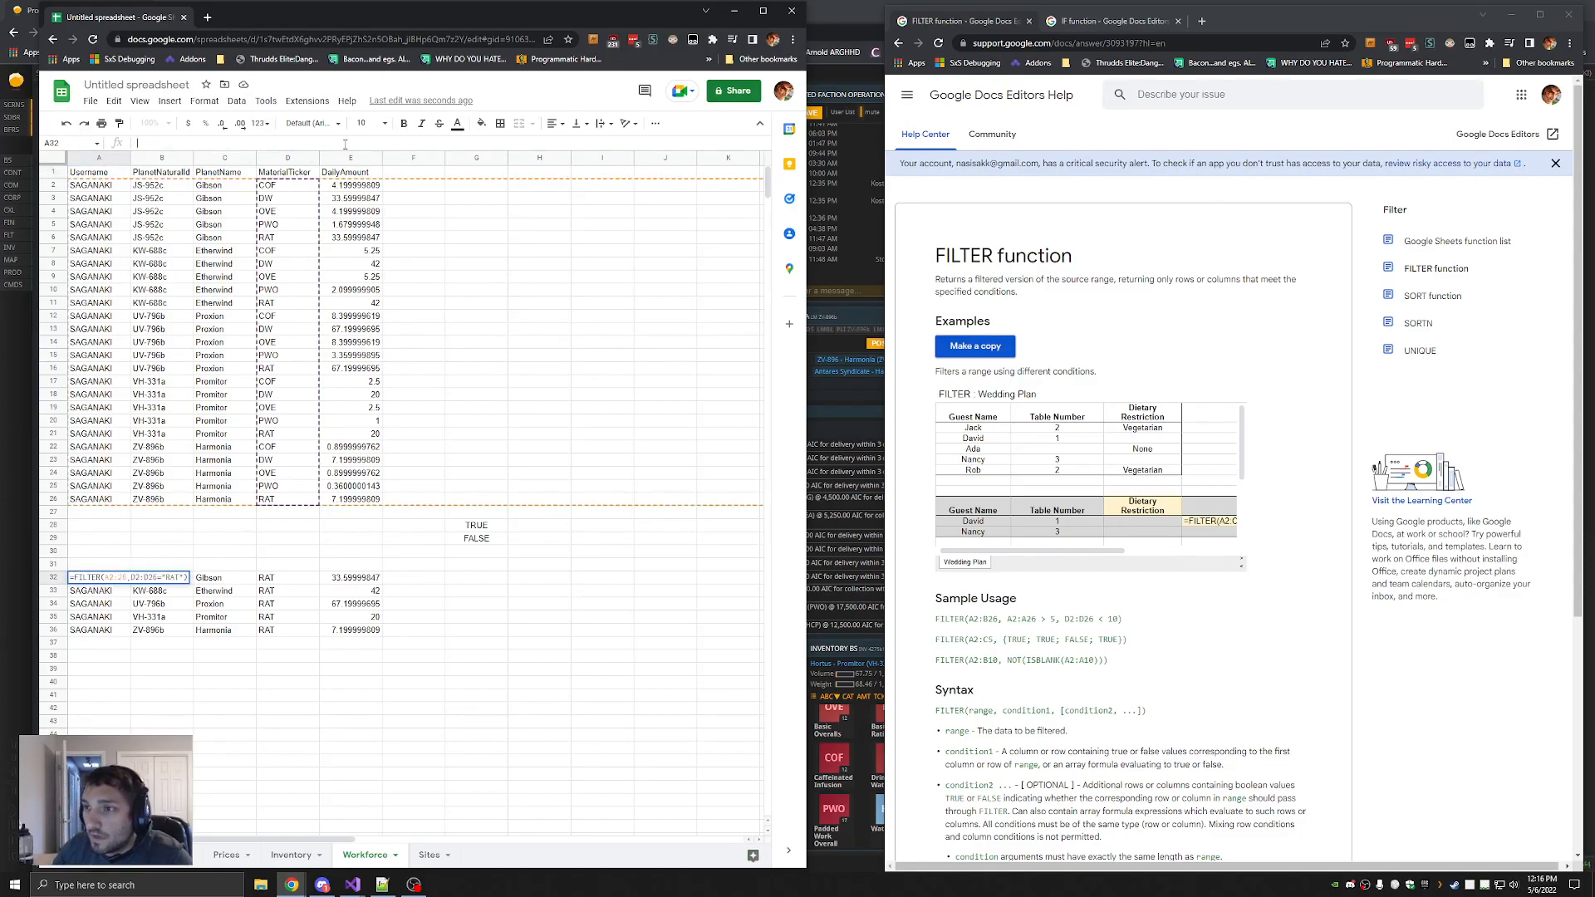
key(Return)
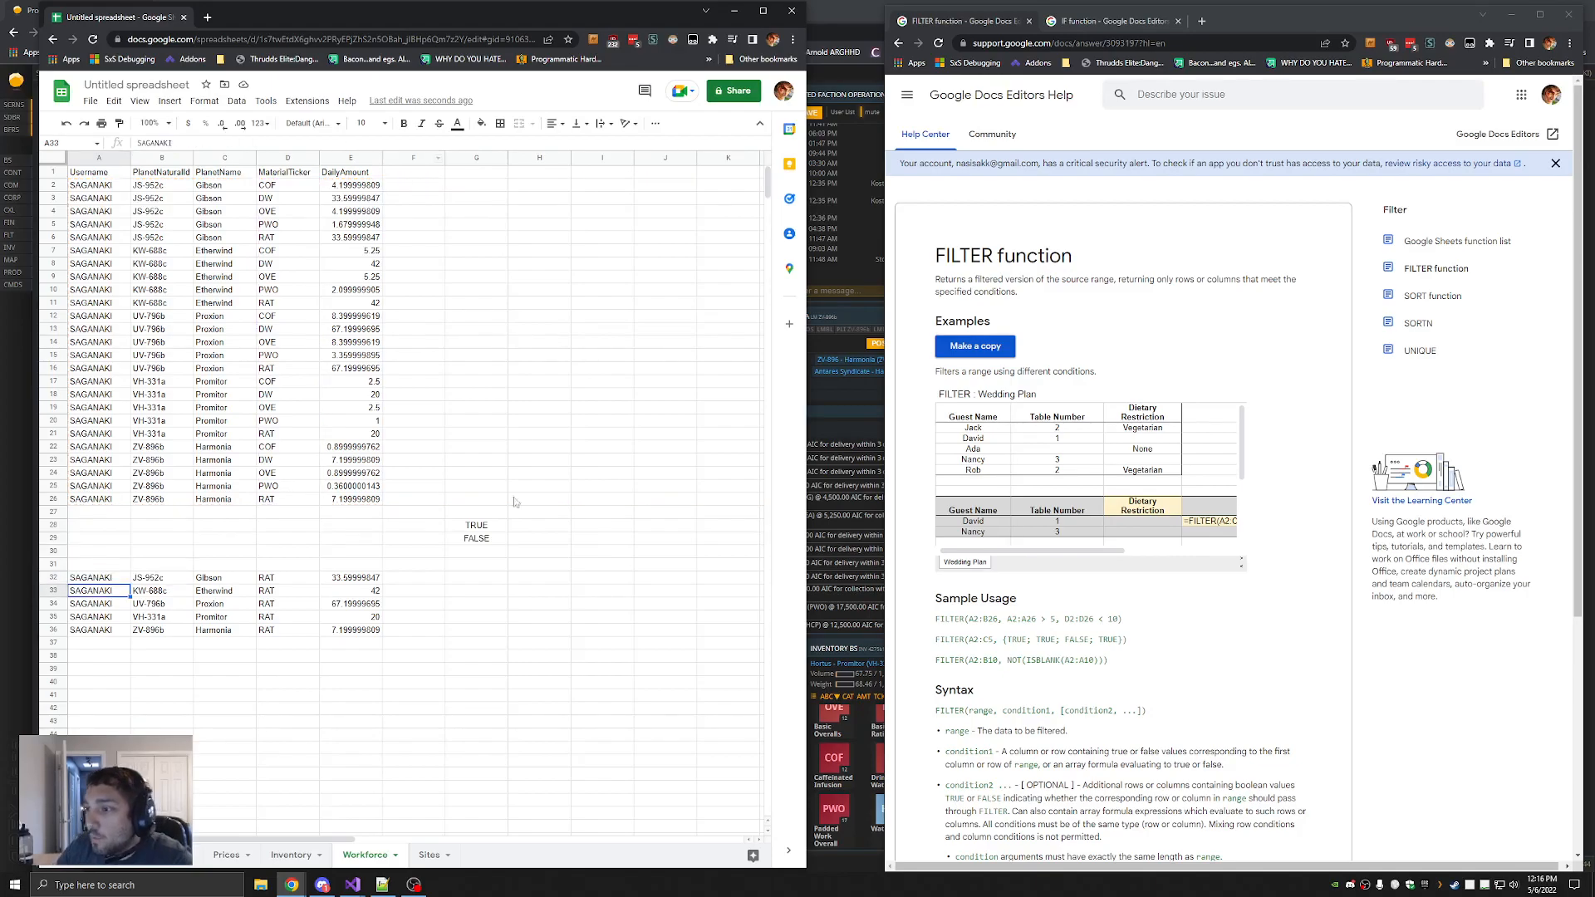
drag(491, 538, 491, 525)
key(Delete)
Enter a copy of A32's formula, =FILTER(A2:26,D2:D26="RAT"), in A38
click(107, 582)
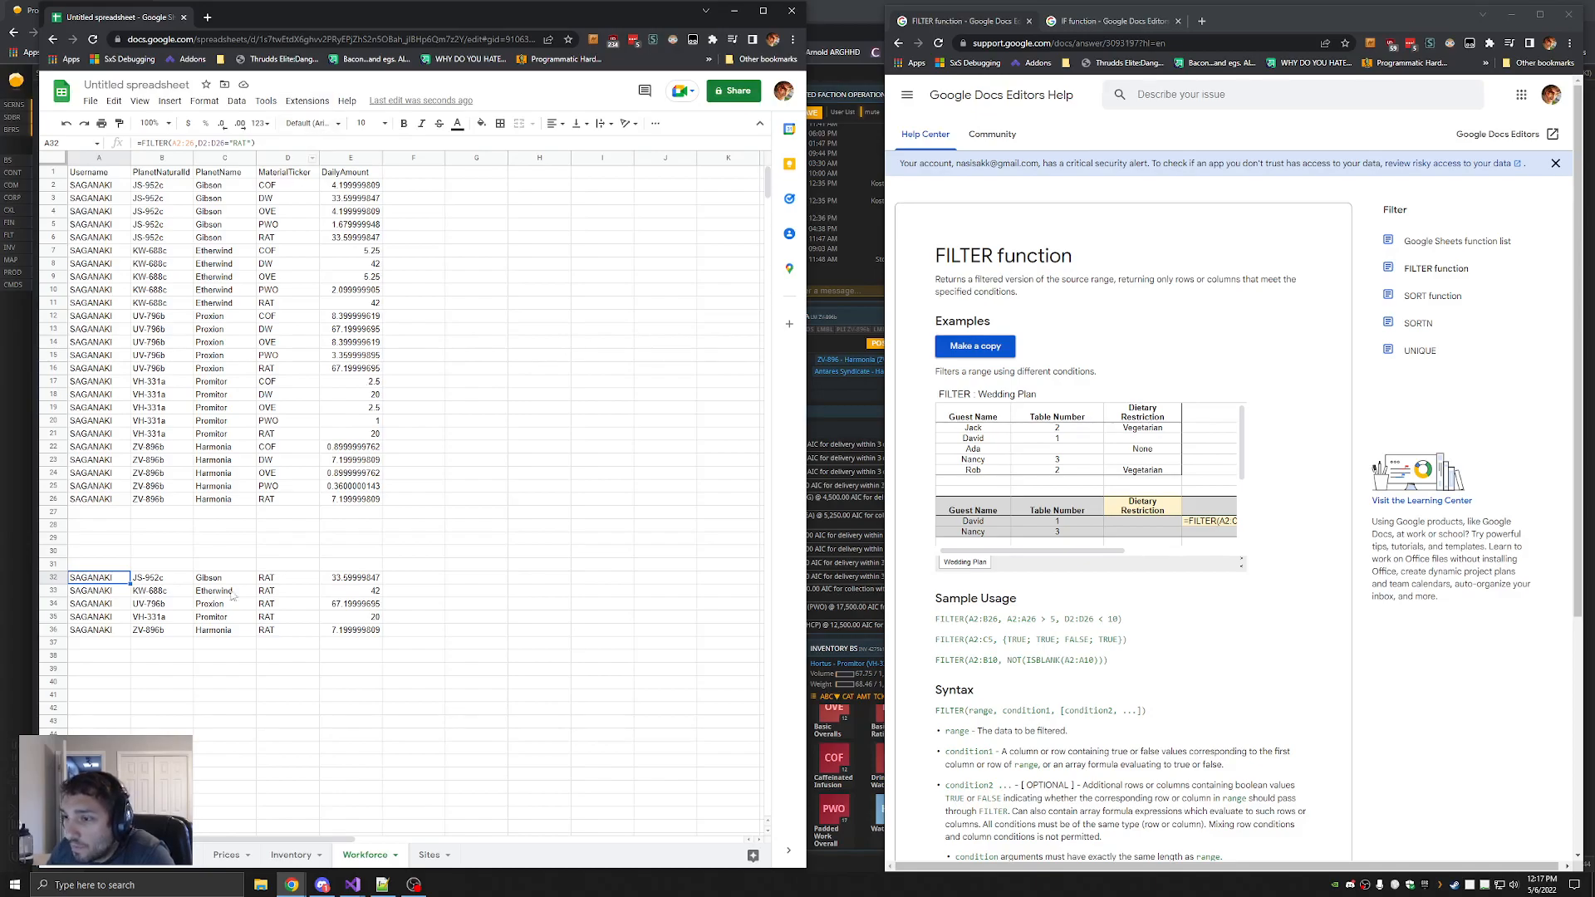
click(104, 658)
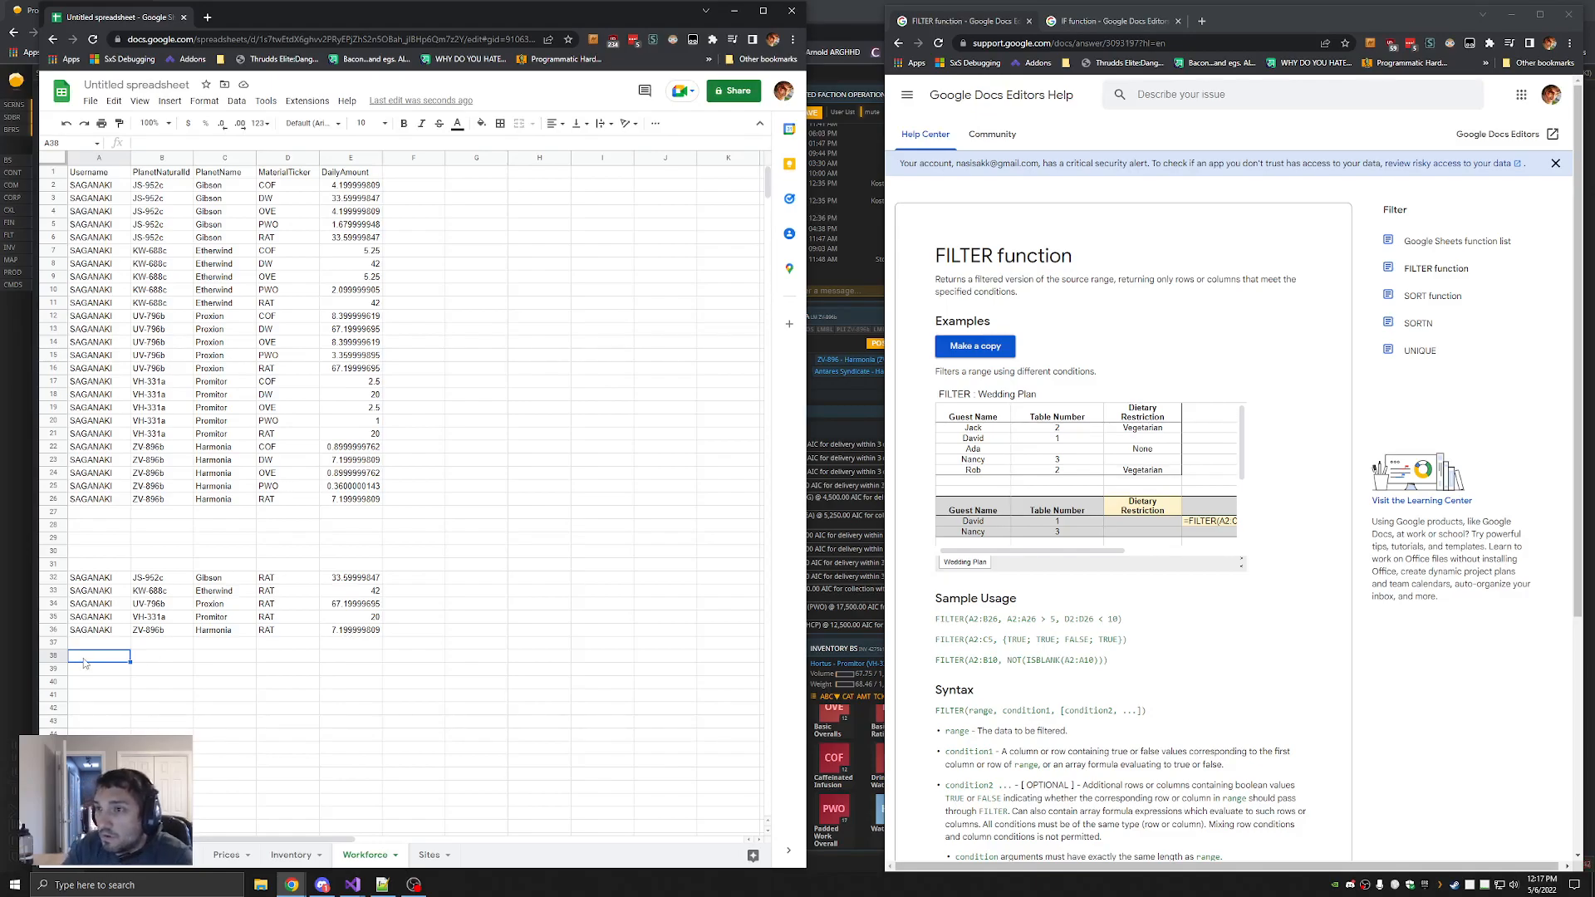
key(ctrl+v)
key(ctrl+z)
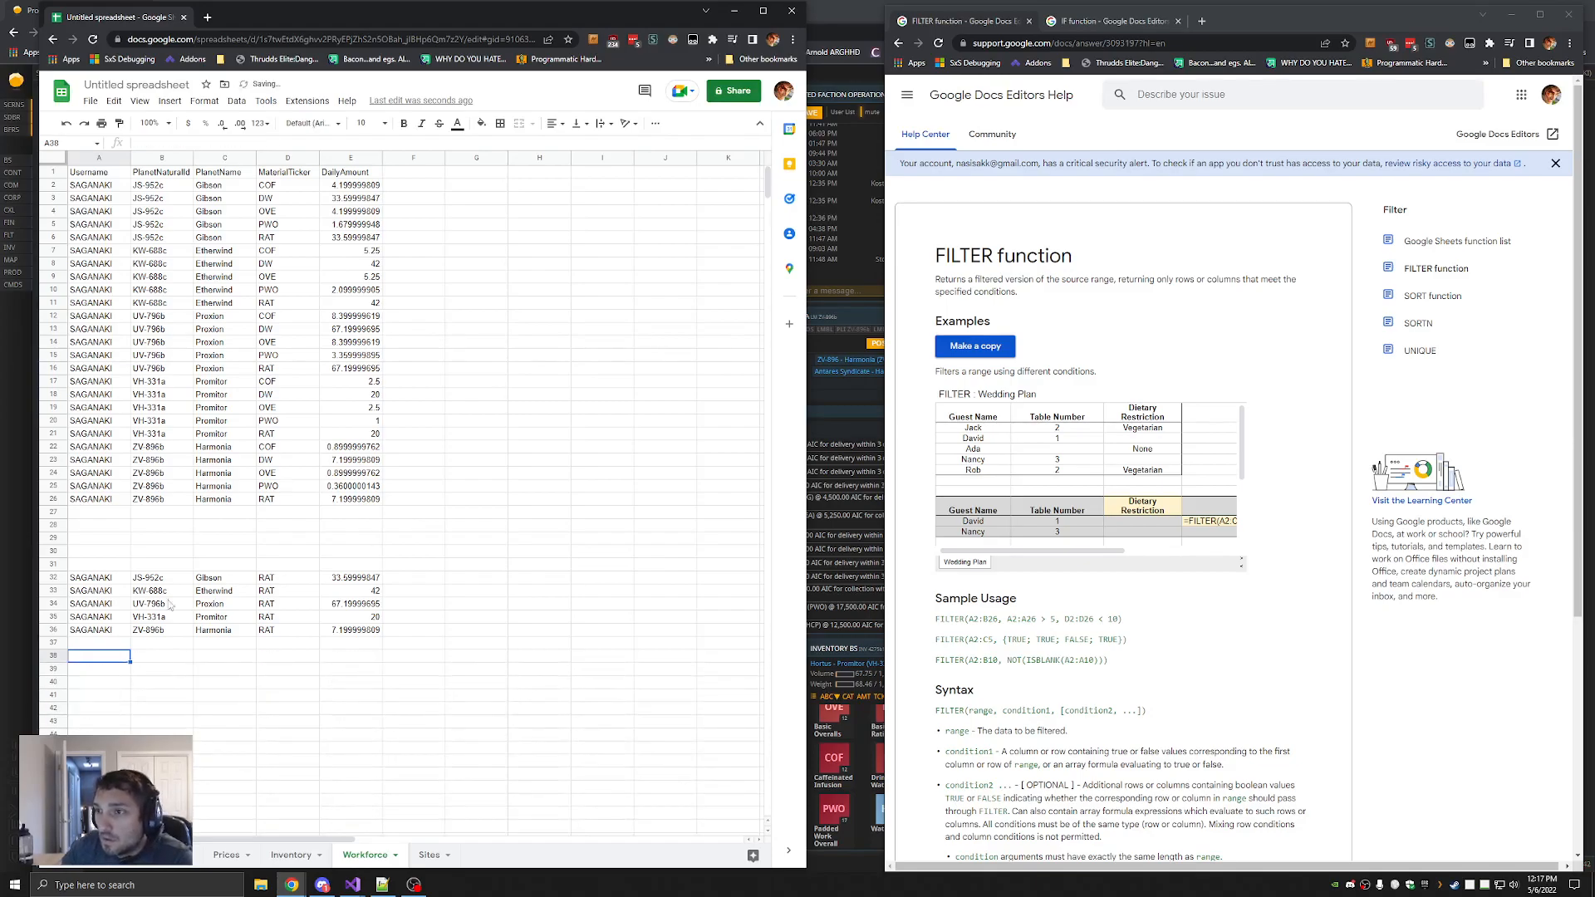
click(210, 142)
text(=FILTER(A2:26,D2:D26="RAT"))
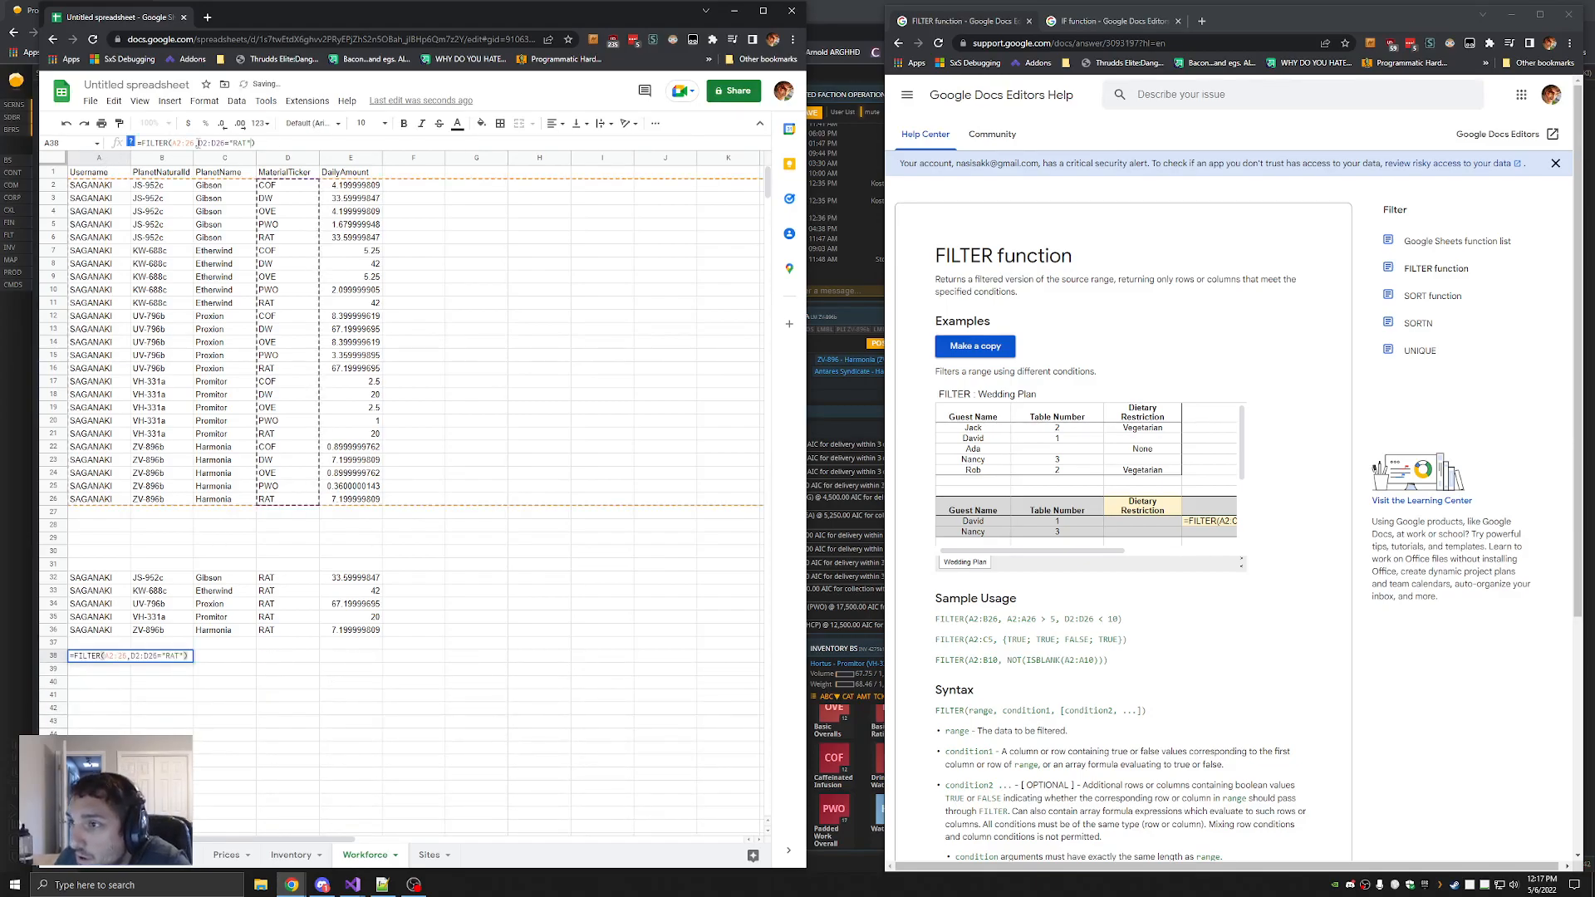
Wrap the FILTER formula in A38 in a SUM function
click(198, 144)
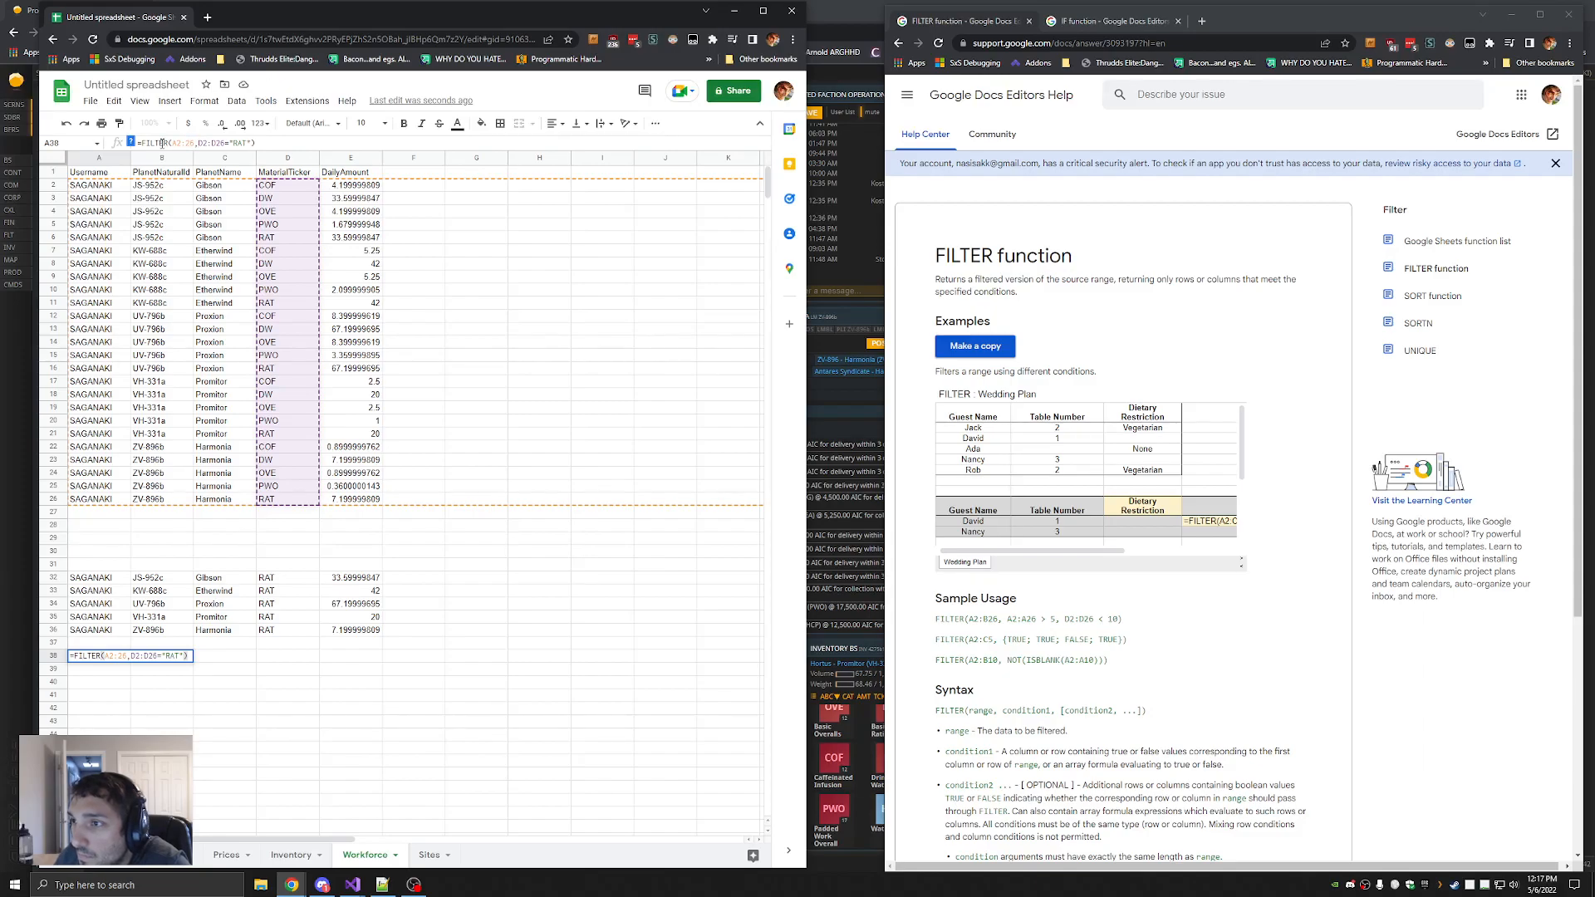
click(140, 143)
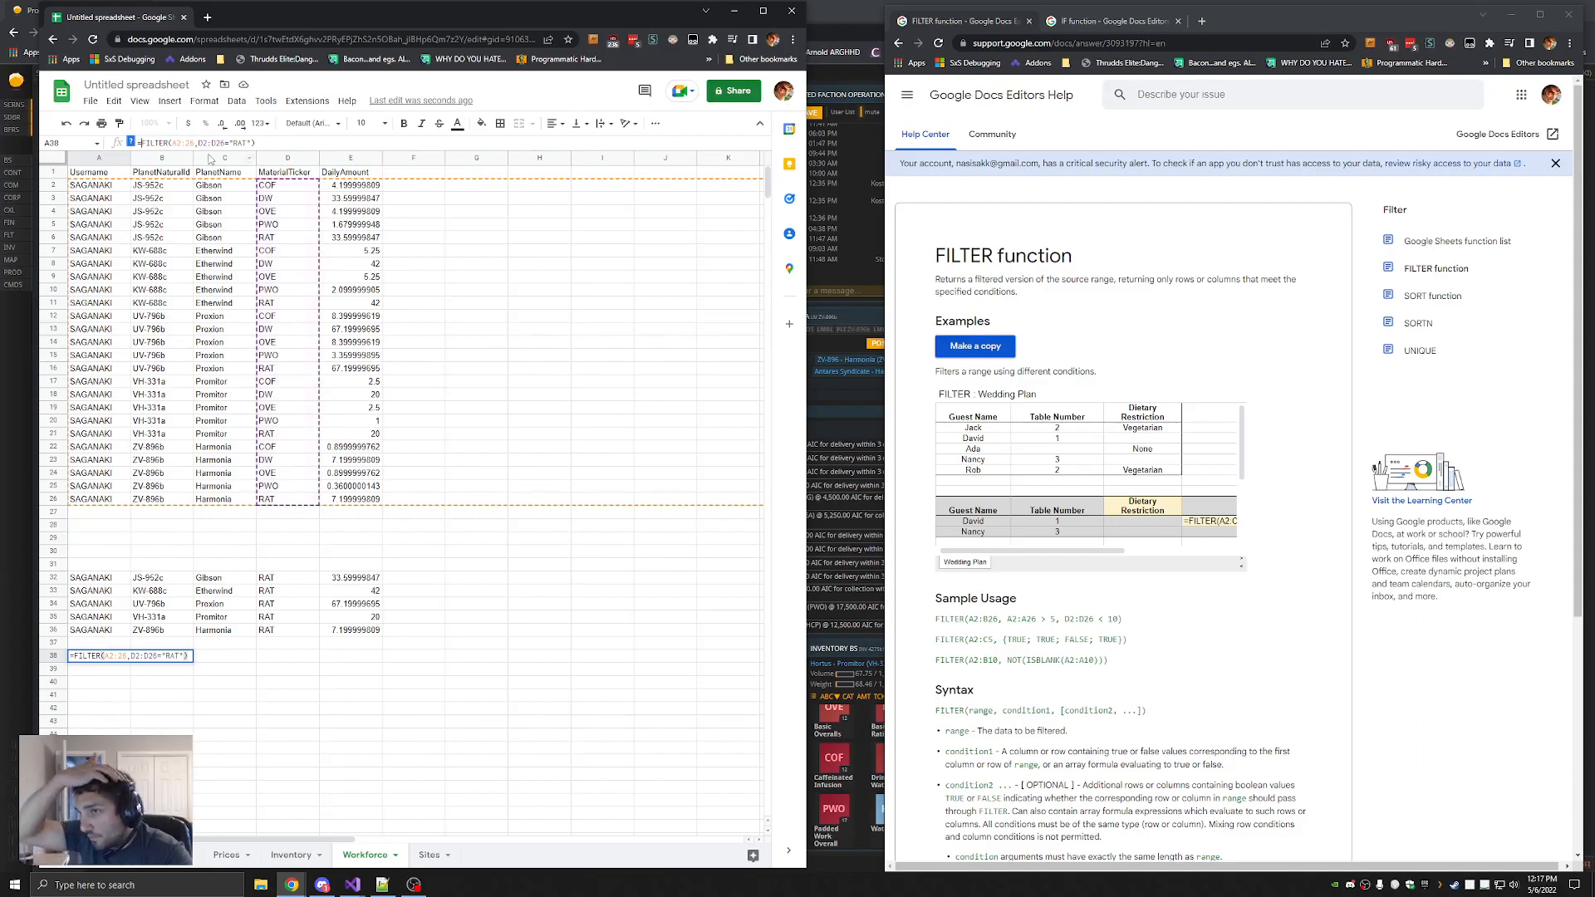
text(SUM()
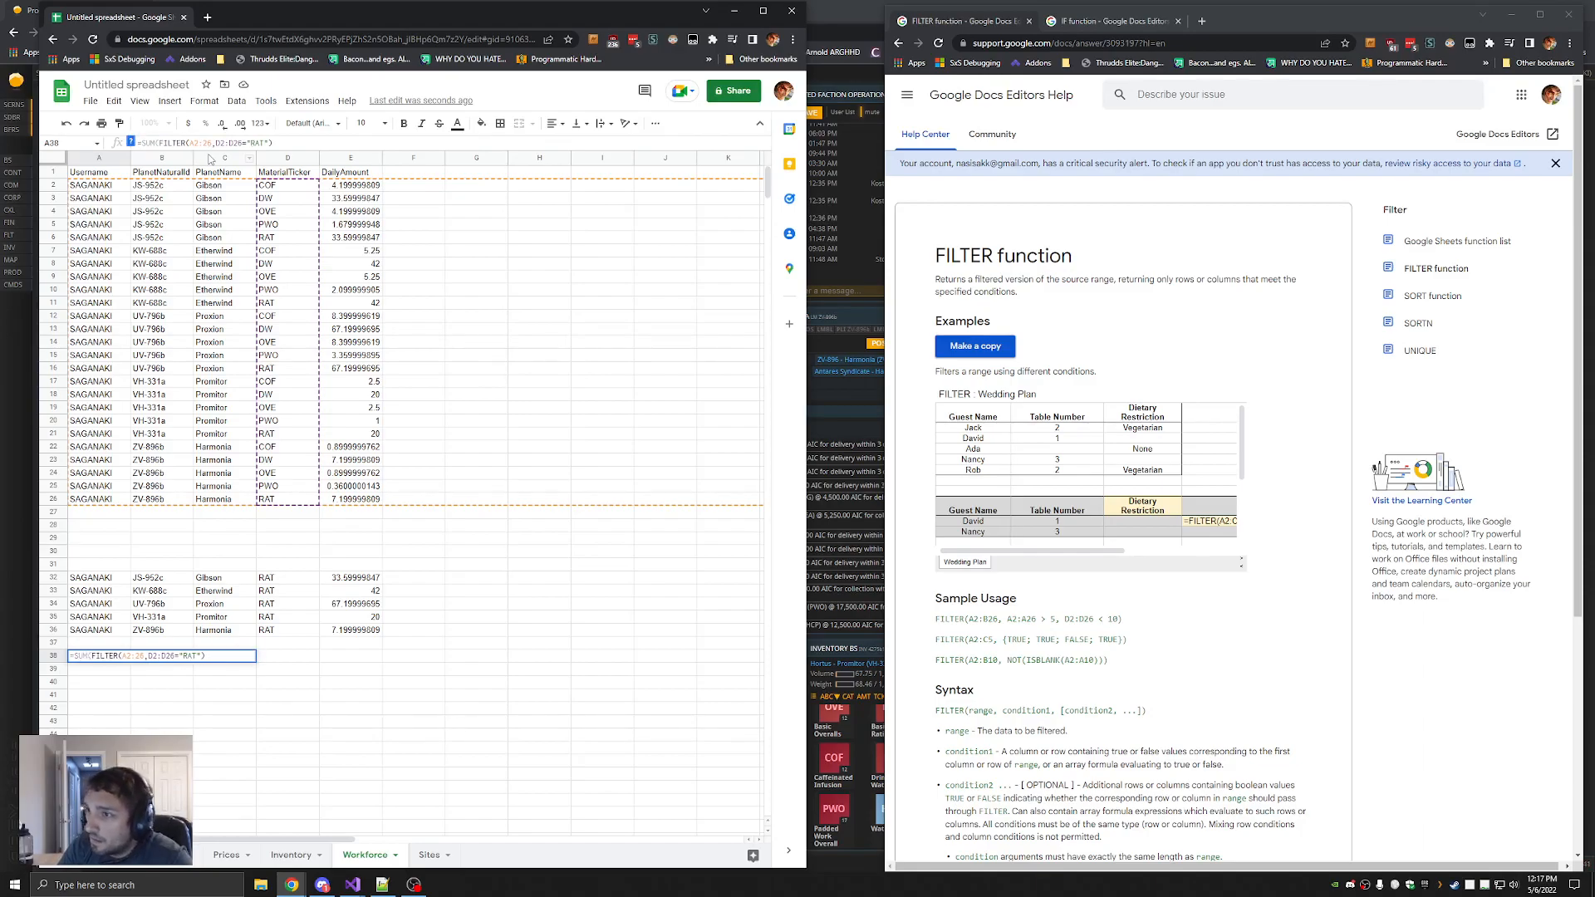
text(E)
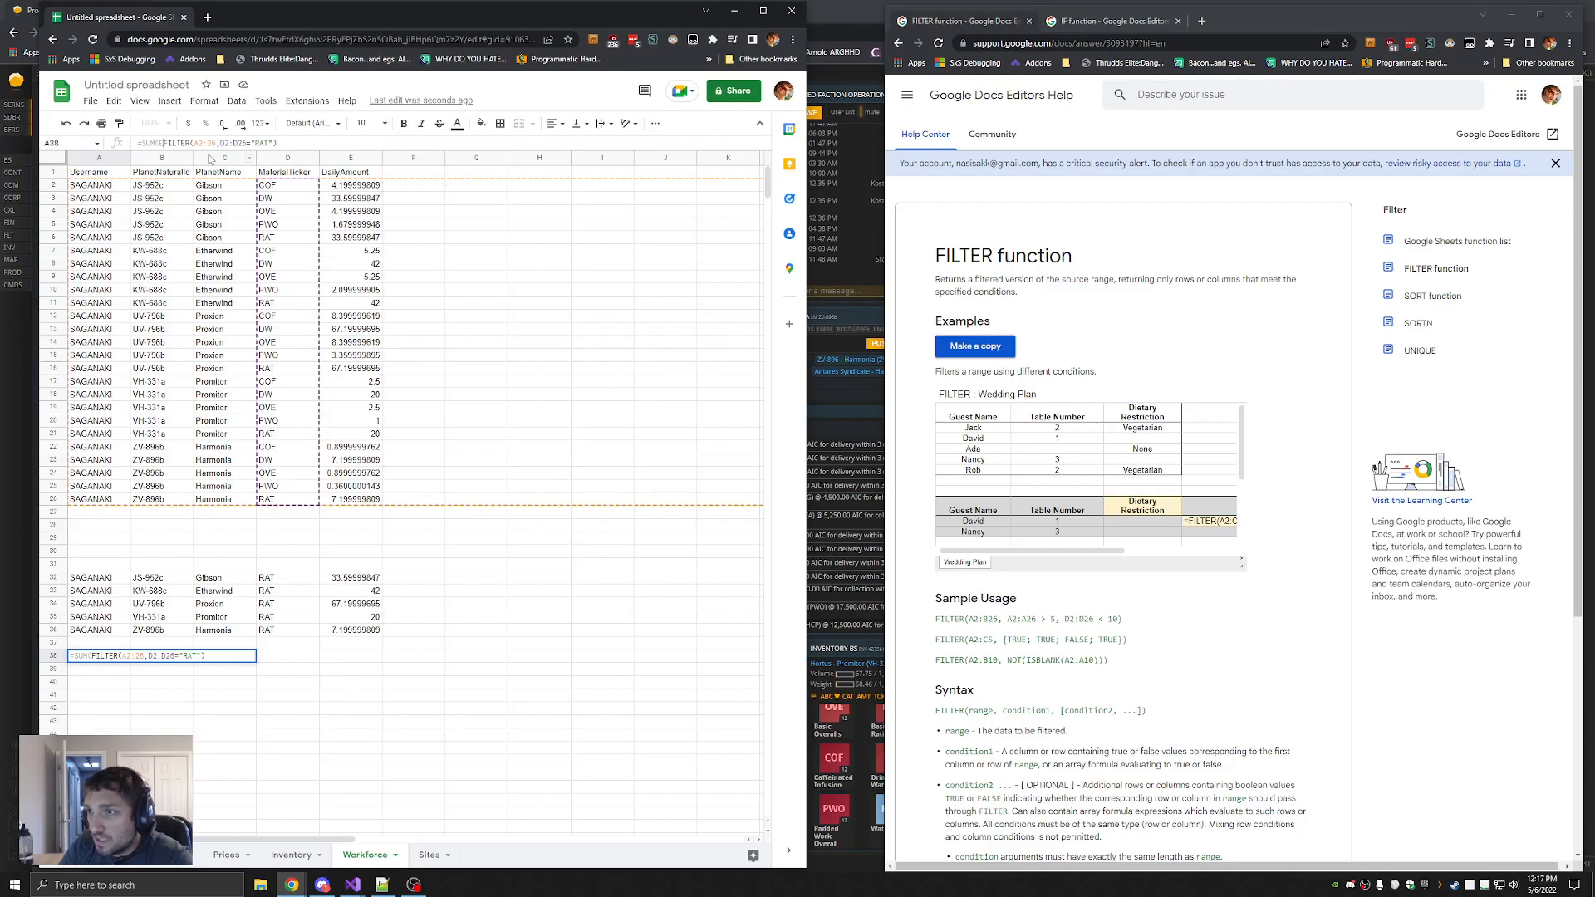
text(2)
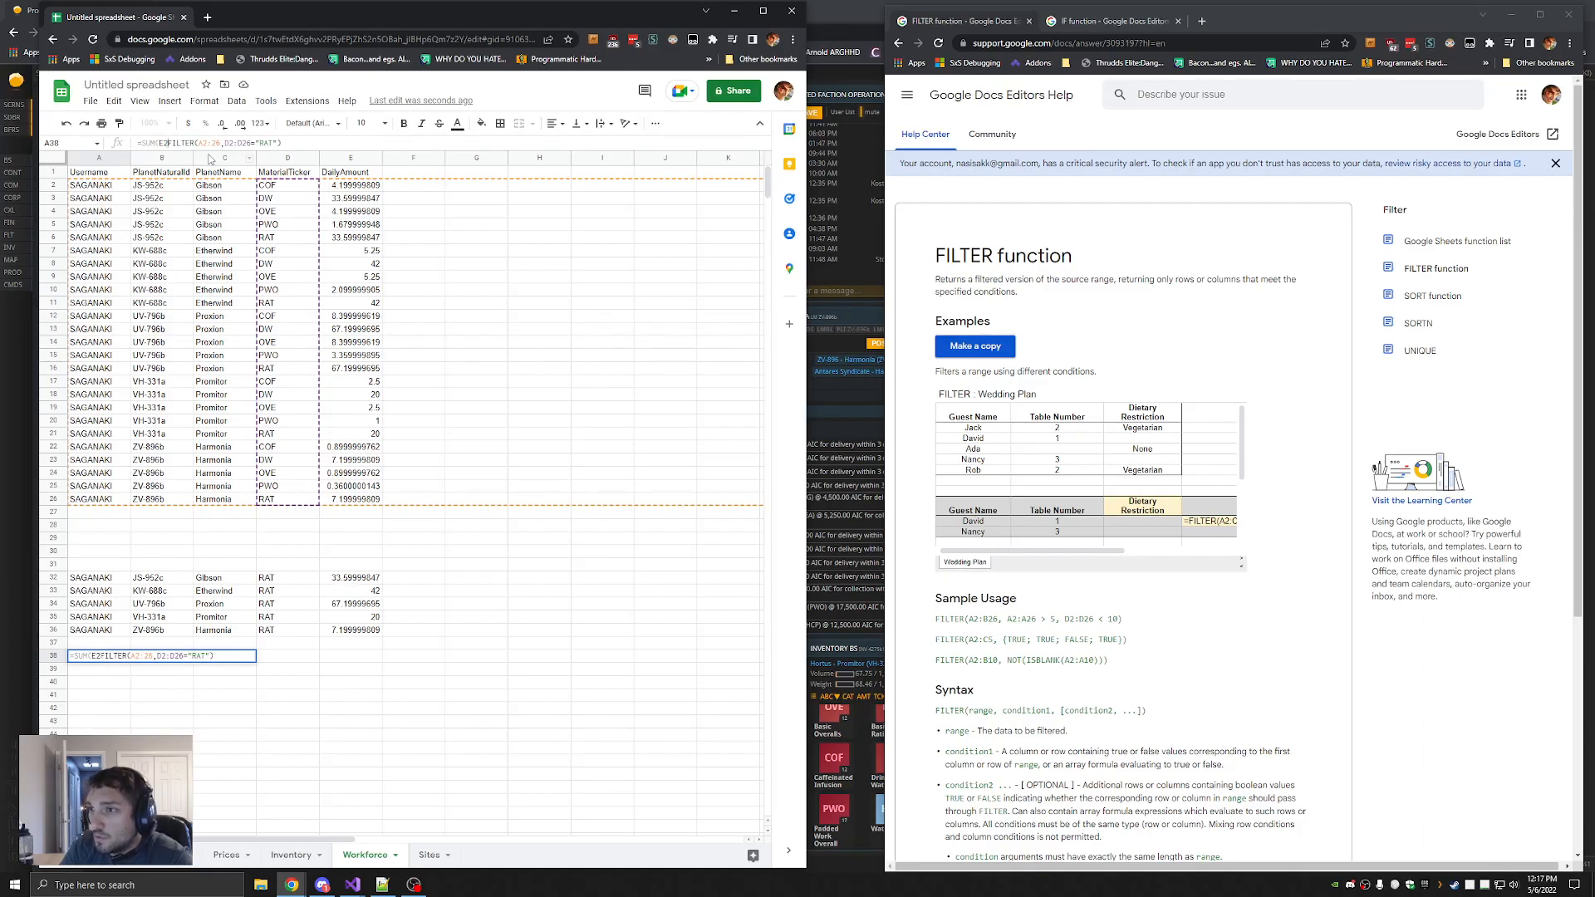
text(:E26)
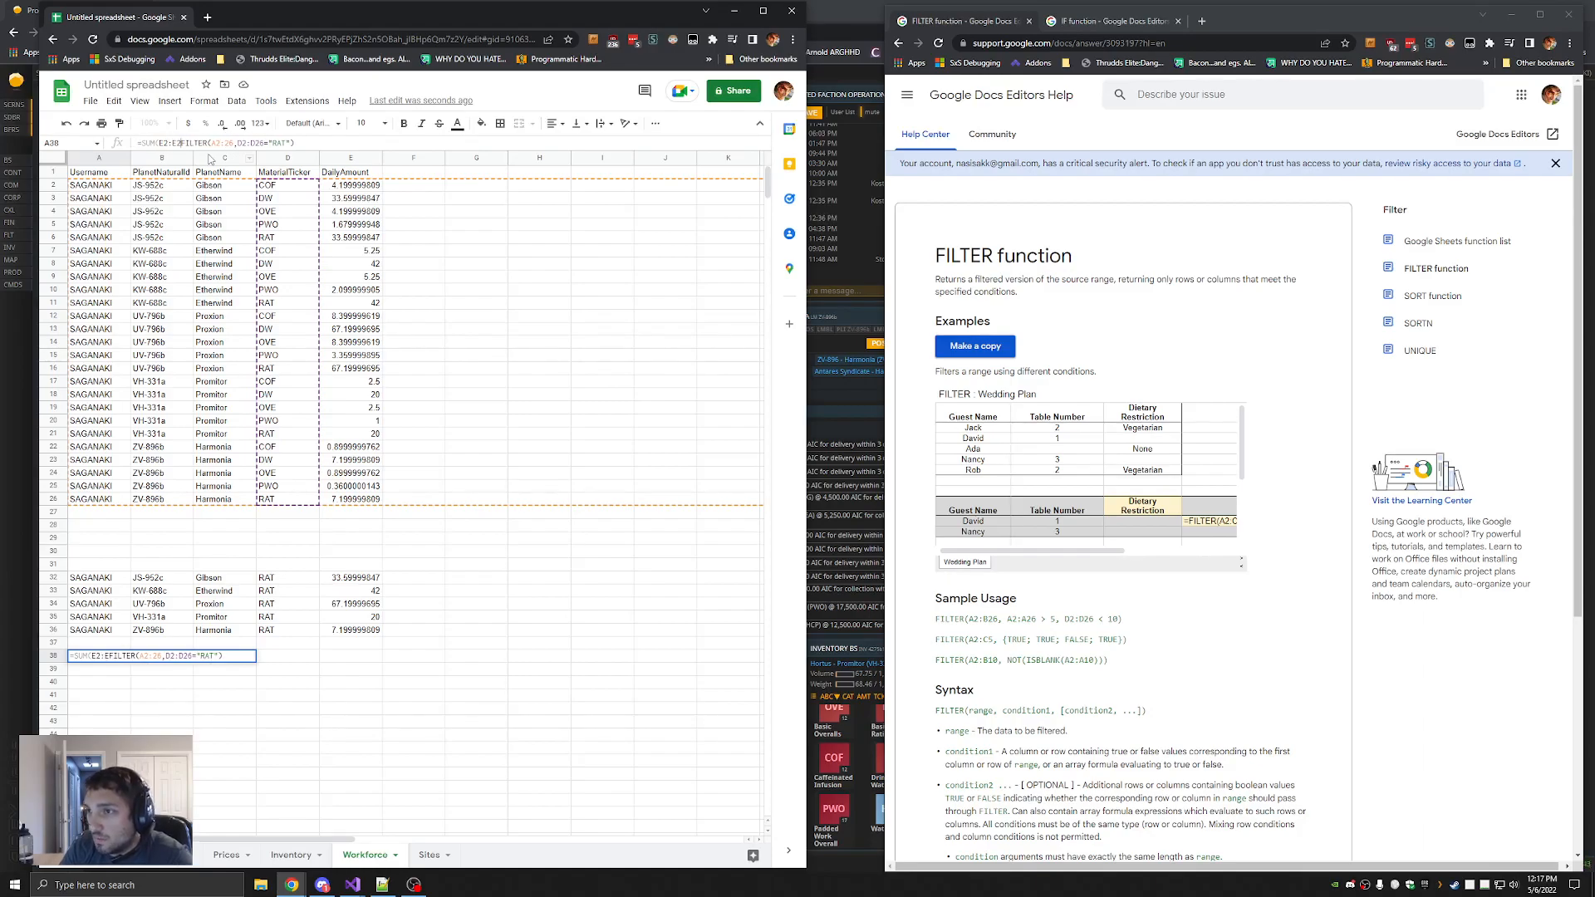
text(,)
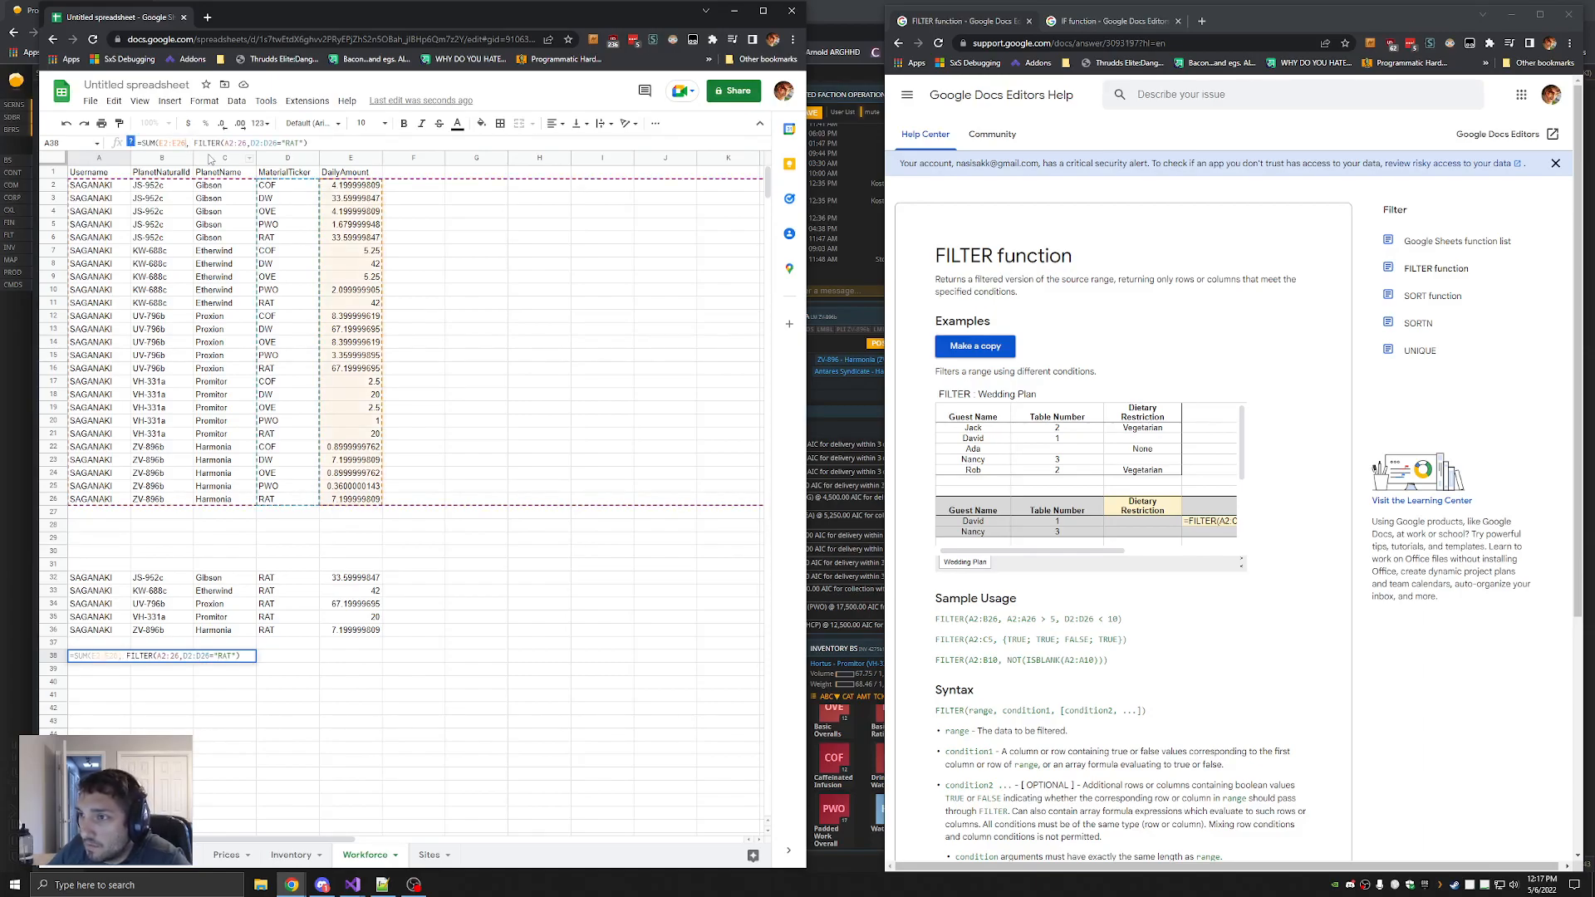
key(shift+Left)
key(shift+Left)
key(shift+Left)
key(shift+Left)
key(shift+Left)
key(shift+Left)
key(shift+Left)
key(shift+Left)
key(BackSpace)
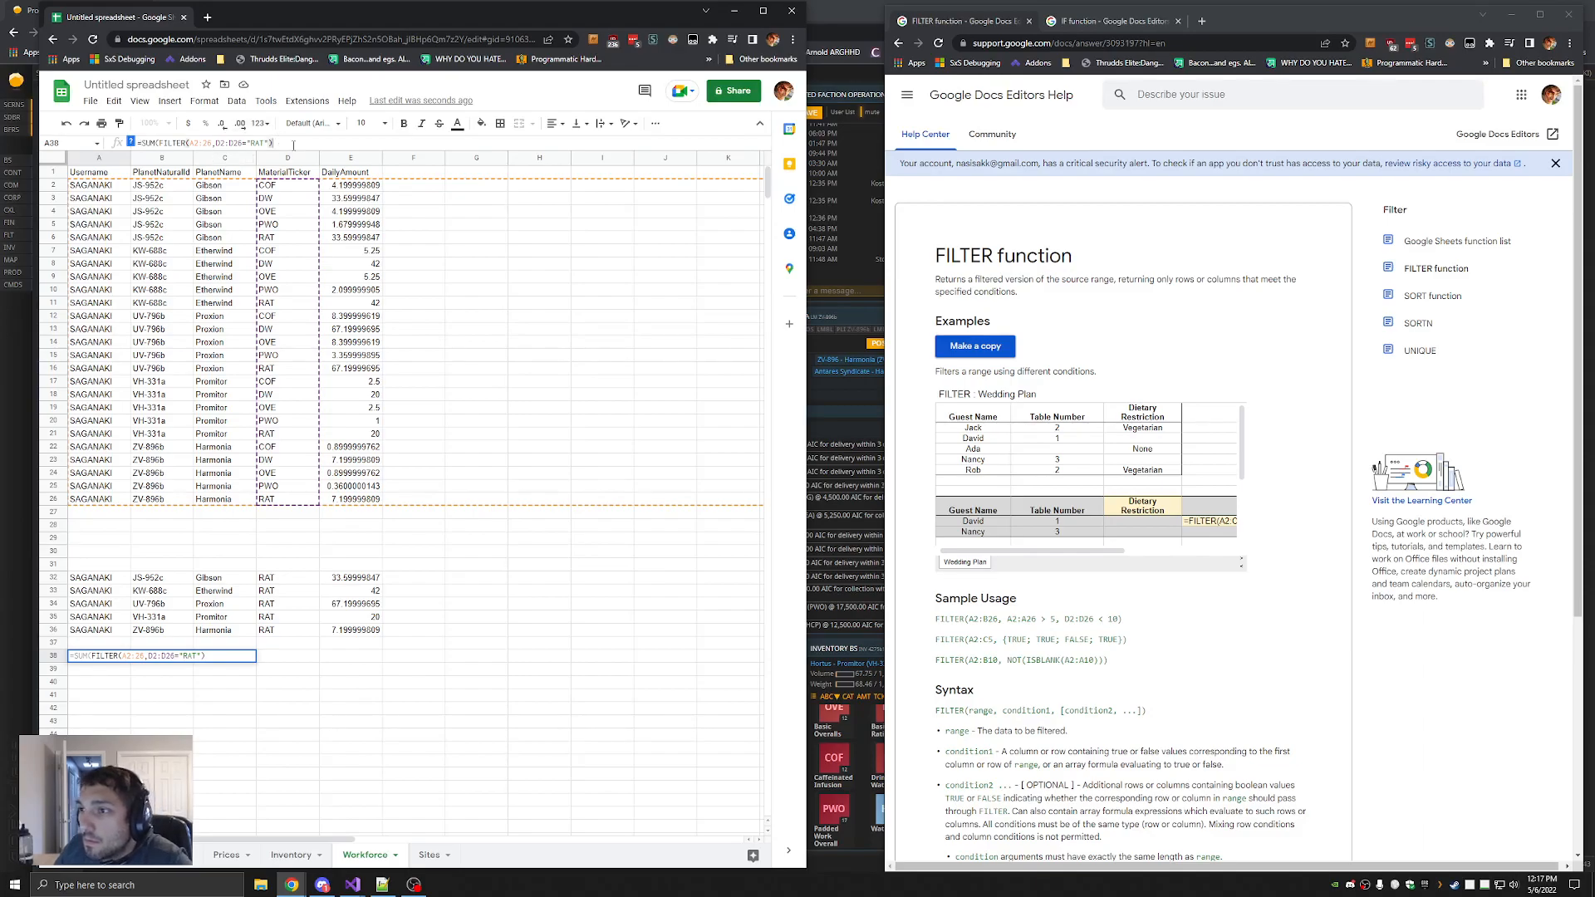
Search the web for "sum gsheets" and read the SUM help page's usage and syntax
key(ctrl+t)
text(sum gsheets)
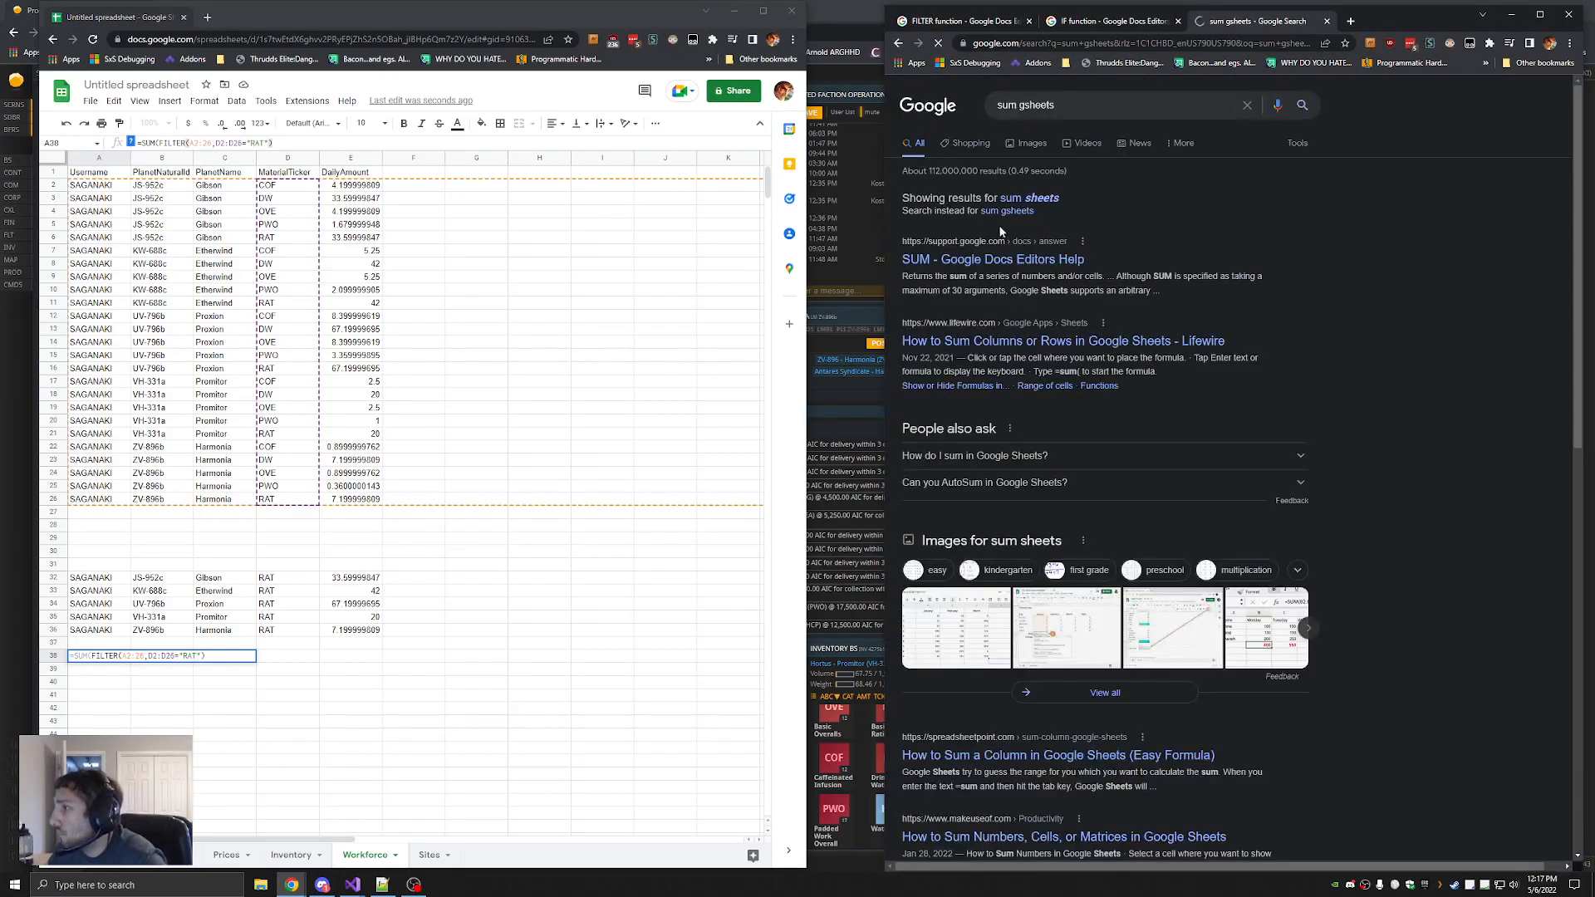
click(1000, 257)
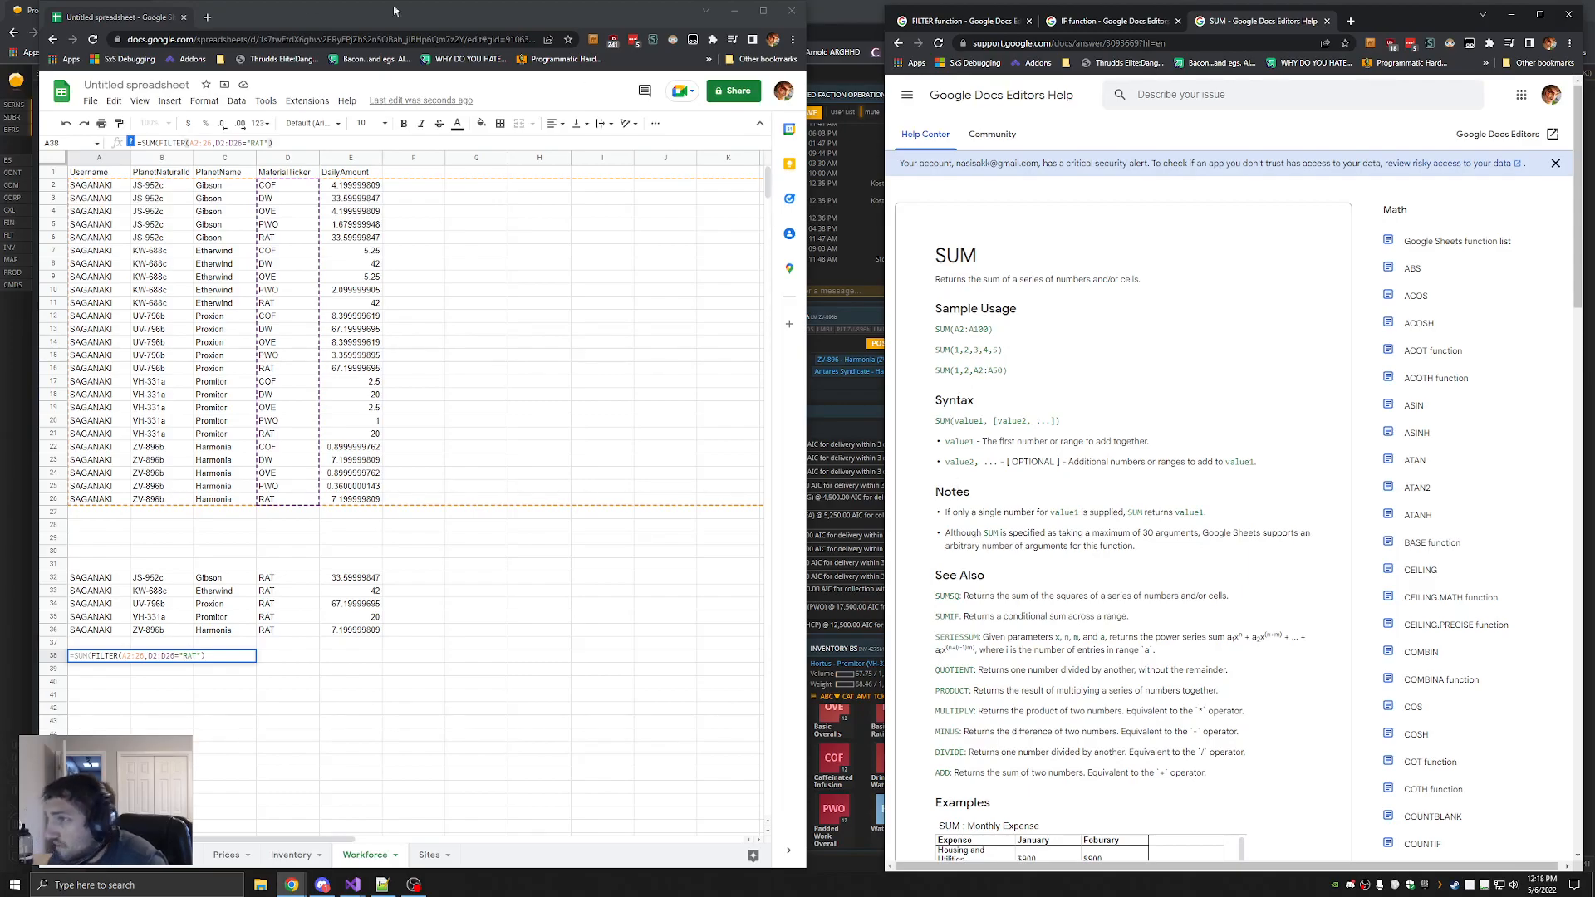
click(307, 143)
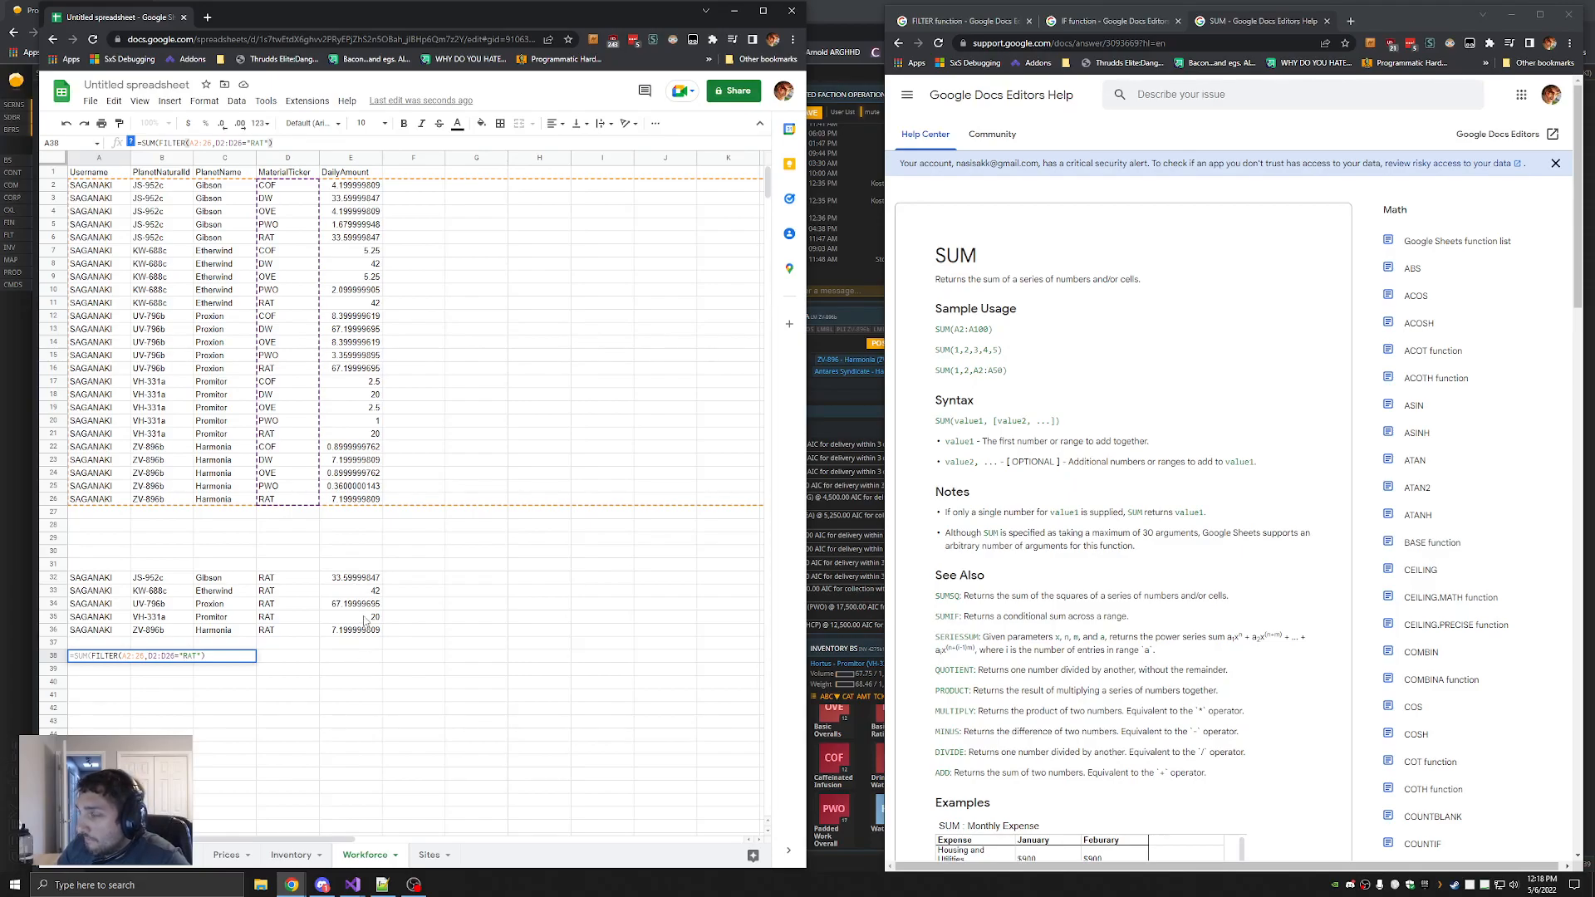
Review the FILTER help page's syntax section, especially the optional condition2 description, and its notes
click(989, 23)
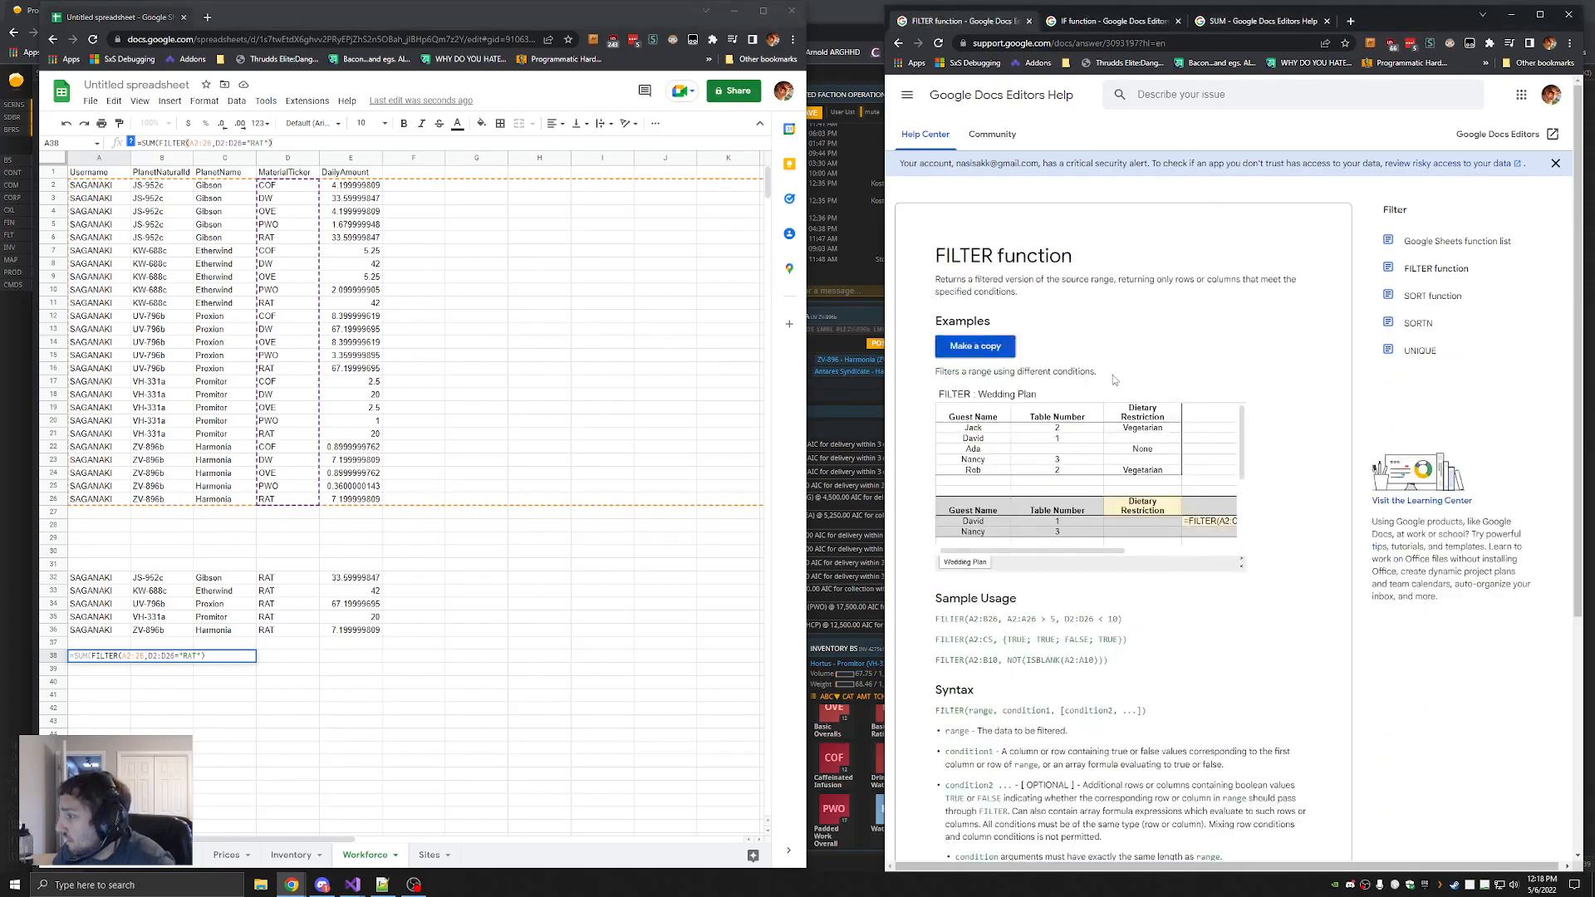
scroll(1125, 662, down, 2)
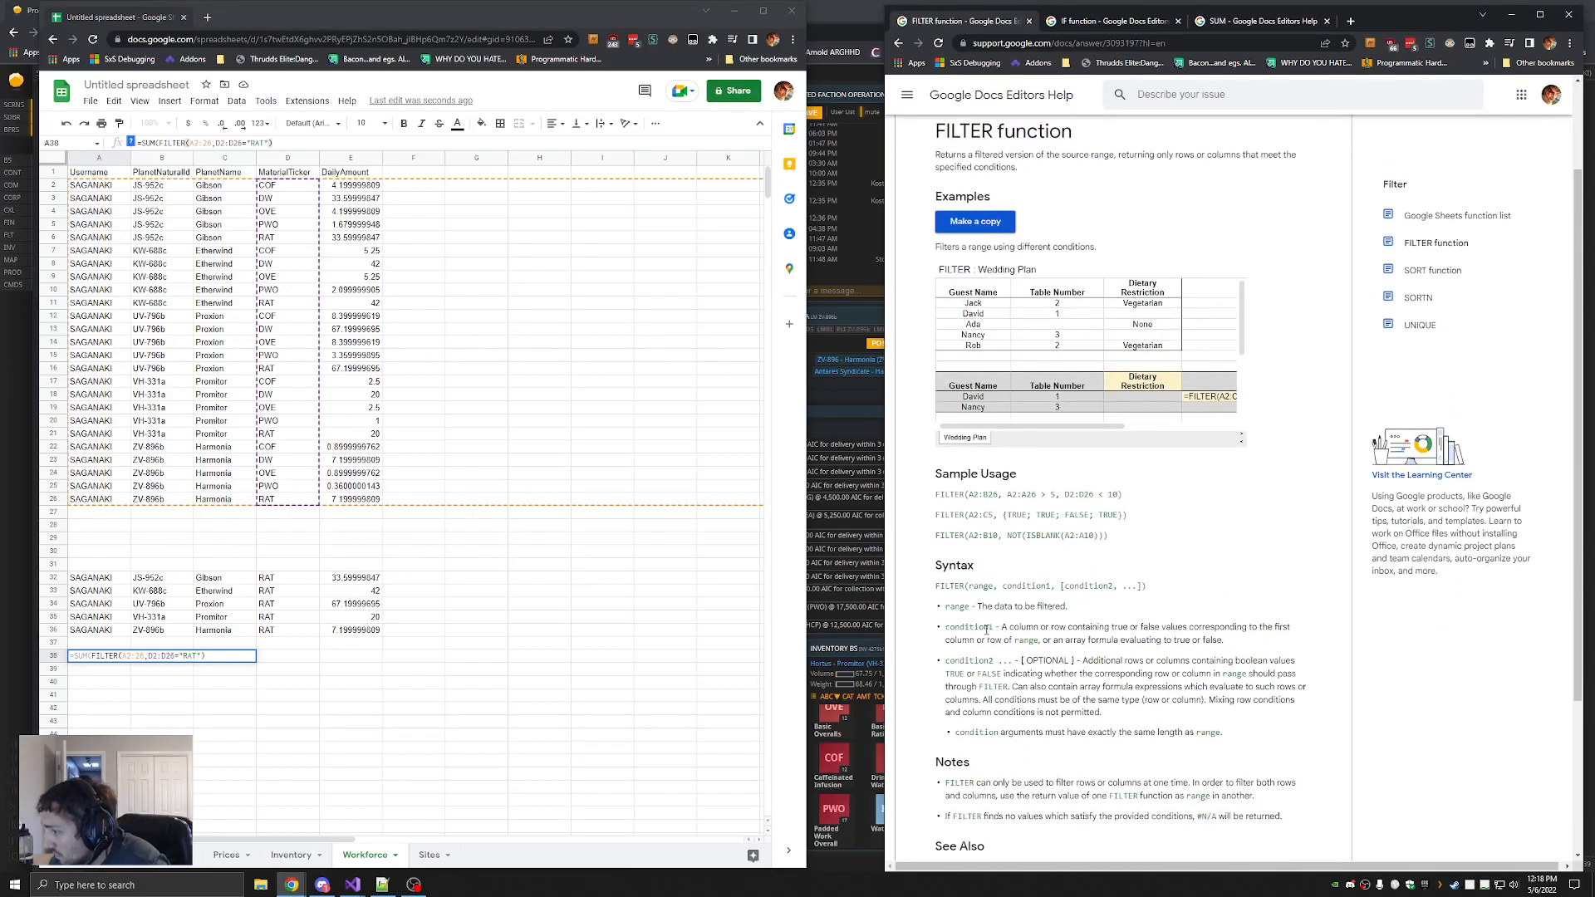
drag(1083, 662, 1298, 665)
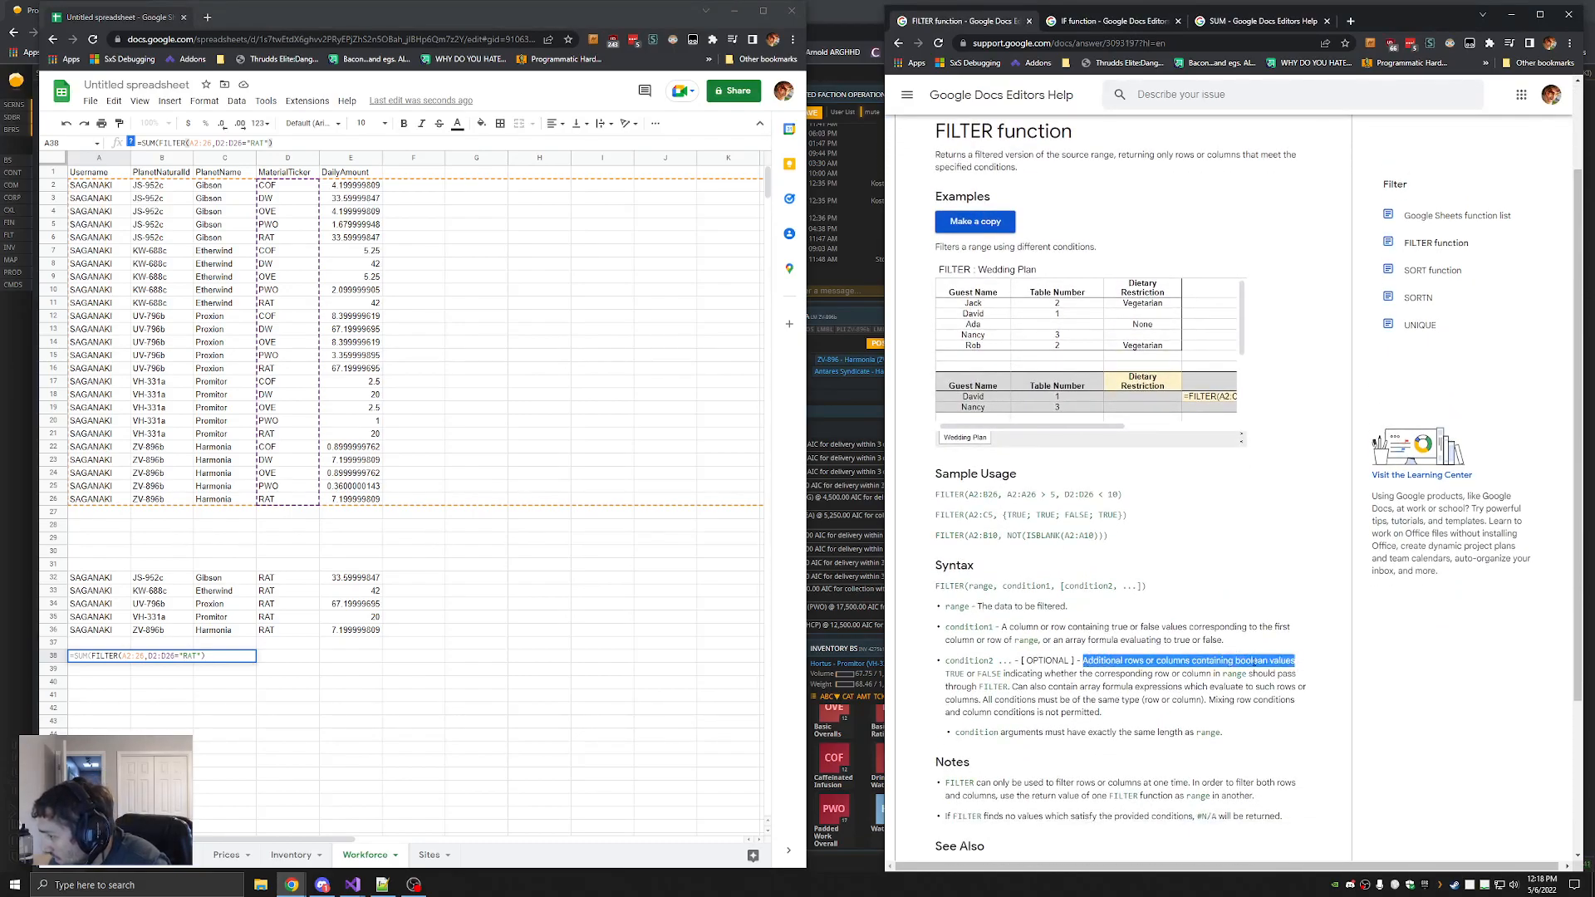
click(1068, 688)
drag(1011, 689, 1352, 692)
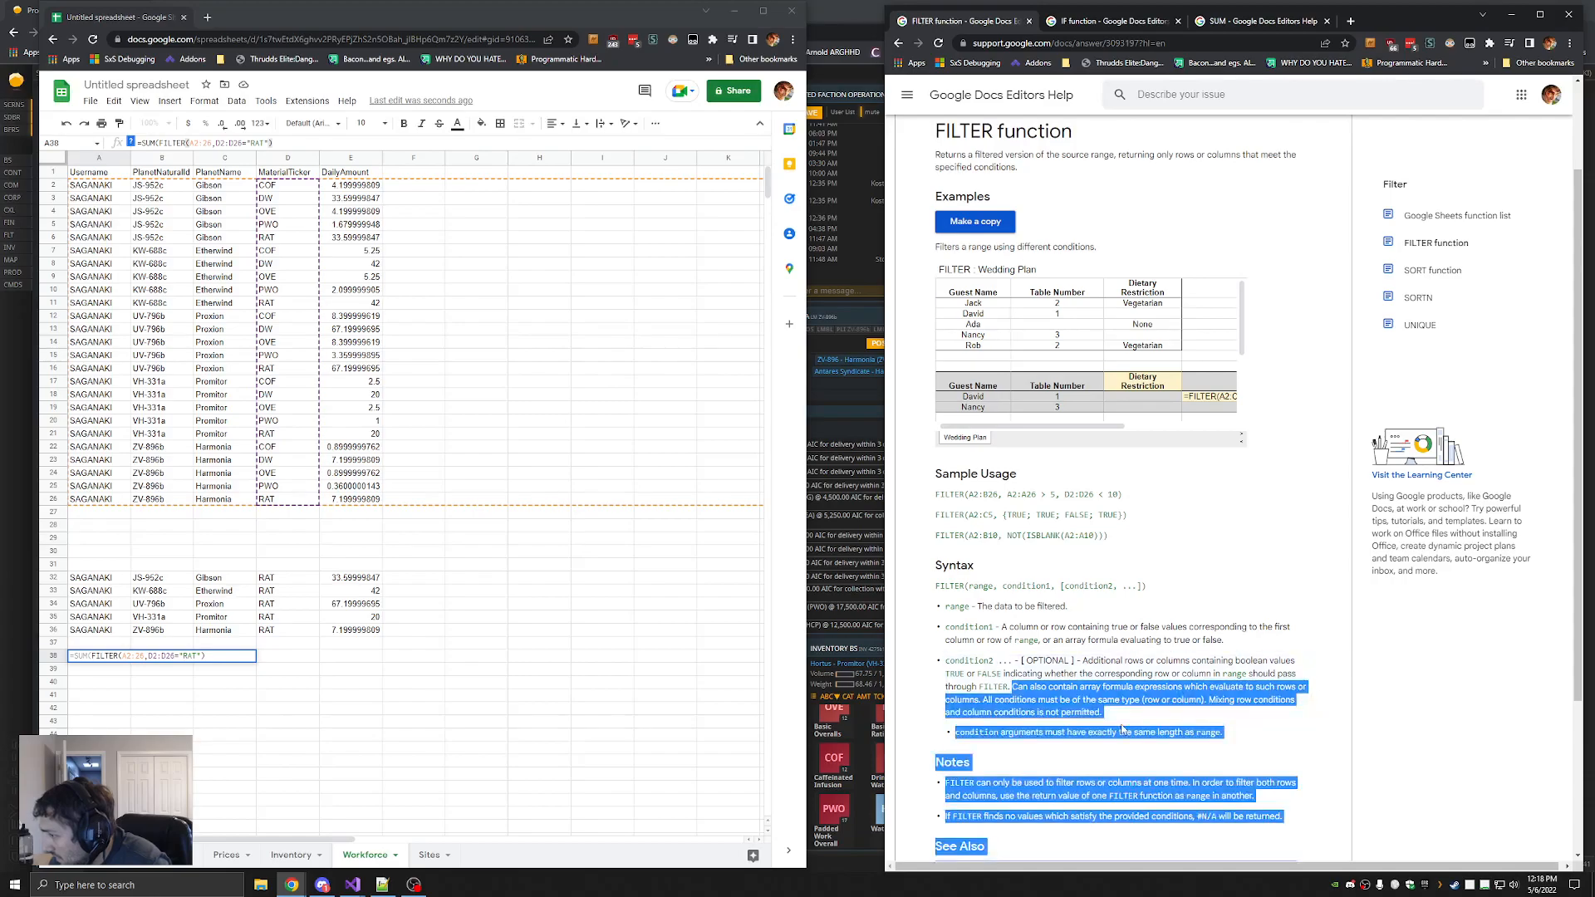
click(1092, 722)
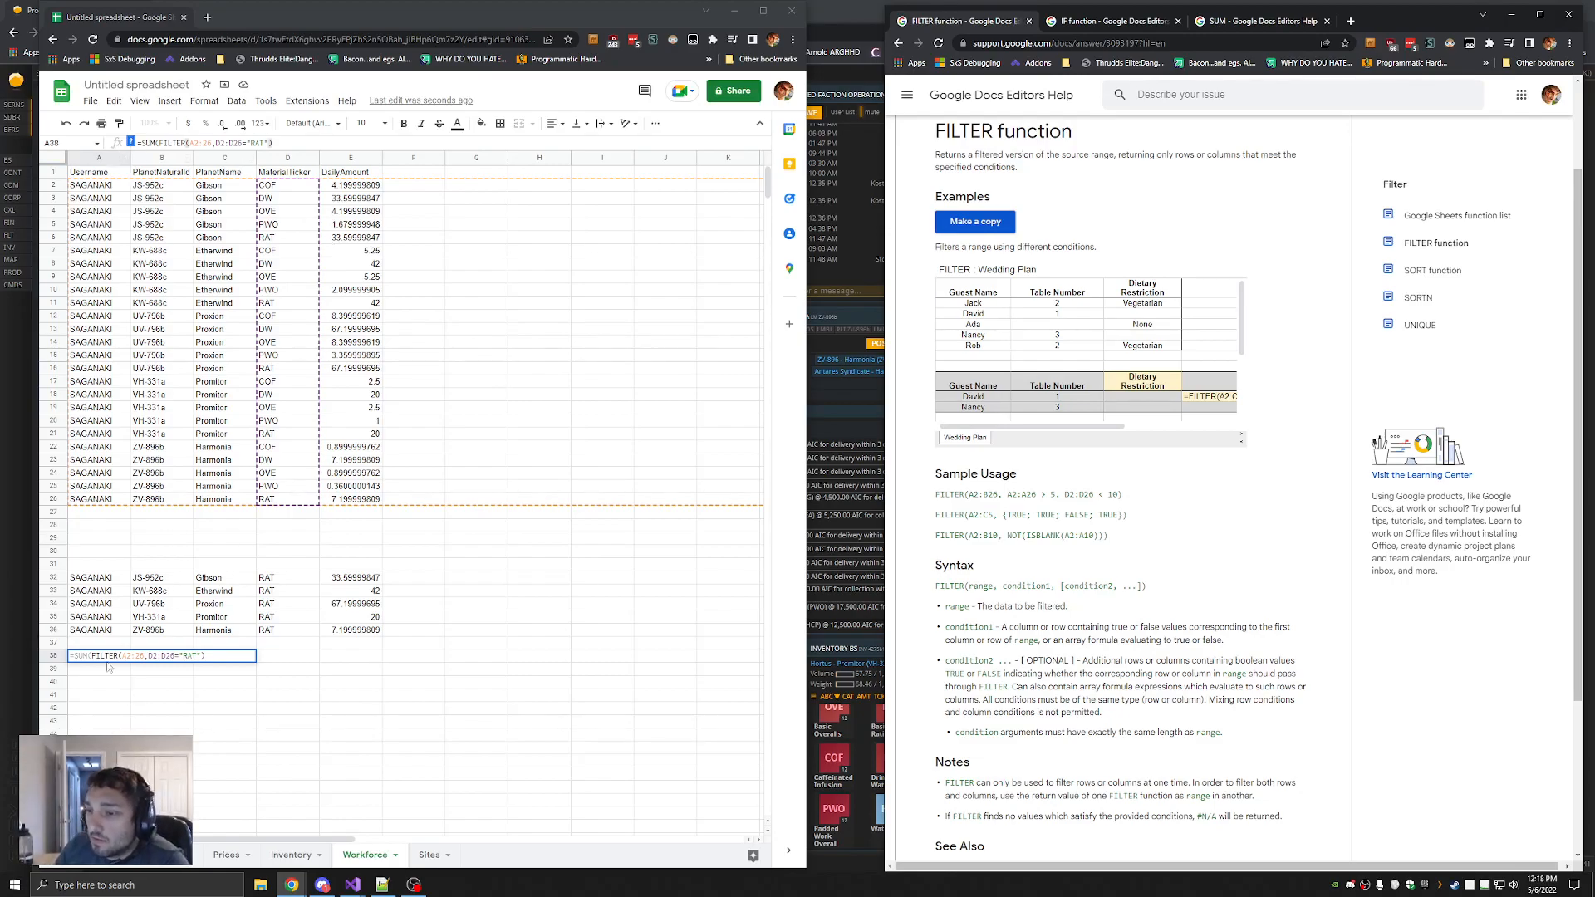
Try to wrap A32's FILTER formula in a second FILTER function
double_click(92, 578)
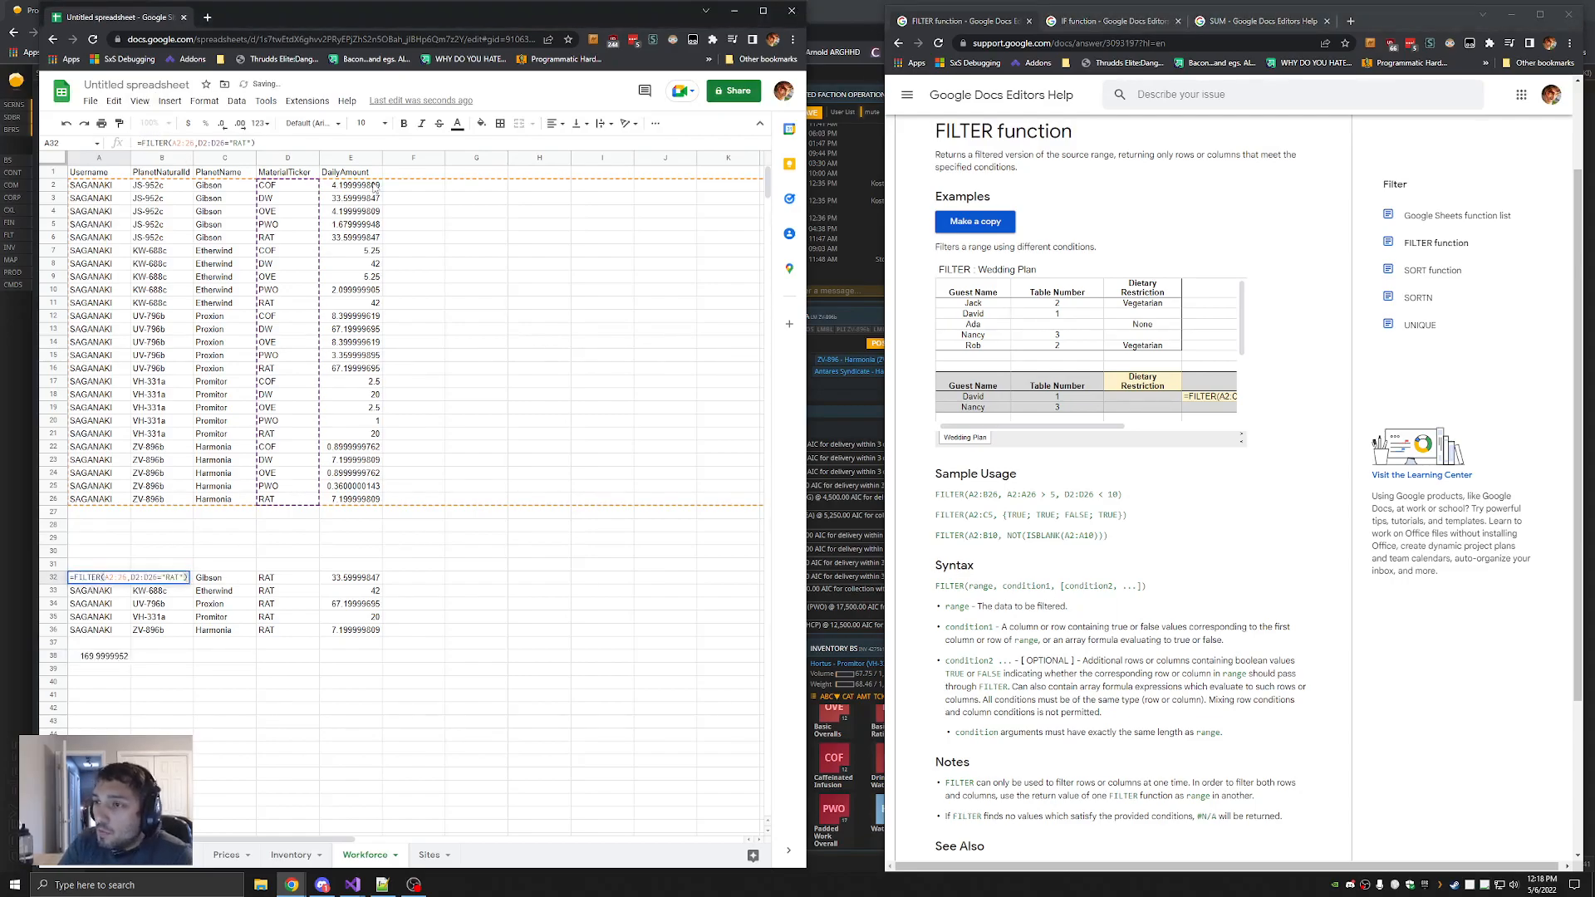
text(FILTER()
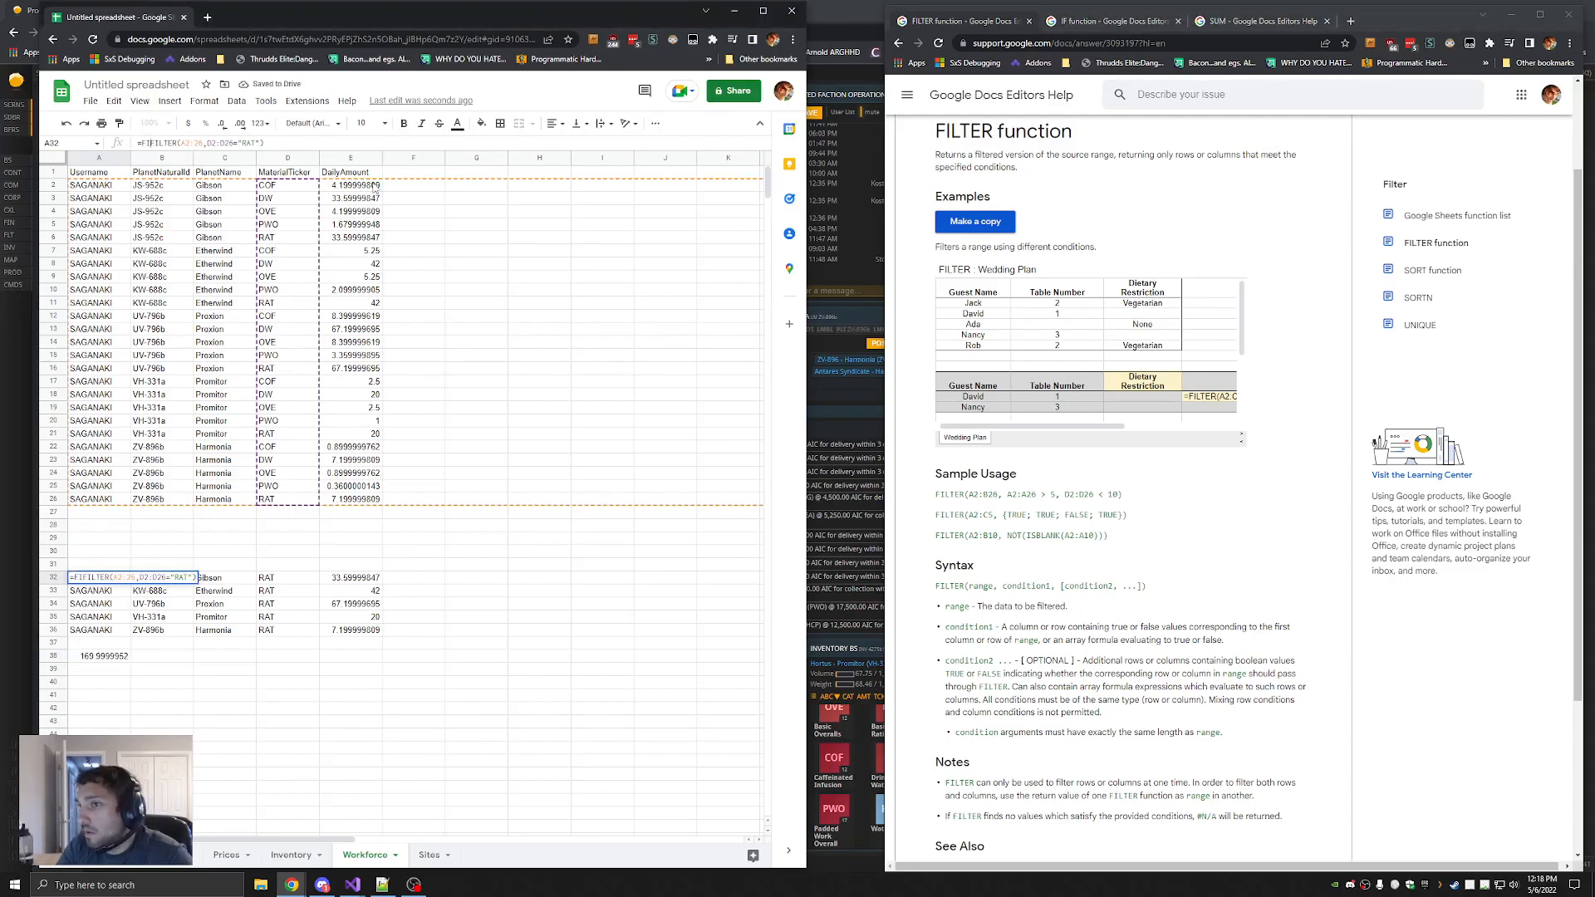
key(End)
text(,)
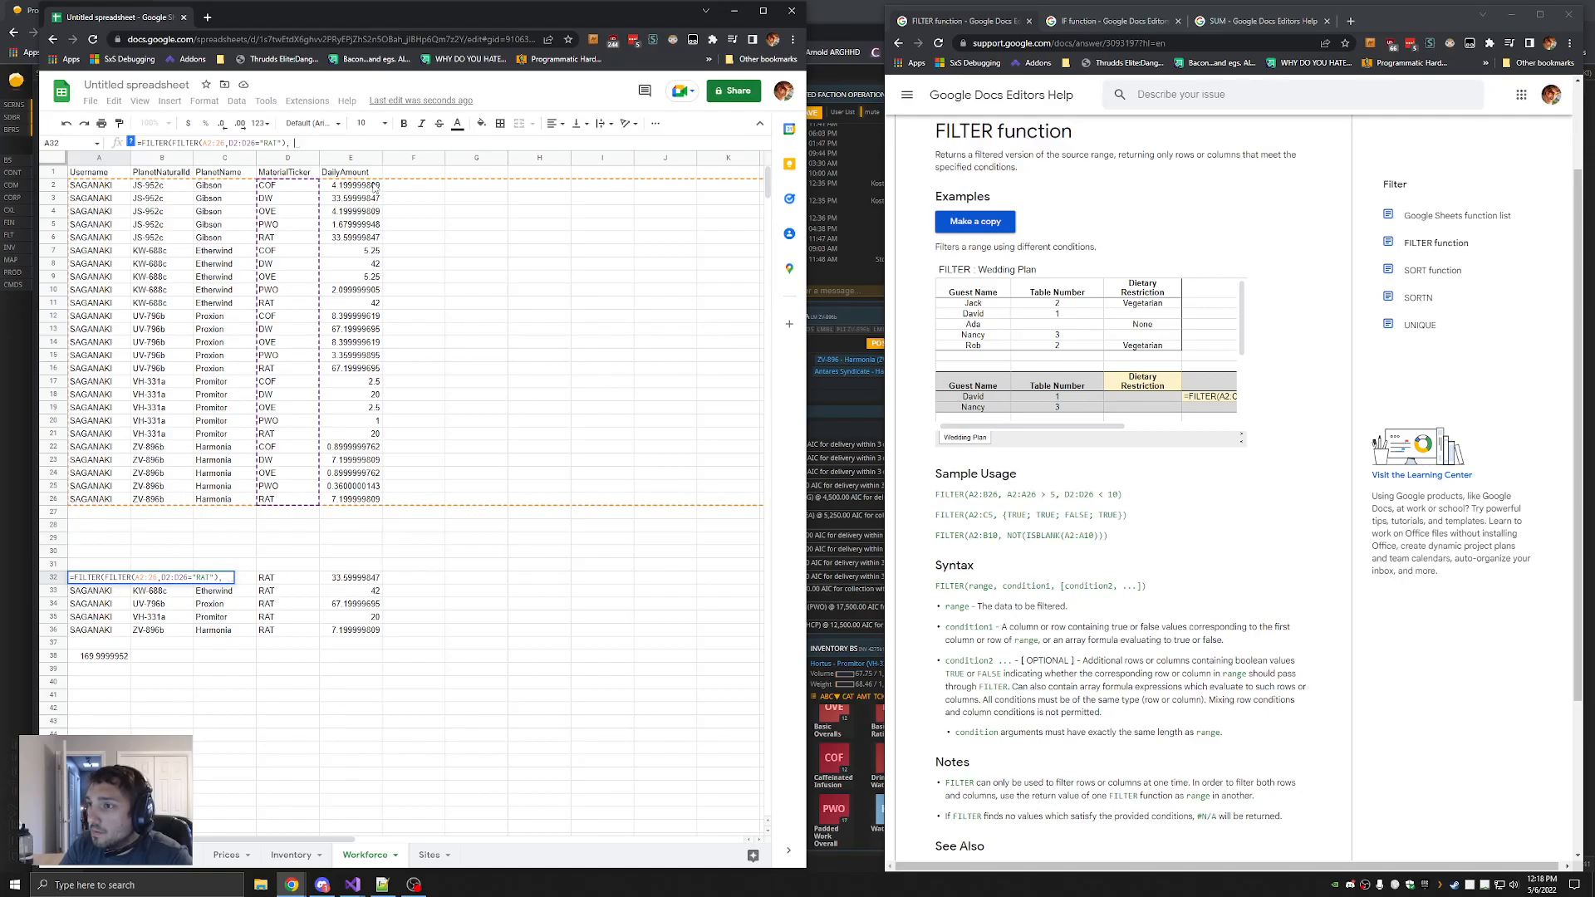
drag(176, 143, 137, 143)
key(BackSpace)
Search the web in a new tab for "gsheets only select a column"
key(ctrl+t)
text(select ju)
text(st o)
key(ctrl+a)
text(gs)
key(ctrl+s)
text(hee)
key(Escape)
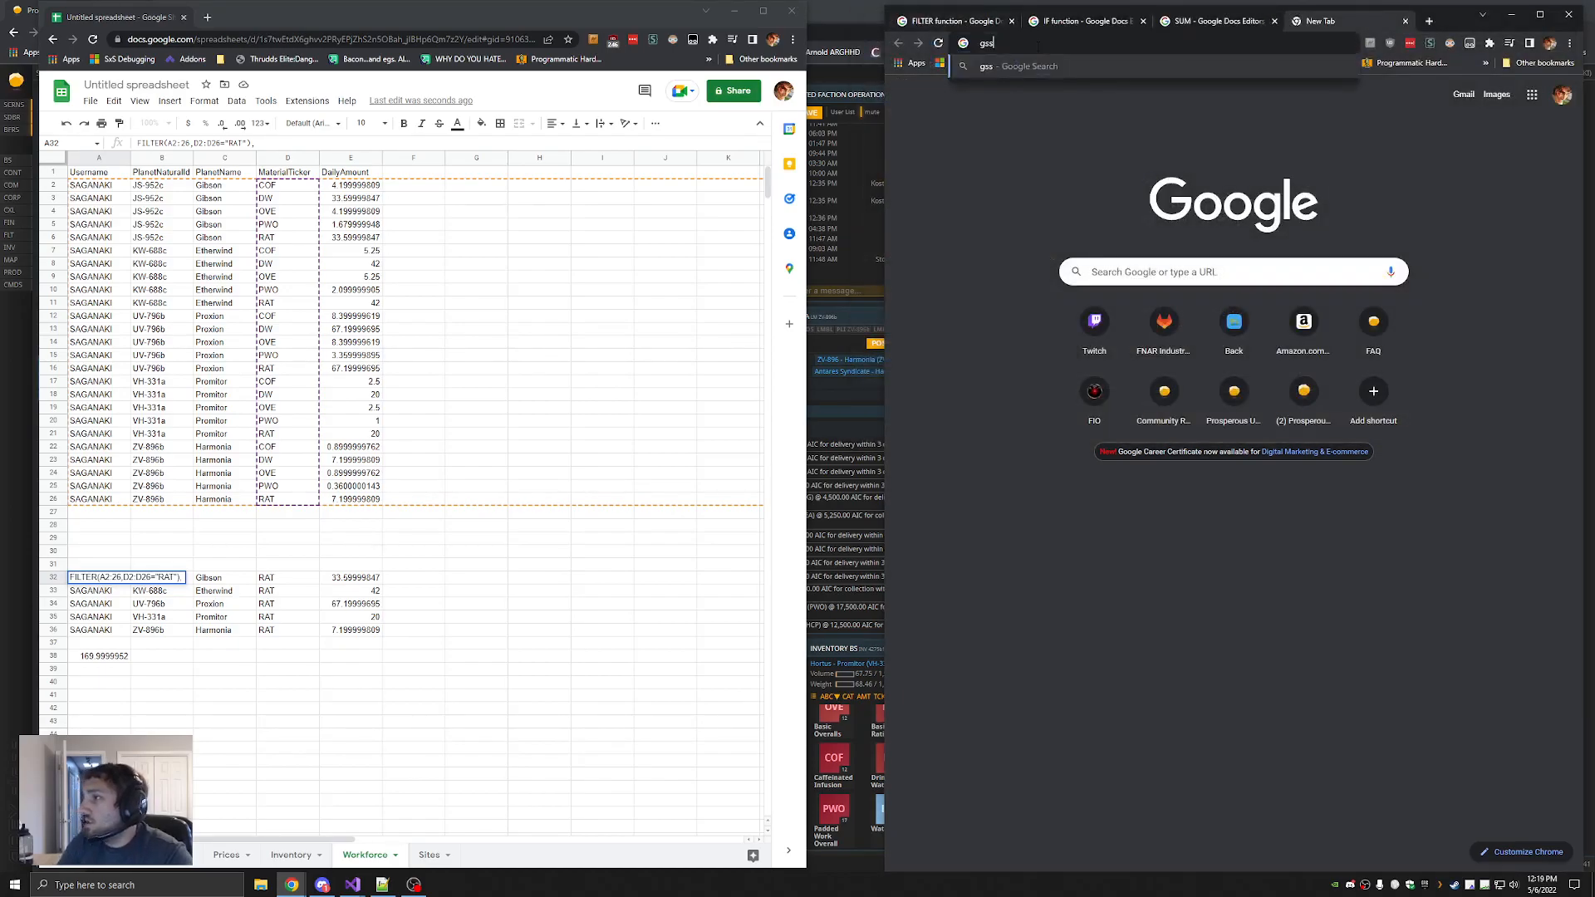
text(only select a column)
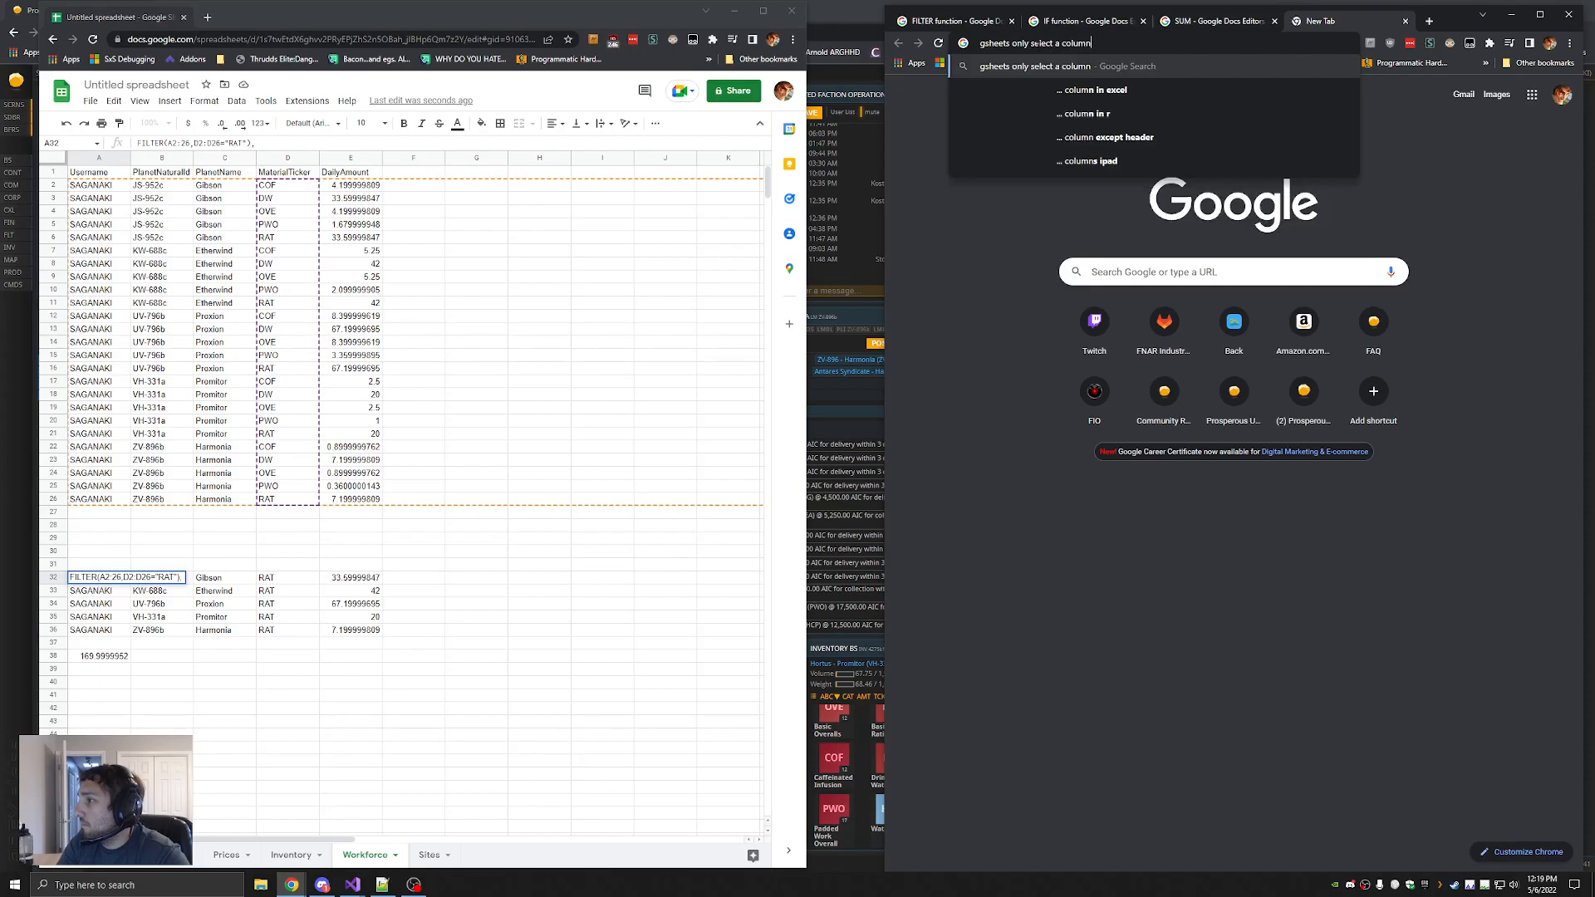
key(Return)
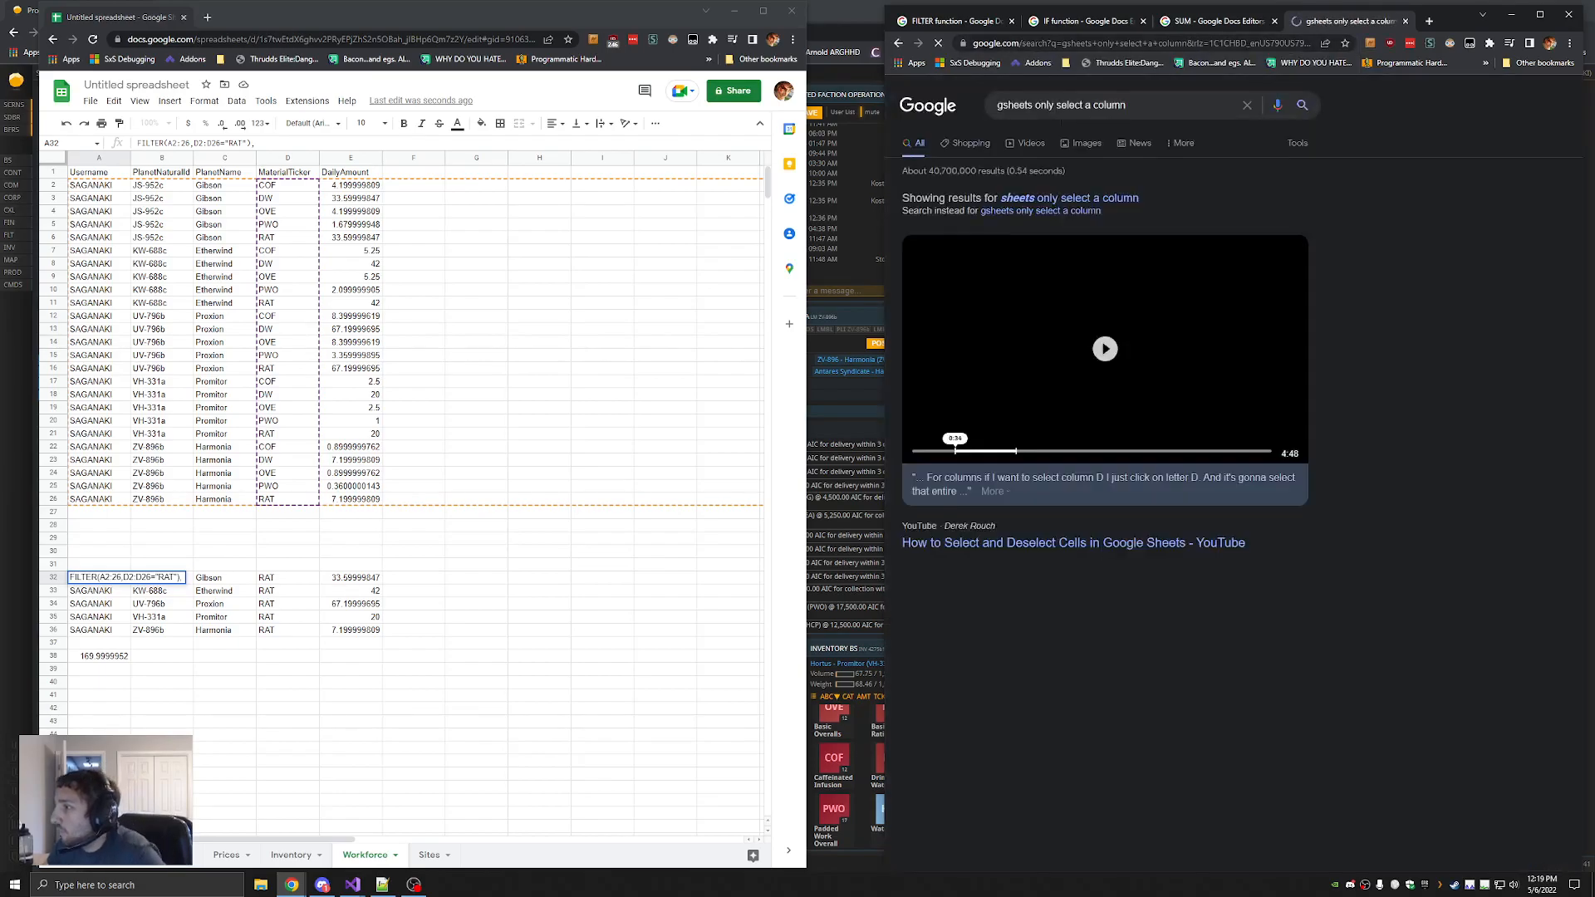
Open the Stack Overflow question "How to take only certain columns from a FILTER result?" and read its QUERY and FILTER answers
click(1197, 640)
scroll(1019, 603, down, 2)
scroll(1020, 604, down, 5)
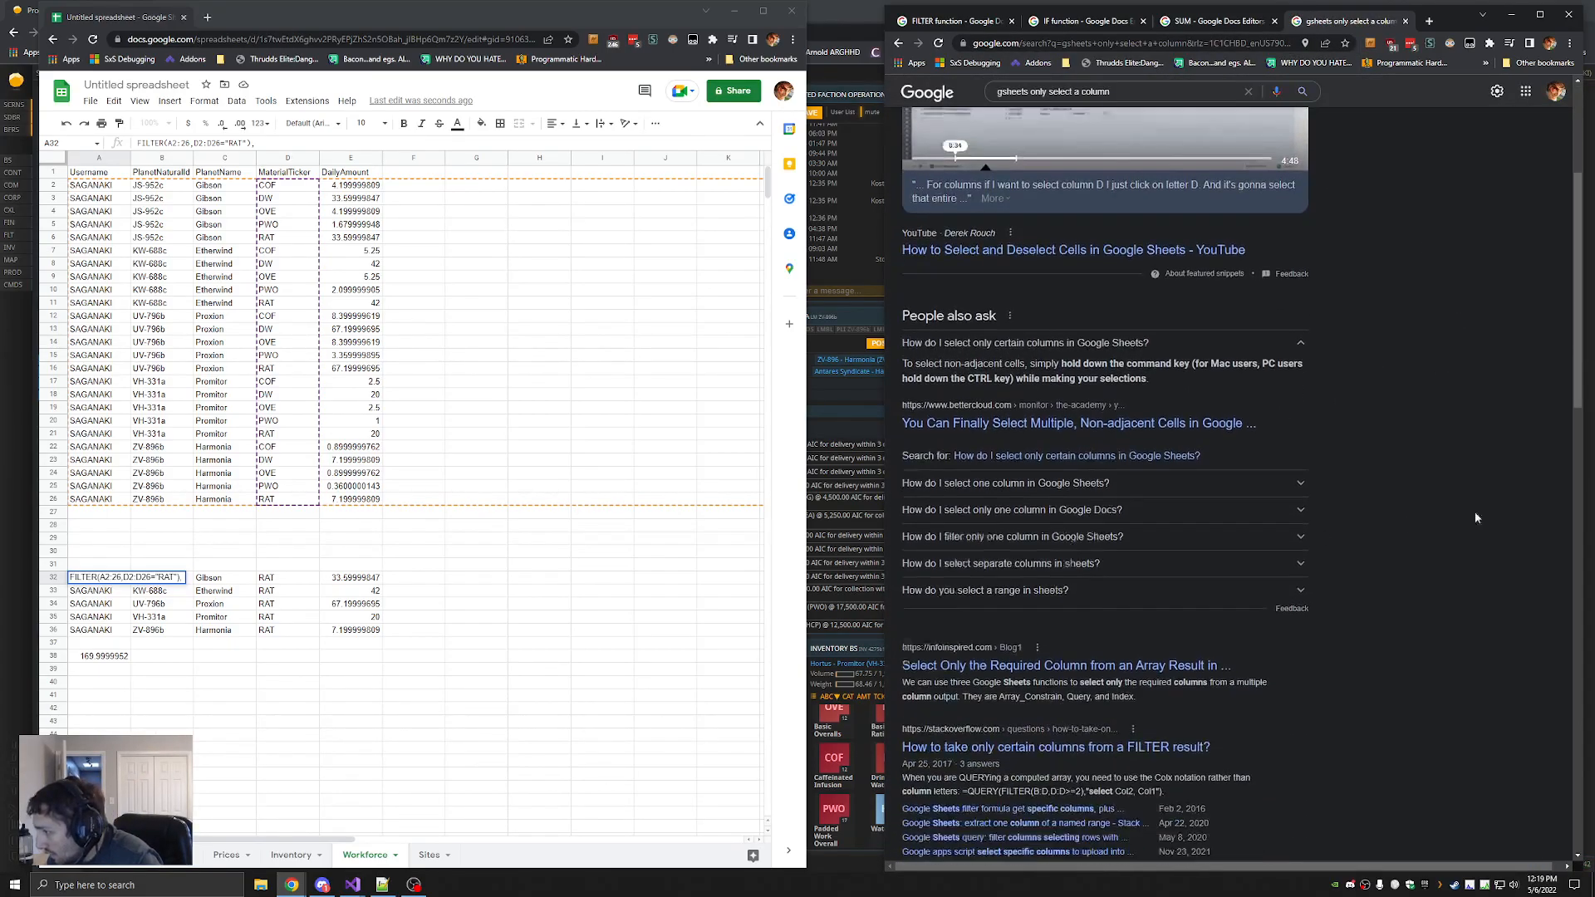
click(1110, 545)
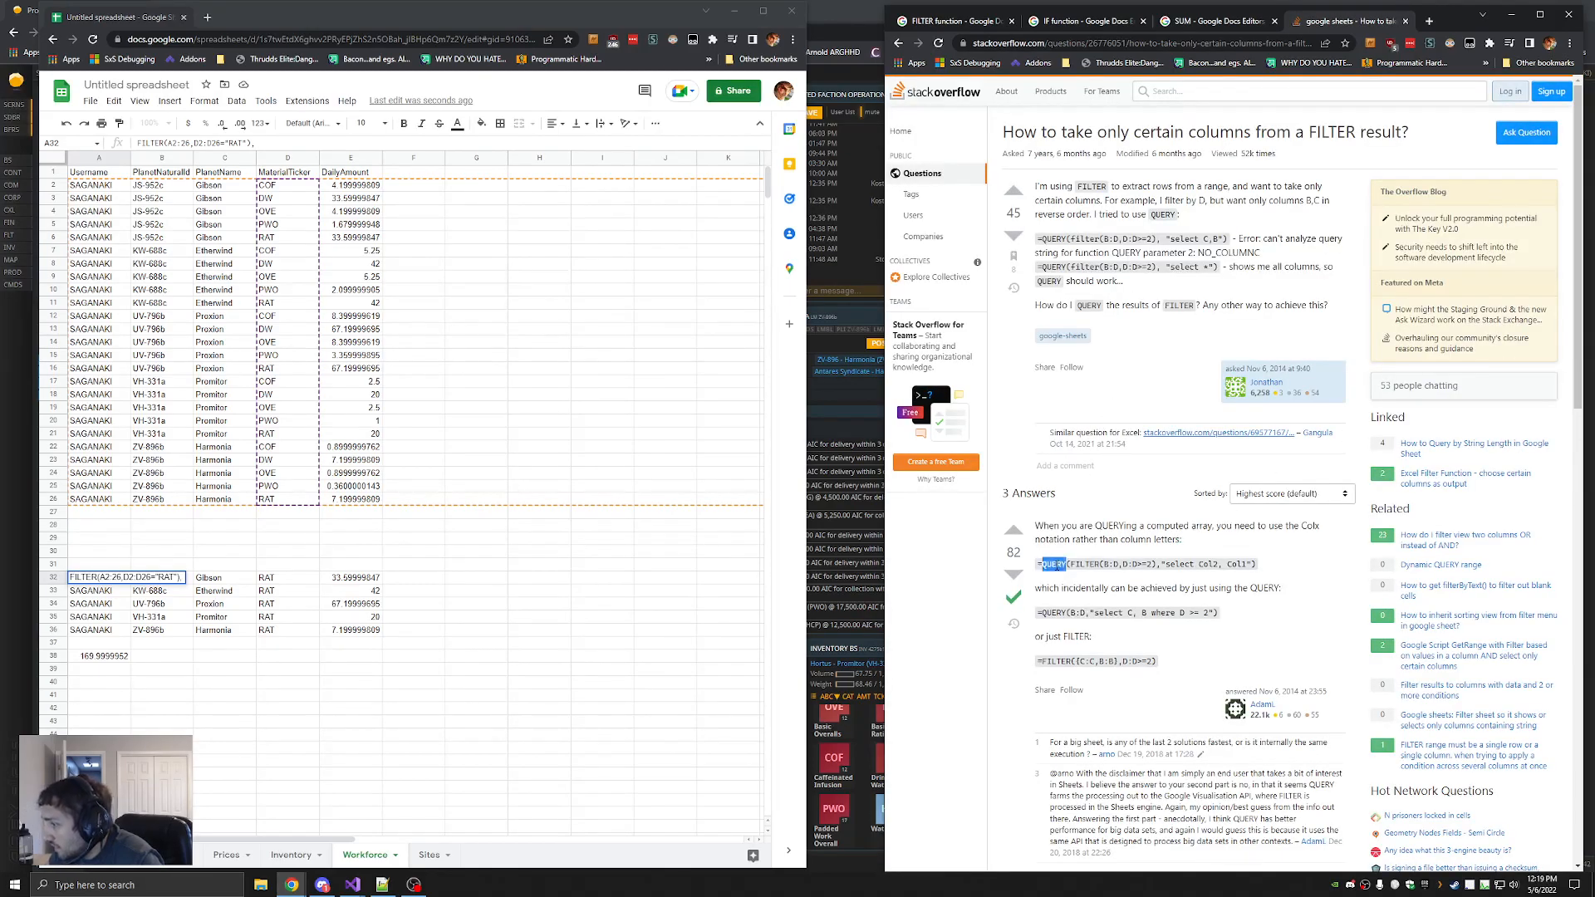
drag(1188, 541, 1036, 525)
click(1190, 543)
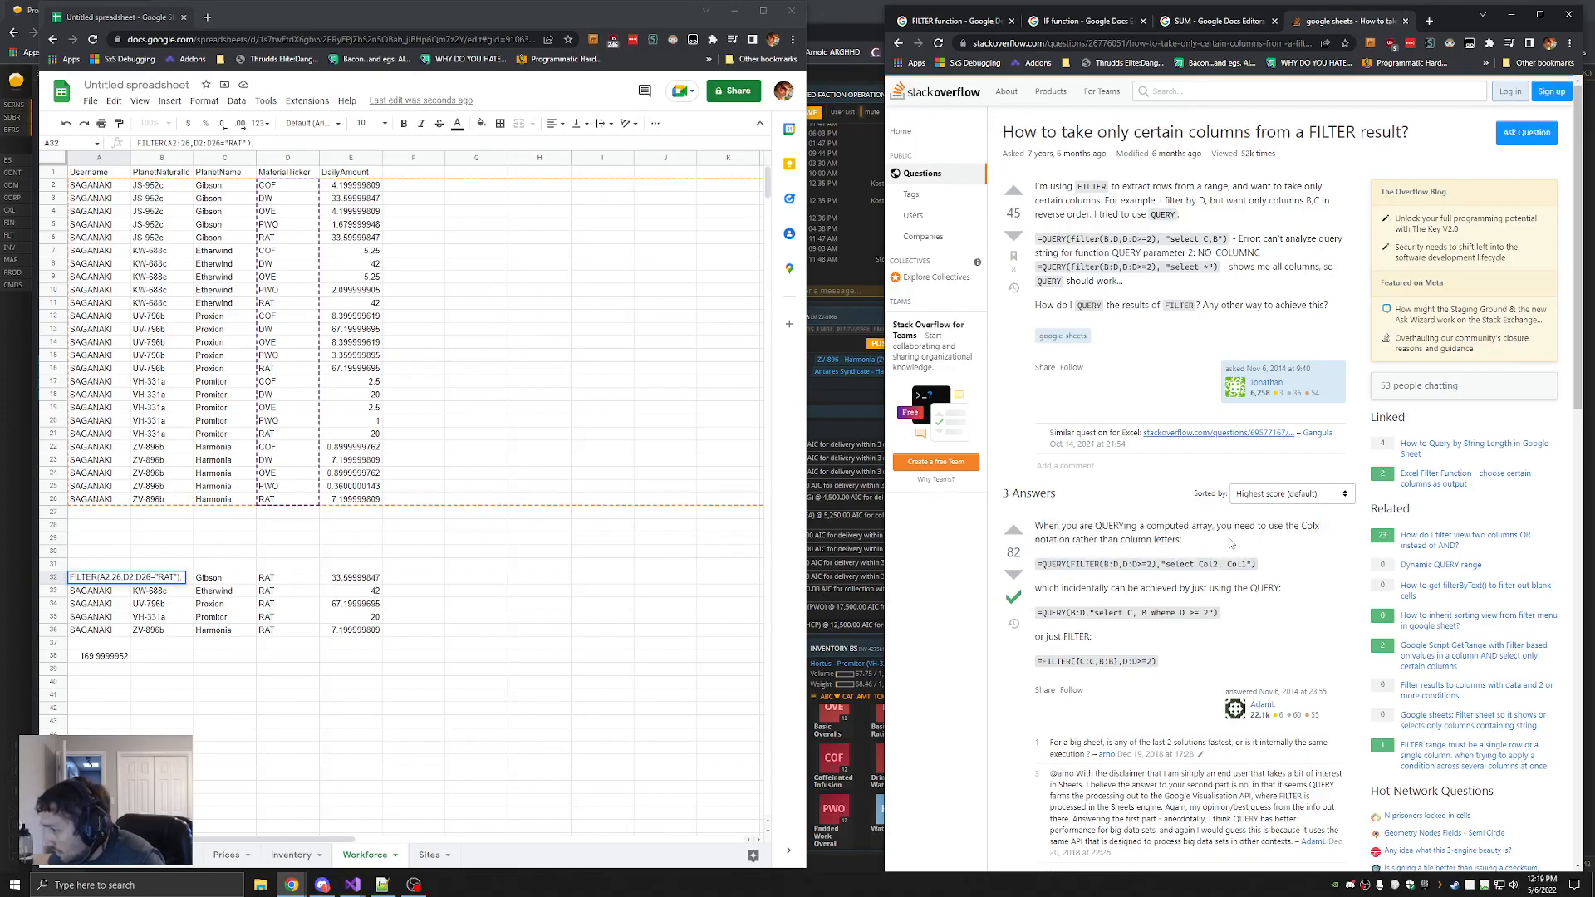
drag(1036, 637, 1142, 637)
click(1144, 641)
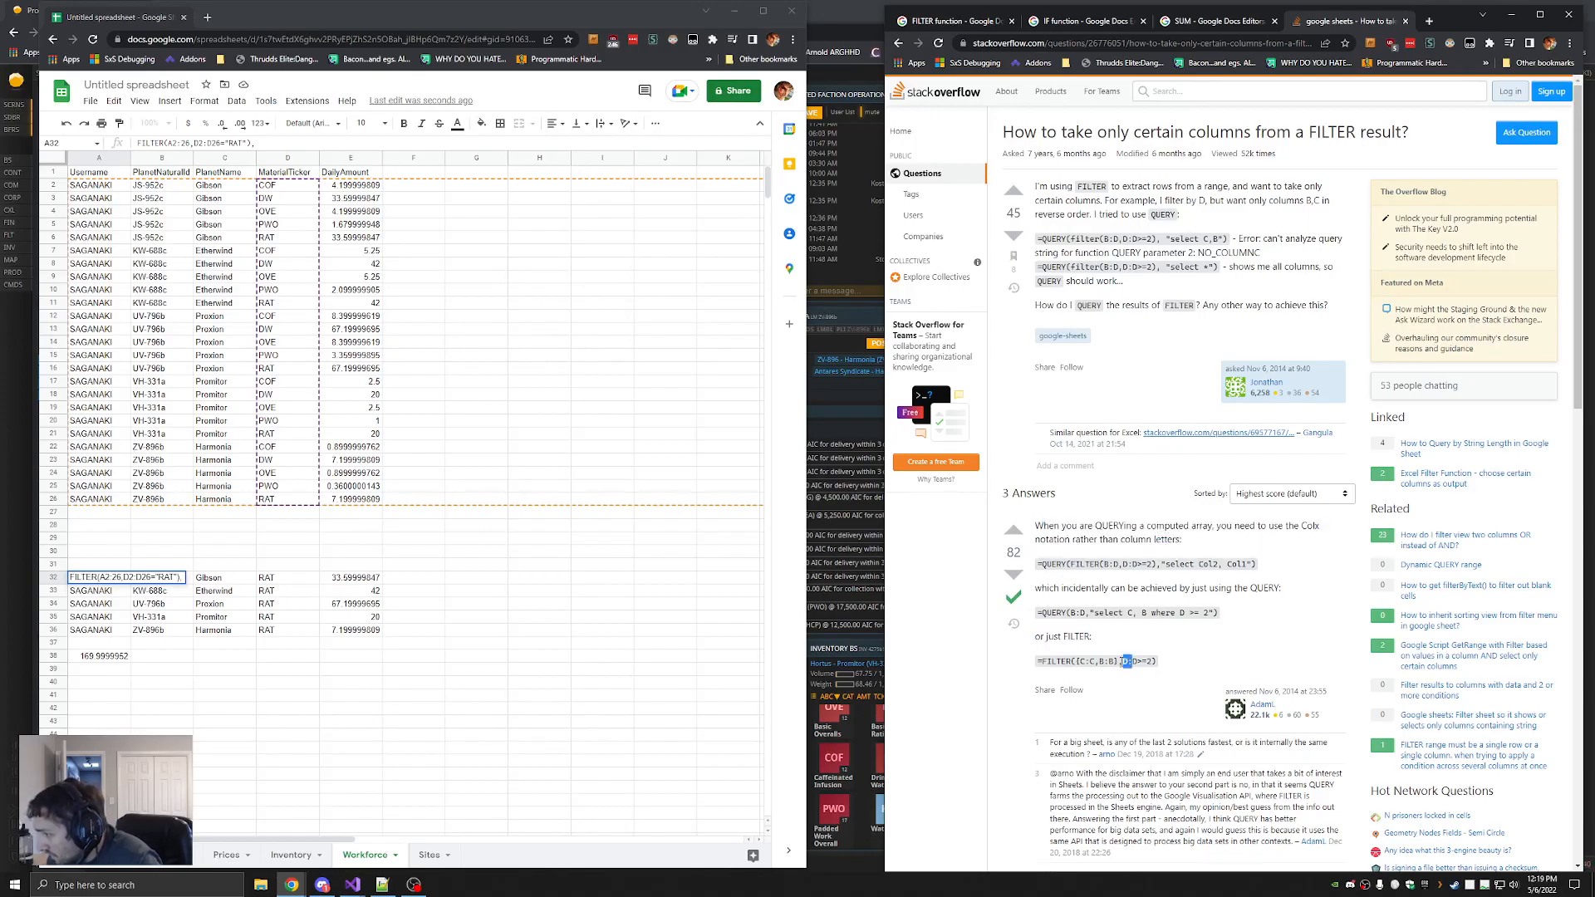
scroll(1130, 662, down, 2)
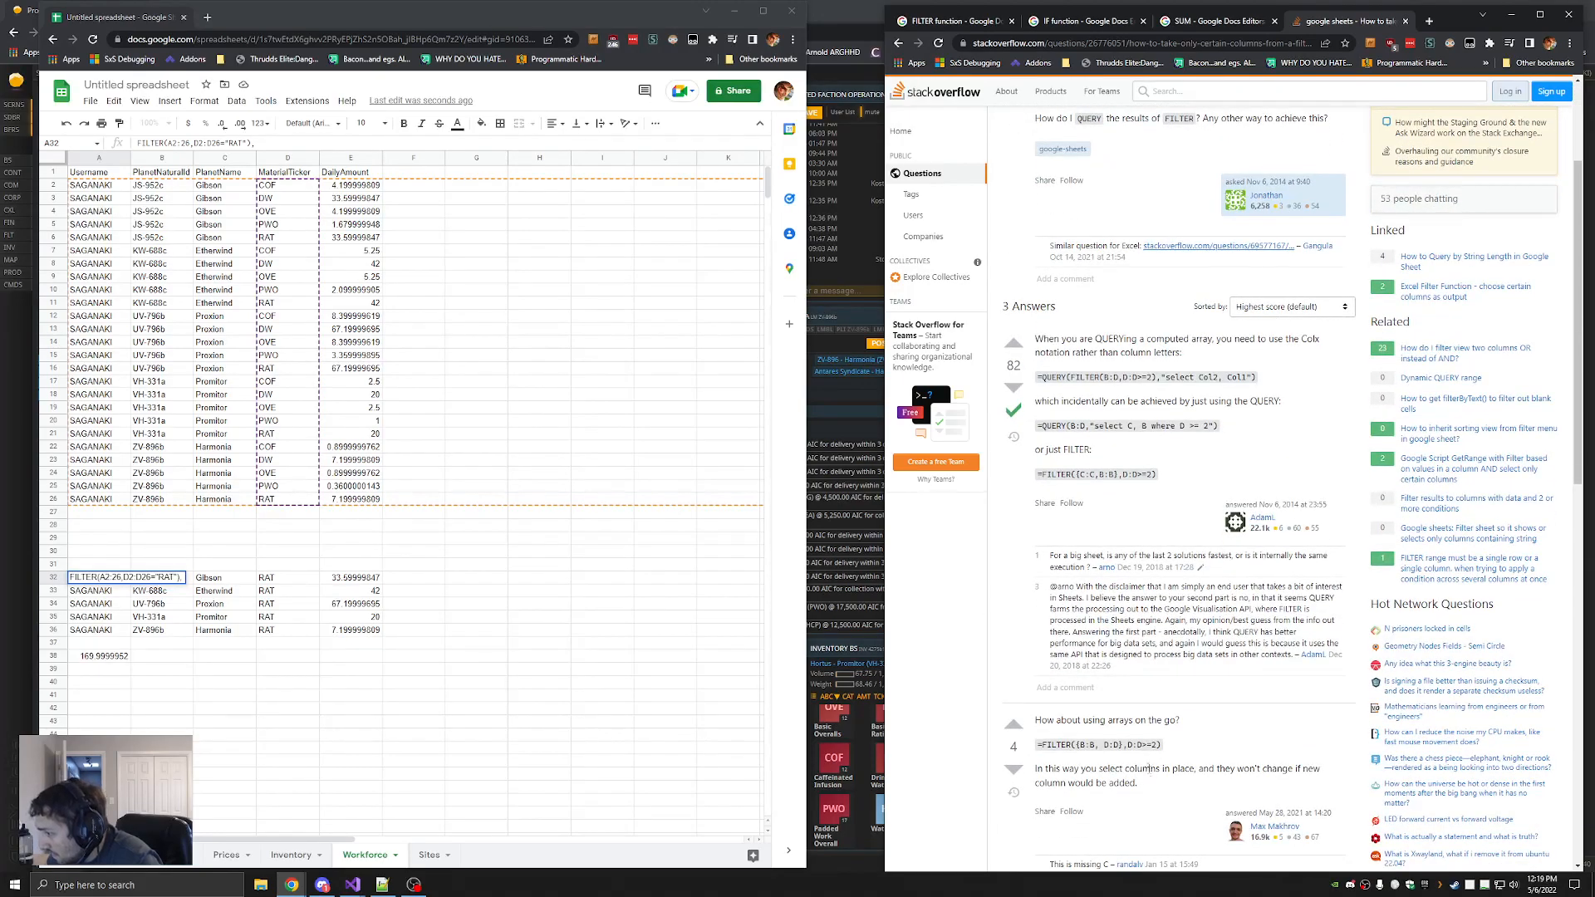
scroll(1017, 667, up, 2)
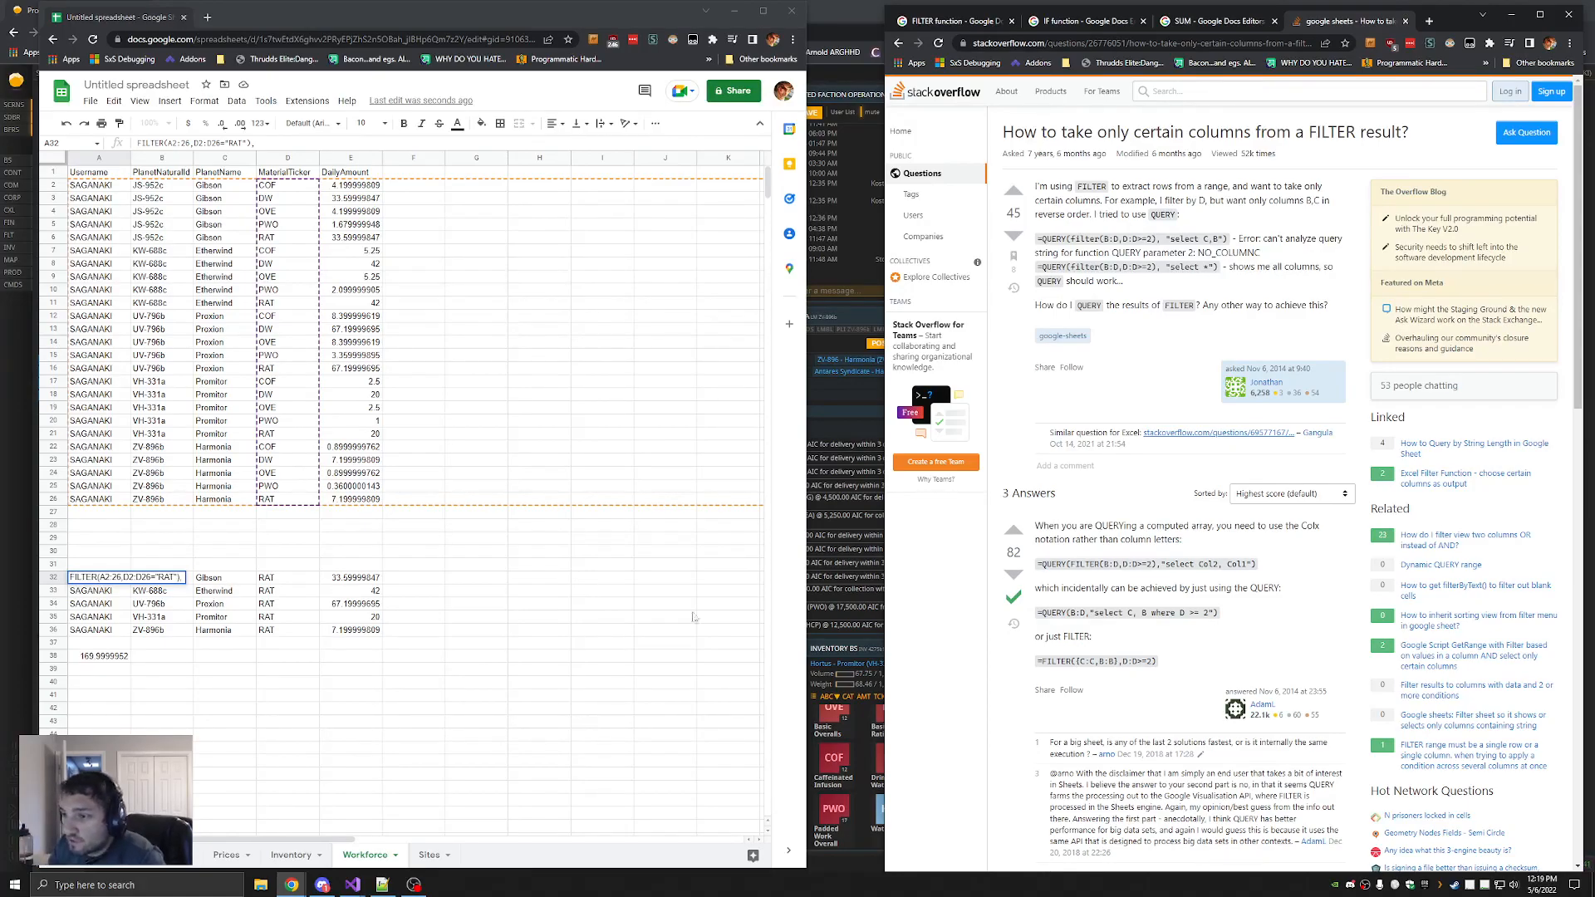
Restore the equals sign in front of A32's FILTER formula
drag(353, 577, 370, 638)
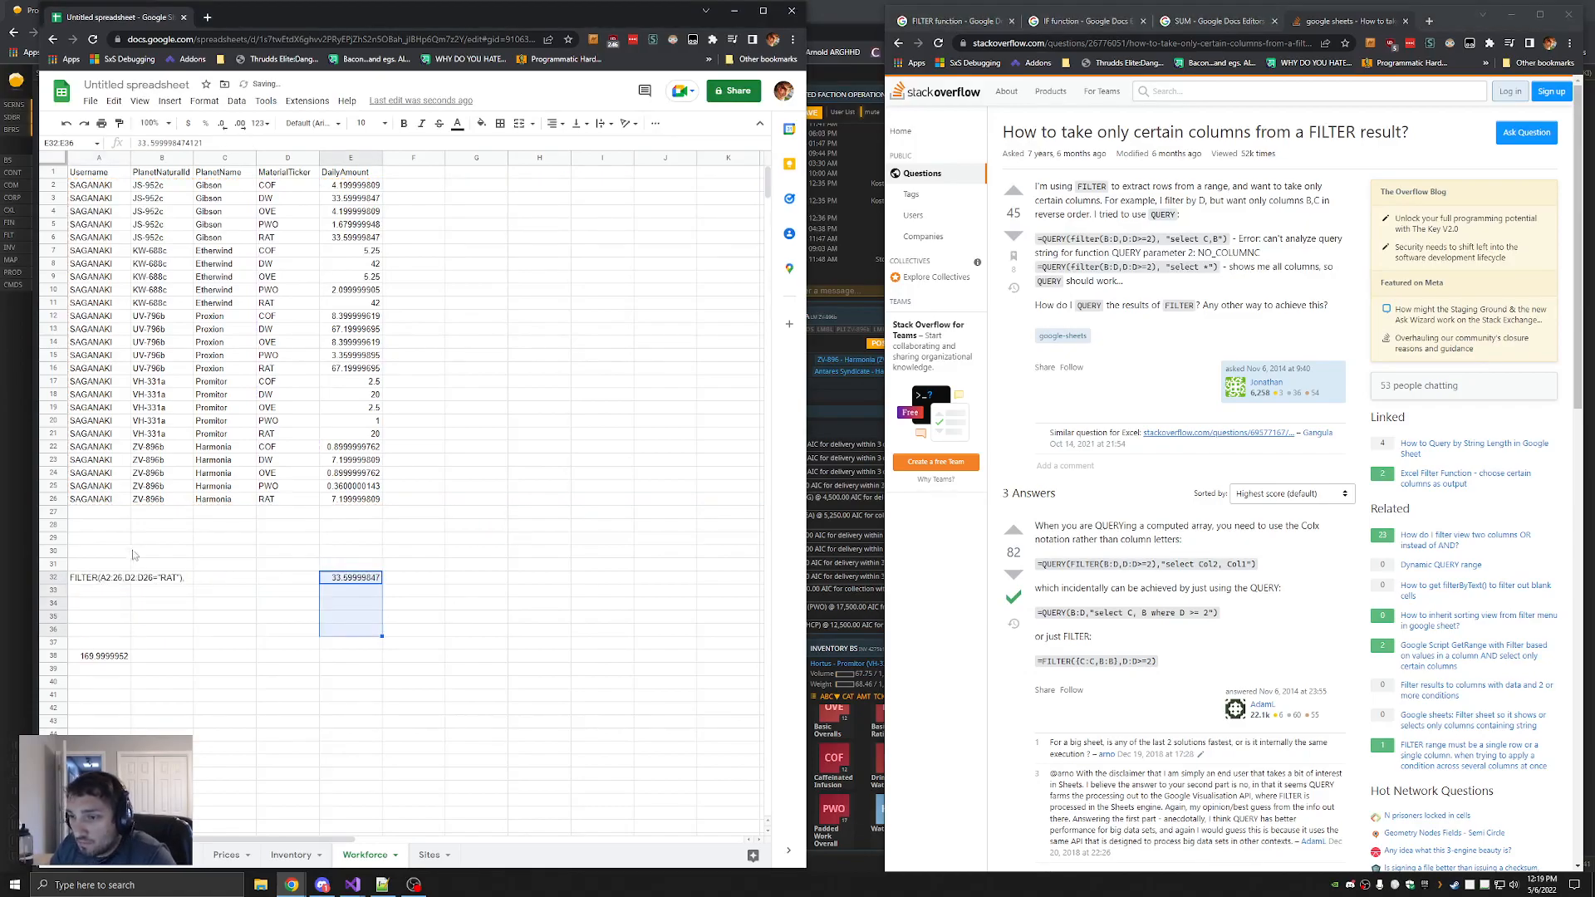
click(108, 580)
click(139, 143)
text(=)
key(Return)
click(560, 503)
click(414, 616)
key(BackSpace)
key(BackSpace)
key(BackSpace)
key(Return)
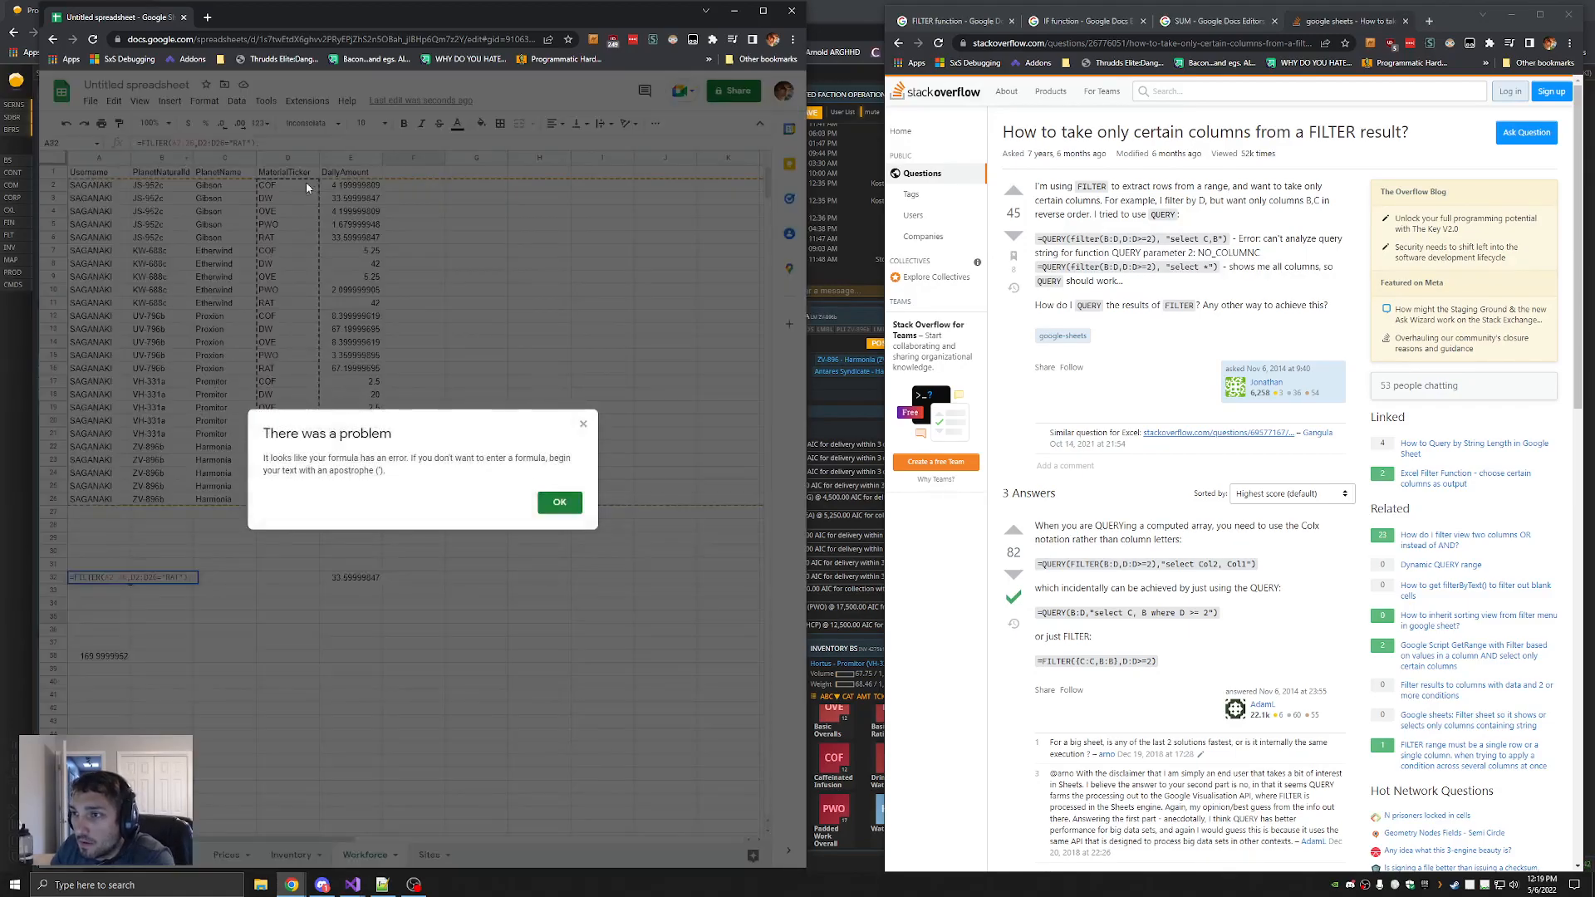
click(573, 514)
click(356, 579)
key(BackSpace)
key(BackSpace)
key(BackSpace)
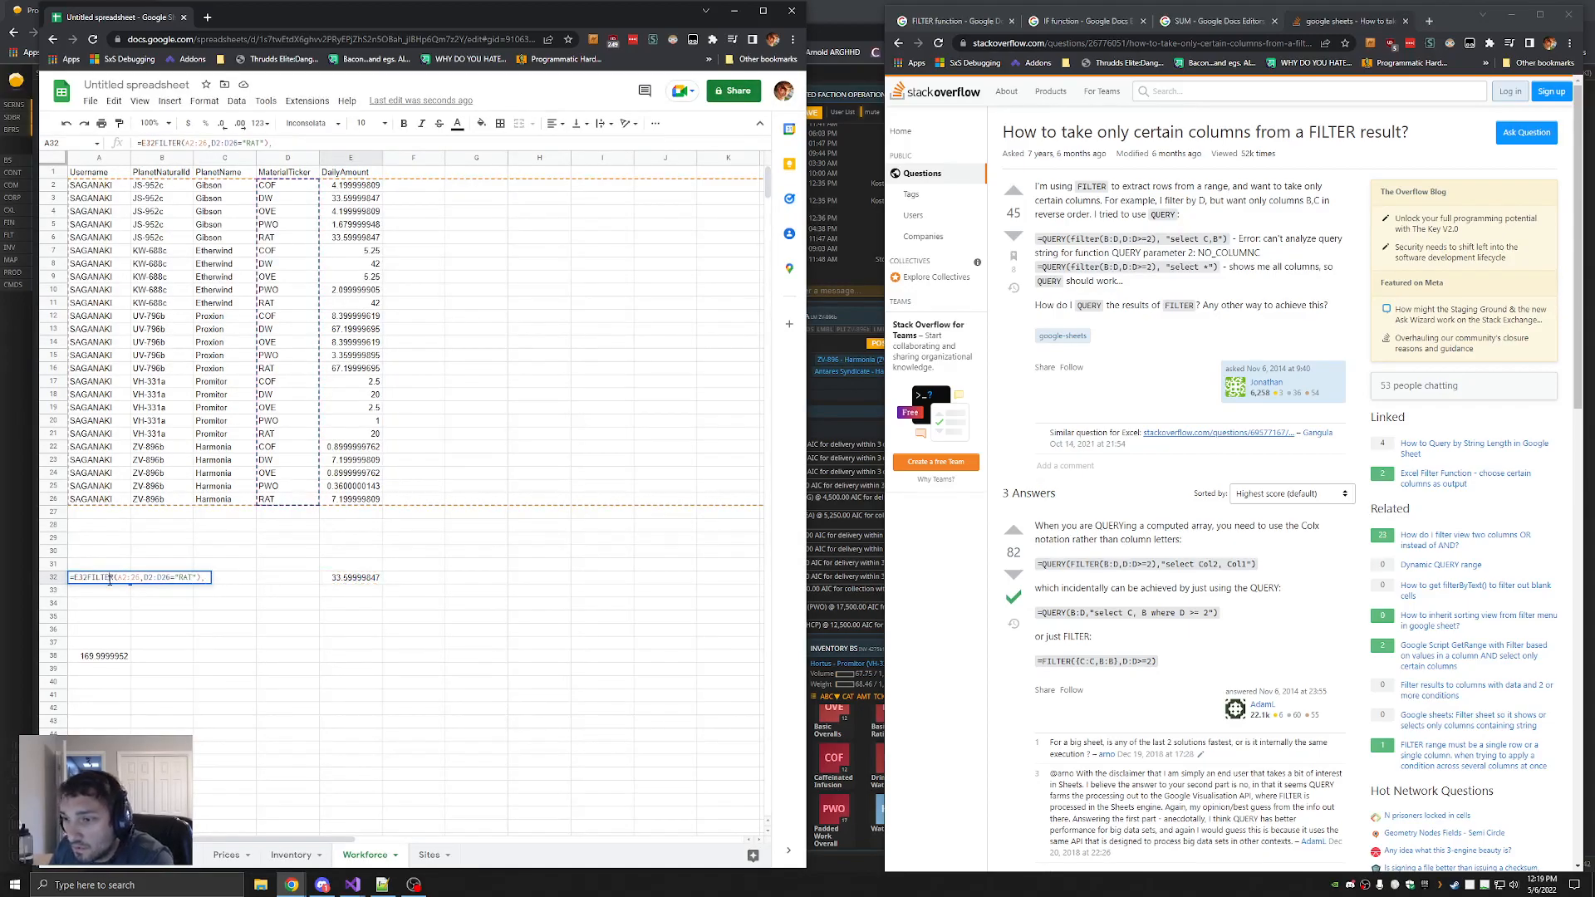
key(Return)
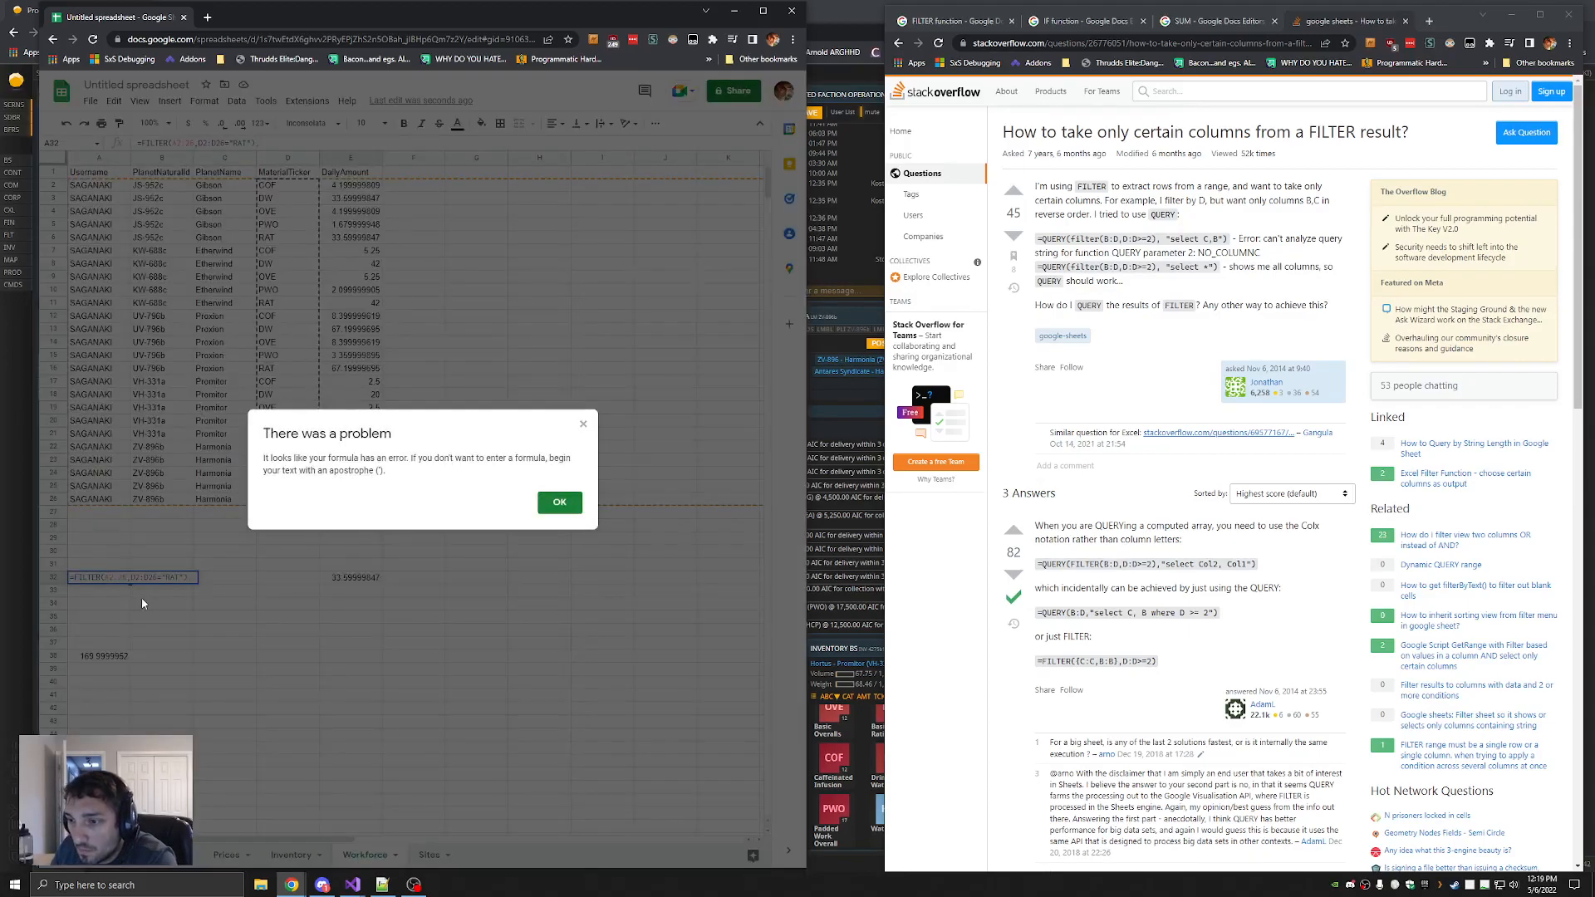
click(559, 503)
Remove the trailing comma from A32's formula, leaving =FILTER(A2:26,D2:D26="RAT")
triple_click(266, 144)
click(262, 144)
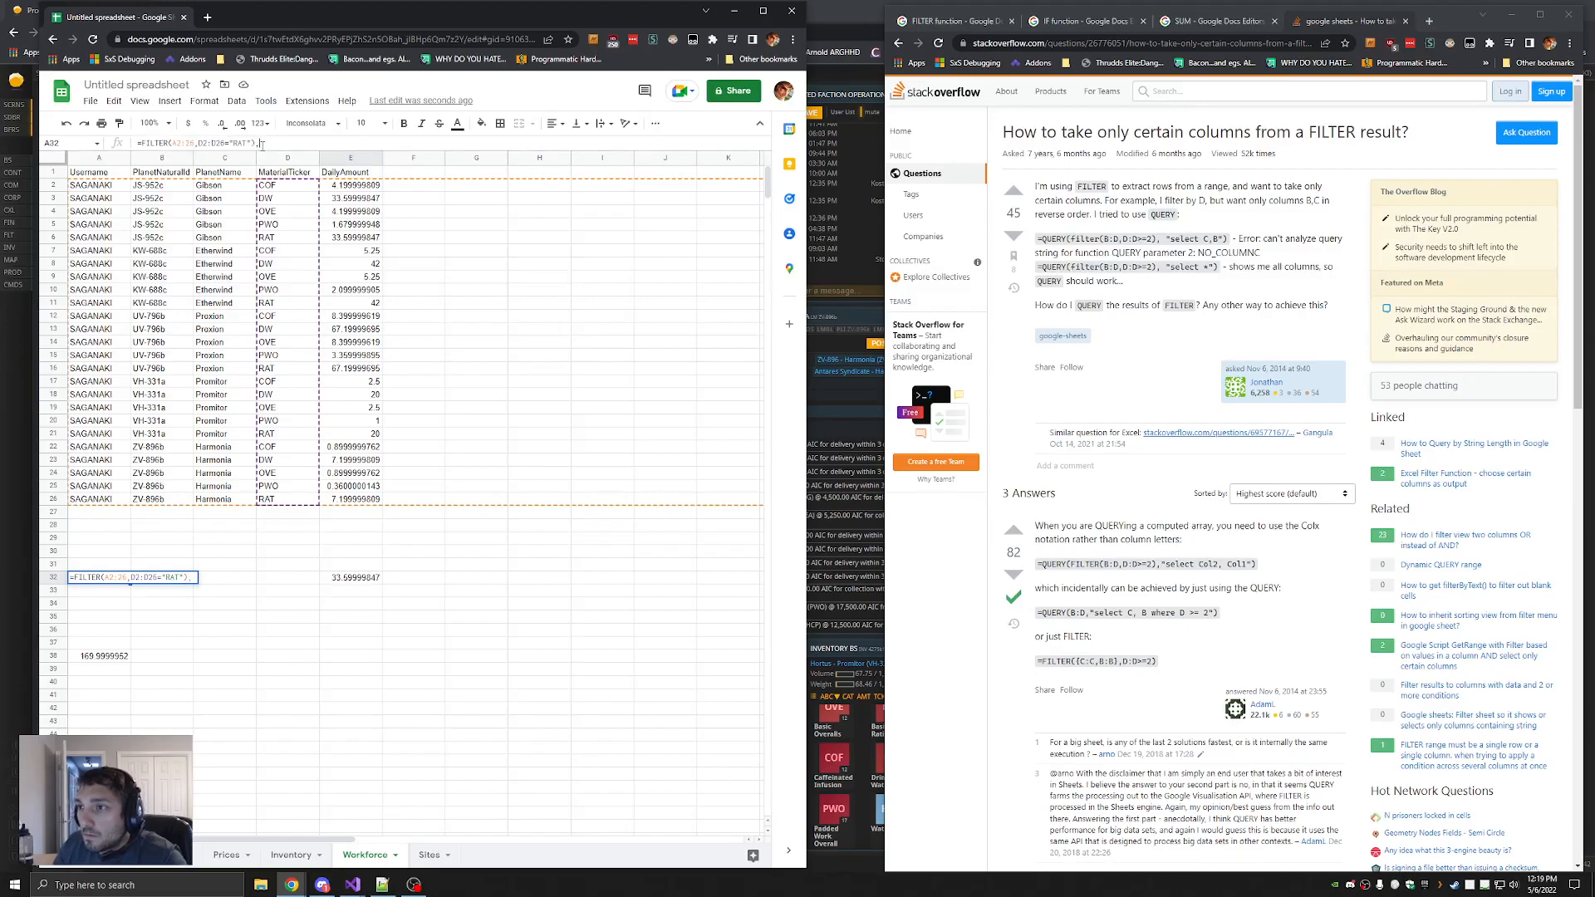
key(BackSpace)
key(Return)
Clear the stray value in E32 and the SUM formula in A38
click(352, 573)
key(Delete)
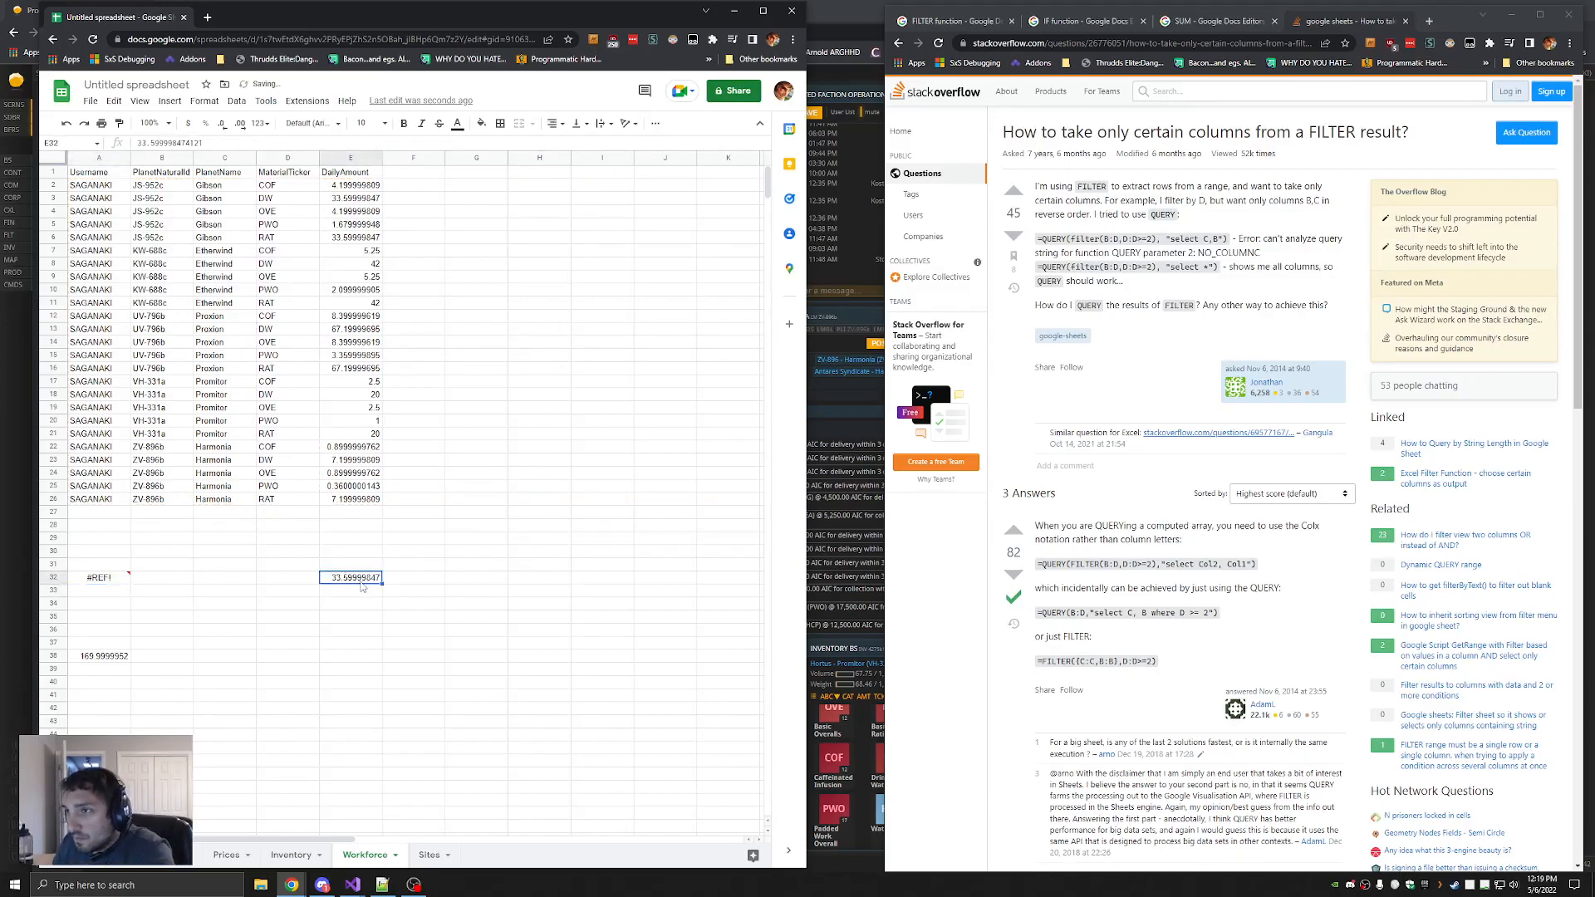
click(419, 540)
click(114, 658)
key(Delete)
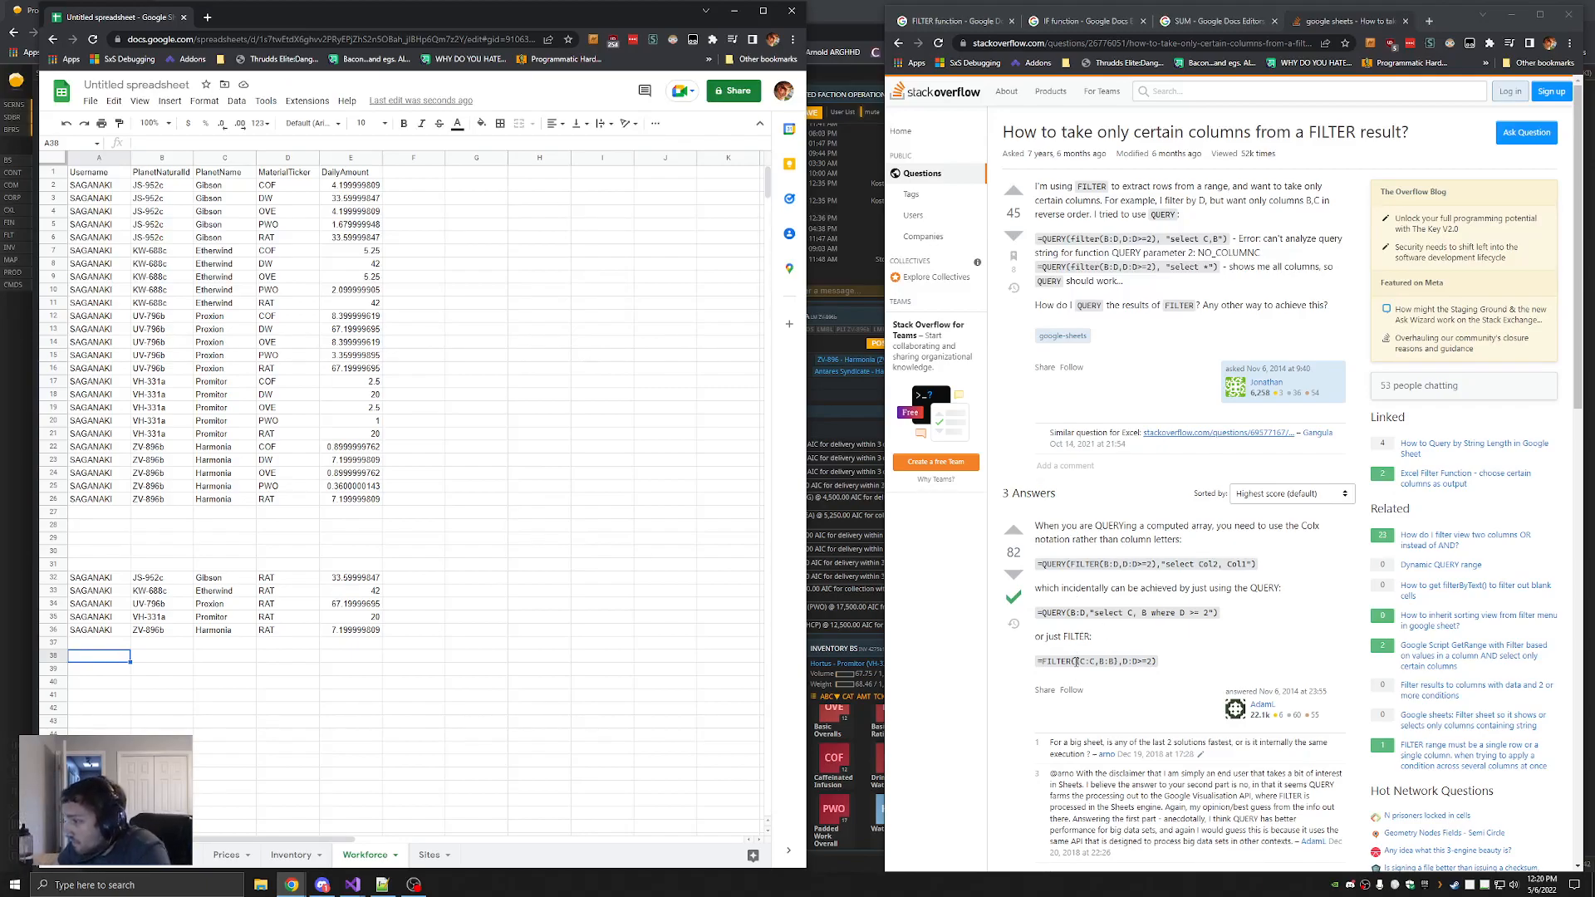
drag(1077, 661, 1119, 661)
click(1123, 675)
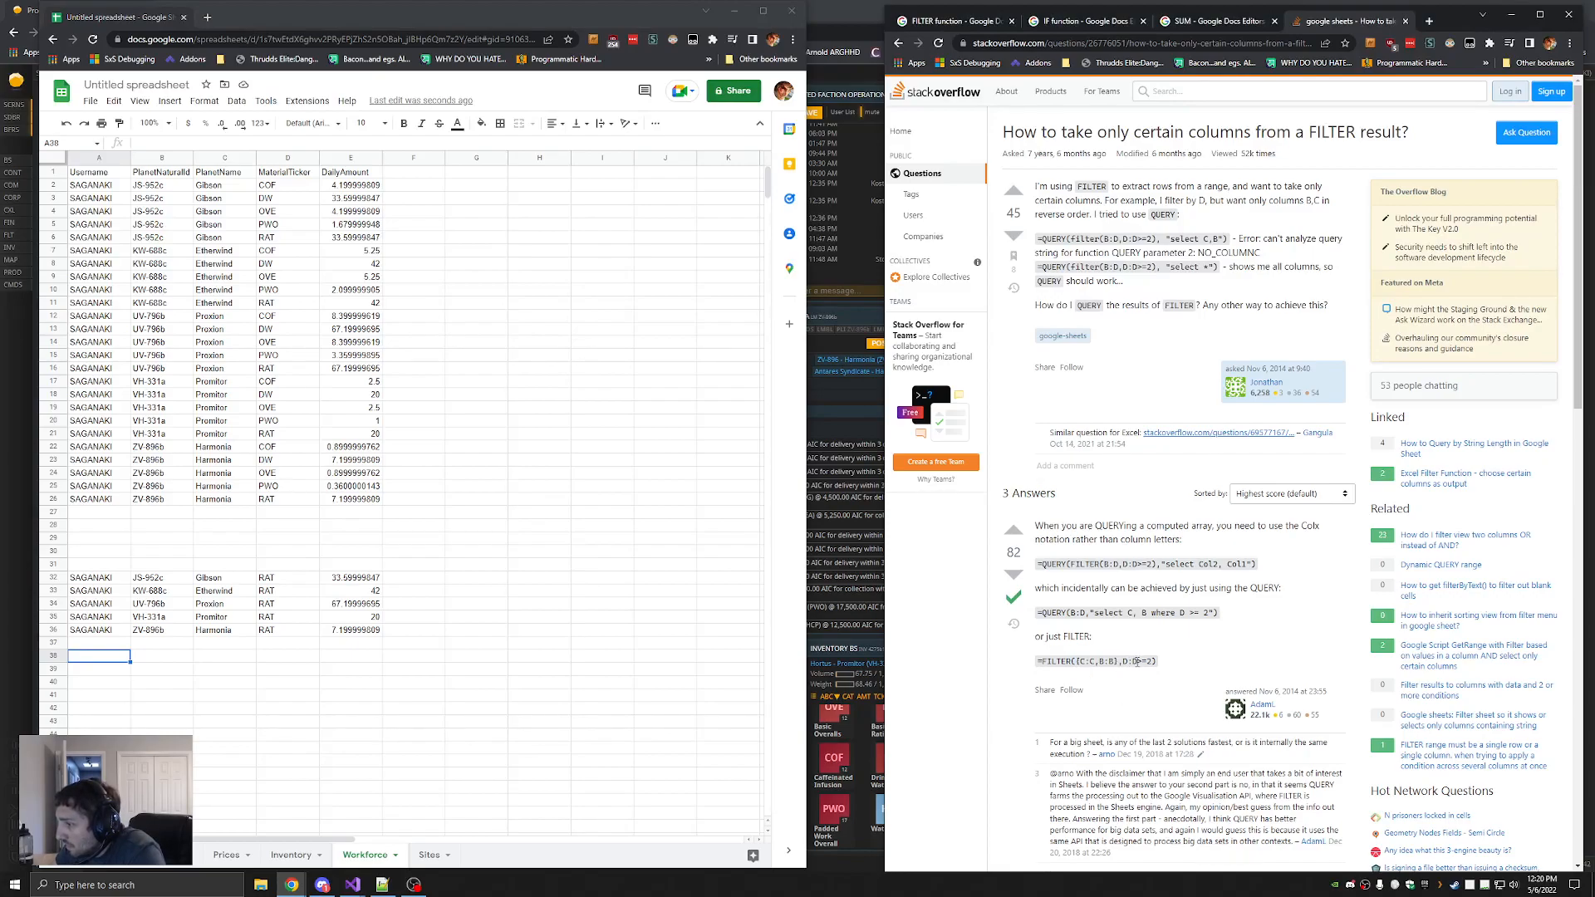
click(84, 580)
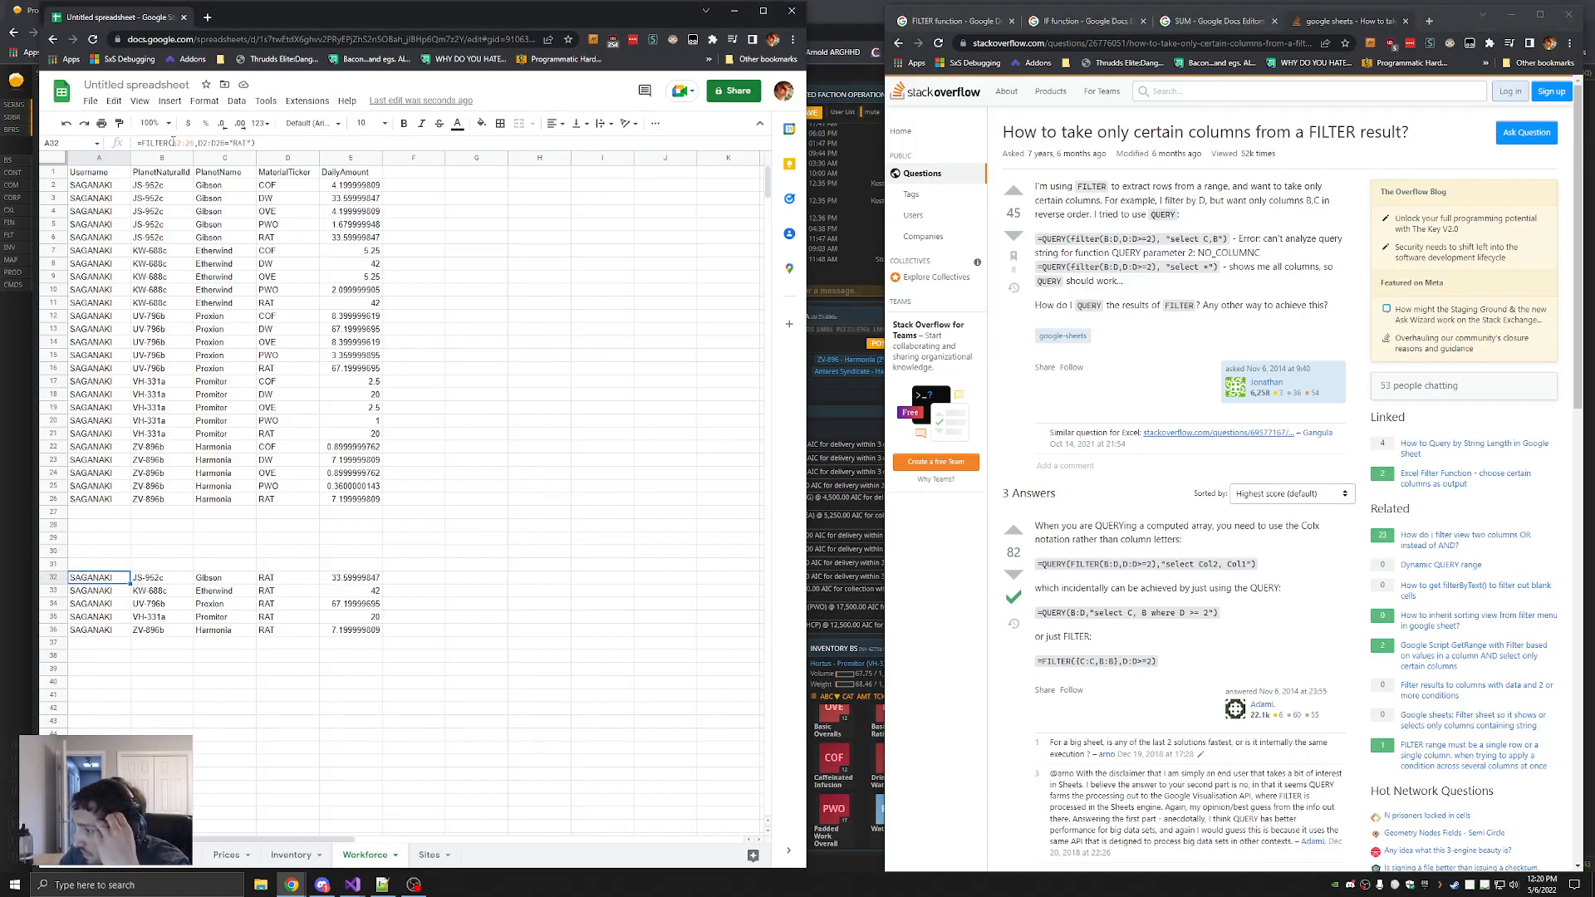
click(178, 144)
text({)
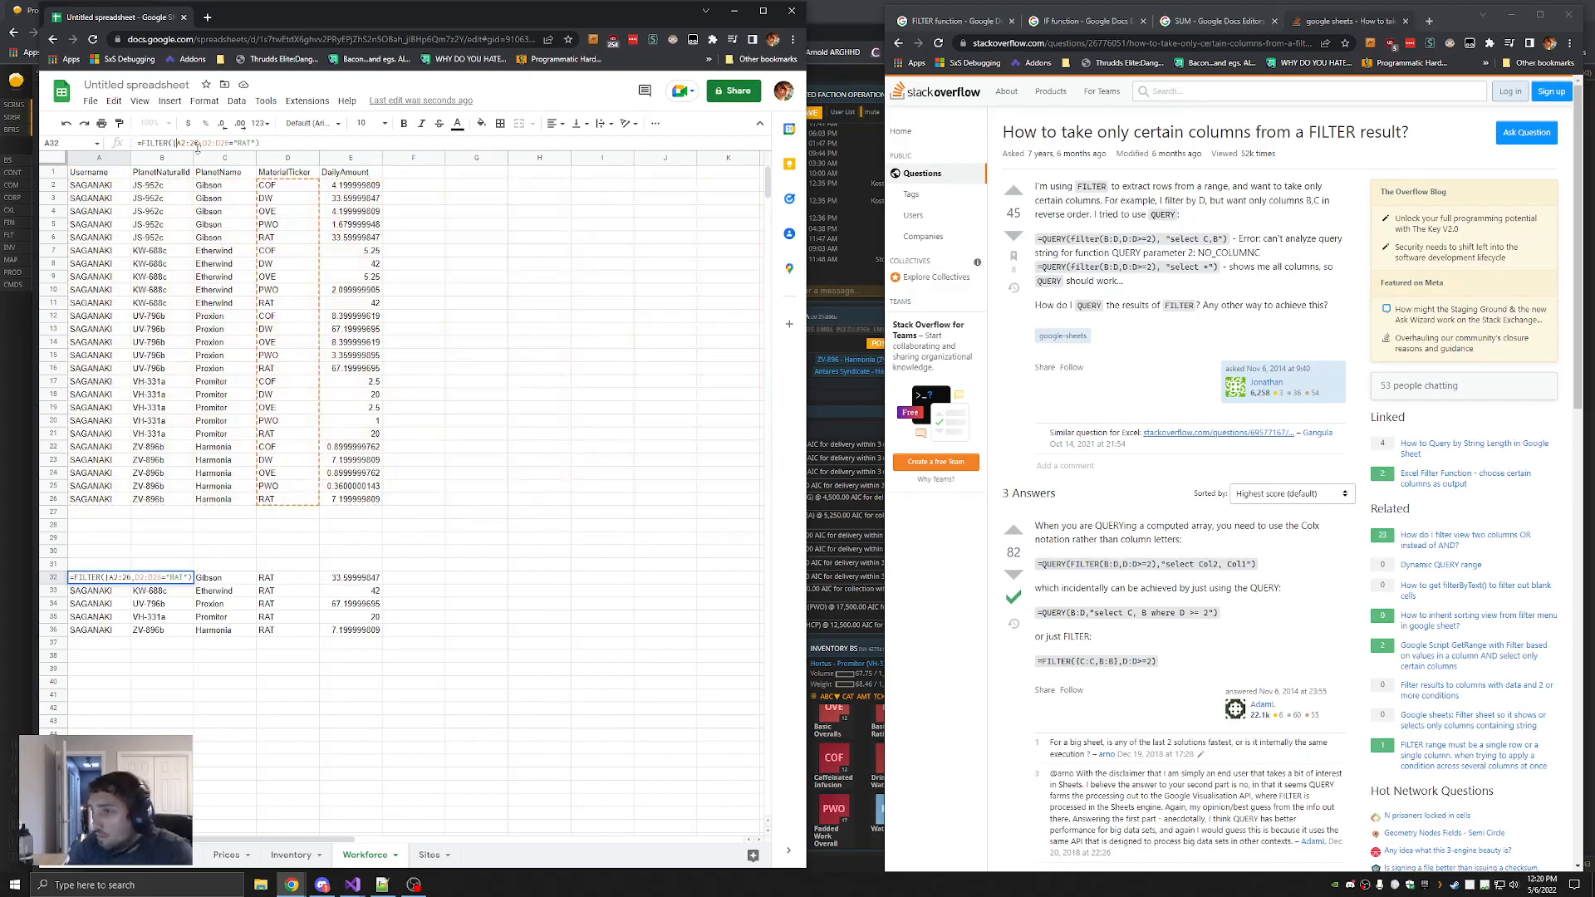
key(BackSpace)
text({)
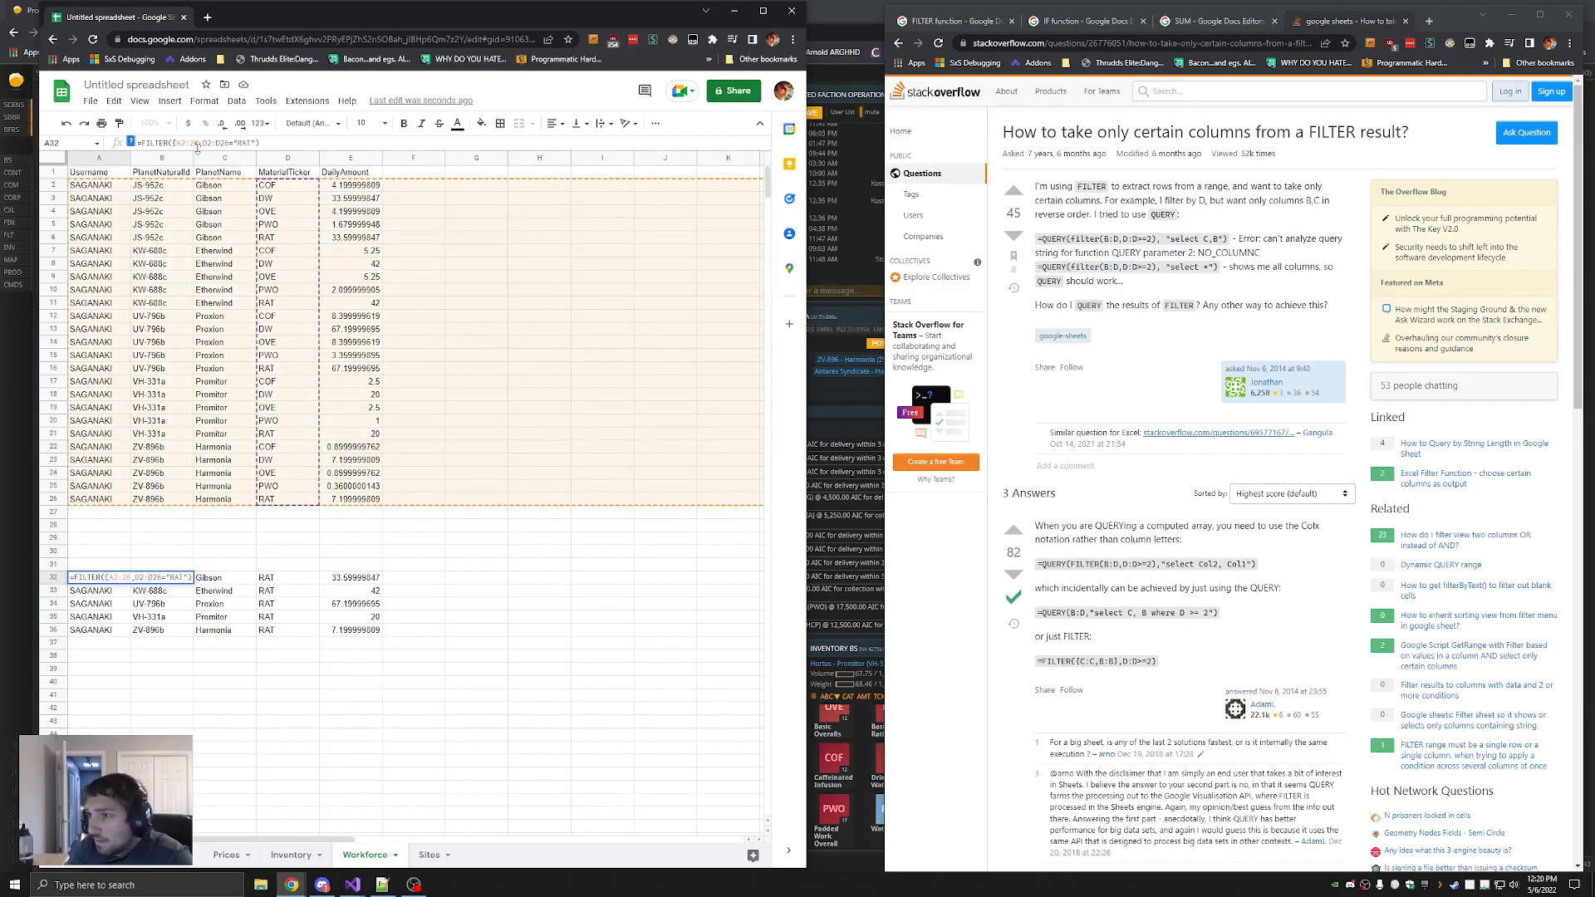
text(E)
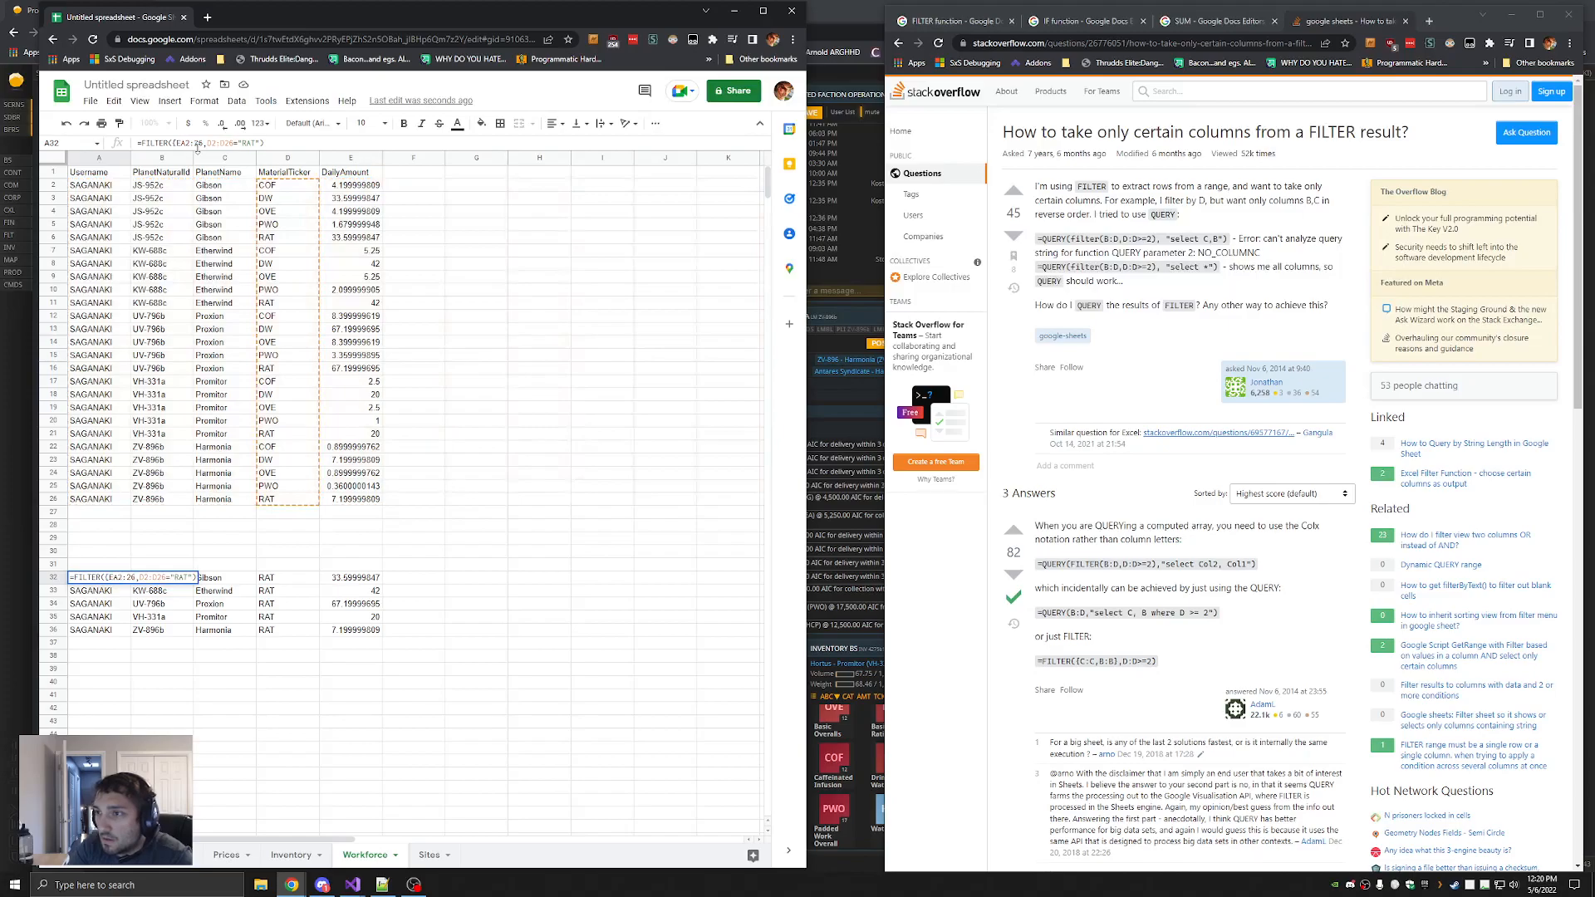
key(BackSpace)
key(BackSpace)
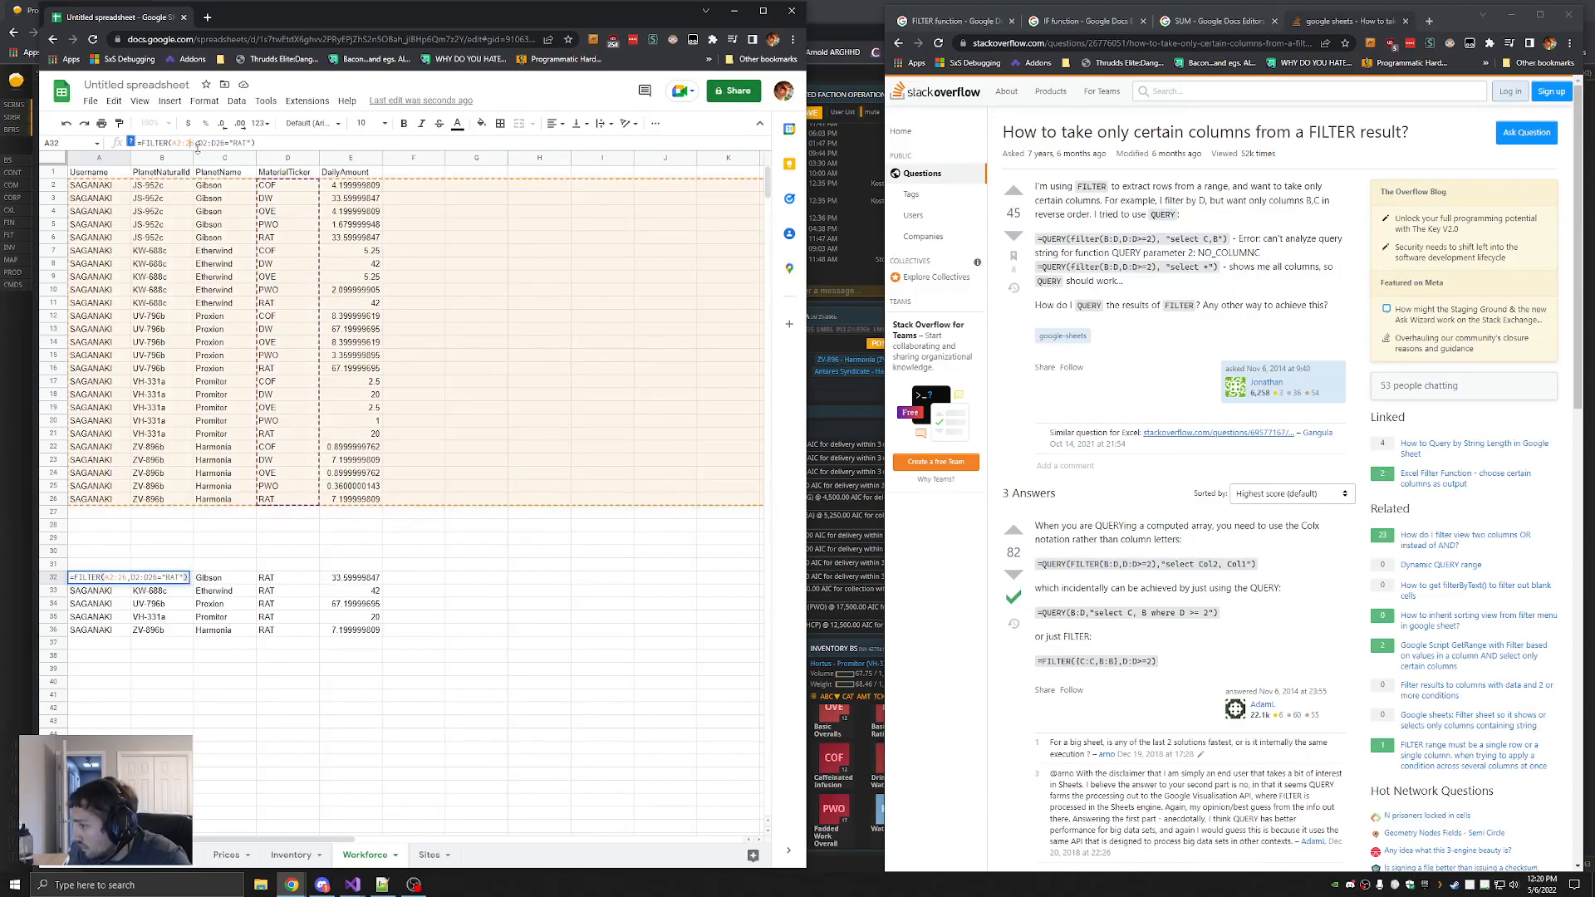
Try to return only column E by changing A32's formula to =FILTER({E:E},A2:26,D2:D26="RAT")
text({E:E},)
key(Right)
key(Right)
key(Right)
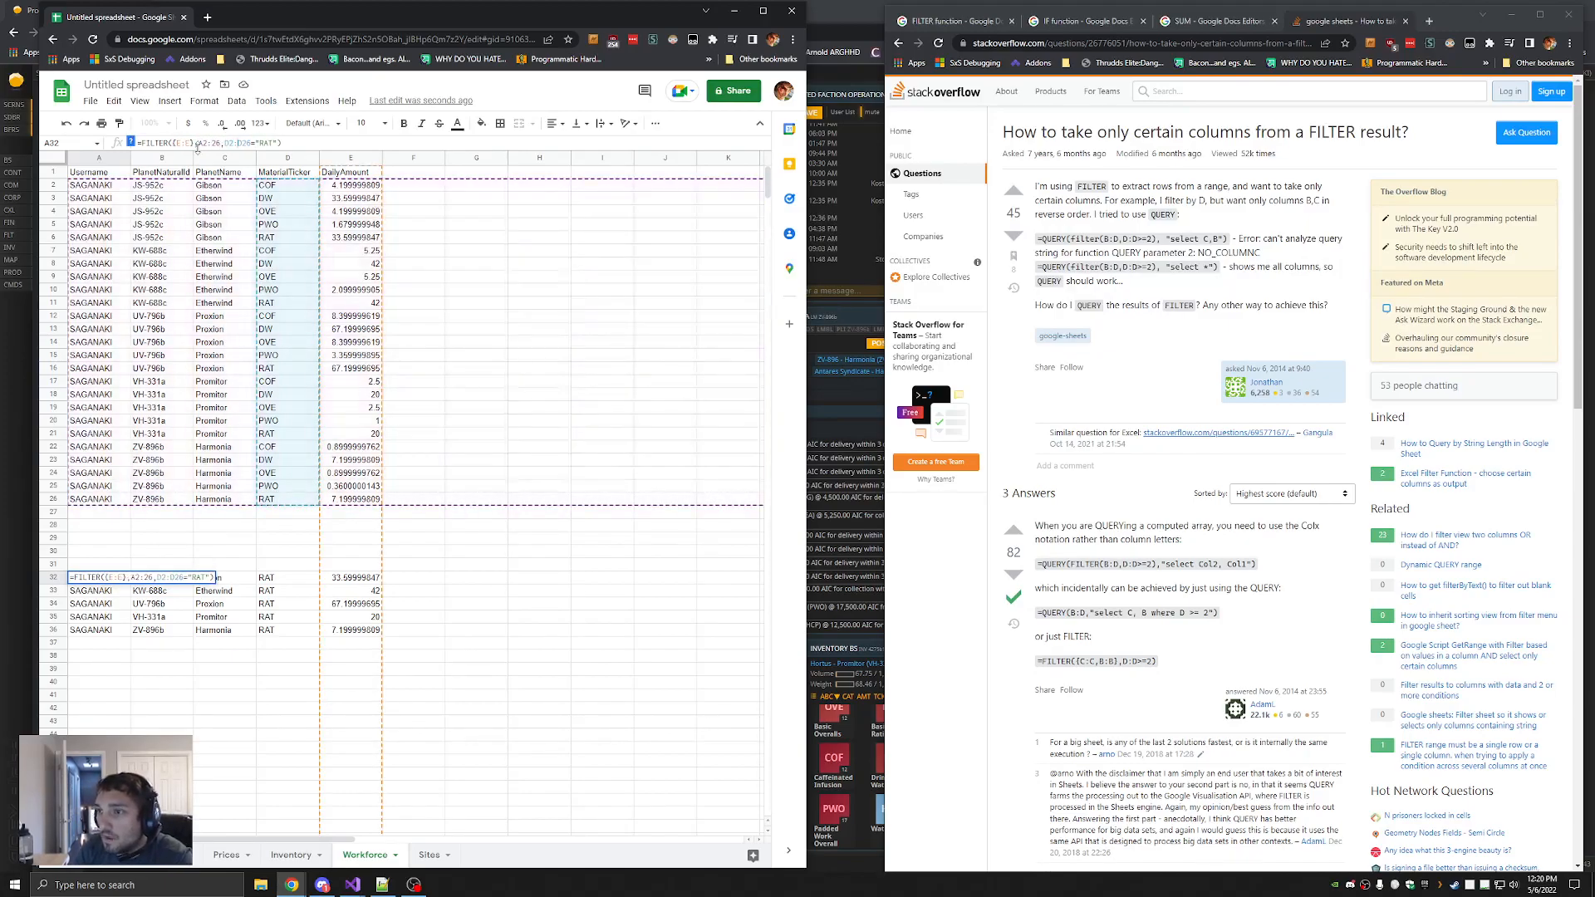
key(Return)
mouse_move(110, 576)
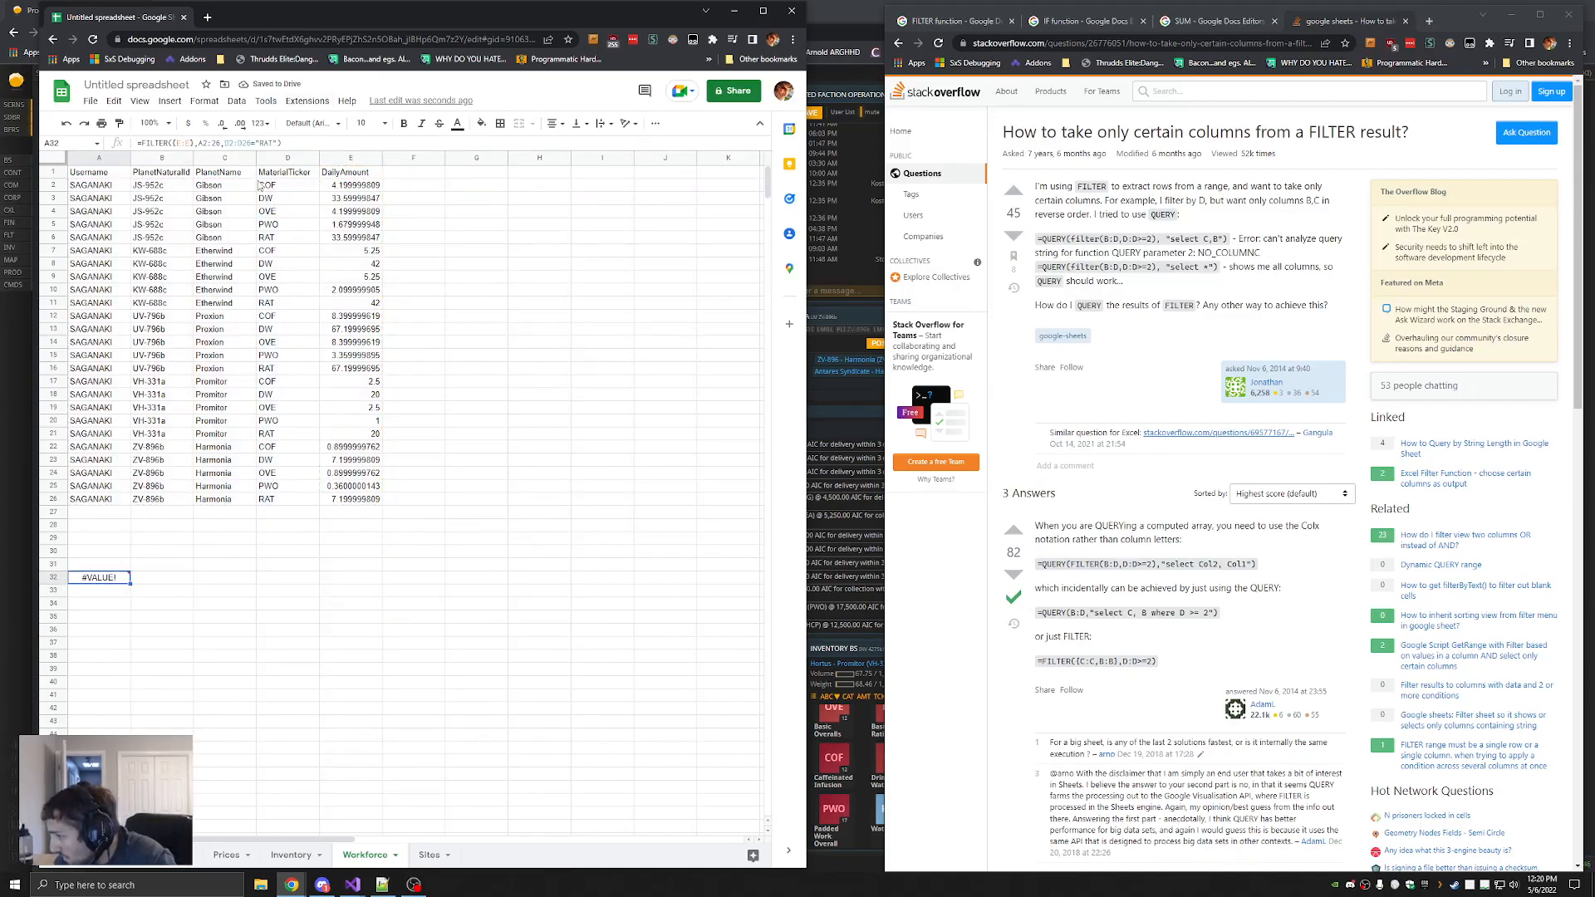
Remove the {E:E} argument from A32's FILTER formula
click(191, 144)
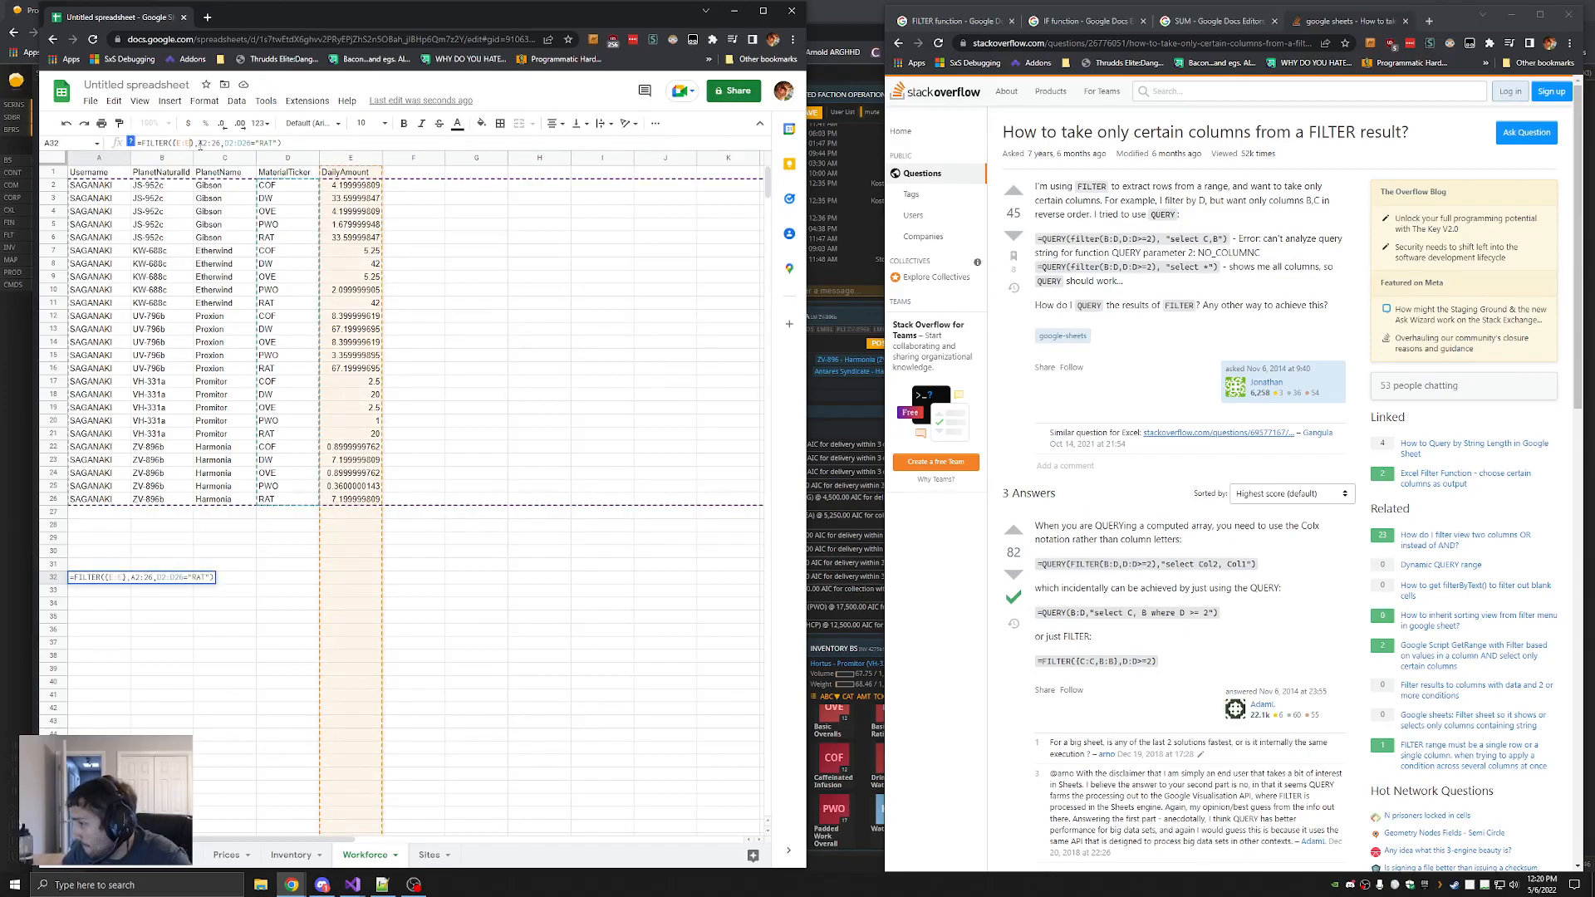
key(Right)
key(Right)
key(shift+Left)
key(shift+Left)
key(shift+Left)
key(shift+Left)
key(shift+Left)
key(shift+Left)
key(BackSpace)
key(Return)
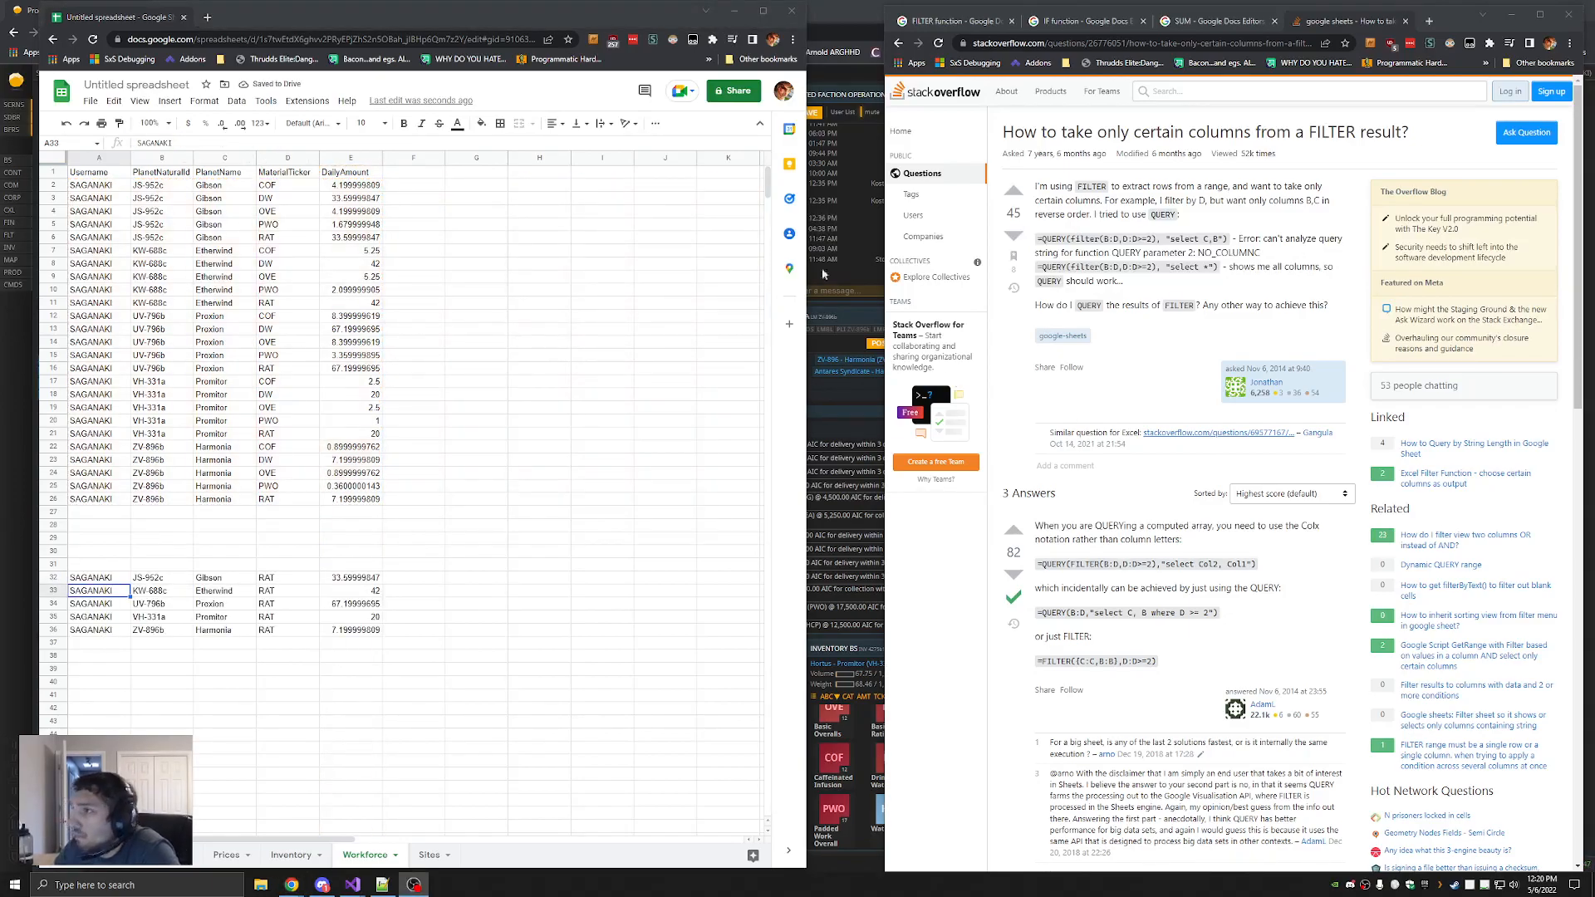
Wrap A32's FILTER in a QUERY that selects column E: =QUERY(FILTER(A2:26,D2:D26="RAT"), "select E")
click(1080, 307)
double_click(1089, 305)
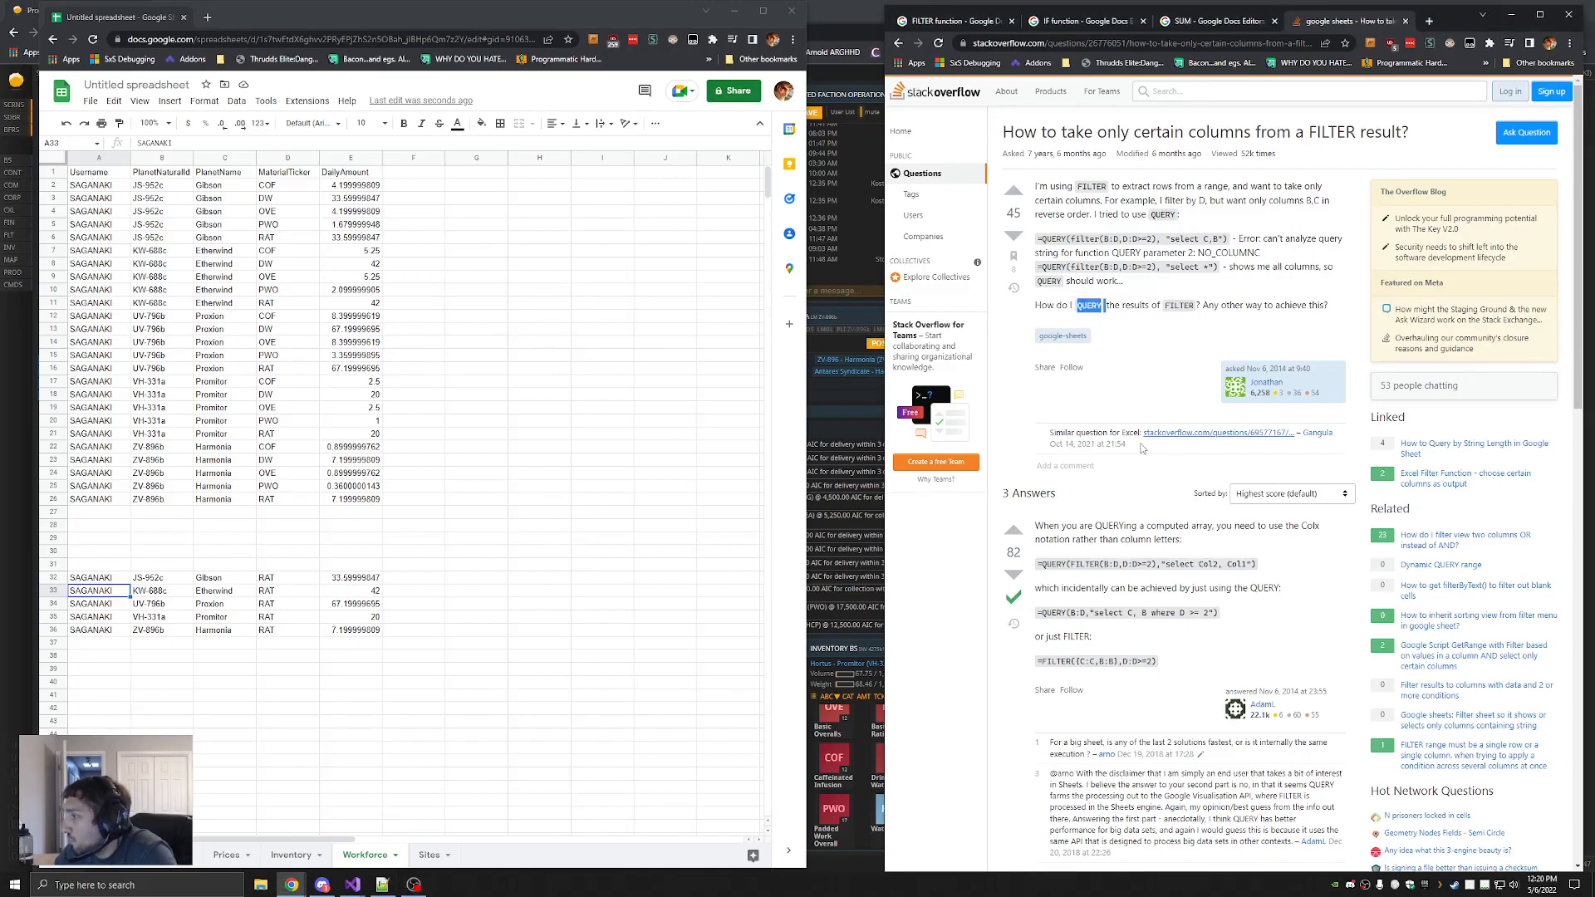
click(97, 577)
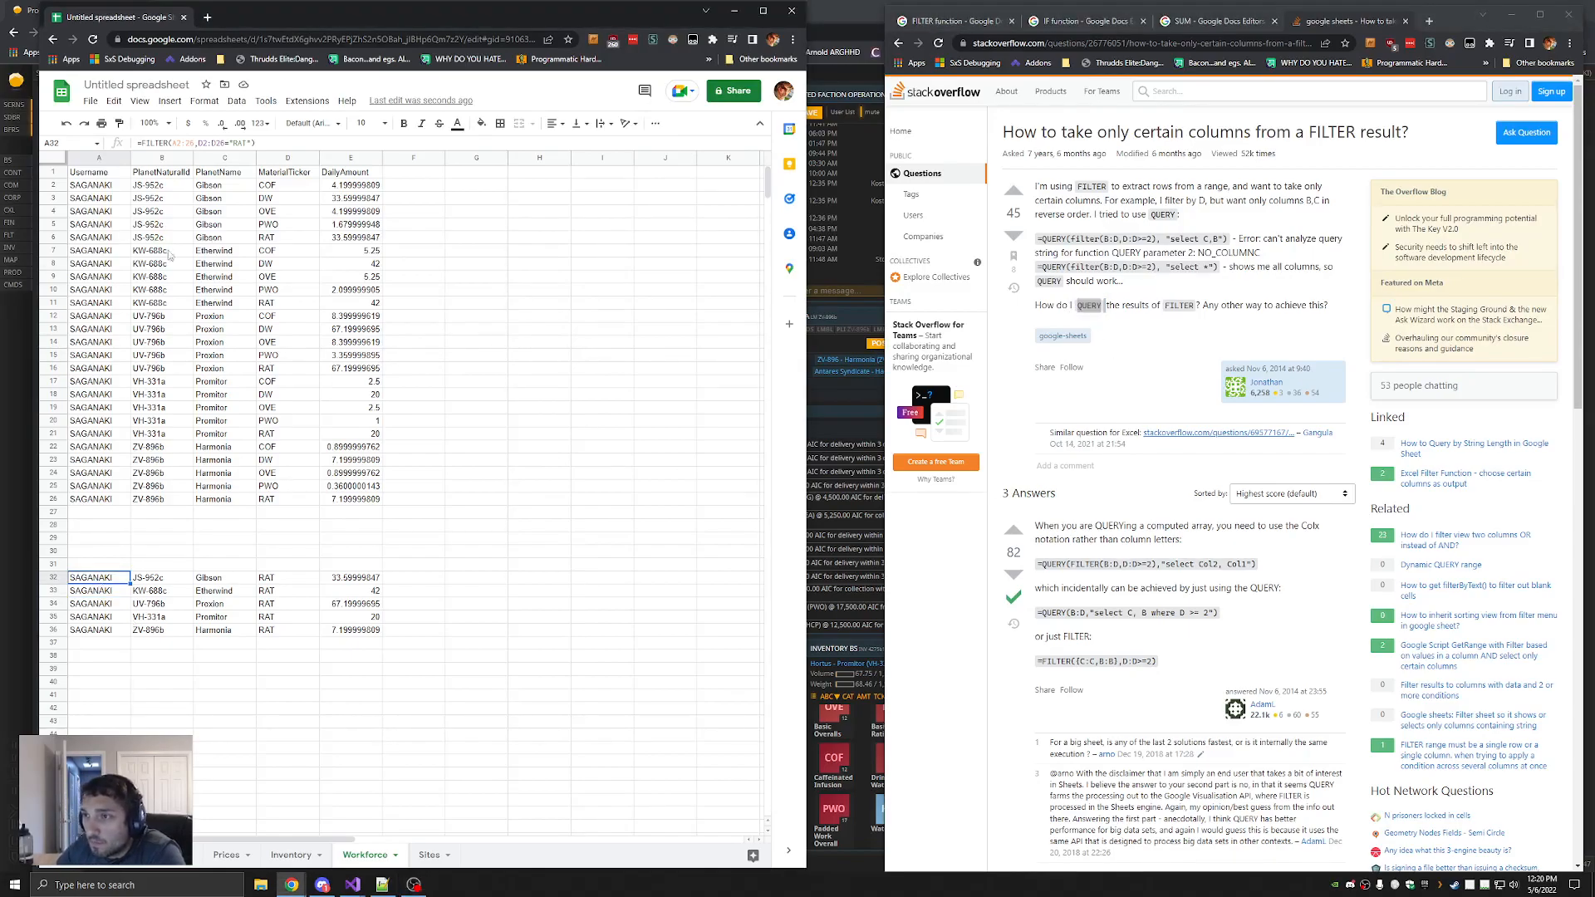
click(141, 144)
text(QUERY()
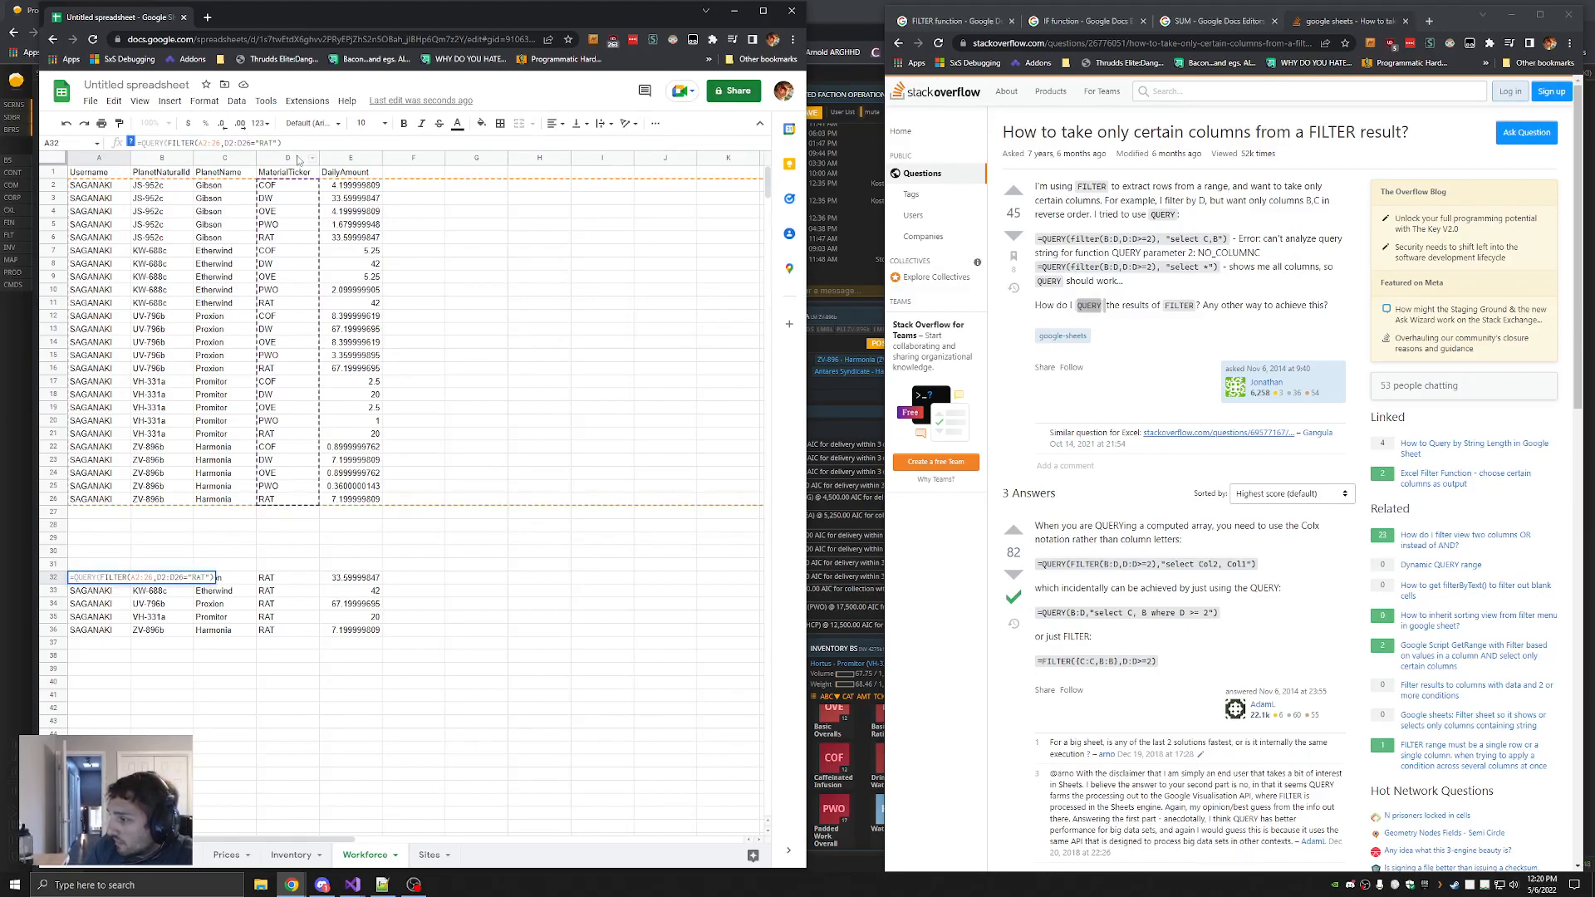
text(, "select )
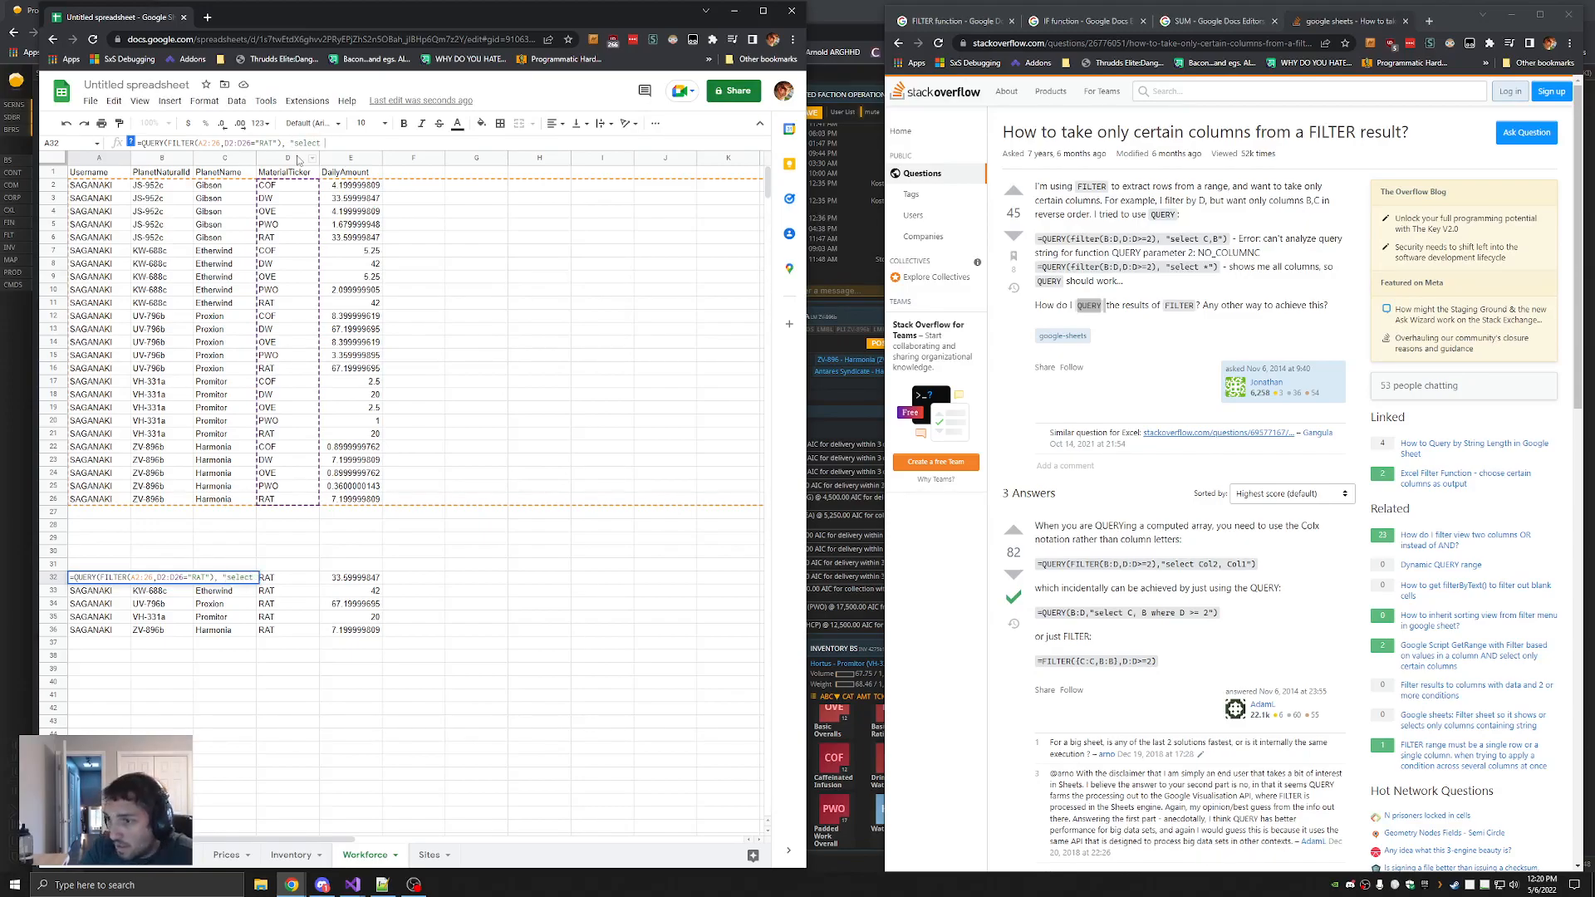
text(E)
text("))
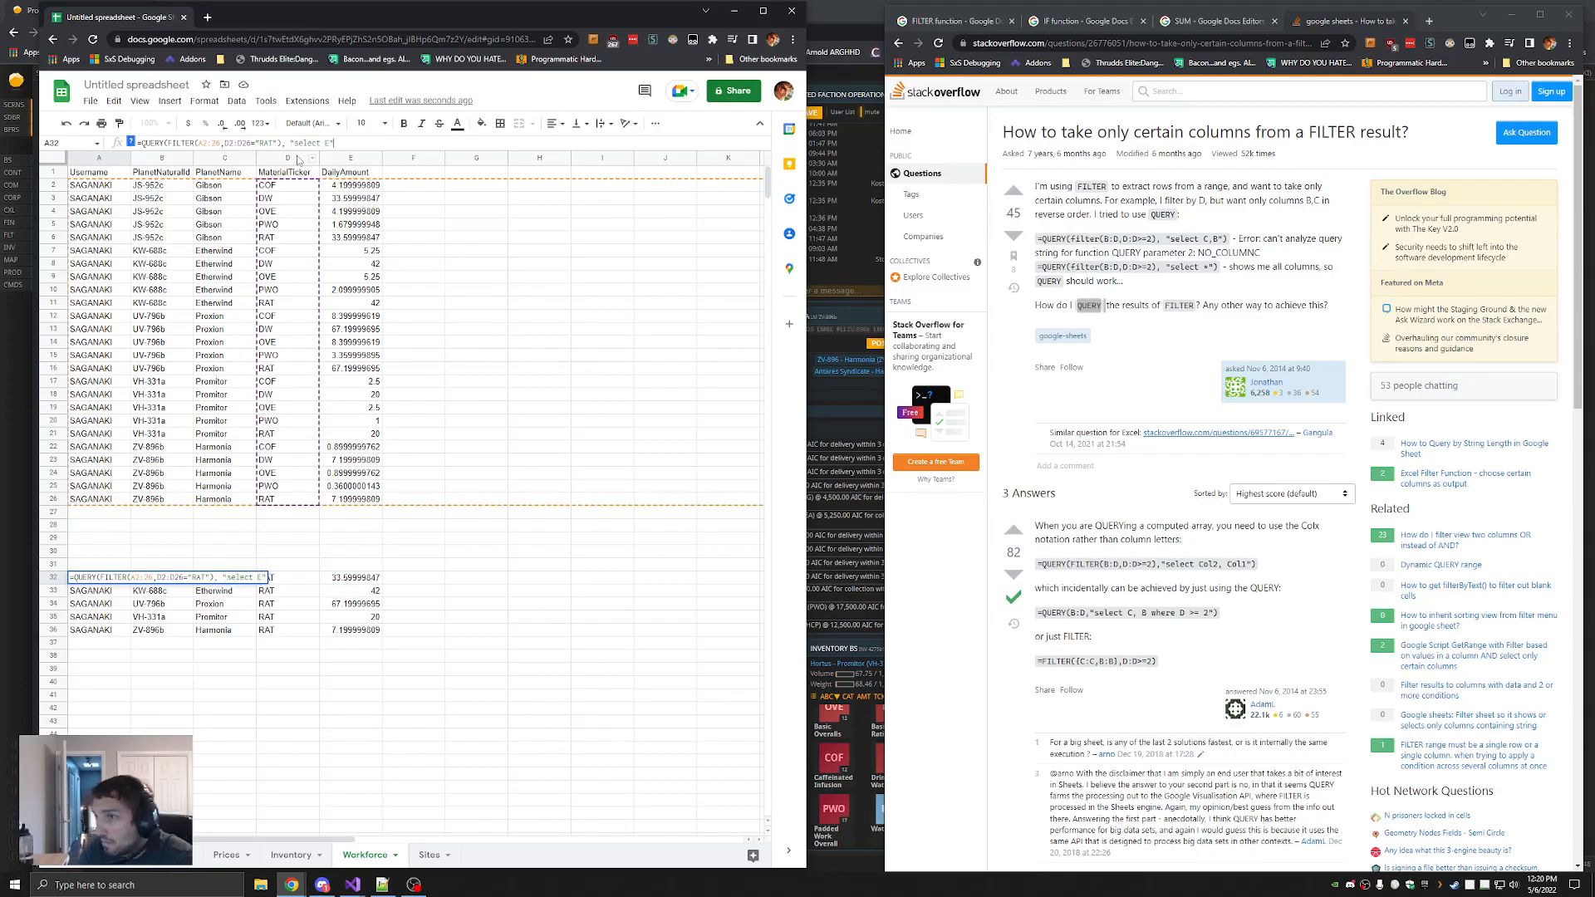
key(Return)
key(Up)
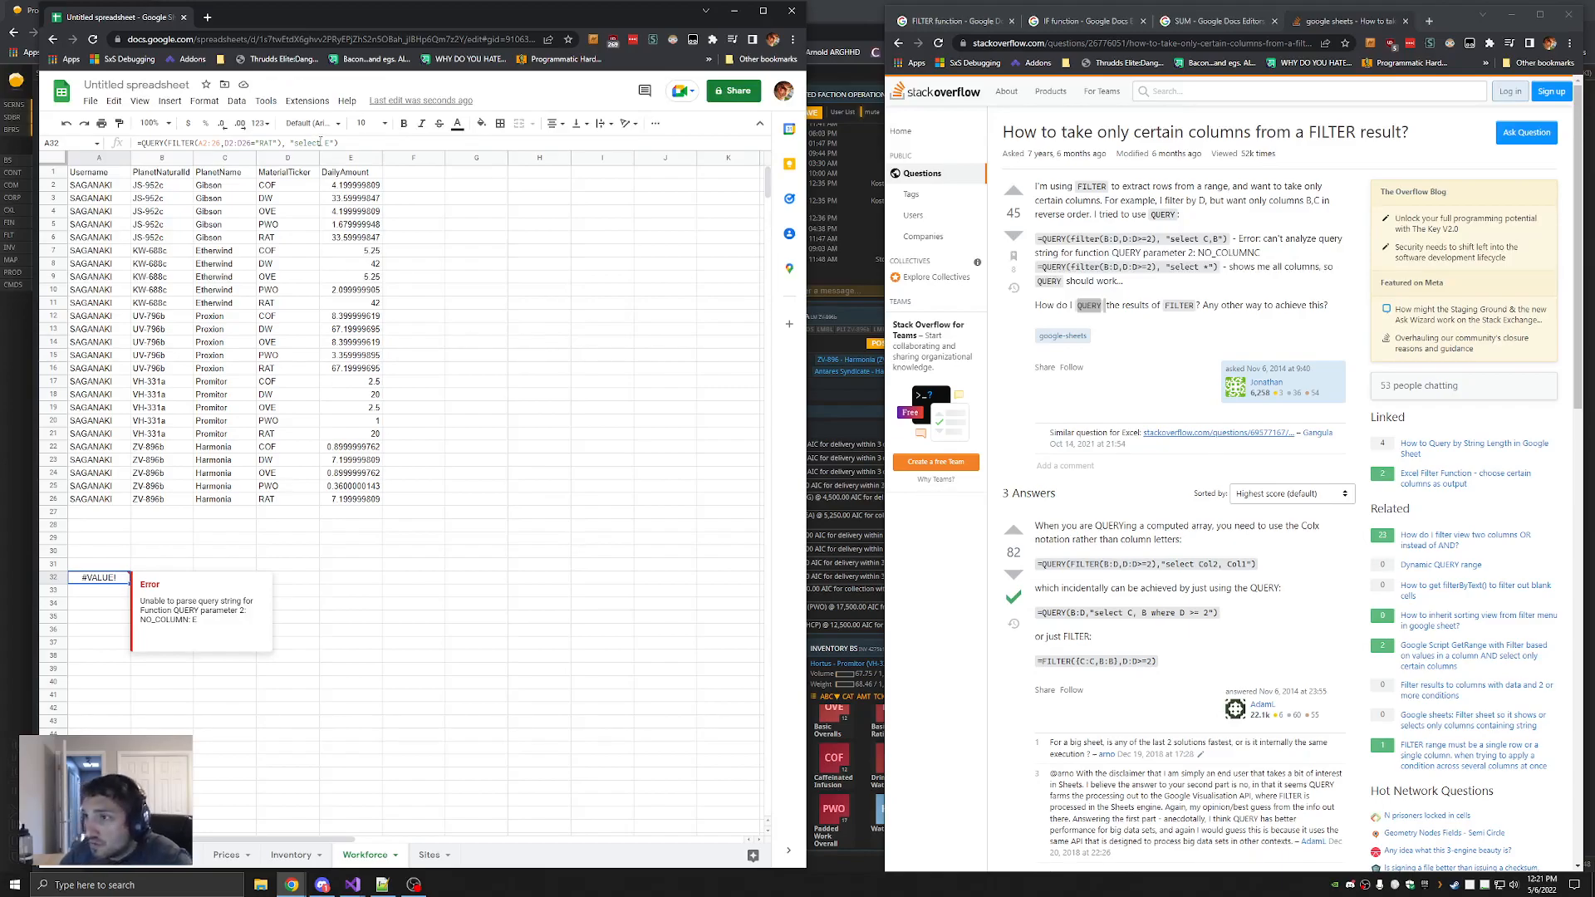
Change the QUERY in A32 to use "select Col5" instead of the column letter
double_click(327, 143)
text(Col)
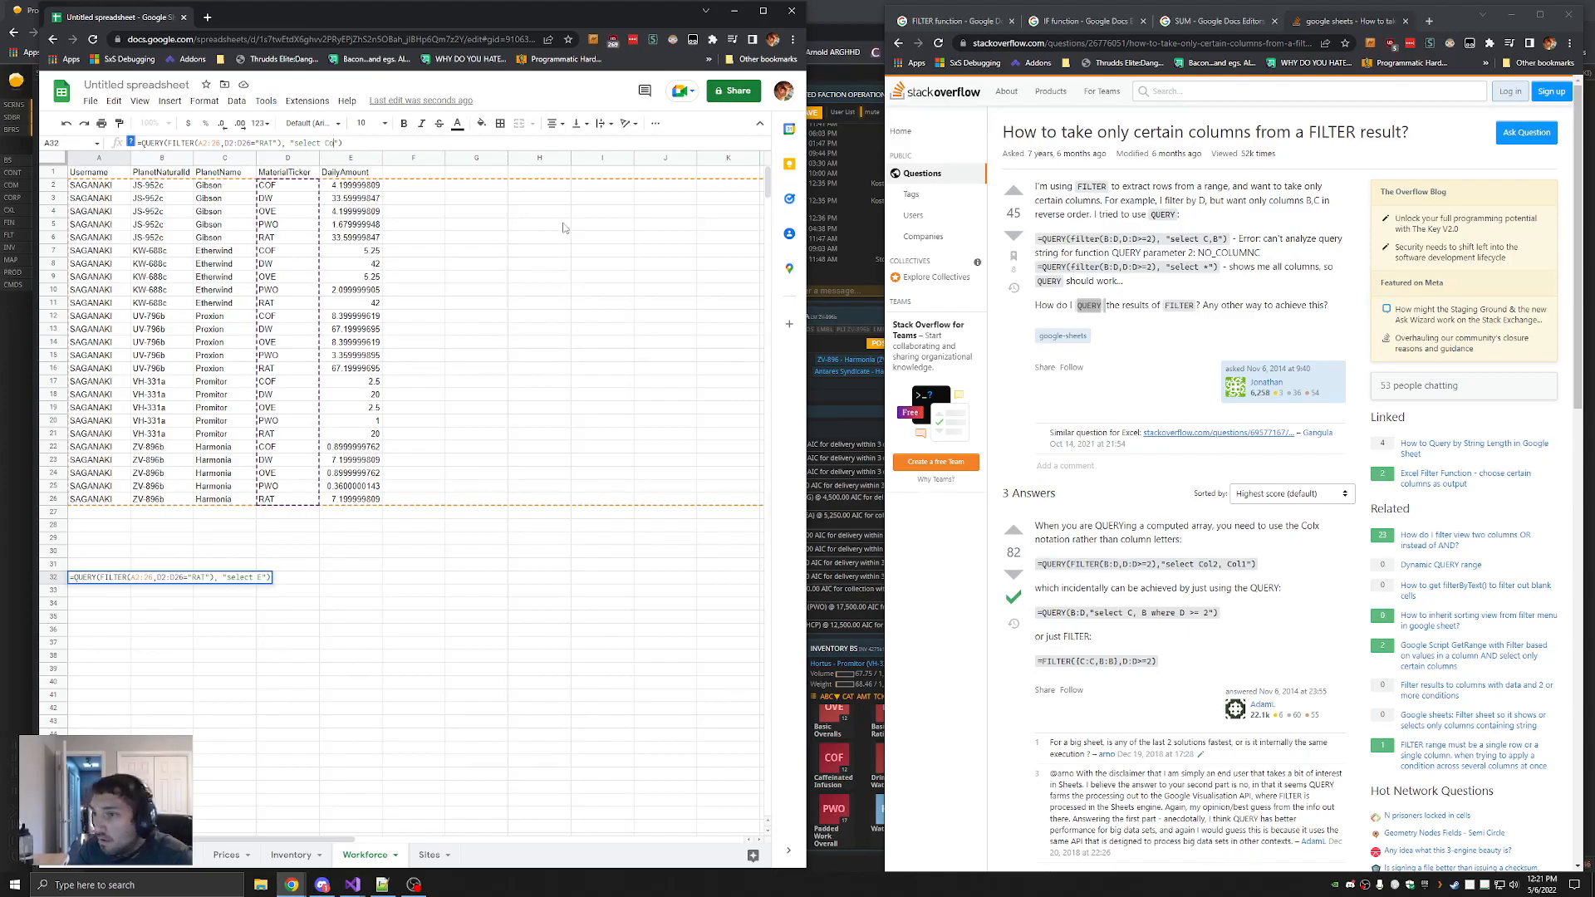
text(5)
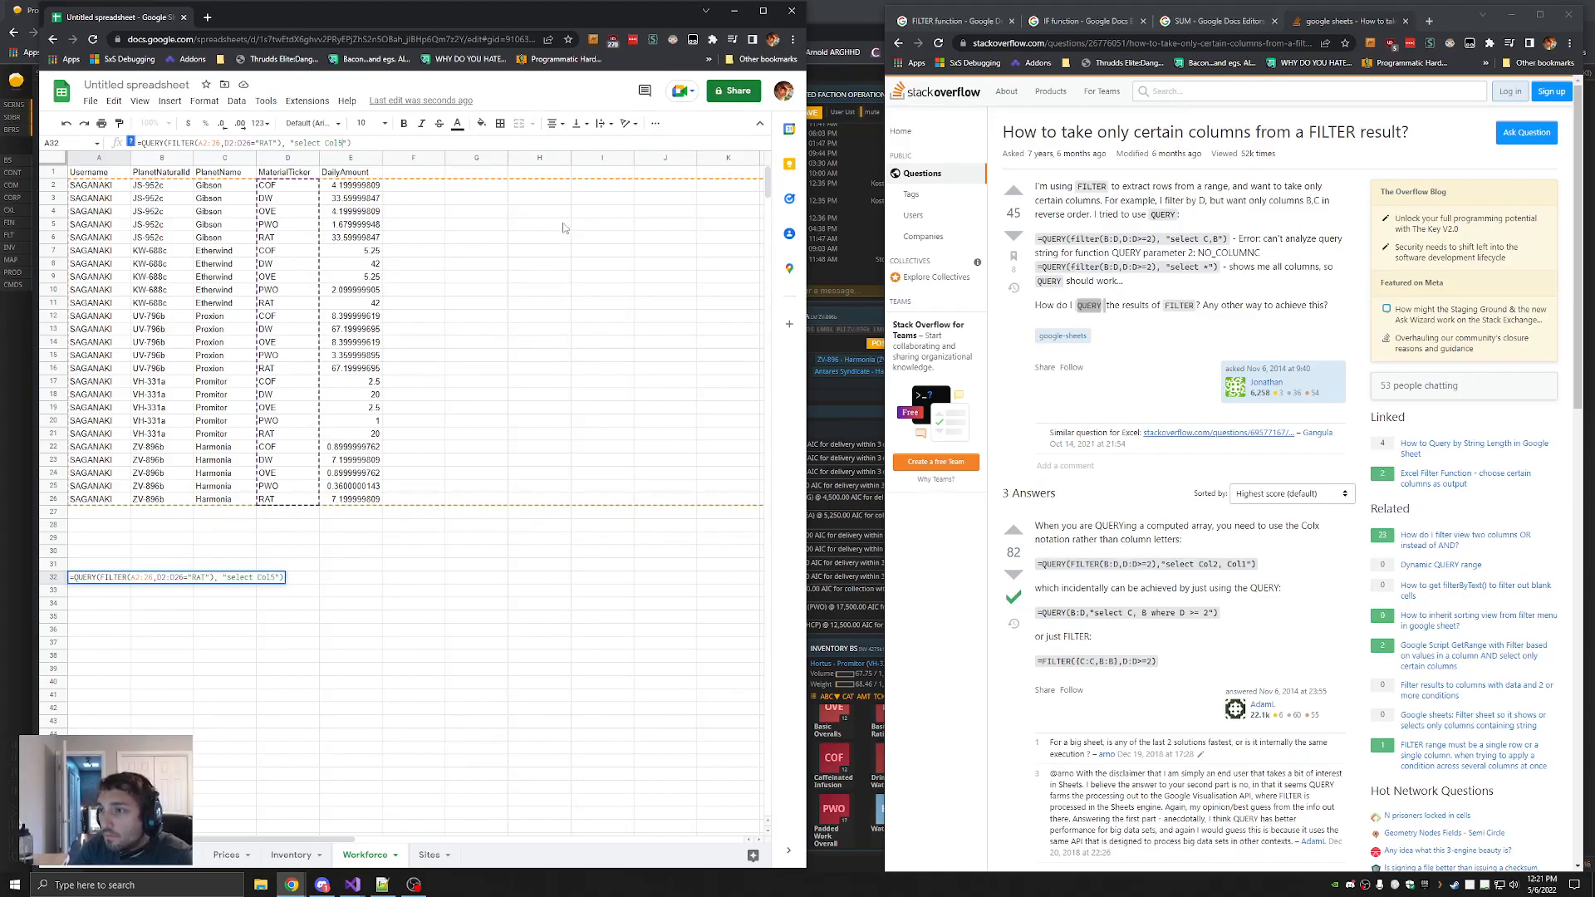
key(Return)
key(Up)
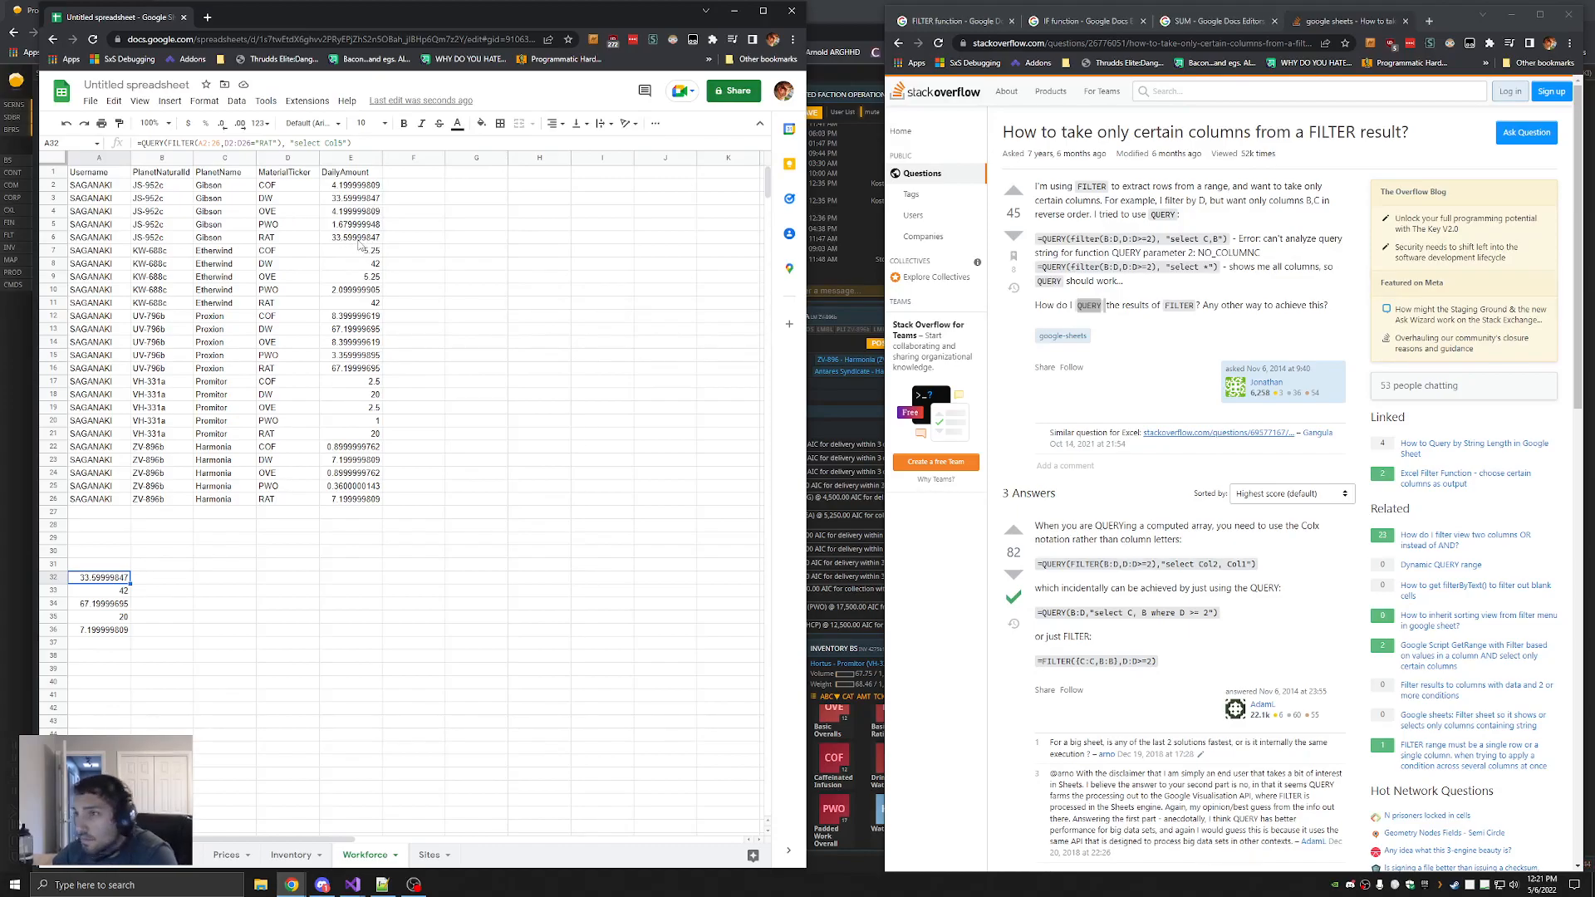
Wrap A32's QUERY formula in SUM to total the RAT daily amounts
click(144, 142)
text(SUM()
key(End)
text())
key(Return)
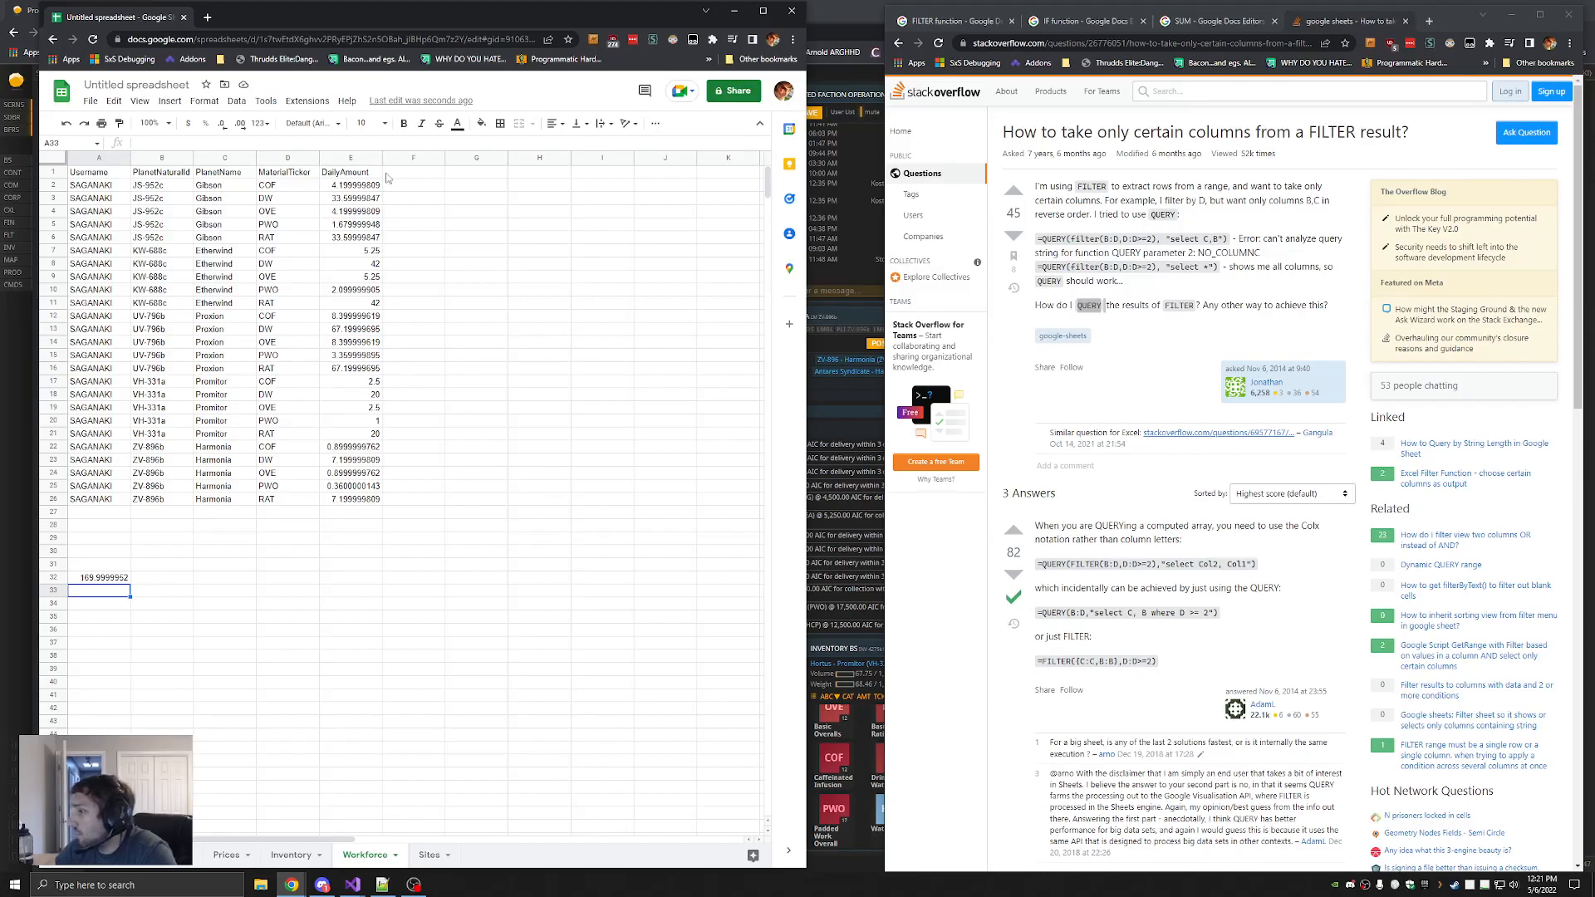
Move the SUM formula from A32 of the Workforce sheet to cell A1 of the blank first sheet
click(106, 579)
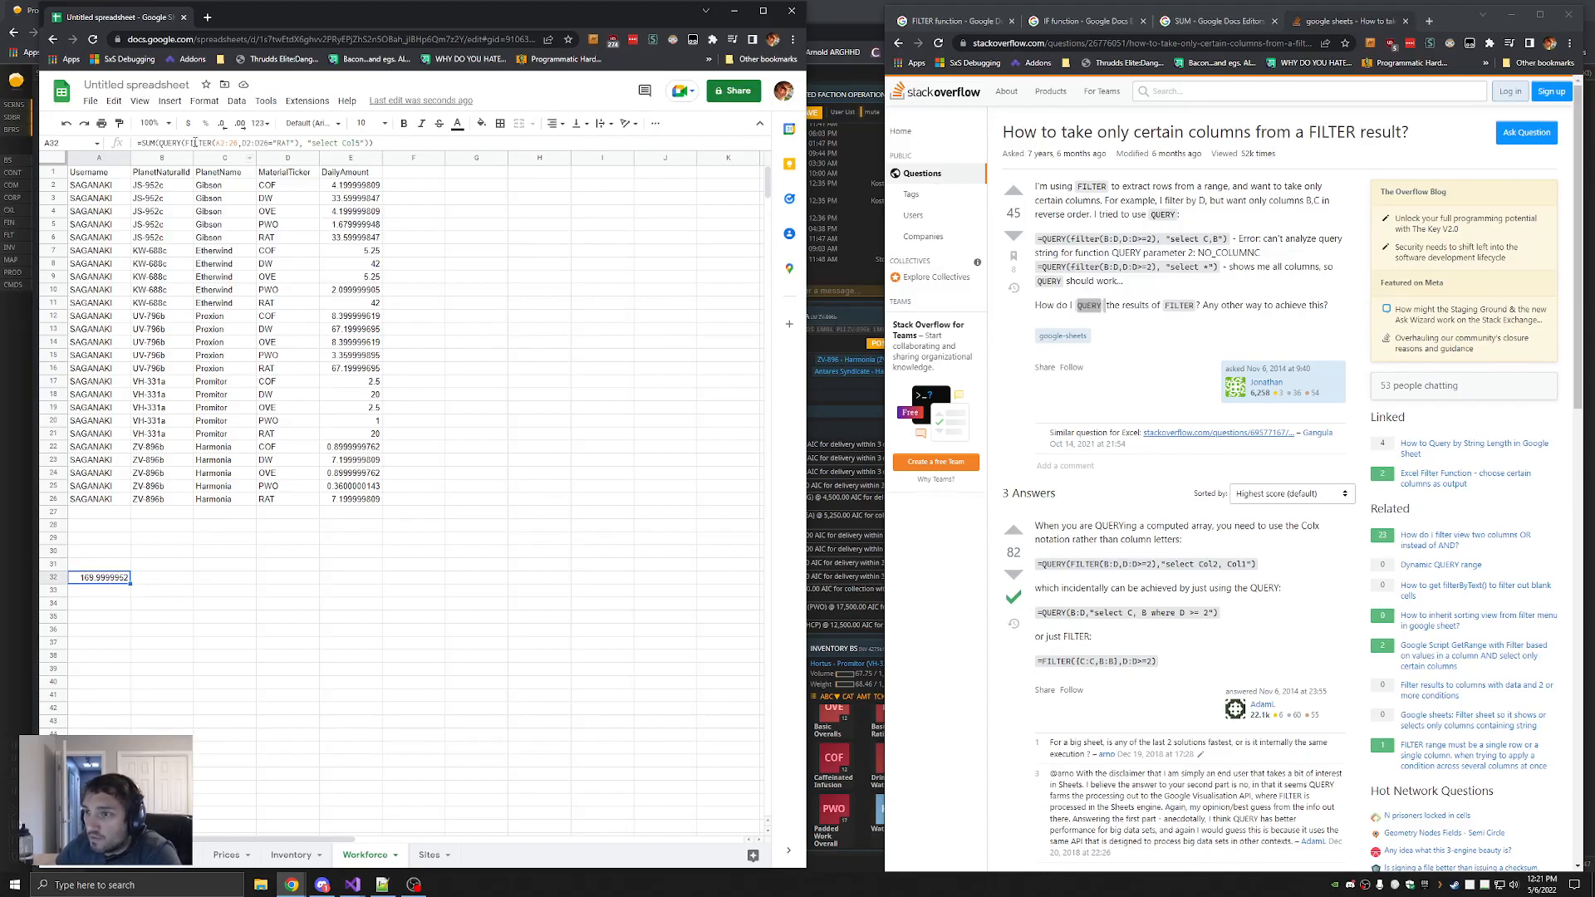
drag(184, 143, 300, 142)
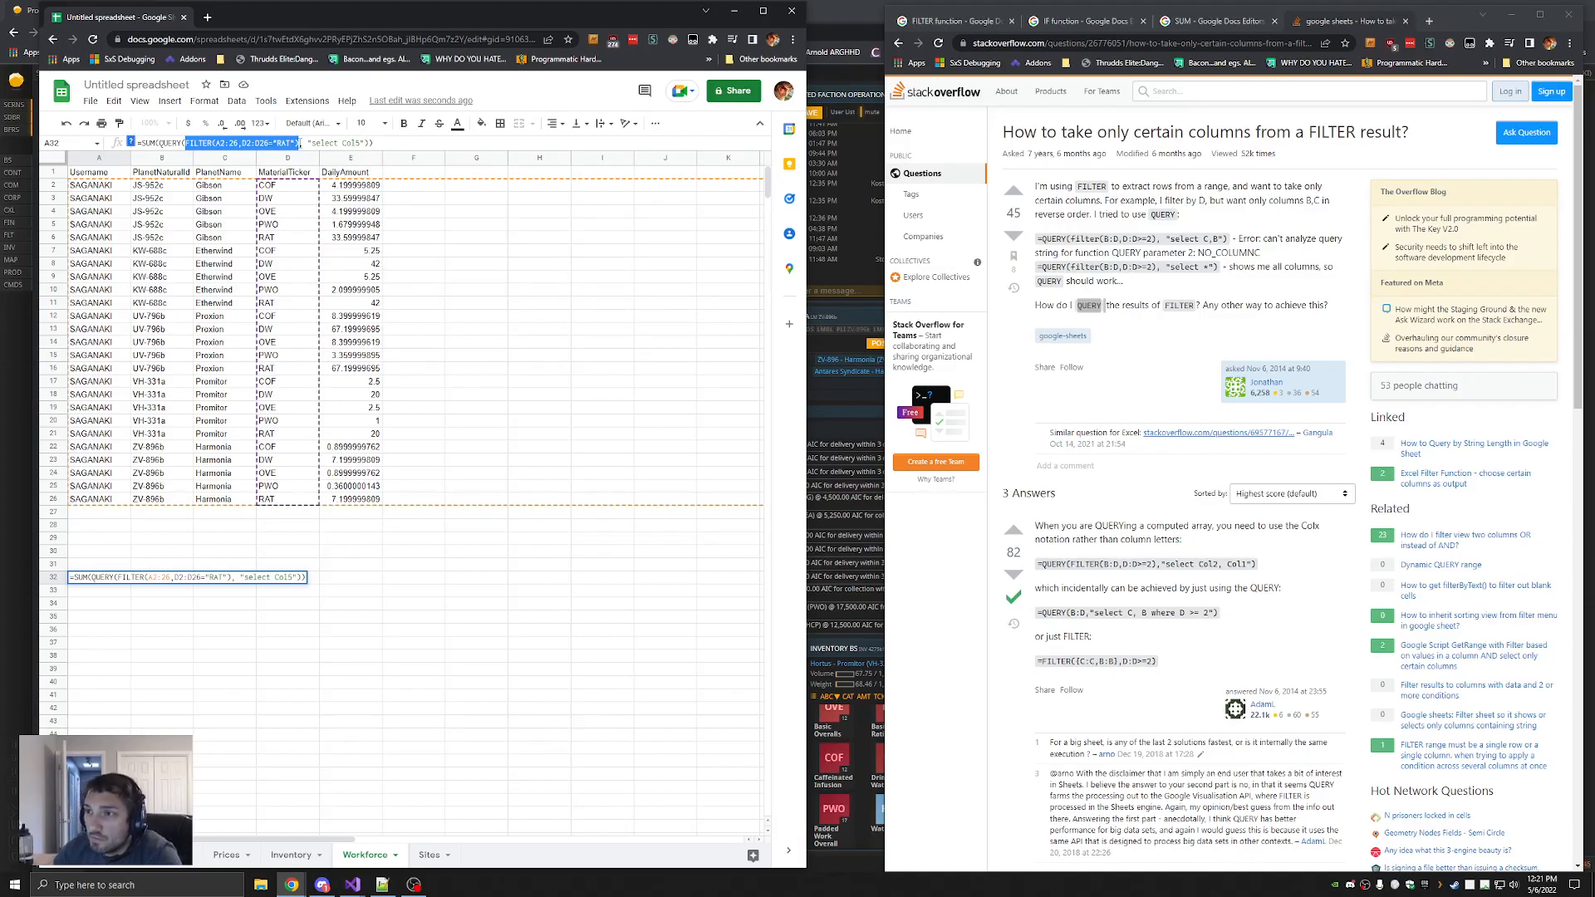
click(326, 578)
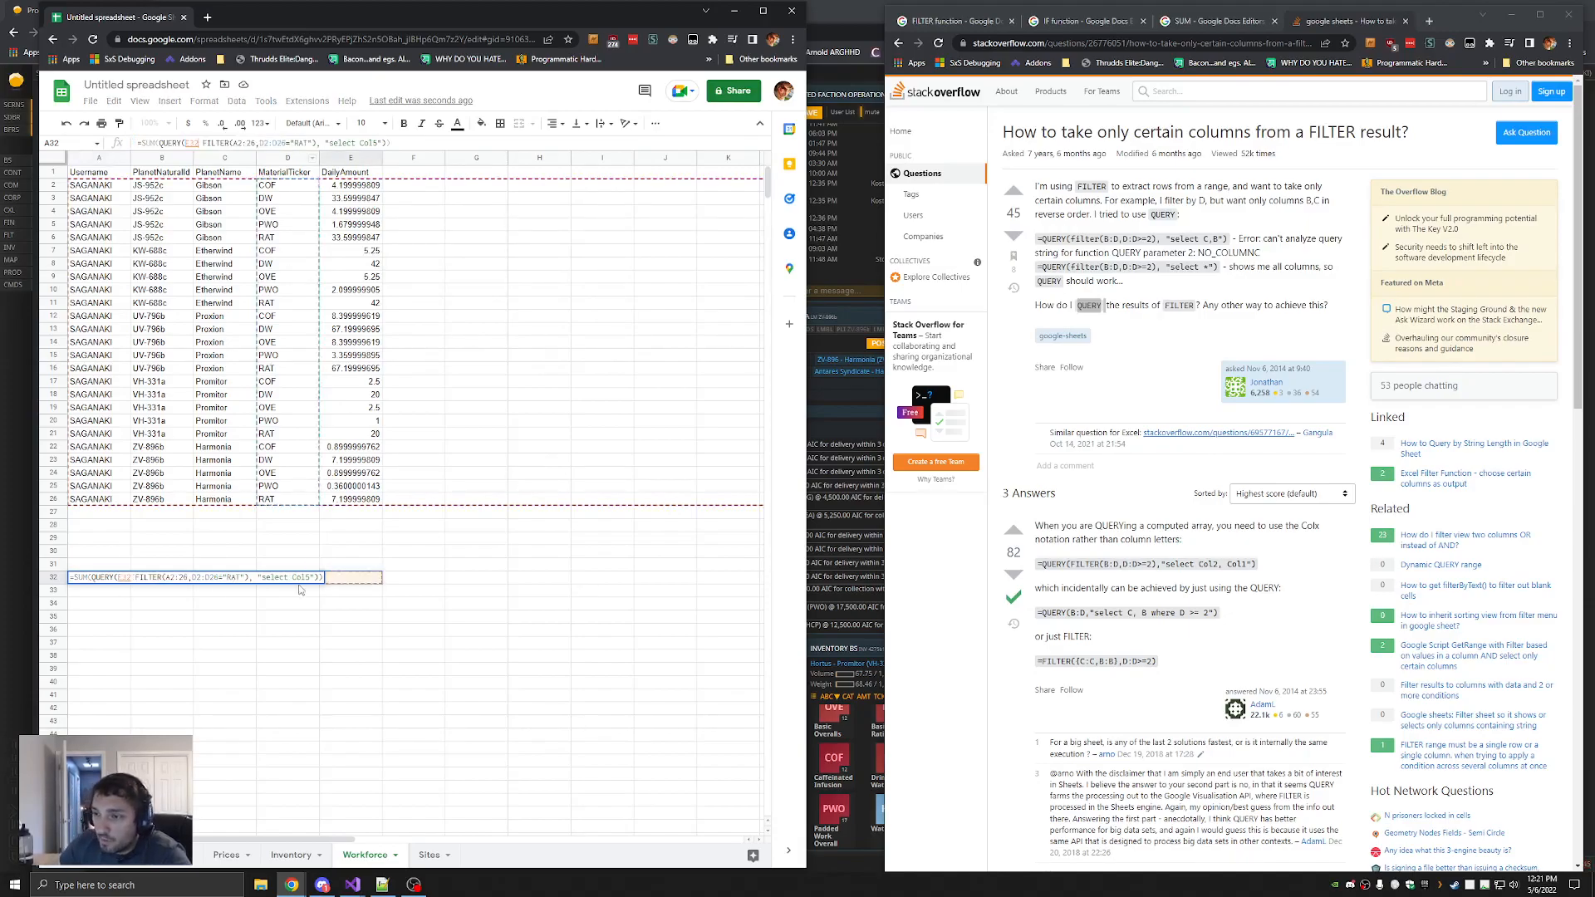
drag(71, 577, 347, 582)
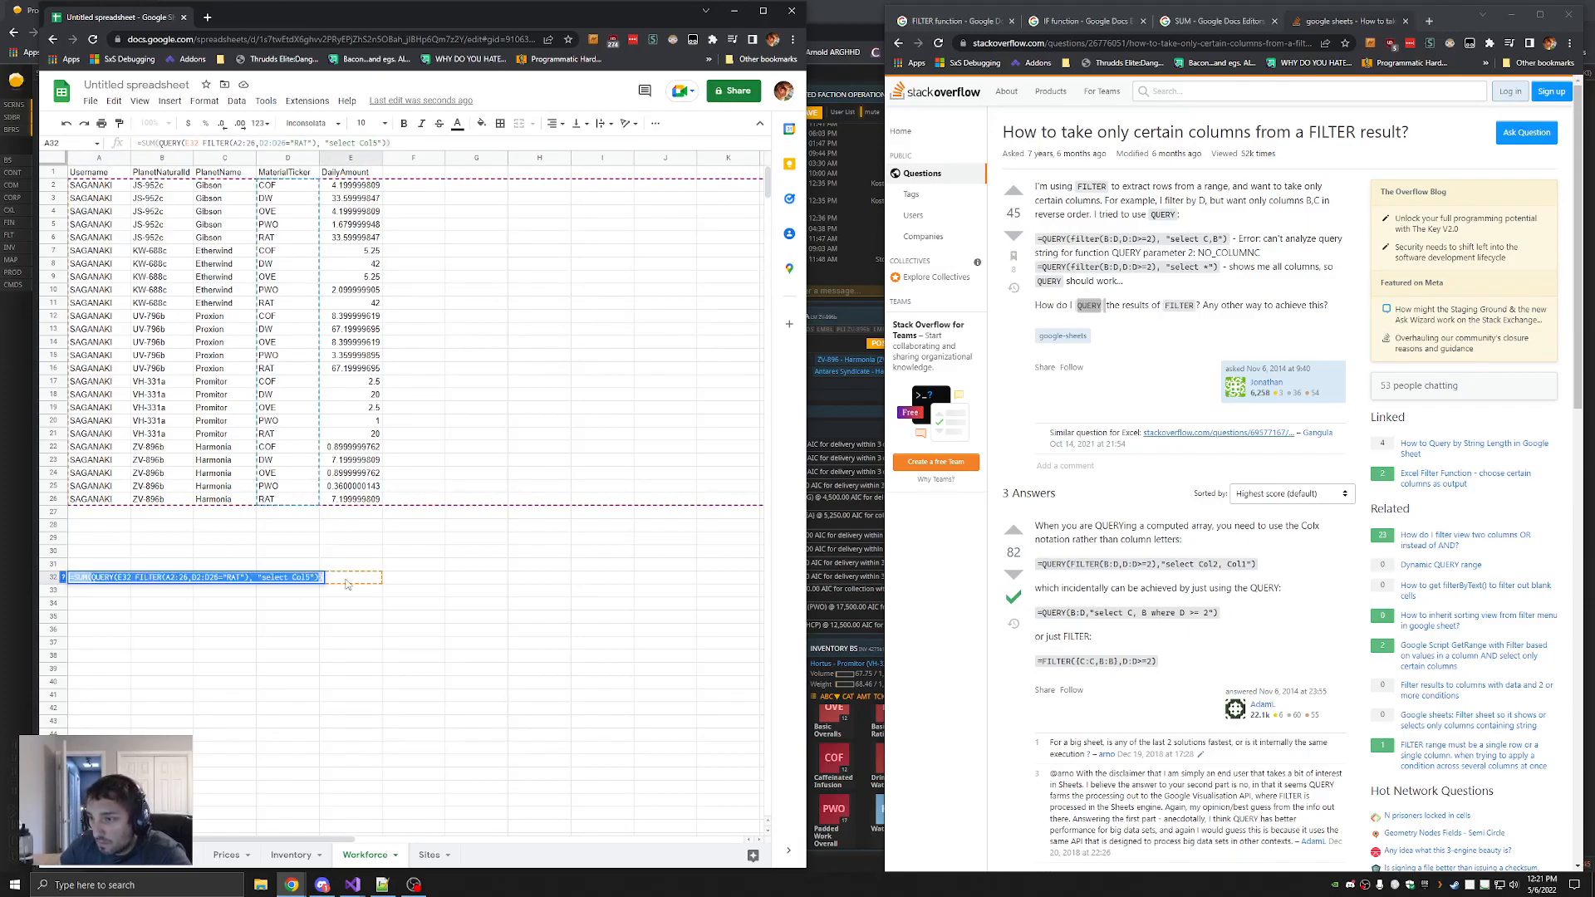
drag(395, 145, 117, 144)
key(BackSpace)
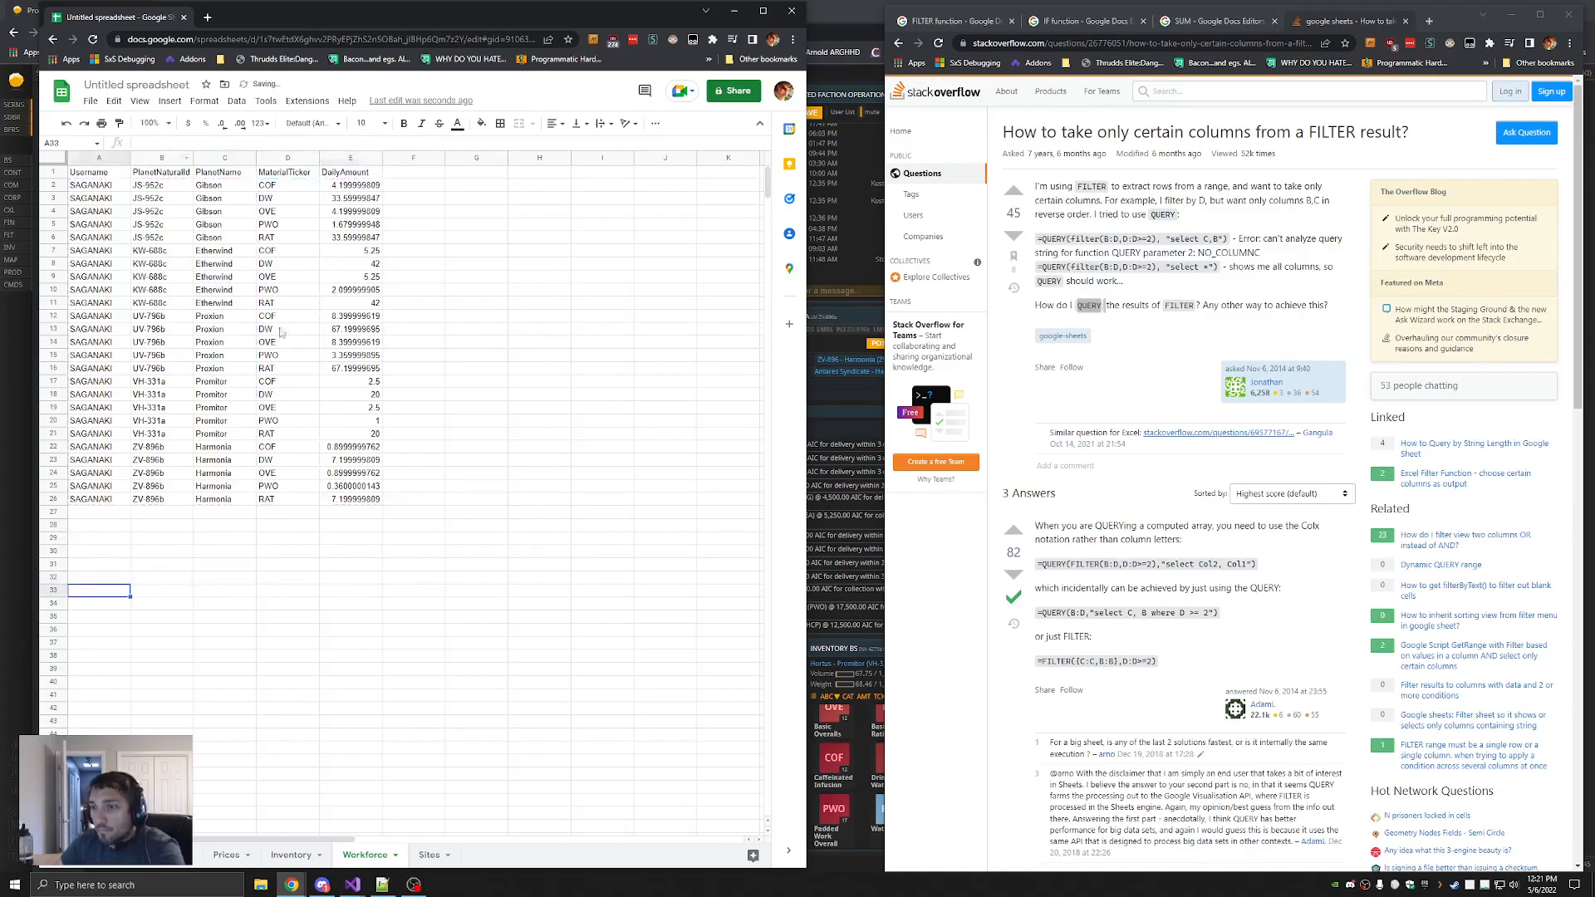
key(Return)
scroll(260, 609, down, 1)
scroll(466, 470, up, 1)
click(153, 856)
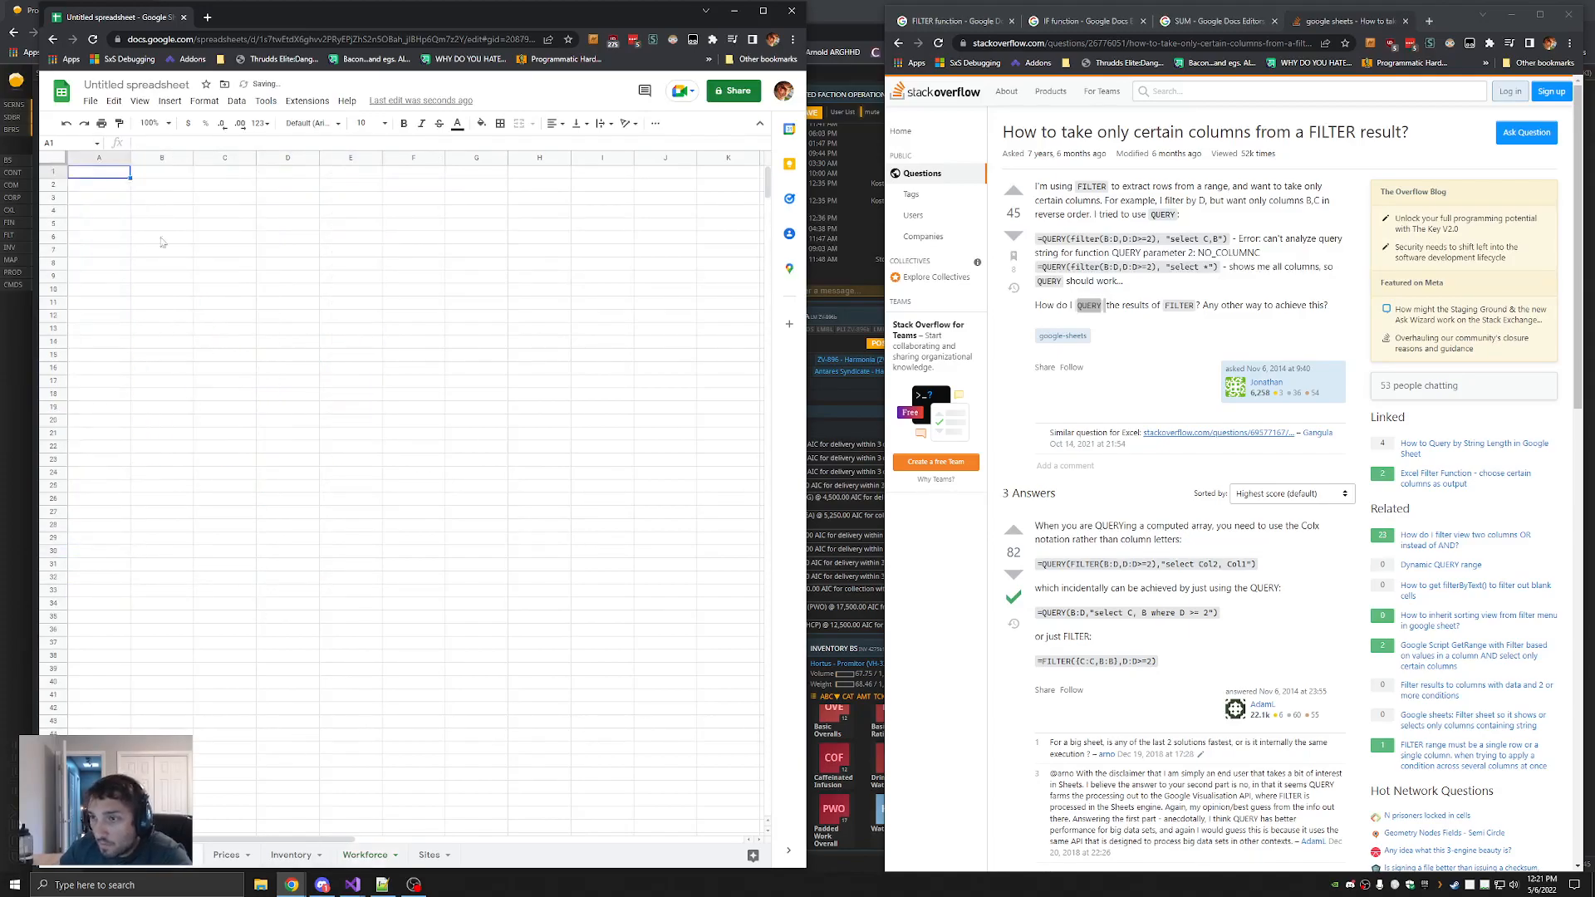
key(ctrl+v)
Prefix the E32, A2:26 and D2:D26 references in A1's formula with Workforce!
click(183, 144)
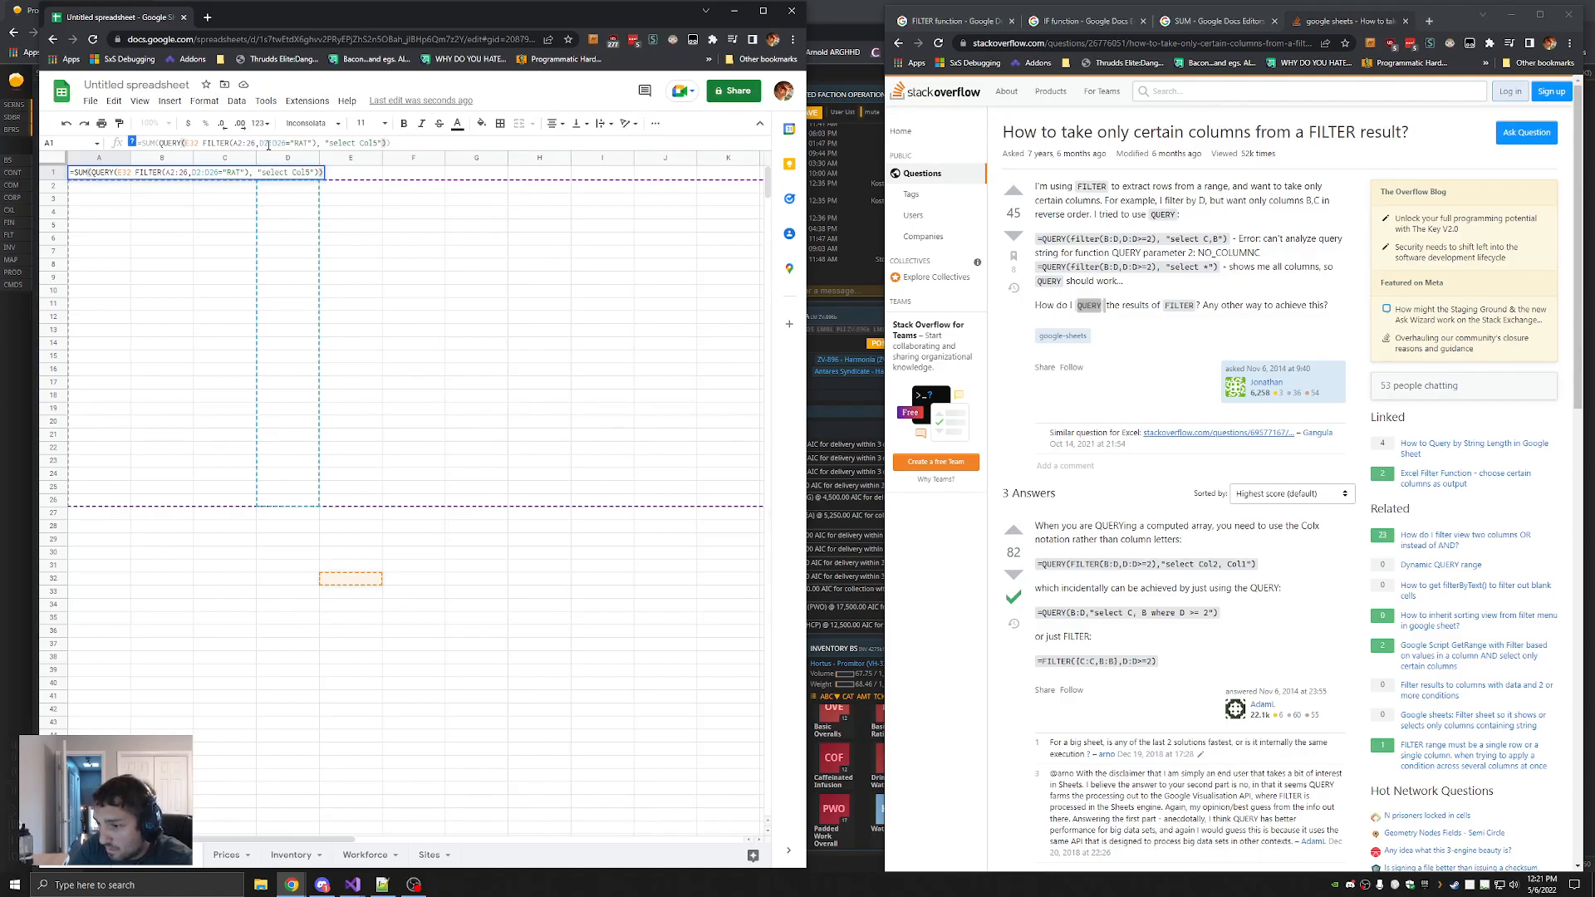
text(Workforce!)
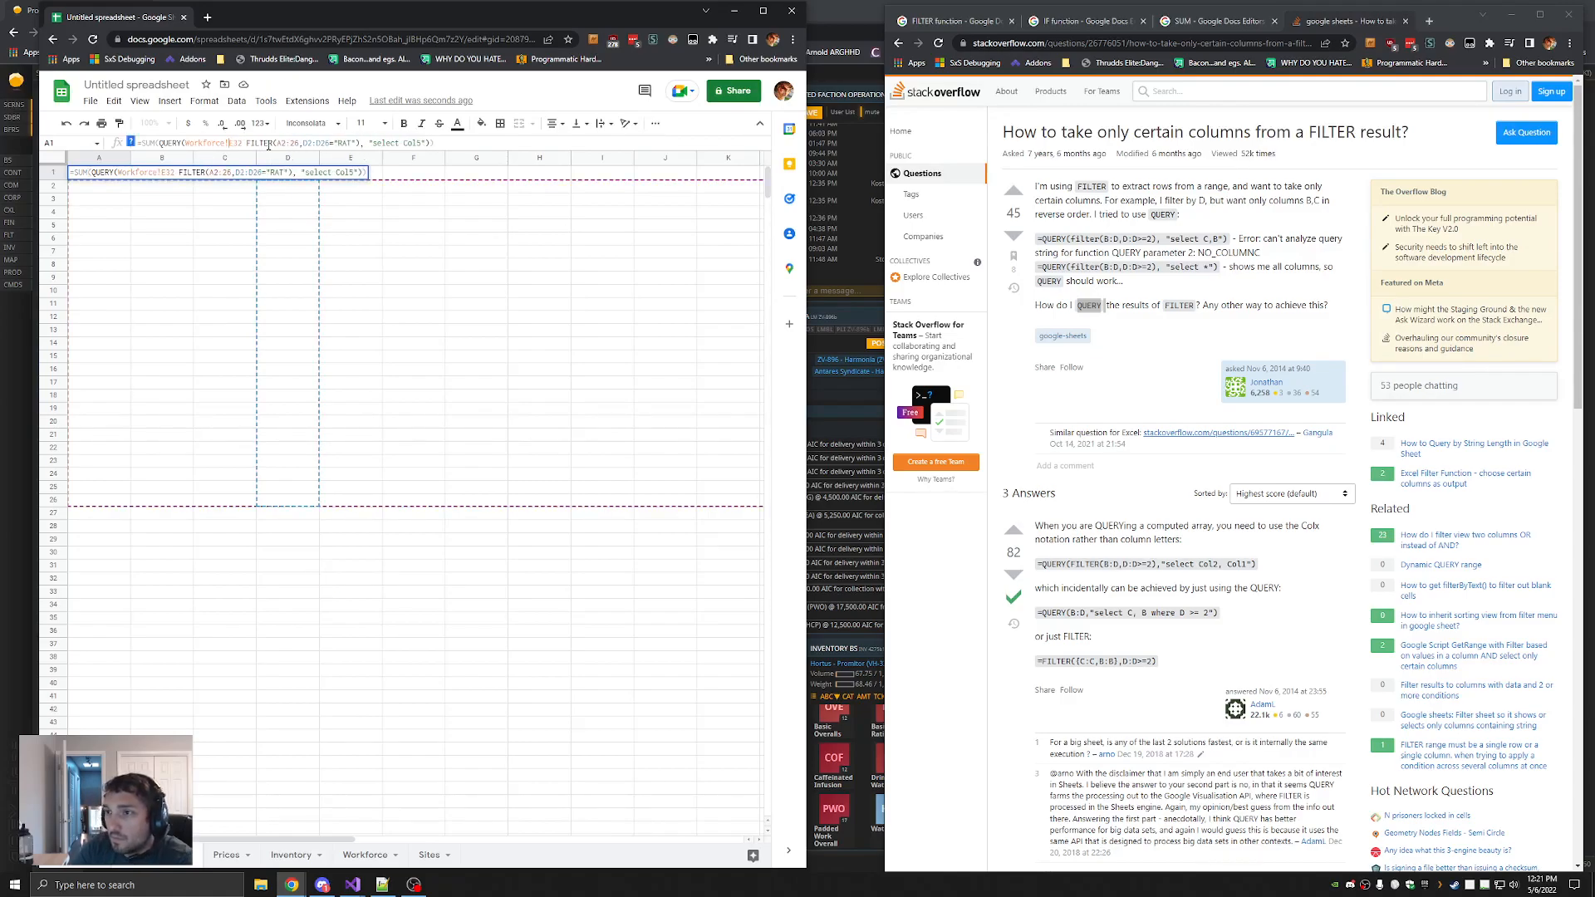
click(268, 143)
text(Worfkorce)
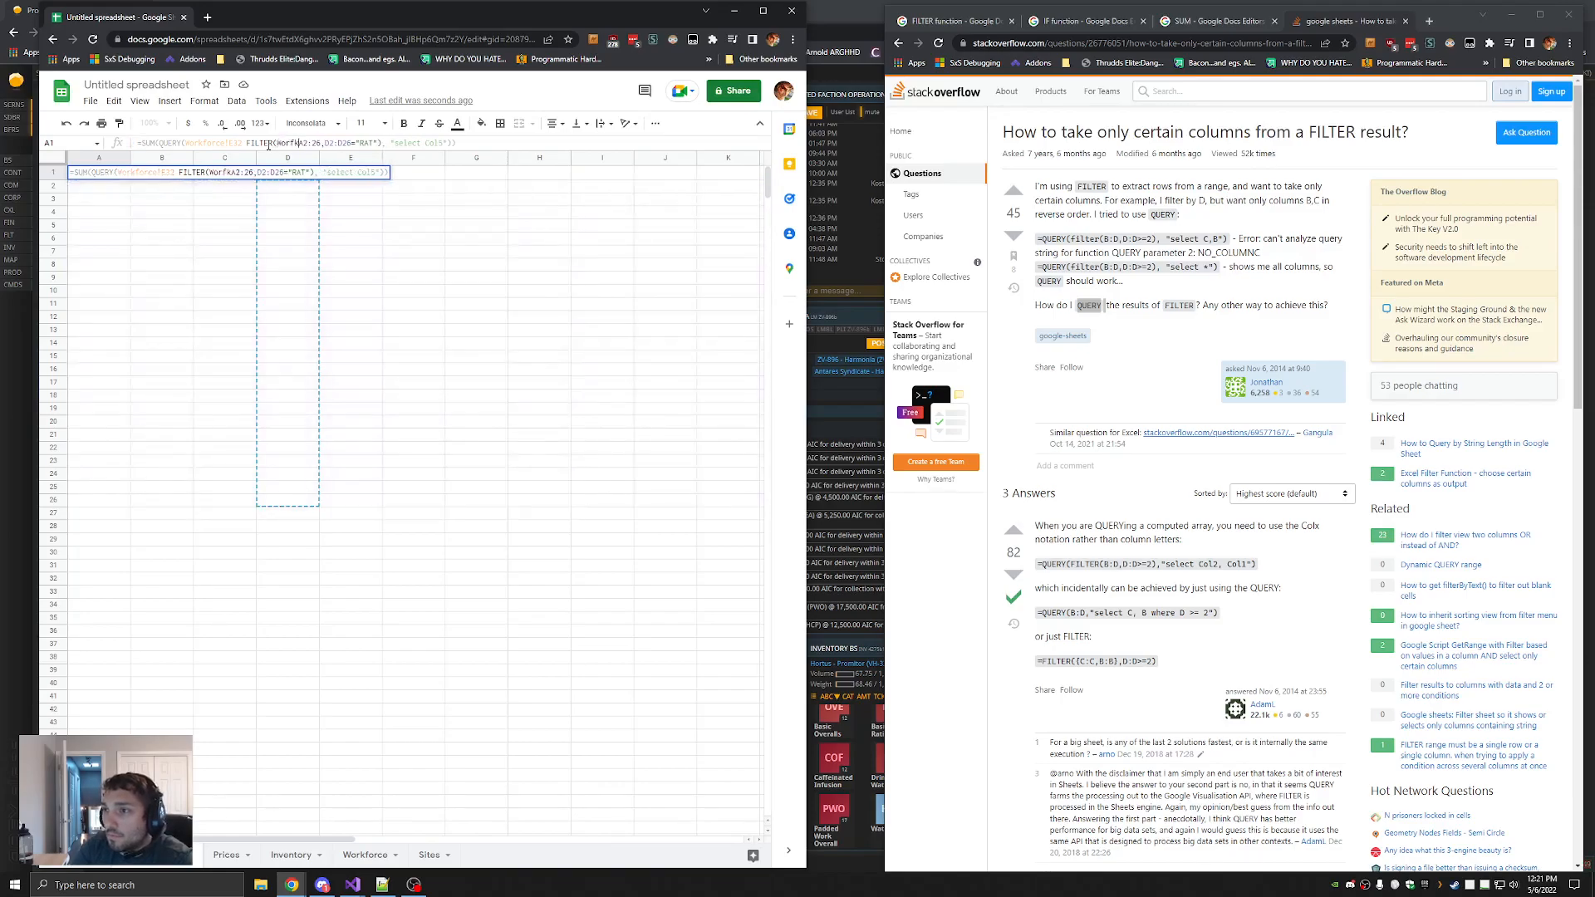
key(BackSpace)
key(BackSpace)
key(BackSpace)
key(BackSpace)
key(BackSpace)
key(BackSpace)
text(kforce!A2:26,)
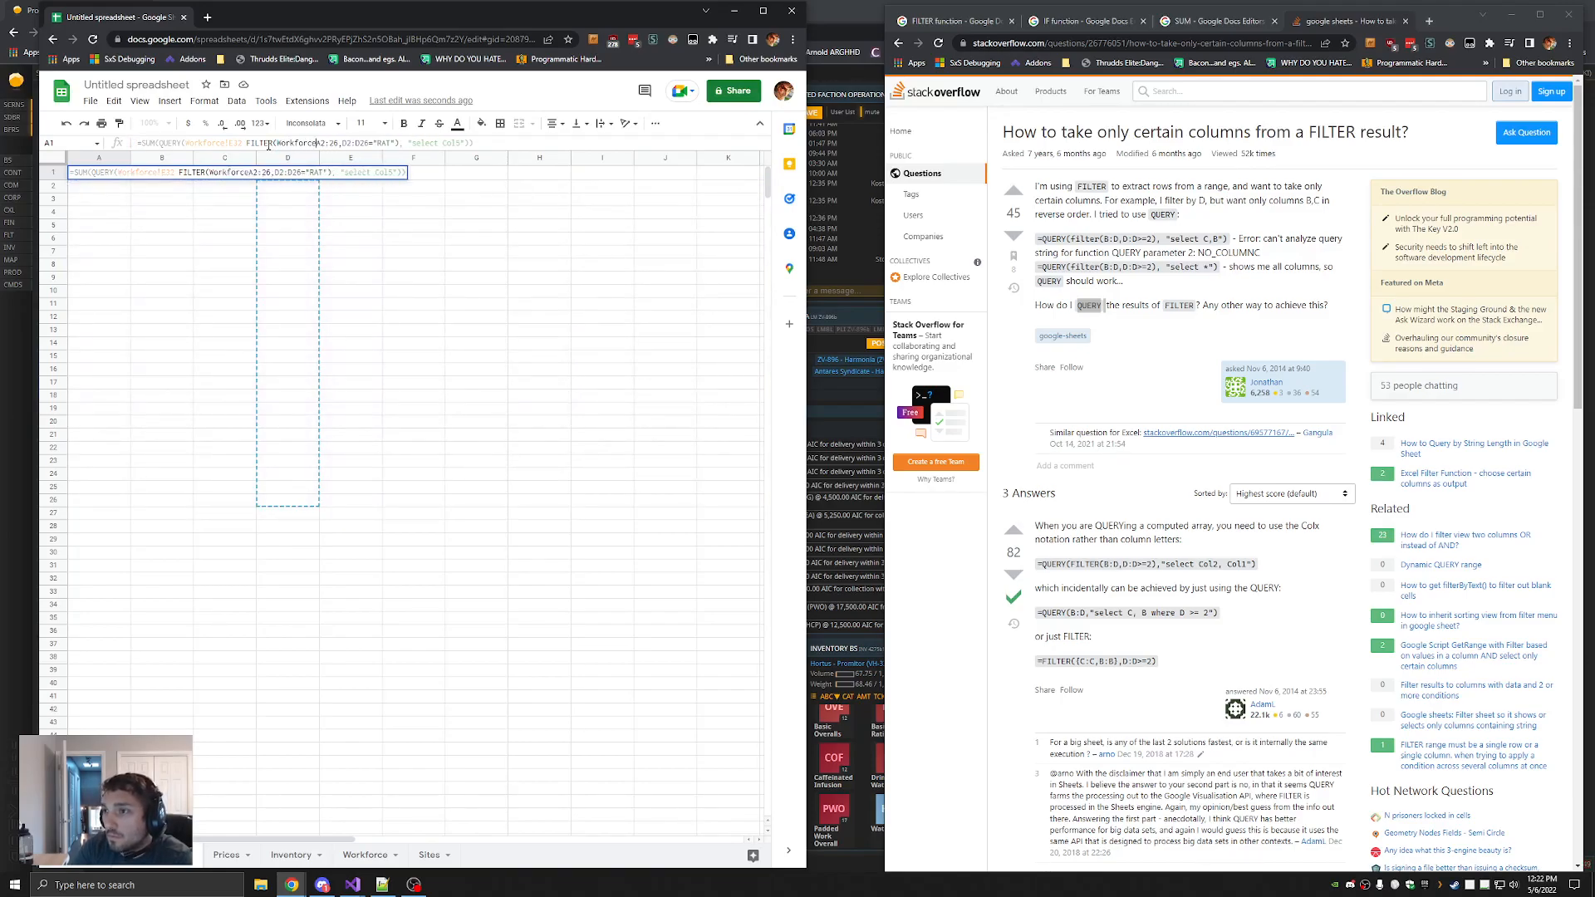
text(Workforce!)
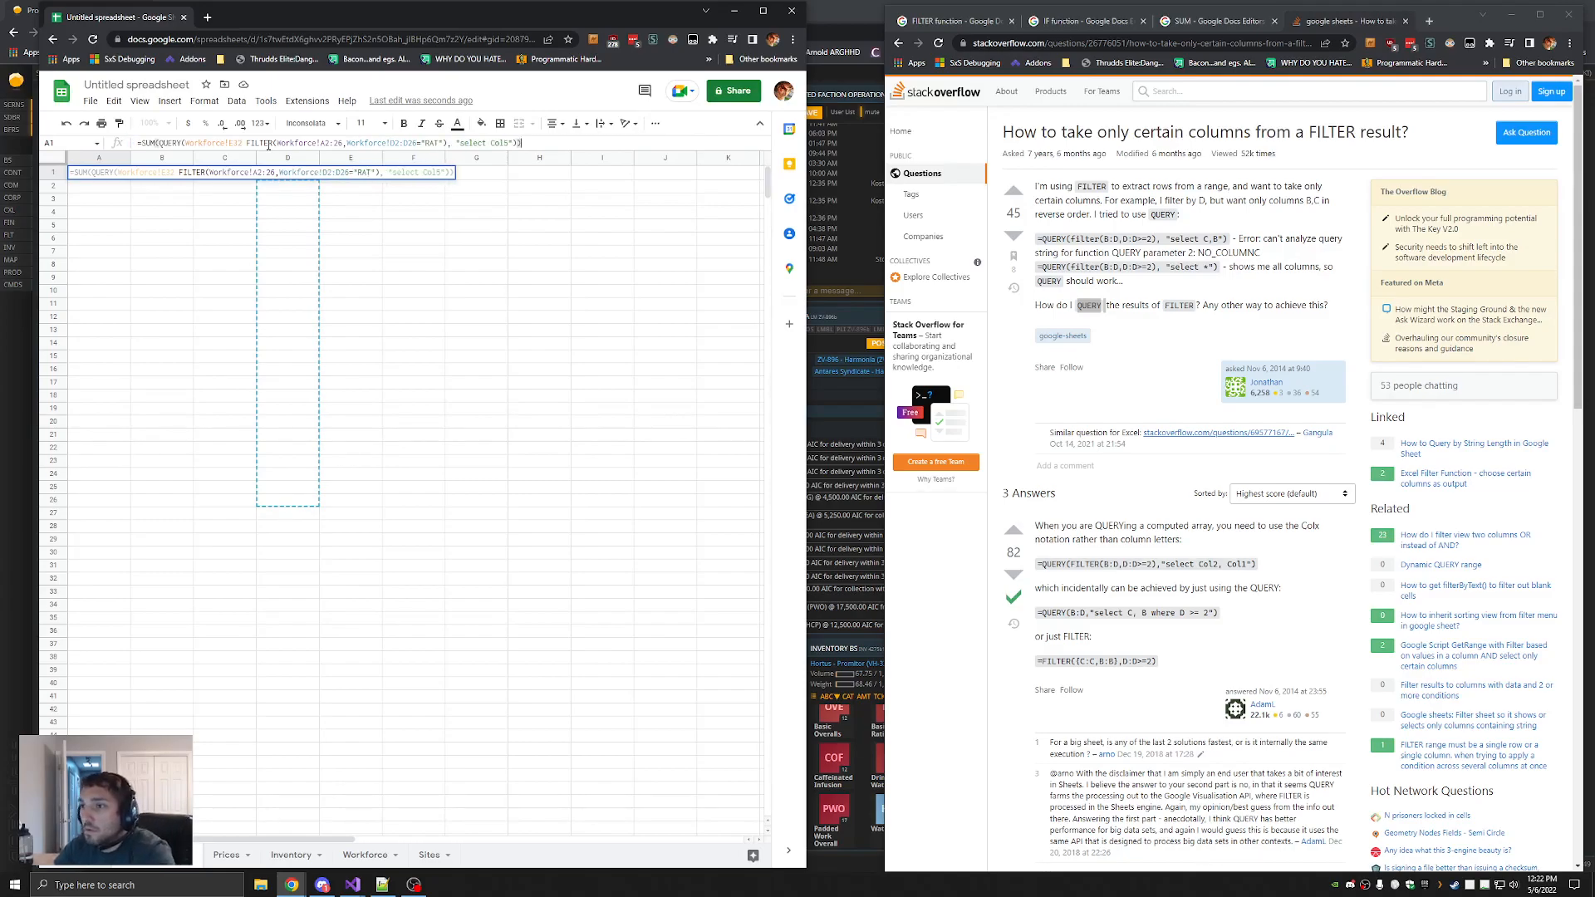
key(Return)
click(98, 174)
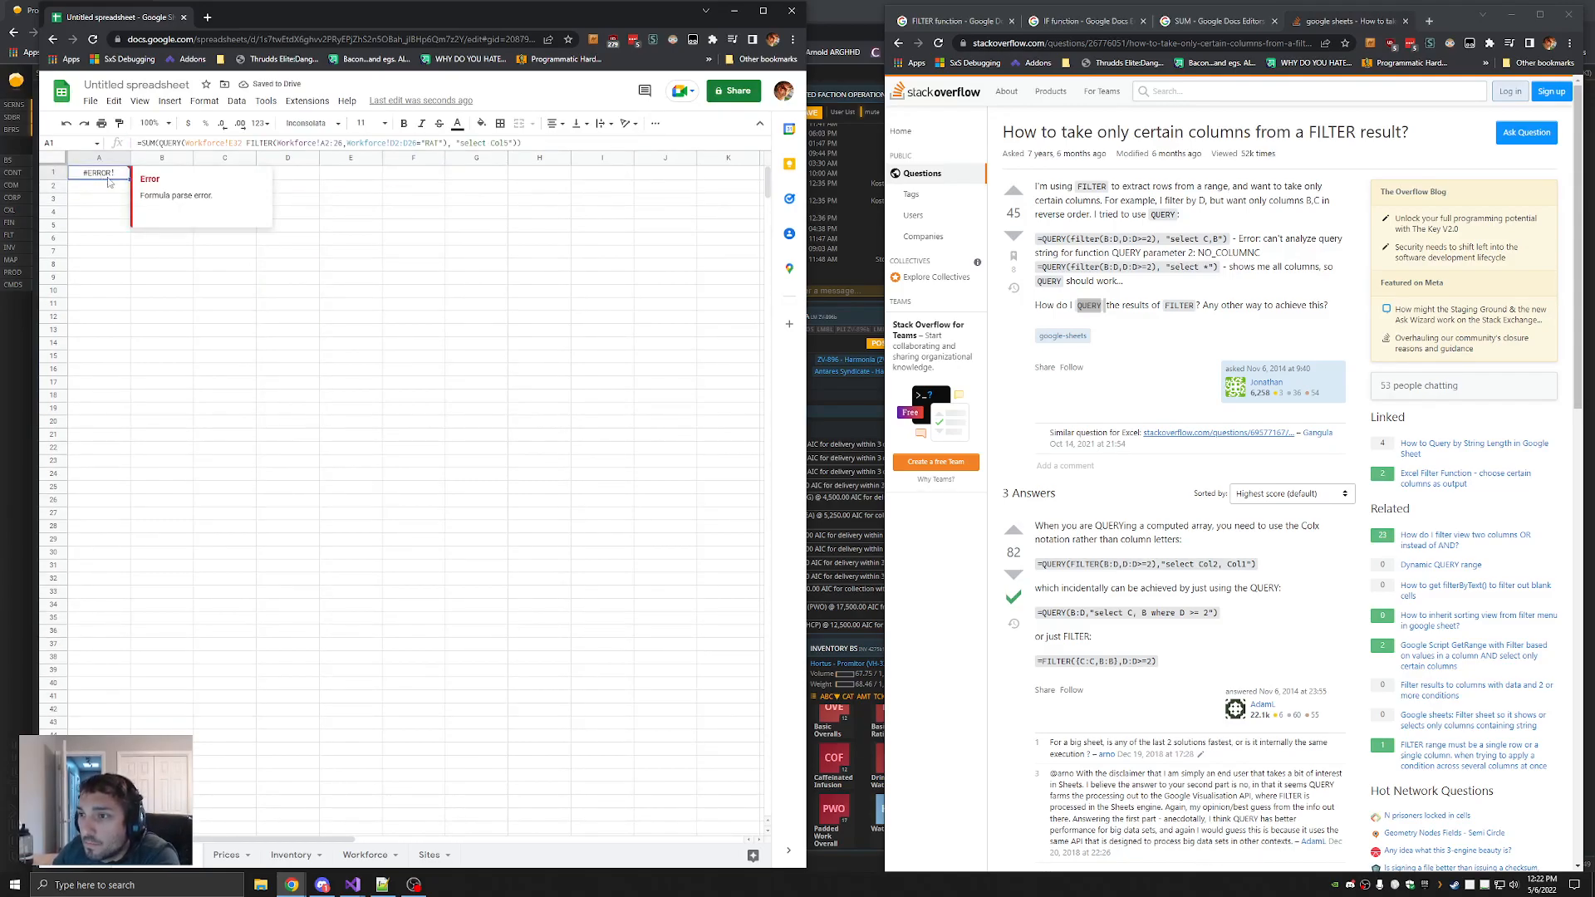
Try enclosing each Workforce sheet name in A1's formula in single quotes
click(188, 143)
text(')
click(227, 143)
text(')
click(285, 143)
text(')
click(329, 142)
text(')
text(')
click(409, 142)
text(')
key(Return)
key(Up)
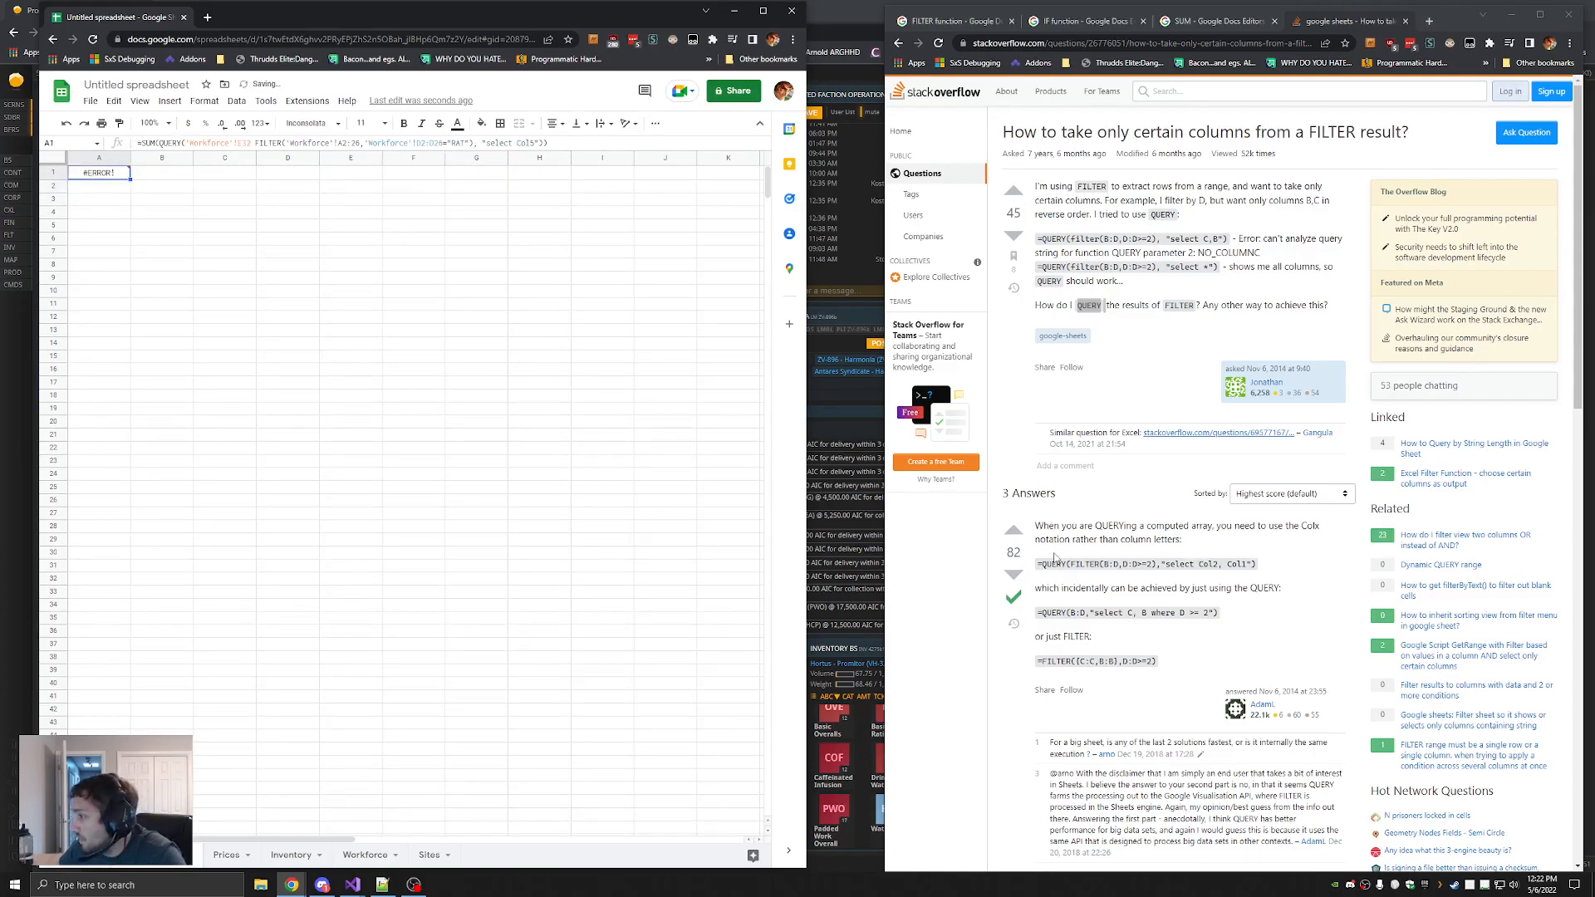
Search the web for "reference other sheet google sheets" and read the example syntax for cross-sheet references
click(1012, 529)
click(1011, 528)
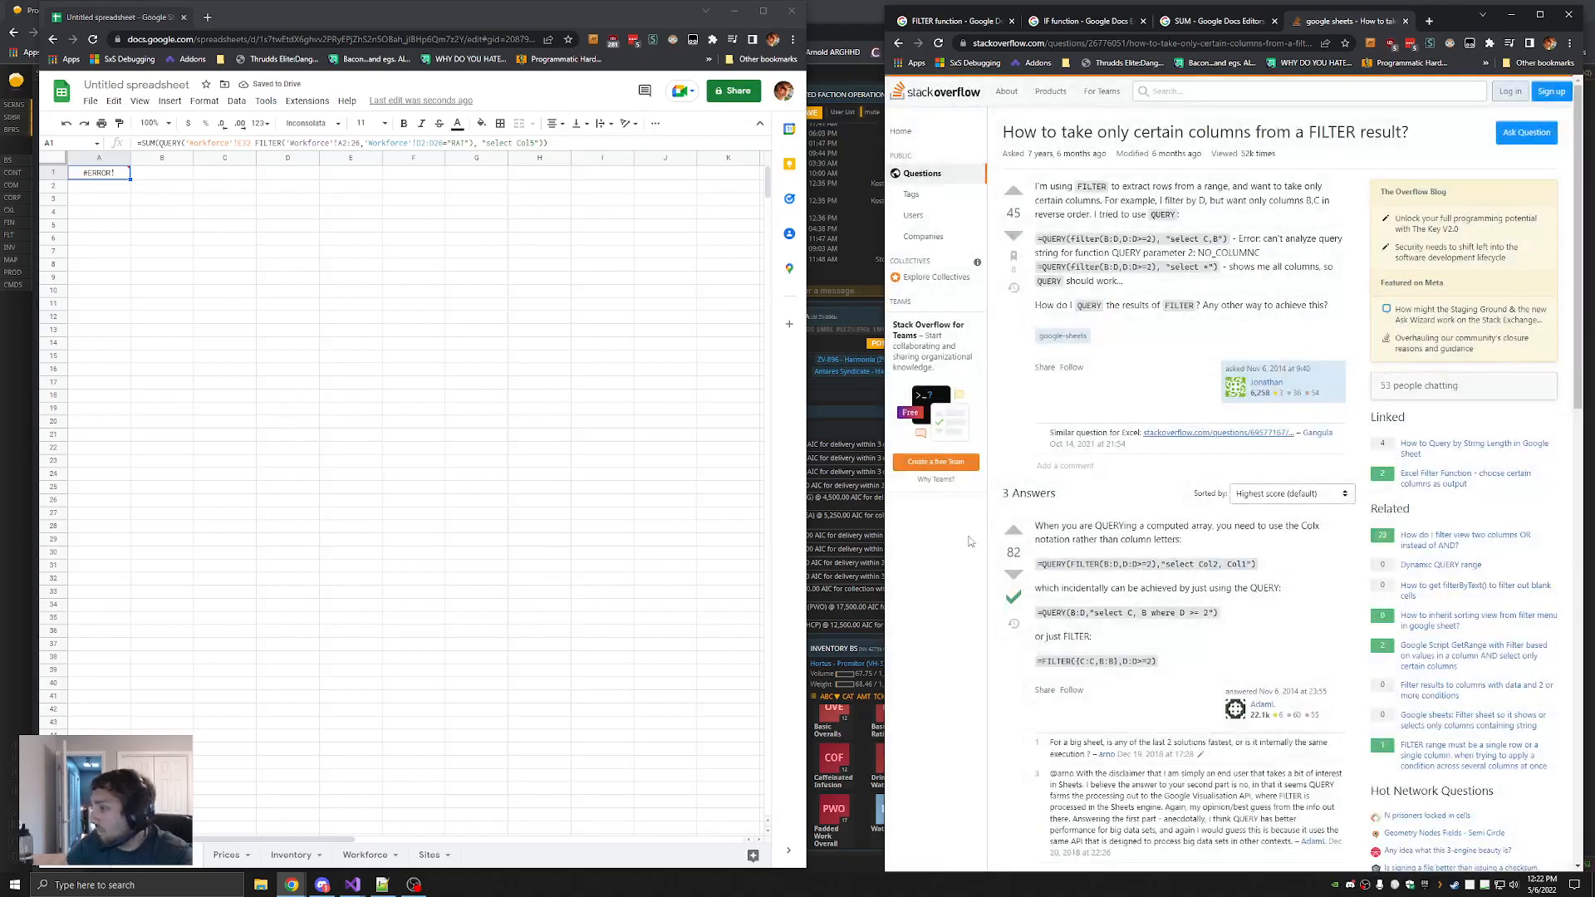
key(ctrl+t)
text(reference other sheet)
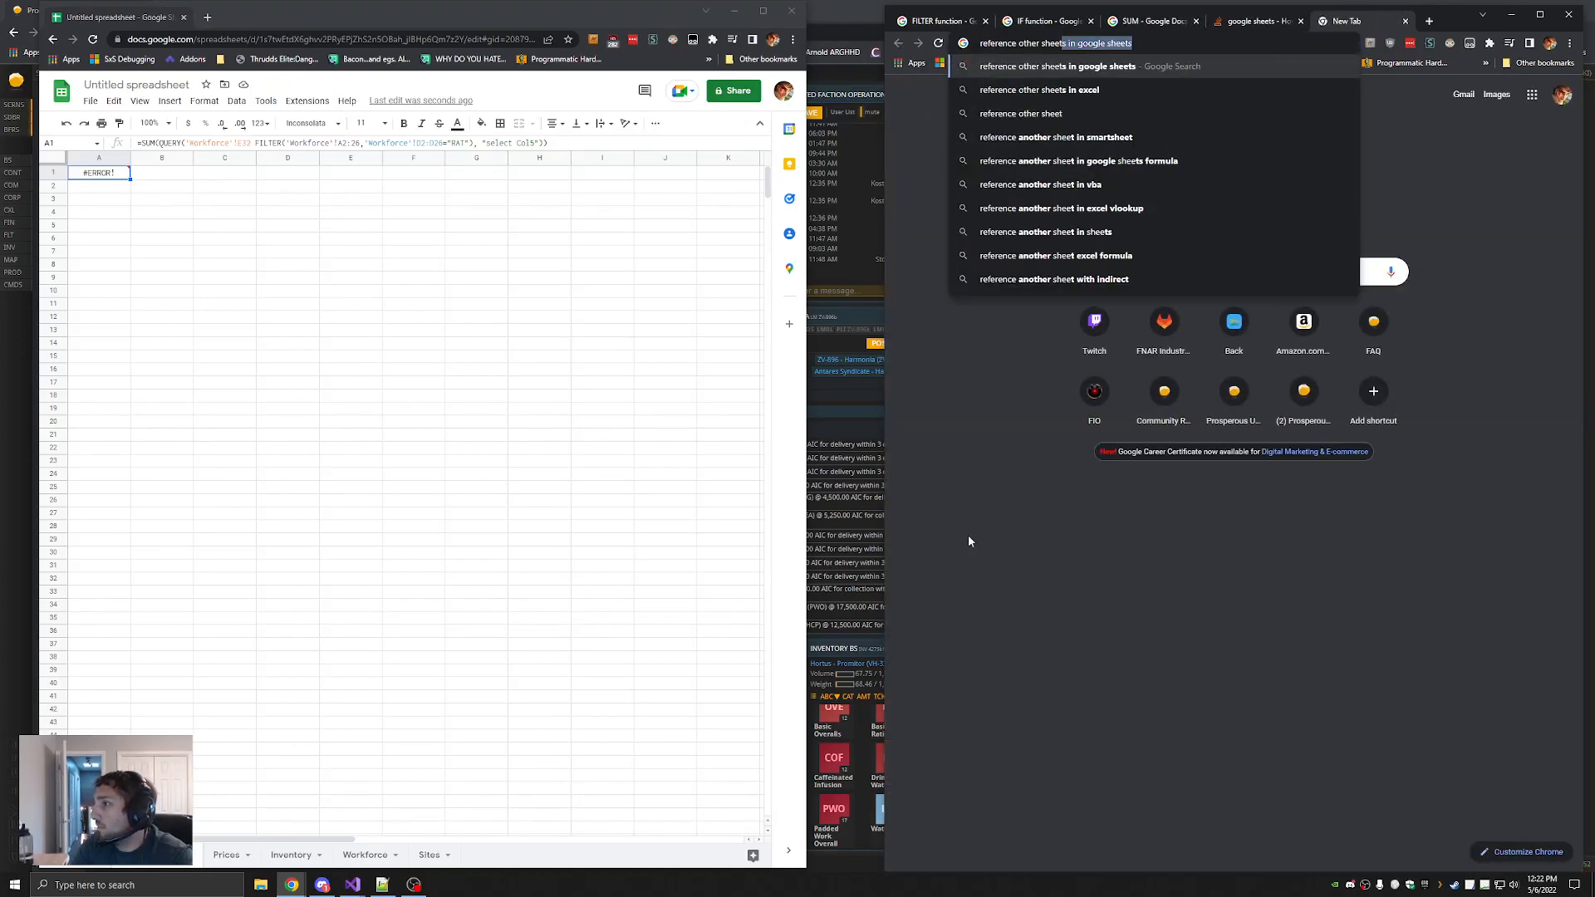
text( google sheets)
key(Return)
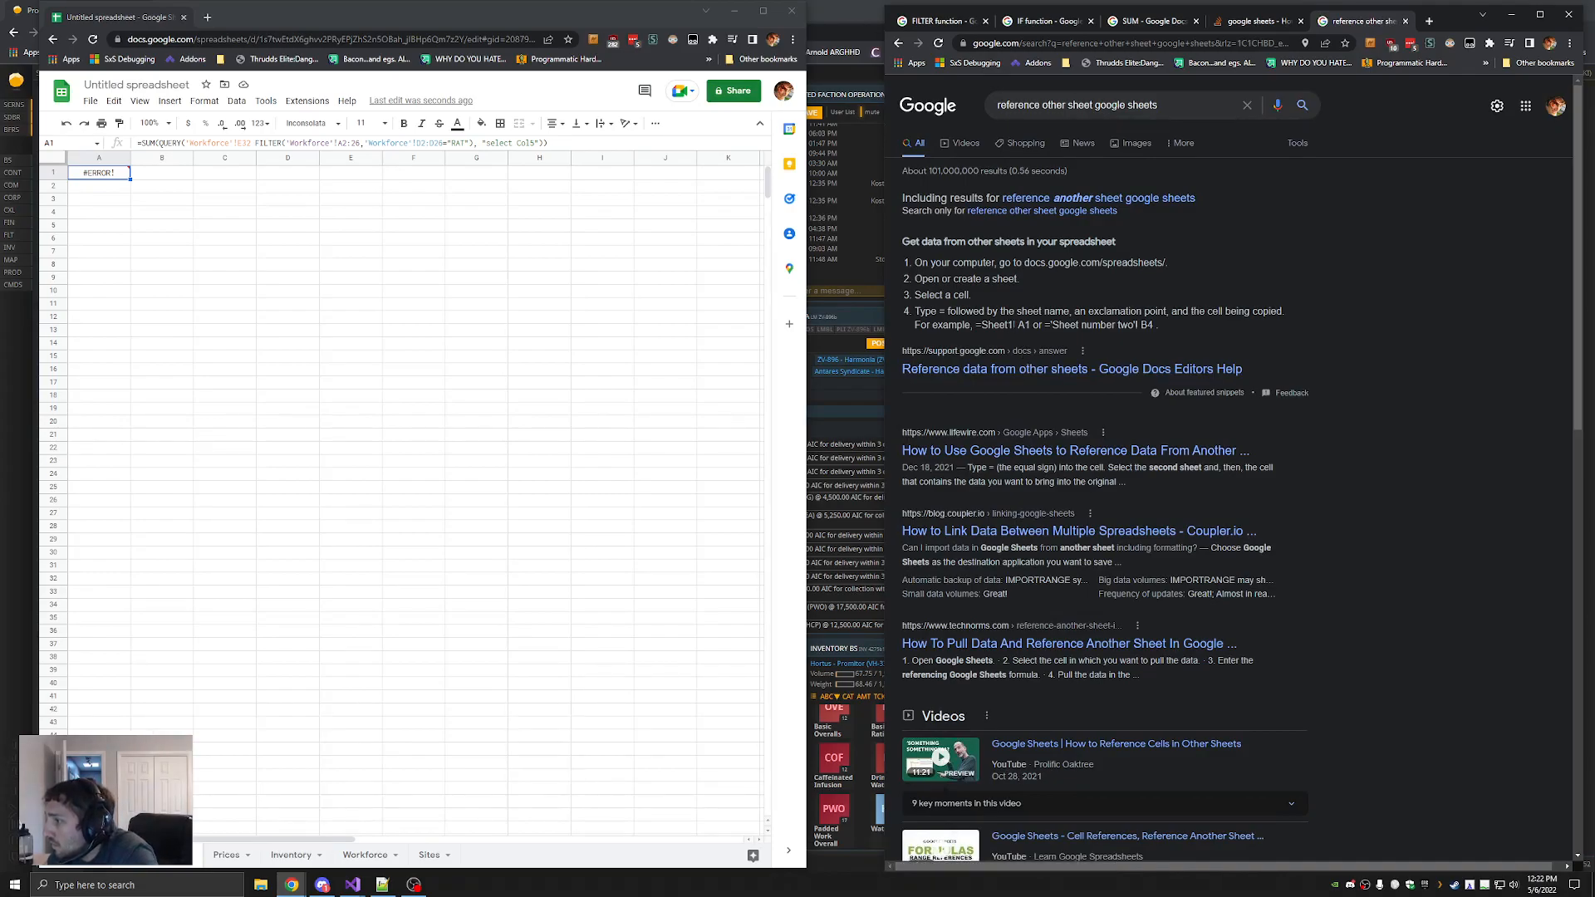
drag(1013, 325, 982, 326)
click(1010, 338)
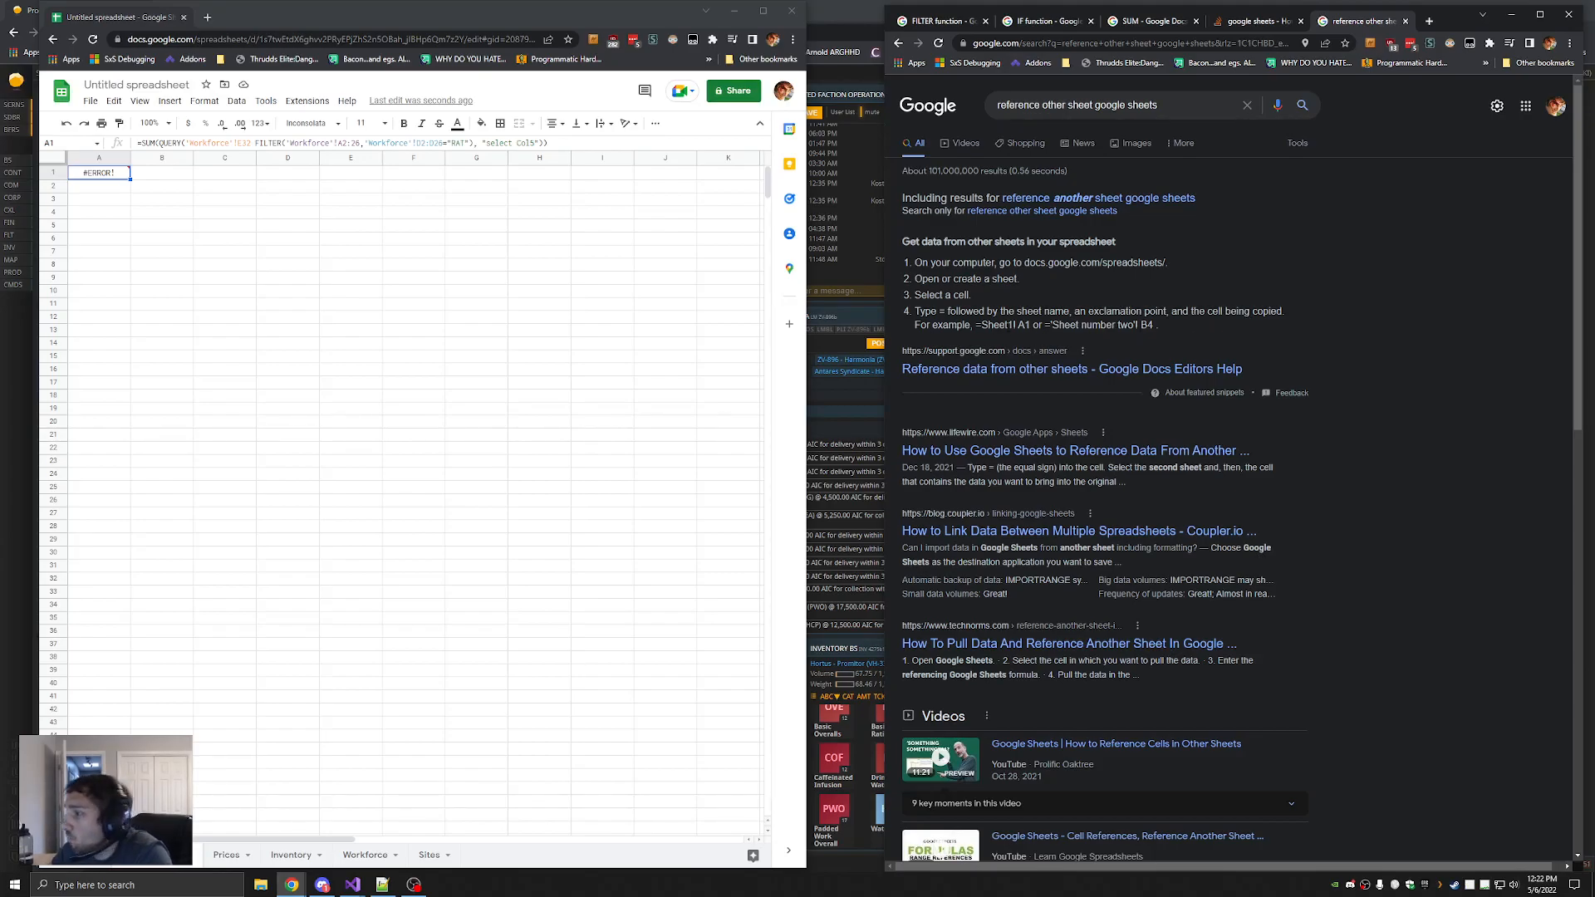
Remove the stray 'Workforce'!E32 reference before FILTER in A1's formula
click(241, 143)
double_click(244, 142)
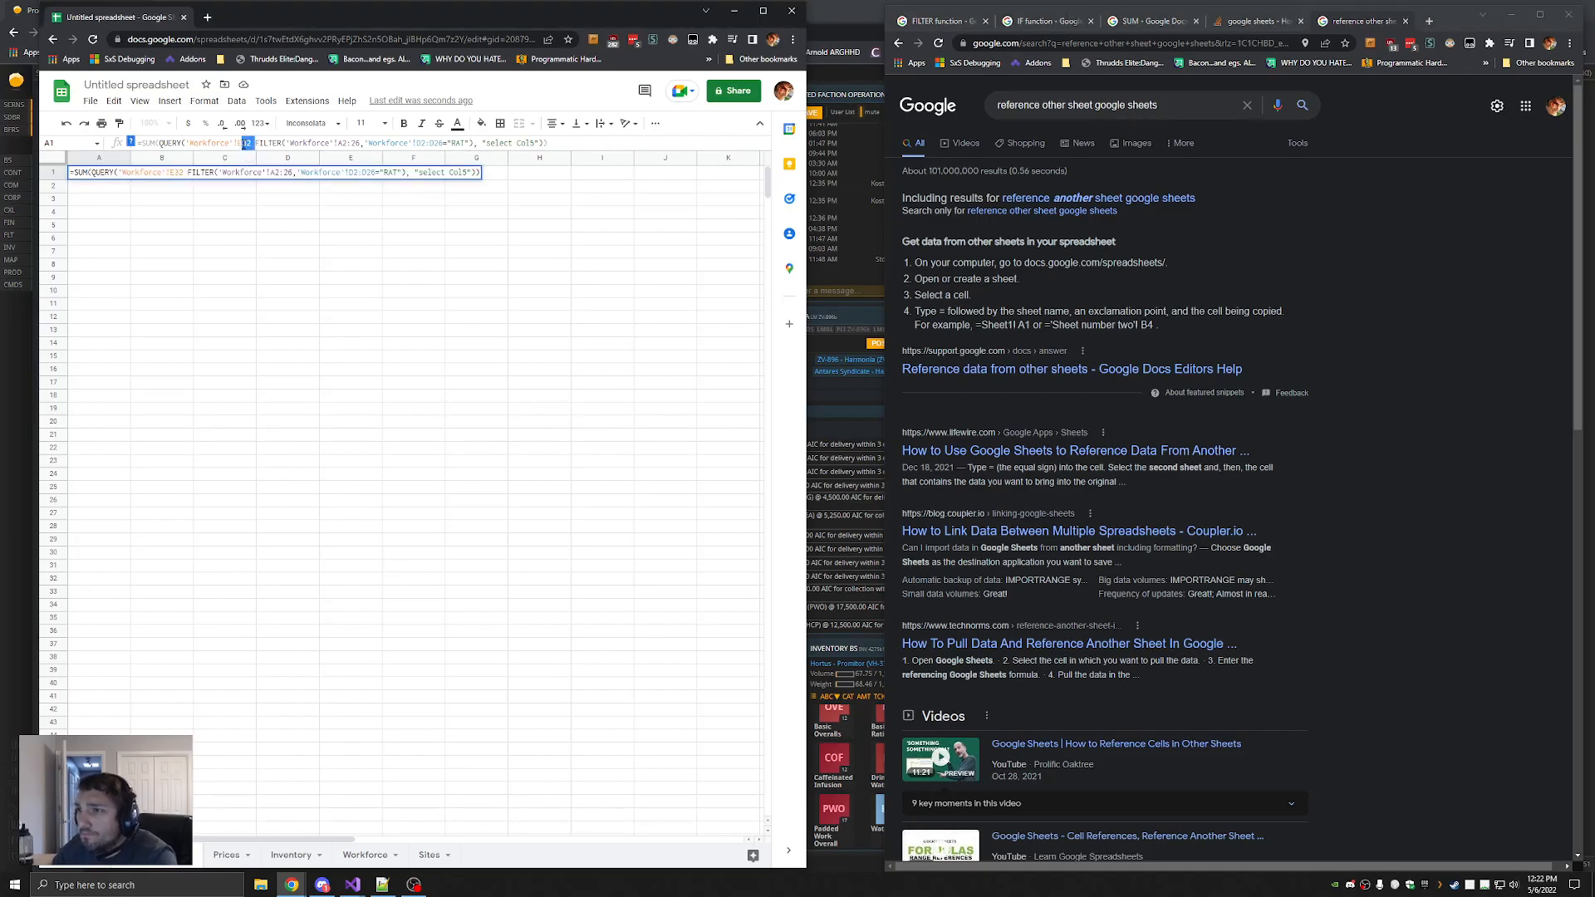
key(BackSpace)
key(BackSpace)
key(BackSpace)
key(BackSpace)
key(BackSpace)
key(BackSpace)
key(BackSpace)
key(BackSpace)
key(BackSpace)
key(BackSpace)
key(BackSpace)
key(BackSpace)
key(BackSpace)
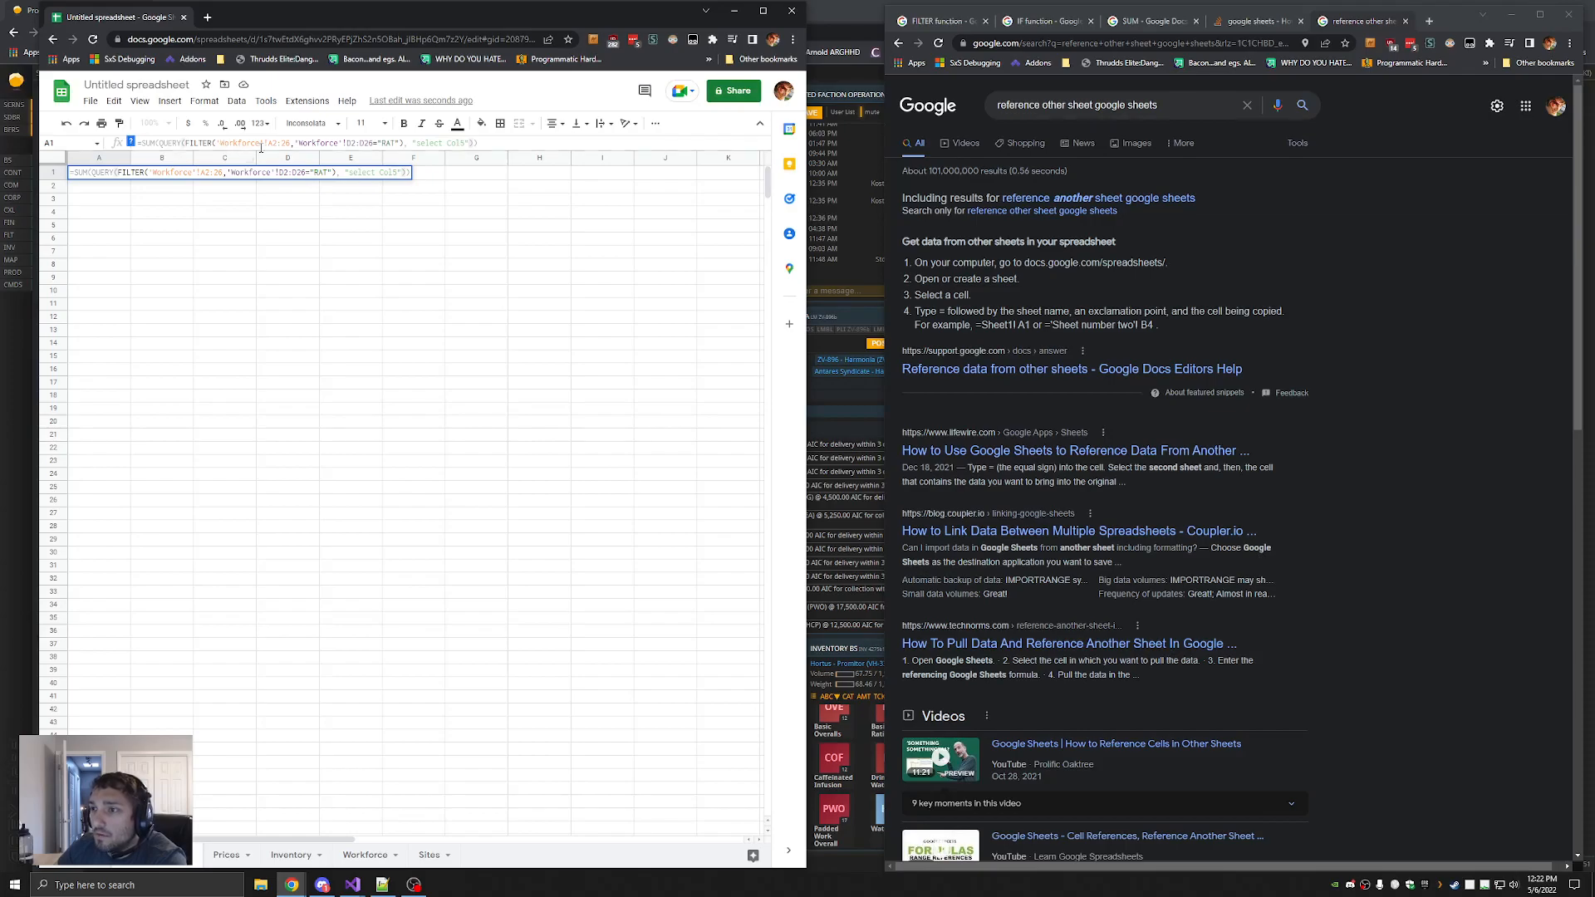
key(Return)
Set the font of cell A1 to Default (Arial)
click(95, 176)
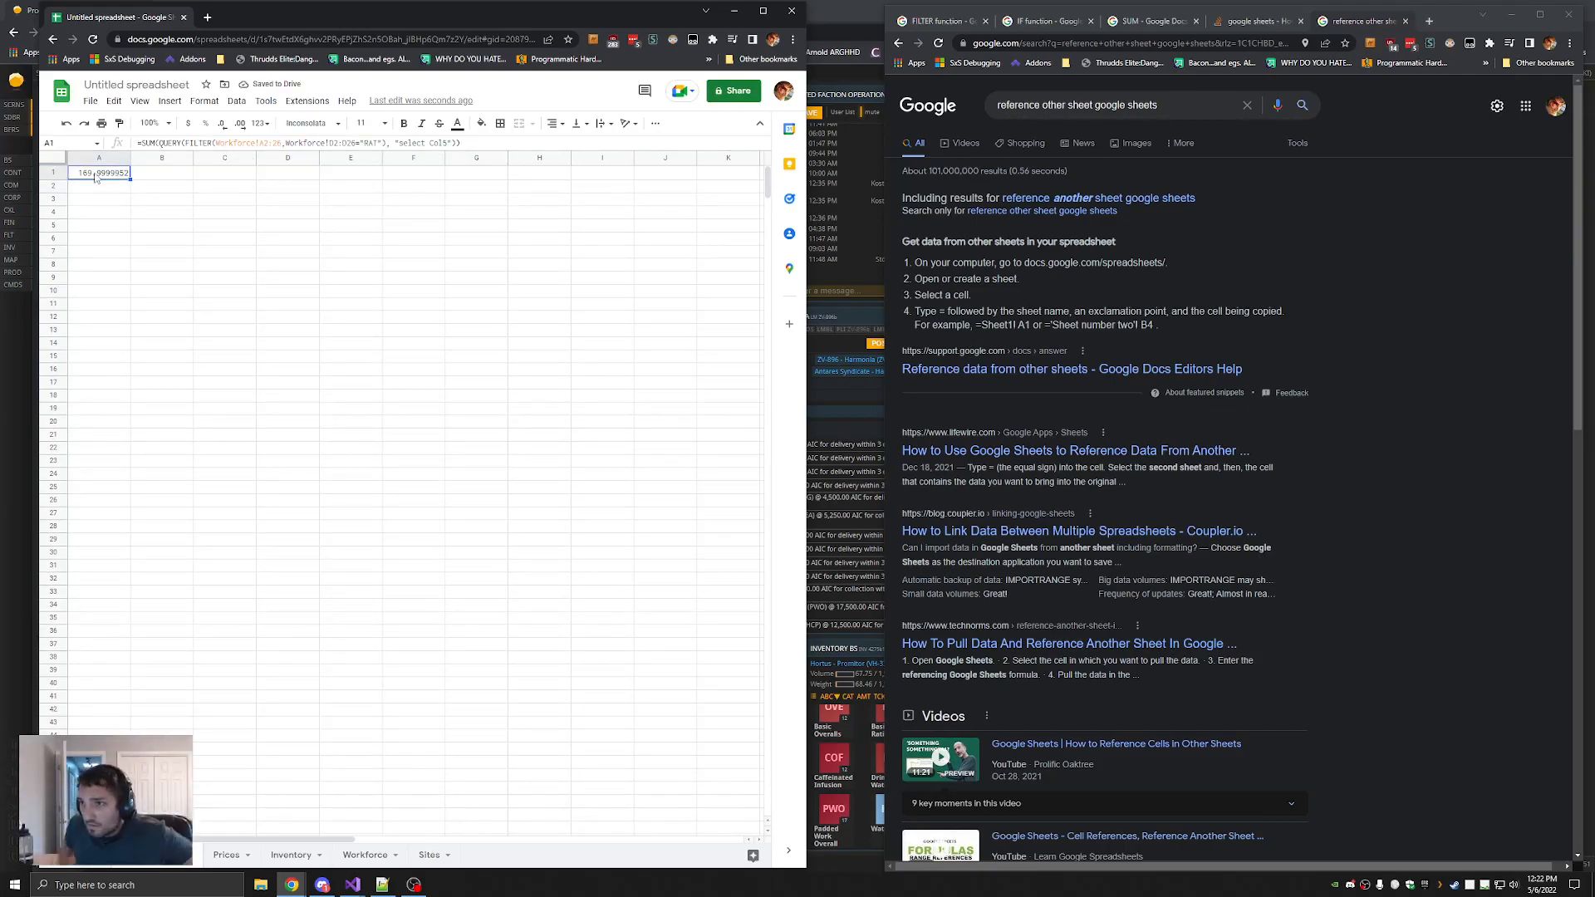
click(332, 124)
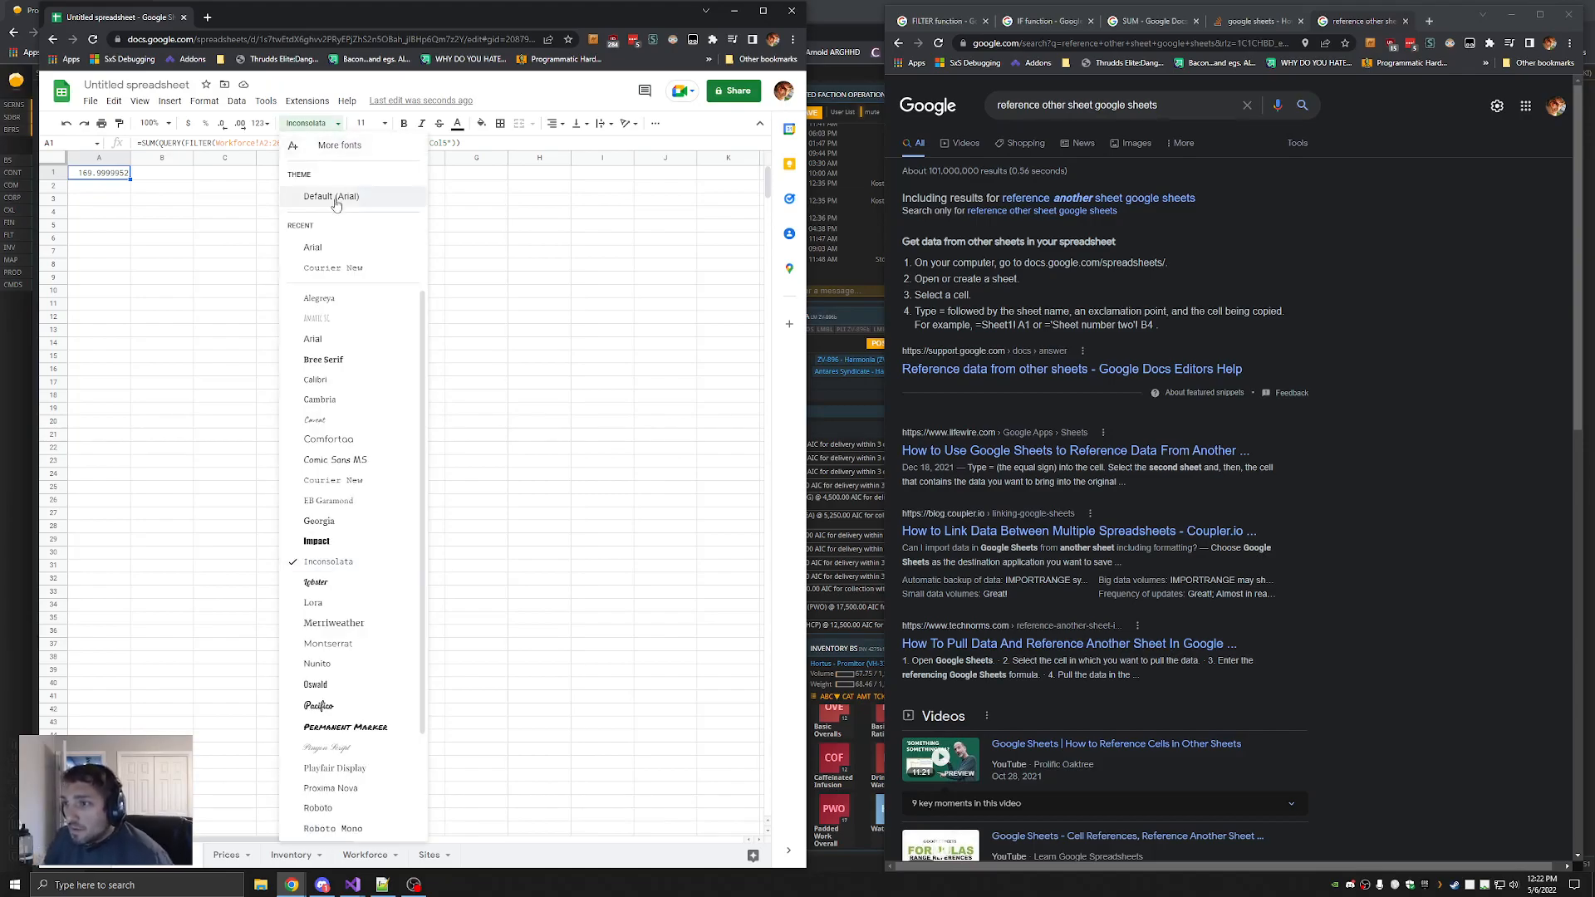
click(335, 198)
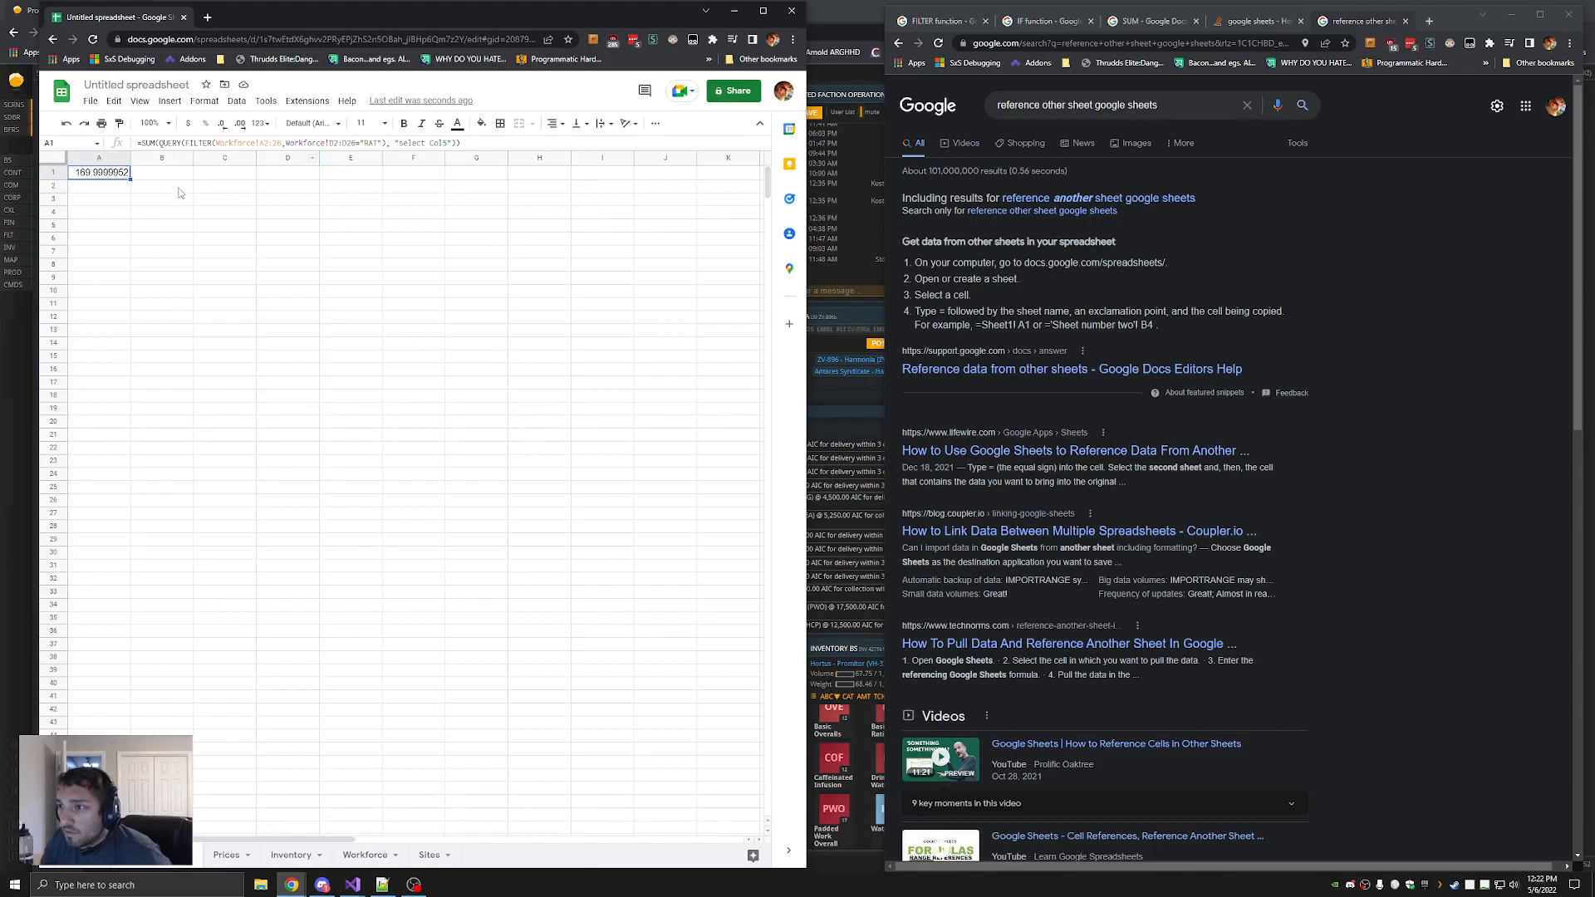
Copy the FILTER(Workforce!A2:26,Workforce!D2:D26="RAT") part of A1's formula
click(94, 264)
click(86, 225)
click(102, 173)
drag(185, 143, 387, 143)
key(ctrl+c)
click(100, 213)
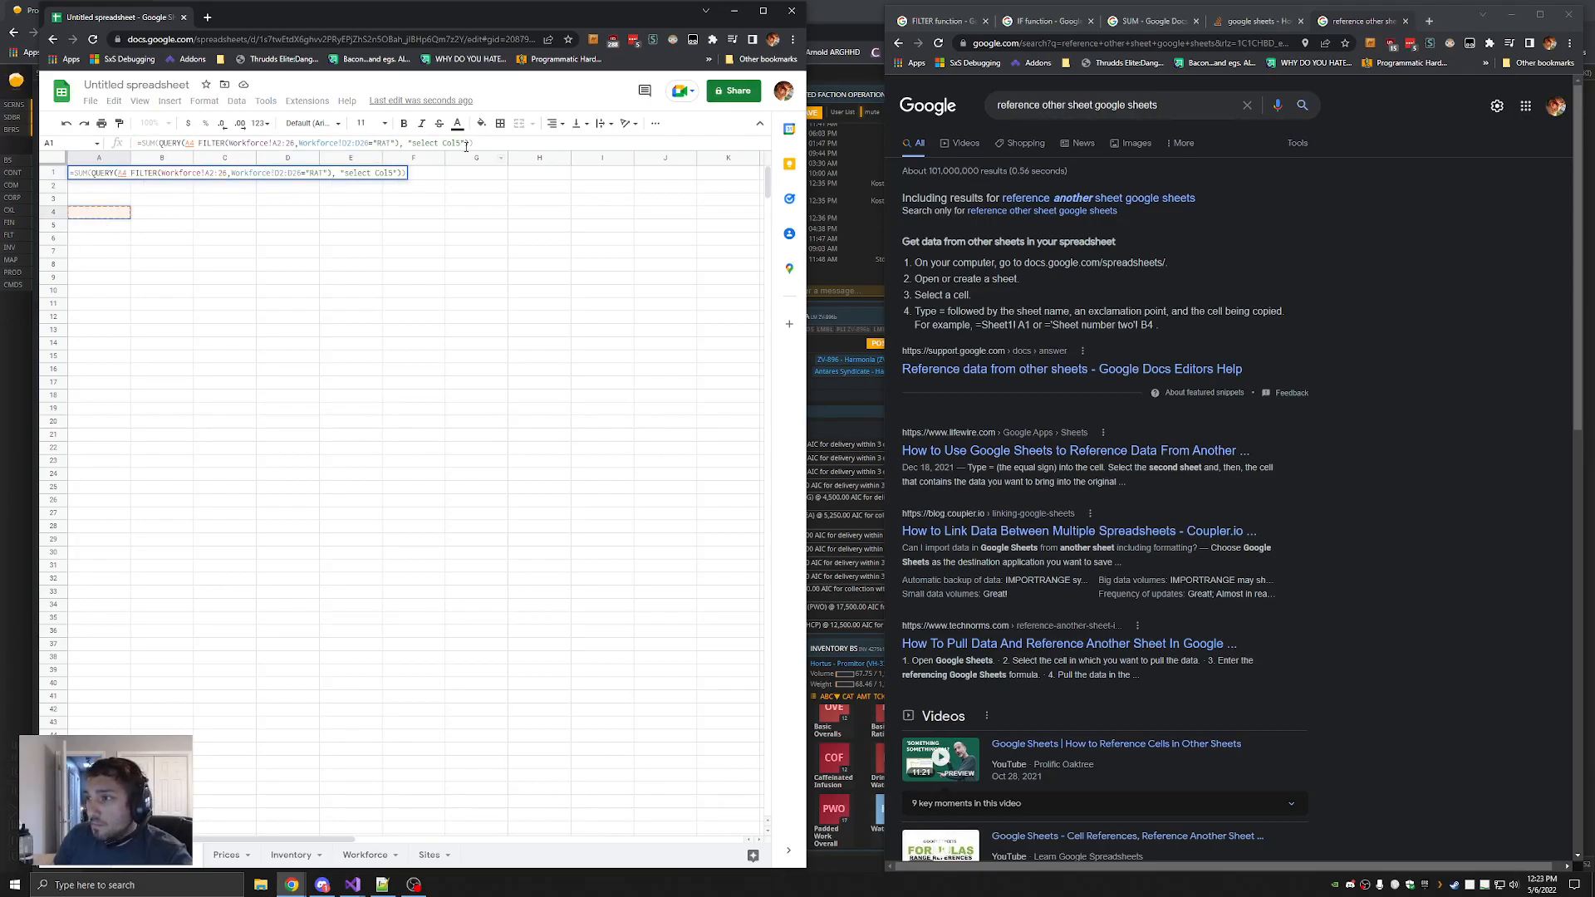
key(ctrl+a)
key(ctrl+v)
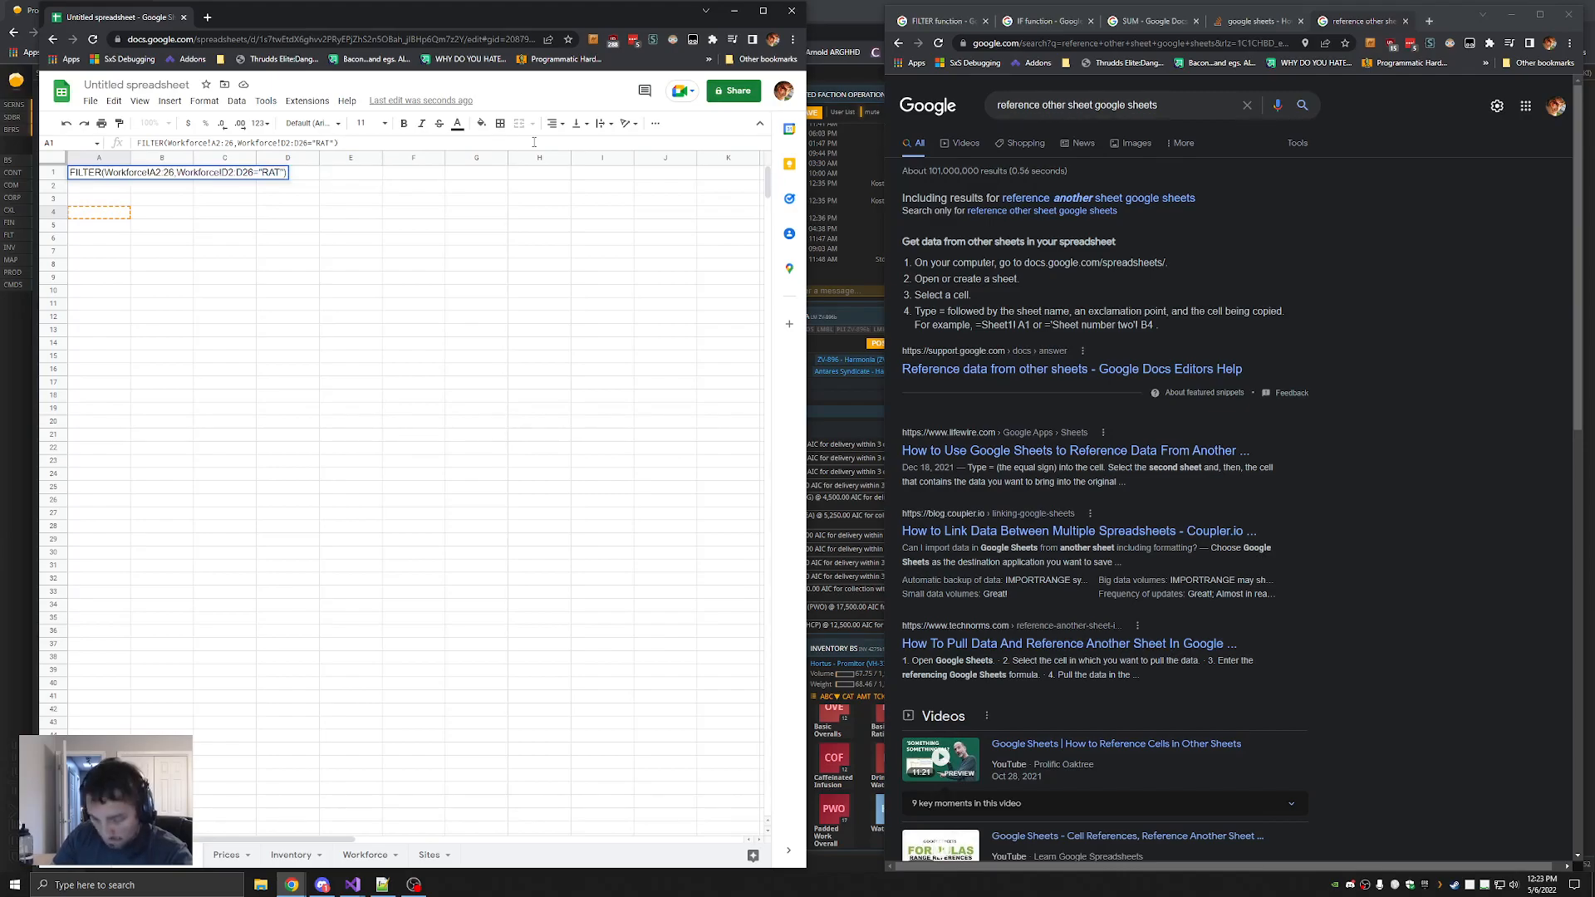
text(=)
key(Return)
click(98, 175)
key(ctrl+z)
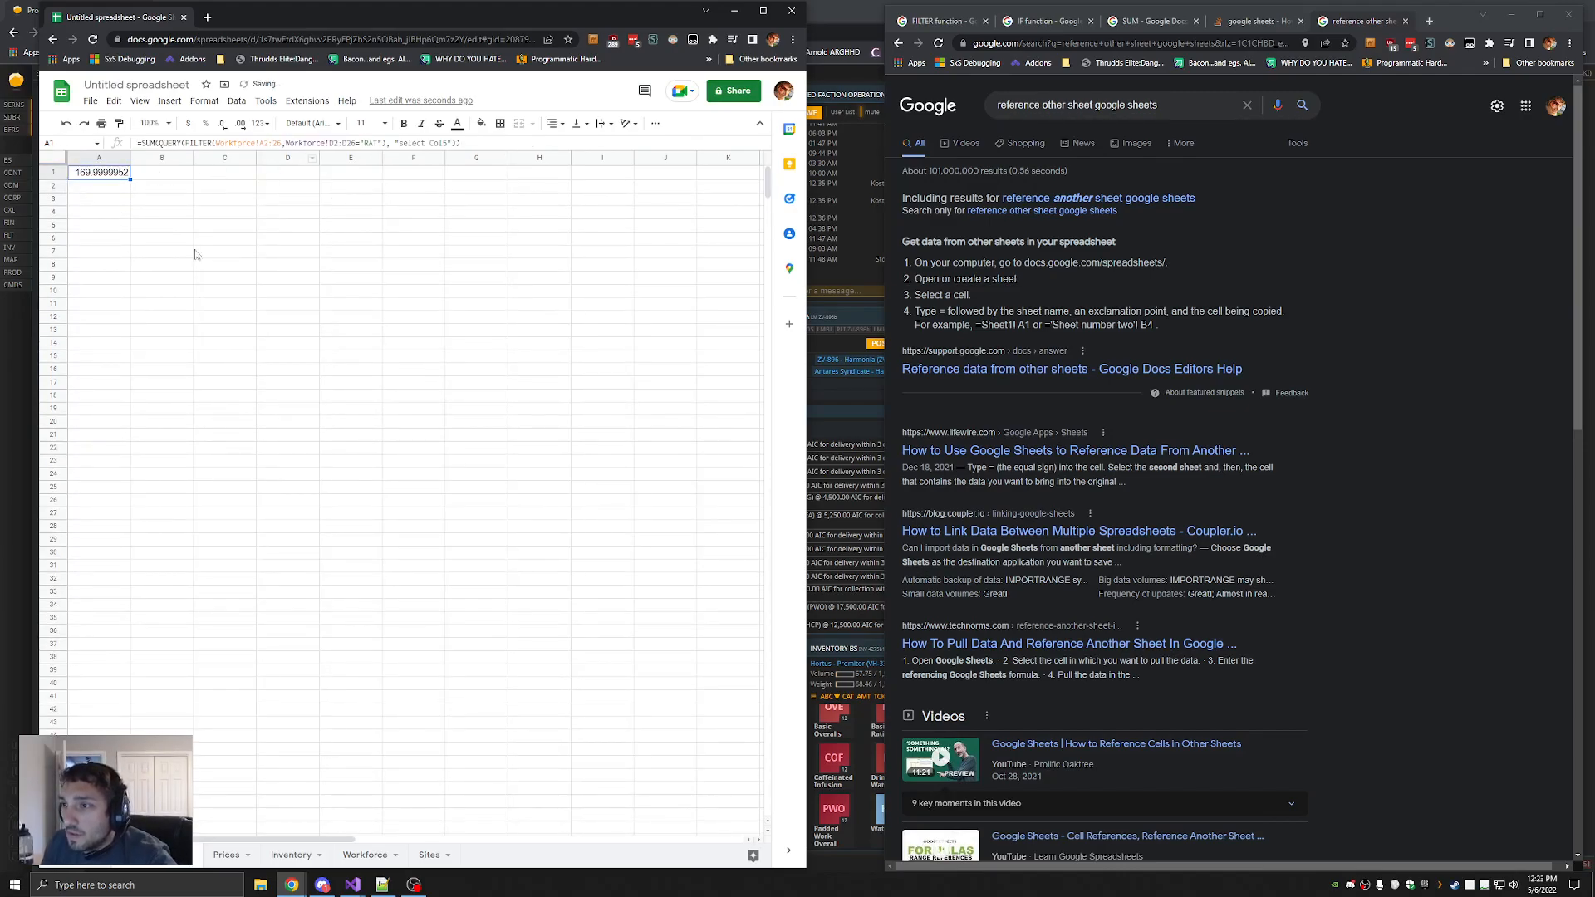
Enter the copied expression in A7 as the formula =FILTER(Workforce!A2:26,Workforce!D2:D26="RAT")
click(98, 251)
key(ctrl+v)
key(Return)
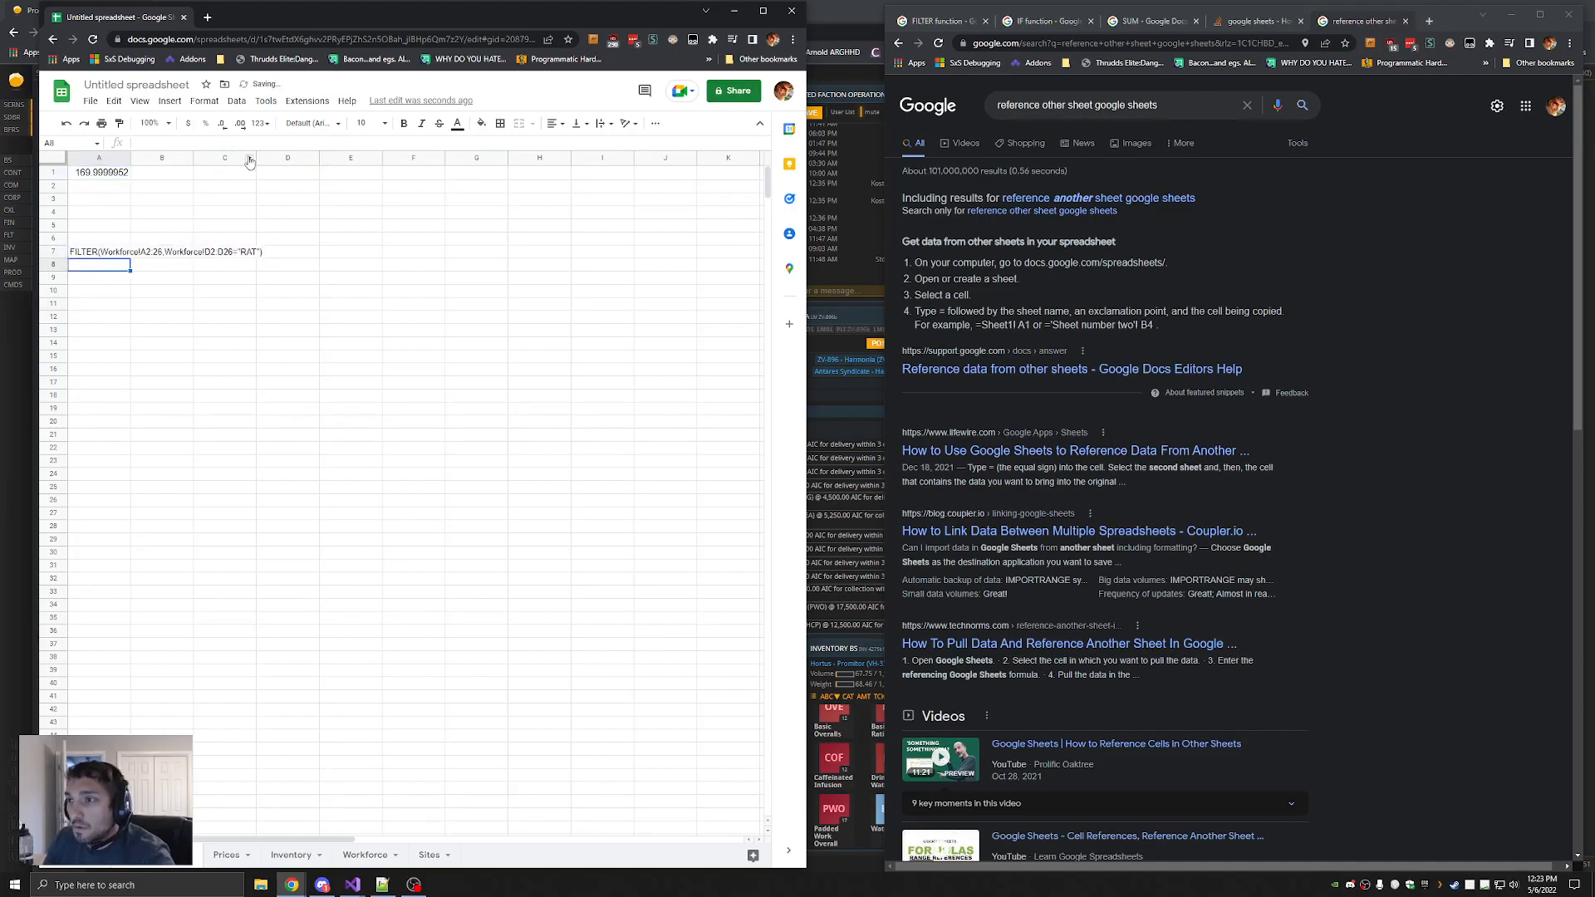
key(Up)
click(138, 144)
text(=)
key(Return)
click(103, 176)
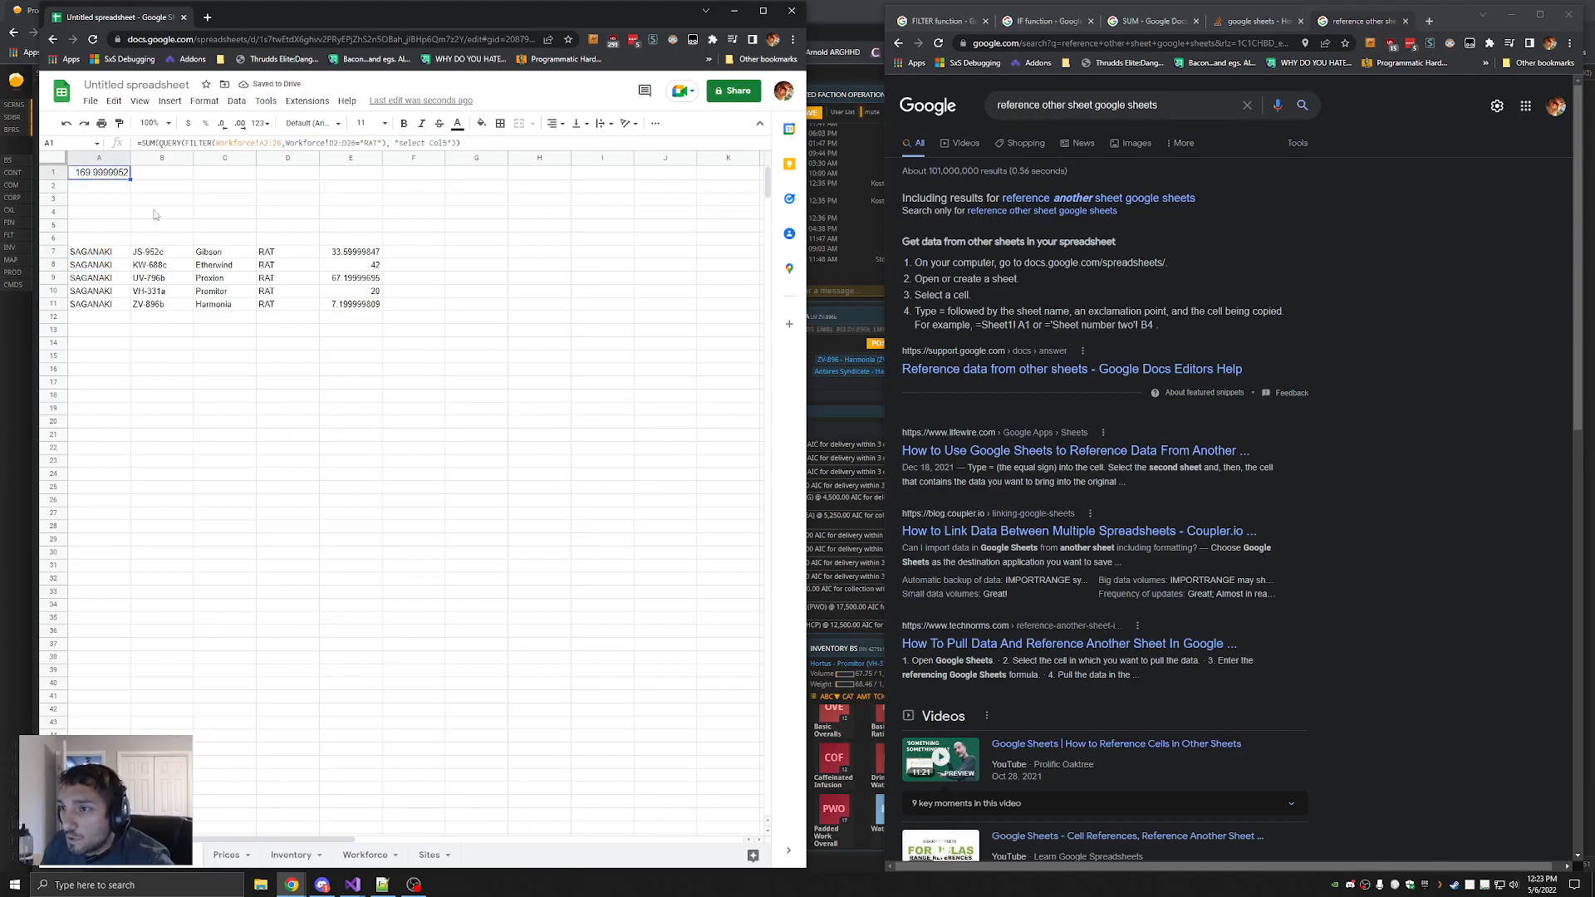
click(98, 333)
click(169, 143)
text(=QUERY()
key(Escape)
click(111, 252)
click(106, 174)
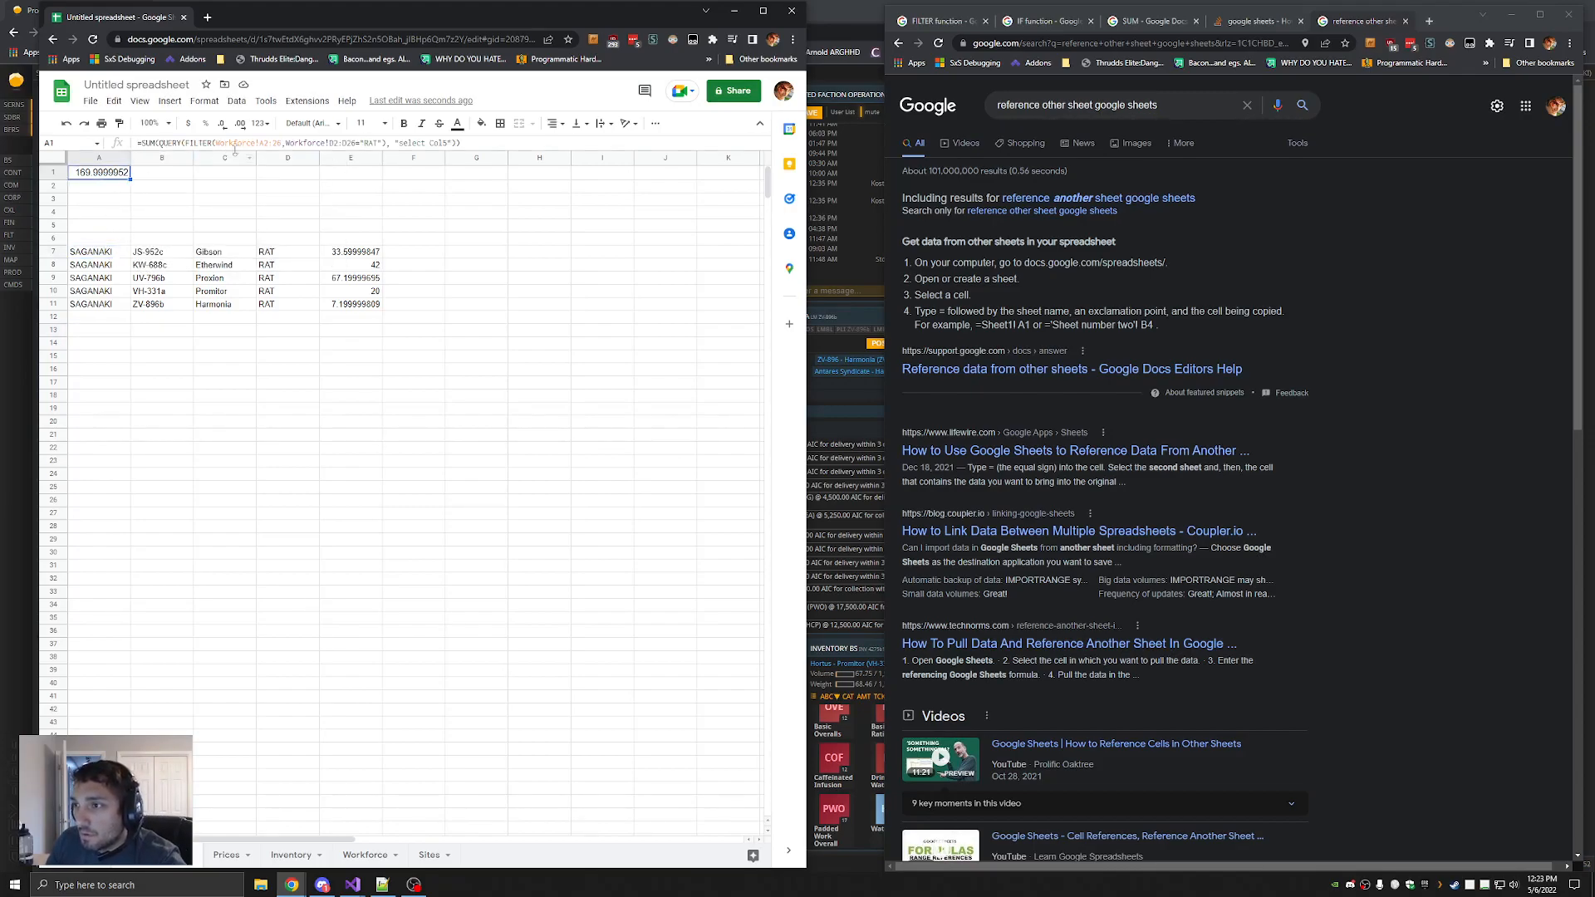
Enter =QUERY(A7:E11, 'select col5') in A13 to pull the daily amounts from the filtered rows
click(102, 334)
click(159, 144)
text(=QUERY()
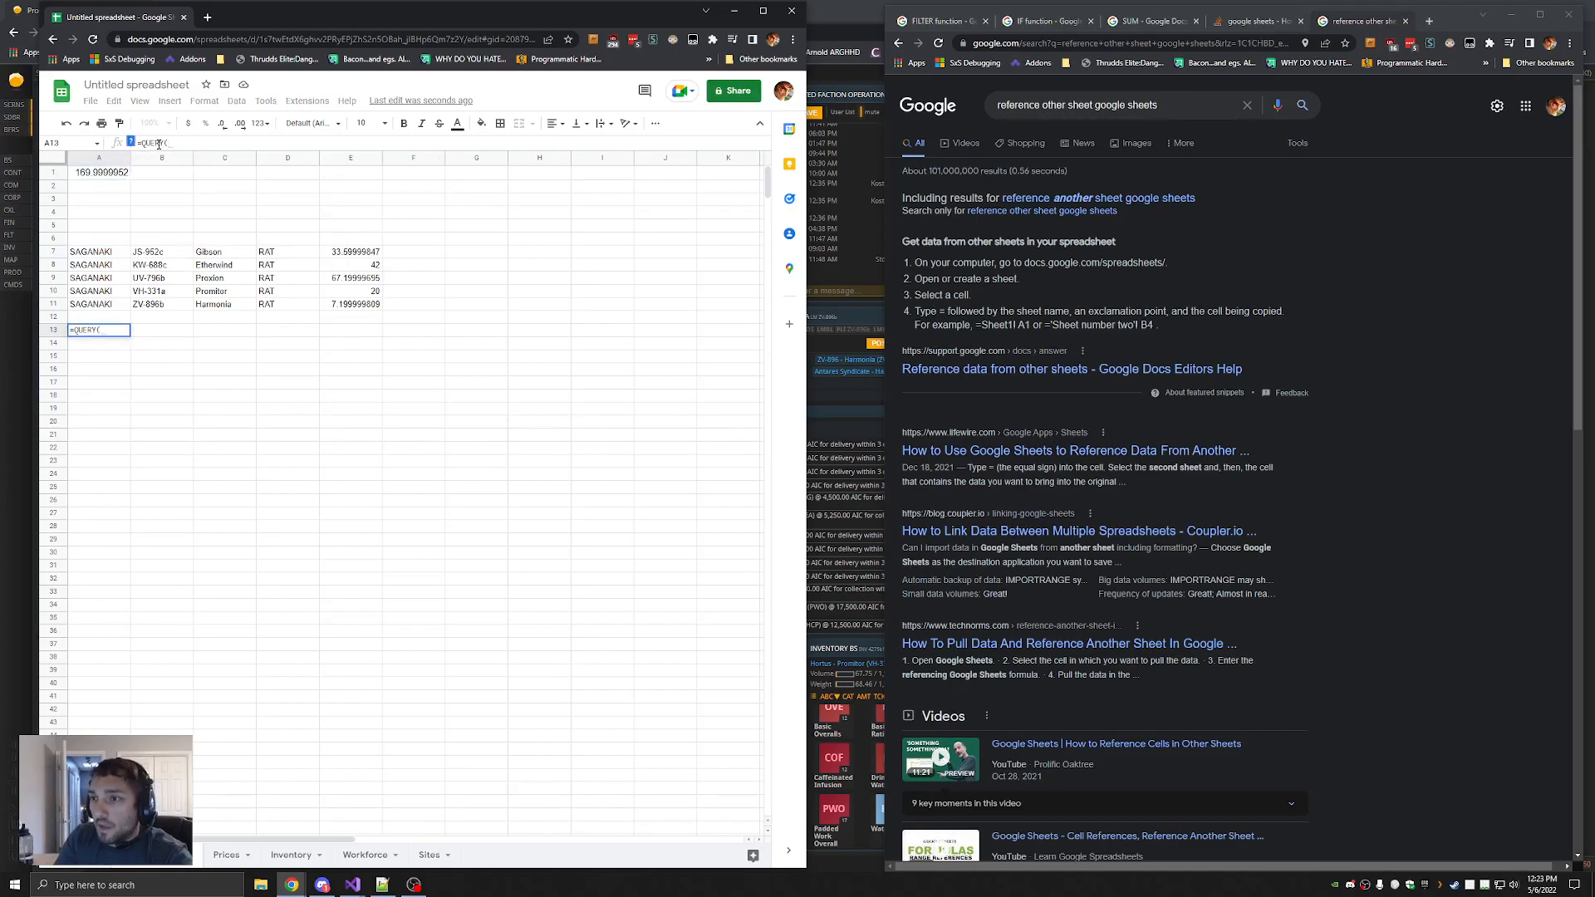
text(A7:E11, )
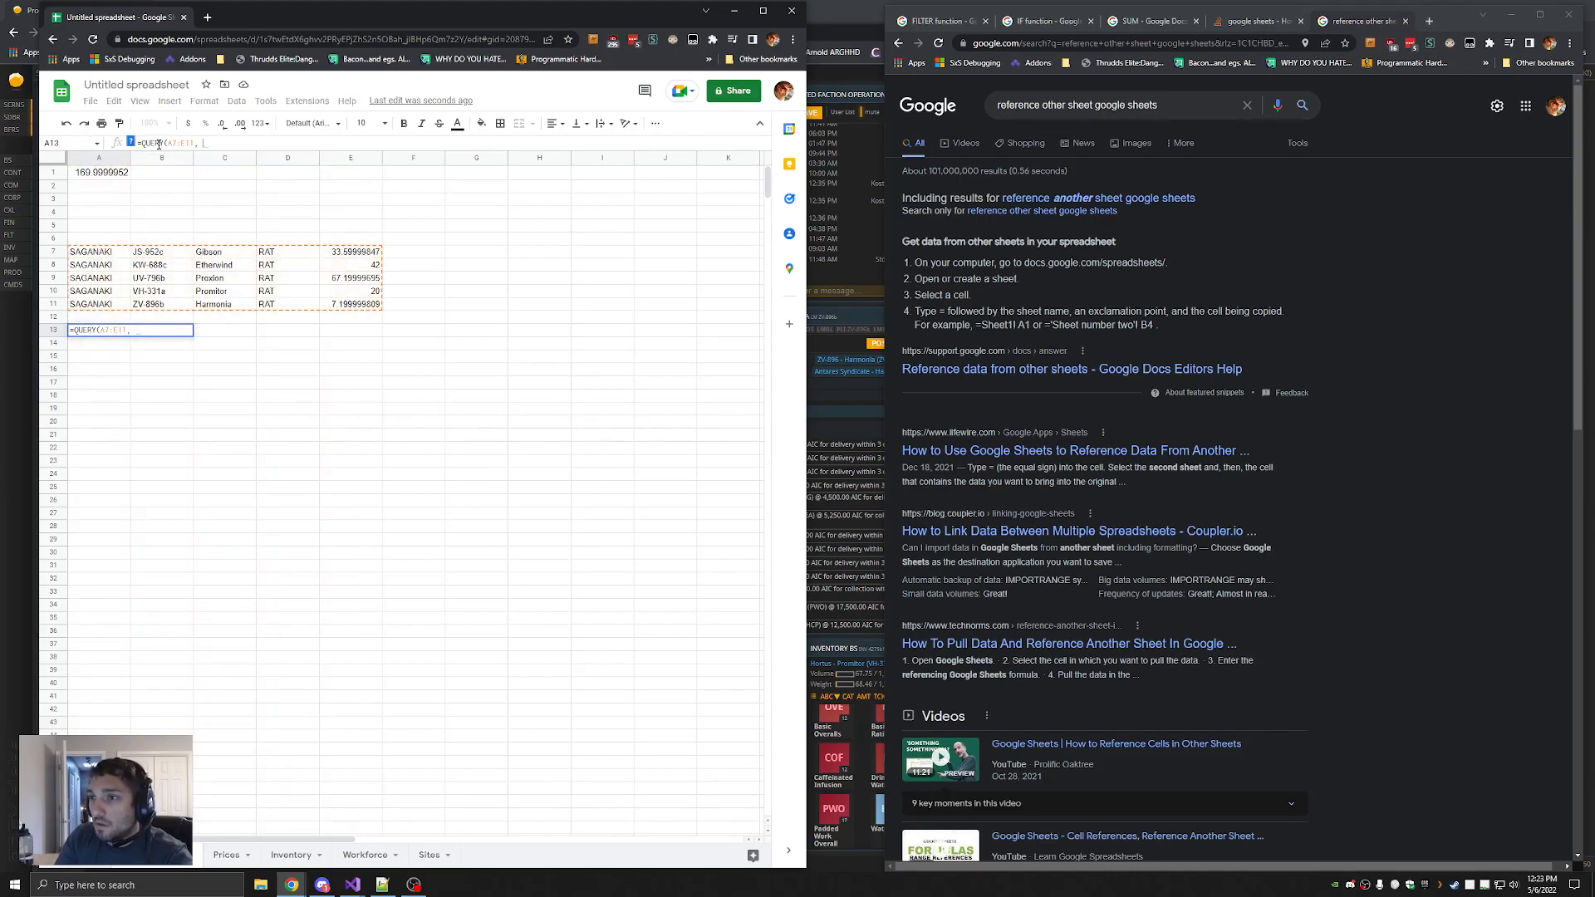
text('select col5')
key(Return)
click(99, 330)
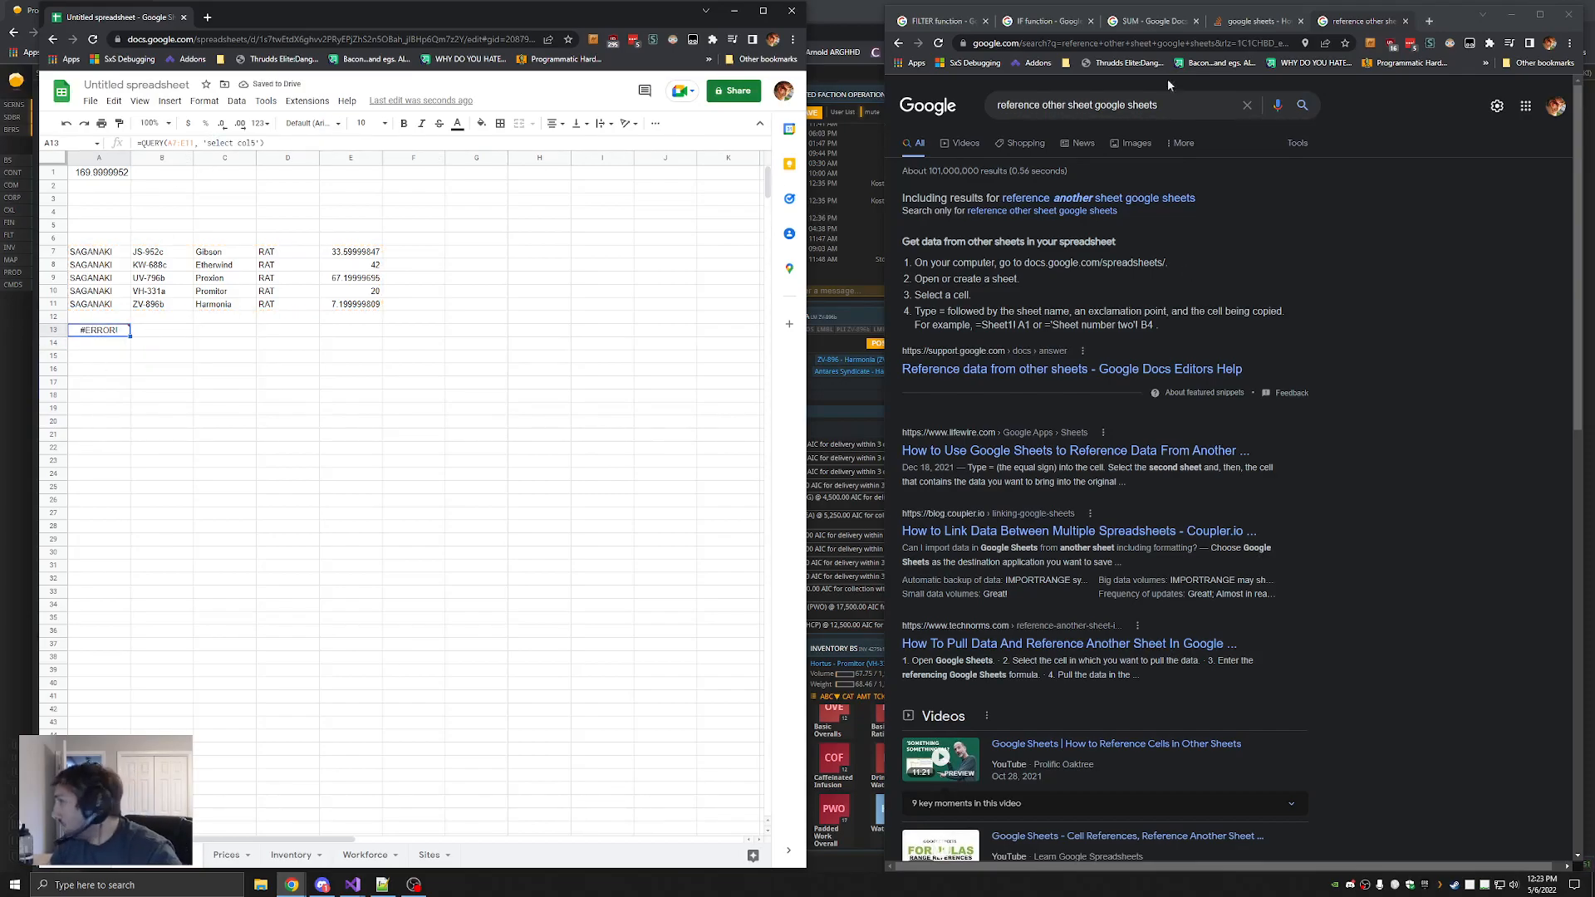
Check the Stack Overflow QUERY example, and enclose the select string in A13's QUERY formula in double quotes instead of single quotes
click(943, 22)
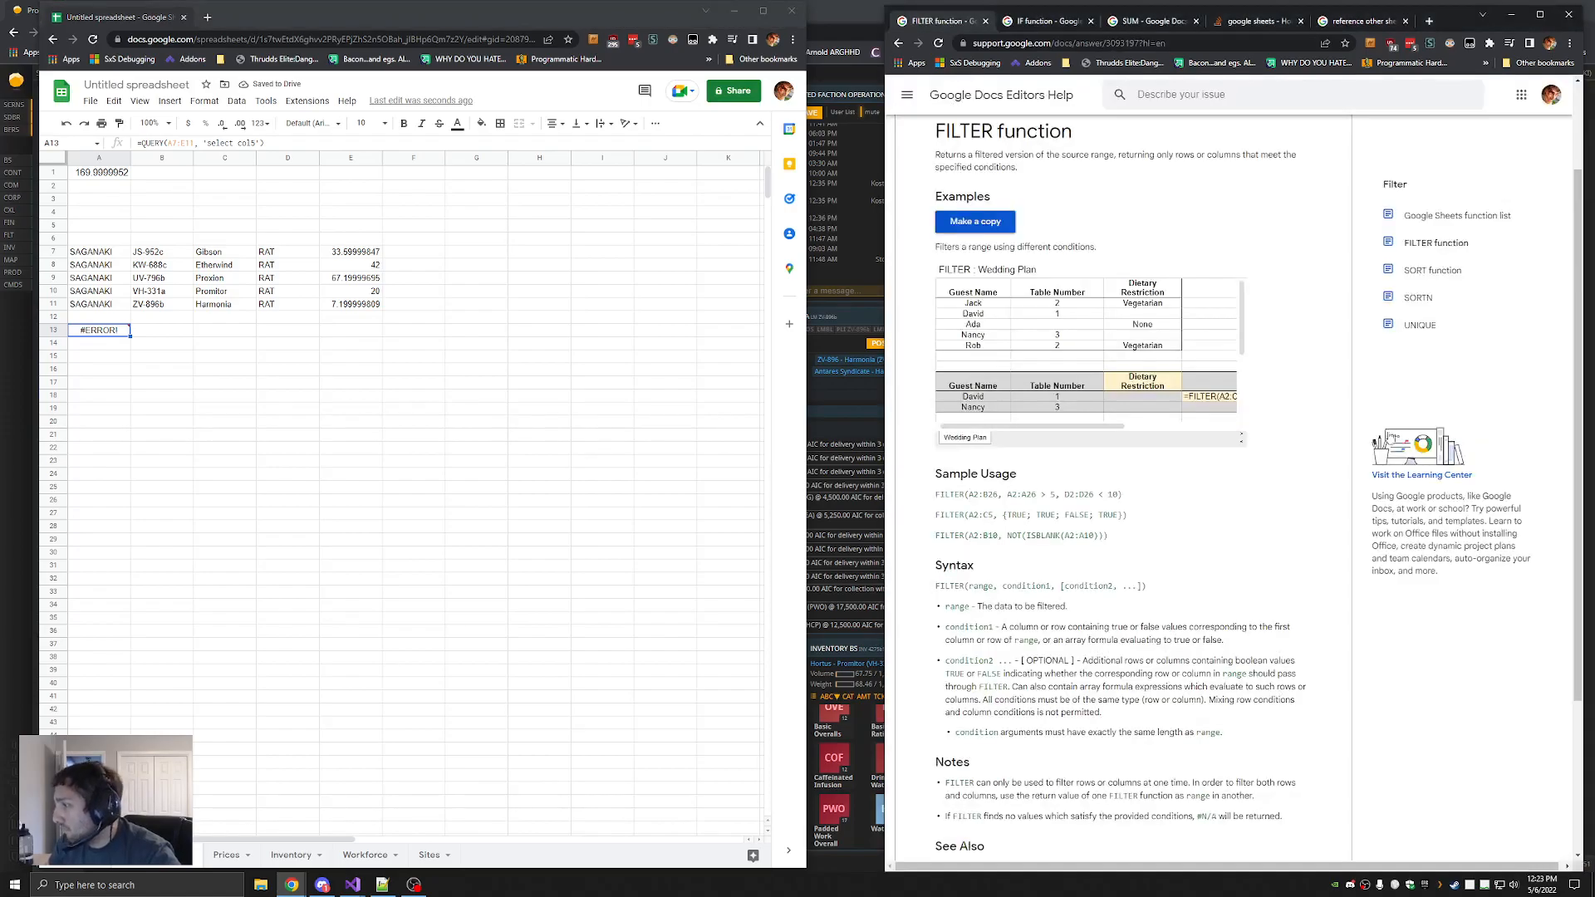
click(1245, 20)
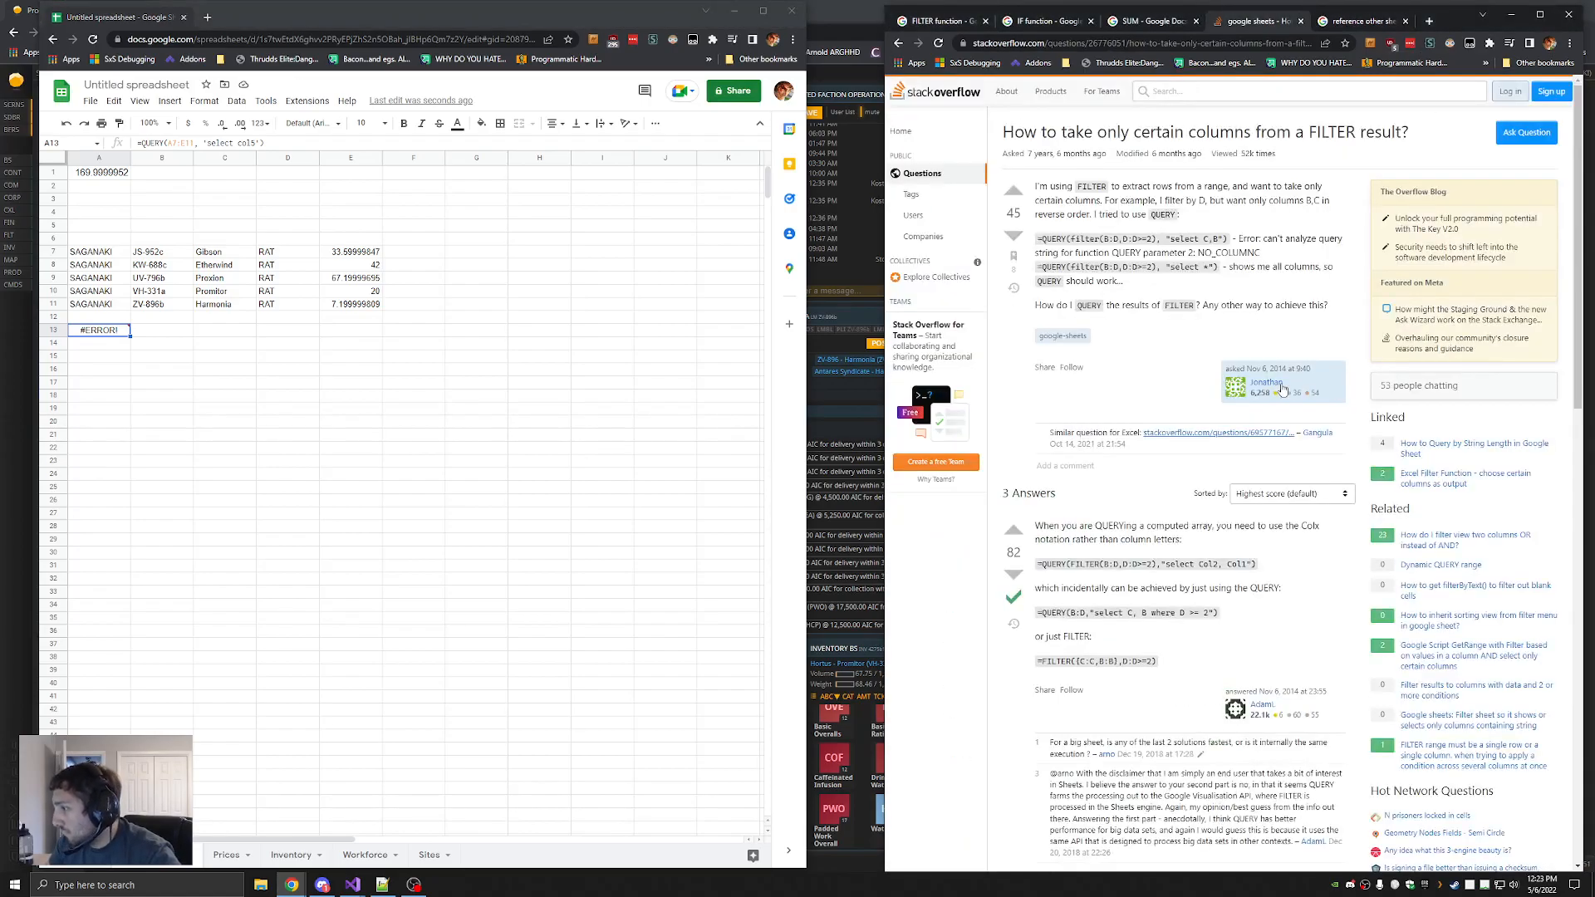
click(208, 144)
key(BackSpace)
text(")
click(290, 144)
key(BackSpace)
key(BackSpace)
text("))
key(Return)
click(114, 332)
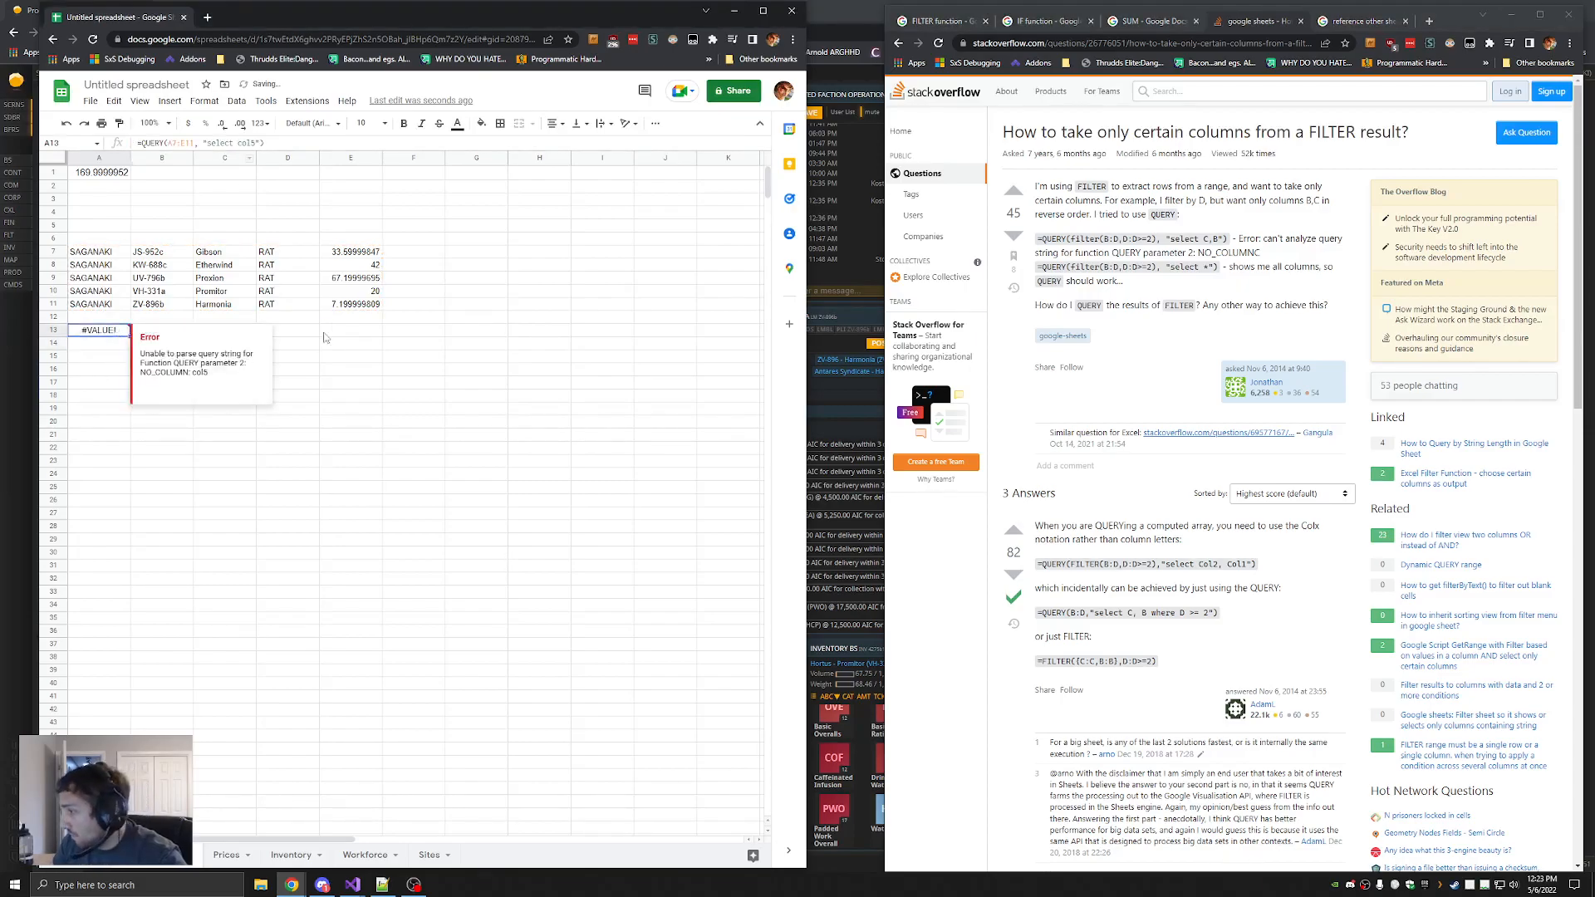
Try capitalizing the column reference in A13's formula so that it reads =QUERY(A7:E11, "select Col5")
click(246, 143)
key(Return)
click(108, 333)
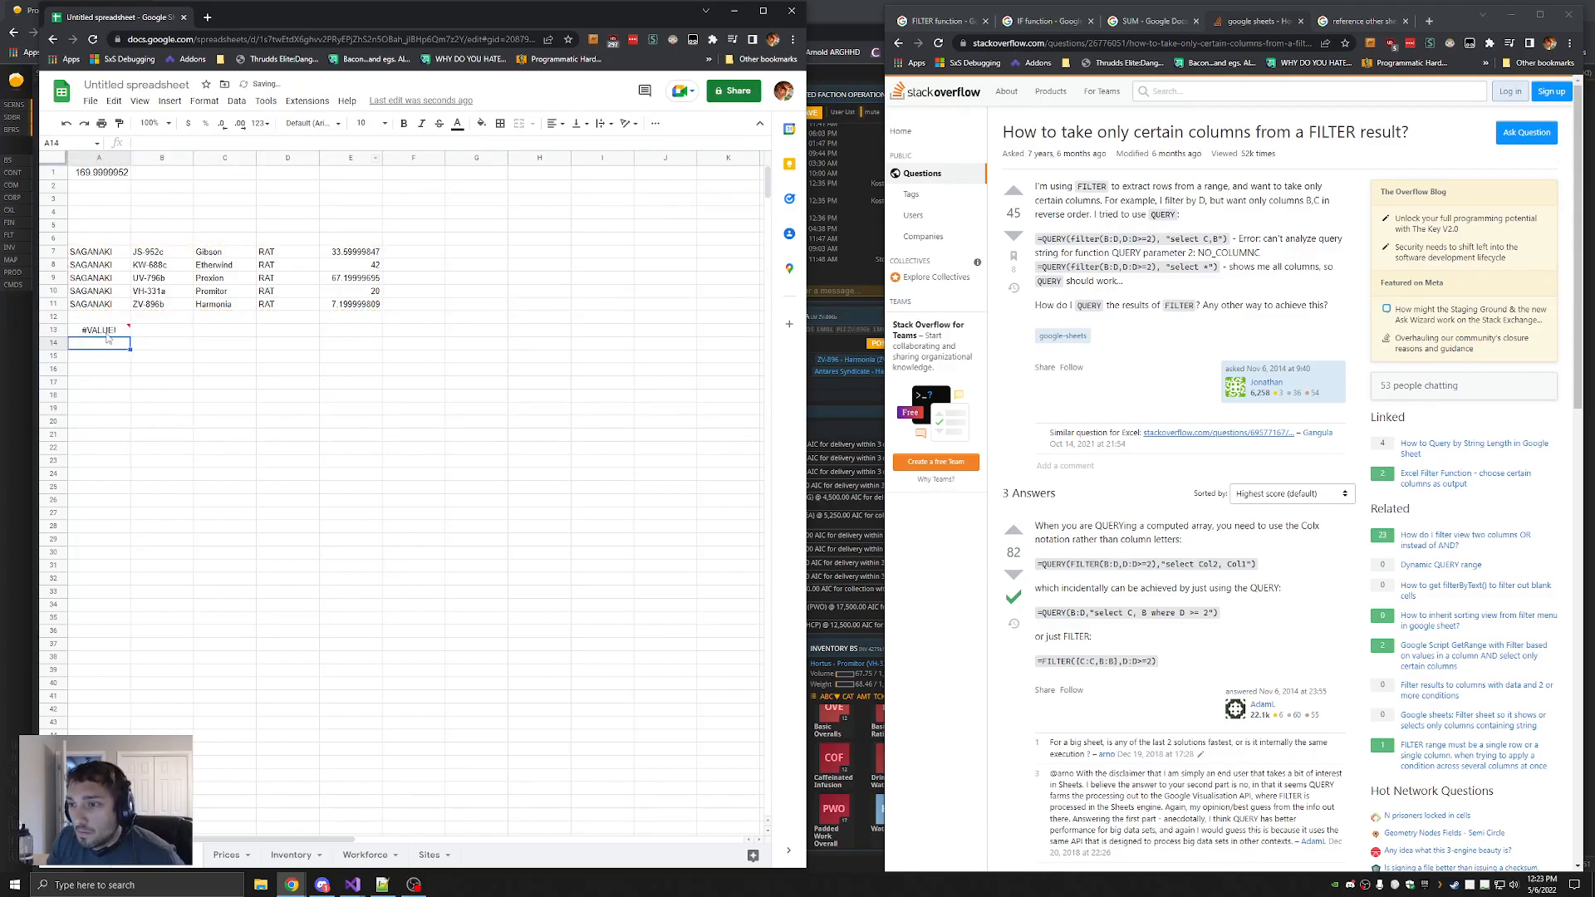
click(186, 142)
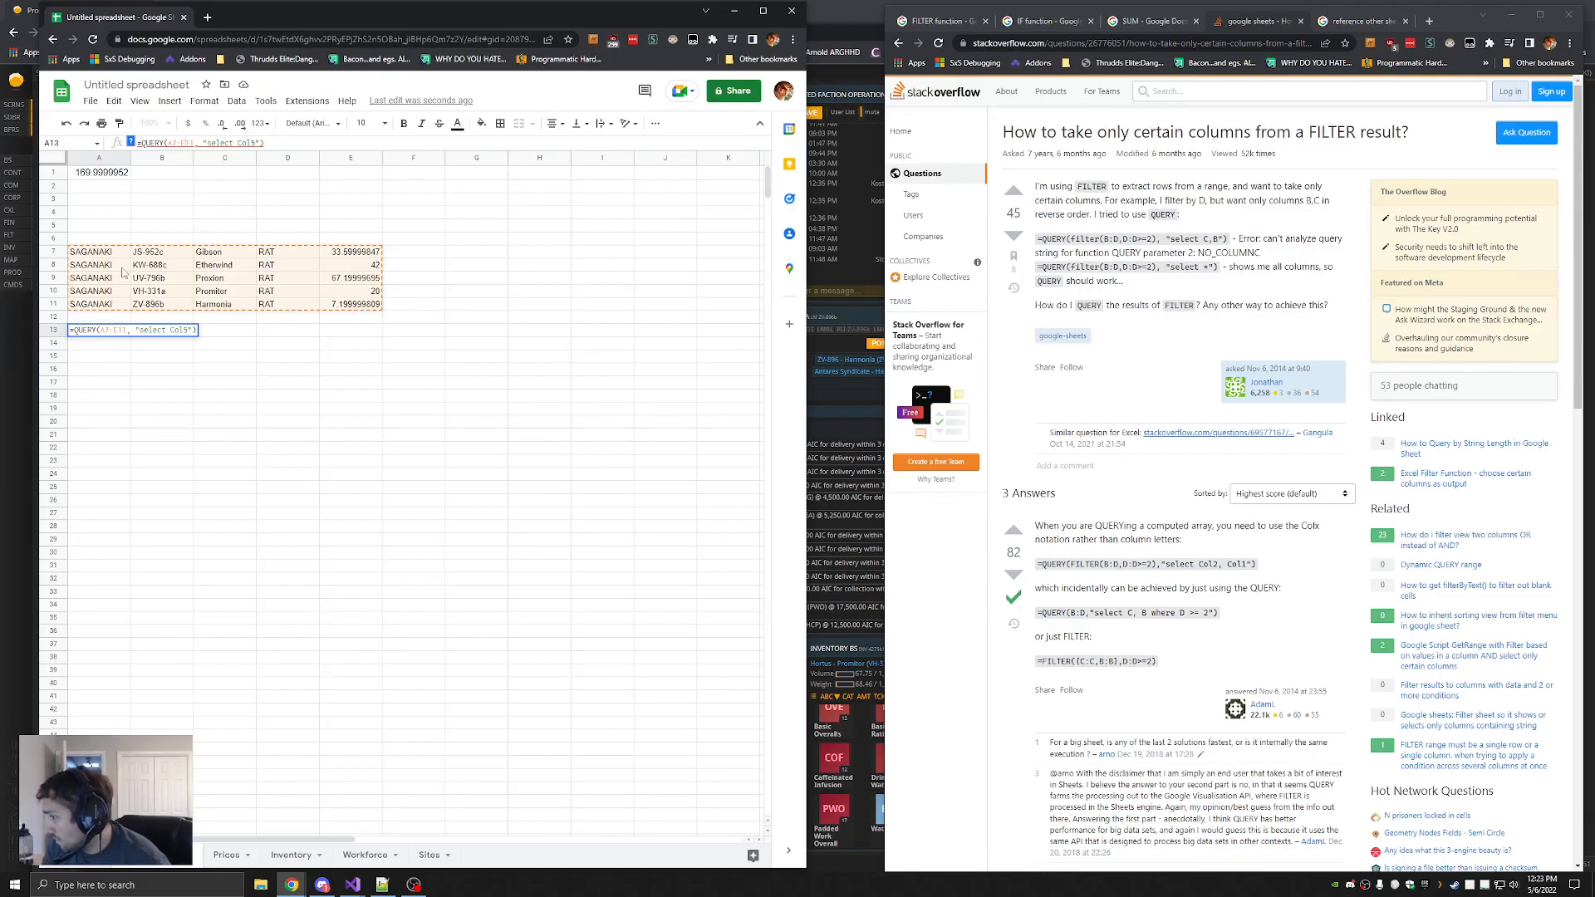
click(97, 382)
mouse_move(94, 331)
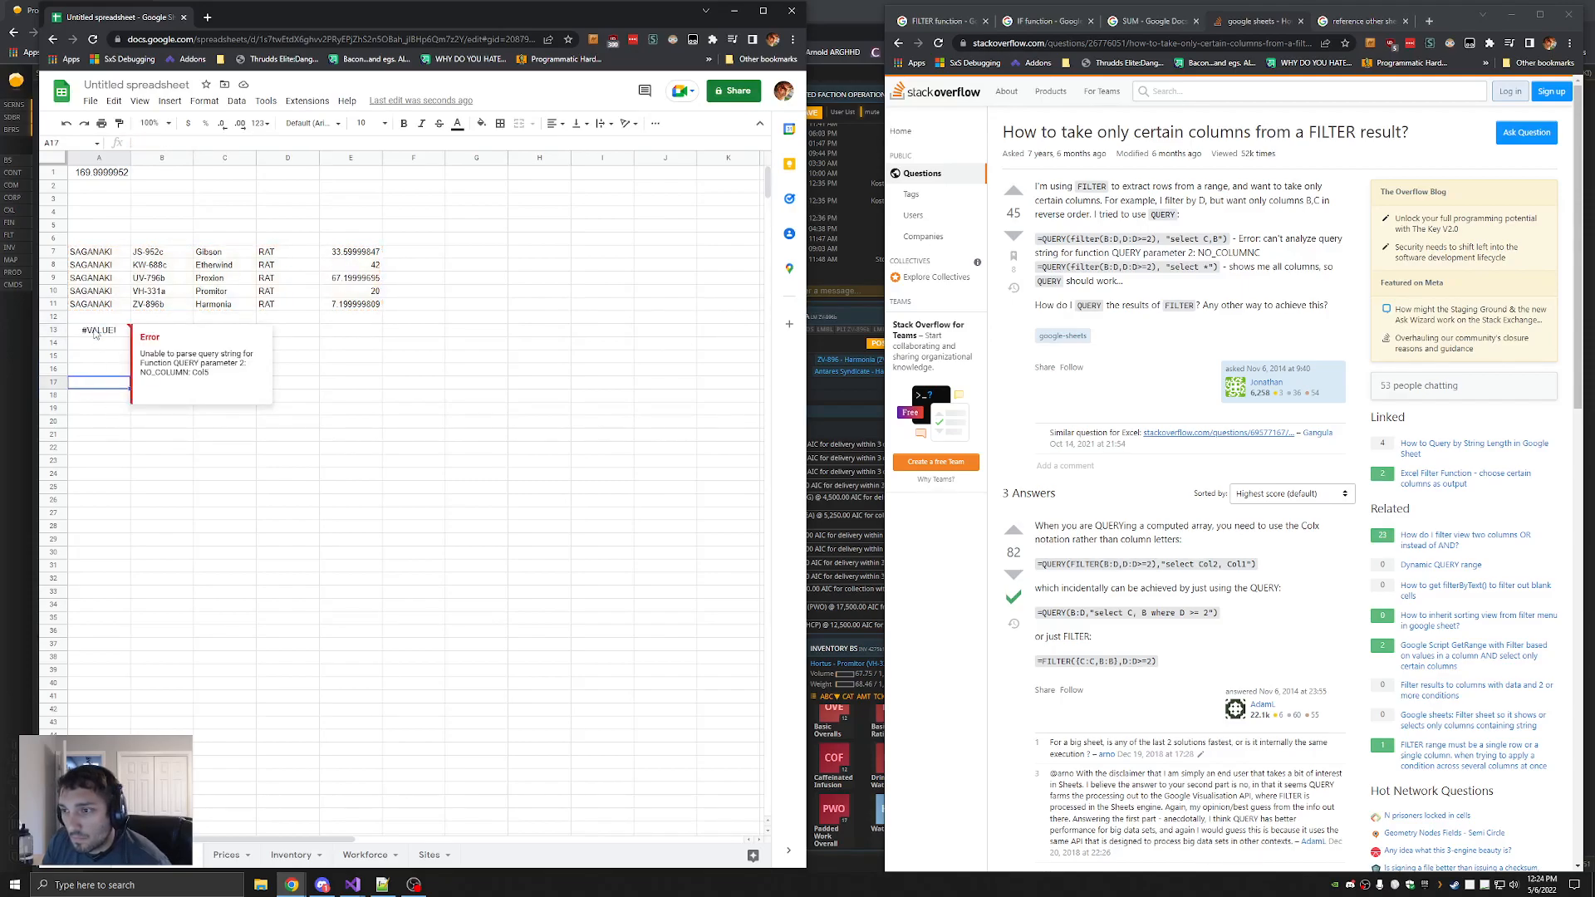
click(94, 333)
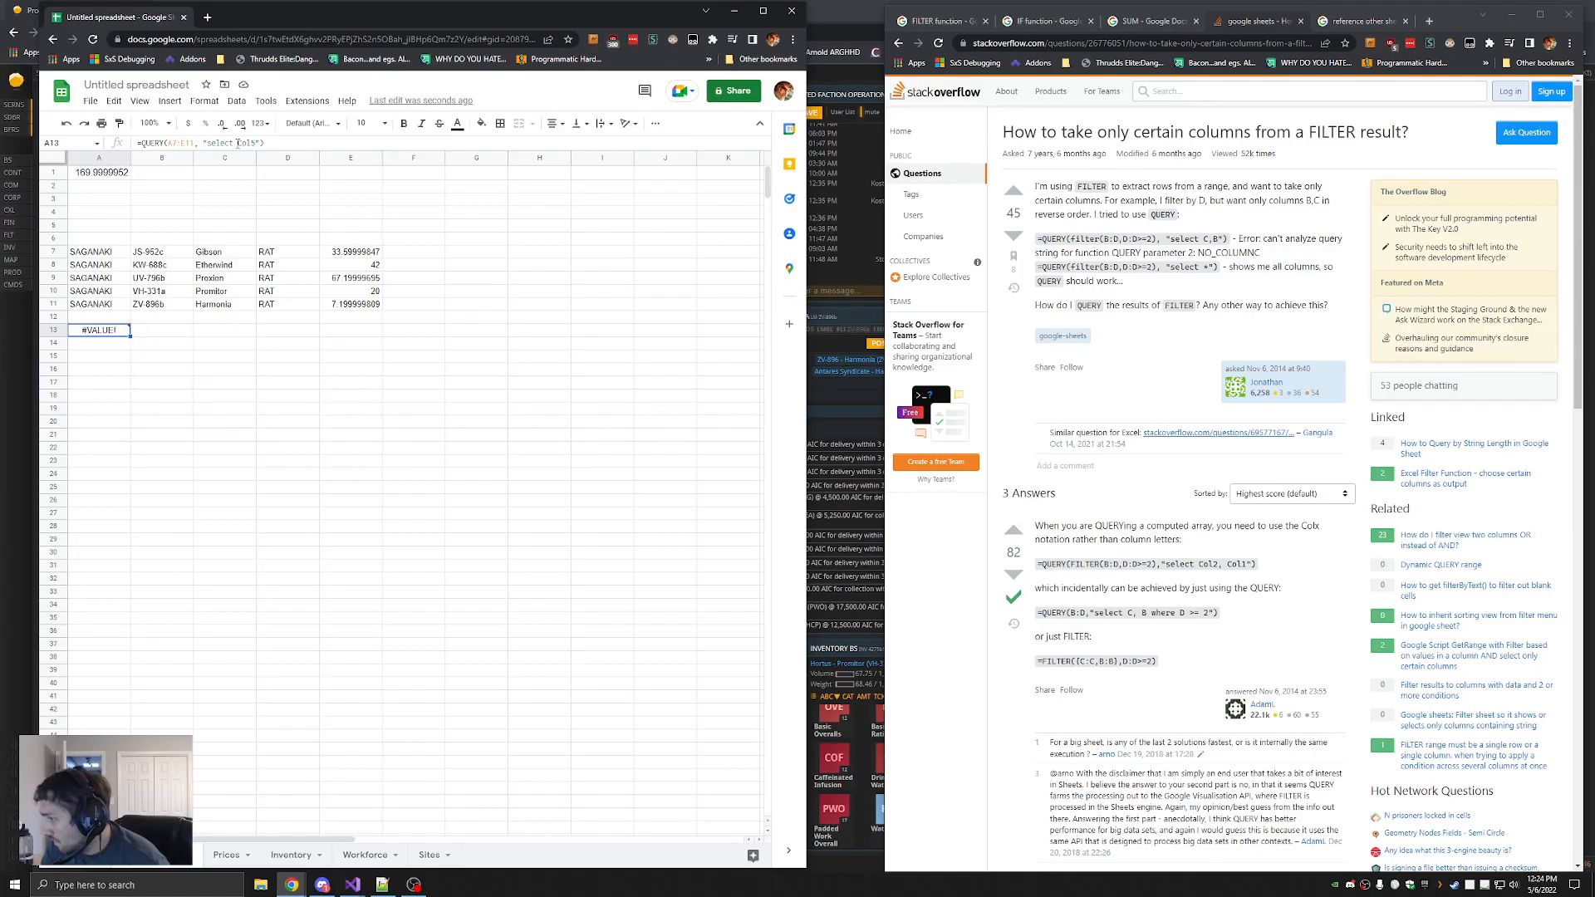
Try selecting Col4 instead in A13's QUERY formula
click(255, 142)
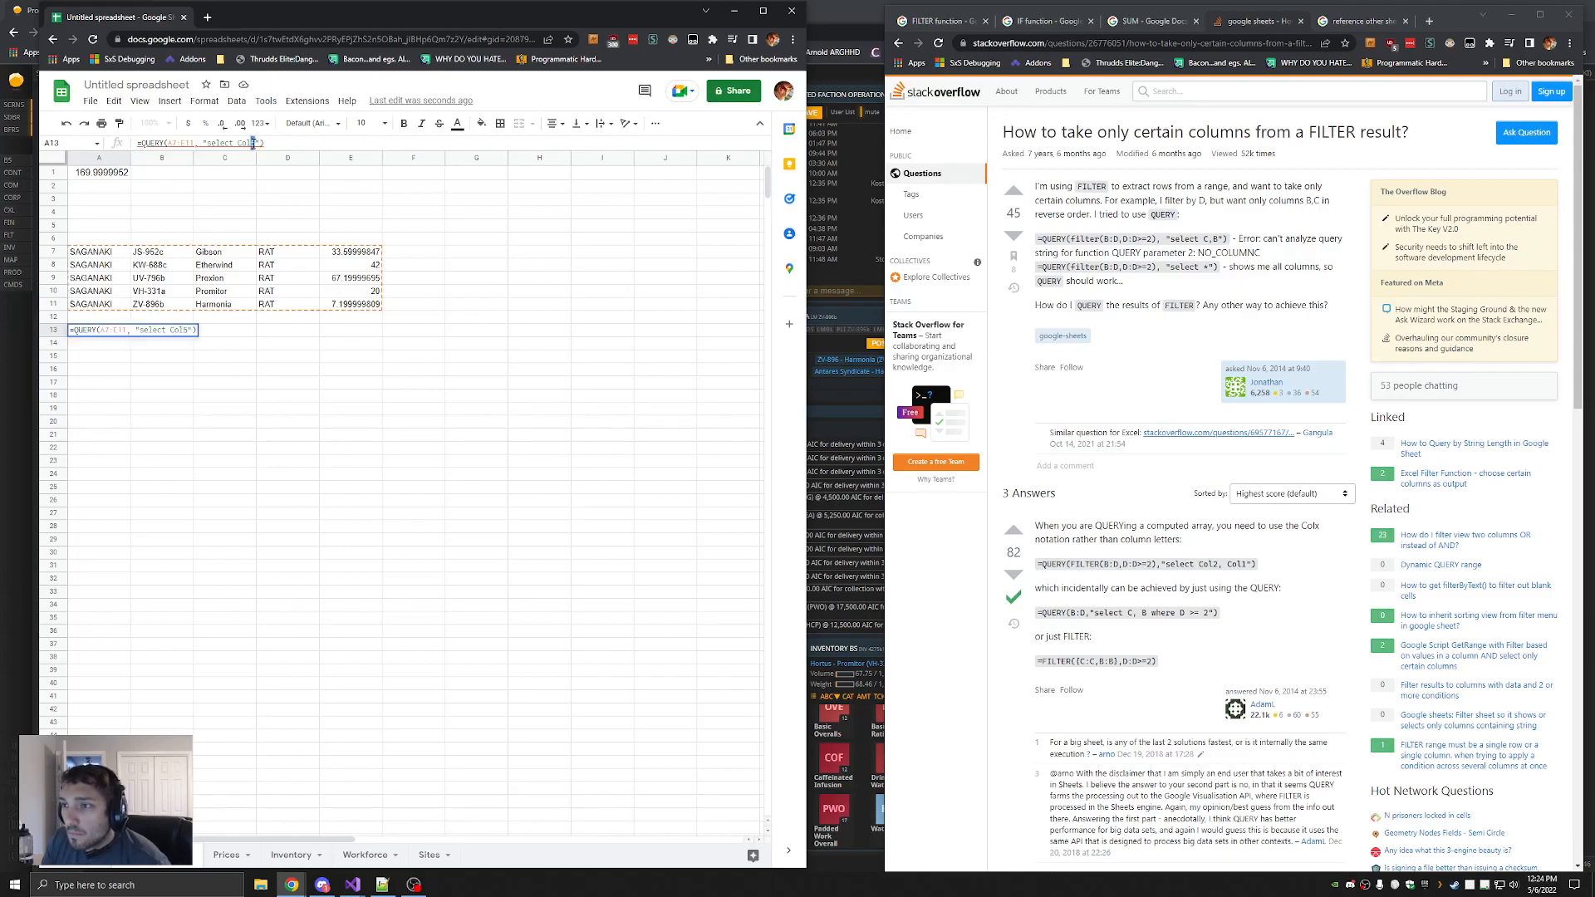
key(BackSpace)
text(4)
key(Return)
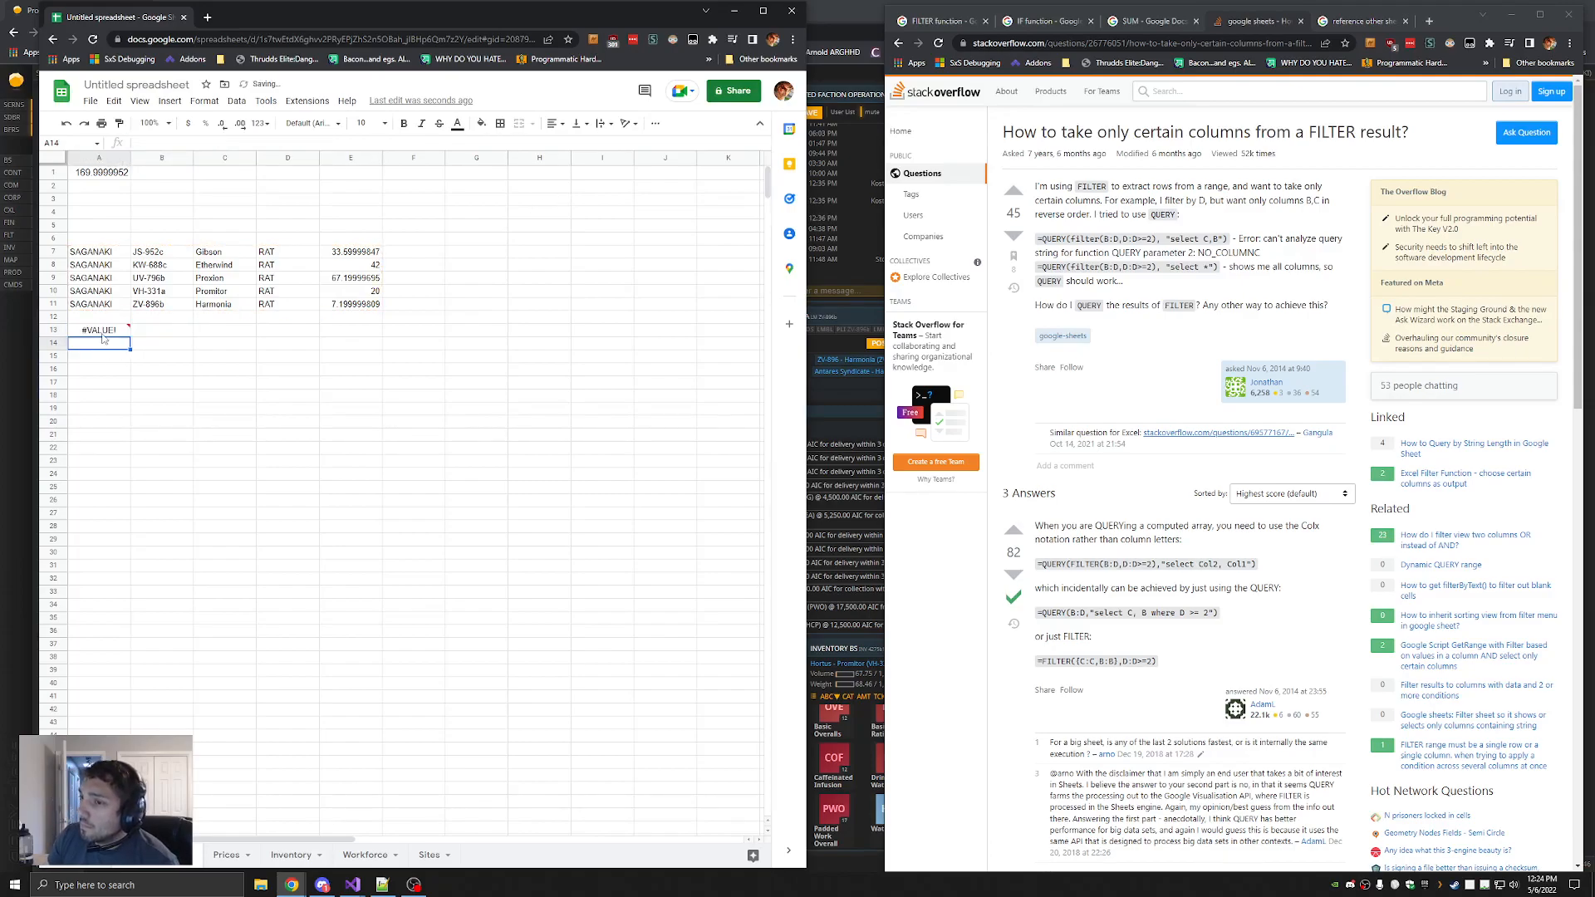
click(257, 143)
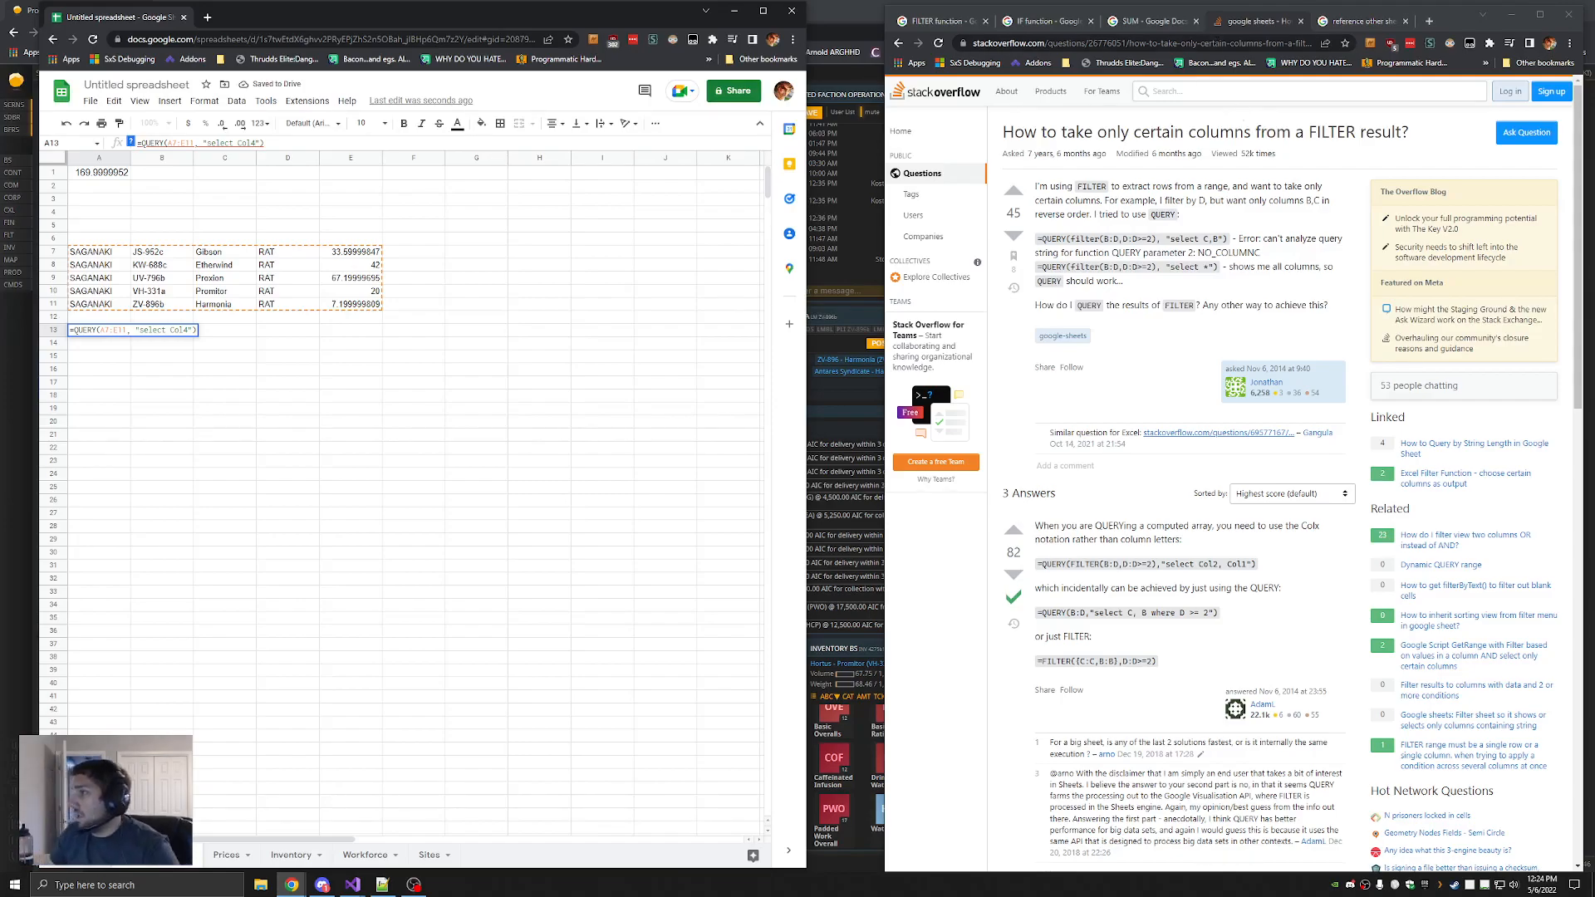
Search the web for "query gsheets" and examine the sample usage in the QUERY function article of Google Docs Editors Help
click(1253, 26)
key(ctrl+t)
text(query gshe)
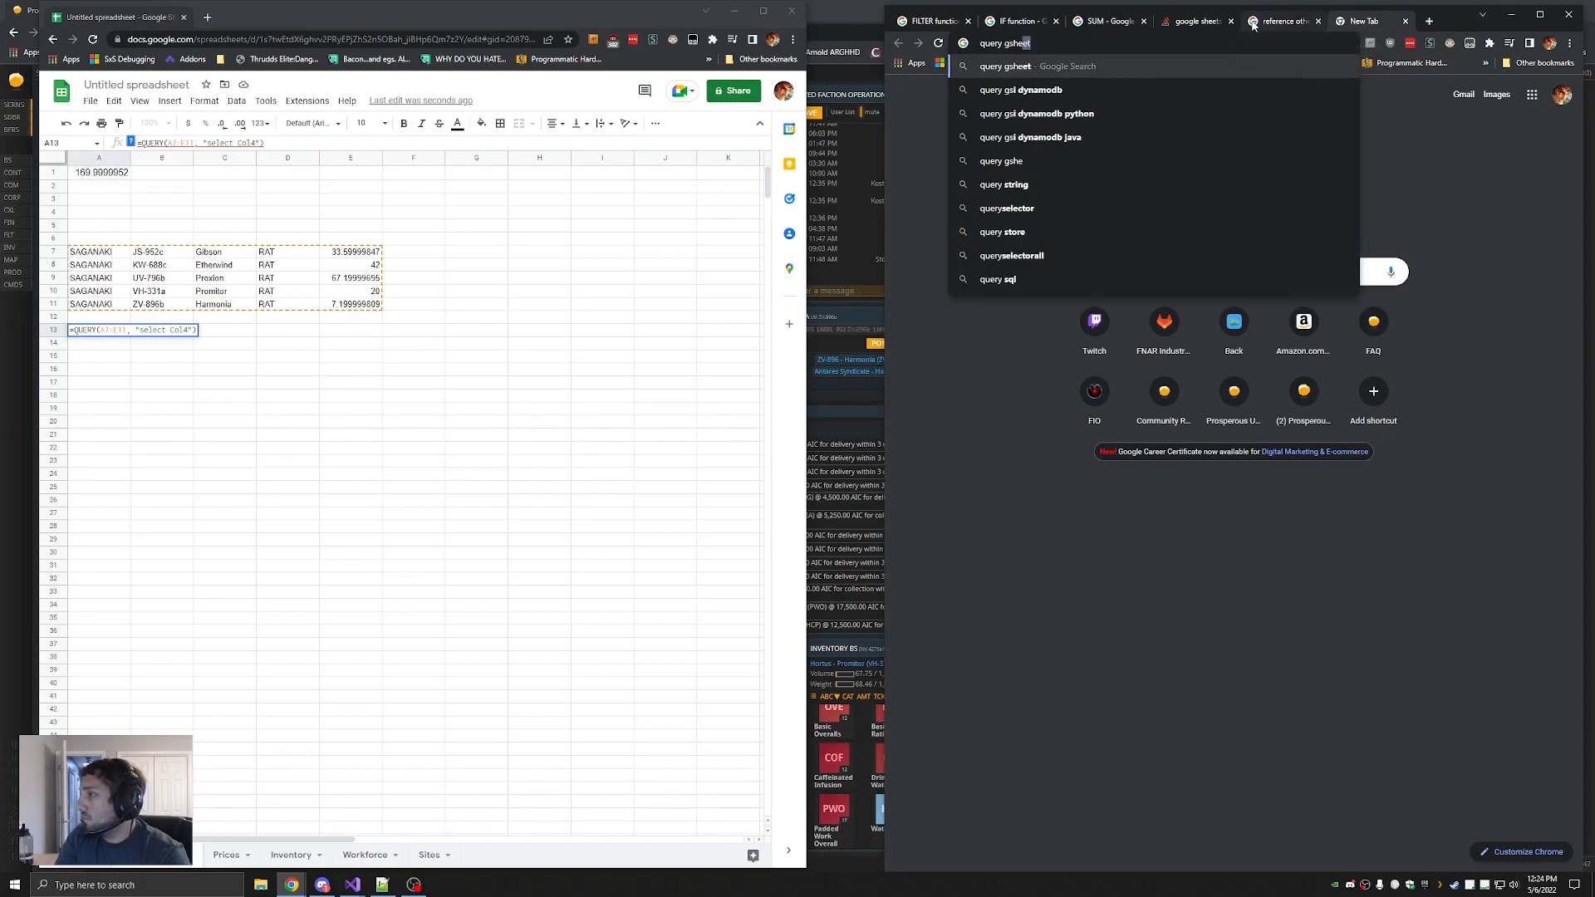
text(ets)
key(Return)
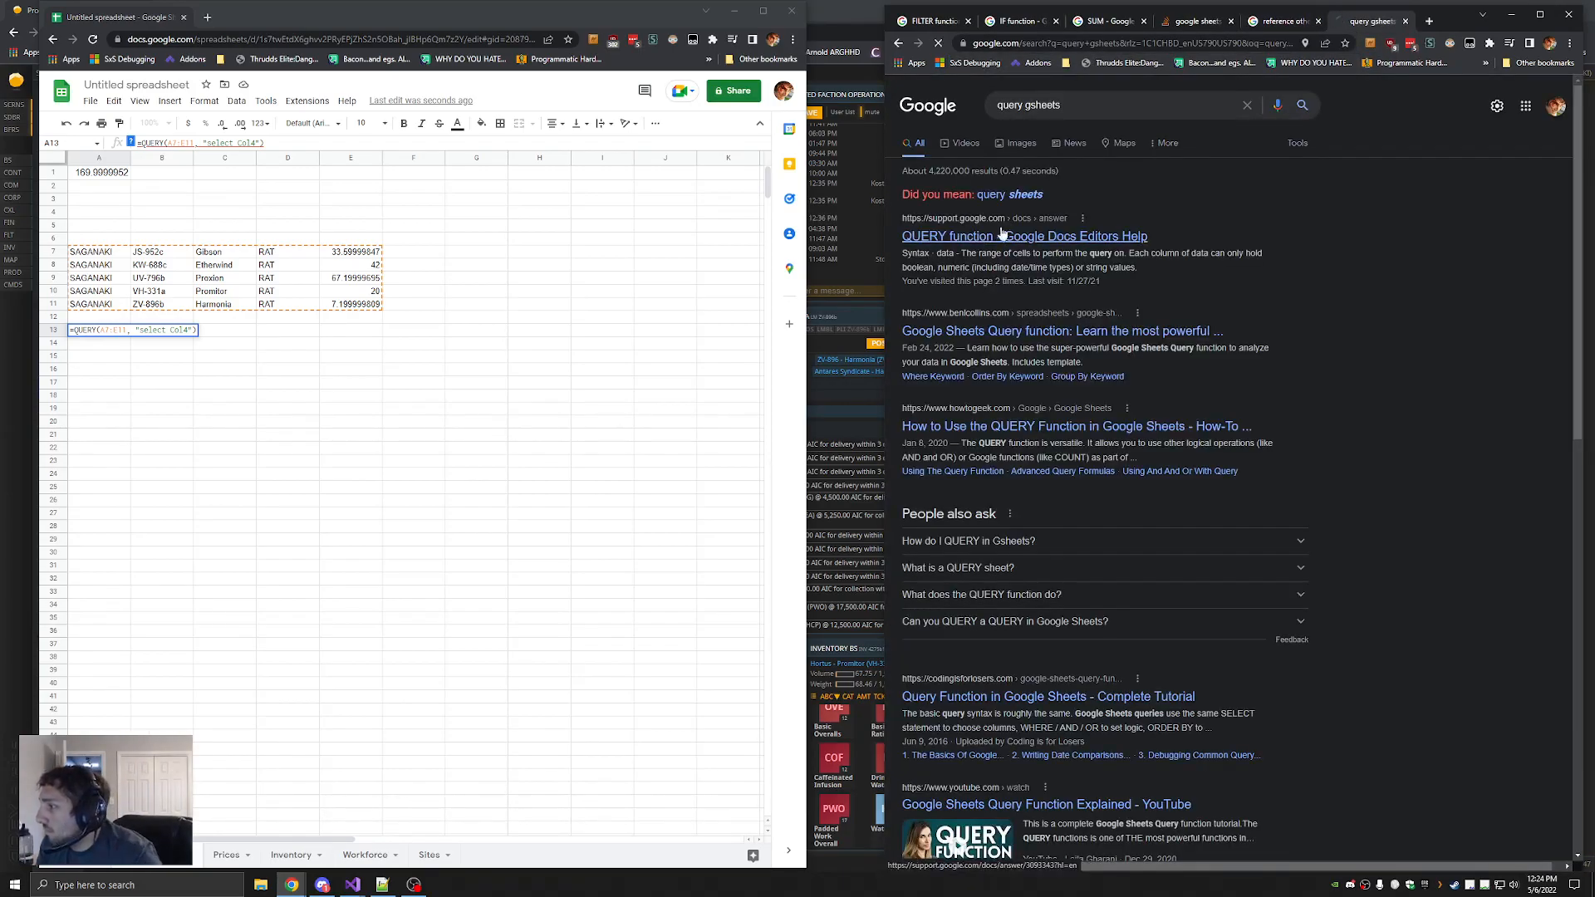
click(1000, 237)
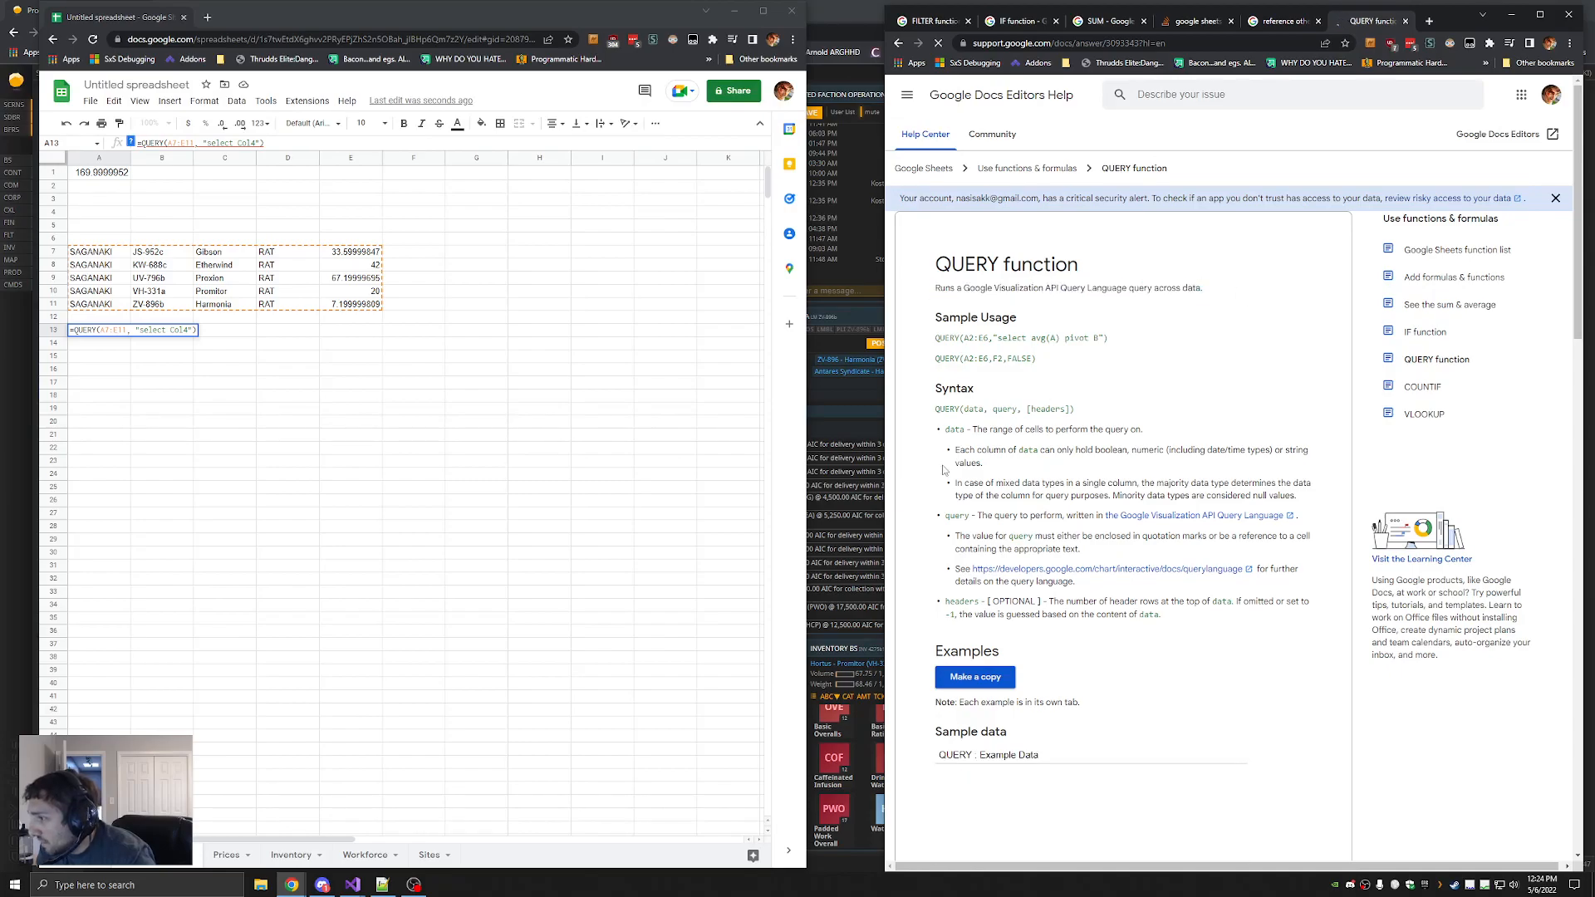
scroll(1064, 413, down, 1)
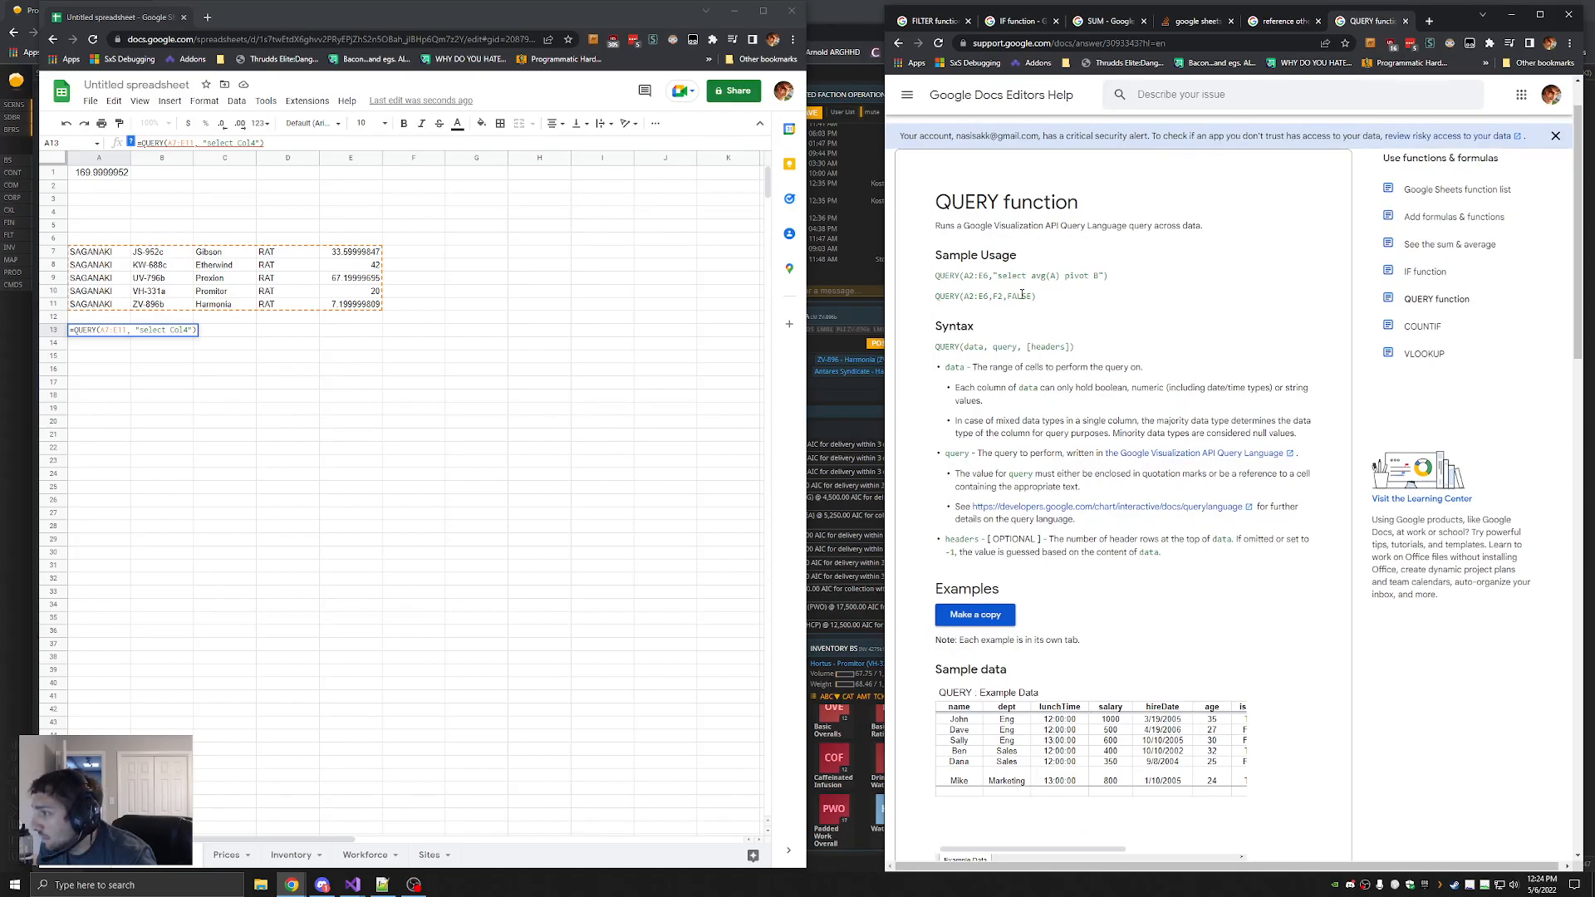
double_click(1005, 276)
drag(1101, 277, 1023, 278)
click(1119, 310)
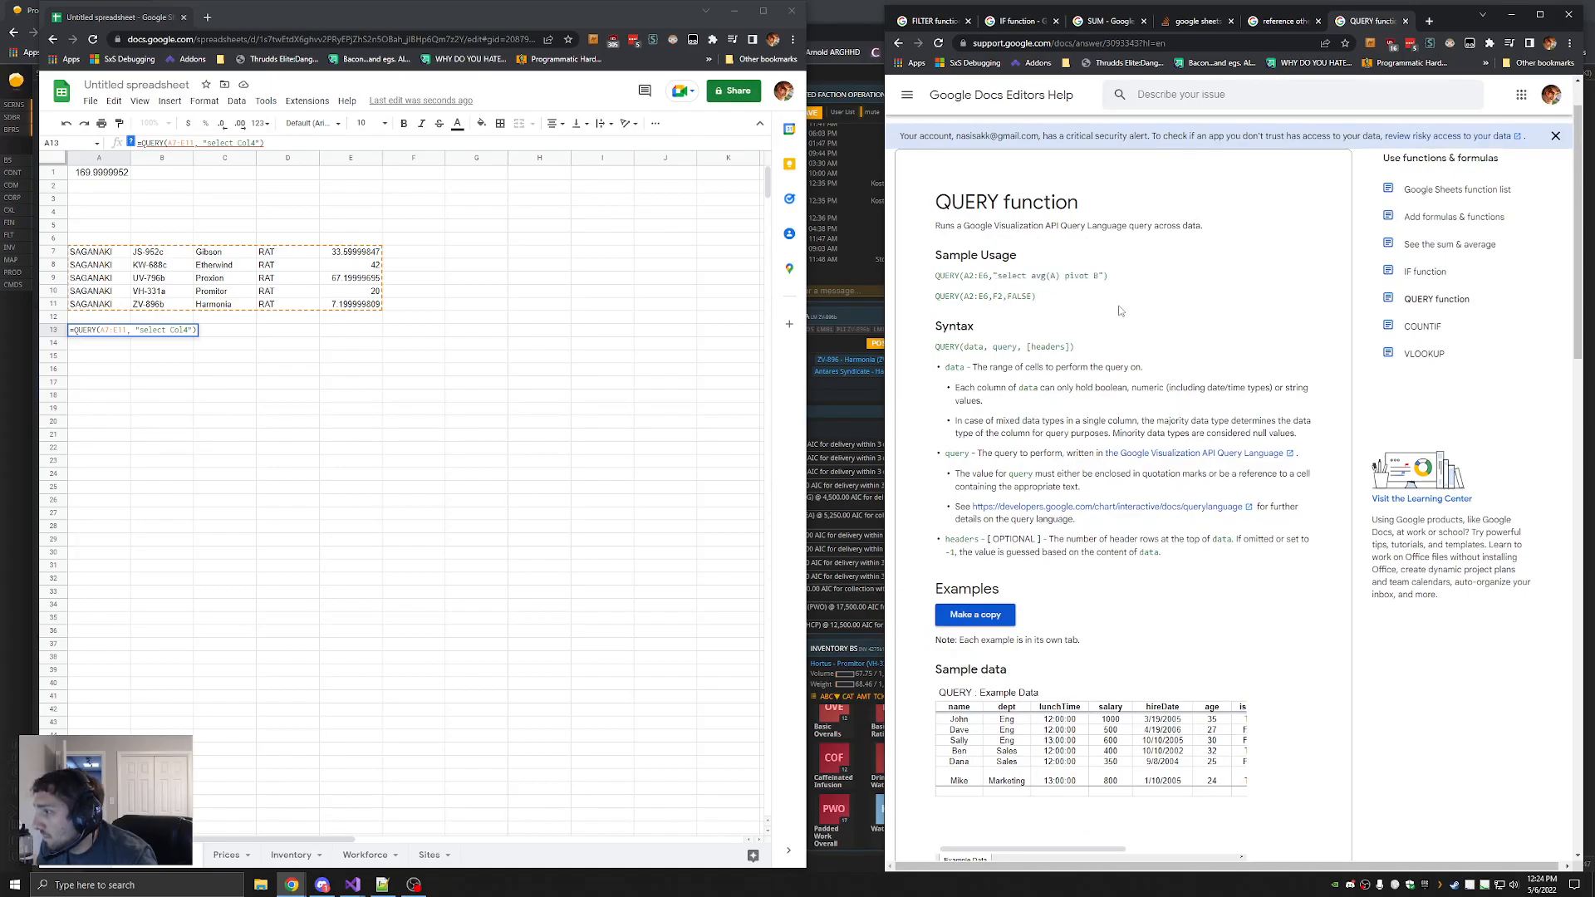
Replace the column reference in A13 with the letter E, making the formula =QUERY(A7:E11, "select E")
click(168, 330)
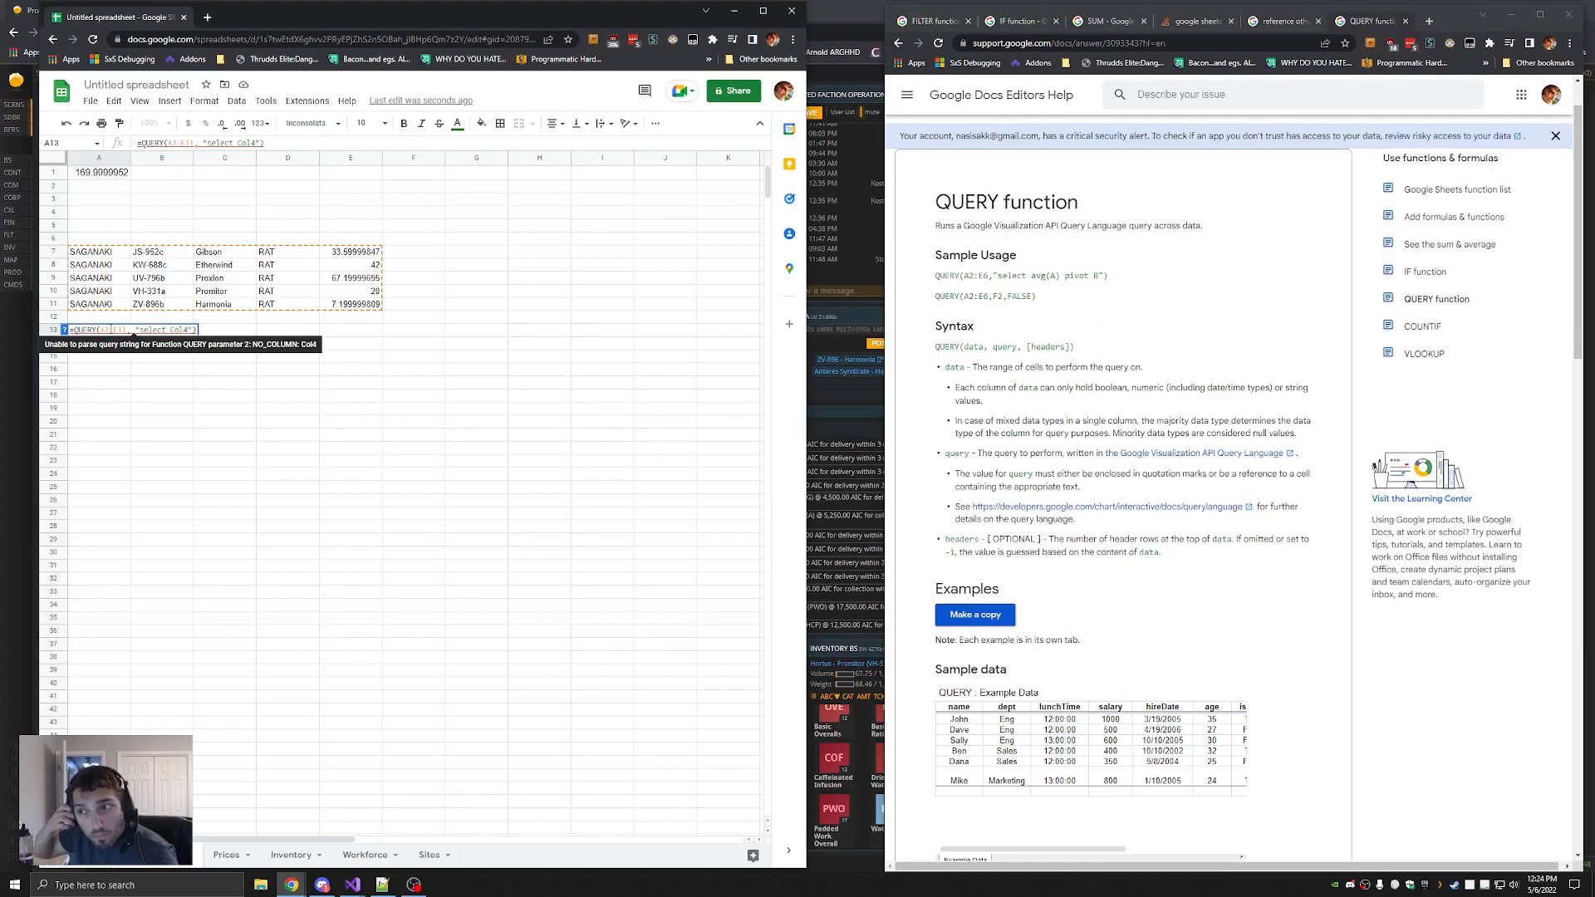
double_click(180, 330)
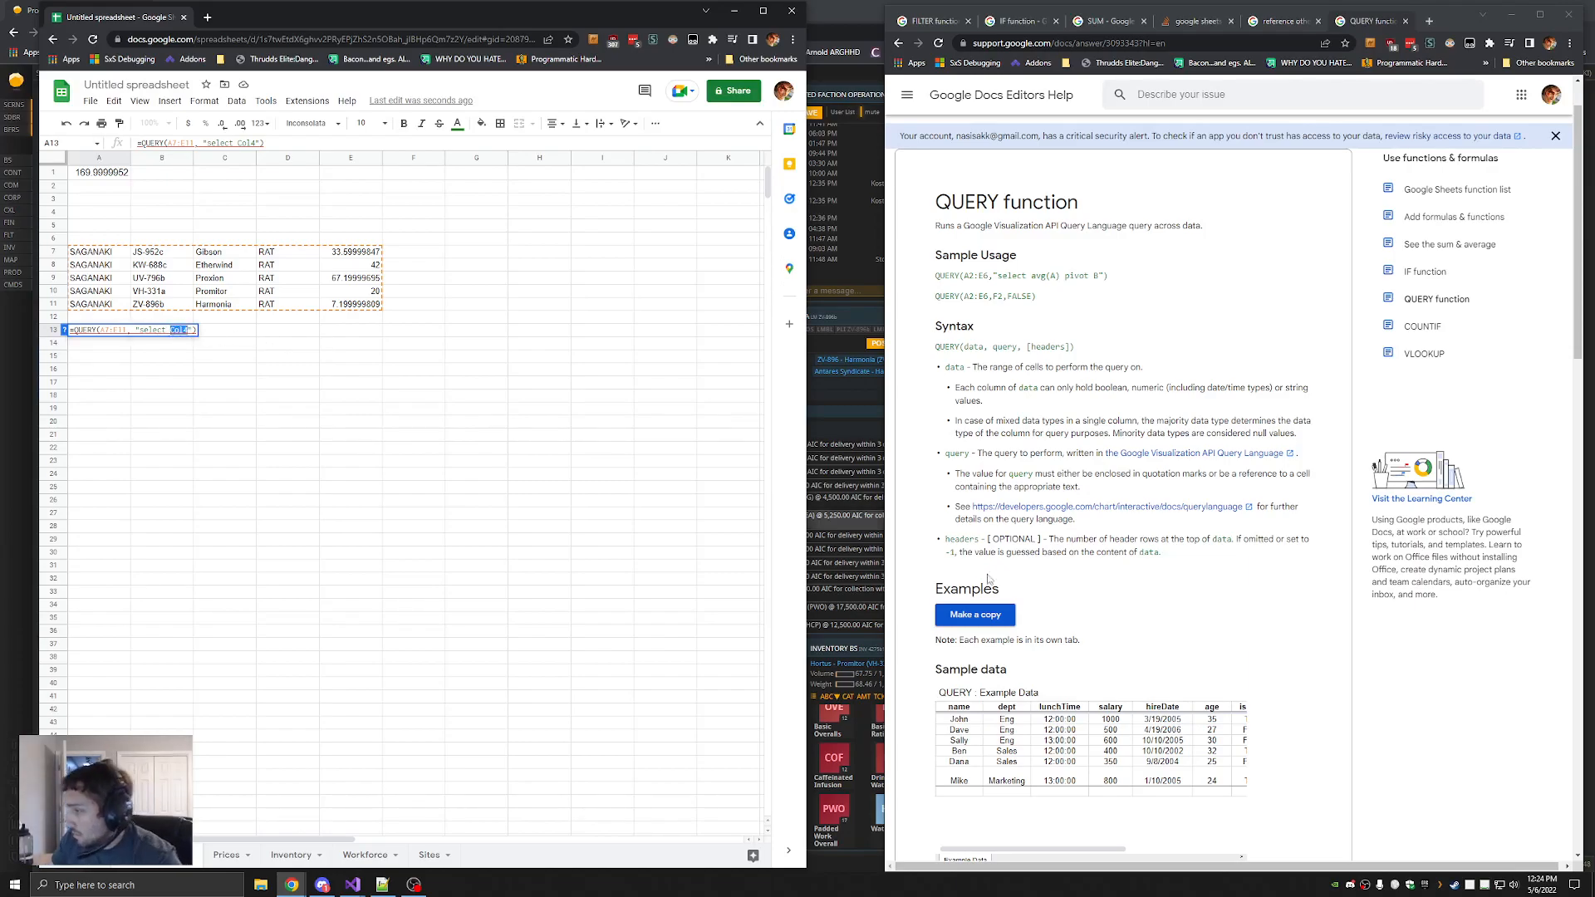
scroll(1132, 590, down, 3)
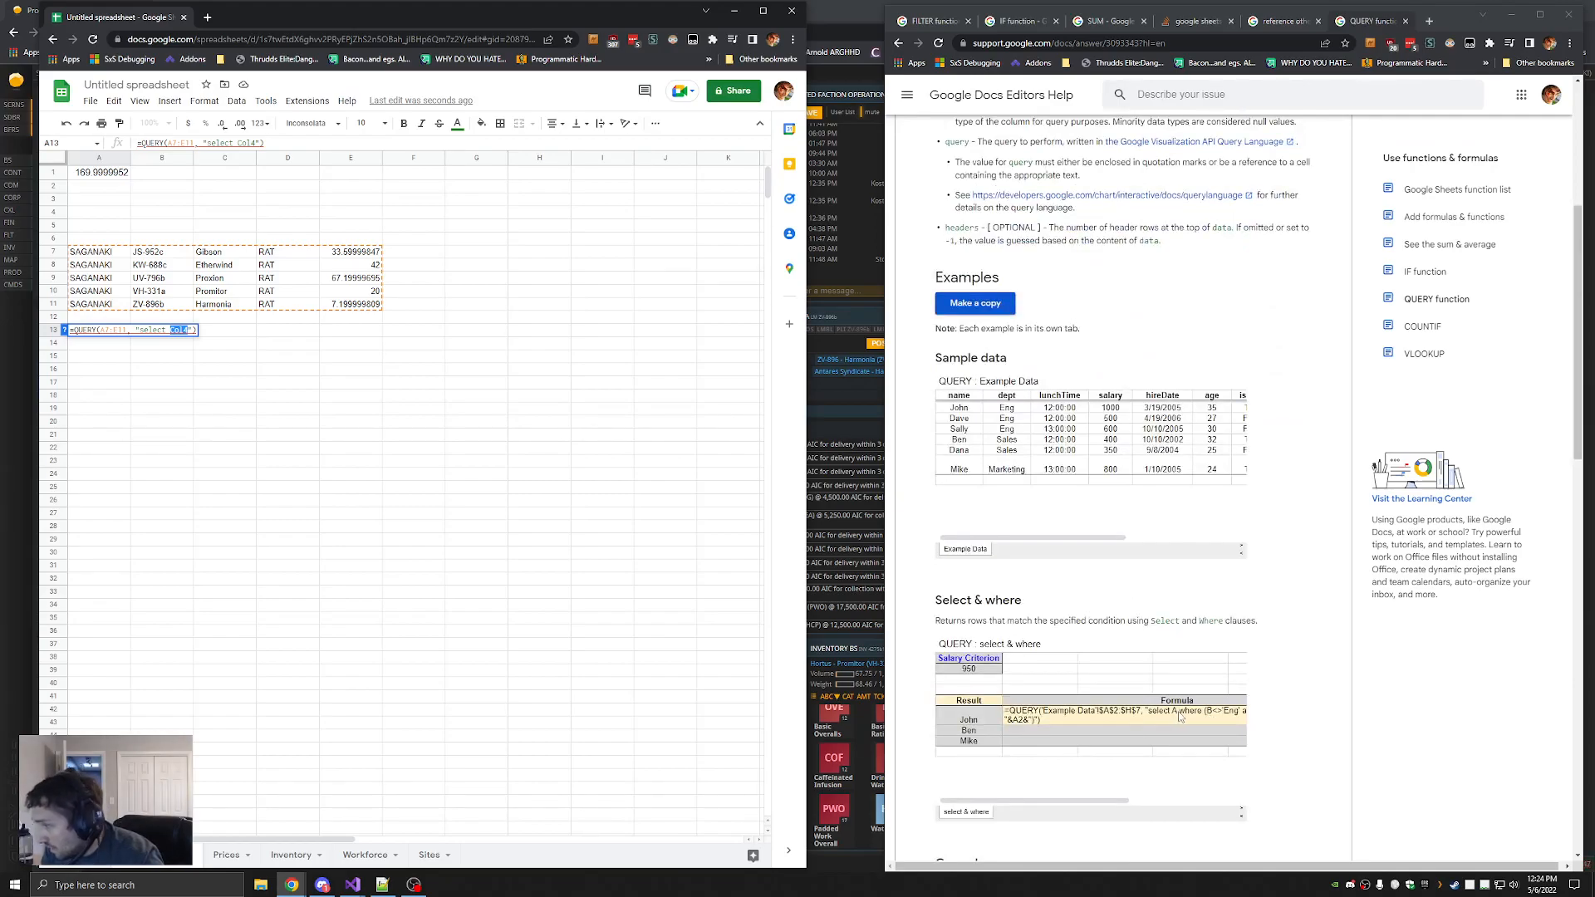
key(Left)
key(Right)
key(Right)
key(BackSpace)
key(BackSpace)
key(BackSpace)
key(BackSpace)
text(E)
key(Return)
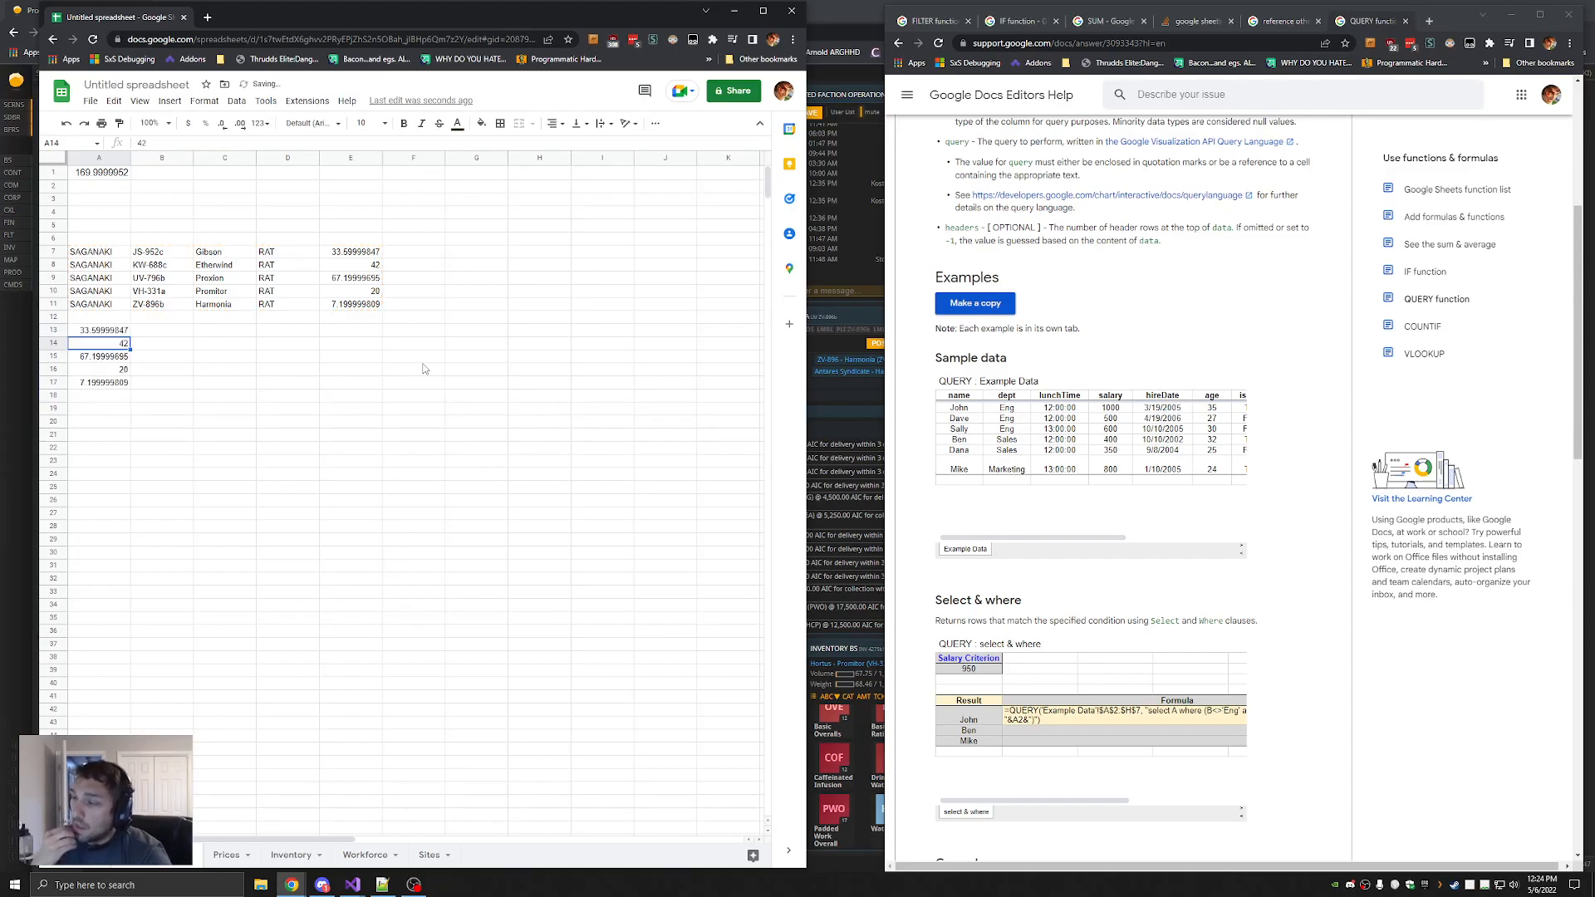
Wrap the selected column of A13's query in sum(), making the formula =QUERY(A7:E11, "select sum(E)")
key(Up)
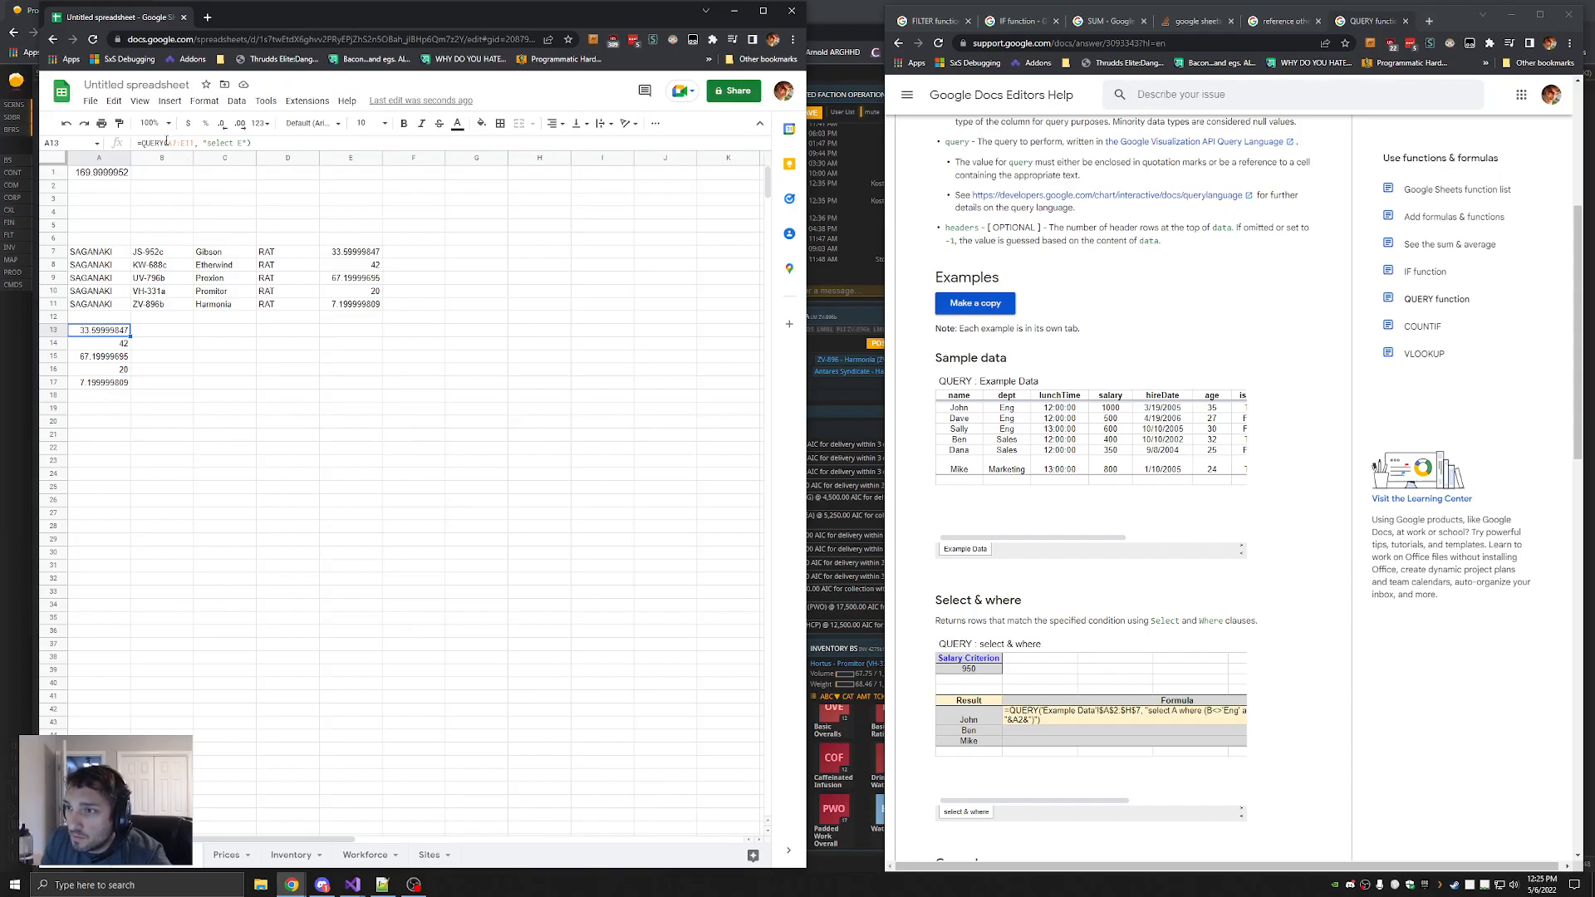
click(235, 143)
text(sum()
key(Right)
text())
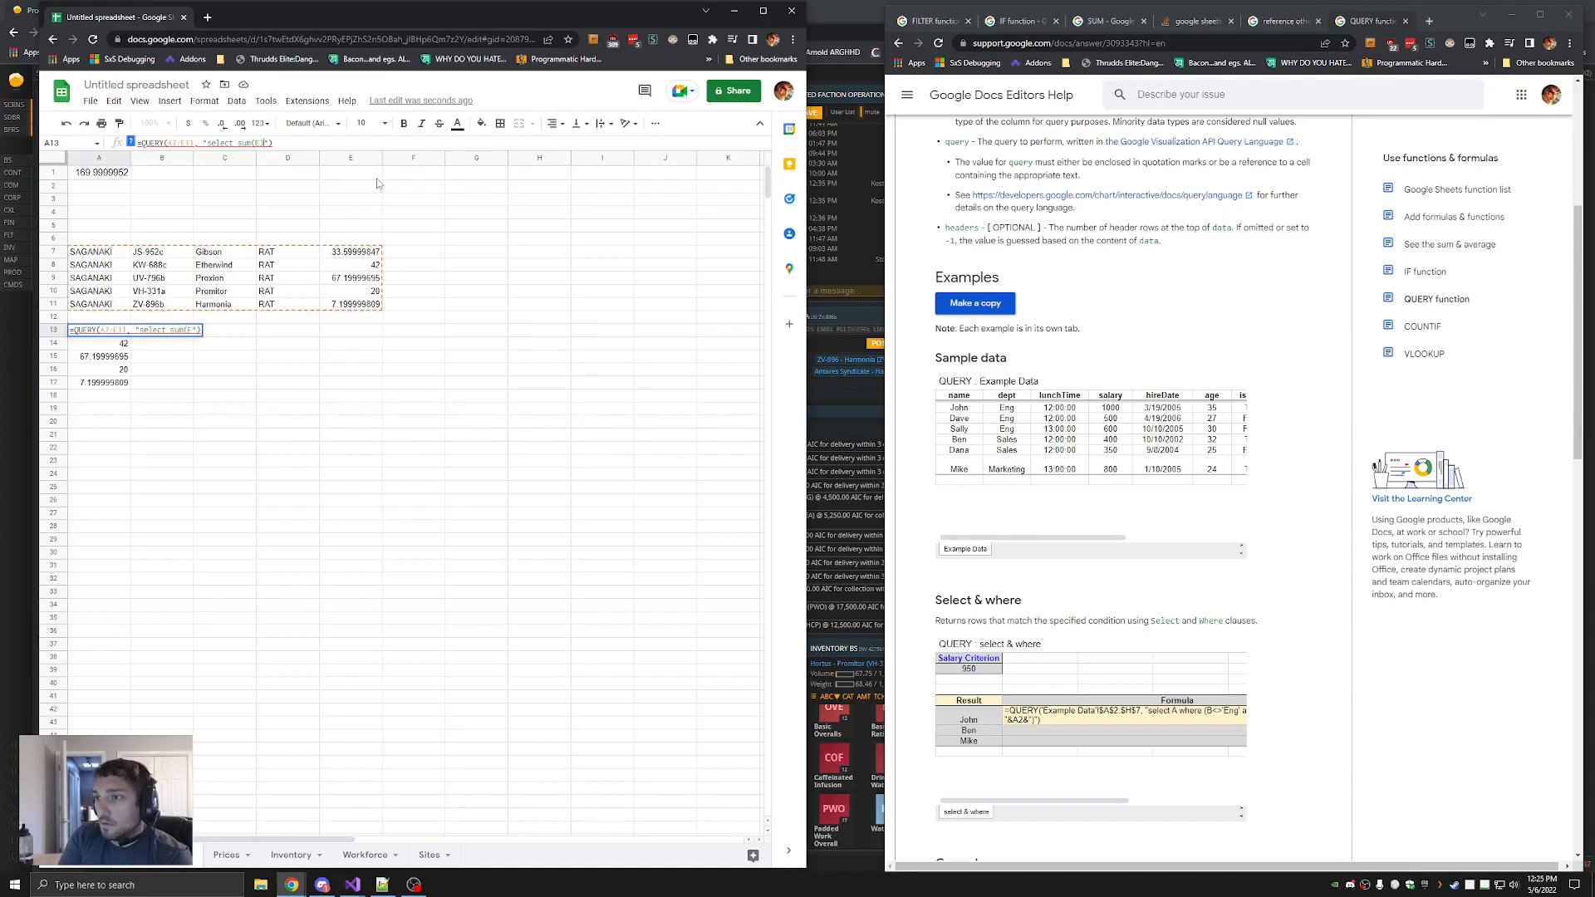
key(Return)
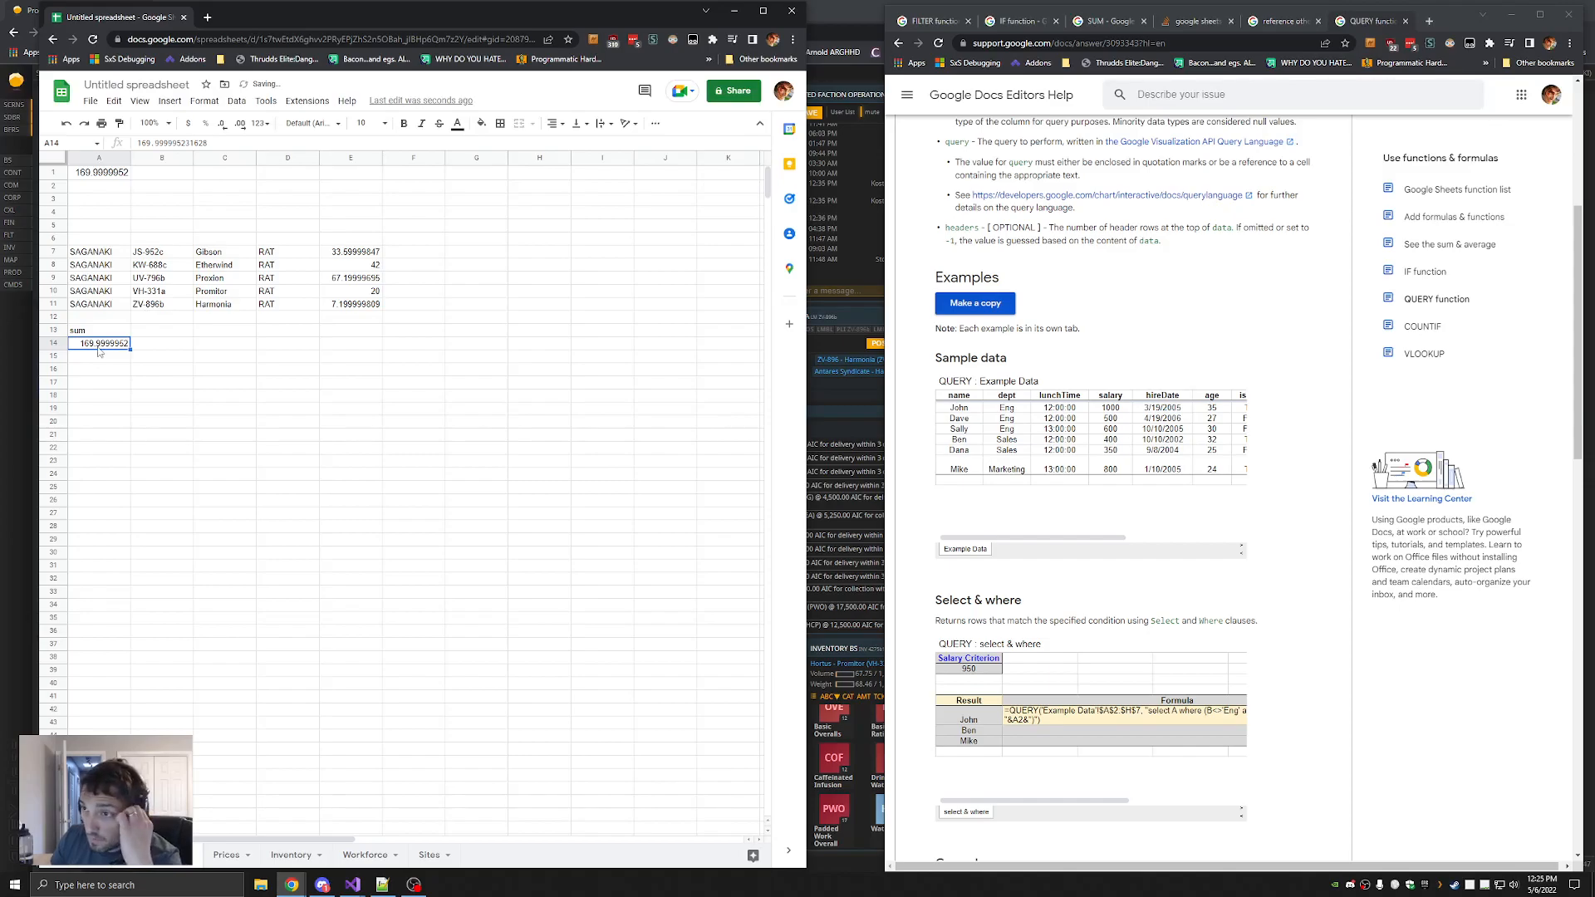
Compare A1's combined formula with the QUERY in A13, examining its Col5 reference and nested FILTER part, and leave A1 unchanged
click(116, 170)
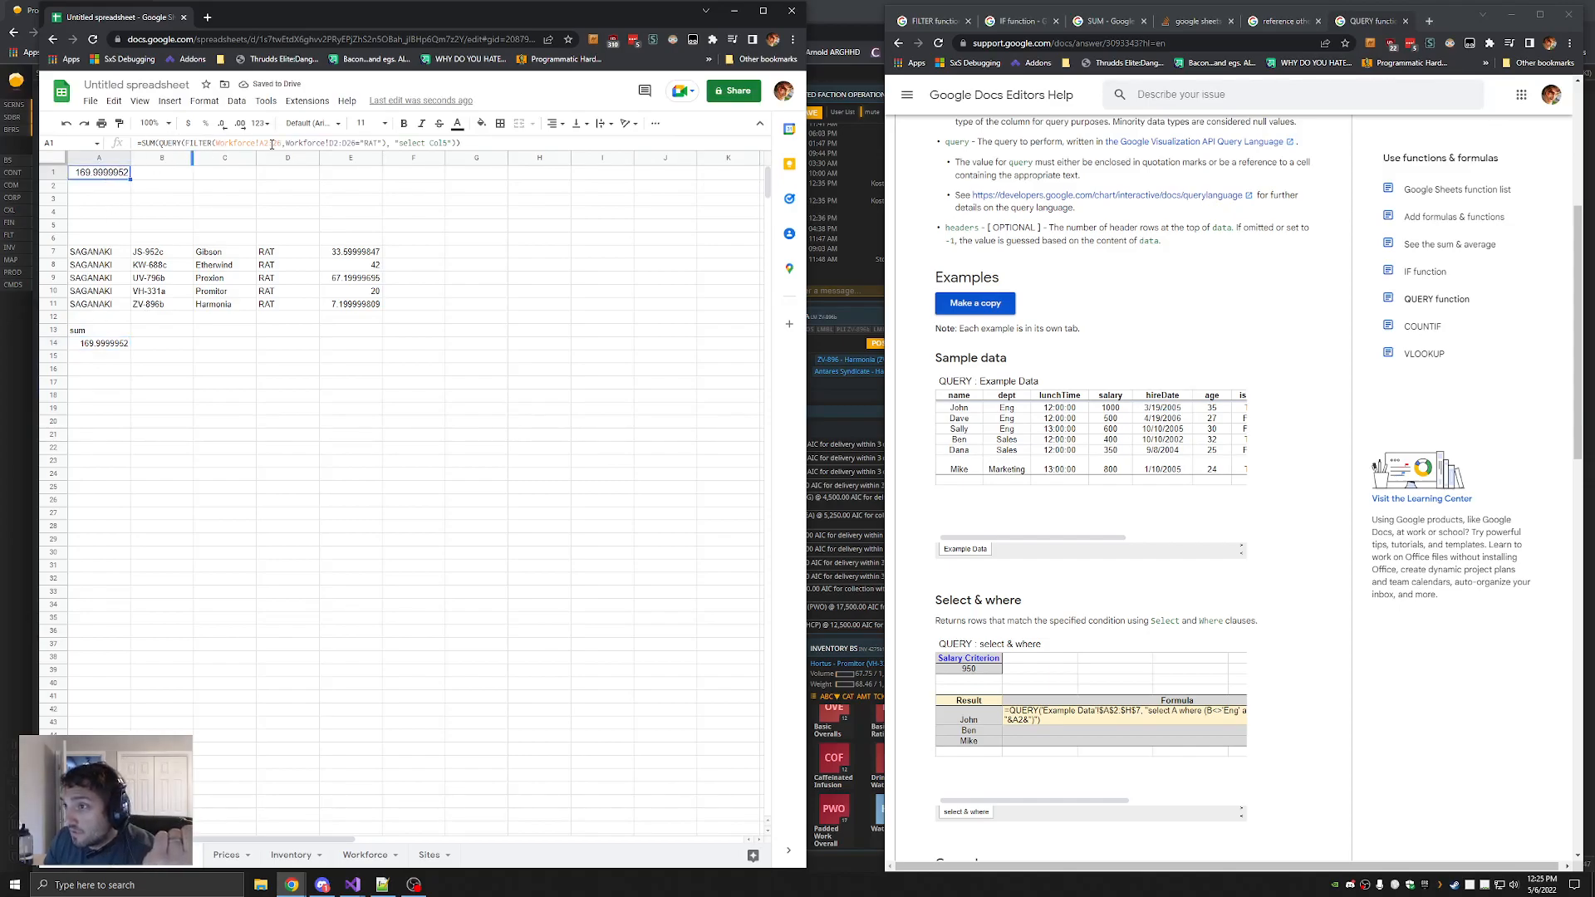
click(103, 333)
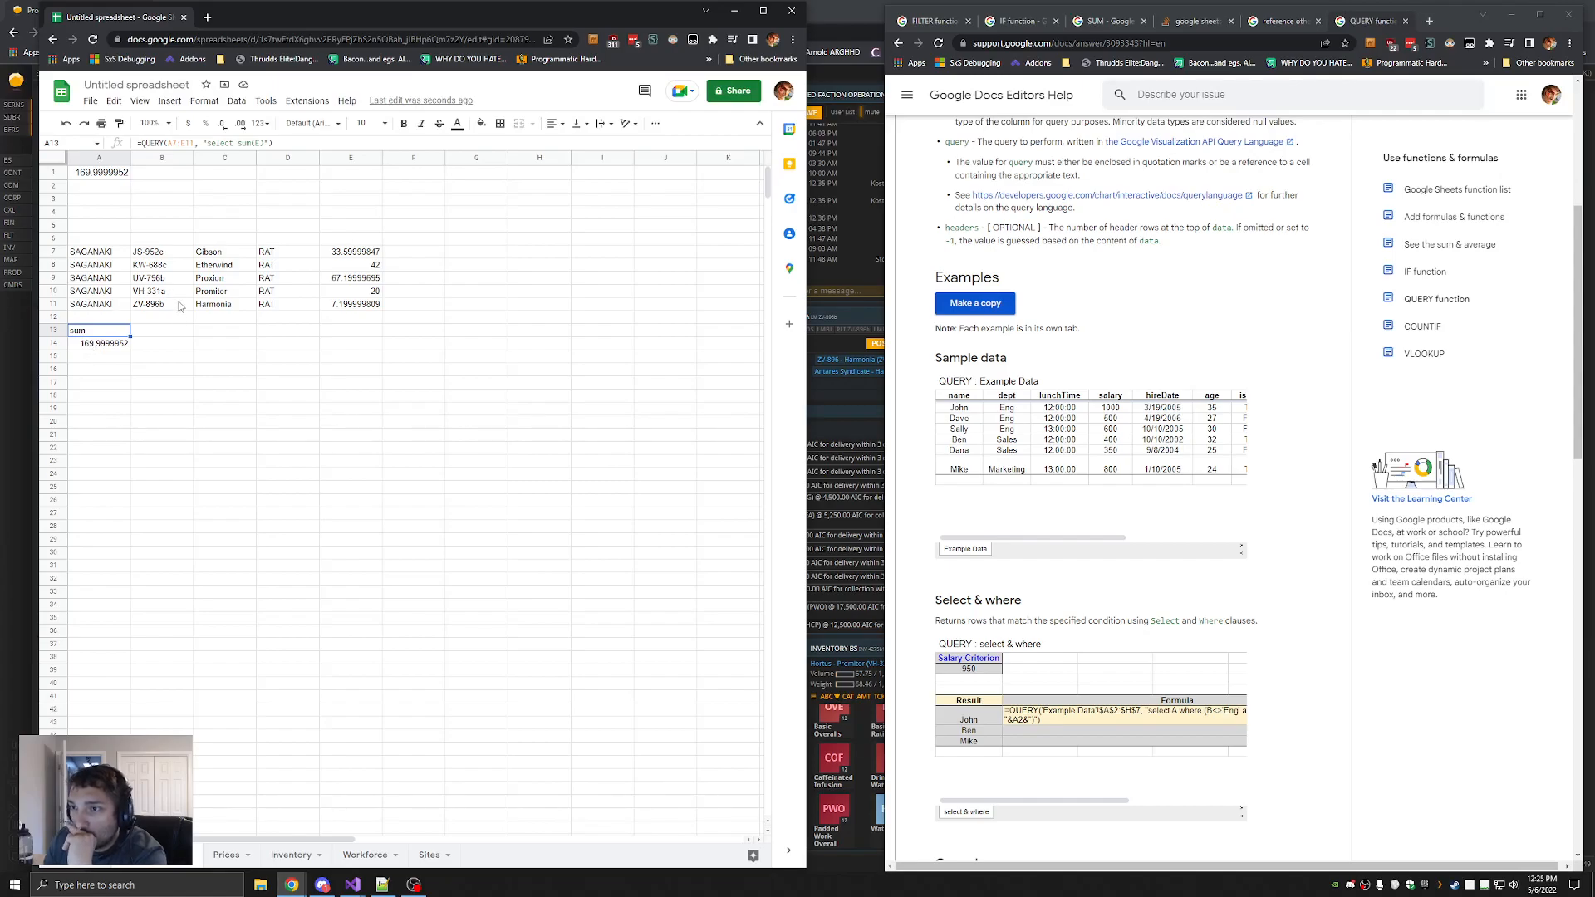
click(109, 175)
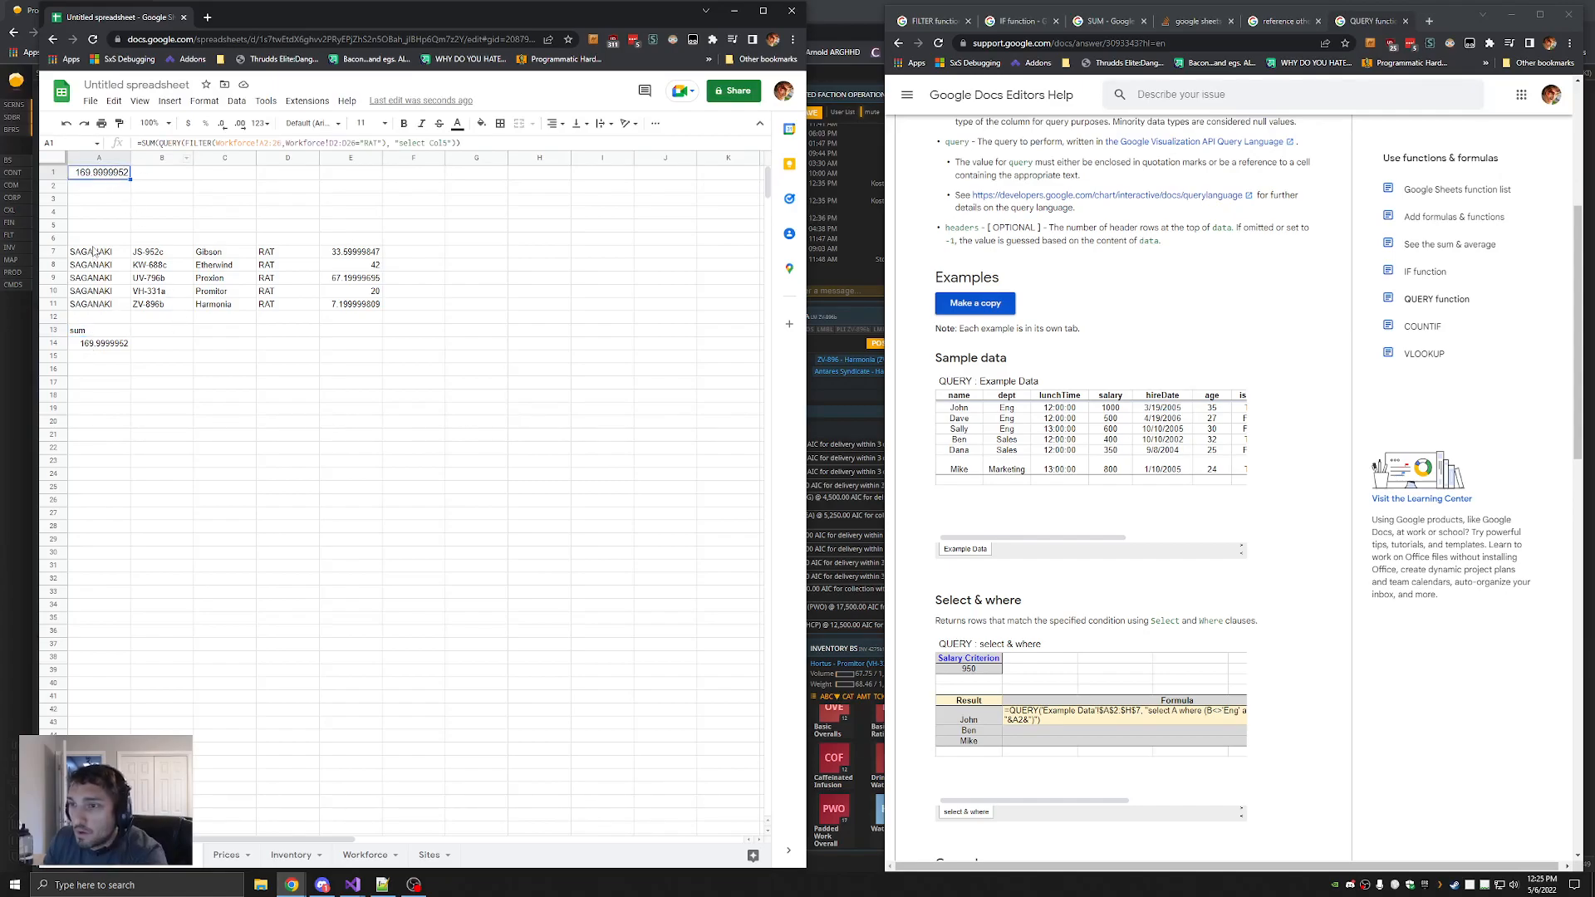
click(451, 144)
drag(447, 145, 429, 145)
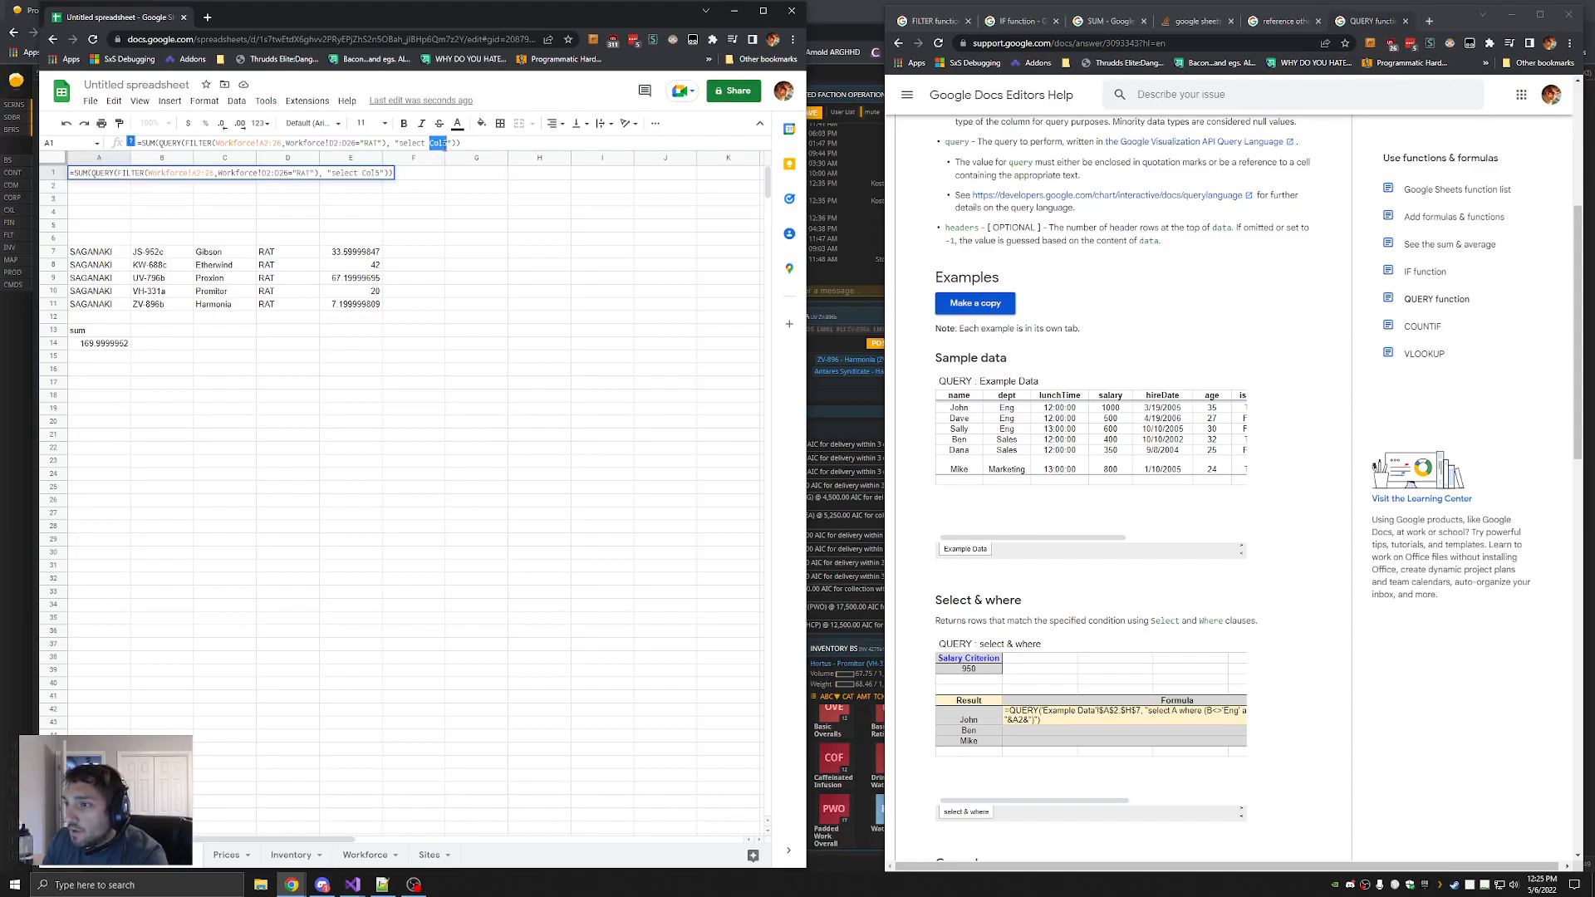
drag(185, 143, 386, 144)
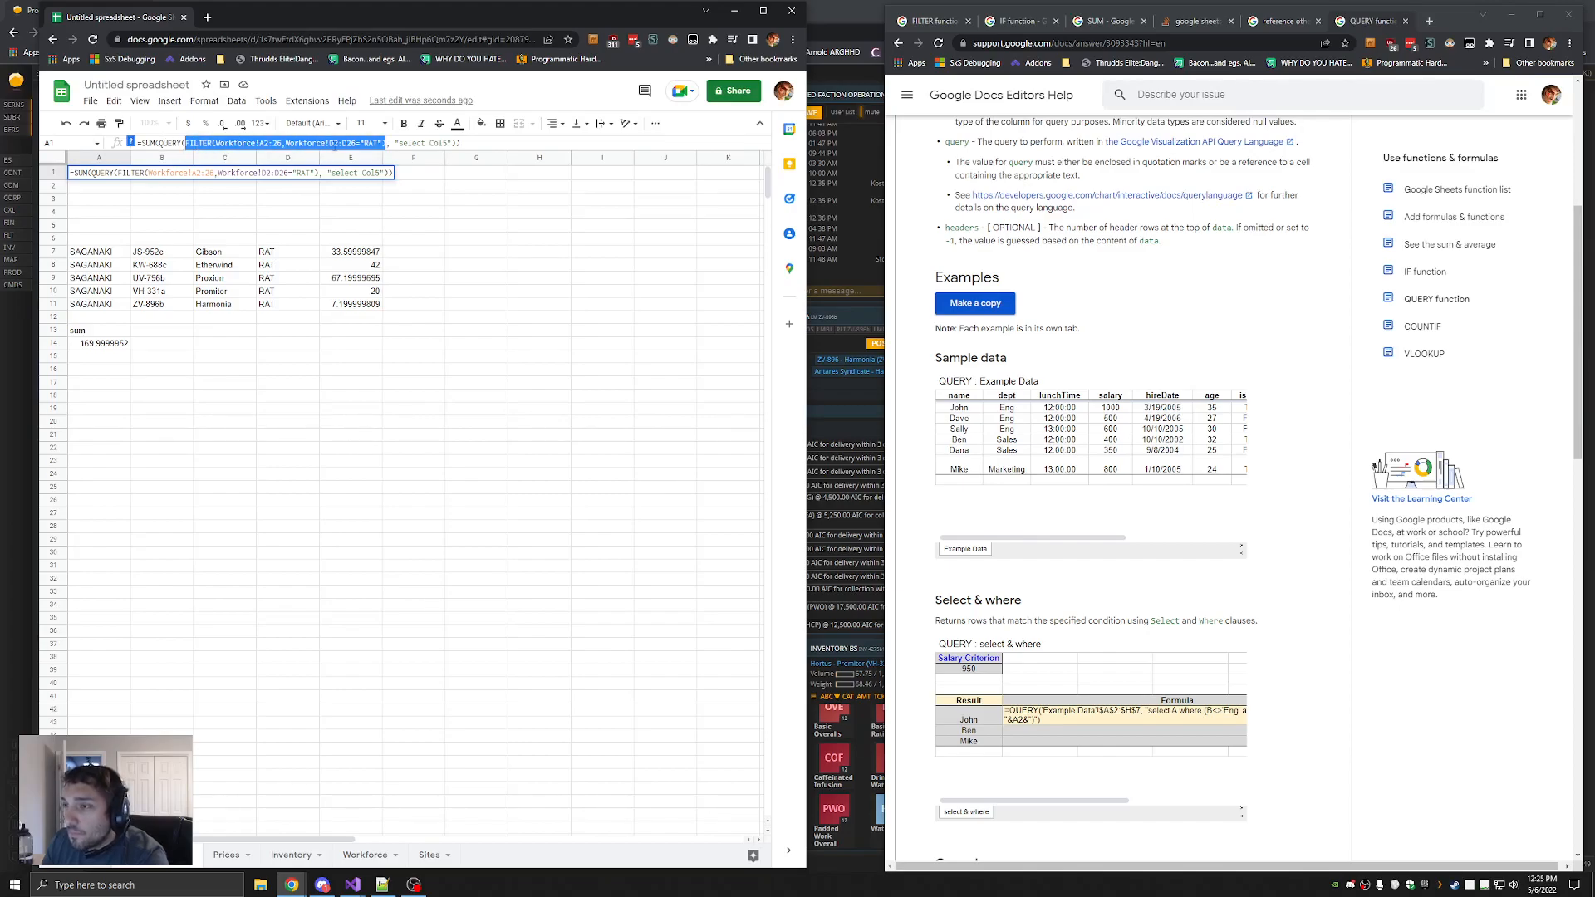
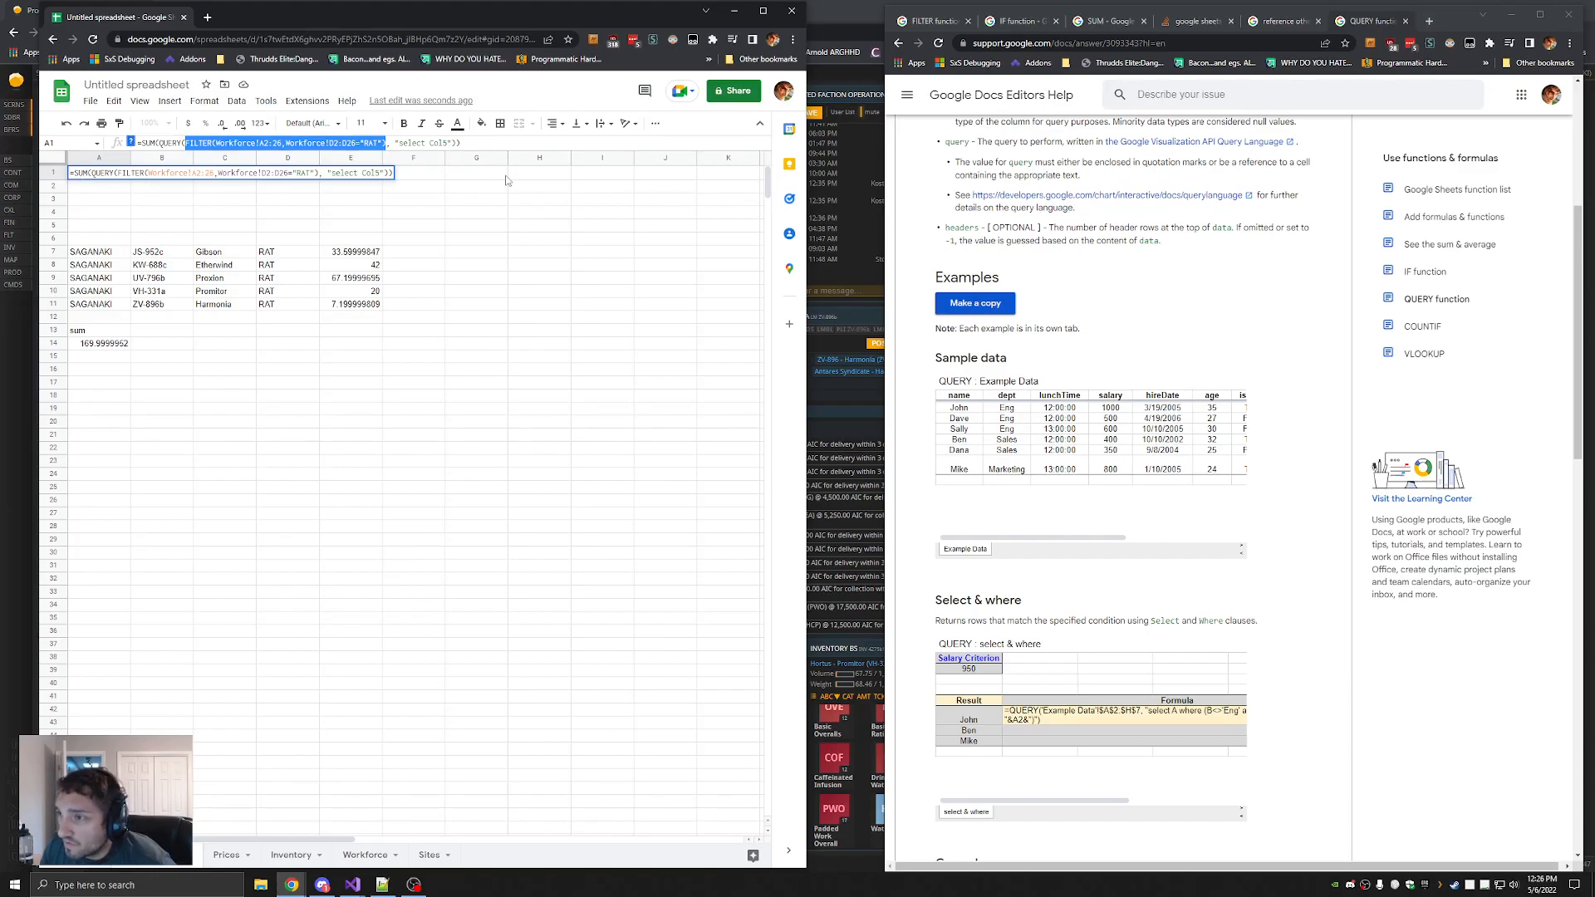
click(115, 199)
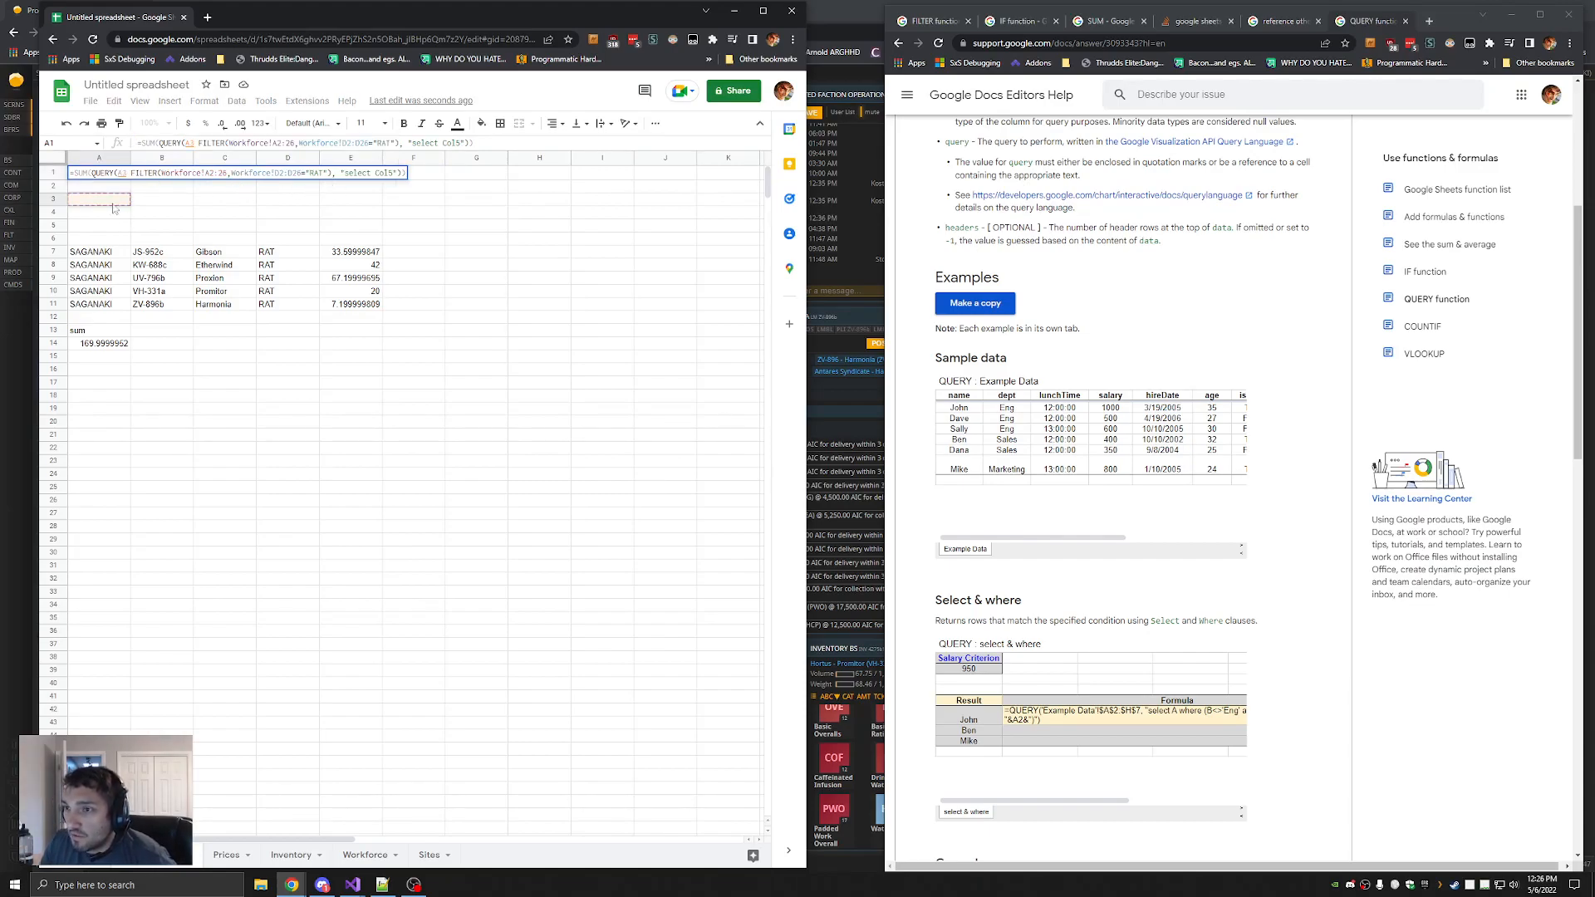
key(Return)
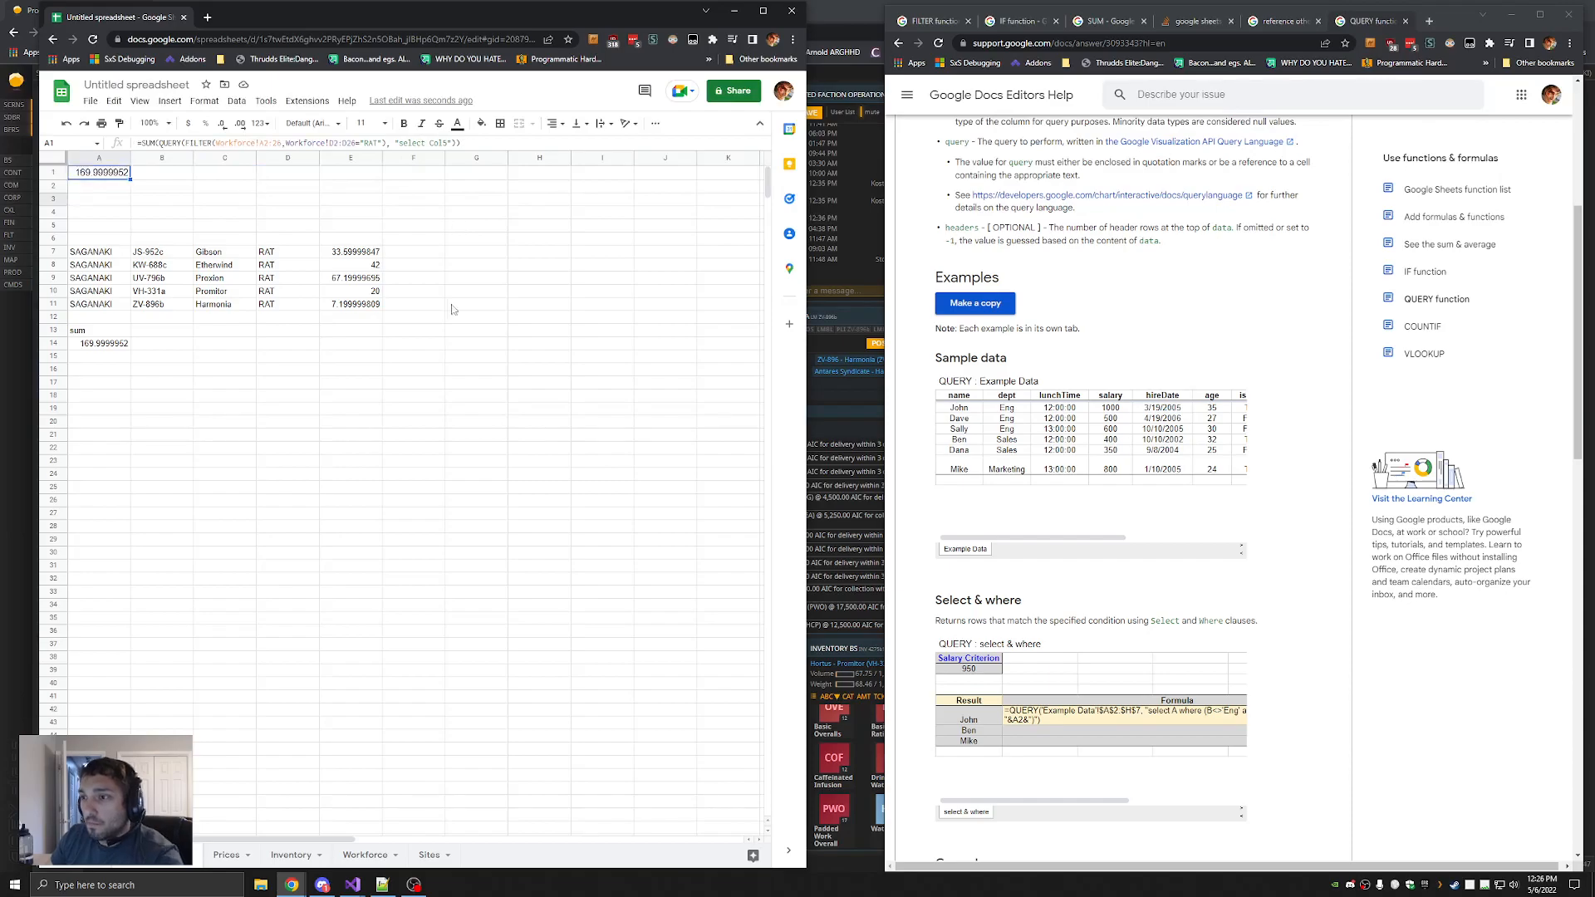
Clear the demonstration FILTER and QUERY cells in A7:E14
click(92, 251)
shift+click(363, 349)
key(Delete)
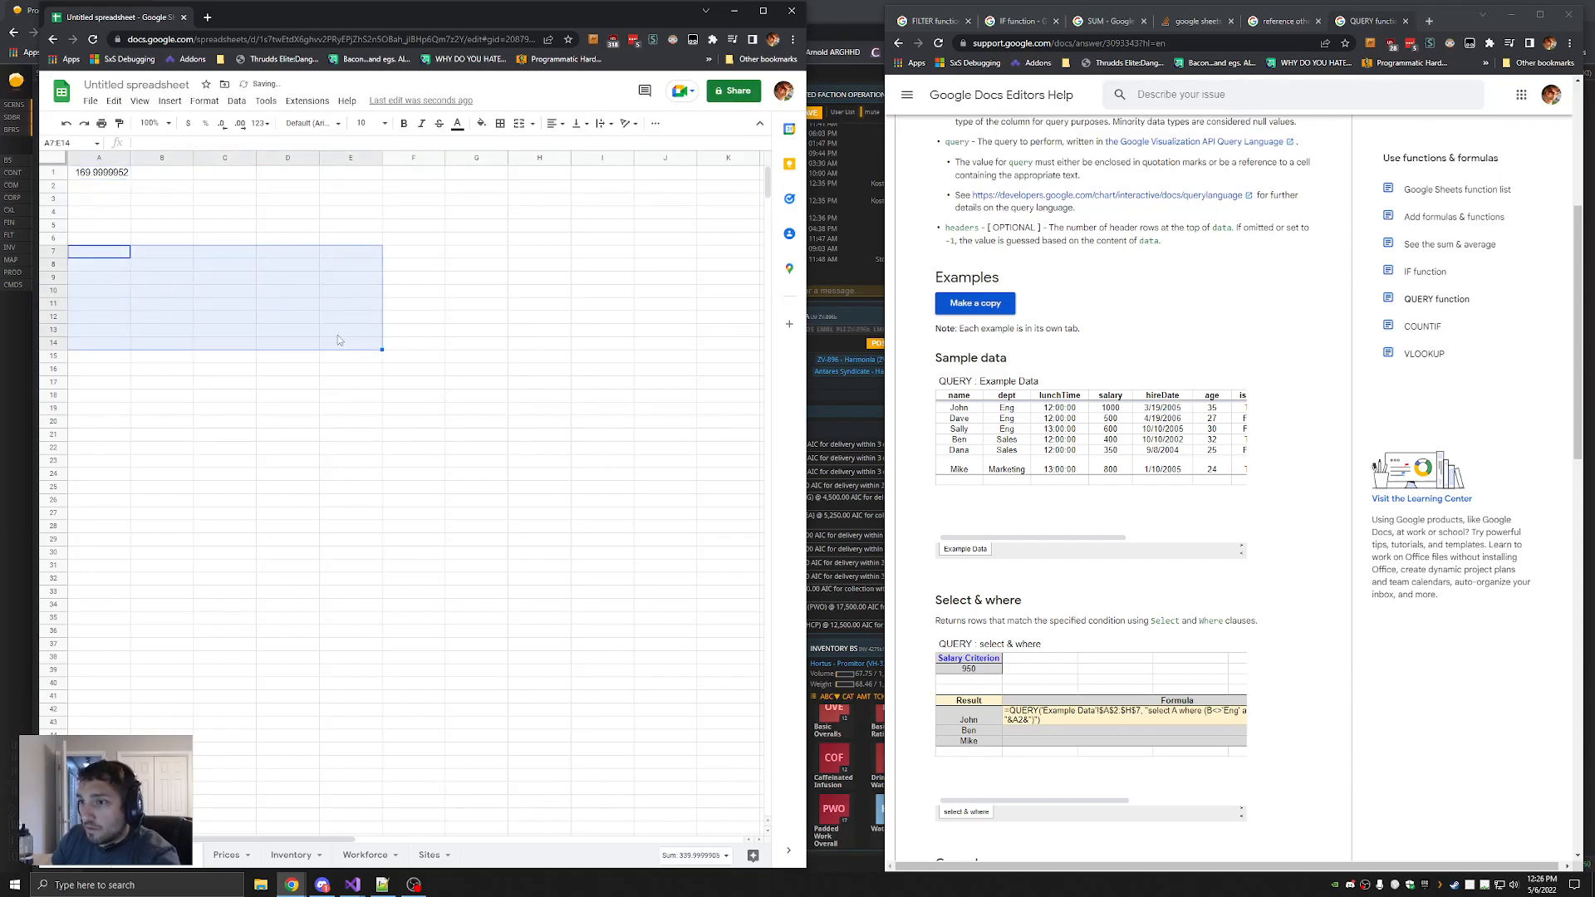
click(142, 233)
Move the RAT sum formula from A1 to B1 and enter the label "RAT/d:" in A1
click(108, 176)
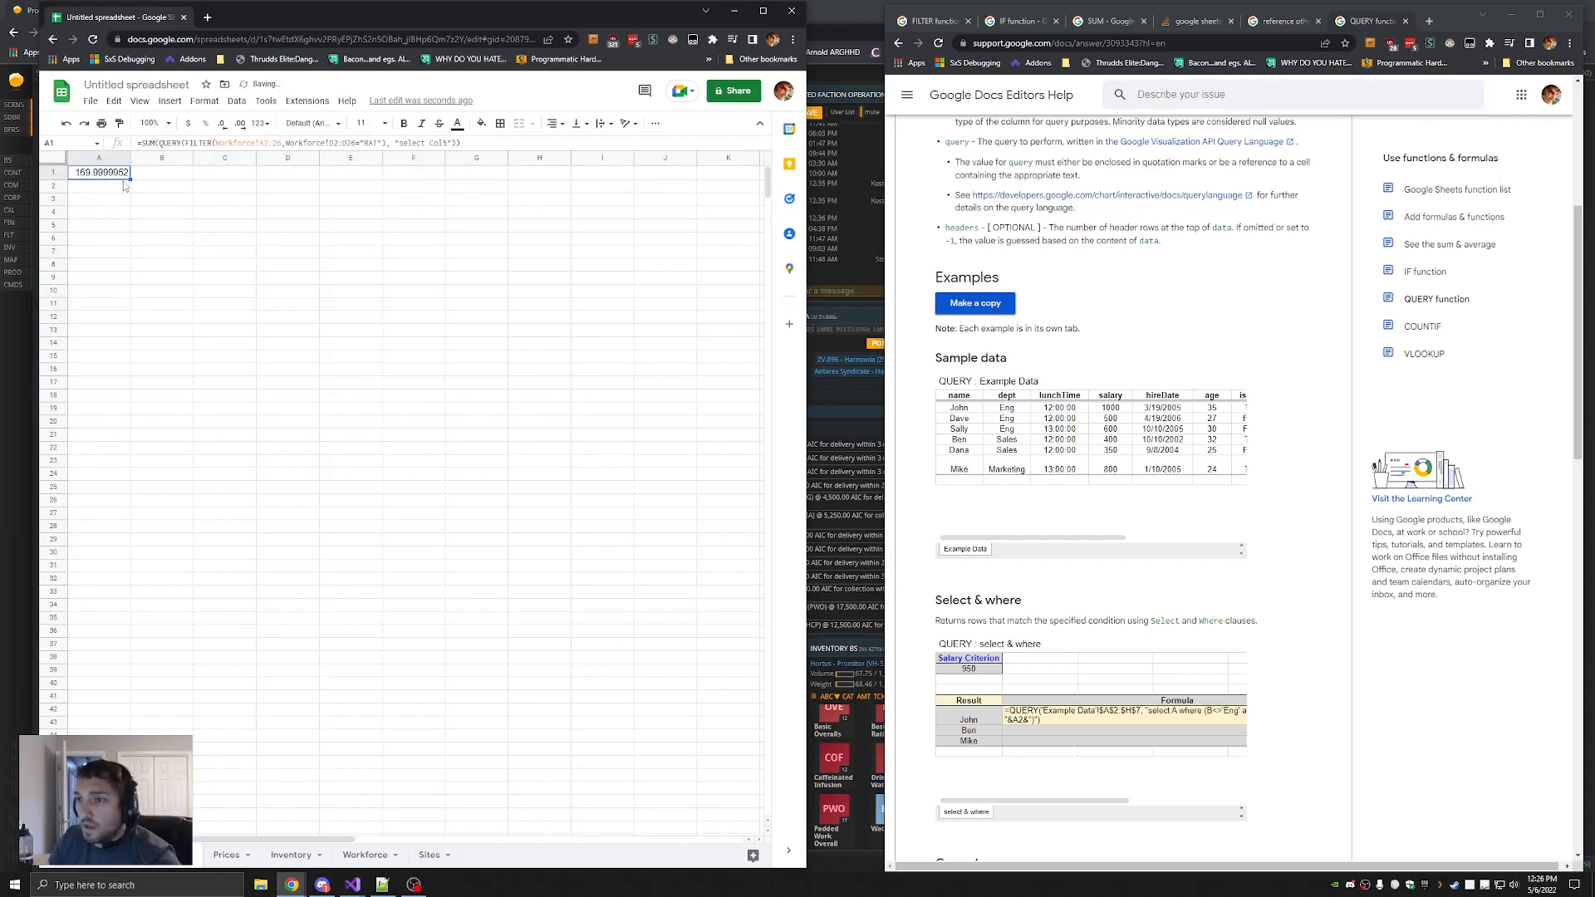
click(163, 174)
key(ctrl+v)
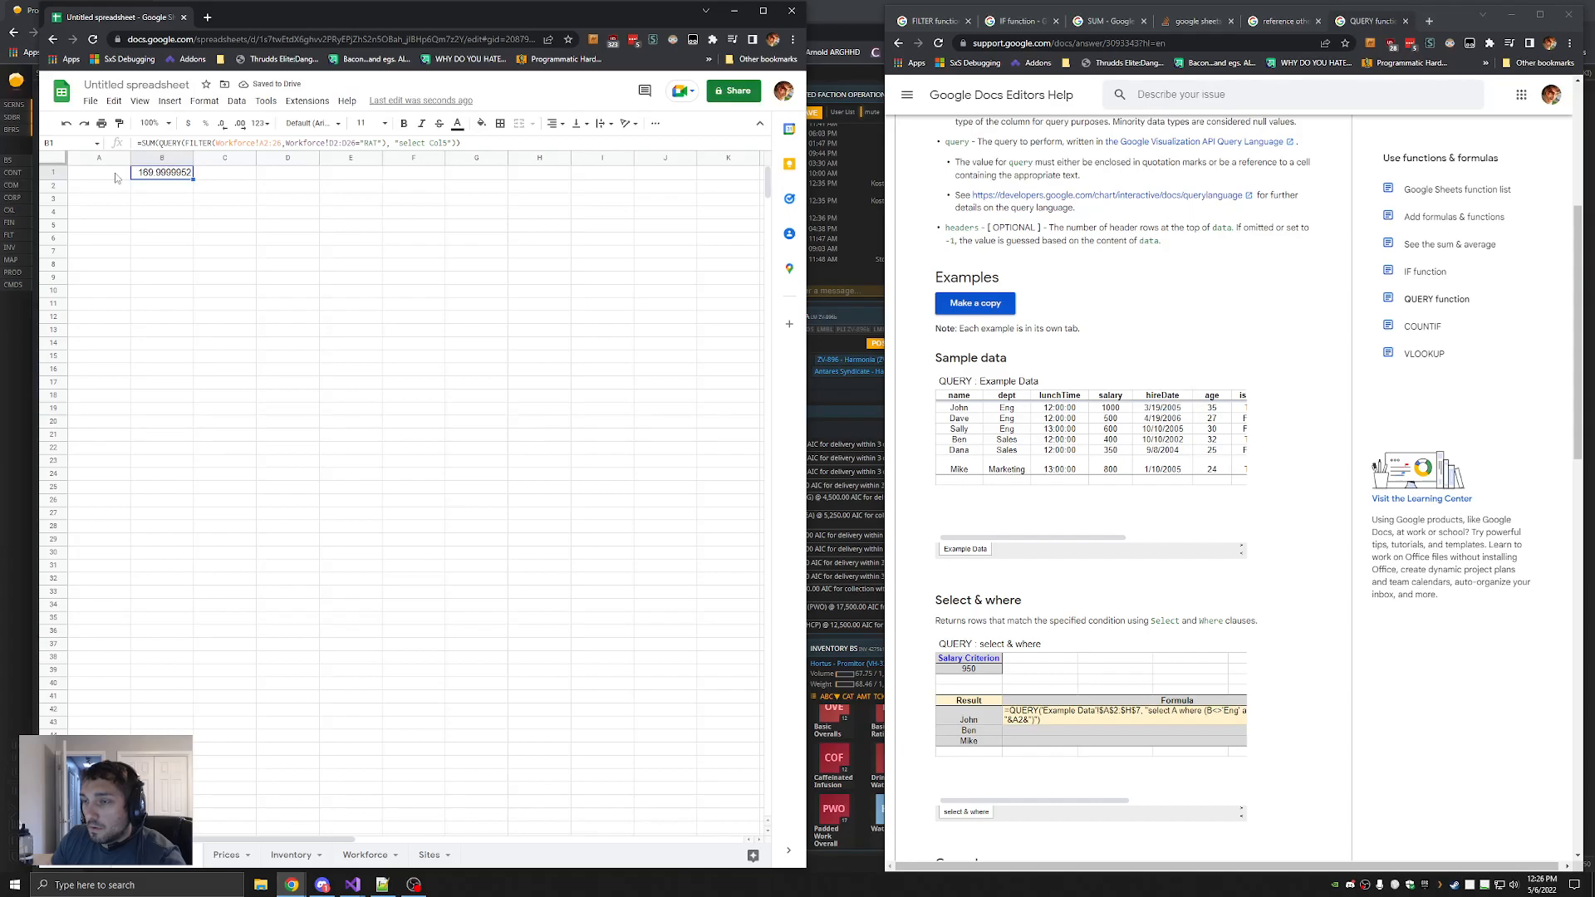
click(109, 177)
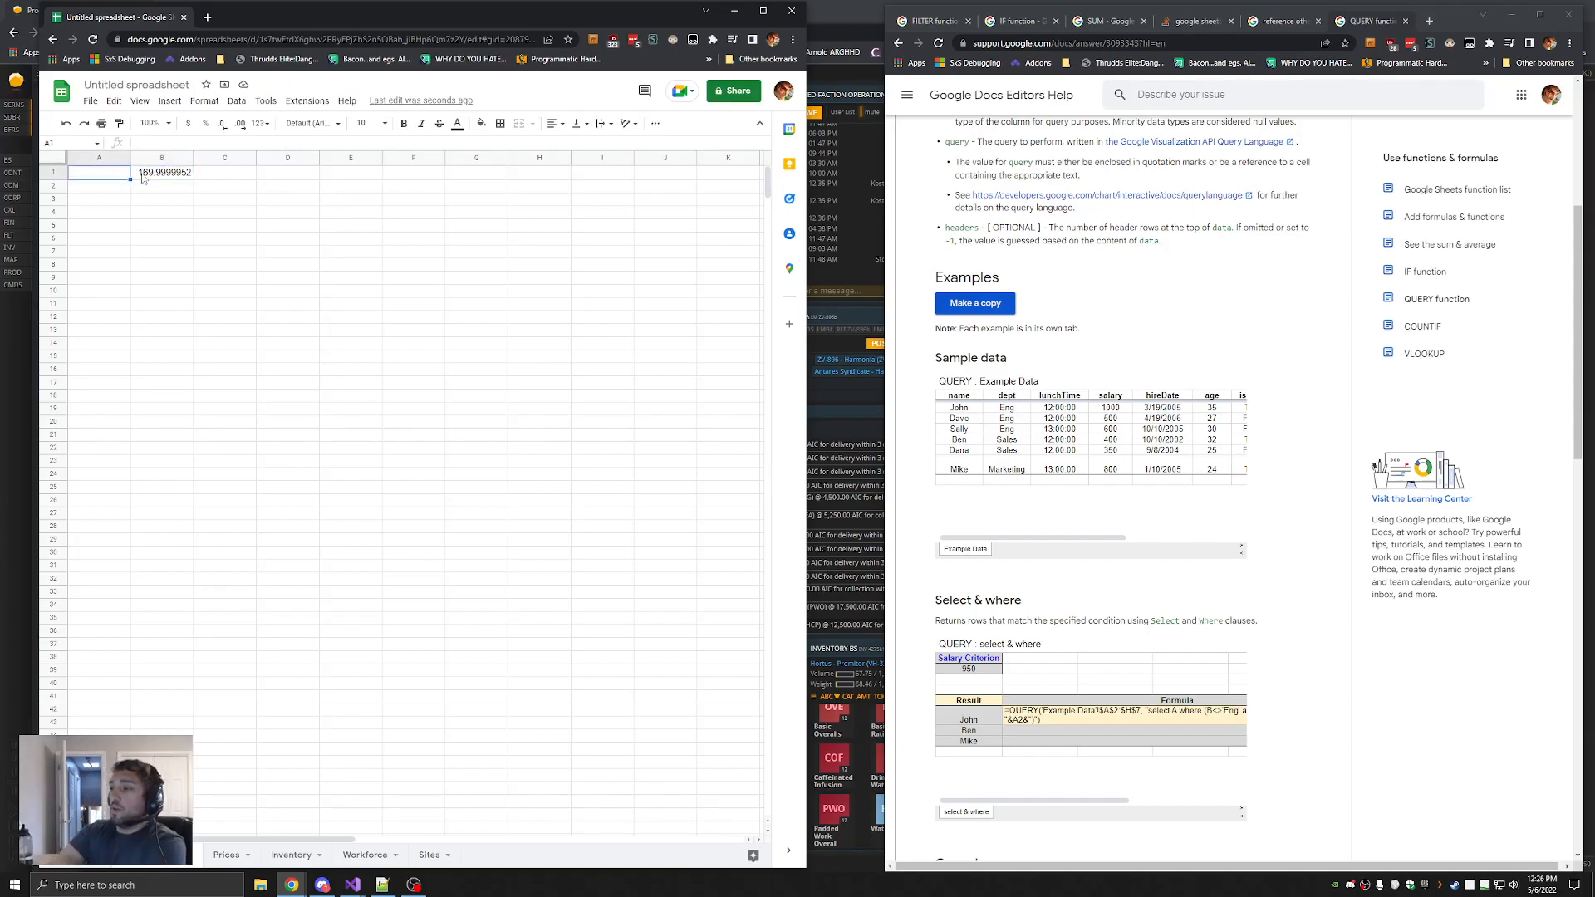
text(RAT/d:)
key(Return)
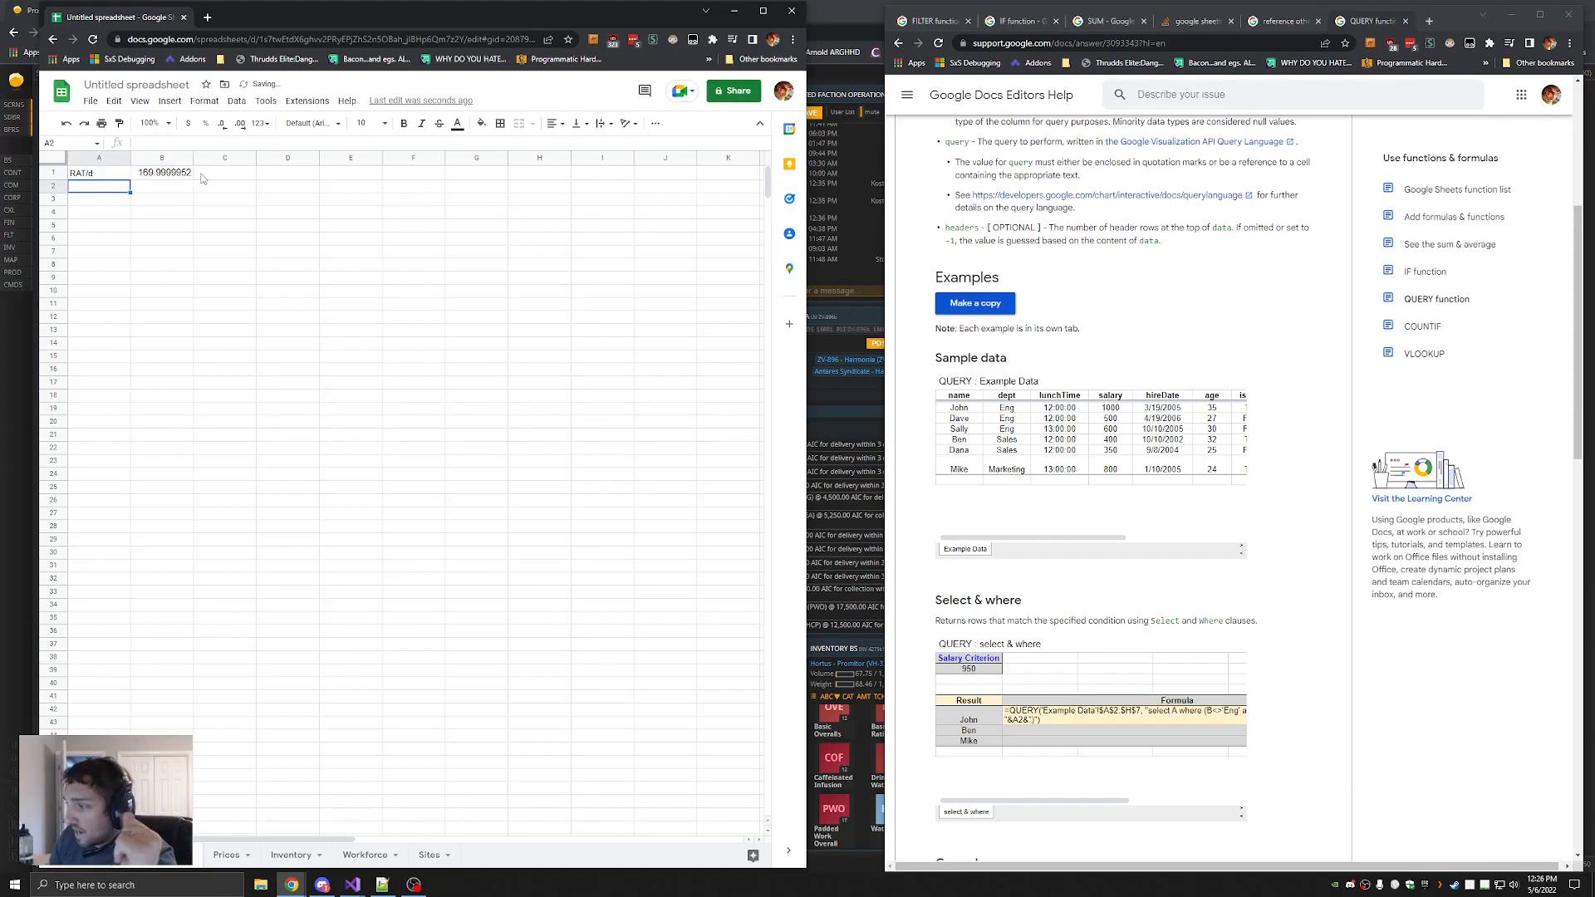
Enter the label "Price RAT/d:" in D1
click(312, 176)
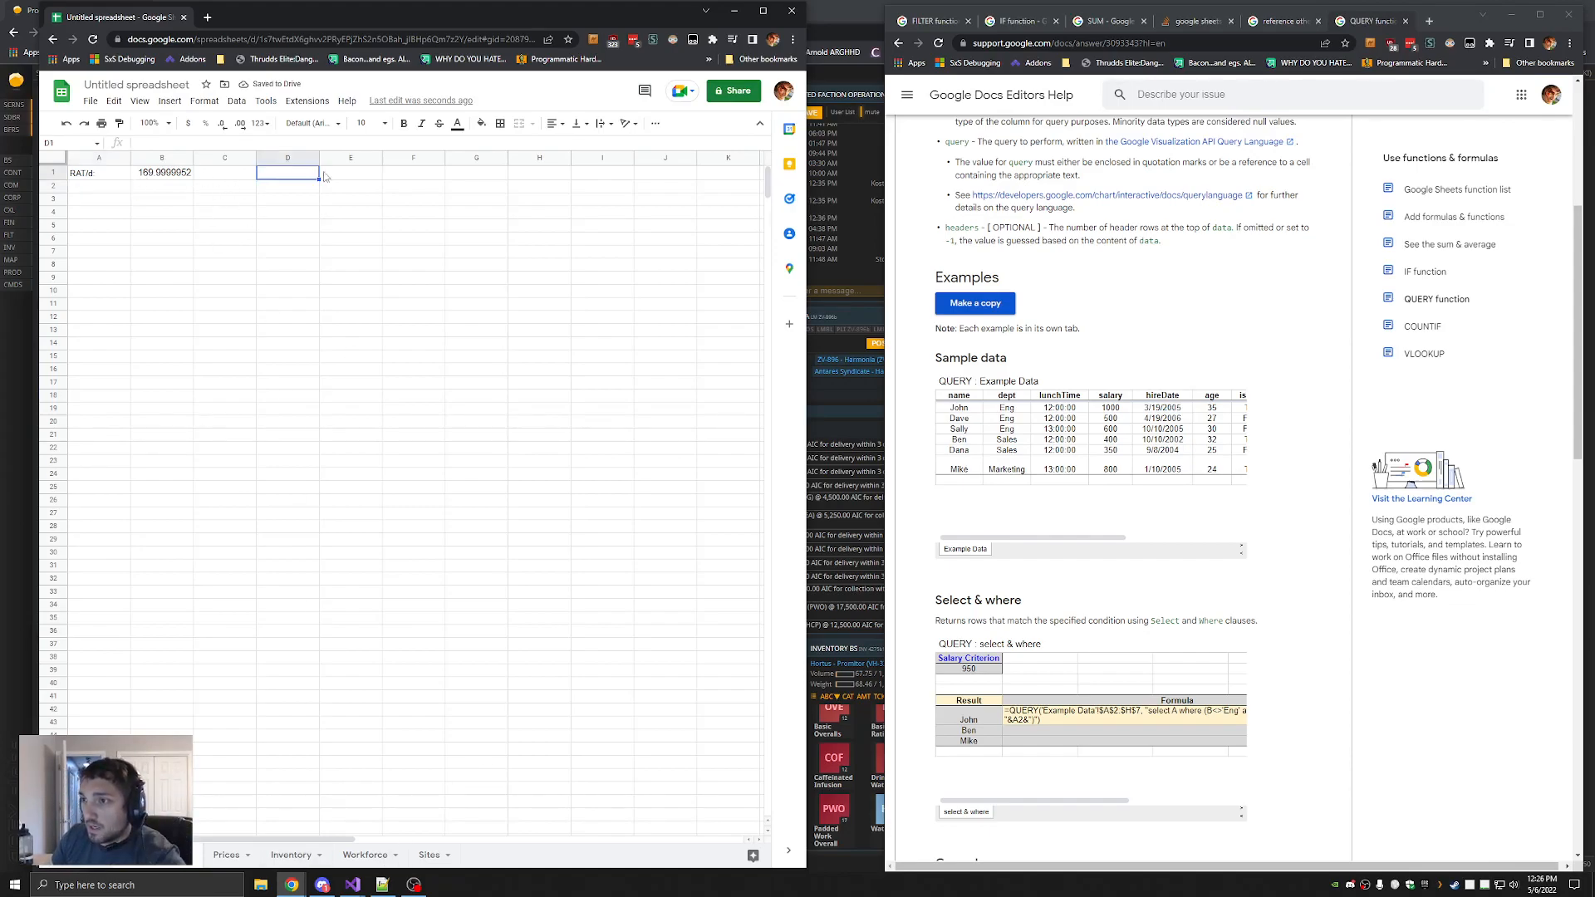
text(Price RAT/d:)
key(Tab)
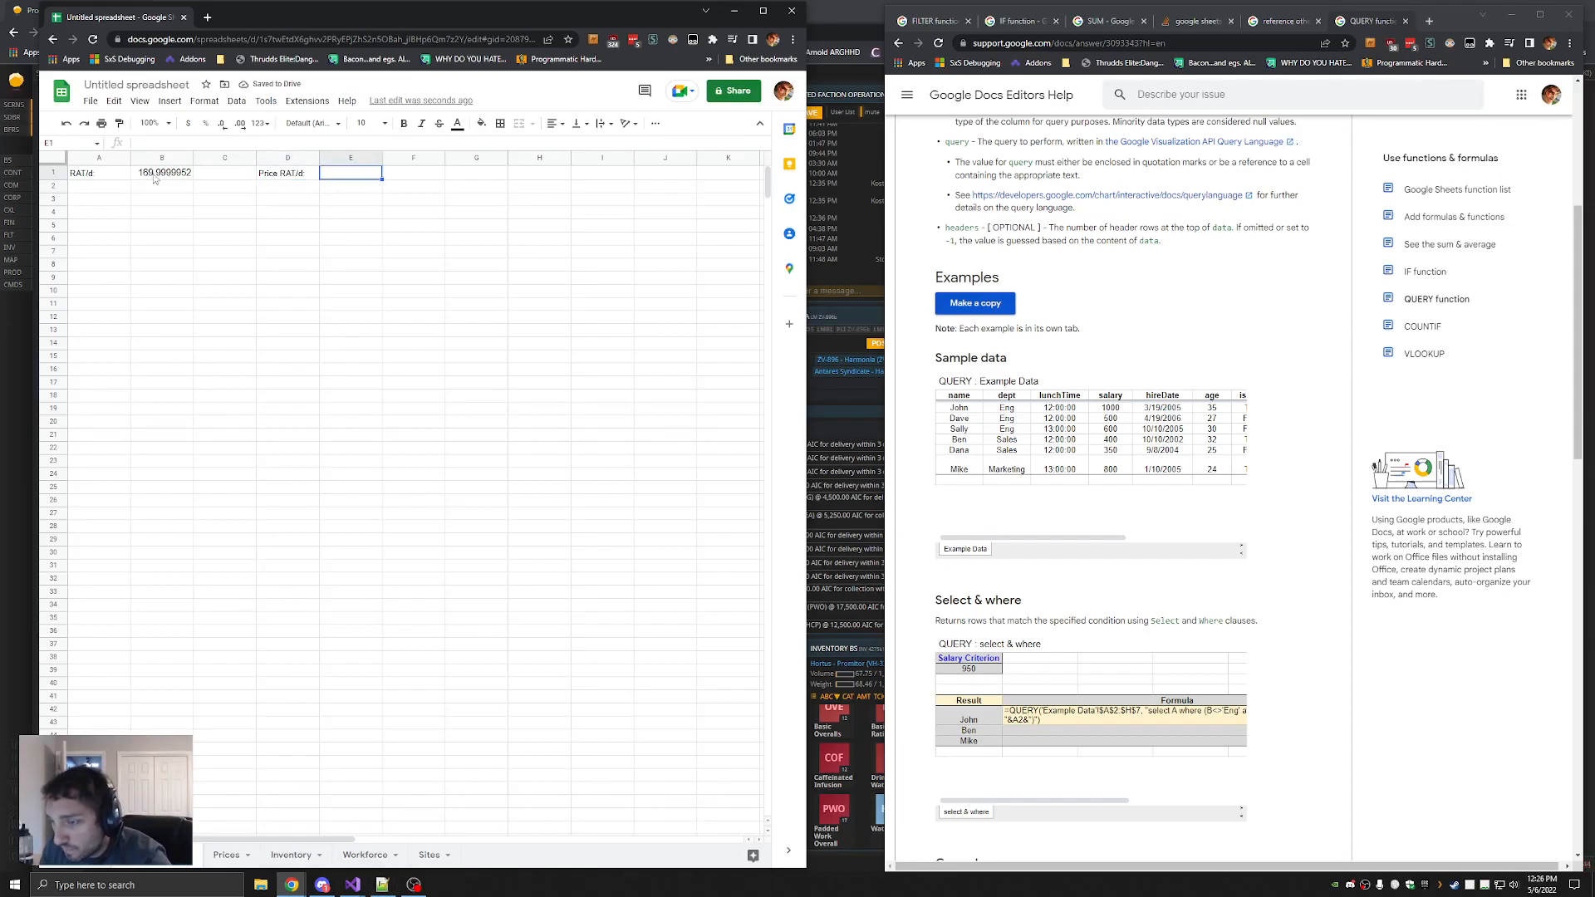
Examine the imported columns on the Prices sheet and the RAT sum formula in B1 of the working sheet
click(226, 855)
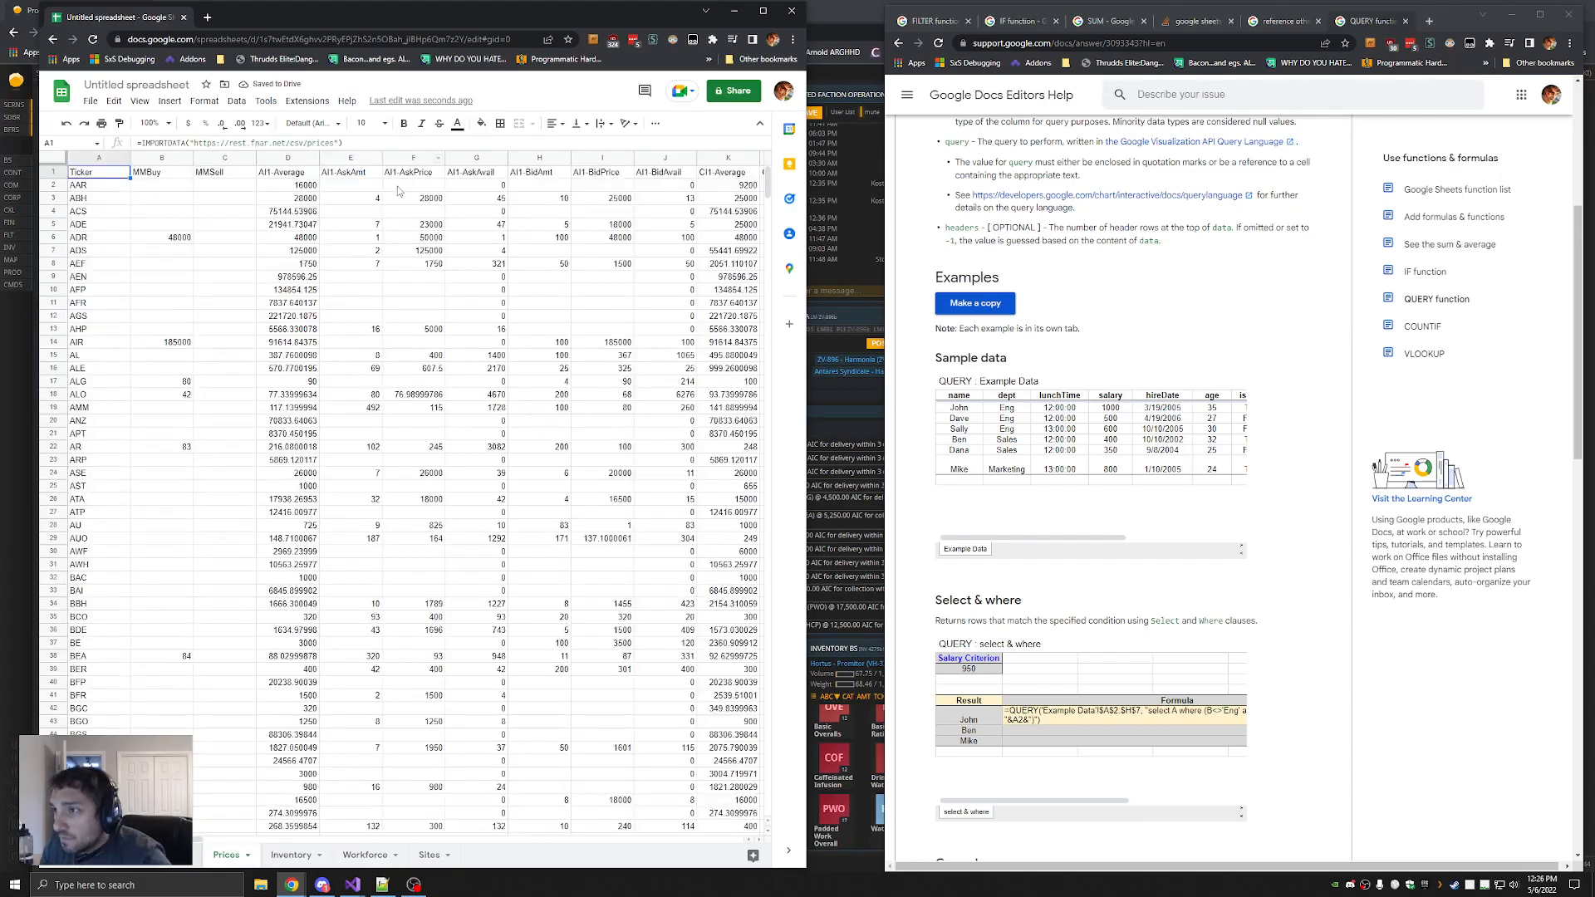
mouse_move(162, 839)
mouse_down()
mouse_move(224, 833)
mouse_move(171, 839)
mouse_up()
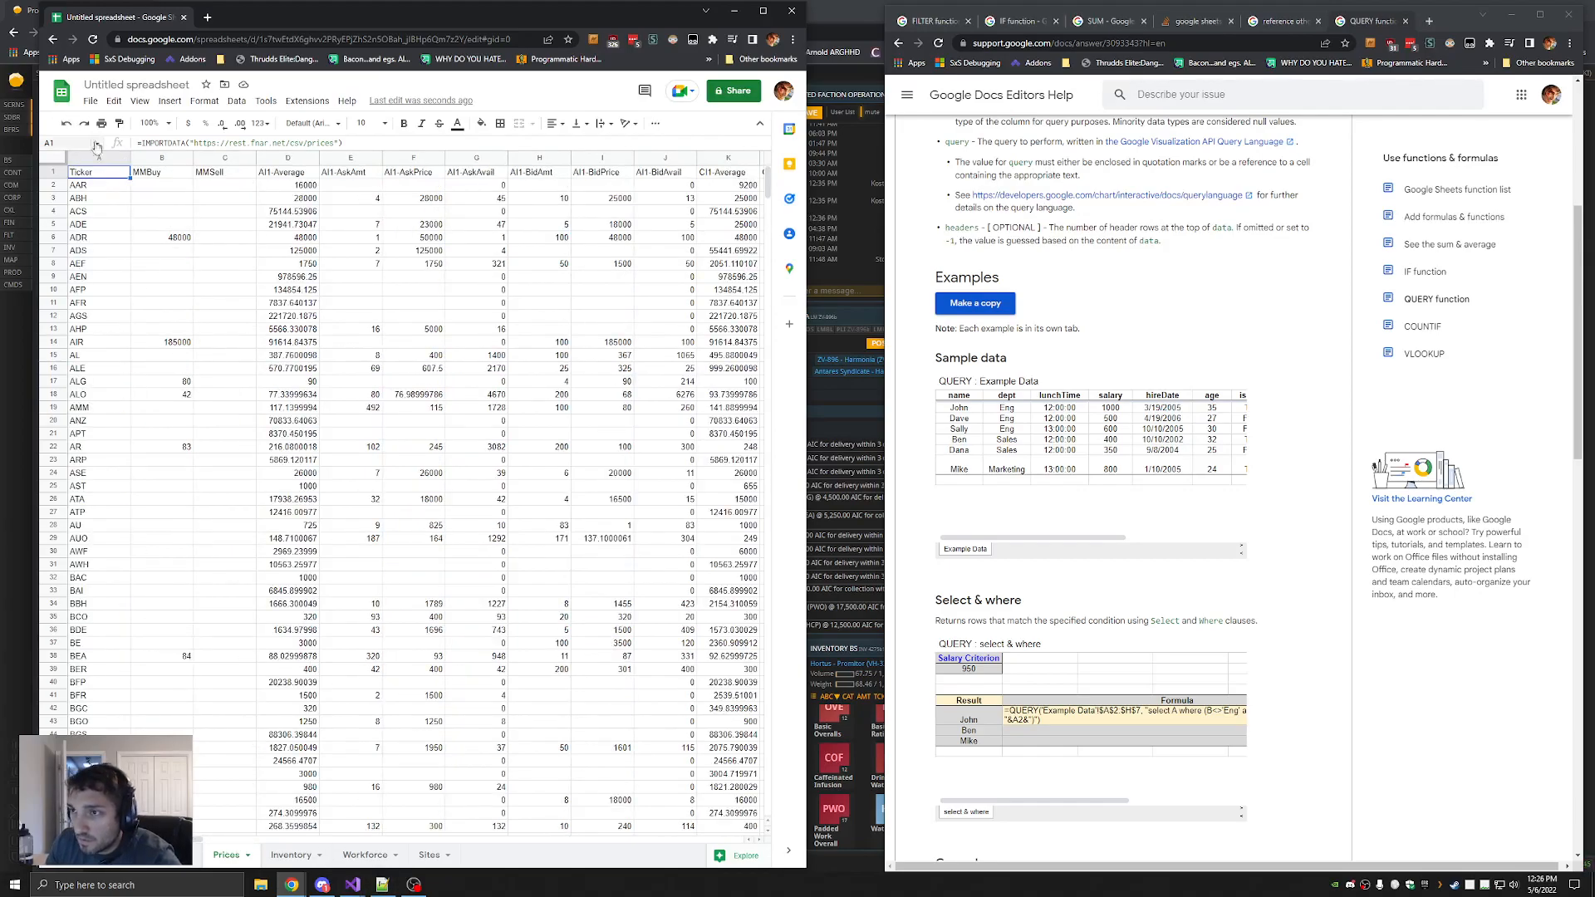
click(158, 855)
click(101, 176)
click(152, 175)
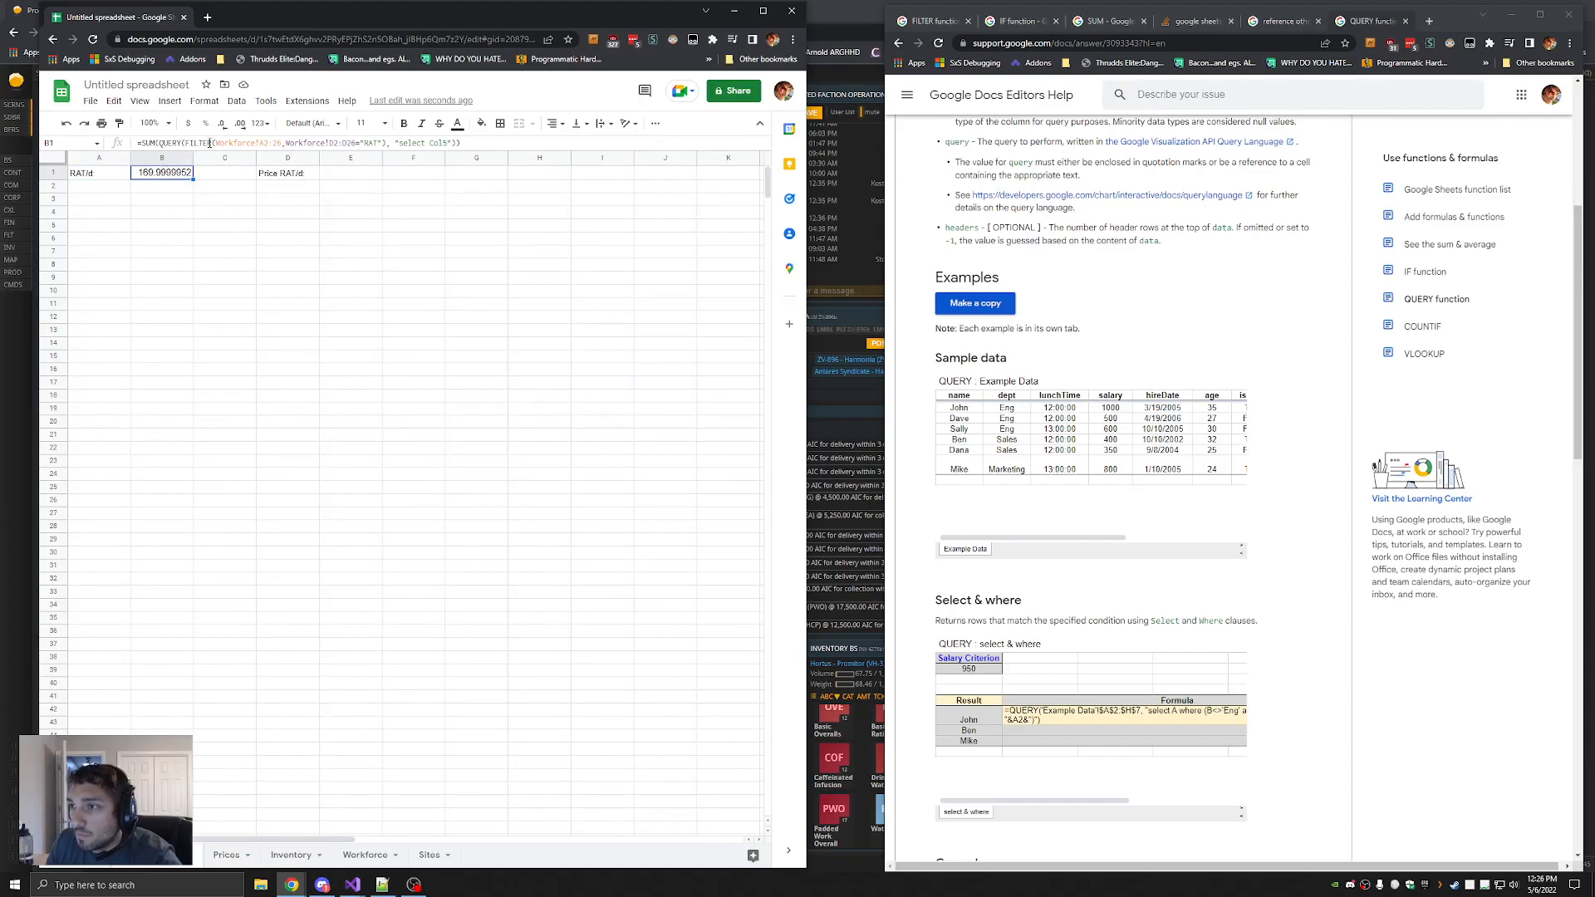
click(342, 176)
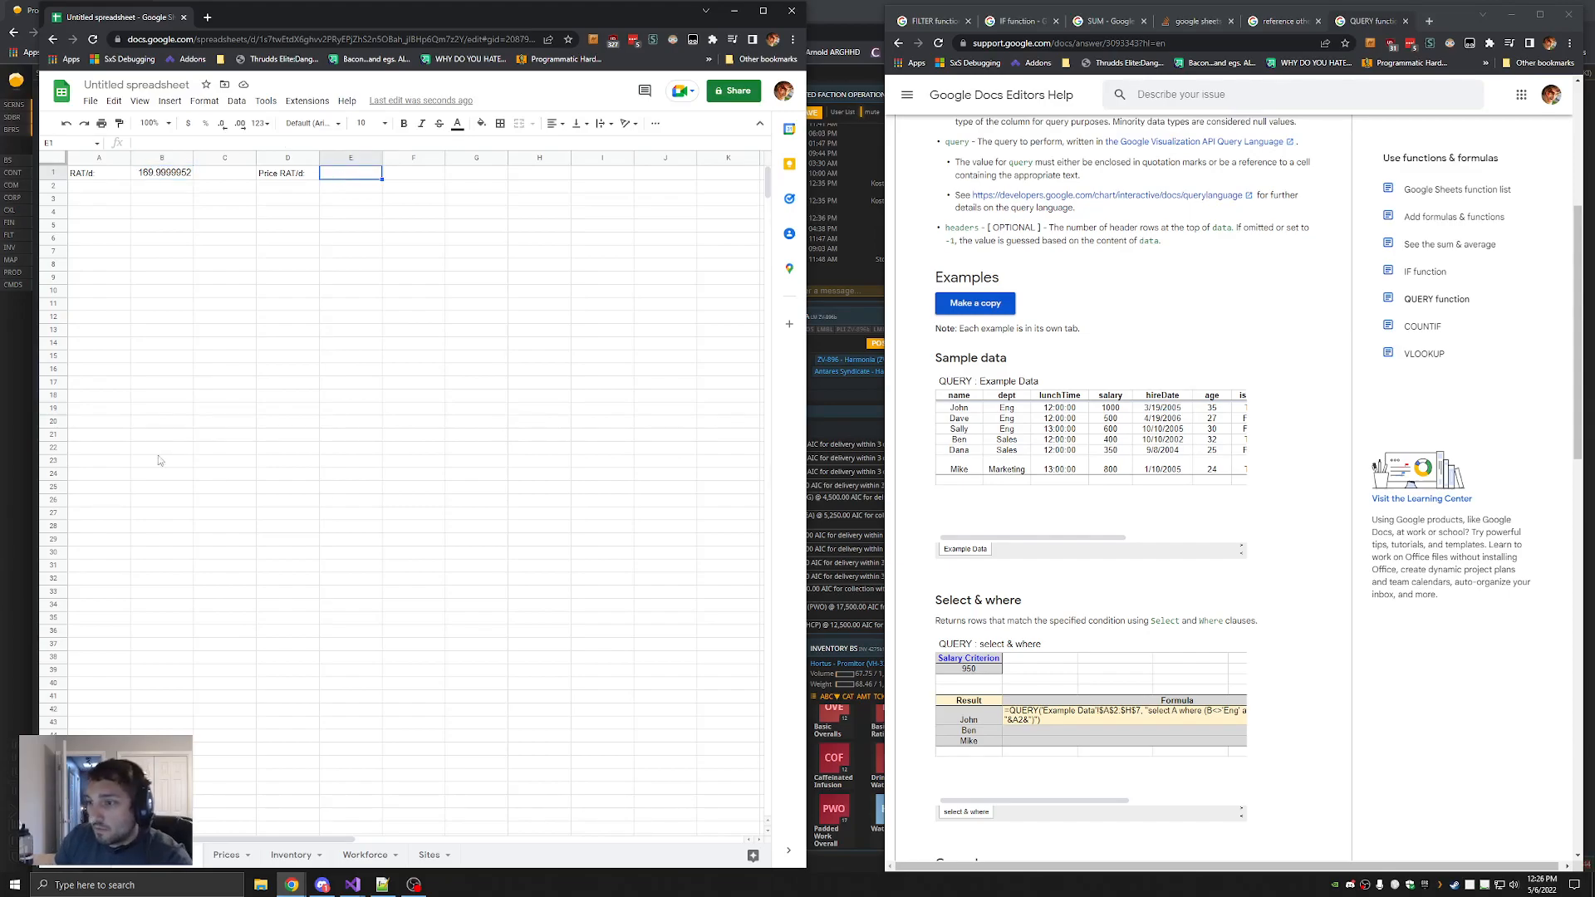
Start a VLOOKUP formula in A16, search the web for "gsheets vlookup" and read the VLOOKUP help page
click(118, 371)
text(=VLOOKUP()
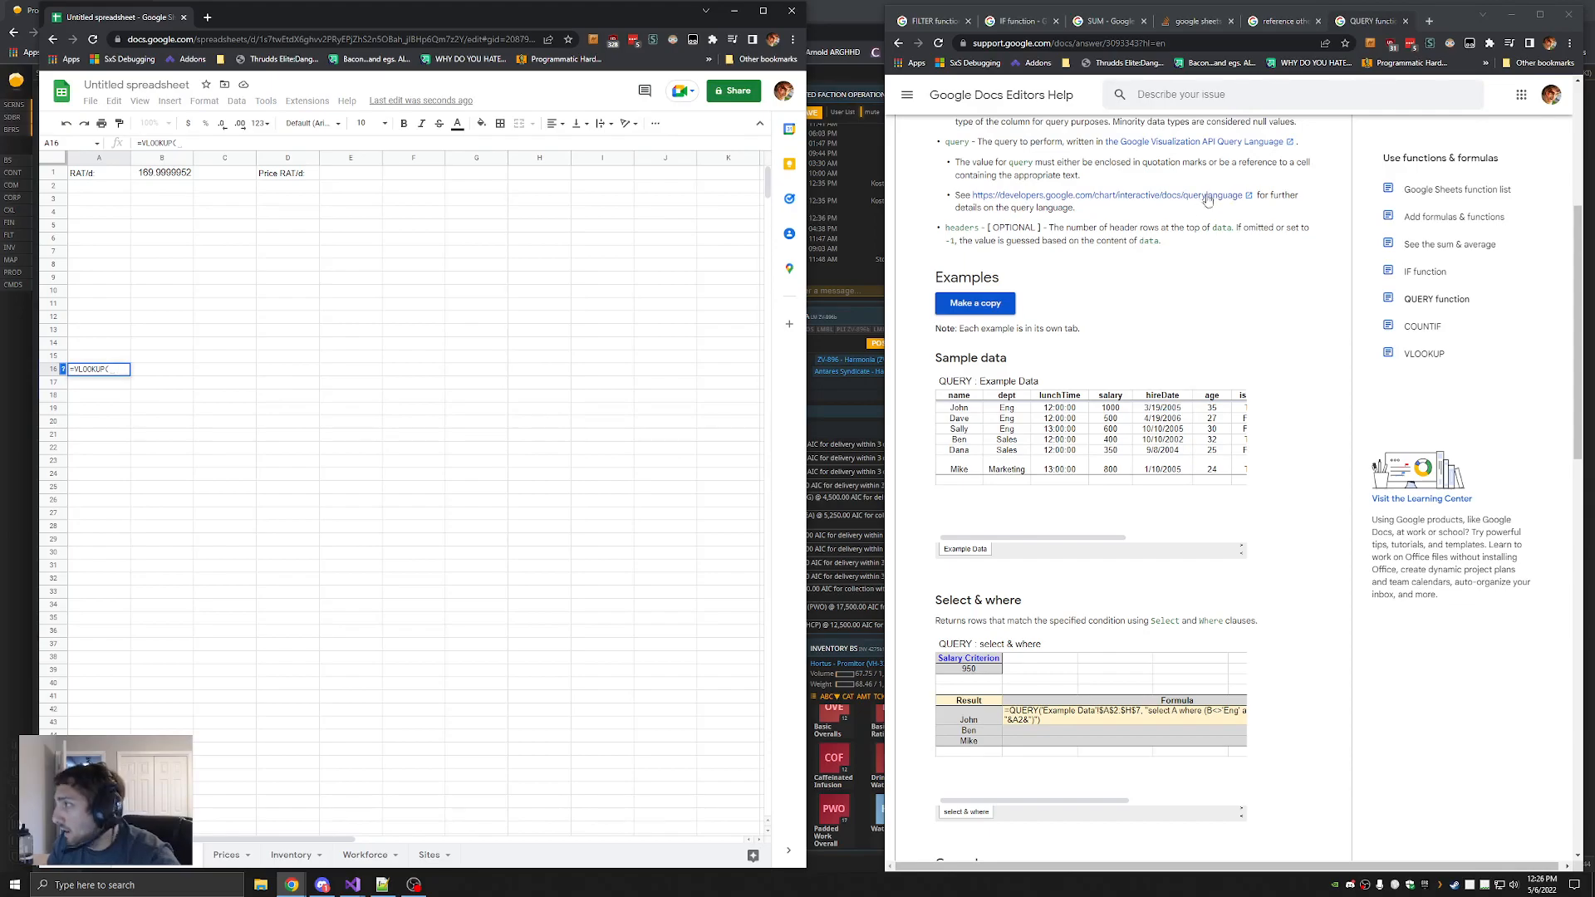
click(1317, 42)
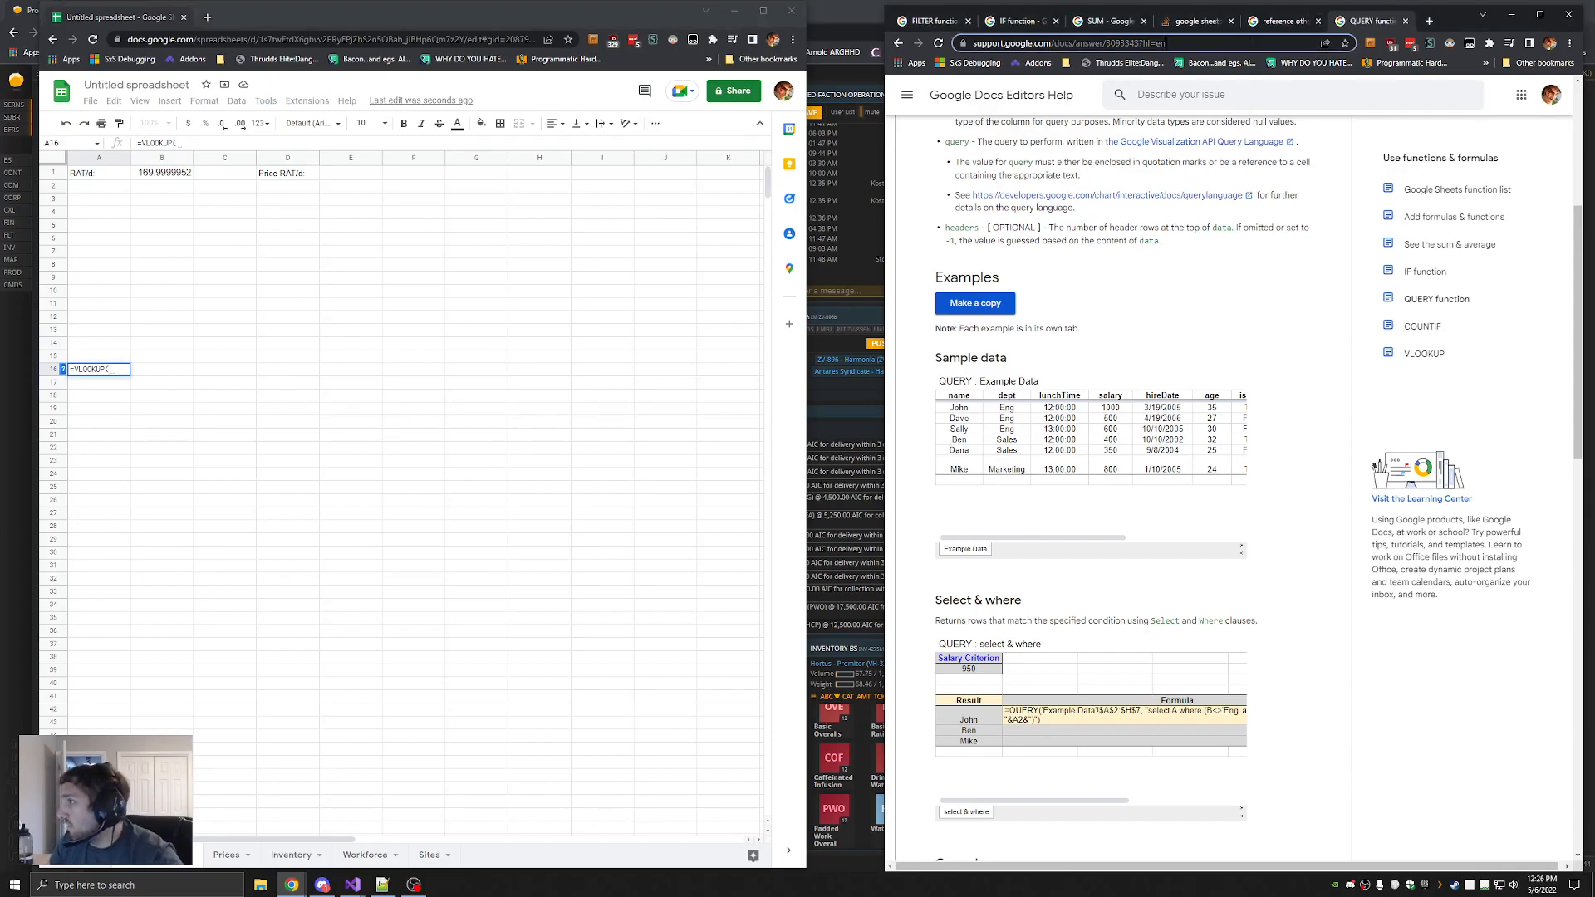
click(1271, 95)
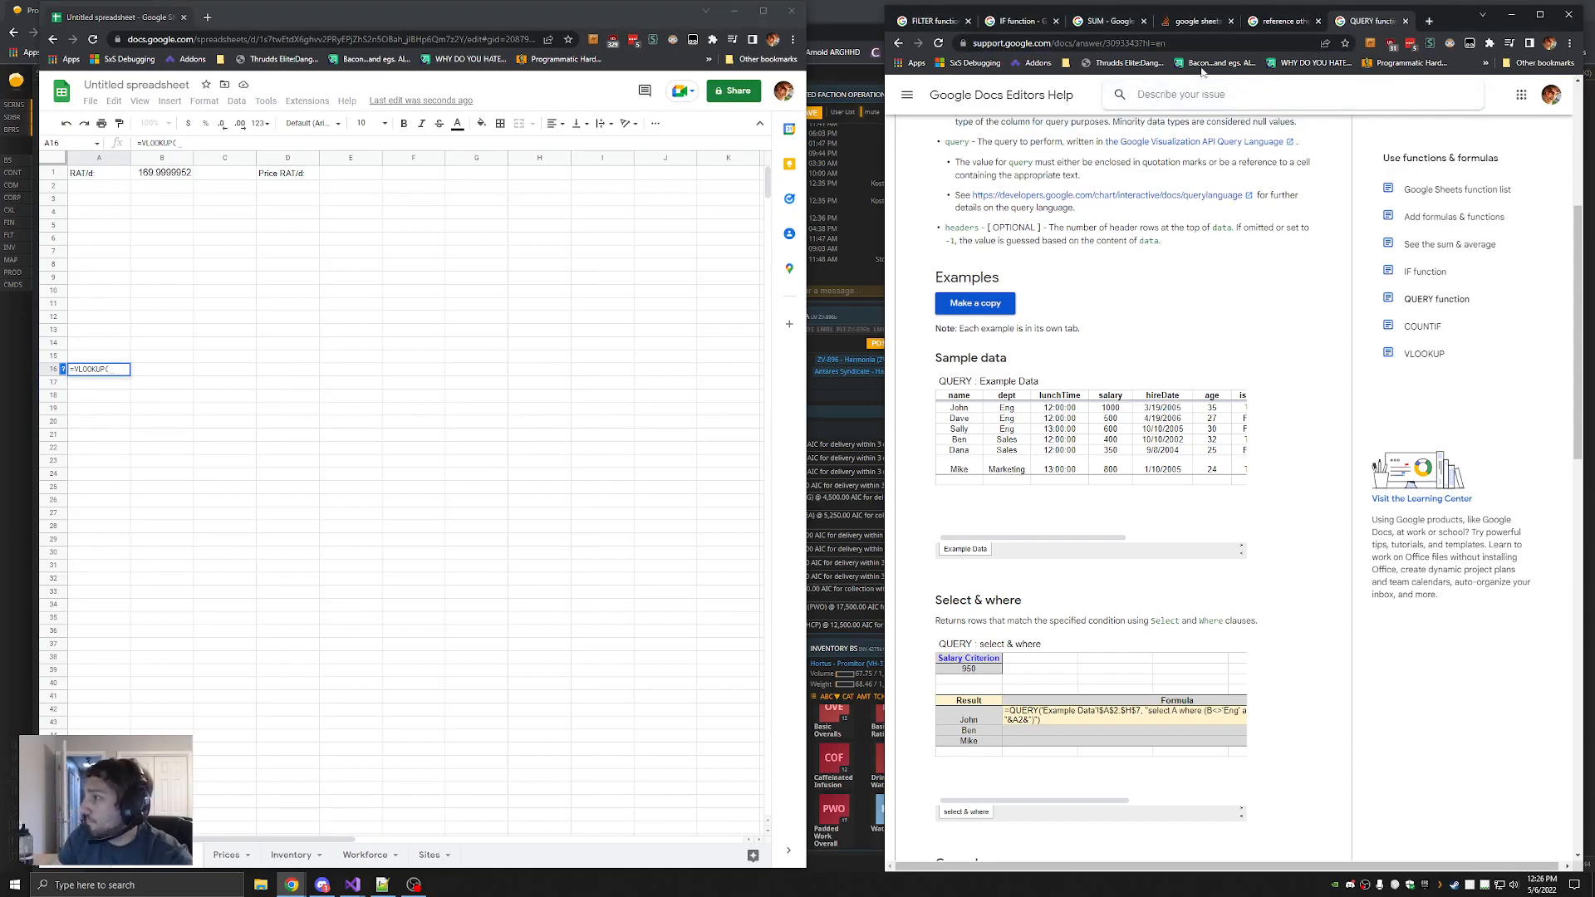
click(1201, 43)
text(gshe)
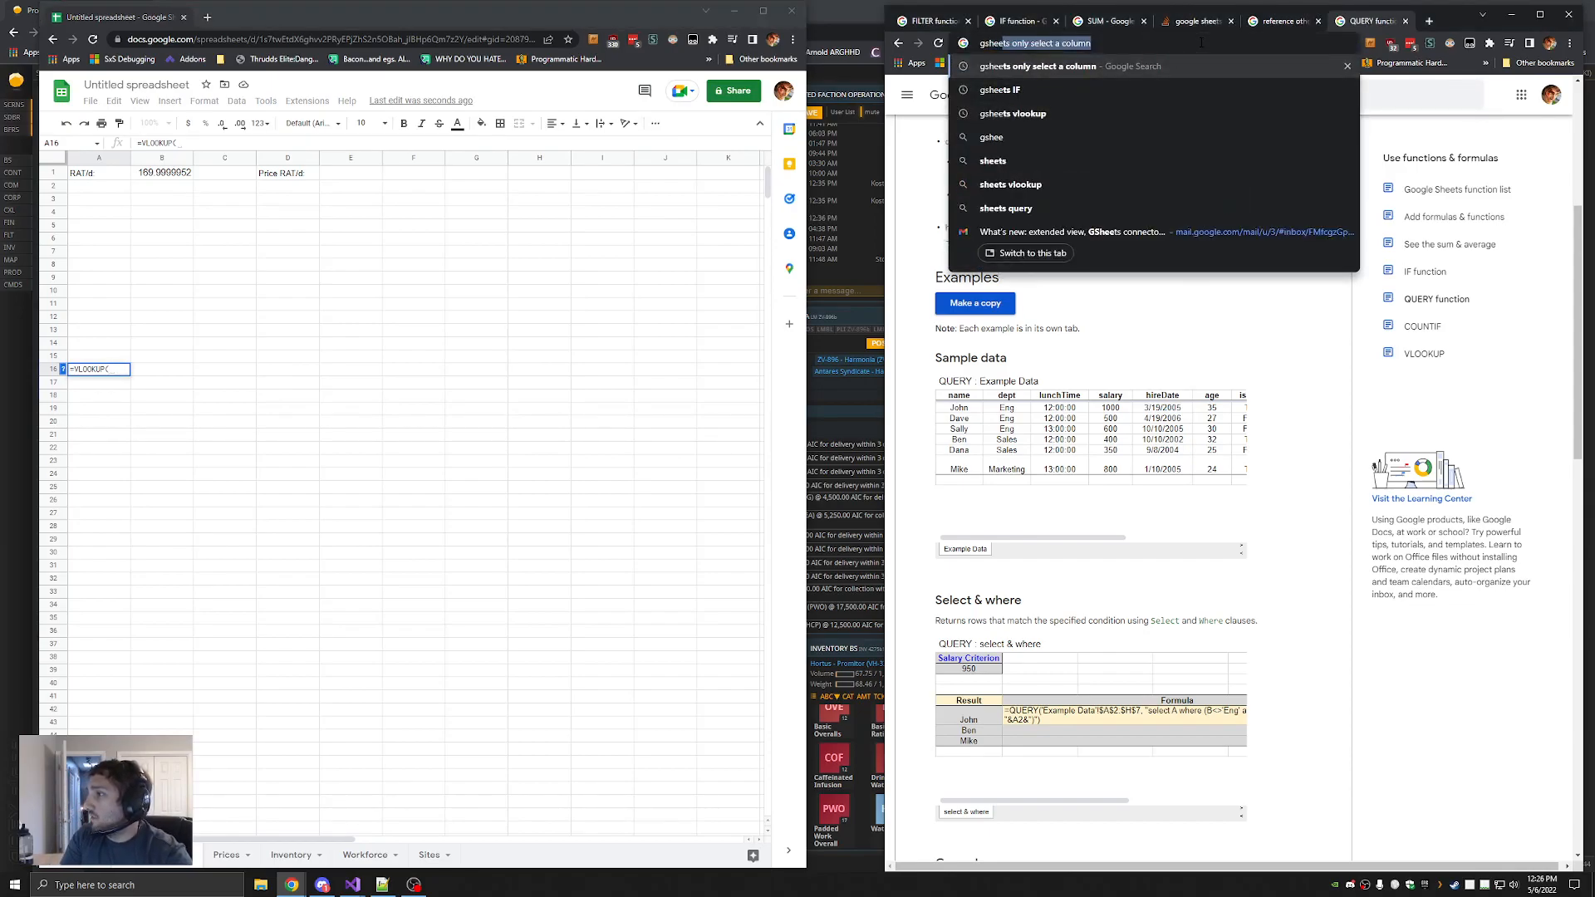
text(ets vlookup)
key(Return)
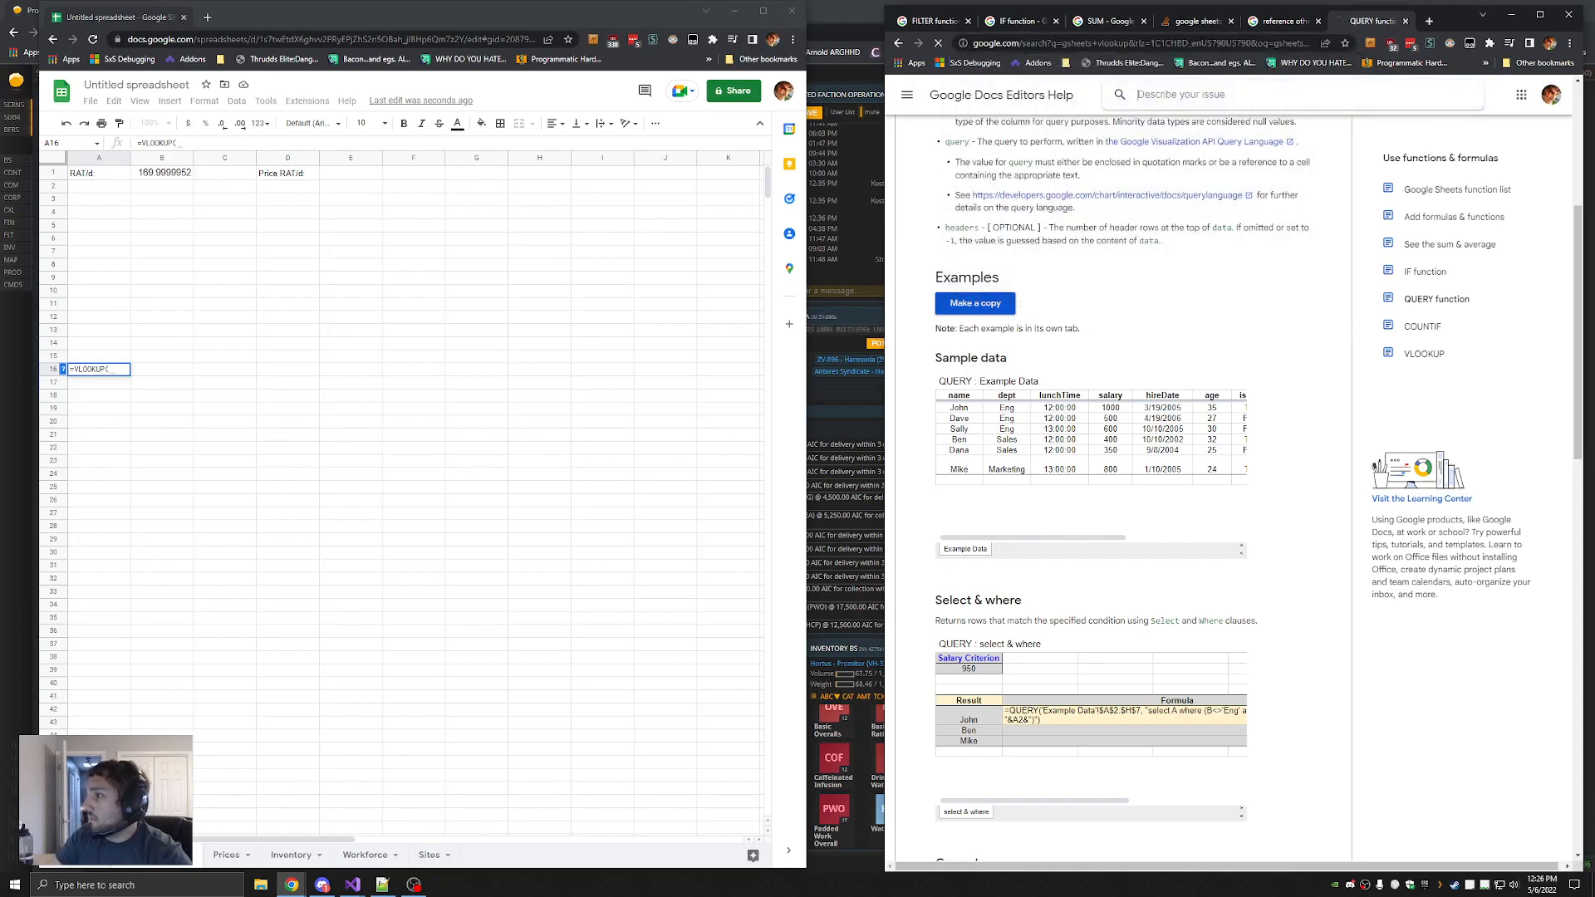
click(1007, 237)
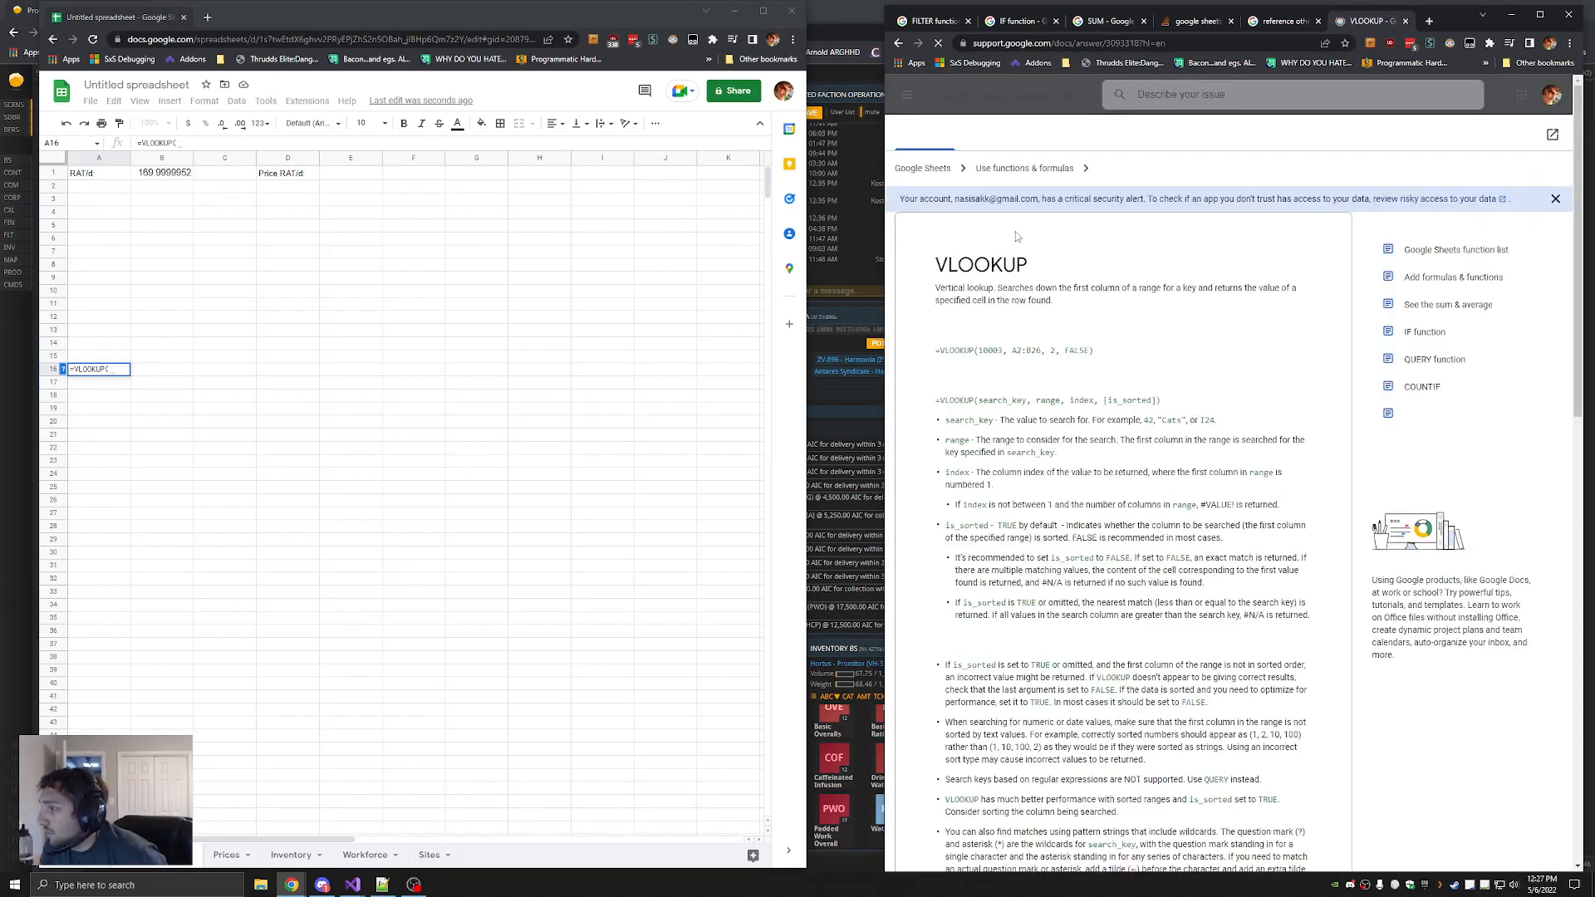
drag(936, 288, 1144, 293)
click(1194, 304)
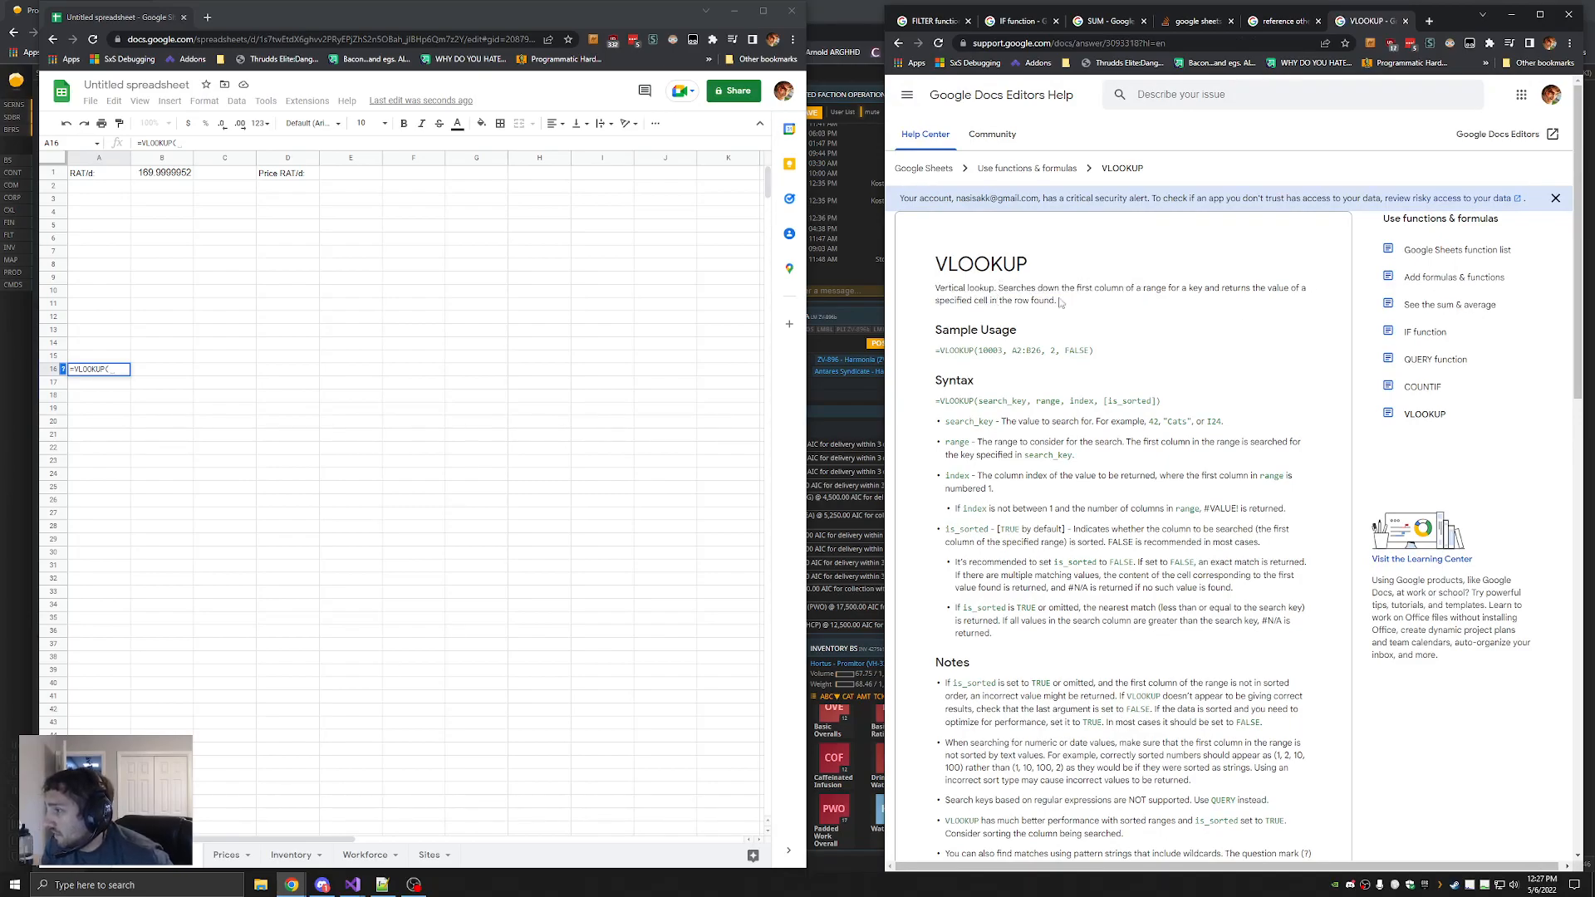
Check the extent of the Prices sheet and add the range Prices!A2:AS to the VLOOKUP formula in A16
click(111, 370)
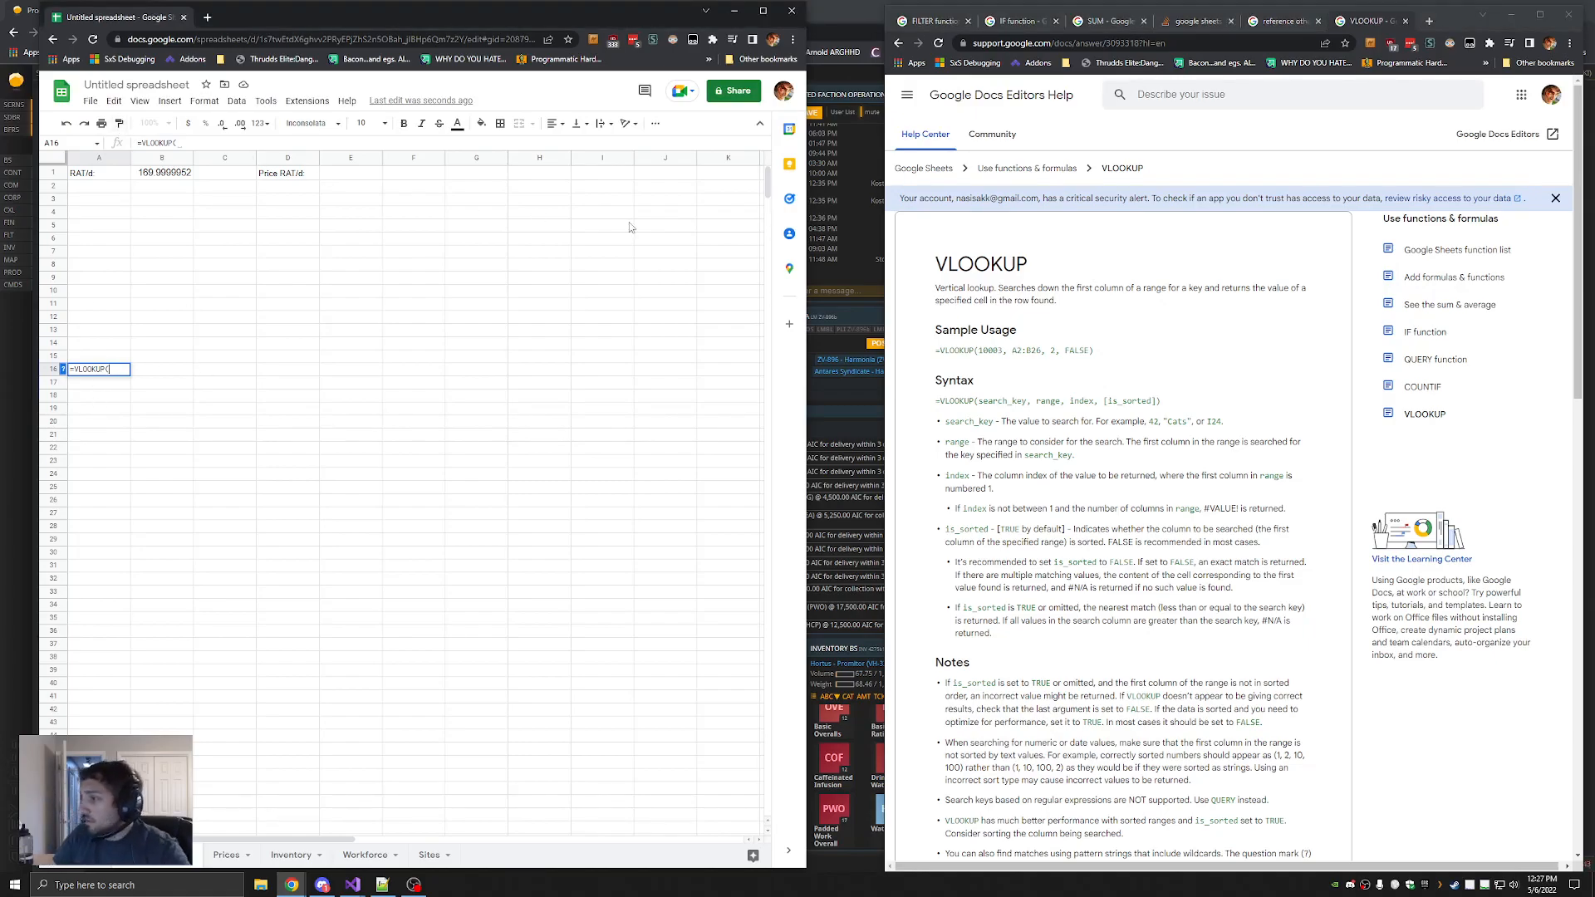
text(Prices!)
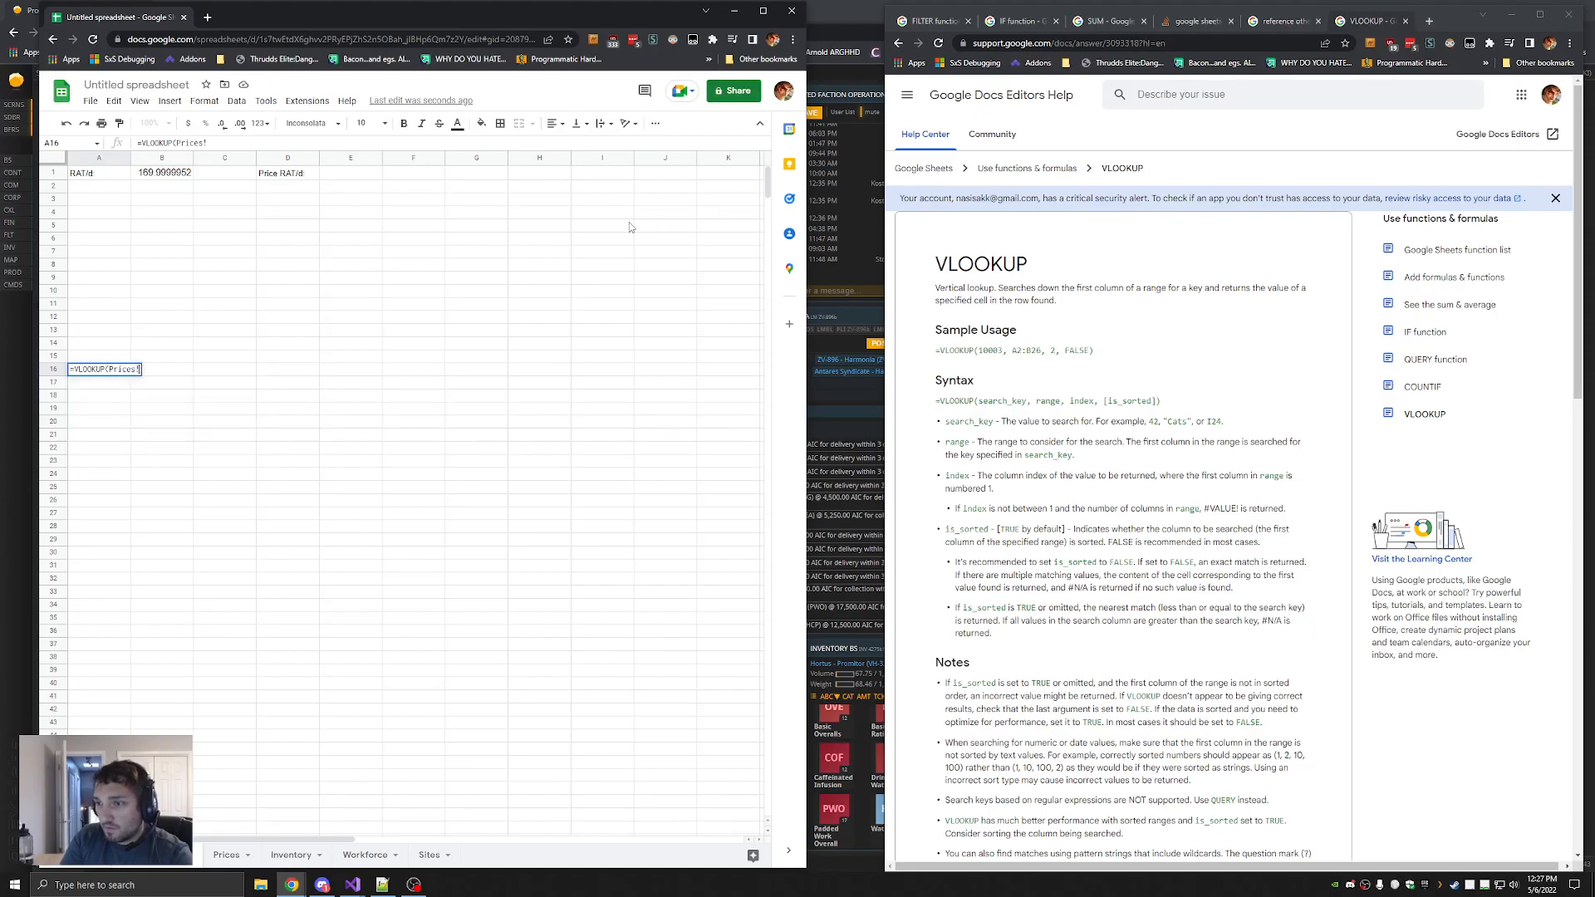
click(228, 855)
click(91, 191)
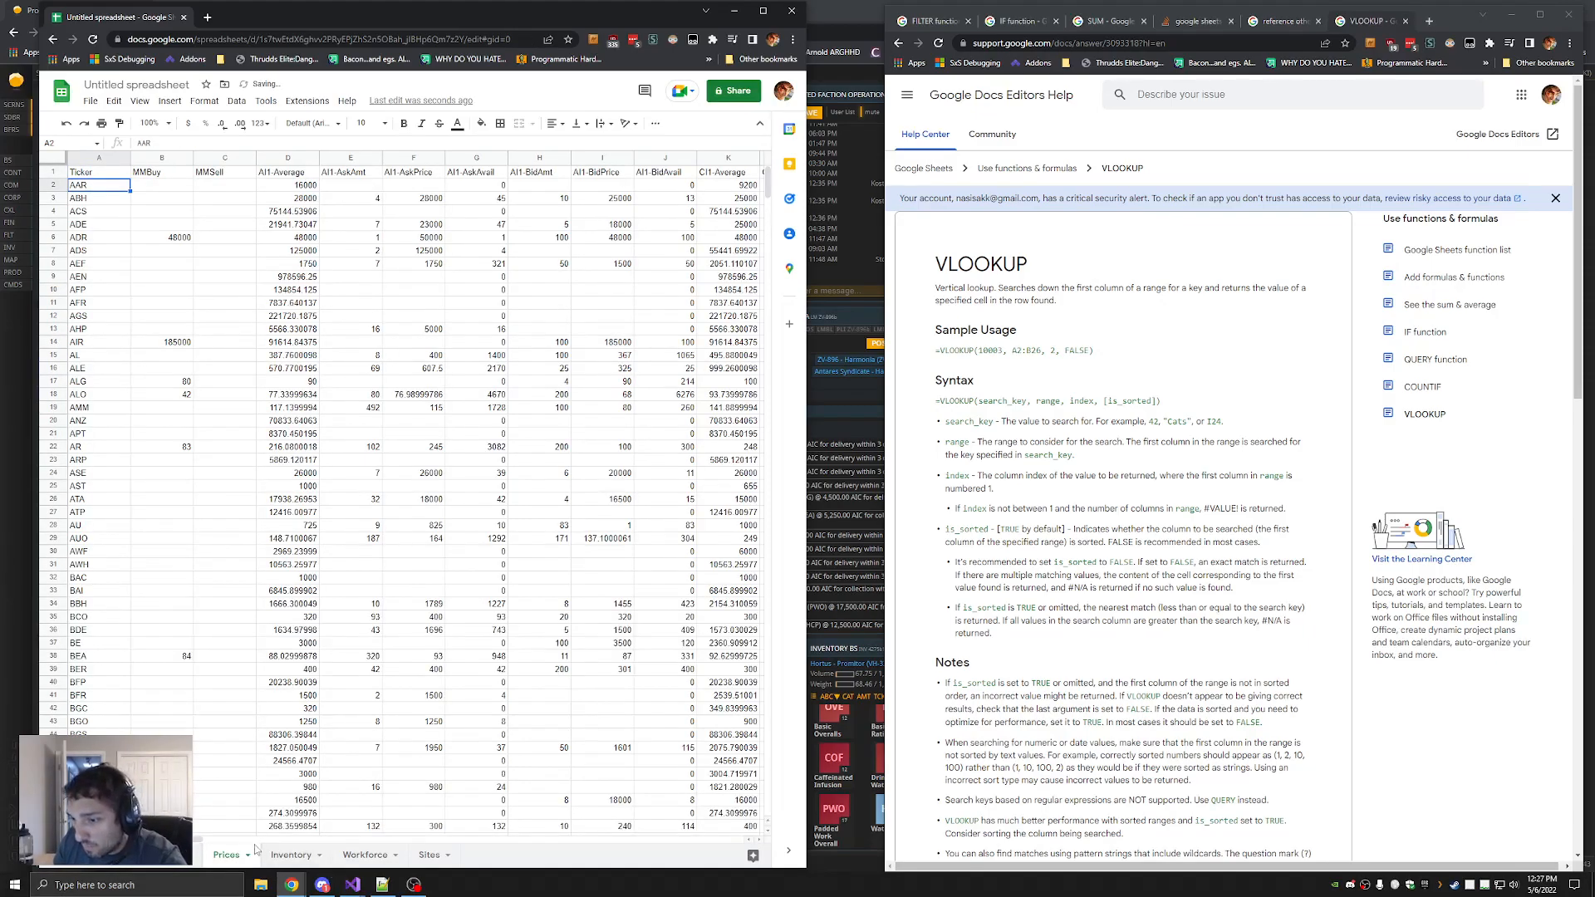
scroll(664, 821, right, 10)
drag(665, 821, 693, 815)
key(Return)
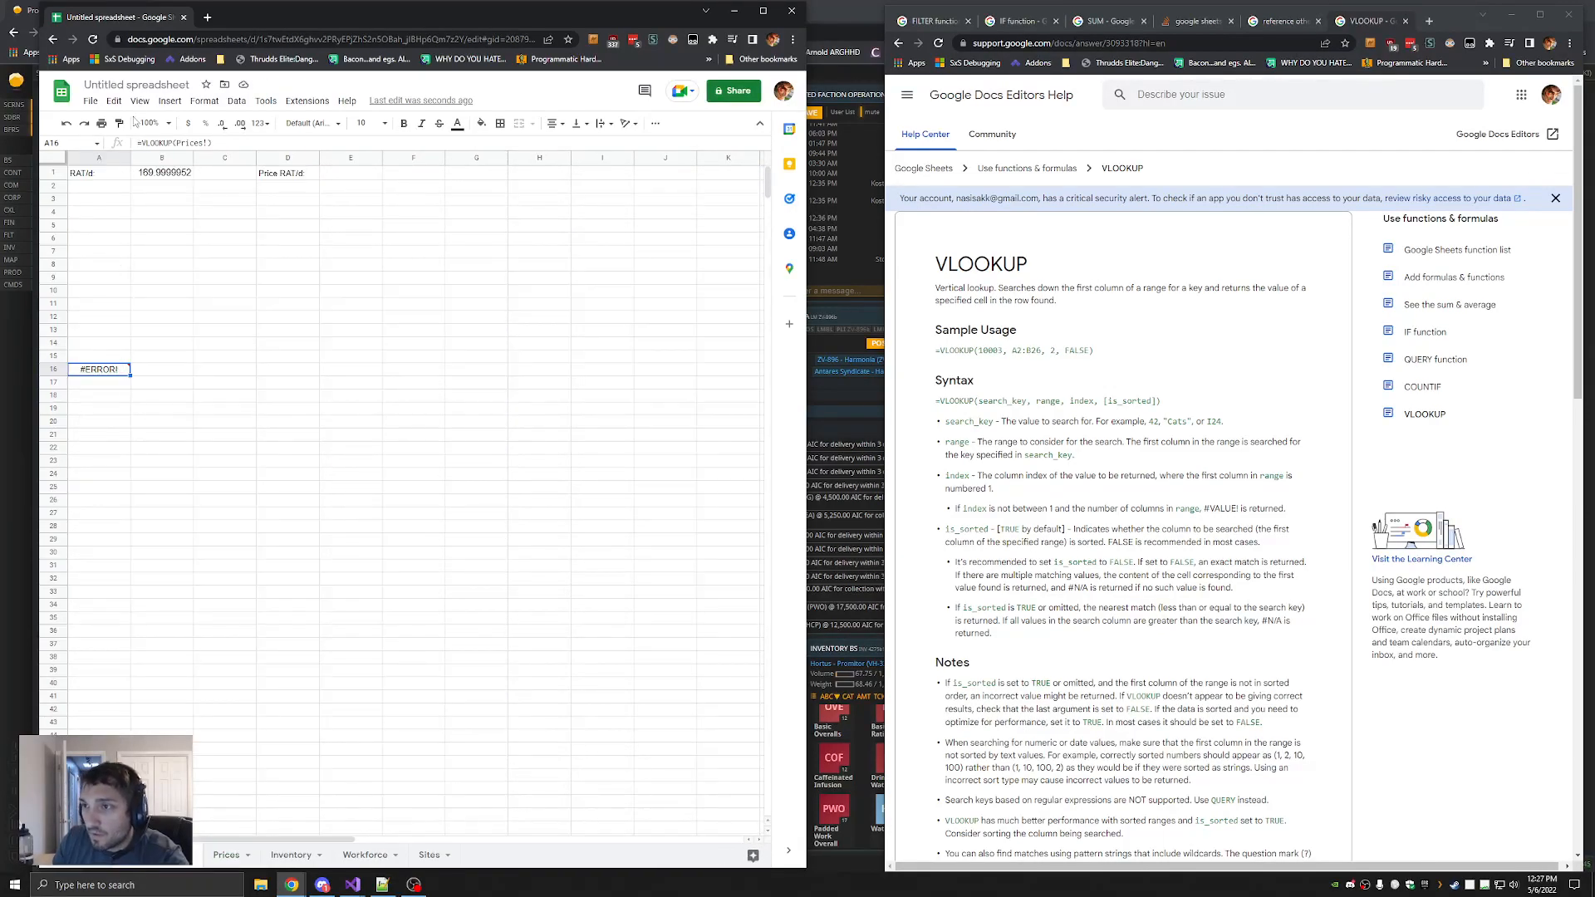
click(205, 143)
text(A2:A)
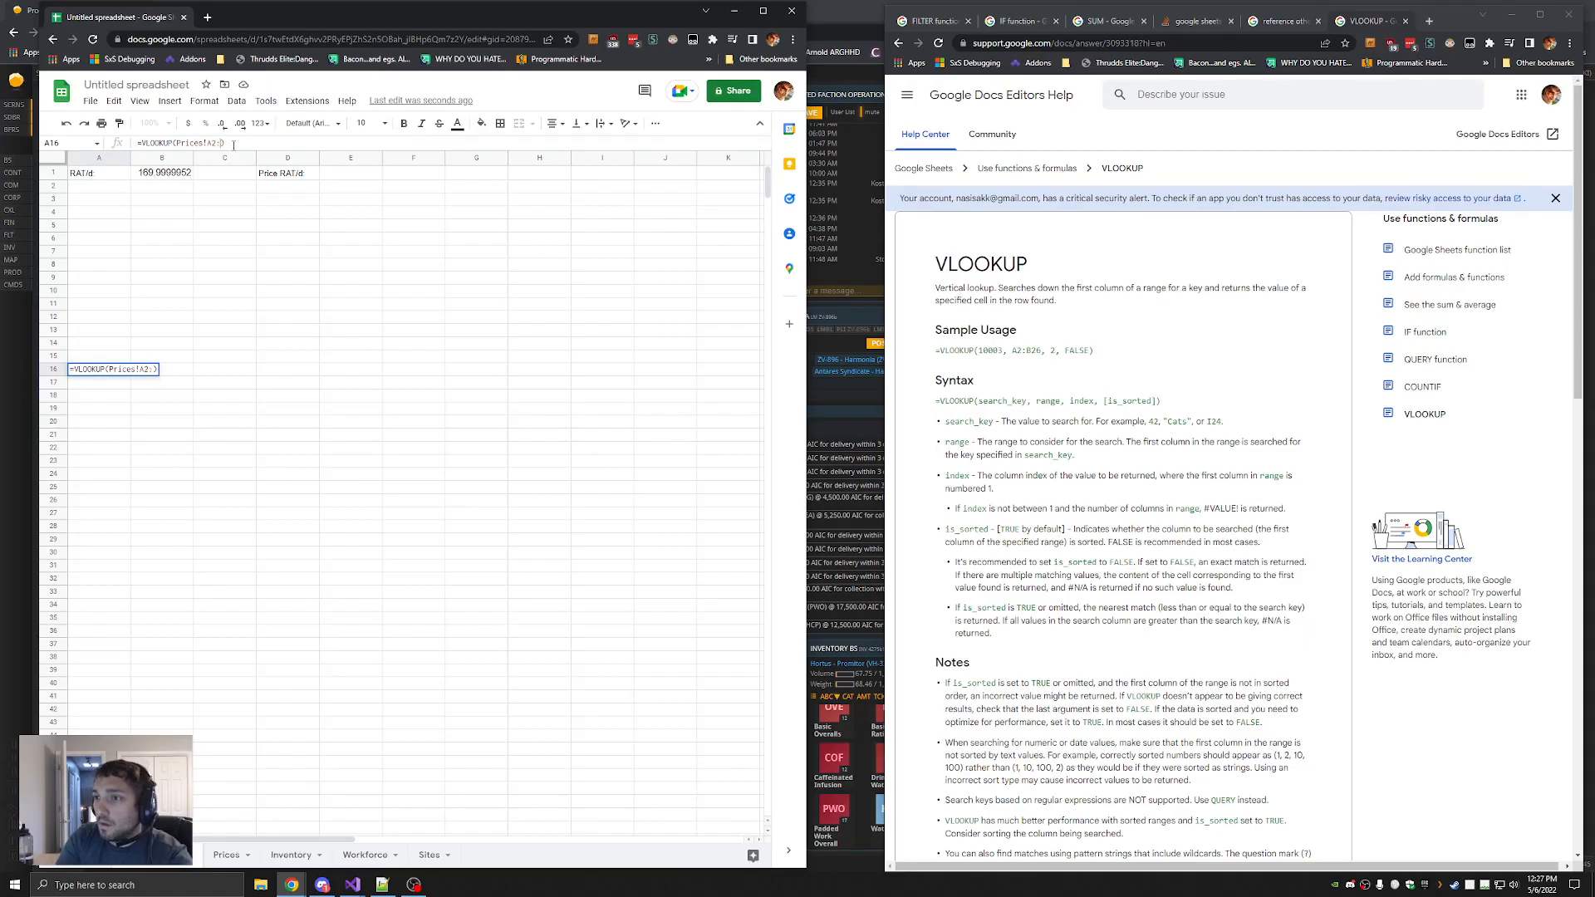
text(5)
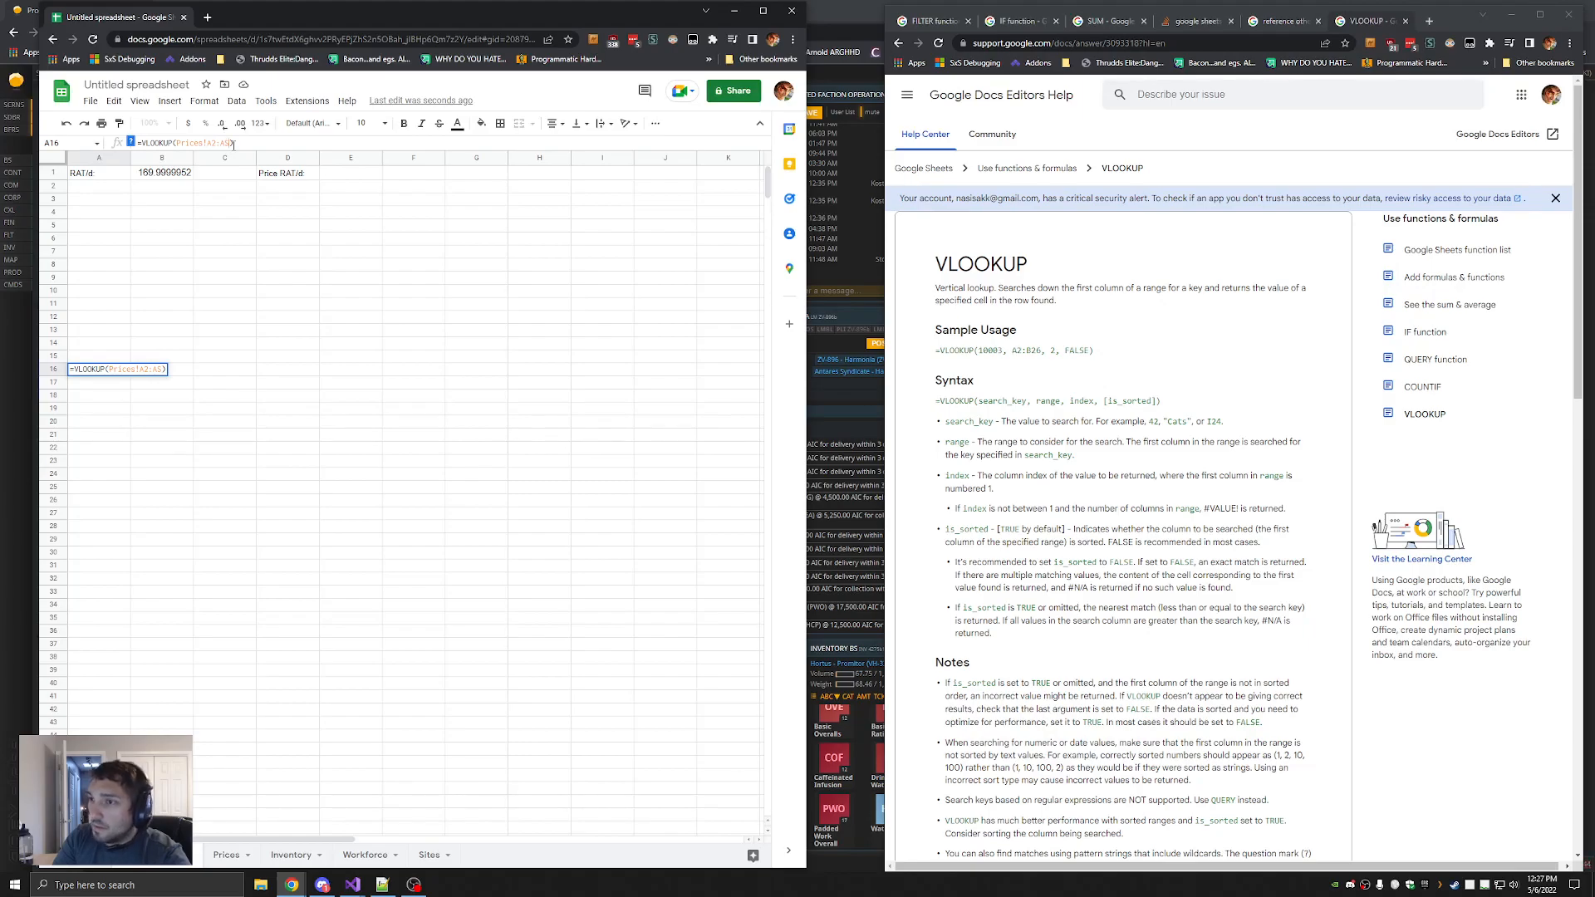
text(,)
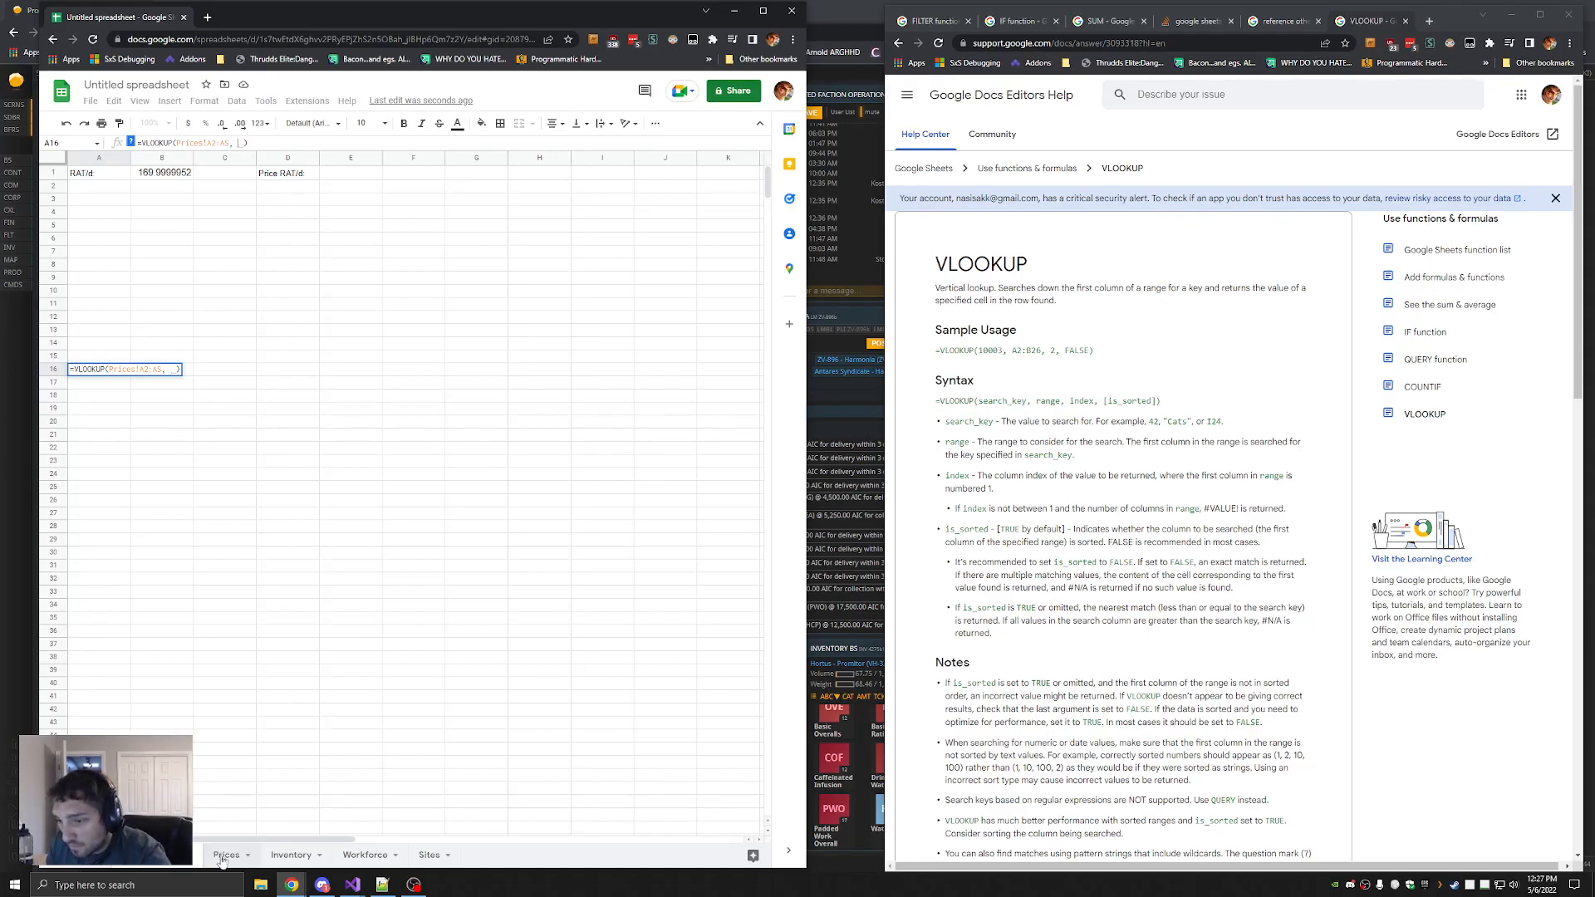
Inspect the CI1 price columns on the Prices sheet and search "N what letter alphabet" to find that column letter's number
click(222, 856)
drag(571, 840, 239, 842)
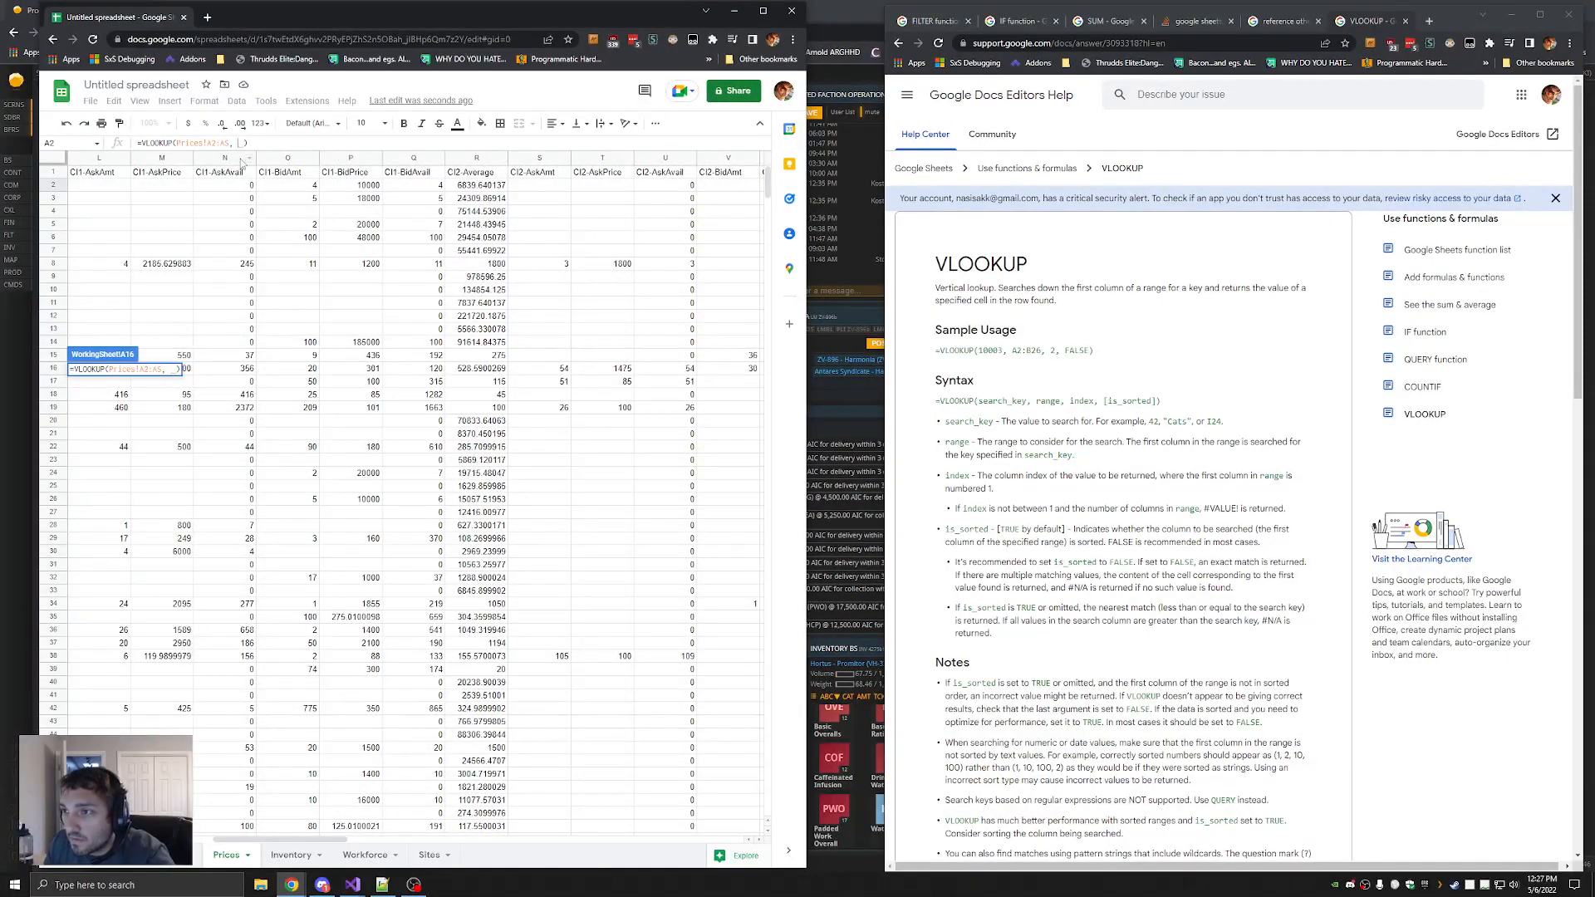
key(ctrl+t)
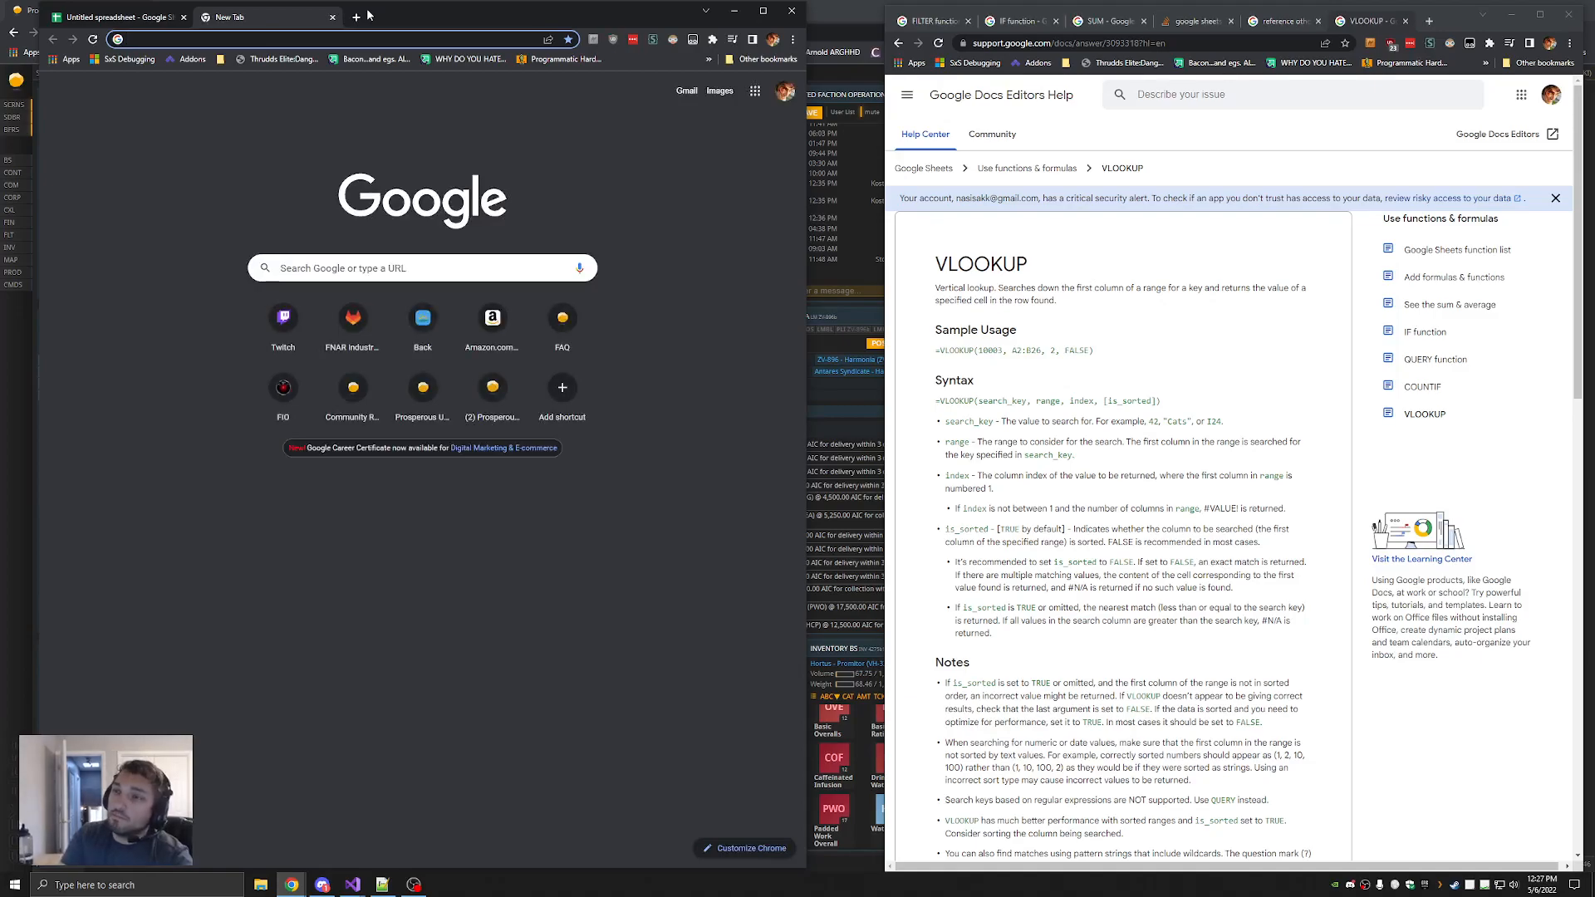
text(N what le)
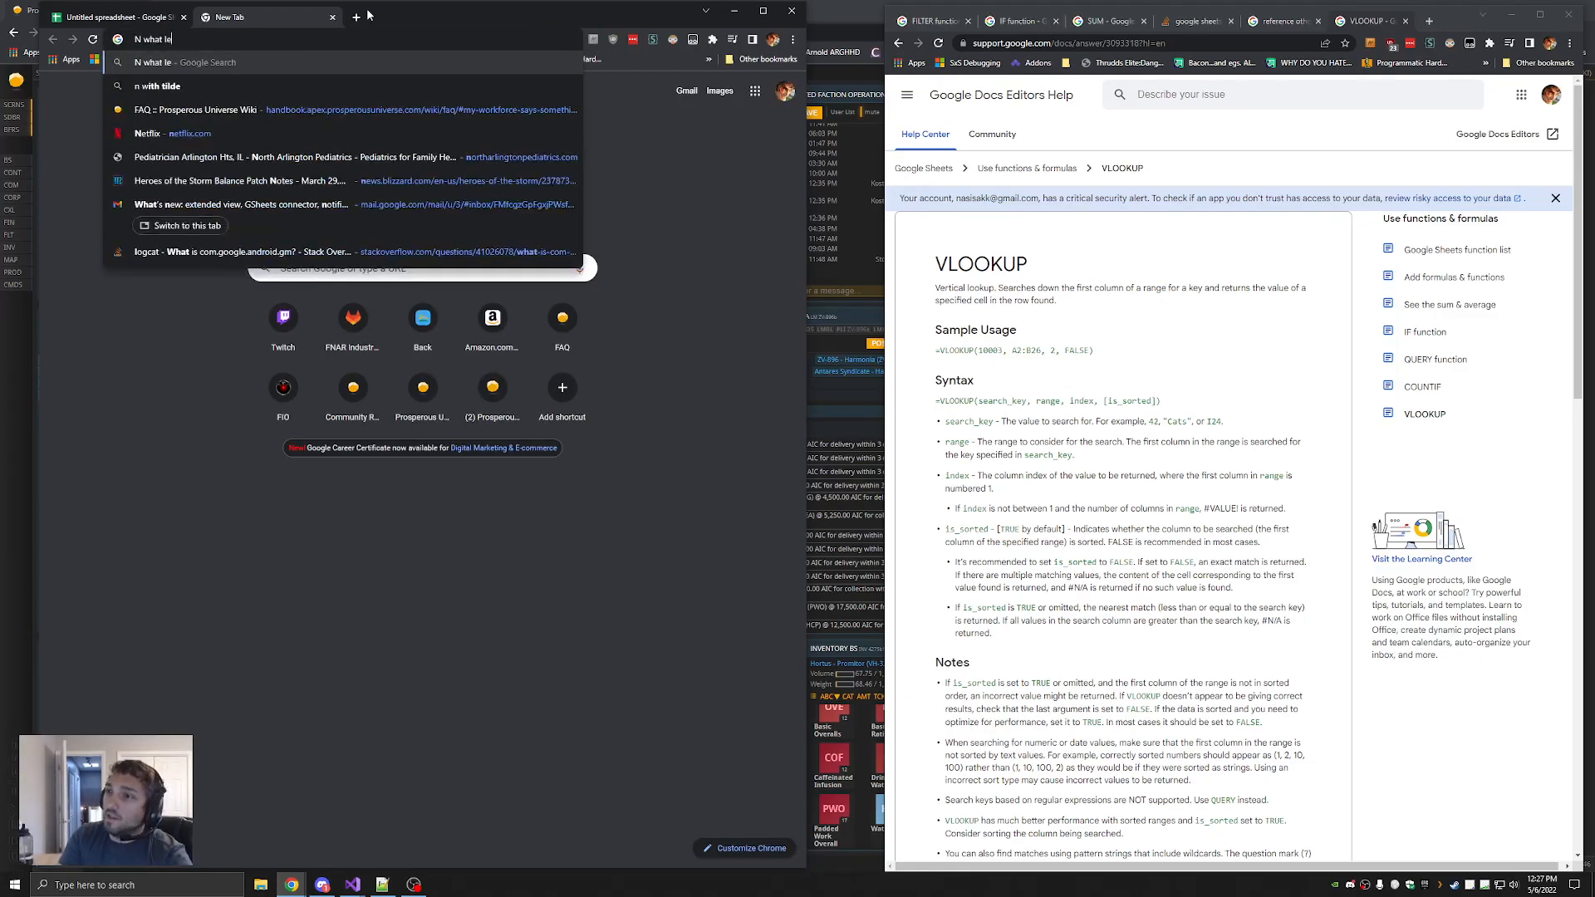
text(tter alphabet)
key(Return)
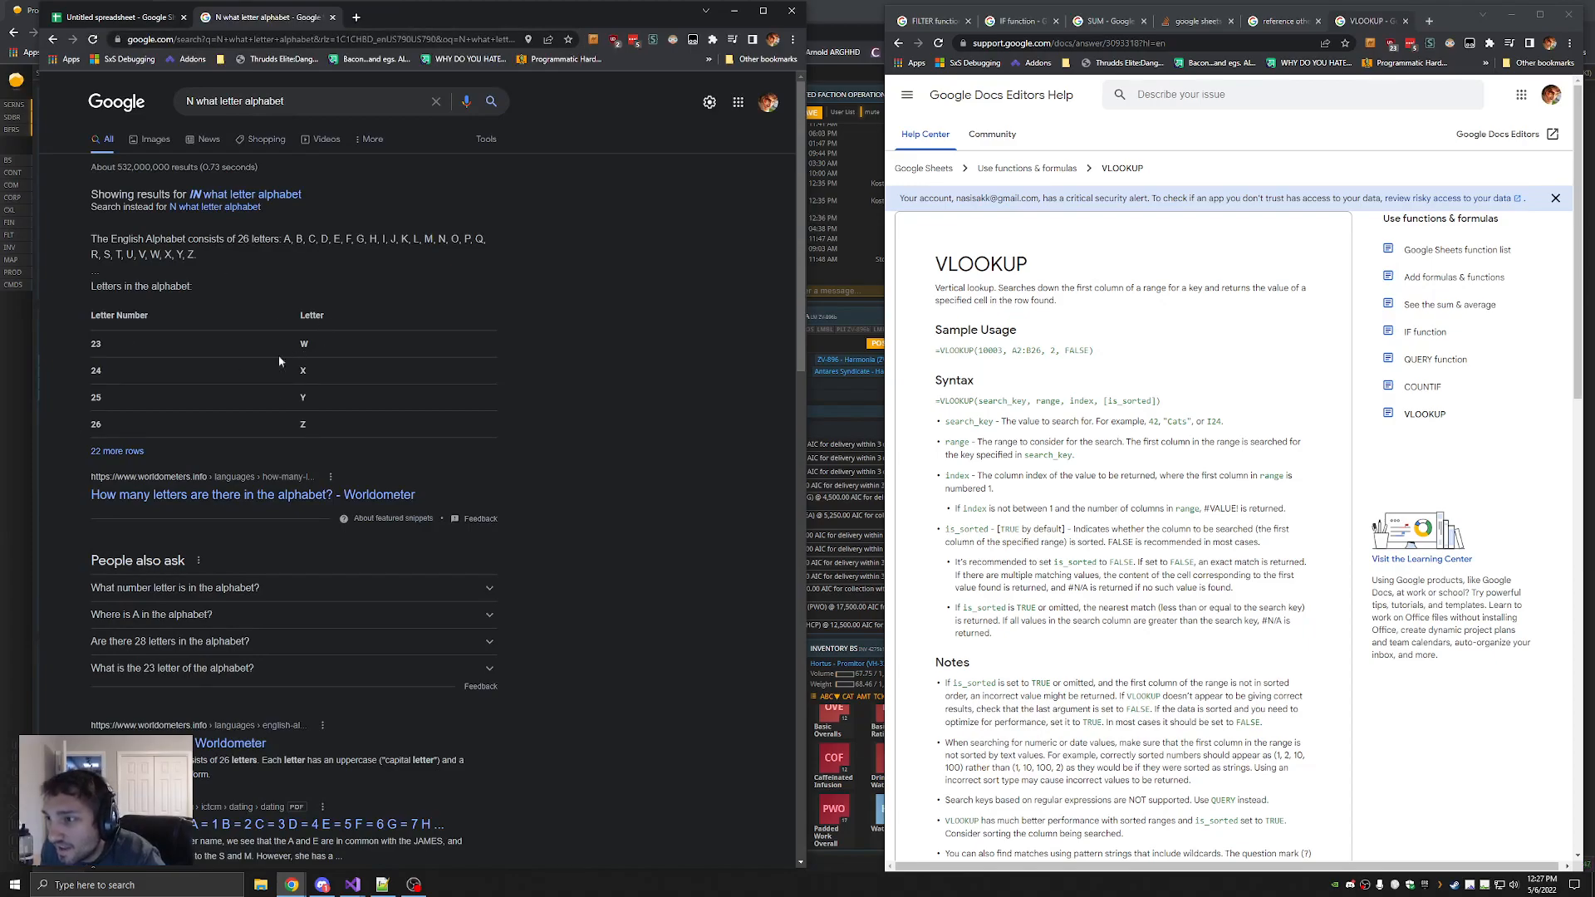
click(291, 496)
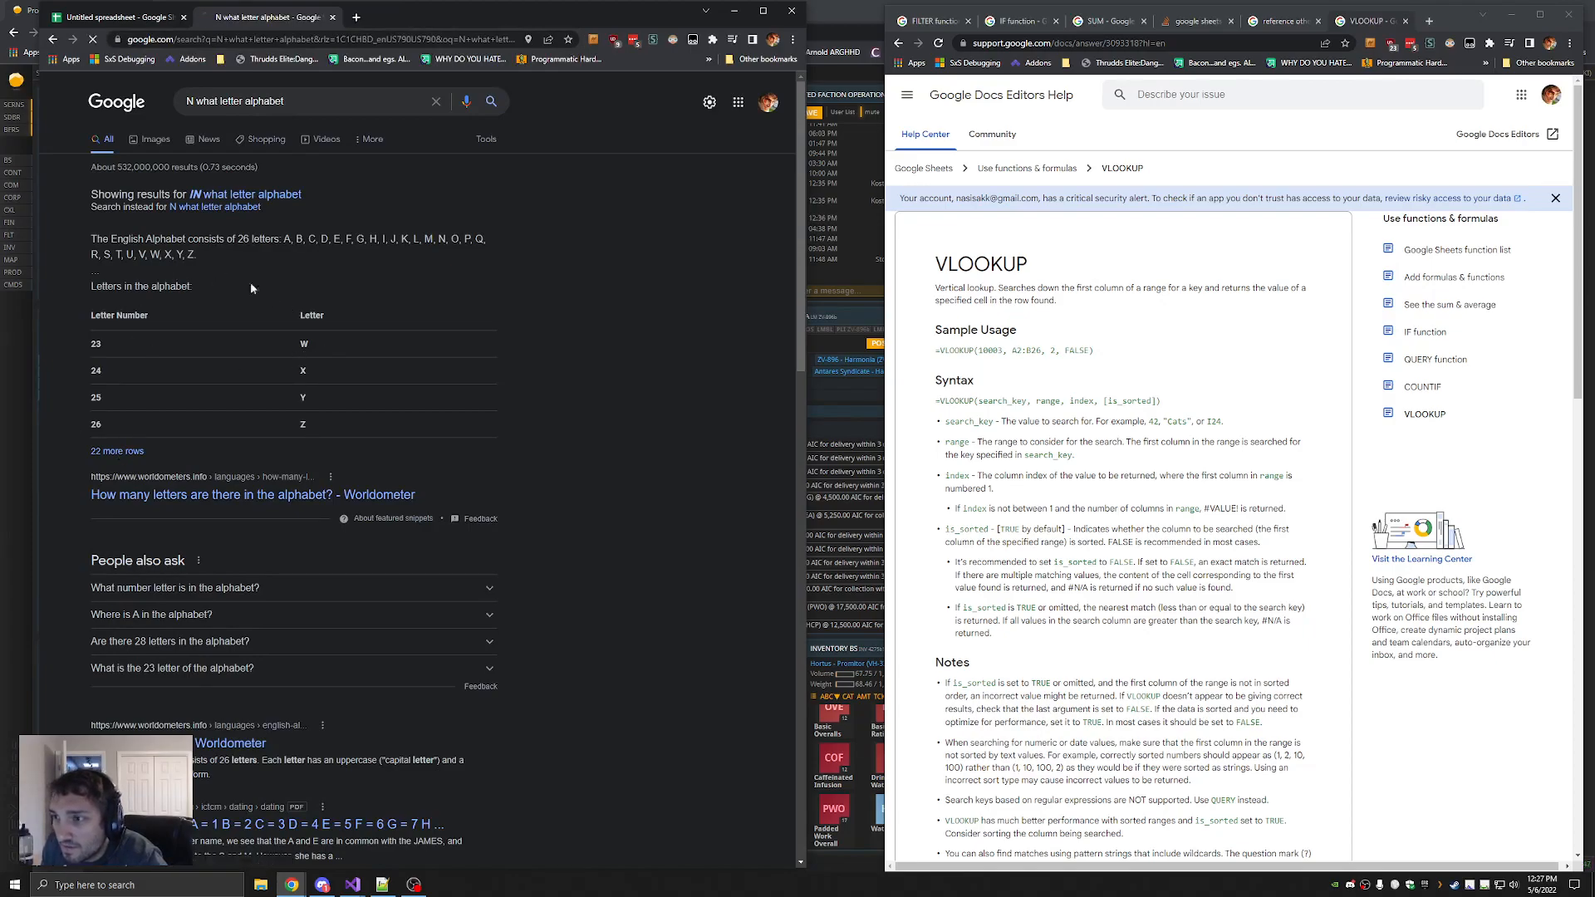
scroll(291, 501, down, 3)
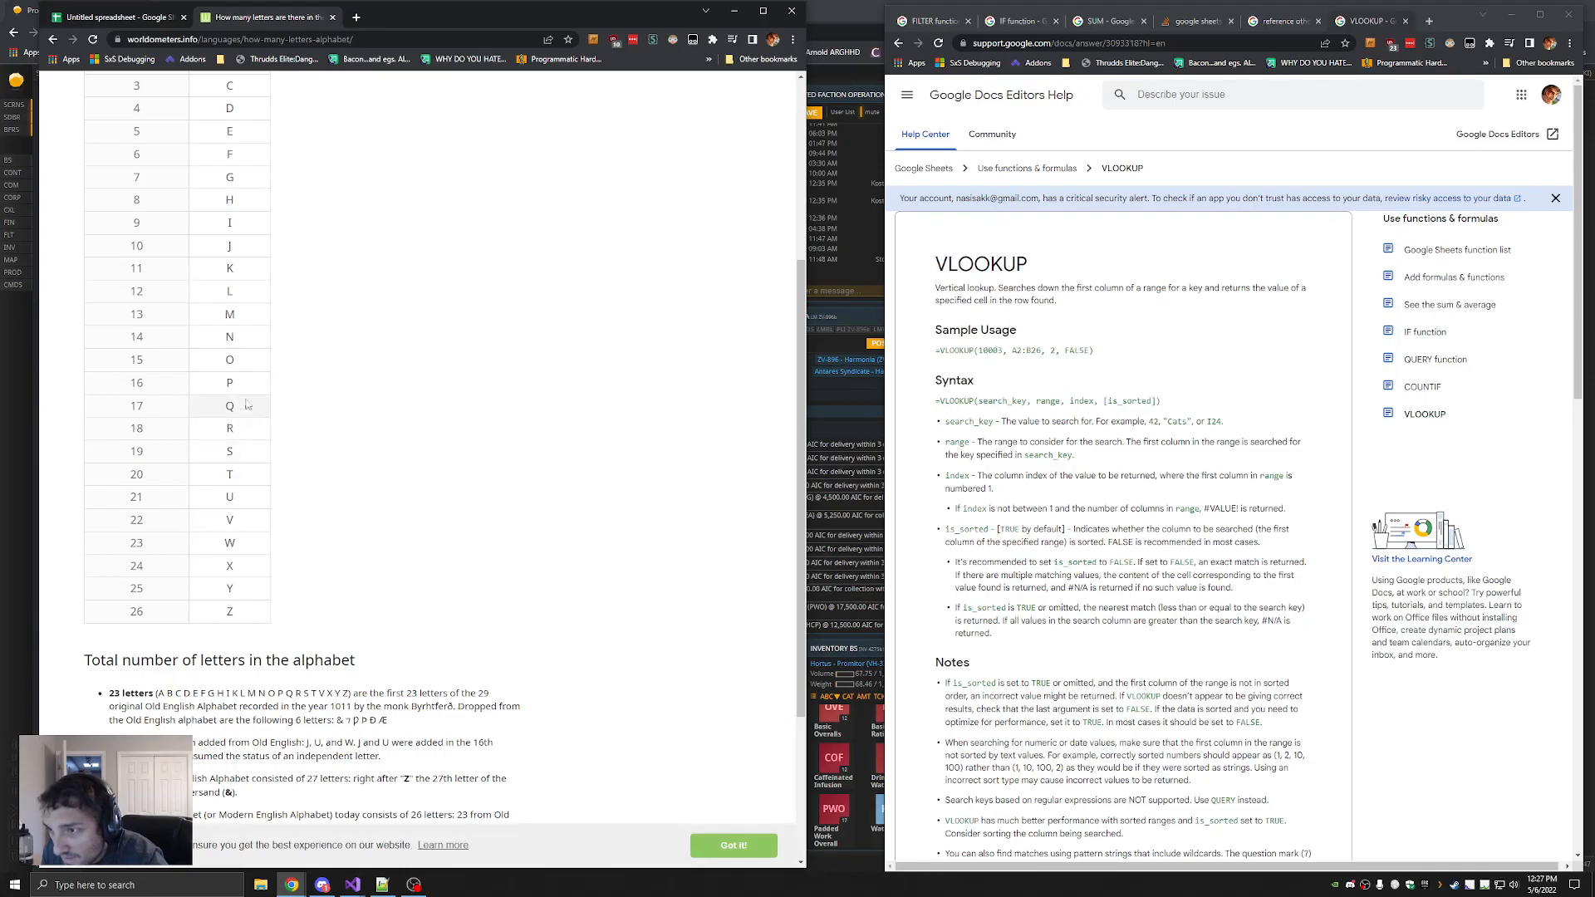
middle_click(260, 21)
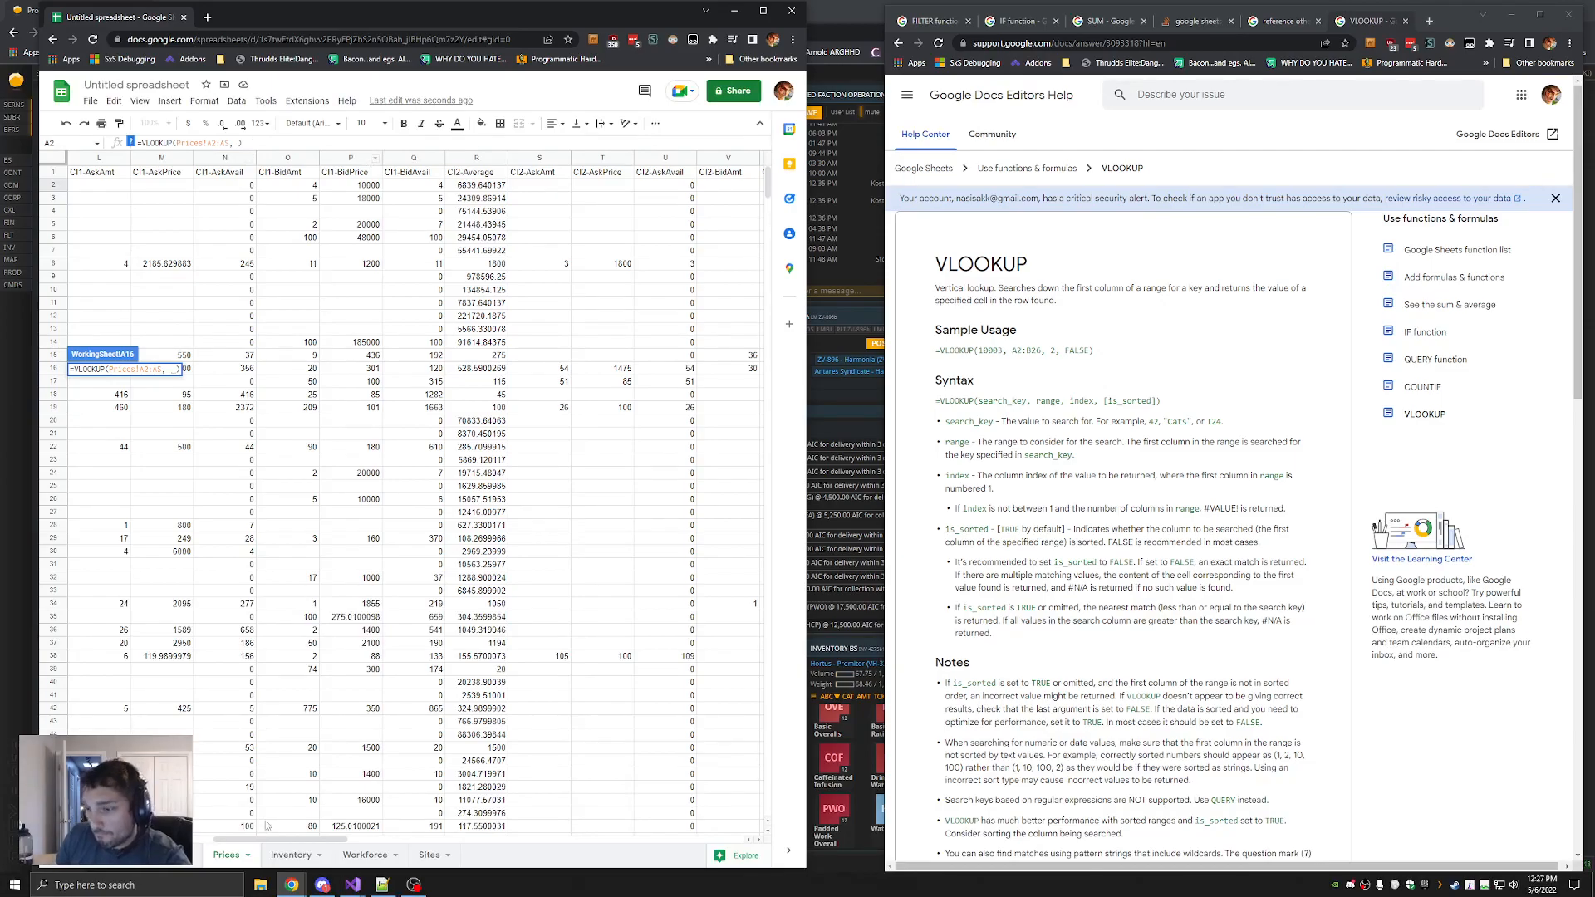
Complete A16's formula with search key "RAT" and column index 14, making it =VLOOKUP("RAT", Prices!A2:AS, 14)
key(Return)
click(235, 143)
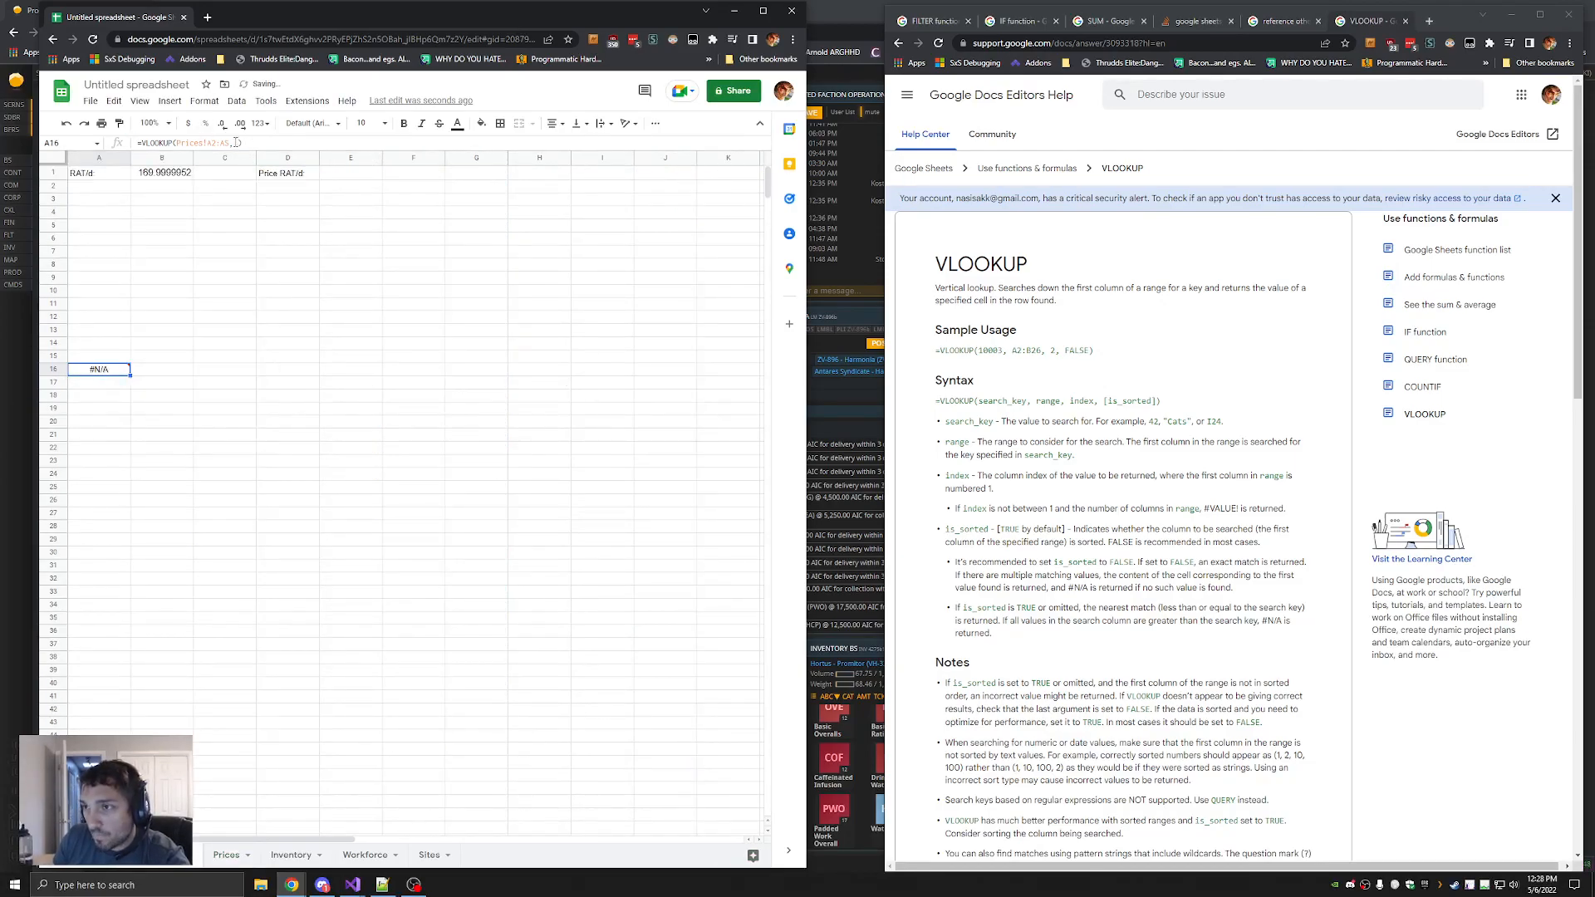
text(14)
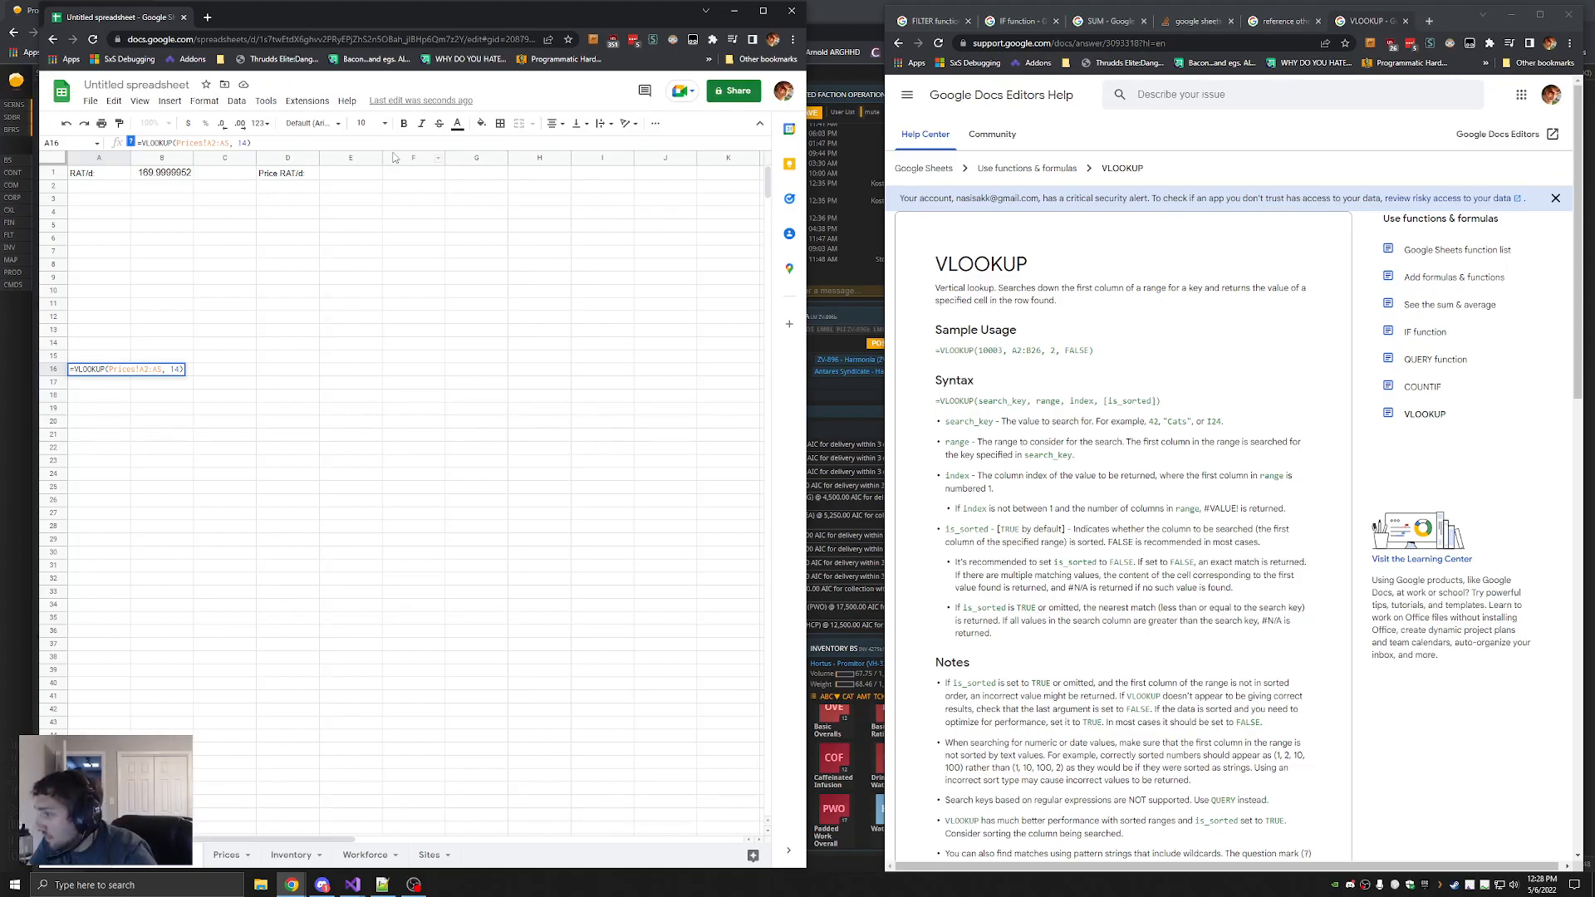
text("RAT",)
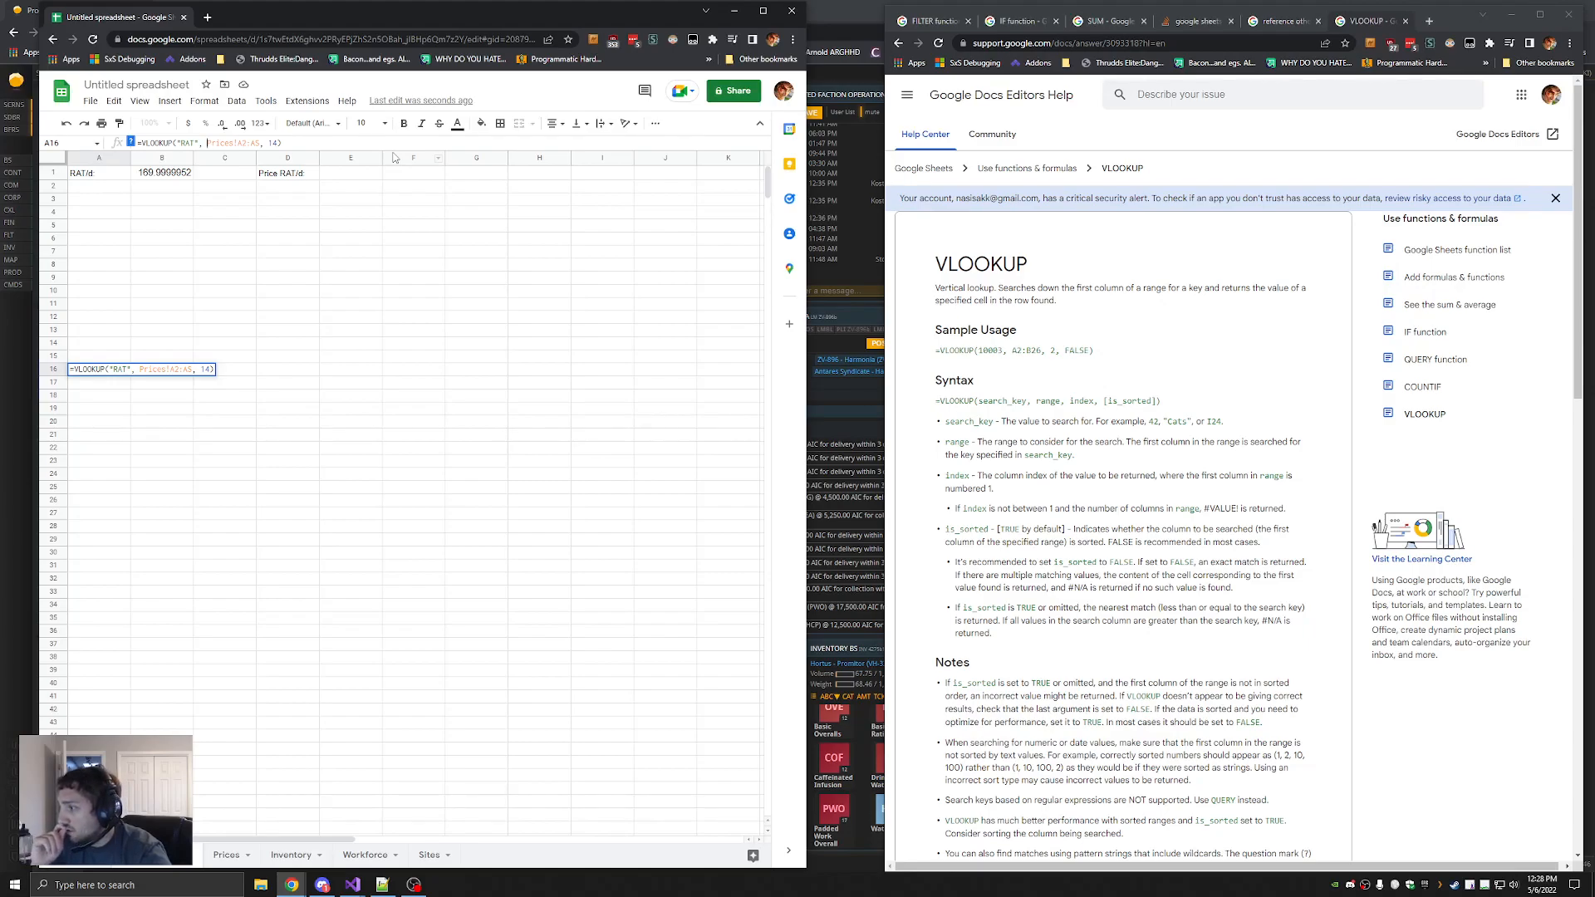
key(Return)
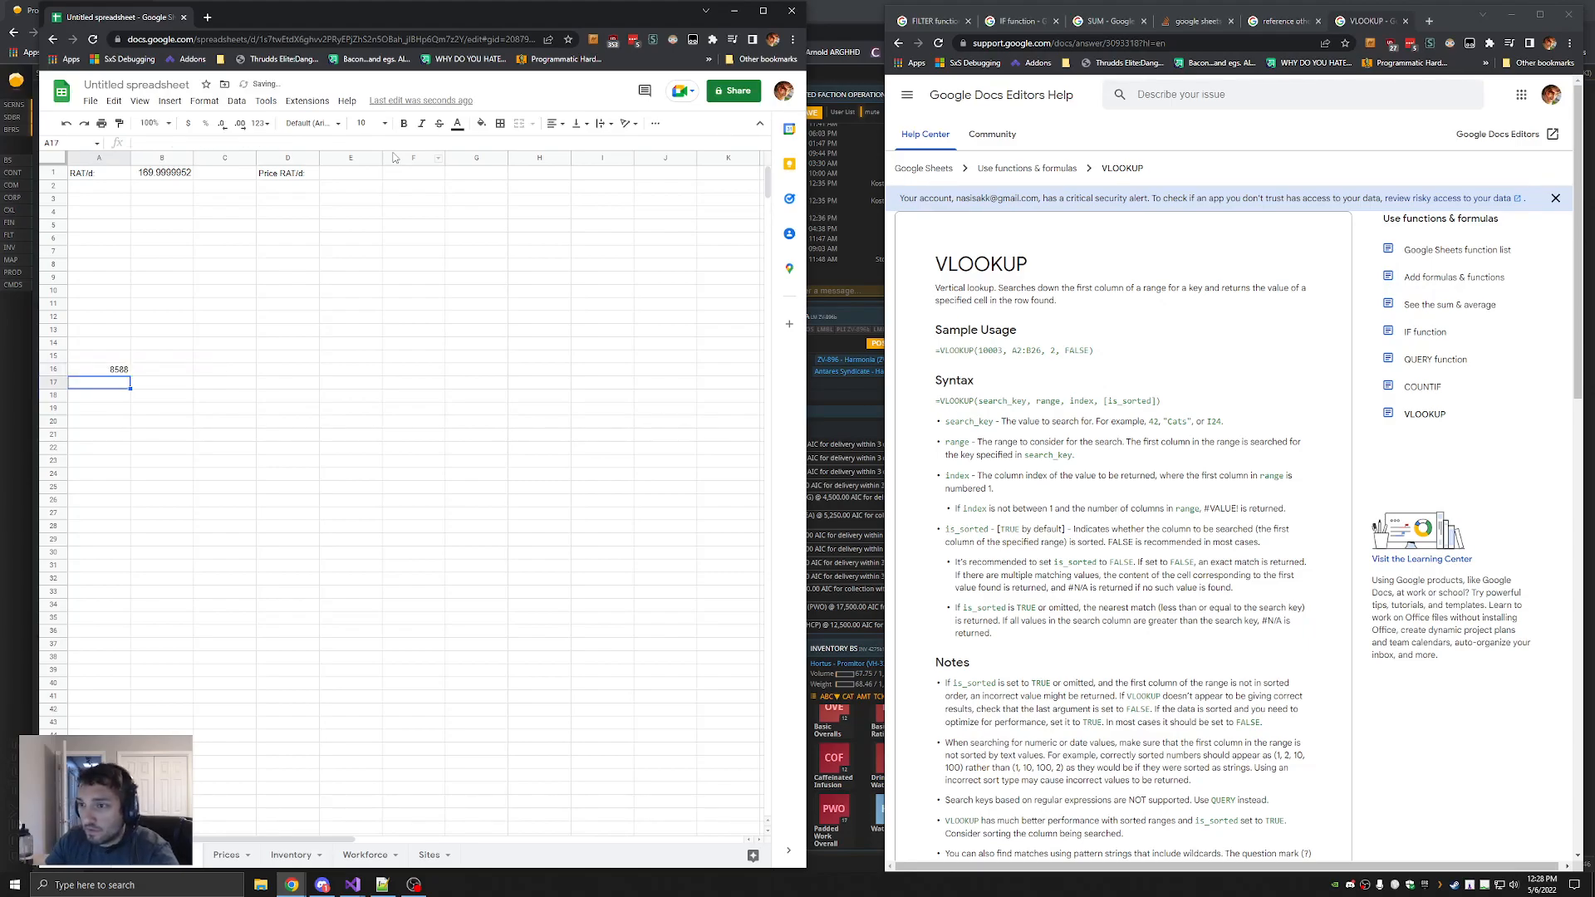
Recheck the CI1 columns on the Prices sheet and change the column index of A16's VLOOKUP to 13
click(291, 176)
click(178, 175)
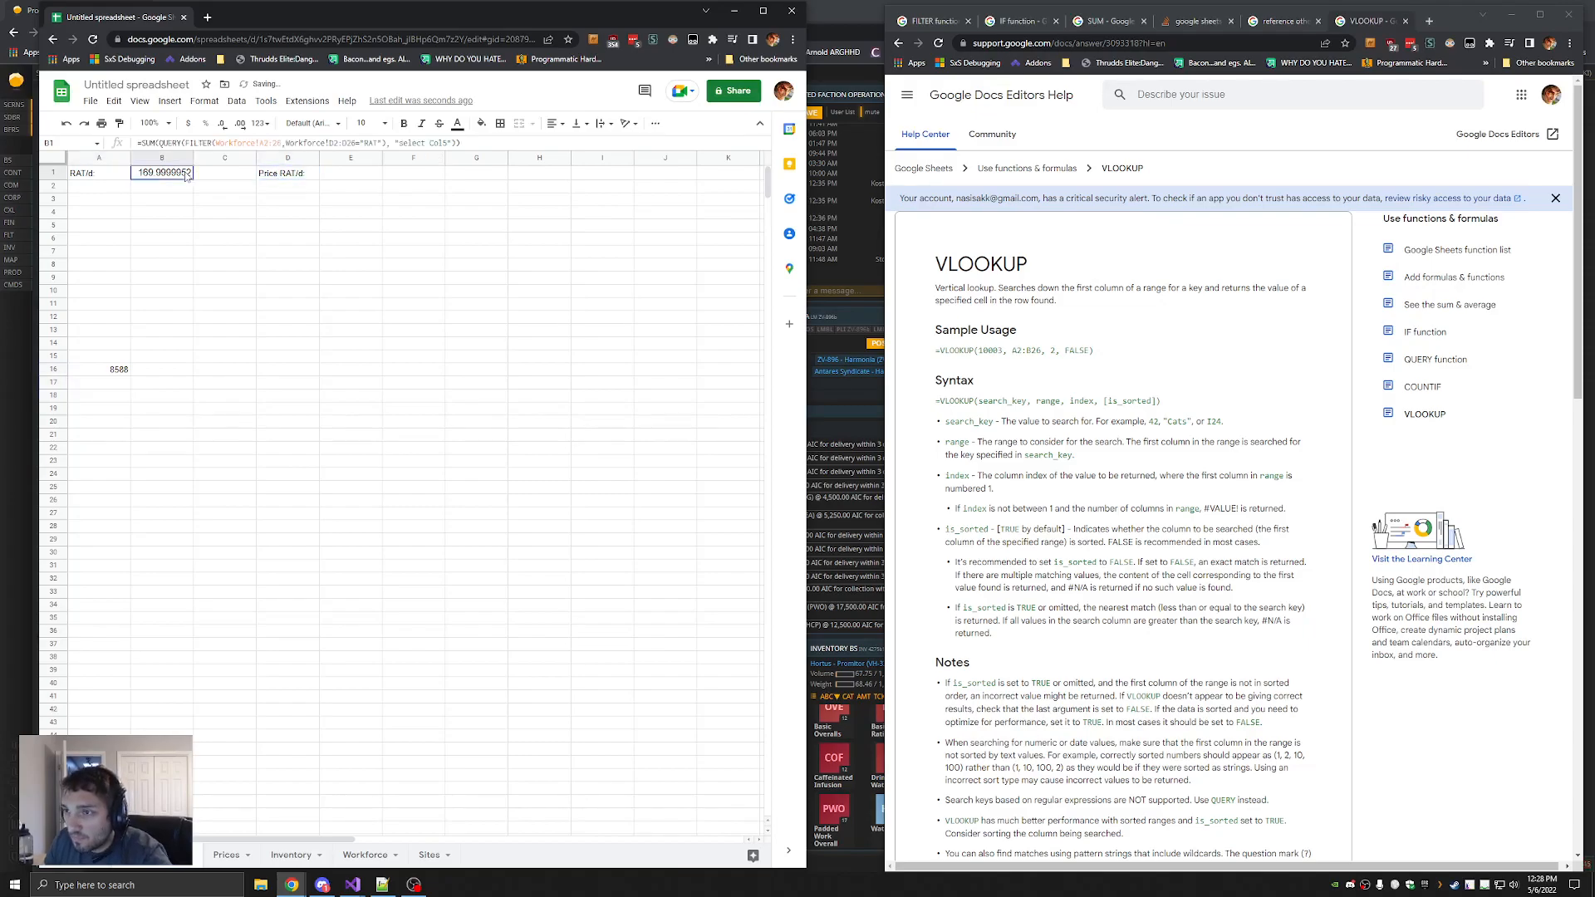
click(233, 855)
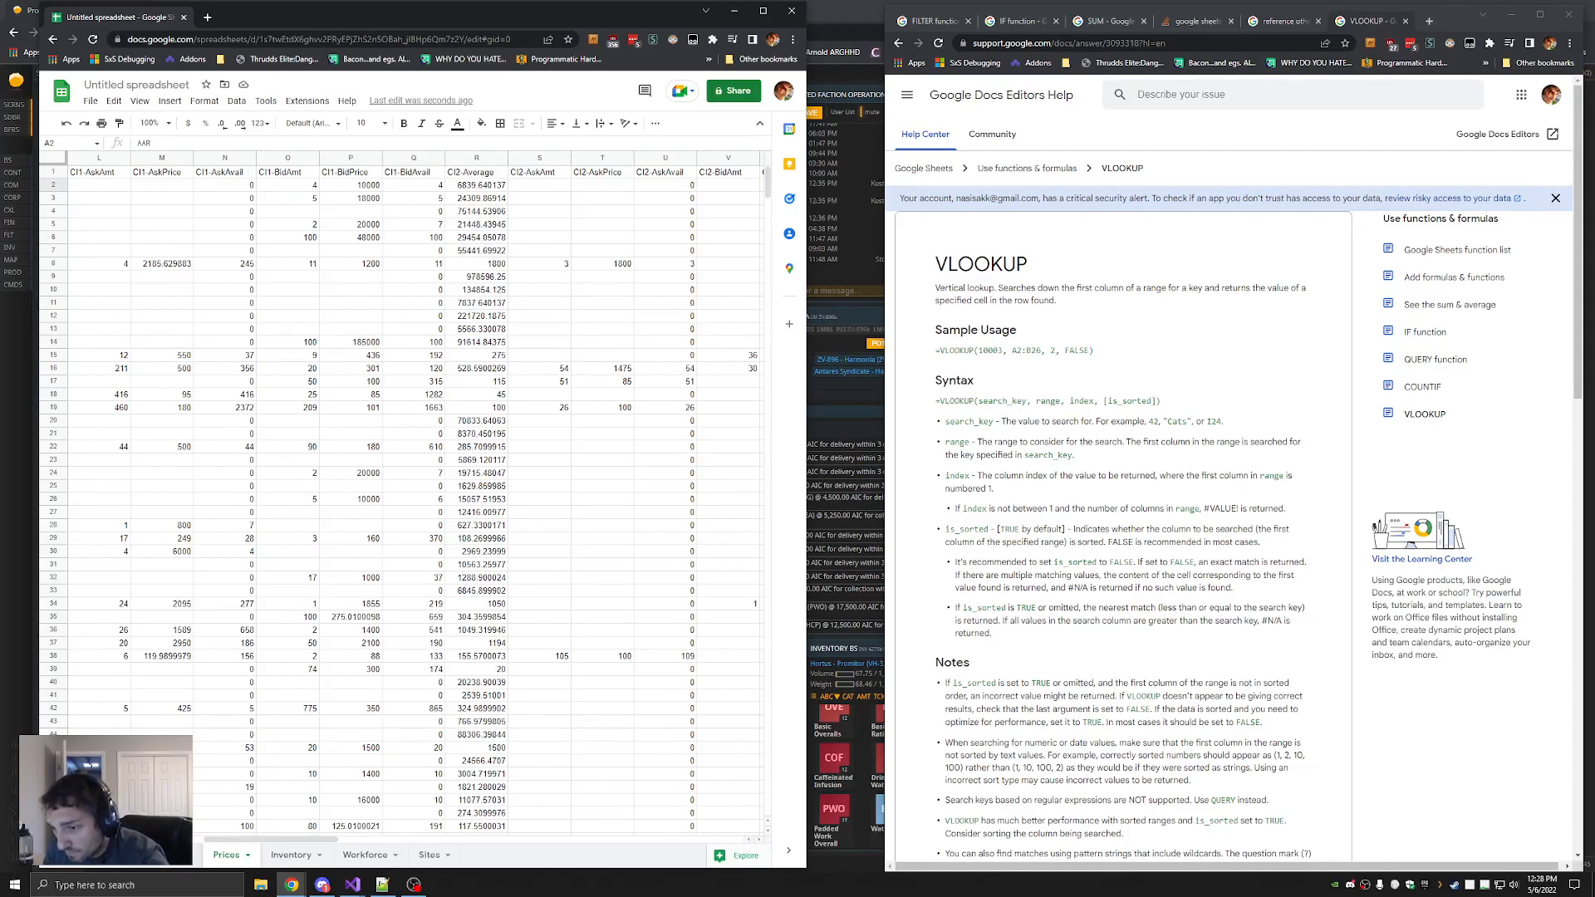
click(158, 855)
click(101, 372)
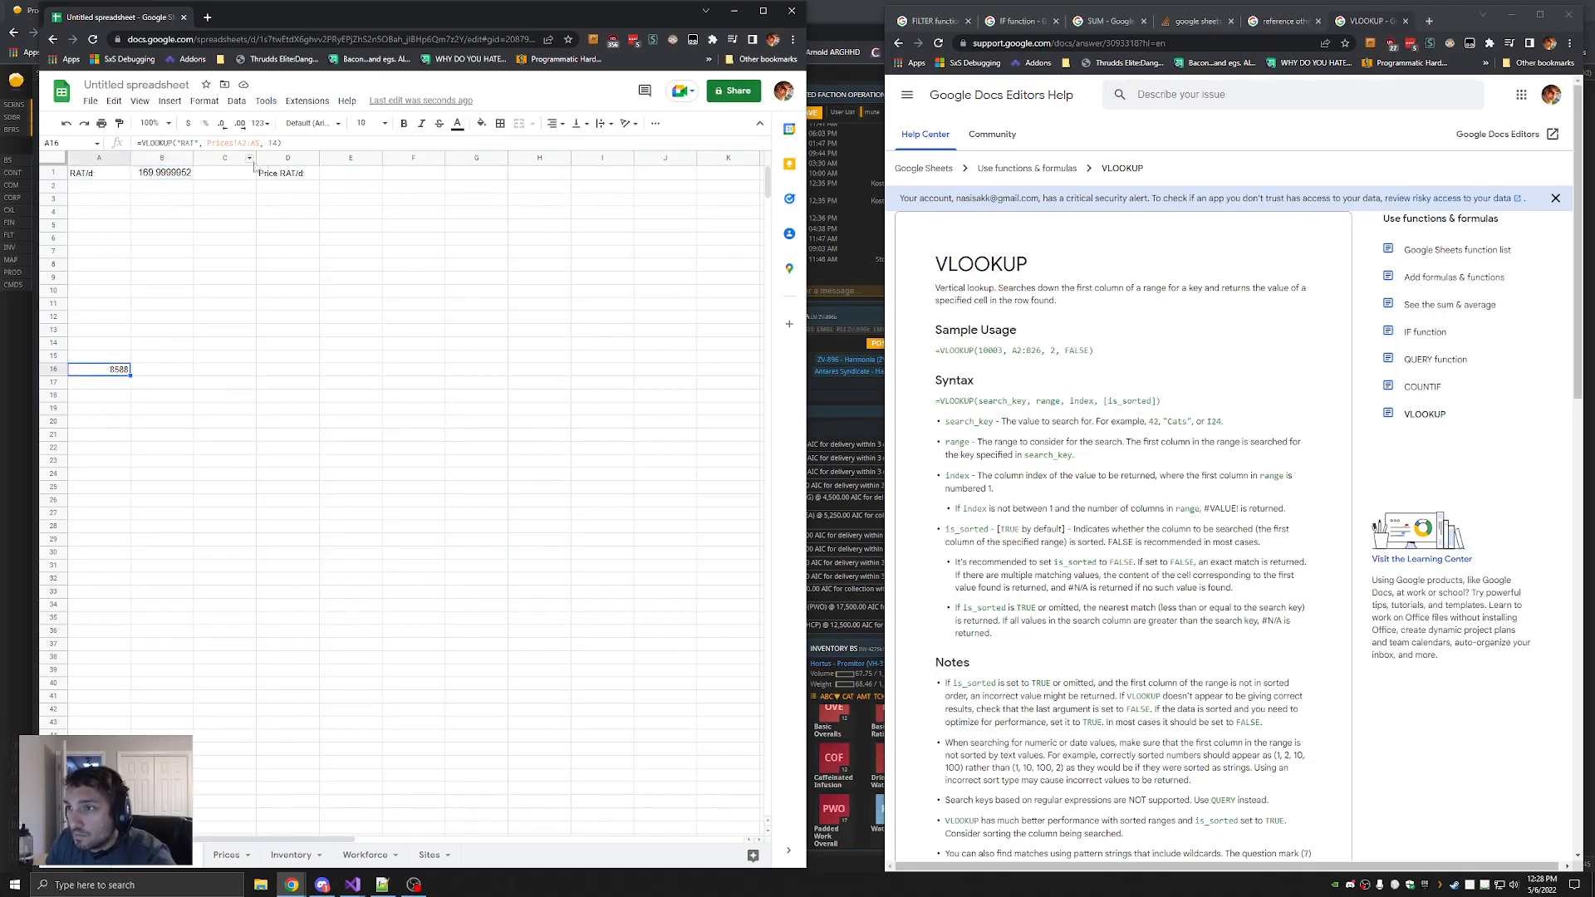
click(280, 143)
key(BackSpace)
text(3)
key(Return)
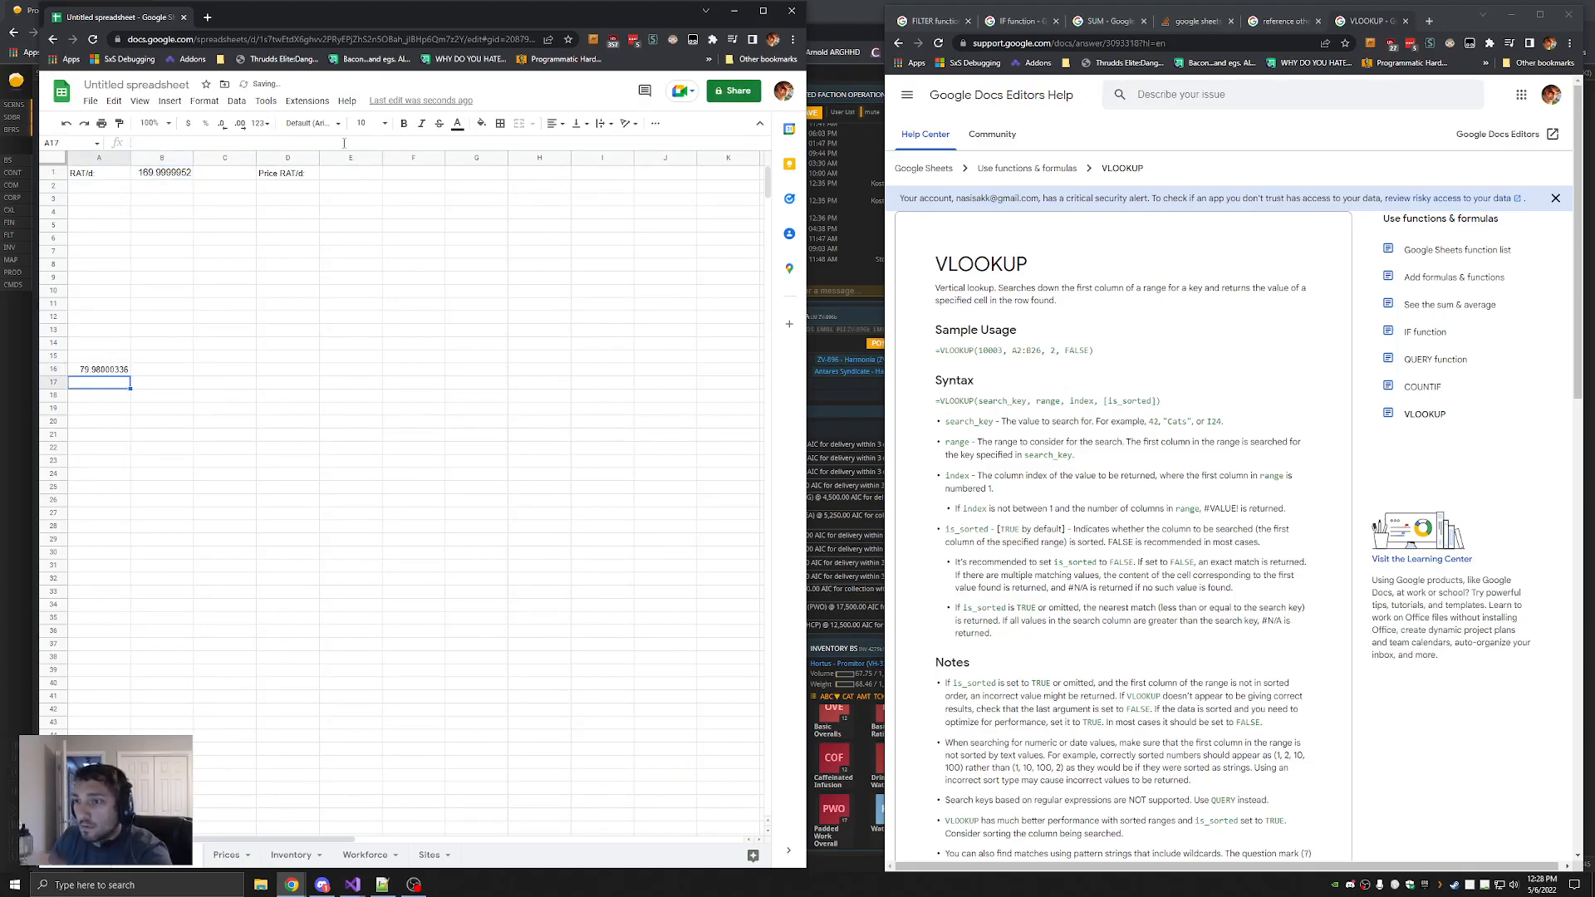
Check the CI1 price cells in the RAT row of the Prices sheet against the VLOOKUP result
click(226, 855)
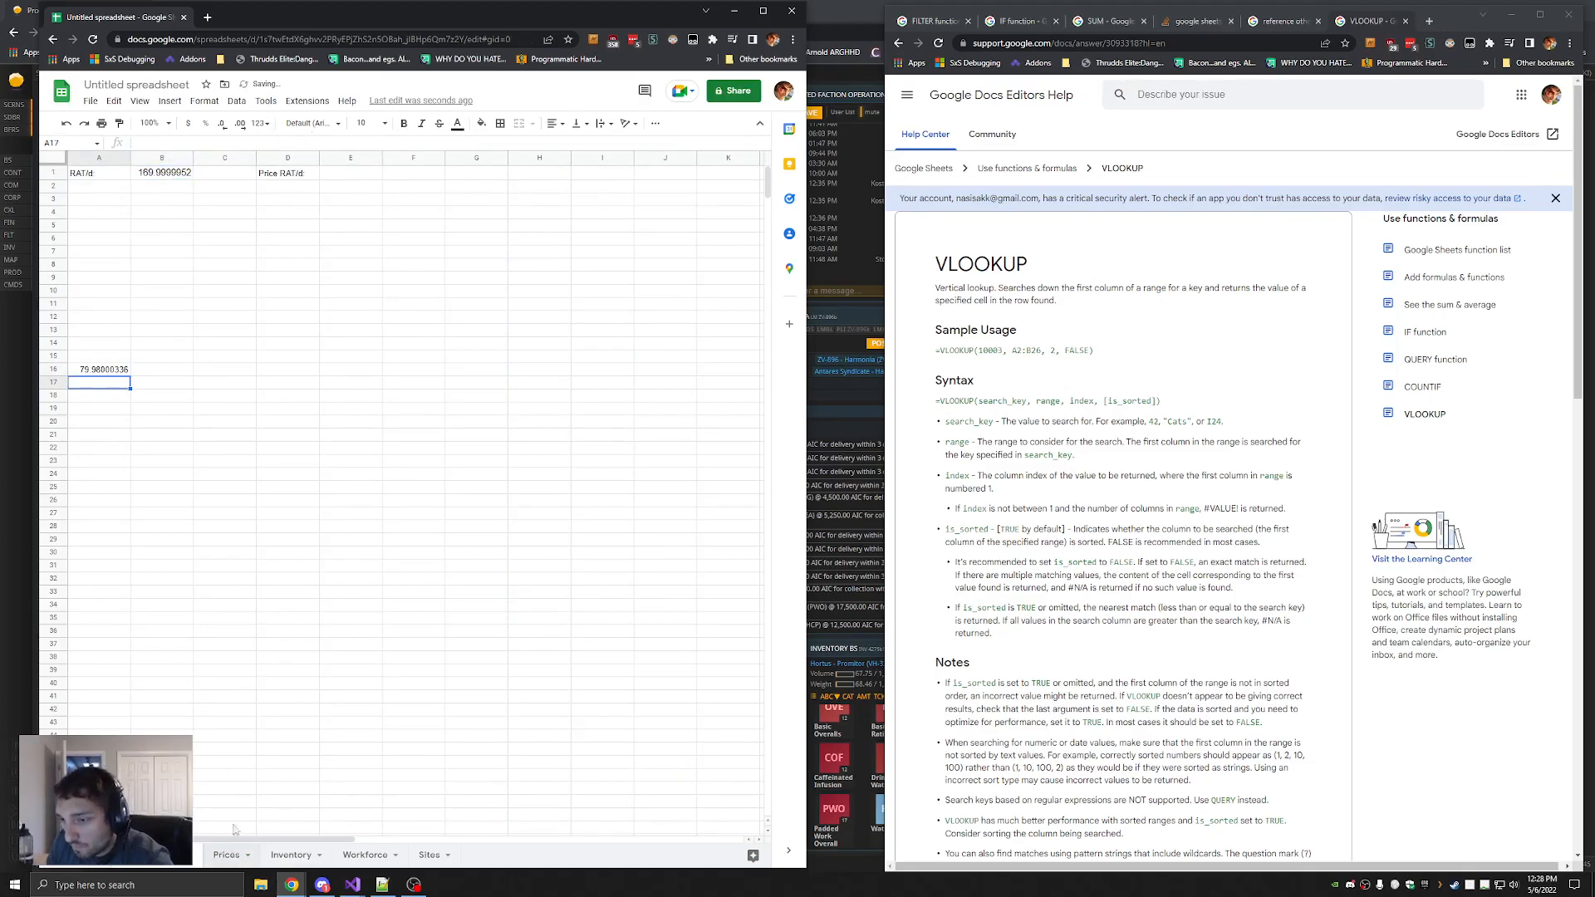
scroll(138, 705, down, 20)
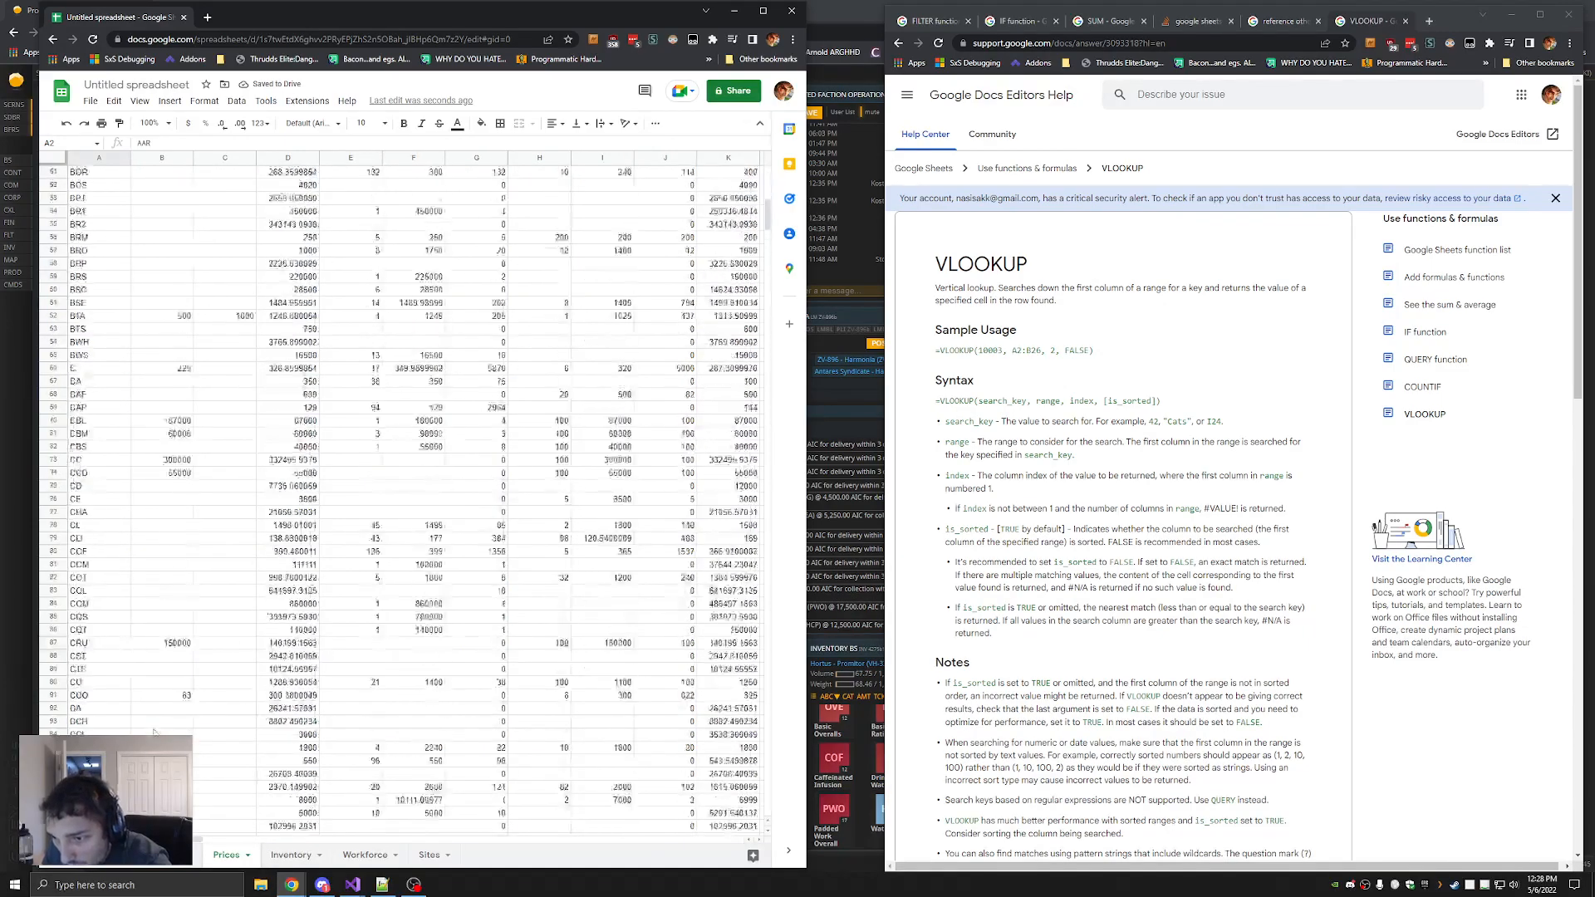
scroll(139, 705, down, 20)
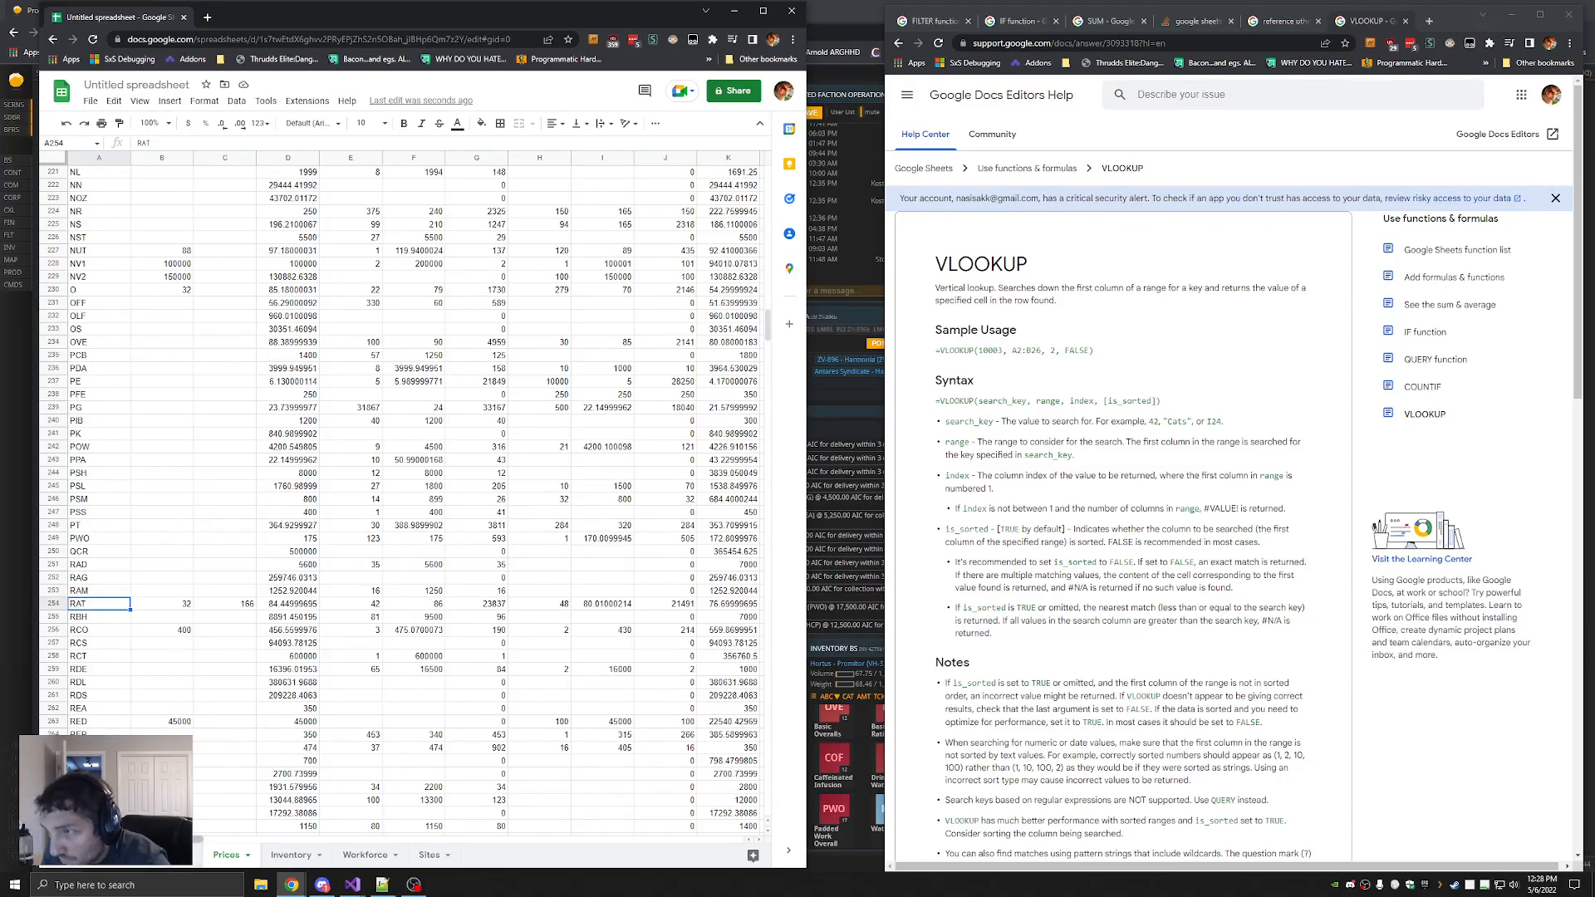
scroll(185, 673, right, 6)
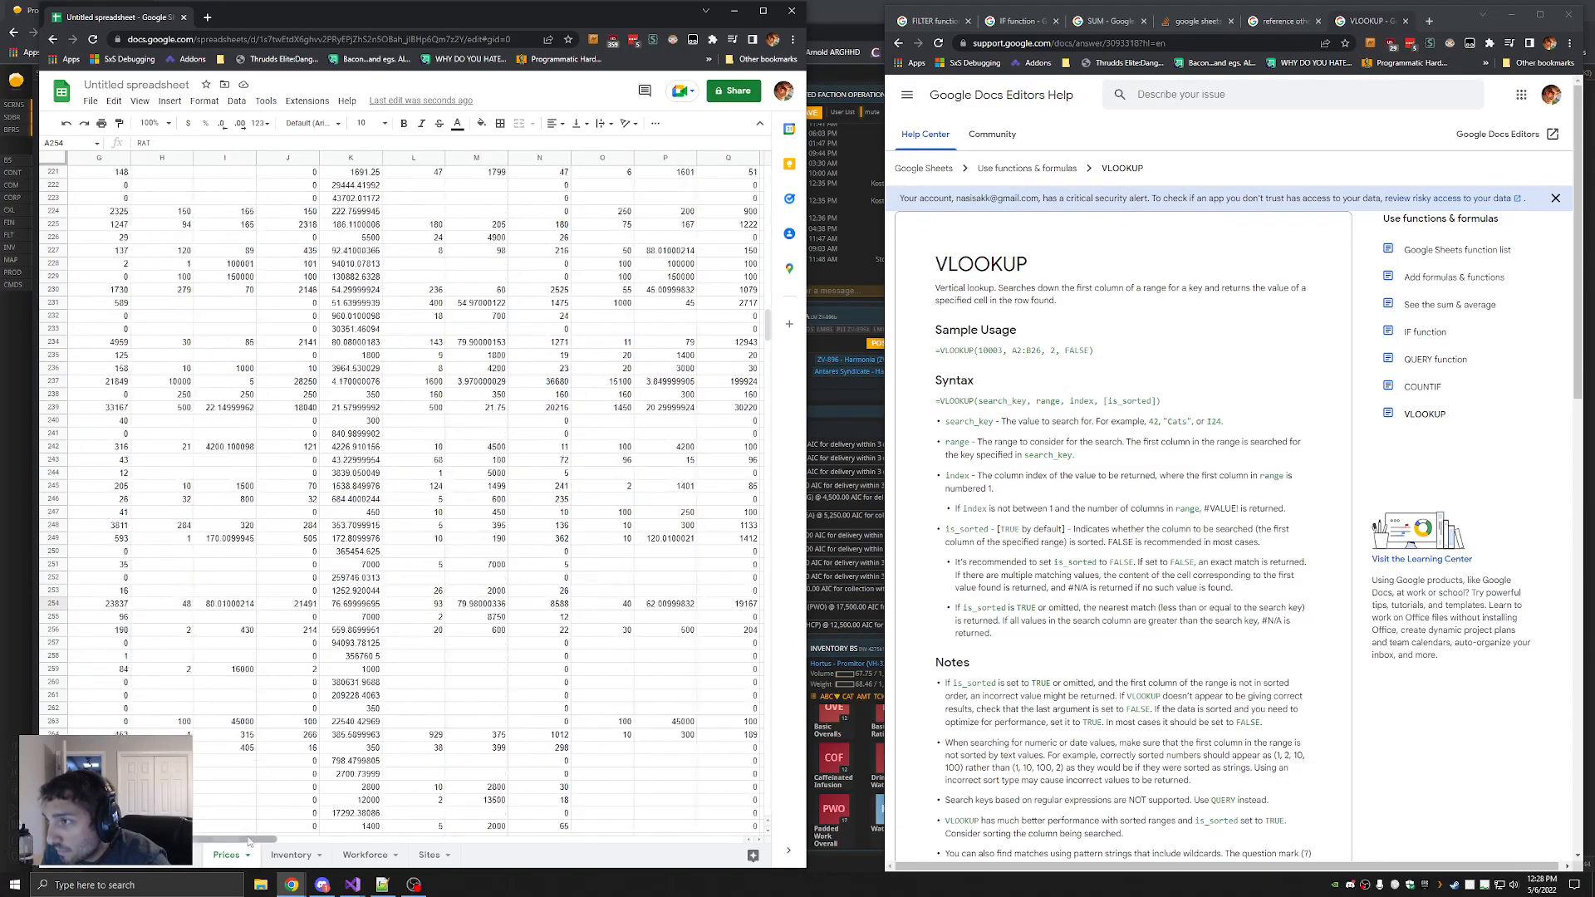
click(411, 605)
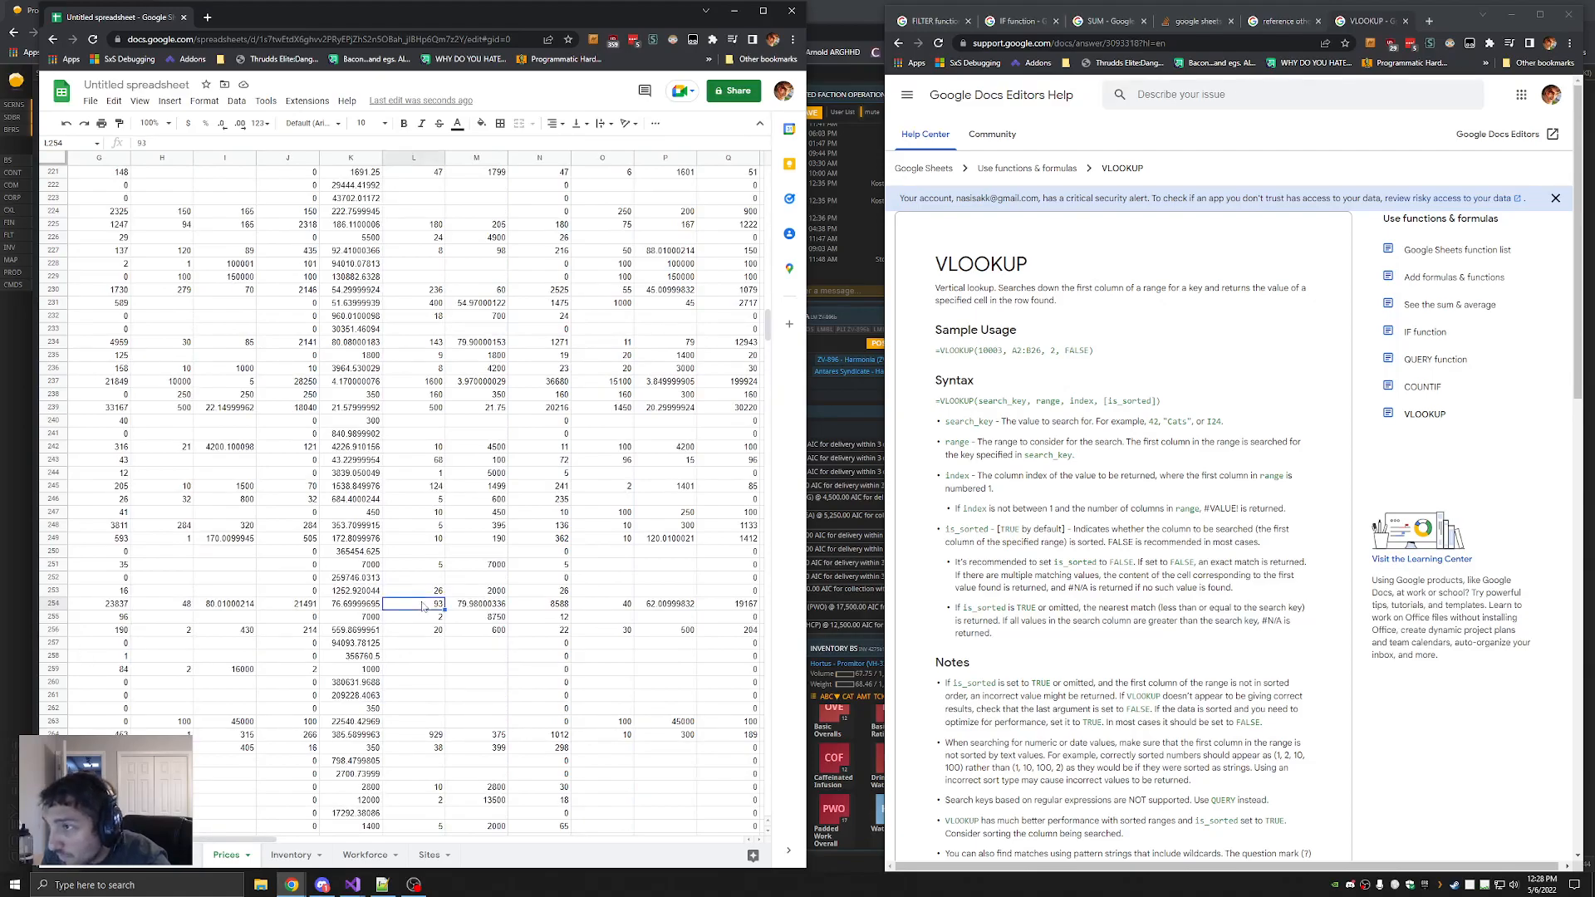
click(489, 608)
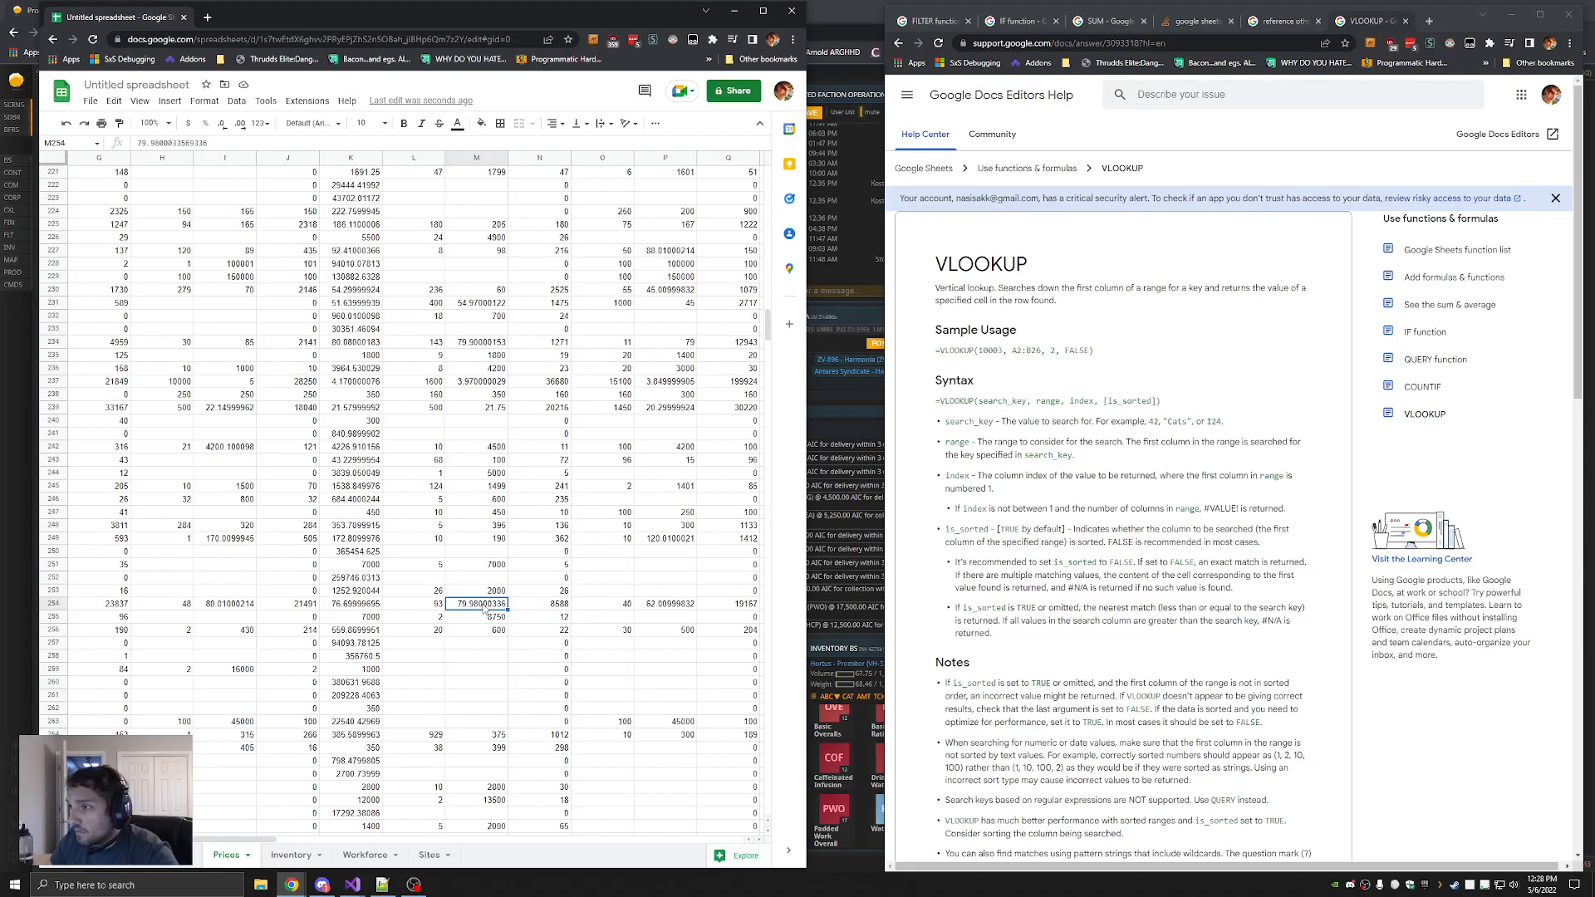
Move the formula =VLOOKUP("RAT", Prices!A2:AS, 13) from A16 to E1, beside the Price RAT/d label
click(166, 855)
click(114, 372)
click(351, 175)
click(102, 372)
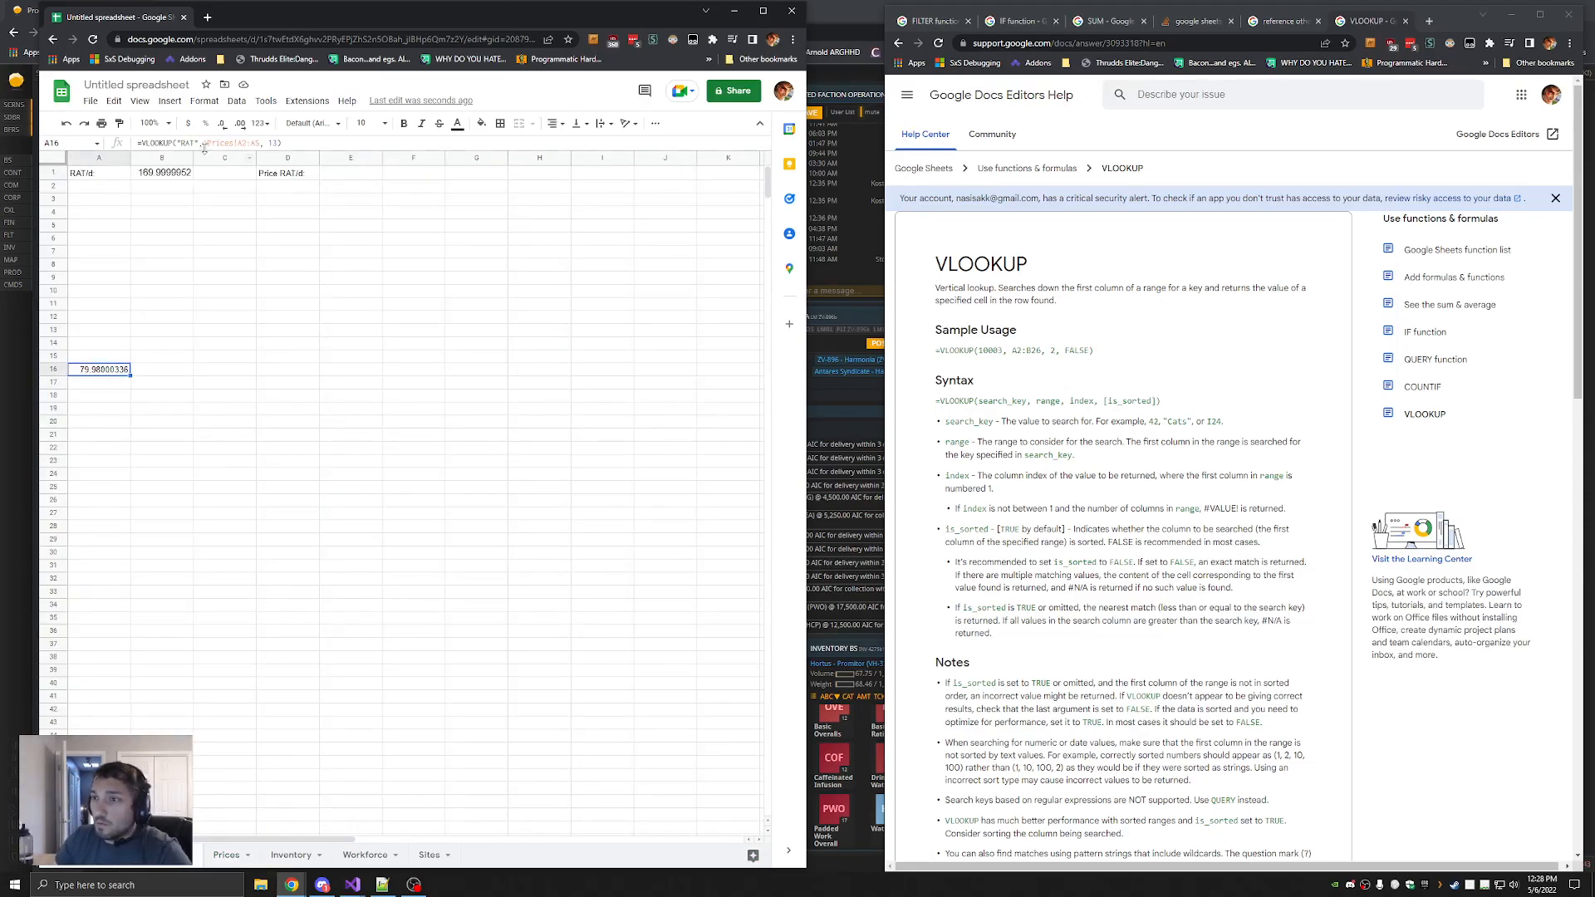
drag(282, 143, 136, 143)
key(ctrl+x)
click(336, 173)
key(Return)
key(ctrl+v)
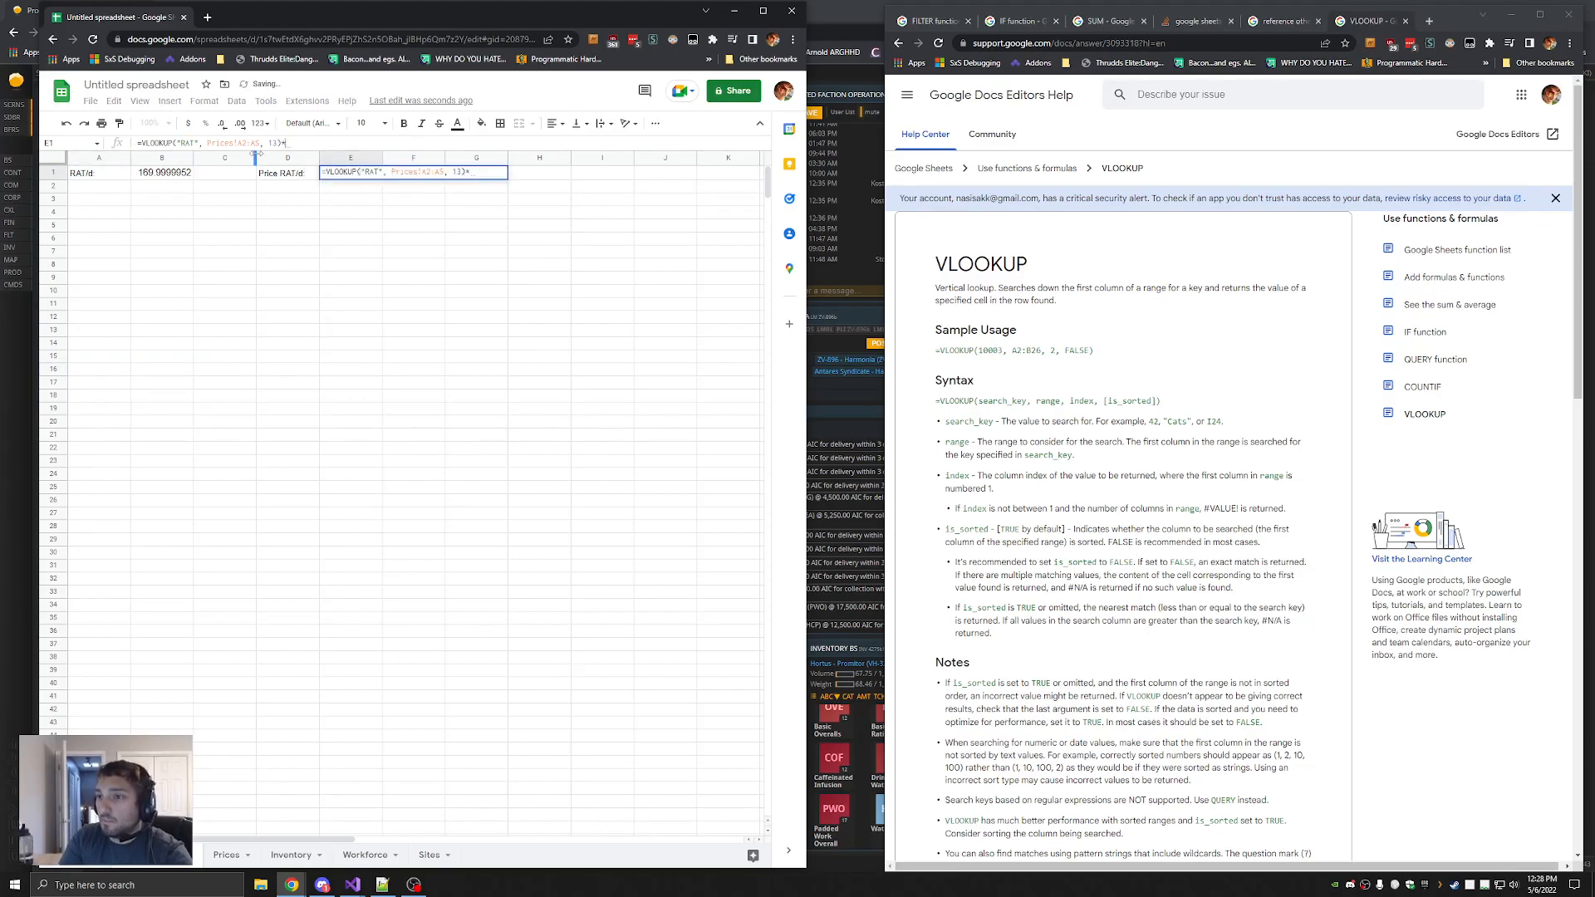
Try multiplying E1's VLOOKUP by B2, first appended to the formula and then placed in front of it
key(Return)
key(Up)
click(302, 143)
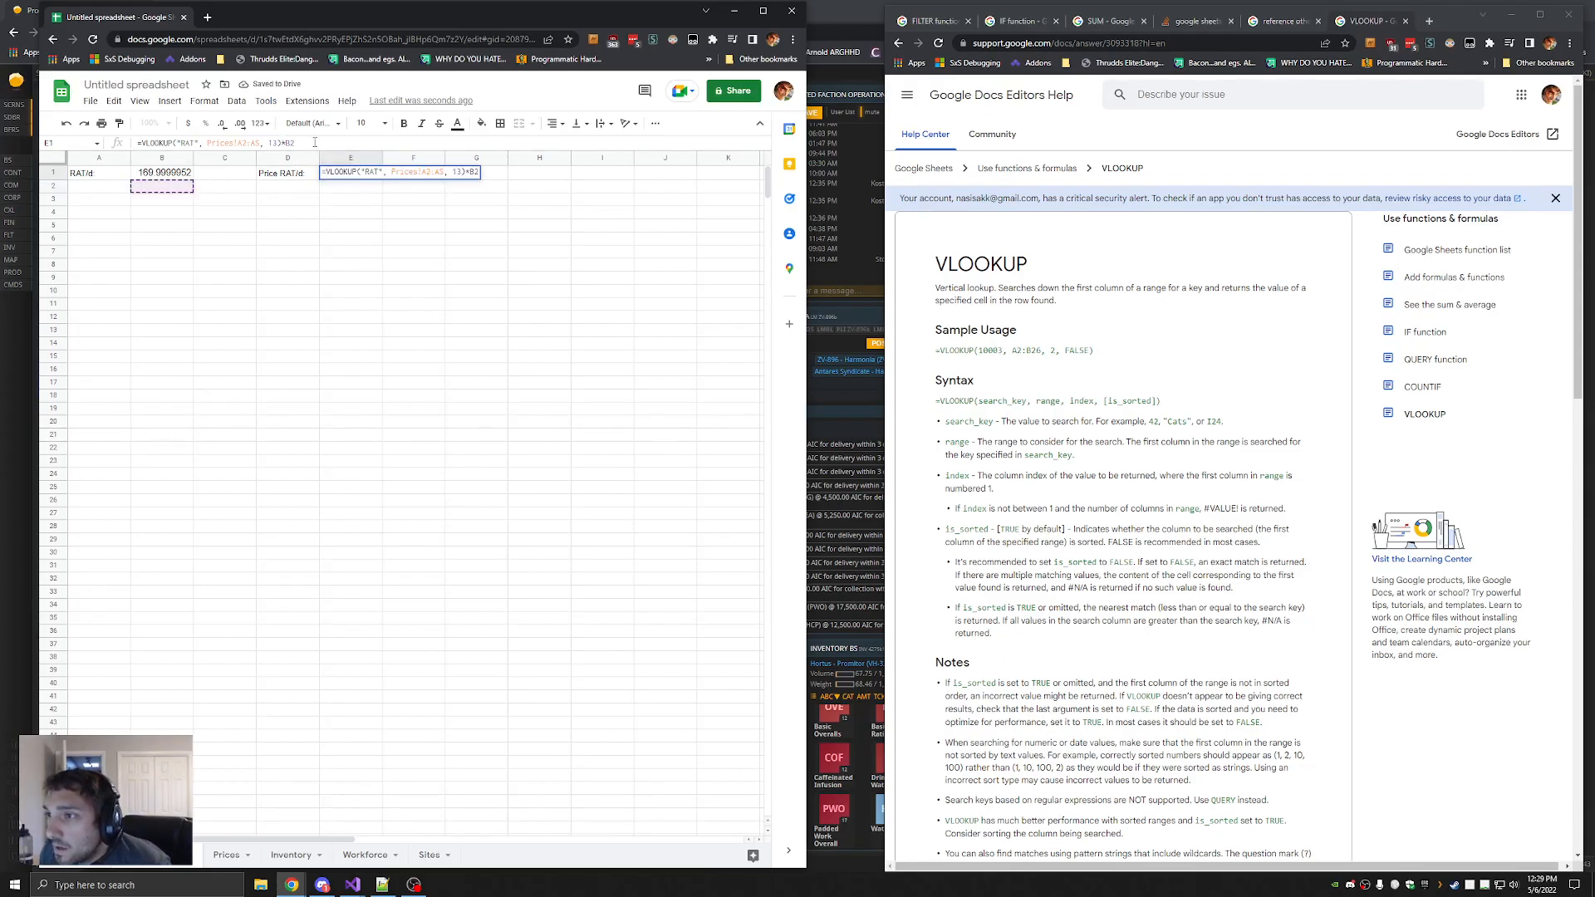
click(368, 186)
click(360, 177)
click(143, 143)
text(B2*)
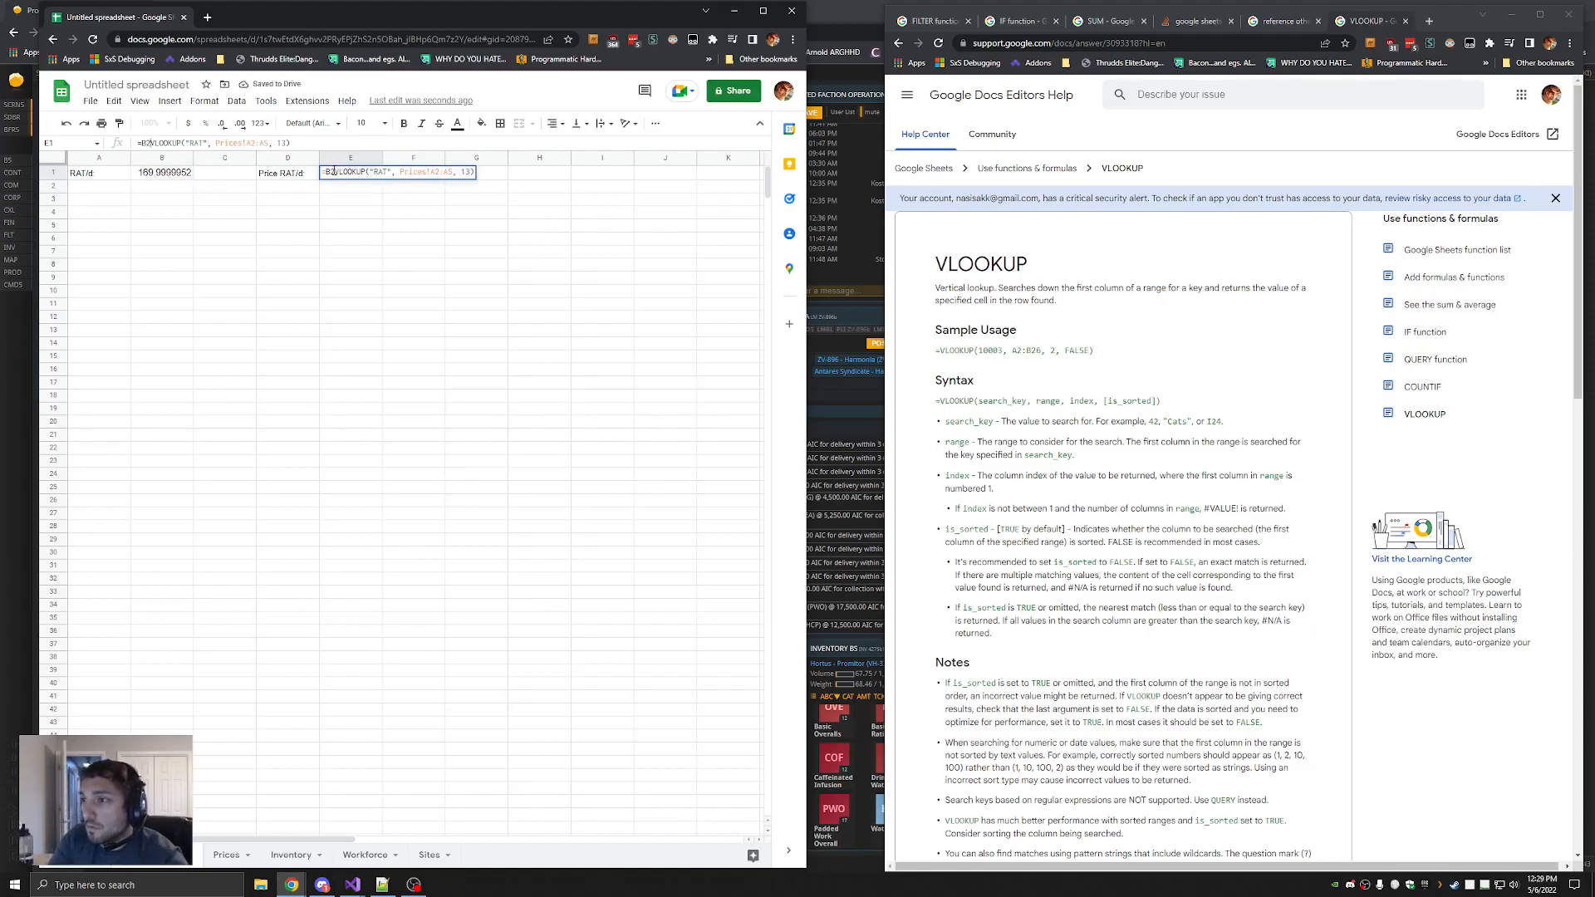
key(BackSpace)
key(Return)
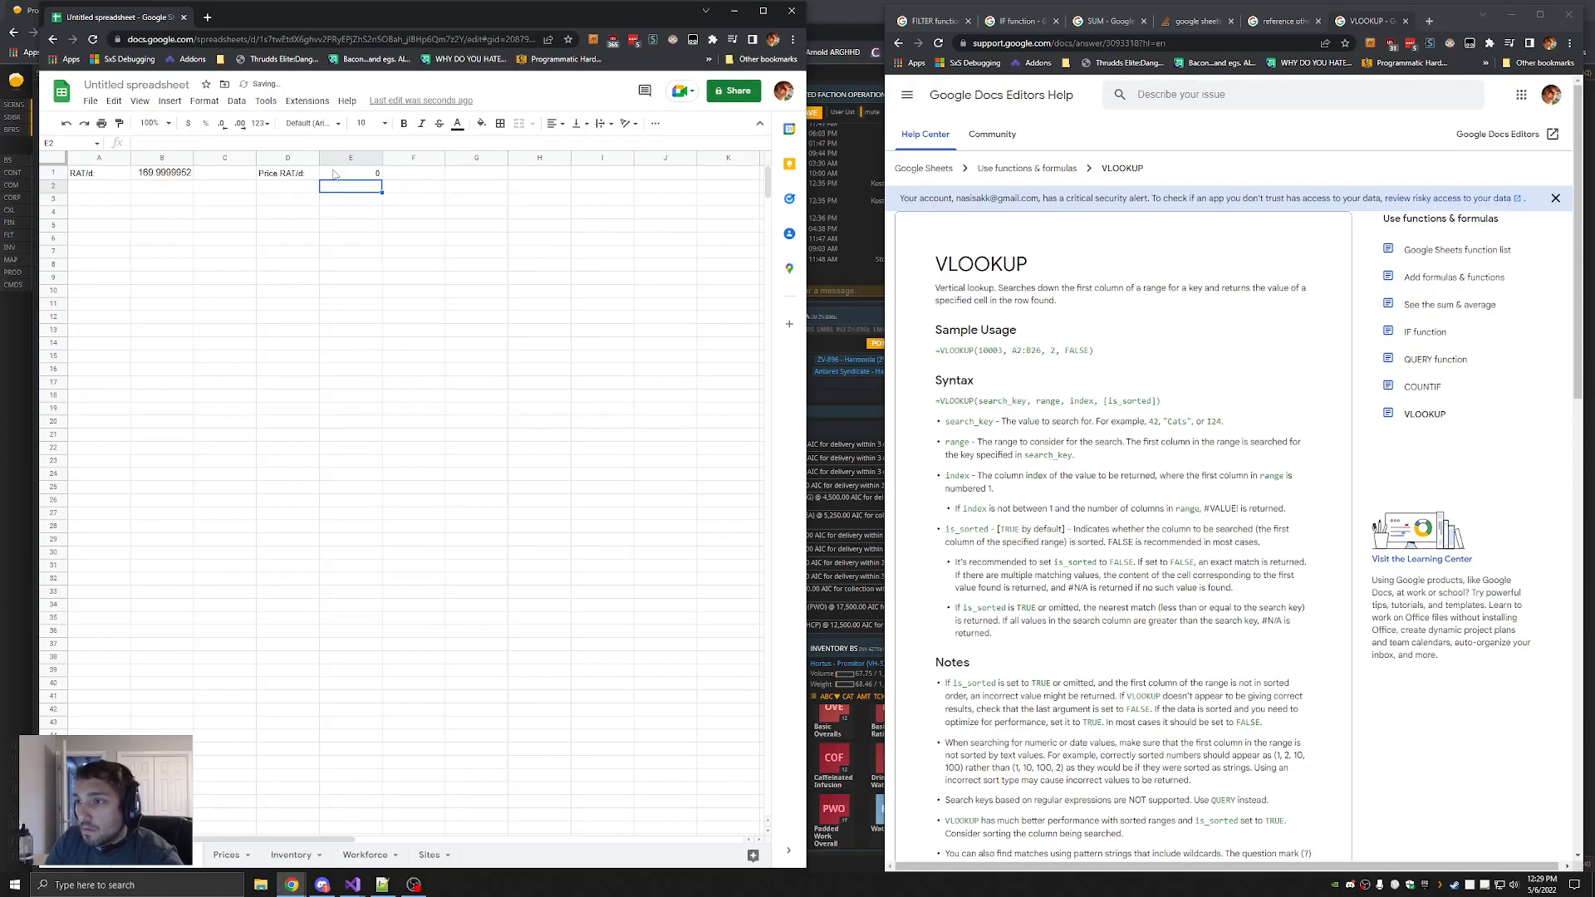
Remove the B2 multiplier from E1, leaving only =VLOOKUP("RAT", Prices!A2:AS, 13)
click(363, 176)
click(151, 143)
key(BackSpace)
text(13))
key(Return)
click(331, 172)
Try multiplying E1's VLOOKUP by the absolute reference $B$2
click(1301, 378)
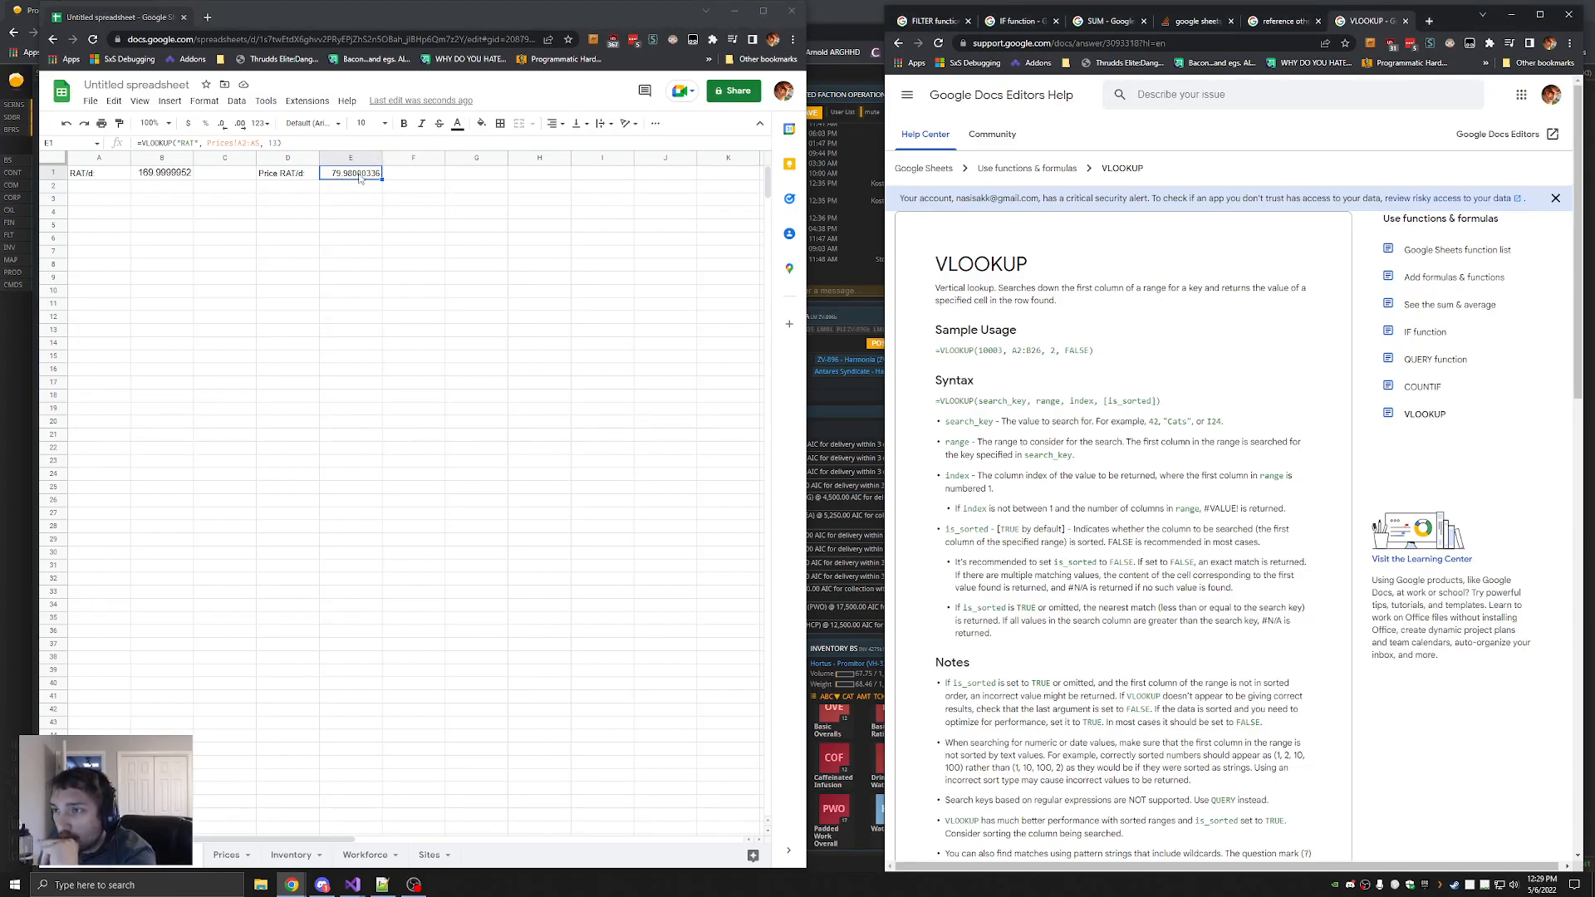
click(143, 144)
text($B)
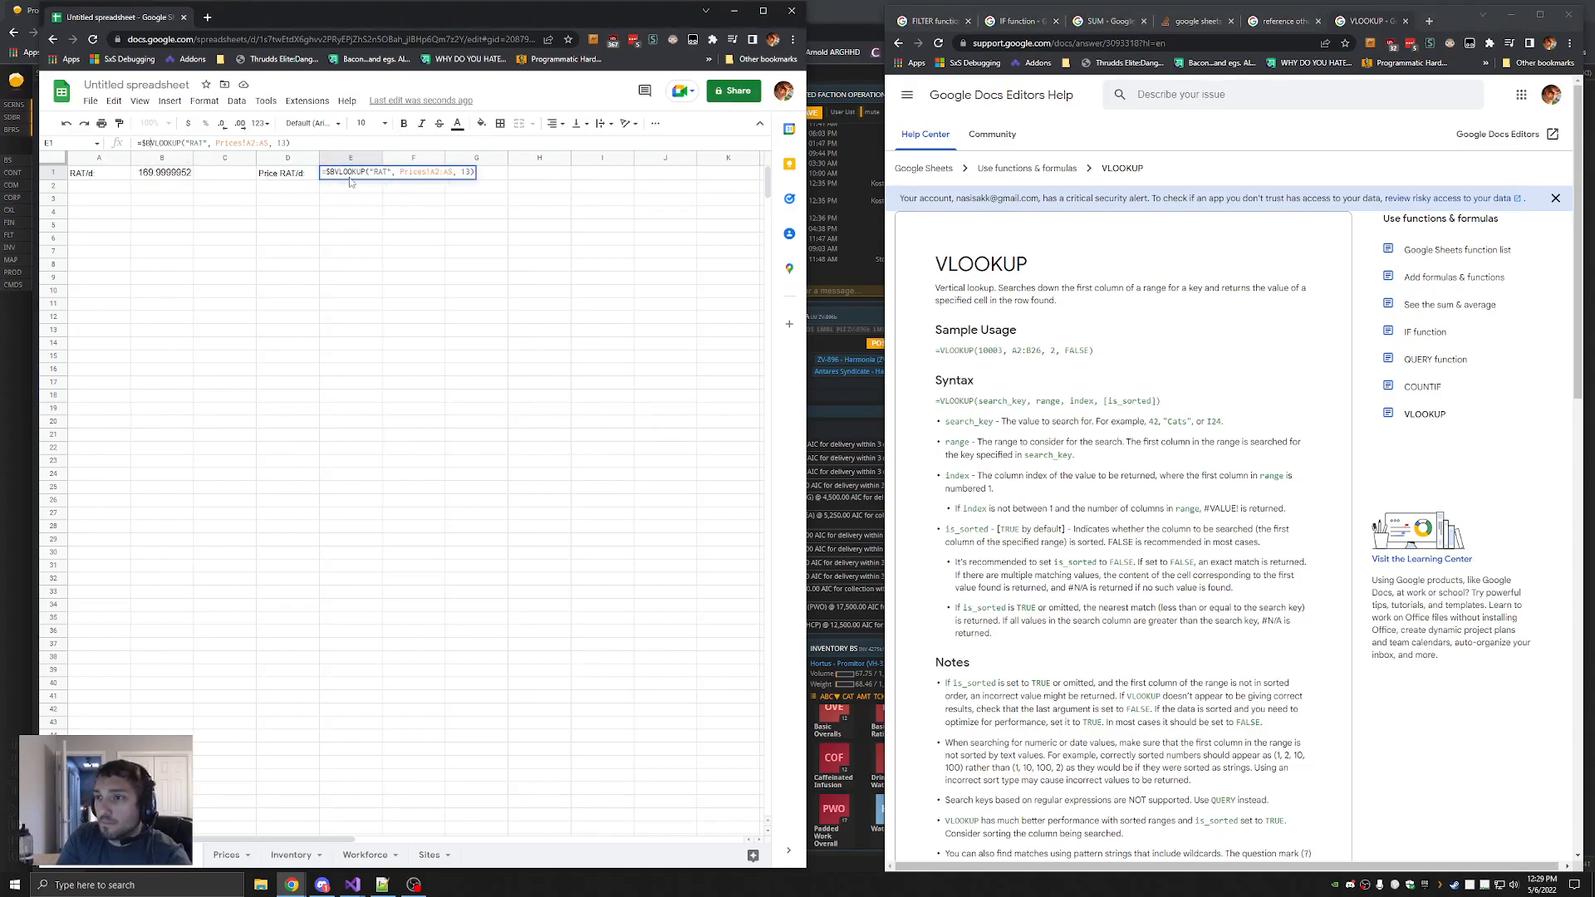
key(Return)
click(351, 173)
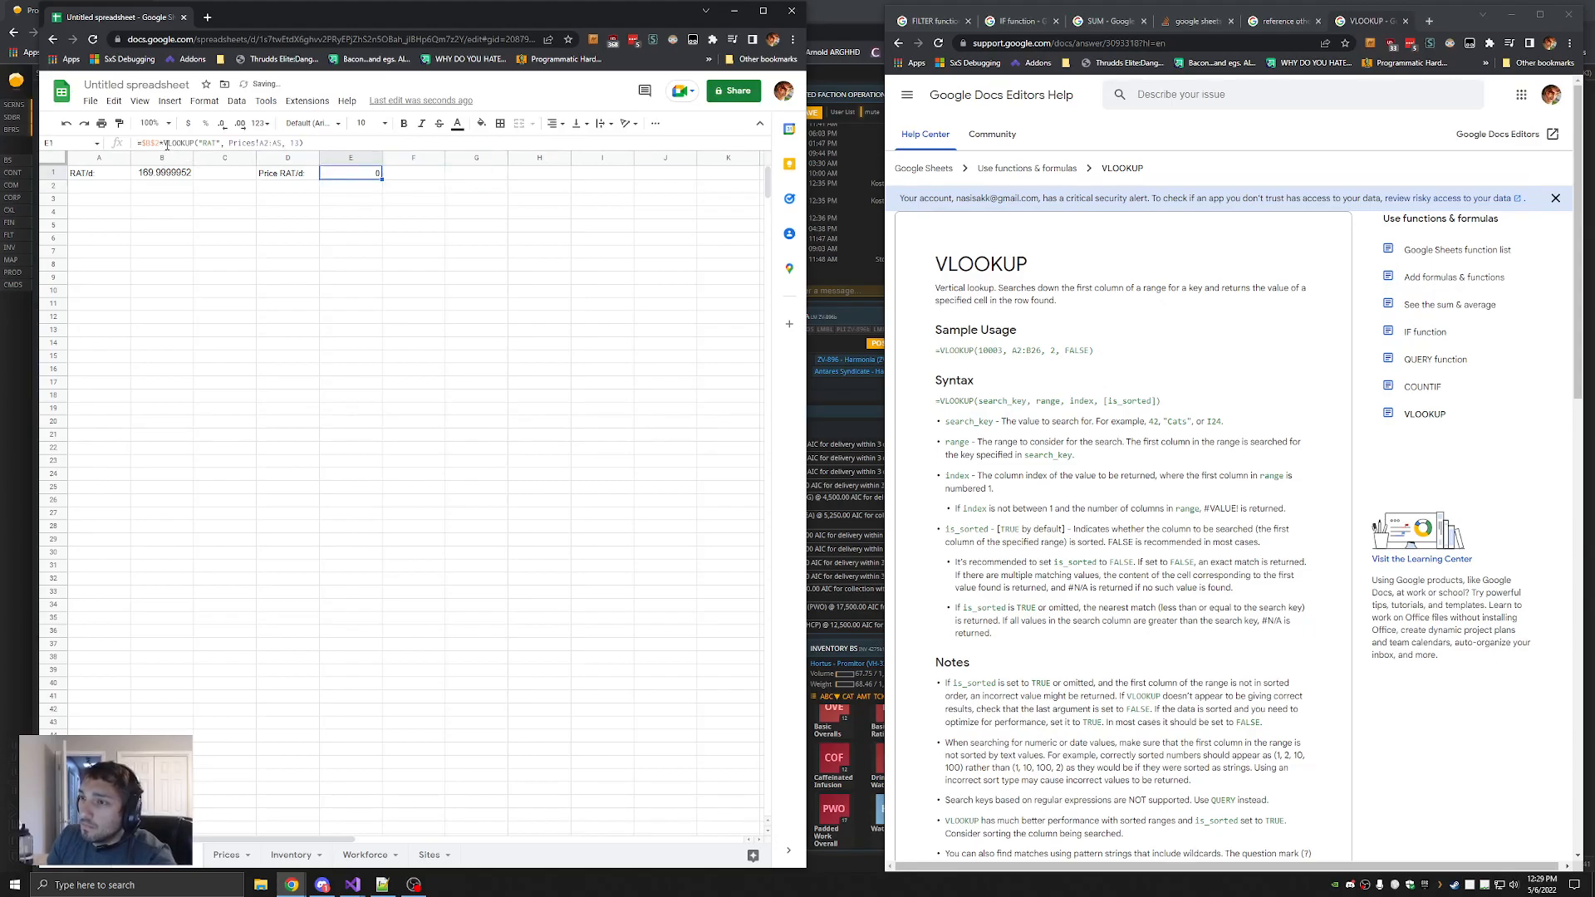
Replace the multiplier in E1 with B1 so the formula reads =B1*VLOOKUP("RAT", Prices!A2:AS, 13)
click(157, 143)
drag(156, 143, 142, 144)
key(BackSpace)
click(490, 185)
click(339, 172)
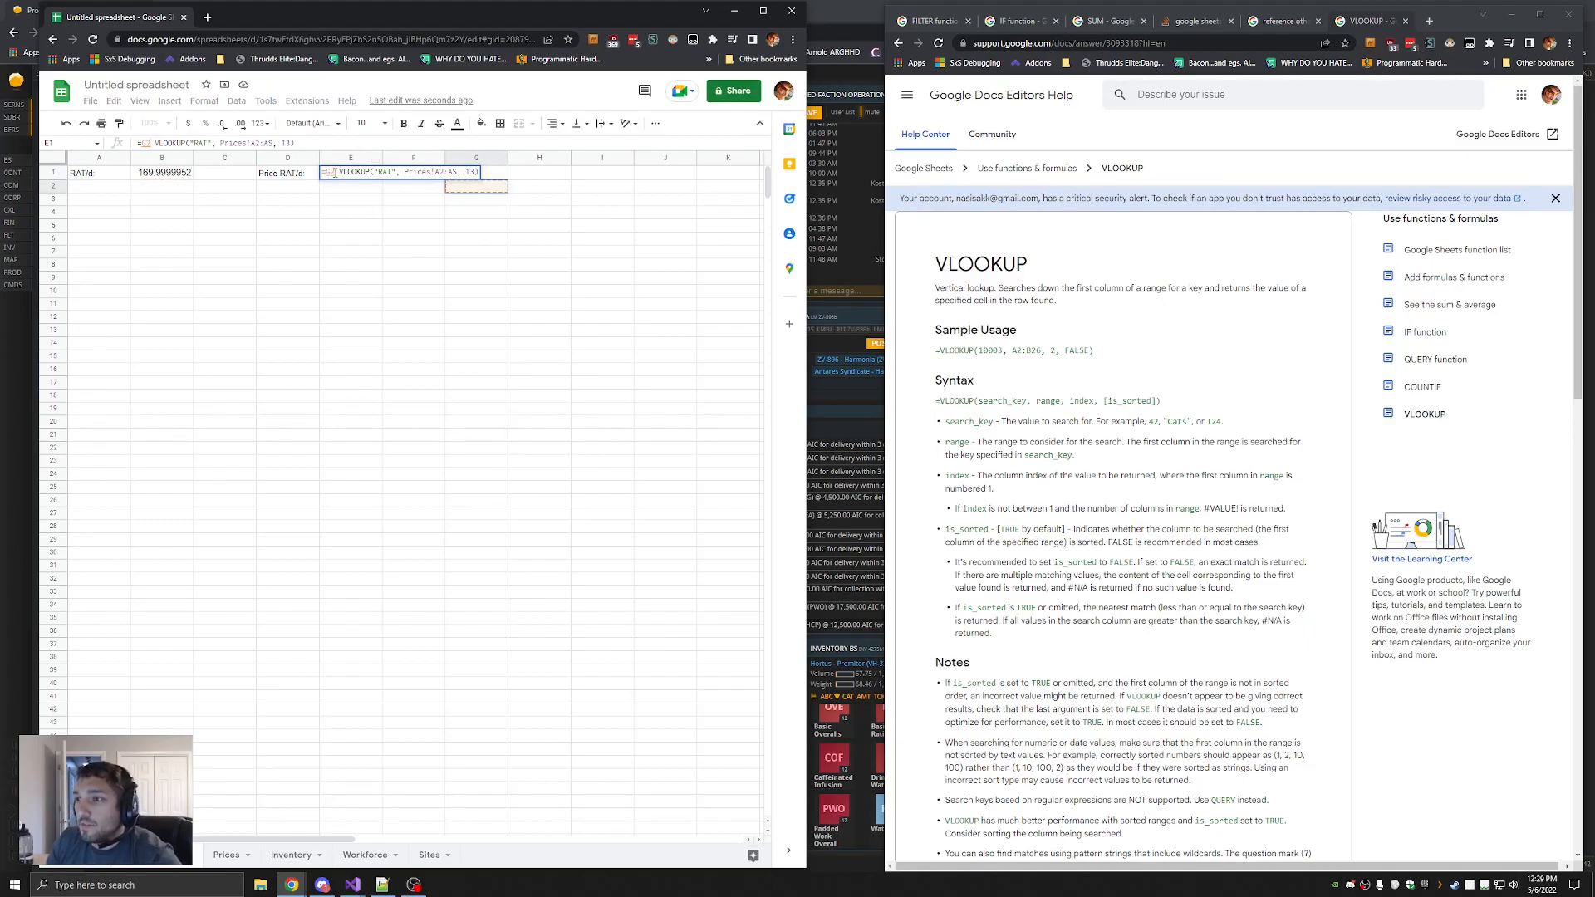
drag(154, 143, 142, 144)
text(B1*)
key(Return)
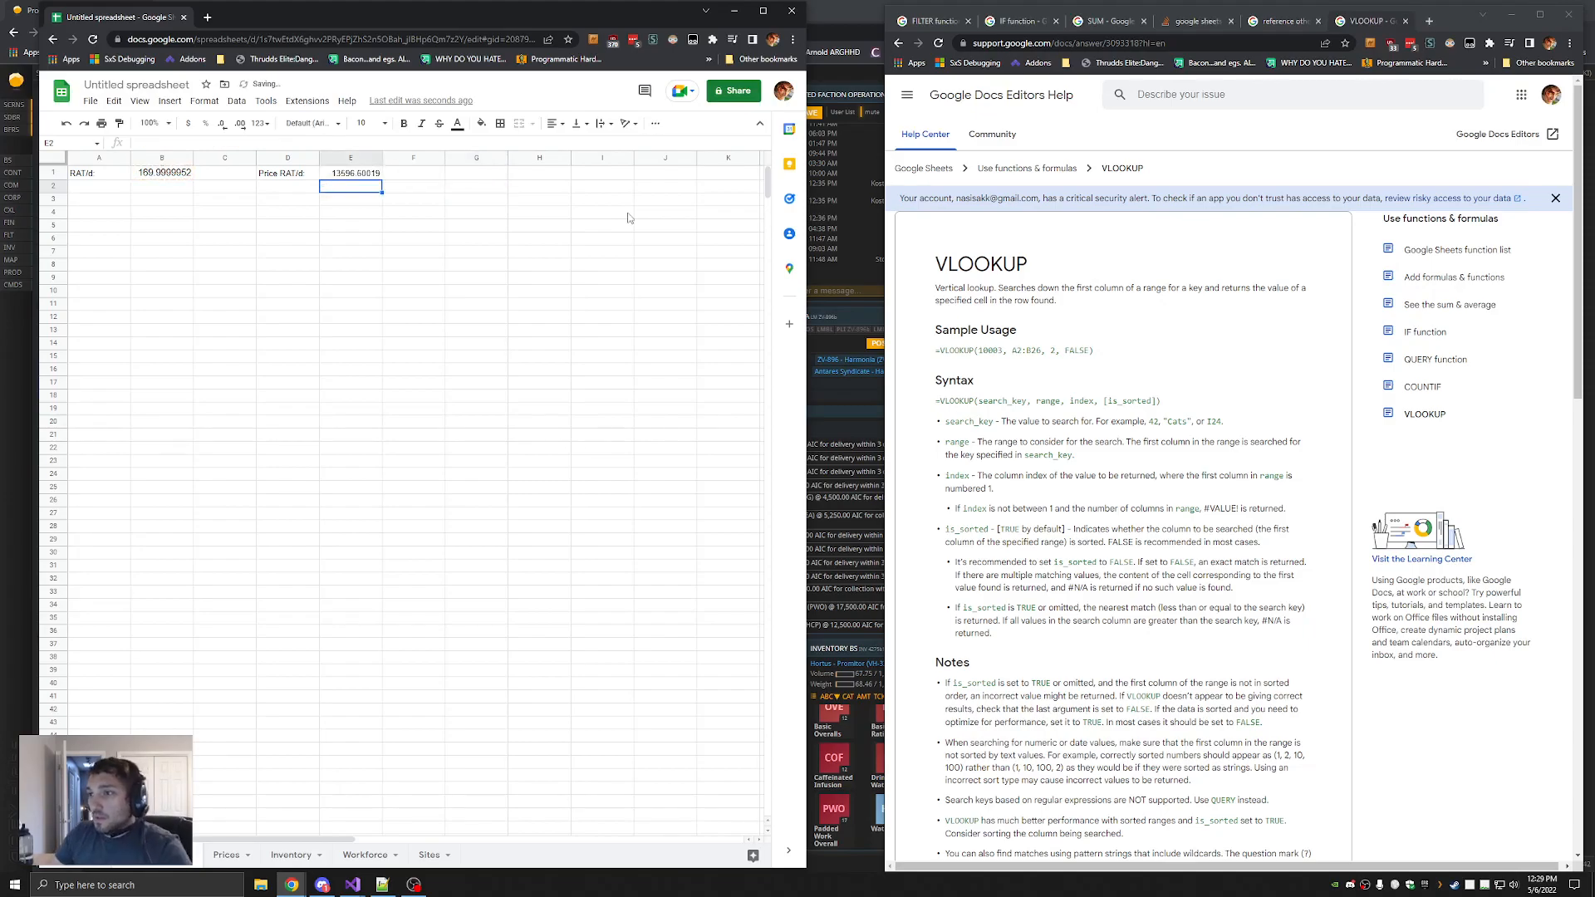
Format the daily RAT price in E1 as Currency with two decimals
key(Up)
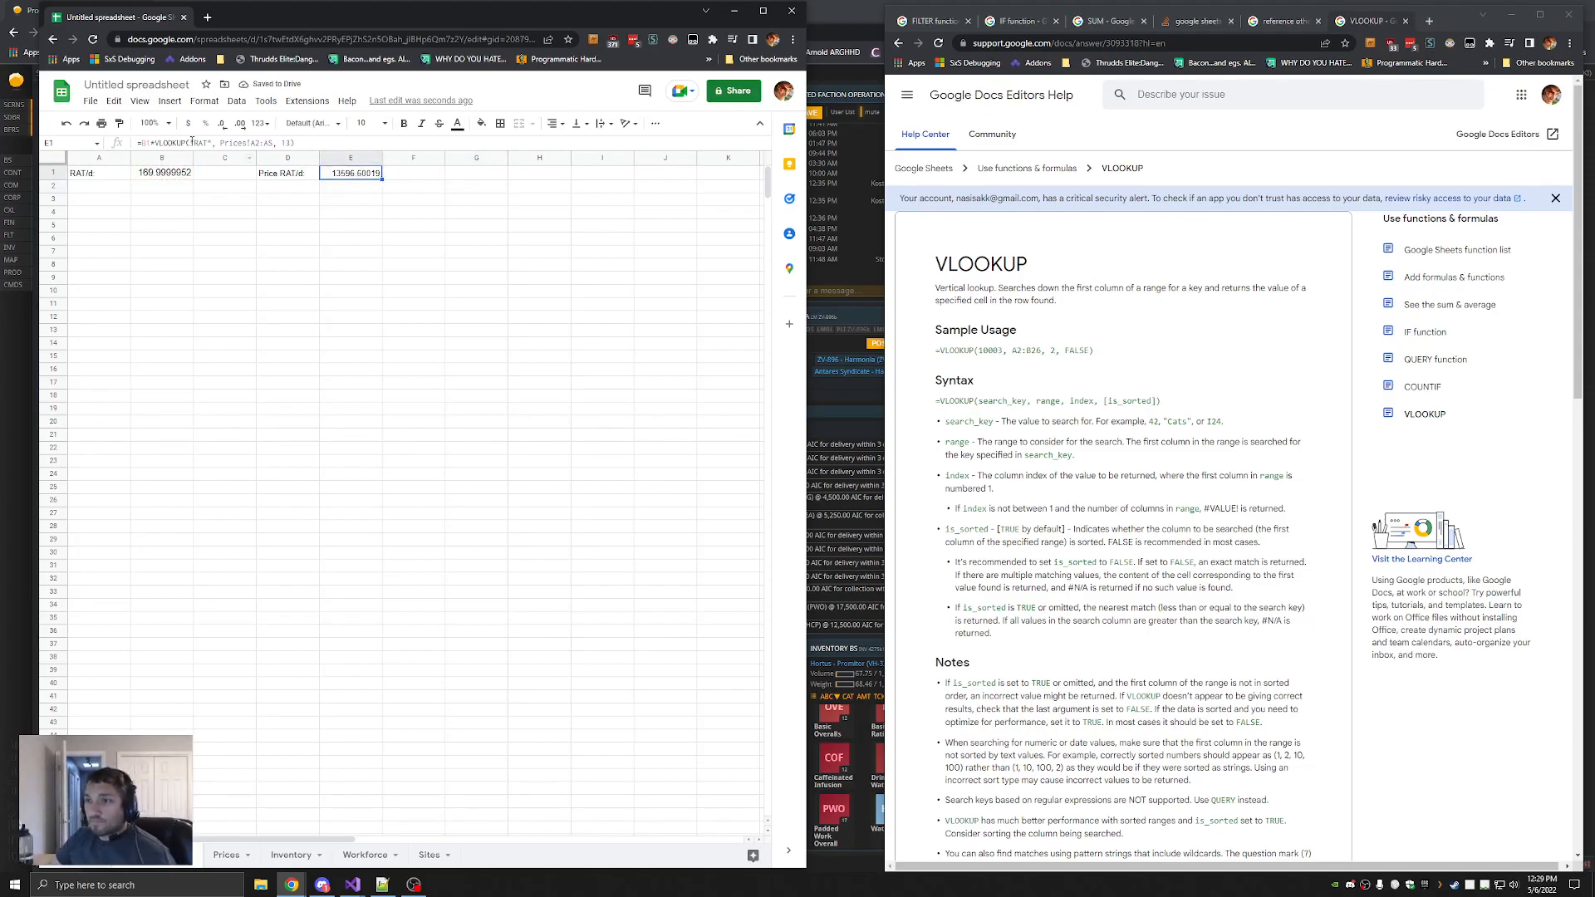
right_click(352, 176)
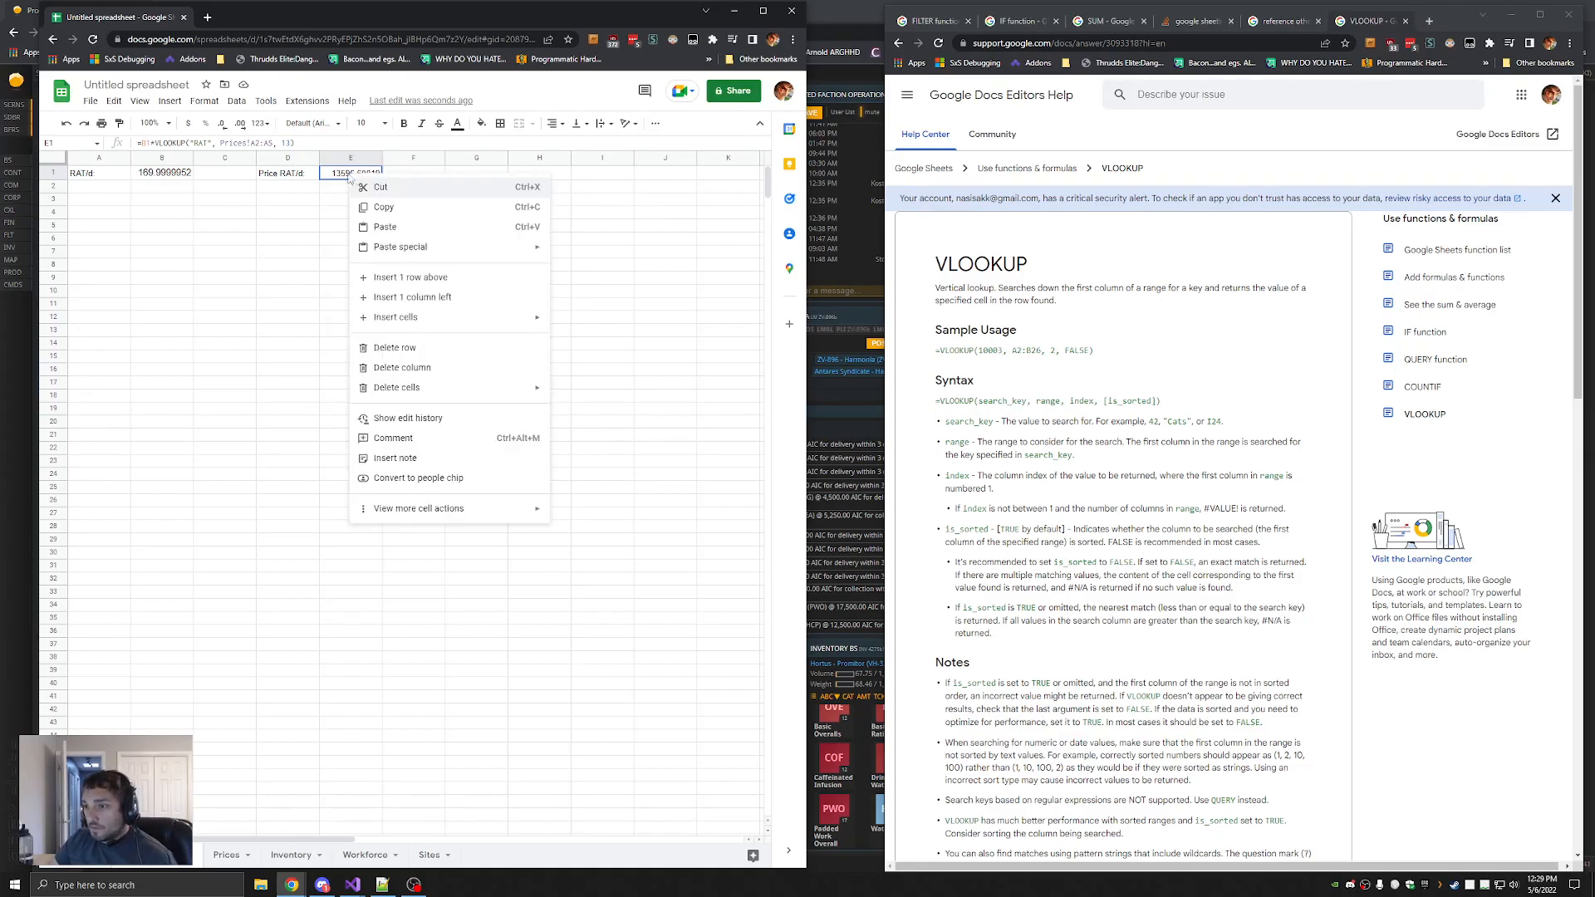
key(Escape)
click(204, 101)
mouse_move(228, 162)
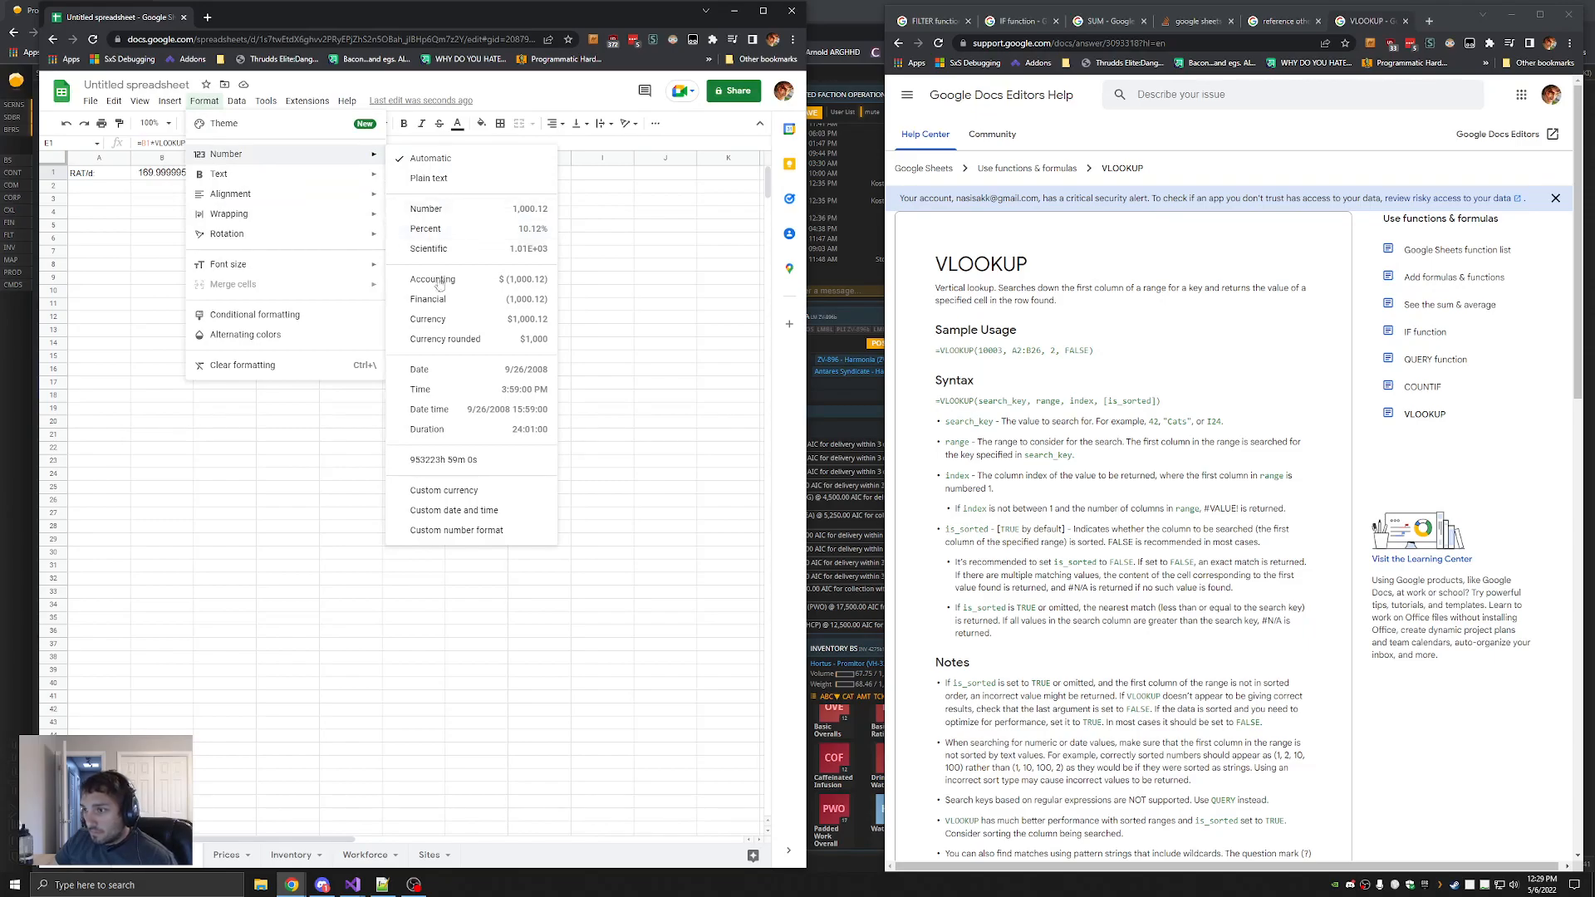
click(441, 320)
click(440, 473)
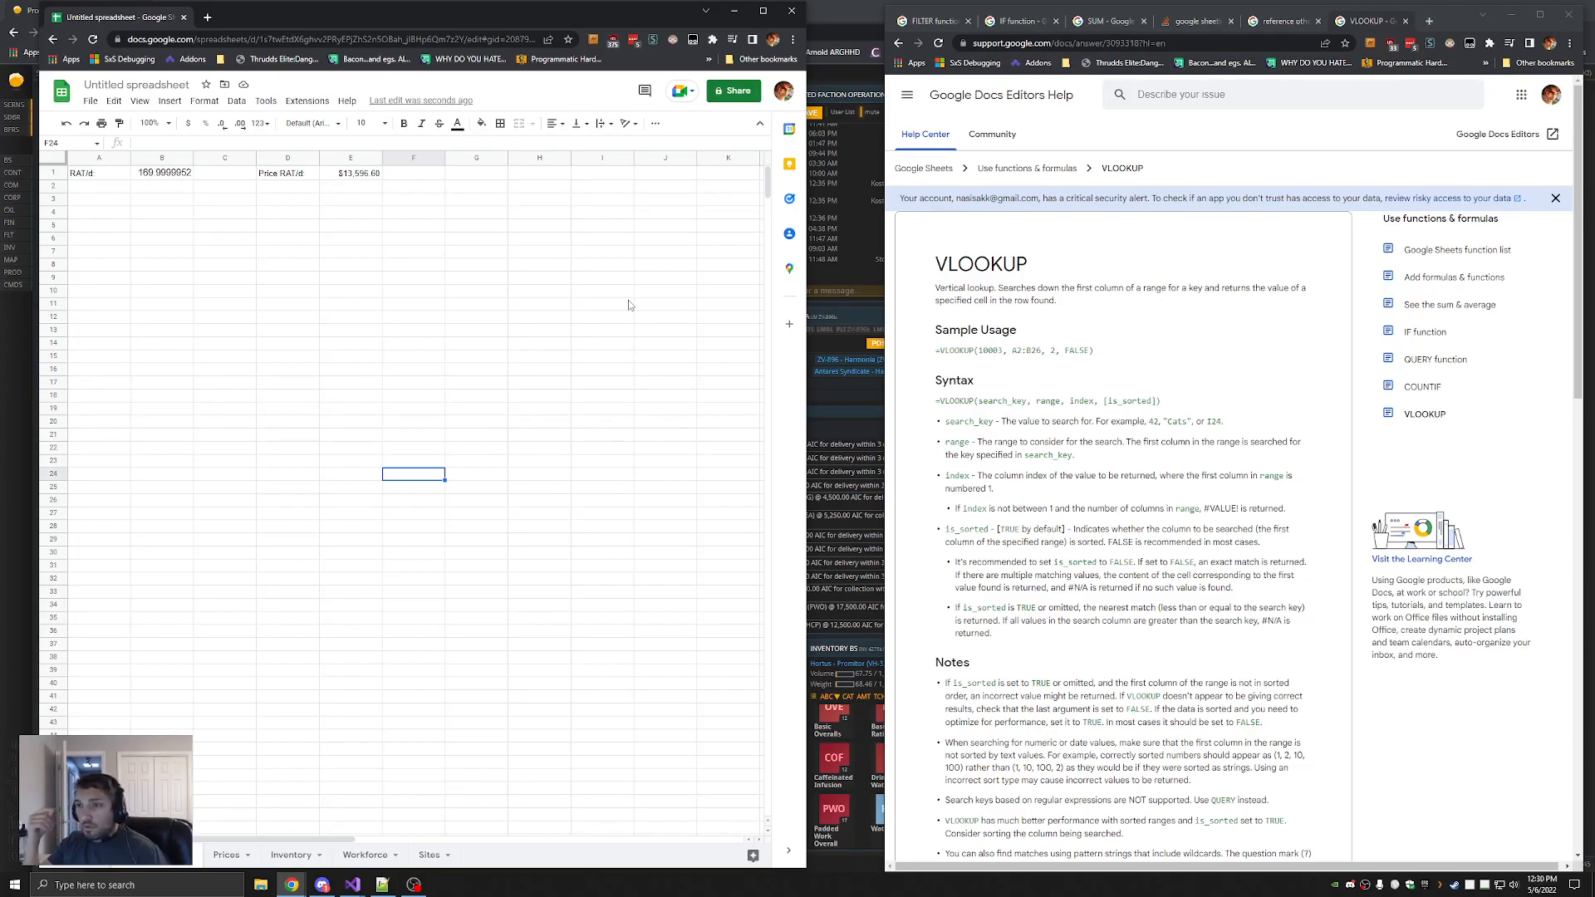
Review the consumption formula in B1 and the price formula in E1, including its VLOOKUP column index
click(168, 181)
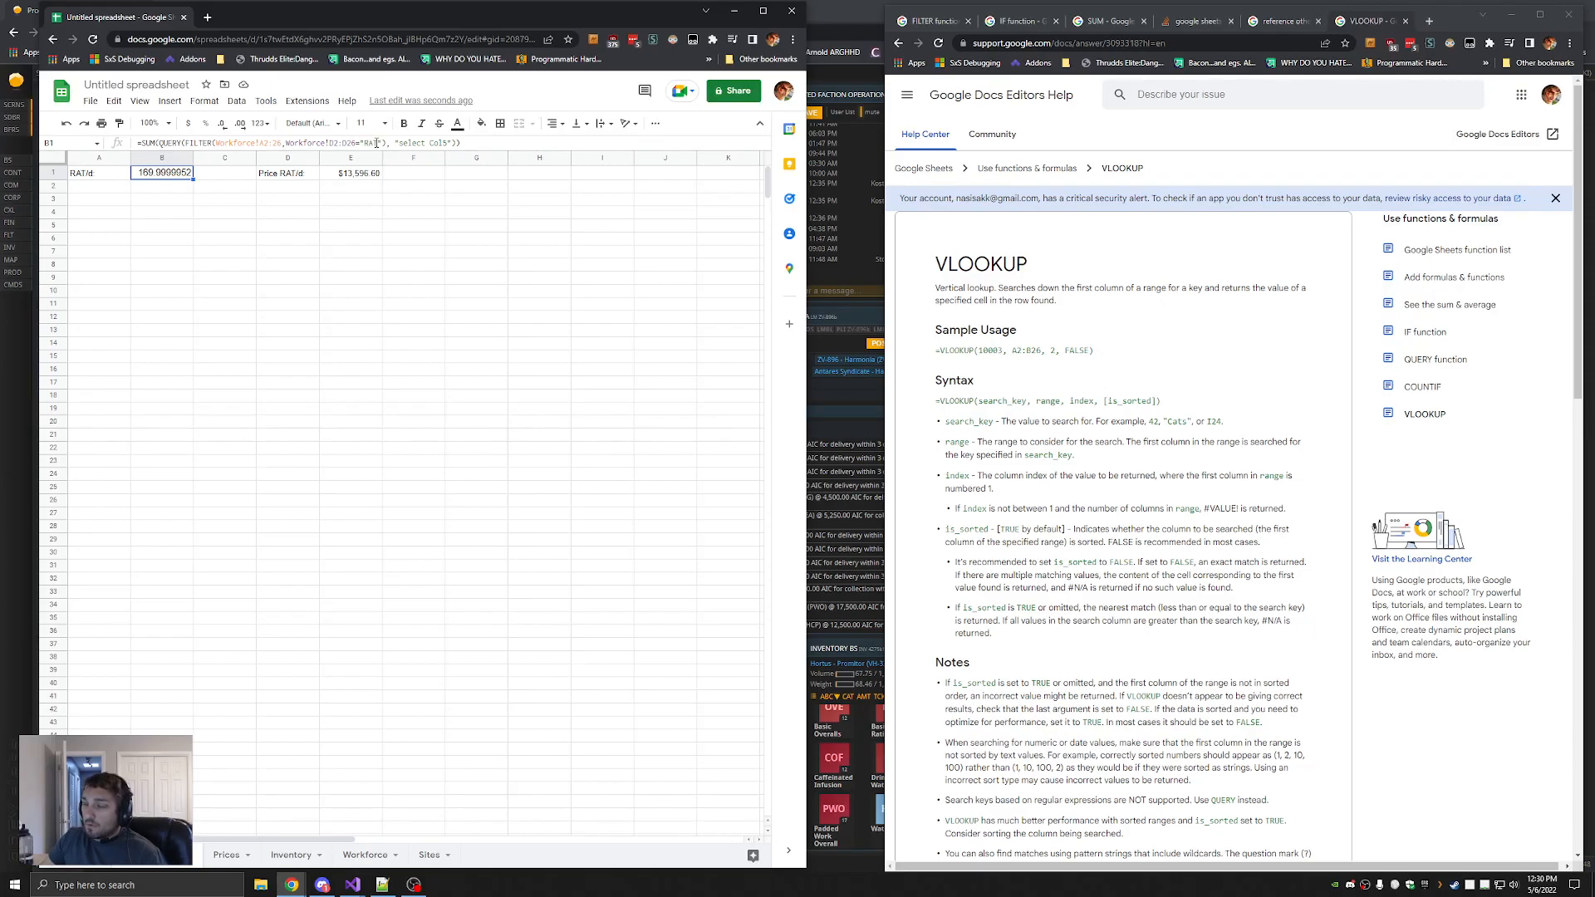
click(341, 179)
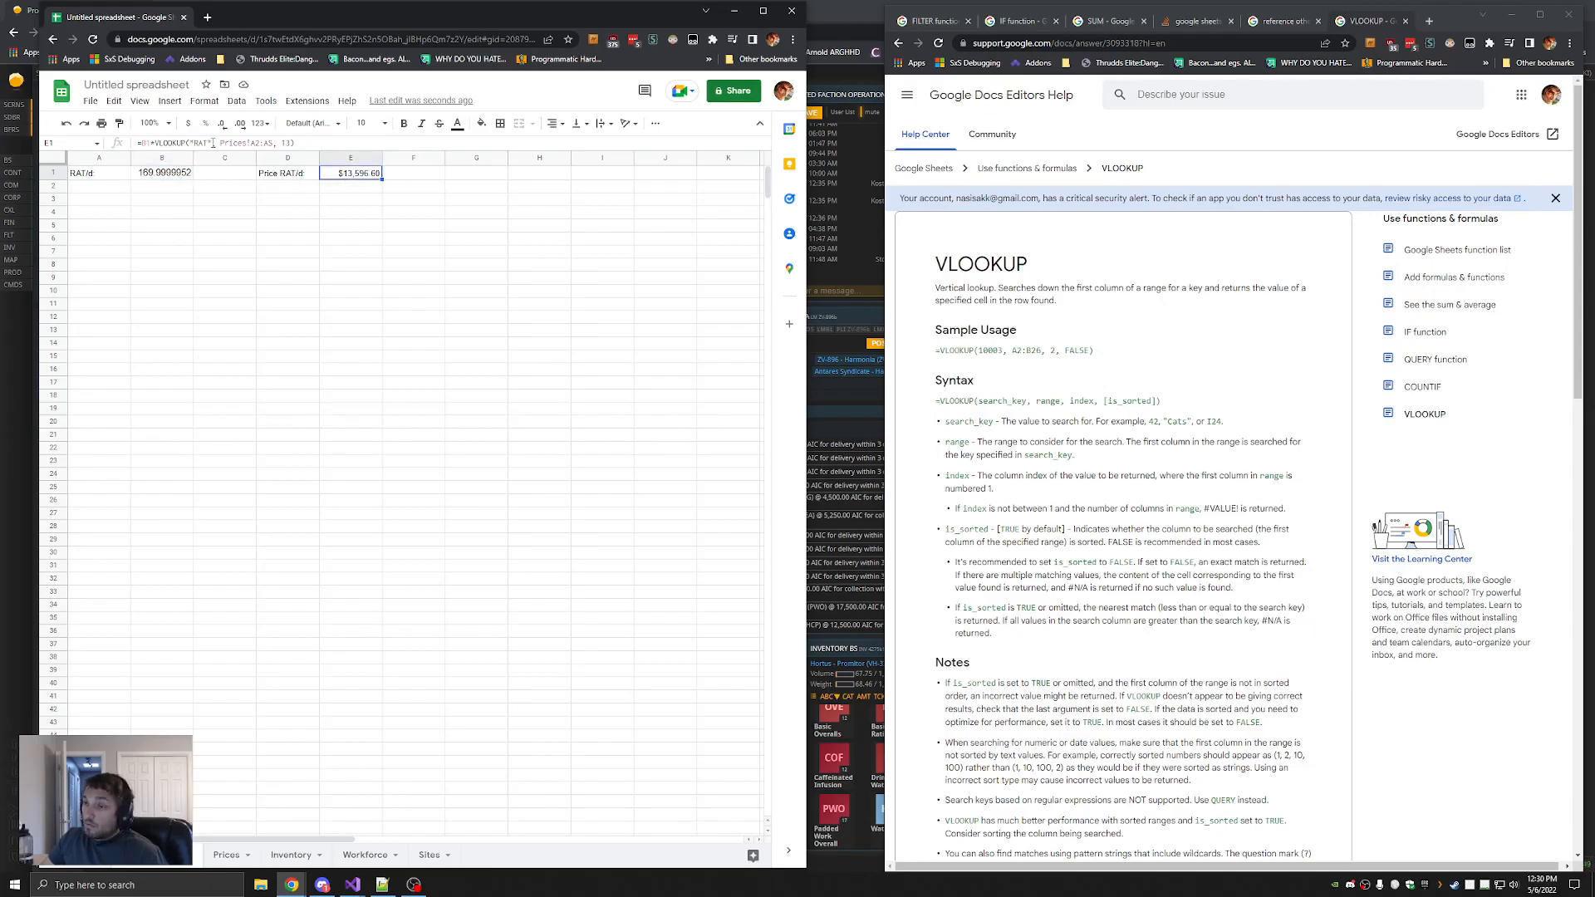
double_click(287, 143)
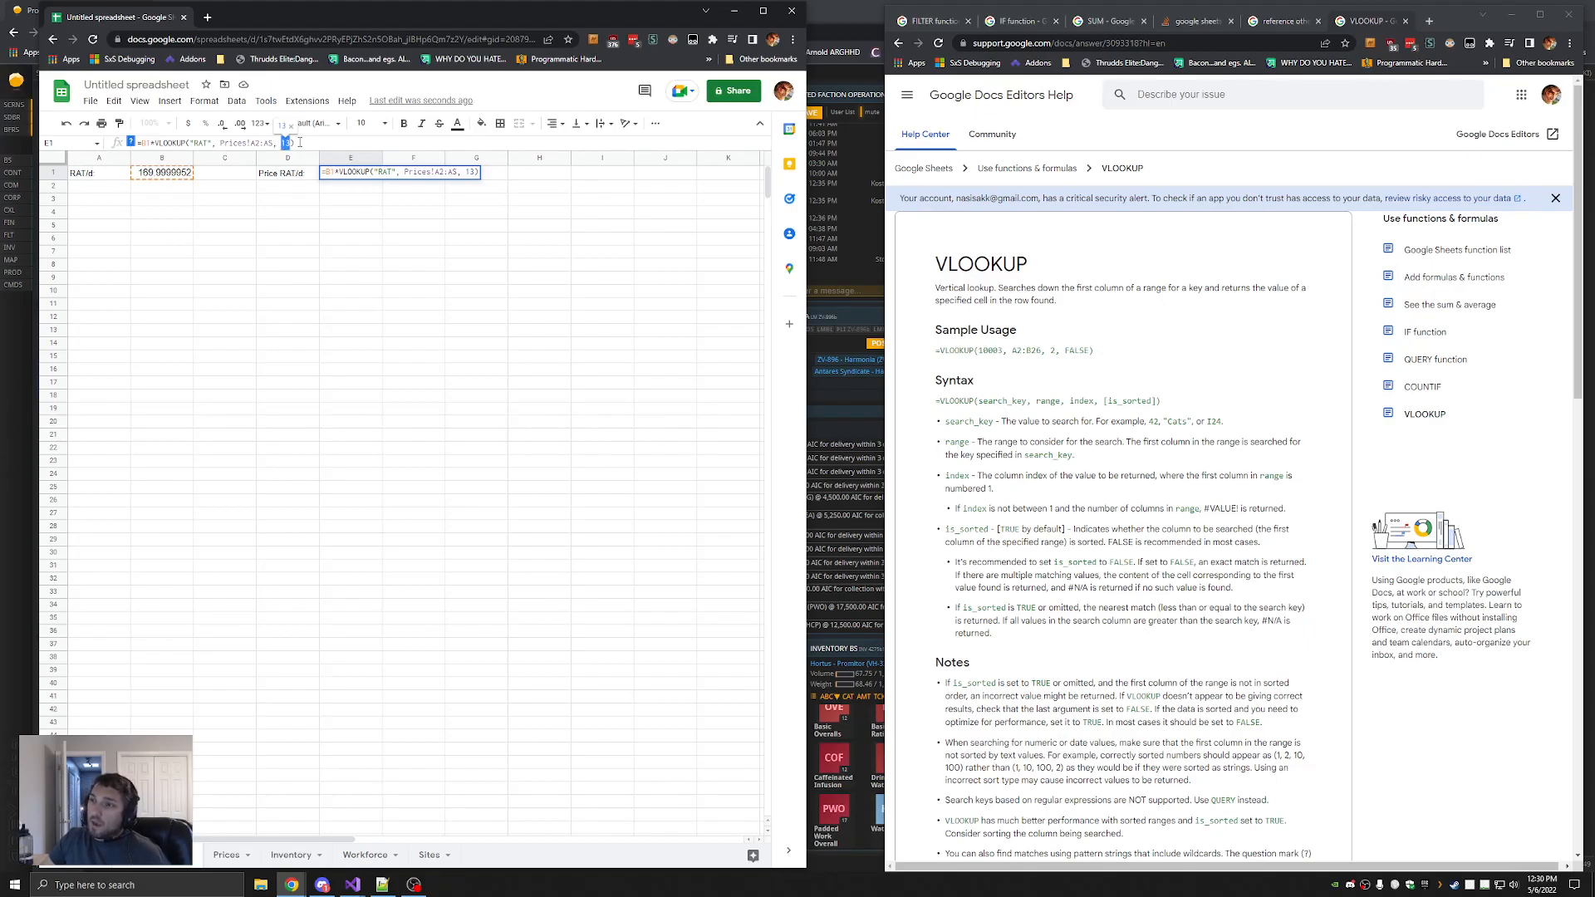
key(Return)
click(606, 198)
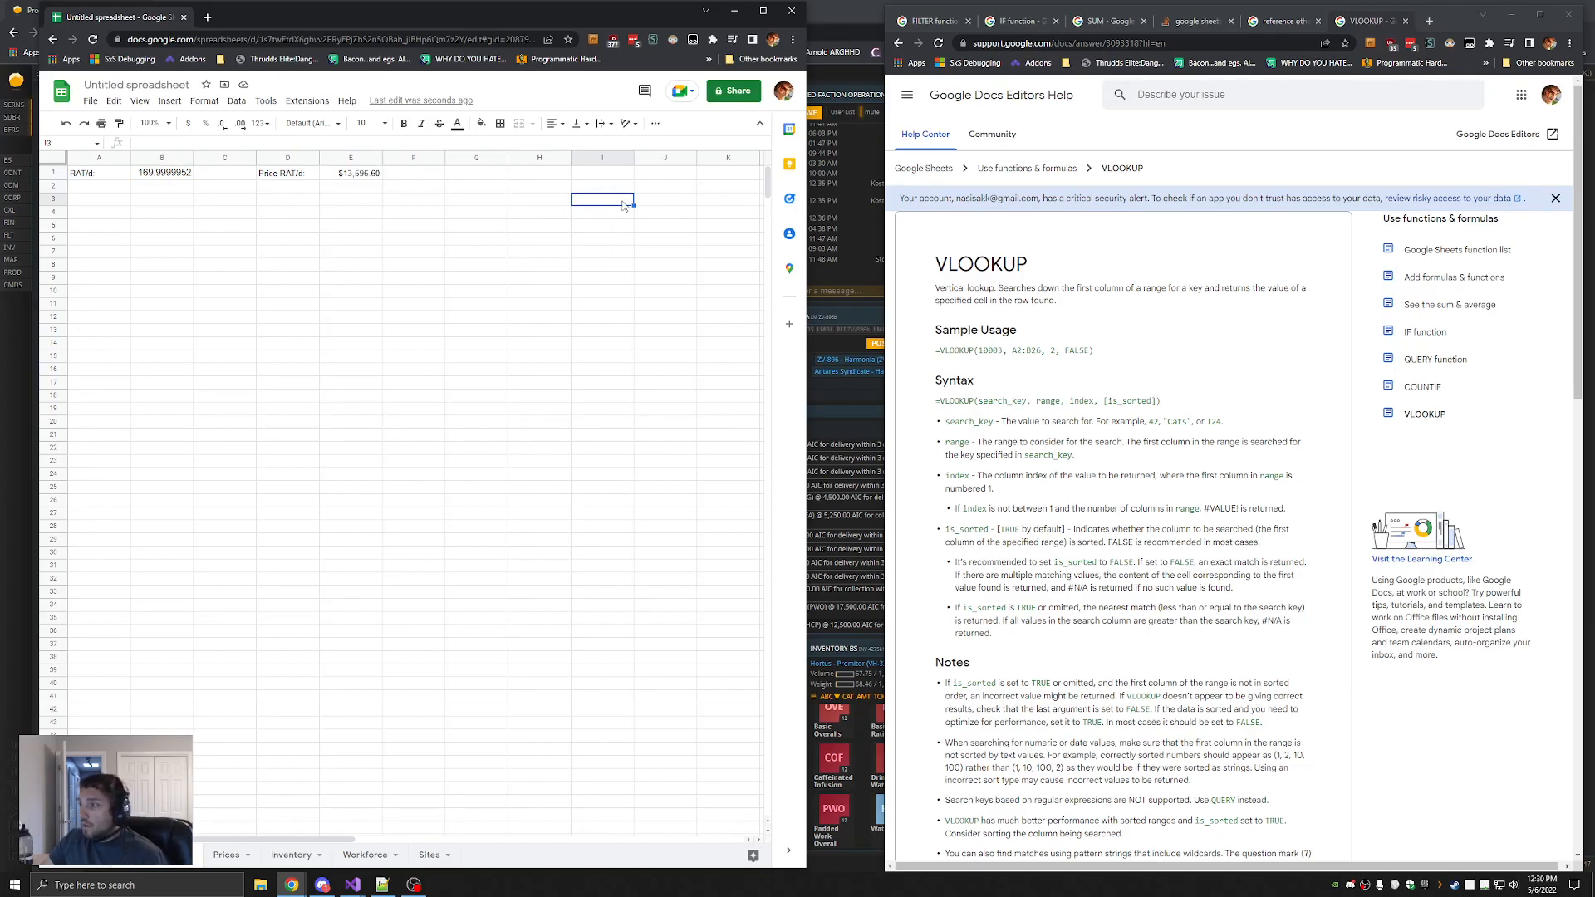
click(663, 204)
key(Down)
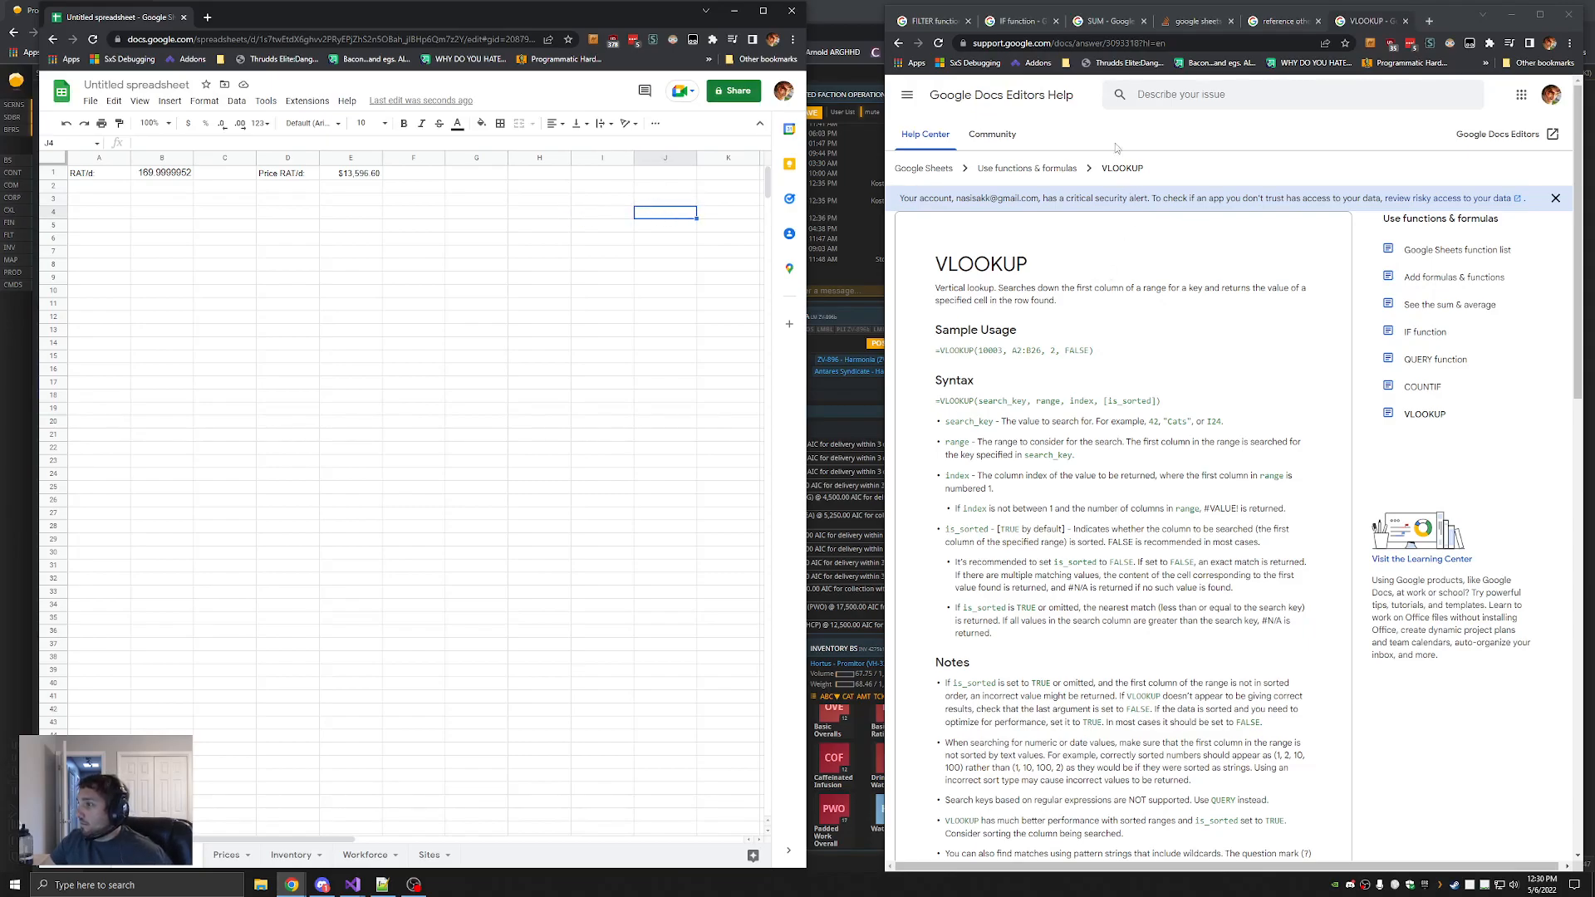
Search the web for "hlookup gsheets" and open the Google Docs Editors Help article on HLOOKUP
click(1426, 362)
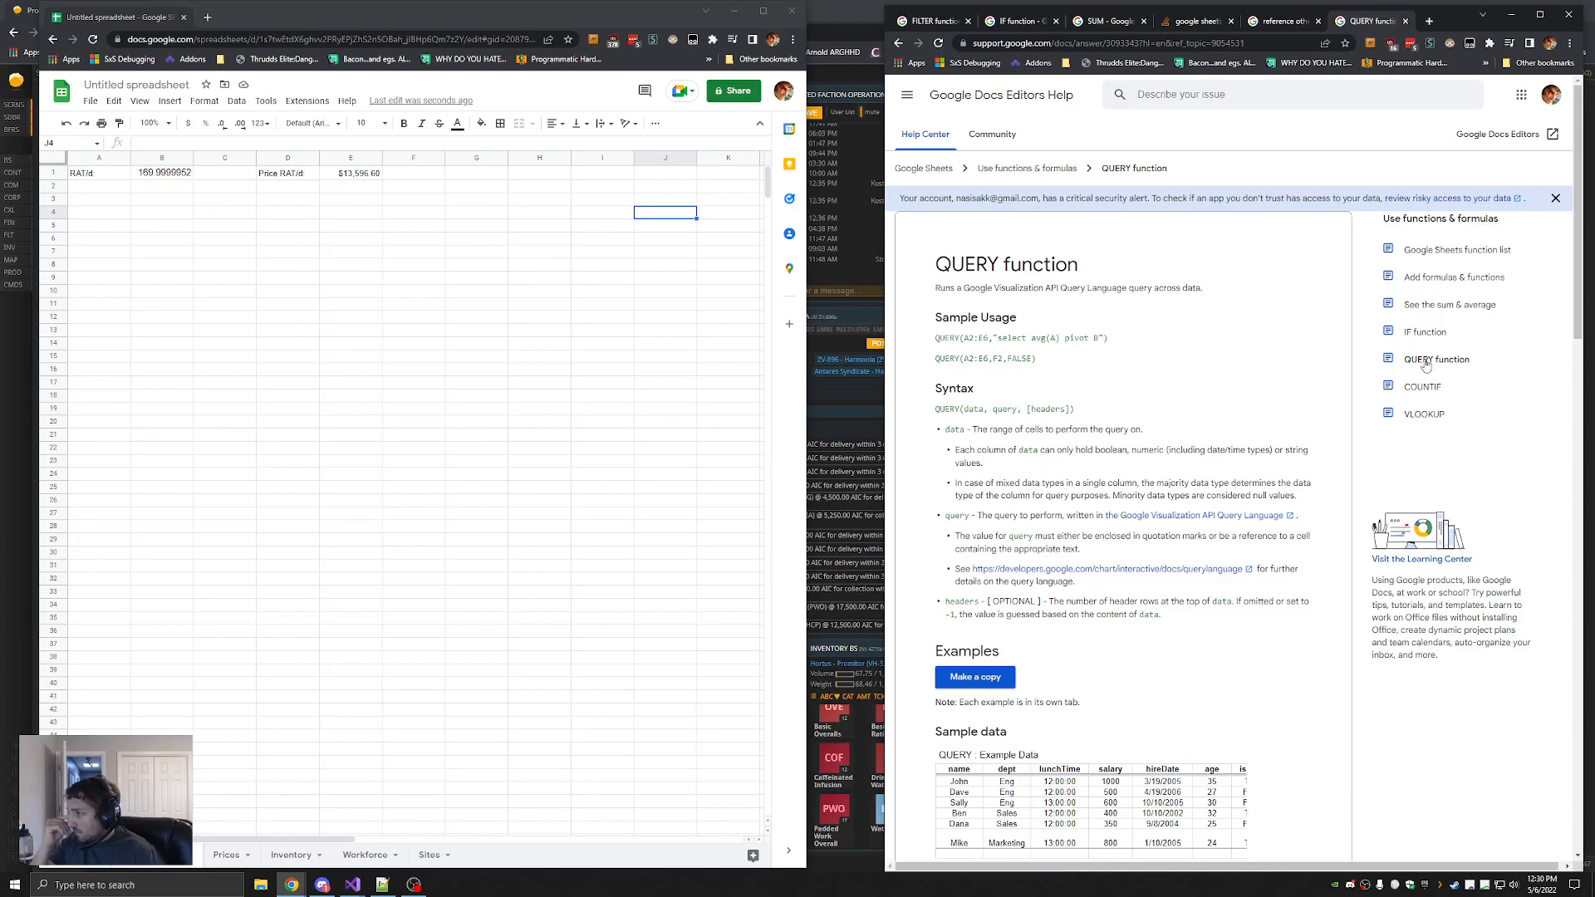
click(1422, 419)
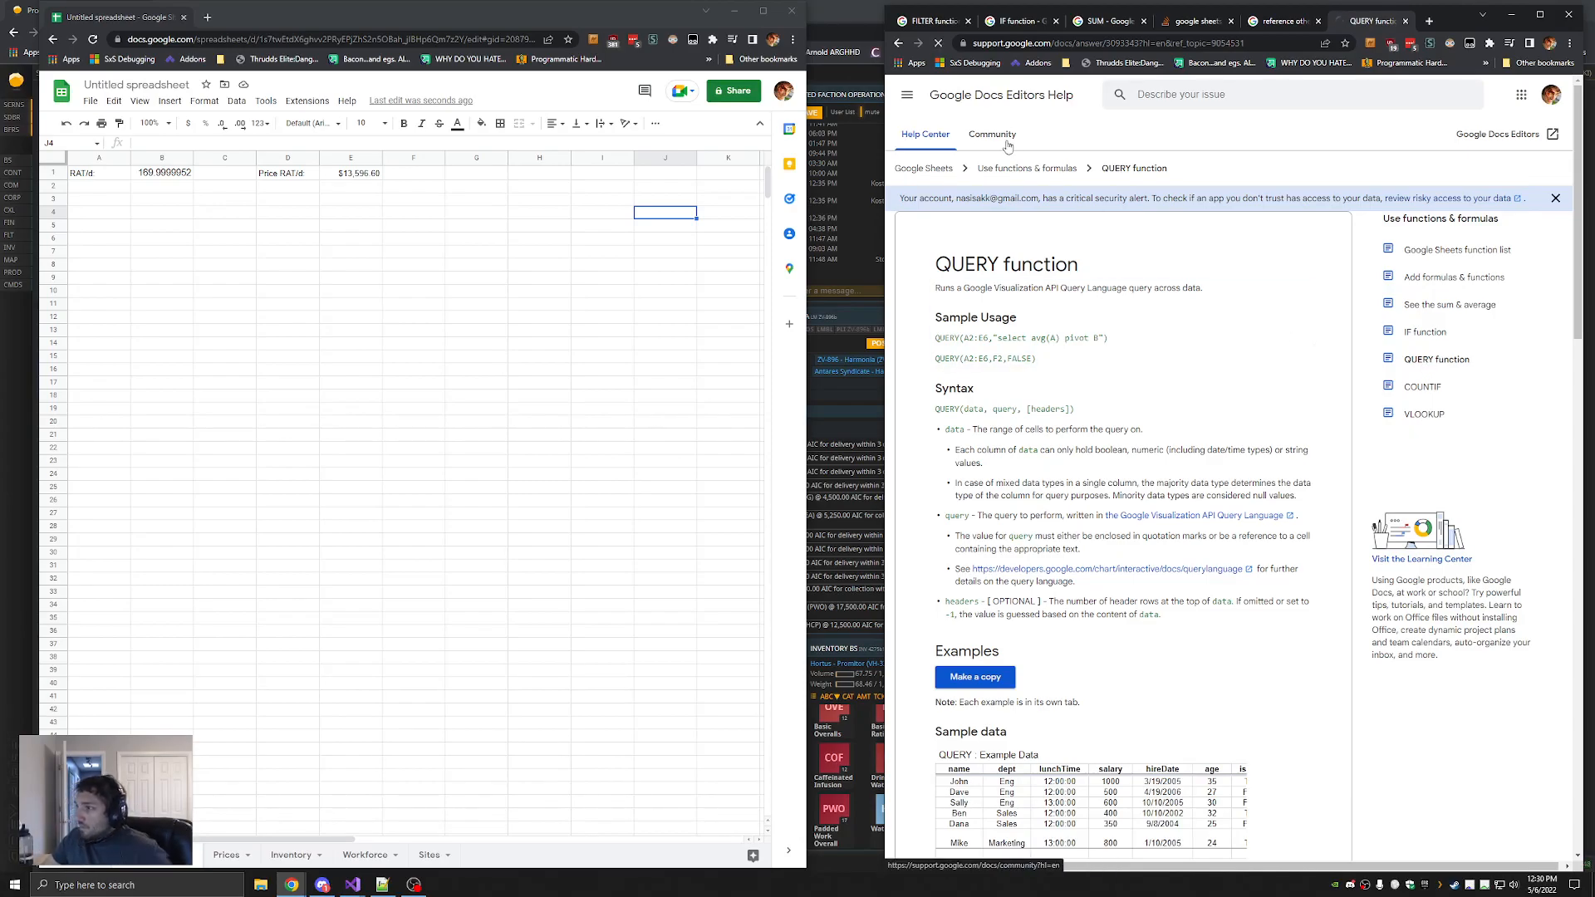
key(ctrl+l)
text(hlookup gsheets)
key(Return)
click(999, 214)
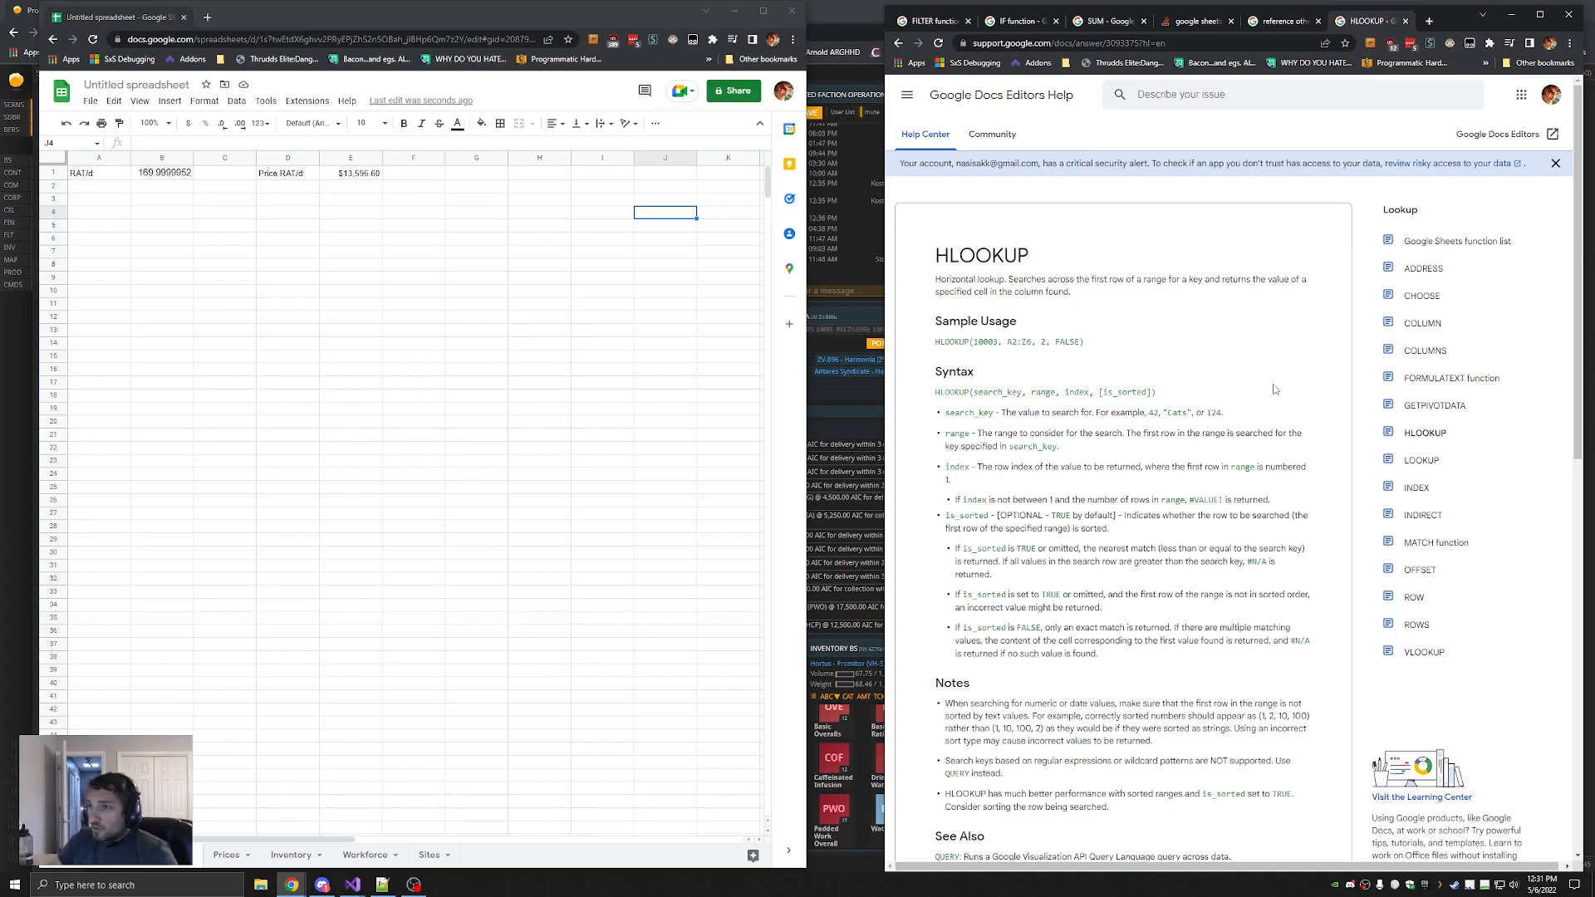
Start an HLOOKUP formula in A6 with the search key "CI1-Ask"
click(102, 240)
text(=HLOOKUP()
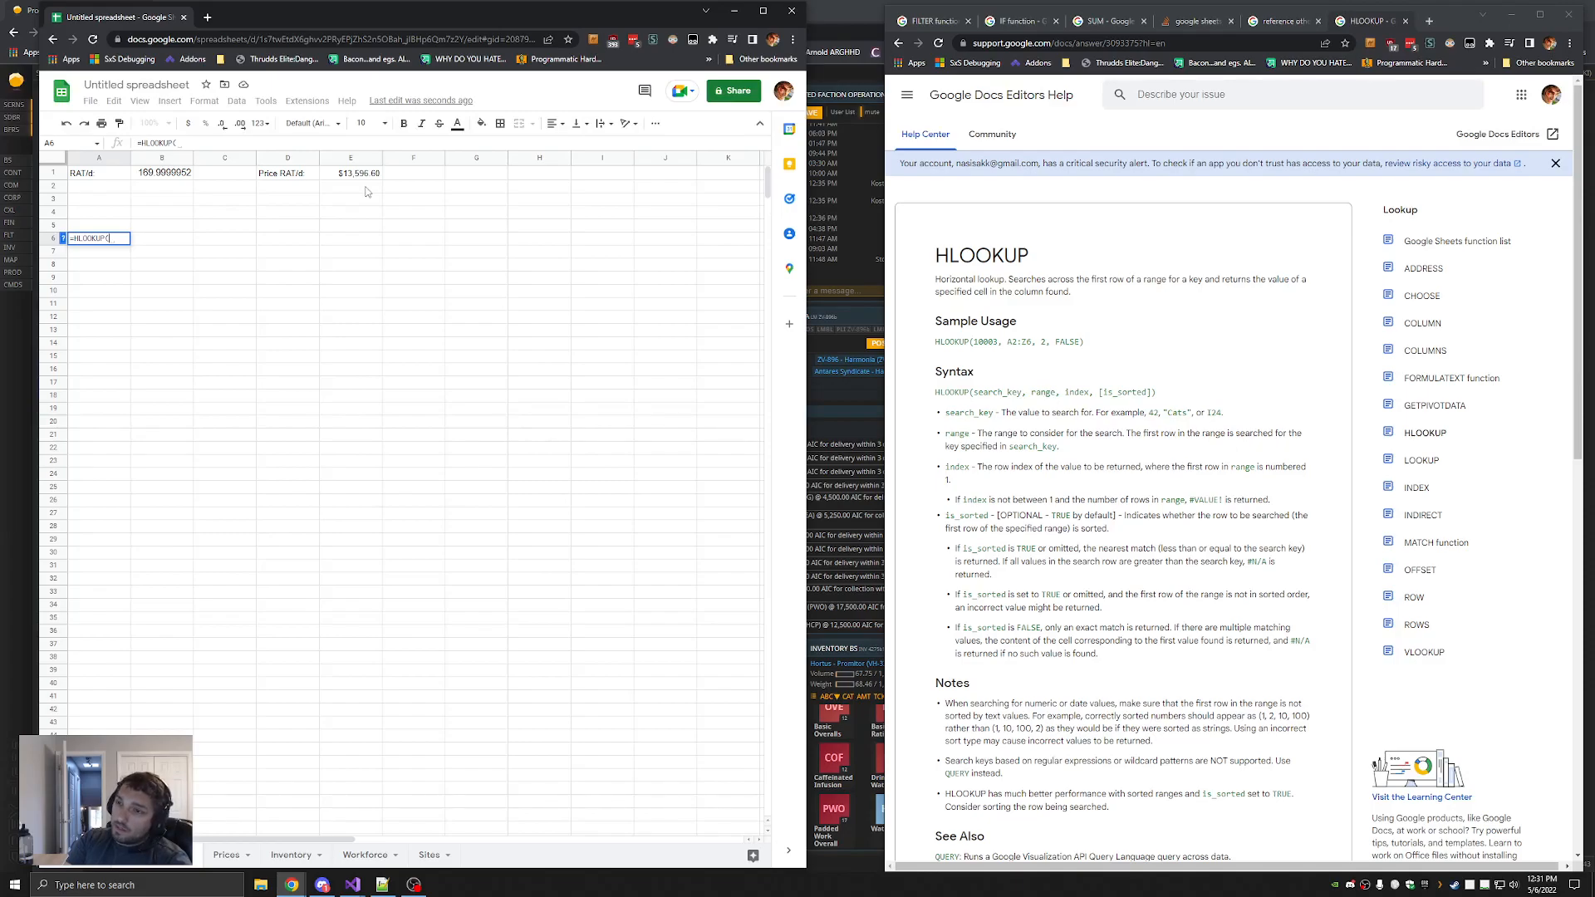
text("CI1-Ask",)
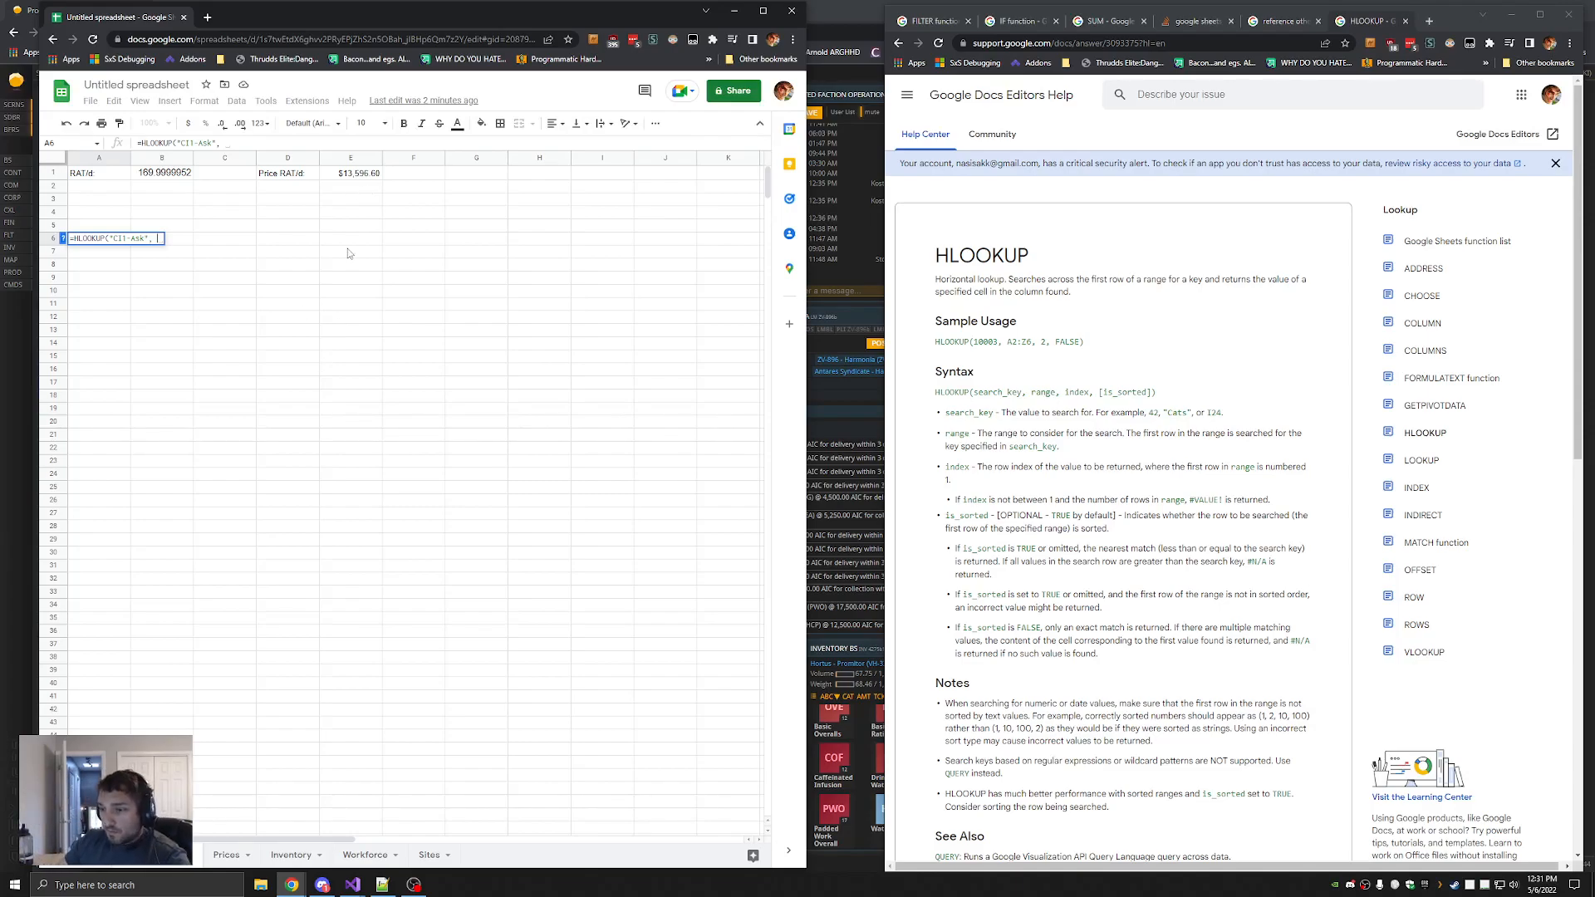
Complete the HLOOKUP formula in A6 with range Prices!A, index 1 and FALSE, and inspect the result
text(Prices!)
text(A)
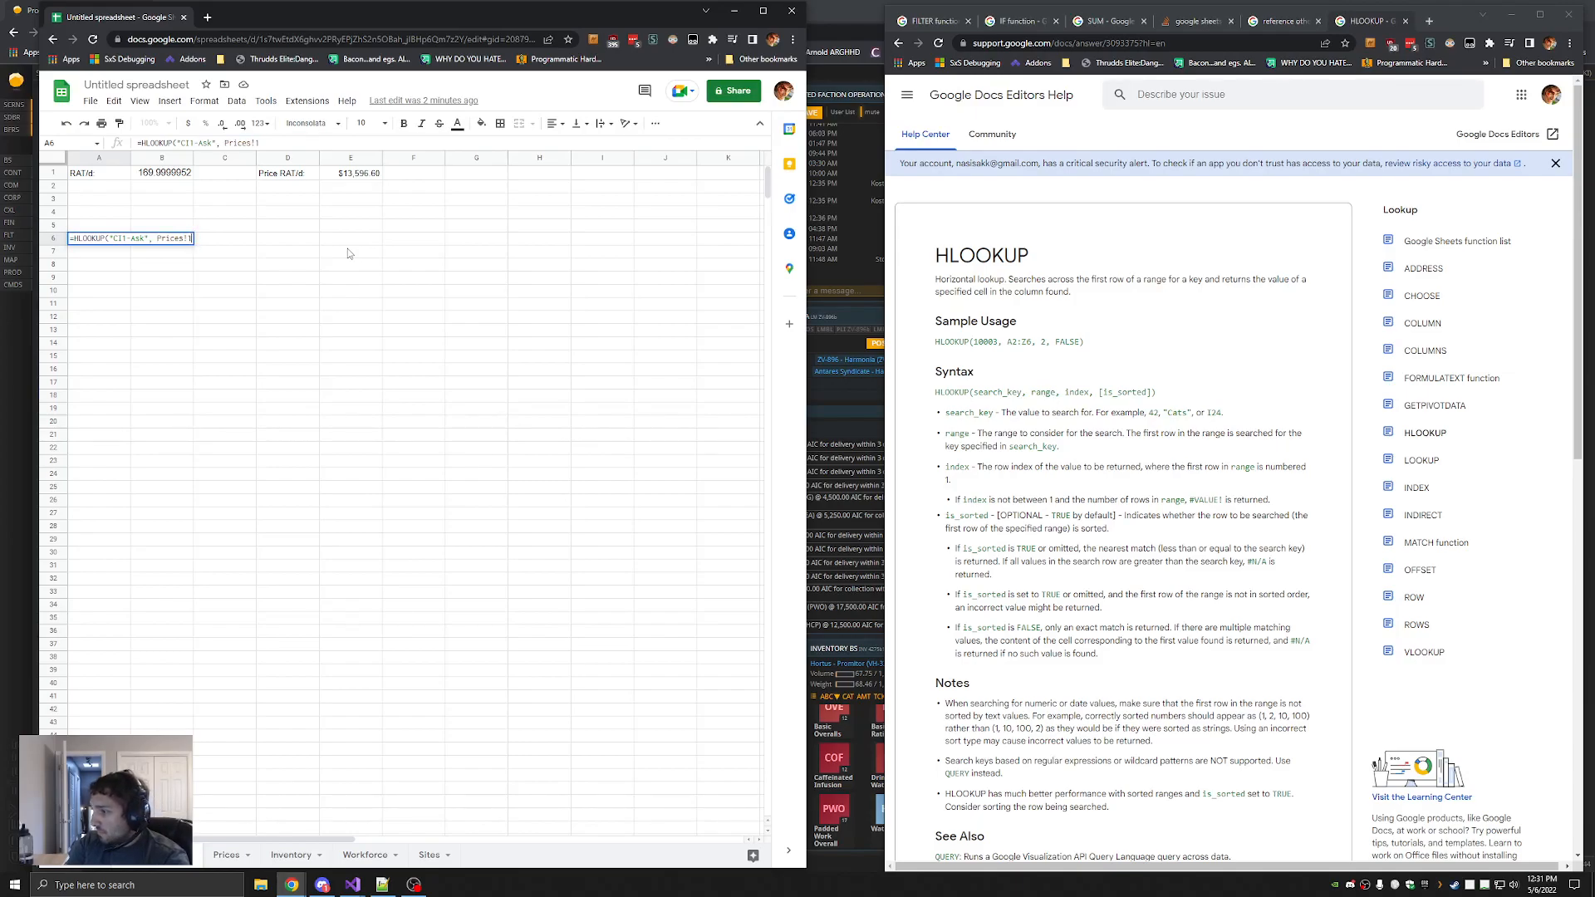
key(BackSpace)
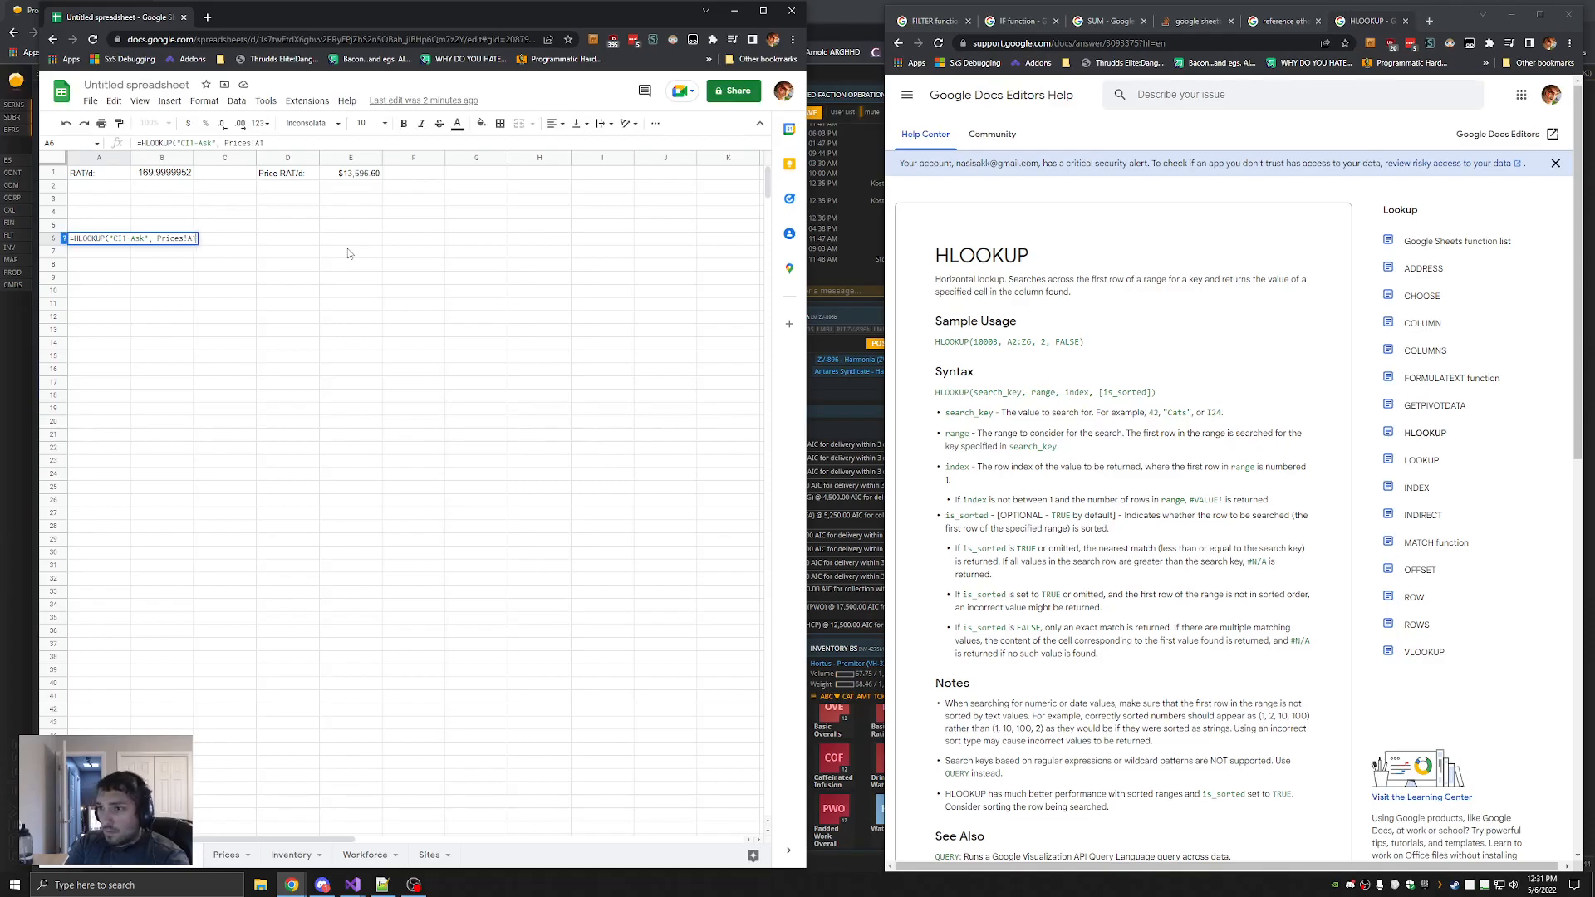
text(A, )
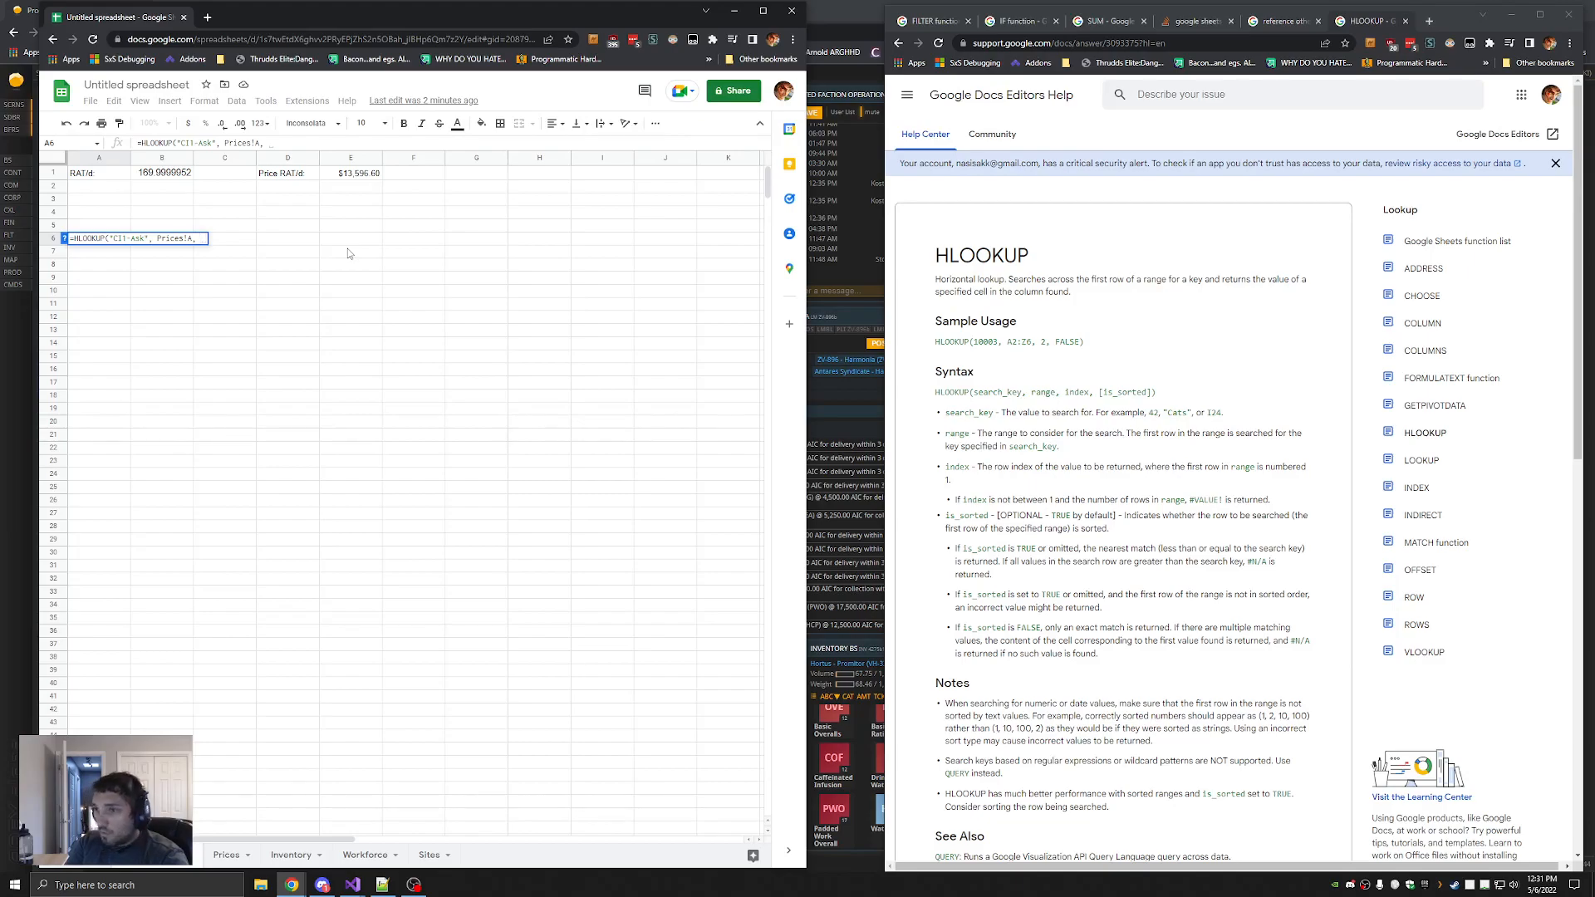
text(1, )
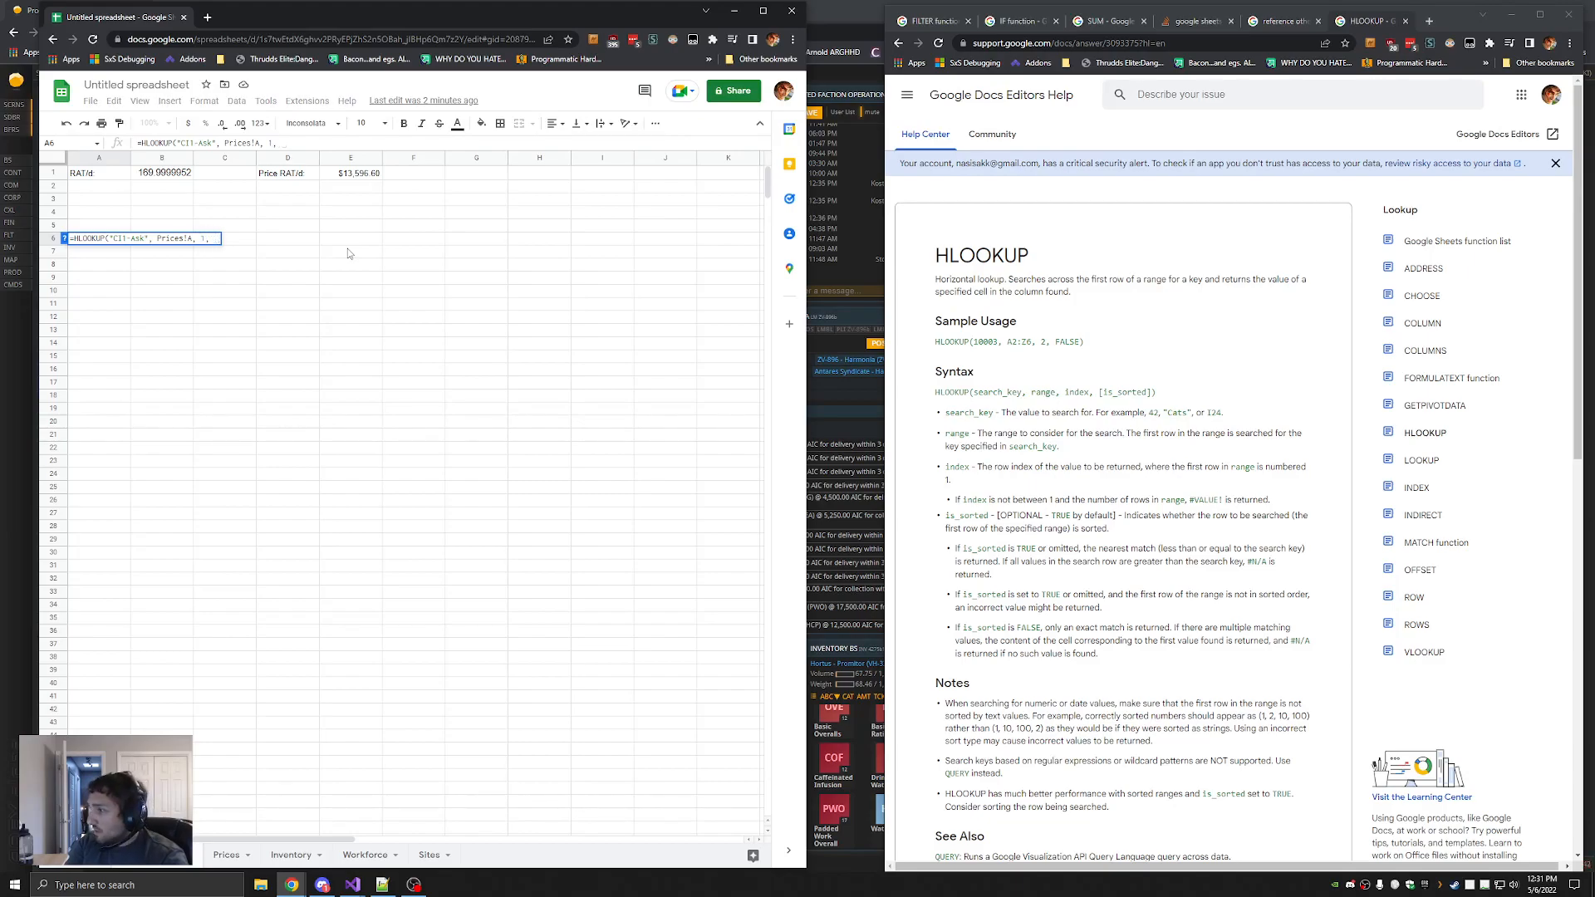
text(FALSE))
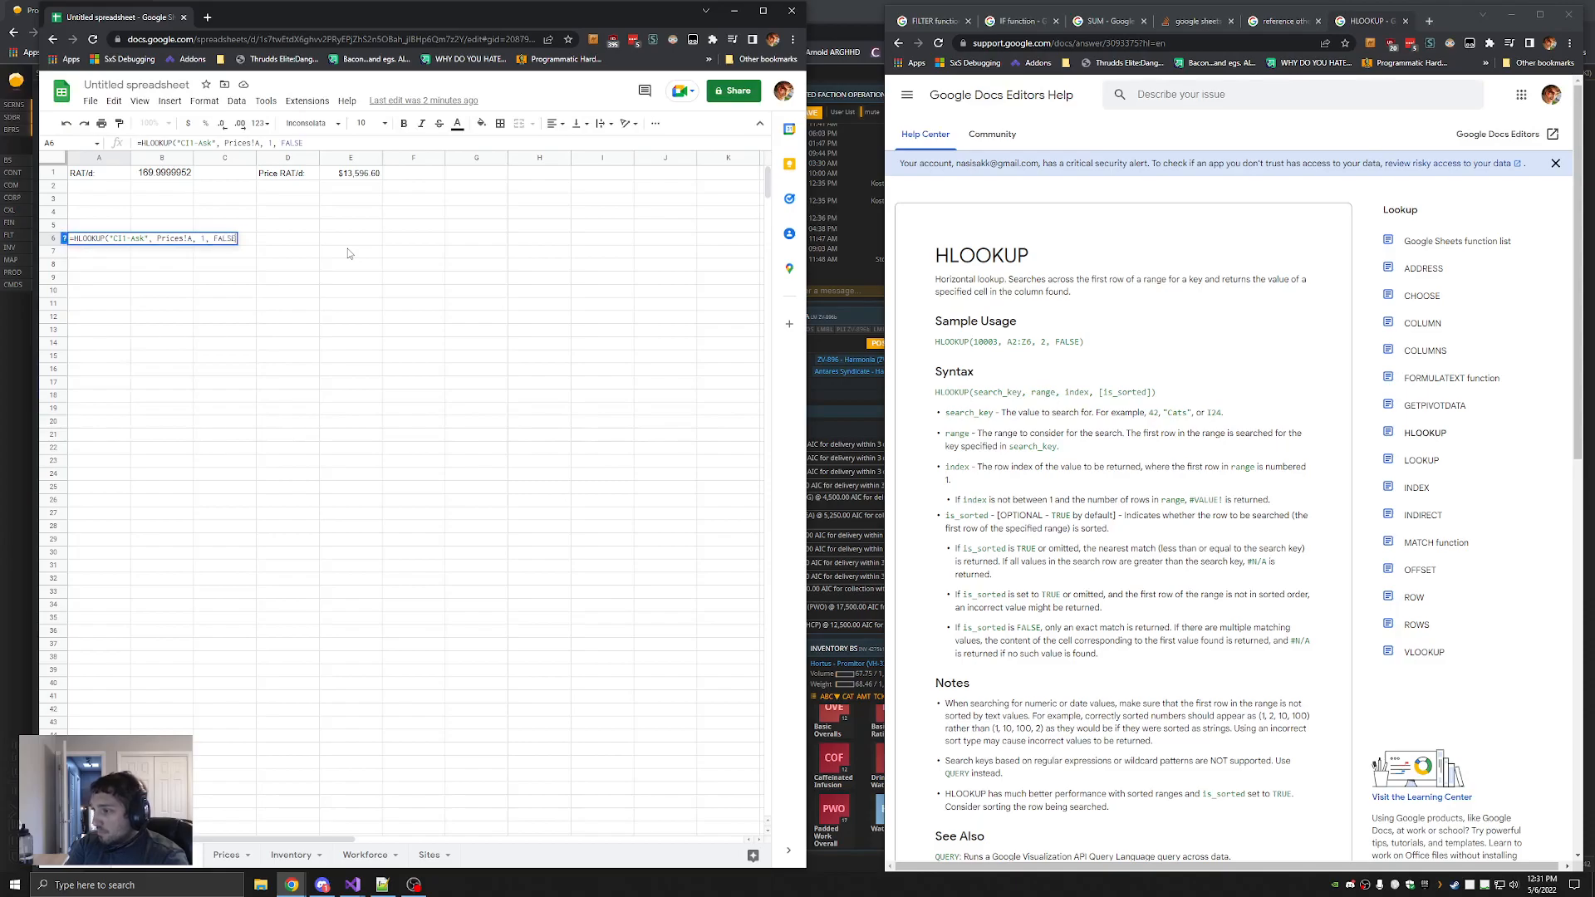
key(Return)
click(120, 241)
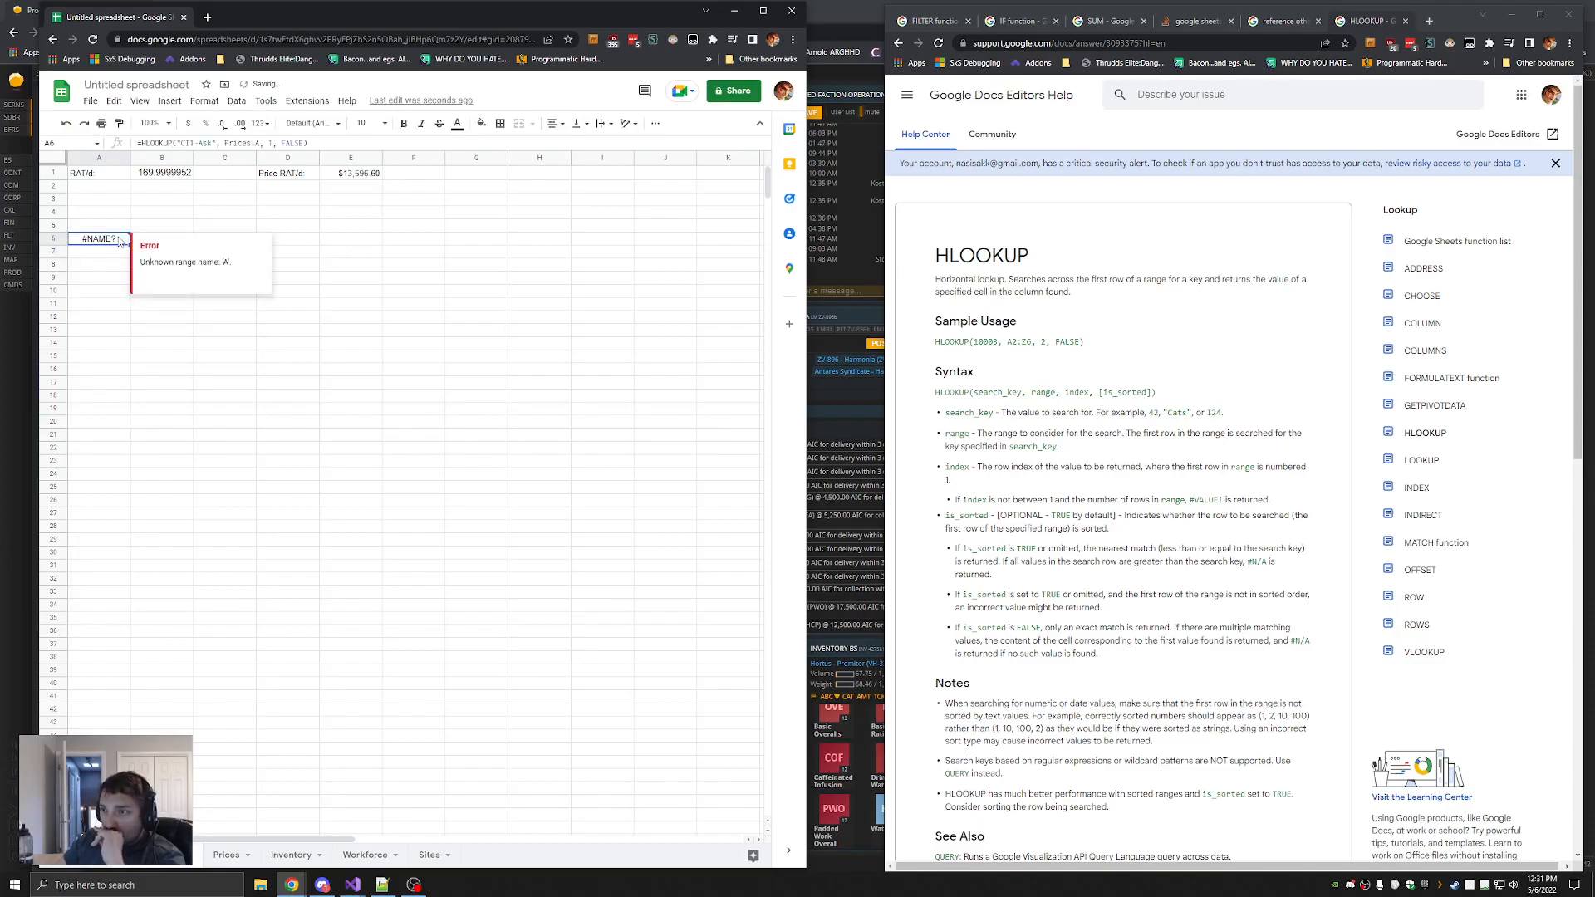
Try changing the HLOOKUP range in A6 to an open-ended range starting at Prices!A1
click(260, 144)
text(1:)
text(A)
key(BackSpace)
text(Z)
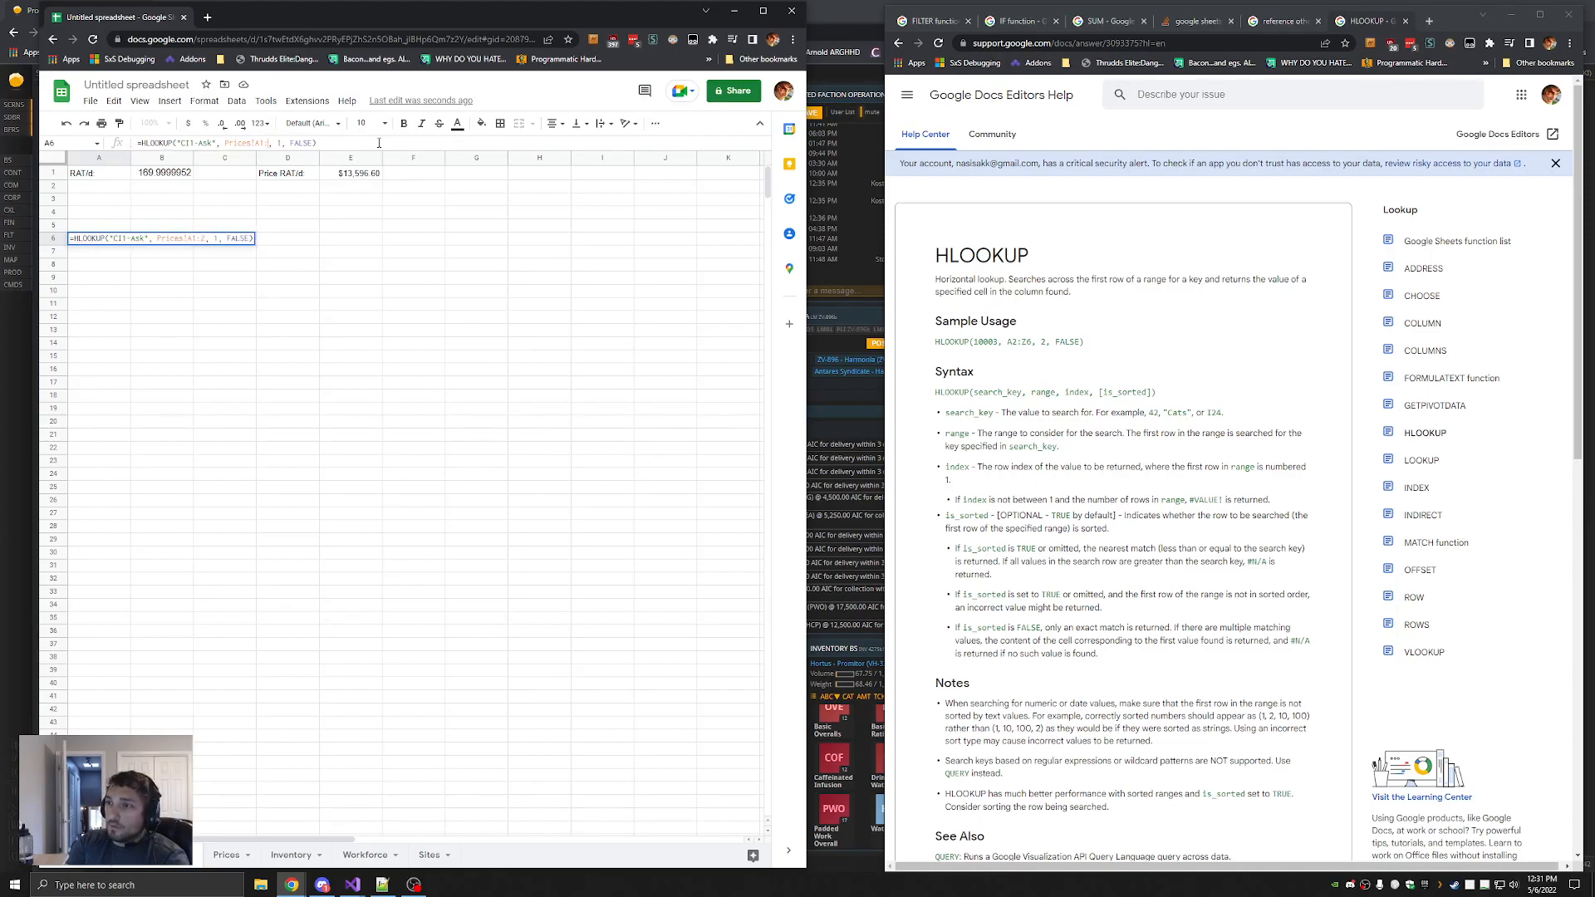
text(Z1)
key(BackSpace)
key(BackSpace)
key(BackSpace)
text(SS1)
key(BackSpace)
key(BackSpace)
key(BackSpace)
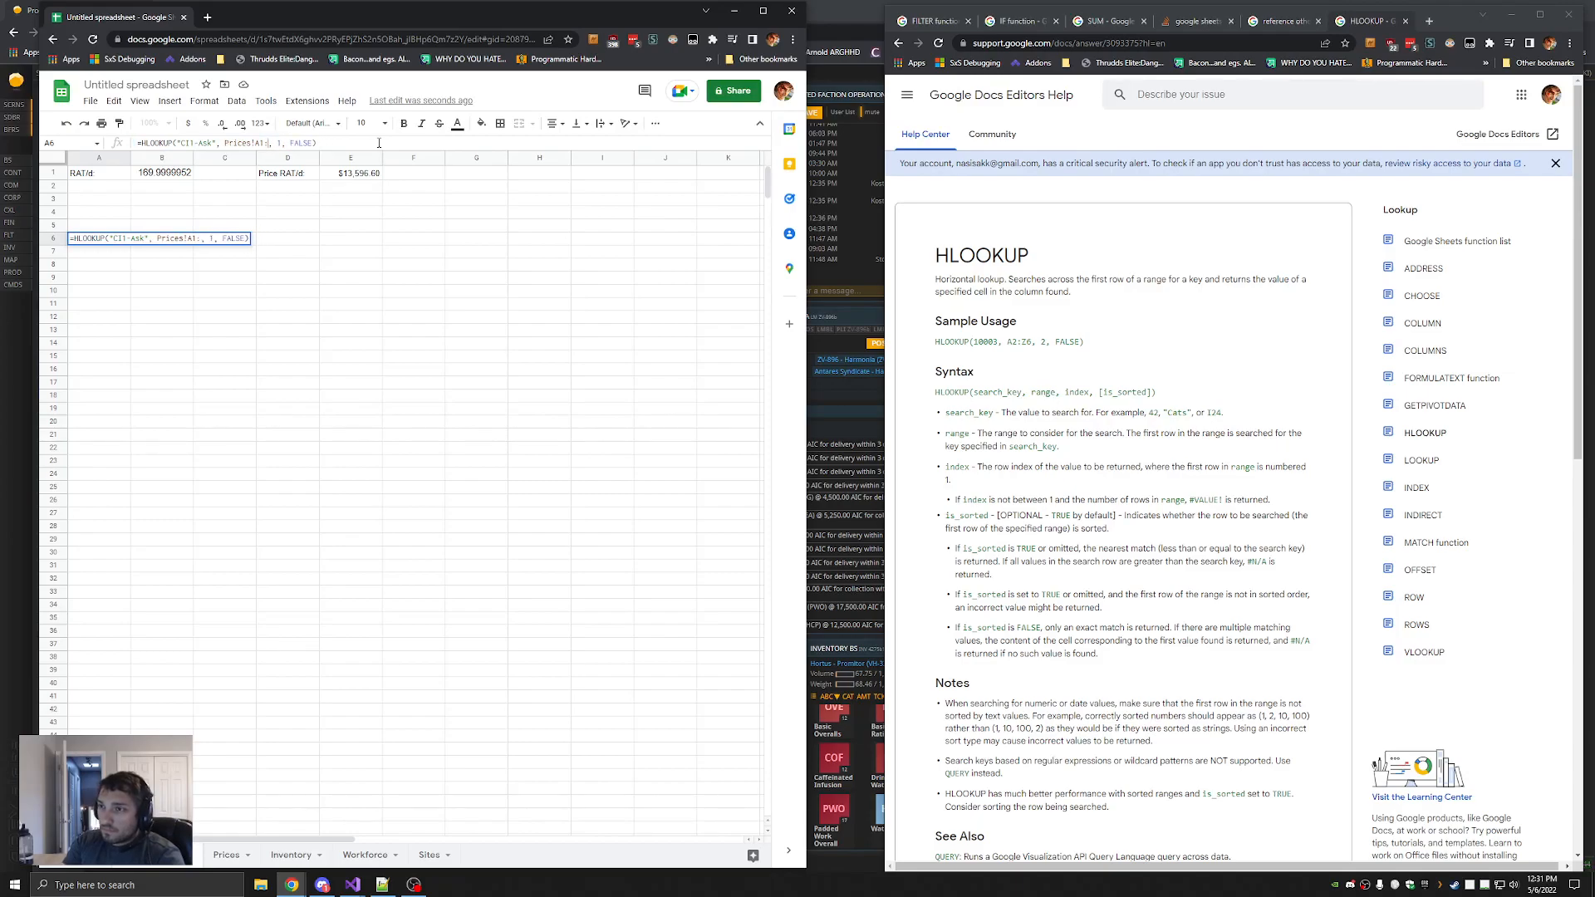
key(Return)
click(118, 244)
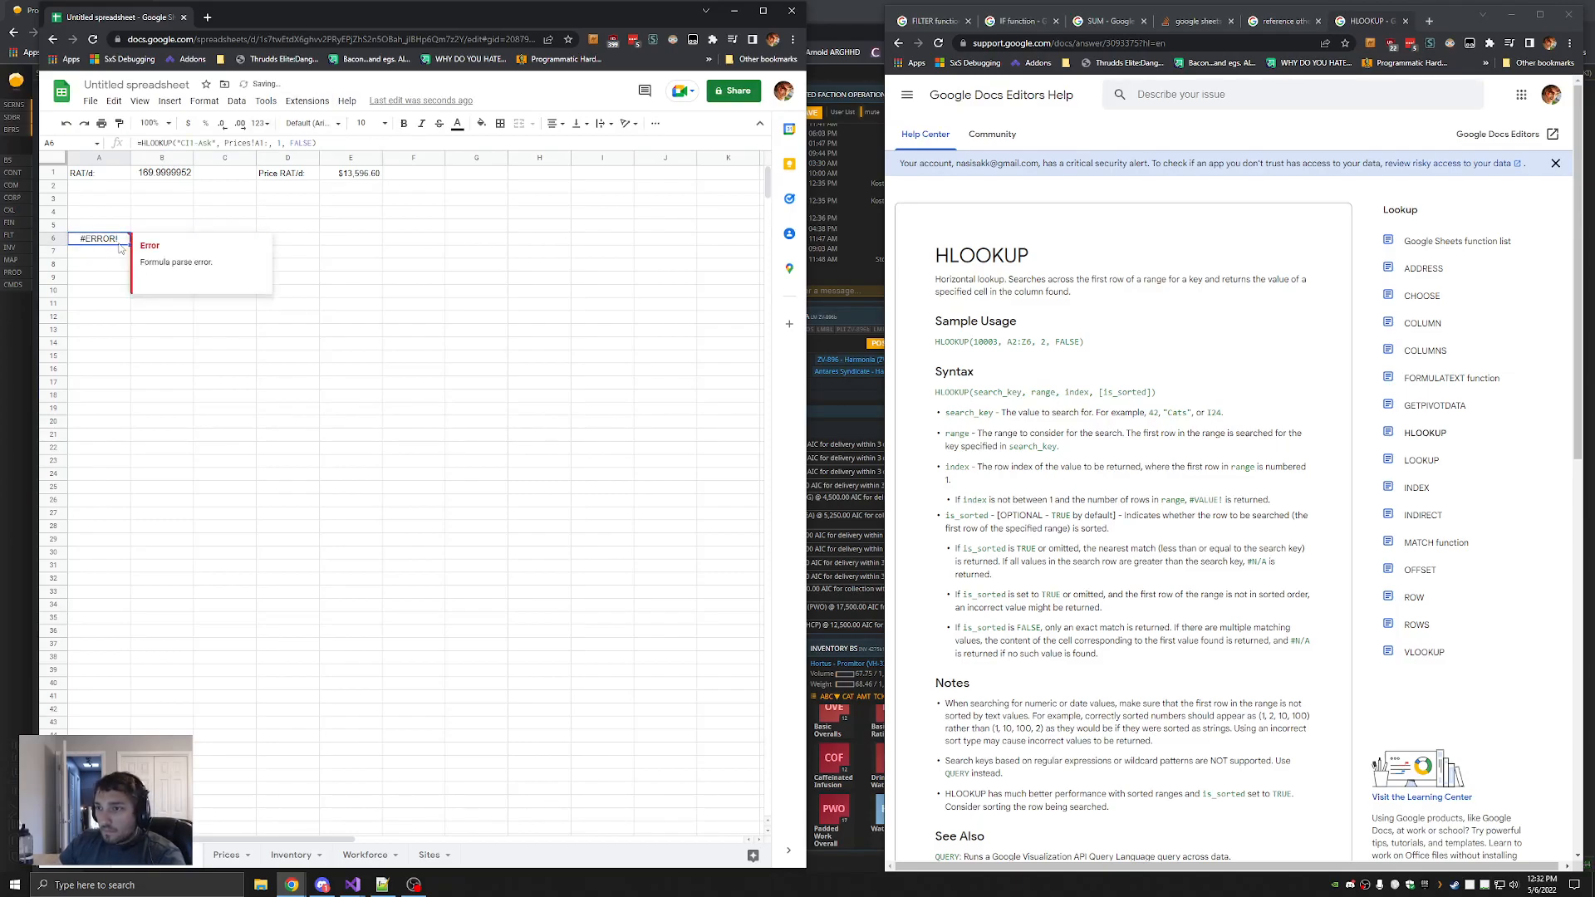
Search the web for "gsheets how to specify entire row" and read the support thread on referencing a different sheet's entire row
click(1304, 258)
key(ctrl+t)
text(gsheets how to specify entire row)
key(Return)
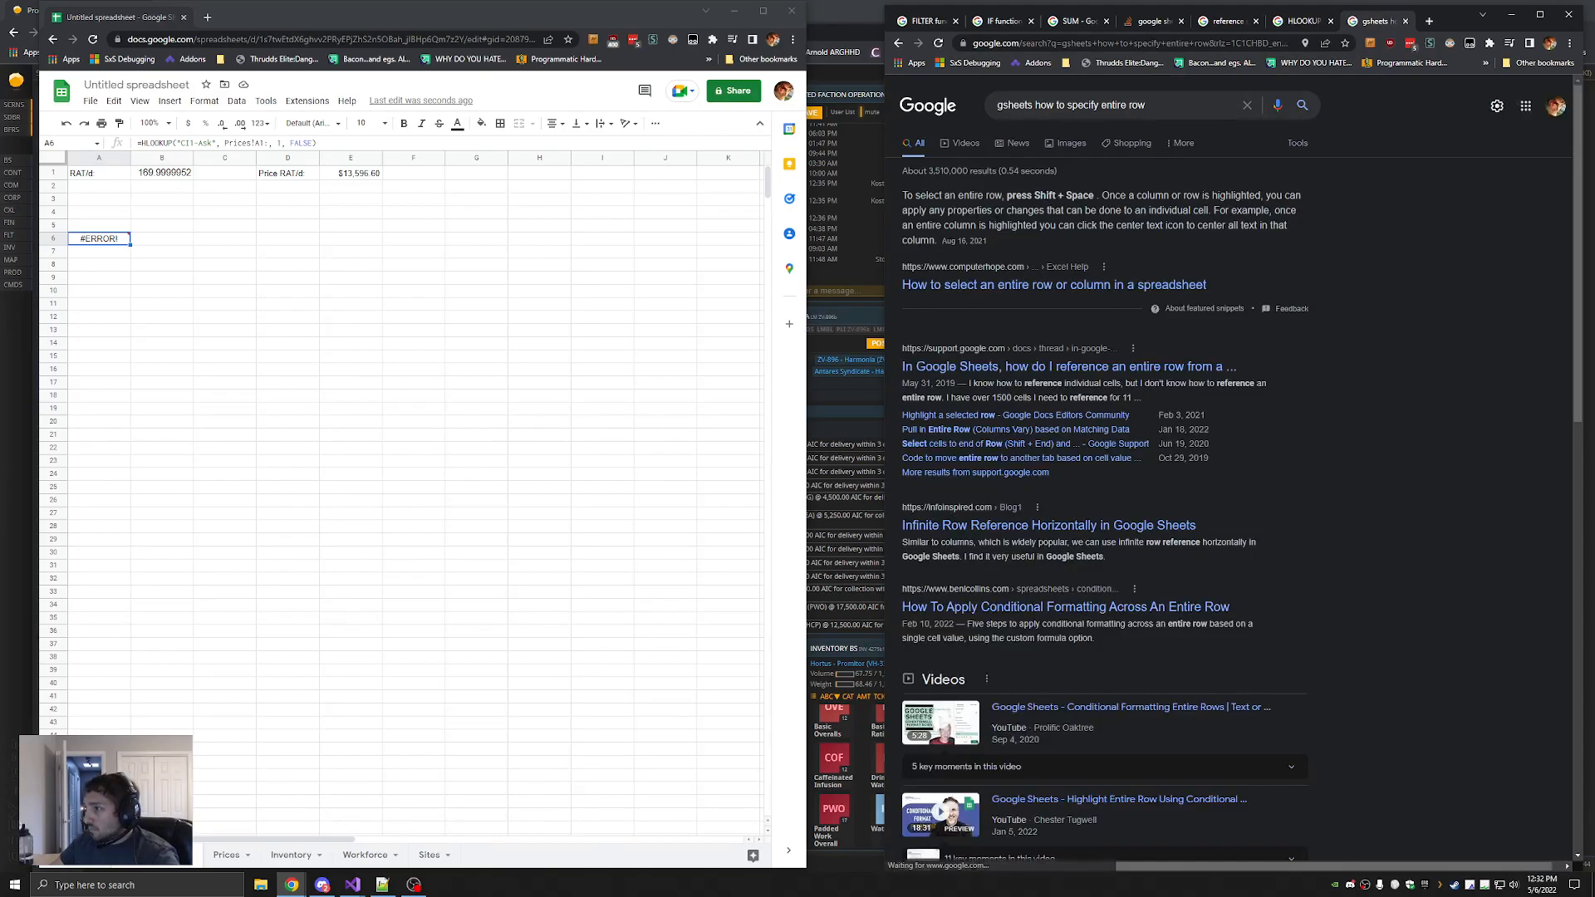
click(1188, 368)
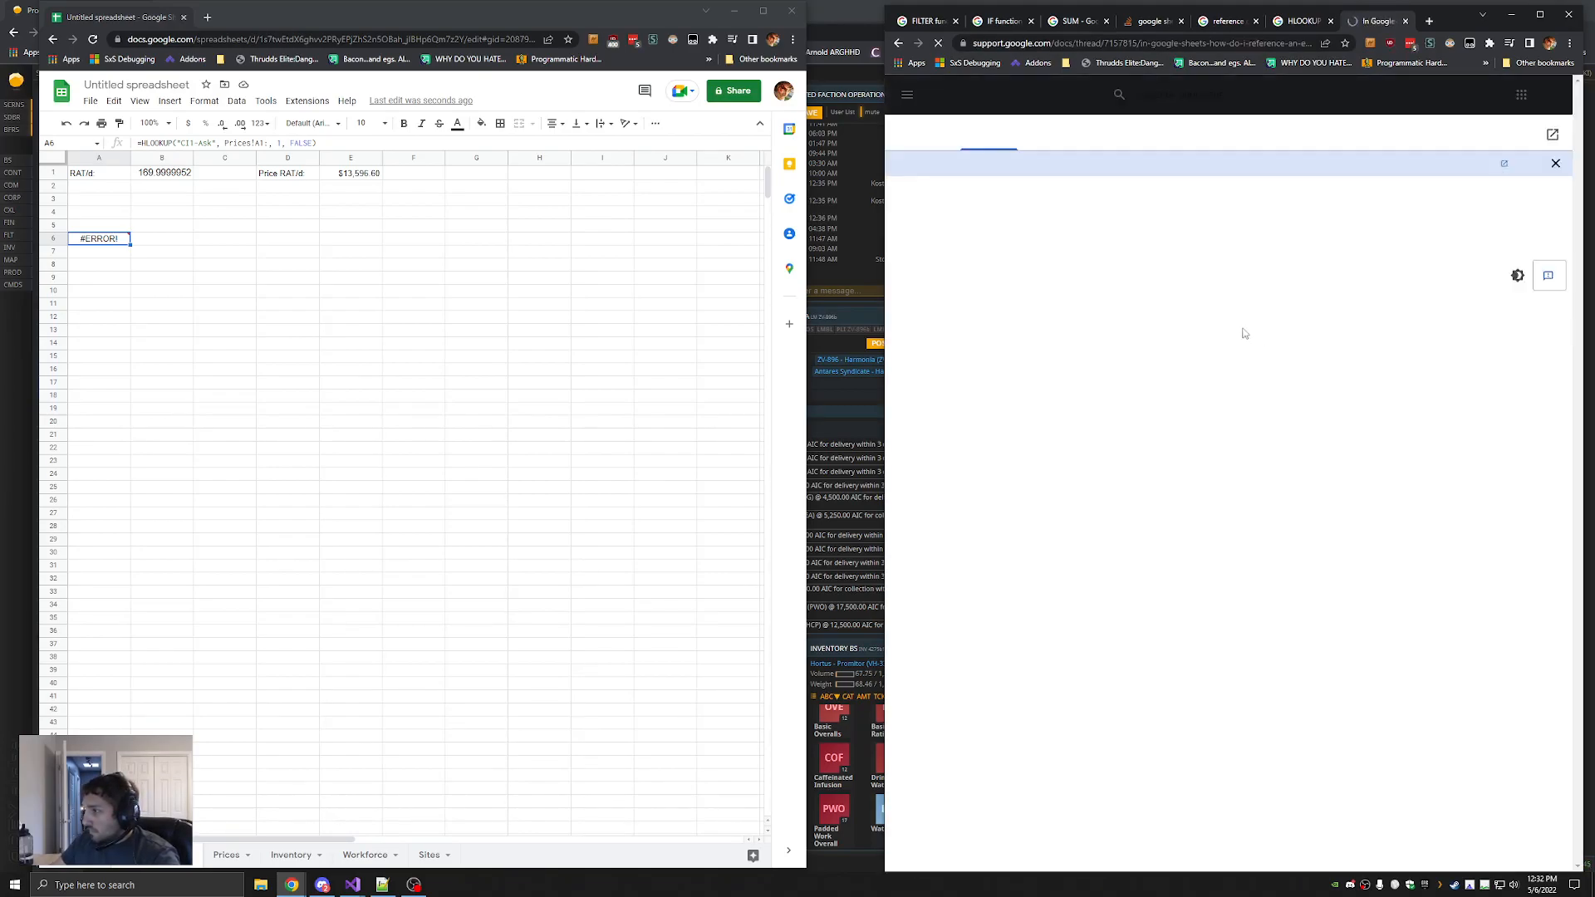
scroll(1151, 506, down, 2)
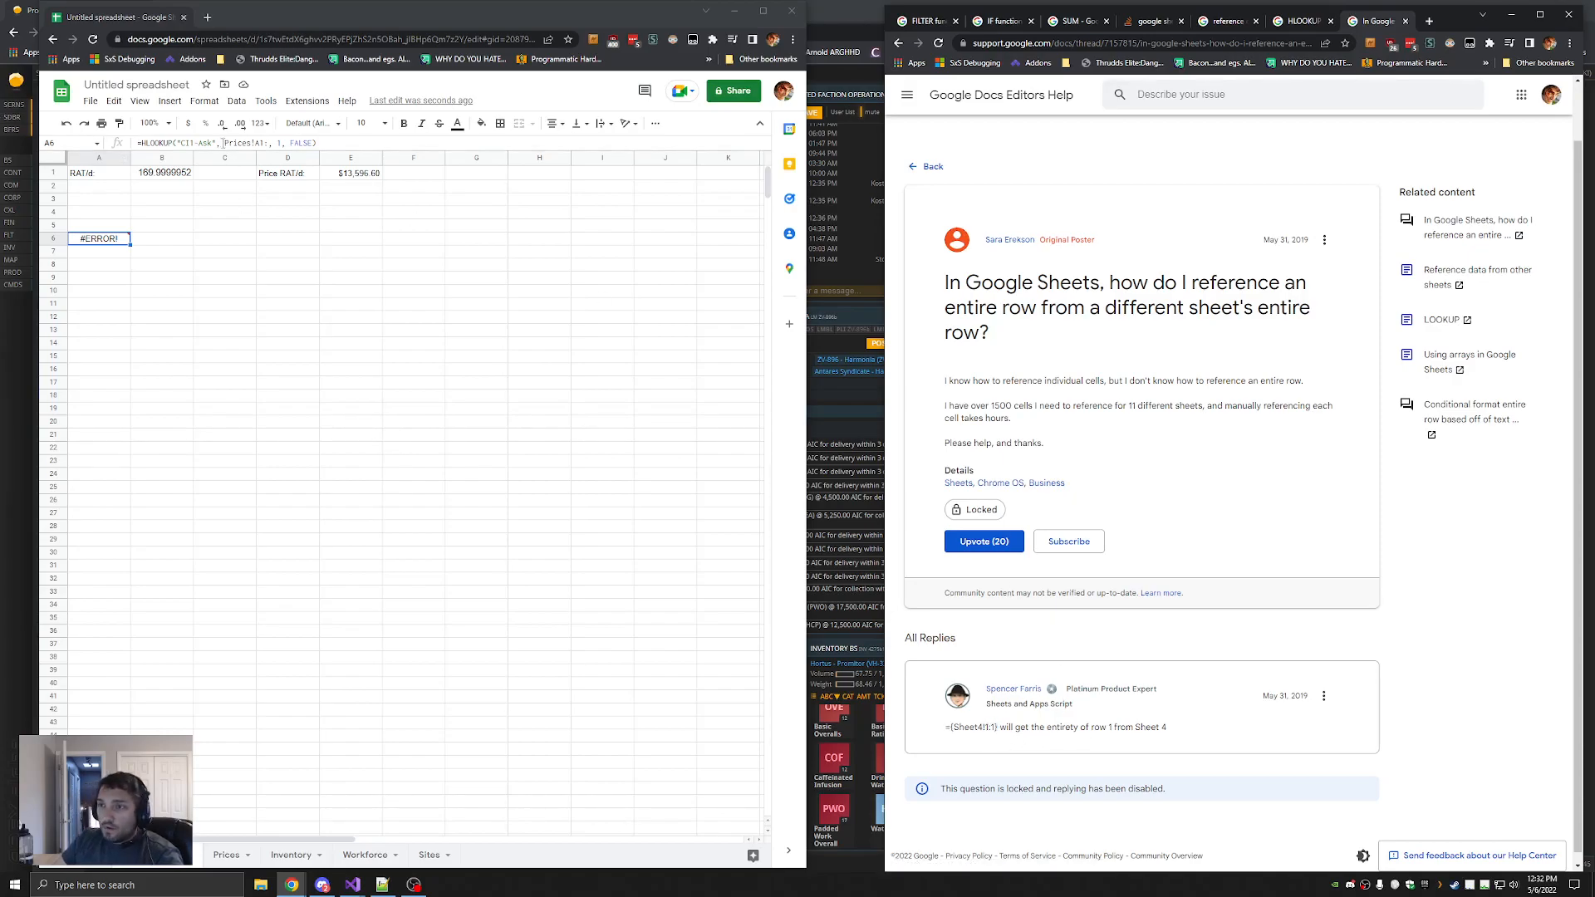
Set the HLOOKUP range in A6 to the entire first row, Prices!1:1, and inspect the result
drag(268, 143, 255, 143)
text(1:)
key(Return)
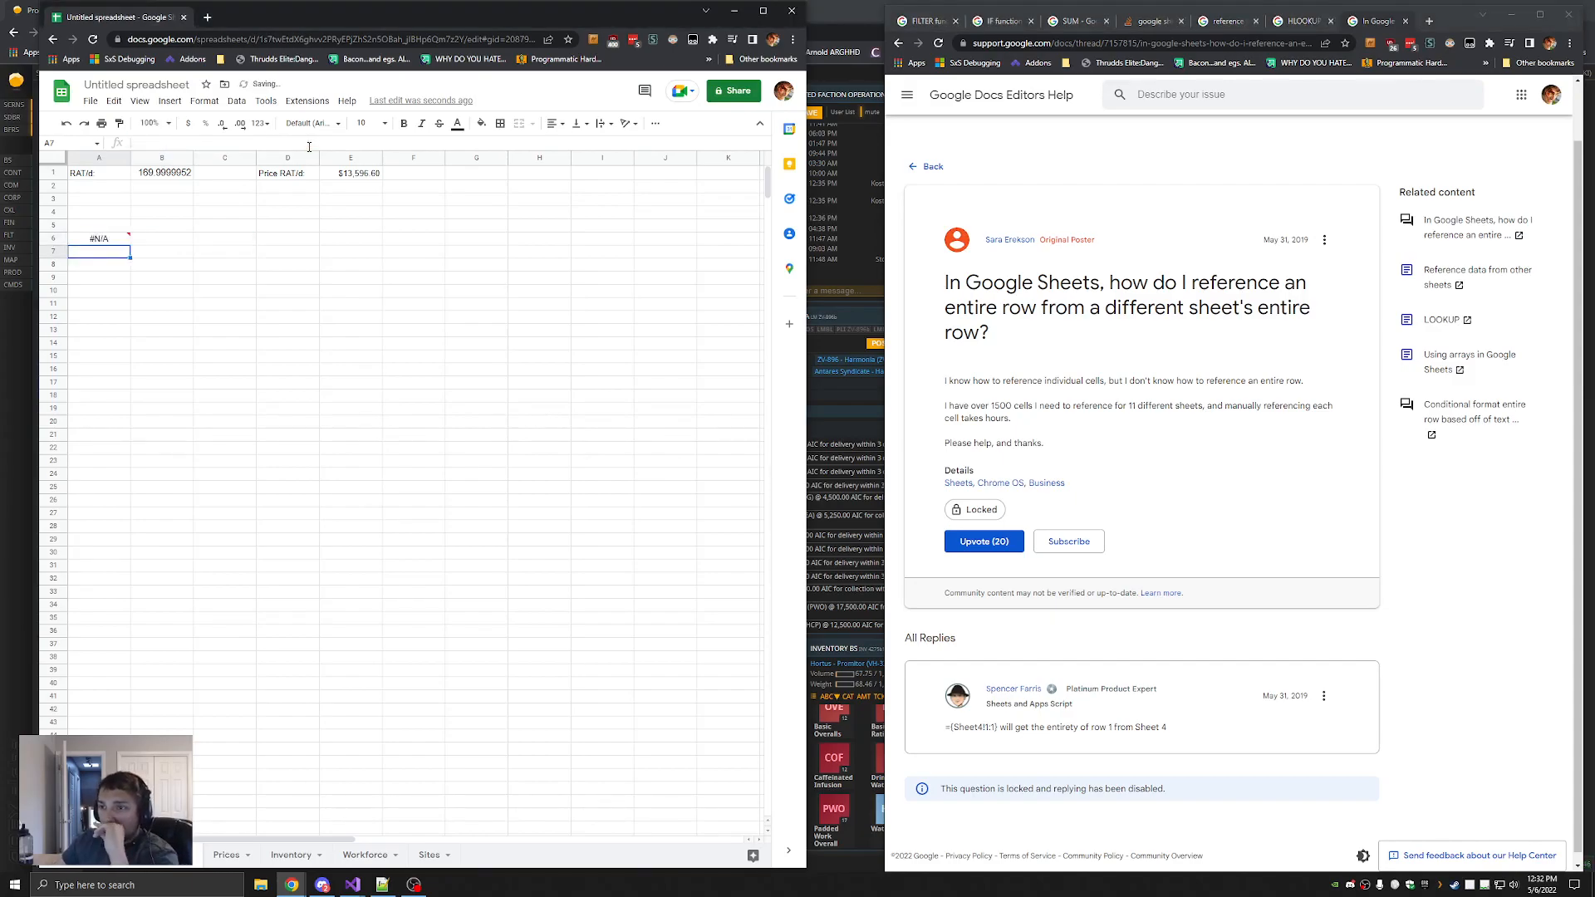
scroll(1092, 728, down, 1)
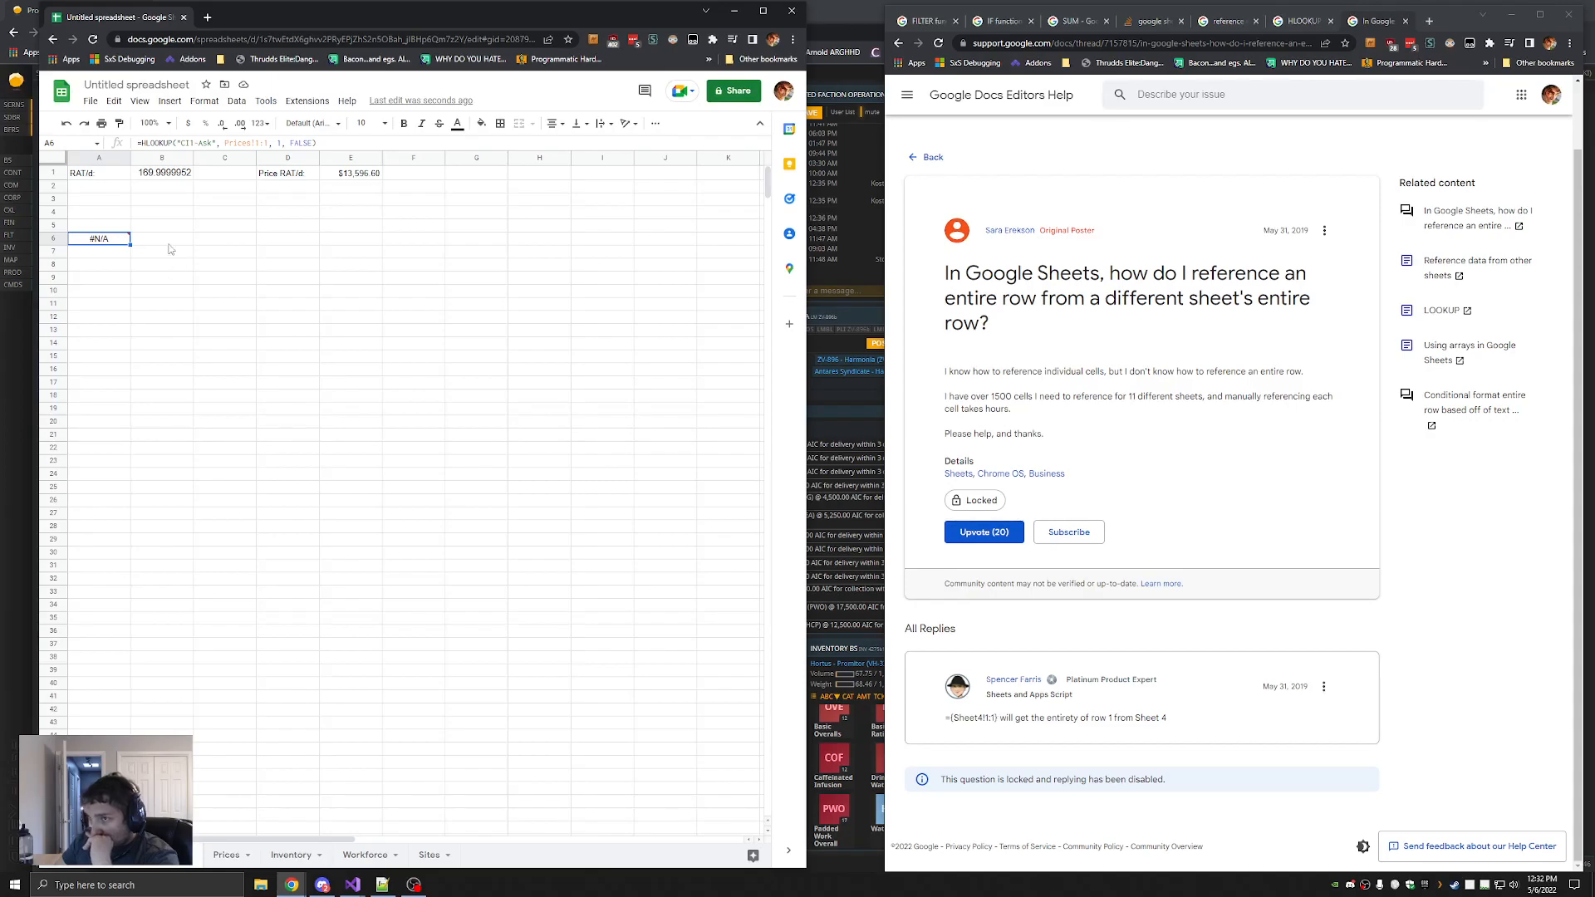
mouse_move(77, 241)
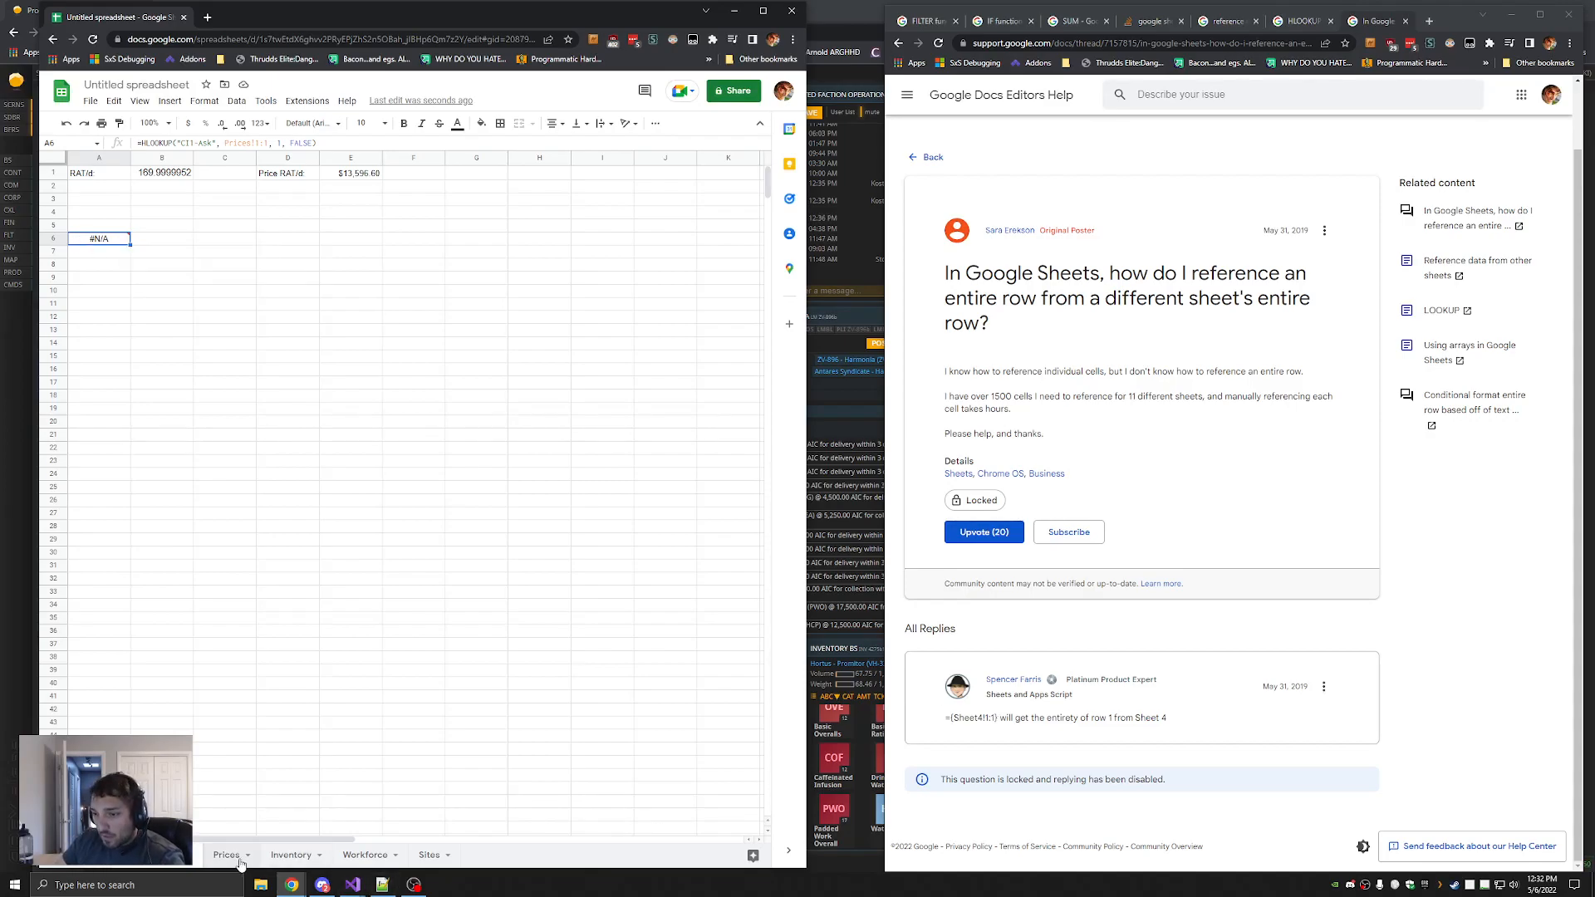
Check the column headers on the Prices sheet and set the HLOOKUP search key in A6 to "CI1-AskPrice"
click(226, 855)
scroll(441, 238, up, 20)
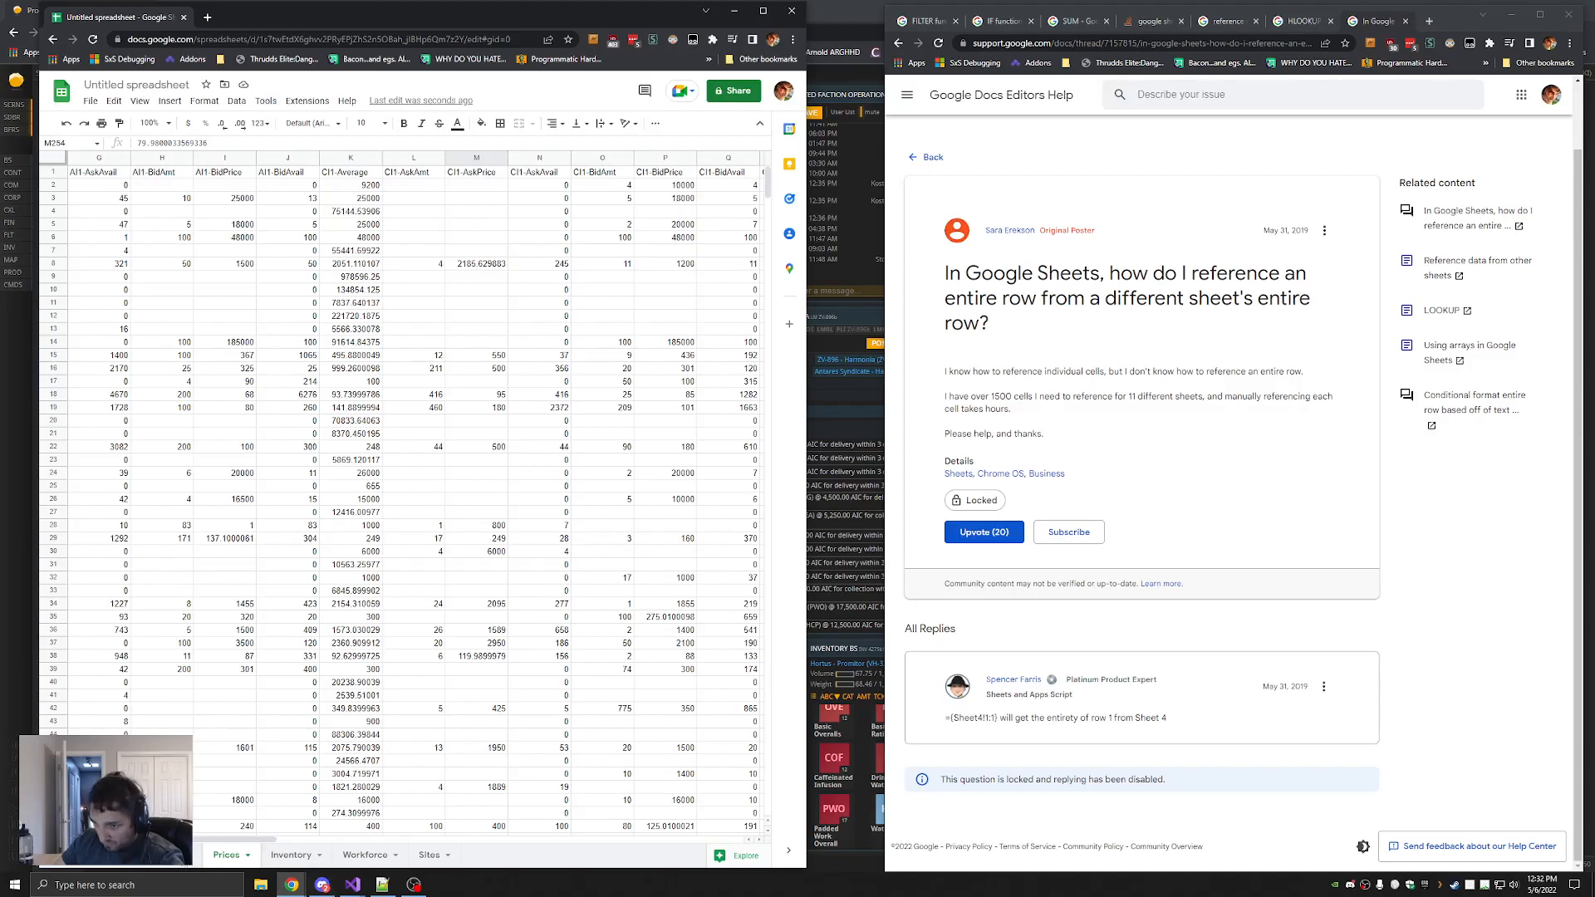
click(164, 864)
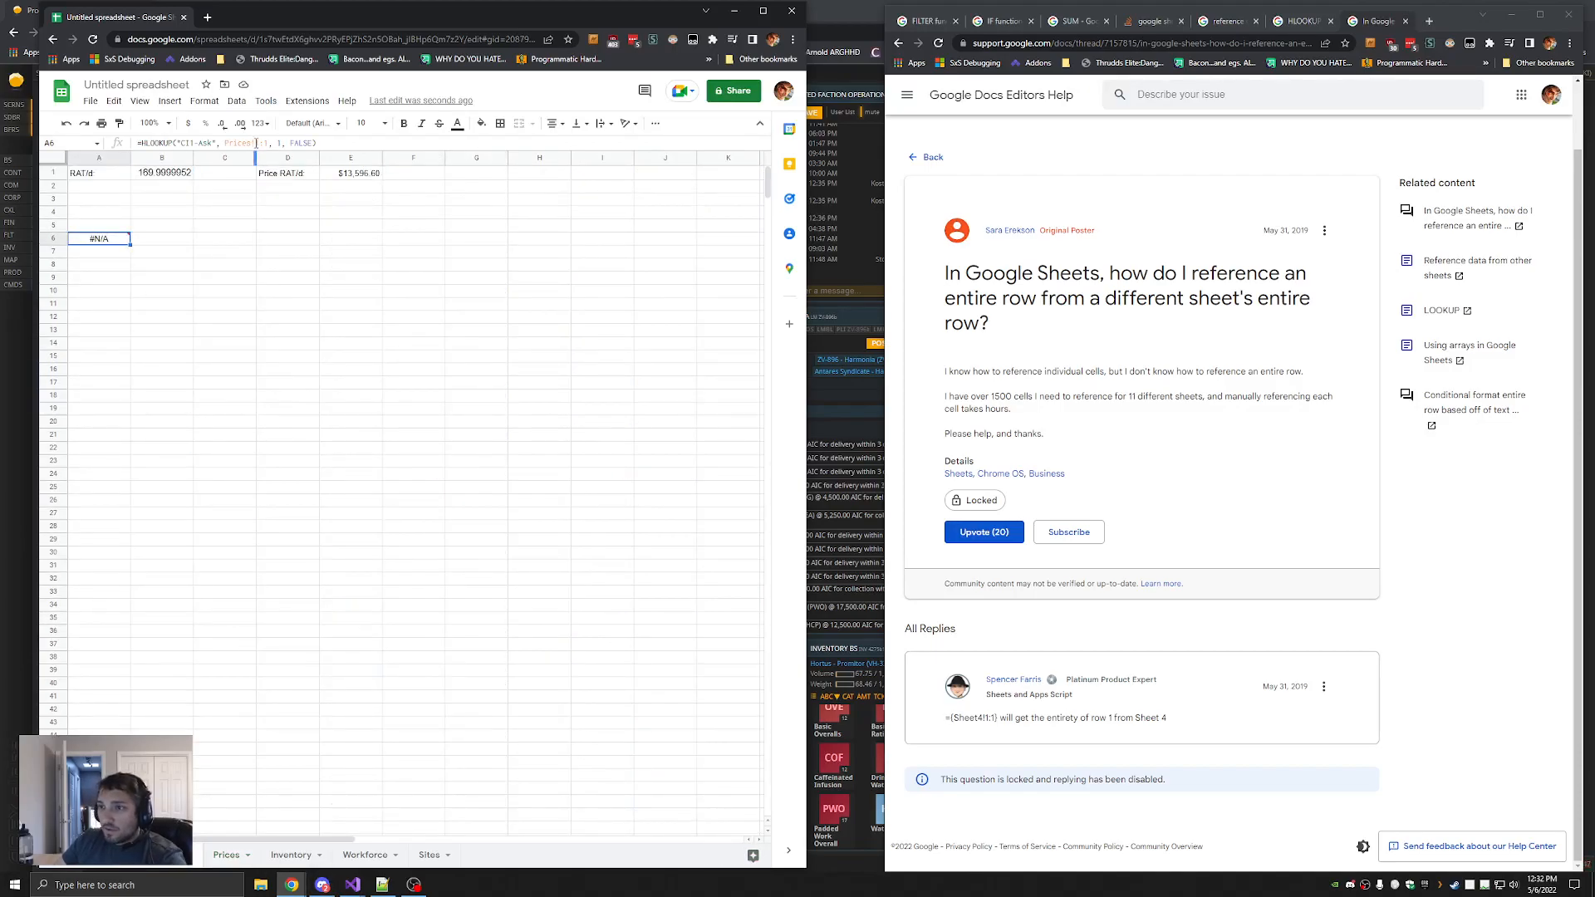
click(199, 143)
text(Price)
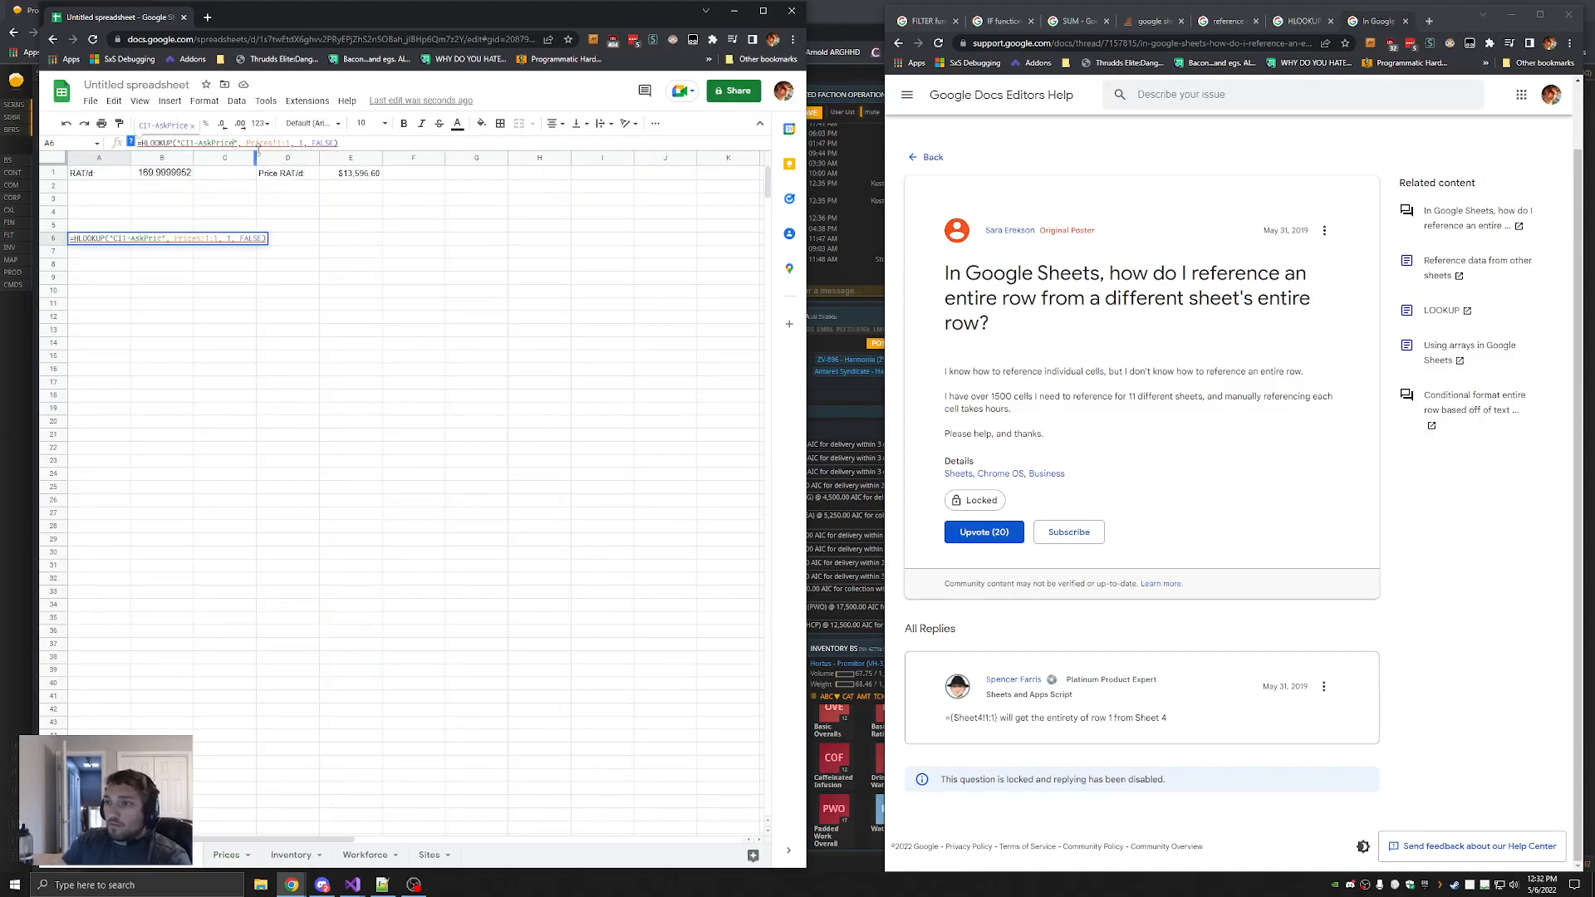
key(Return)
click(107, 241)
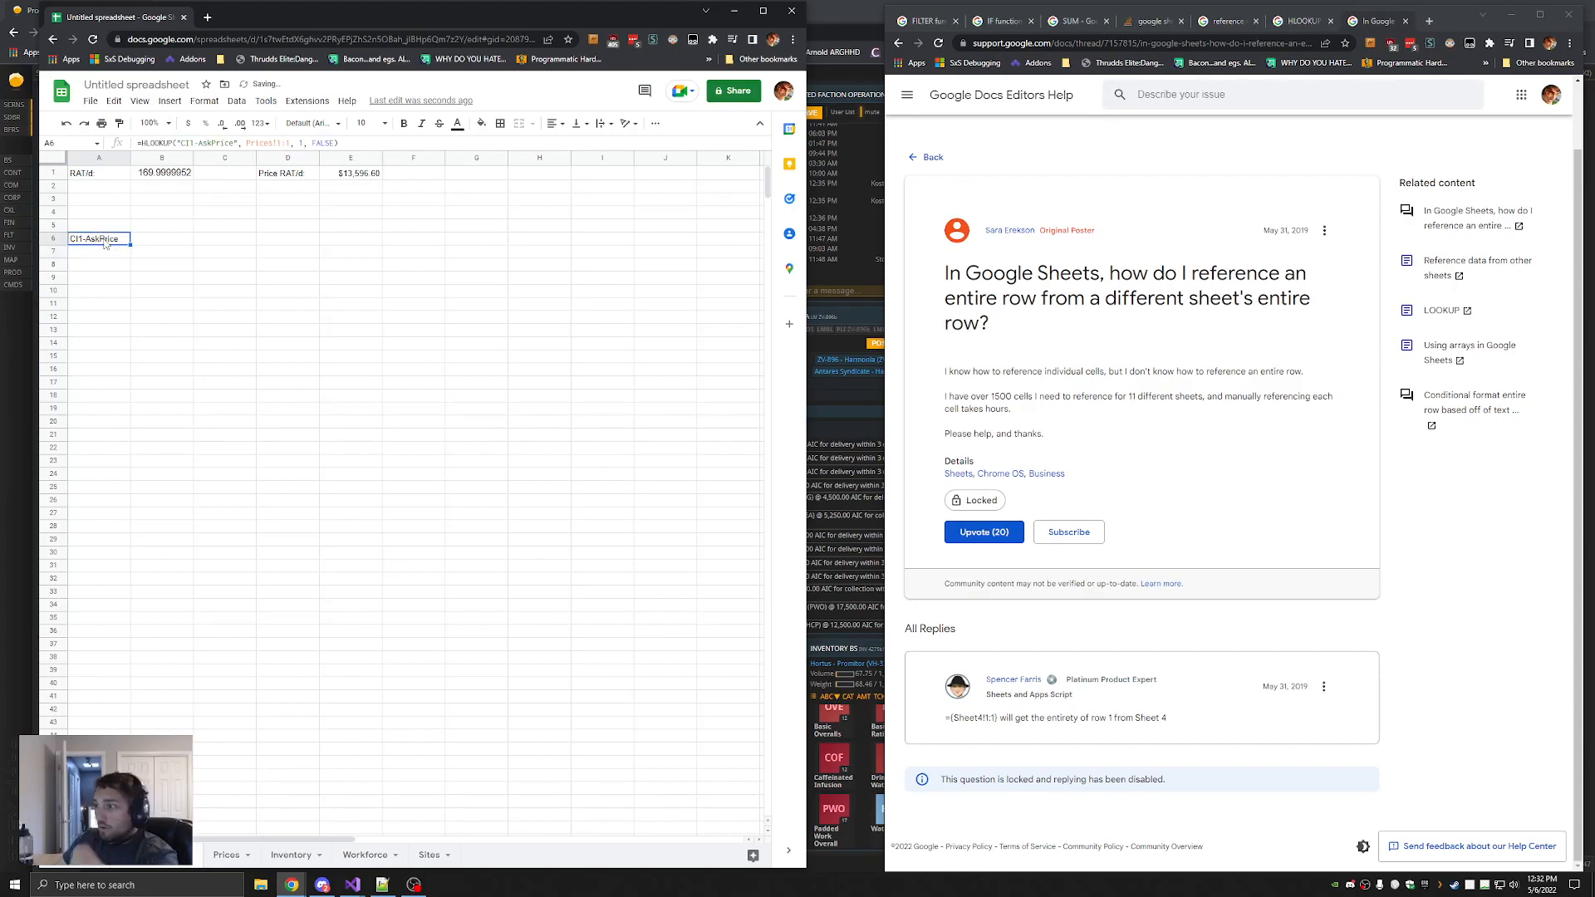
Search the web for "get index of column google sheets" and open the INDEX help article
click(1300, 21)
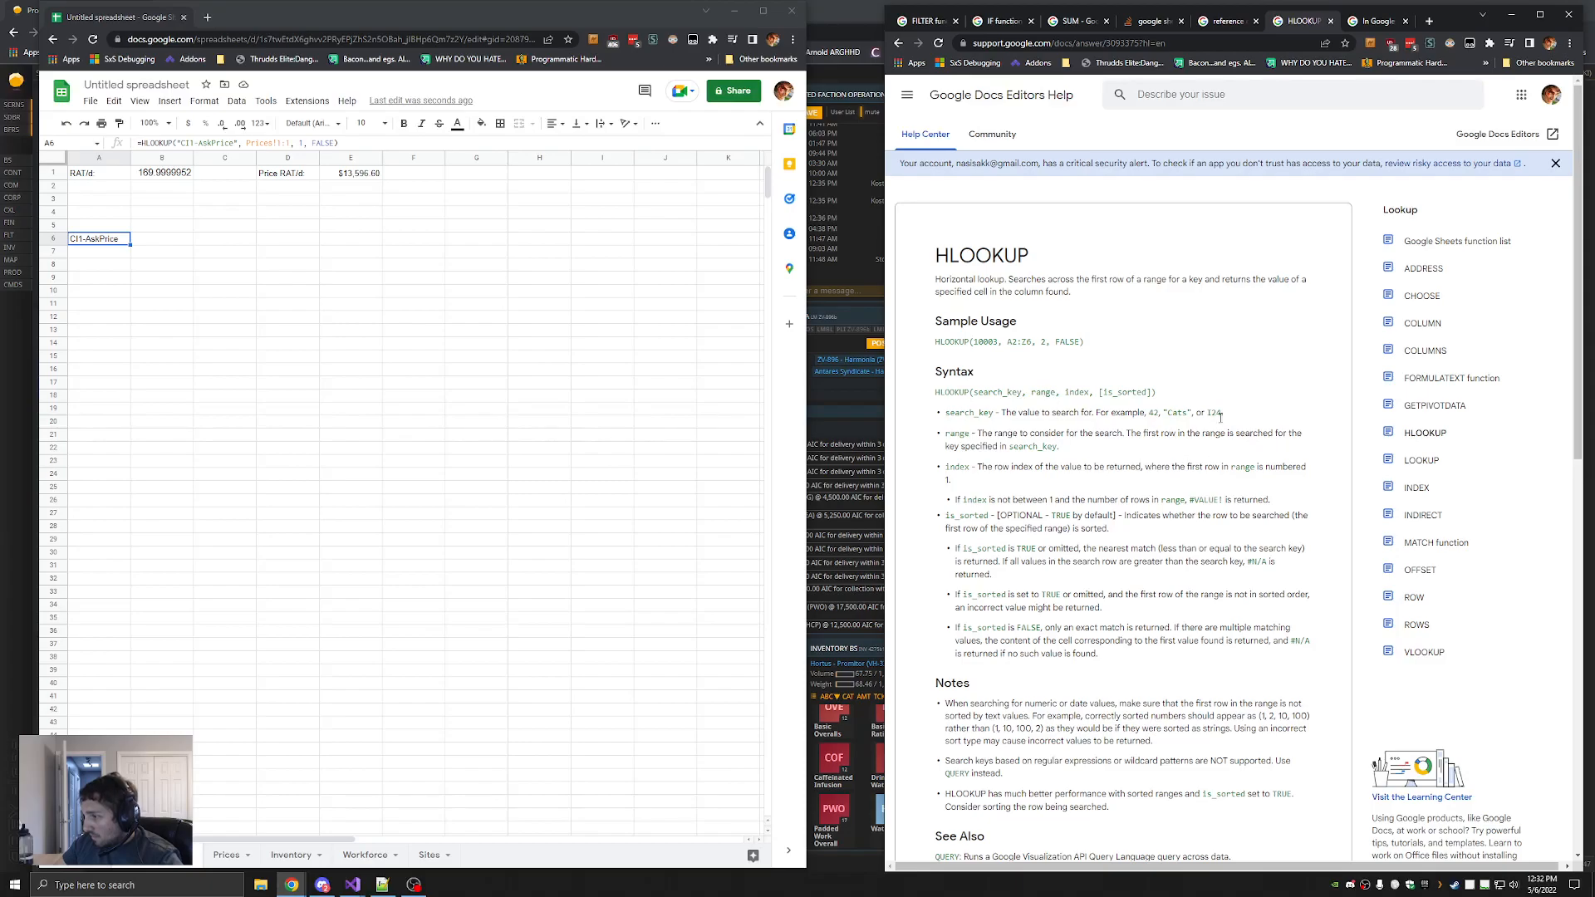
key(ctrl+t)
text(get index of)
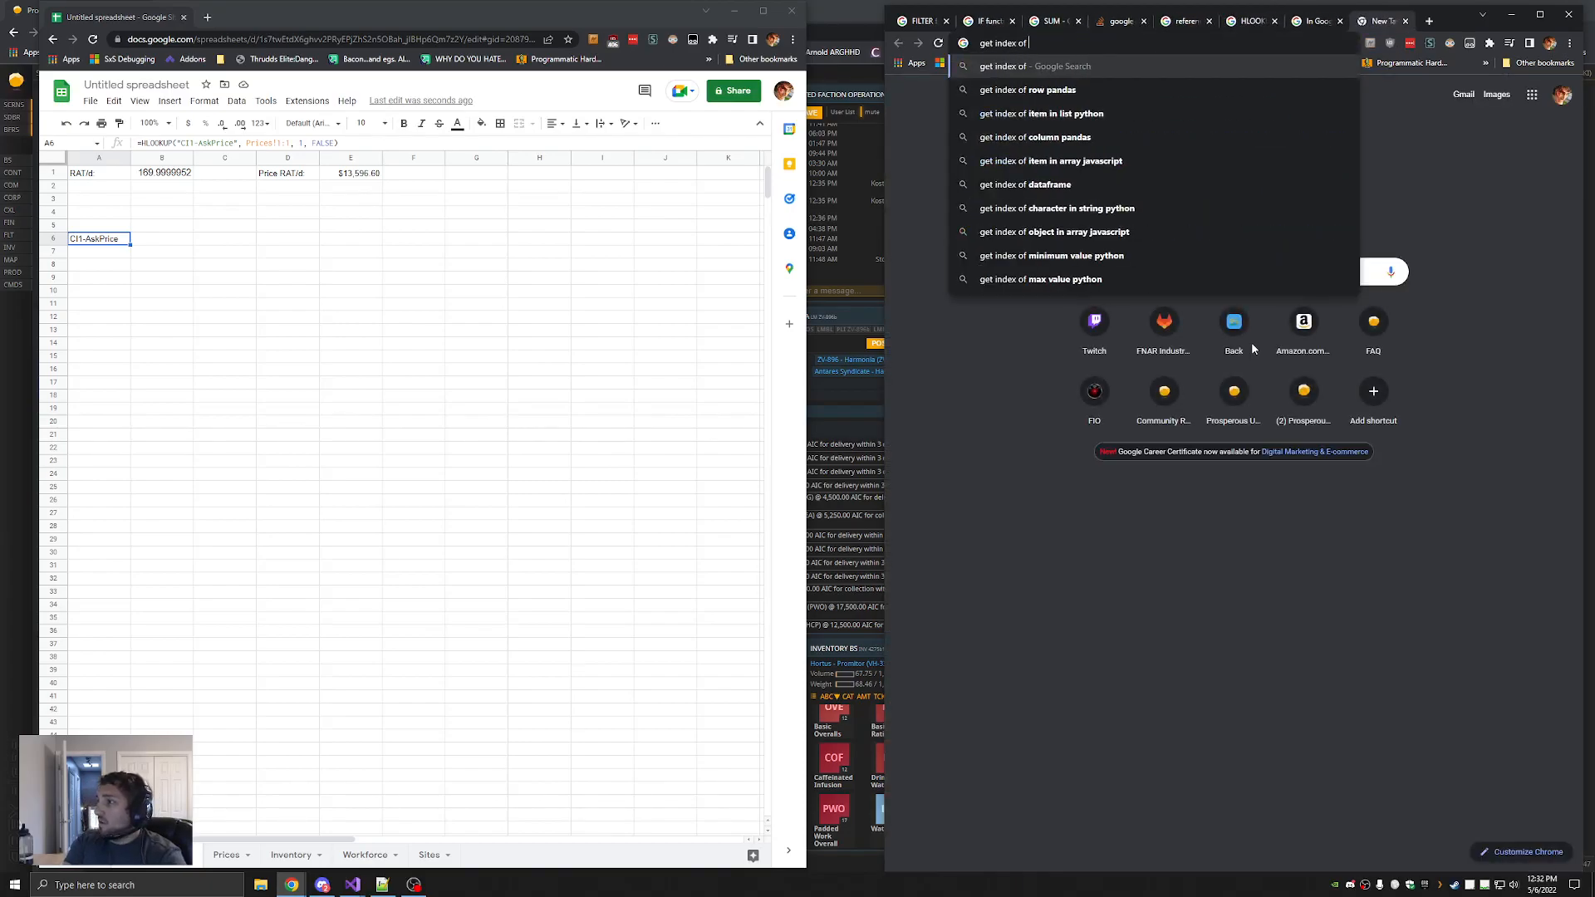
text( column google sheets)
key(Return)
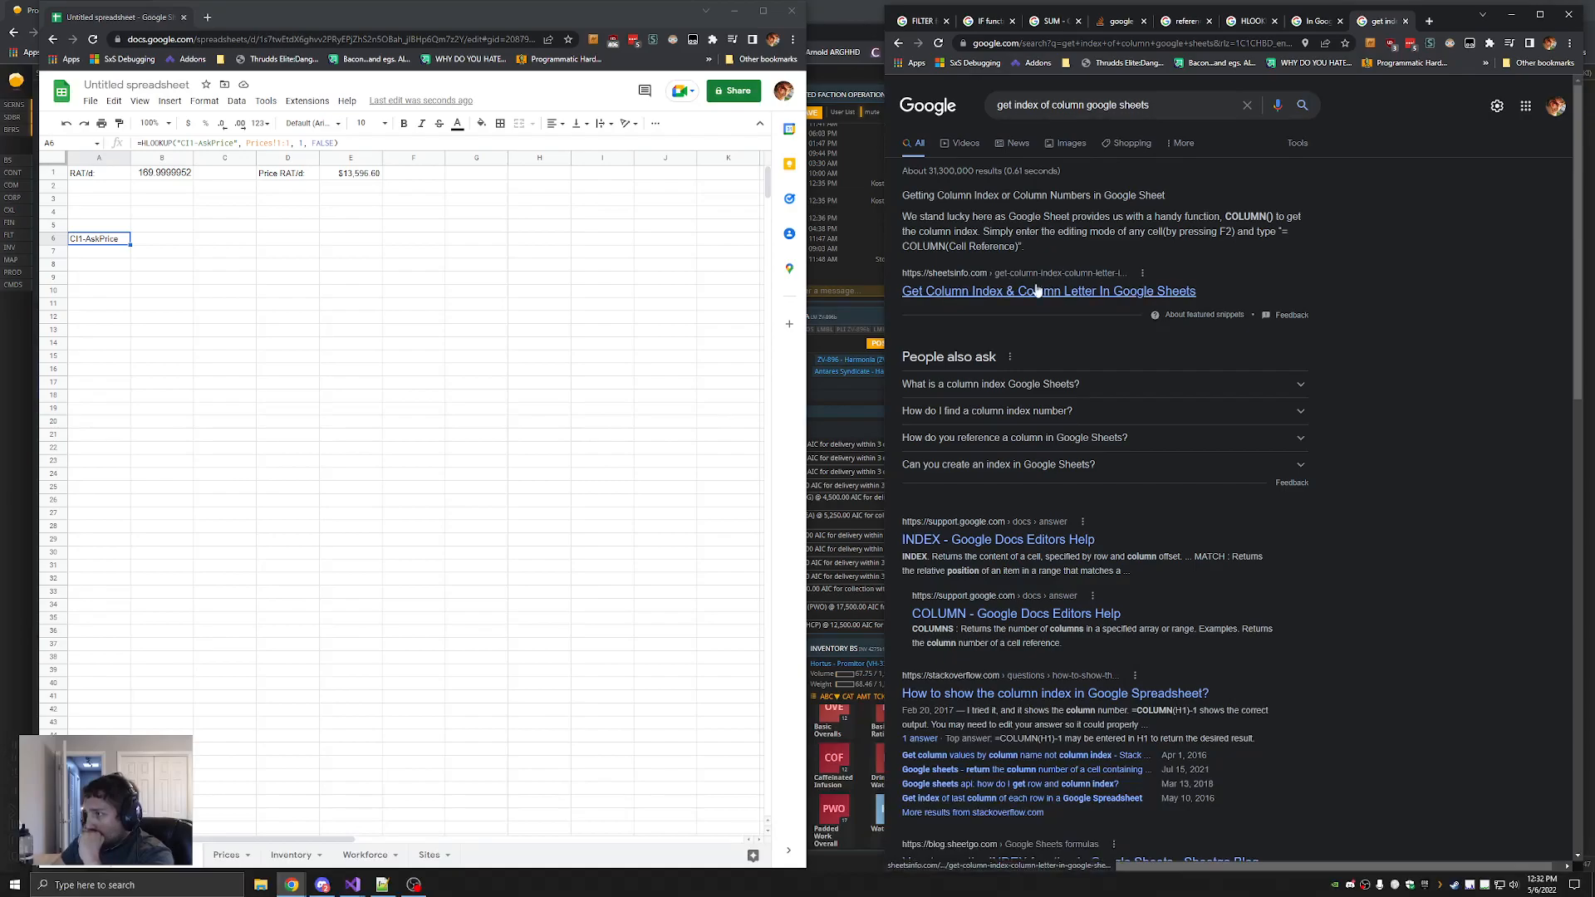
click(955, 540)
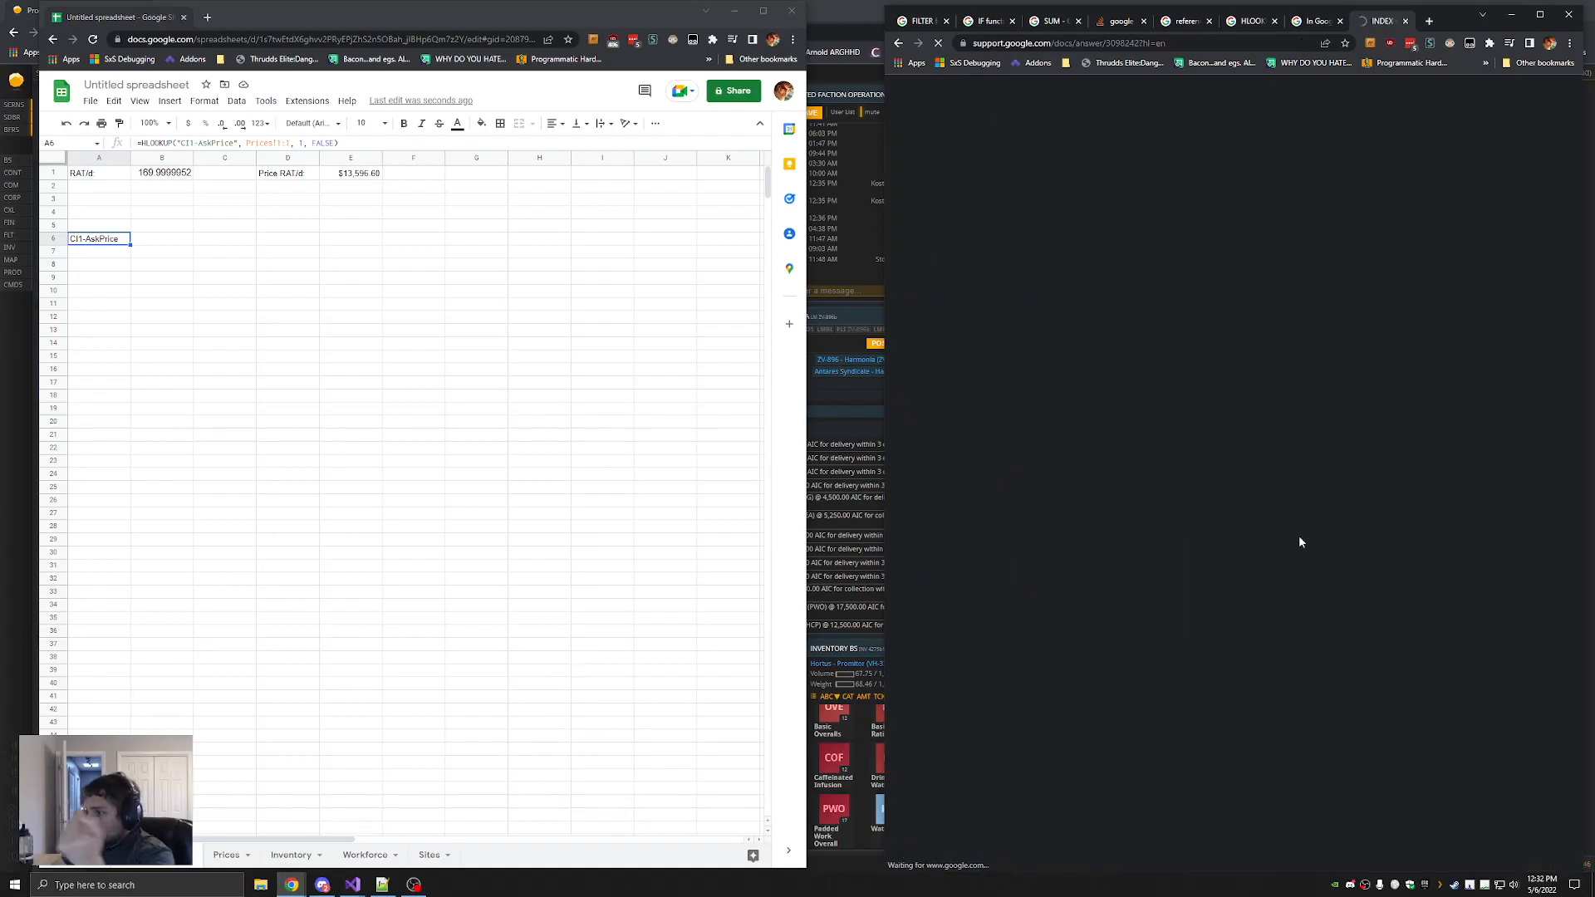
Examine the INDEX and MATCH examples and the reference, row and column arguments in the INDEX help article
scroll(1256, 549, down, 10)
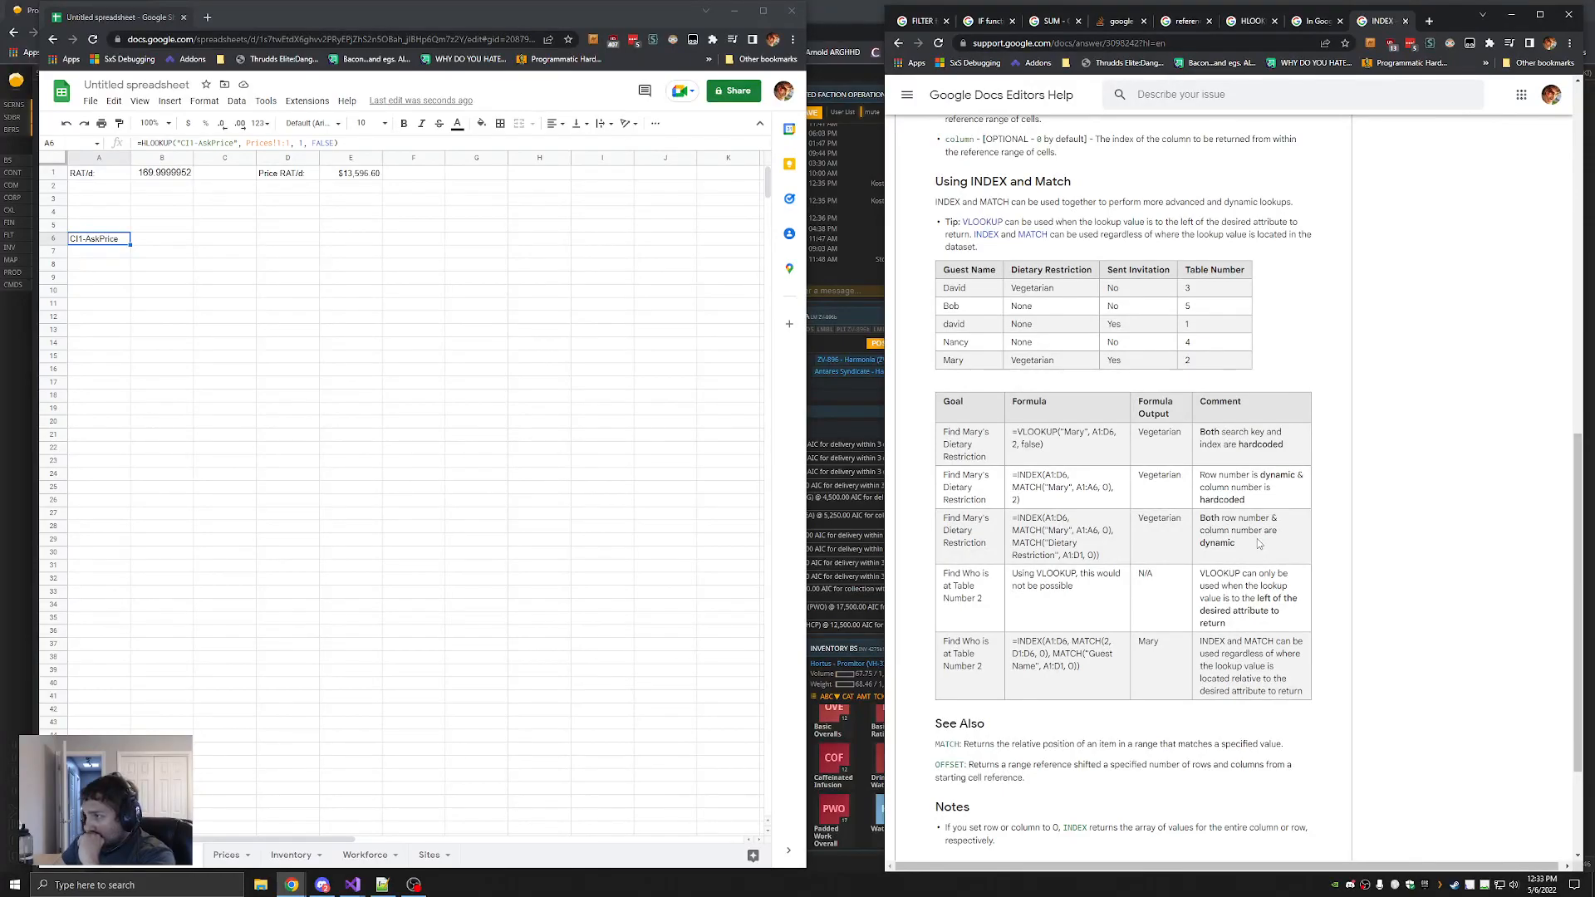
scroll(1259, 545, down, 2)
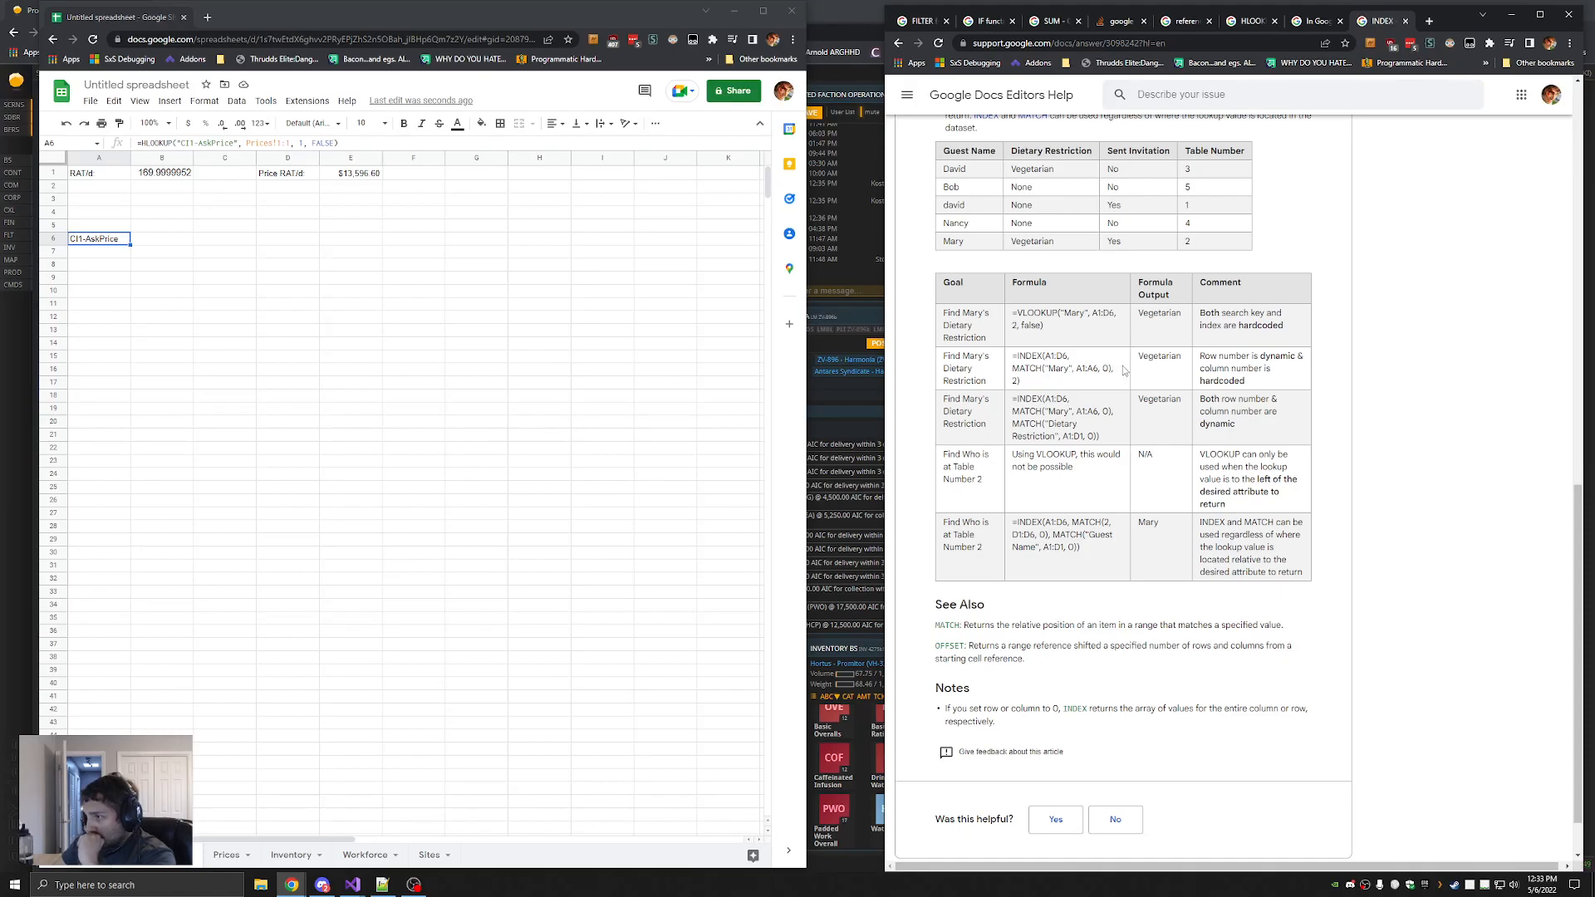
scroll(1114, 368, up, 7)
double_click(987, 506)
drag(970, 548, 1015, 549)
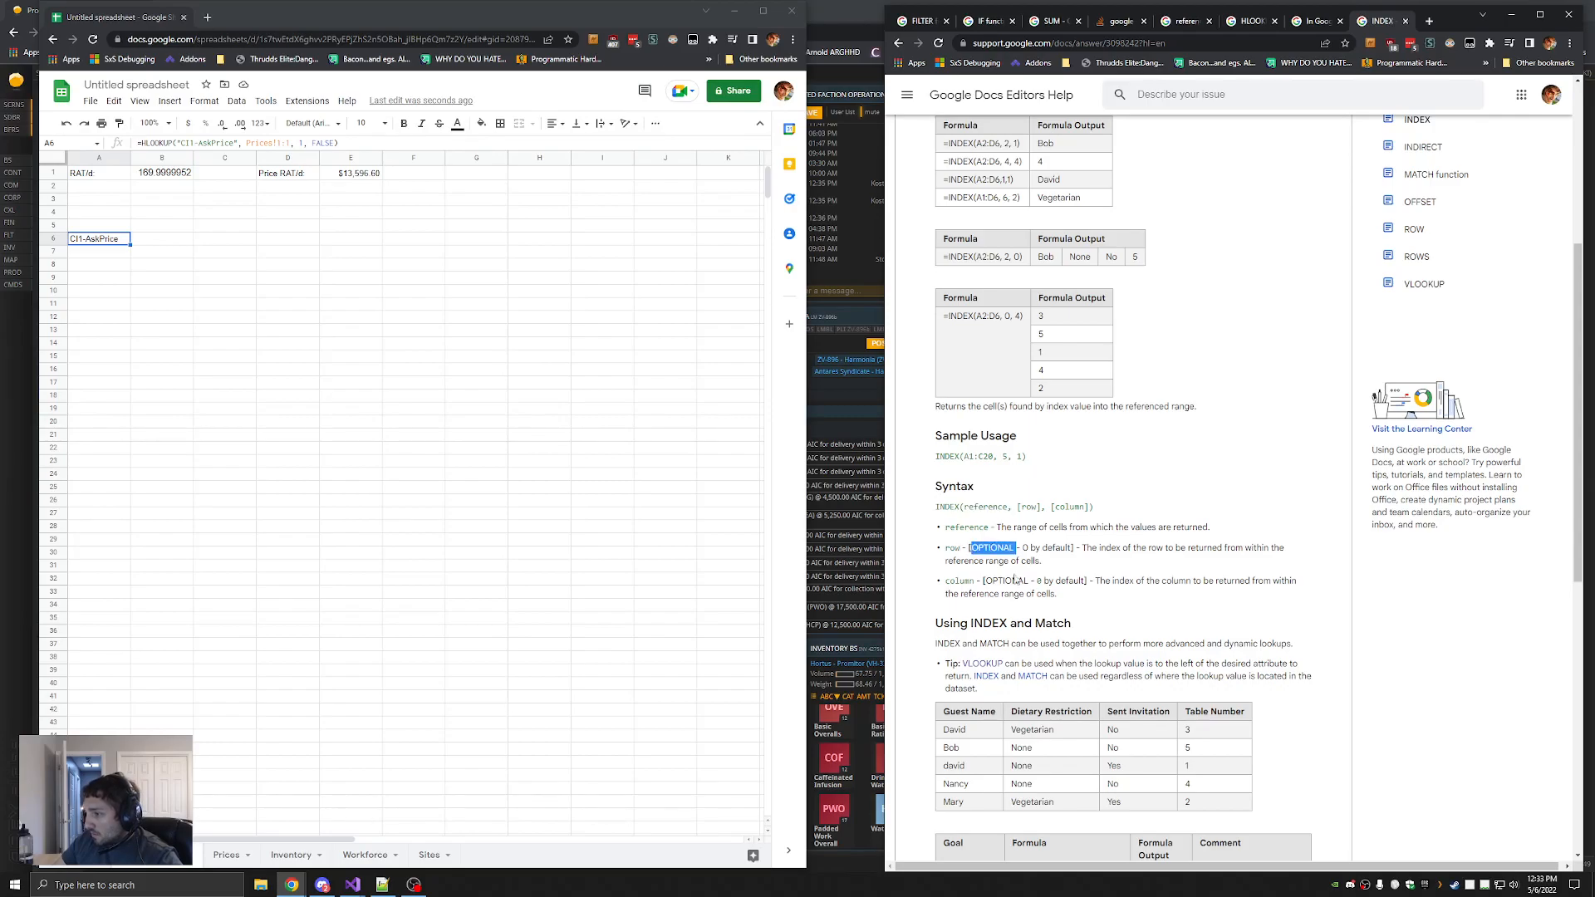
drag(1105, 582, 1159, 582)
click(1158, 581)
drag(1009, 526, 1258, 532)
click(1227, 532)
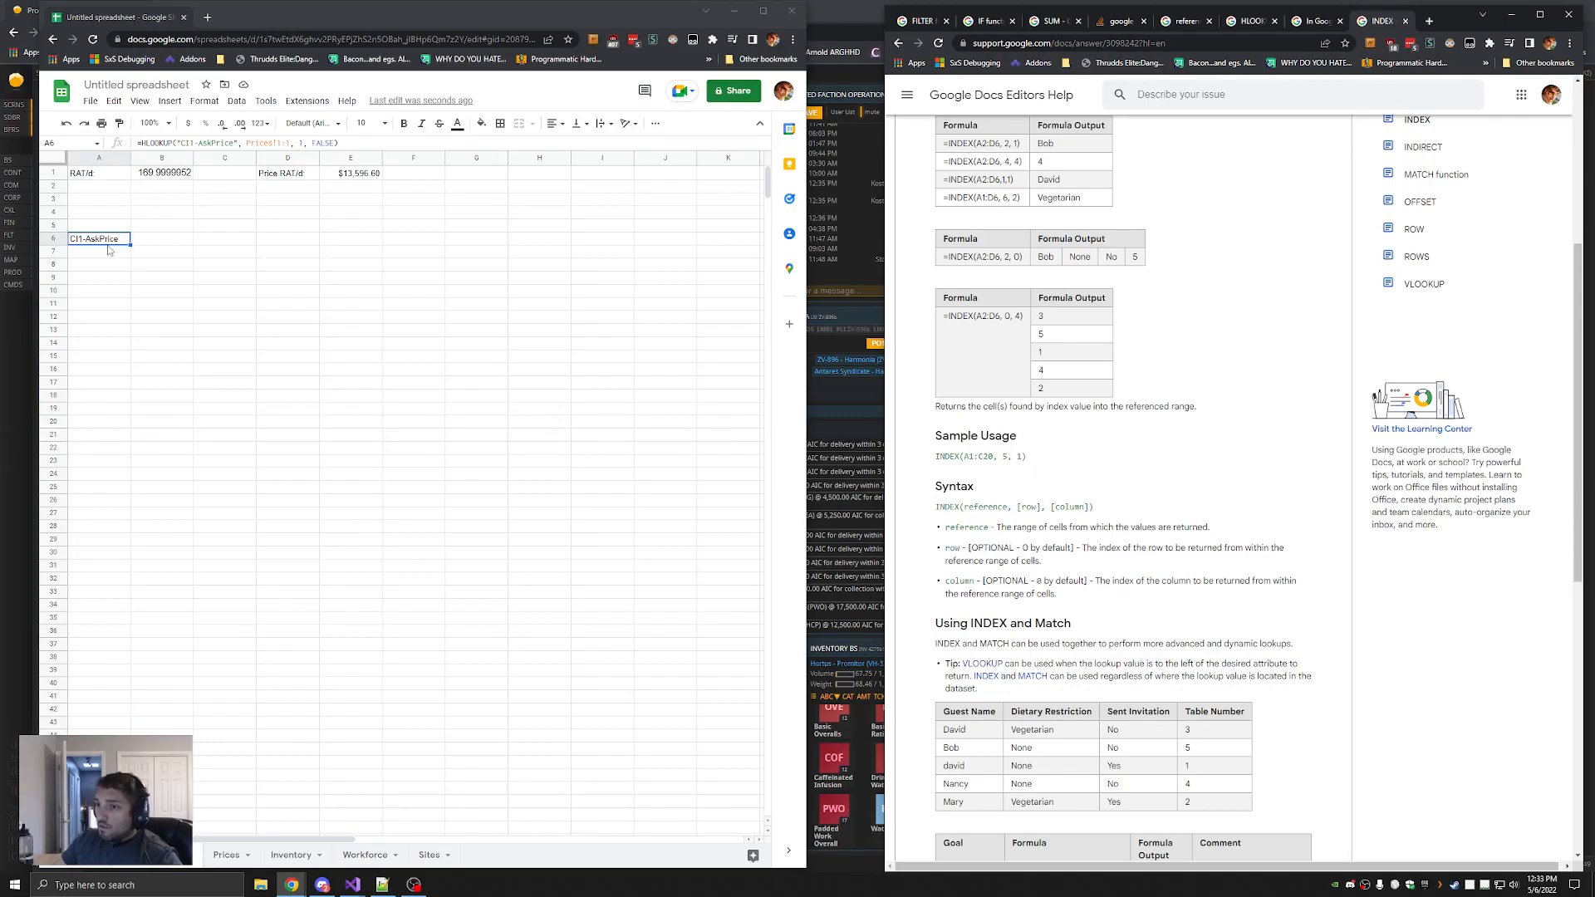
Wrap the HLOOKUP formula in A6 in an INDEX function
click(105, 244)
click(143, 143)
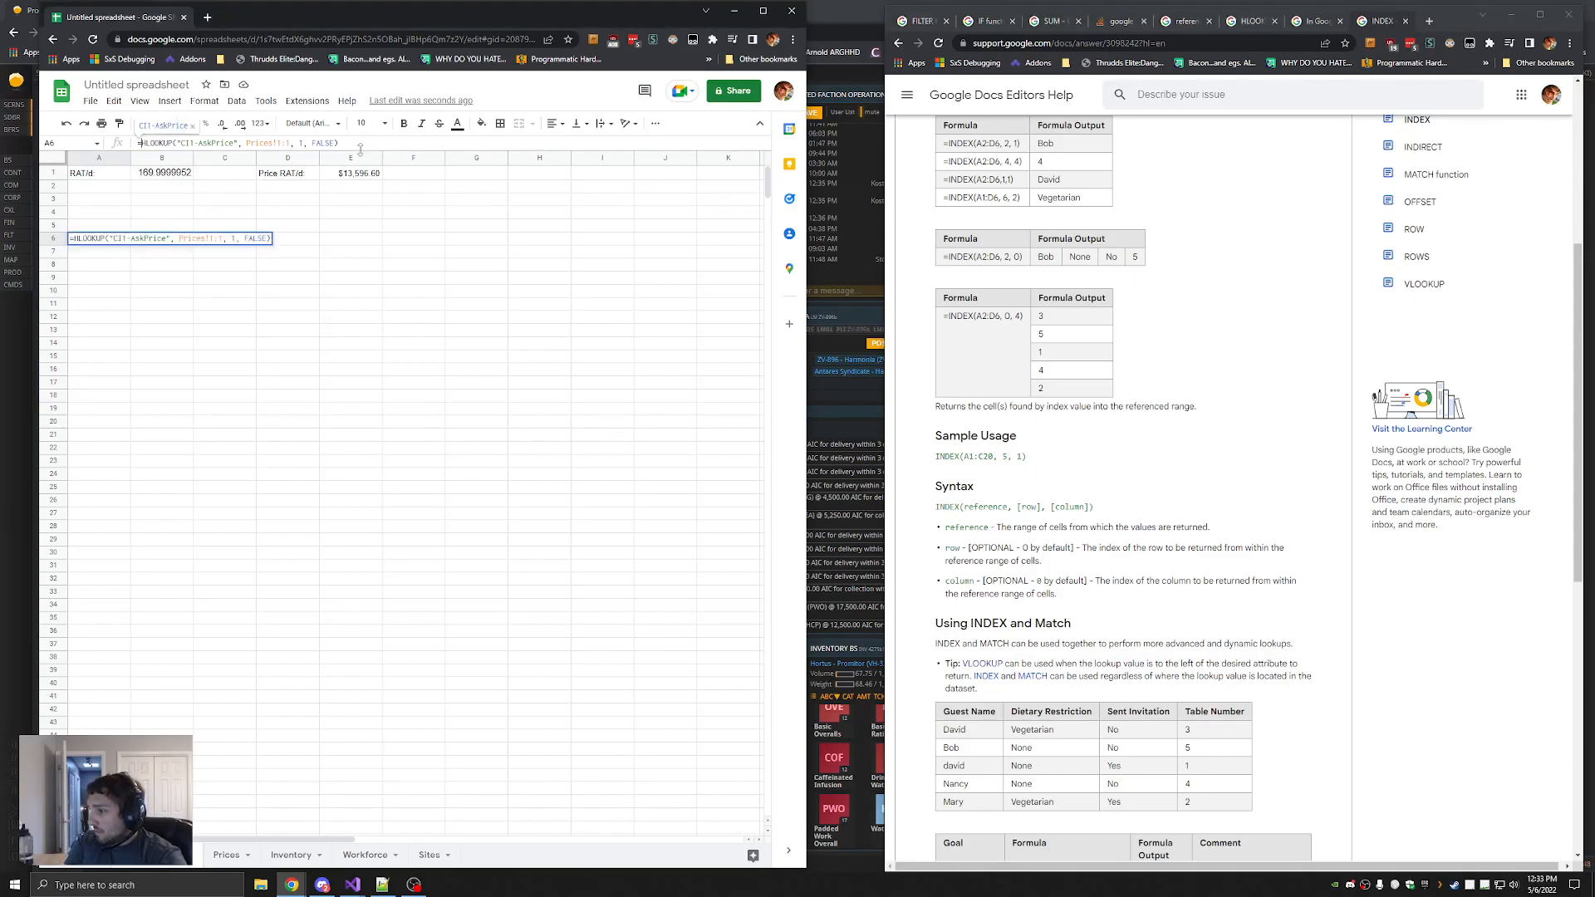
text(INDEX()
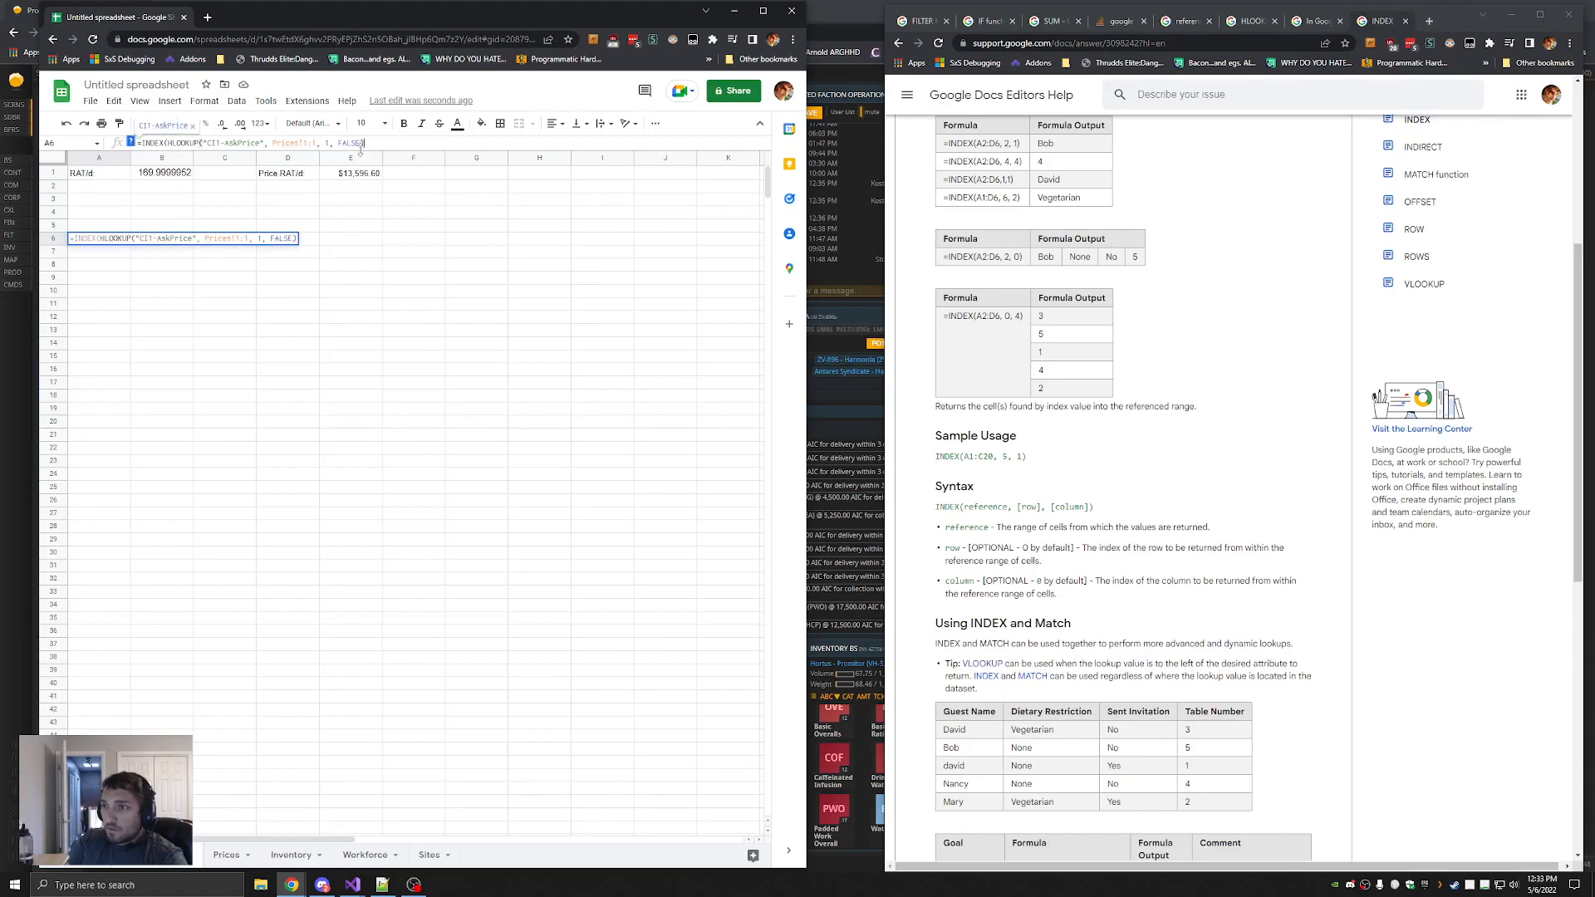
key(Return)
key(Up)
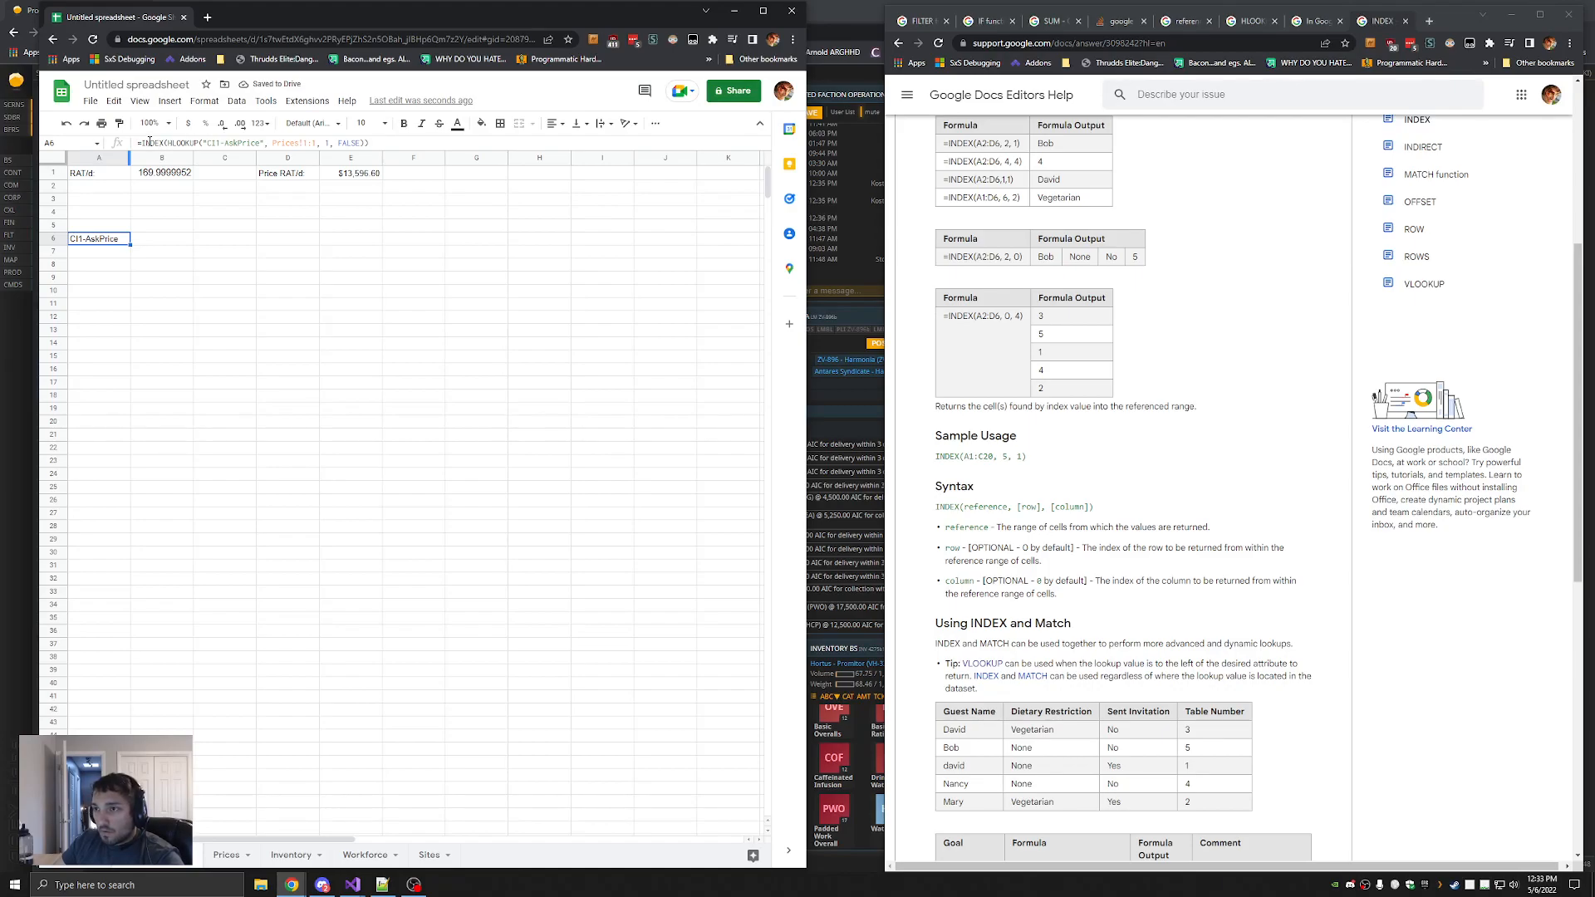
Review the INDEX article's formula outputs, syntax and notes again to compare them with the formula in A6
scroll(1215, 480, up, 5)
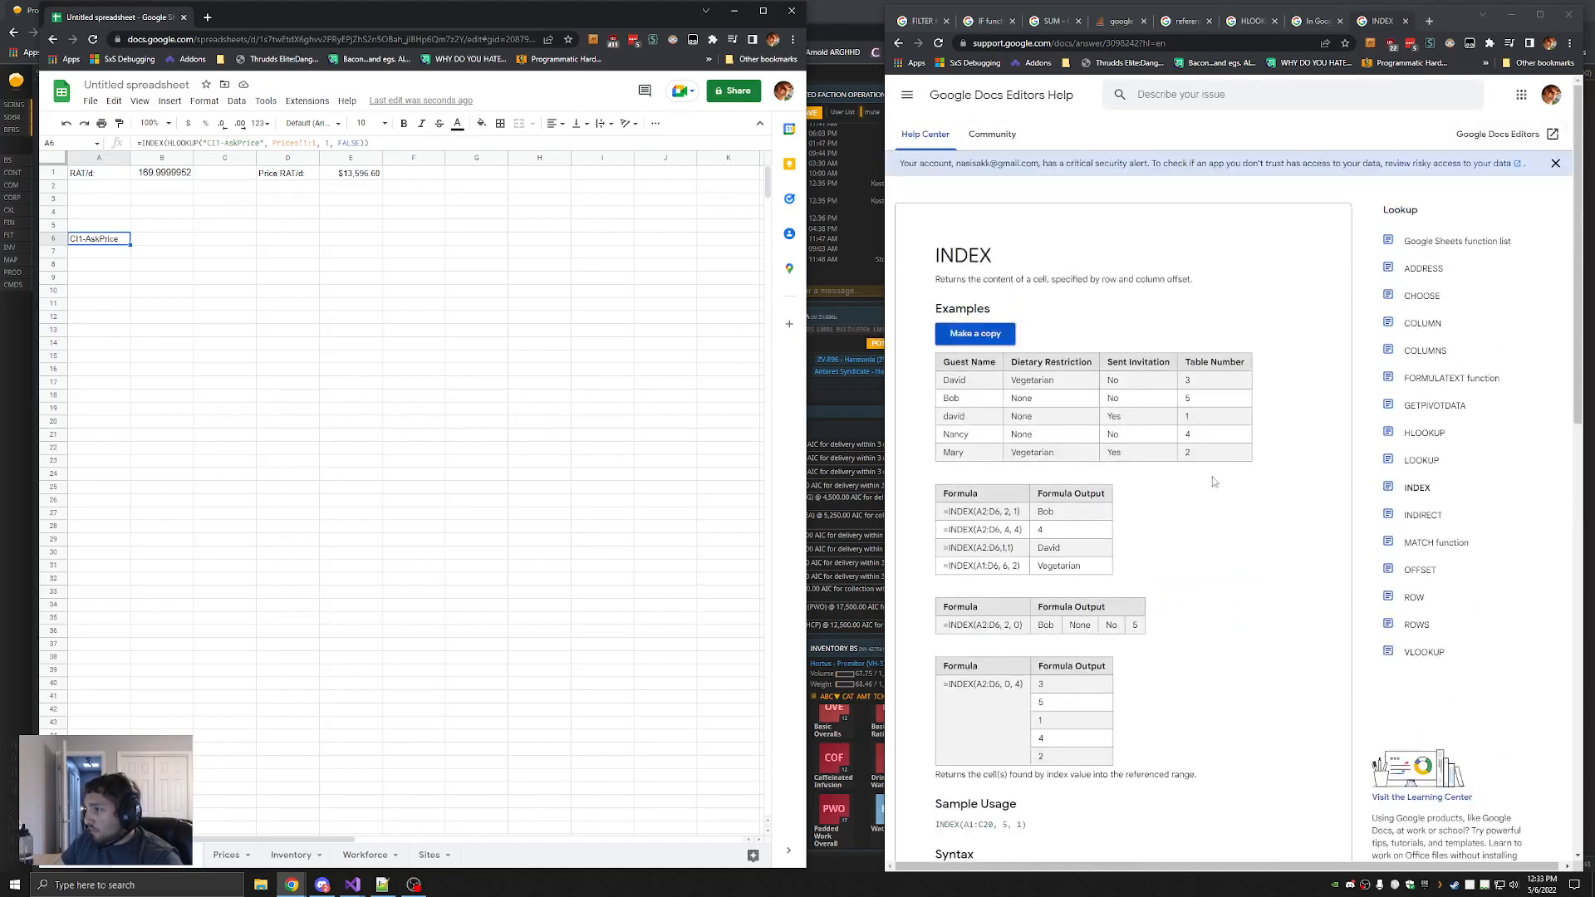
scroll(1221, 479, down, 15)
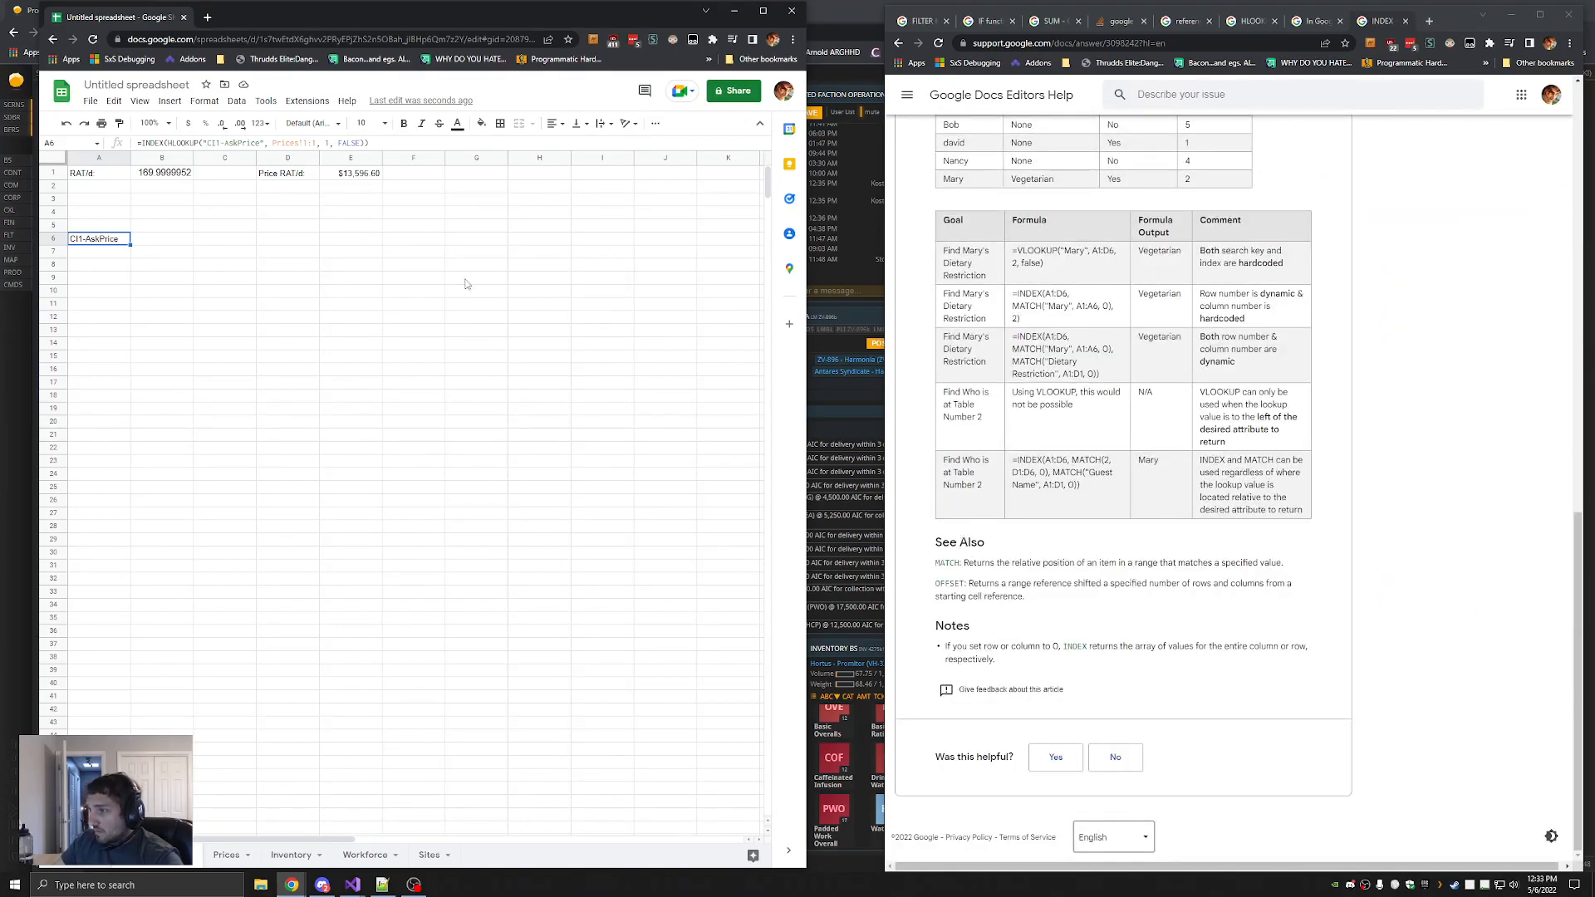
scroll(1406, 463, up, 6)
scroll(1406, 464, up, 4)
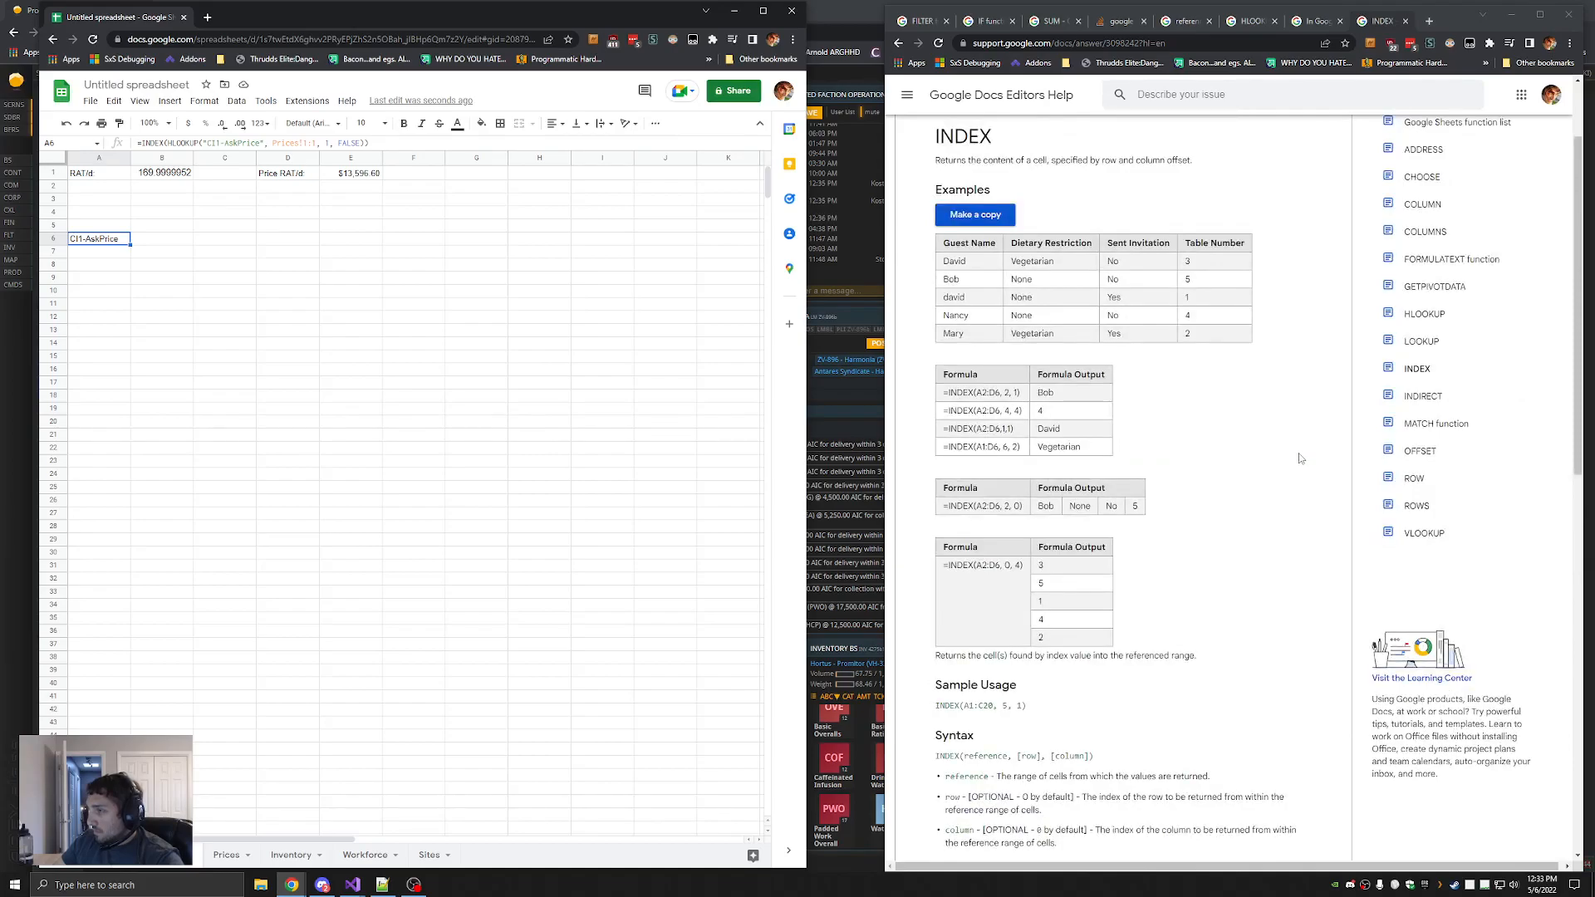
scroll(1301, 459, down, 4)
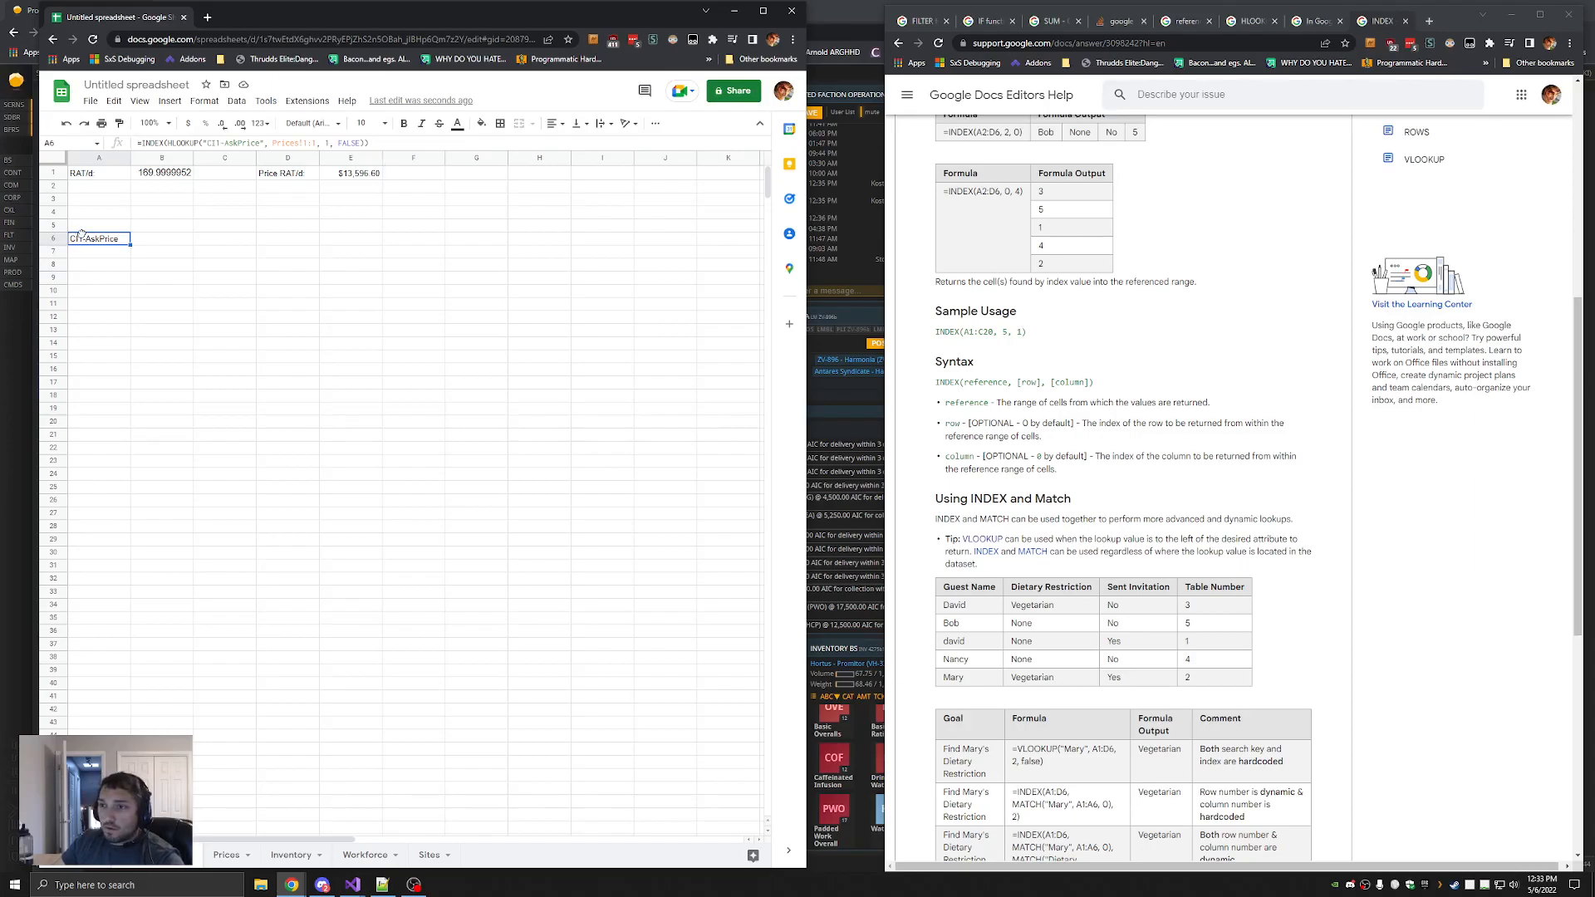
Open the MATCH function help article linked from the INDEX article's Using INDEX and Match section
click(168, 143)
drag(168, 143, 142, 142)
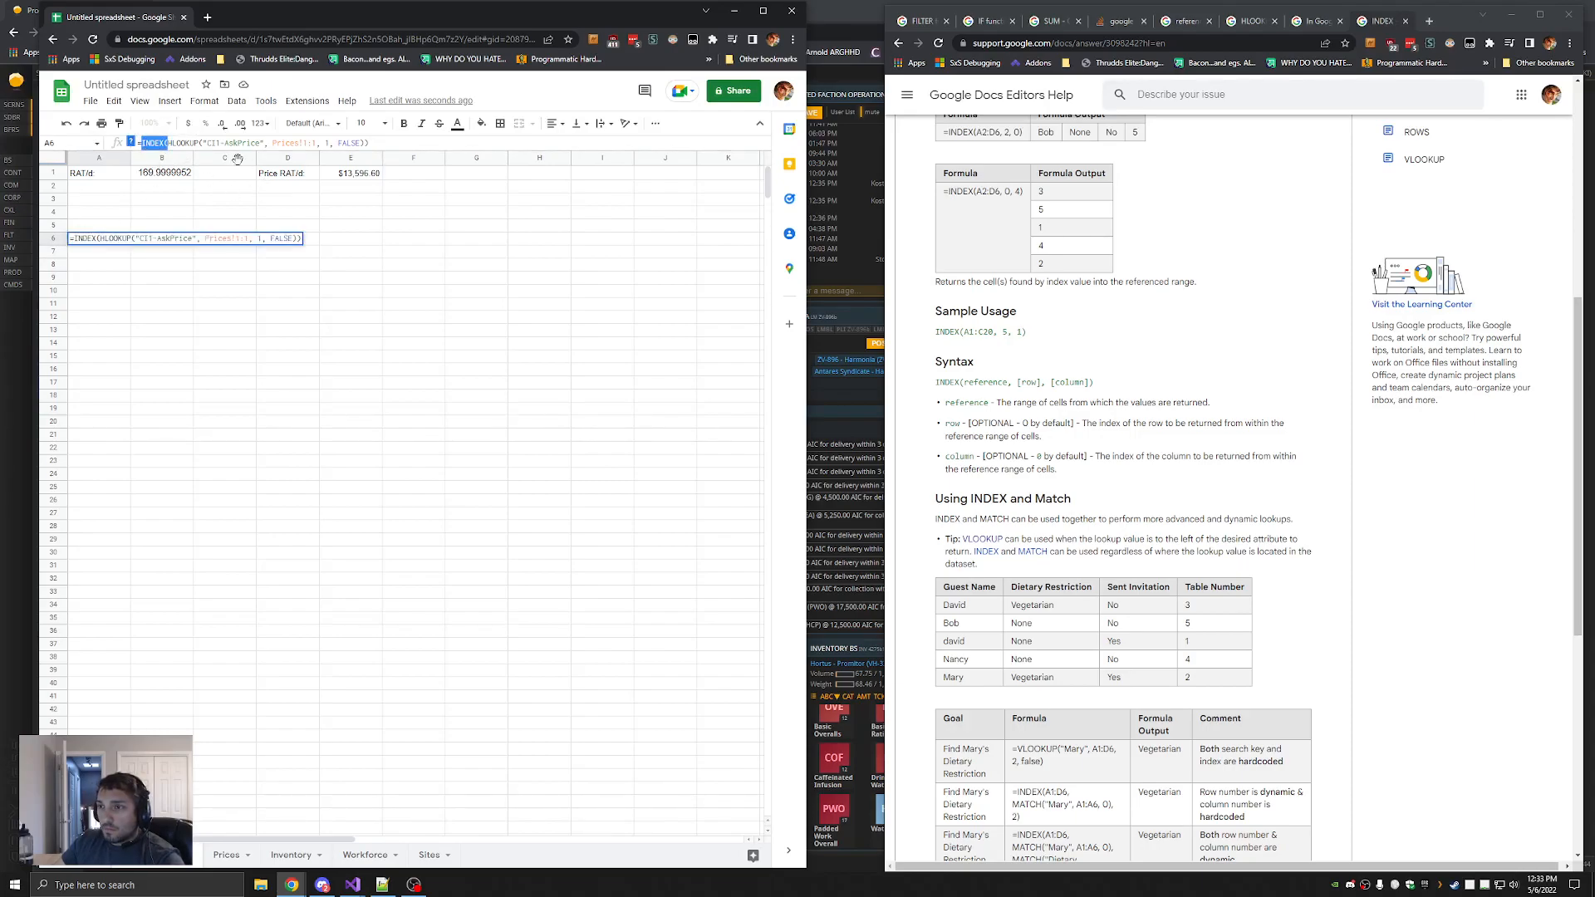
click(169, 144)
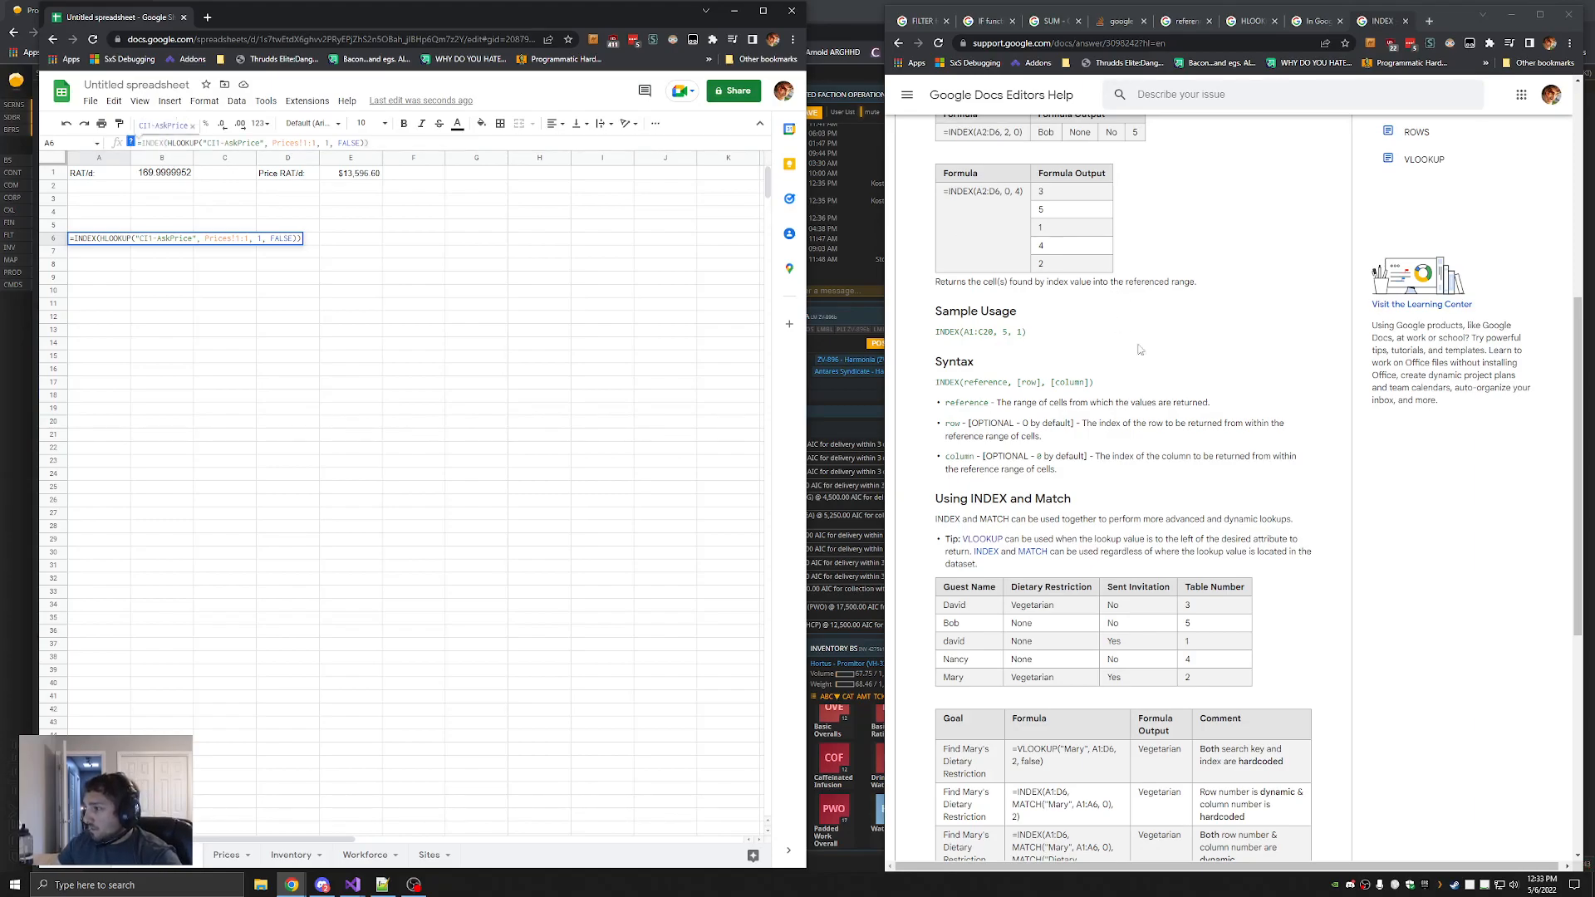
click(1033, 552)
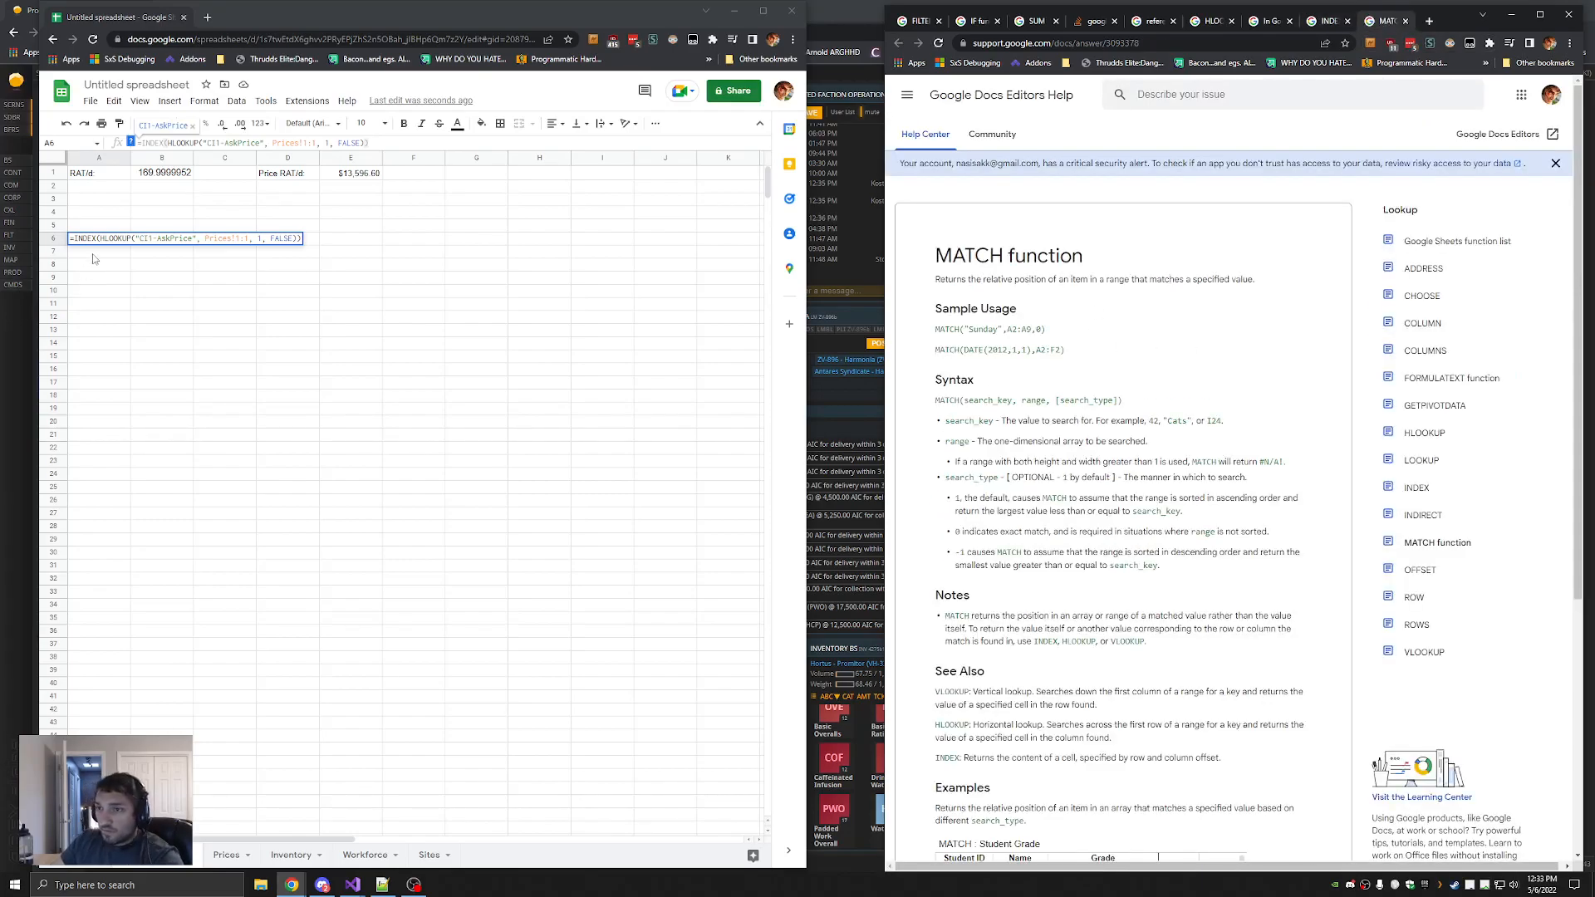
click(166, 142)
text(A7)
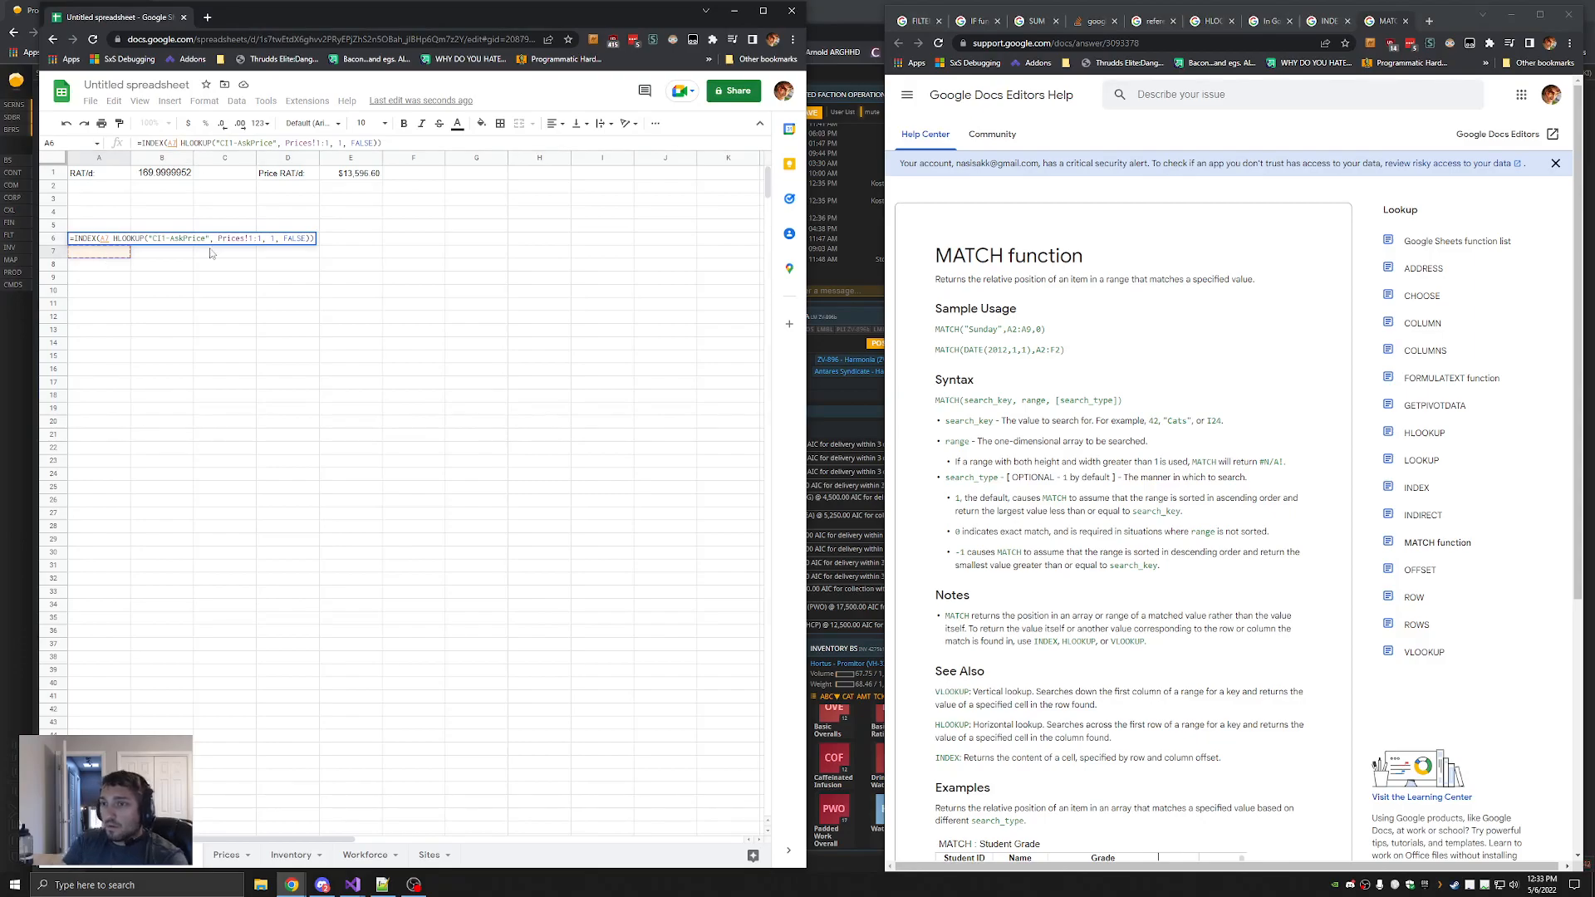
key(Escape)
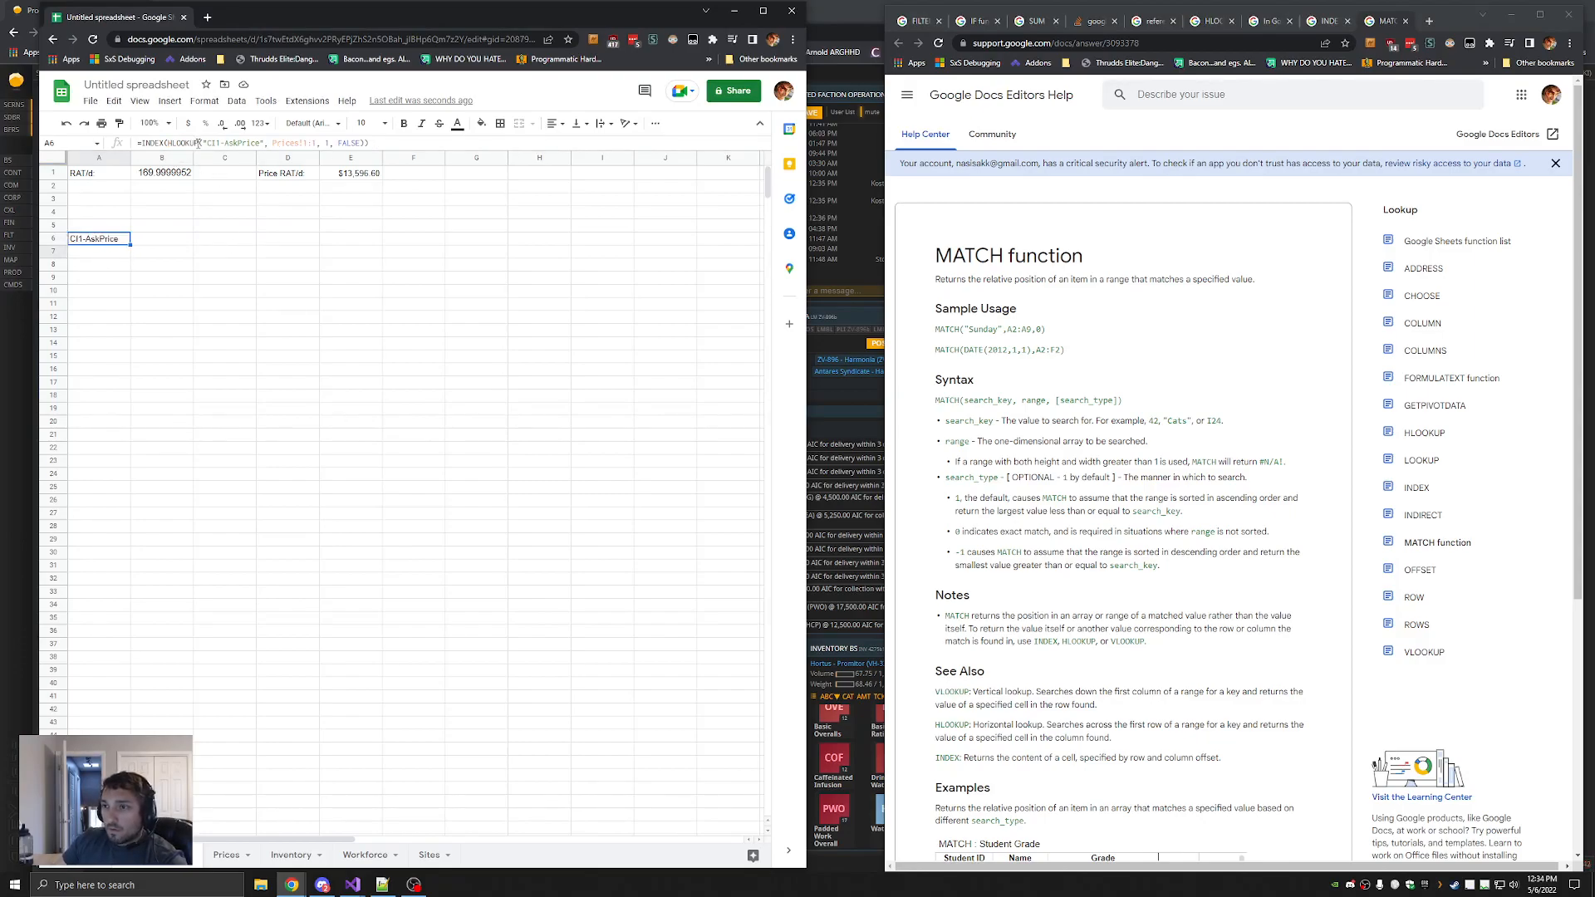
Remove the INDEX wrapper from the formula in A6 and copy the plain HLOOKUP formula into A7
click(166, 143)
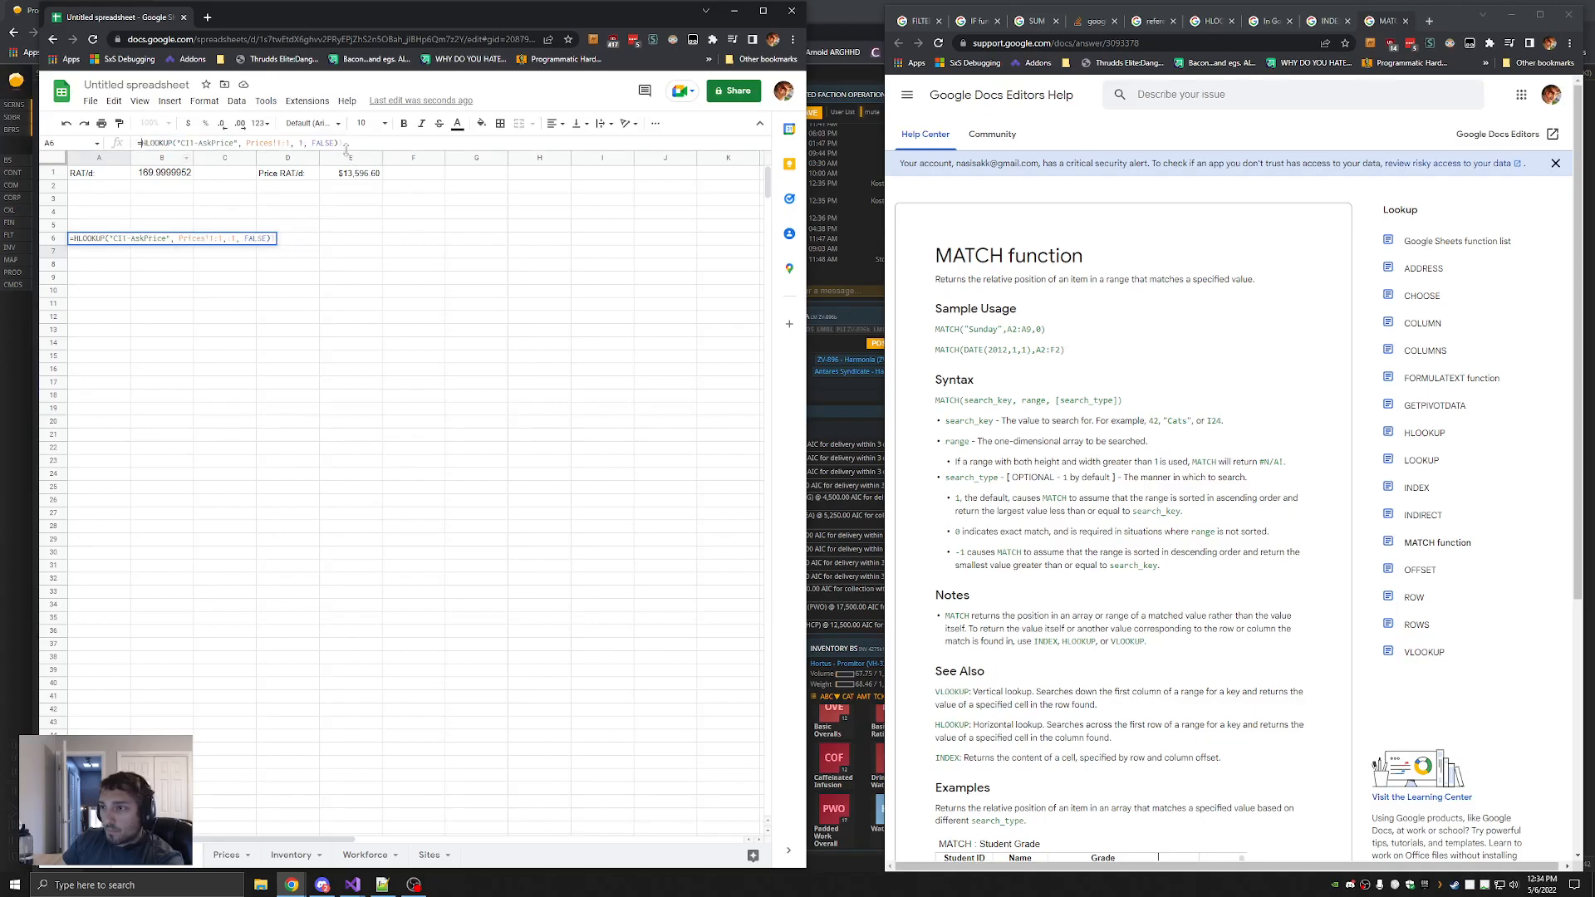
key(Return)
click(103, 241)
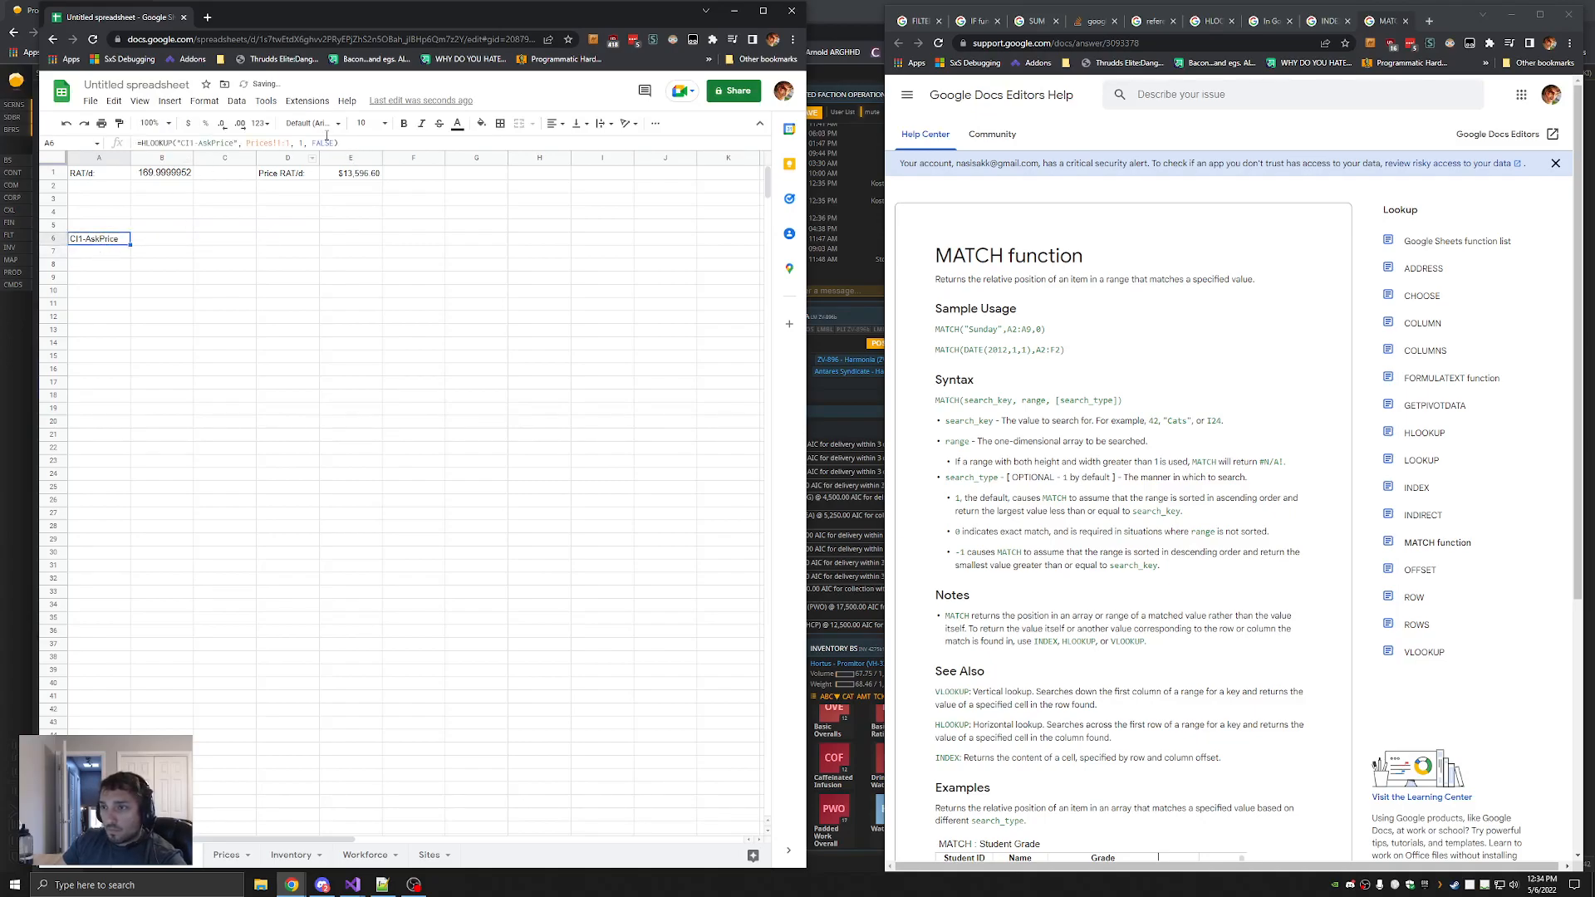
drag(340, 144, 125, 146)
key(ctrl+c)
click(91, 254)
key(ctrl+v)
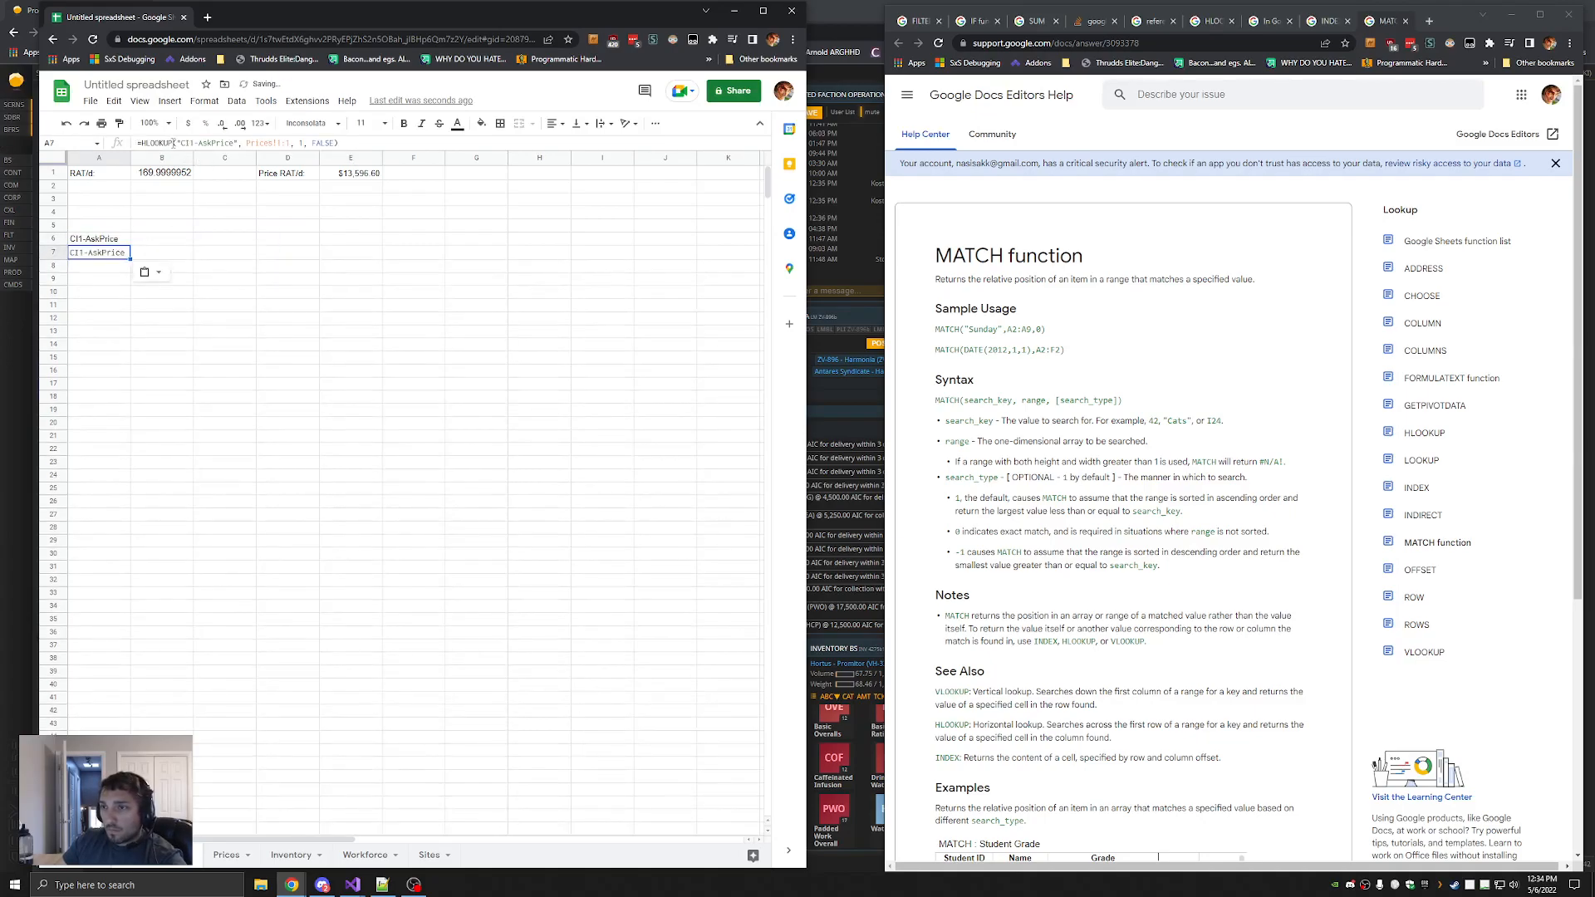
Replace HLOOKUP in A7's formula with MATC and its last two arguments with a single 0
double_click(171, 143)
text(MATC)
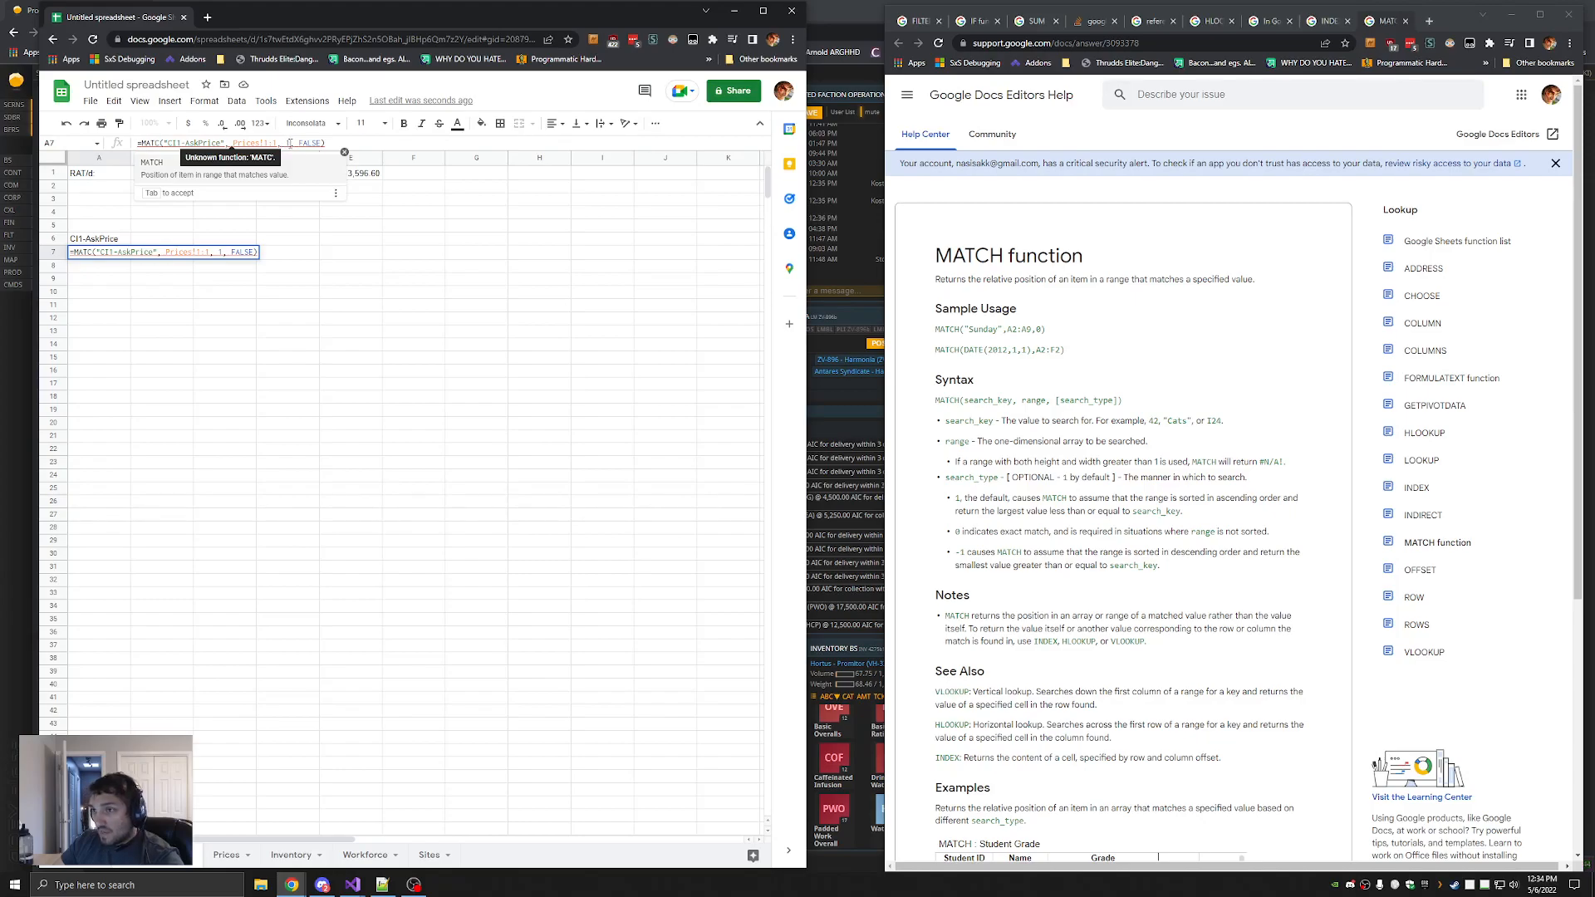
drag(318, 143, 286, 143)
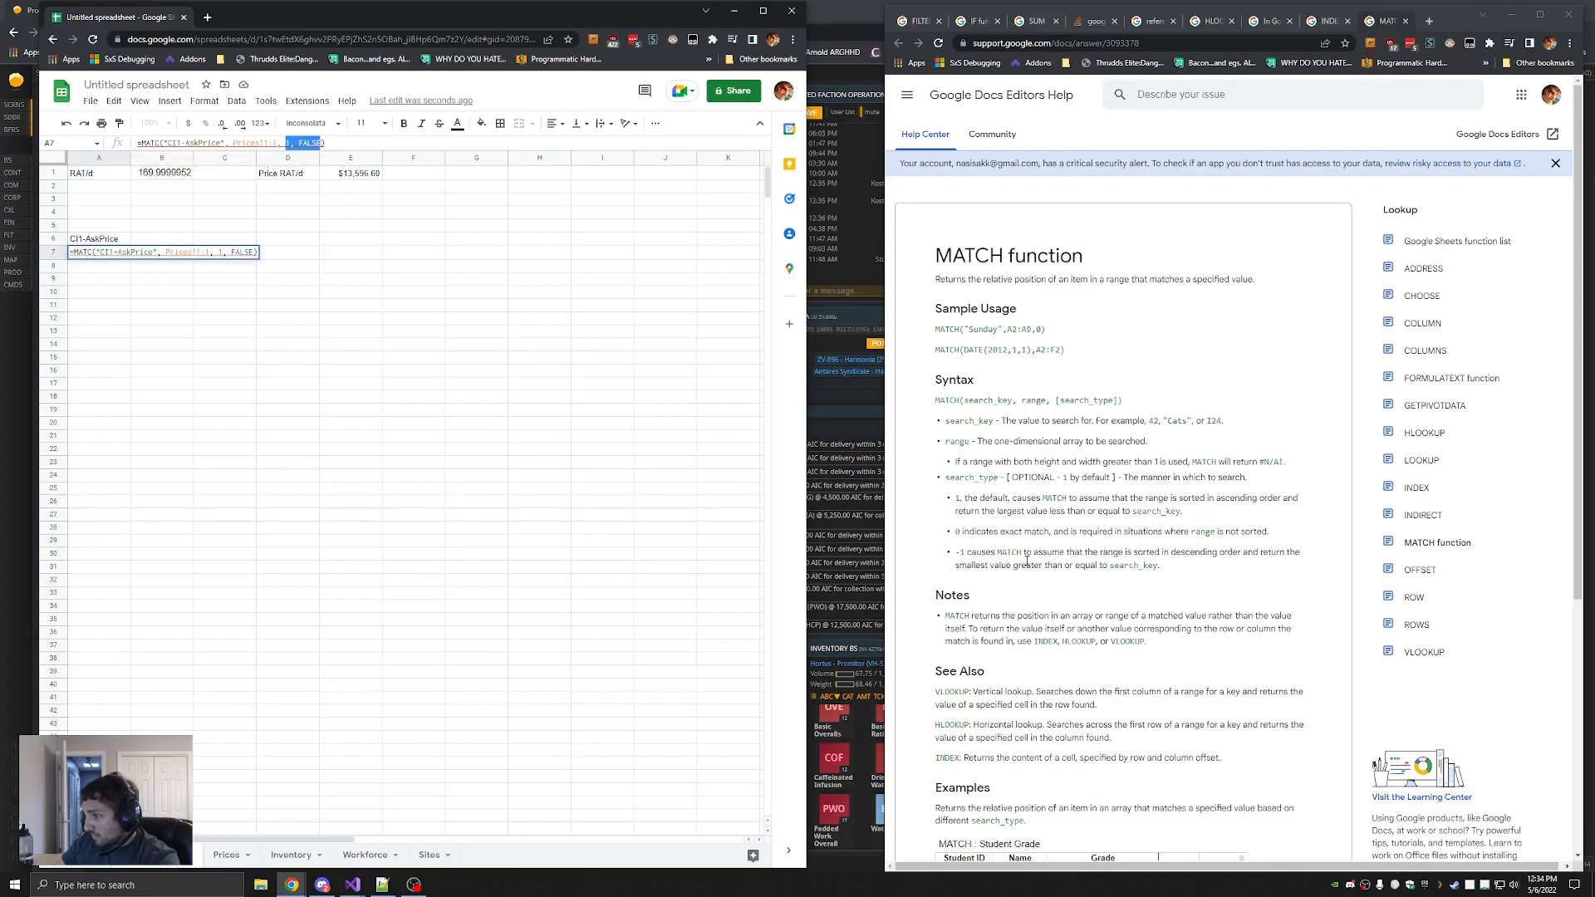
text(0)
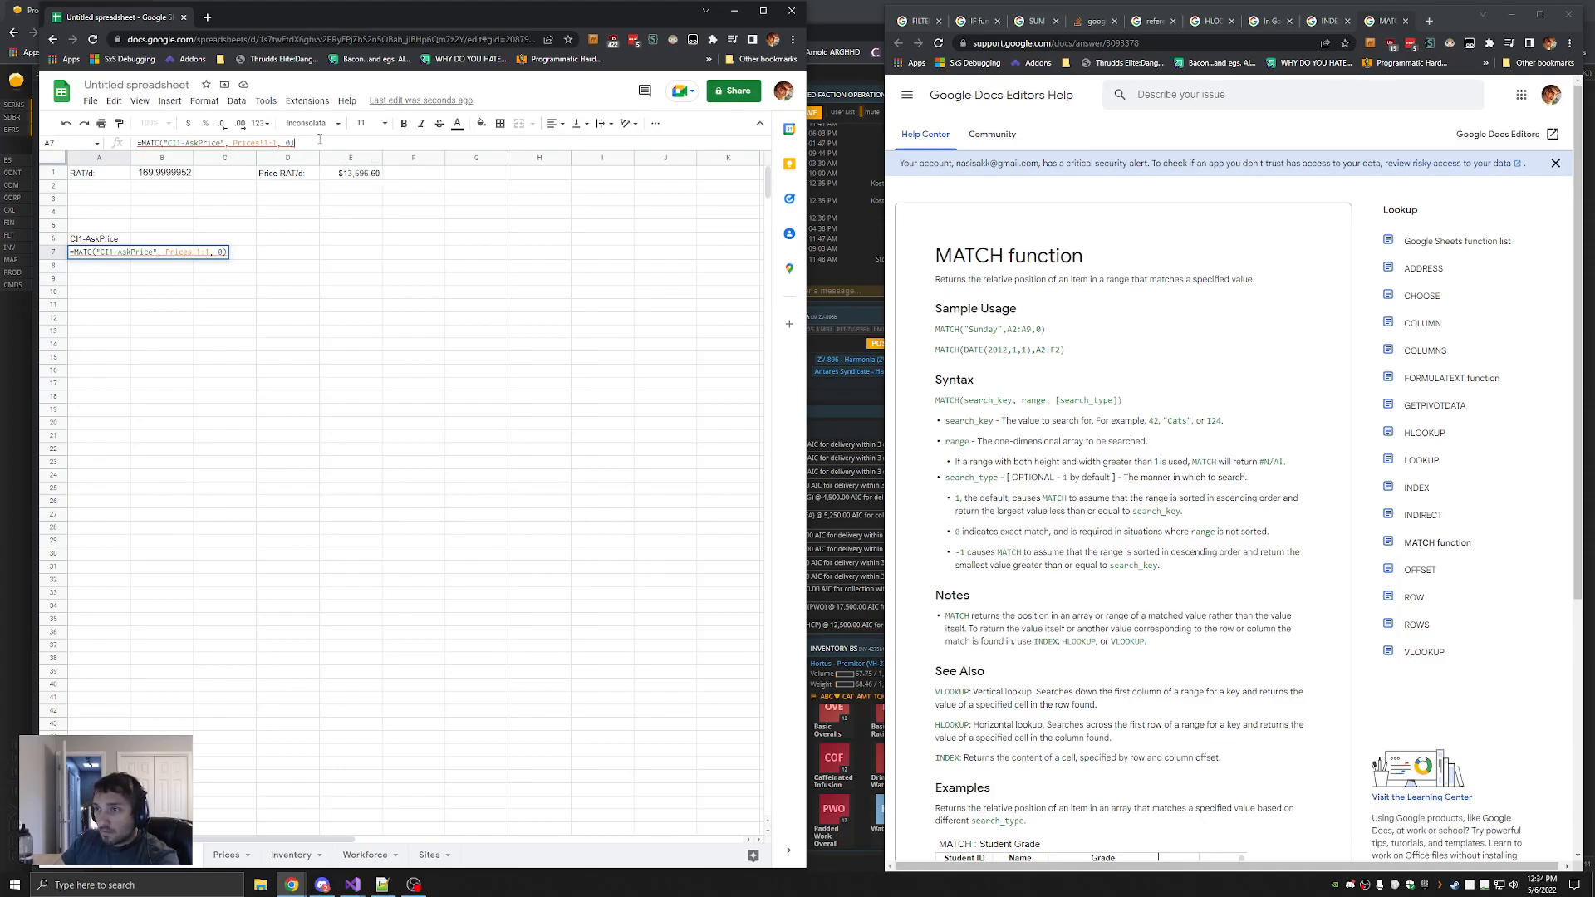
key(Return)
click(115, 256)
click(160, 144)
text(H)
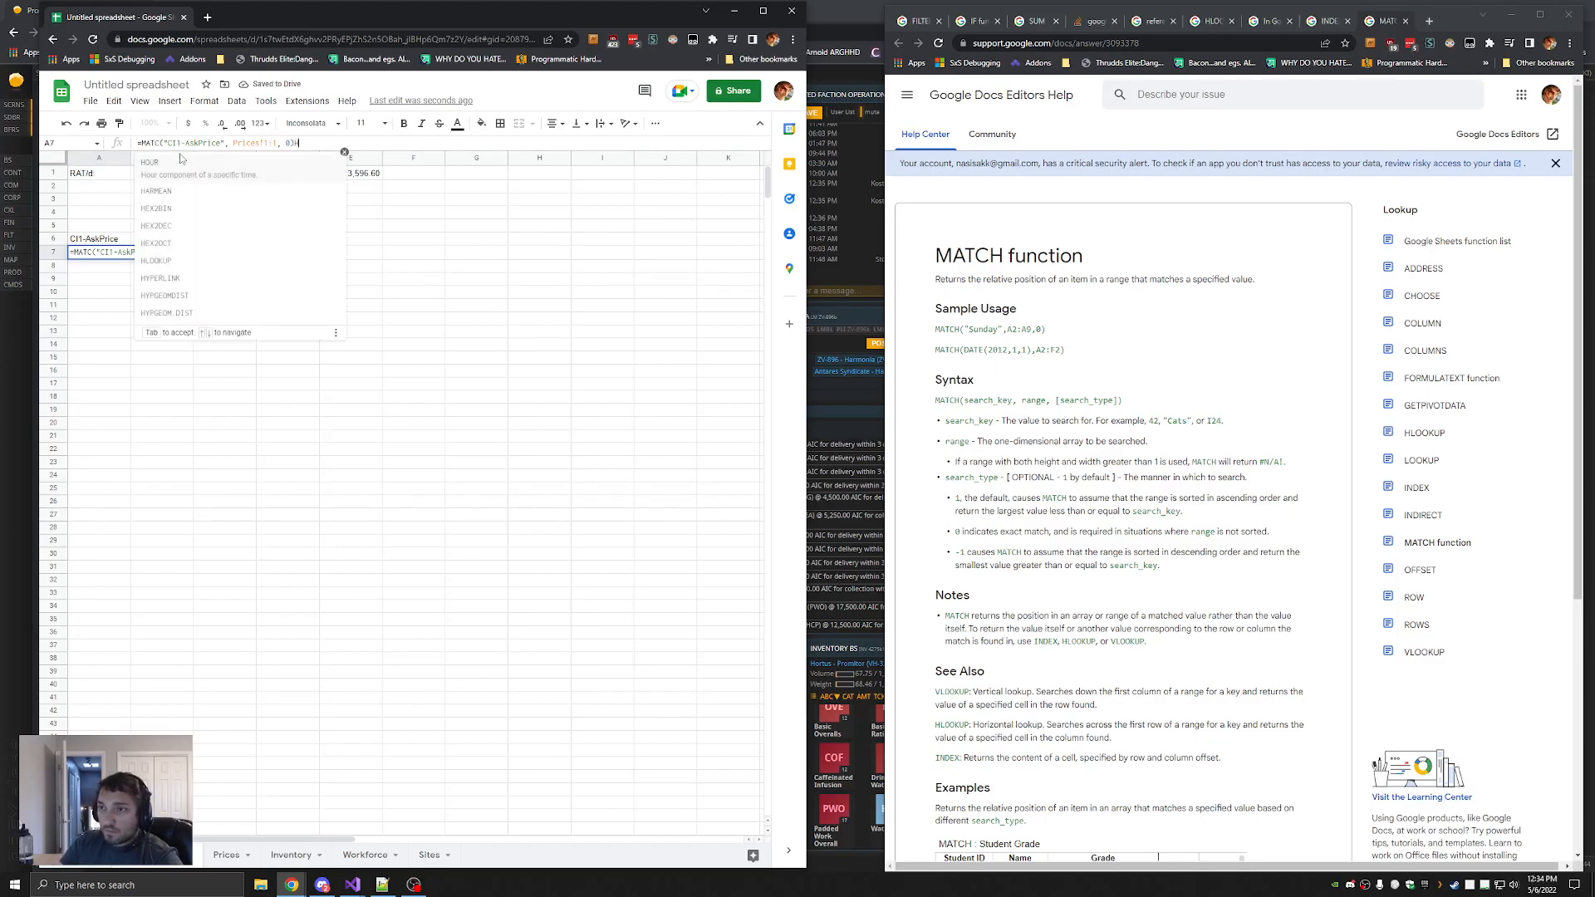
key(Escape)
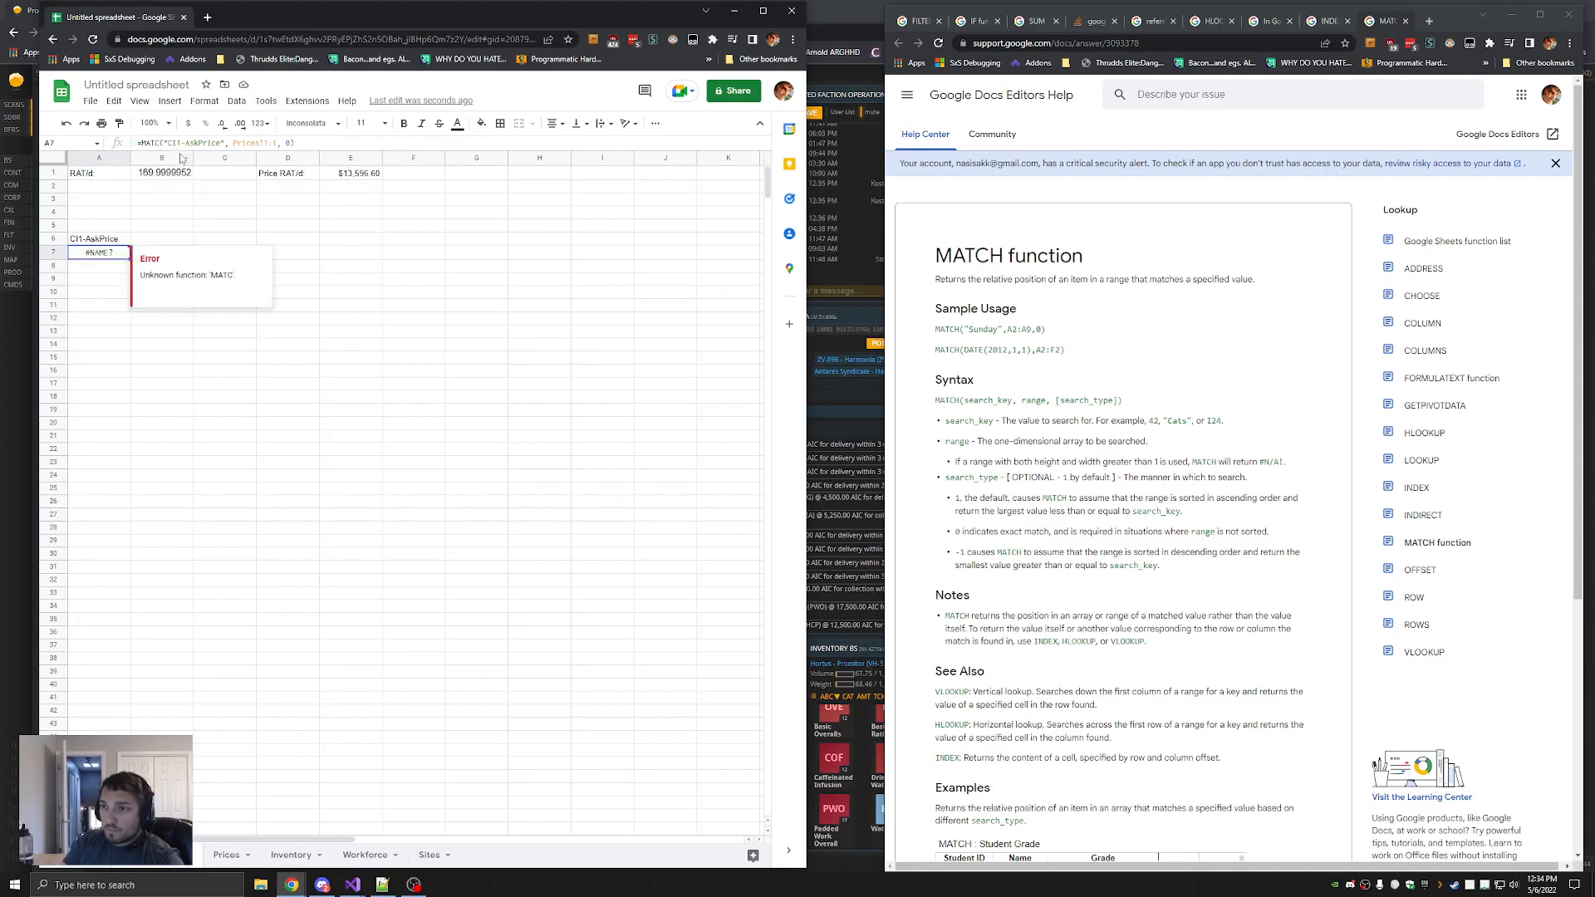
Correct the misspelled function name in A7's formula to MATCH
click(158, 144)
text(H)
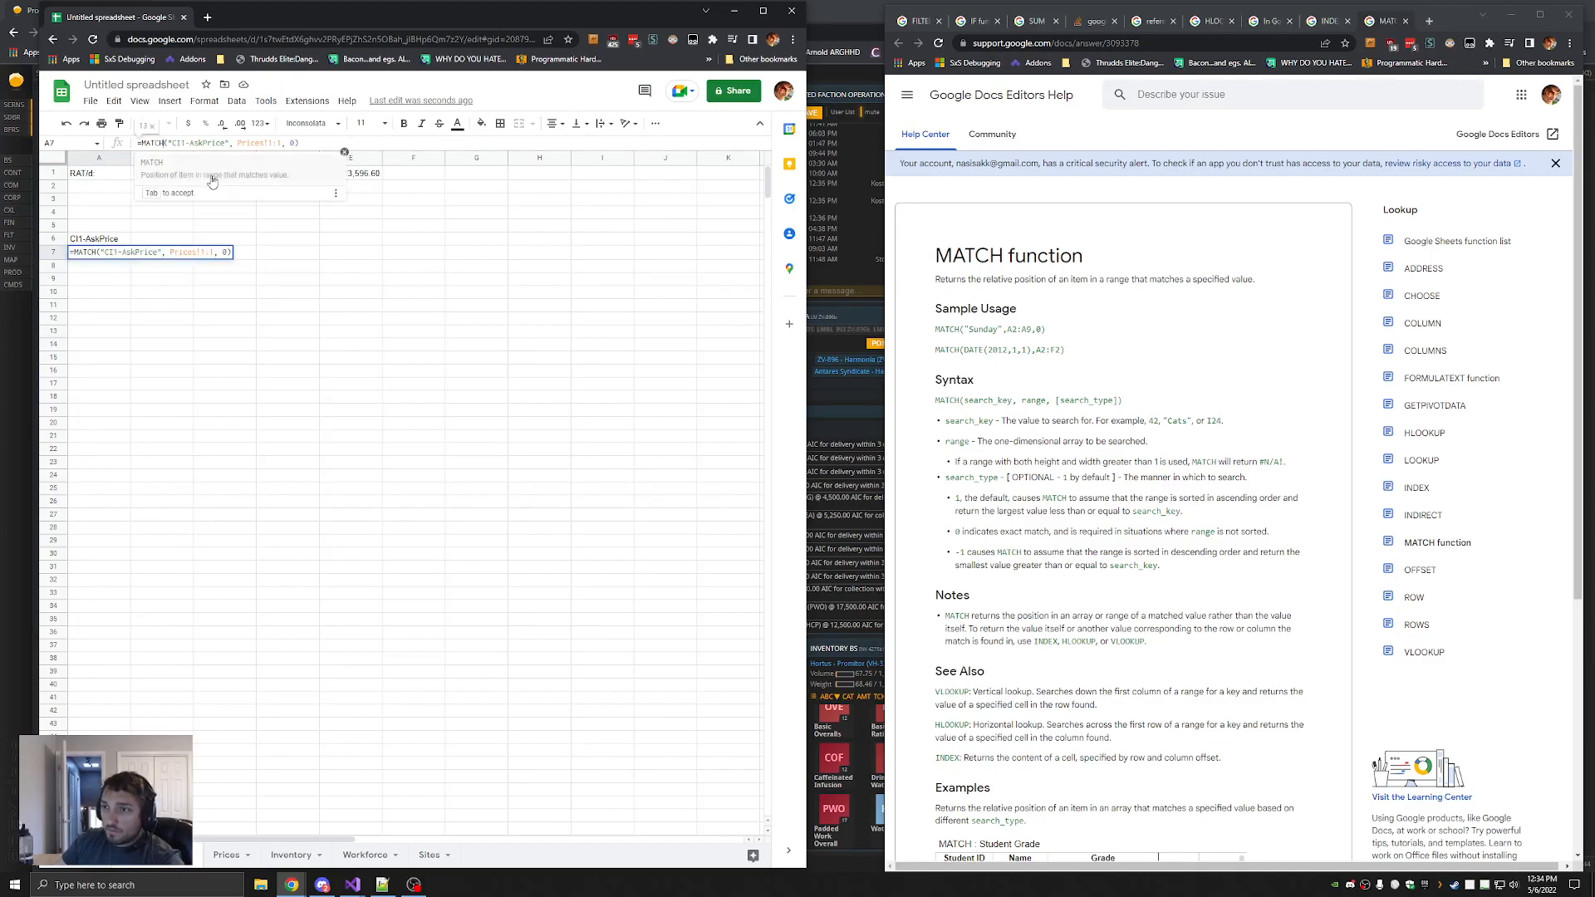
key(Return)
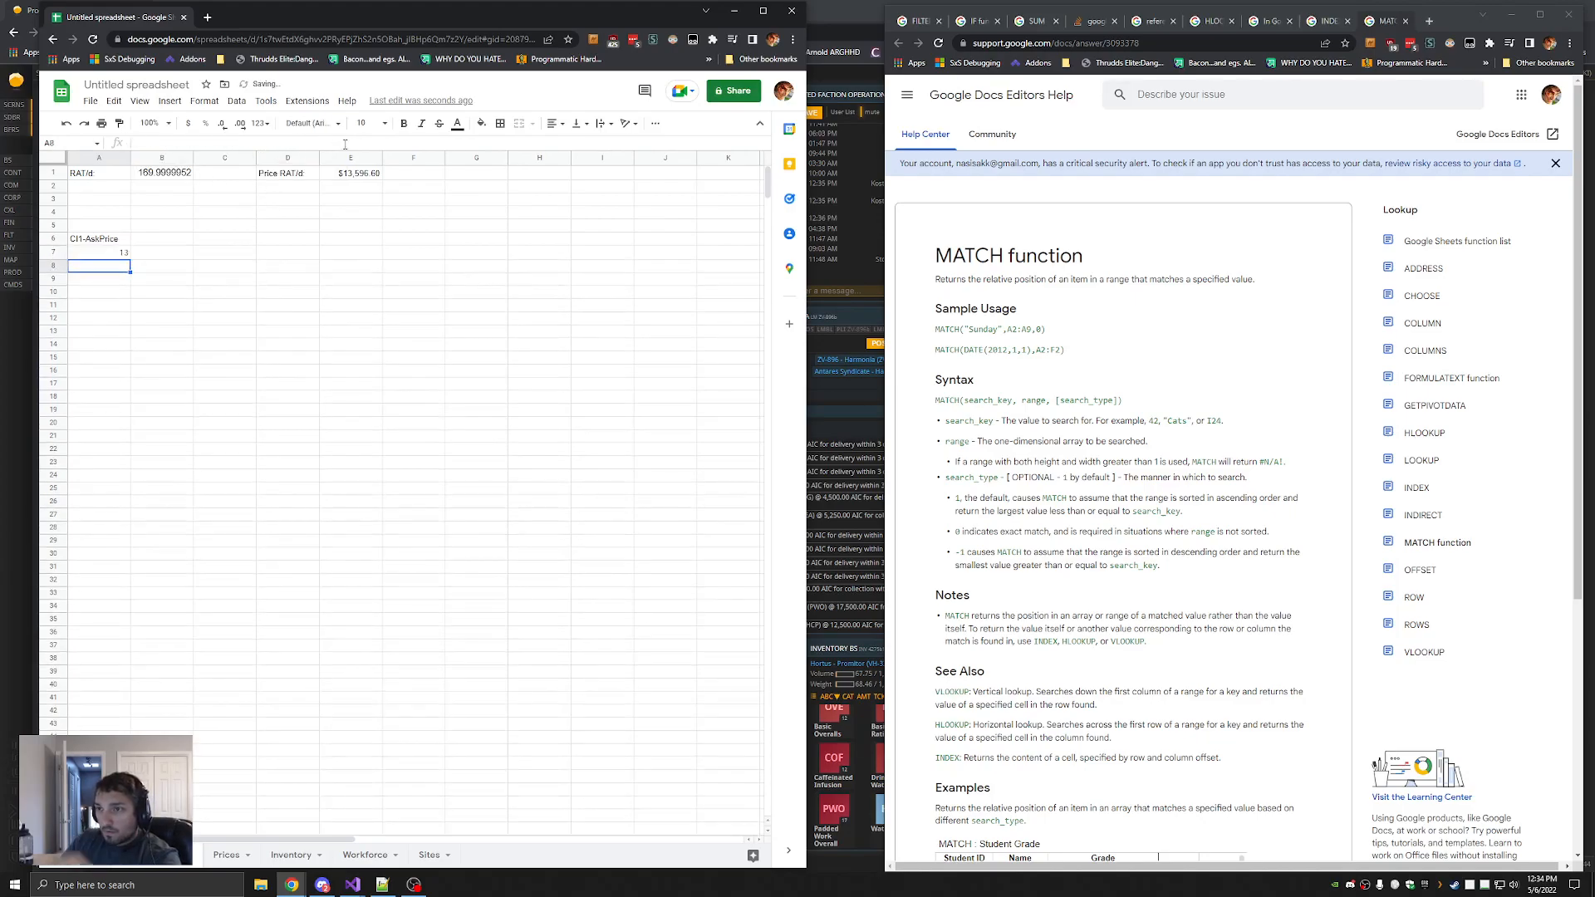
Check the range and search type arguments of the MATCH formula in A7 against the help article's search_type notes
click(123, 258)
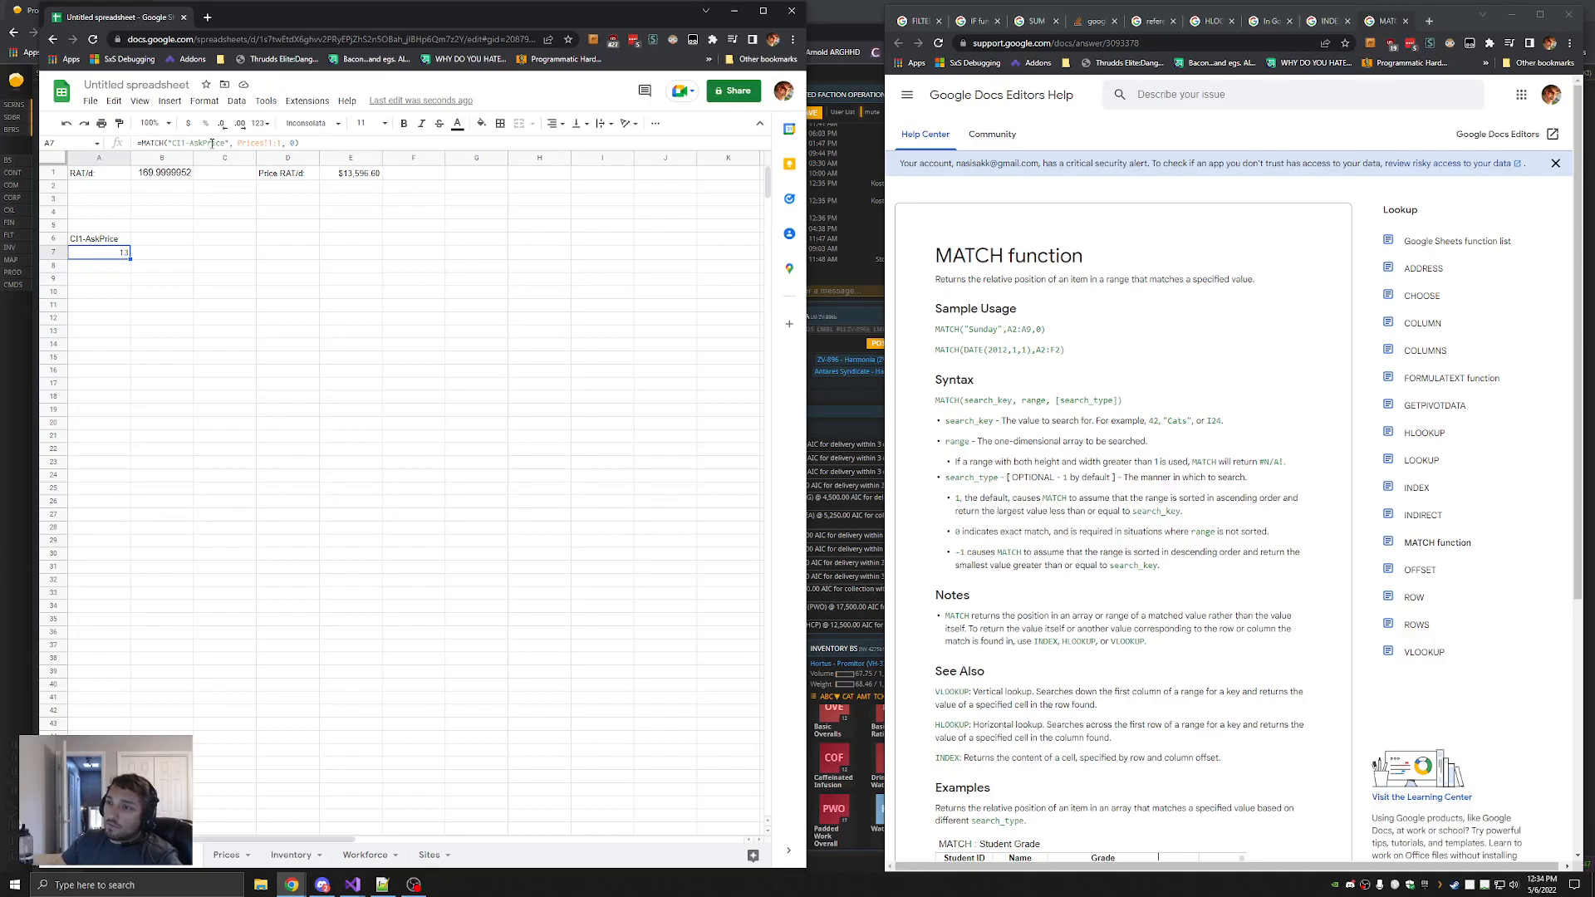
drag(239, 143, 283, 144)
click(292, 143)
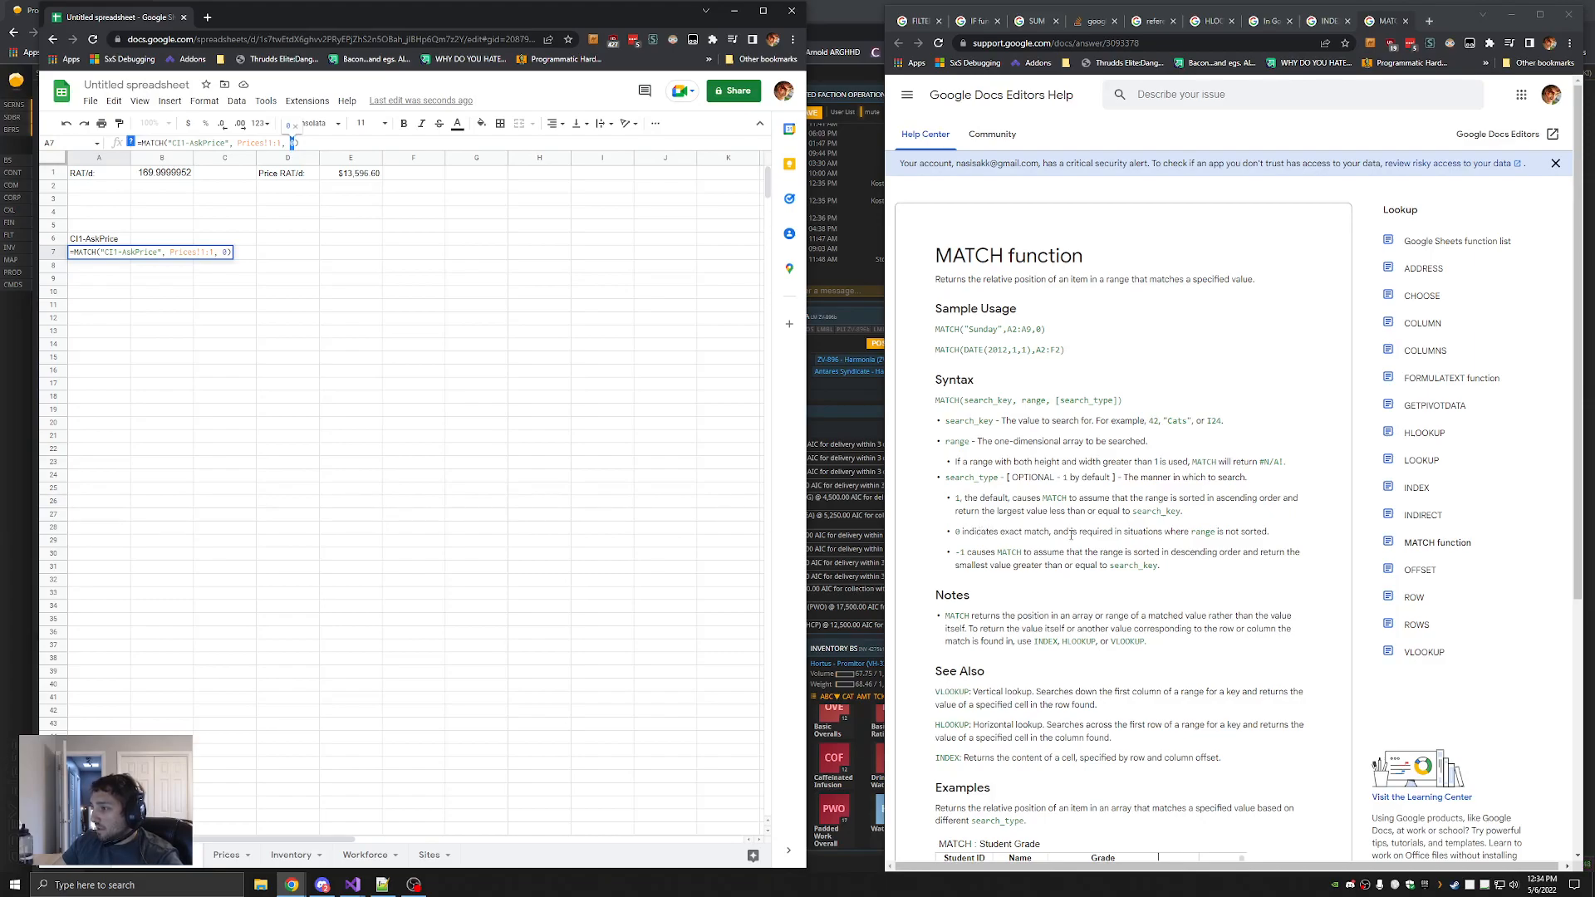
drag(1276, 533, 953, 536)
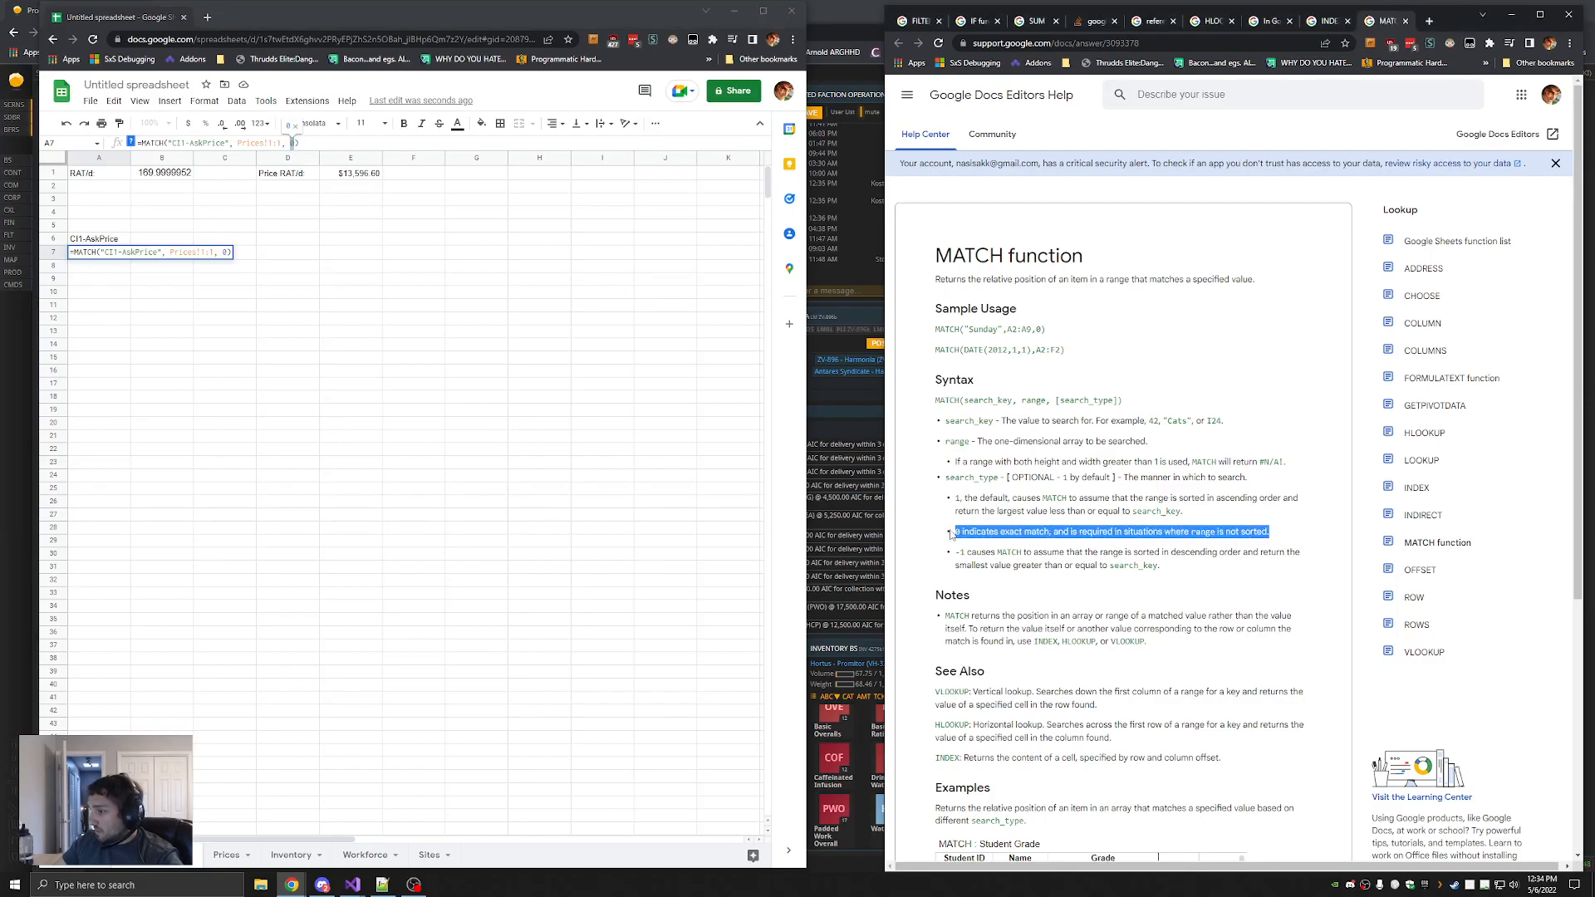
click(308, 141)
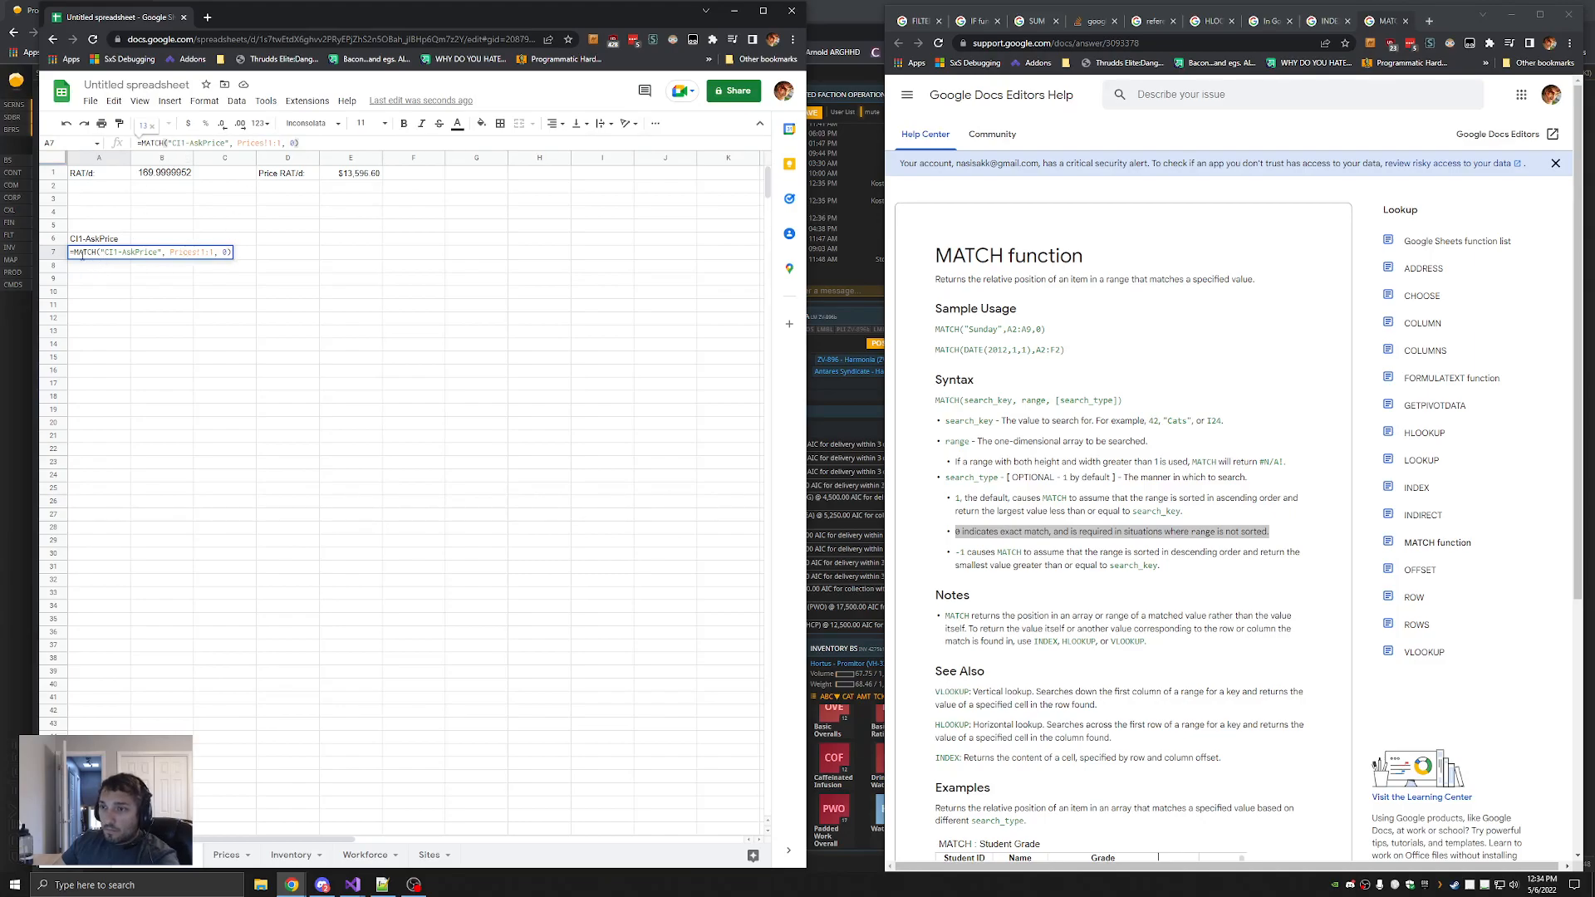
key(Return)
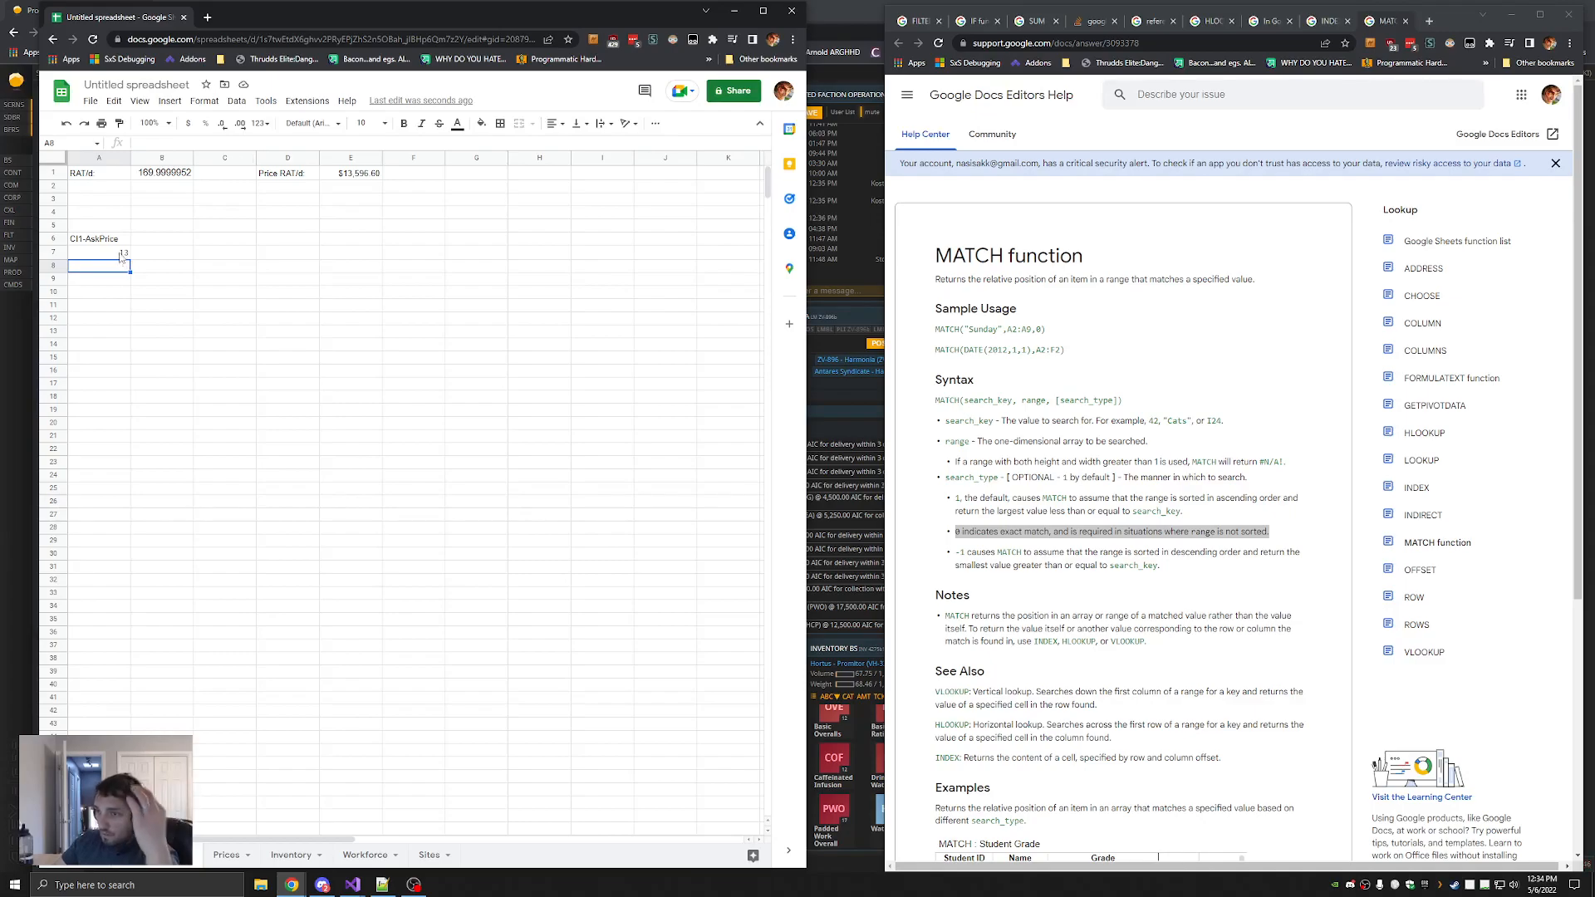
key(Up)
drag(309, 143, 137, 143)
click(319, 141)
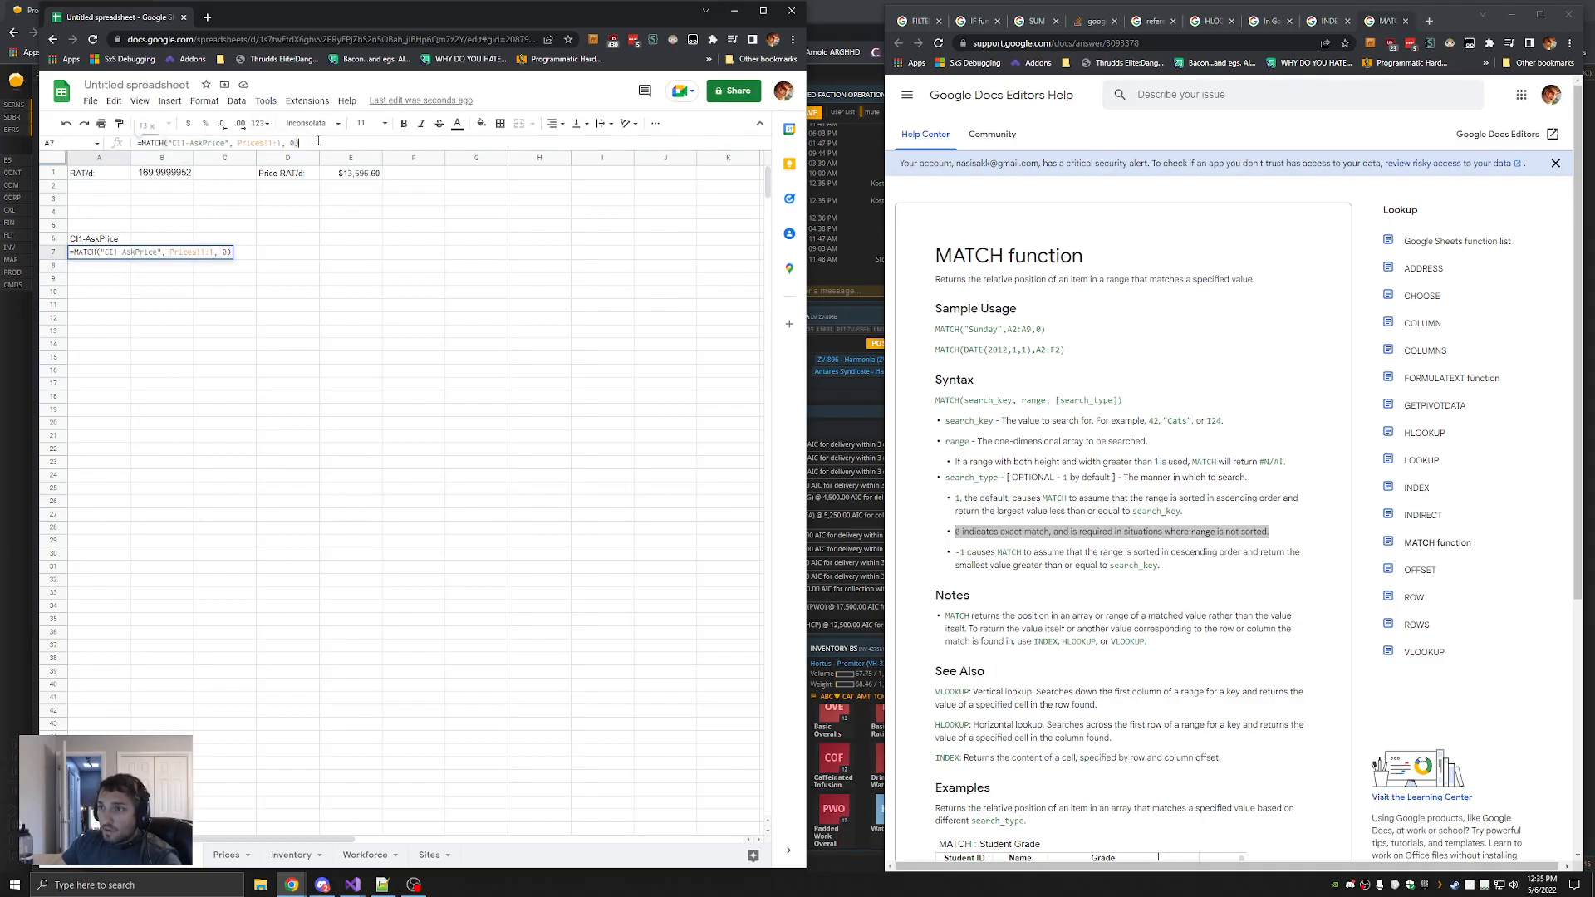
click(93, 279)
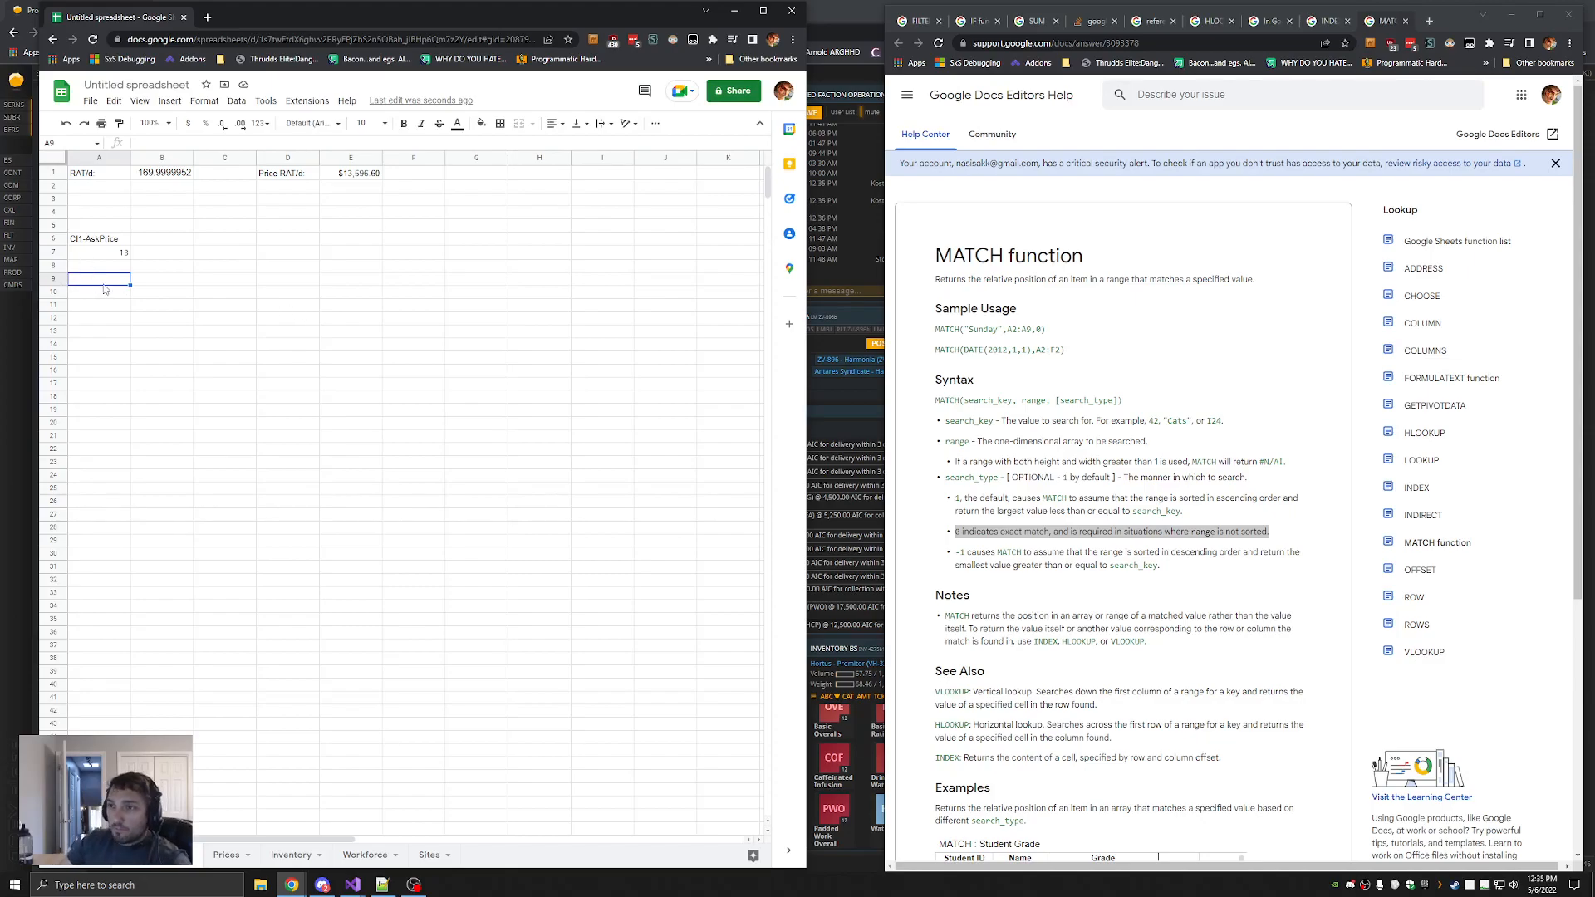
Enter the bold label "Search Type:" in cell G1
click(545, 177)
click(477, 178)
click(88, 445)
click(495, 178)
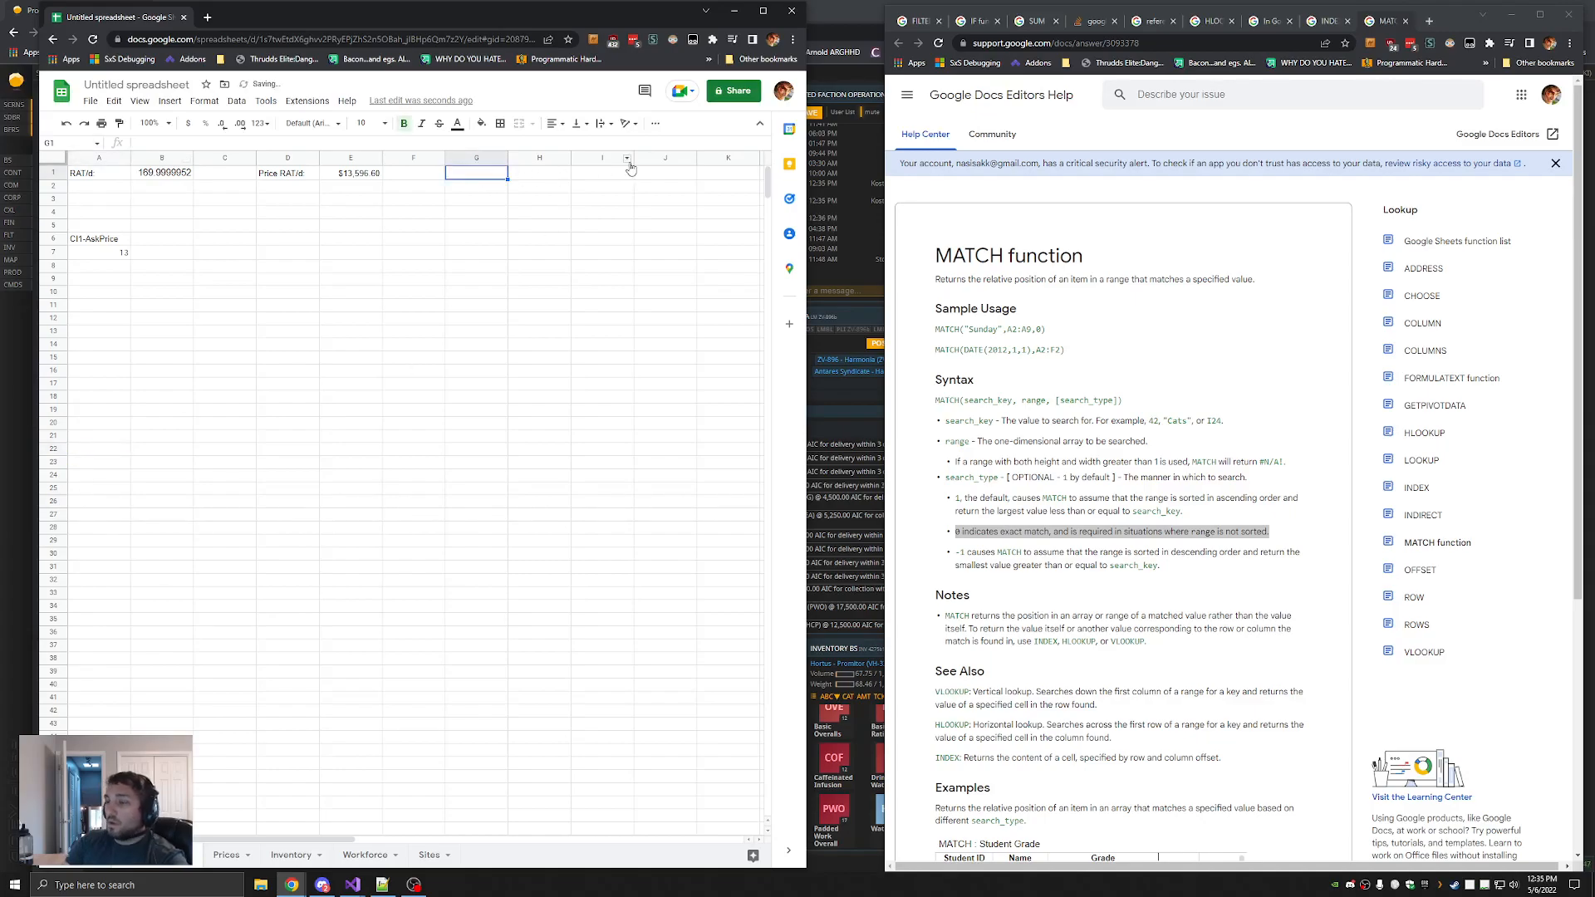
text(SearchType)
text( TYpe)
key(BackSpace)
key(BackSpace)
text(ype:)
key(Return)
Enter CI1-AskPrice as the search value in H1
click(535, 178)
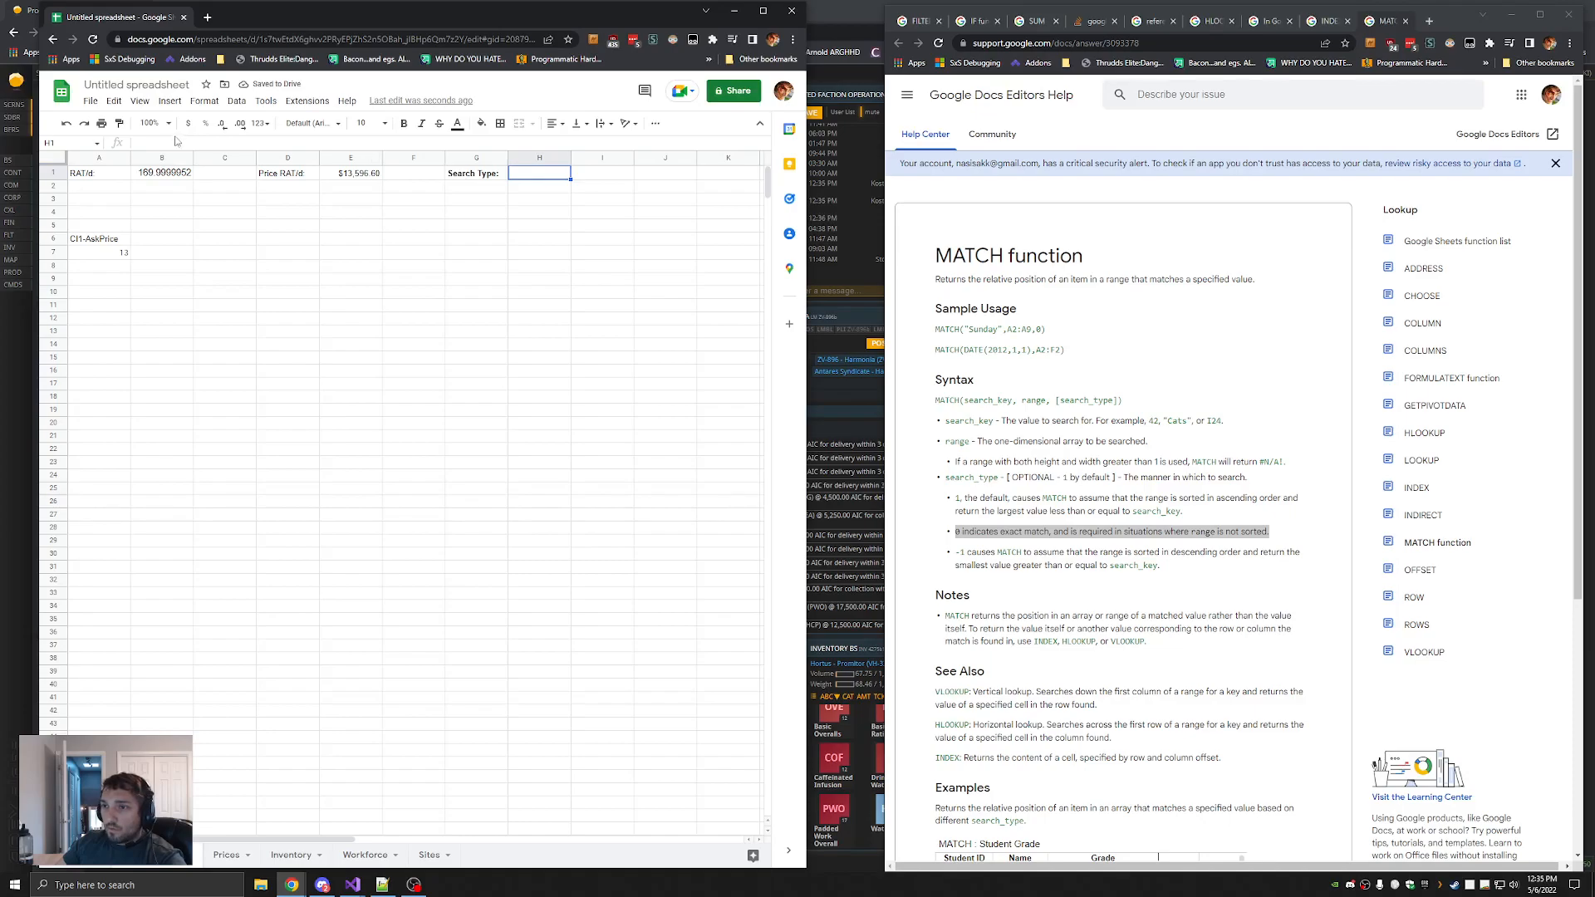
text(CI1)
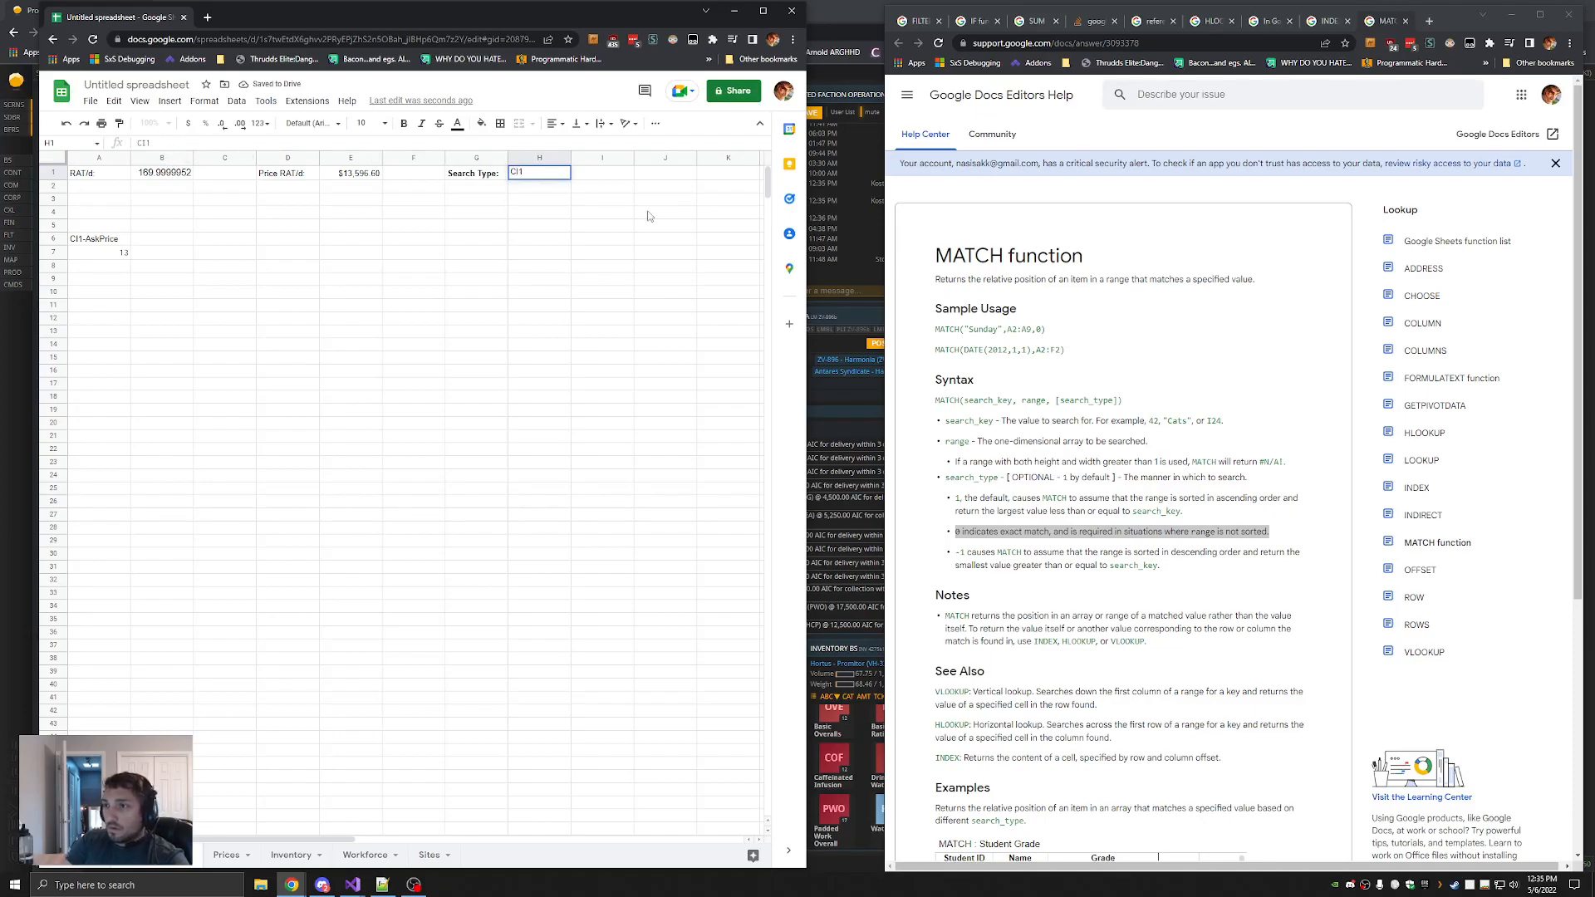
text(-AskPrice)
key(Return)
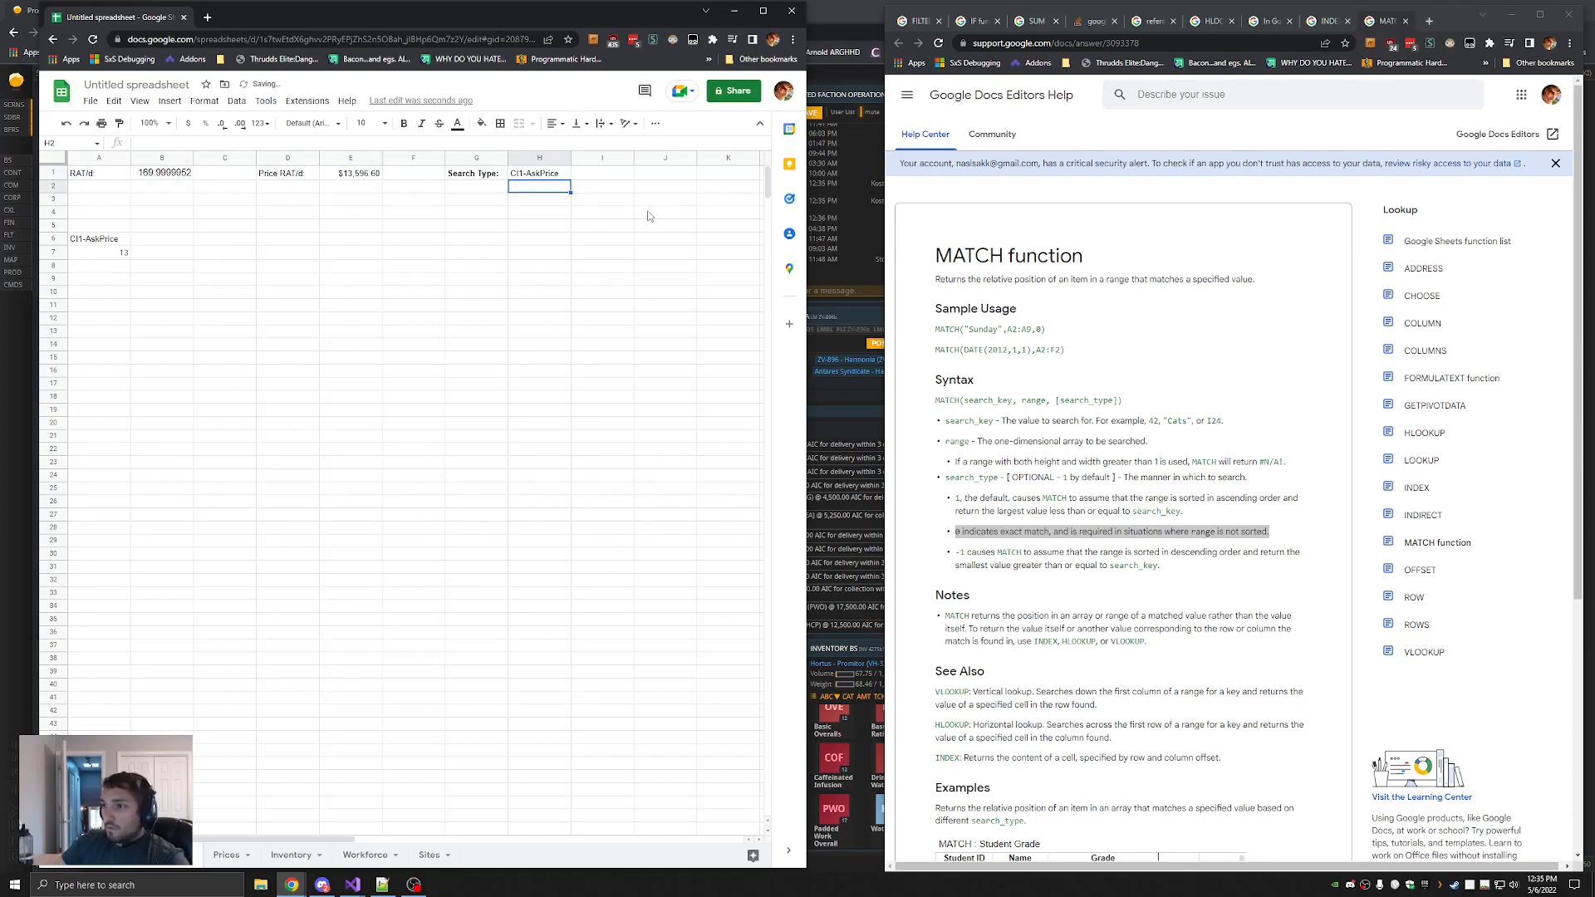
click(481, 124)
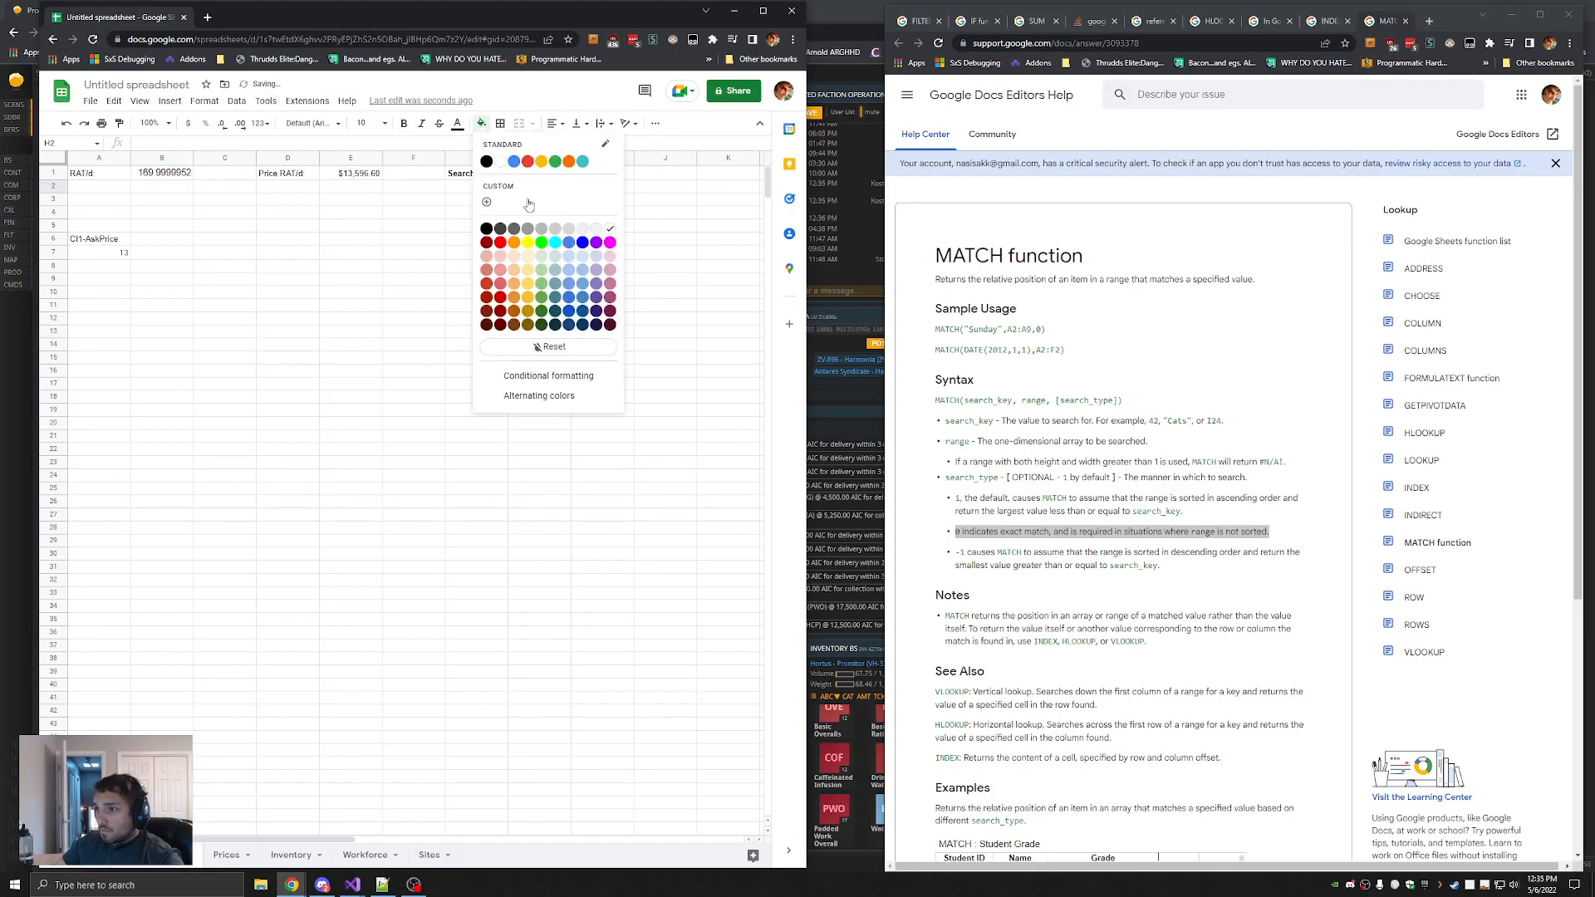
click(541, 241)
key(ctrl+z)
Fill the search value cell H1 with bright green
click(544, 173)
click(481, 124)
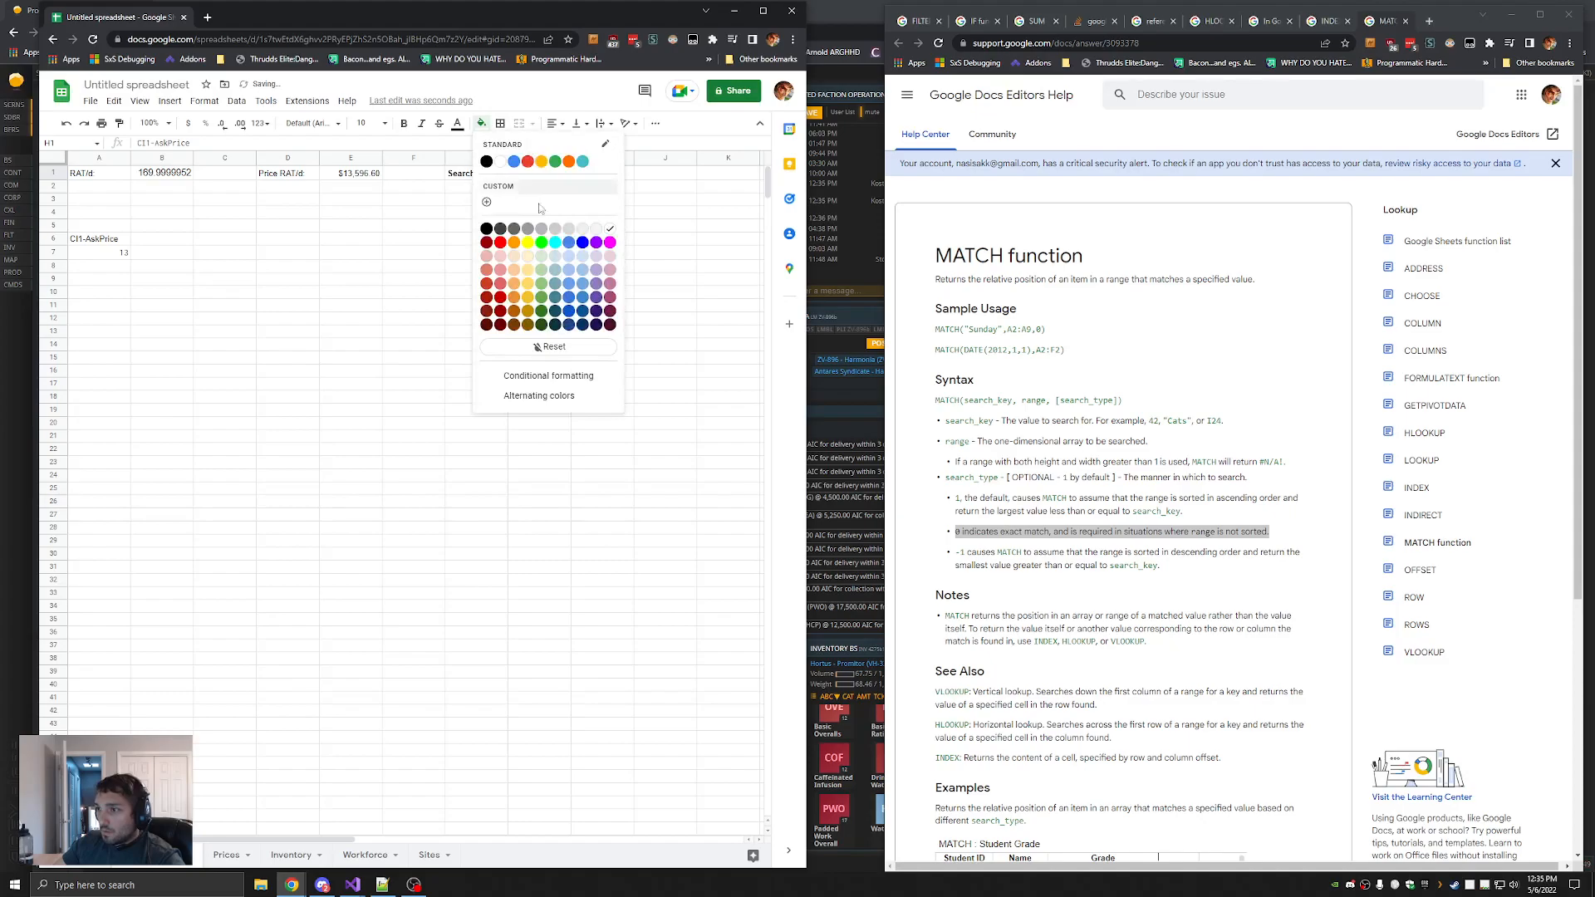
click(541, 241)
click(665, 187)
Replace the hardcoded "CI1-AskPrice" in A6's HLOOKUP formula with the absolute reference $H$1
click(118, 242)
drag(239, 143, 157, 143)
text($H)
text(1)
key(BackSpace)
key(BackSpace)
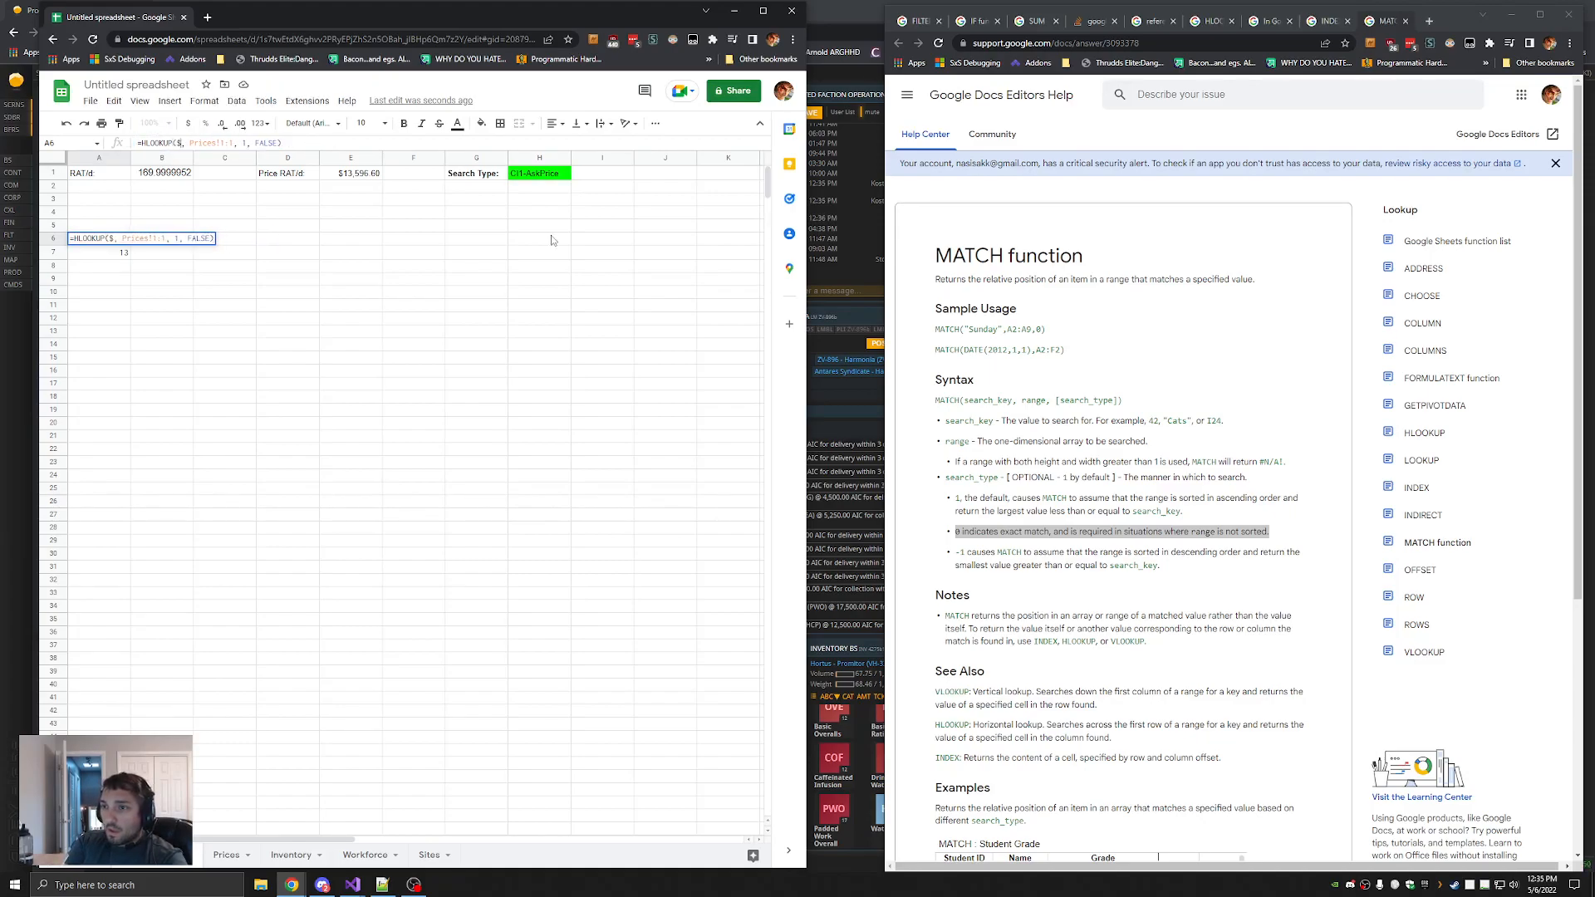
text(H:1)
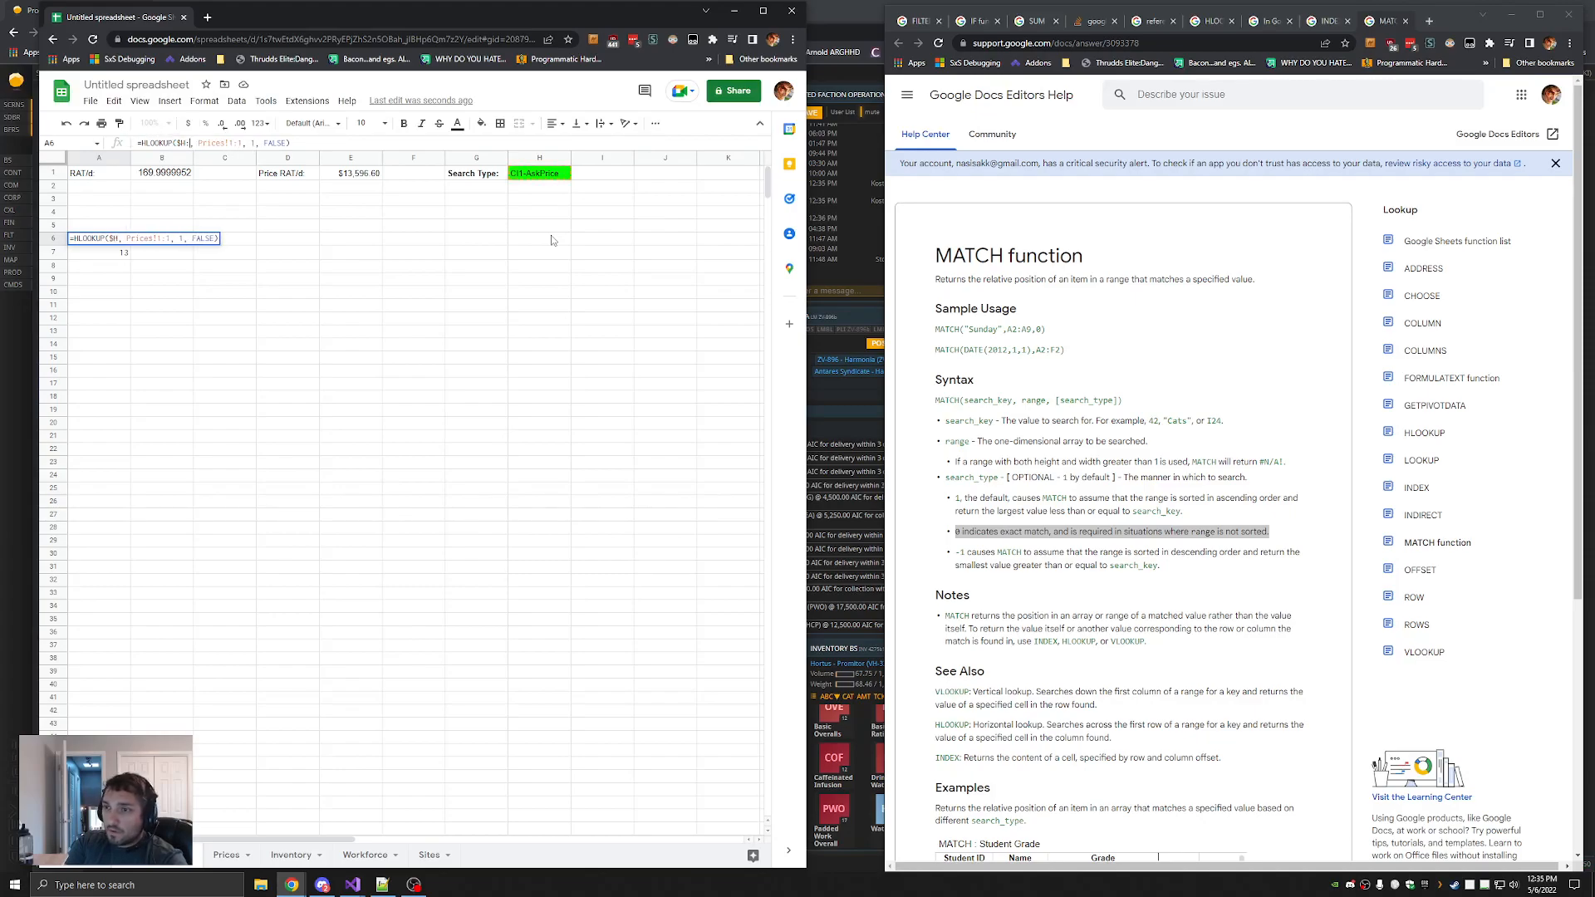
key(BackSpace)
key(BackSpace)
text($1)
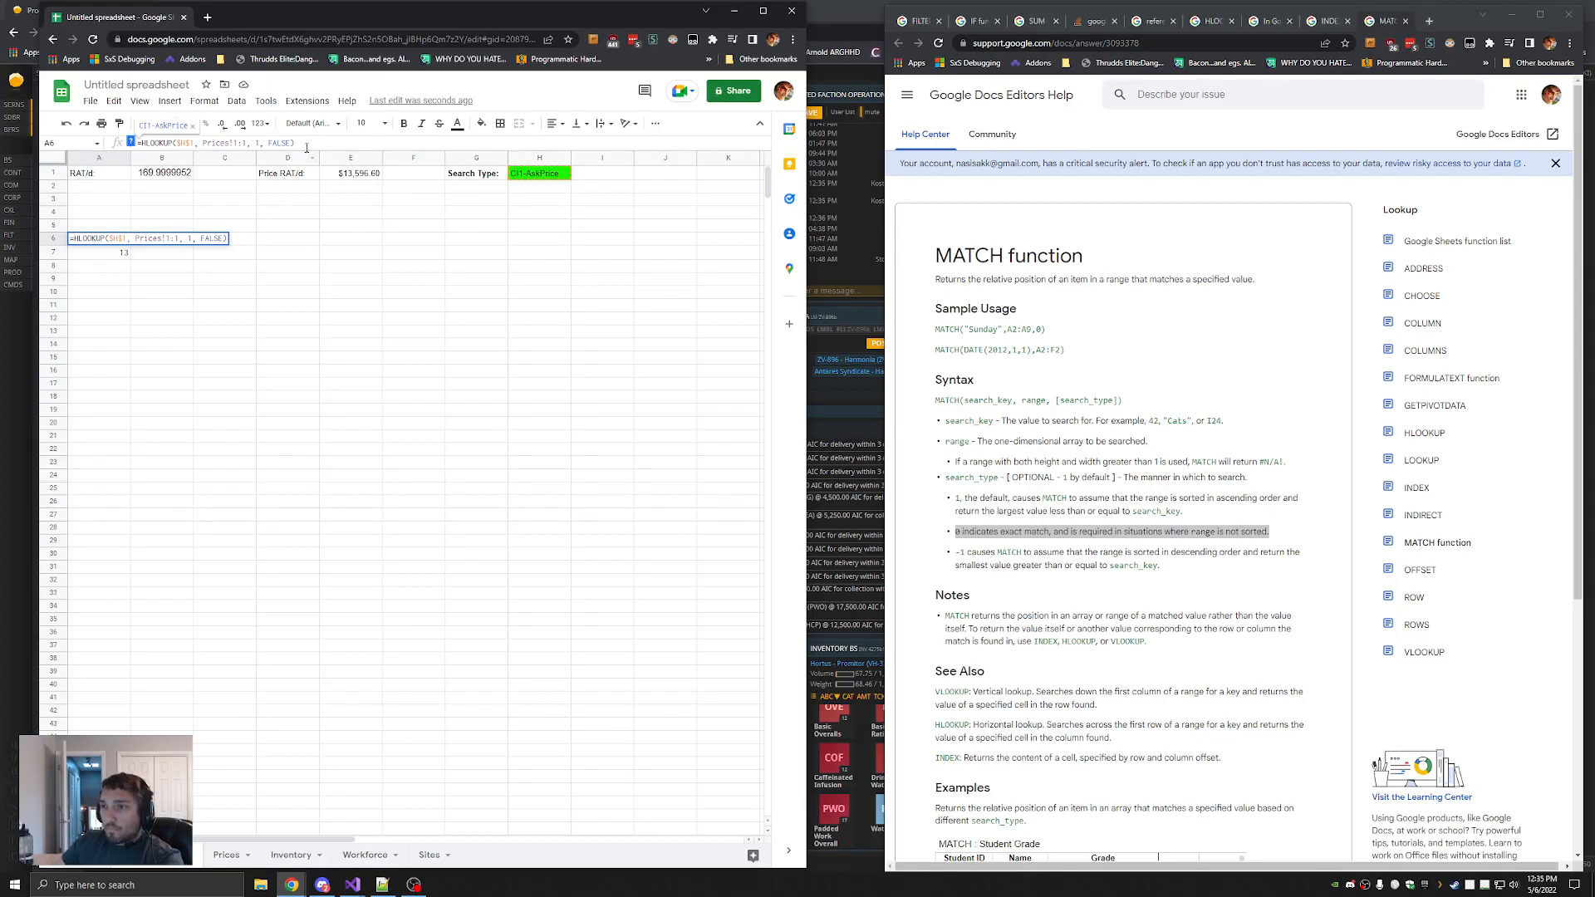
key(Return)
Change the search value in H1 to NC1-AskPrice
click(554, 176)
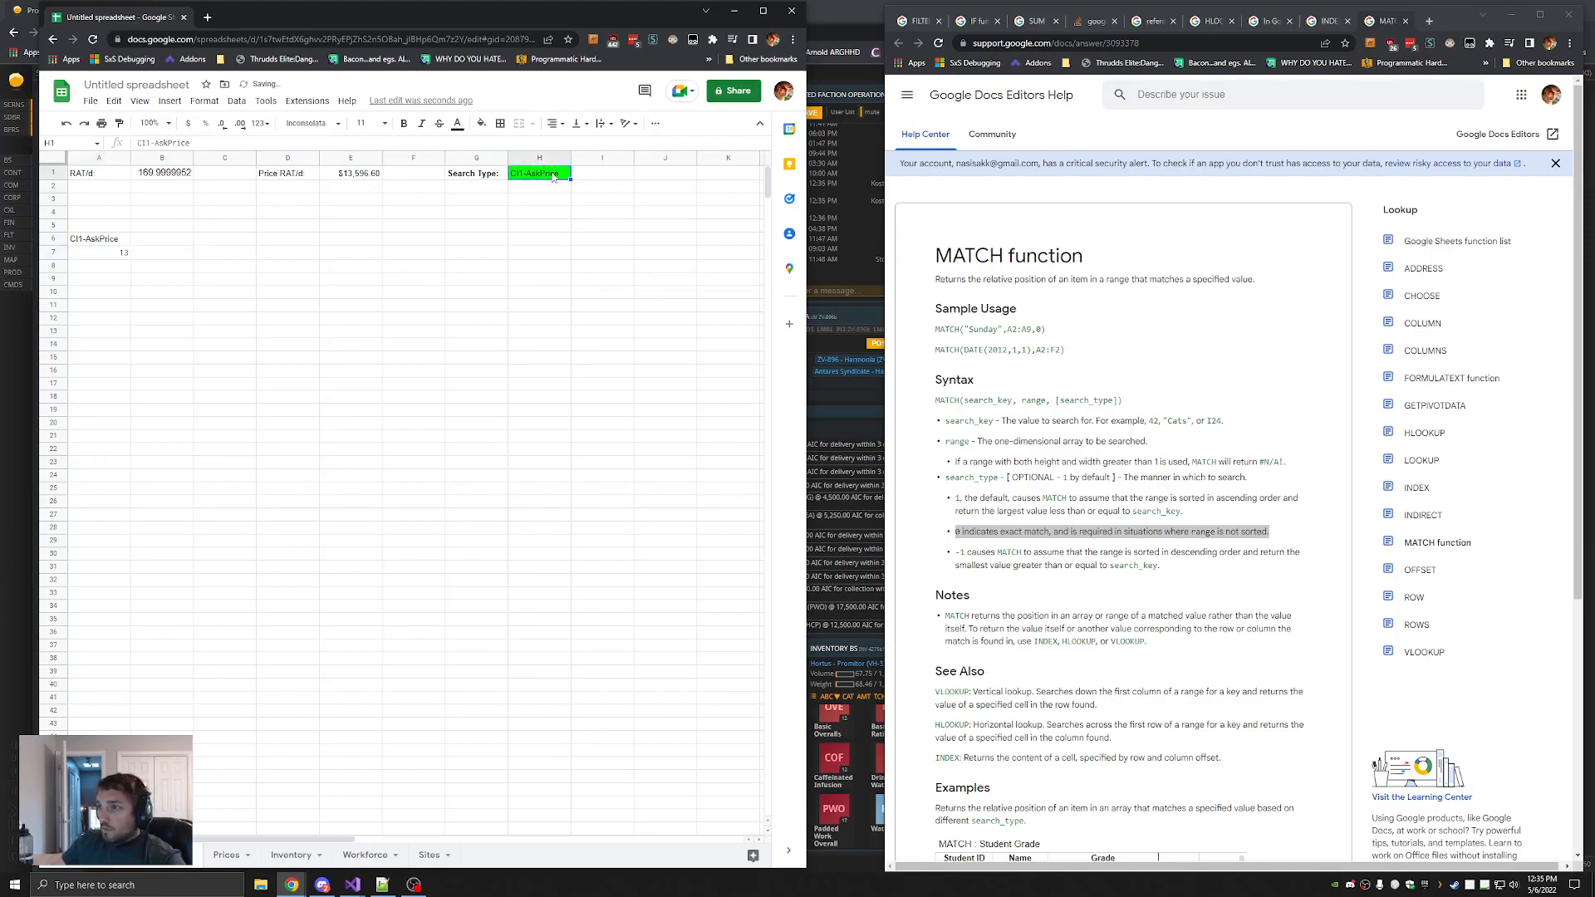
text(CI1-AskPrice)
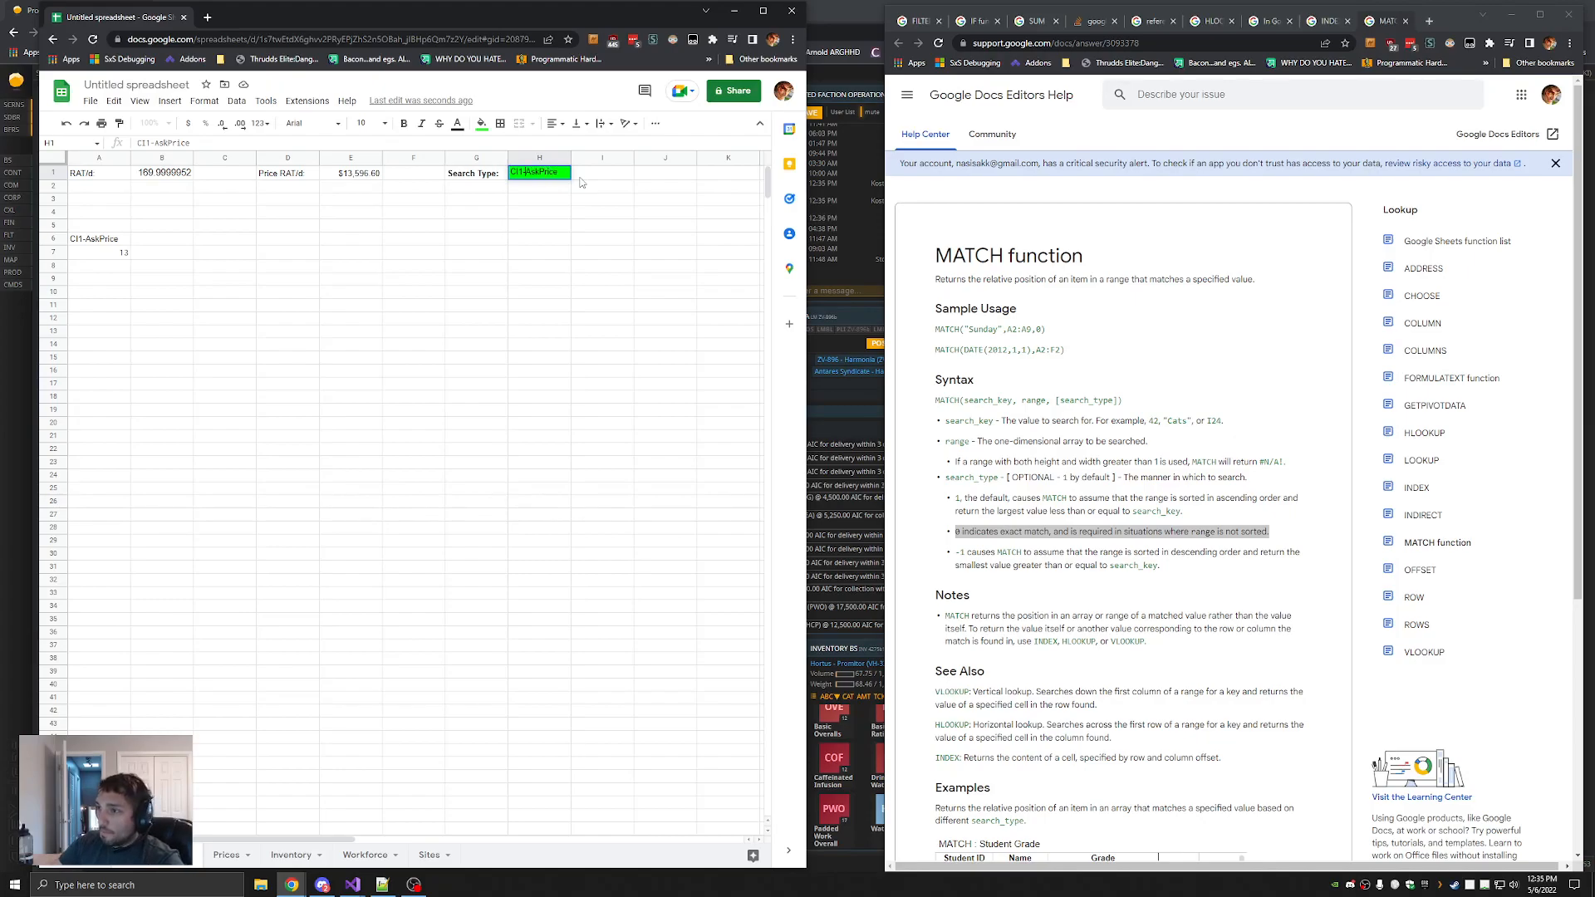
key(Delete)
key(Delete)
text(NC)
key(Return)
click(111, 252)
key(Up)
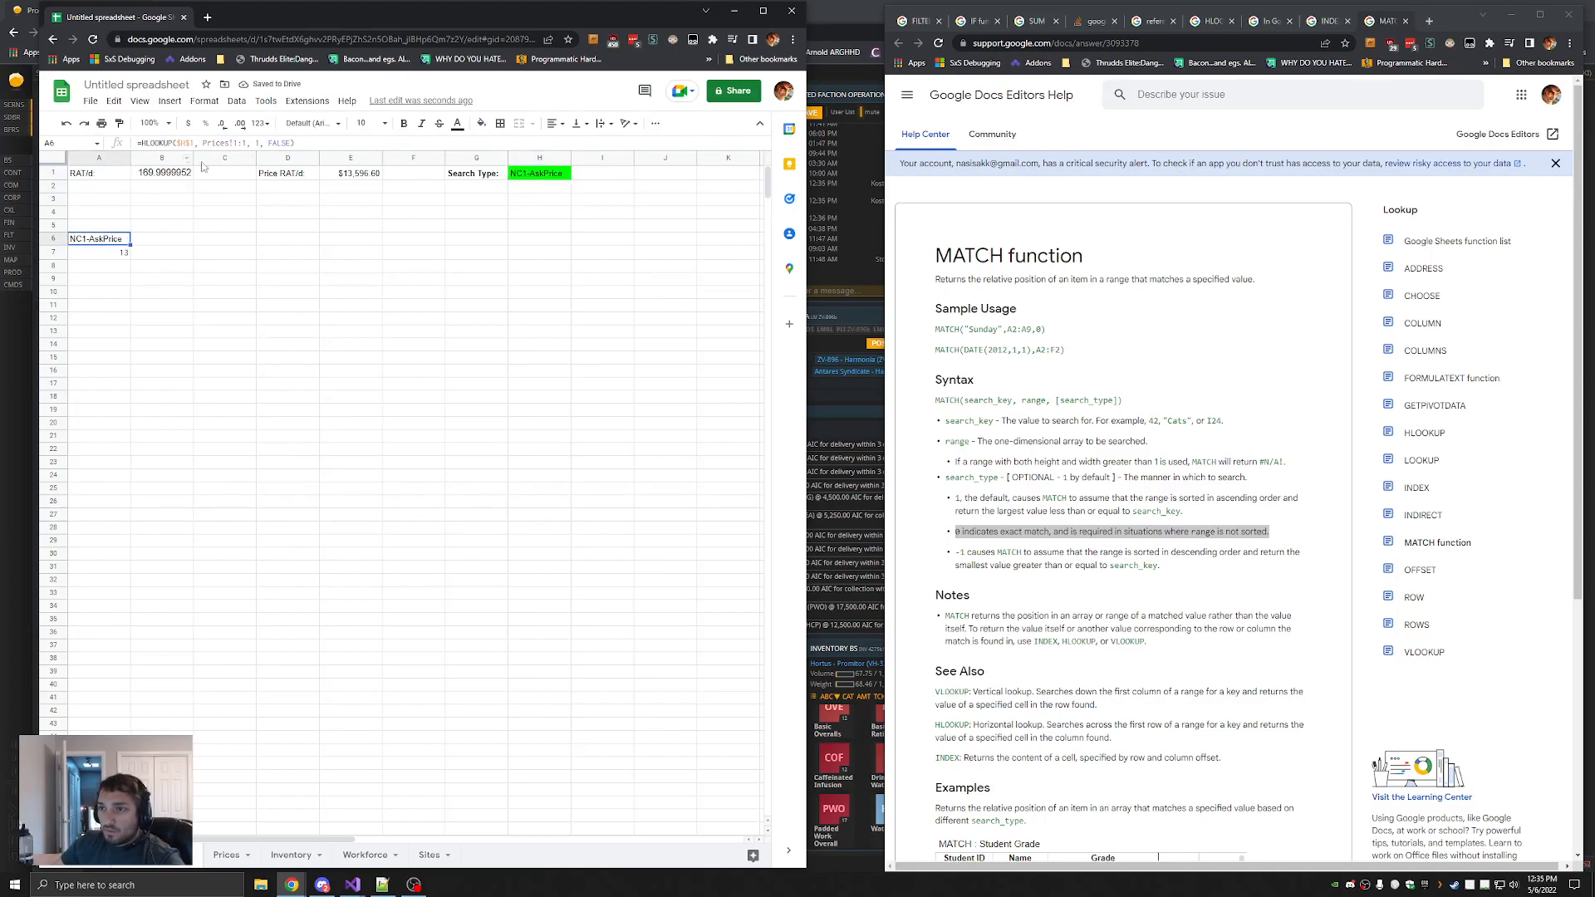
double_click(190, 143)
key(ctrl+c)
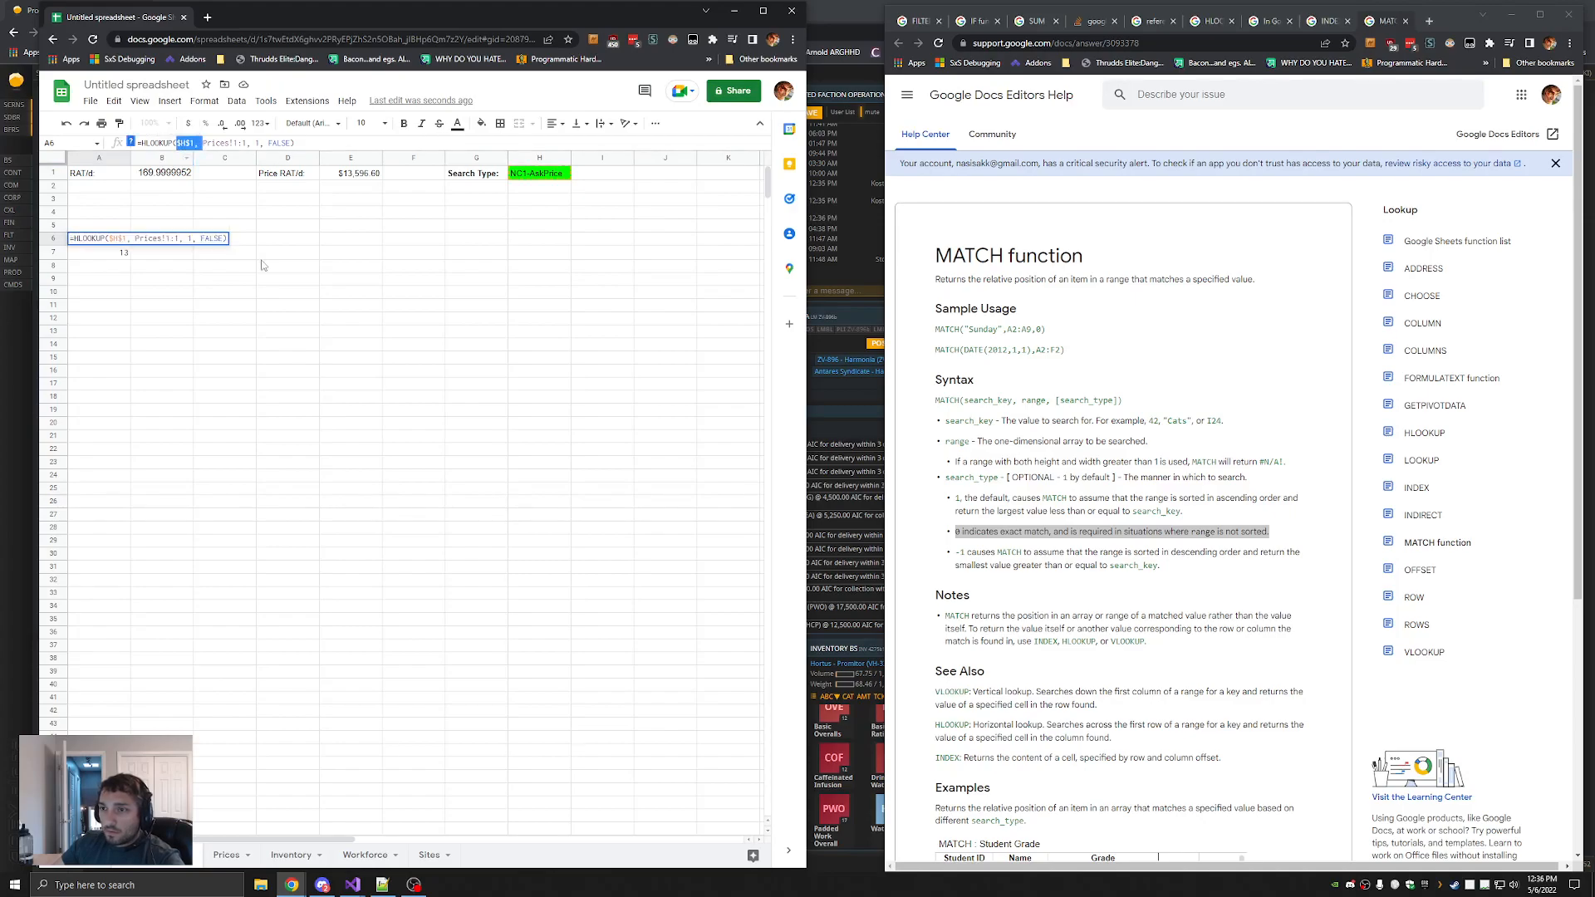
key(Return)
drag(227, 143, 166, 143)
key(ctrl+v)
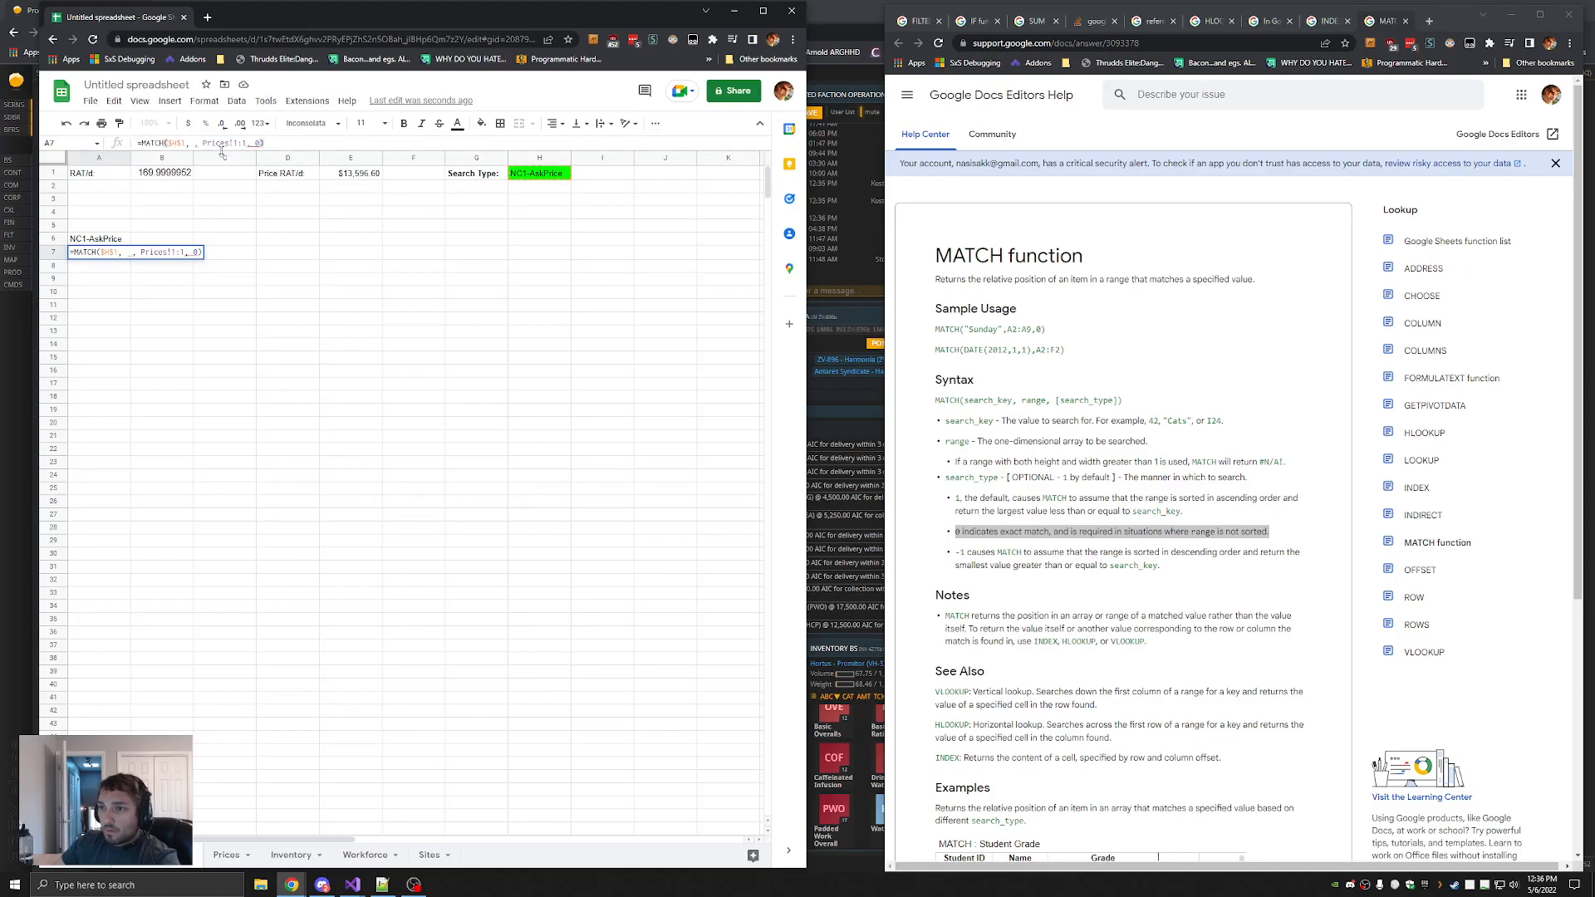
key(BackSpace)
key(BackSpace)
key(Return)
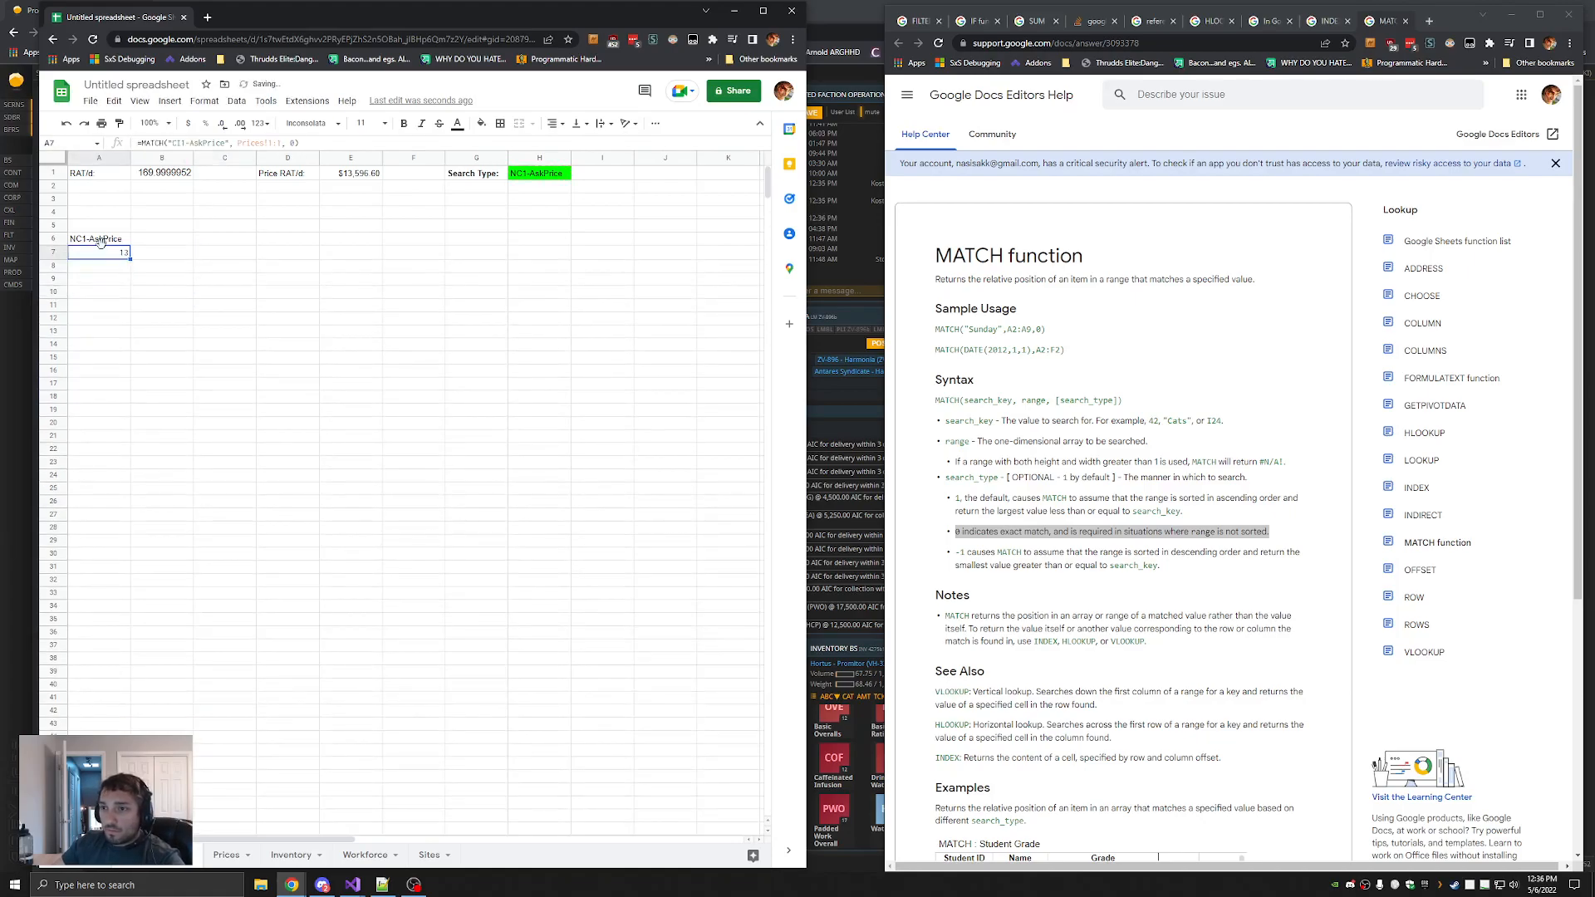
Replace the hardcoded "CI1-AskPrice" in A7's MATCH formula with the absolute reference $H$1
click(100, 241)
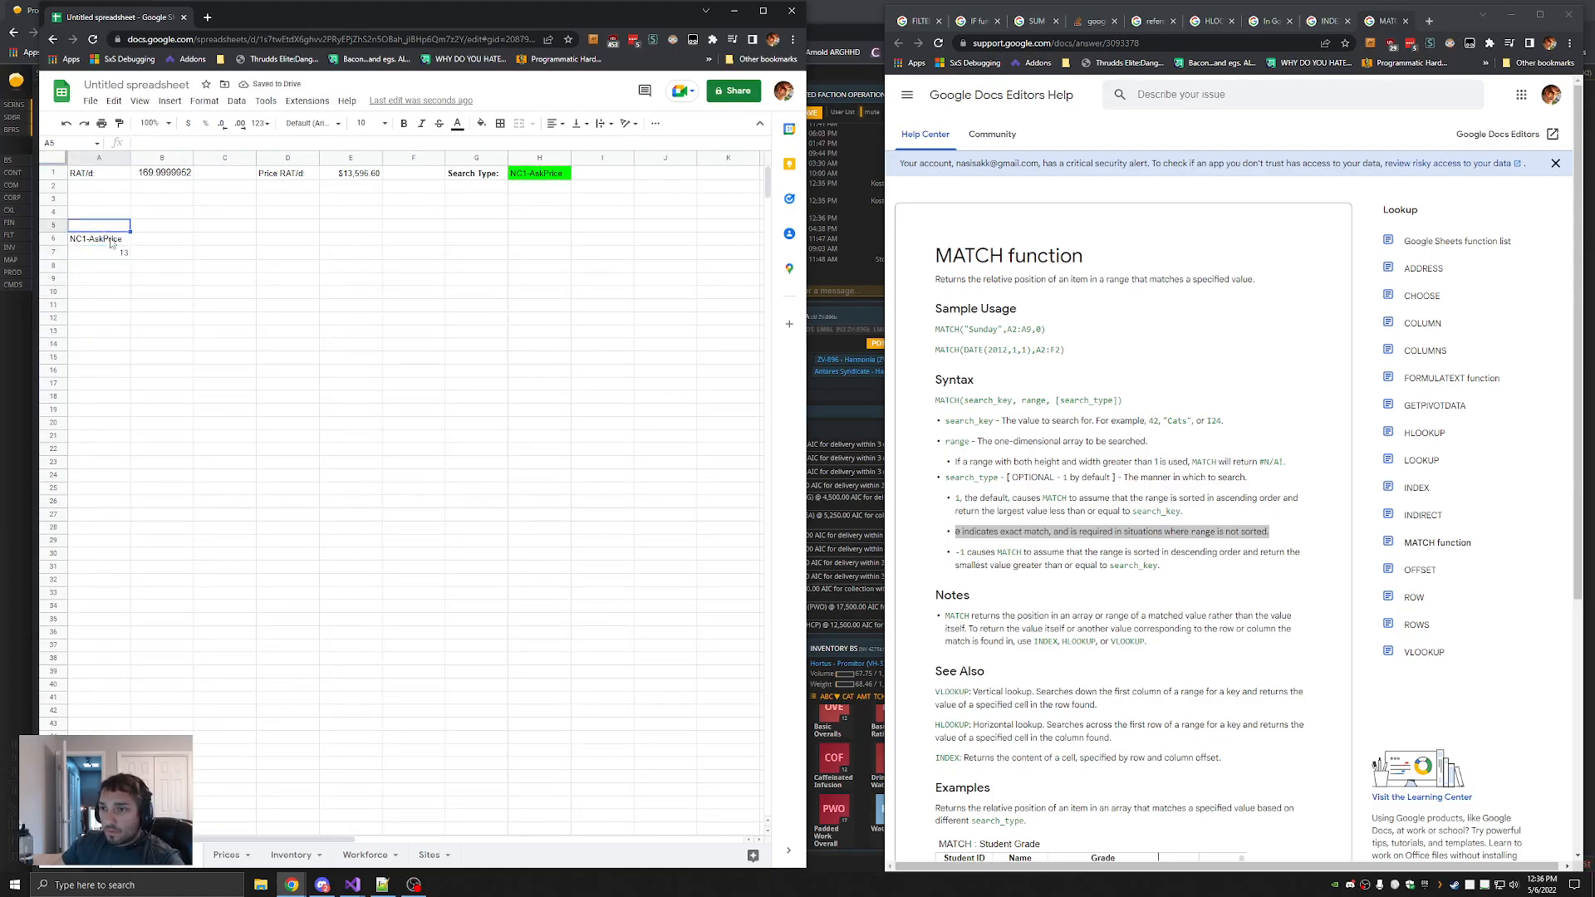
click(194, 143)
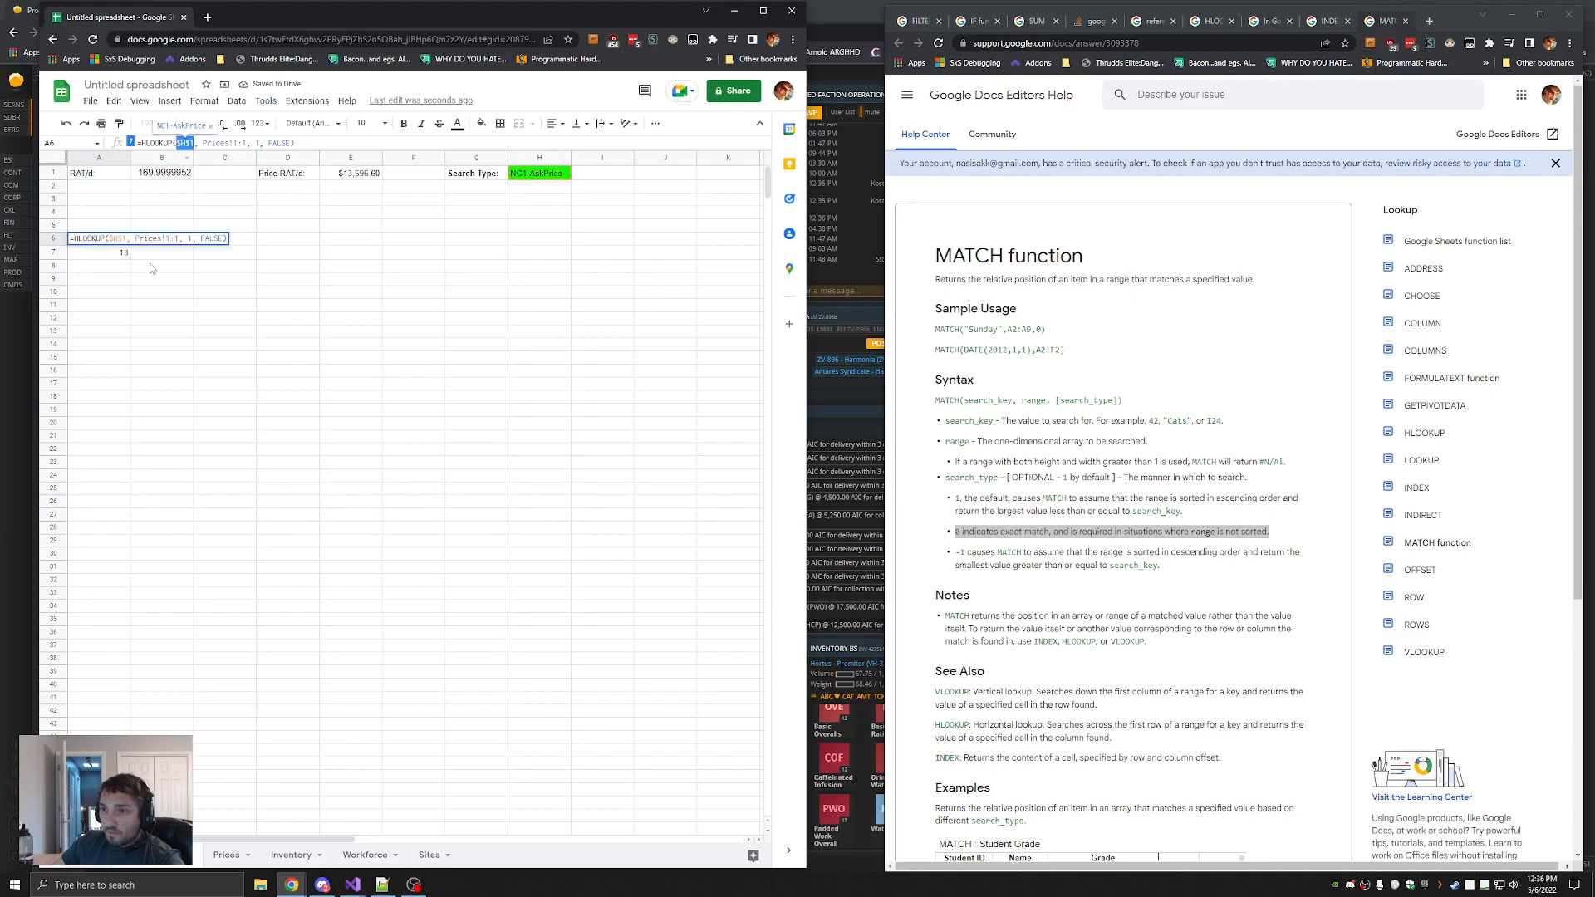
key(Return)
drag(230, 143, 169, 143)
text($H$1)
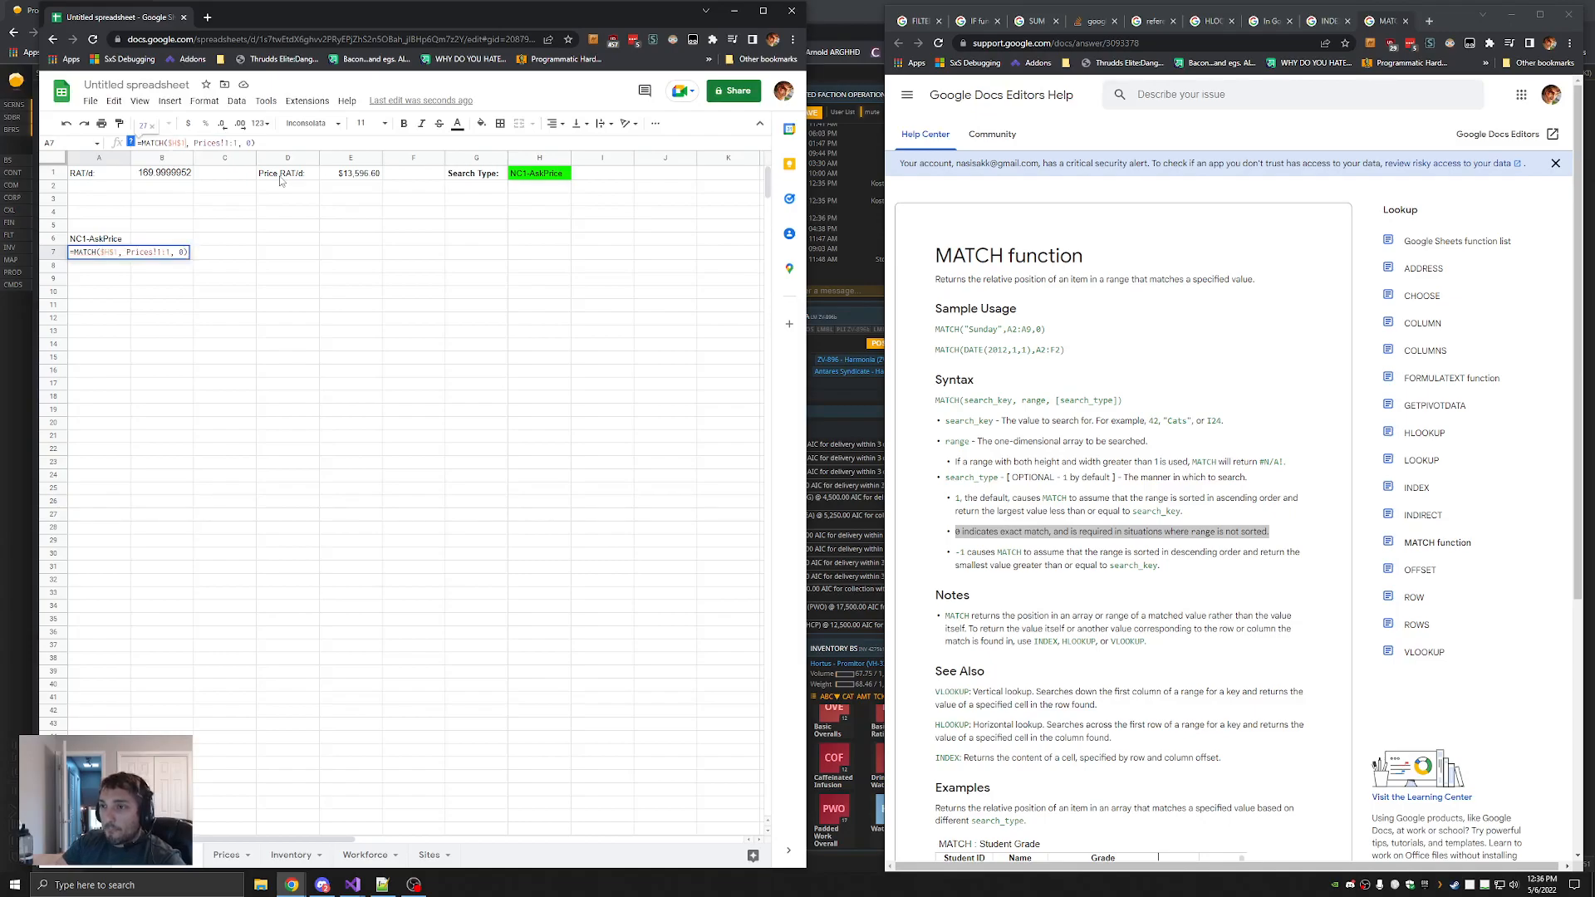
key(Escape)
Clear the HLOOKUP formula from A6 and cut the MATCH formula out of A7
click(118, 242)
key(Delete)
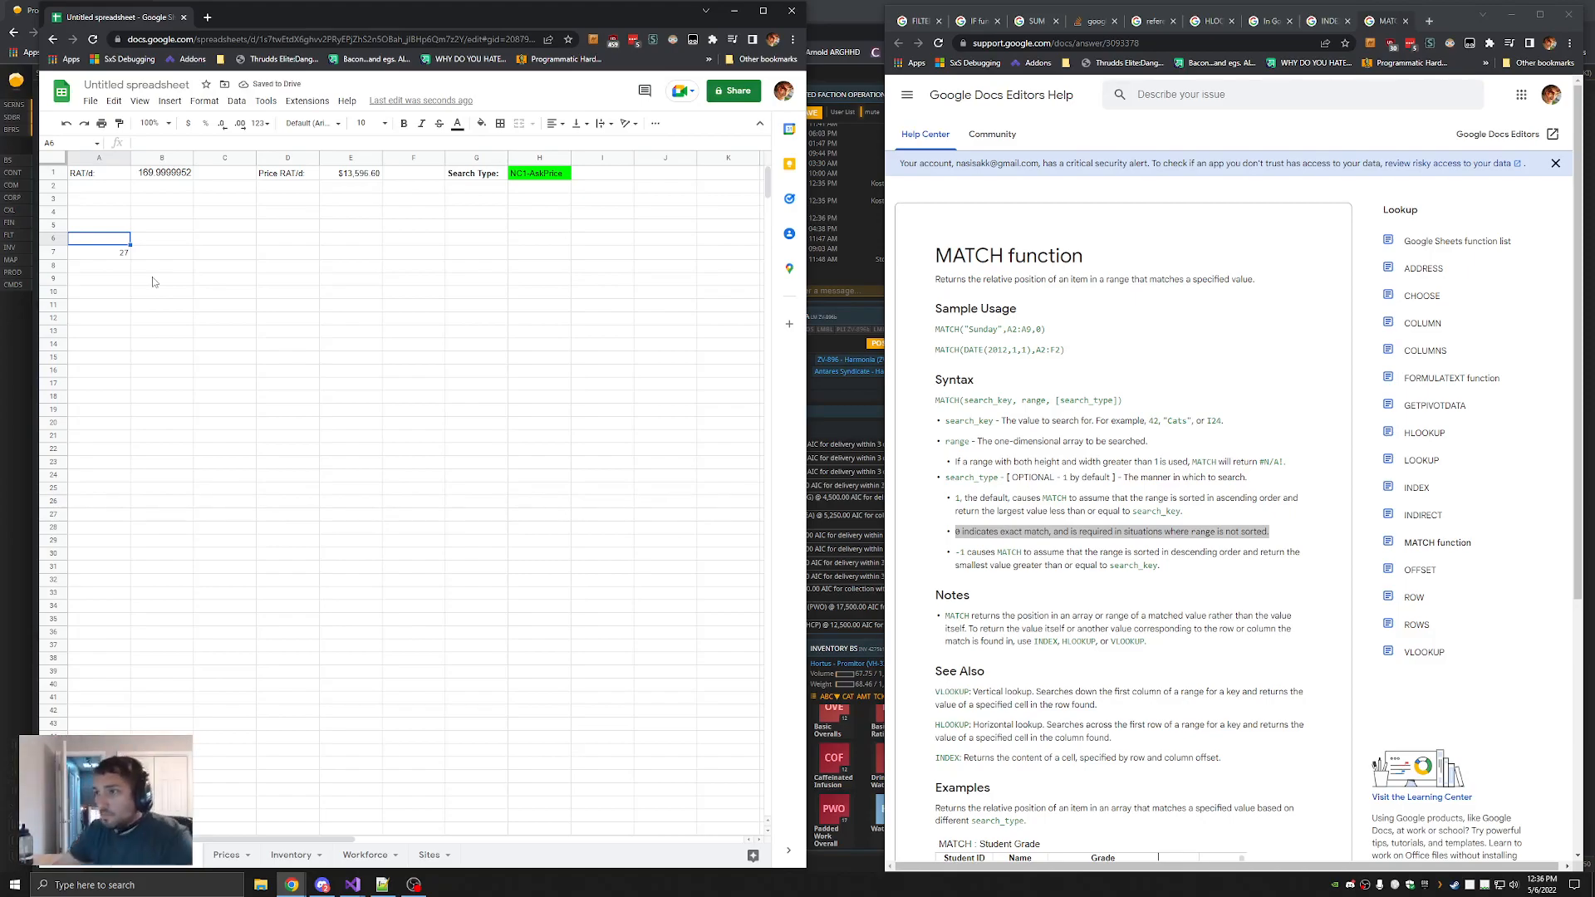
click(118, 254)
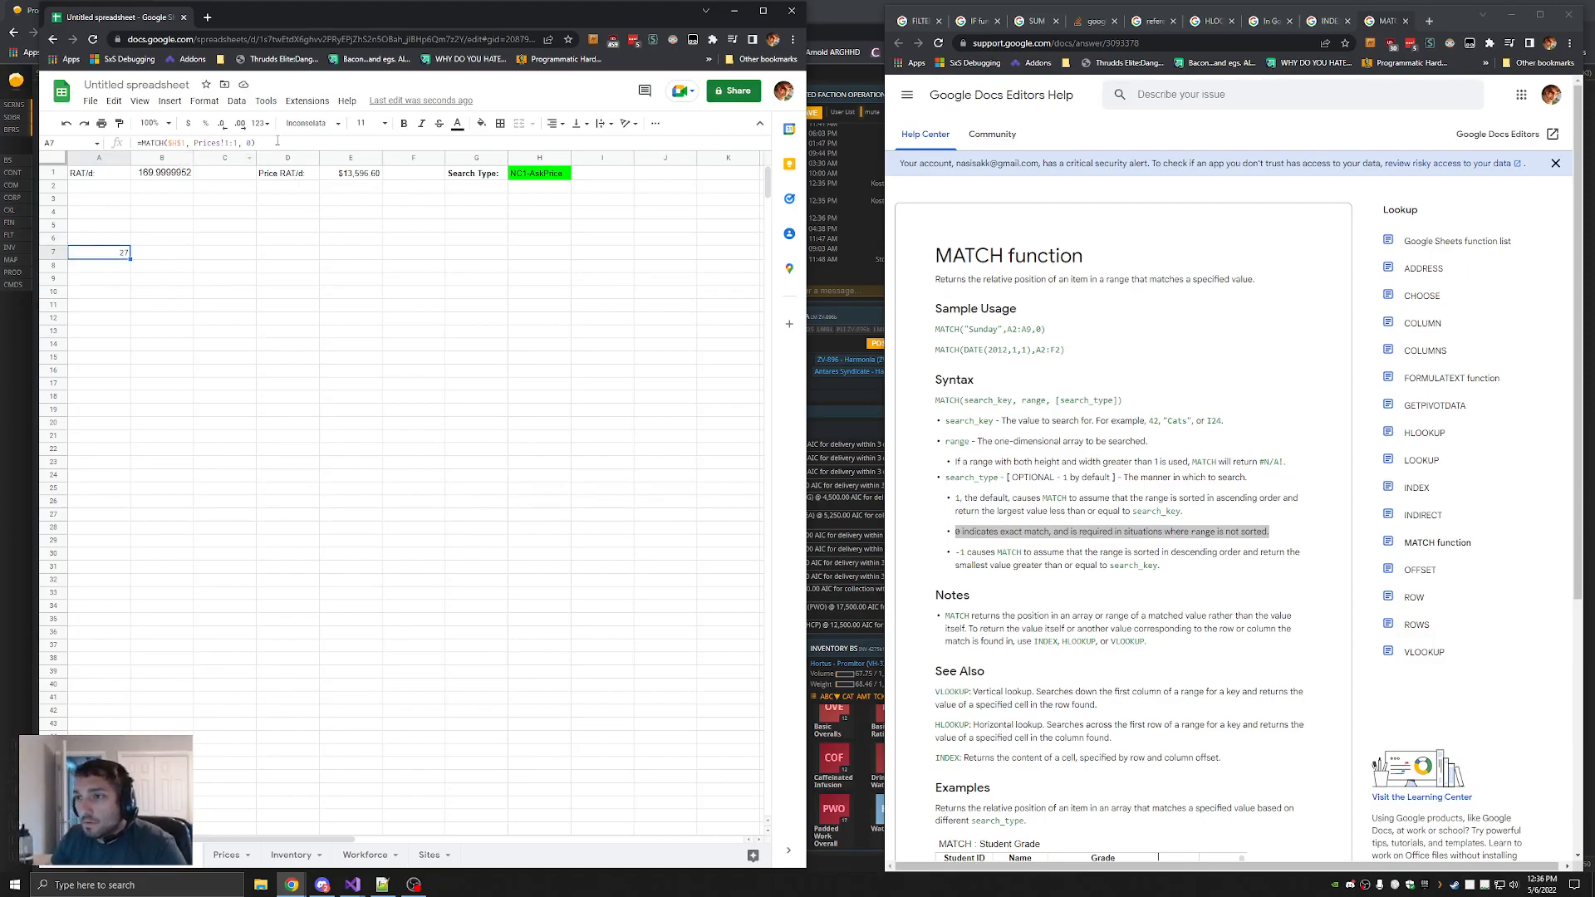
drag(266, 142, 141, 145)
key(ctrl+x)
key(Return)
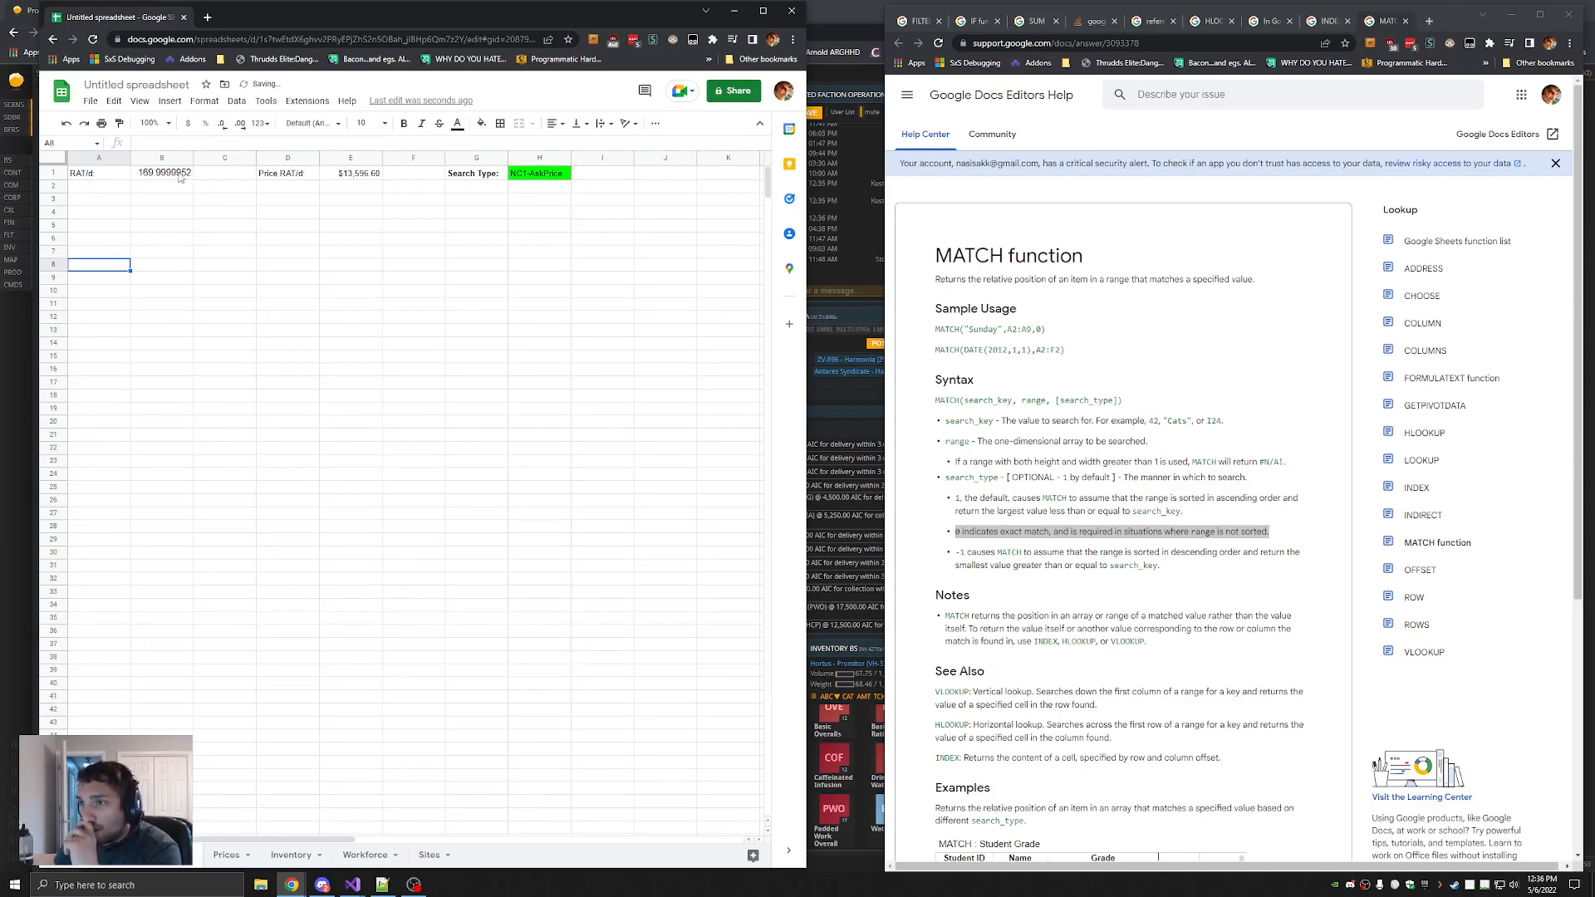
Replace the column index 13 in E1's VLOOKUP formula with MATCH($H$1, Prices!1:1, 0)
click(162, 176)
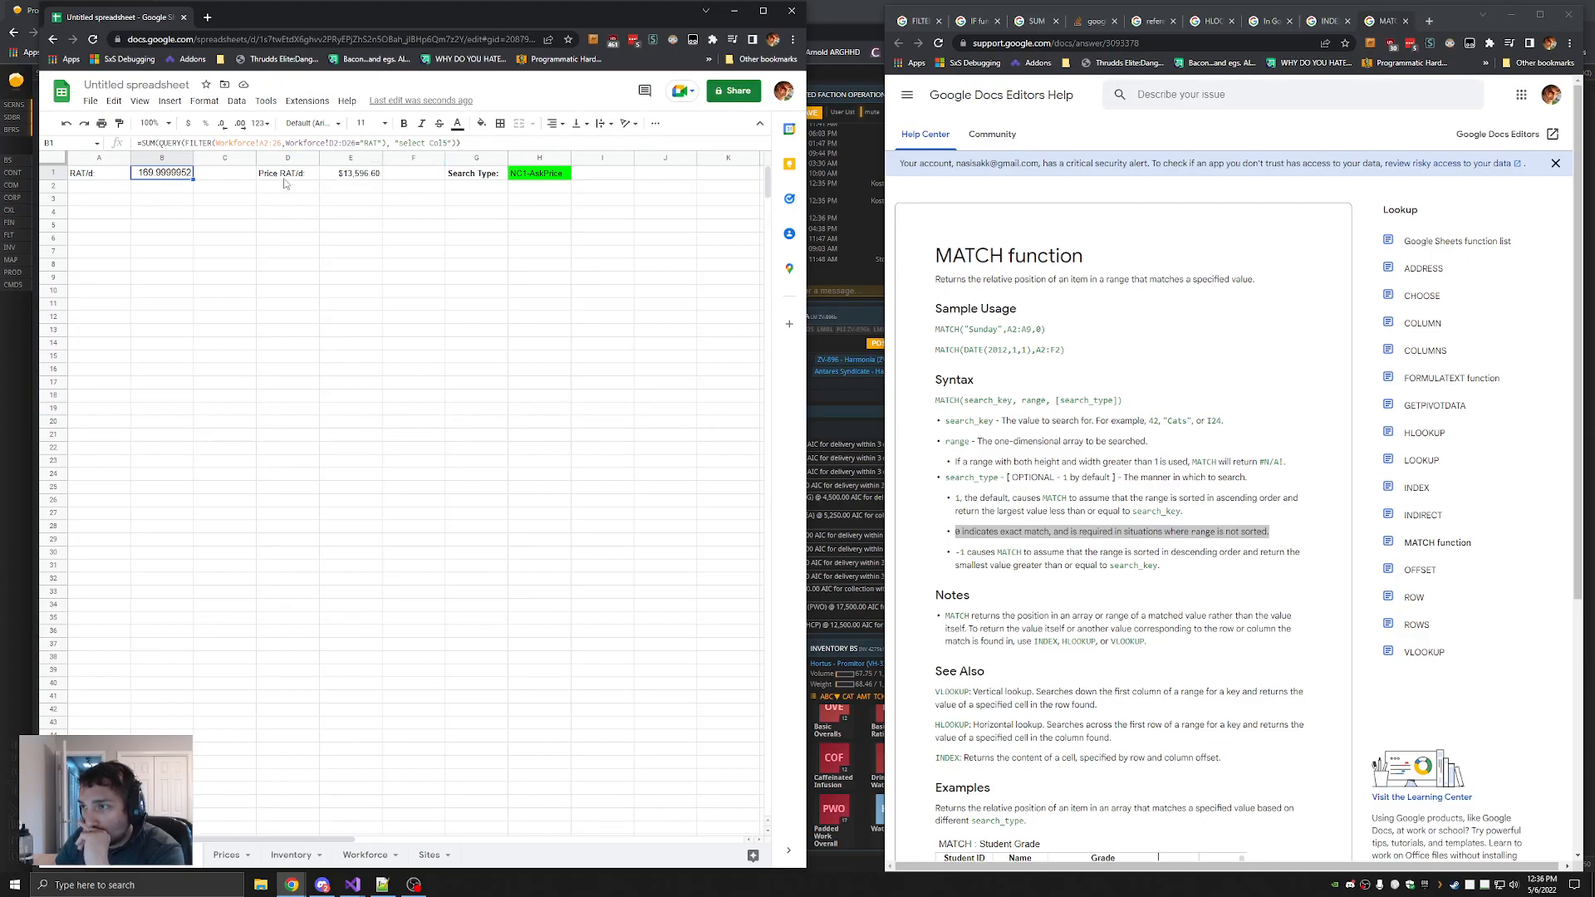
click(364, 174)
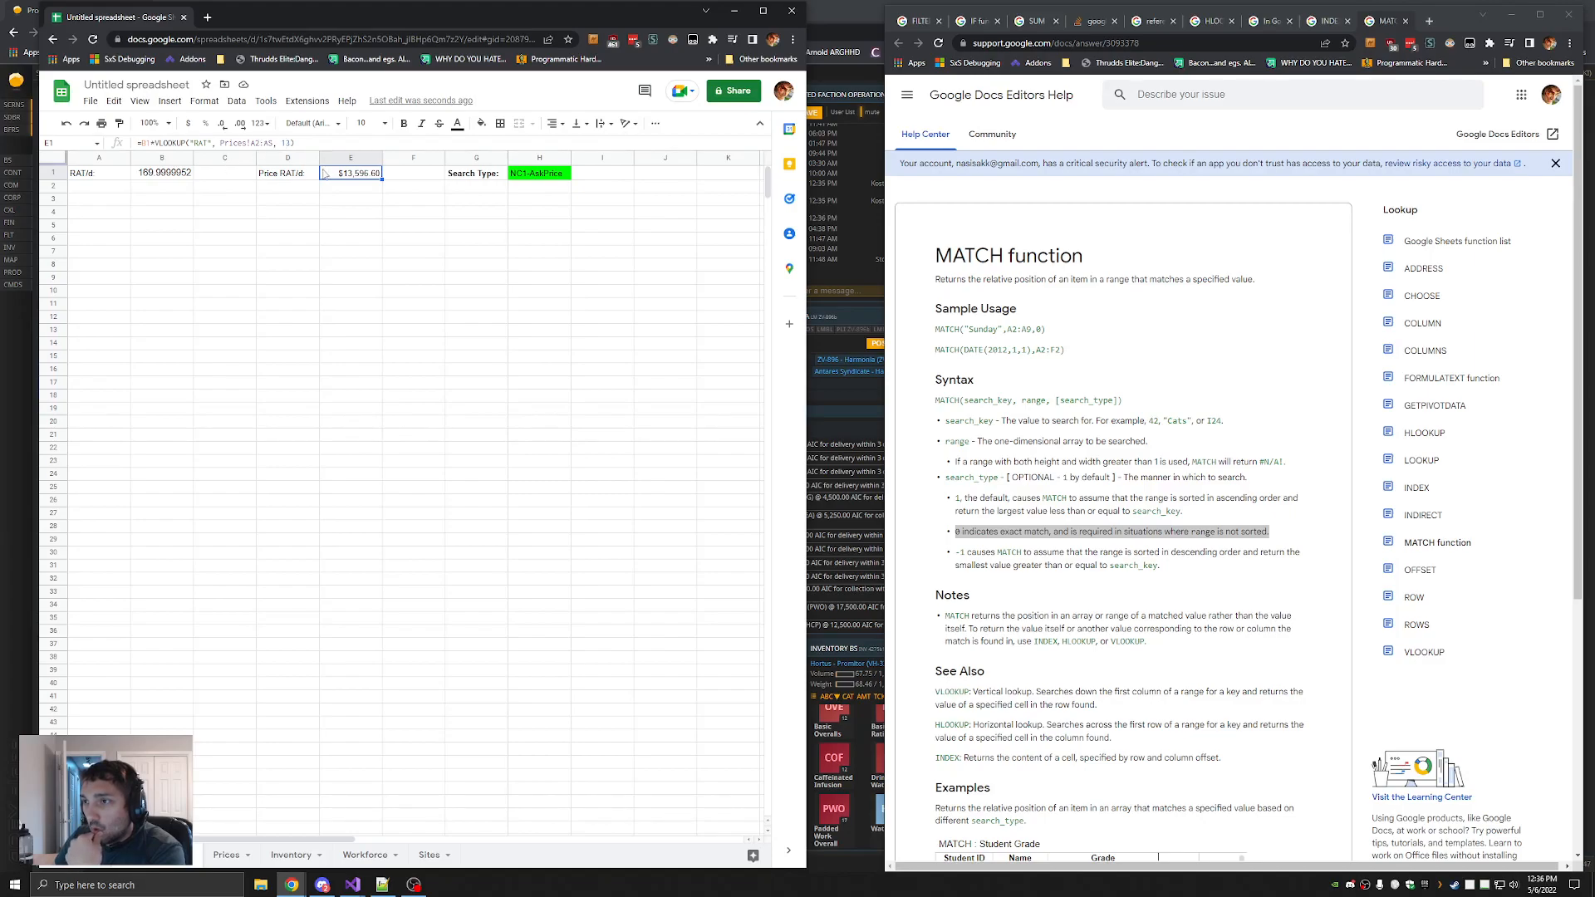
double_click(288, 143)
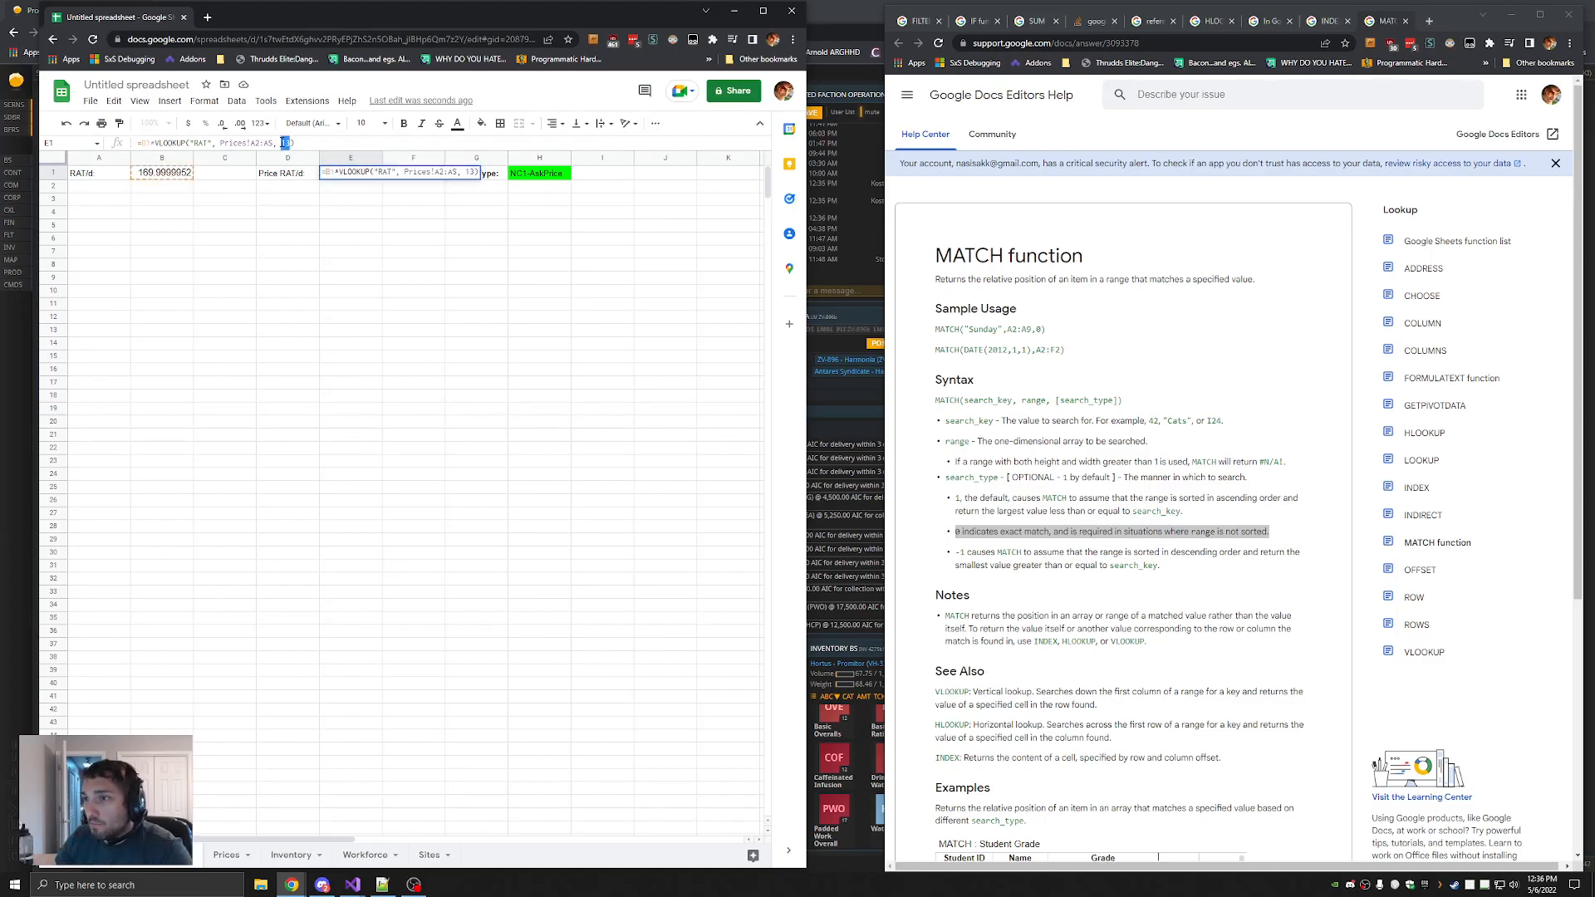
key(ctrl+v)
click(285, 143)
key(BackSpace)
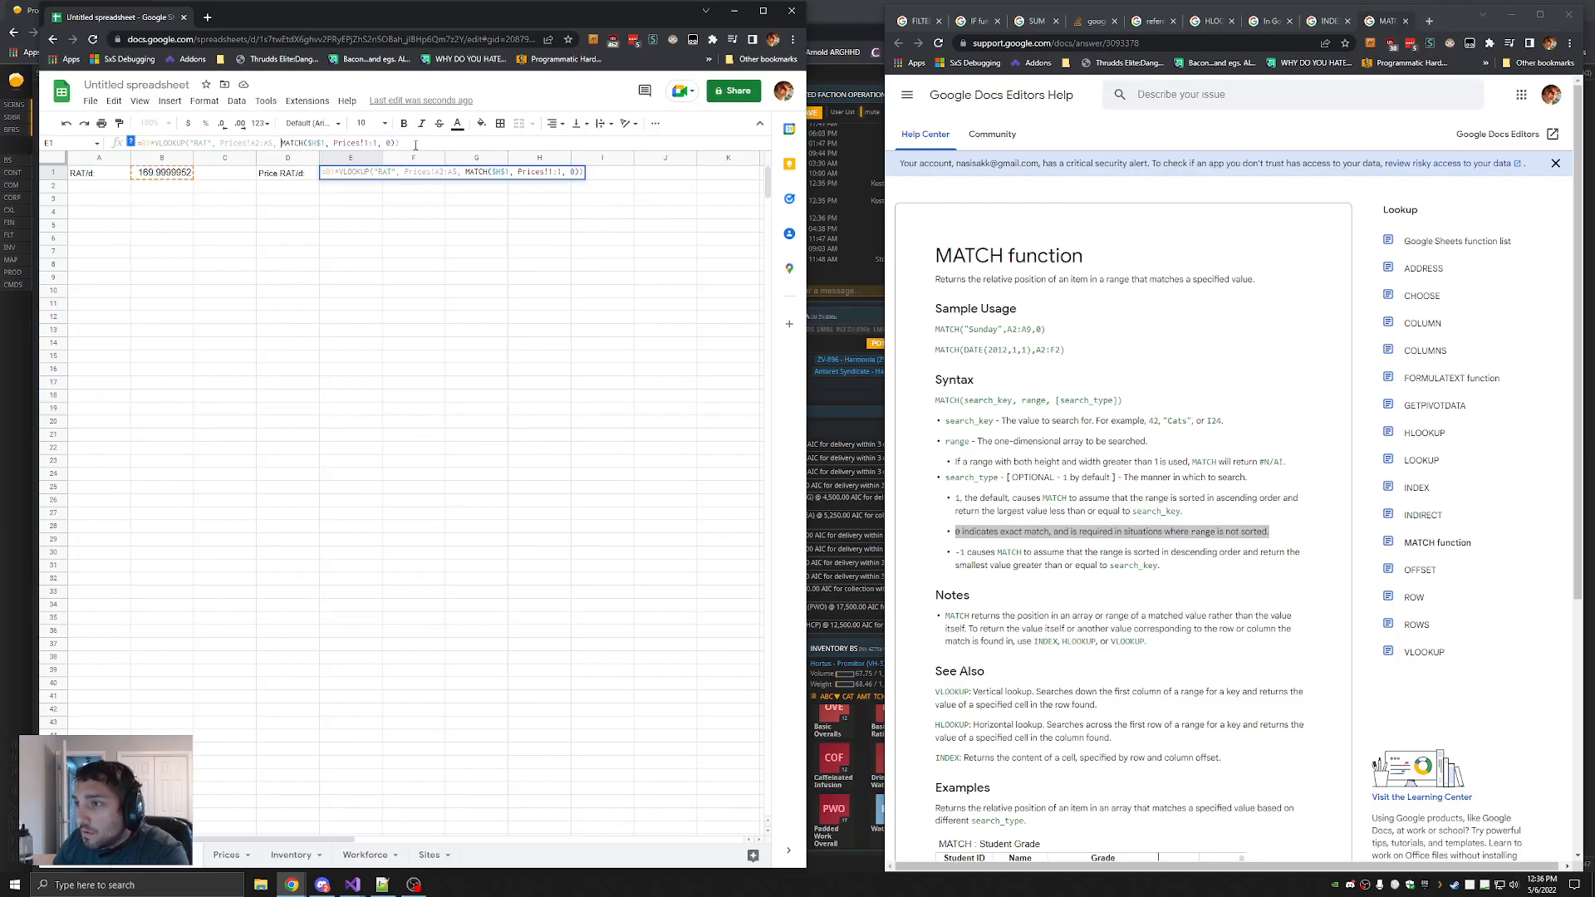
key(Return)
click(360, 174)
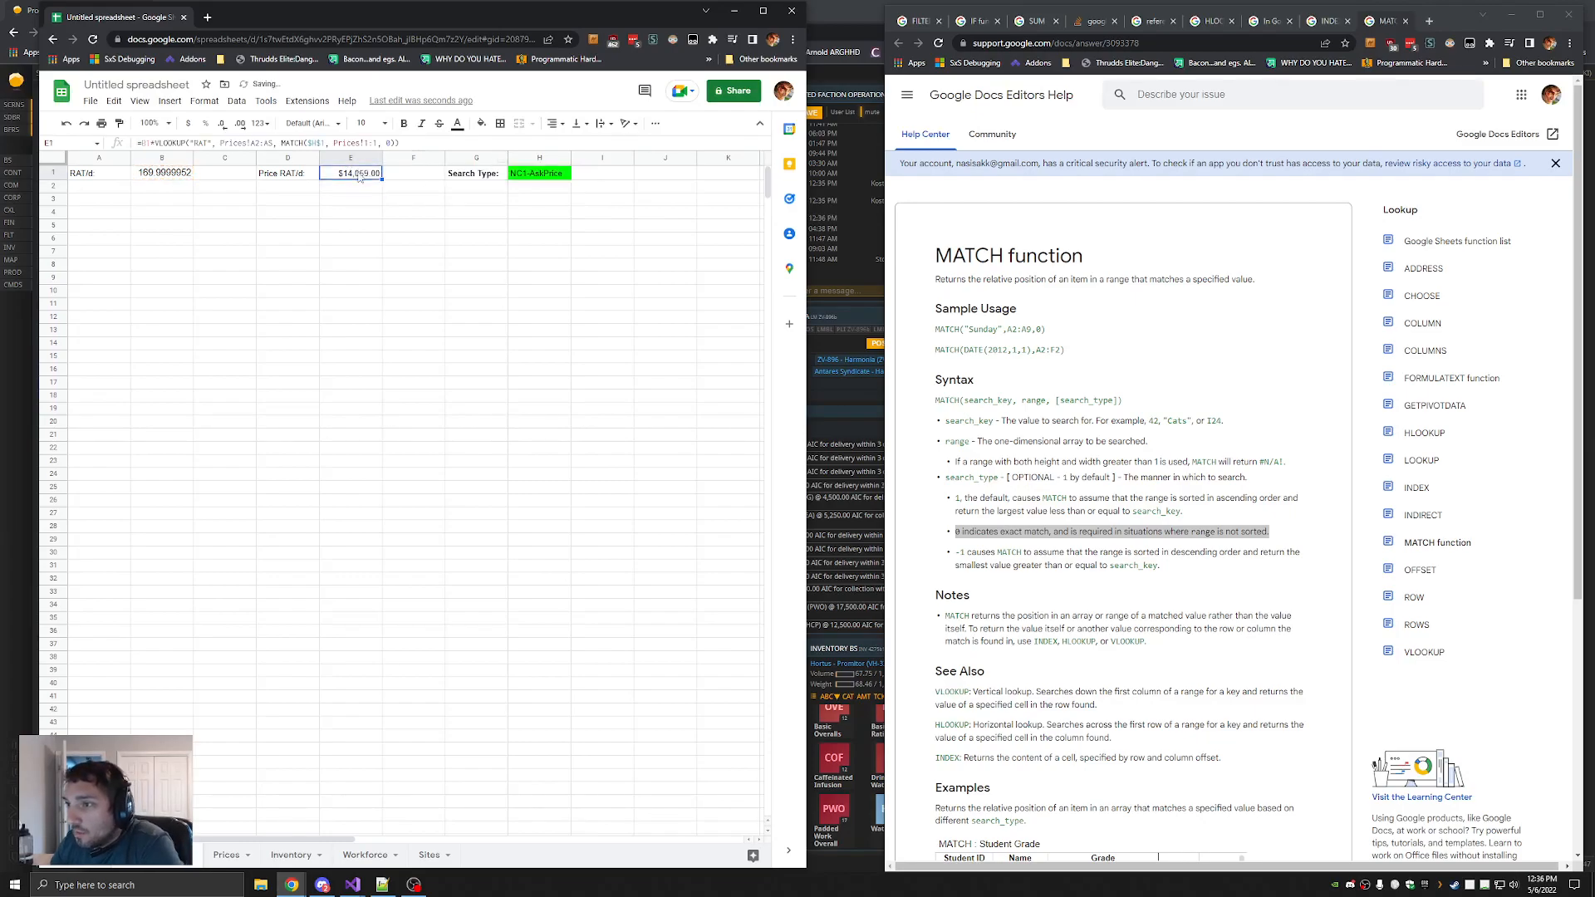
Change the search value in H1 to CI1-AskPrice
click(524, 177)
double_click(523, 177)
click(507, 175)
key(Delete)
key(Return)
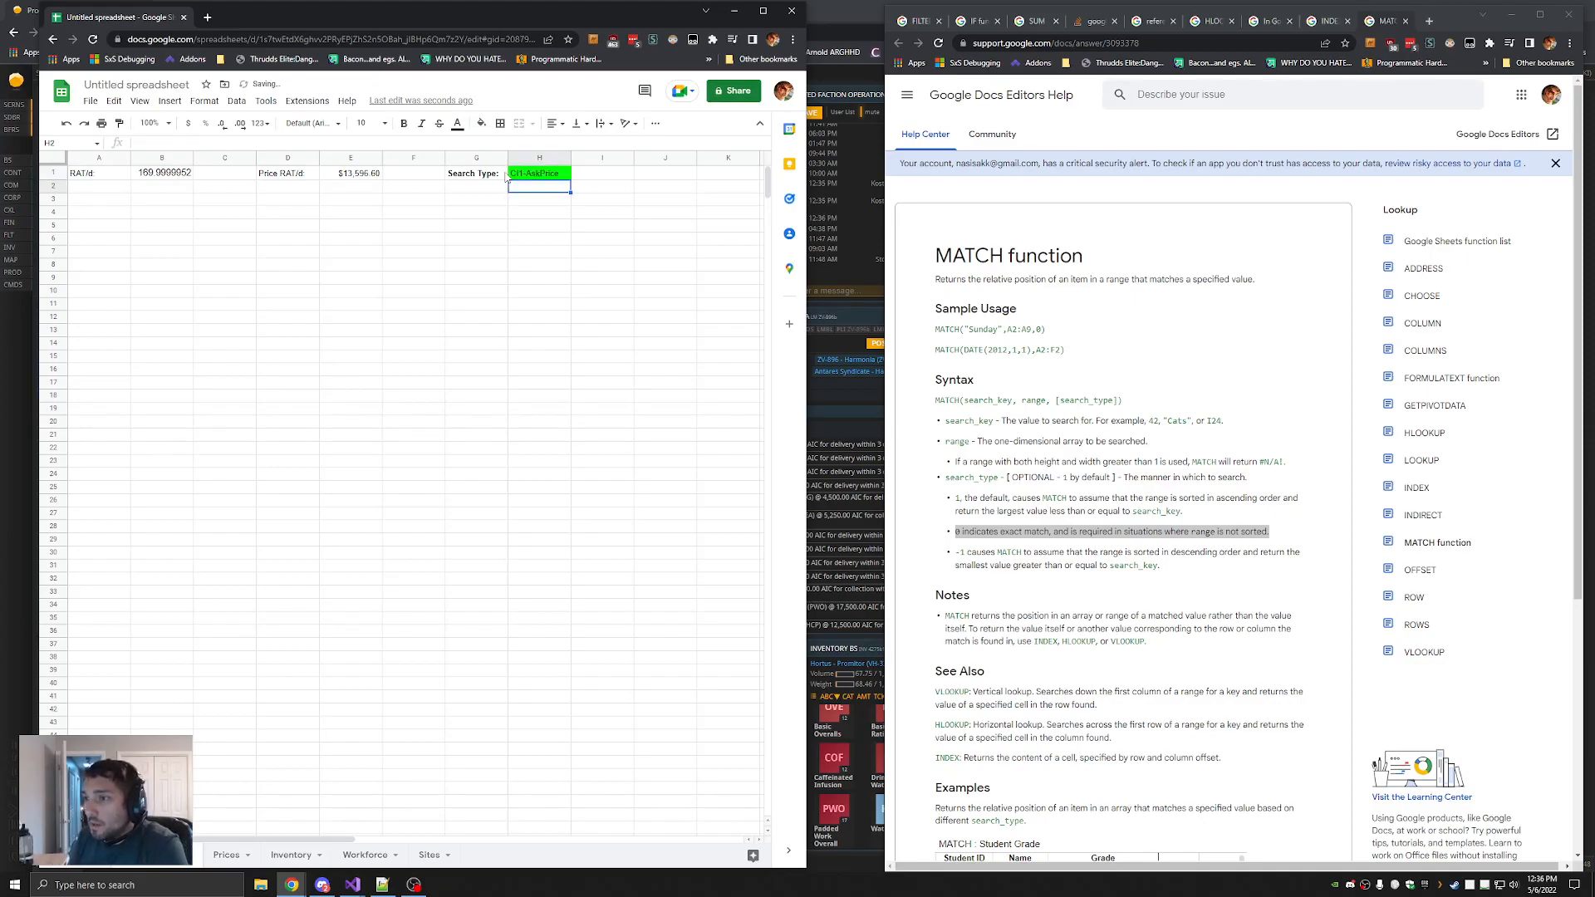
Change the search value in H1 to AI1-AskPrice
double_click(532, 175)
drag(511, 173, 581, 181)
key(Home)
key(ctrl+shift+Right)
text(AI1)
key(Return)
Review the MATCH argument in E1's VLOOKUP formula and compare the search value in H1 with the Prices sheet's header row
click(361, 174)
drag(280, 143, 398, 143)
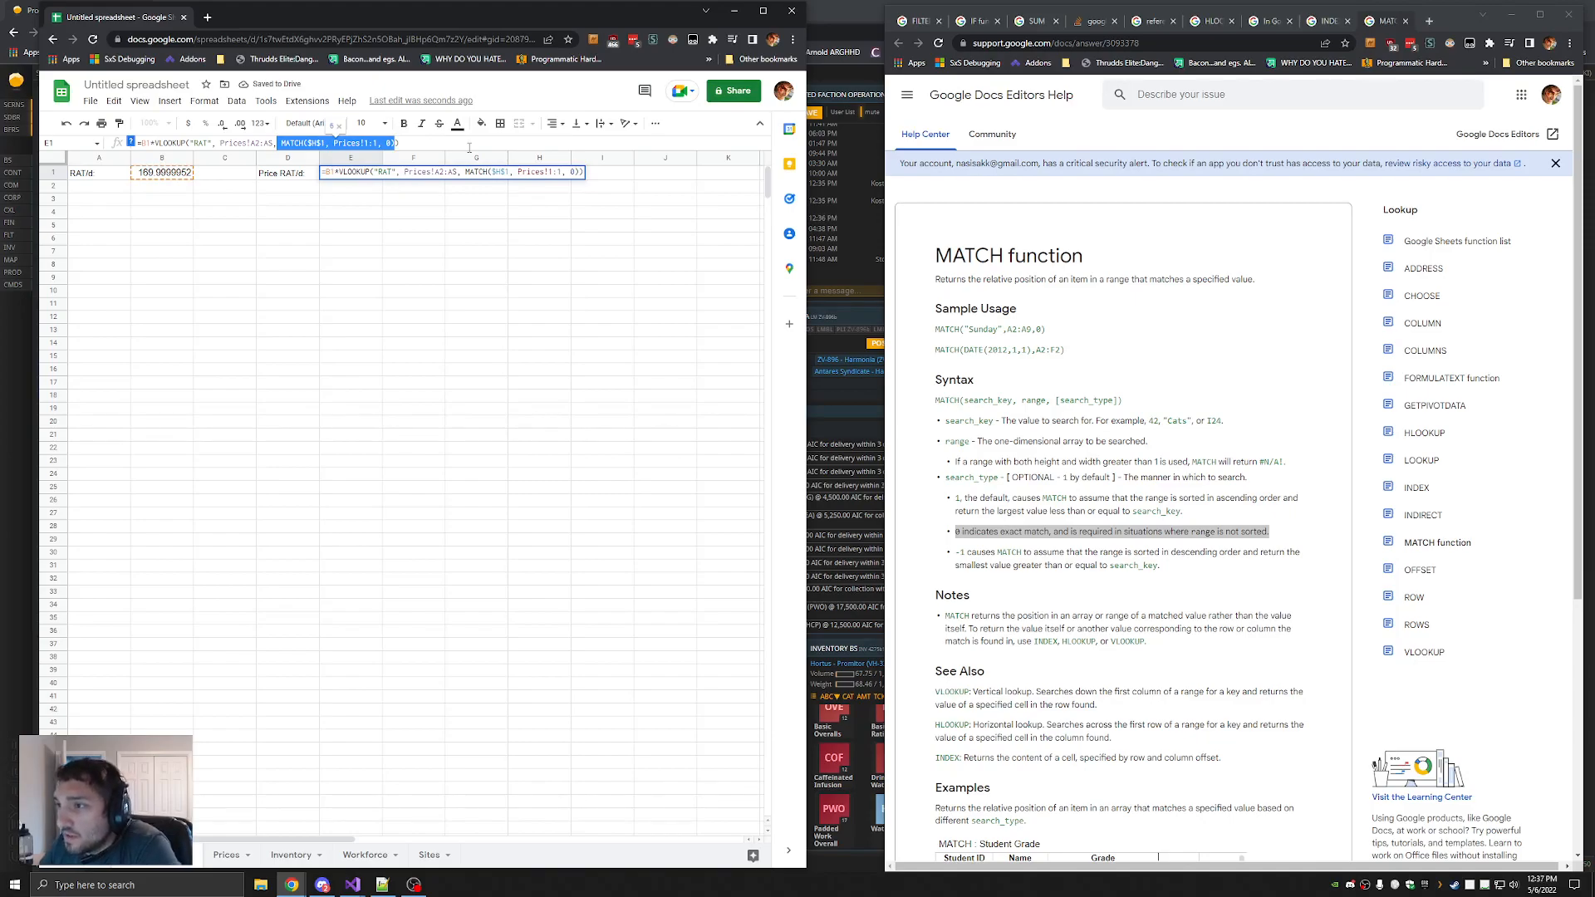
click(465, 222)
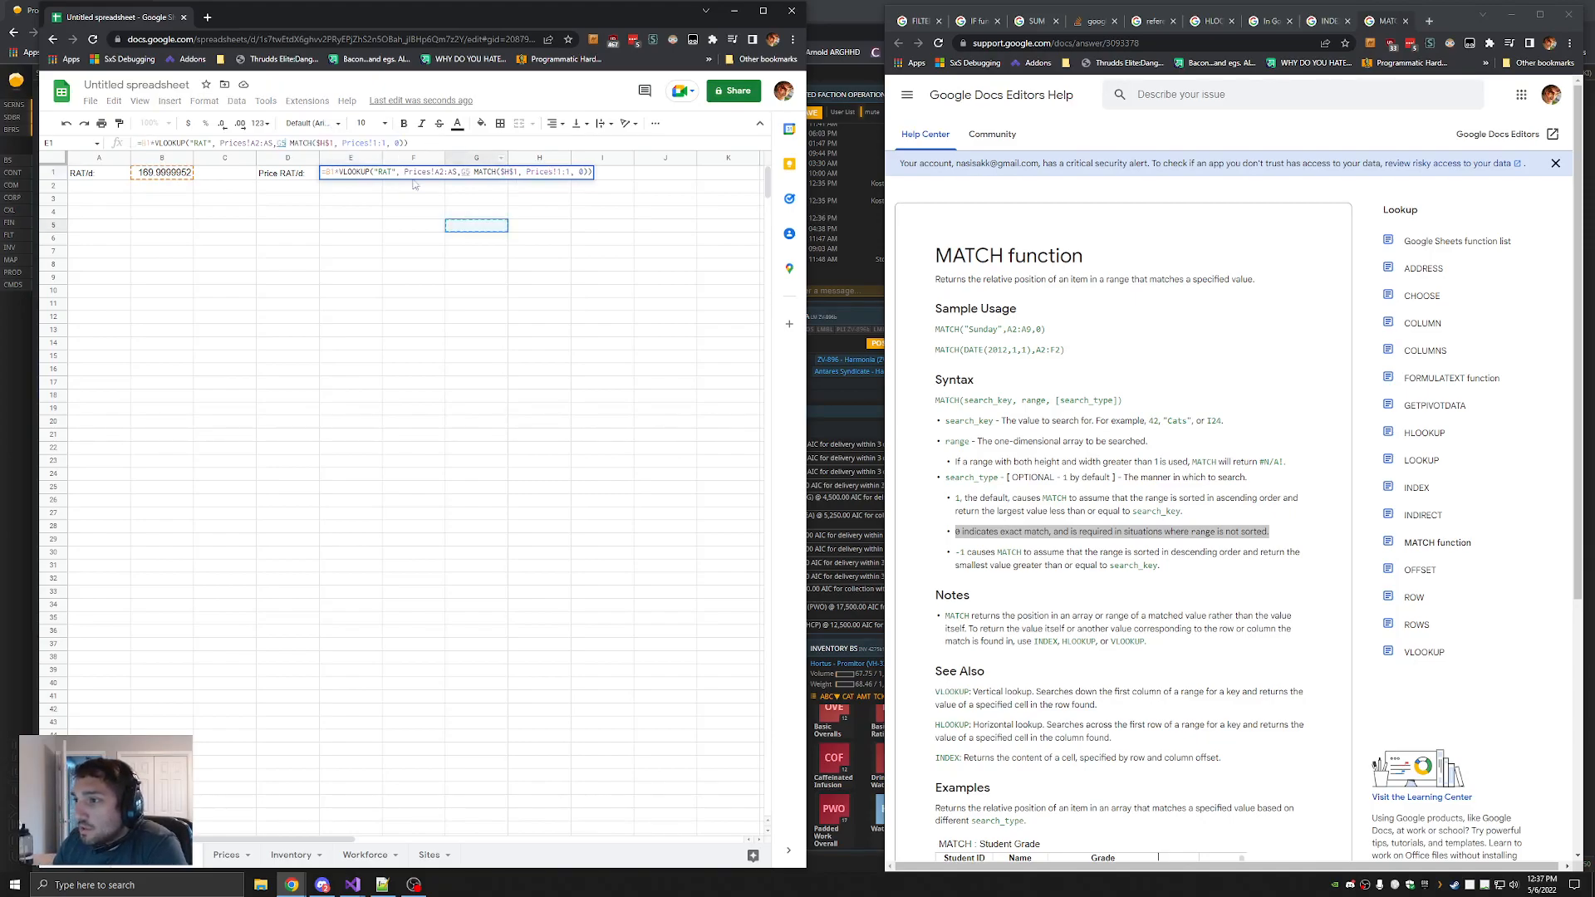
key(Escape)
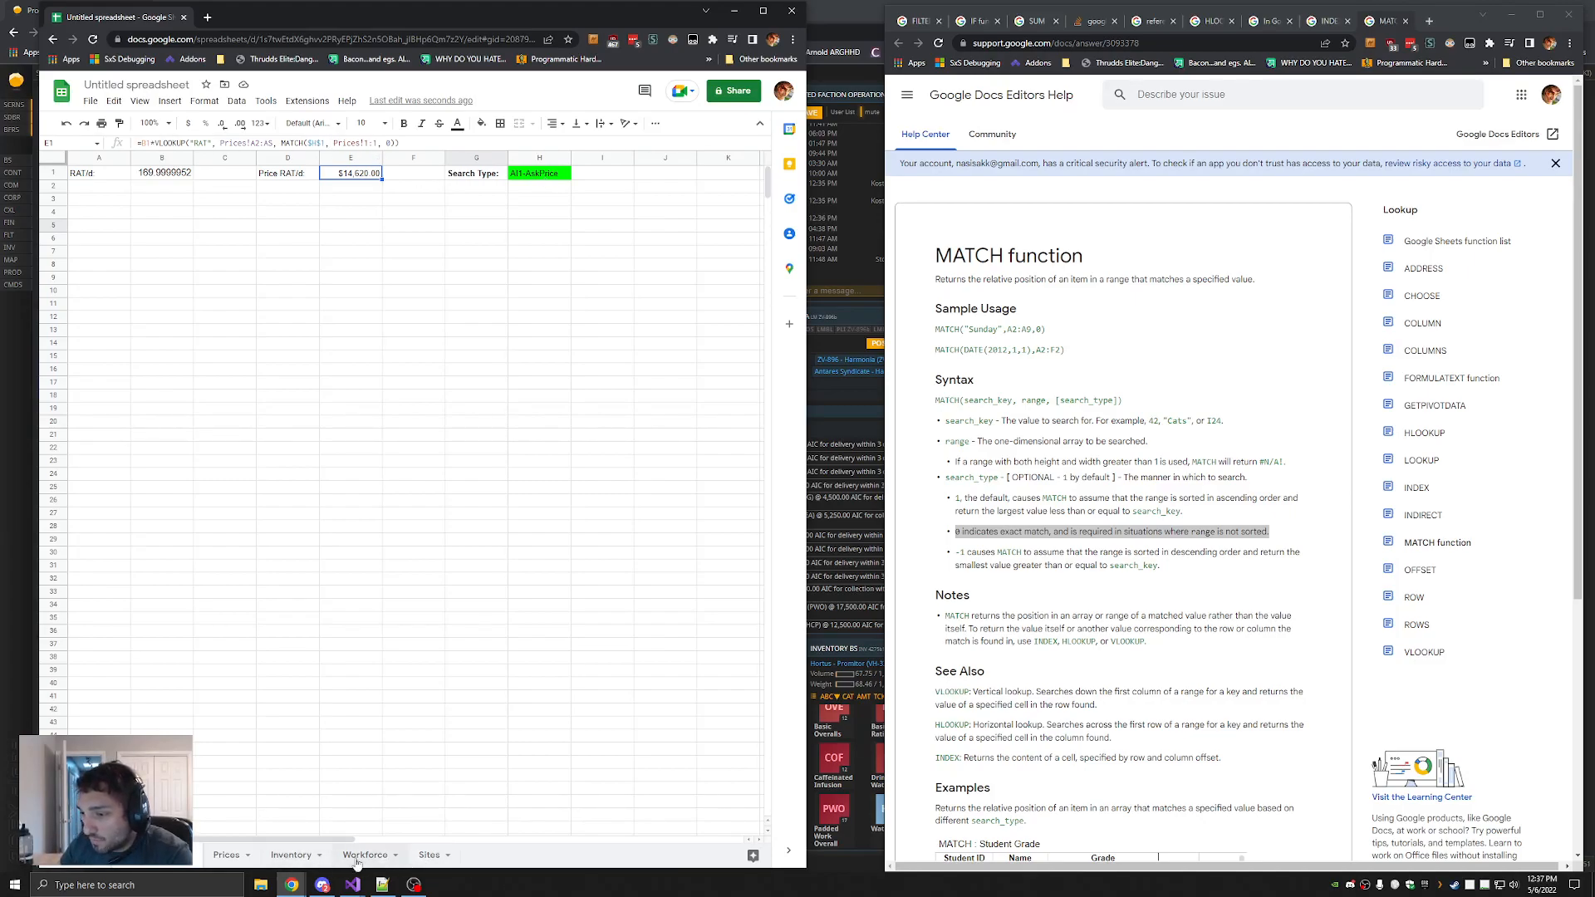
click(226, 855)
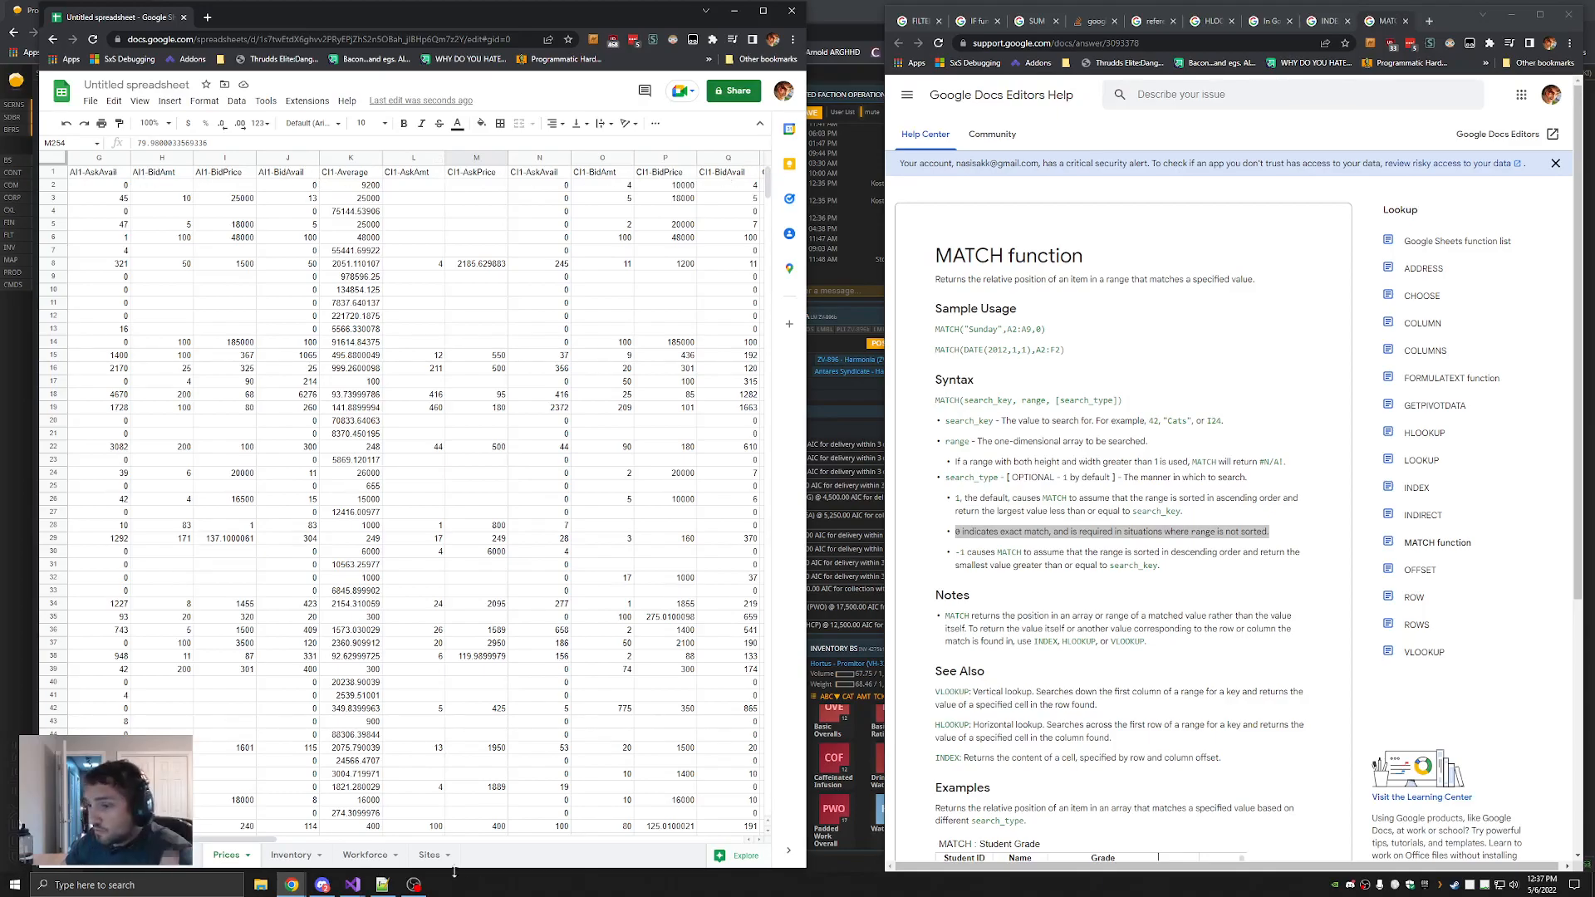
click(166, 863)
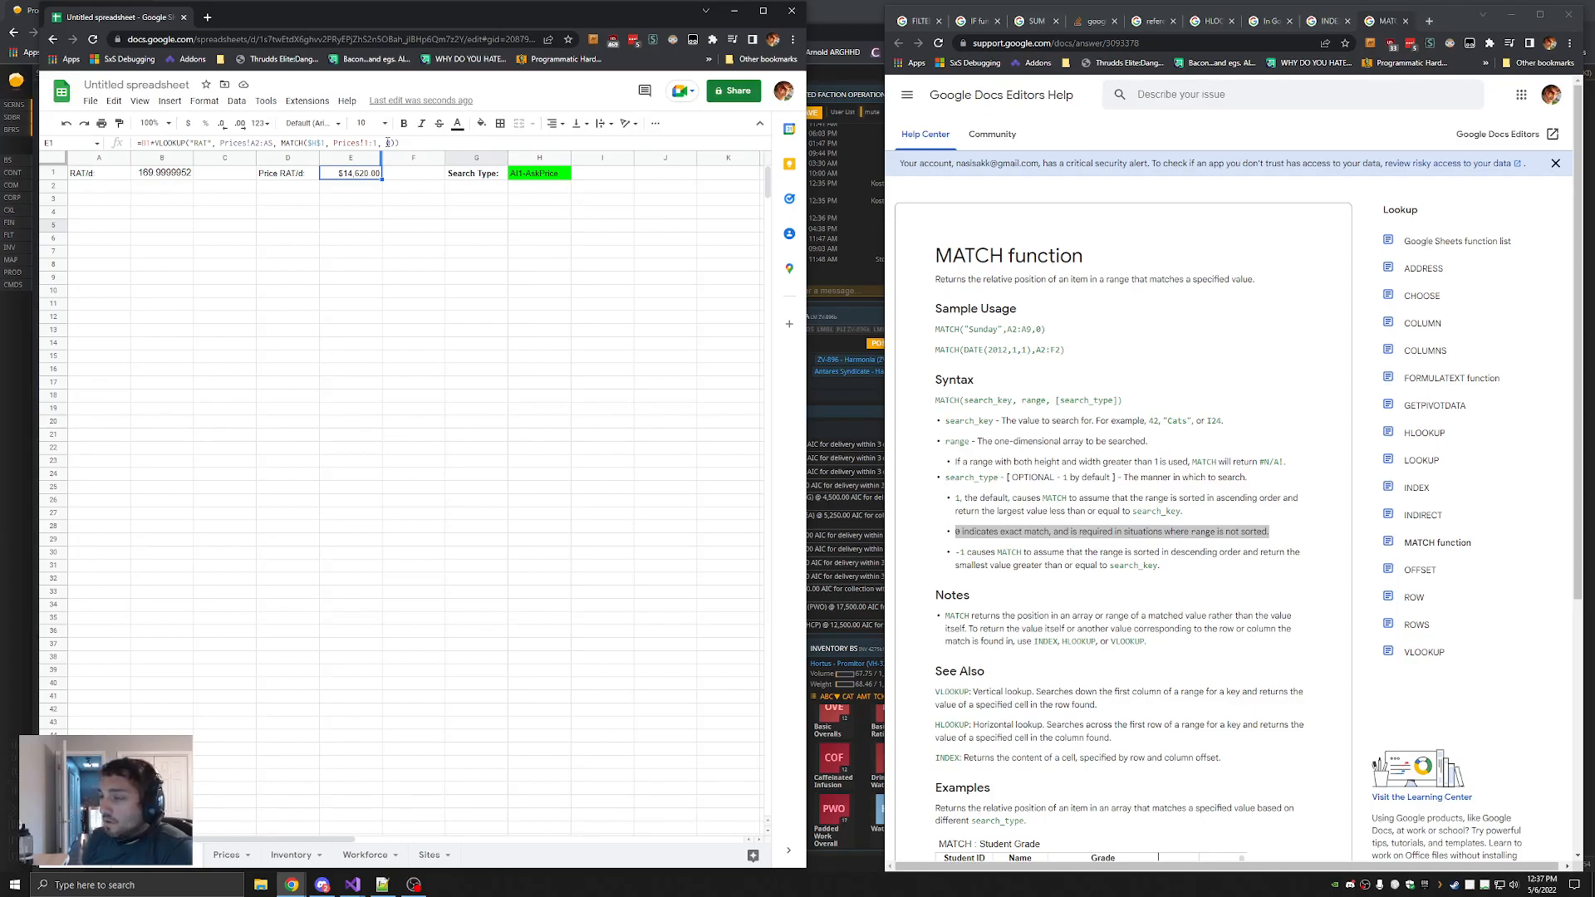
click(540, 179)
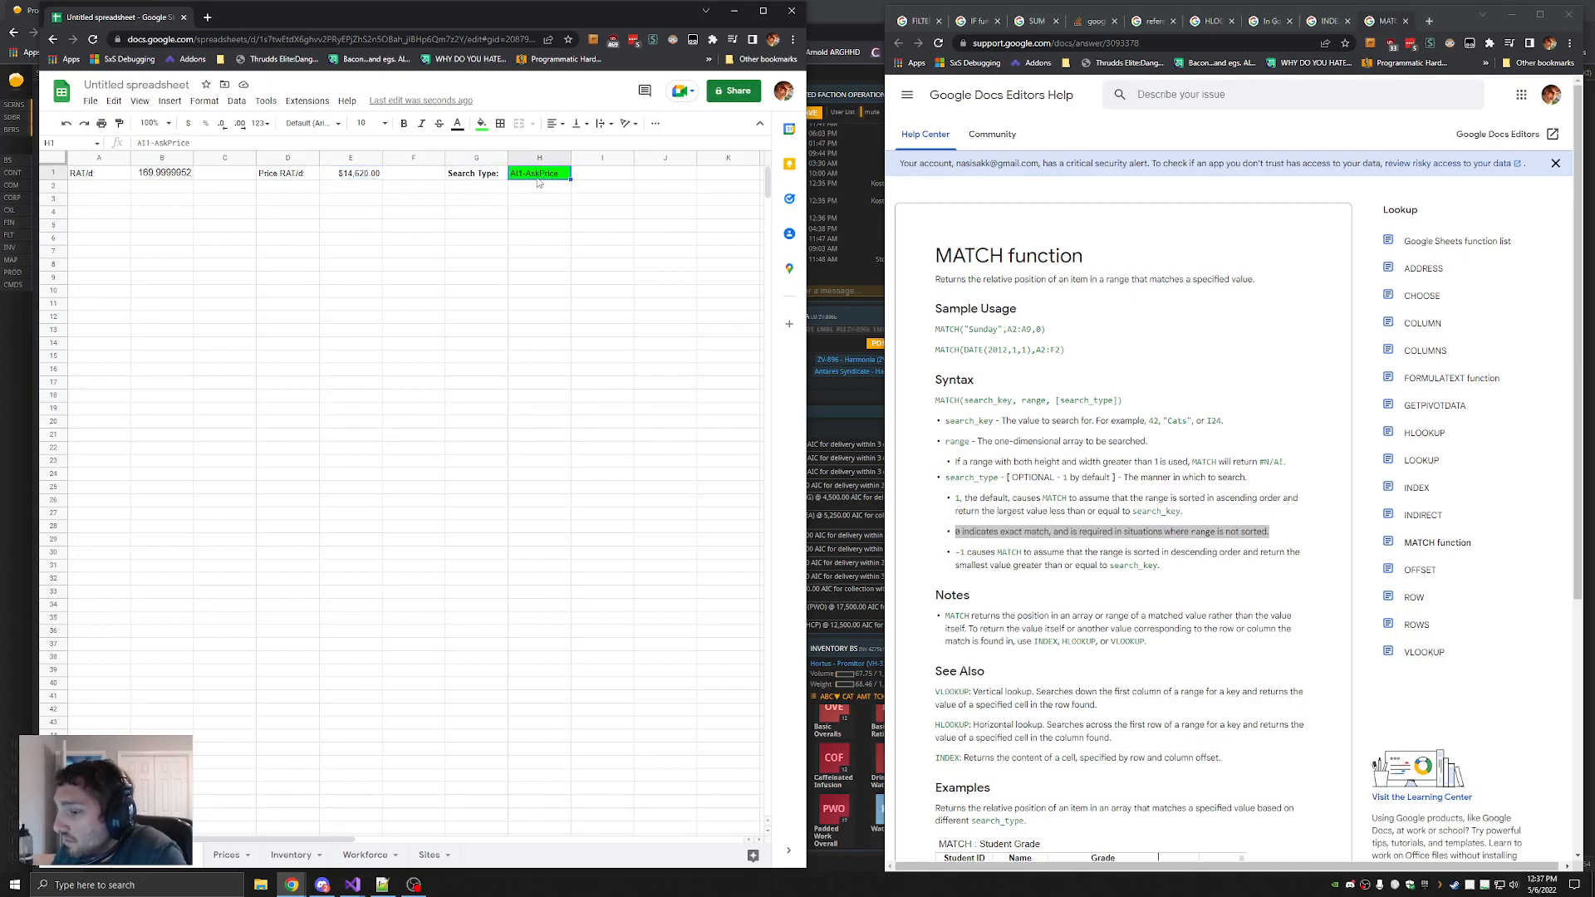
click(222, 858)
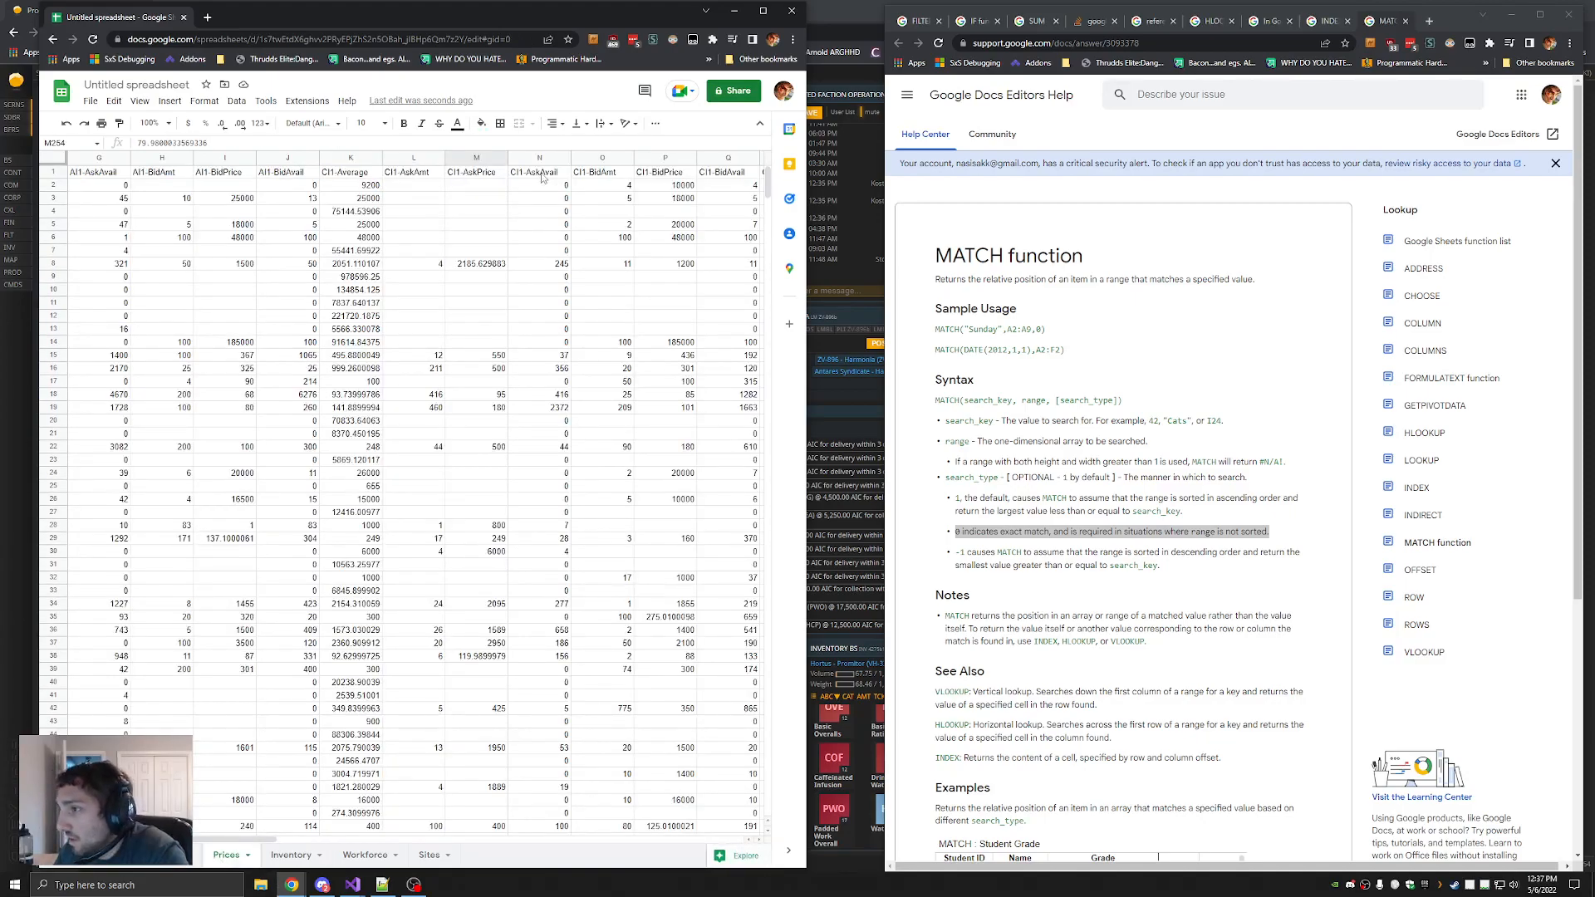
click(169, 856)
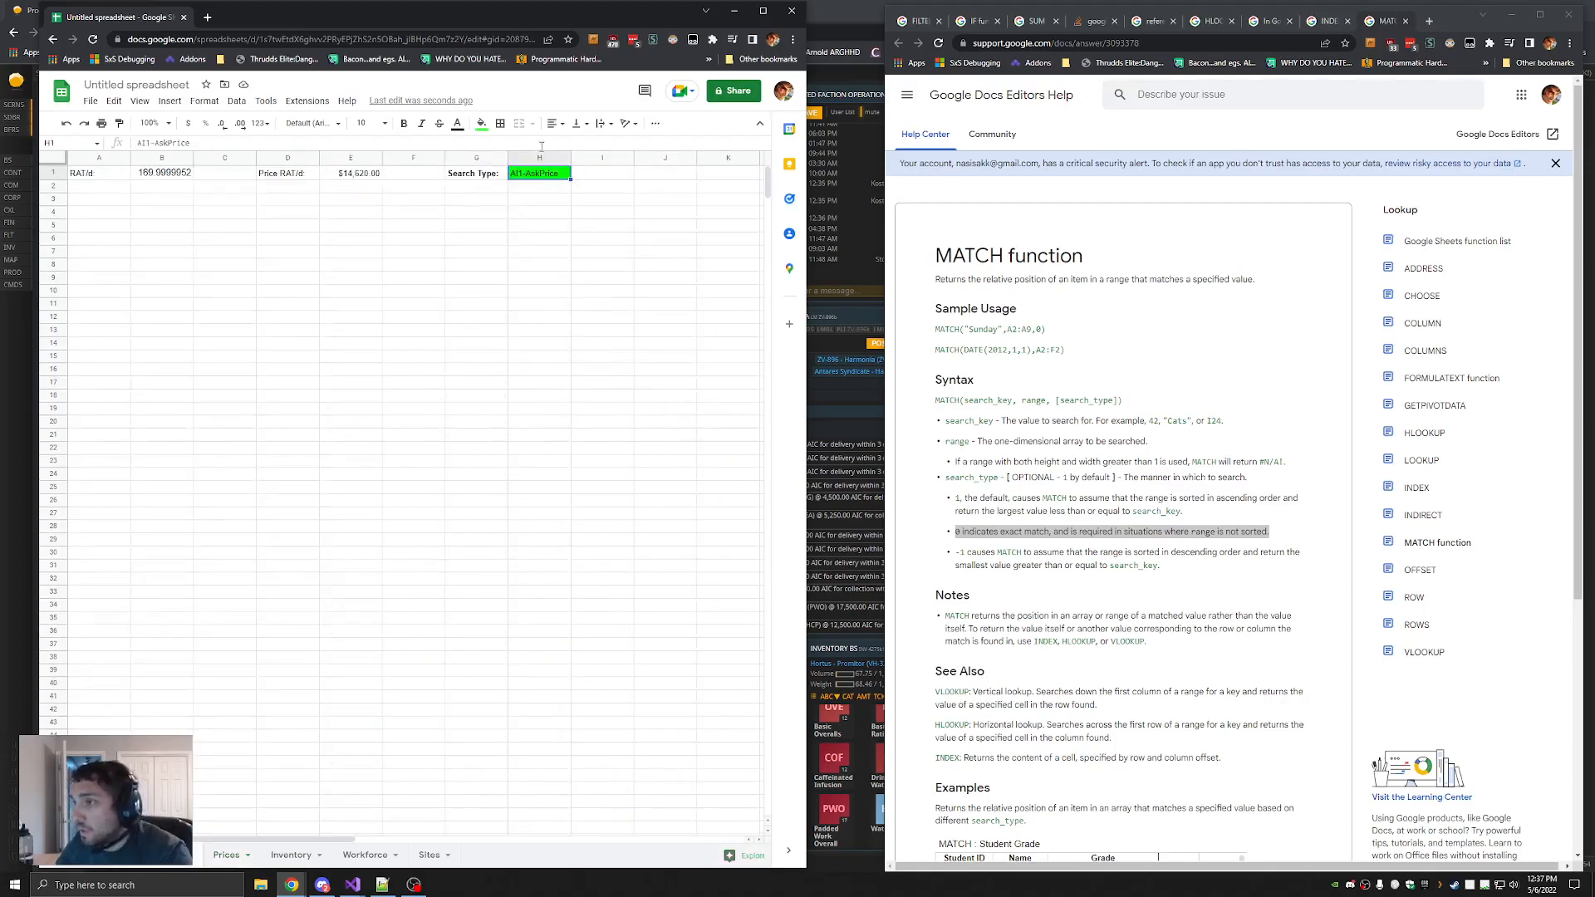
Change the search value in H1 to CI1-BidAmount
triple_click(517, 174)
text(0)
text(-Bid)
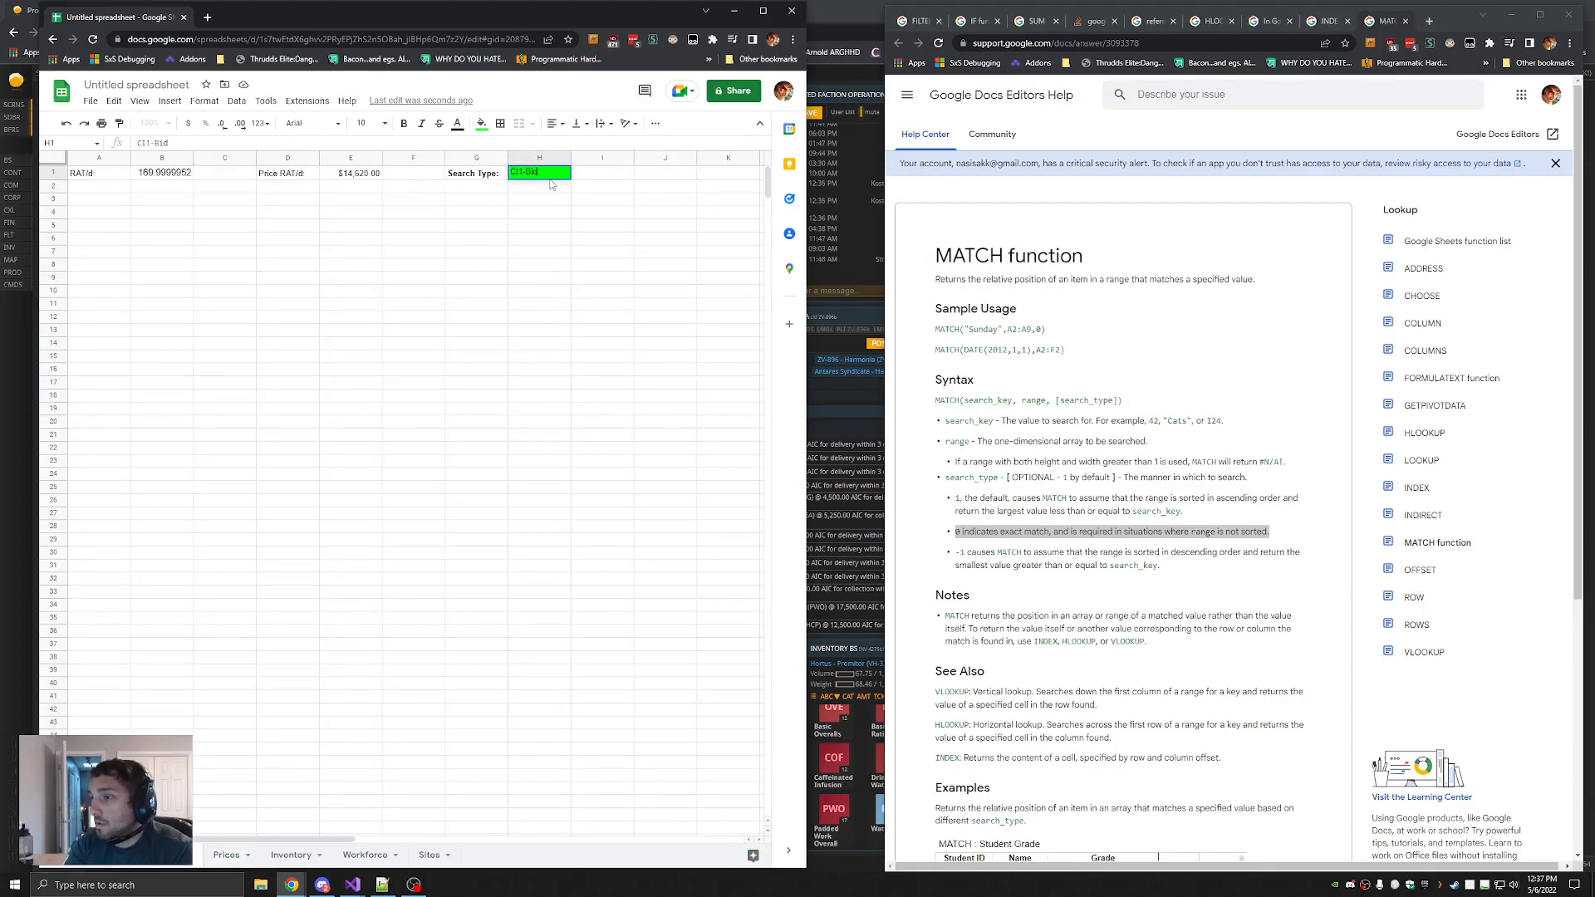
text(Amount)
key(Return)
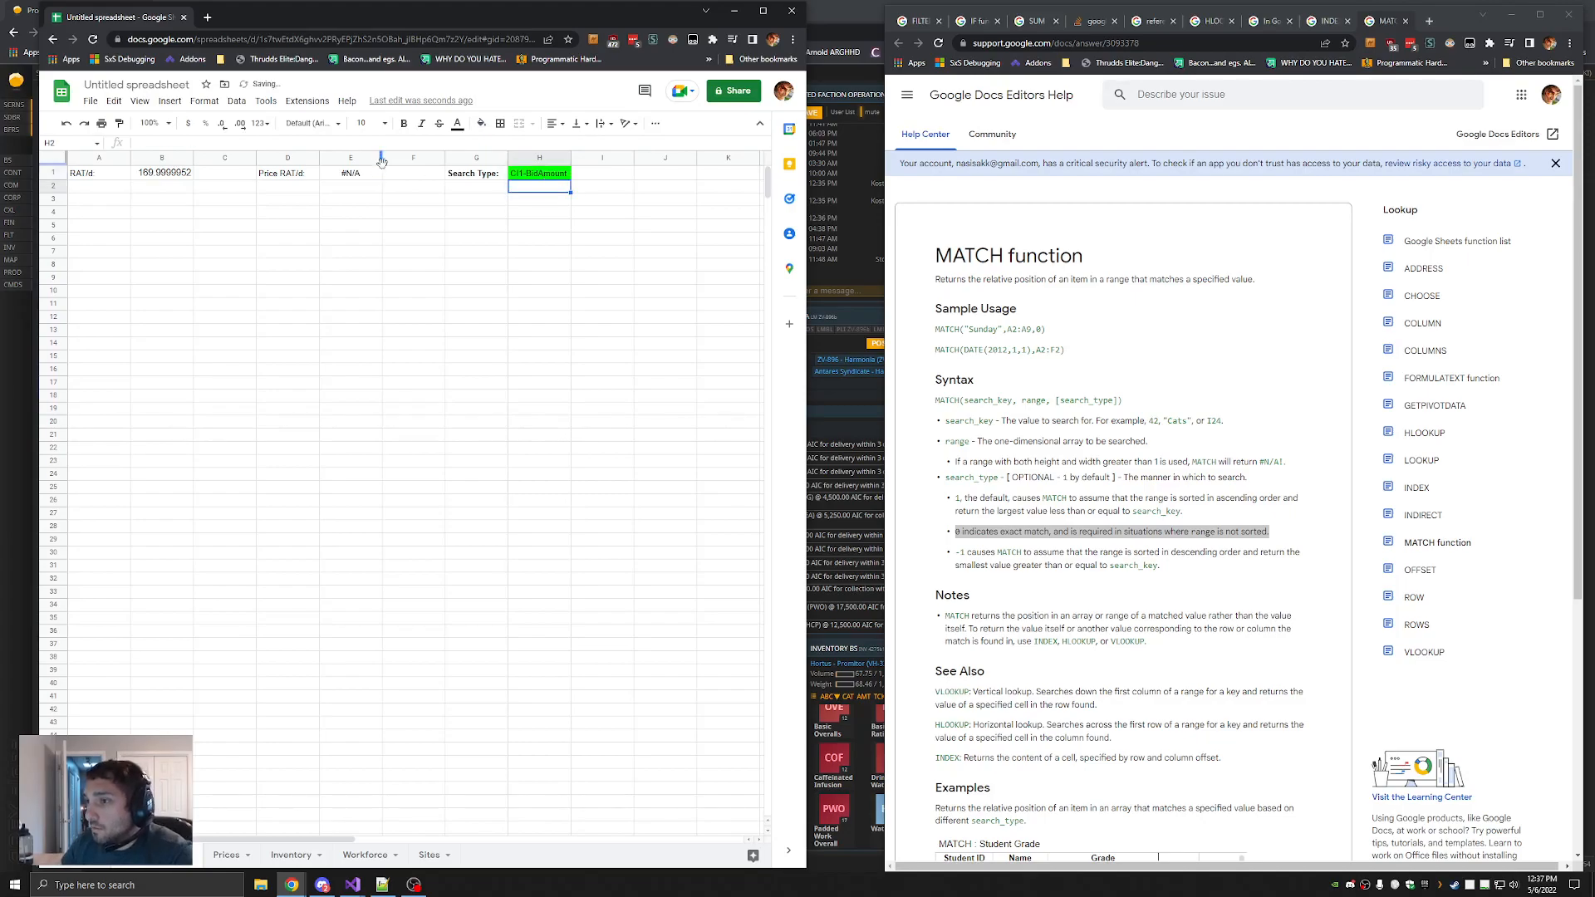
Check the bid amount header on the Prices sheet and correct the search value in H1 to CI1-BidAmt
click(226, 854)
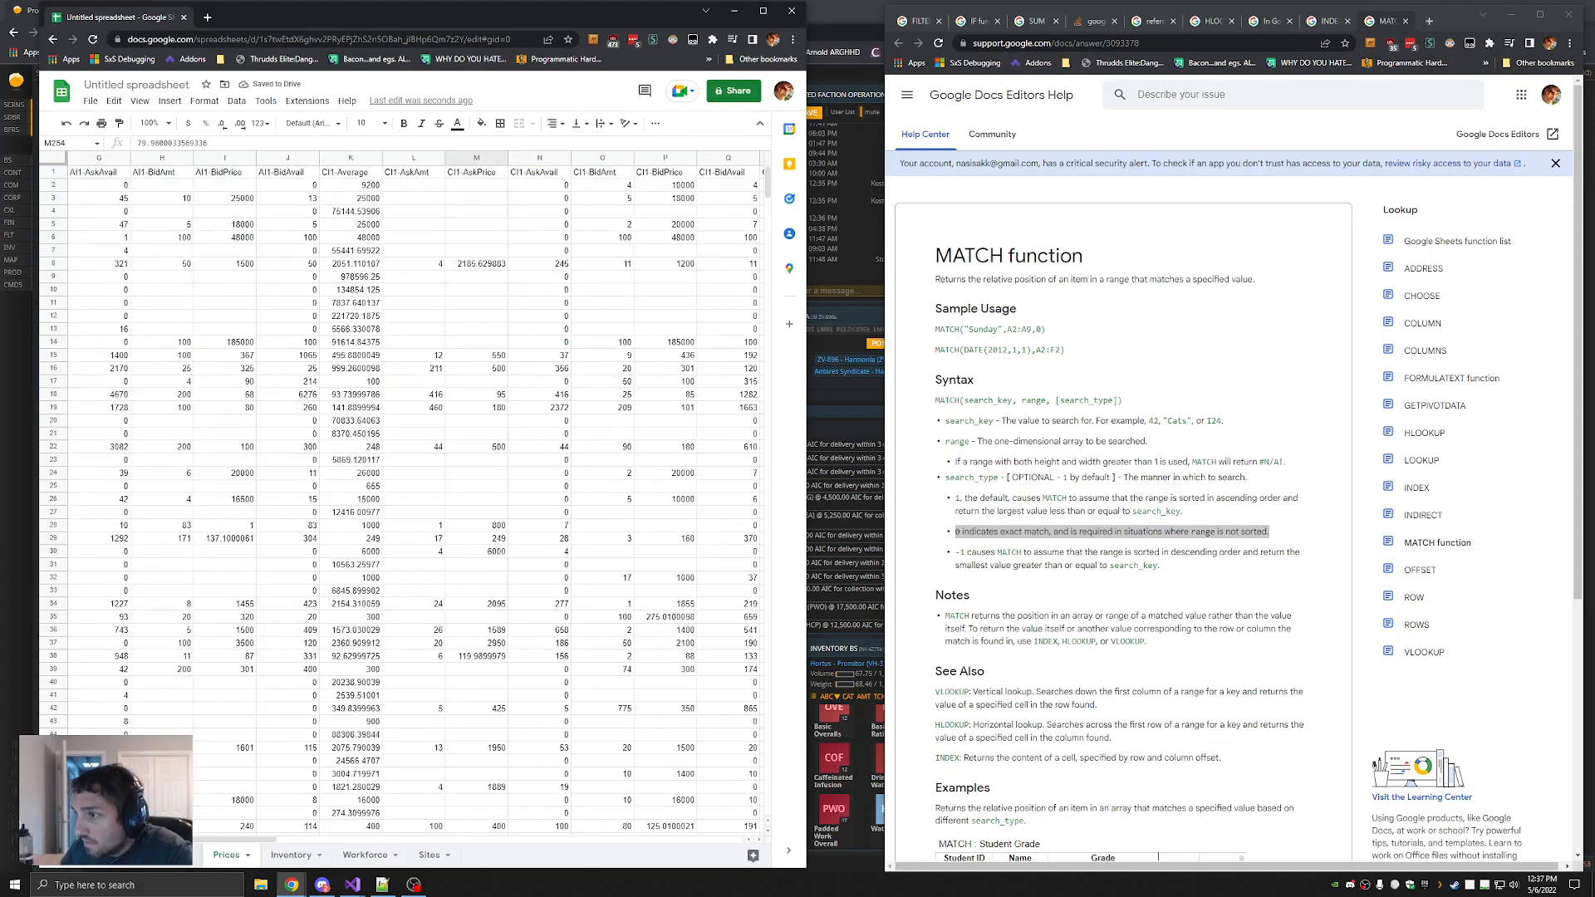
click(162, 855)
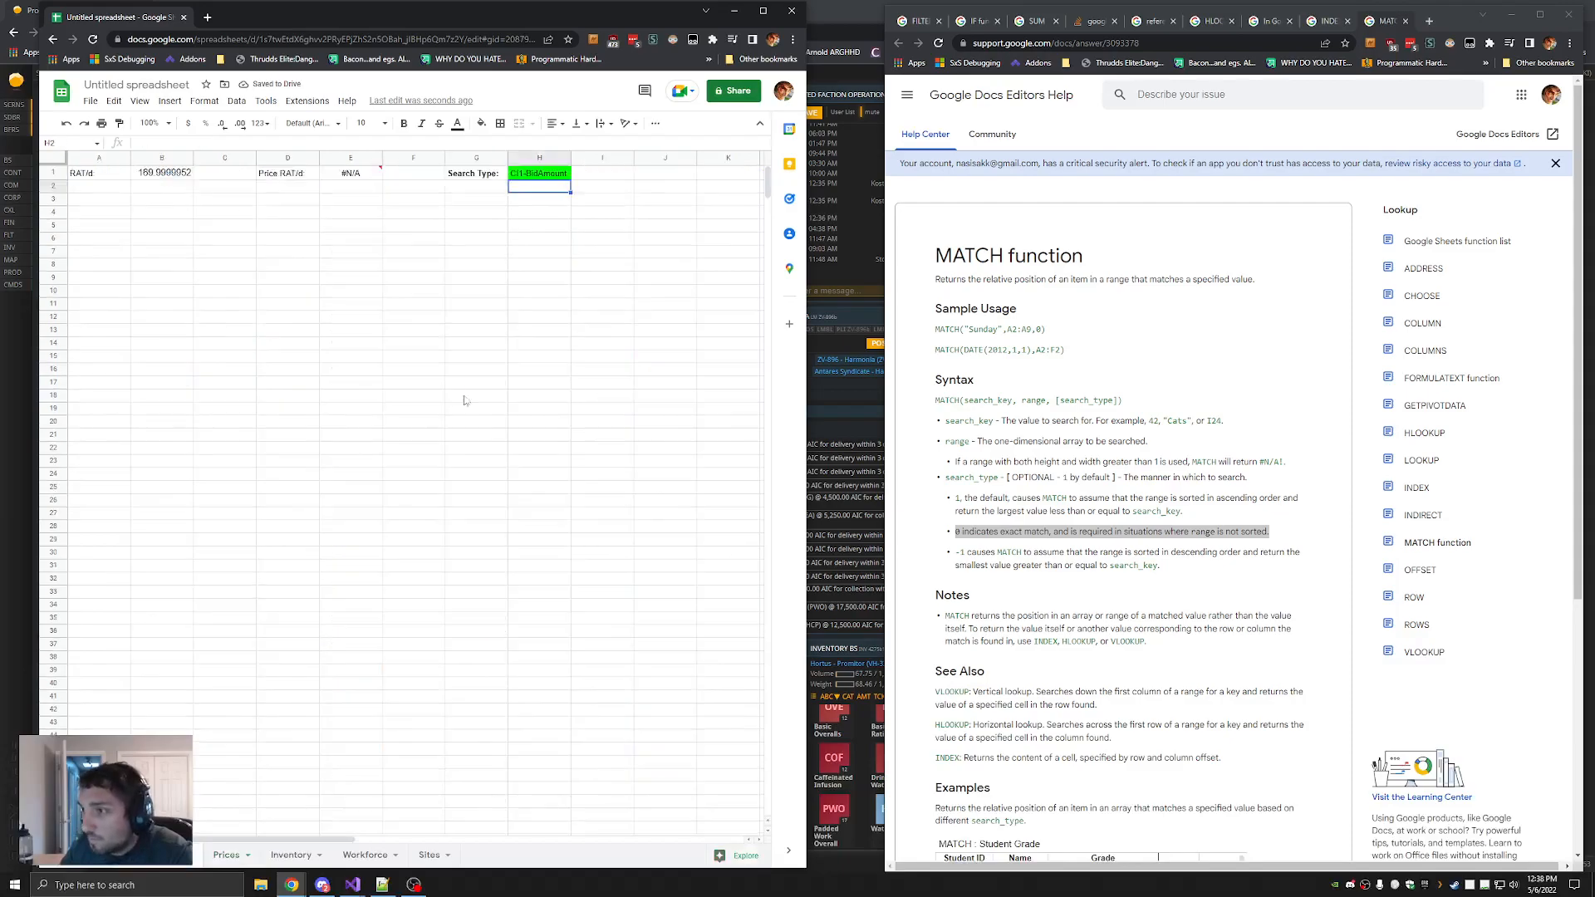
click(563, 173)
double_click(566, 172)
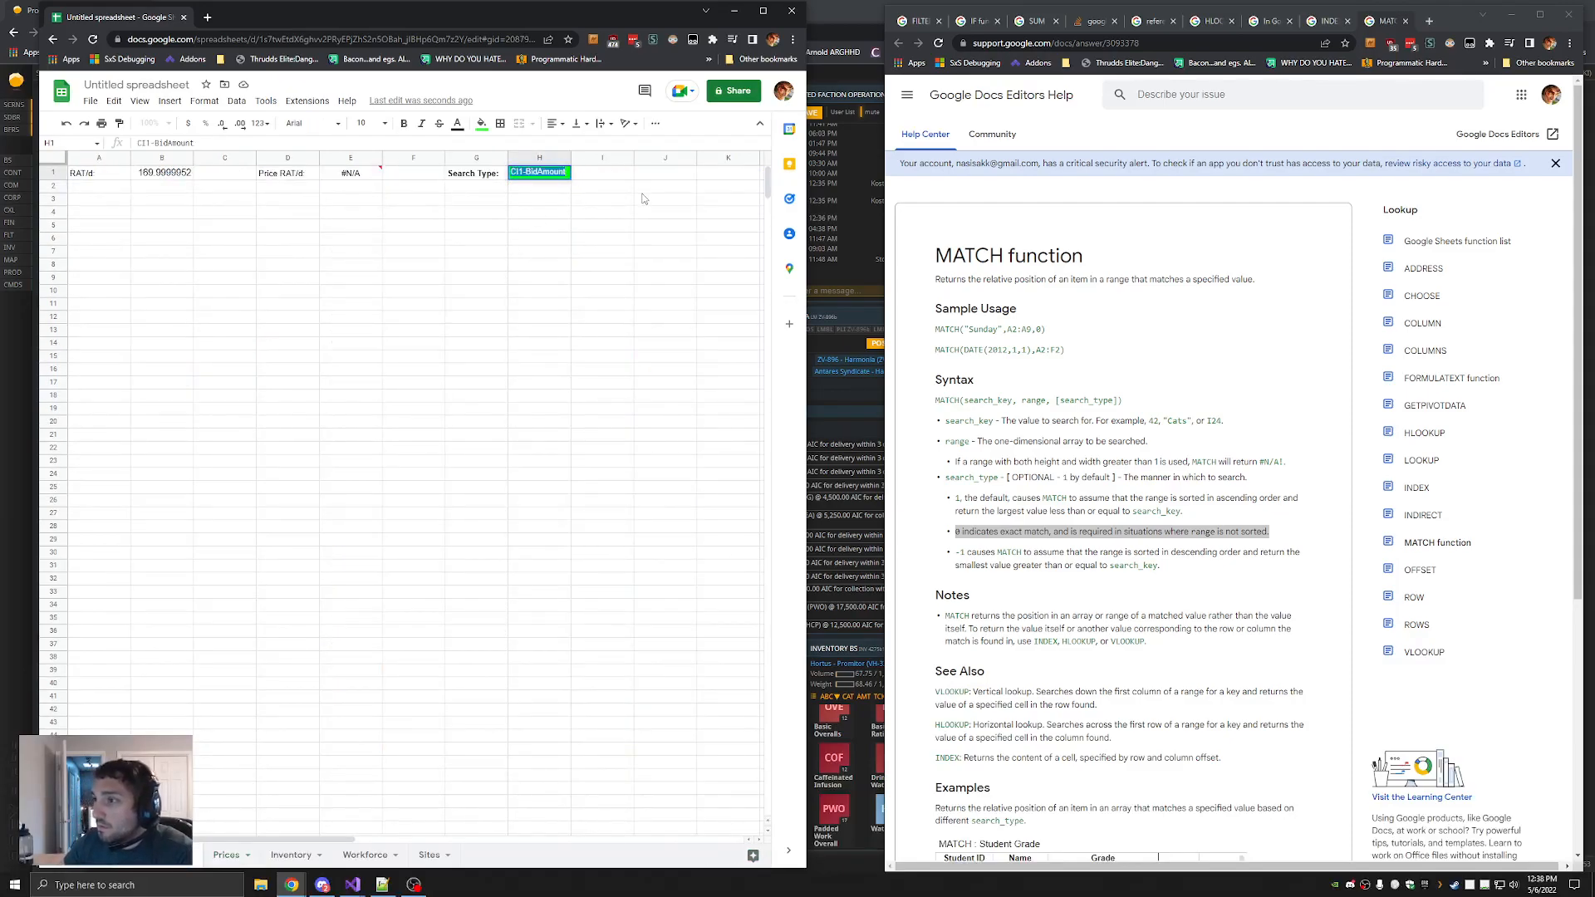
key(BackSpace)
key(BackSpace)
text(t)
key(Return)
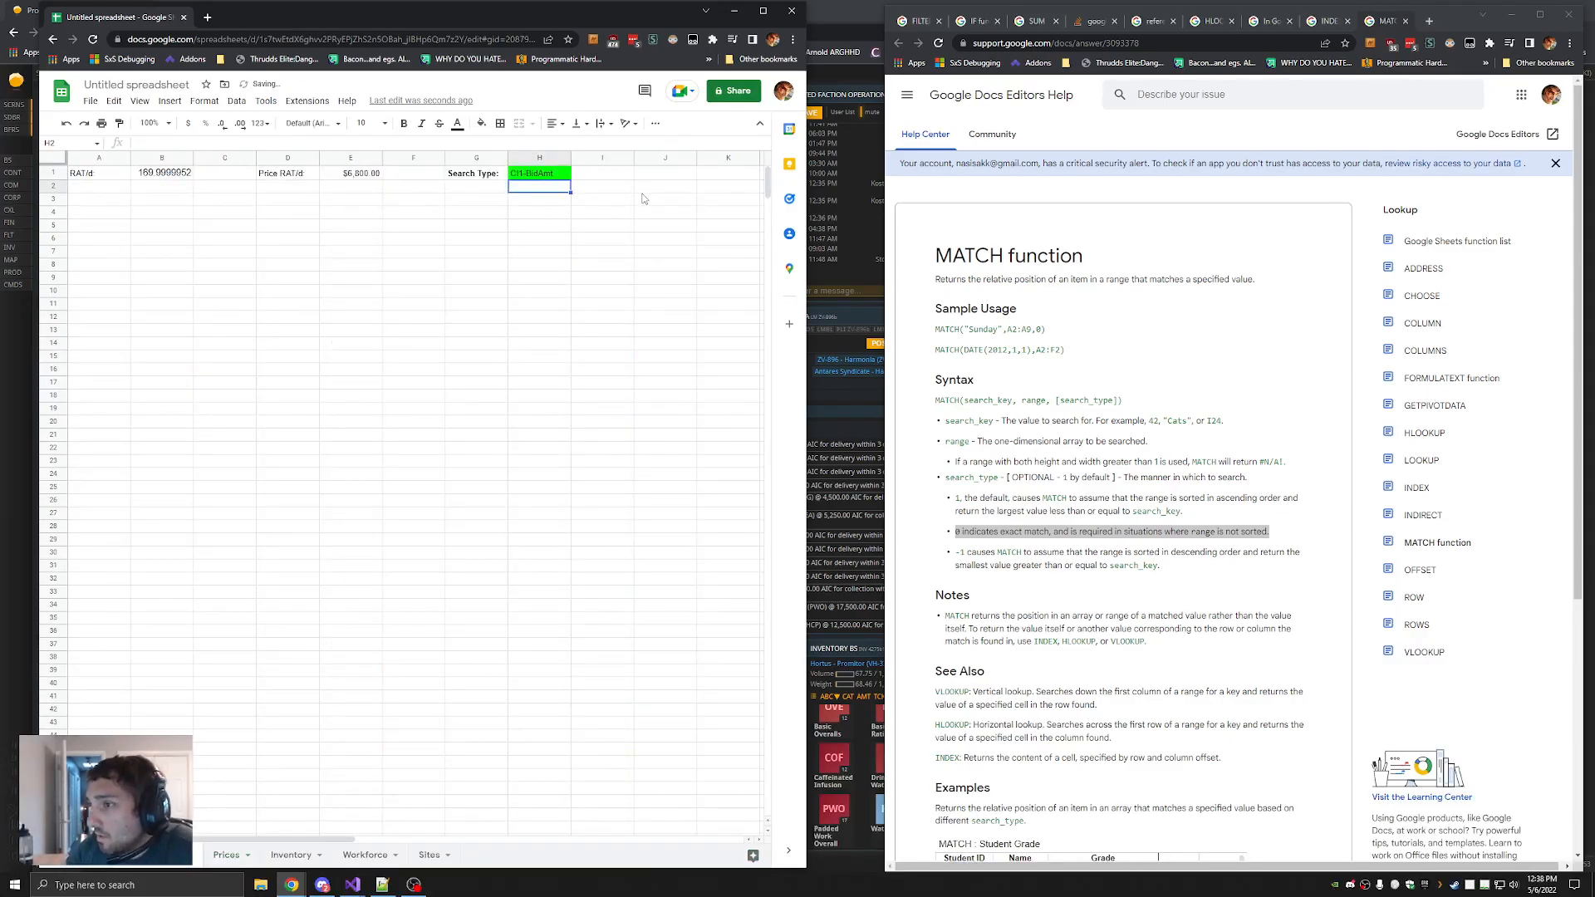
Change the search value in H1 to CI1-AskAmt
click(559, 172)
double_click(535, 172)
text(Ask)
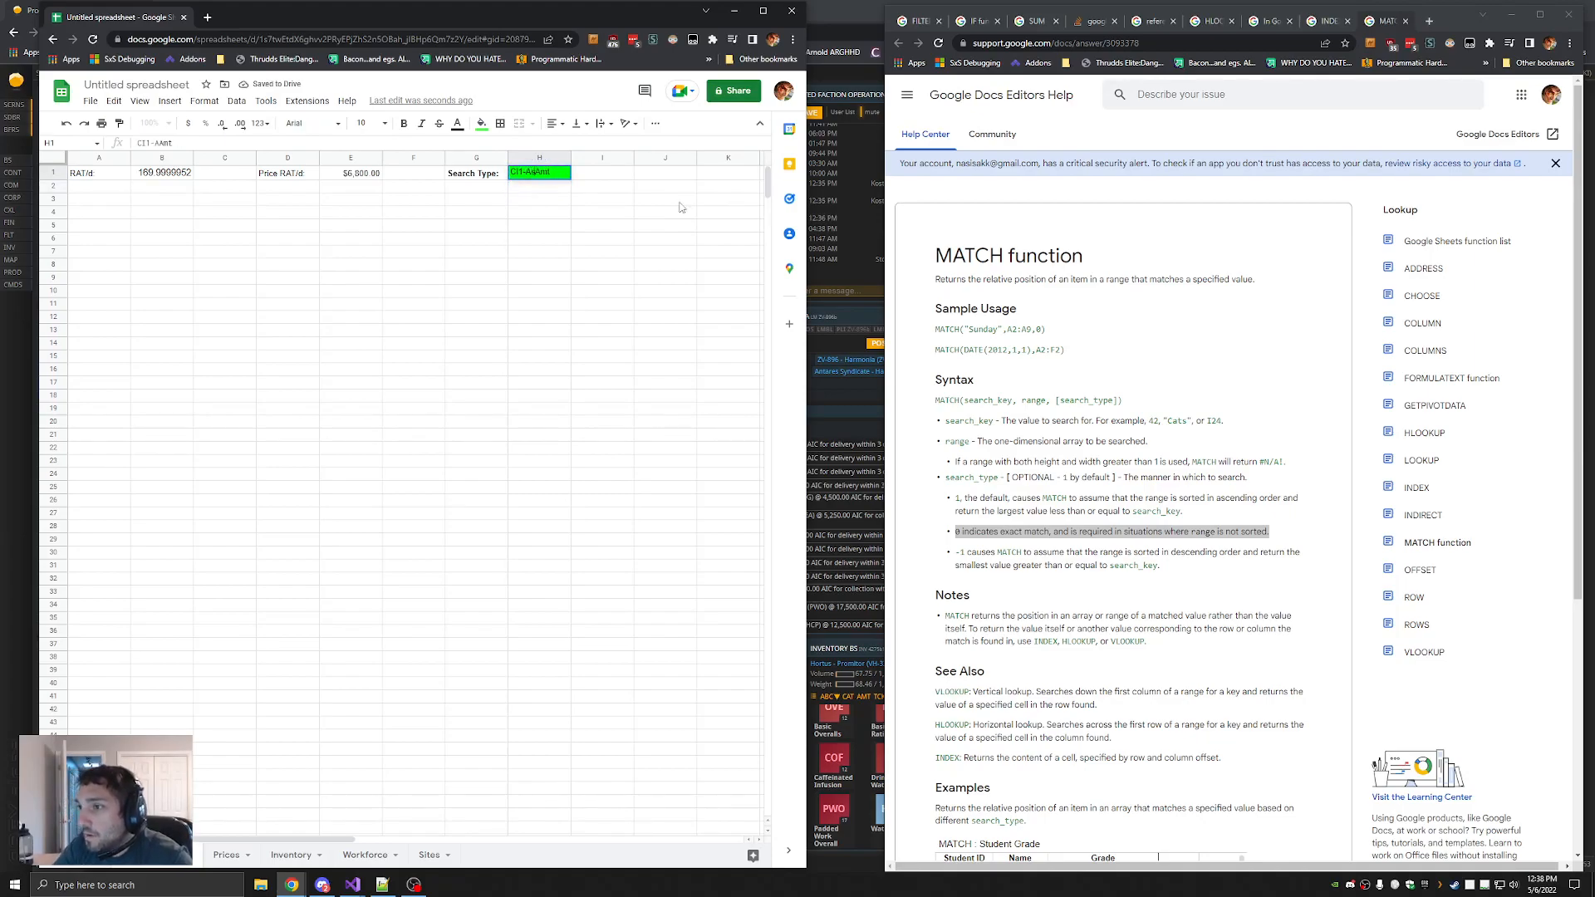
key(Return)
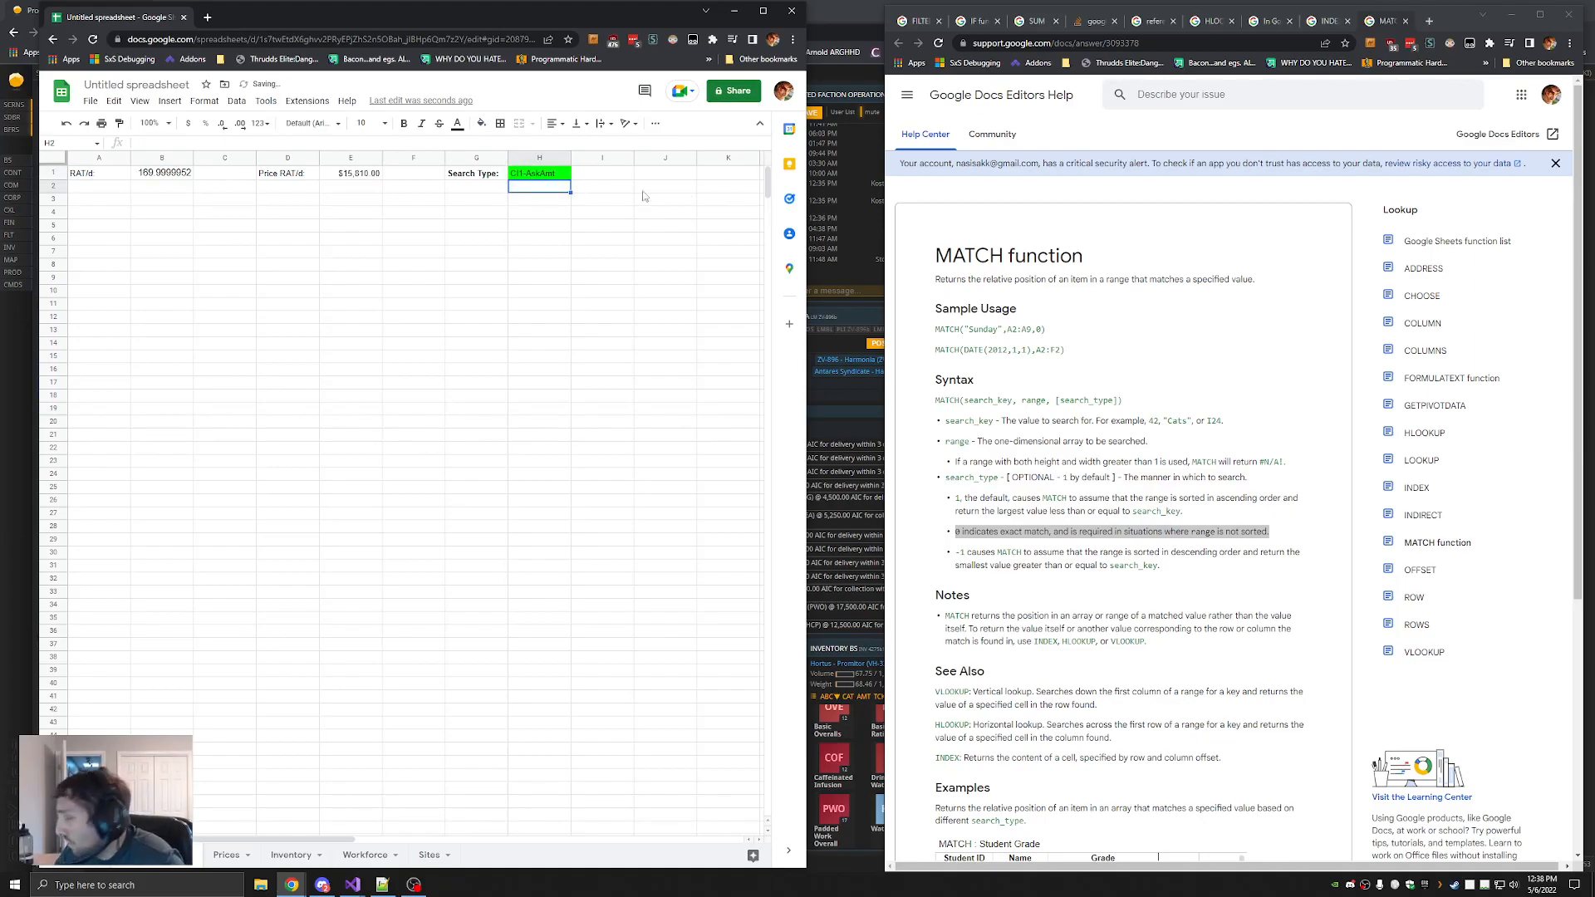
Inspect the SUM, QUERY and FILTER formula in B1, and switch to the Prosperous Universe browser window
click(157, 177)
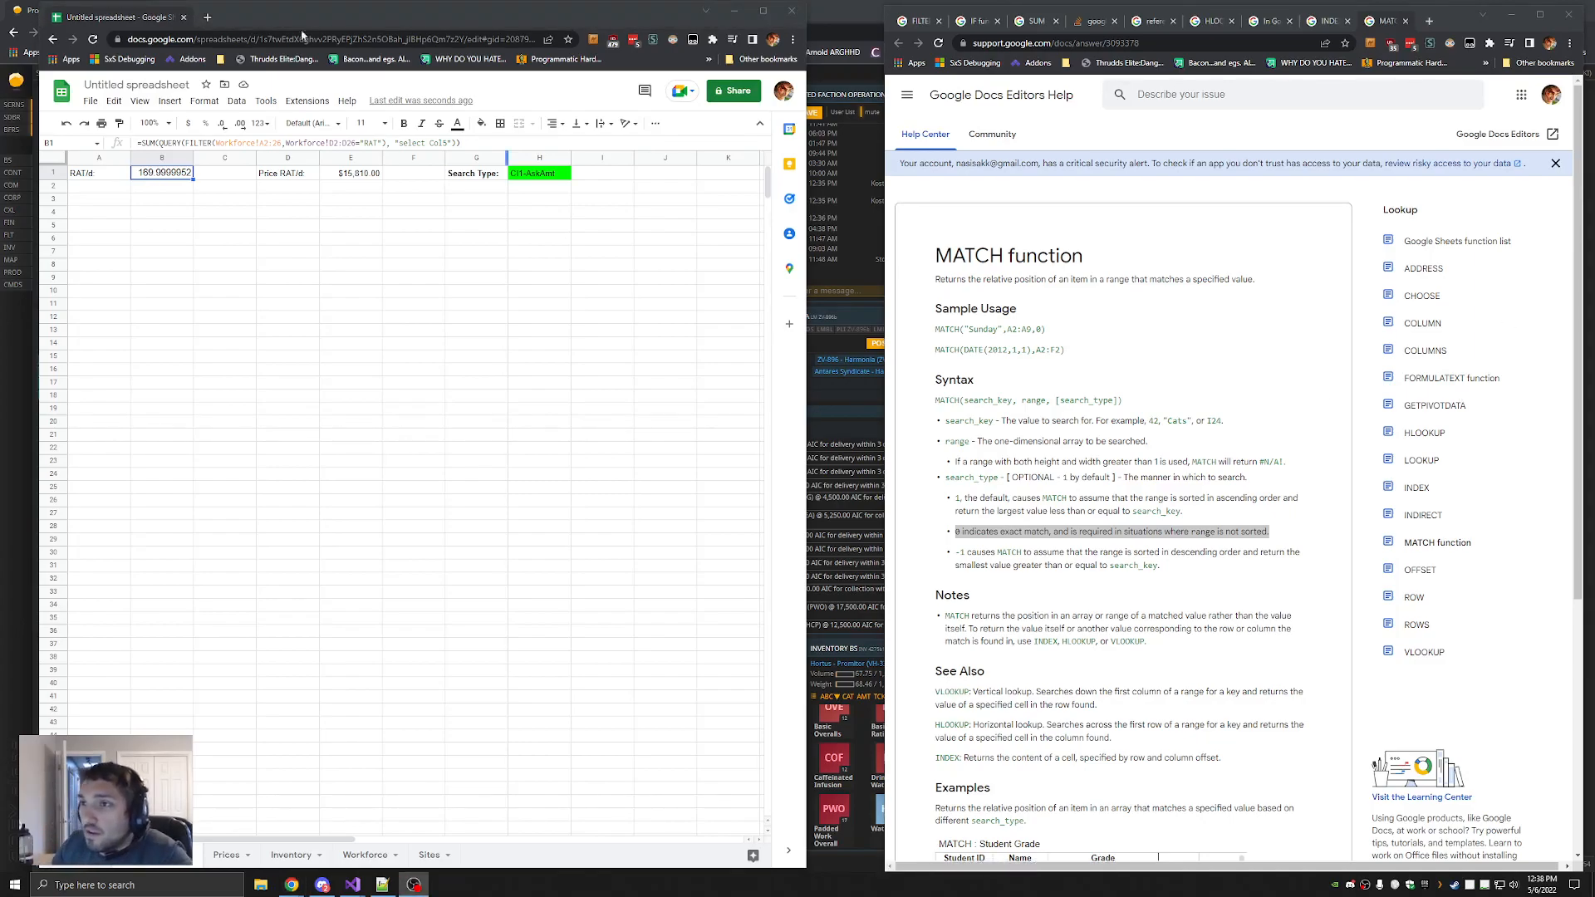
mouse_move(291, 884)
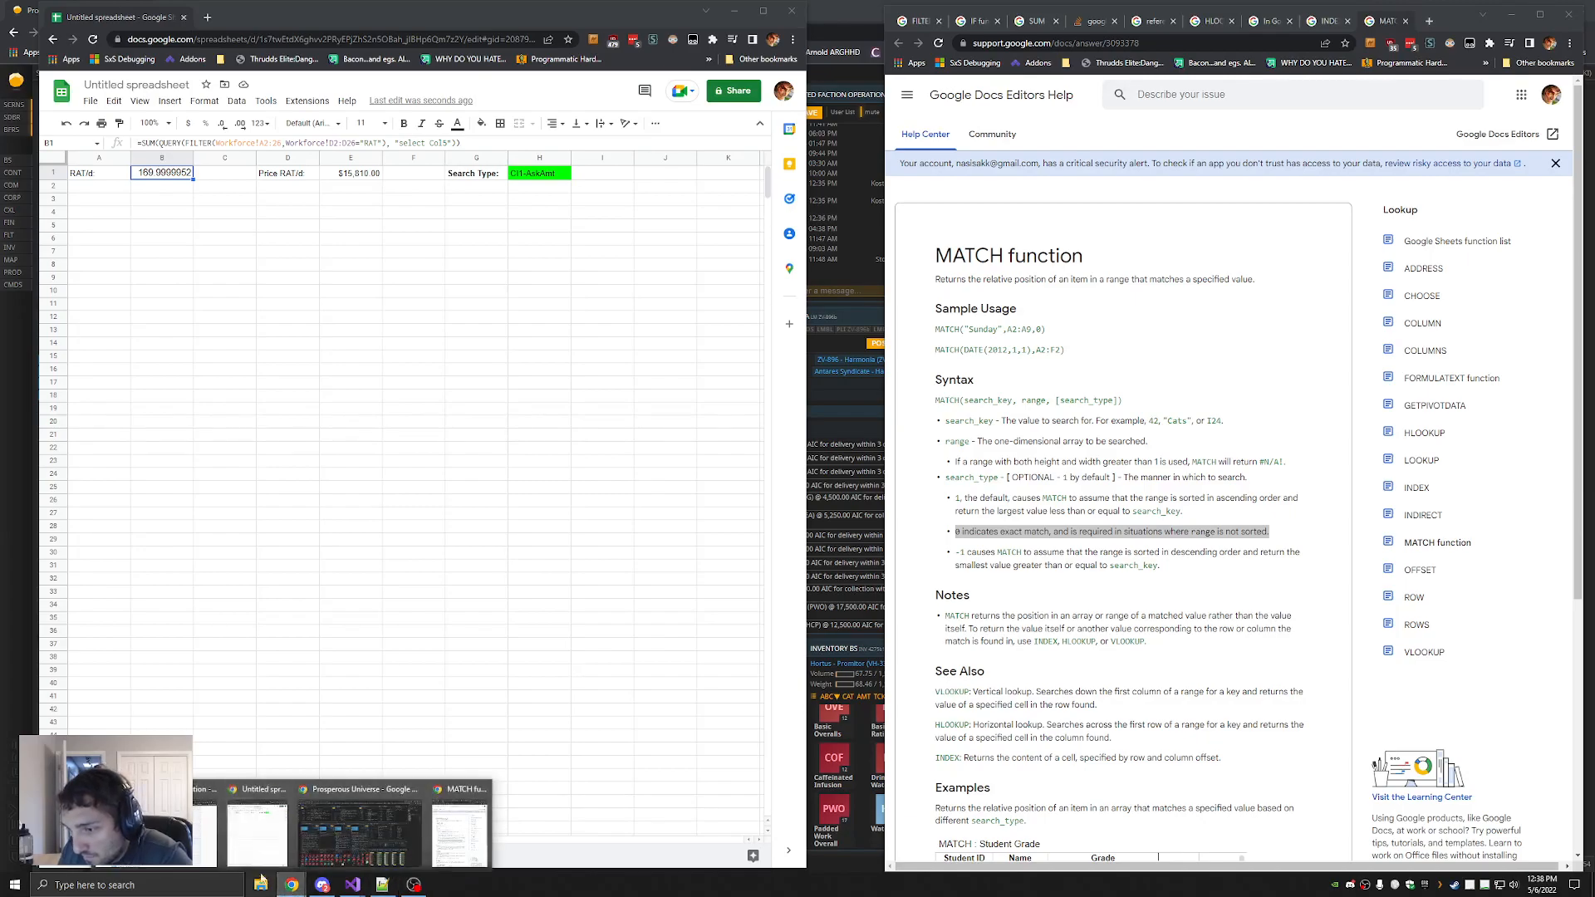
click(250, 830)
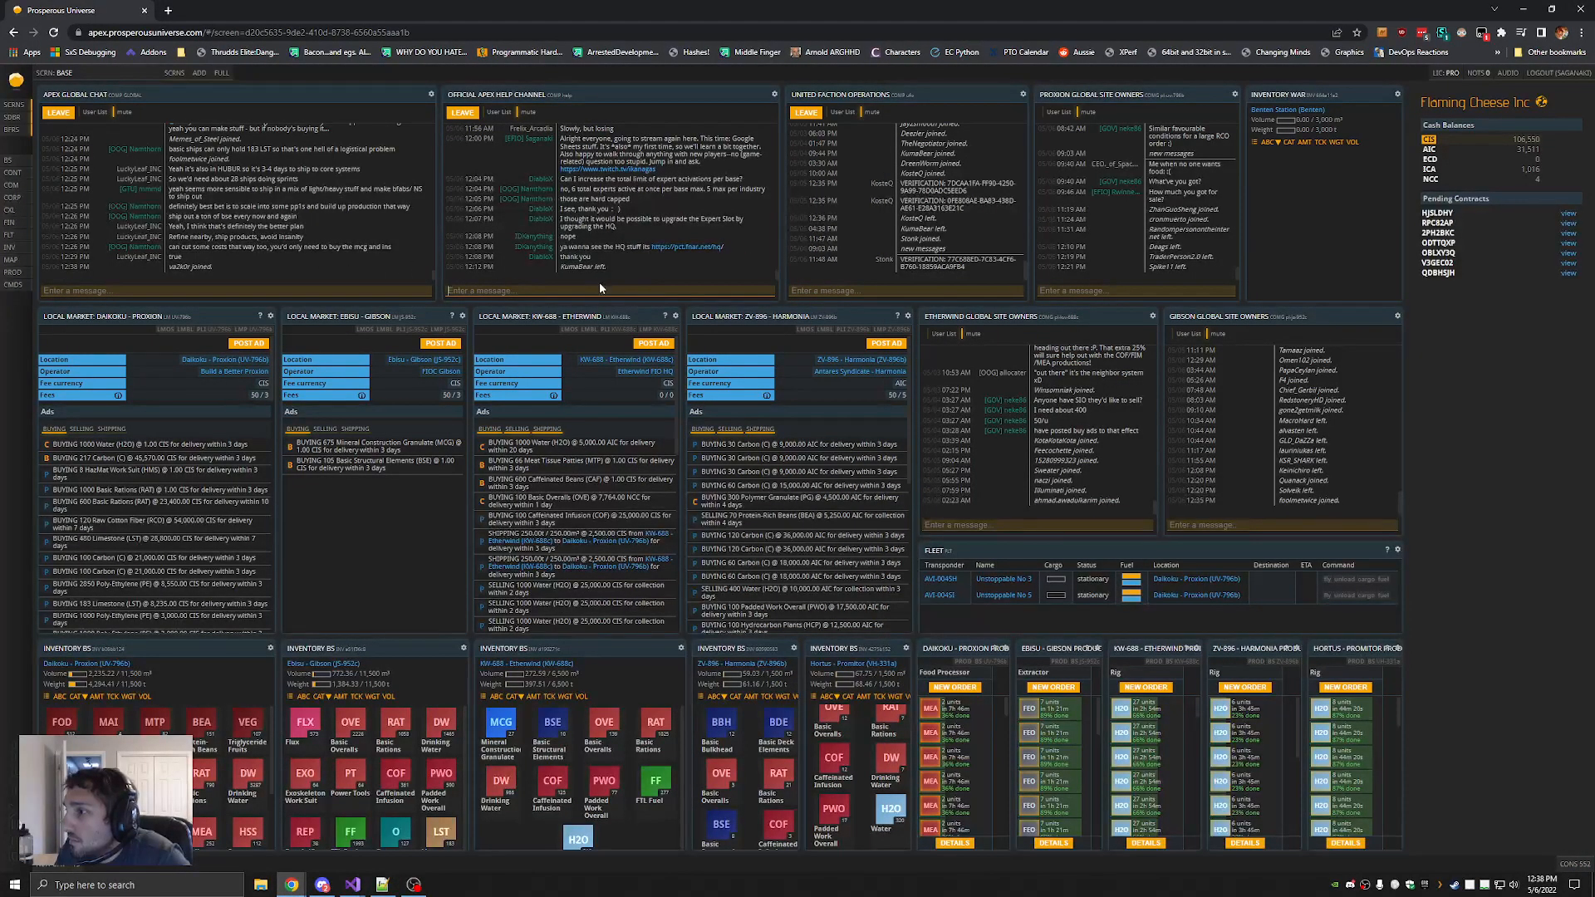
Read back through the Apex global chat and the Daikoku - Proxion market ads, and return to the spreadsheet window
scroll(249, 199, up, 2)
scroll(326, 241, up, 8)
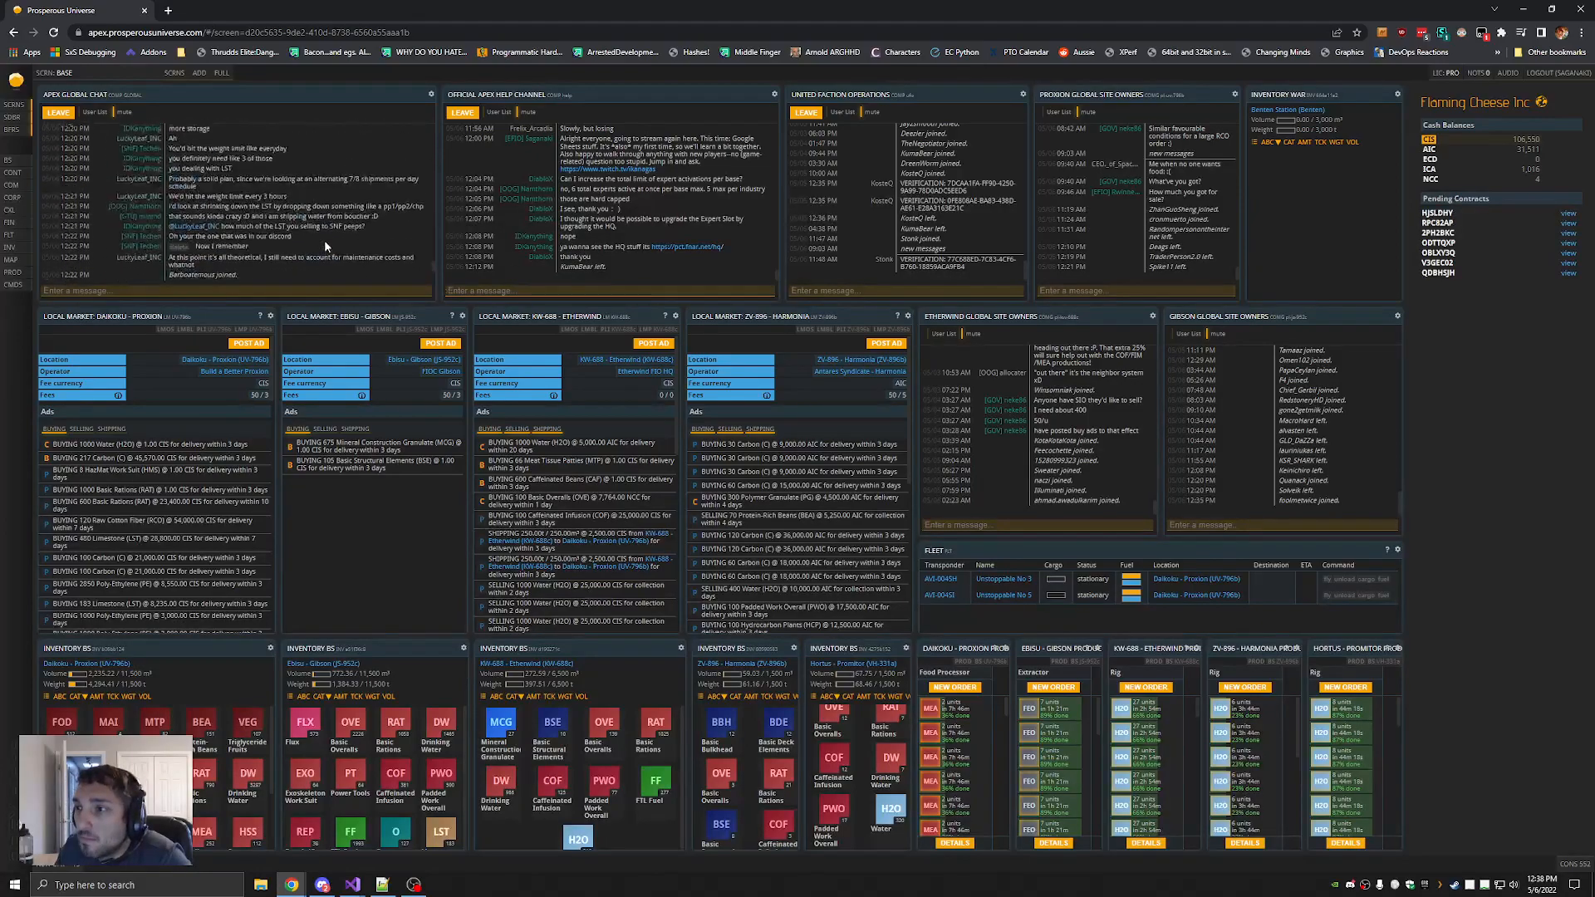
scroll(327, 247, up, 10)
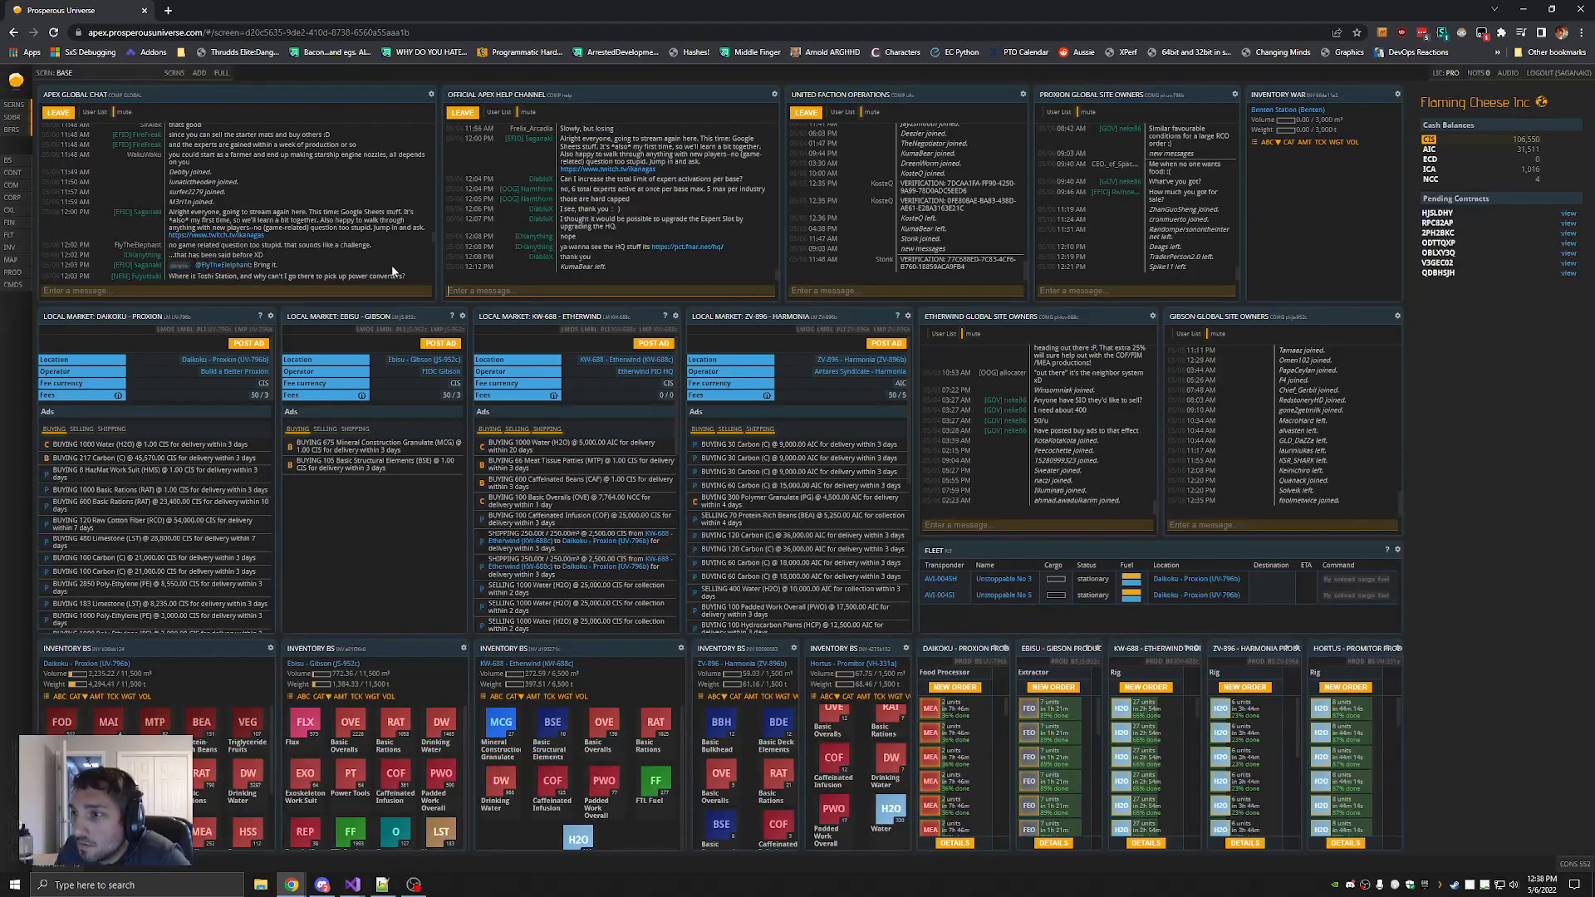
scroll(392, 266, down, 15)
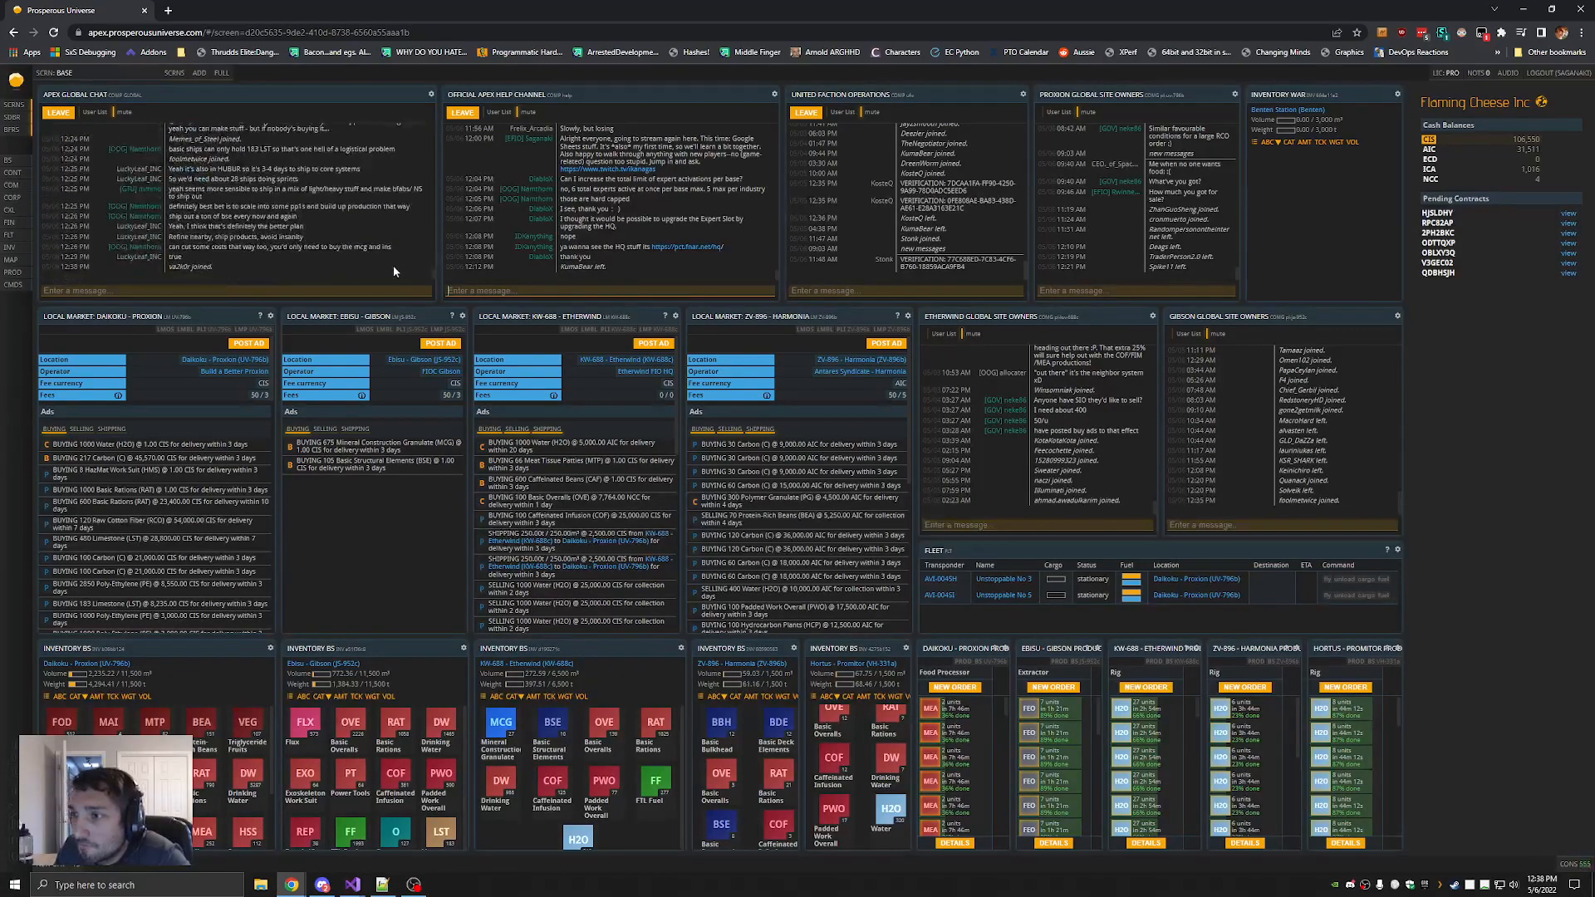
click(323, 885)
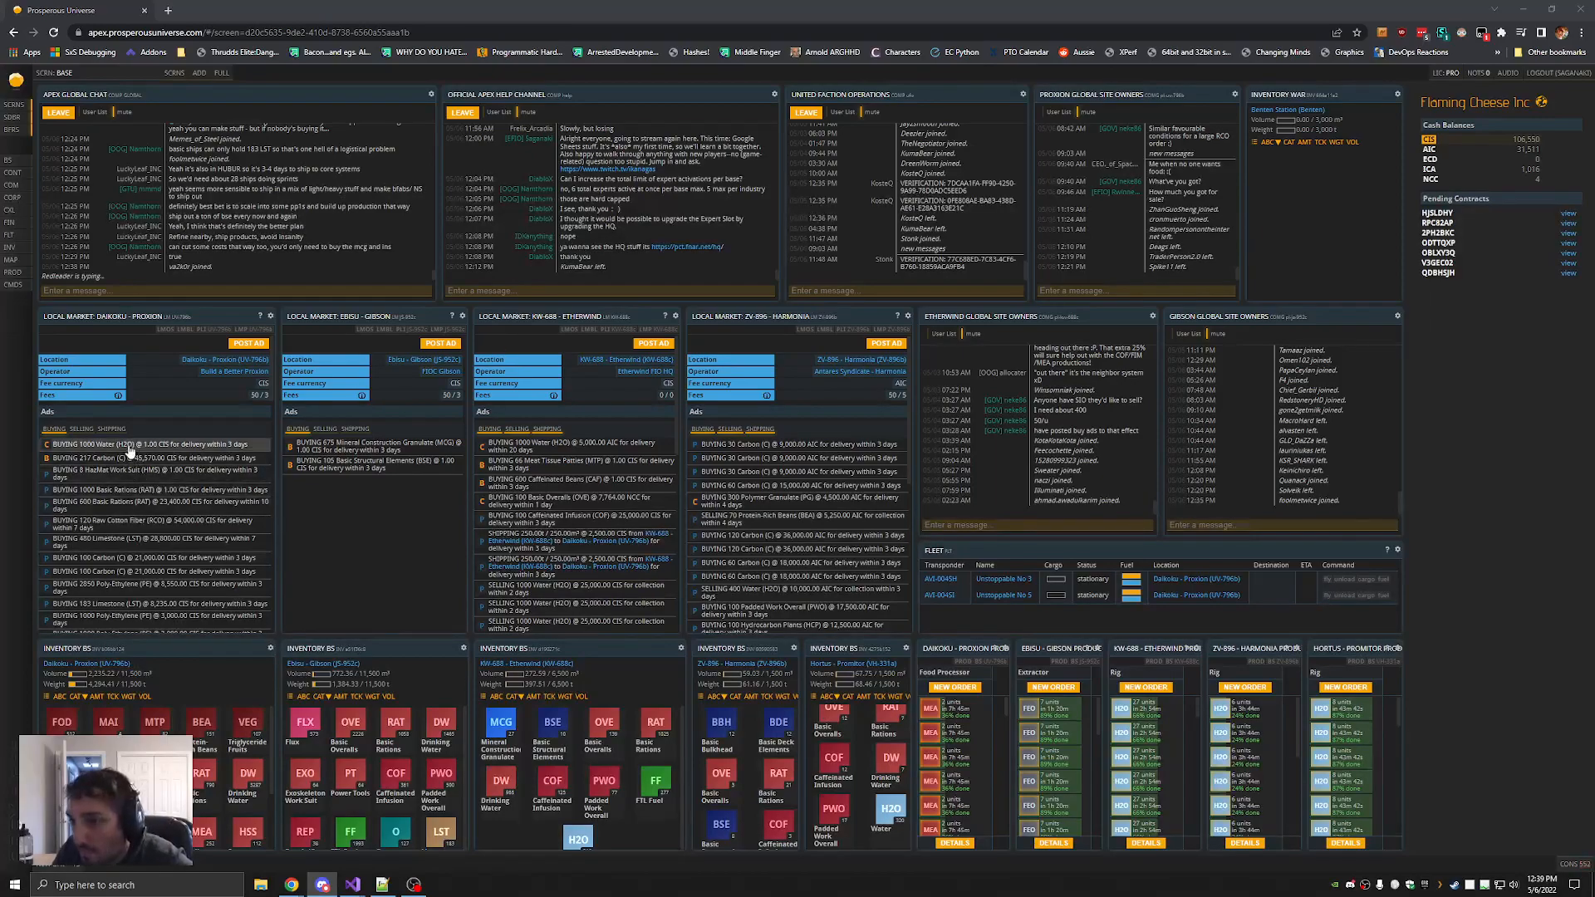
scroll(120, 534, down, 1)
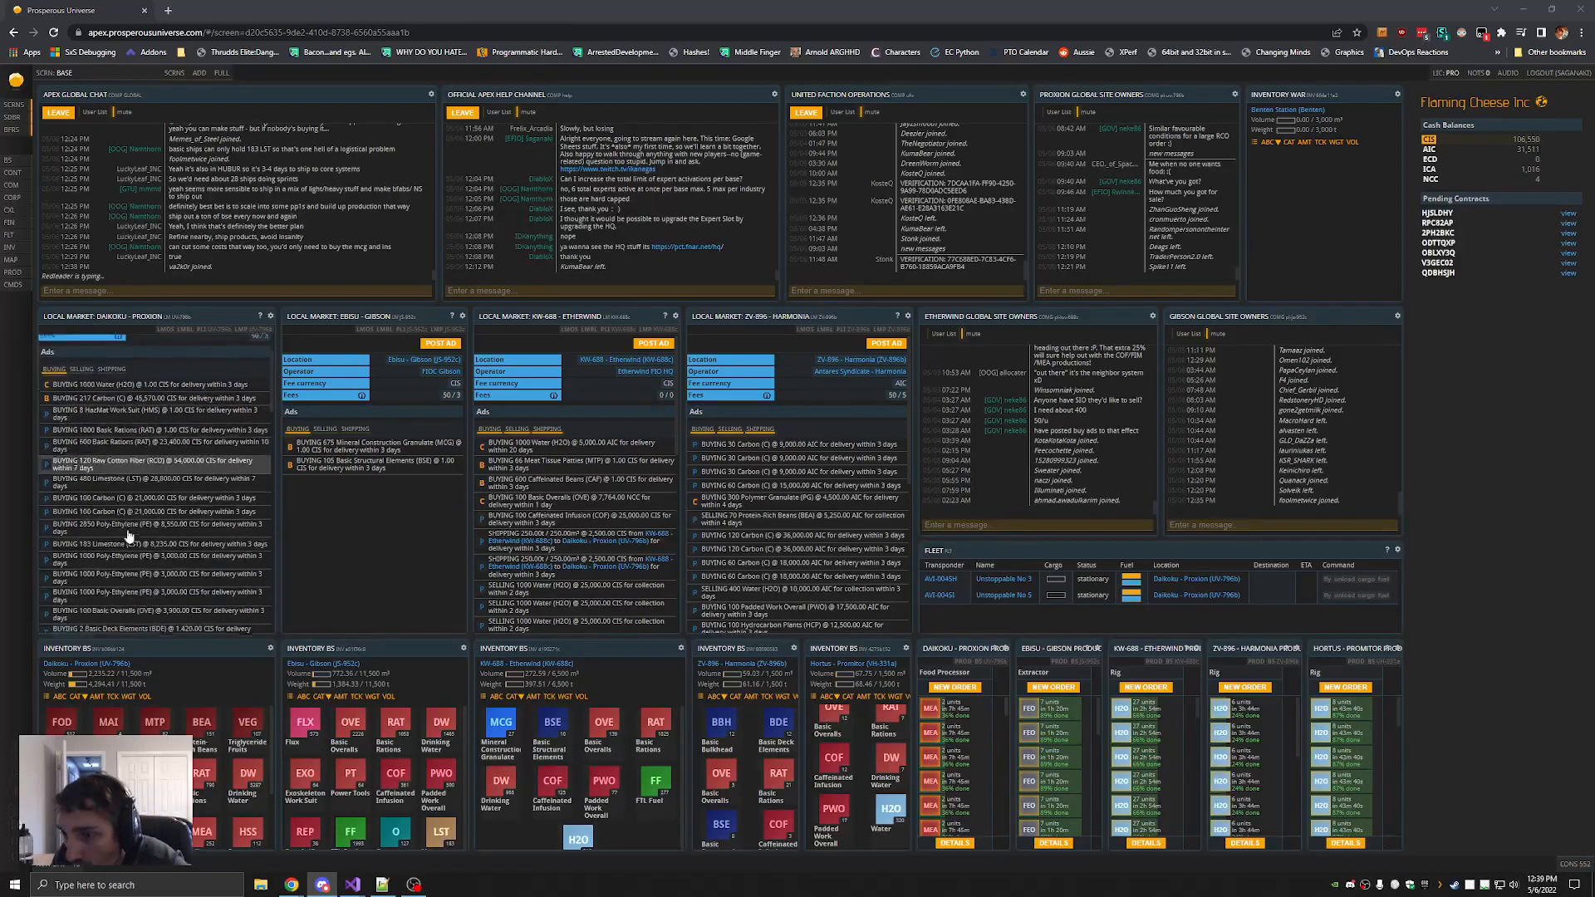
scroll(123, 546, up, 1)
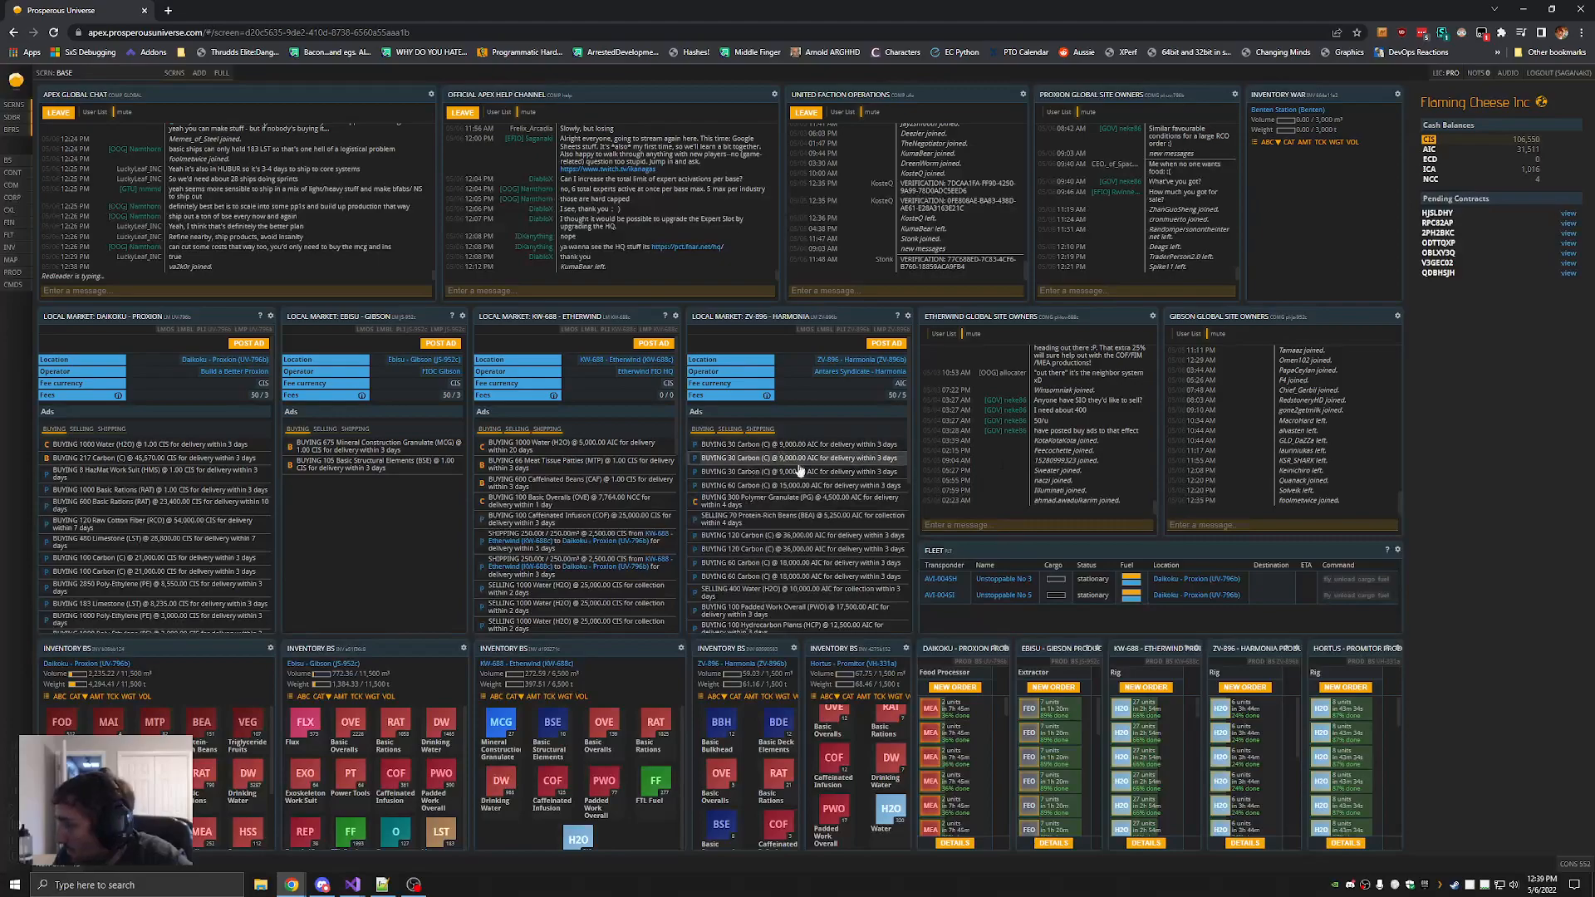
click(1523, 9)
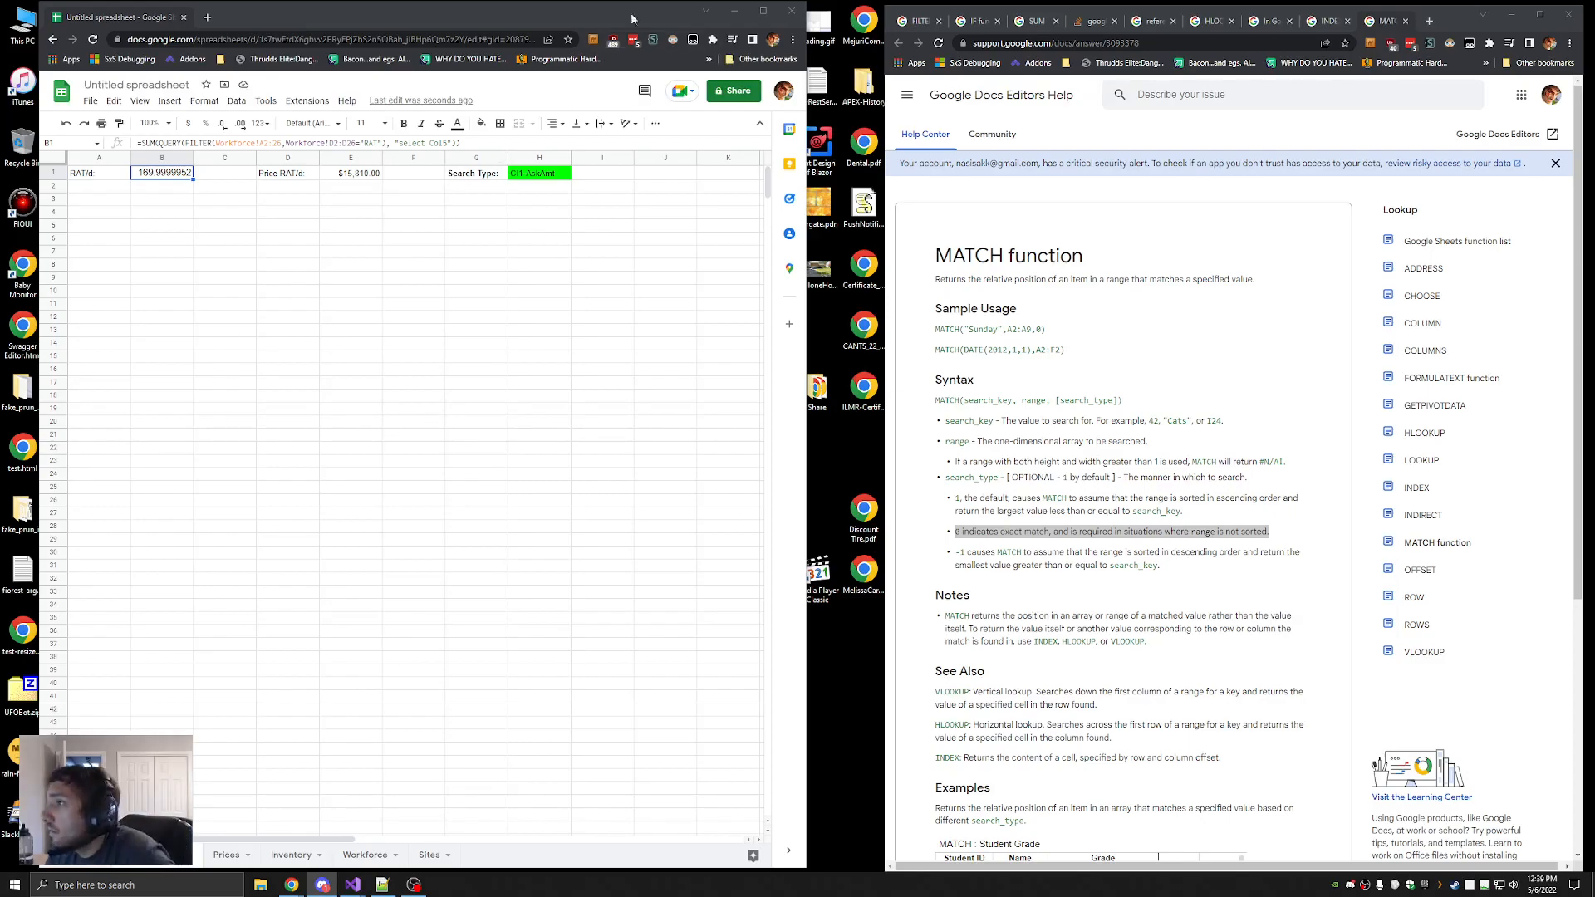
click(1452, 22)
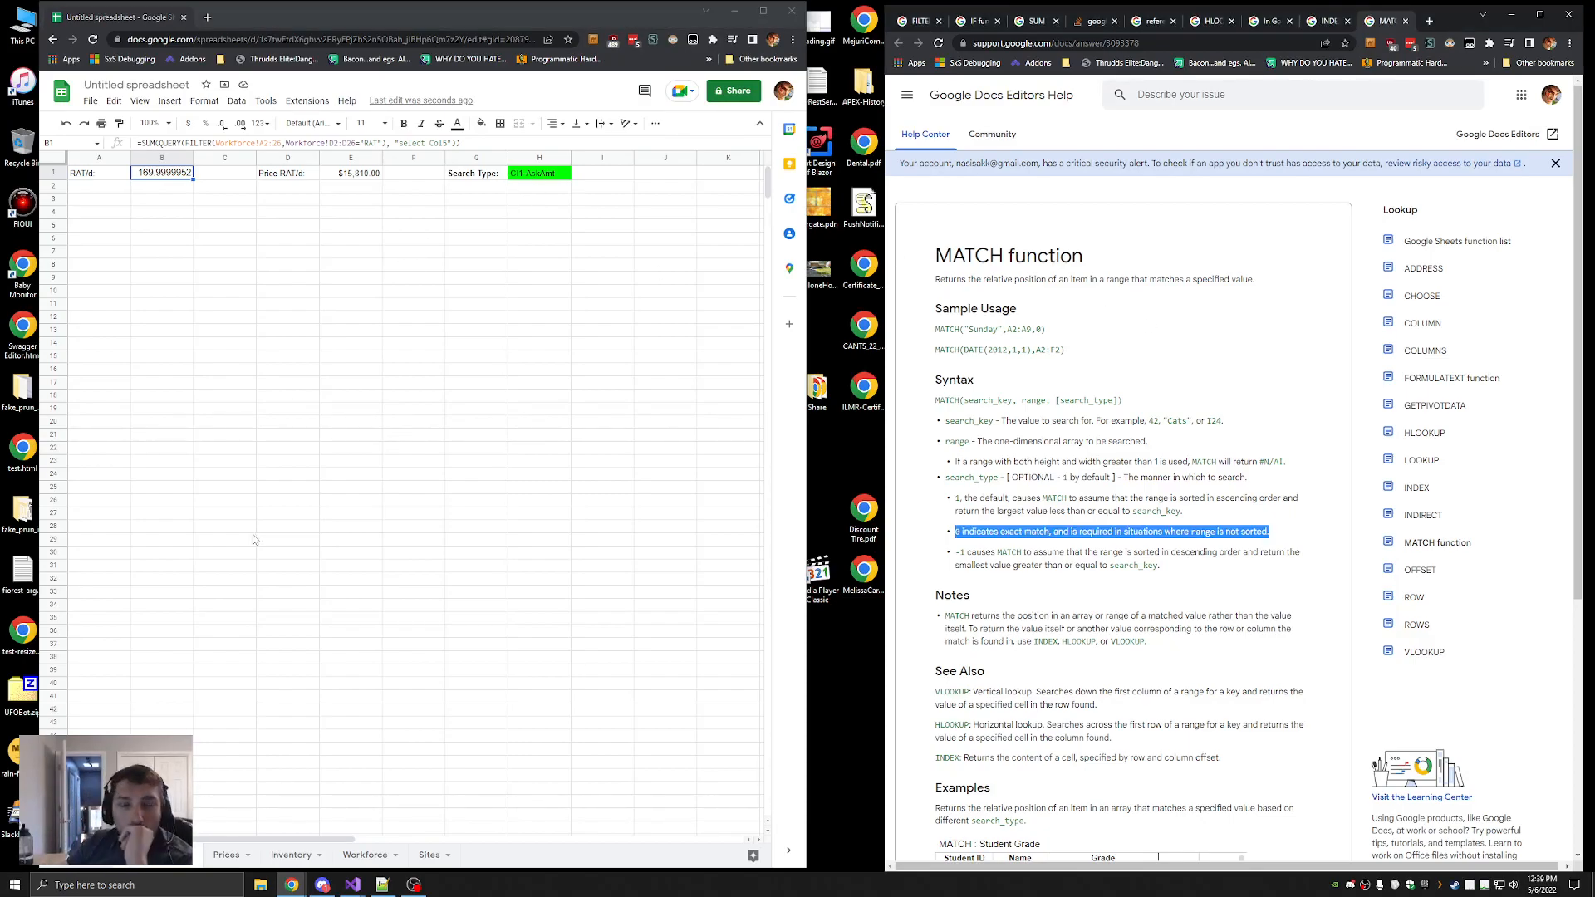
click(291, 885)
click(141, 827)
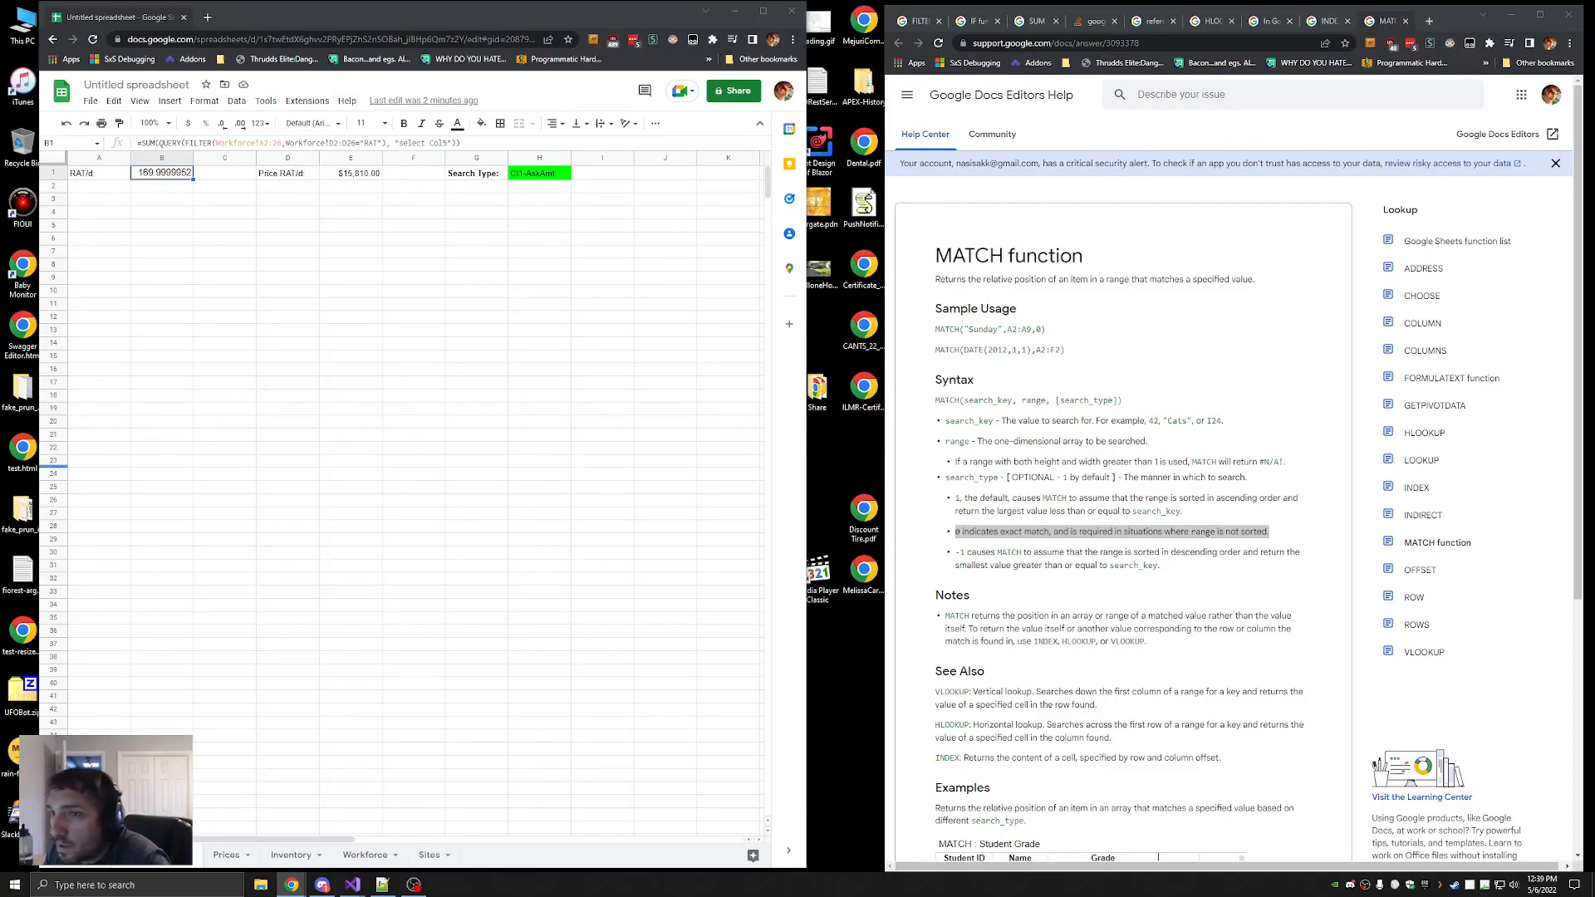
click(529, 175)
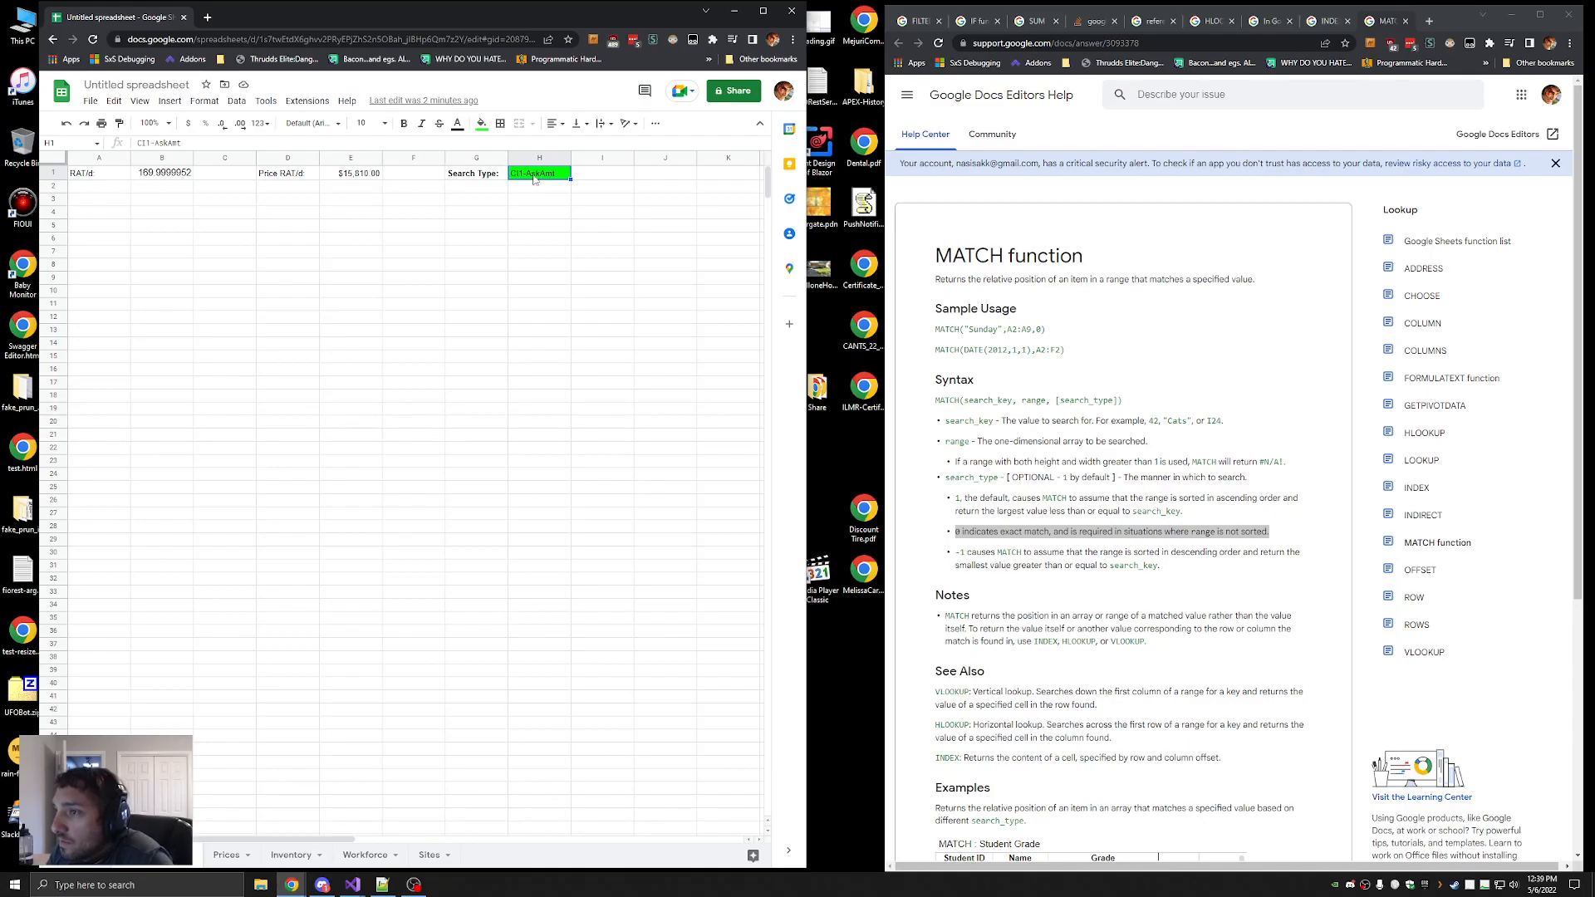
click(274, 103)
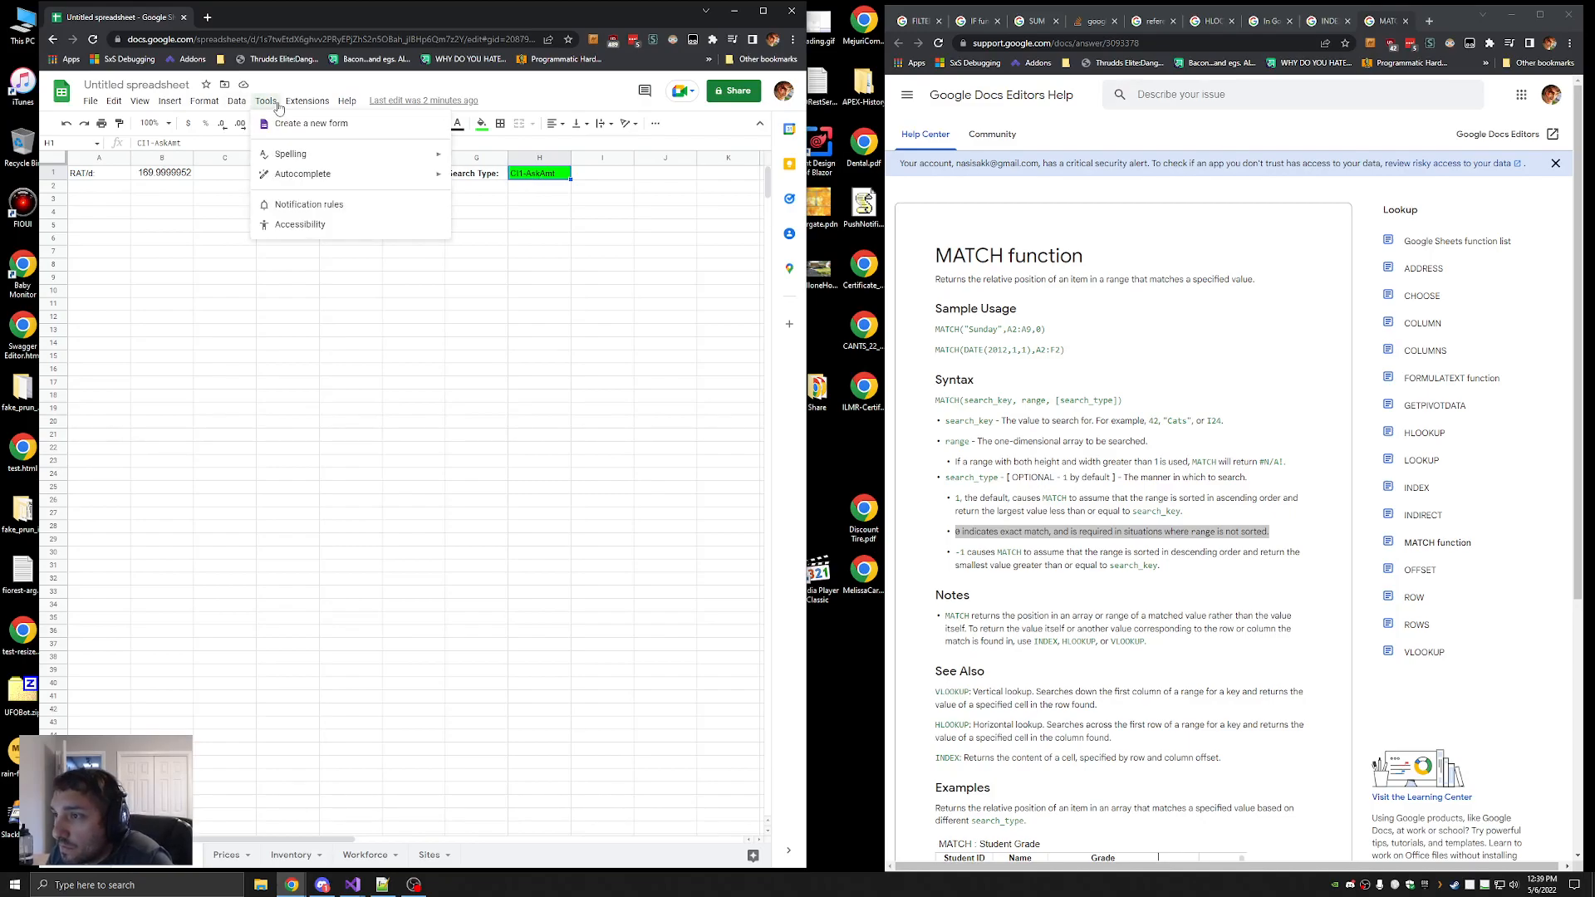
click(231, 103)
Change the label in A1 to "Units/day:"
double_click(98, 172)
drag(161, 144, 117, 148)
text(Units/)
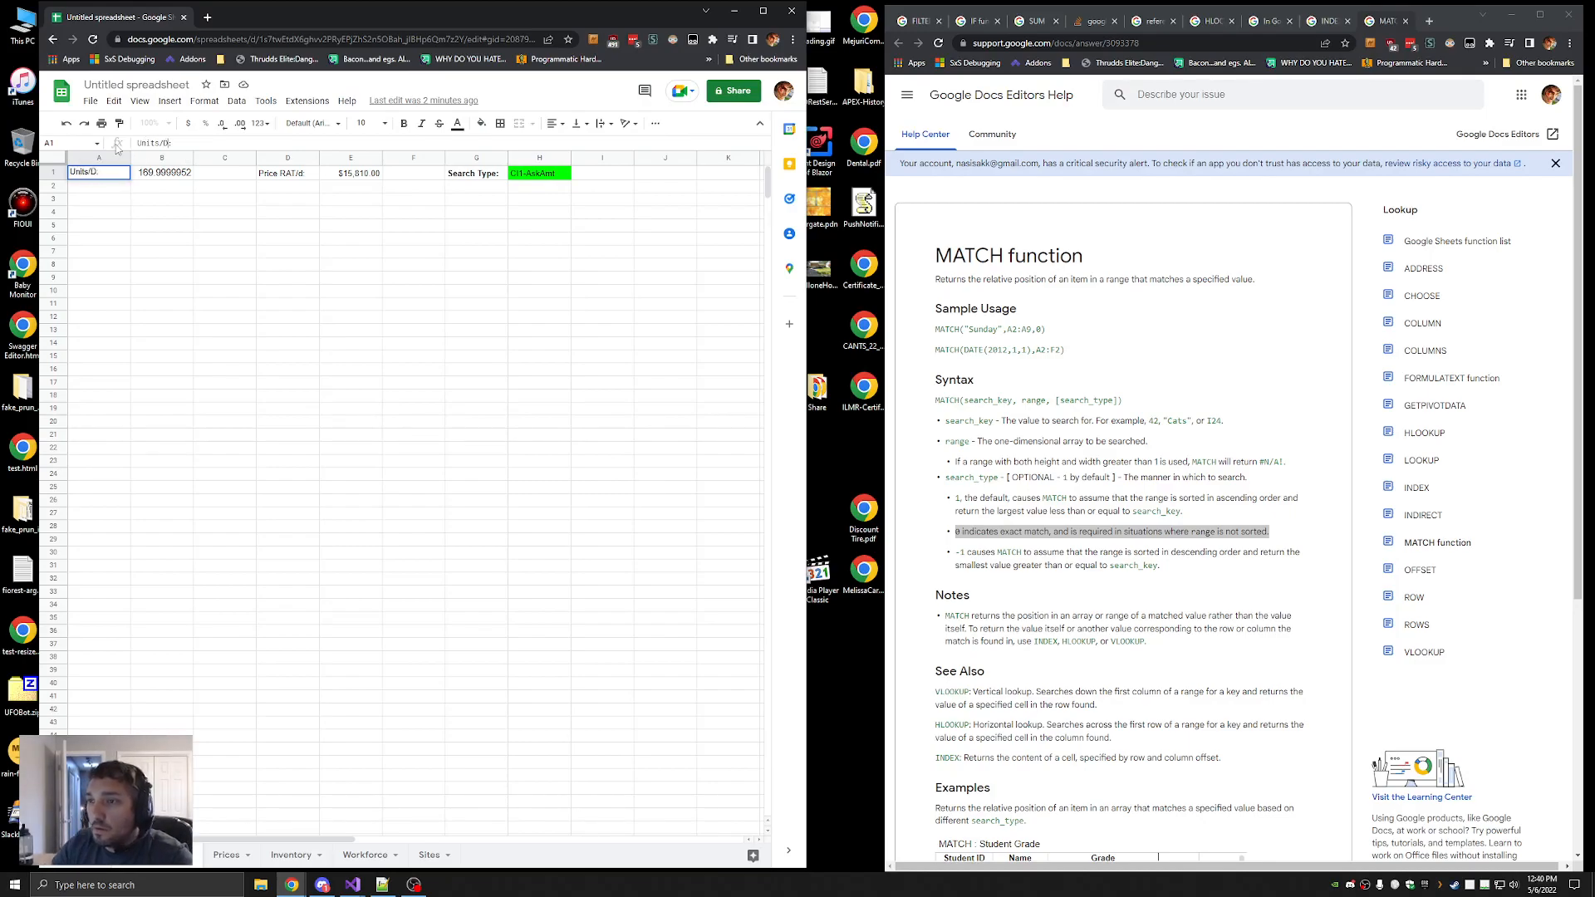
text(day)
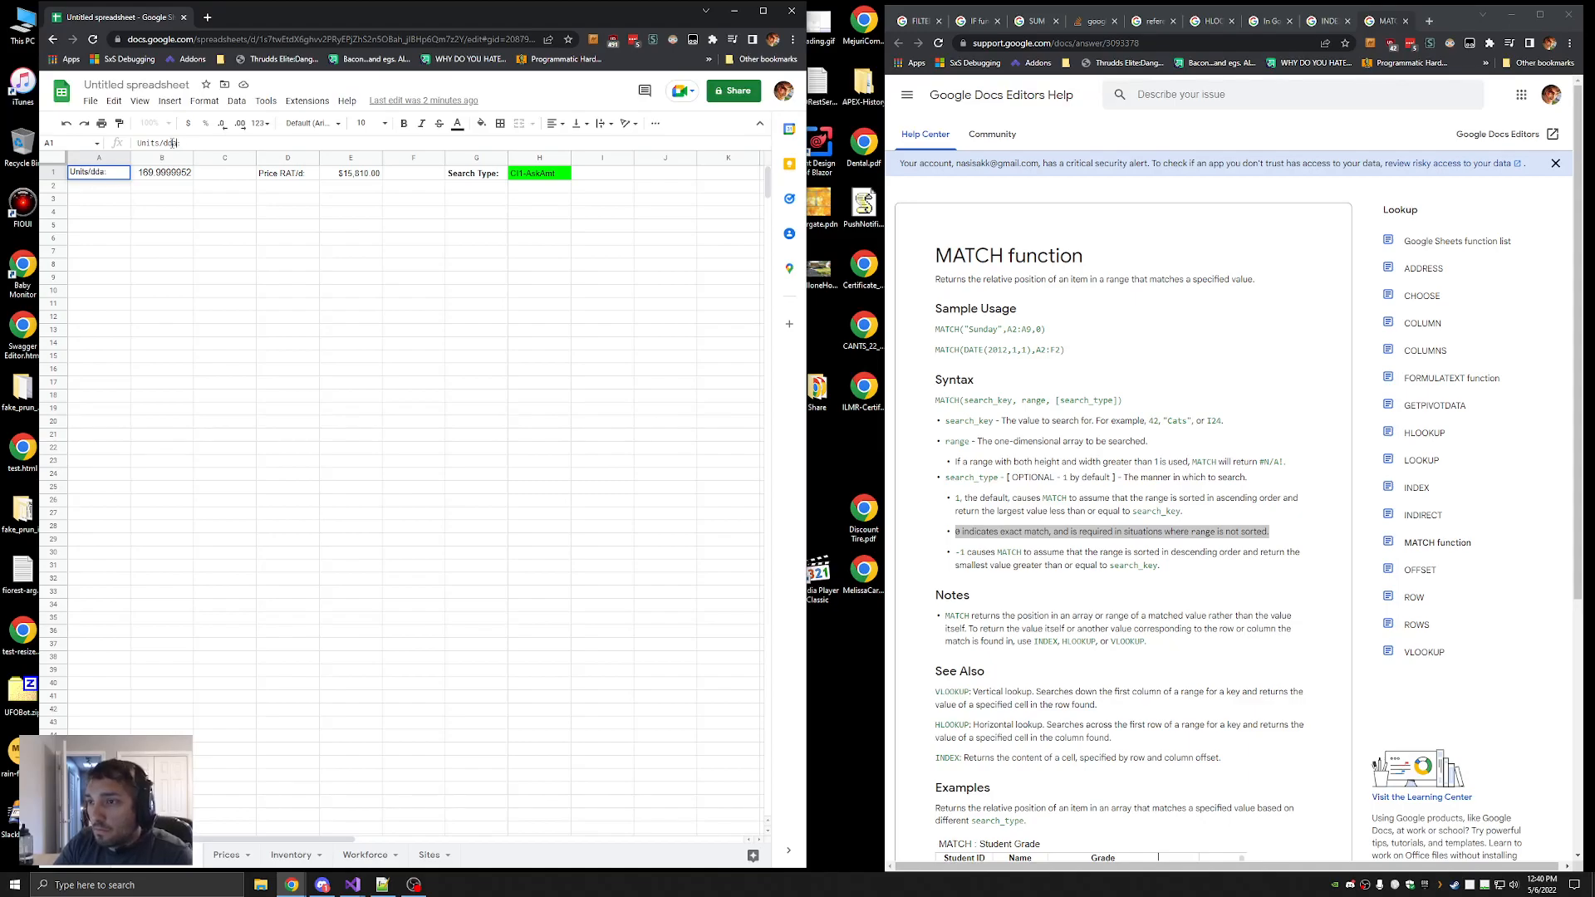
key(Return)
Remove RAT from the label in D1 so it reads "Price/d:"
click(284, 176)
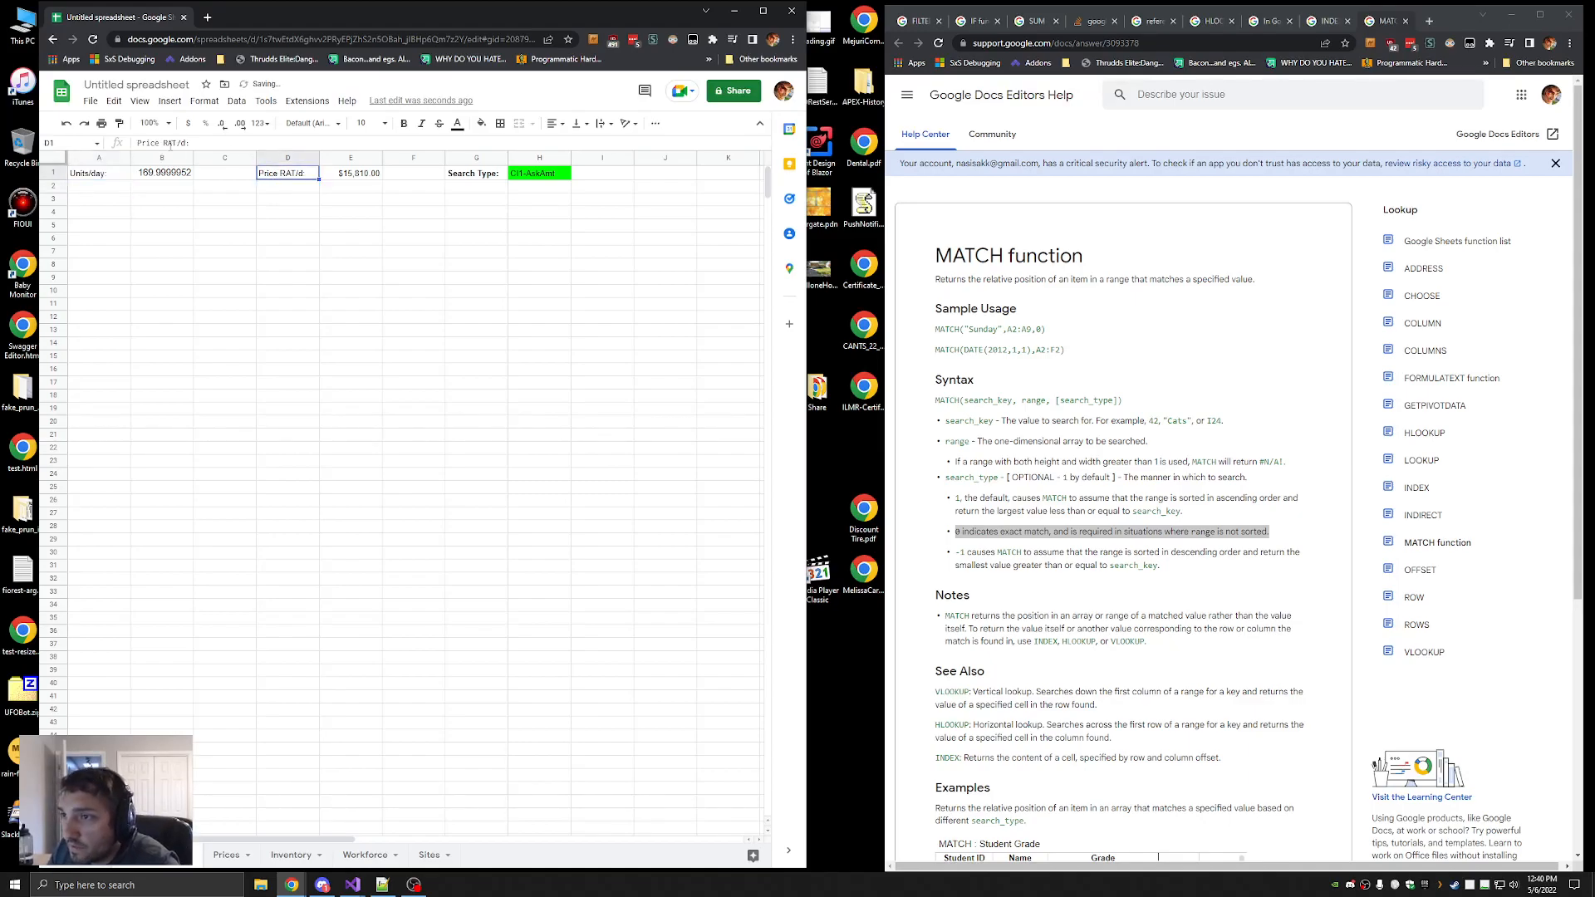
drag(177, 143, 160, 143)
key(BackSpace)
key(Return)
Make the labels in D1 and A1 bold
click(286, 177)
key(ctrl+b)
click(102, 173)
key(ctrl+b)
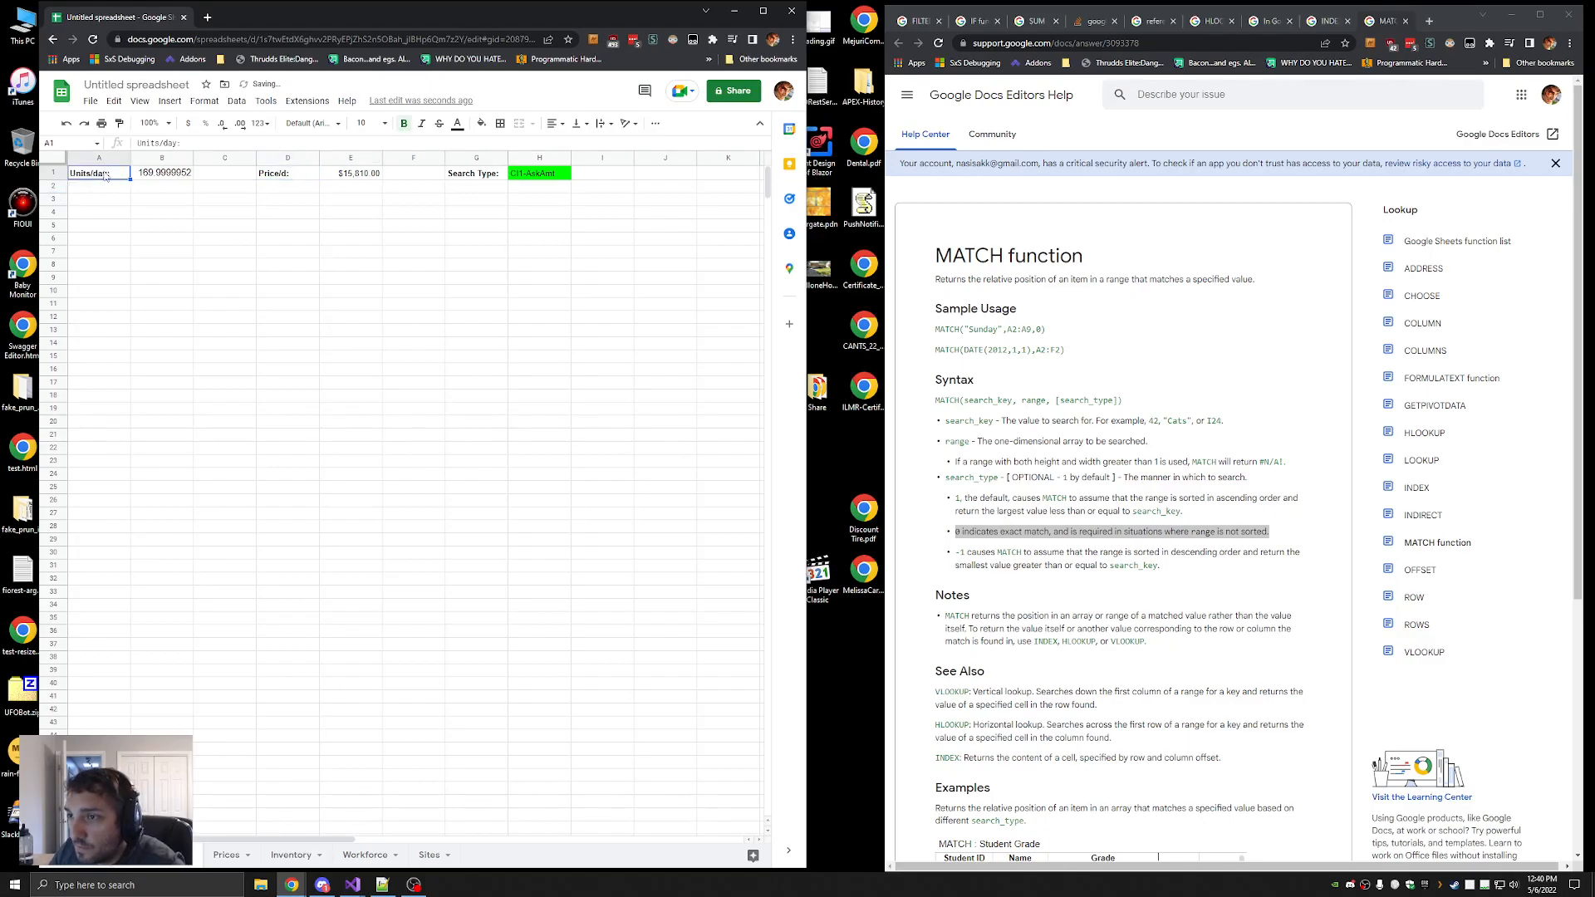
Compare the font formatting of B1 and E1, and set the font size of B1 to 10
click(181, 175)
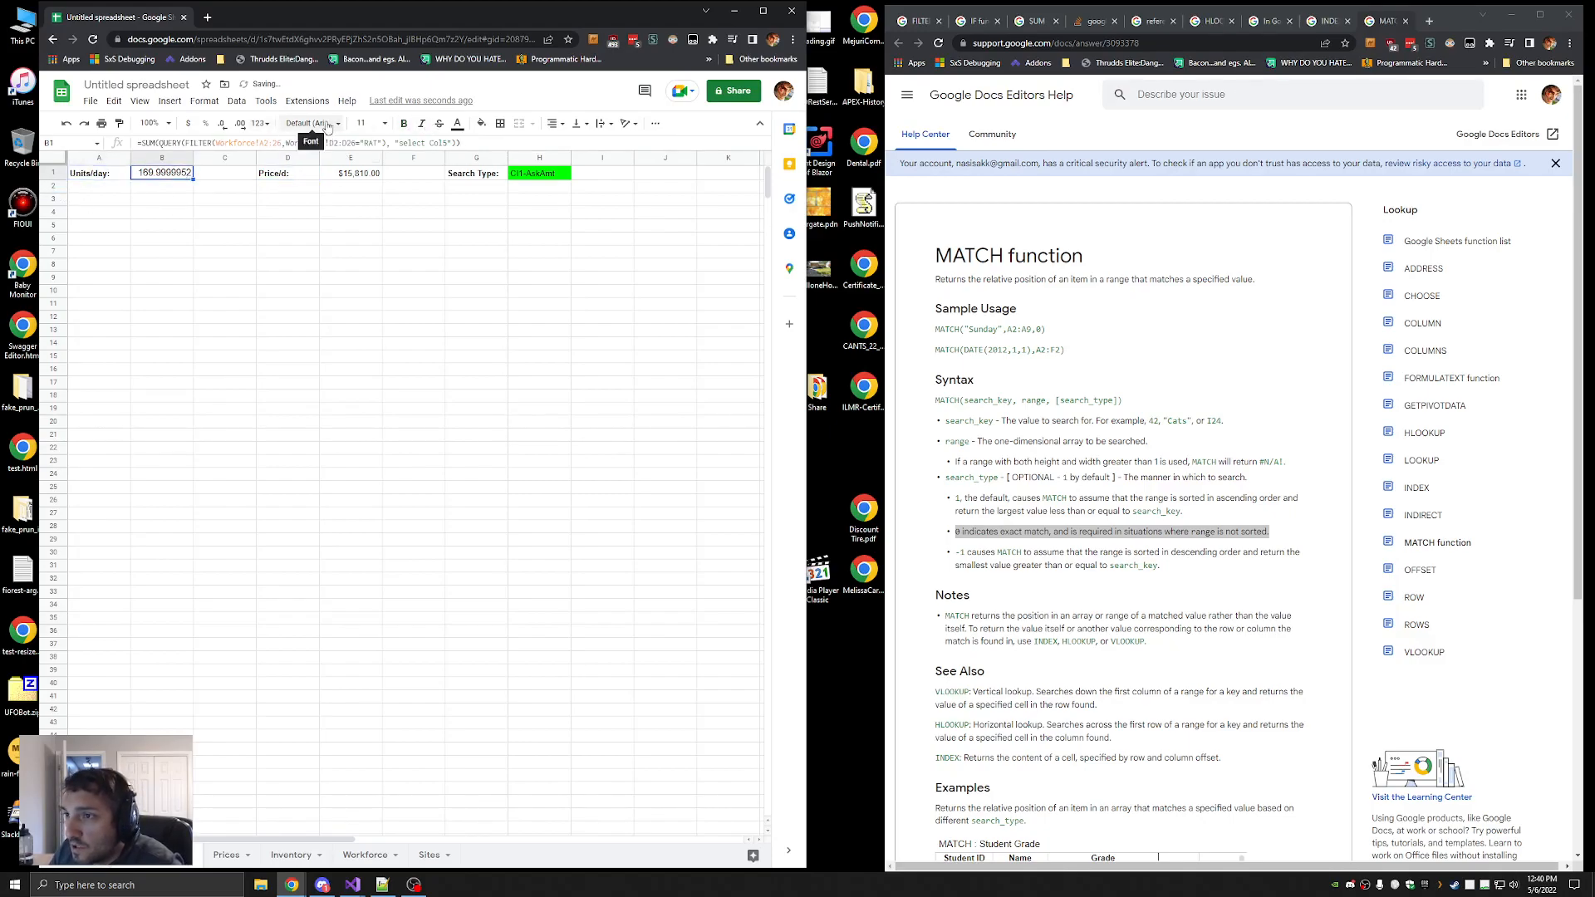
click(328, 124)
click(328, 124)
click(361, 177)
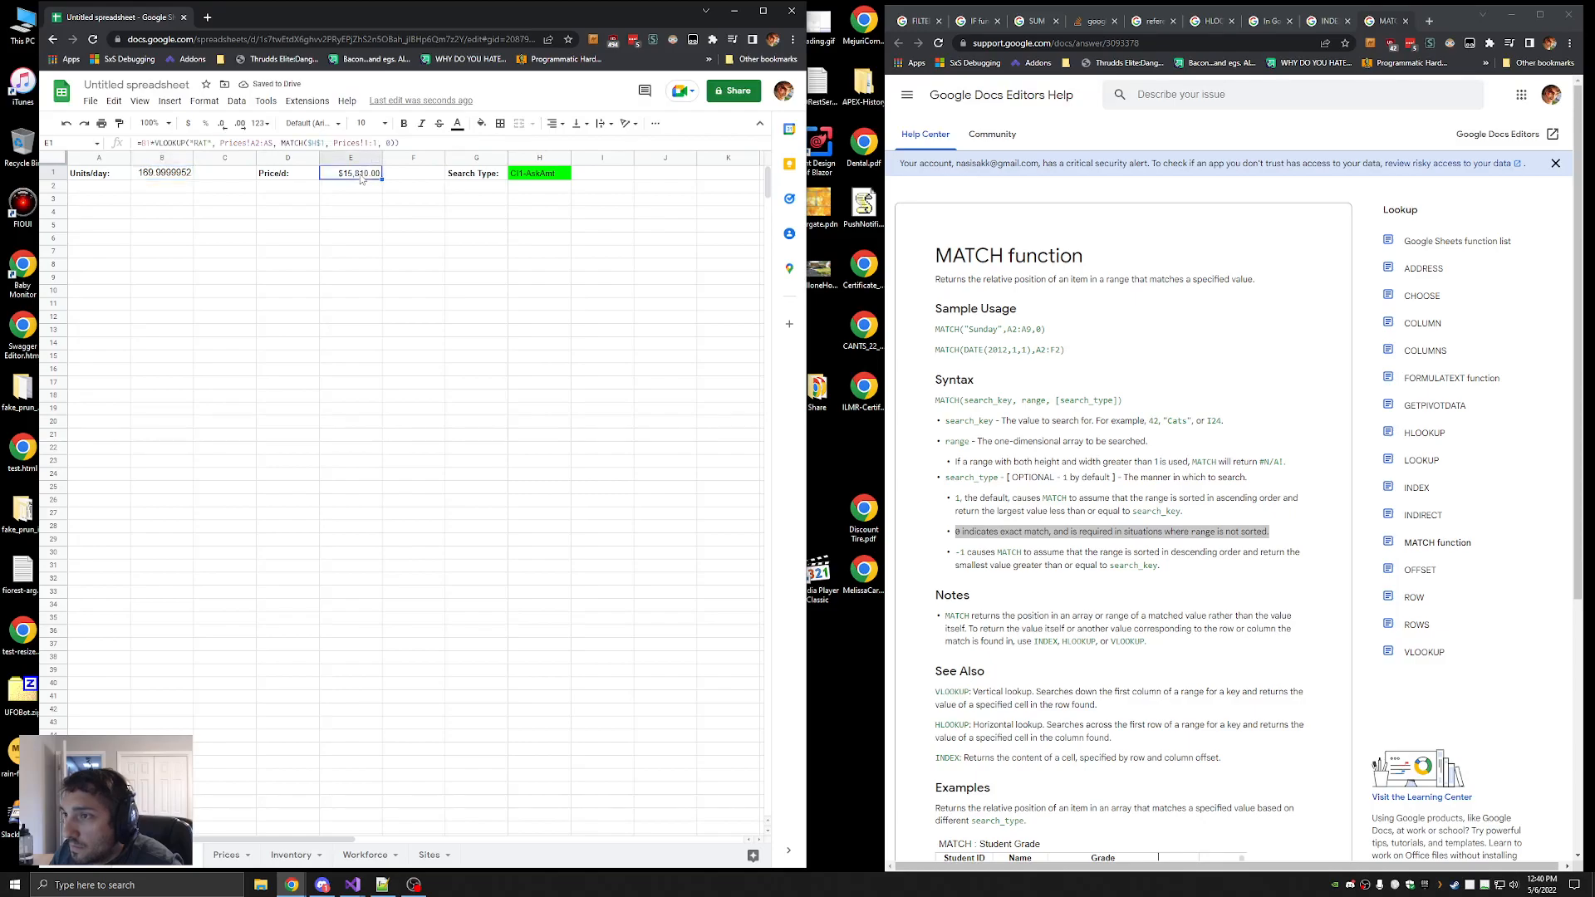
click(184, 177)
click(367, 125)
click(363, 229)
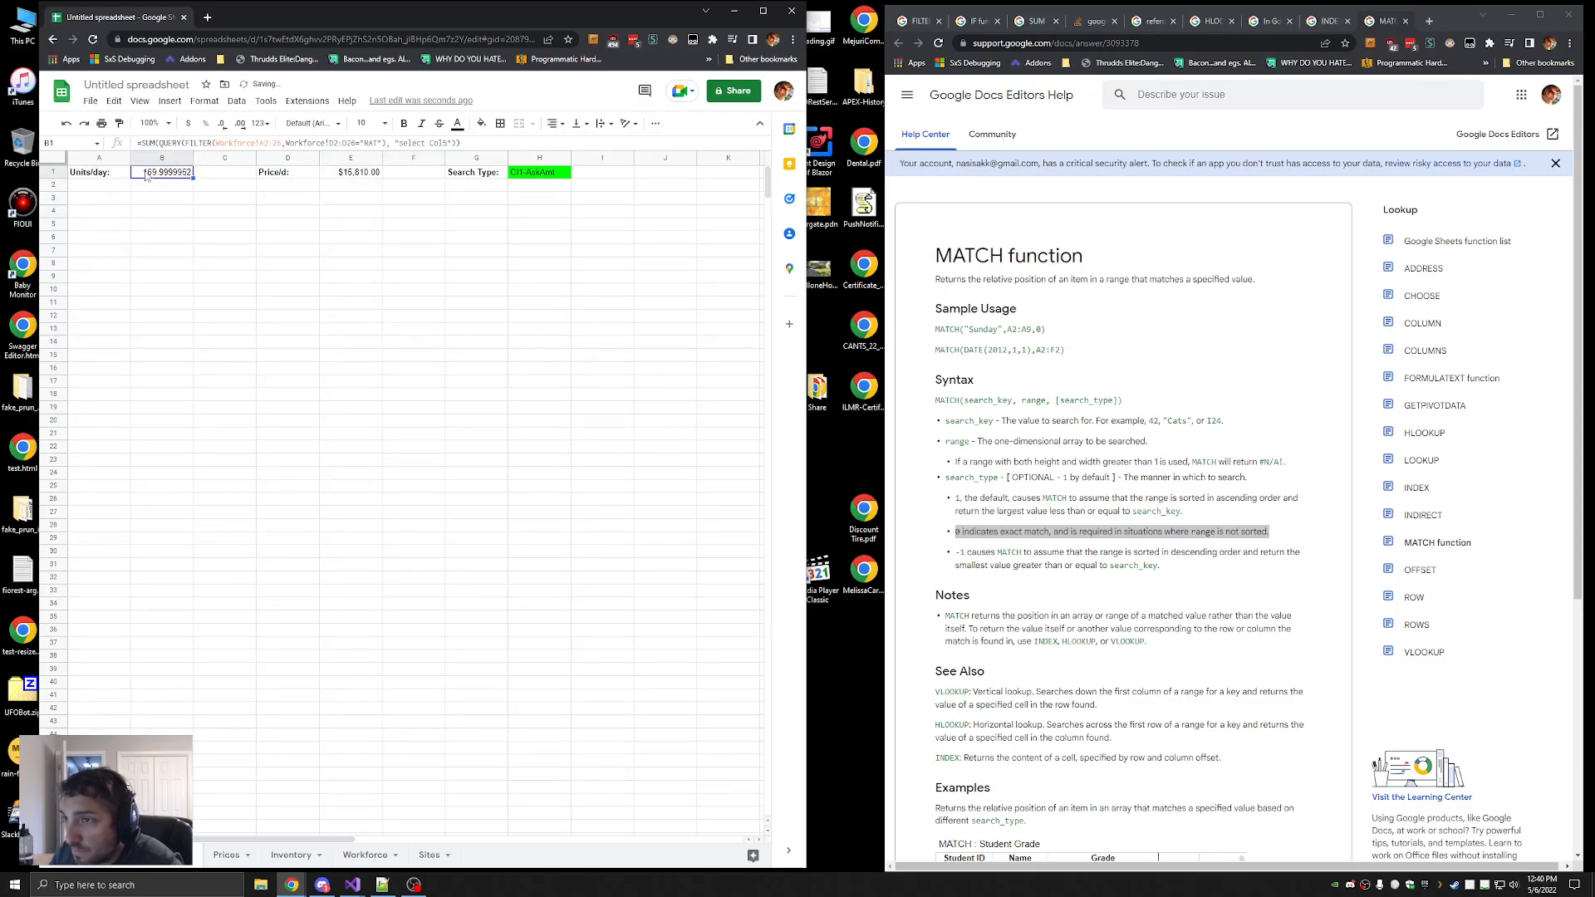
Reduce the number format of the units value in B1 to two decimal places
click(224, 131)
click(225, 131)
click(225, 131)
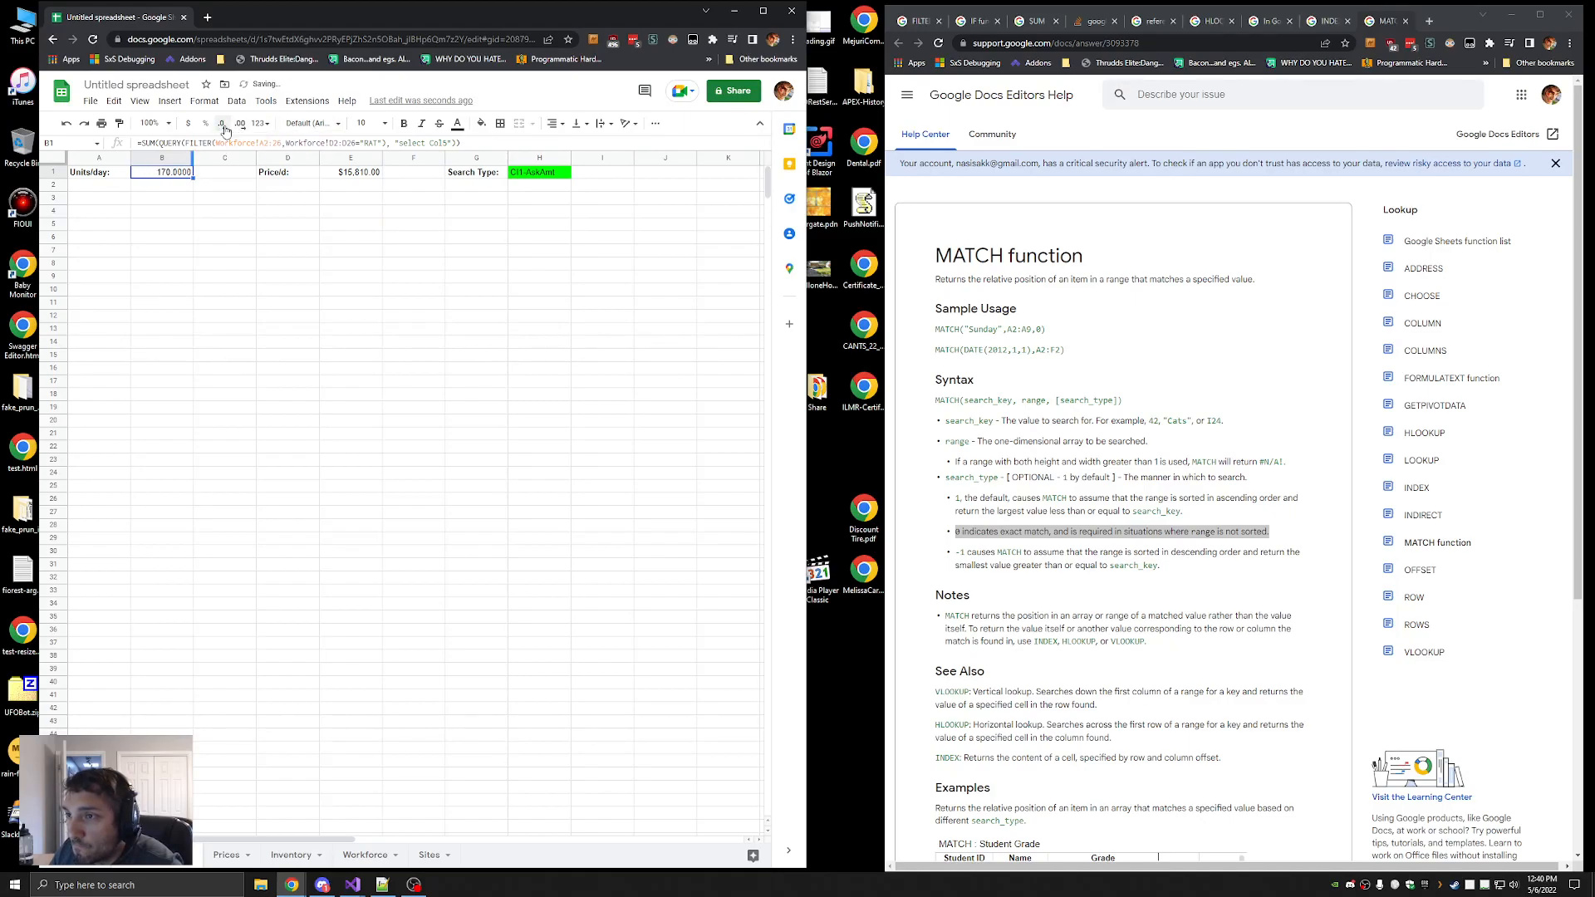
click(224, 131)
click(225, 131)
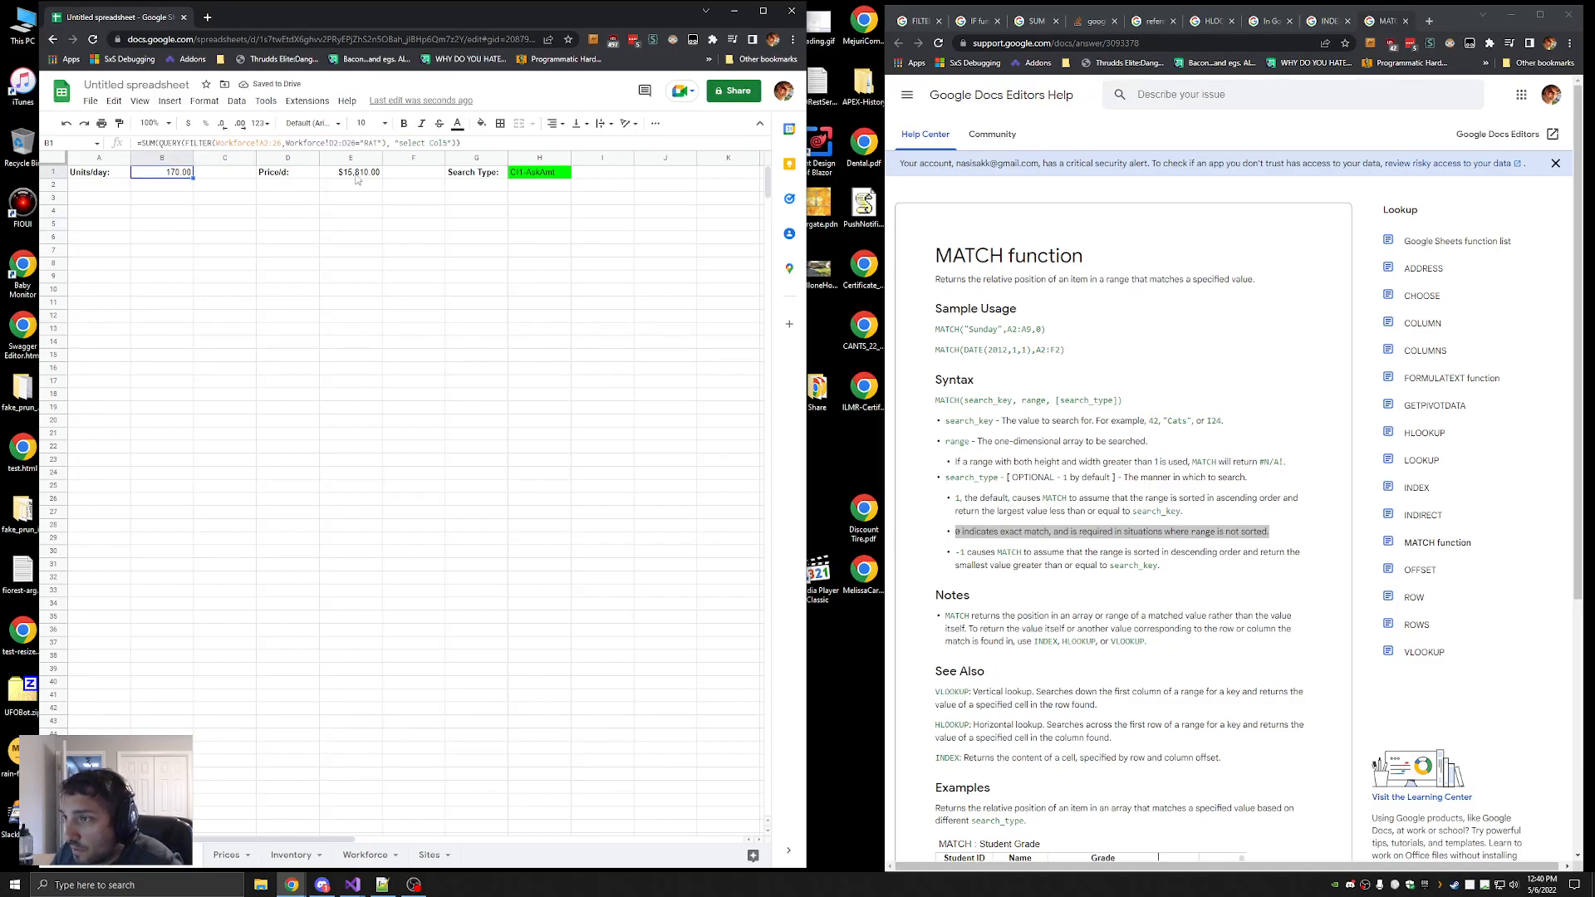
click(326, 175)
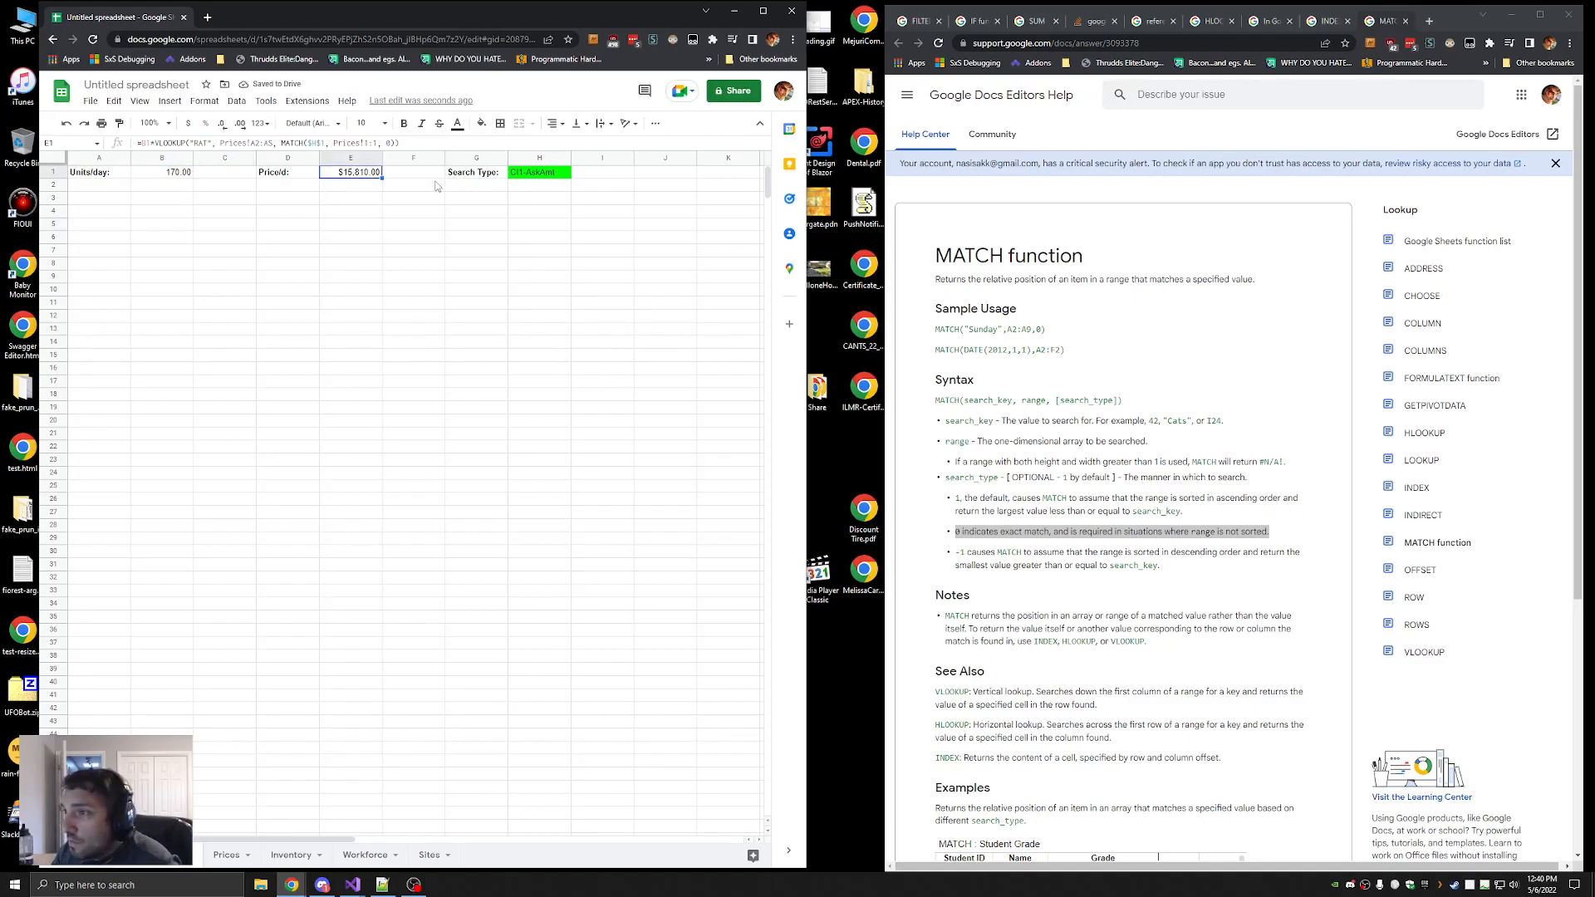
click(541, 174)
click(170, 101)
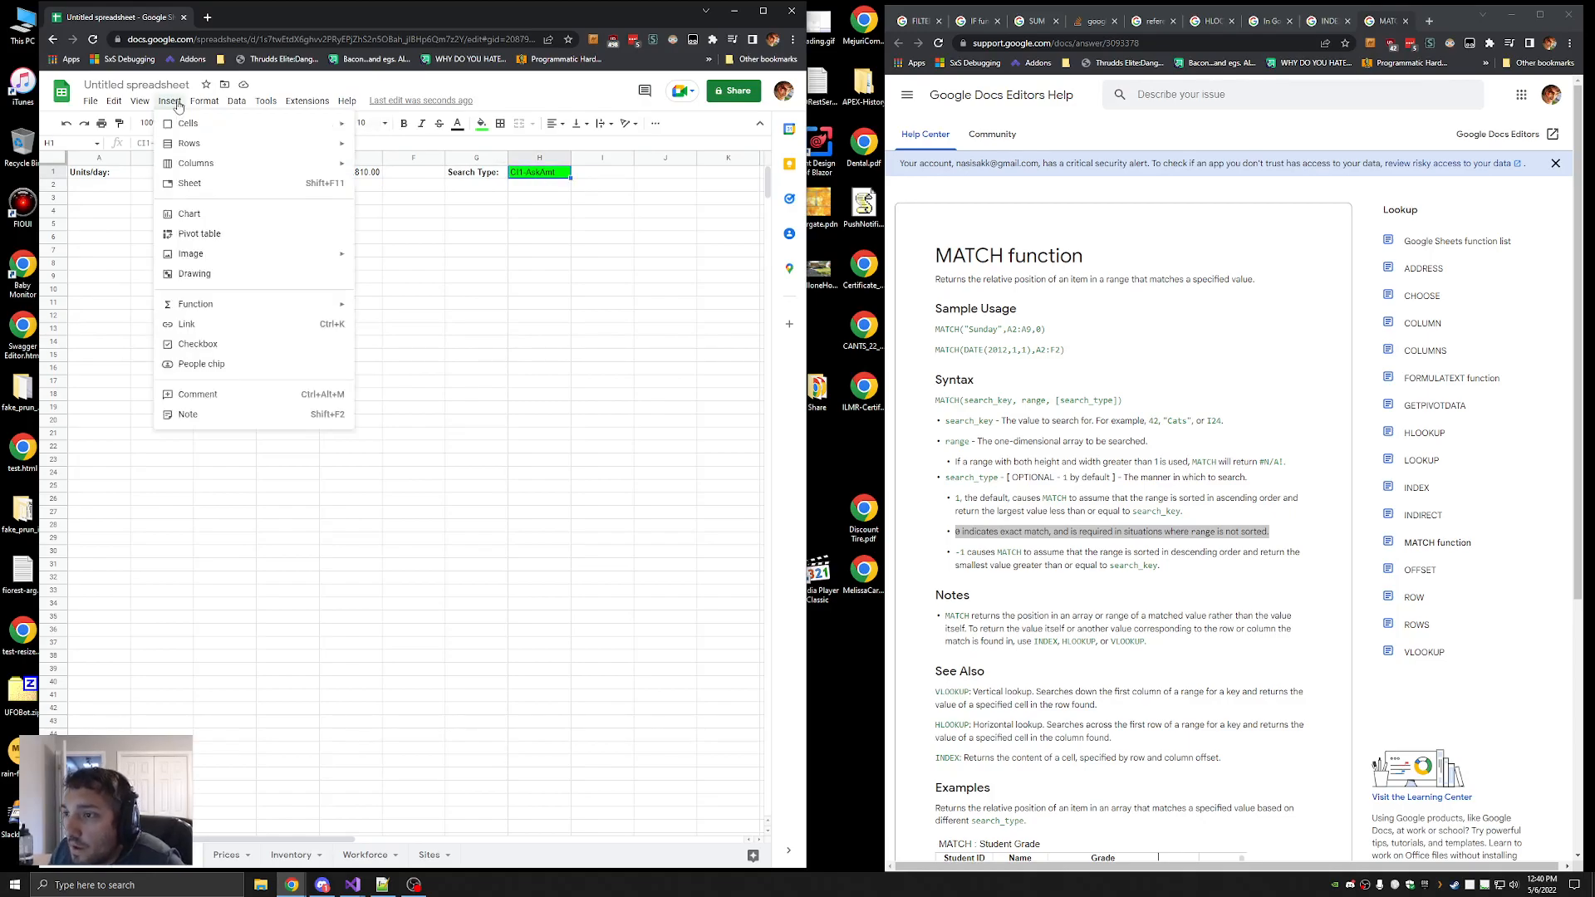
mouse_move(178, 120)
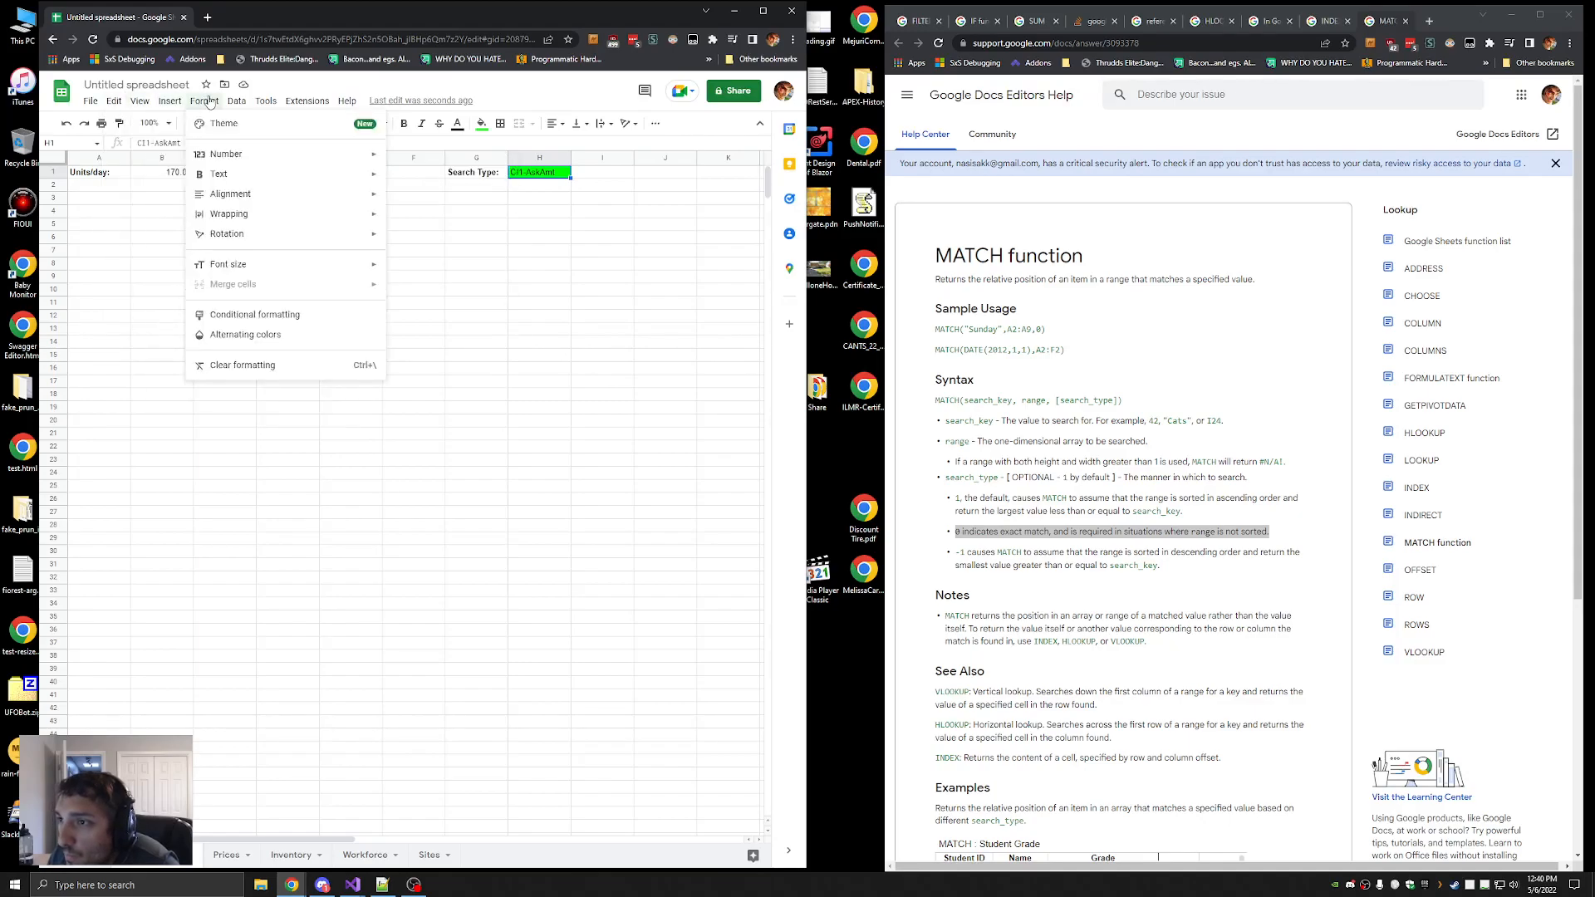
mouse_move(245, 102)
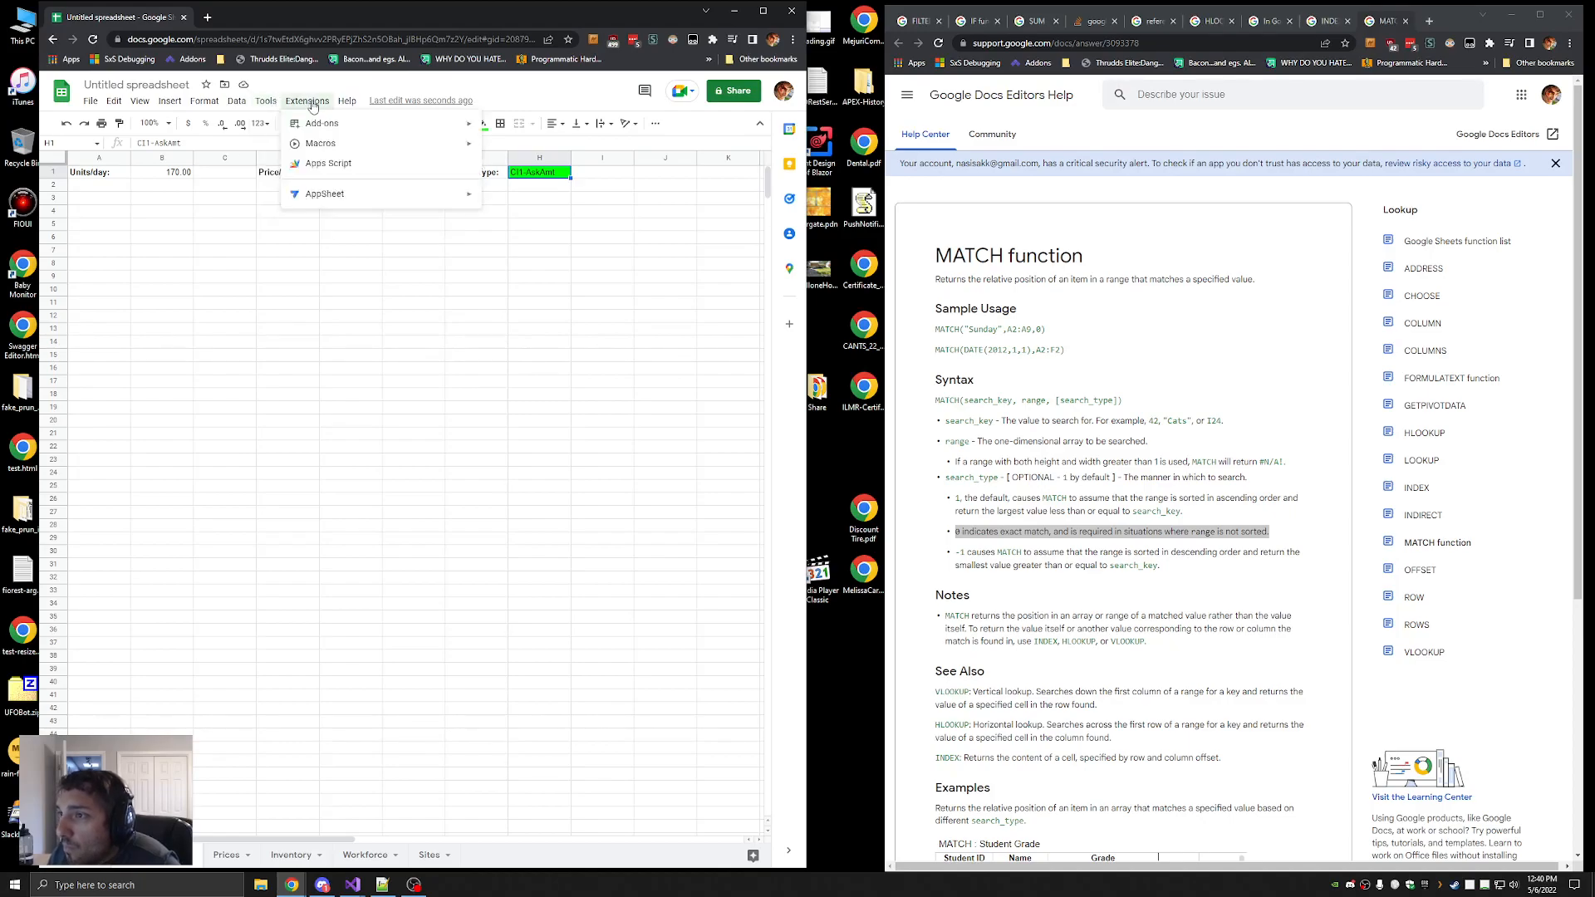
mouse_move(316, 130)
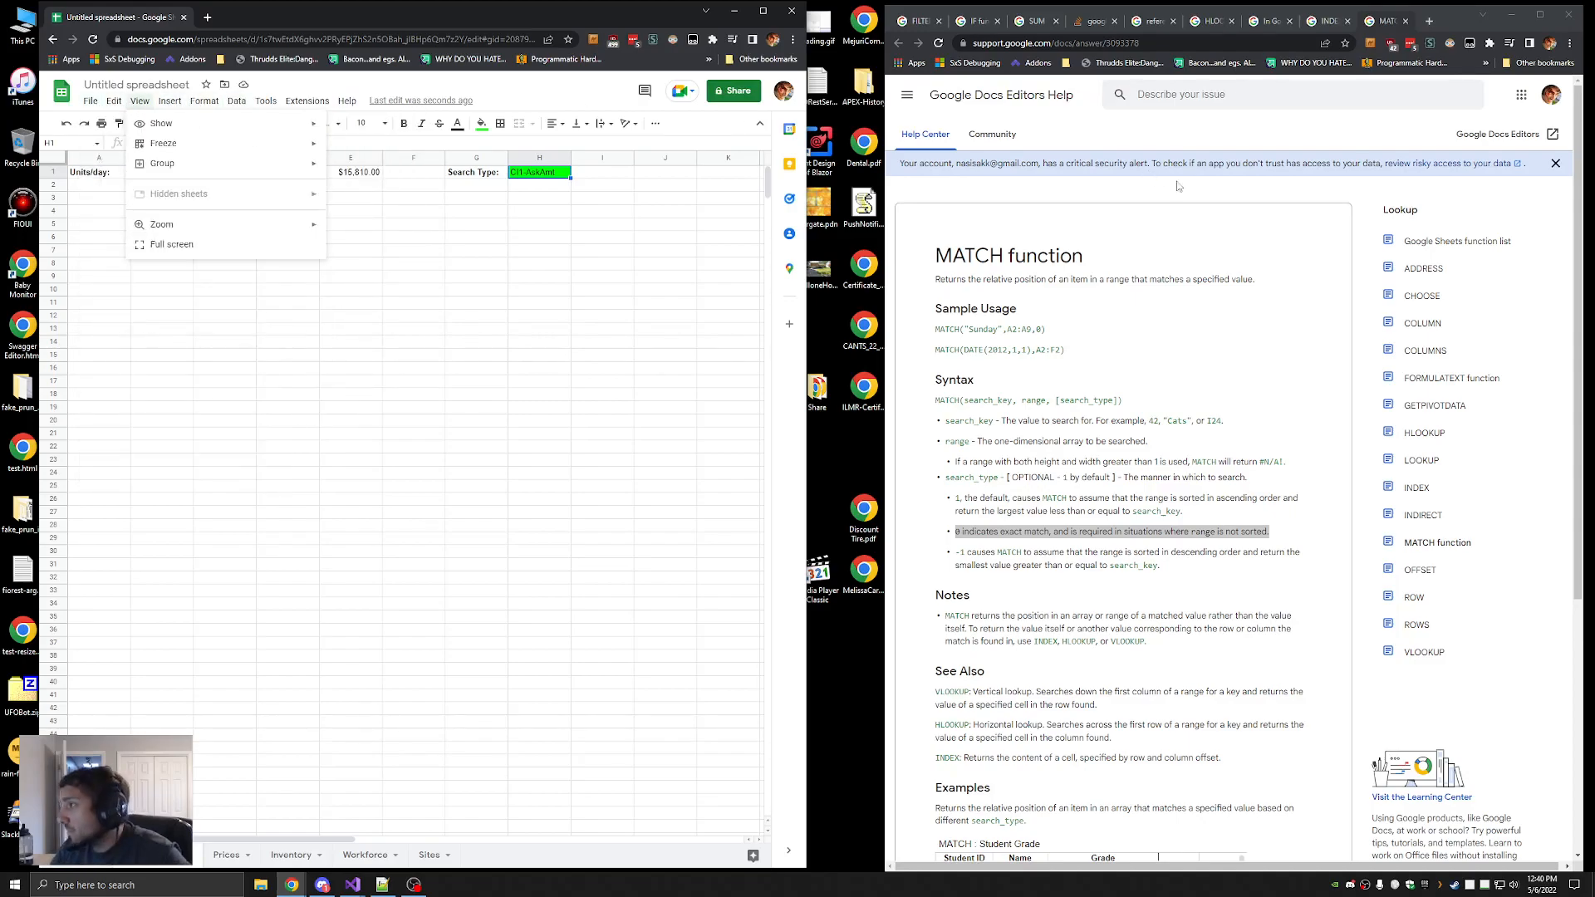
Search the web for "gsheets combobox" in a new browser tab and open the "Create an in-cell dropdown list" help article
click(1288, 196)
key(ctrl+t)
text(gsheets combobox)
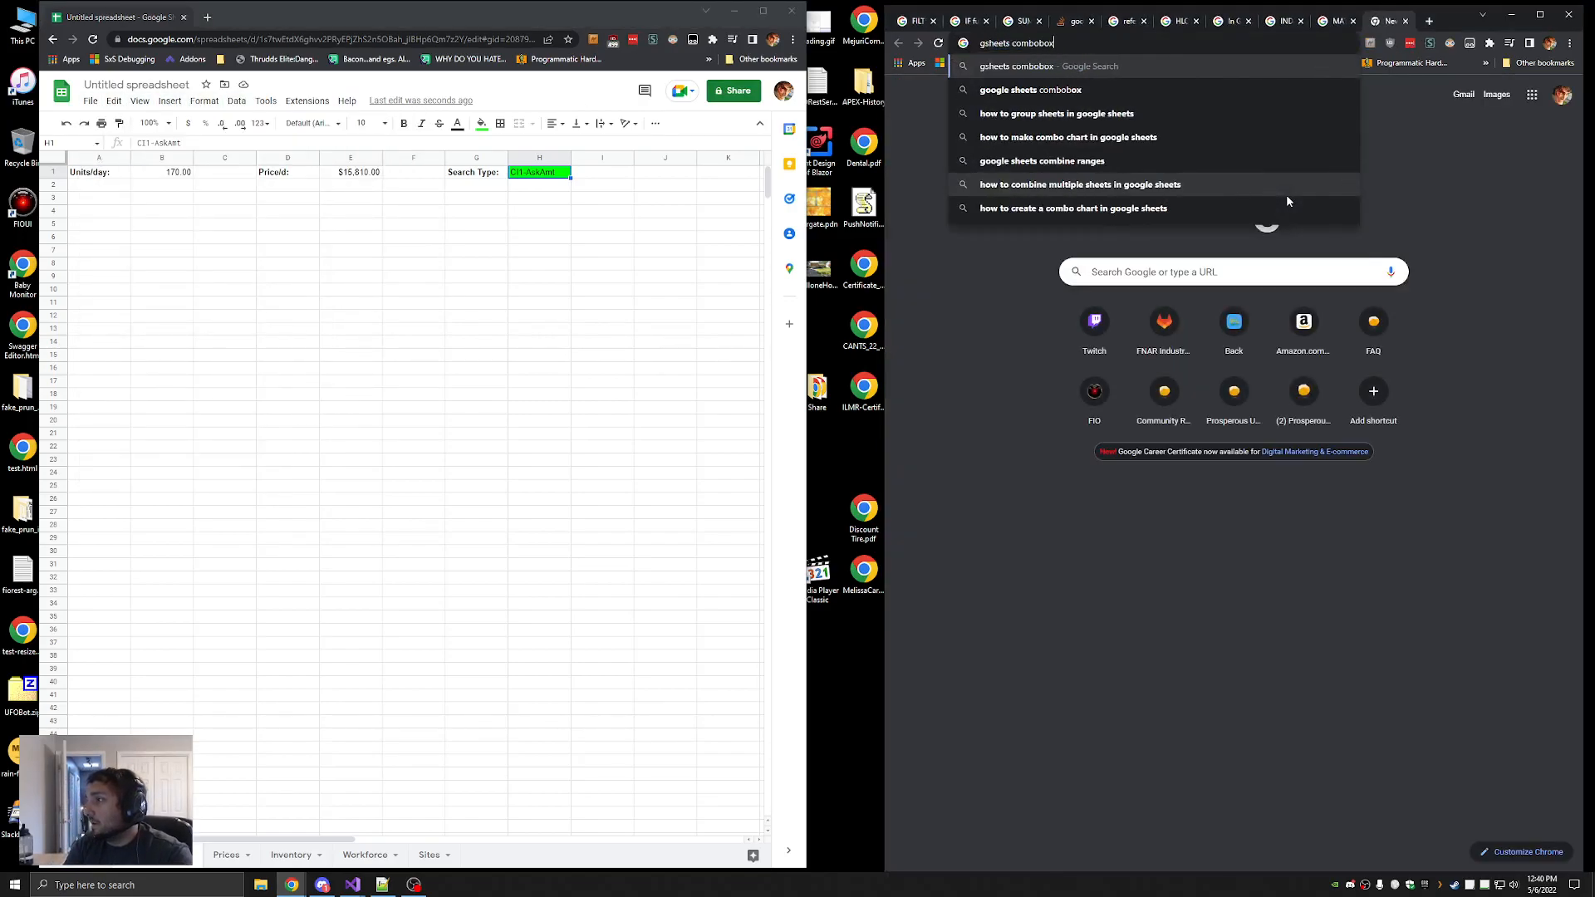
key(Return)
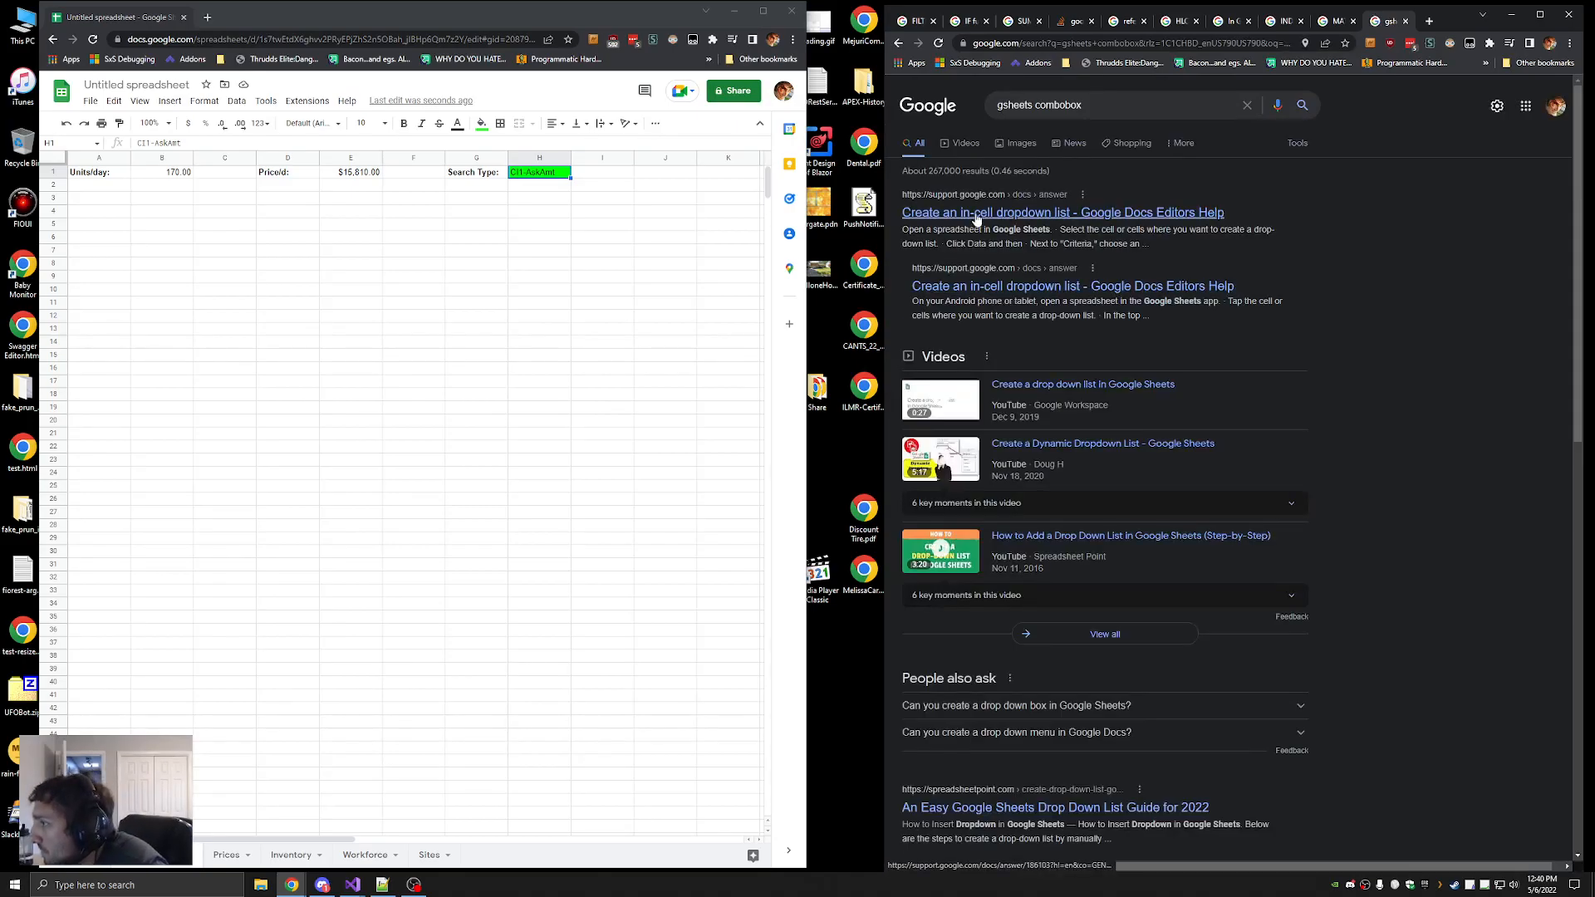
click(979, 217)
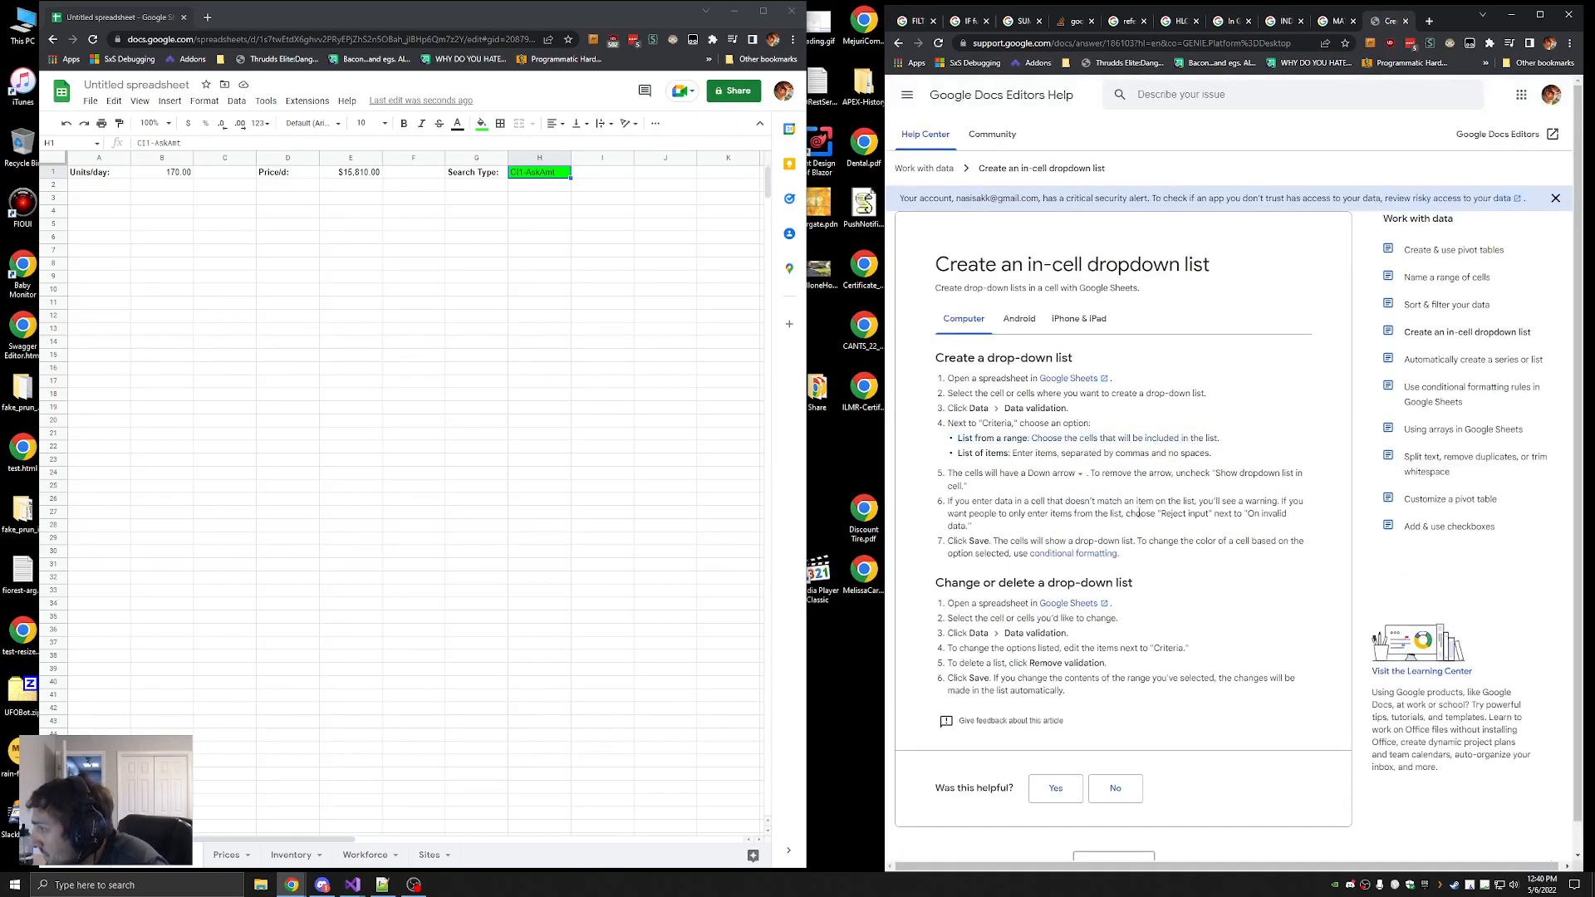
Clear the search value in H1 and open the data validation settings for that cell
click(548, 178)
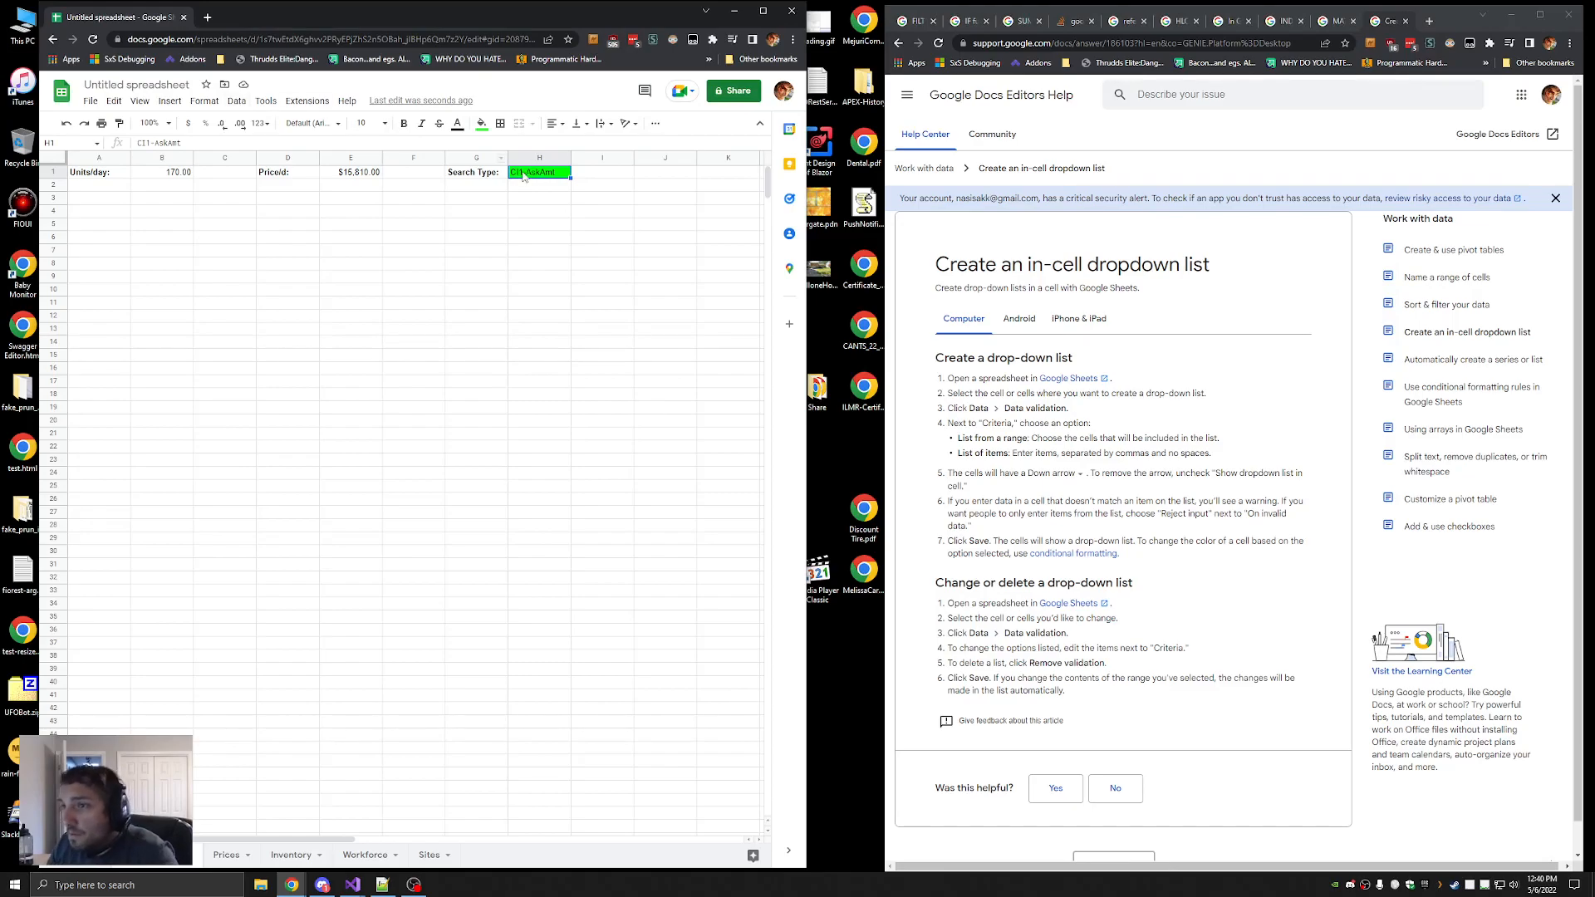
key(Delete)
click(266, 101)
mouse_move(237, 101)
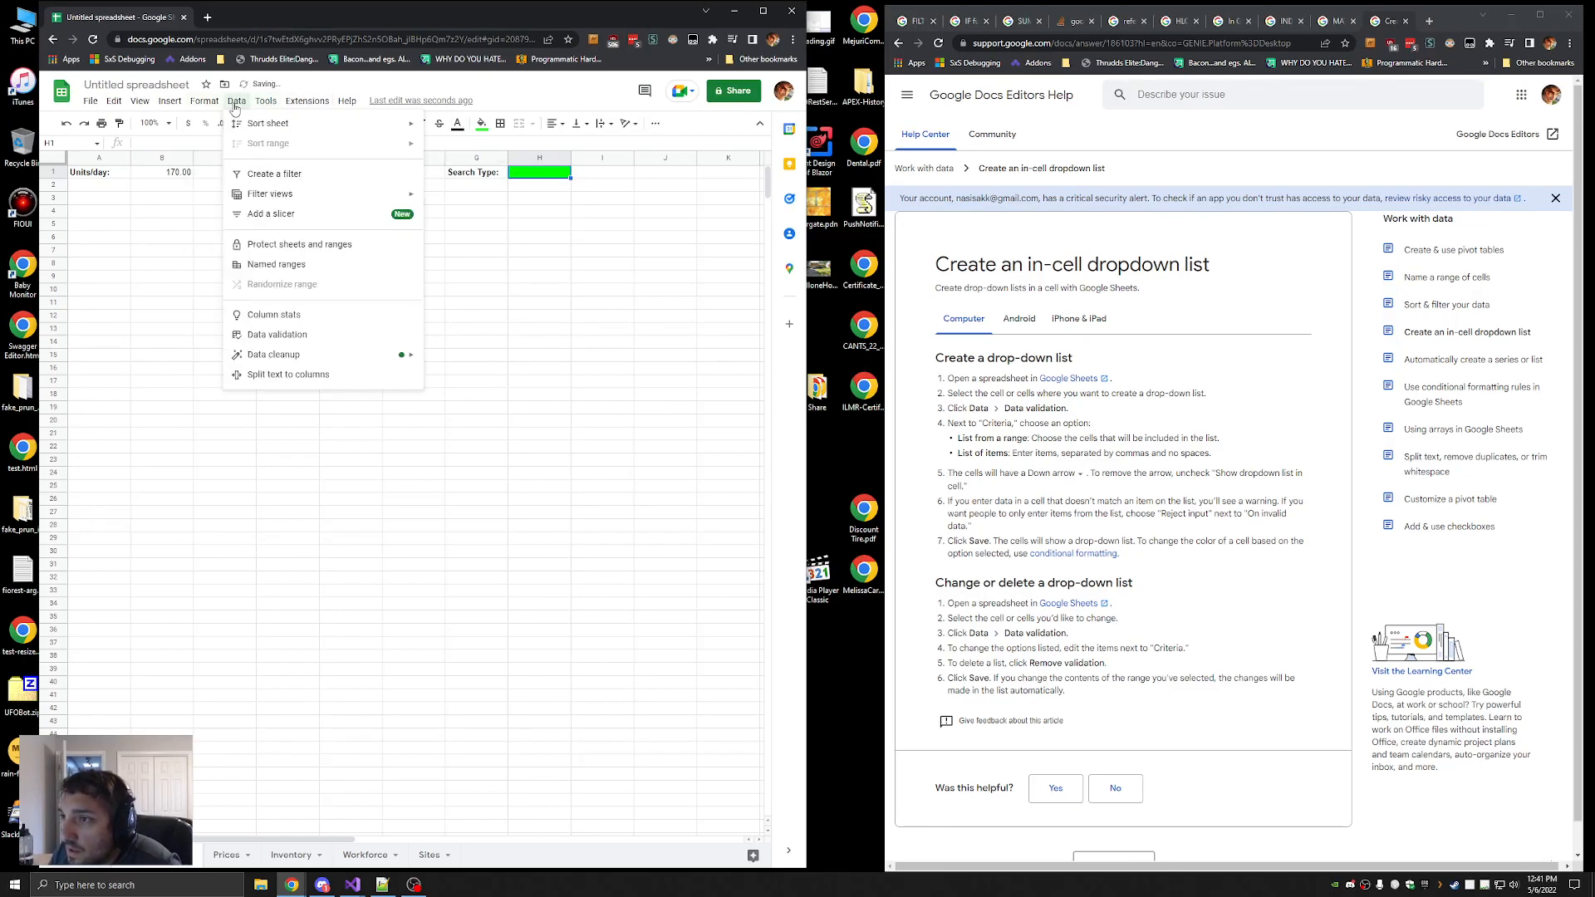
click(277, 342)
click(320, 404)
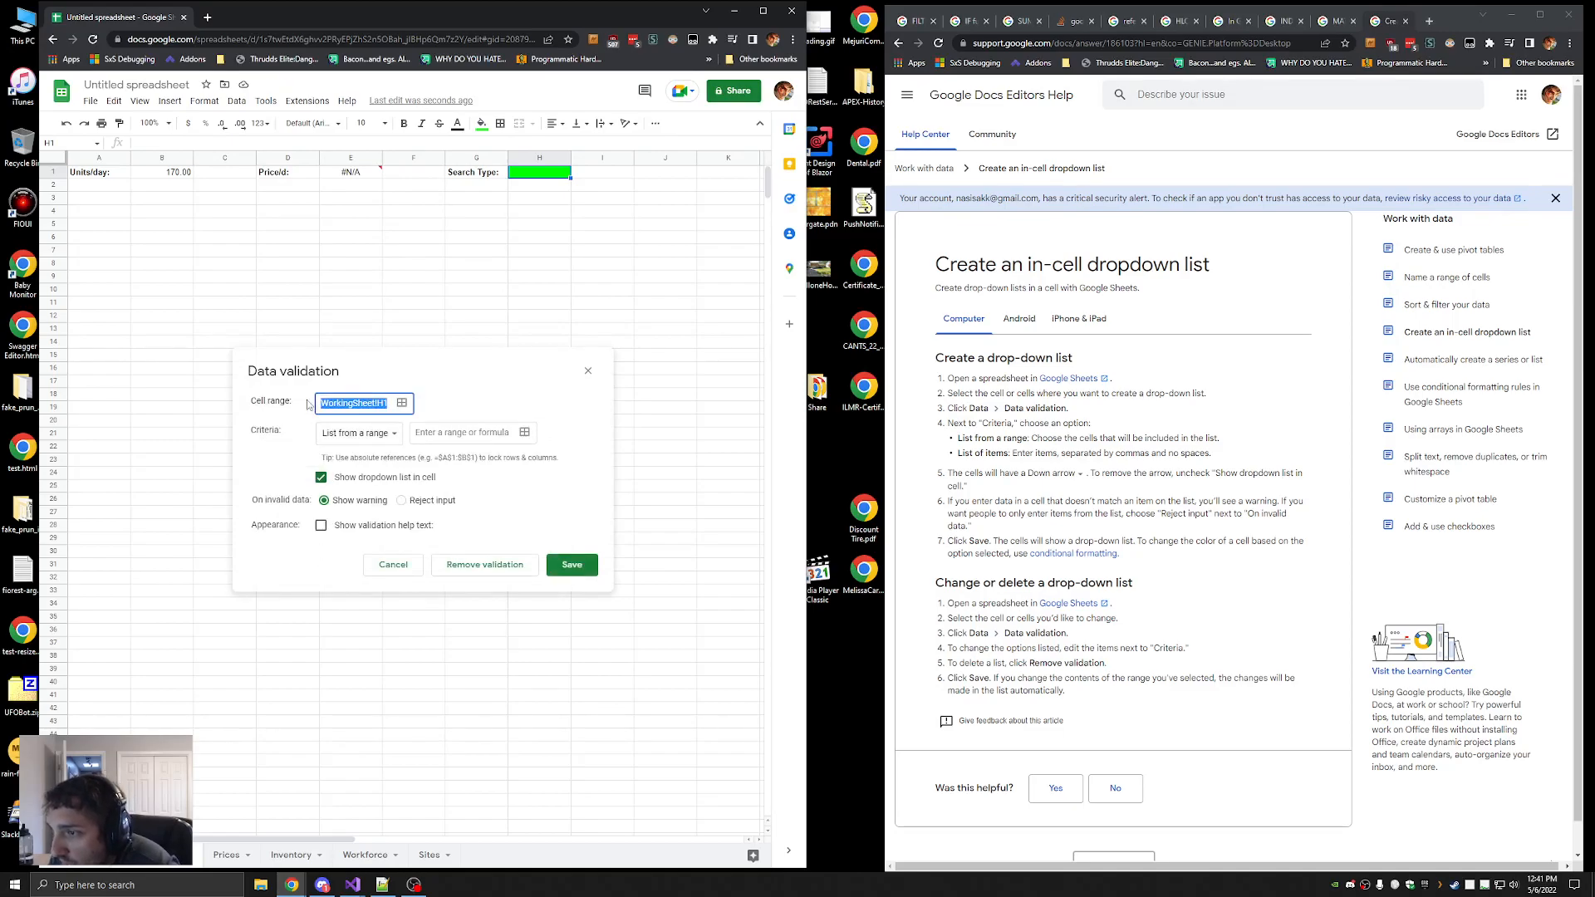
click(319, 404)
Set the H1 validation criteria to a list of items starting with AI1-Average, AI1-BidAmt and AI1-BidPrice, following the Prices sheet headers
click(357, 433)
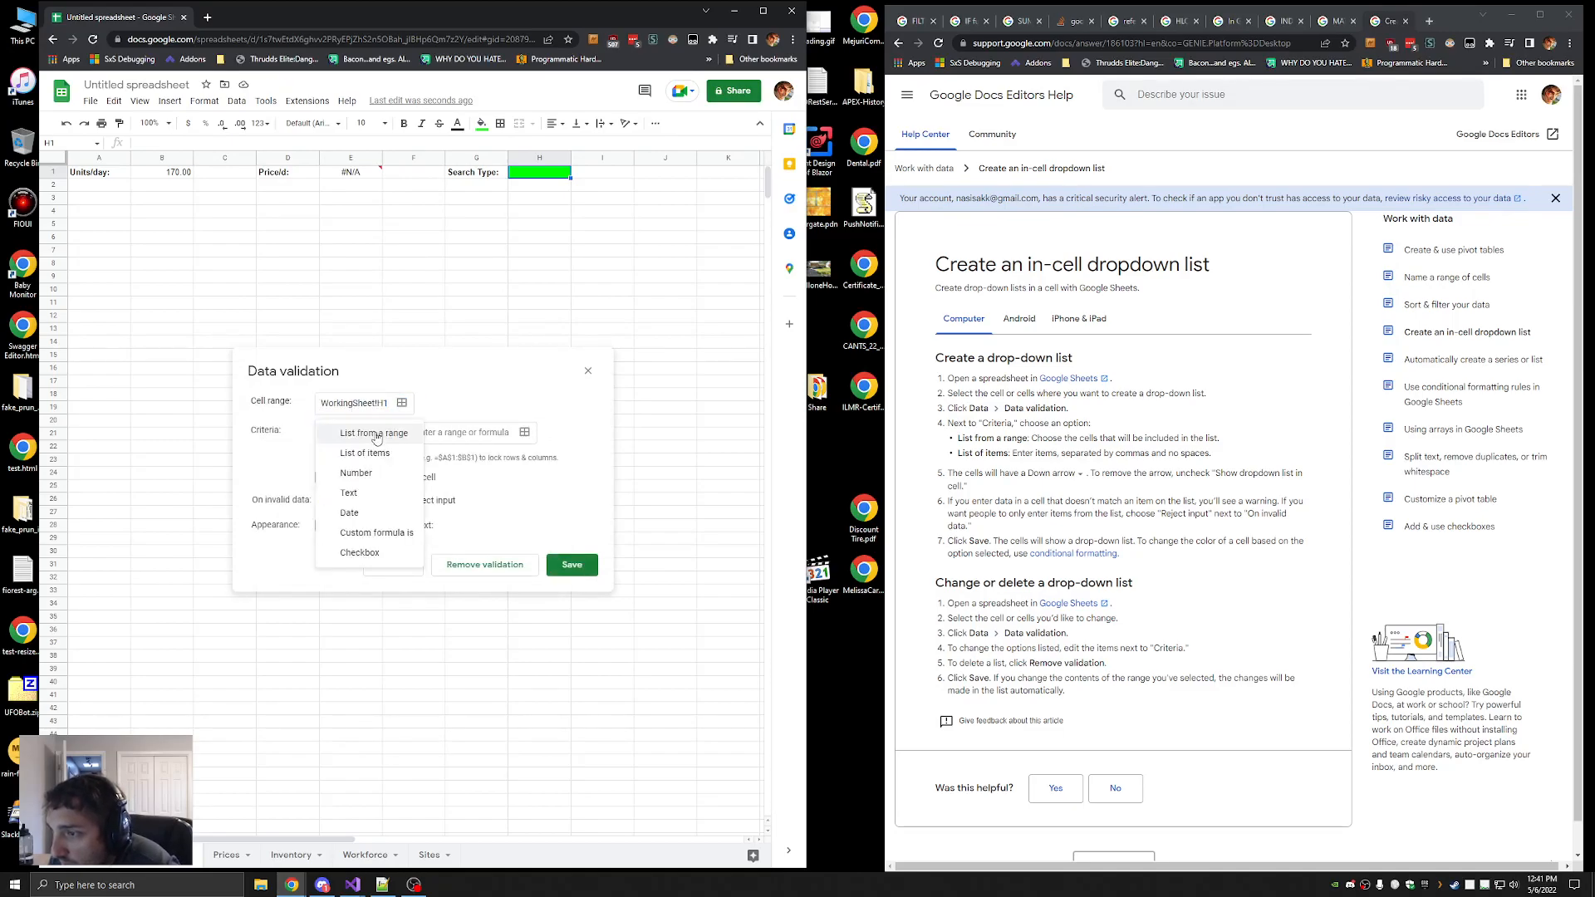
click(366, 452)
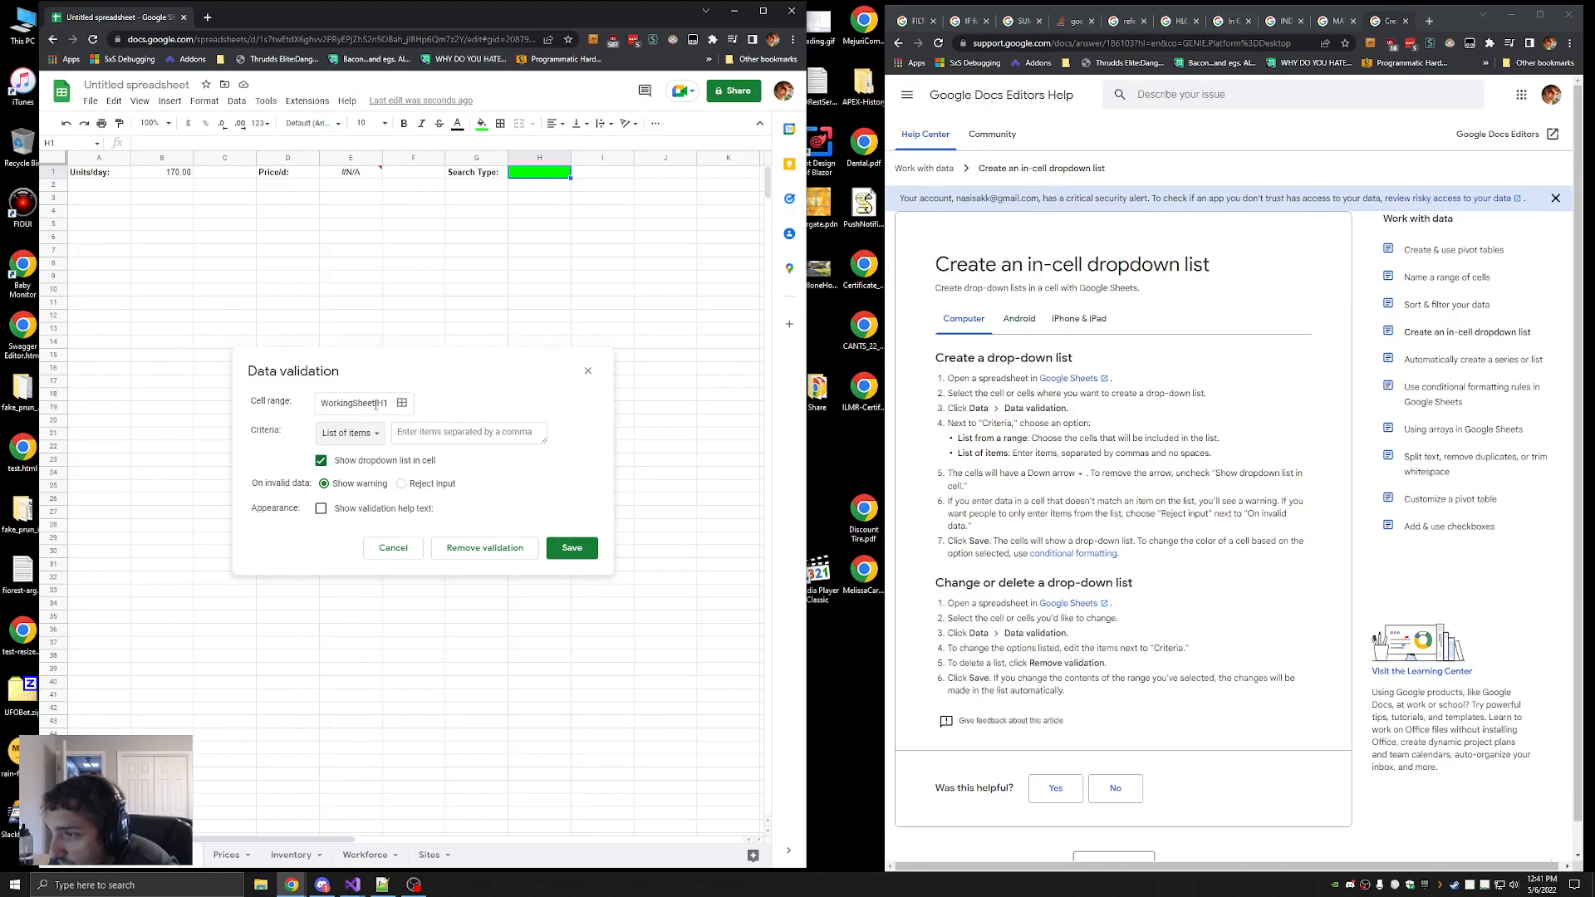
click(432, 439)
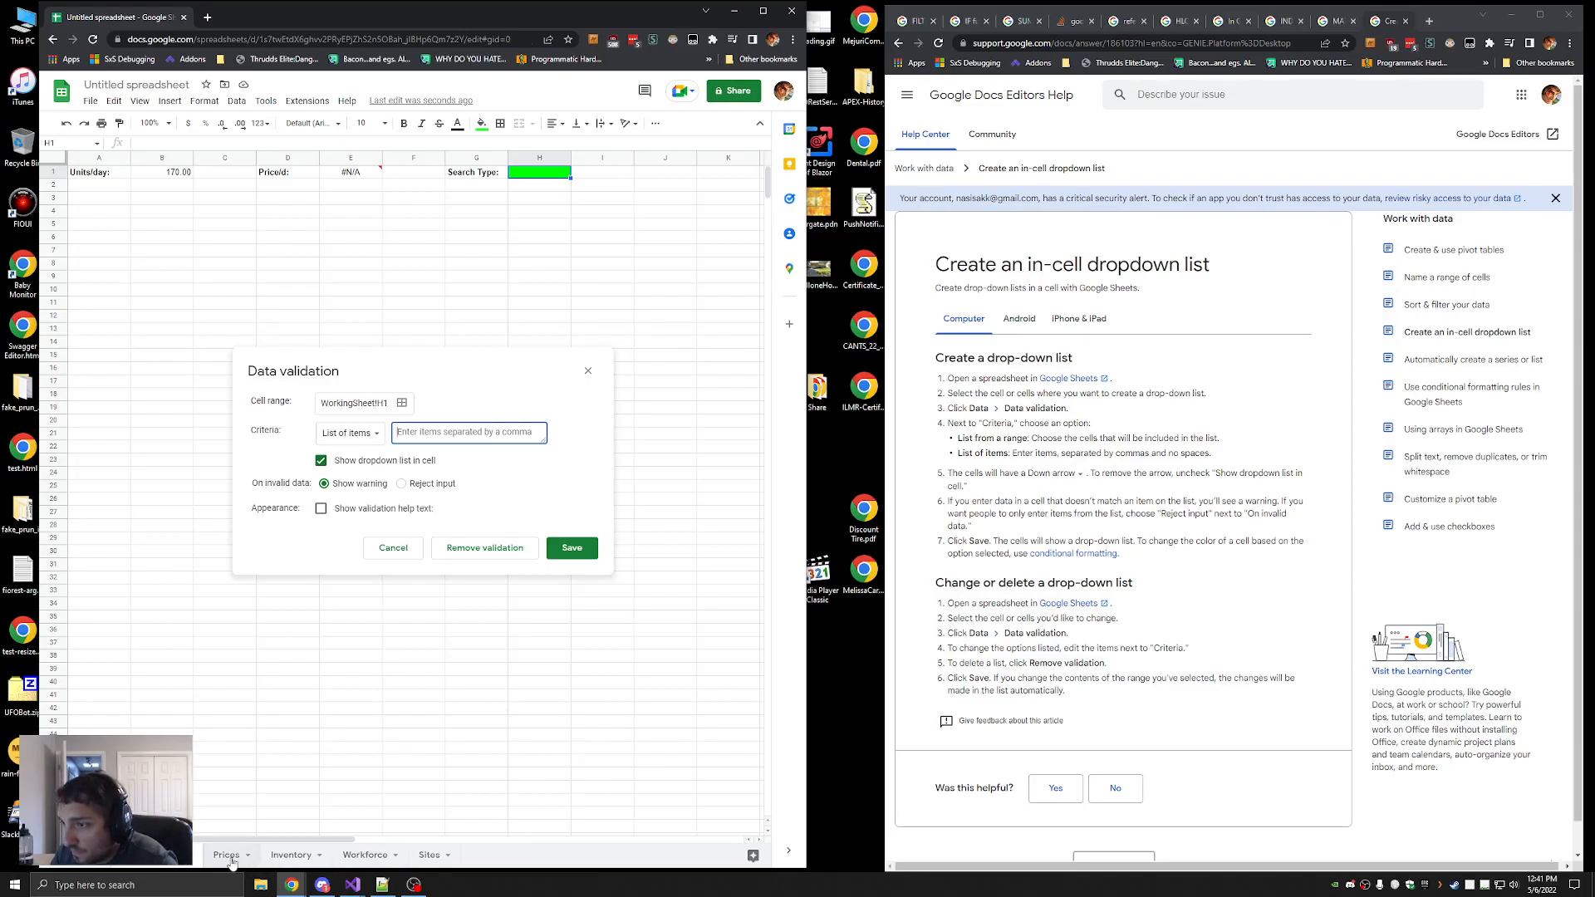
click(226, 856)
click(461, 424)
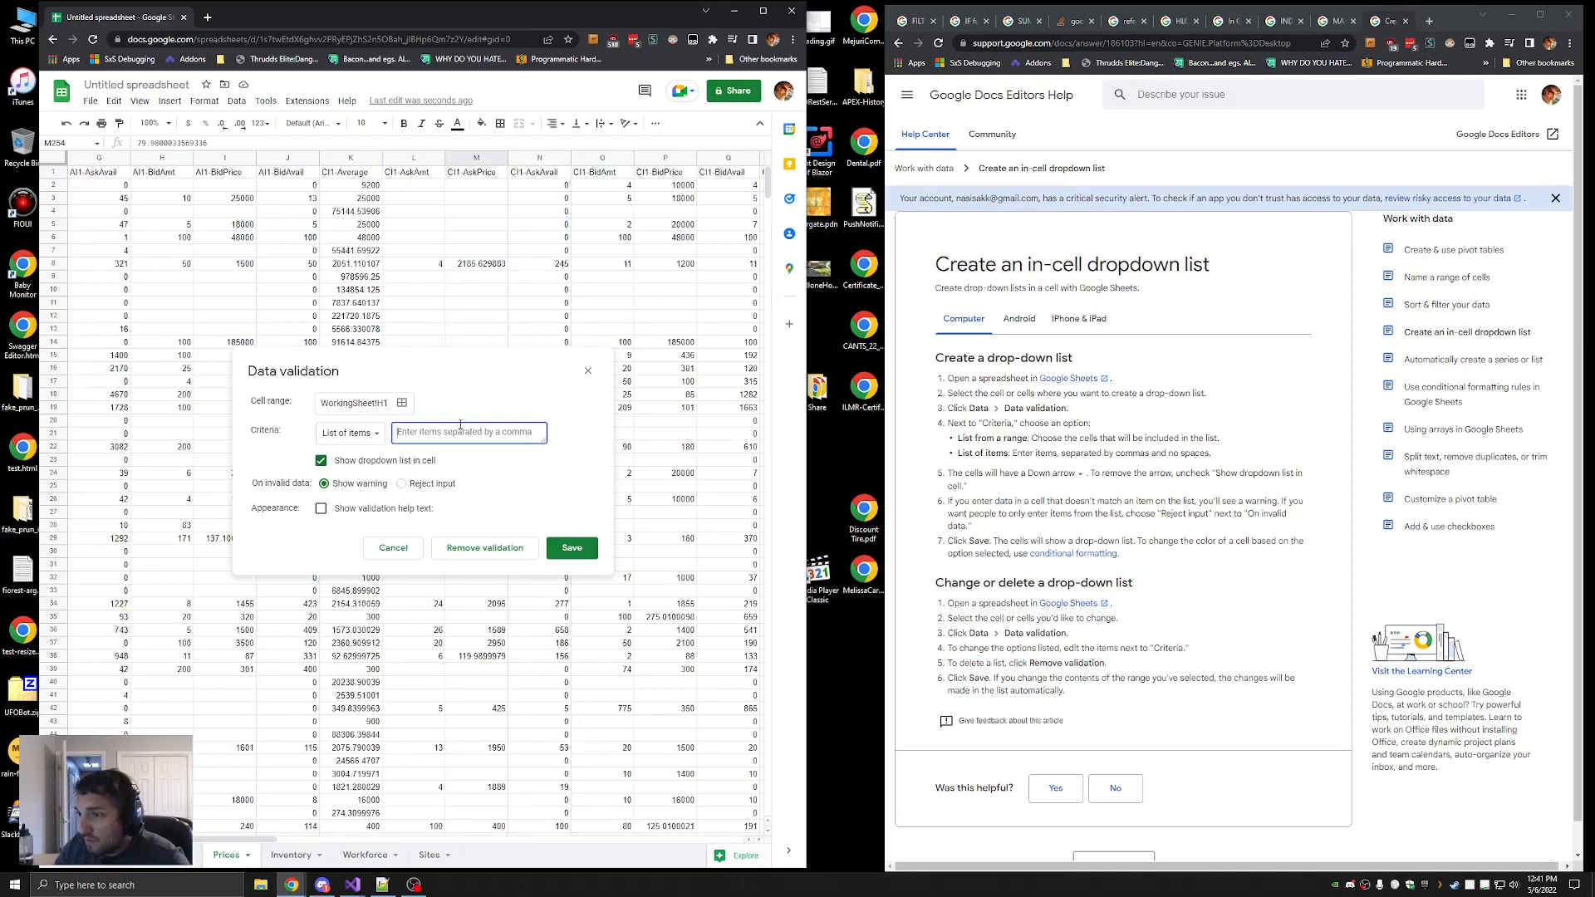
text(AI1)
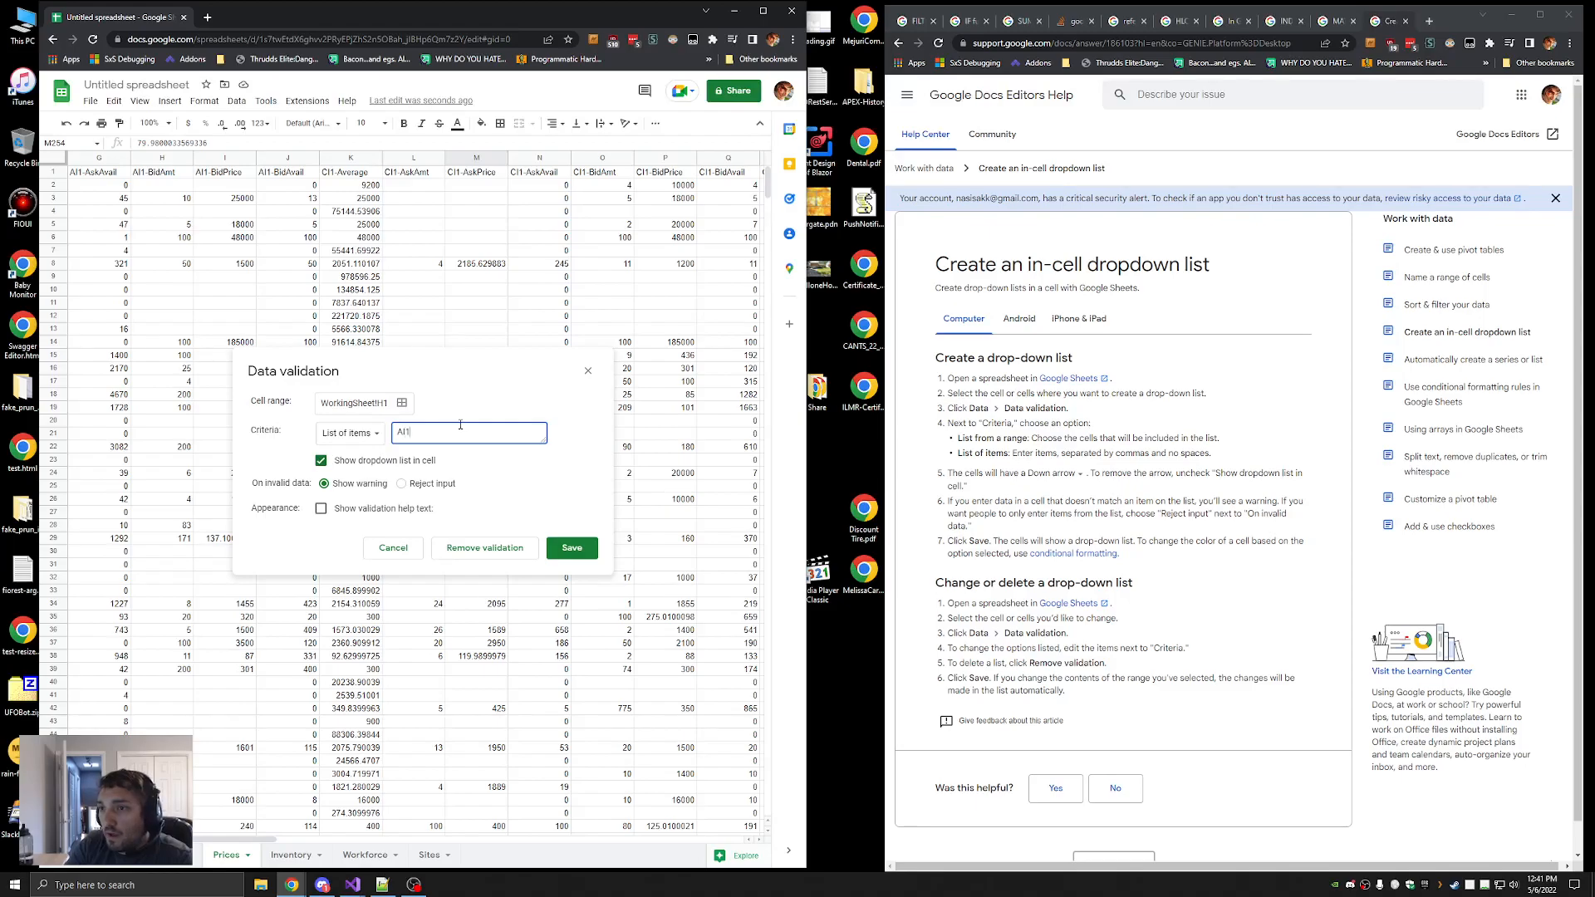
text(-BidAmt)
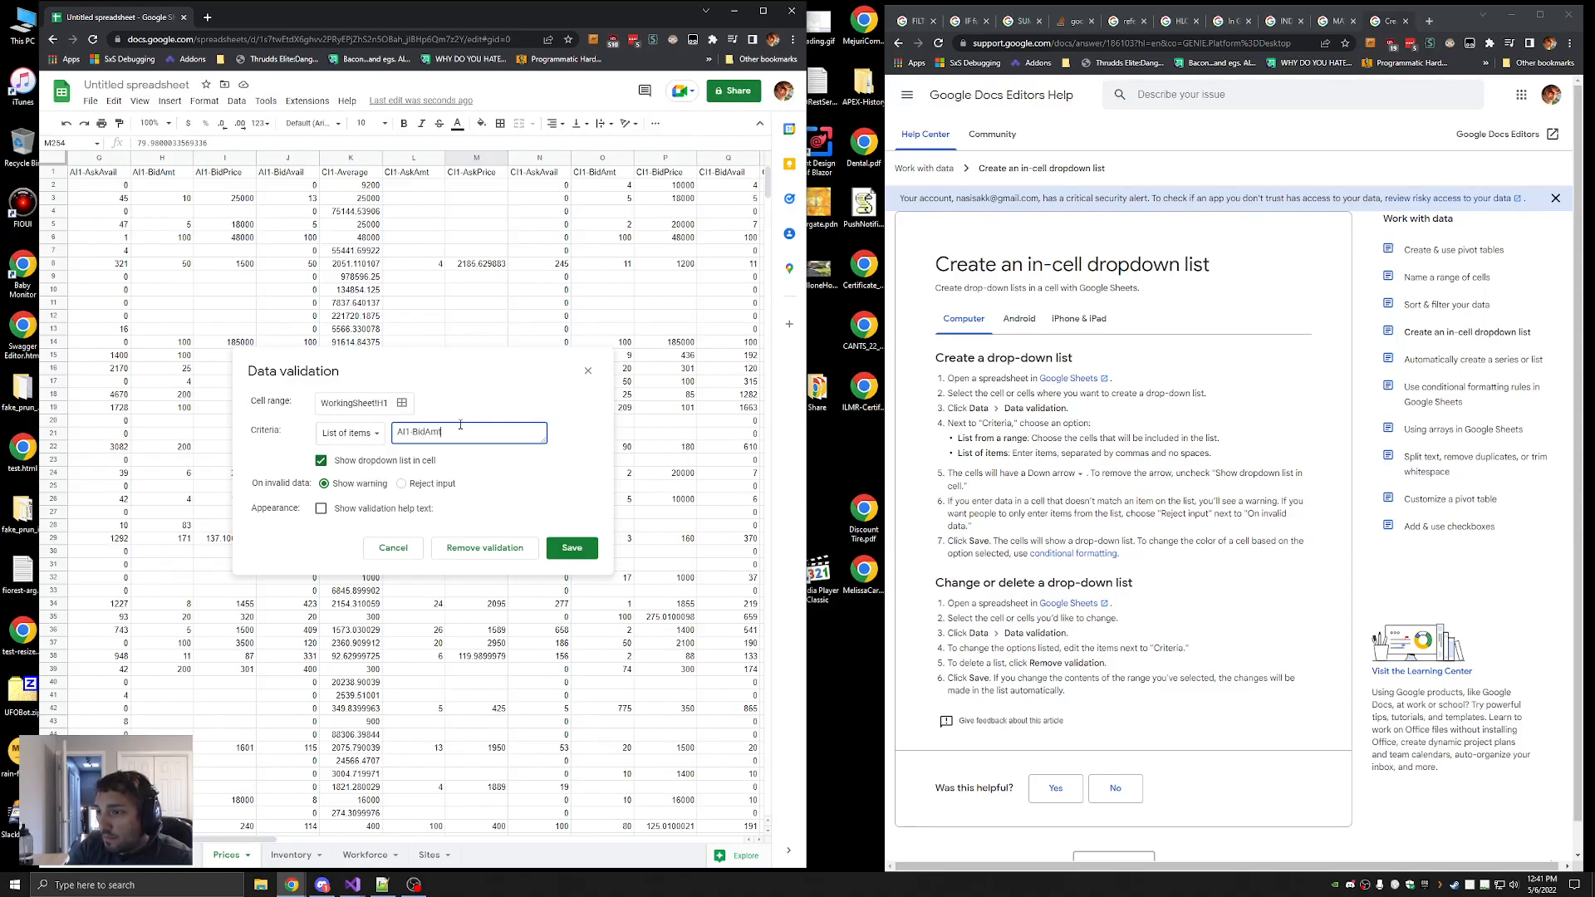
text(,AI1-BidPrice,AI1-Average)
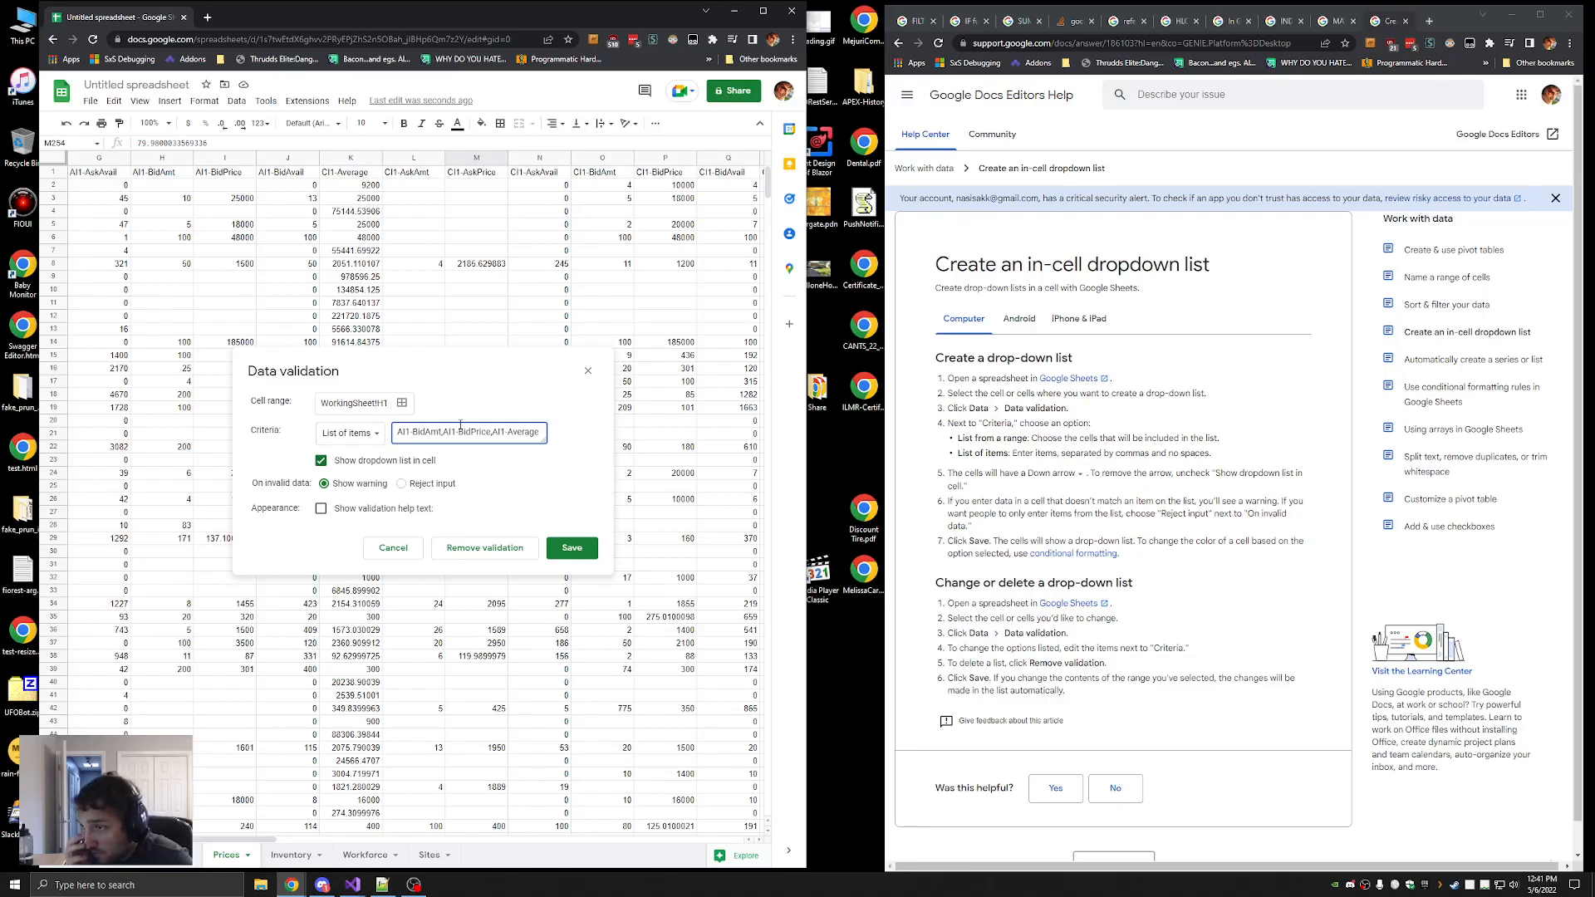
key(ctrl+shift+Left)
key(ctrl+shift+Left)
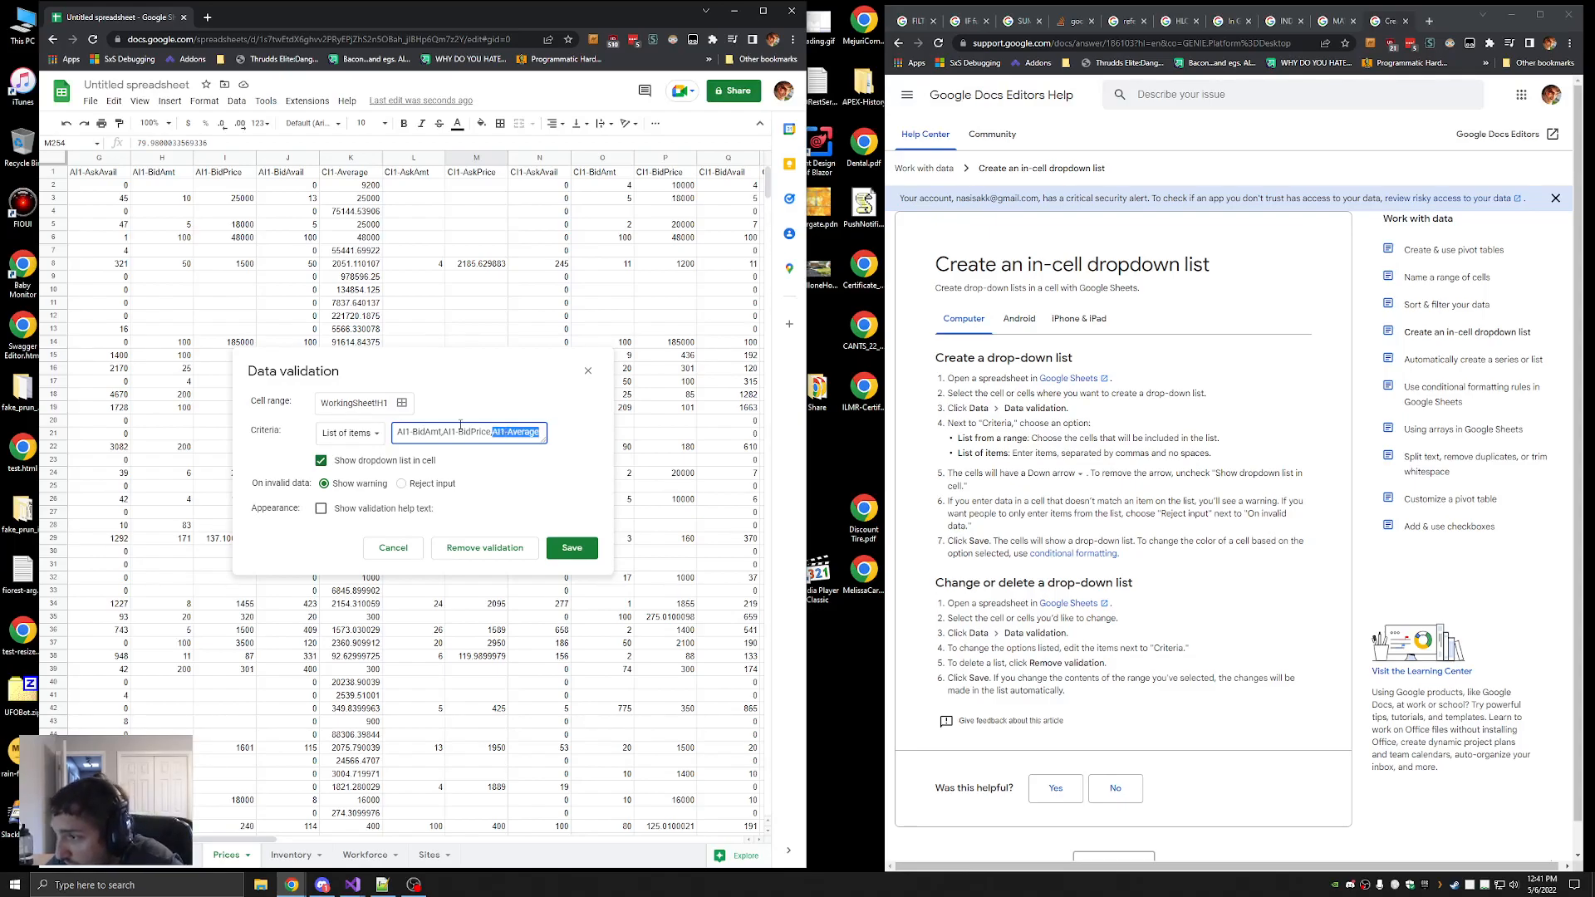
key(BackSpace)
text(AI1-Average, )
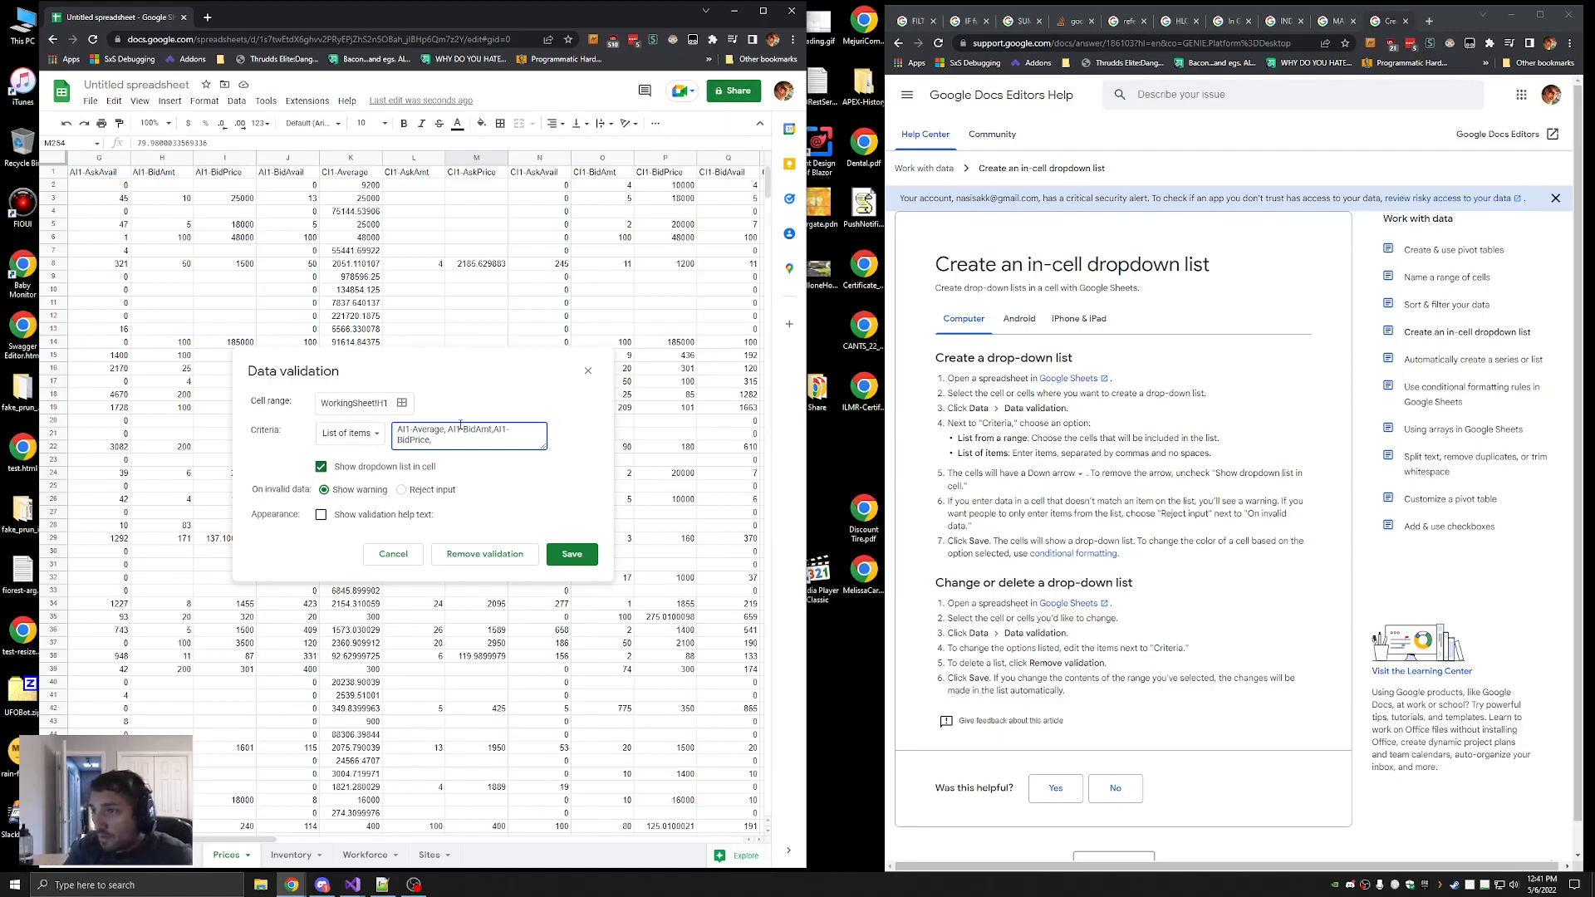
Duplicate the AI1 entries in the validation list as CI1-Average, CI1-BidAmt and CI1-BidPrice
text(CI1-Average)
drag(434, 440, 395, 429)
key(BackSpace)
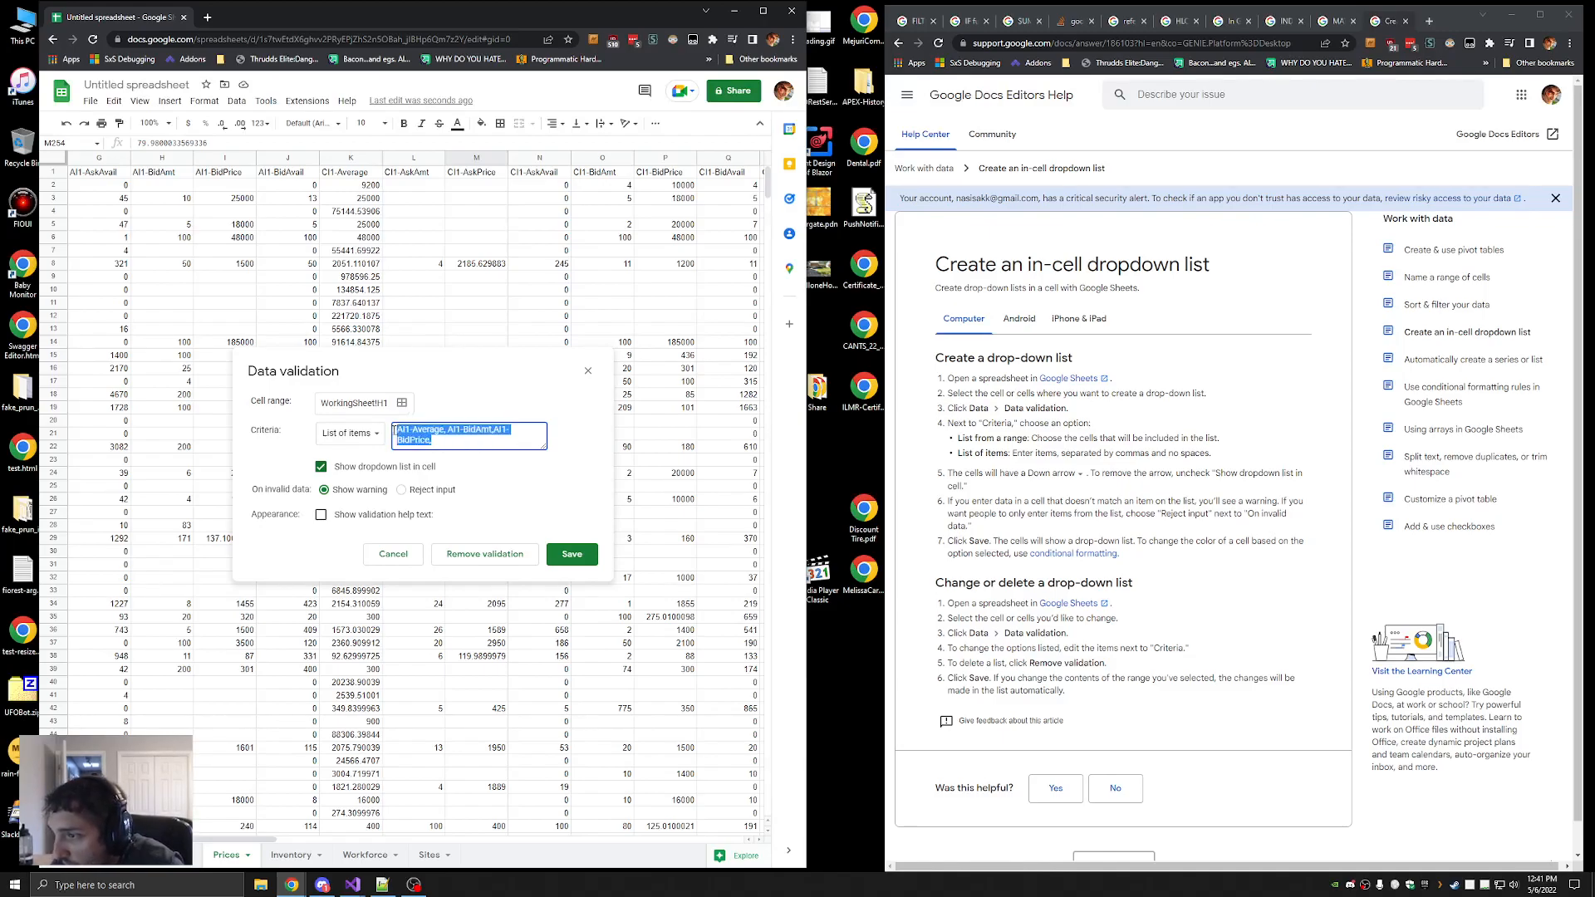
key(ctrl+c)
key(End)
key(ctrl+v)
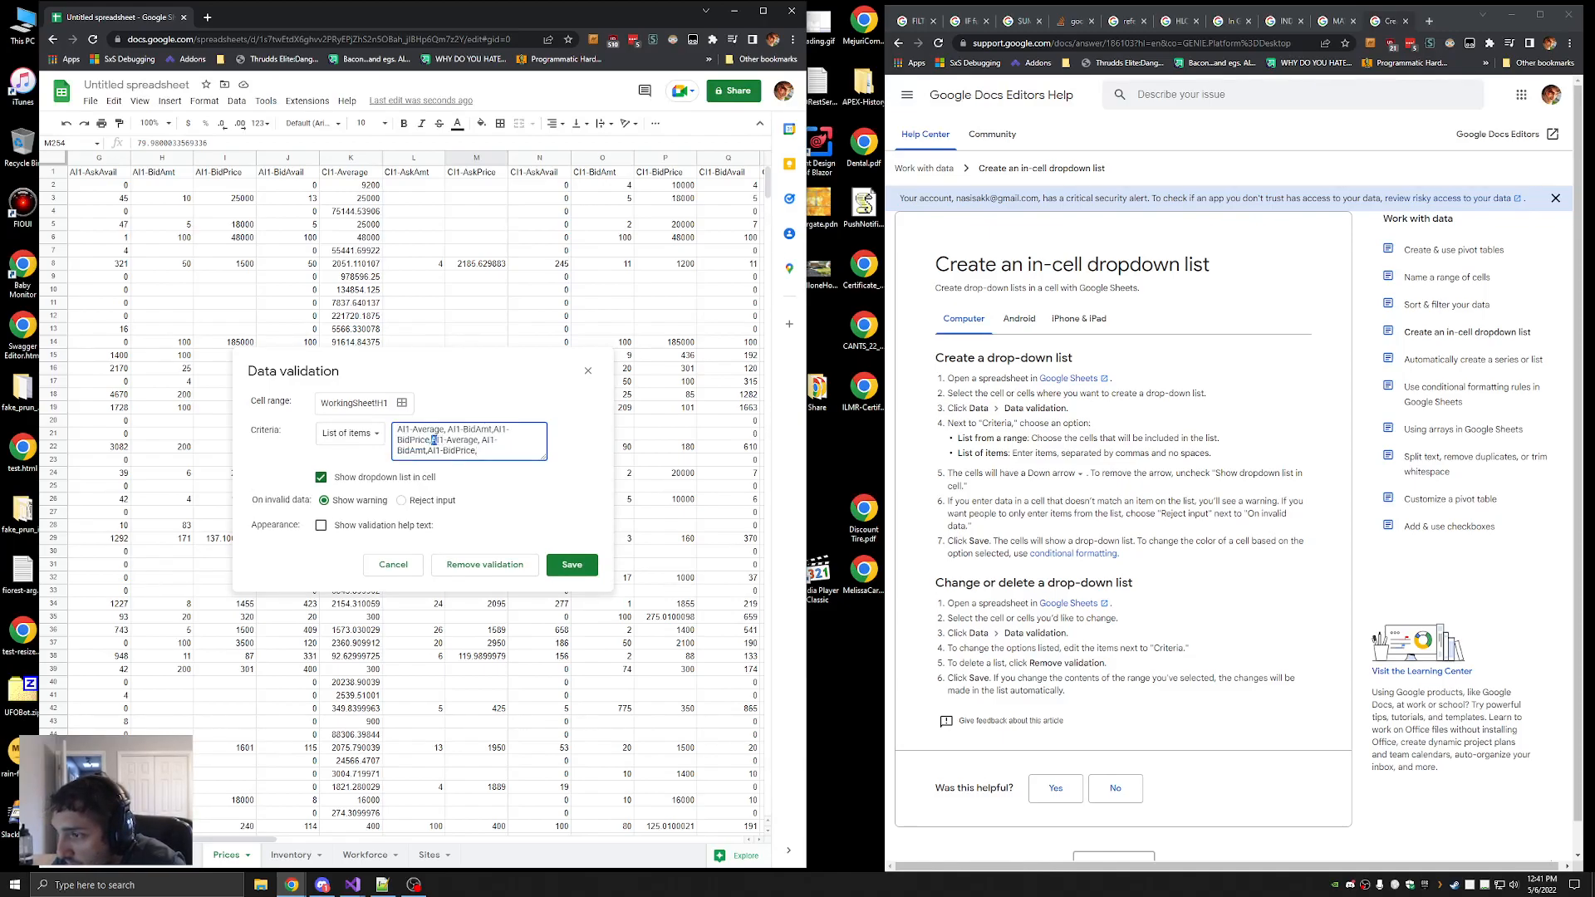
right_click(487, 442)
key(Escape)
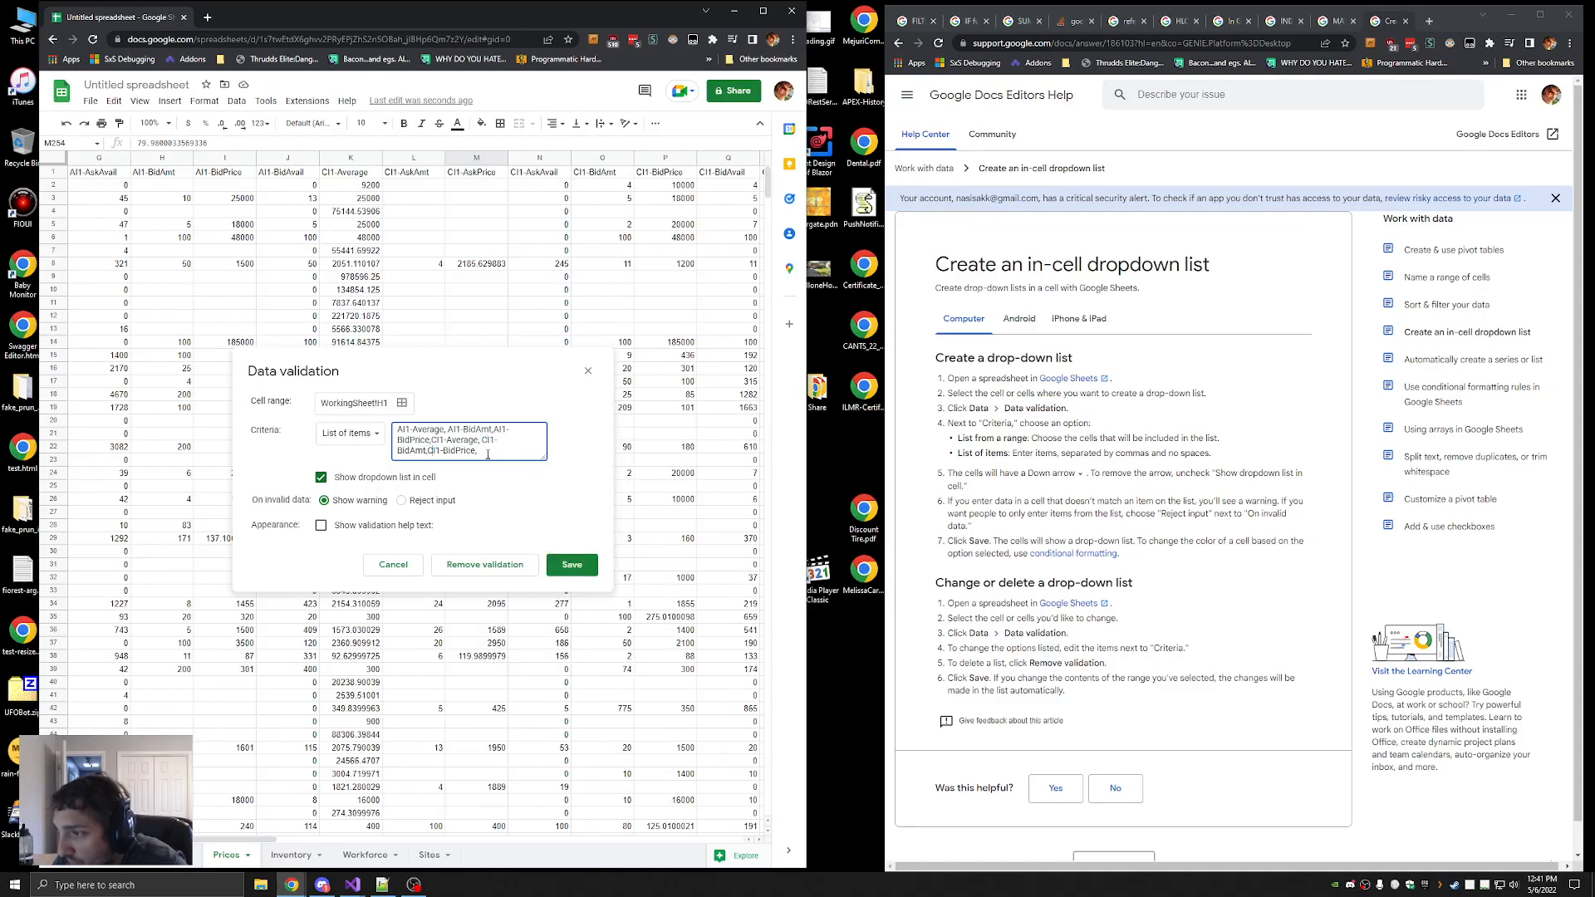
Extend the validation list with NC1-Average, NC1-BidAmt and NC1-BidPrice
text(,)
key(ctrl+v)
text(,)
double_click(487, 451)
text(NC)
drag(405, 462, 395, 462)
text(NC)
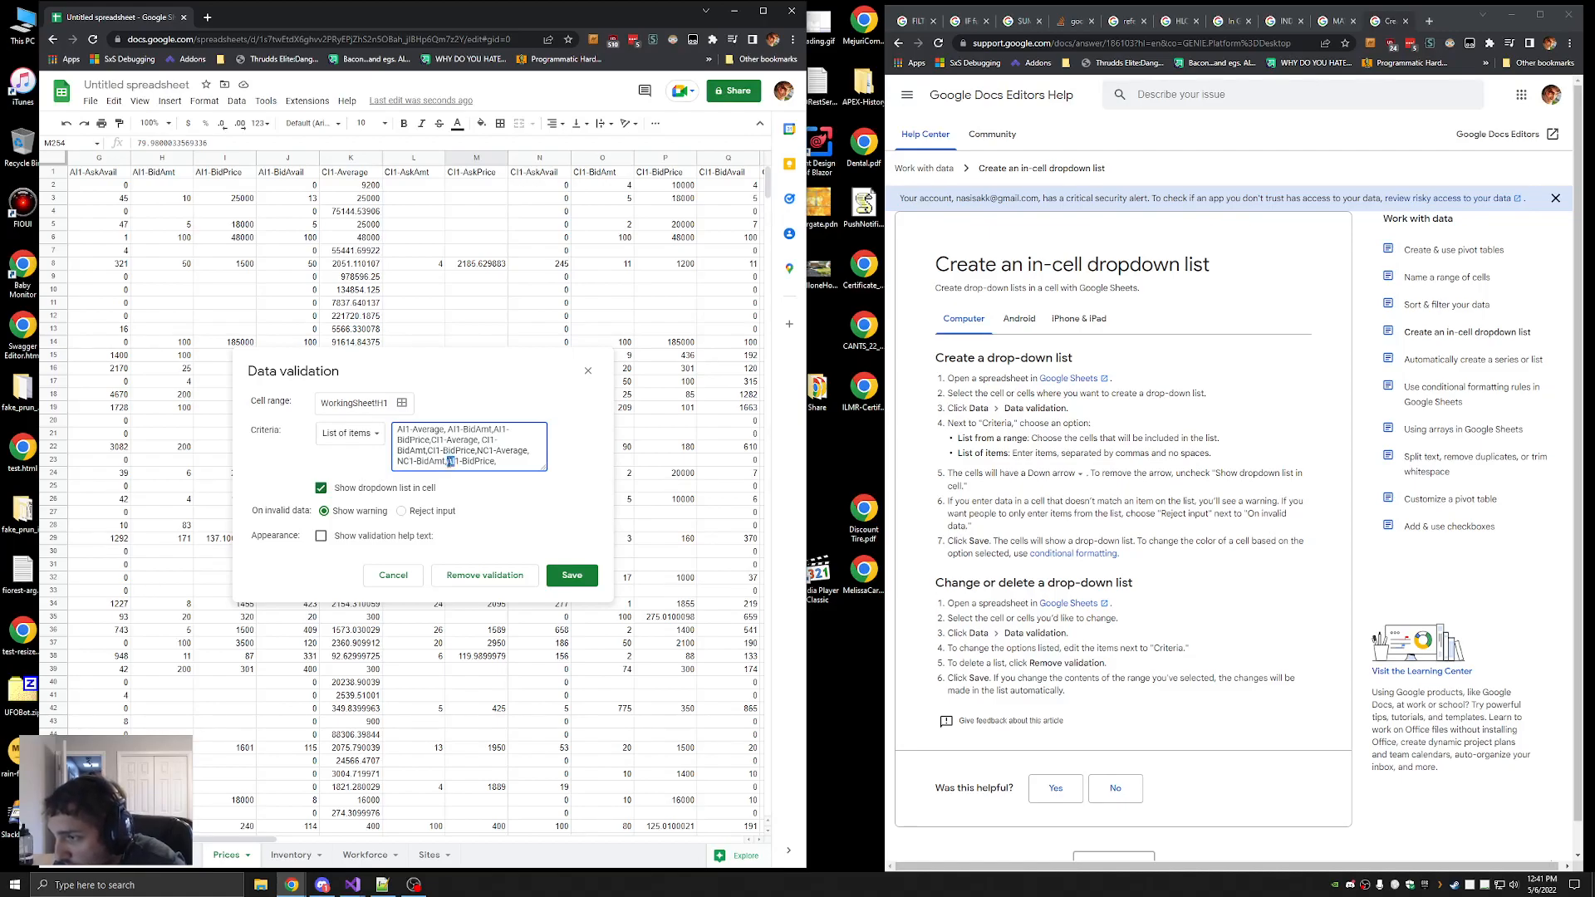
text(NC)
Add IC1-Average, IC1-BidAmt and IC1-BidPrice to the validation list and save the rule
key(ctrl+v)
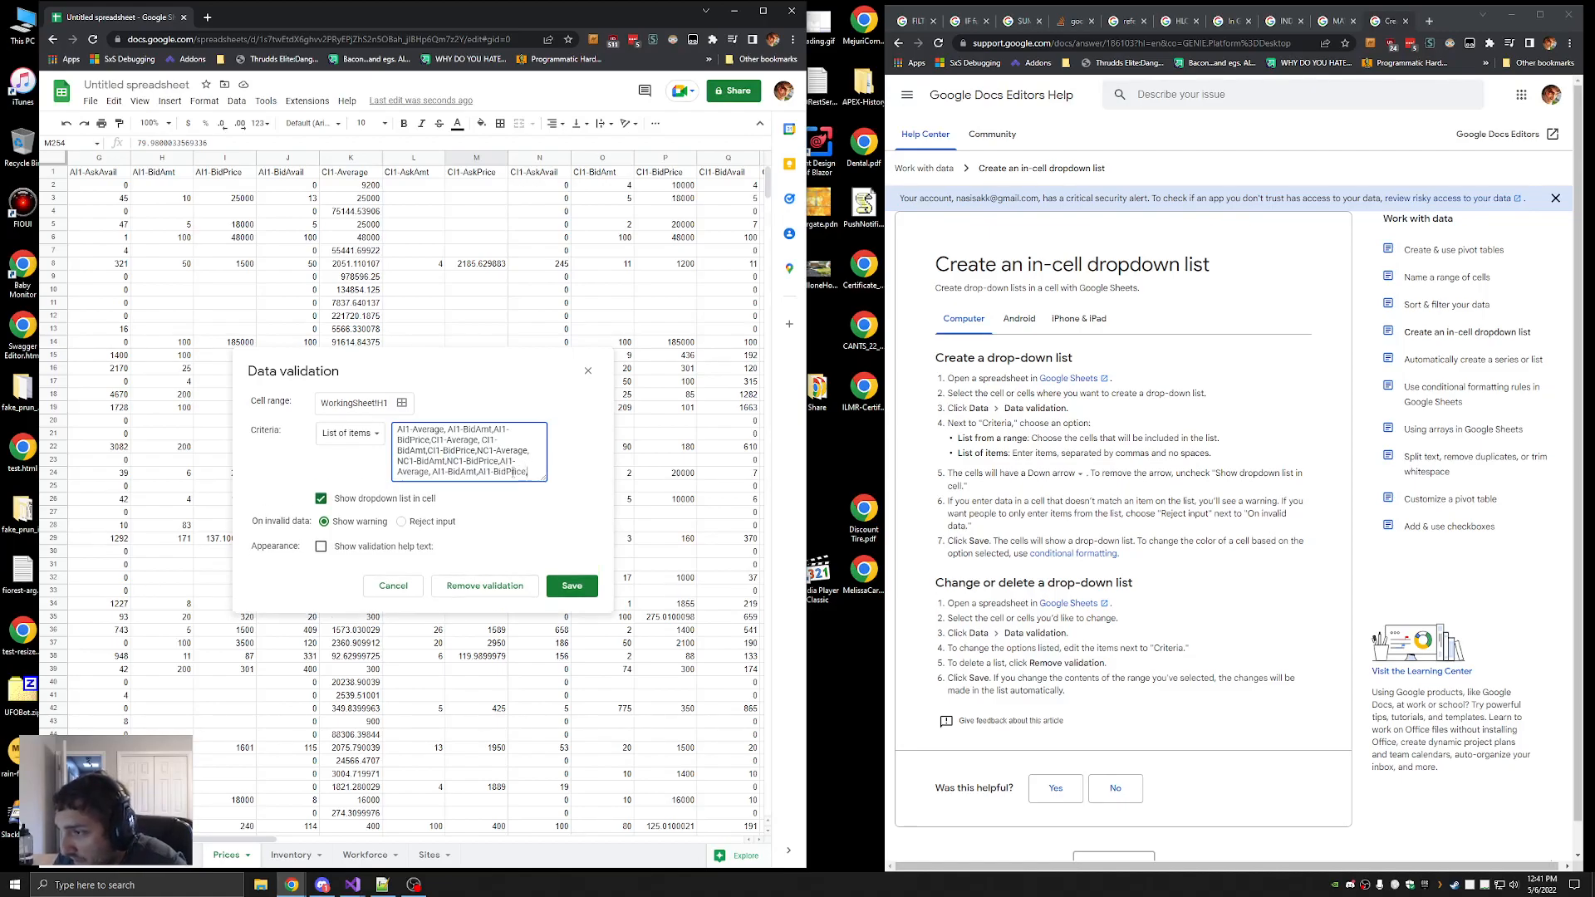
mouse_move(507, 463)
mouse_down()
mouse_move(432, 472)
mouse_move(480, 472)
mouse_up()
text(IC)
text(IC)
click(572, 586)
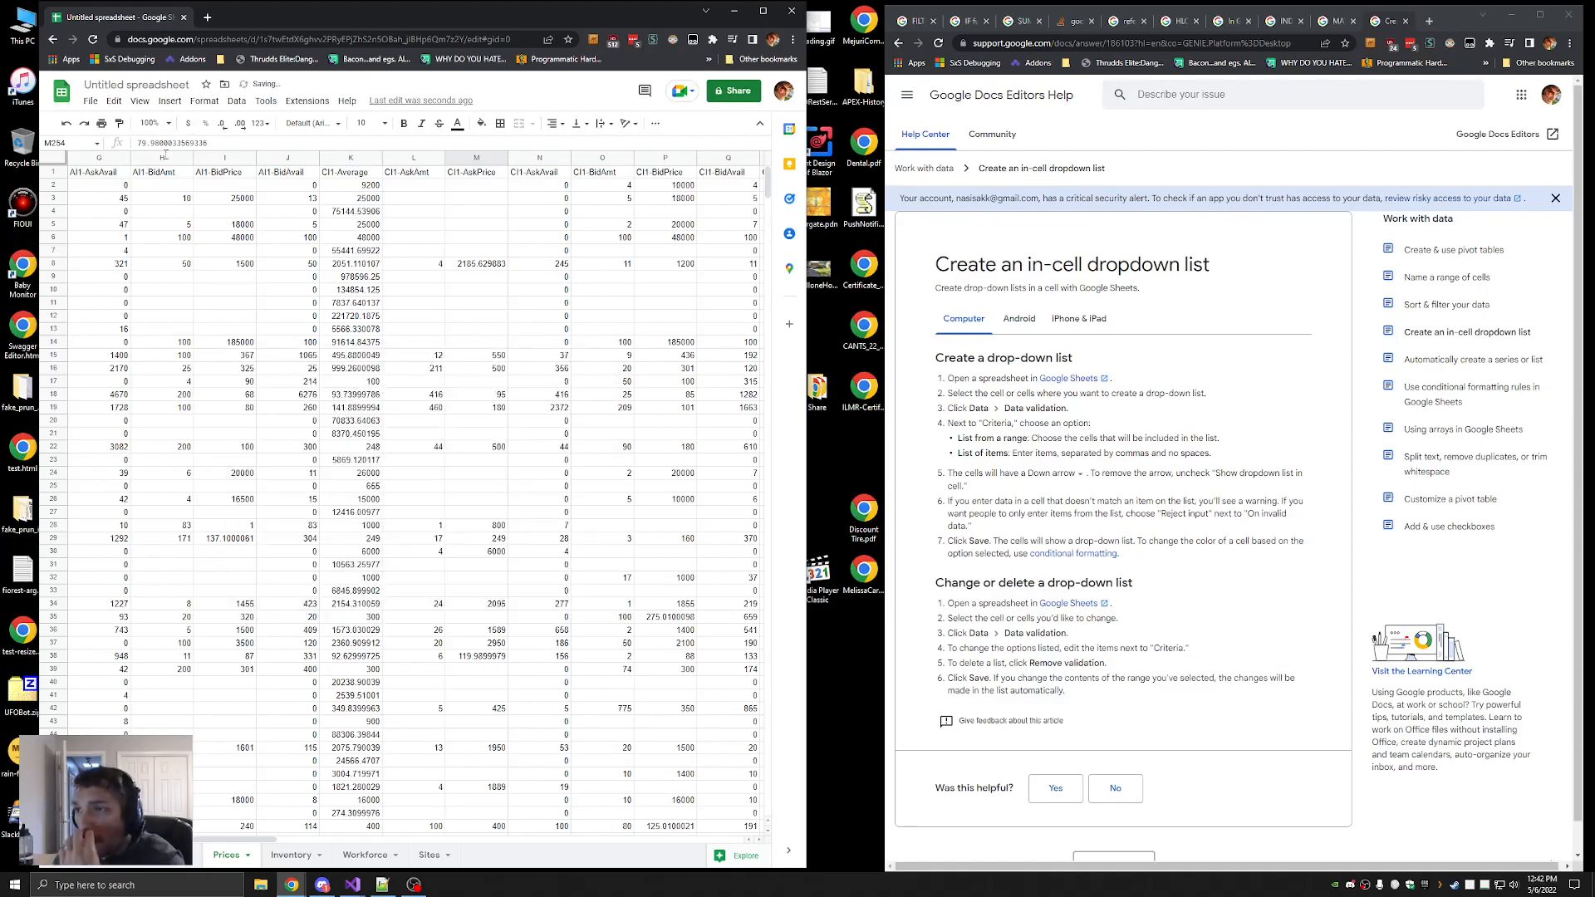
Return to the working sheet and try AI1-Average in the H1 dropdown, then set it to AI1-BidAmt
click(169, 856)
click(566, 172)
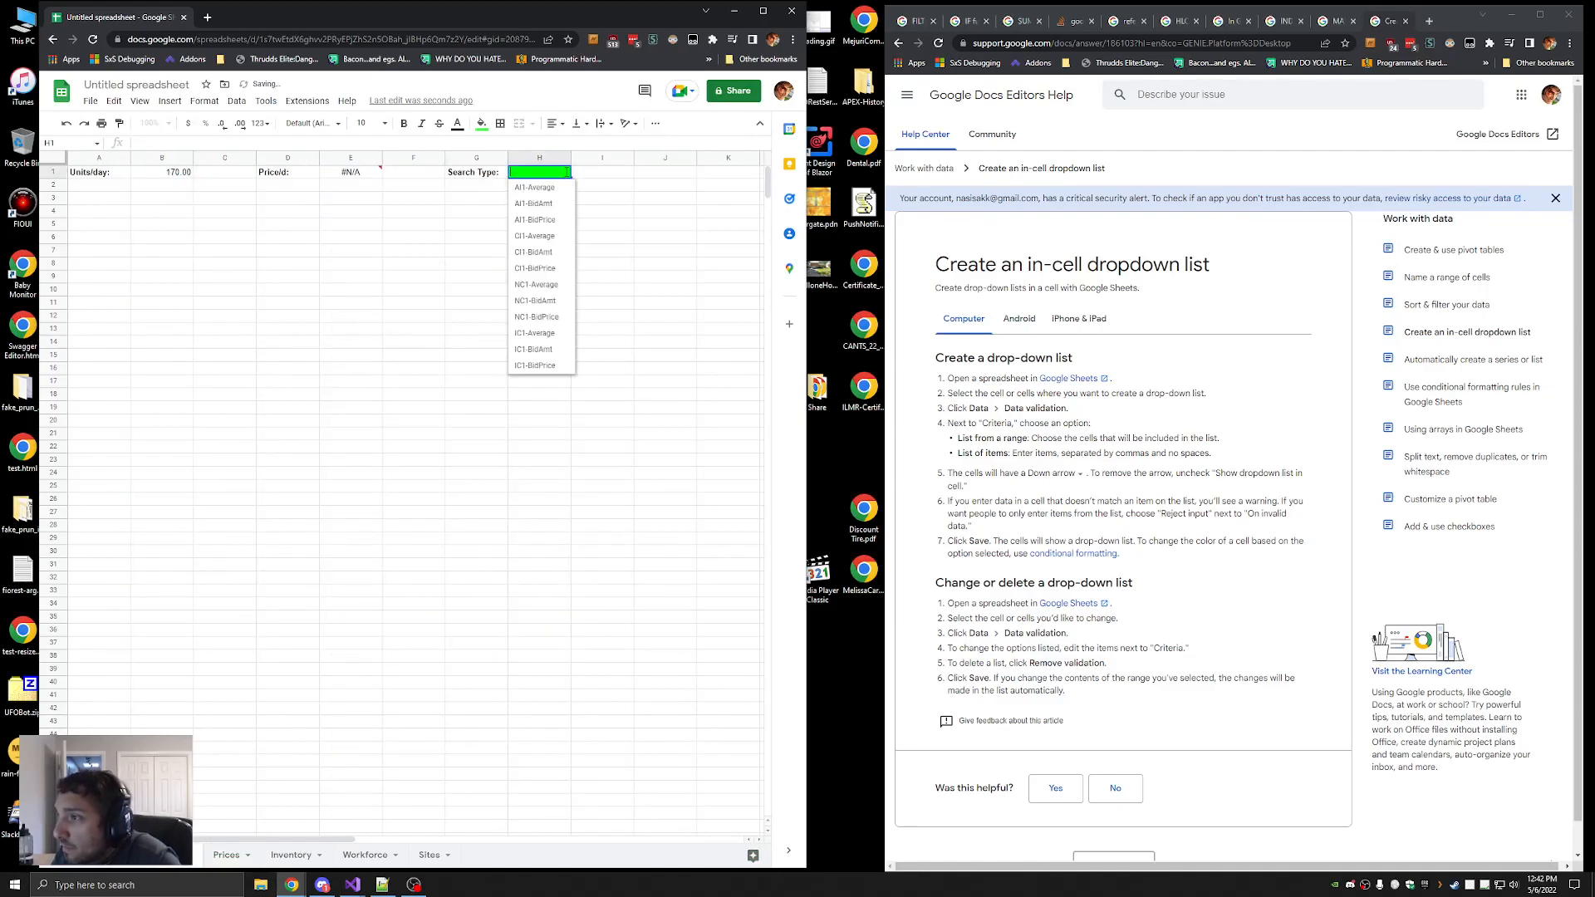
click(545, 187)
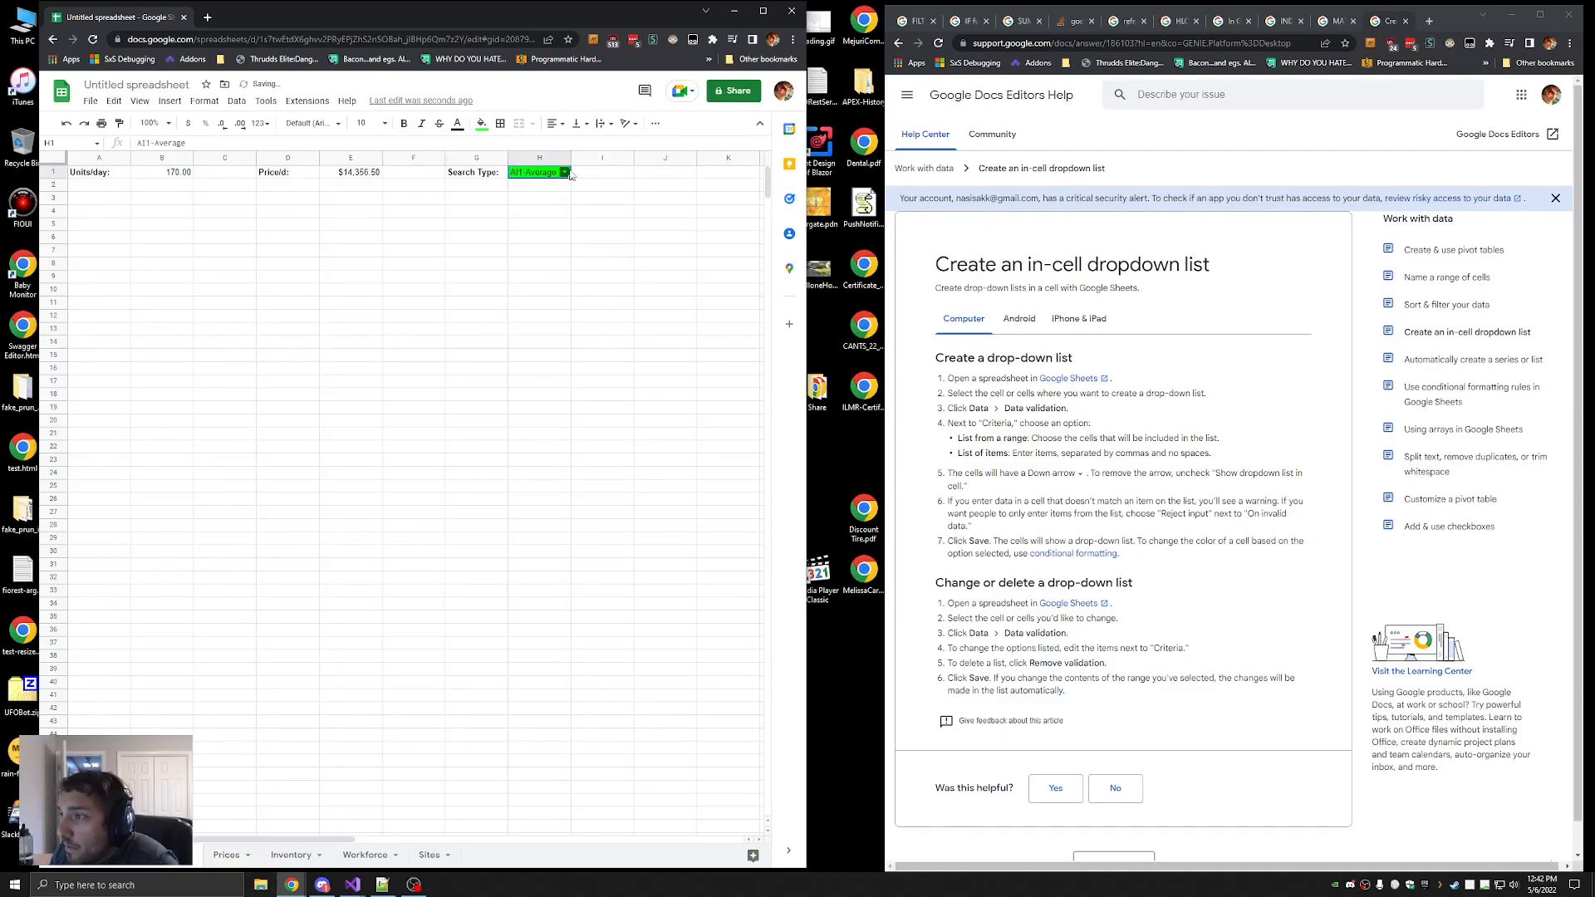
click(565, 172)
click(550, 205)
Enter the label "Consumable:" in J1 and select K1 beside it
click(648, 175)
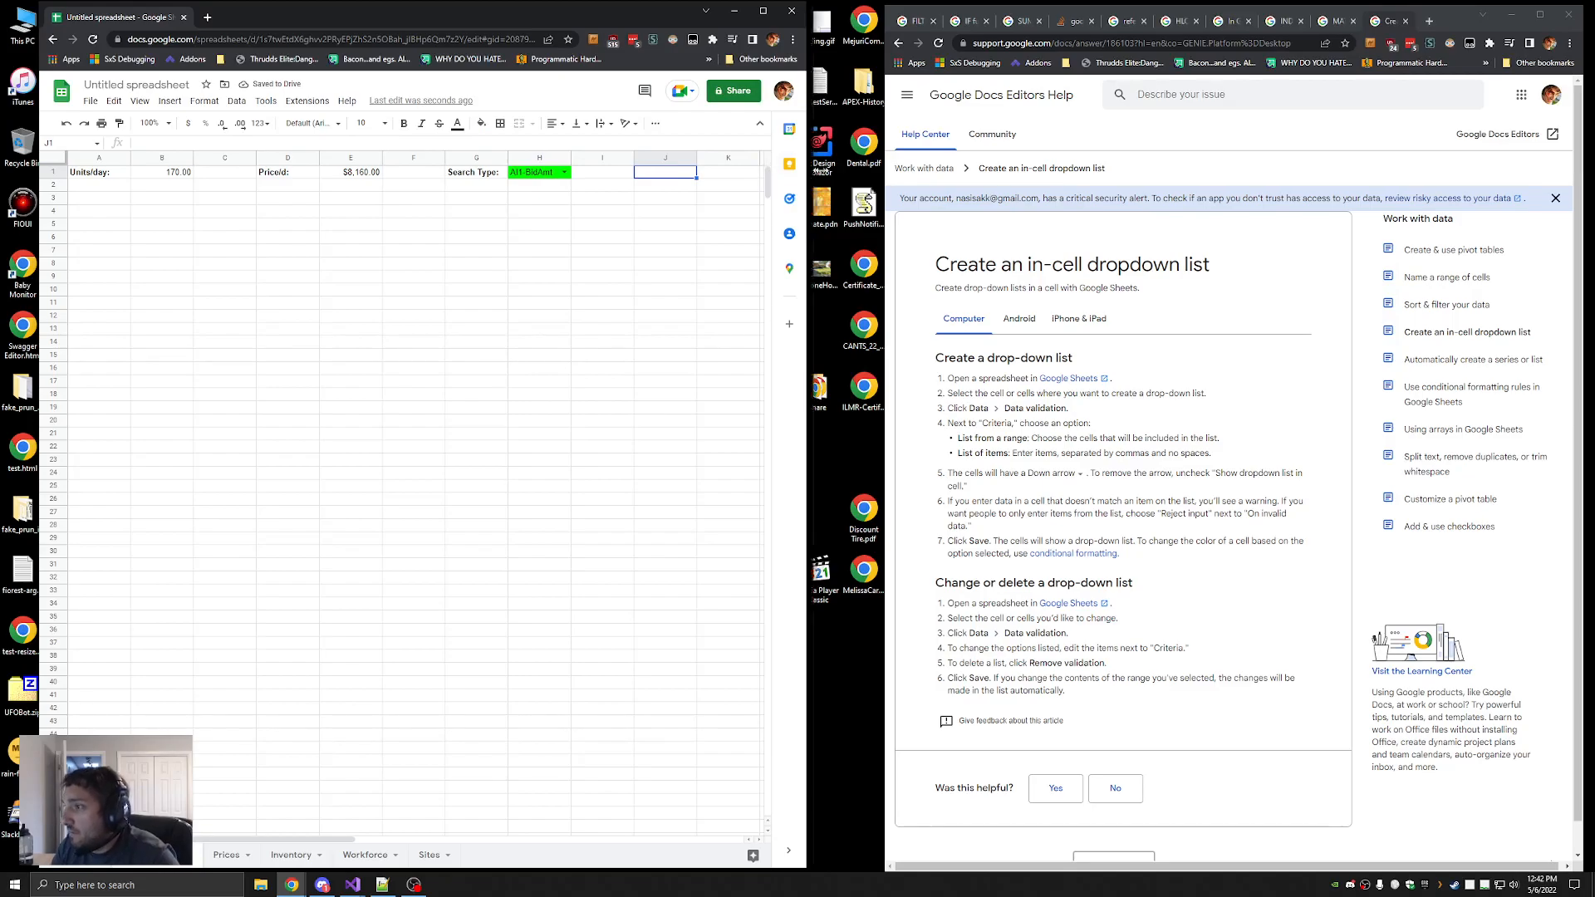
text(Consumable:)
click(720, 174)
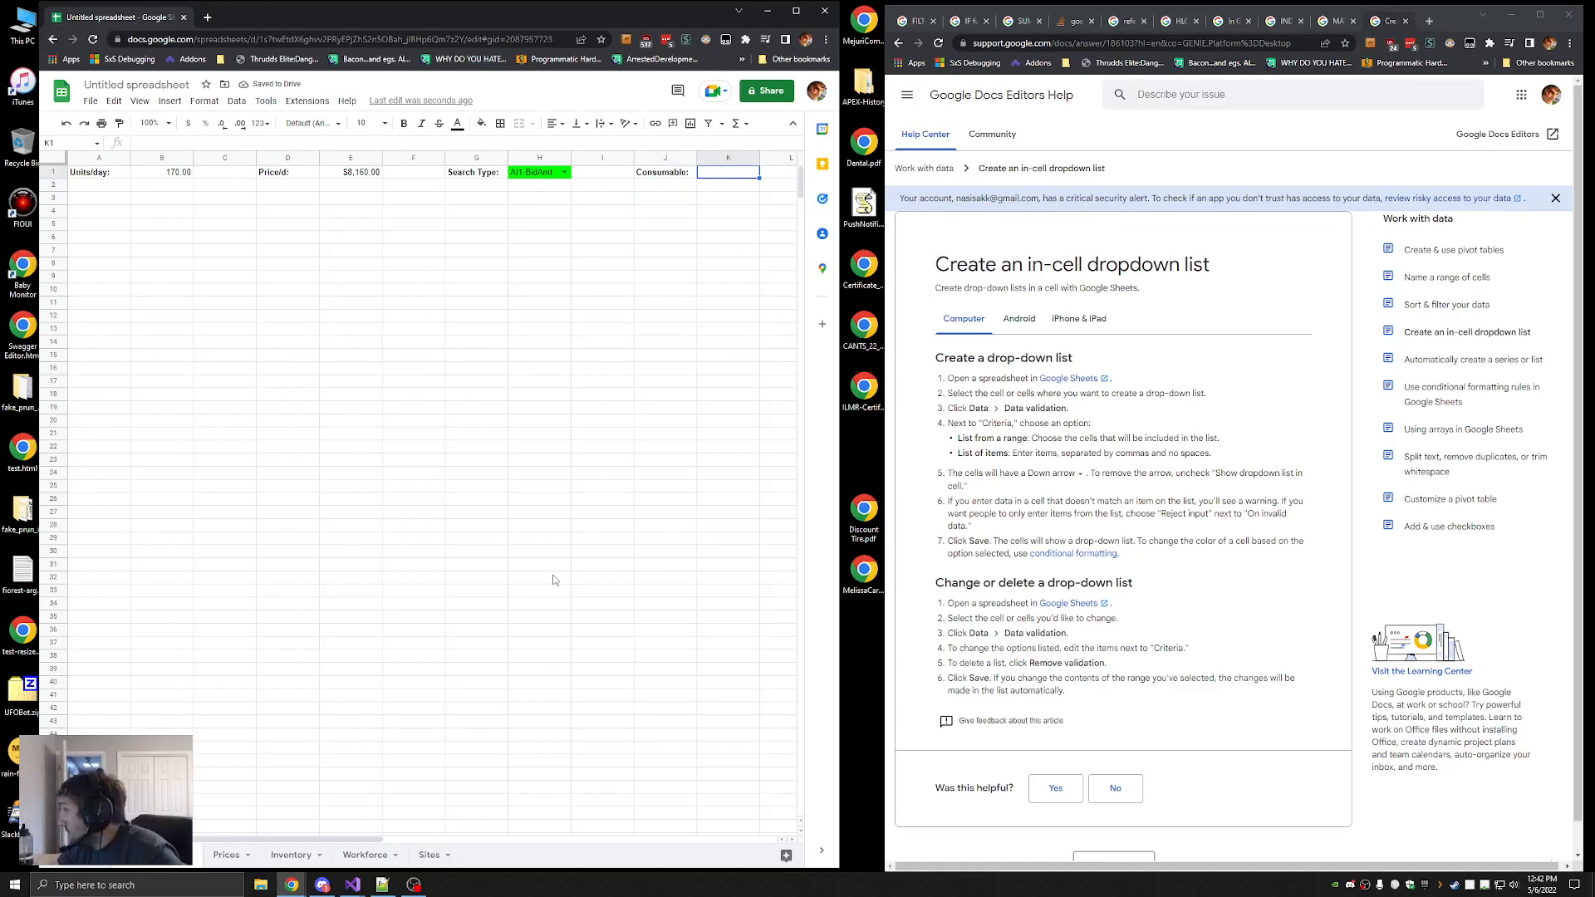
Open the FIO API documentation at doc.fnar.net in a new browser tab
click(1224, 138)
key(ctrl+t)
text(doc.fnar.net)
key(Return)
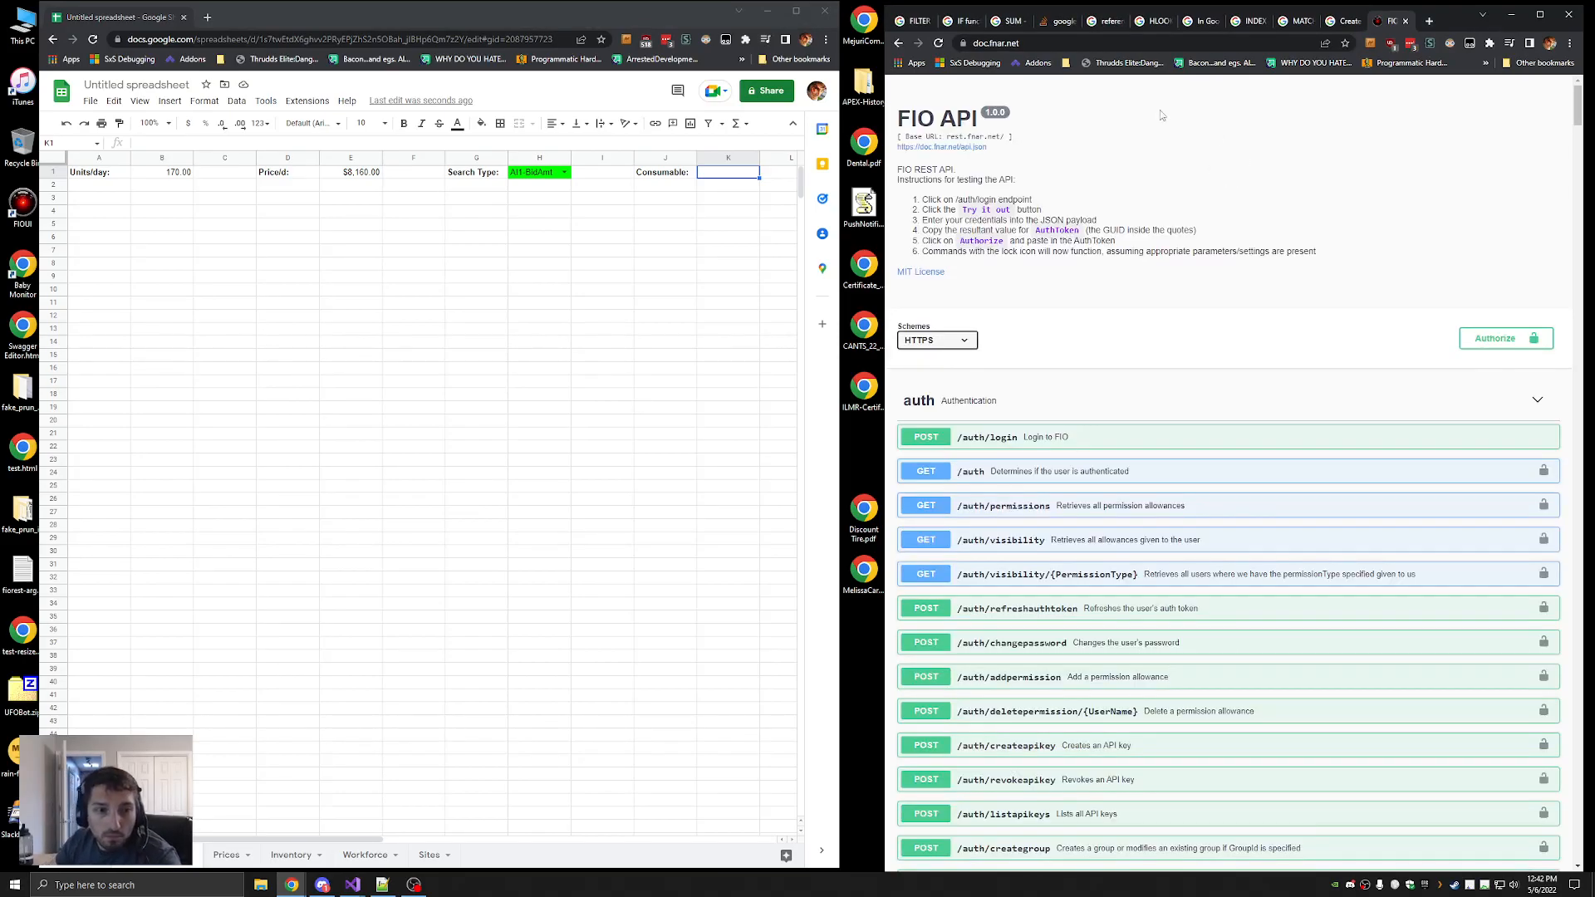
key(alt+Tab)
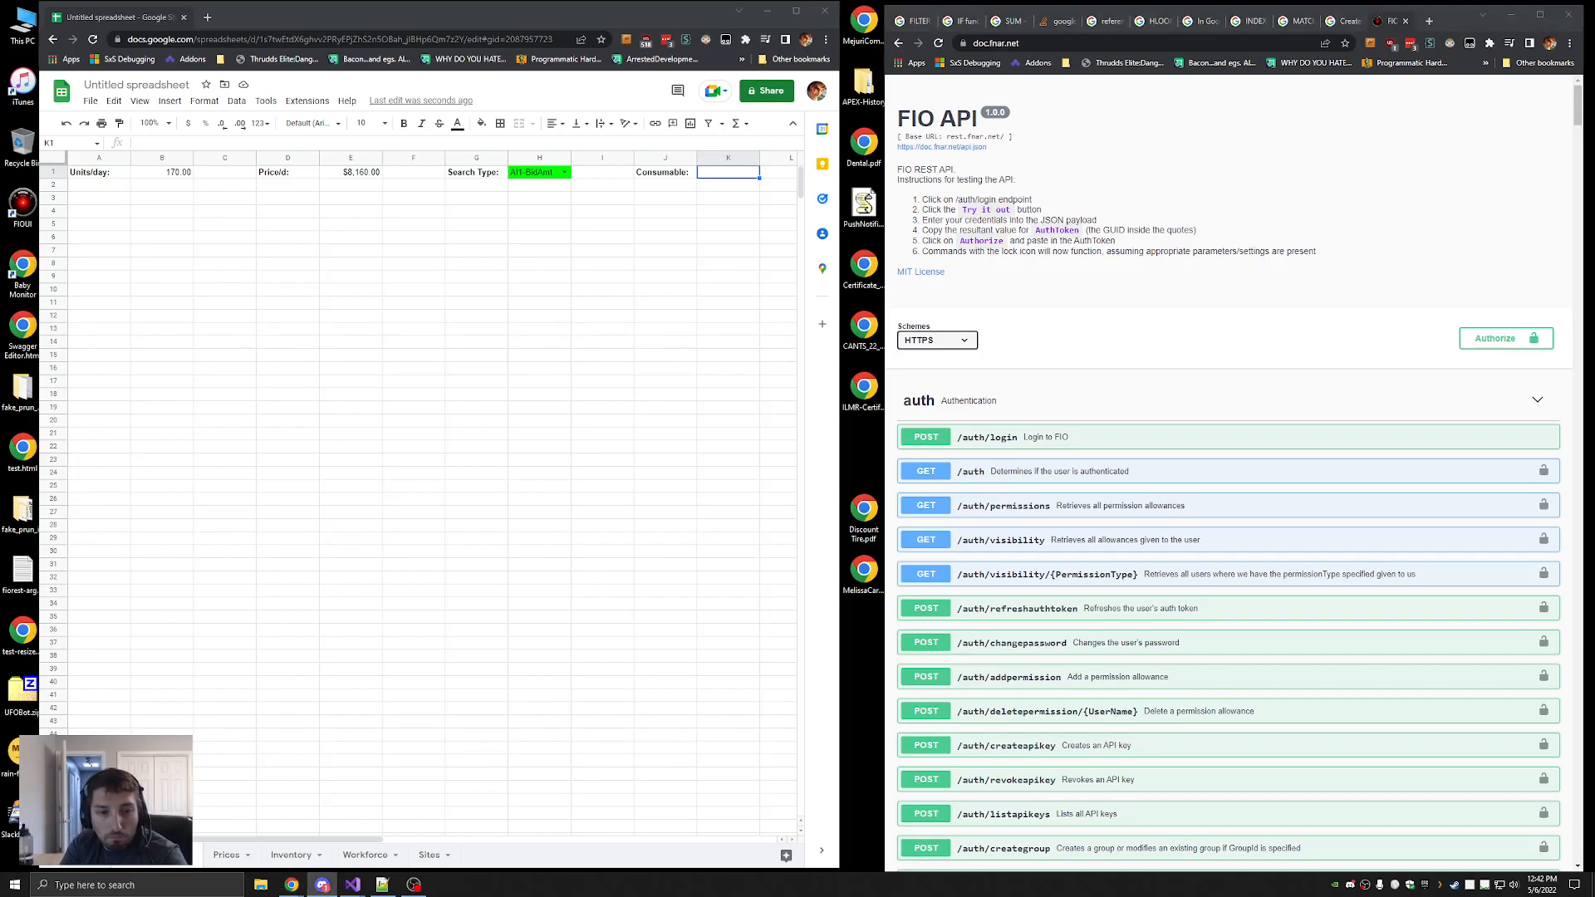
Look through the CSV endpoints in the API documentation and expand the details of /csv/materials
scroll(1171, 449, down, 20)
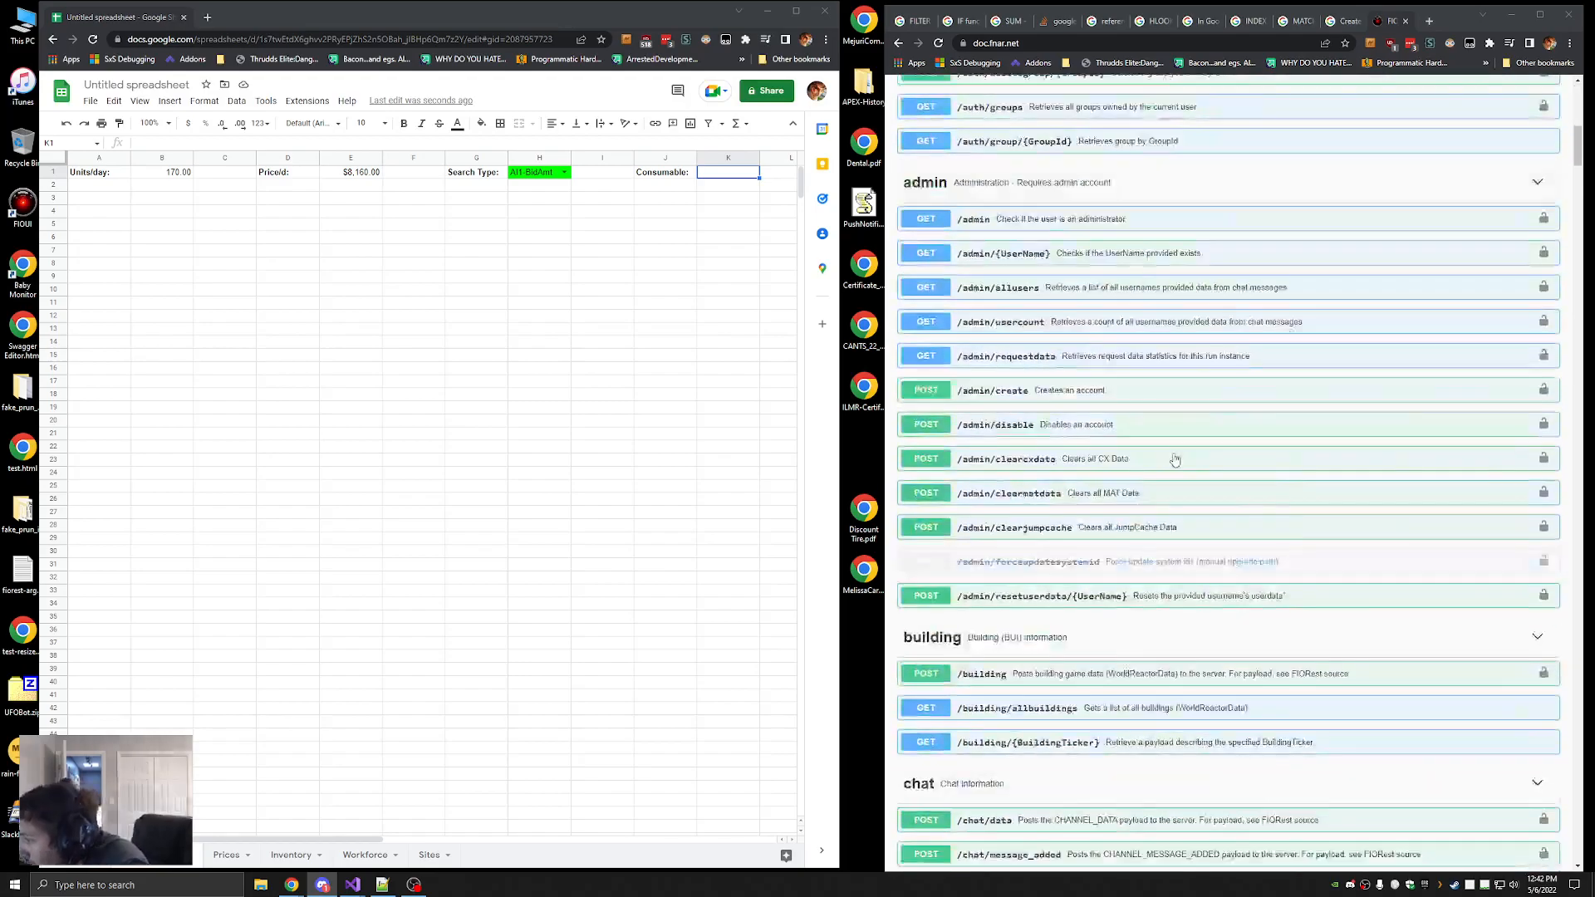
scroll(1172, 463, down, 3)
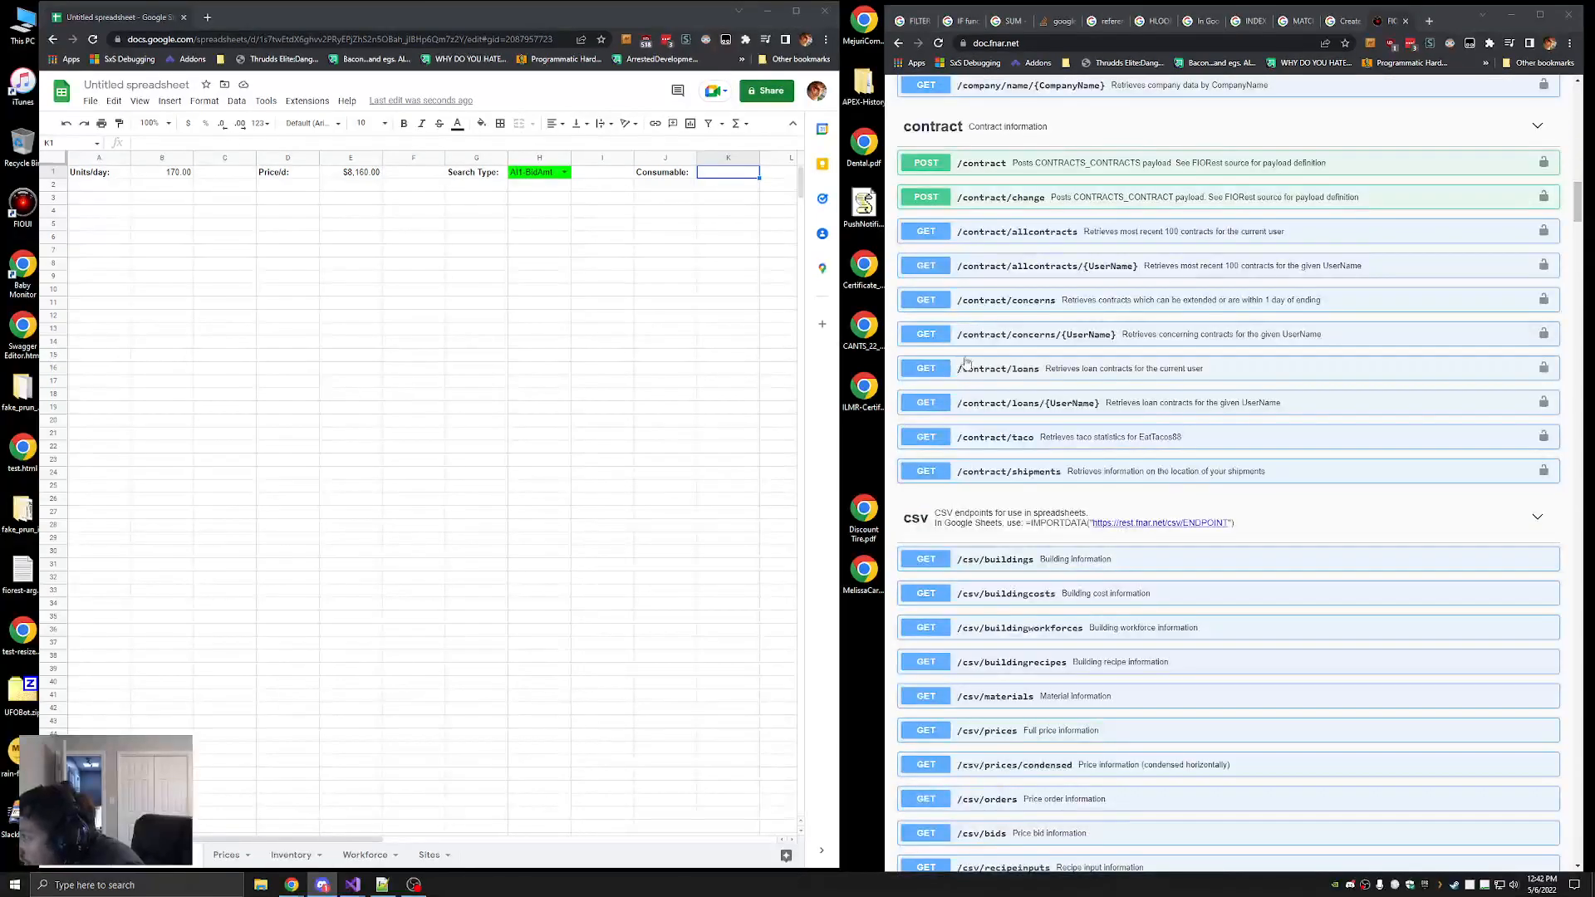
scroll(973, 357, down, 6)
scroll(1030, 333, up, 1)
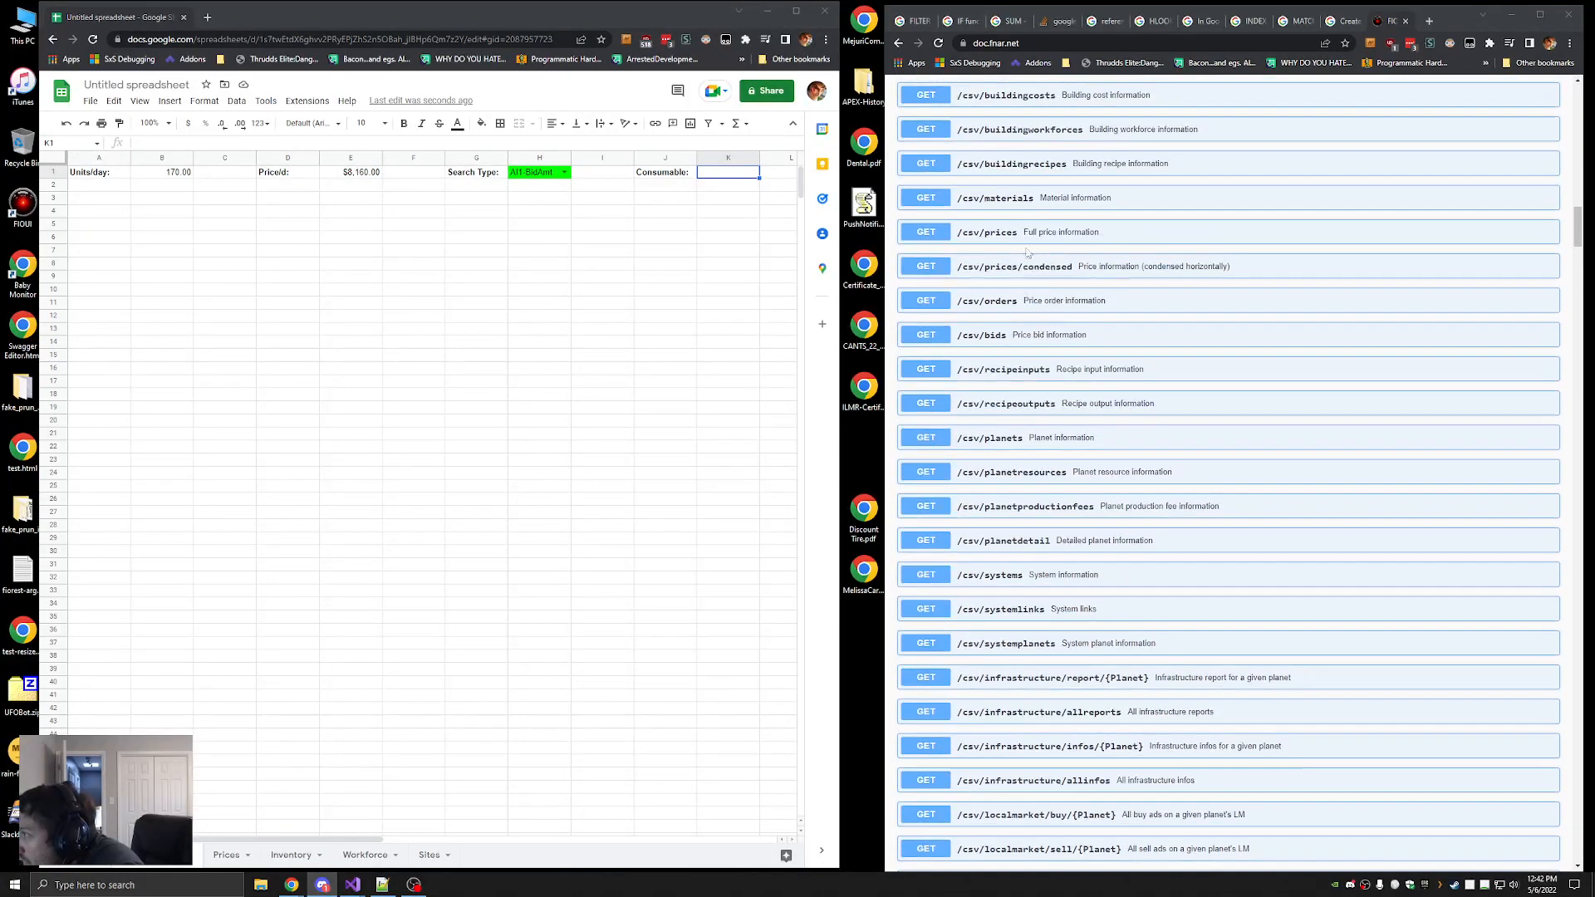
click(1126, 201)
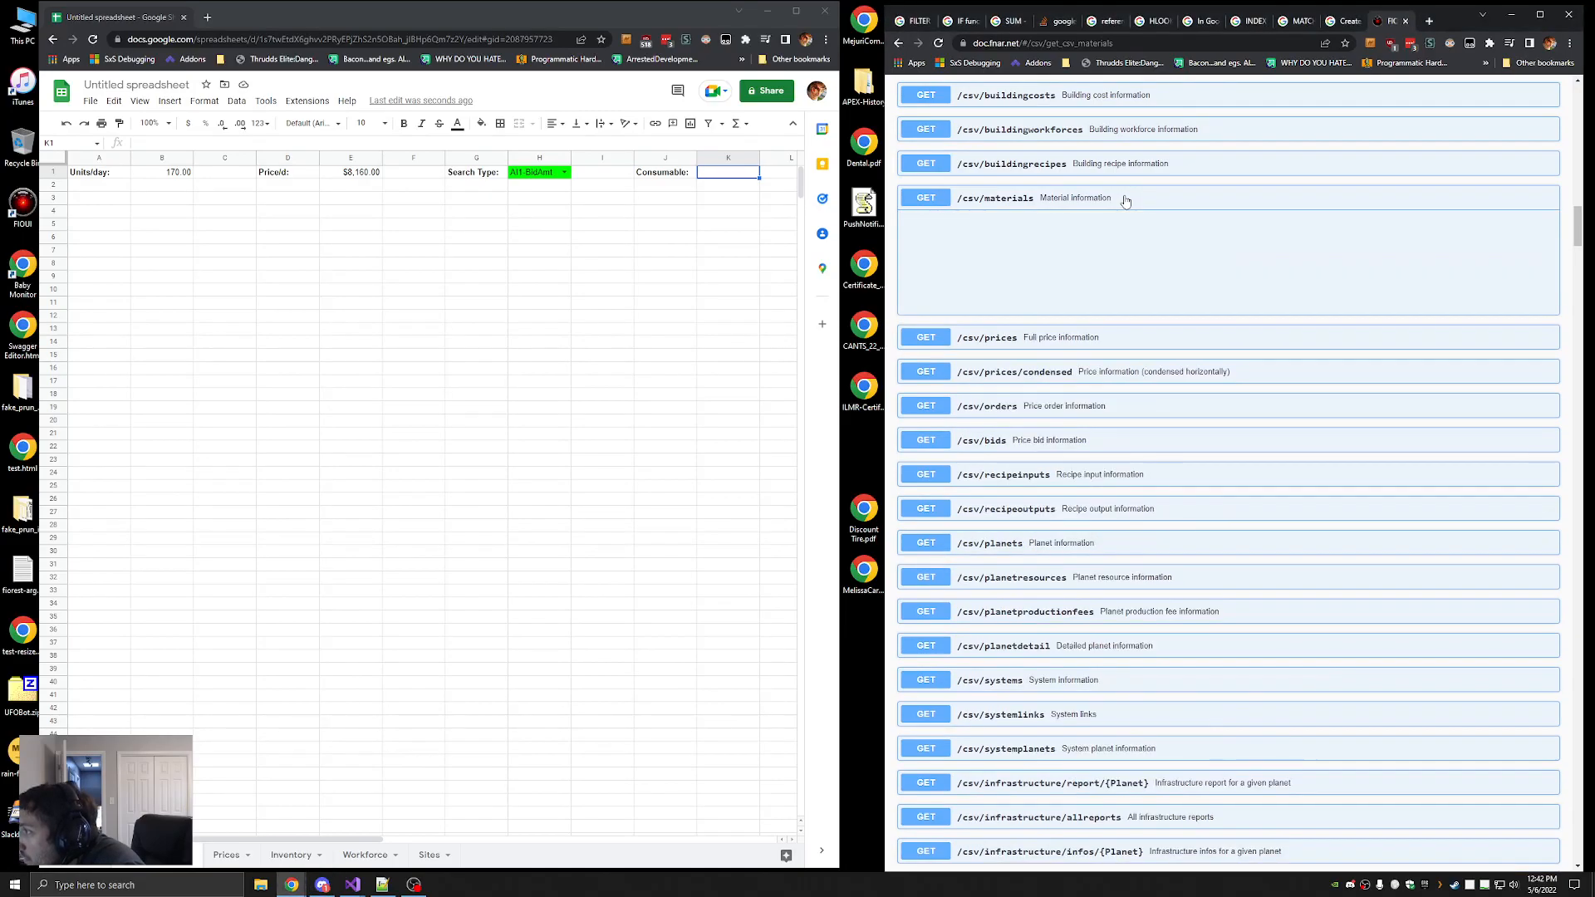
click(1133, 201)
click(1138, 200)
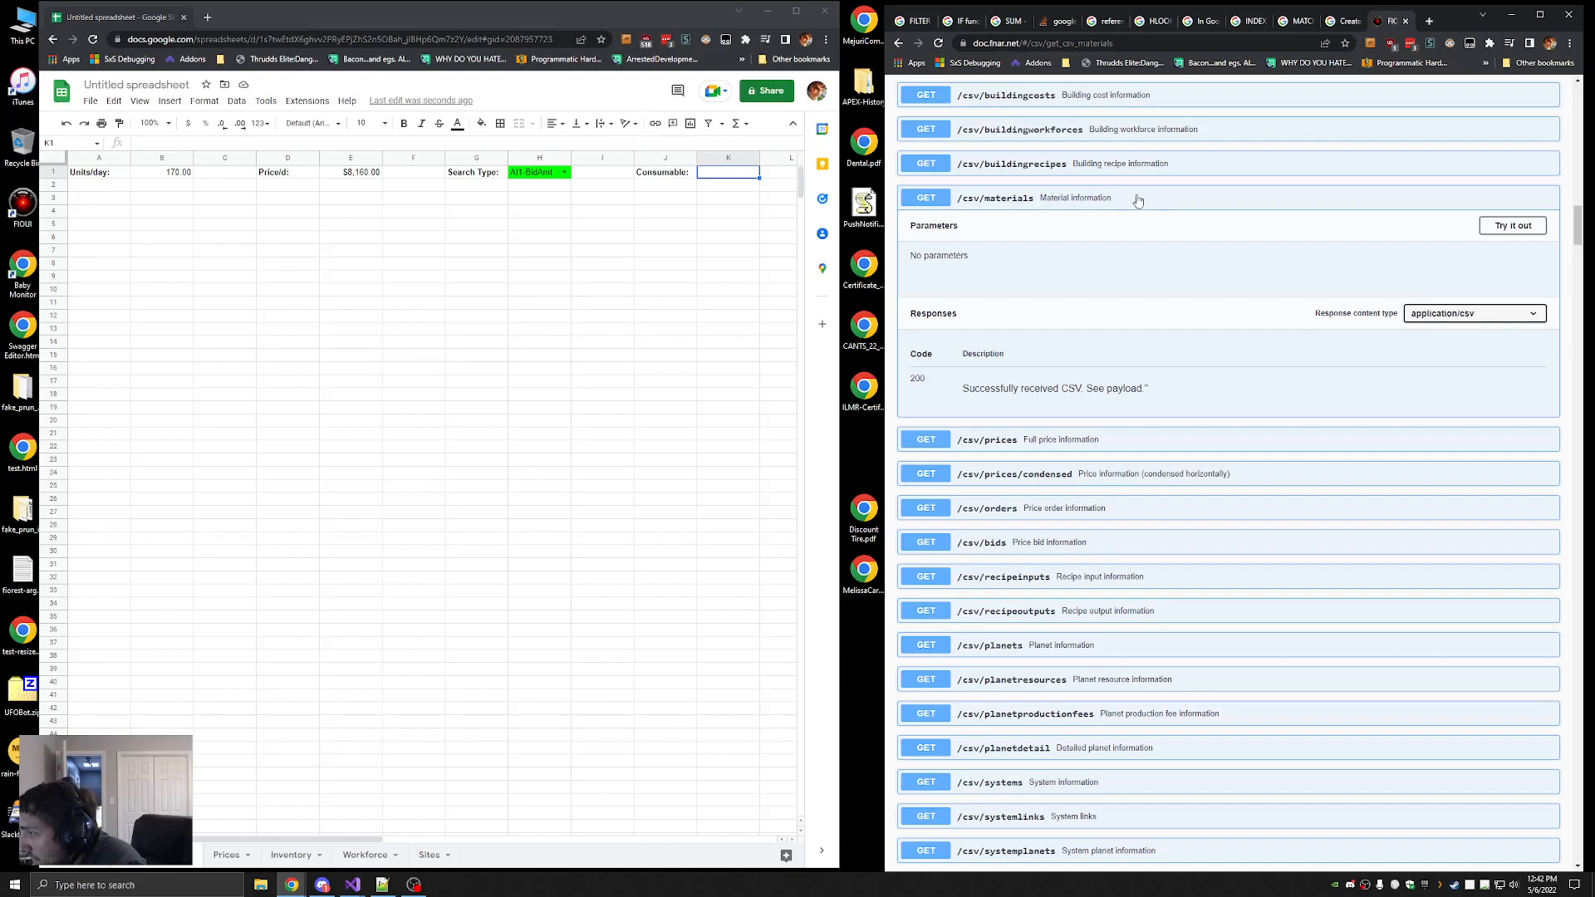
scroll(1147, 560, down, 5)
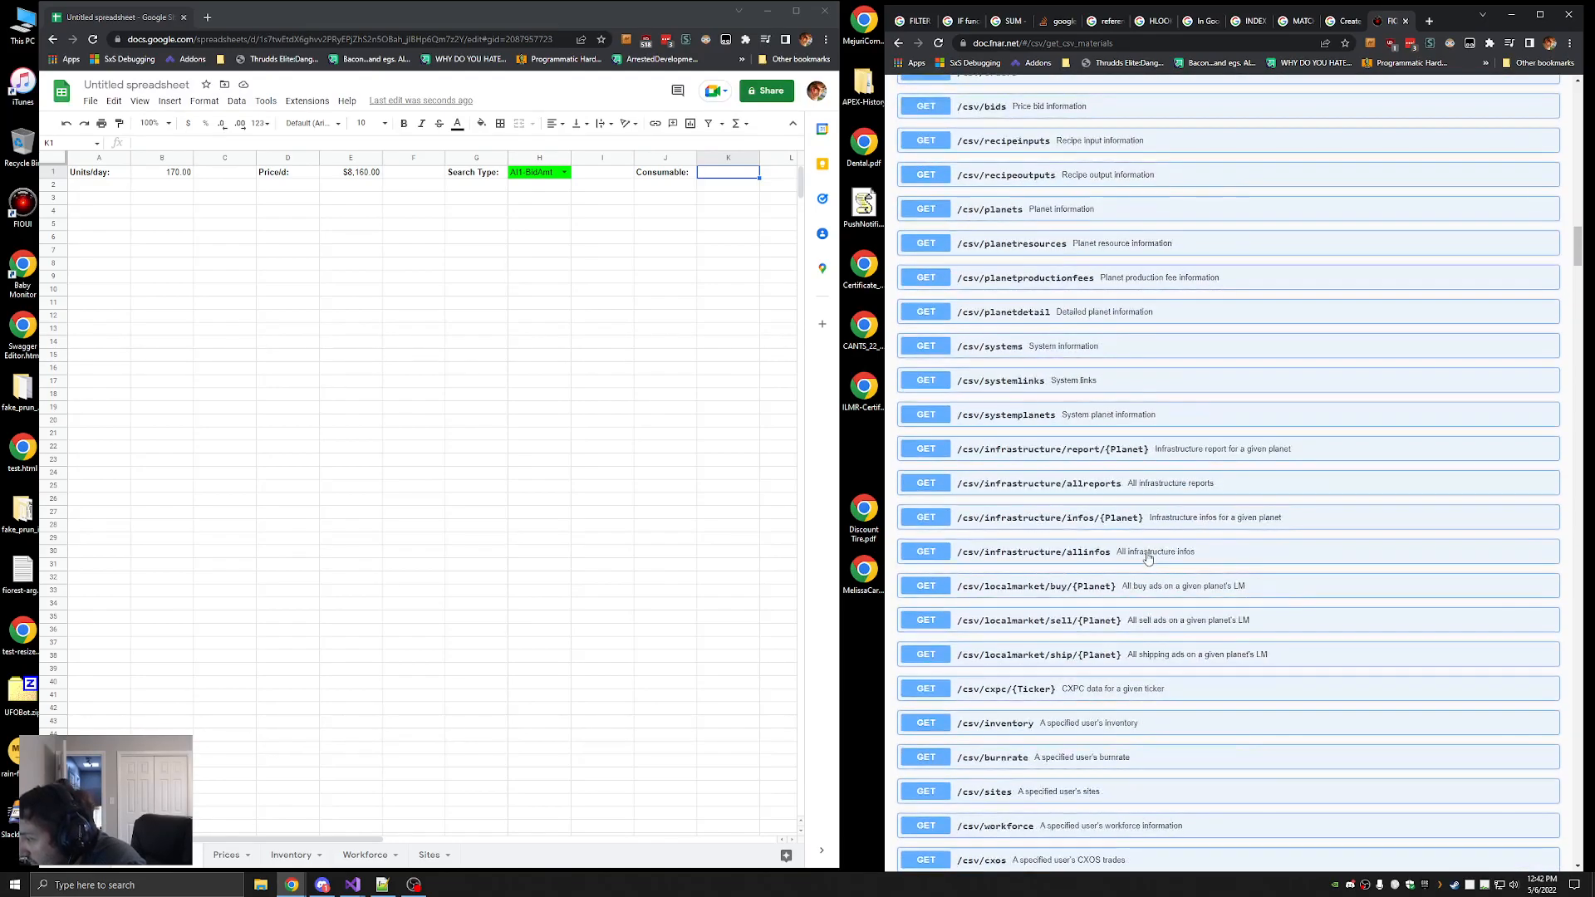
scroll(1148, 559, up, 6)
click(1130, 329)
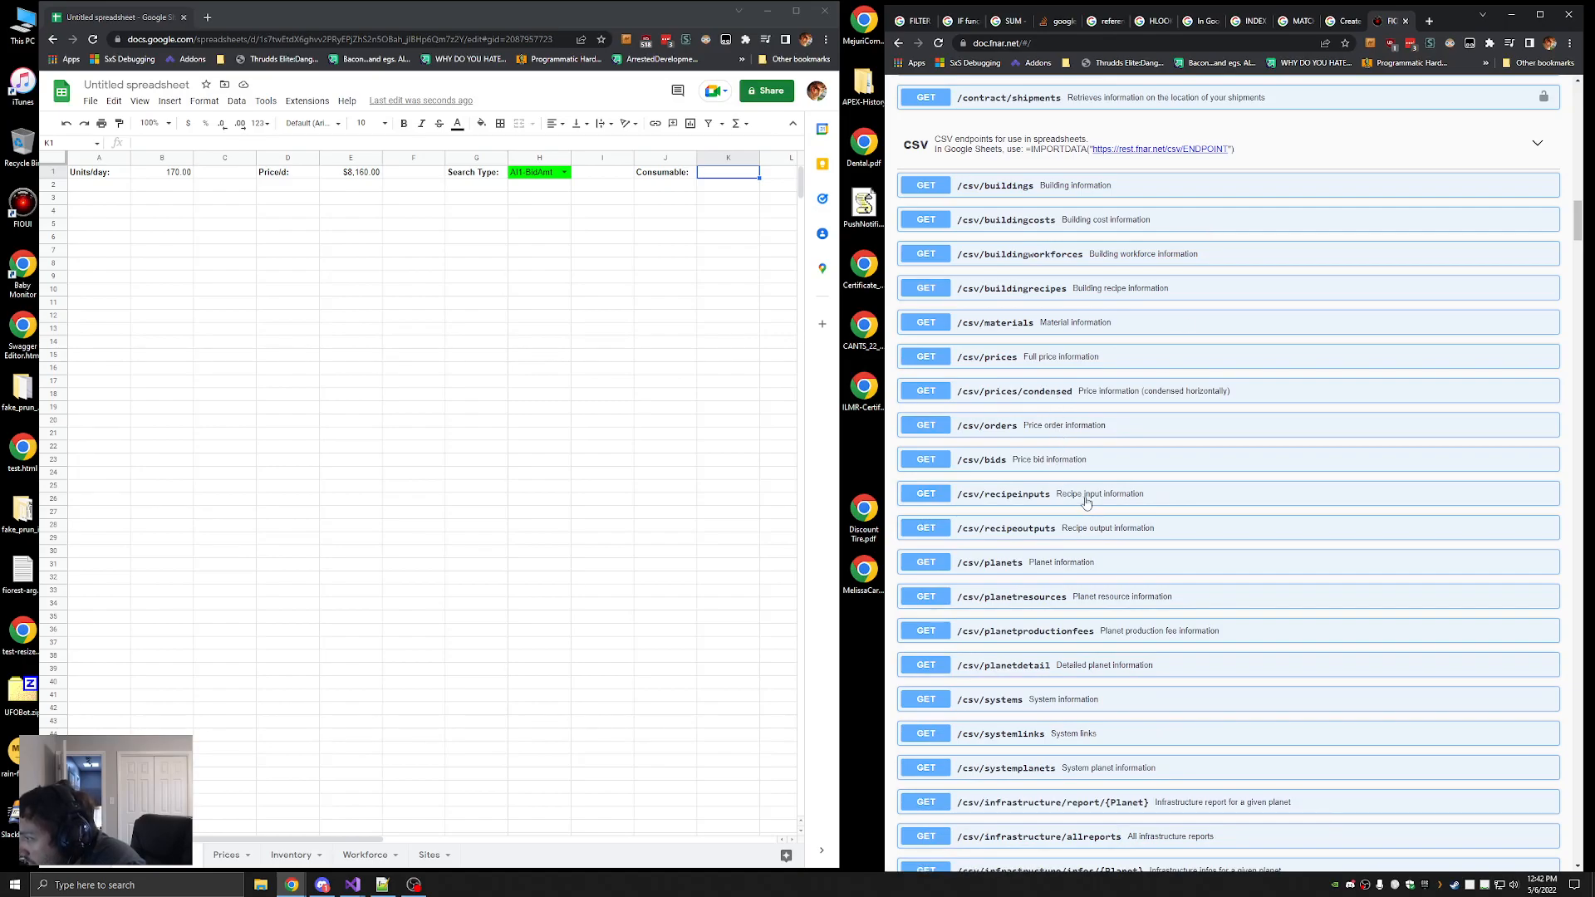
scroll(1106, 565, down, 1)
scroll(1106, 565, down, 1)
scroll(1075, 590, down, 1)
scroll(1081, 608, up, 4)
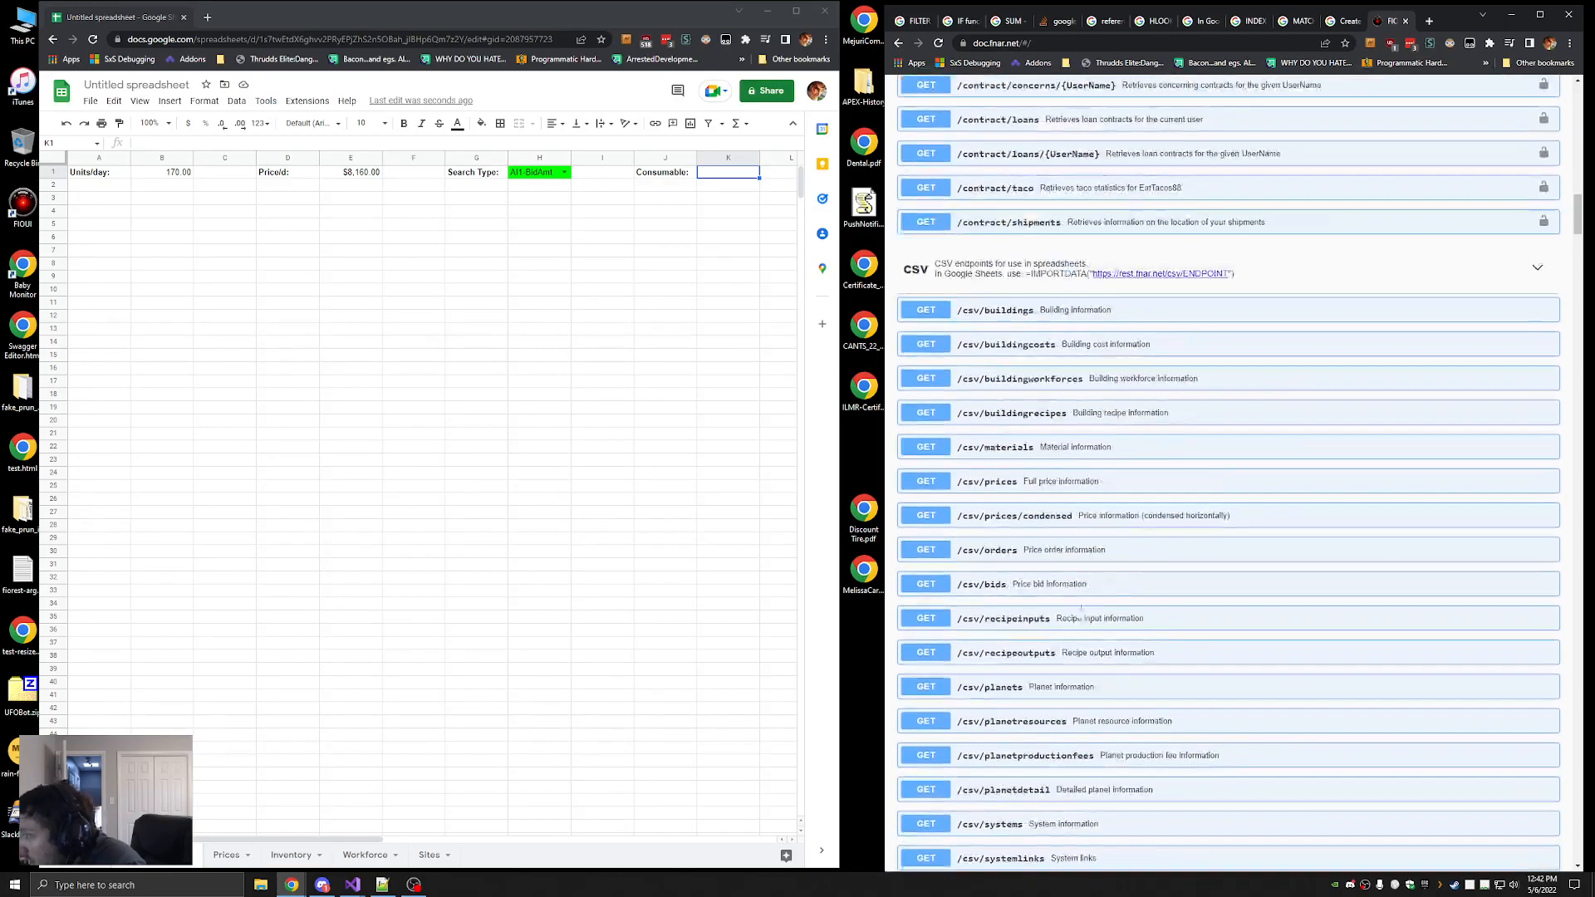
click(1133, 455)
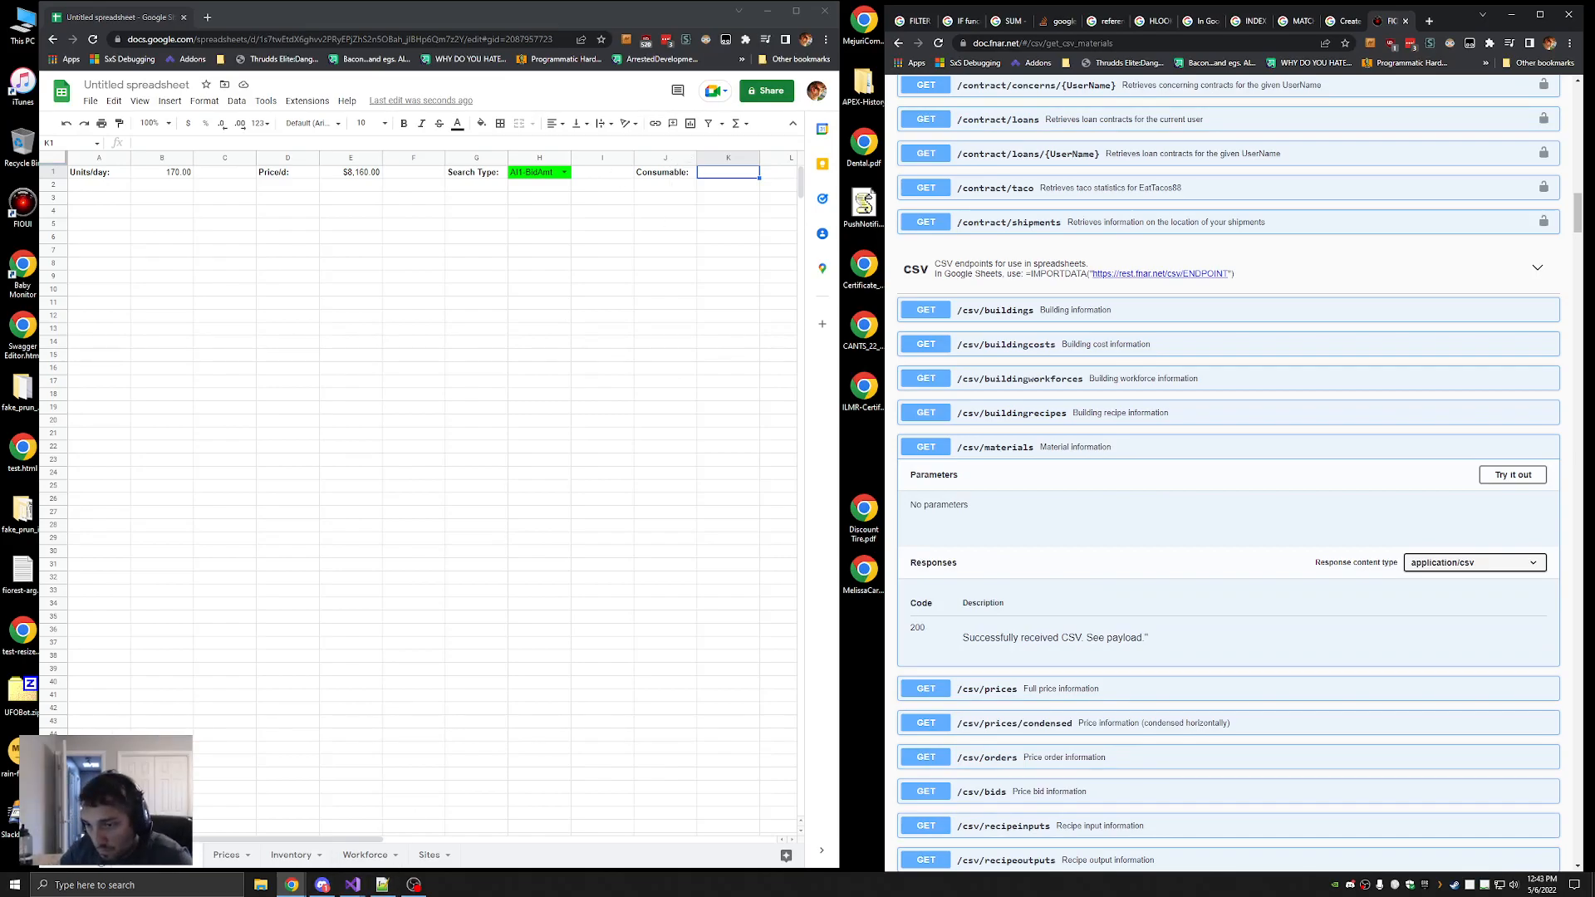
Add a new sheet to the spreadsheet, place it after Sites, and name it Materials
click(75, 855)
drag(228, 855, 488, 855)
double_click(486, 855)
text(Materials)
key(Return)
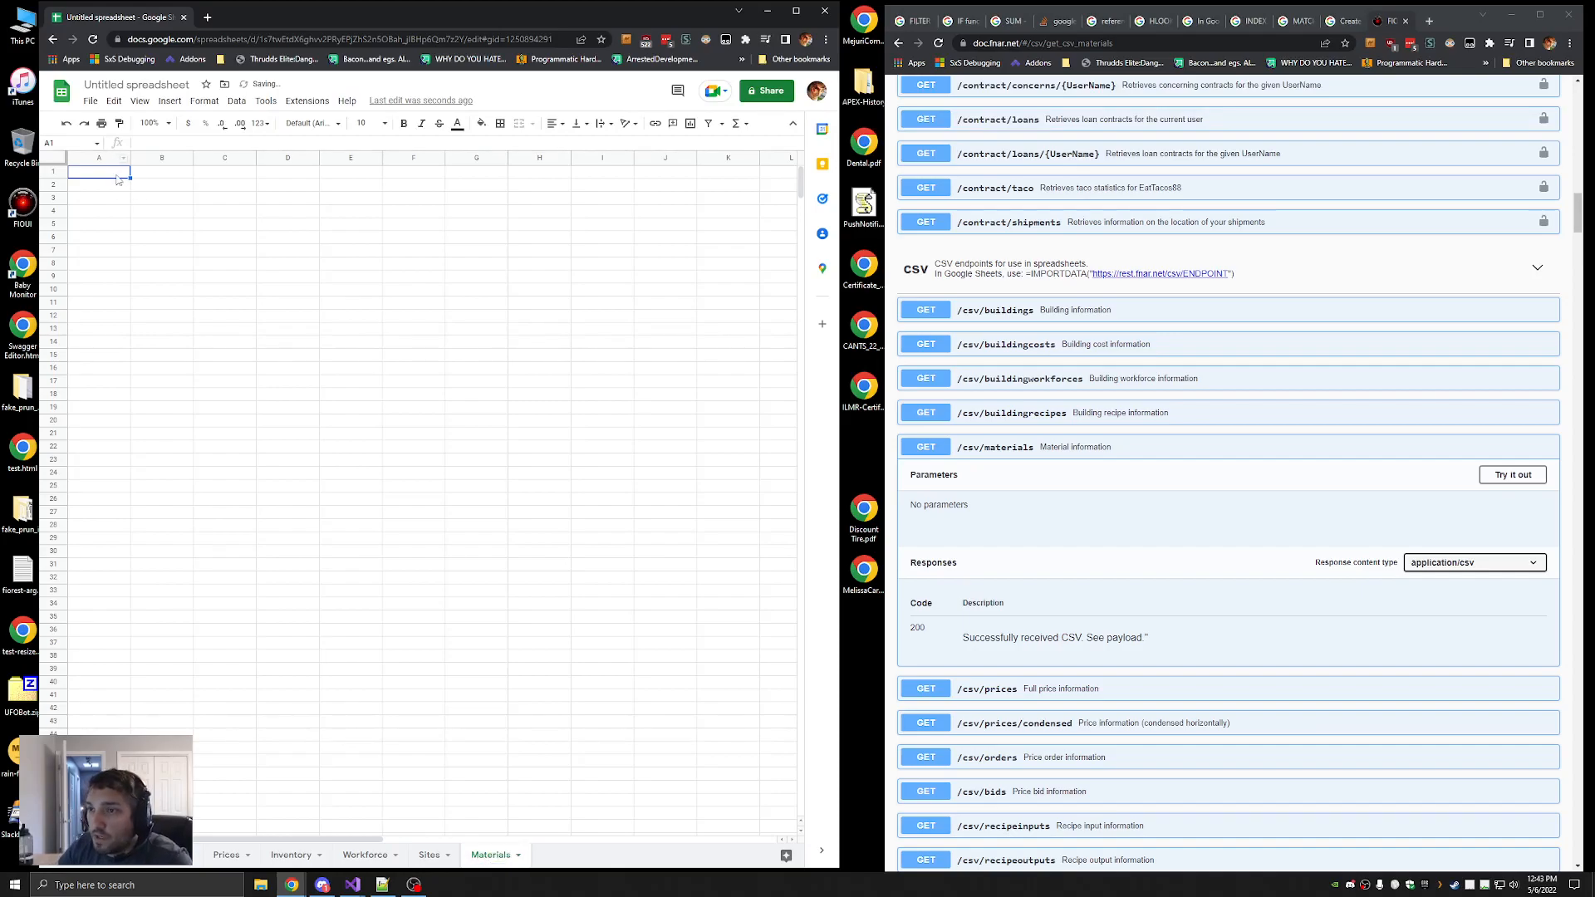
text(=IM)
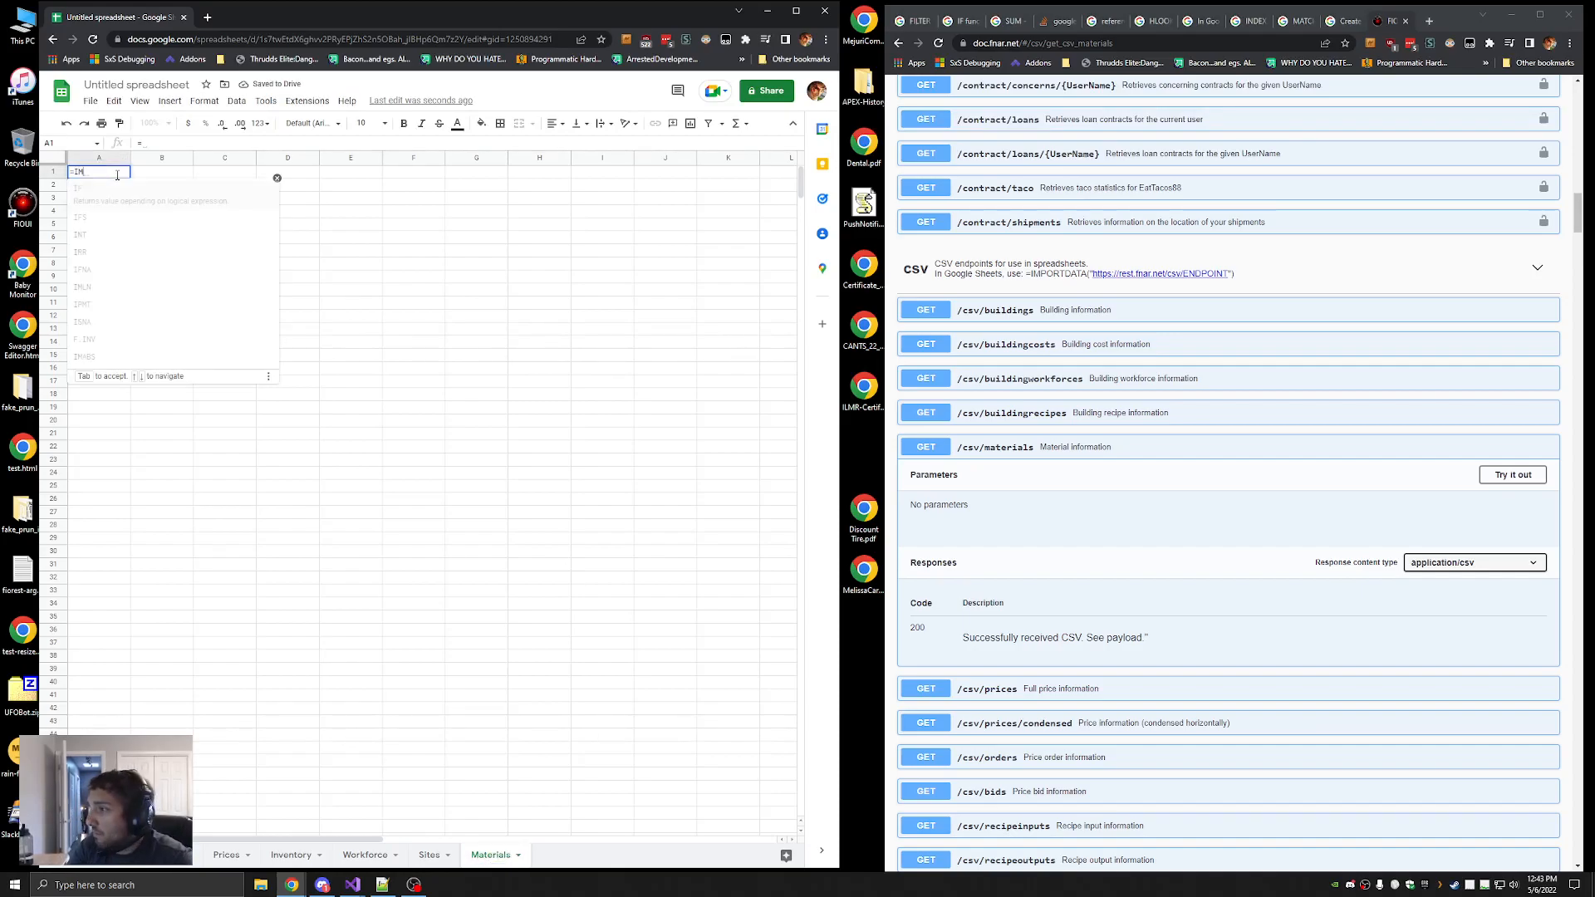
text(PORTDATA("https://rest.fanr)
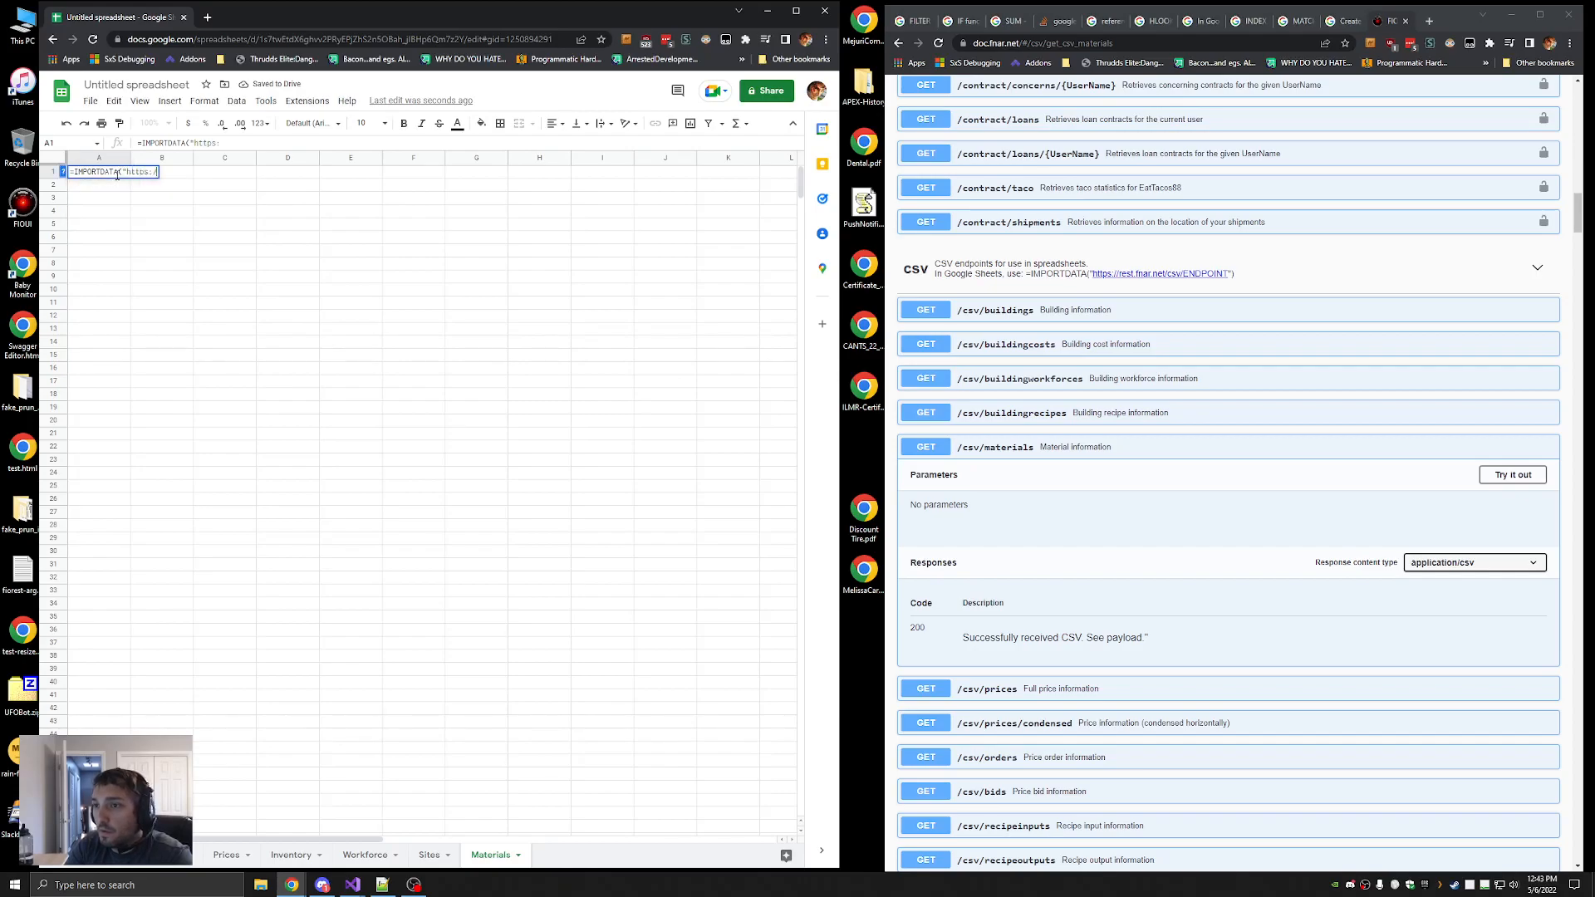
key(BackSpace)
key(BackSpace)
key(BackSpace)
text(nar.n)
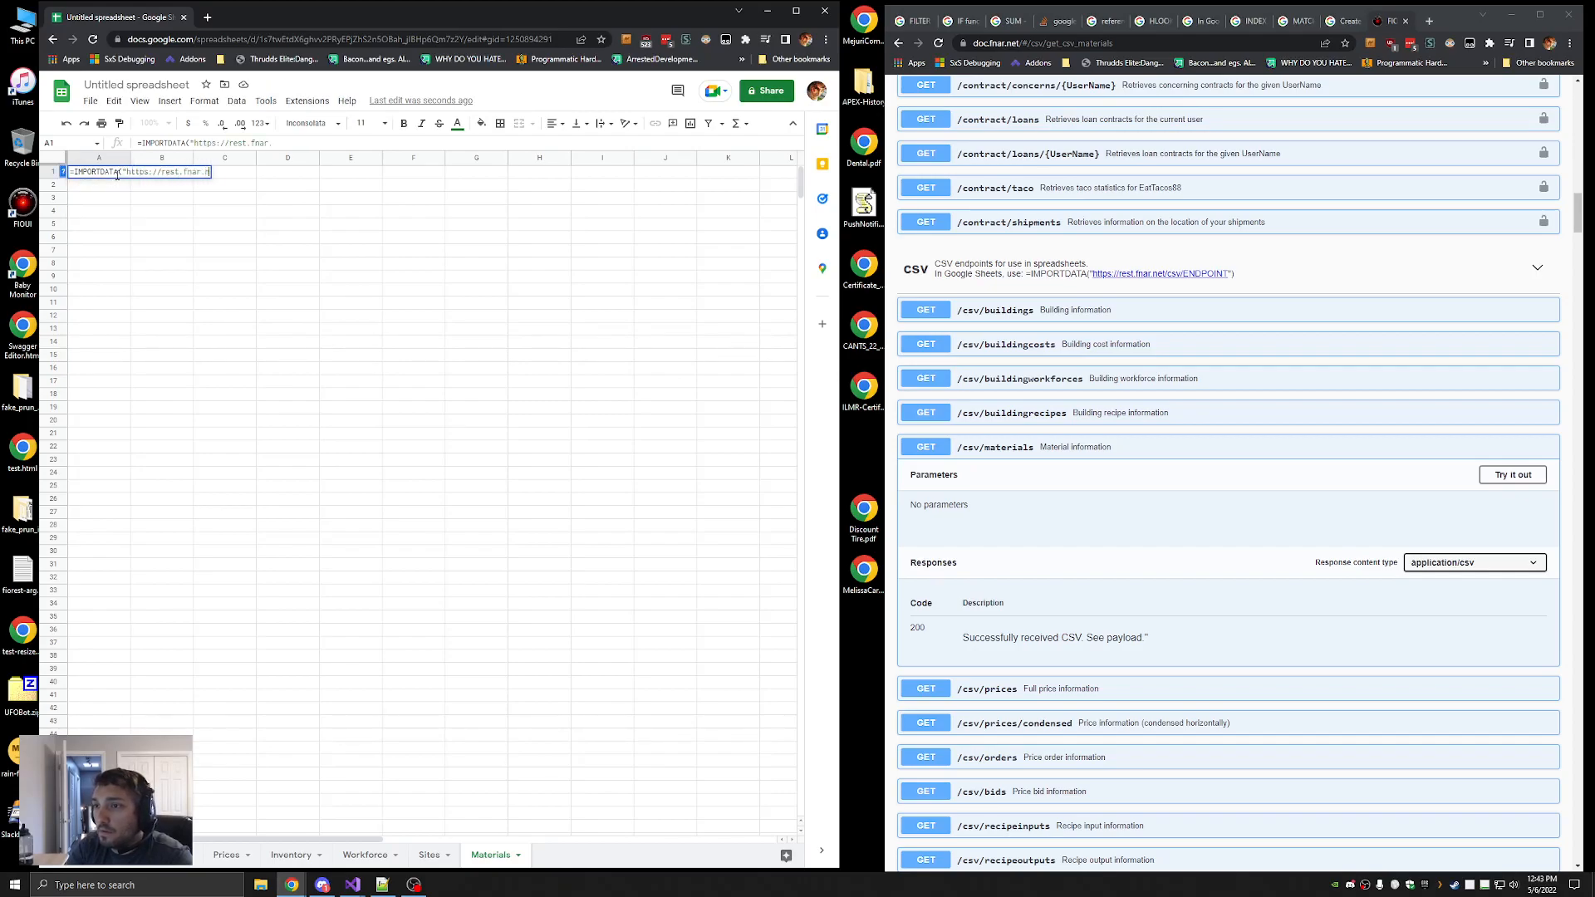
text(et/csv/materials"))
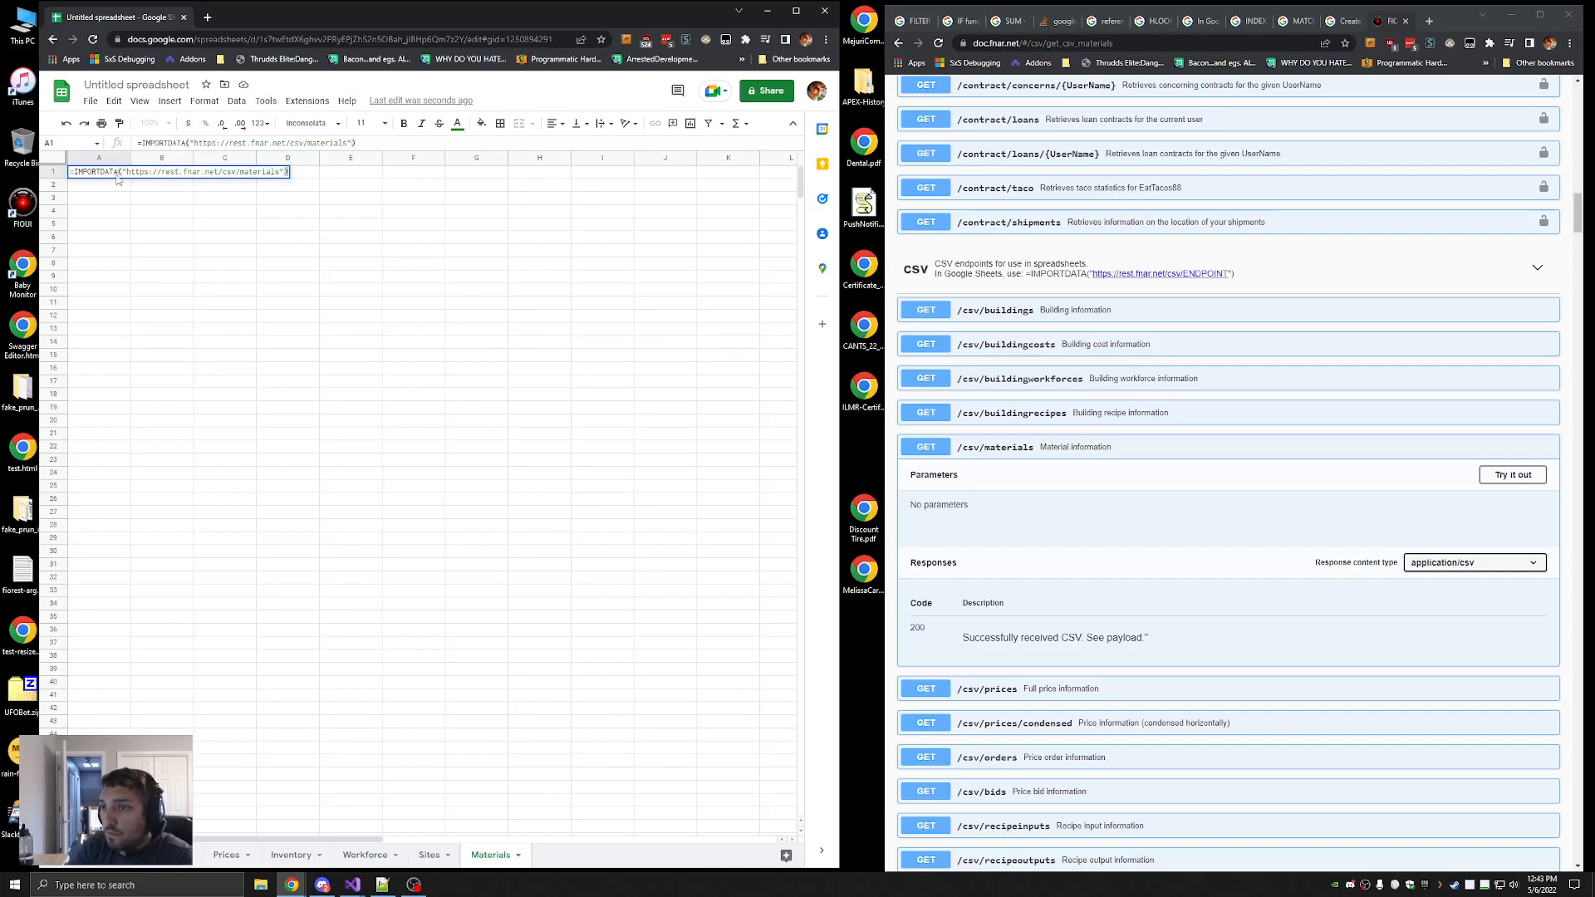
key(Return)
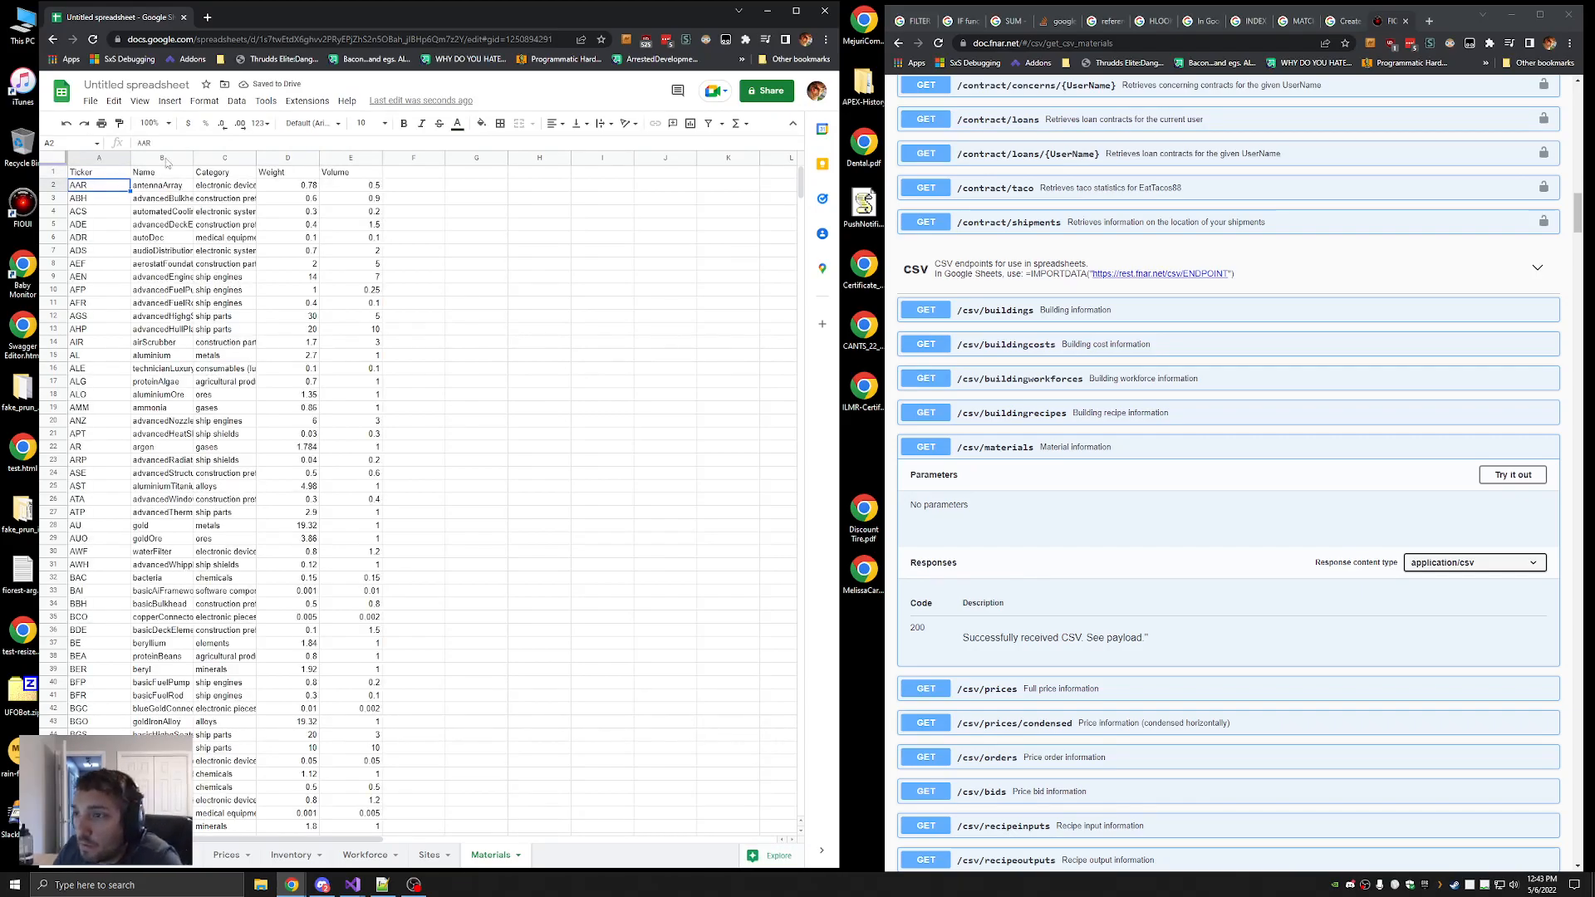
Widen the Category and Name columns on the Materials sheet and look through the categories for the consumables entries
drag(256, 157, 306, 157)
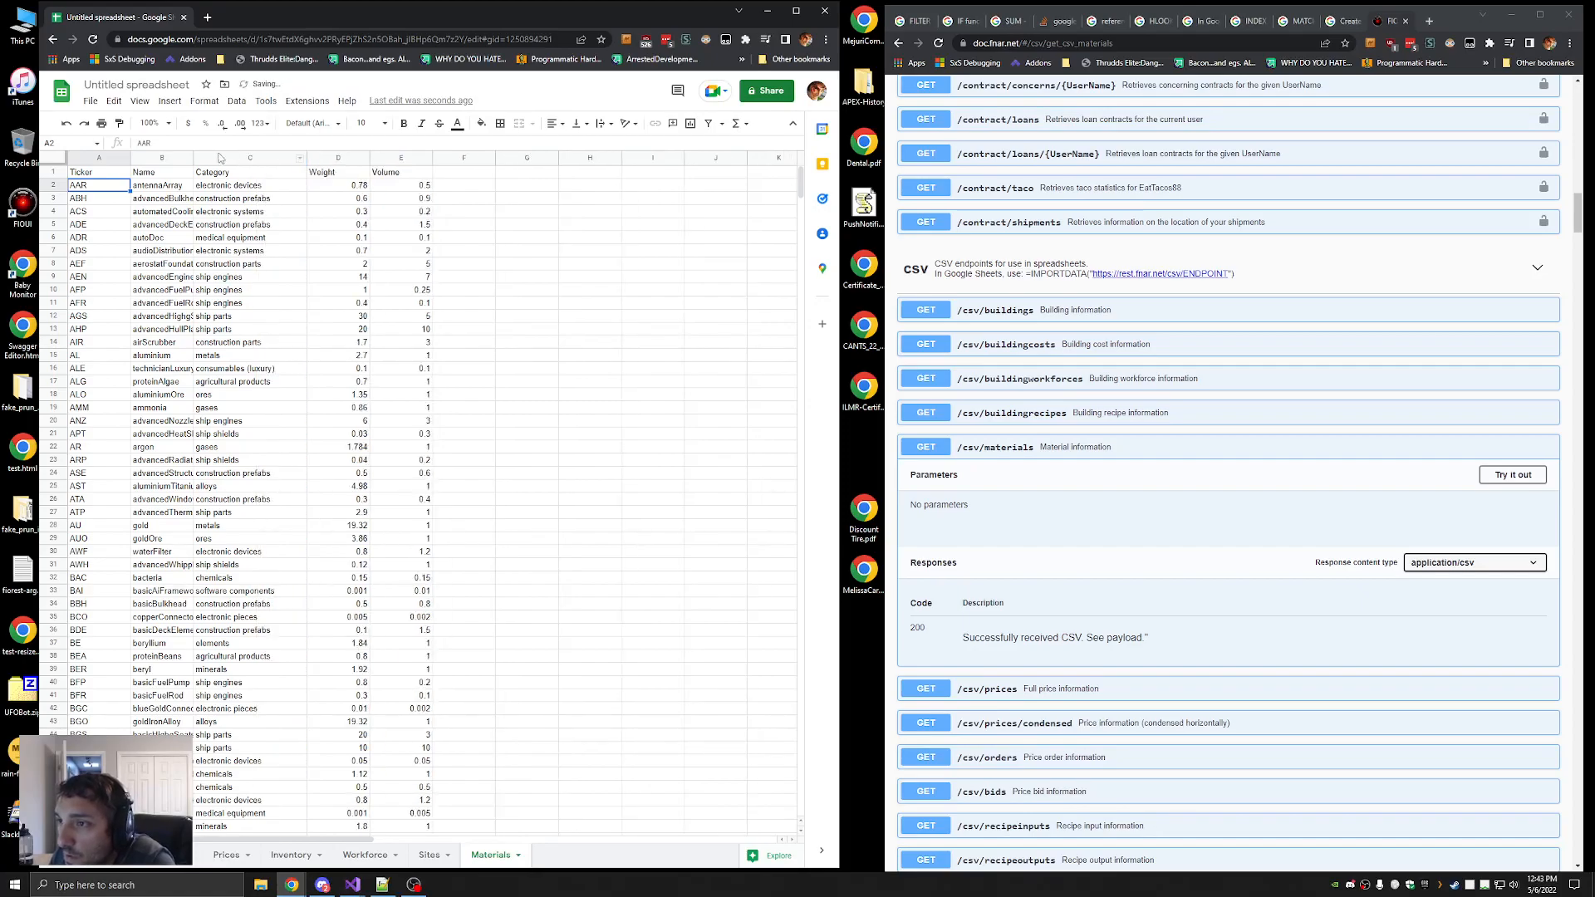
drag(195, 157, 219, 158)
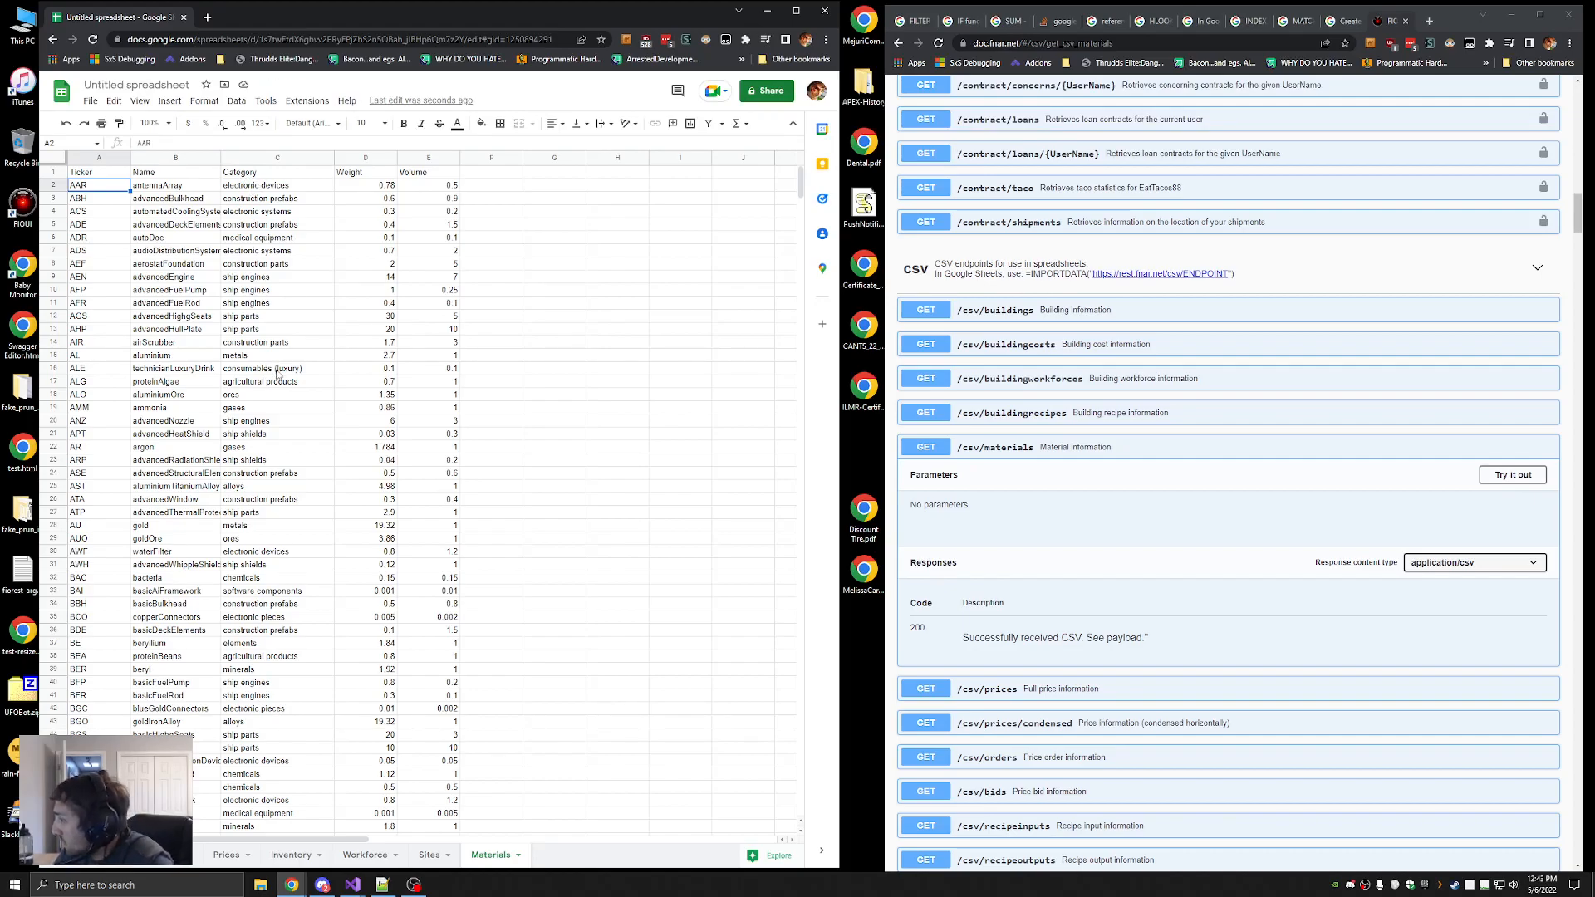
click(247, 371)
scroll(247, 371, down, 10)
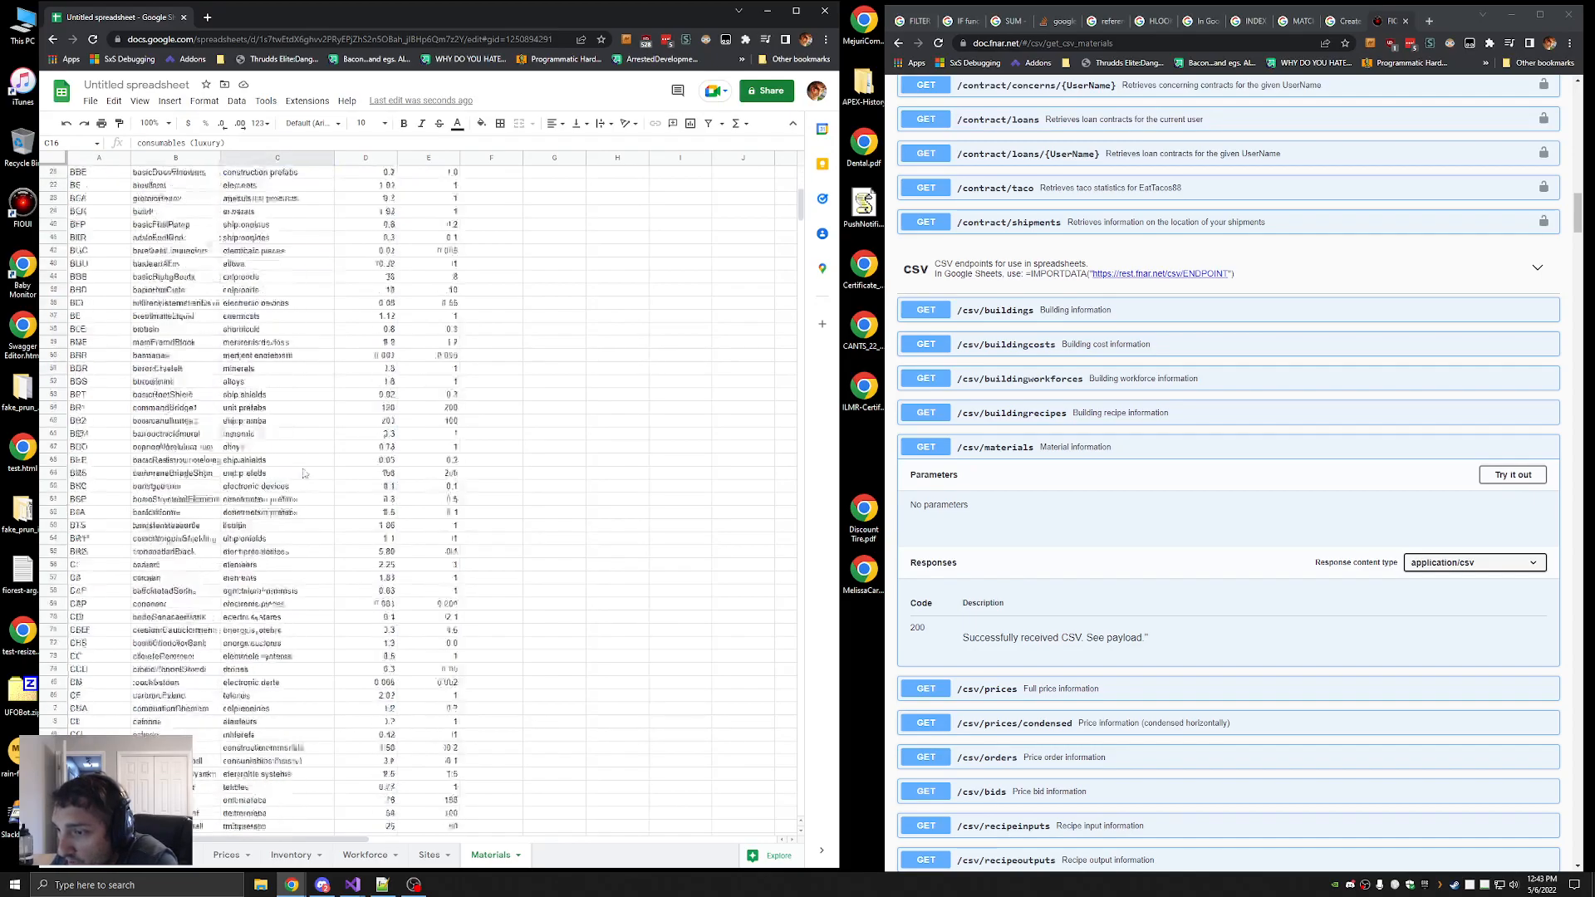
scroll(261, 504, up, 5)
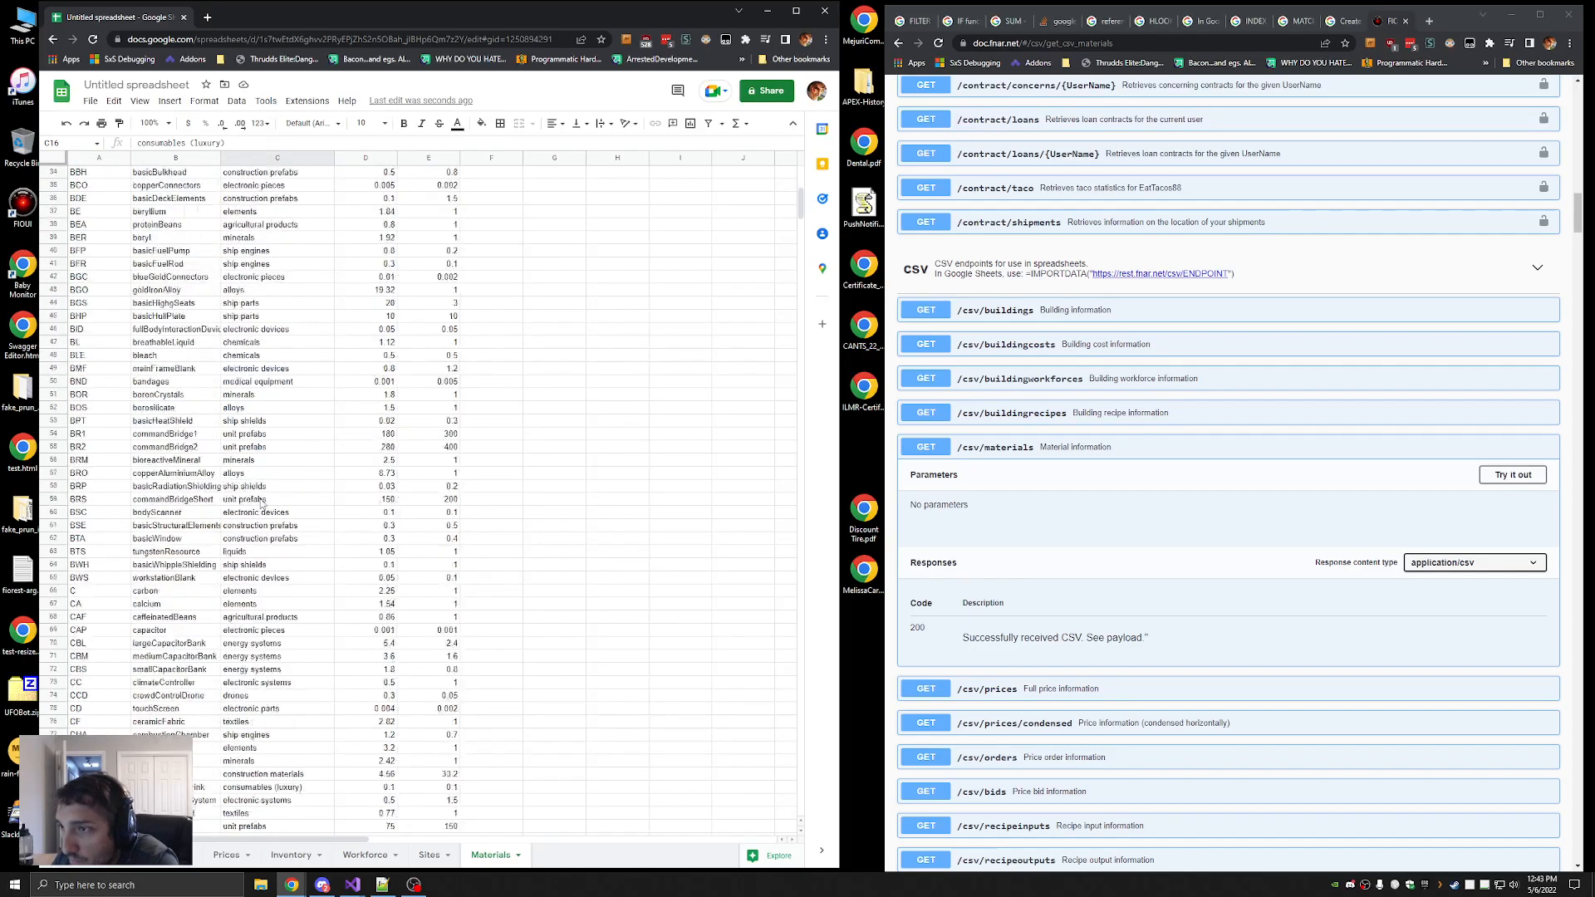
scroll(267, 506, down, 10)
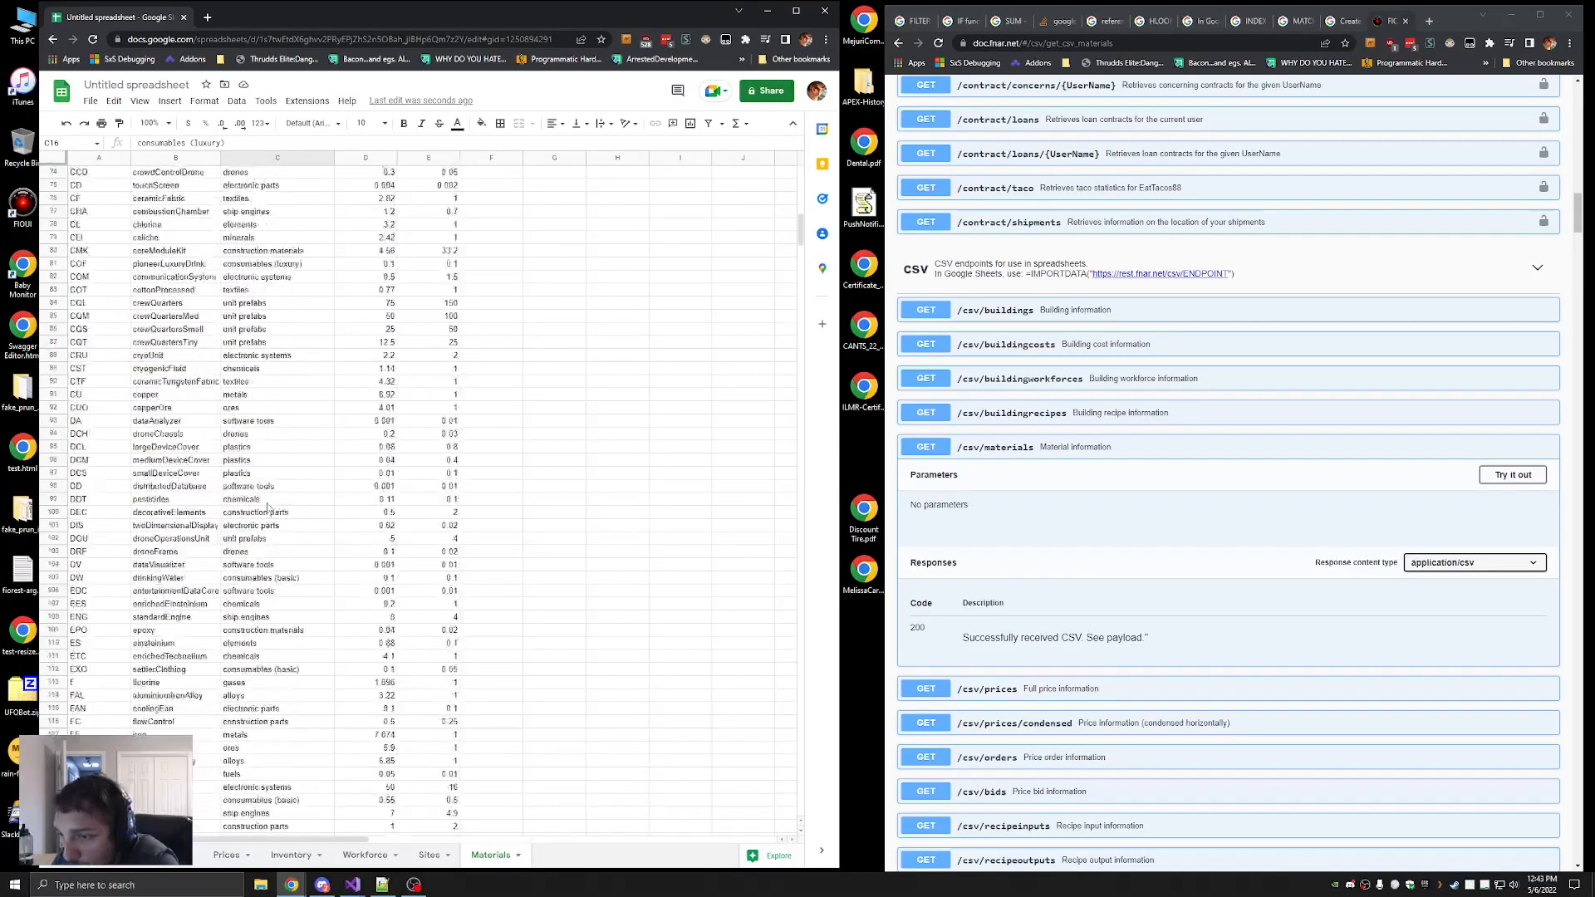
click(274, 424)
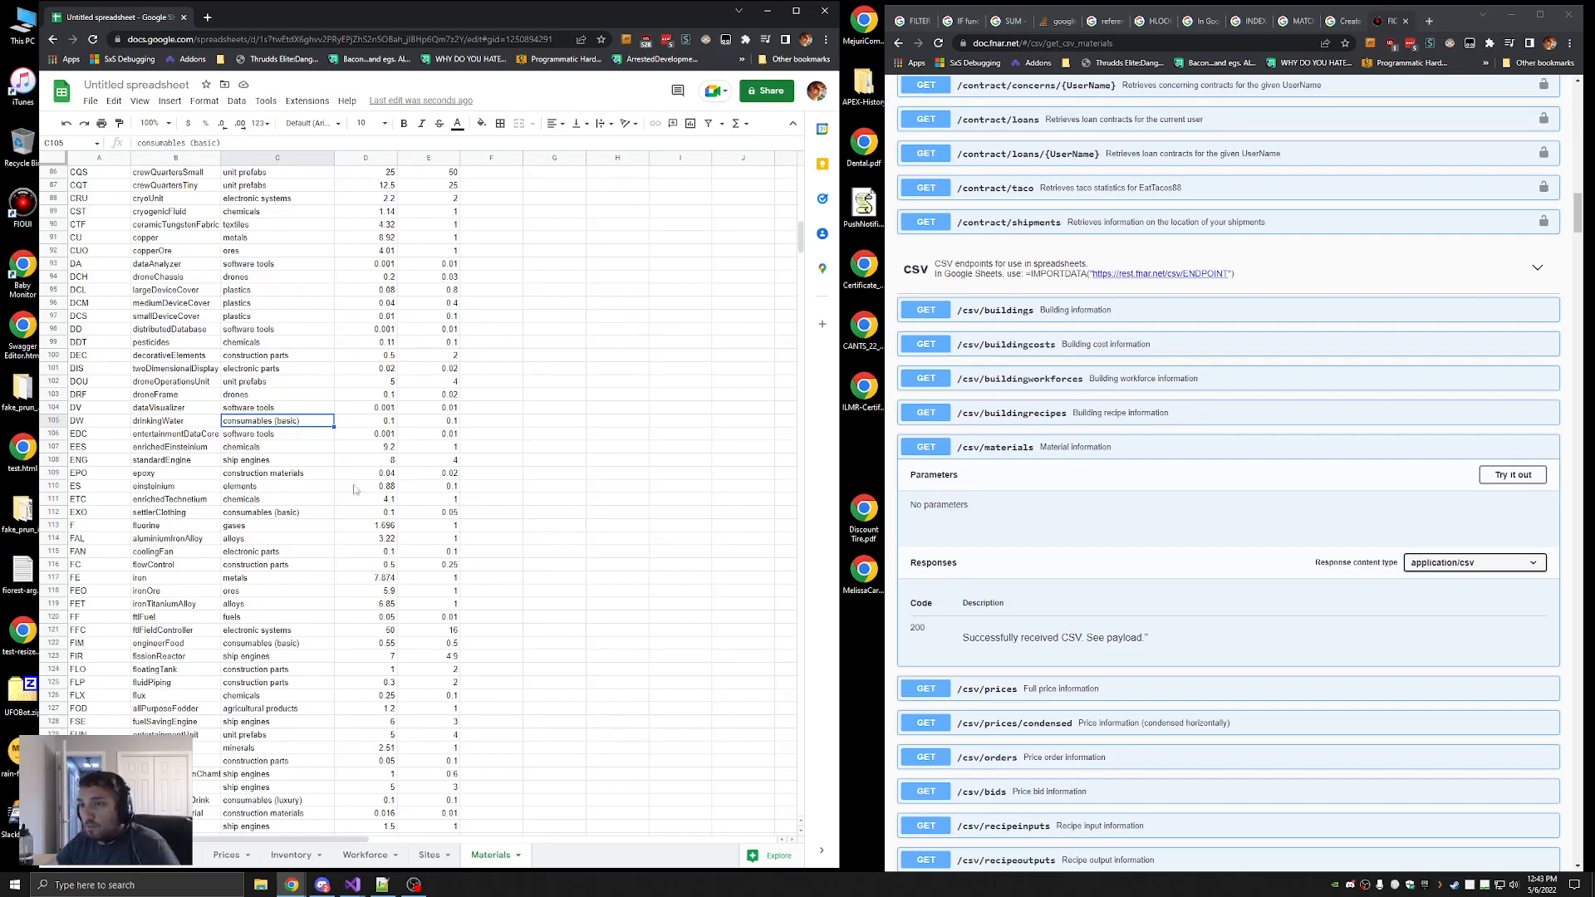
Enter the category names "consumables (luxury)" in C26 and "consumables (basic)" in C27 of the calculator sheet
click(167, 855)
click(247, 504)
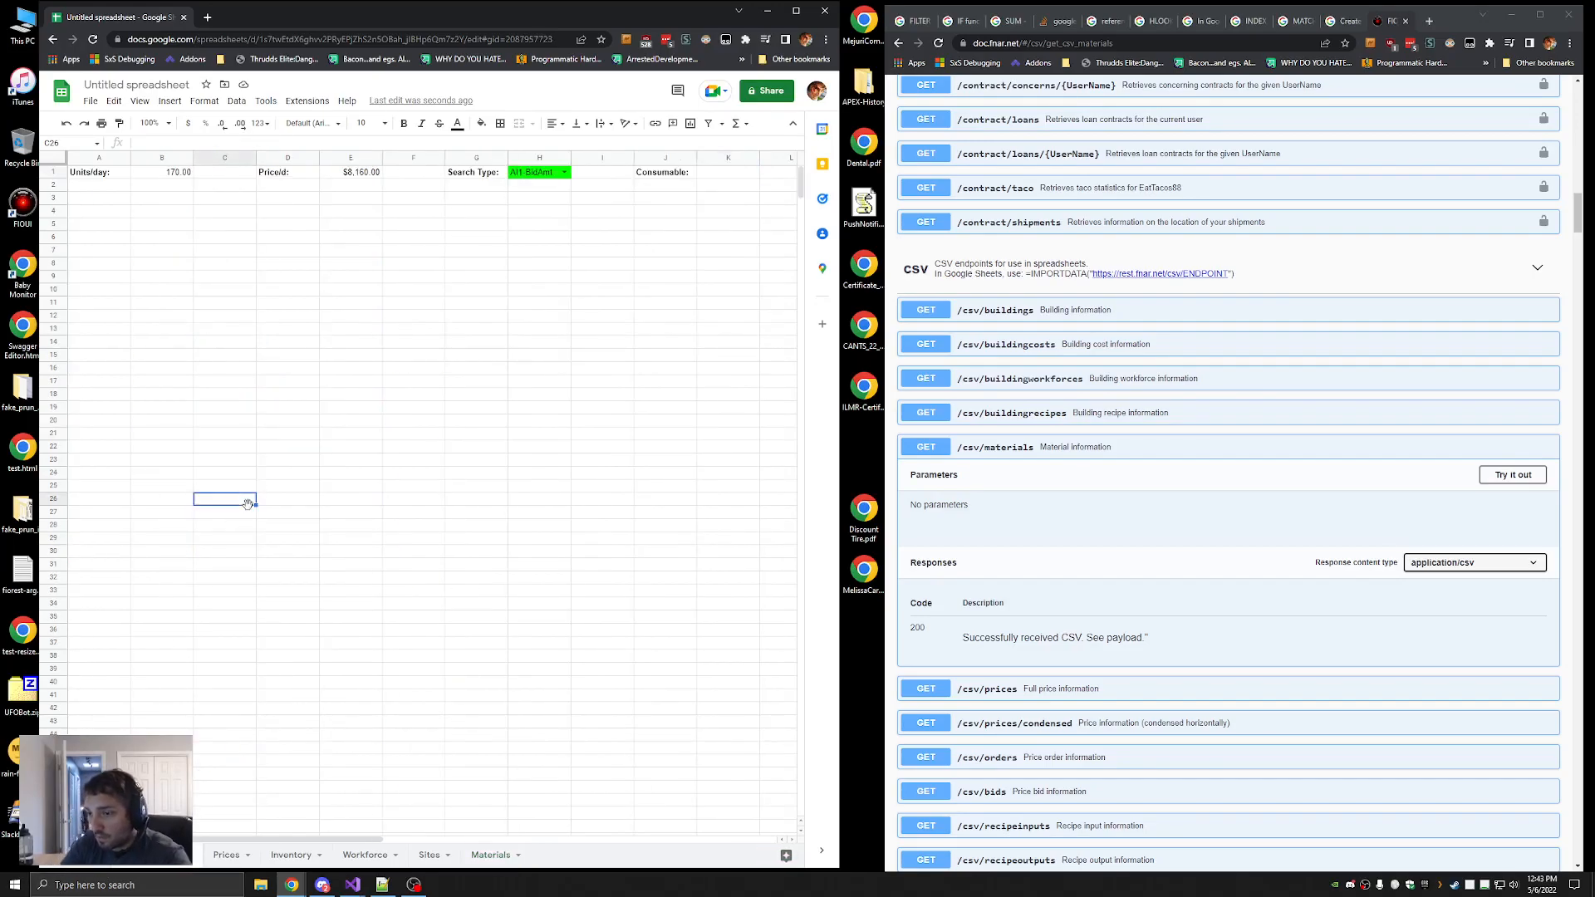
text(consumables )
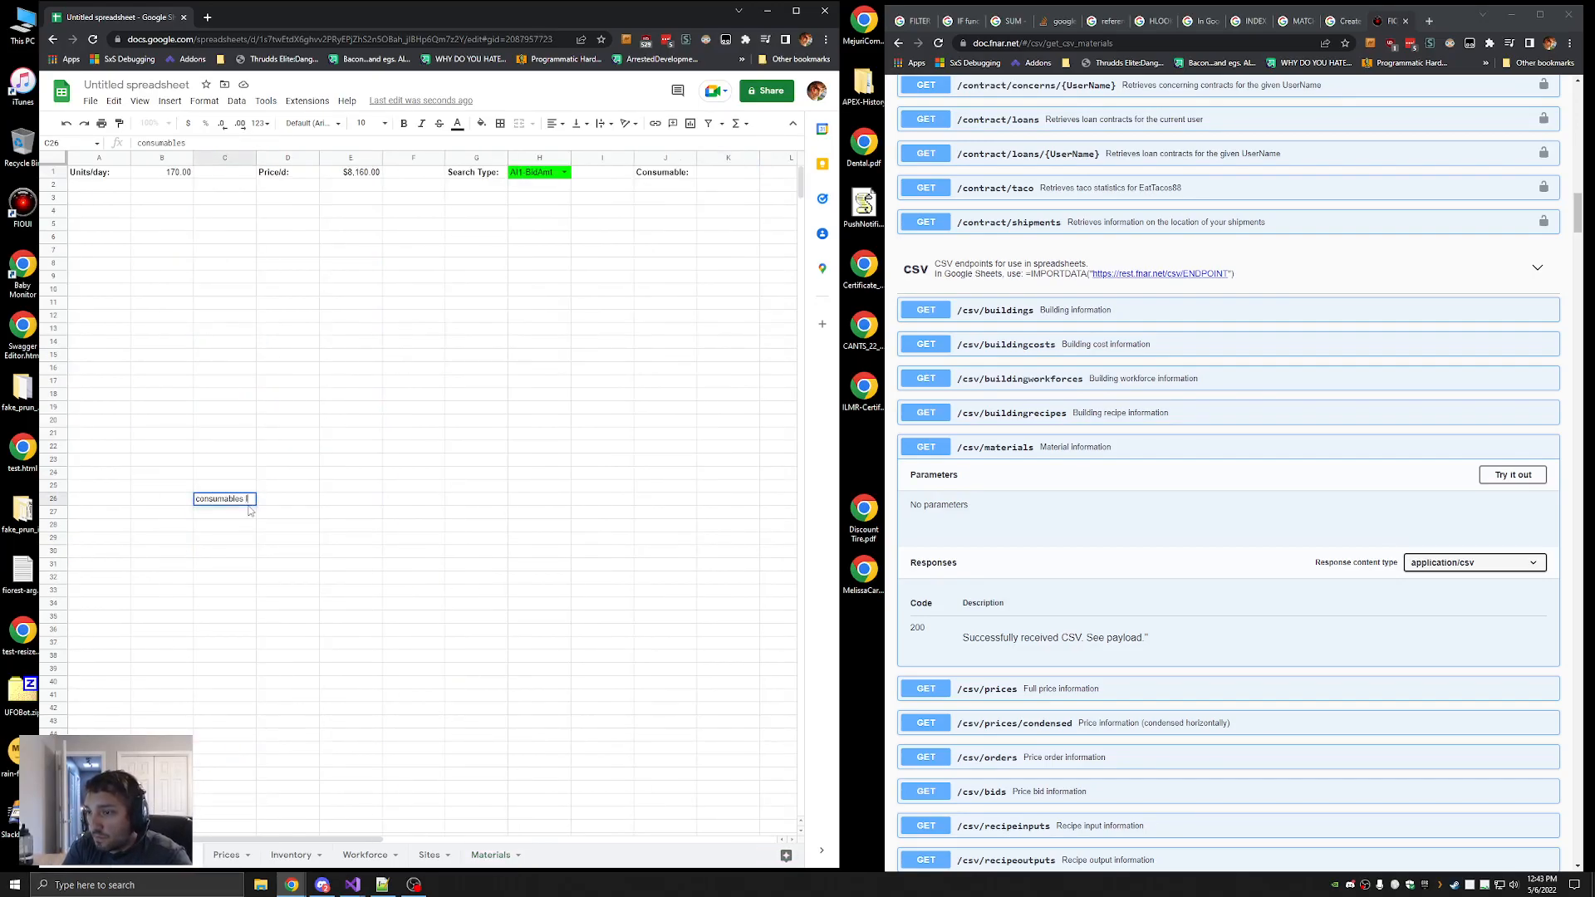
text((luxury))
key(Return)
text(consumables )
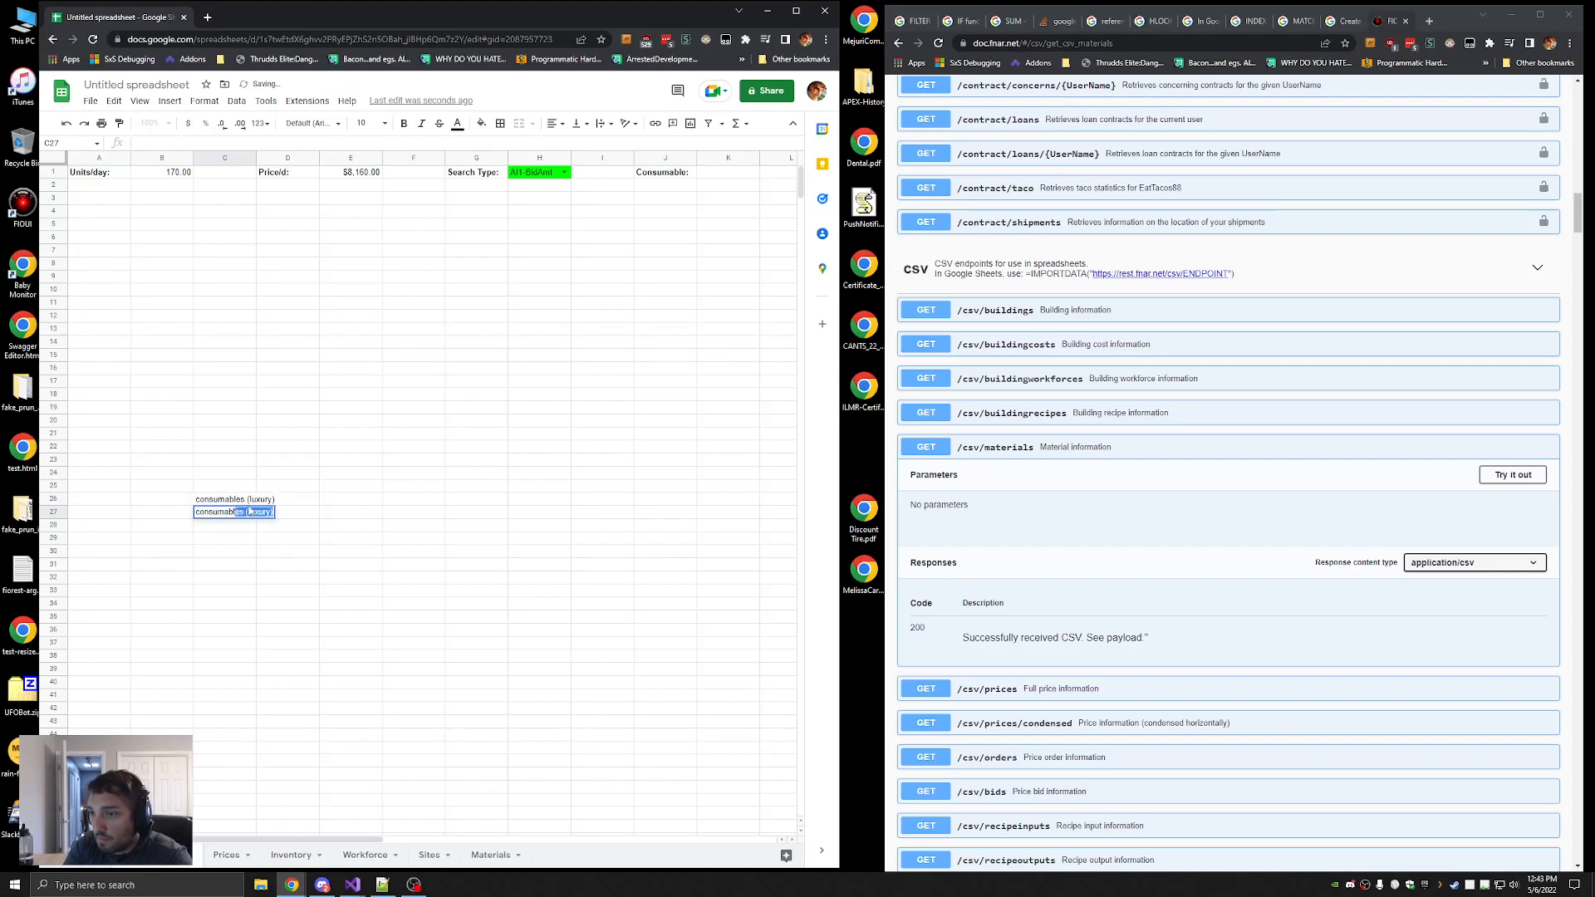
text((baseic))
key(Return)
Start a FILTER formula in A29 of the calculator sheet with a source range beginning at Materials!A2, checking the Materials columns
click(486, 855)
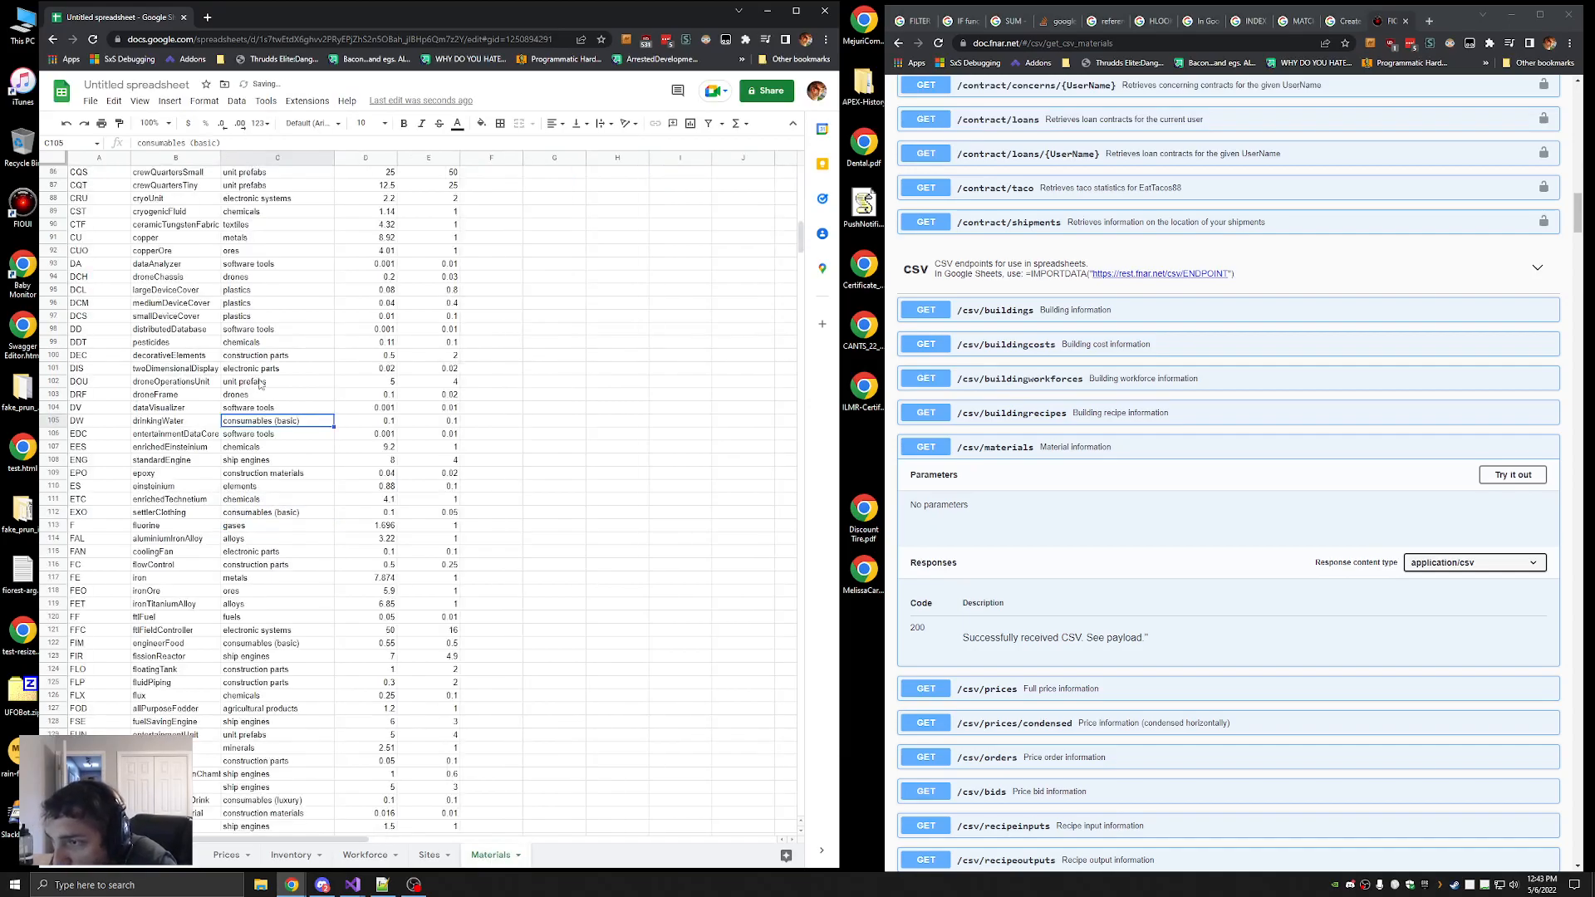
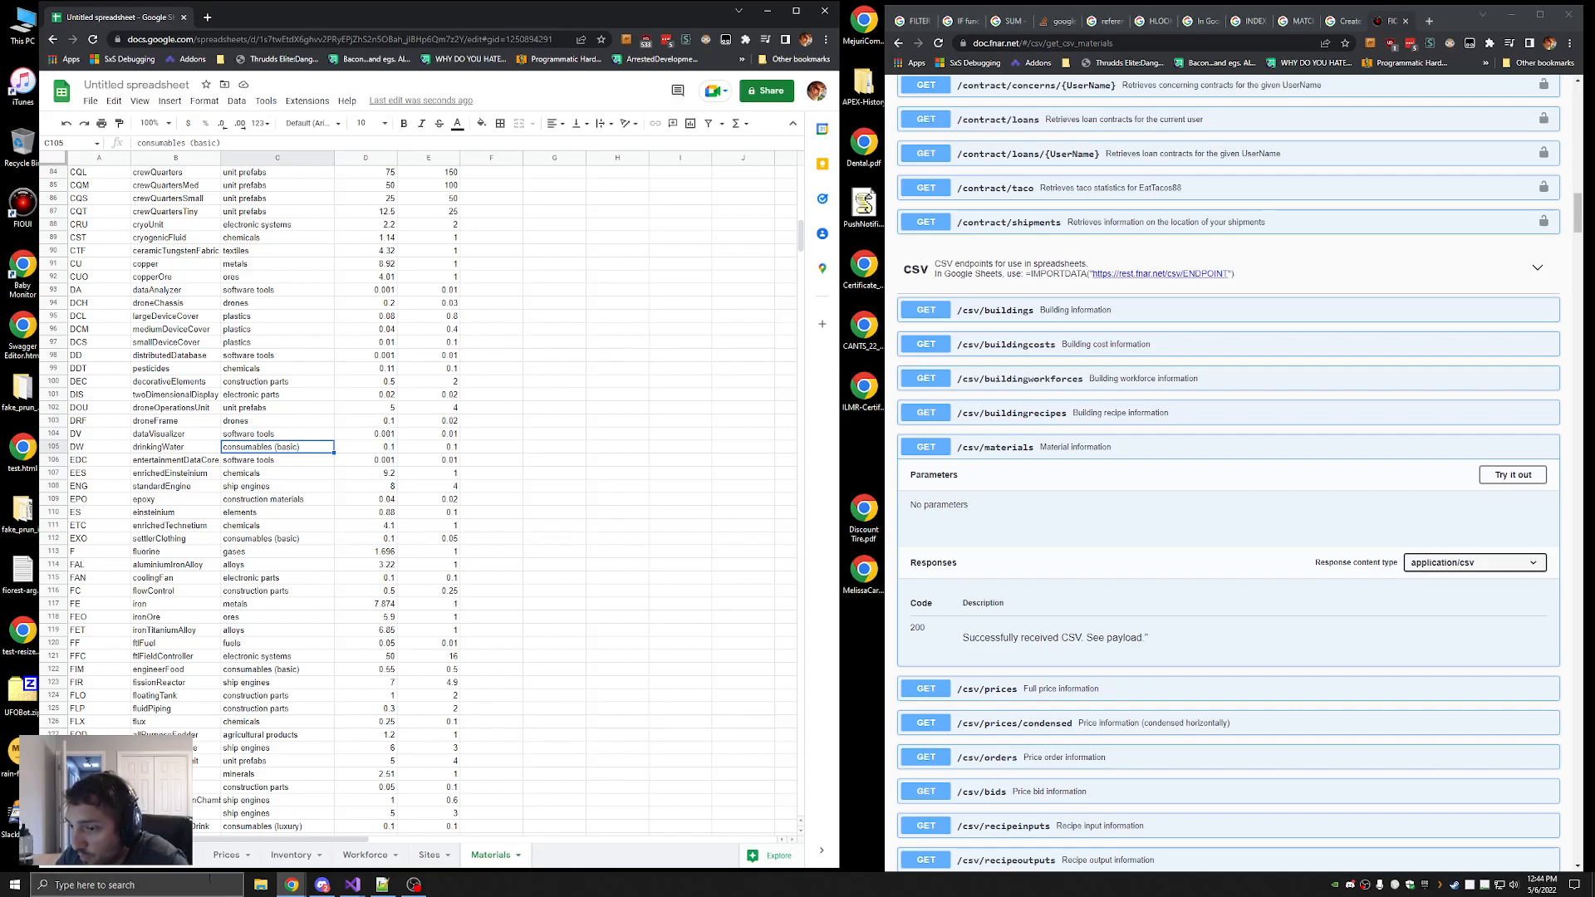
click(172, 857)
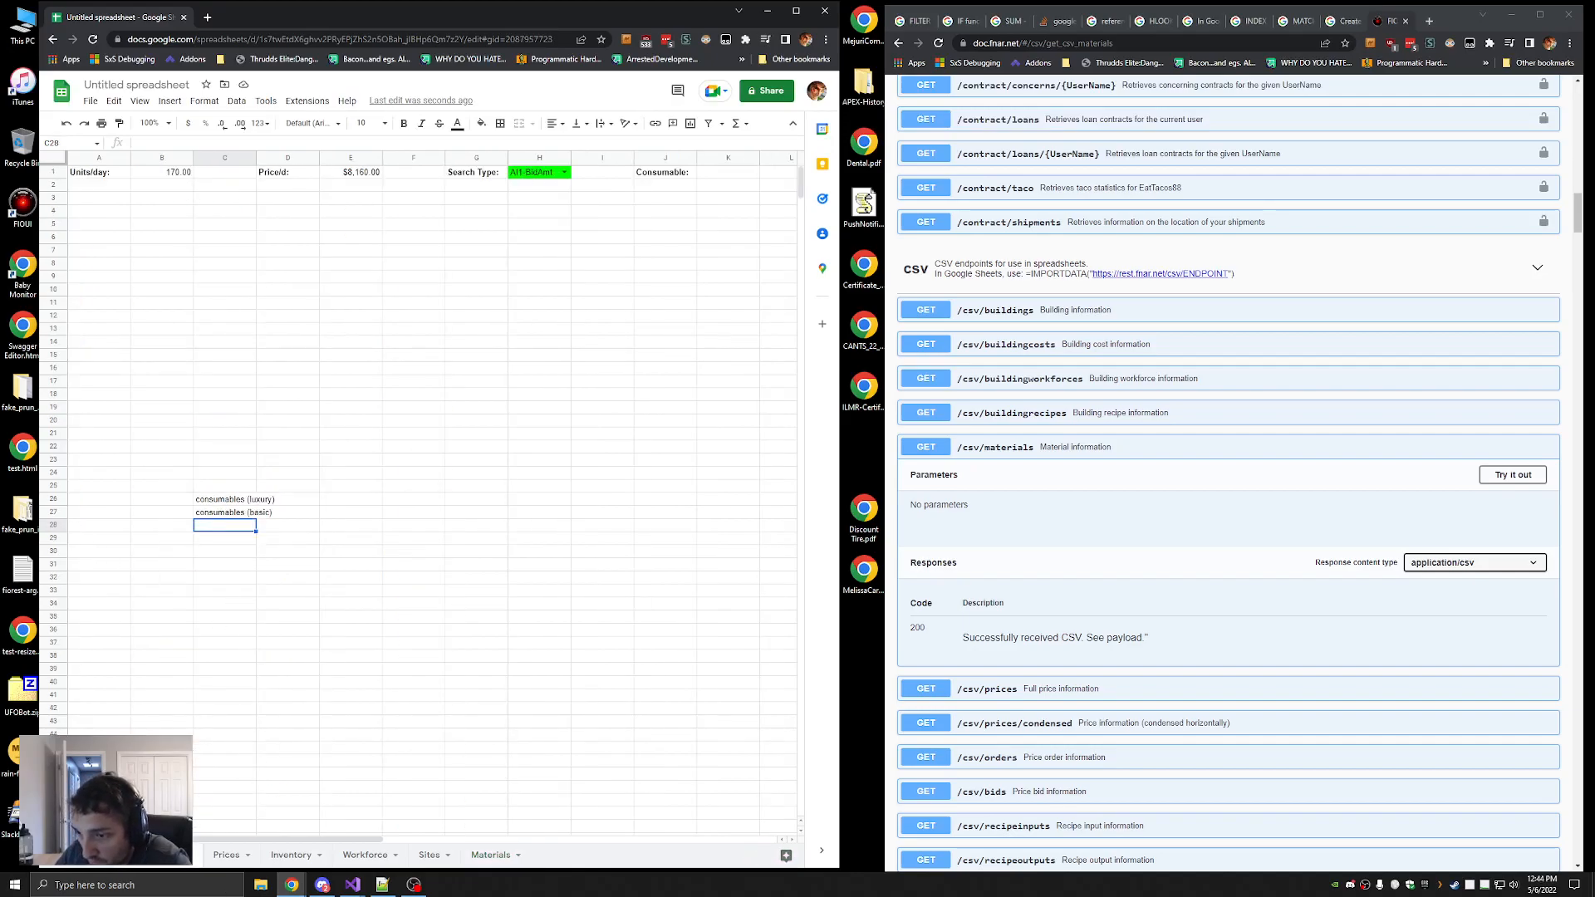
click(111, 545)
text(=FILTER)
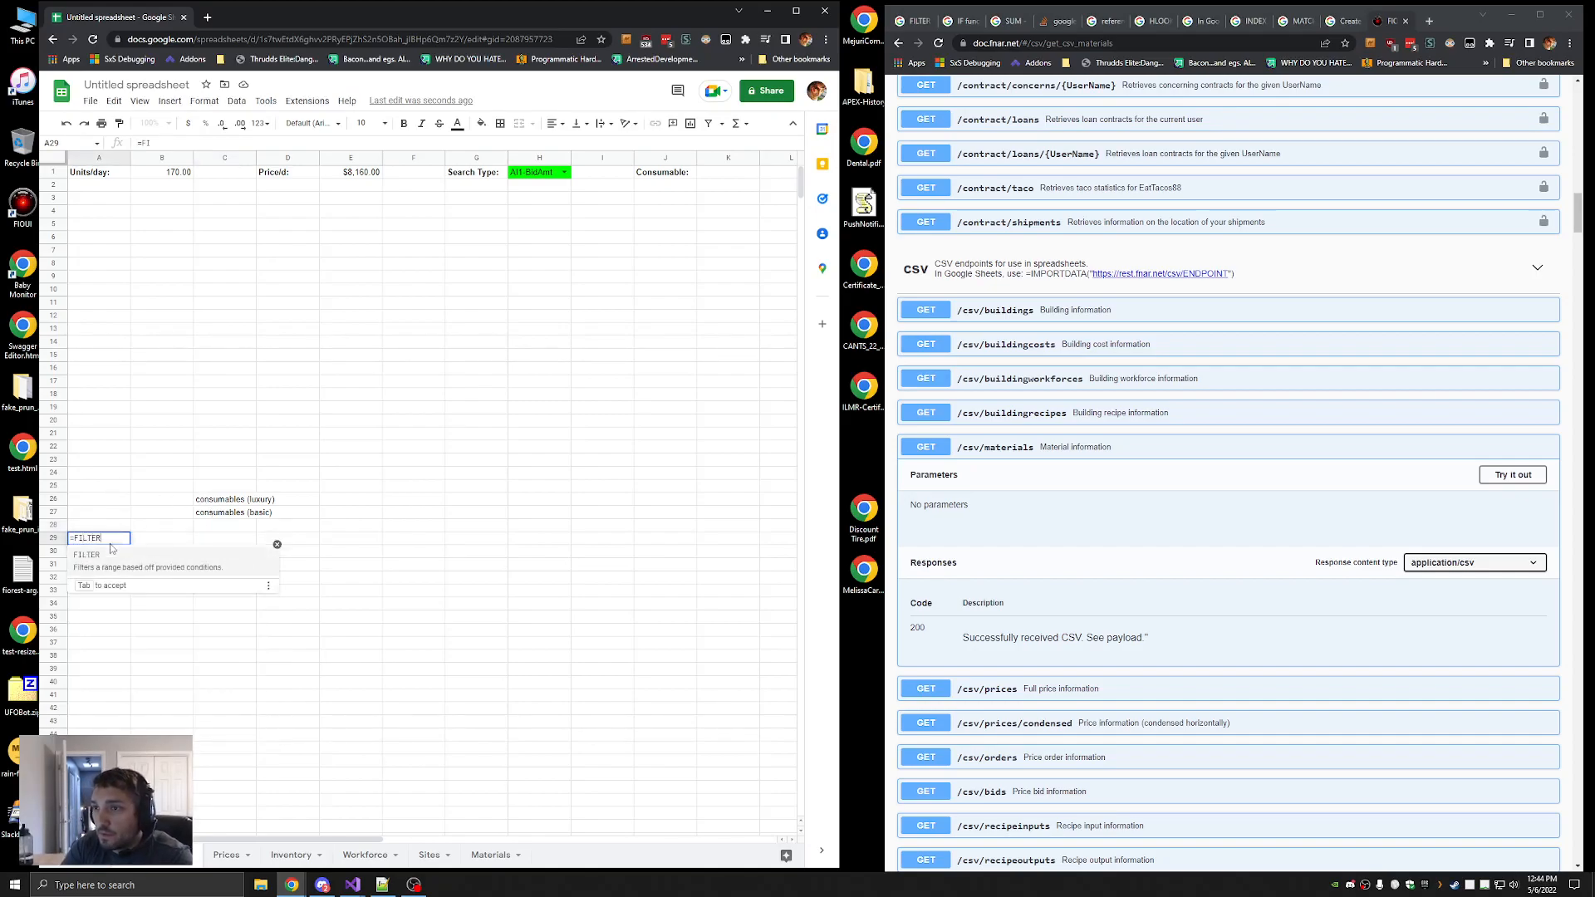
text((Materials!)
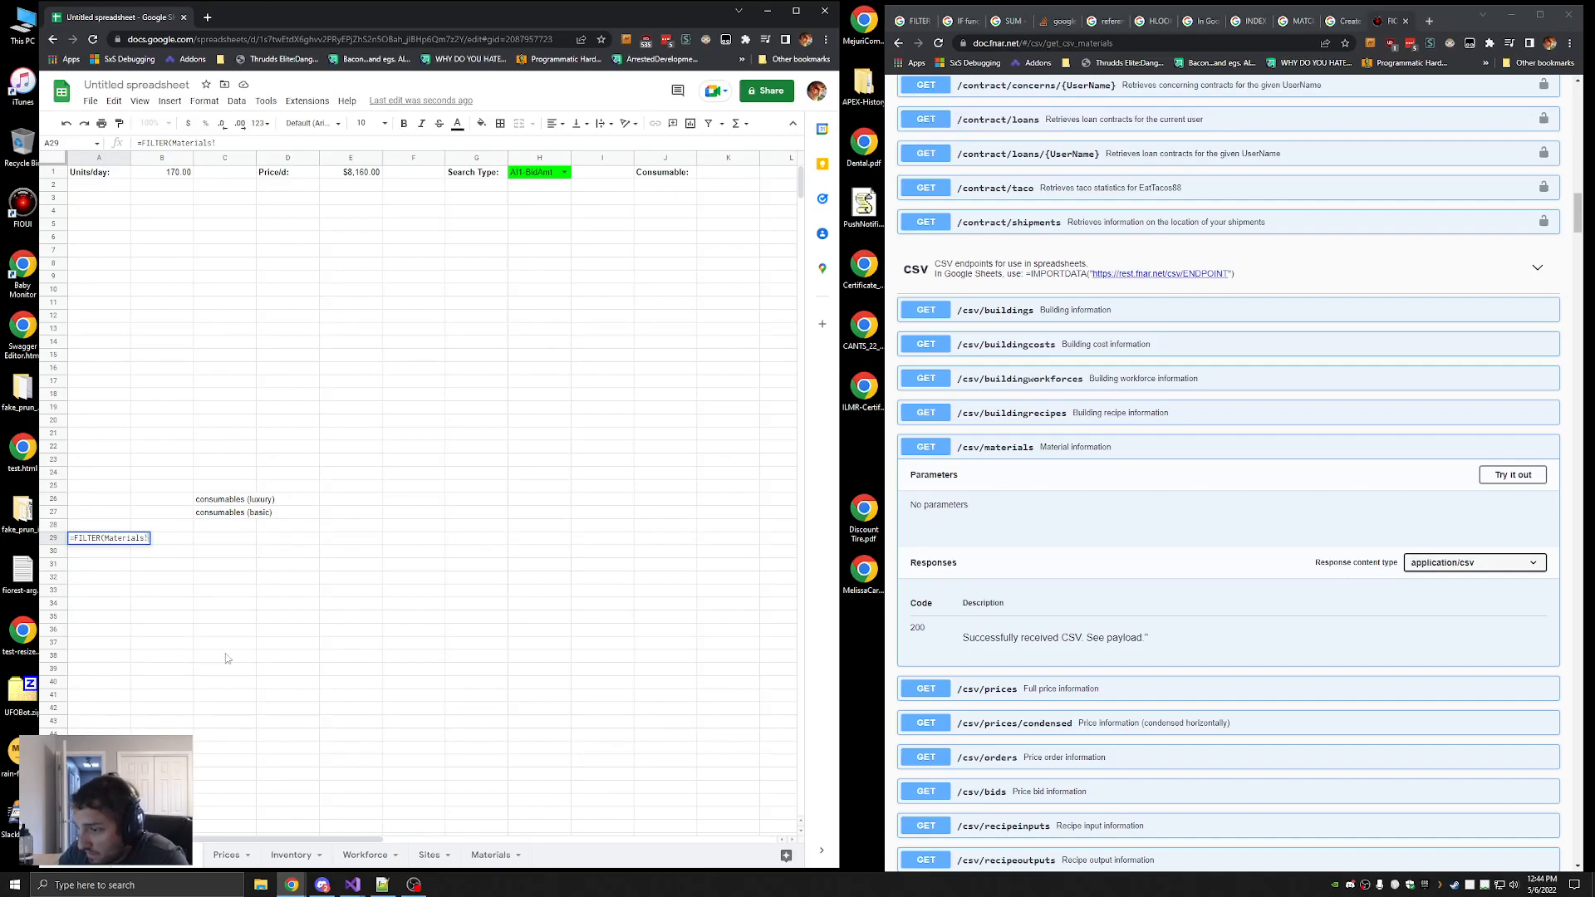
click(490, 855)
scroll(143, 250, down, 5)
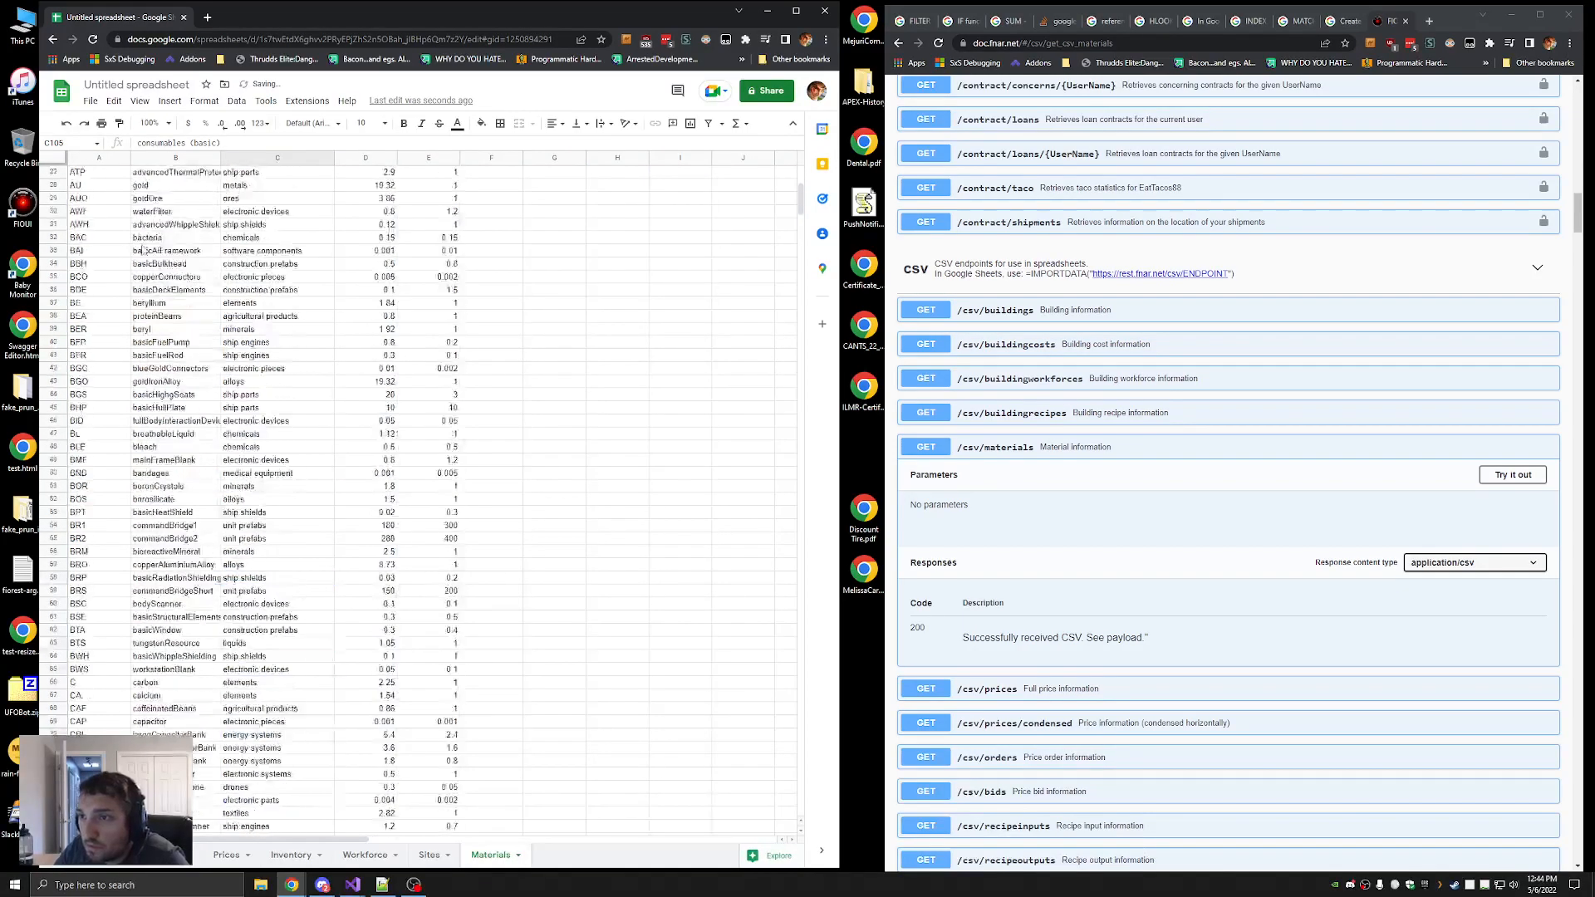
scroll(143, 249, up, 5)
key(Return)
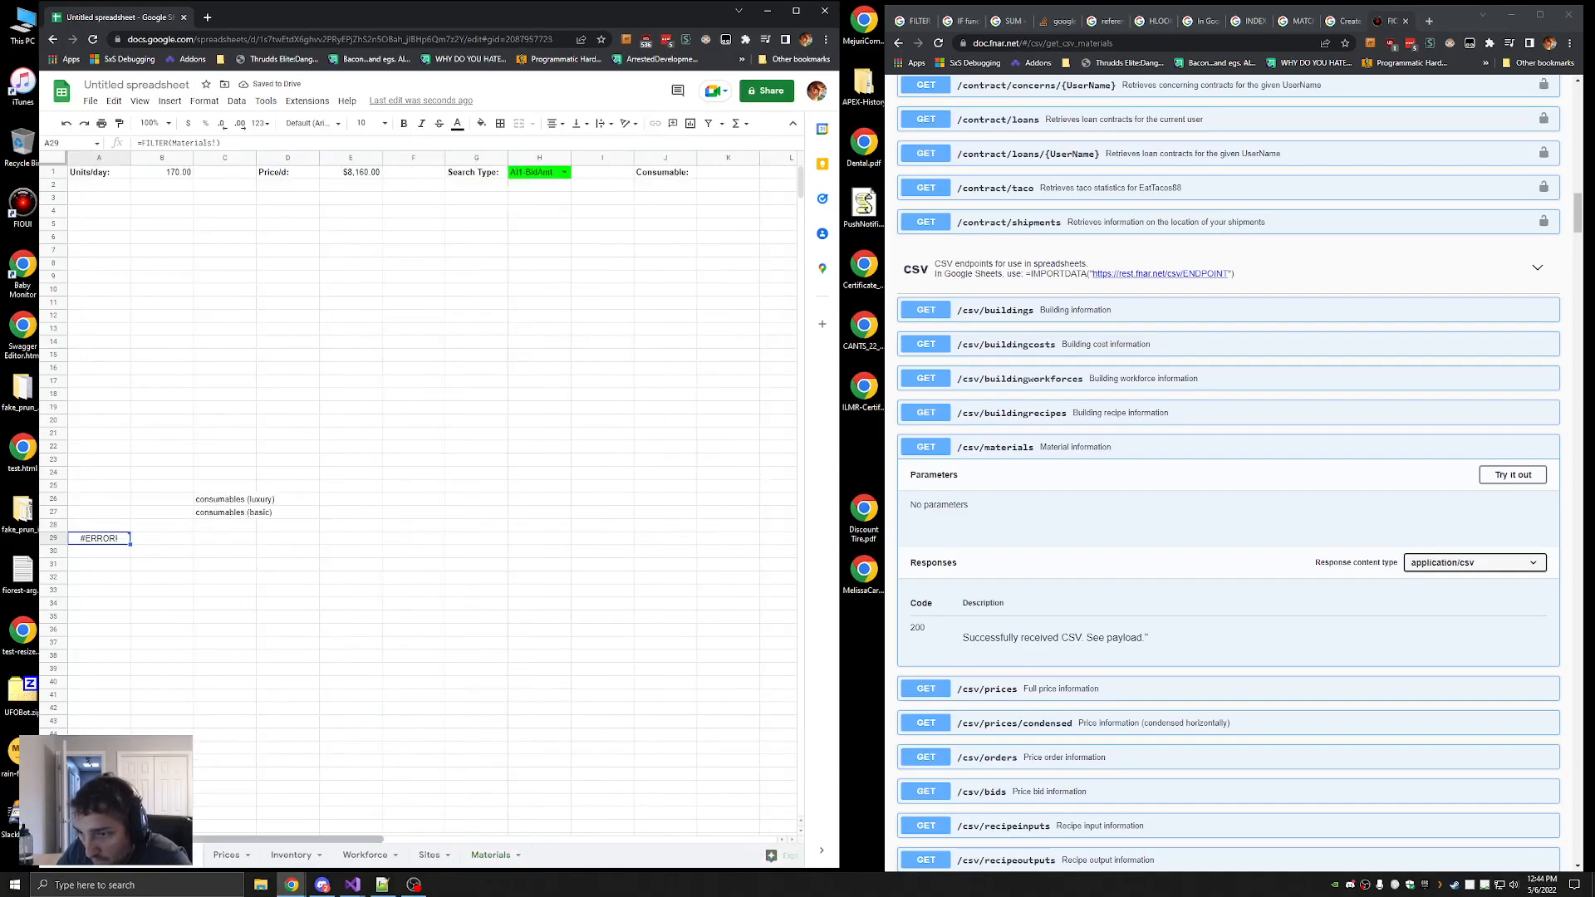
click(218, 143)
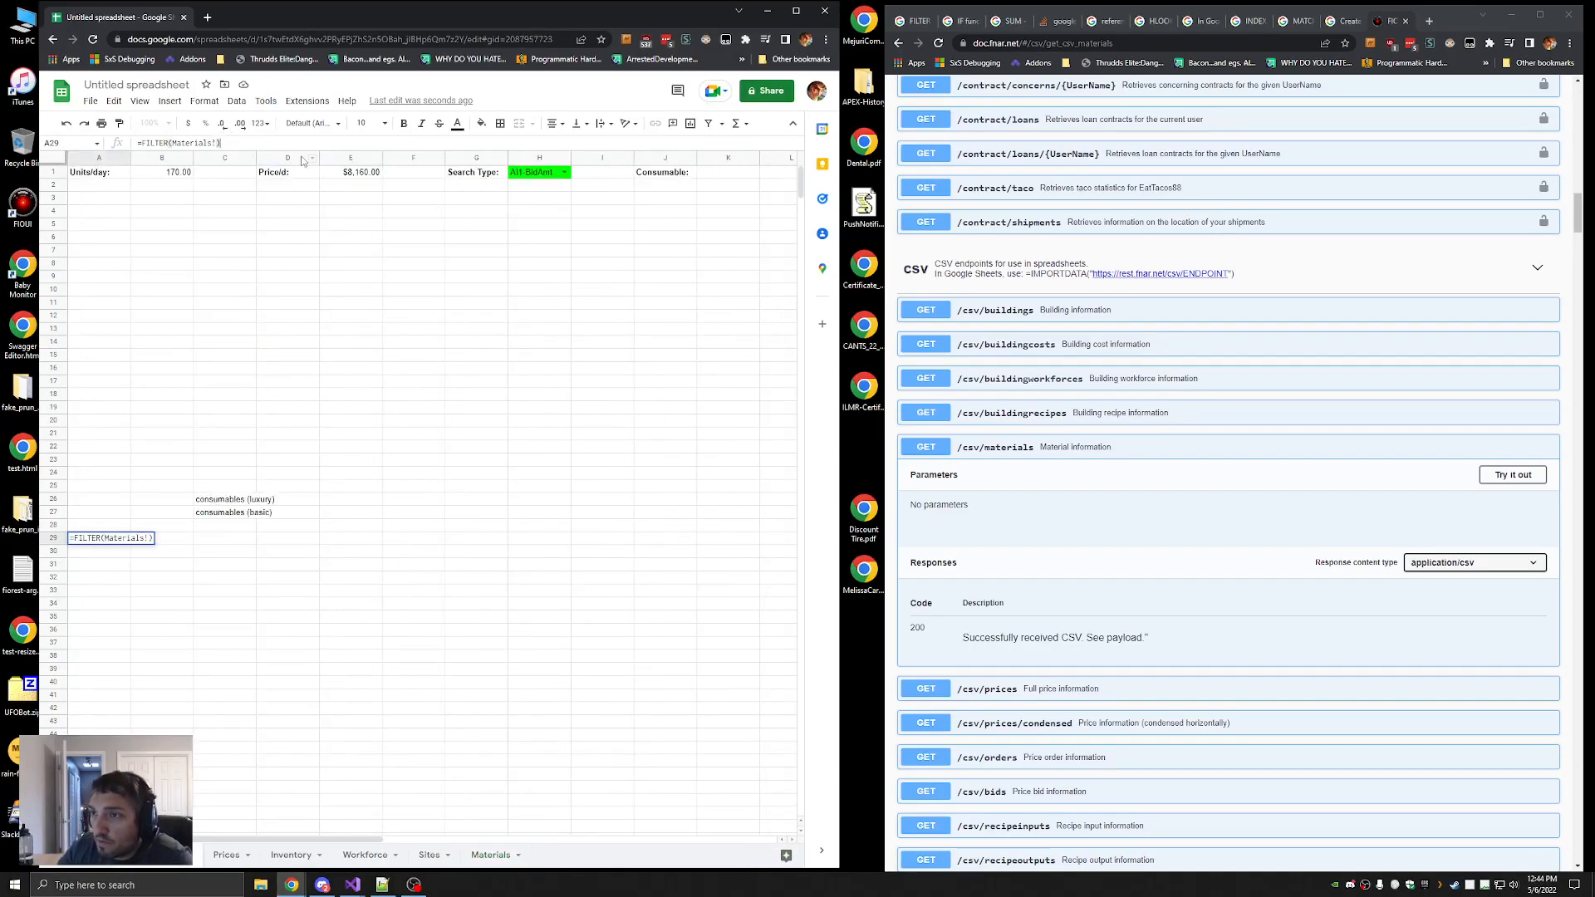
text(A2:)
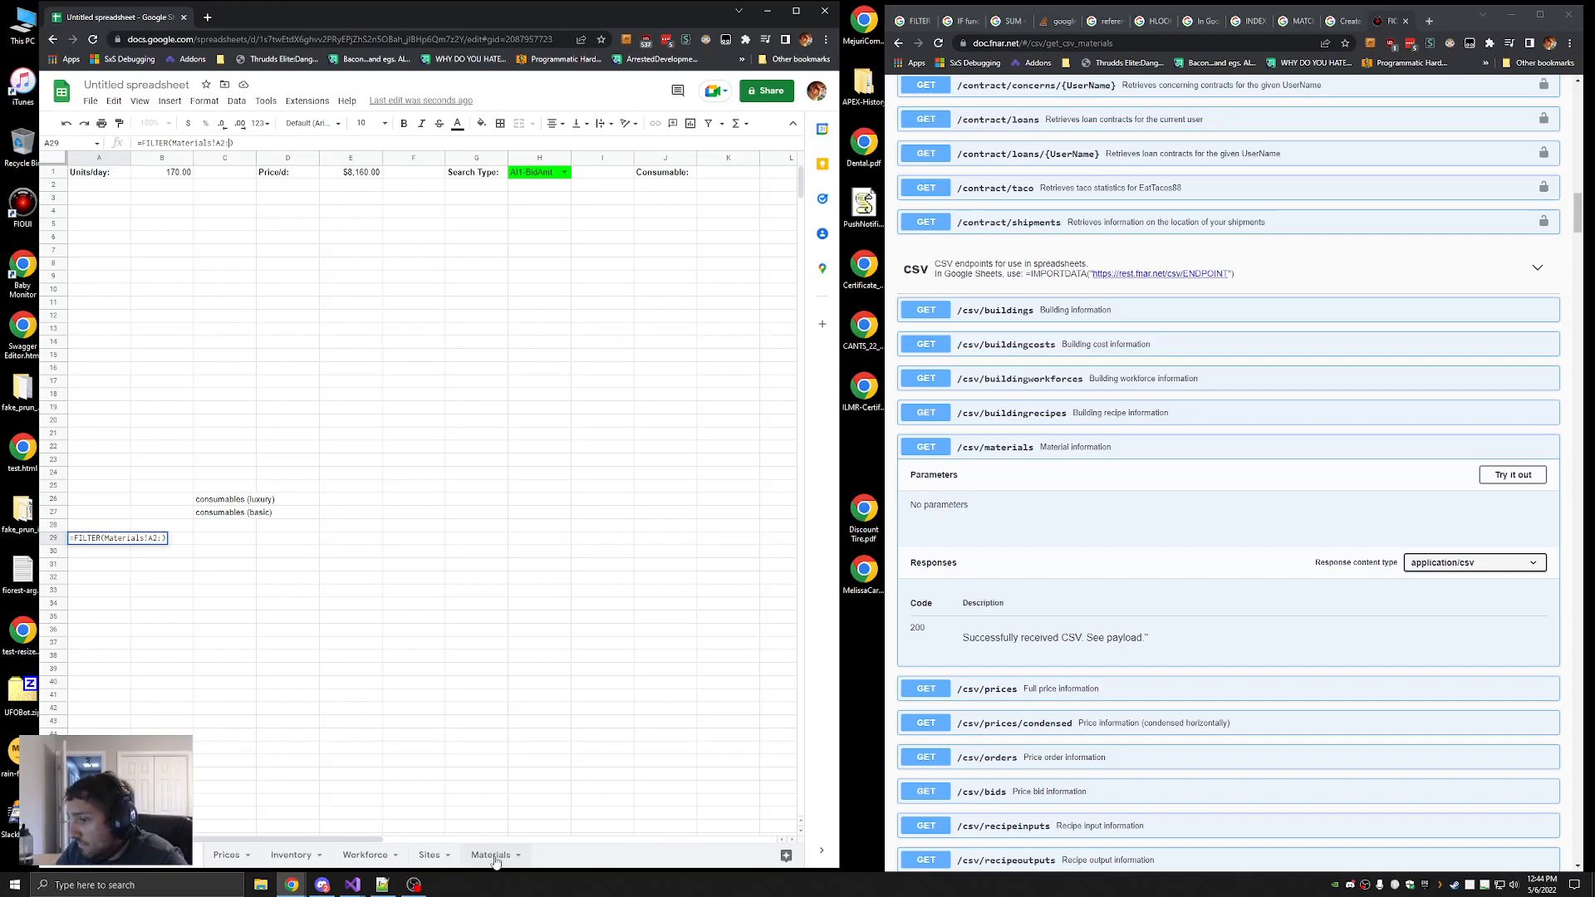
Search the web for "reference the entire rest of sheet gsheets" and read the Stack Exchange answers on specifying an entire sheet as range
click(1429, 21)
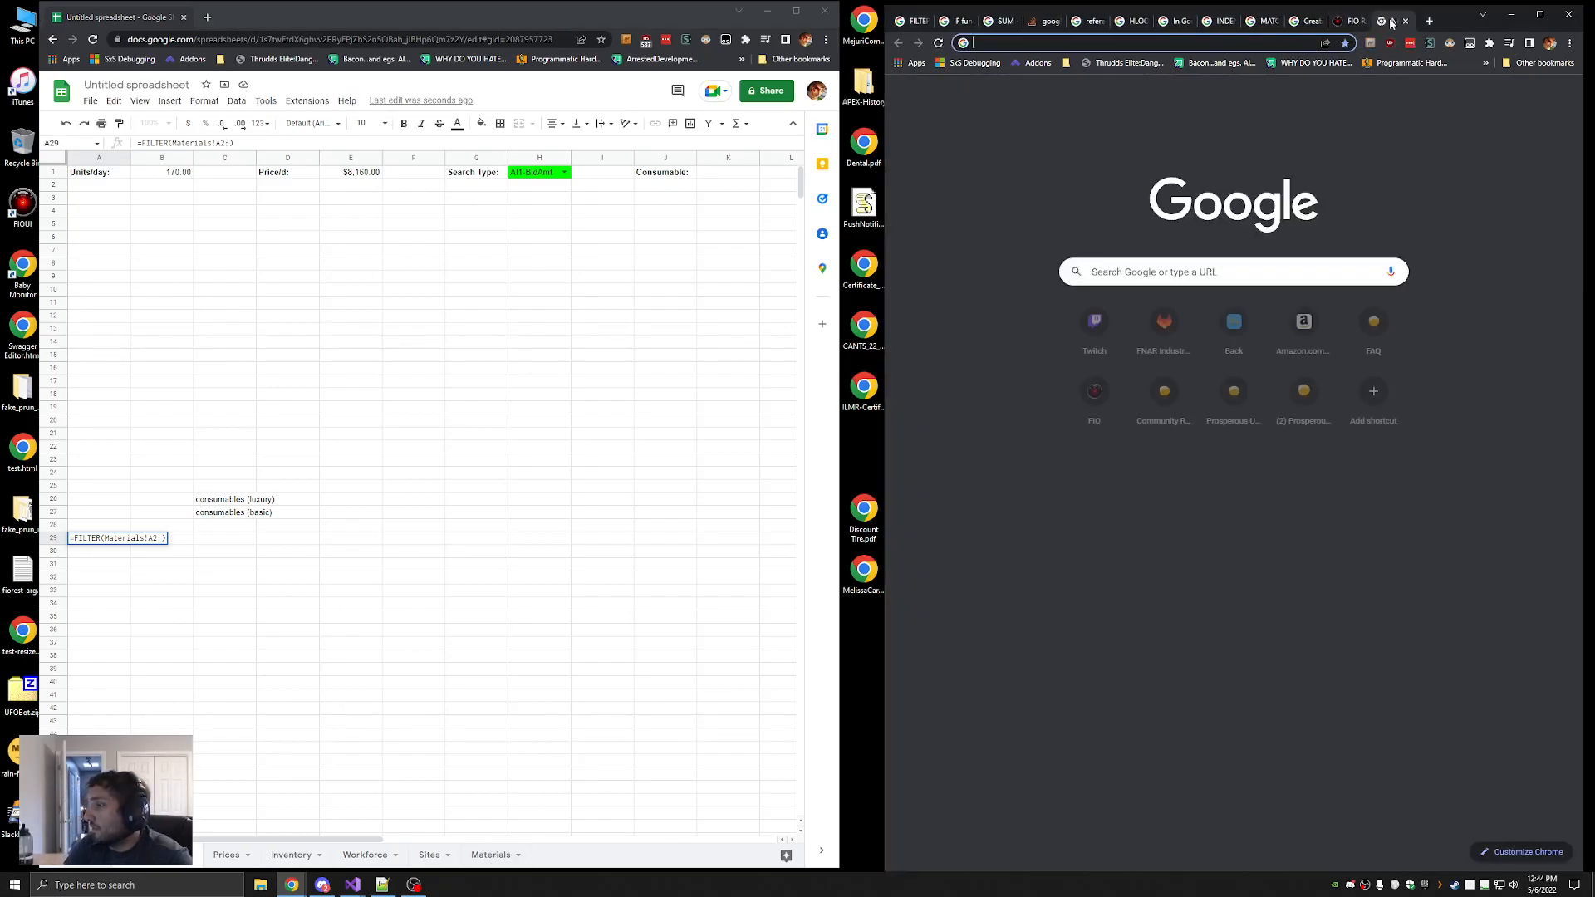
text(reference a)
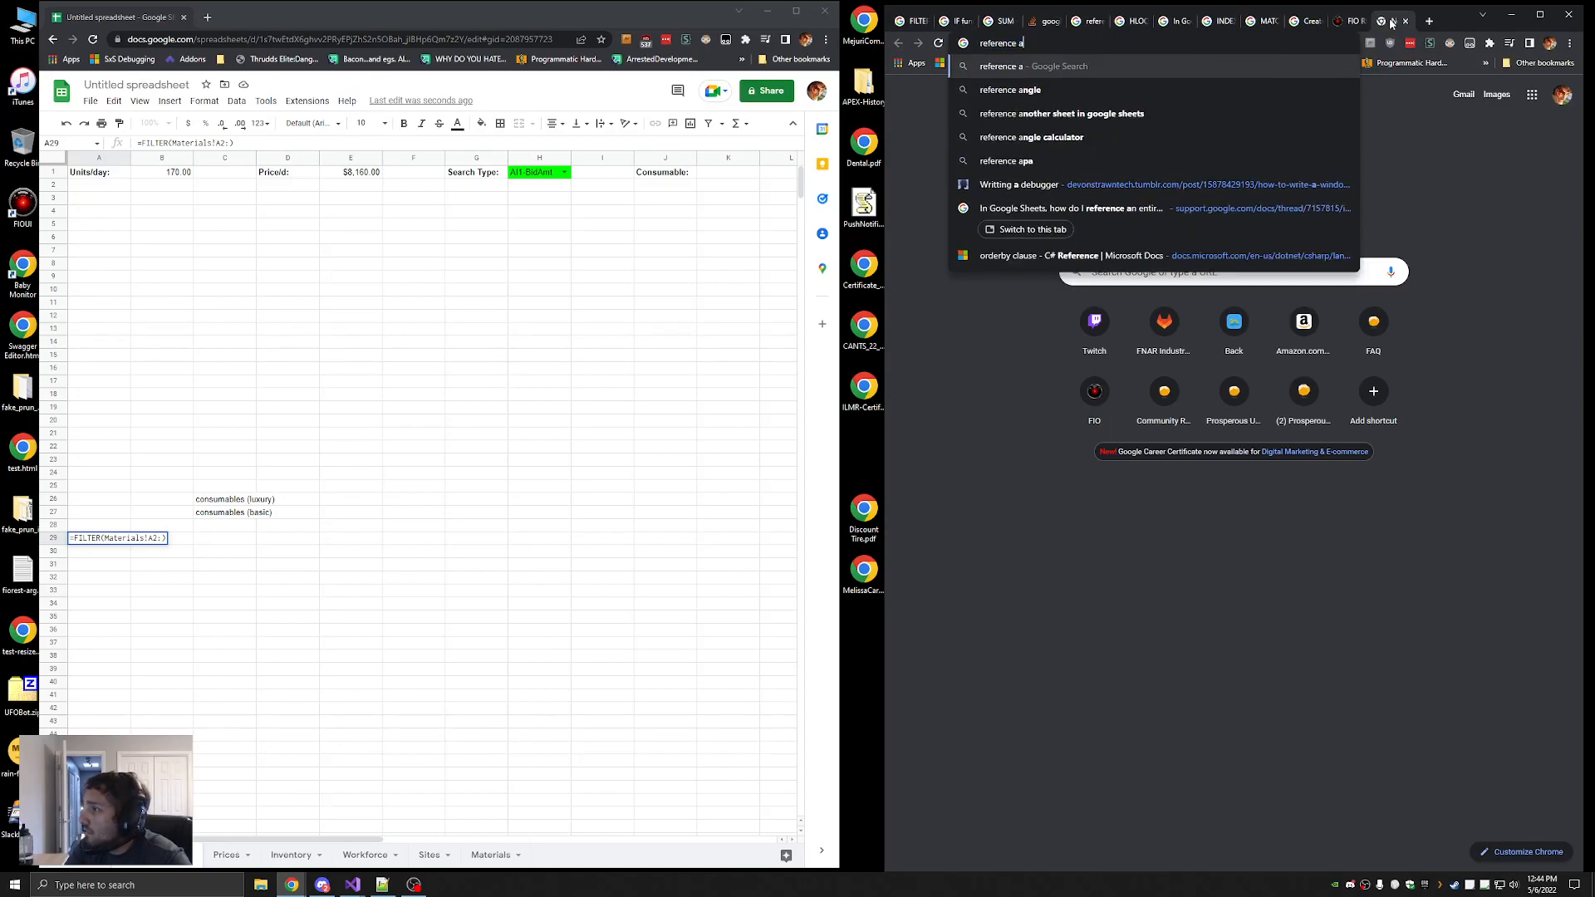
key(BackSpace)
text(the entire rest )
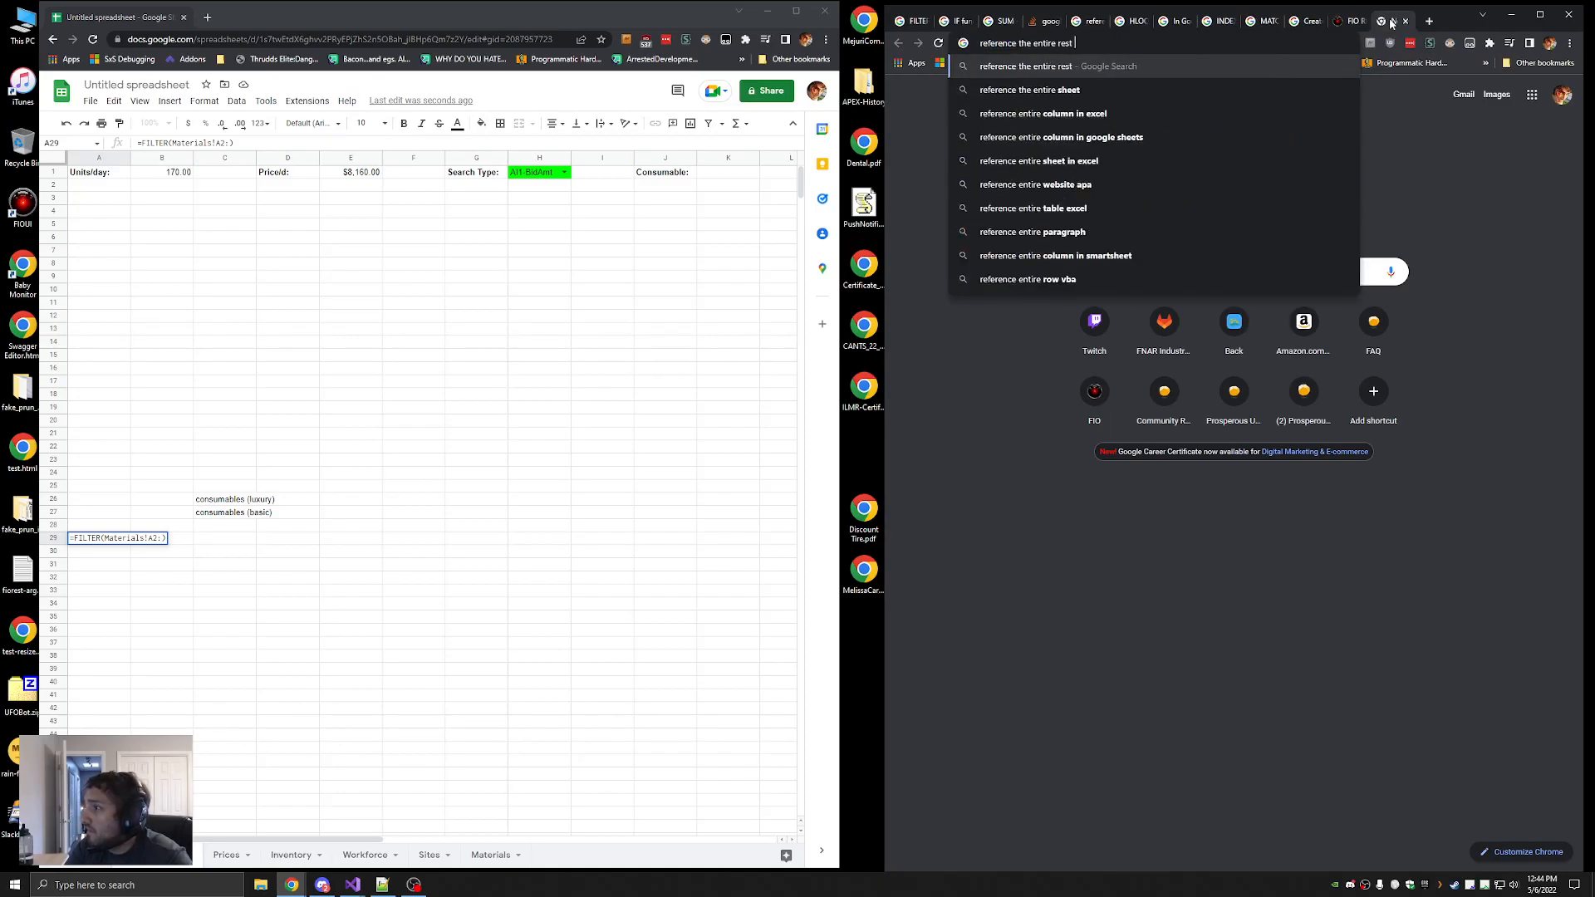
text(of sheet gsheets)
key(Return)
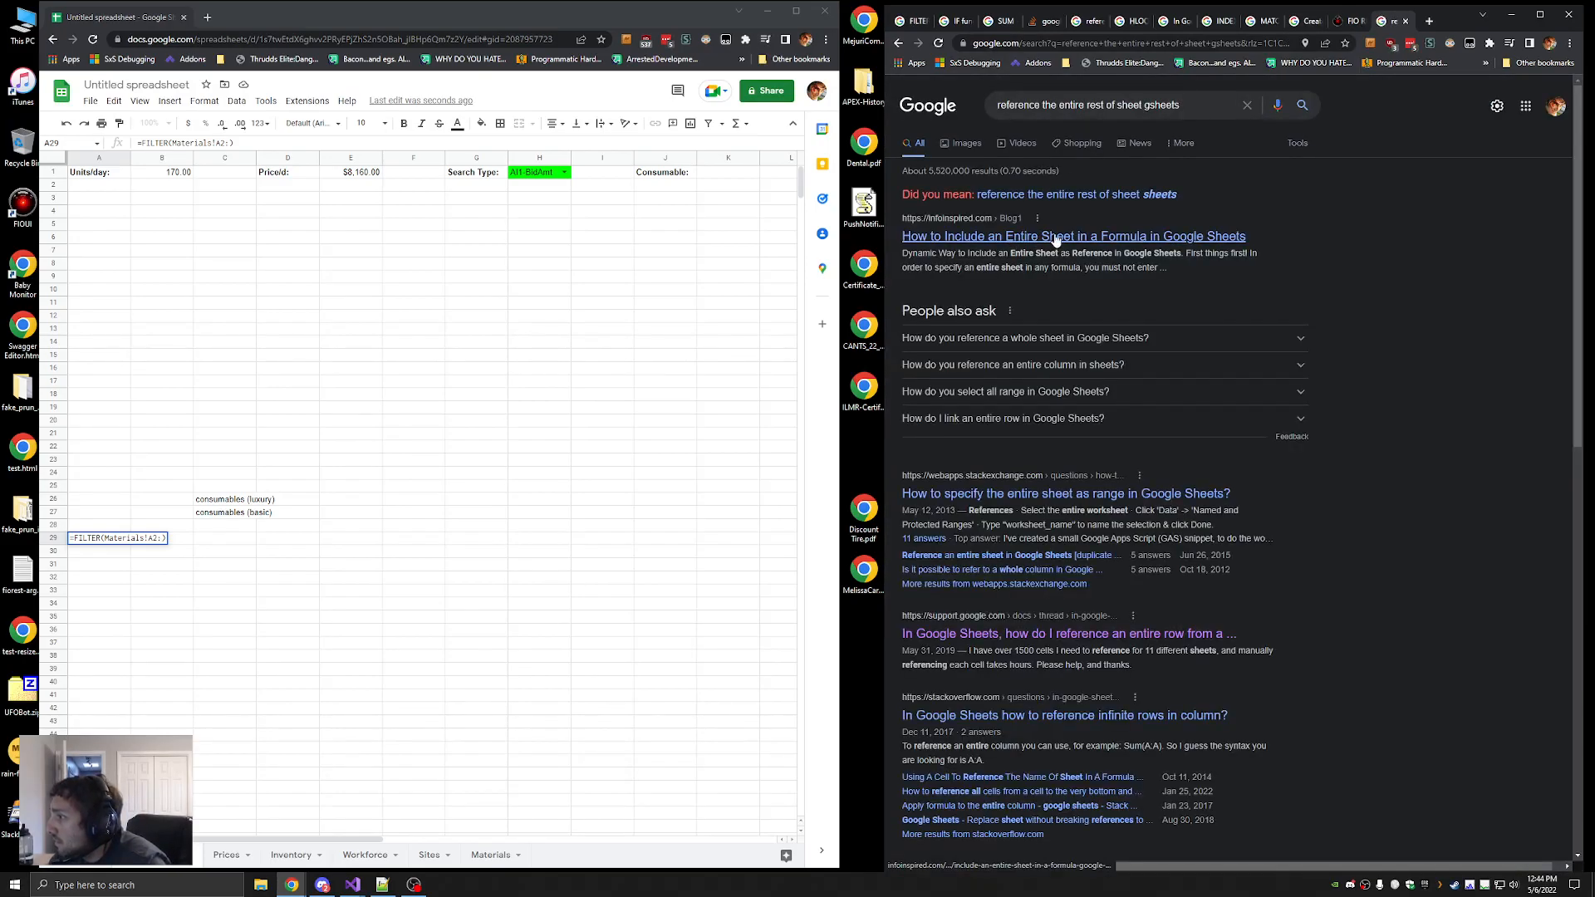
click(1066, 496)
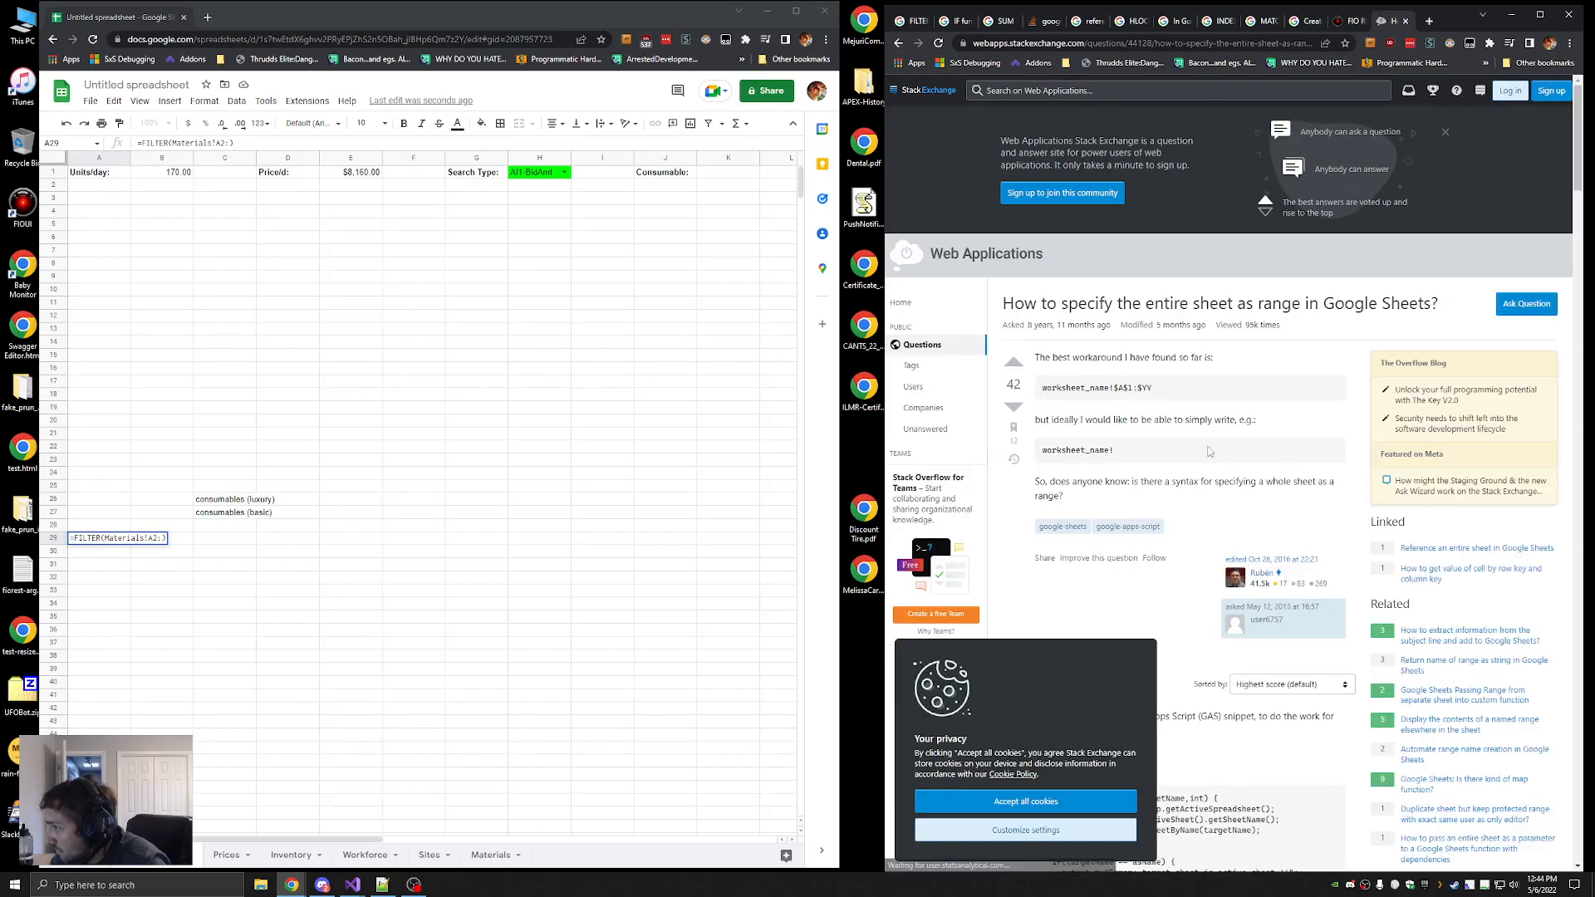
scroll(1197, 441, down, 9)
scroll(1189, 400, down, 10)
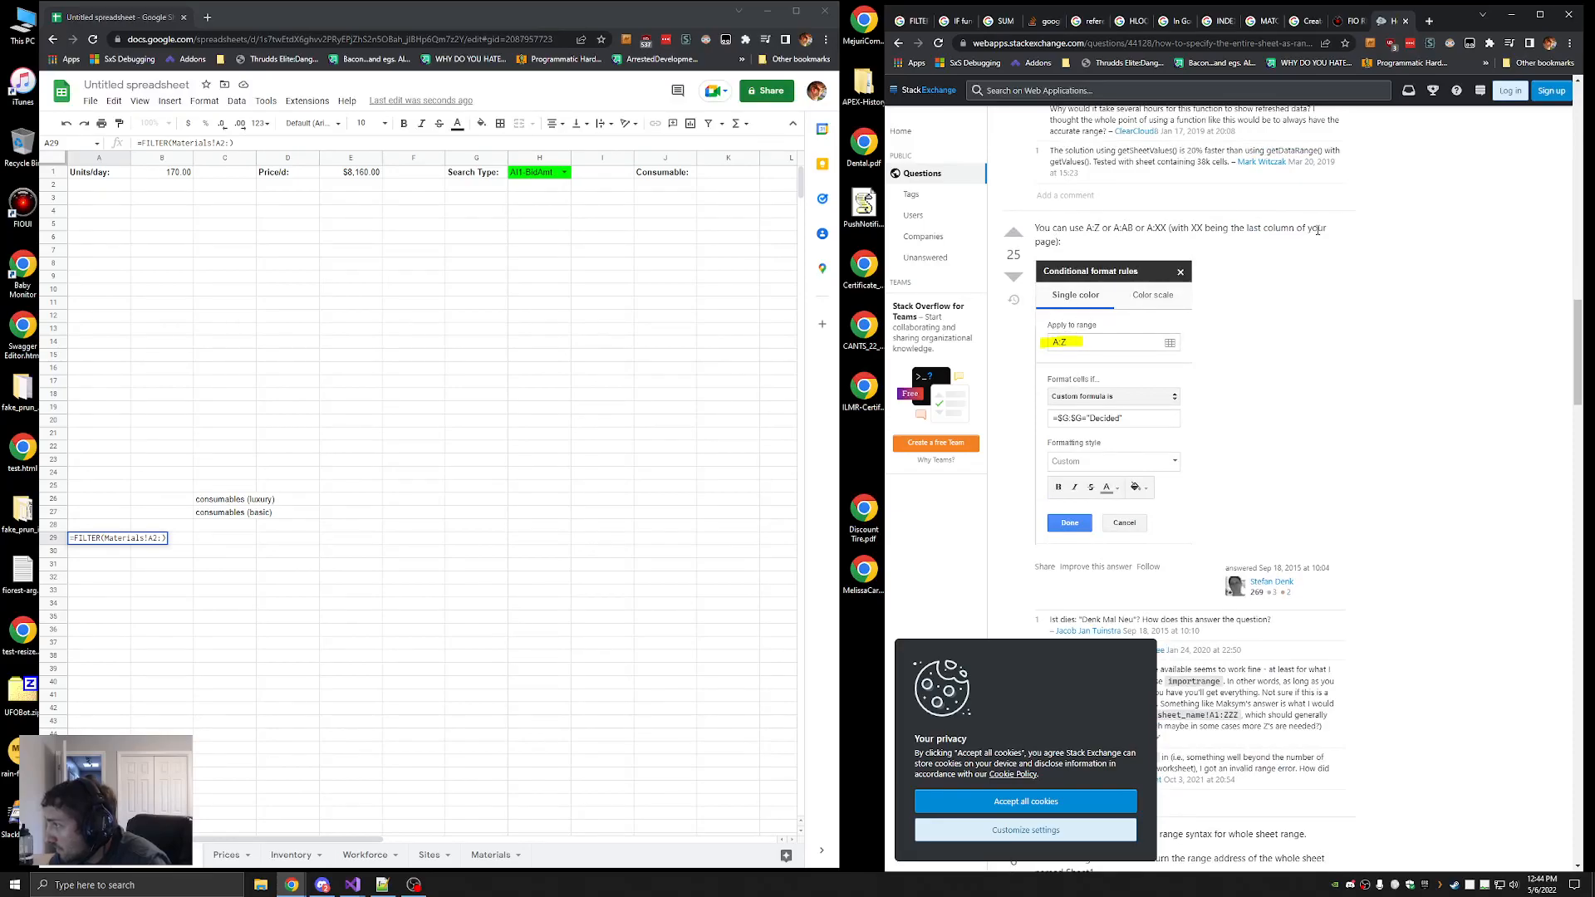
scroll(1298, 337, down, 2)
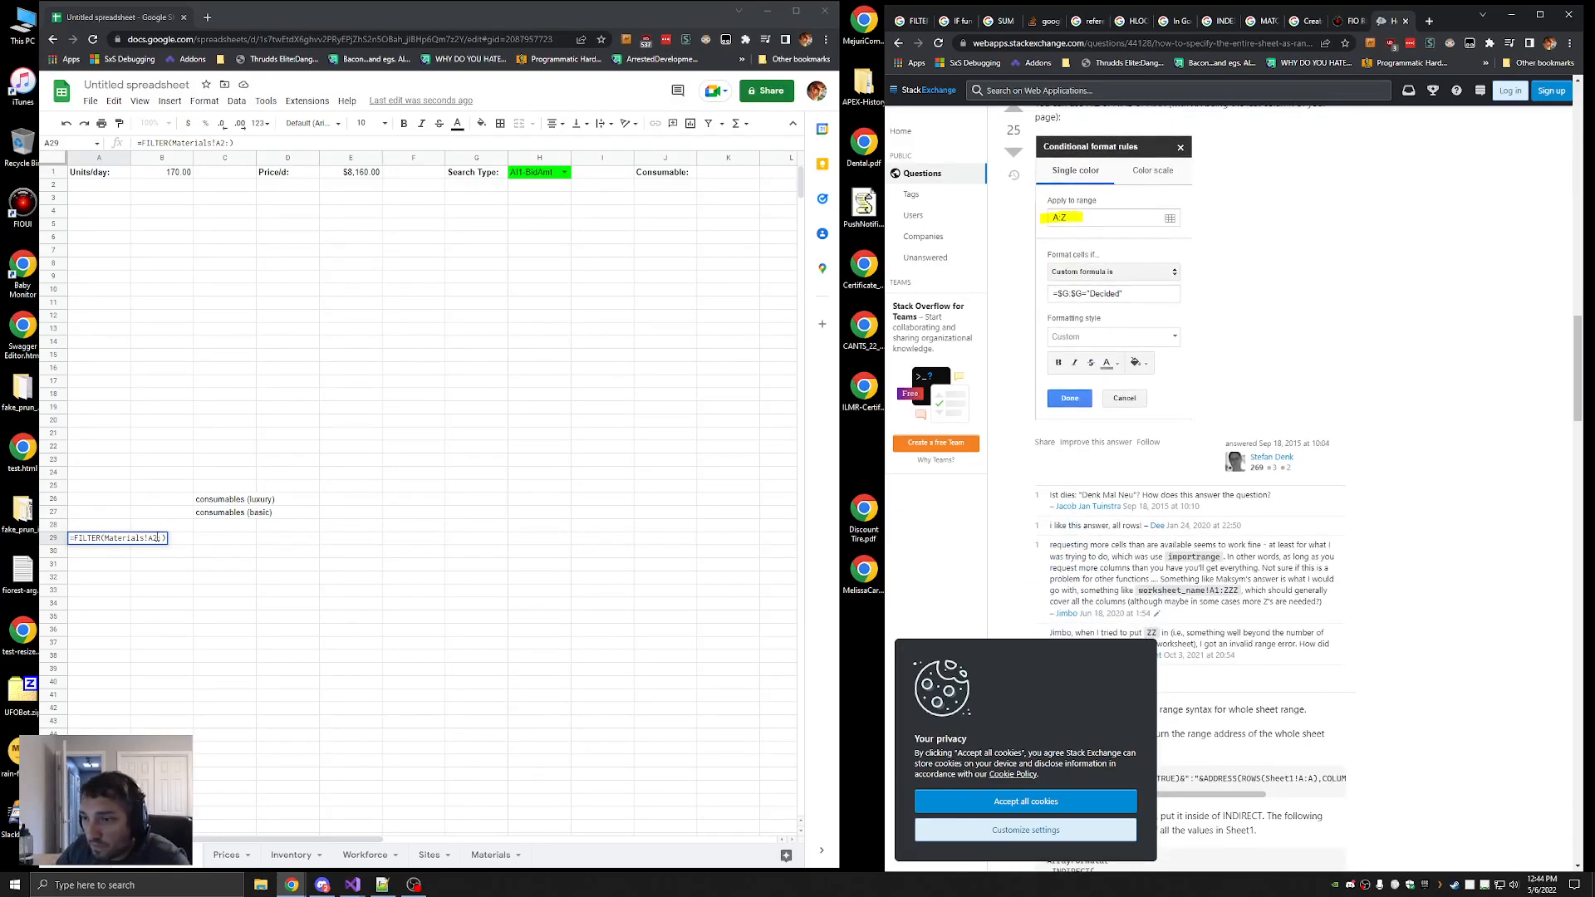
Check the Materials columns and try to extend the source range of the A29 FILTER formula to Materials!A2:E
click(491, 855)
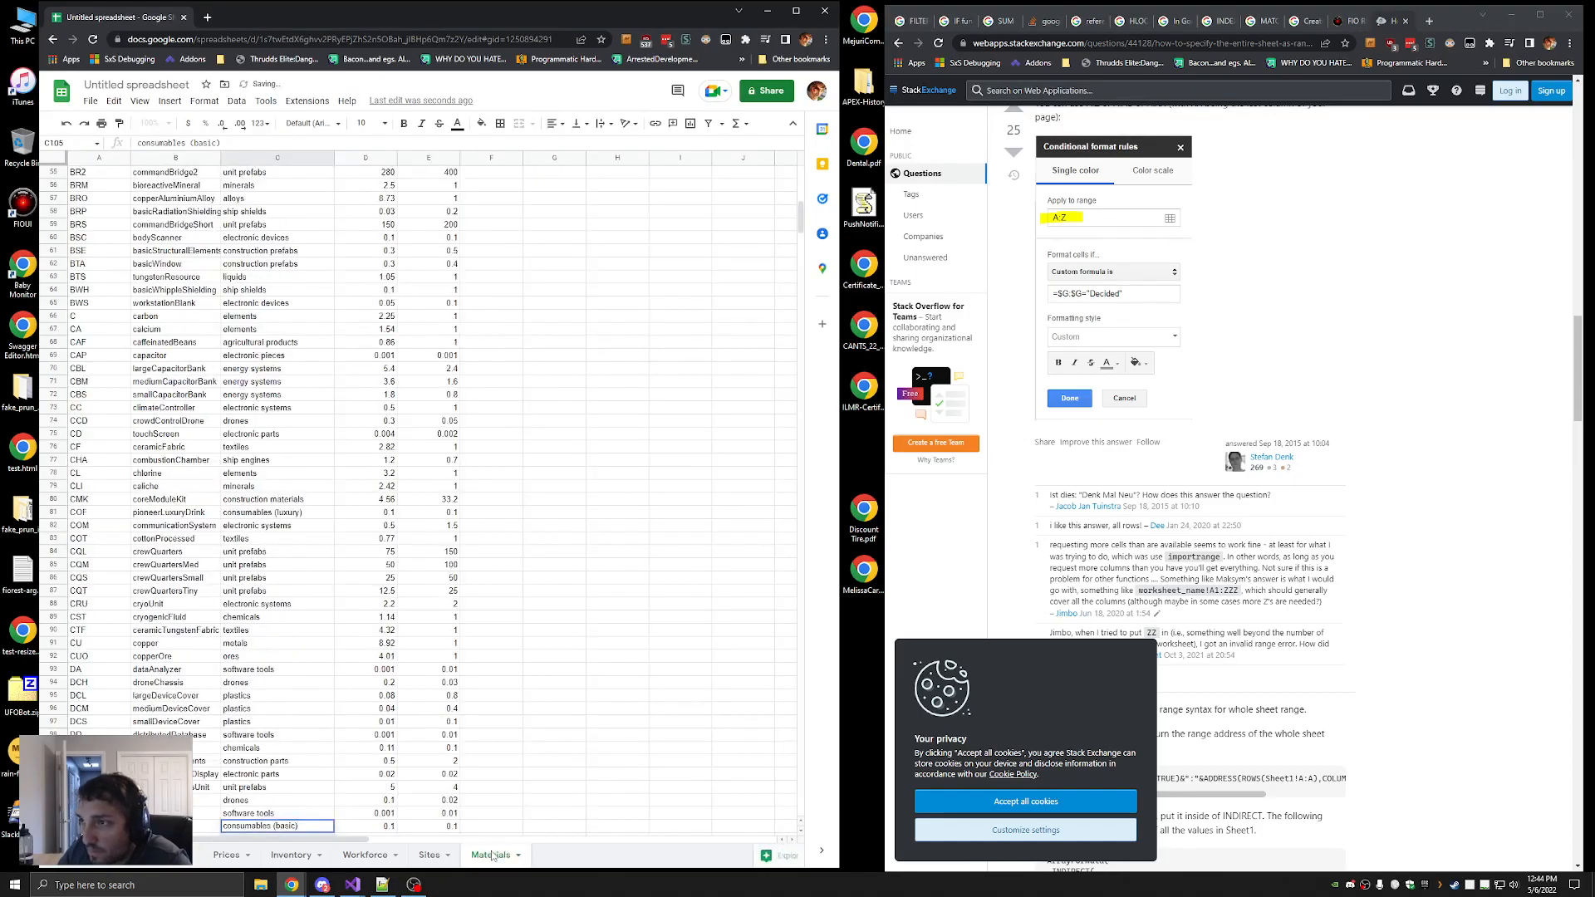
scroll(290, 665, up, 10)
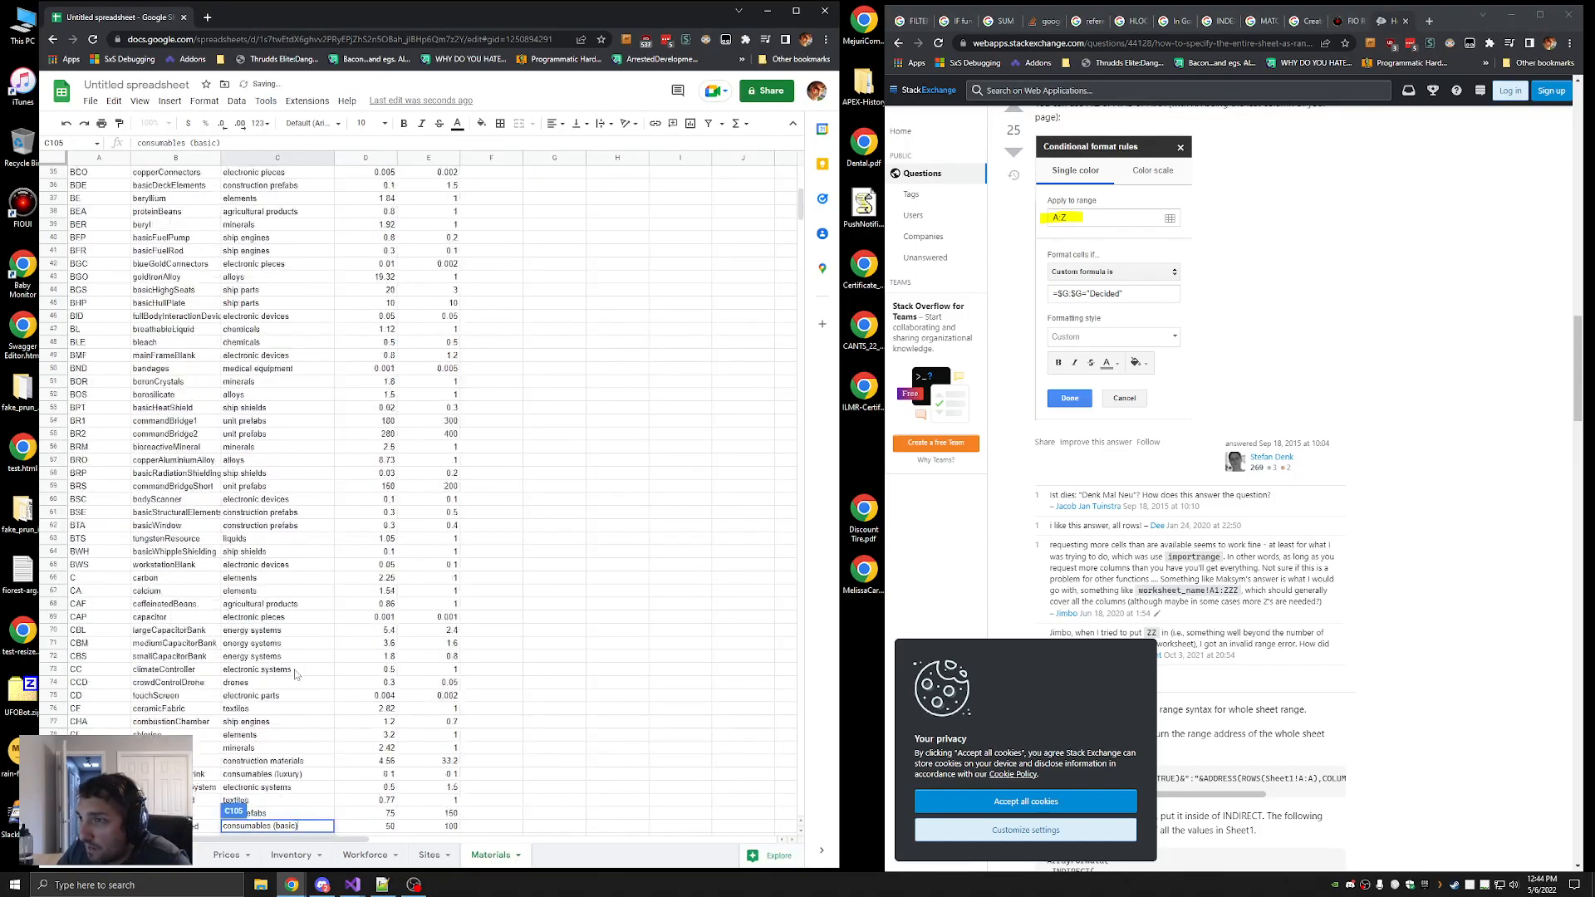
click(307, 855)
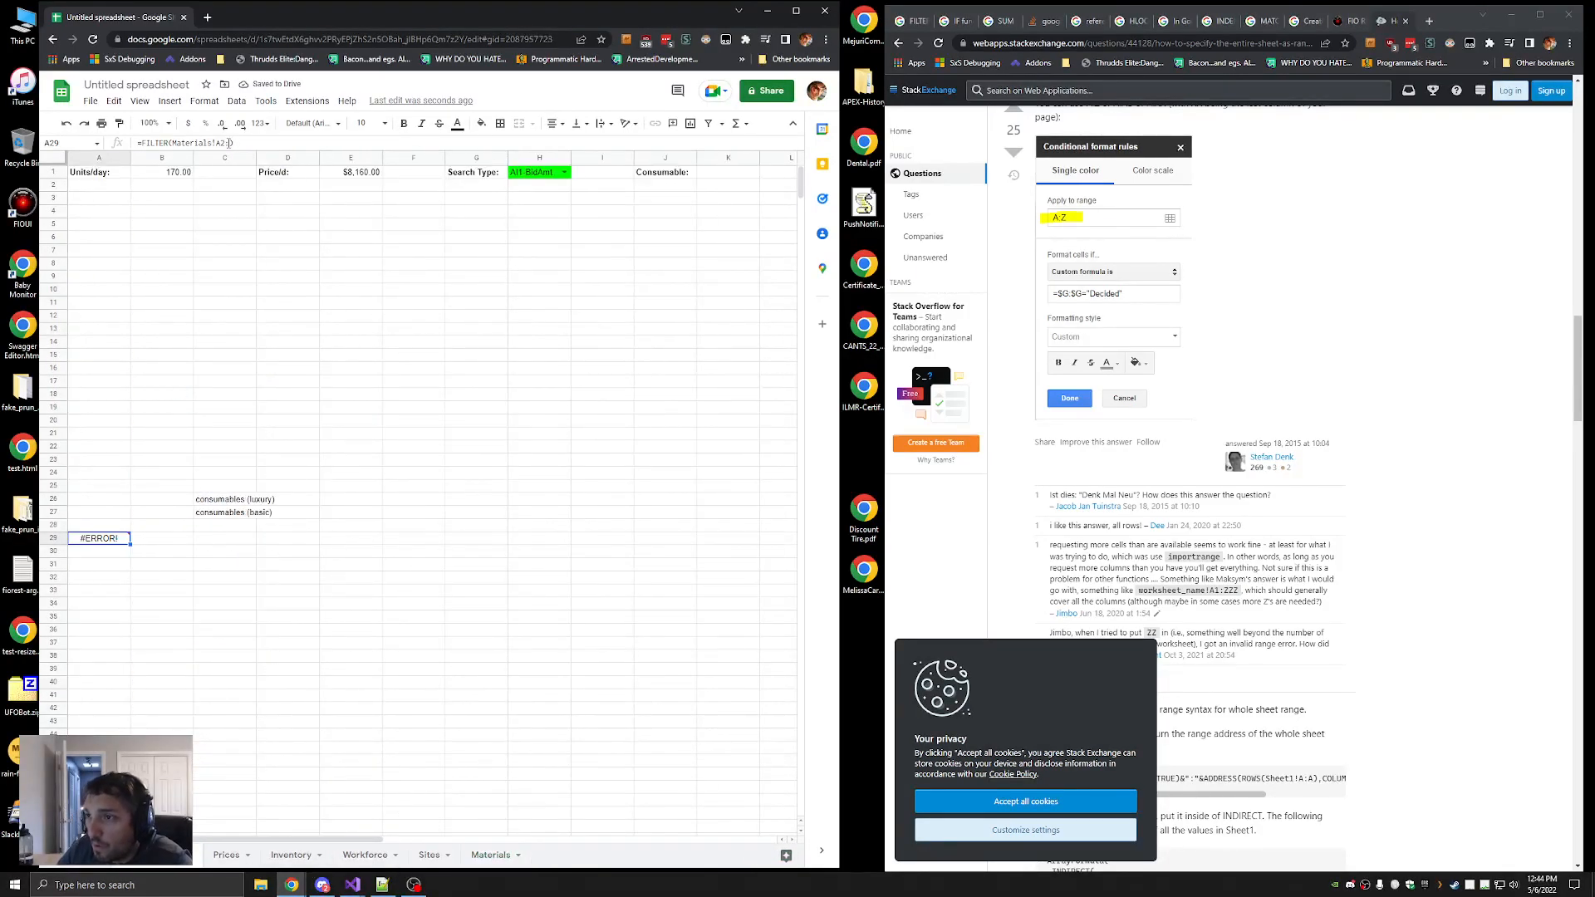
click(232, 142)
text(E,)
Read the FILTER function help on syntax and condition arguments, and leave the A29 formula edit
click(913, 23)
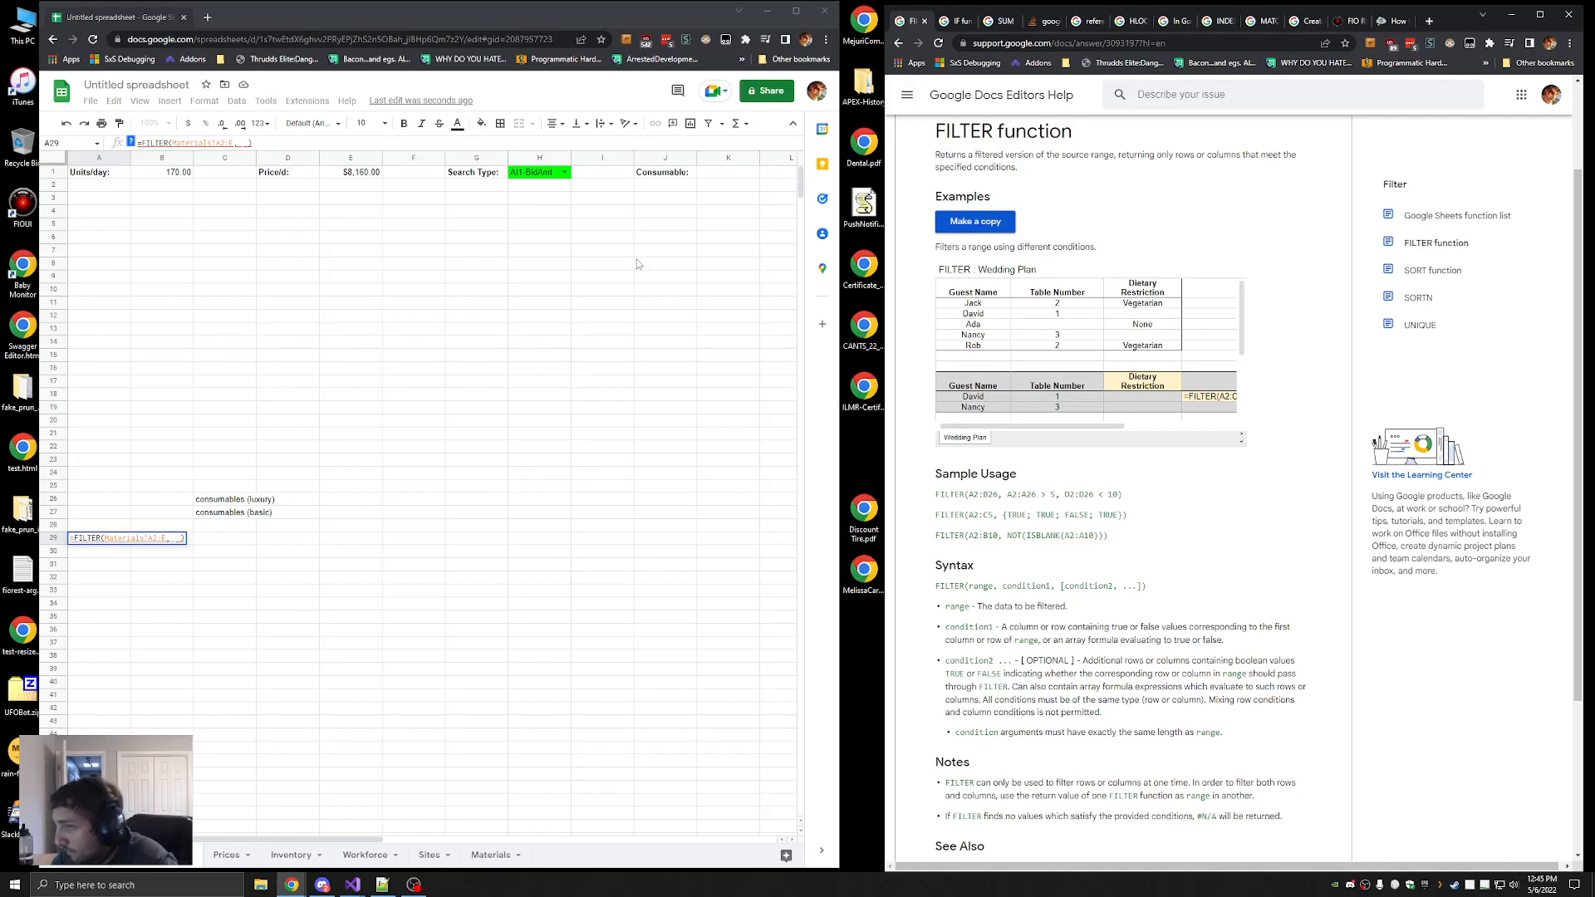
click(260, 145)
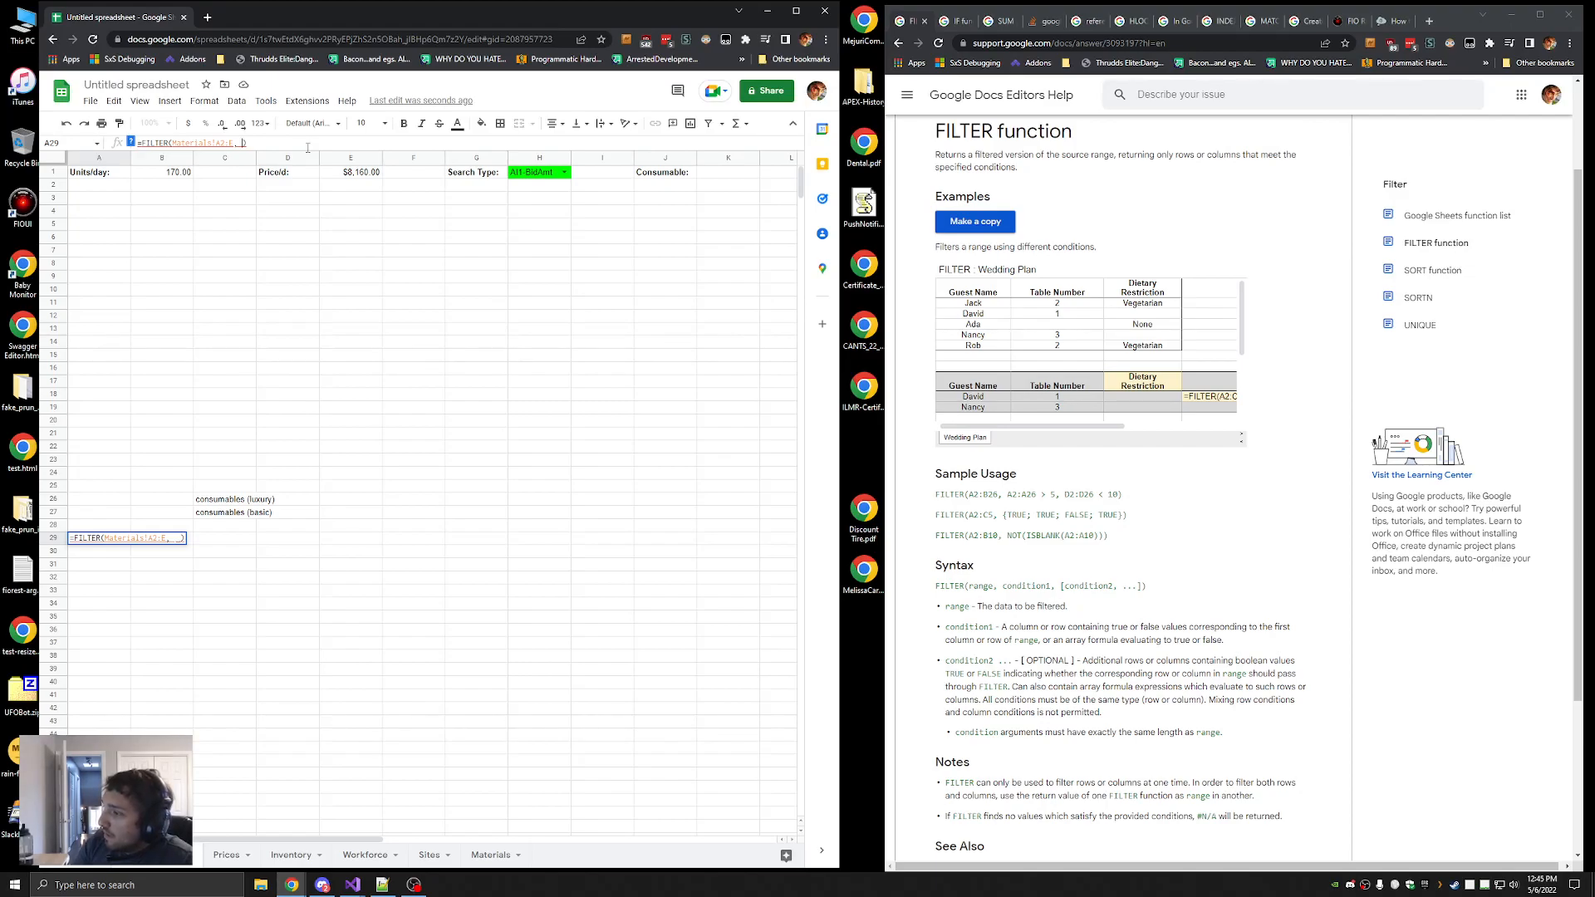
scroll(1251, 495, down, 3)
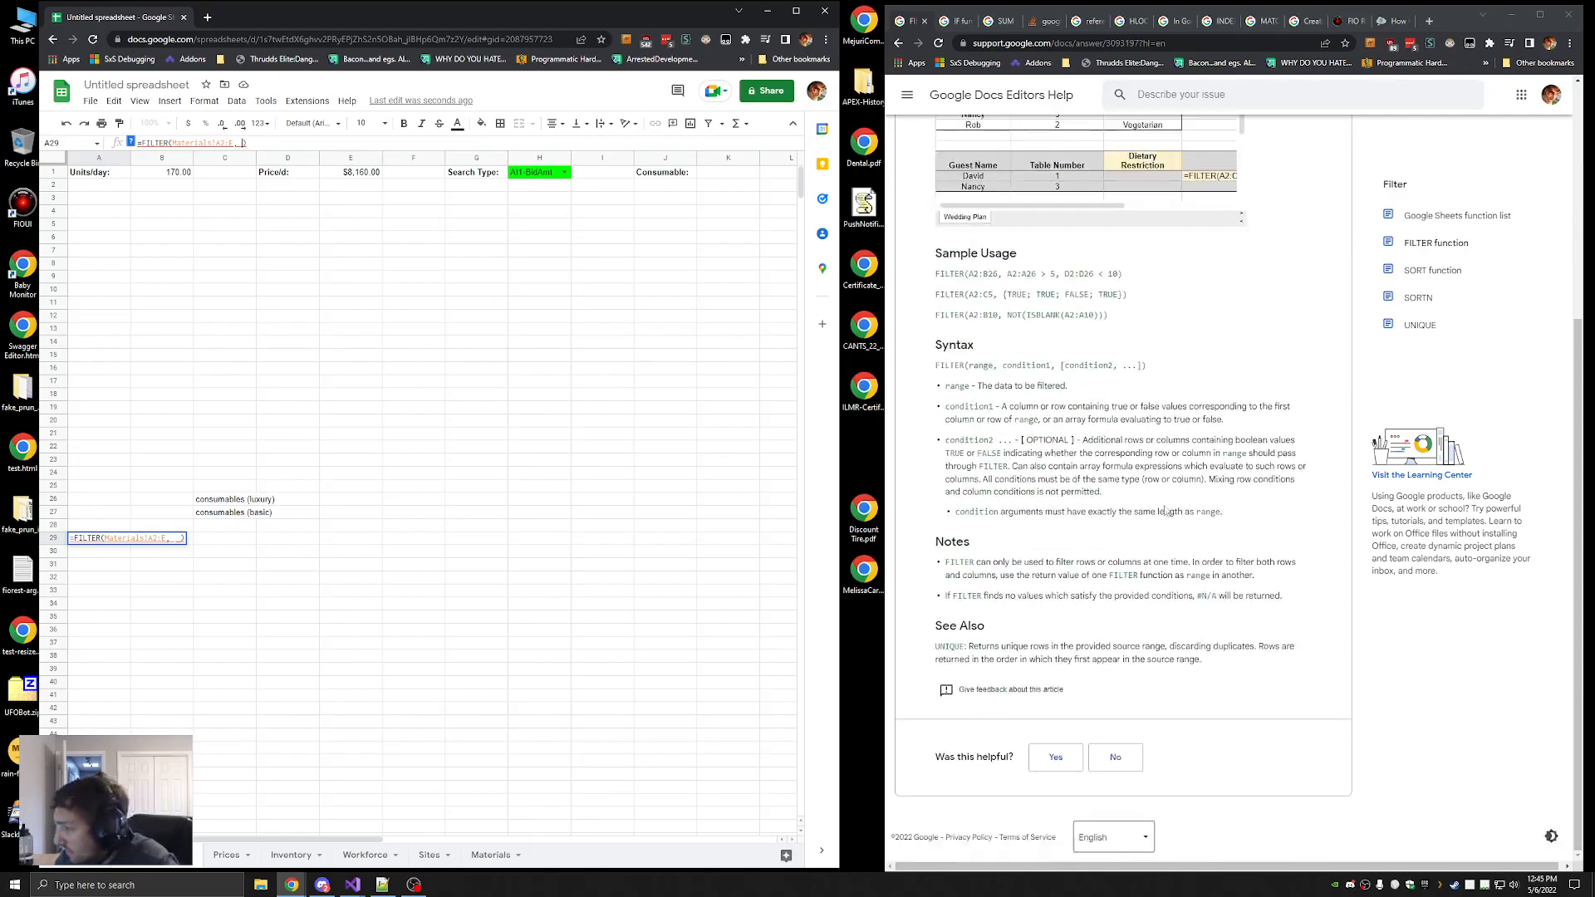
scroll(1250, 495, up, 5)
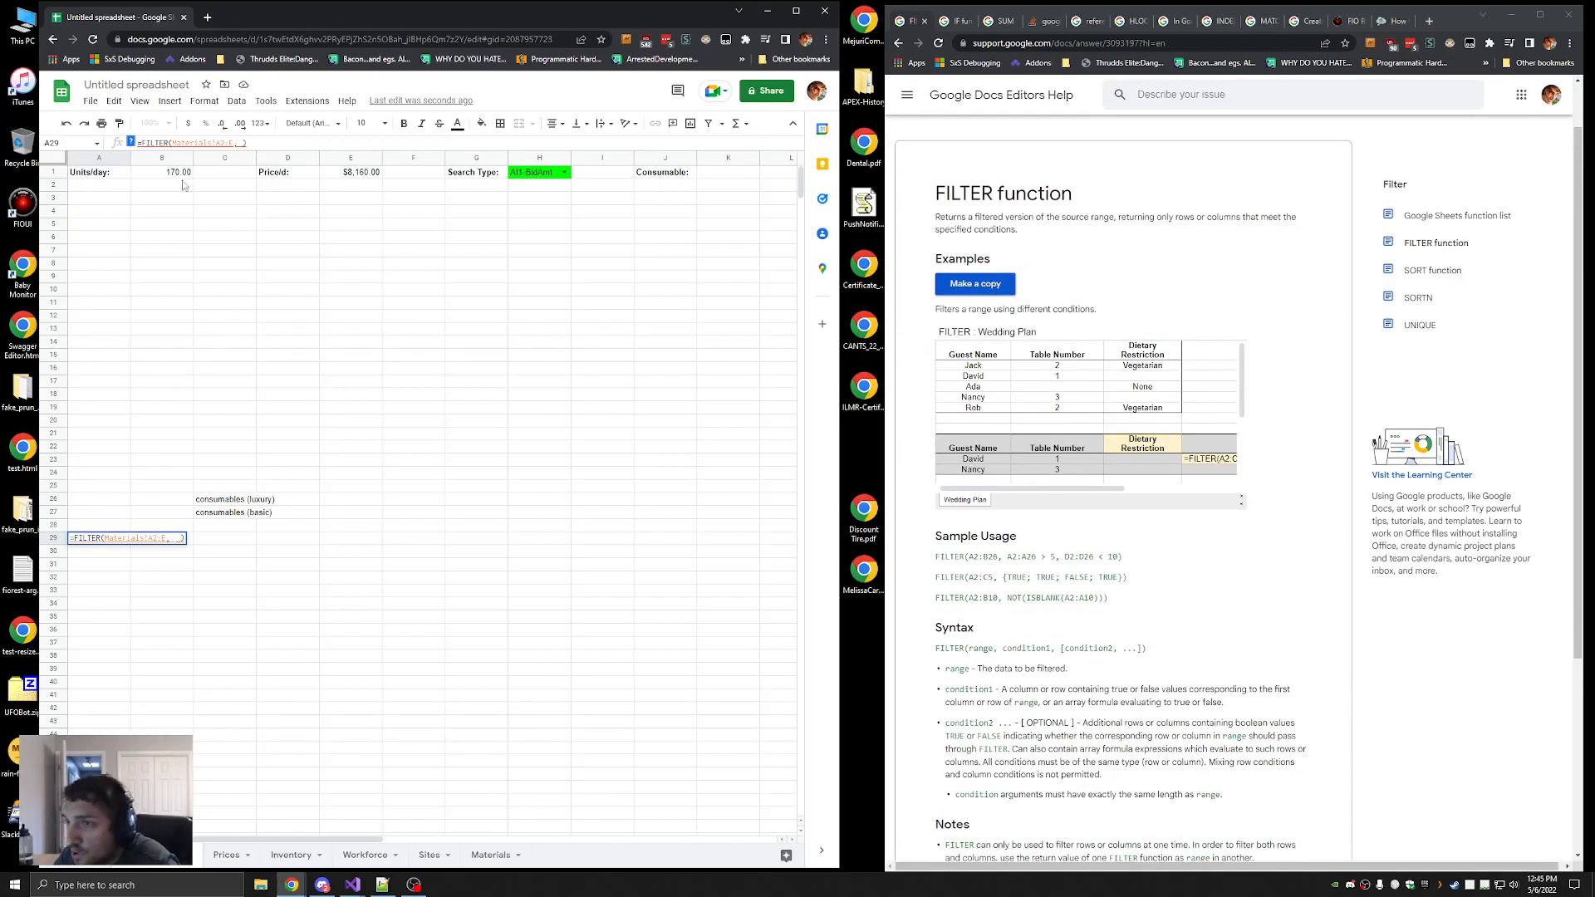
click(268, 539)
key(Return)
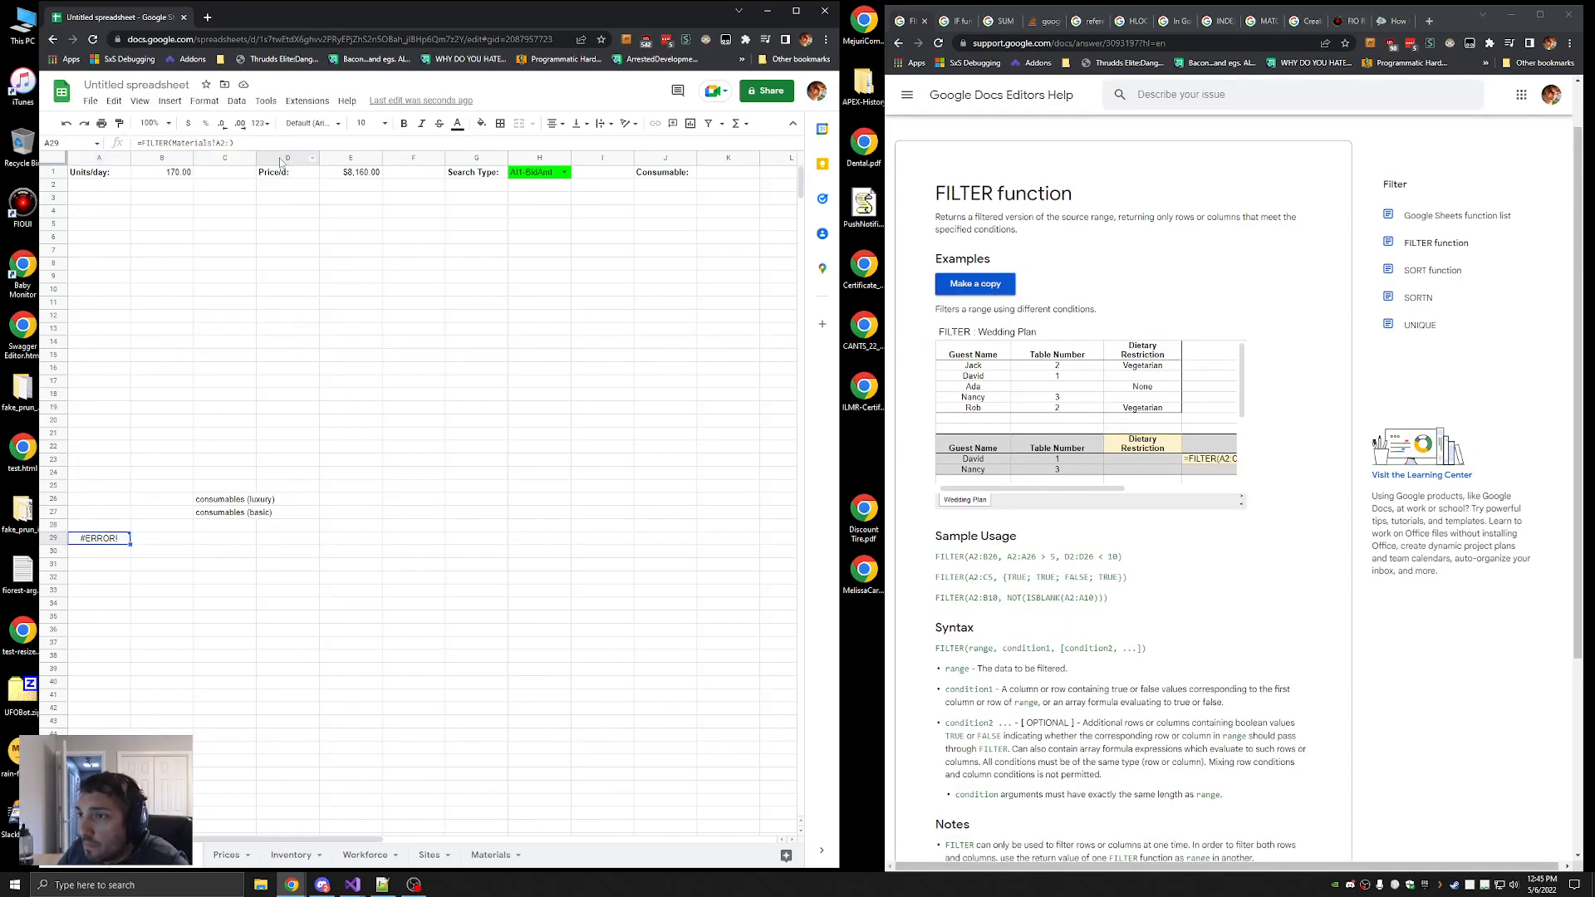
Review the E1 and B1 formulas and try an open-ended criteria range, Workforce!D2:D, in the B1 FILTER
click(350, 172)
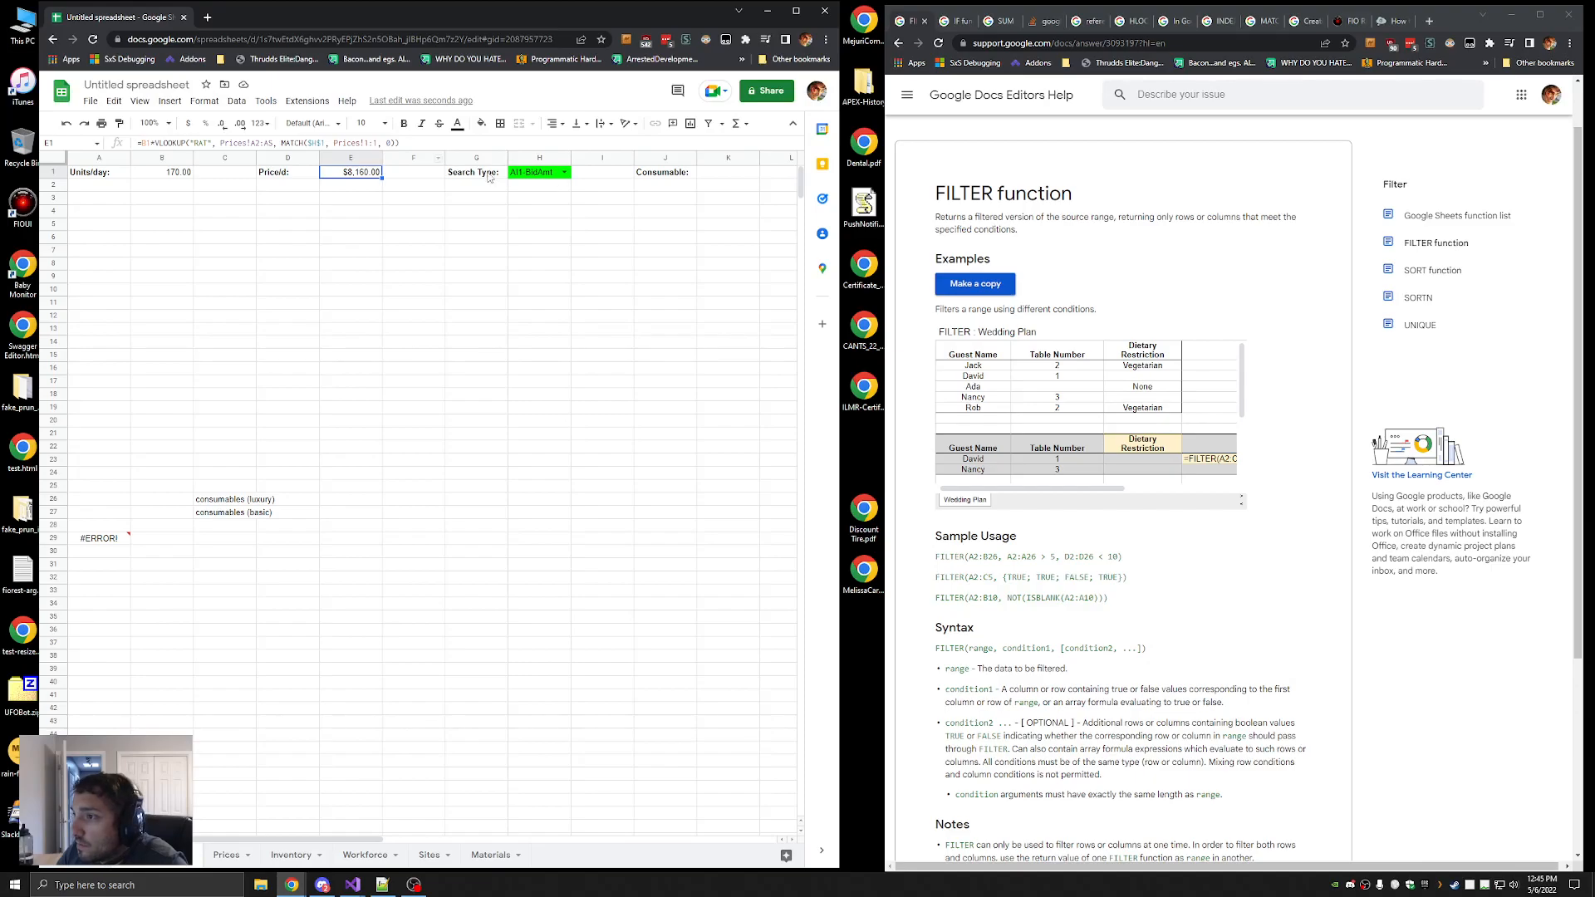
click(144, 173)
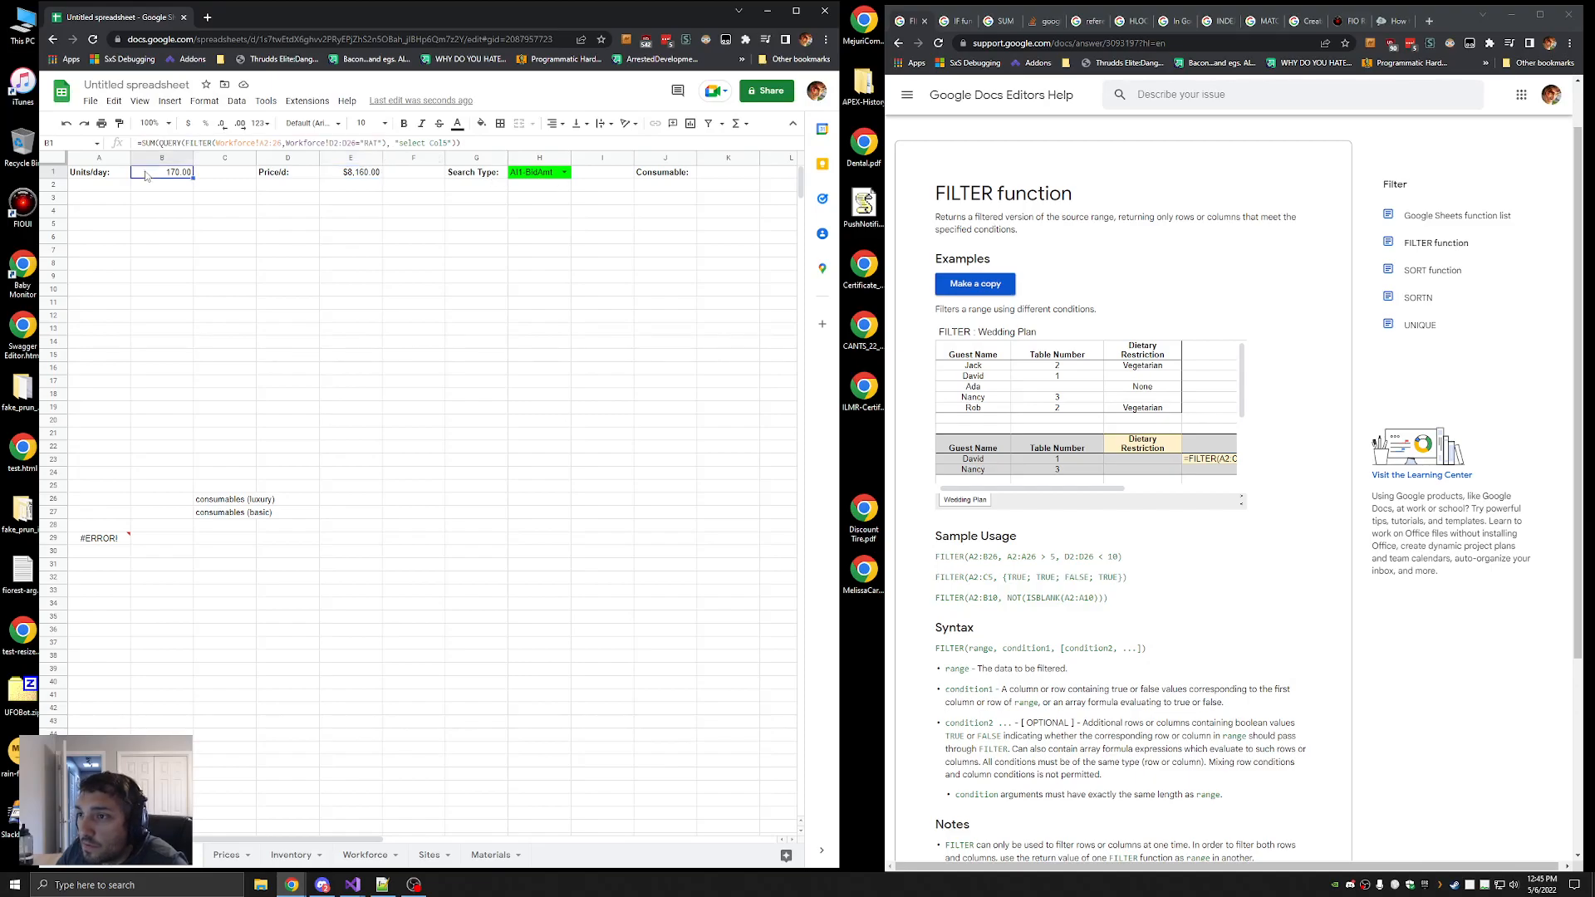
click(357, 143)
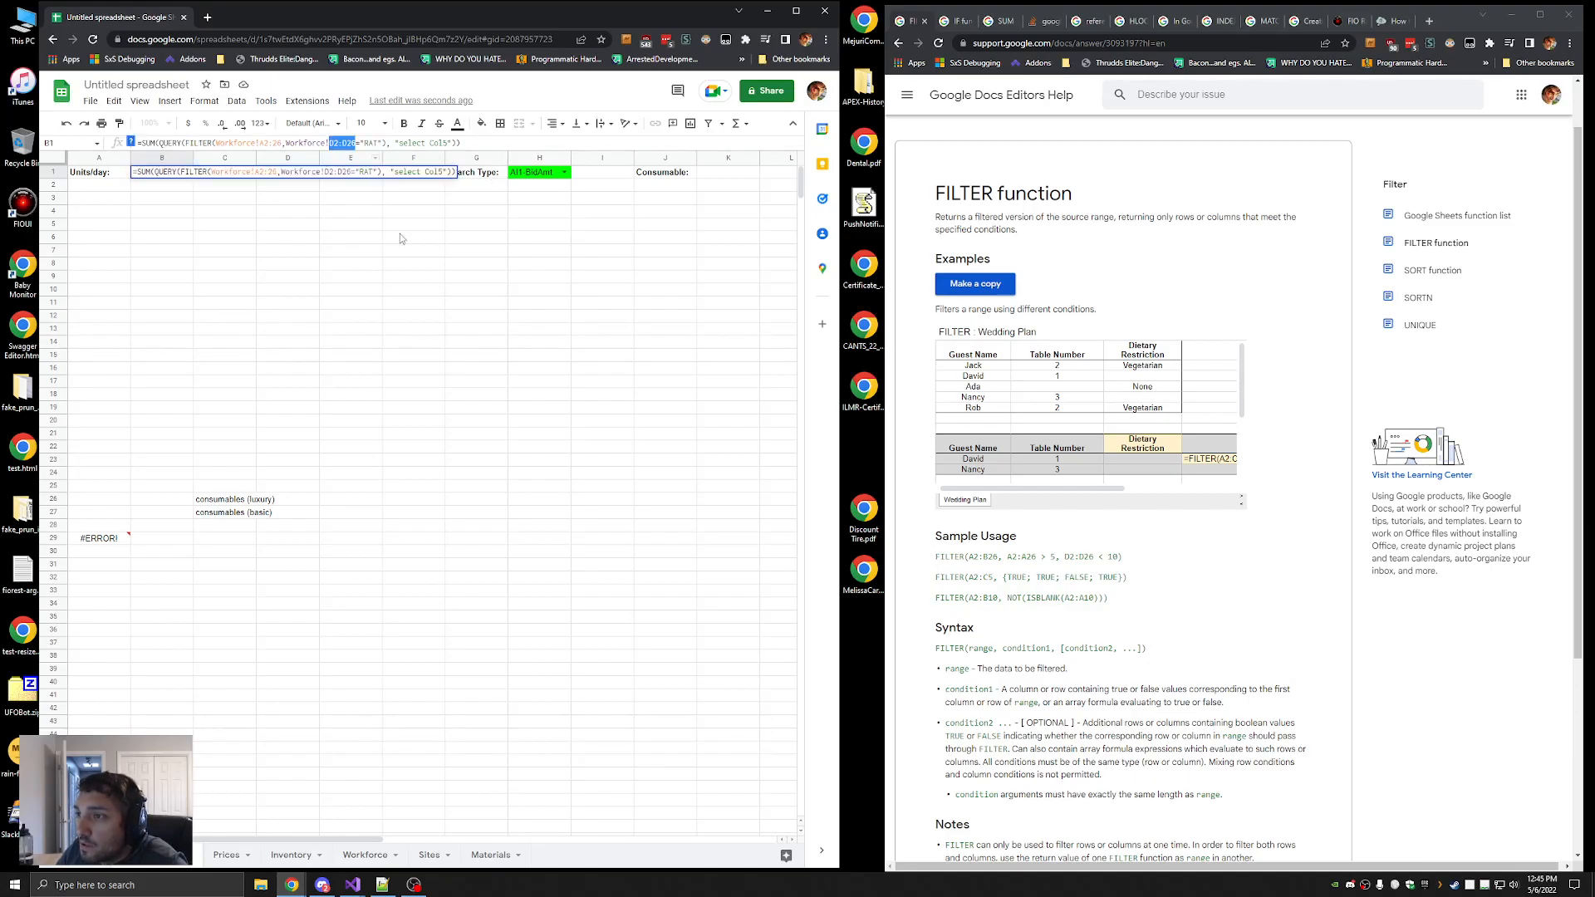
key(BackSpace)
key(BackSpace)
key(Return)
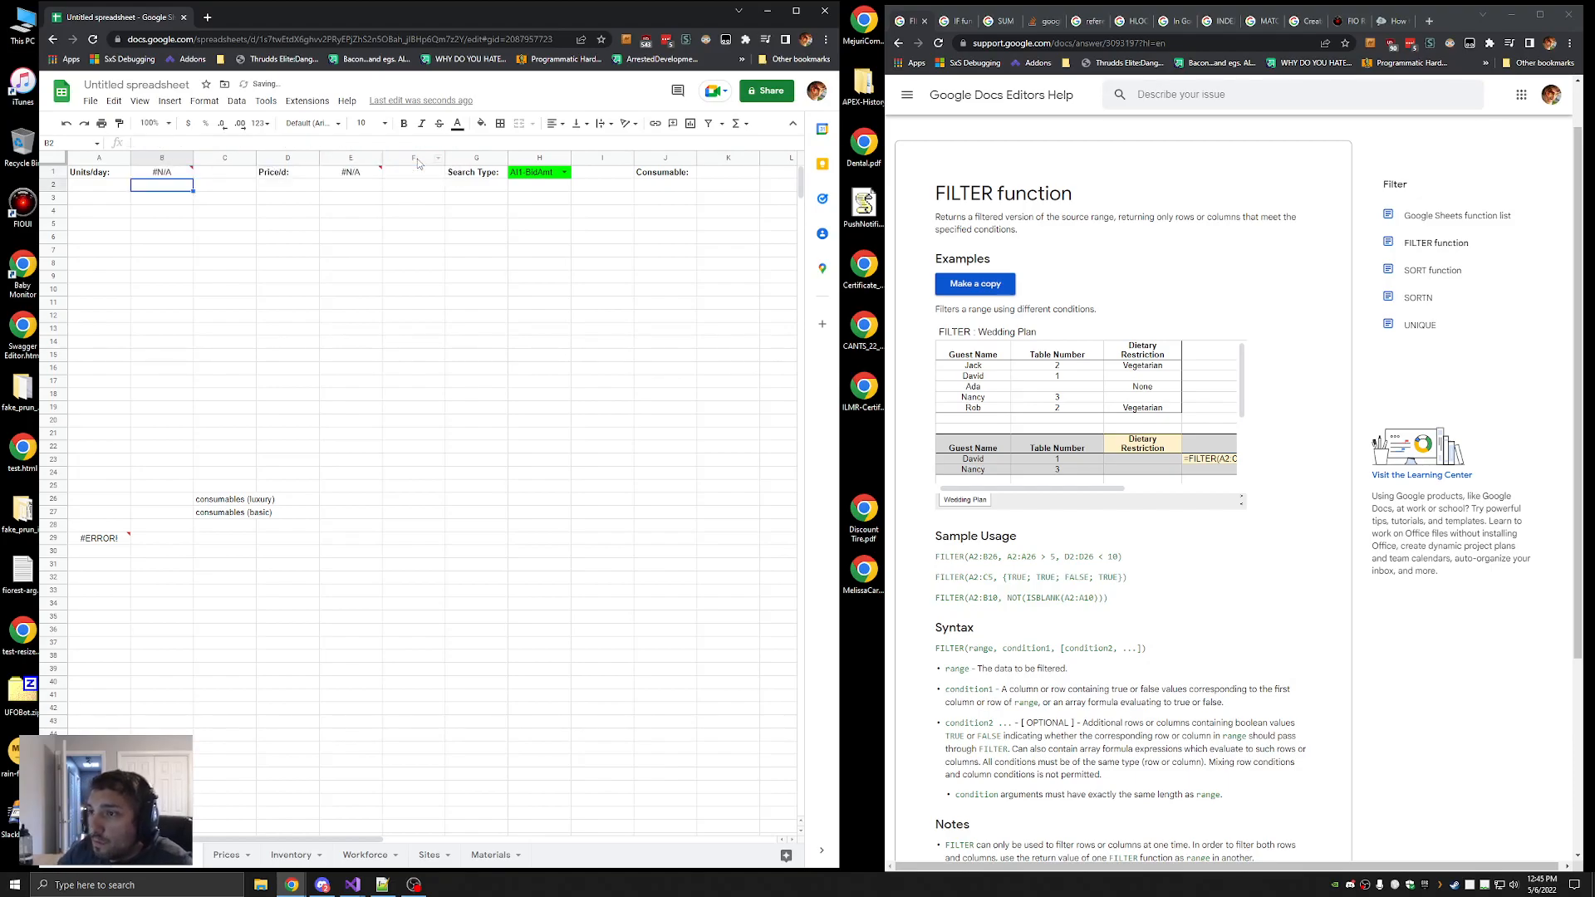
Try reducing the criteria range of the B1 FILTER formula to the single cell Workforce!D2
mouse_move(174, 174)
click(340, 144)
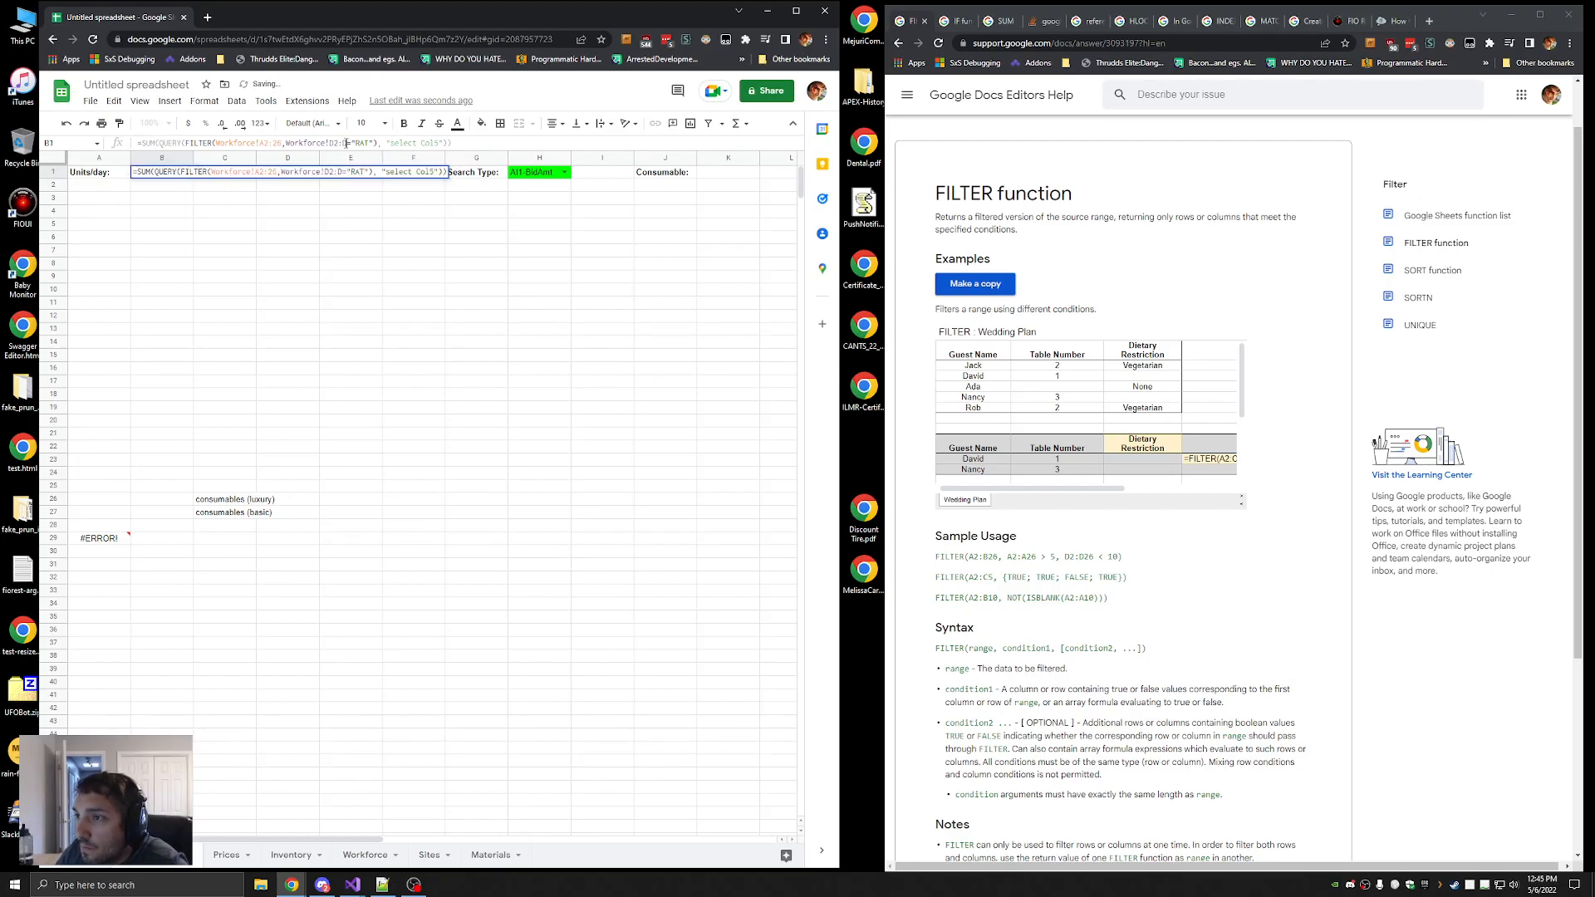
key(Right)
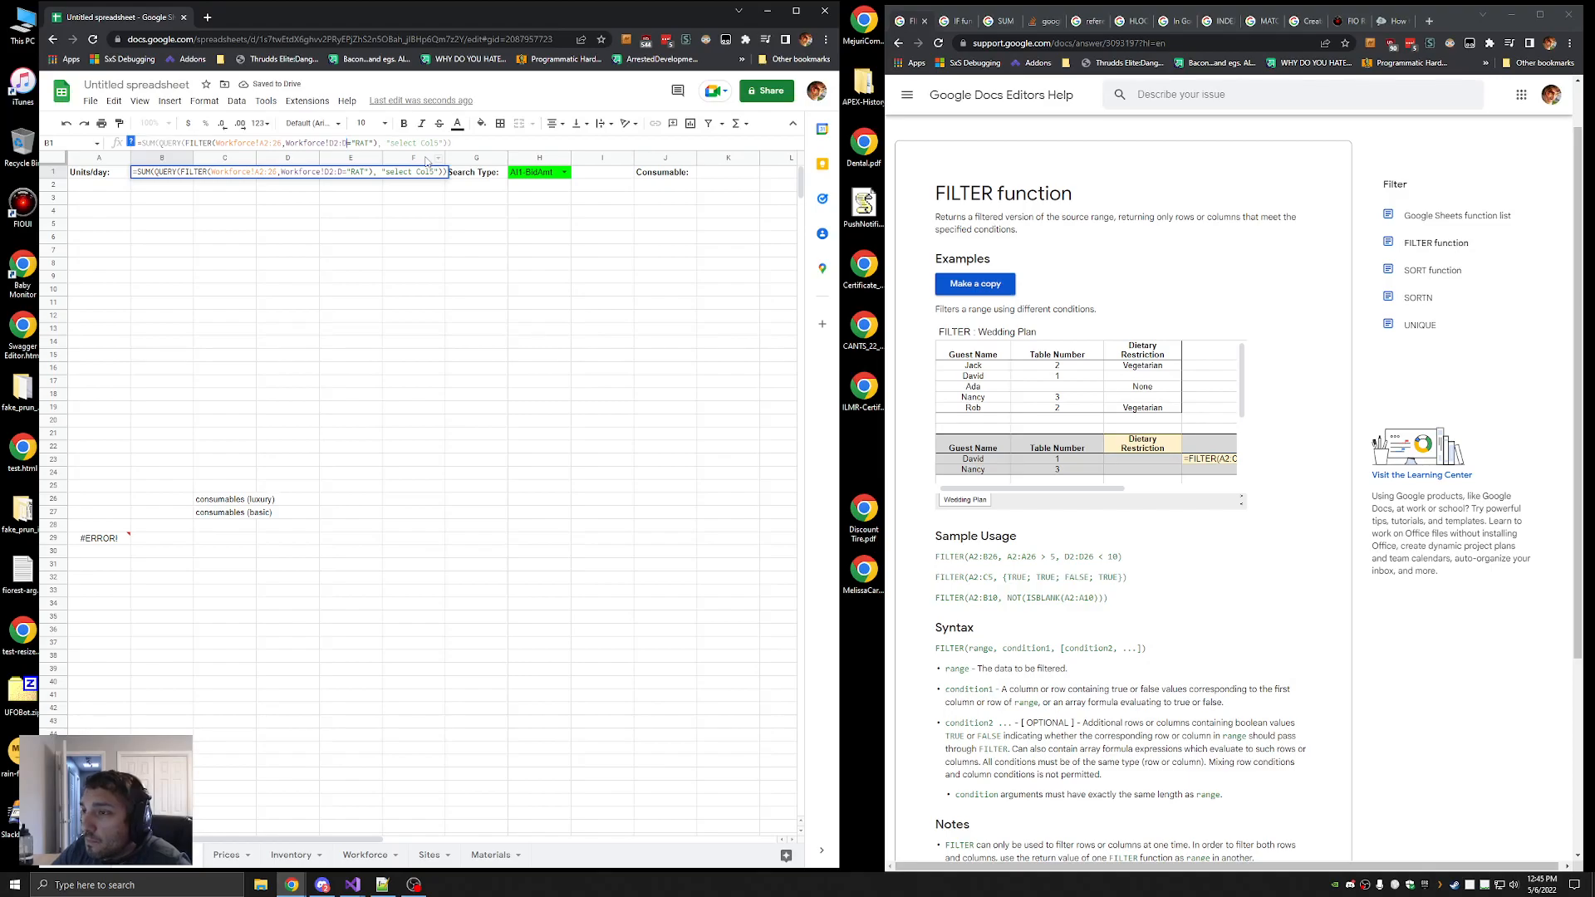
key(BackSpace)
key(BackSpace)
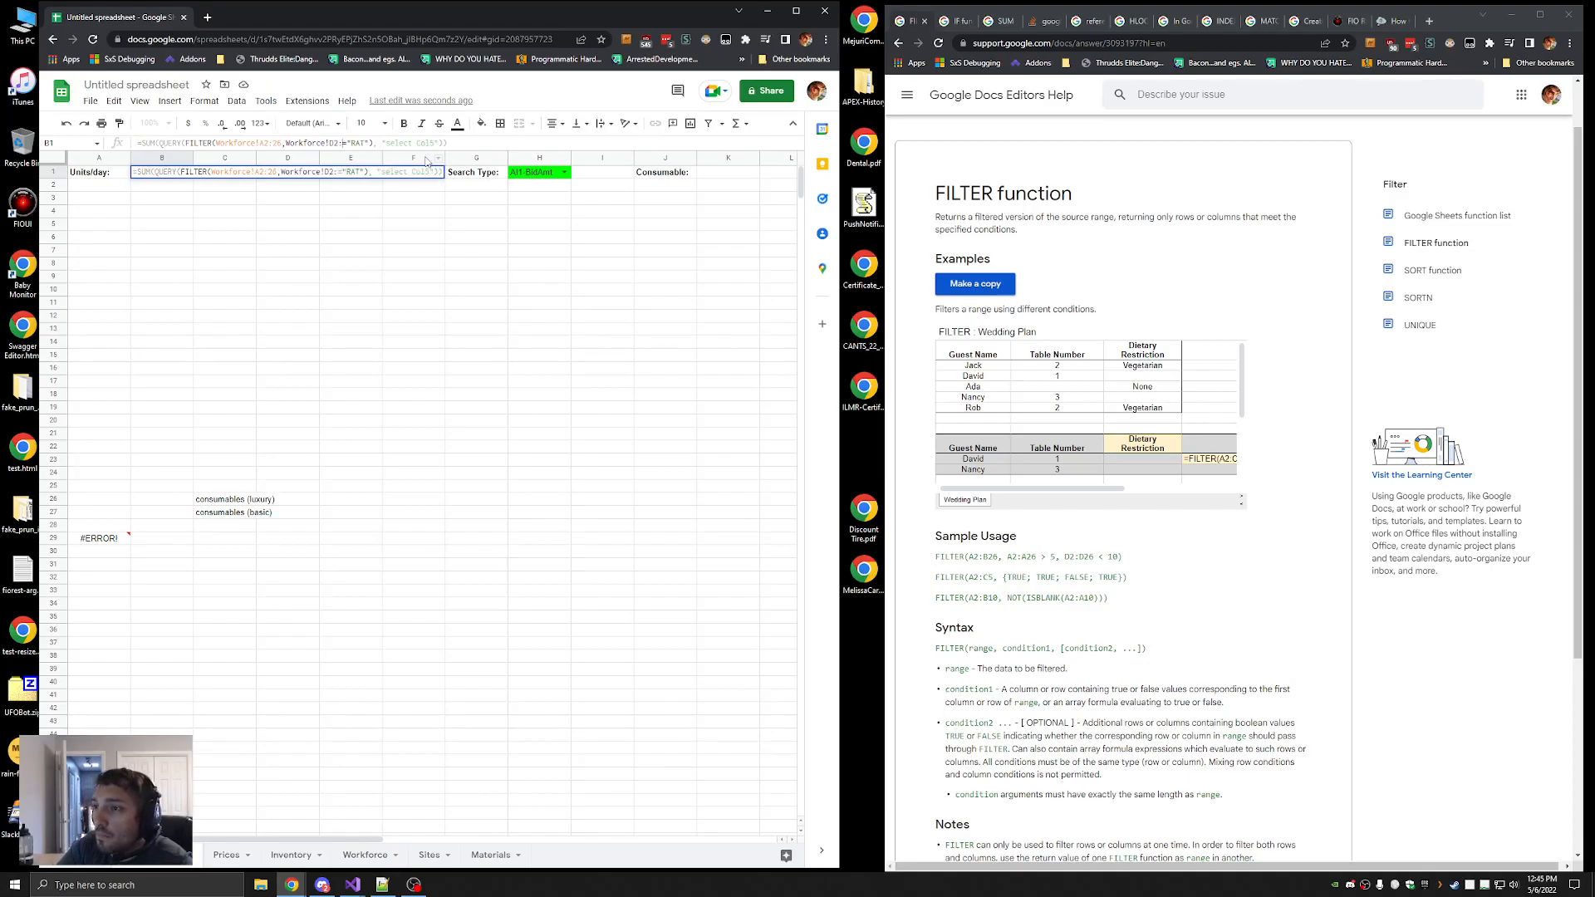
key(Return)
Restore the criteria range of the B1 FILTER formula to Workforce!D2:D26
click(162, 175)
drag(355, 144, 348, 144)
text(26)
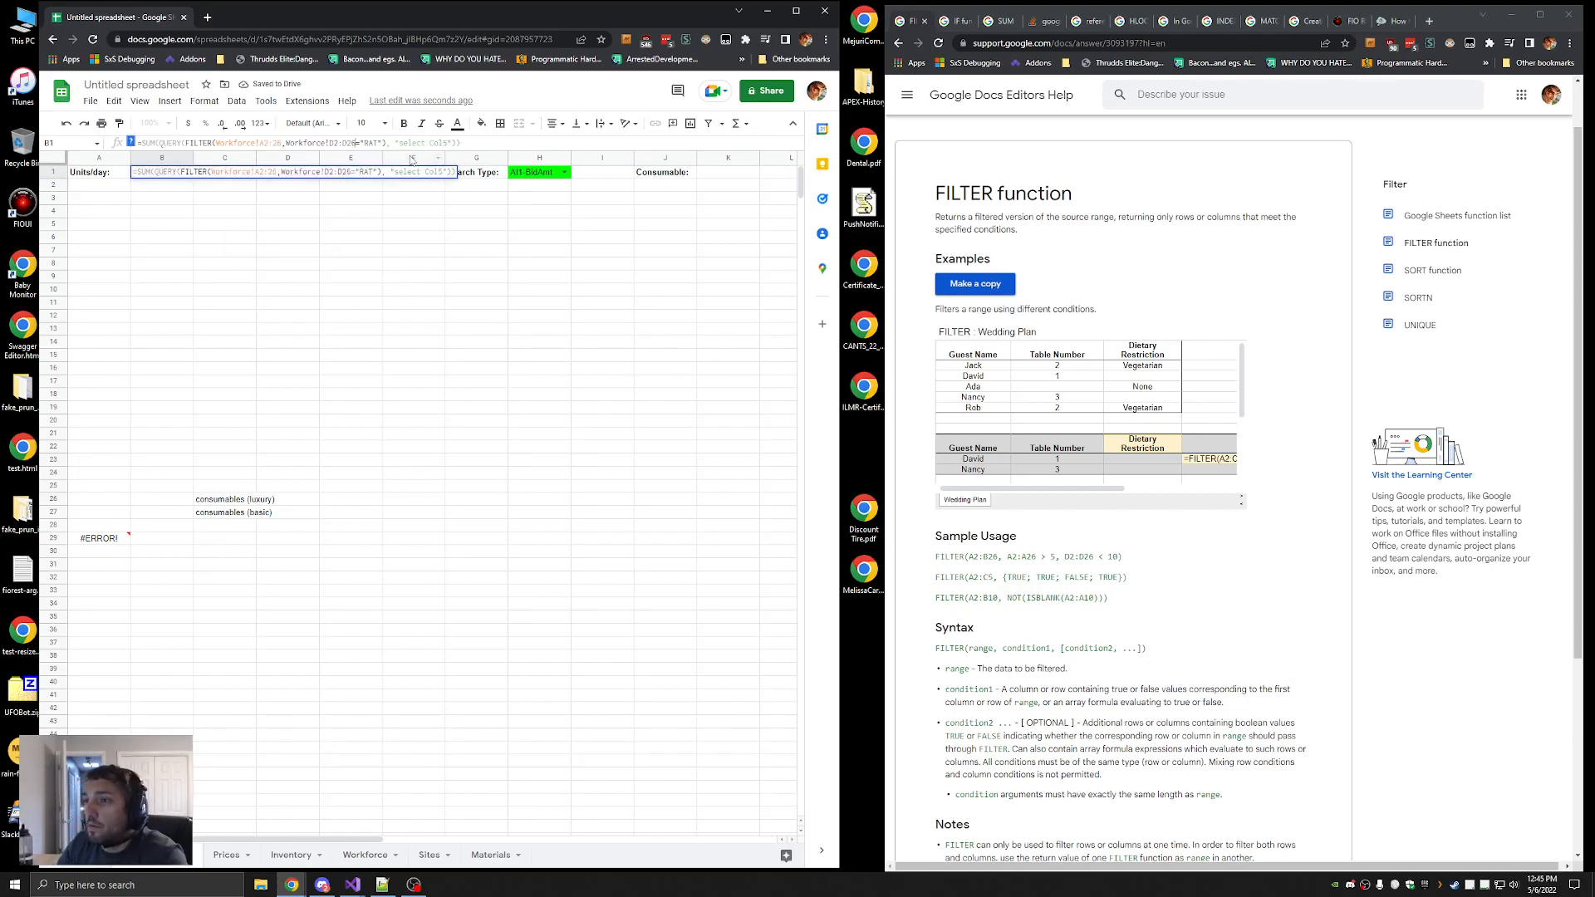
key(Return)
key(Up)
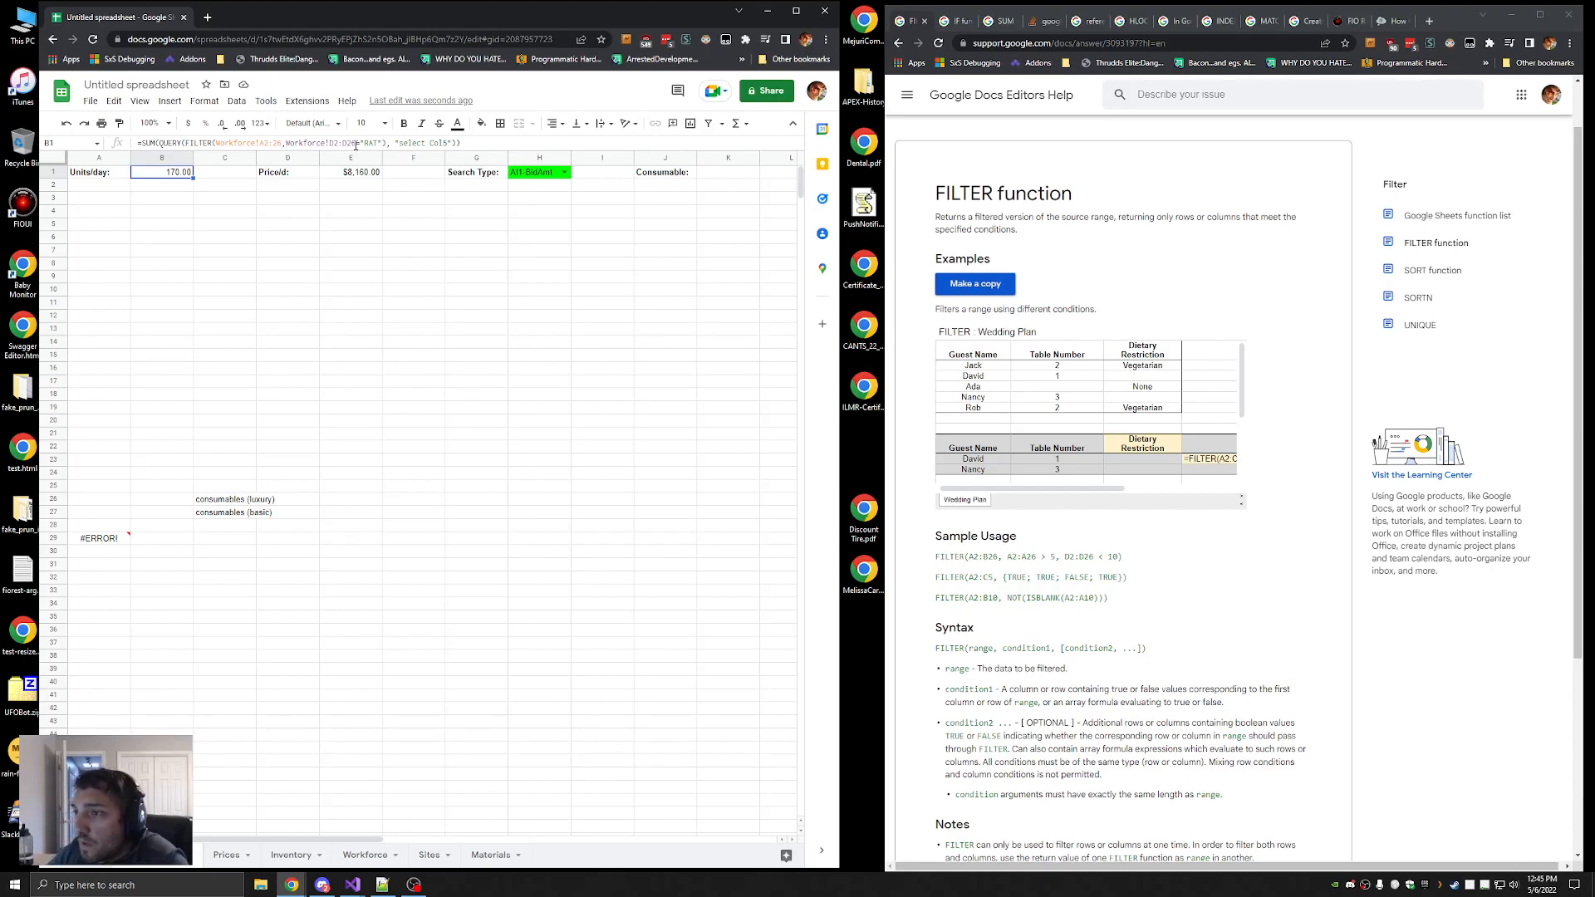
Compare the source range in the B1 formula with the syntax and notes on the FILTER function help page
double_click(277, 143)
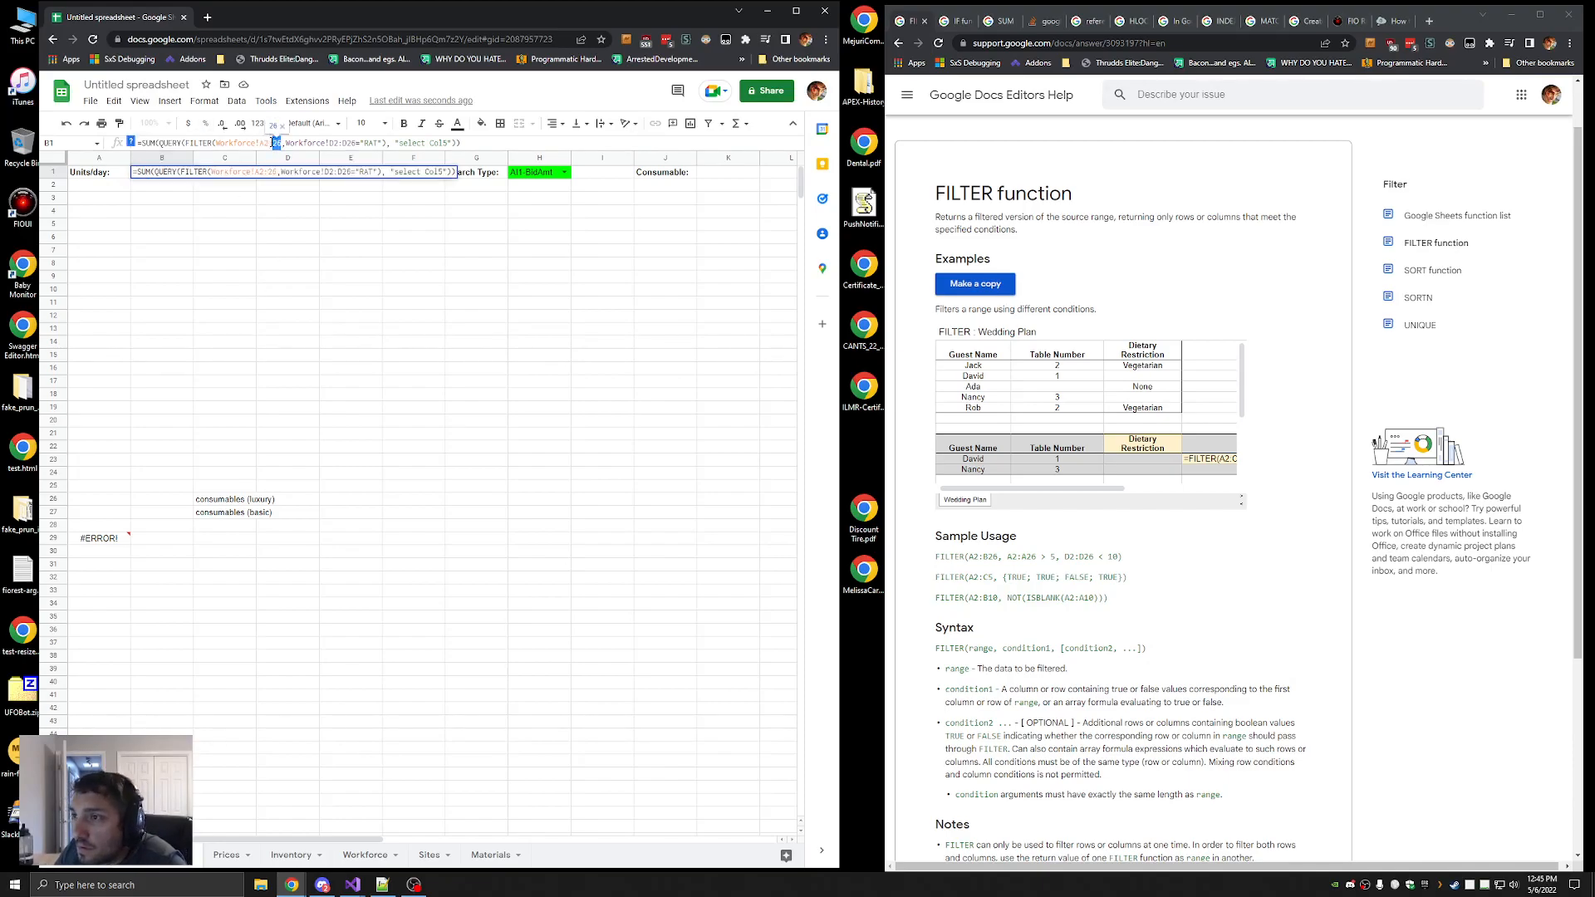
click(283, 144)
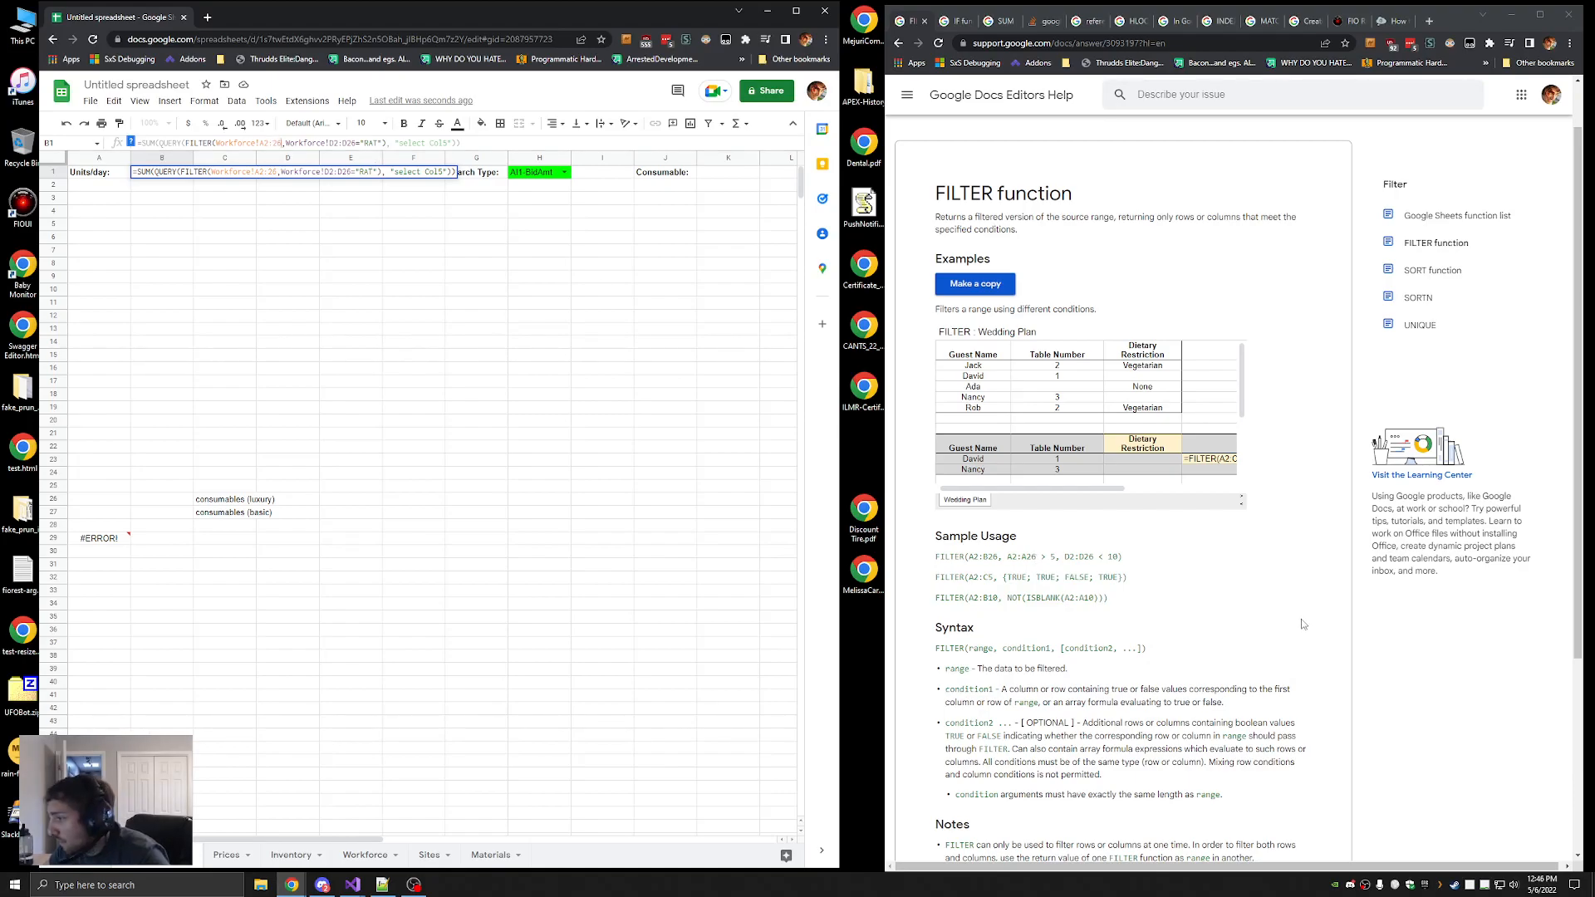
click(1276, 595)
scroll(1163, 594, down, 5)
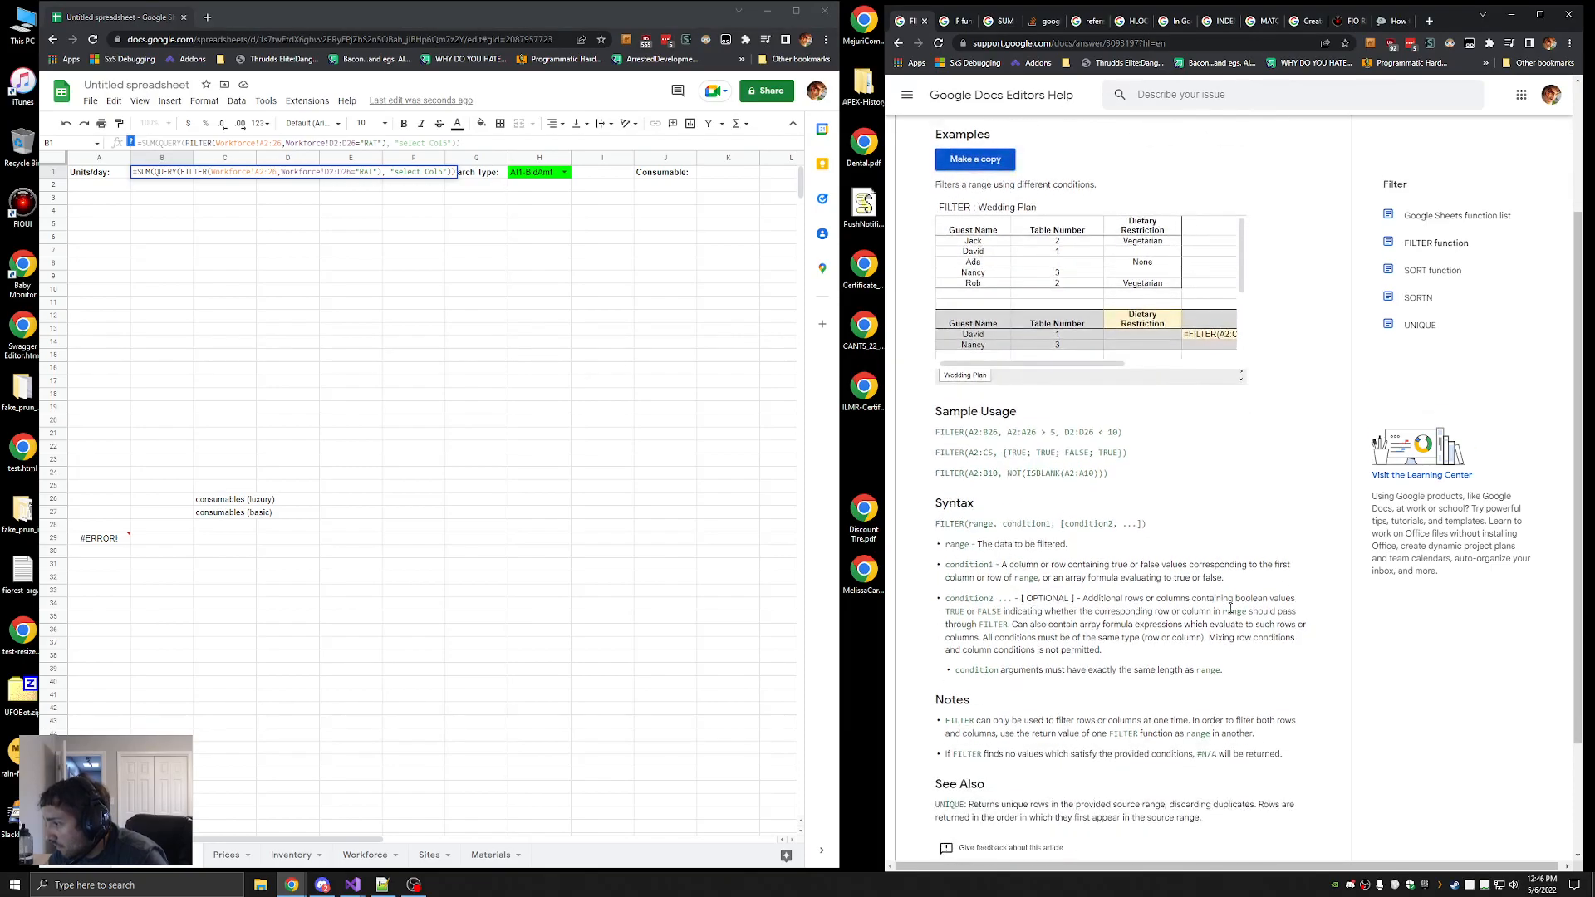
scroll(1208, 618, up, 6)
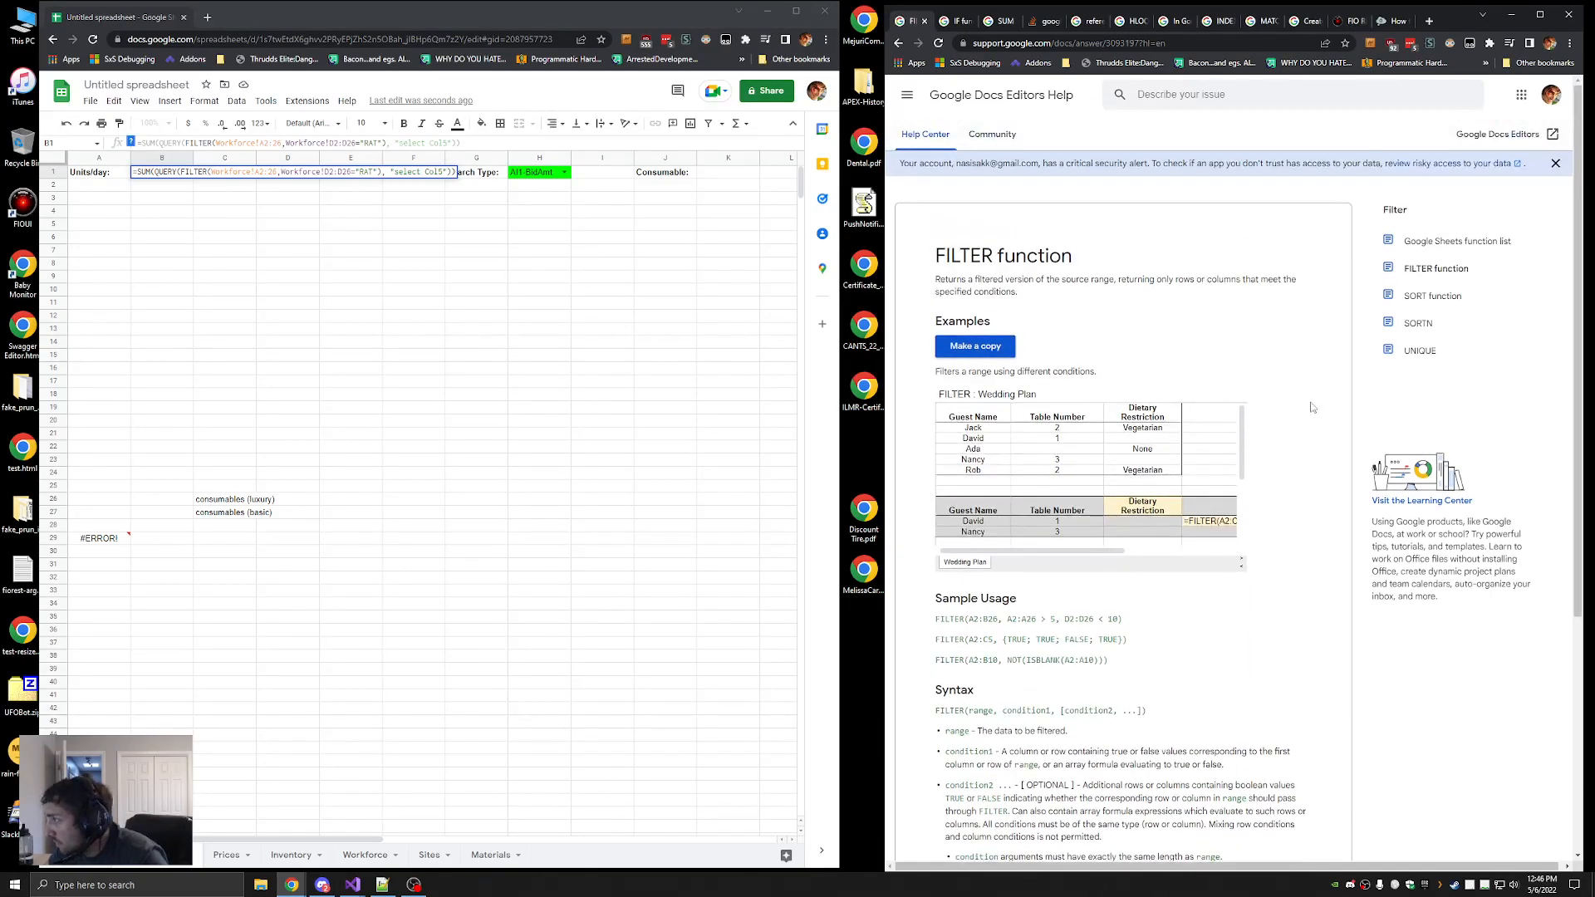
Read the Stack Exchange answers that build a whole-sheet range with INDIRECT, ADDRESS and ROWS on column A:A
key(ctrl+shift+Tab)
scroll(1207, 565, down, 2)
scroll(1207, 565, down, 5)
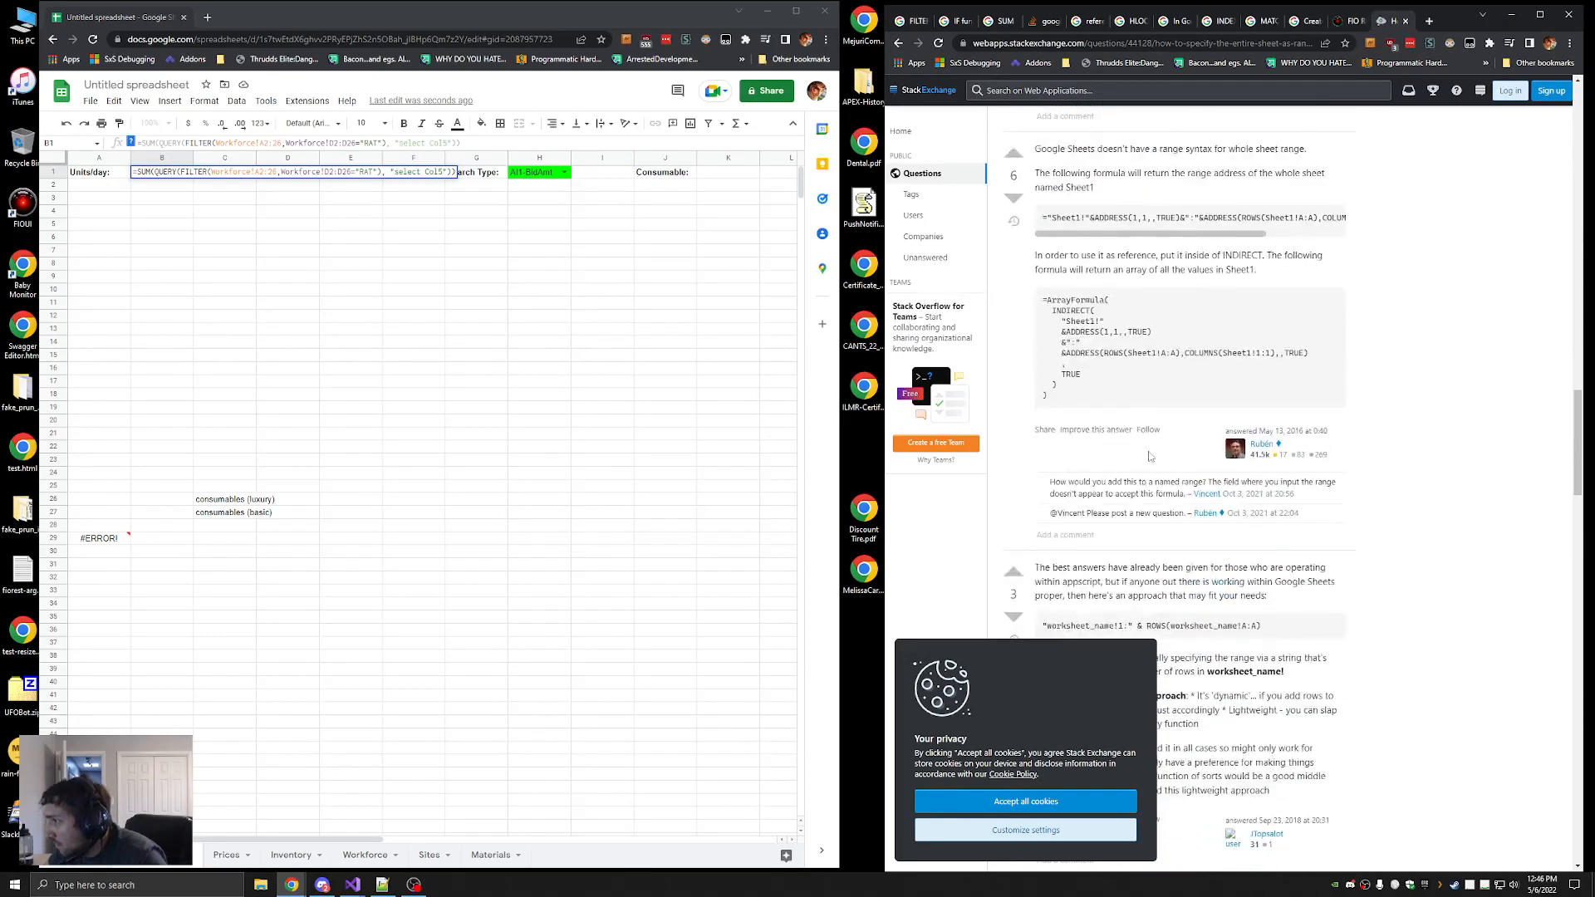
drag(1178, 353, 1161, 353)
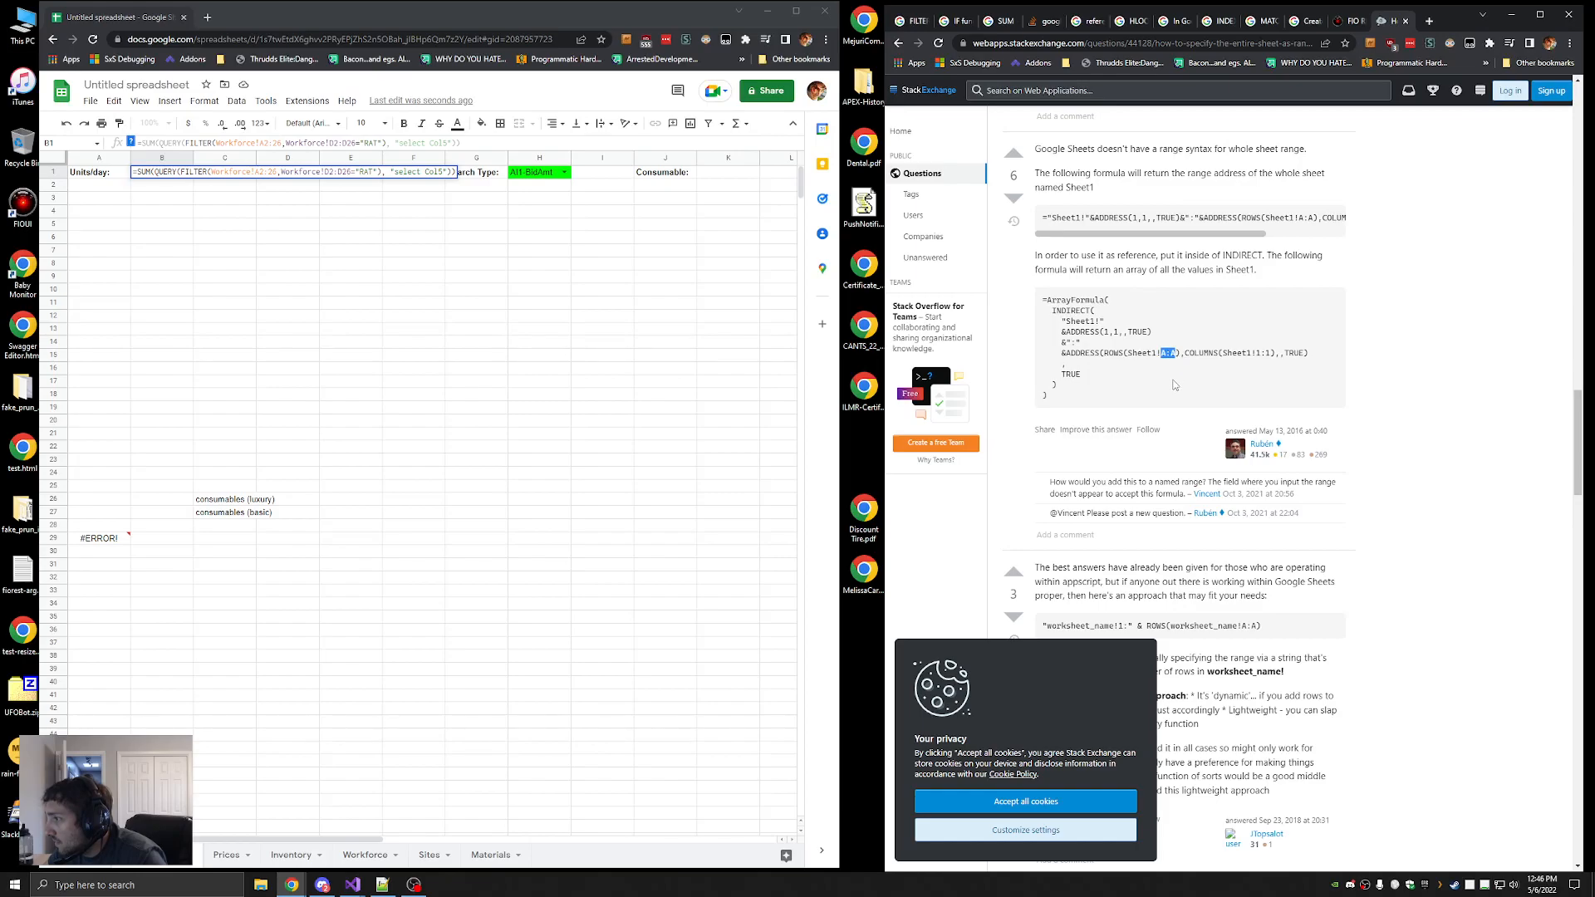
scroll(1074, 512, up, 3)
drag(1311, 337, 1030, 336)
click(1339, 337)
drag(1224, 379, 1033, 339)
click(1122, 382)
Reread the Stack Exchange question and the answer on using A:Z, A:AB or A:XX as the range
scroll(1260, 391, up, 12)
scroll(1255, 369, up, 10)
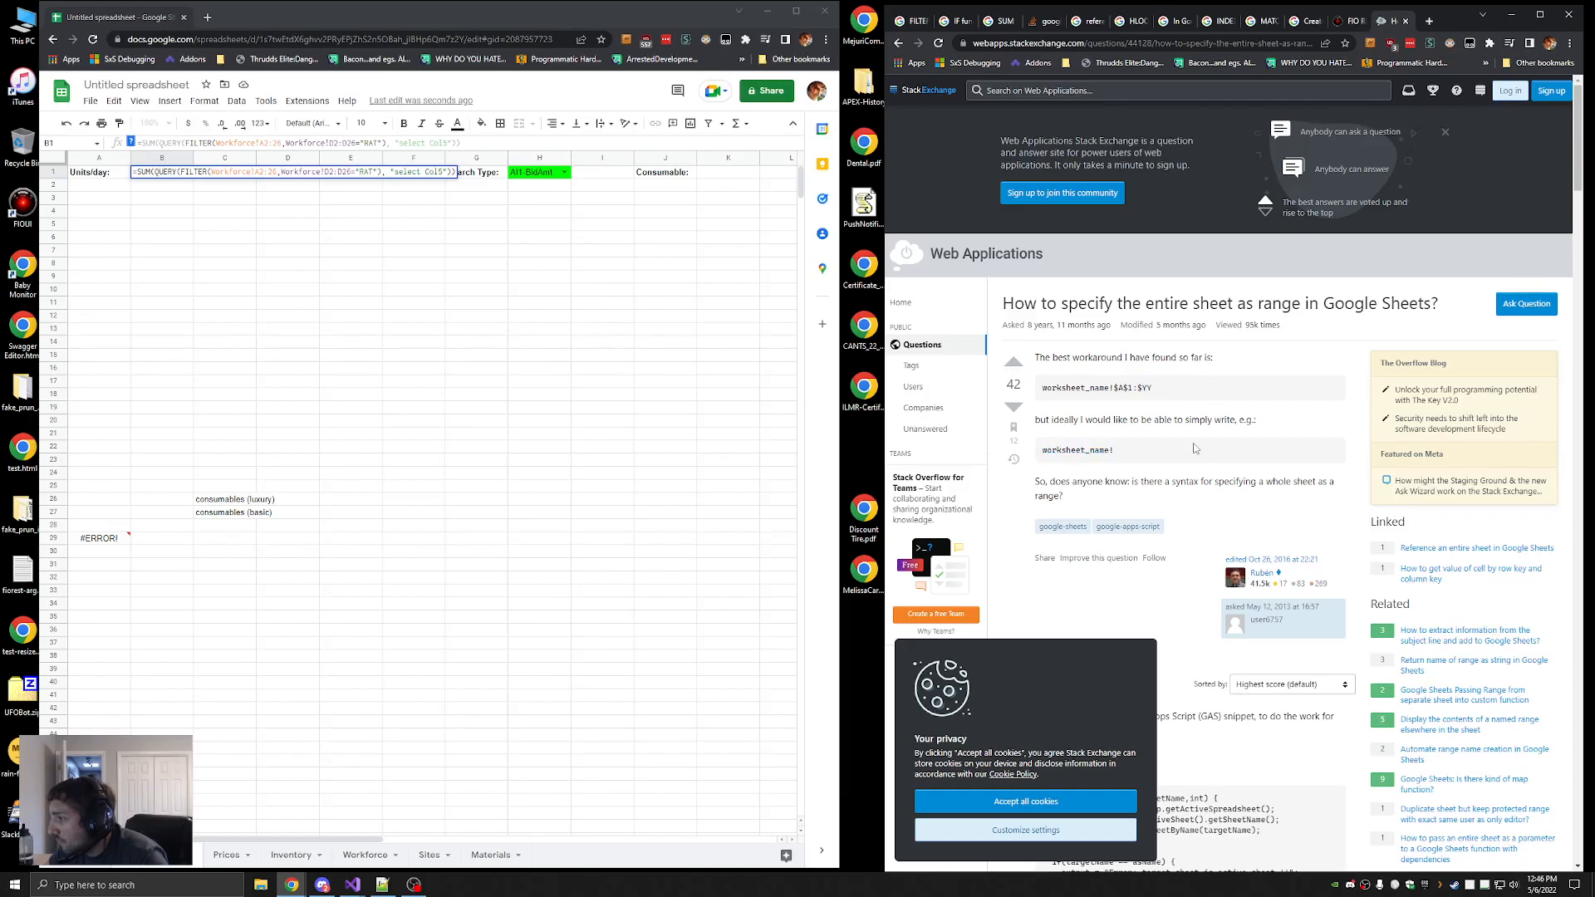
scroll(1194, 449, down, 6)
scroll(1186, 382, down, 3)
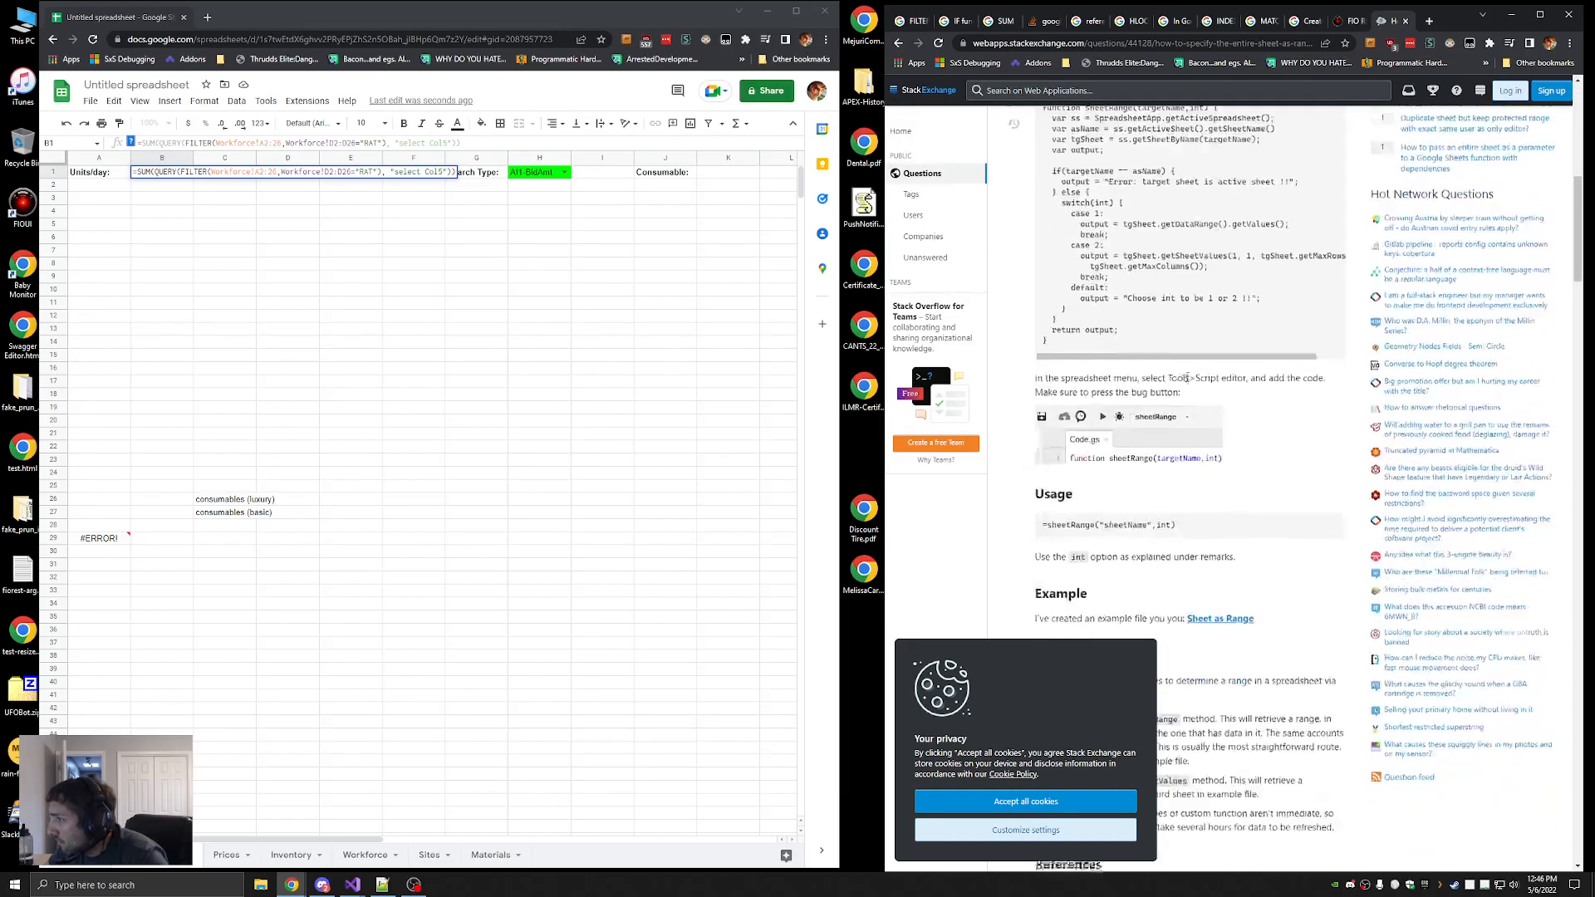
scroll(1187, 383, down, 15)
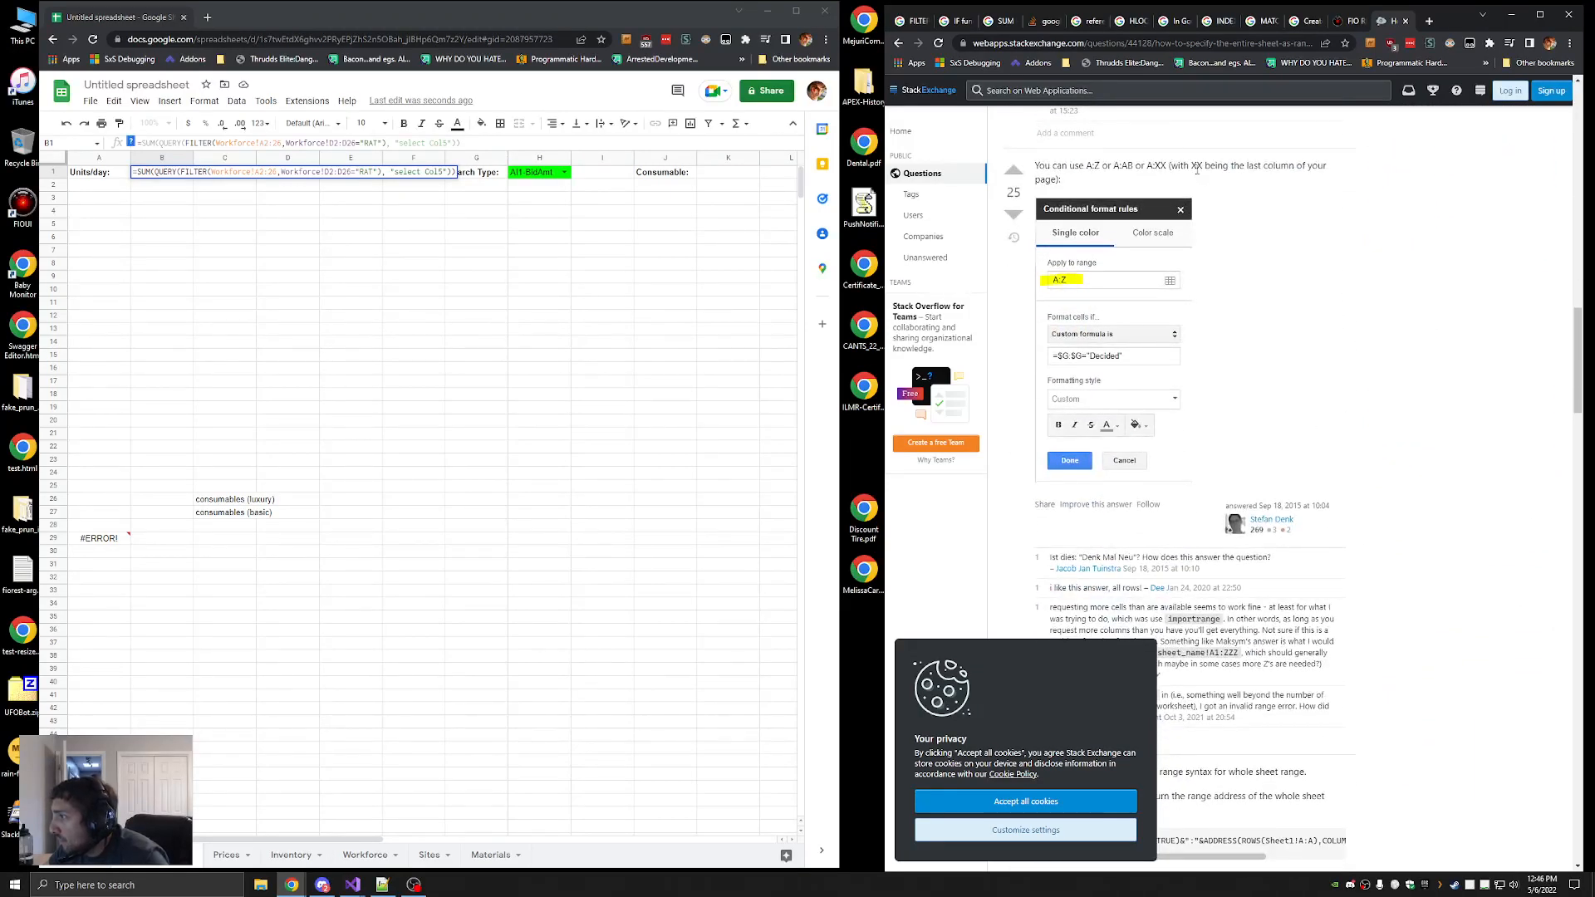
drag(1240, 176, 1179, 168)
click(1229, 178)
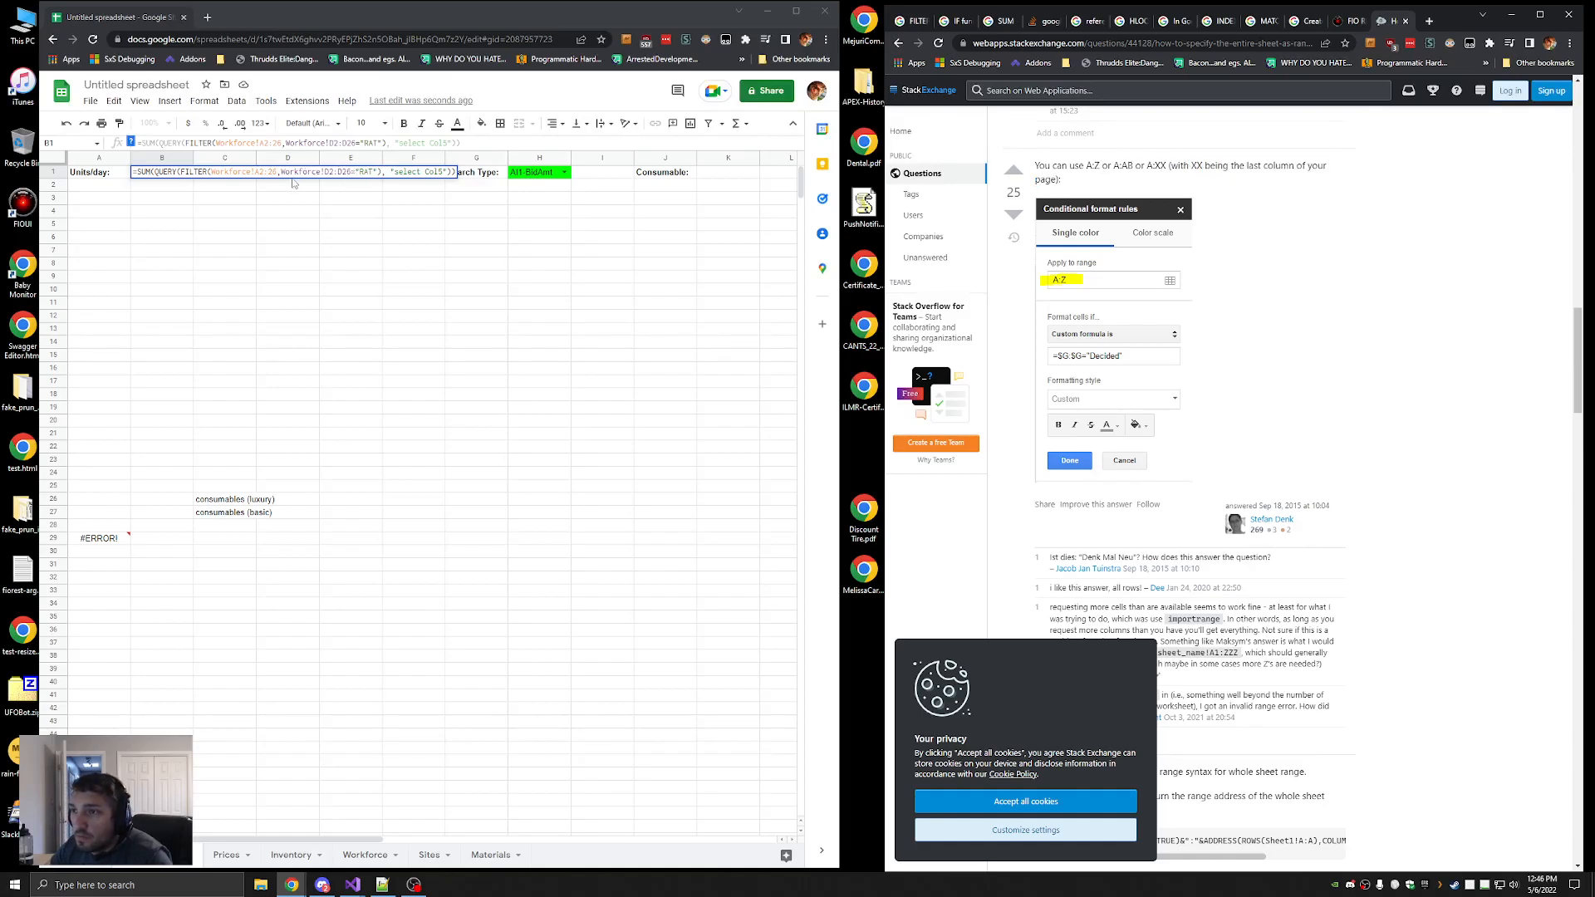
Try Workforce!D2:DD as the criteria range in the B1 formula, and set it back to D2:D26
click(348, 173)
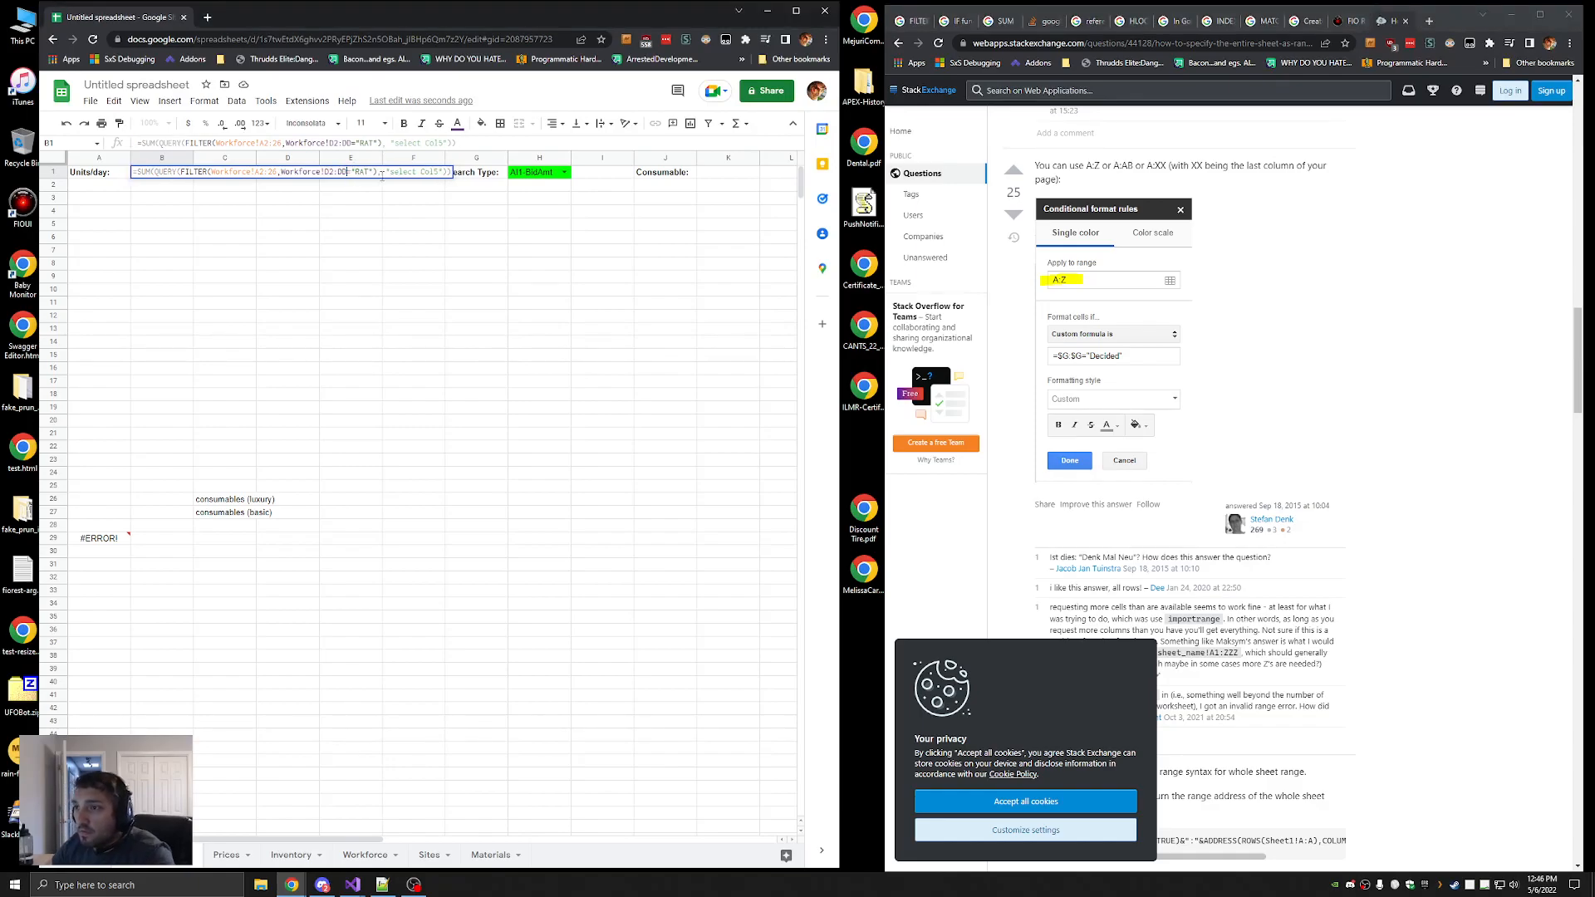
key(Return)
click(165, 175)
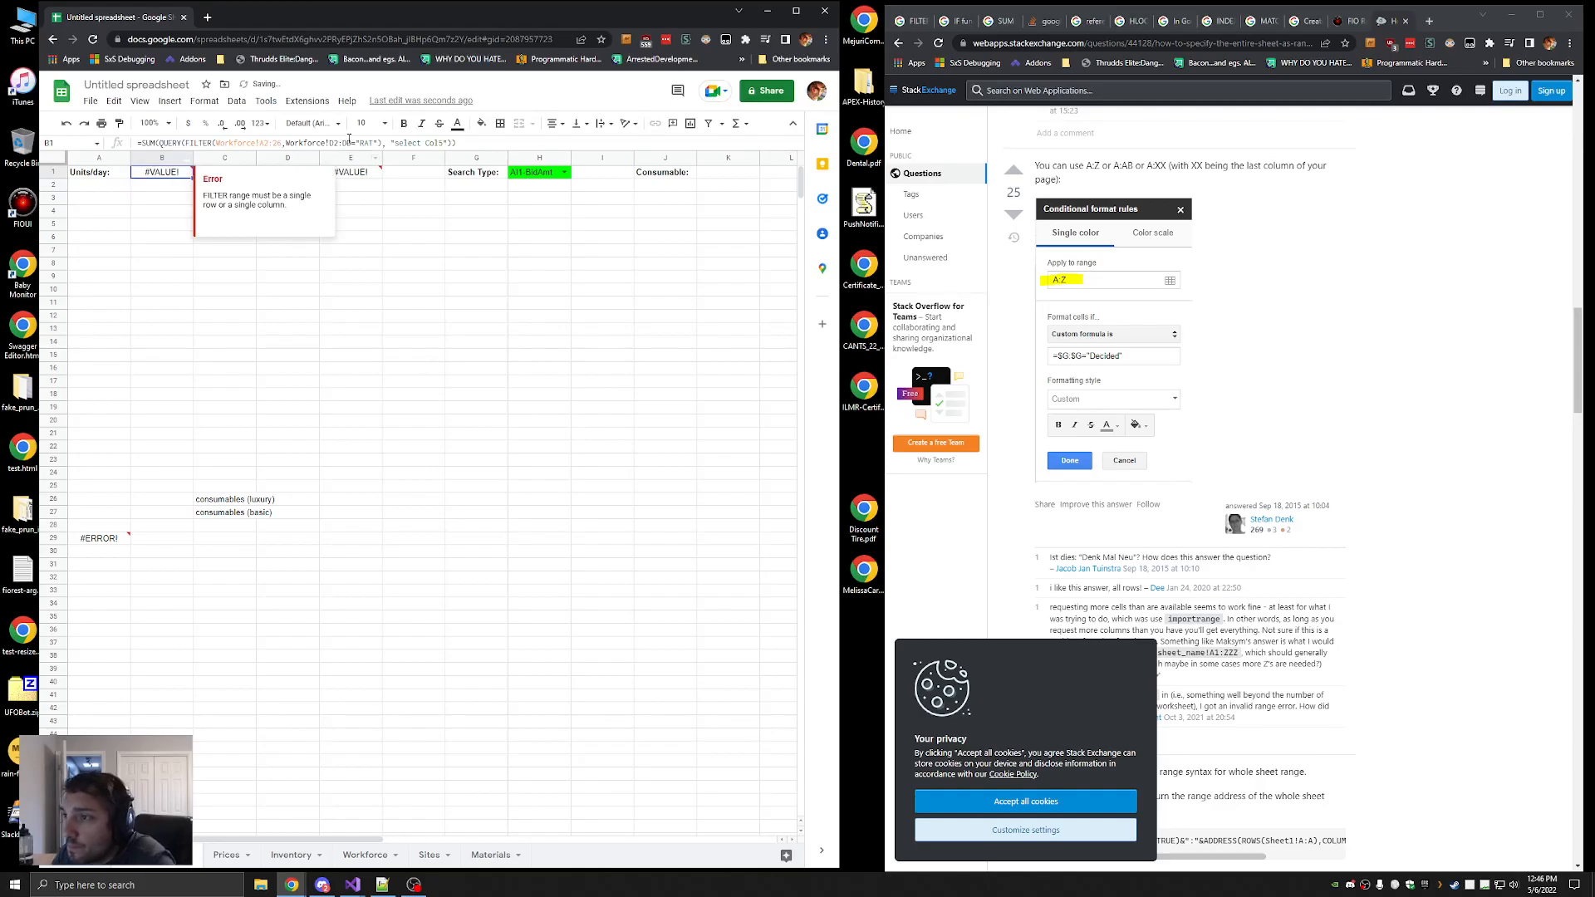
click(351, 143)
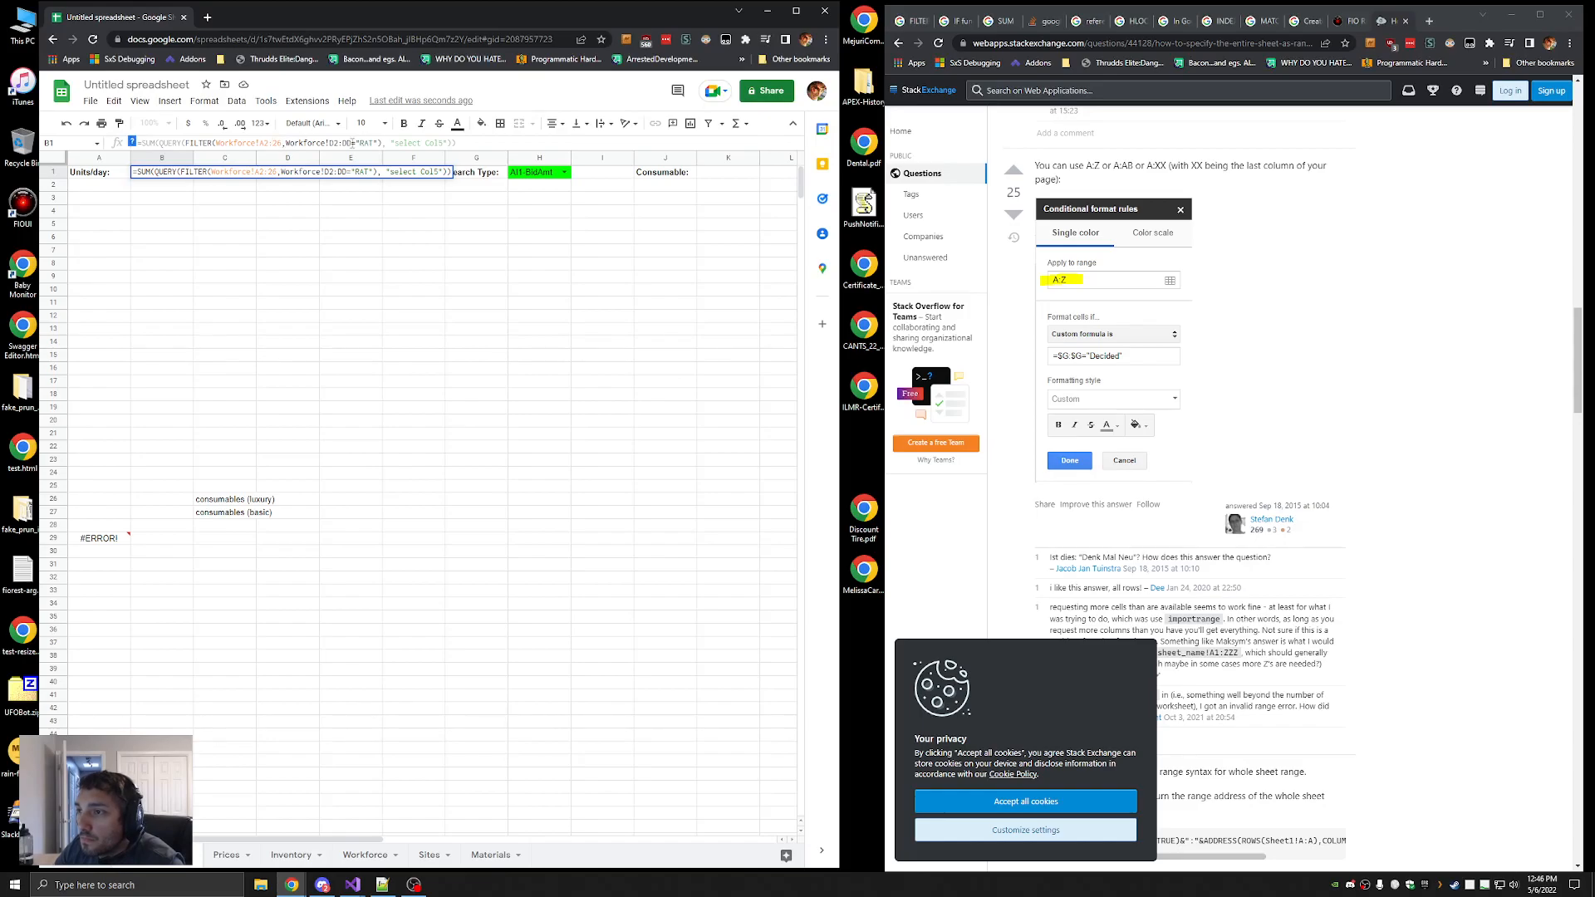
text(26)
click(455, 287)
click(166, 173)
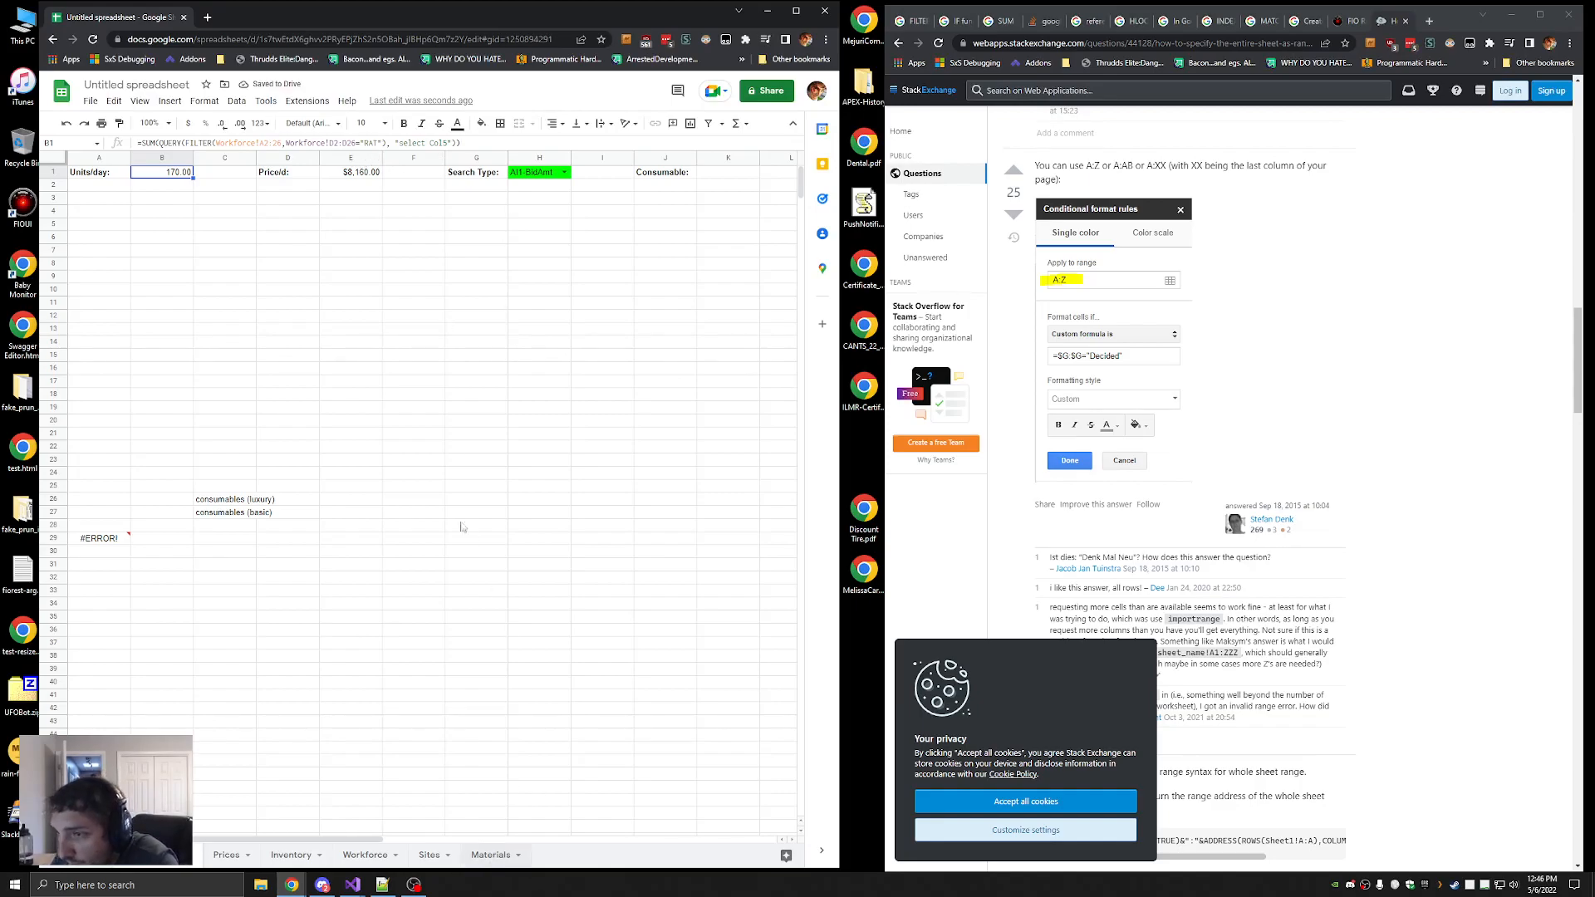
Find the last data row on the Materials sheet and compare it with the unfinished FILTER range in A29
click(490, 855)
scroll(473, 538, down, 10)
drag(802, 228, 793, 381)
scroll(793, 381, down, 3)
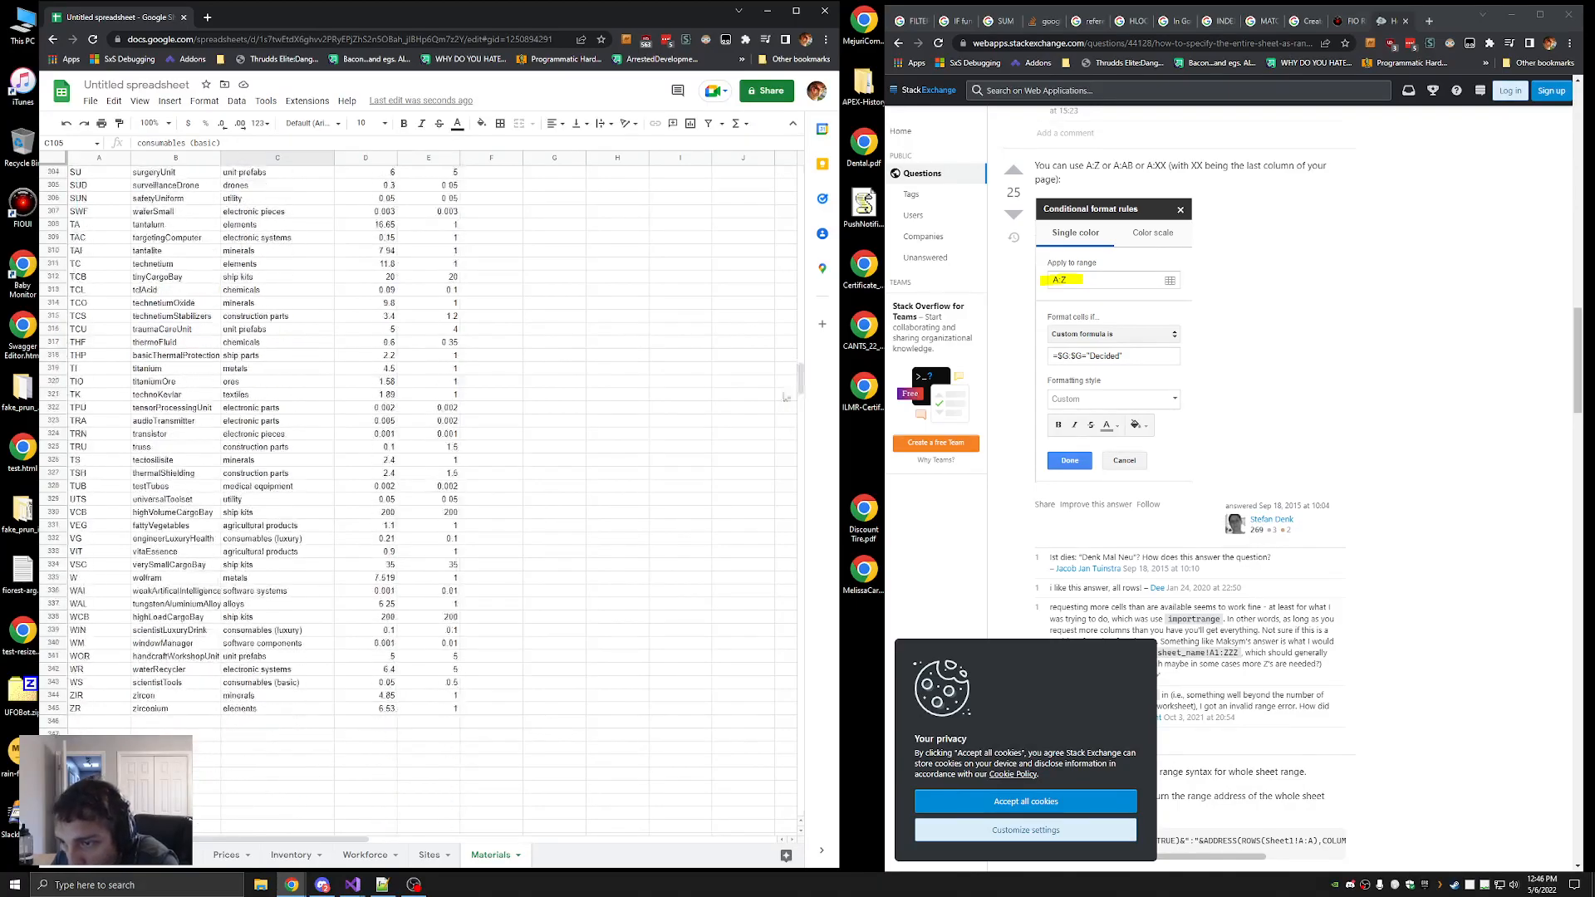
click(158, 857)
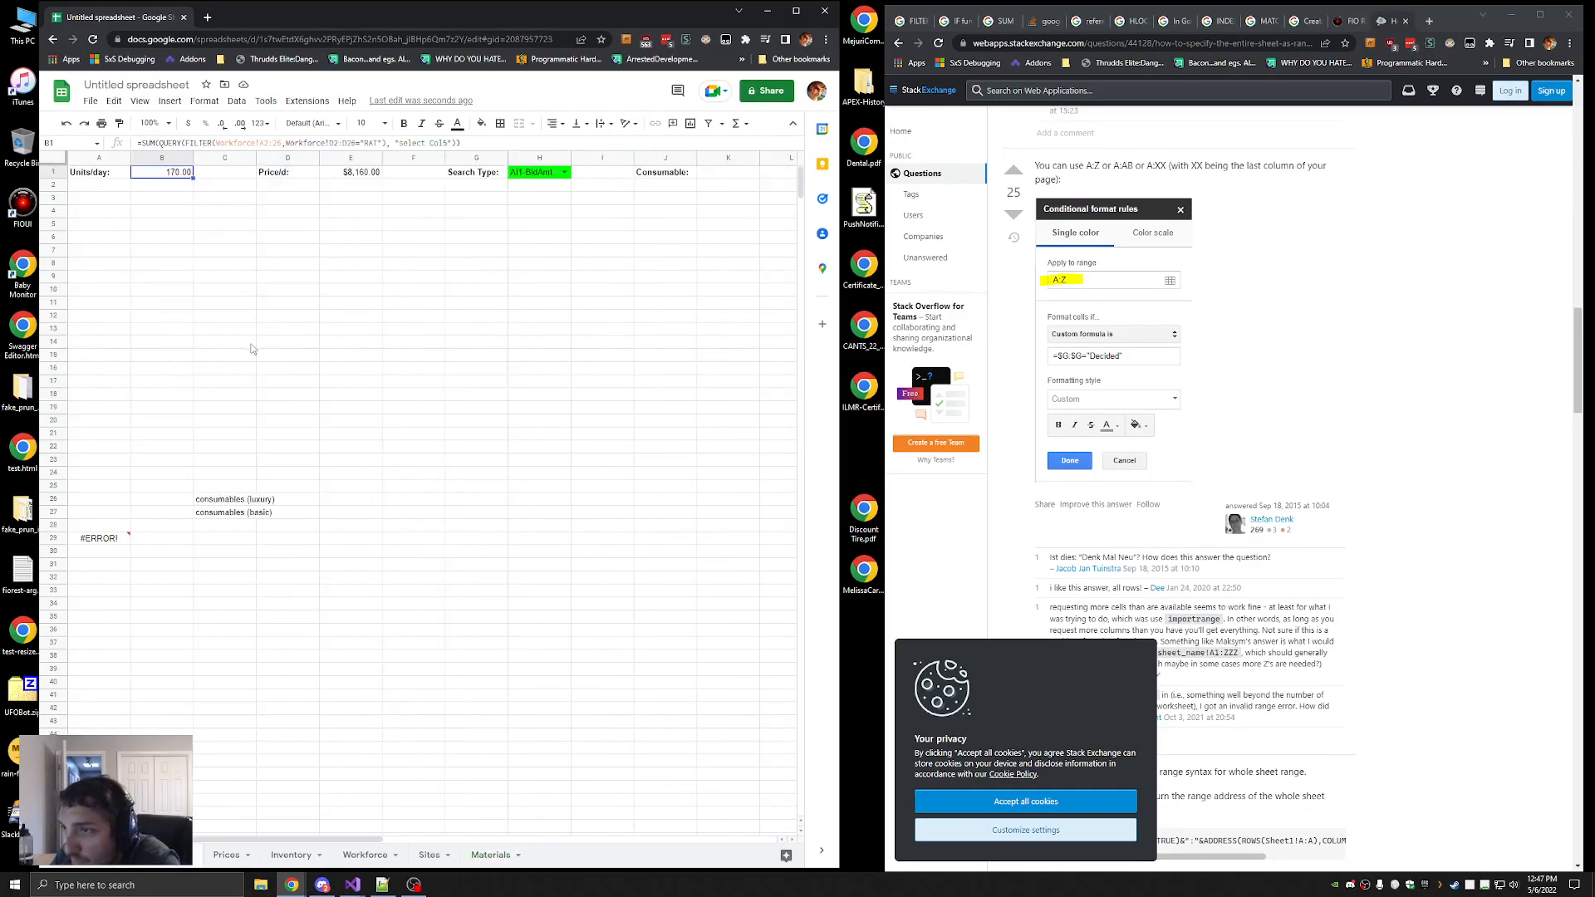
click(100, 539)
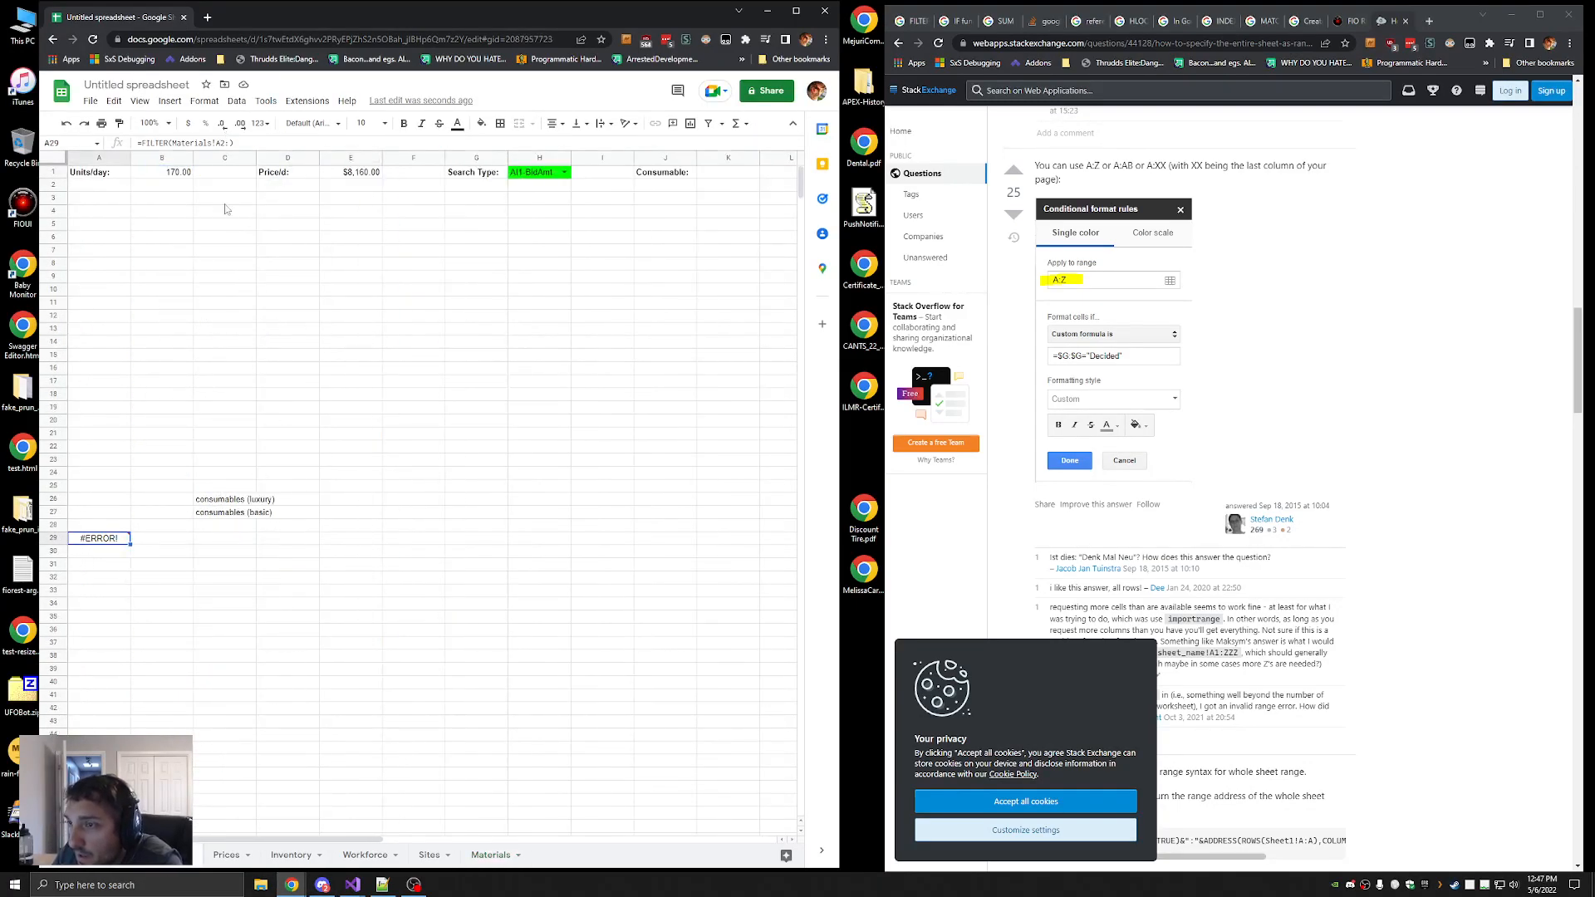
click(491, 856)
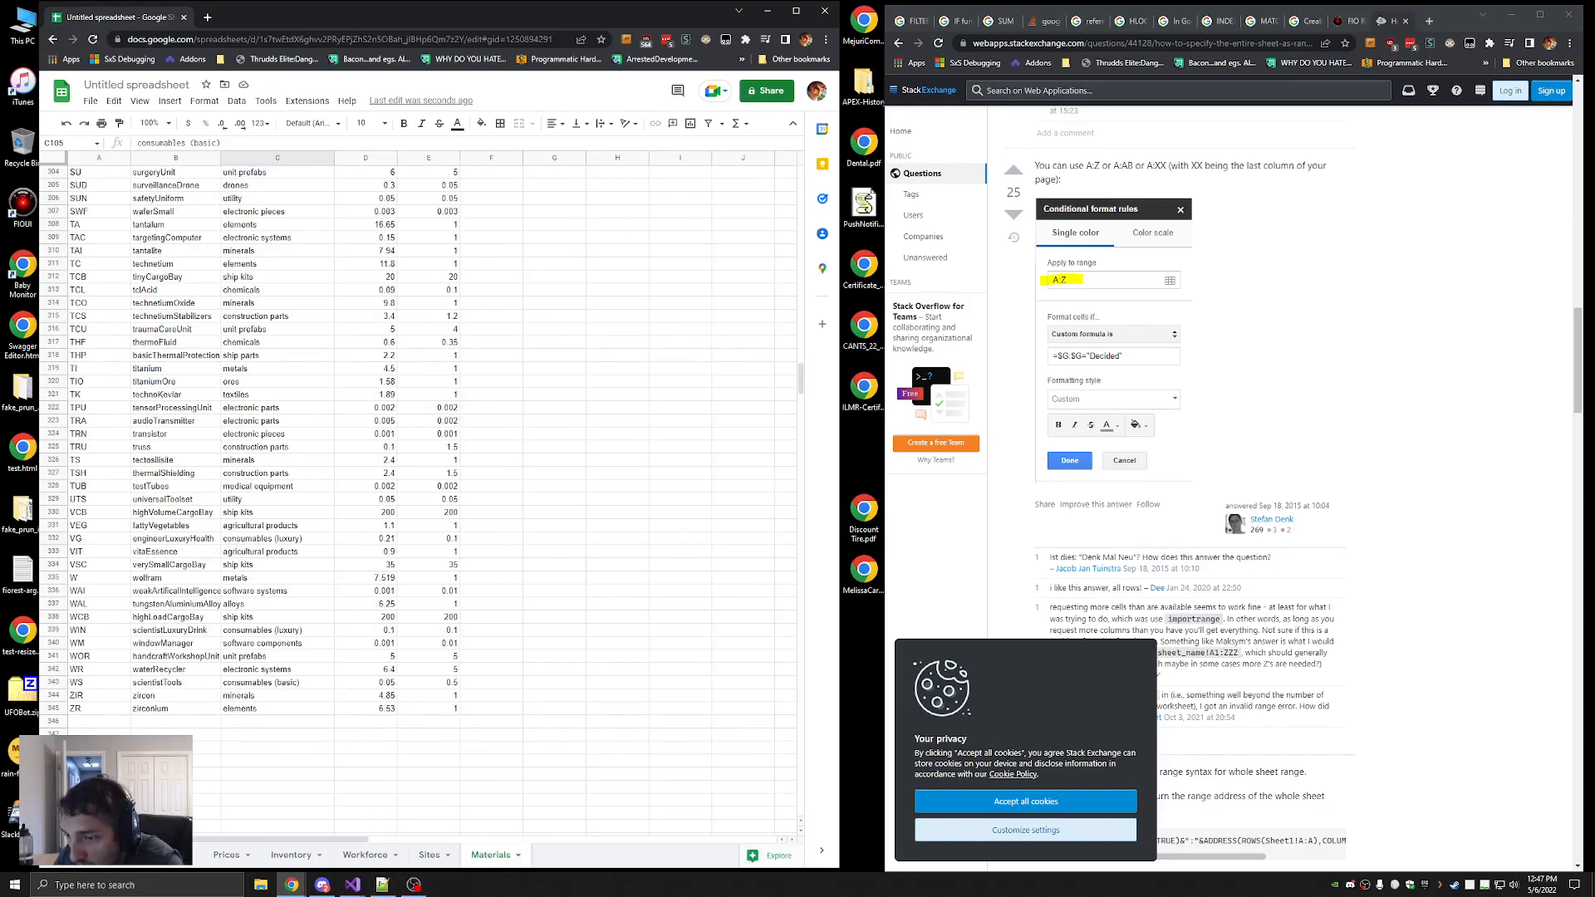
Set the FILTER source range in A29 to Materials!A2:E345 and check the category column on the Materials sheet
text(A2:)
text(E348)
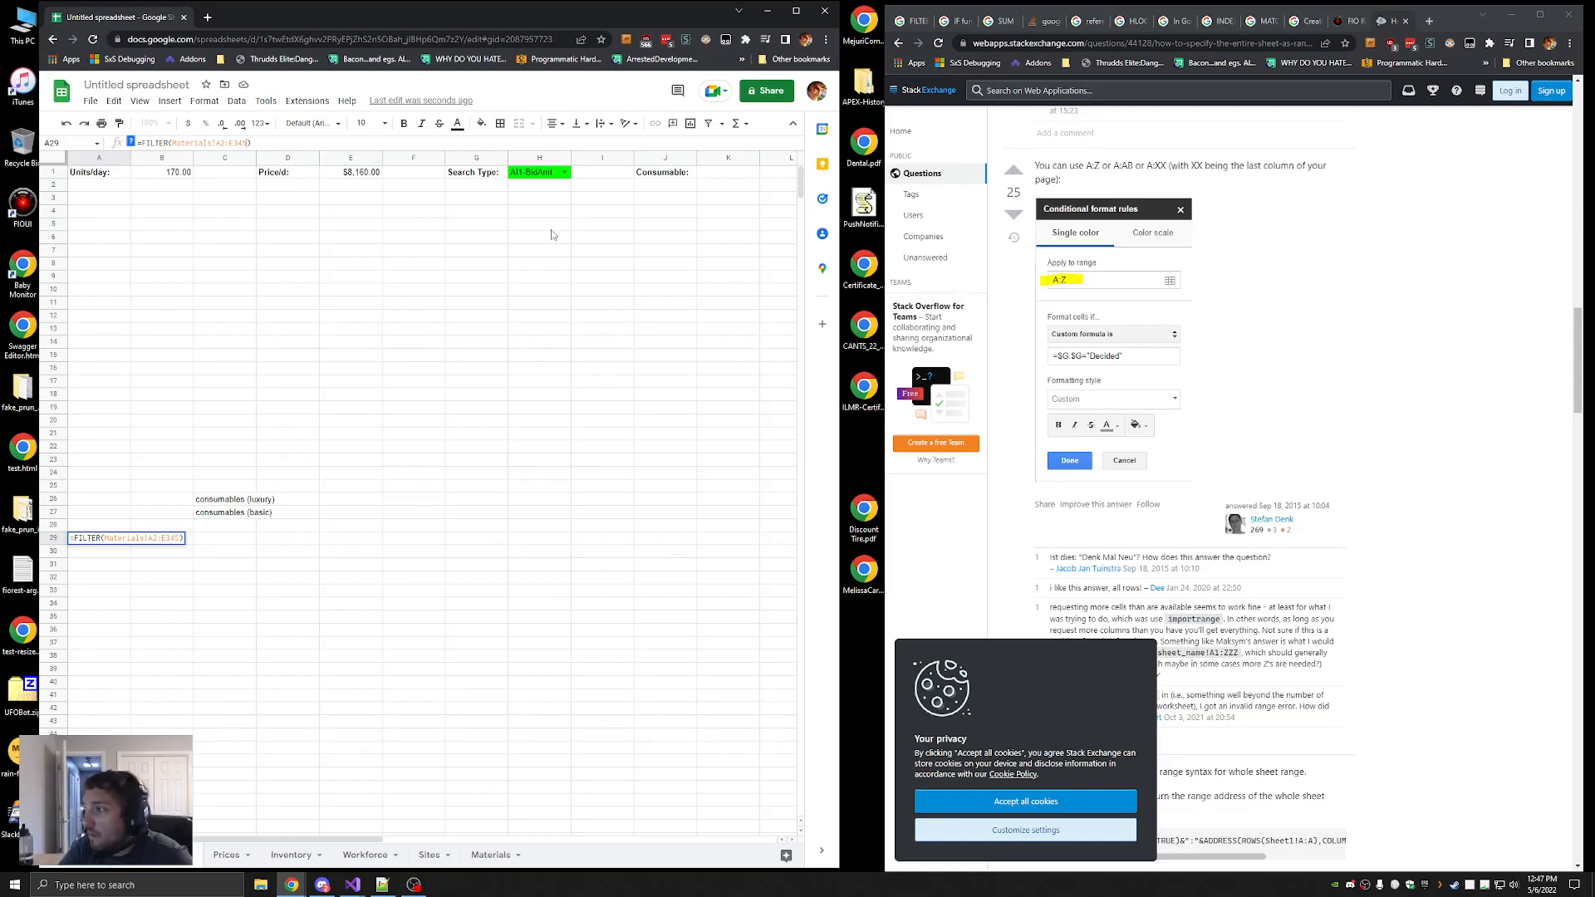
text(,)
click(913, 21)
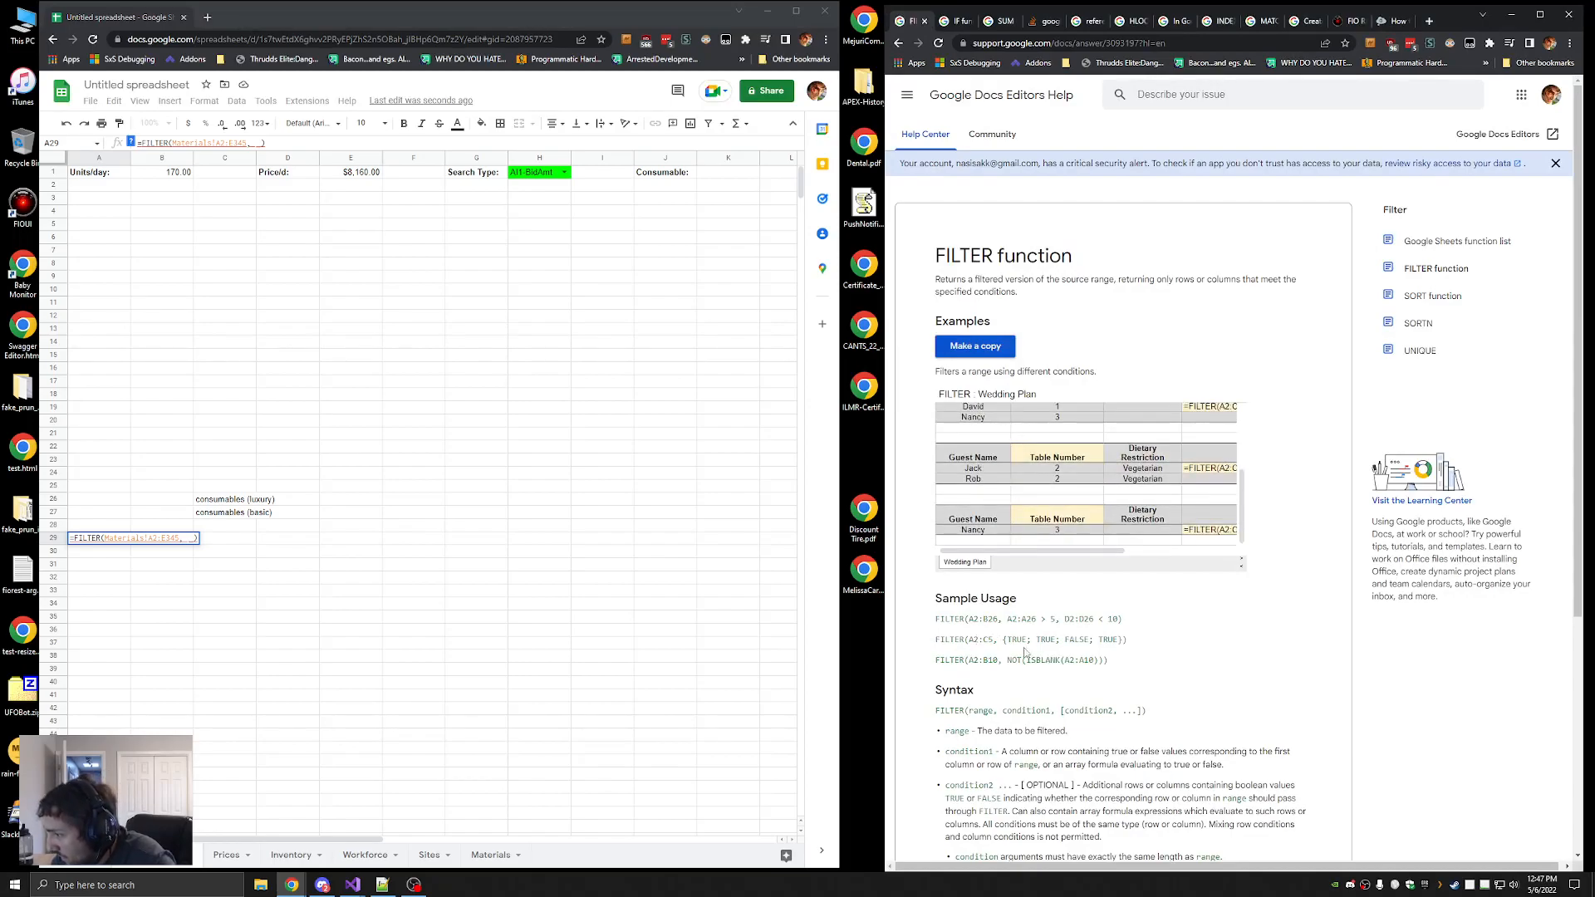
click(267, 145)
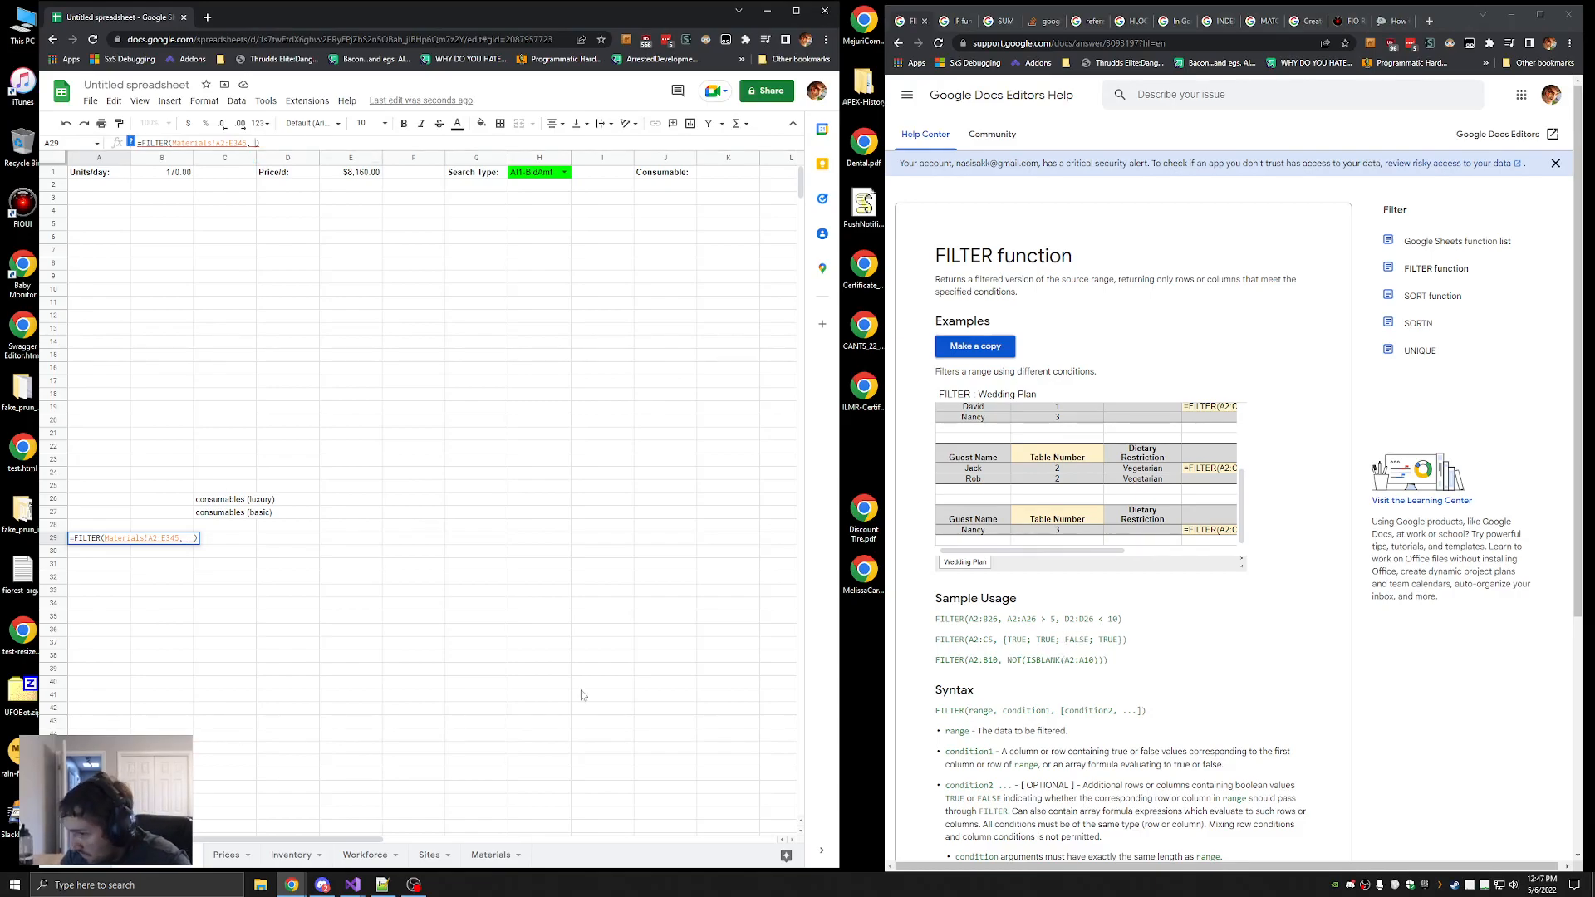
click(228, 856)
click(497, 855)
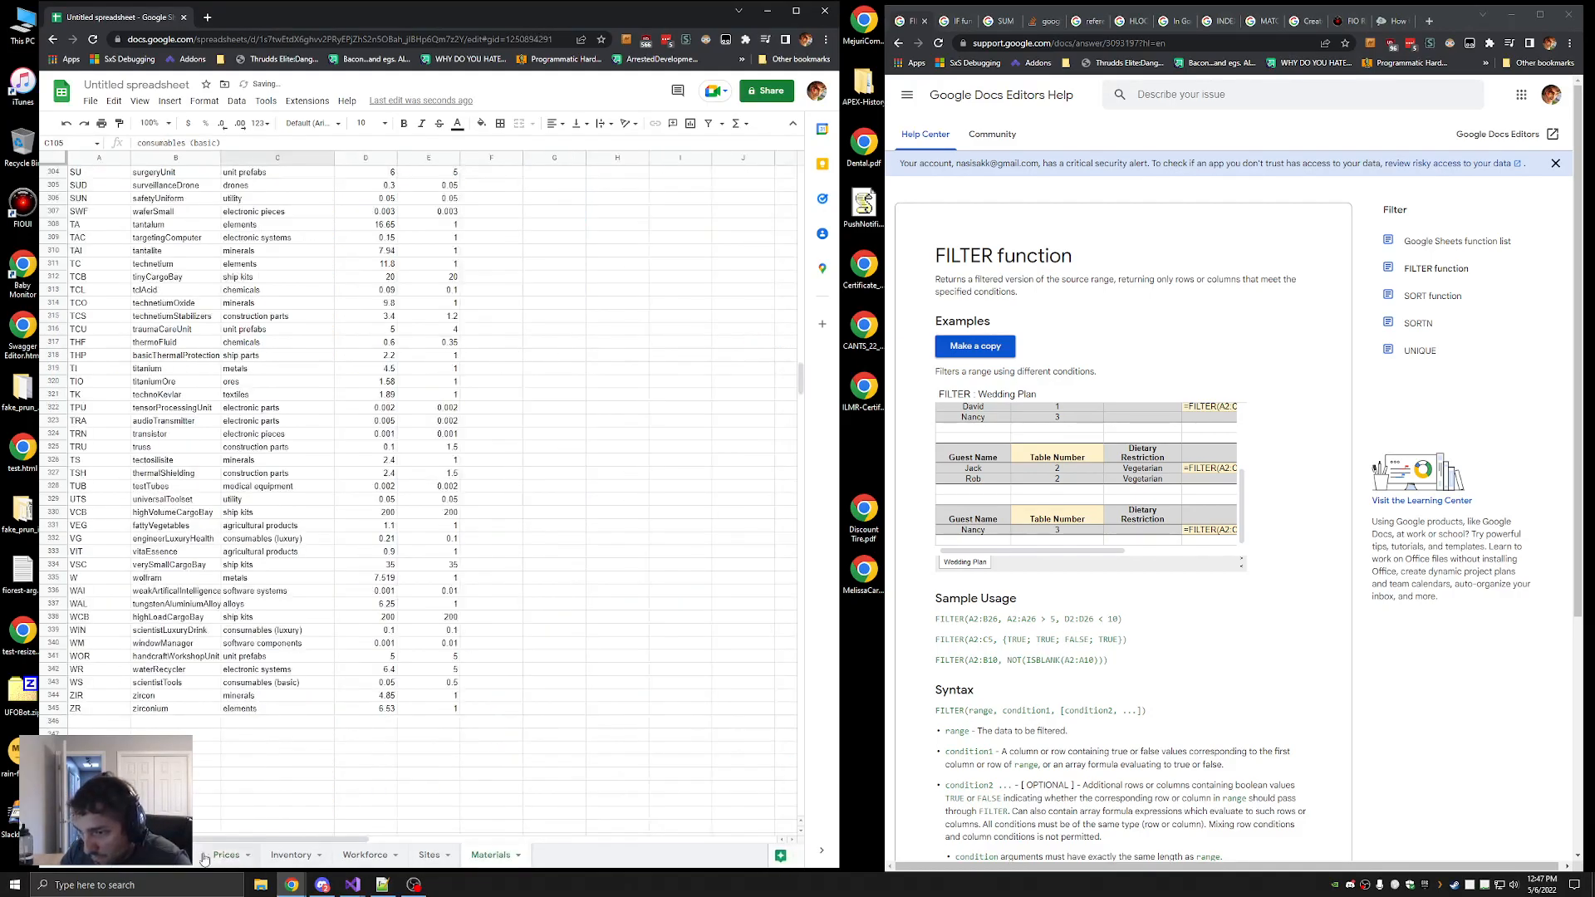
Add the condition C:C = "consumables (luxury)" OR C:C = "consumables (basic)" to the FILTER formula in A29
click(160, 855)
click(257, 143)
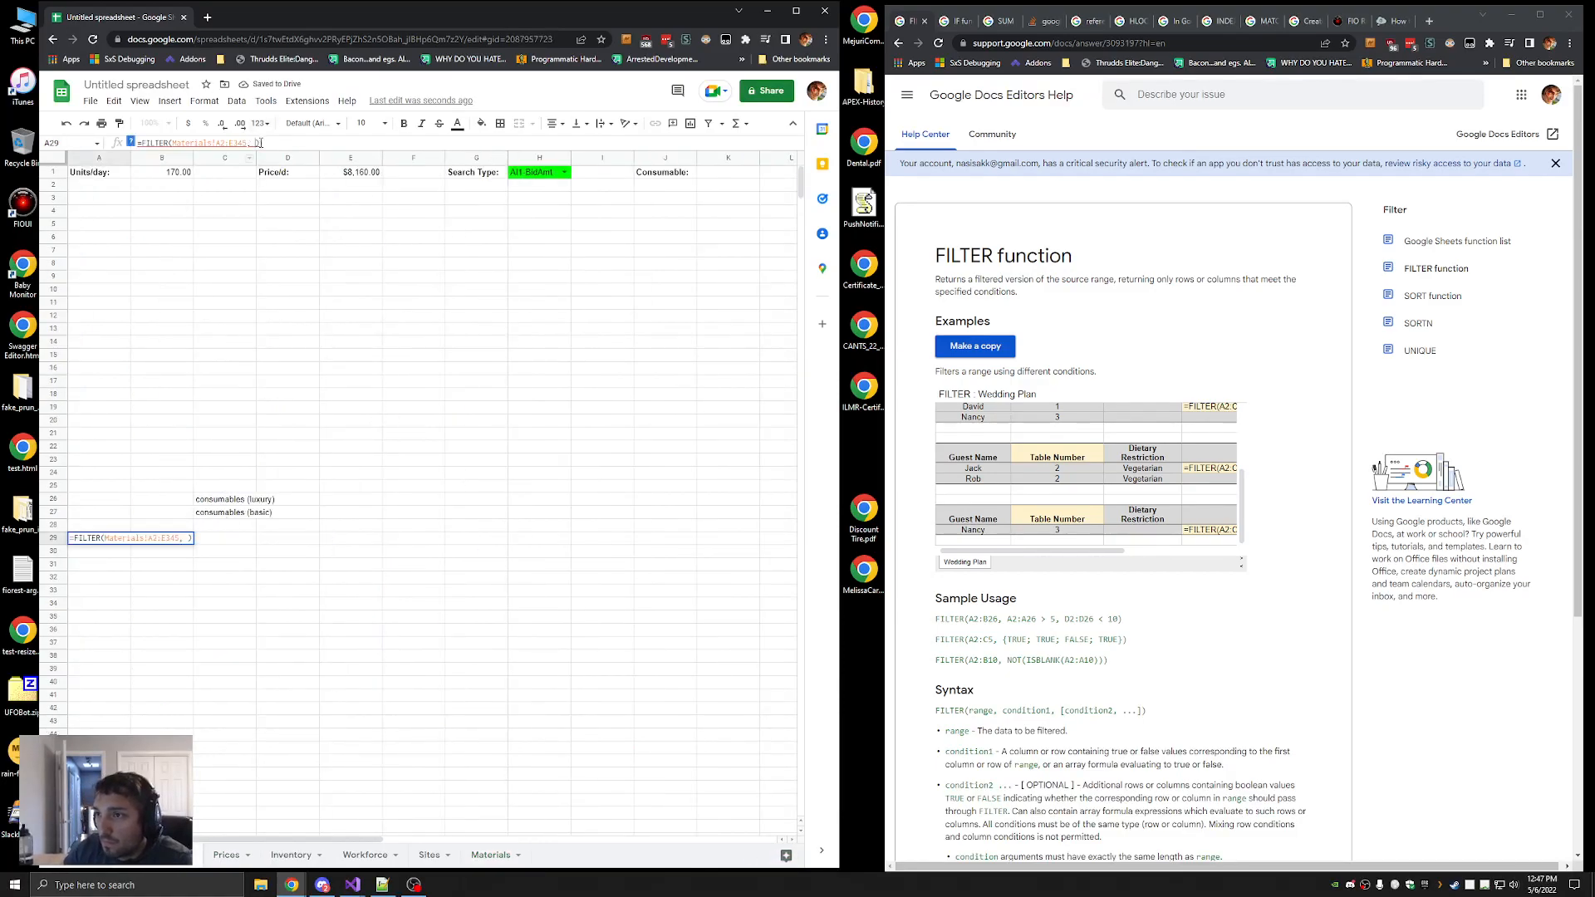
click(224, 157)
text(= )
text("consumables (luxu)
text(ry)" )
text(or)
text( C:C)
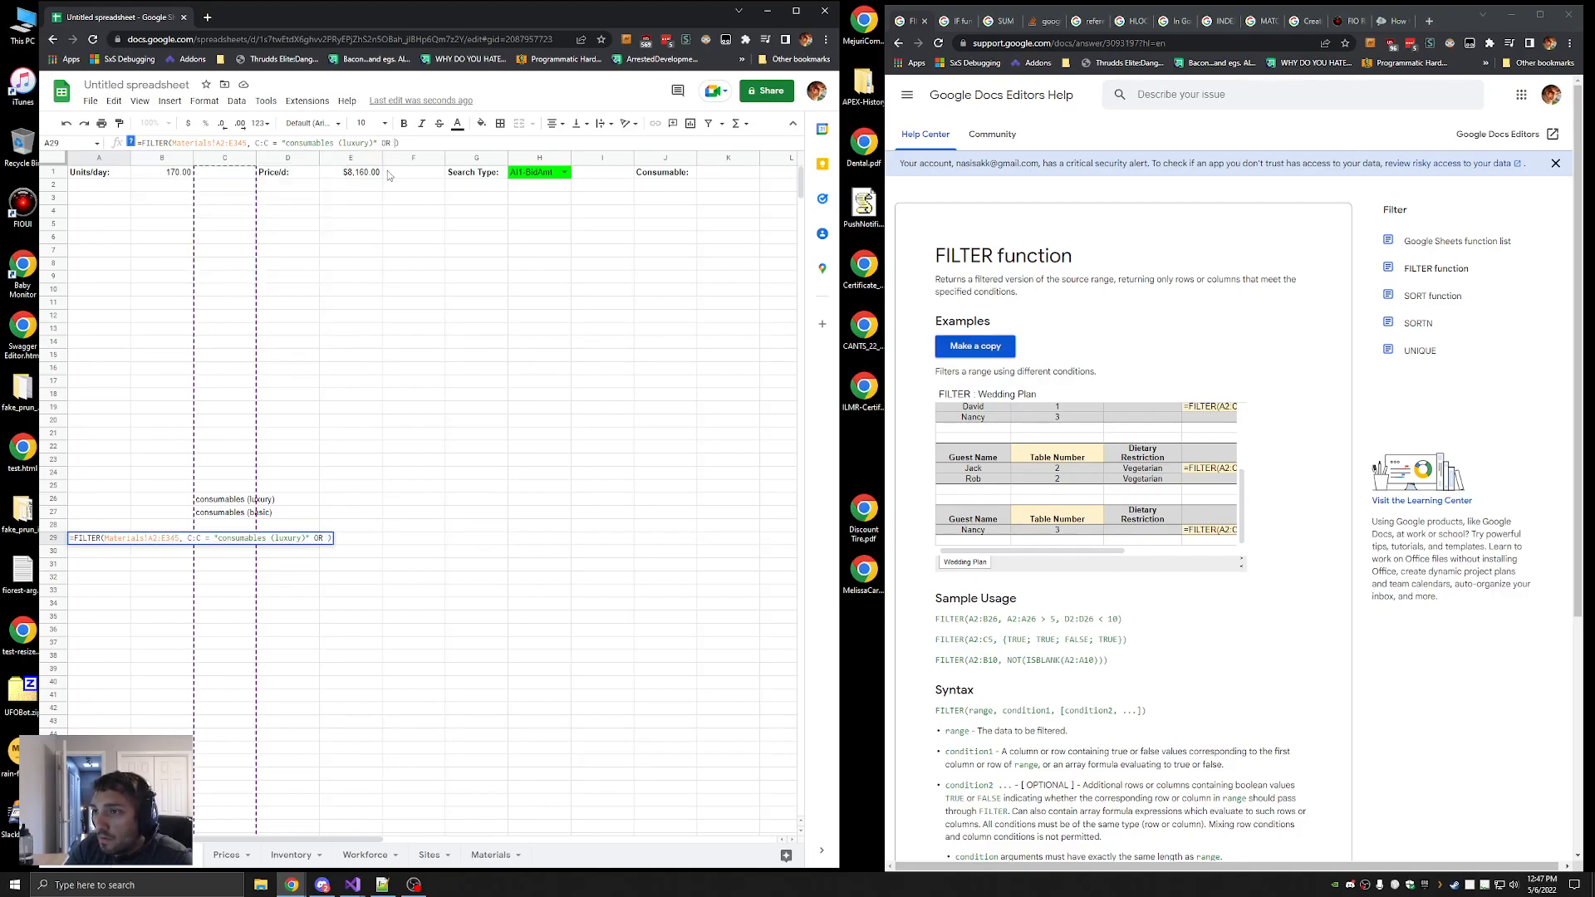
text( = "consumables)
text( (basic)")
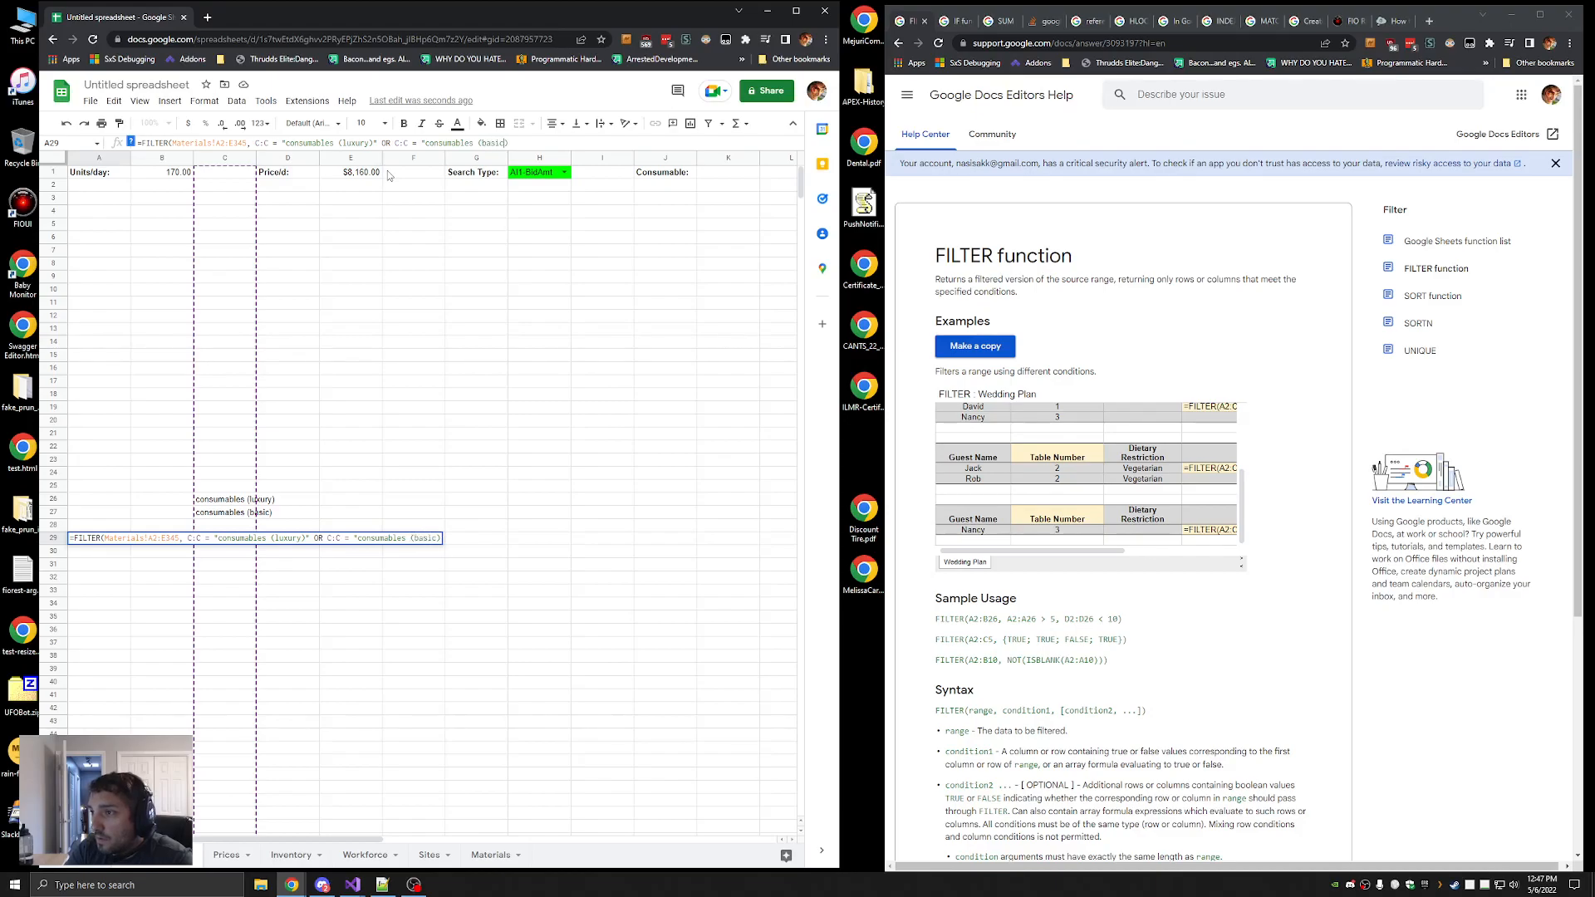
text(")
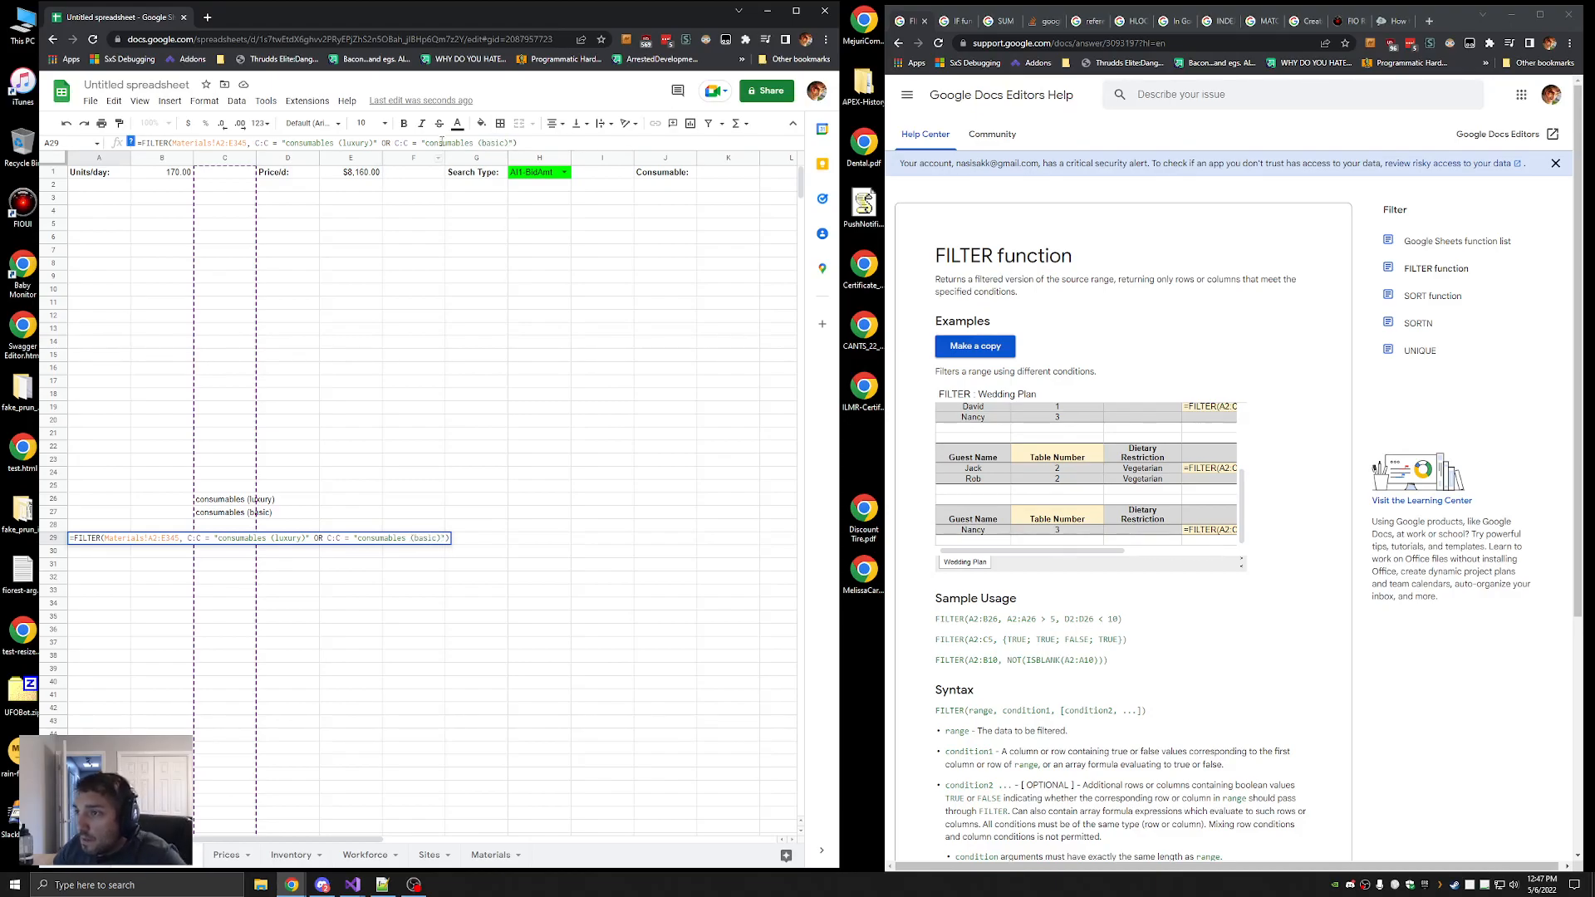
Reorder the A29 condition so the "consumables (basic)" test comes before the "consumables (luxury)" test, and commit the formula
shift+click(395, 145)
key(ctrl+x)
click(255, 145)
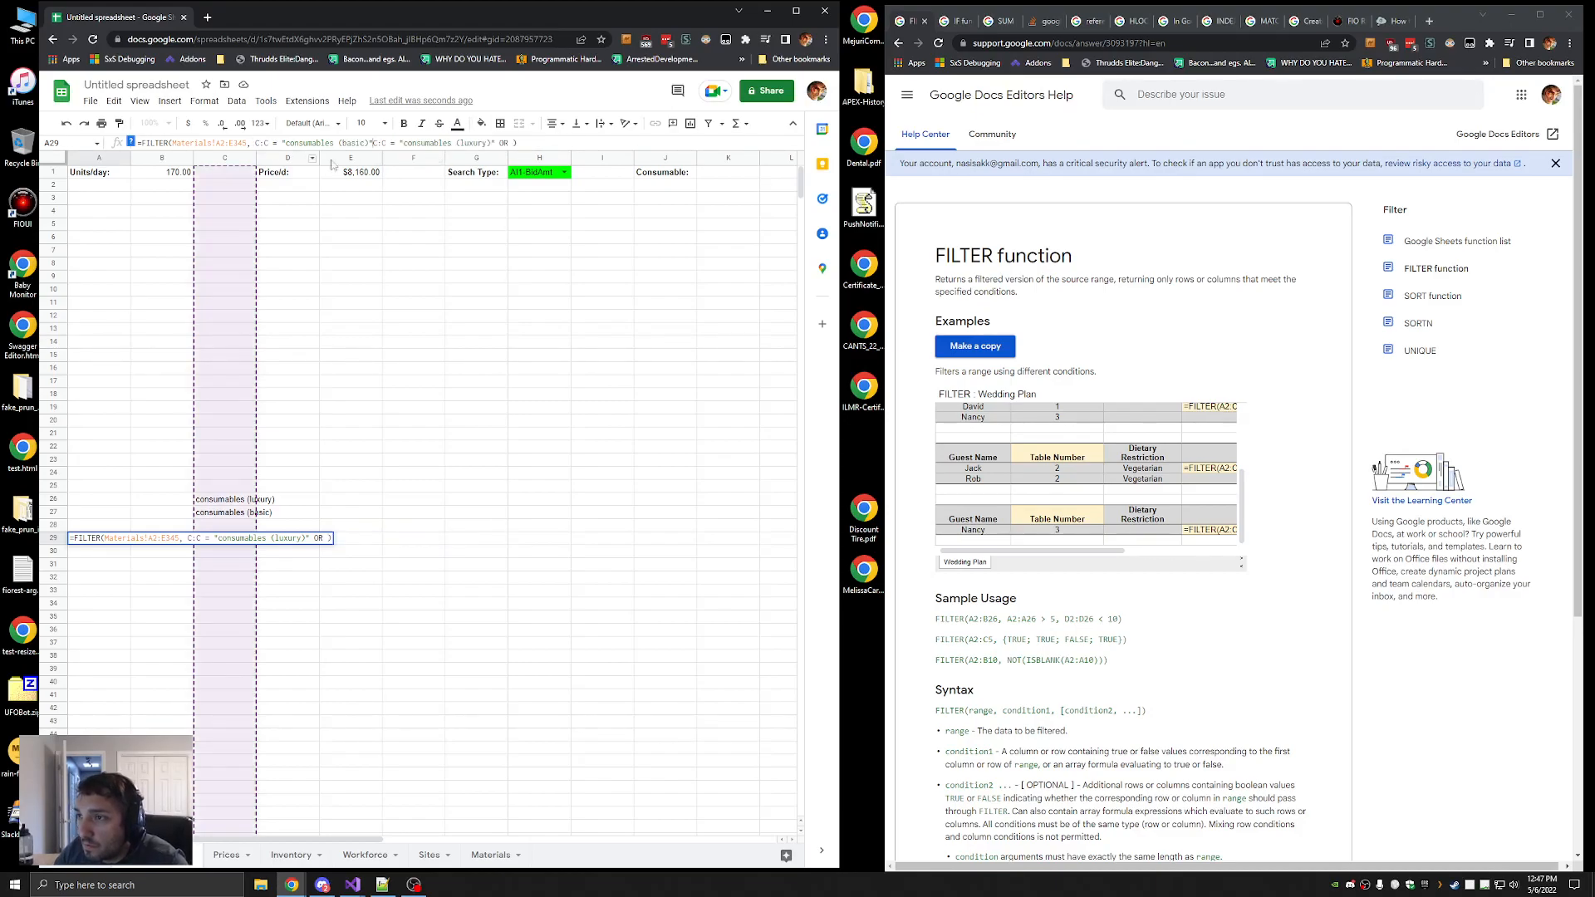
key(ctrl+v)
text(OR)
key(End)
key(Left)
key(BackSpace)
key(BackSpace)
key(BackSpace)
key(BackSpace)
key(Return)
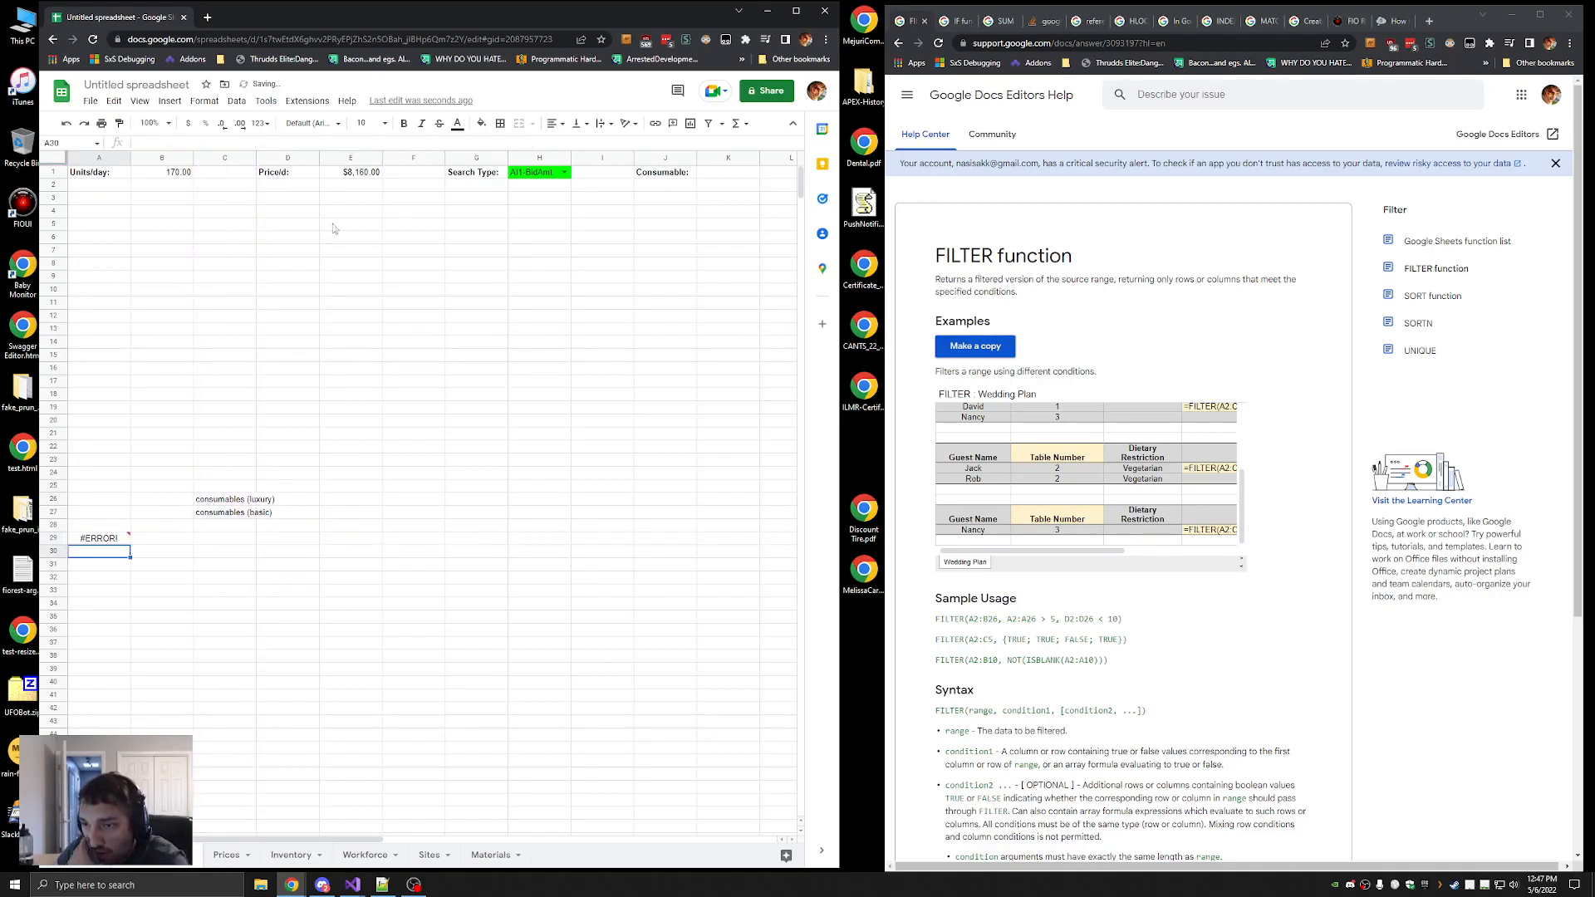
Point both C:C references in the A29 FILTER condition to the Materials sheet as Materials!C:C
click(96, 540)
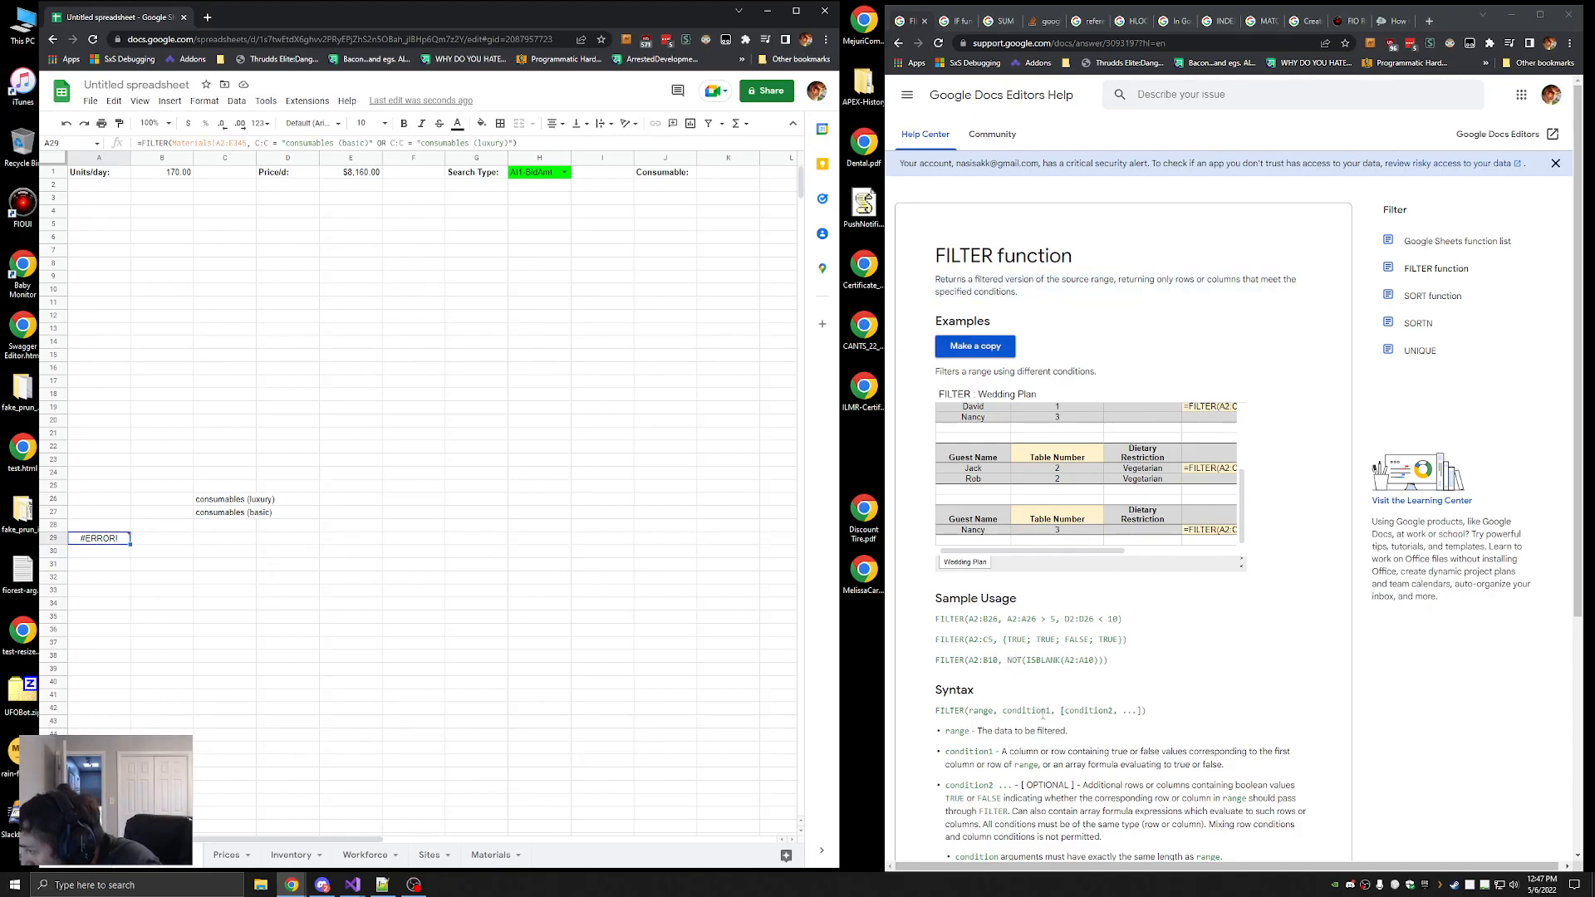
scroll(1026, 712, down, 1)
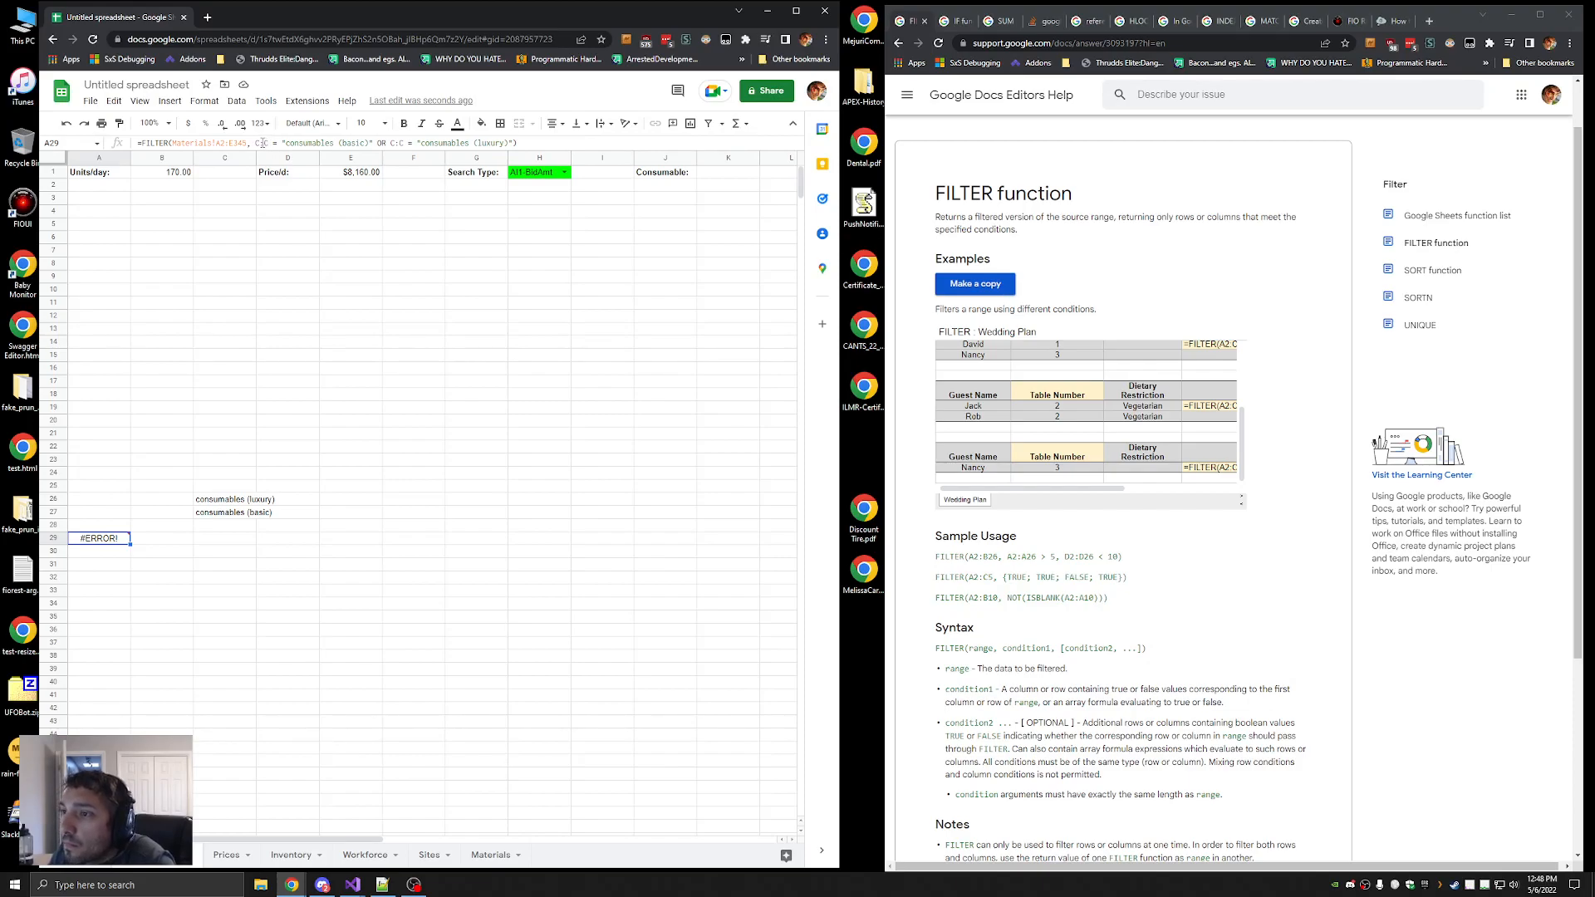
click(261, 143)
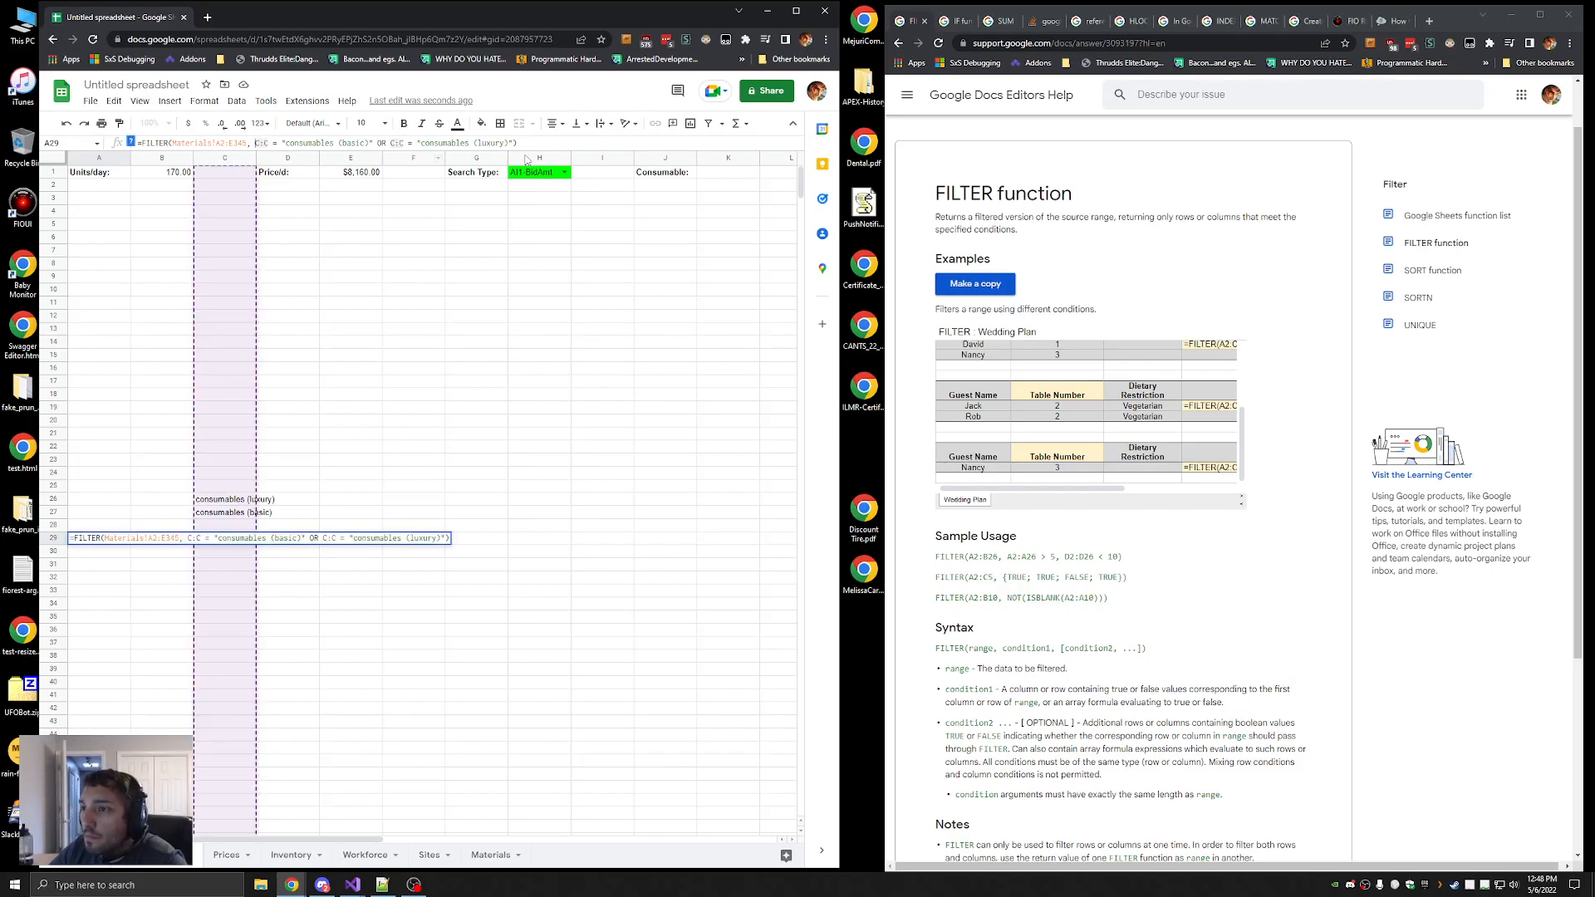
text(Materials!)
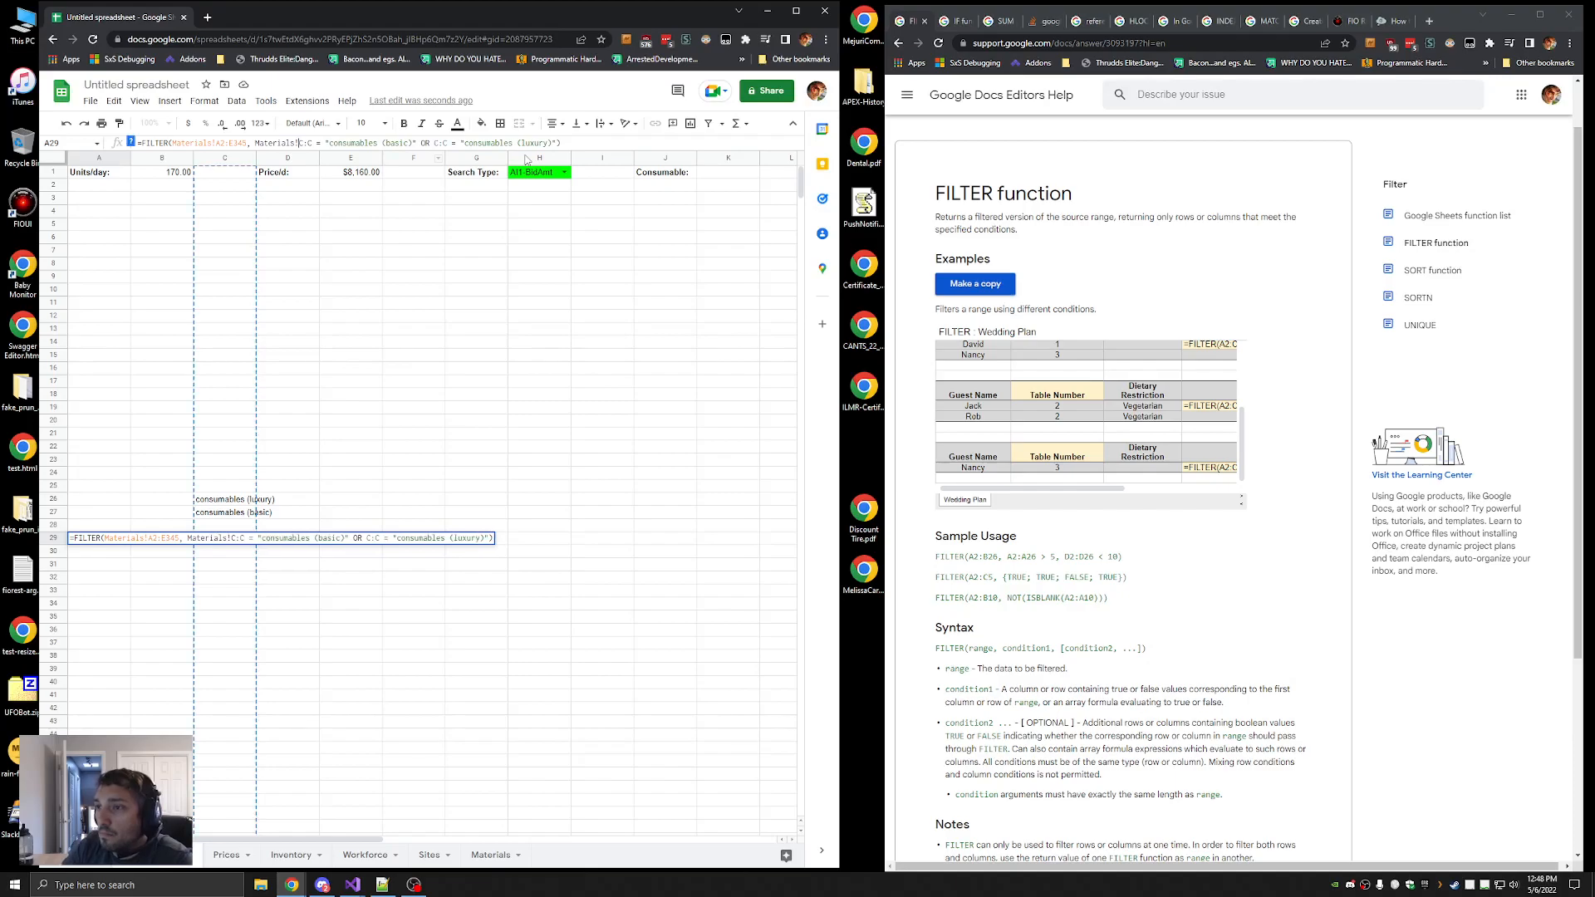
click(434, 143)
text(Materials!)
key(Return)
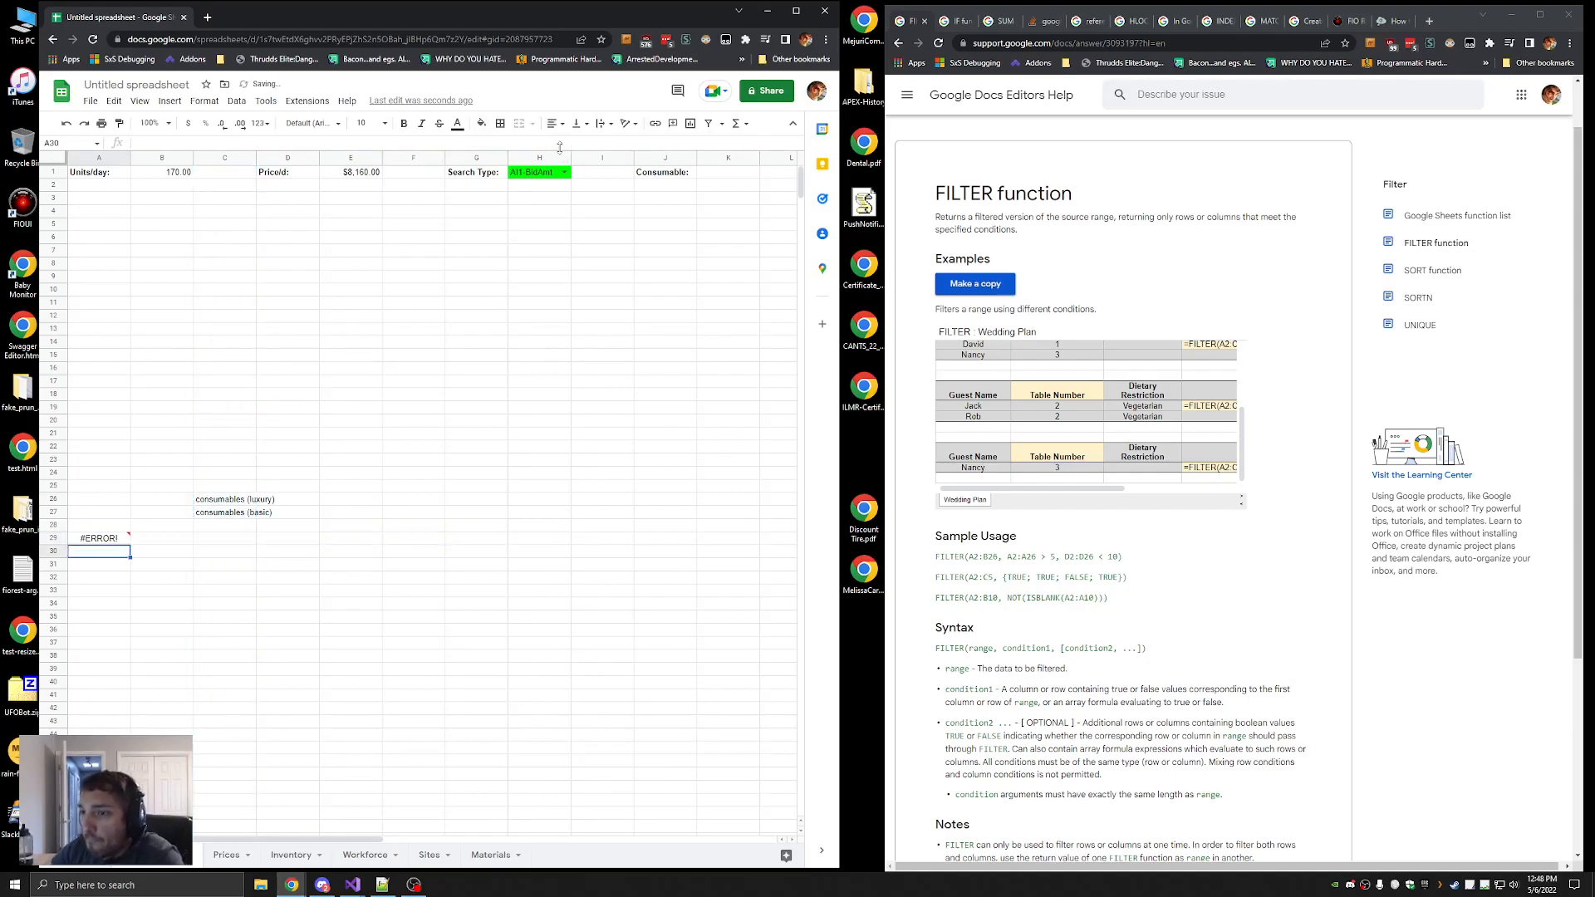
Try enclosing the whole OR condition of the A29 FILTER formula in parentheses
click(104, 540)
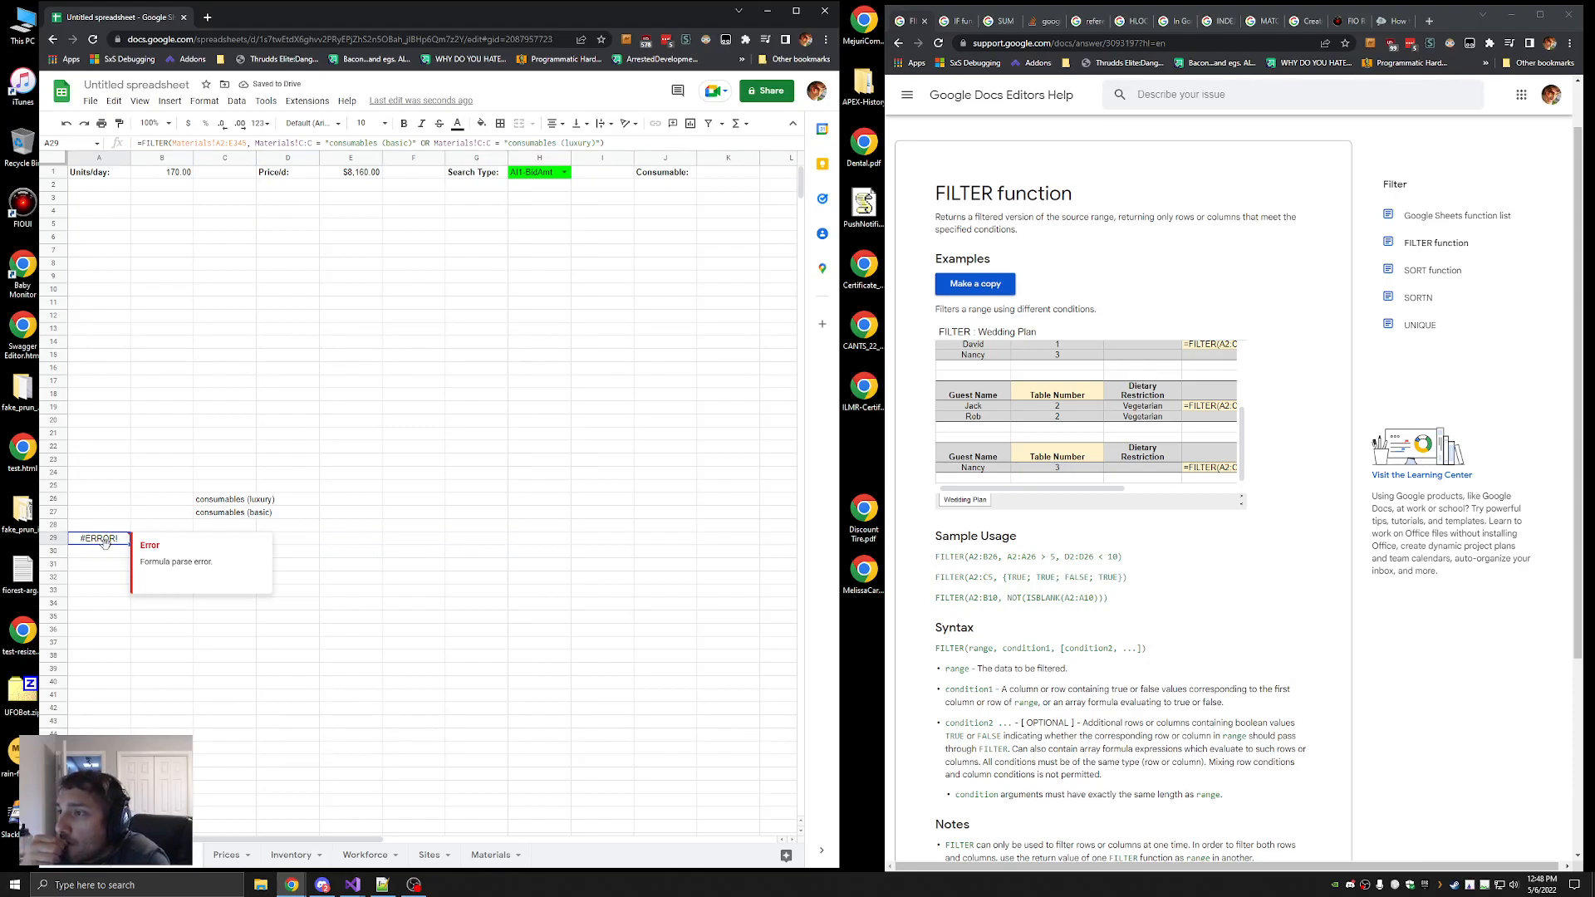
click(254, 143)
text(()
text())
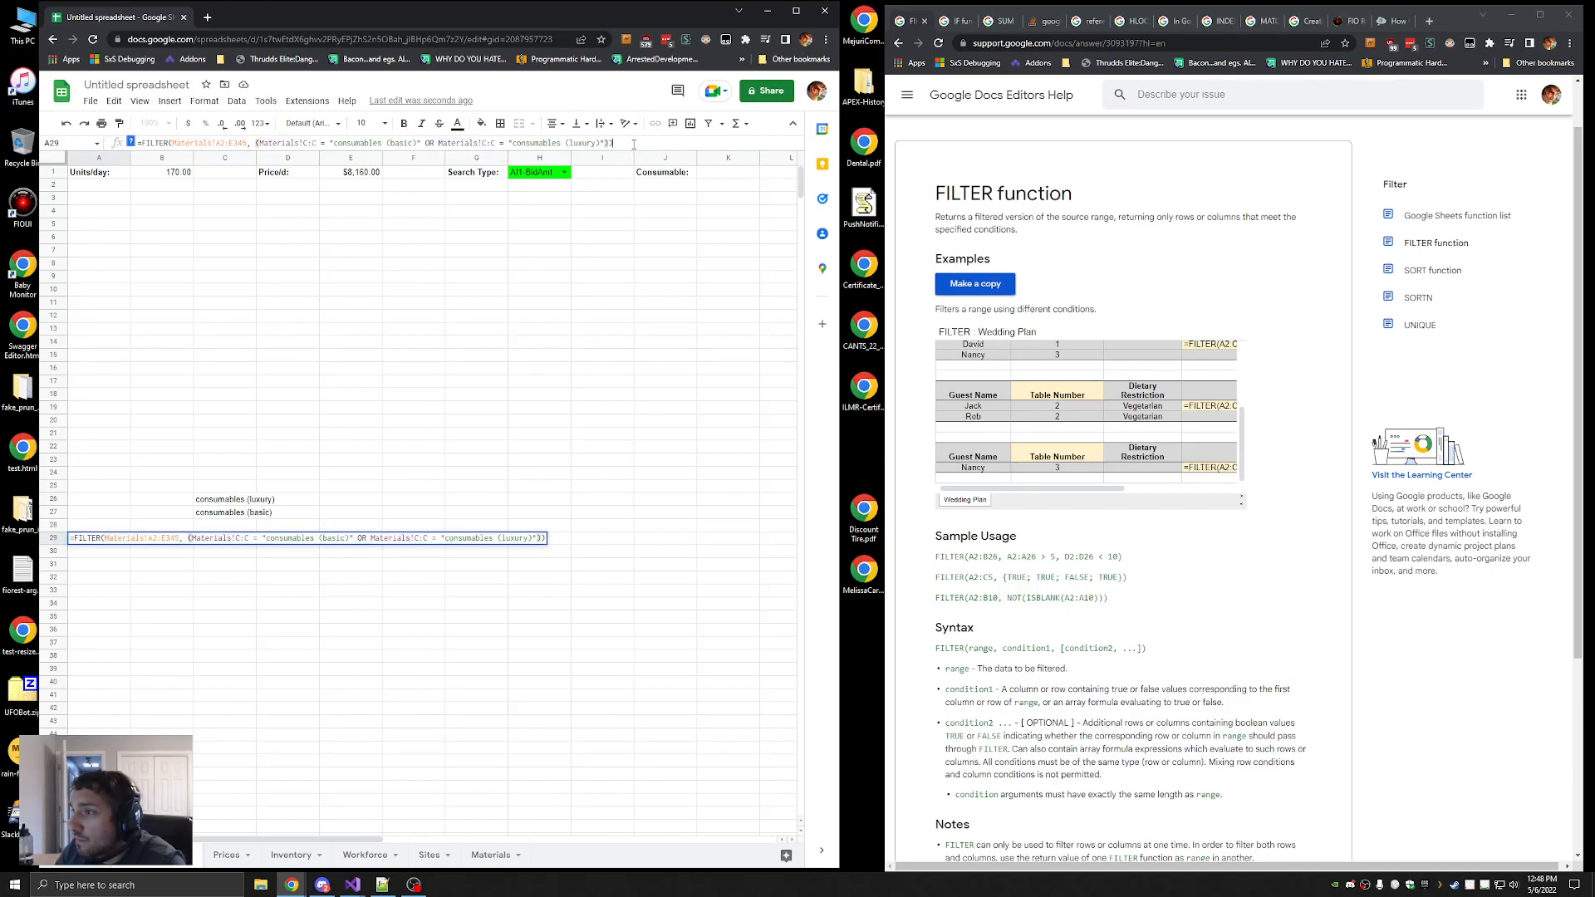
key(Return)
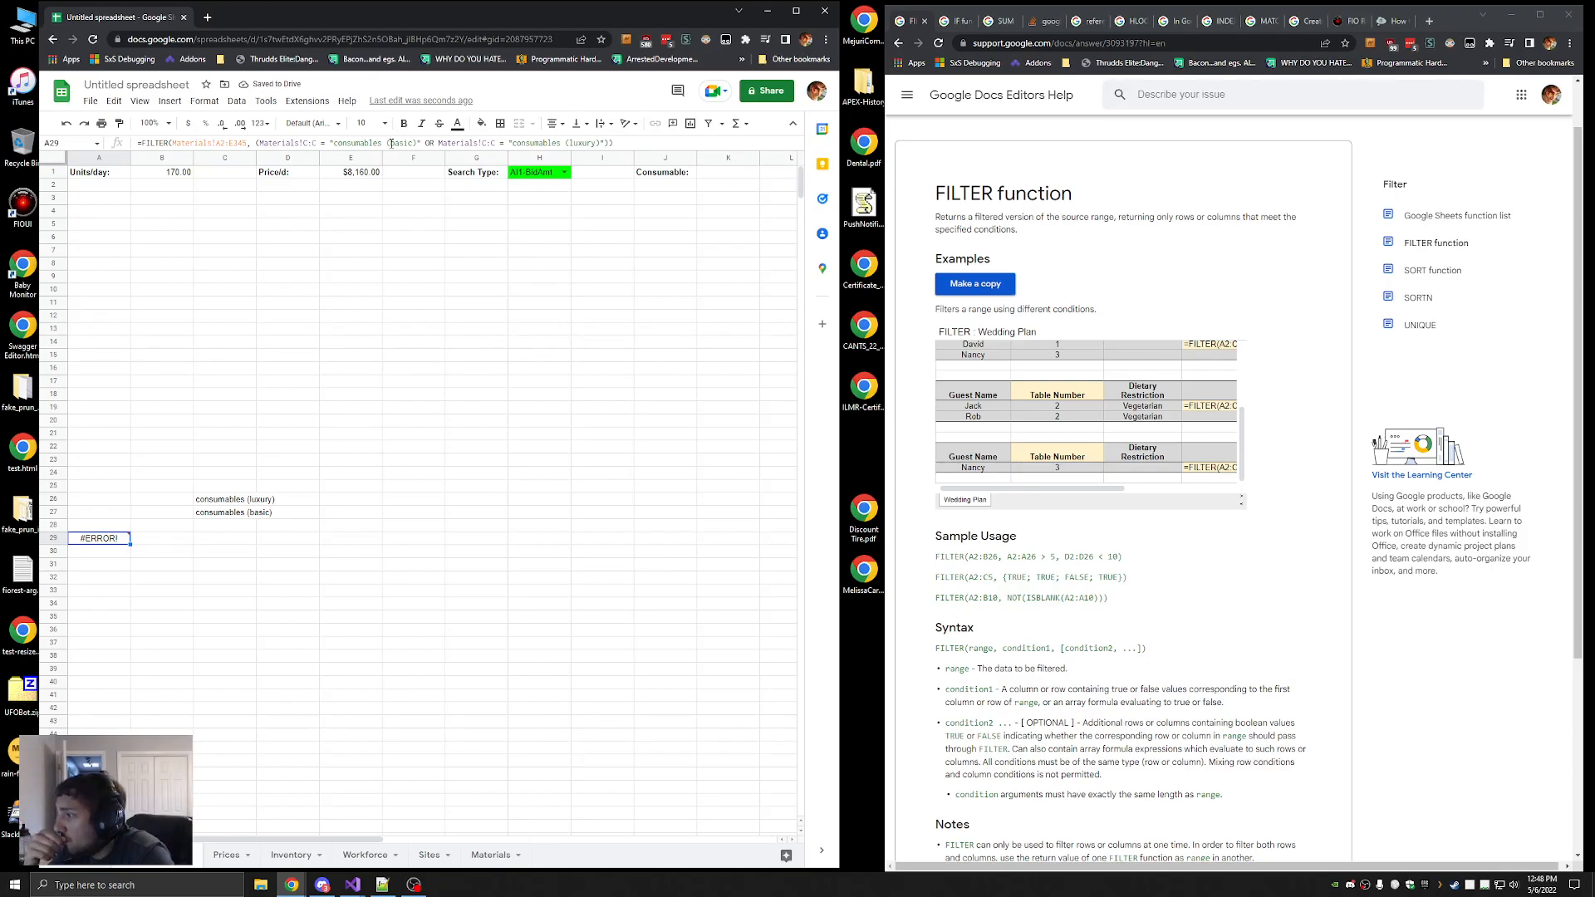
Compare the formulas in E1 and B1 with the FILTER formula in A29, checking how the criteria range is written
click(351, 175)
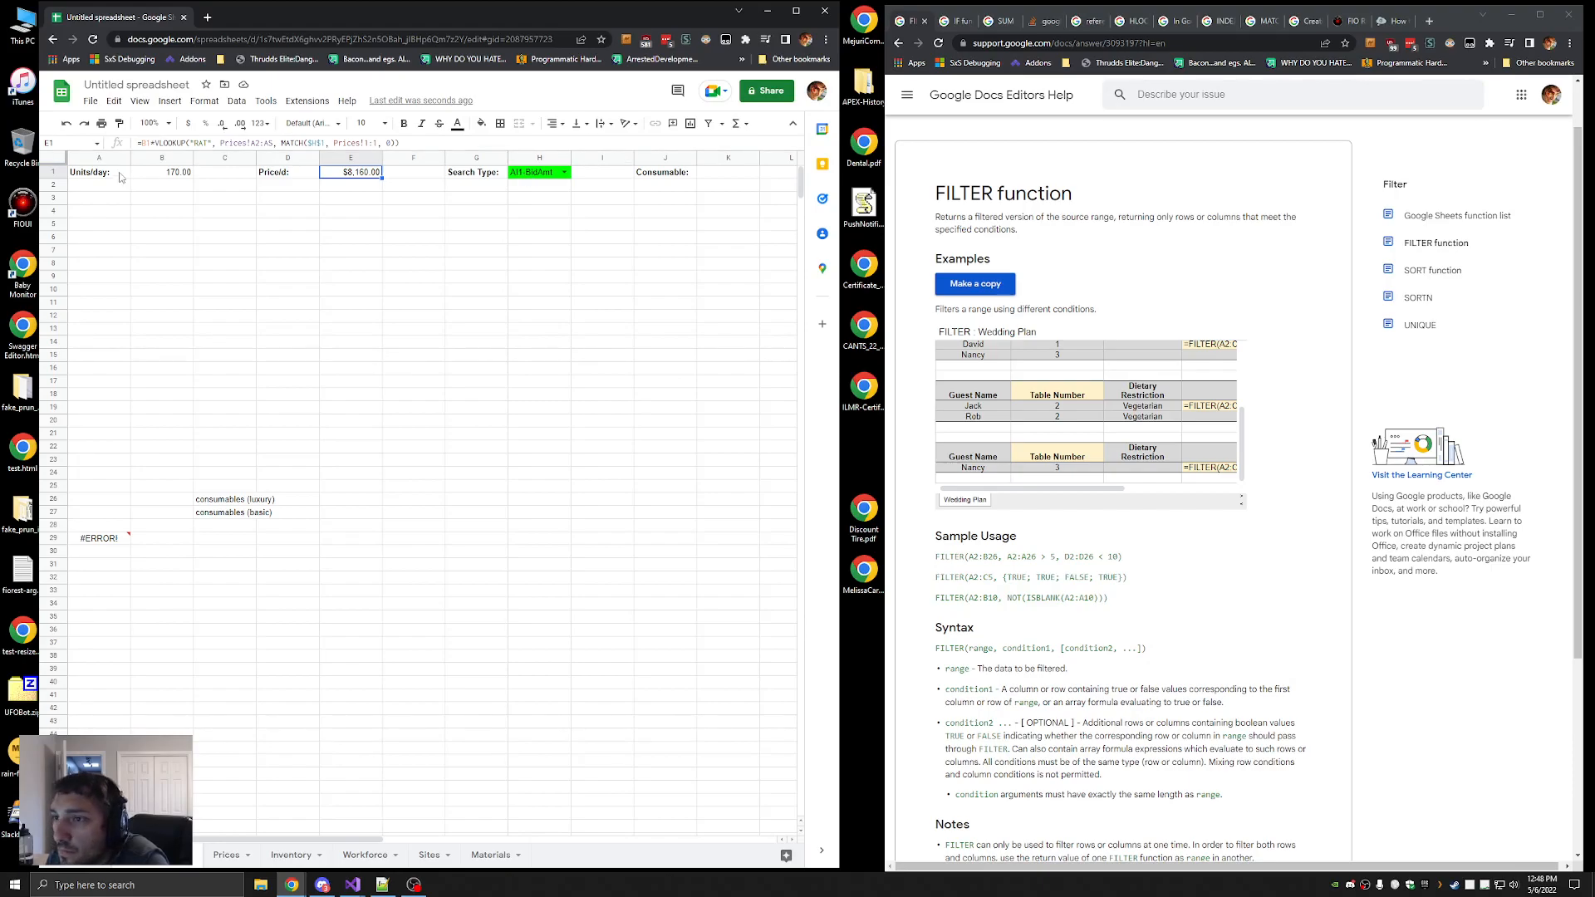
click(187, 175)
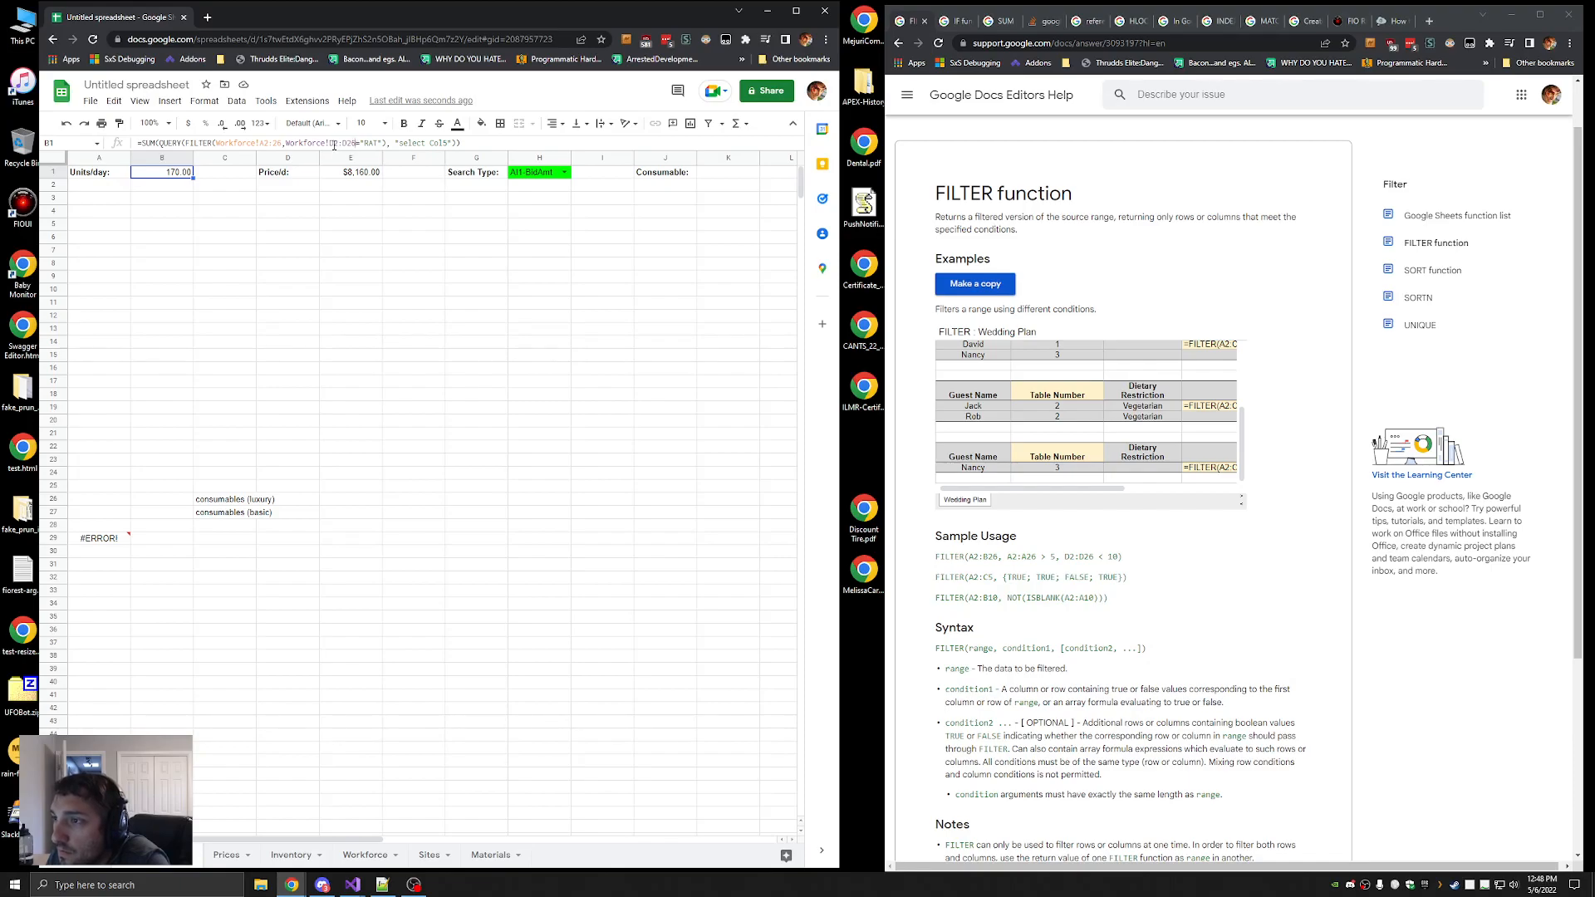
click(352, 145)
click(99, 538)
key(Escape)
click(109, 540)
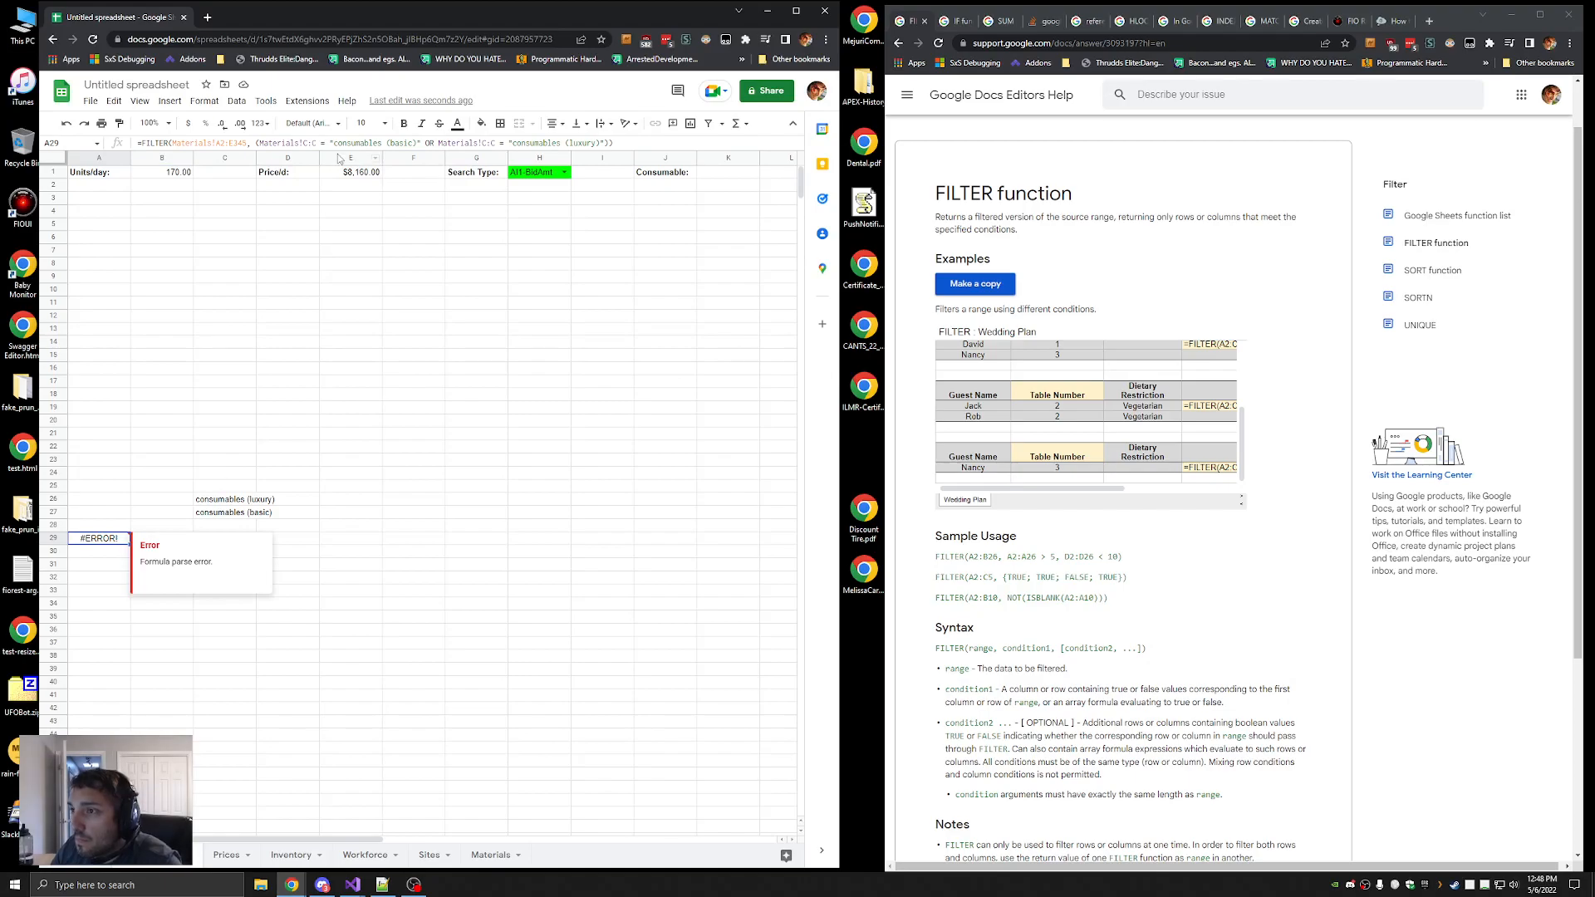
Limit both criteria ranges in the A29 FILTER formula to Materials!C2:C345 and leave the condition without enclosing parentheses
click(489, 143)
text(2:E345)
key(shift+Left)
key(shift+Left)
key(shift+Left)
key(shift+Left)
key(shift+Left)
key(shift+Left)
key(shift+Left)
key(ctrl+c)
drag(322, 143, 302, 143)
key(ctrl+v)
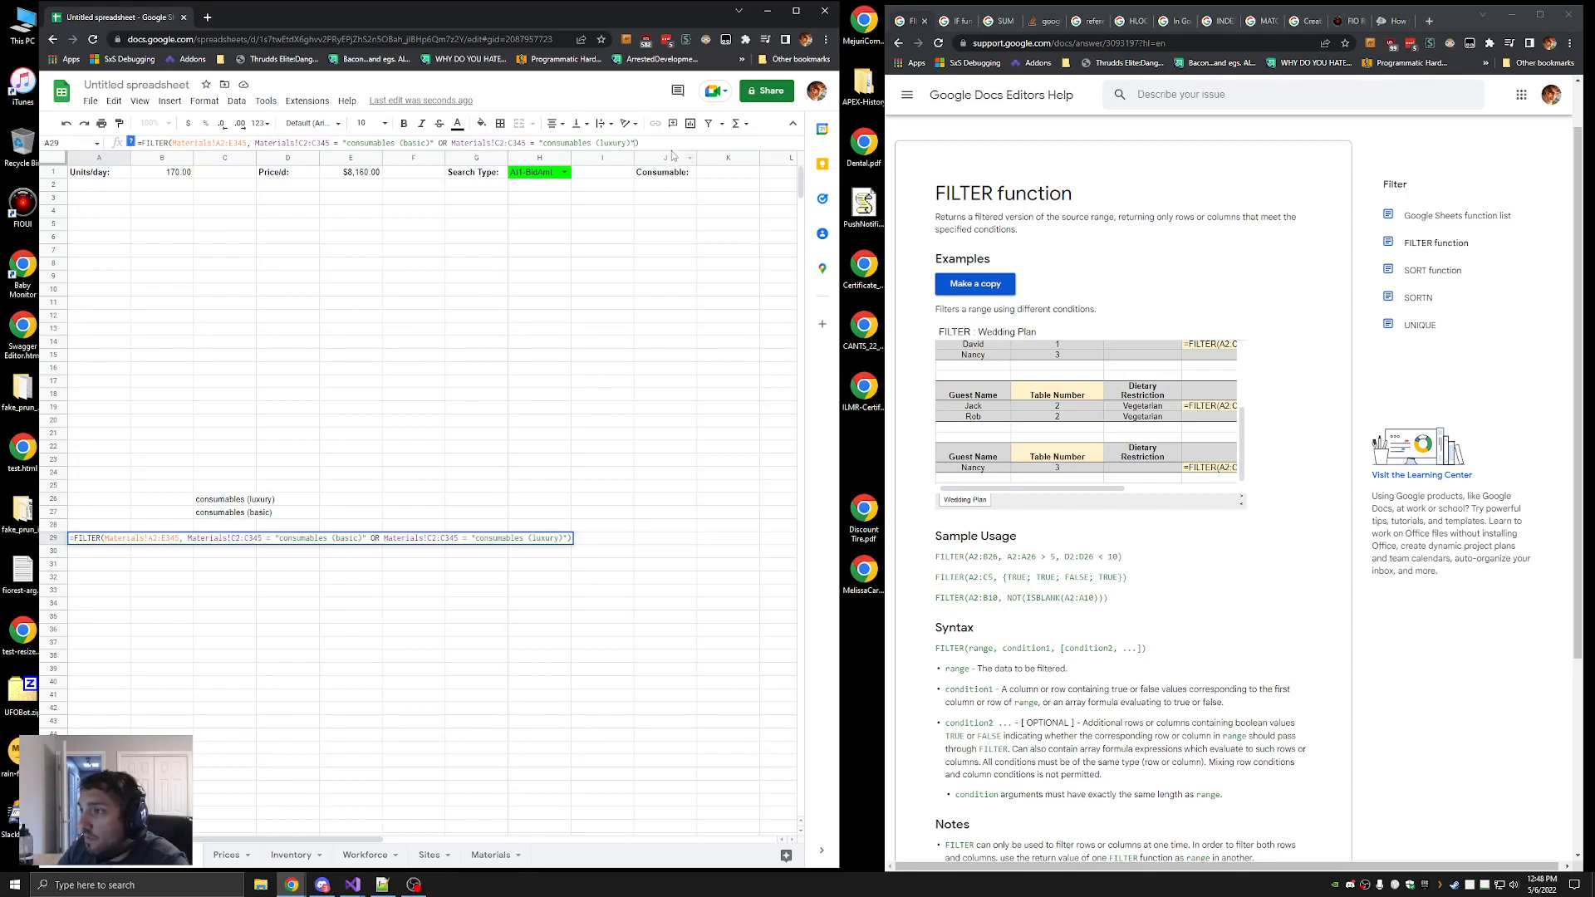
key(Return)
key(Up)
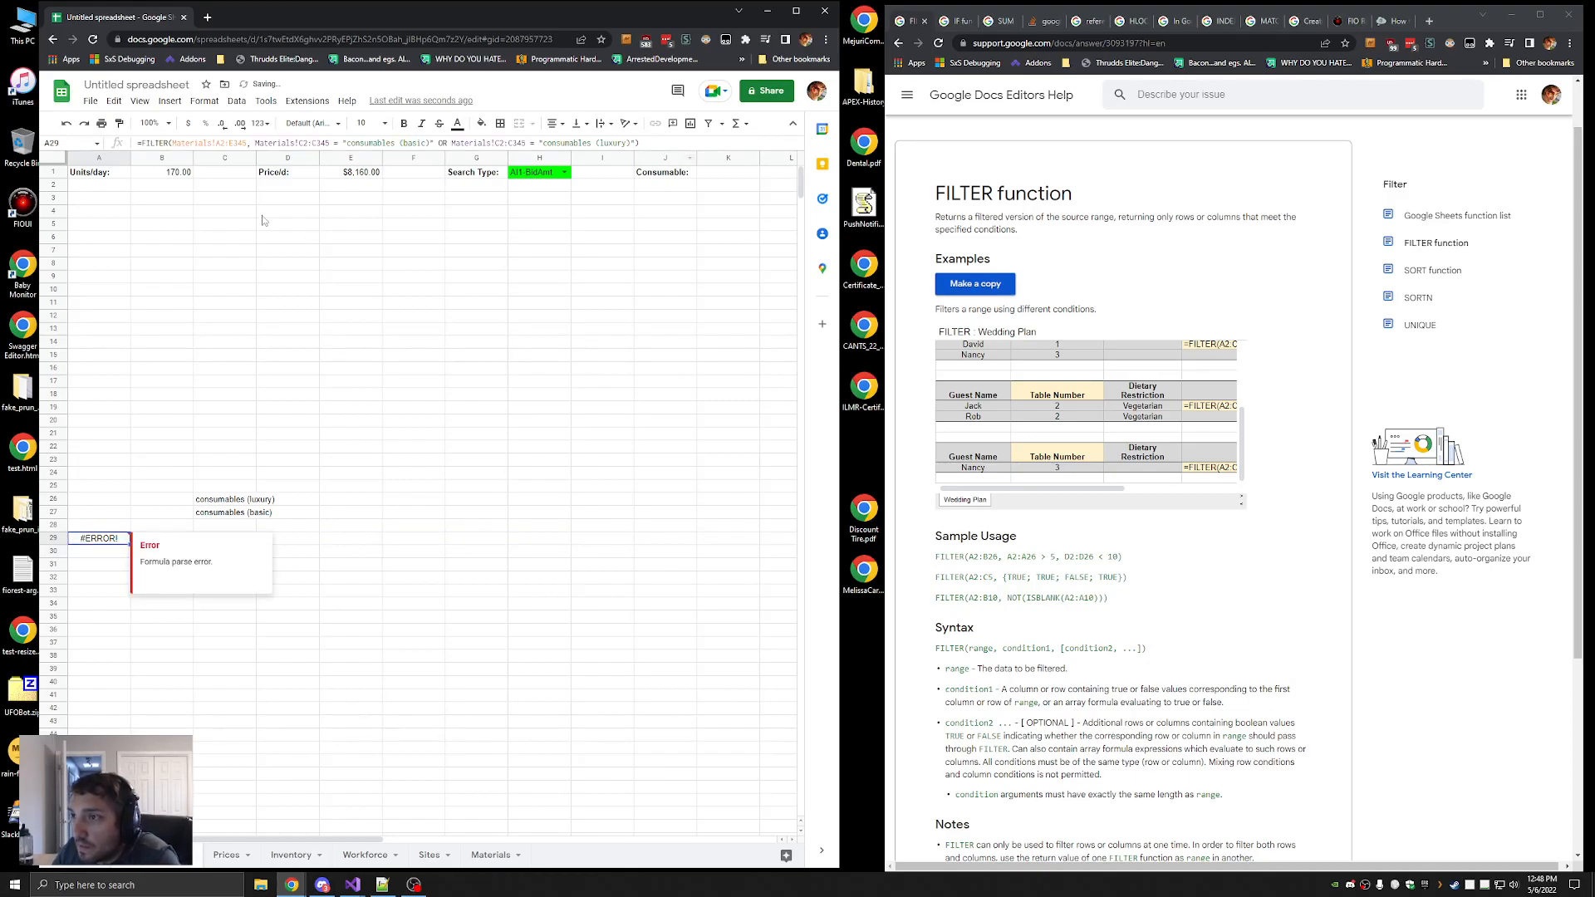
Remove the spaces around both equals signs in the A29 condition and enclose the whole OR expression in parentheses
drag(257, 142, 635, 143)
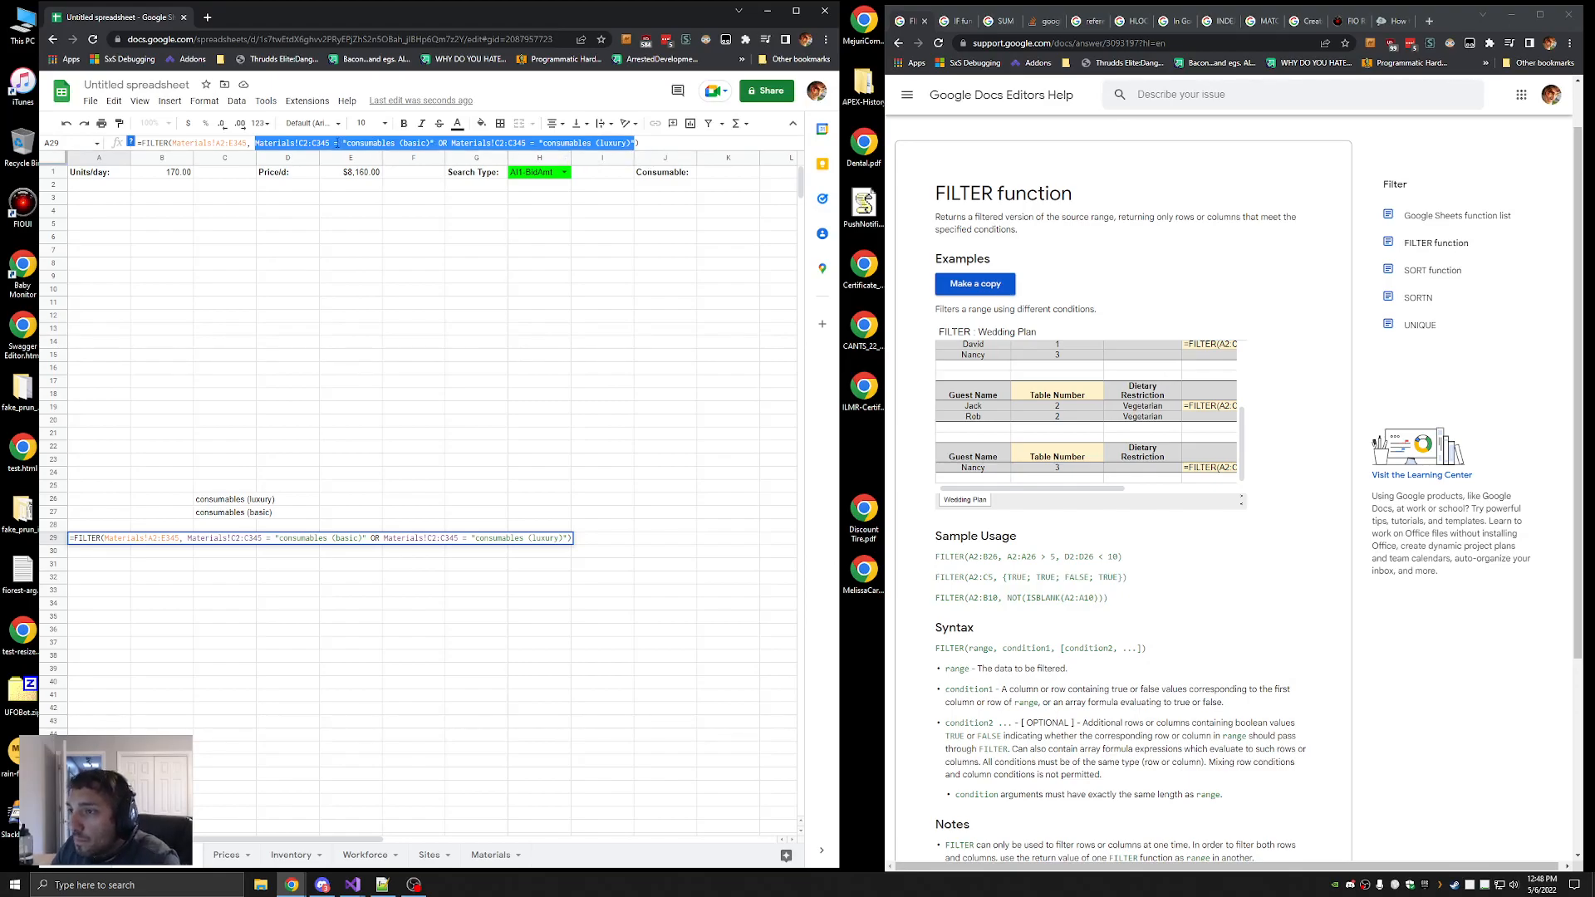
click(341, 143)
key(BackSpace)
key(BackSpace)
key(BackSpace)
text(=)
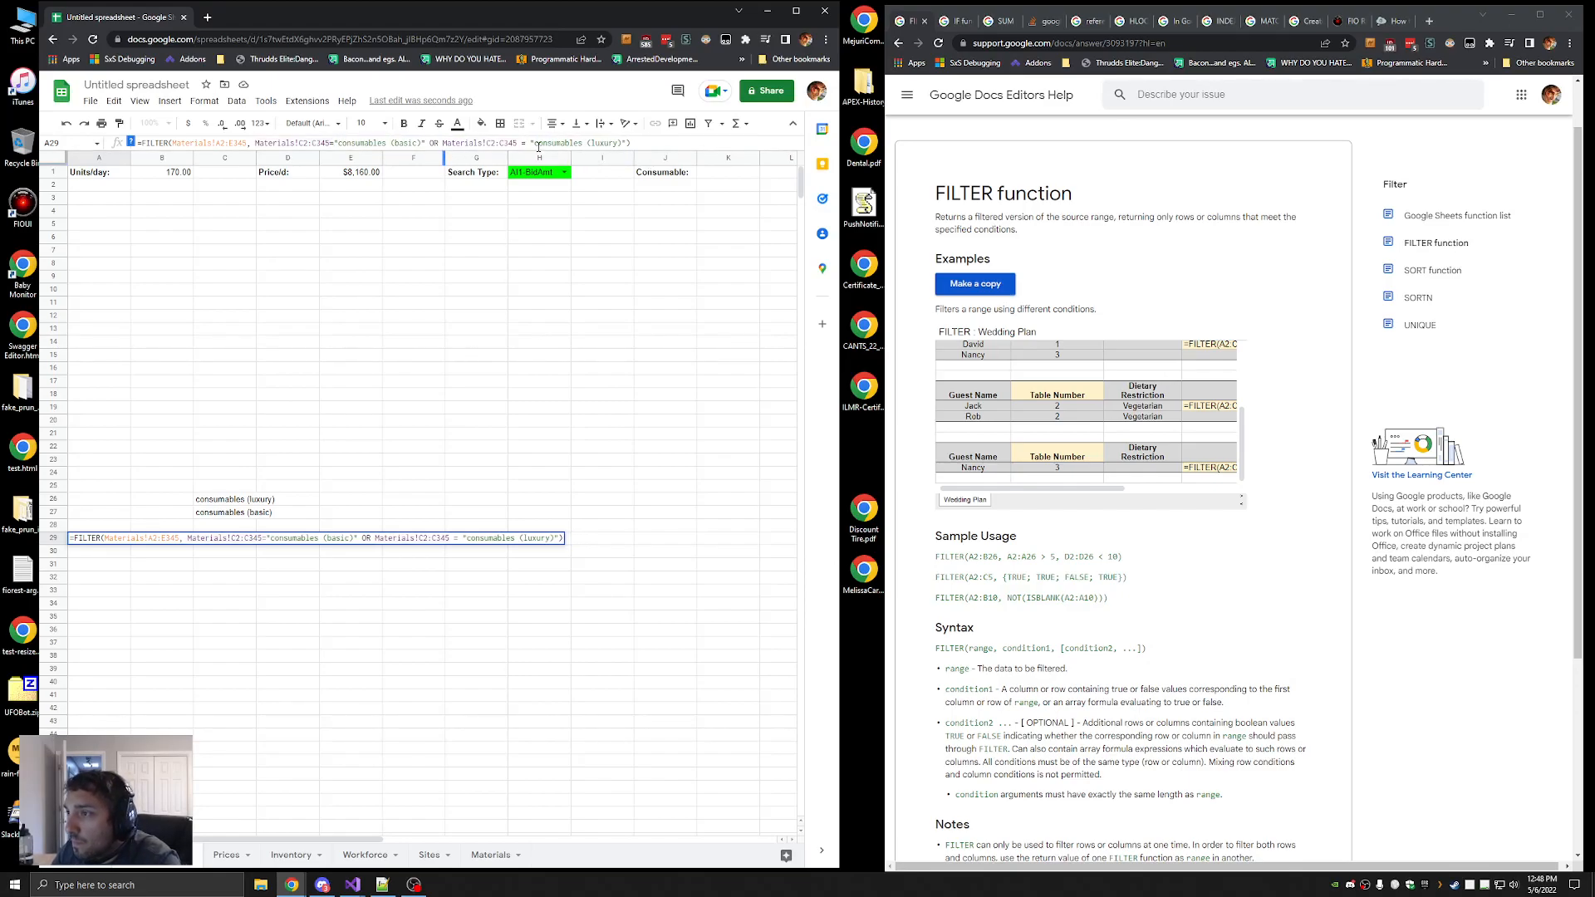
click(529, 143)
key(BackSpace)
key(BackSpace)
key(BackSpace)
text(=)
click(618, 144)
text())
click(255, 143)
text(()
key(Return)
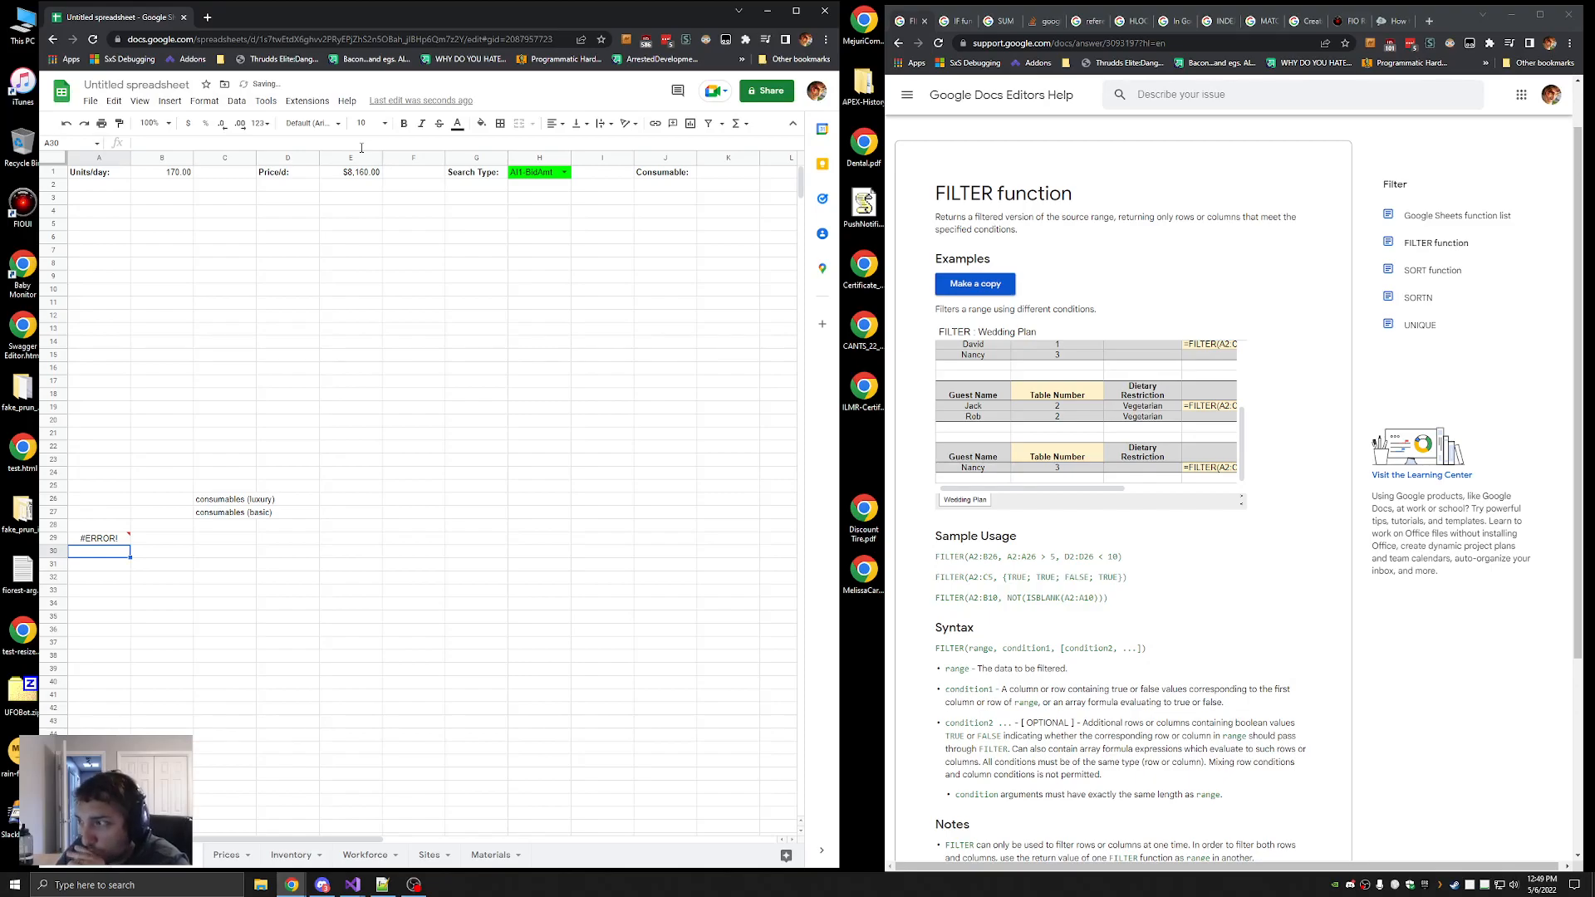
key(Up)
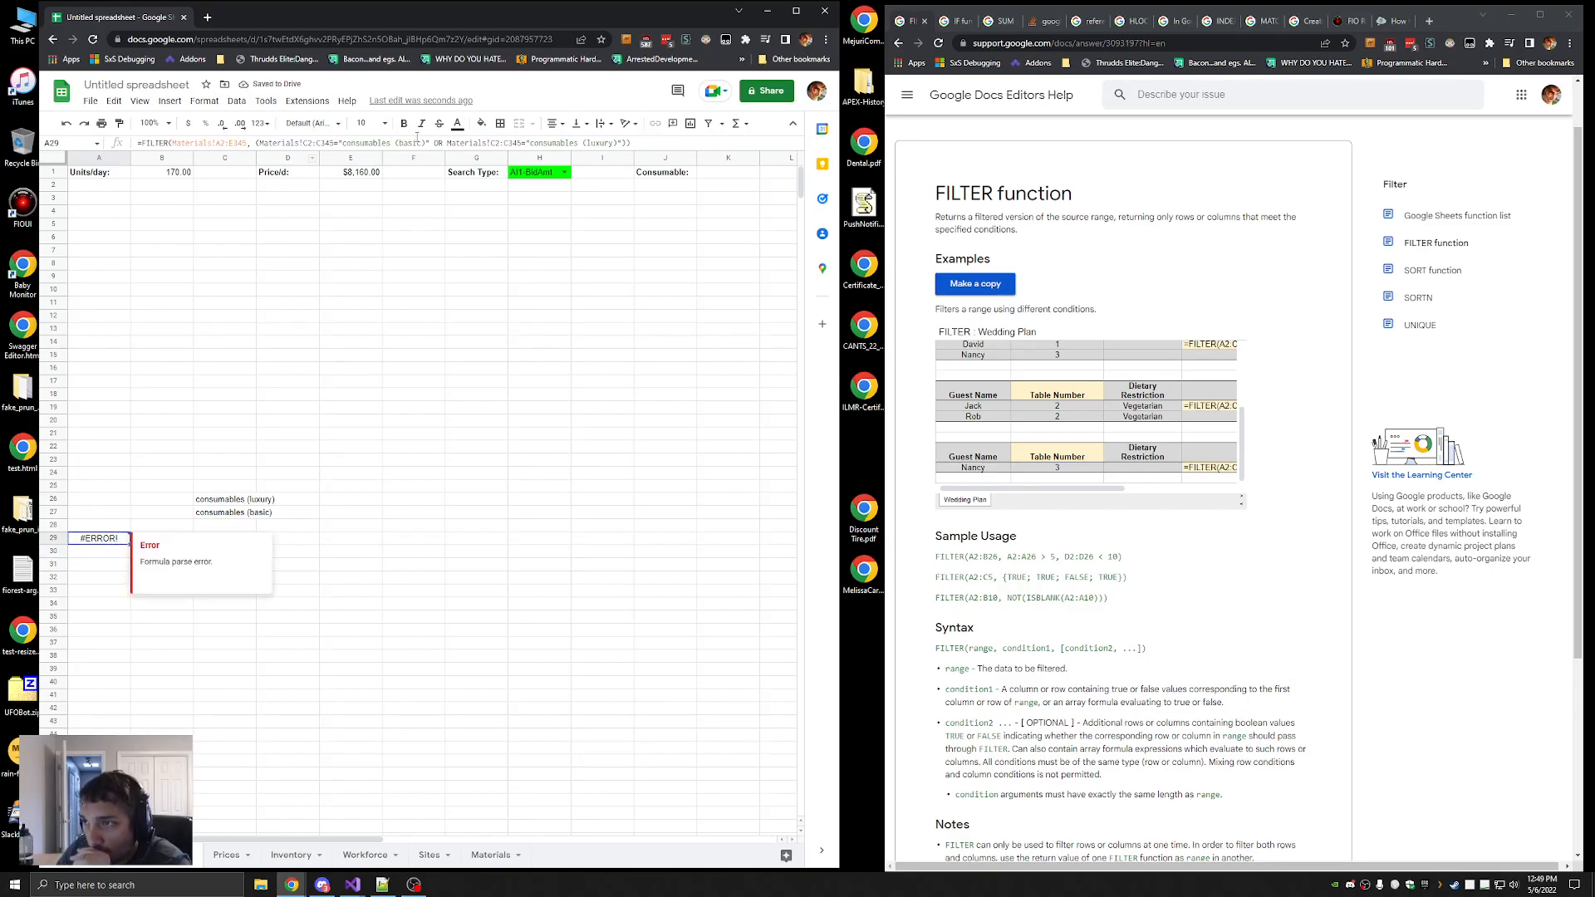
Move the OR condition out of A29 into A31 as its own formula, and reference A31 as the FILTER condition
click(257, 143)
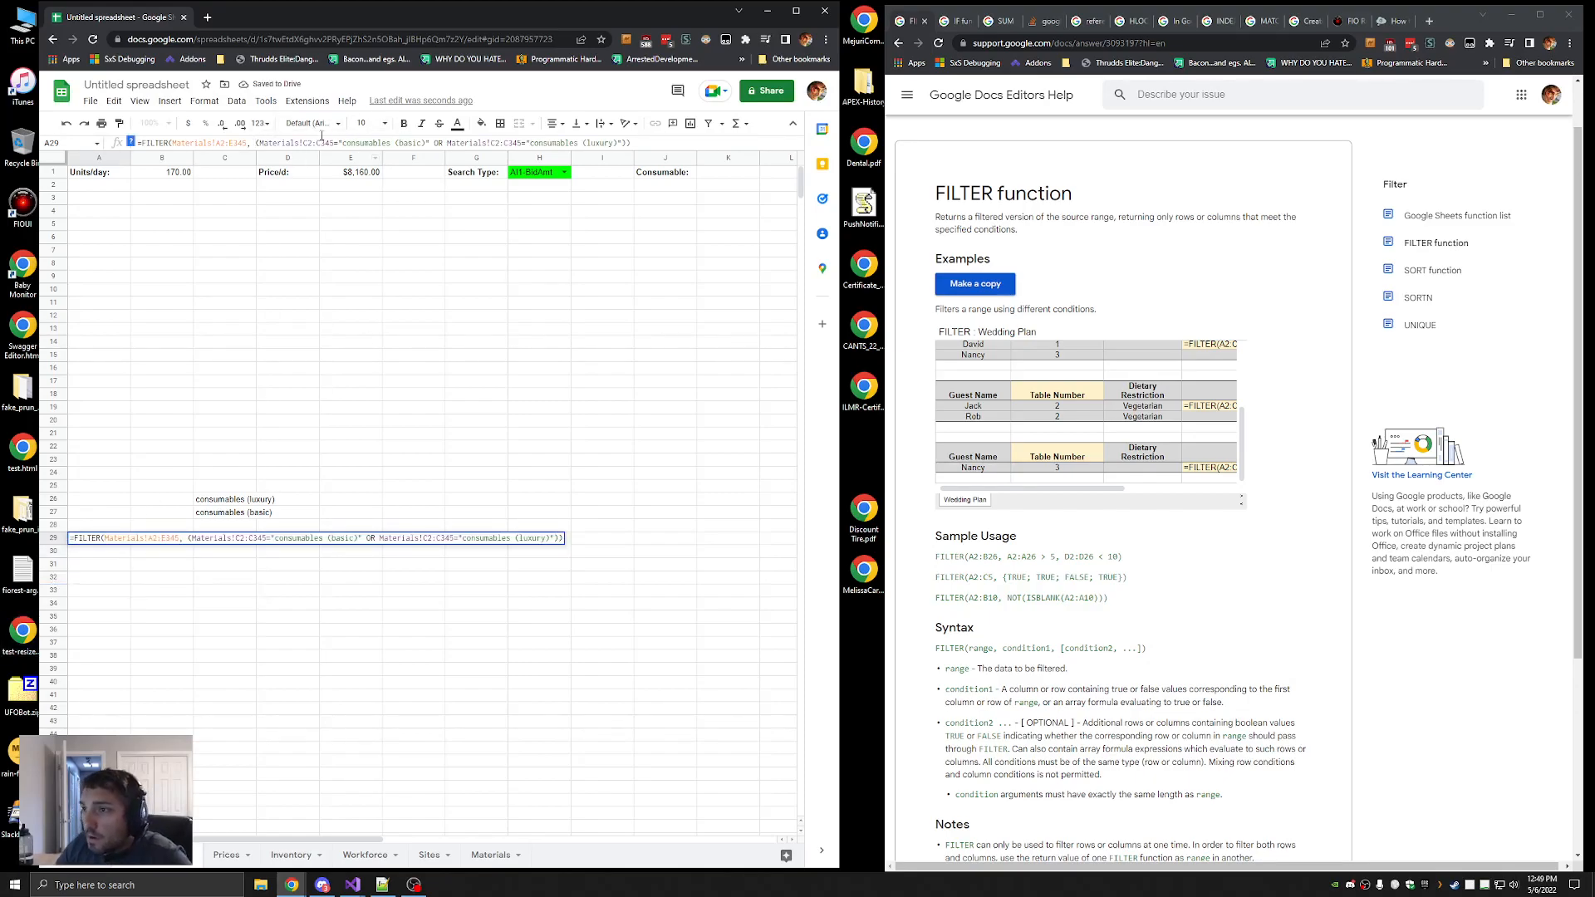
shift+click(627, 144)
key(BackSpace)
click(98, 565)
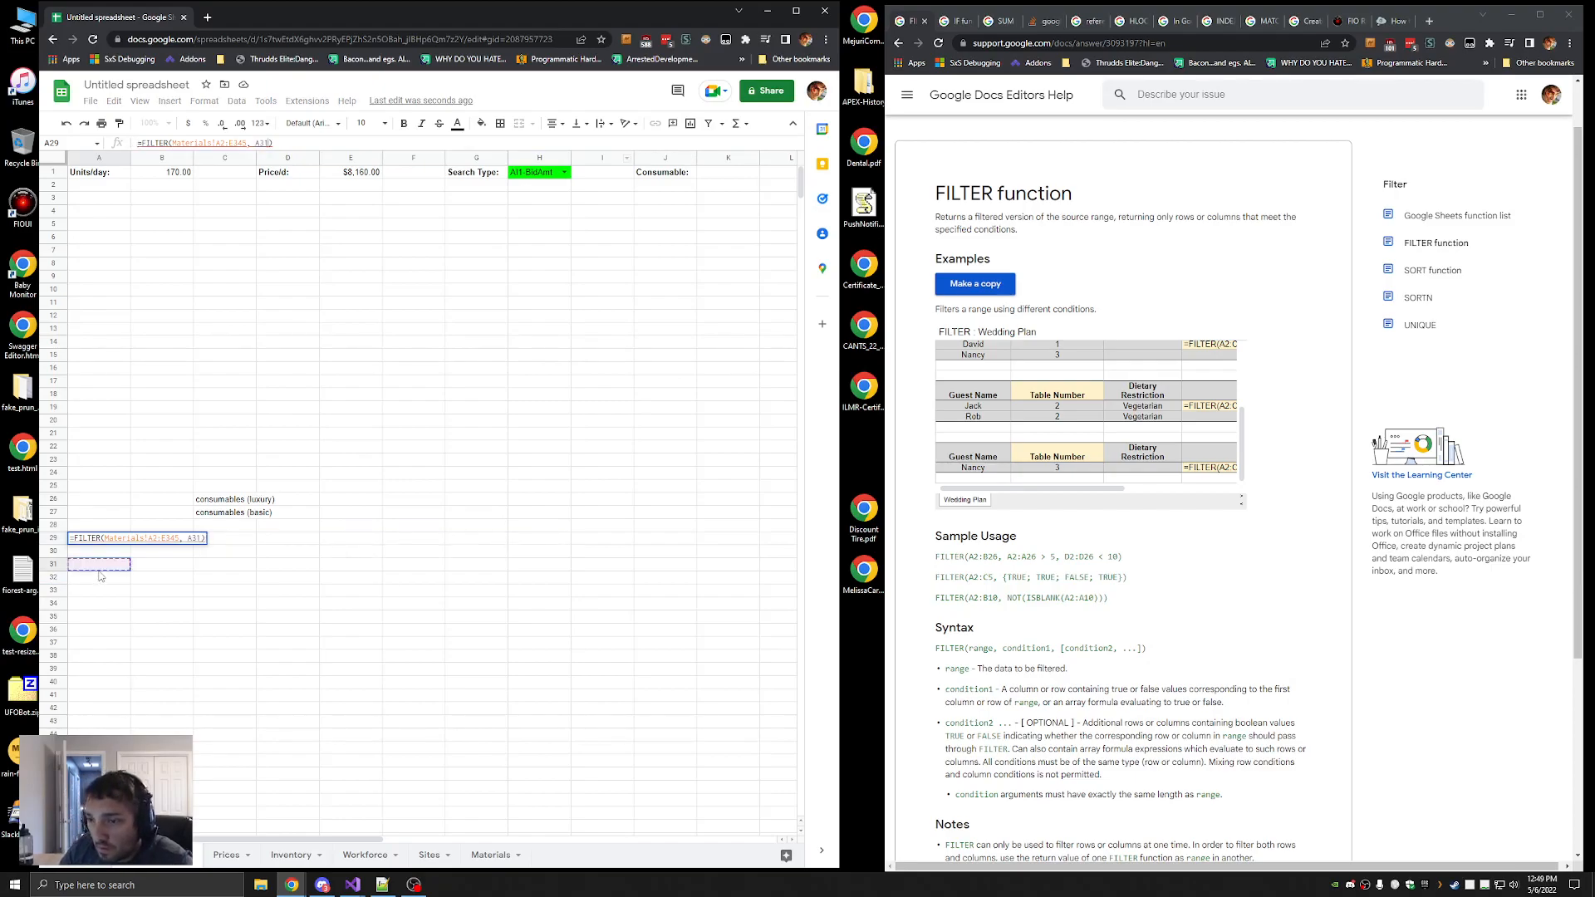
key(Return)
key(Down)
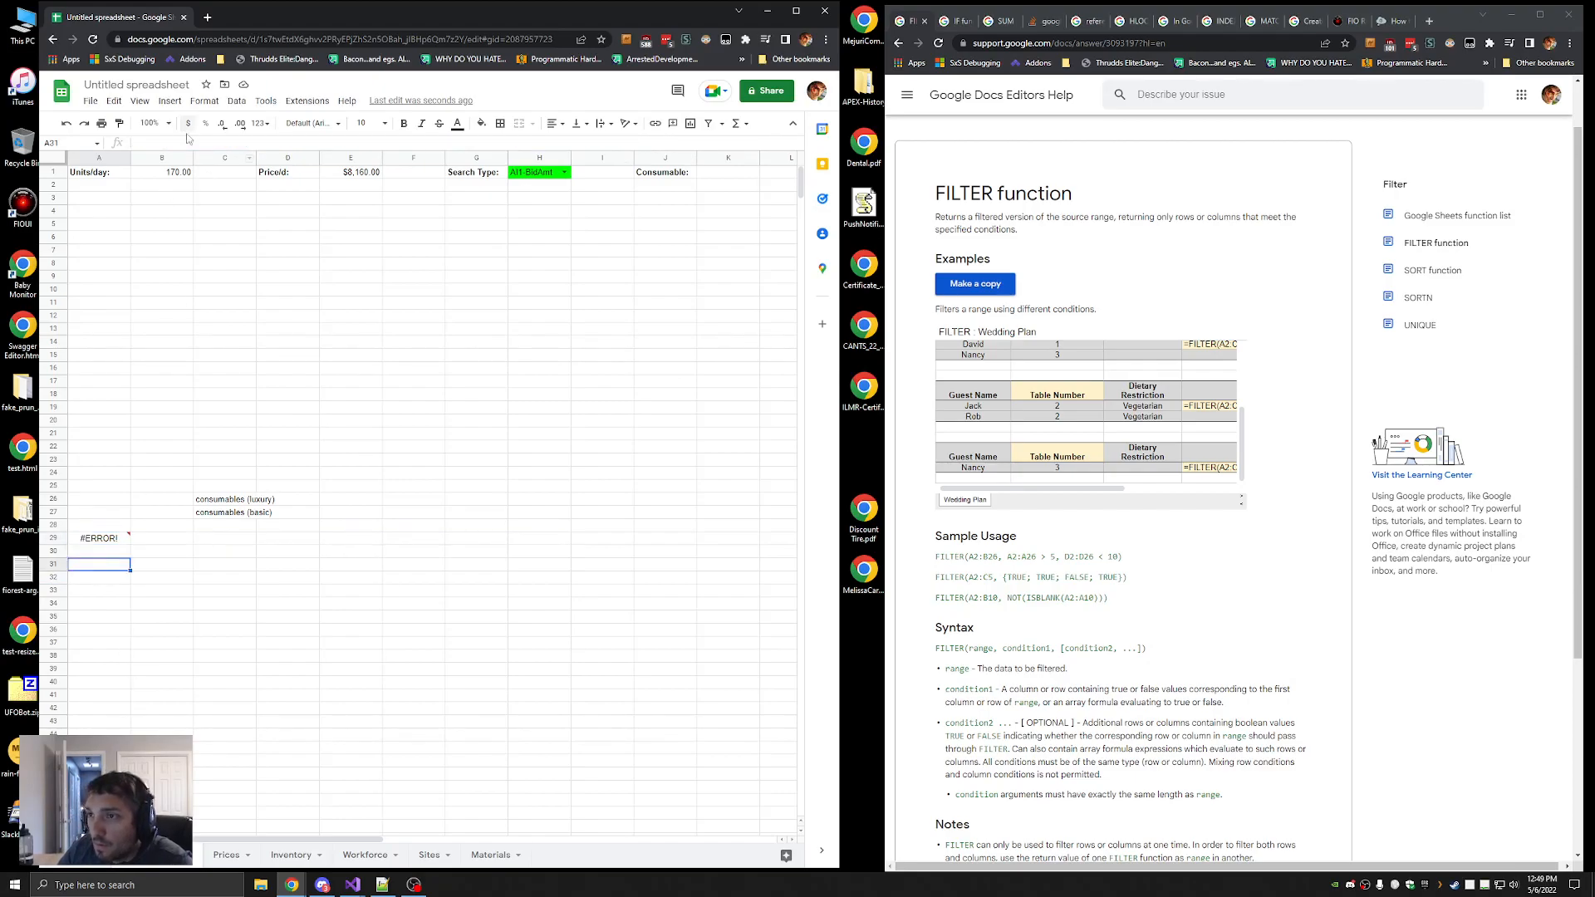
key(ctrl+v)
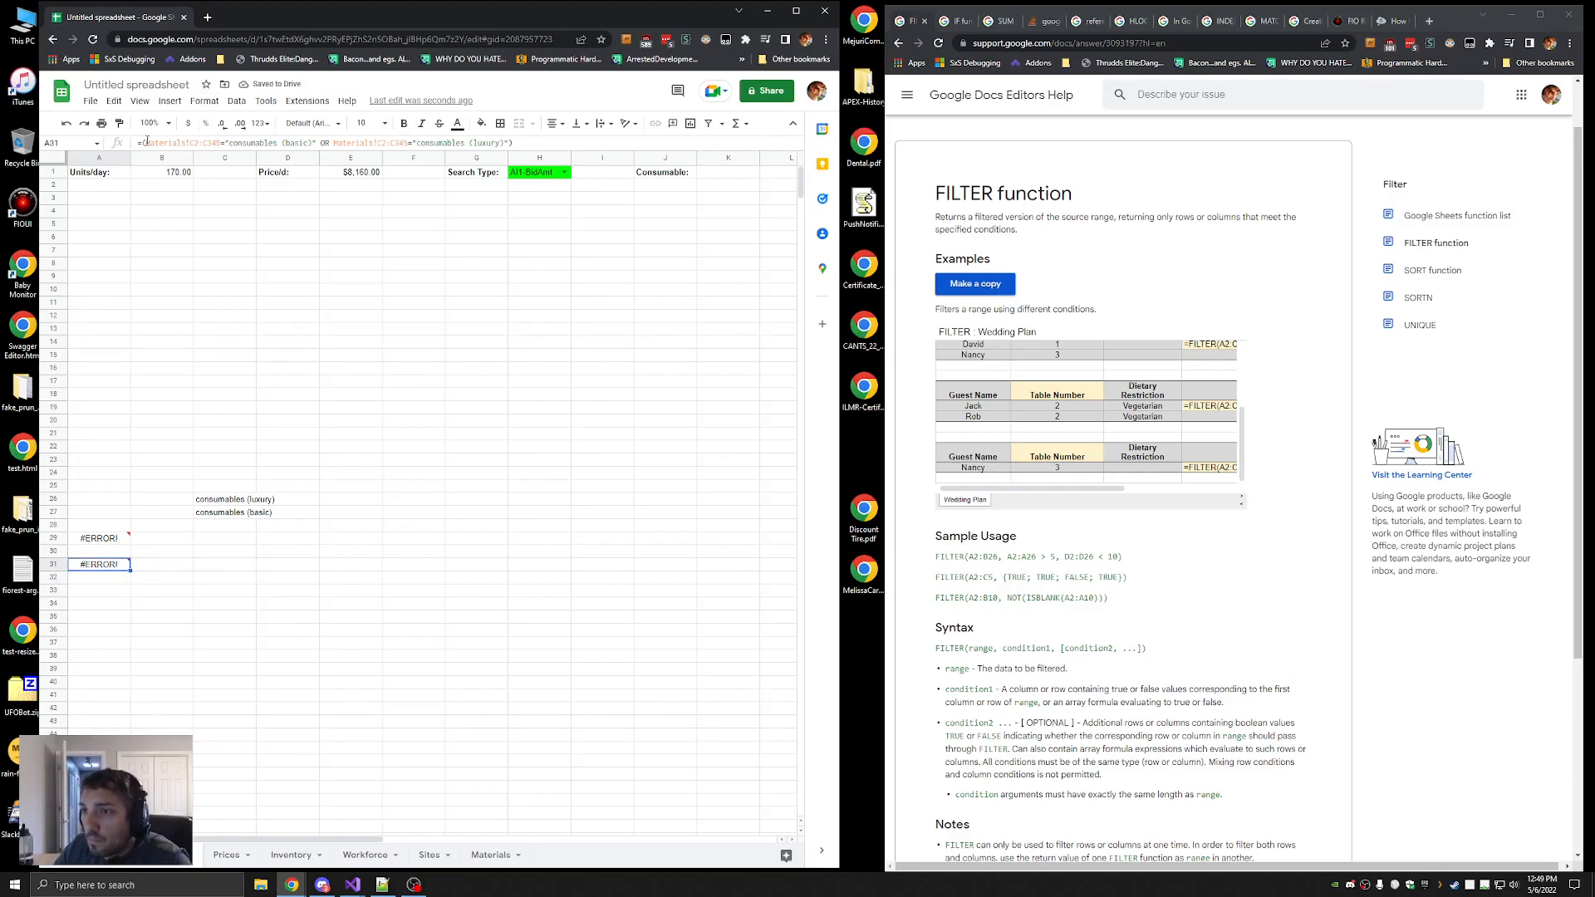
Wrap the OR condition in A31 in an IF function that returns TRUE or FALSE
key(Return)
text(IF()
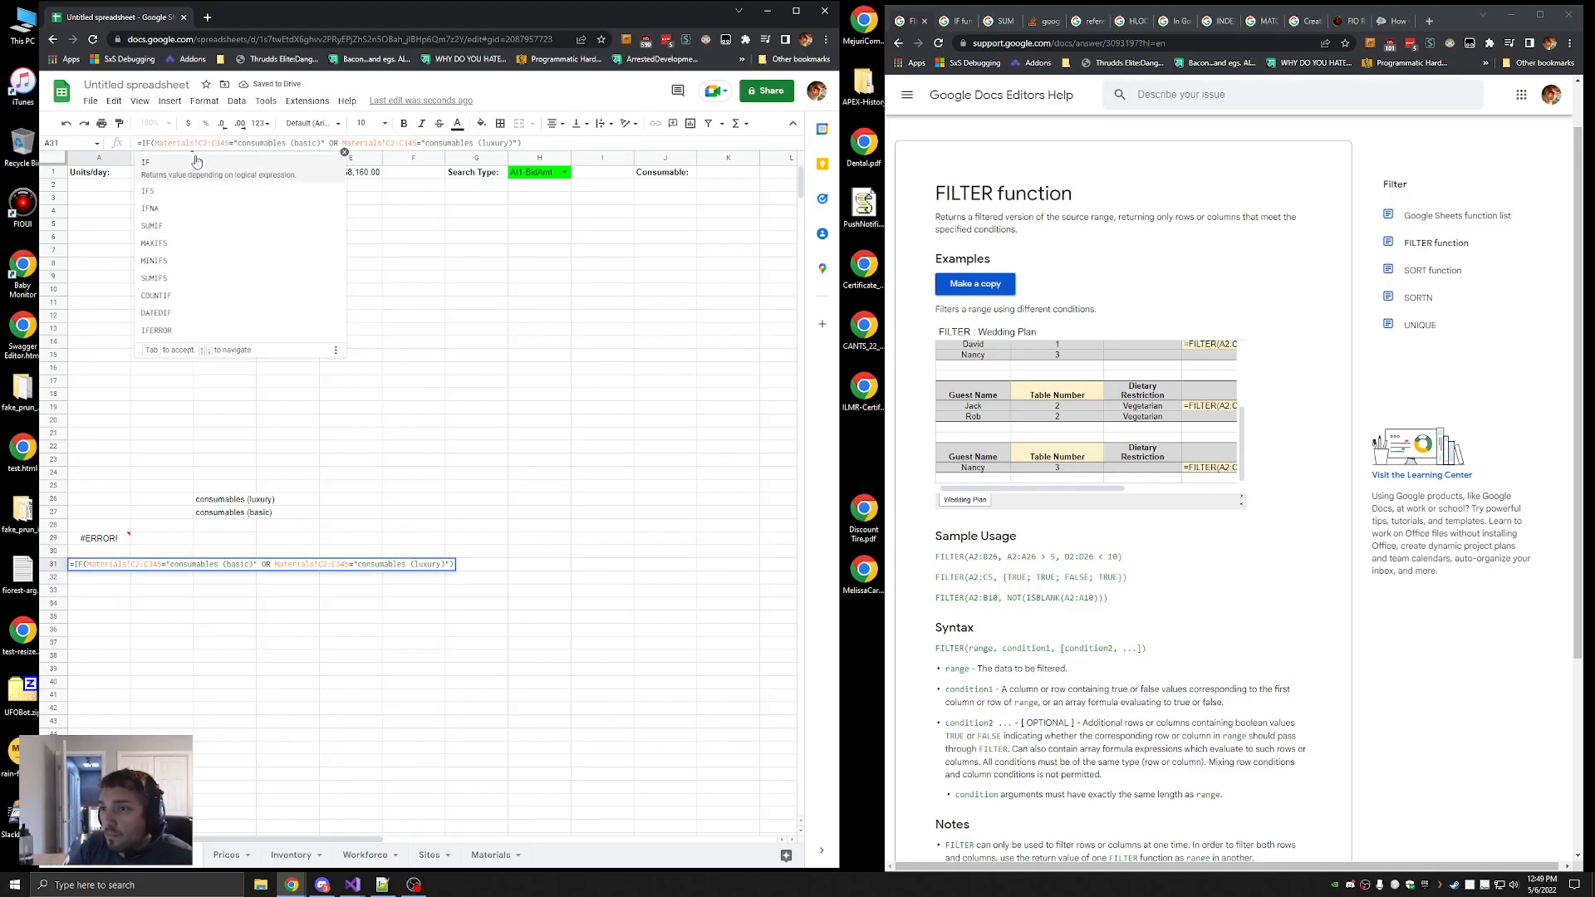
key(Right)
key(Return)
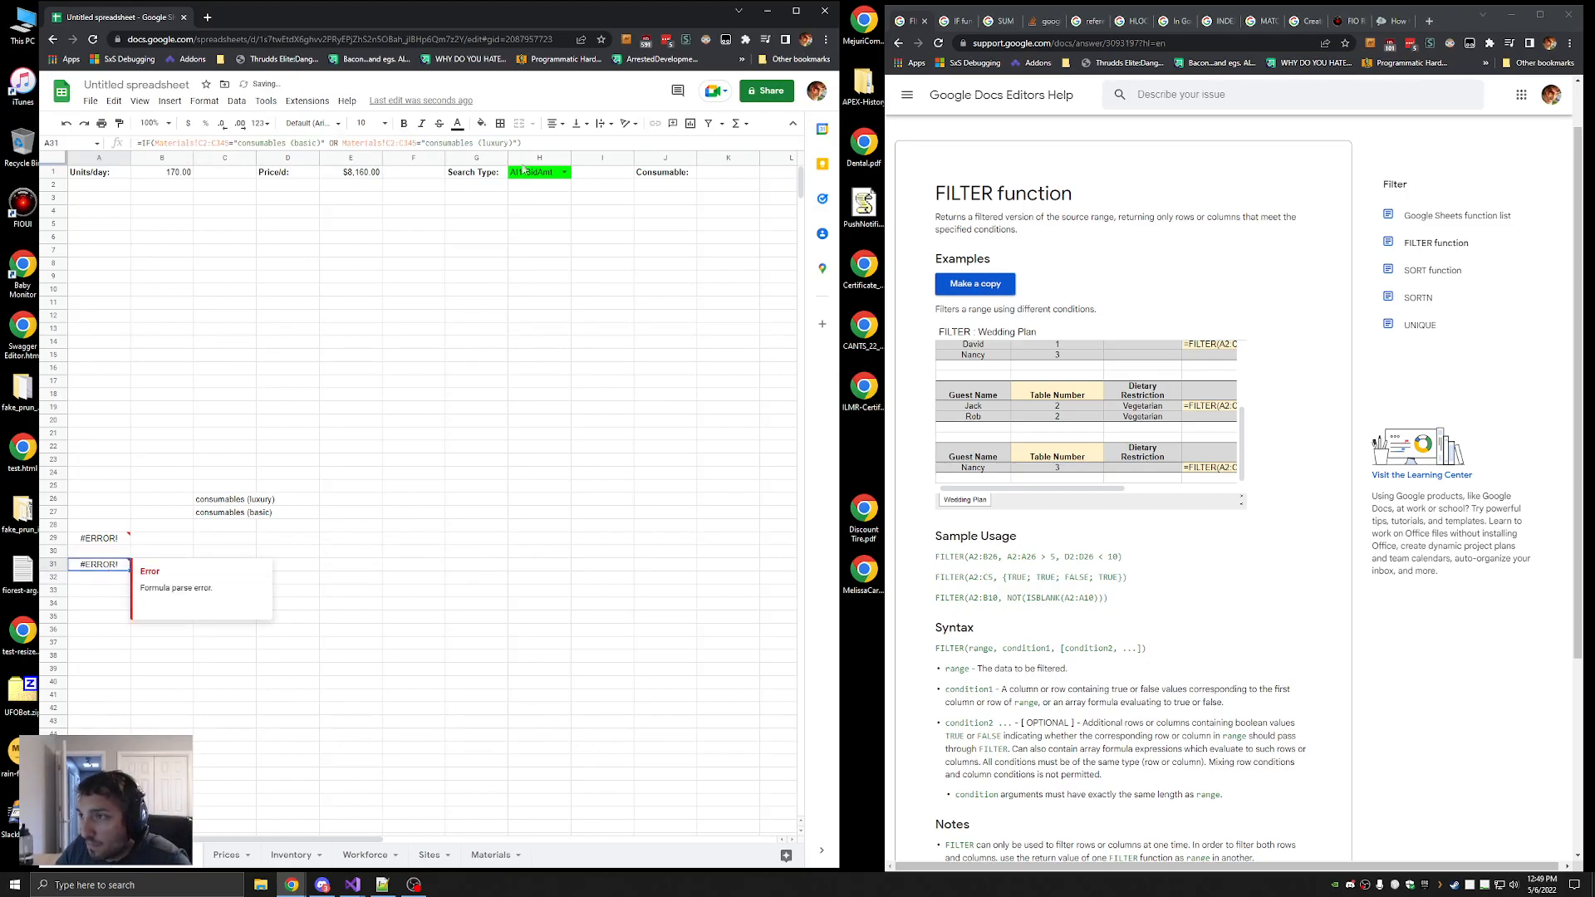
key(Return)
key(Left)
text(, TRUE)
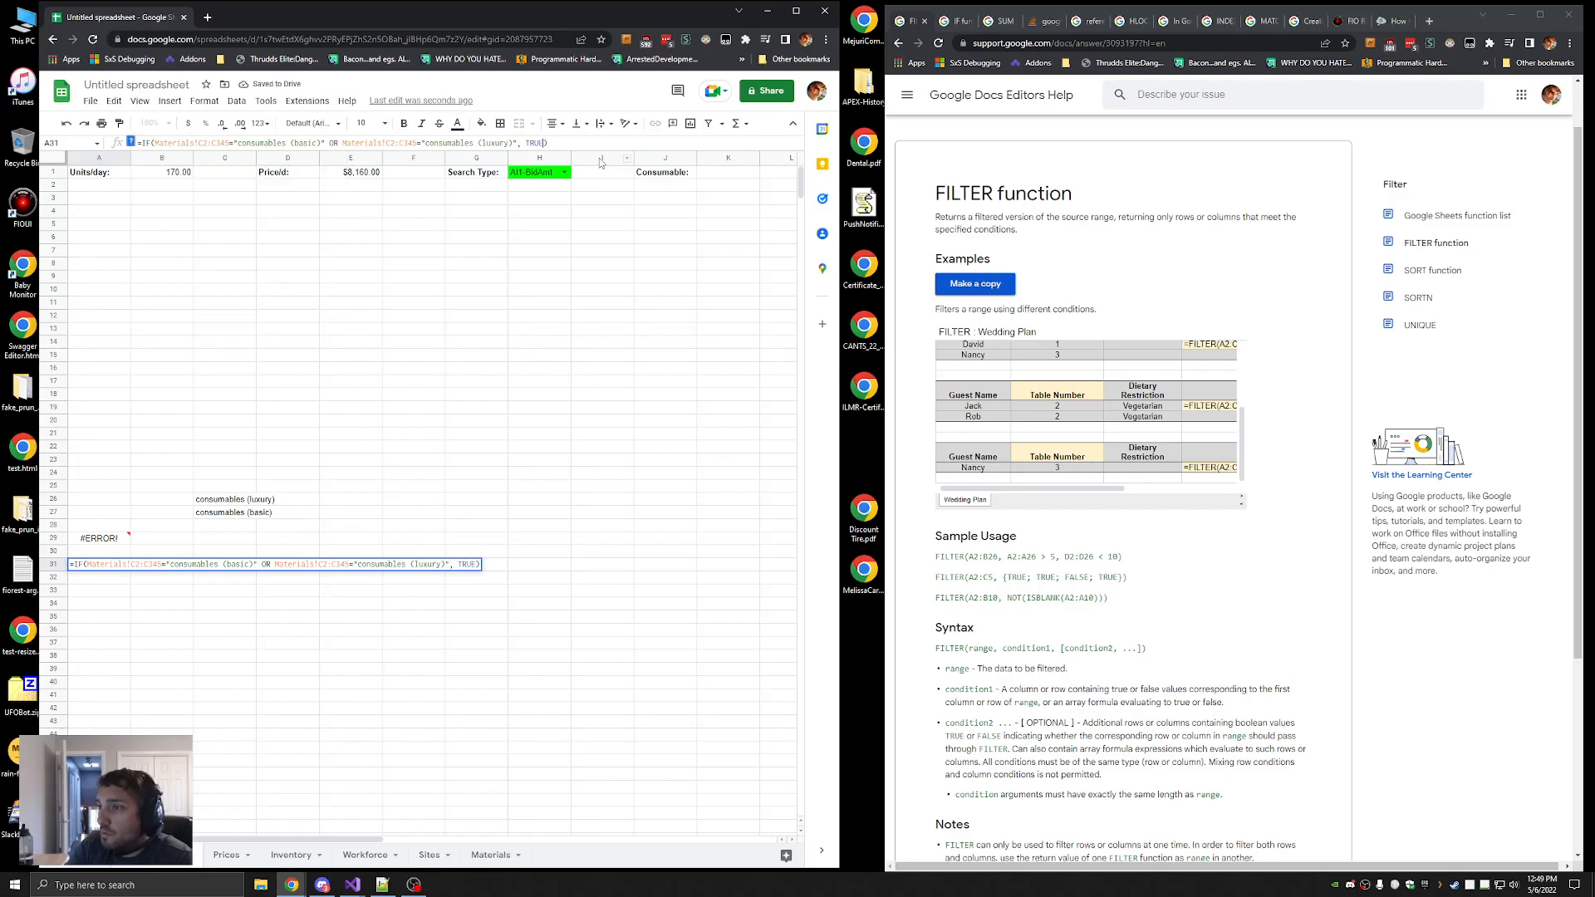
key(Return)
click(119, 567)
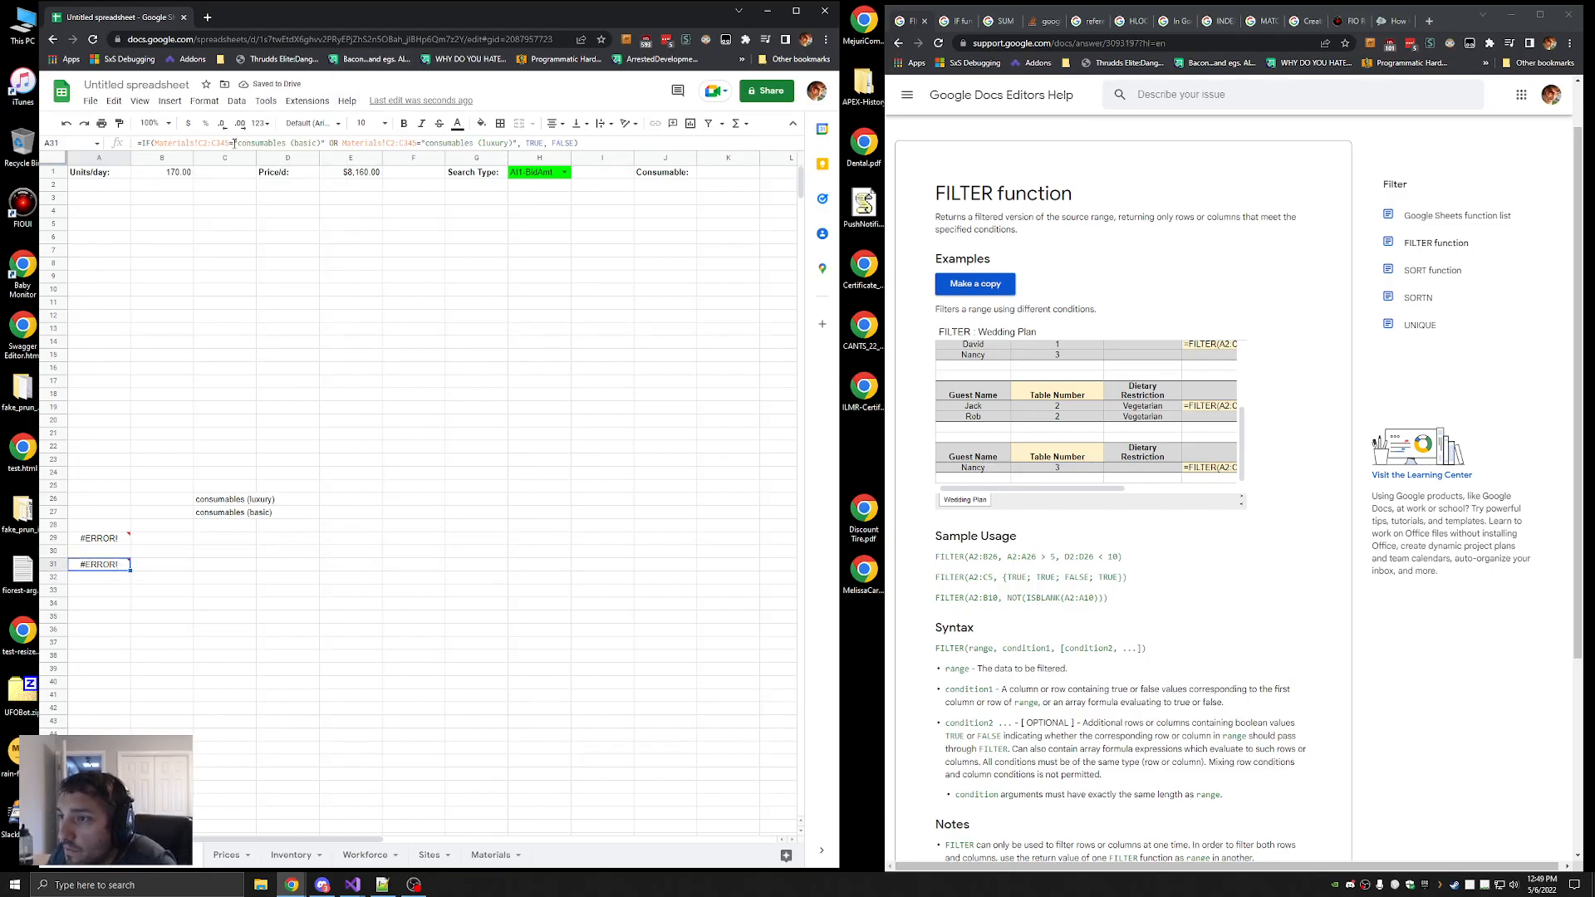
Remove the OR "consumables (luxury)" comparison from the IF formula in A31, leaving only the "consumables (basic)" test
drag(326, 143, 517, 143)
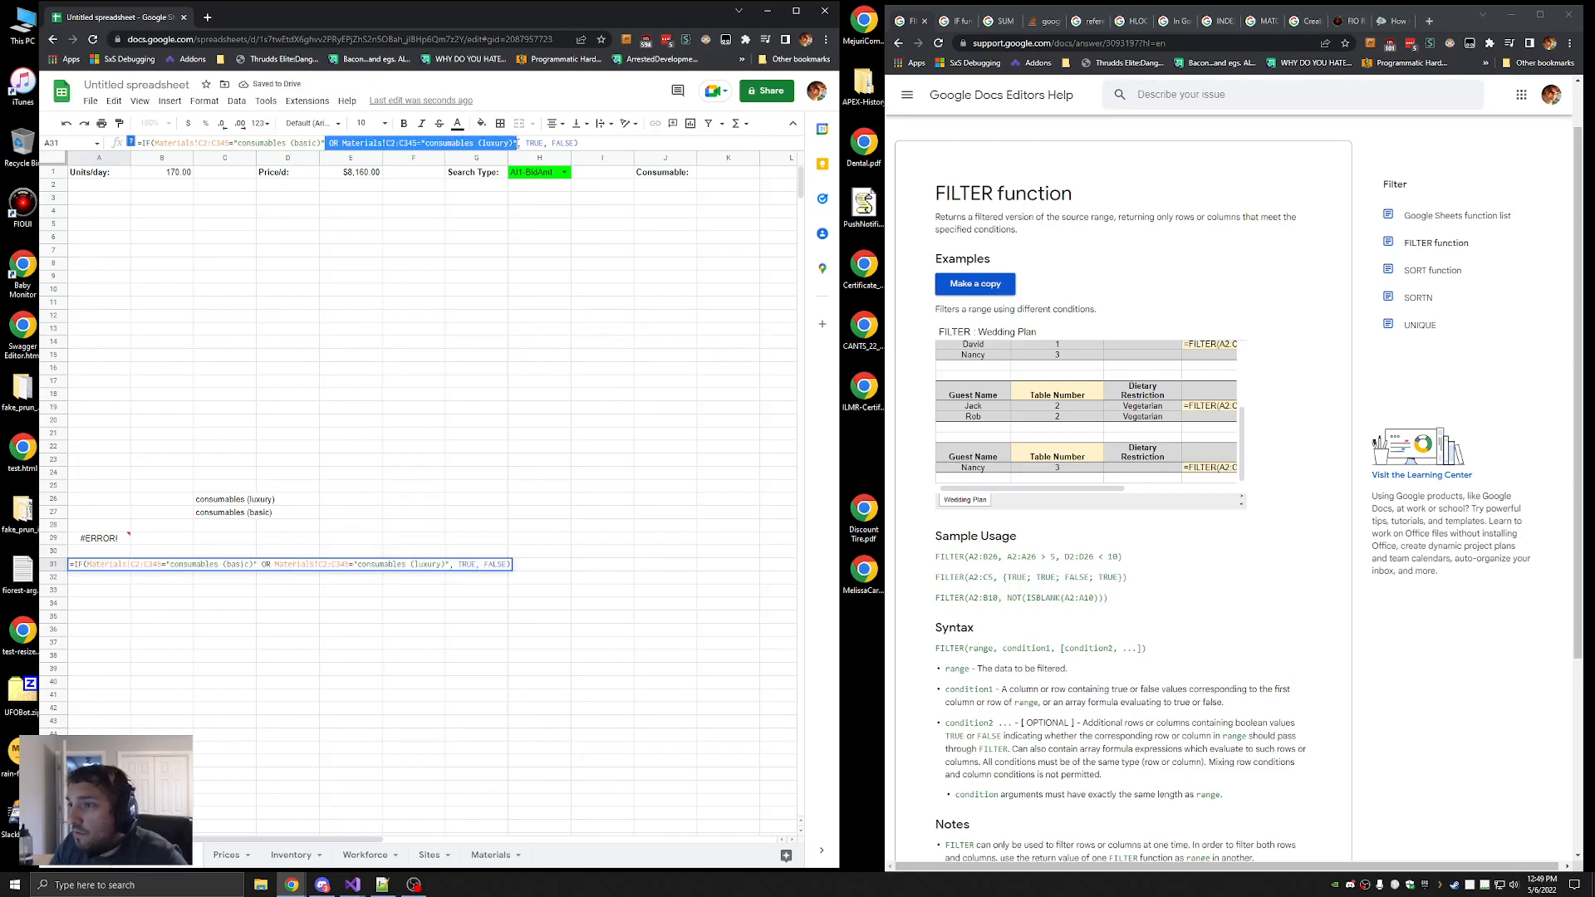
key(BackSpace)
key(Return)
click(90, 567)
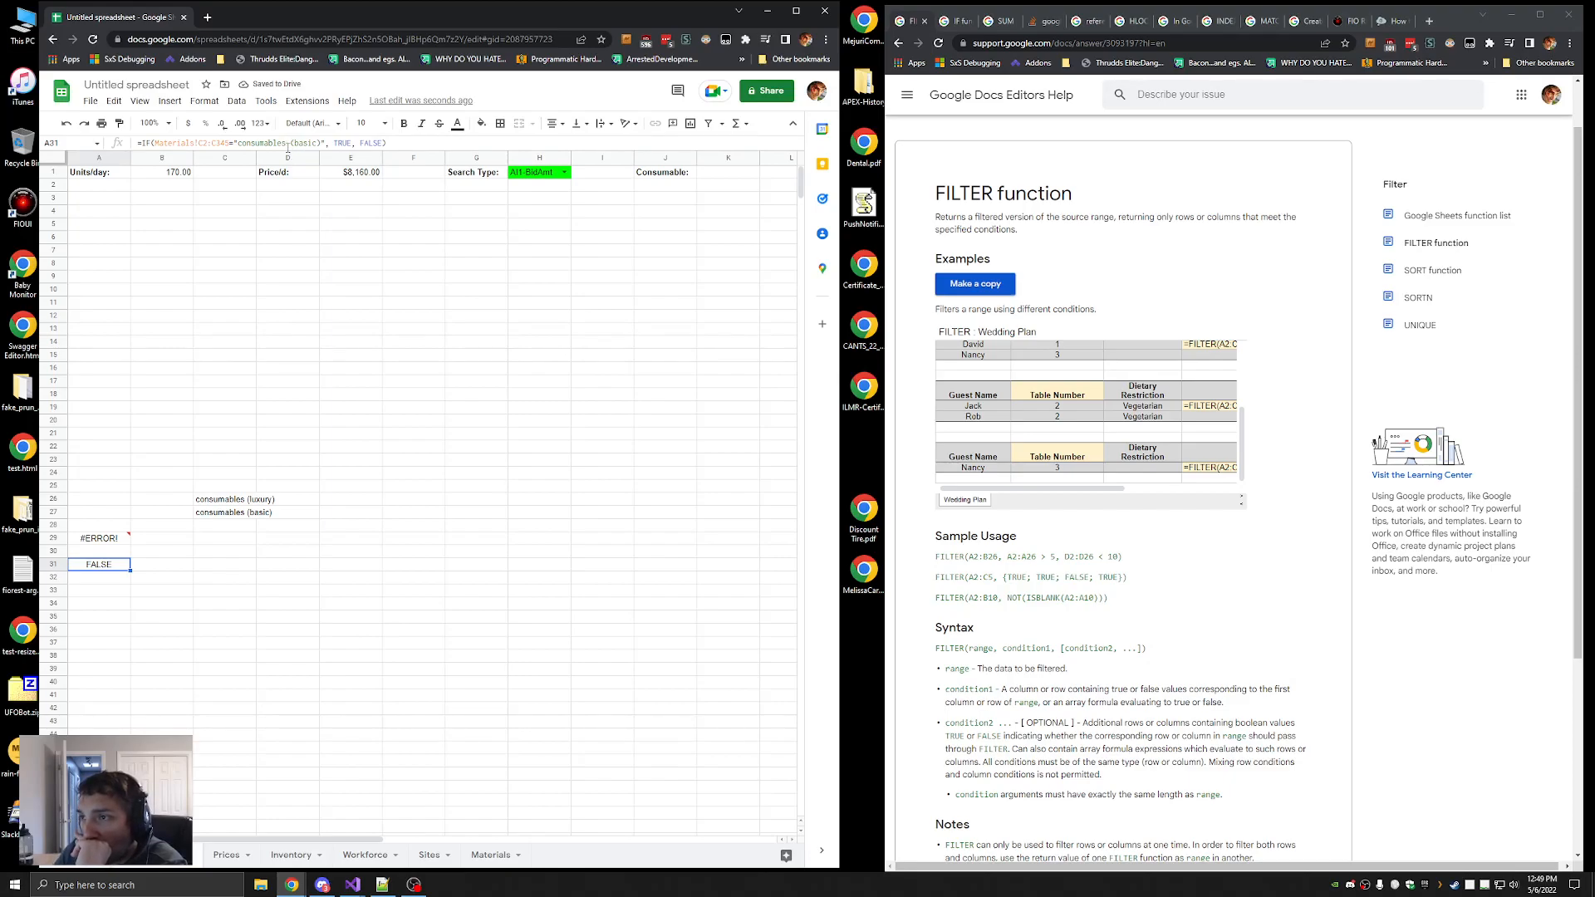
Reduce the A29 FILTER condition to Materials!C2:C345="consumables (basic)" only and clear the test formula in A31
click(108, 540)
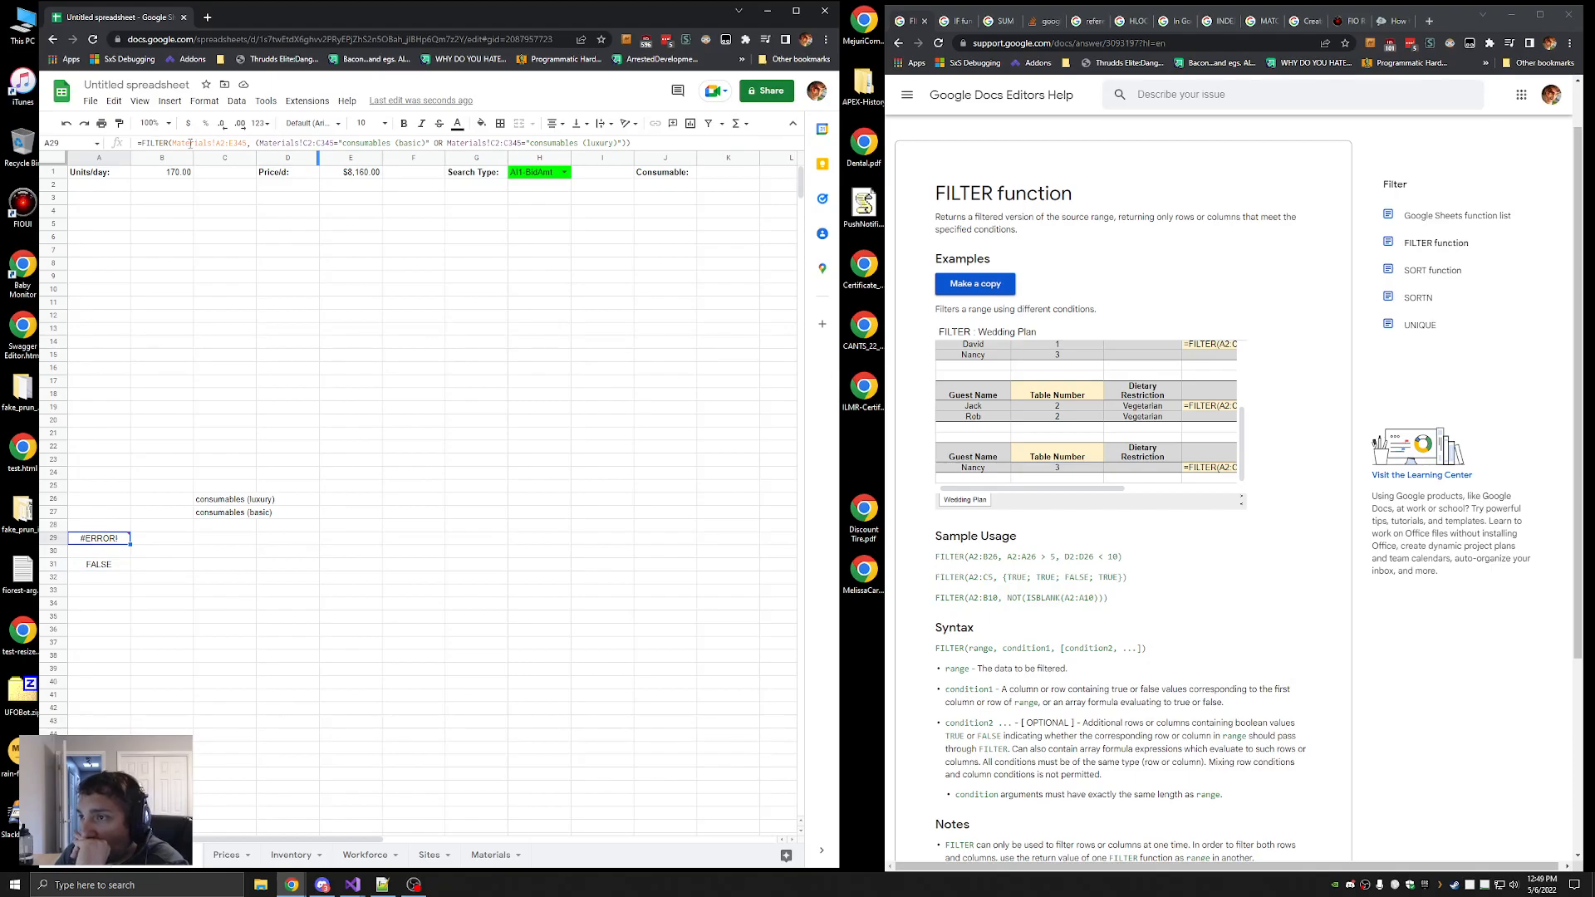
click(257, 144)
drag(432, 143, 625, 143)
key(BackSpace)
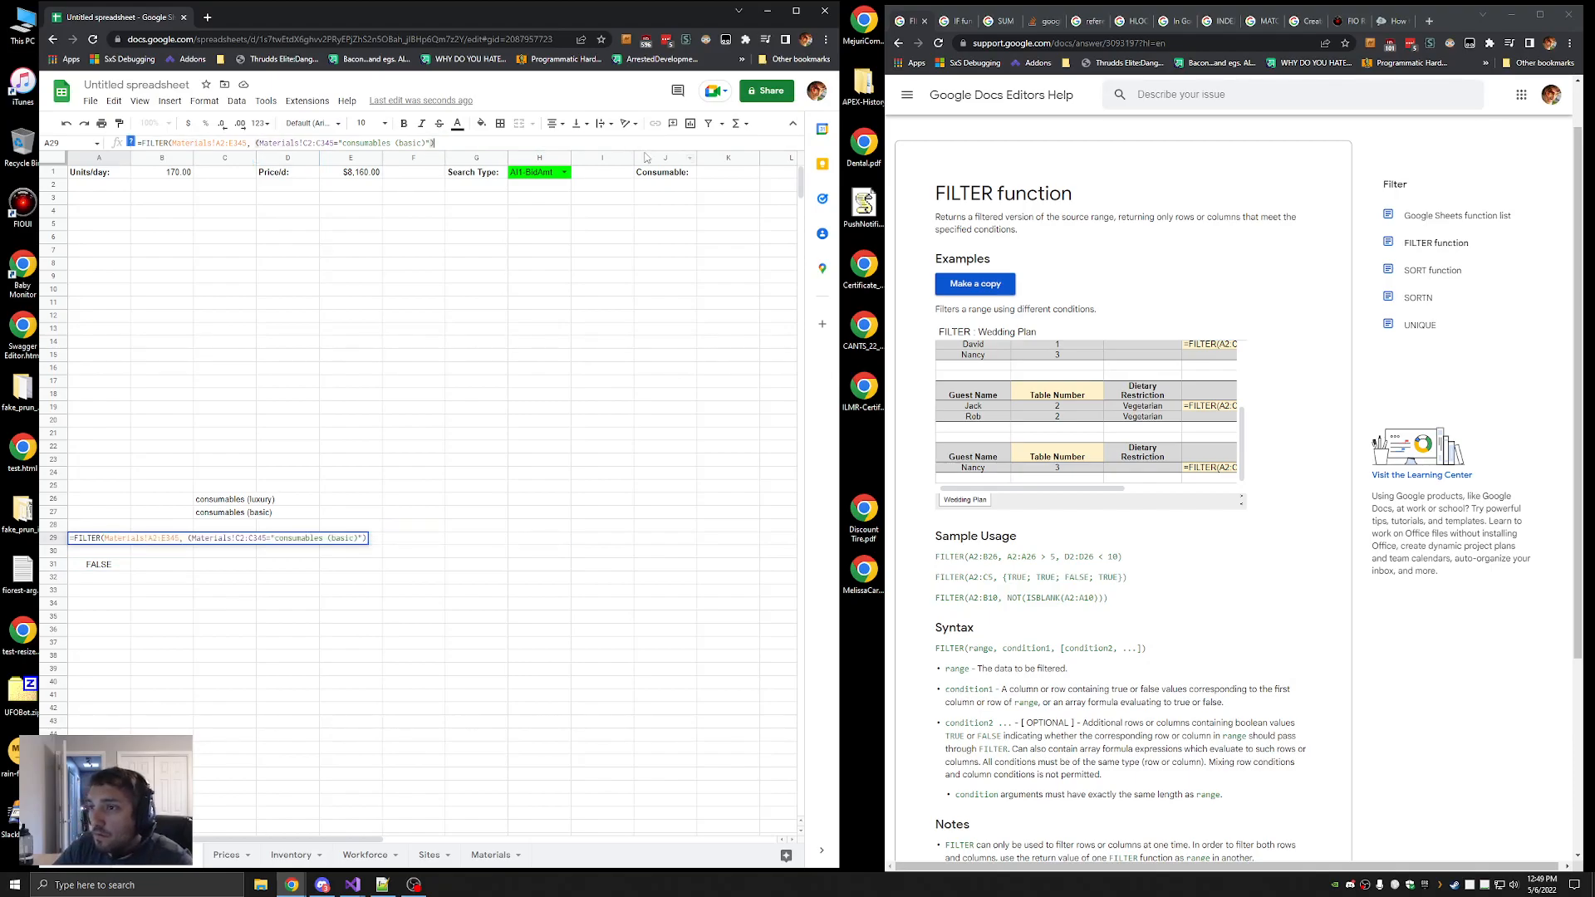
key(Return)
click(119, 568)
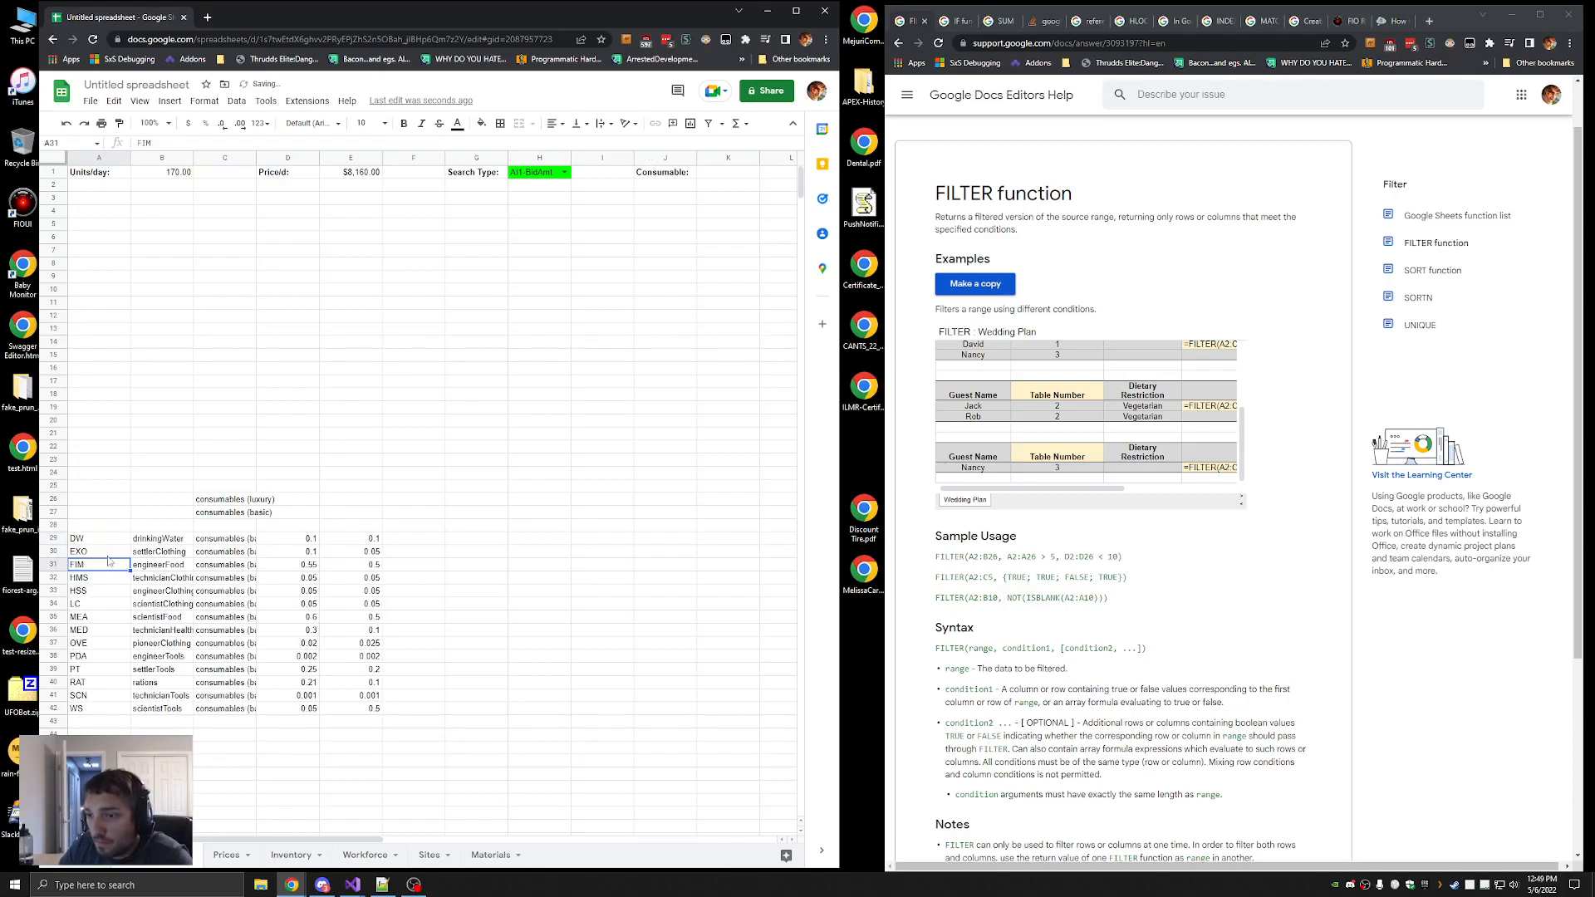
click(98, 542)
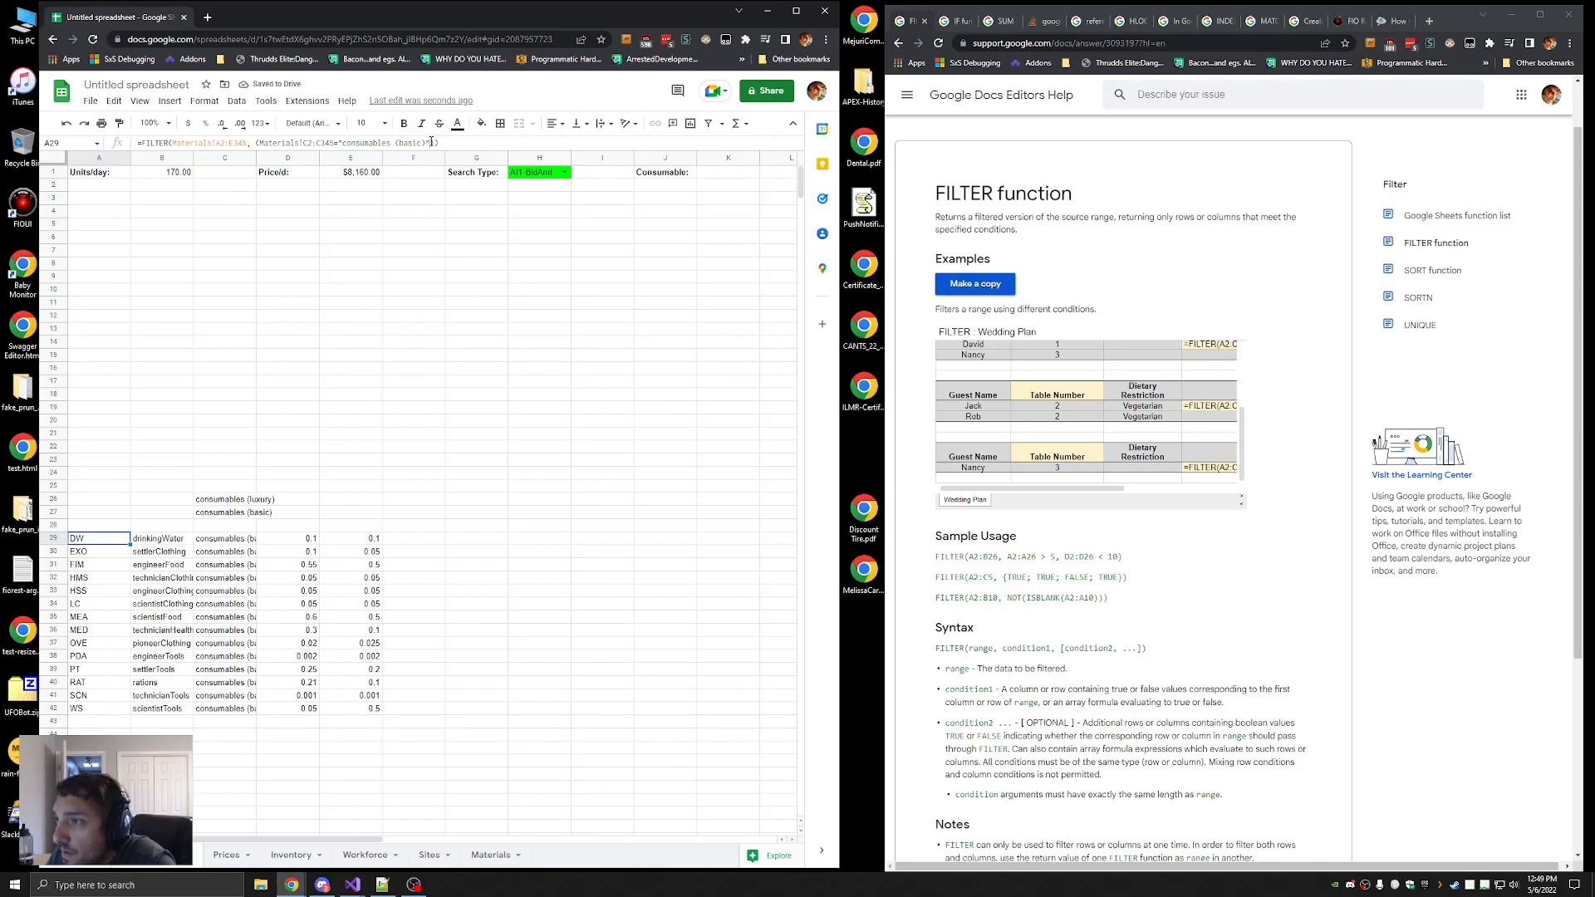
Try to extend the A29 FILTER condition with OR Materials!C2:C345="consumables (luxury)" inside the parentheses
key(F2)
key(Left)
key(Left)
text(OR)
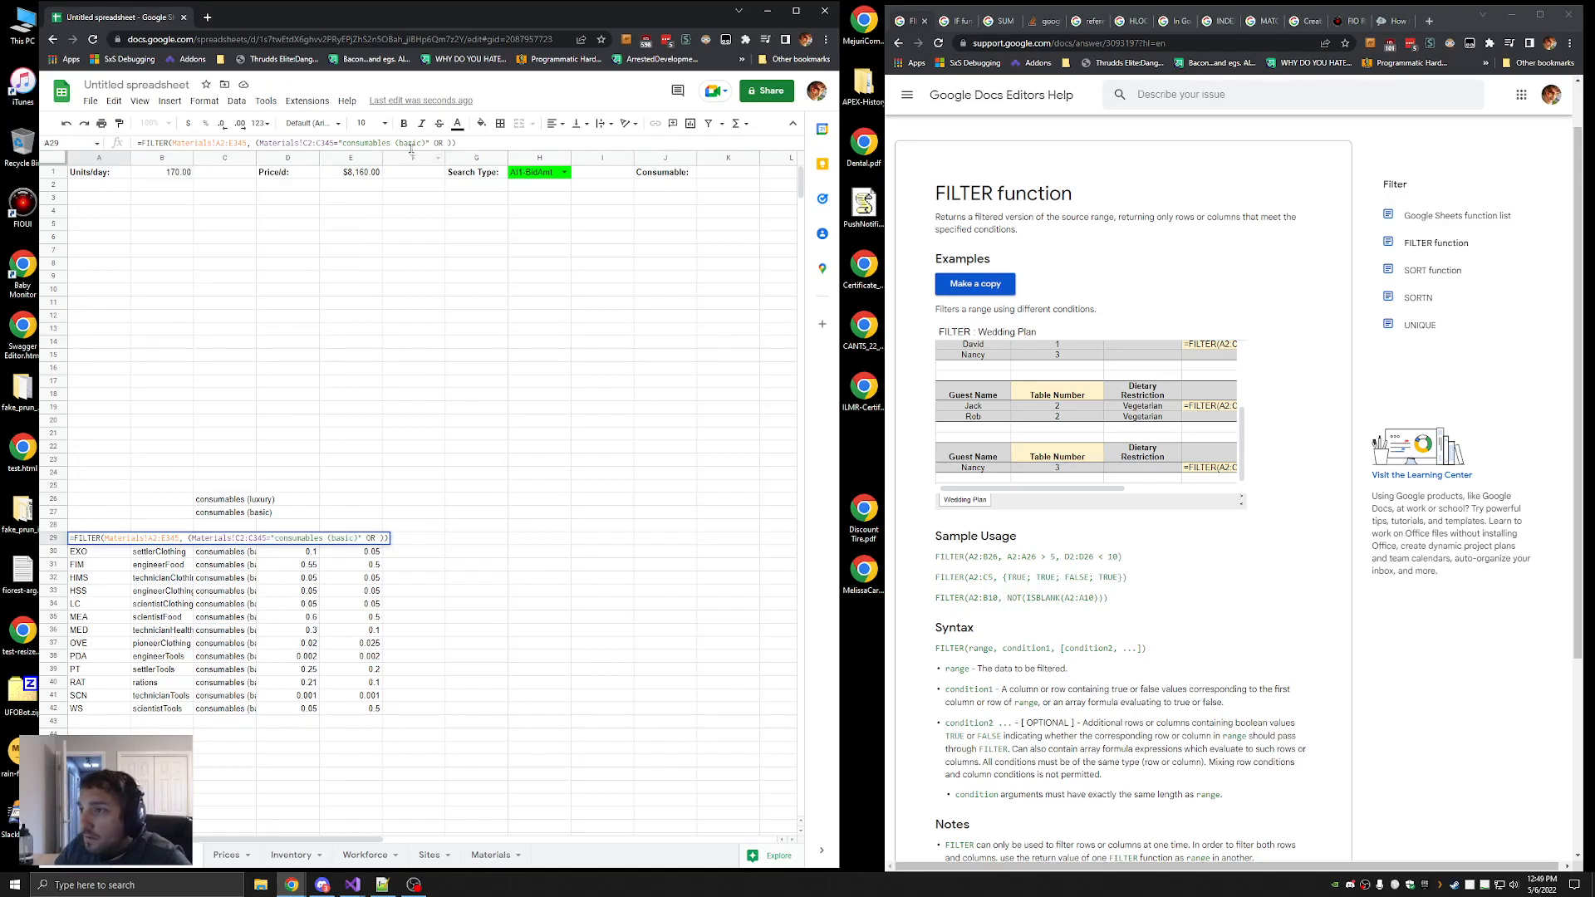
drag(431, 145, 259, 143)
key(ctrl+c)
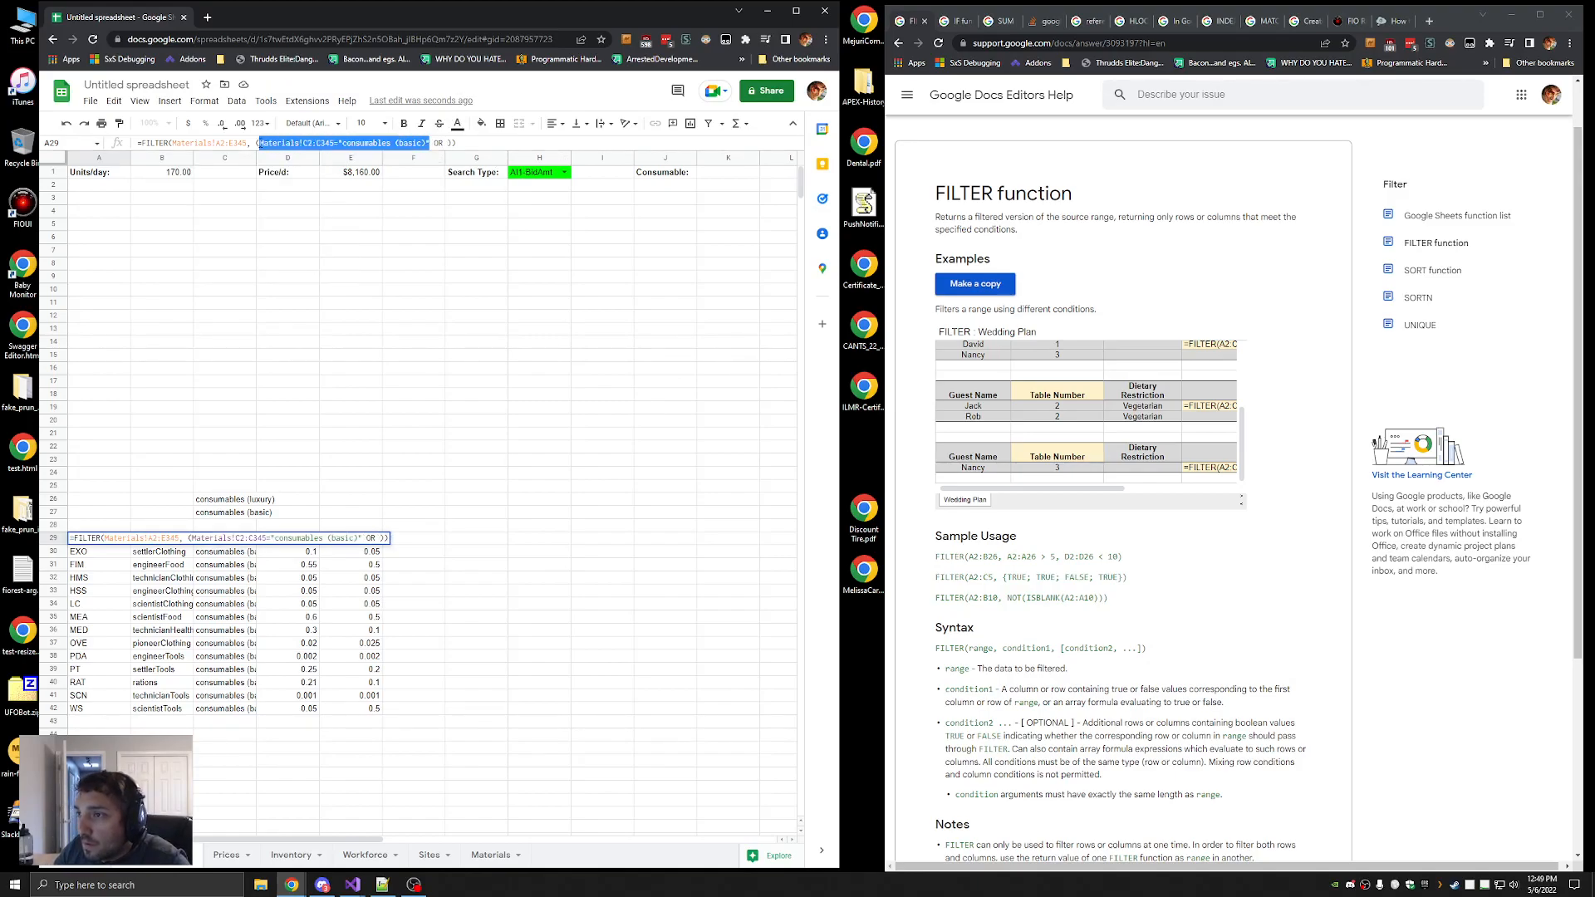
click(446, 145)
key(ctrl+v)
key(Left)
key(Left)
key(ctrl+shift+Left)
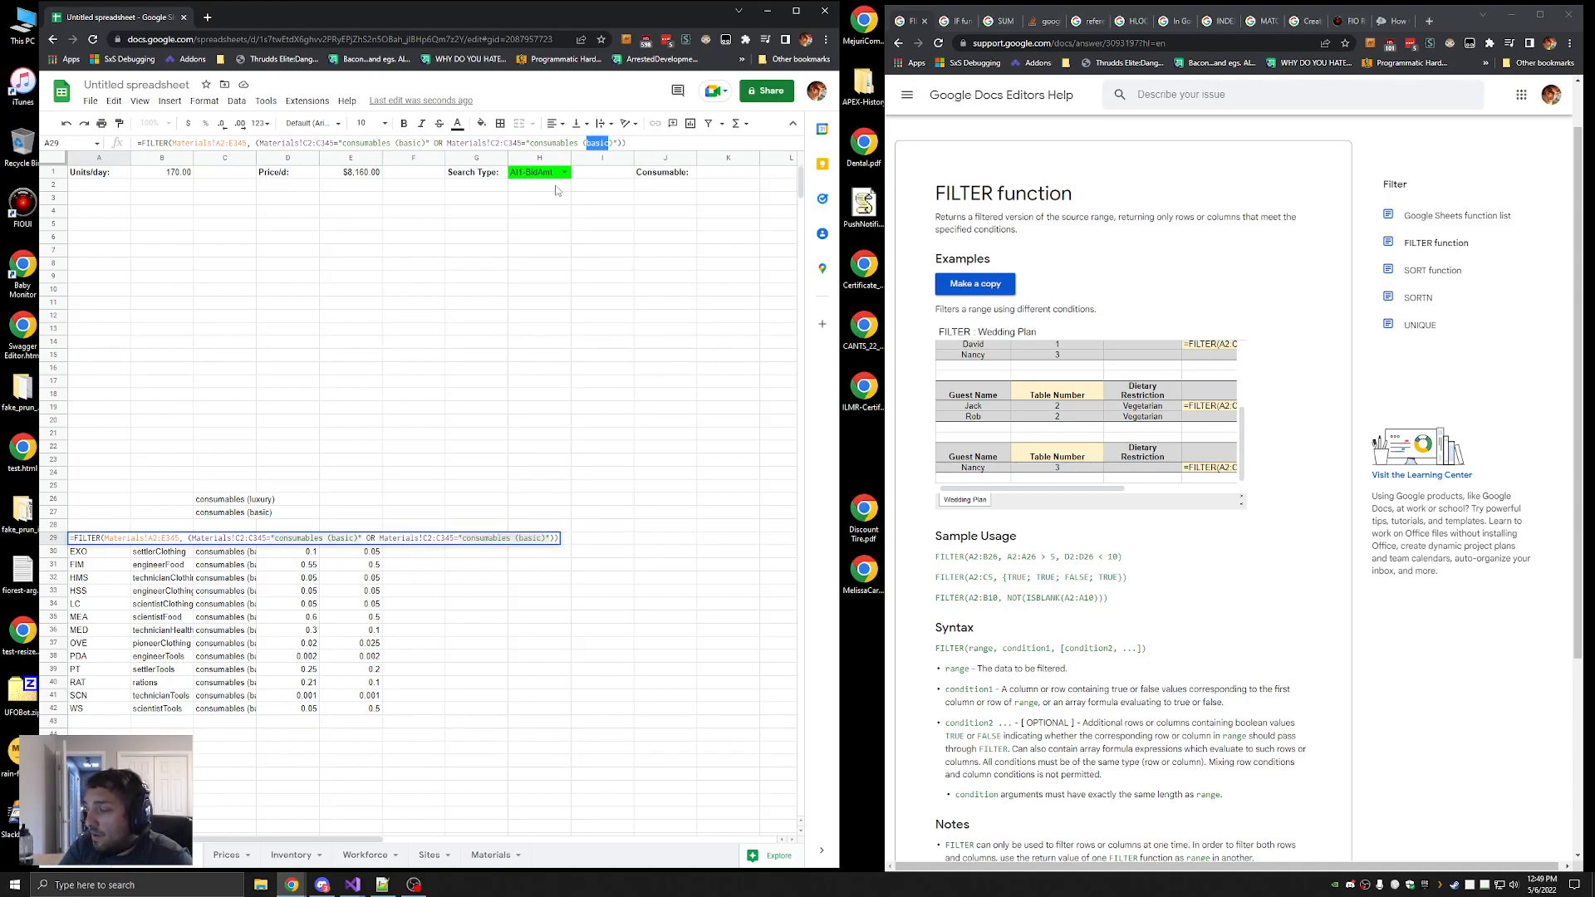
text(luxury)
key(Return)
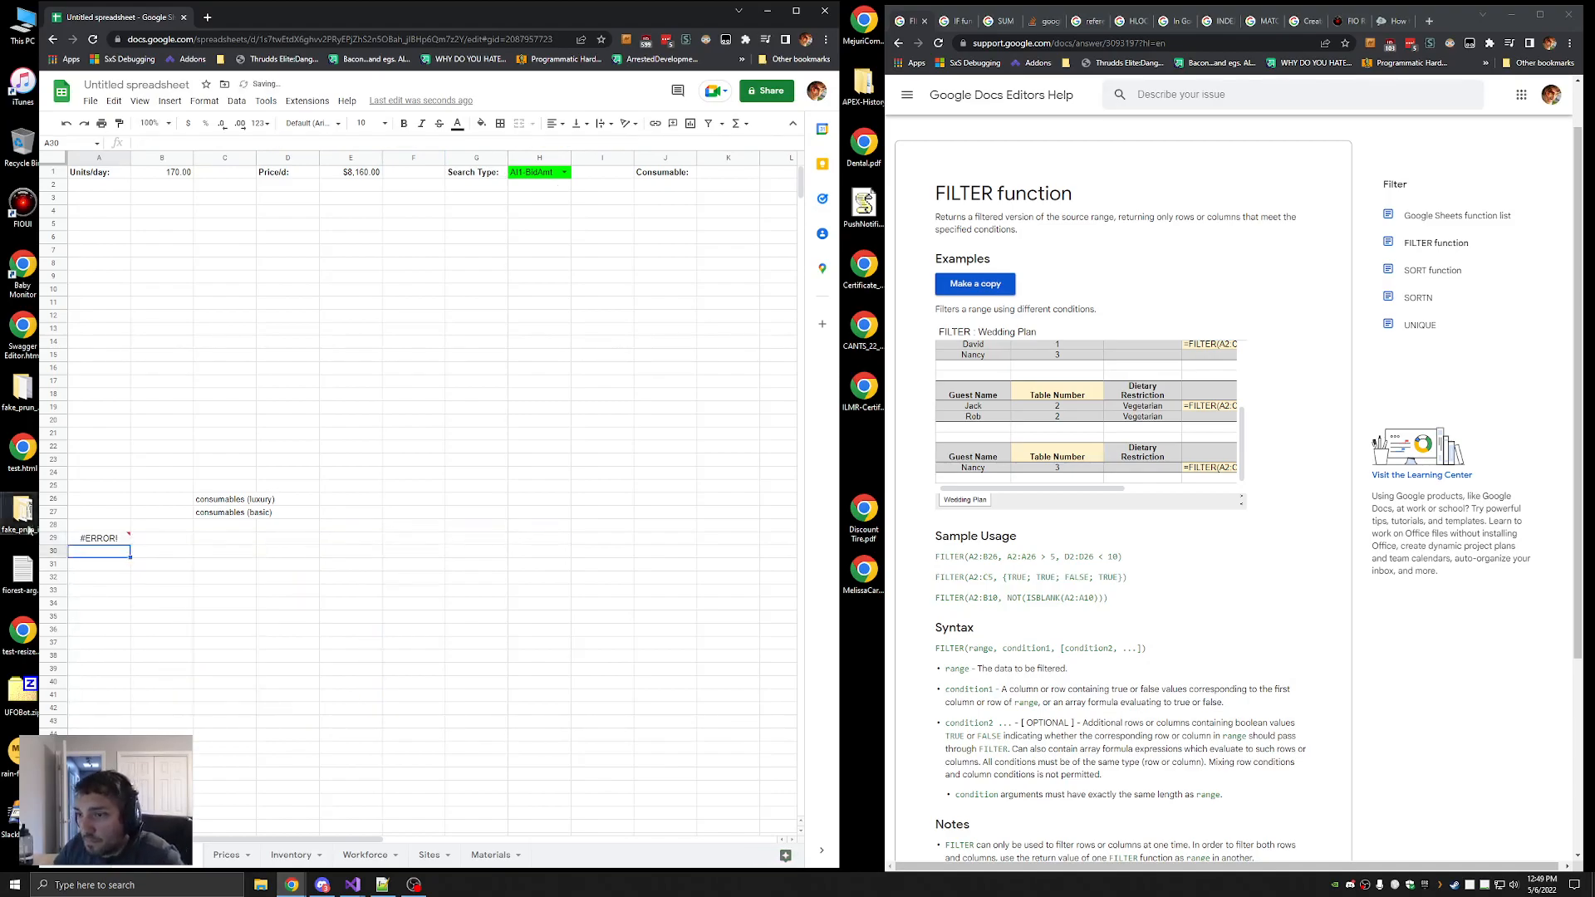
Take the OR luxury comparison back out of the A29 FILTER formula, keeping the basic condition
click(108, 539)
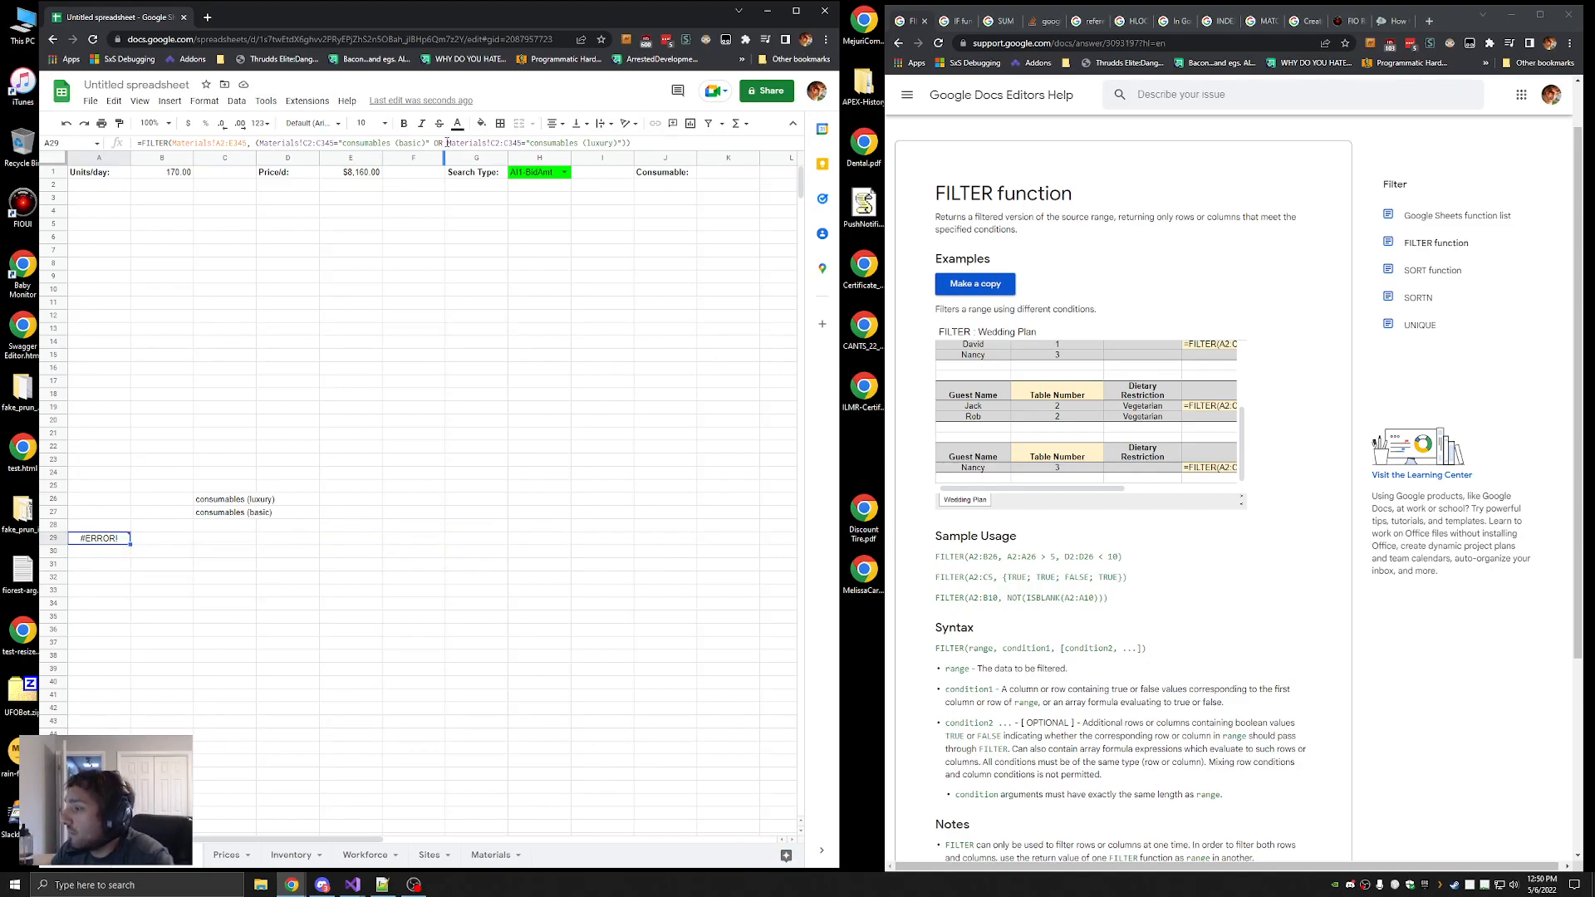
click(1412, 660)
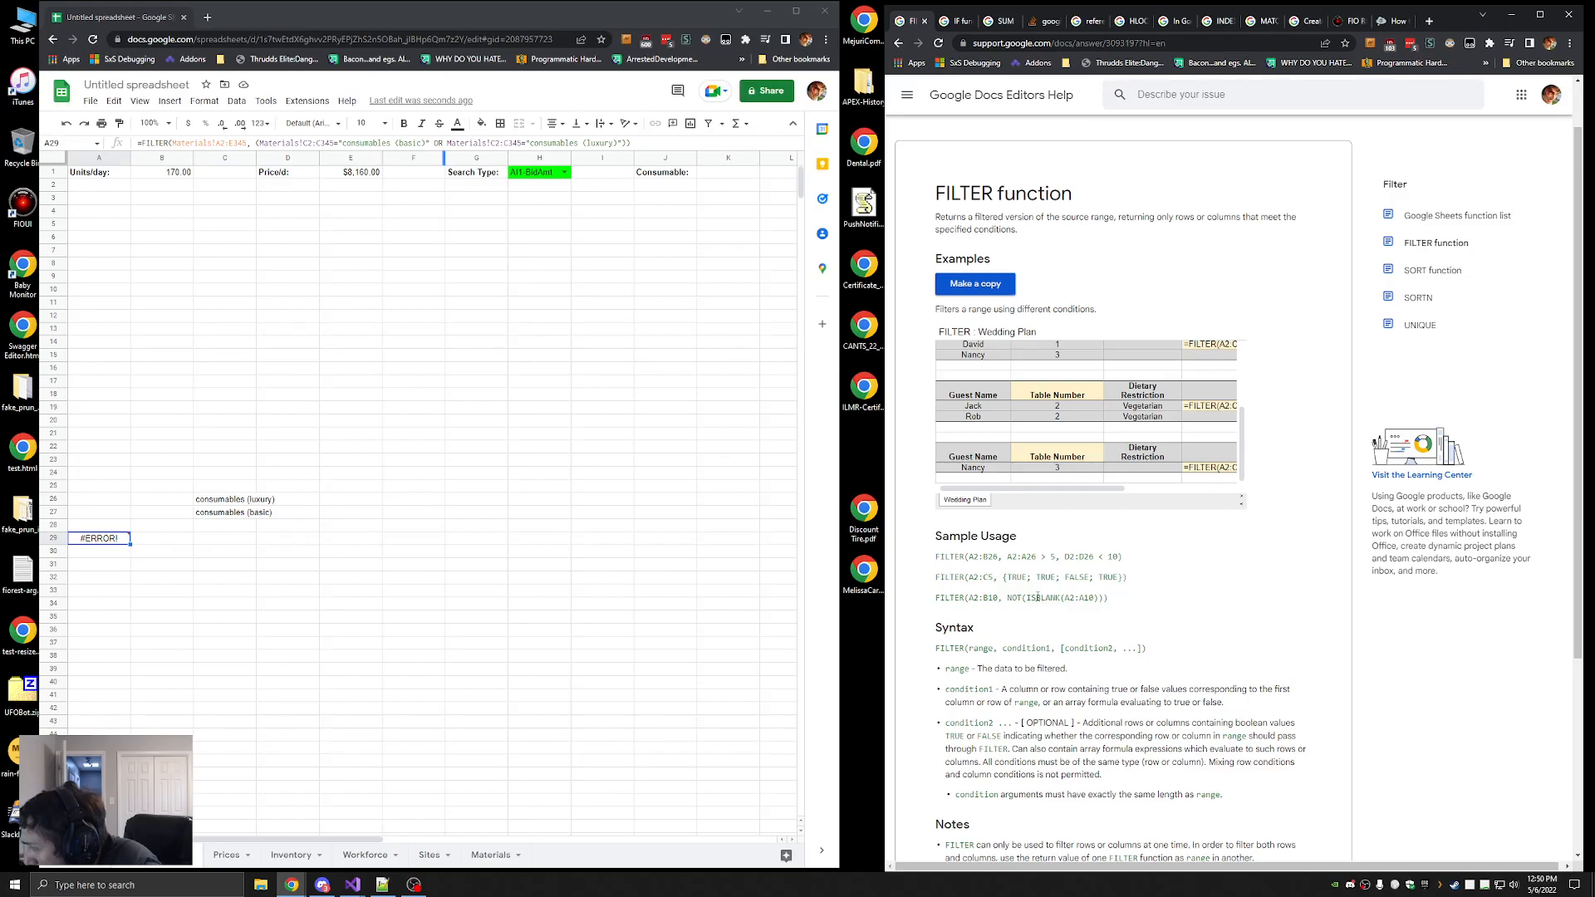
mouse_move(623, 145)
mouse_down()
mouse_move(430, 145)
mouse_move(623, 144)
mouse_up()
click(590, 145)
key(BackSpace)
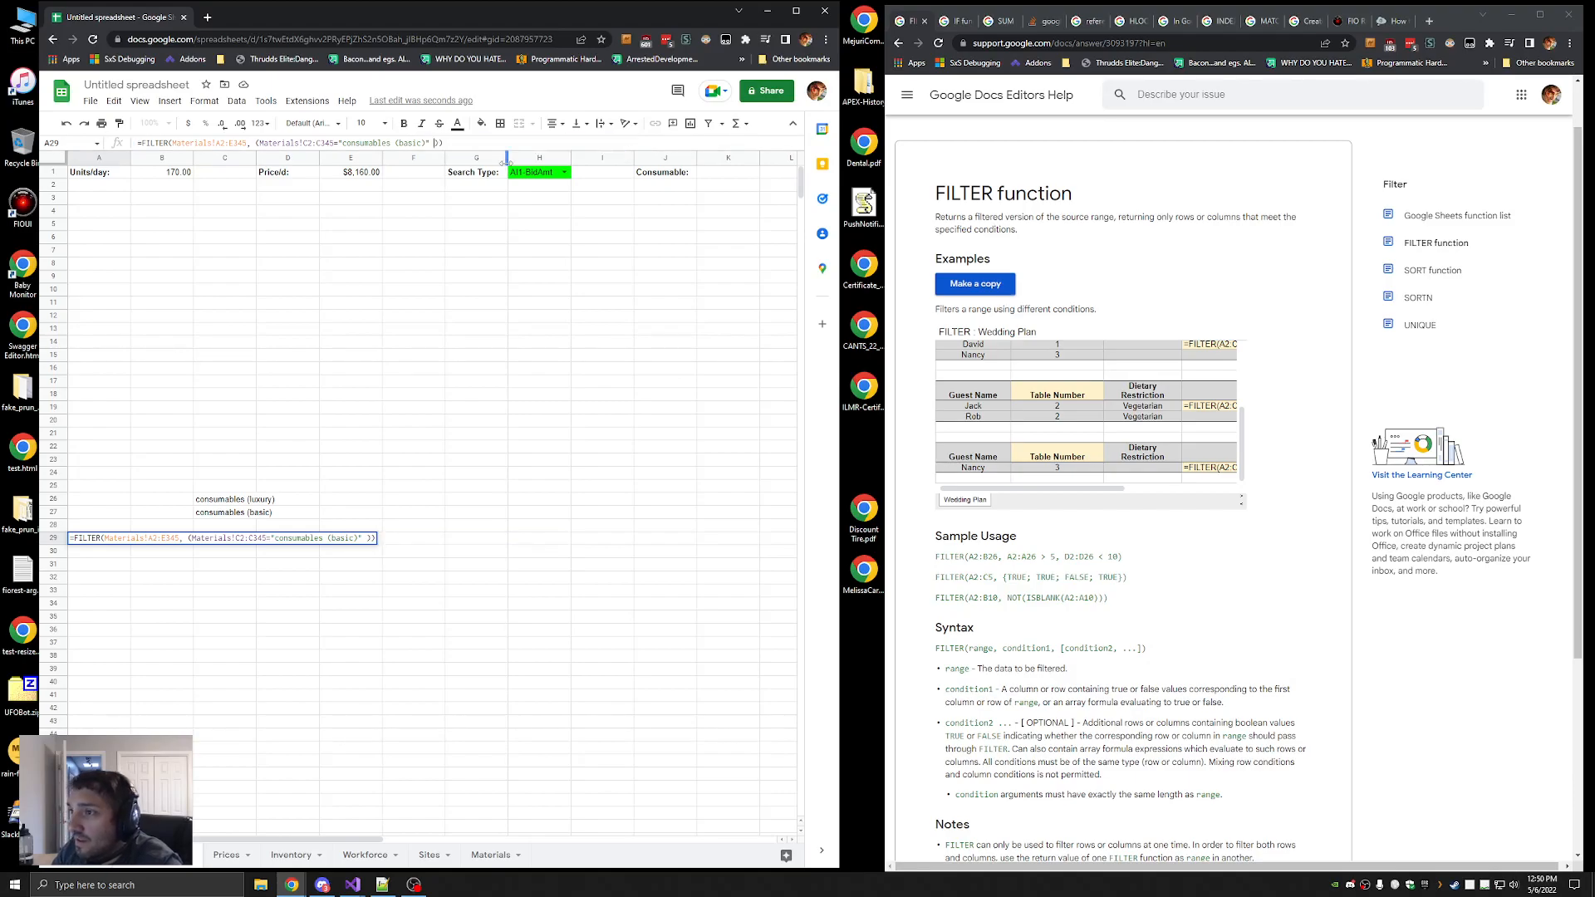
key(Return)
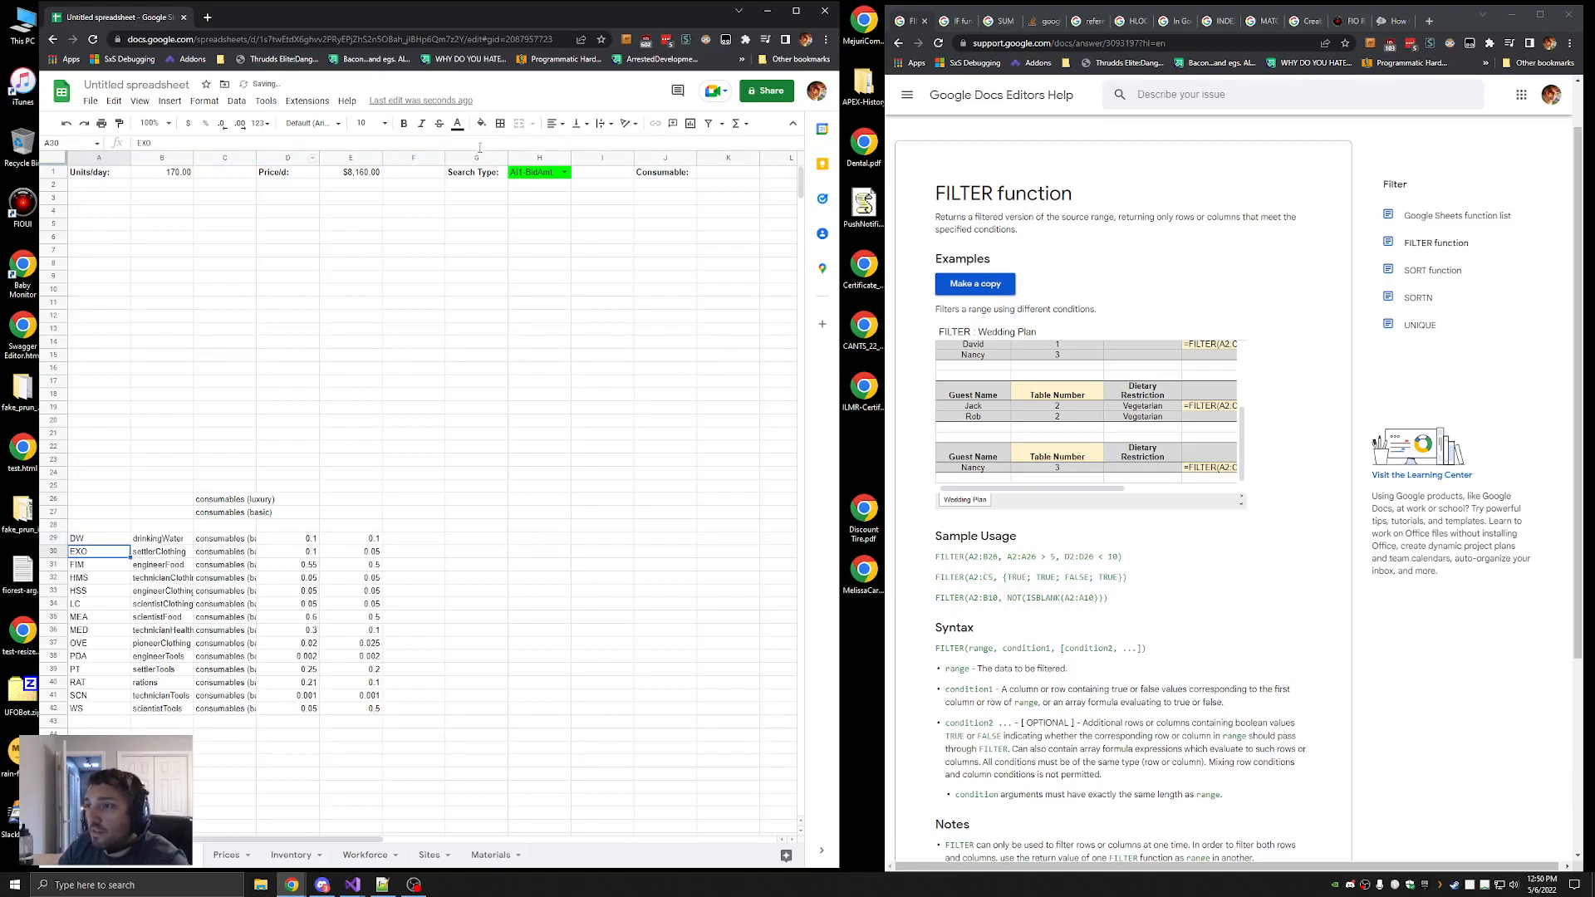
Search the web for "string contains gsheets" and open the Statology article on an "If Contains" formula
click(1203, 216)
key(ctrl+t)
text(string)
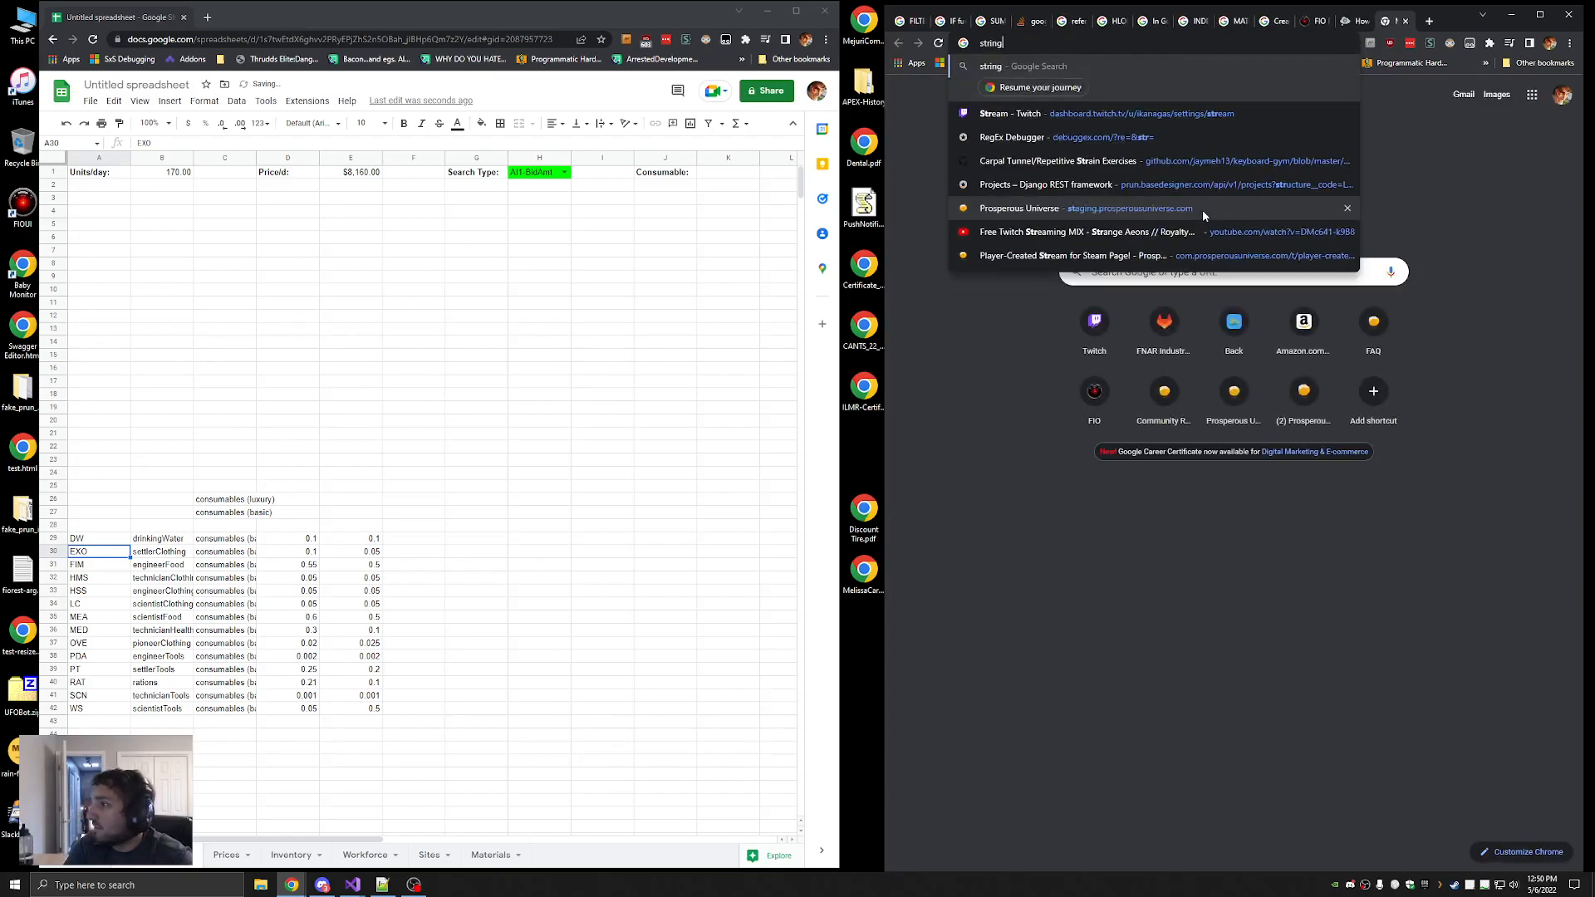
text( contains gsheets)
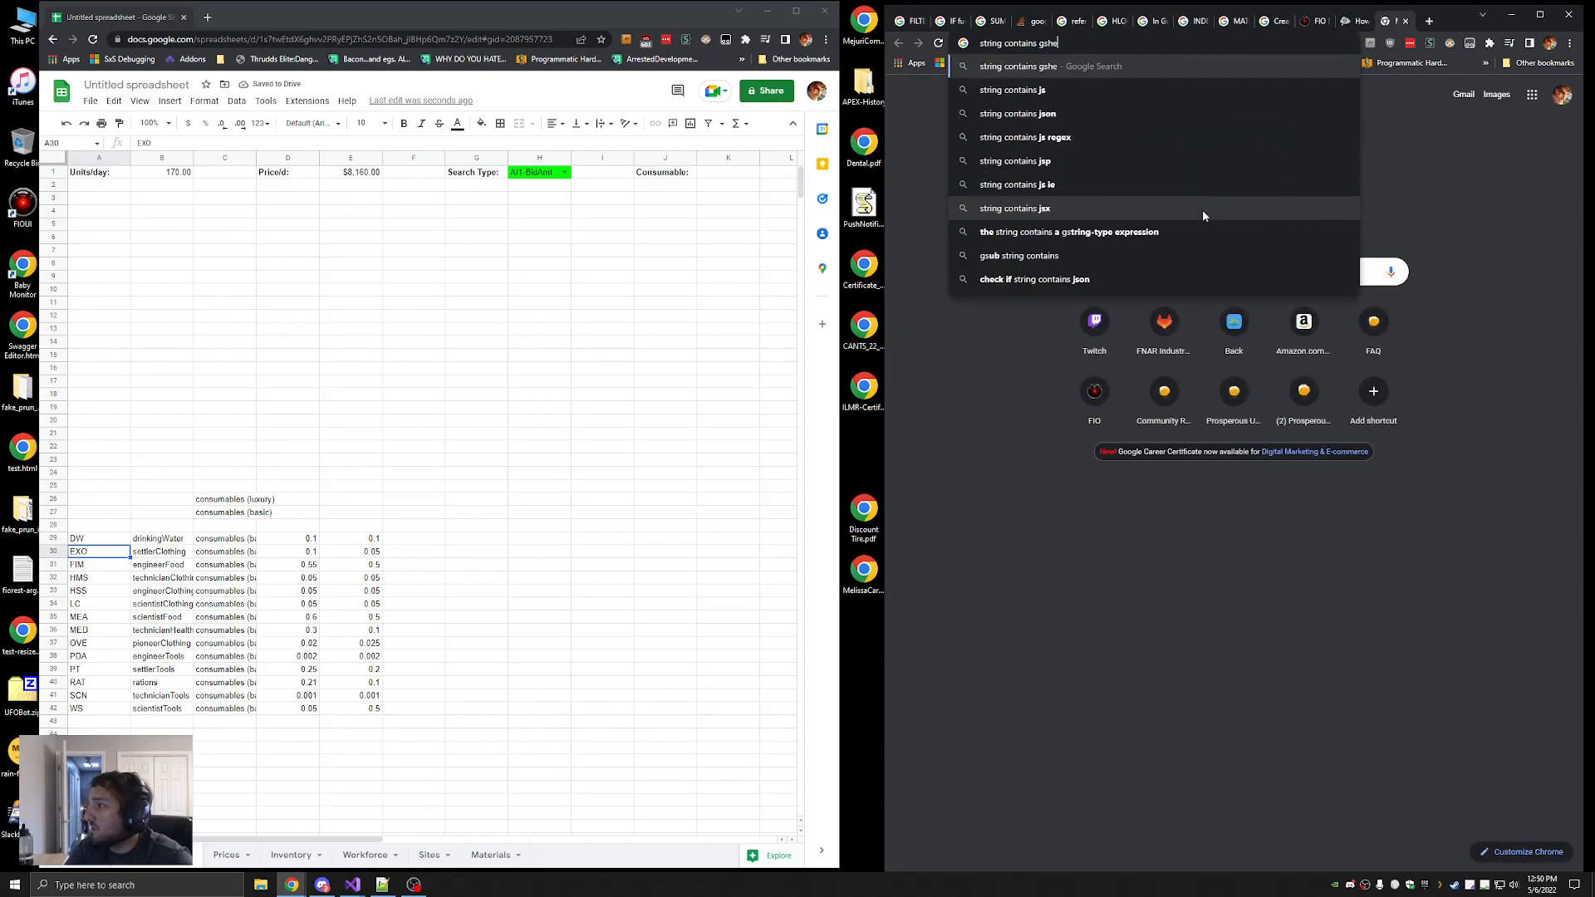
key(Return)
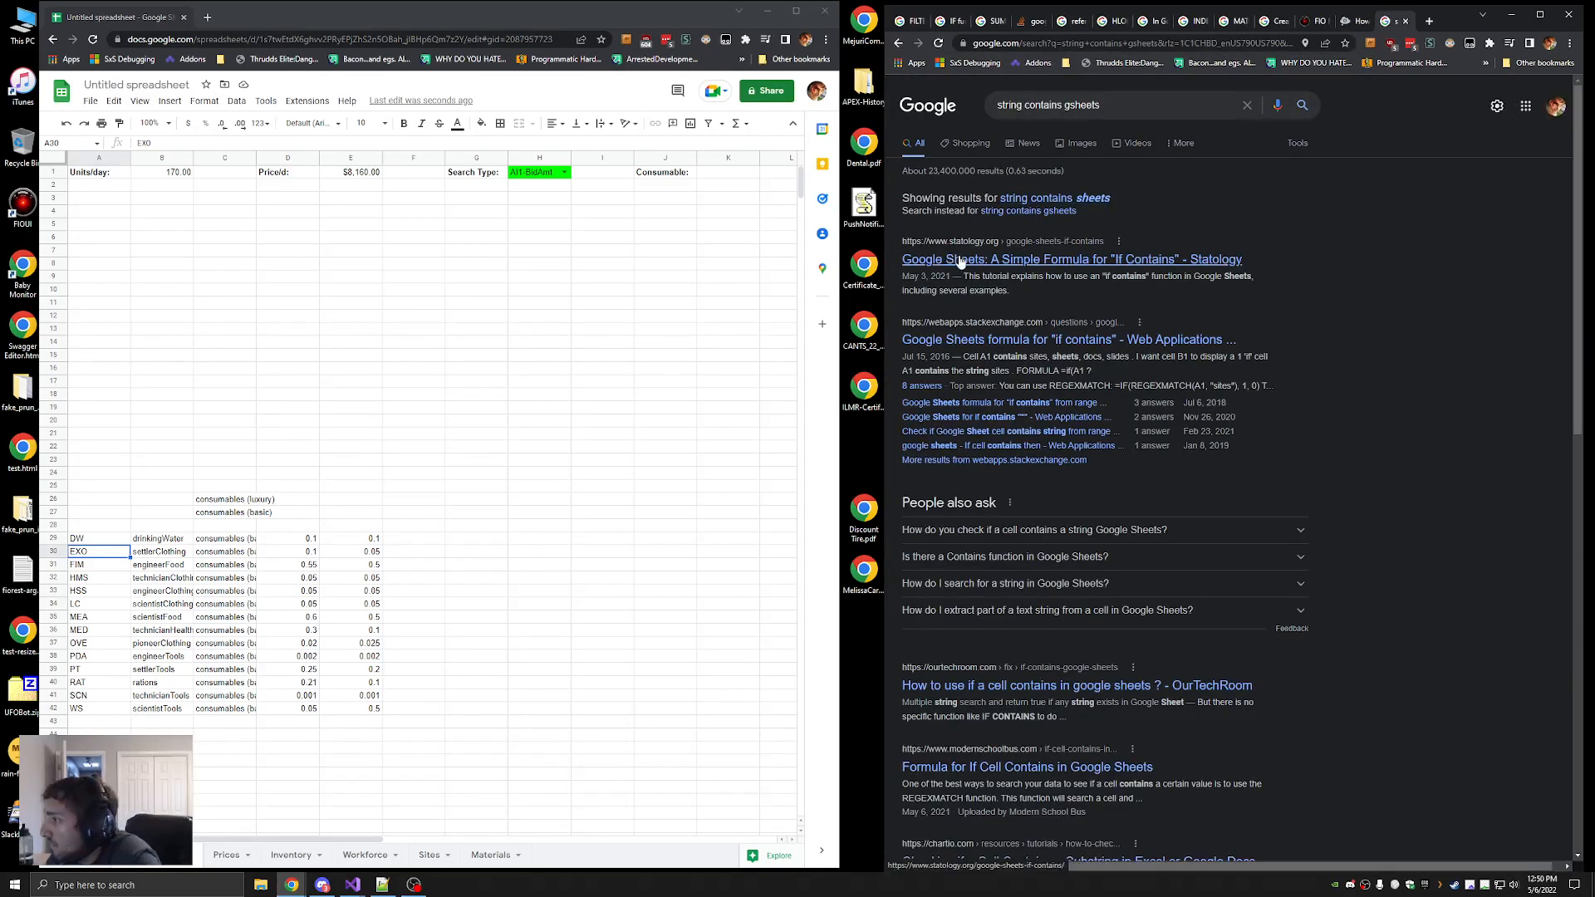
click(961, 261)
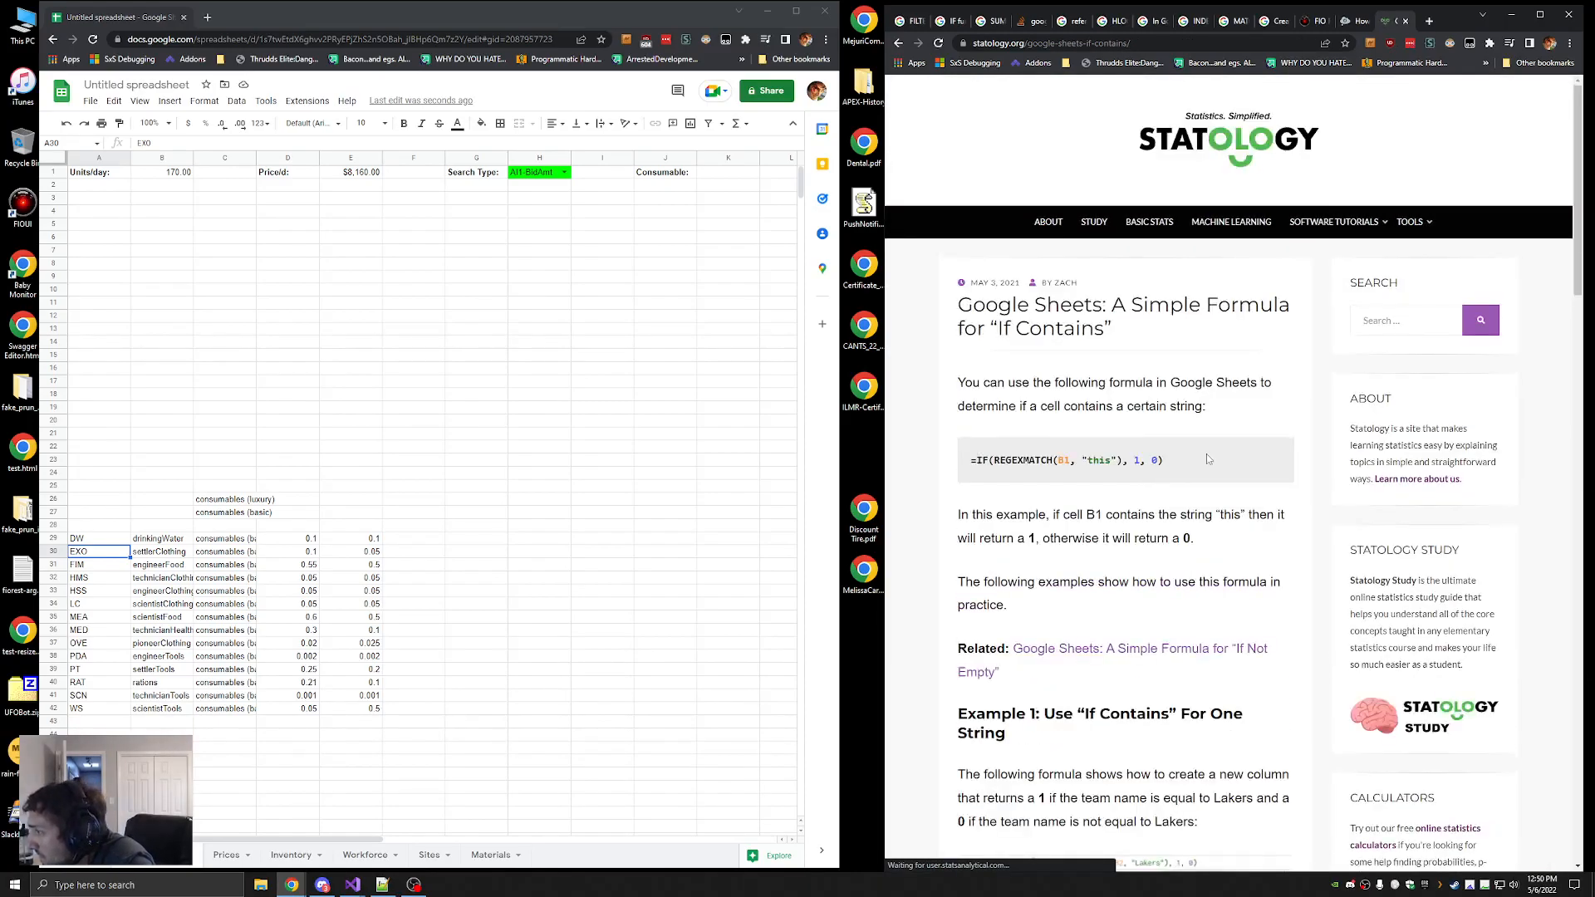
Examine the article's REGEXMATCH formula and its examples for matching one or several strings
double_click(1028, 462)
scroll(1114, 349, down, 5)
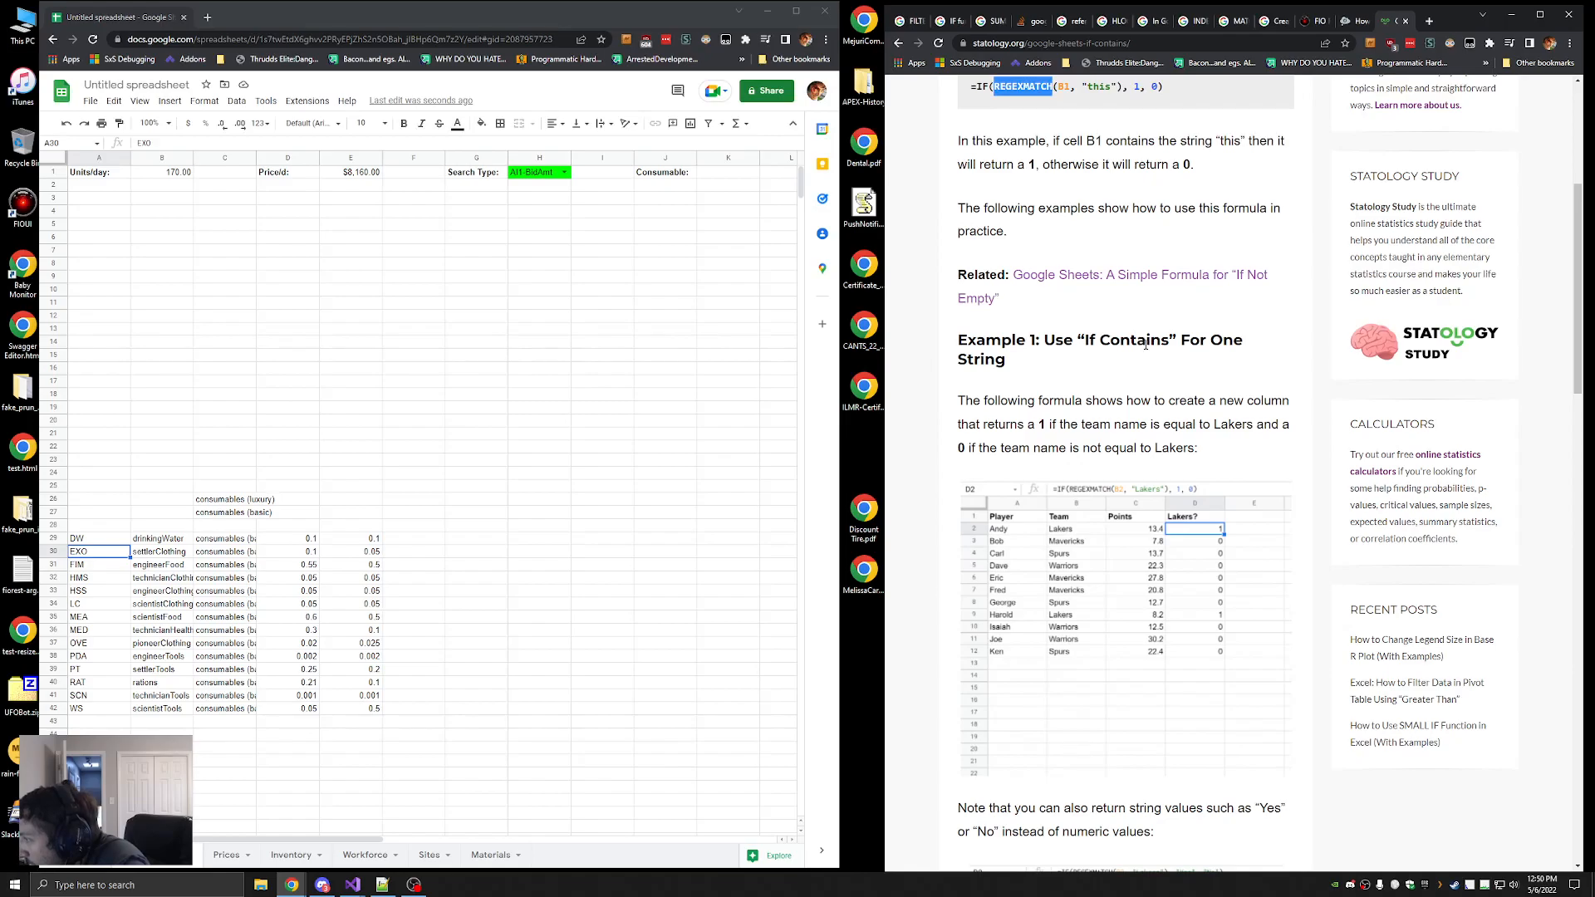
scroll(1111, 546, down, 6)
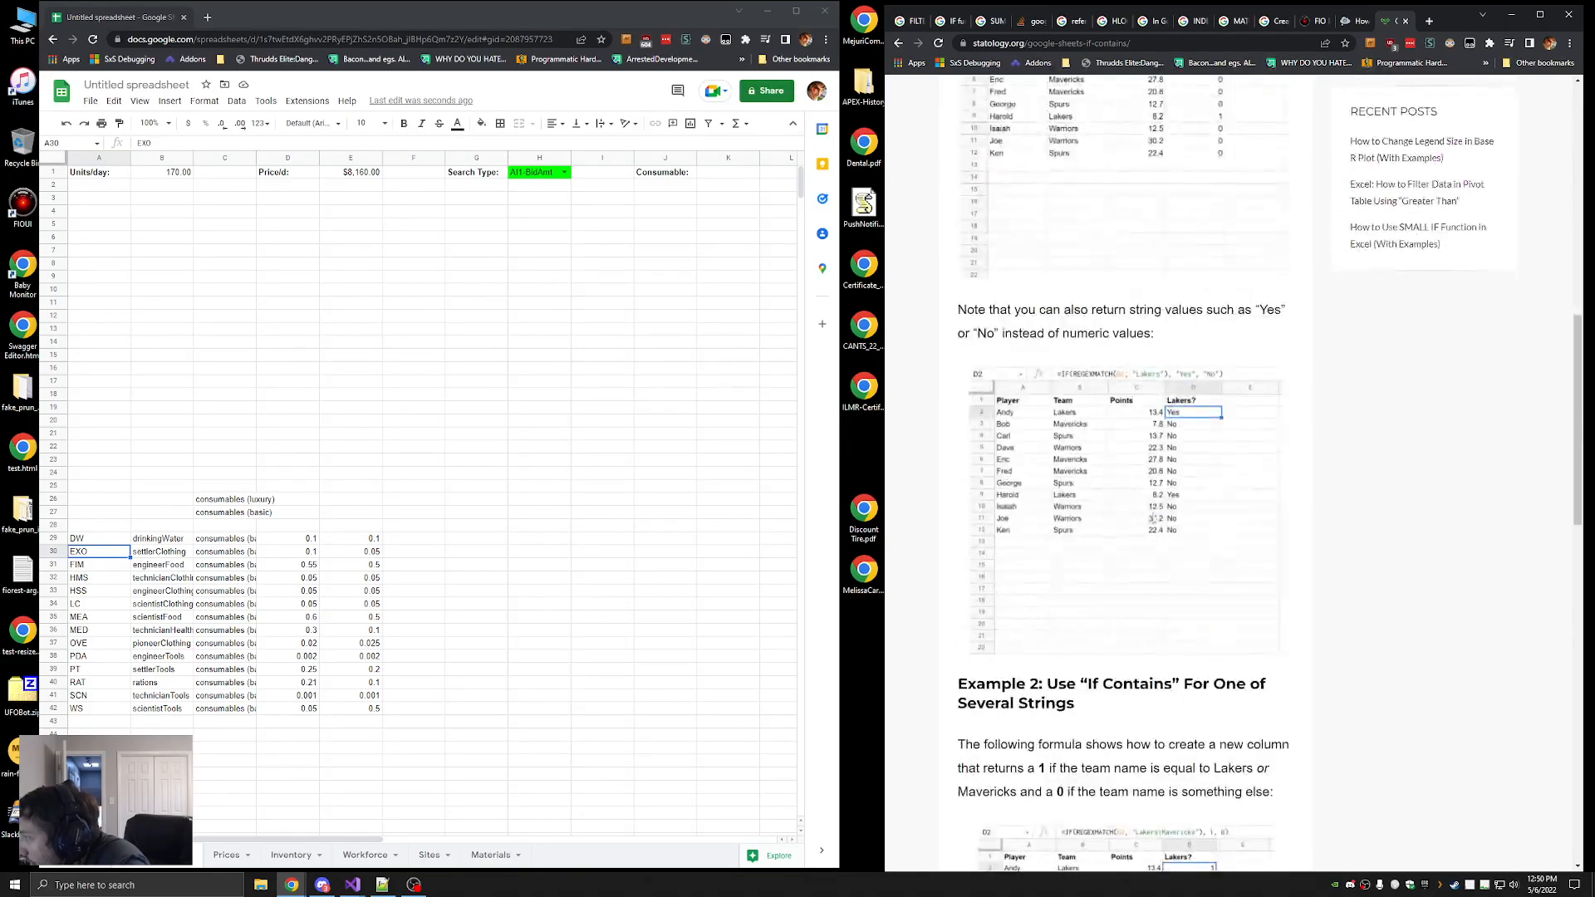
scroll(1072, 383, down, 3)
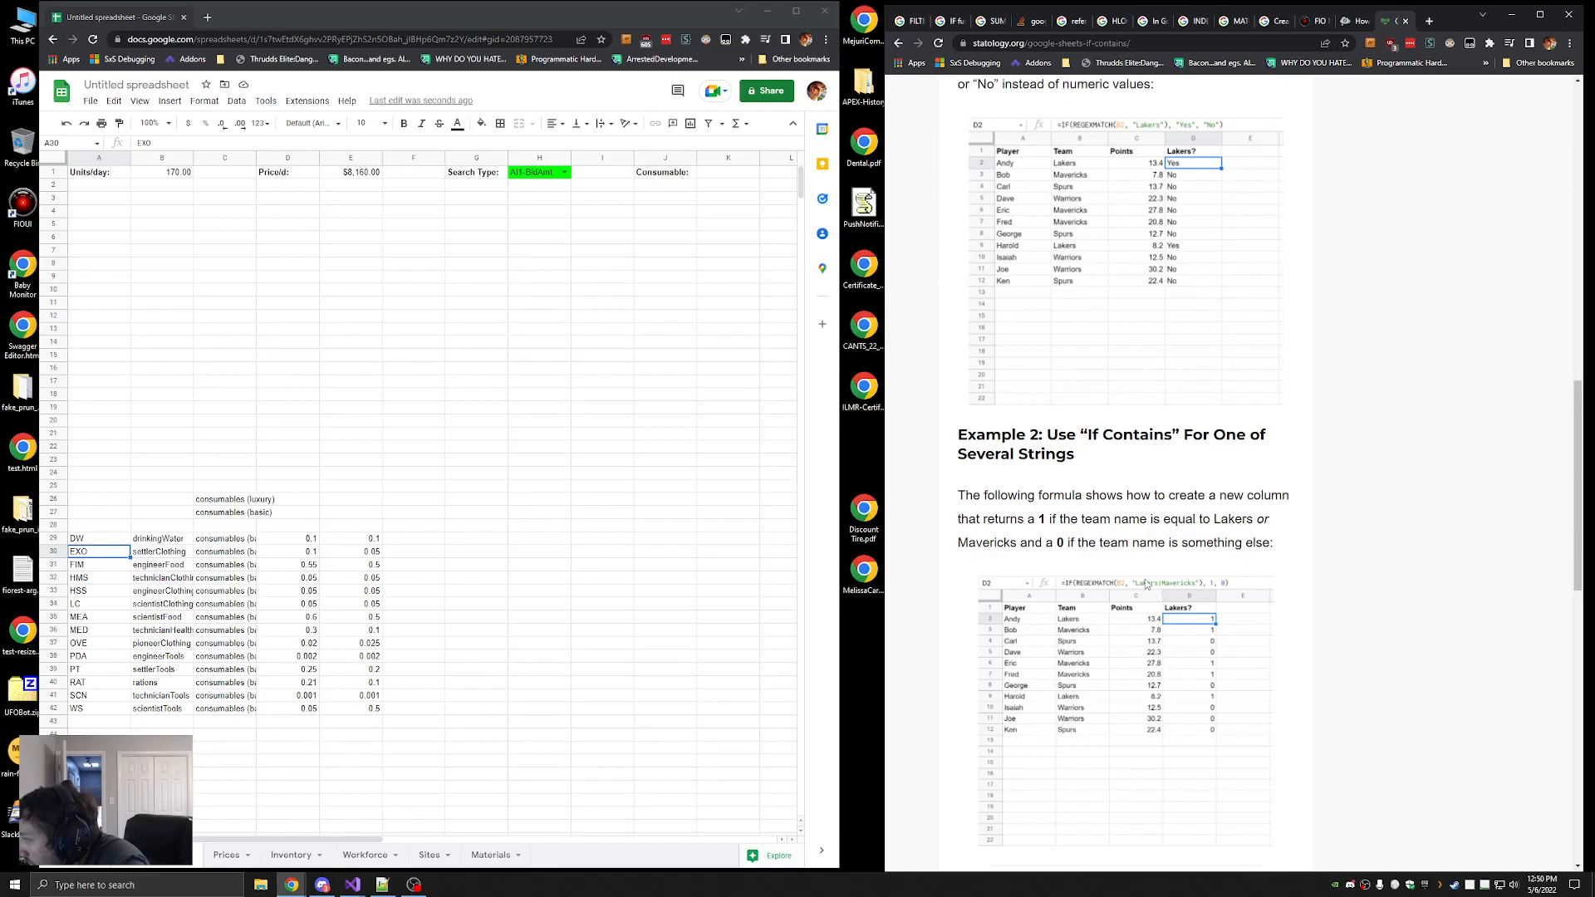
scroll(1064, 471, down, 3)
scroll(1122, 608, up, 15)
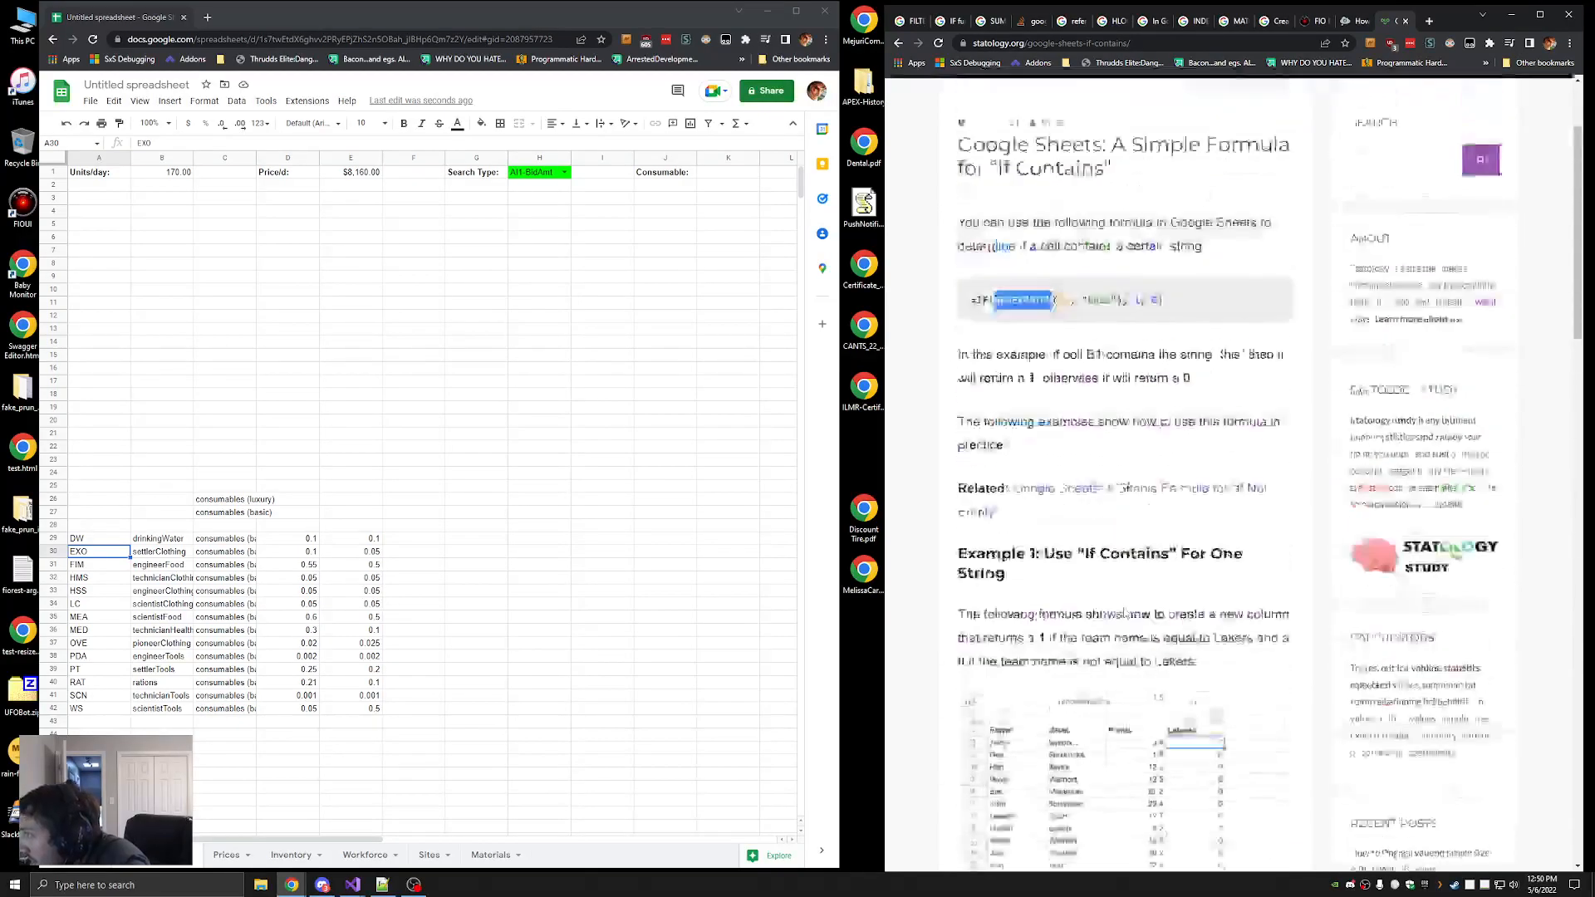
Return to the search results and open the Stack Exchange answers on the "if contains" formula
key(alt+Left)
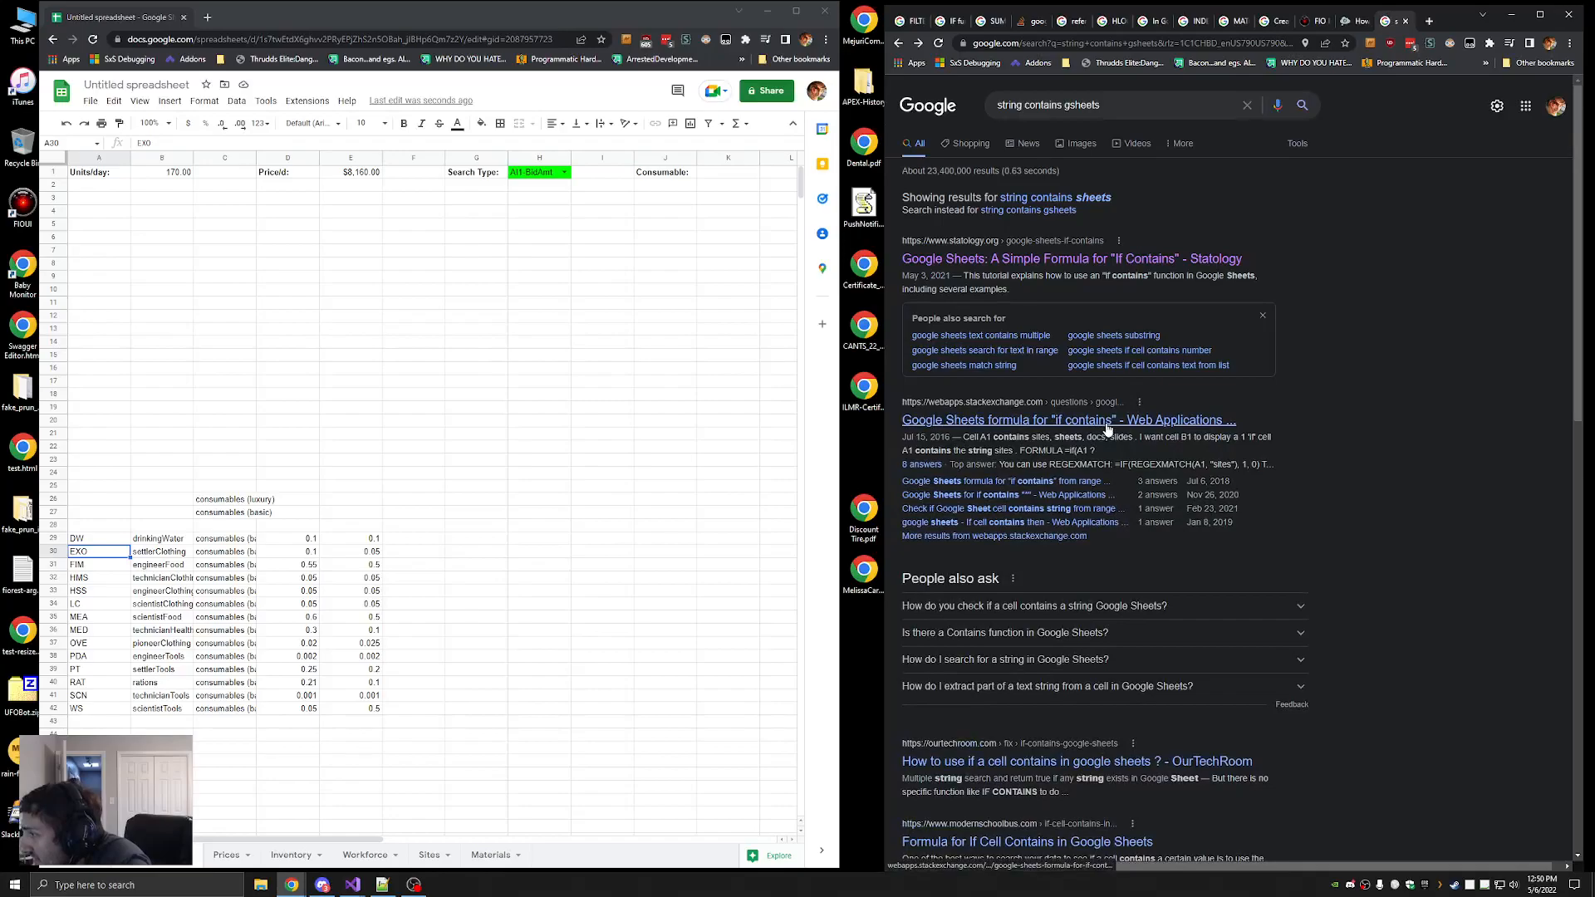
click(1108, 425)
scroll(1088, 416, down, 6)
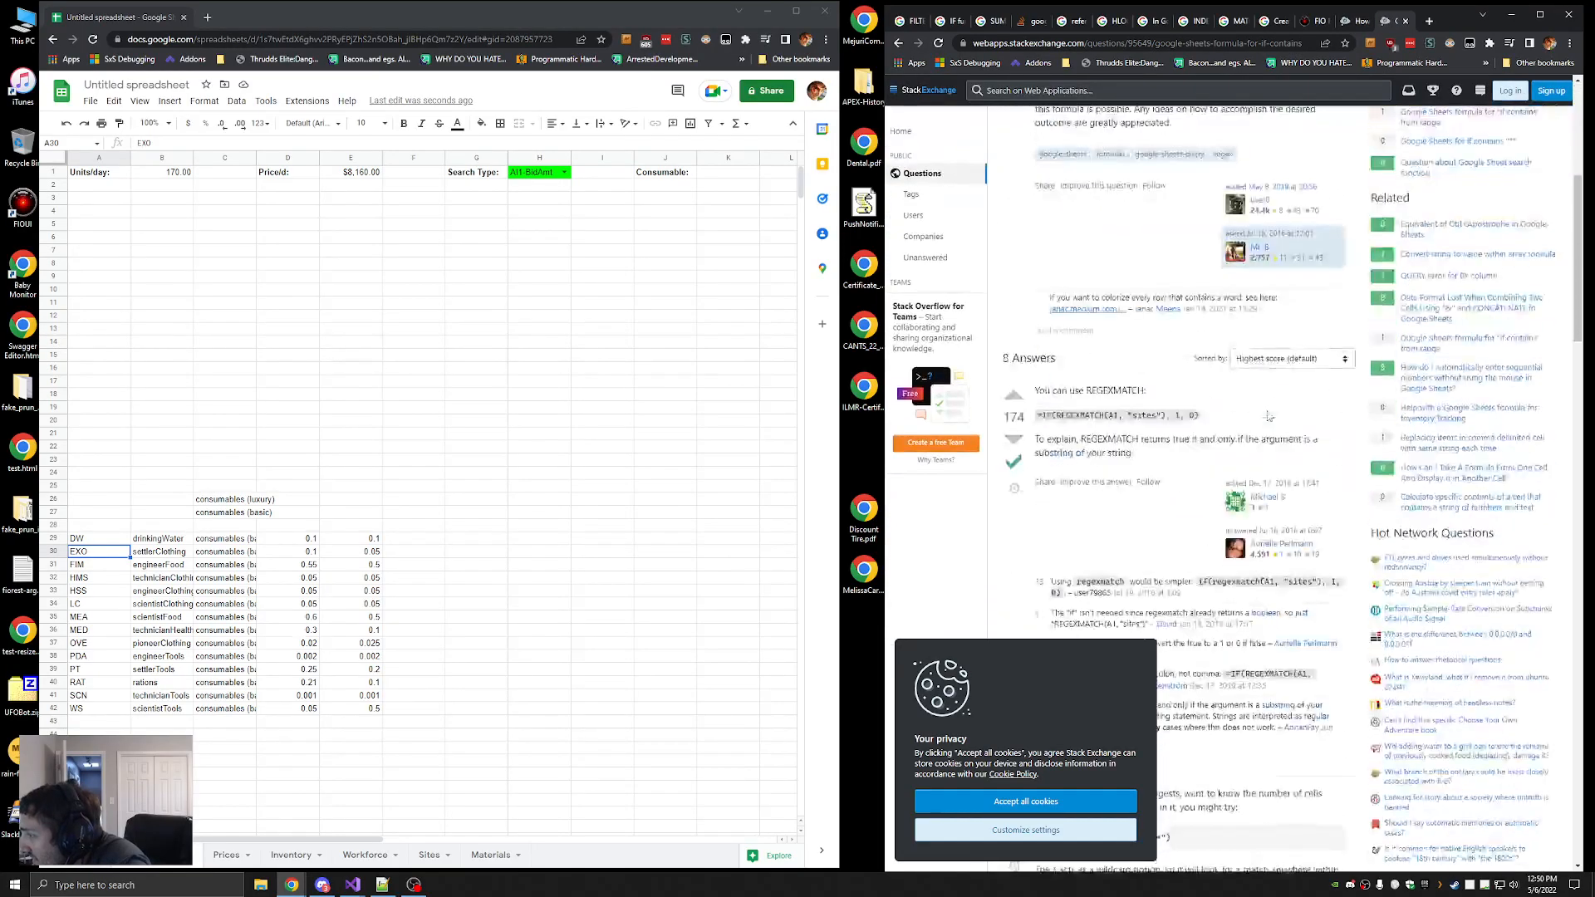
Change the A29 FILTER condition to REGEXMATCH, with Materials!C2:C345 and "consumables (basic)" as comma-separated arguments
click(97, 539)
click(255, 142)
text(REGEXMATCH(Materials!C2:C345="consumables (basic)
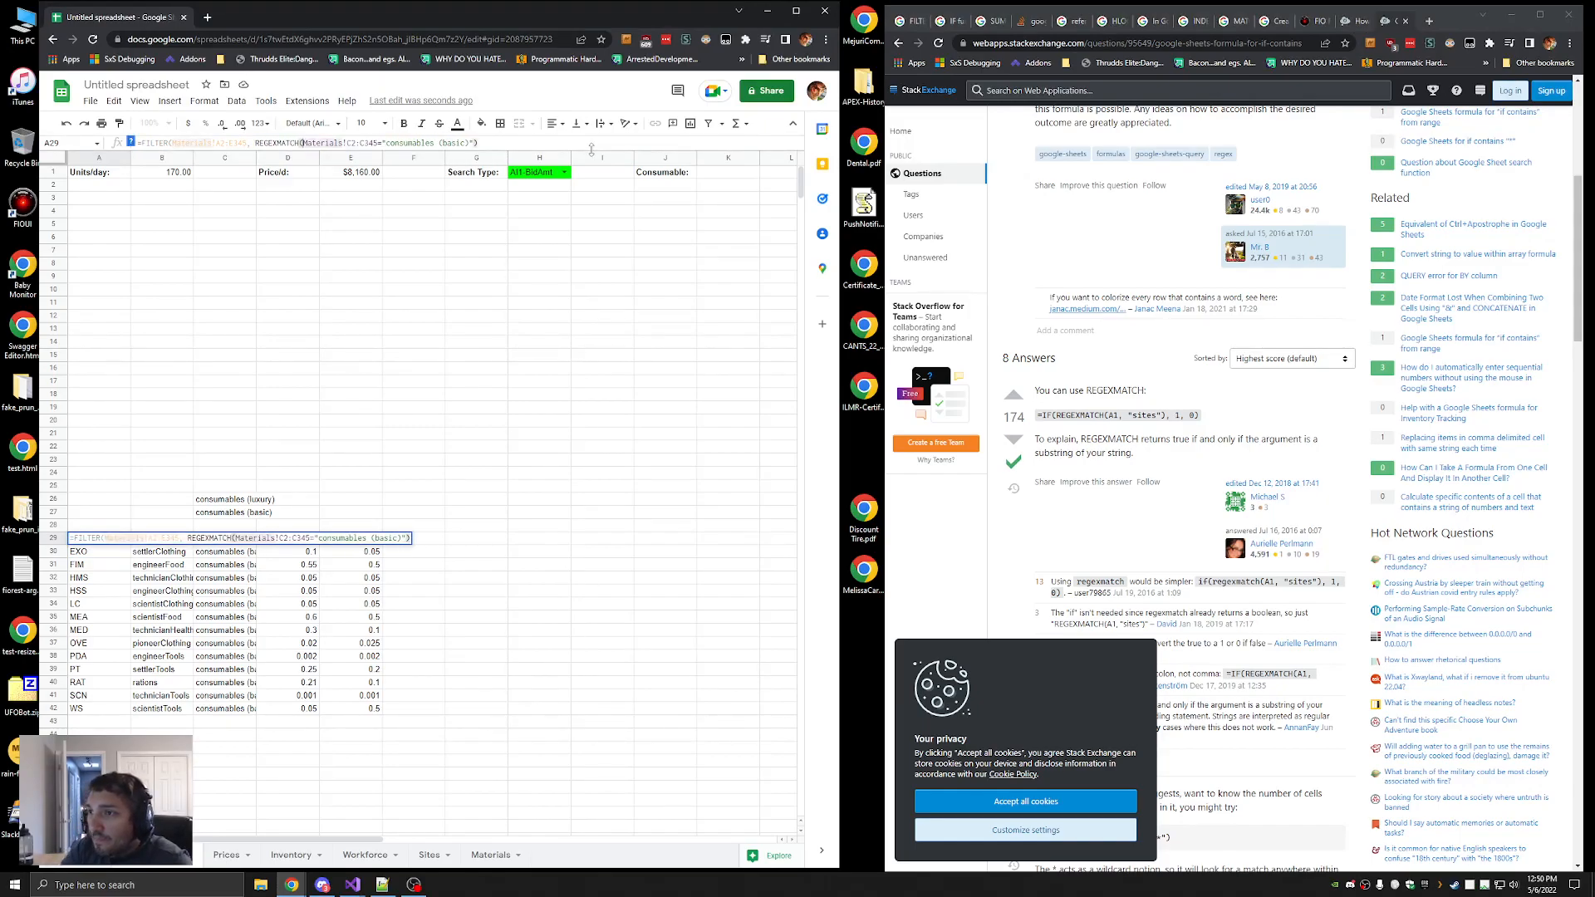
key(Right)
key(Right)
key(Right)
key(Right)
key(Right)
key(Right)
key(Right)
key(Right)
key(Right)
key(Right)
key(Right)
key(BackSpace)
text(,)
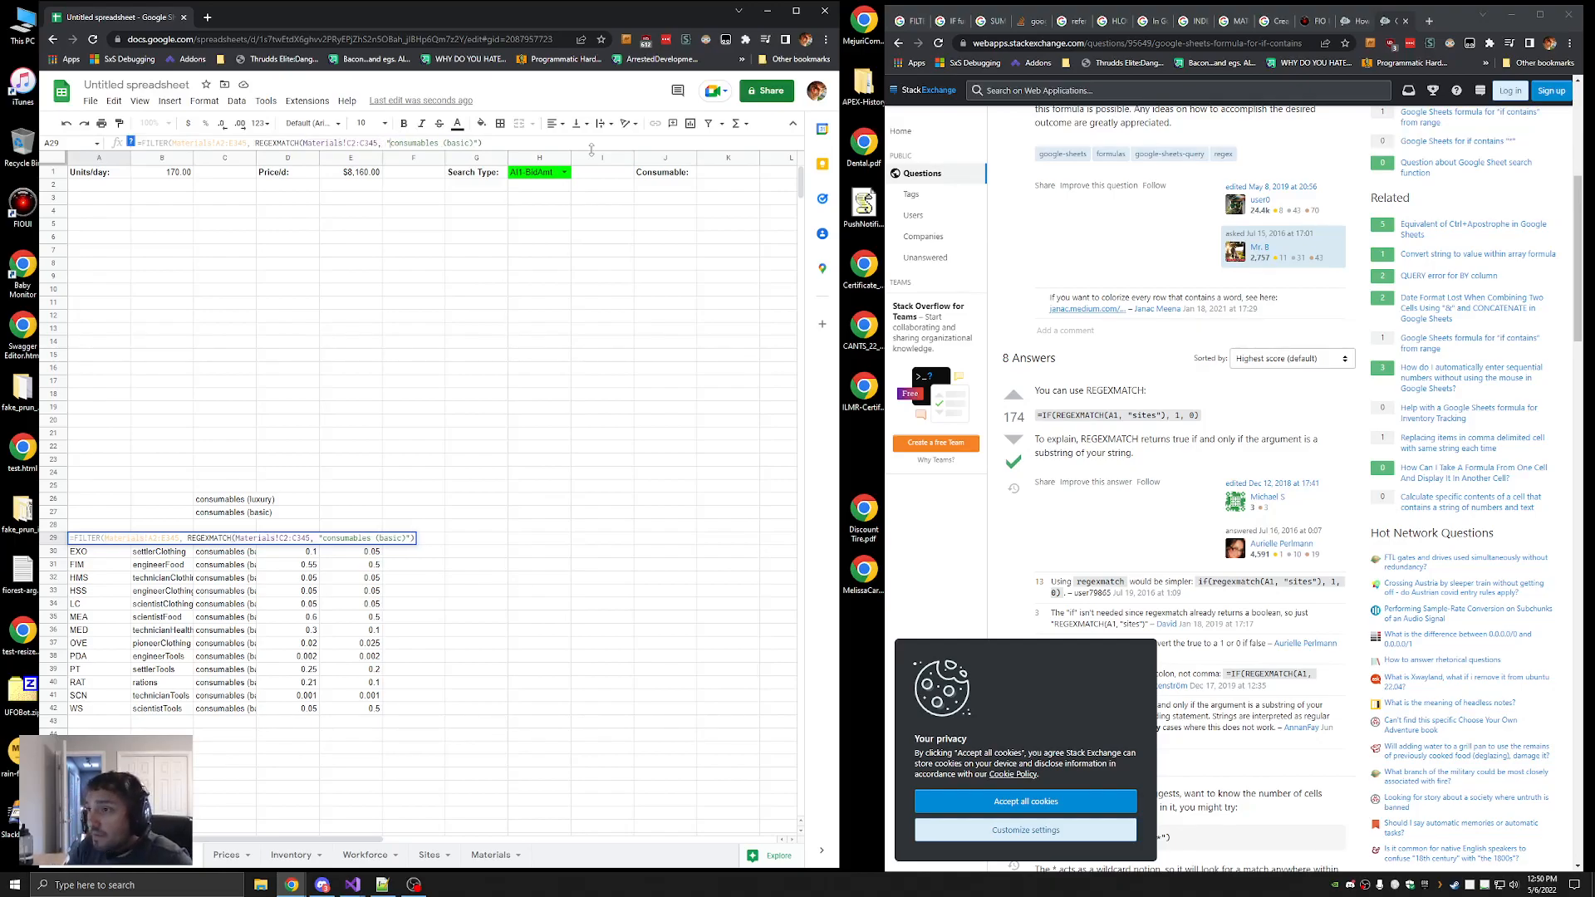
Shorten the REGEXMATCH search text in A29 to "consumables" and apply the formula
key(shift+Left)
key(shift+Left)
key(shift+Left)
key(shift+Left)
key(shift+Left)
key(shift+Left)
key(BackSpace)
key(BackSpace)
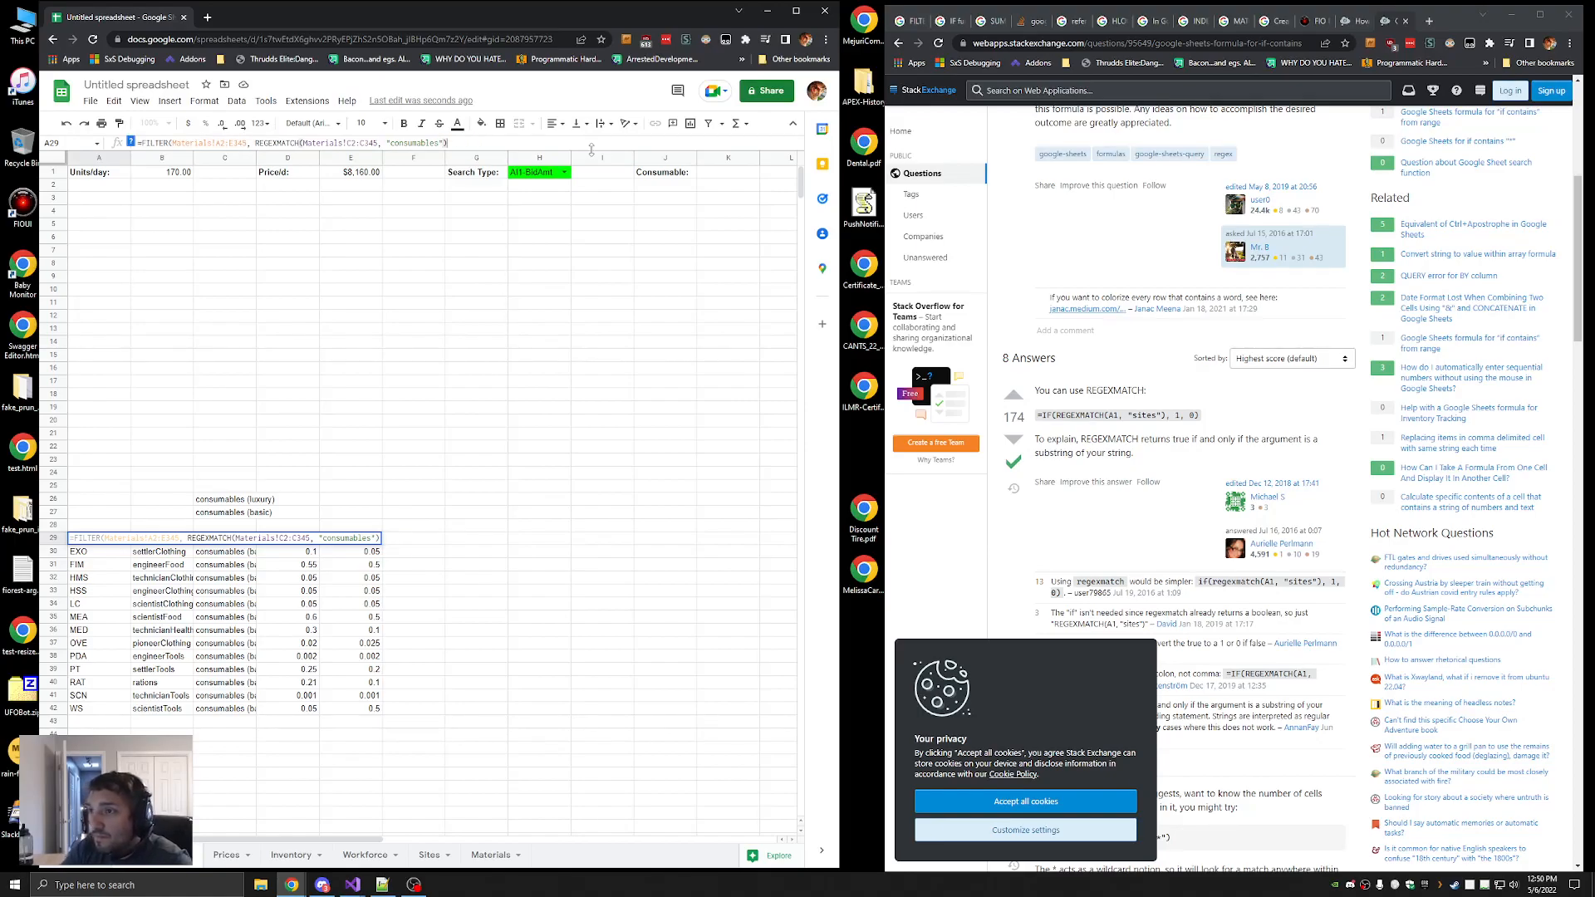
key(Return)
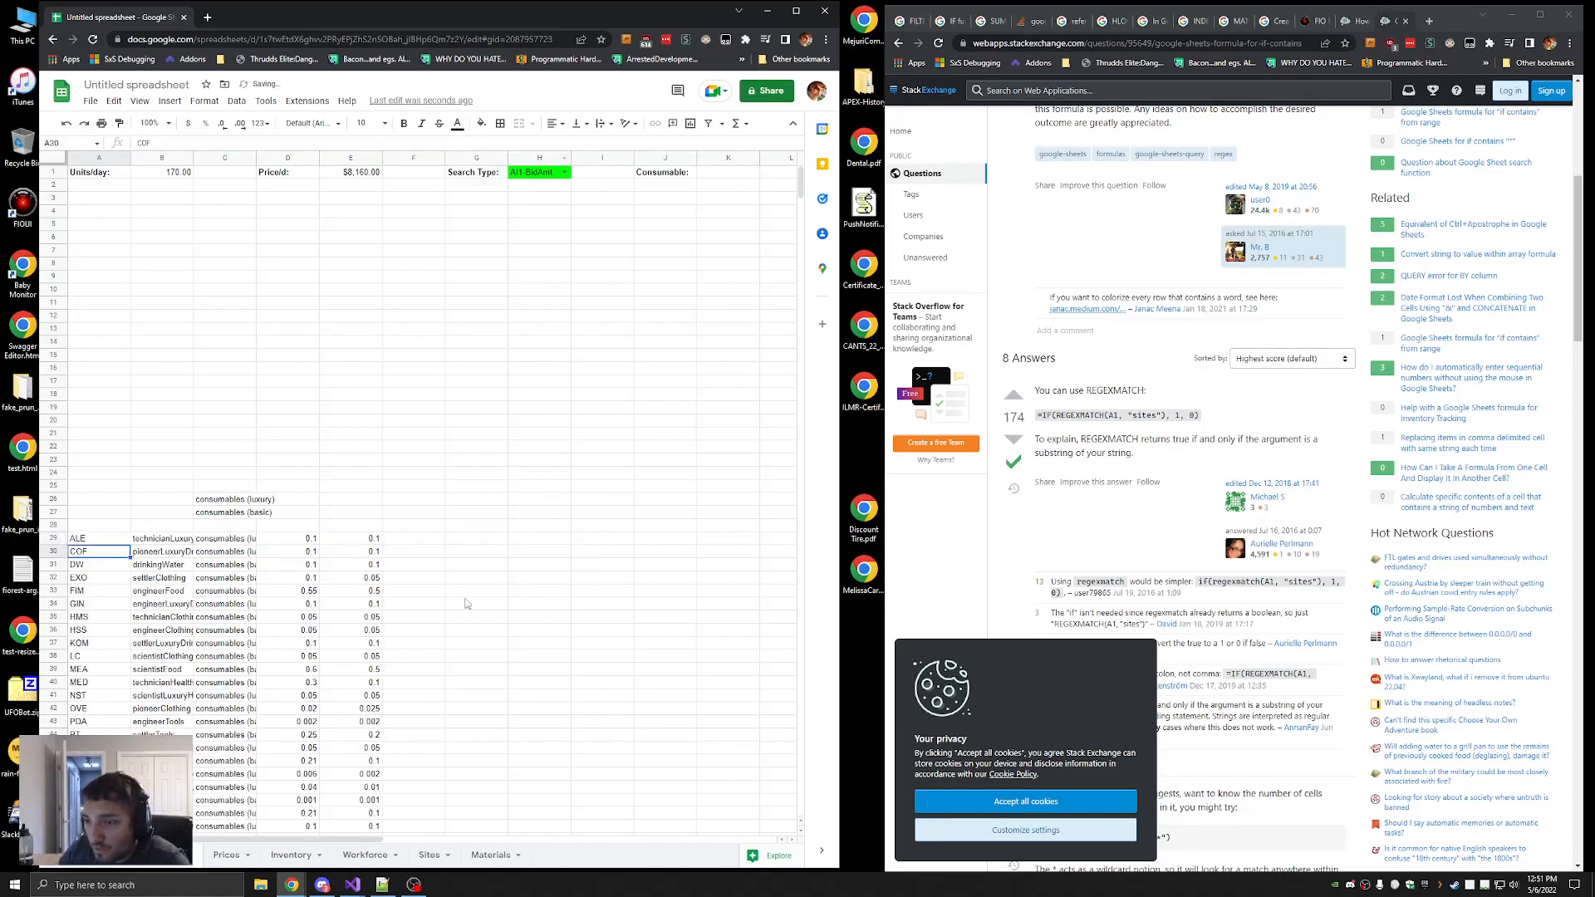
scroll(417, 571, down, 3)
click(115, 345)
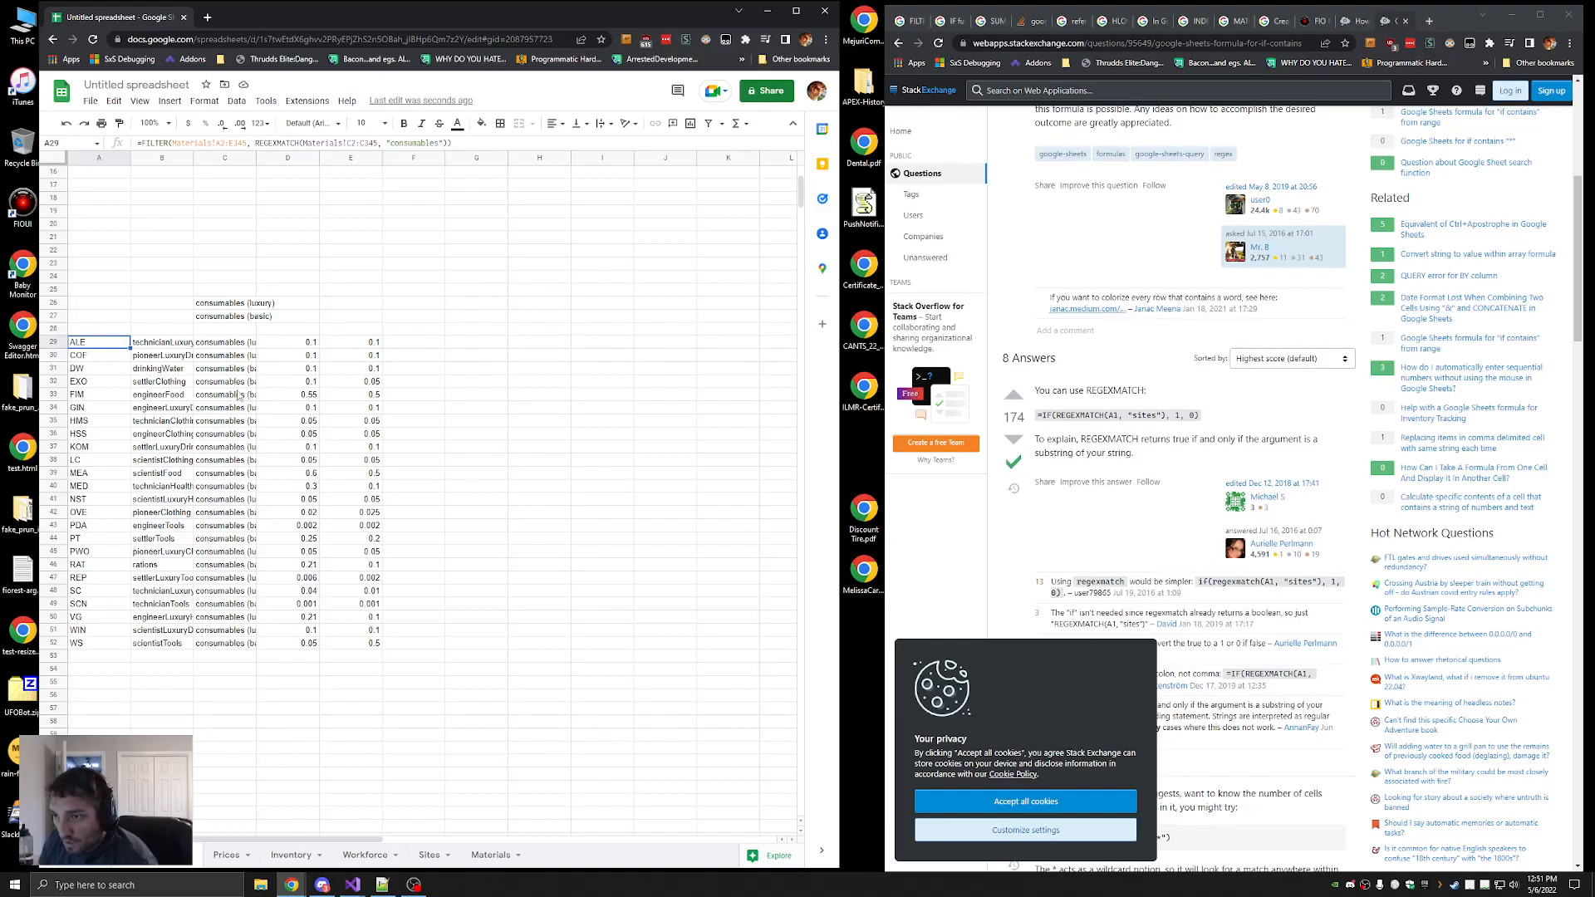
Open the A29 formula for editing at its start and search the web for "sort in google sheets"
click(142, 143)
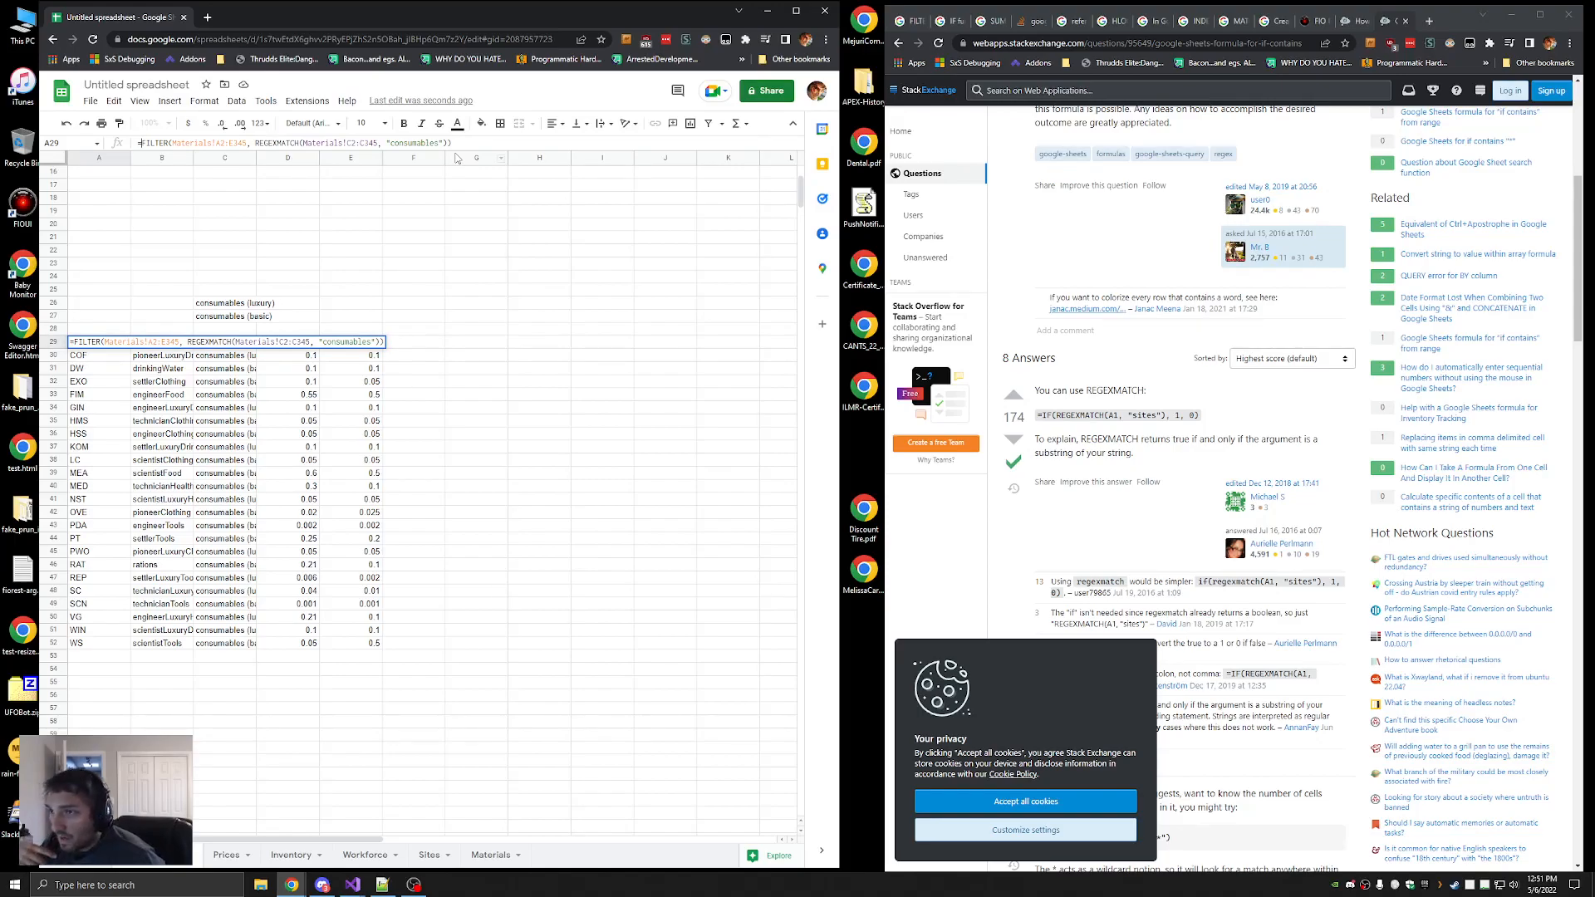
click(1095, 204)
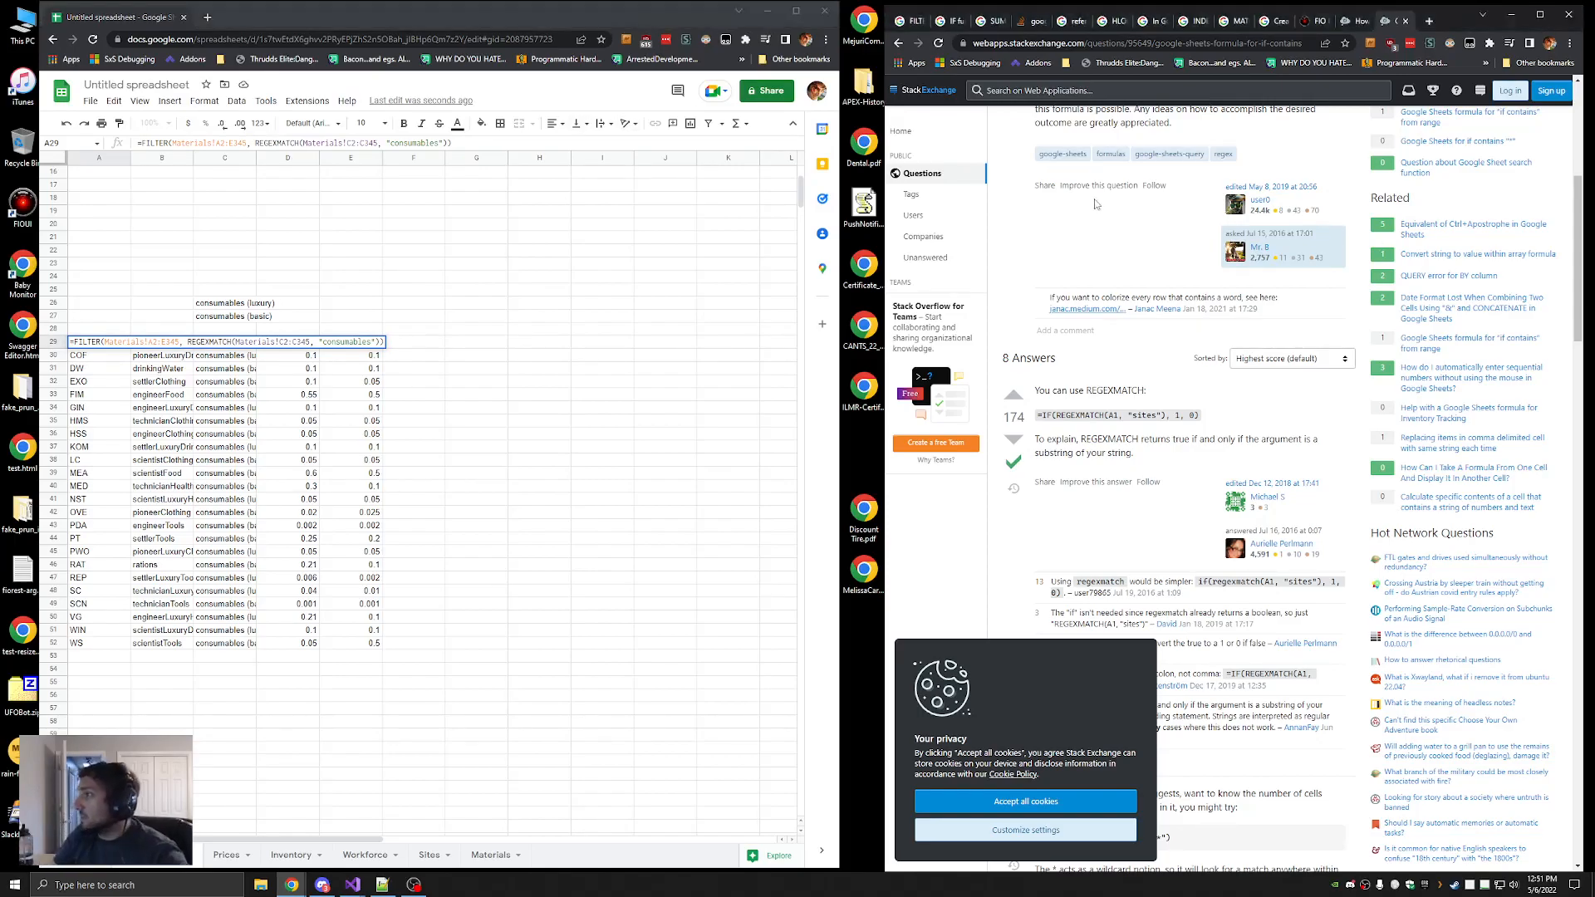
key(ctrl+t)
text(sort)
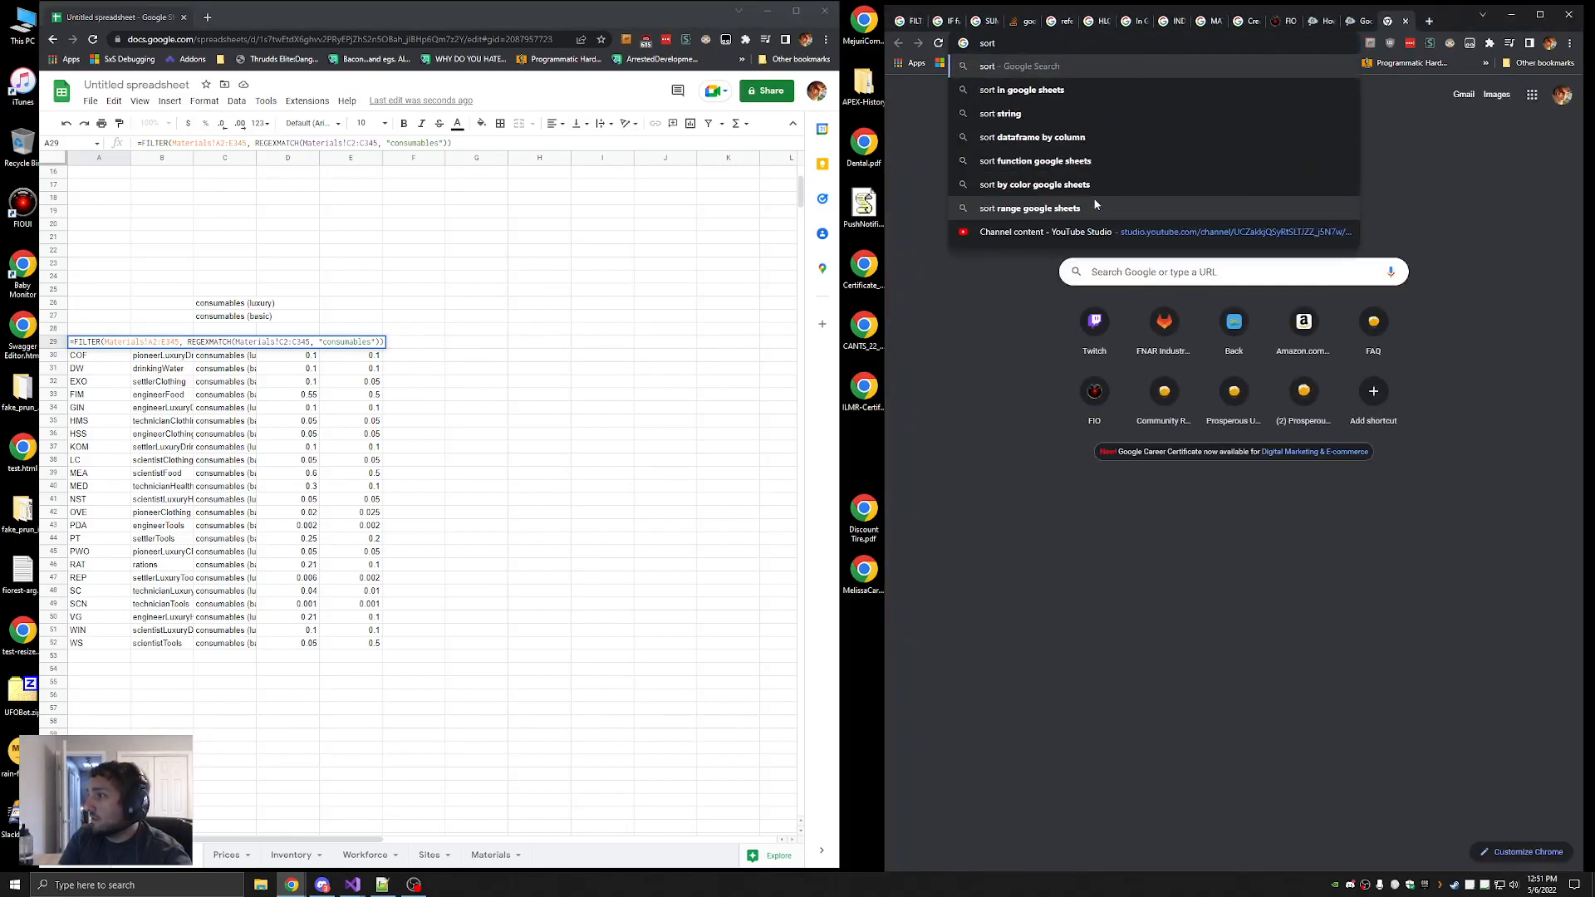
key(Down)
key(Return)
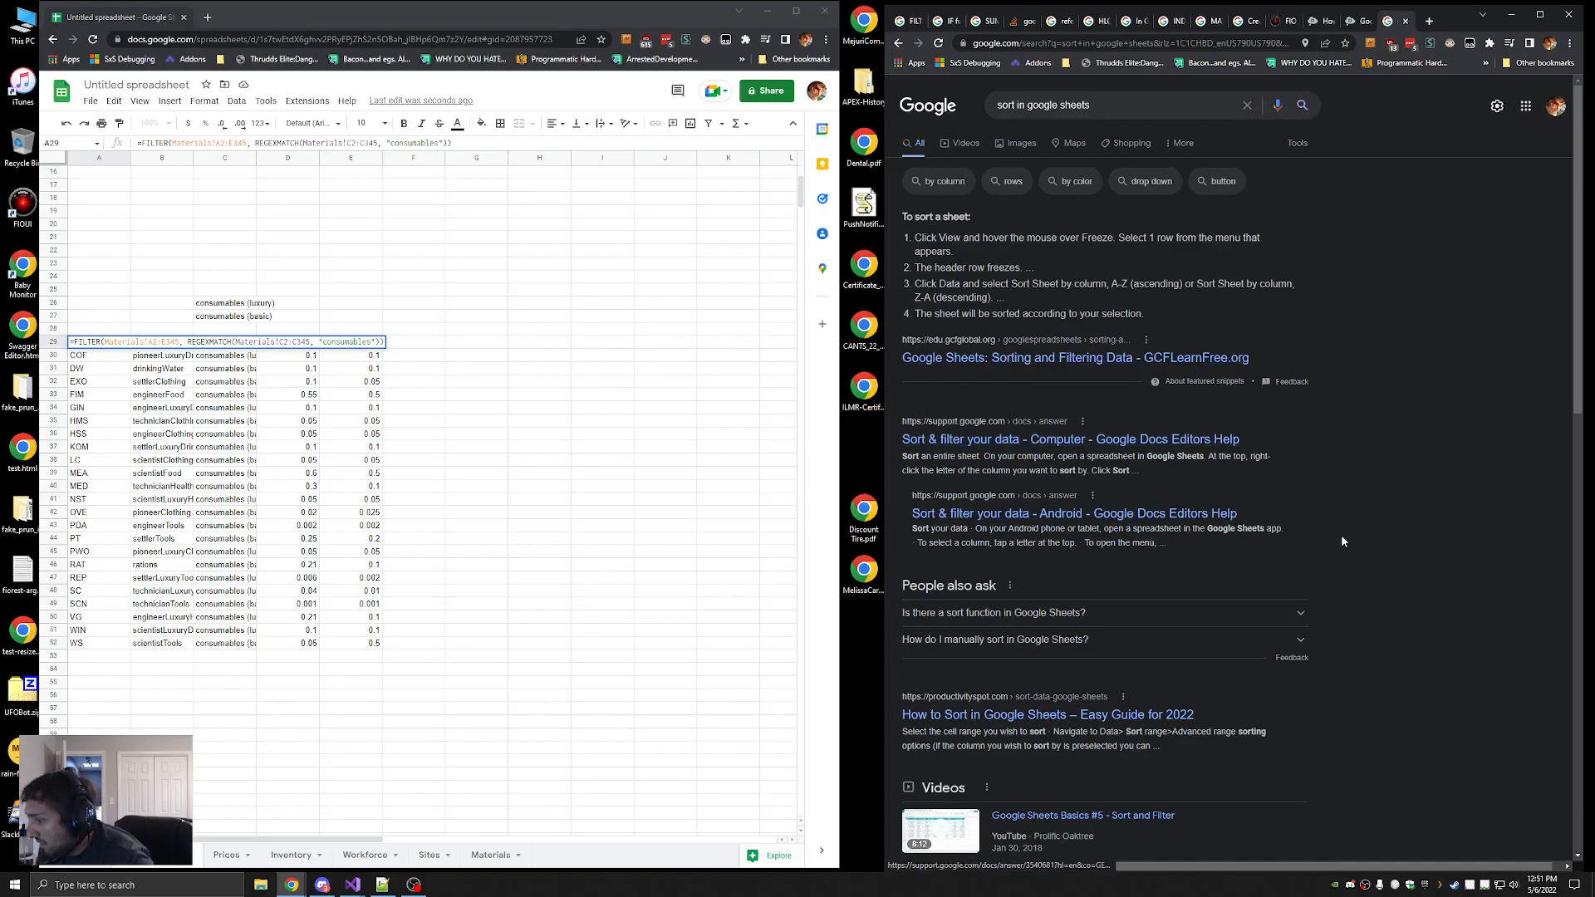
Look through the sorting results and refine the search to "sort in google sheets formula"
scroll(1339, 533, down, 4)
scroll(1338, 526, up, 4)
click(1097, 109)
text(formula)
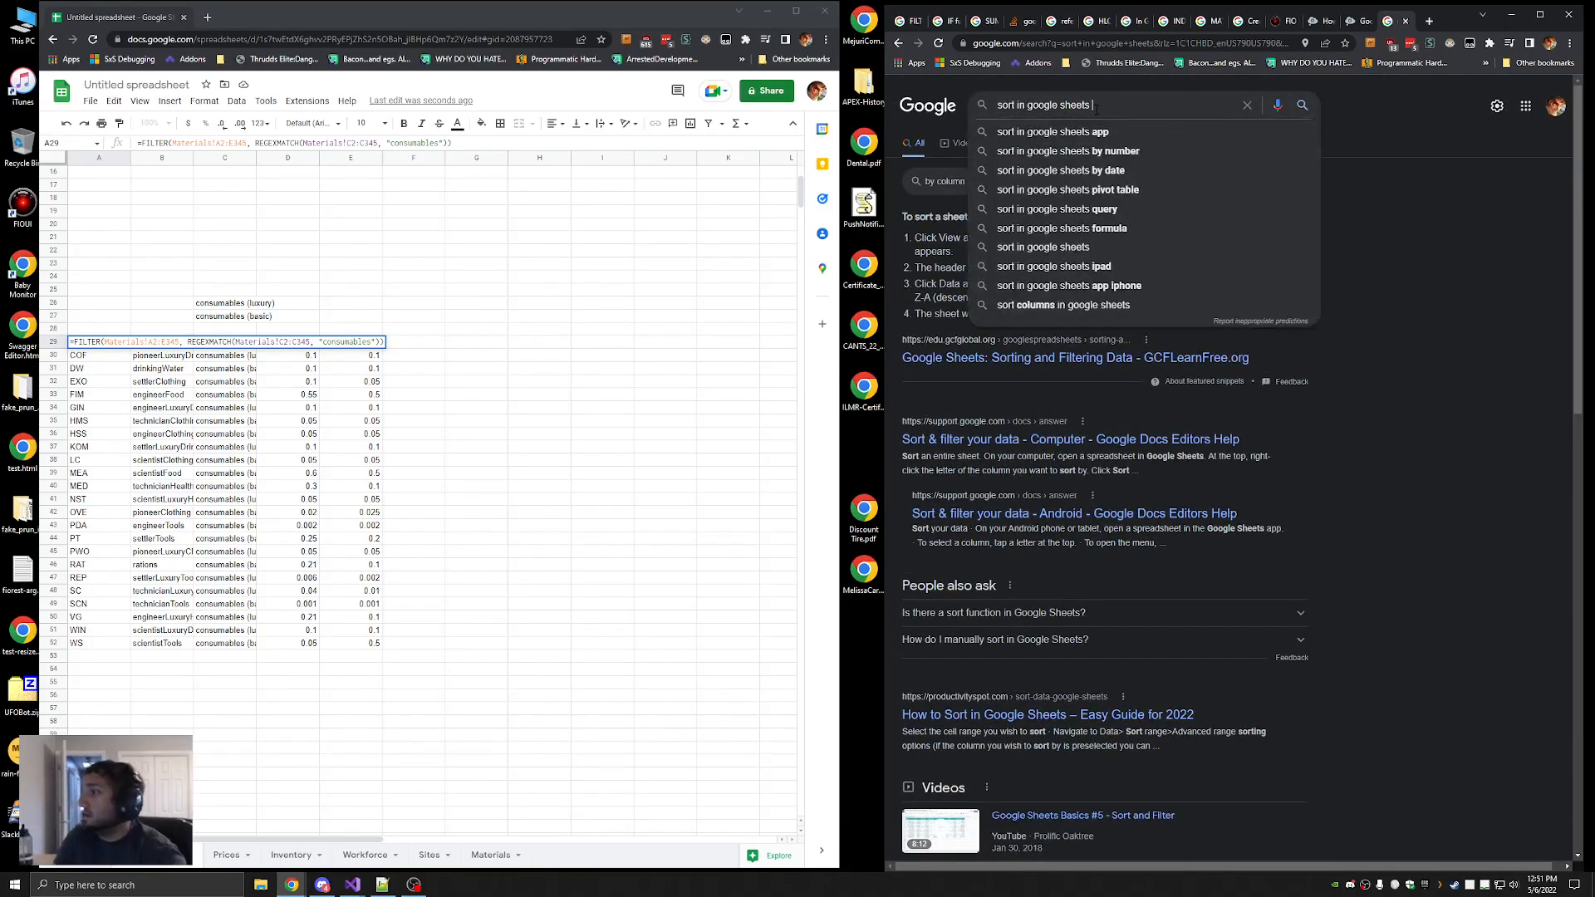
key(Return)
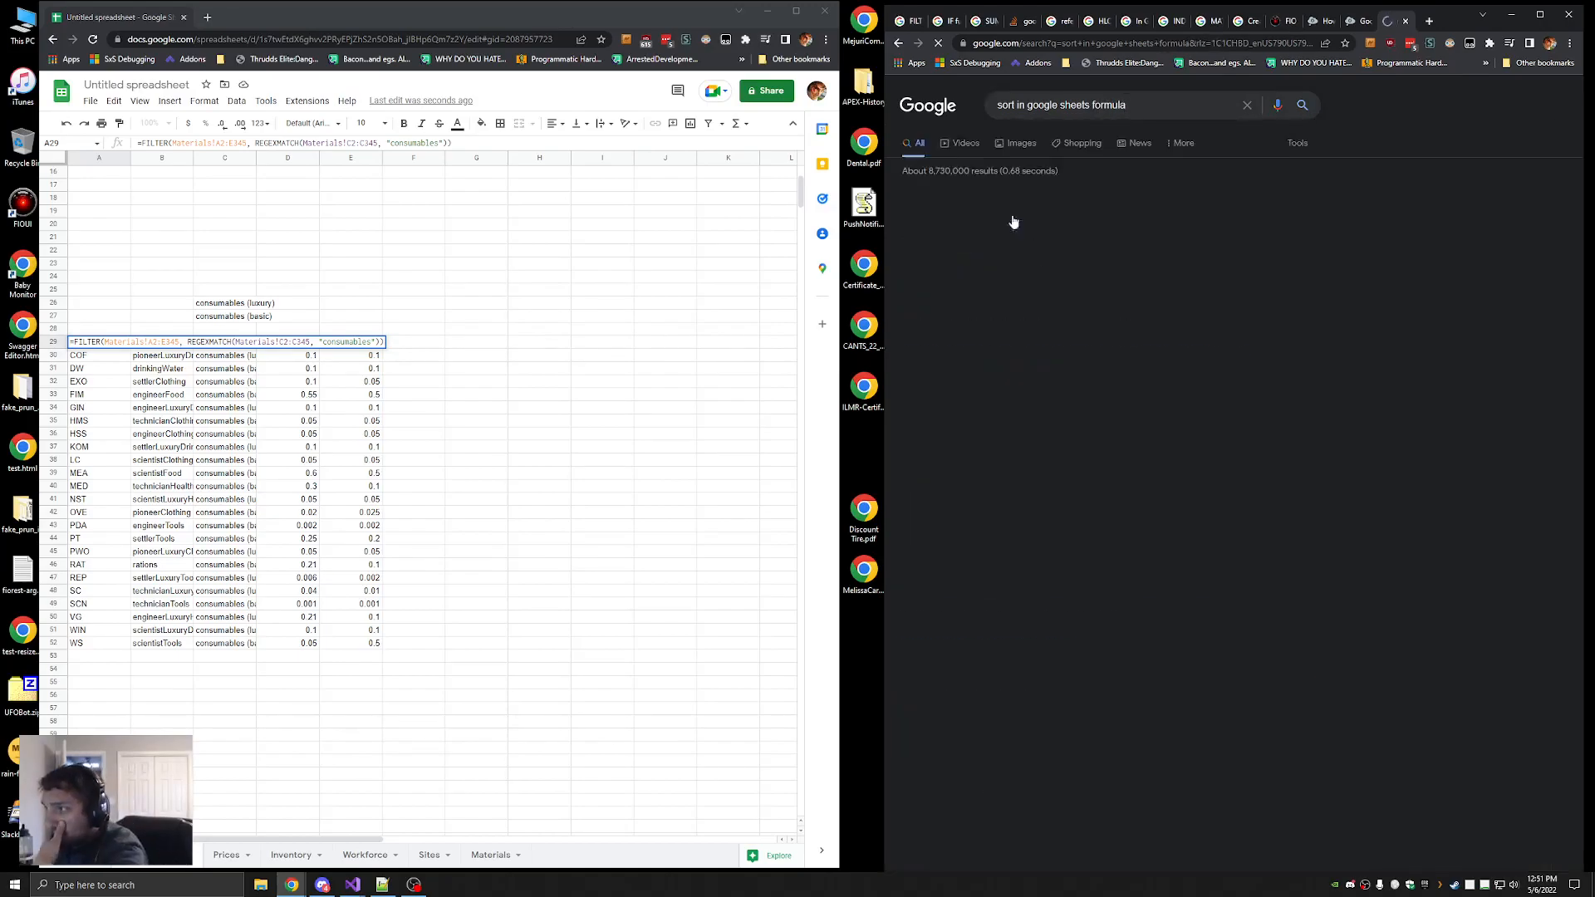
Open the SORT function help, wrap the A29 FILTER formula in SORT with column 3 and TRUE, and widen column C
click(1006, 217)
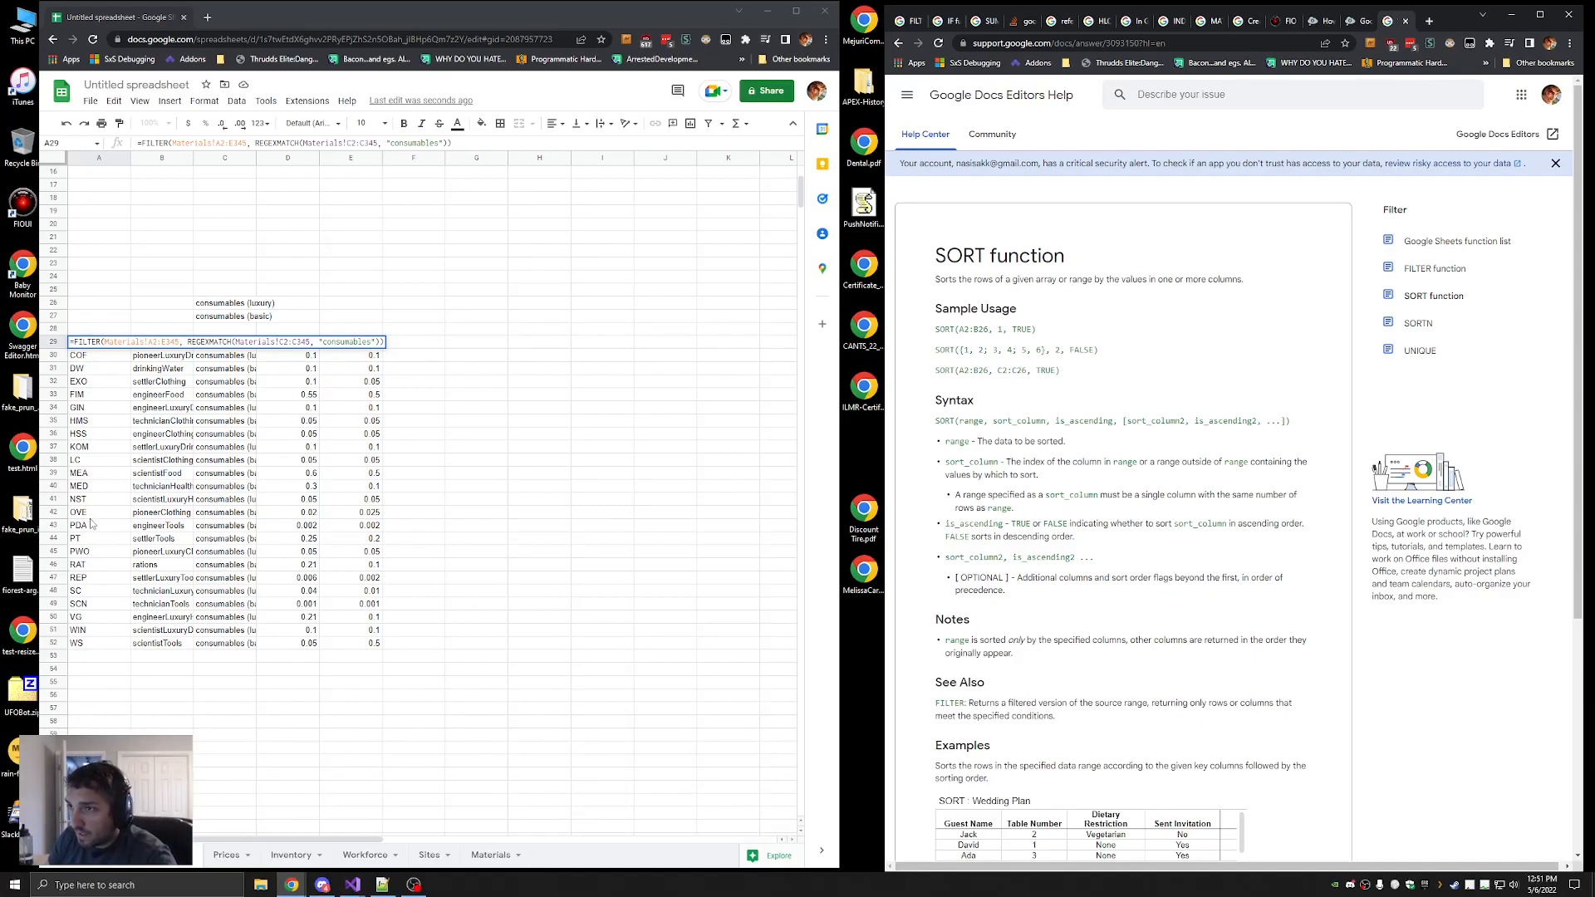
click(167, 143)
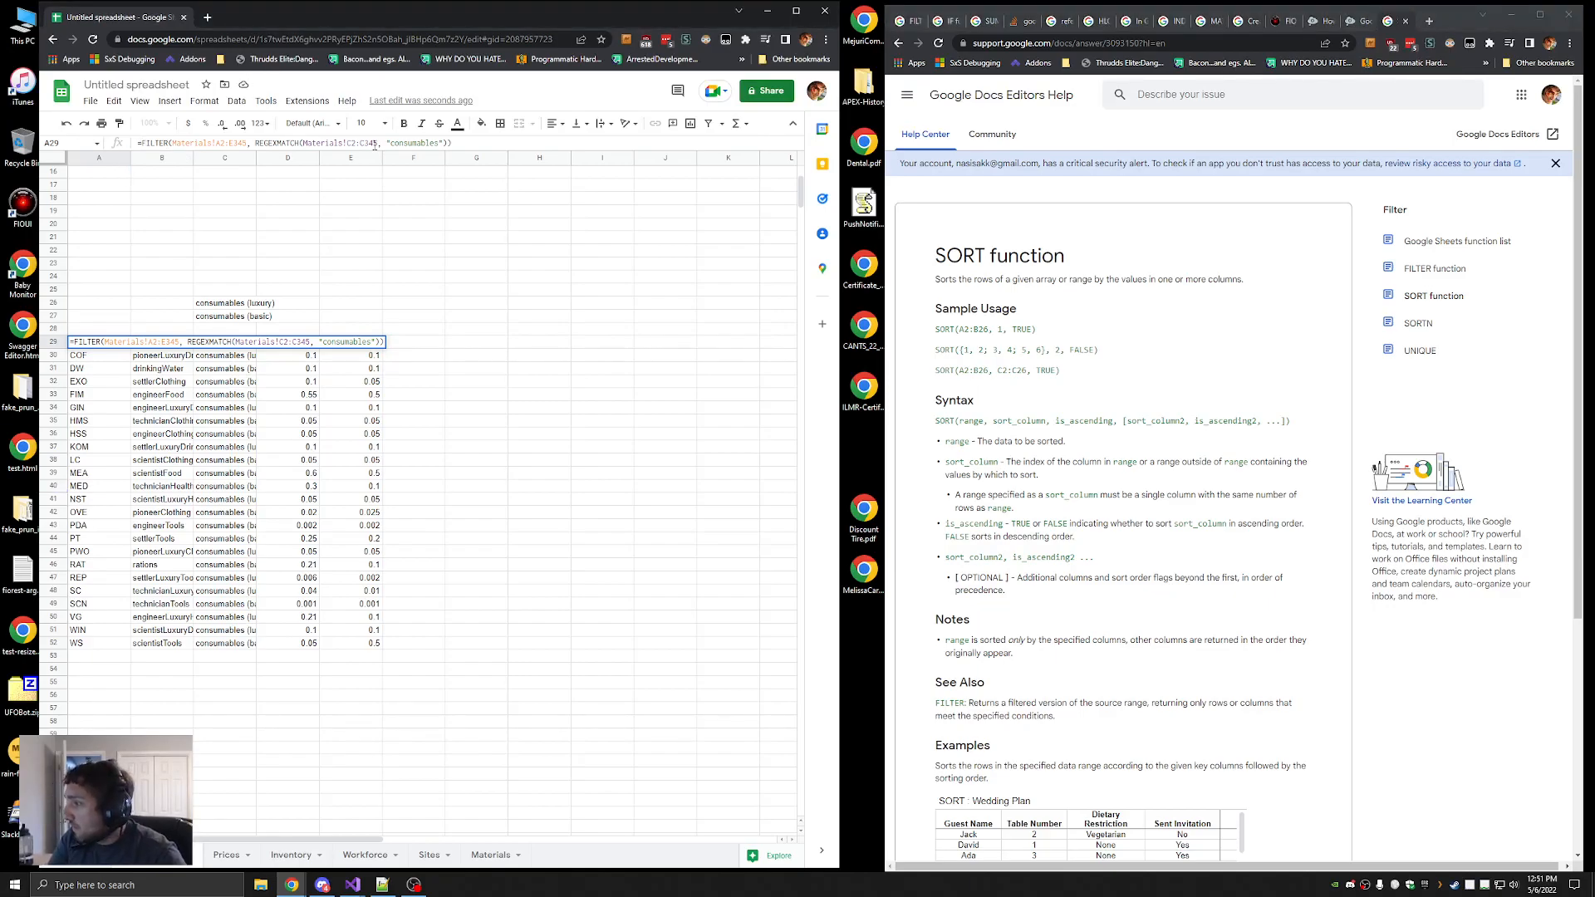
text(SORT()
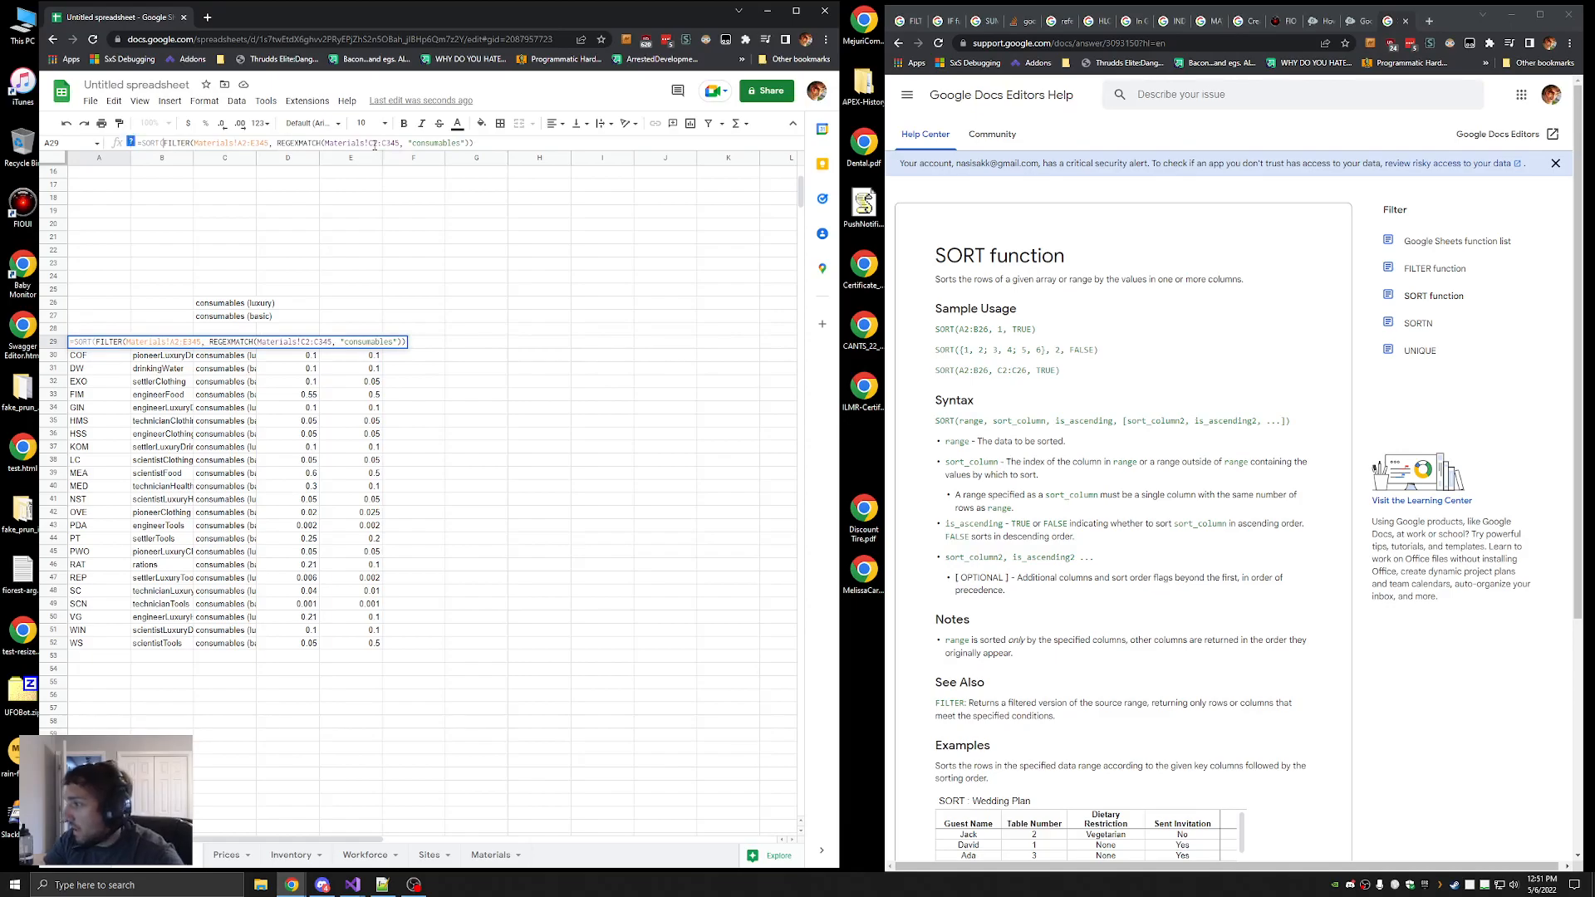
key(End)
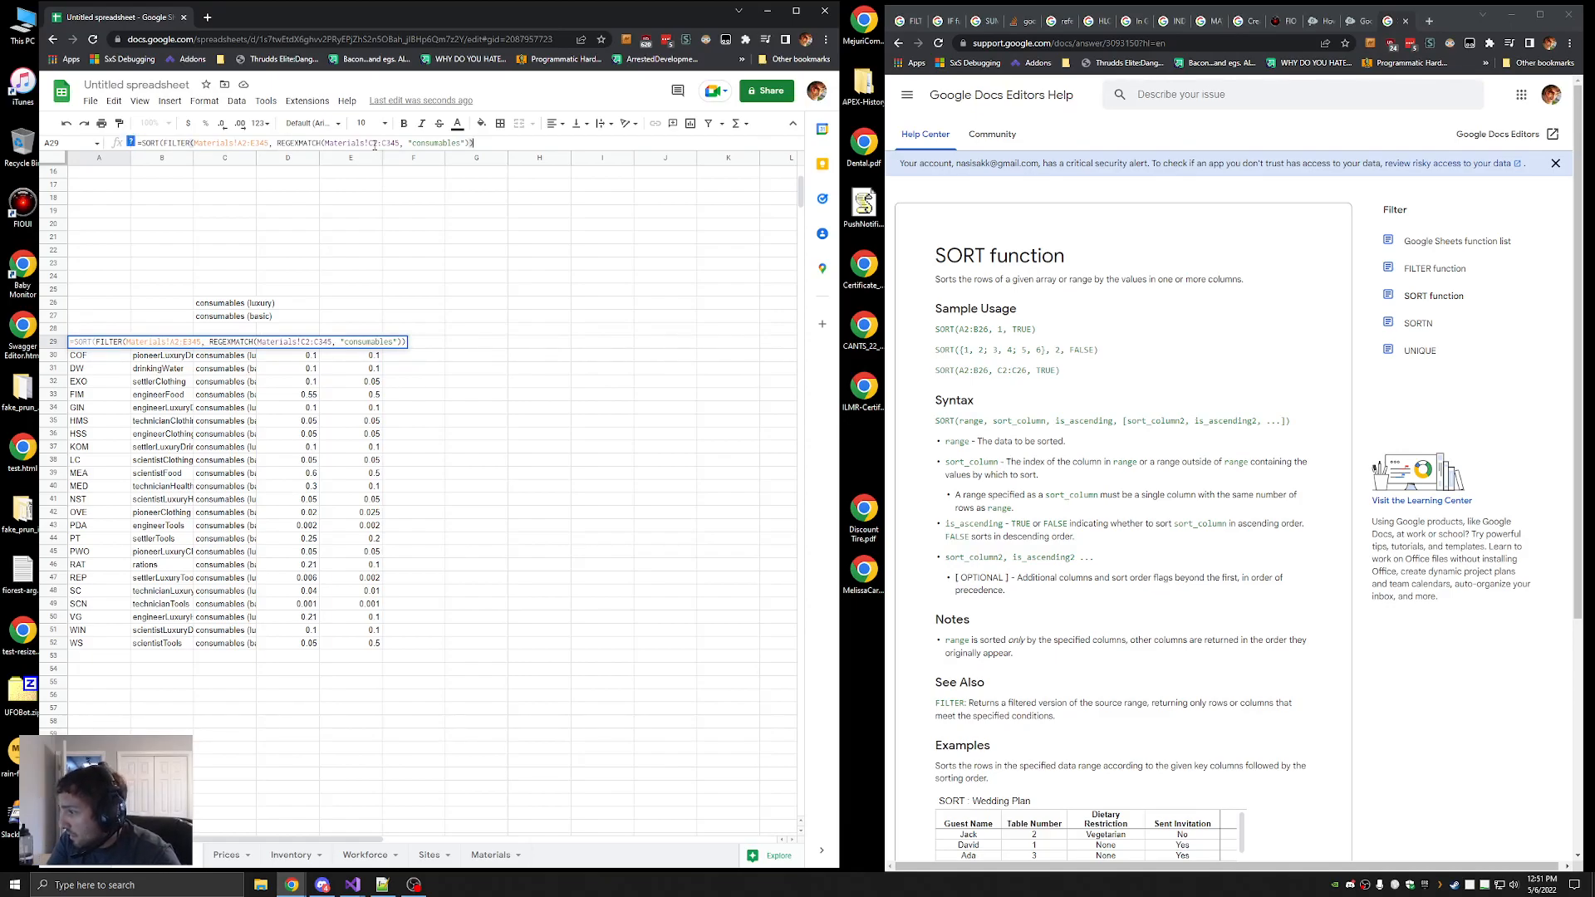
text(, 3)
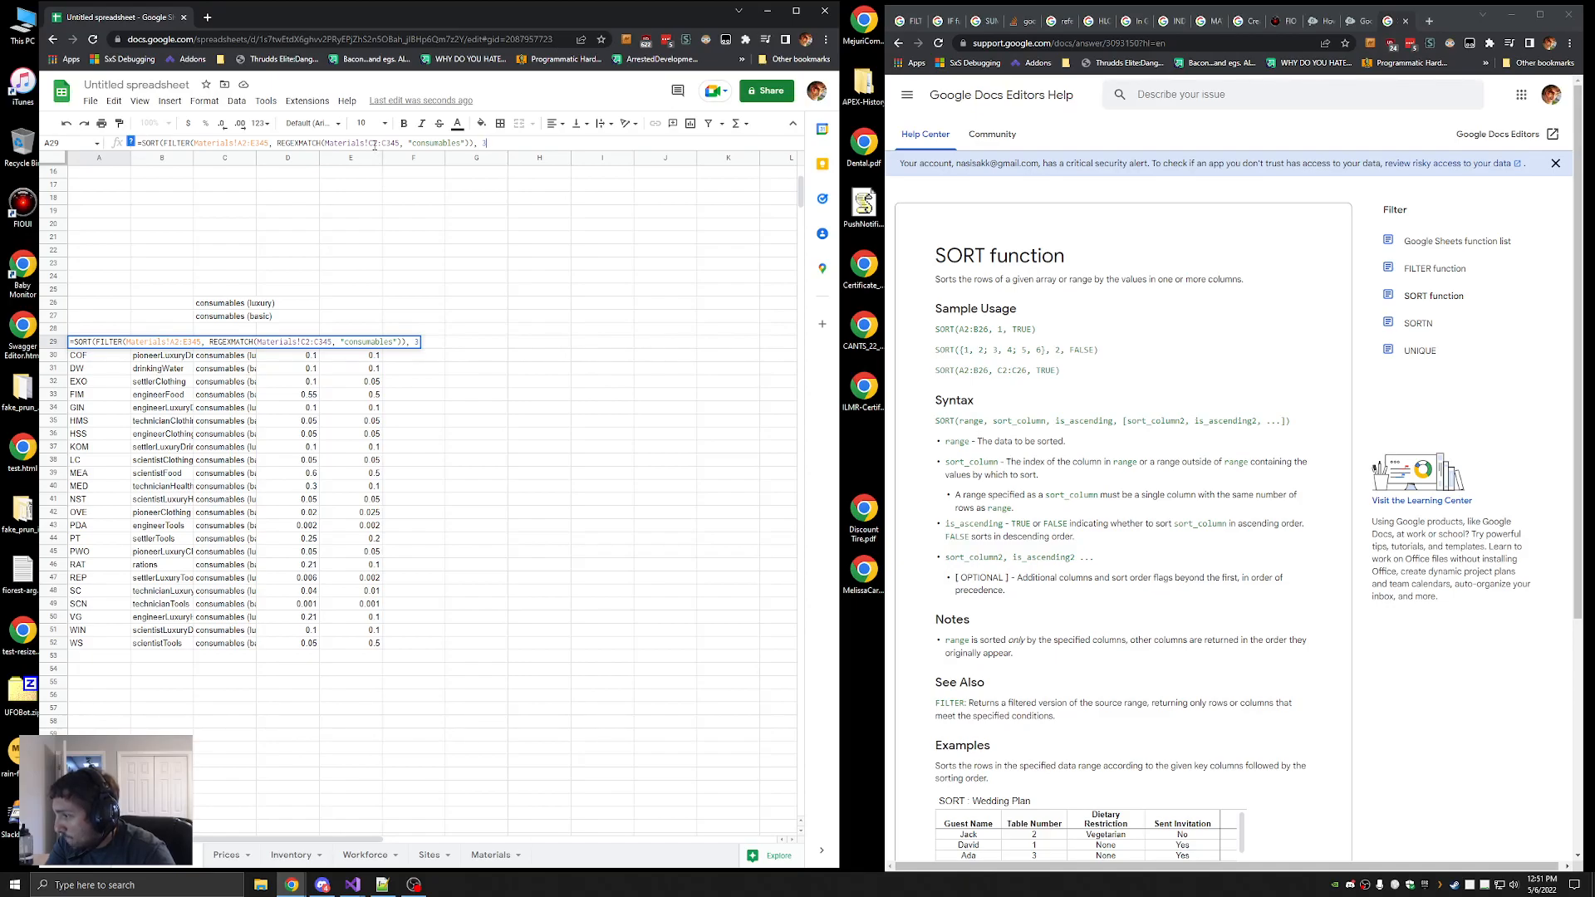
text(, TRUE))
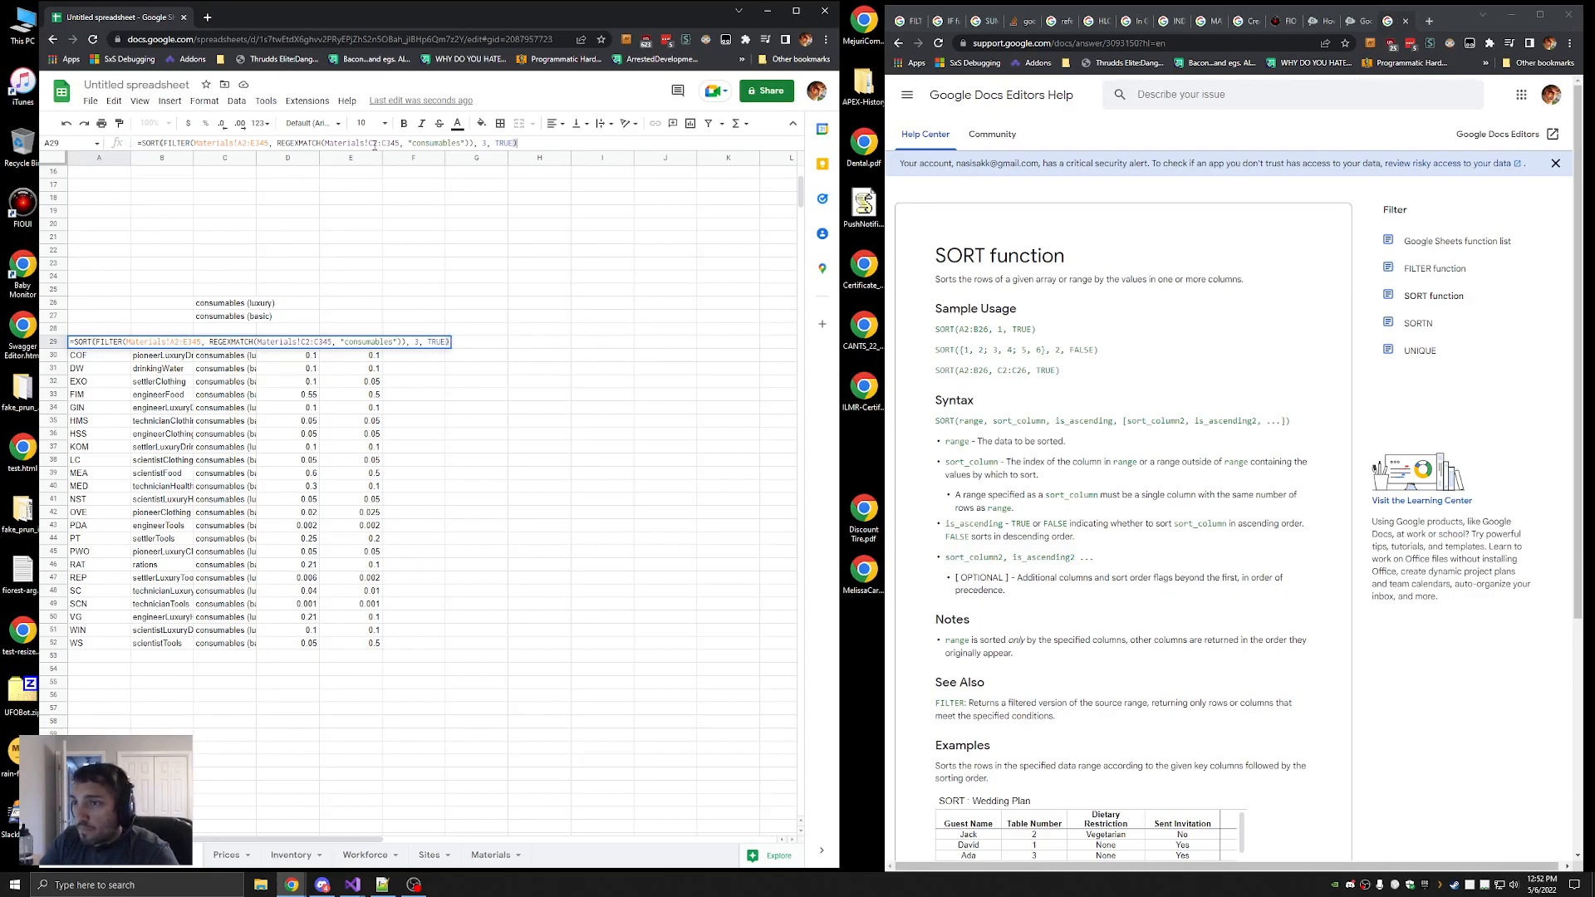
key(Return)
drag(256, 158, 297, 158)
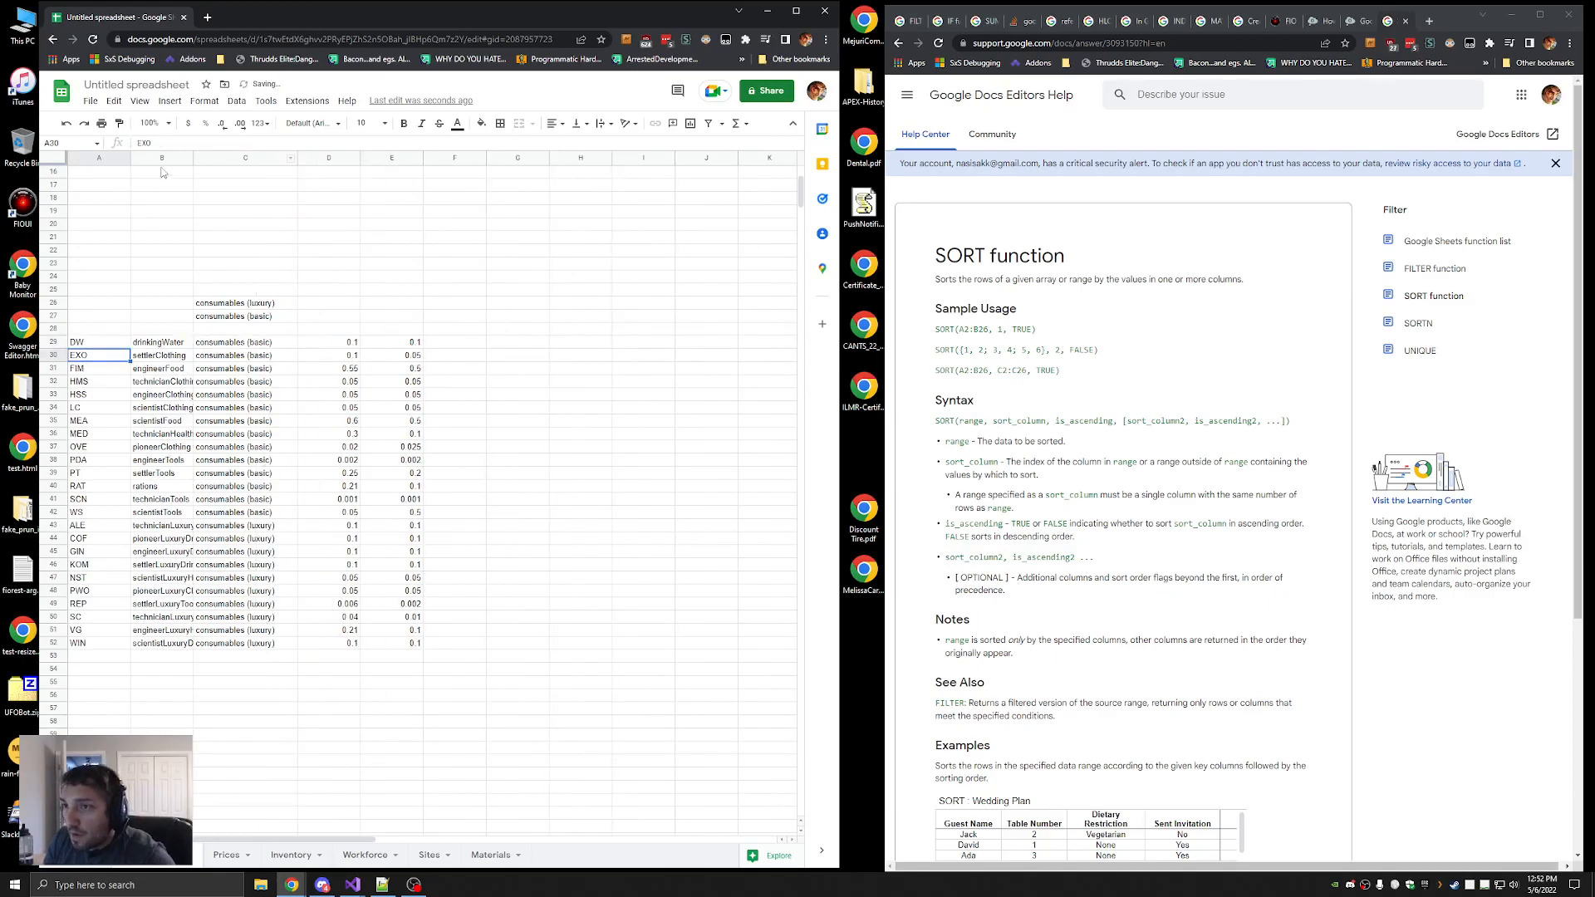
Try to wrap the A29 formula in a second, outer SORT by column 1 with TRUE
click(86, 341)
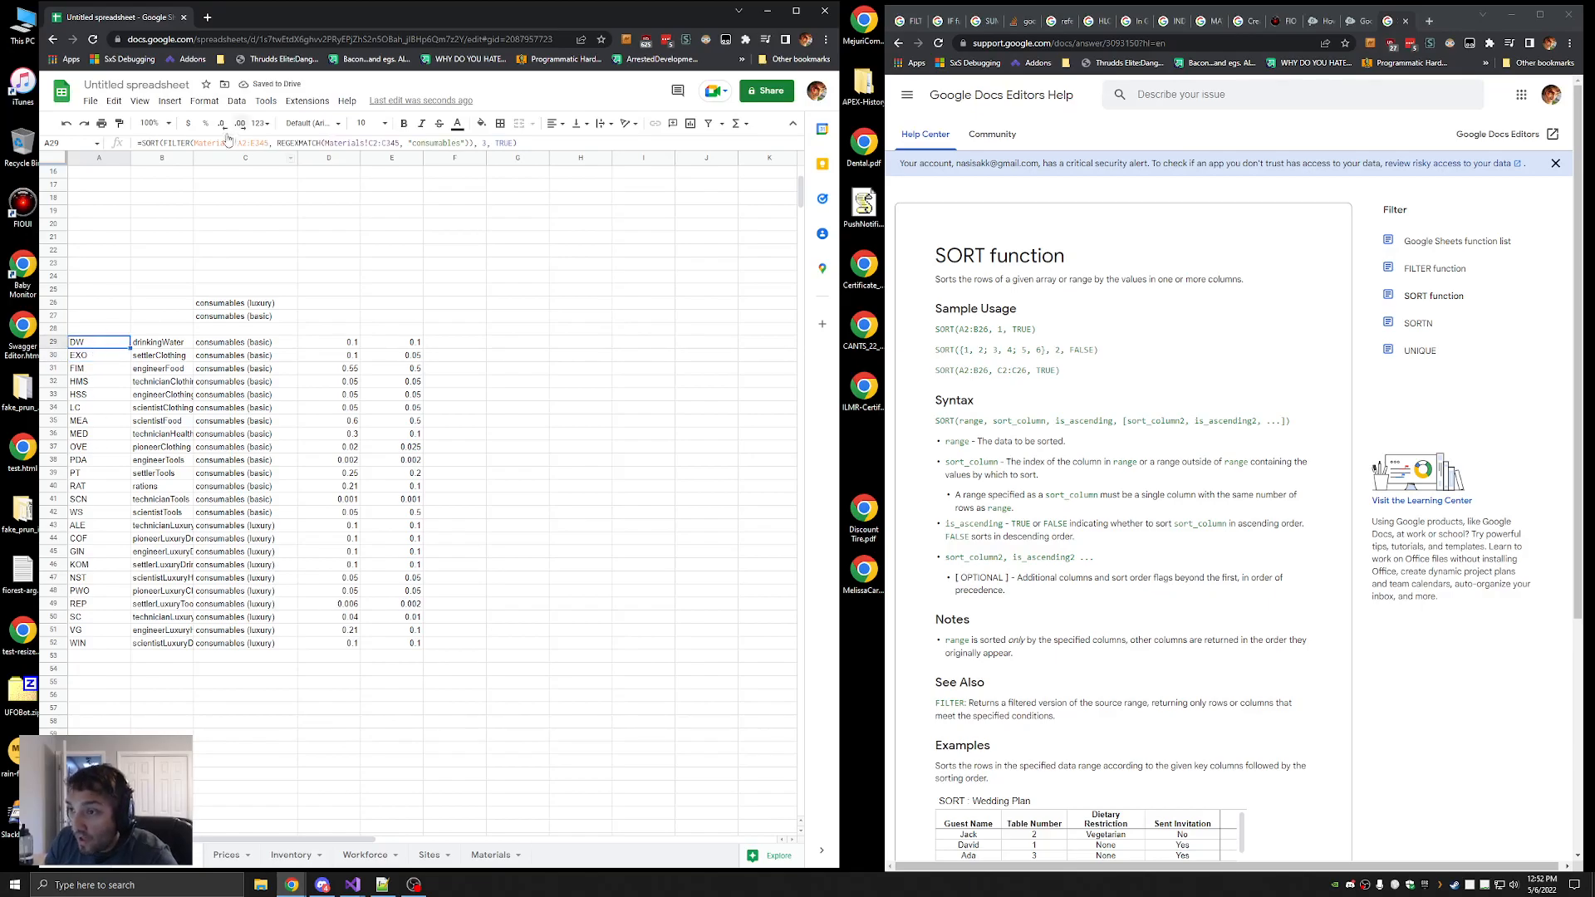
click(145, 145)
text(SORT()
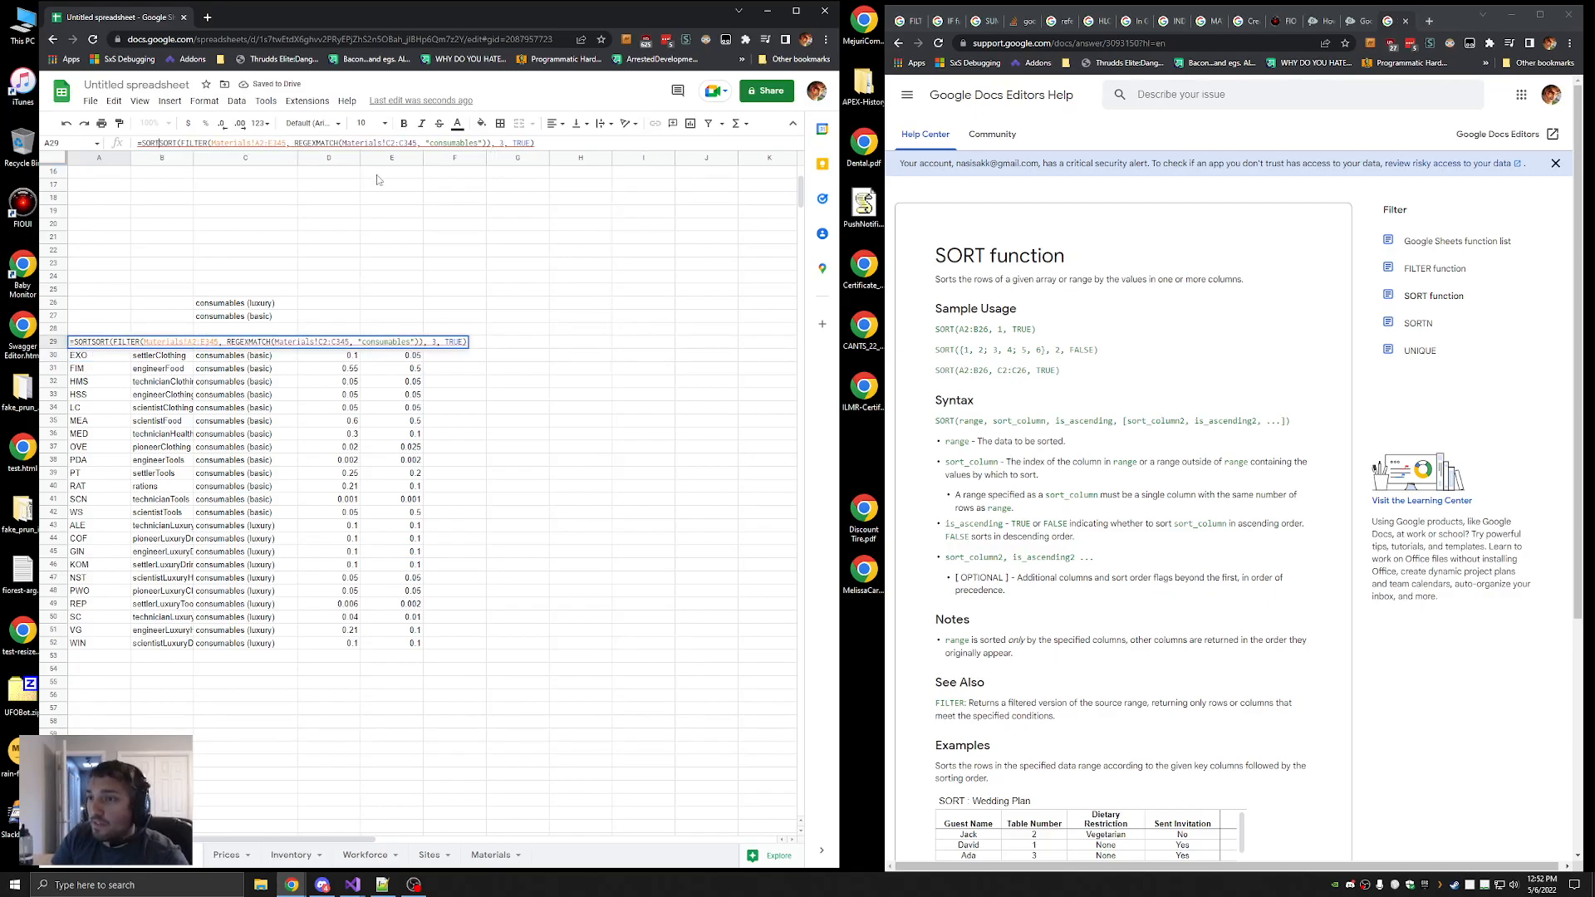
key(End)
text(, )
text(1, TRUE))
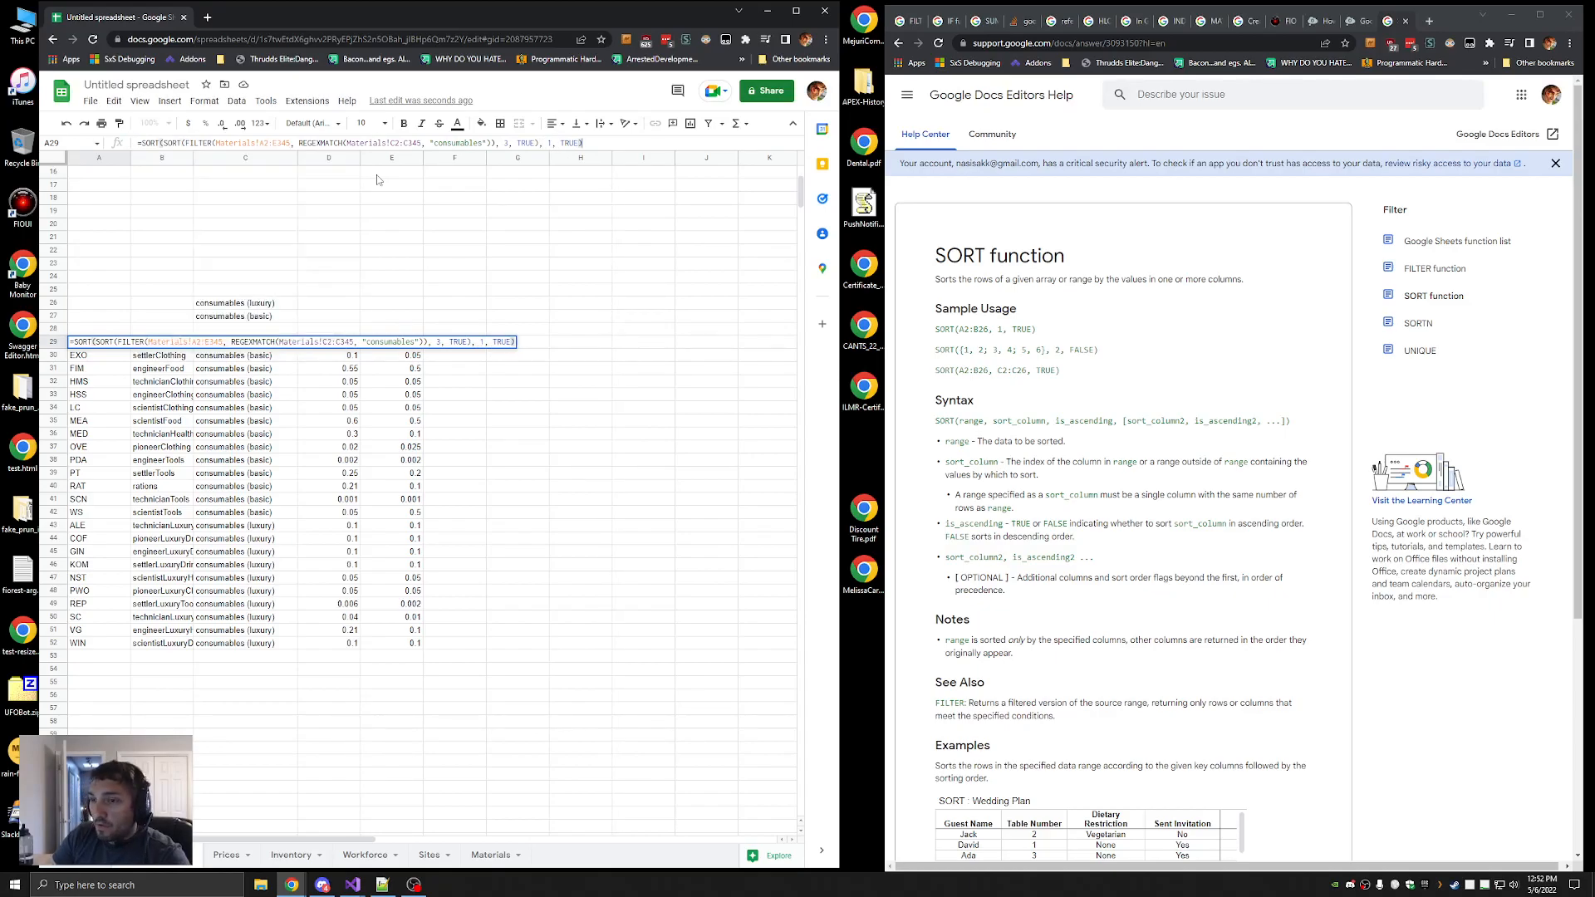
key(Return)
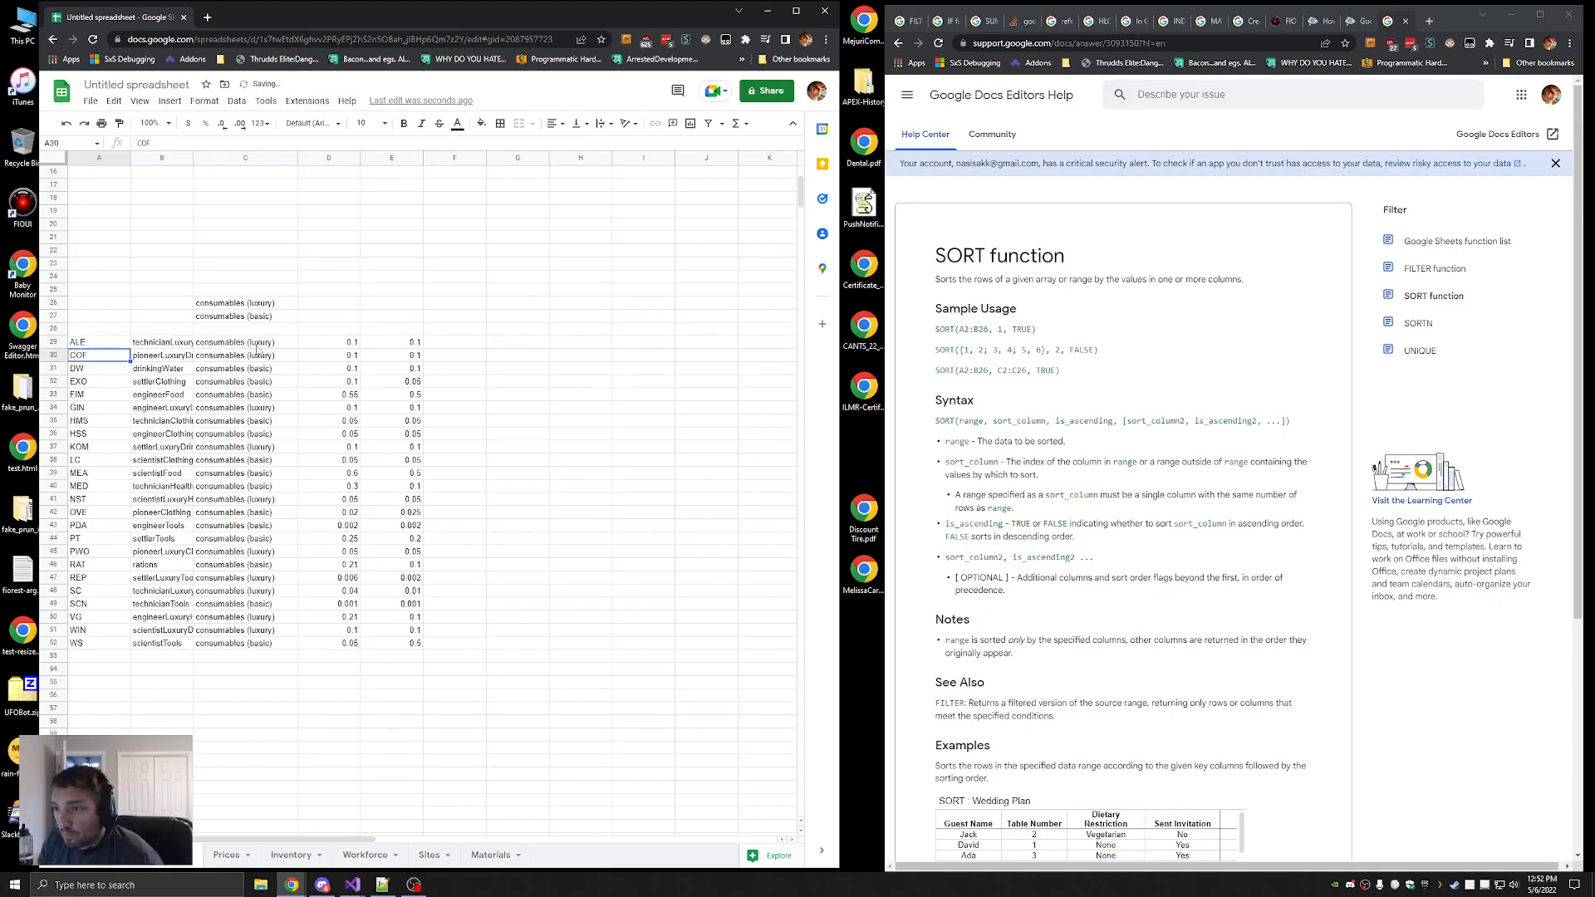
Remove the outer SORT and its column 1, TRUE arguments from the A29 formula
click(98, 342)
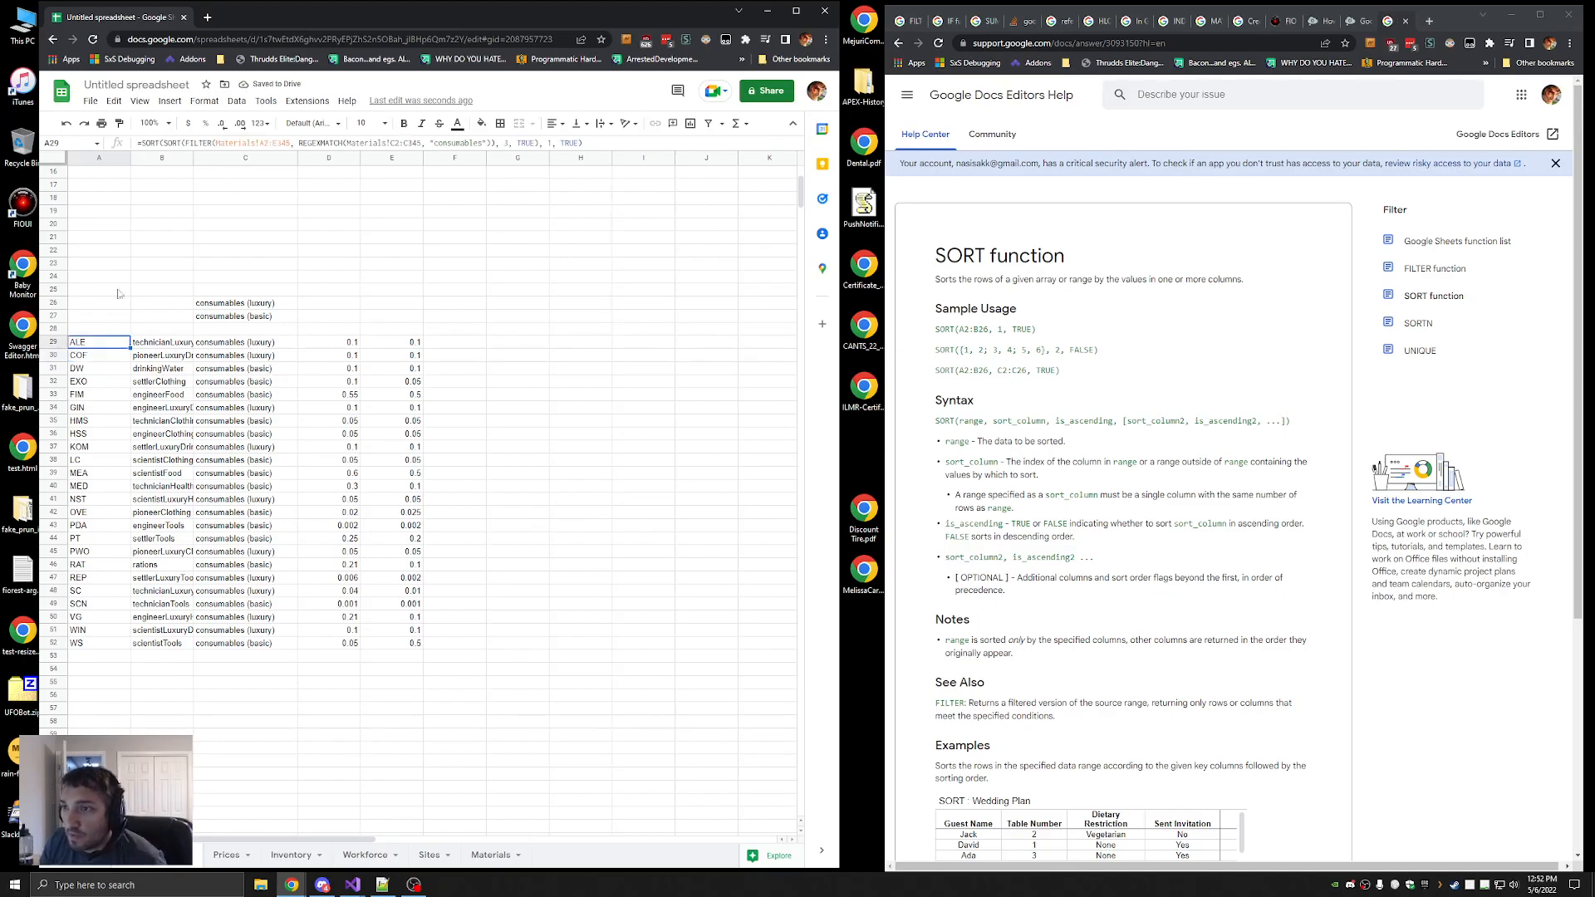
click(163, 144)
key(Delete)
key(Delete)
key(Delete)
key(Delete)
key(Delete)
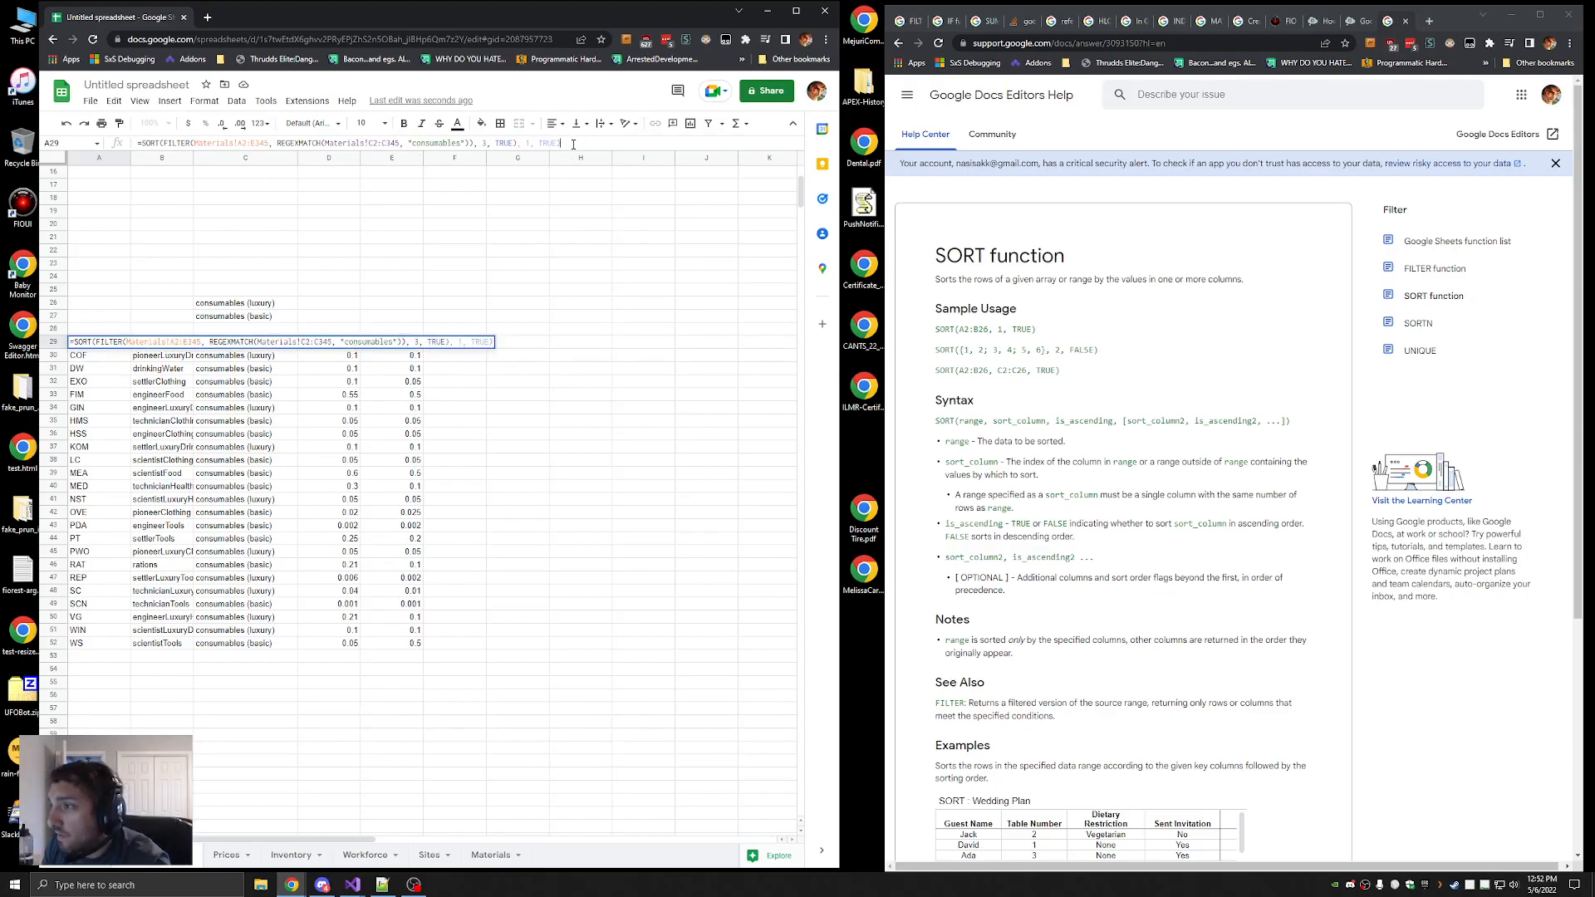
drag(562, 144, 517, 144)
key(BackSpace)
key(Return)
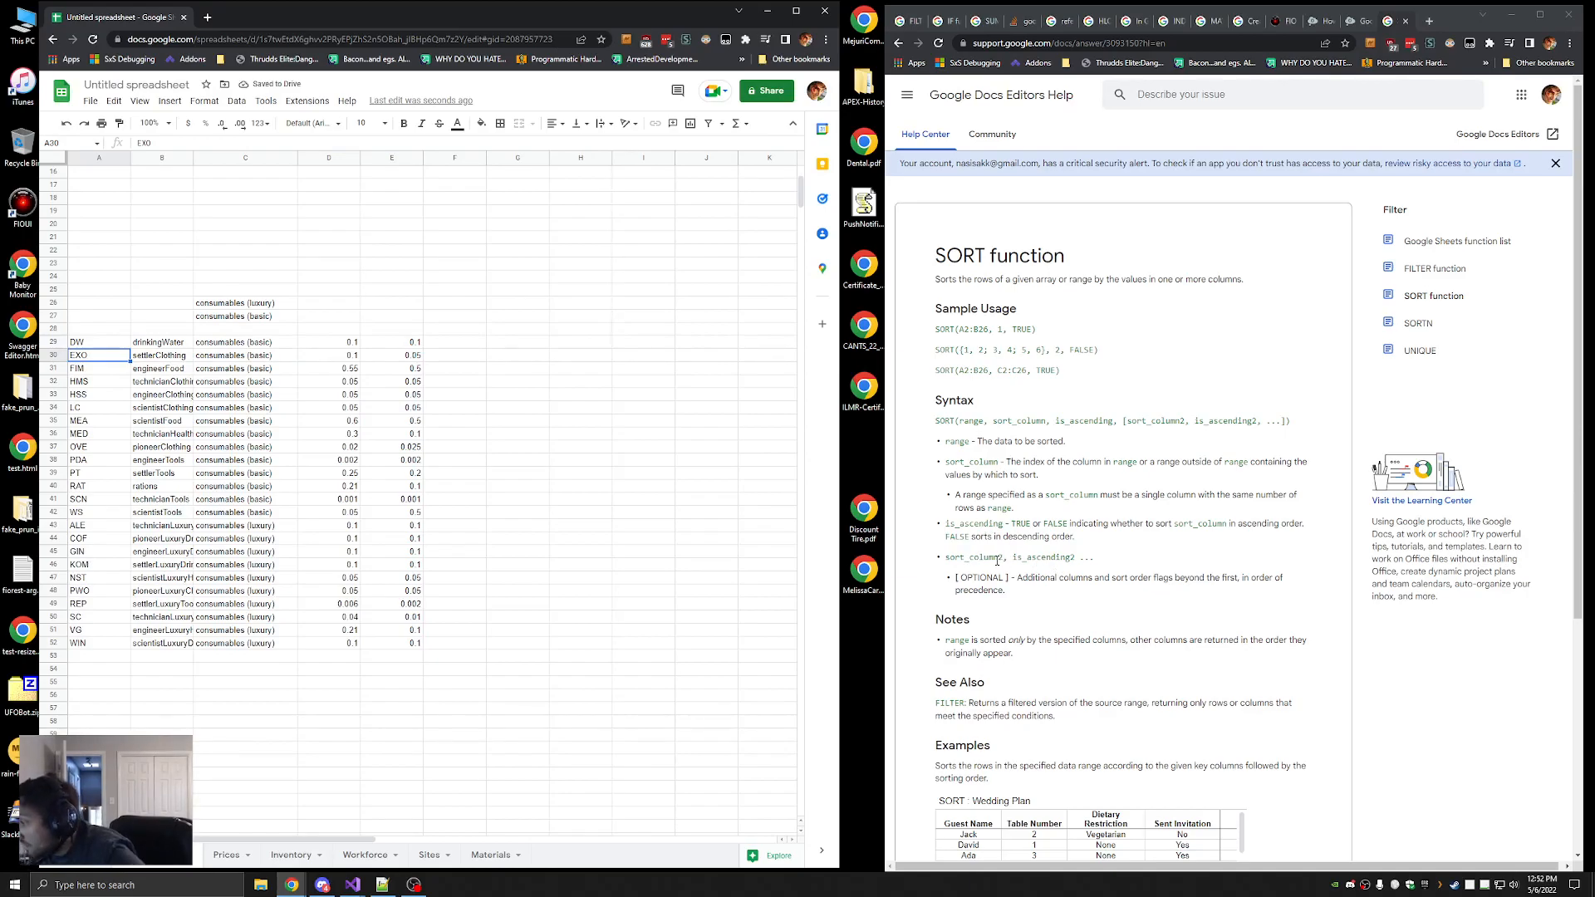
Add column 1 with TRUE as the second sort key inside the existing SORT in A29
click(97, 343)
click(563, 143)
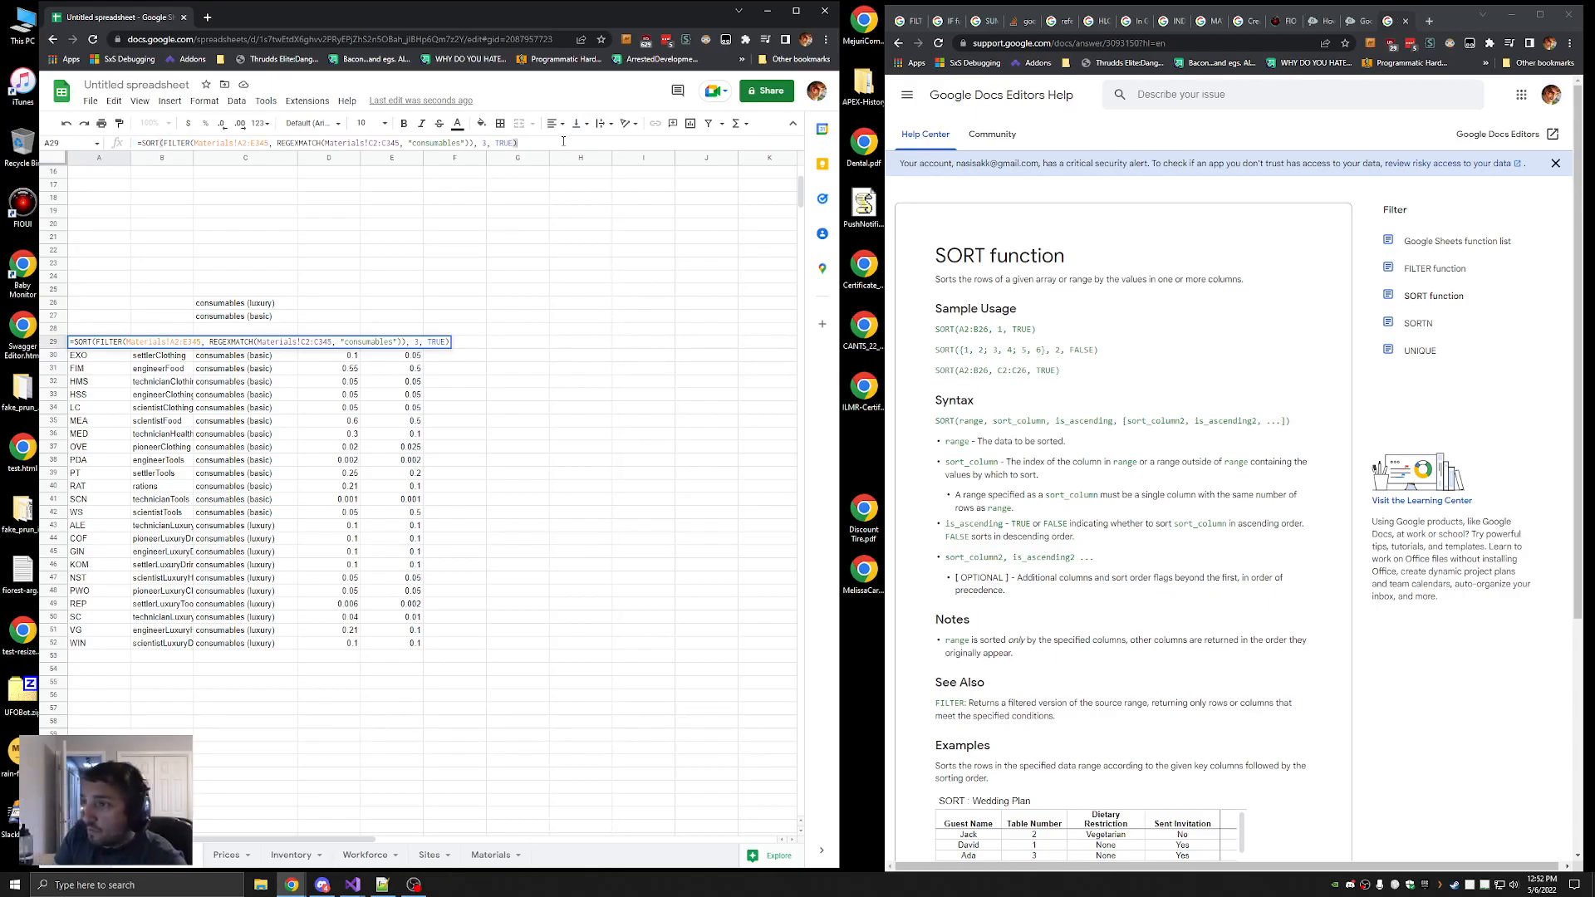
key(Return)
click(95, 344)
click(524, 143)
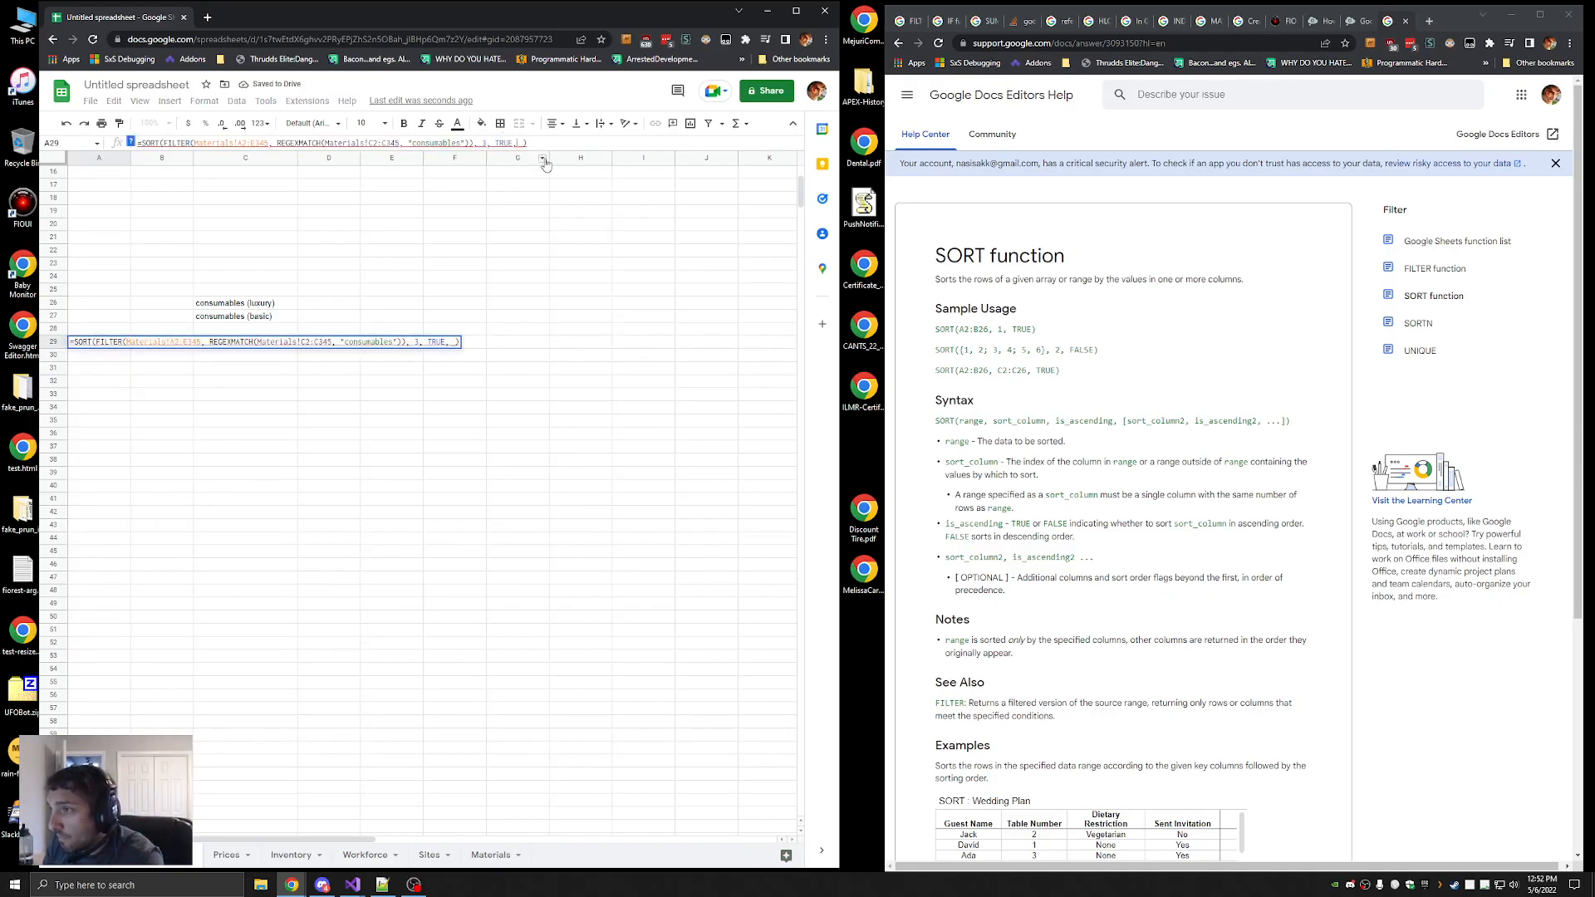
key(BackSpace)
key(BackSpace)
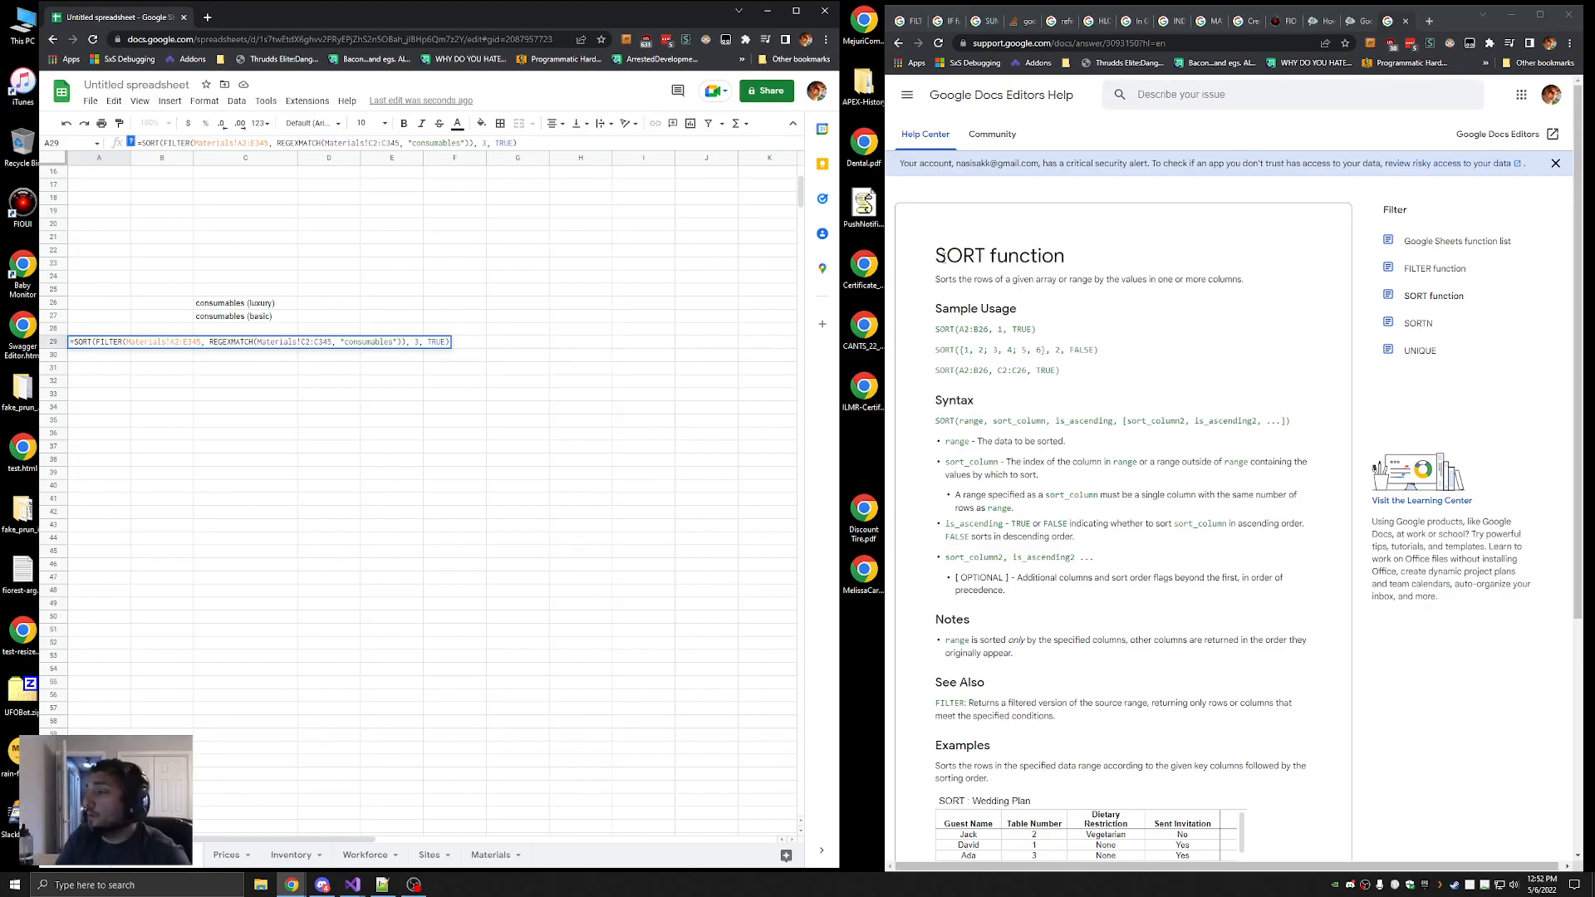
text(, 1, TRUE)
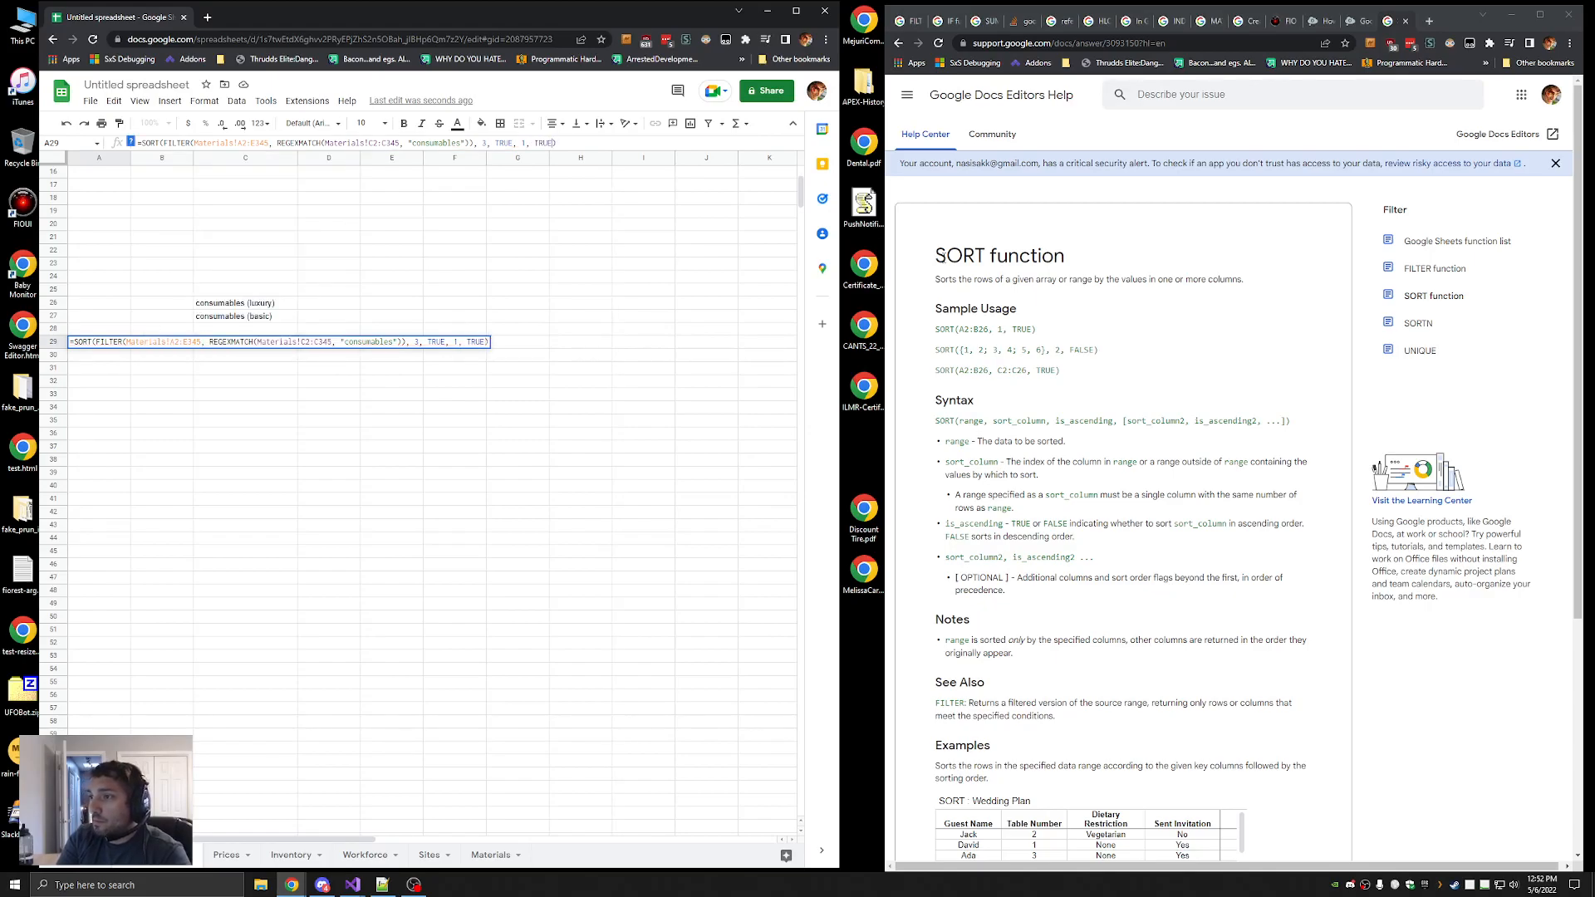
key(Return)
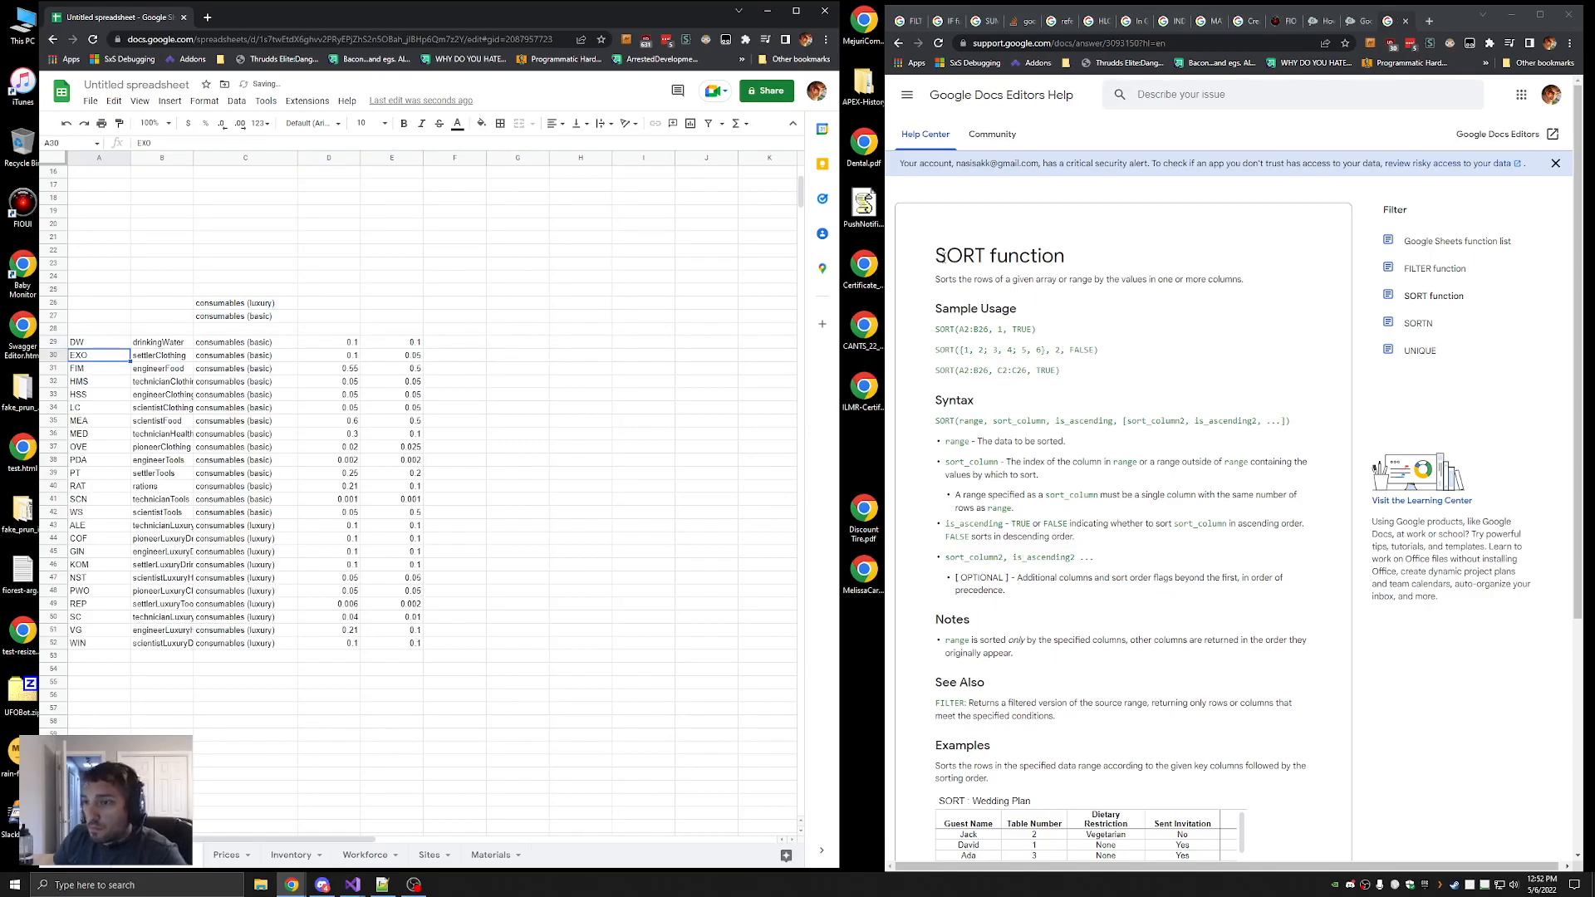
click(101, 343)
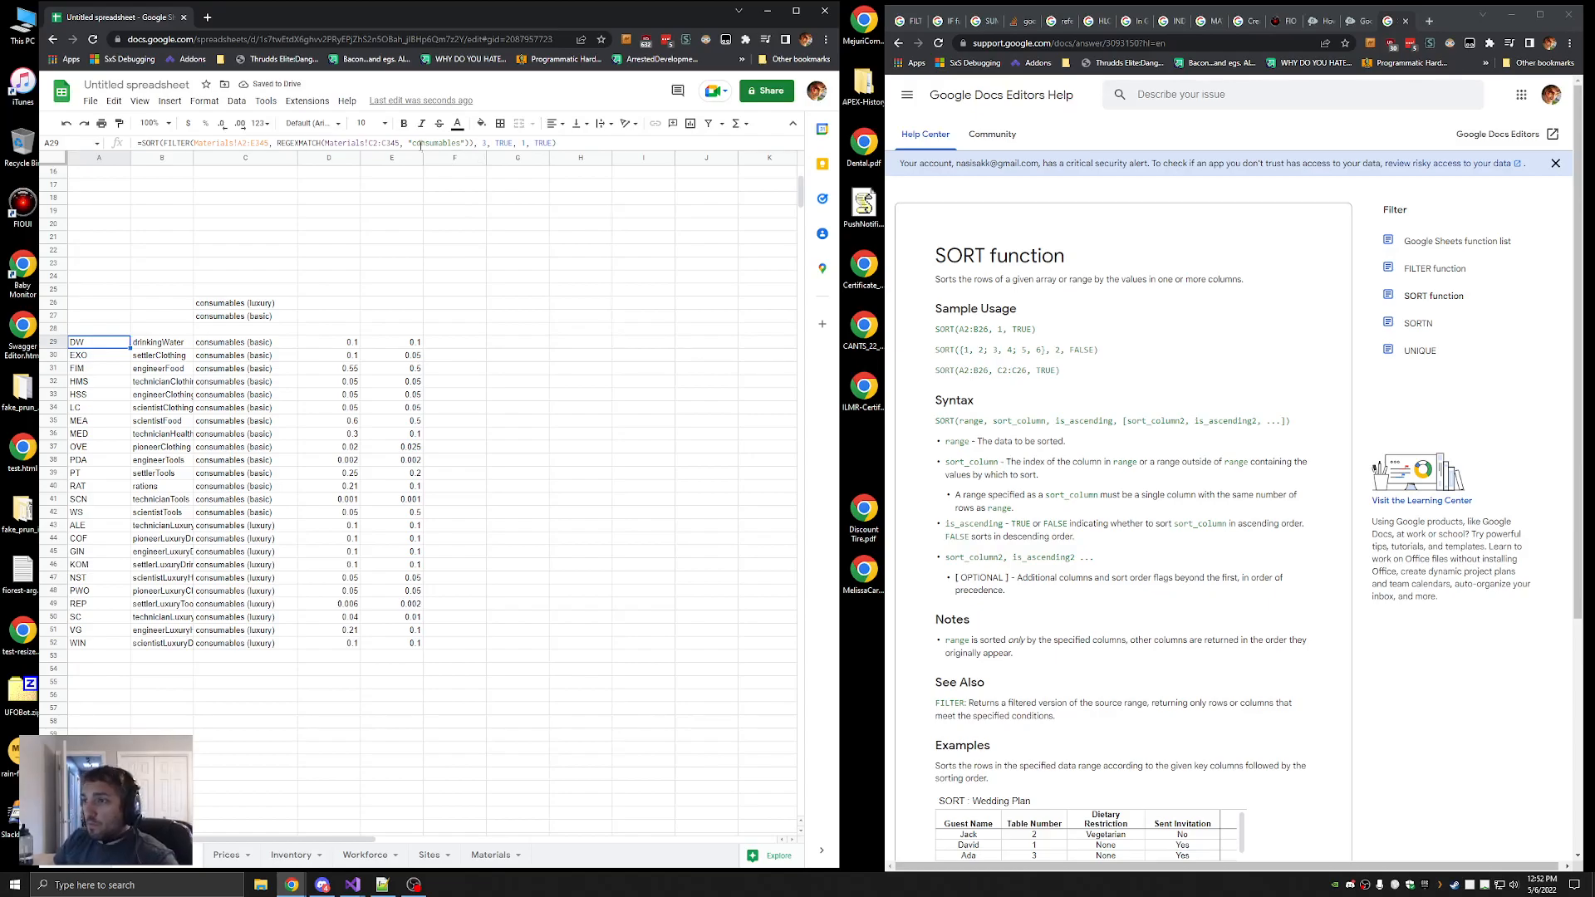
drag(164, 143, 479, 143)
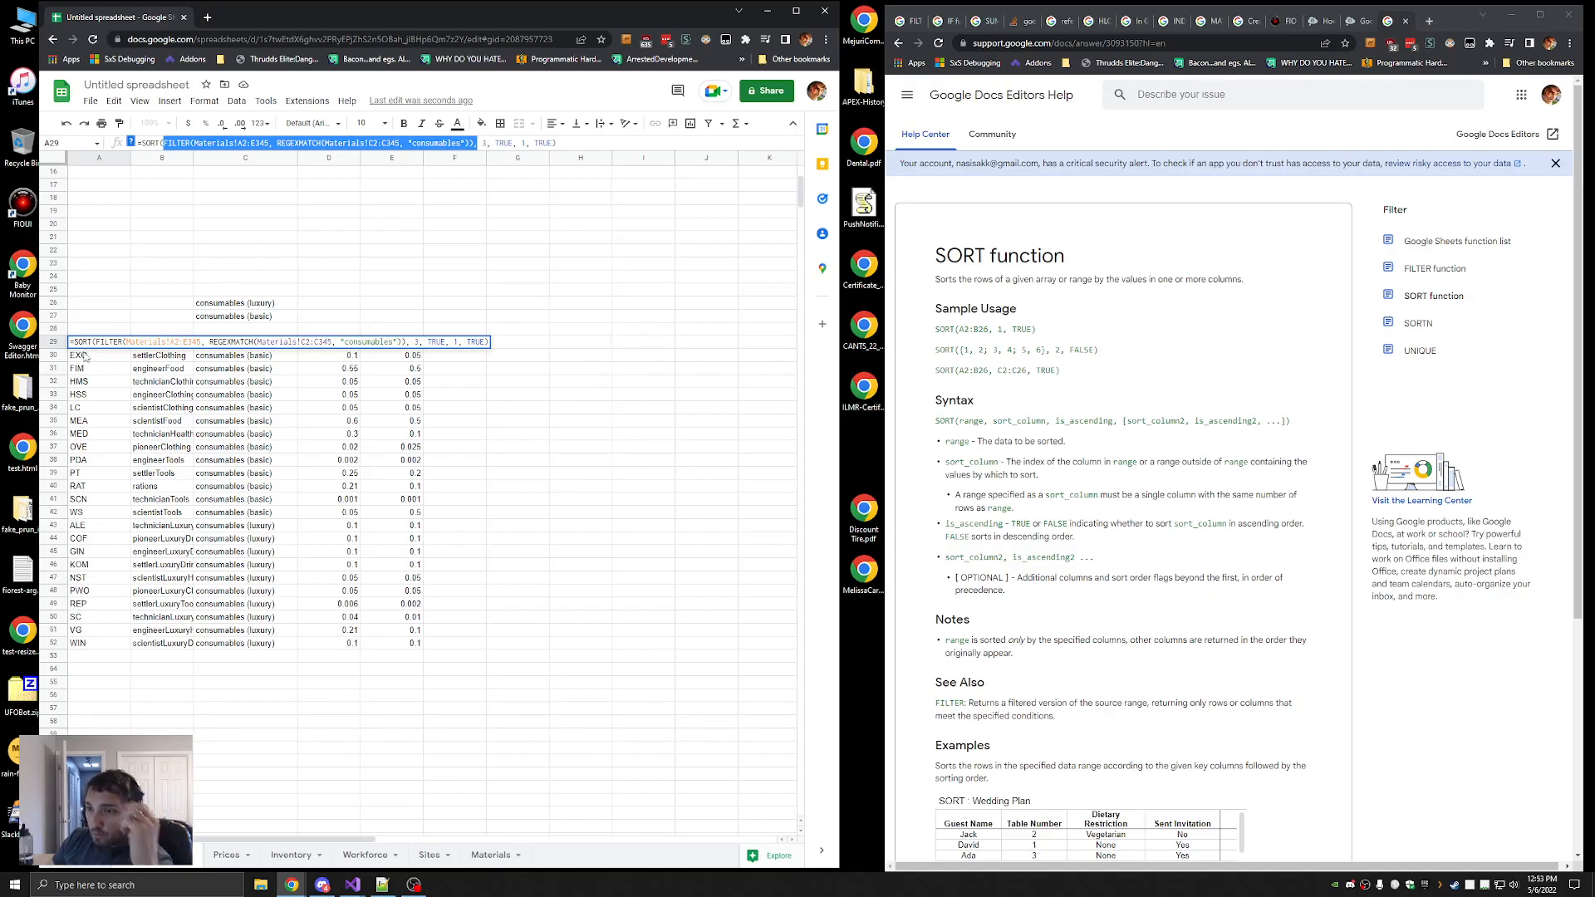
click(88, 532)
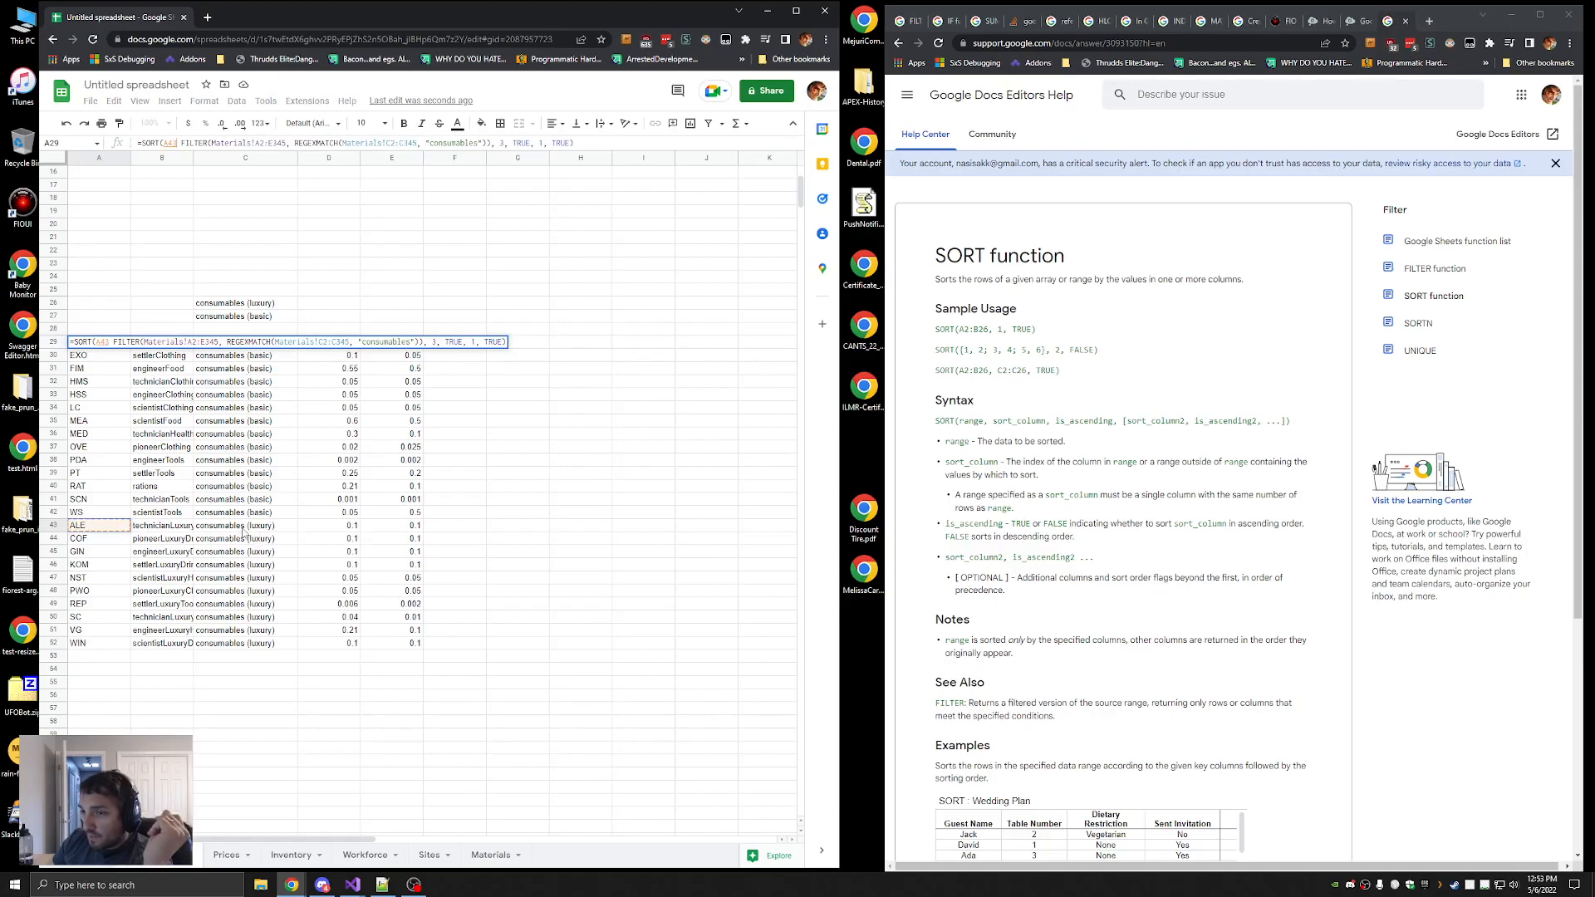
click(90, 358)
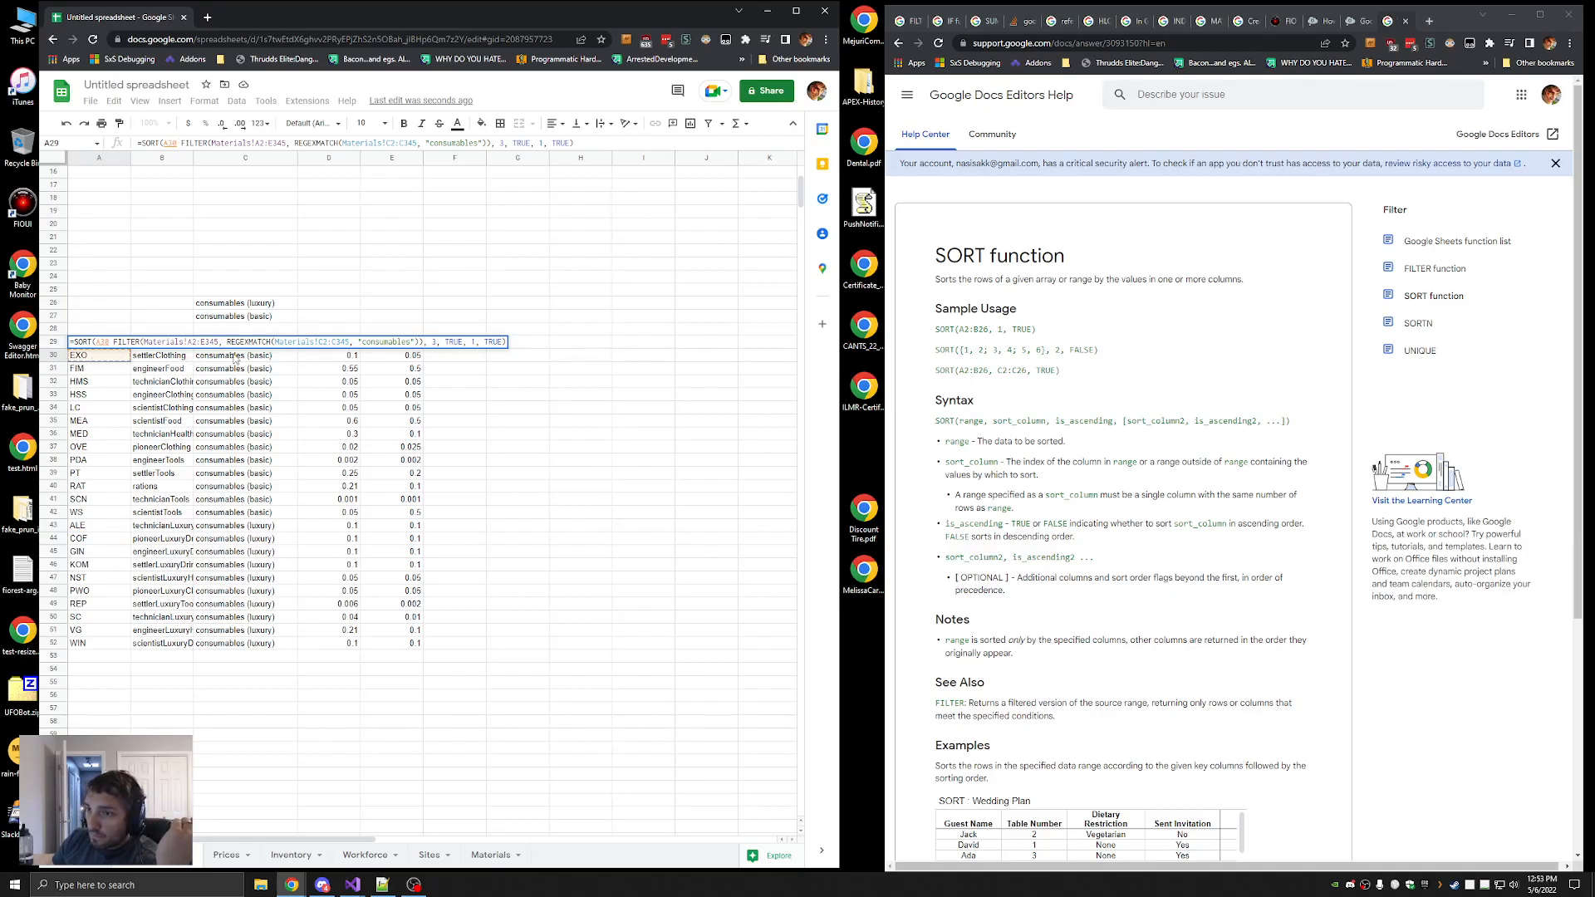
scroll(96, 361, up, 1)
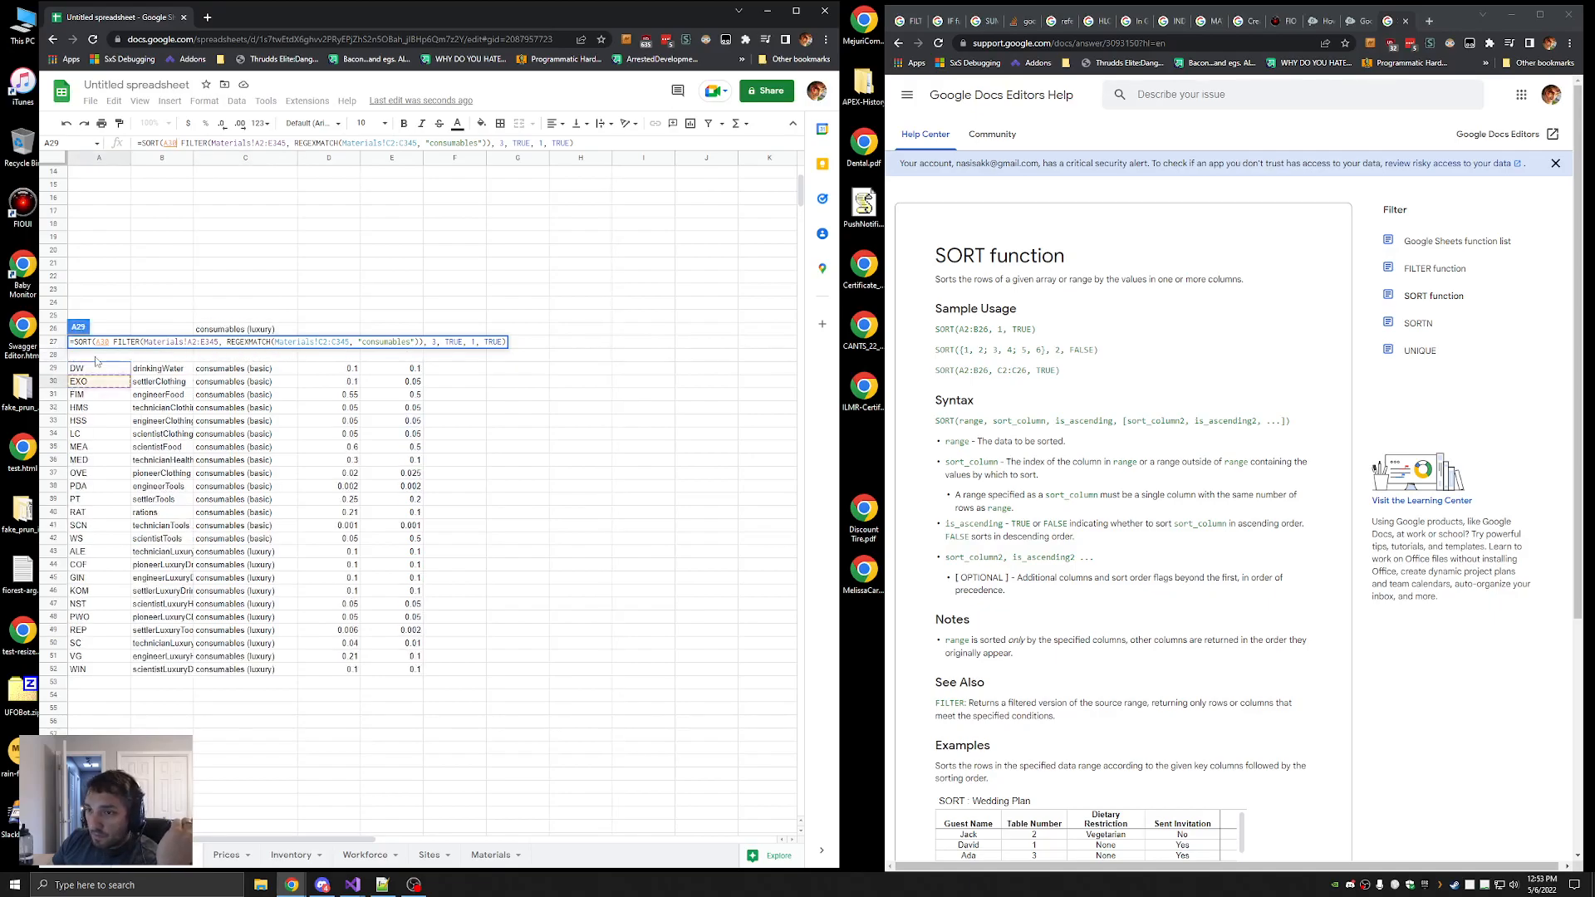
key(Escape)
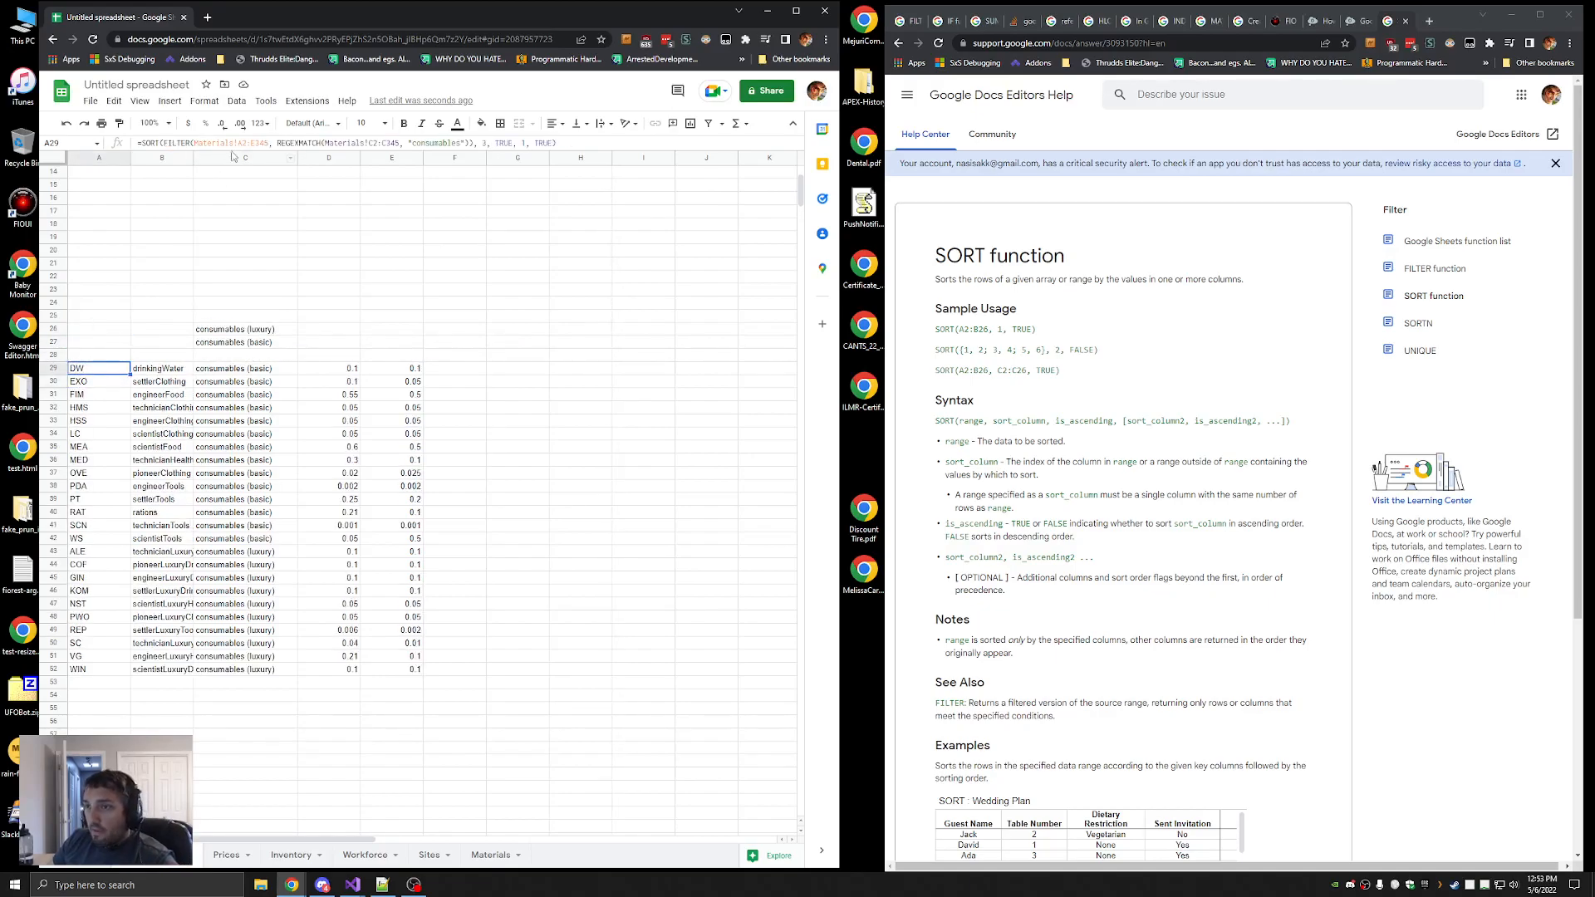
Review the Search Type dropdown and the formulas behind the Units/day and Price/d cells in row 1
scroll(259, 354, up, 5)
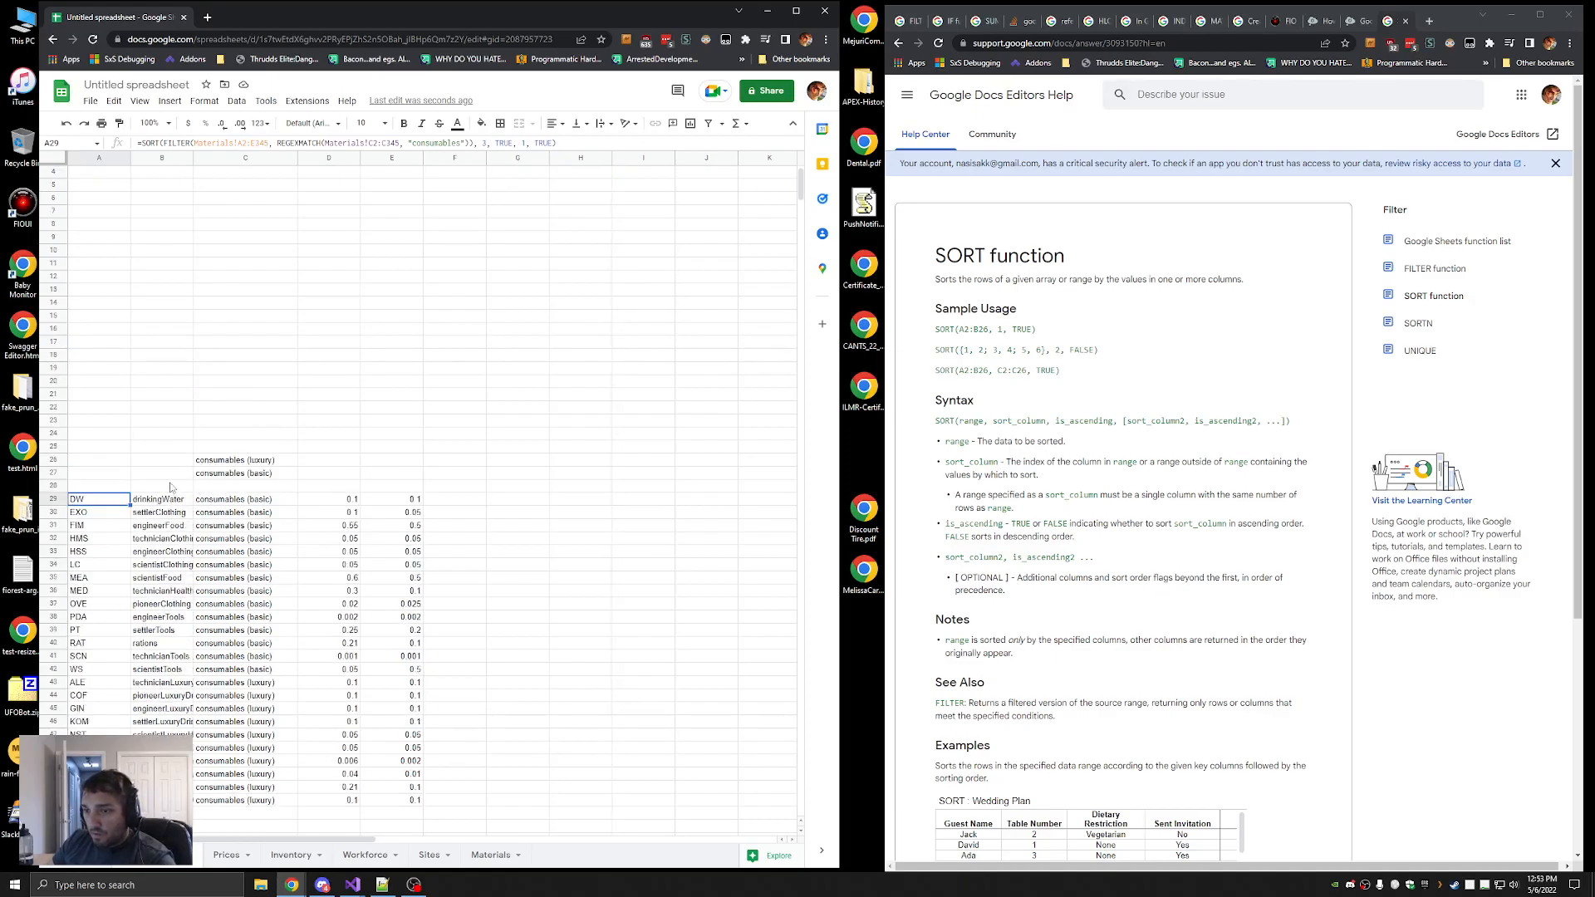
scroll(362, 515, down, 1)
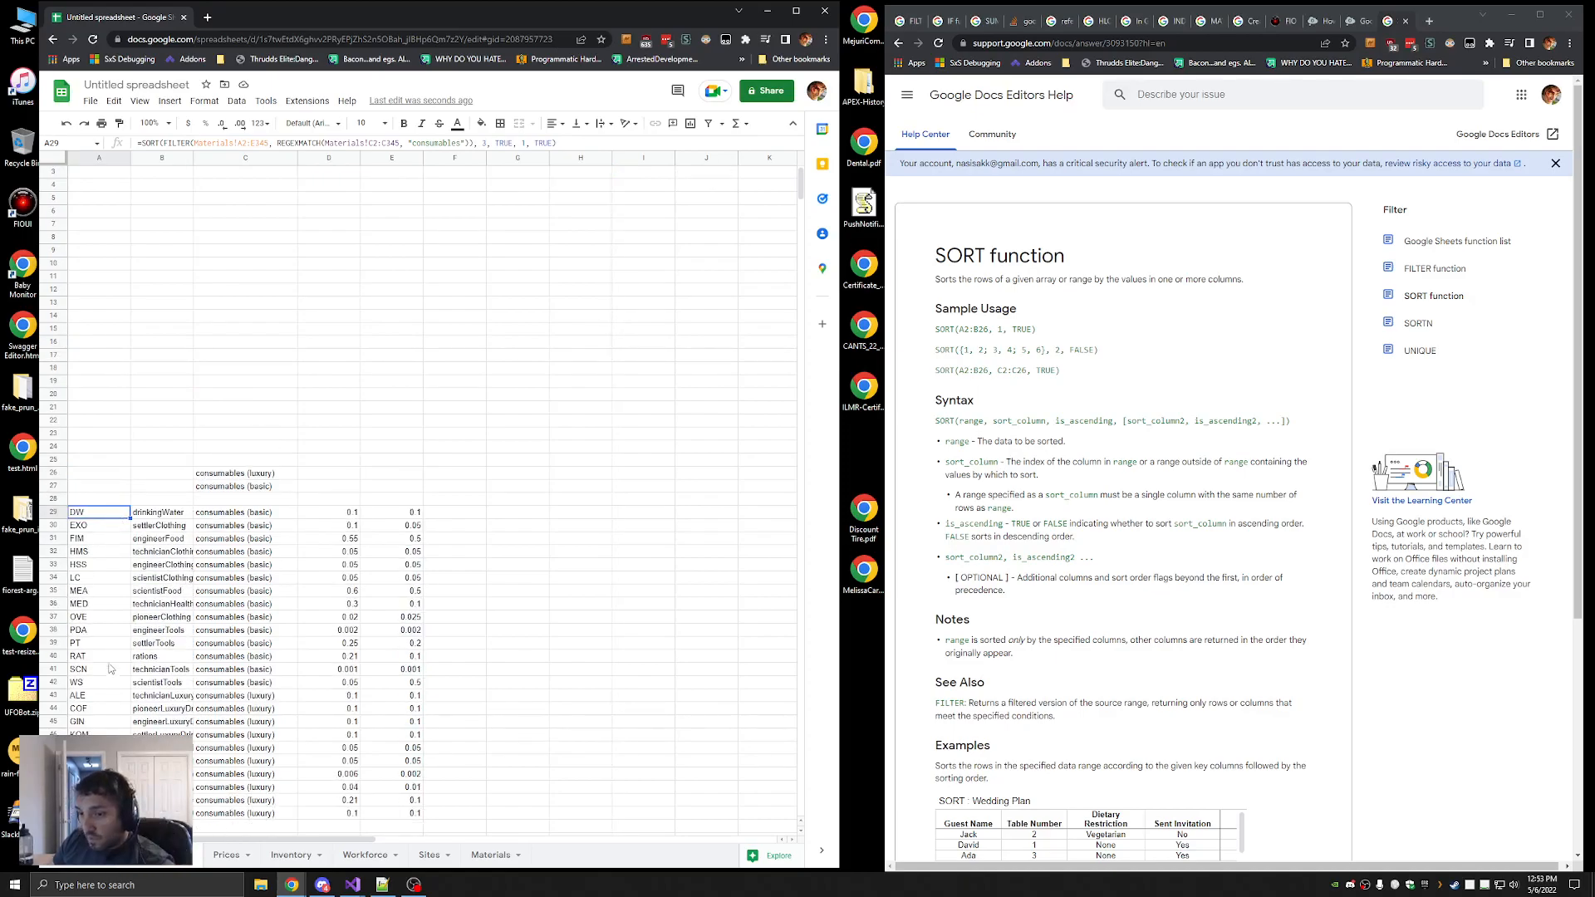
scroll(183, 457, up, 1)
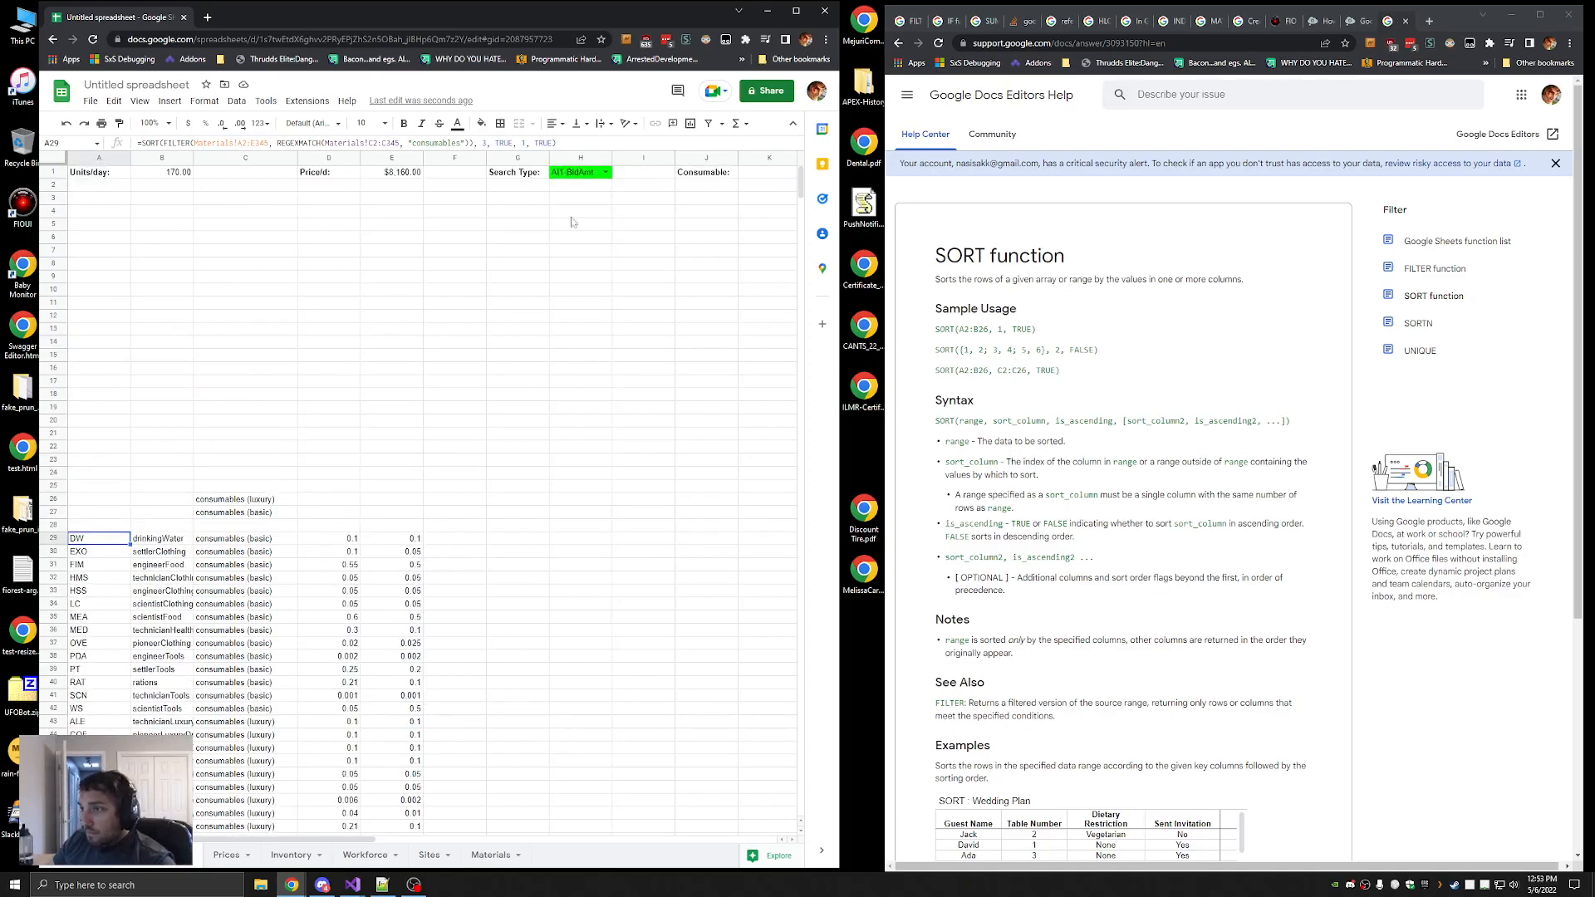
click(604, 172)
click(595, 204)
click(594, 240)
click(571, 174)
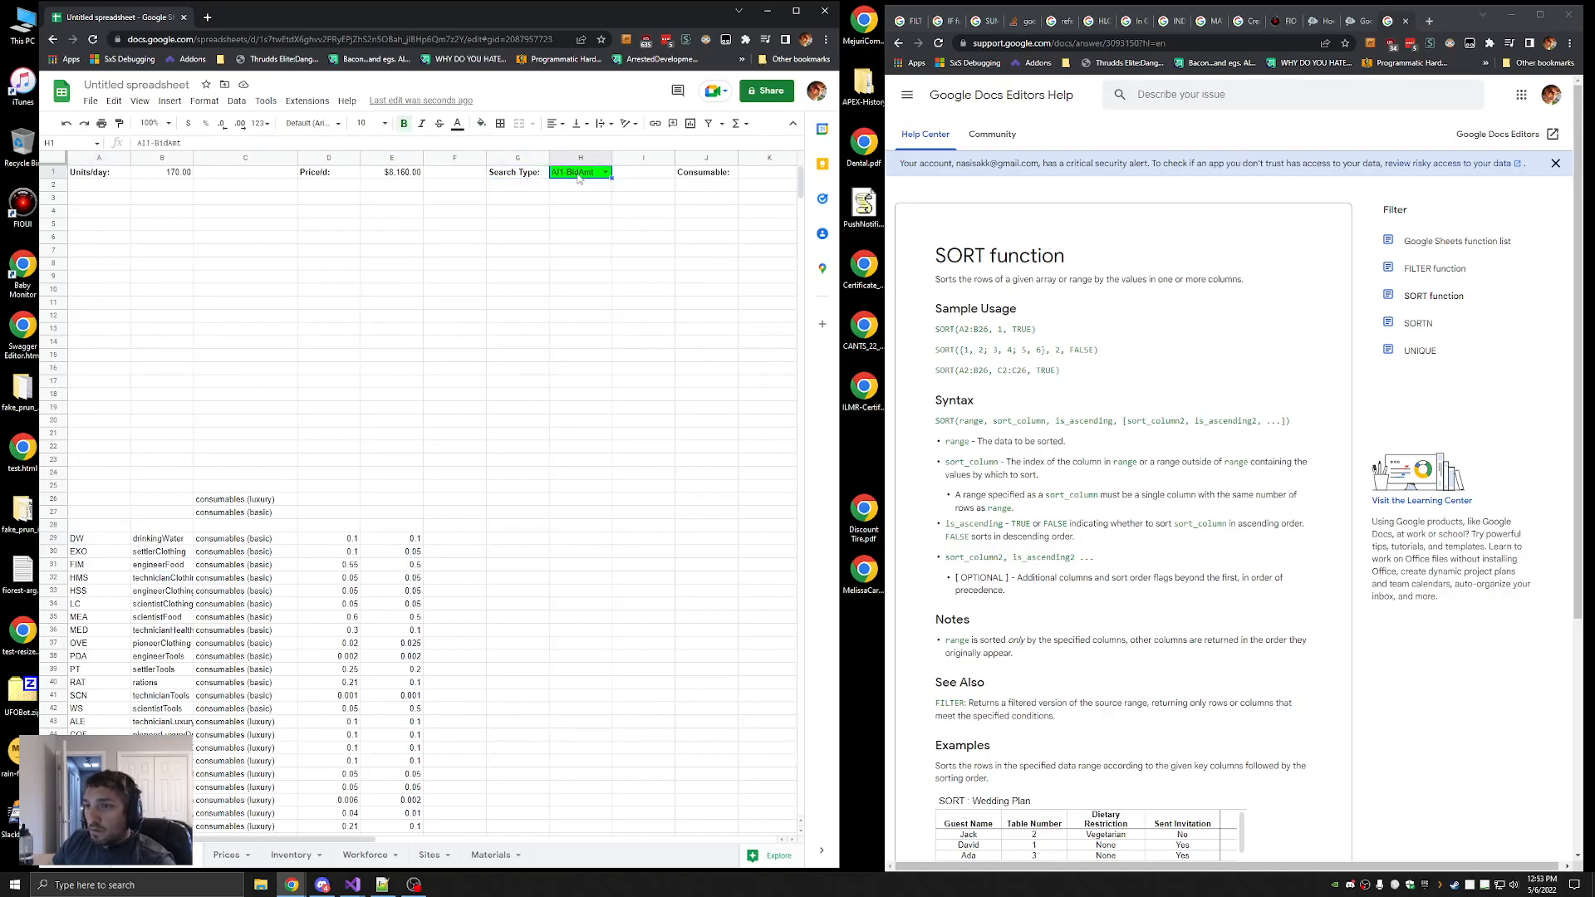
click(511, 176)
click(399, 176)
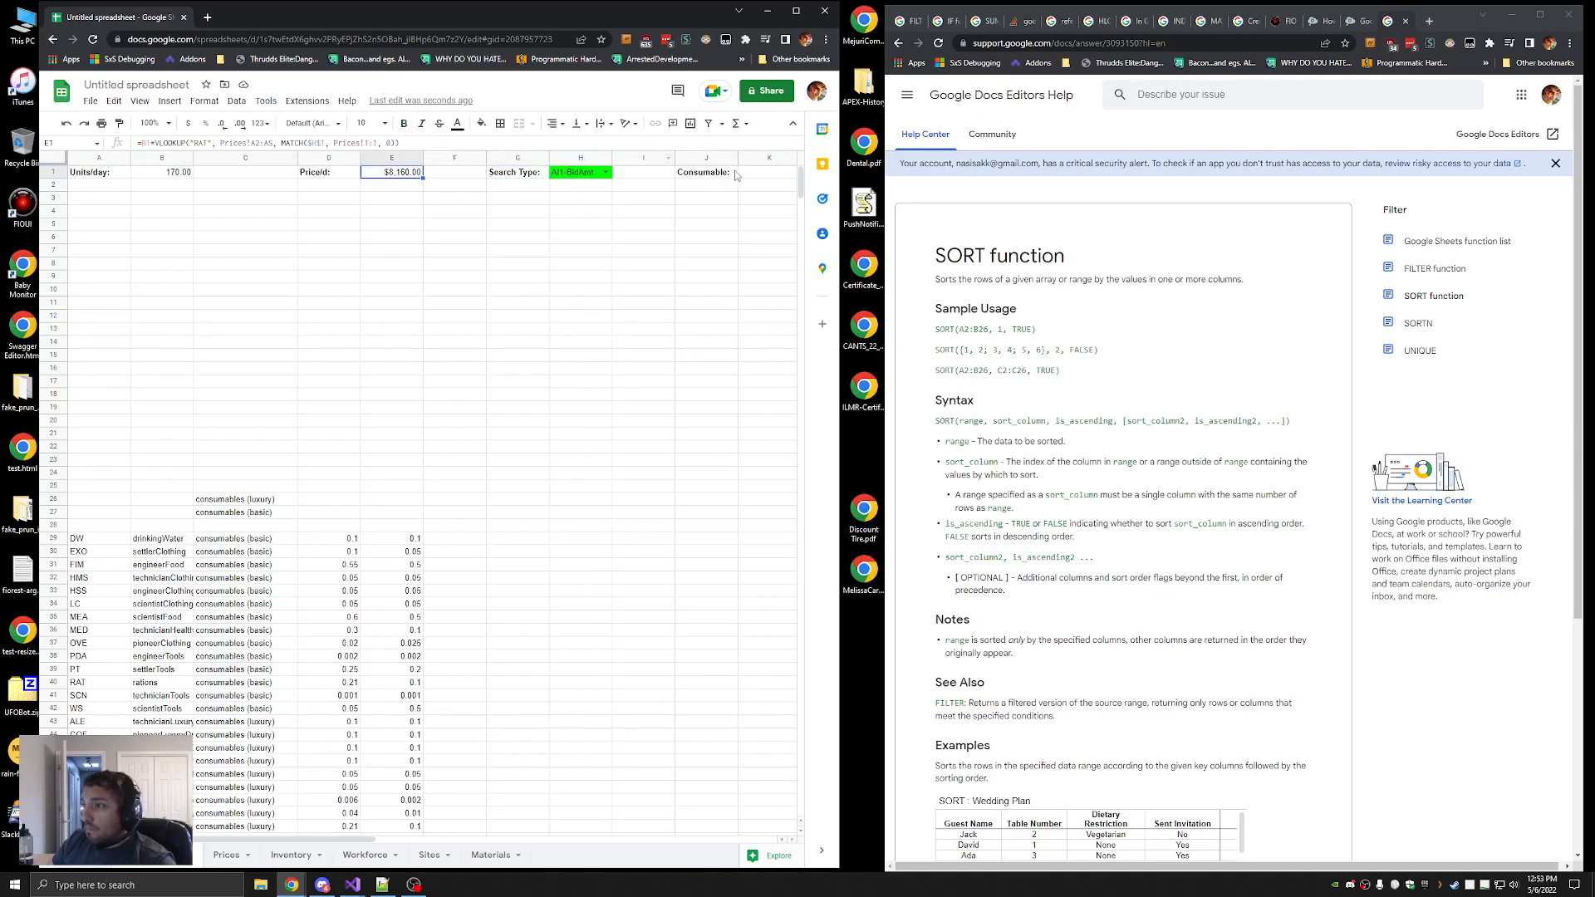
click(192, 178)
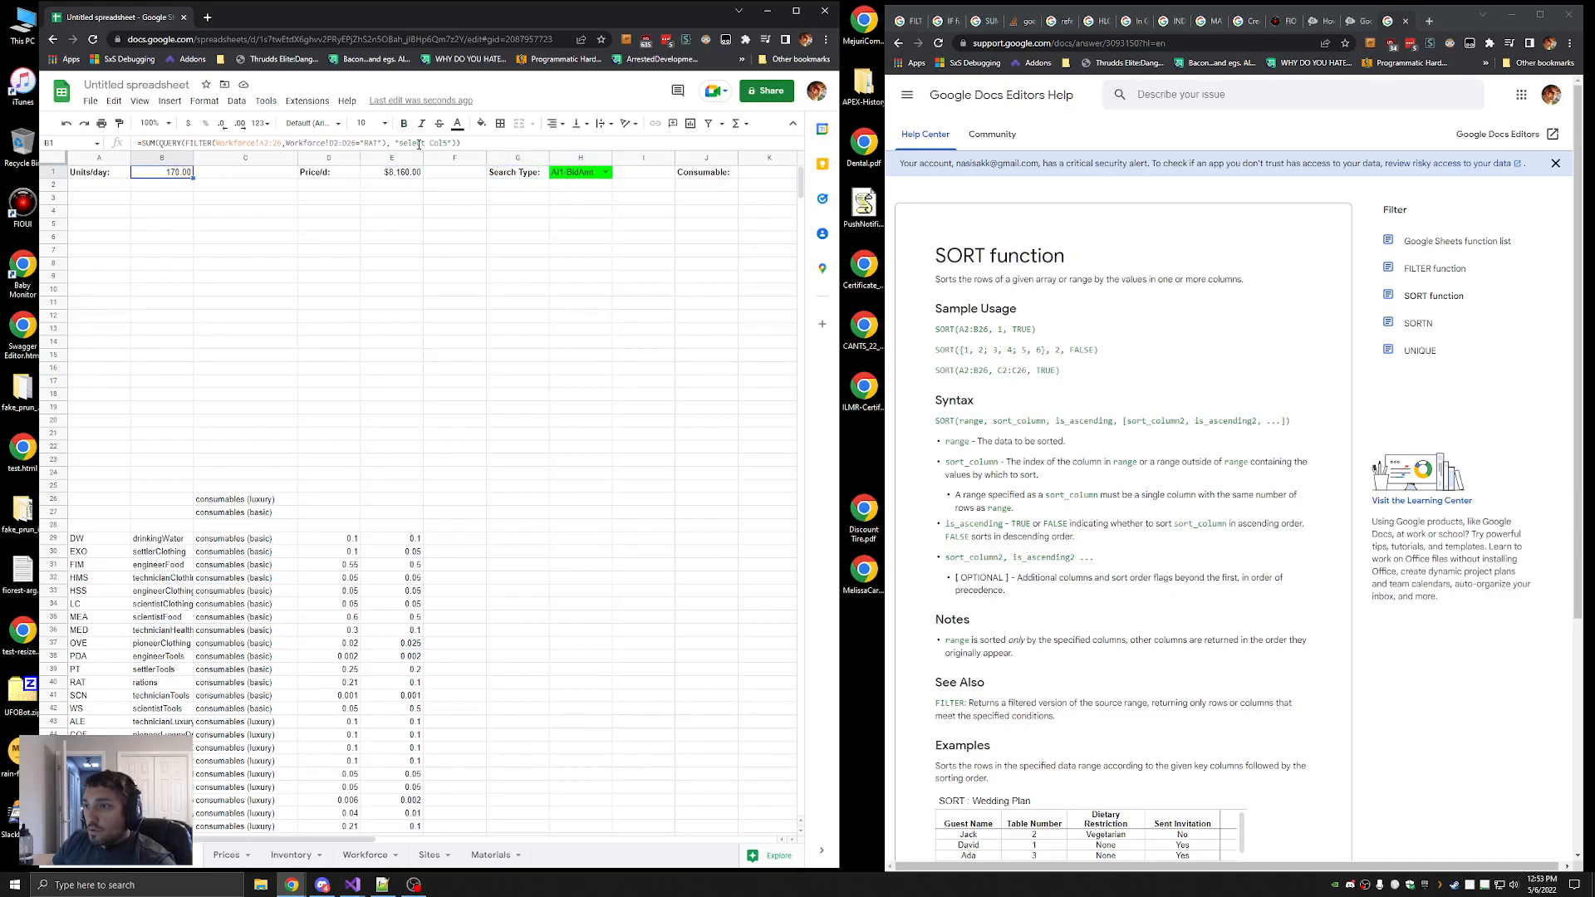
click(394, 174)
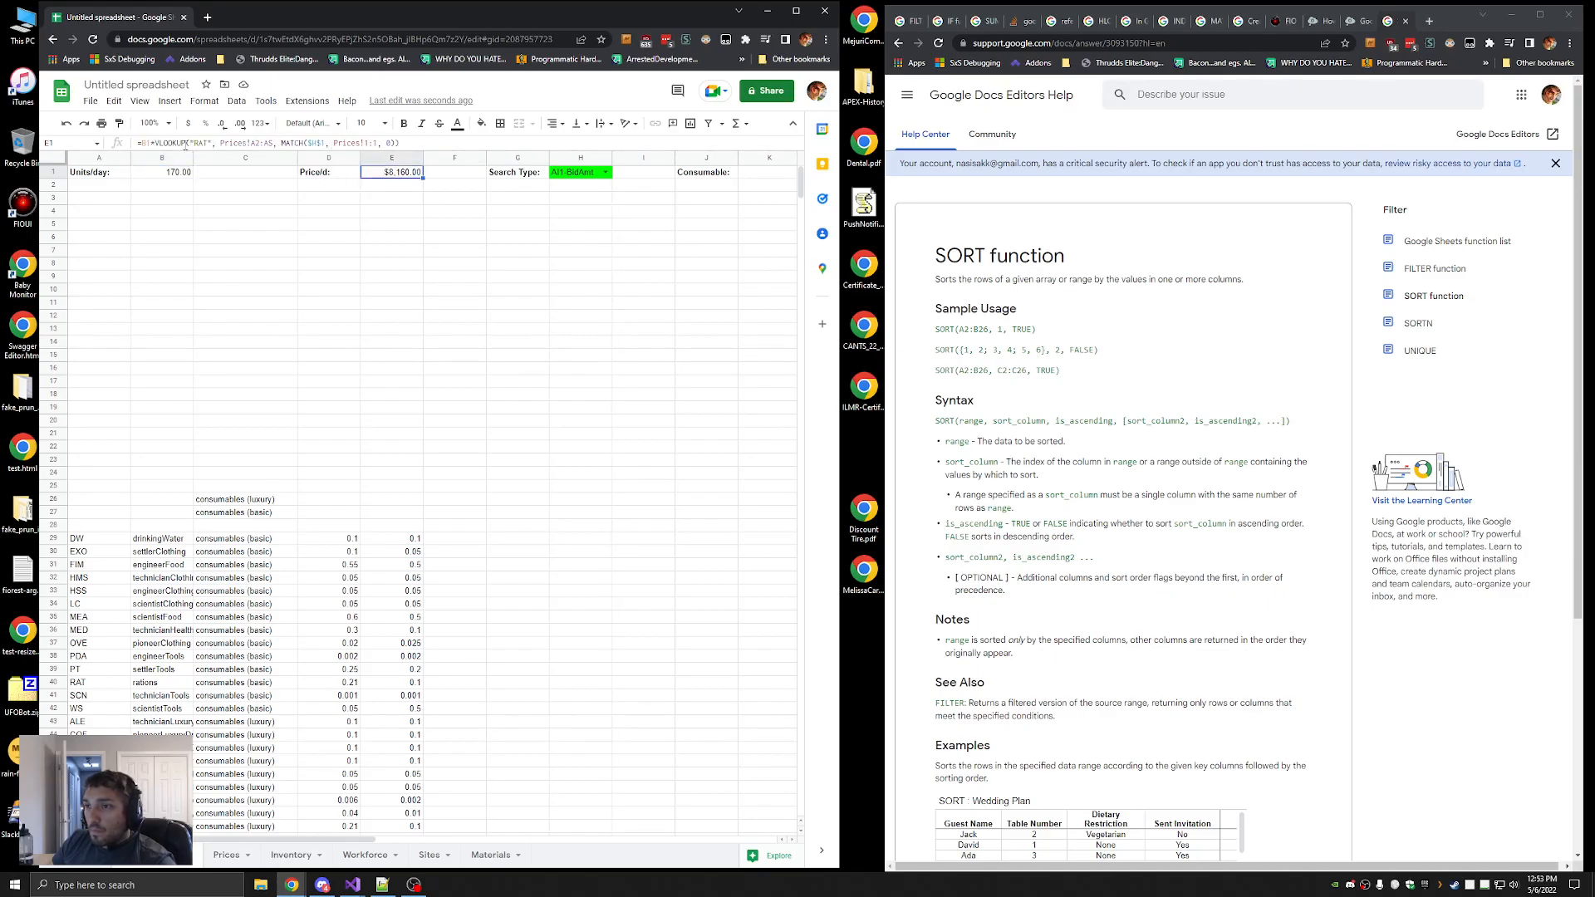
click(1218, 219)
key(ctrl+t)
text(select)
key(ctrl+w)
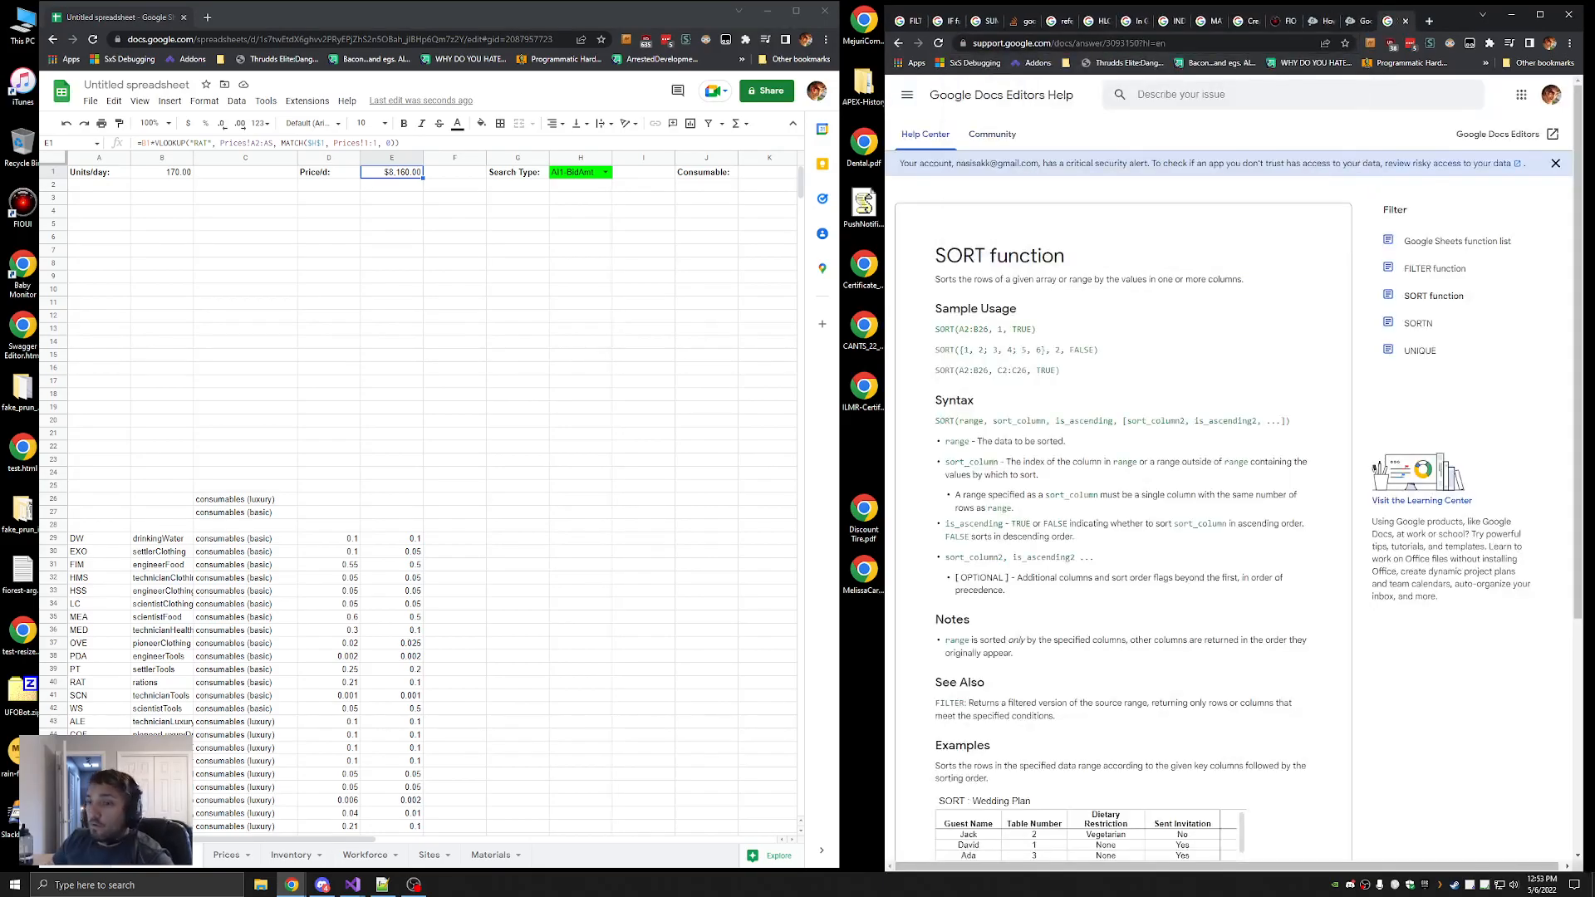
Wrap the A29 SORT formula in a QUERY that returns only the first column with "select Col1"
click(83, 541)
key(F2)
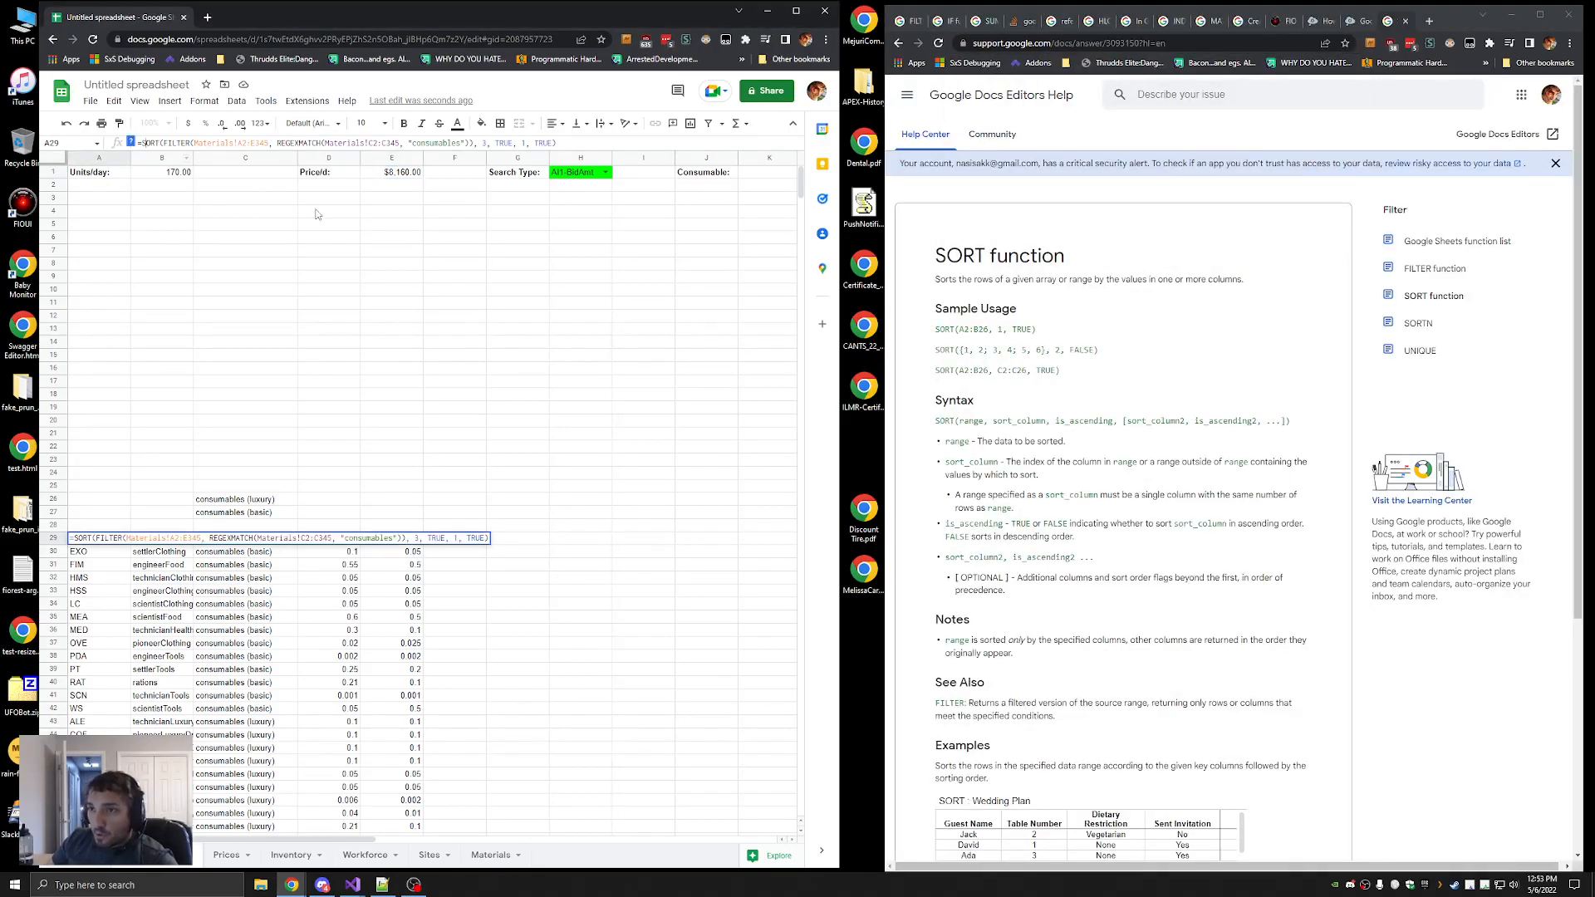
text(QUERY()
key(End)
text(, )
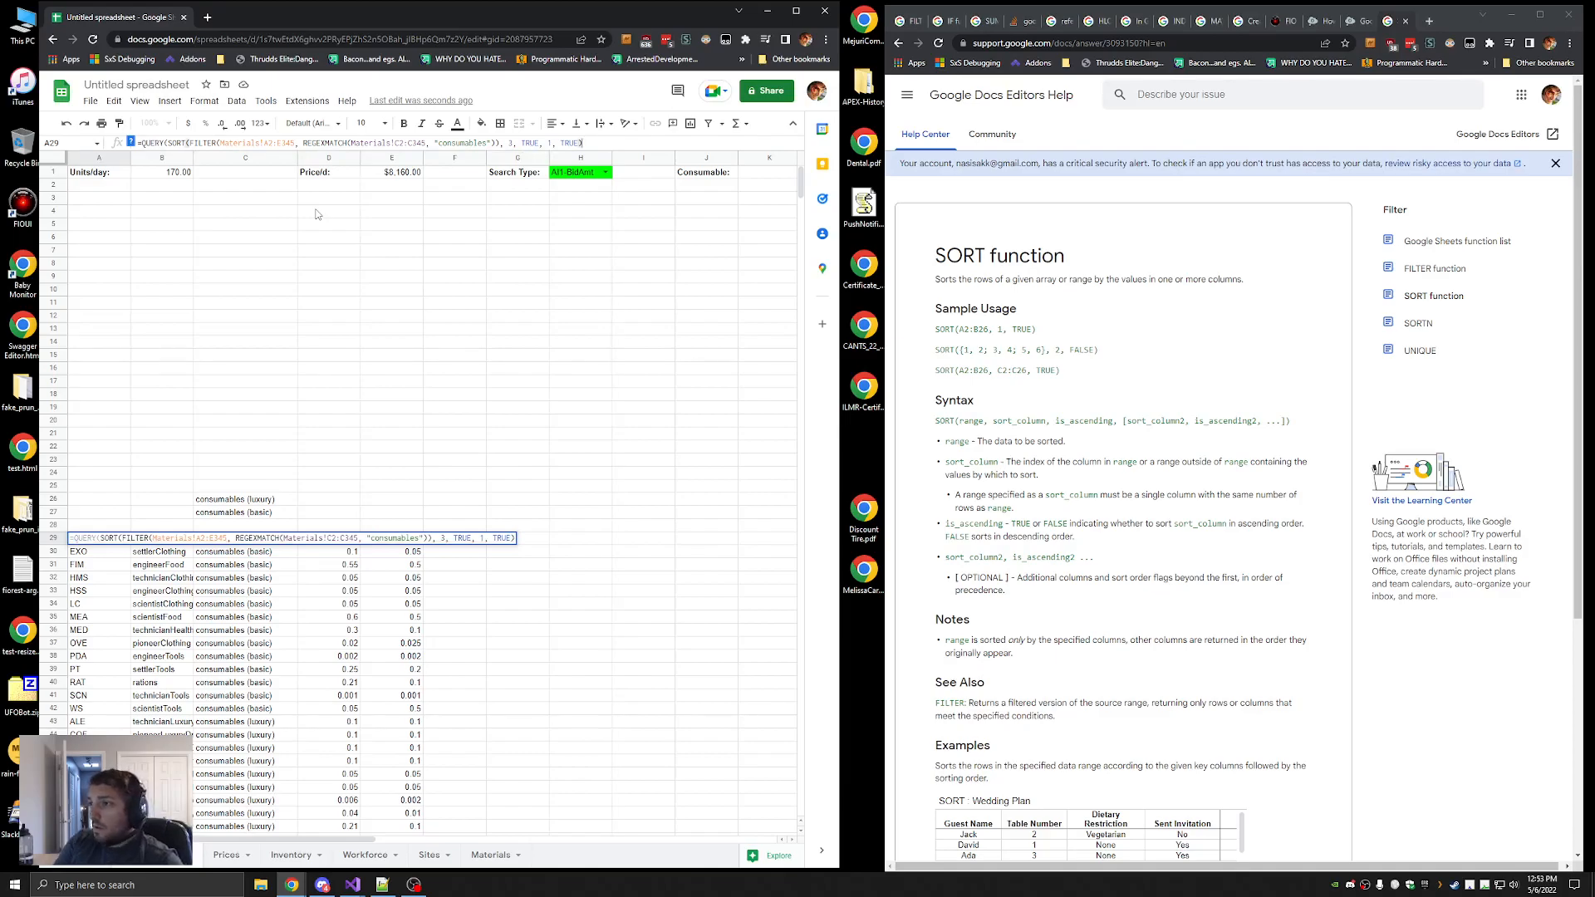
text("select )
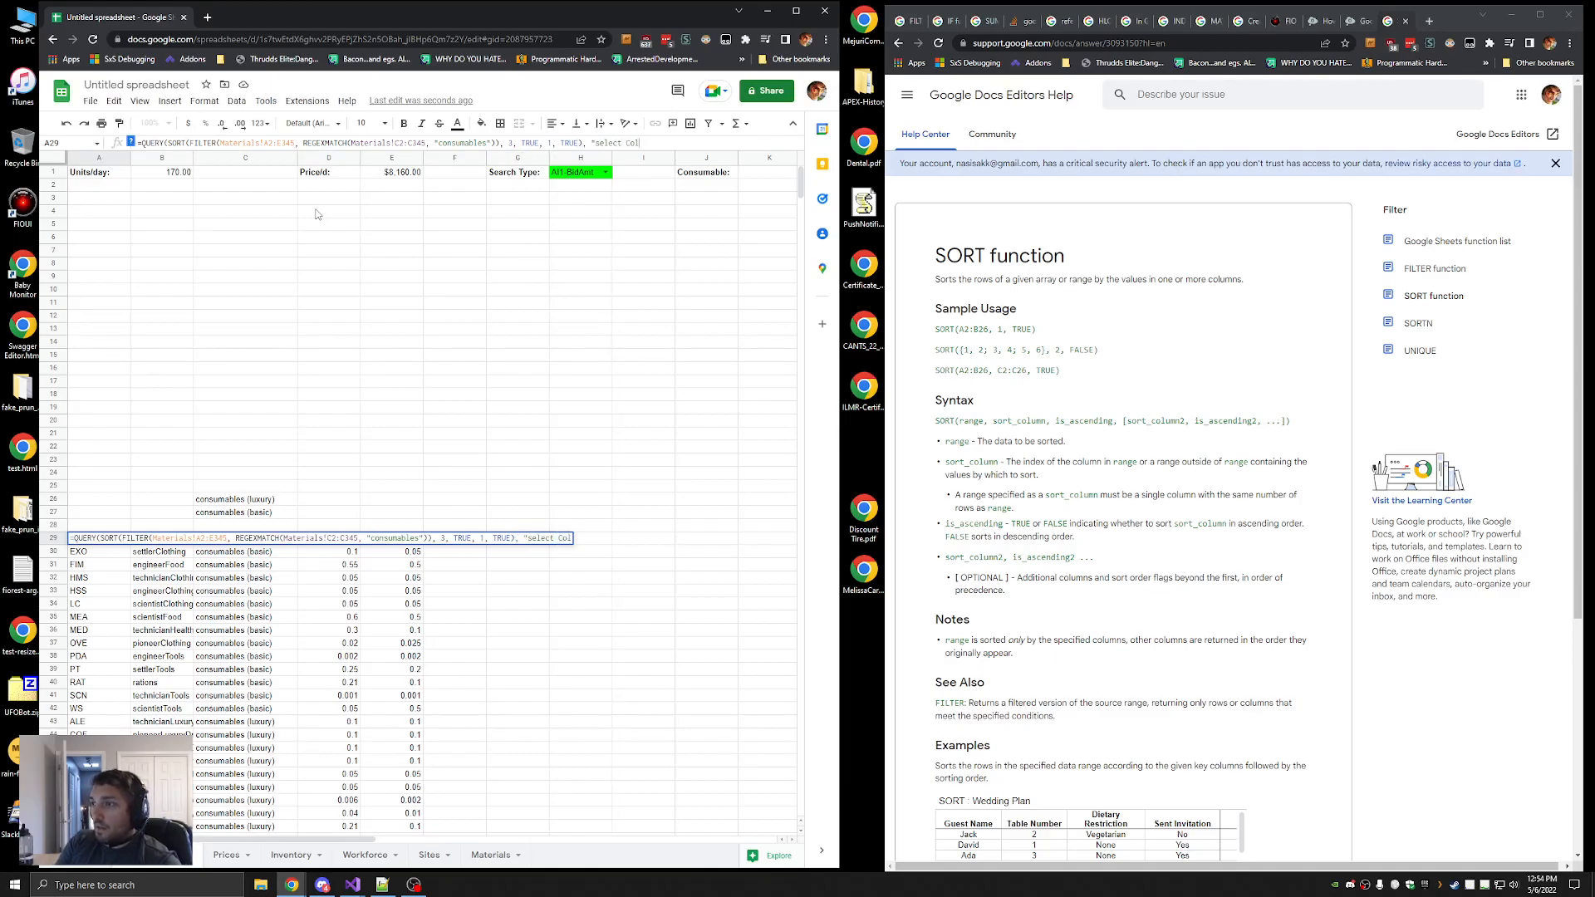
text(Col1)
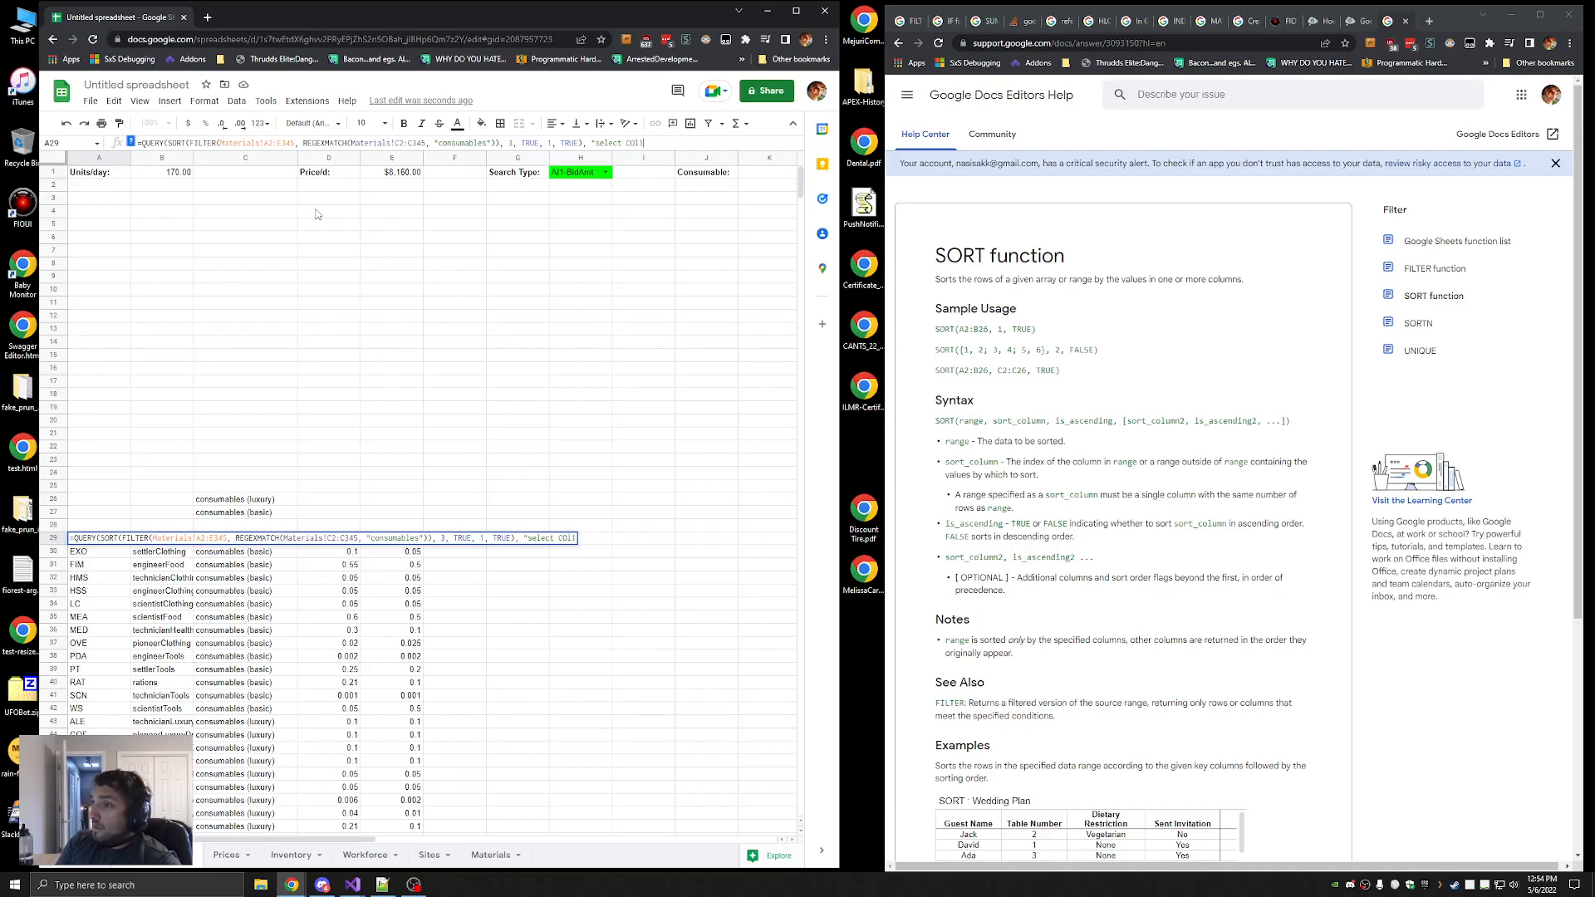
text("))
key(Return)
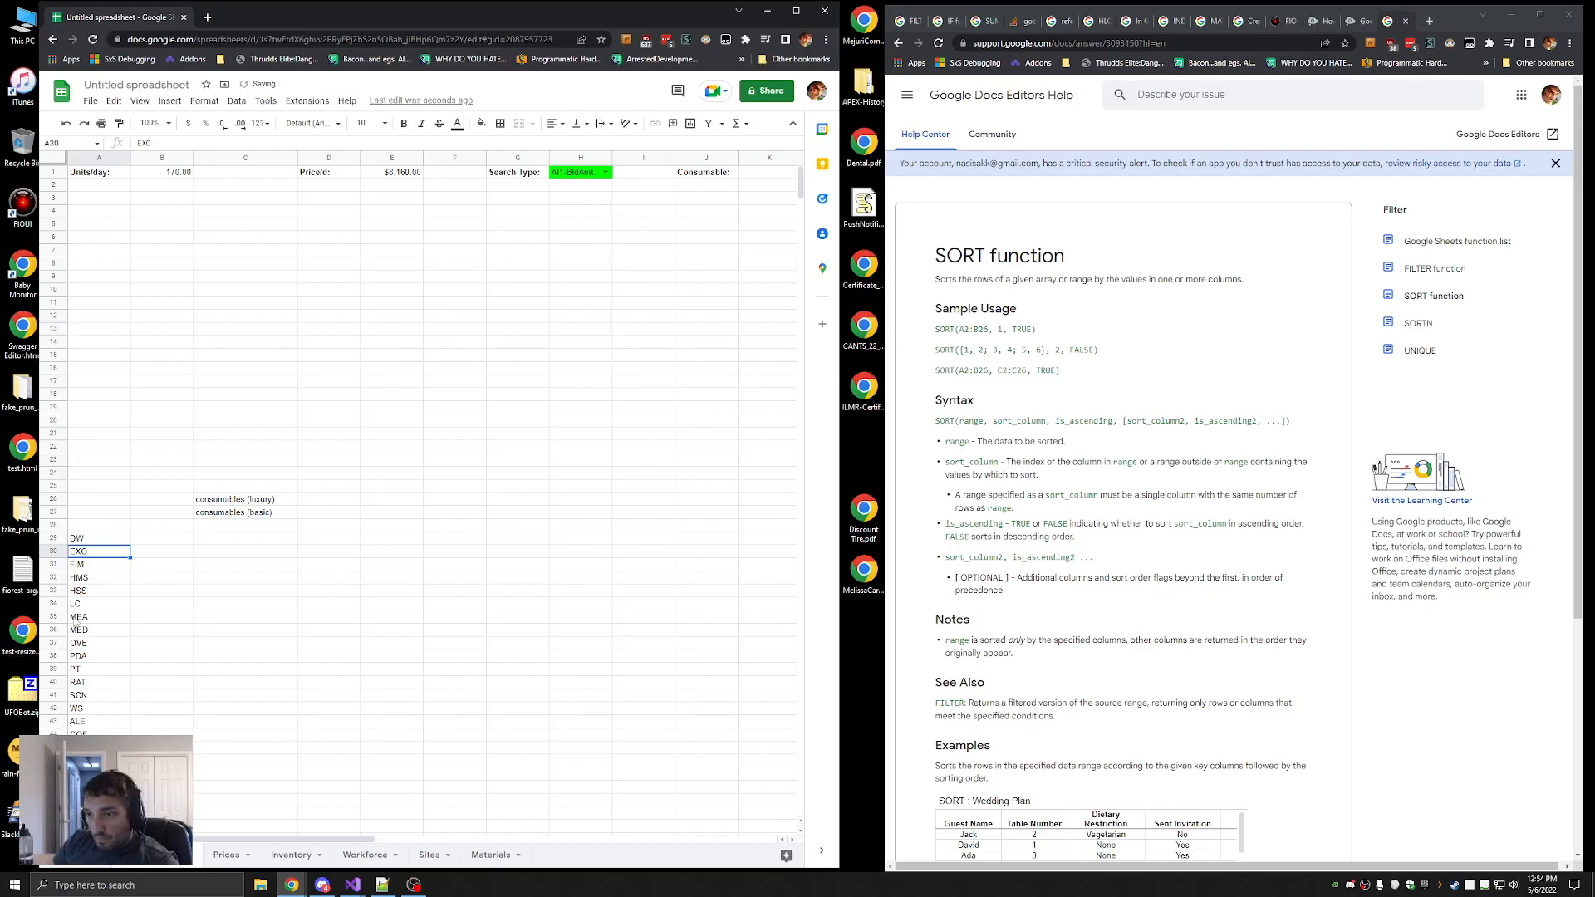
Cut the whole QUERY formula out of cell A29
click(93, 537)
scroll(111, 482, down, 1)
drag(652, 143, 162, 175)
key(ctrl+x)
scroll(286, 280, up, 2)
Fill cell K1 next to the Consumable label with bright green
click(755, 209)
click(750, 173)
click(481, 123)
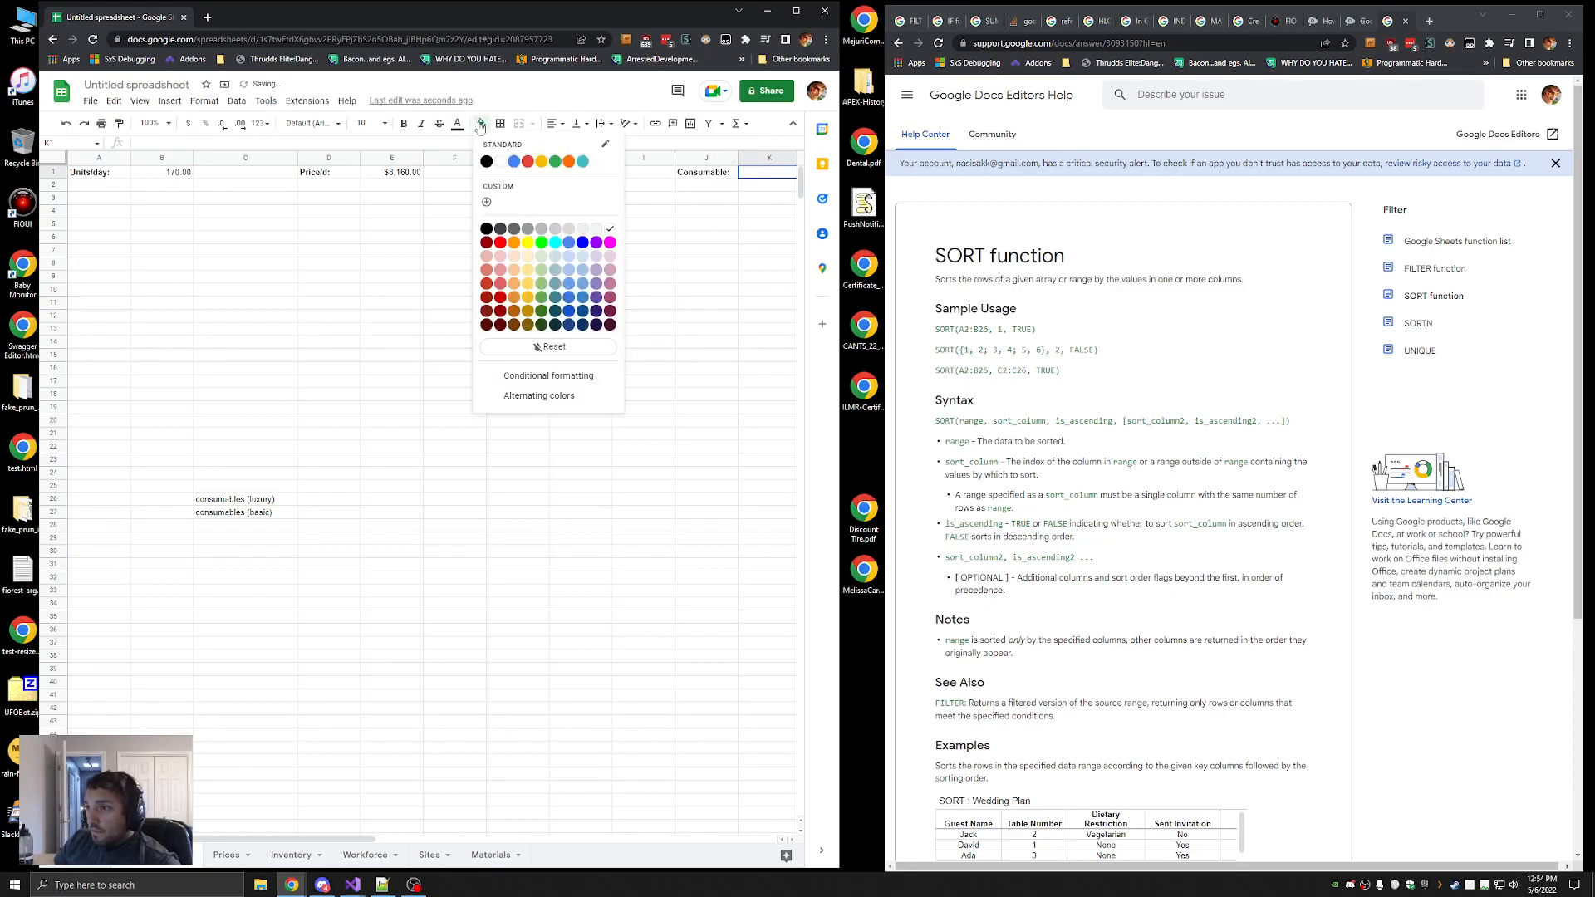
click(541, 242)
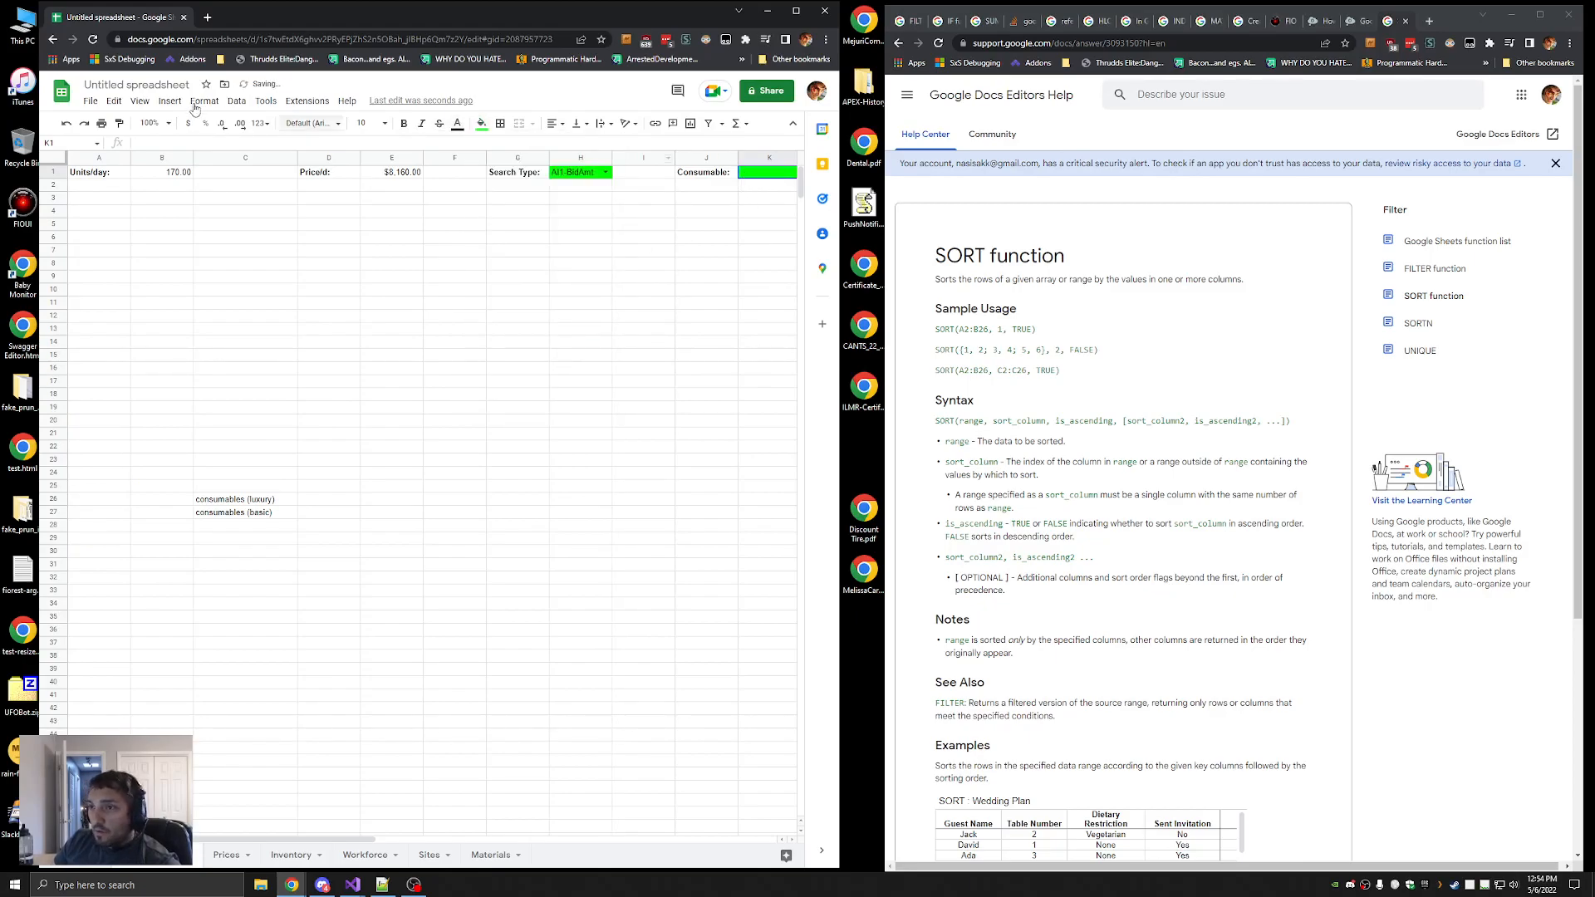
Try to add data validation to K1 as a list from a range, using the cut QUERY formula as the range
click(237, 101)
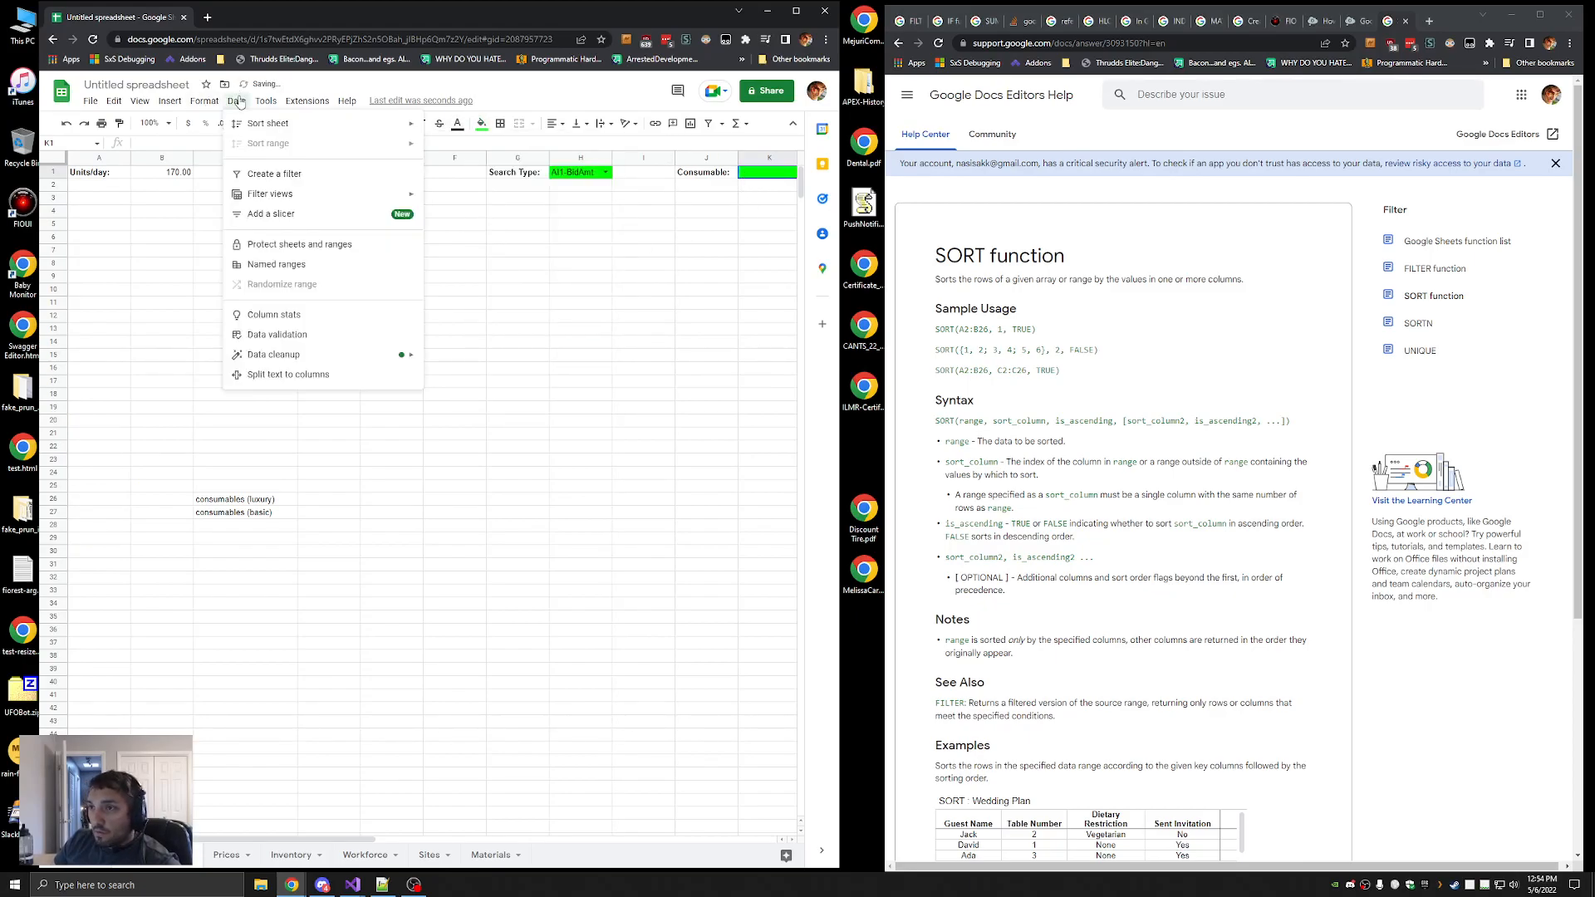
click(277, 334)
click(400, 438)
click(391, 433)
click(433, 433)
key(ctrl+v)
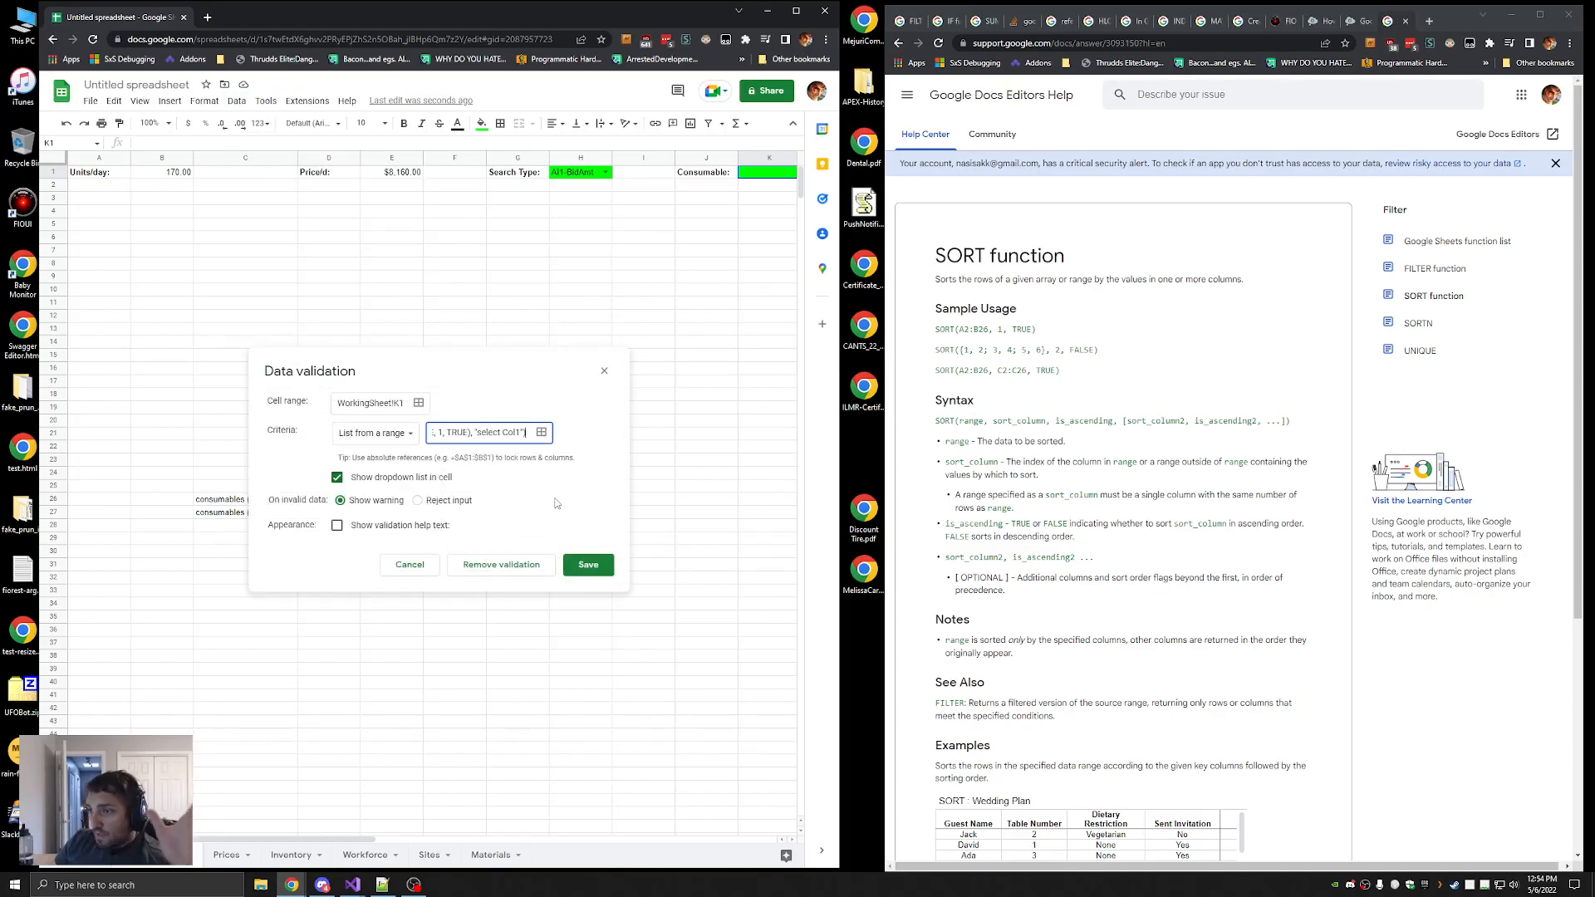
click(587, 564)
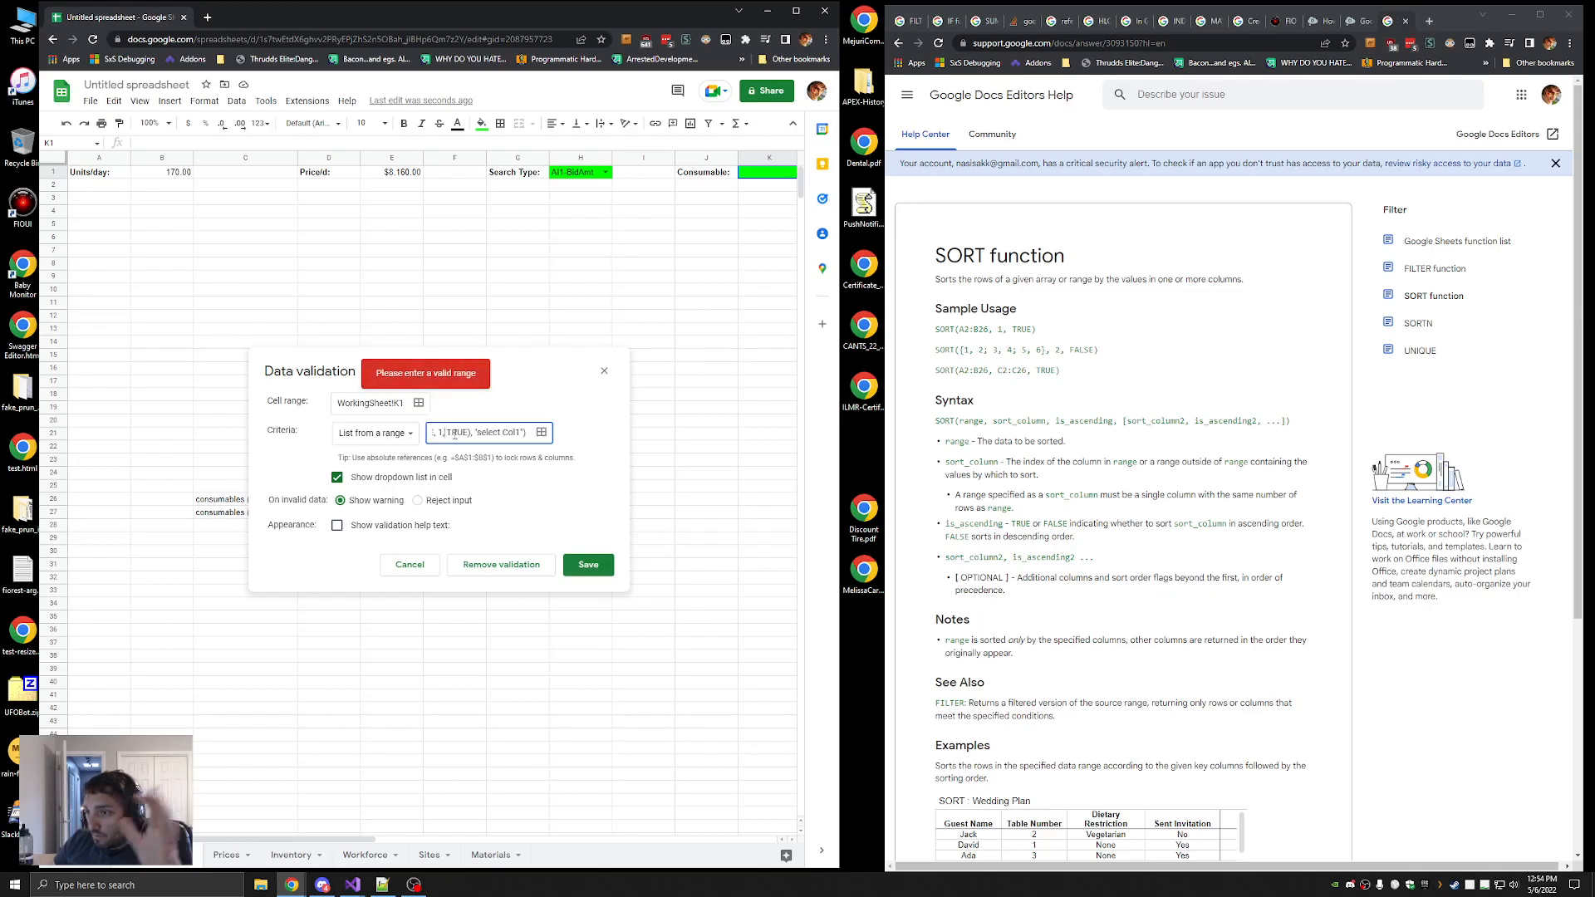
click(584, 565)
click(468, 433)
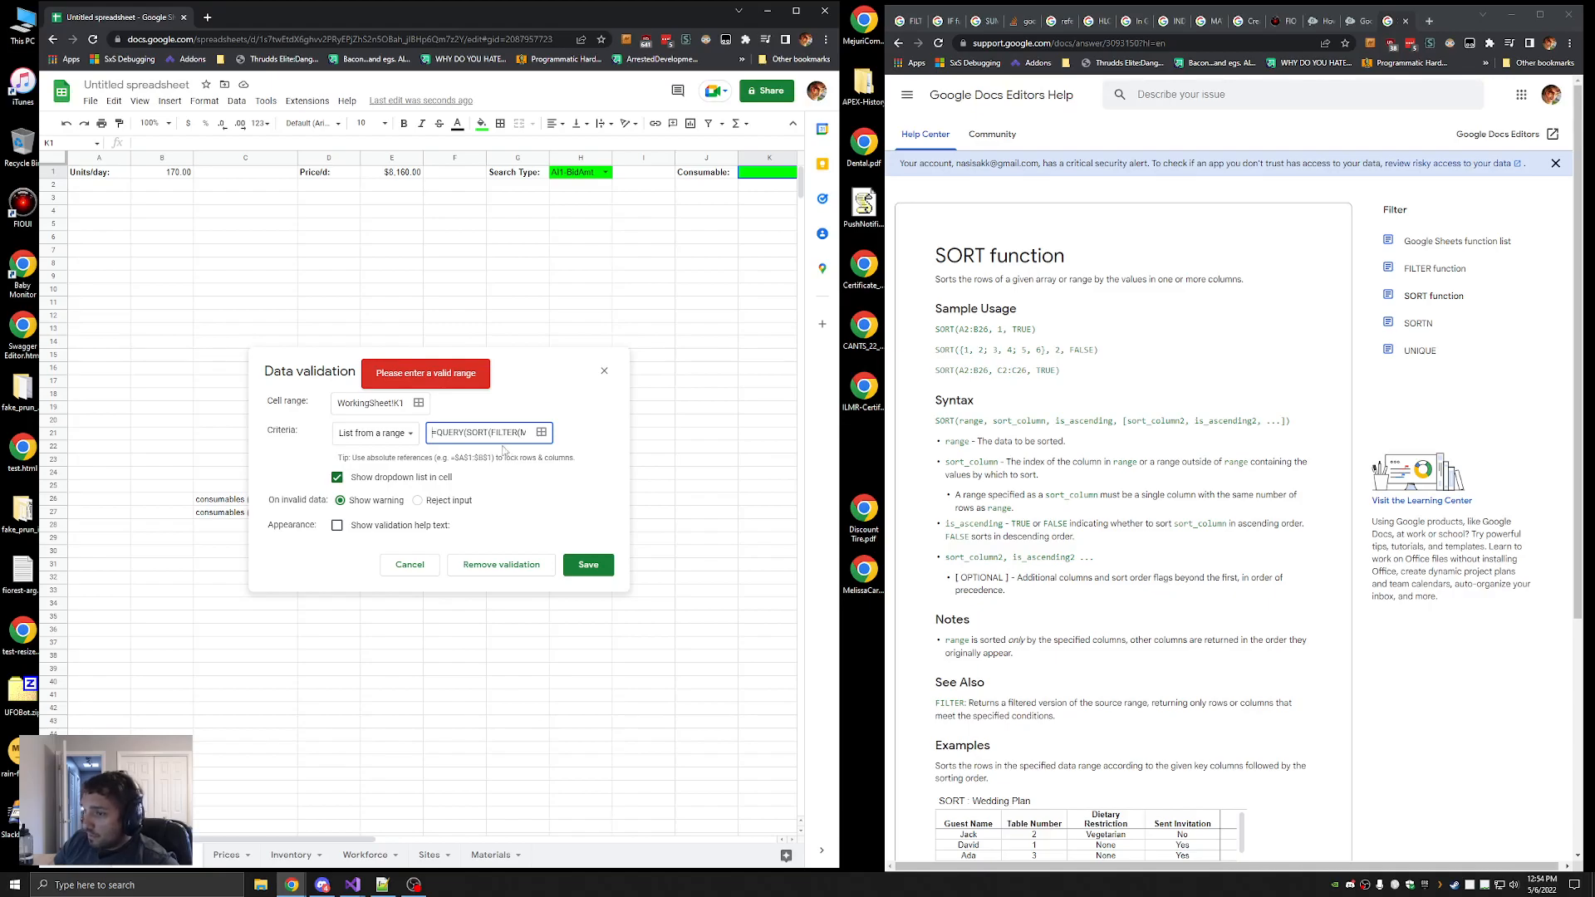
Set K1's validation criteria to "Custom formula is" with the cut QUERY formula and save the rule
click(405, 436)
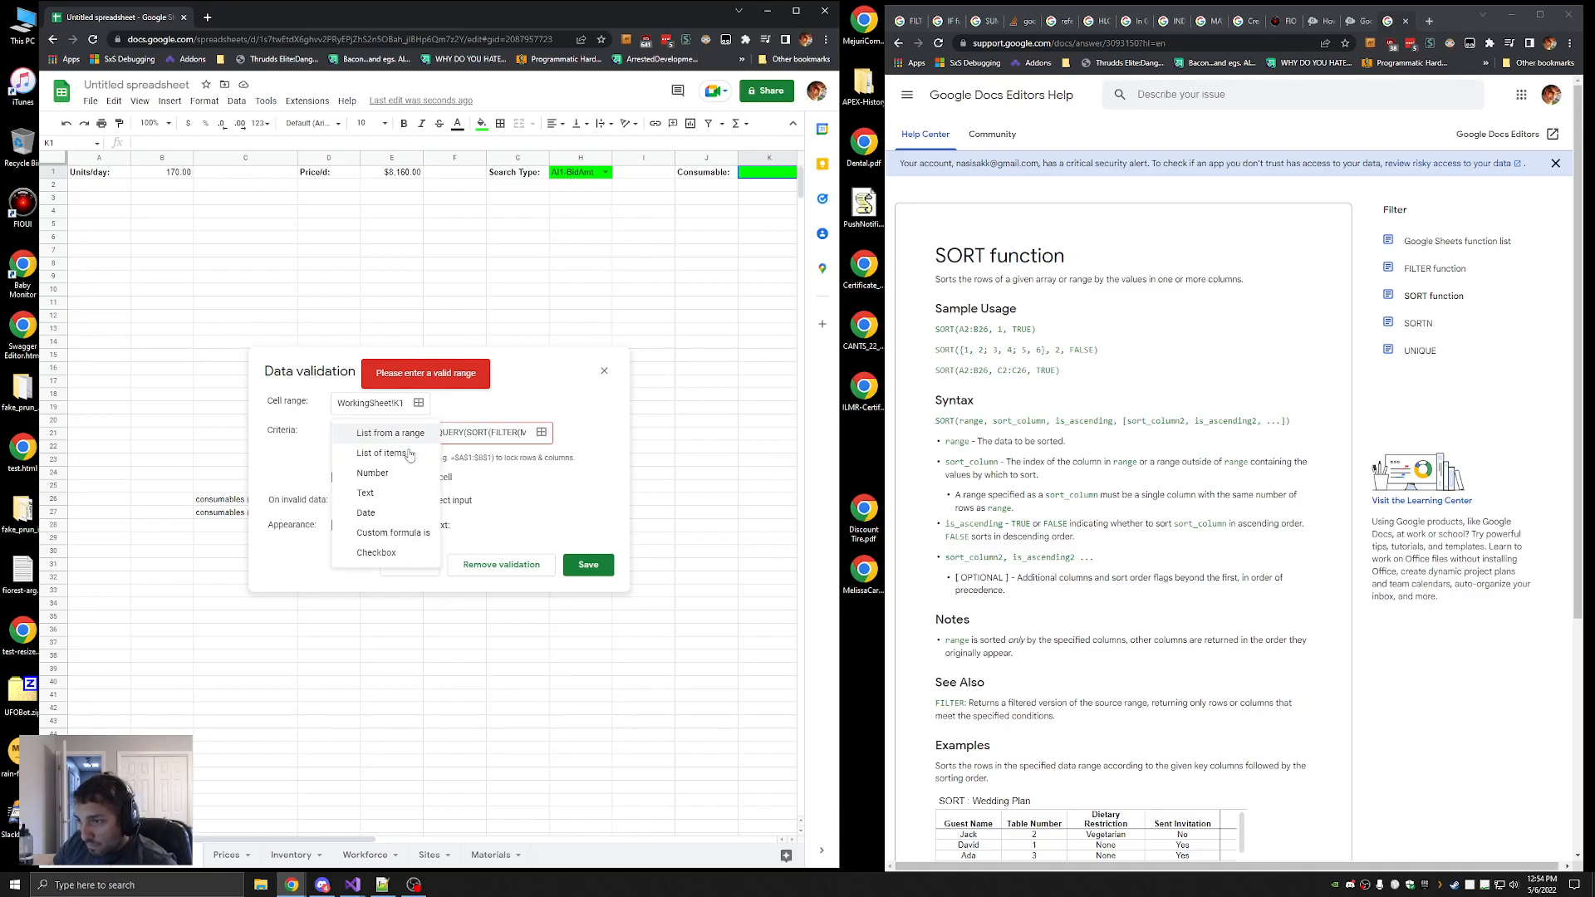
click(408, 540)
click(473, 431)
key(ctrl+v)
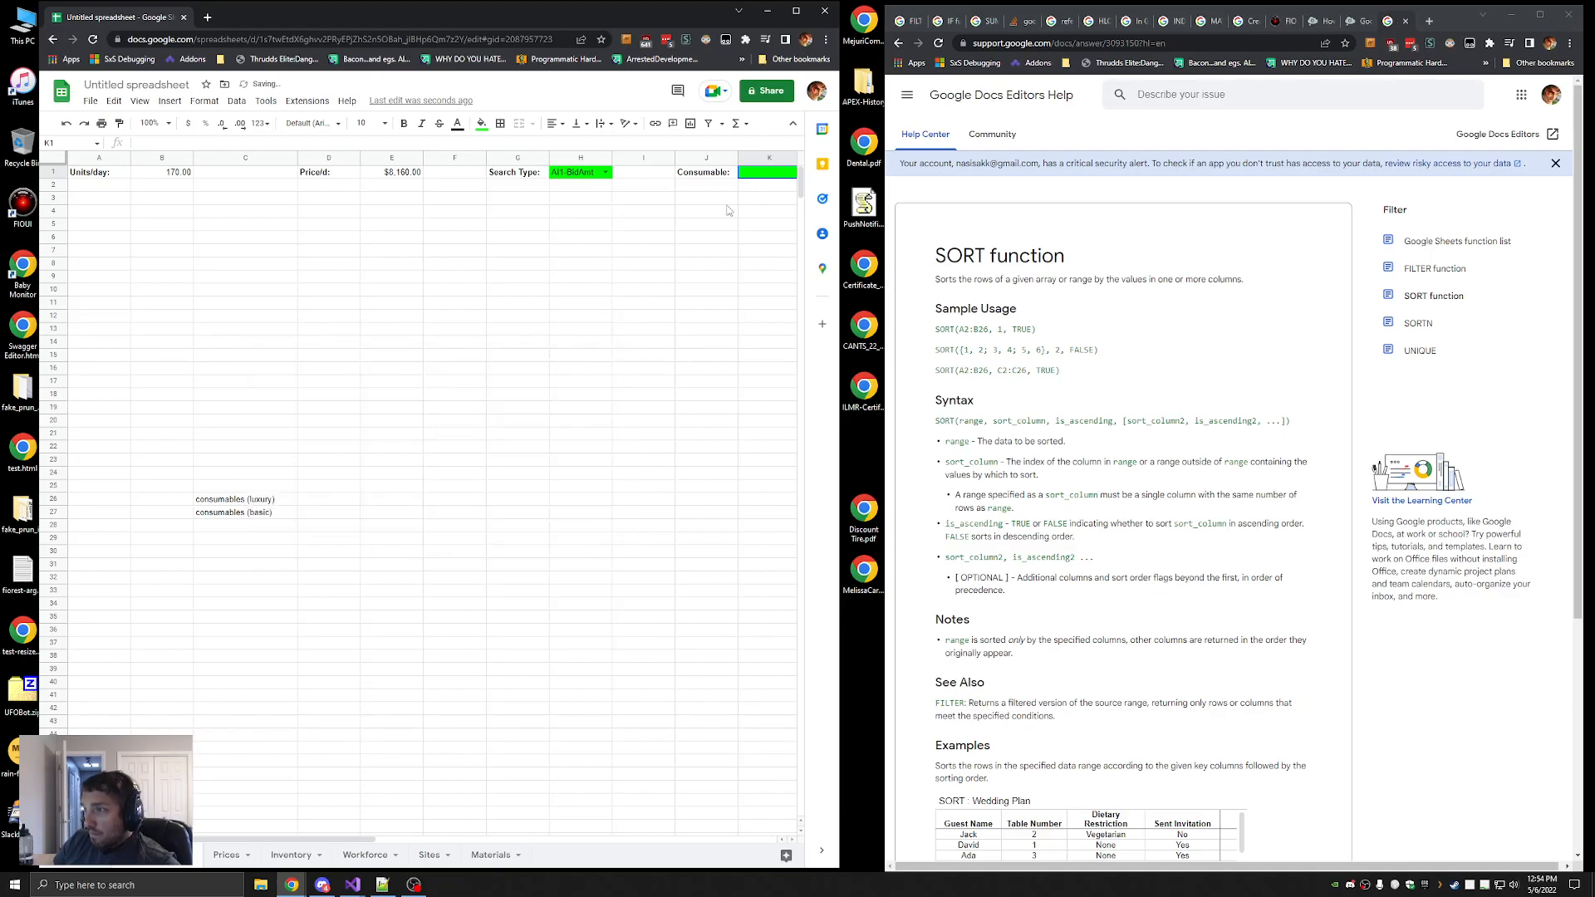
Try to change K1's saved validation rule back to a list from a range with the QUERY formula, then cancel the dialog
drag(358, 840, 411, 840)
click(654, 288)
click(643, 173)
click(237, 100)
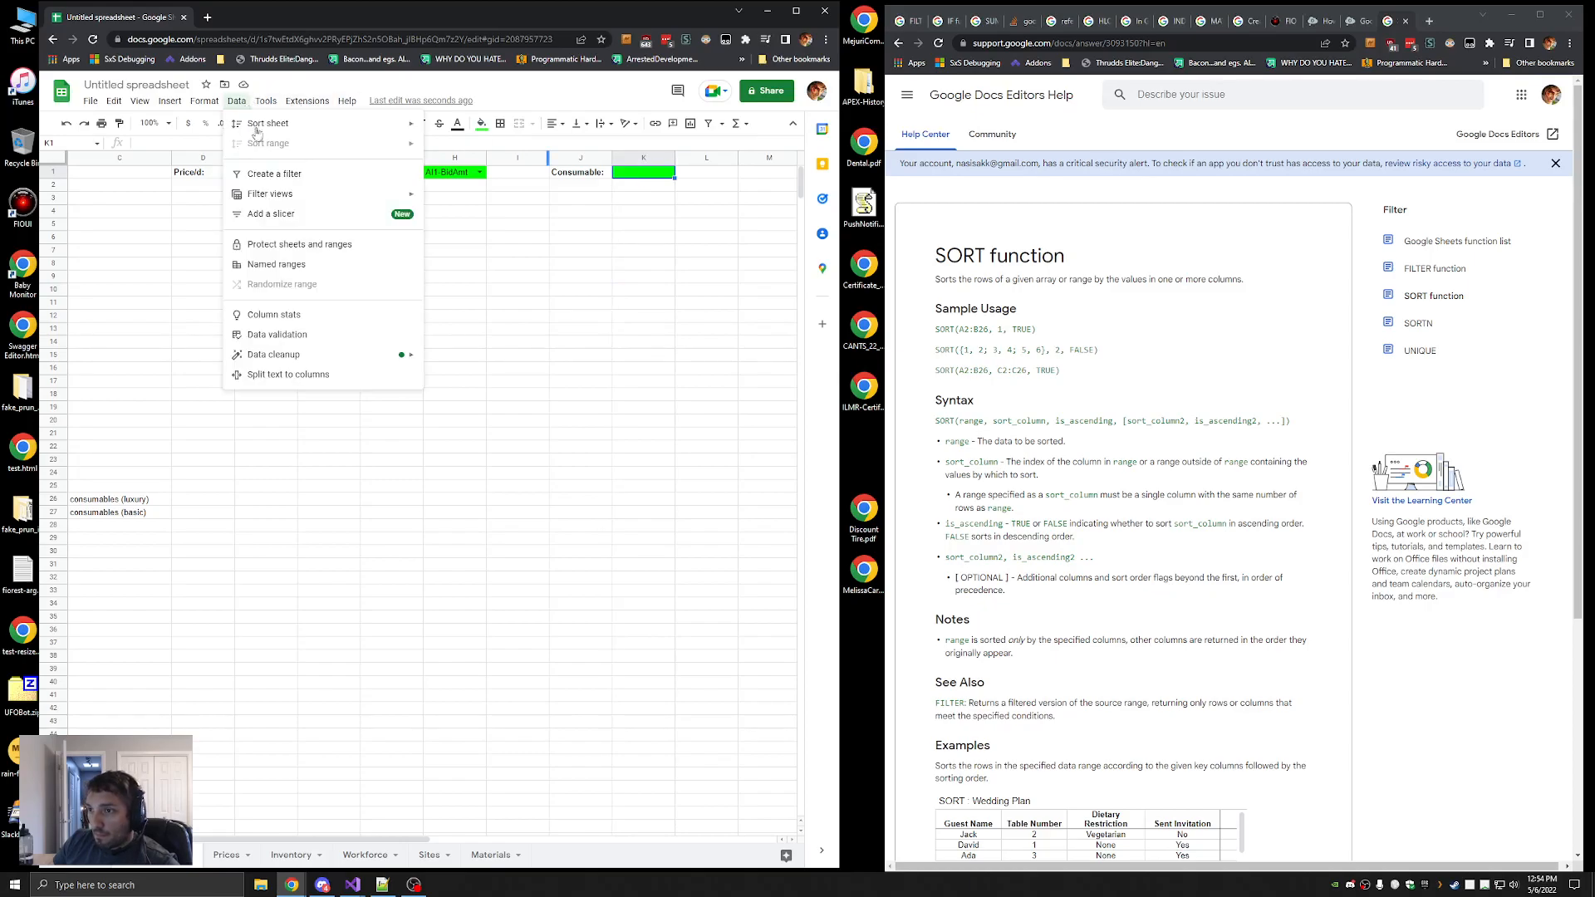
click(278, 333)
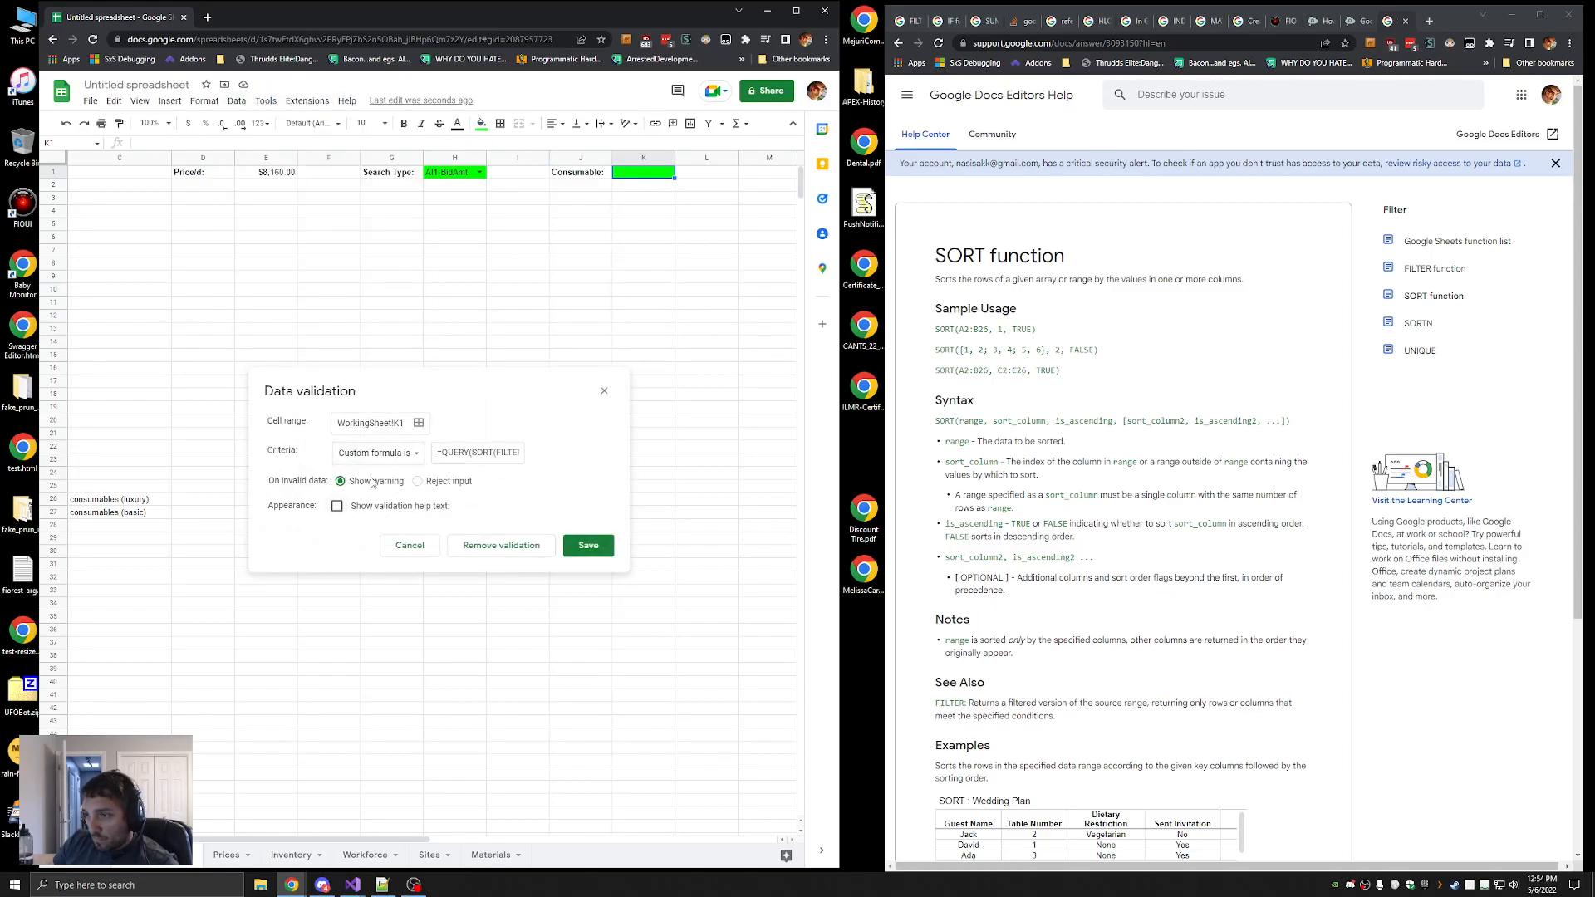
click(380, 453)
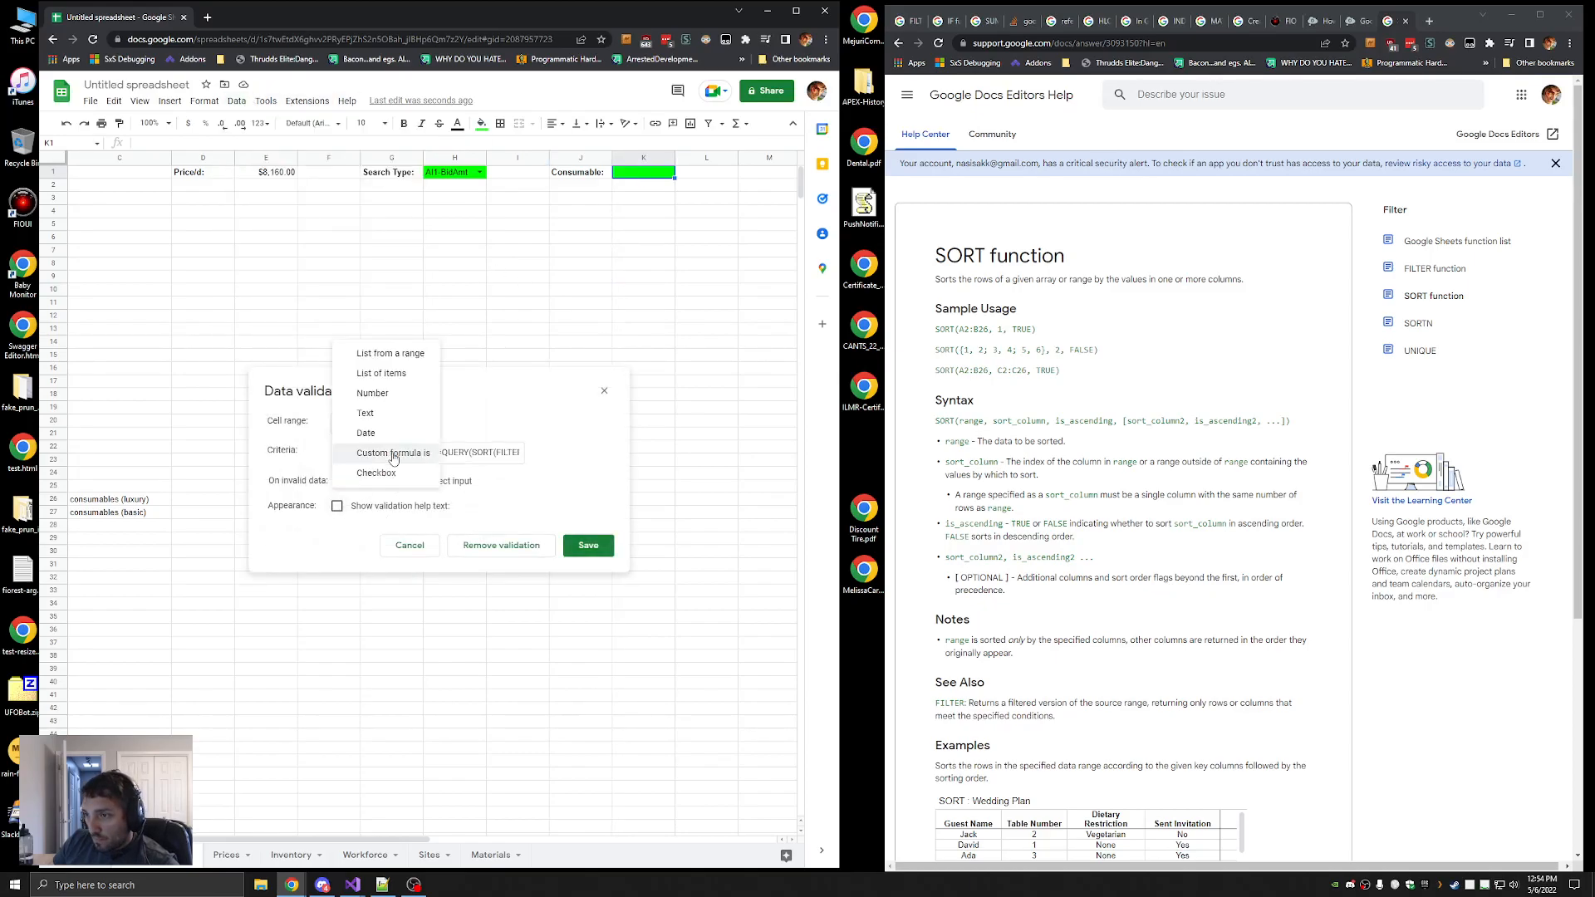
click(399, 353)
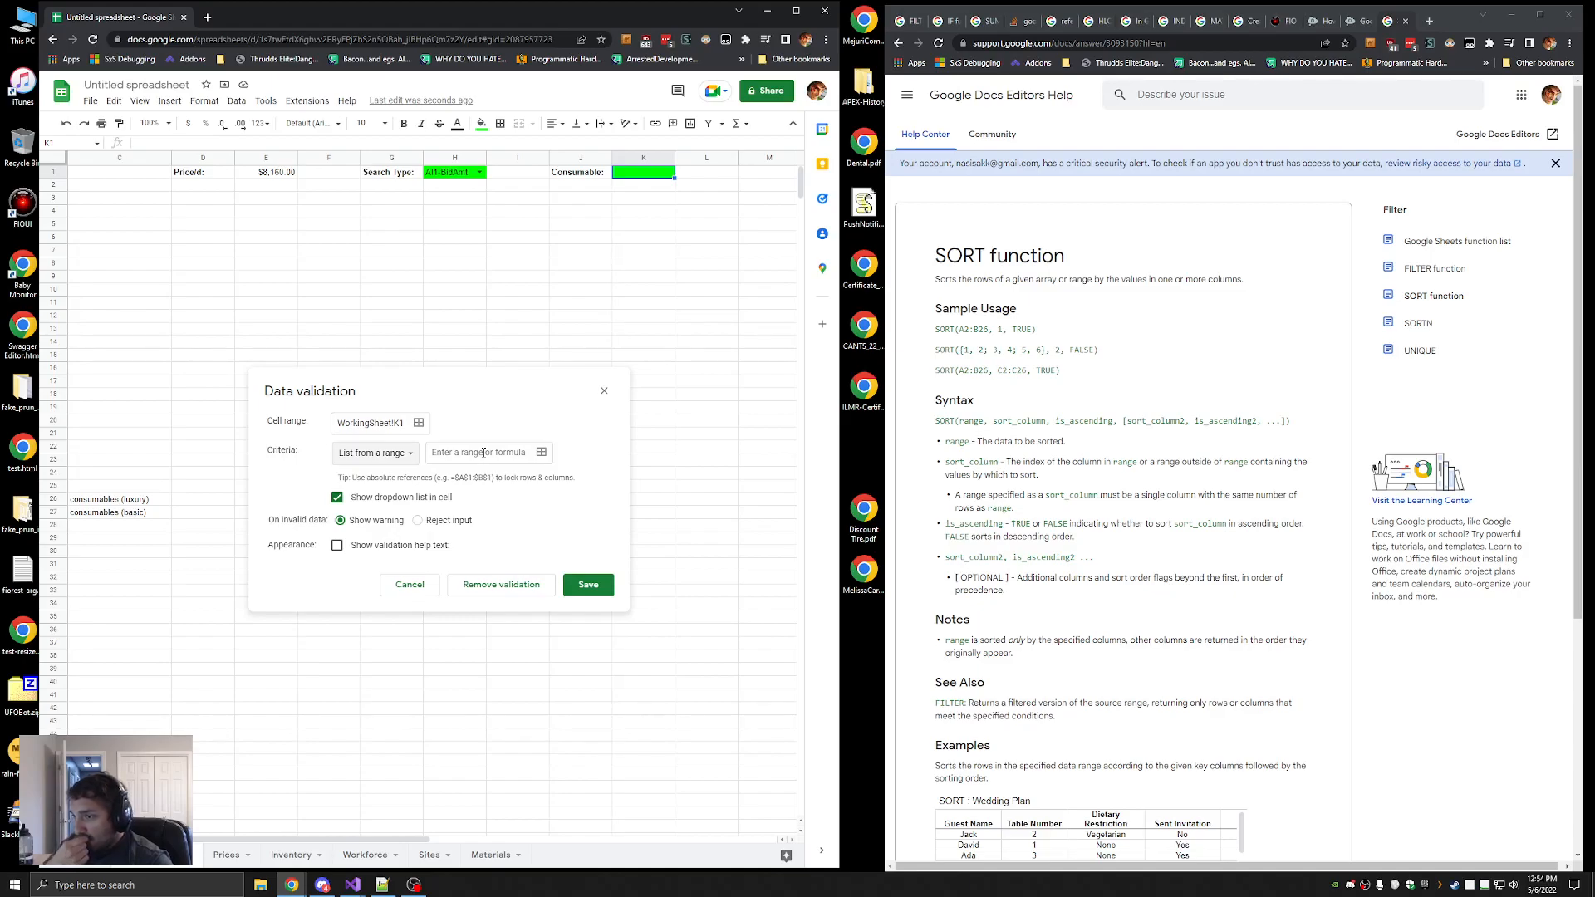
click(483, 453)
key(ctrl+v)
drag(527, 455, 331, 456)
click(473, 453)
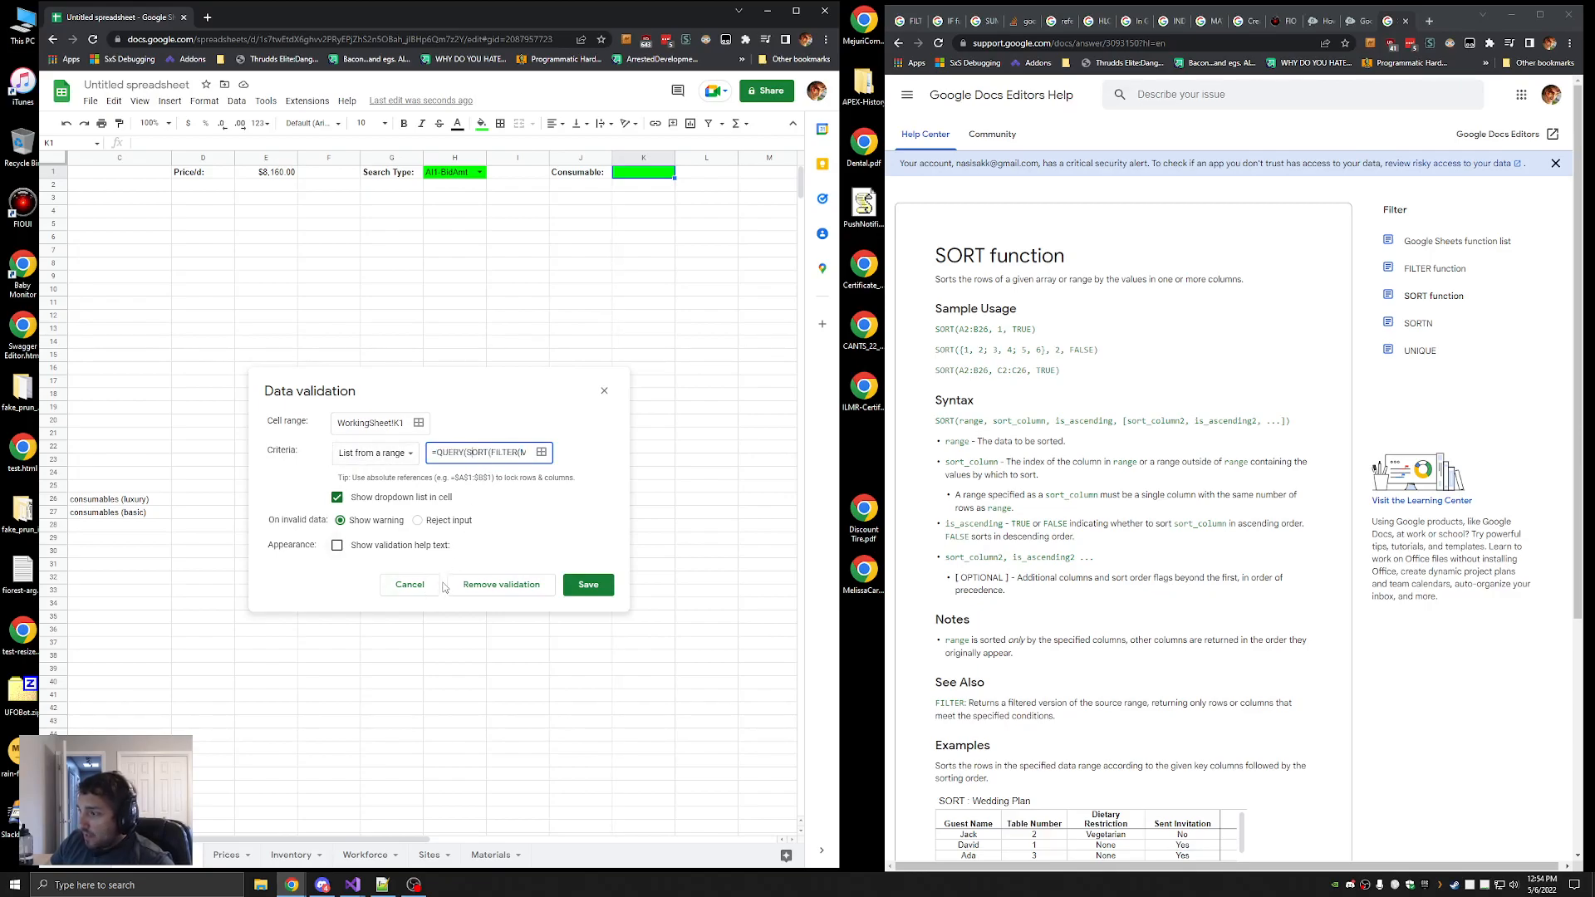
click(588, 584)
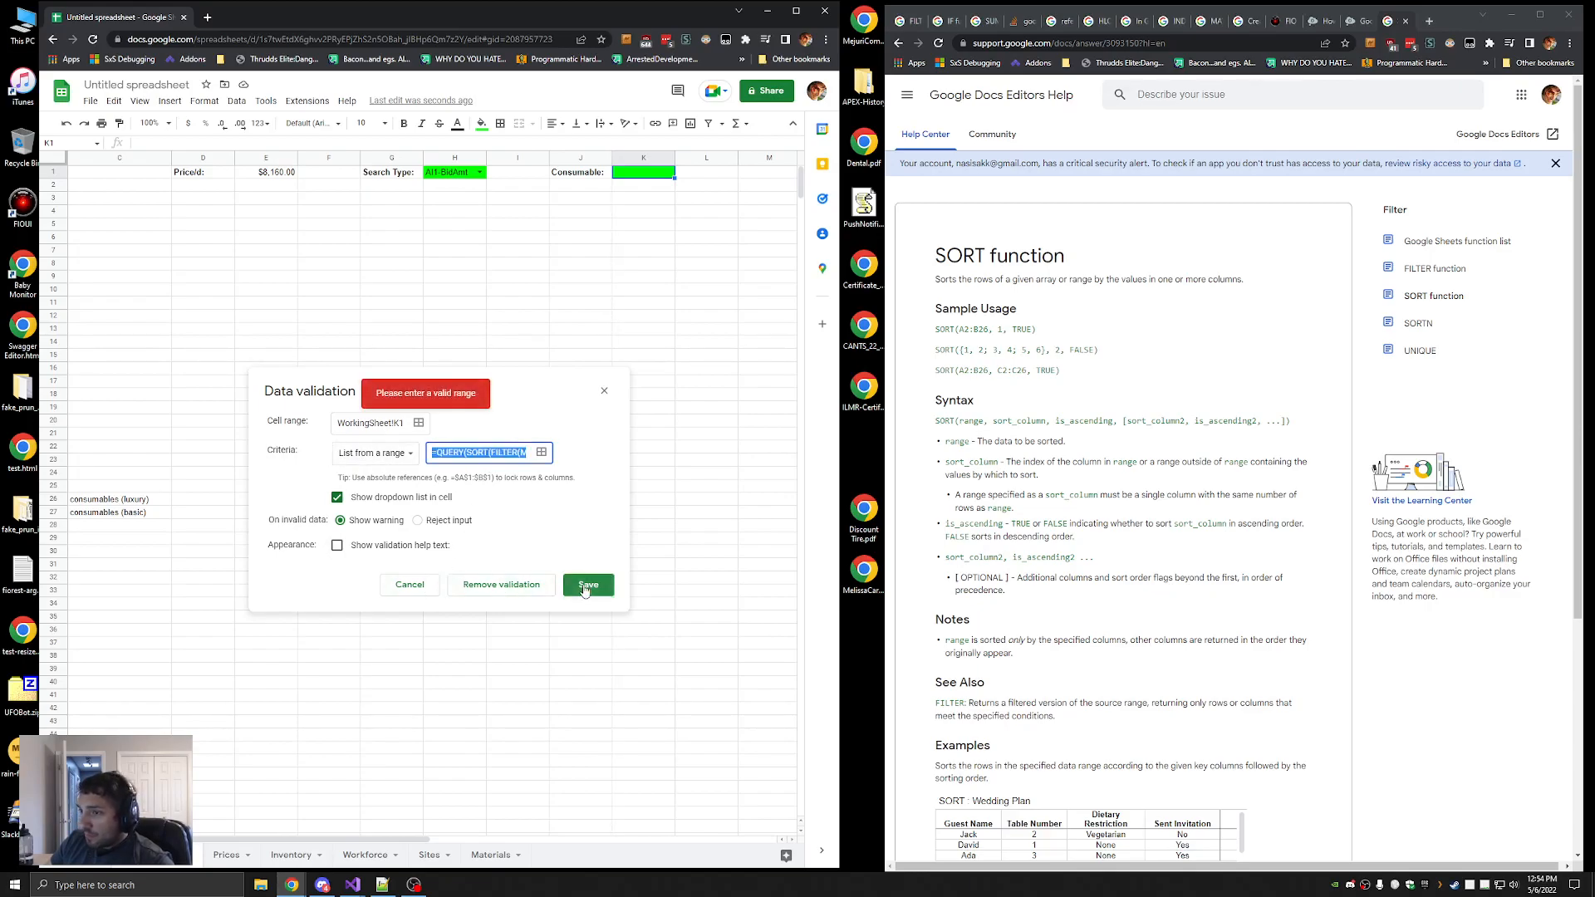
click(410, 585)
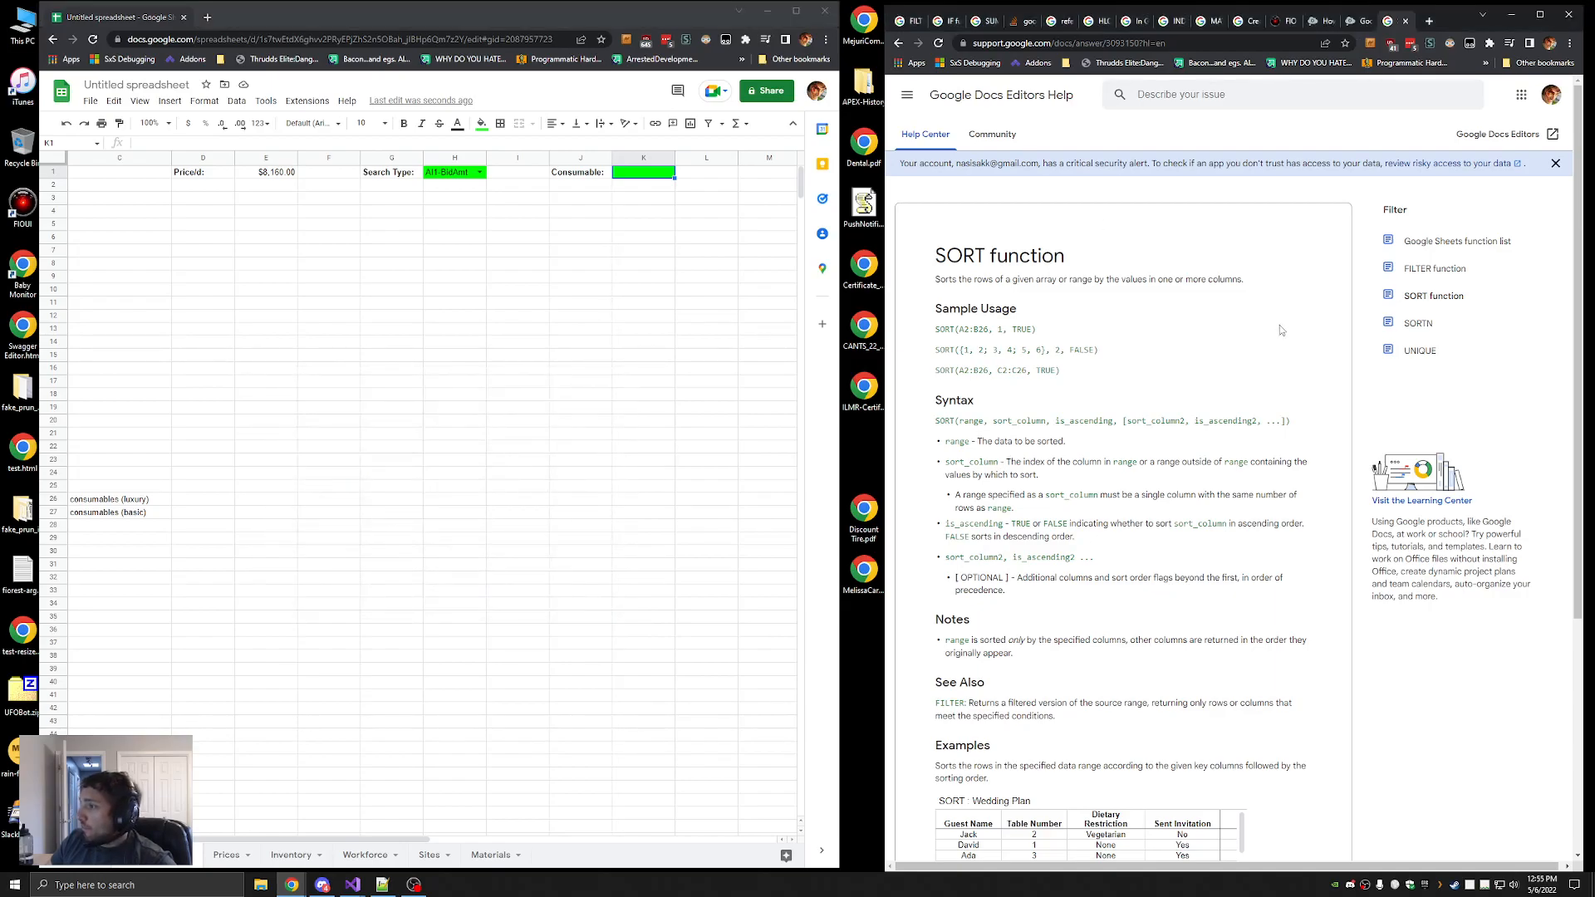
Search the web for "pivot google sheets" in a new browser tab and check the pivot table support result
click(1280, 326)
key(ctrl+t)
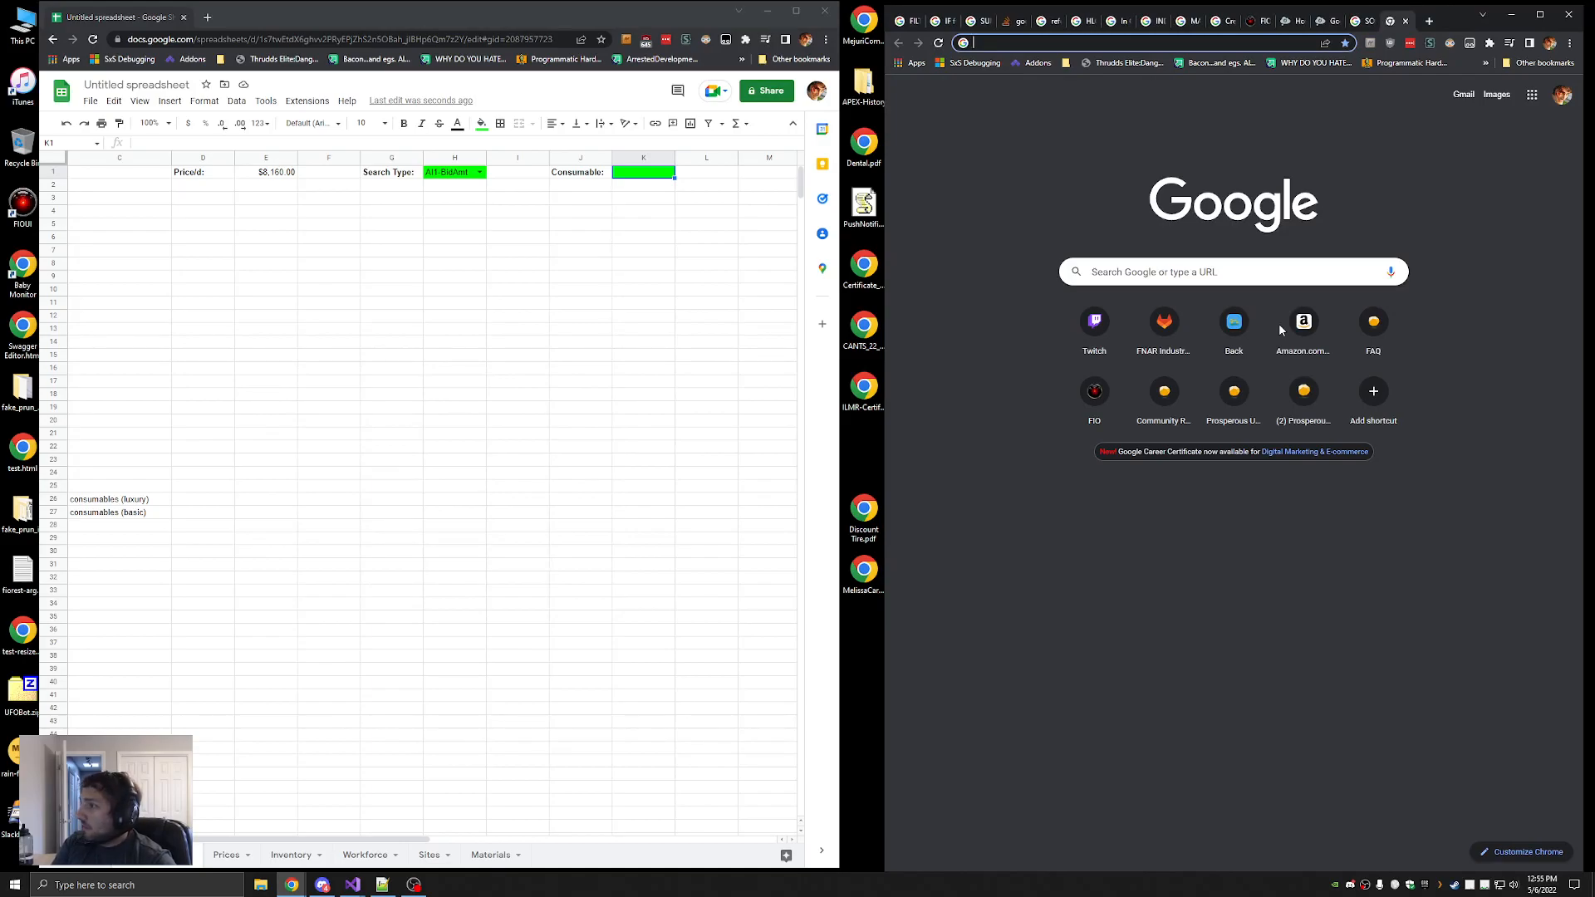
text(pivot google sheets)
key(Return)
click(1043, 215)
key(alt+Left)
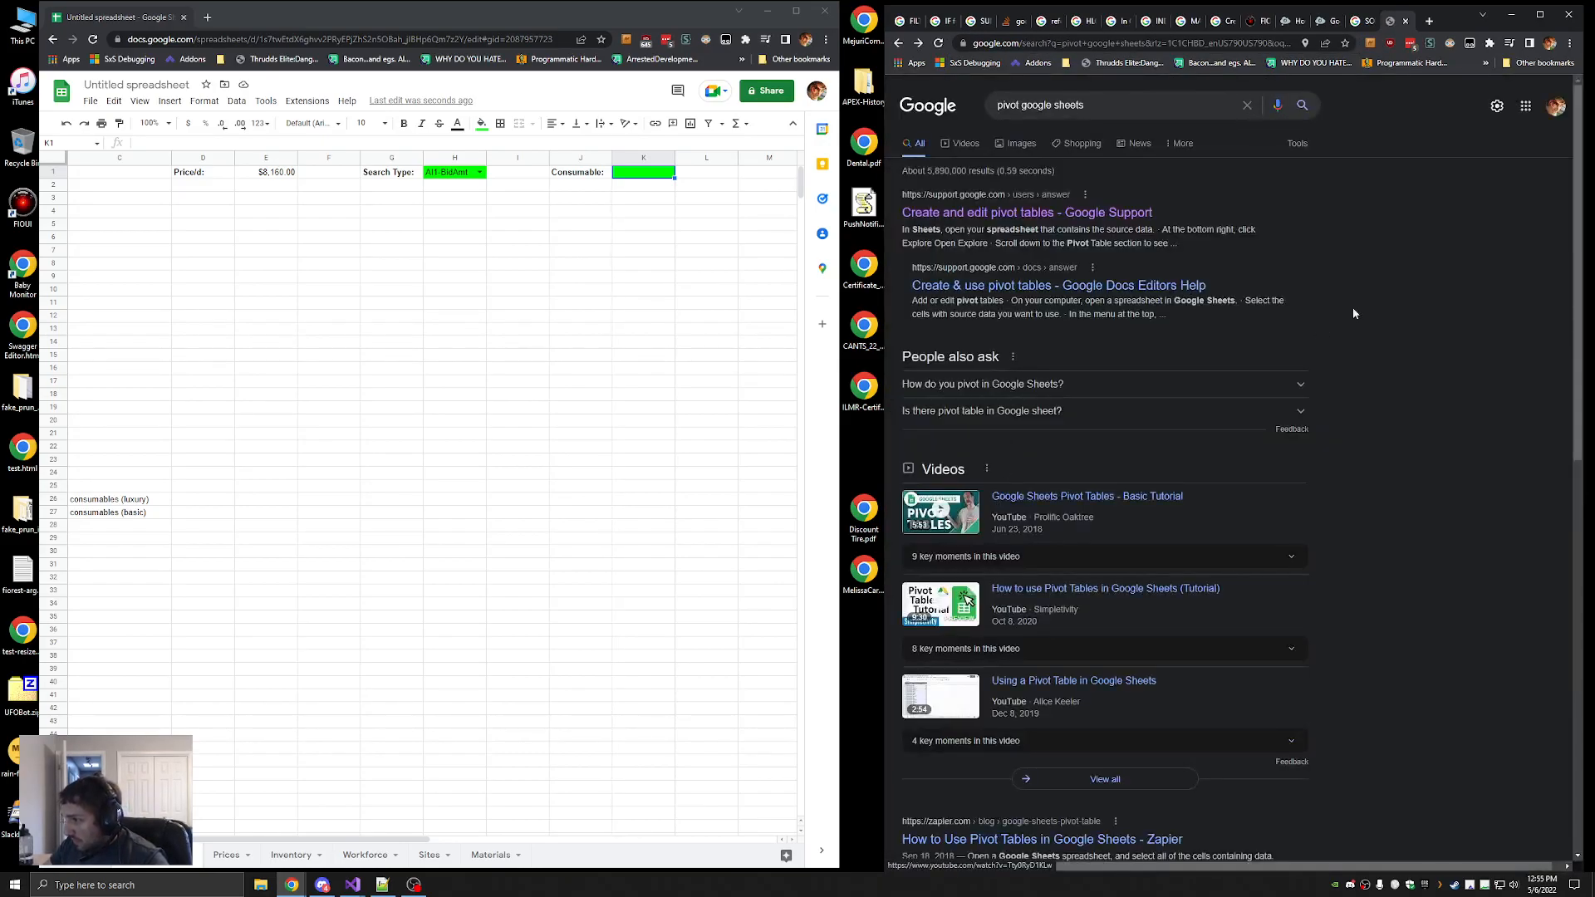
Search for "make column into row gsheets" and read the Alphr article's section on converting rows into columns by using functions
drag(1118, 105, 925, 110)
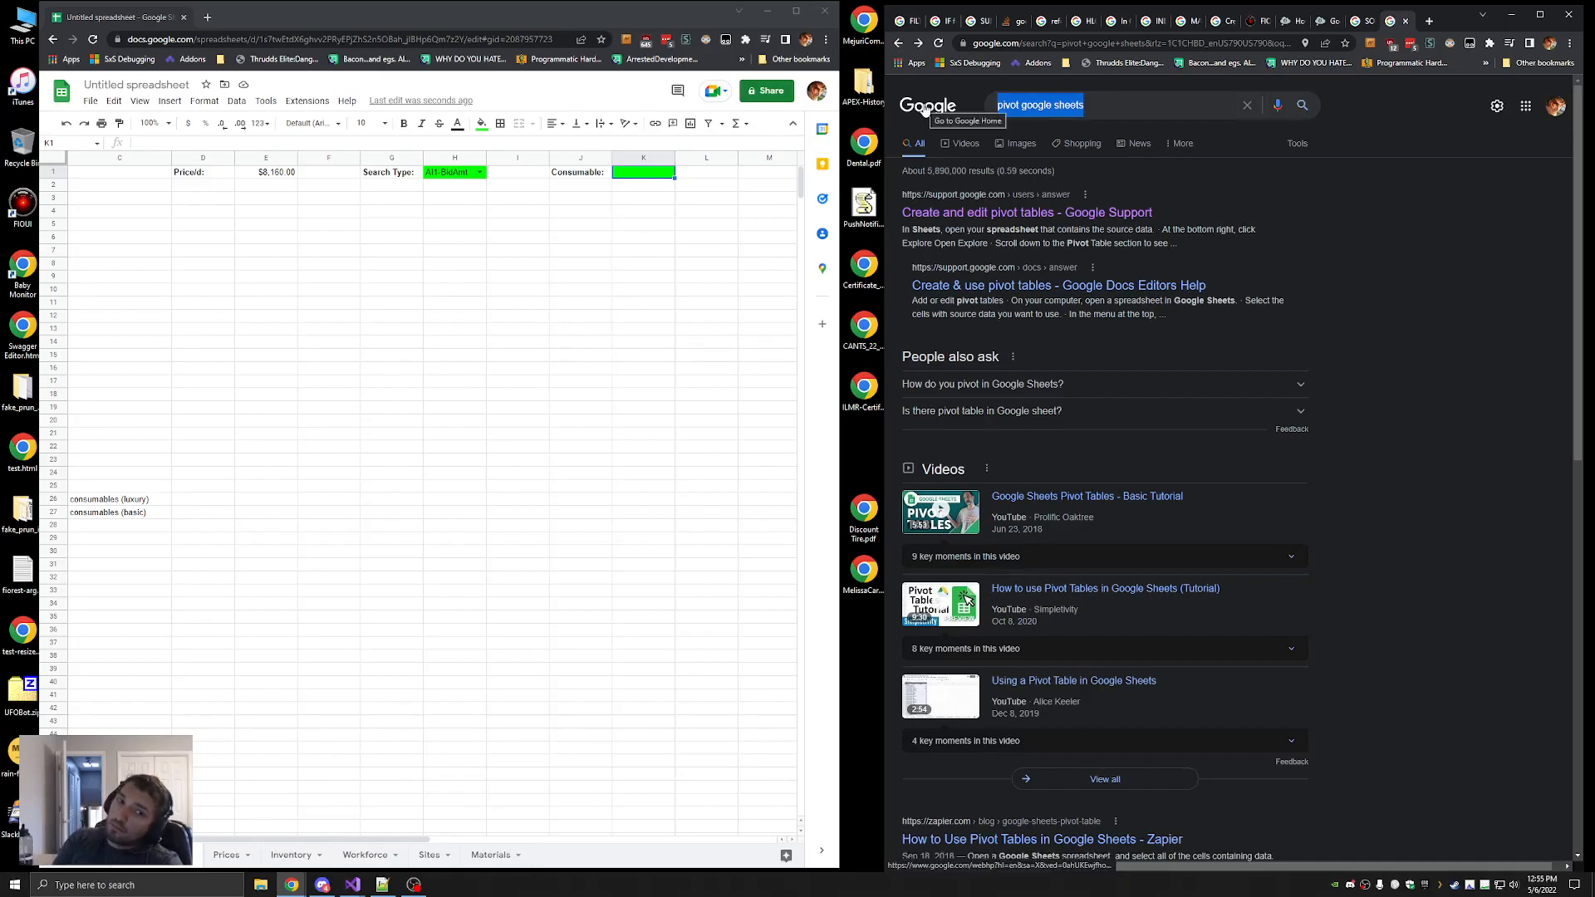
key(ctrl+l)
text(make column)
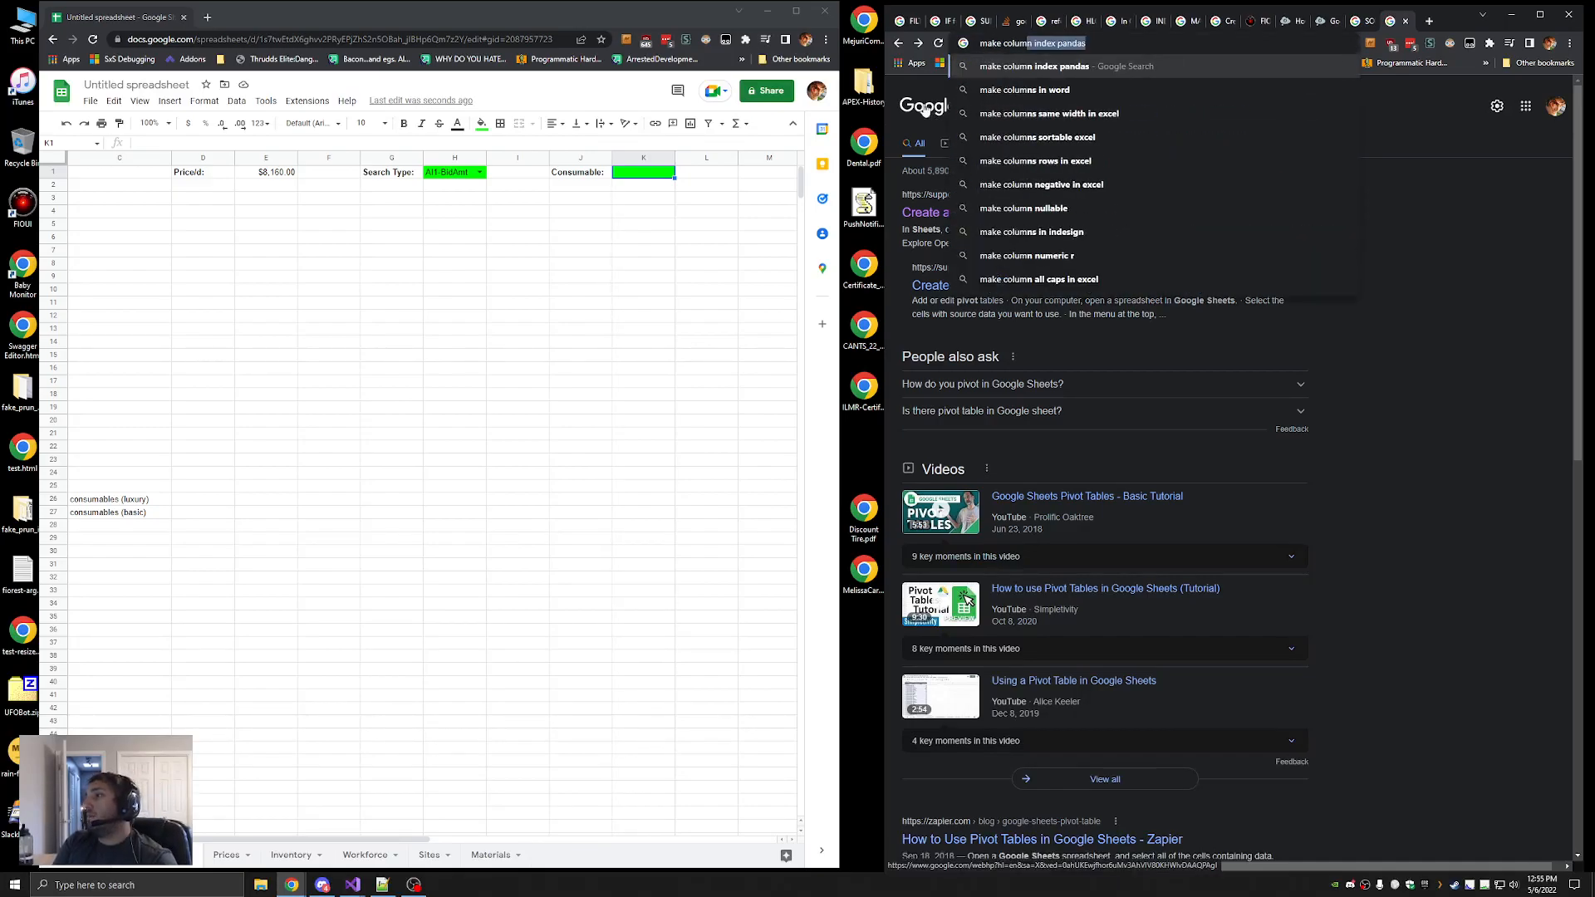
text( into row gsheets)
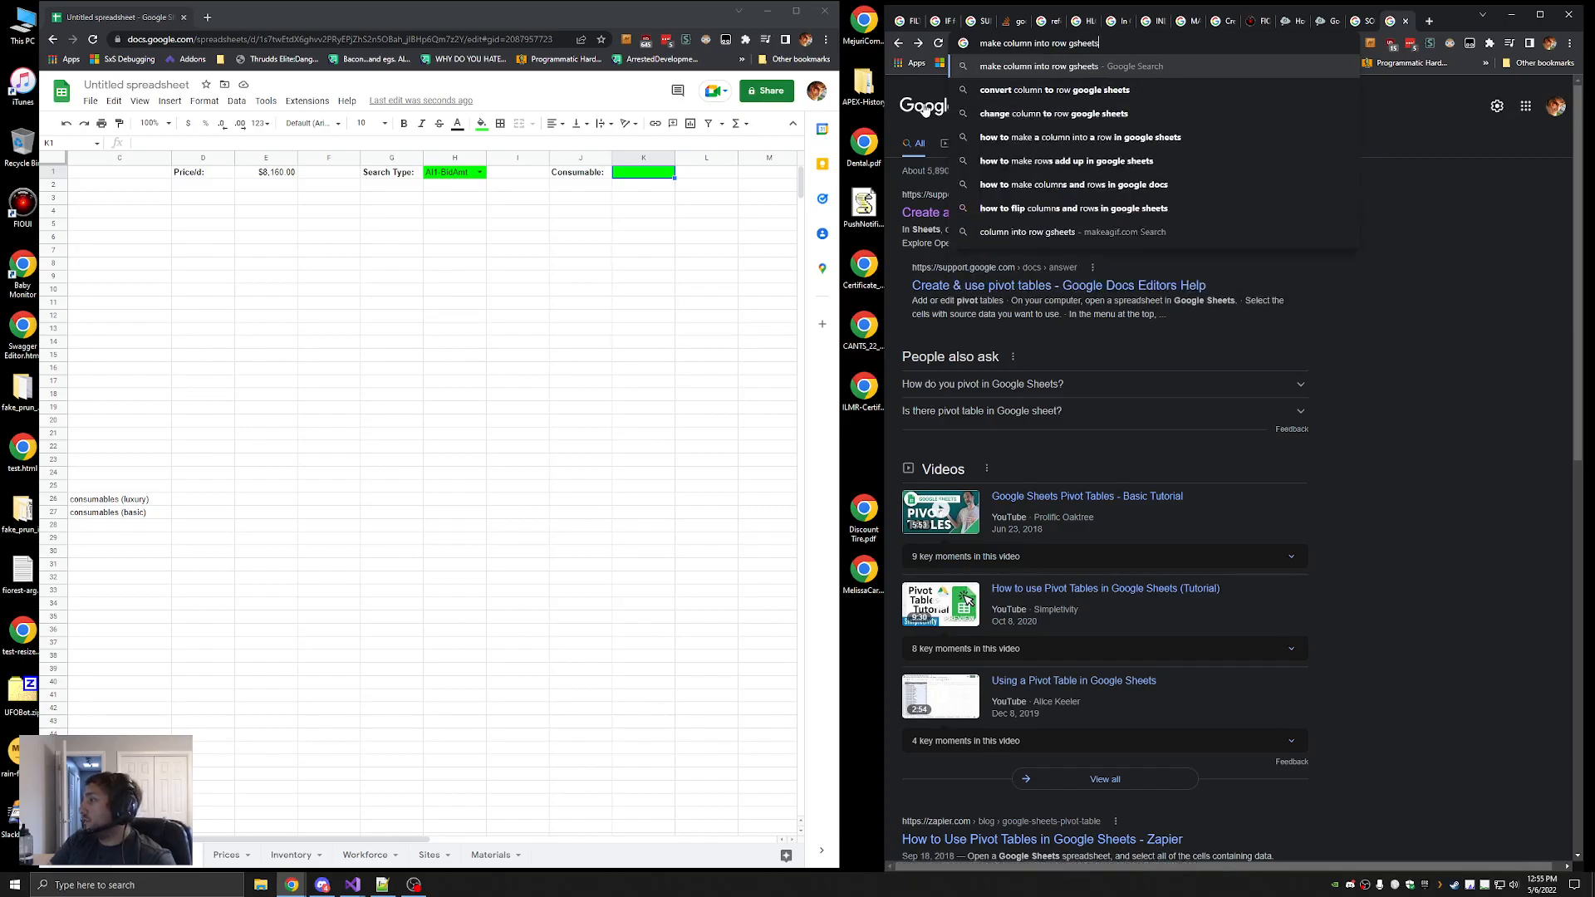
key(Return)
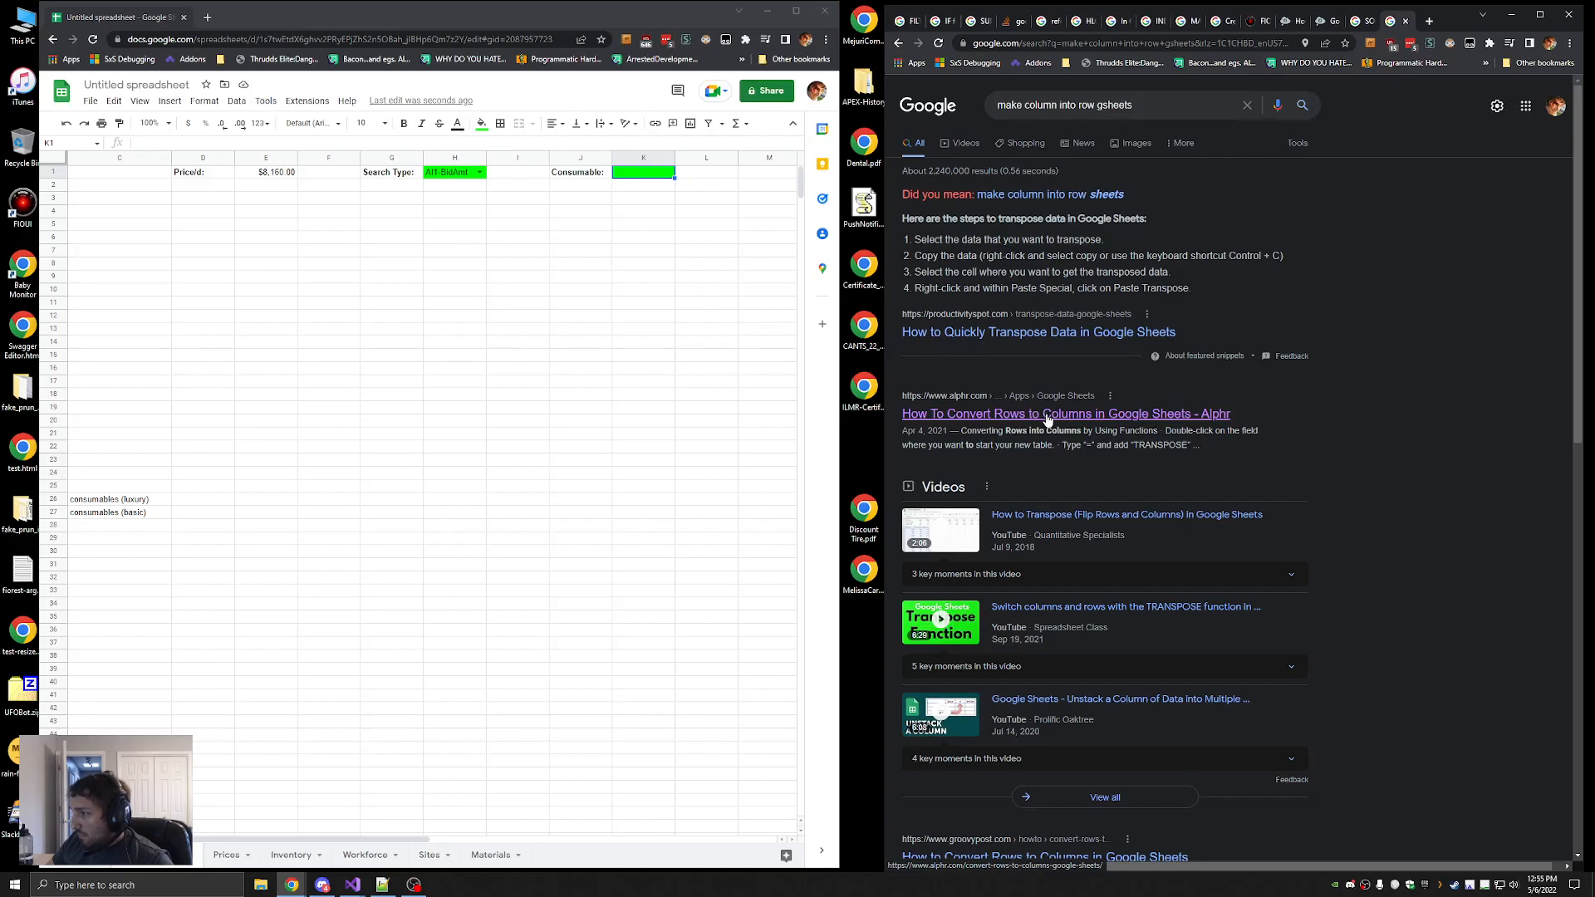
click(1047, 418)
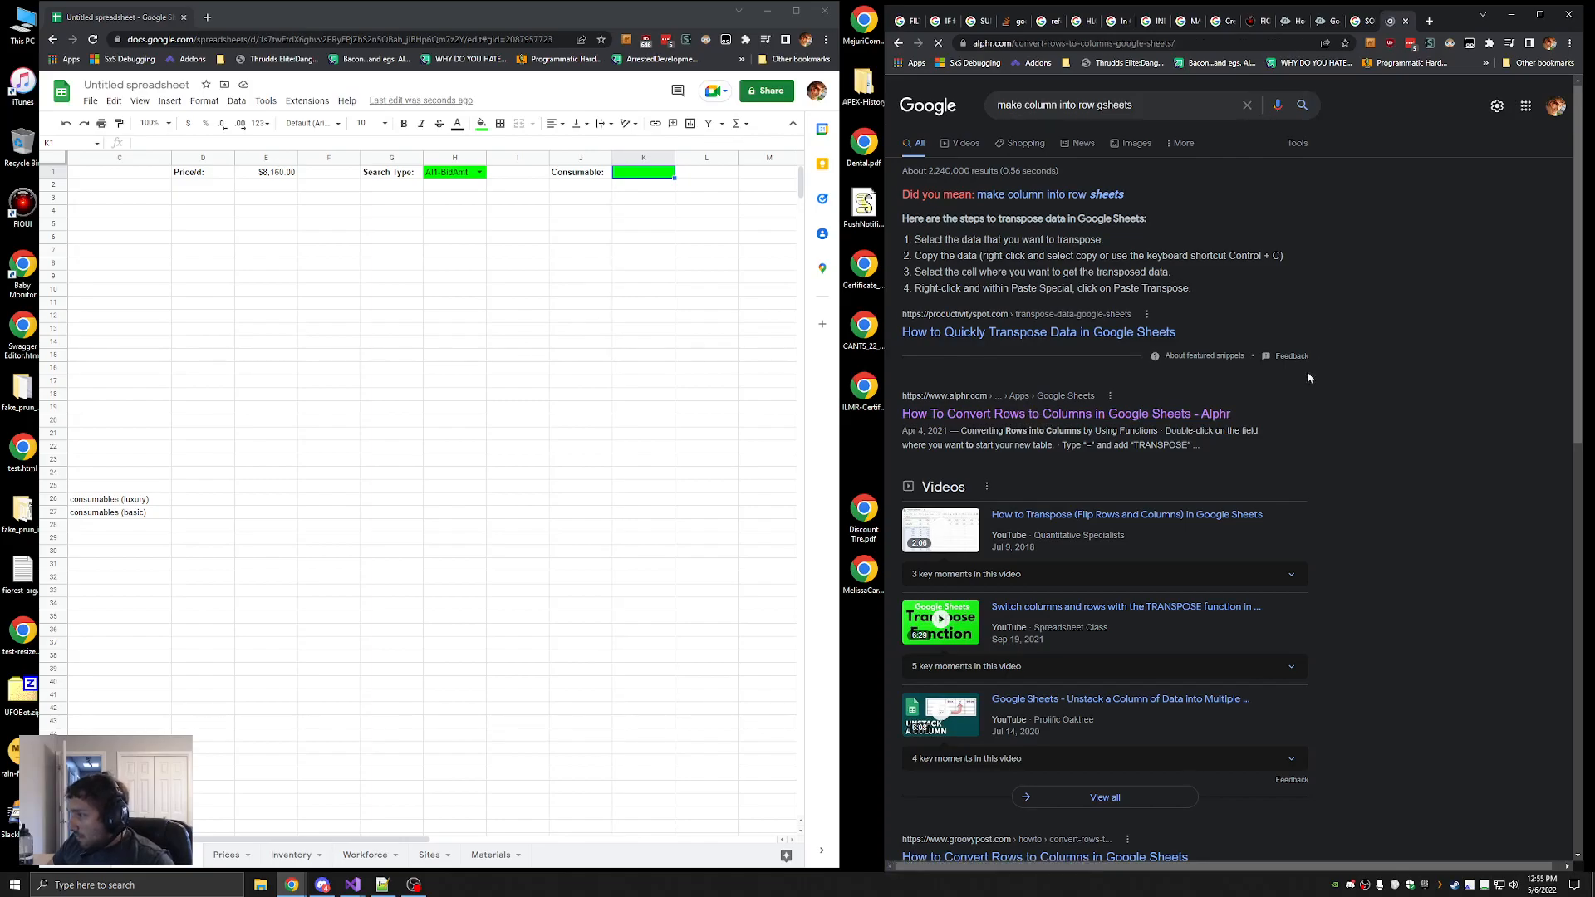
scroll(1188, 482, down, 10)
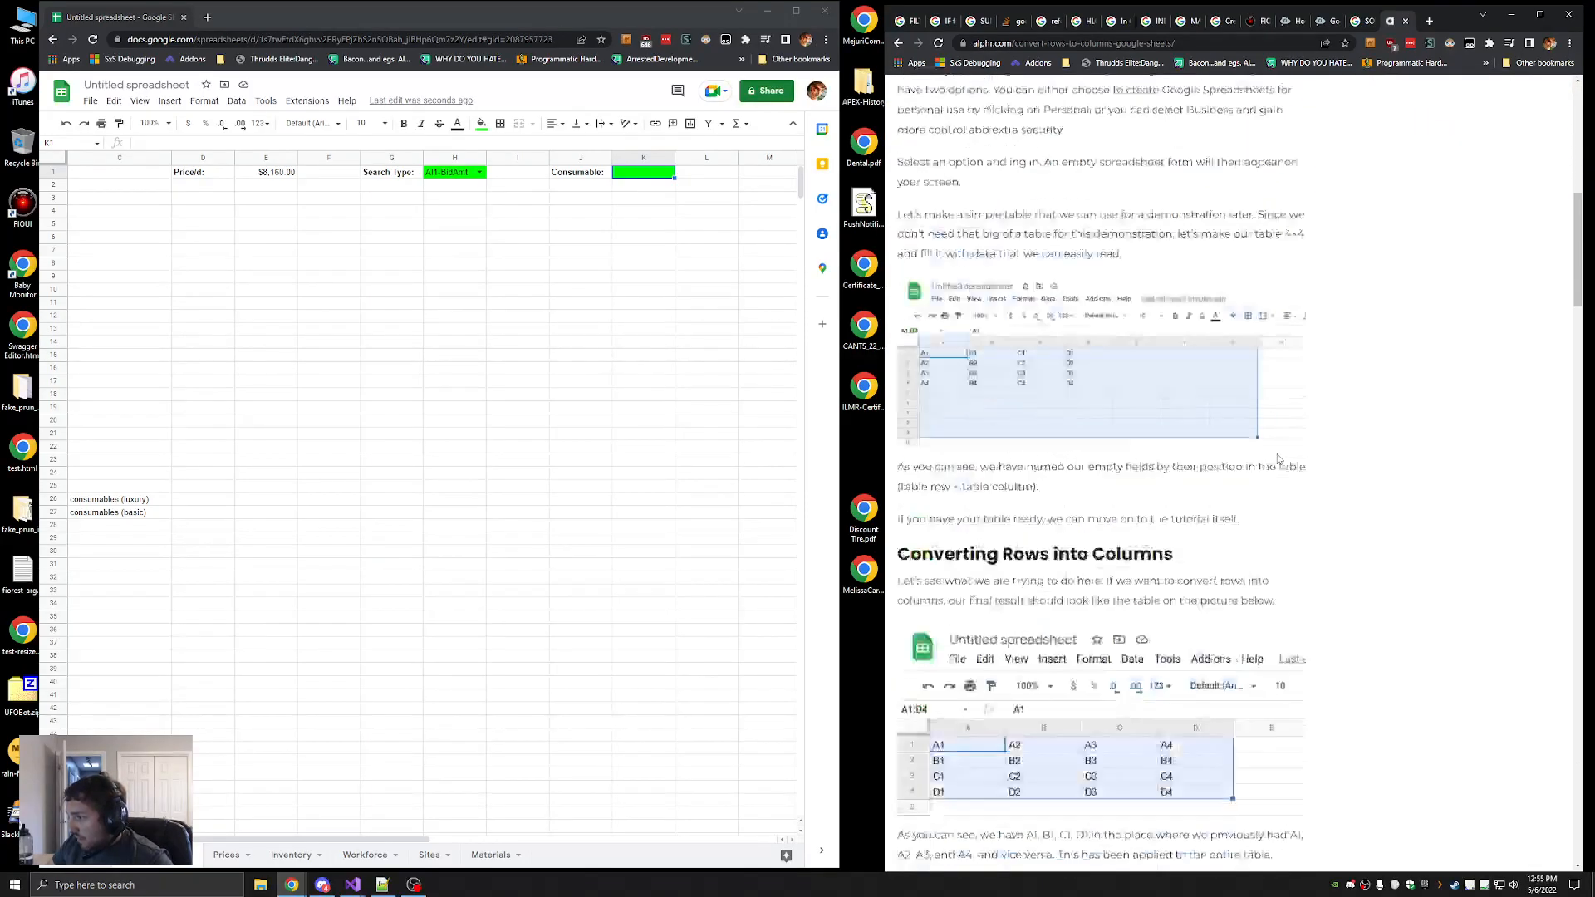
scroll(1305, 473, down, 6)
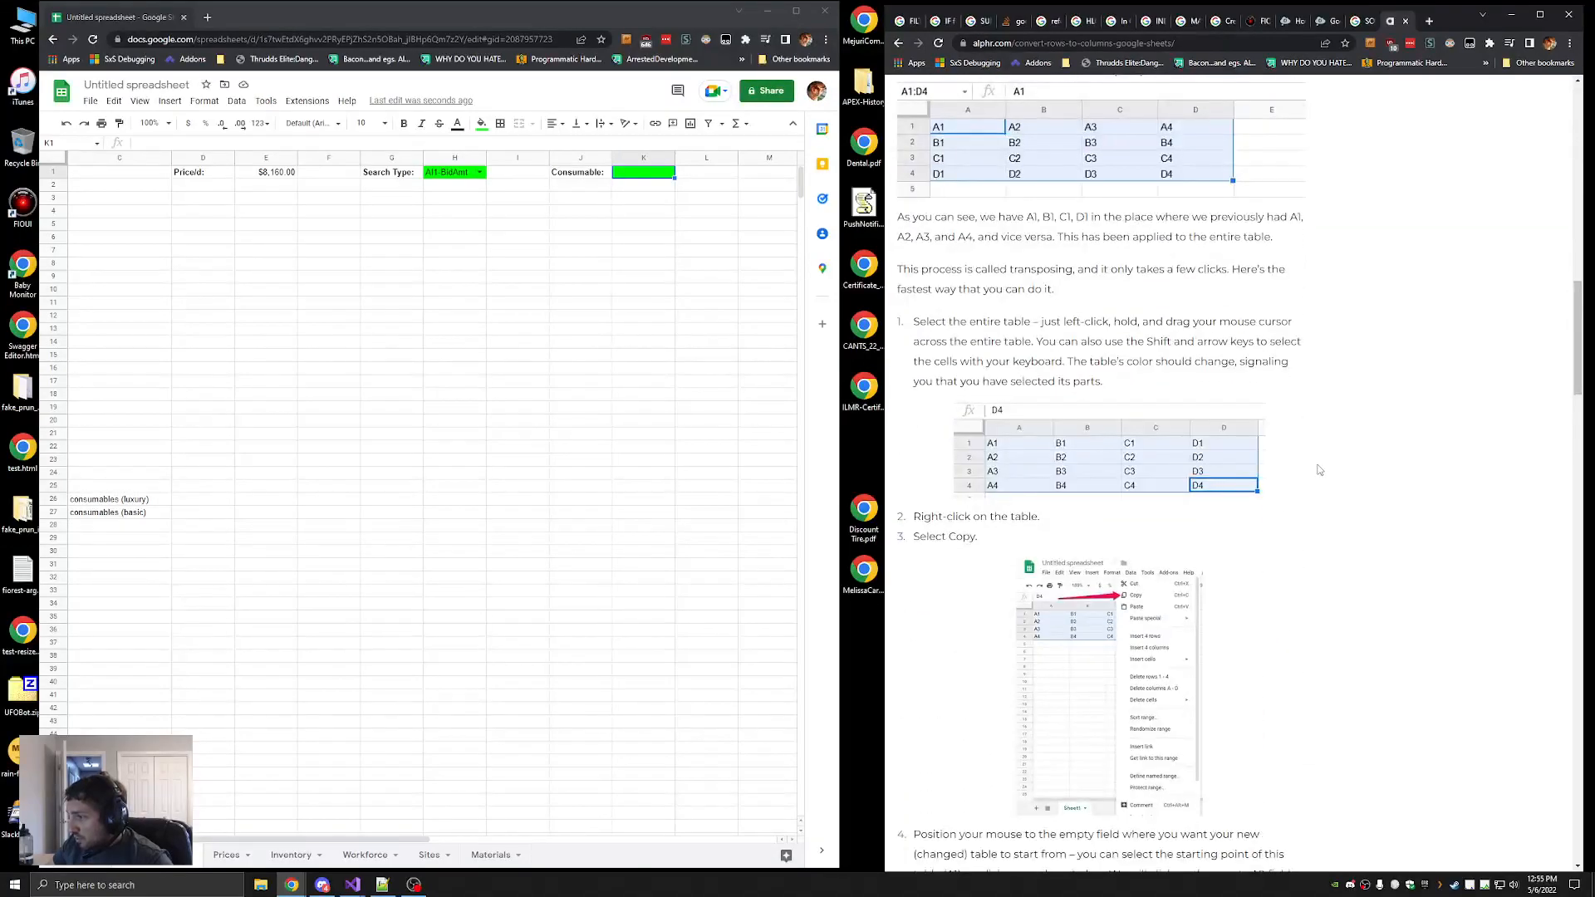
scroll(1320, 470, down, 16)
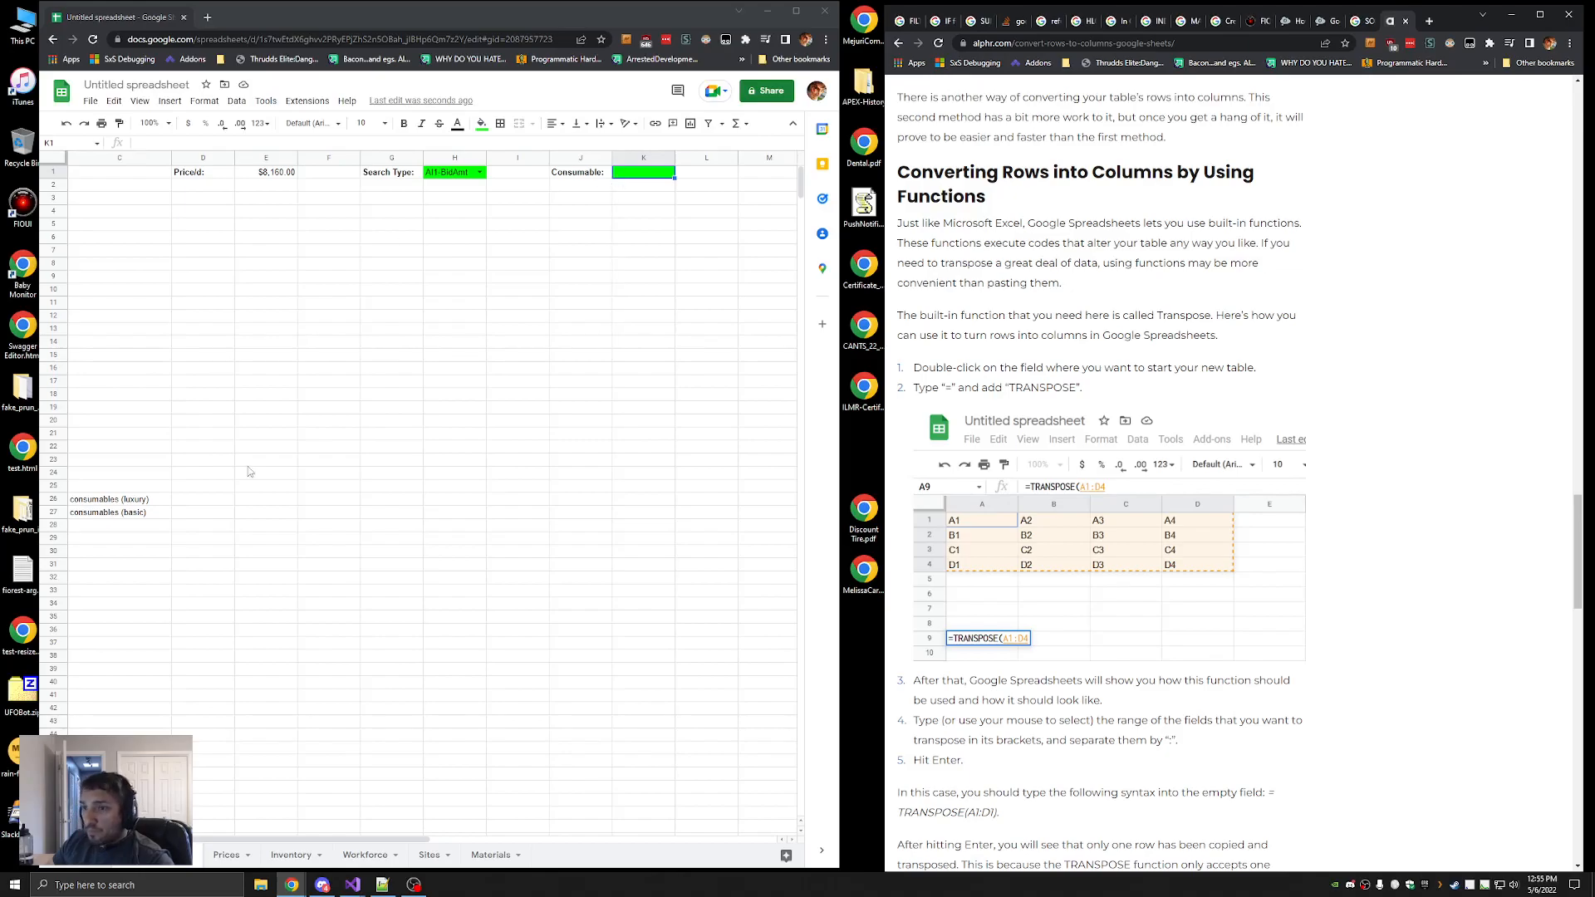
Enter the cut QUERY formula in cell A28, wrapped in TRANSPOSE so the consumables run across the row
drag(353, 843, 297, 843)
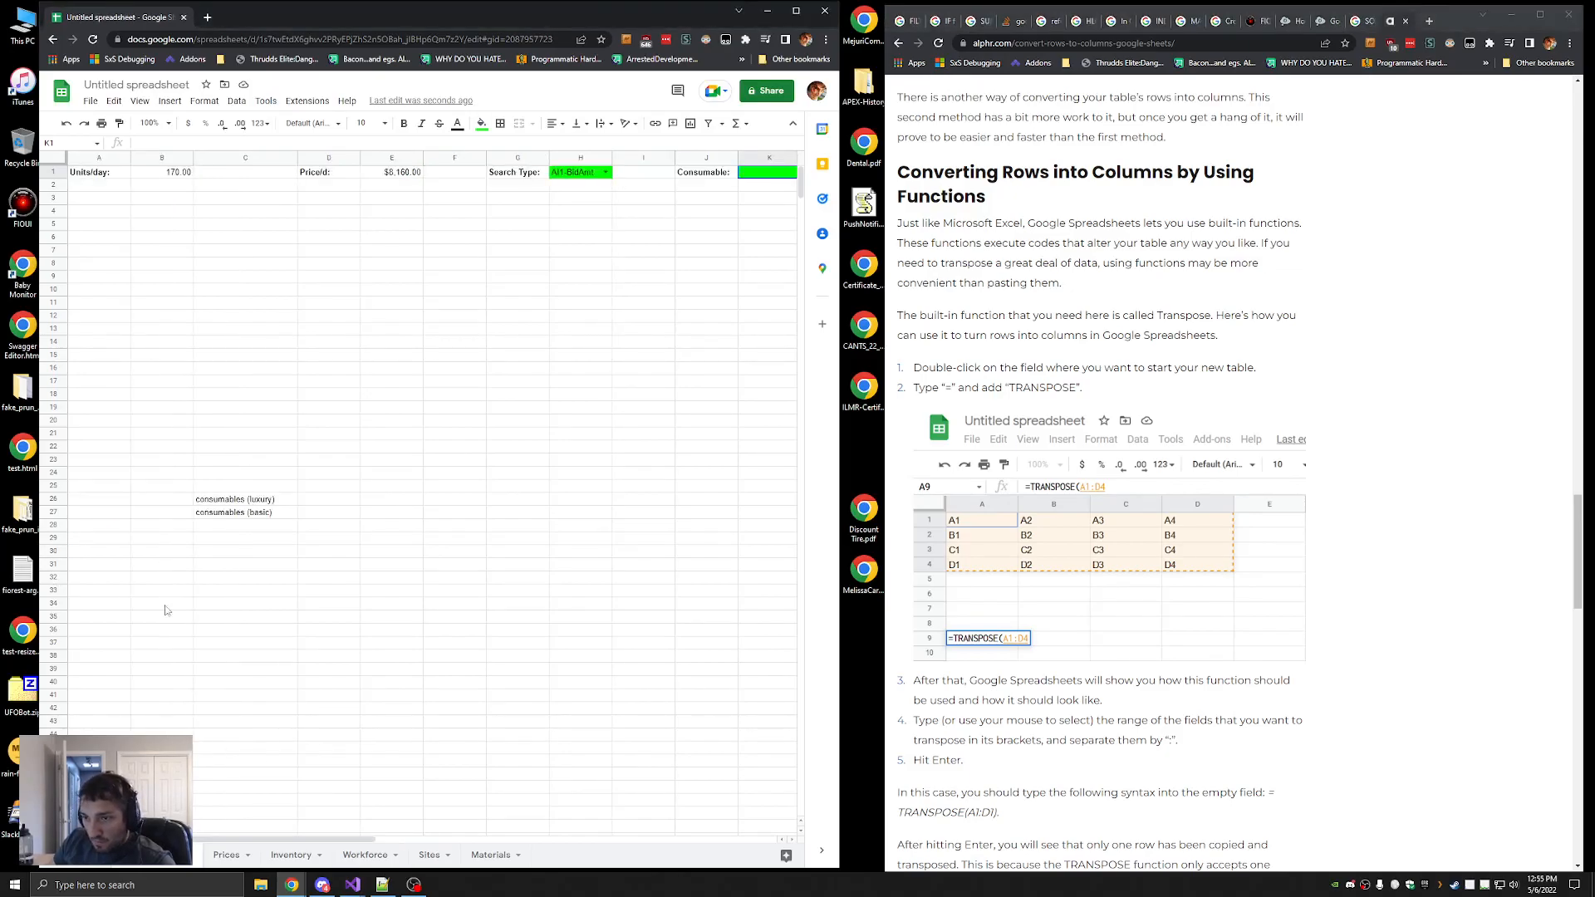
click(98, 526)
key(Return)
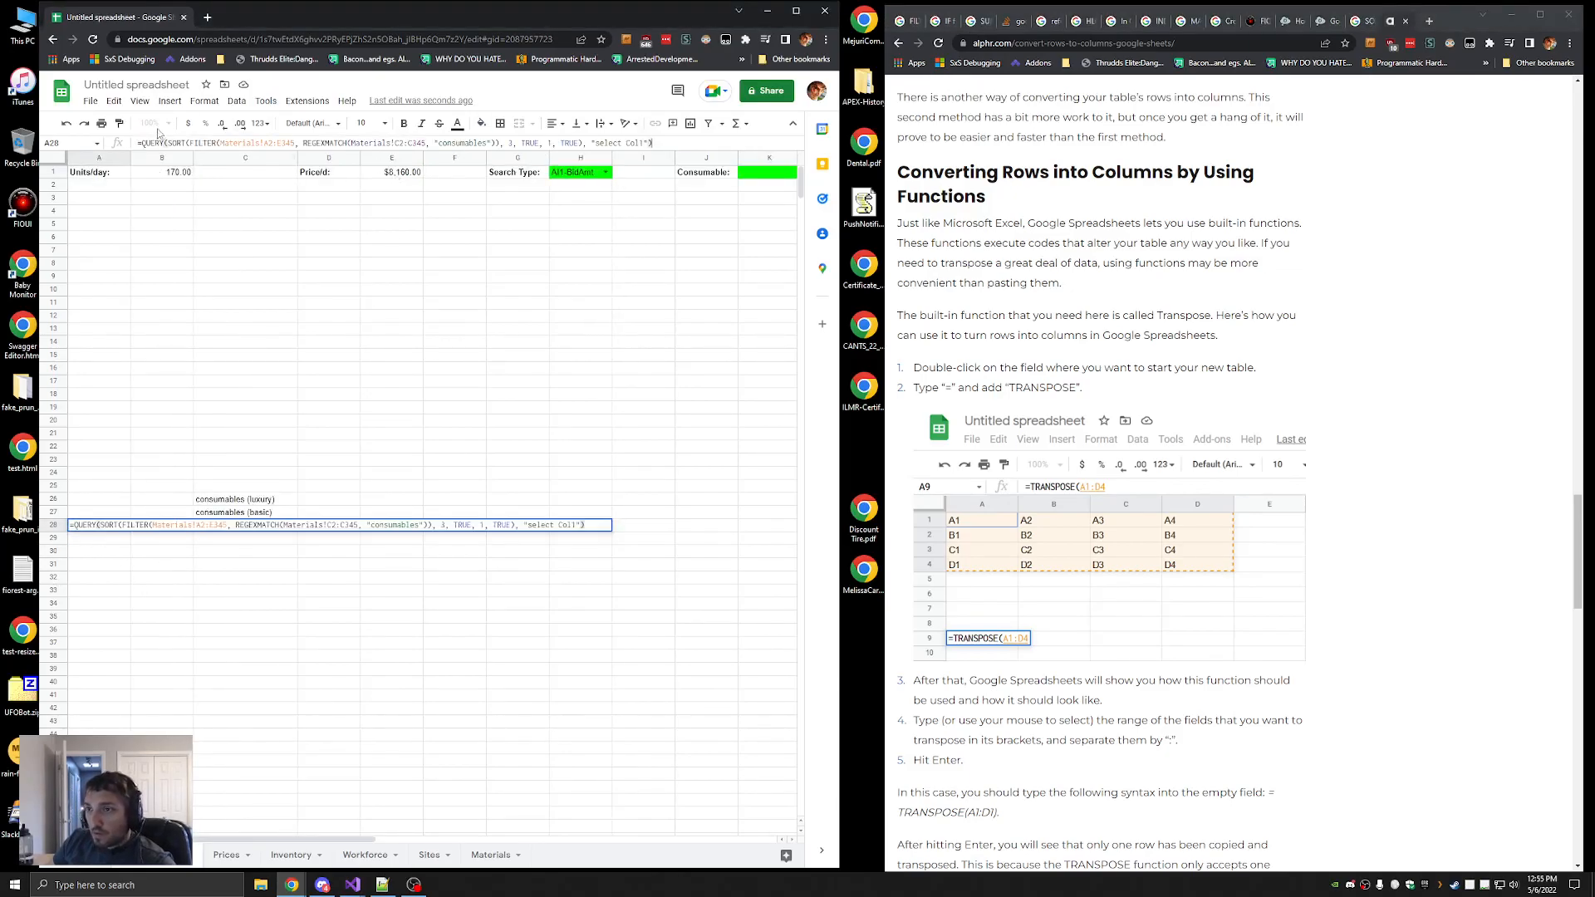
click(141, 144)
text(TRANSPOSE()
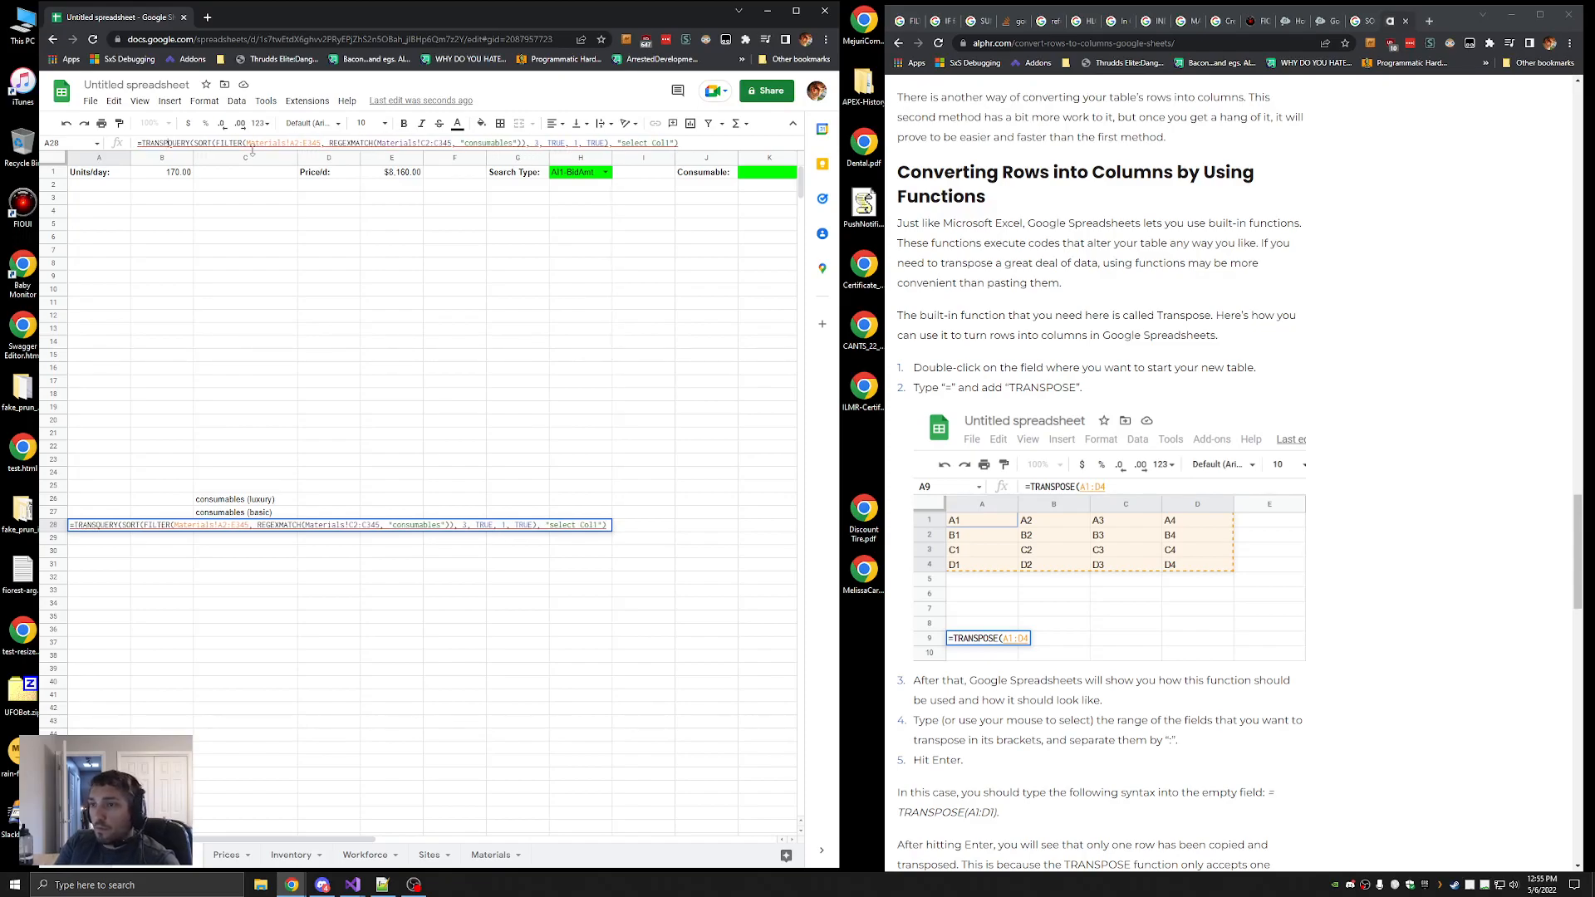
key(Return)
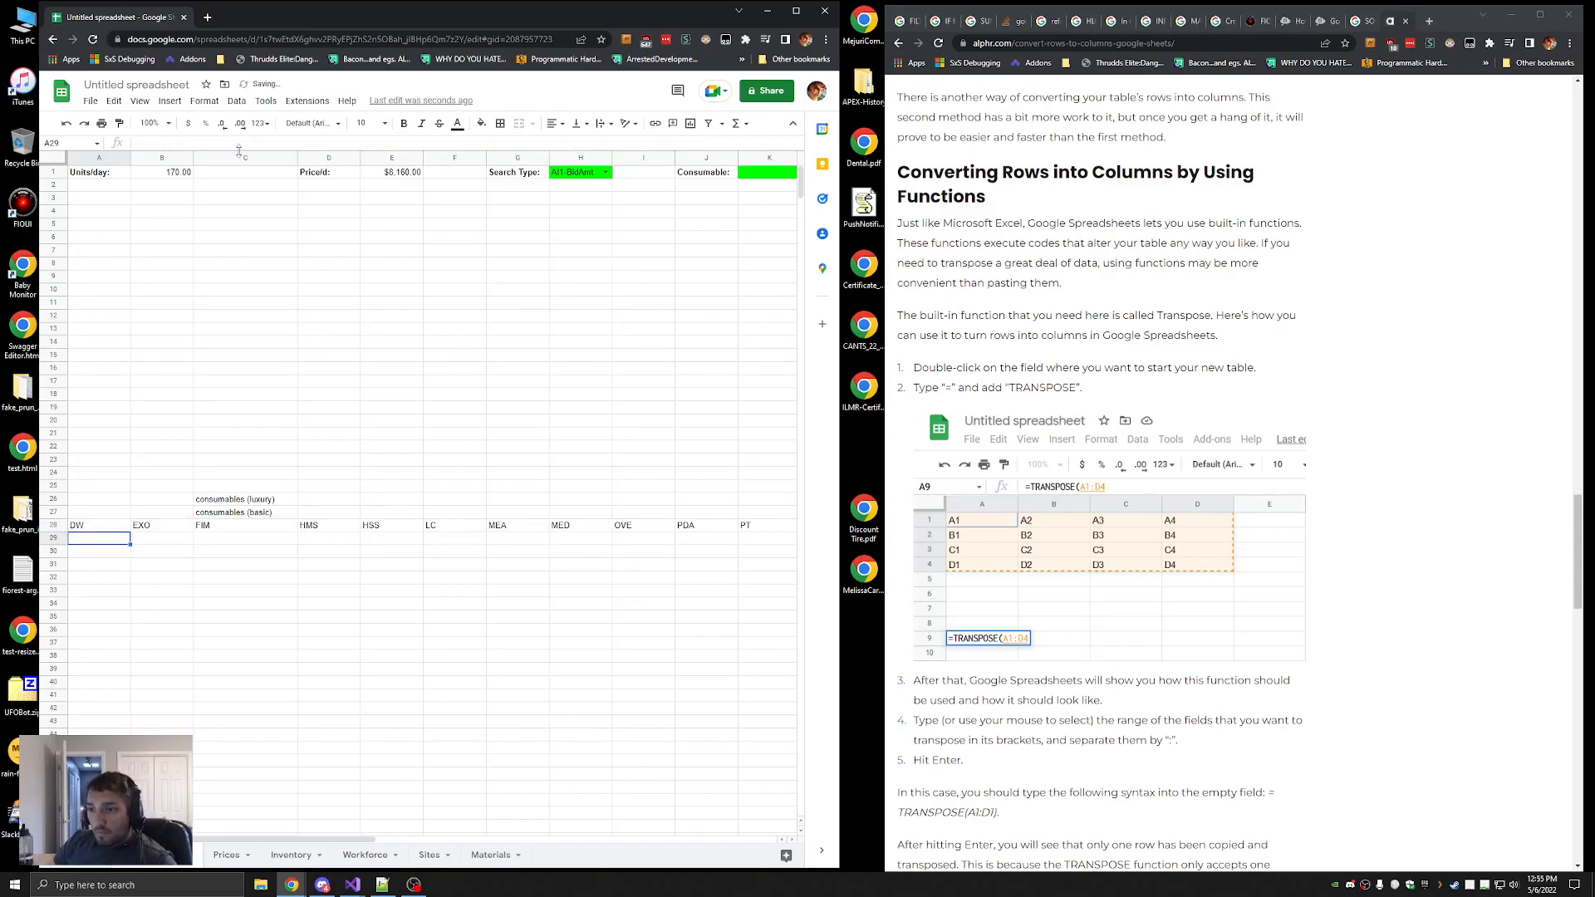
key(Up)
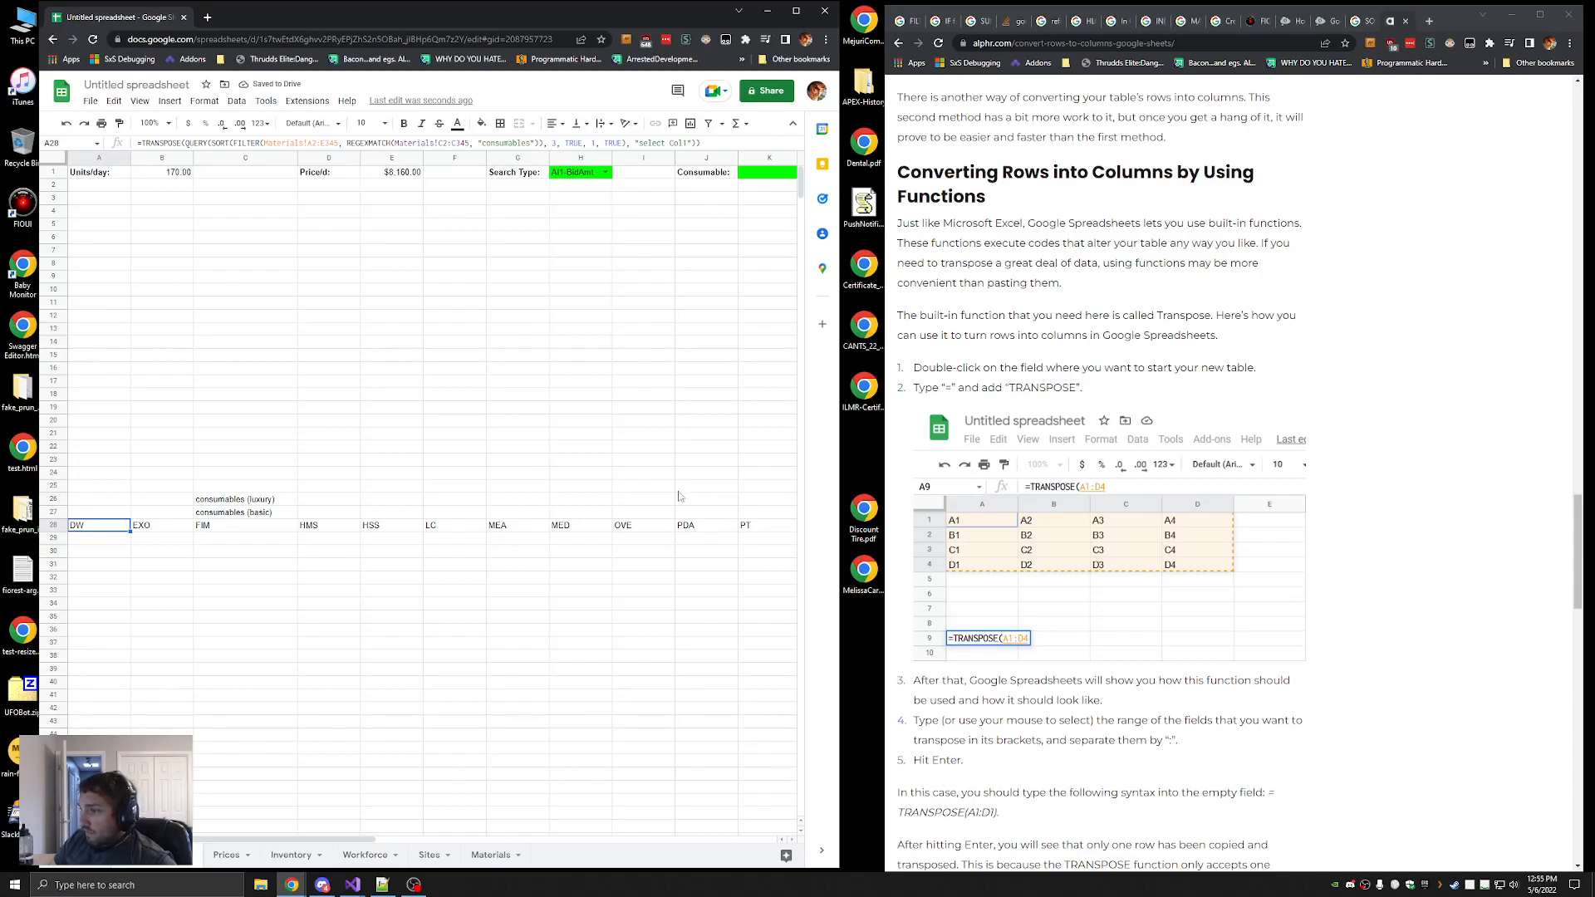
Open the data validation settings for cell K1
click(768, 172)
click(262, 102)
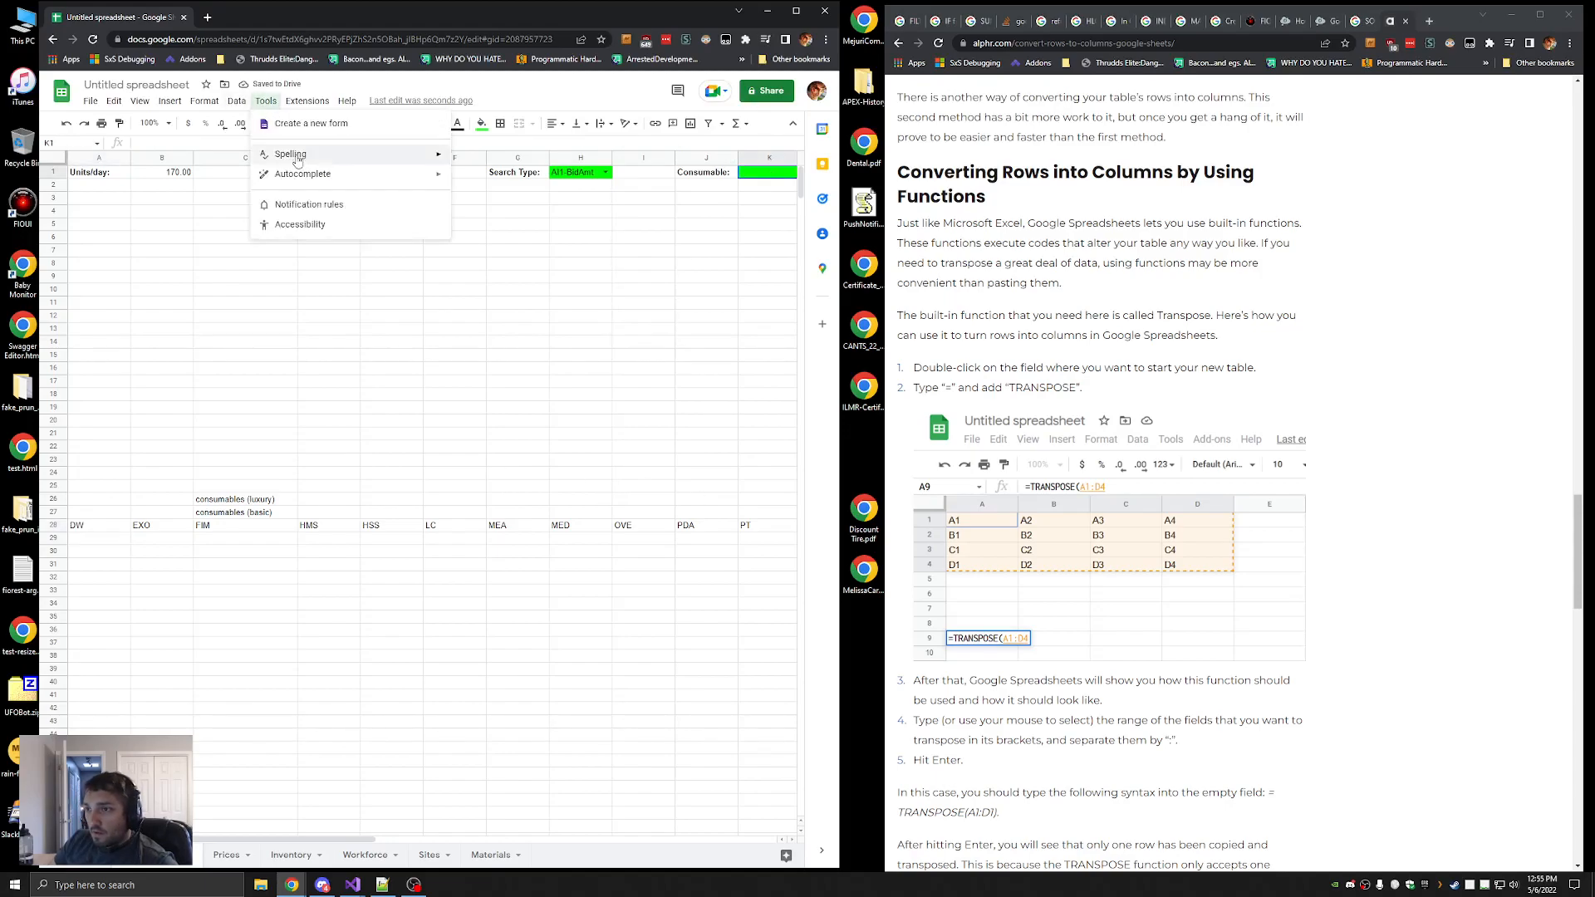
click(237, 101)
click(236, 100)
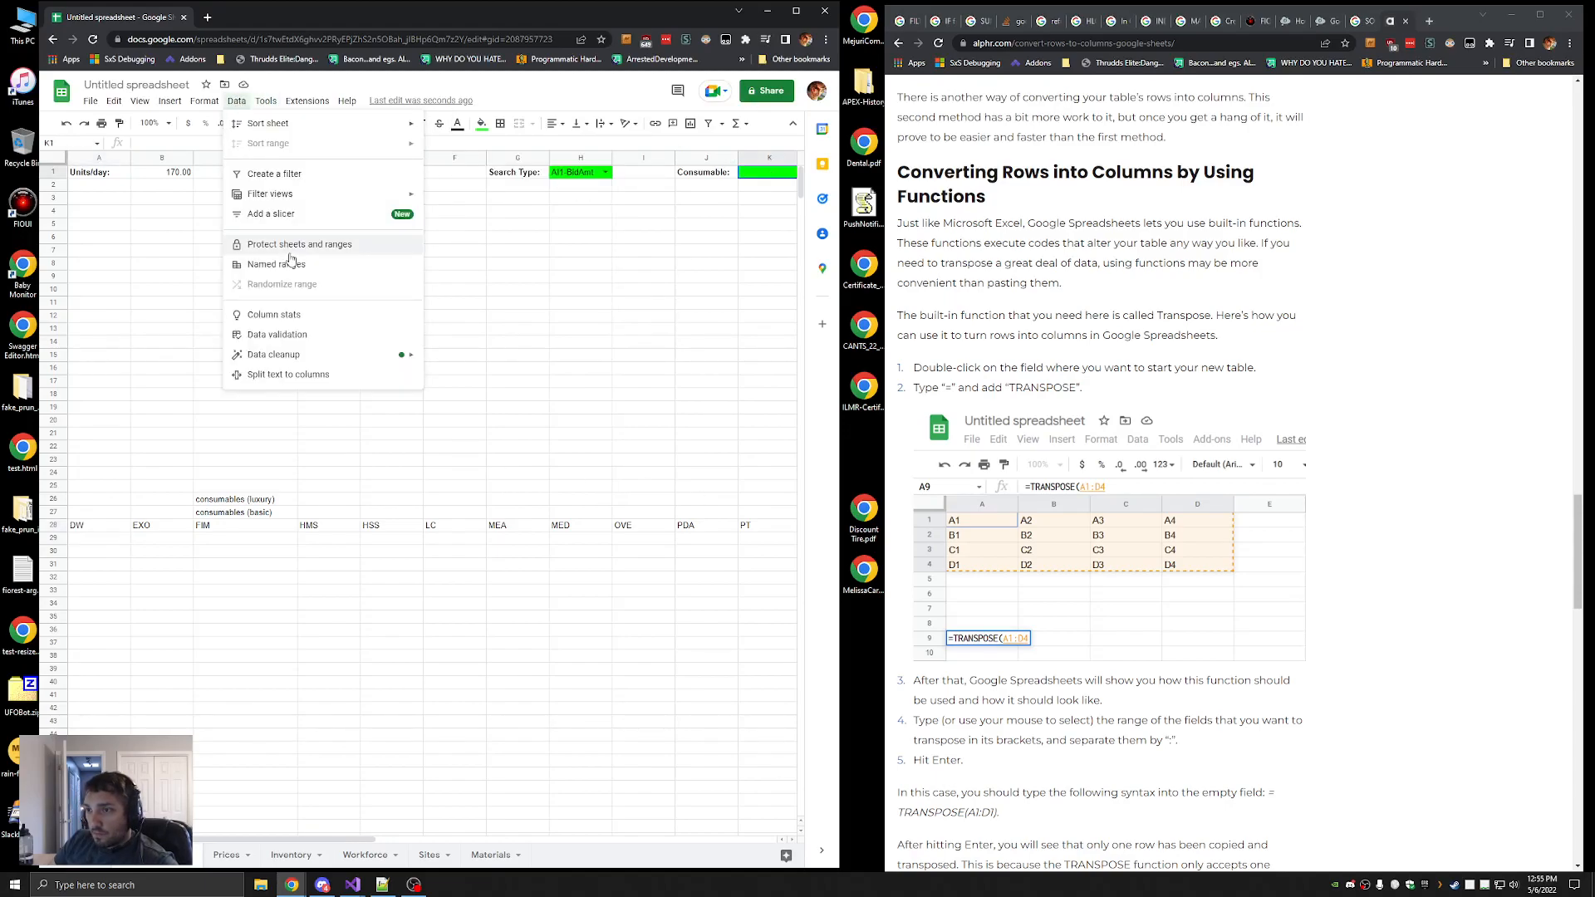
click(279, 335)
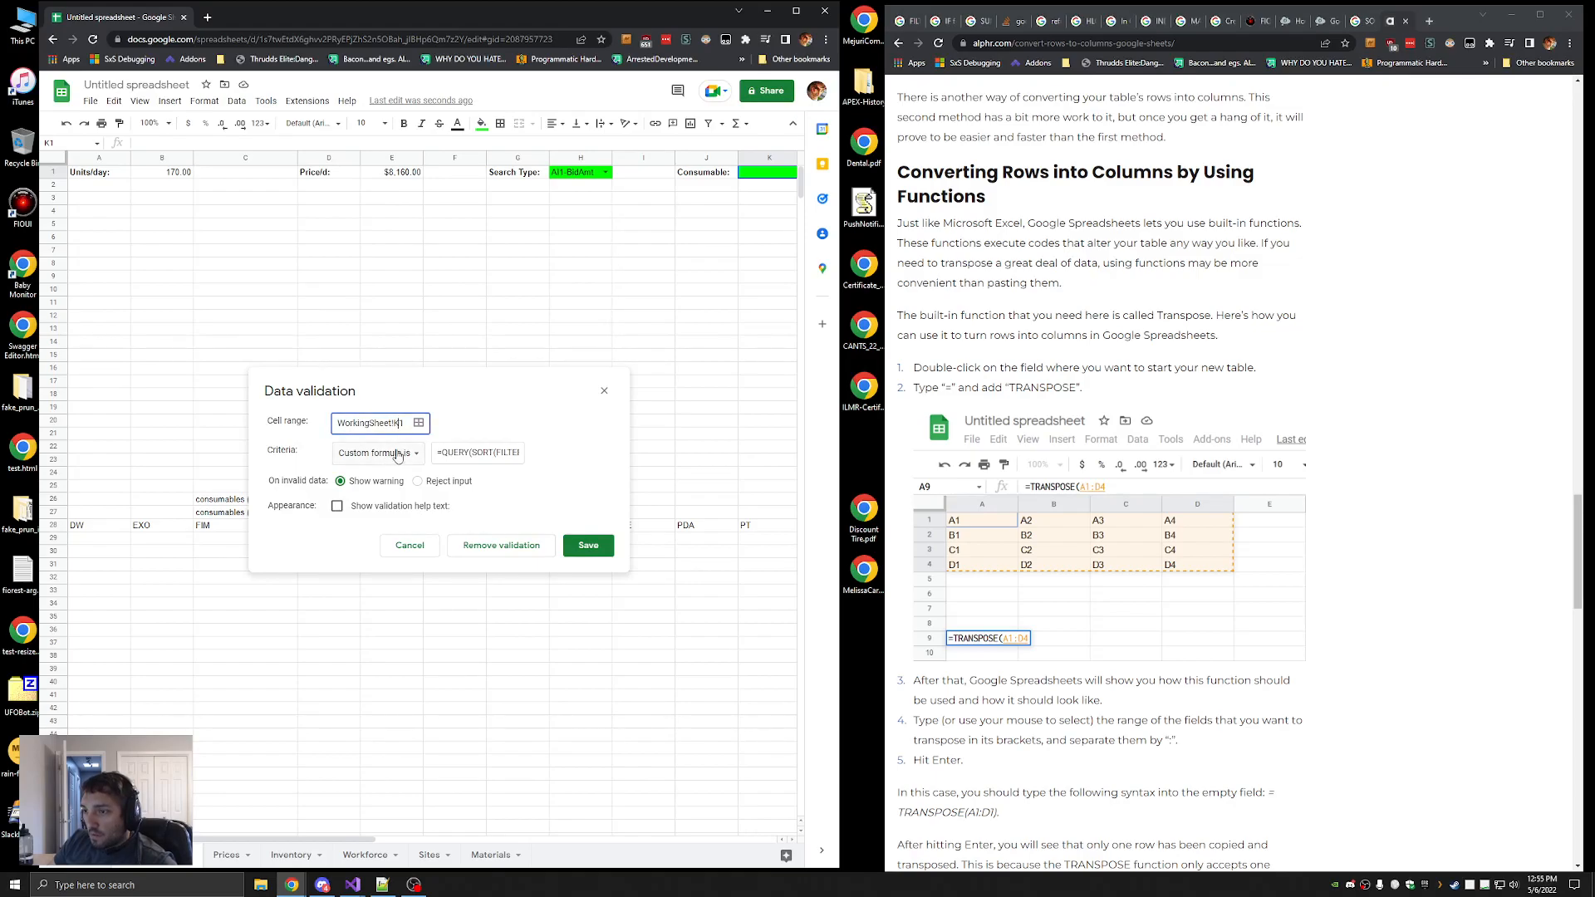
Try to set cell K1's validation to a list from a range based on the QUERY formula
click(394, 453)
click(390, 353)
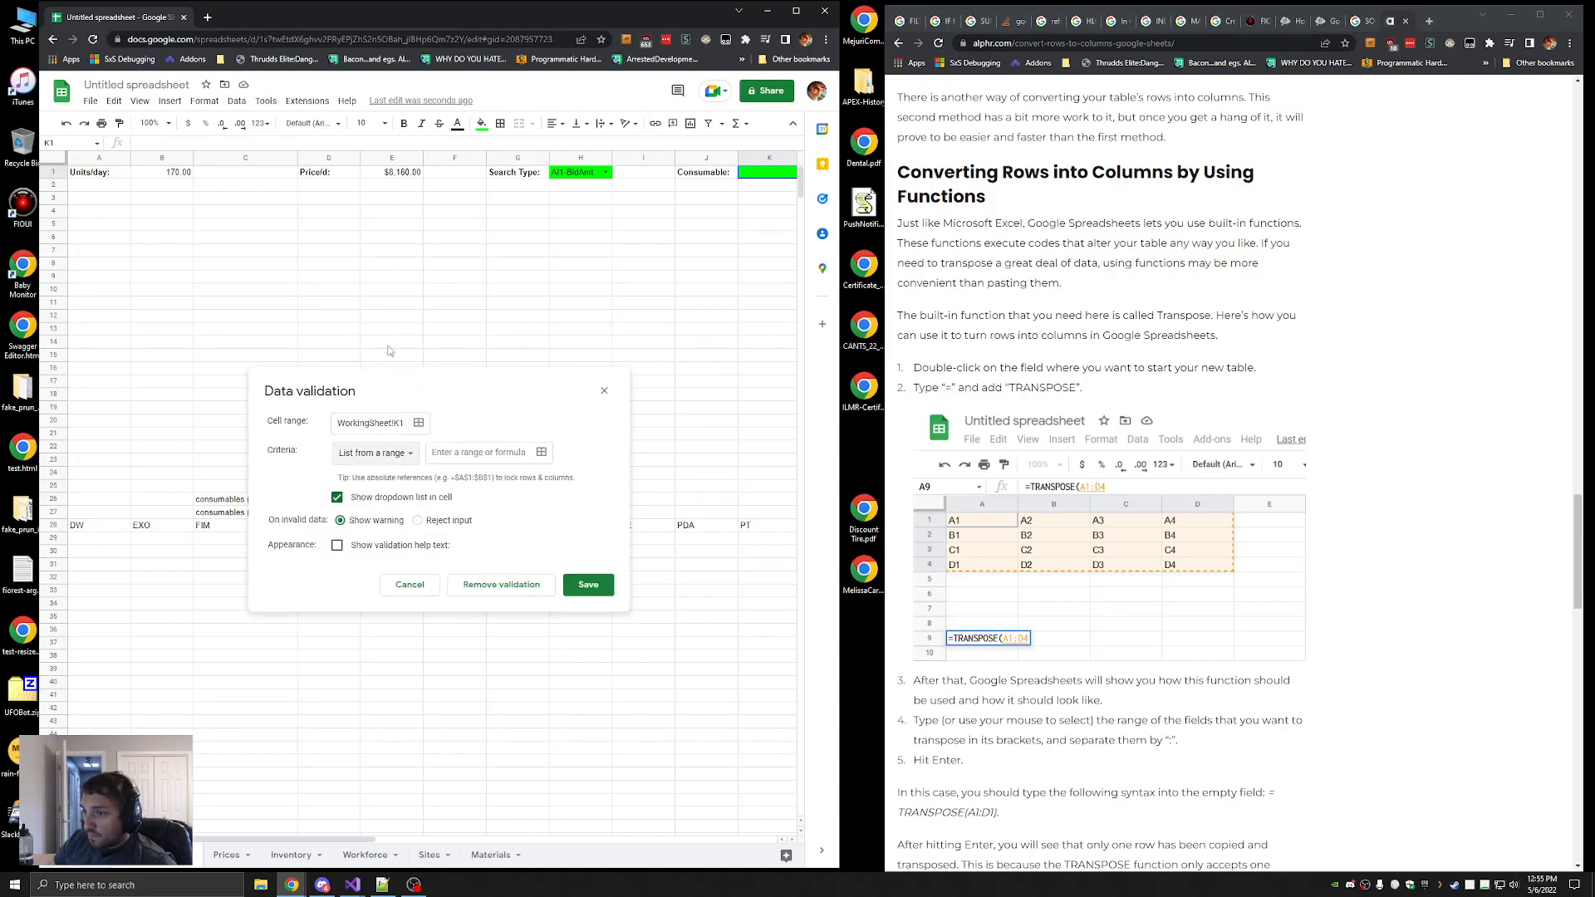
click(477, 452)
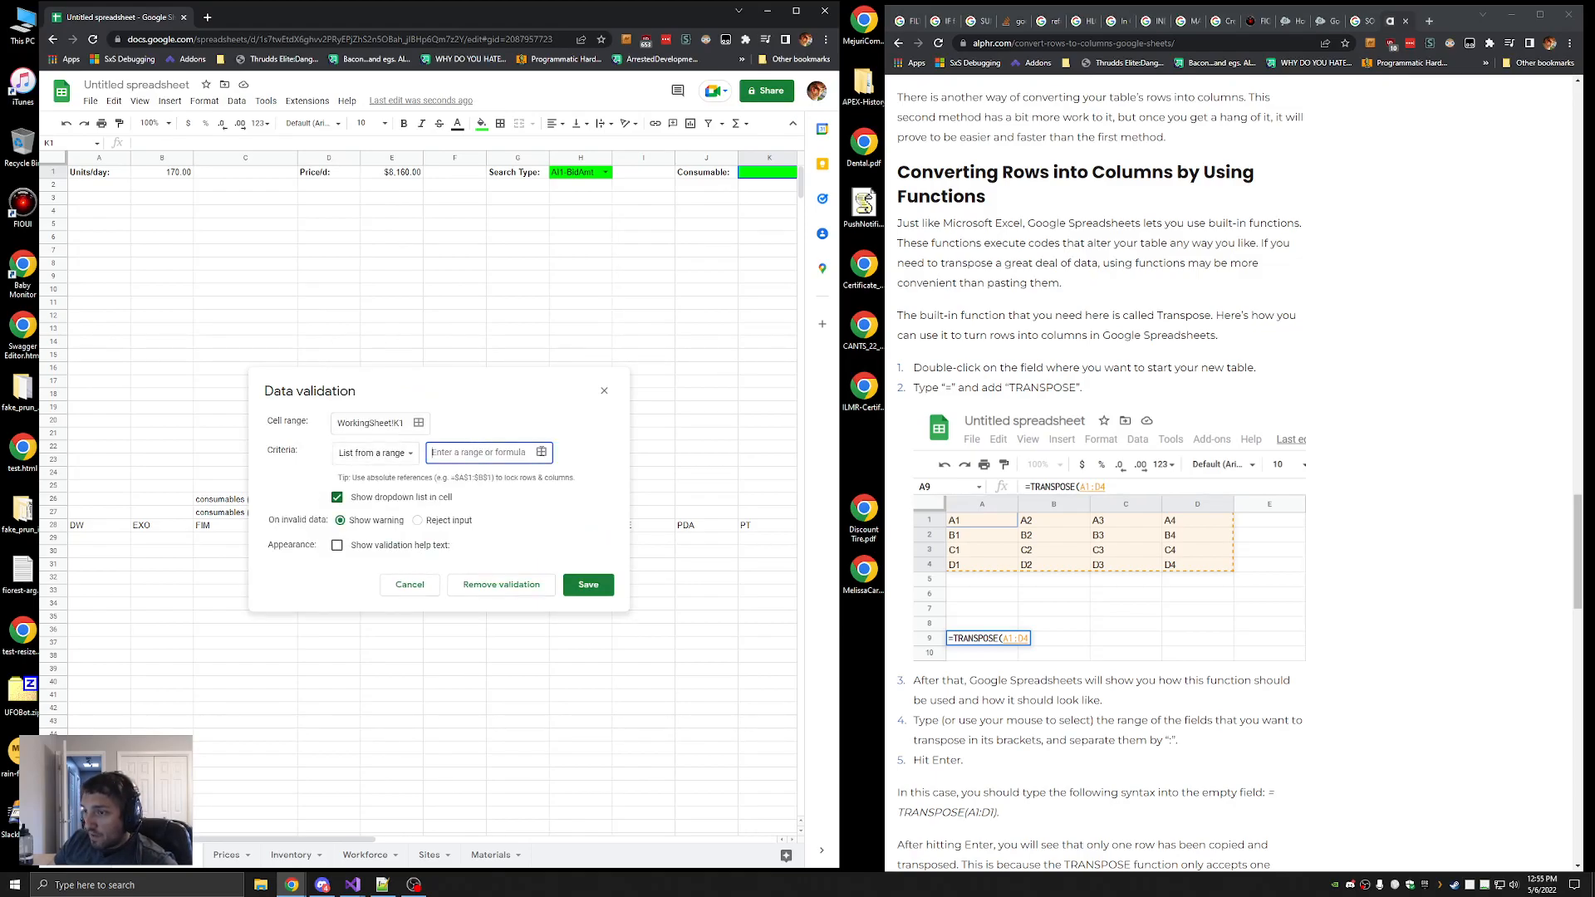
click(574, 584)
Try wrapping the list-range formula for K1 in TRANSPOSE, and discard the validation changes
click(477, 454)
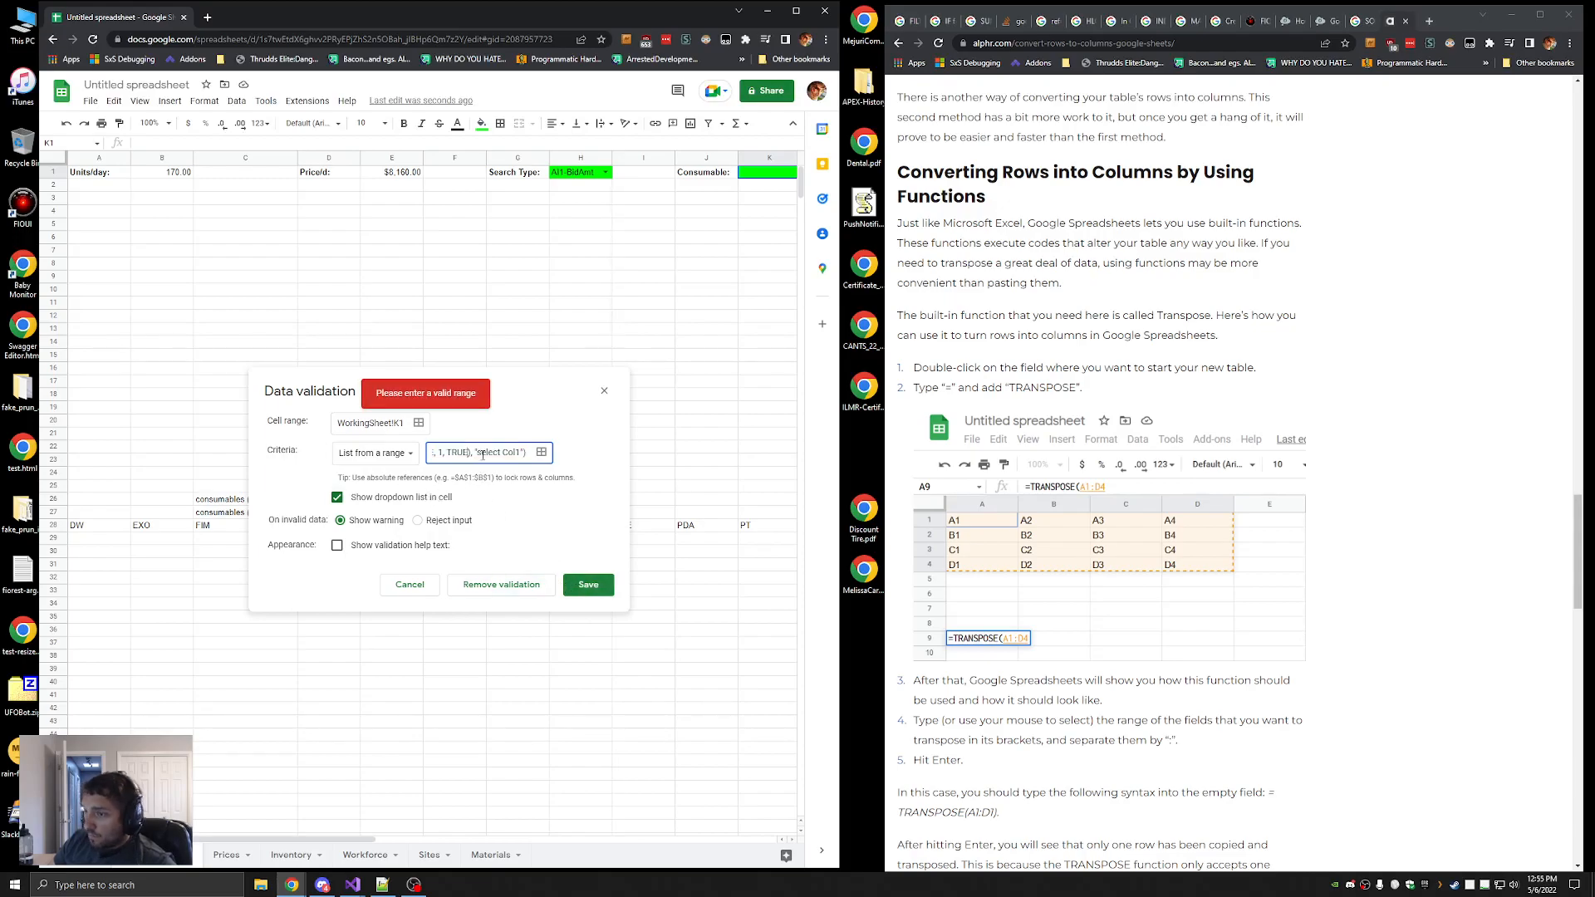
key(Home)
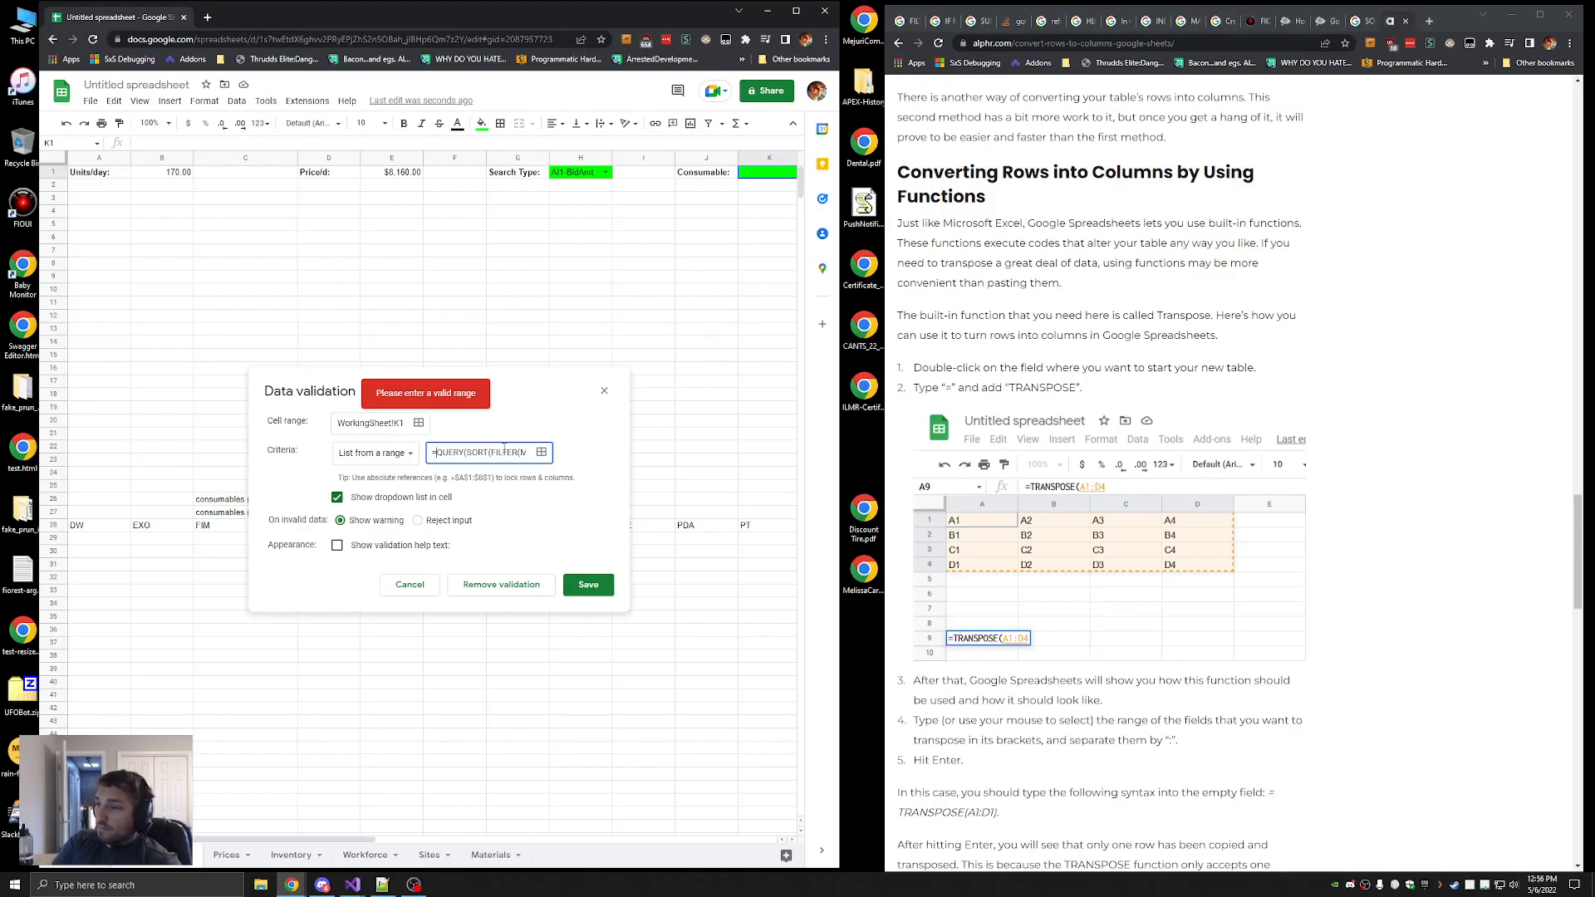
text(TRANSPOSE(QUERY(S)
key(End)
text())
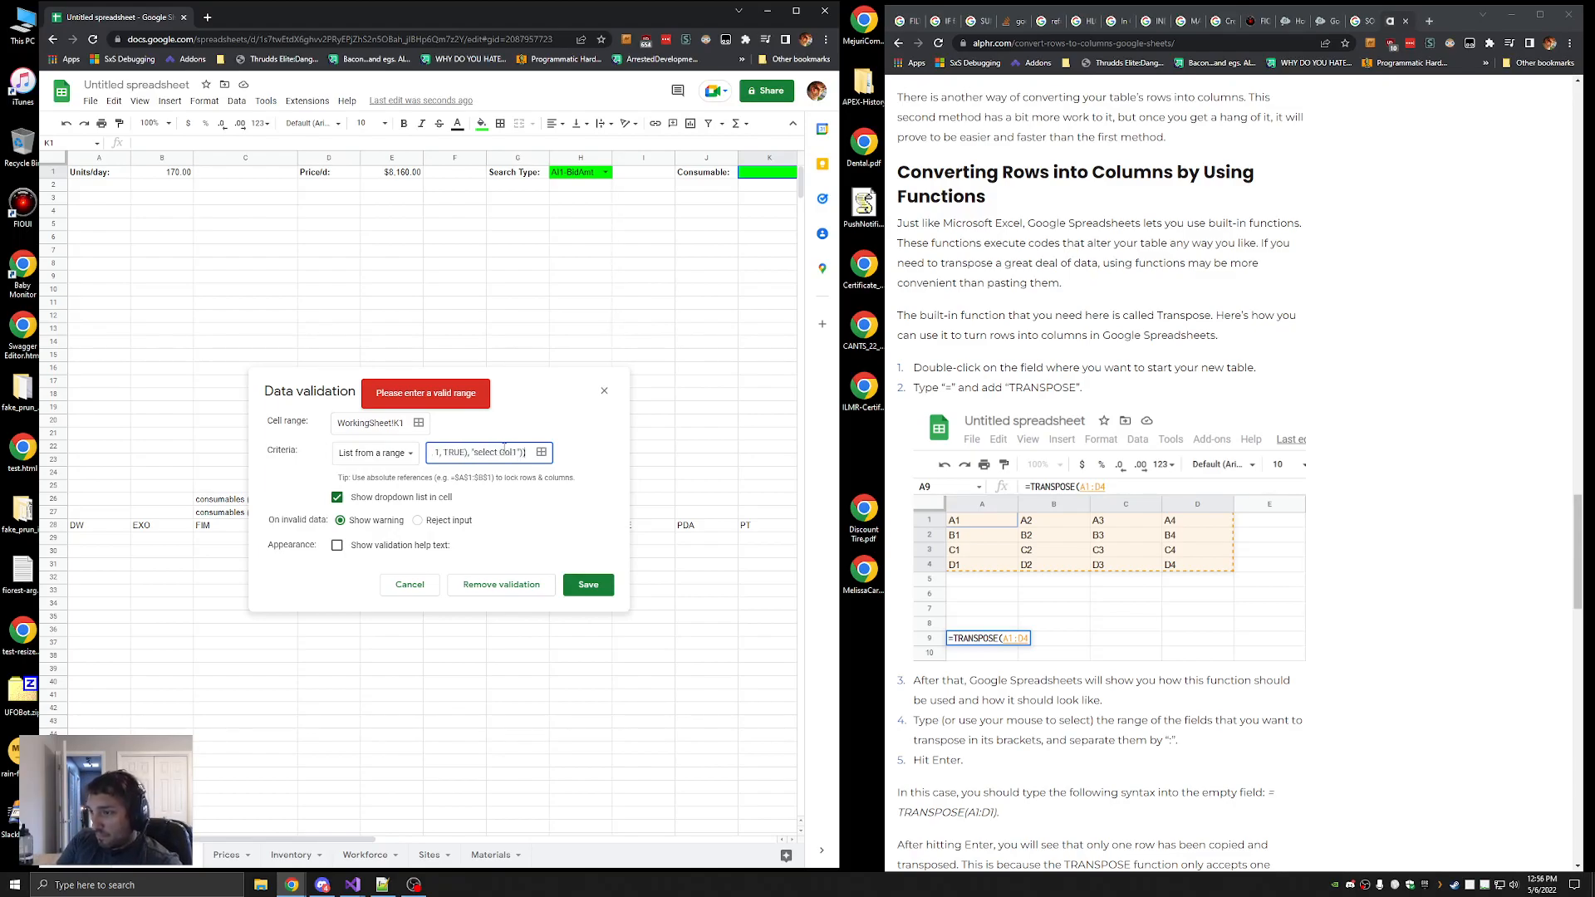
click(588, 584)
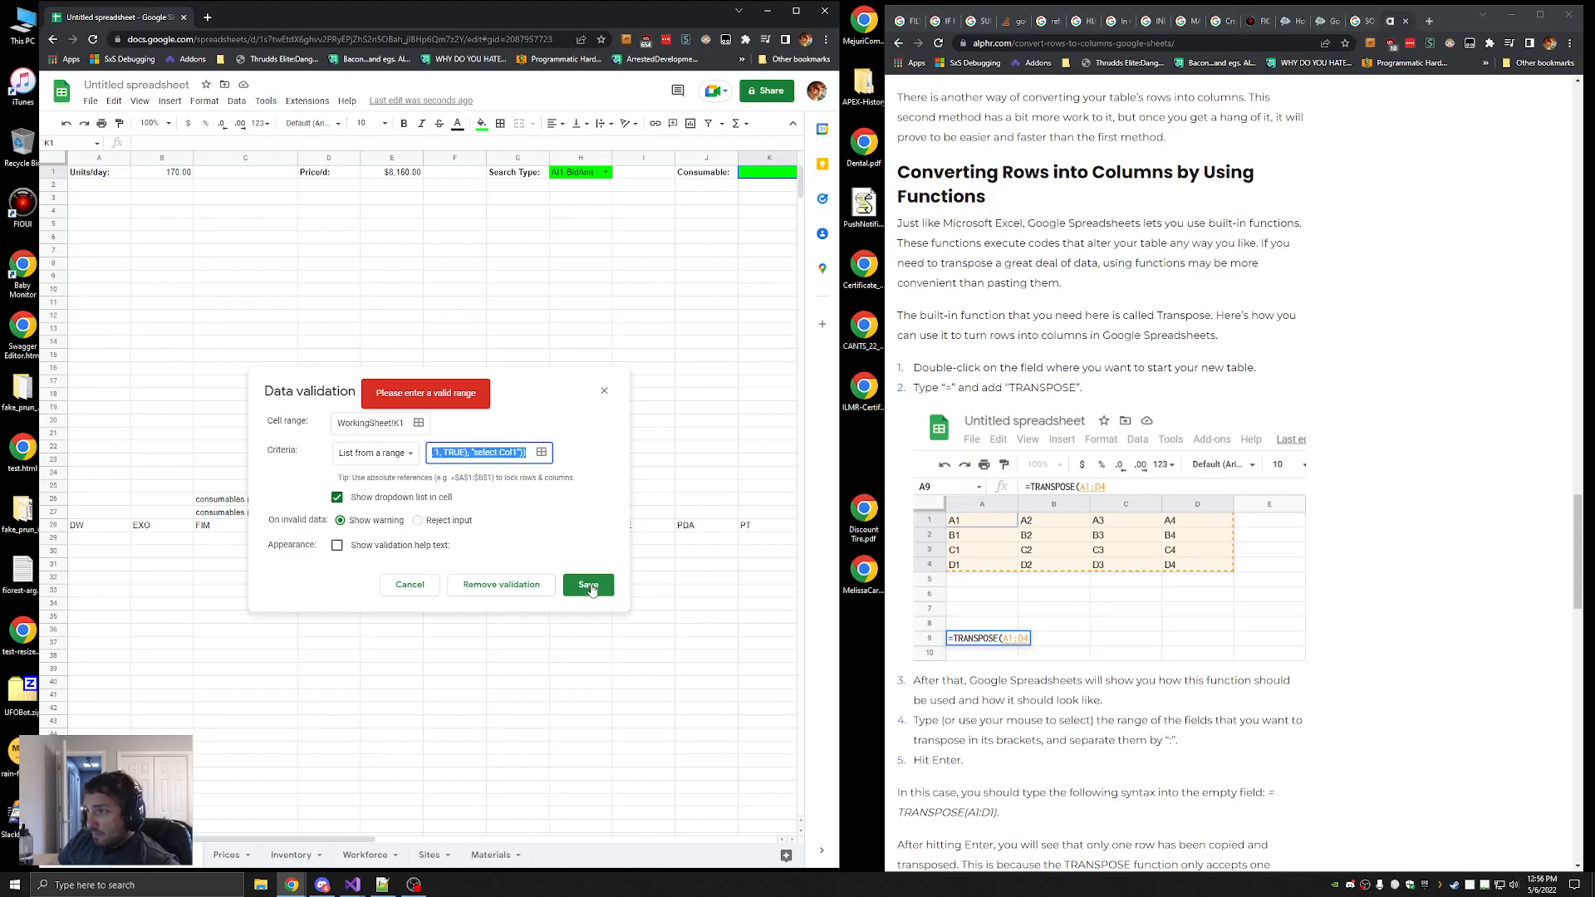
click(408, 586)
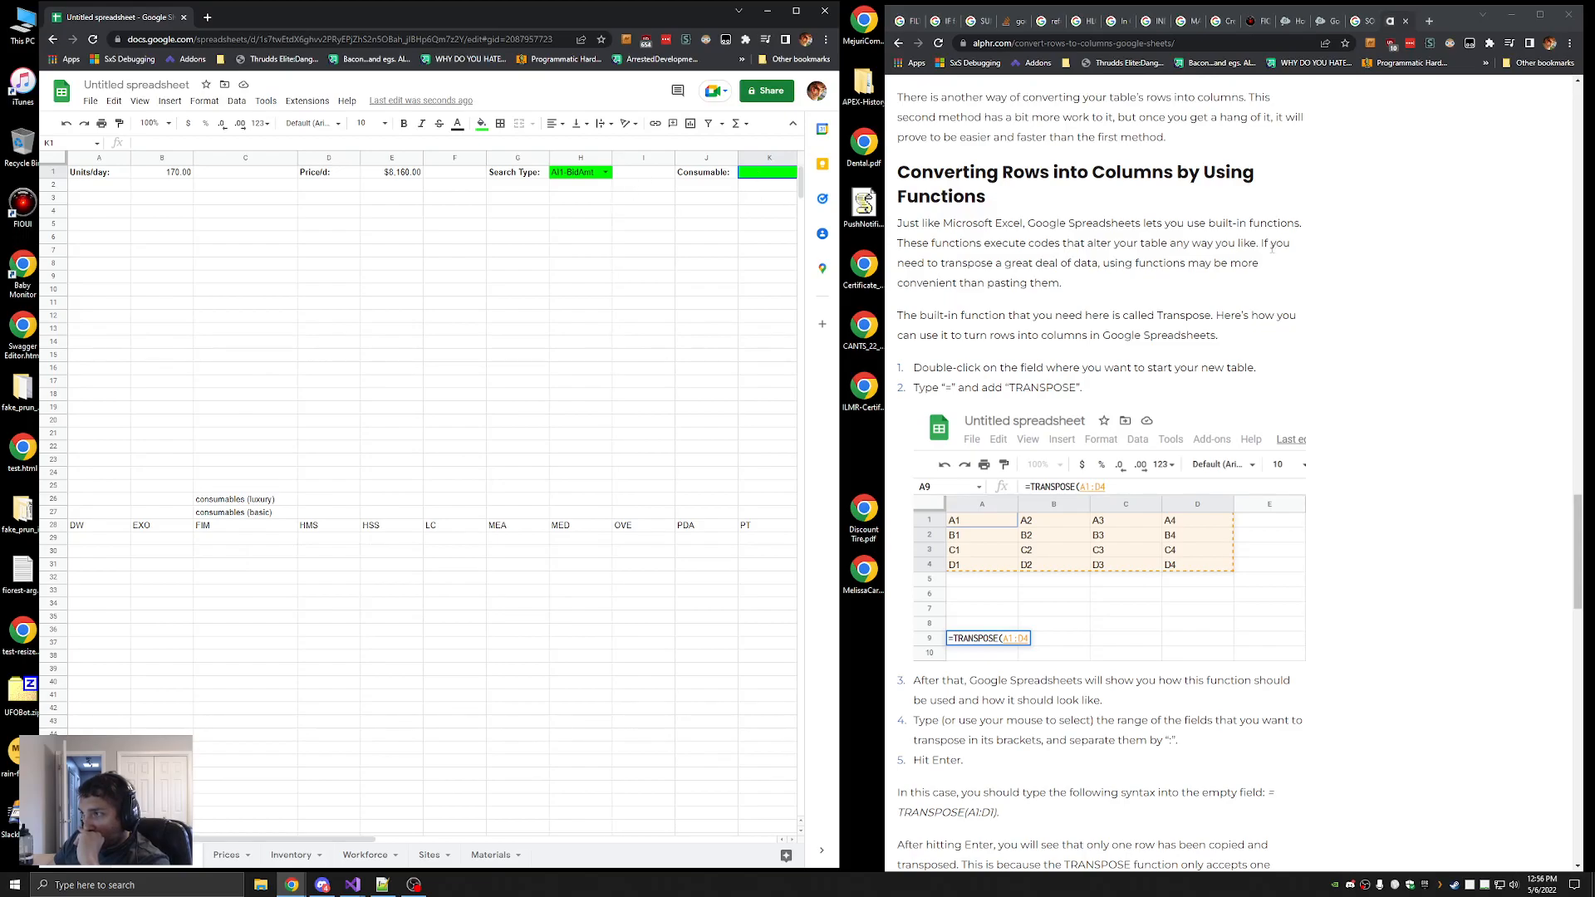
Read the Google help article on creating and changing an in-cell dropdown list, including how to edit the criteria items
click(1196, 233)
click(1225, 24)
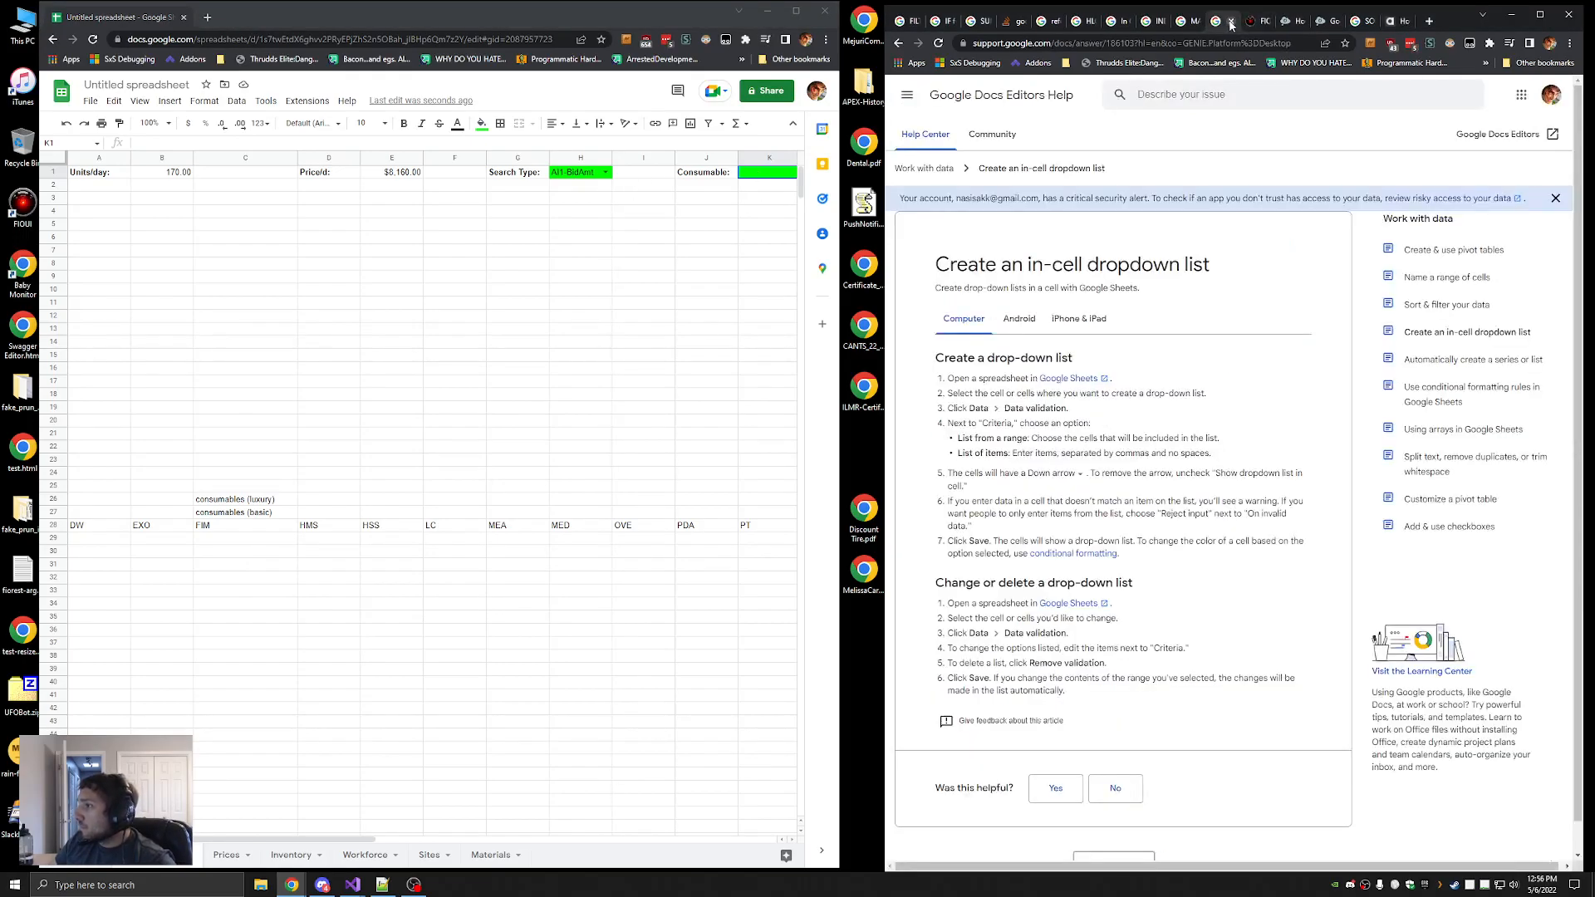
drag(1239, 444, 1037, 438)
click(1102, 472)
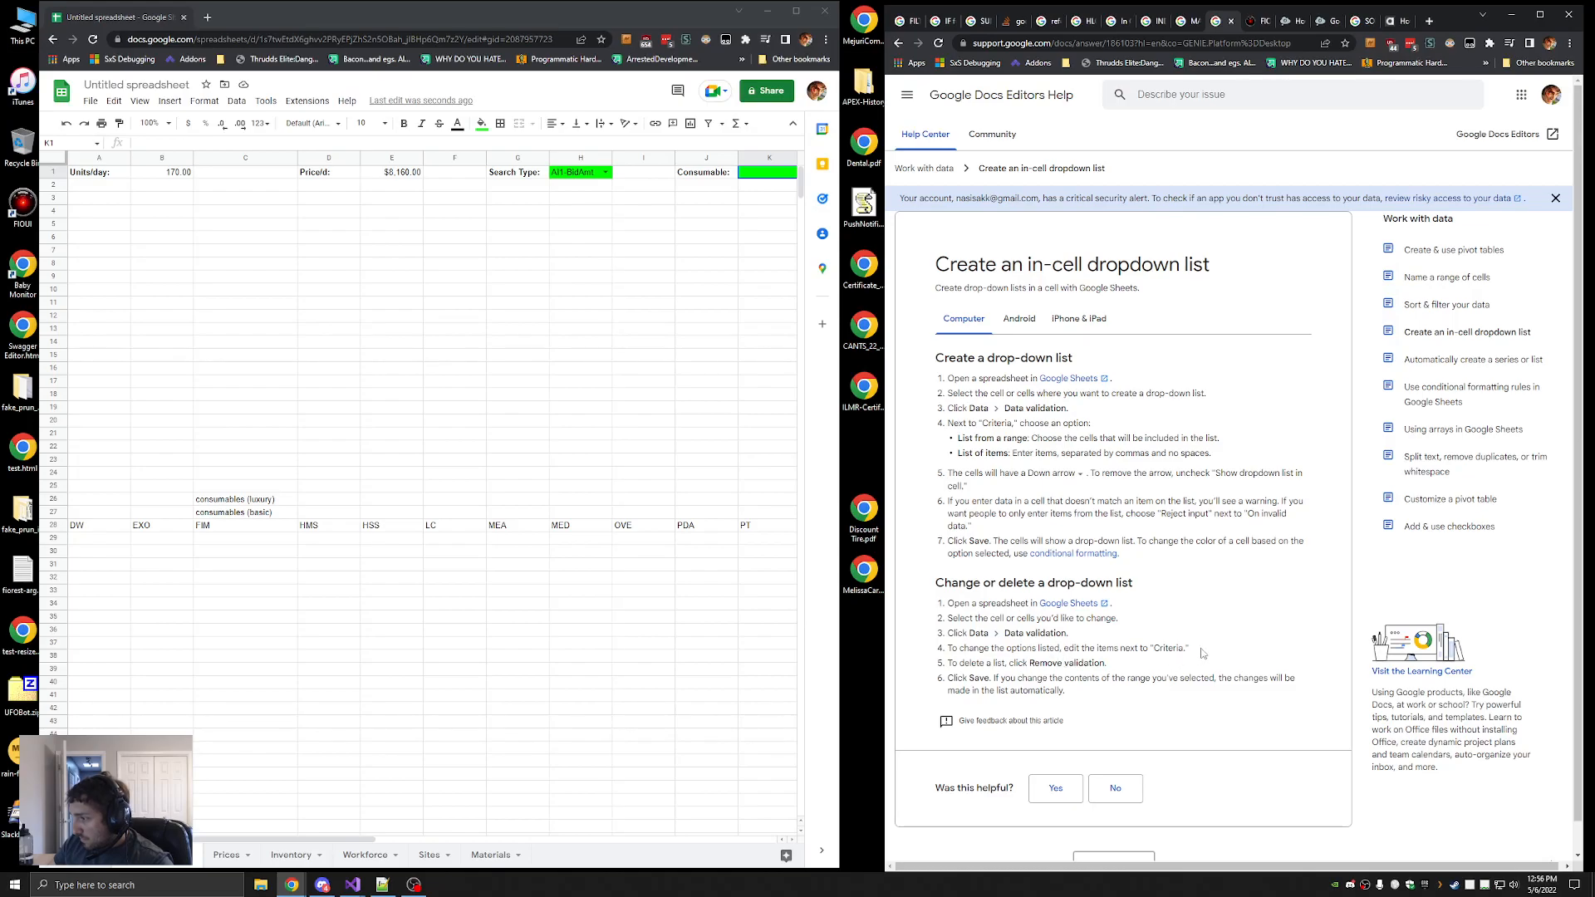
drag(960, 649, 1224, 646)
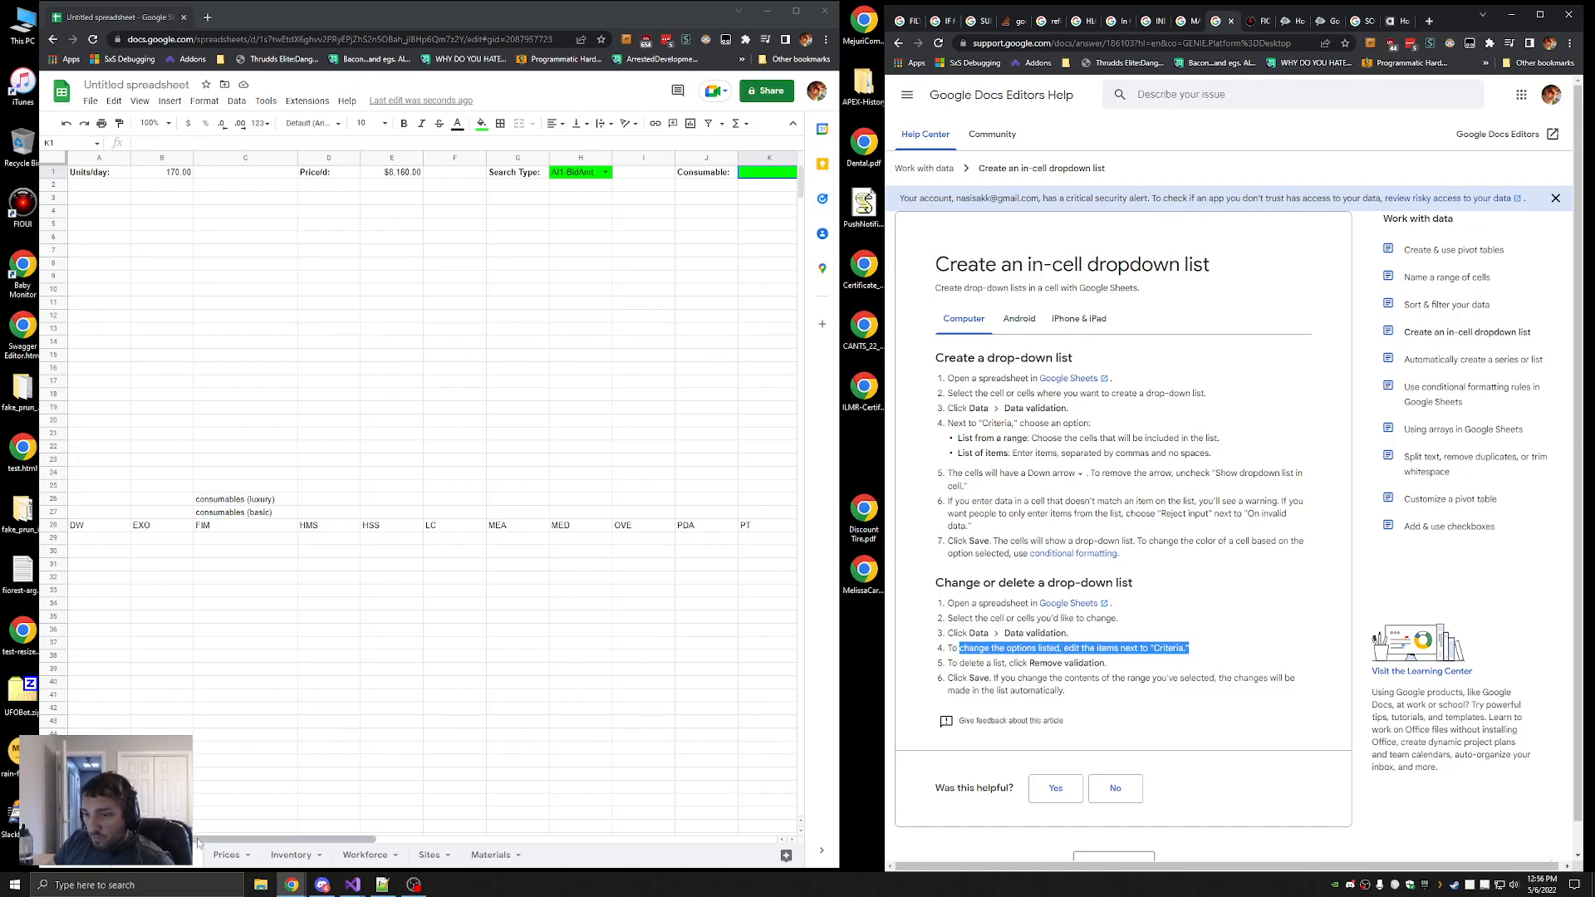
Remove the TRANSPOSE wrapper from the formula in cell A28, leaving =QUERY(SORT(FILTER(...))) with "select Col1"
click(91, 526)
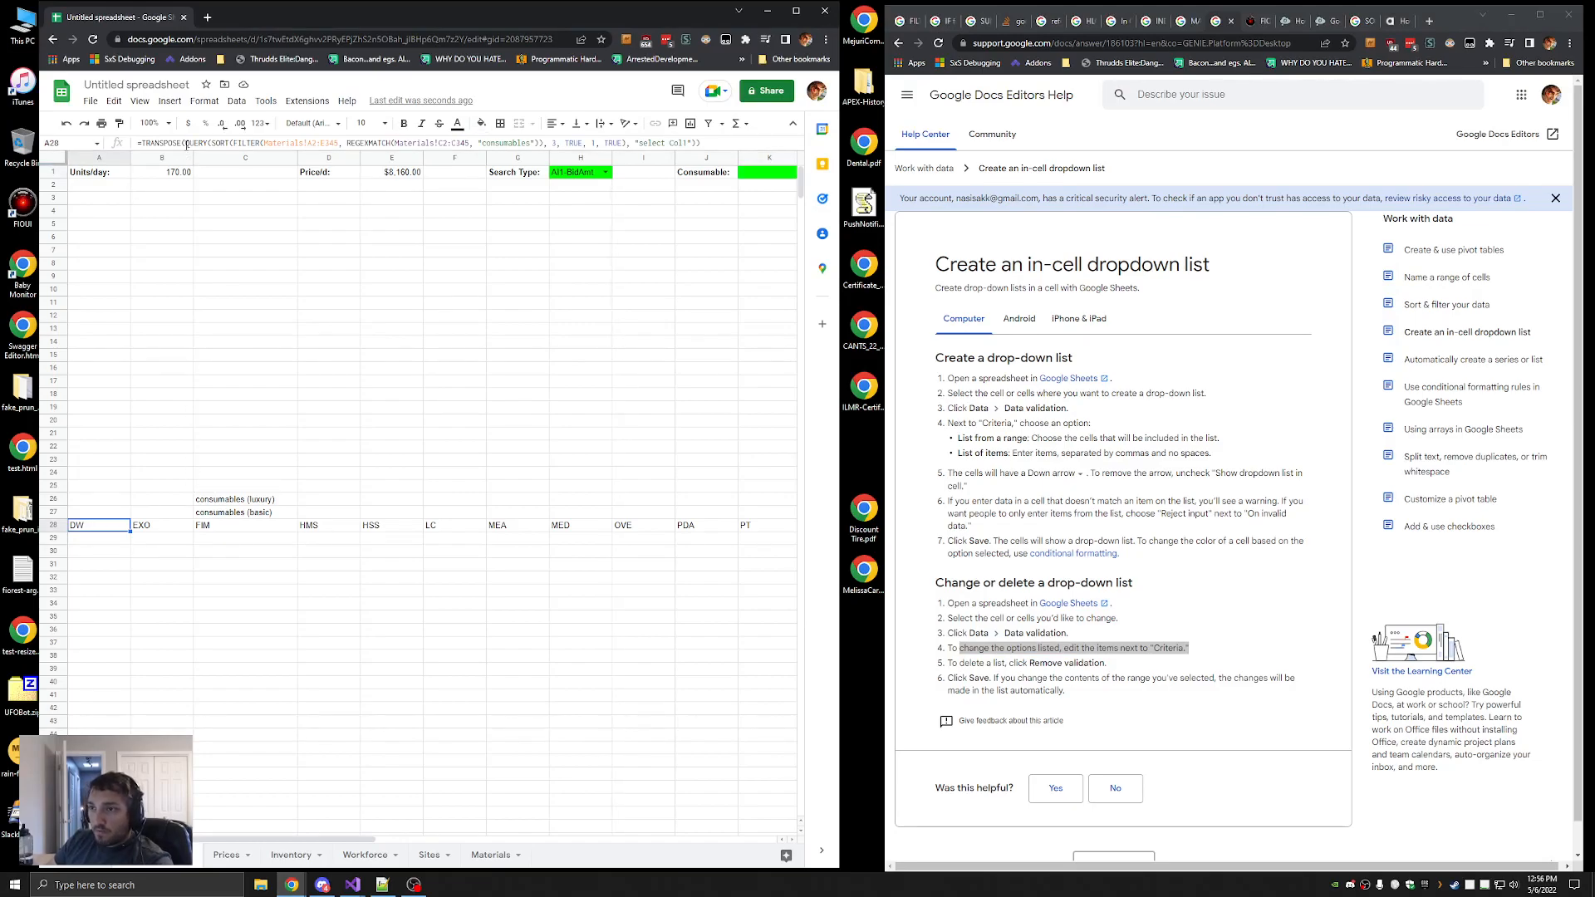
click(187, 144)
key(BackSpace)
key(BackSpace)
key(BackSpace)
key(BackSpace)
key(BackSpace)
key(BackSpace)
key(BackSpace)
key(BackSpace)
key(BackSpace)
key(BackSpace)
click(677, 140)
key(BackSpace)
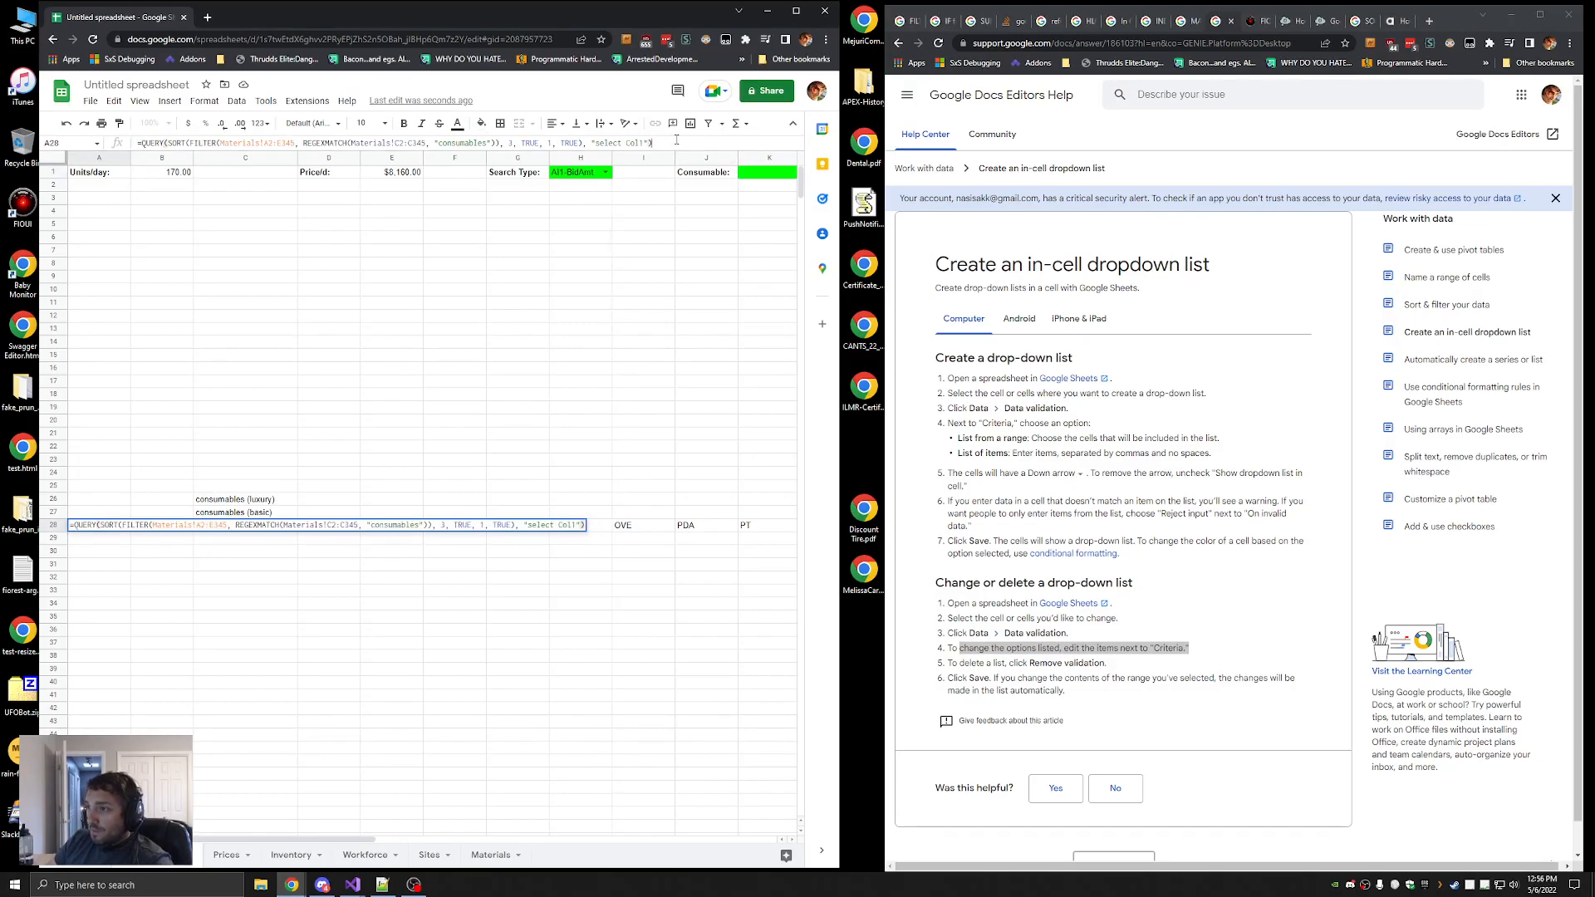
key(Return)
Clear the "consumables (luxury)" and "consumables (basic)" labels in column C
scroll(240, 384, down, 2)
click(241, 353)
key(Delete)
click(241, 348)
key(Delete)
scroll(241, 347, up, 3)
scroll(133, 490, down, 1)
click(91, 434)
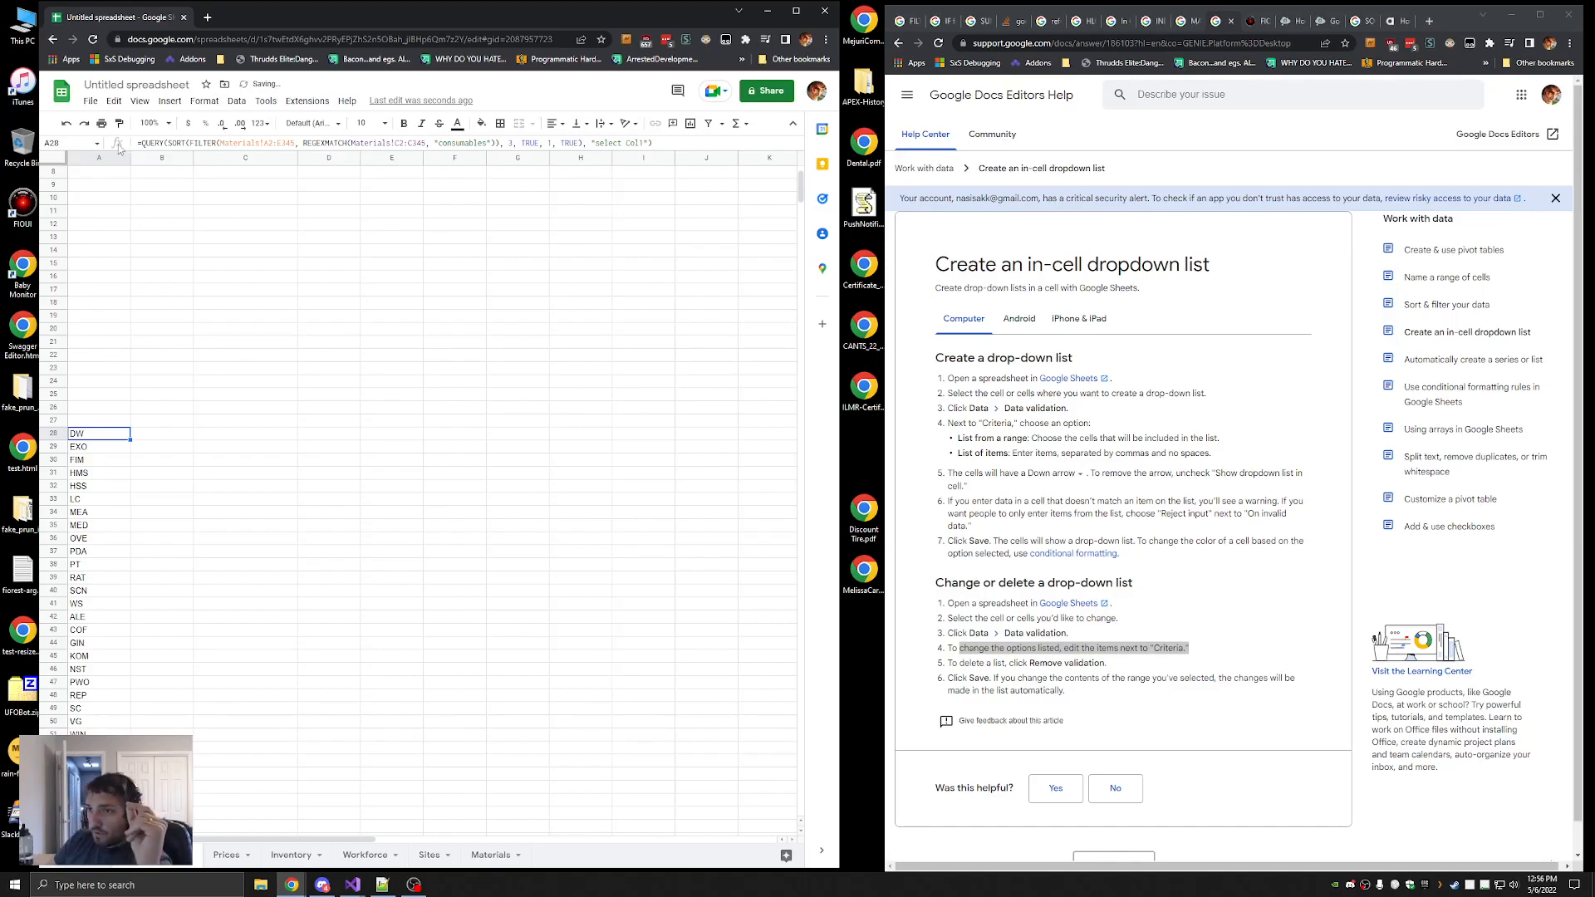
click(1190, 611)
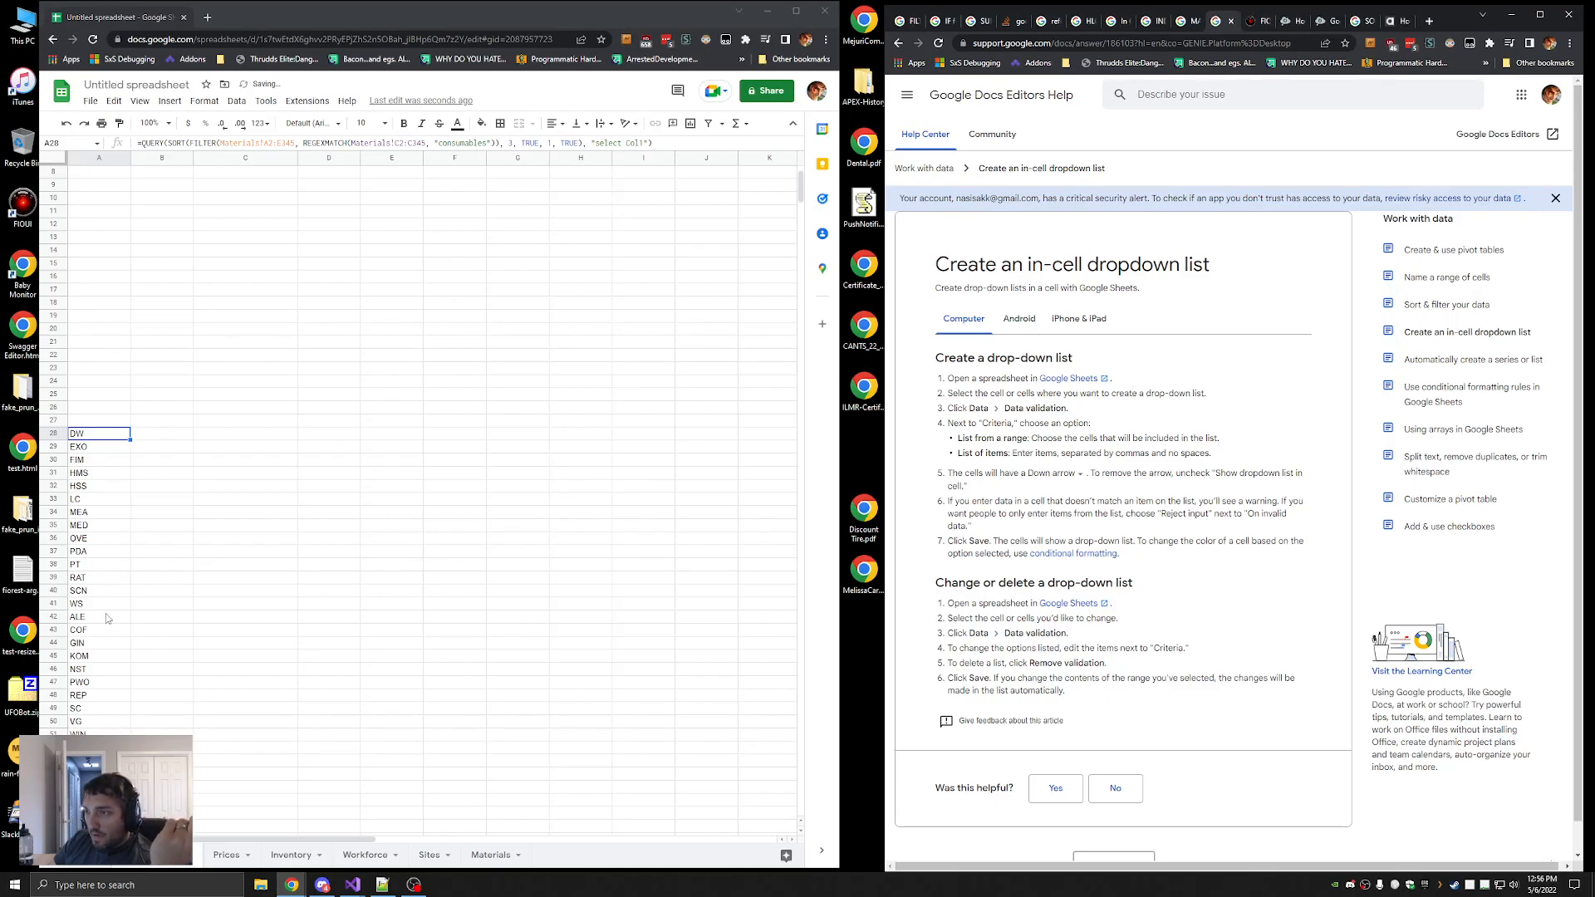
scroll(108, 616, up, 3)
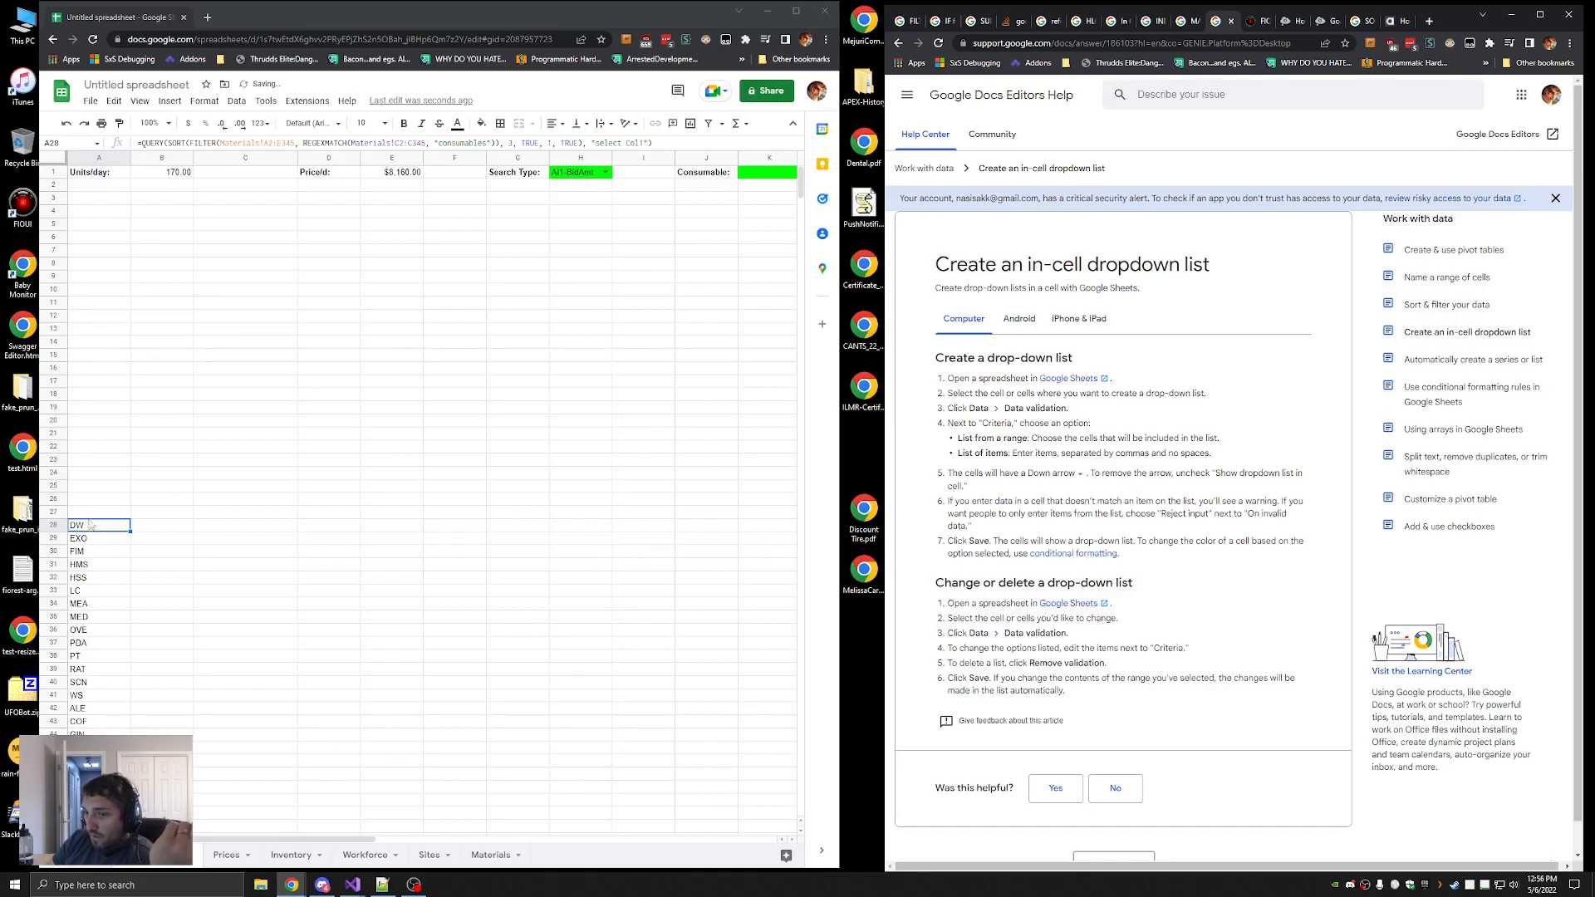
scroll(89, 531, down, 1)
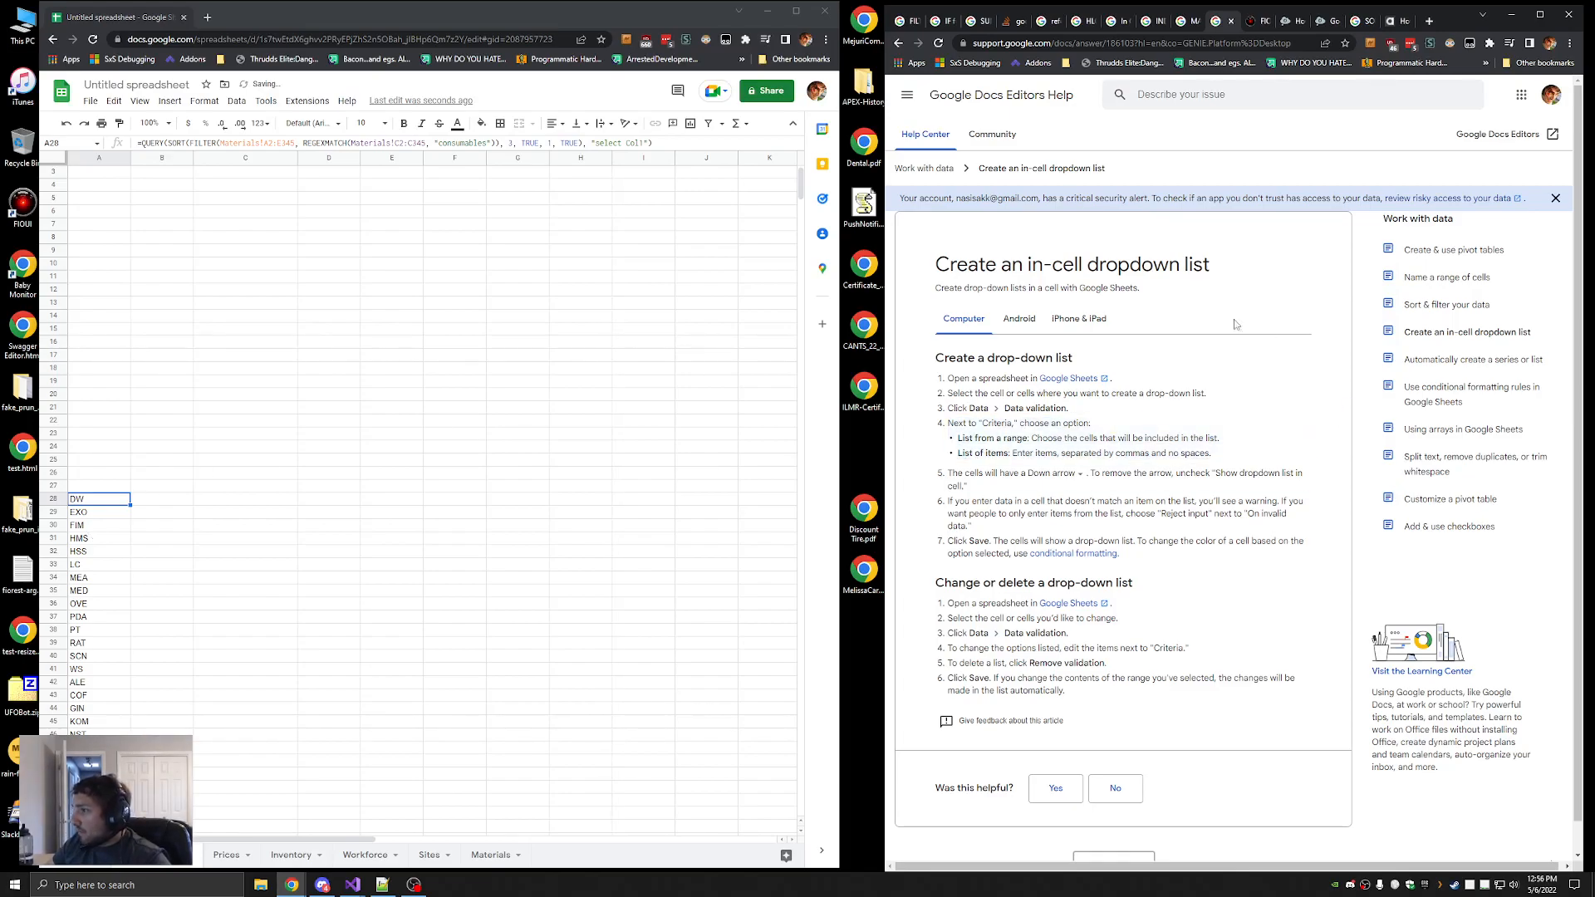
scroll(612, 225, up, 1)
Copy the QUERY formula from cell A28 and open the data validation settings for cell K1
click(758, 179)
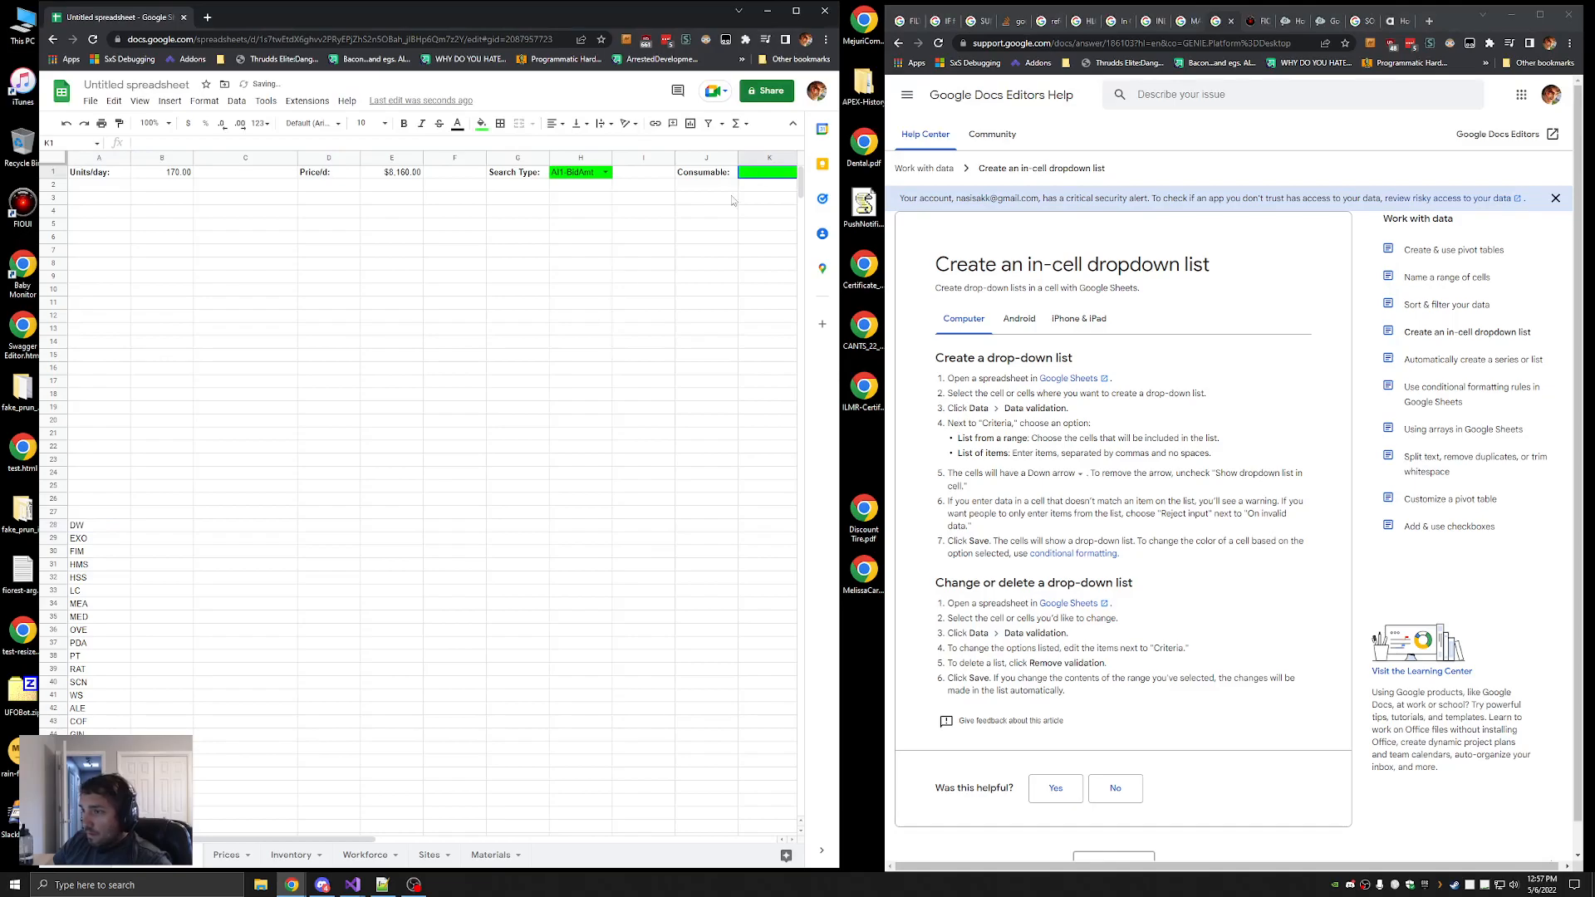
click(89, 525)
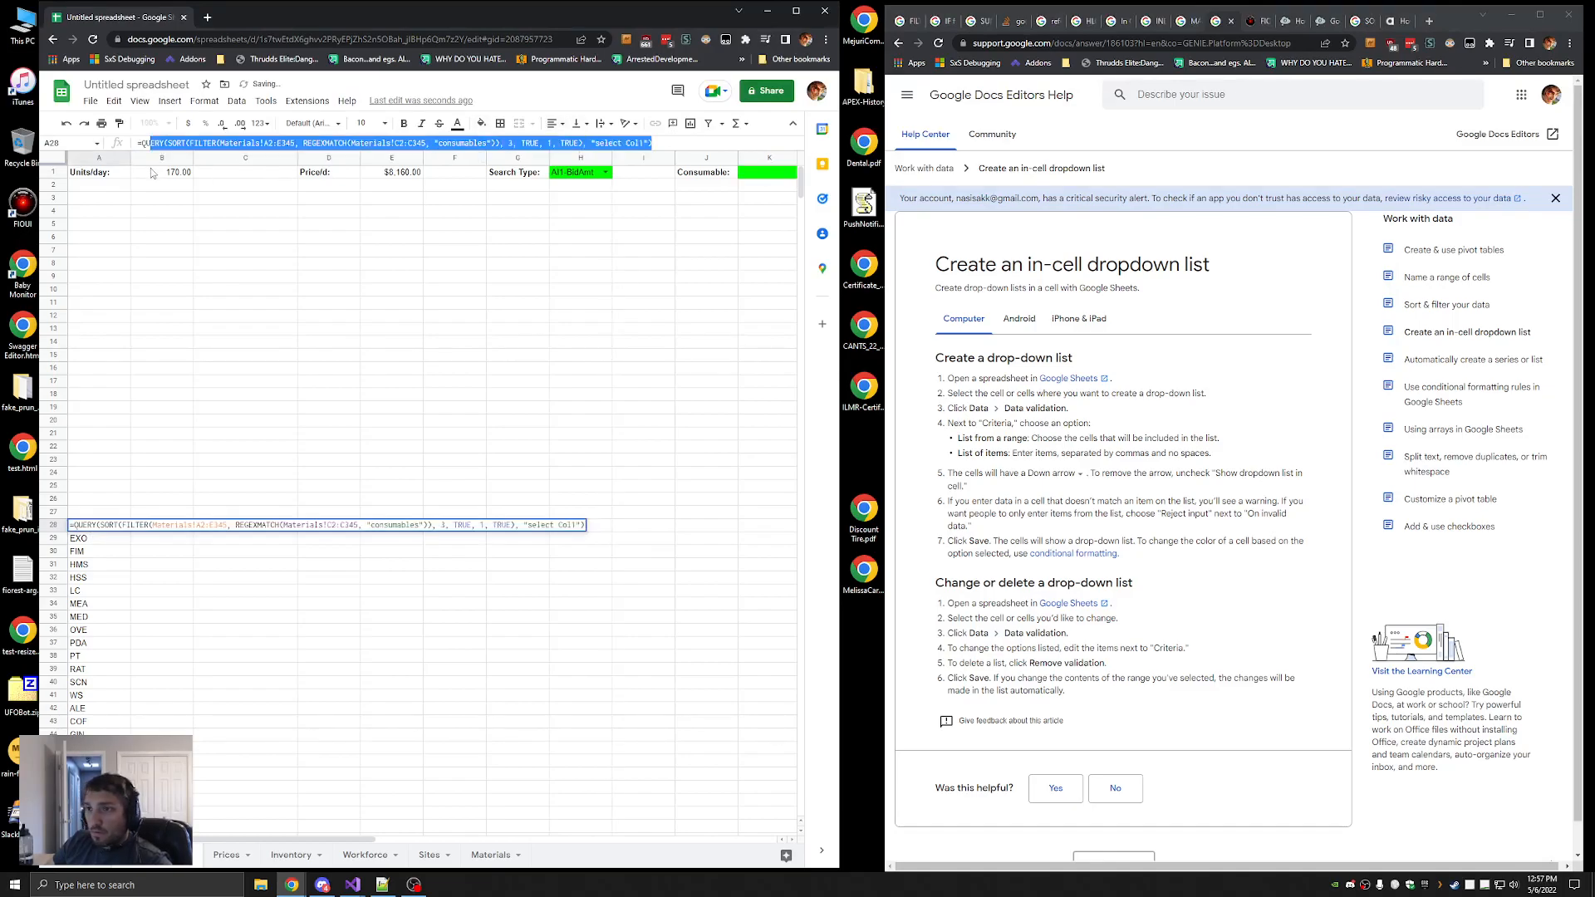
click(757, 176)
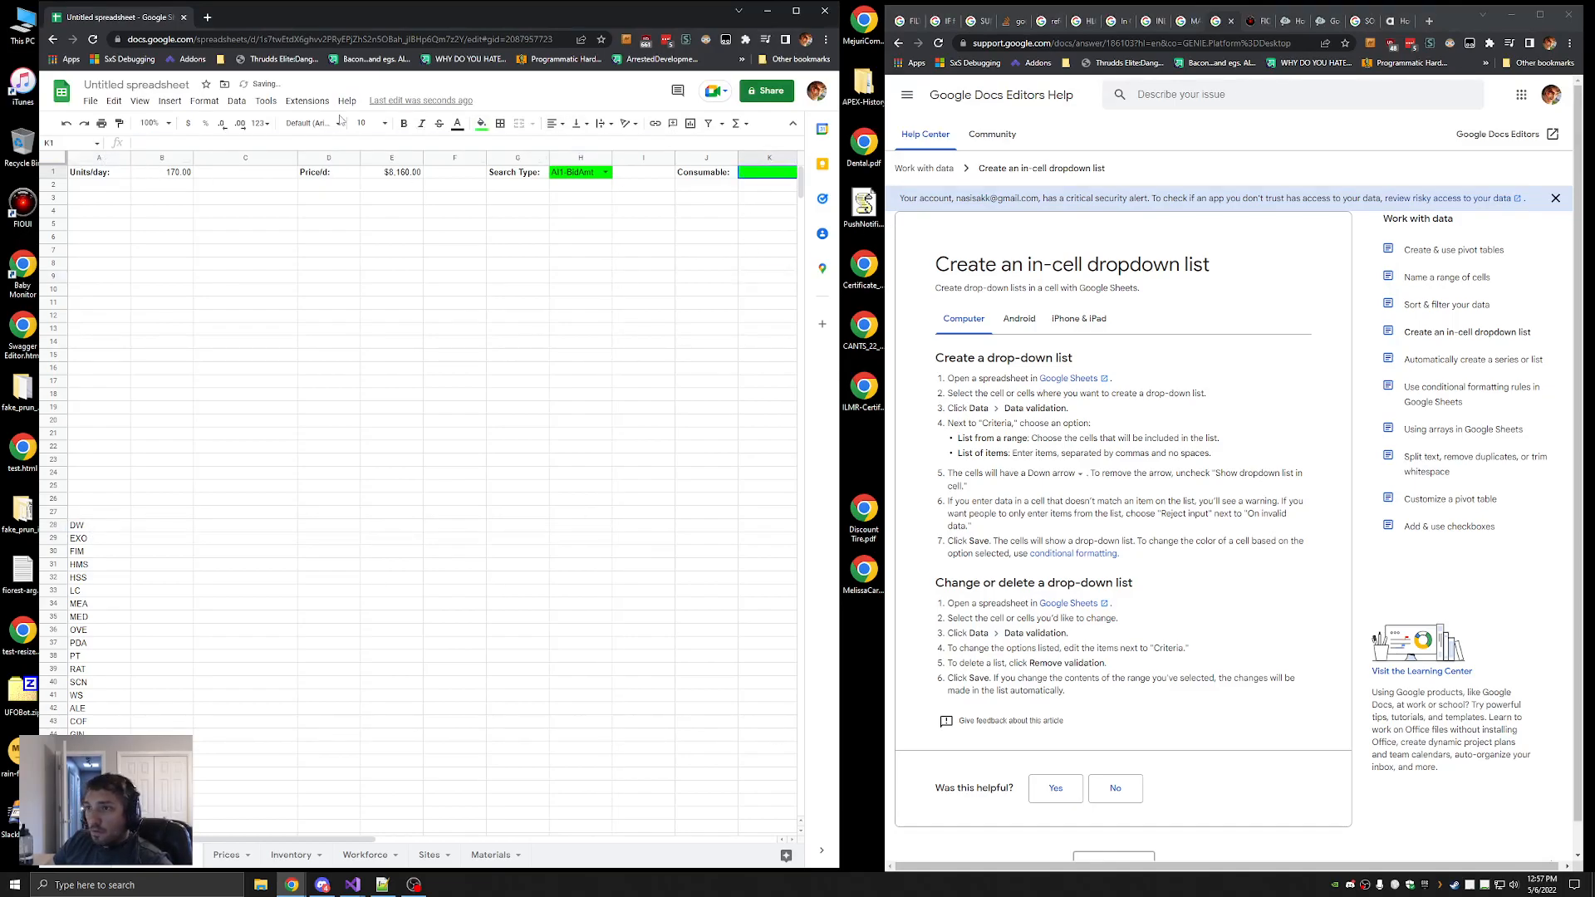
click(237, 101)
click(399, 335)
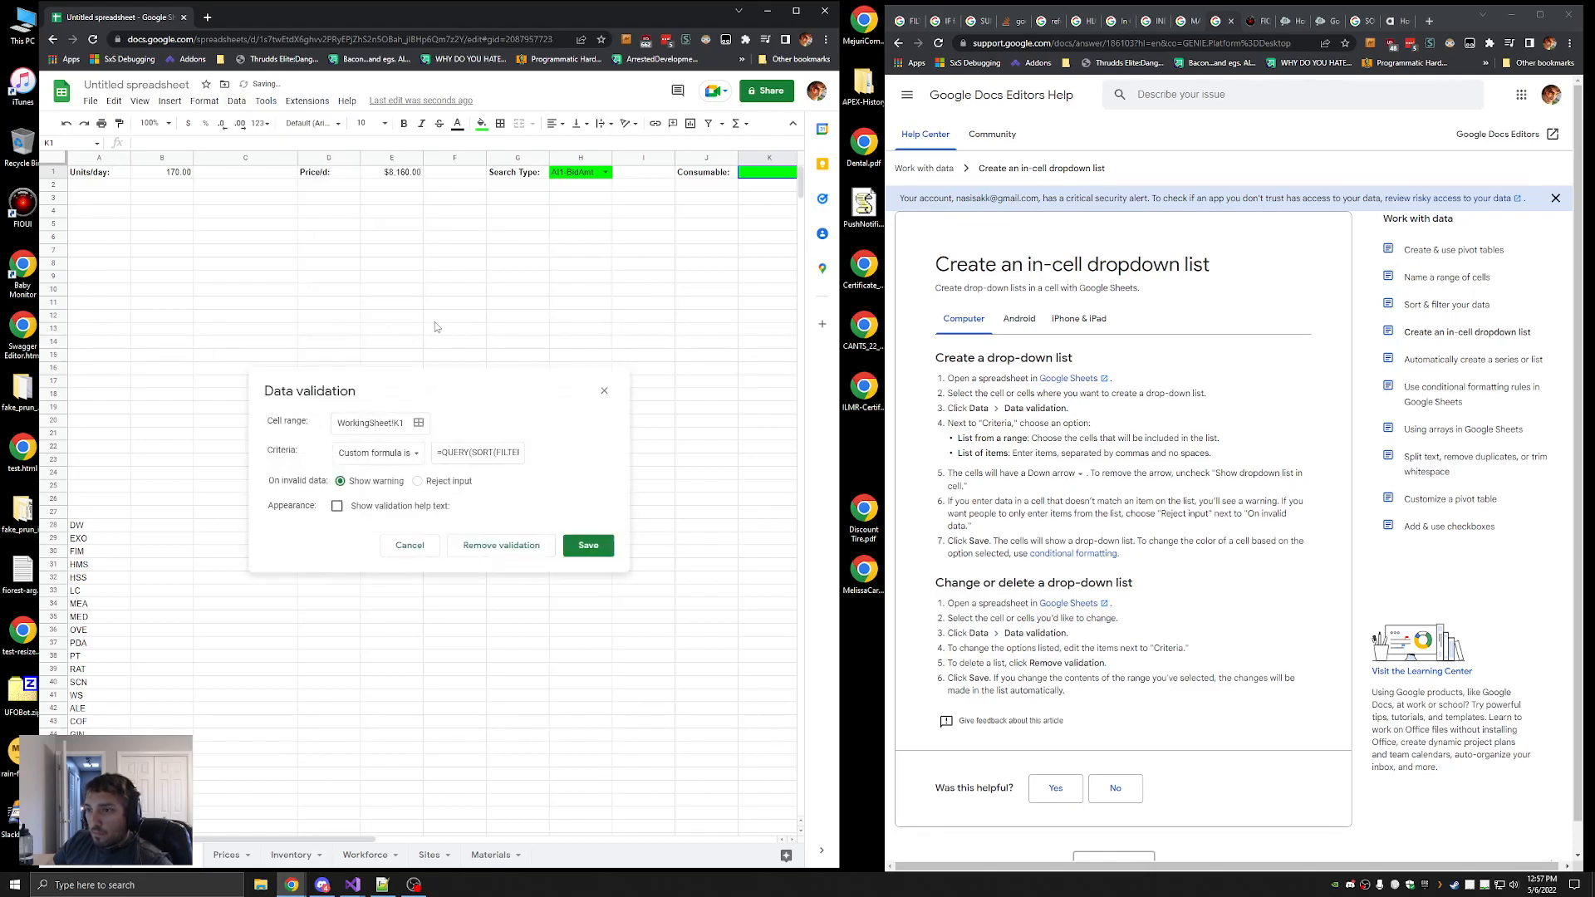
Try to validate K1 against a list from a range, using the copied QUERY formula as the range
click(397, 456)
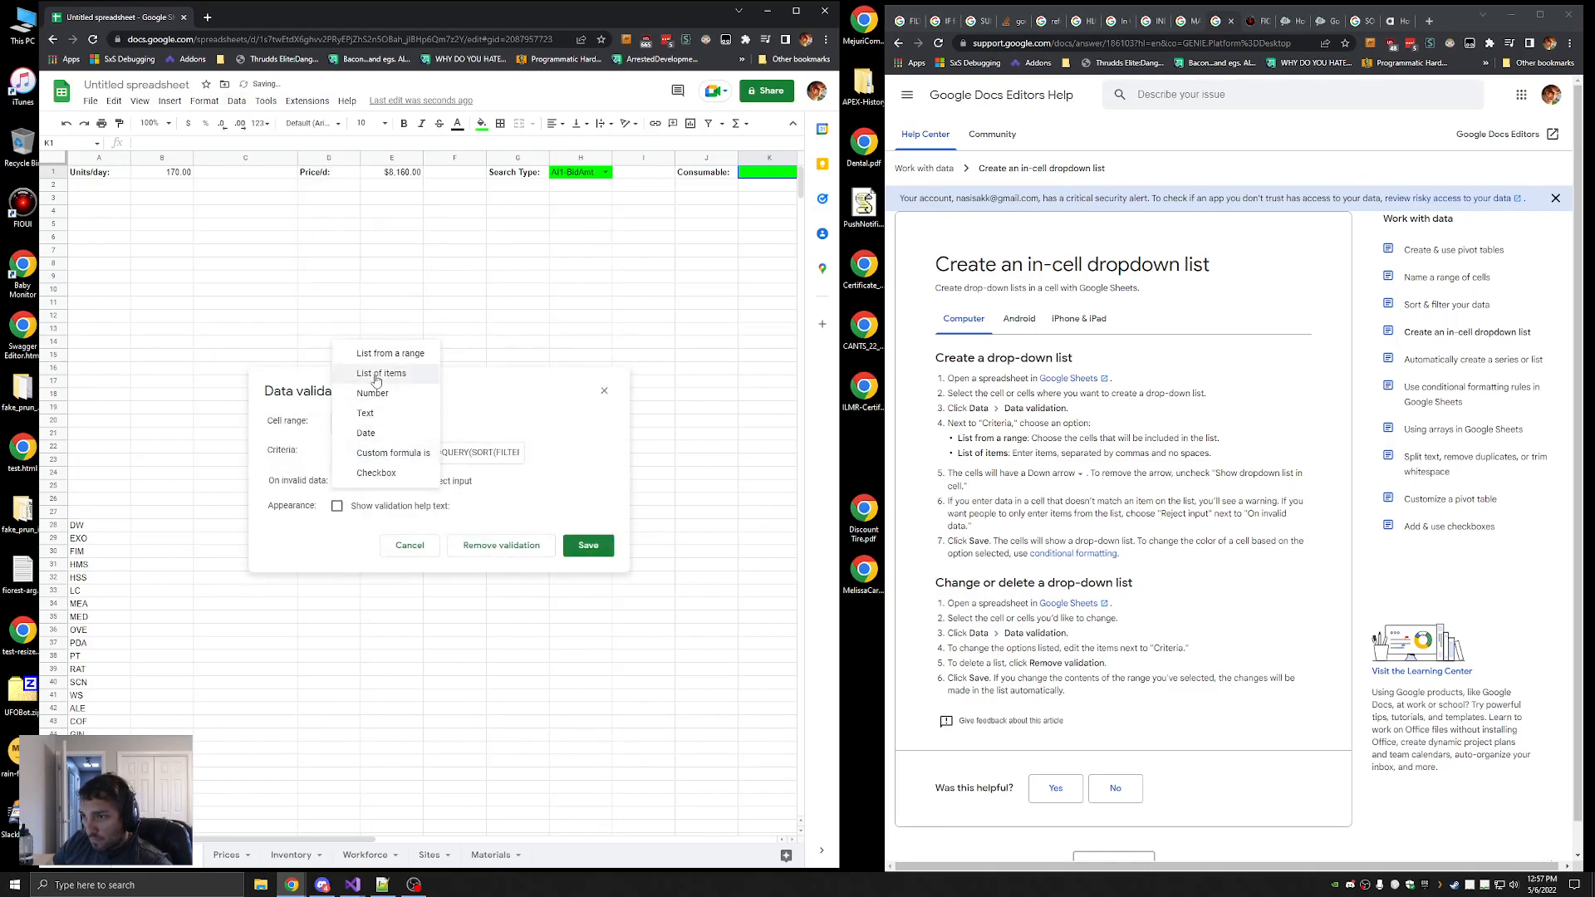
click(399, 357)
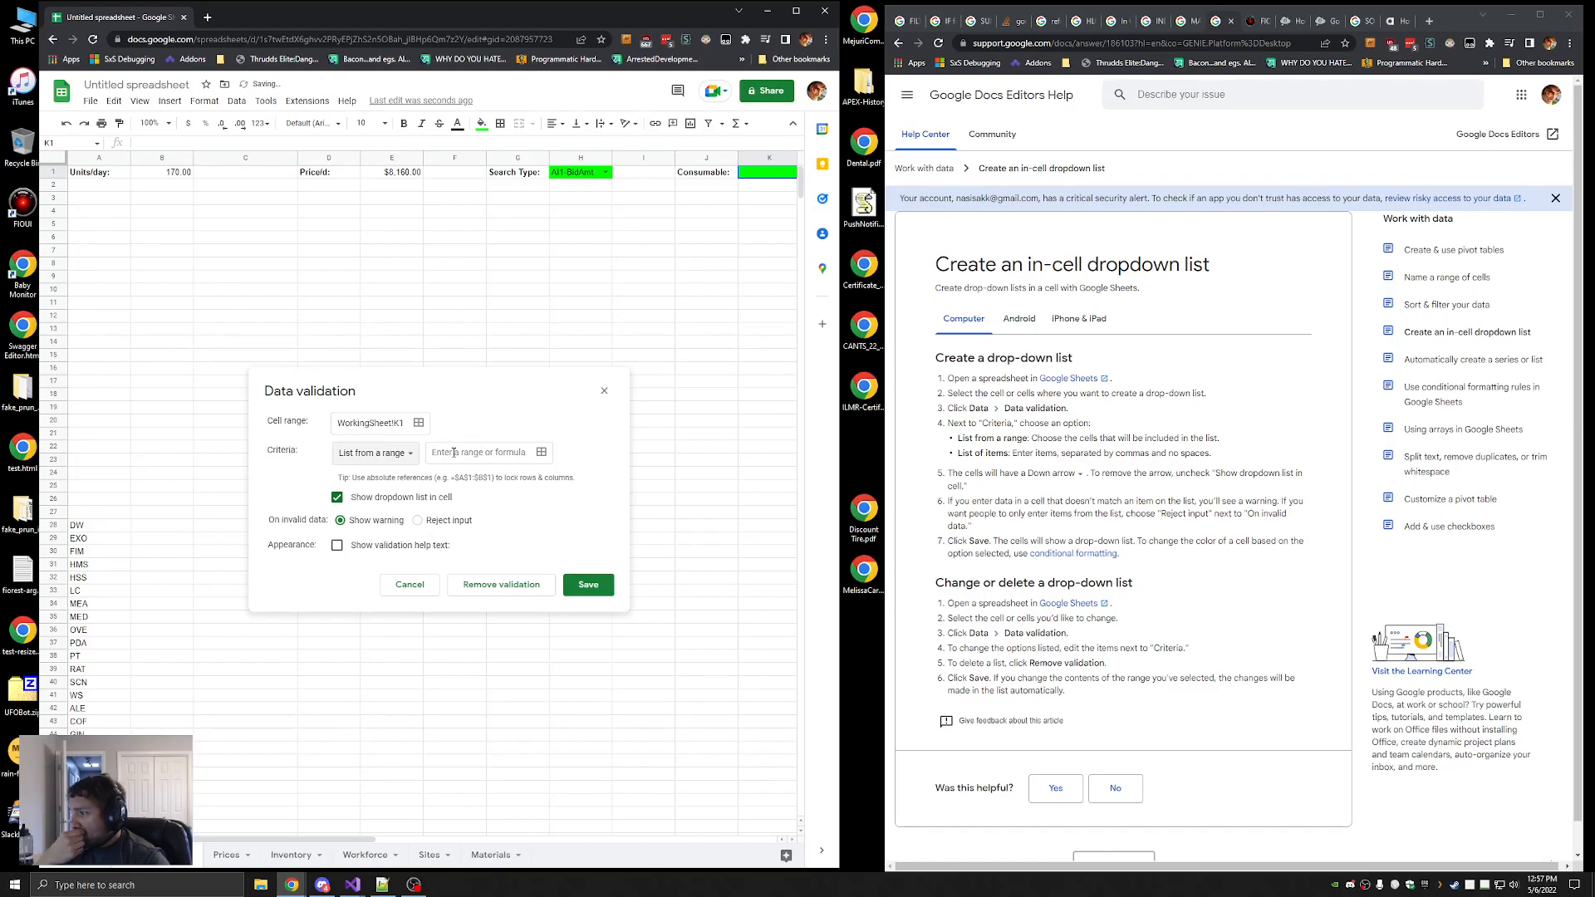
click(454, 453)
key(ctrl+v)
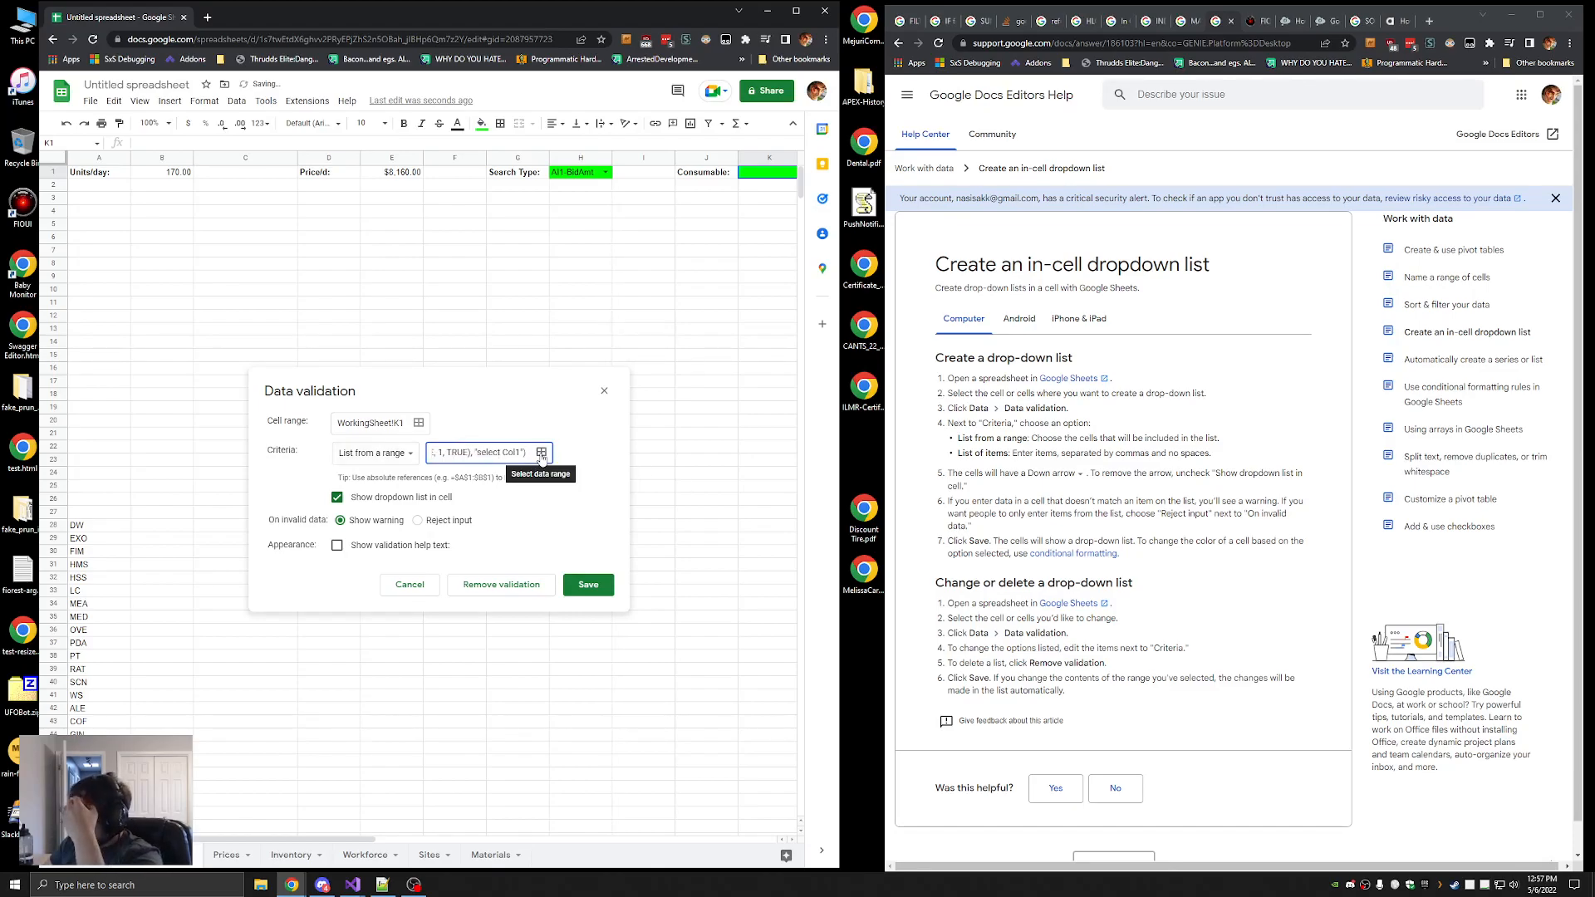
drag(521, 452, 376, 451)
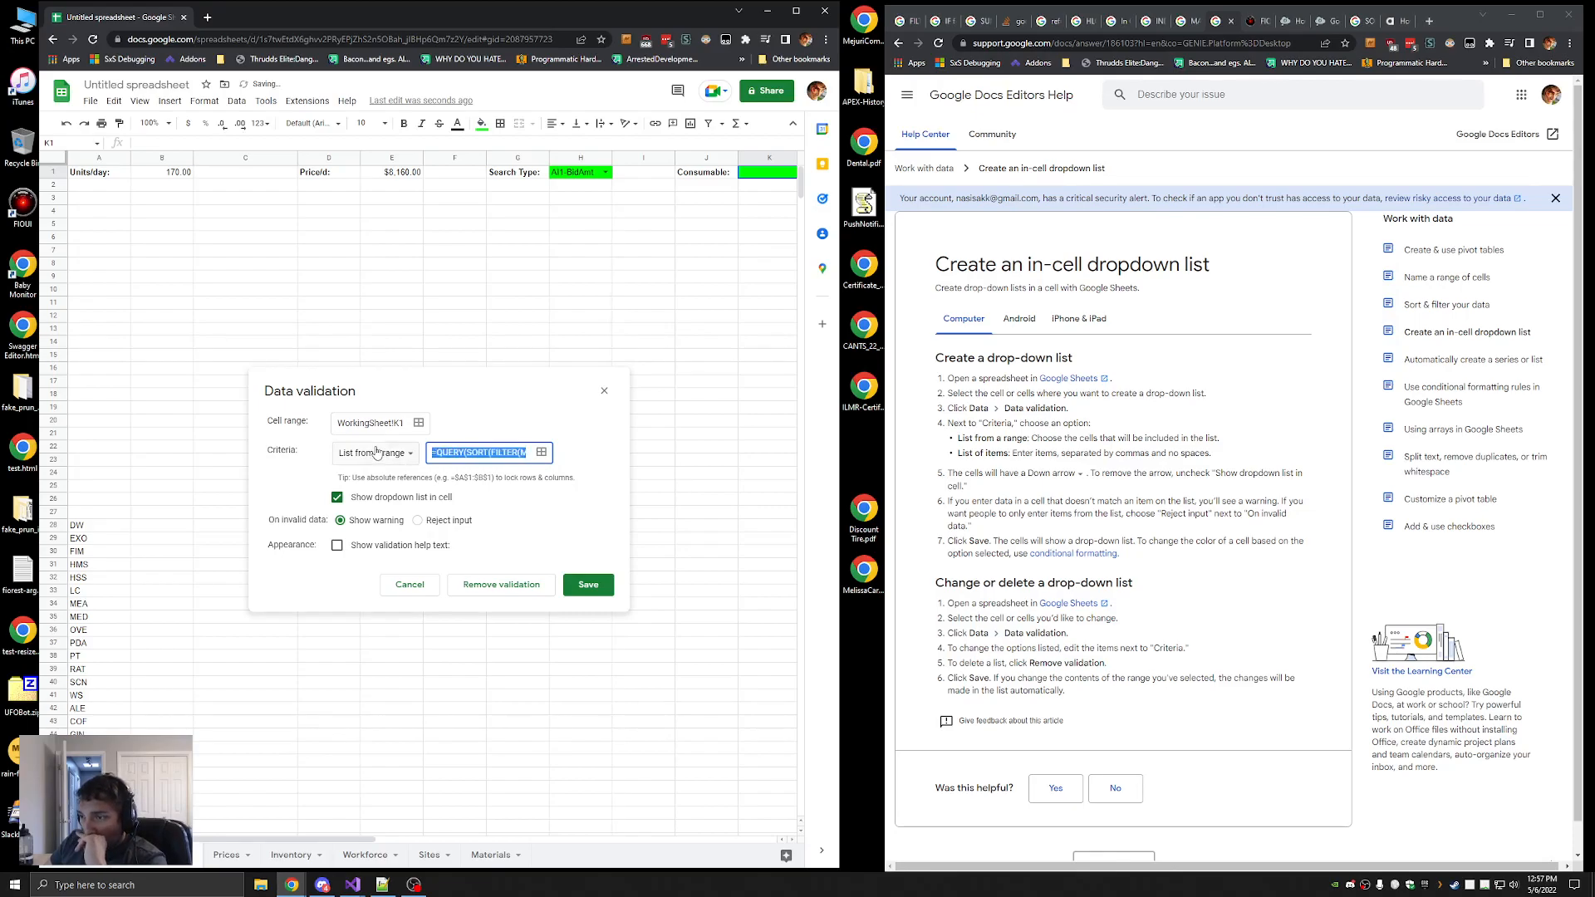
click(588, 584)
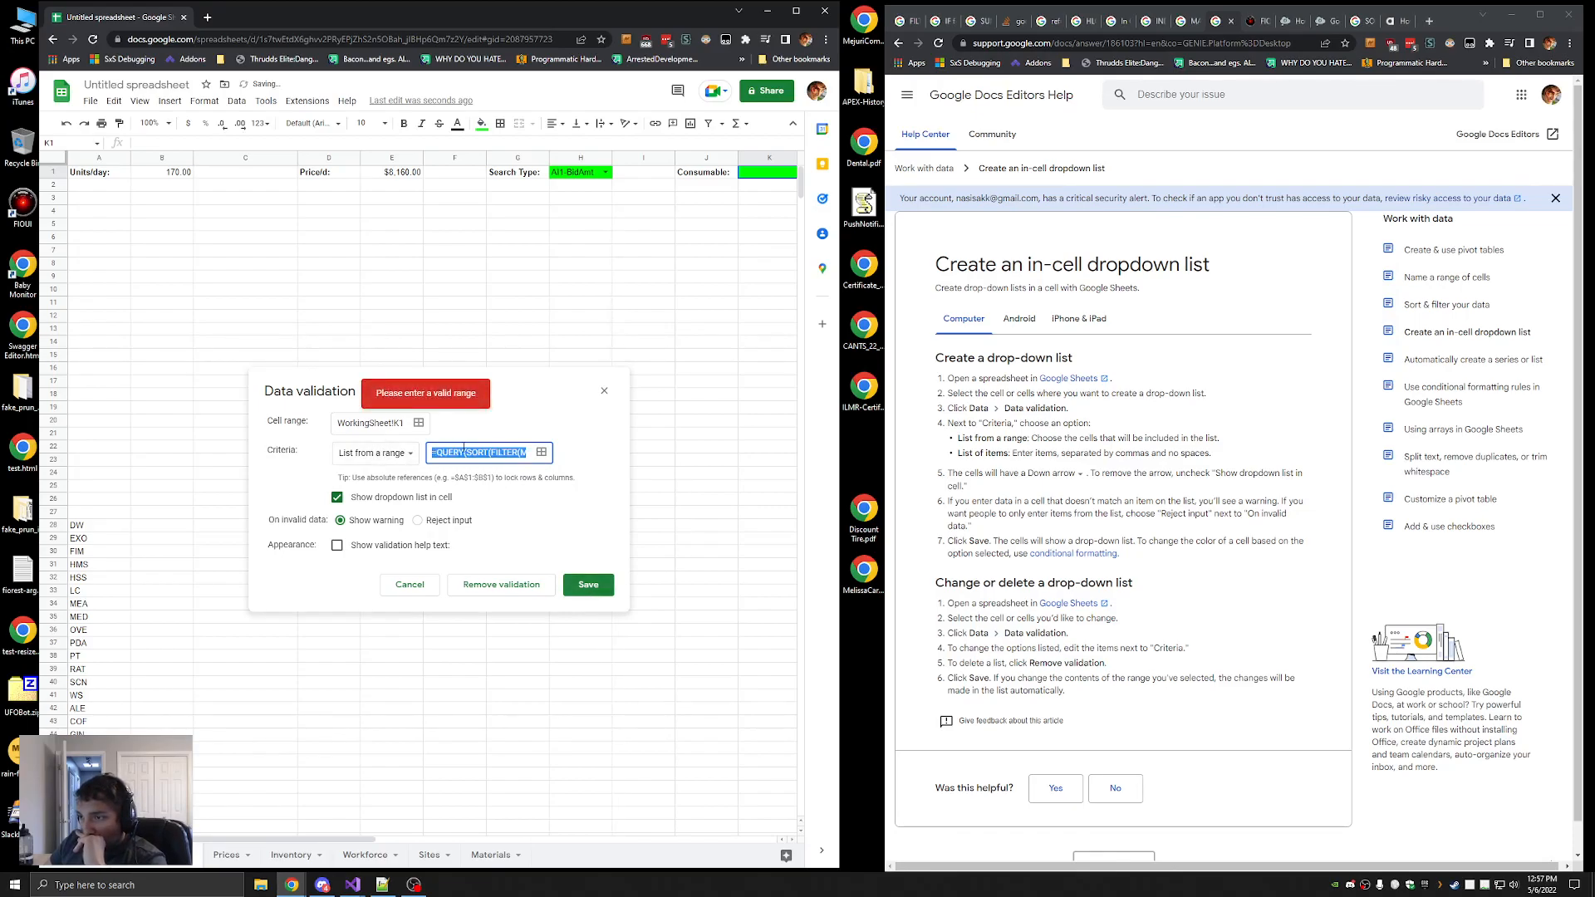
Search the web for Data validation "please enter a valid range" and open the help thread about a dropdown list with importrange
click(1325, 284)
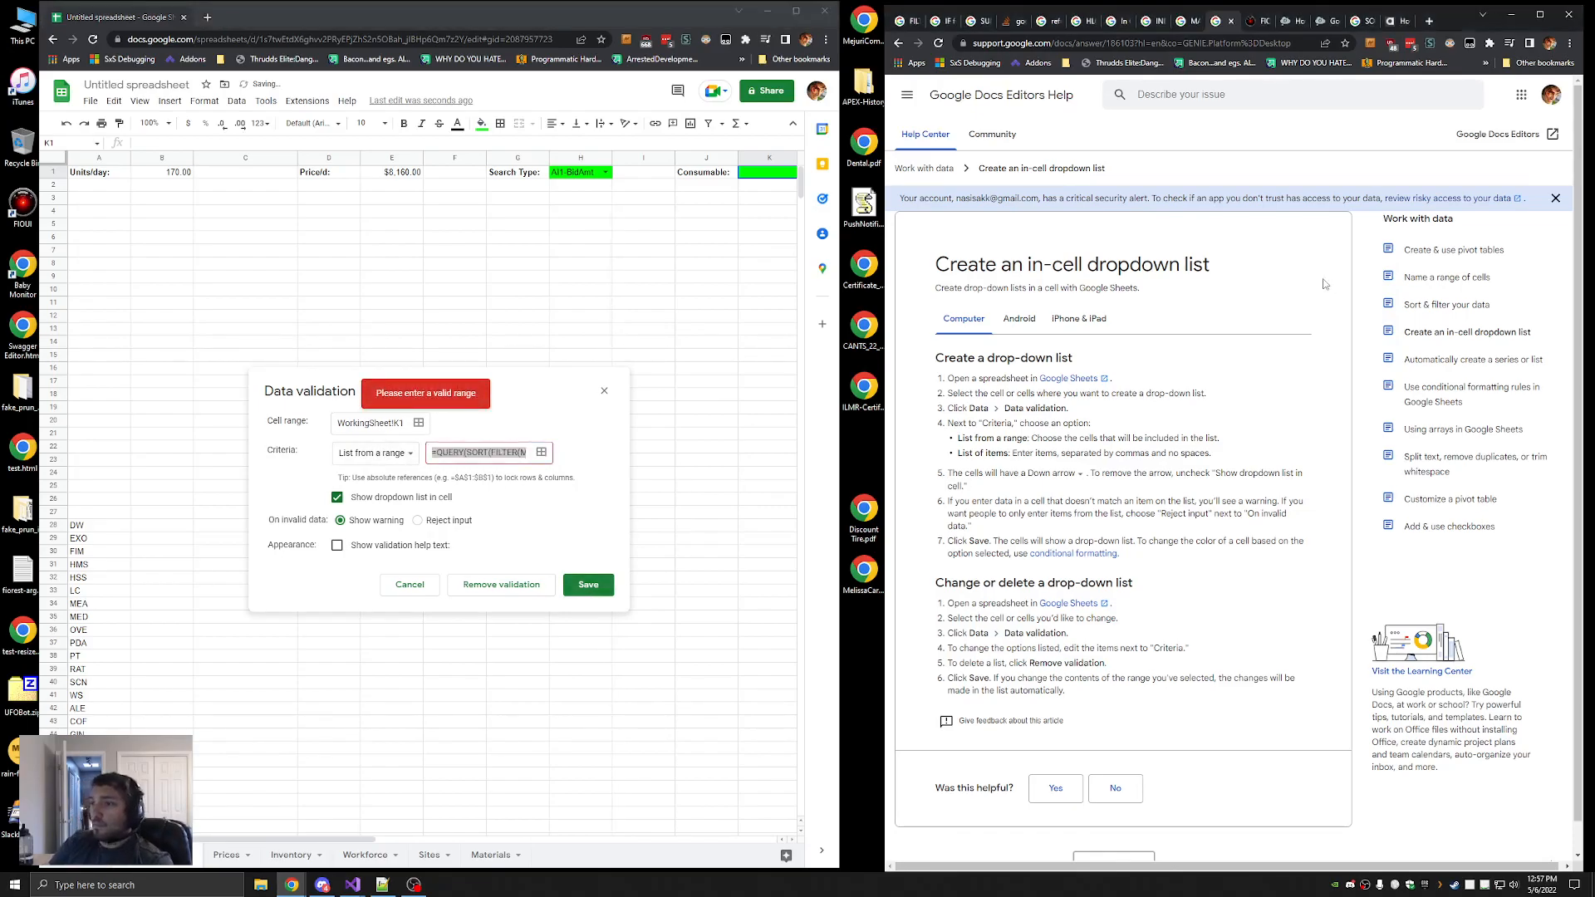
key(ctrl+t)
text(Data validati)
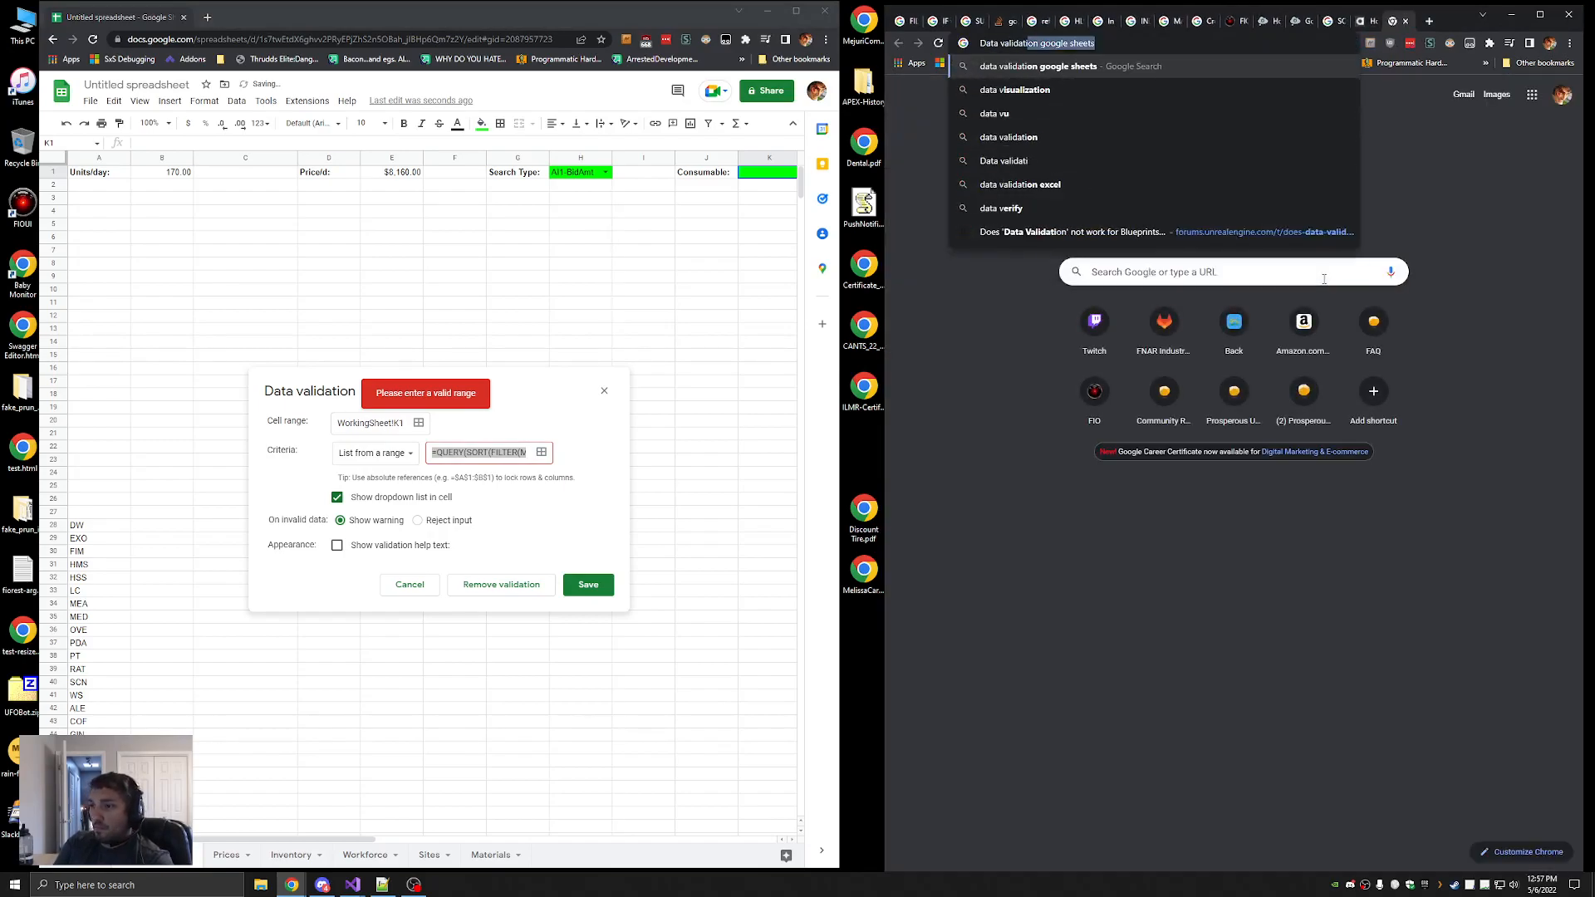
text(on "please enter a )
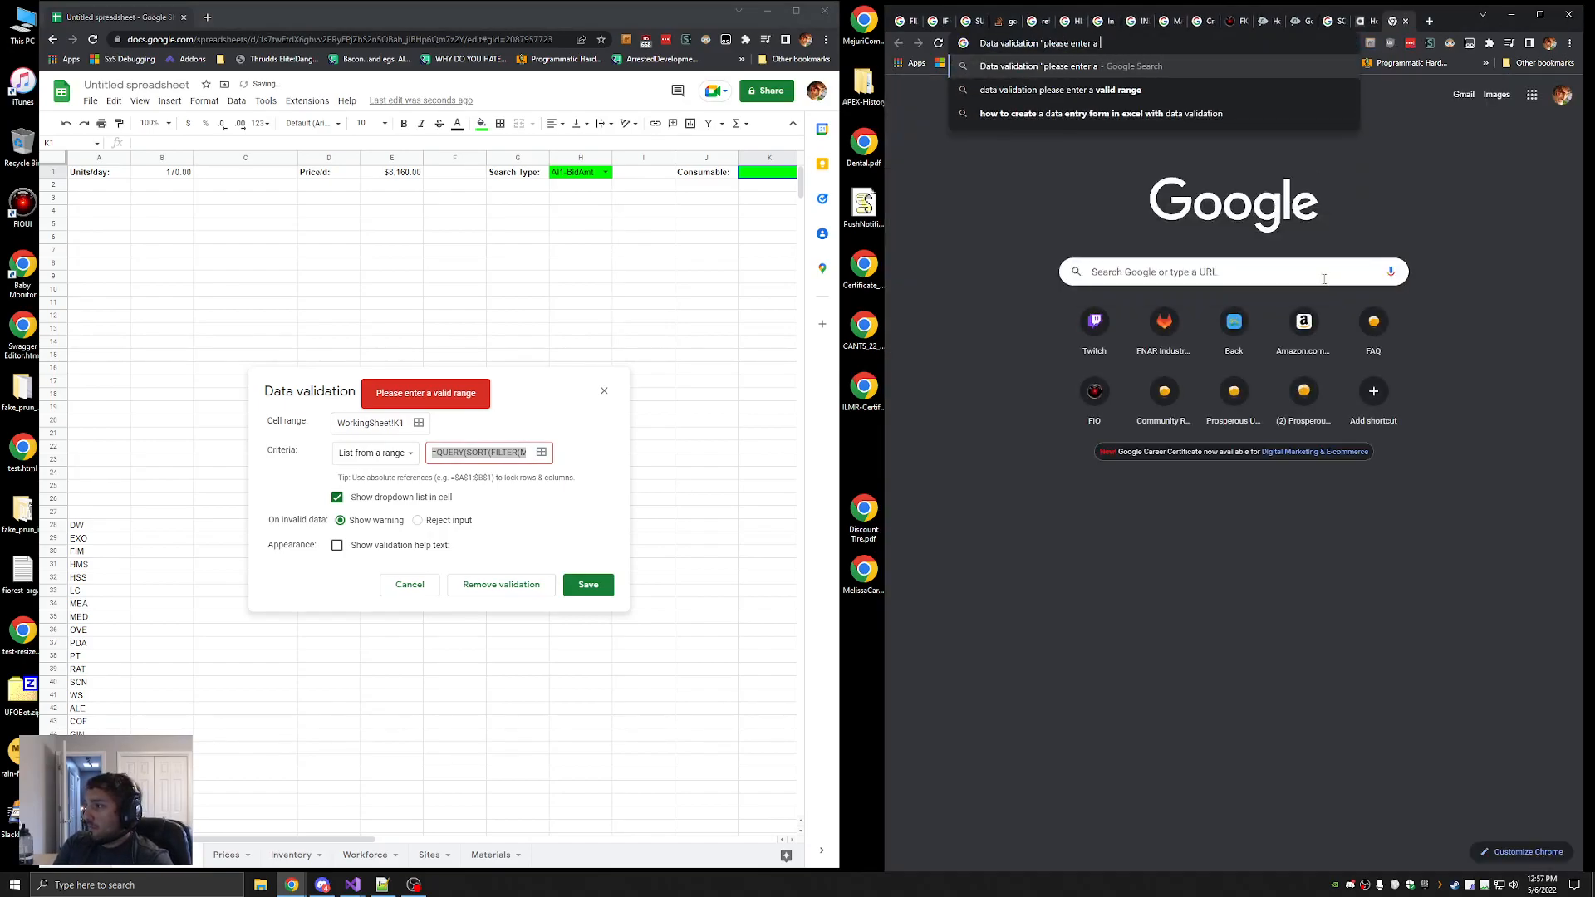
text(valid range")
key(Return)
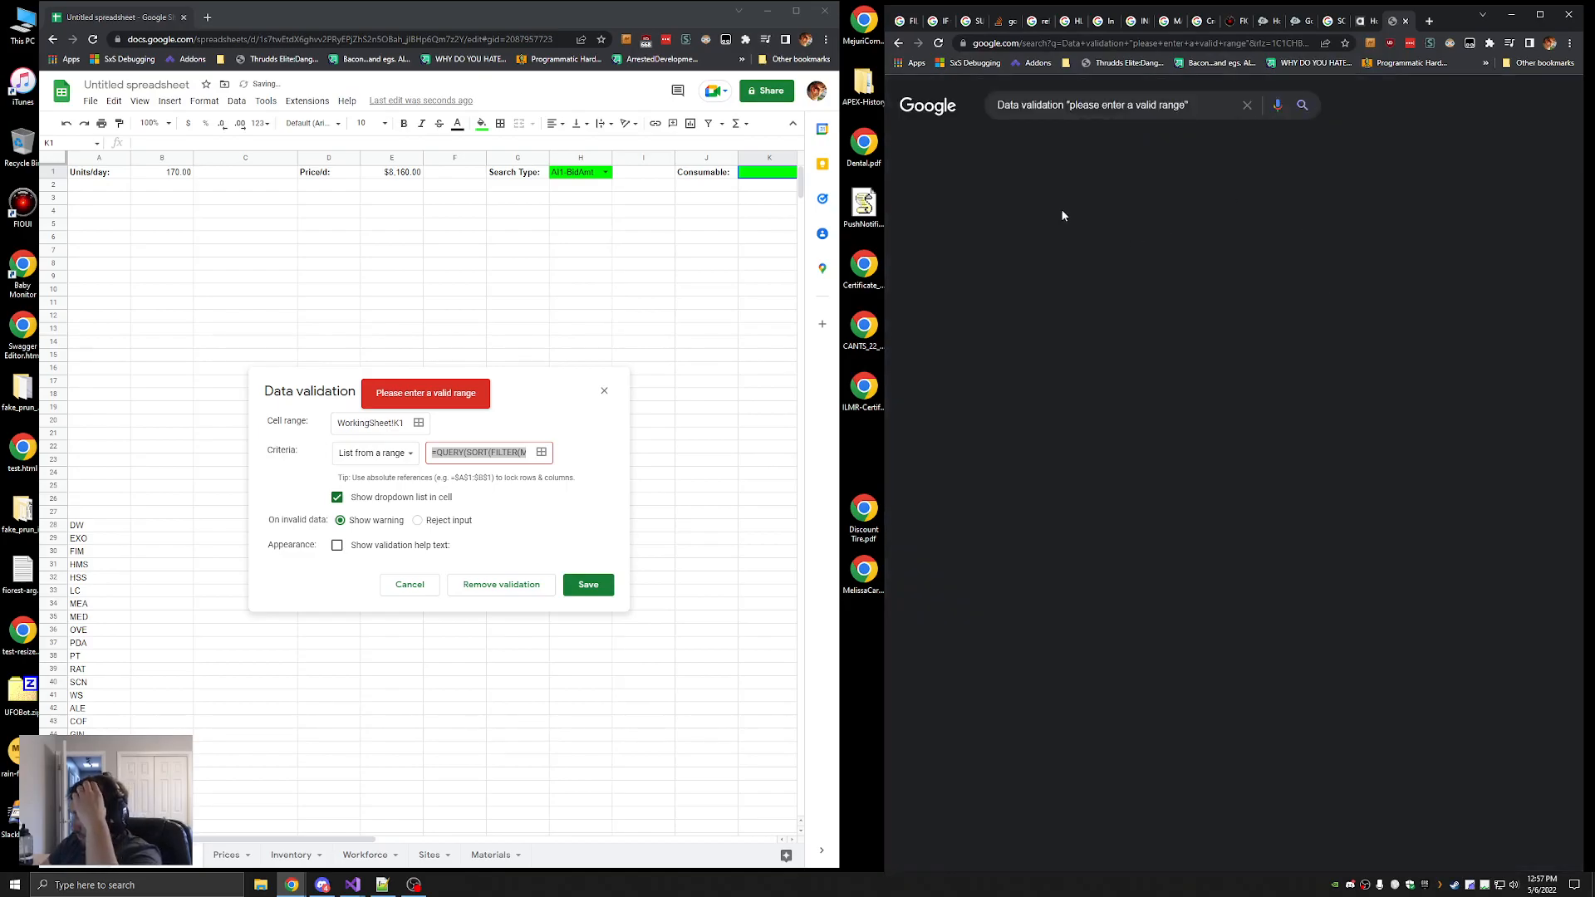
click(1059, 212)
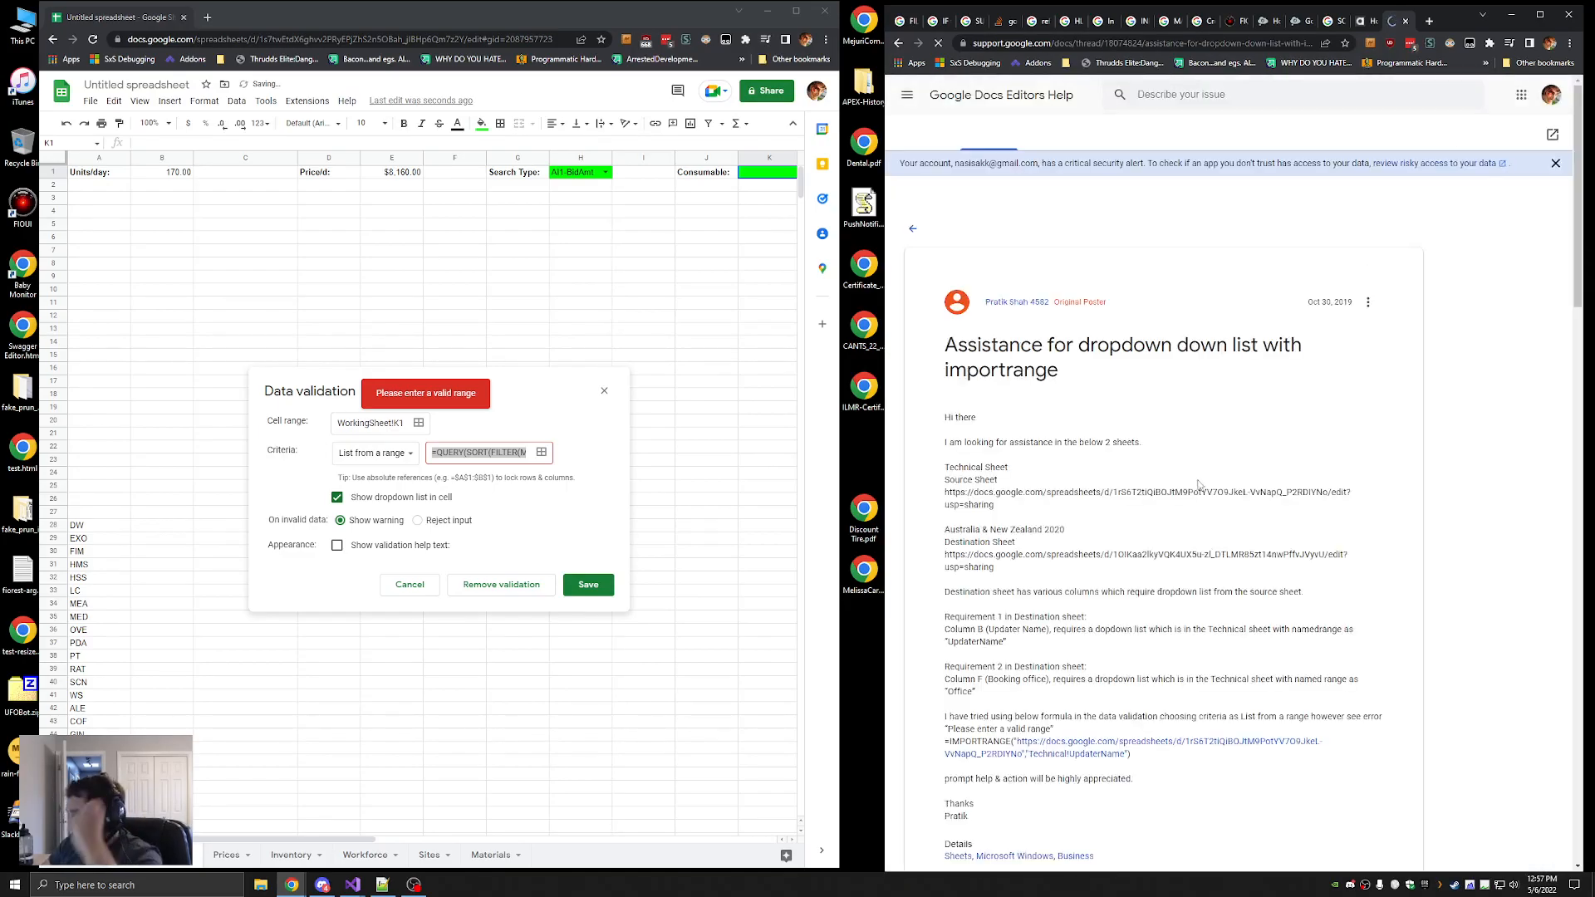
Read the thread's recommended answer and replies for how to feed imported data into a validation list
scroll(1233, 446, down, 7)
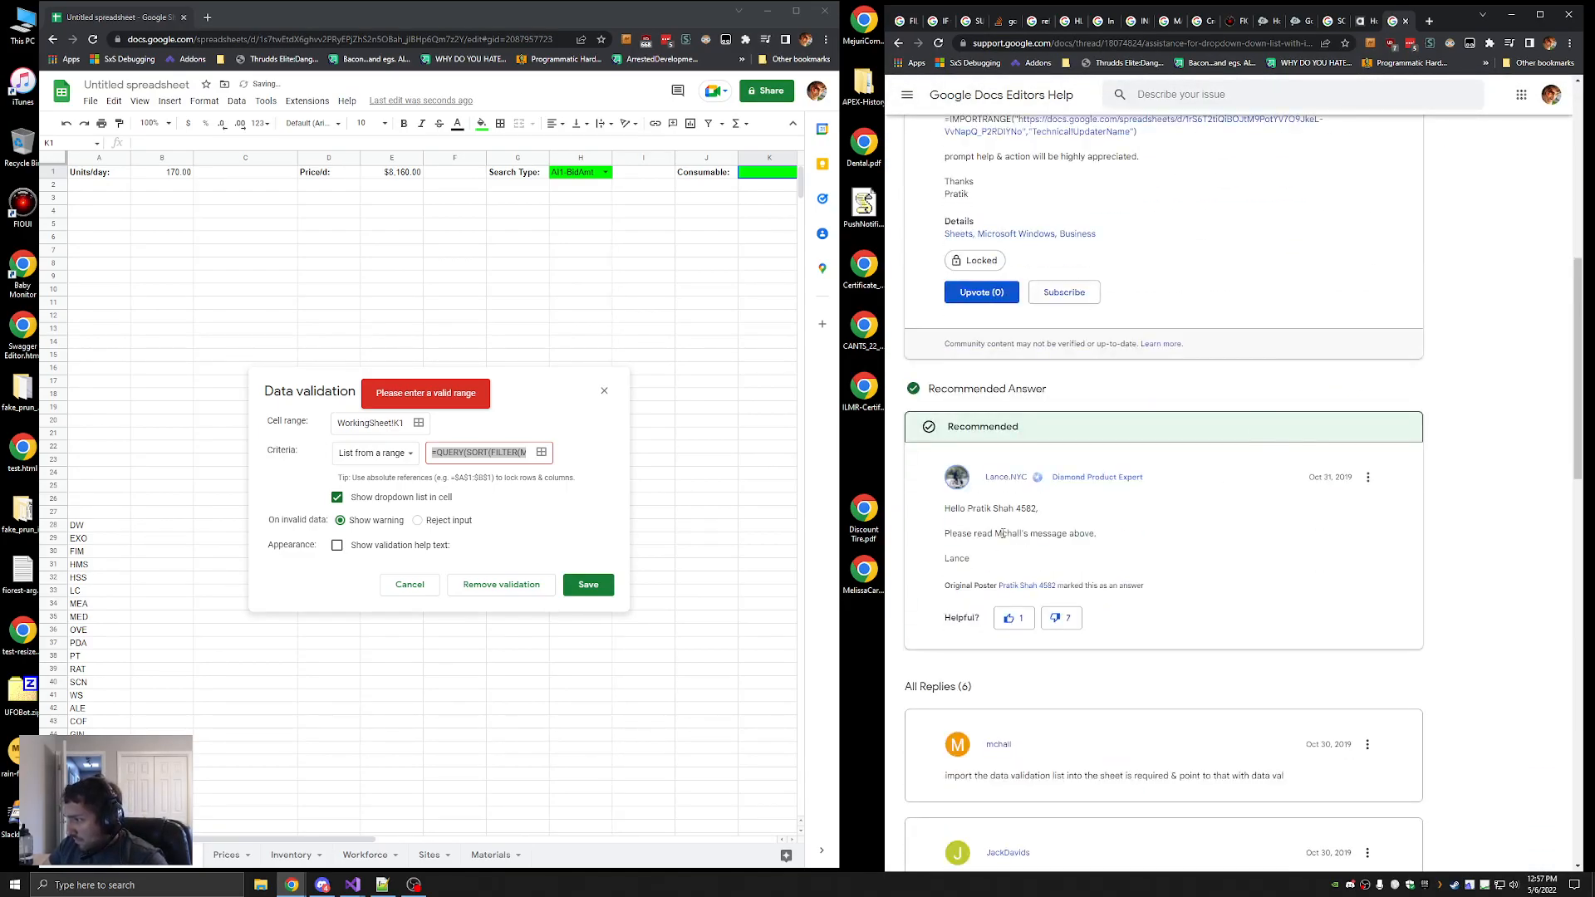
scroll(1003, 533, down, 2)
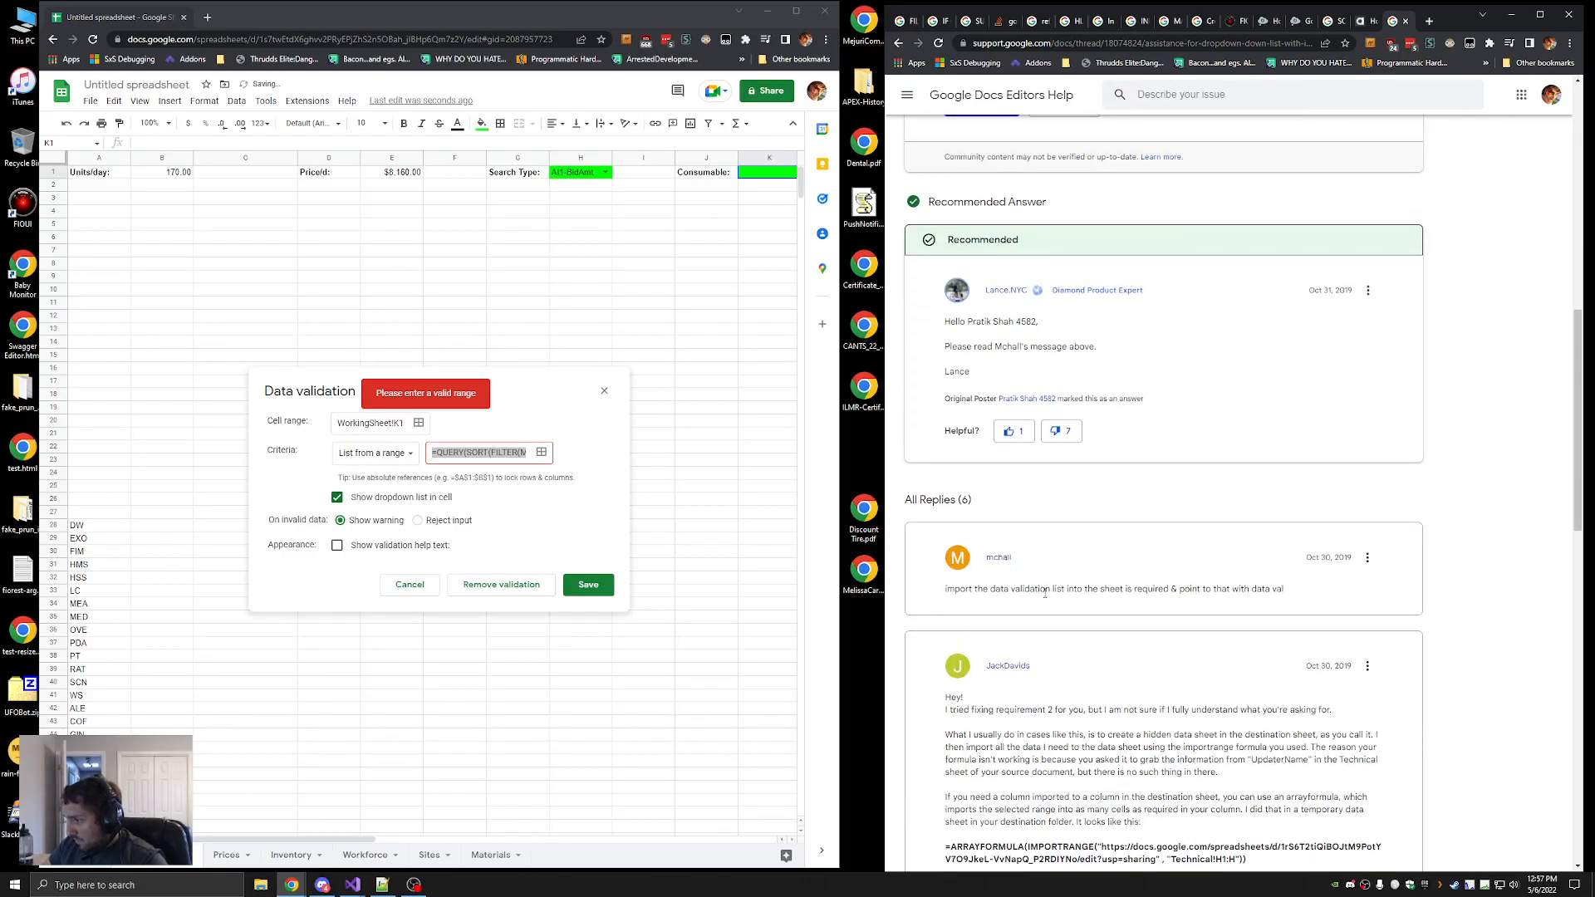
drag(1296, 592, 880, 587)
click(1117, 587)
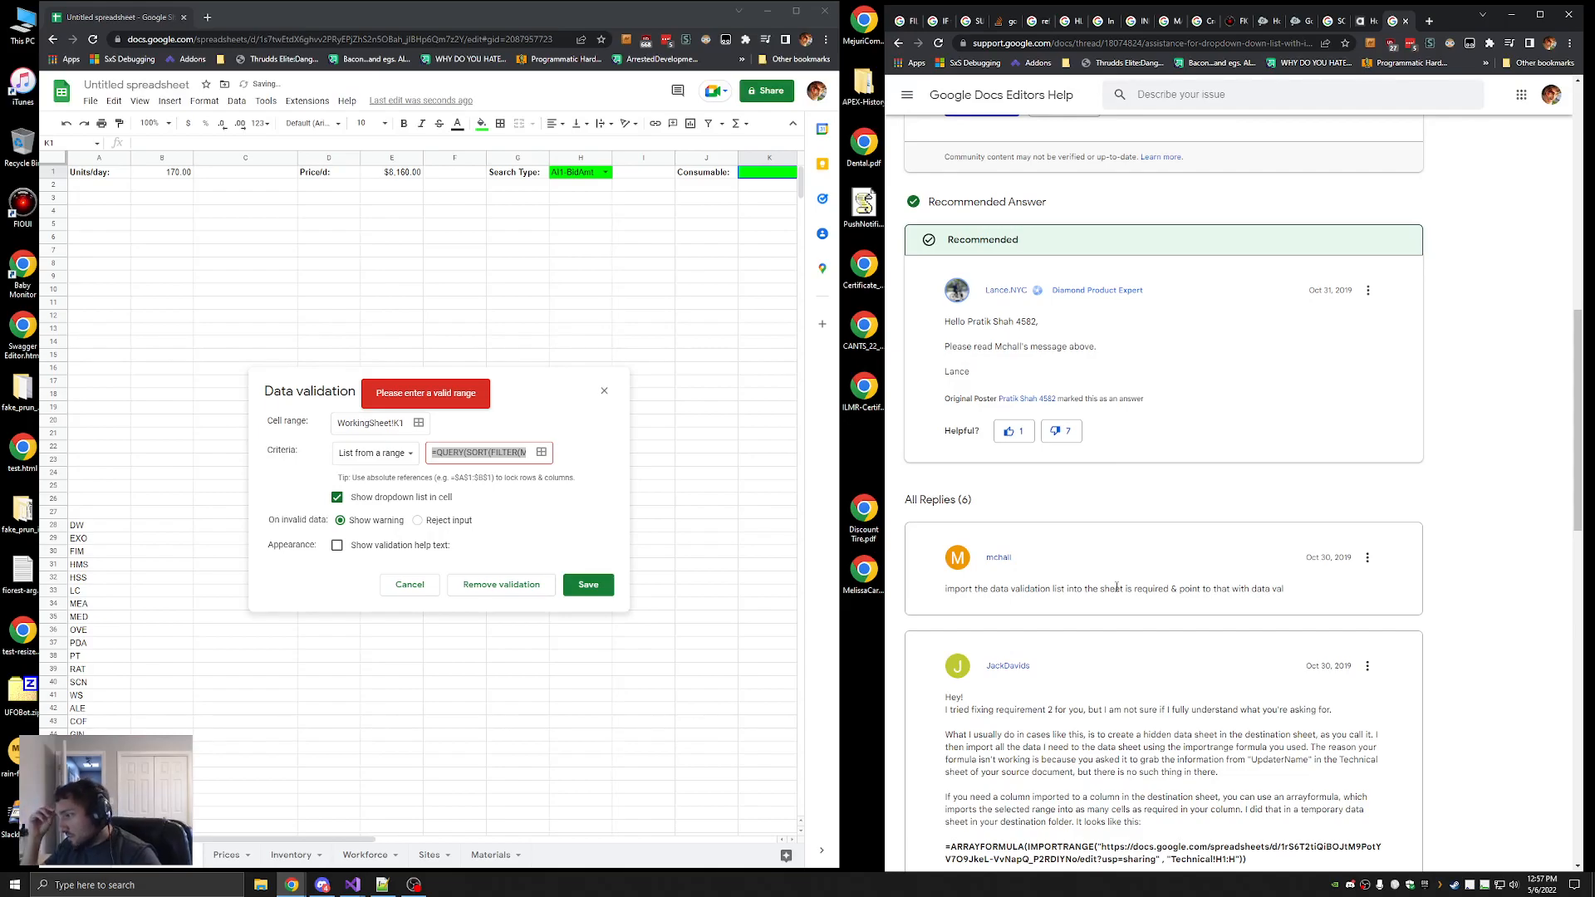
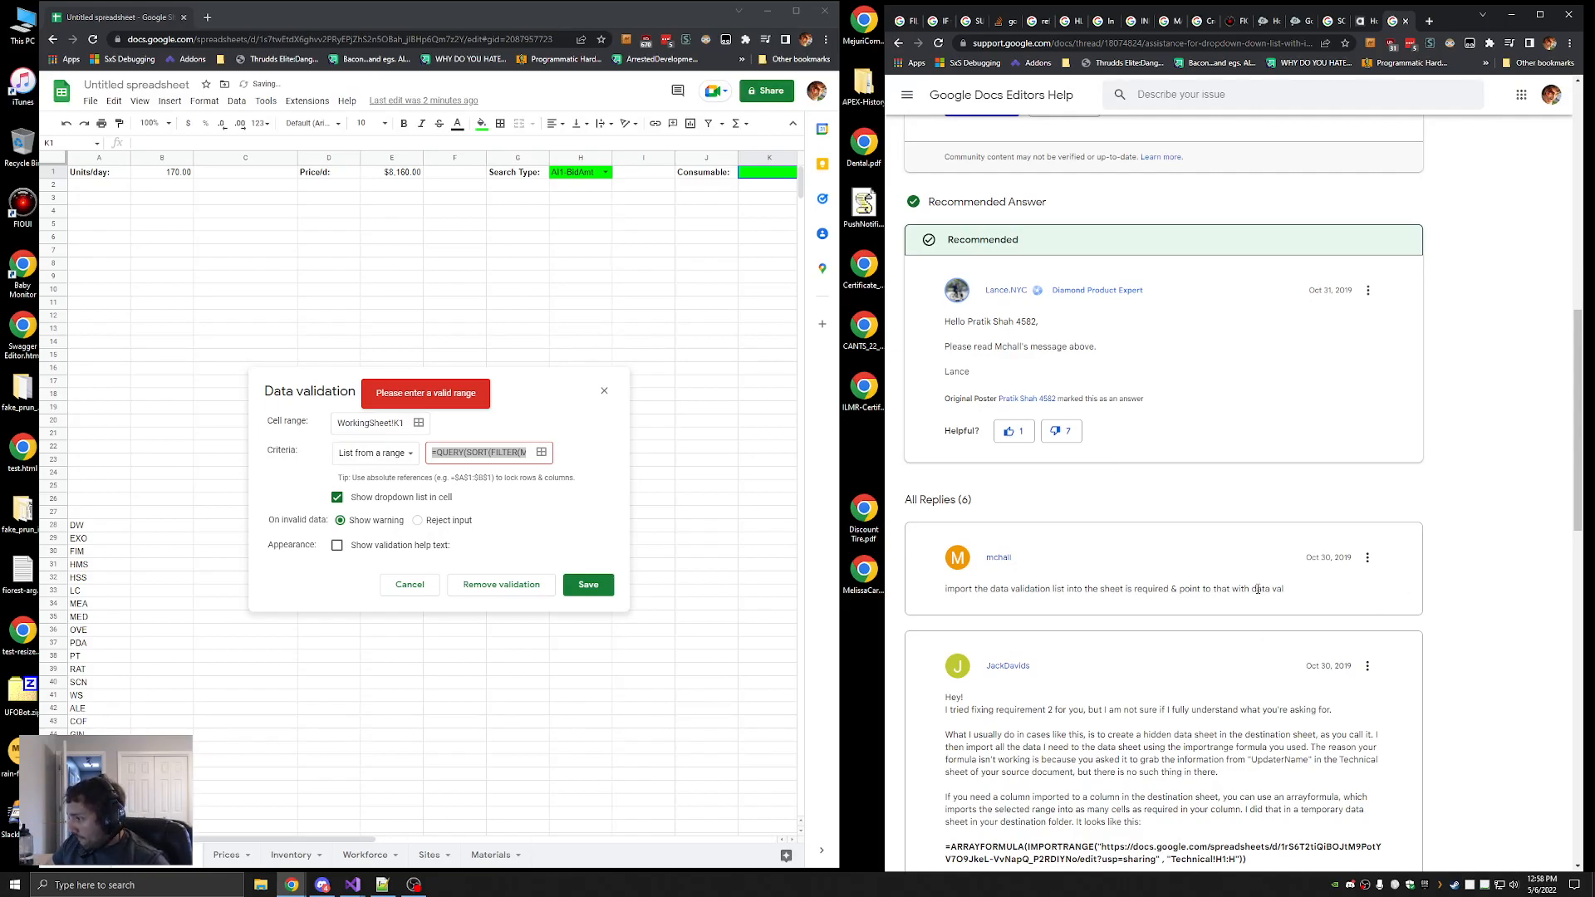
scroll(1258, 589, down, 2)
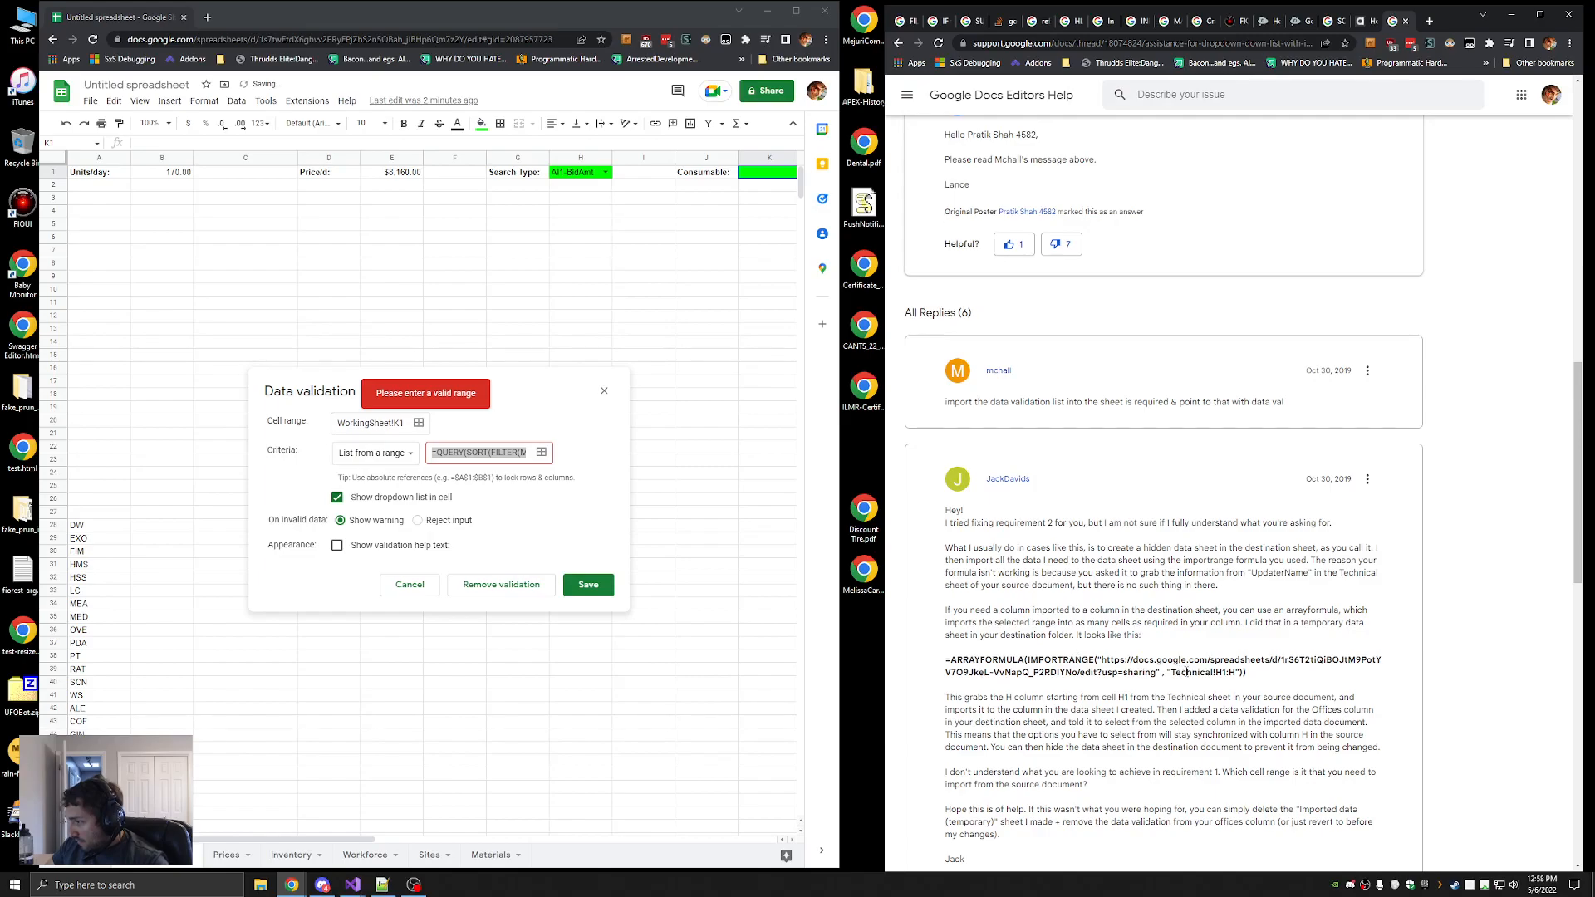
Try to validate K1 against the QUERY formula wrapped in ARRAYFORMULA as the list range
click(466, 453)
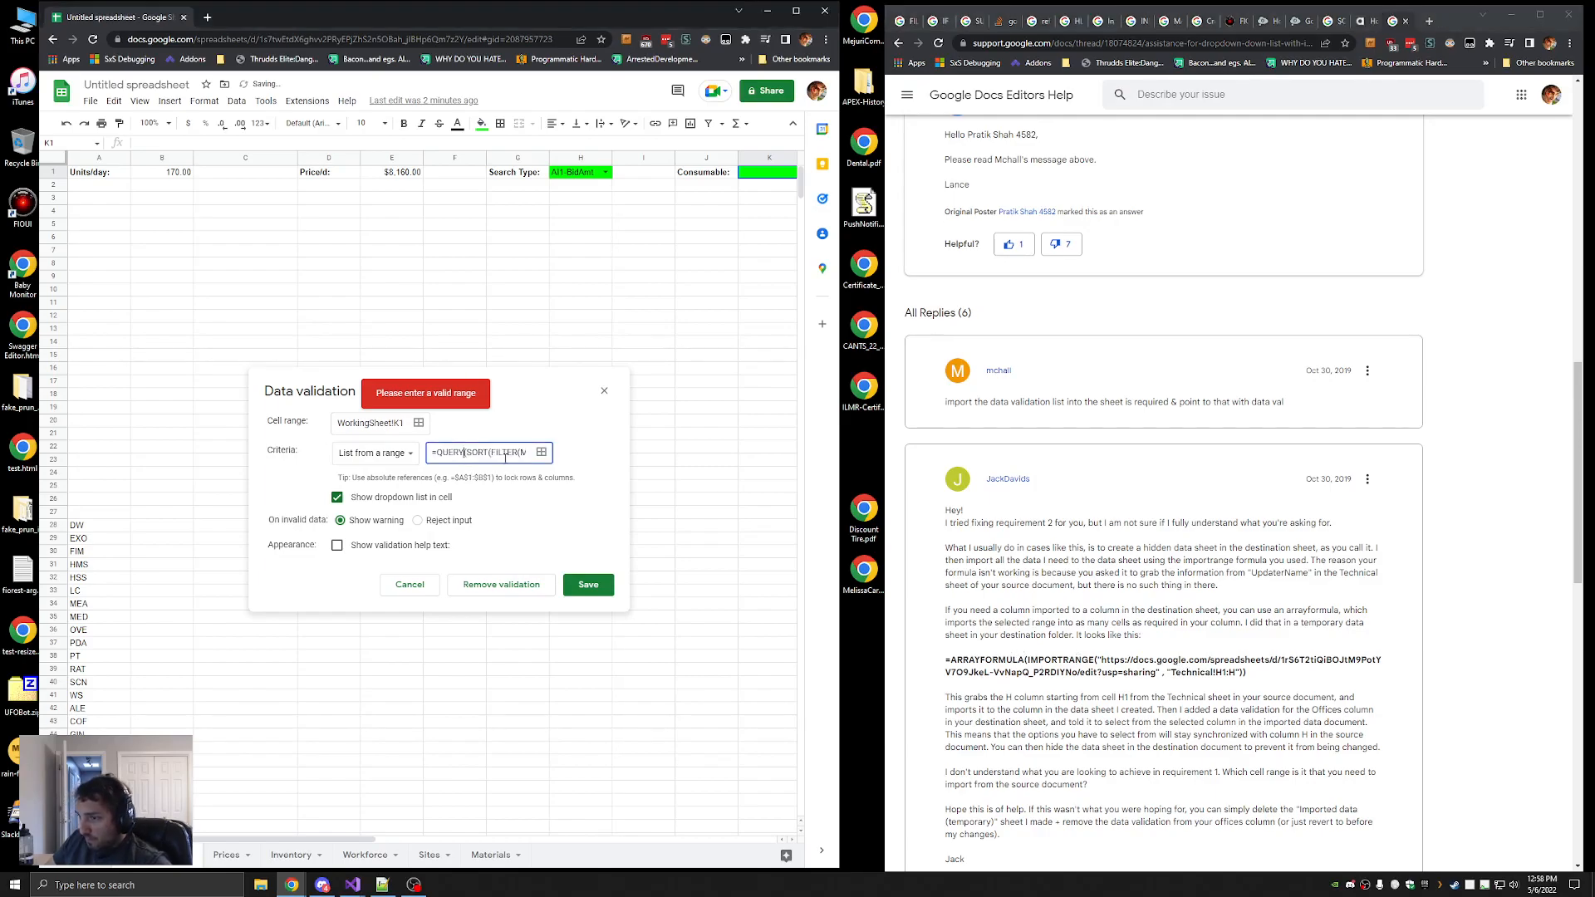
text(ARRAYFORMULA(QUER)
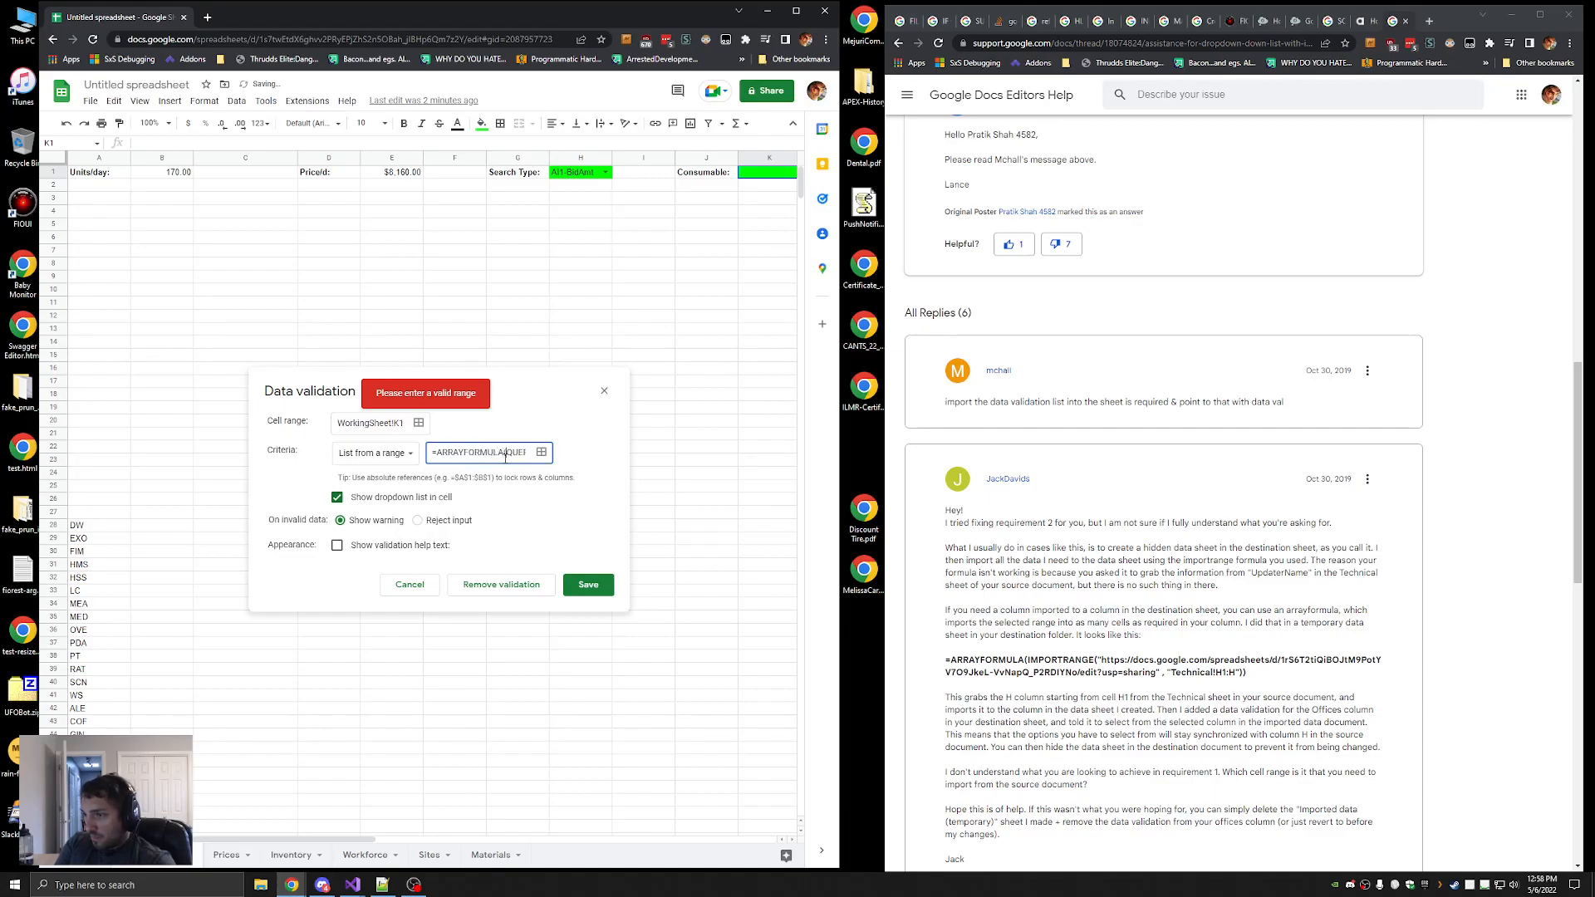
key(End)
text())
click(598, 585)
key(End)
key(BackSpace)
drag(491, 457, 314, 466)
click(507, 454)
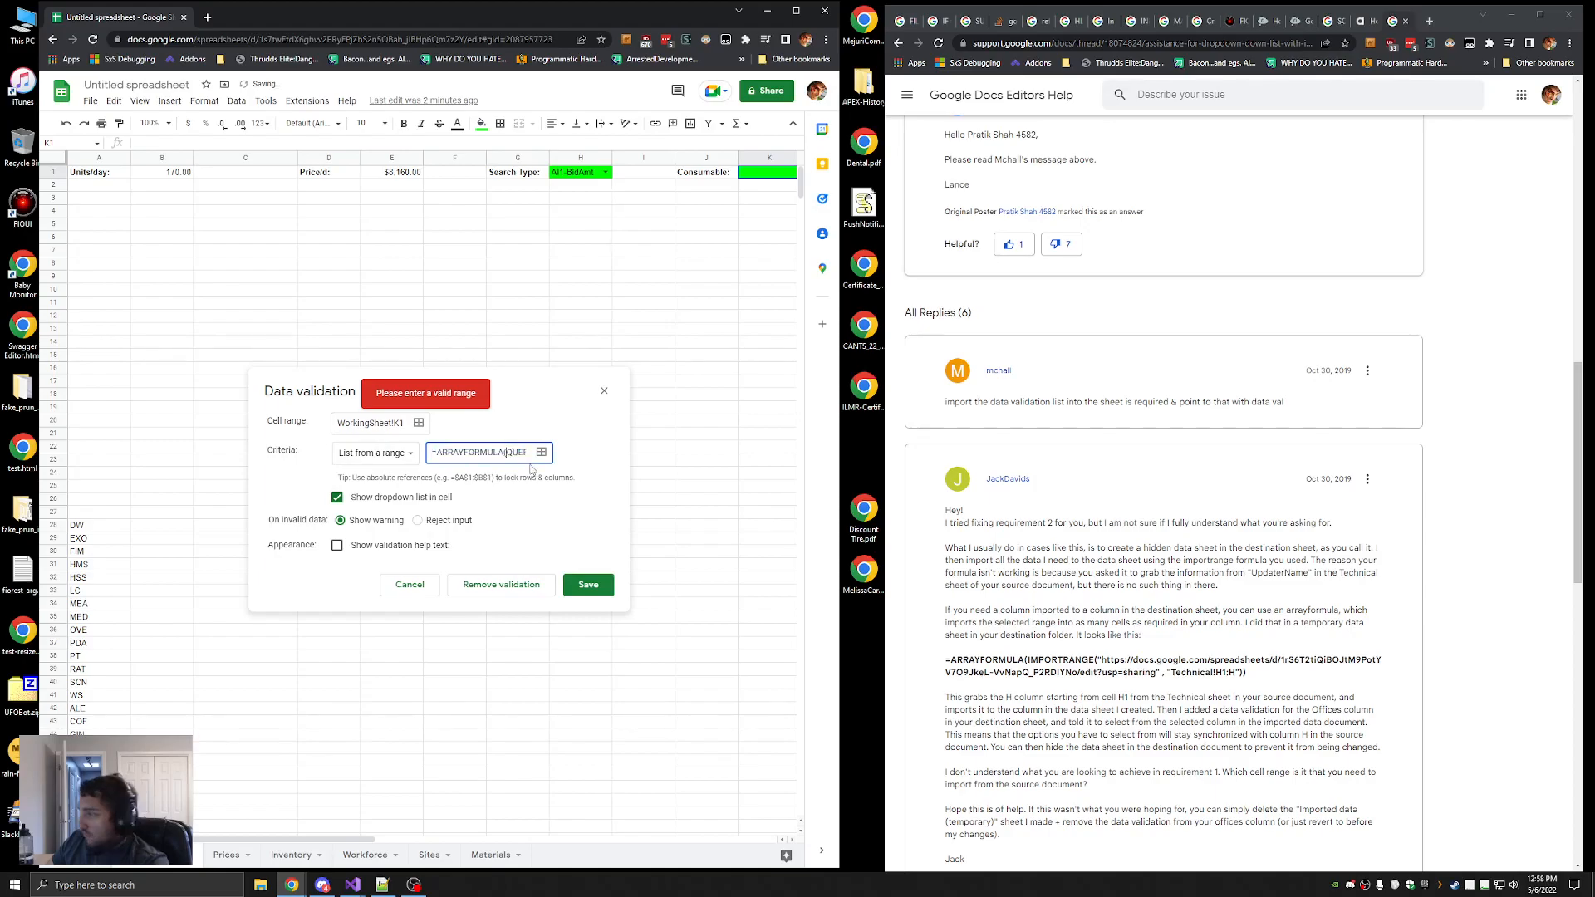
key(ctrl+shift+Left)
key(BackSpace)
key(ctrl+a)
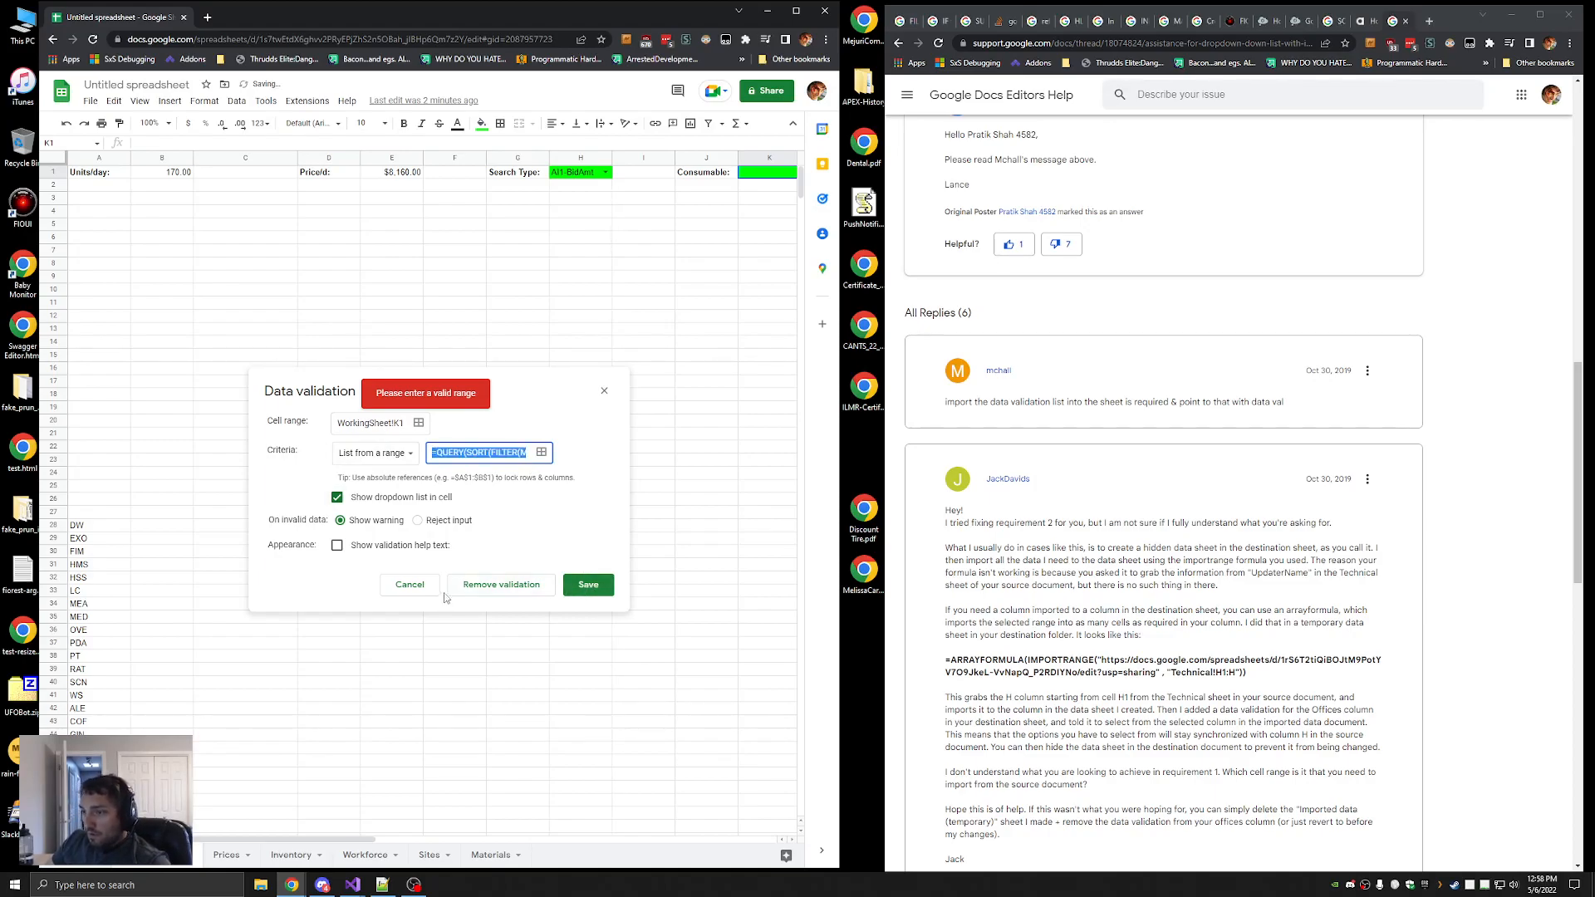
click(411, 586)
Set K1's data validation to the custom formula =A28:A51, covering the list produced by the query in column A
click(88, 525)
scroll(103, 587, down, 1)
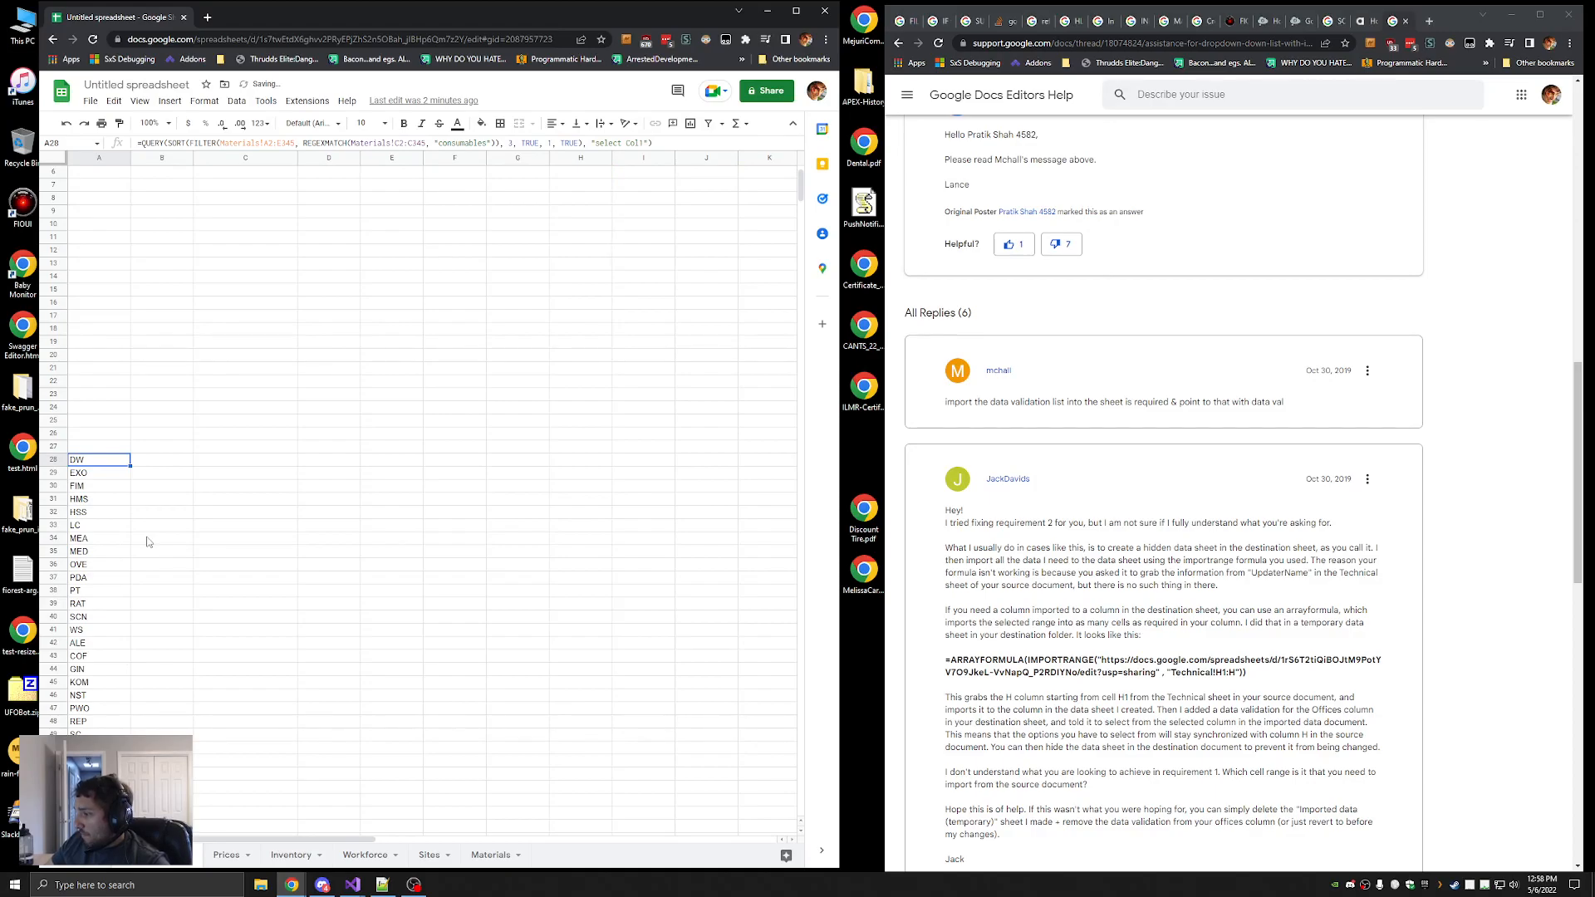
scroll(1318, 627, down, 4)
scroll(1317, 627, up, 1)
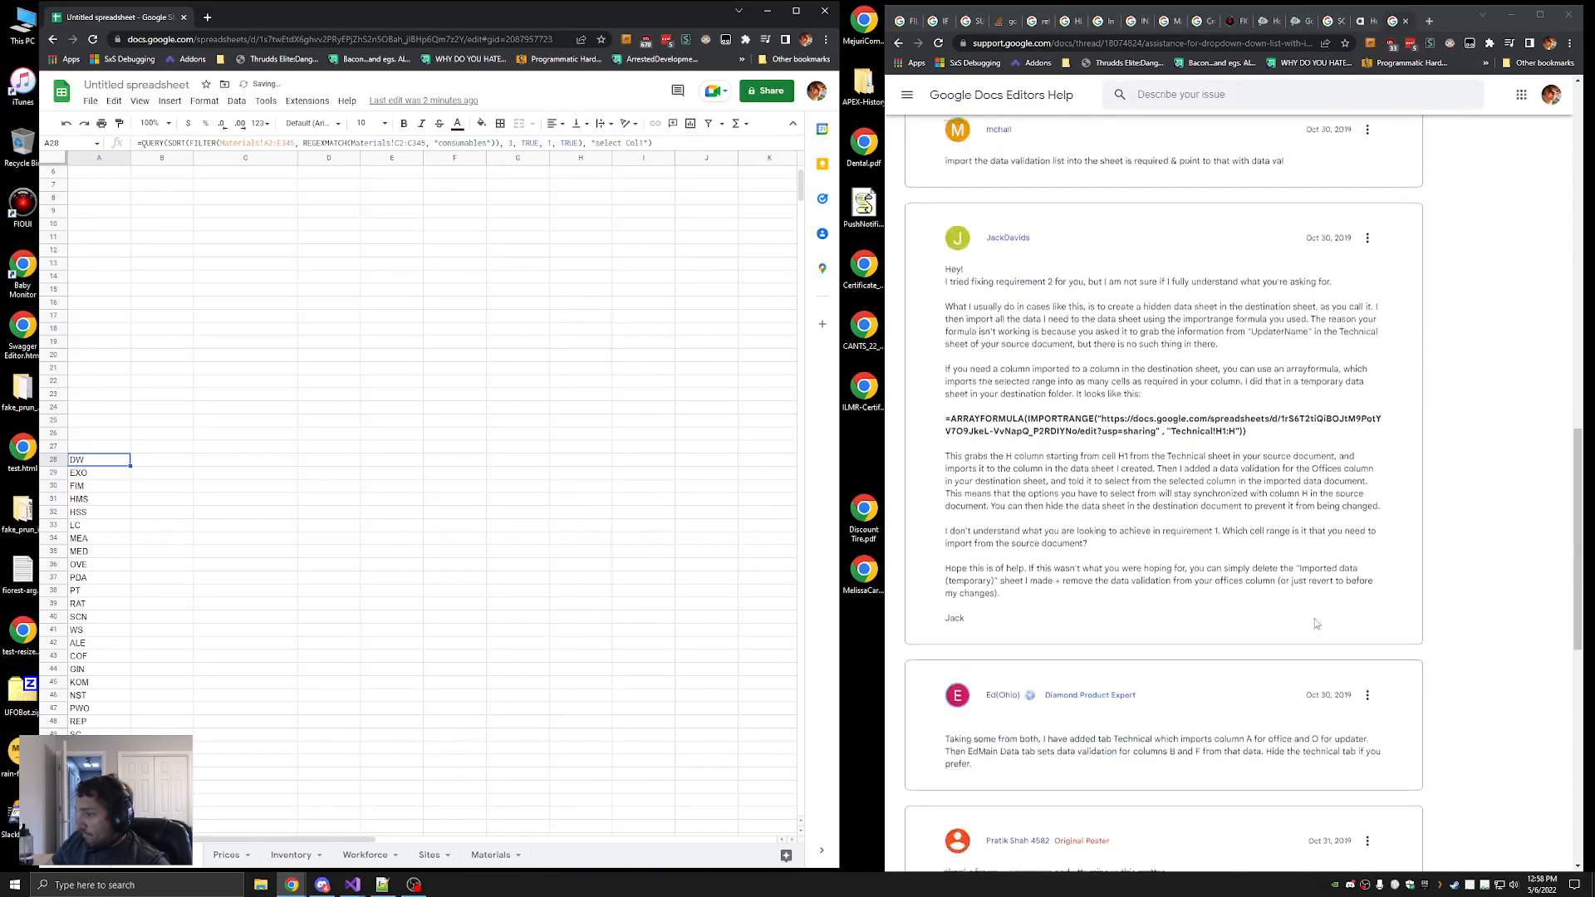
scroll(710, 203, up, 1)
click(760, 176)
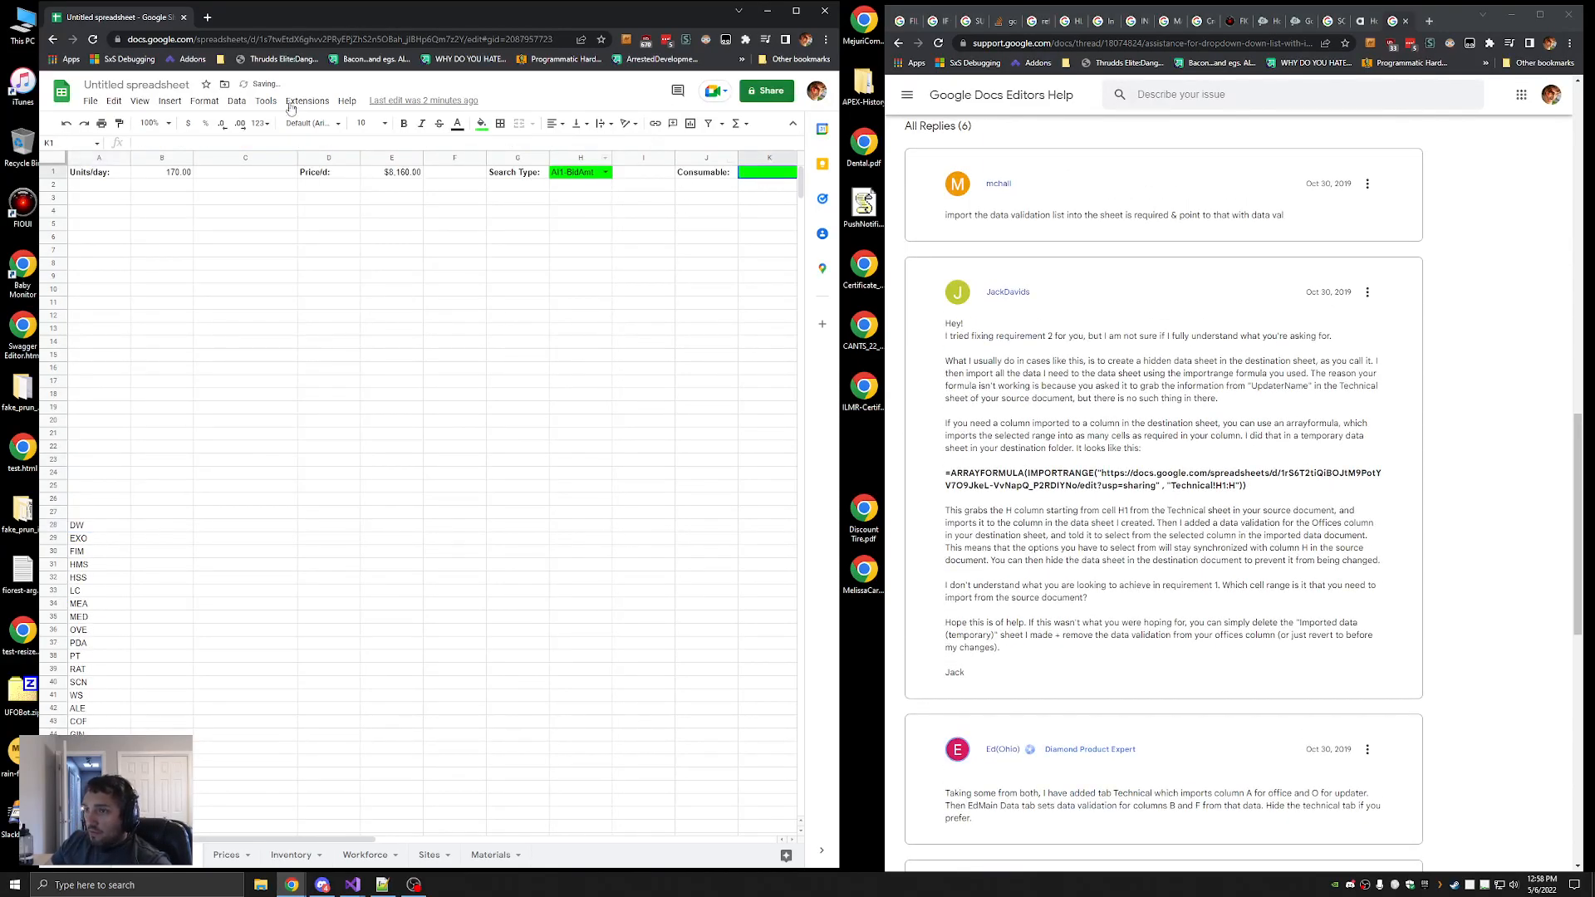
click(237, 101)
click(297, 335)
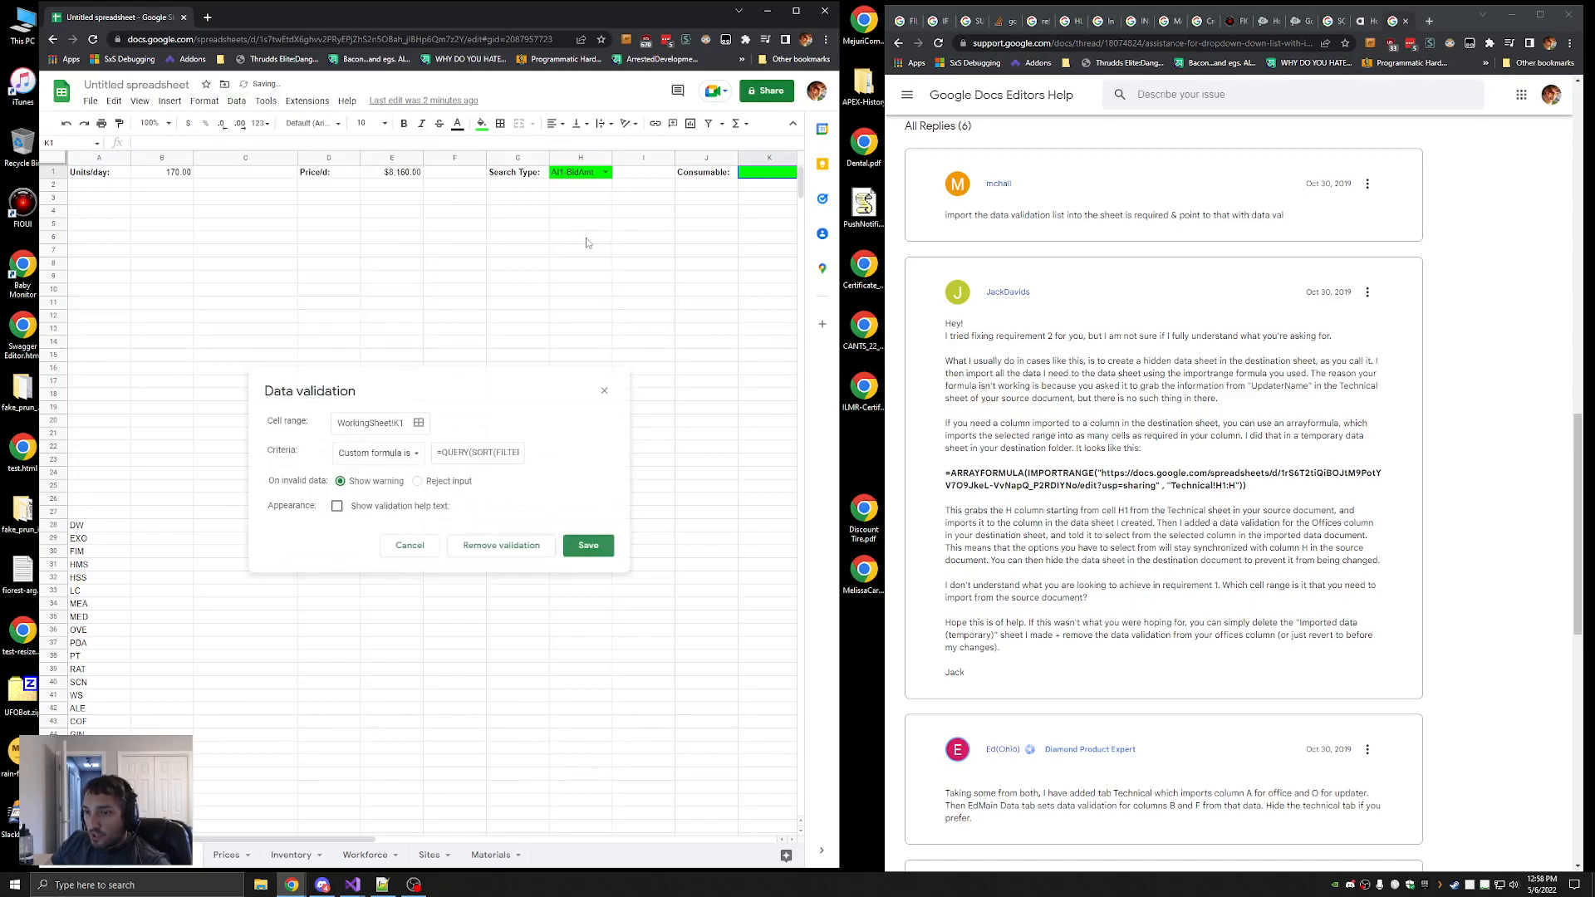
click(516, 450)
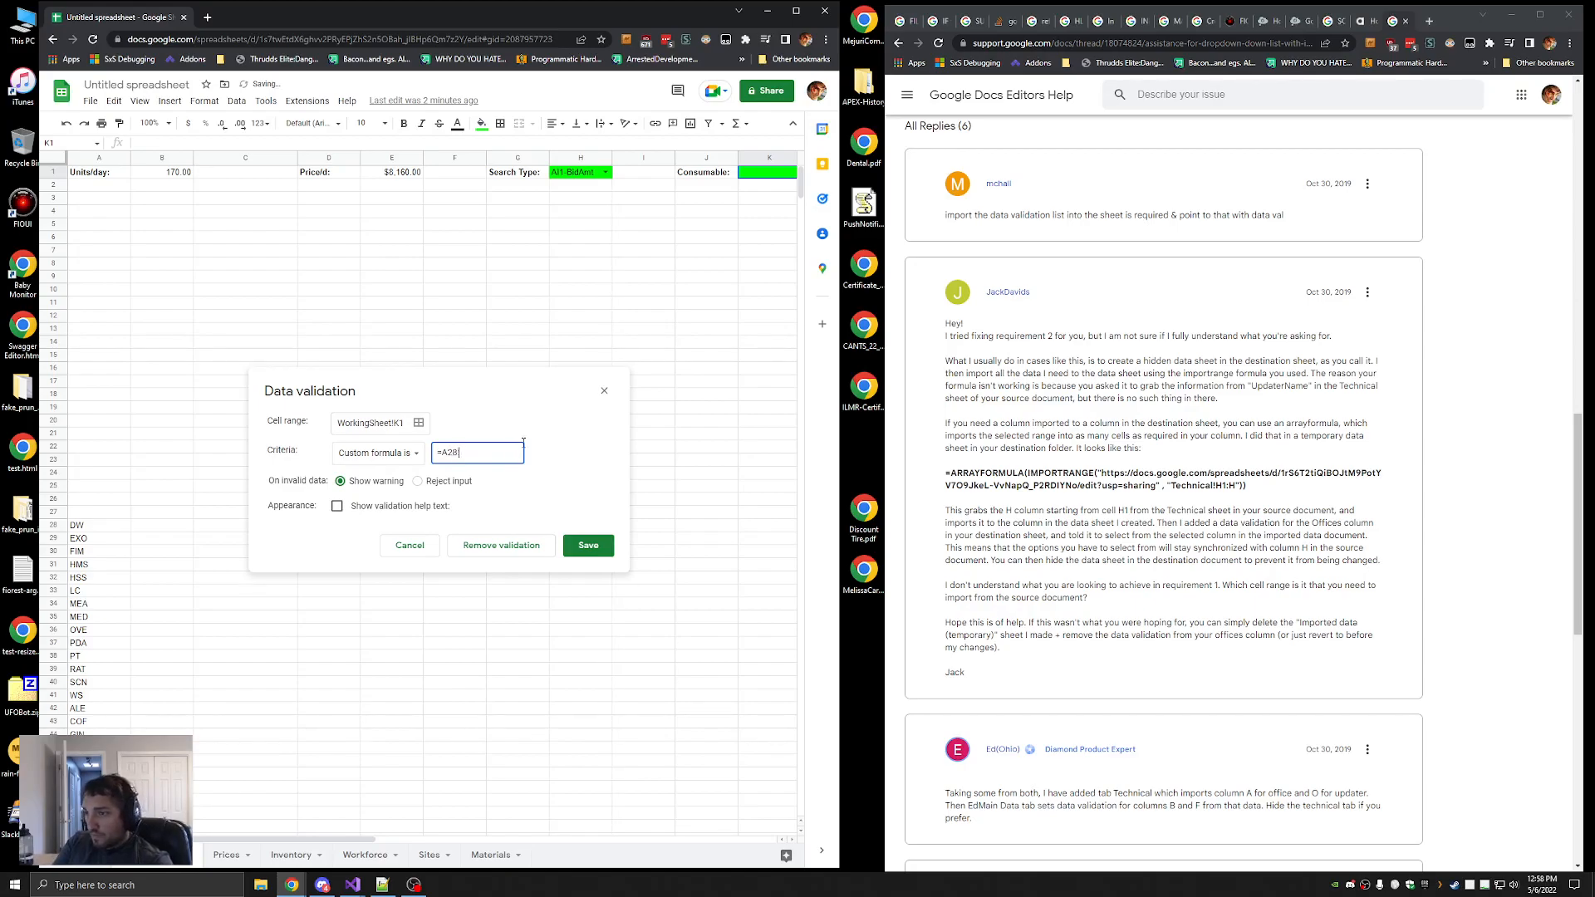
scroll(462, 620, down, 1)
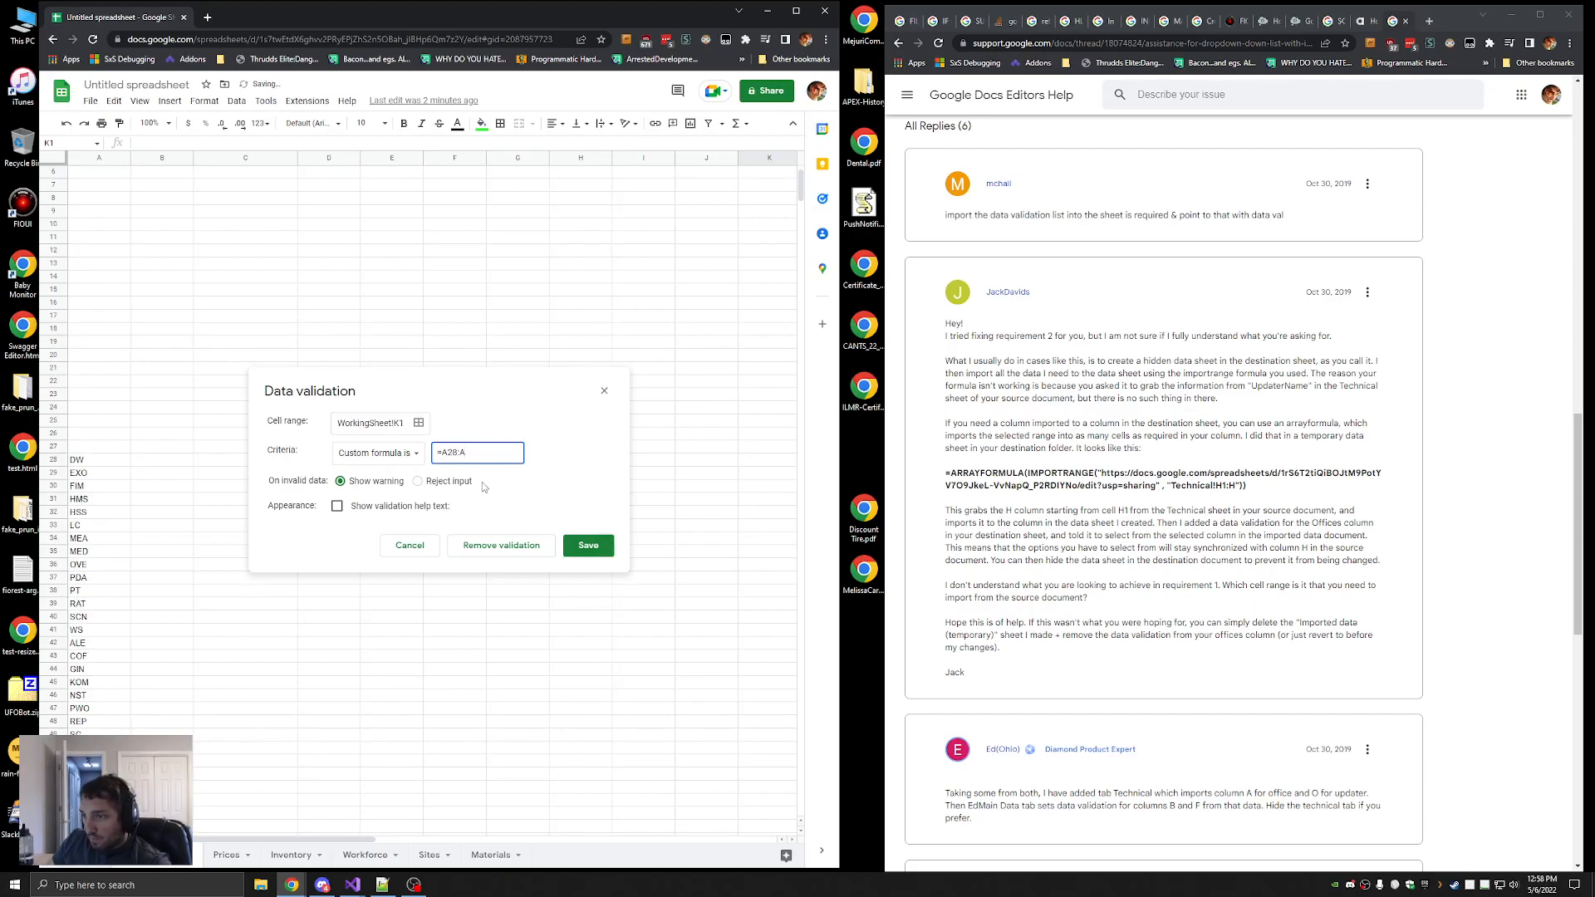
click(588, 545)
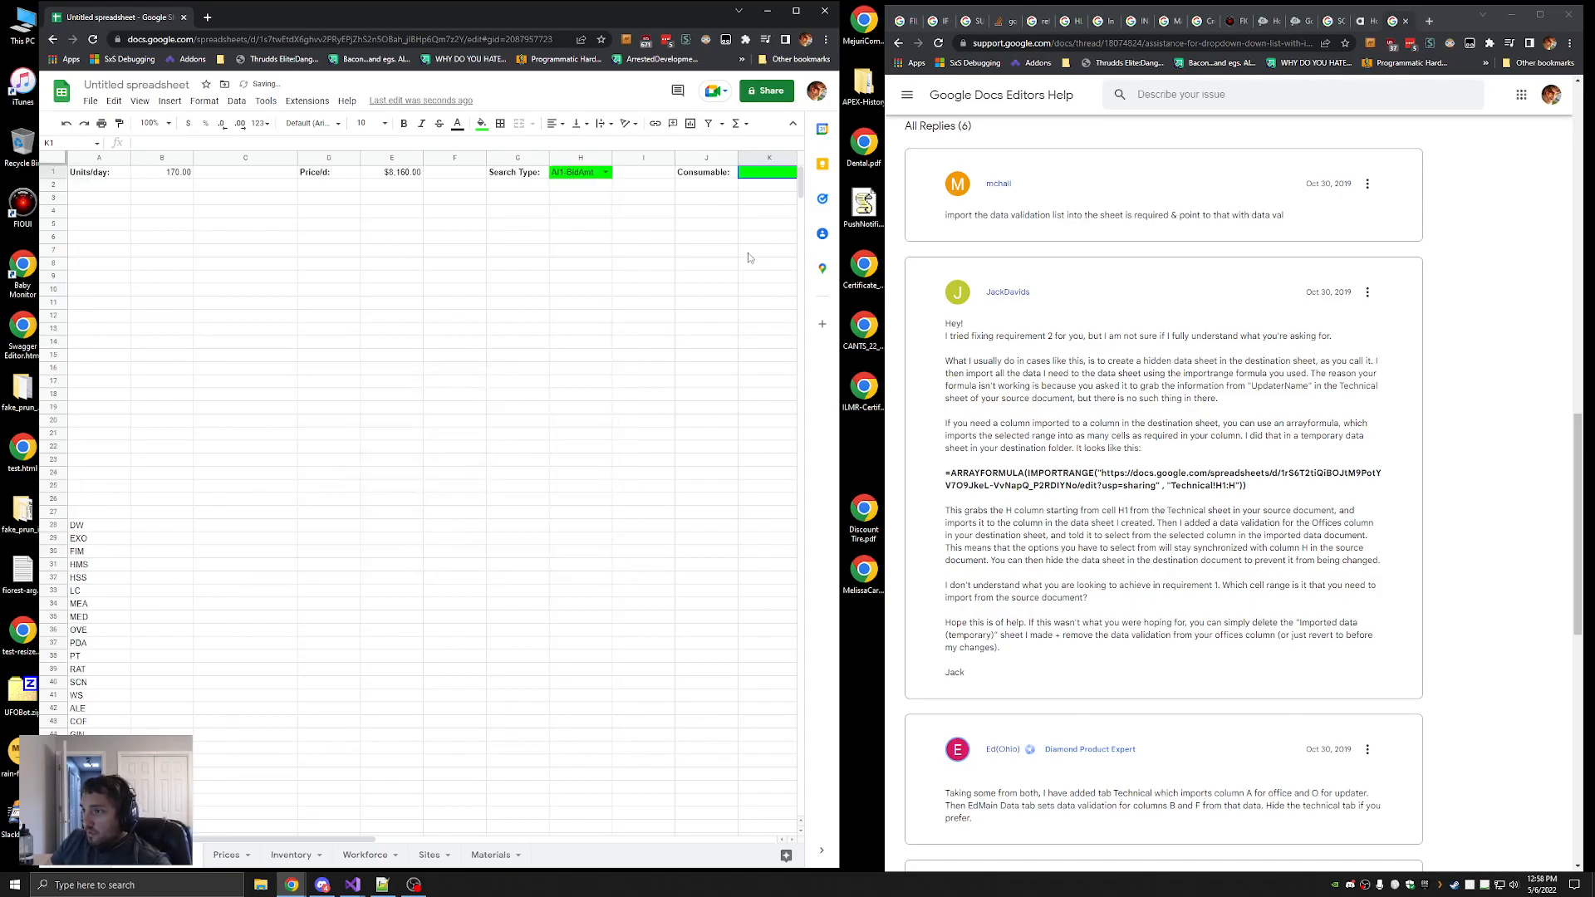
Change K1's data validation criteria to a list from the range =A28:A51, with the dropdown shown in the cell
drag(331, 839, 380, 839)
right_click(729, 176)
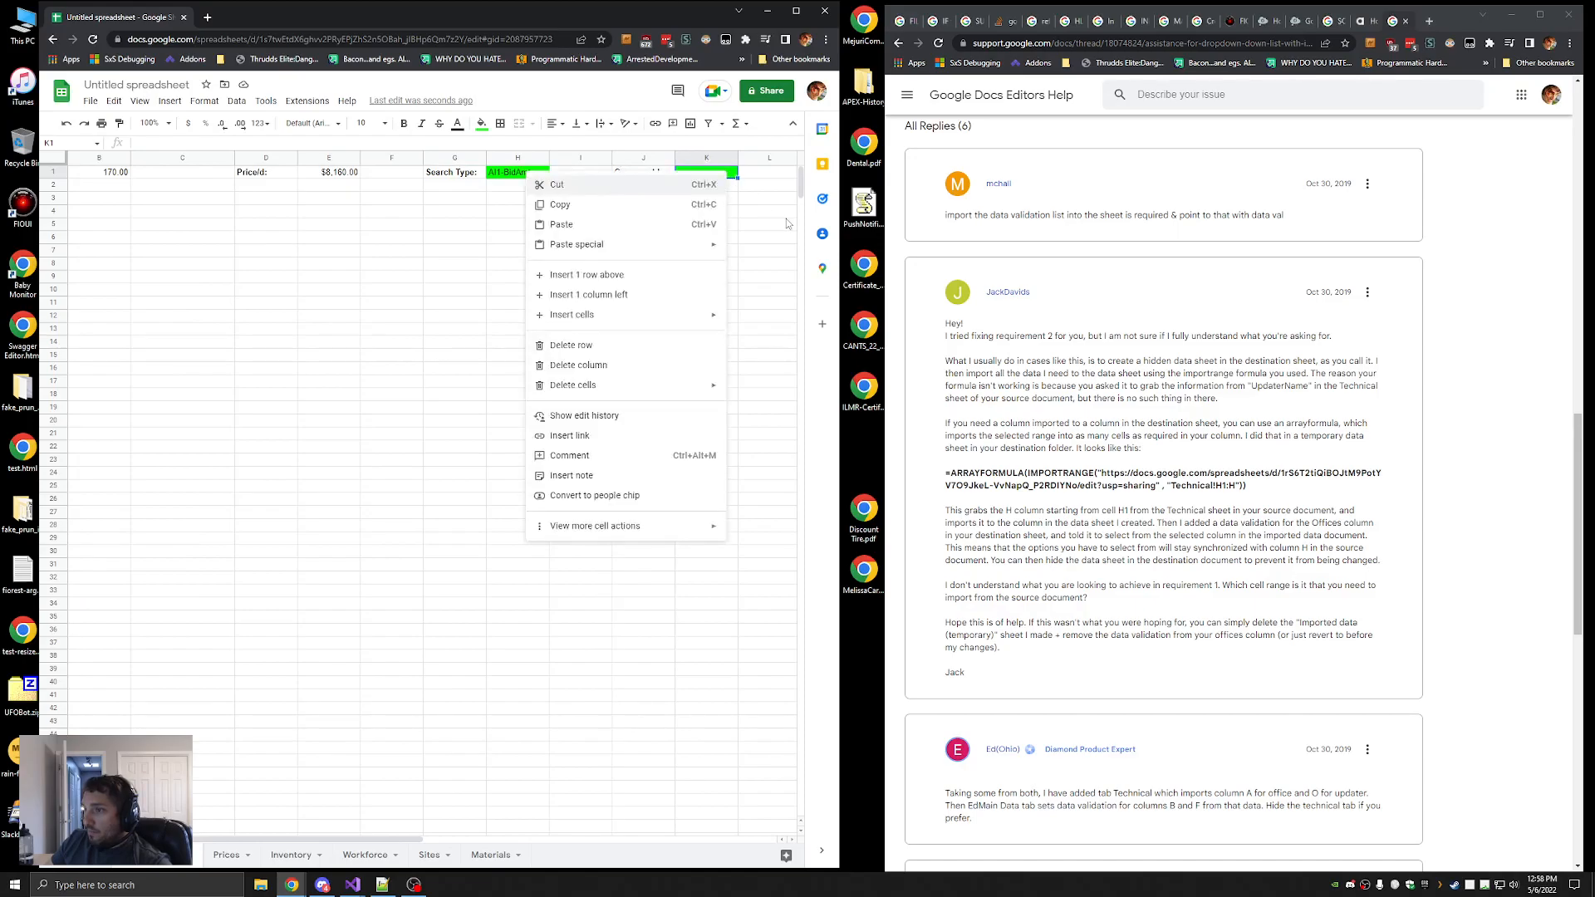
key(Escape)
drag(363, 839, 316, 841)
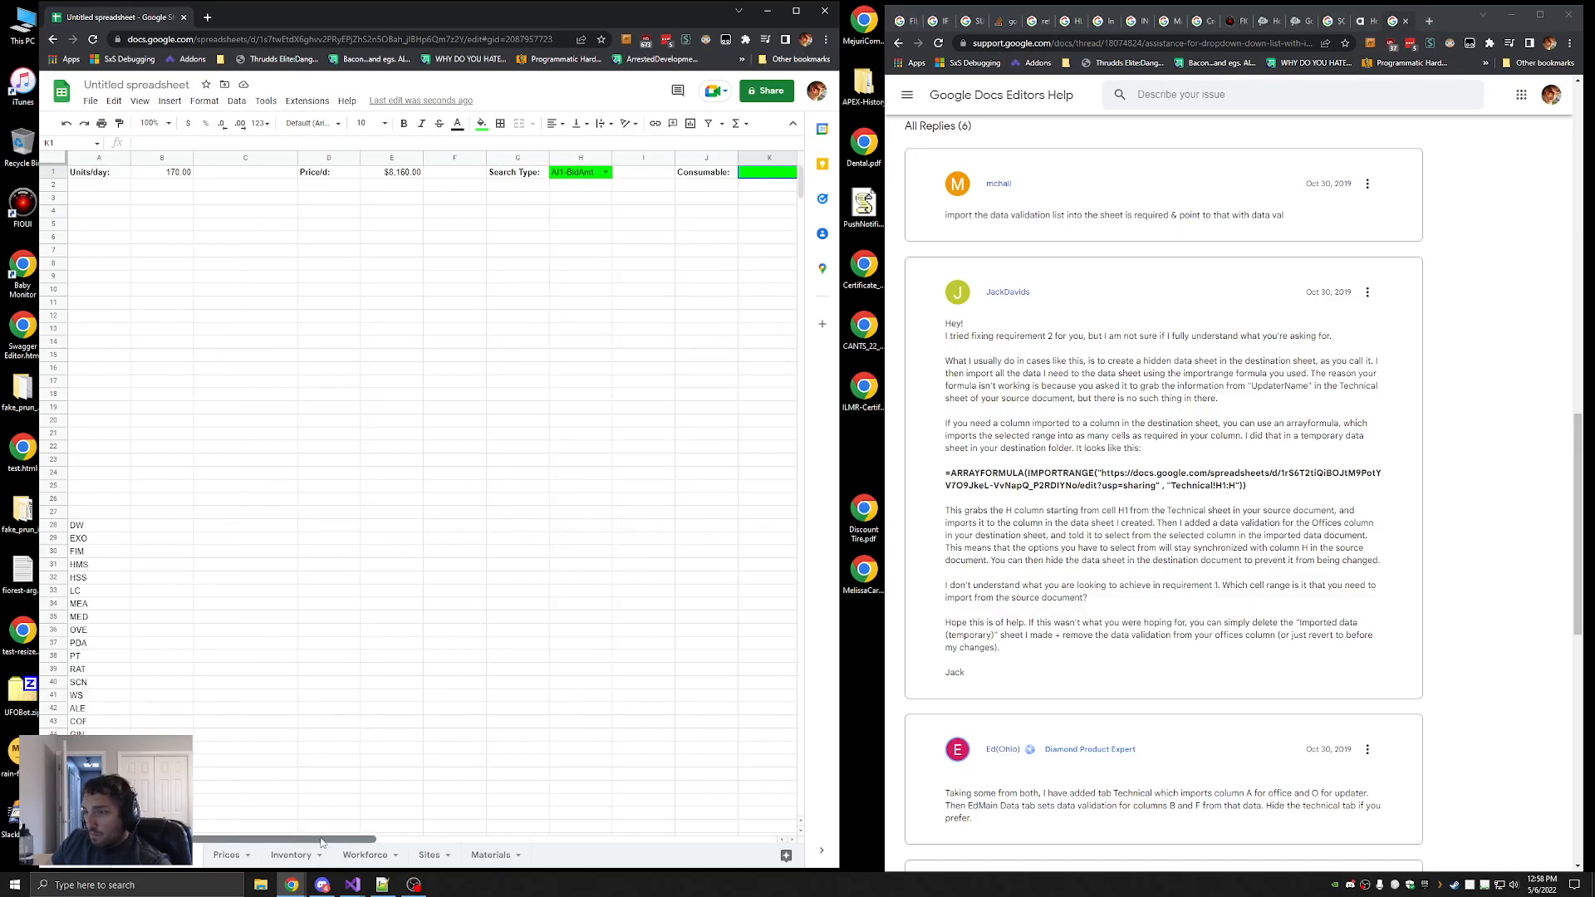
click(237, 100)
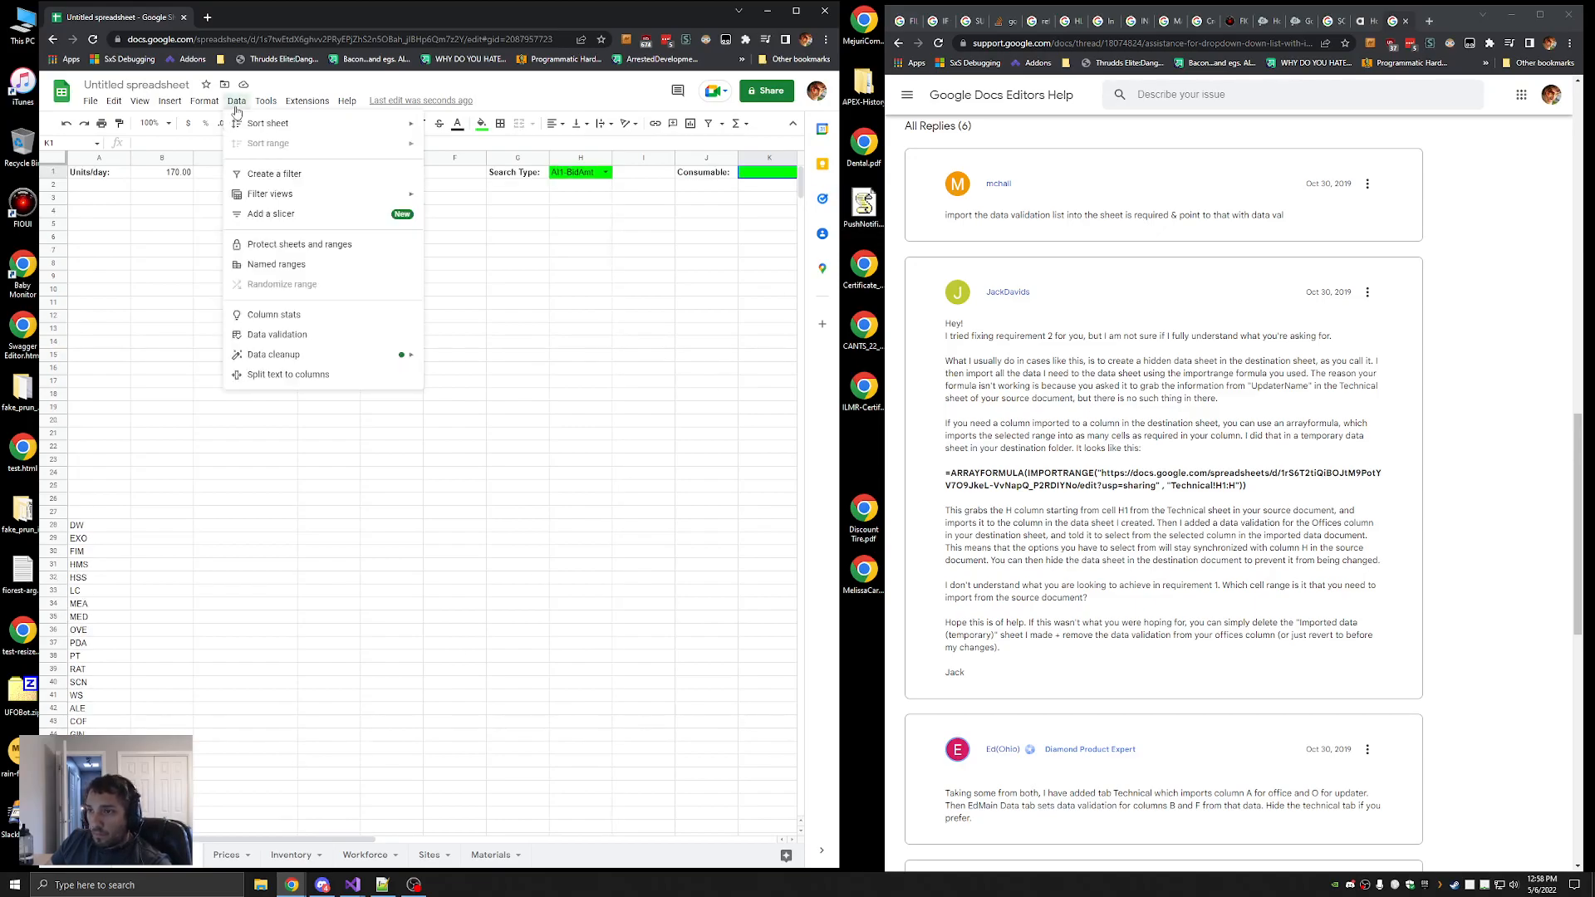
click(296, 343)
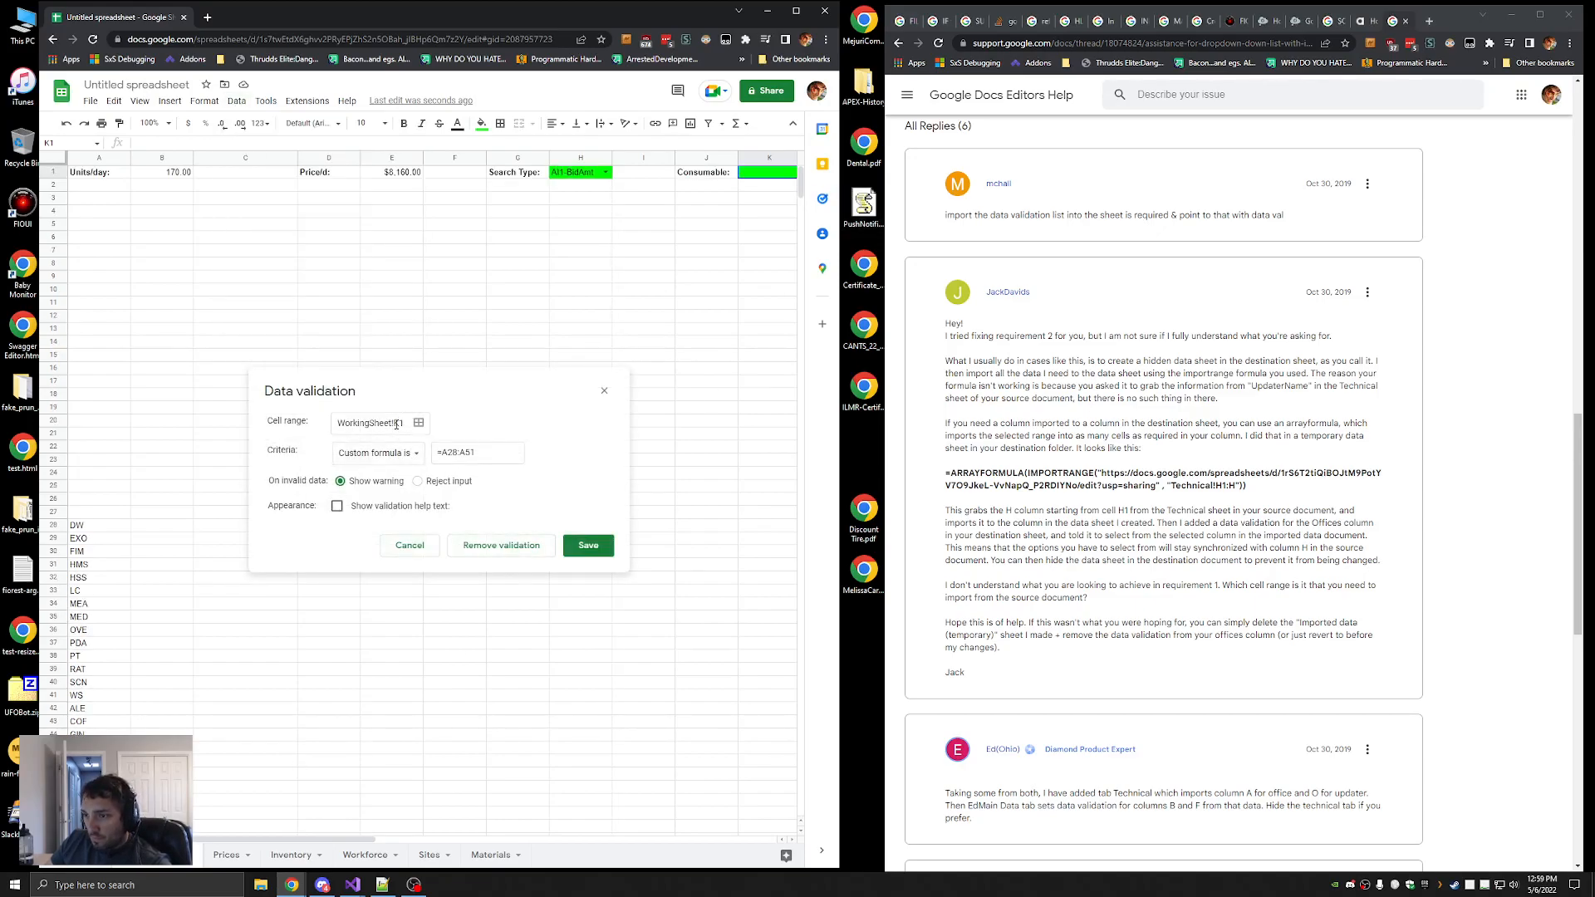
click(390, 458)
click(375, 455)
click(360, 422)
click(376, 452)
click(374, 347)
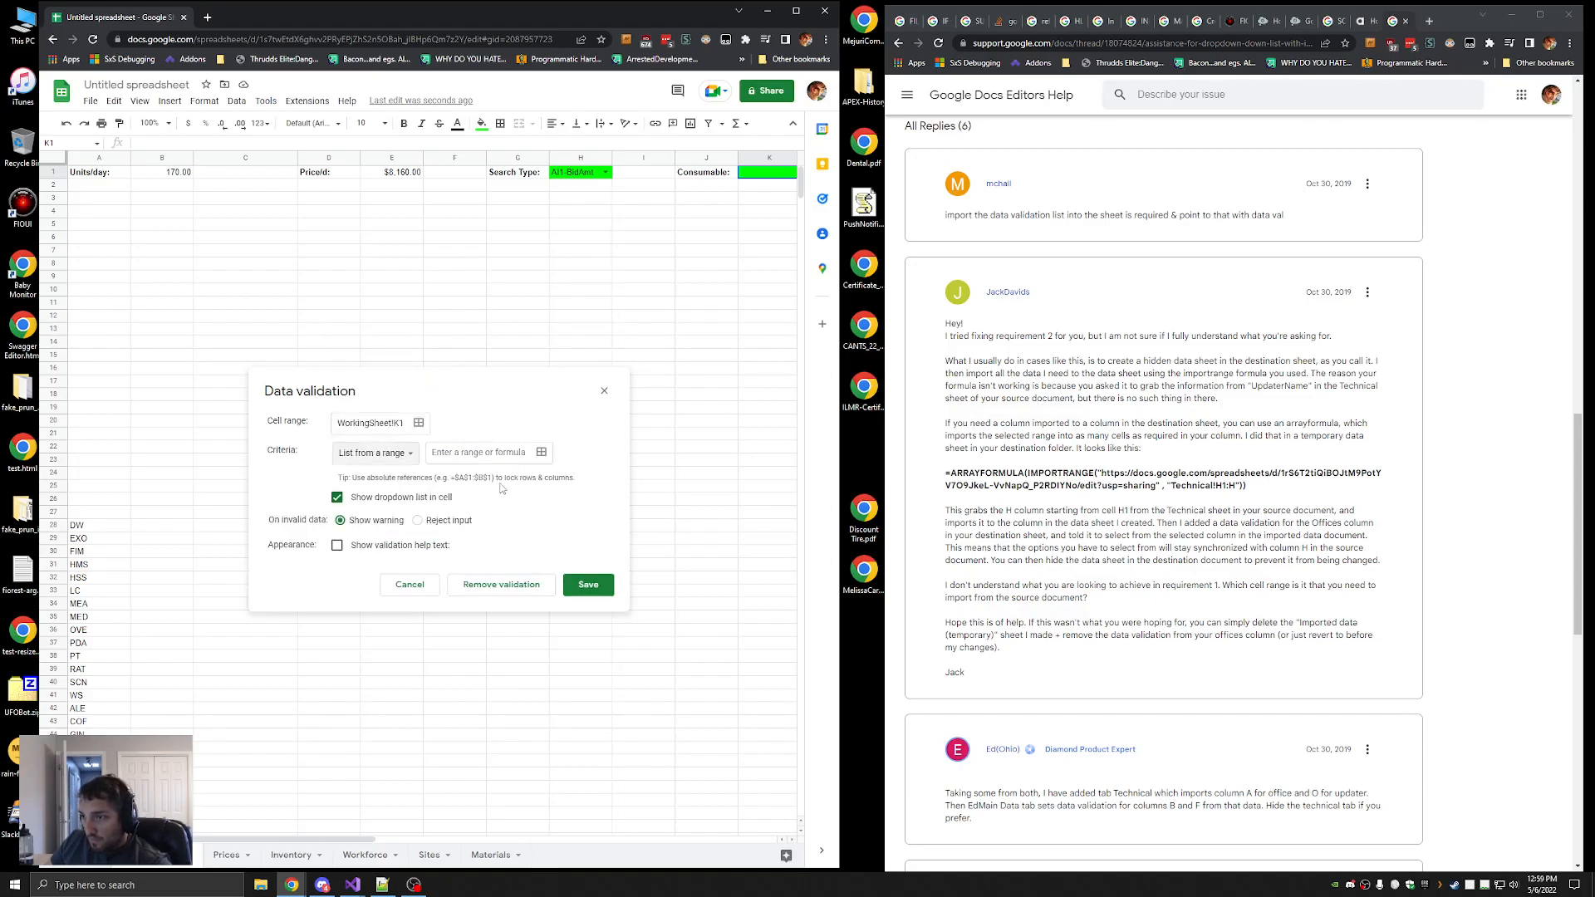
click(604, 594)
Open K1's dropdown and check the consumables it offers
click(792, 173)
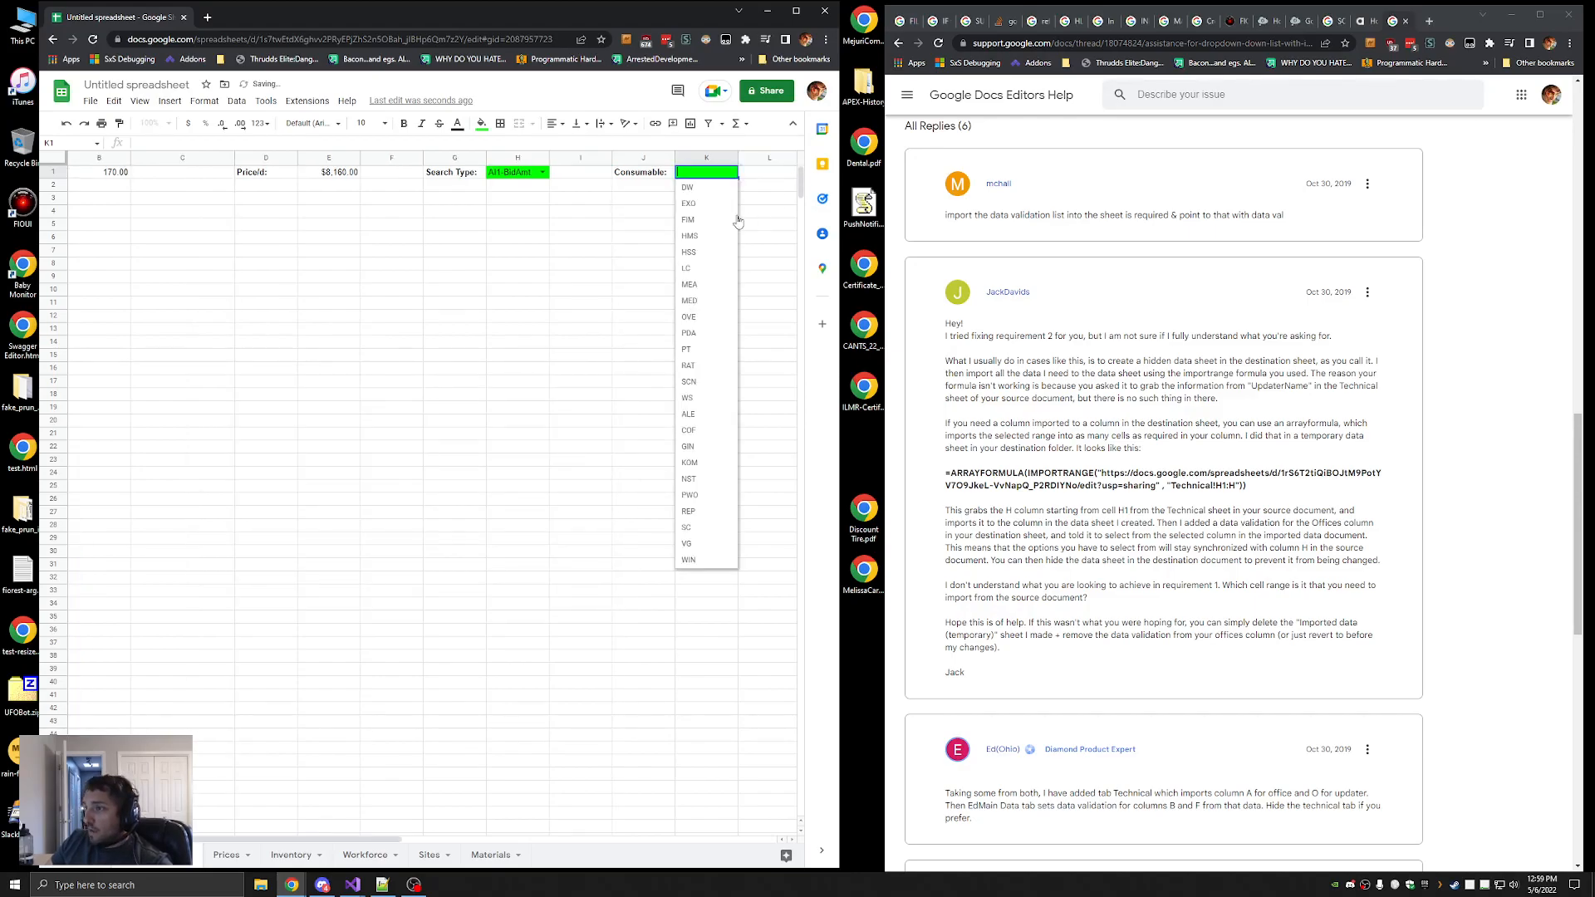
click(556, 527)
click(688, 339)
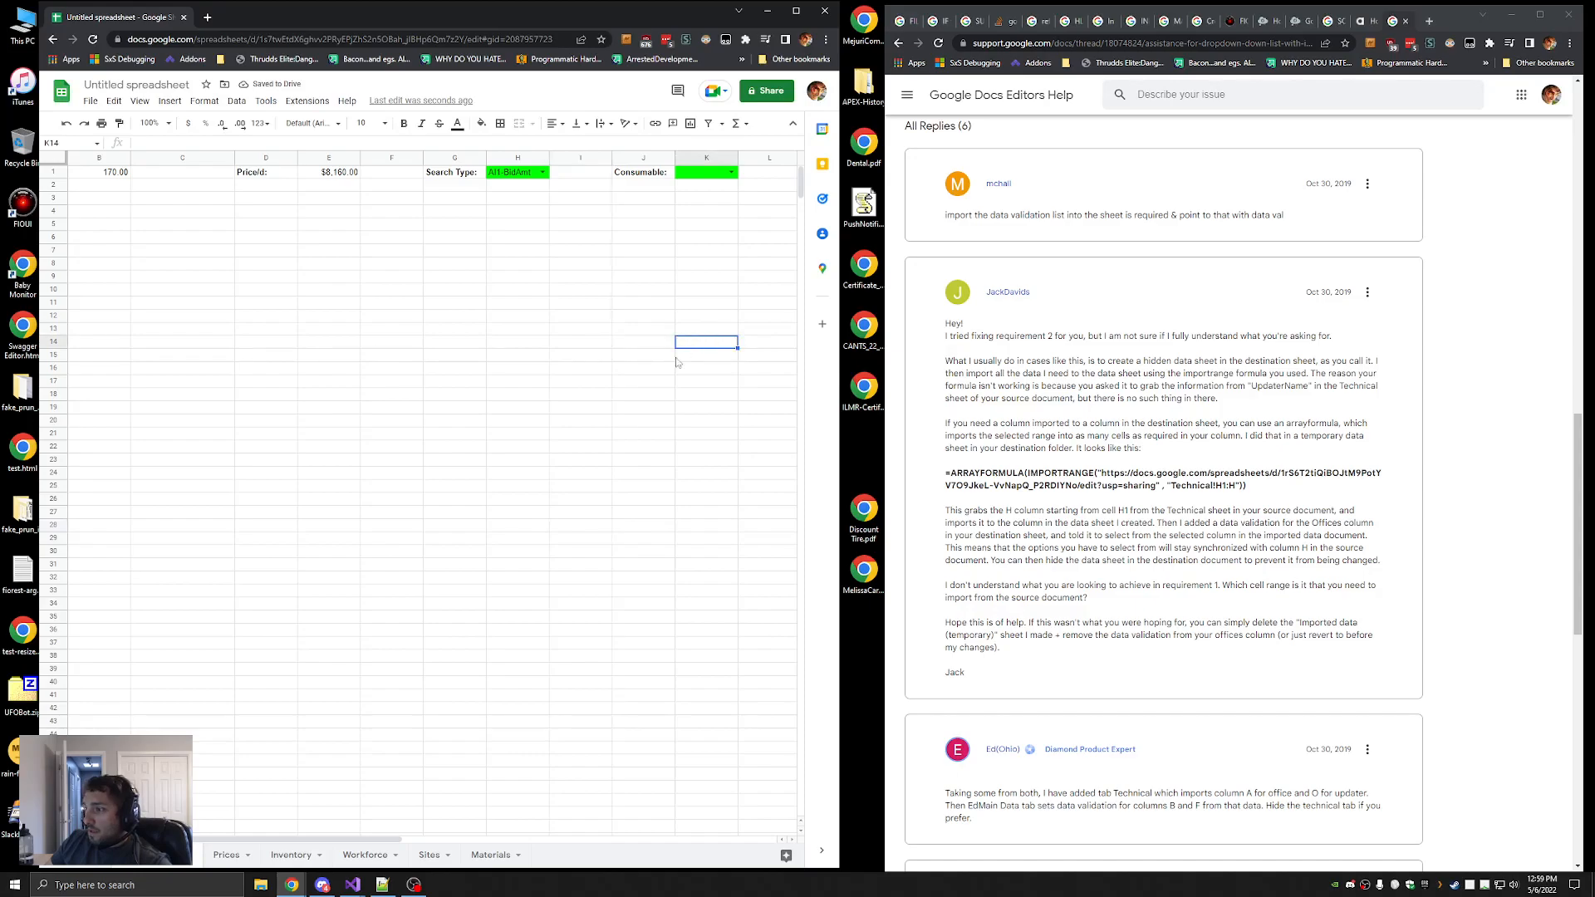
Wrap the QUERY formula in cell A28 in an outer pair of brackets
drag(250, 839, 184, 839)
click(99, 526)
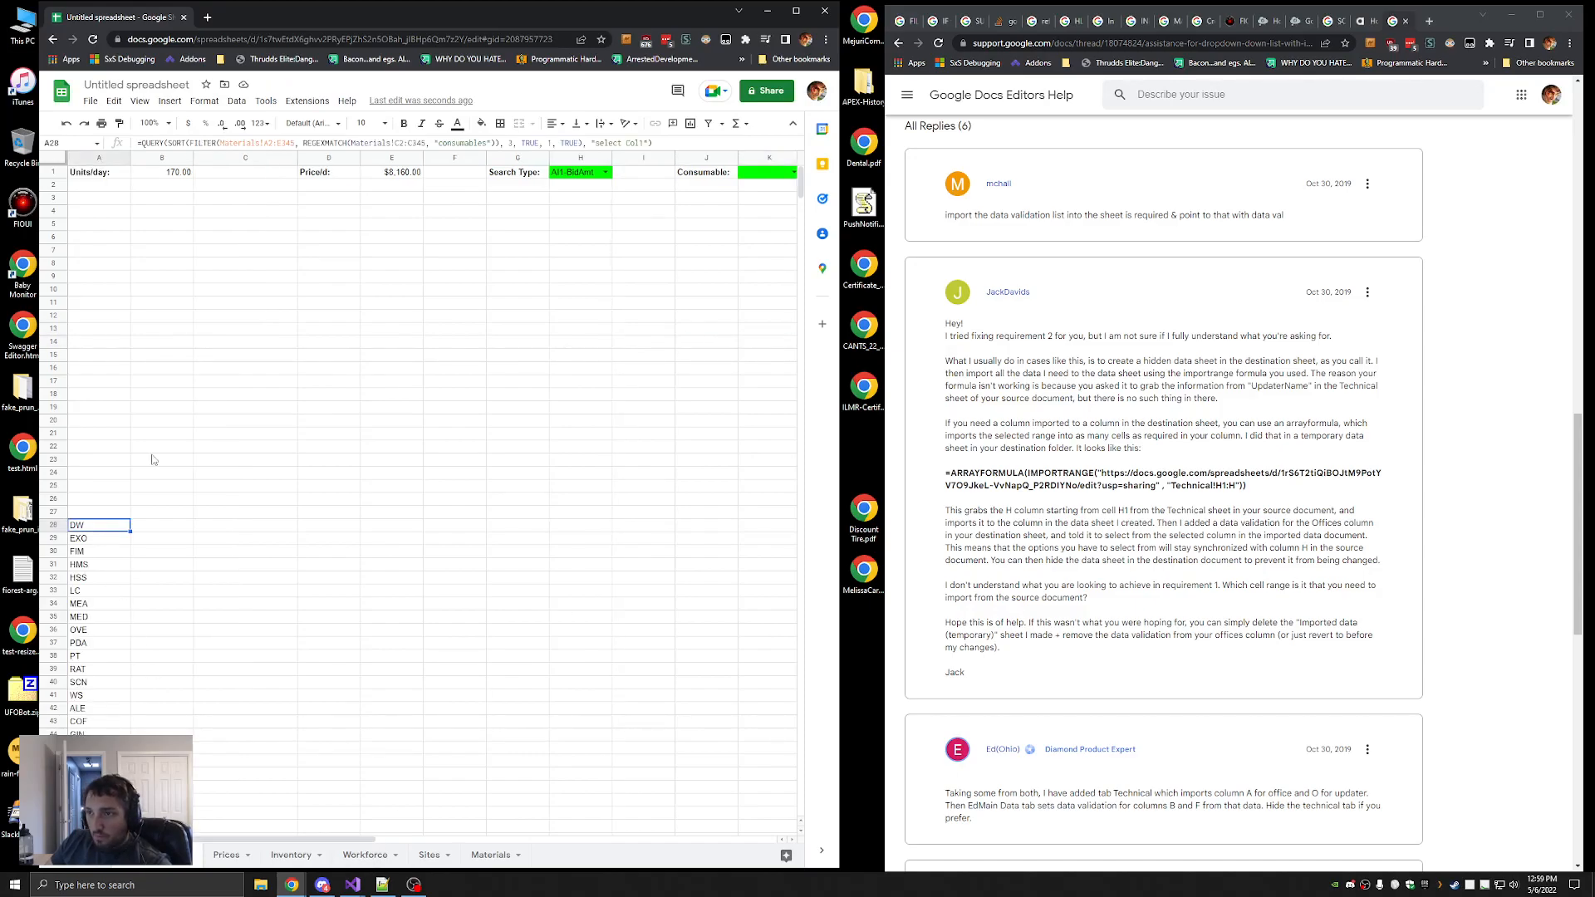
click(140, 143)
text(()
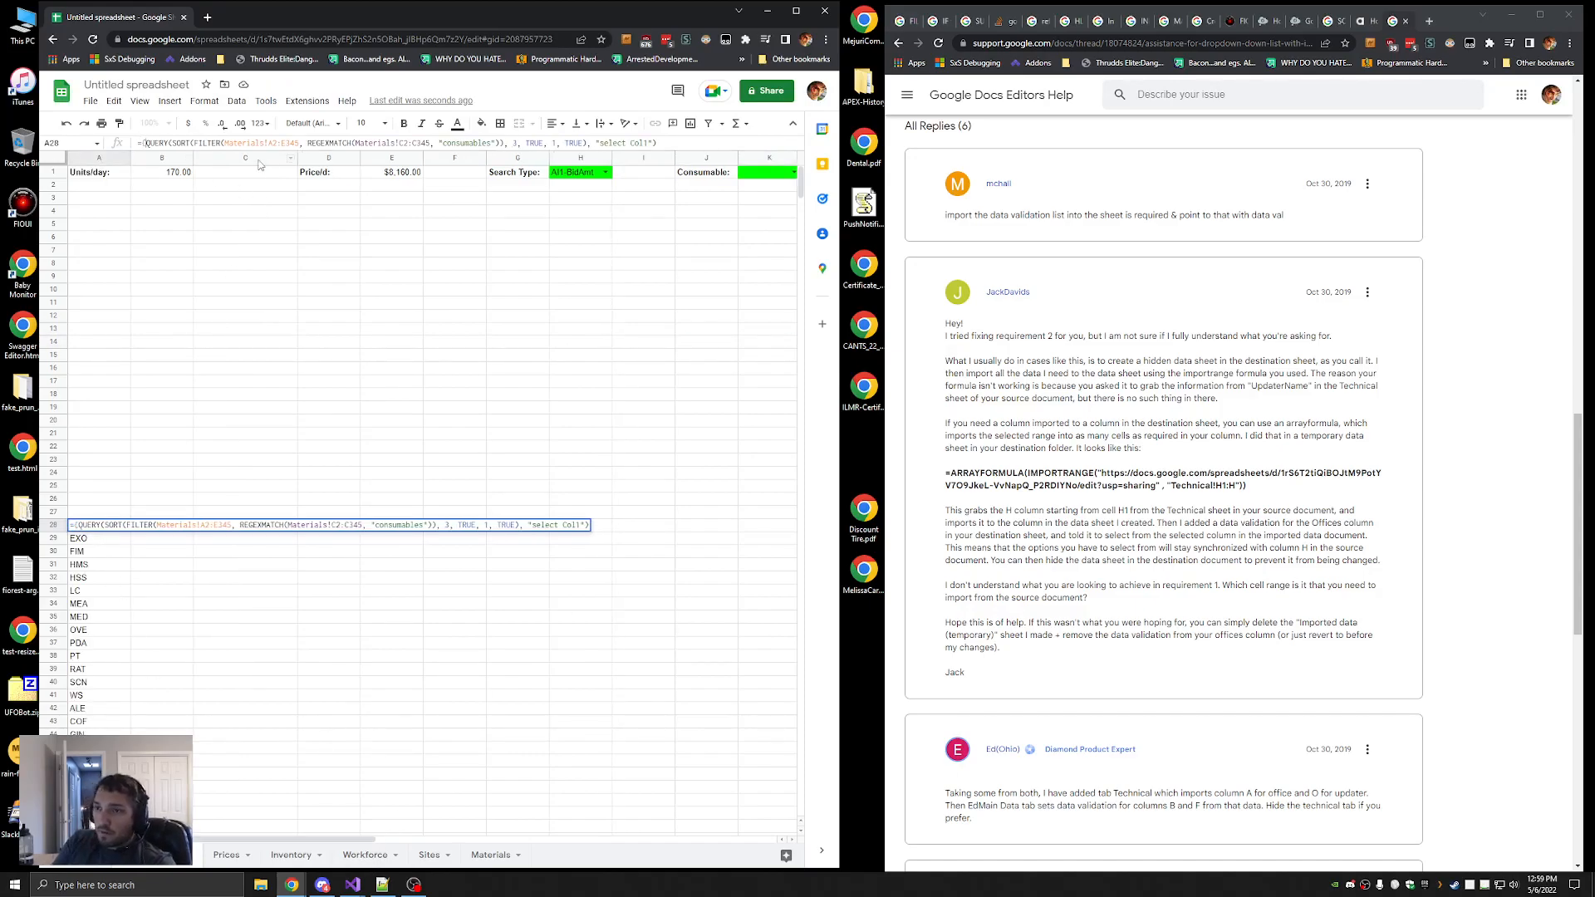
text())
key(Return)
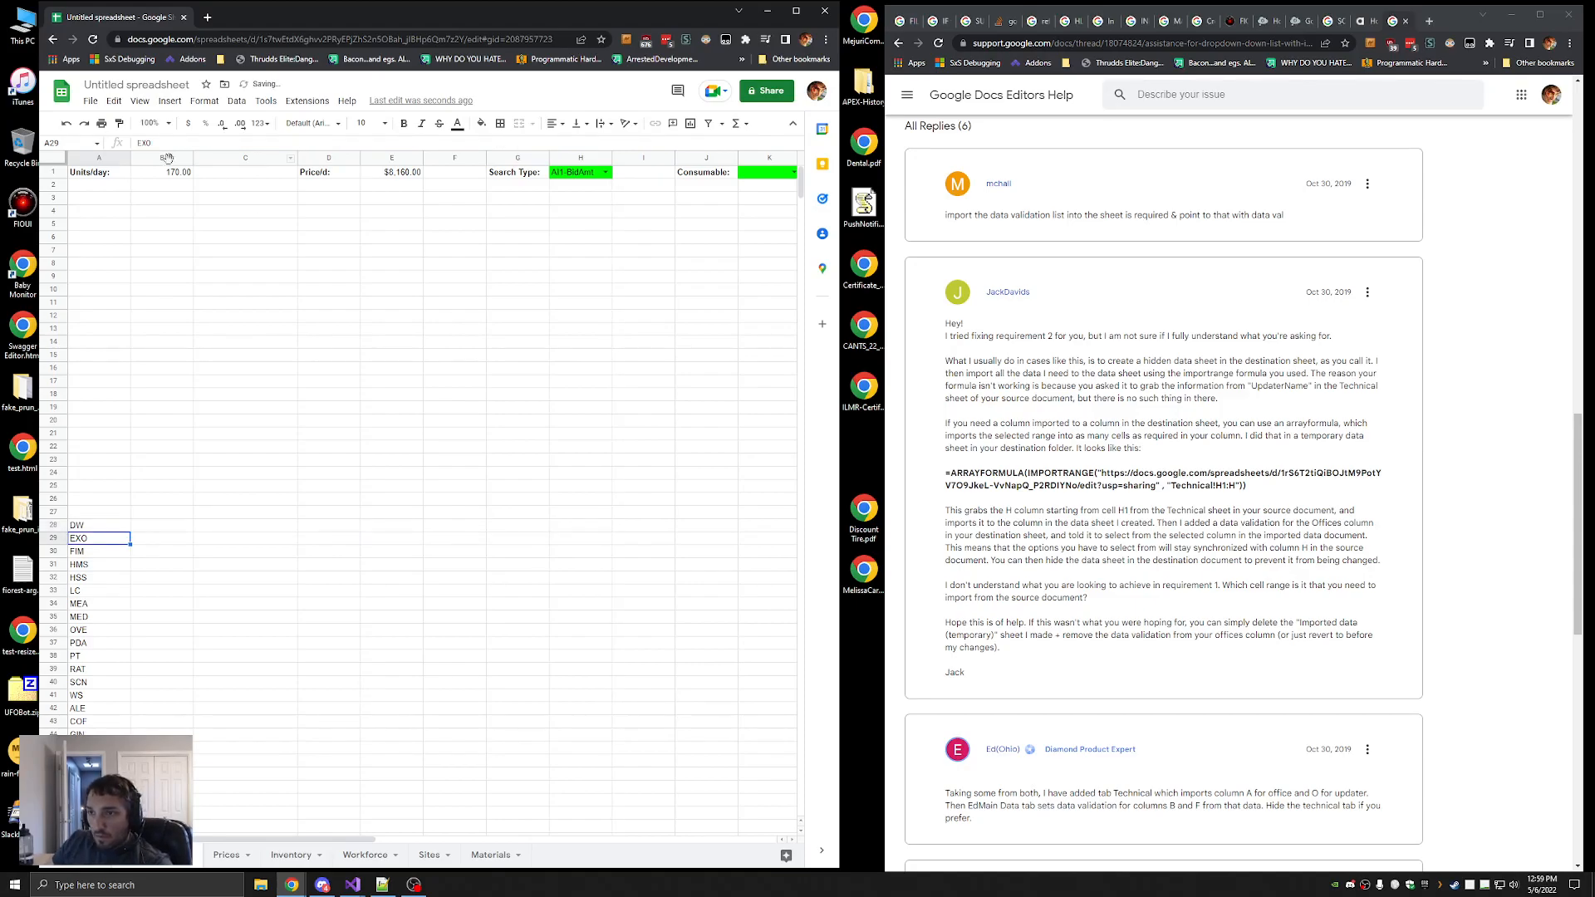
click(96, 528)
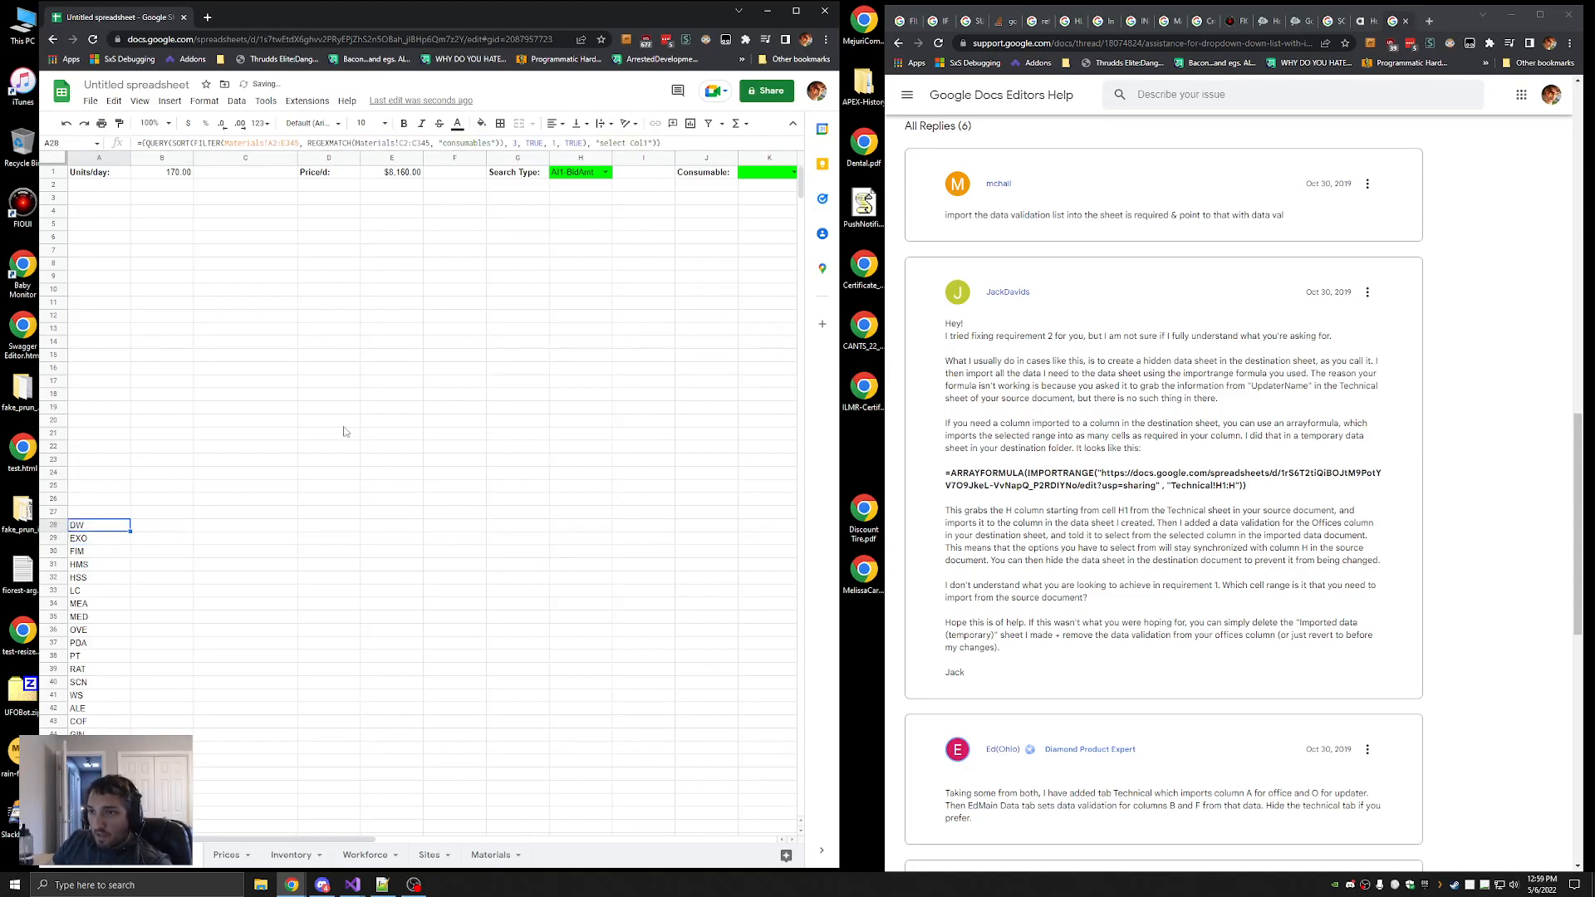
triple_click(149, 143)
click(766, 172)
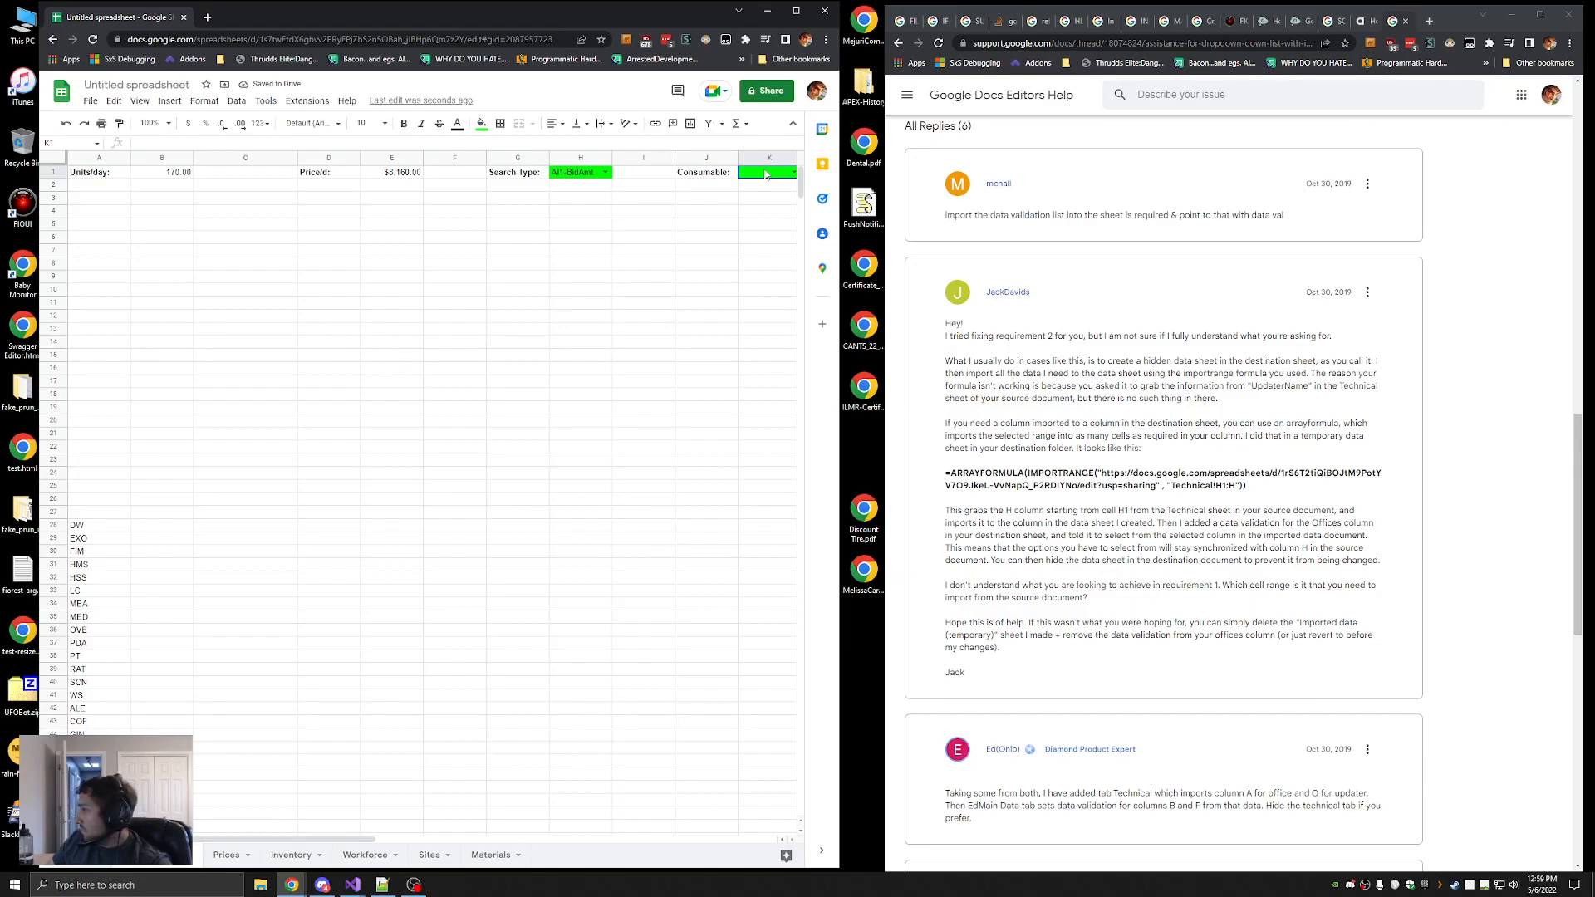
Search the web for "convert to array gsheets" and read the help page on using arrays in Google Sheets
click(1463, 221)
key(ctrl+t)
text(convert to a)
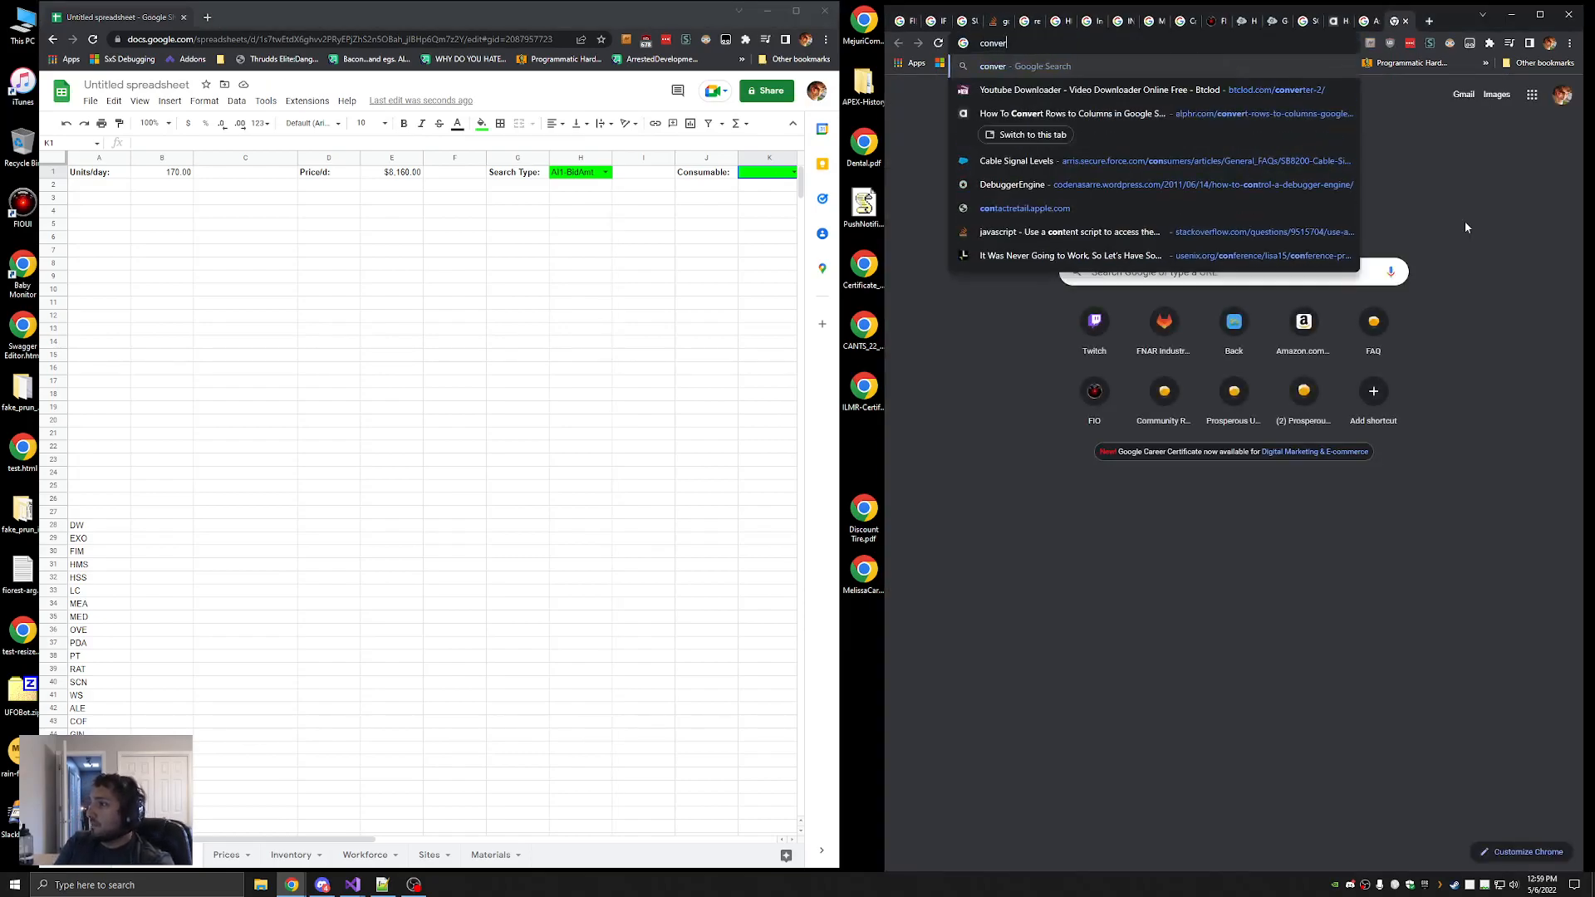
text(rray gsheets)
key(Return)
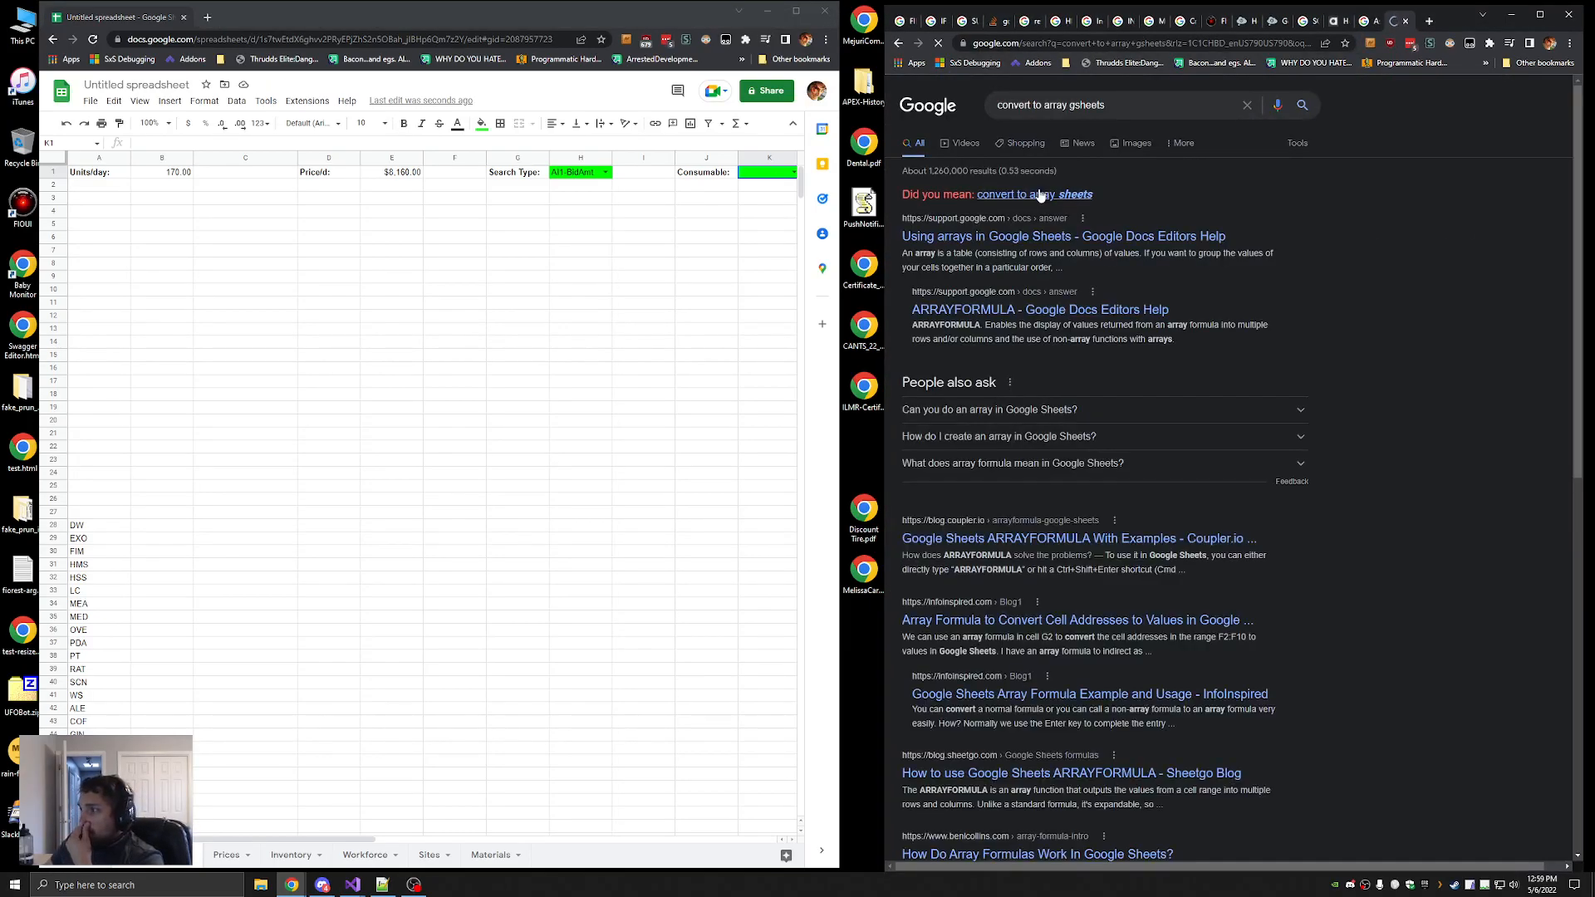
click(986, 237)
scroll(1258, 482, down, 1)
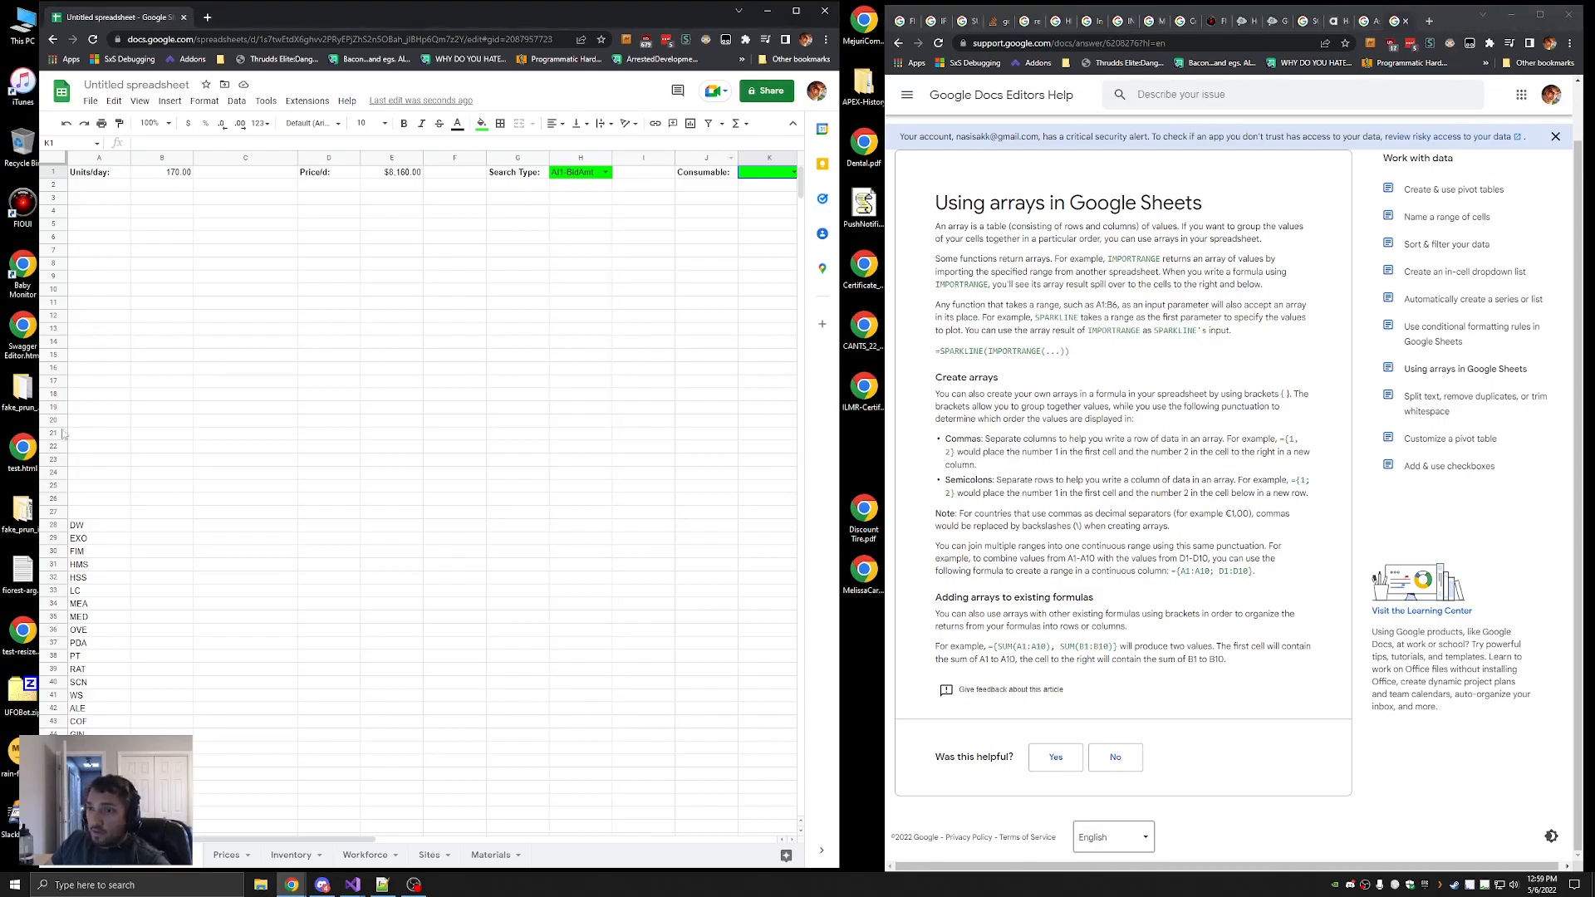
Copy the bracketed formula from A28 and try to use it as the list range in K1's data validation
click(93, 527)
triple_click(637, 141)
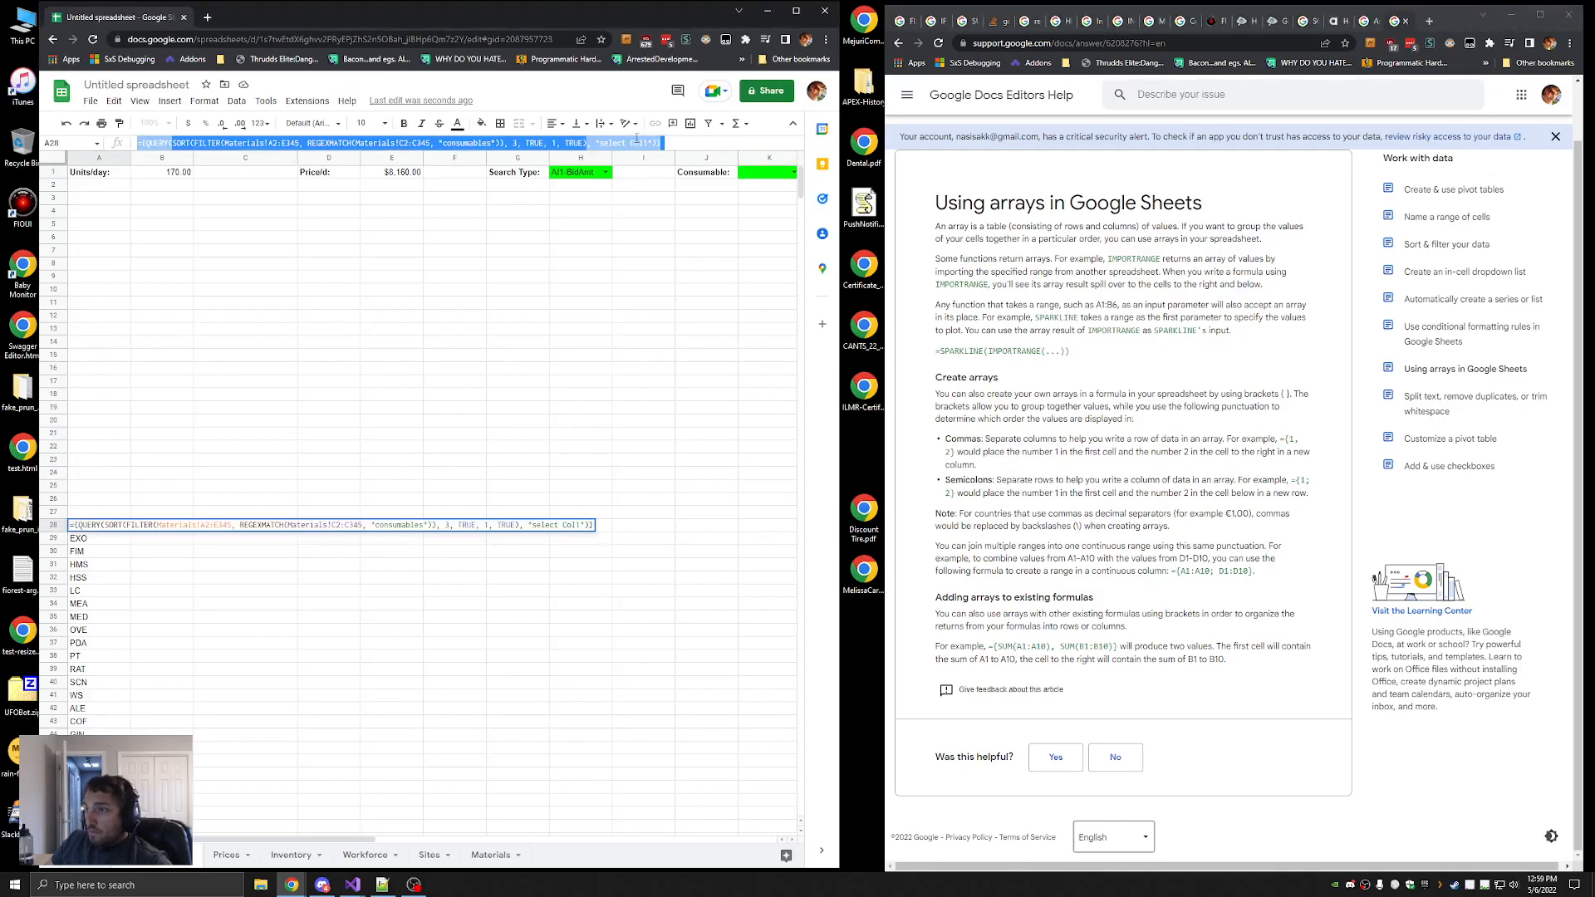
click(773, 175)
click(266, 100)
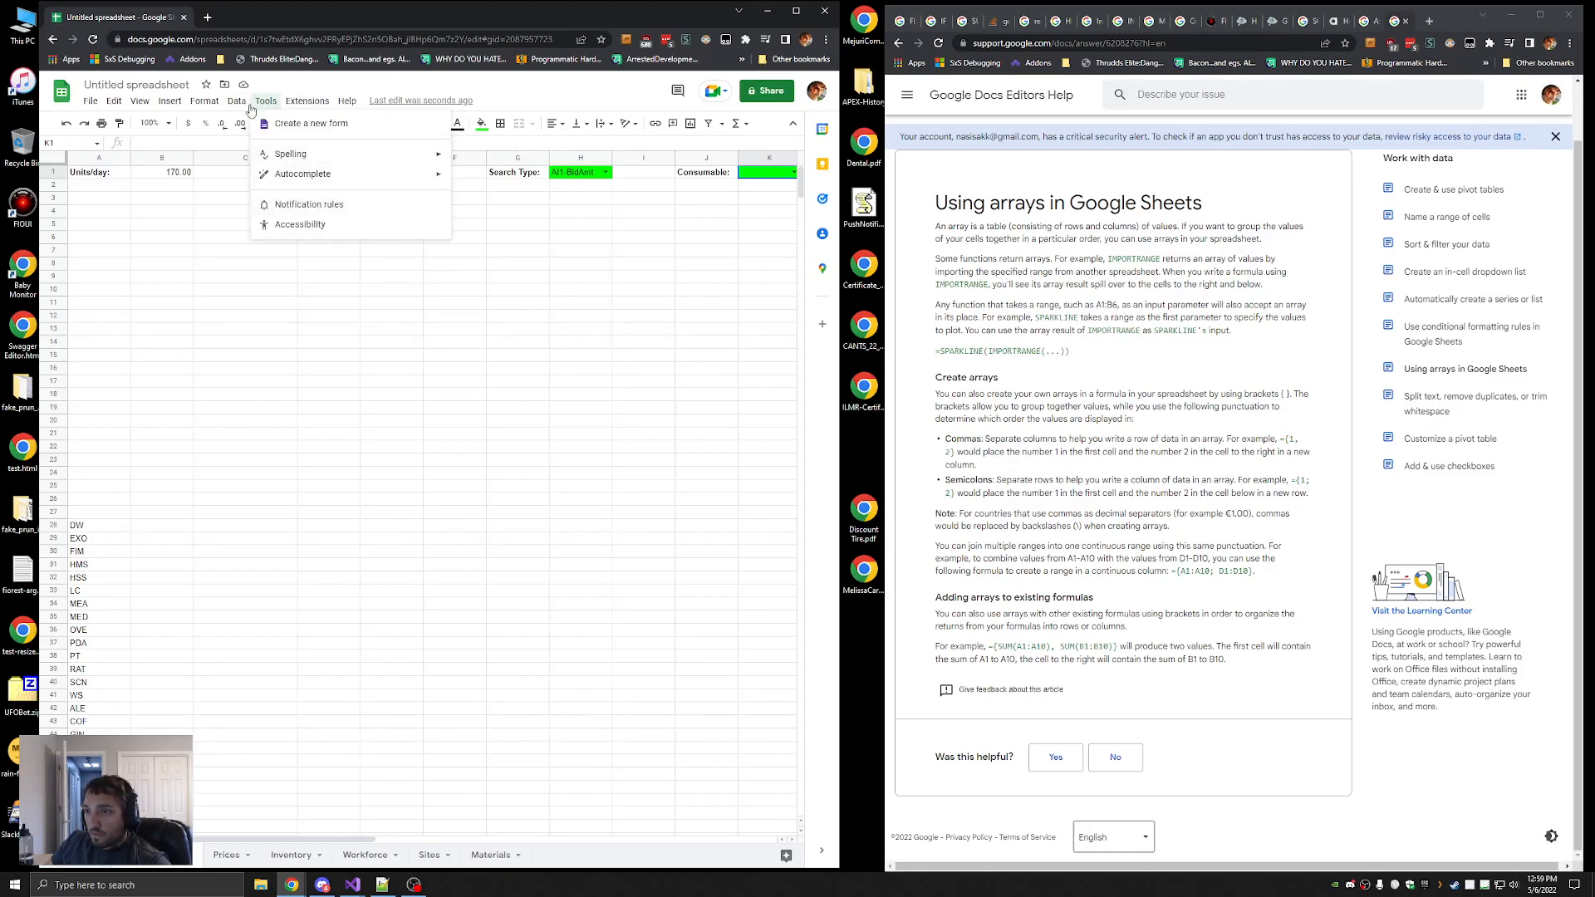
mouse_move(237, 100)
click(278, 335)
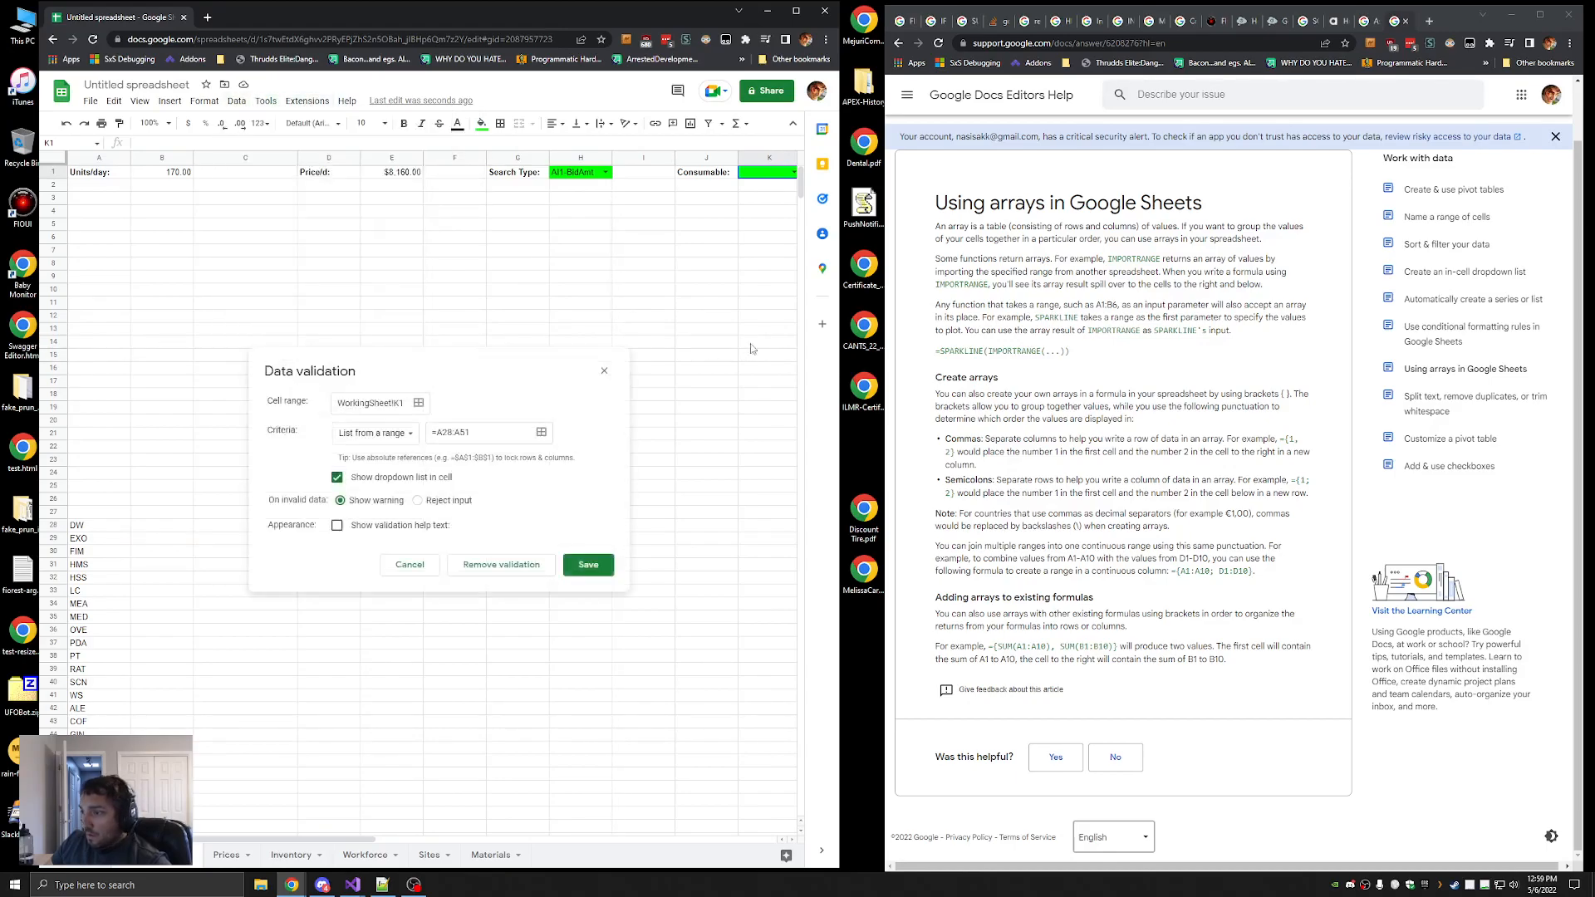
click(530, 433)
click(529, 433)
key(ctrl+a)
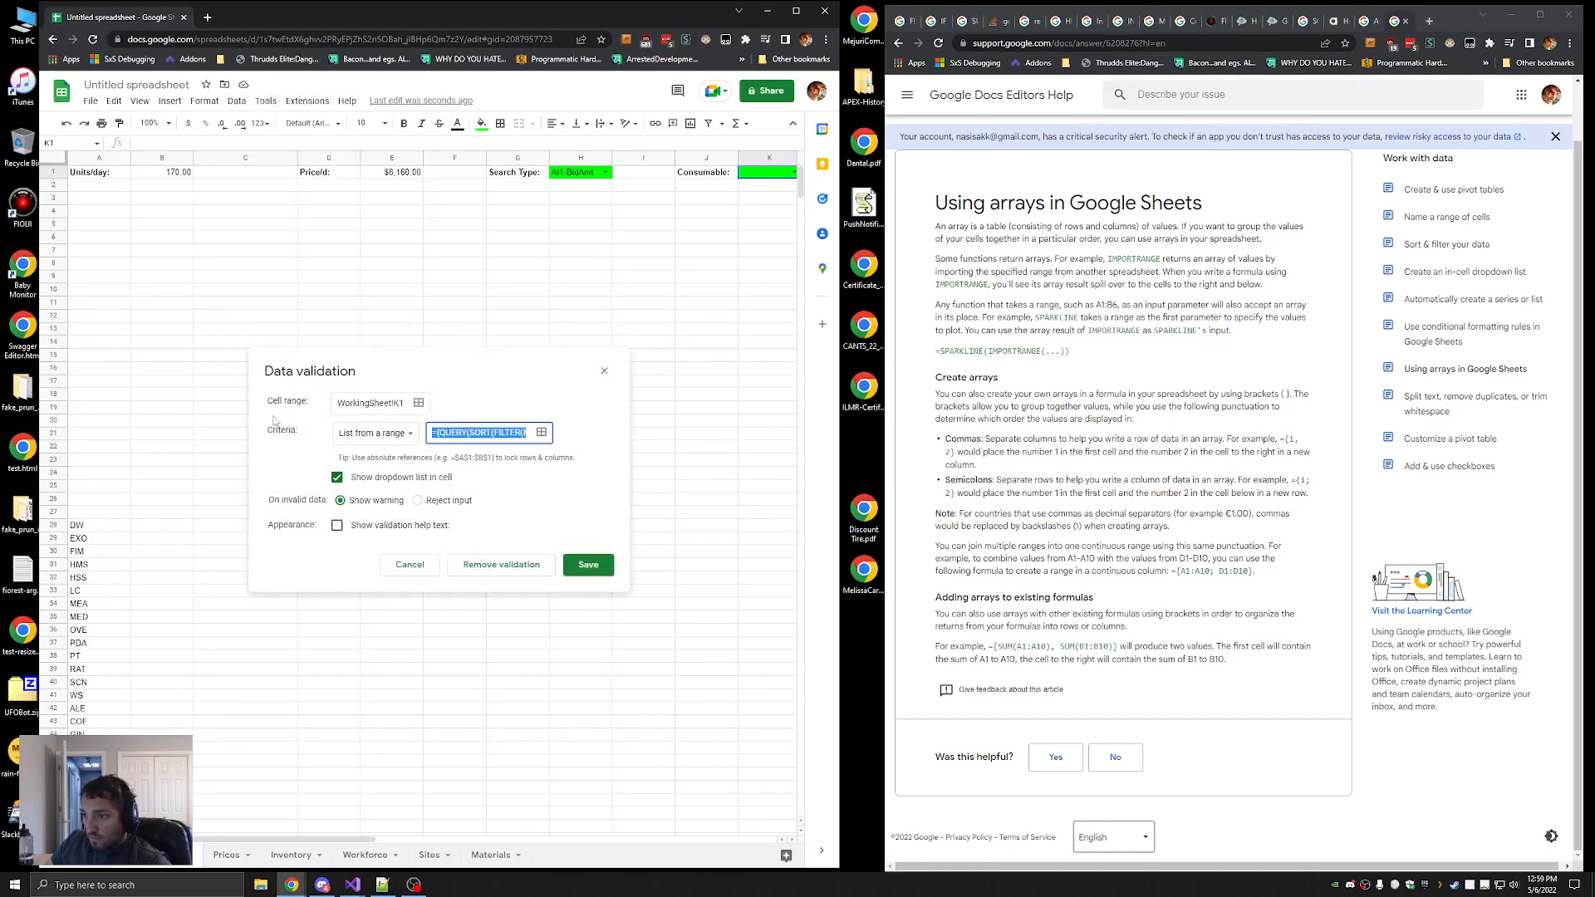
click(589, 565)
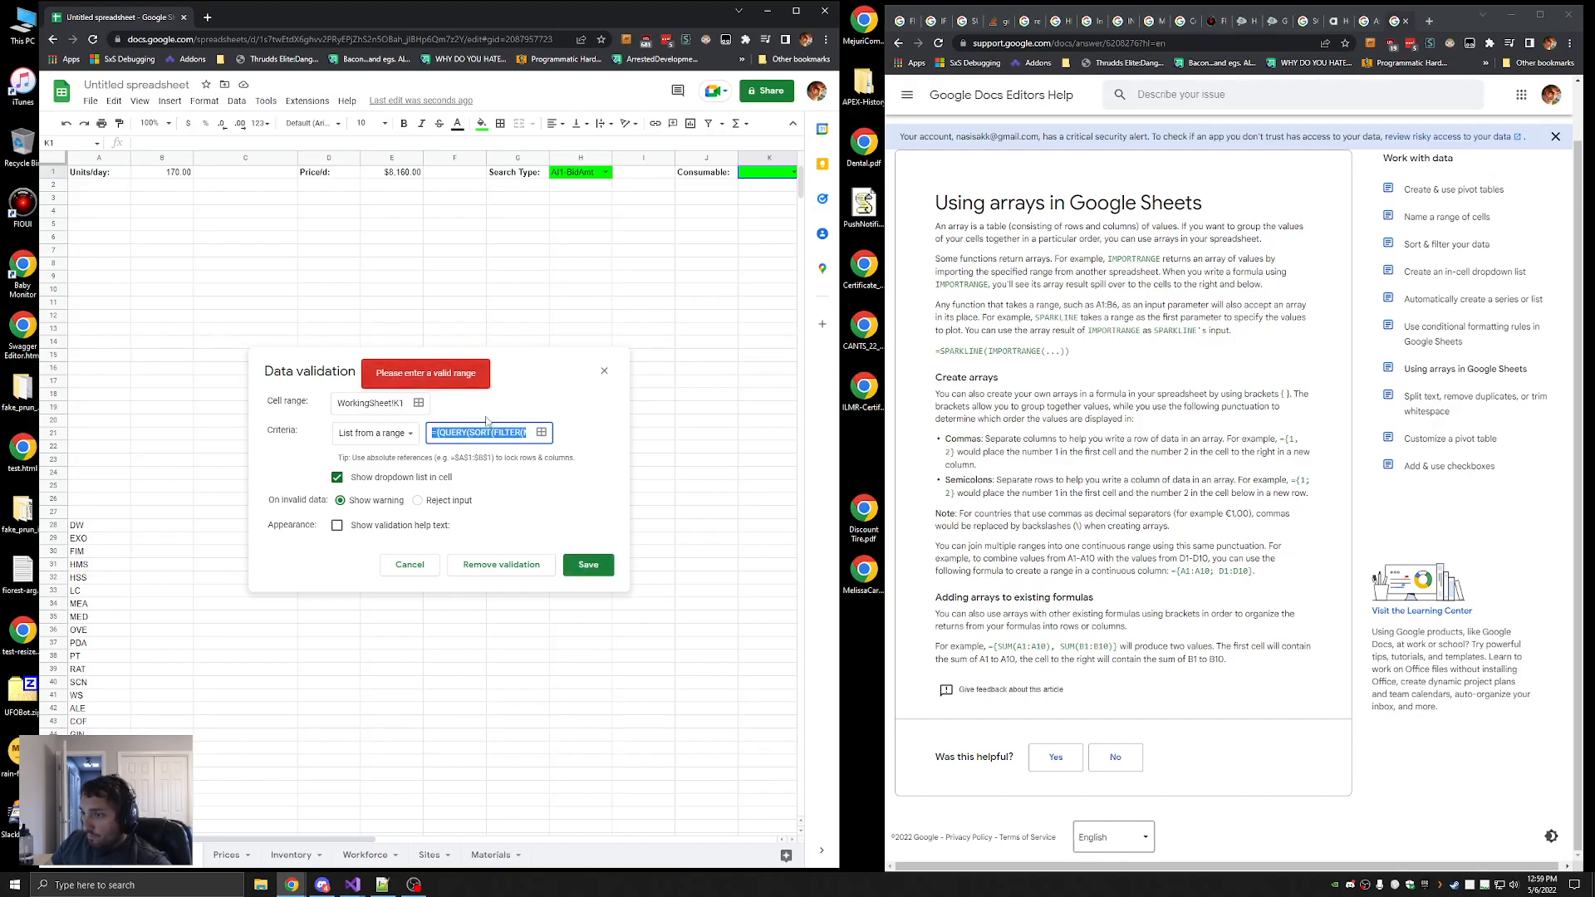
click(410, 568)
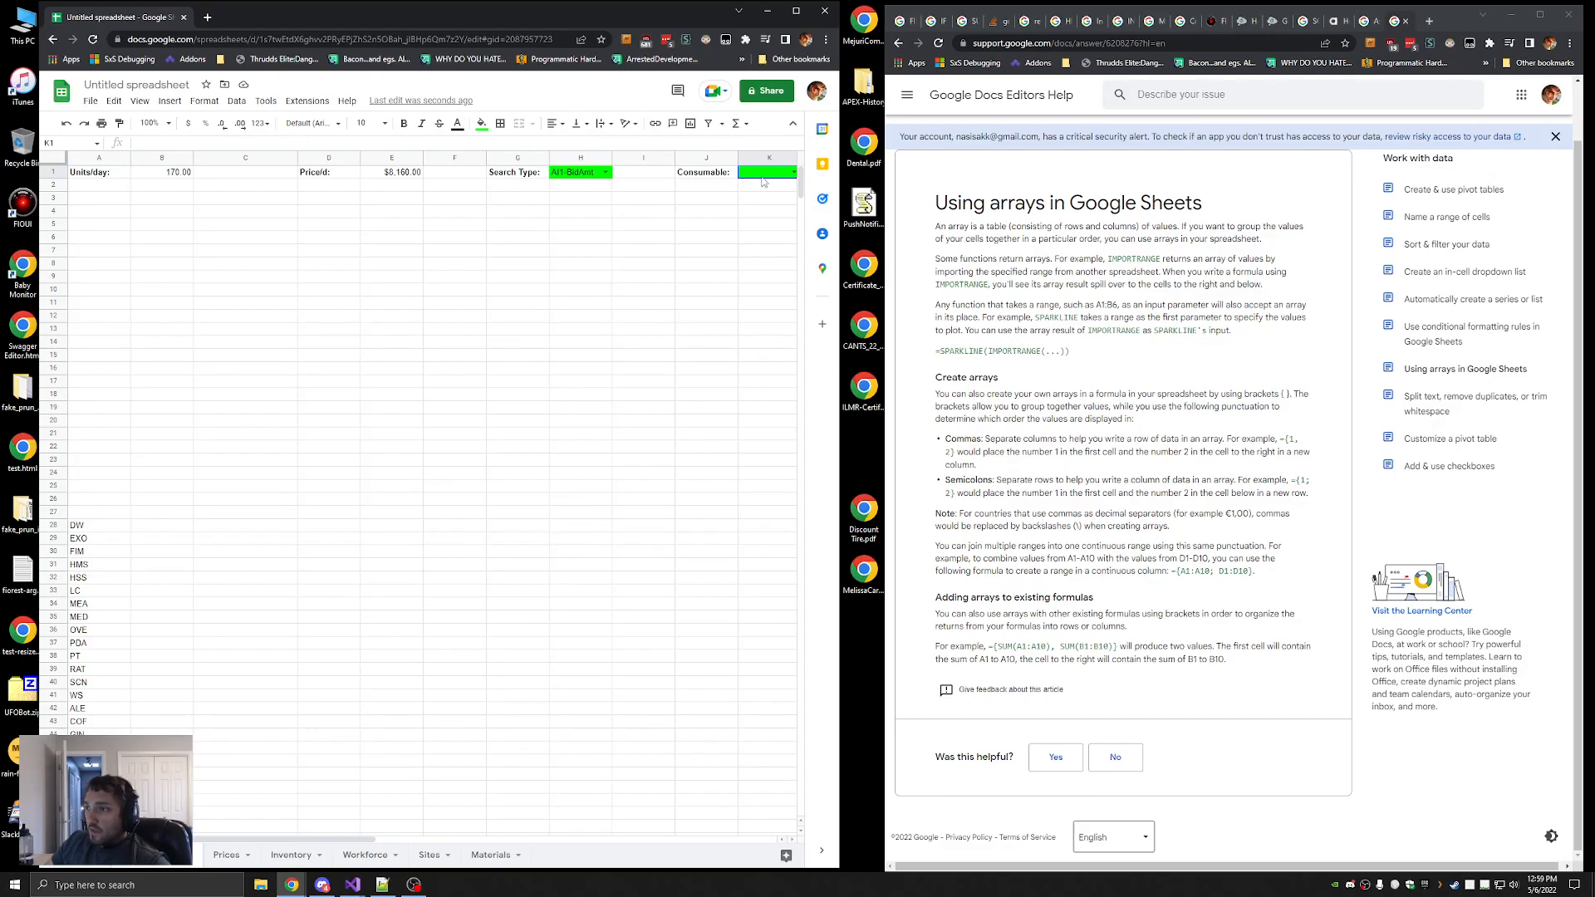
Cut the whole bracketed QUERY formula out of cell A28
click(87, 527)
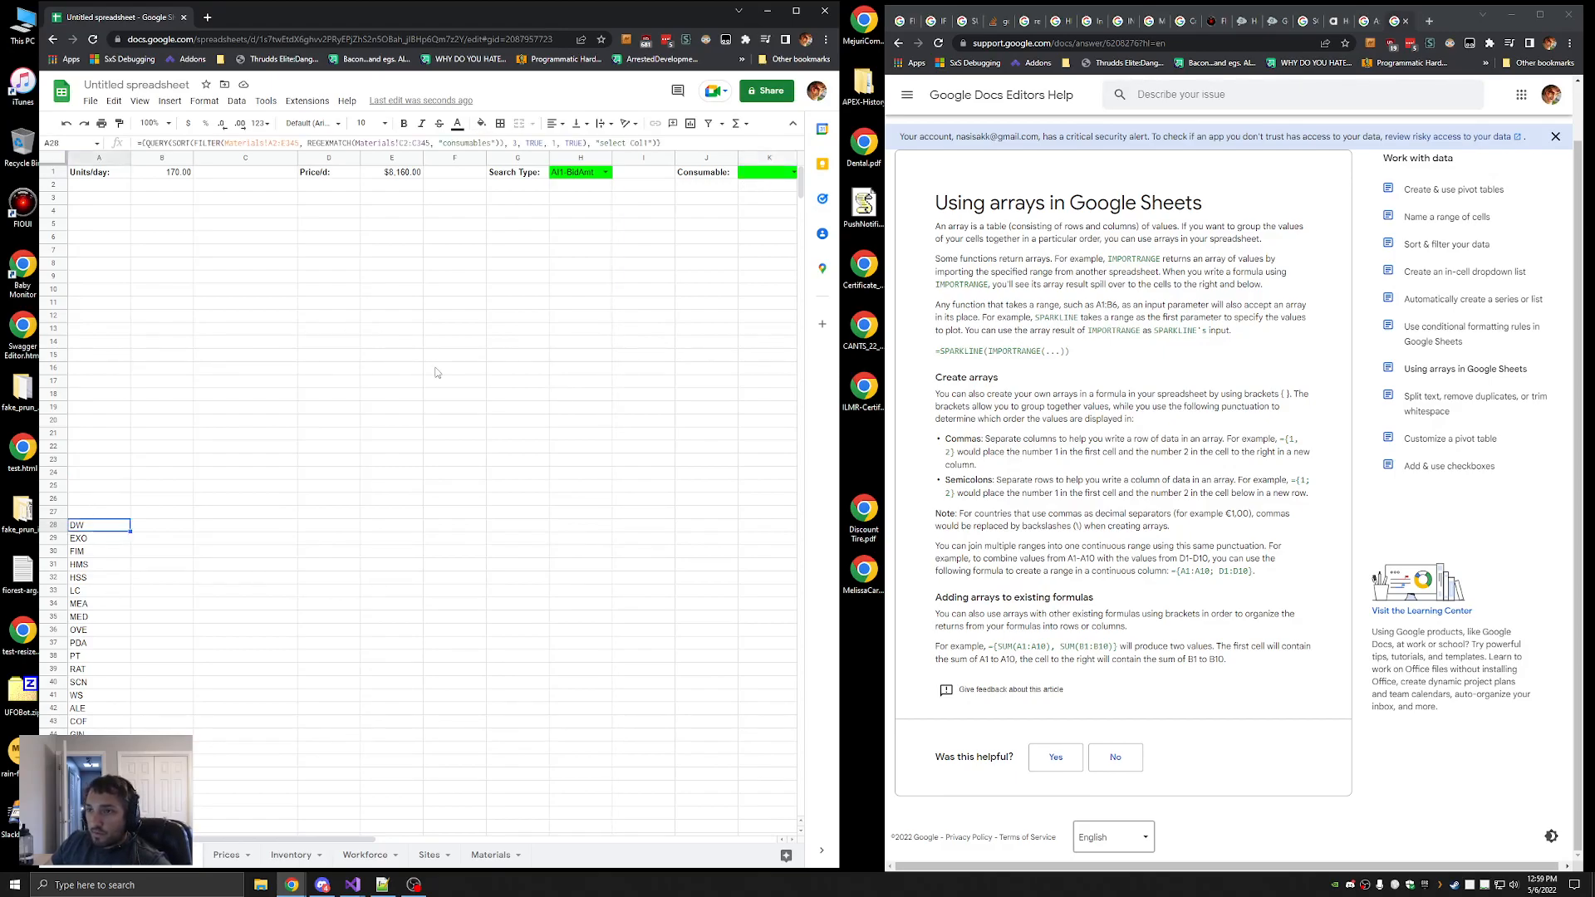
key(ctrl+a)
key(ctrl+x)
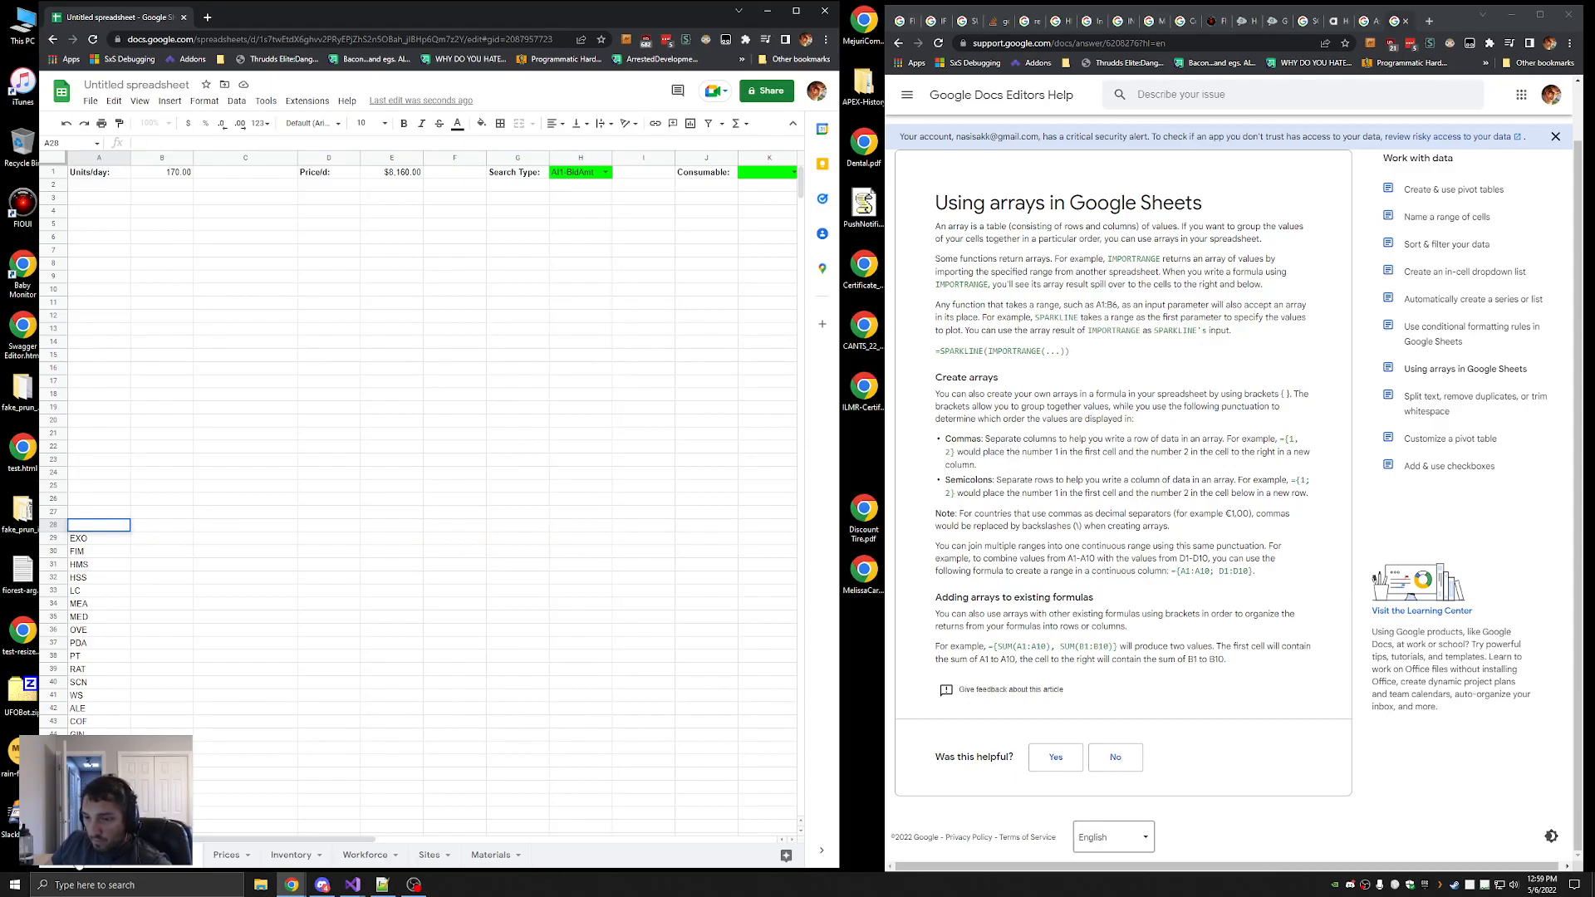
Add a new sheet, place it after the Materials sheet and name it Consumables
click(75, 856)
drag(243, 854, 571, 857)
double_click(556, 856)
text(Consumables)
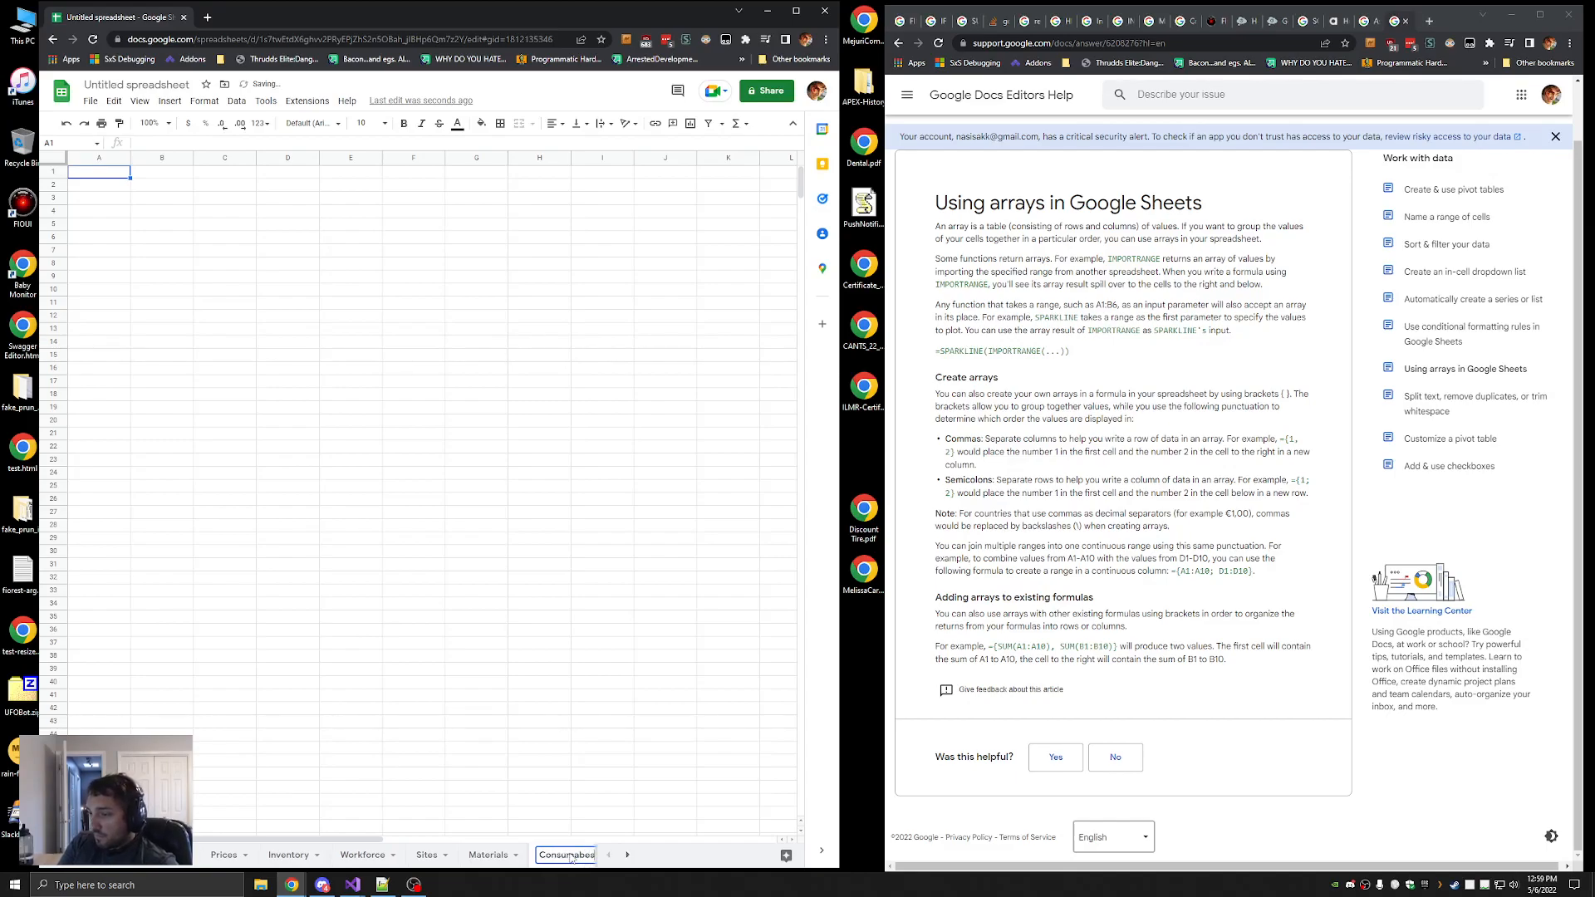
key(Return)
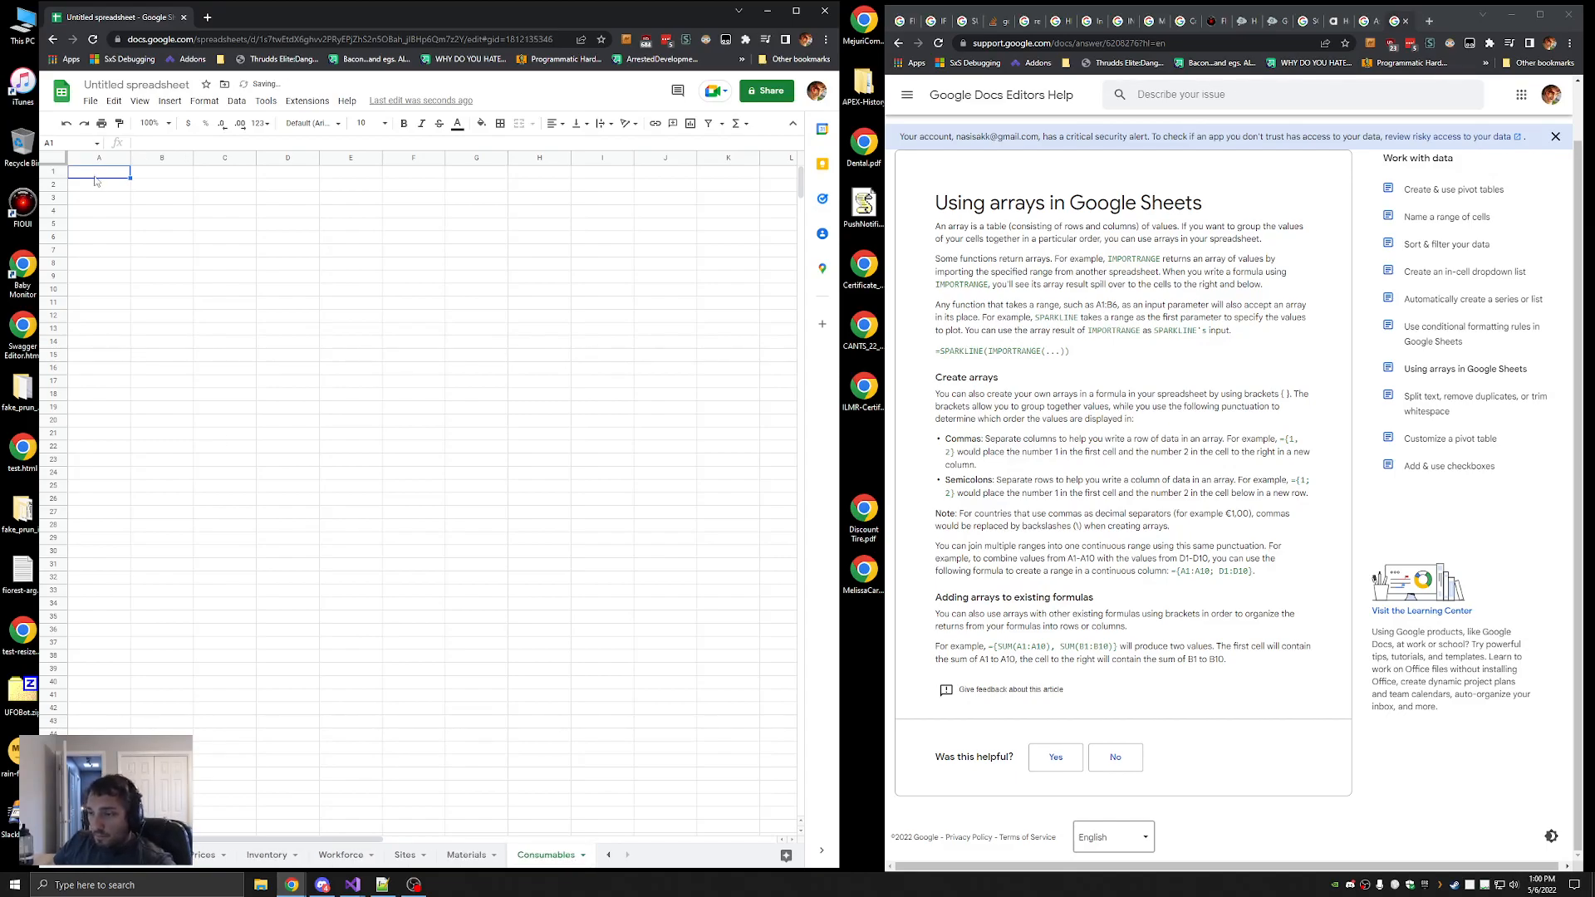
Paste the QUERY formula into cell A1 of the Consumables sheet and set it to the default Arial font at size 10
key(ctrl+v)
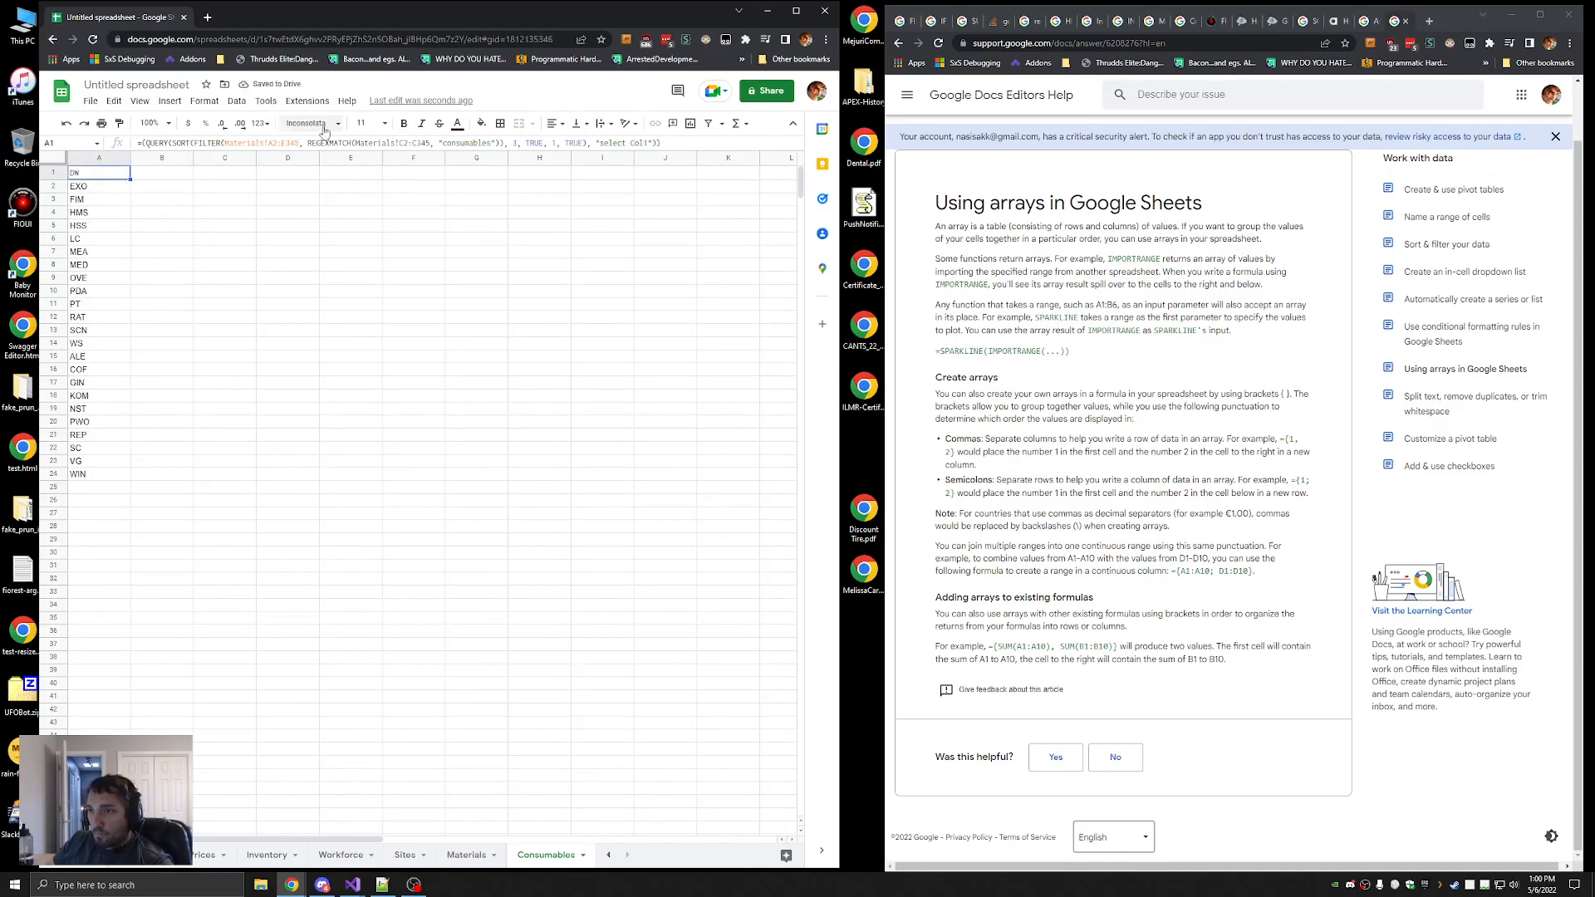
click(364, 123)
click(362, 228)
click(317, 125)
click(411, 197)
click(184, 633)
click(92, 176)
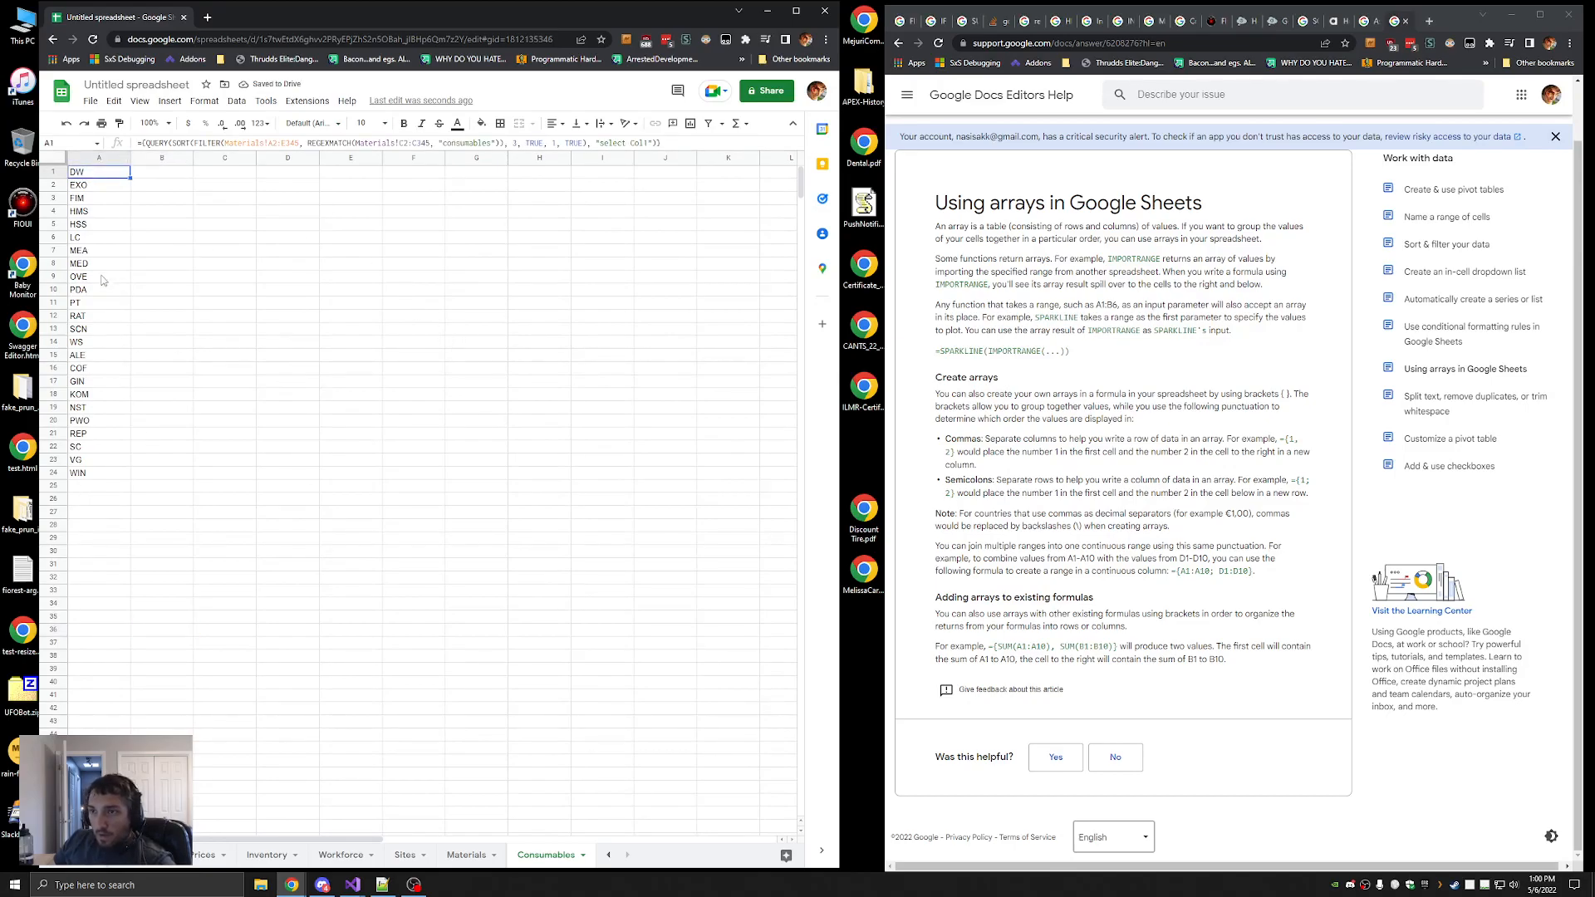
Set K1's data validation on the working sheet to a list from the range =Consumables!A1:A
click(150, 854)
click(779, 173)
click(236, 101)
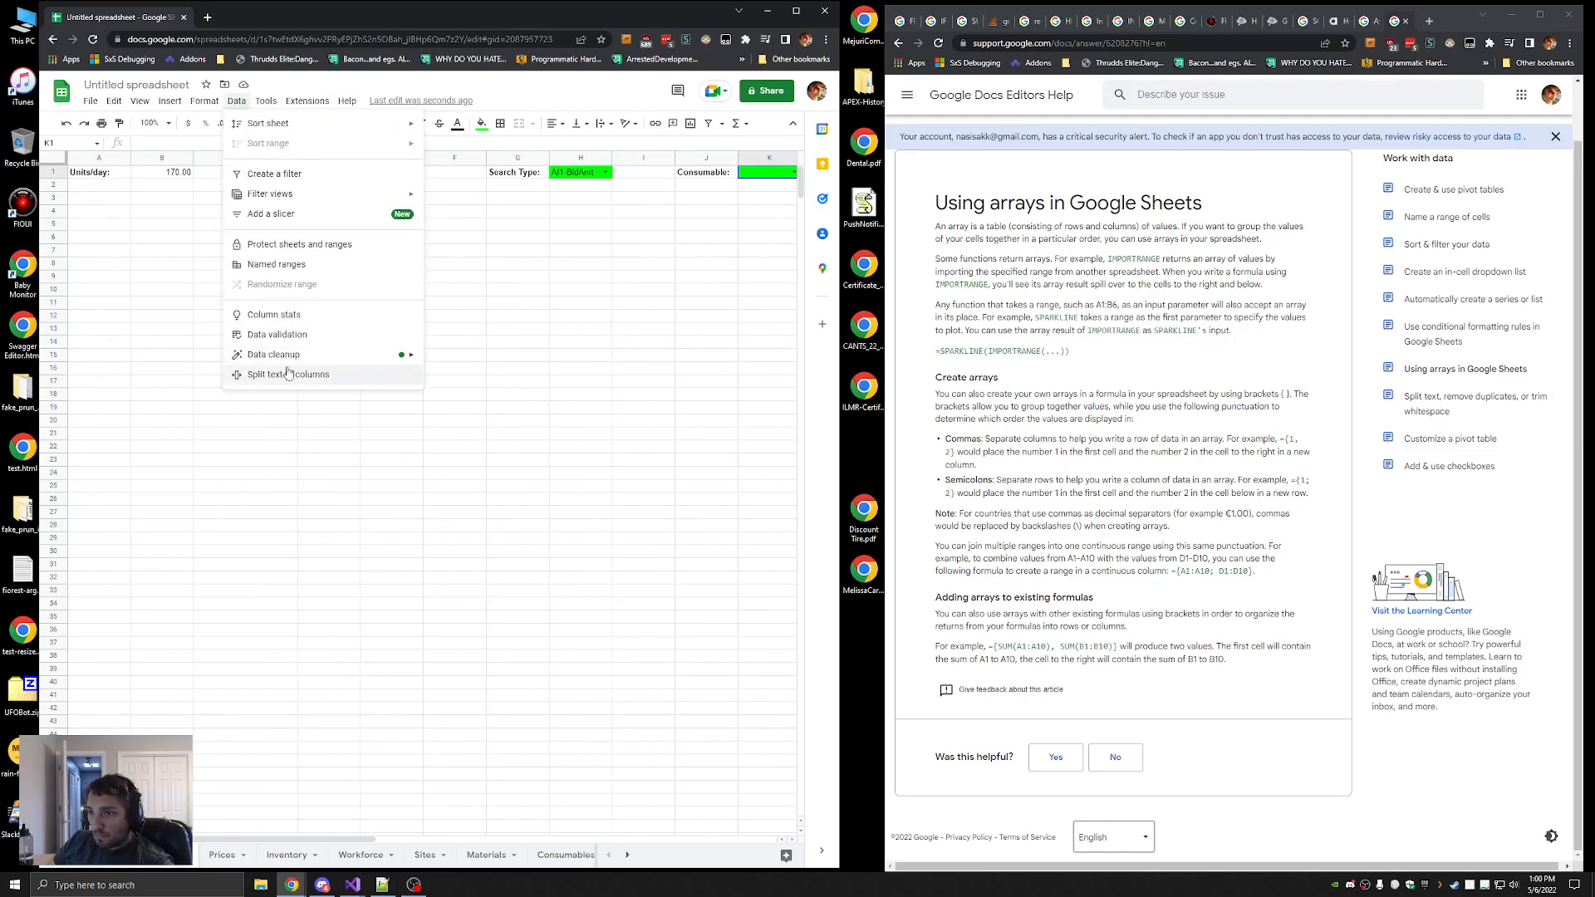
click(282, 337)
drag(471, 438, 444, 431)
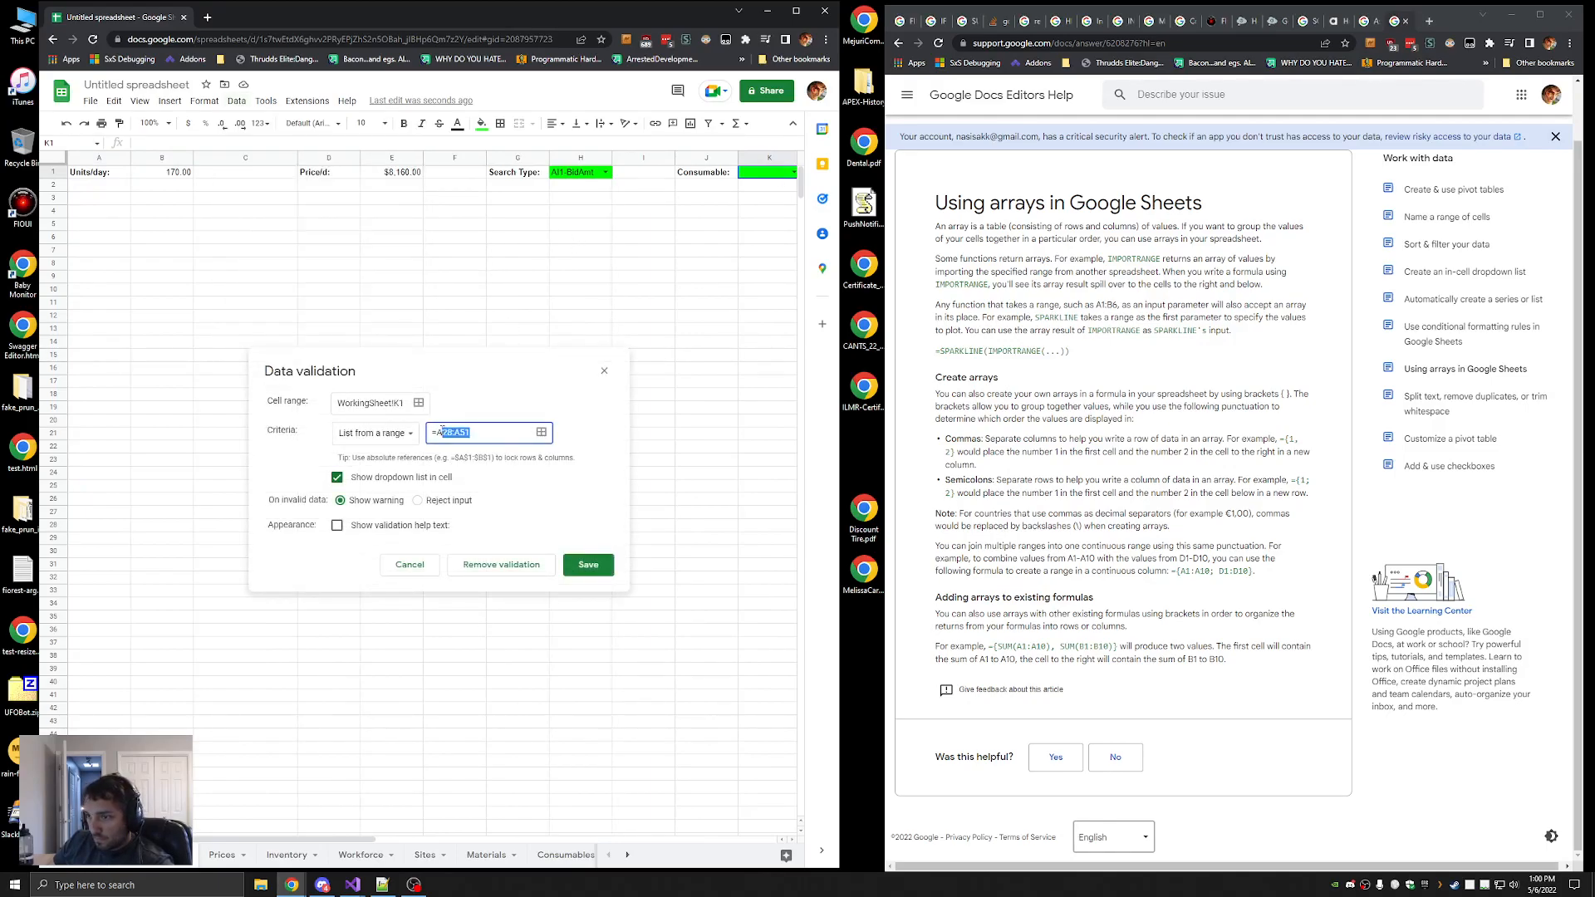
key(BackSpace)
key(BackSpace)
text(Consumables!A1)
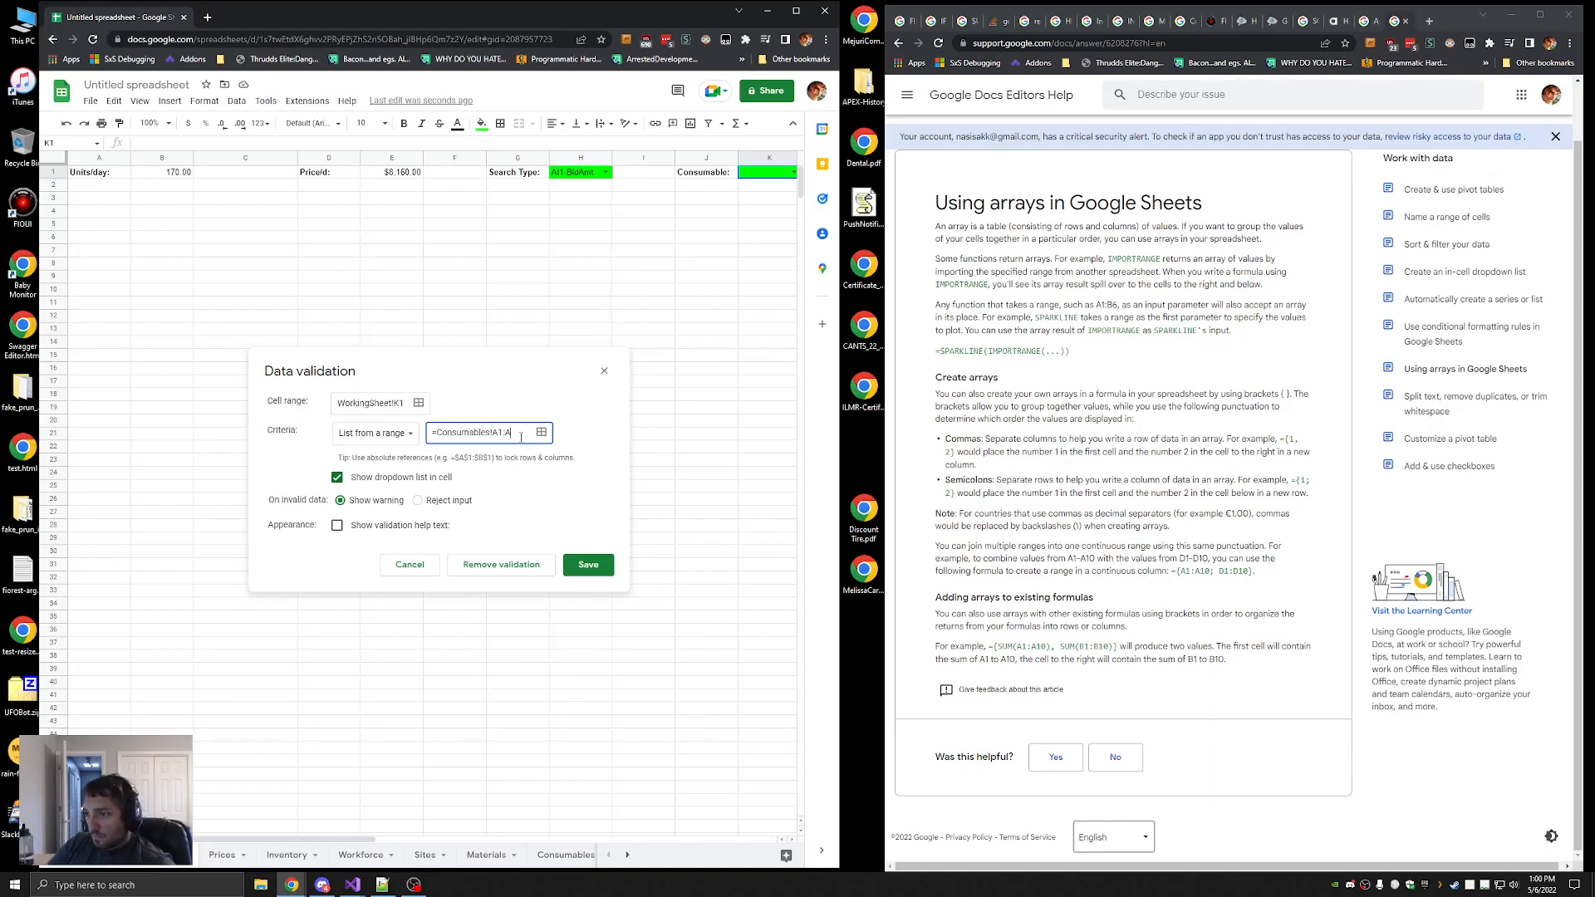
click(588, 564)
Check the list in K1's consumable dropdown and choose DW
click(795, 172)
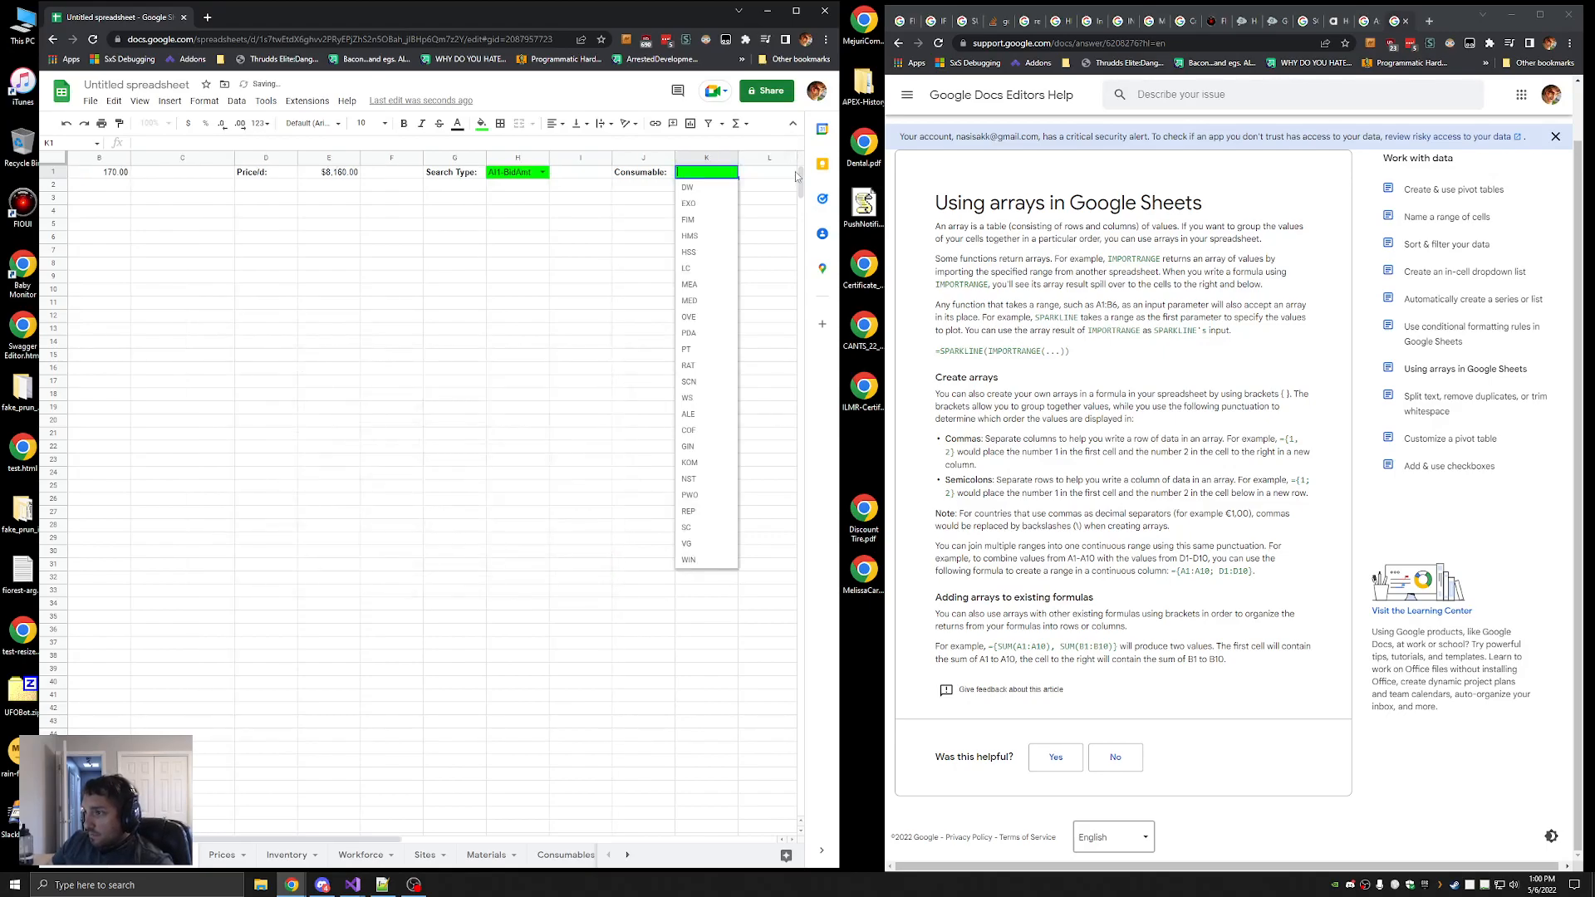
click(602, 304)
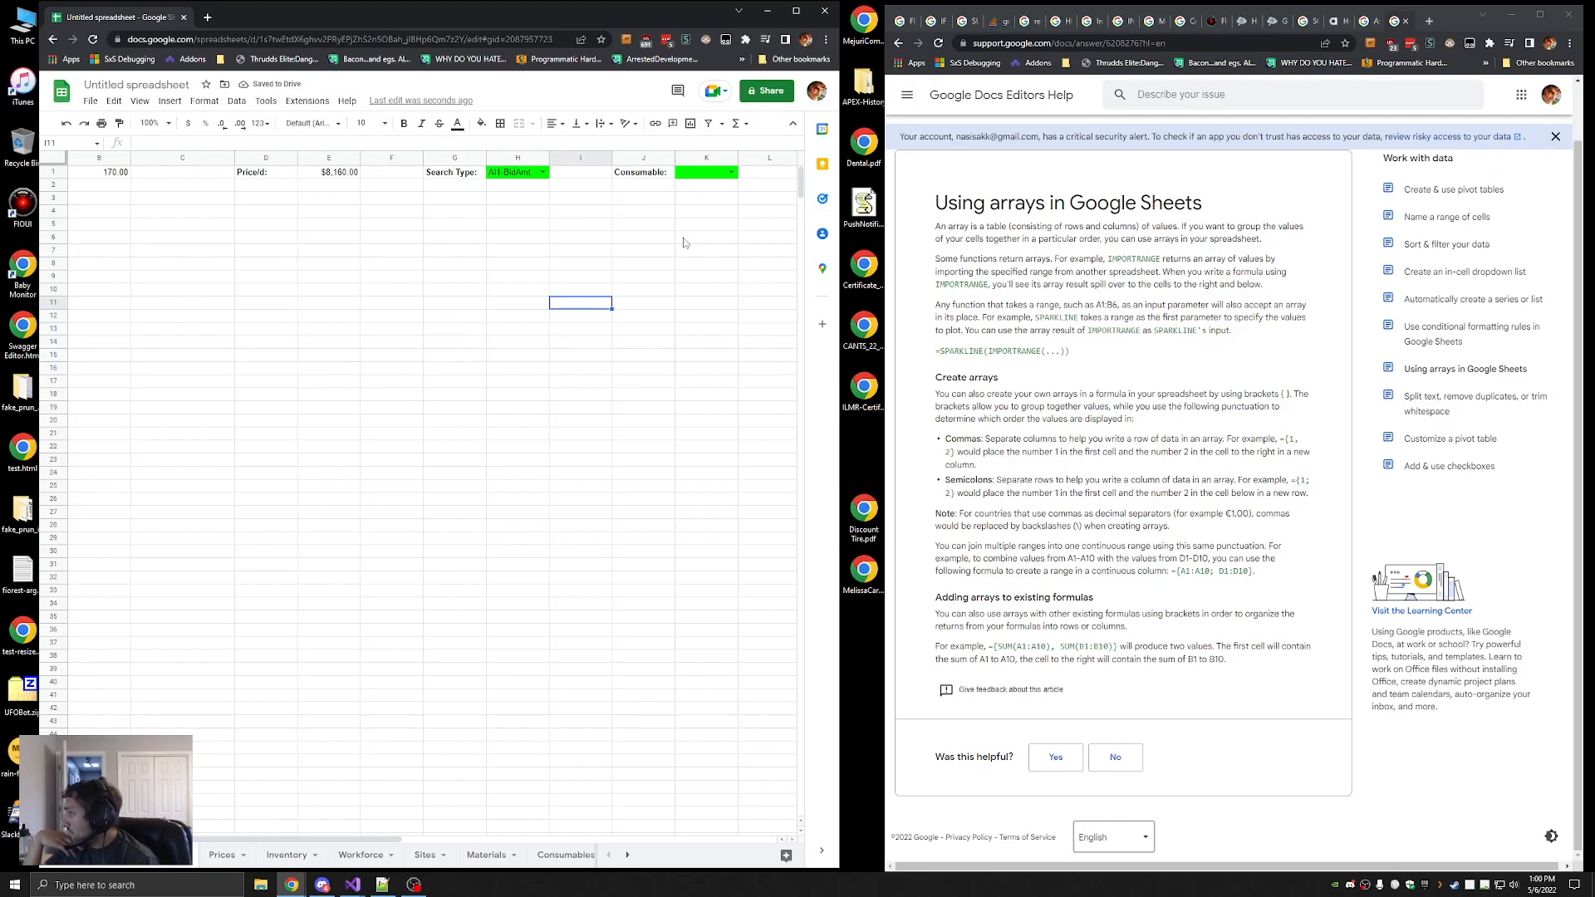
click(731, 173)
click(731, 173)
click(731, 173)
click(688, 188)
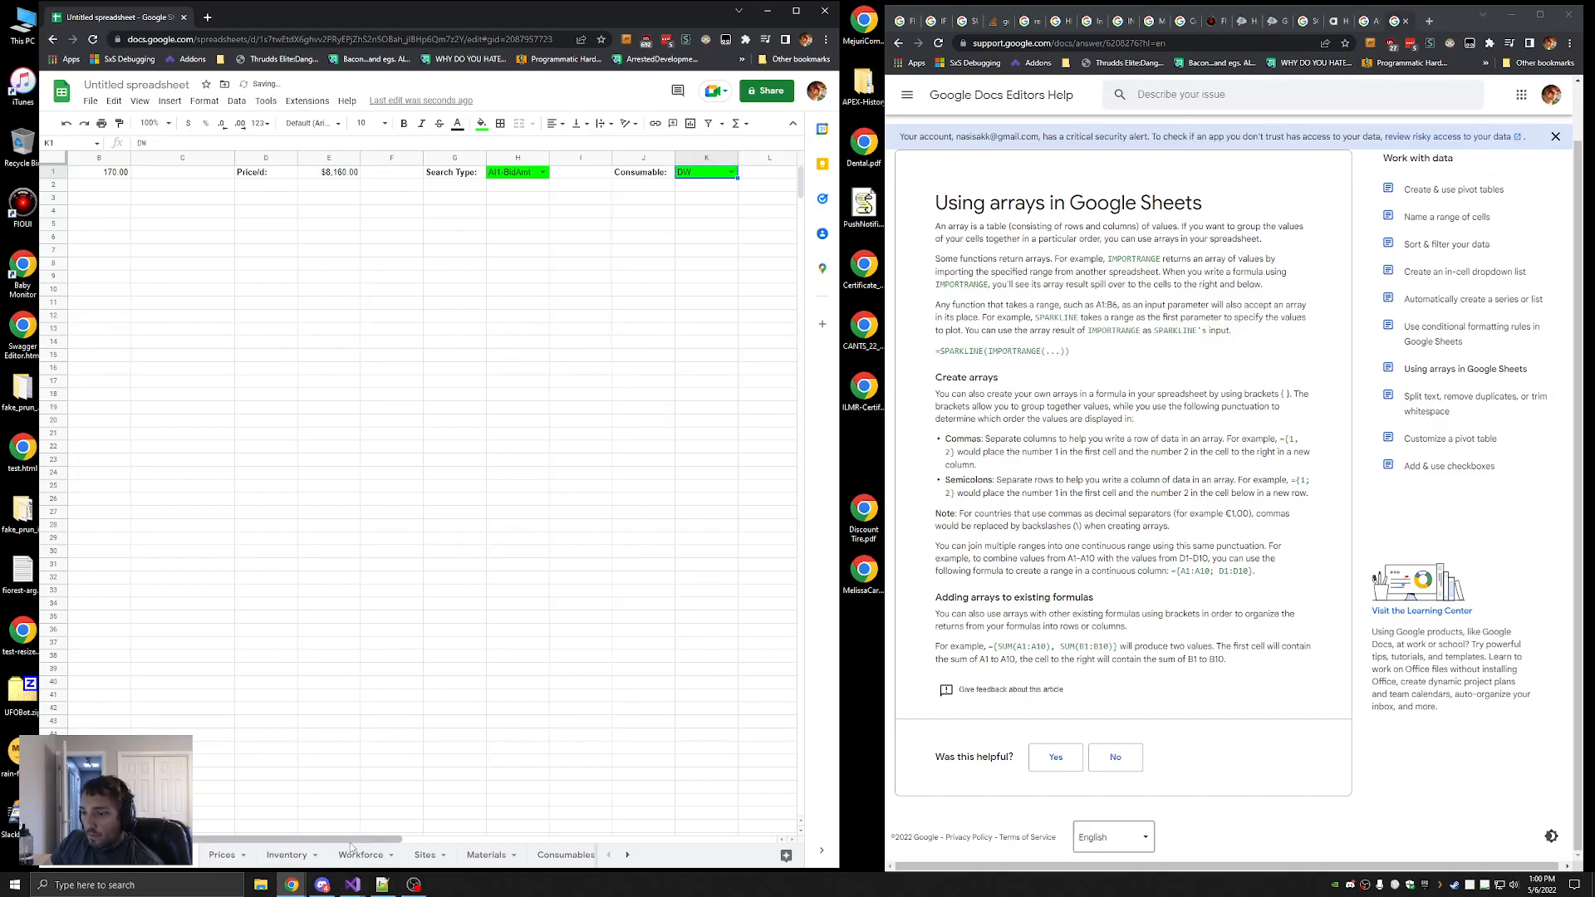
Replace "RAT" in B1's Units/day formula with a reference to $K$1
drag(352, 840, 307, 839)
click(158, 175)
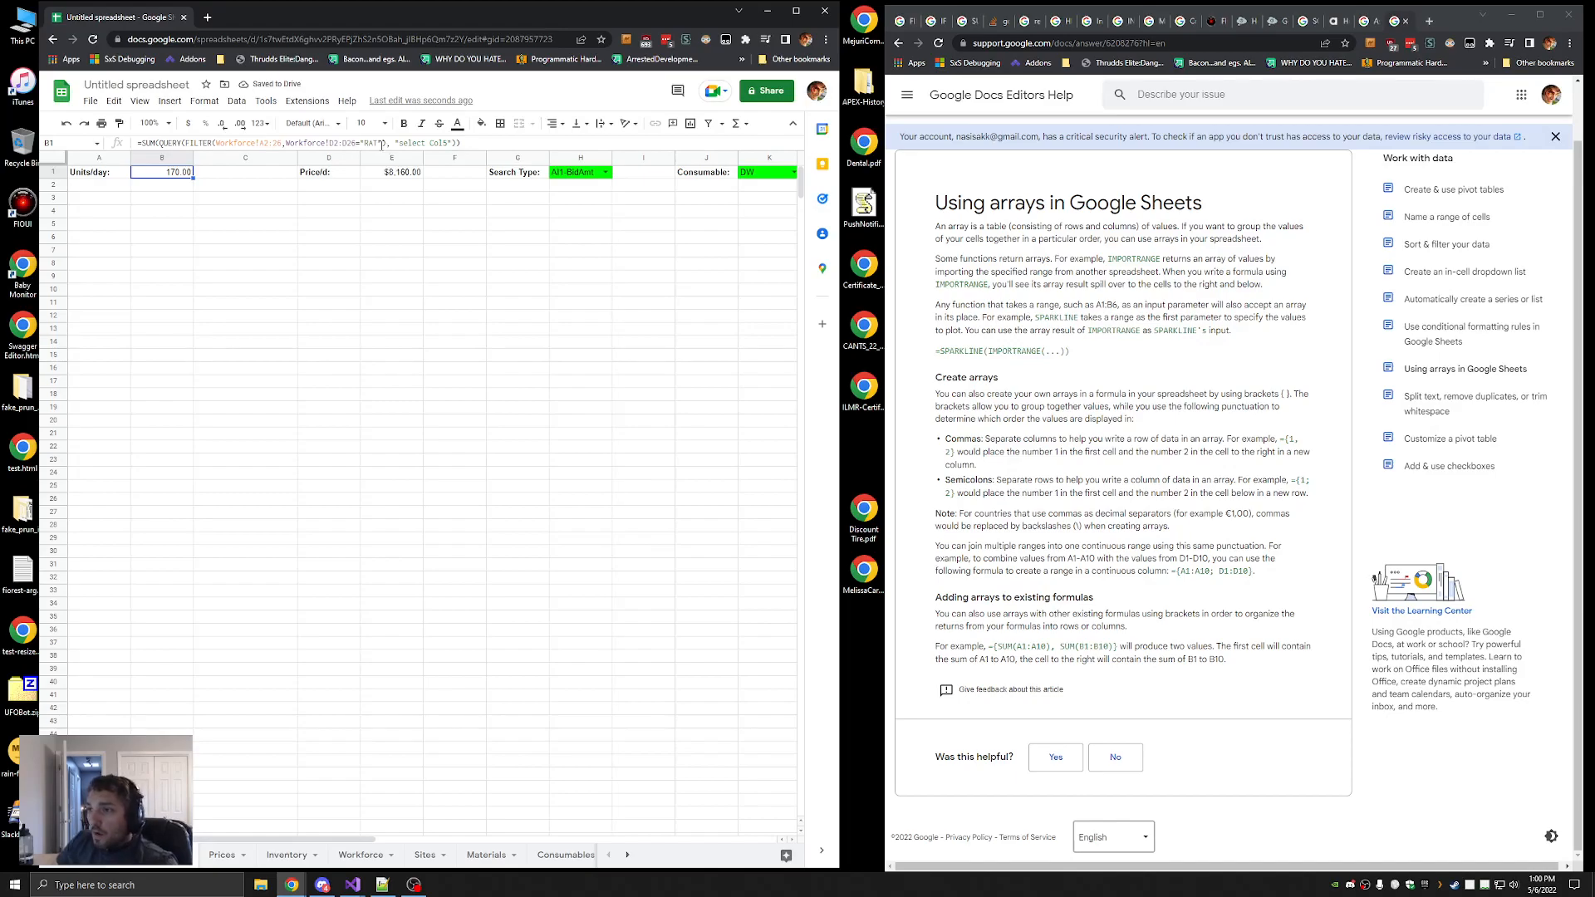
drag(382, 145, 361, 144)
text($K$1)
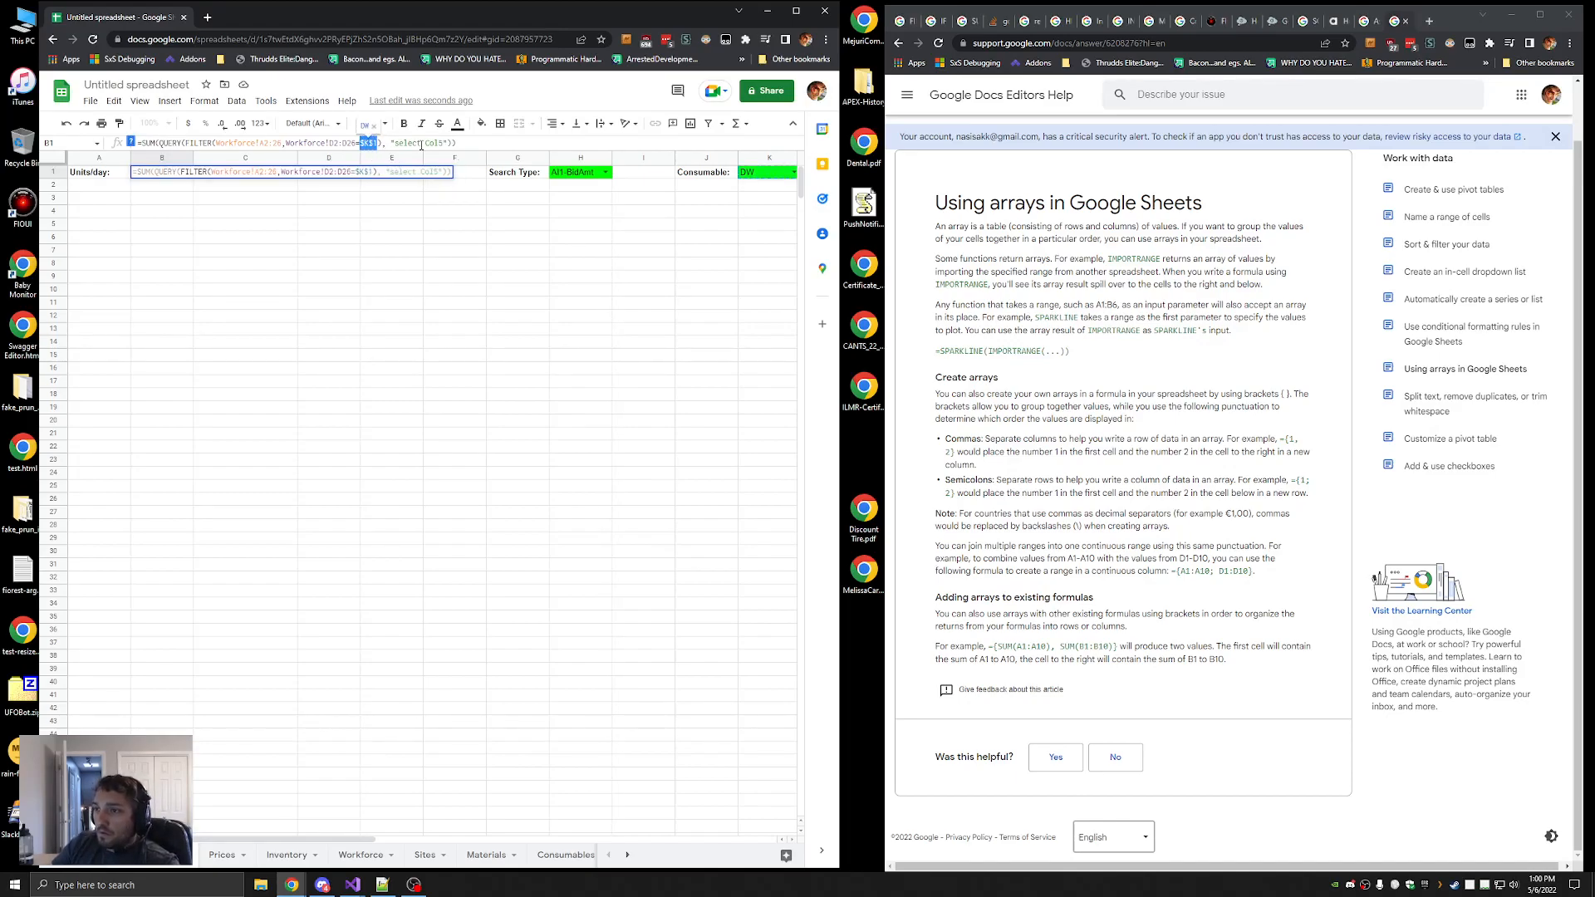
key(Return)
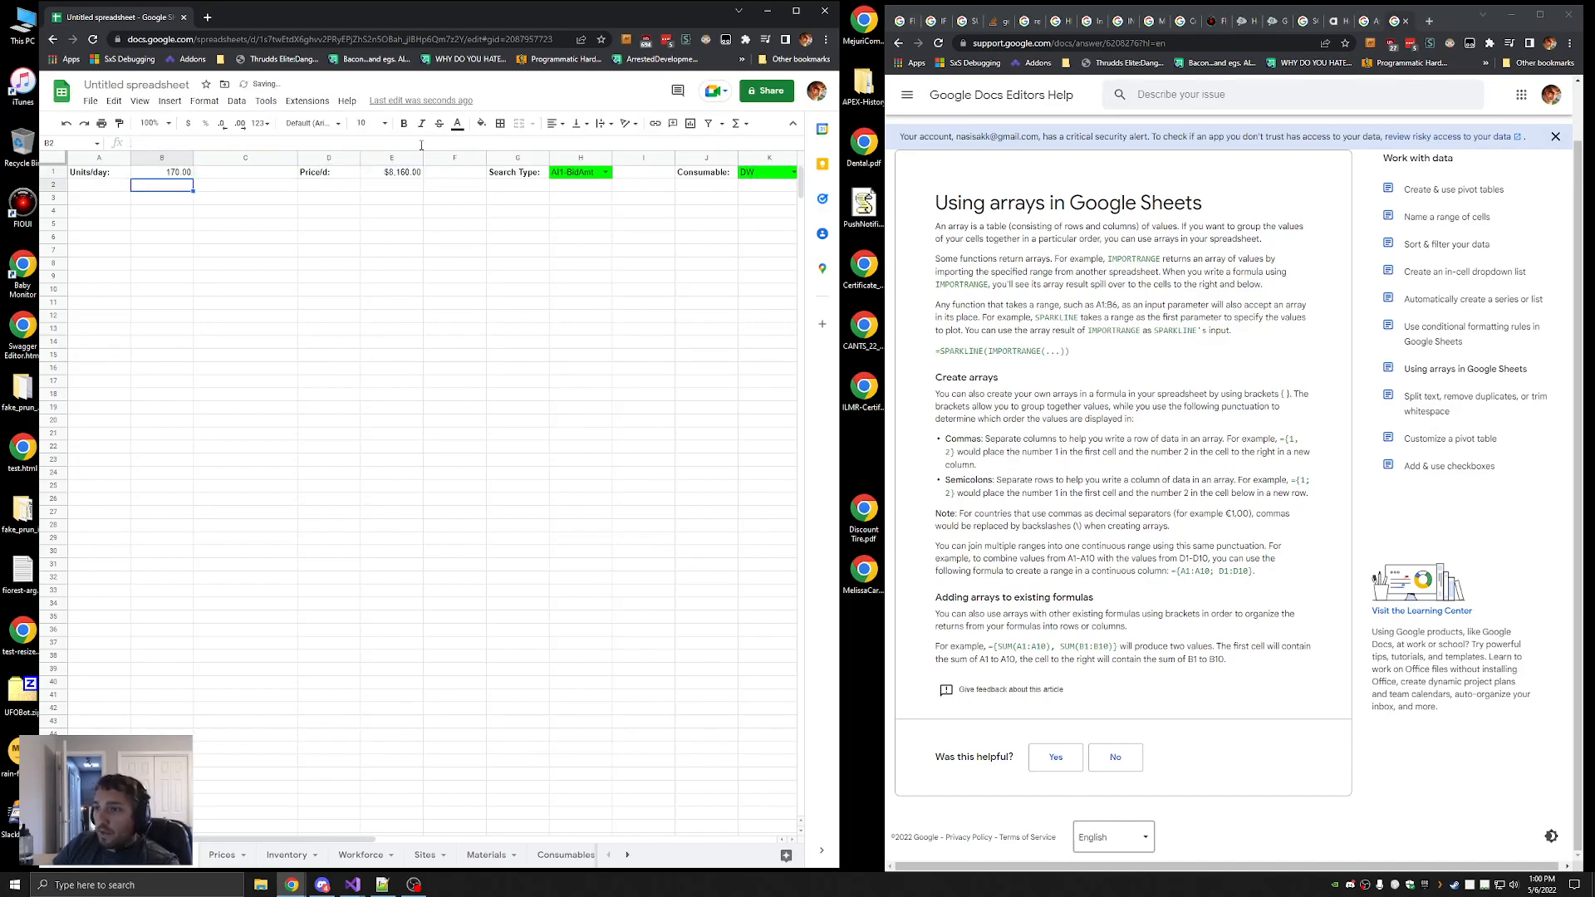
Replace the "RAT" lookup key in E1's price VLOOKUP formula with a reference to K1
click(396, 172)
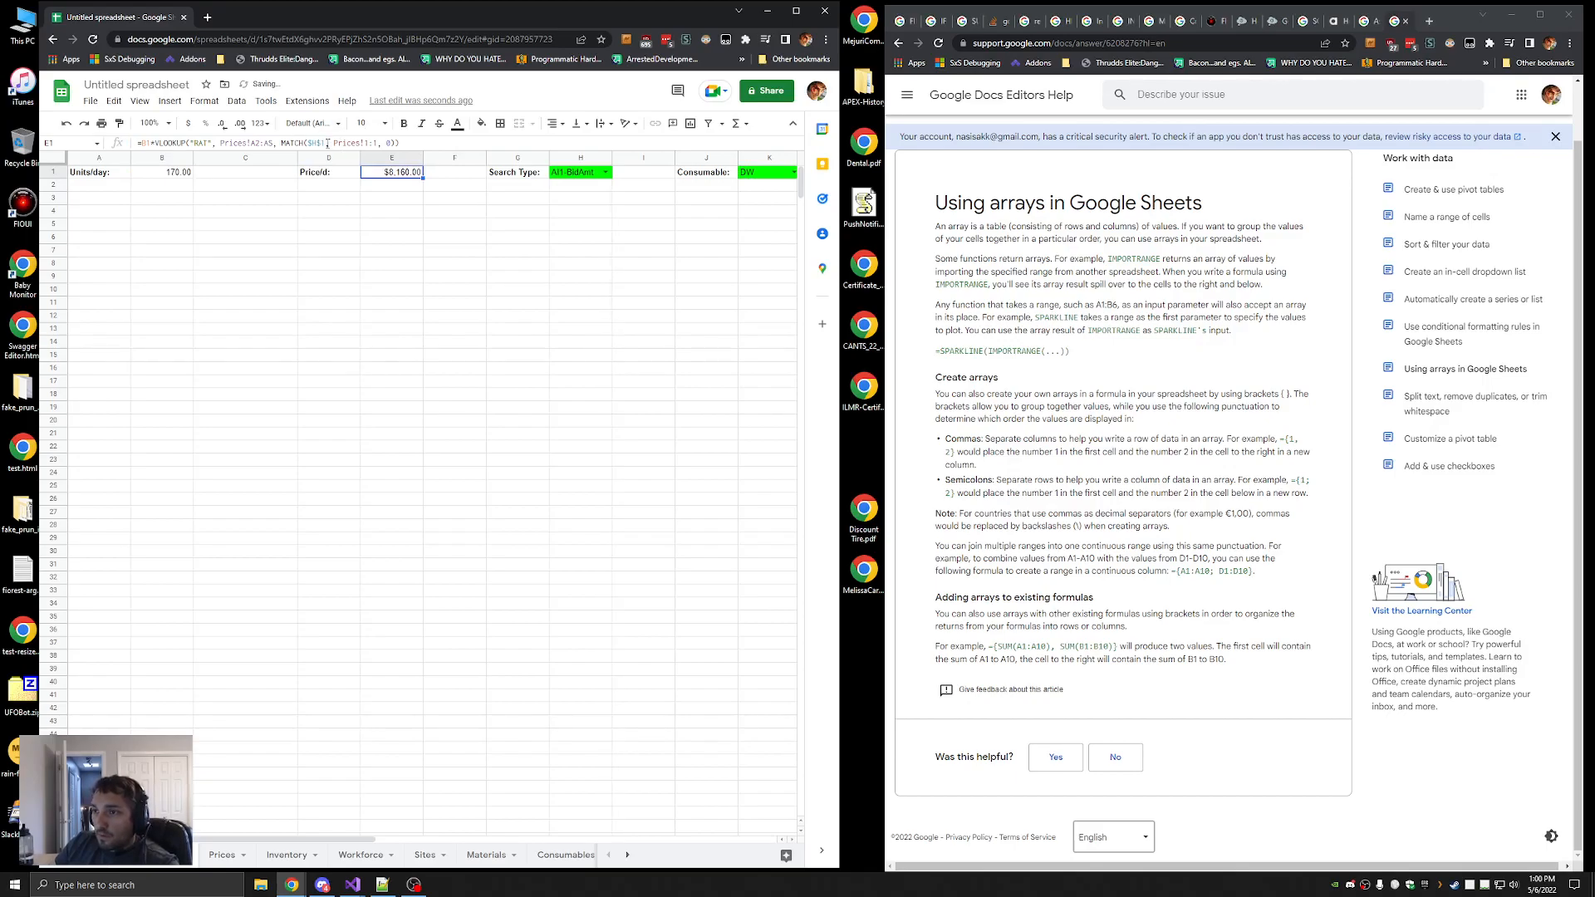
drag(212, 143, 190, 143)
text(K1)
key(Return)
click(454, 303)
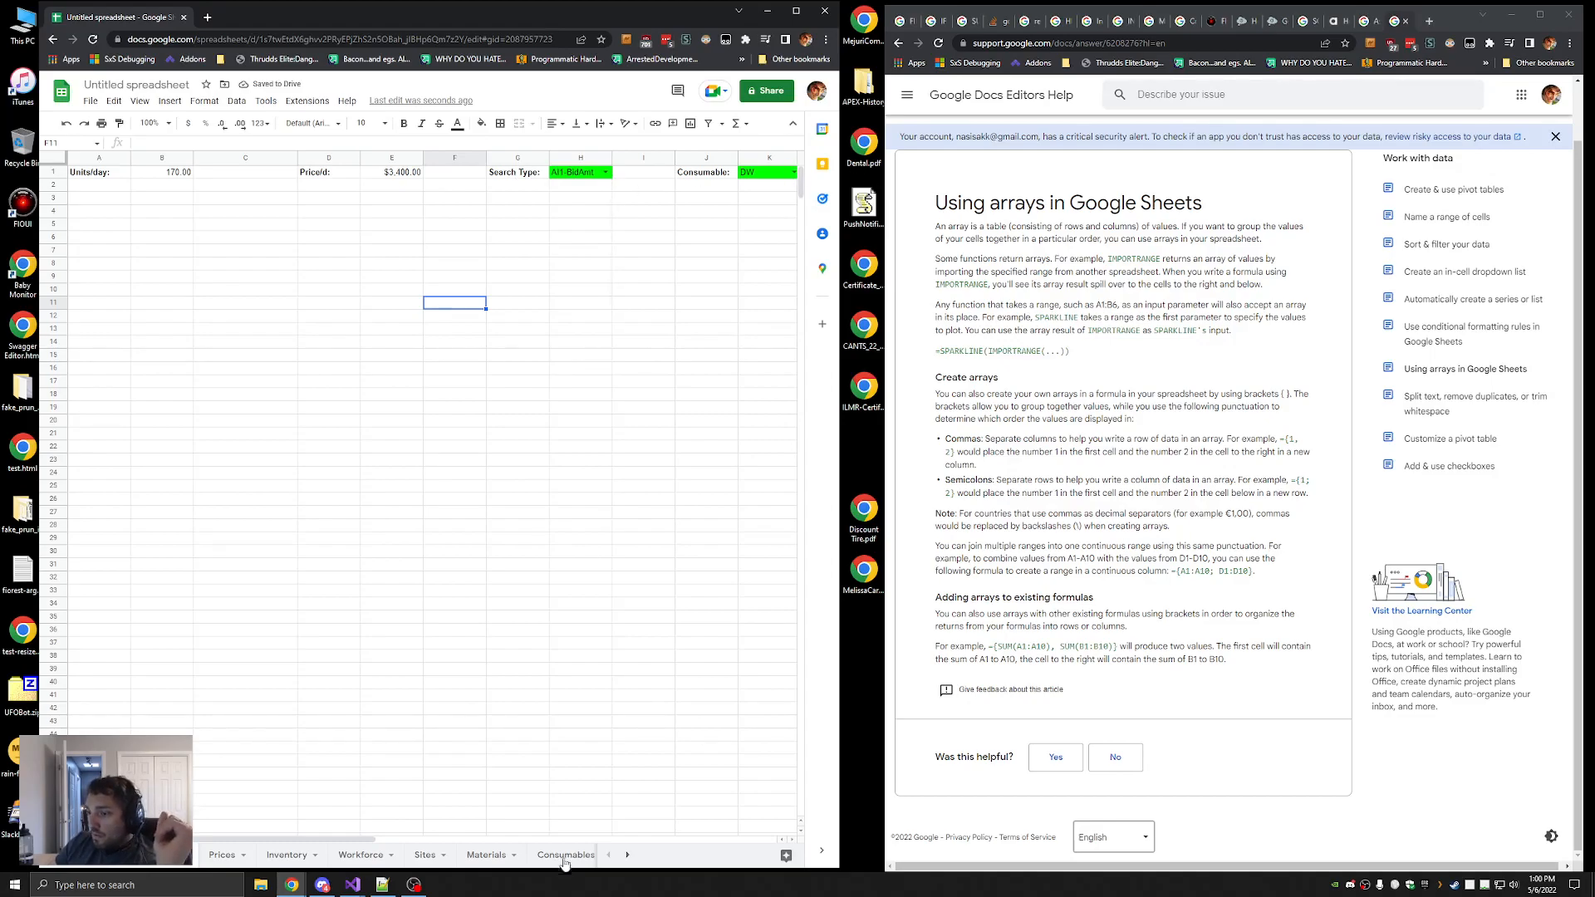
Test the B1 and E1 formulas by choosing RAT, OVE and finally PWO in K1's consumable dropdown
click(167, 172)
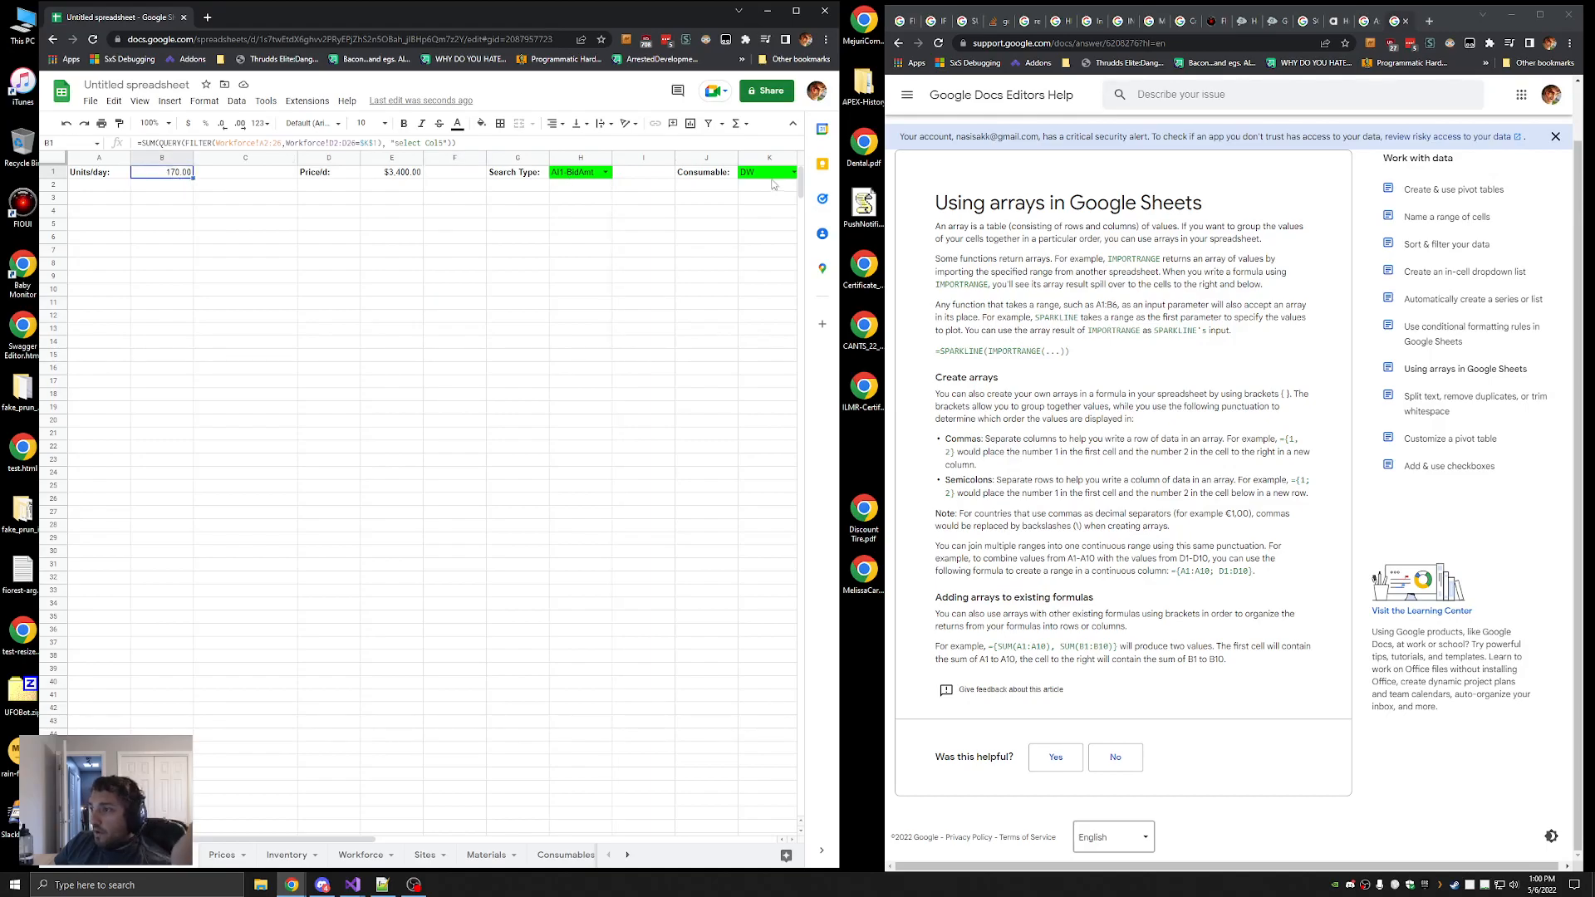
click(794, 172)
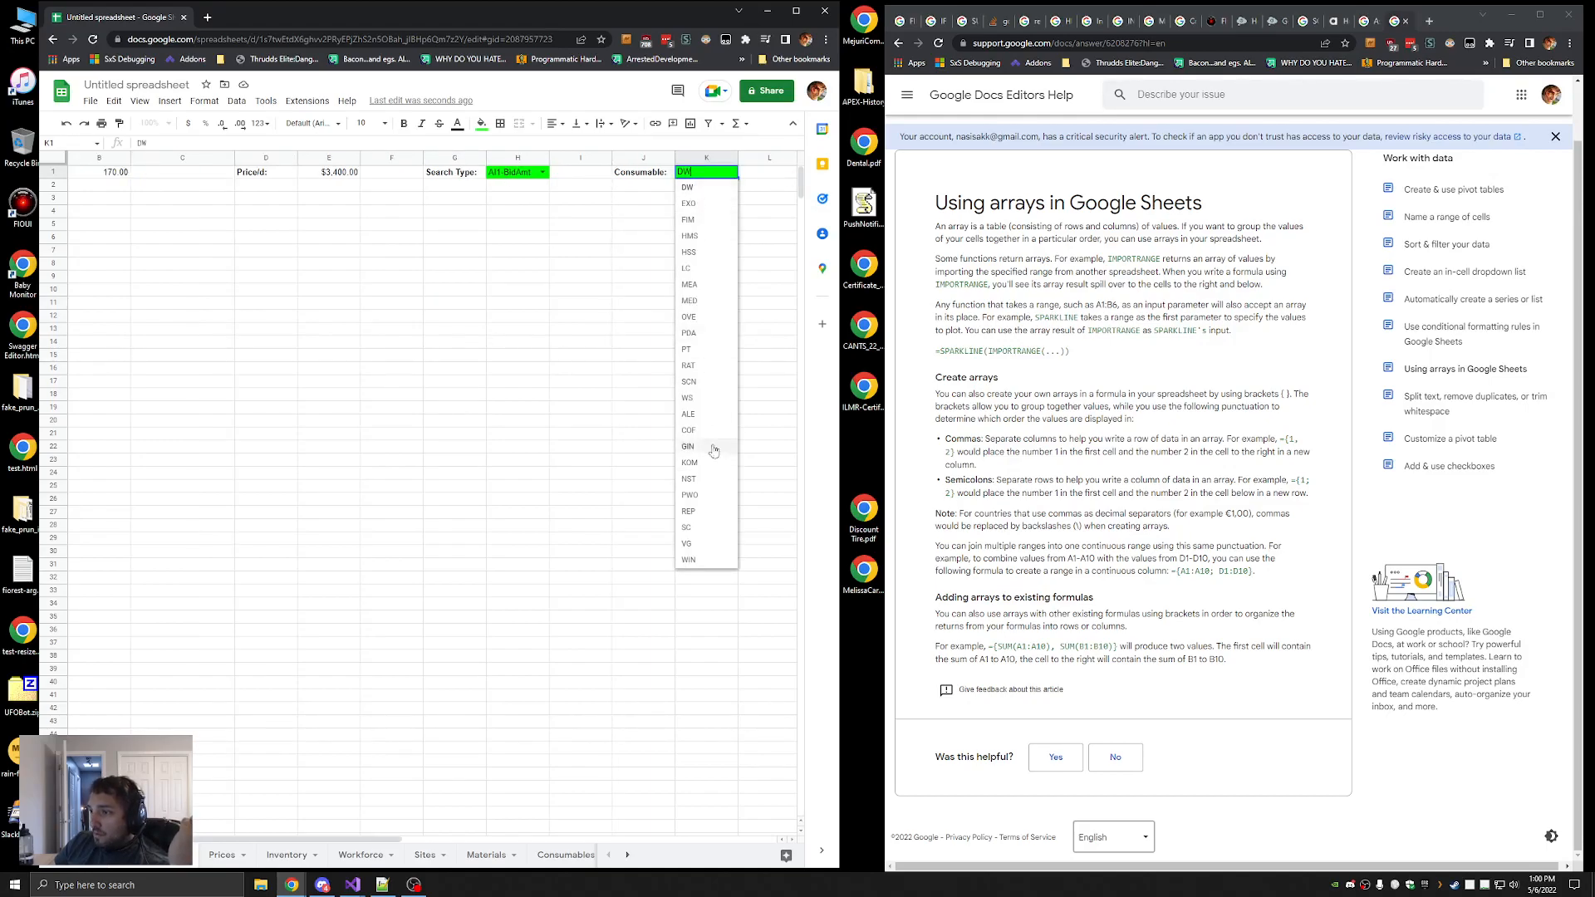
click(688, 365)
click(733, 172)
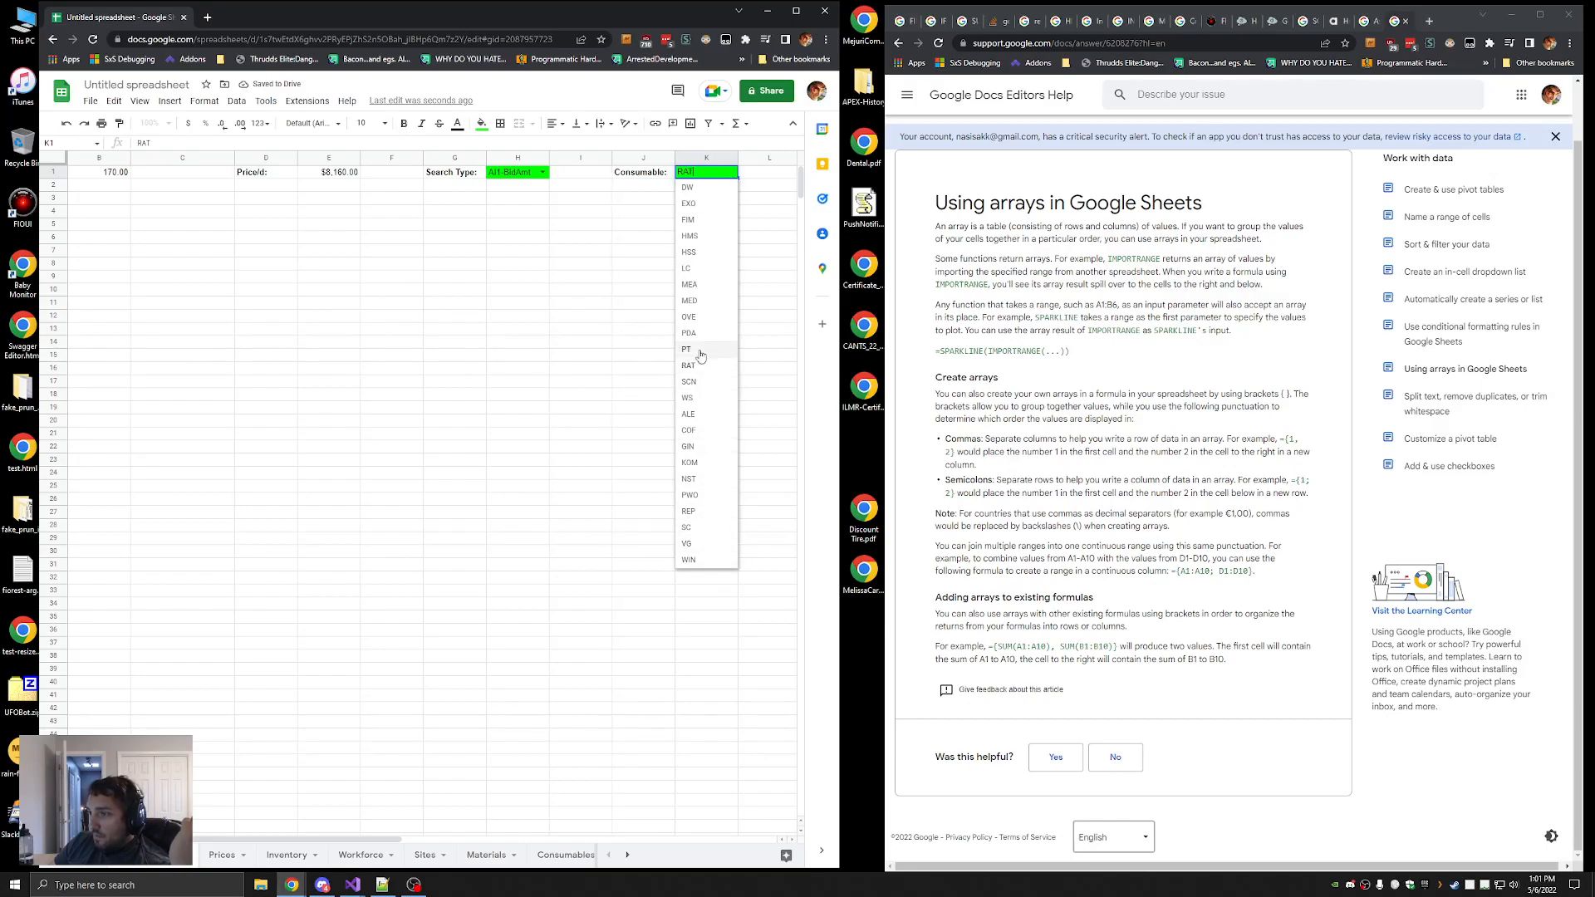
click(700, 319)
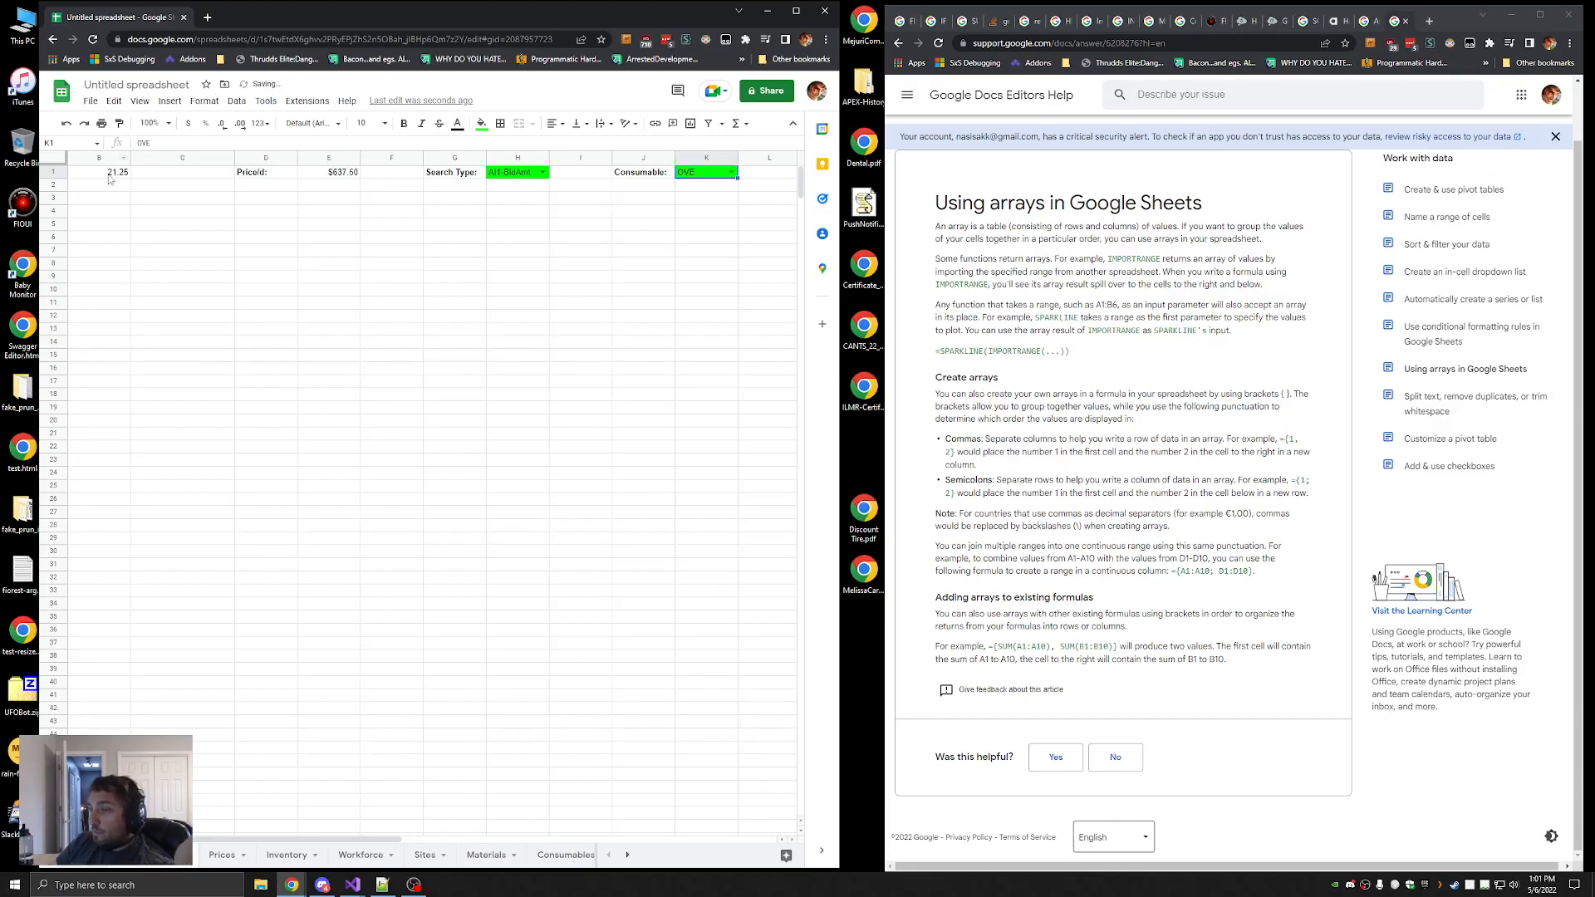
click(732, 172)
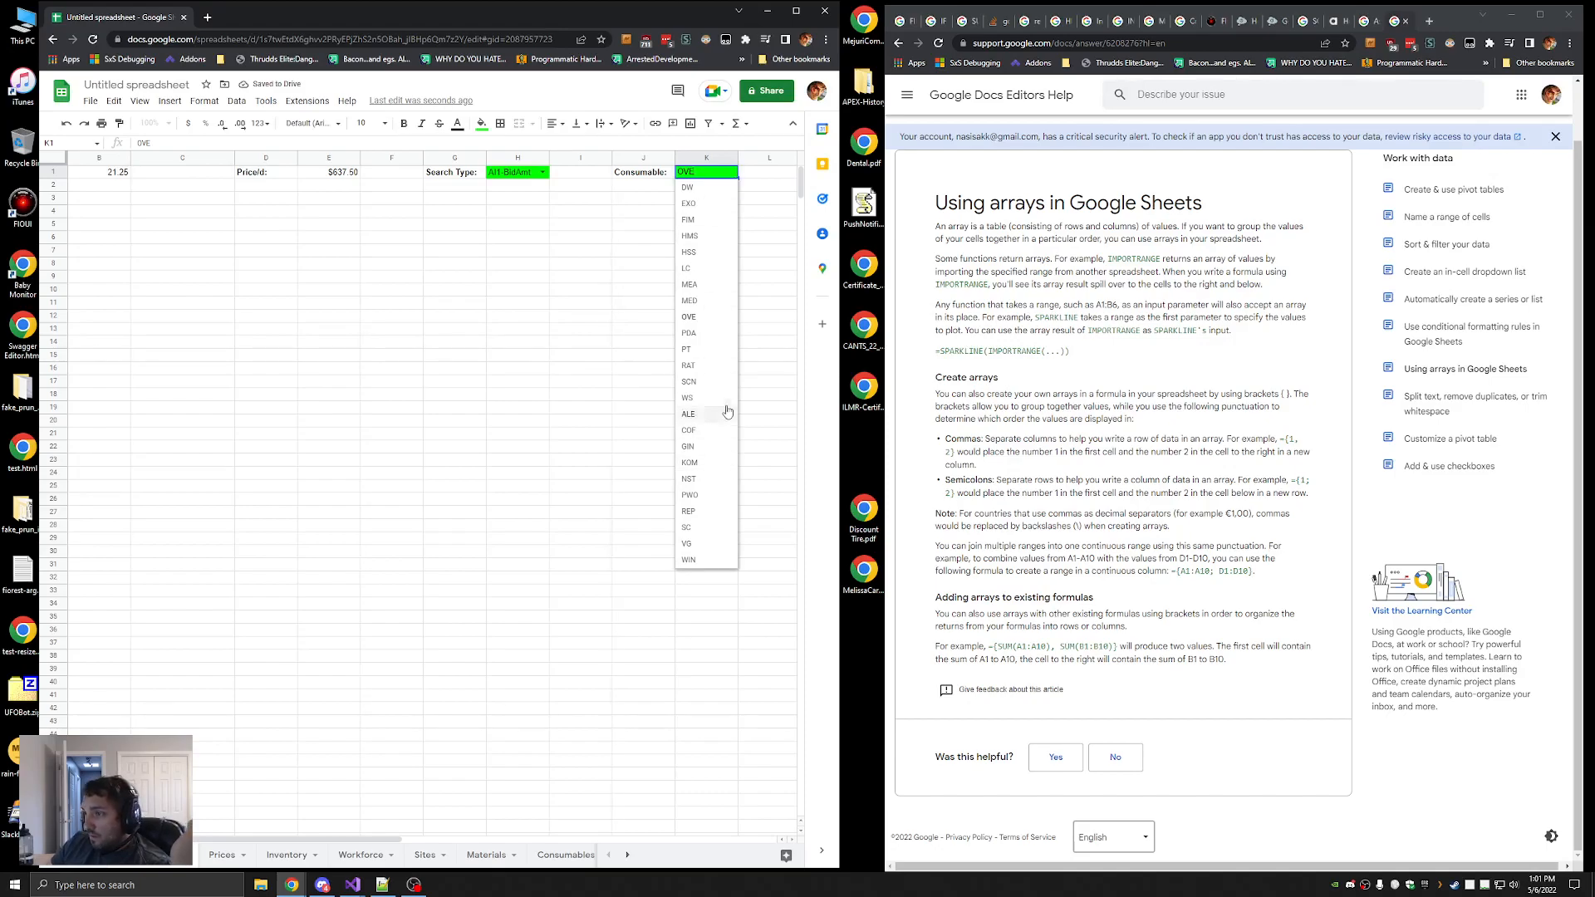
click(706, 496)
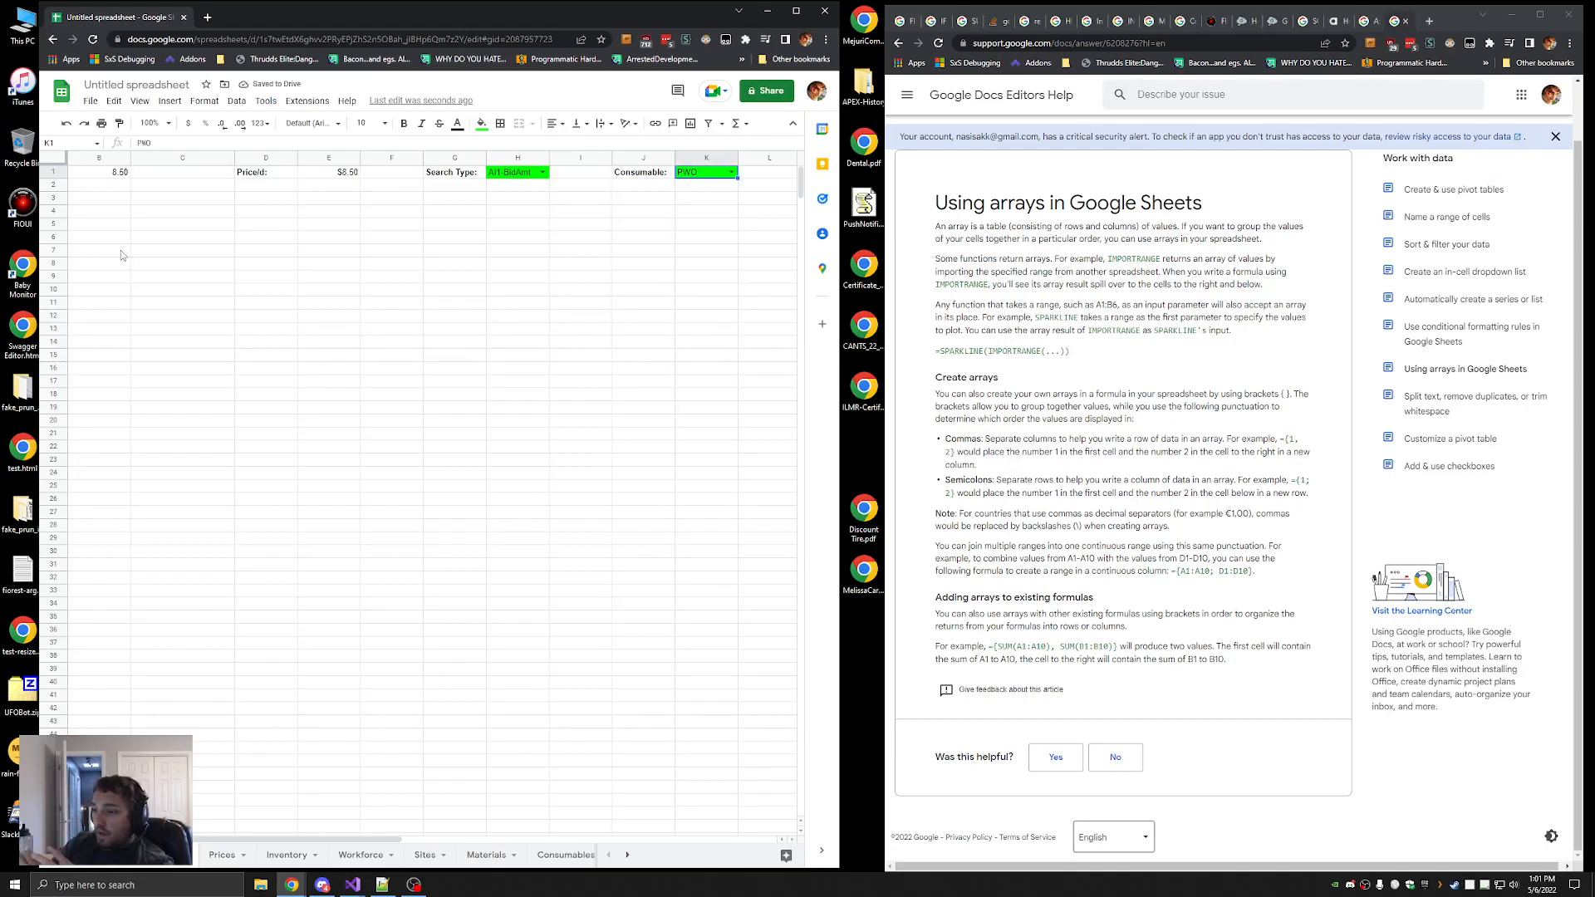
Widen the browser window of the spreadsheet so the whole header row from column A fits
drag(839, 374, 983, 390)
drag(389, 834, 265, 841)
click(446, 542)
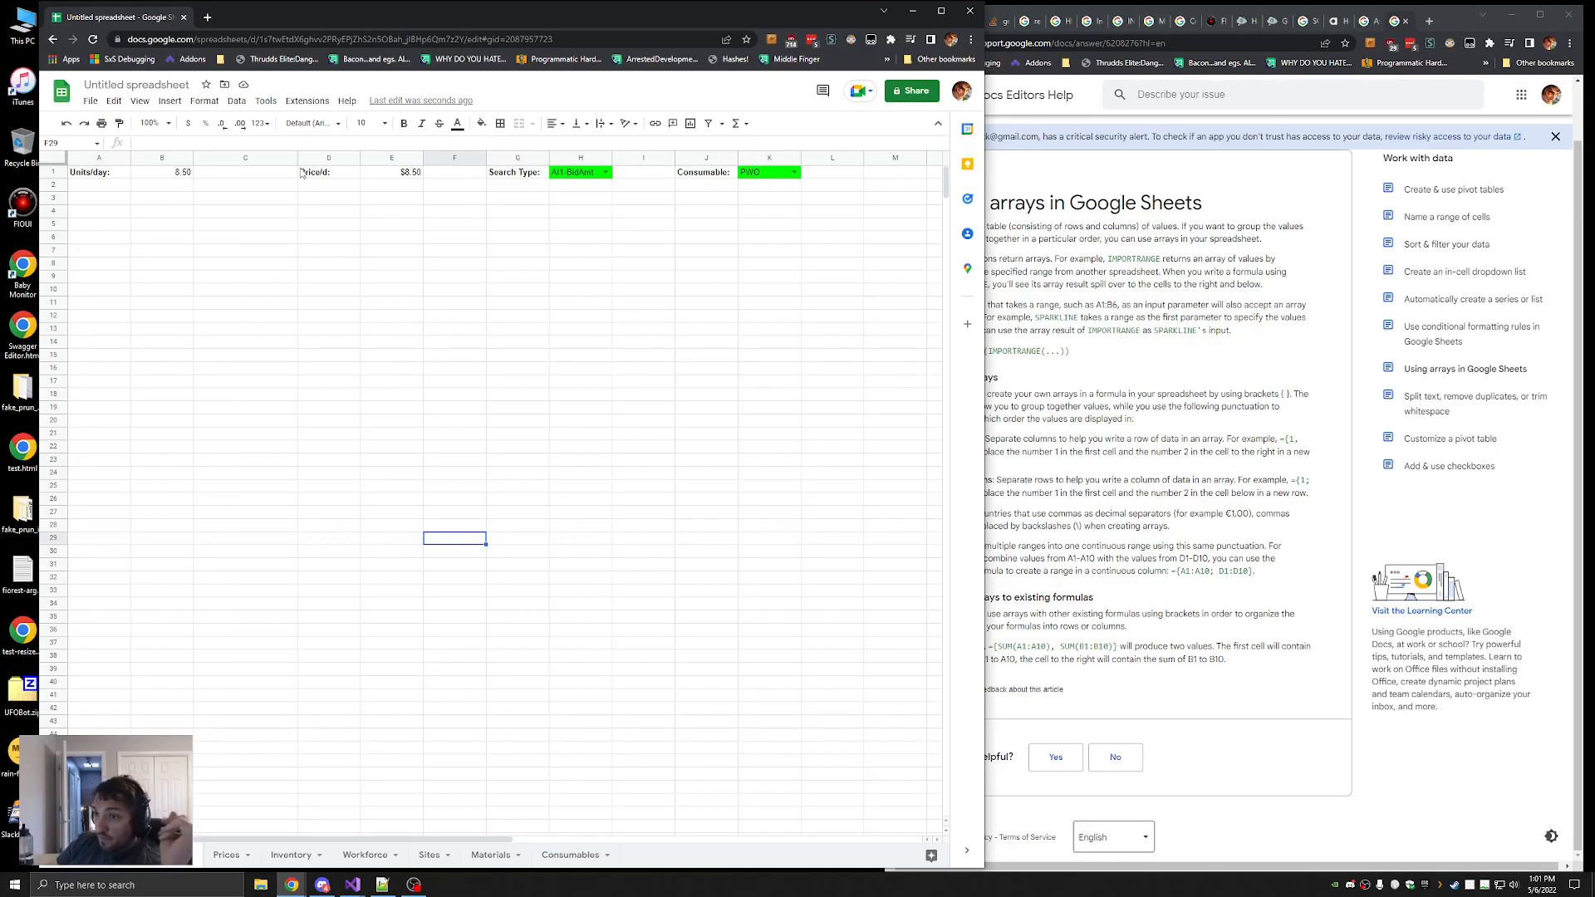
Narrow columns B, C, D, E, F and I to tighten the spacing of the row 1 labels and values
drag(298, 163, 236, 163)
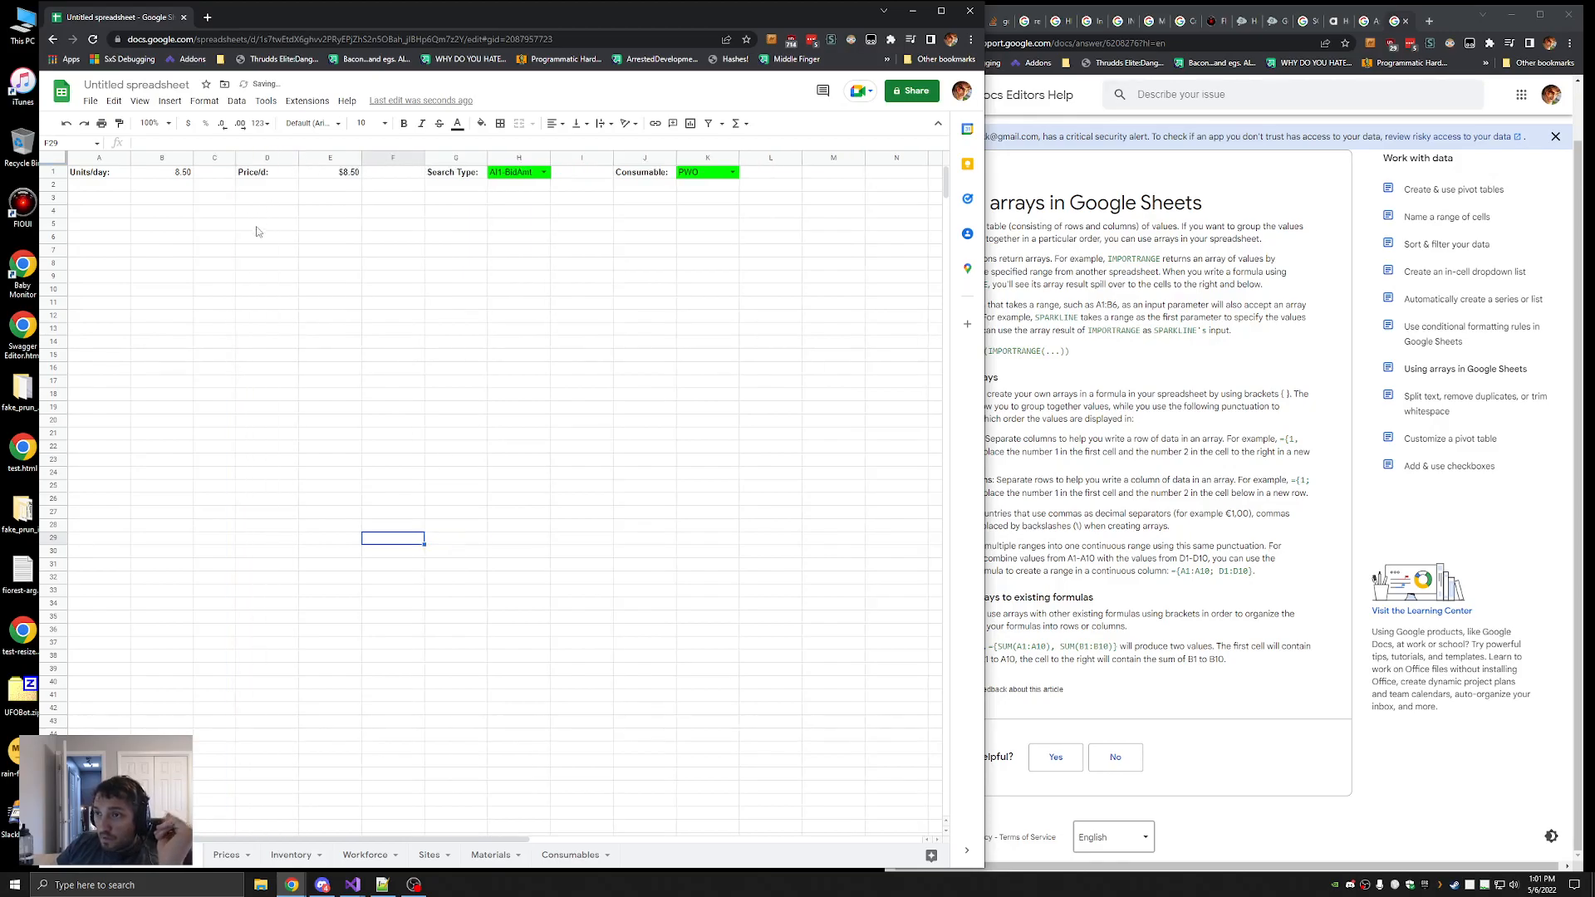
click(127, 157)
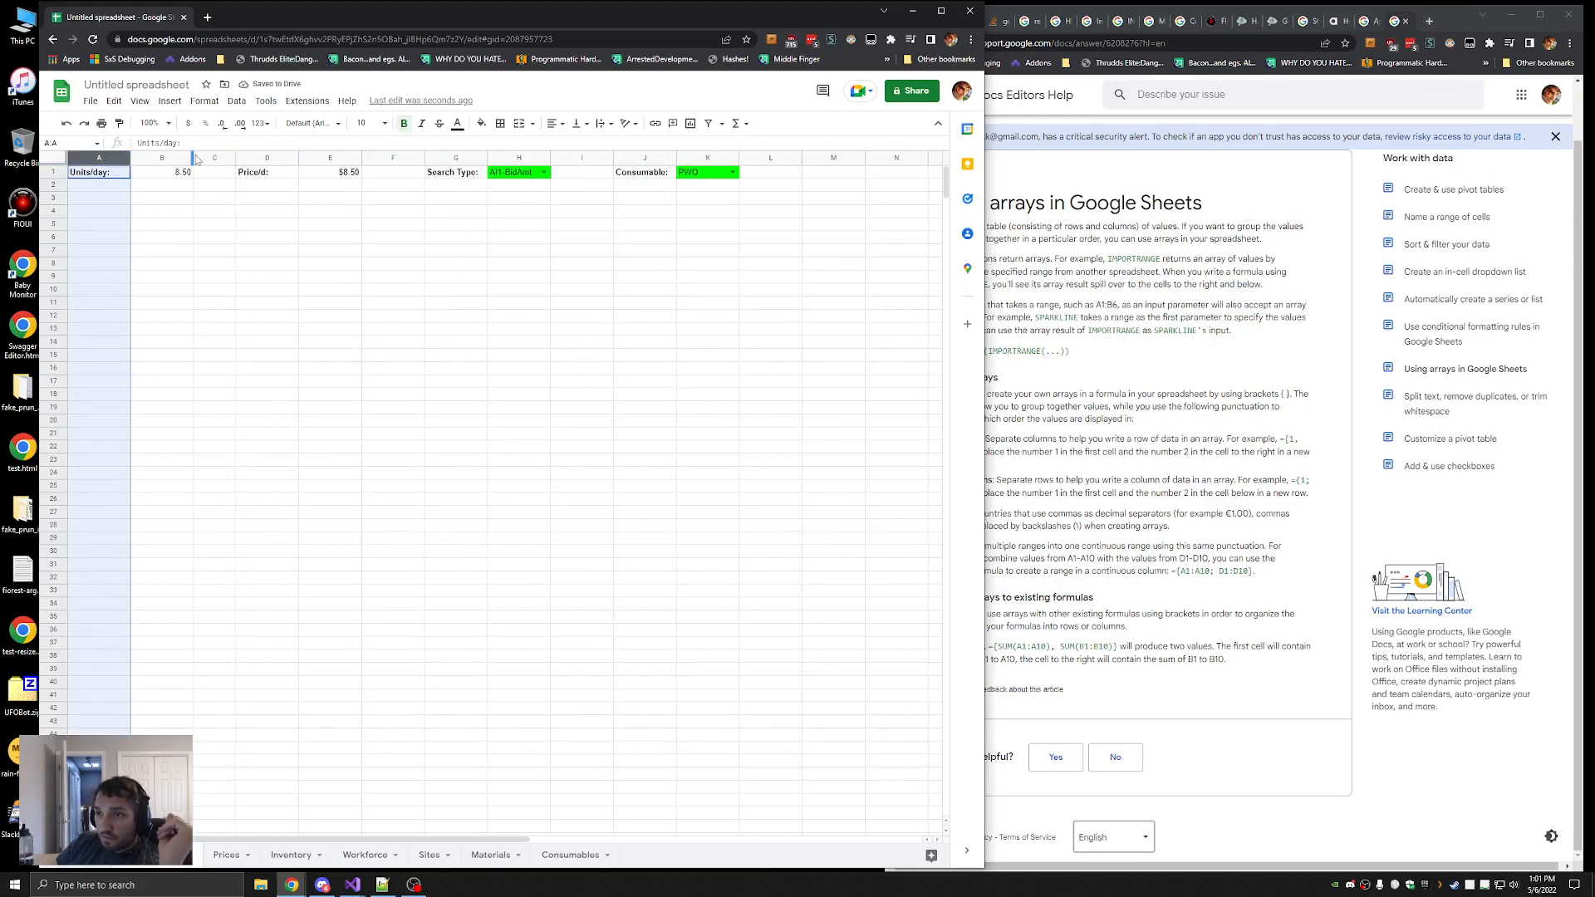
mouse_move(192, 157)
mouse_down()
mouse_move(151, 157)
mouse_move(166, 161)
mouse_up()
click(225, 355)
drag(270, 158, 304, 157)
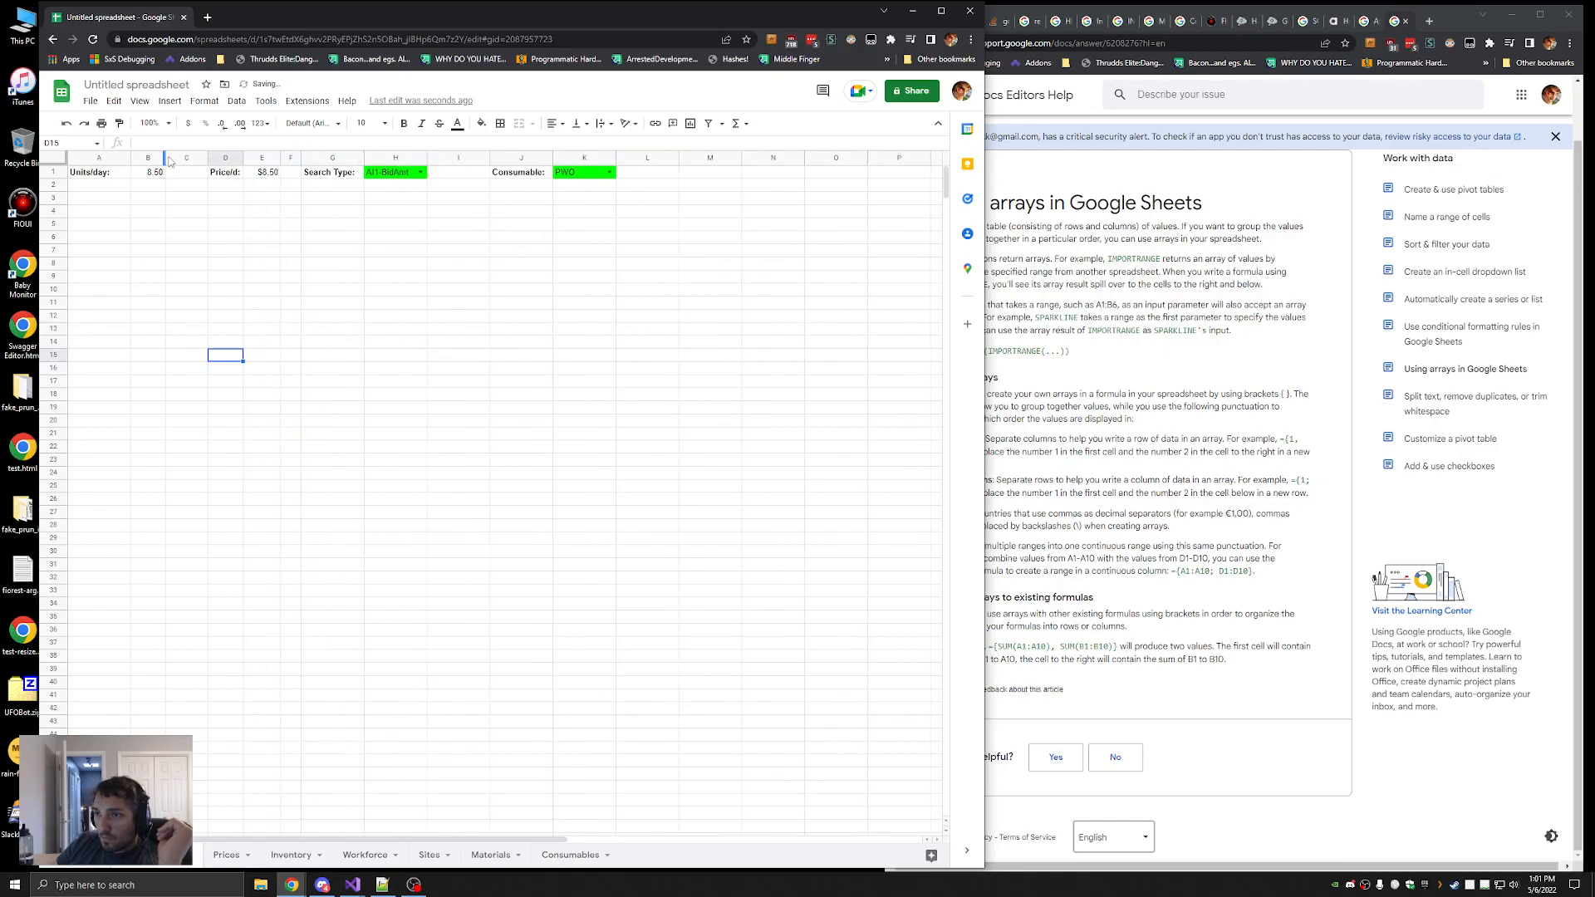
drag(207, 158, 184, 158)
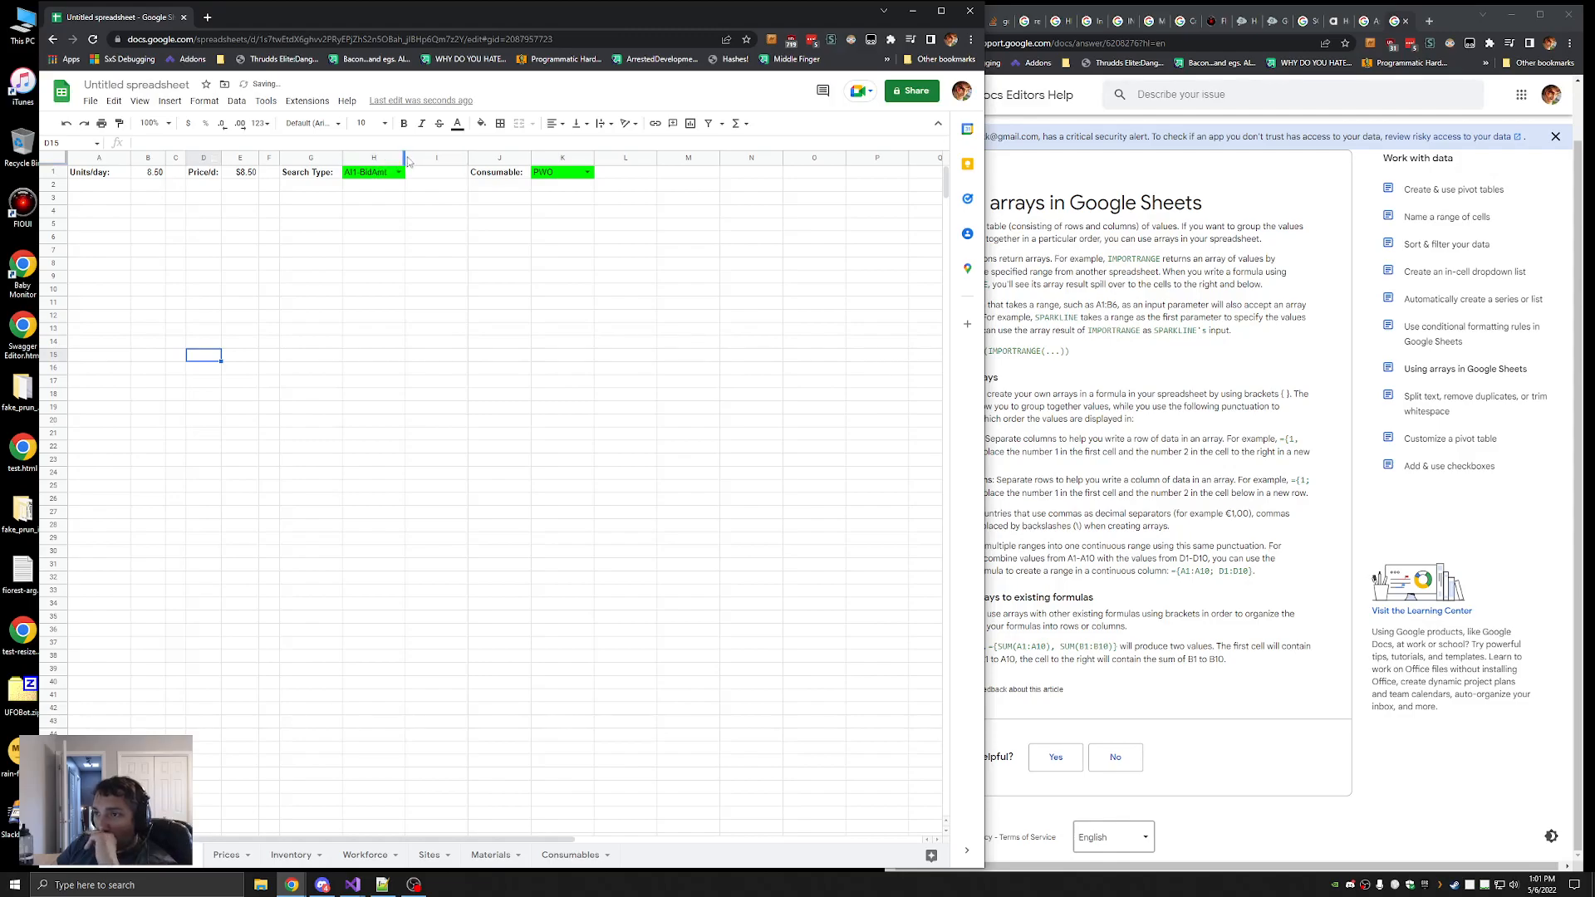
drag(468, 158, 441, 158)
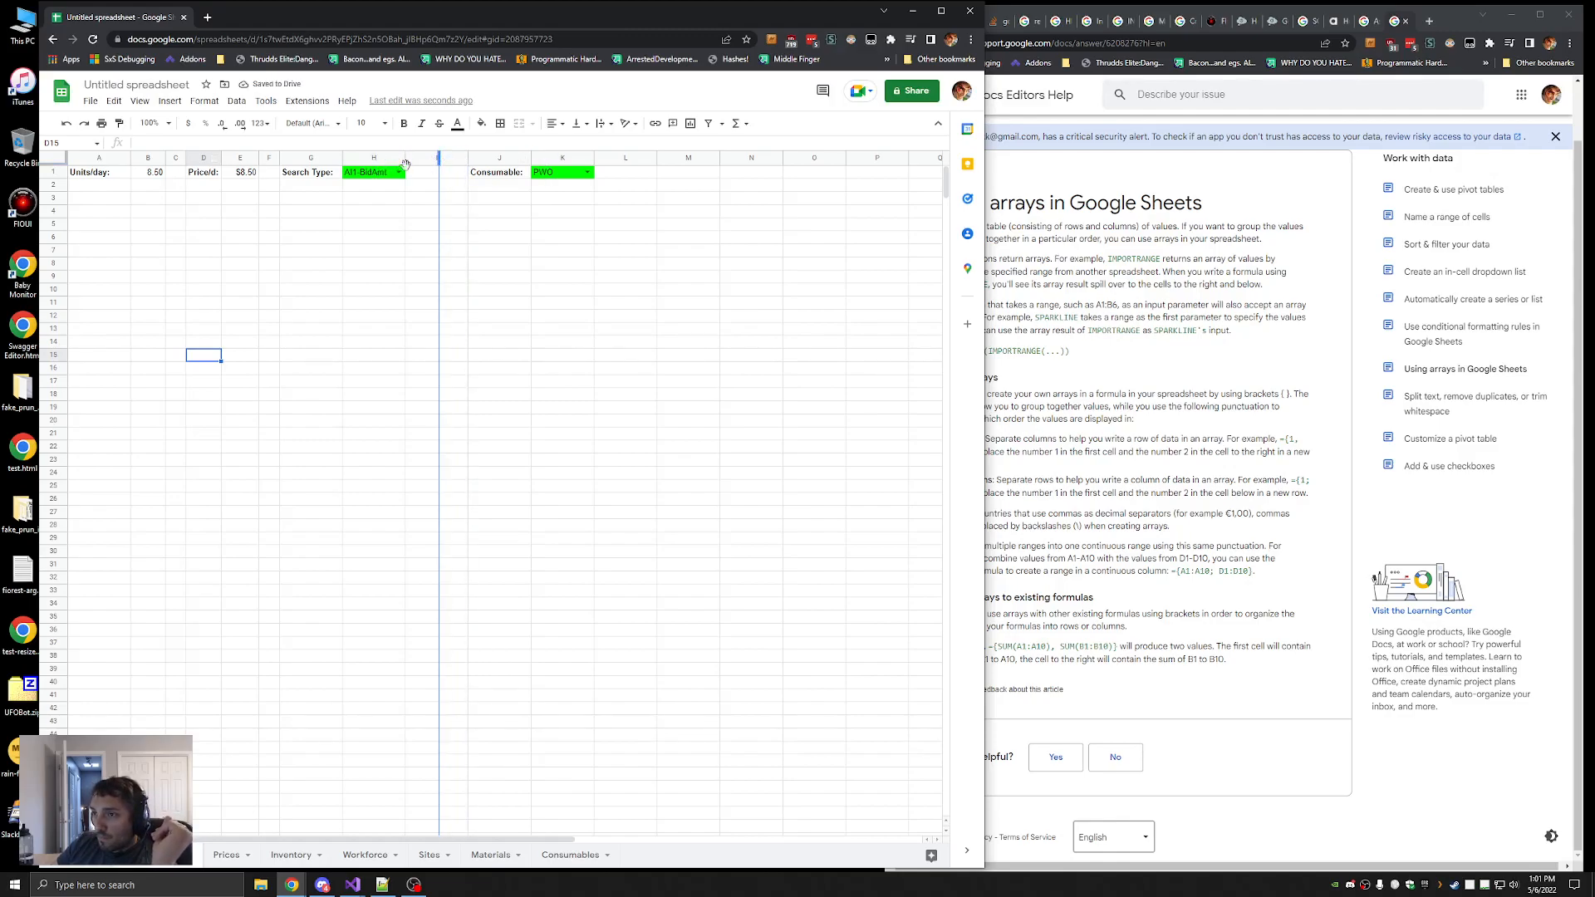
Change the Search Type label in G1 to "CX Price Type:"
click(326, 176)
key(ctrl+c)
text(Price)
key(ctrl+a)
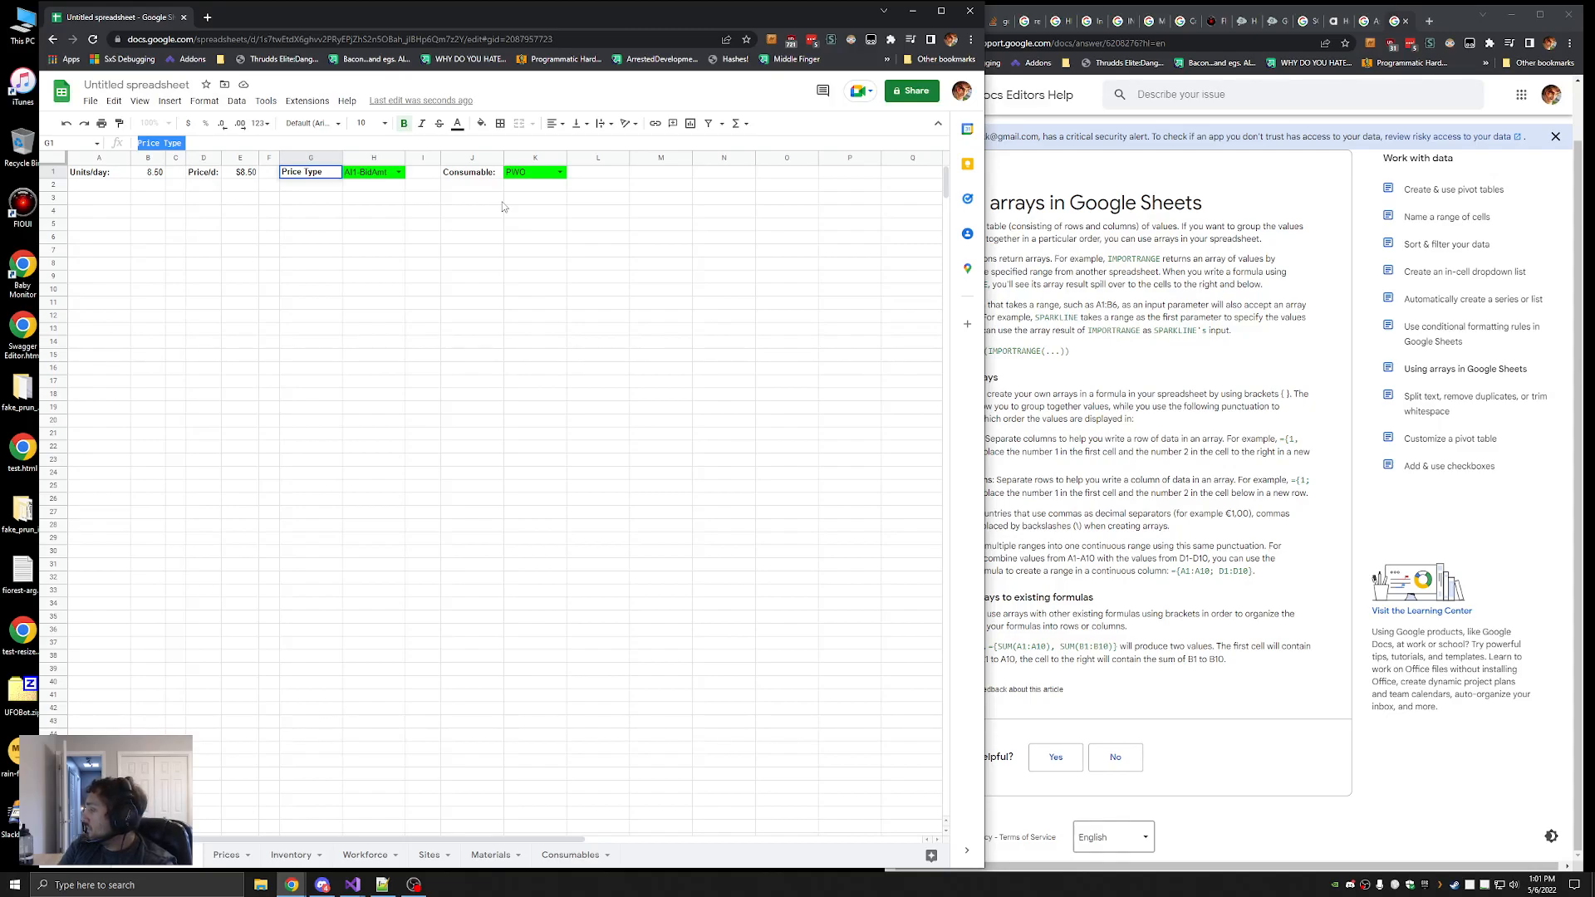
text(CX Price Type:)
key(Return)
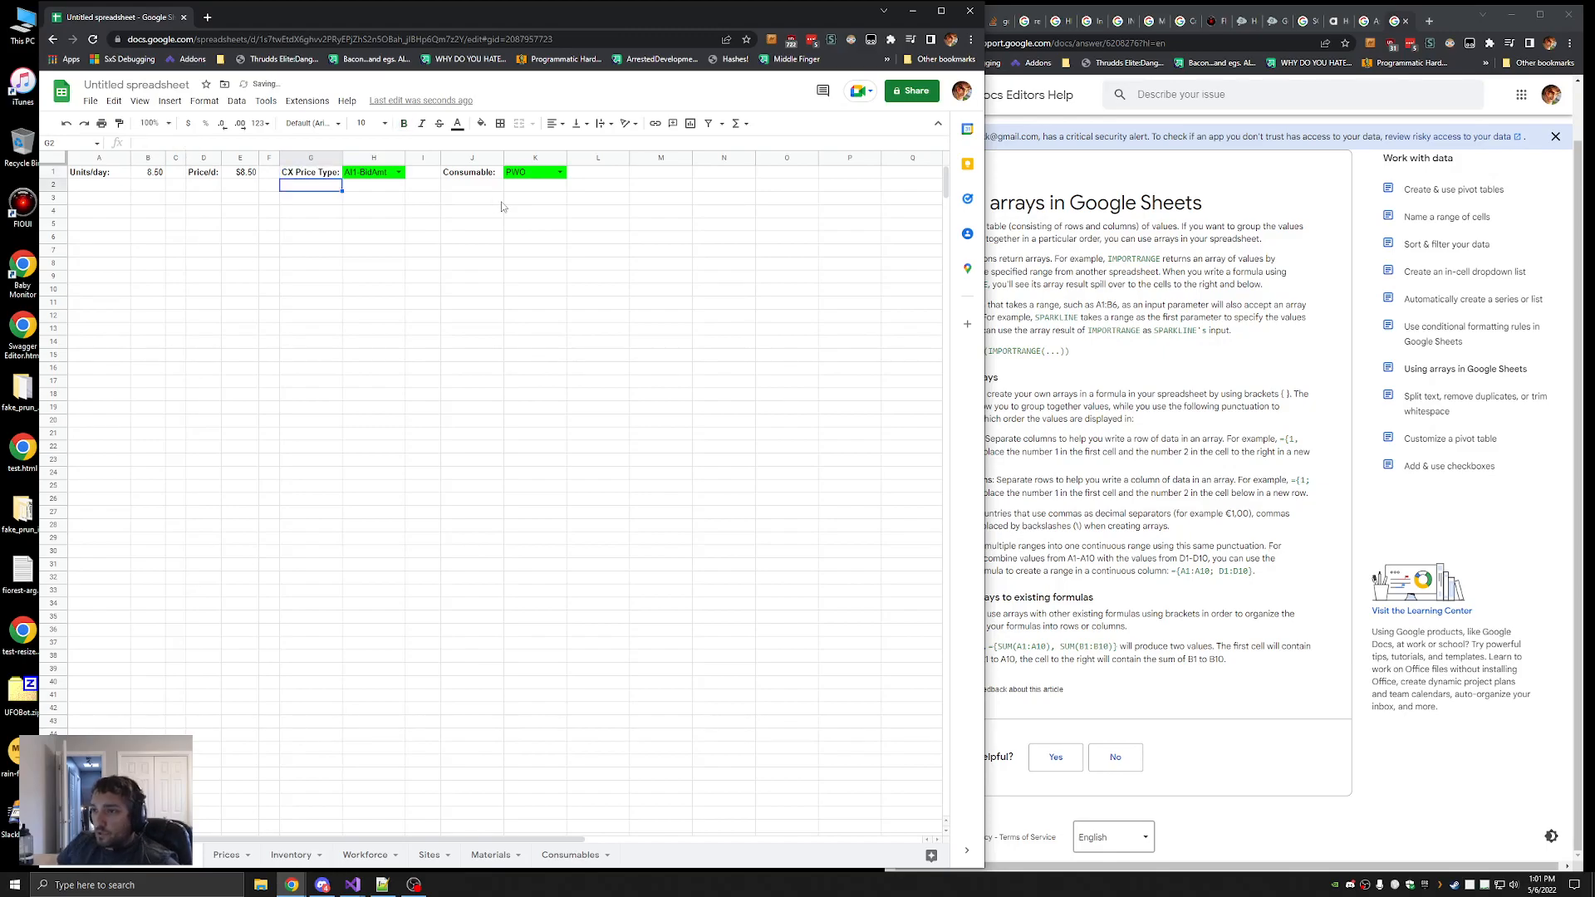
click(470, 174)
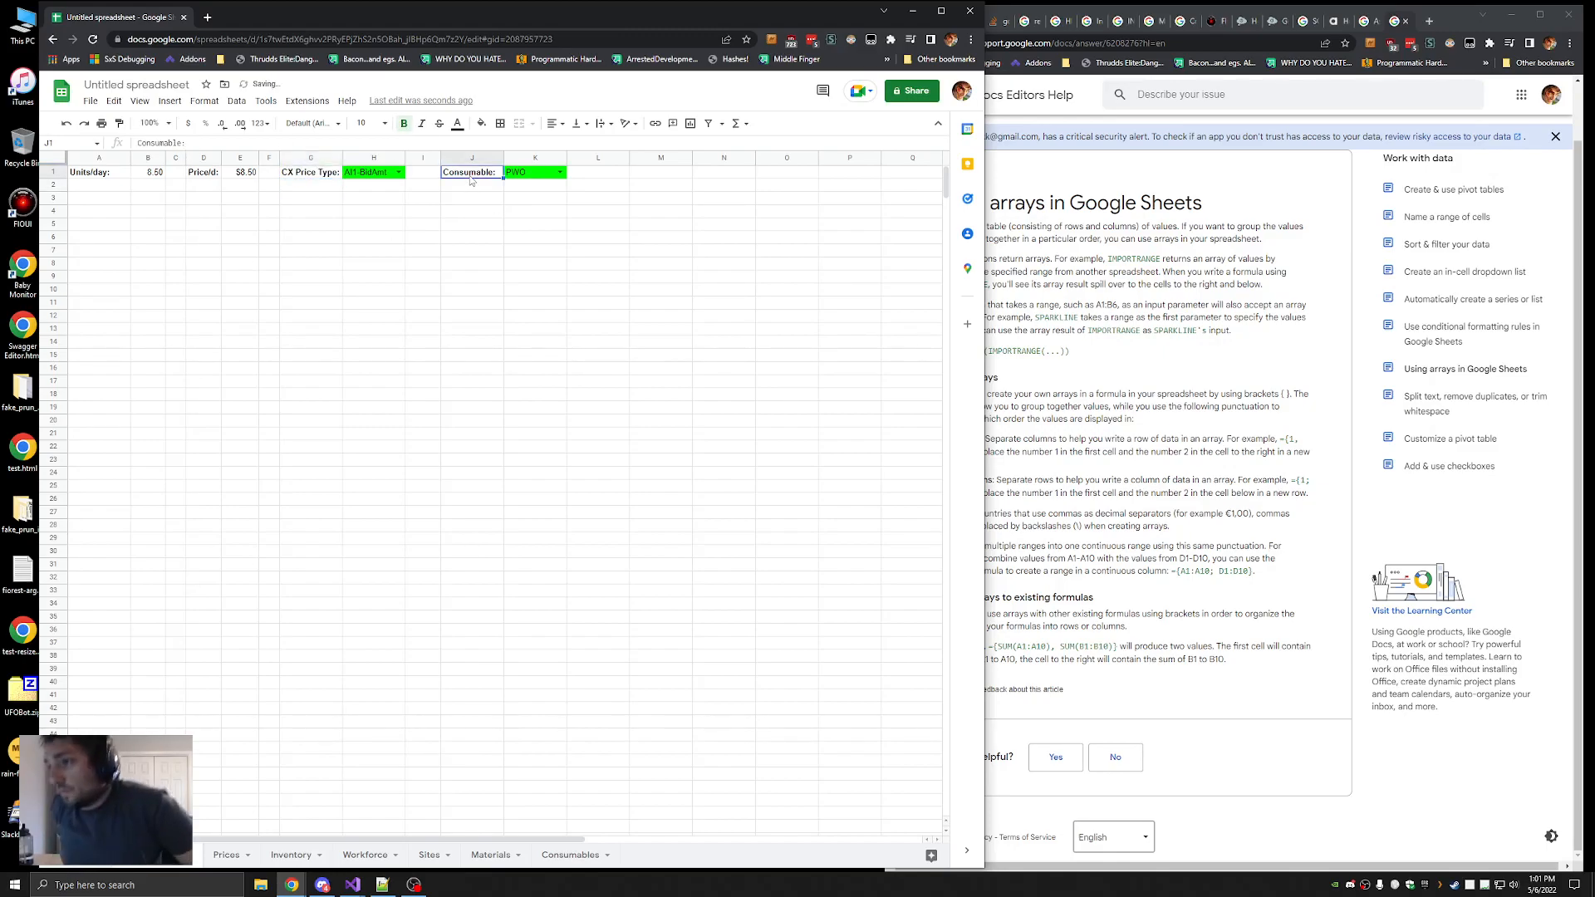
click(398, 173)
click(599, 237)
Start sharing the spreadsheet and name it "Walkthrough Template"
click(911, 90)
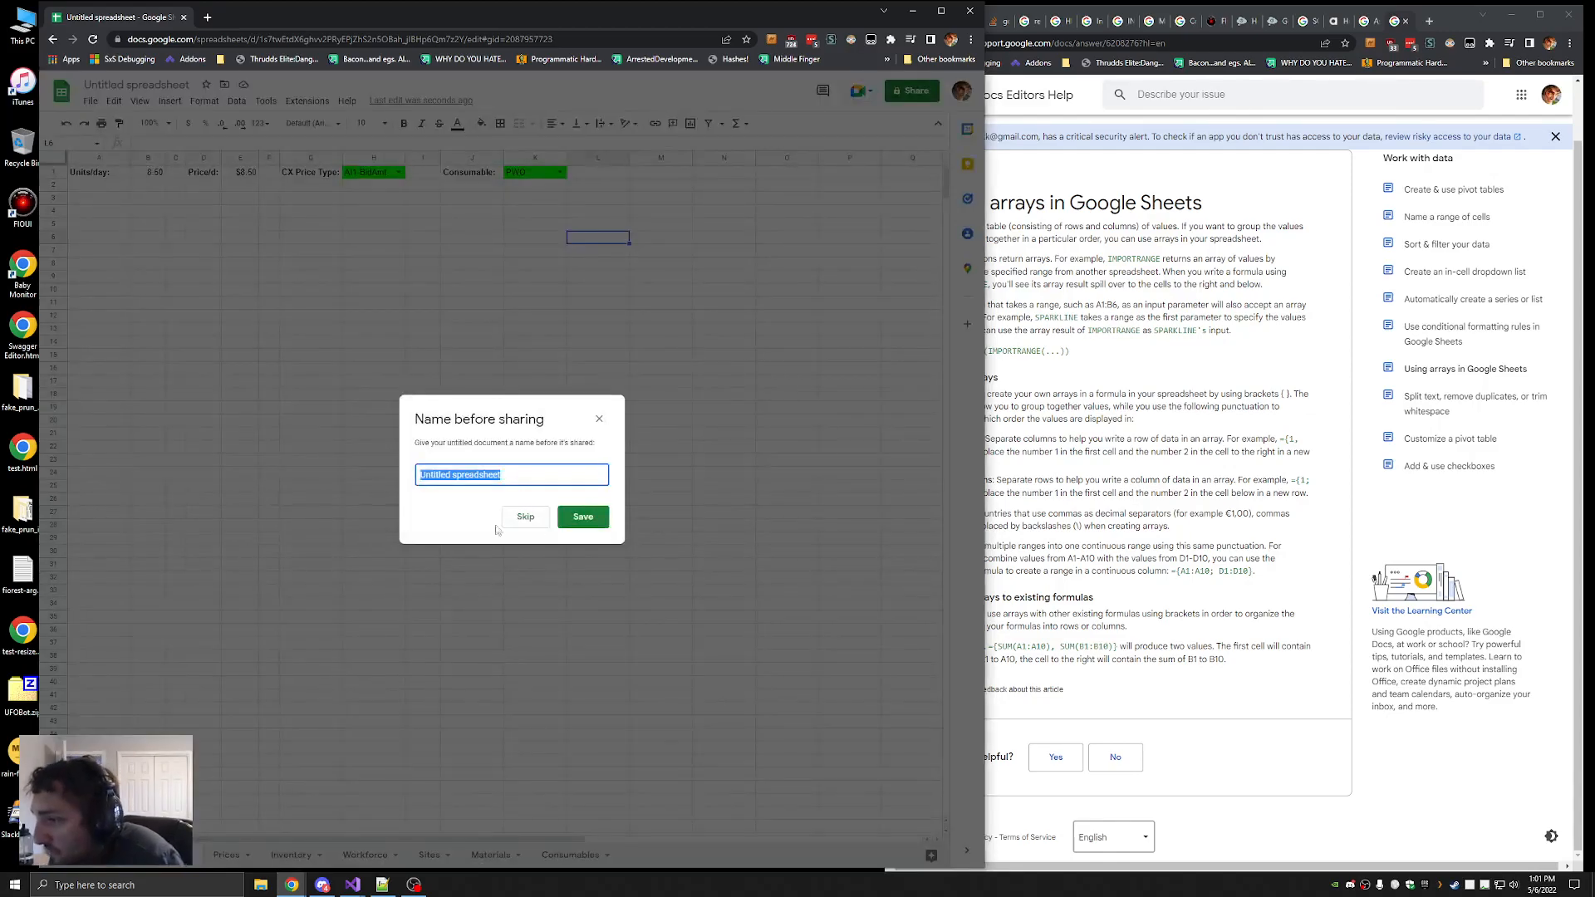
text(Template)
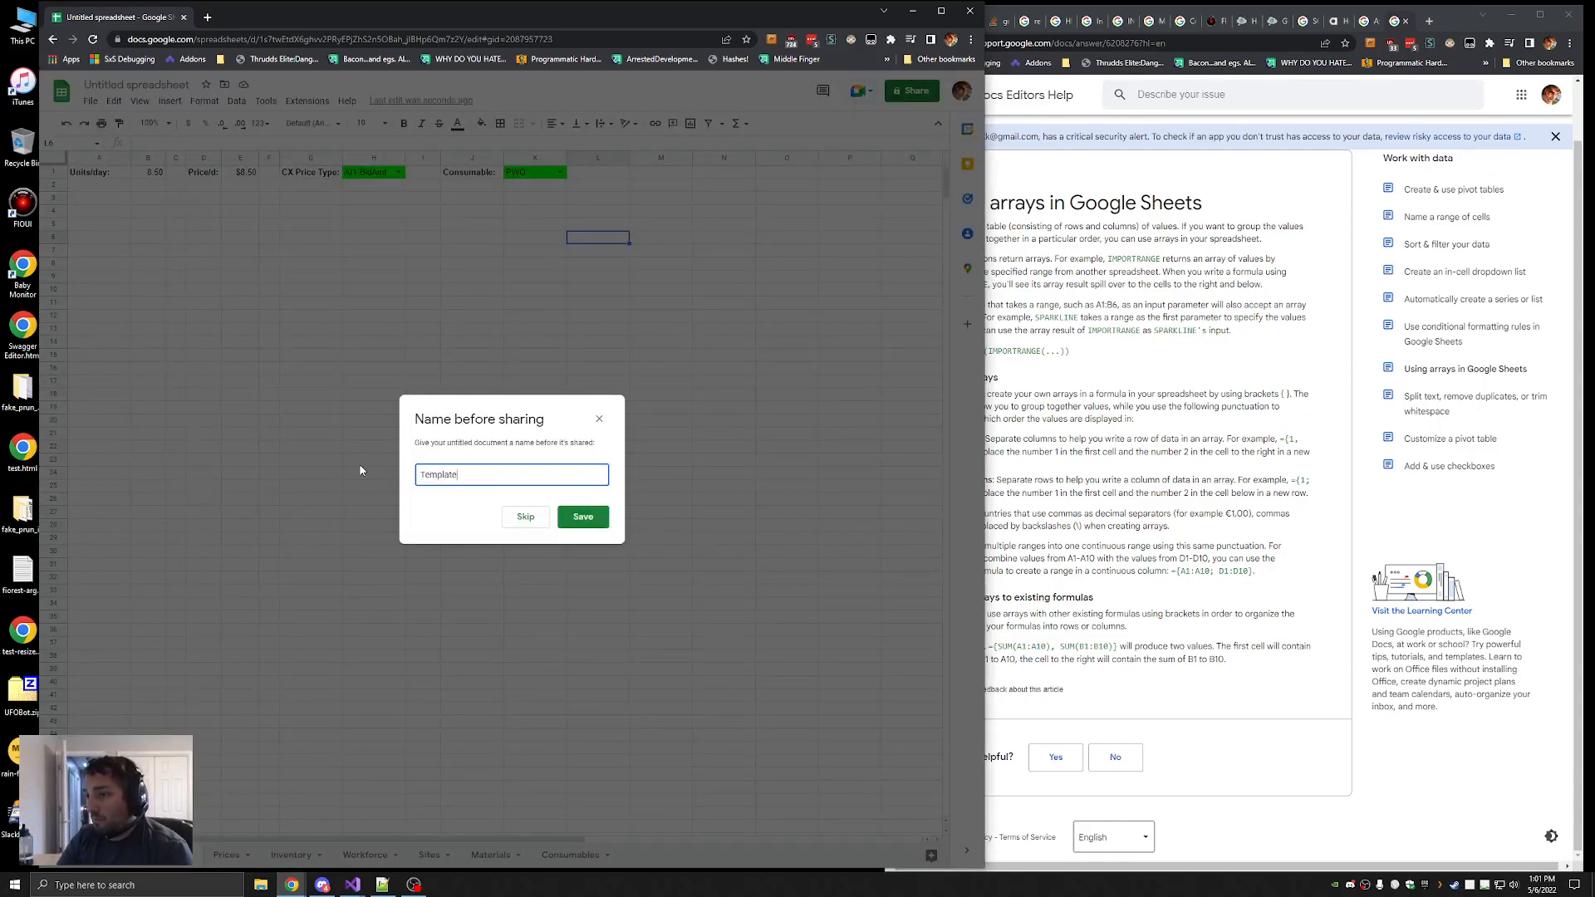
drag(527, 476, 299, 479)
text(Walkthrough Template)
key(Return)
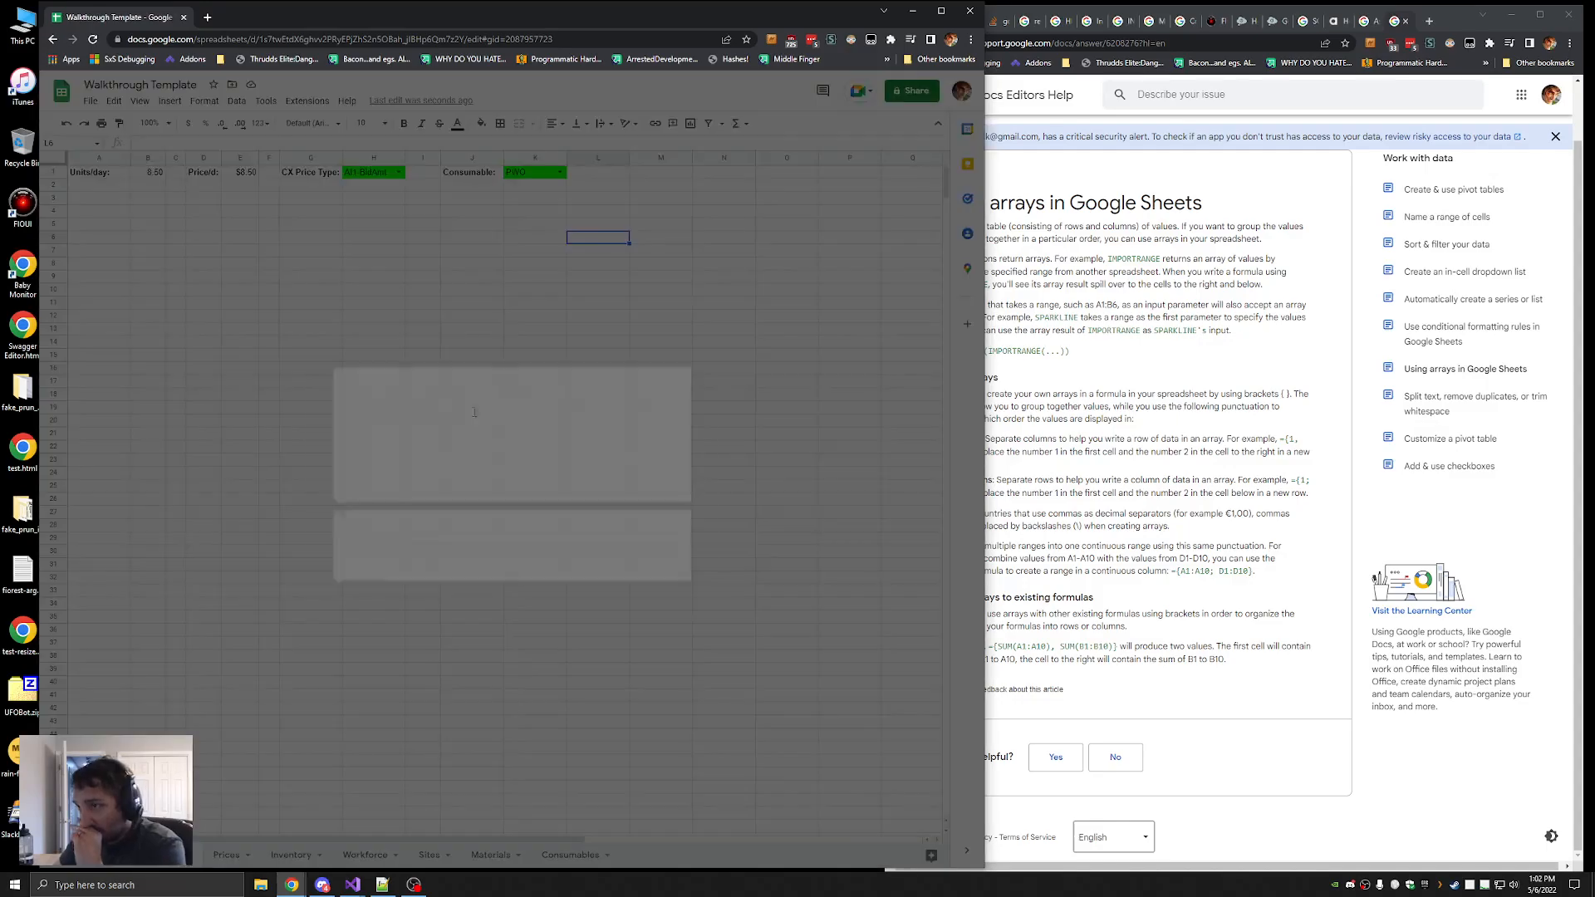
Change link access to anyone with the link as Viewer, copy the share link and finish sharing
click(676, 570)
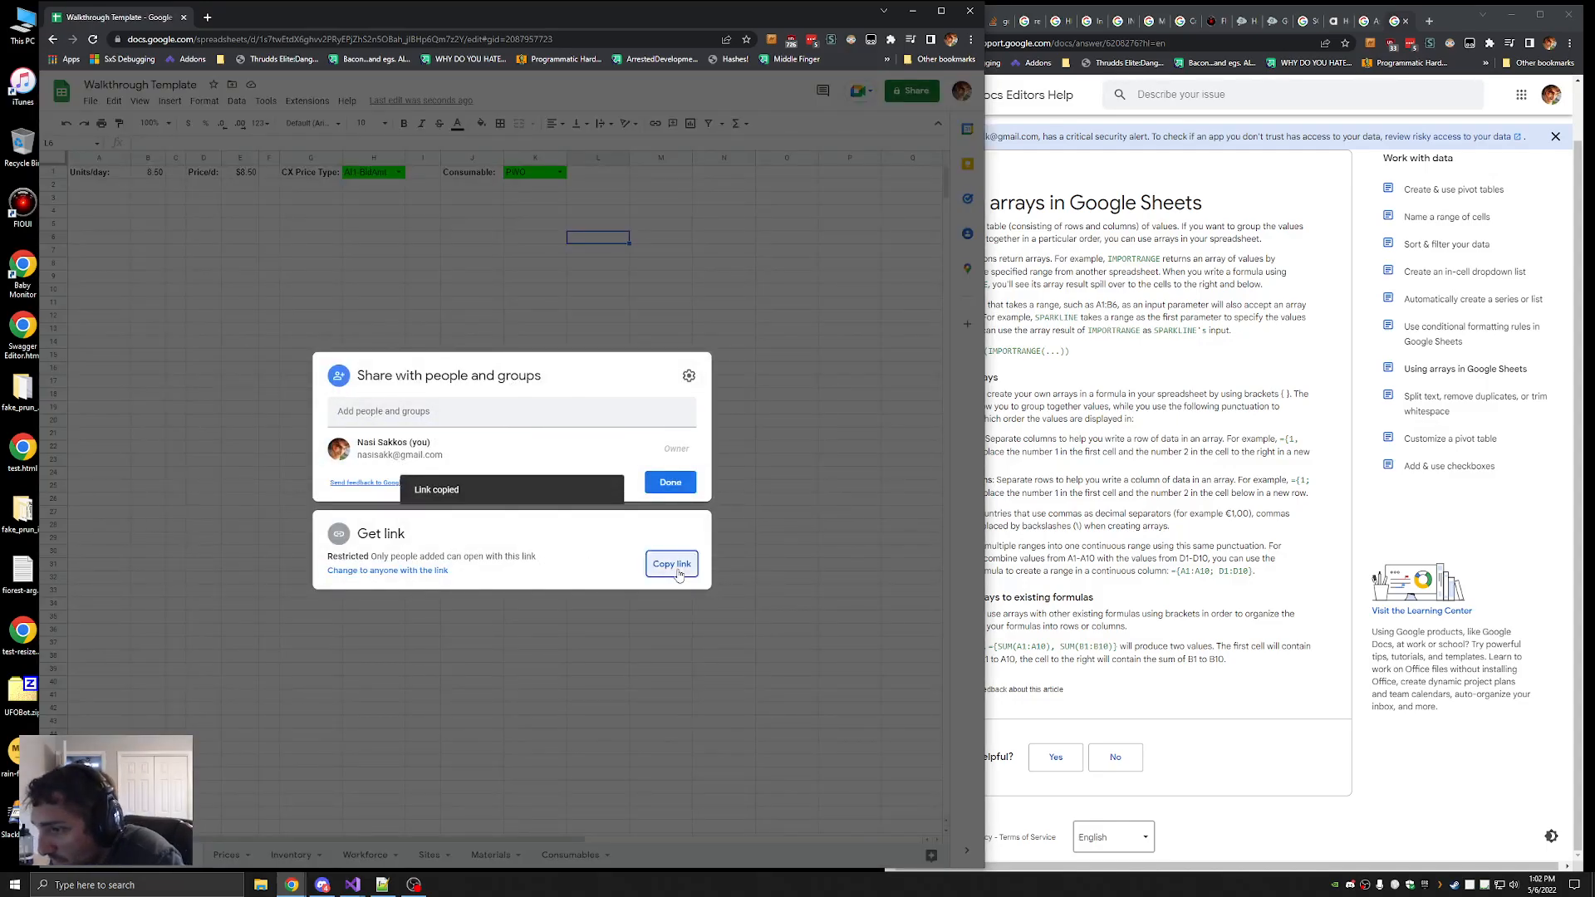
click(412, 572)
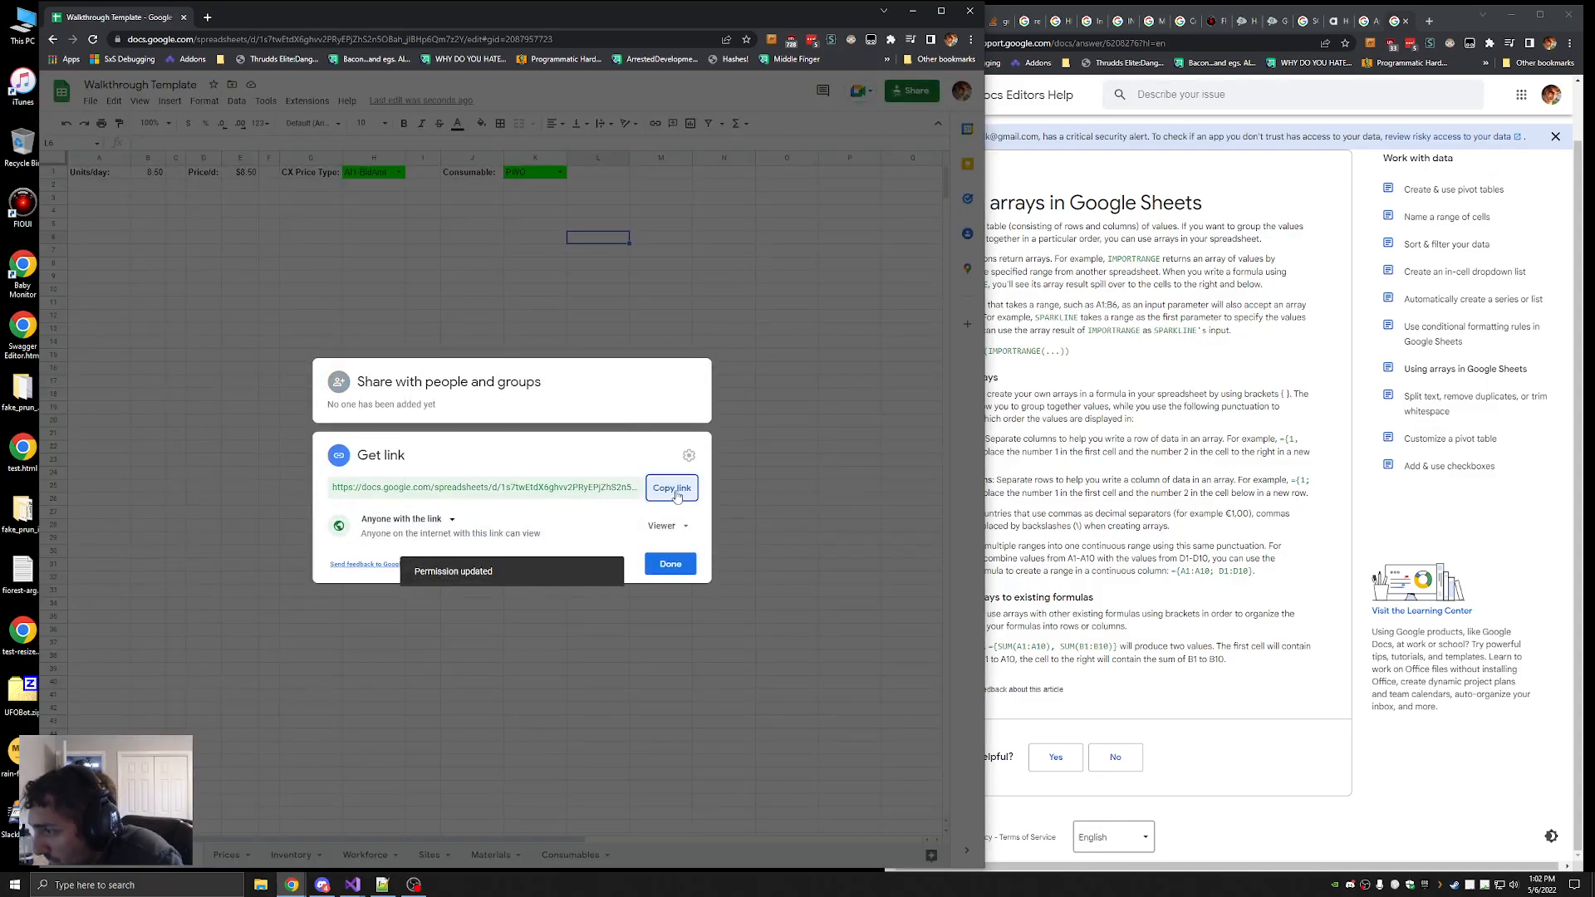
click(677, 496)
click(670, 564)
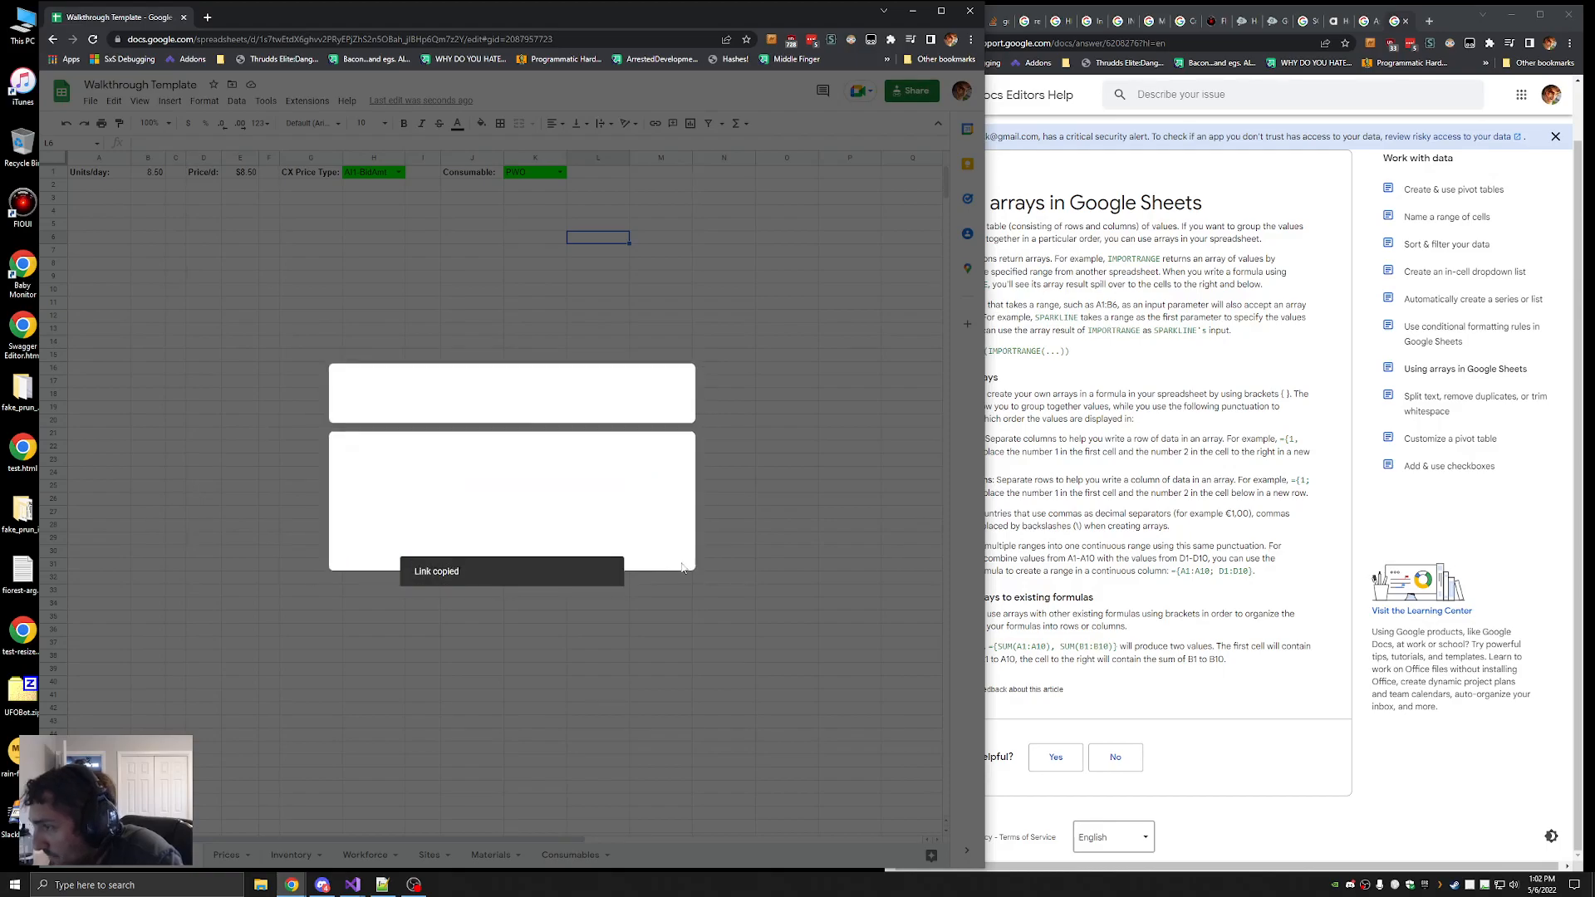
click(594, 303)
click(549, 228)
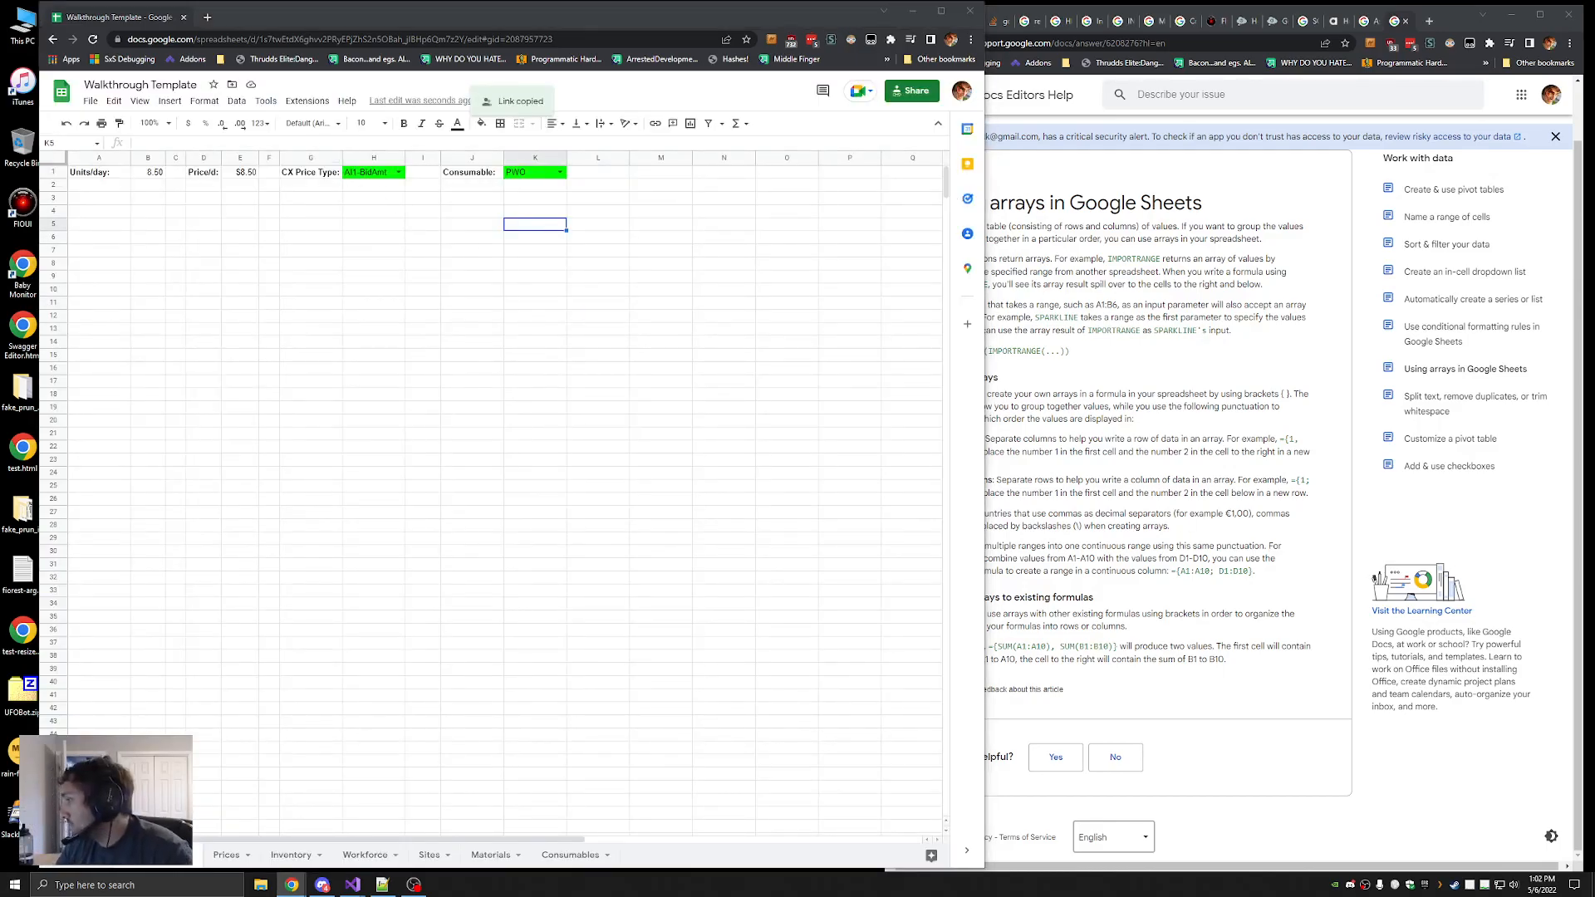
Set the CX price type in H1 to CI1-BidPrice, and widen columns E and B slightly
click(598, 316)
click(389, 173)
click(389, 268)
drag(258, 157, 282, 158)
drag(175, 160, 179, 161)
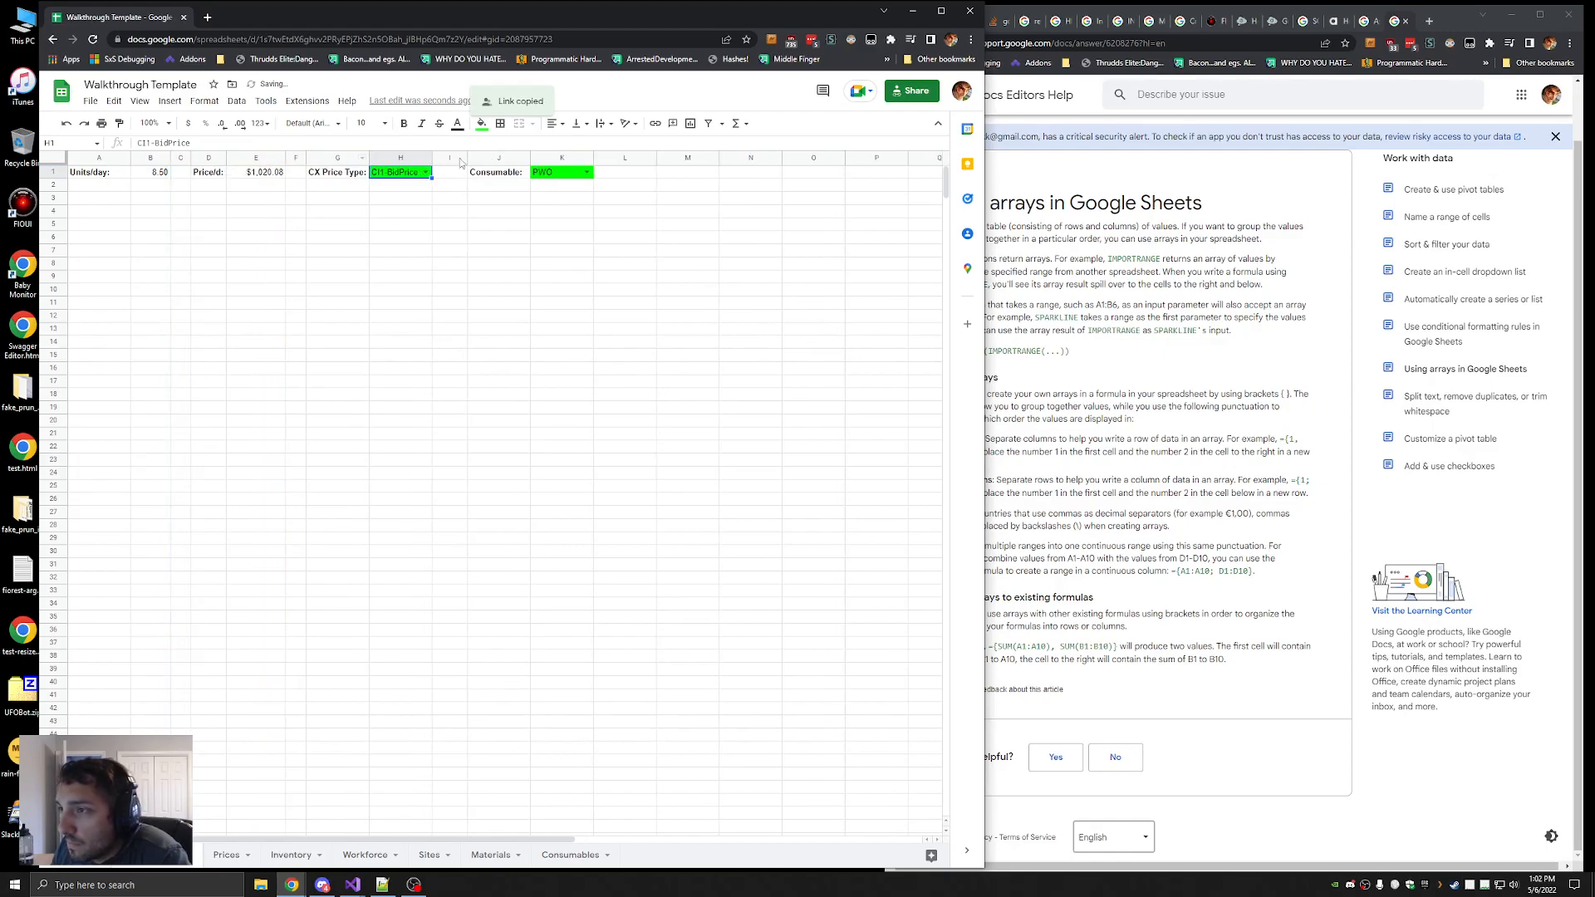
Switch the H1 price type to AI1-BidPrice and then AI1-Average, and set the K1 consumable to COF
click(419, 176)
click(396, 219)
click(423, 172)
click(410, 189)
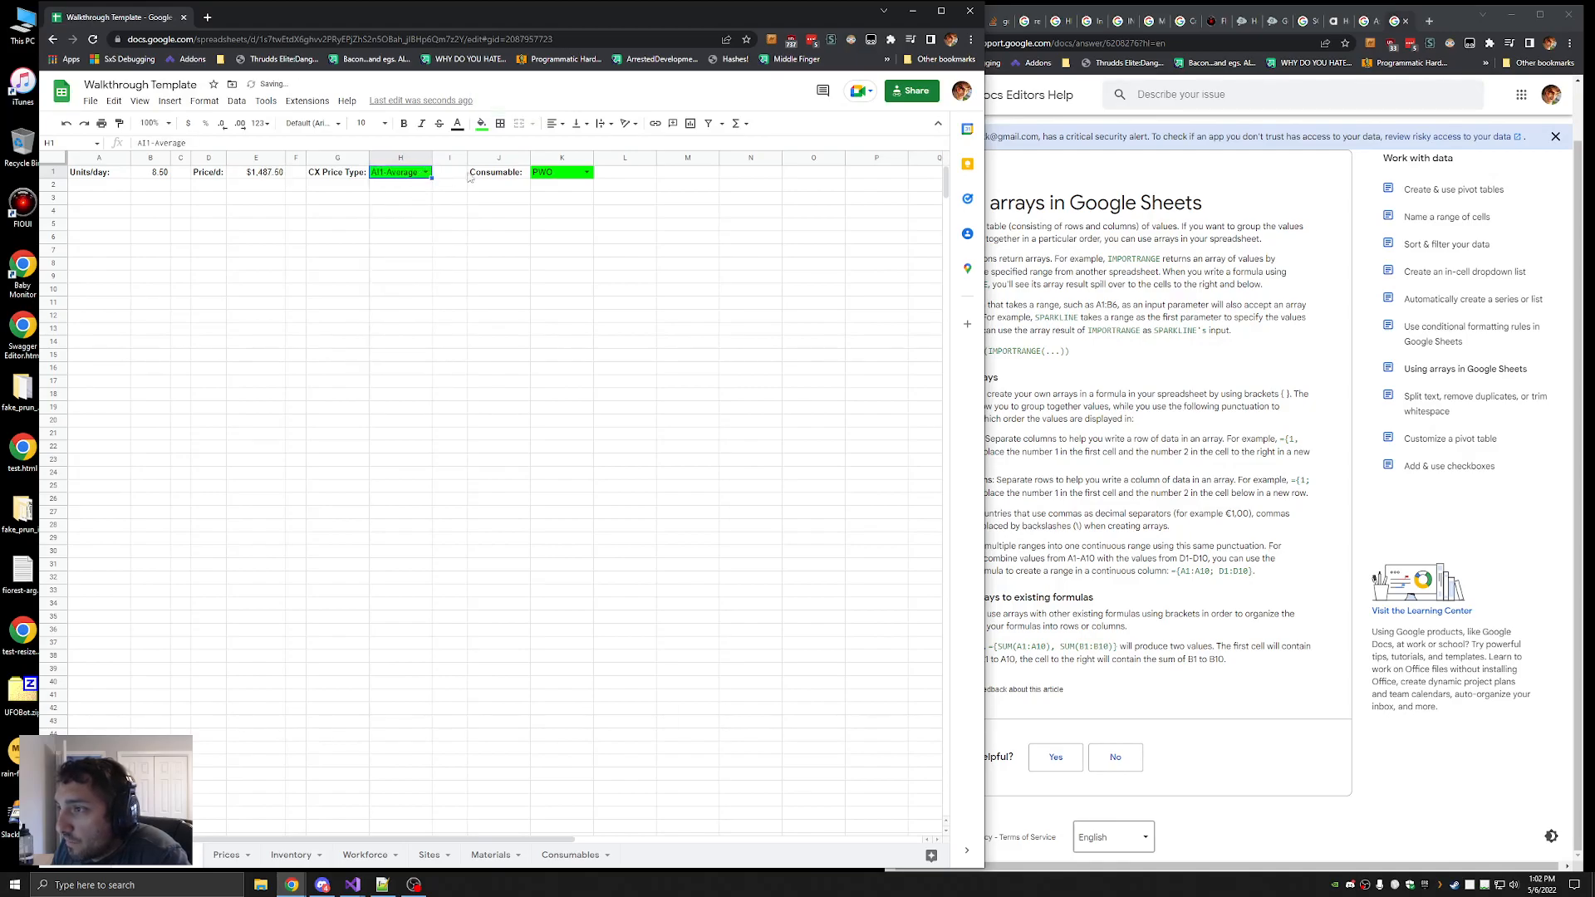
click(586, 173)
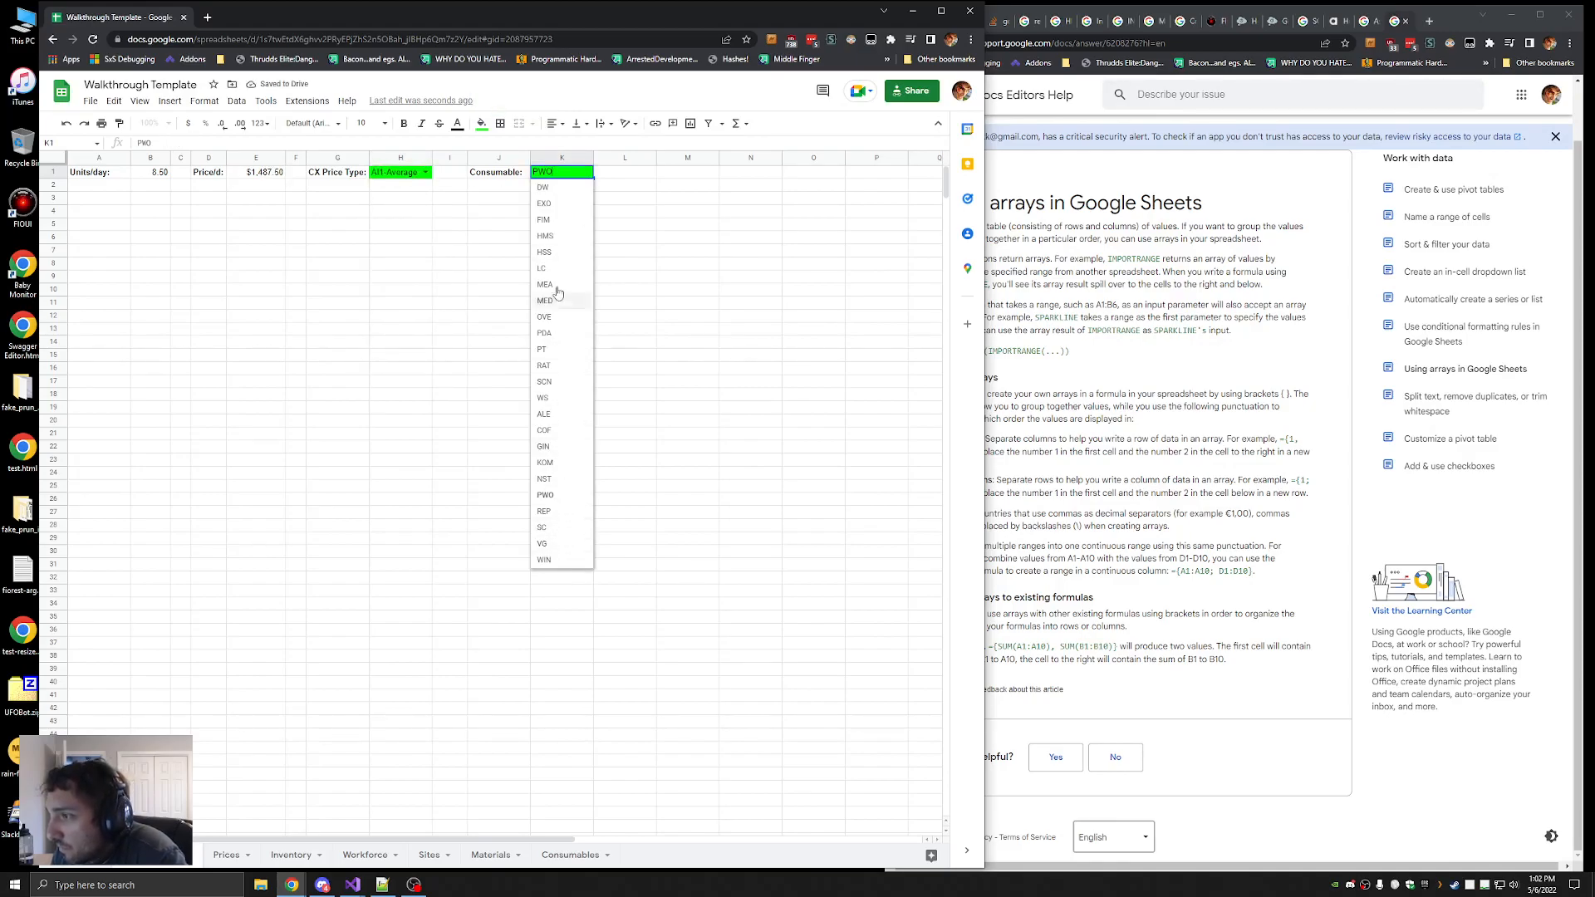
click(544, 430)
Test the H1 price type dropdown with AI1-BidAmt and AI1-BidPrice, ending on AI1-BidAmt
click(425, 172)
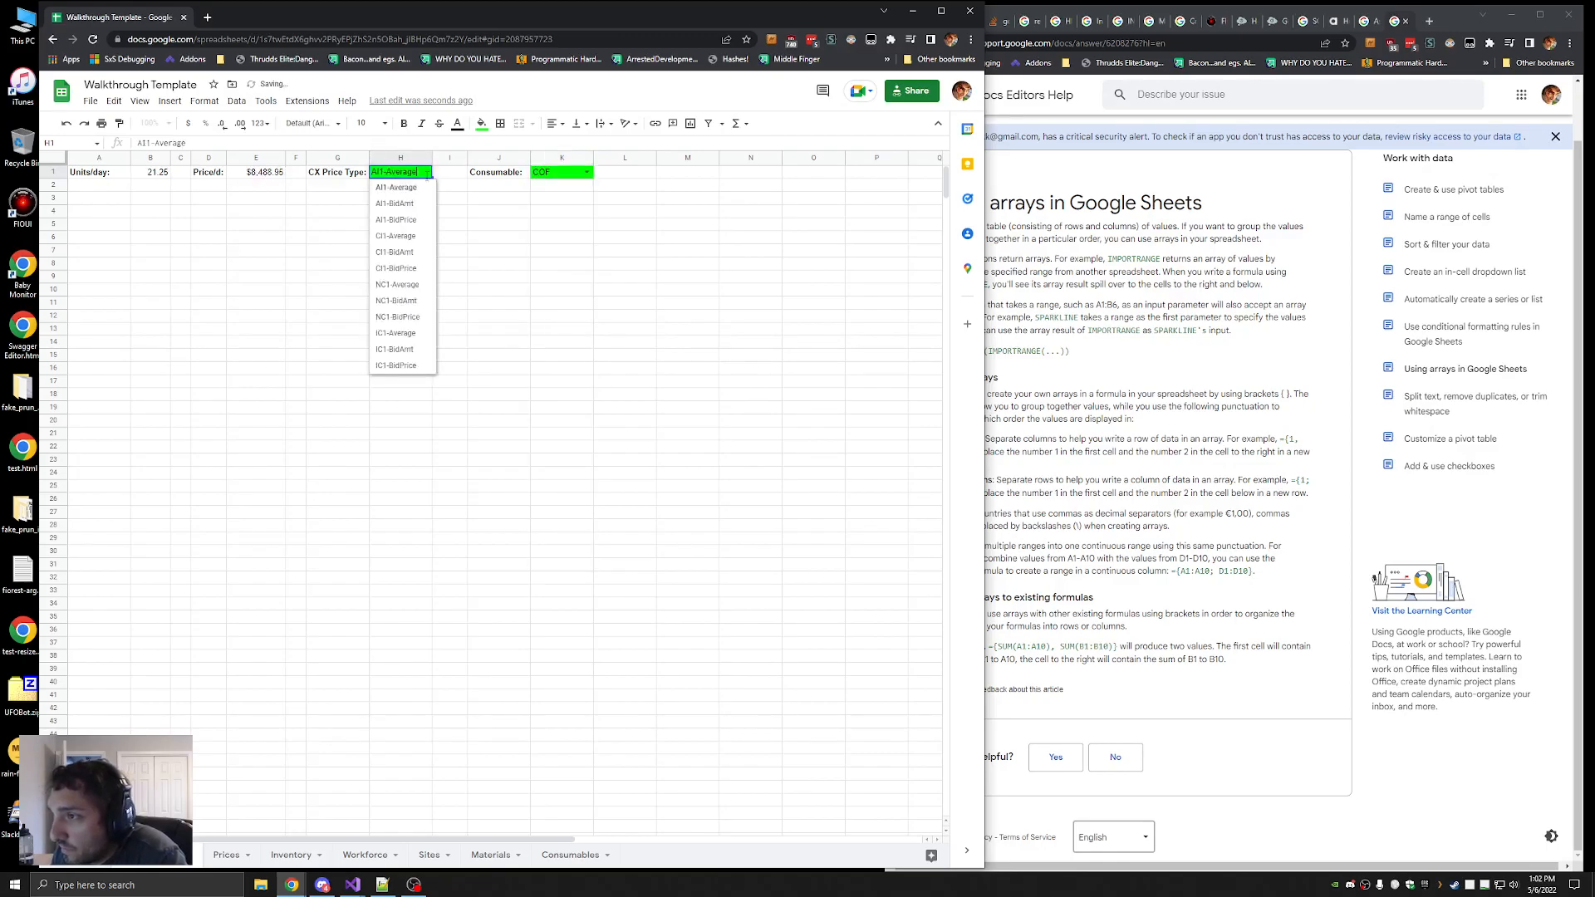
click(405, 206)
click(425, 172)
click(421, 221)
double_click(427, 172)
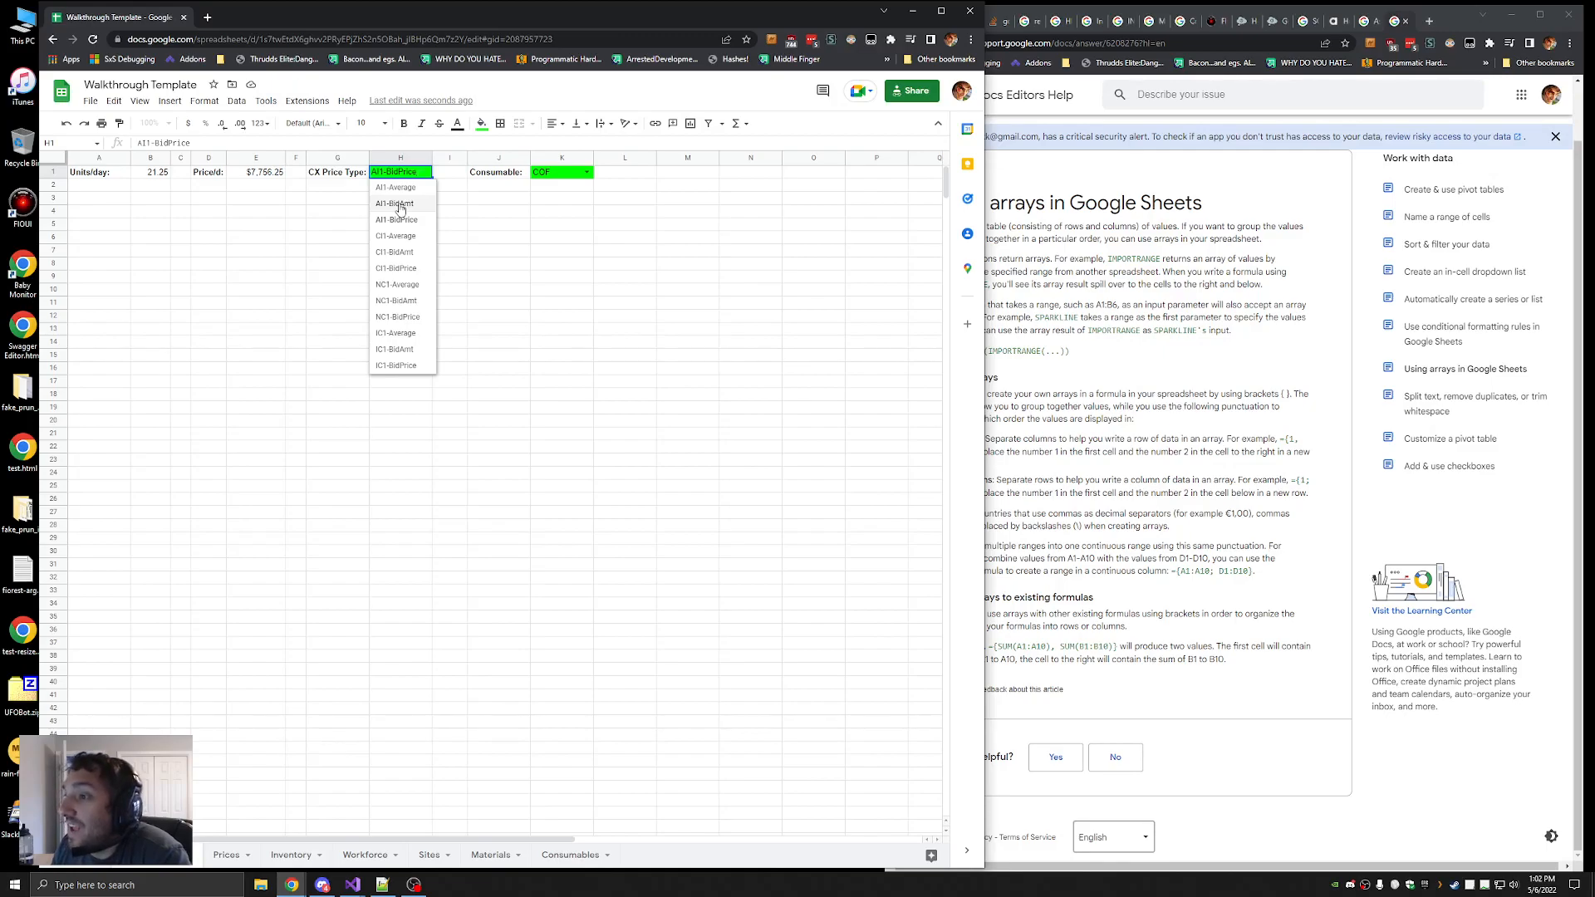
click(397, 205)
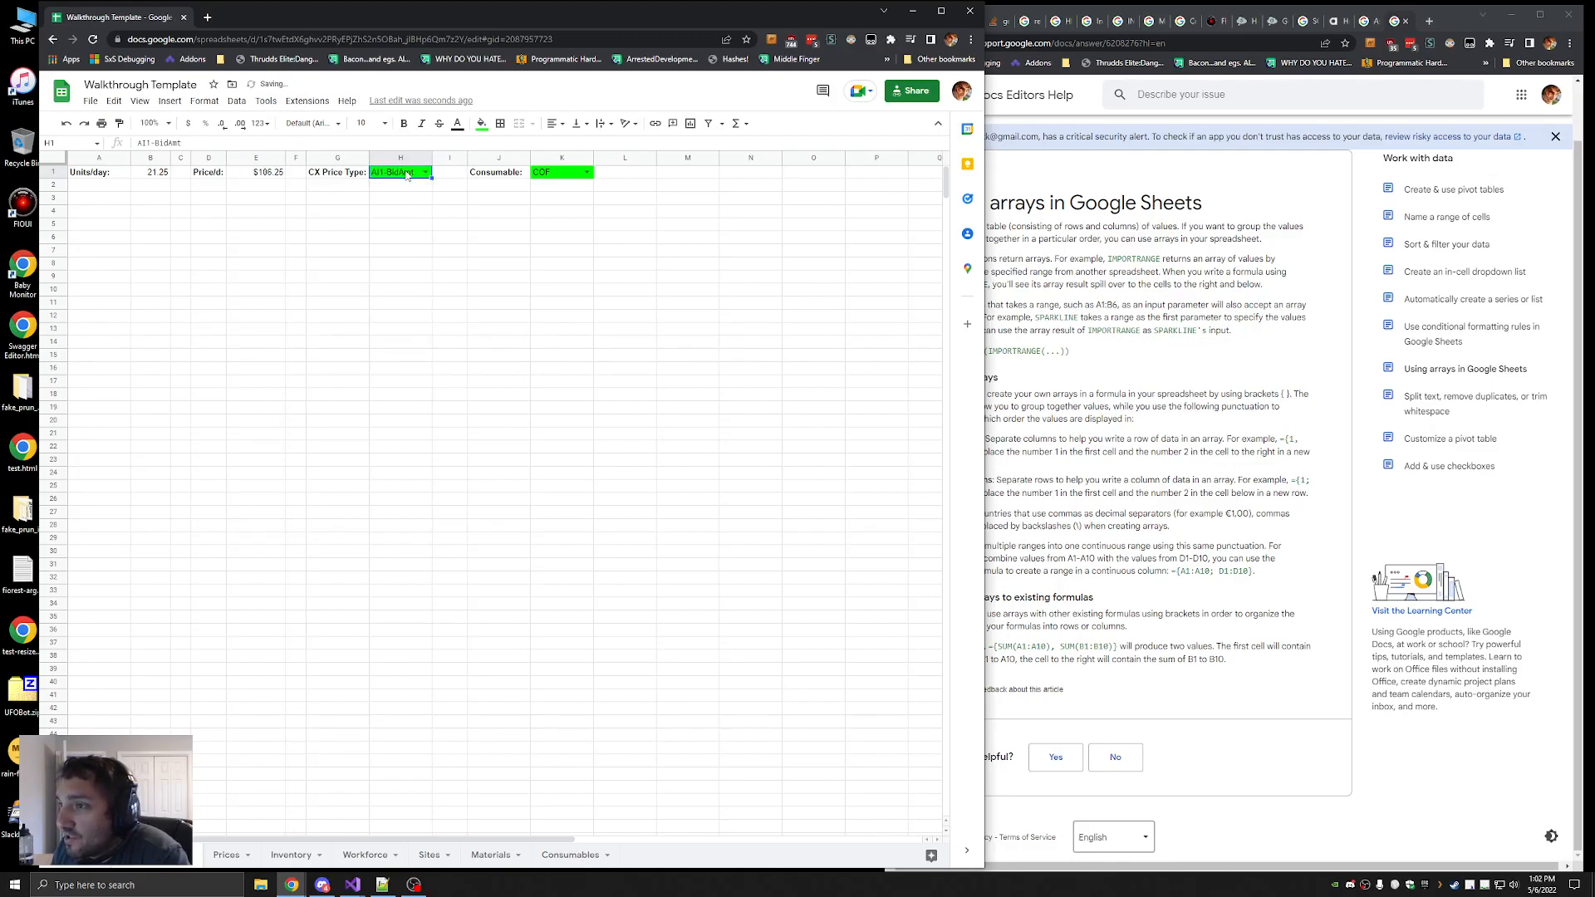
Edit H1's data validation item list, replacing every BidAmt option with AskPrice for AI1, CI1, NC1 and IC1, and save it
click(266, 101)
mouse_move(237, 100)
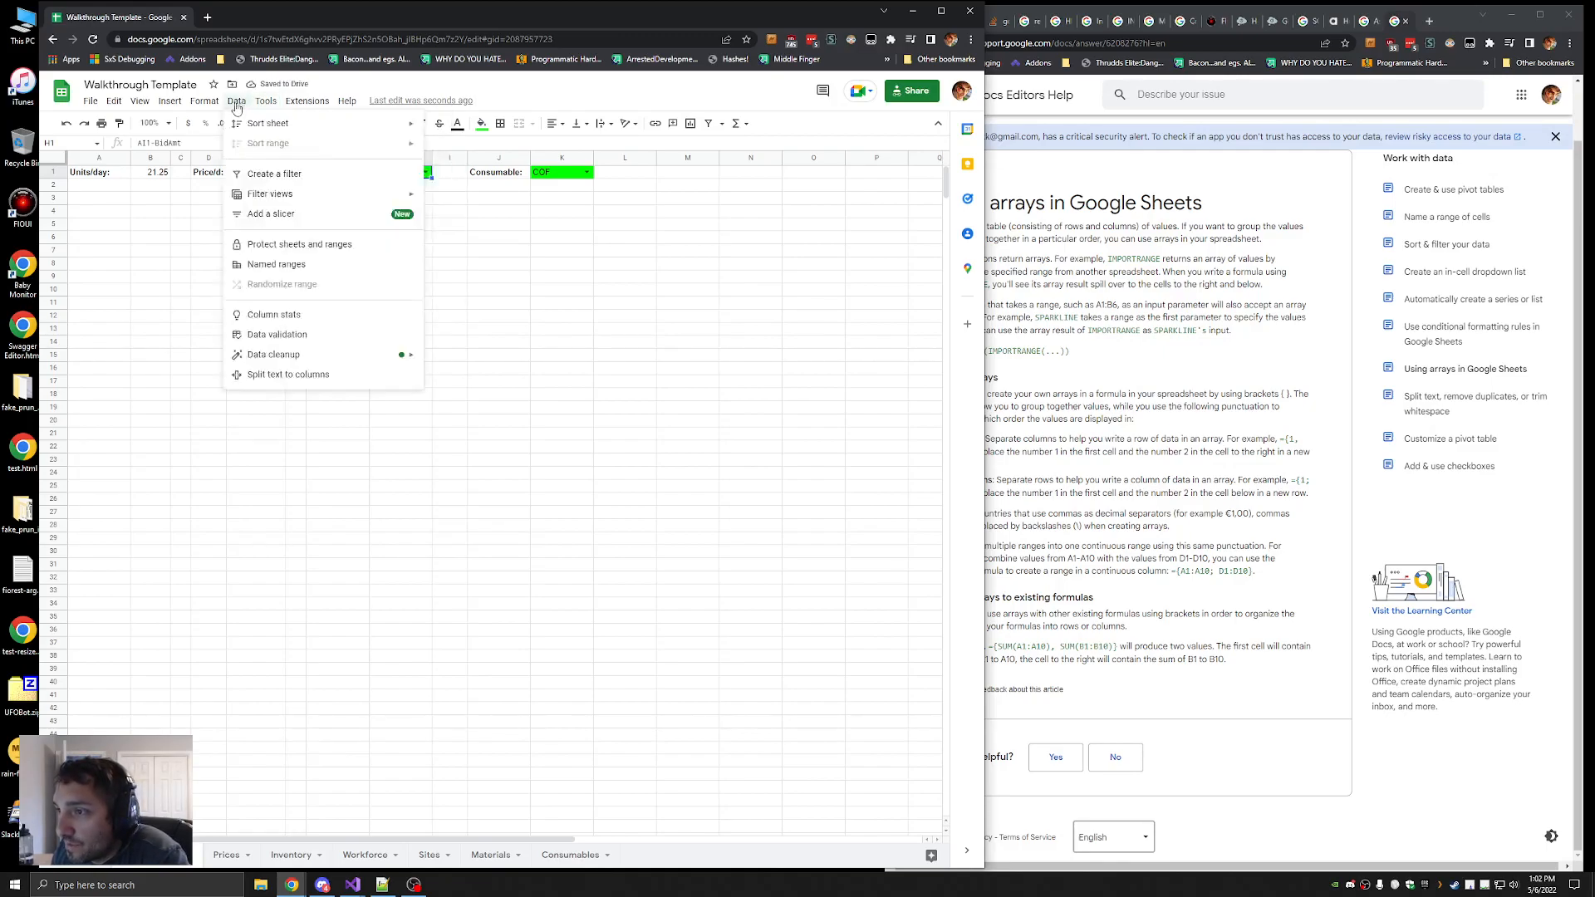
click(286, 334)
drag(579, 438, 550, 438)
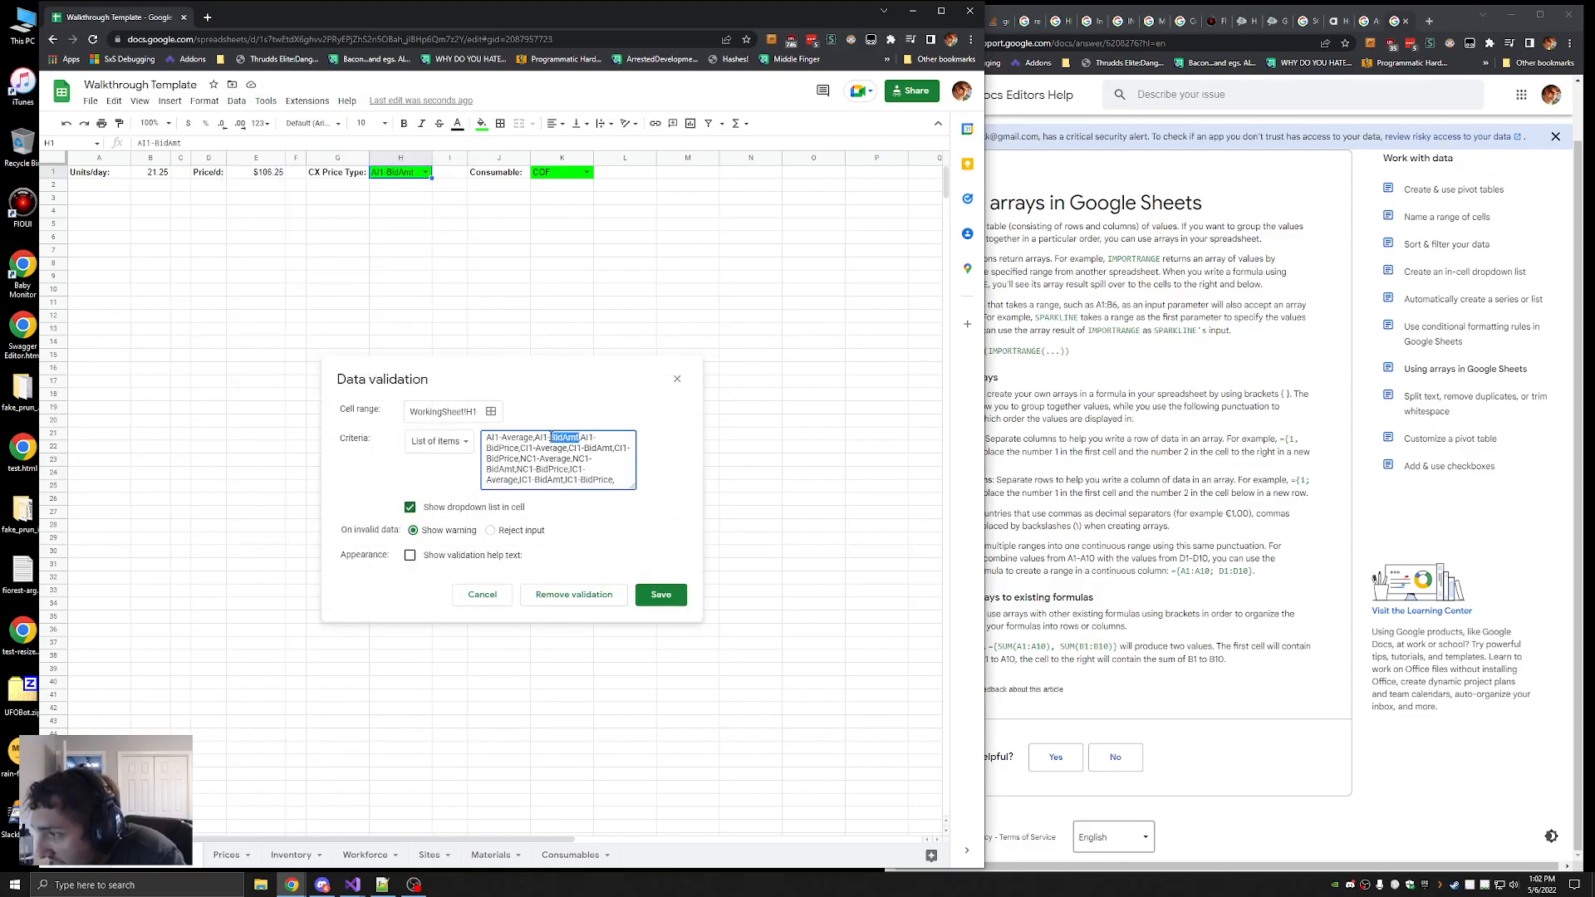
text(AskPrice)
key(ctrl+shift+Left)
key(ctrl+c)
drag(615, 449, 584, 481)
key(ctrl+v)
key(ctrl+v)
key(ctrl+v)
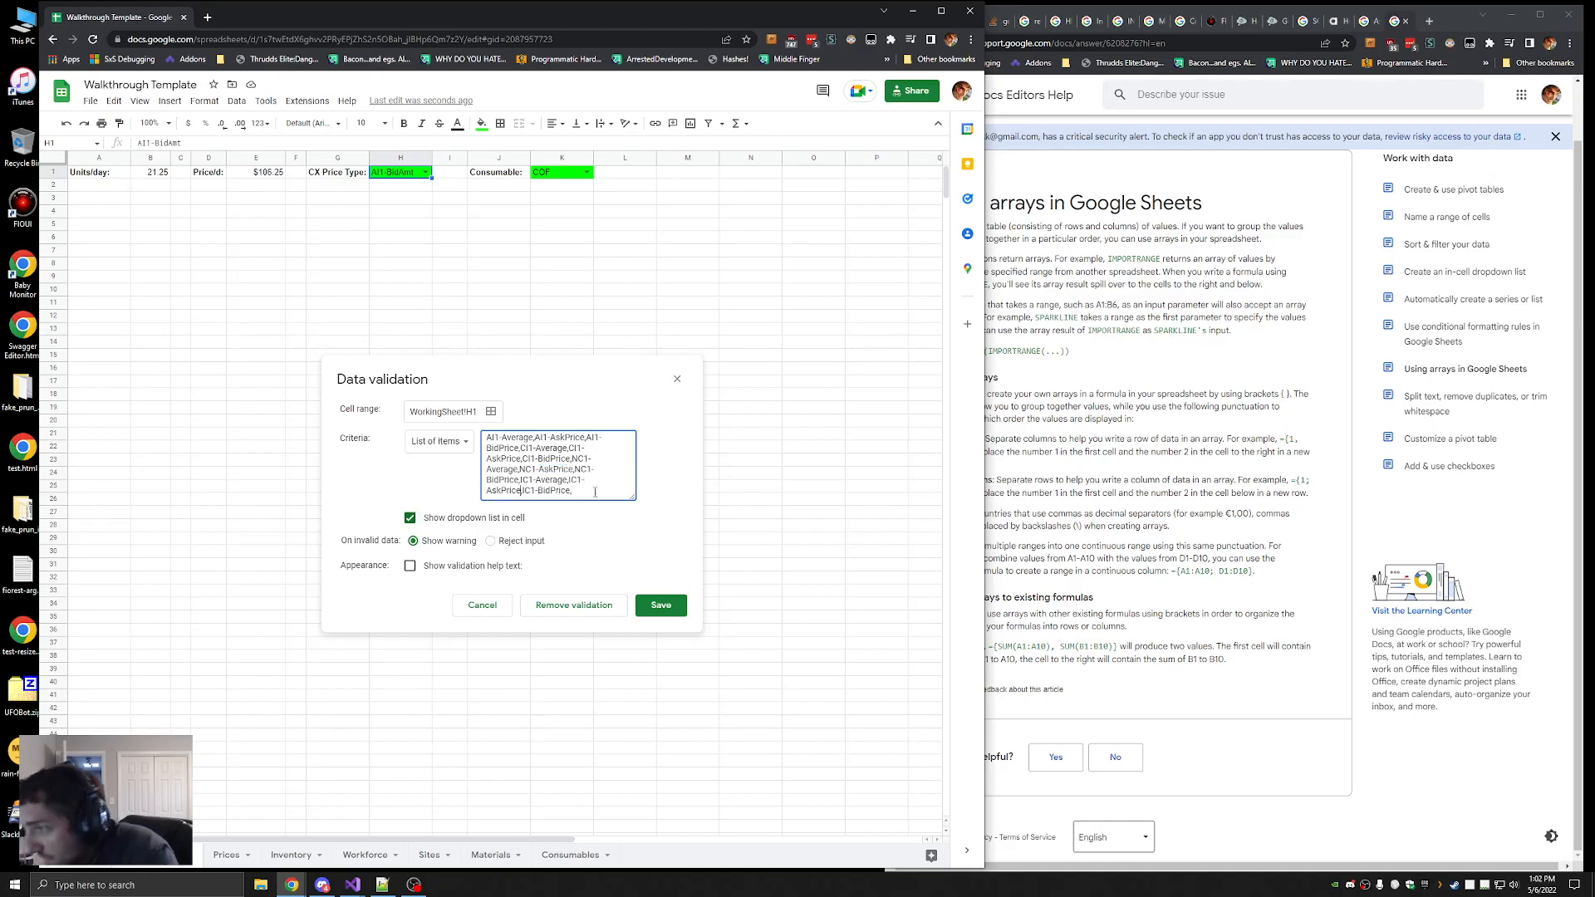
click(660, 604)
Test the H1 price type with AI1-BidPrice, AI1-AskPrice and AI1-Average in turn to compare the COF price, ending on AI1-Average
click(425, 172)
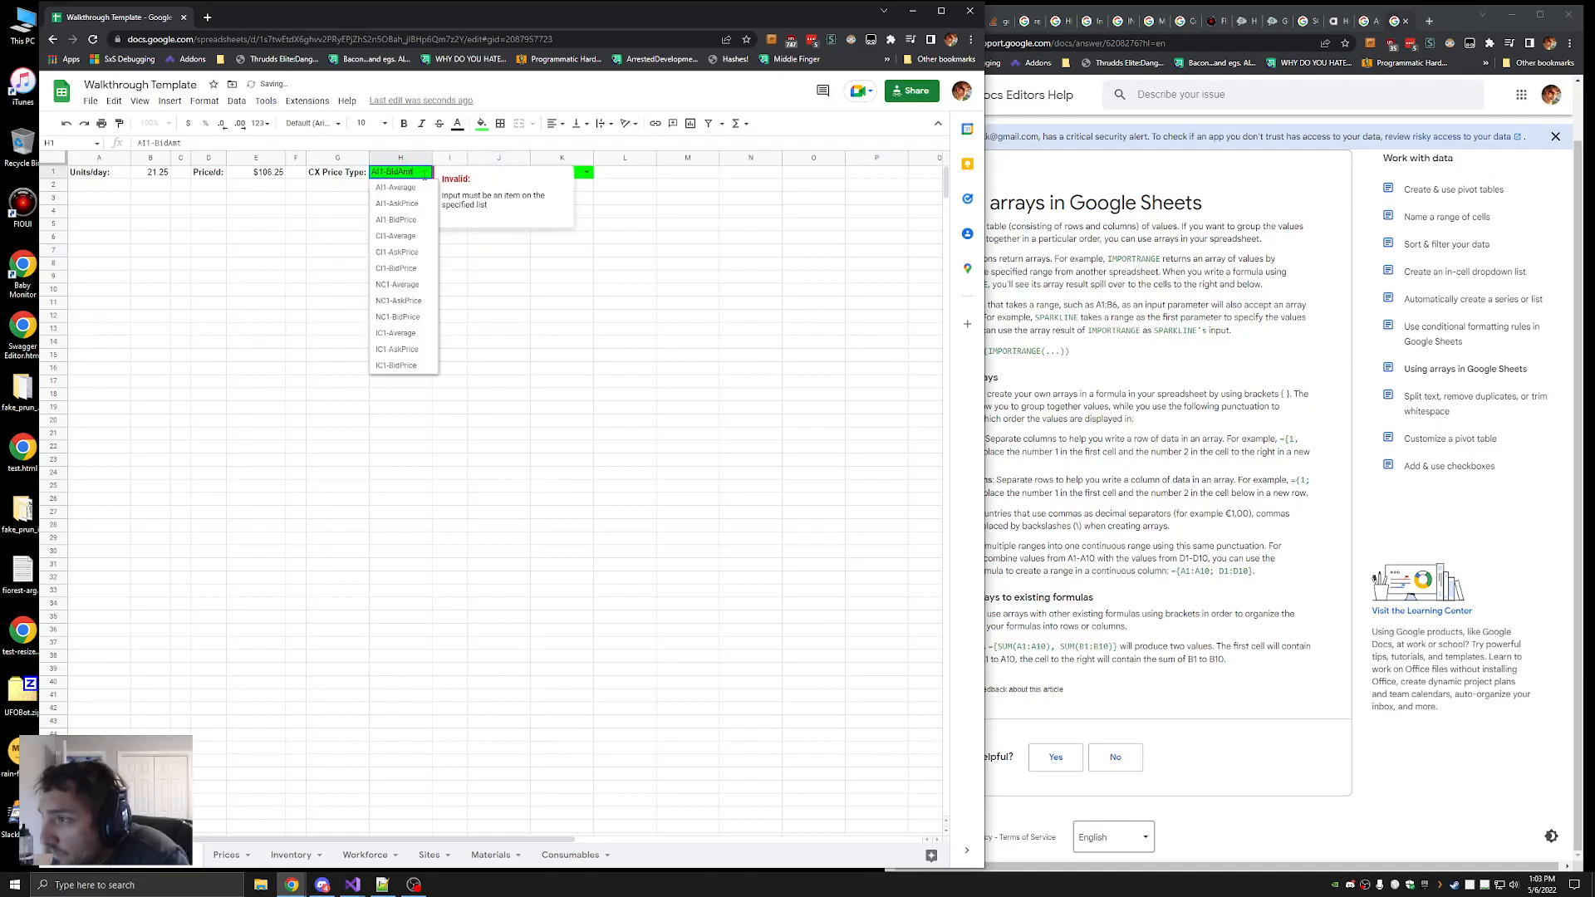
click(397, 219)
click(428, 172)
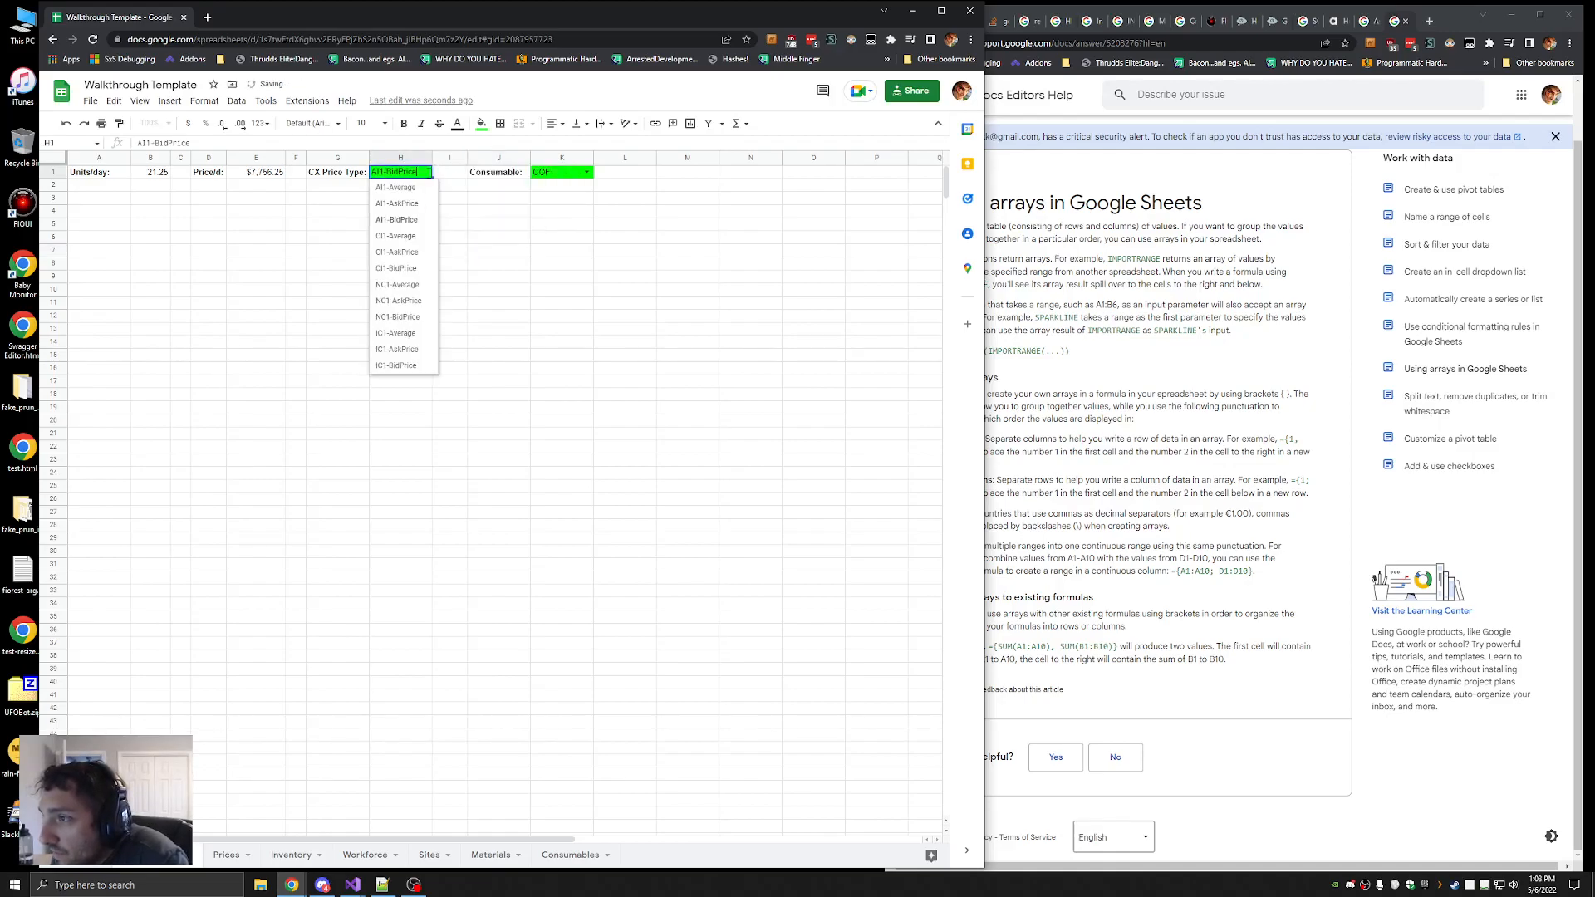
click(415, 204)
click(427, 173)
click(404, 189)
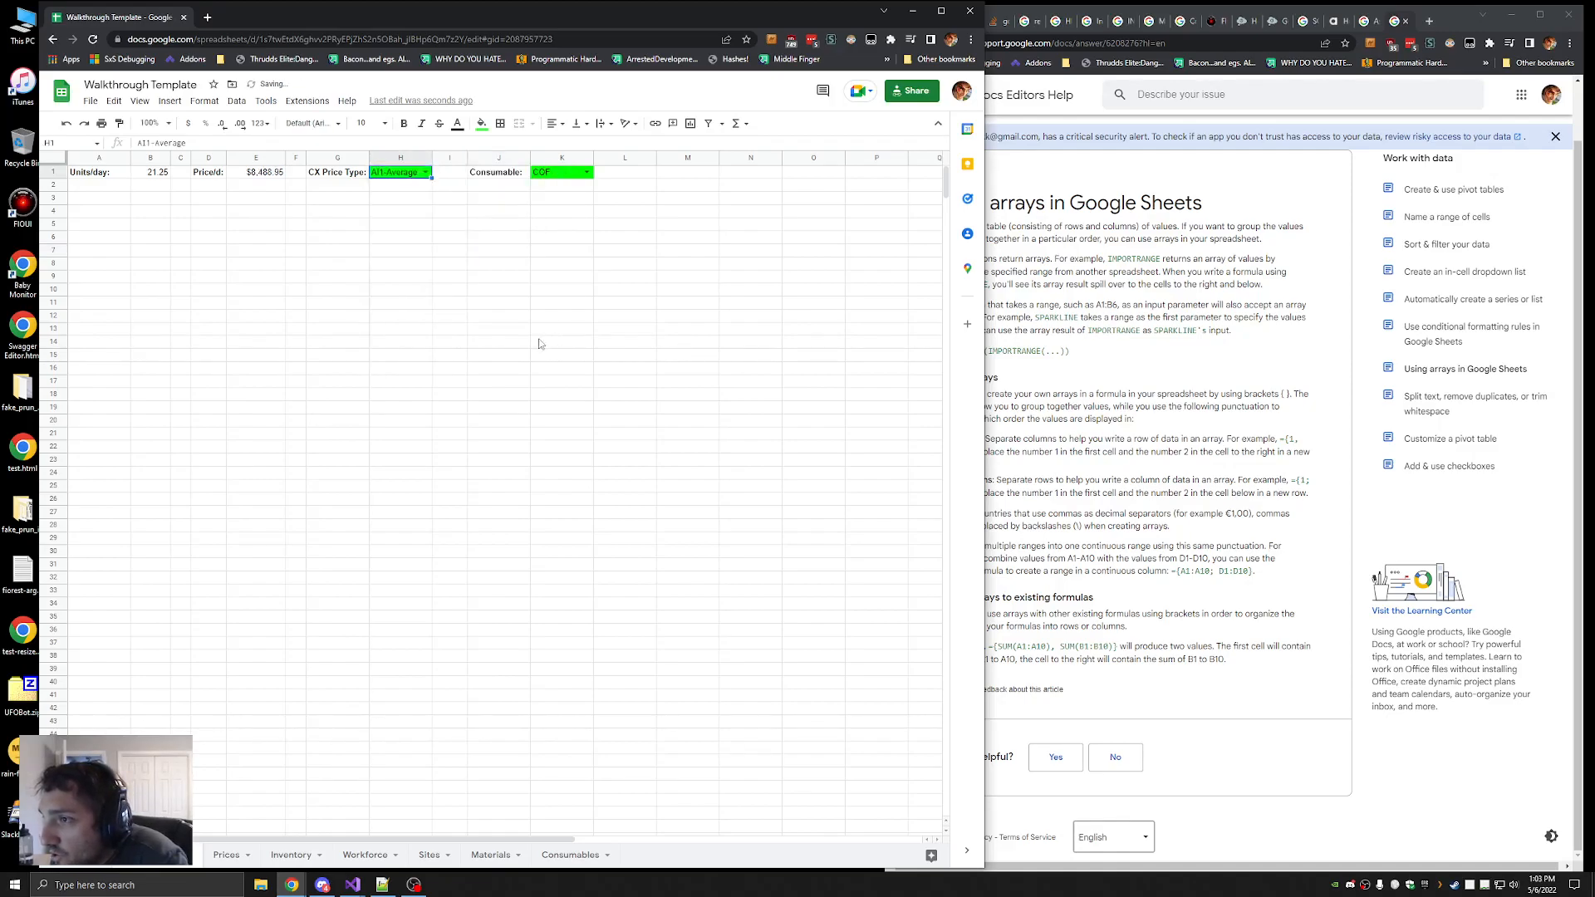
click(426, 173)
click(409, 203)
click(427, 173)
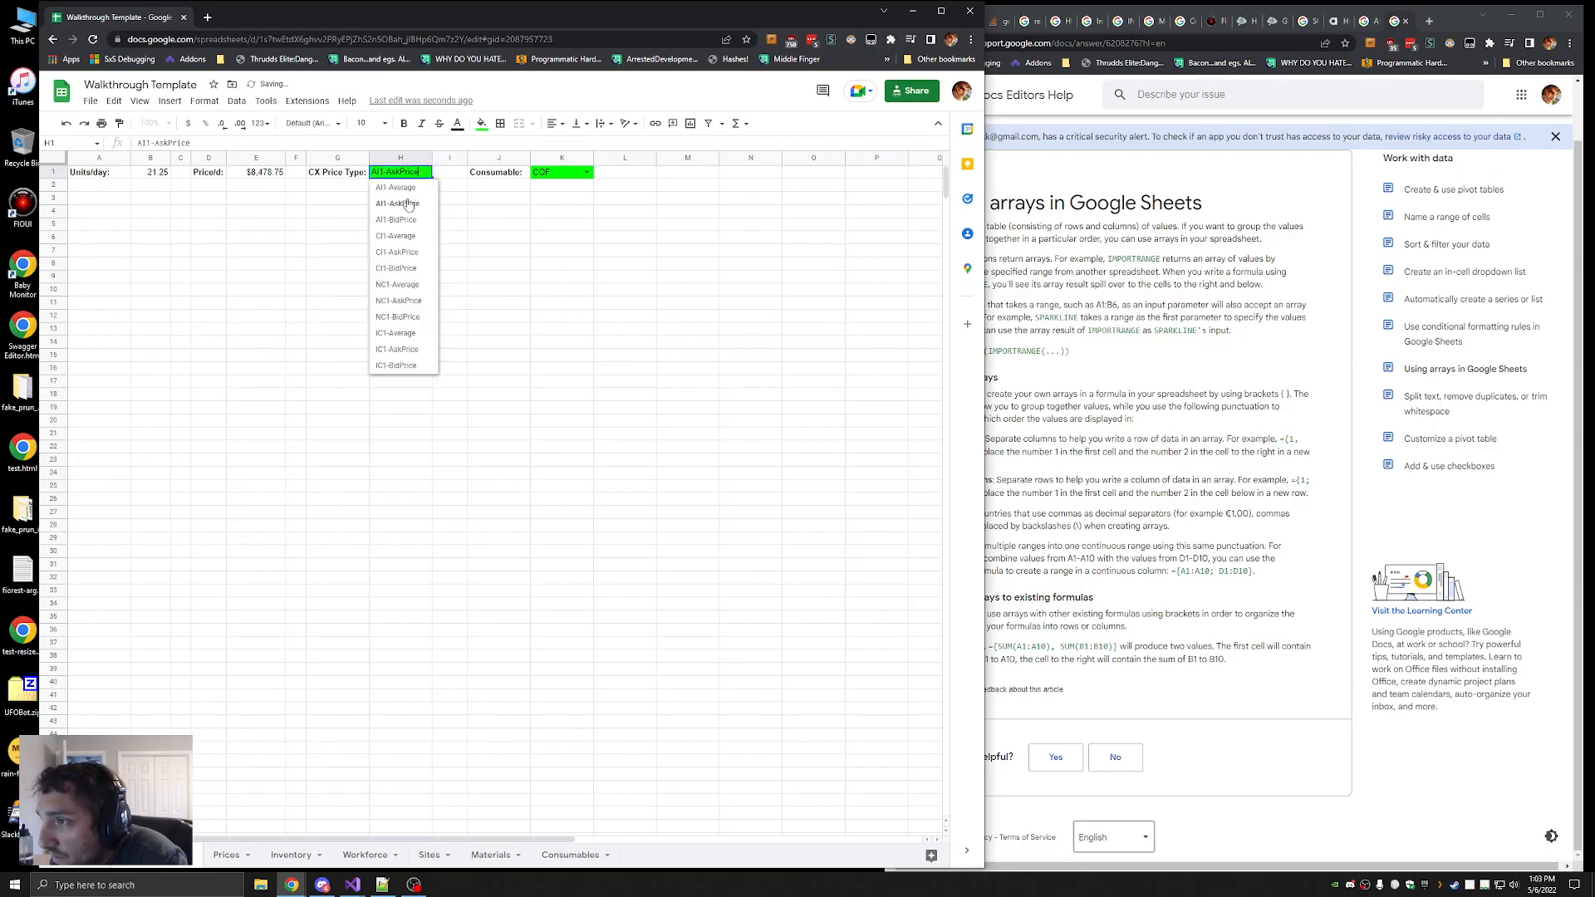
click(400, 220)
click(426, 173)
click(408, 204)
click(426, 172)
click(396, 188)
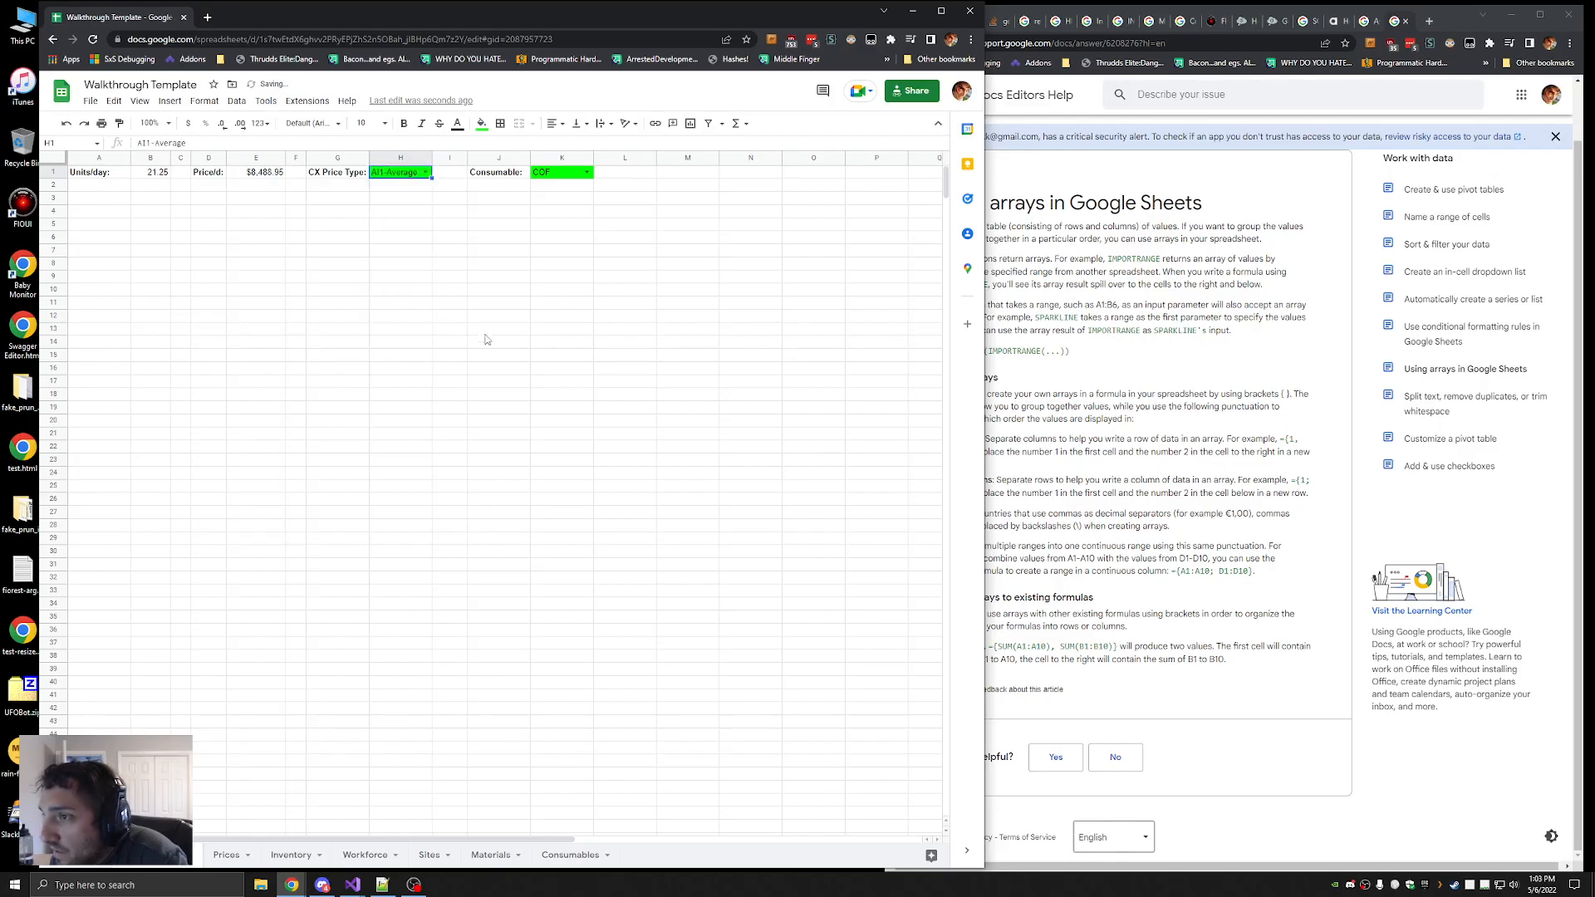
Test CI1-Average and CI1-AskPrice as the H1 price type, and leave it on CI1-BidPrice
click(265, 176)
click(416, 174)
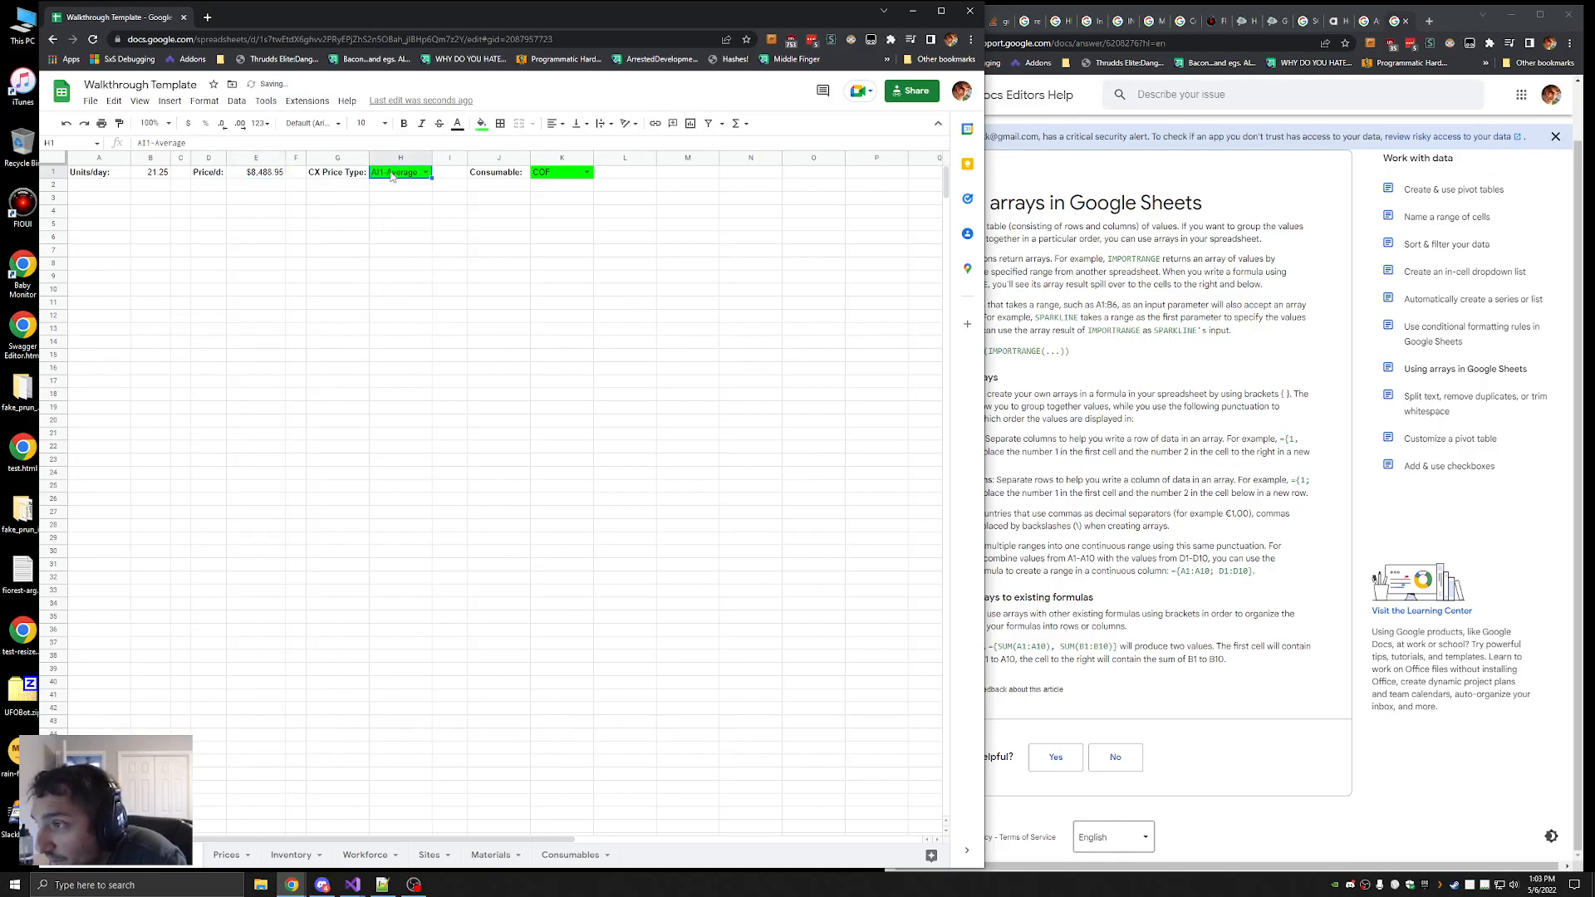
click(426, 173)
click(406, 237)
click(426, 174)
click(405, 253)
click(426, 172)
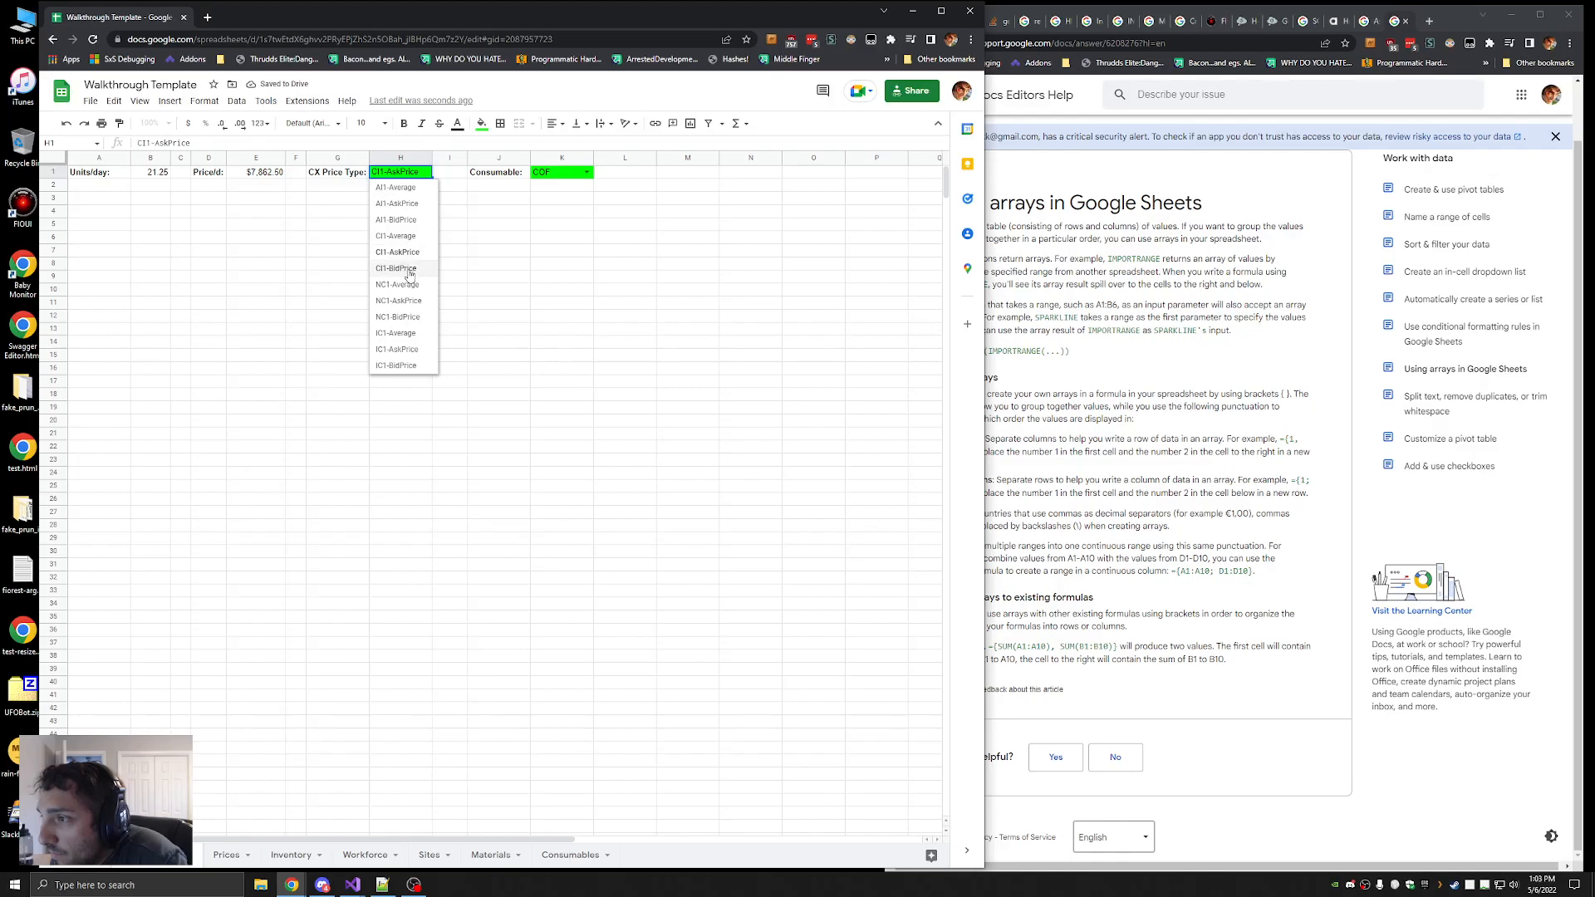
click(406, 270)
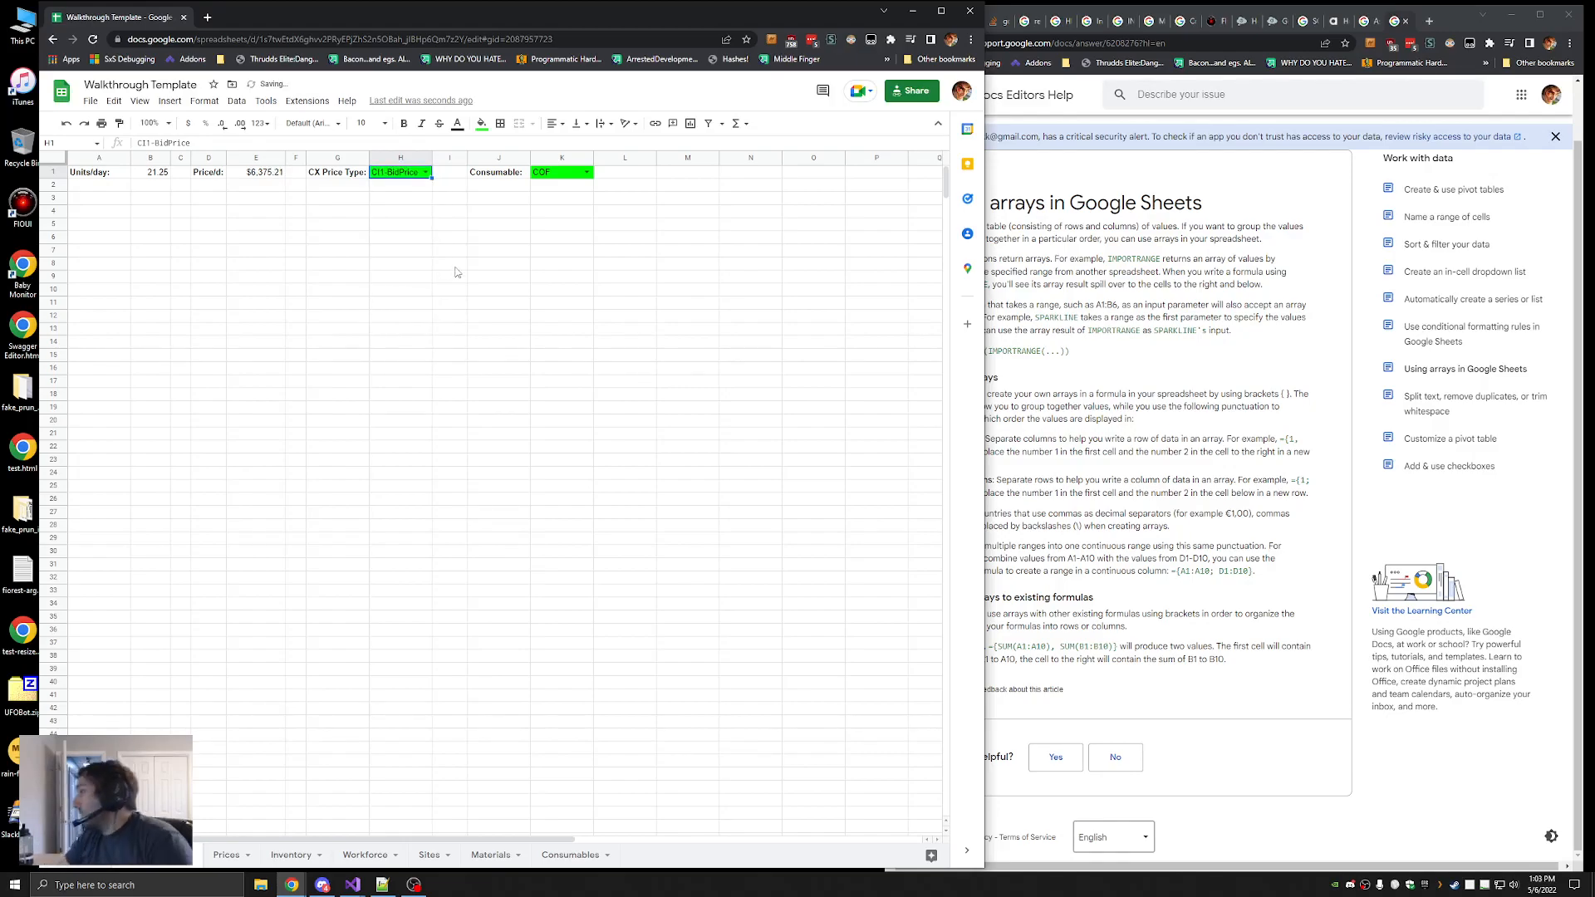
click(516, 384)
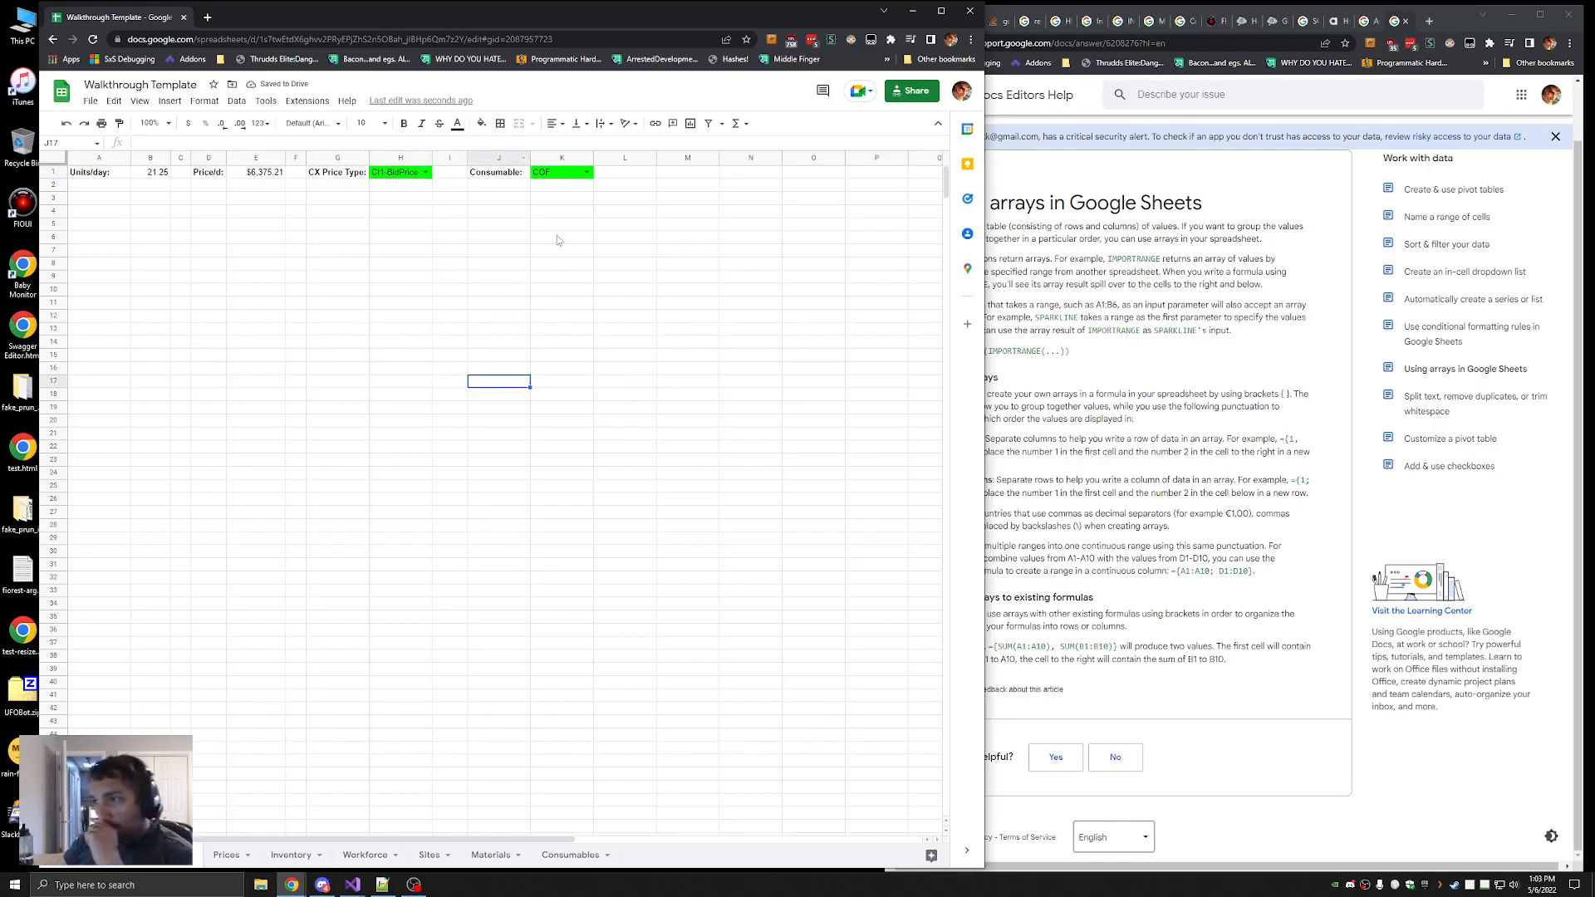
click(564, 173)
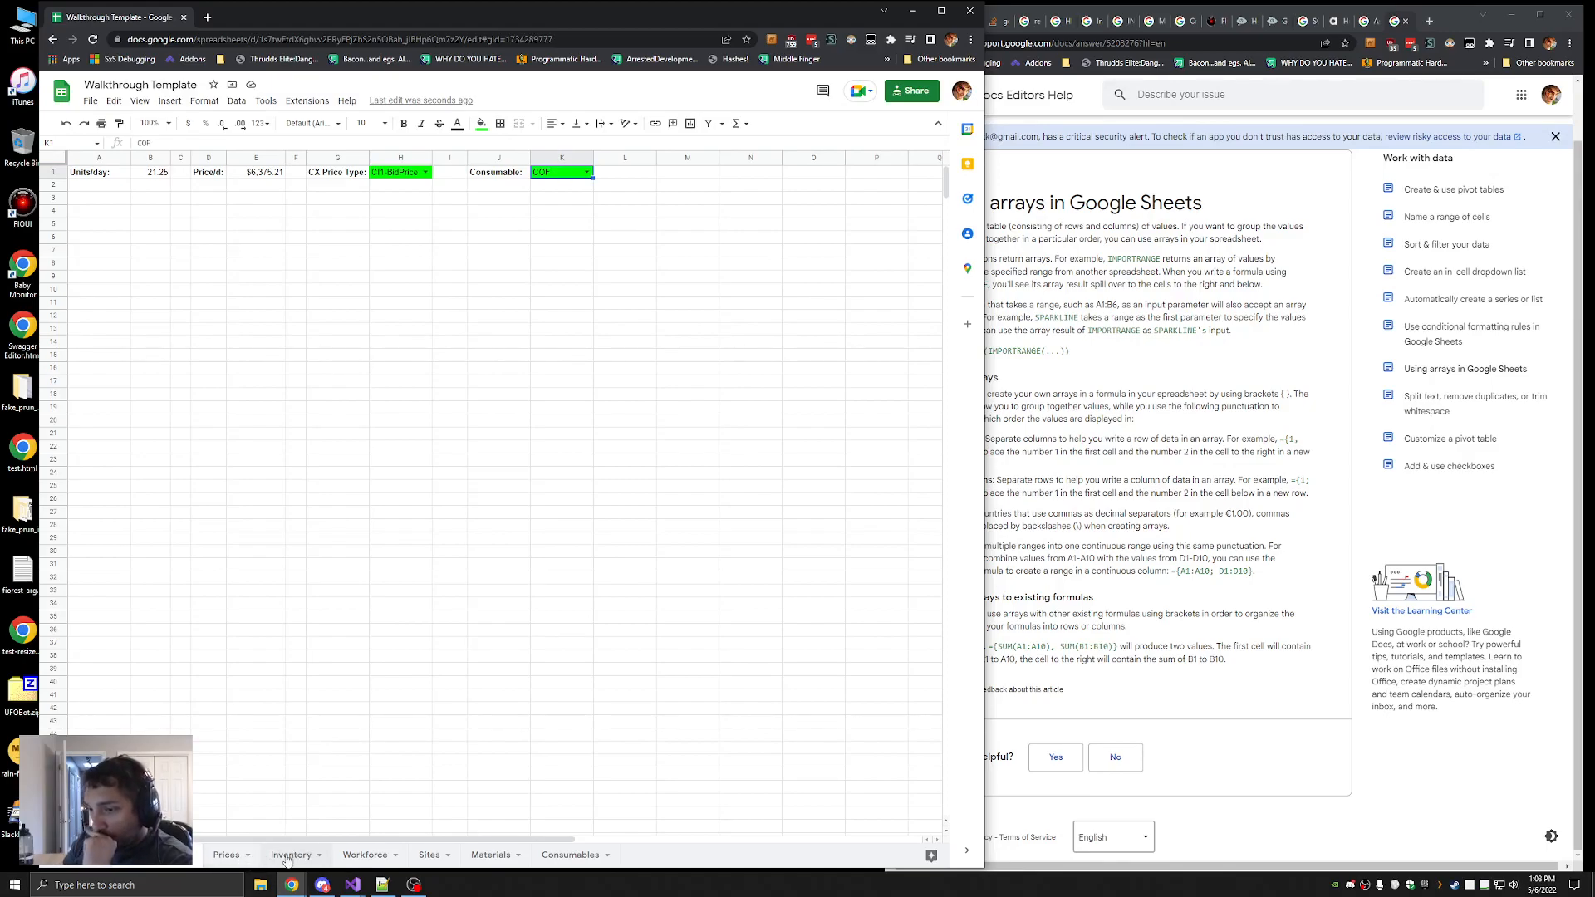
Rename the Prices sheet as RO-Prices
click(297, 856)
click(225, 856)
double_click(222, 856)
click(221, 857)
text(RC-)
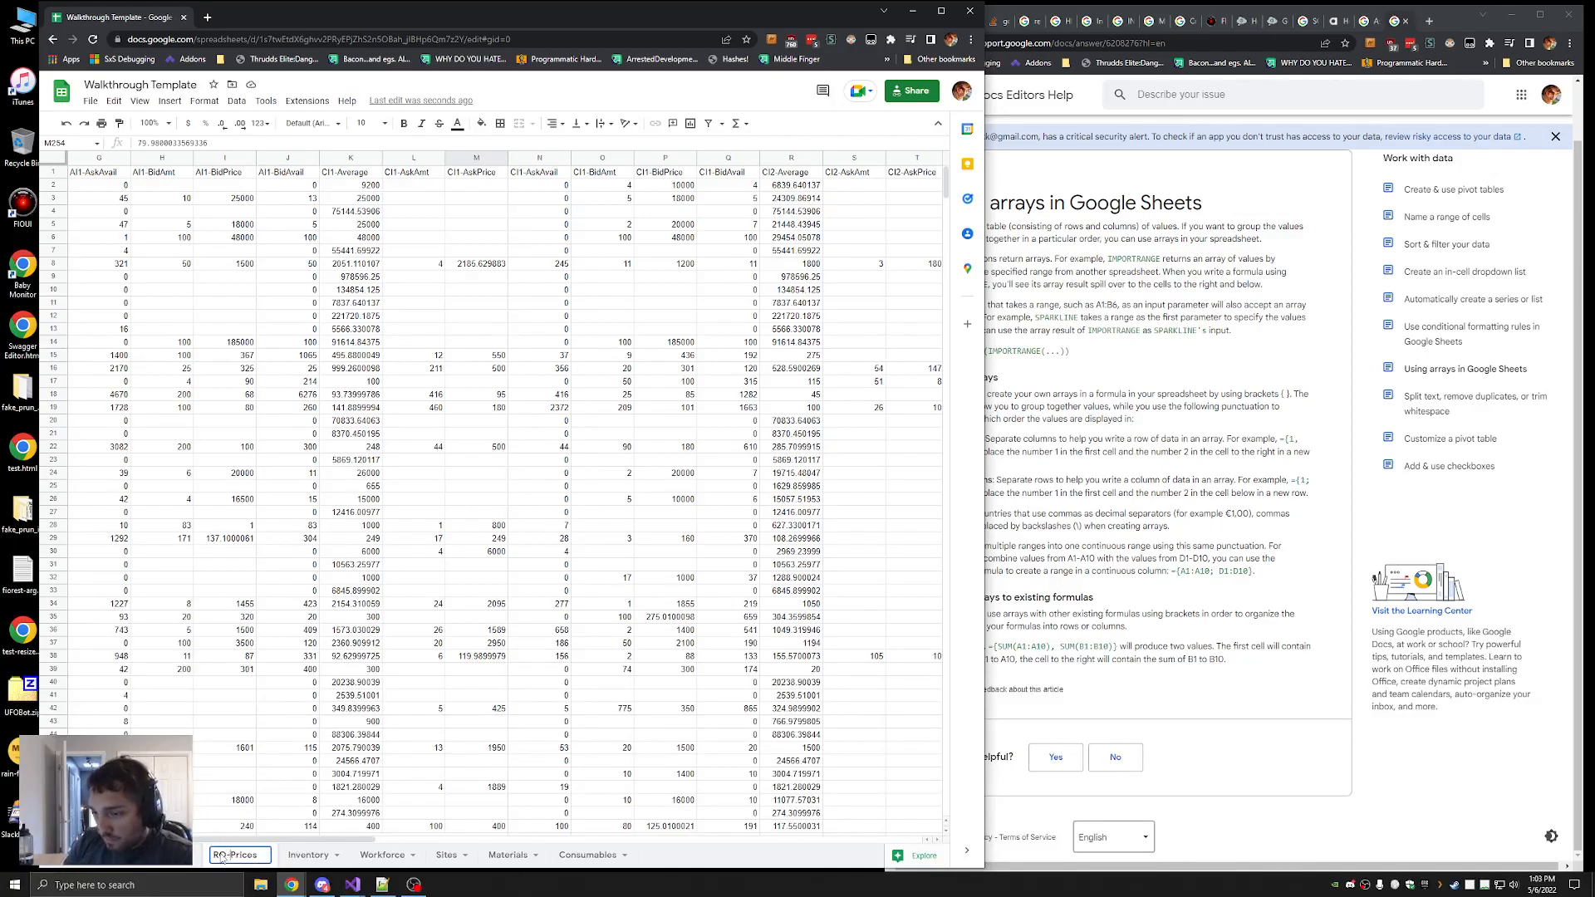
key(Return)
Rename the Inventory sheet as RO-Inventory
double_click(301, 856)
key(Home)
text(RO-)
key(Return)
Rename the Workforce sheet as RO-Workforce
double_click(399, 856)
key(Home)
text(RO=)
key(BackSpace)
text(-)
key(Return)
Rename the Sites sheet as RO-Sites
double_click(483, 855)
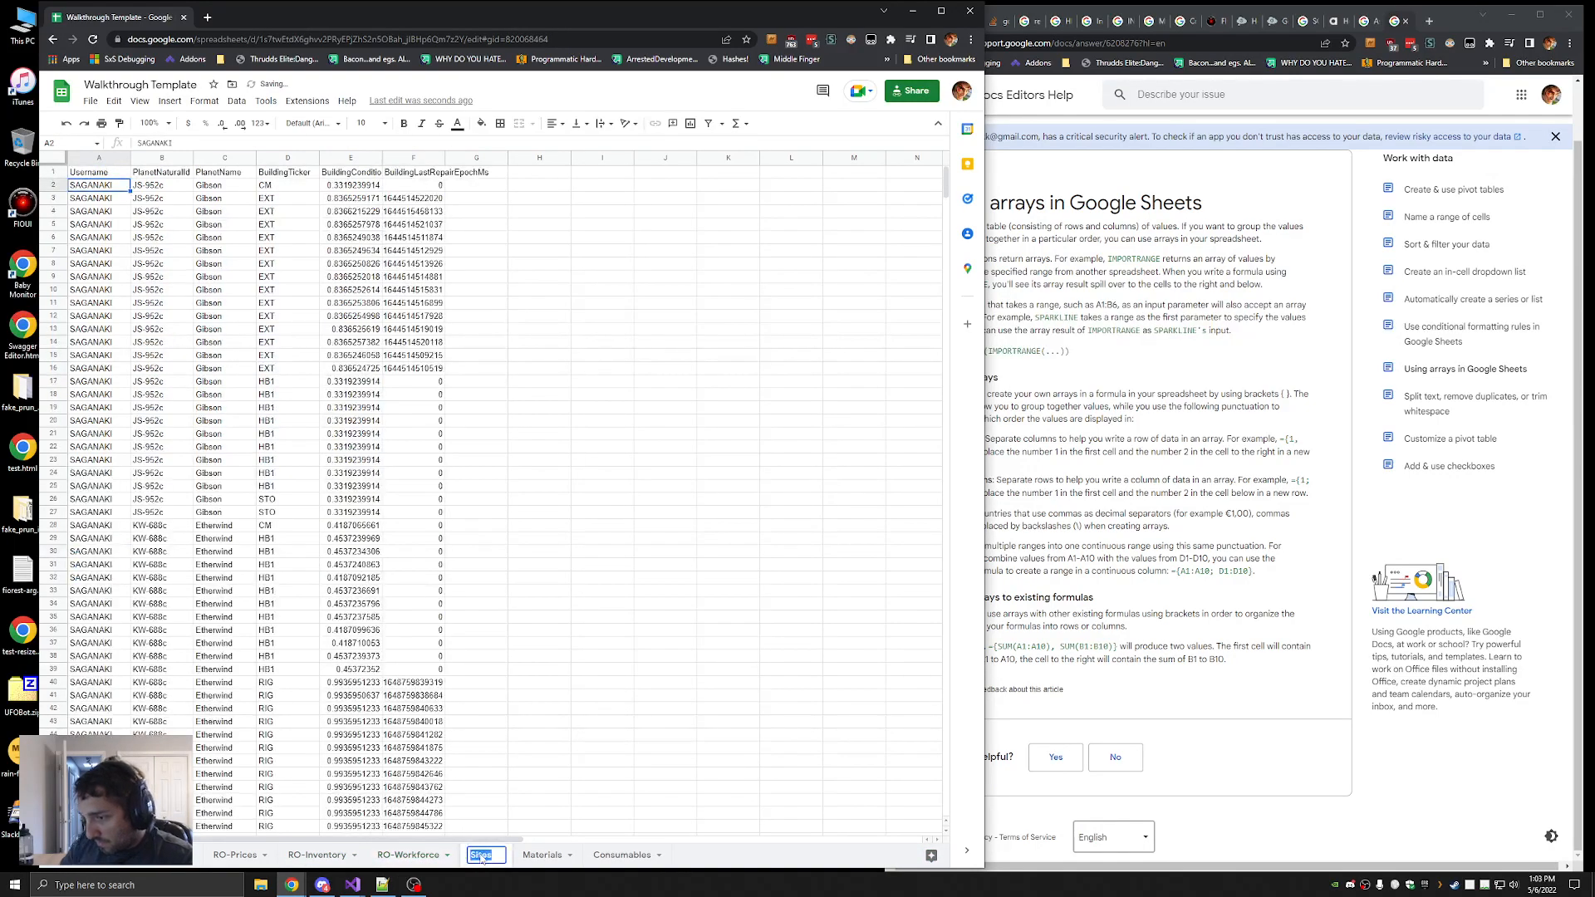
key(Home)
text(RO-)
key(Return)
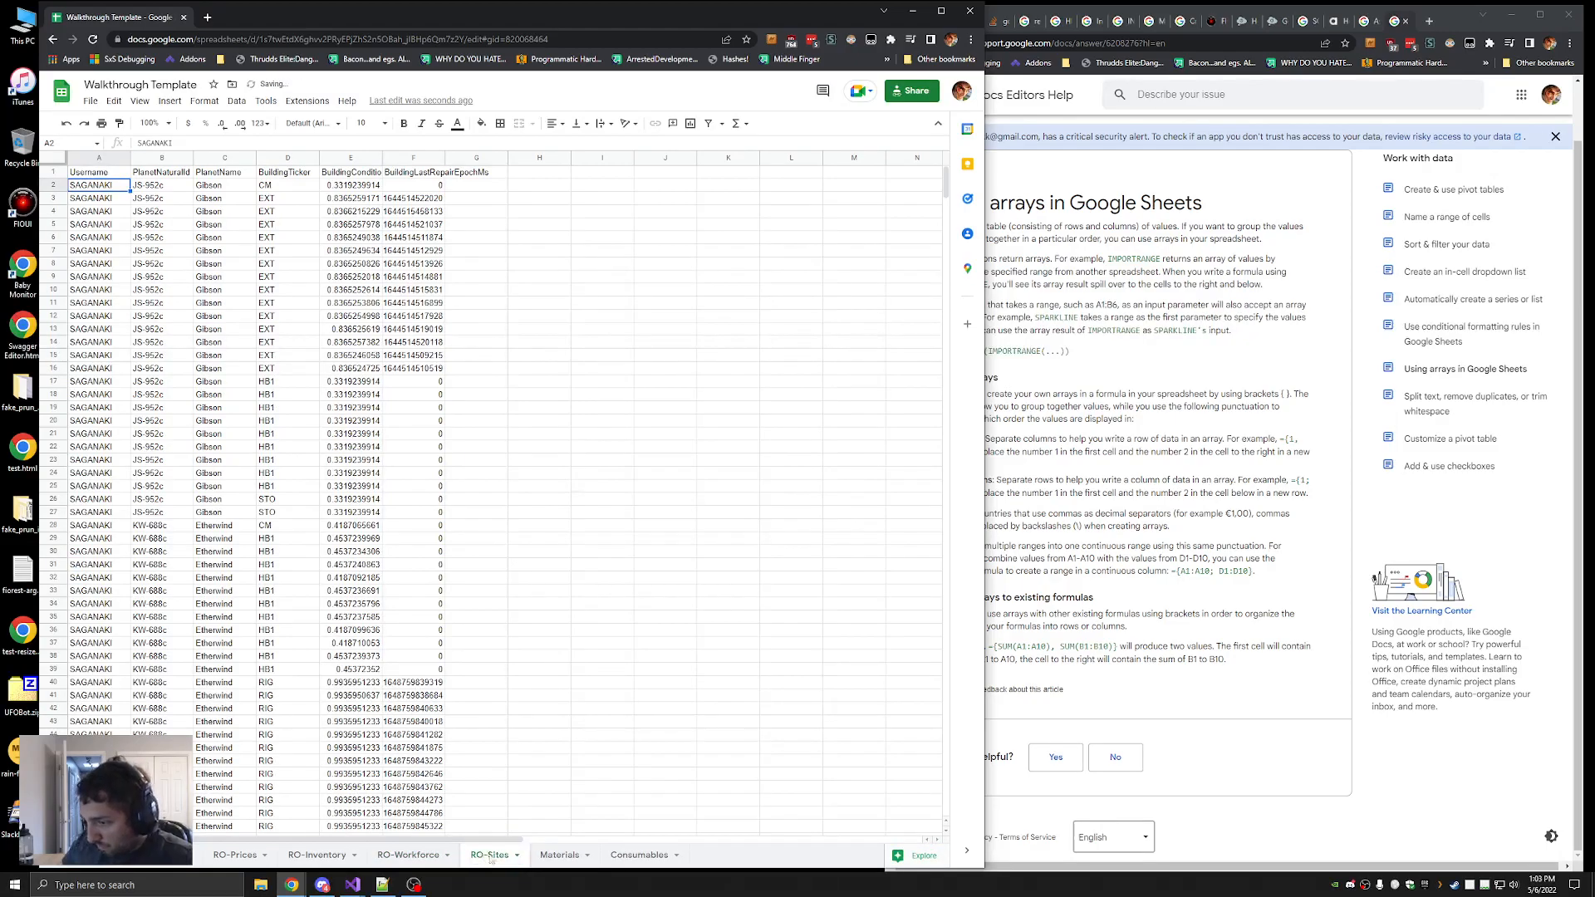
Rename the Materials sheet as RO-Materials and return to the working sheet with the price type and consumable dropdowns
double_click(561, 856)
key(Home)
text(RO-)
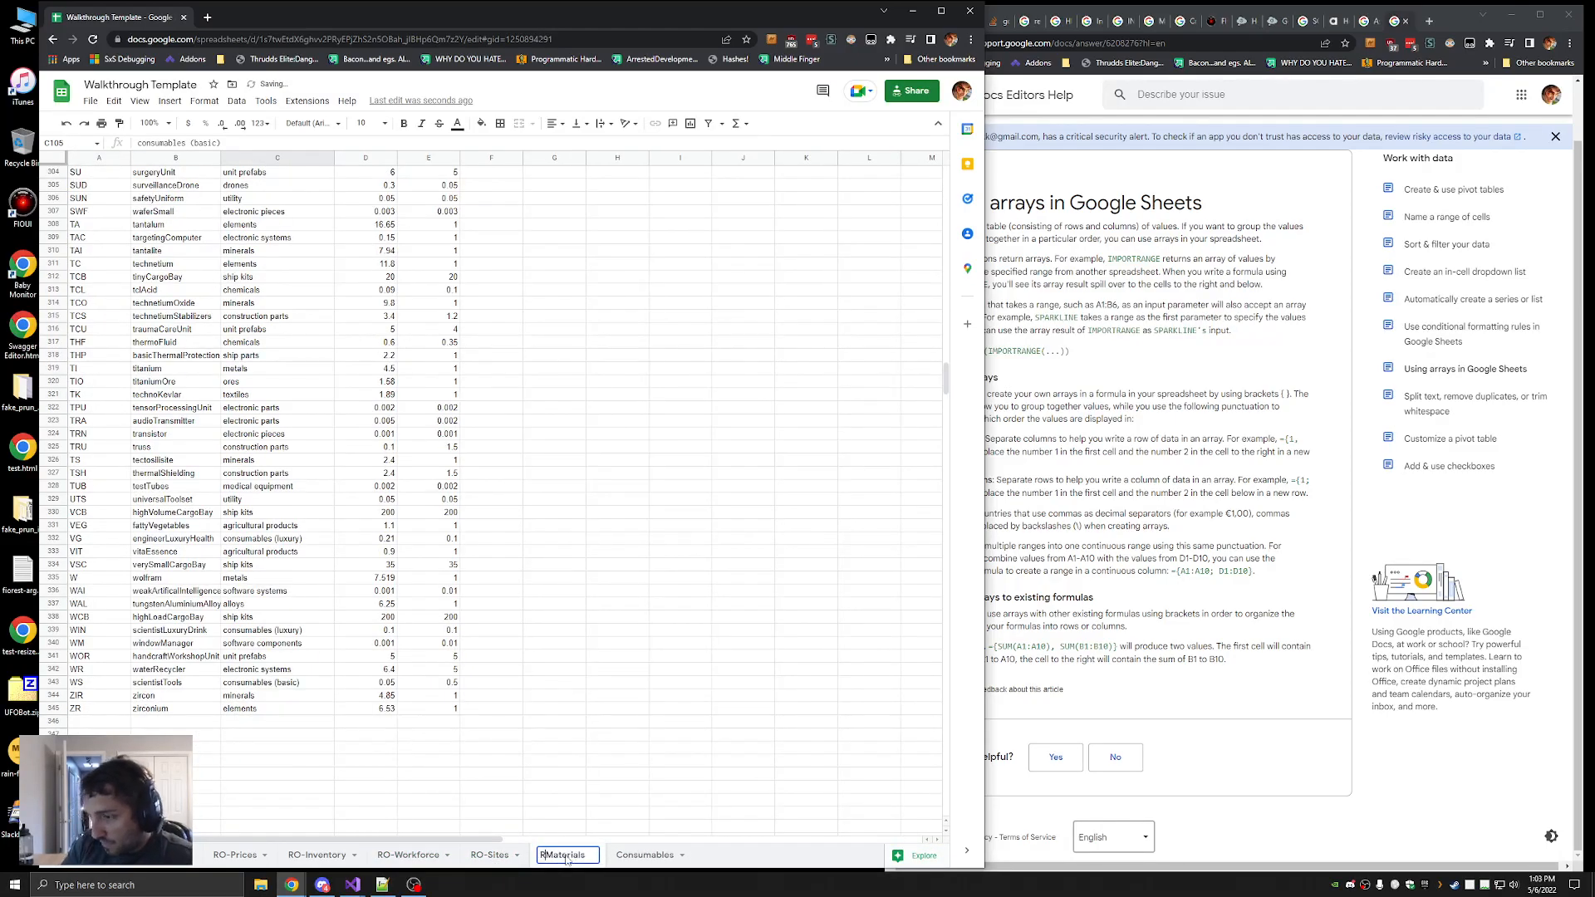
key(Return)
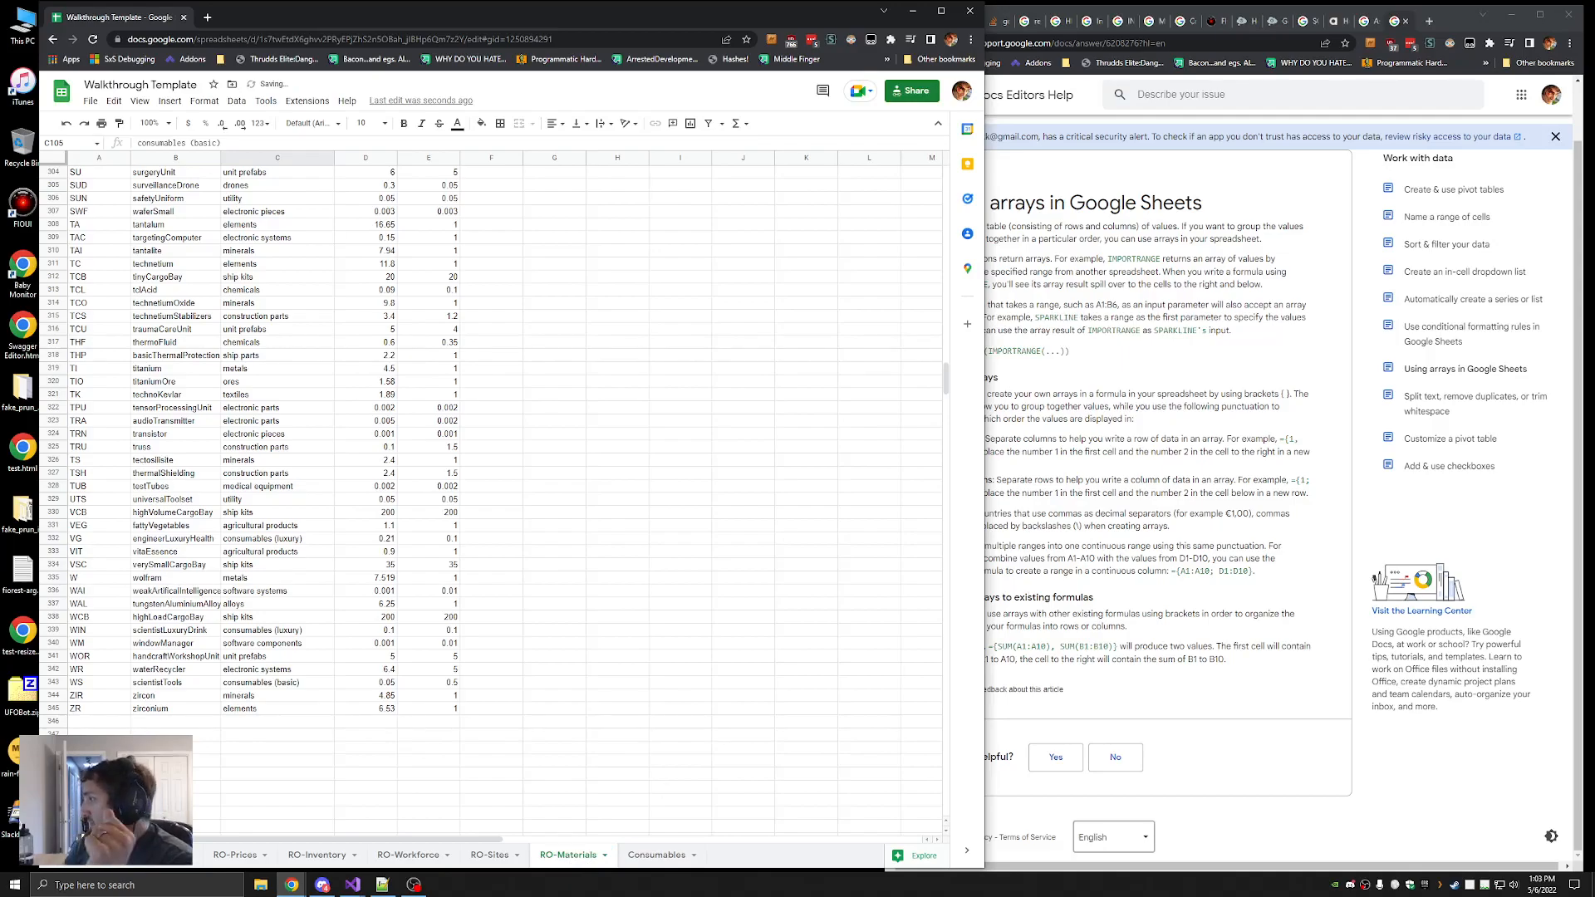
click(142, 857)
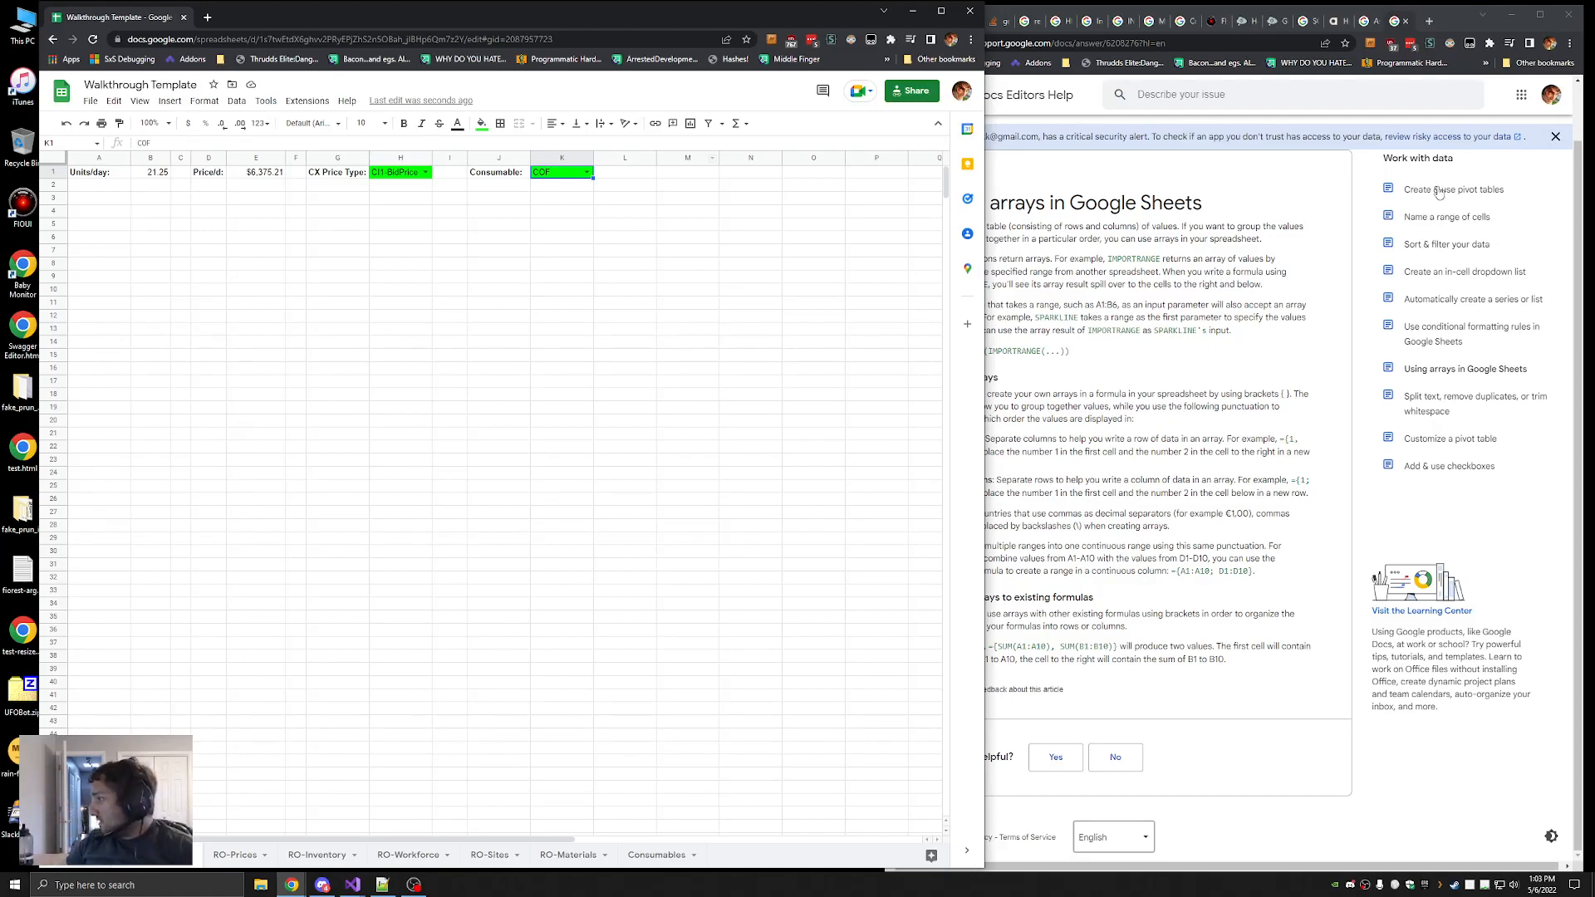
Switch to the browser window with the Google Docs help pages and search the web for "gsheets how to specify entire row"
click(322, 886)
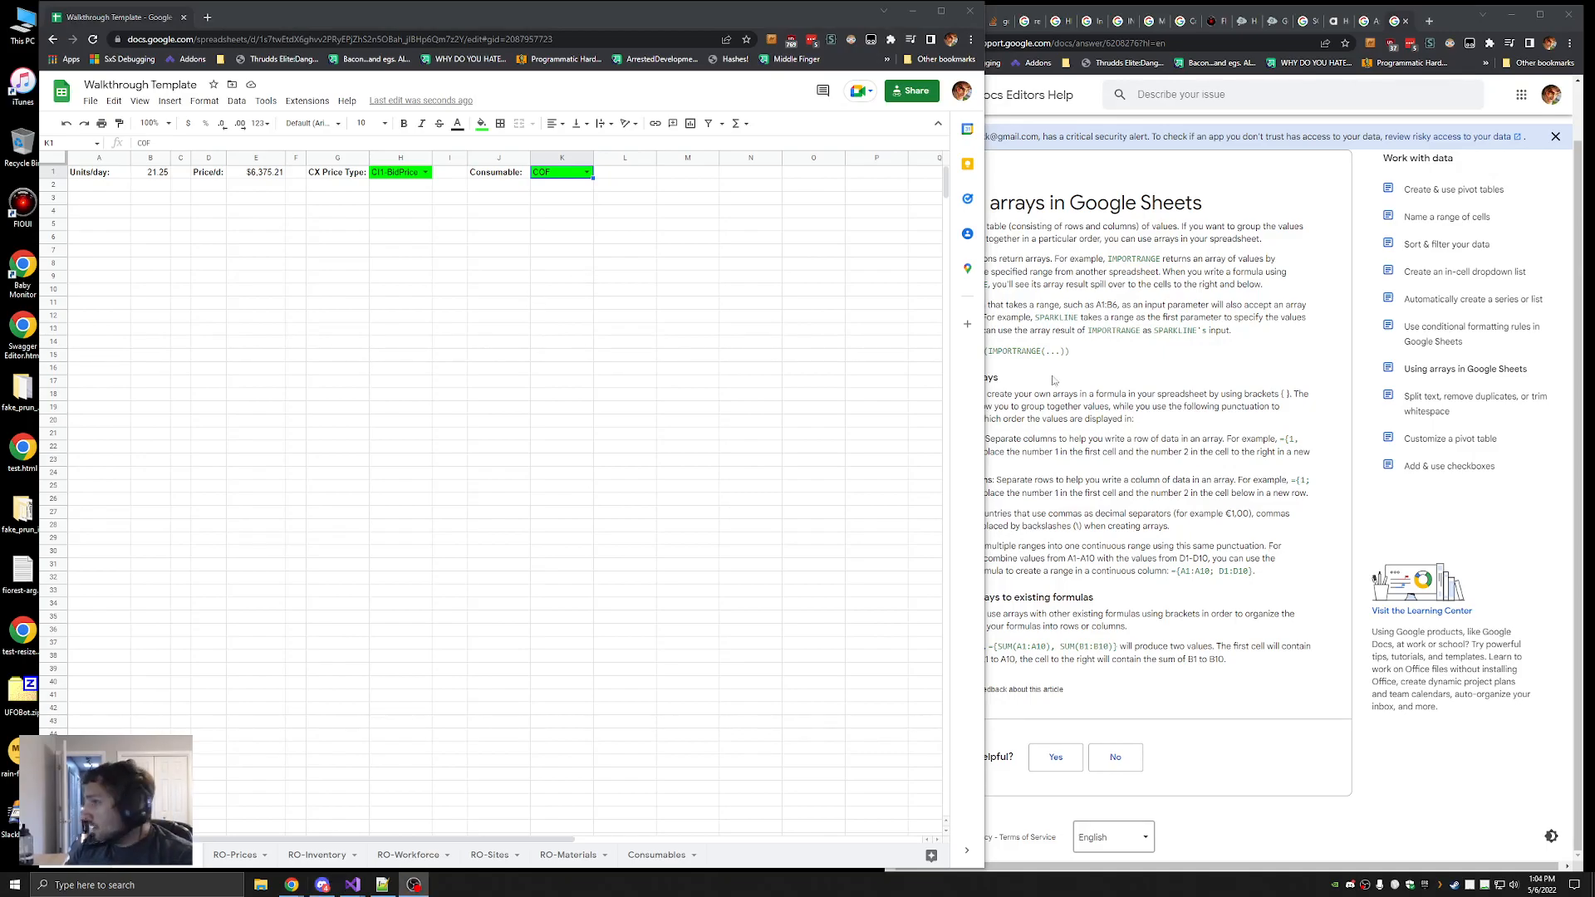
click(1304, 737)
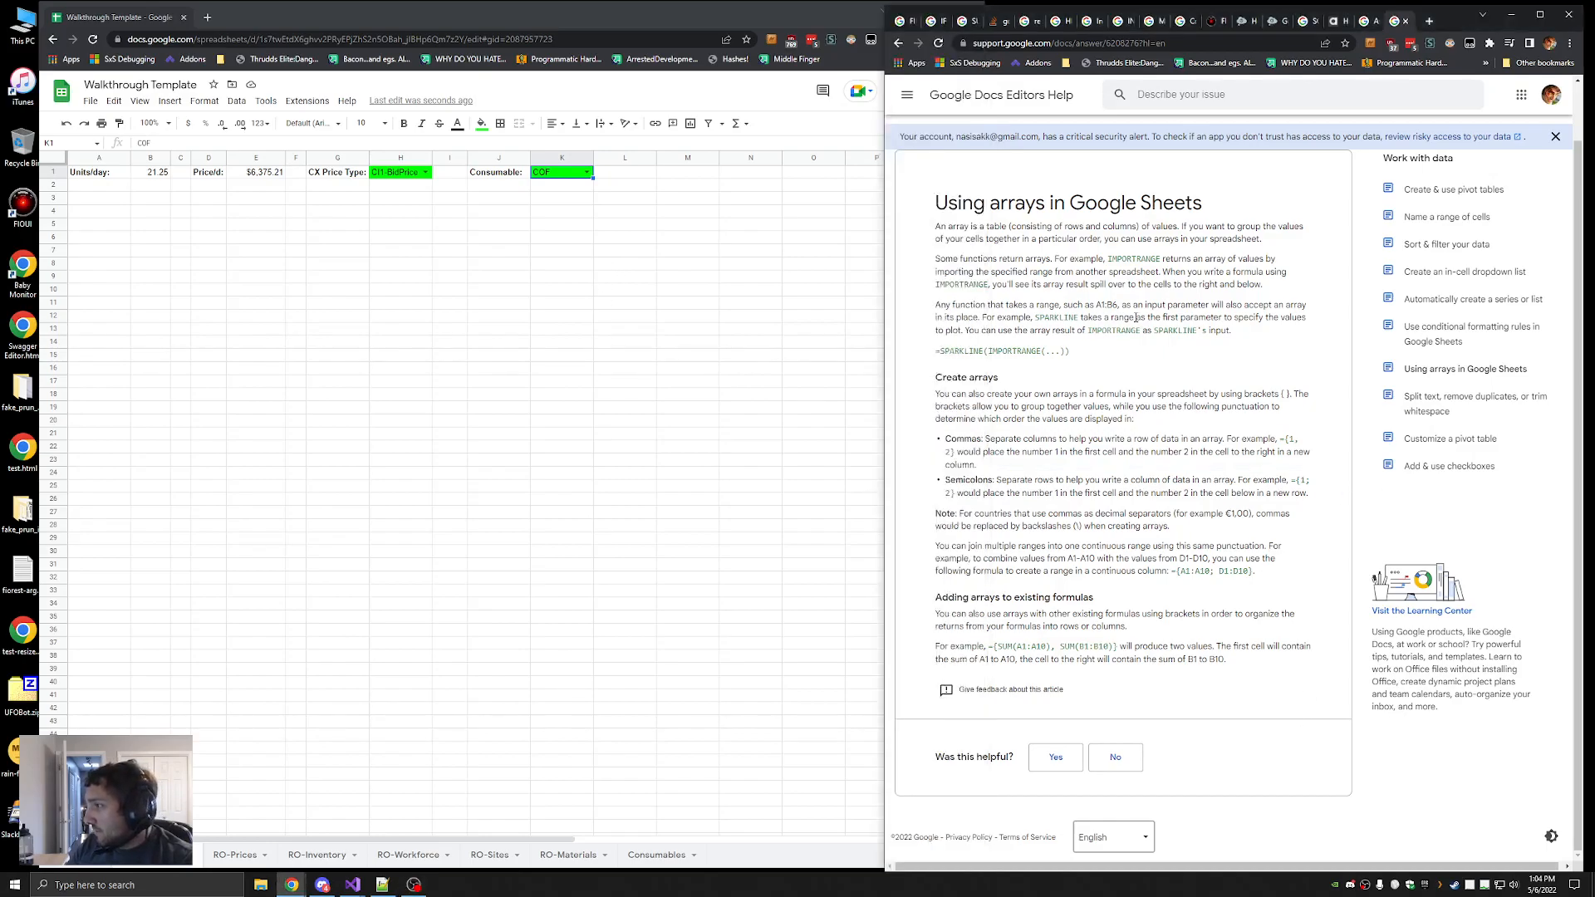
click(904, 23)
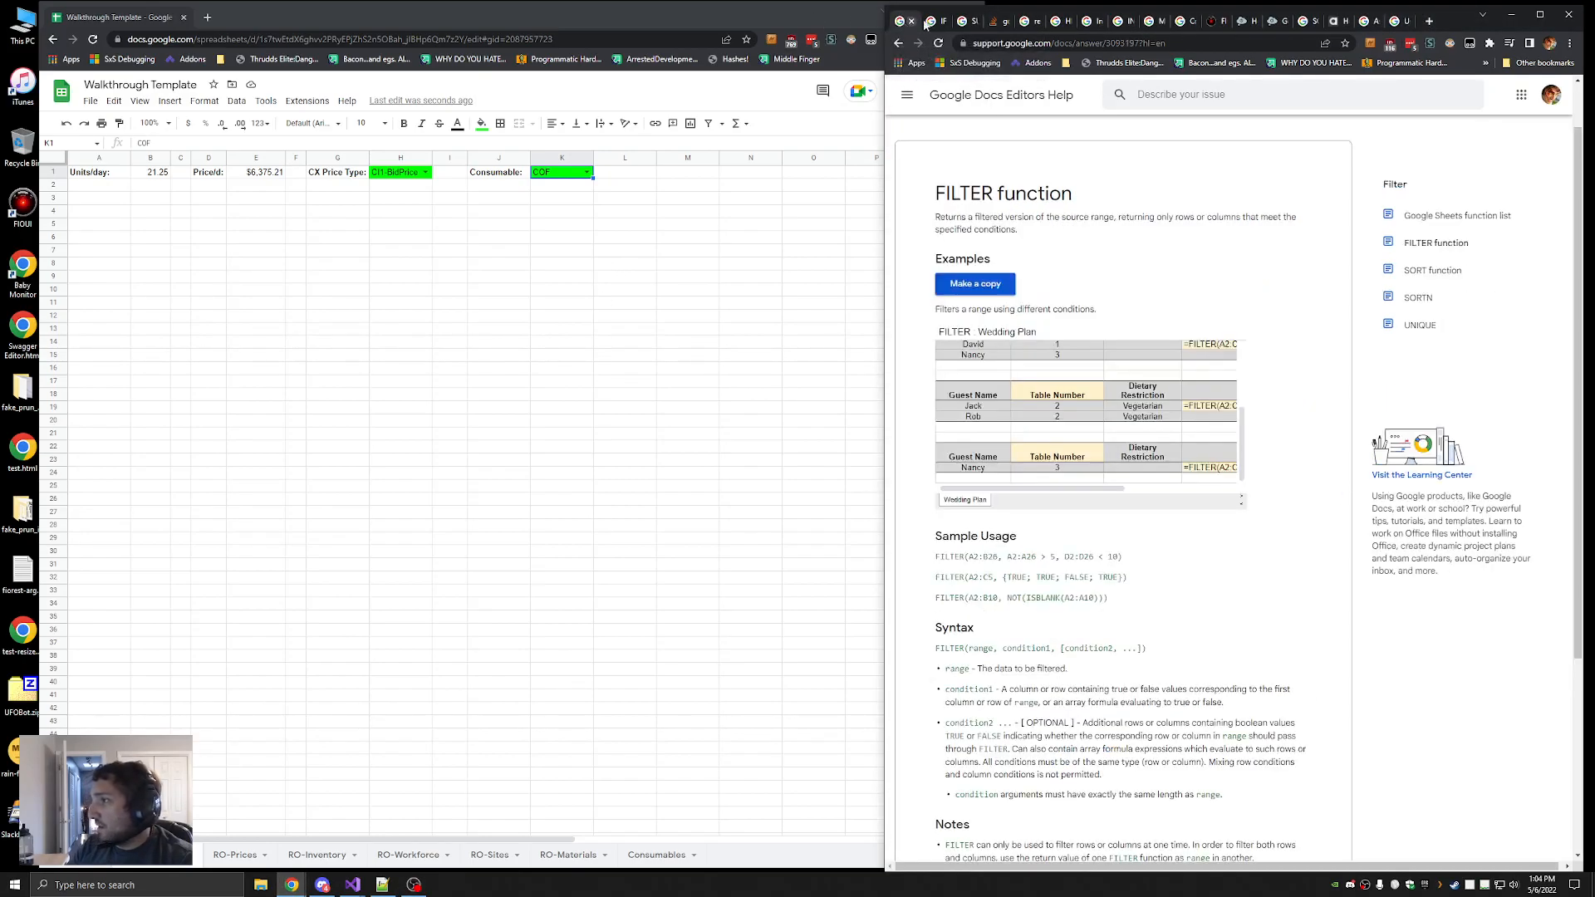
click(1185, 40)
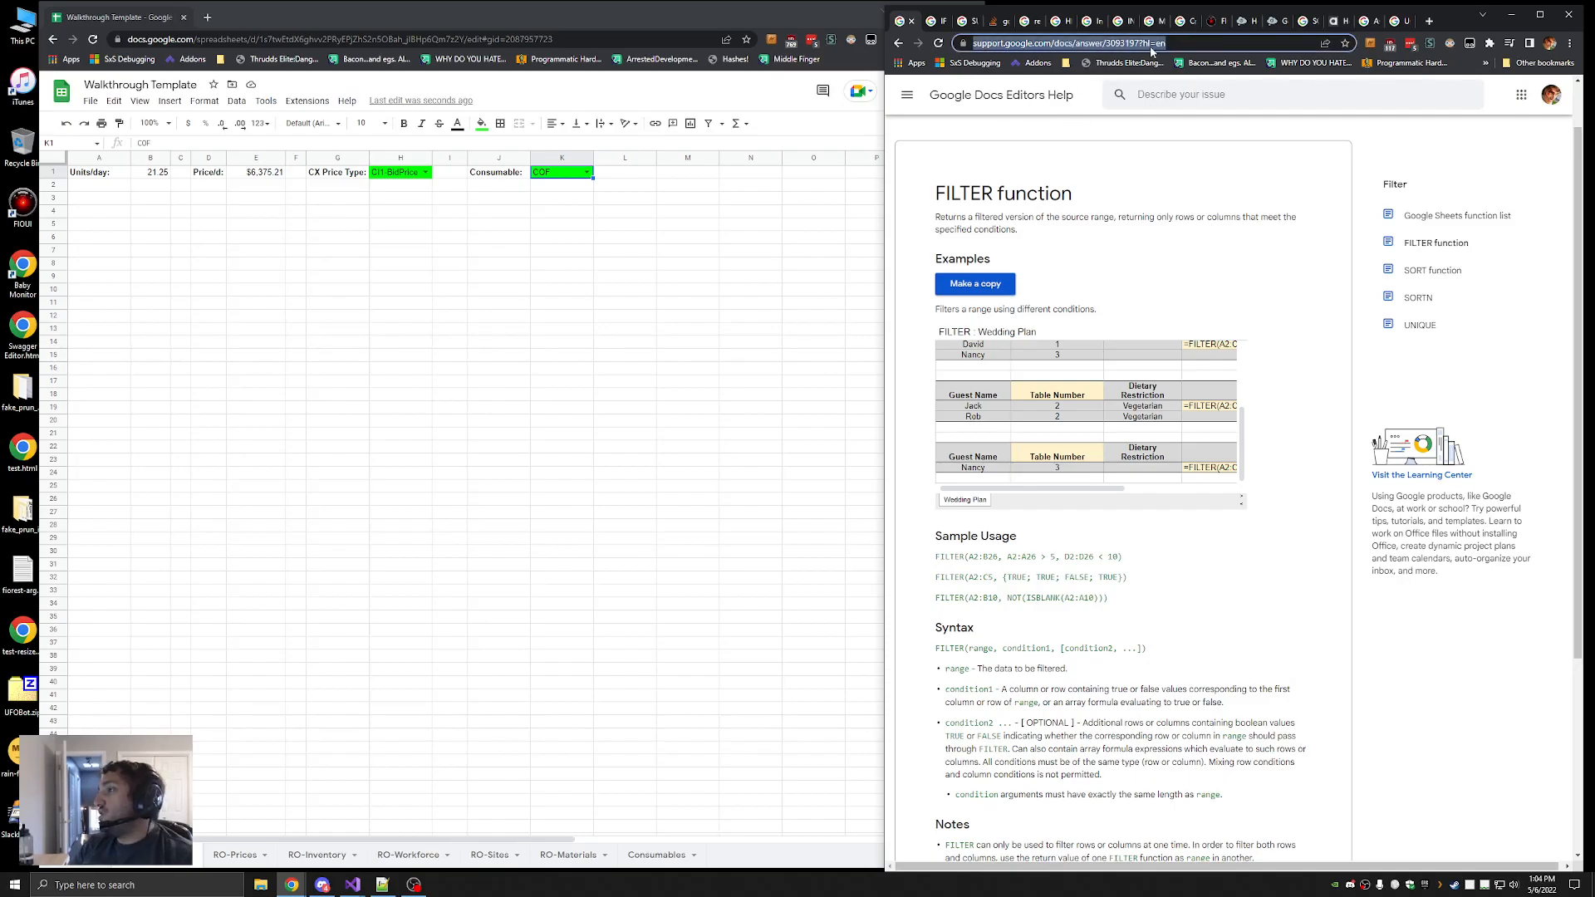
text(gsheets how to)
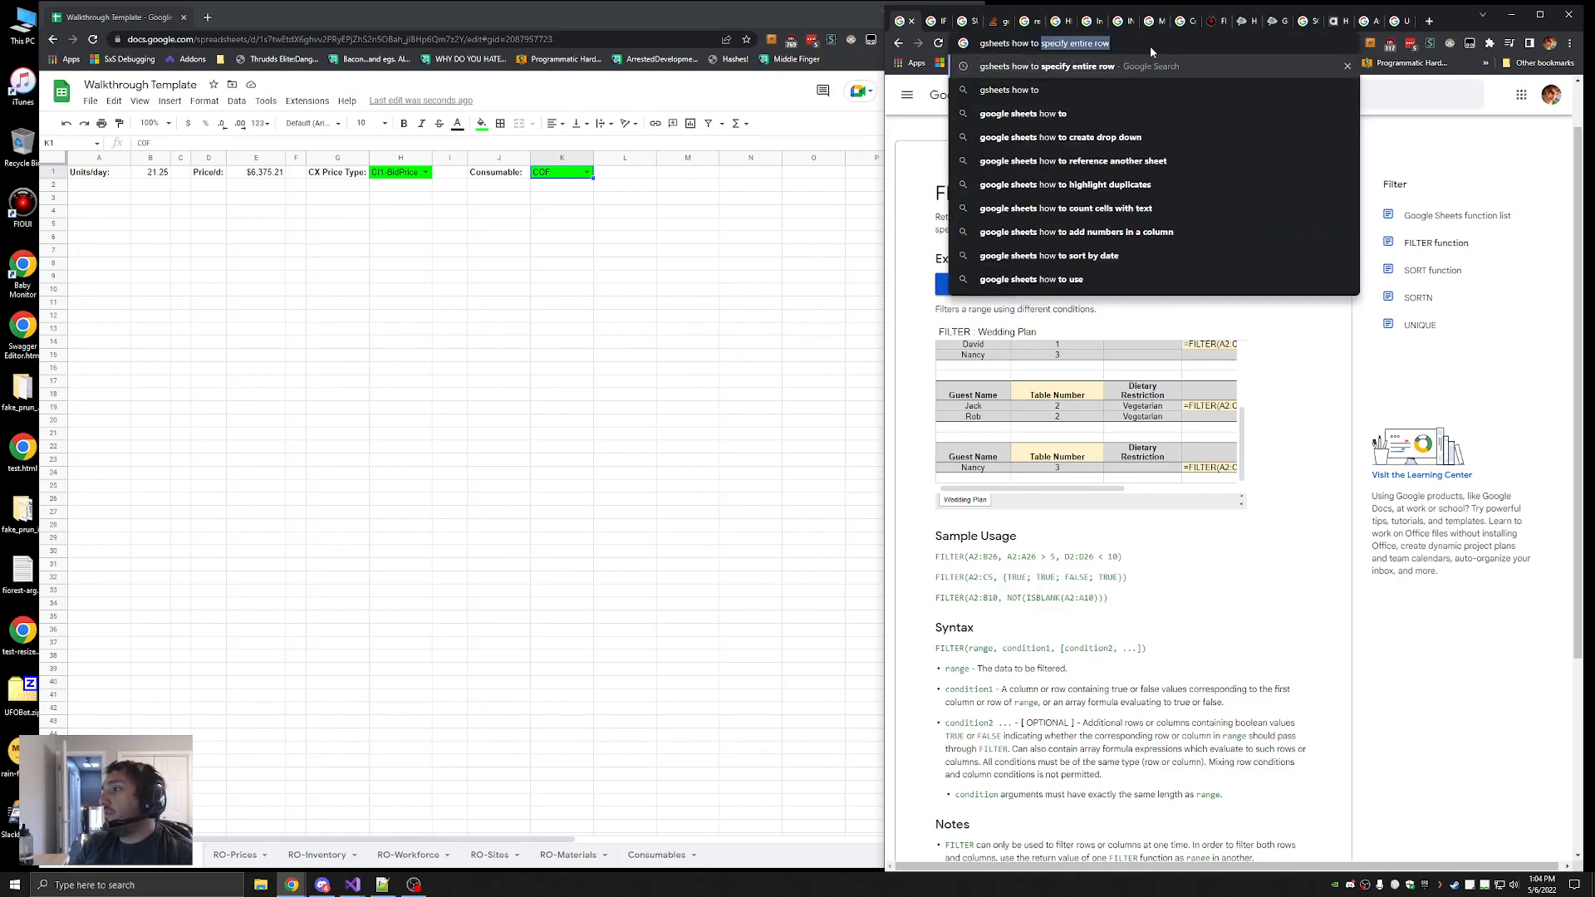
key(Return)
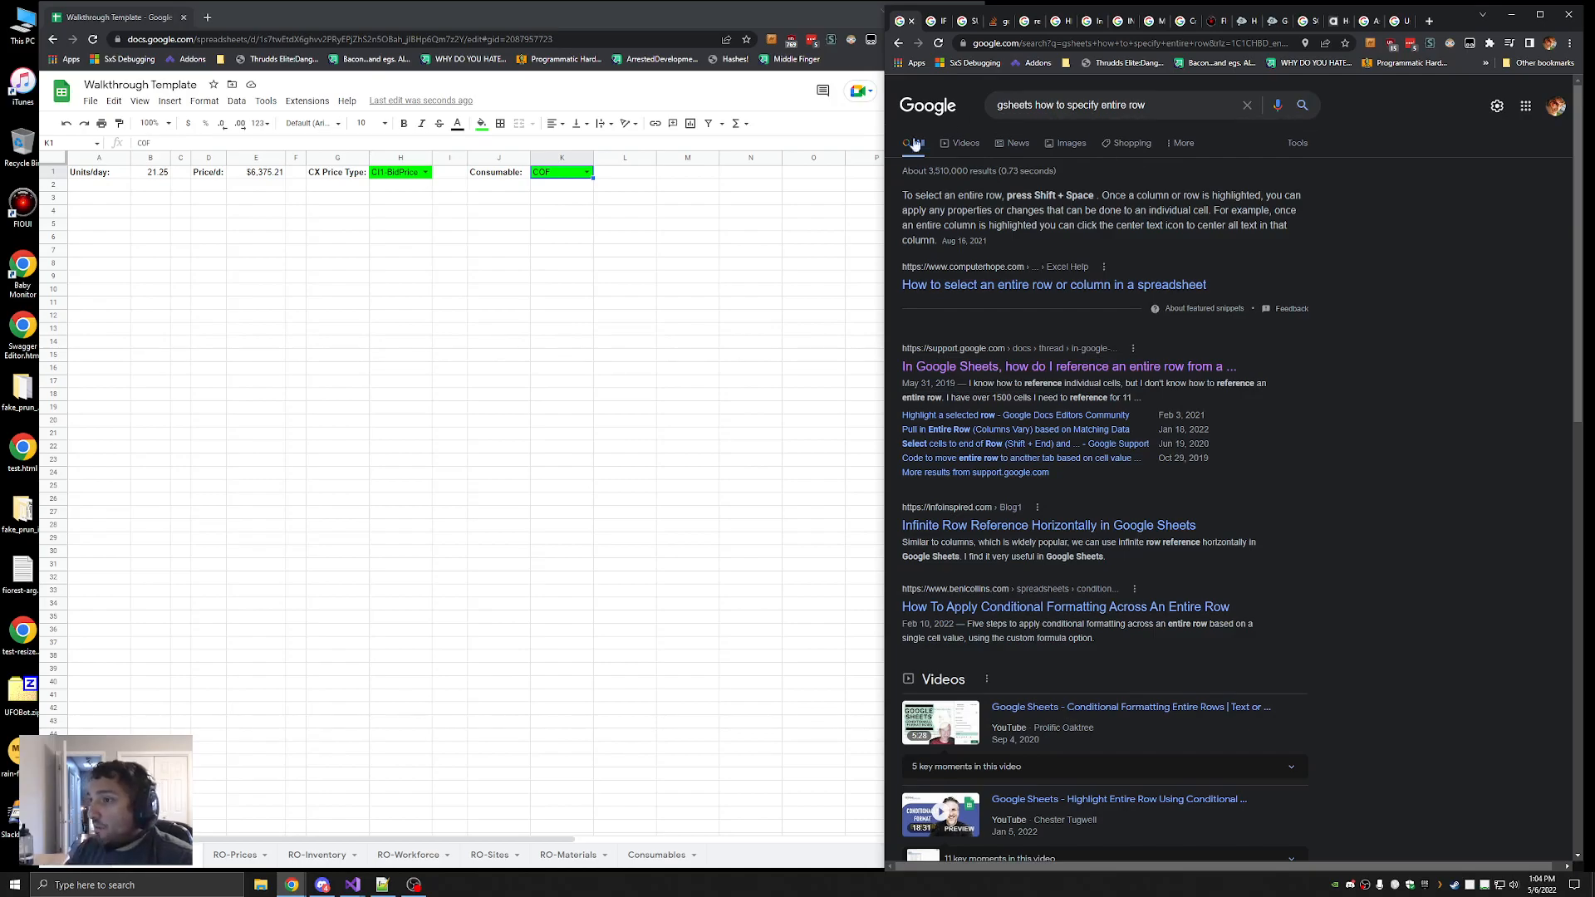
Return to the spreadsheet and set the Consumable dropdown to MED
click(563, 174)
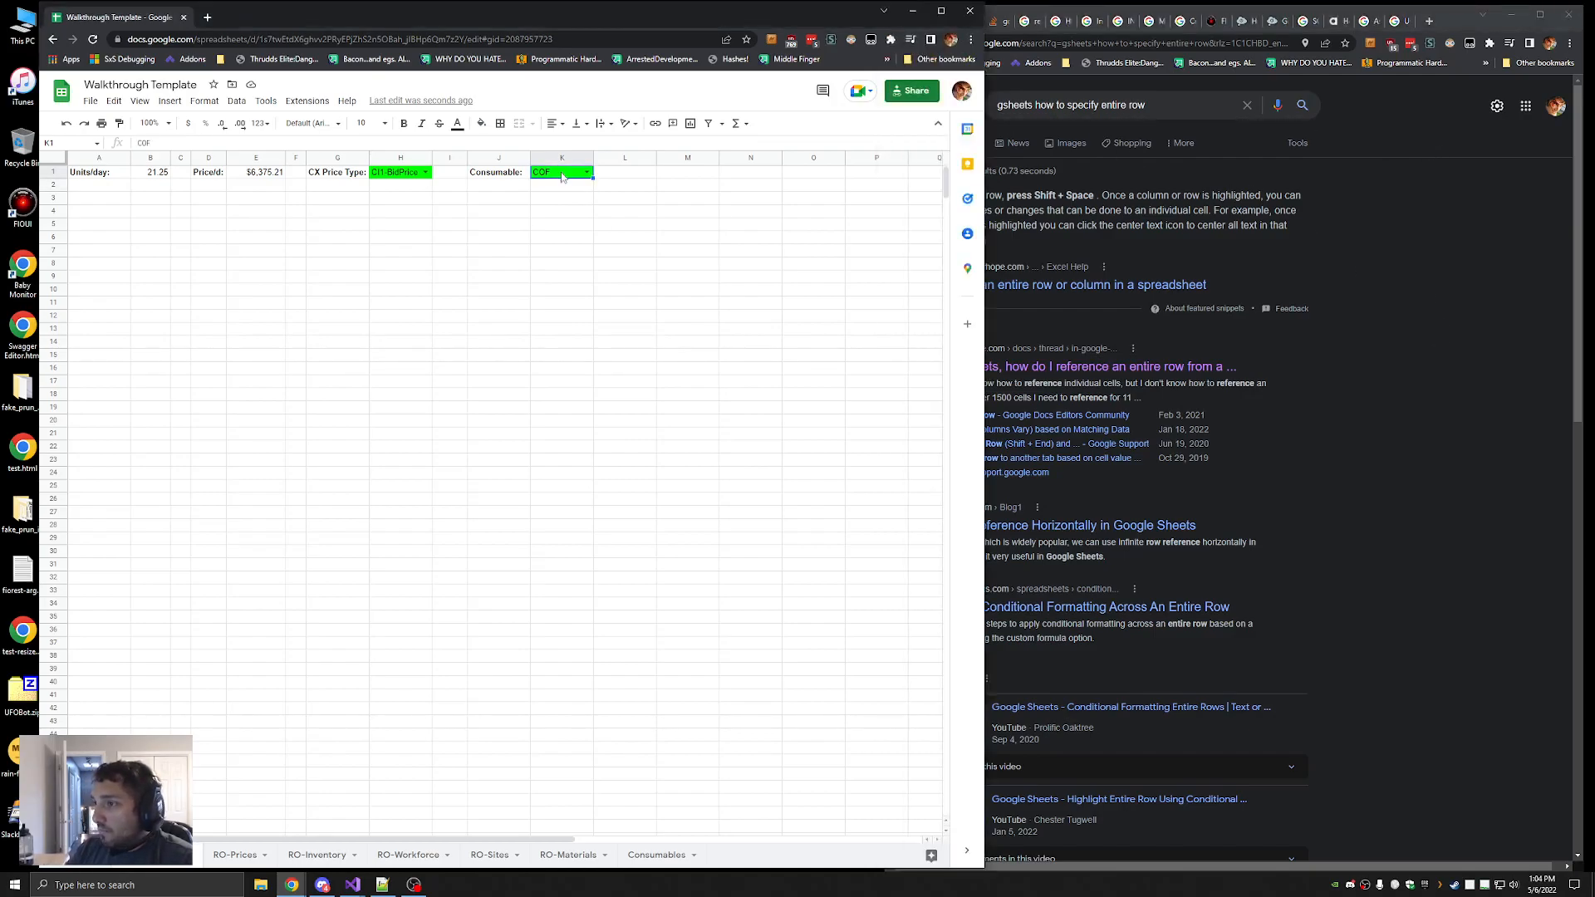
click(150, 172)
click(577, 176)
click(587, 172)
click(552, 304)
click(587, 172)
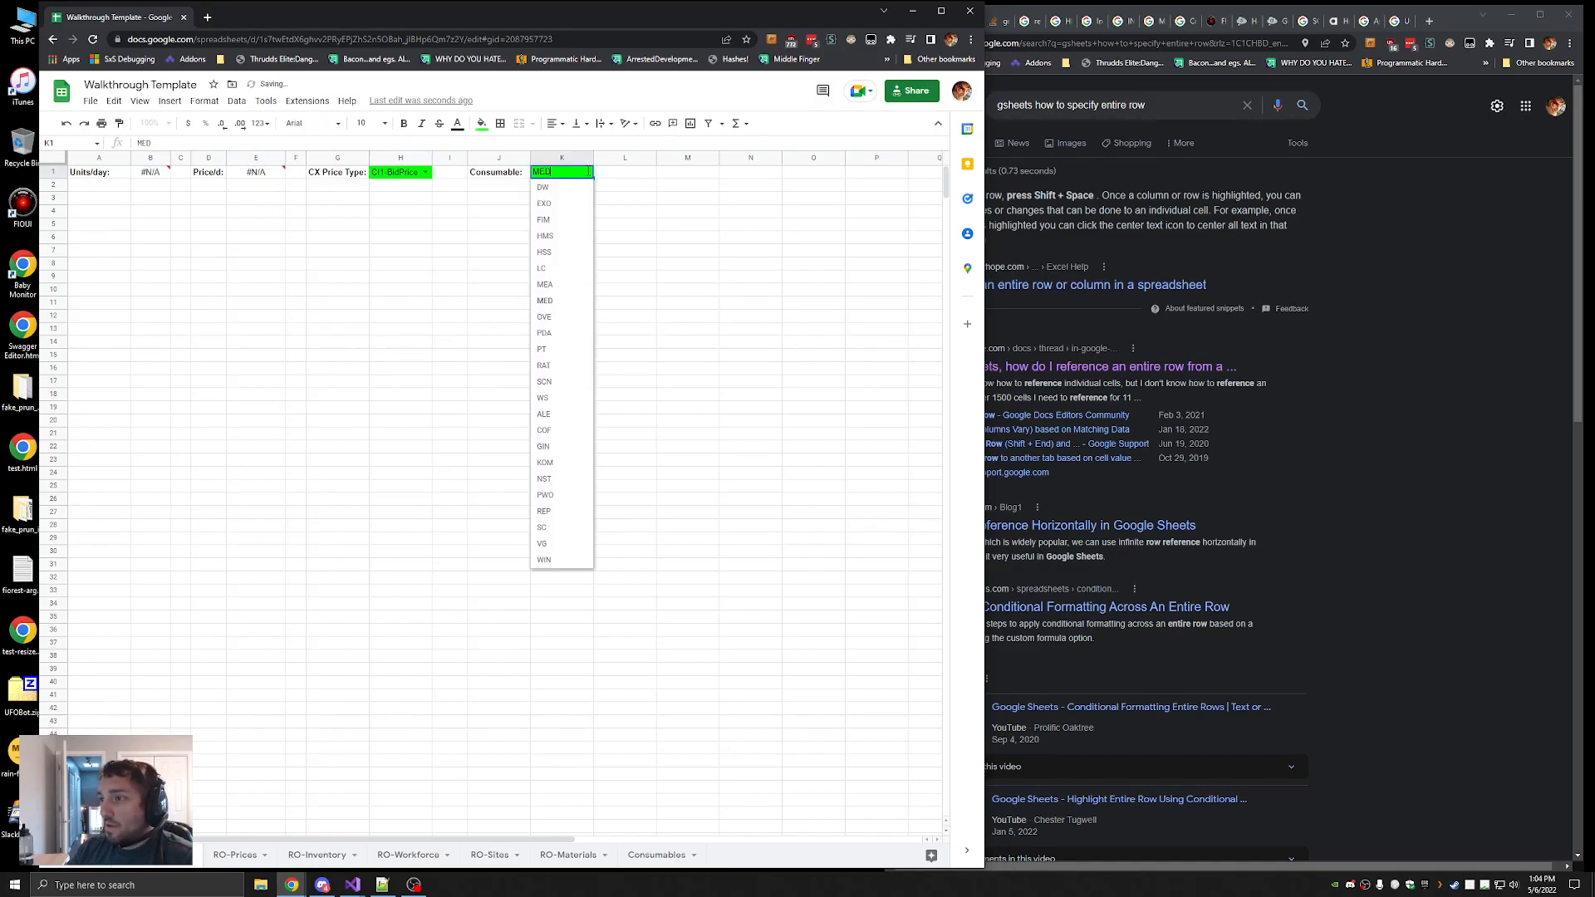
click(624, 176)
Inspect the Units/day formula and its error in cell B1
click(151, 171)
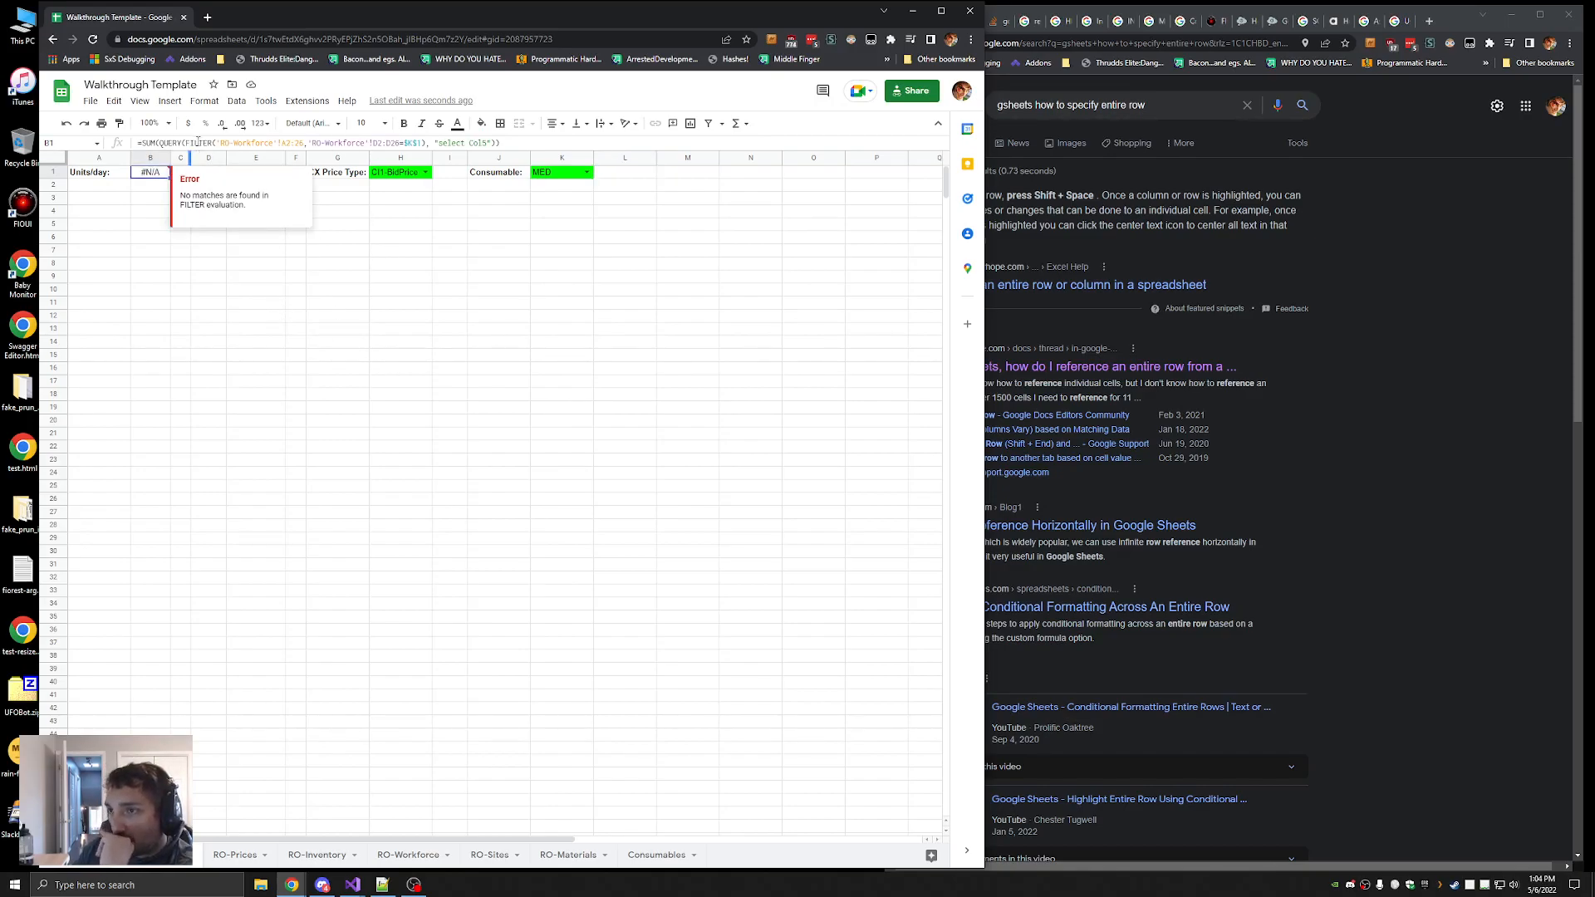
click(162, 143)
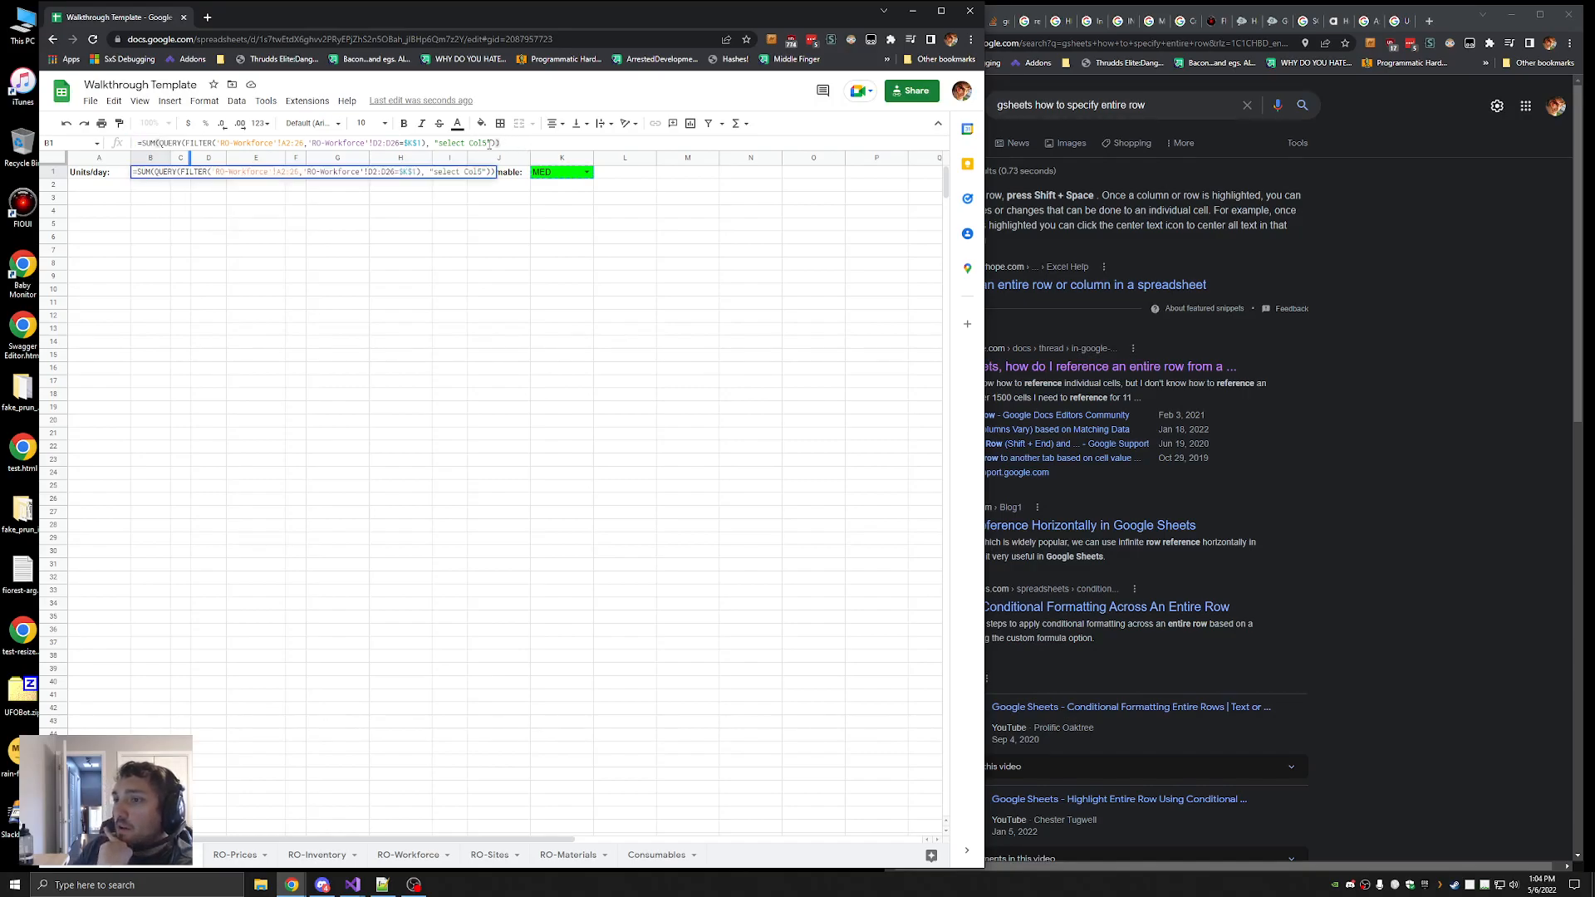
click(450, 275)
click(157, 175)
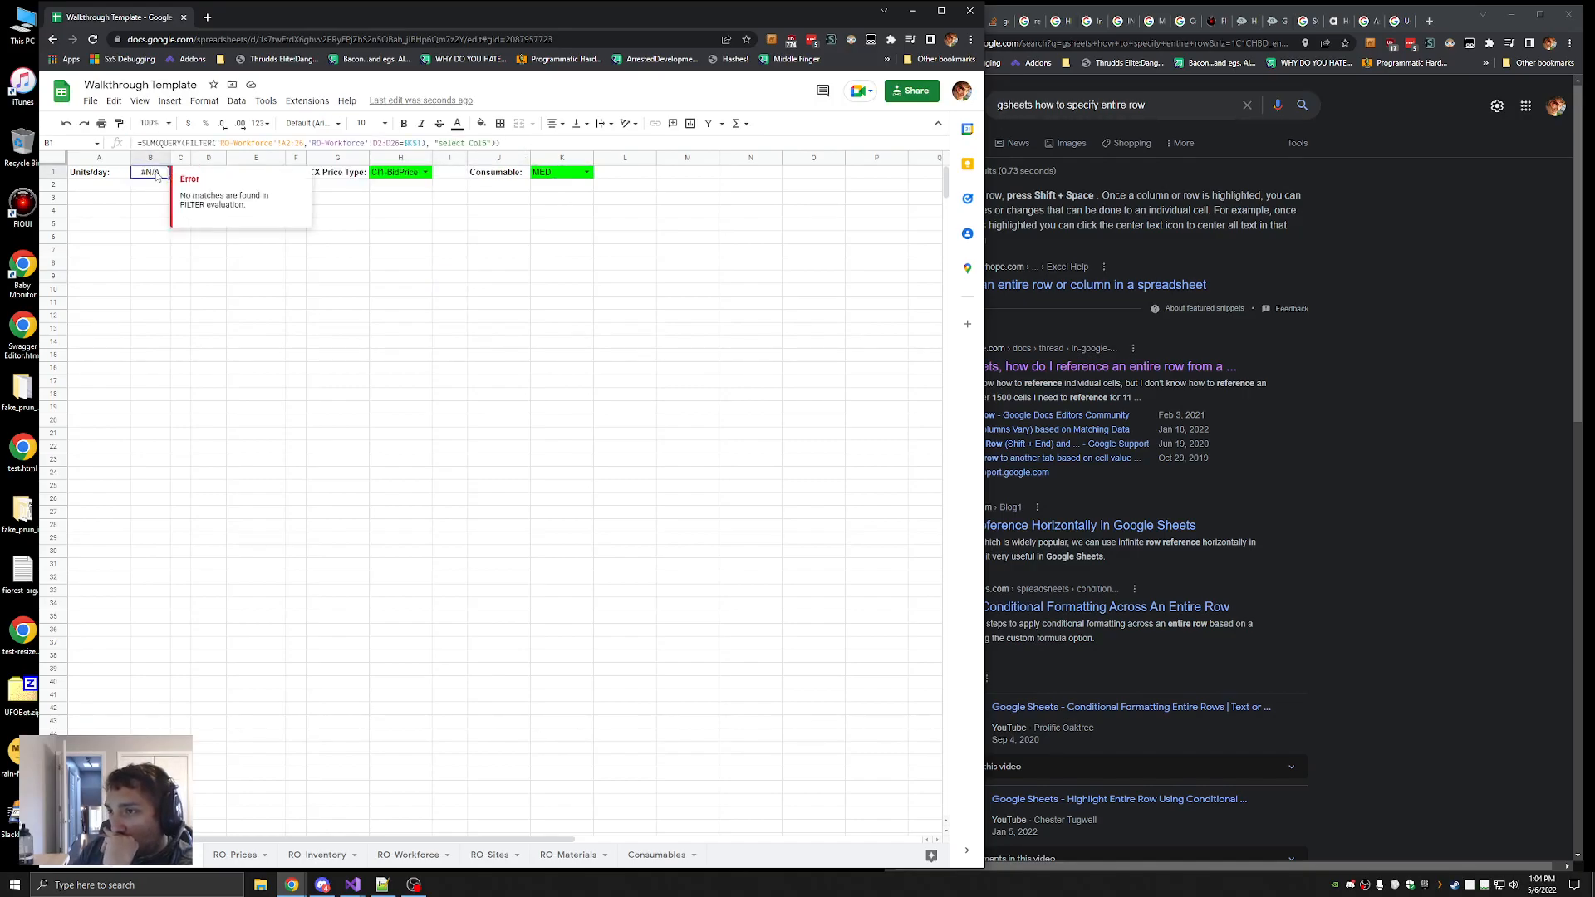
Switch to the other browser window and search the web for "default cell to 0" in a new tab
click(1444, 427)
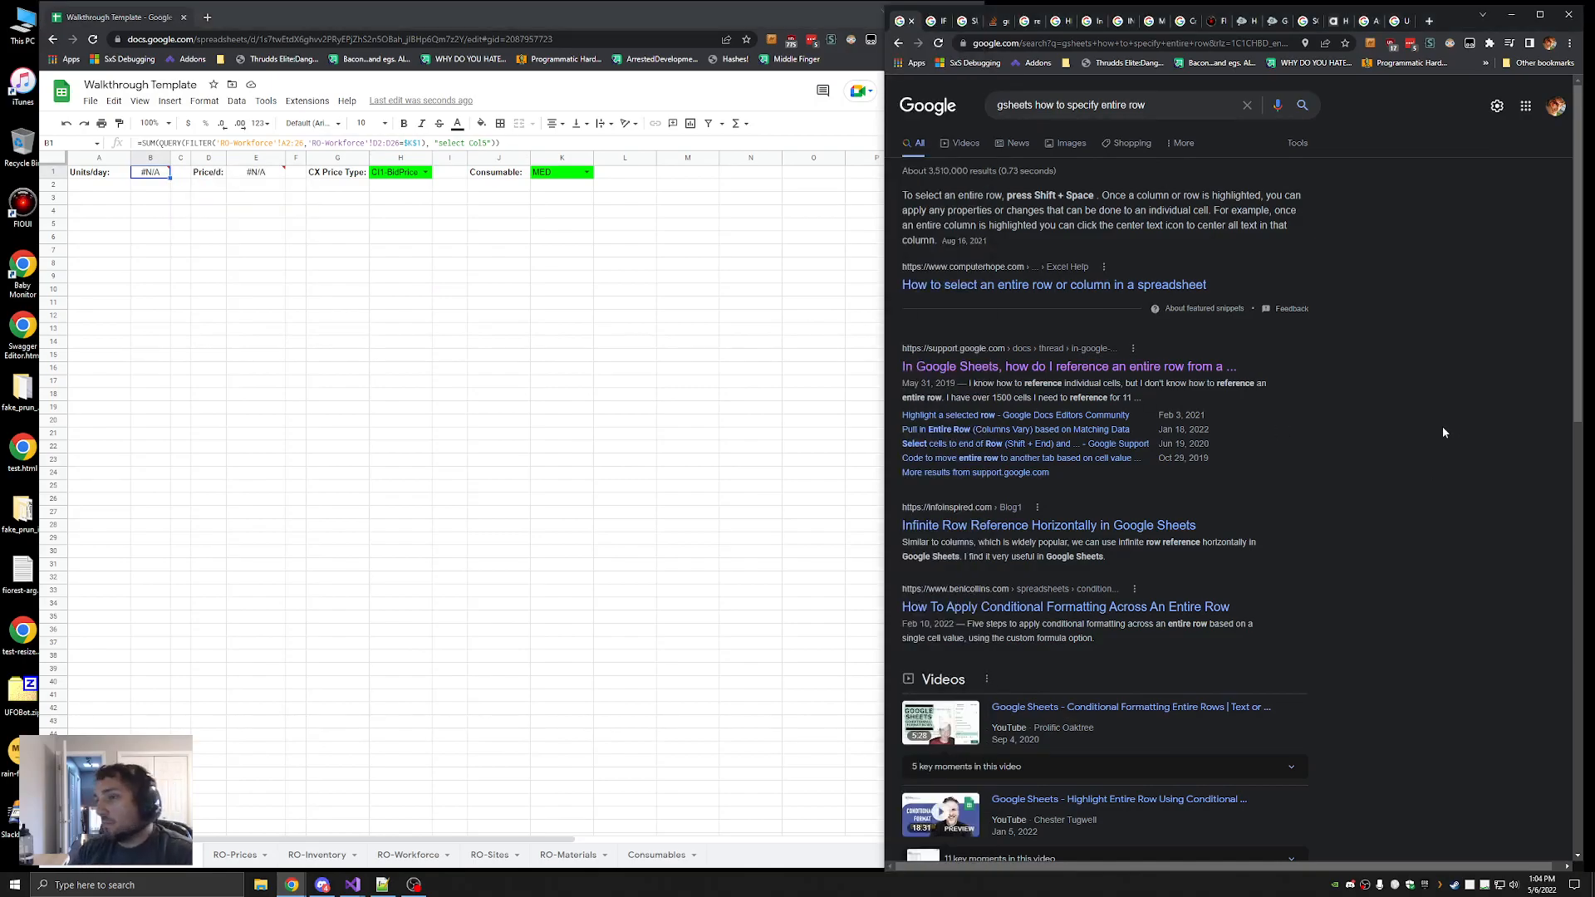
key(ctrl+t)
text(Query)
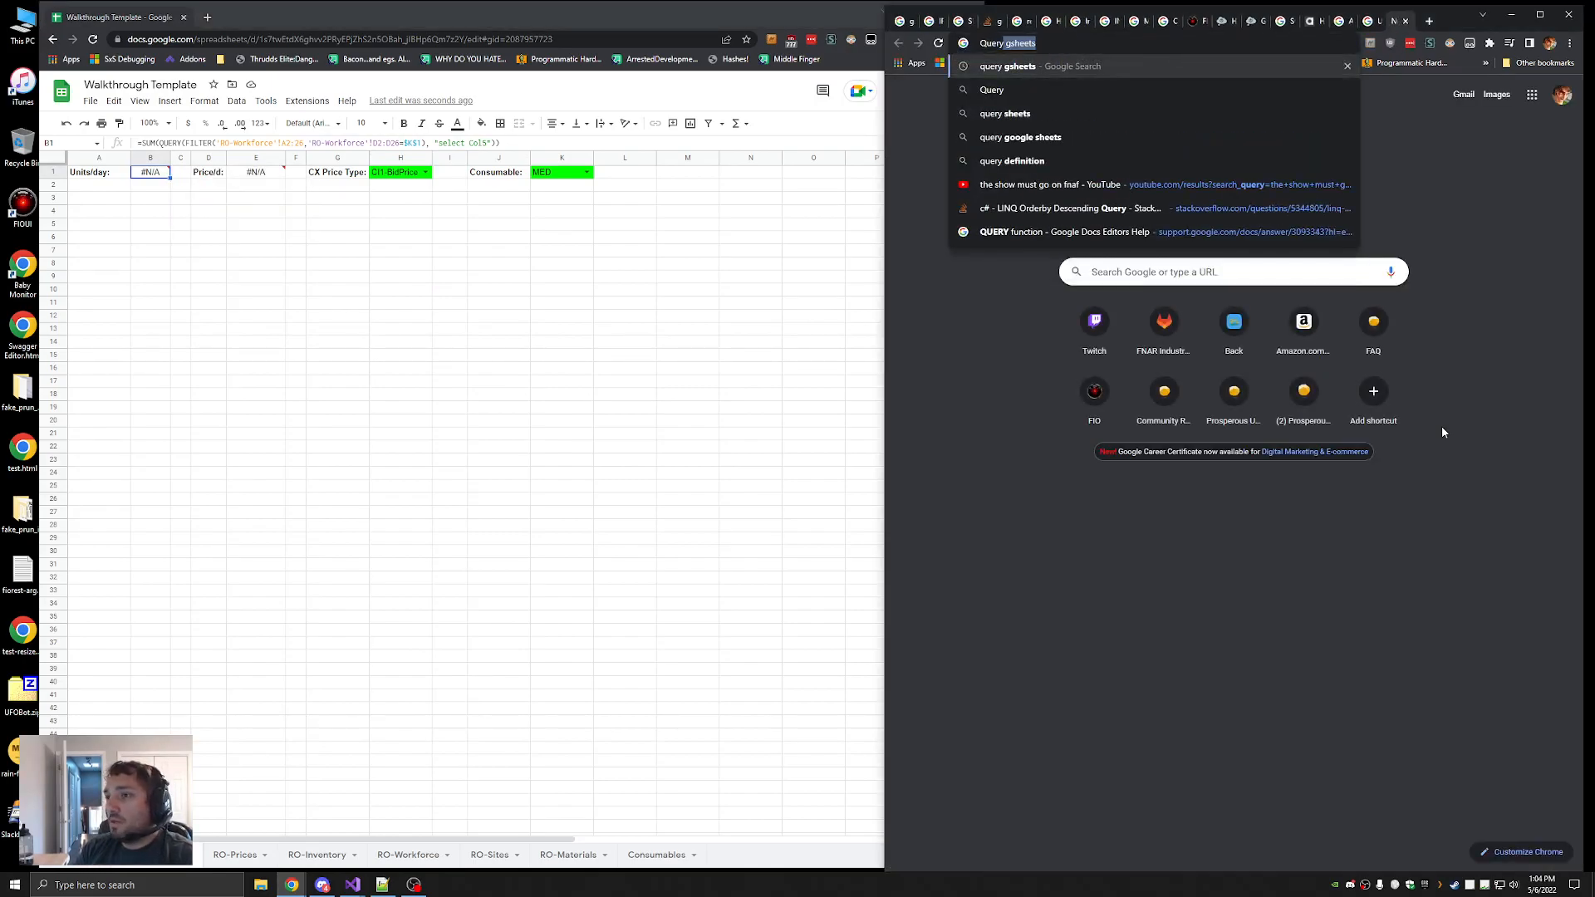
key(ctrl+a)
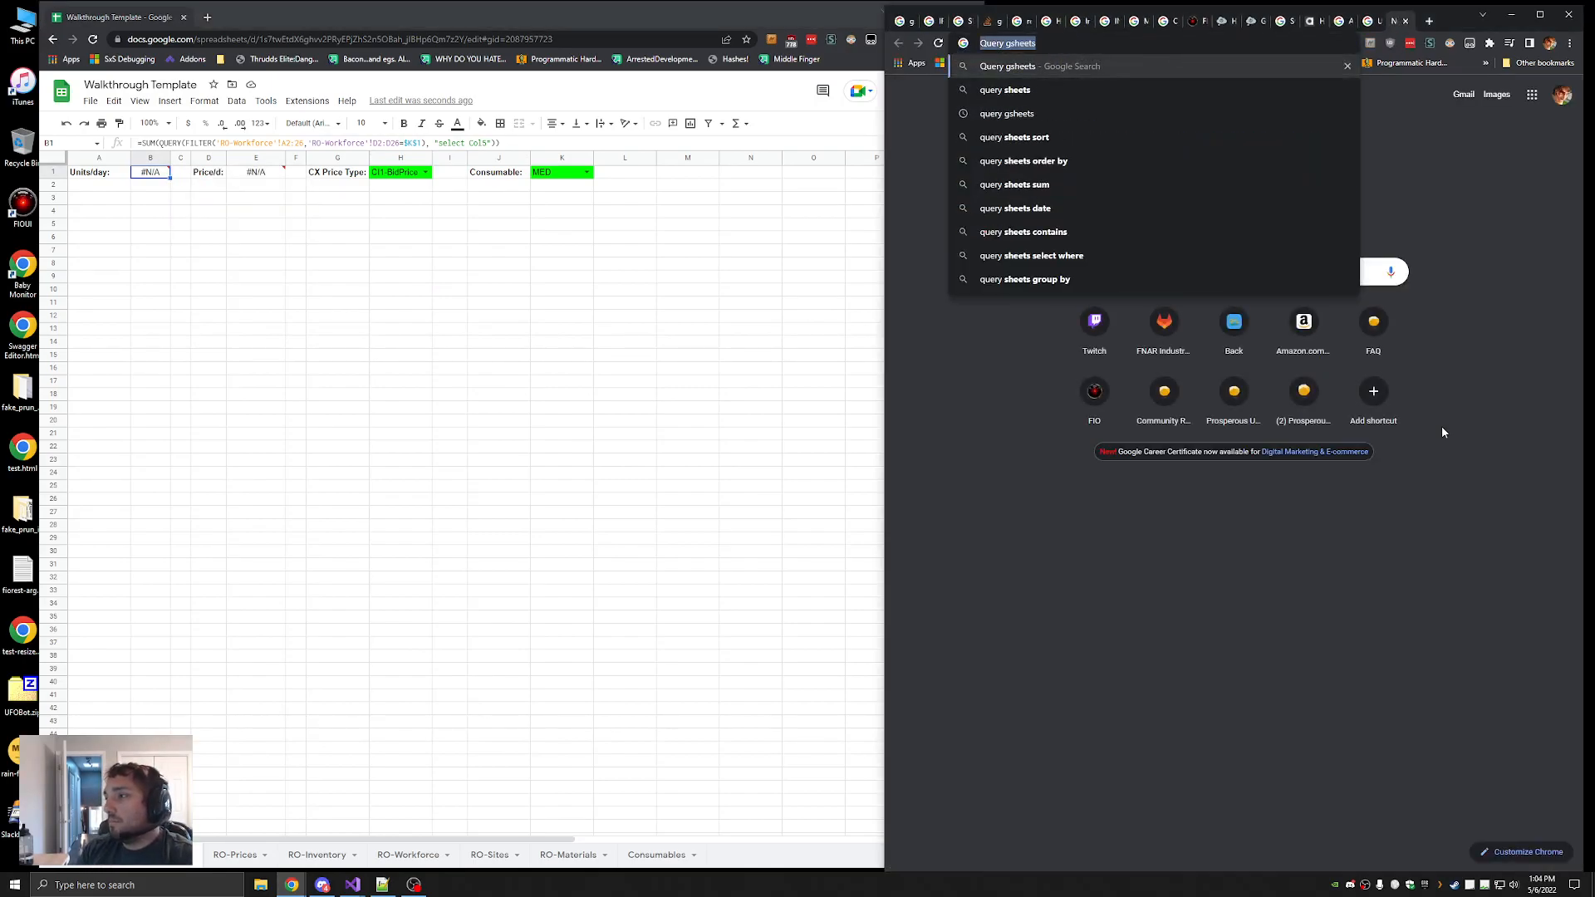
text(default)
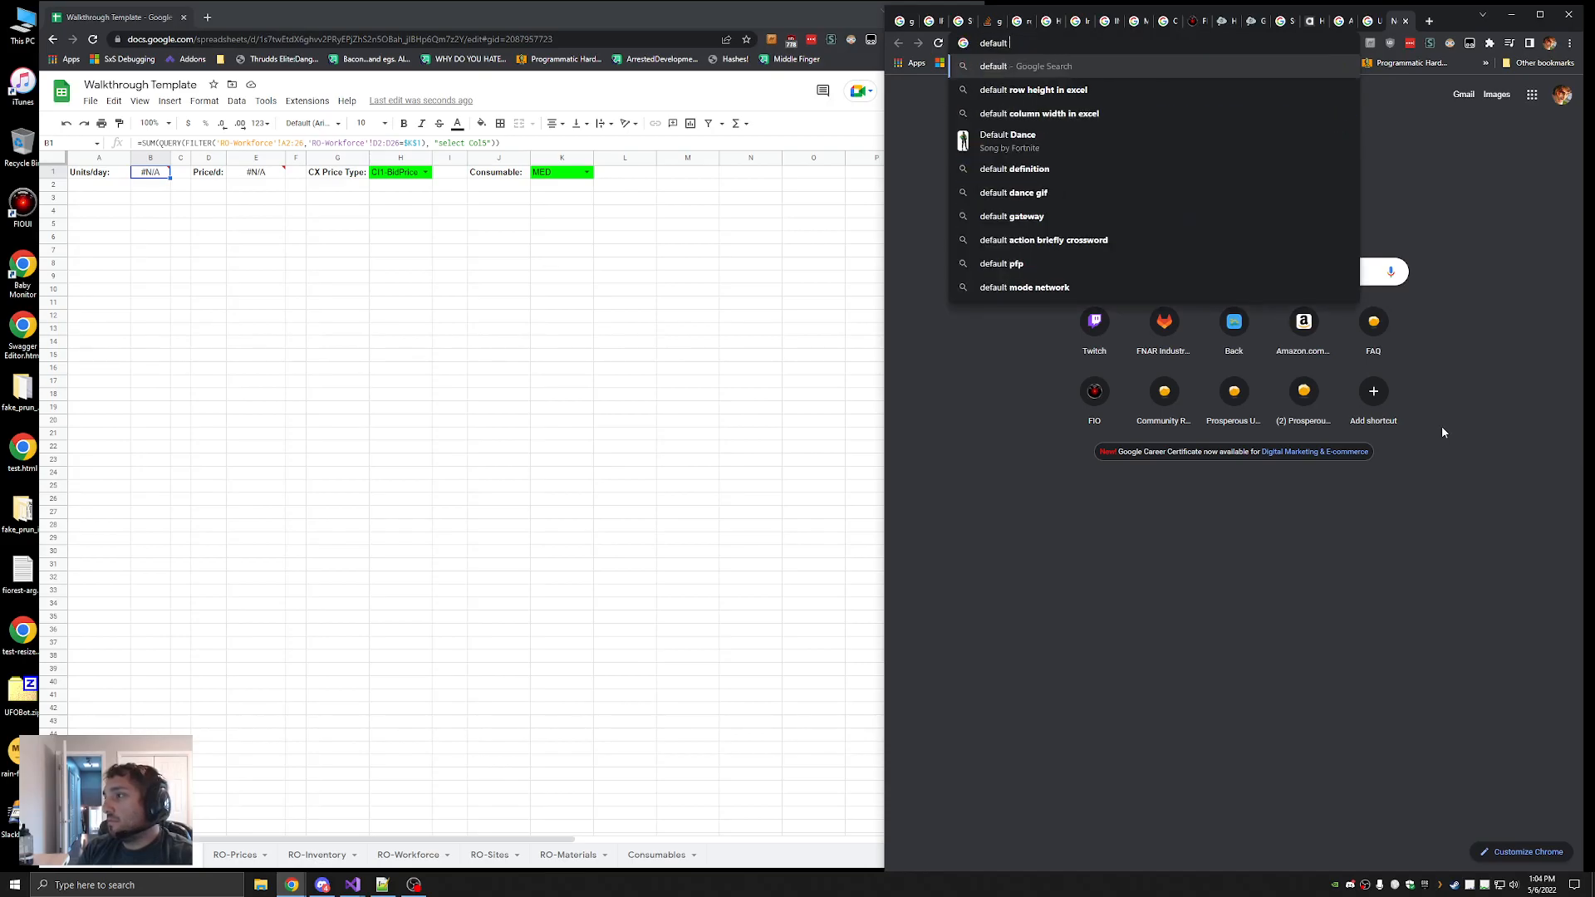
text( cell to 0)
key(Return)
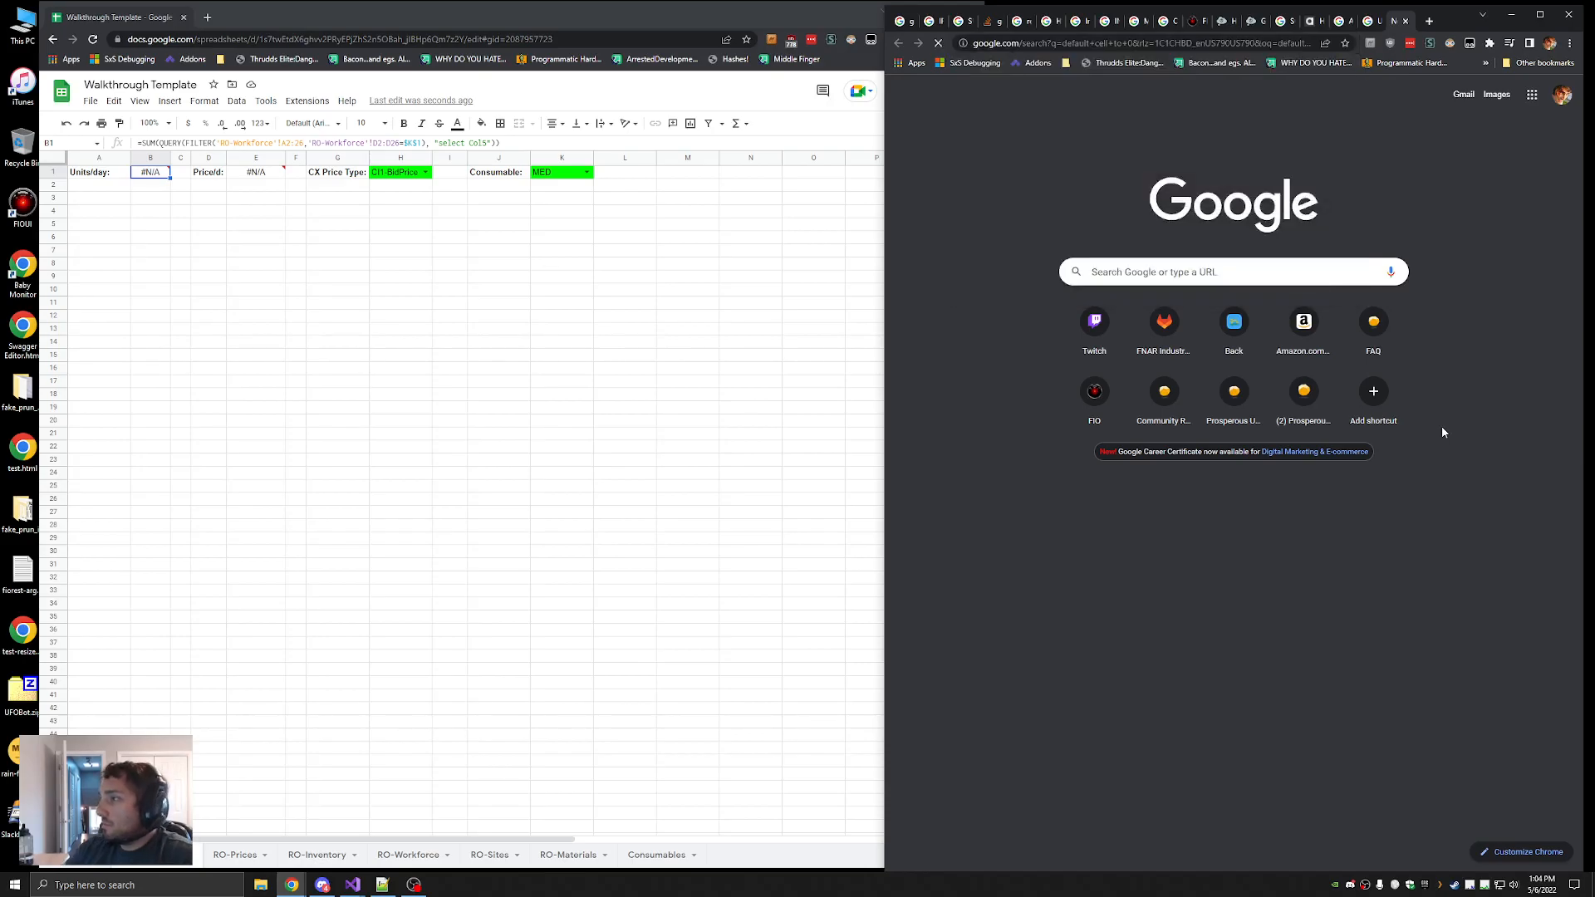
Open the ExtendOffice article on filling a default value in blank cells and read its IF formula
click(984, 217)
scroll(917, 498, down, 1)
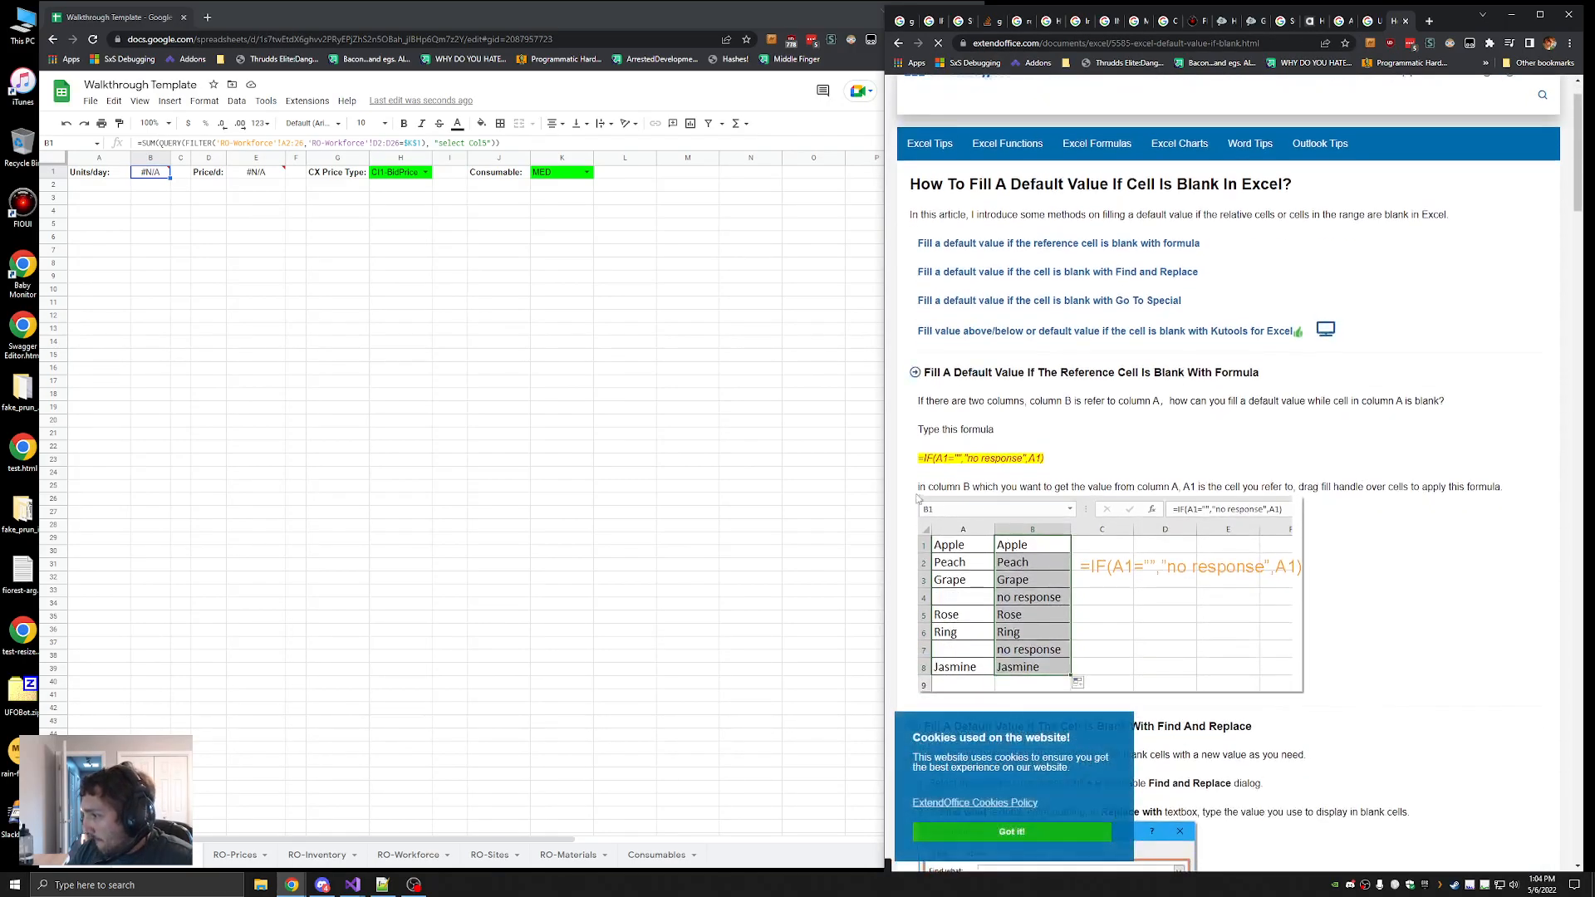
drag(1027, 433, 965, 434)
click(1054, 437)
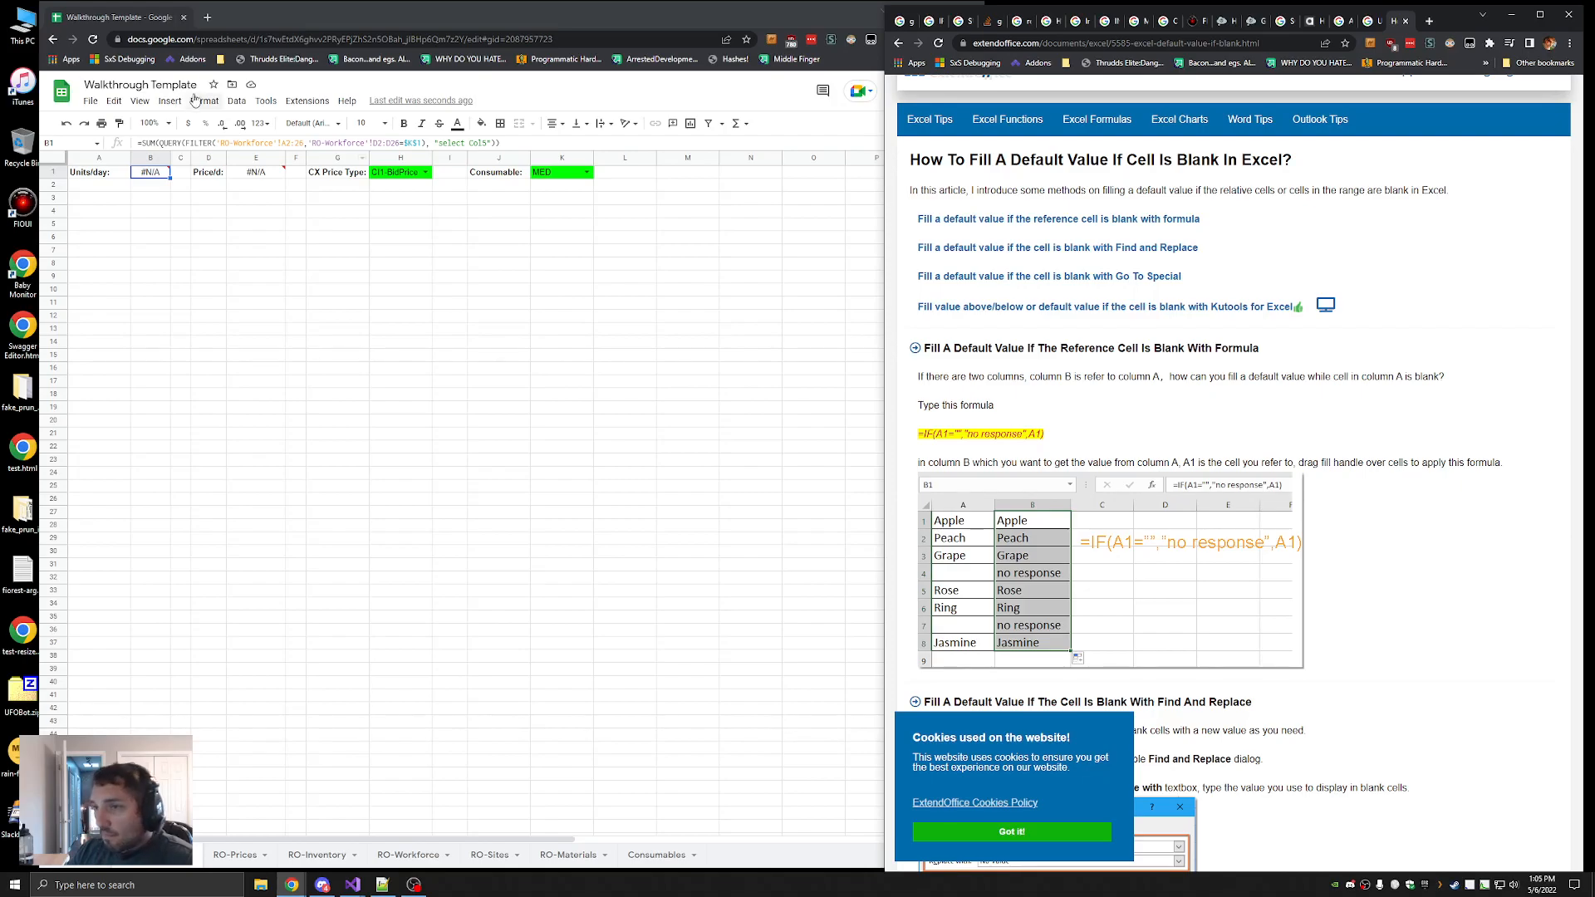
click(233, 143)
text(IF()
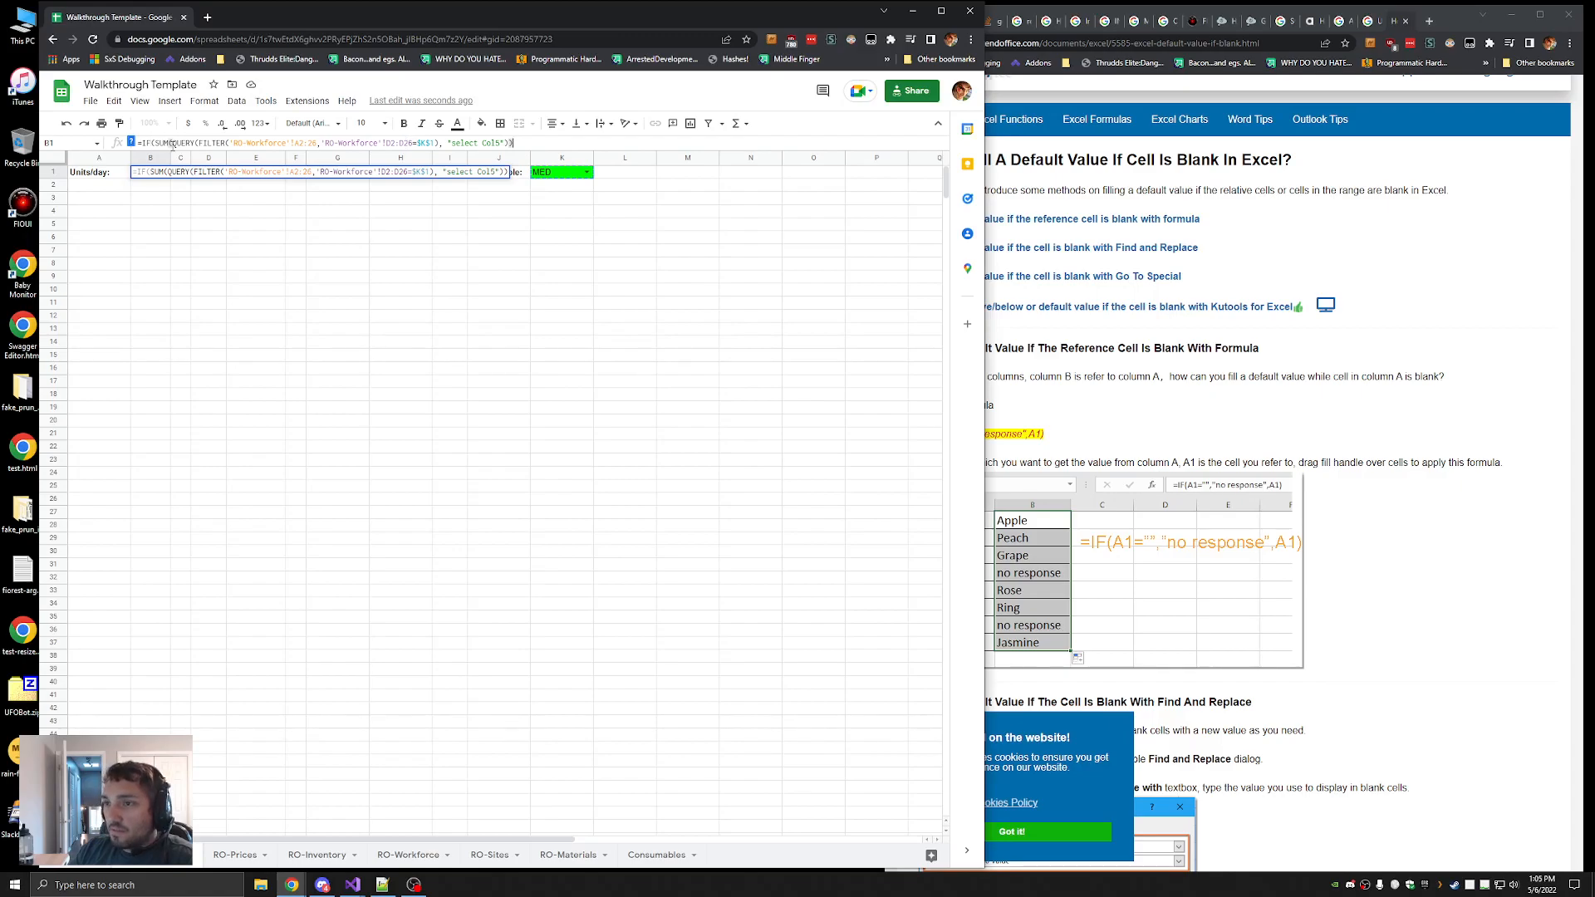
key(BackSpace)
key(BackSpace)
key(BackSpace)
Read the article's section on filling a default value with a formula, and cancel the open Units/day formula edit in the spreadsheet
click(1377, 456)
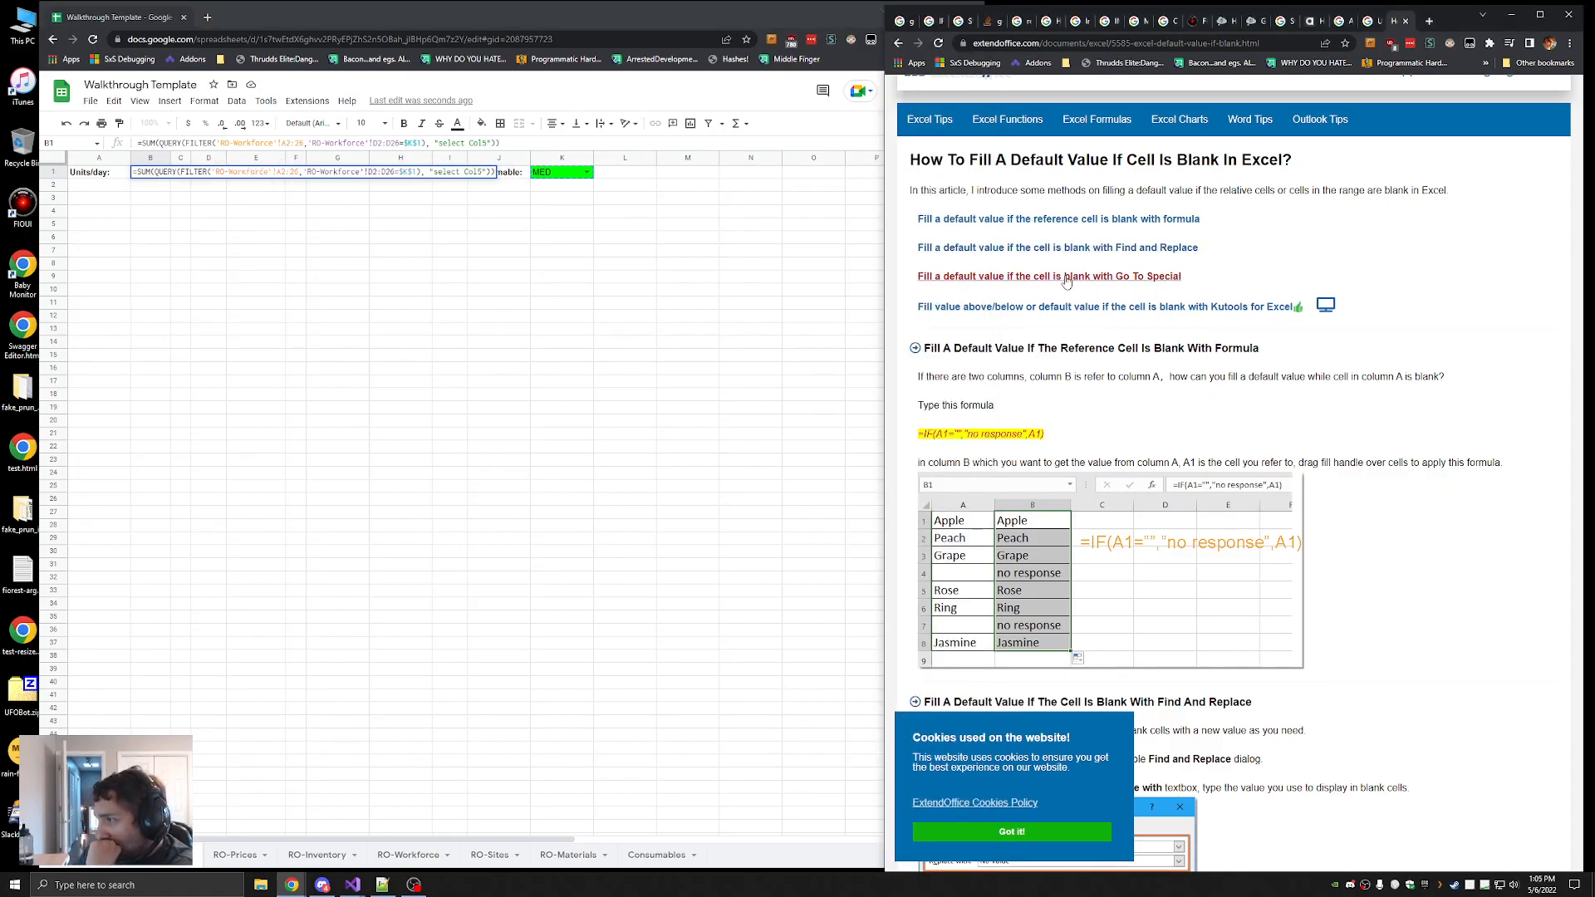
click(1102, 219)
scroll(1210, 375, down, 1)
scroll(1210, 375, down, 15)
scroll(1359, 396, down, 5)
key(alt+Left)
key(alt+Left)
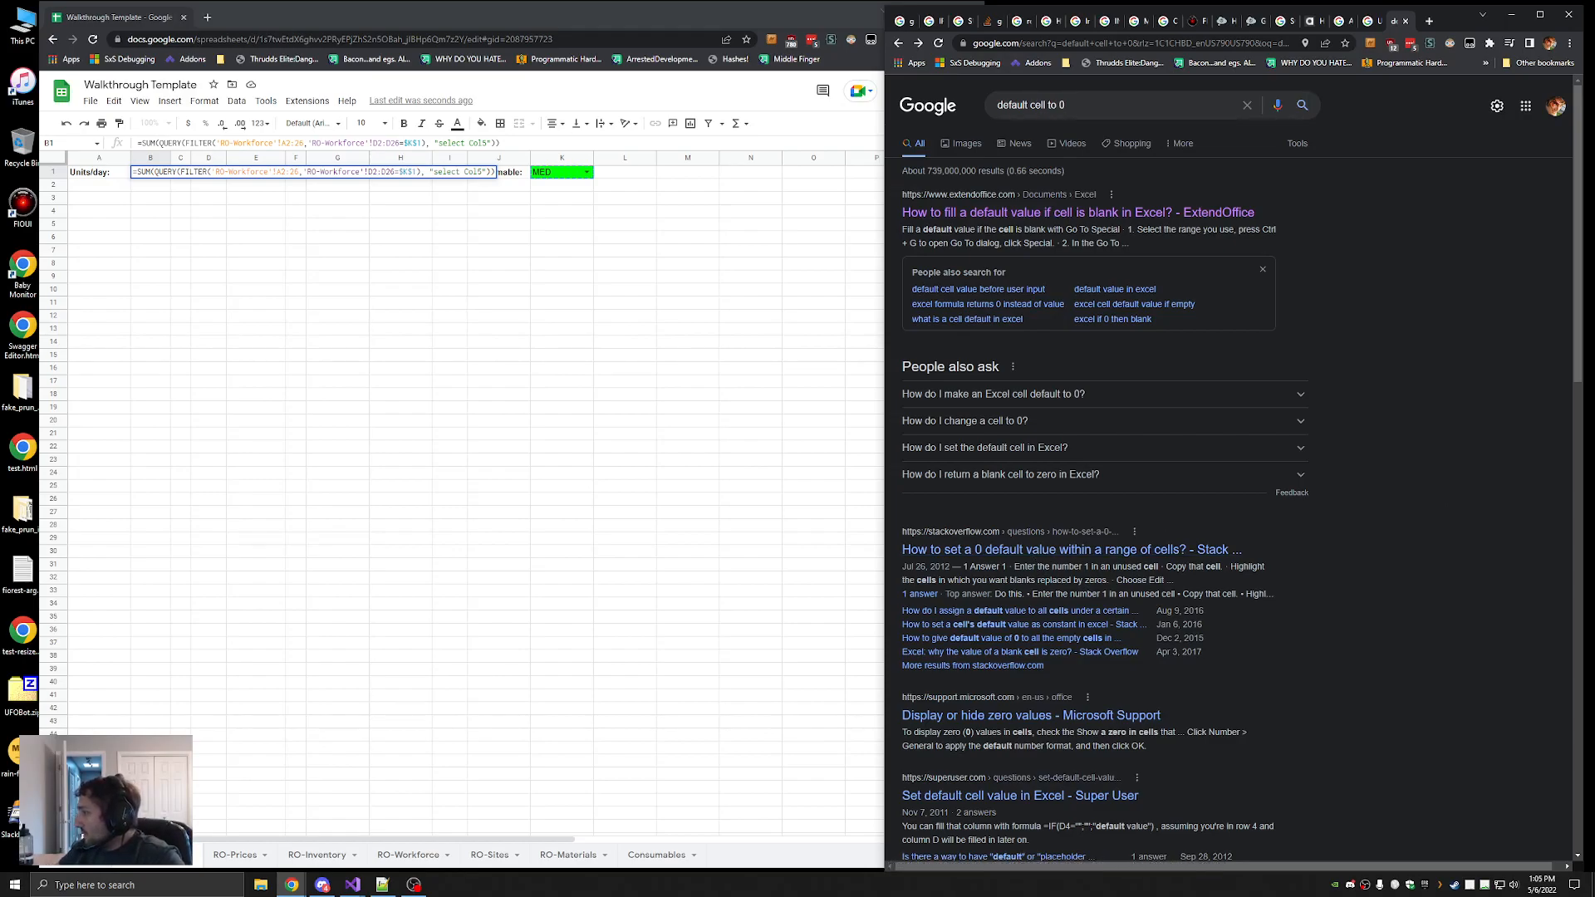
click(337, 263)
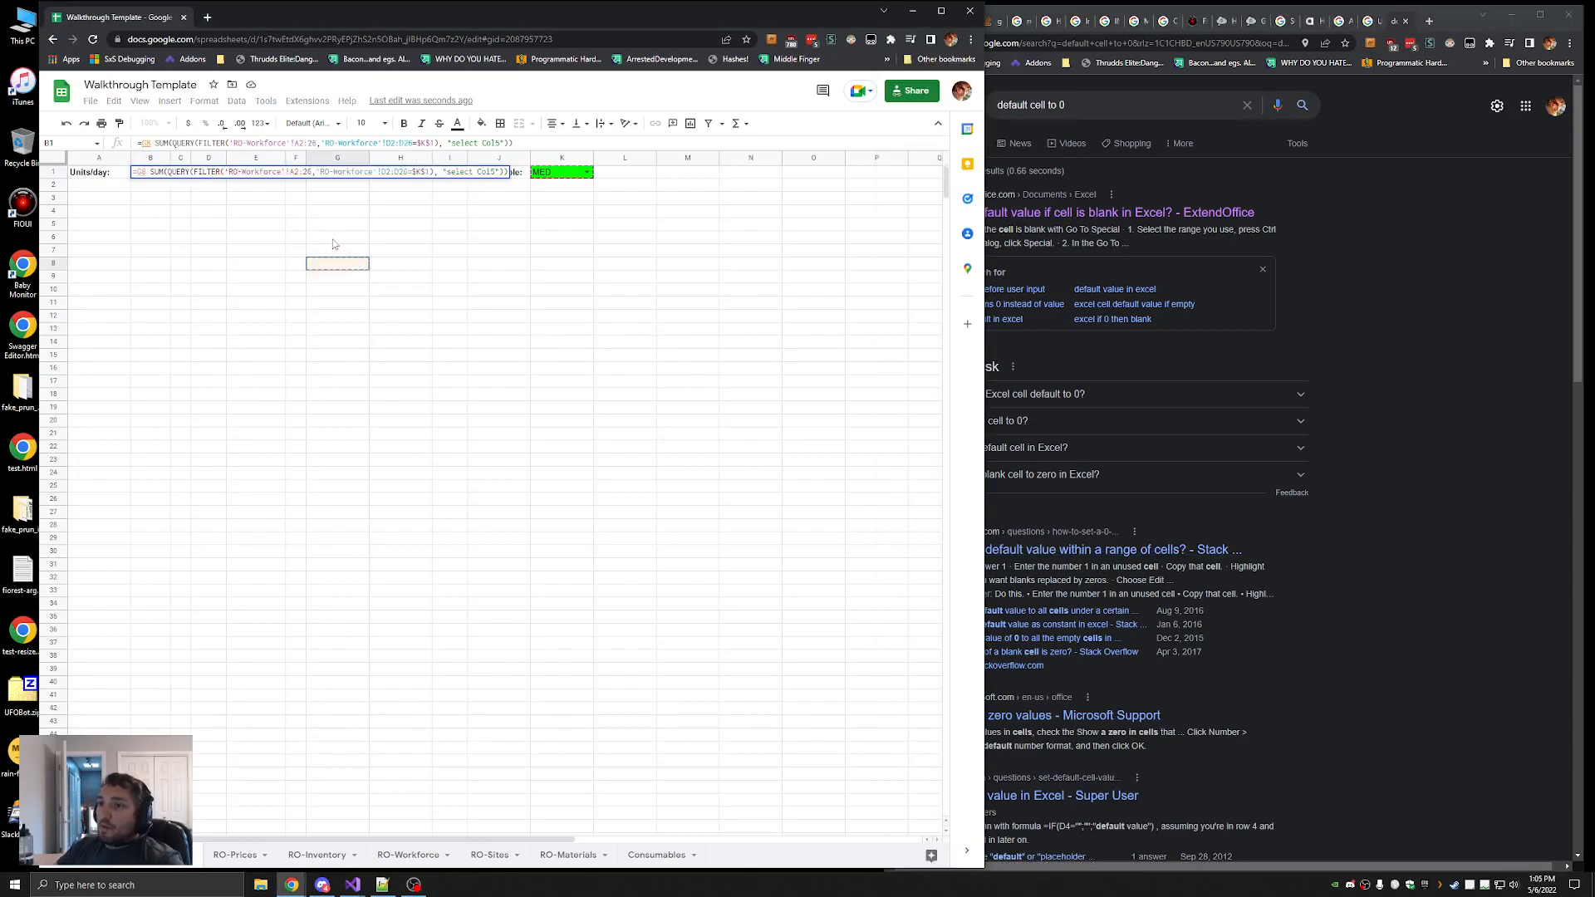
key(Escape)
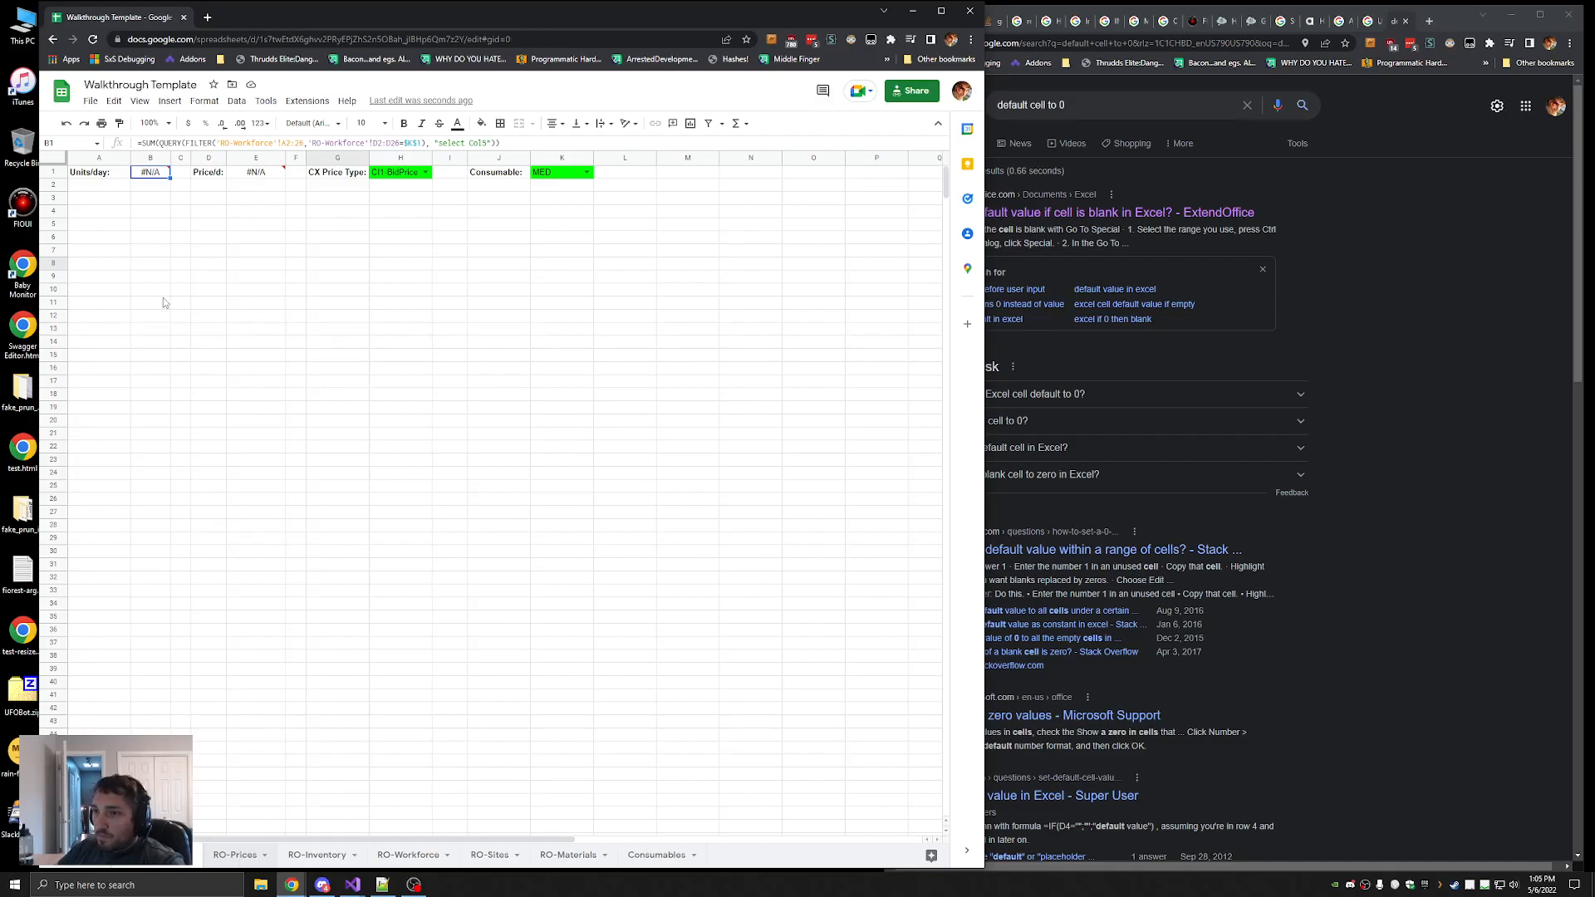
Examine the IMPORTDATA formulas in cell A1 of the RO-Prices and RO-Workforce sheets, highlighting the API key parameter in RO-Workforce
click(233, 855)
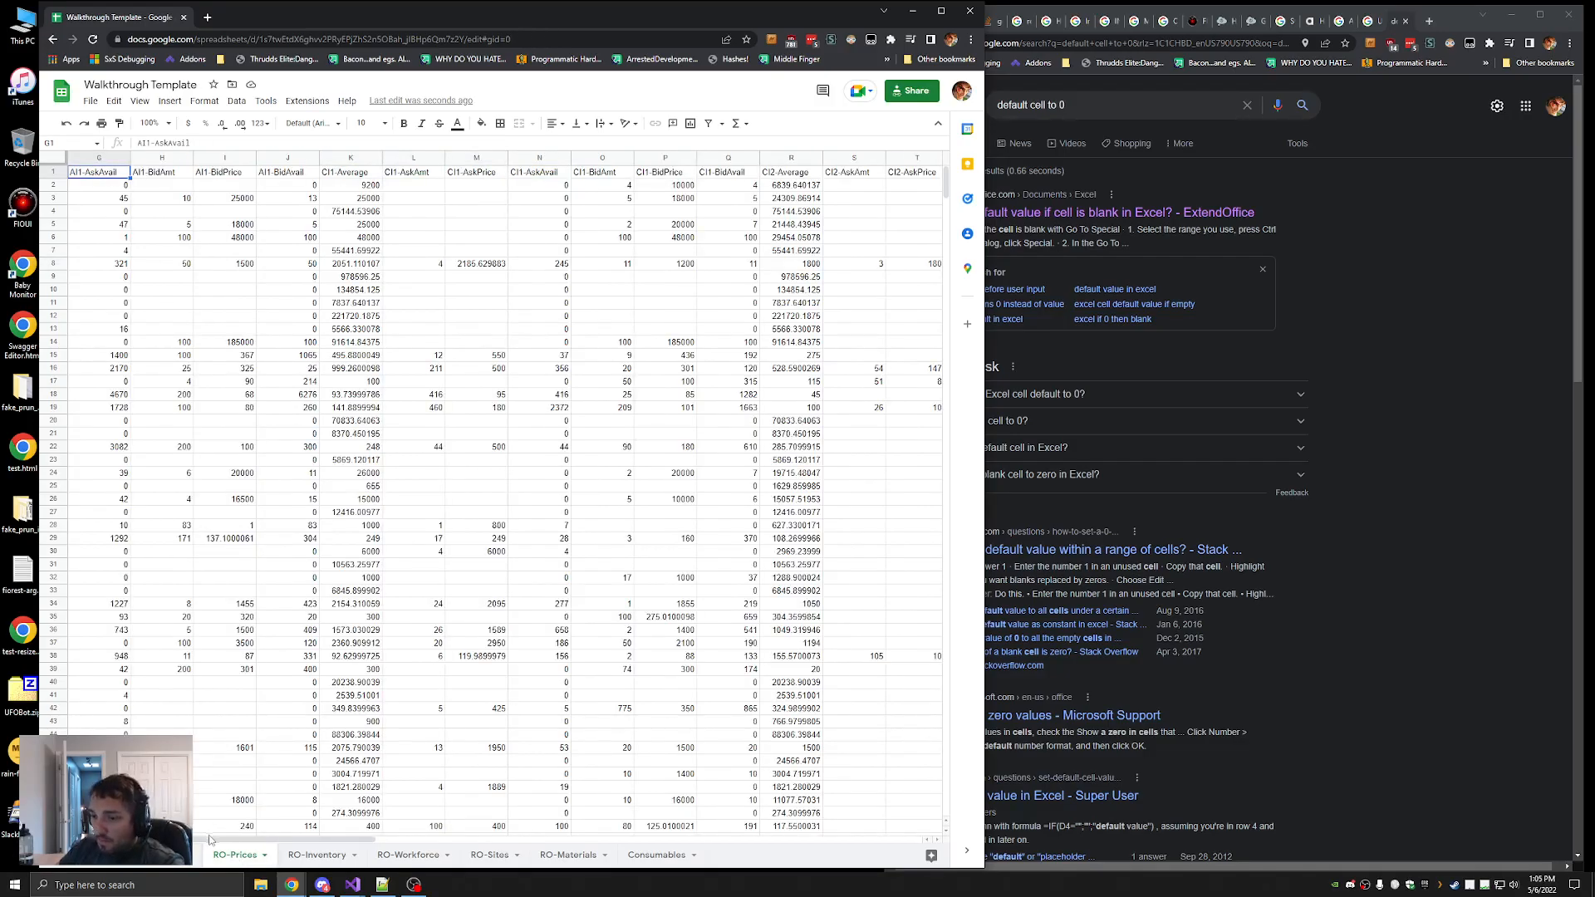
click(99, 172)
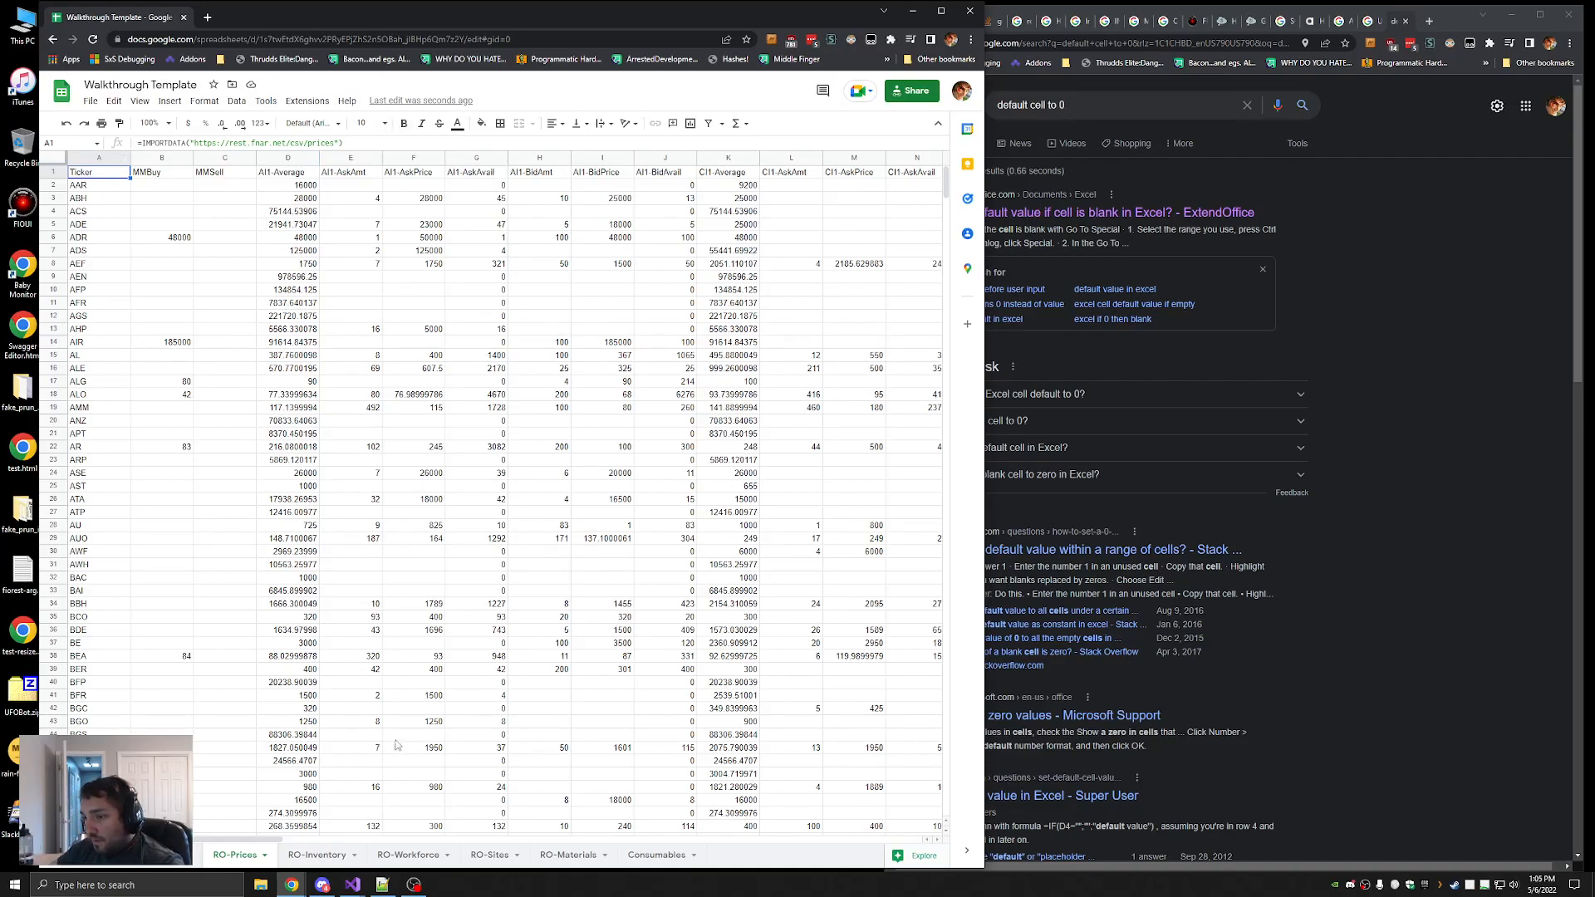
click(408, 856)
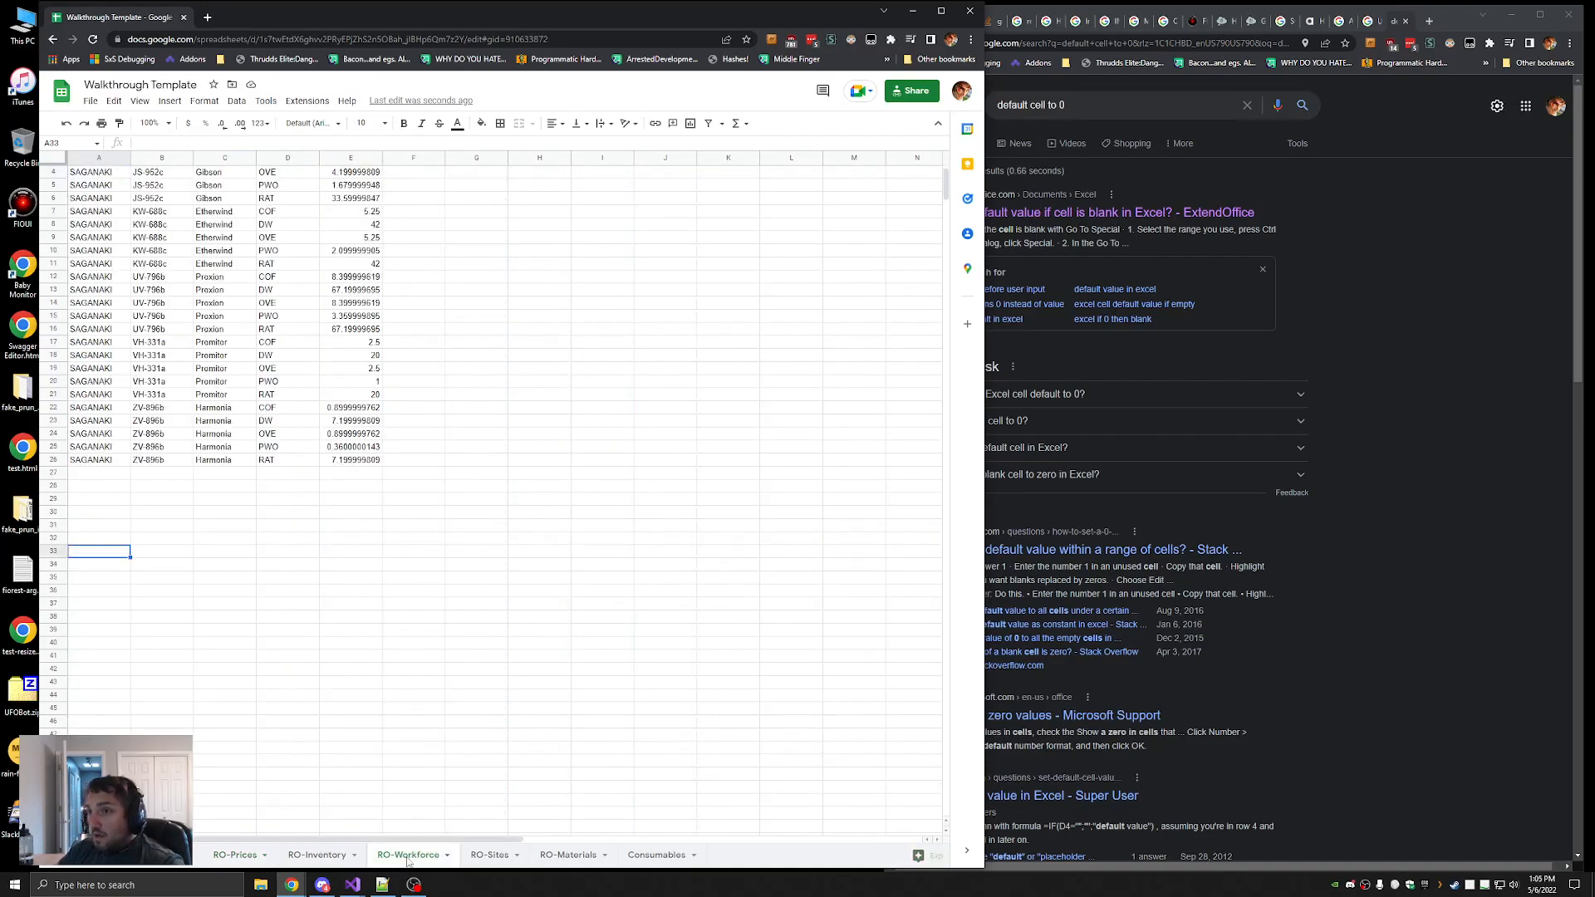
scroll(125, 416, up, 1)
click(99, 171)
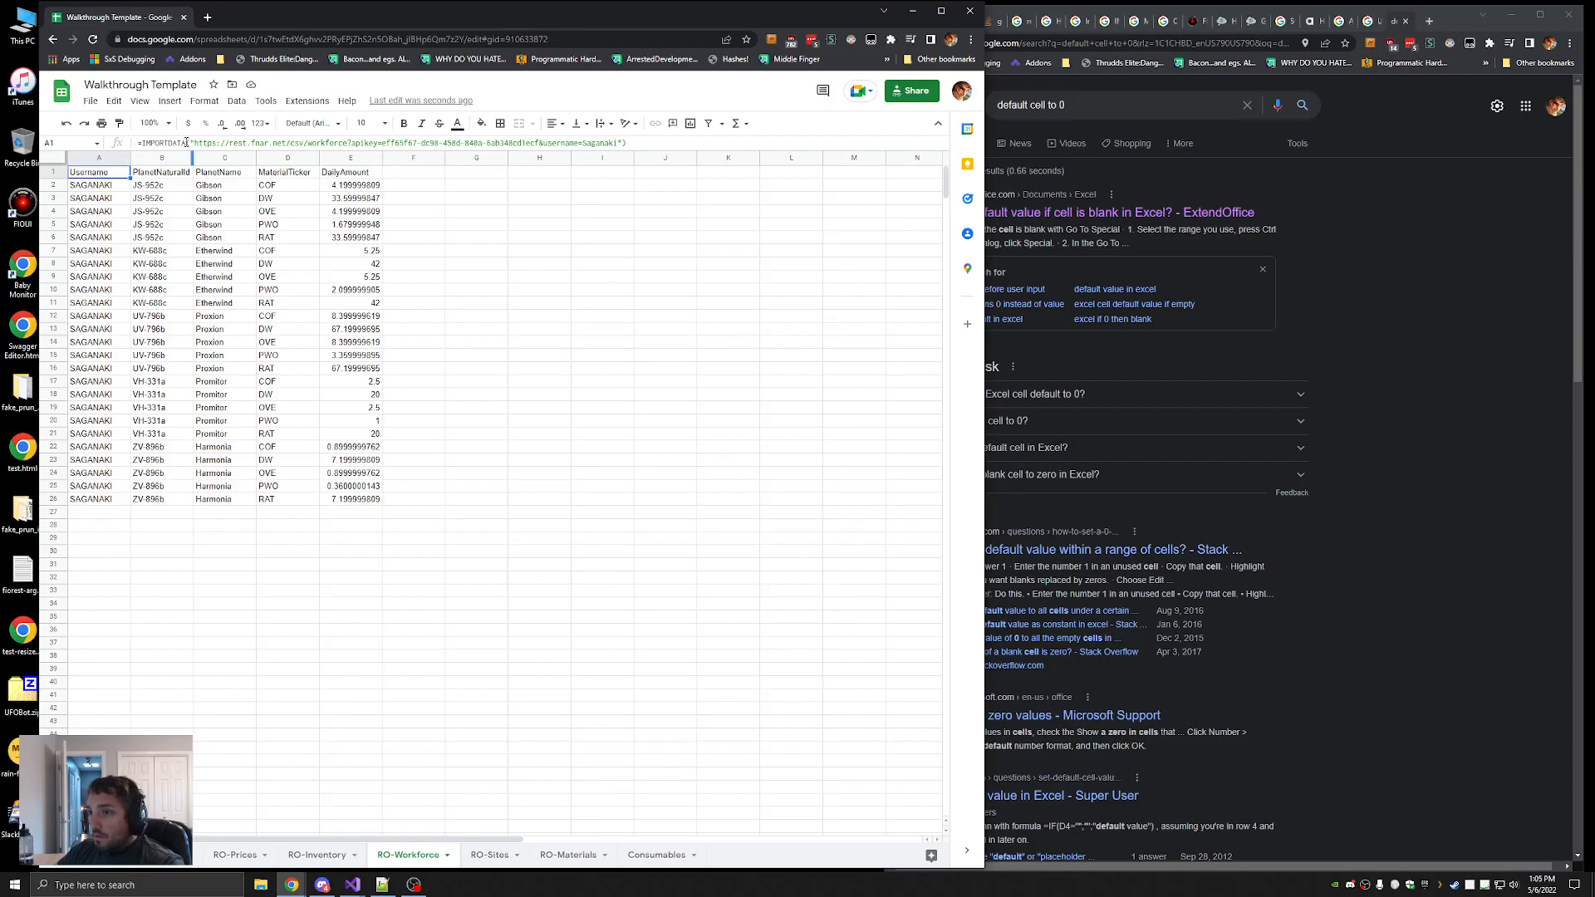
drag(538, 143, 352, 143)
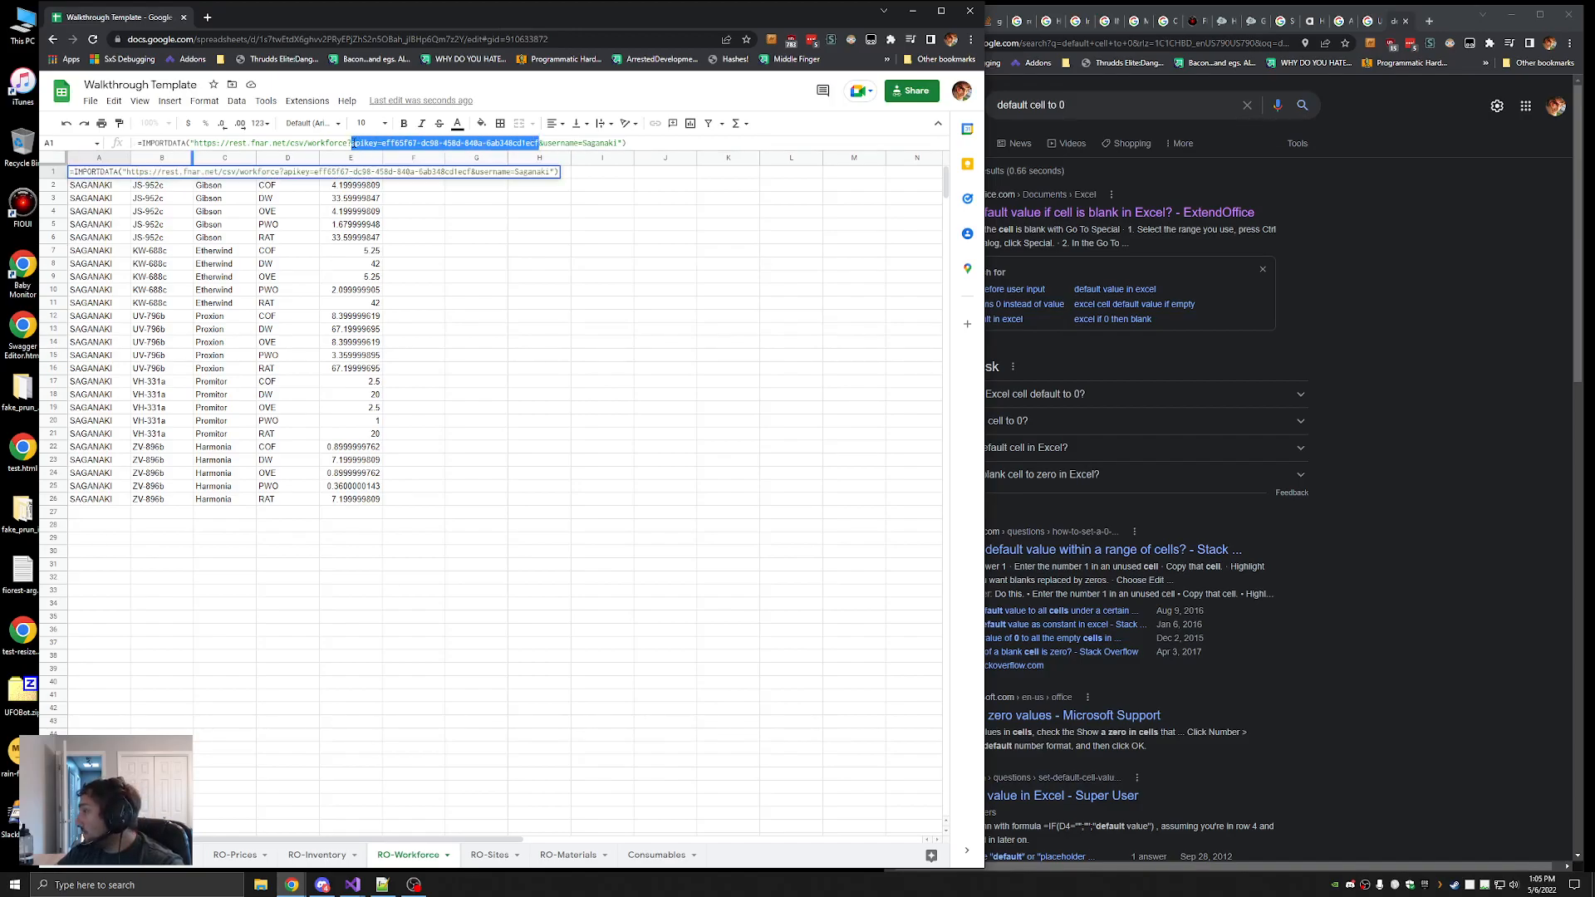
click(694, 140)
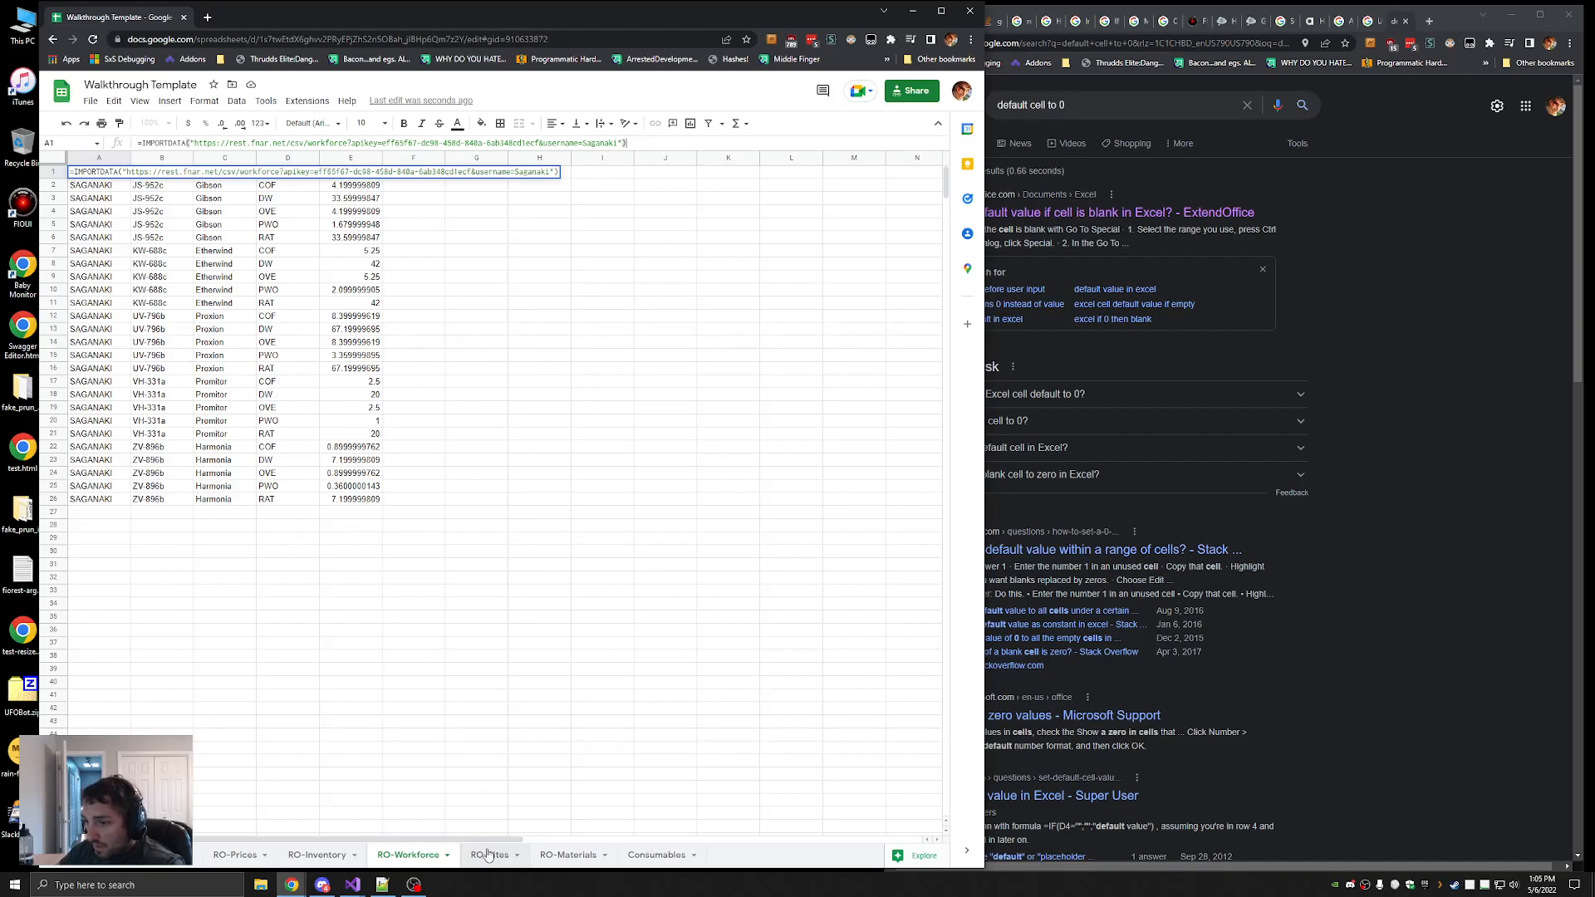
Examine the IMPORTDATA formula in cell A1 of RO-Sites, highlighting its API key and username parameters
click(489, 855)
click(98, 172)
drag(605, 143, 333, 144)
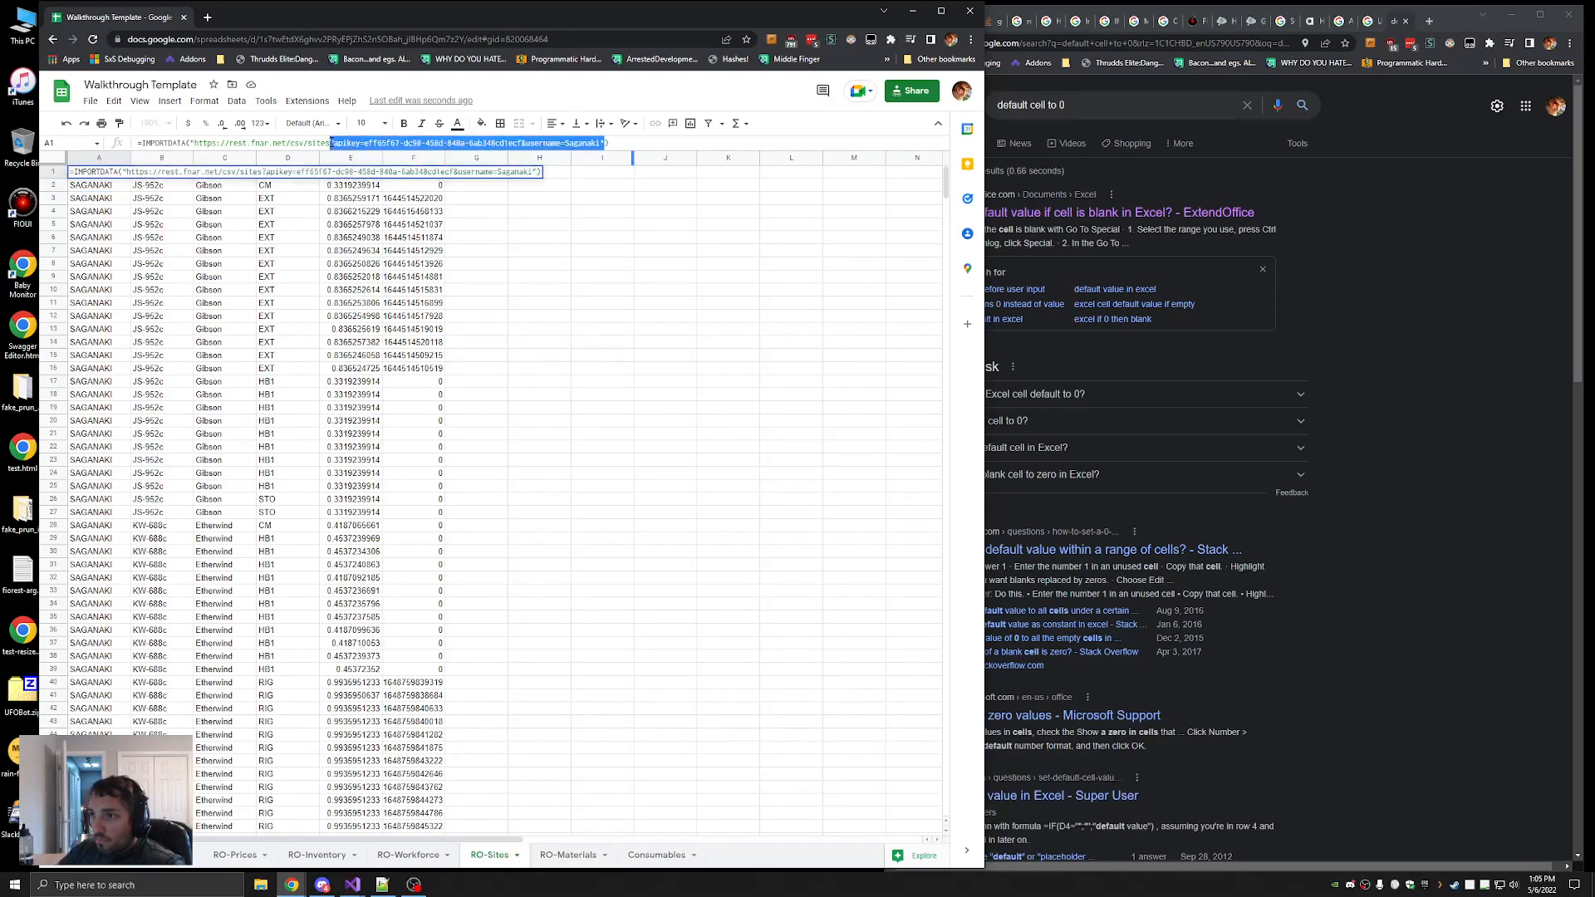
click(609, 144)
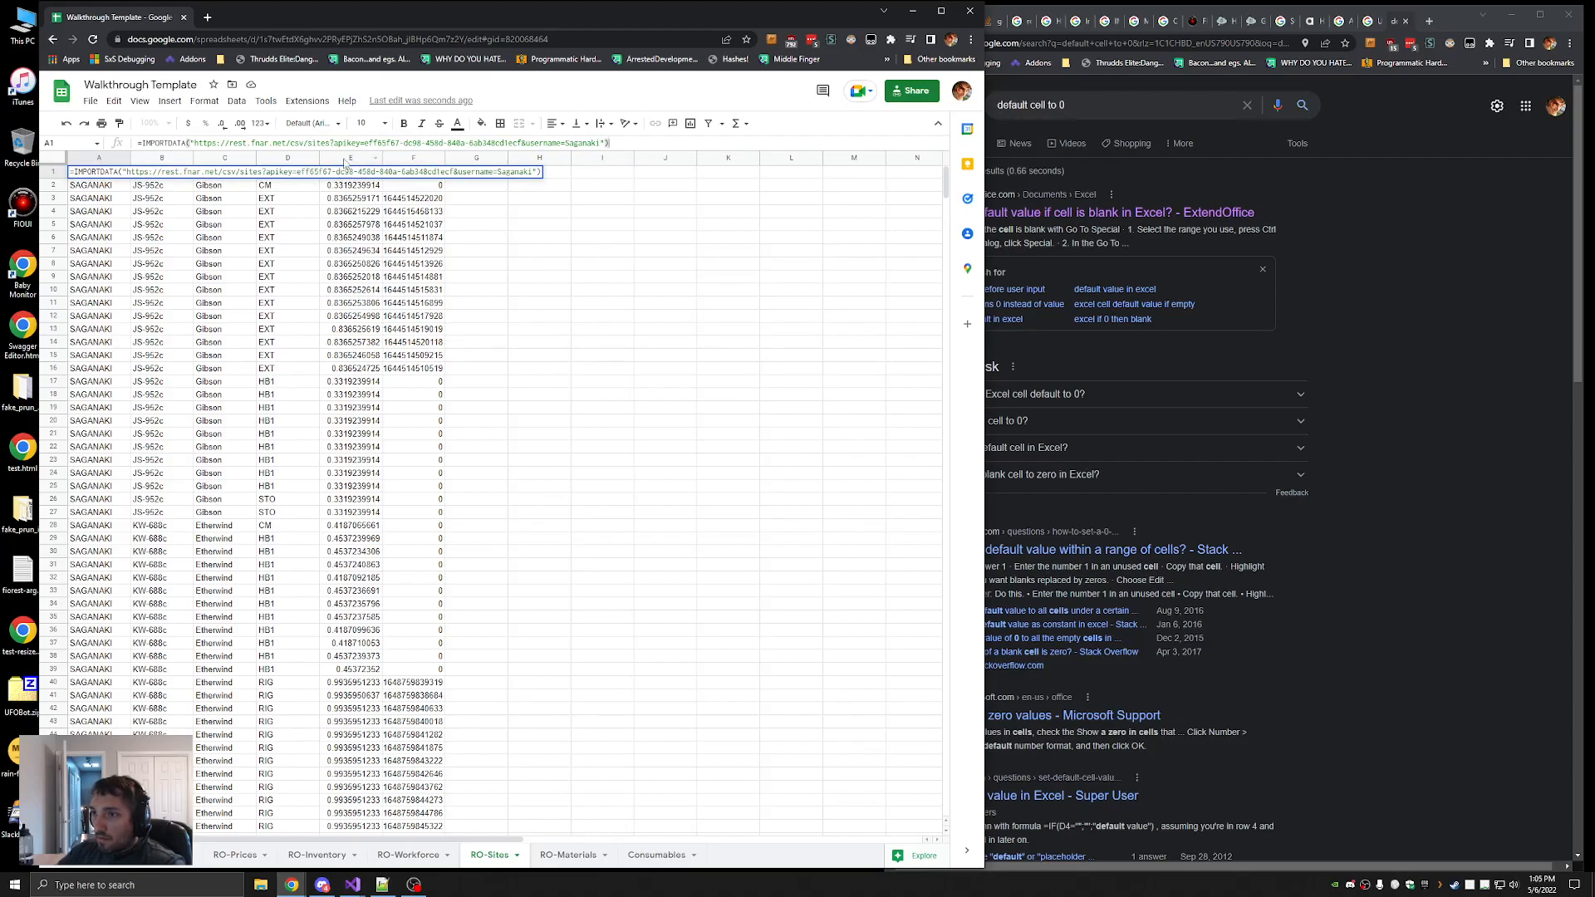
View the RO-Materials sheet from its header row
click(568, 855)
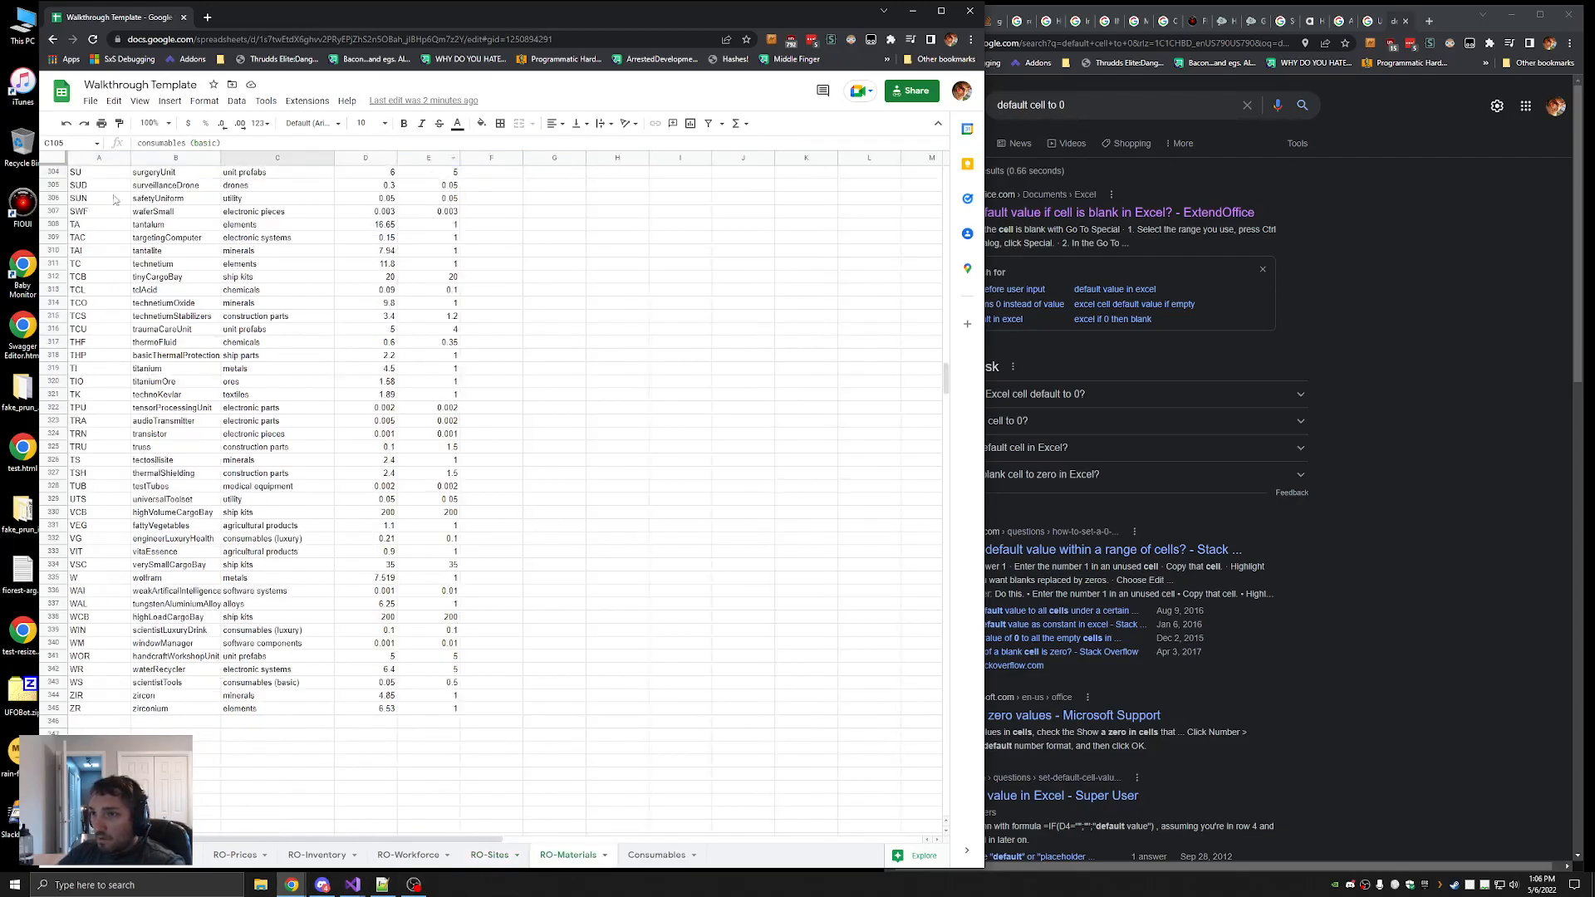
scroll(946, 370, up, 5)
drag(946, 370, 947, 170)
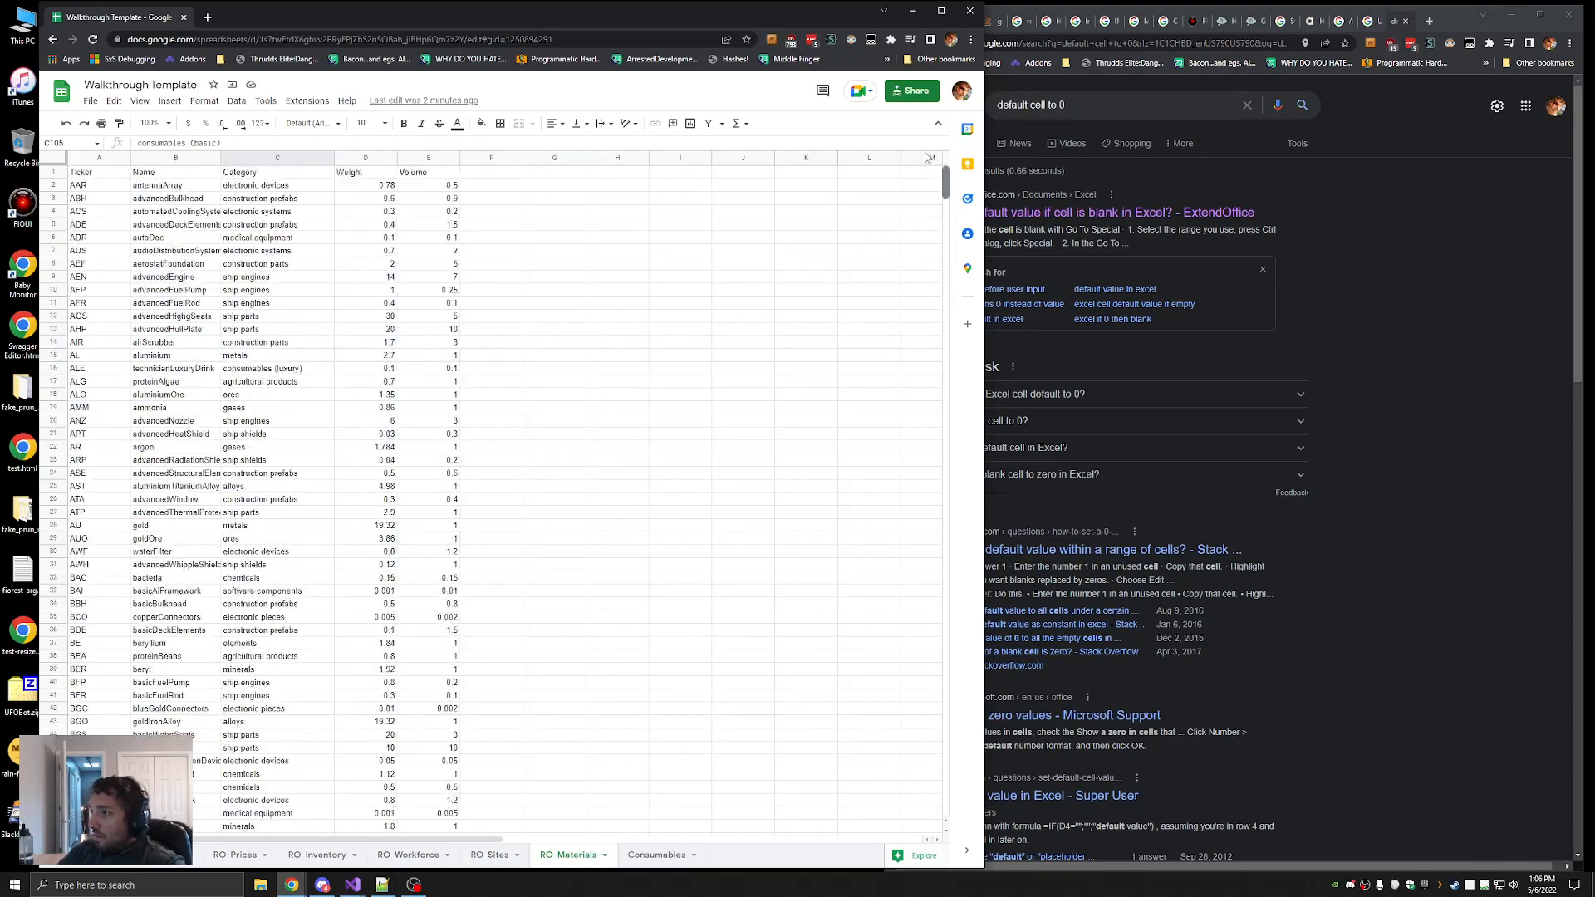
Return to the working sheet and set the Consumable dropdown to DW
click(166, 855)
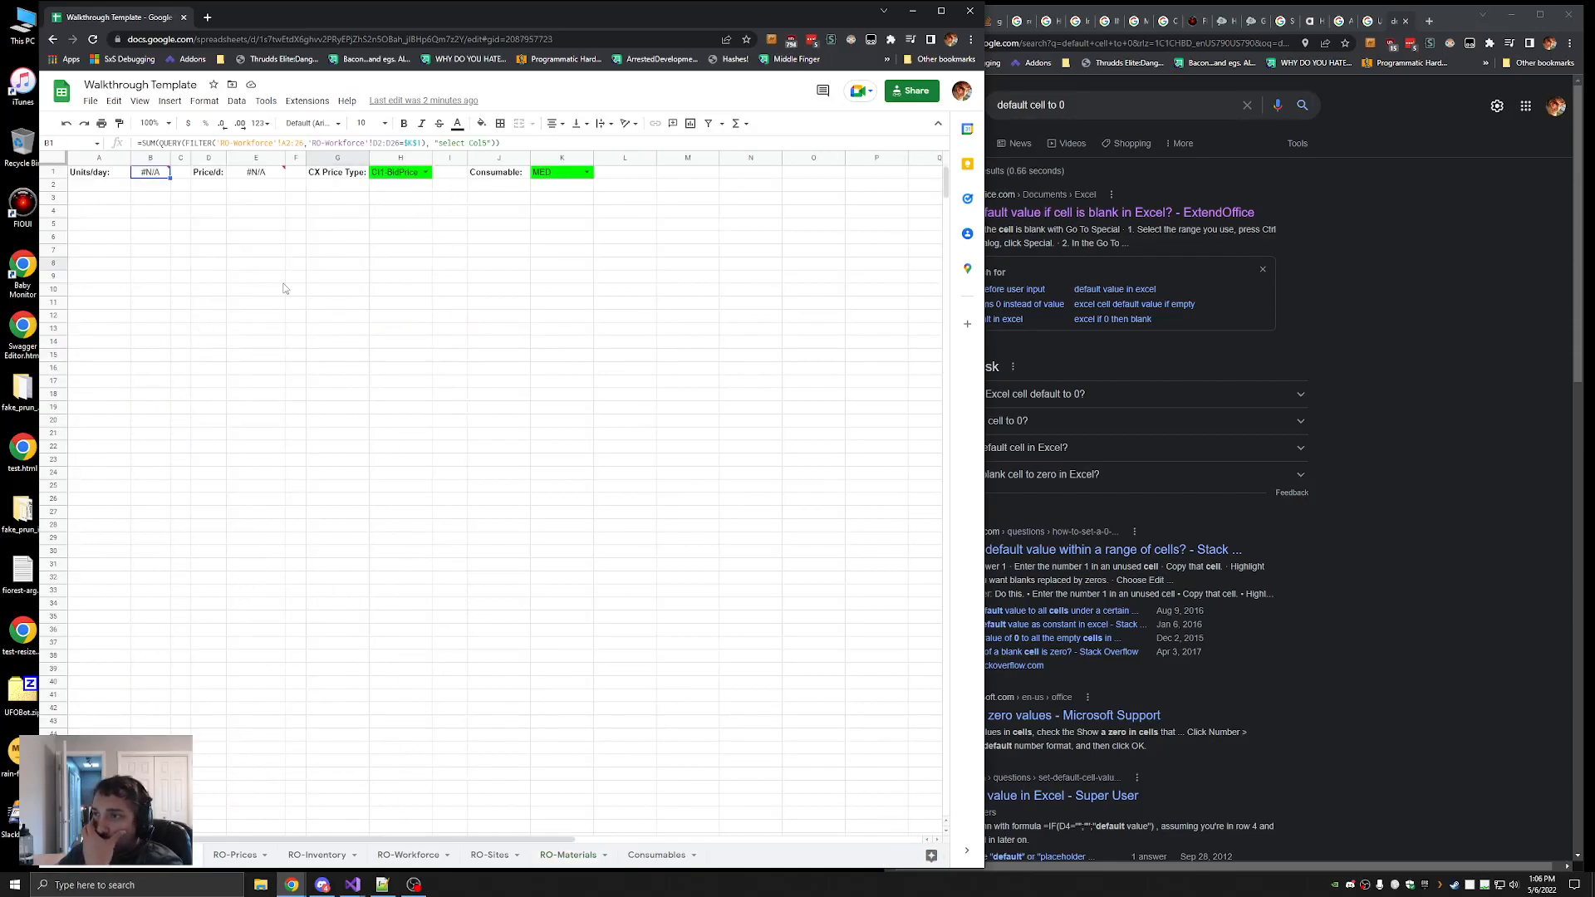
click(586, 172)
click(588, 205)
Review the CX Price Type dropdown options against the column headers of the RO-Prices sheet, and return to the working sheet
click(420, 179)
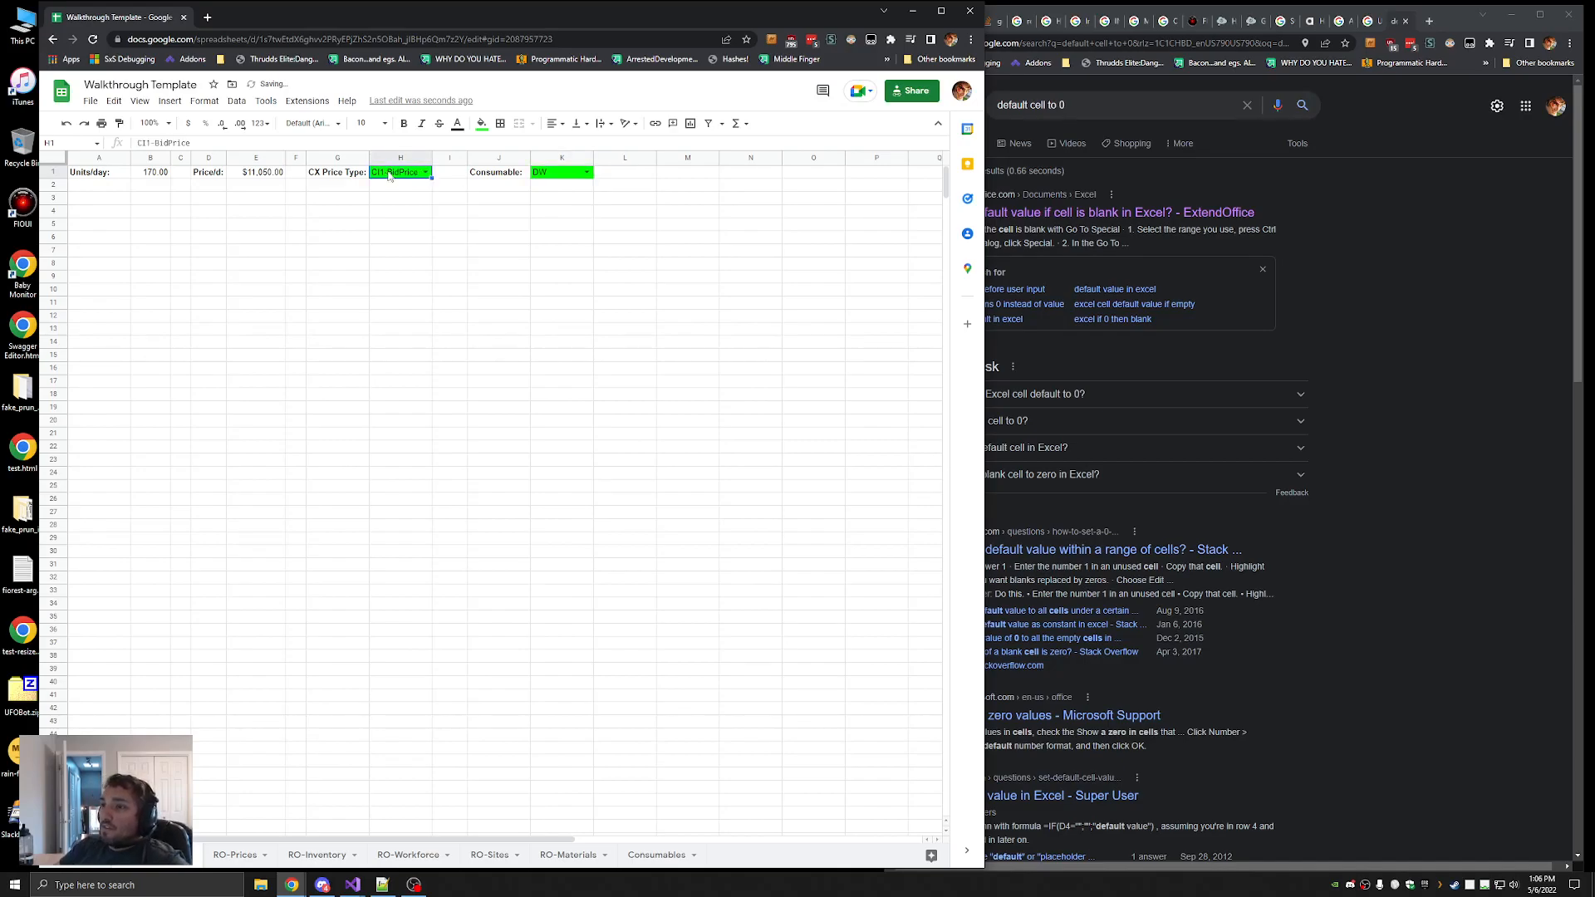
click(424, 173)
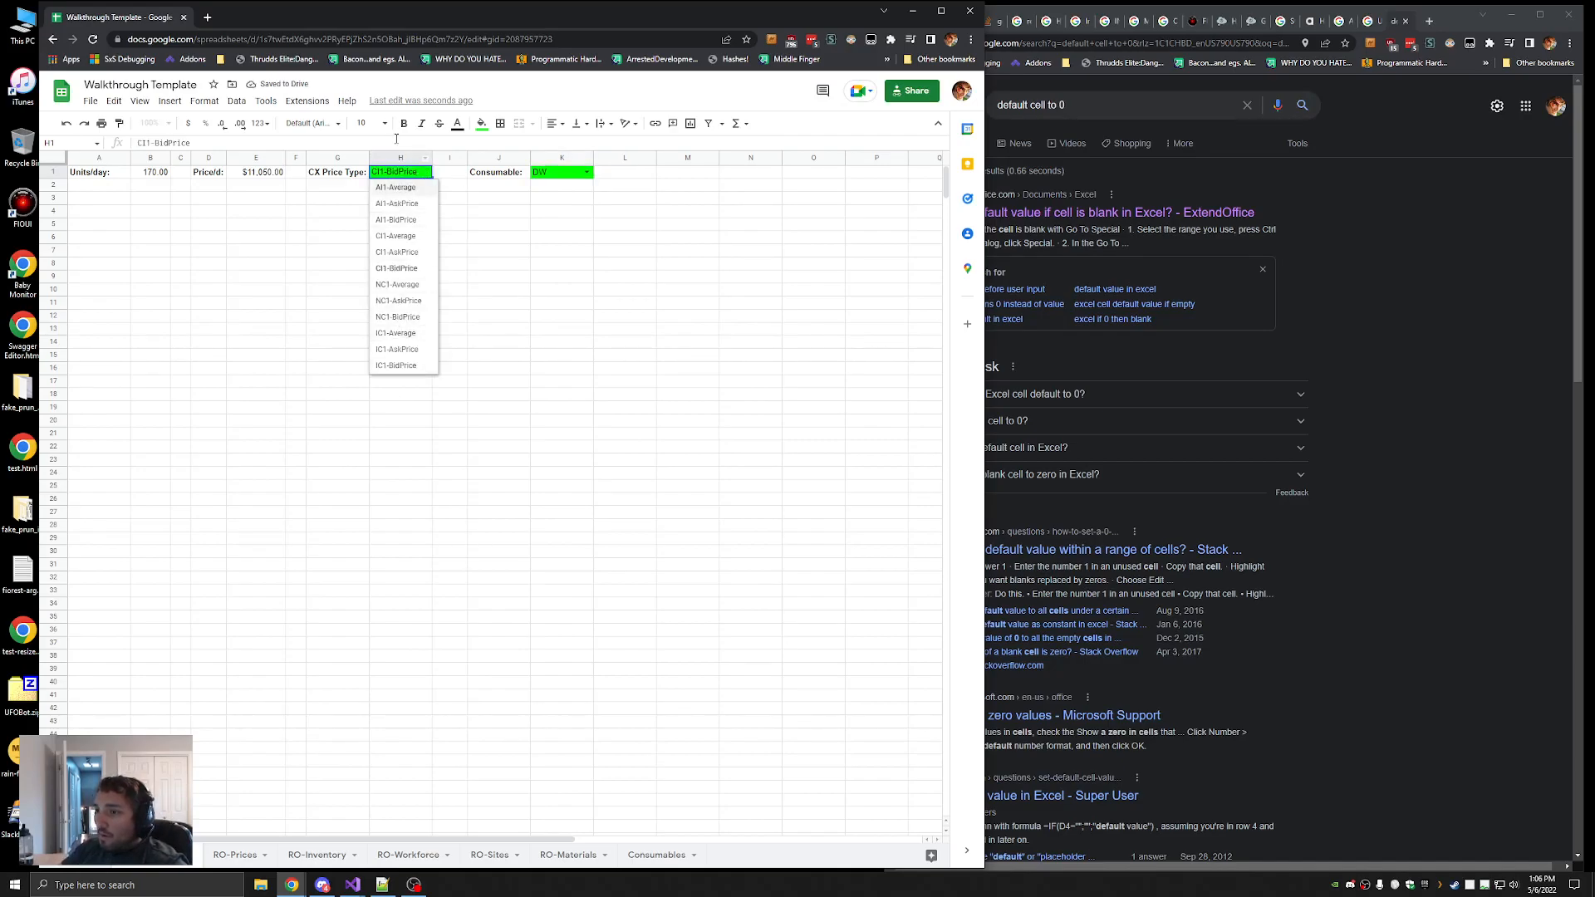
click(476, 228)
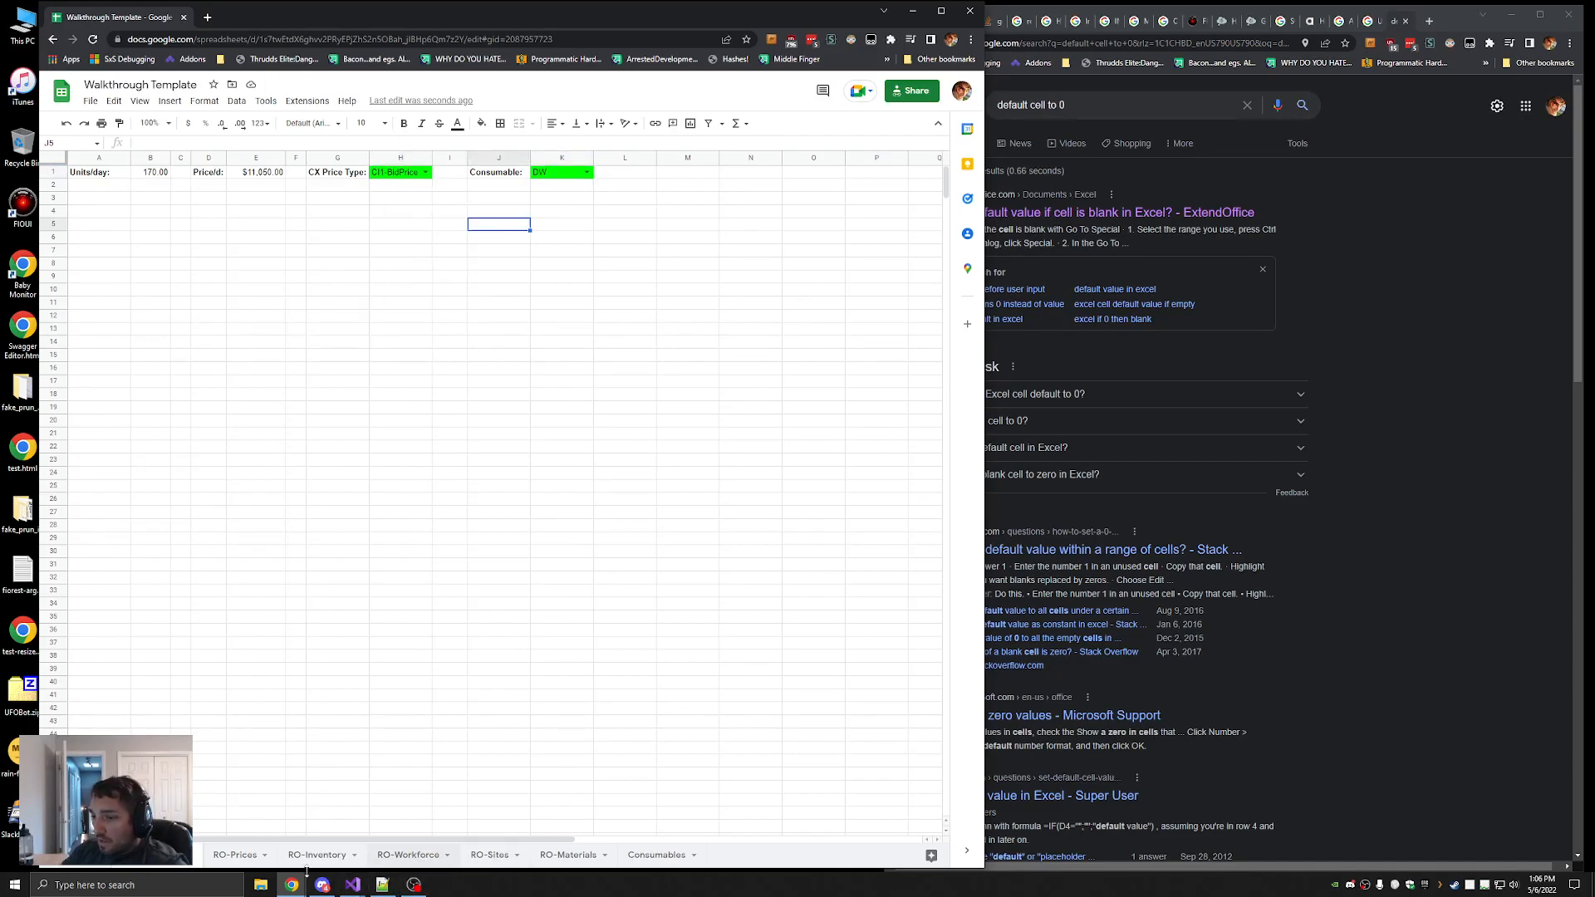
click(237, 857)
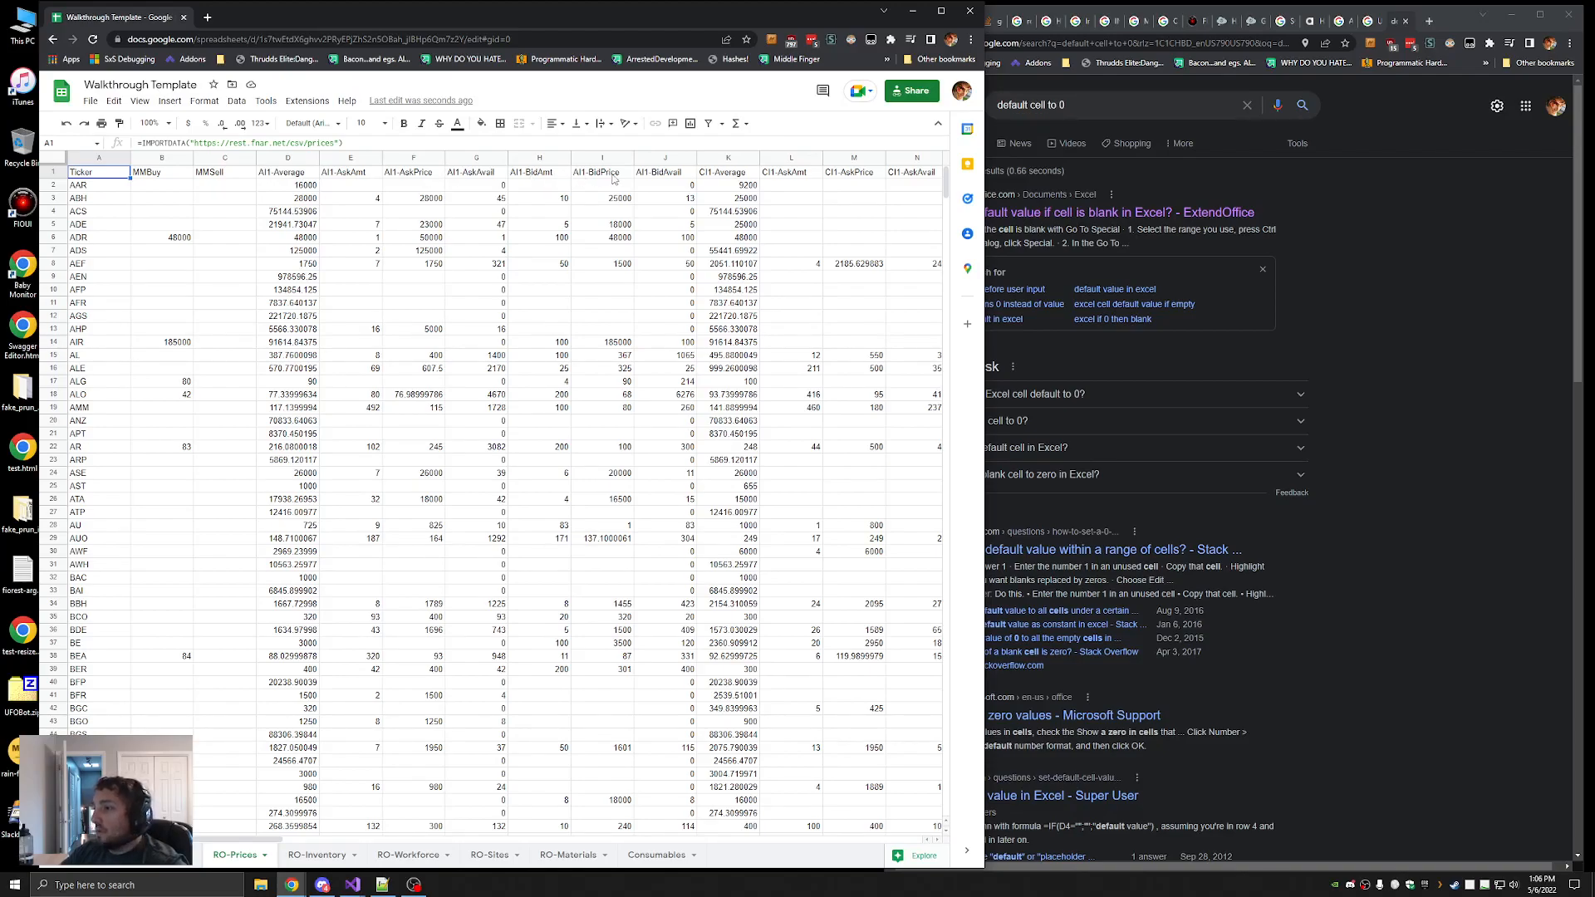
click(163, 864)
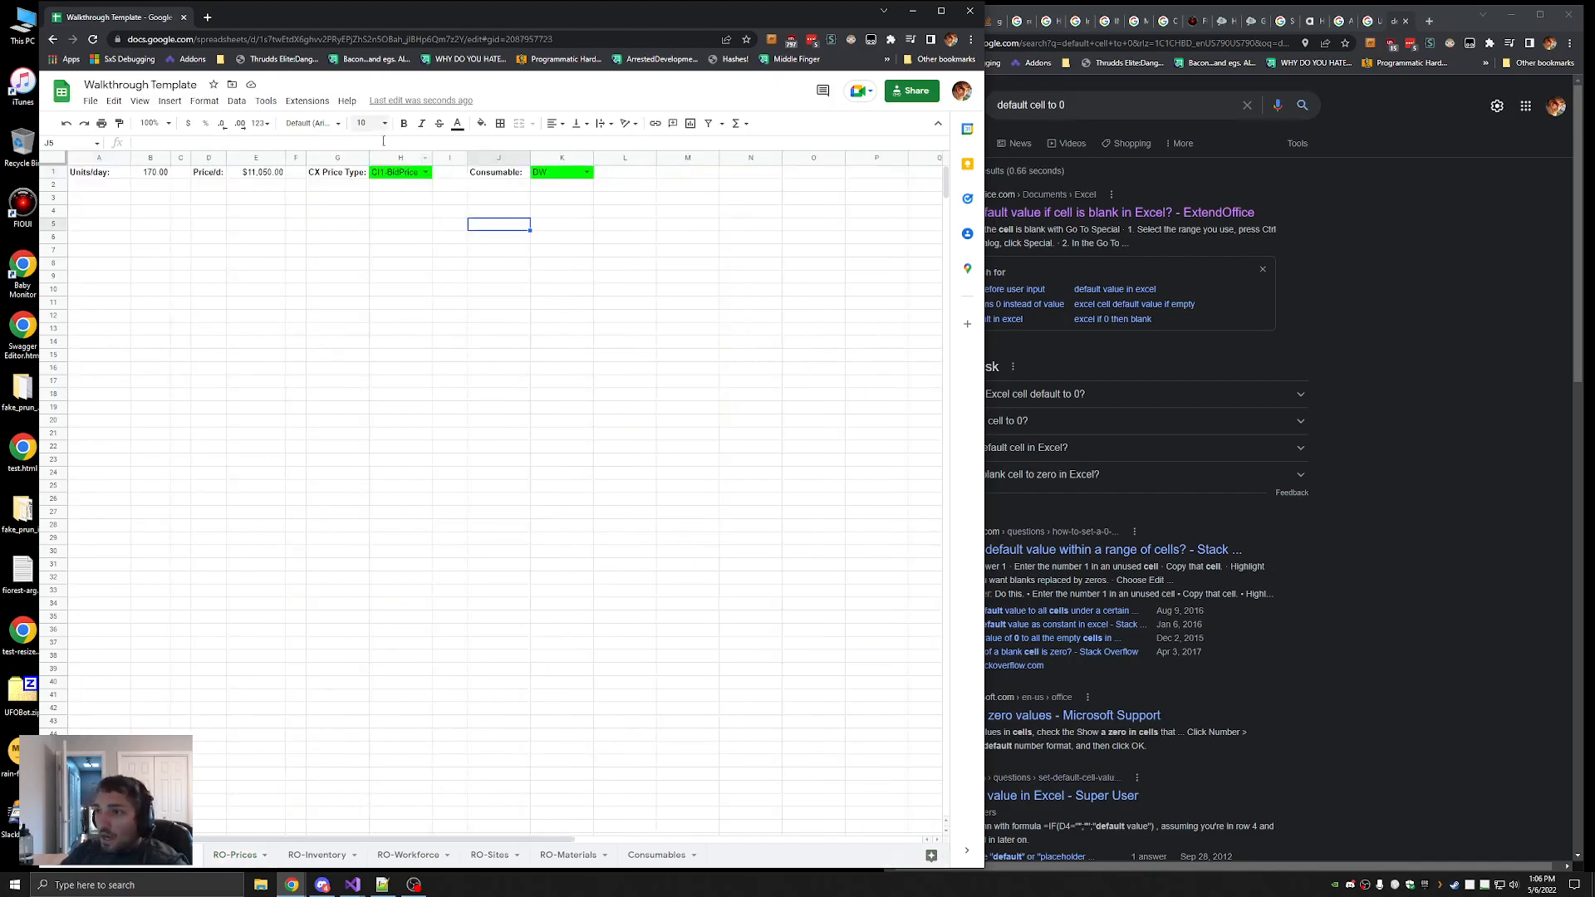
Check the price type and consumable dropdown cells, and view the Consumables sheet with its list formula
click(410, 176)
click(568, 177)
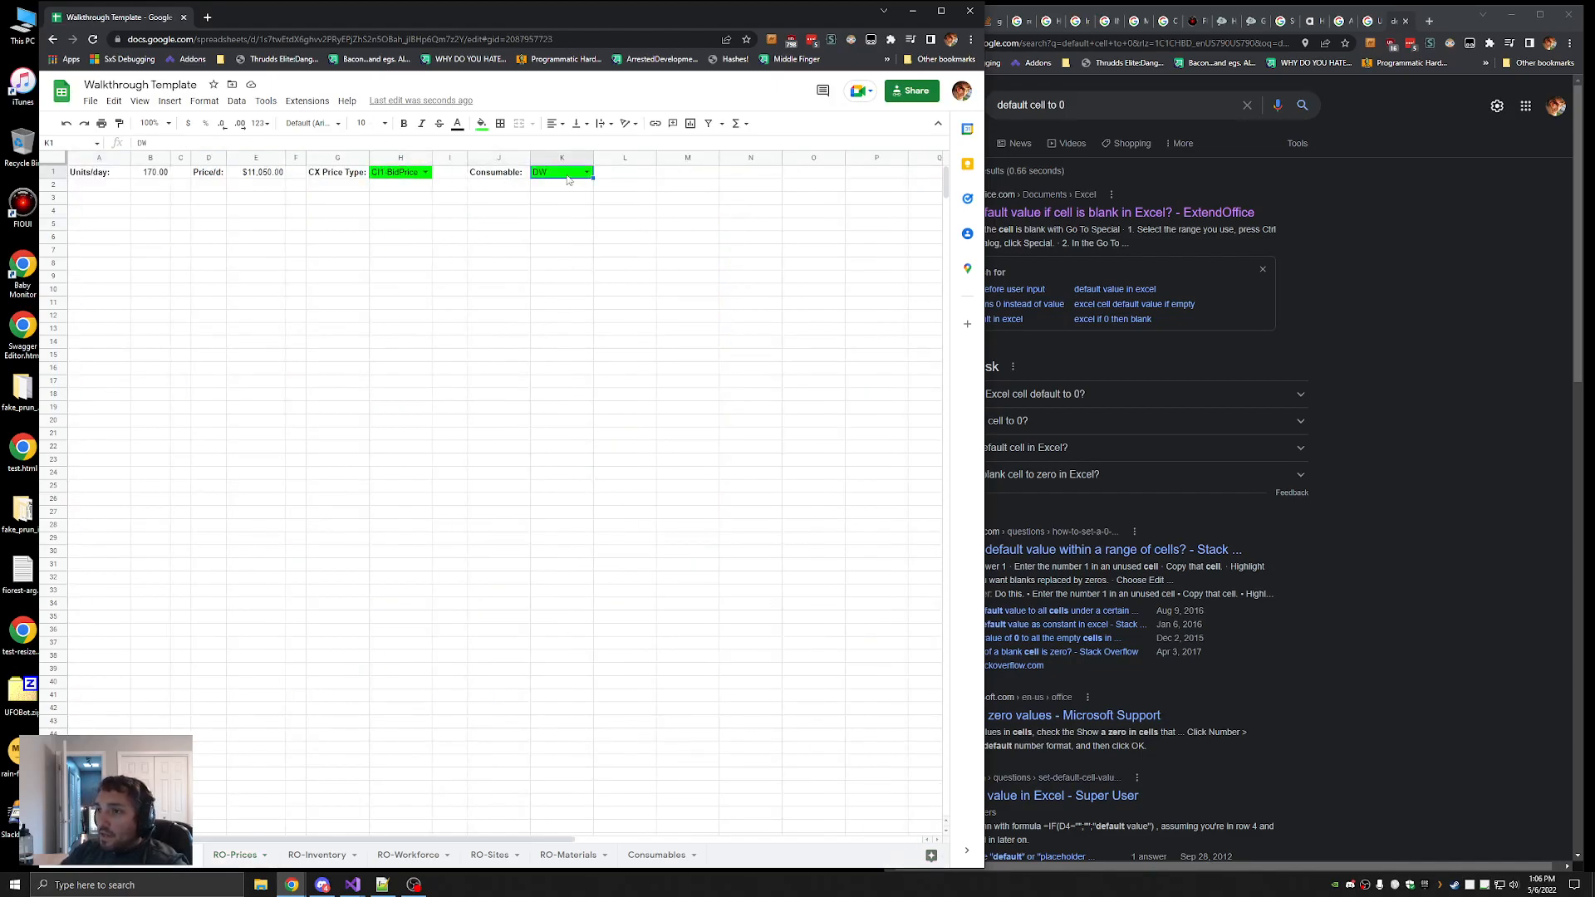
click(645, 861)
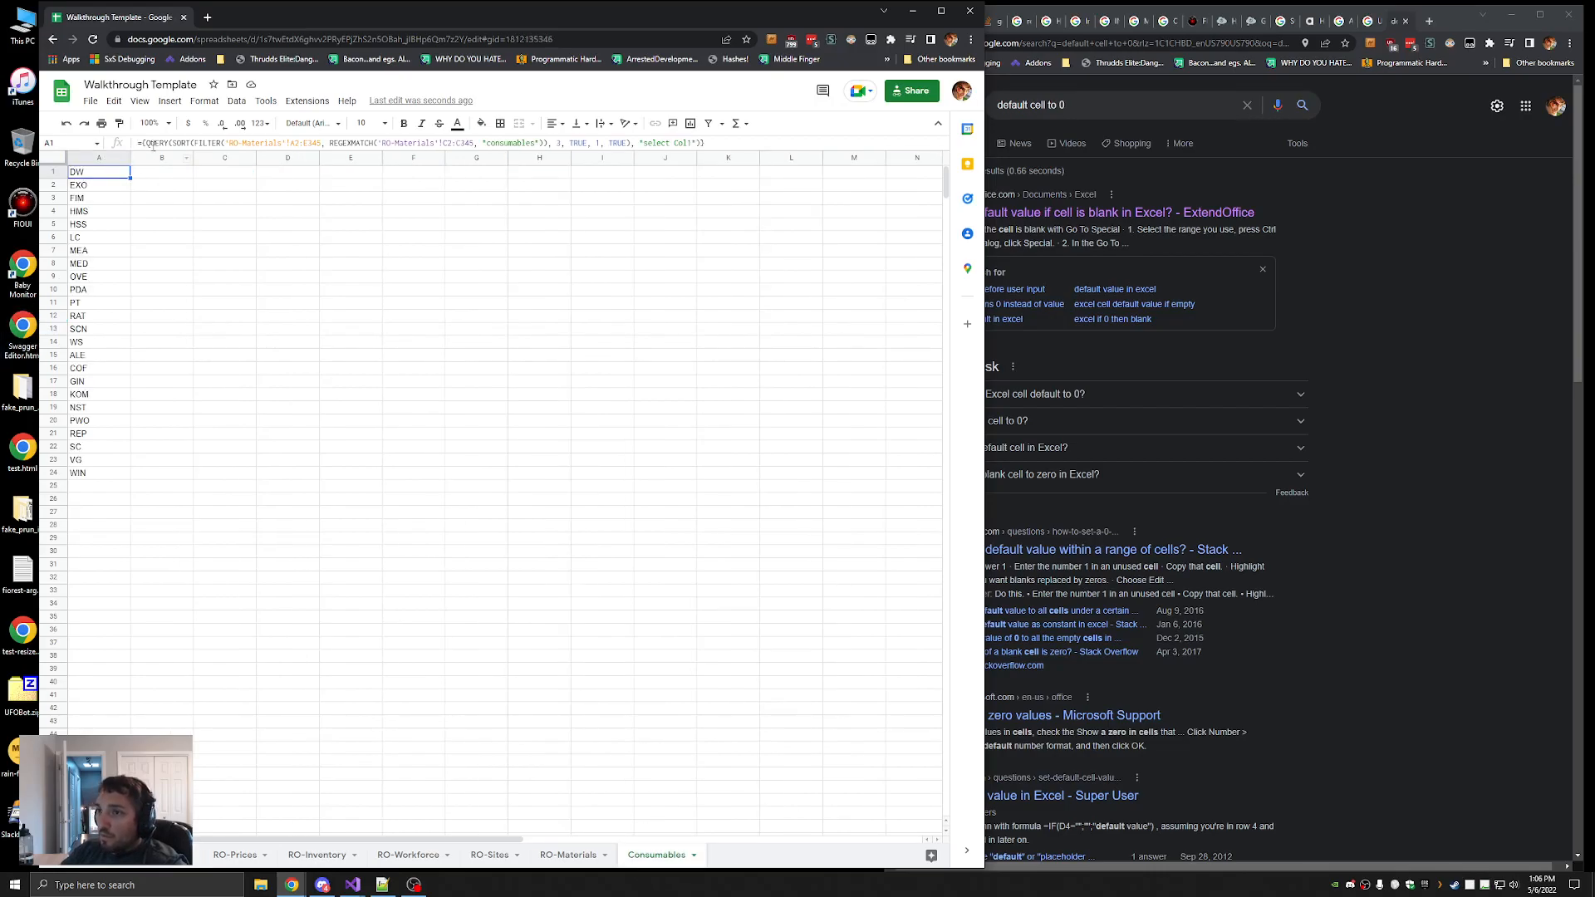
Remove the outer braces from the list formula in A1 of the Consumables sheet and examine its filter, sort and query arguments
click(141, 143)
key(Escape)
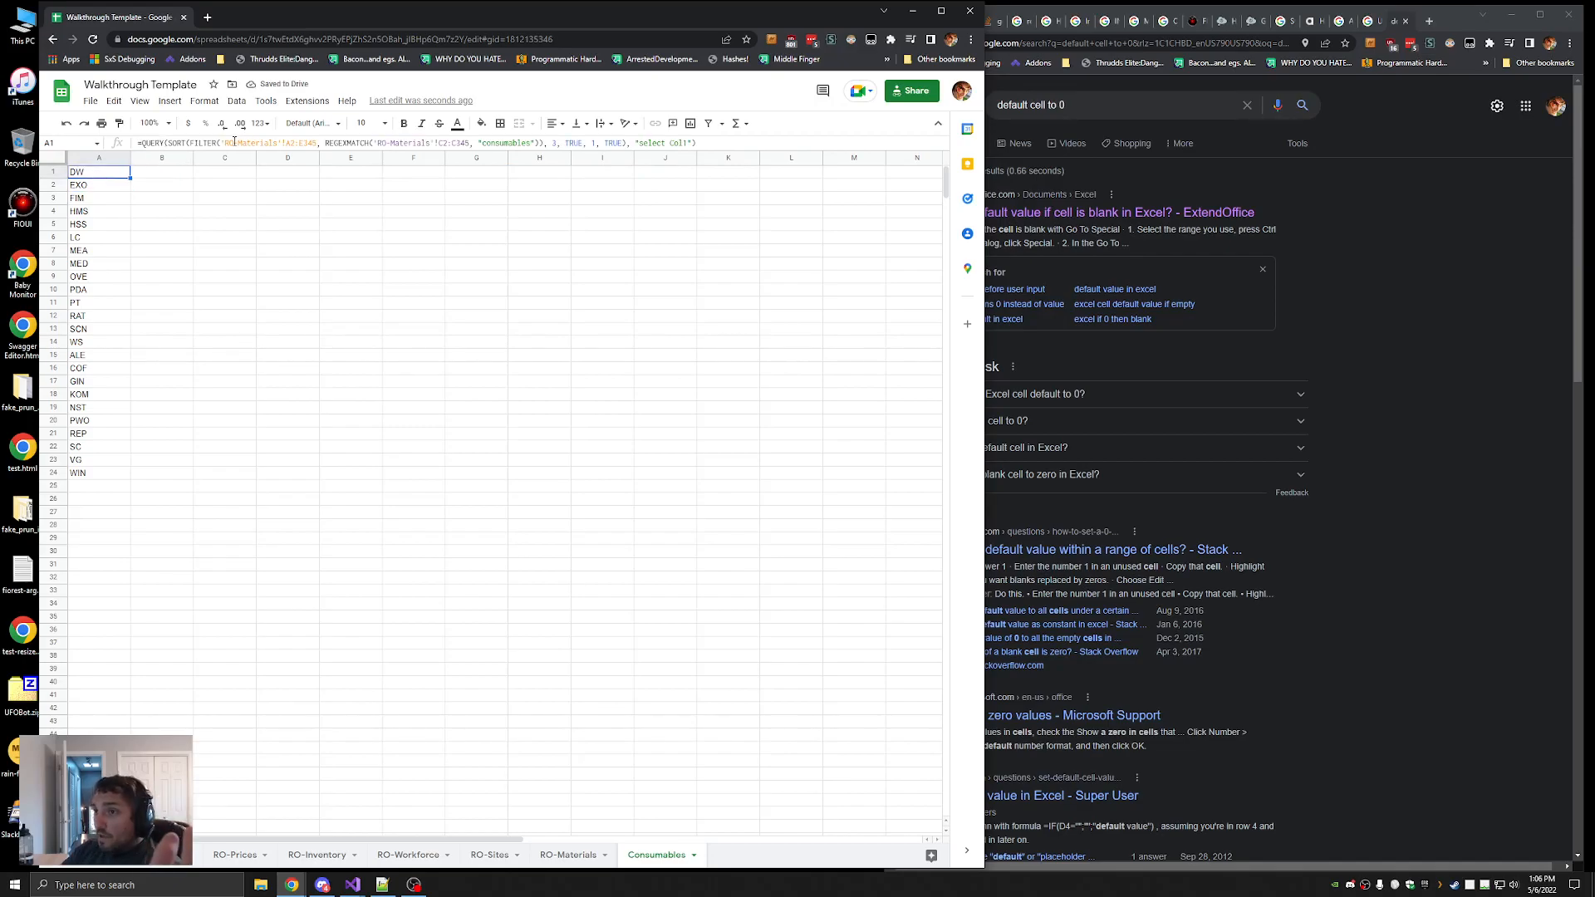
drag(221, 143, 538, 142)
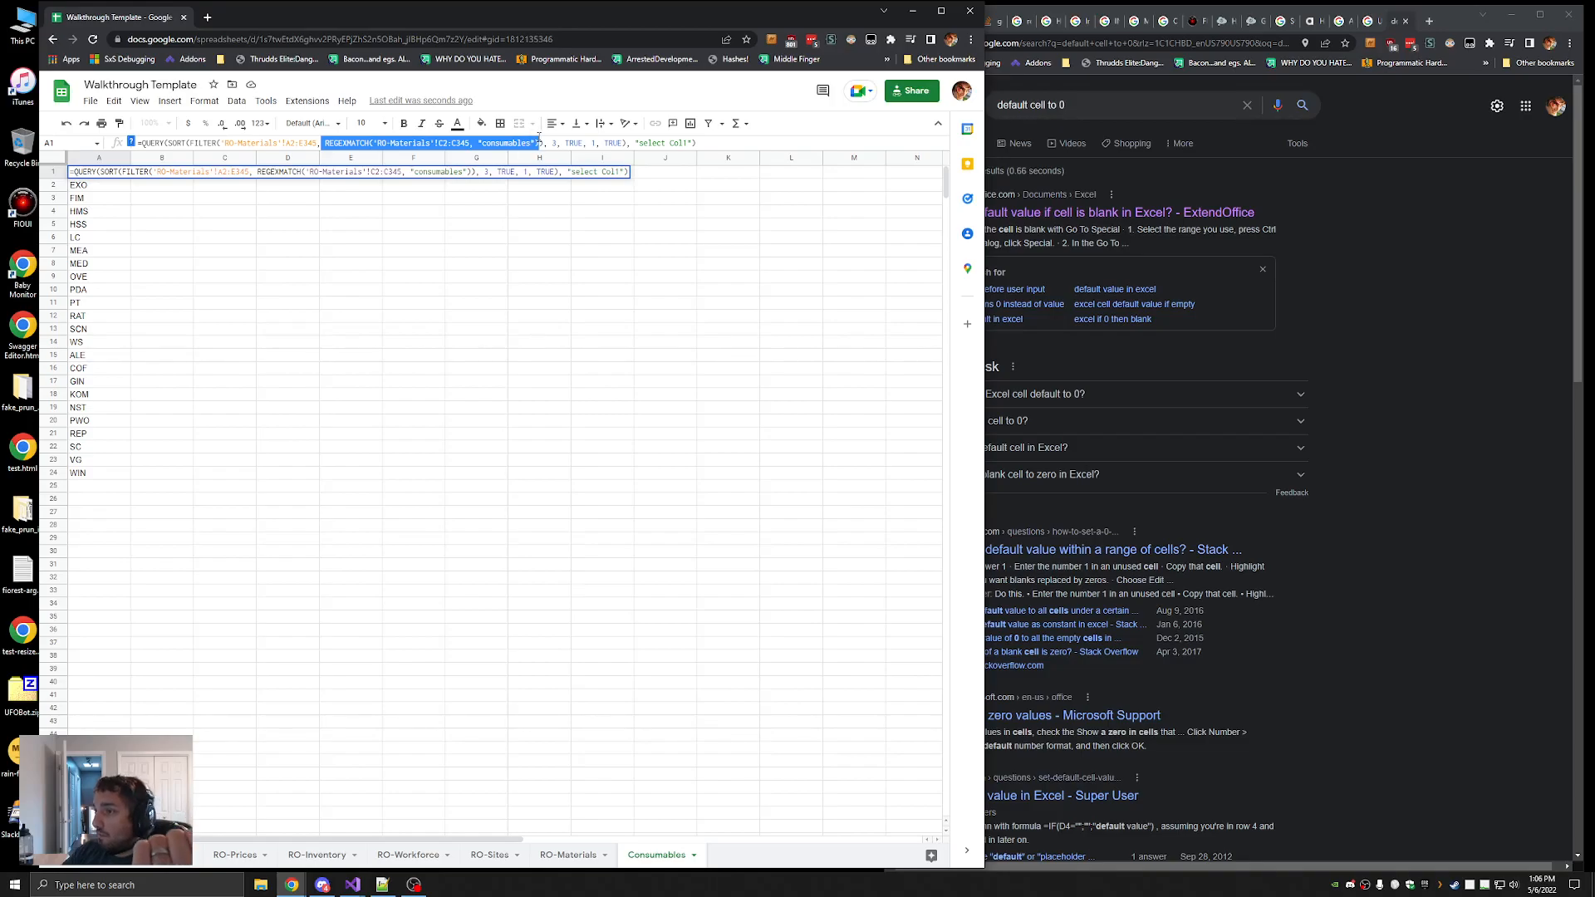
click(503, 143)
double_click(555, 143)
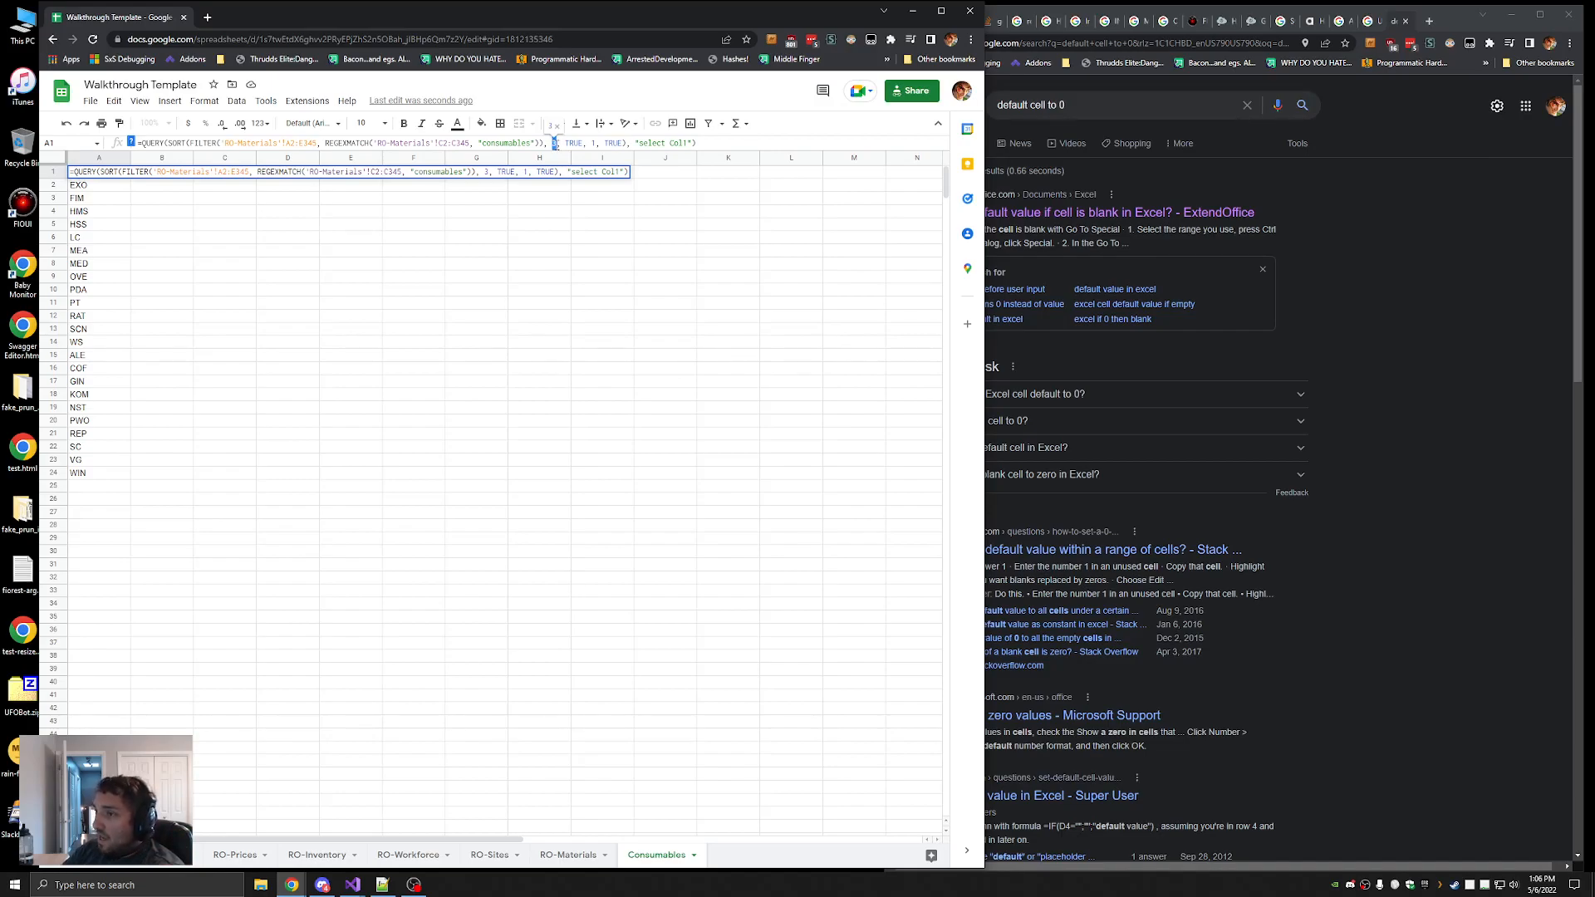
double_click(594, 142)
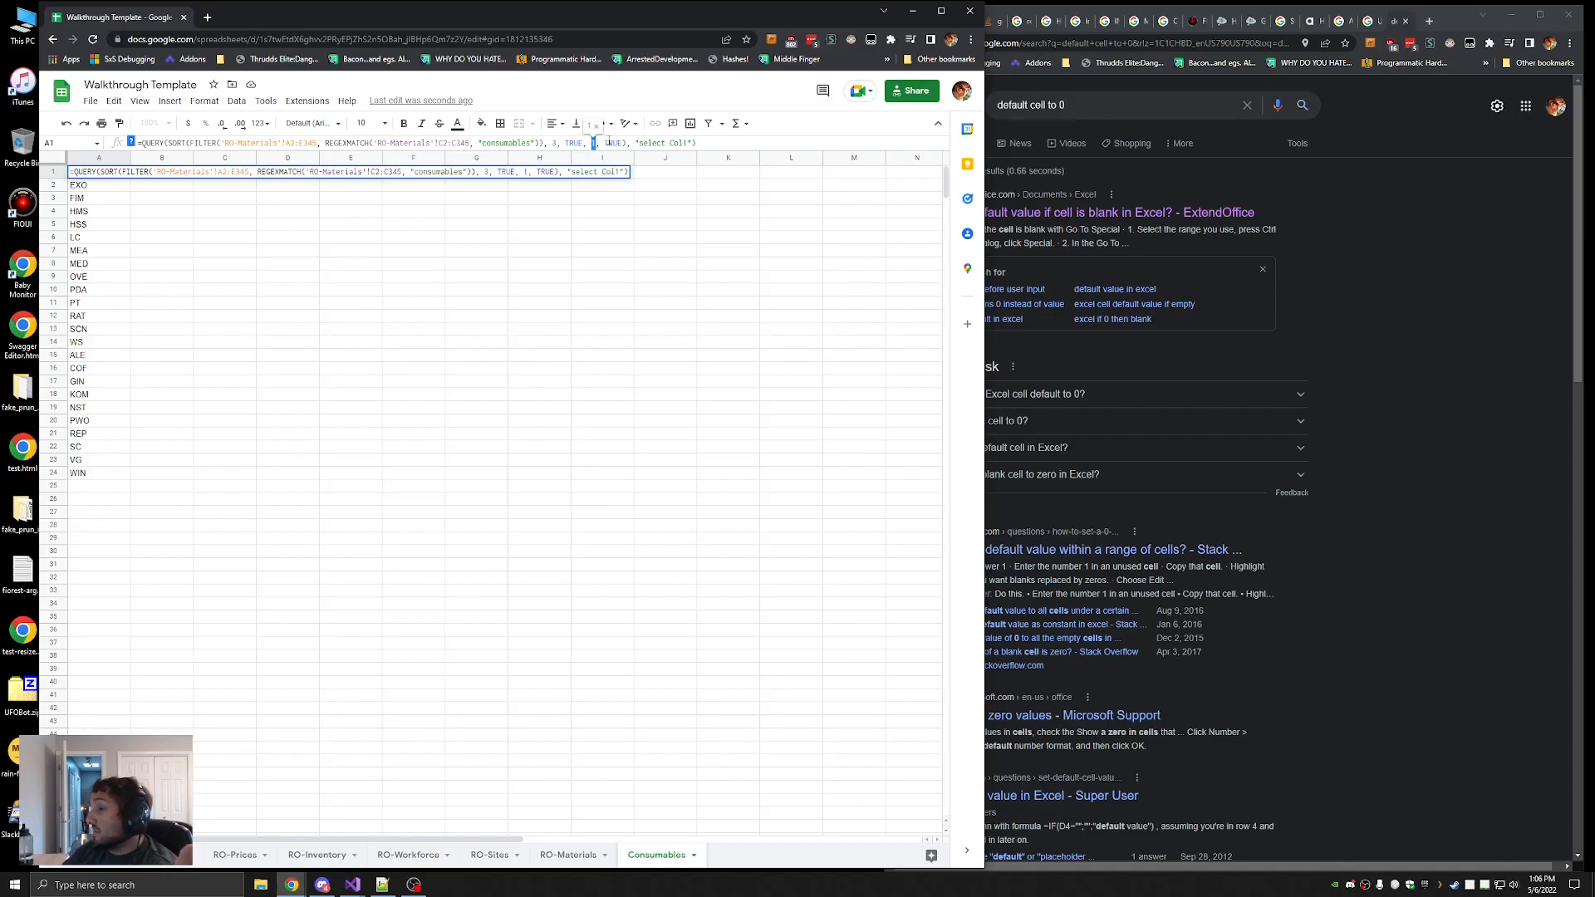
click(623, 143)
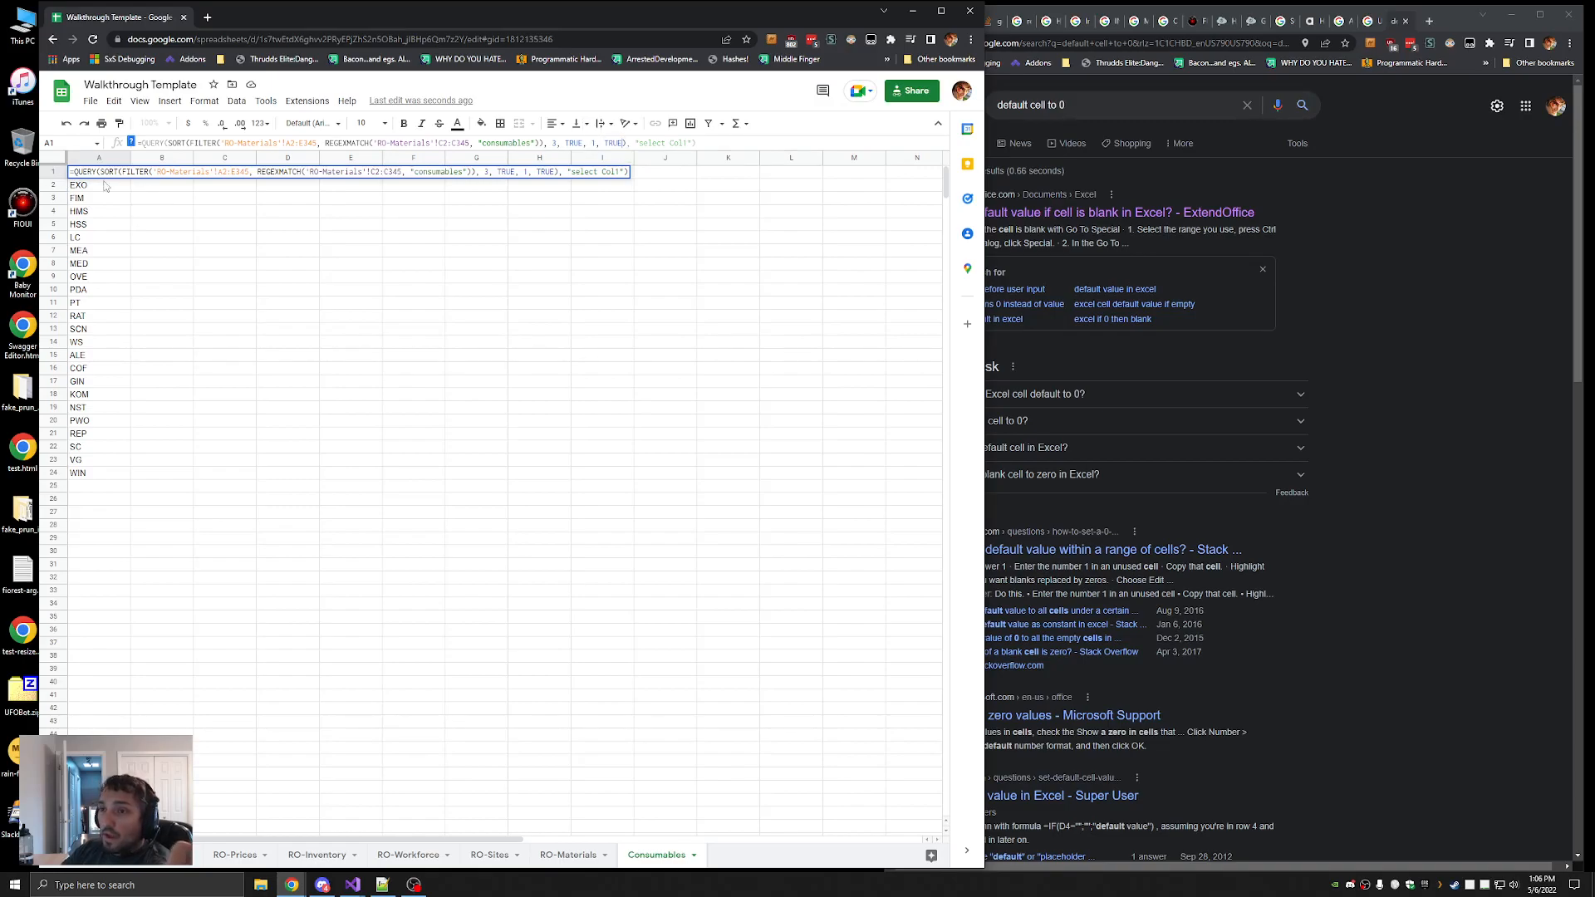
key(Escape)
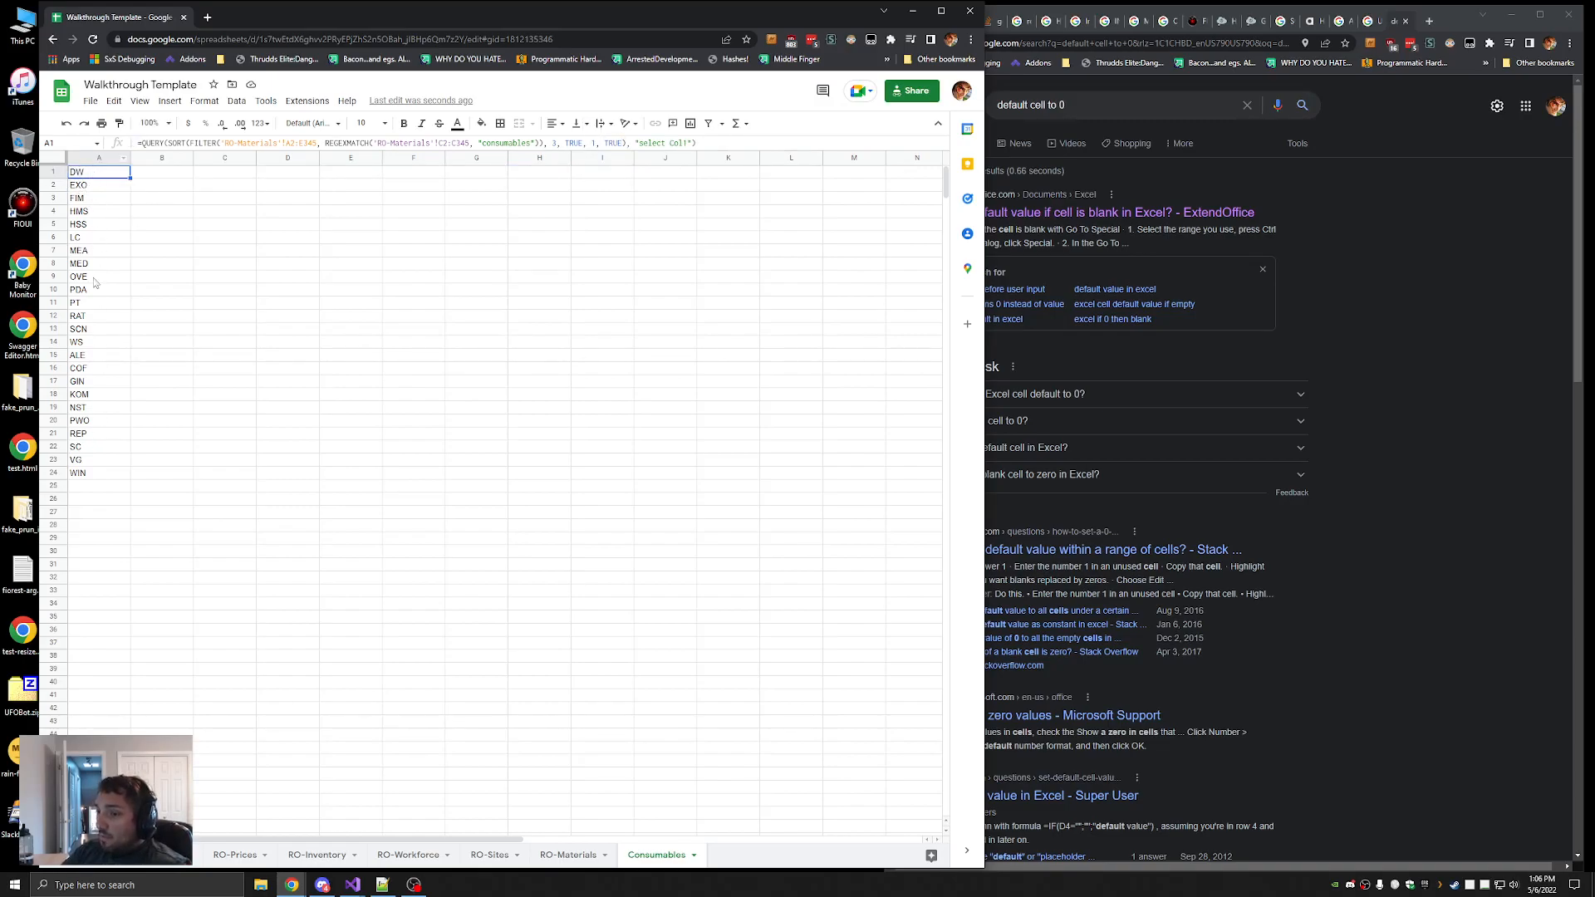
Return to the working sheet and view the options of the Consumable dropdown
click(166, 855)
click(587, 172)
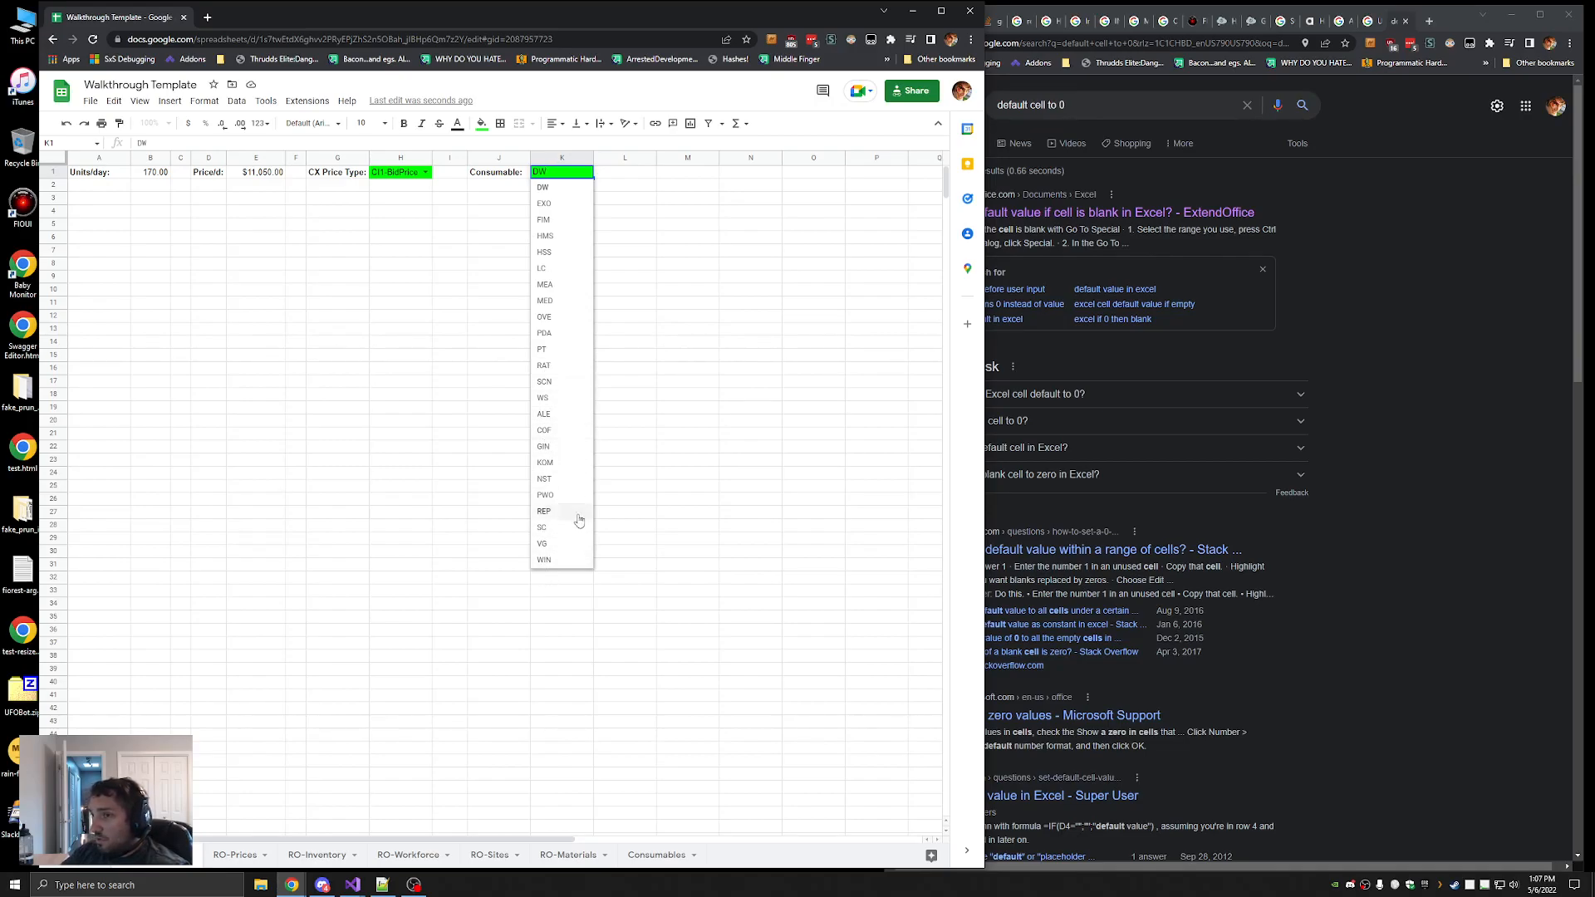
click(751, 380)
Examine the Units/day formula in B1 and the price lookup formula in E1, including its references to both dropdown cells
click(153, 173)
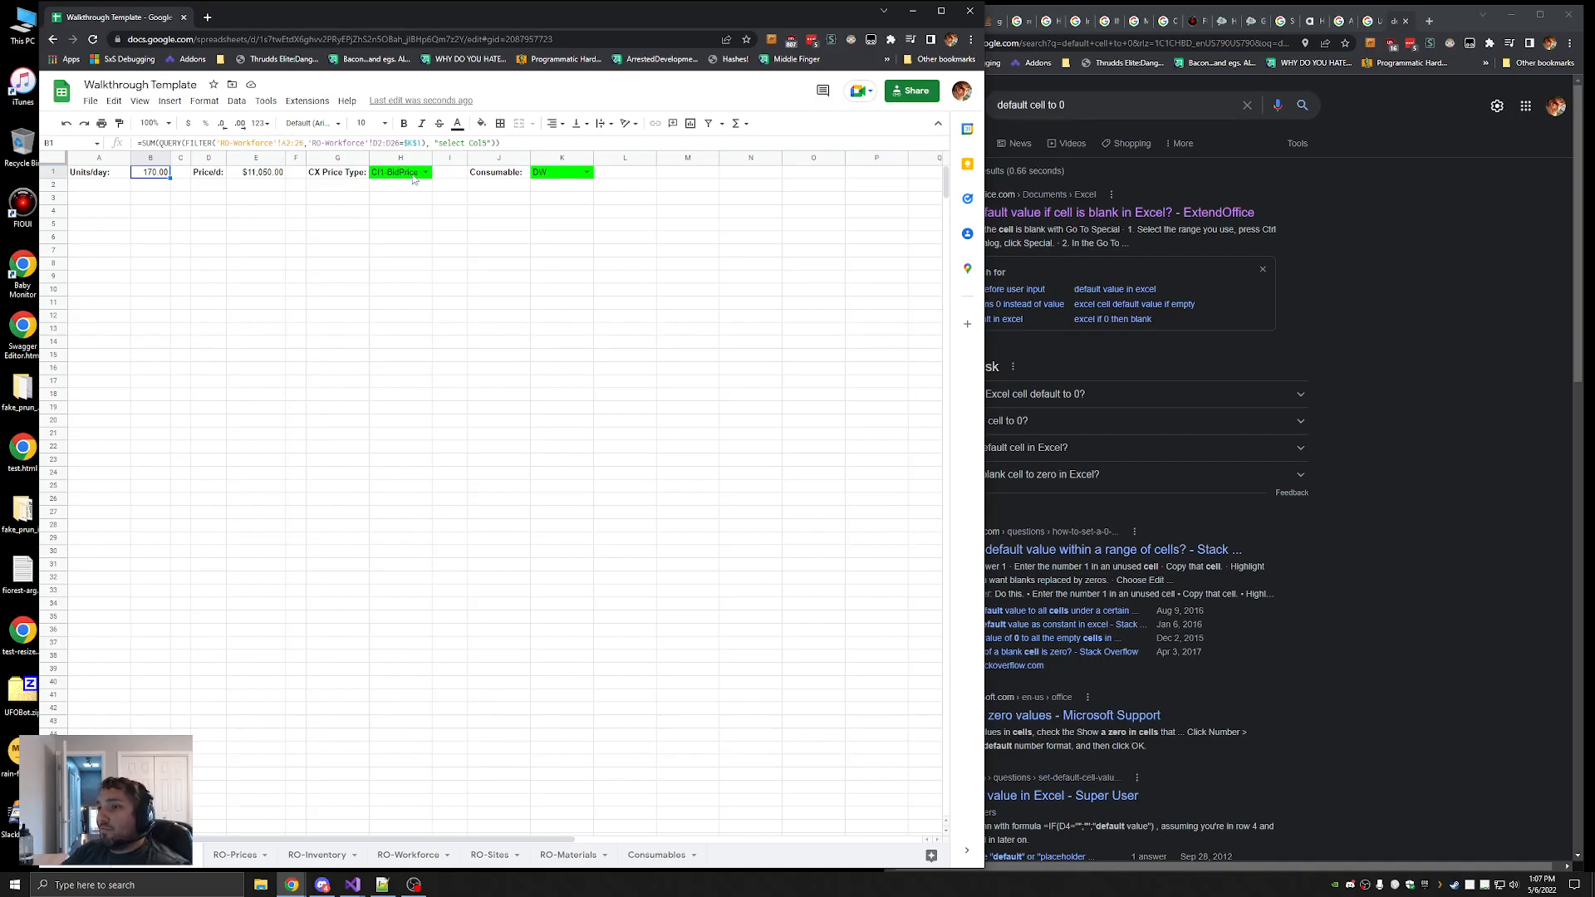
click(258, 174)
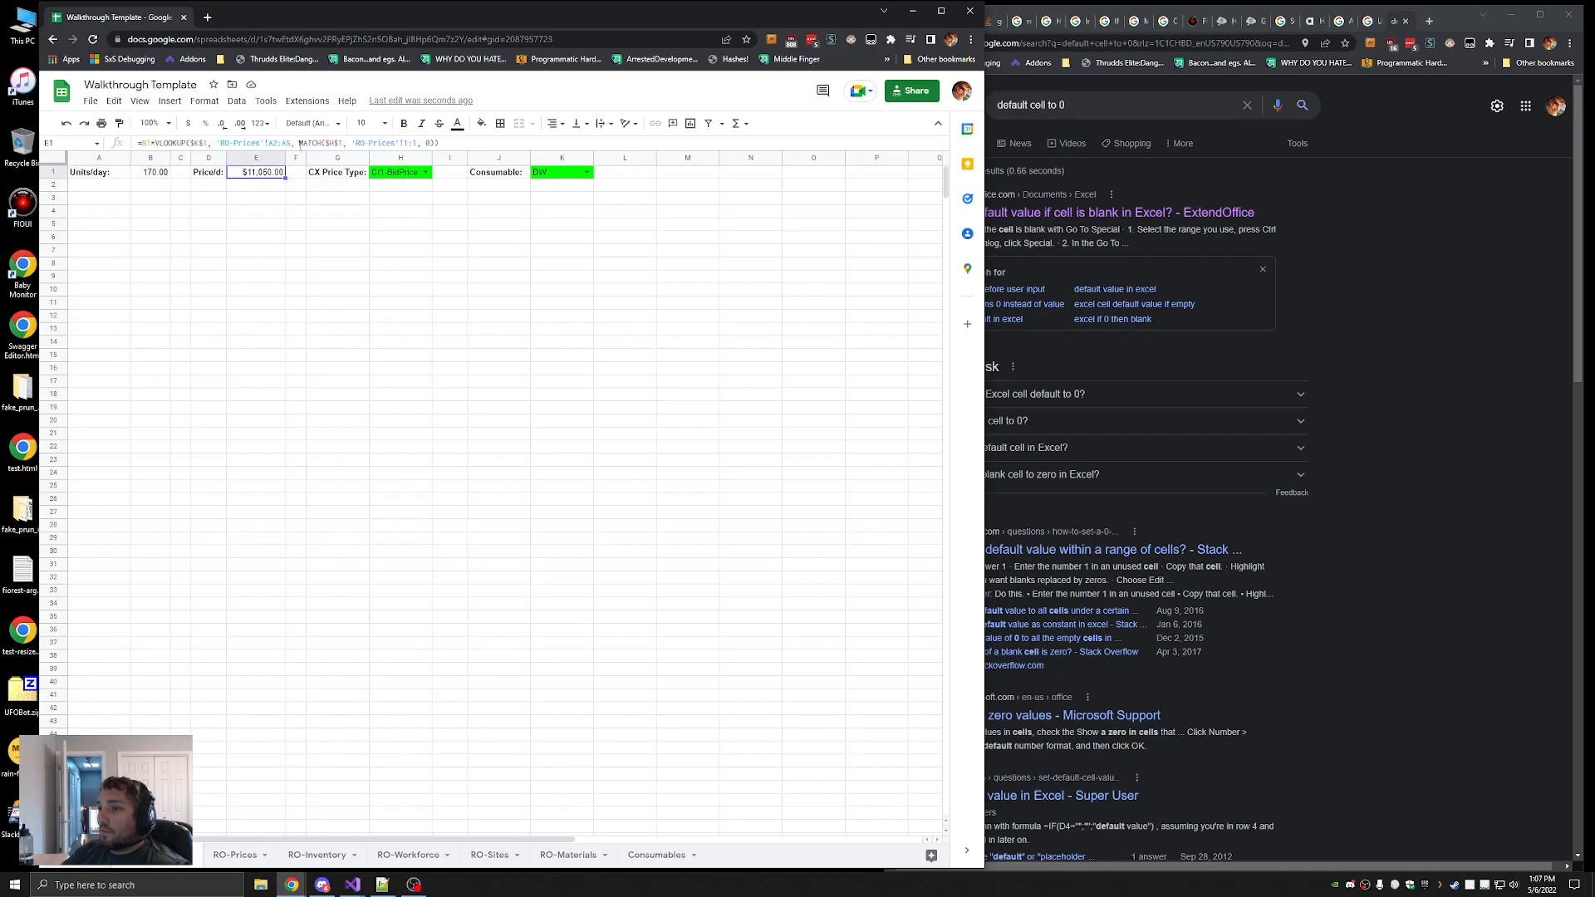
click(341, 143)
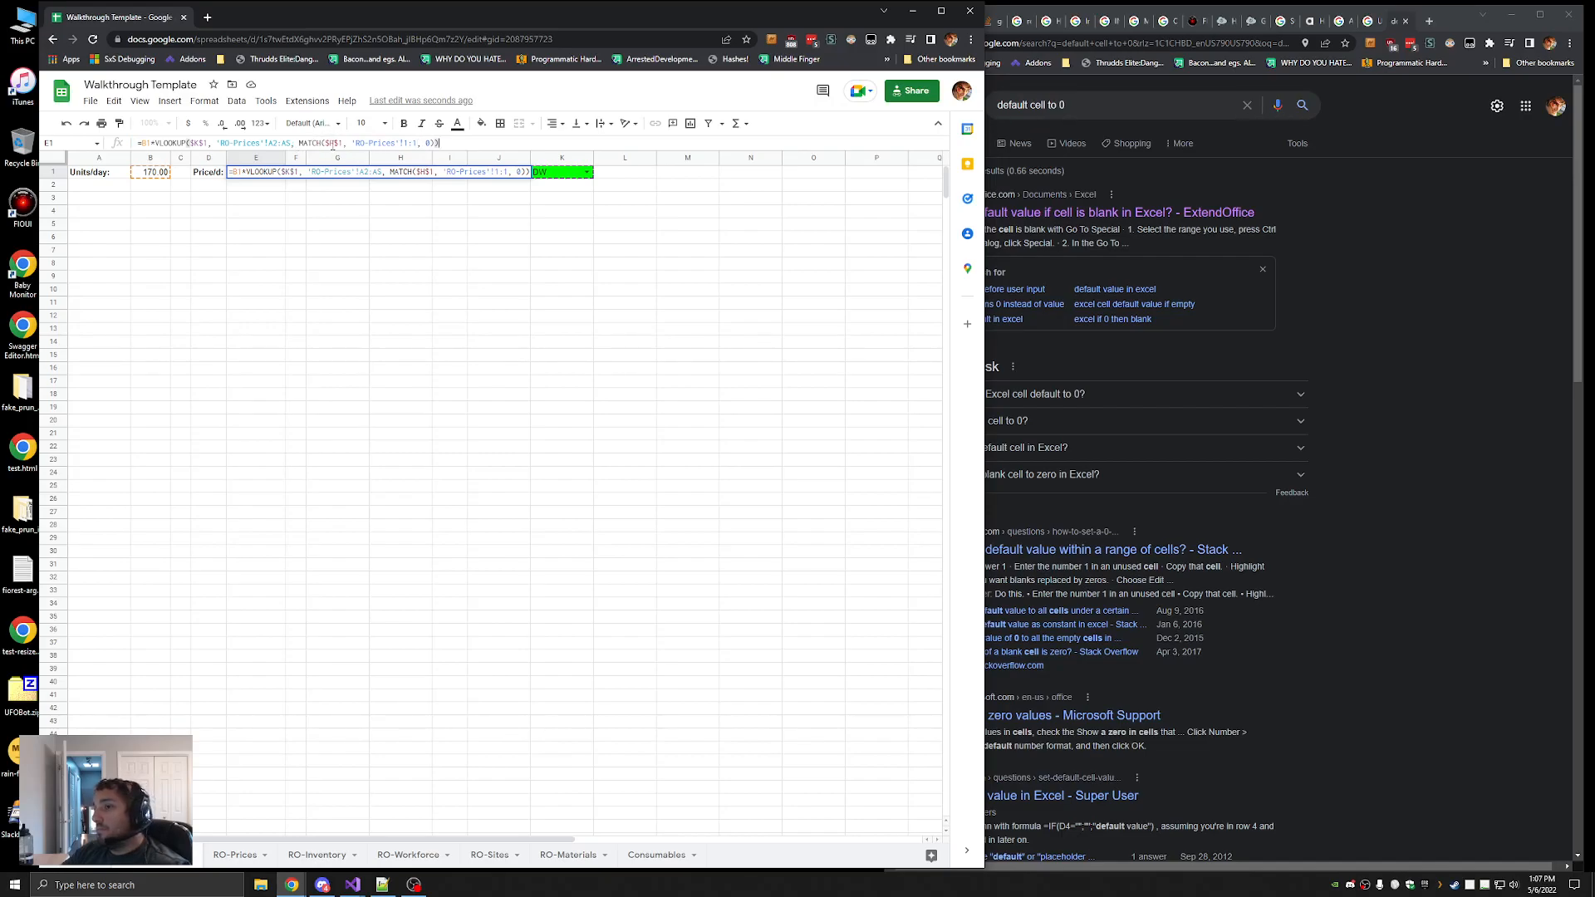
click(167, 143)
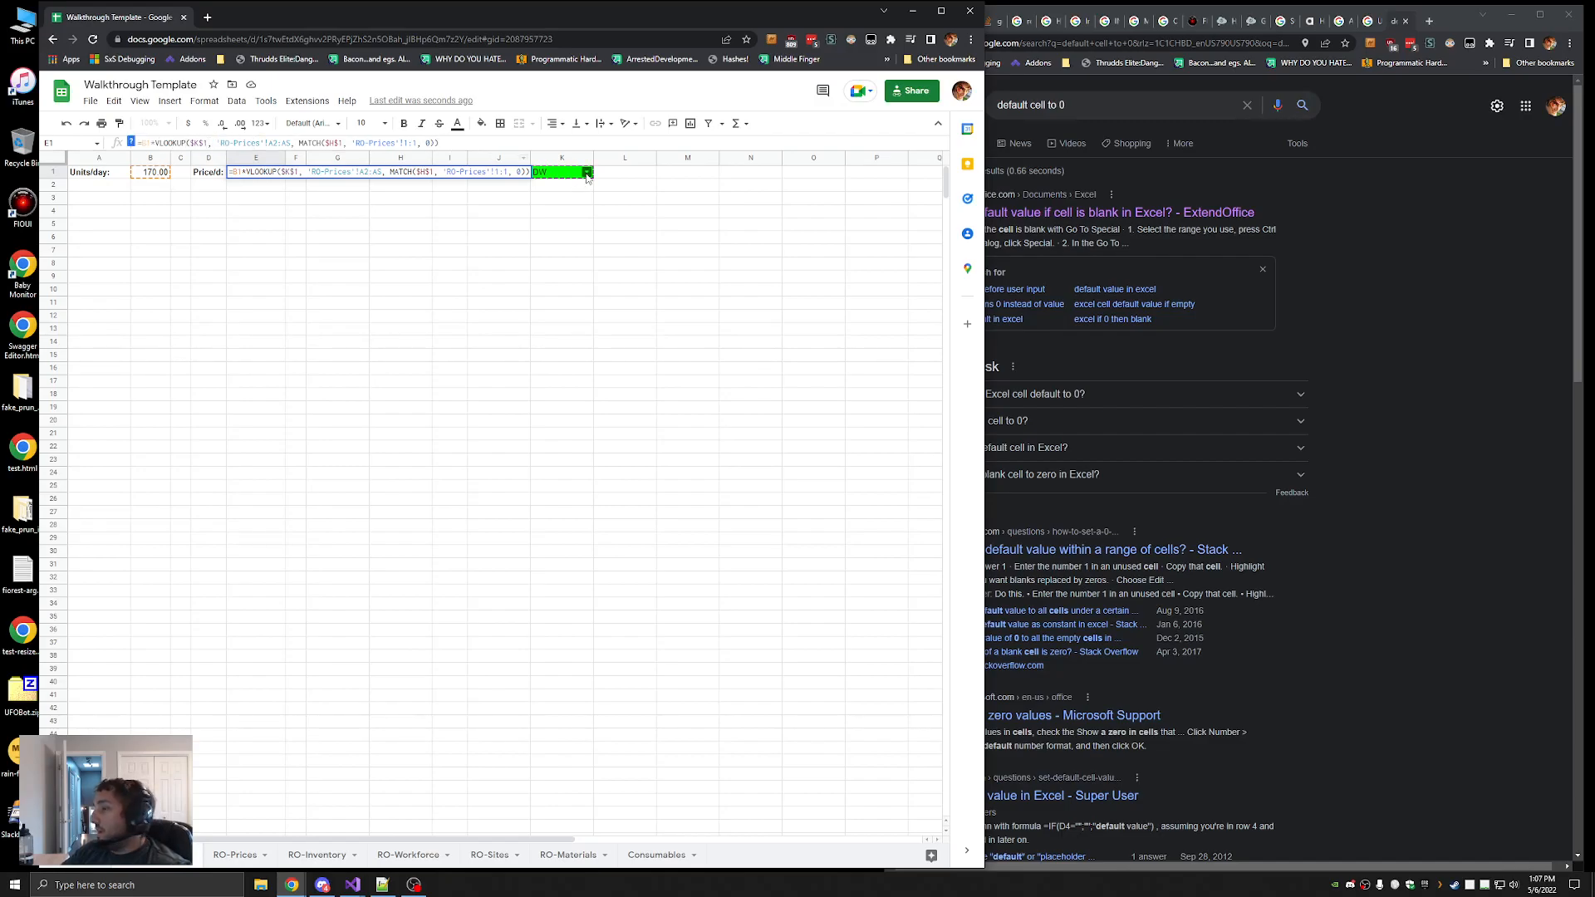
key(Escape)
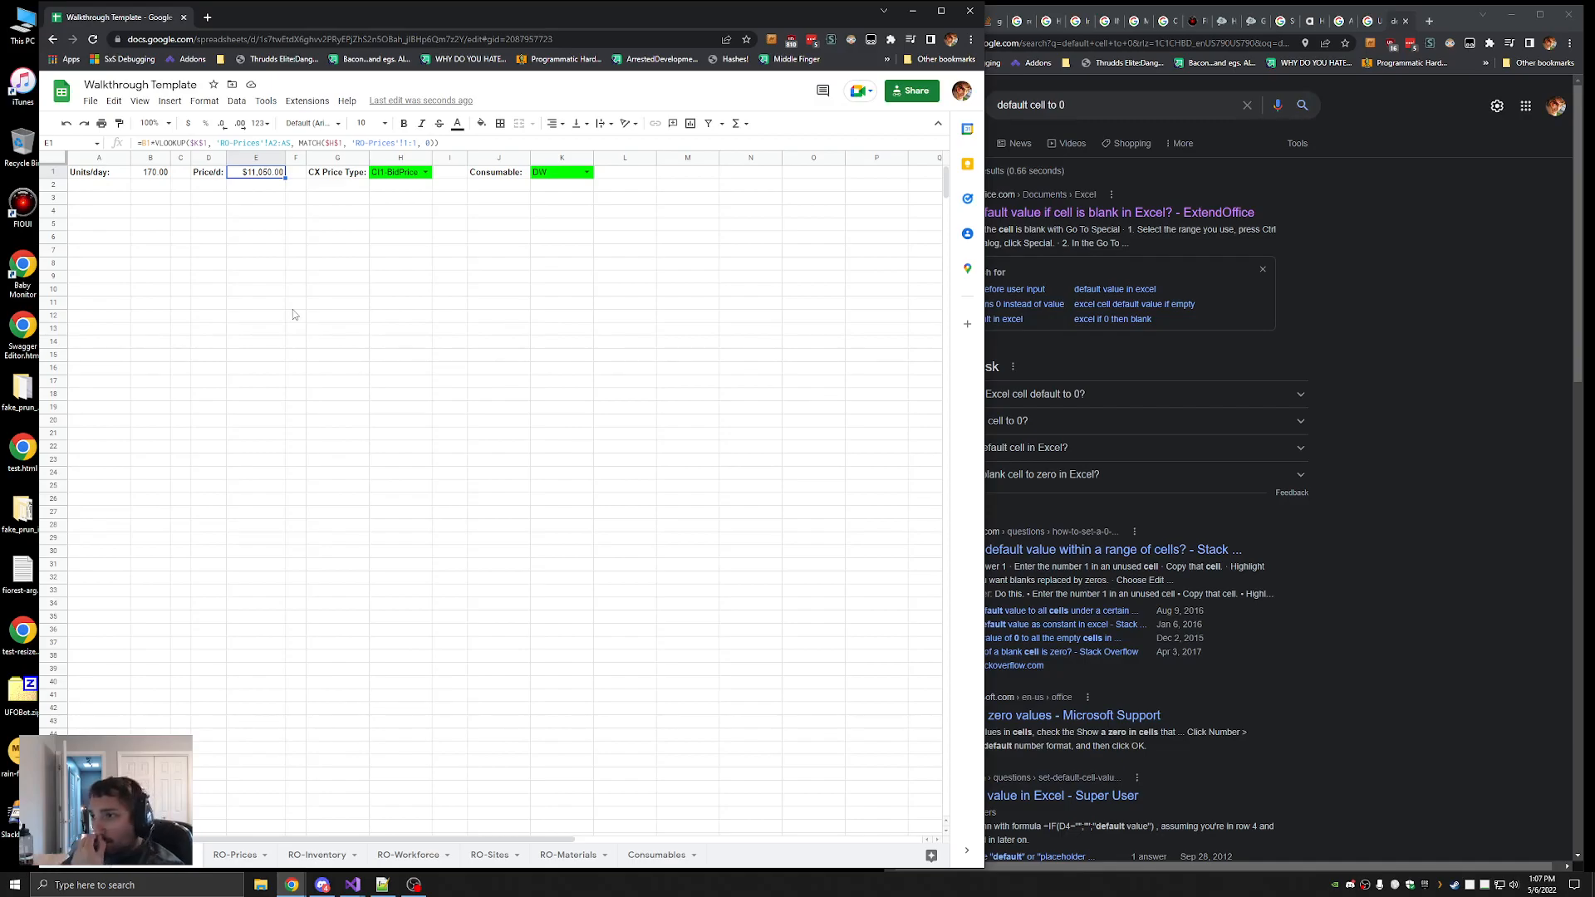
Rename the Consumables sheet as RO-Consumables
click(668, 856)
double_click(640, 855)
click(630, 856)
text(RO-)
key(Return)
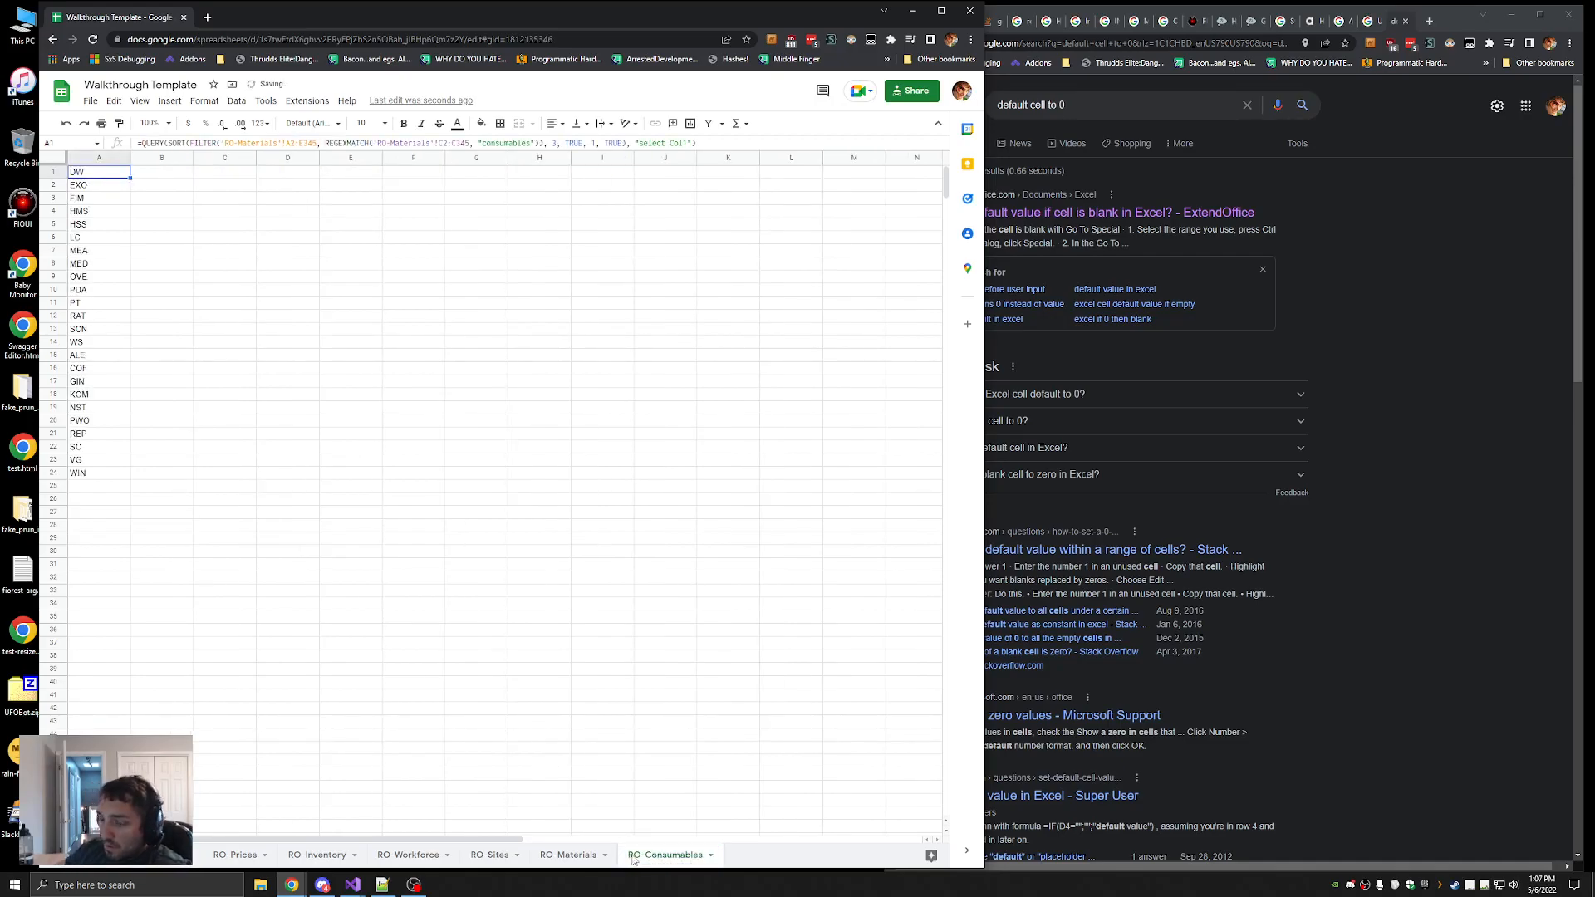
Open the FIO REST API documentation at doc.fnar.net in a new tab and review the available CSV endpoints
key(ctrl+t)
text(doc)
key(Return)
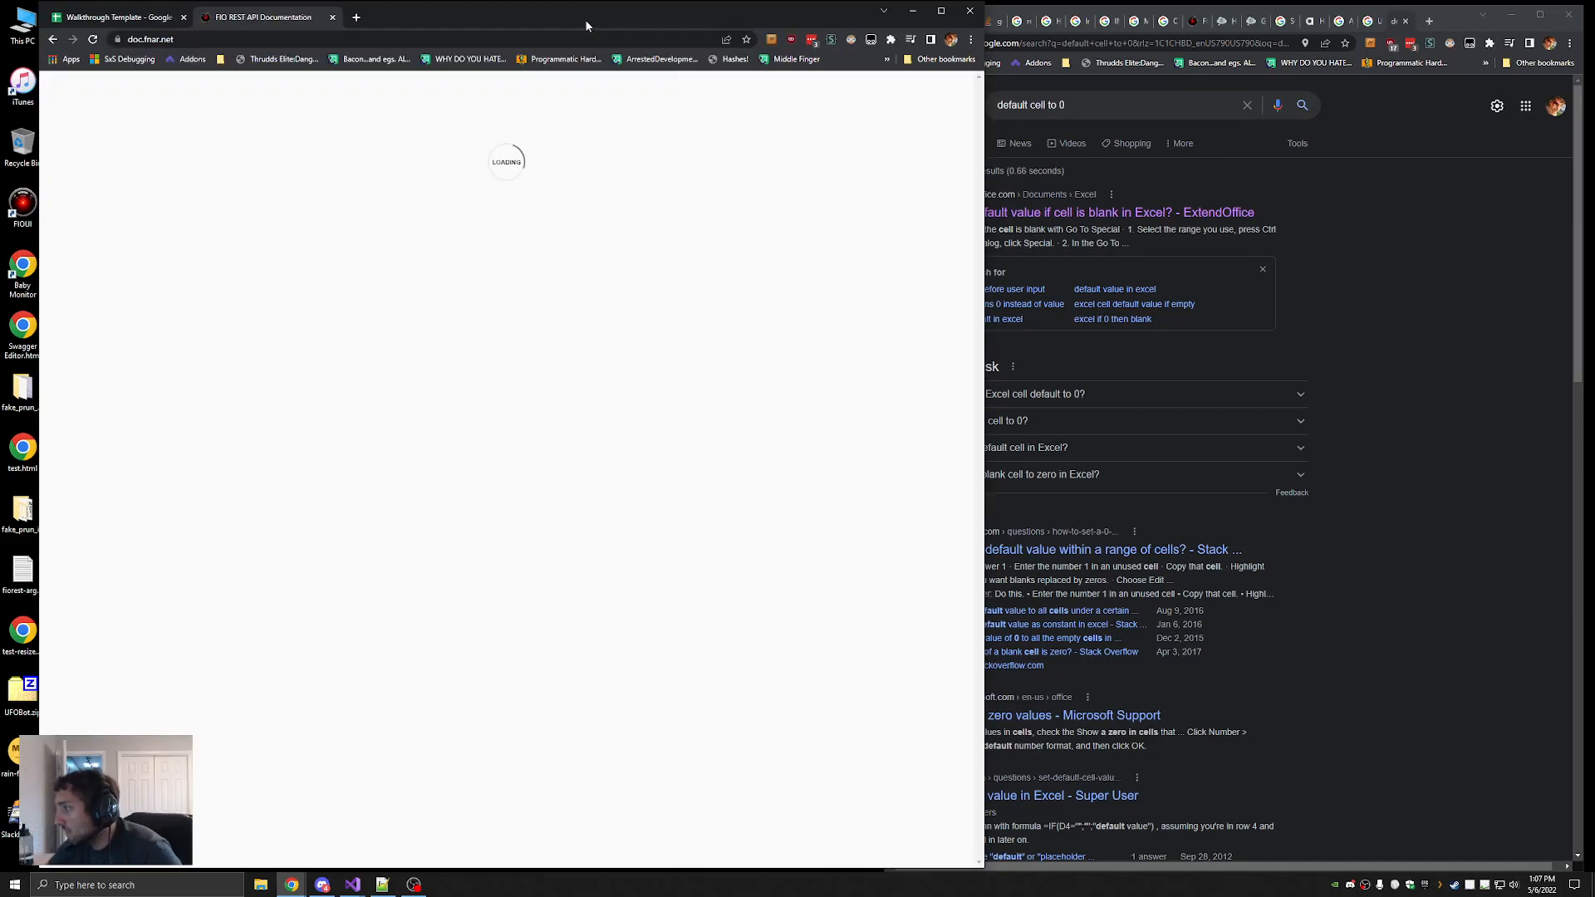
scroll(472, 570, down, 20)
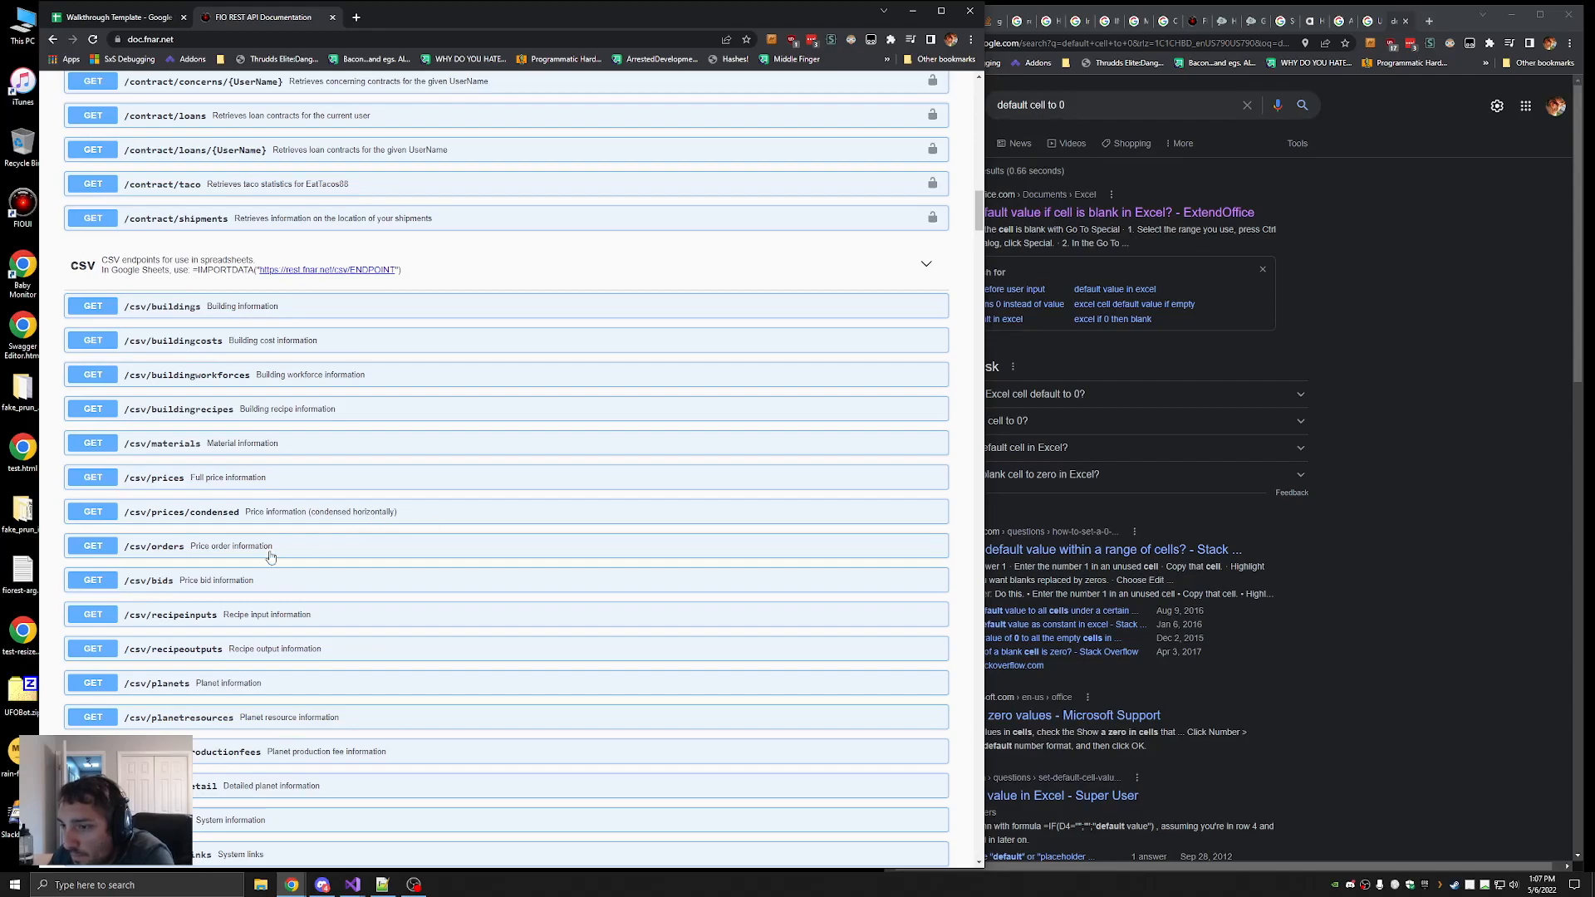
scroll(449, 637, down, 1)
scroll(449, 637, down, 2)
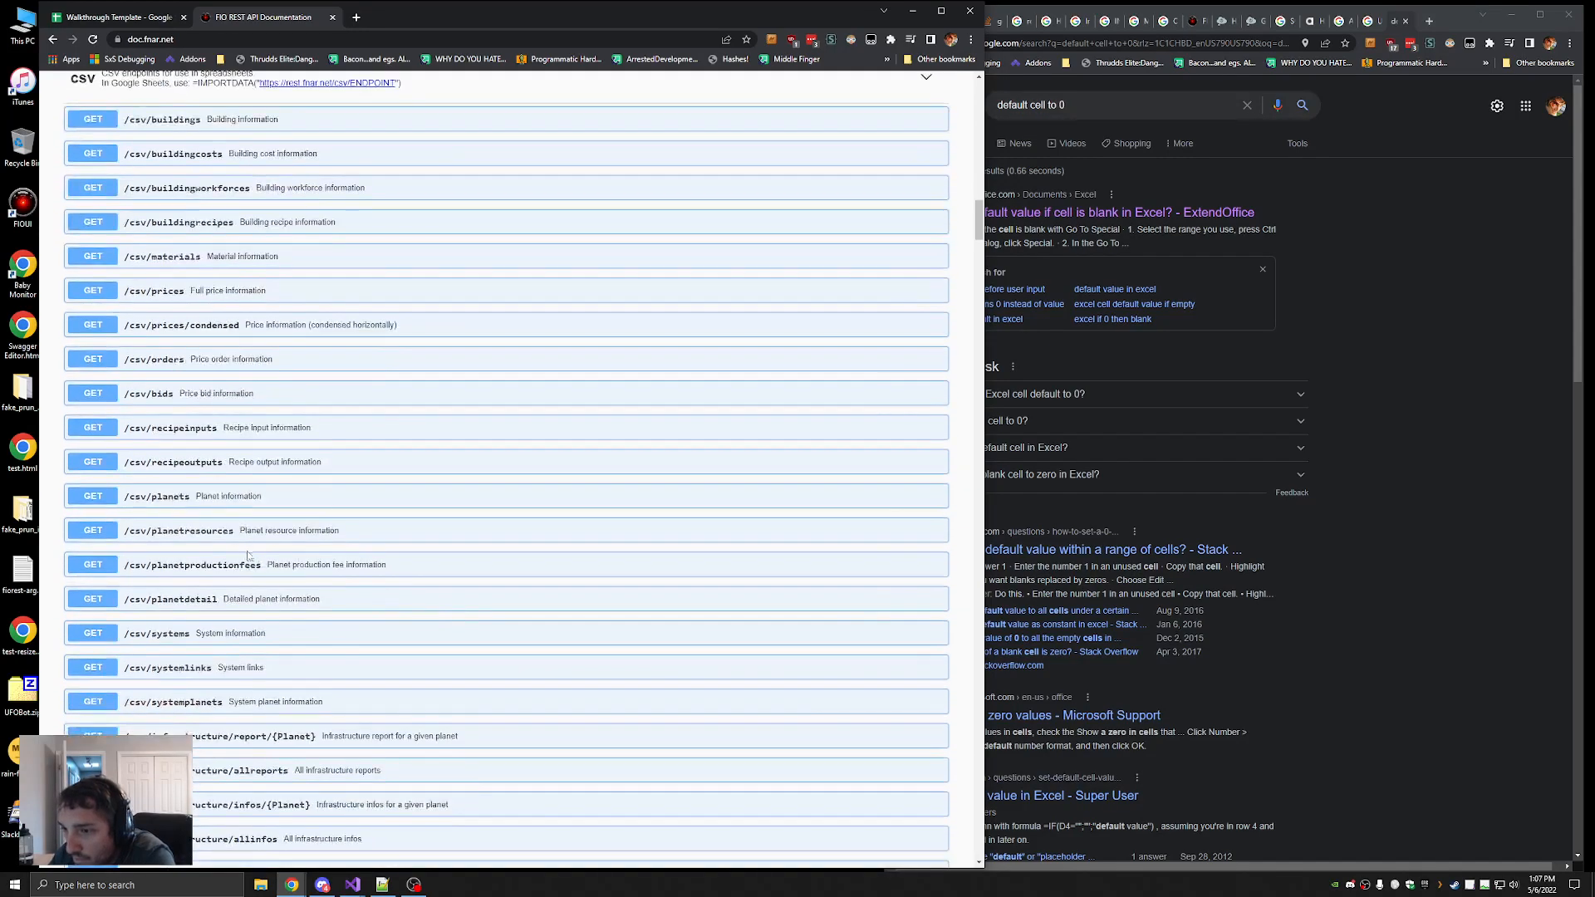
scroll(305, 611, down, 1)
scroll(305, 610, down, 2)
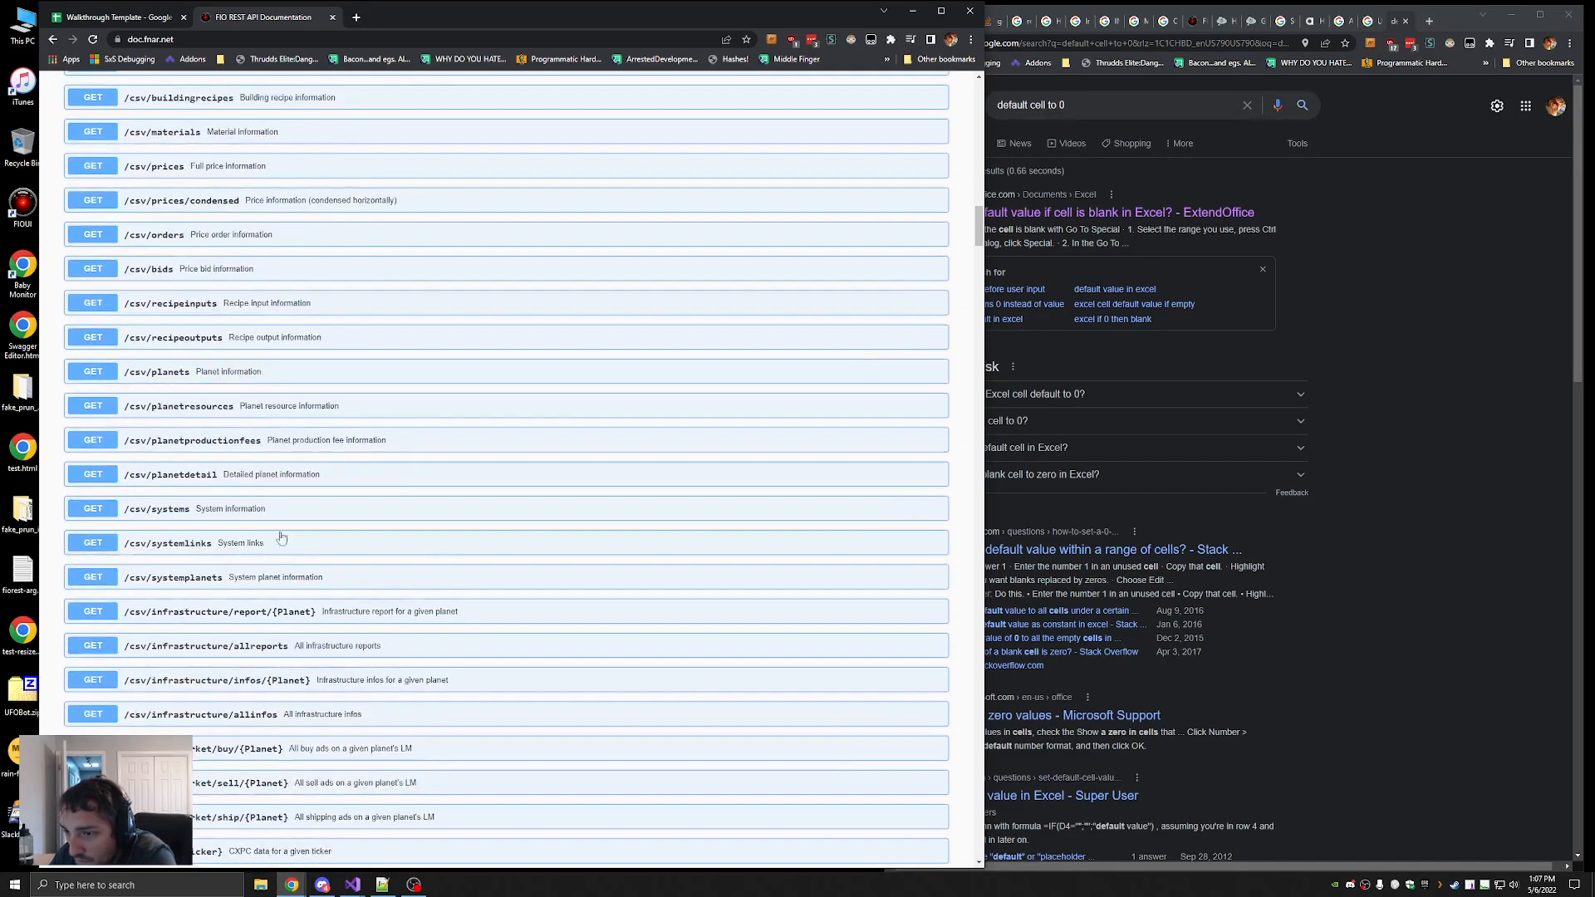
scroll(515, 382, down, 3)
scroll(529, 573, down, 1)
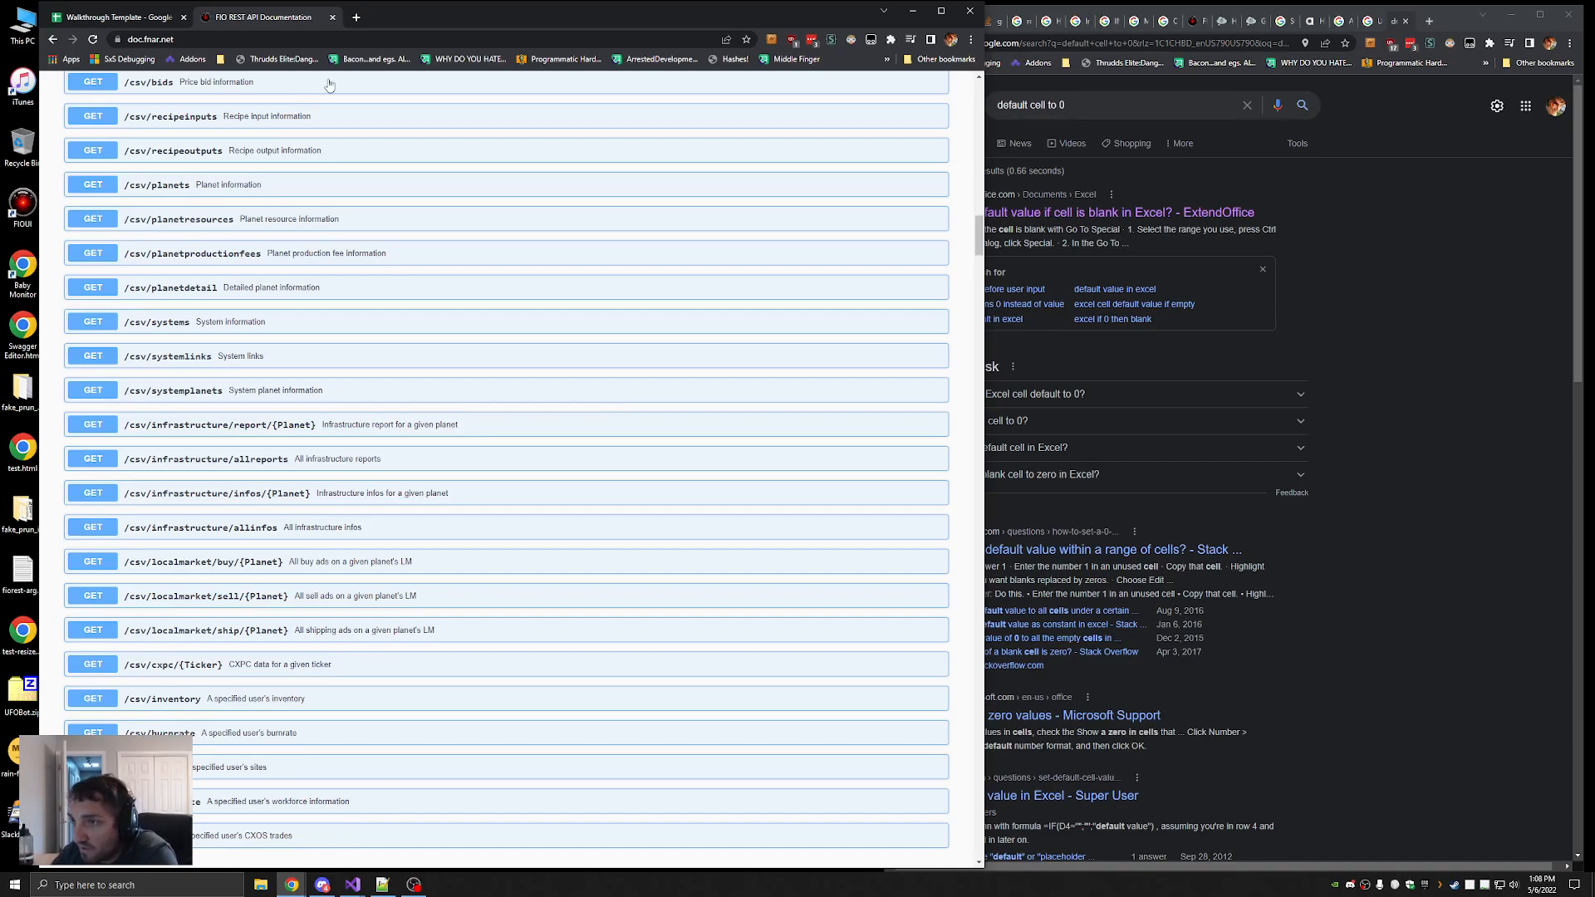
Return to the Walkthrough Template workbook and add a new sheet named RO-CXOS after RO-Consumables
click(133, 18)
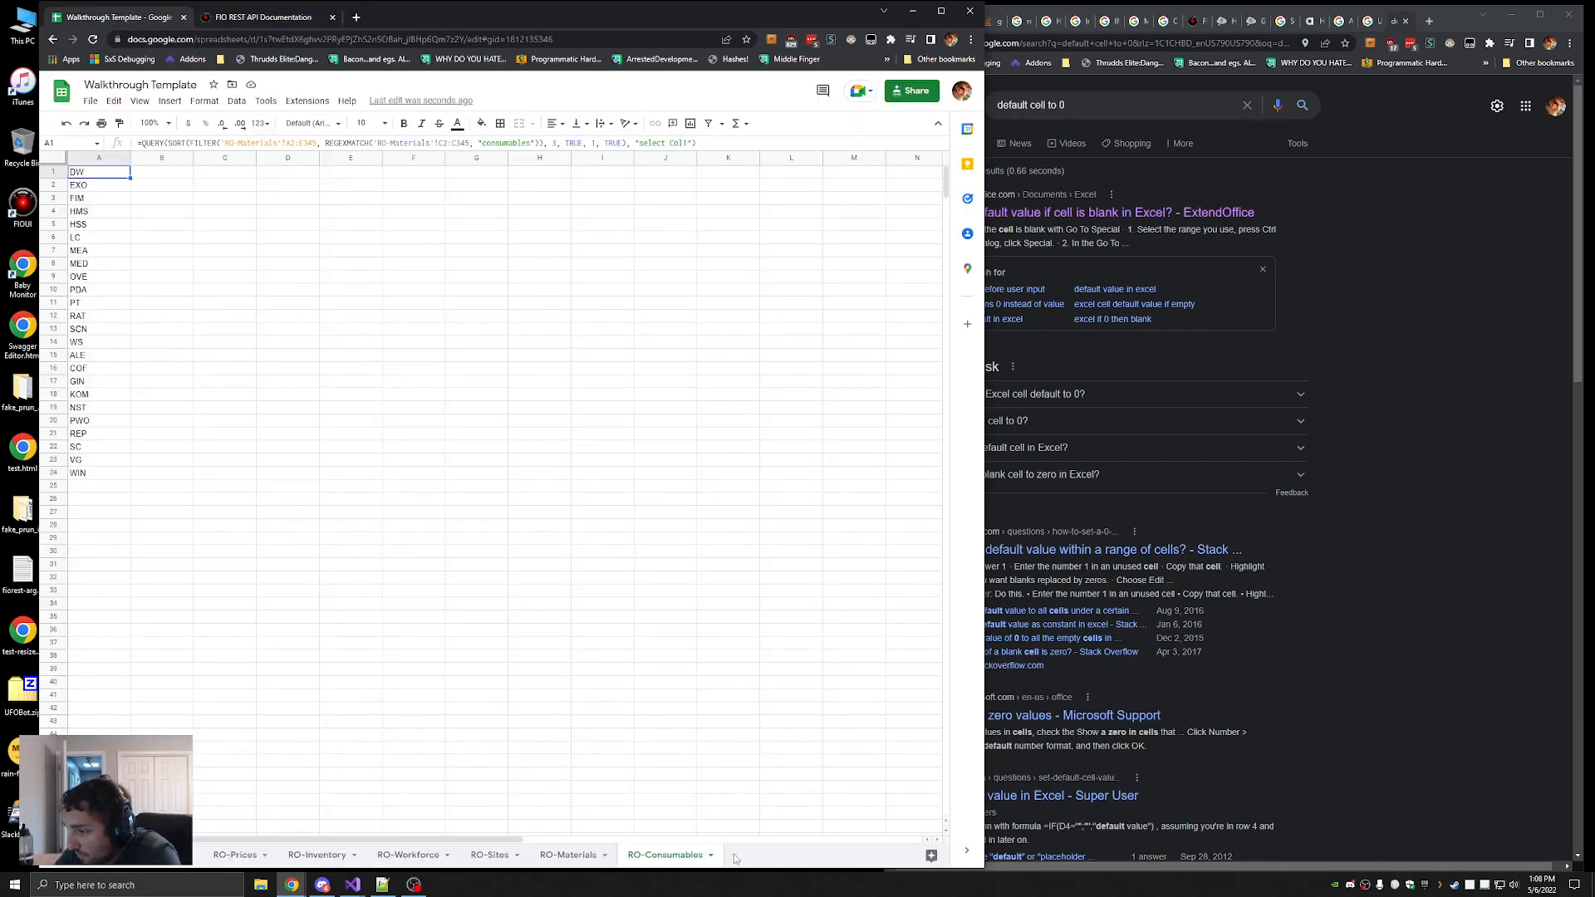
key(shift+F11)
text(R)
double_click(706, 856)
text(RO-CXOS)
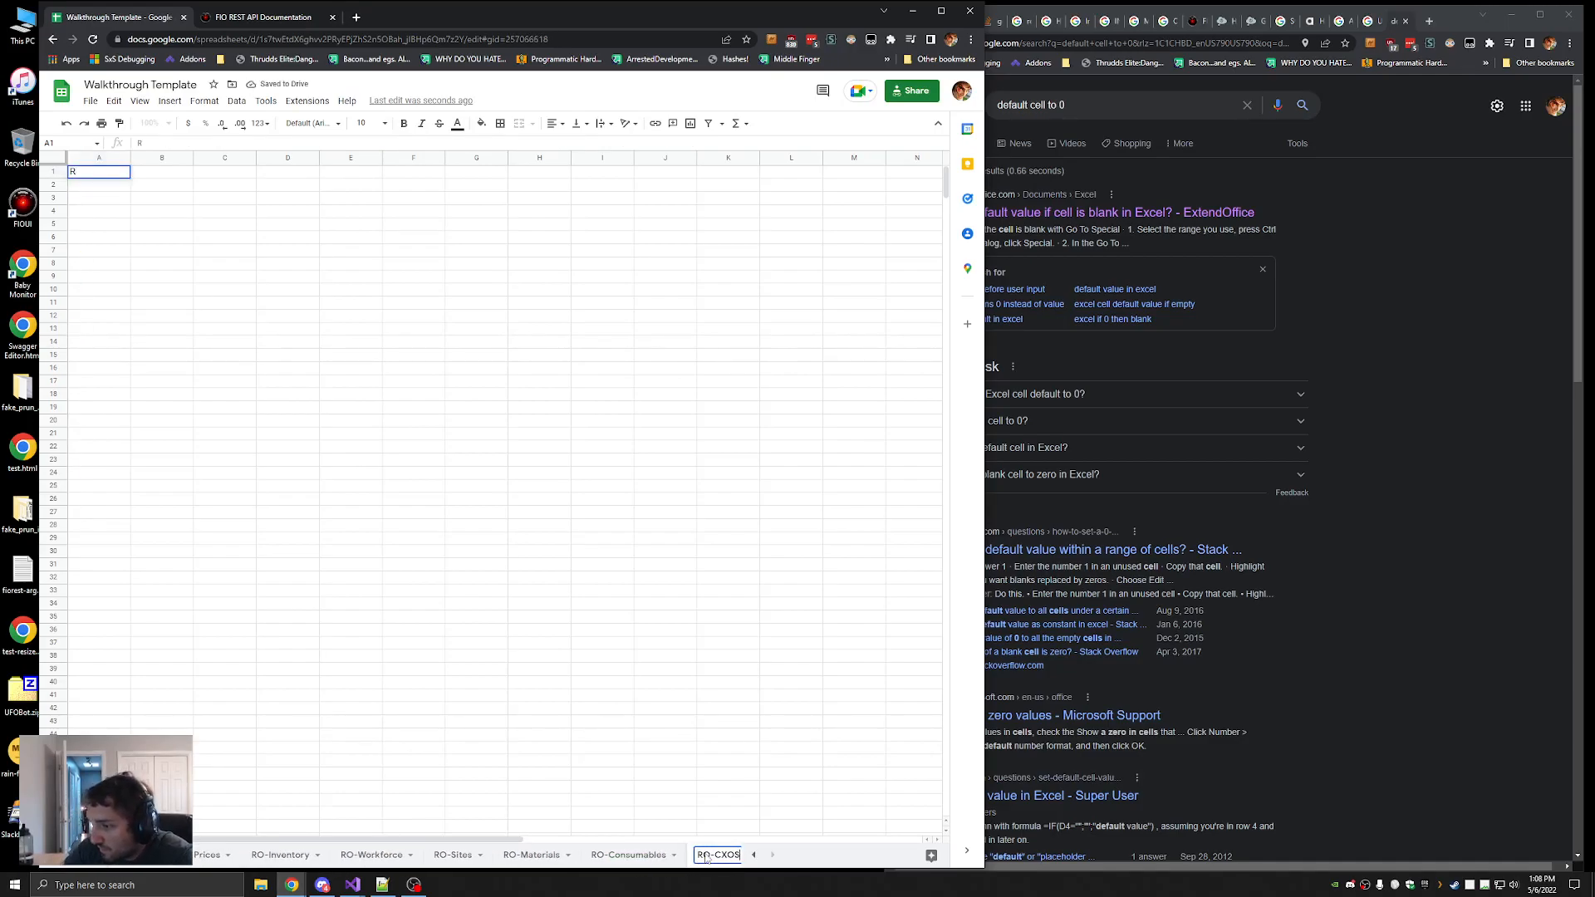
key(Return)
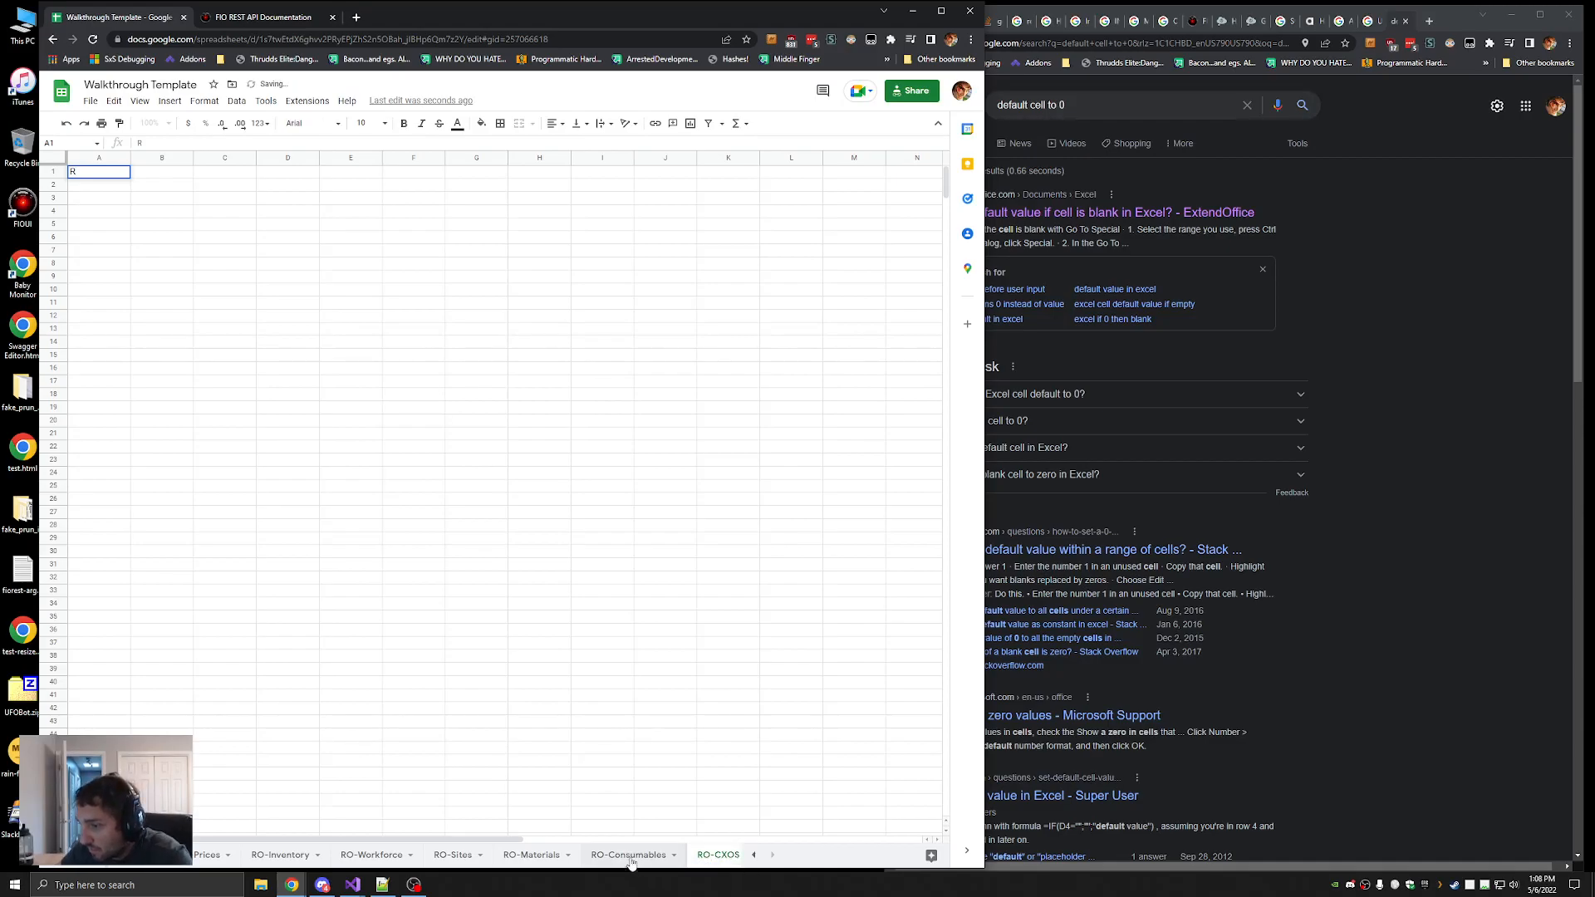
Copy the IMPORTDATA formula with its API key and username from the RO-Sites sheet into A1 of RO-CXOS
click(450, 860)
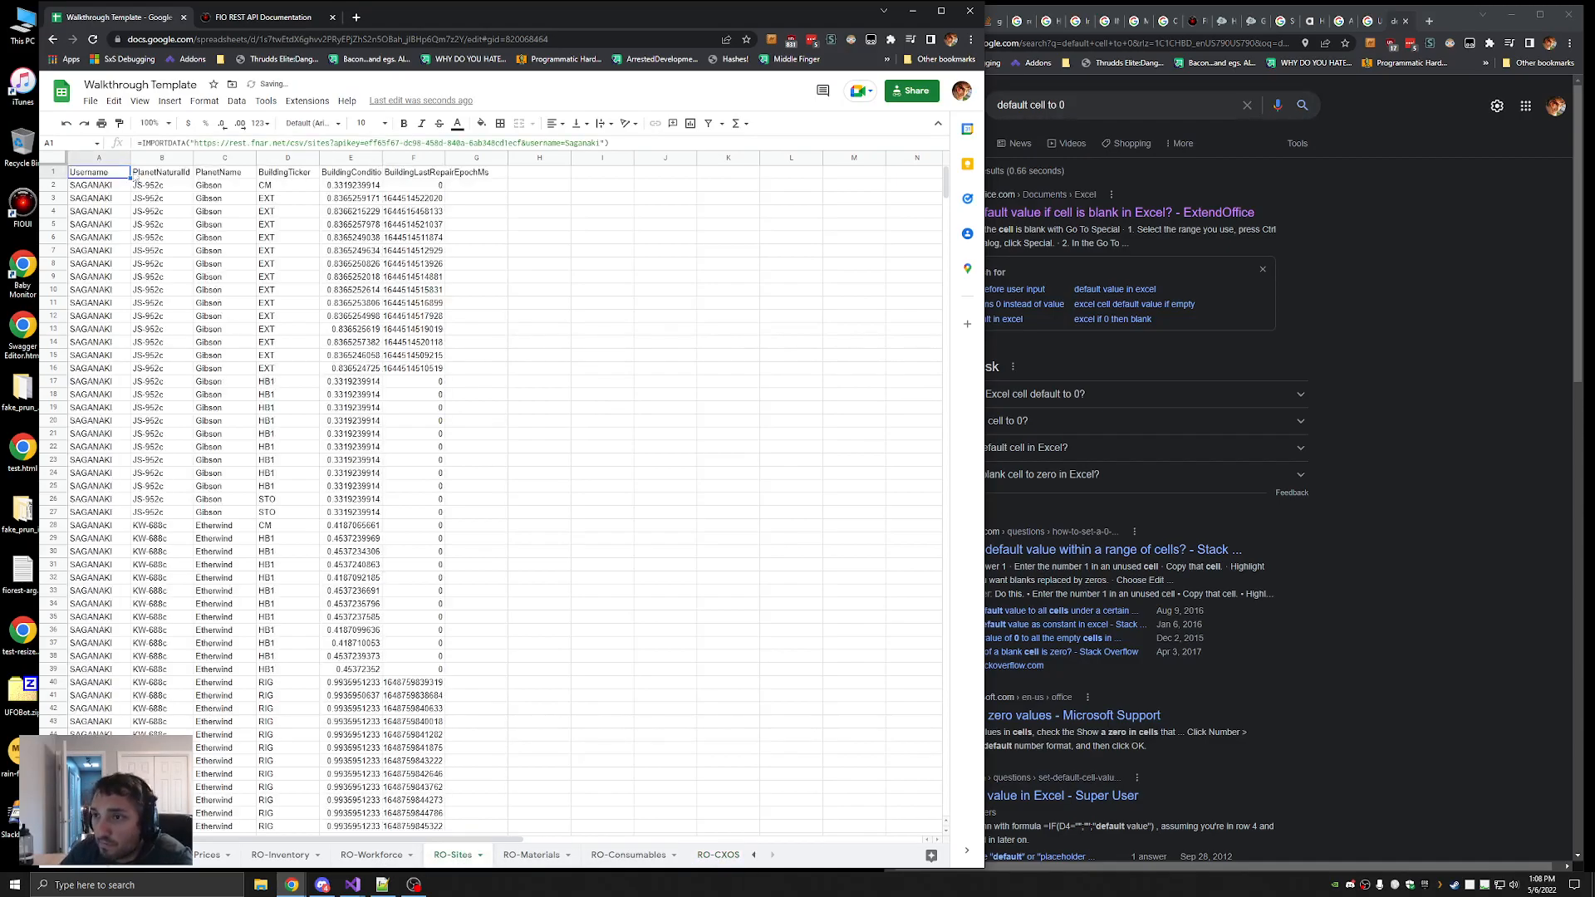
drag(635, 143, 118, 147)
click(719, 855)
key(ctrl+v)
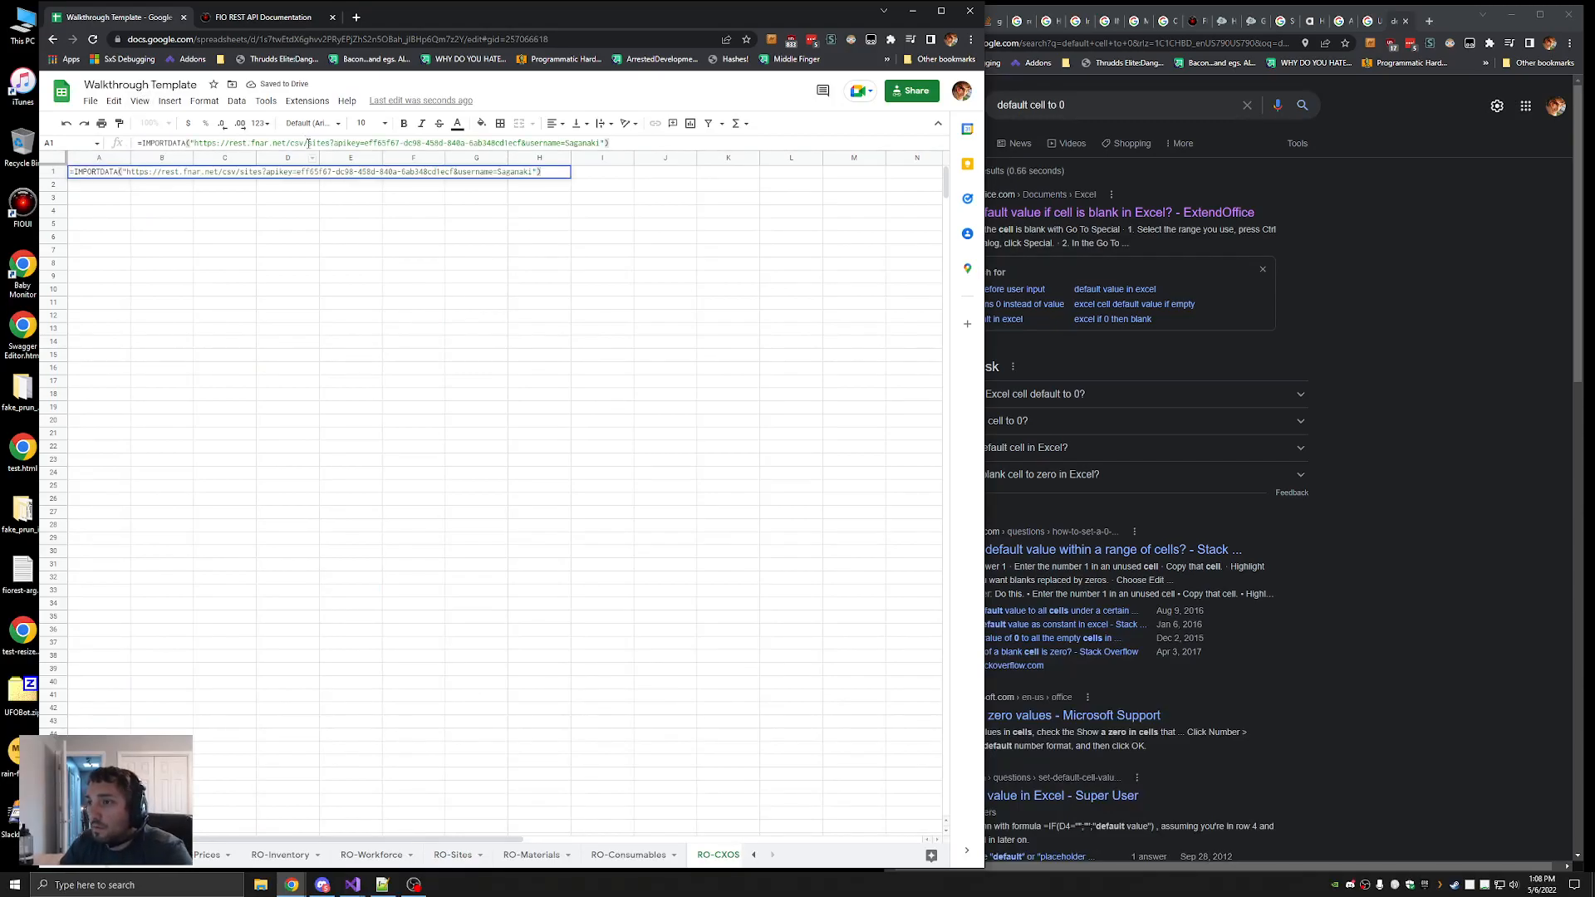
double_click(313, 146)
text(cx)
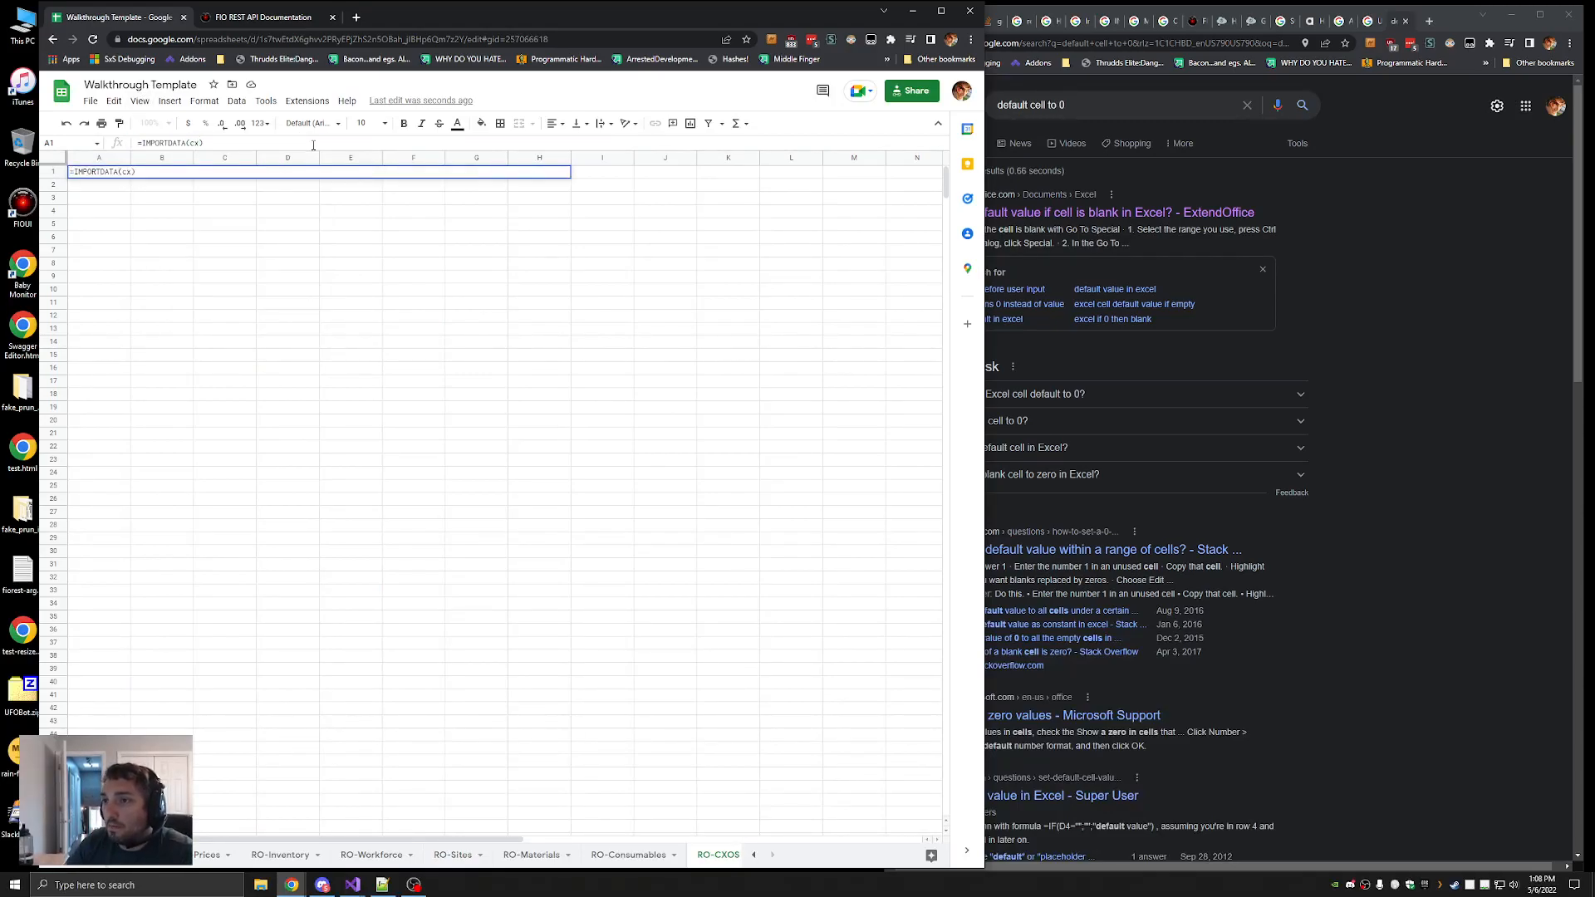
key(Escape)
Paste the copied IMPORTDATA formula with its API key into A1 of RO-CXOS and set its endpoint to cxos
double_click(183, 145)
key(ctrl+v)
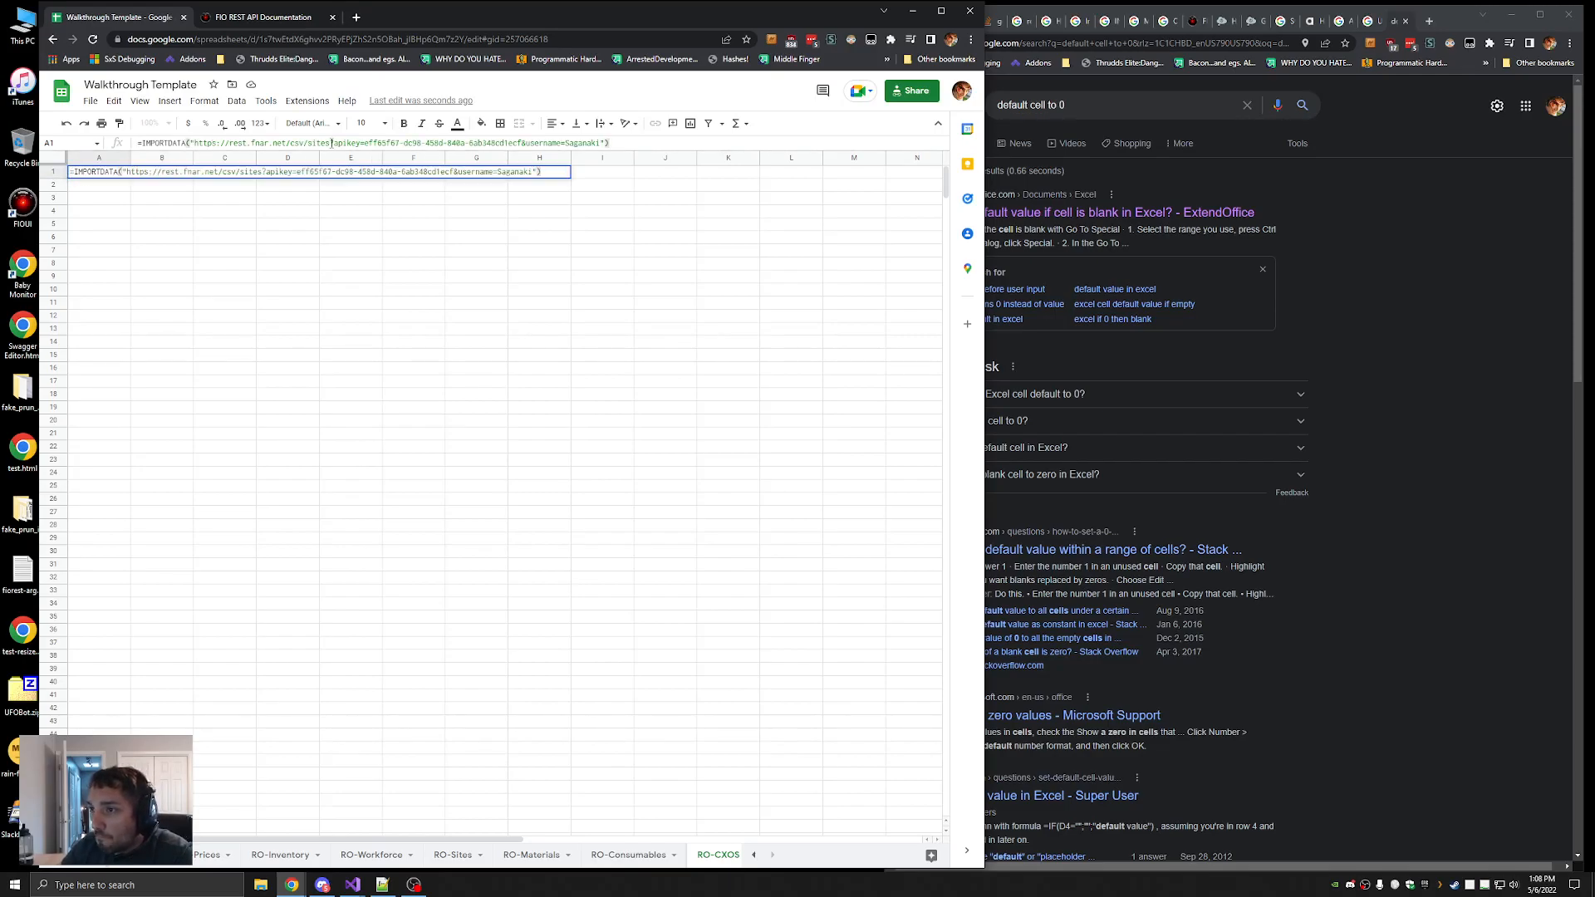
key(Return)
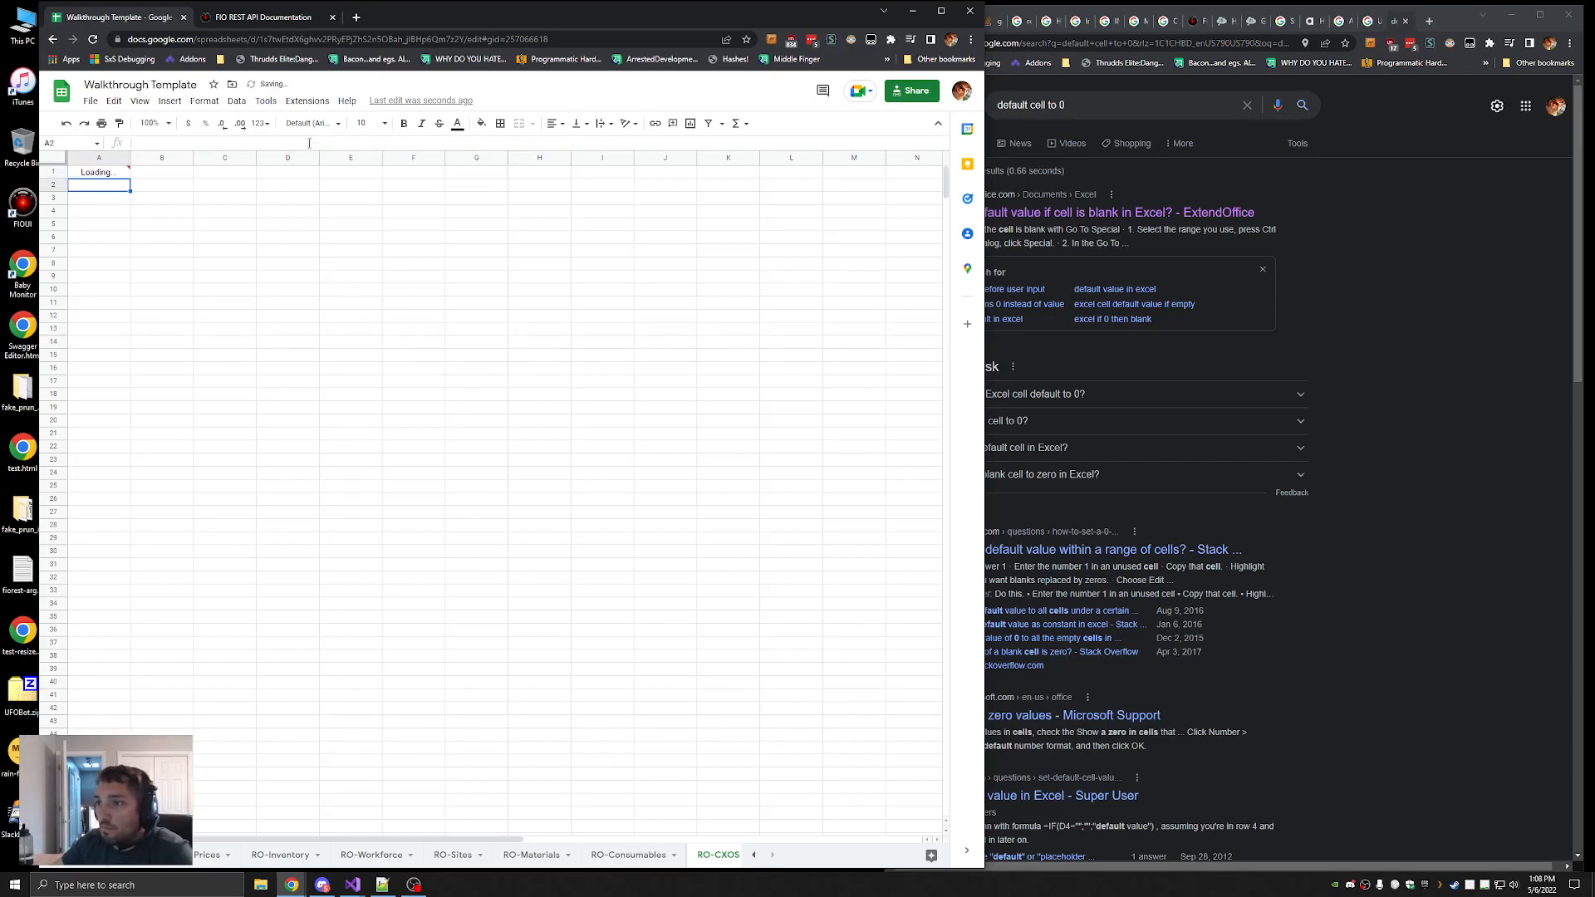
key(Up)
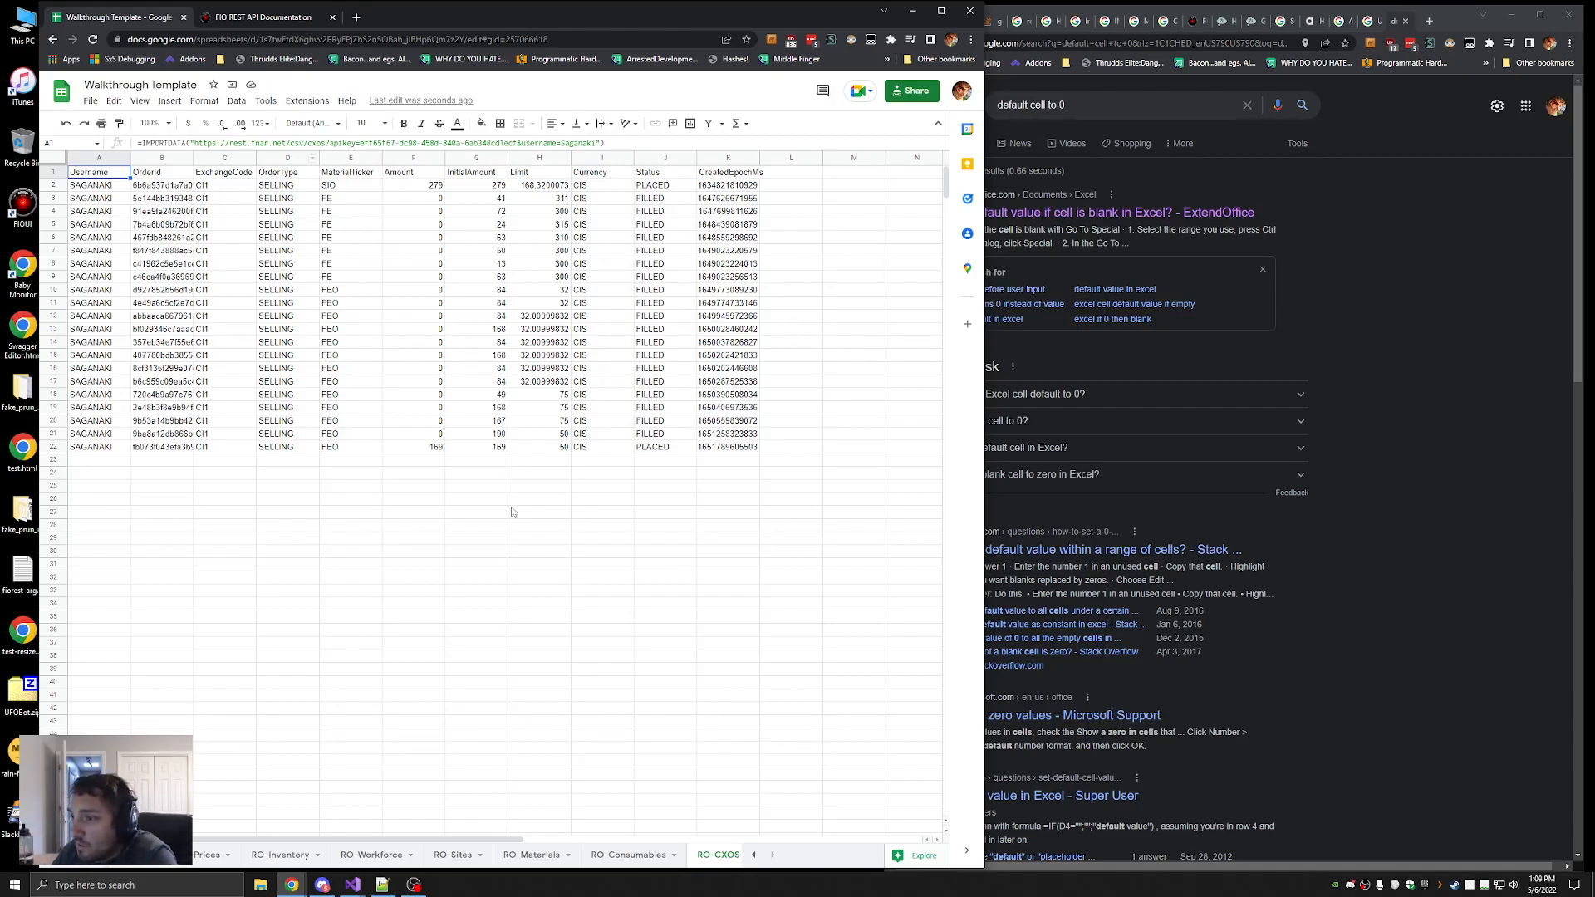
Examine the imported exchange orders on RO-CXOS, checking type, ticker, amount, limit, status and creation time, along with the import formula
click(283, 453)
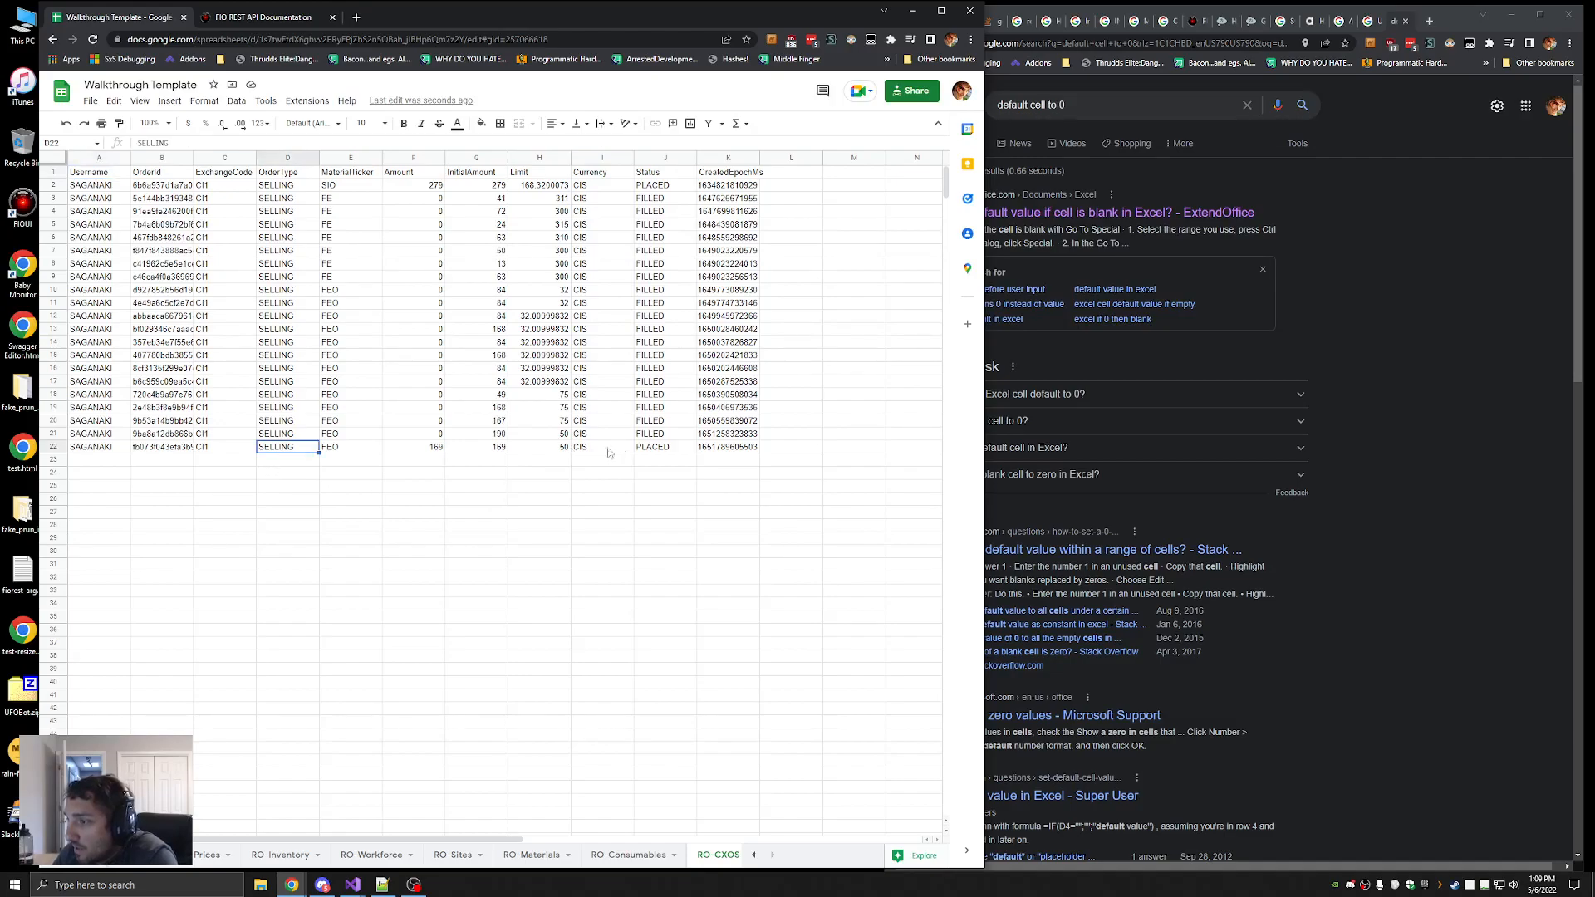
click(702, 450)
click(650, 185)
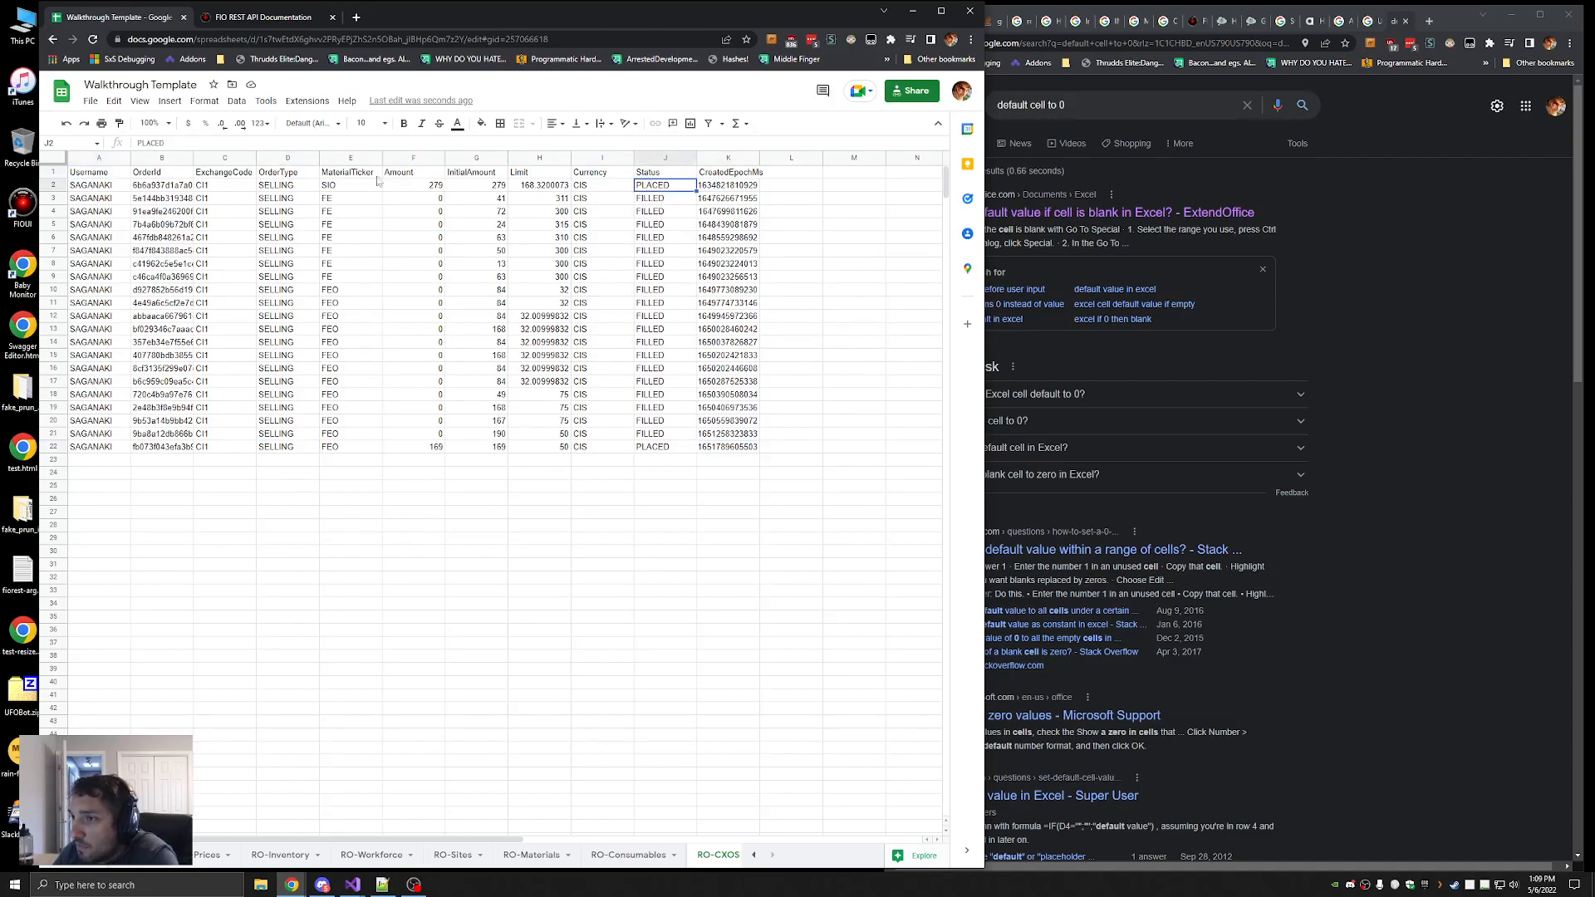
click(333, 188)
click(740, 186)
click(535, 188)
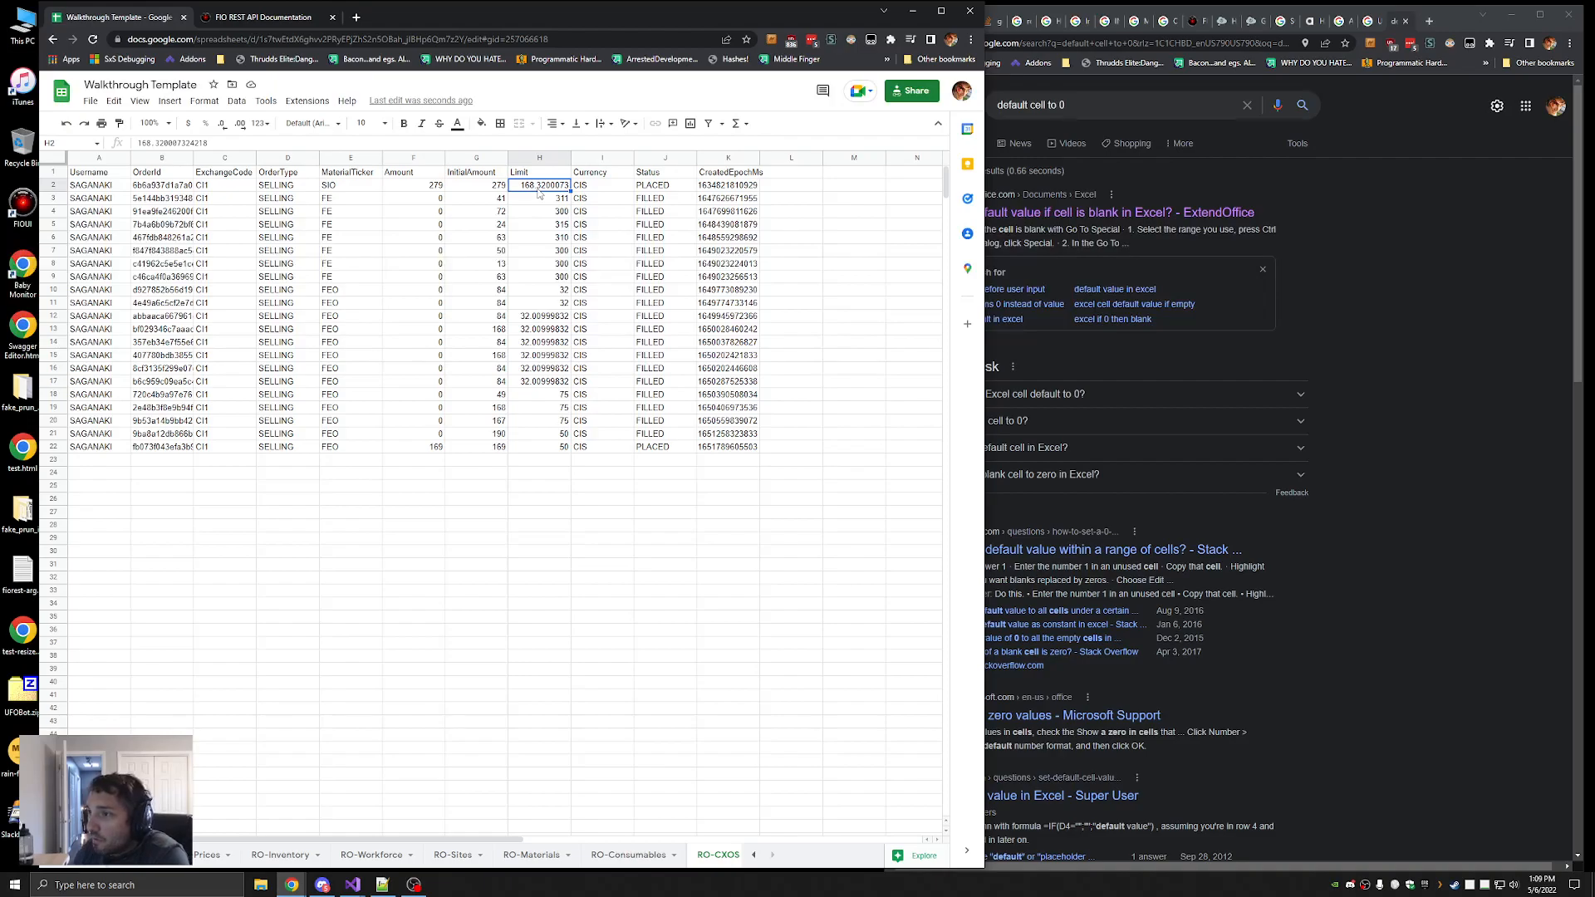
click(404, 191)
click(424, 449)
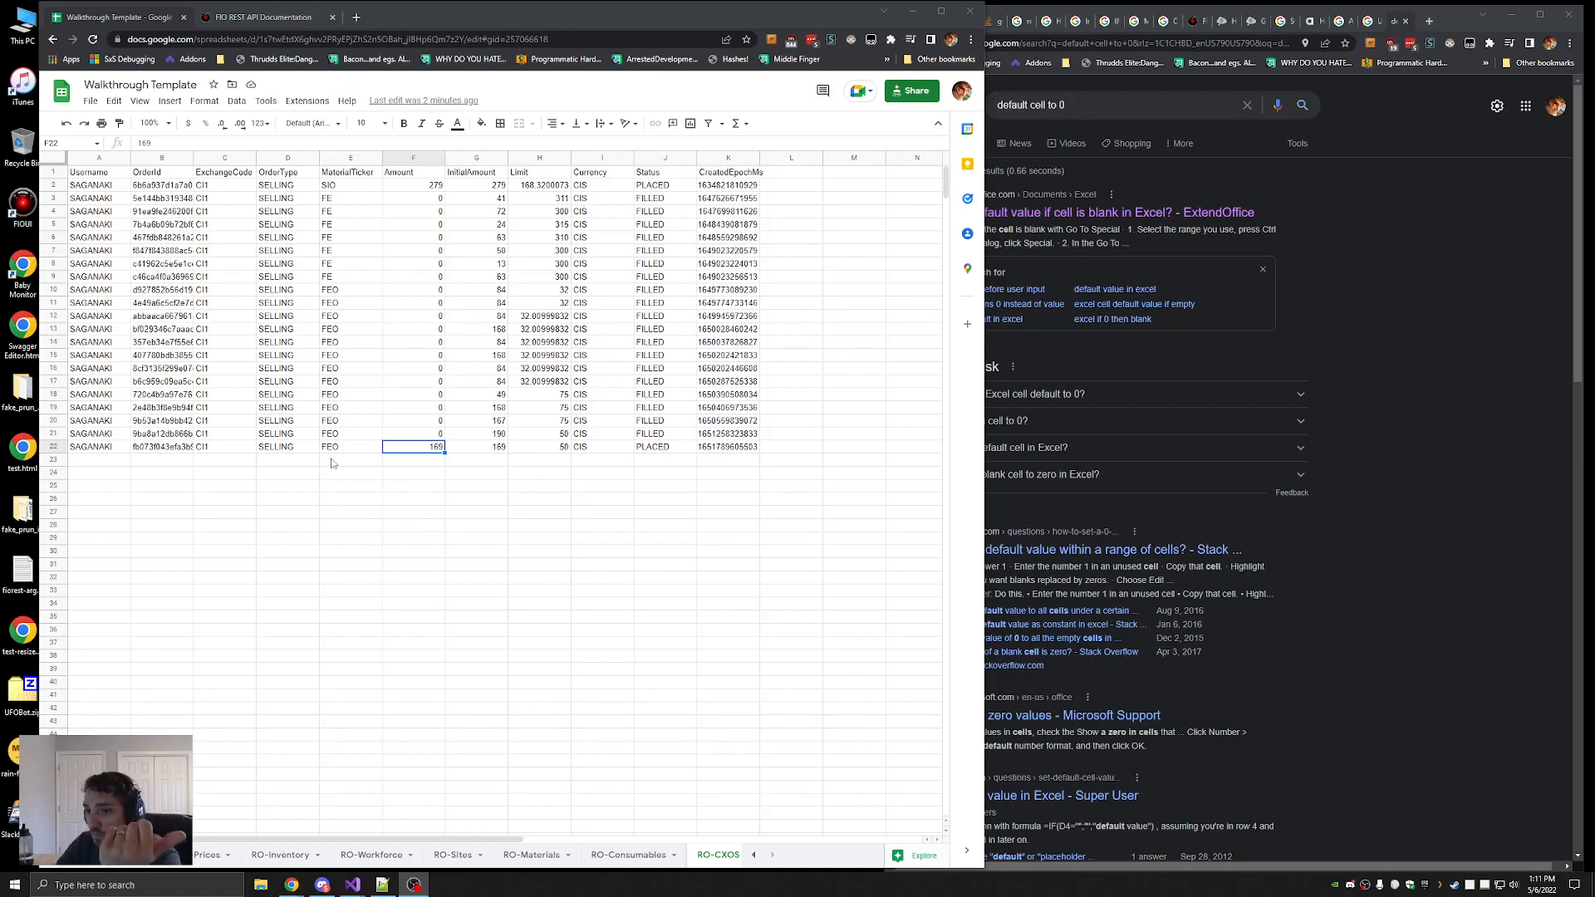
click(123, 170)
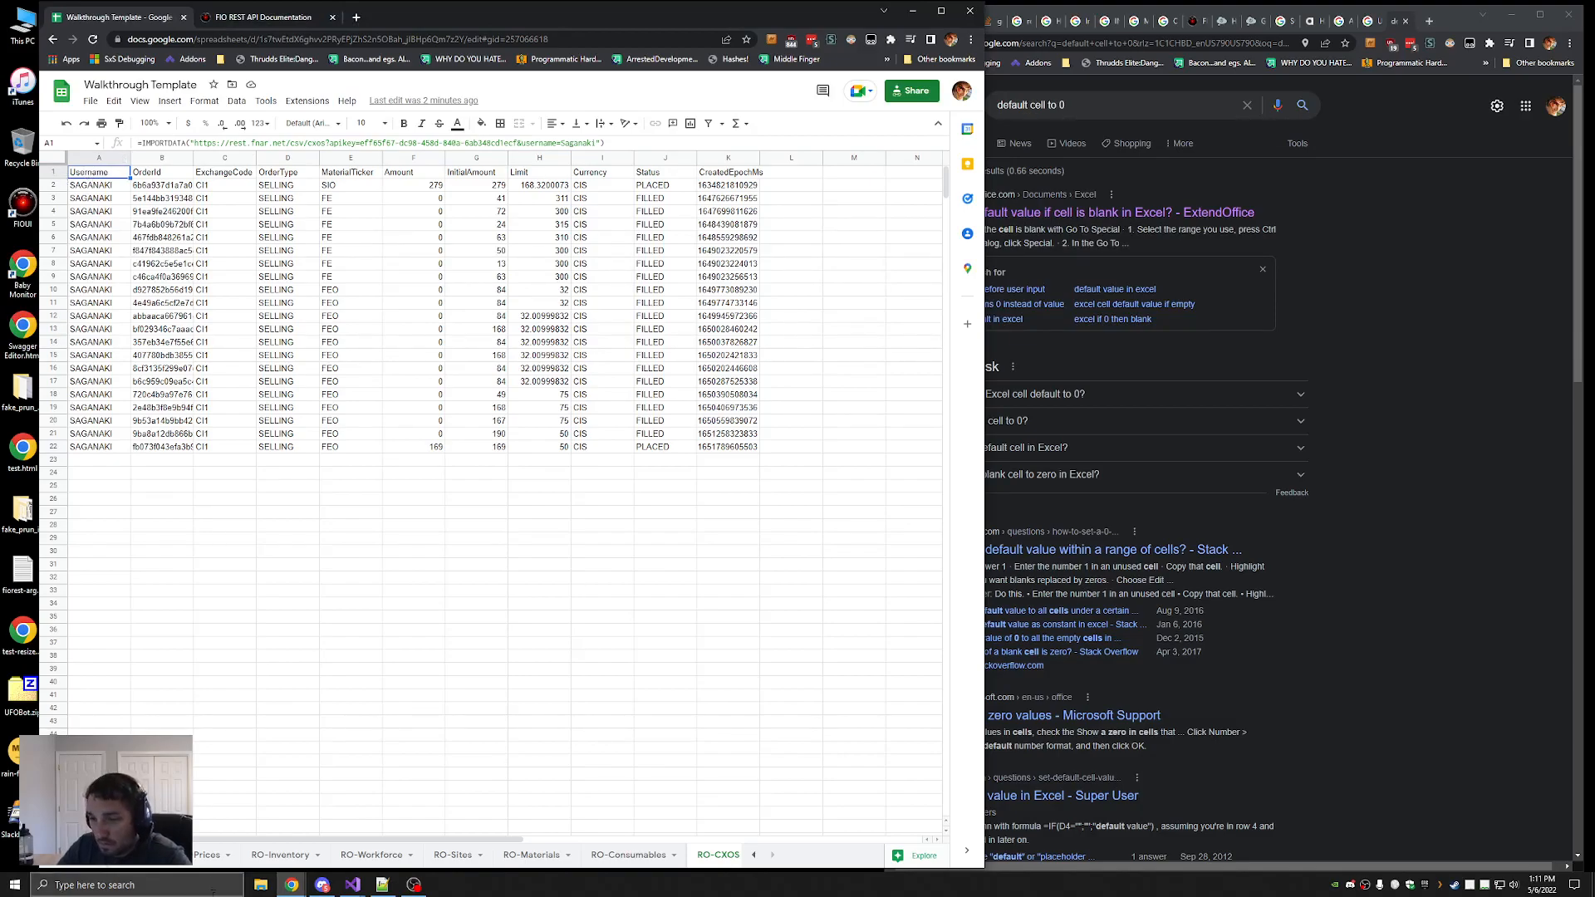
Begin a FILTER formula over the range A:K in cell A7 of the working sheet with the Units/day row
click(97, 855)
click(136, 693)
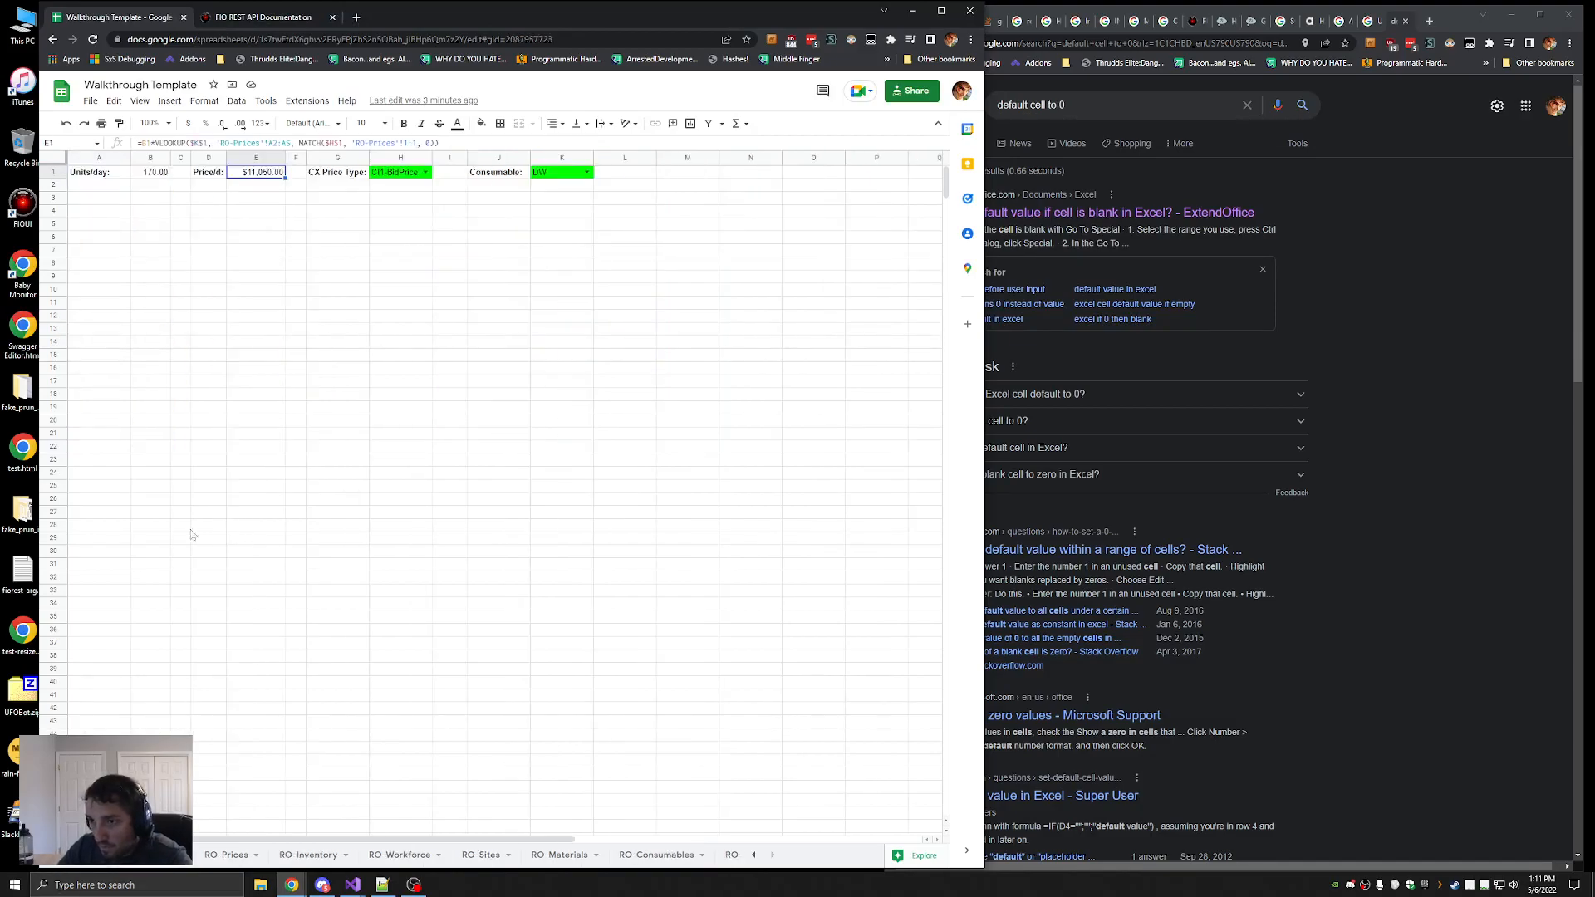
click(122, 264)
click(119, 255)
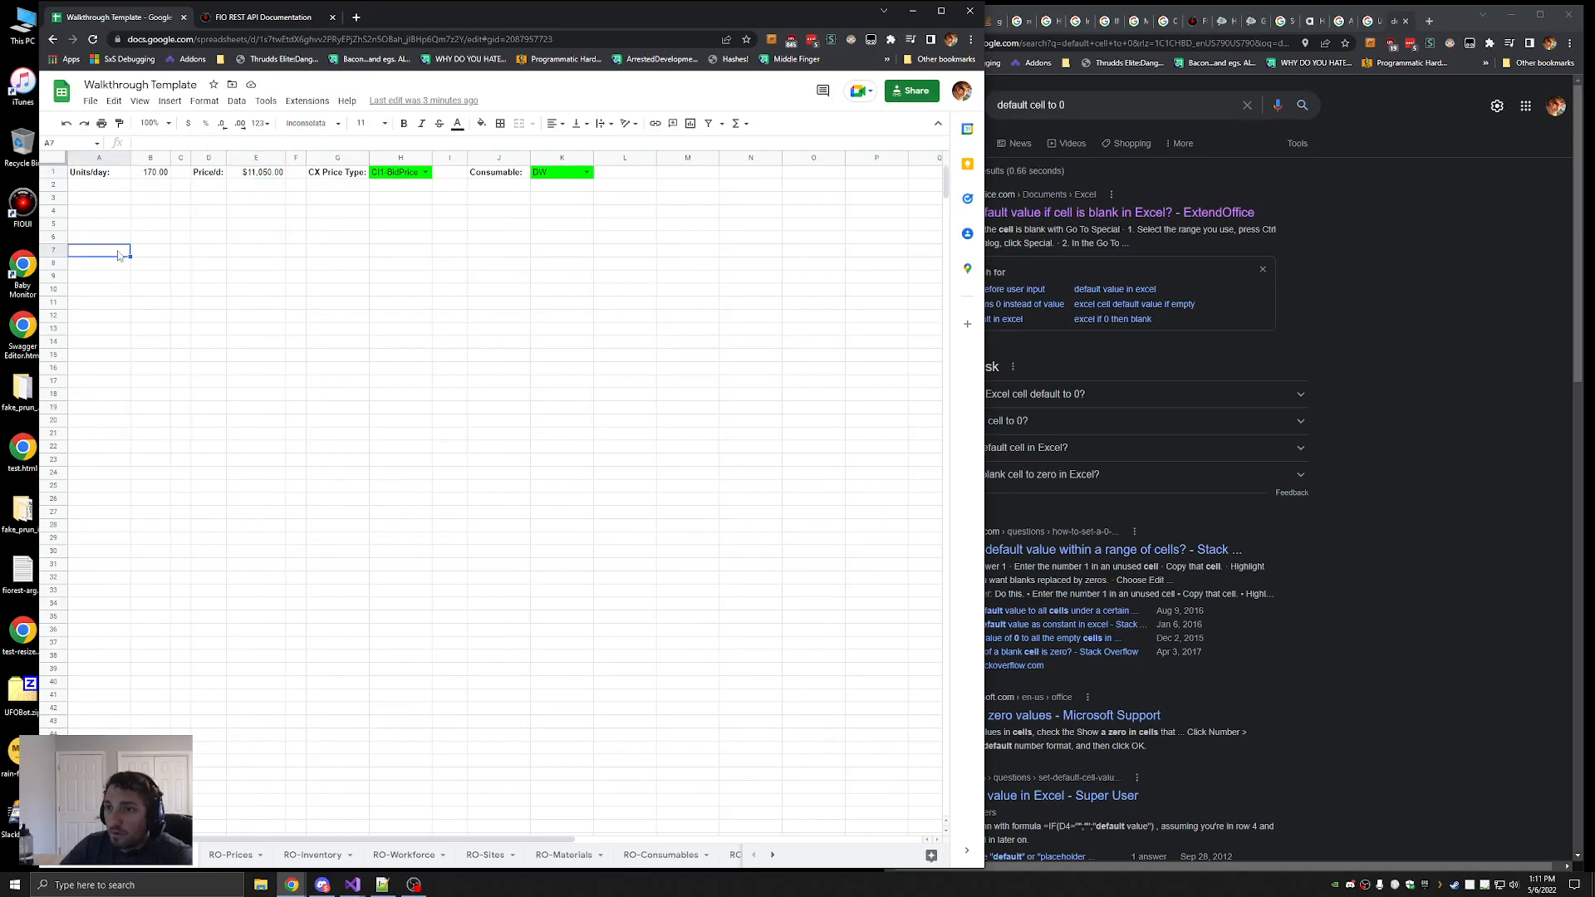
click(173, 143)
text(=FILTER(A:K)
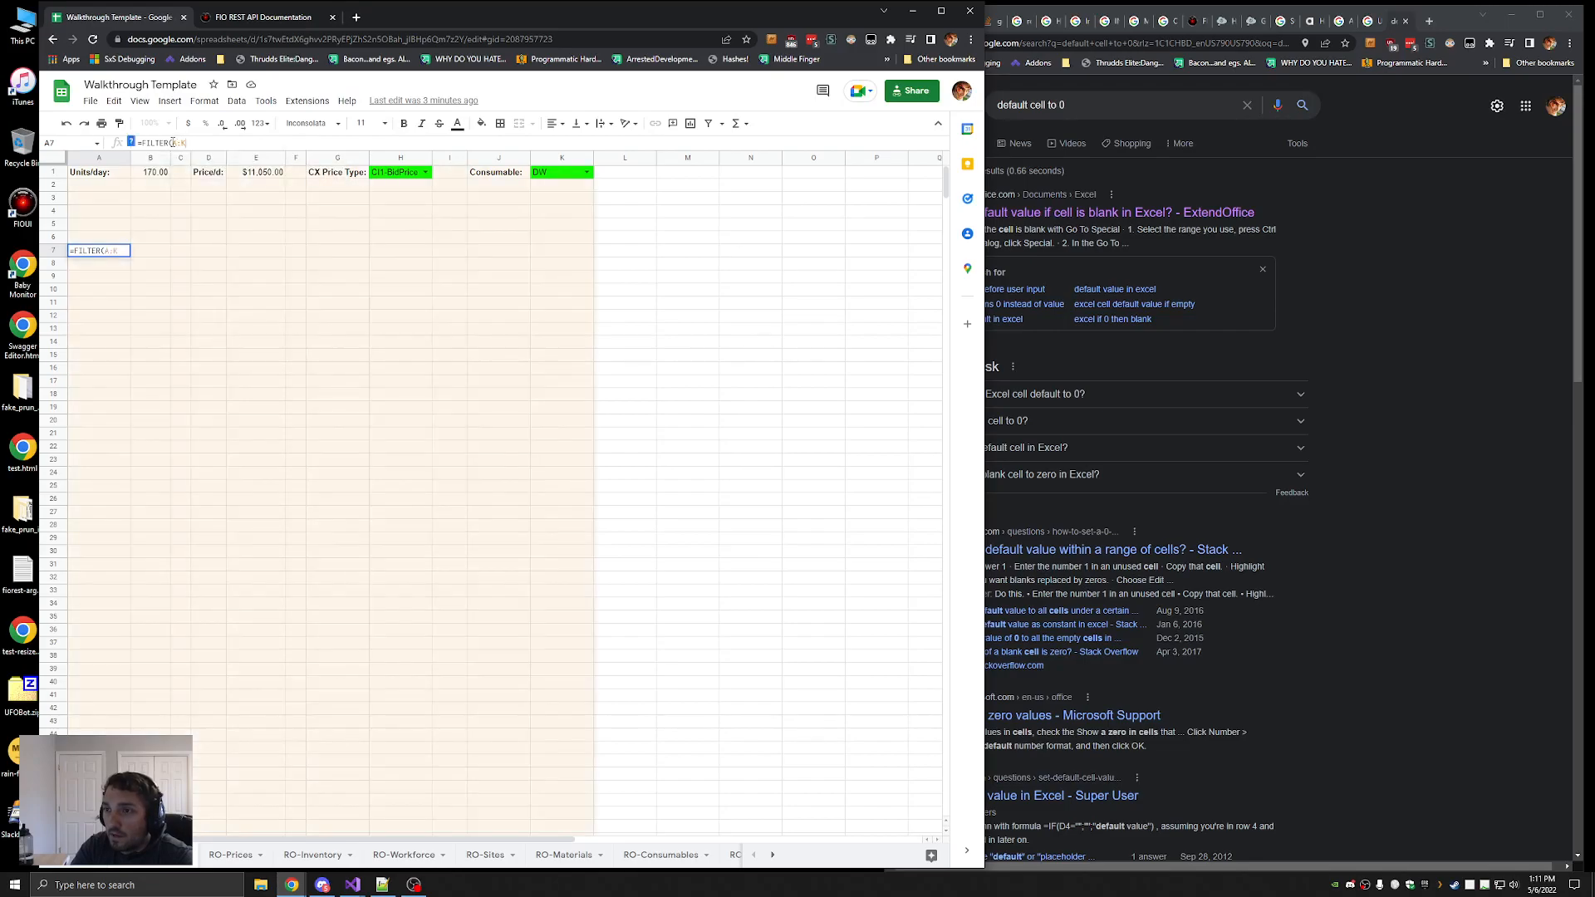
Replace the range in A7's FILTER formula with RO-CXOS!A:K and continue to the condition argument
key(BackSpace)
key(BackSpace)
key(BackSpace)
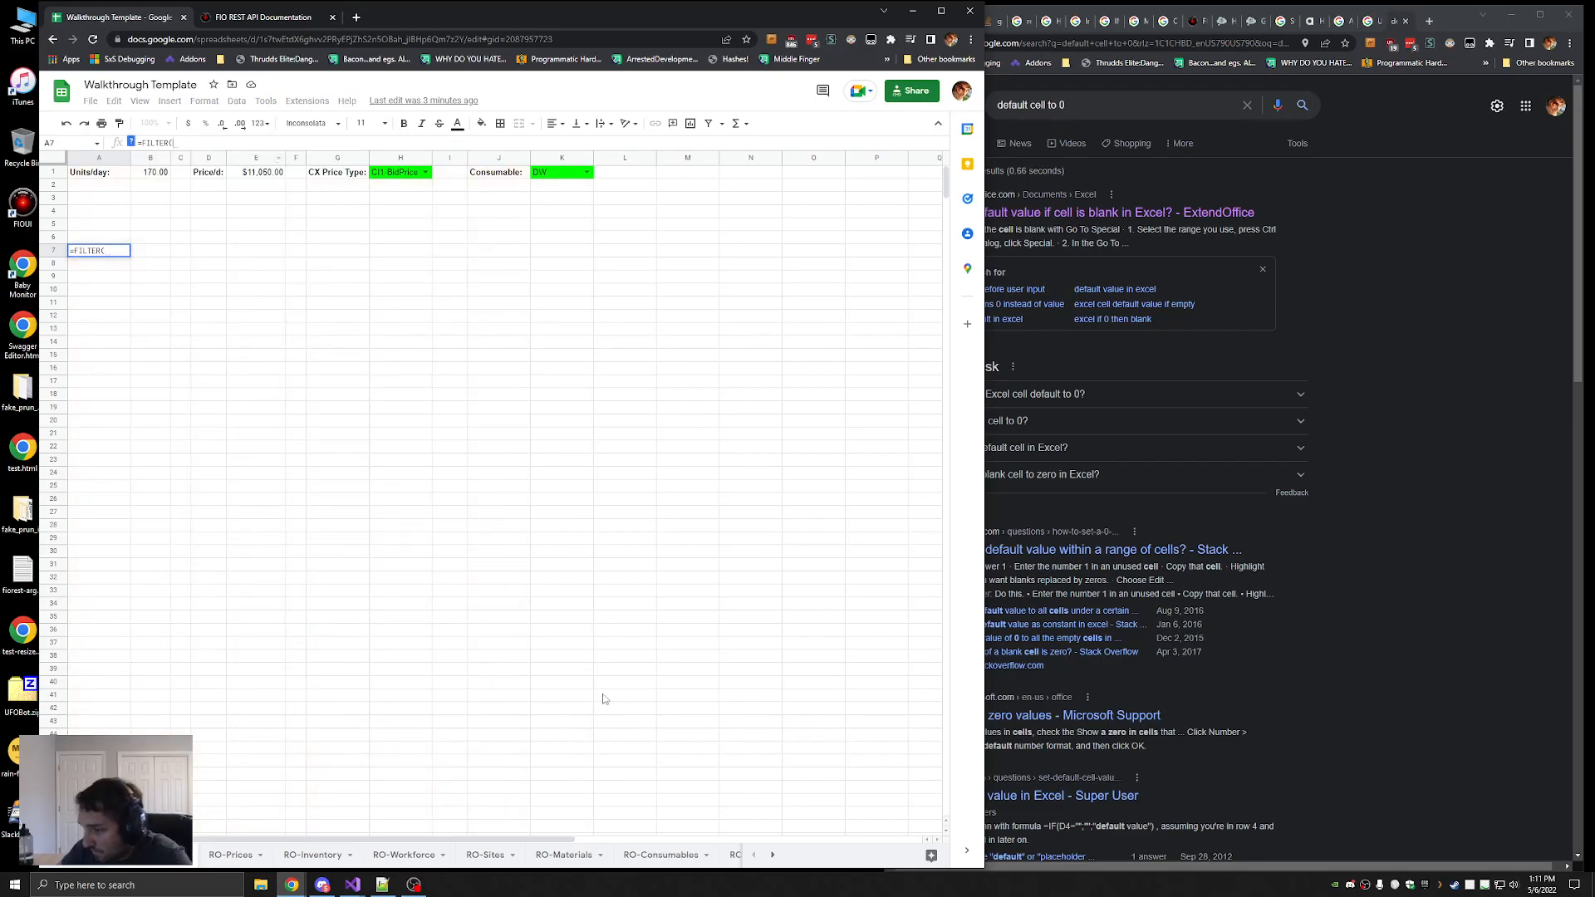
click(774, 858)
click(754, 855)
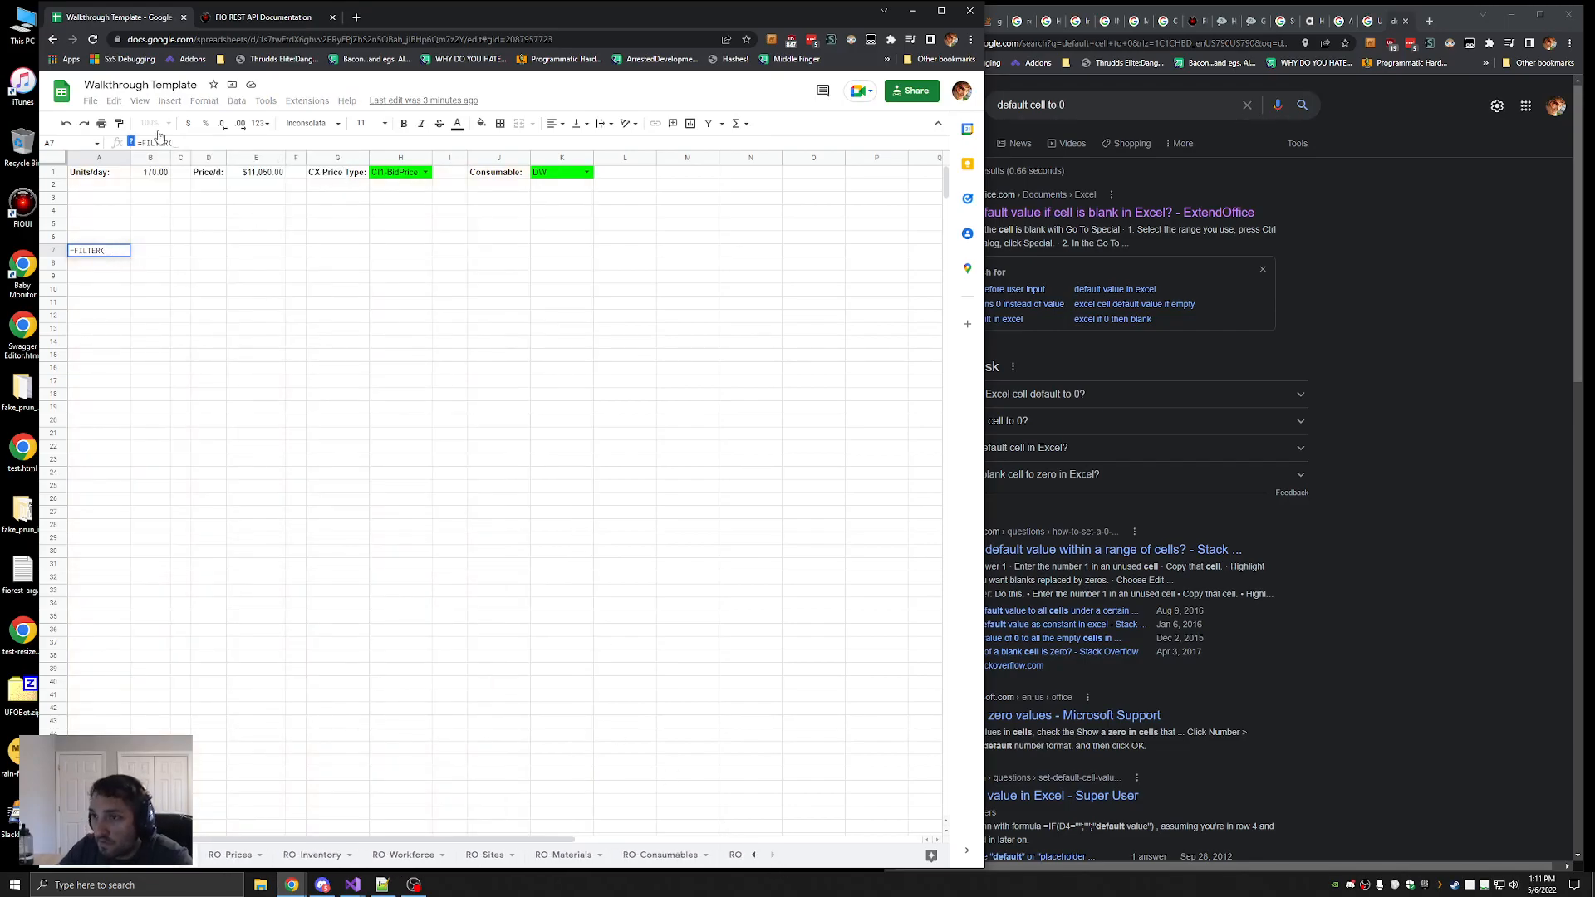
click(191, 143)
text(RO-CXOS!A:K,)
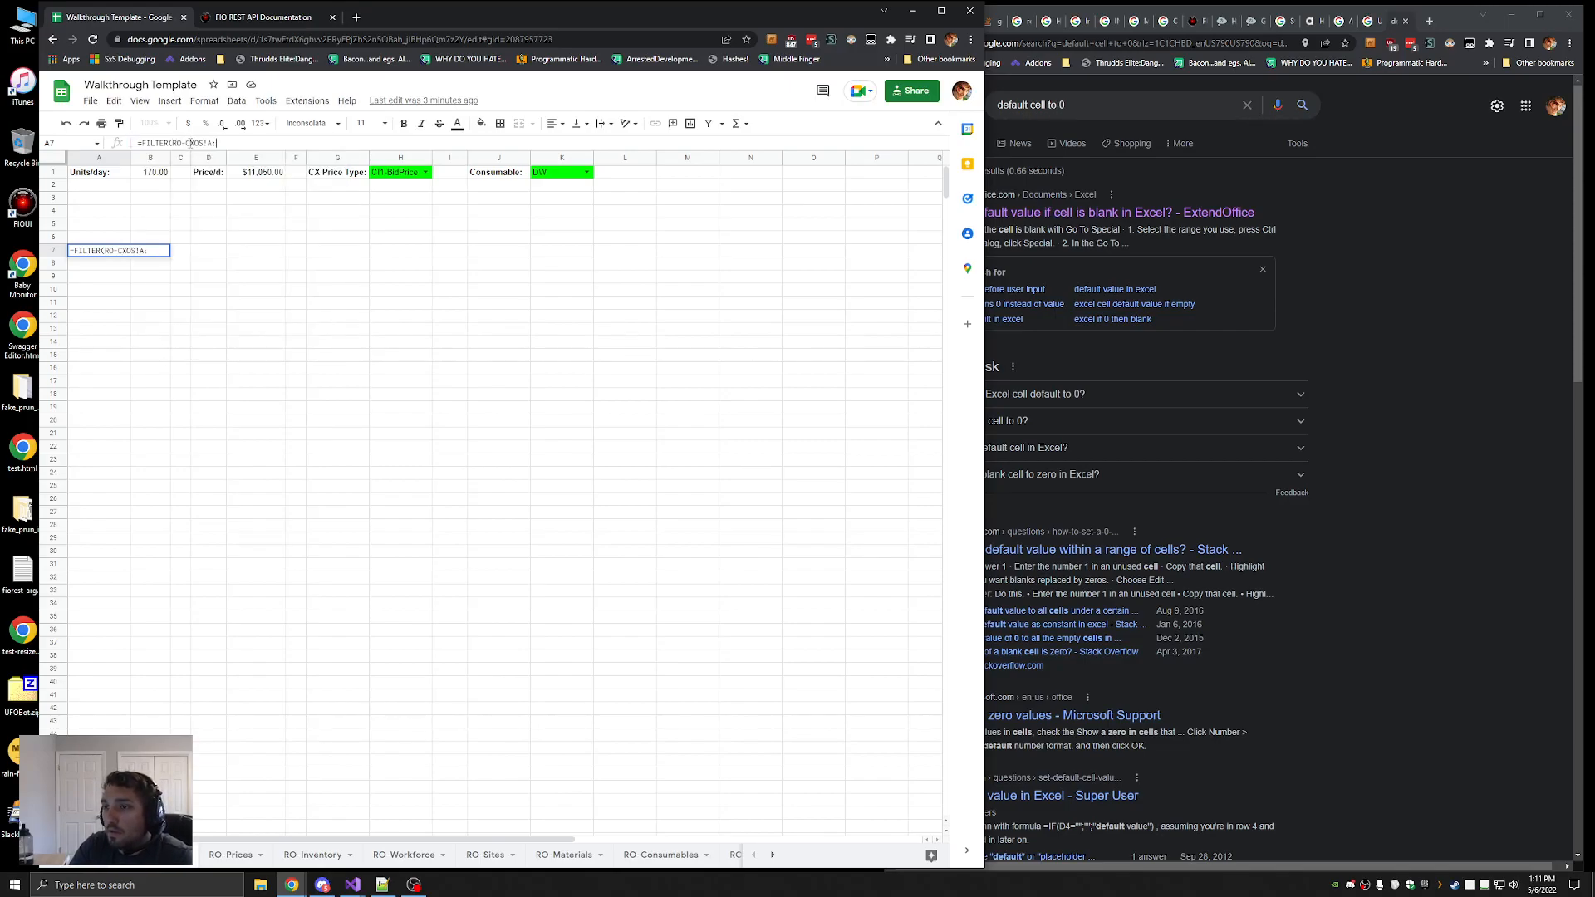
Search the web for FILTER gsheets and open Google's FILTER function help page as the only tab in that browser window
click(1452, 465)
triple_click(1404, 202)
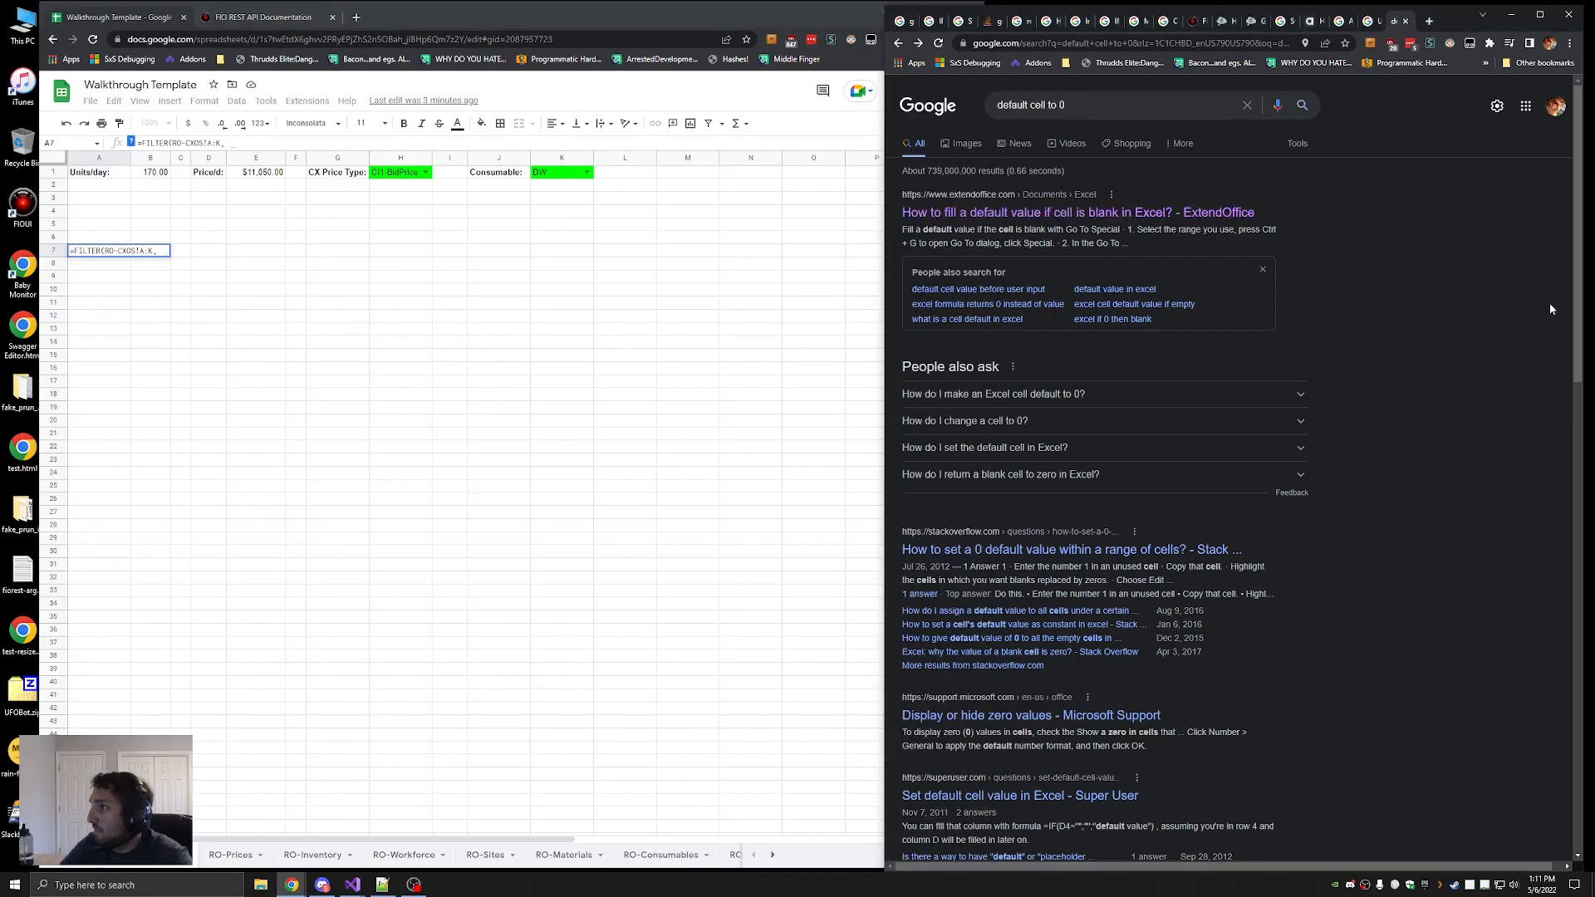
key(ctrl+t)
text(filter)
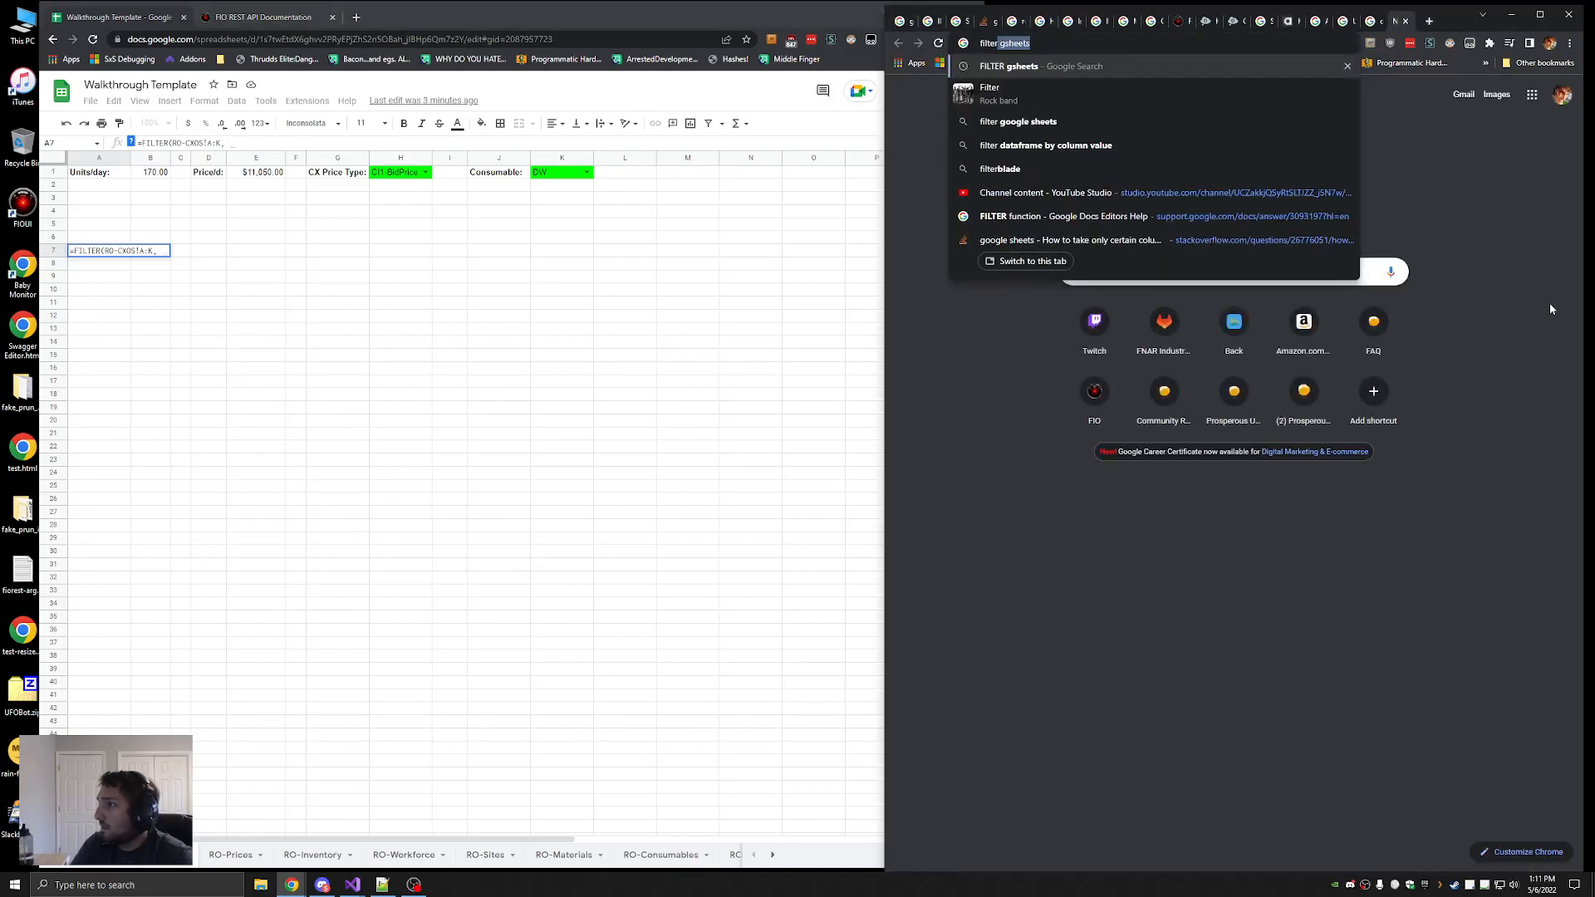
key(Return)
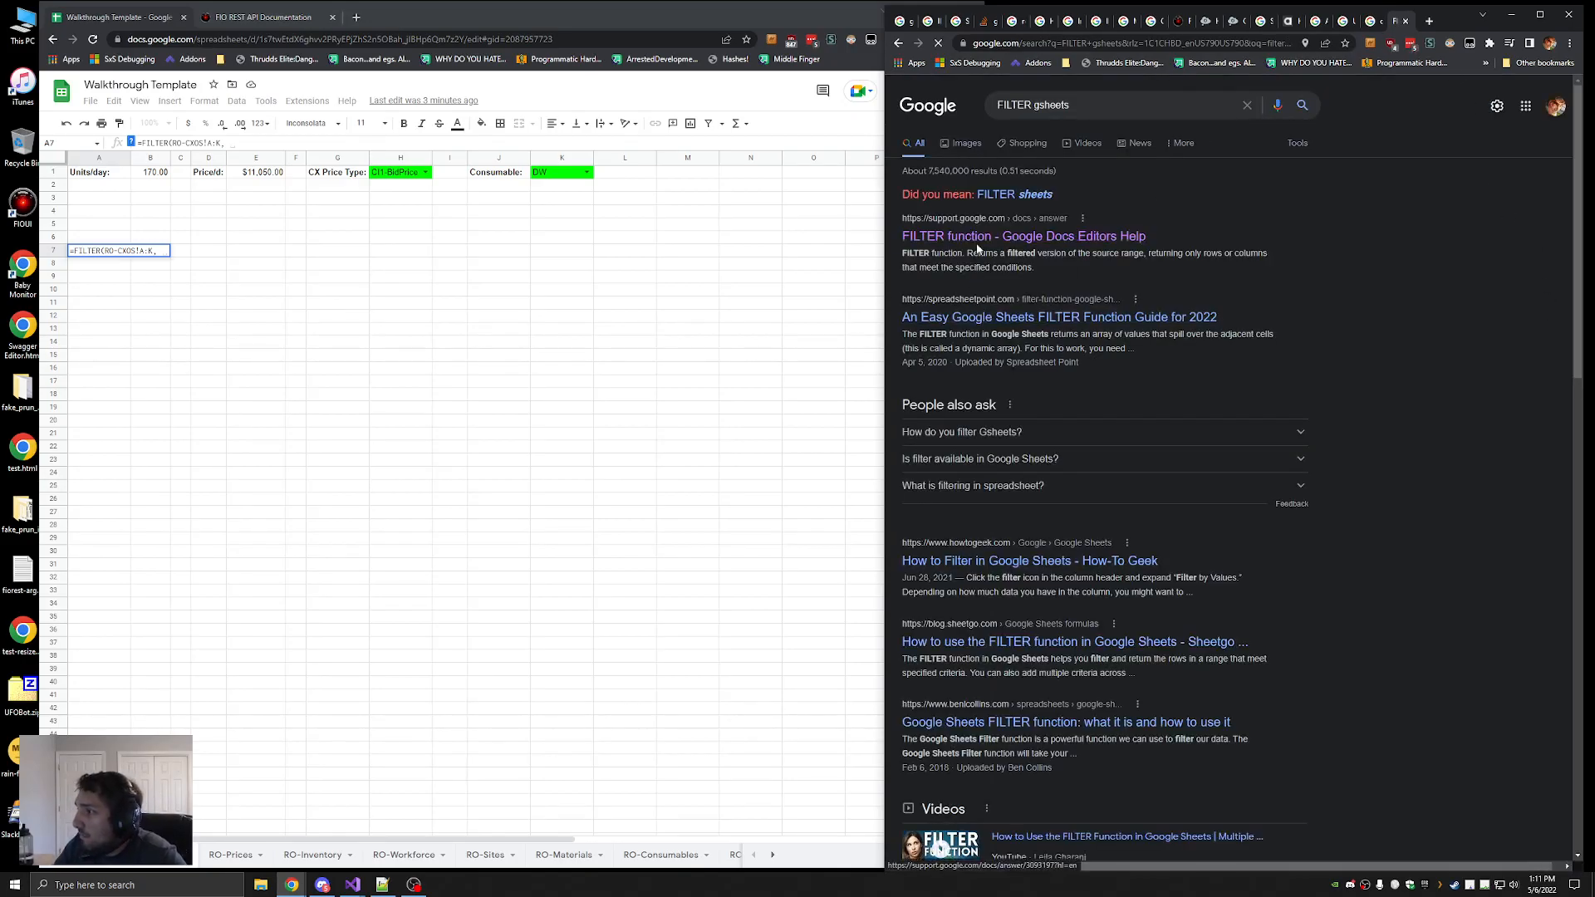
click(978, 239)
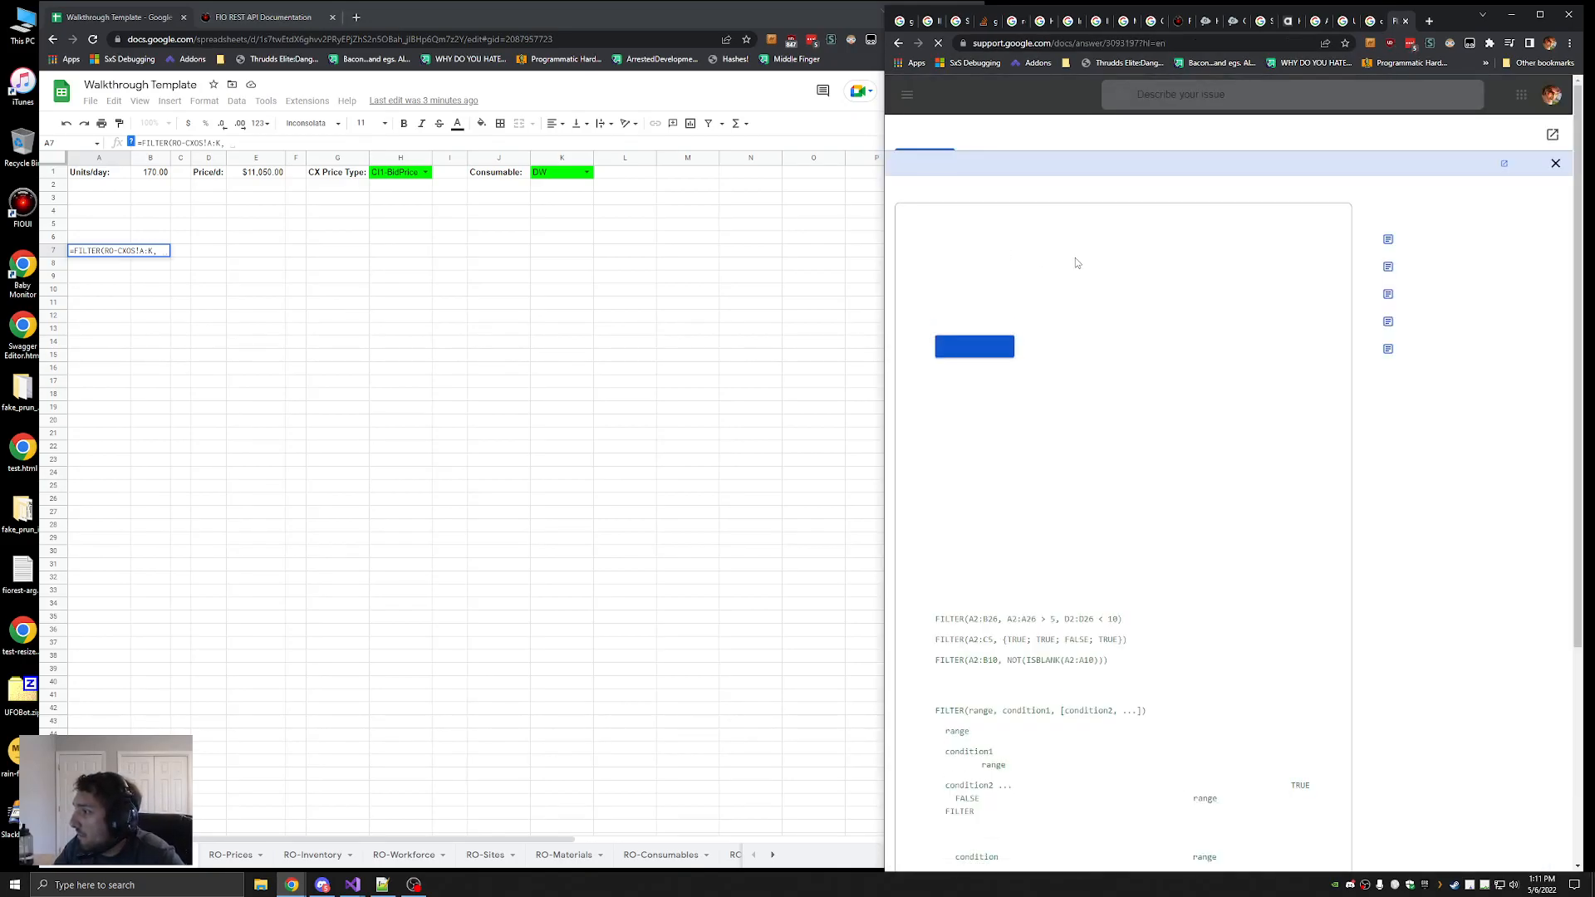
right_click(1396, 24)
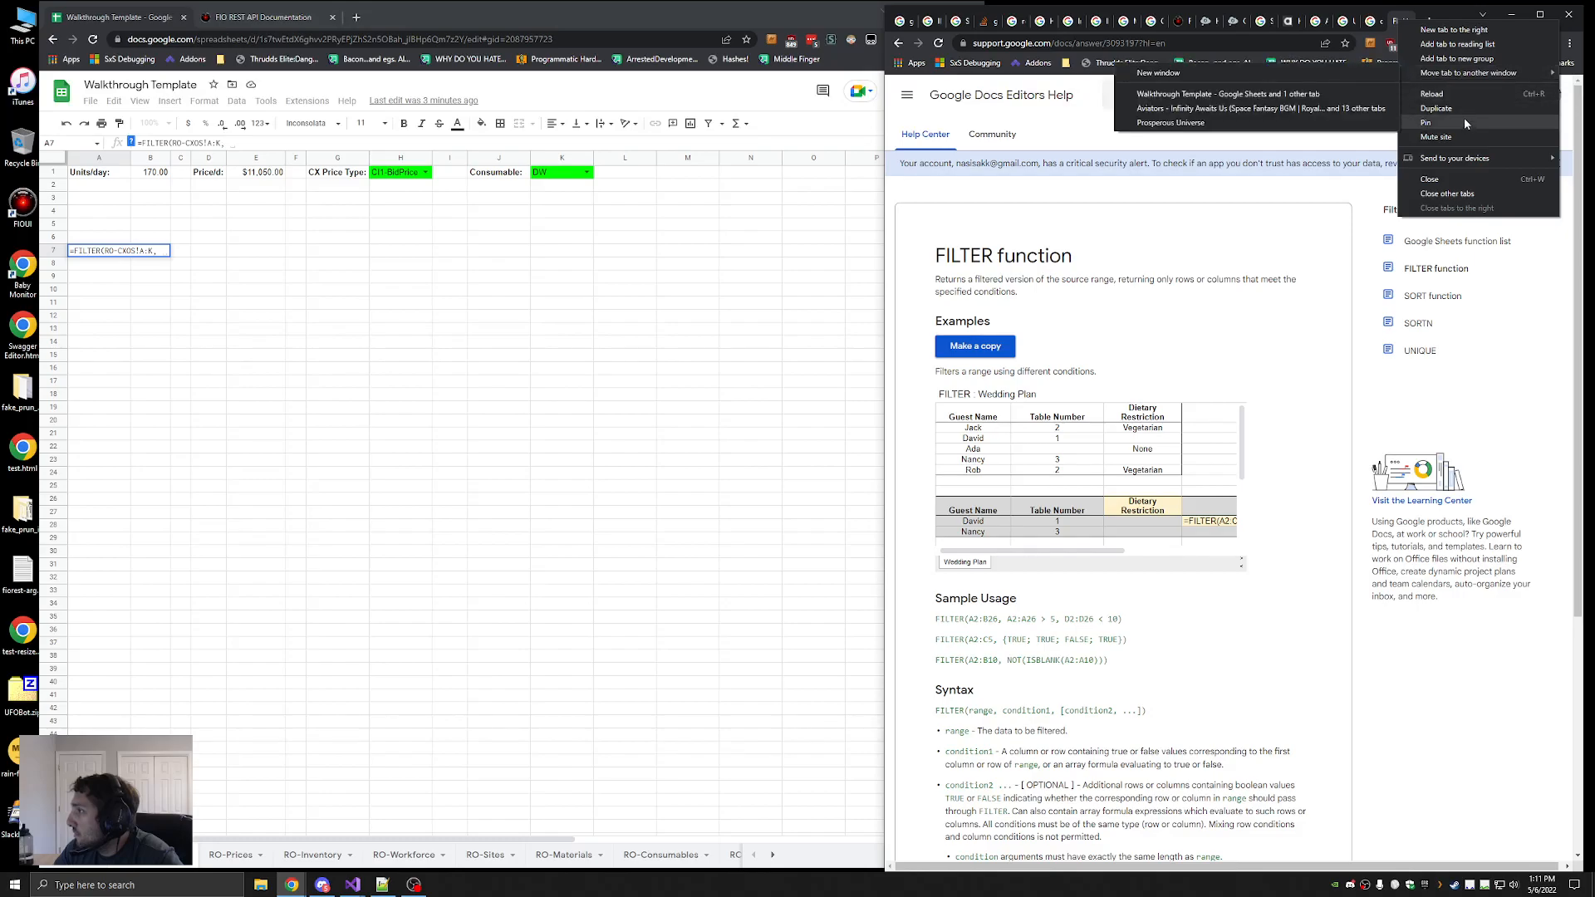
click(1456, 194)
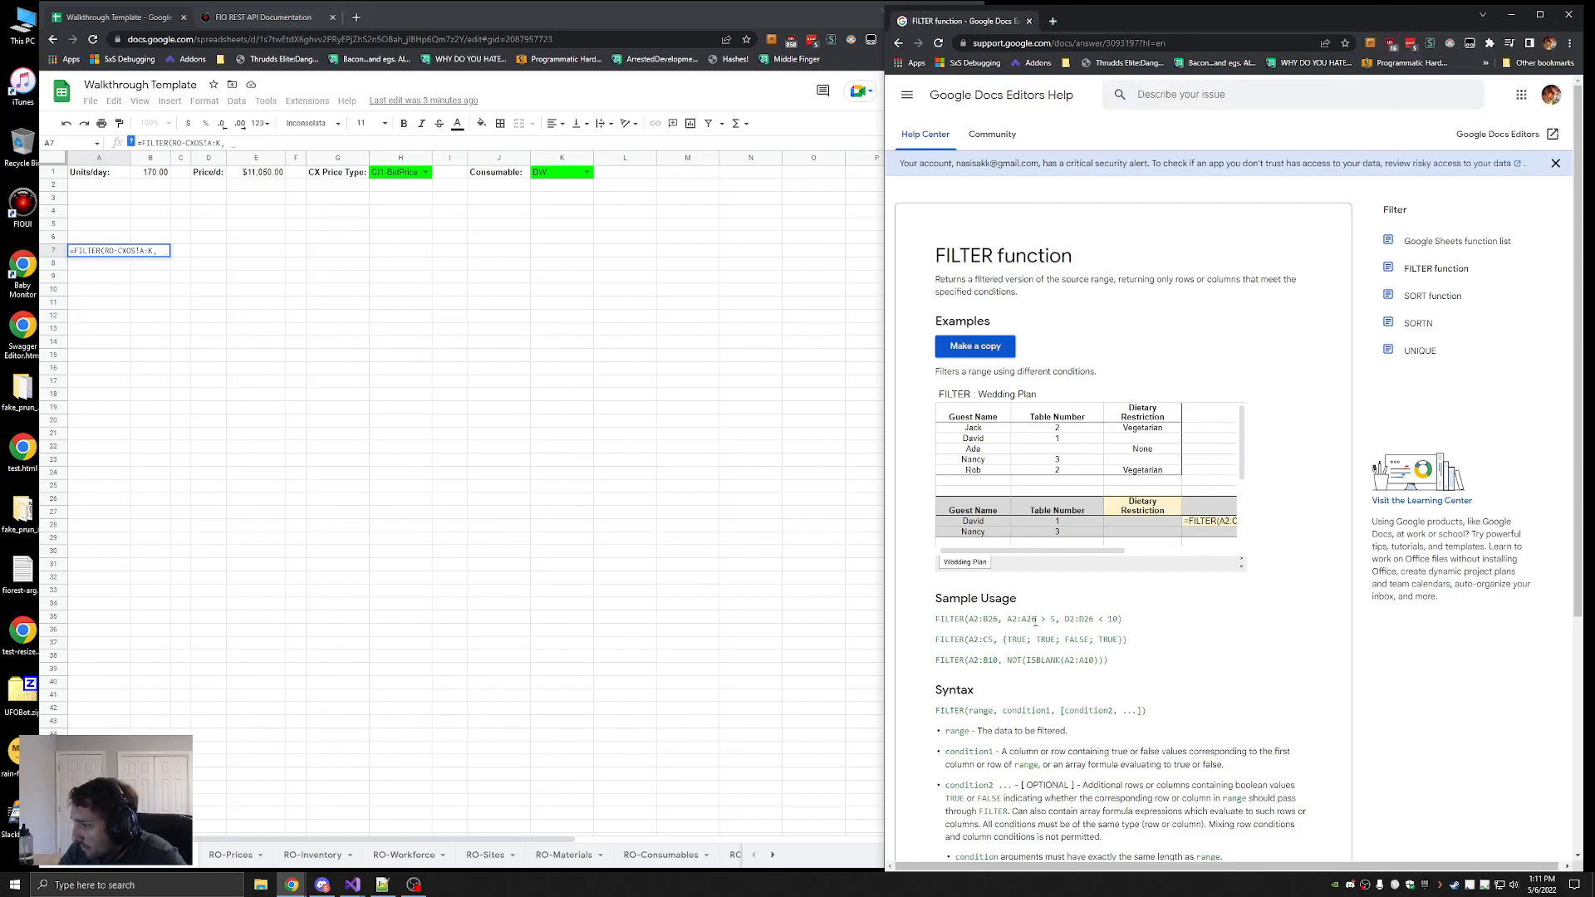
Return to the Walkthrough Template workbook and look up the order columns on RO-CXOS for the filter condition
click(226, 144)
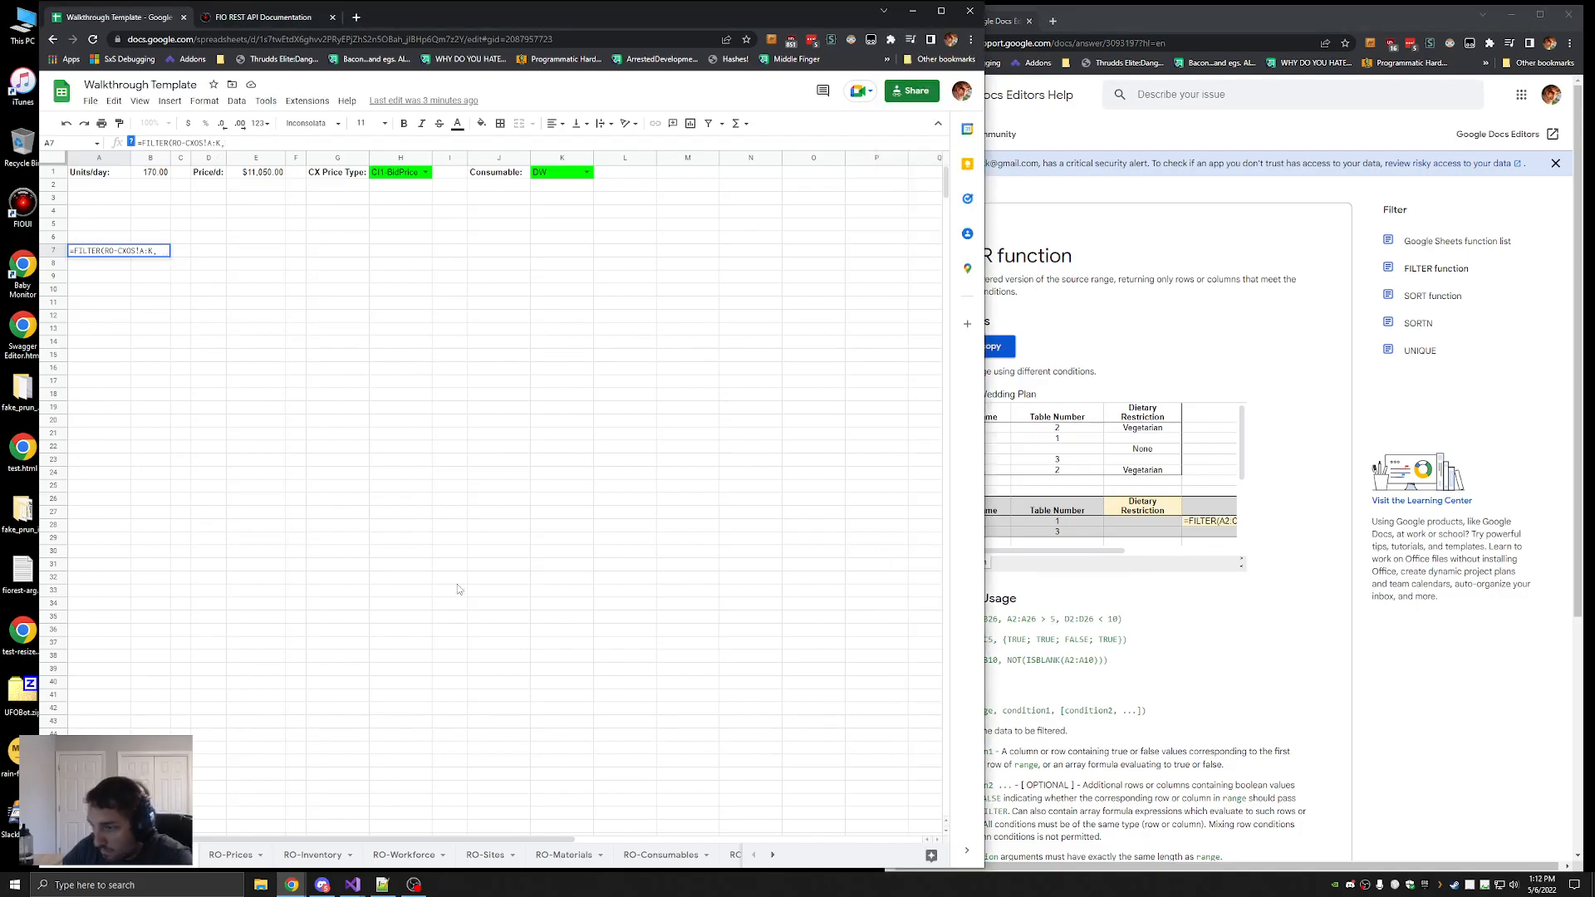
click(772, 855)
click(699, 855)
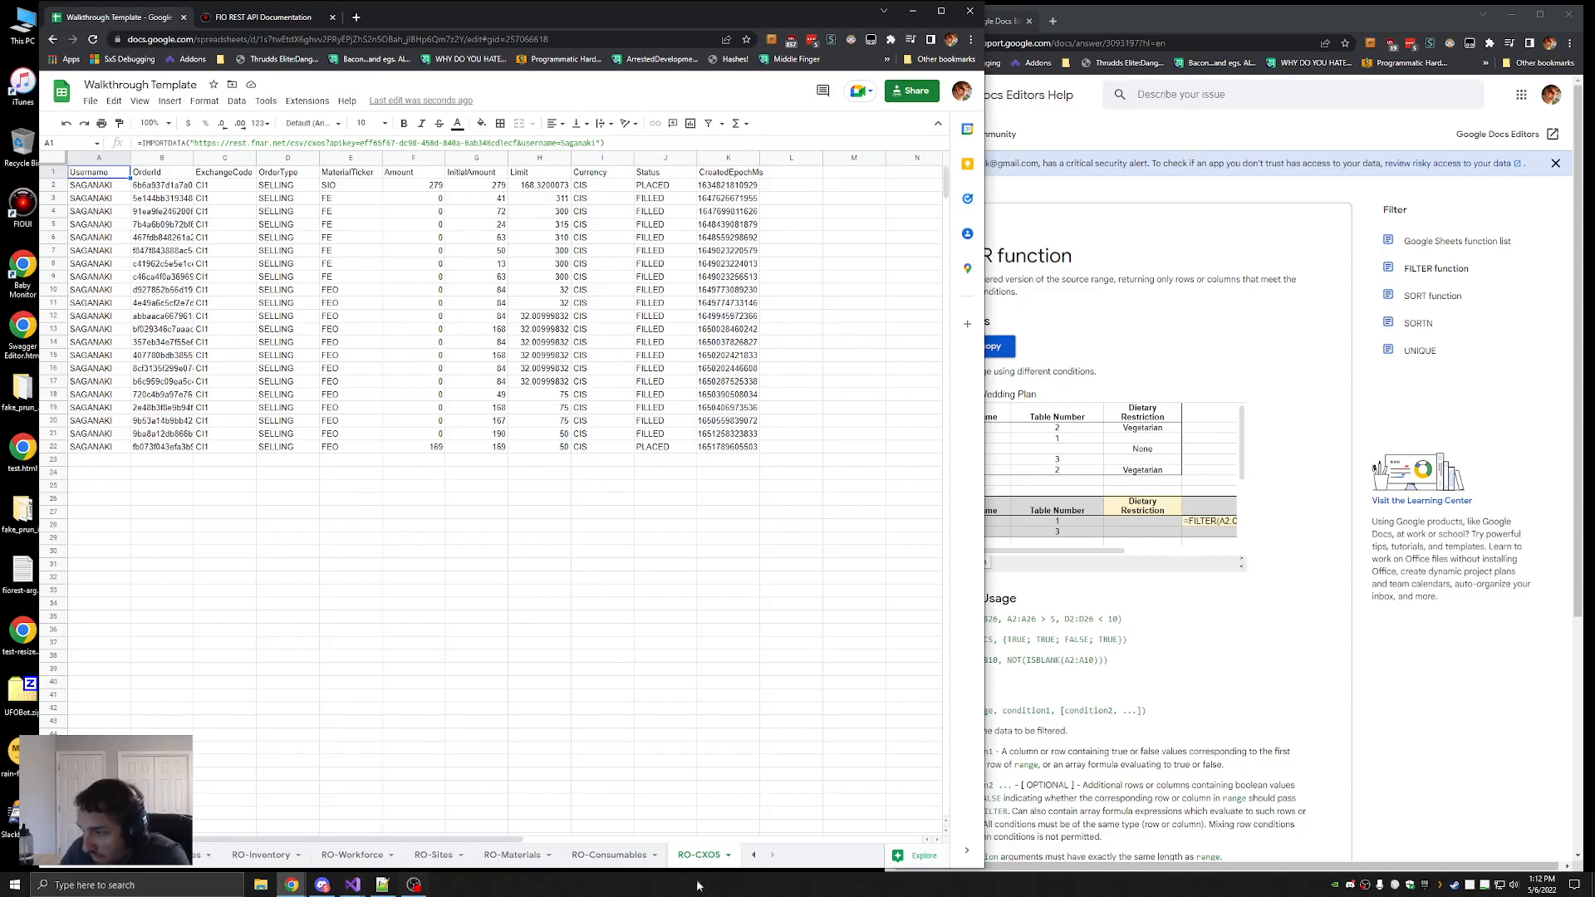
click(753, 857)
click(149, 855)
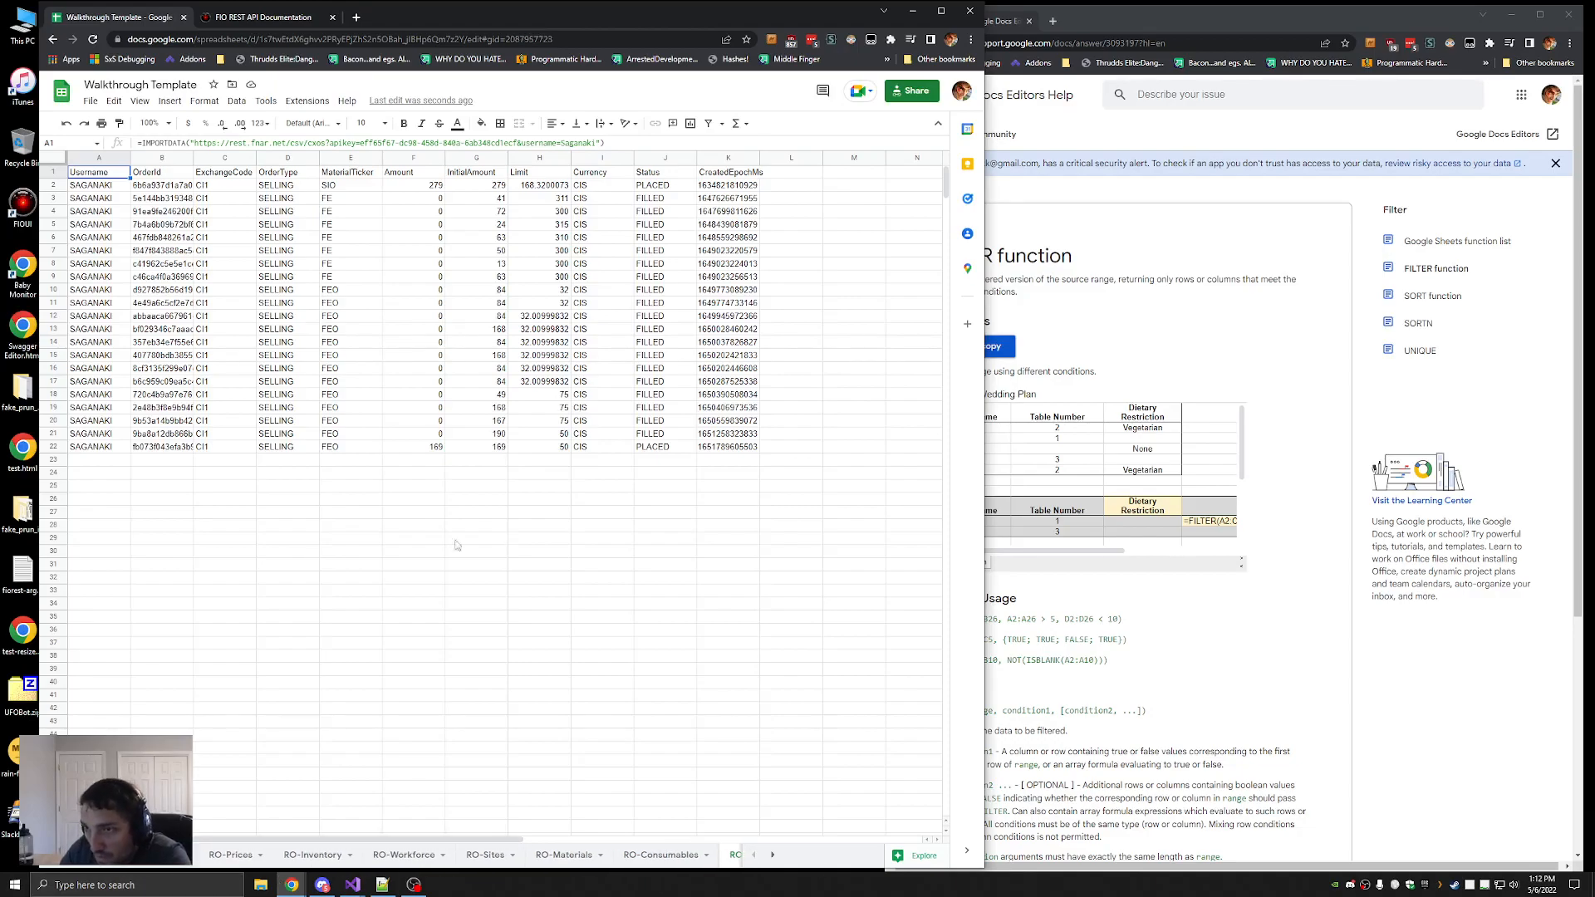
Widen the spreadsheet window, check the Status column on RO-CXOS, and enter A7's FILTER formula with an empty condition
click(228, 143)
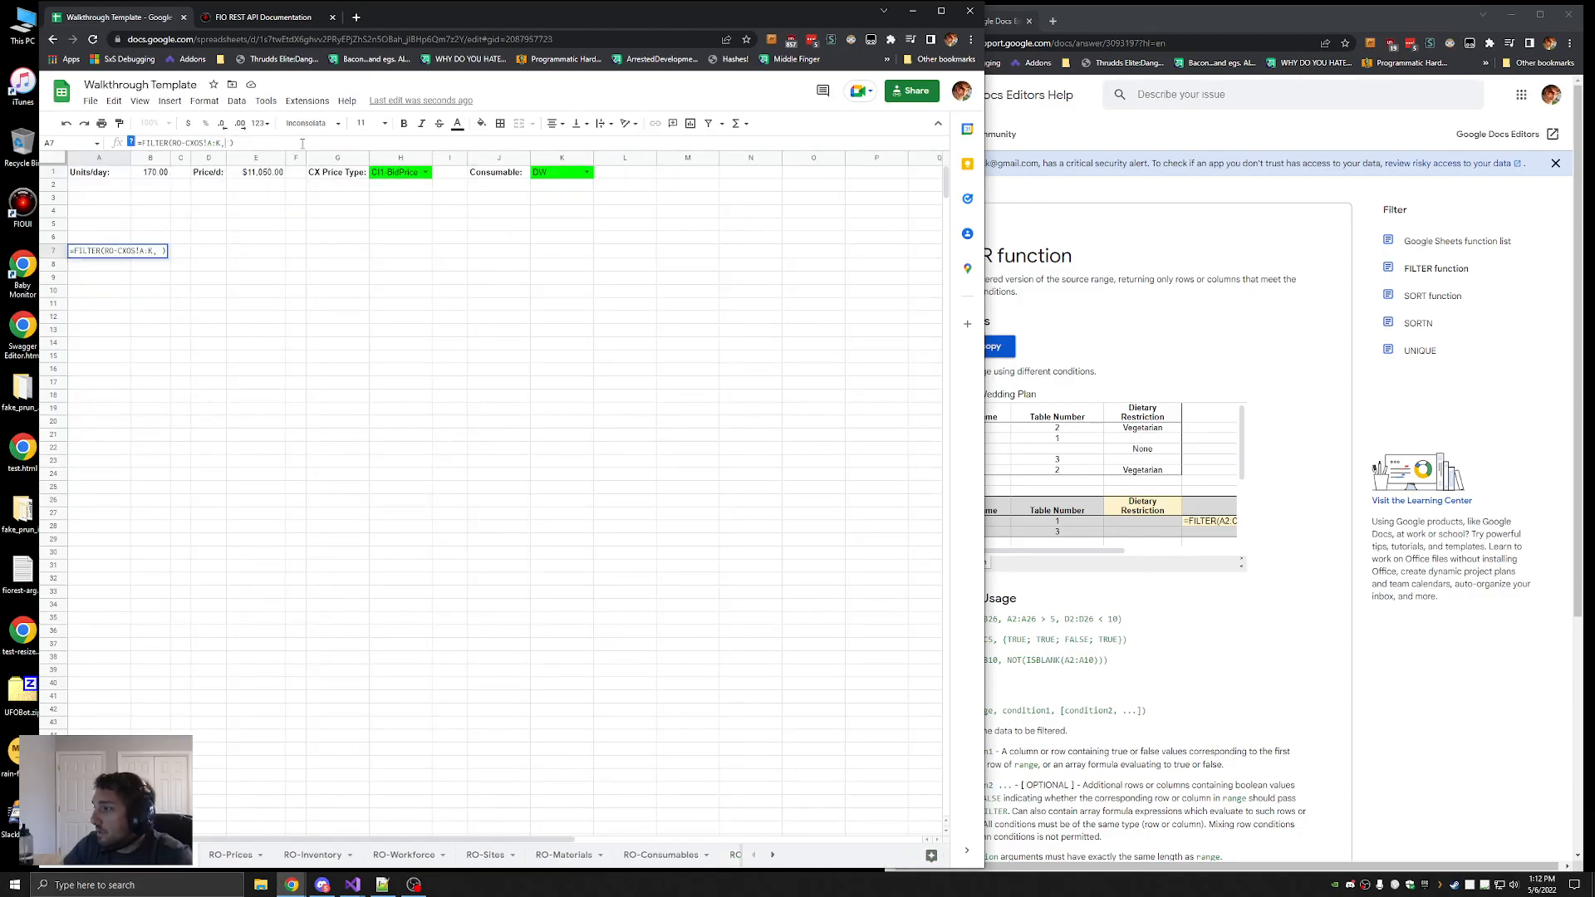
drag(984, 828, 1089, 828)
click(756, 854)
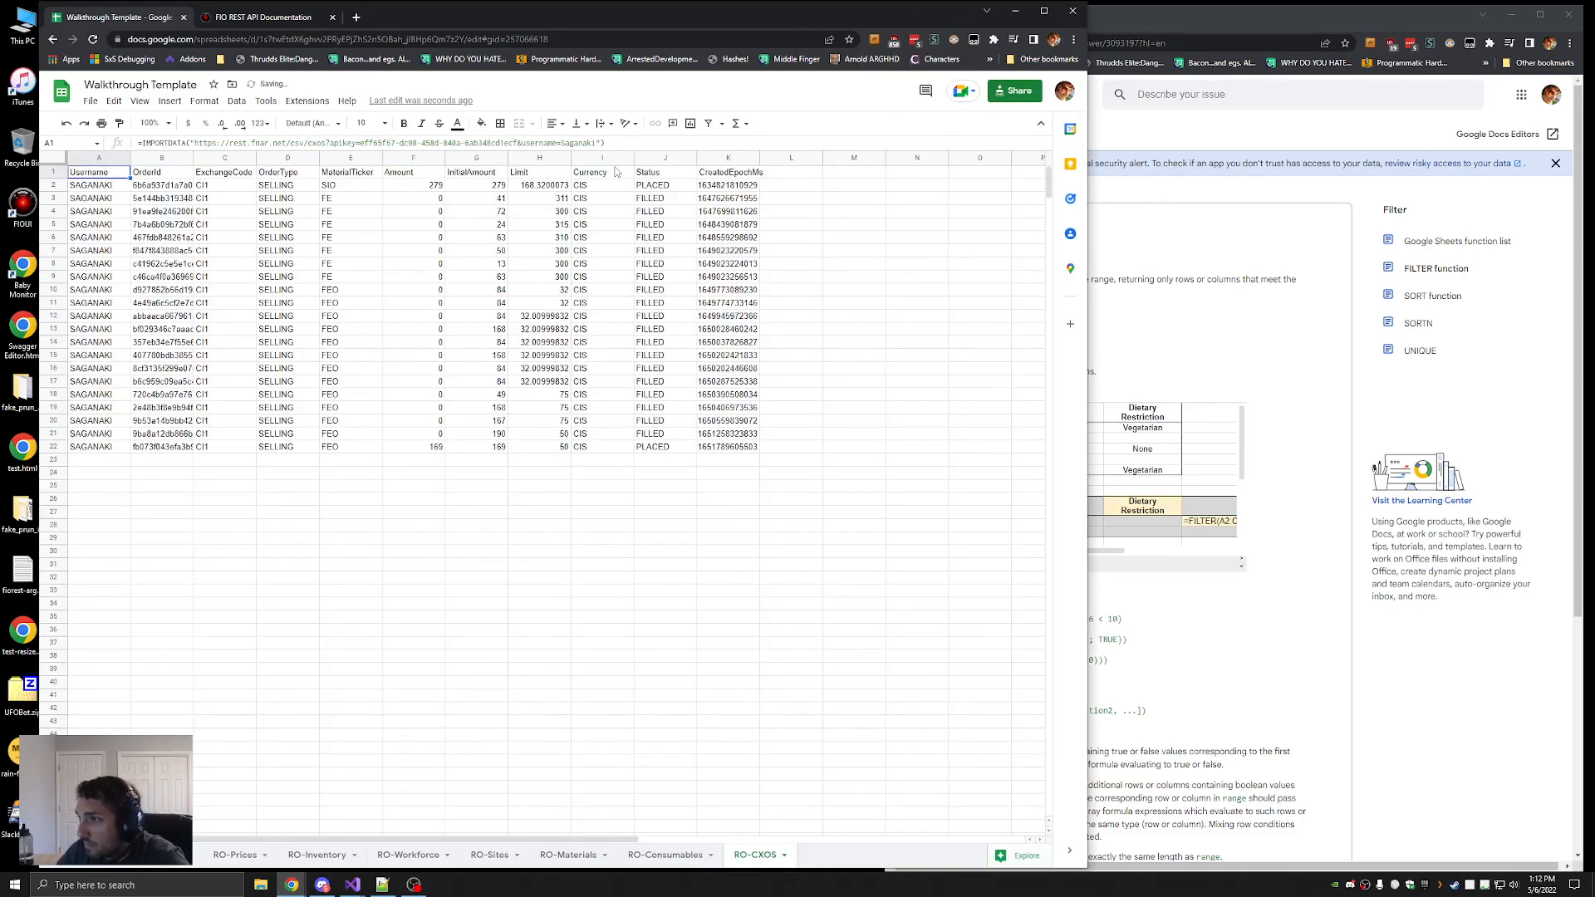
key(Return)
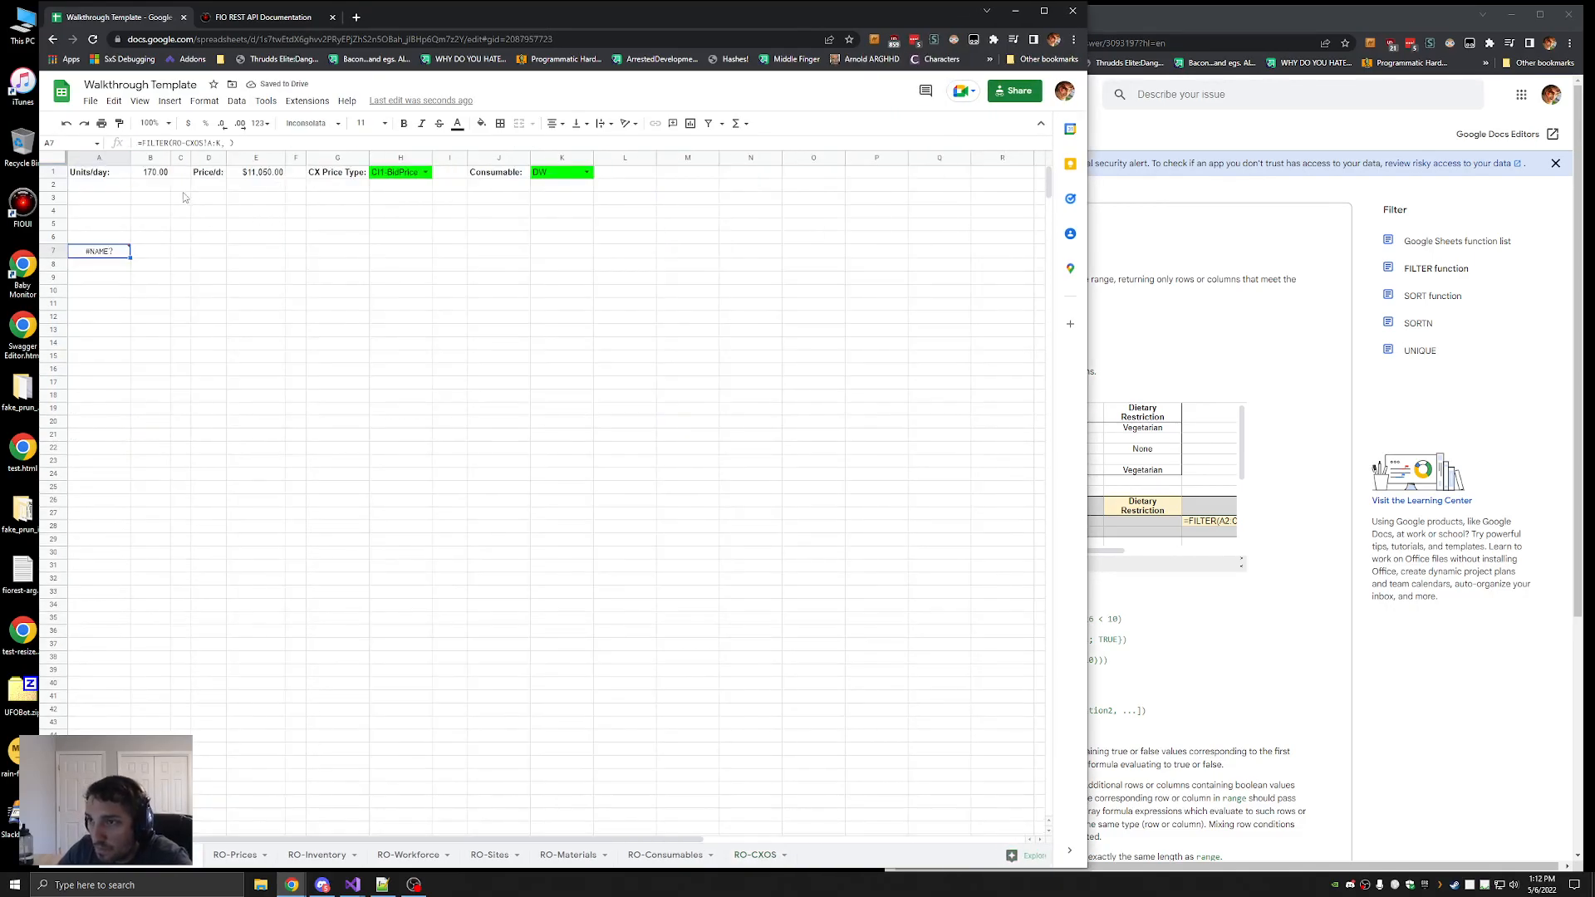
Add a condition to A7's FILTER formula comparing RO-CXOS!J:J with <> and an empty text value
click(230, 142)
text(J:J)
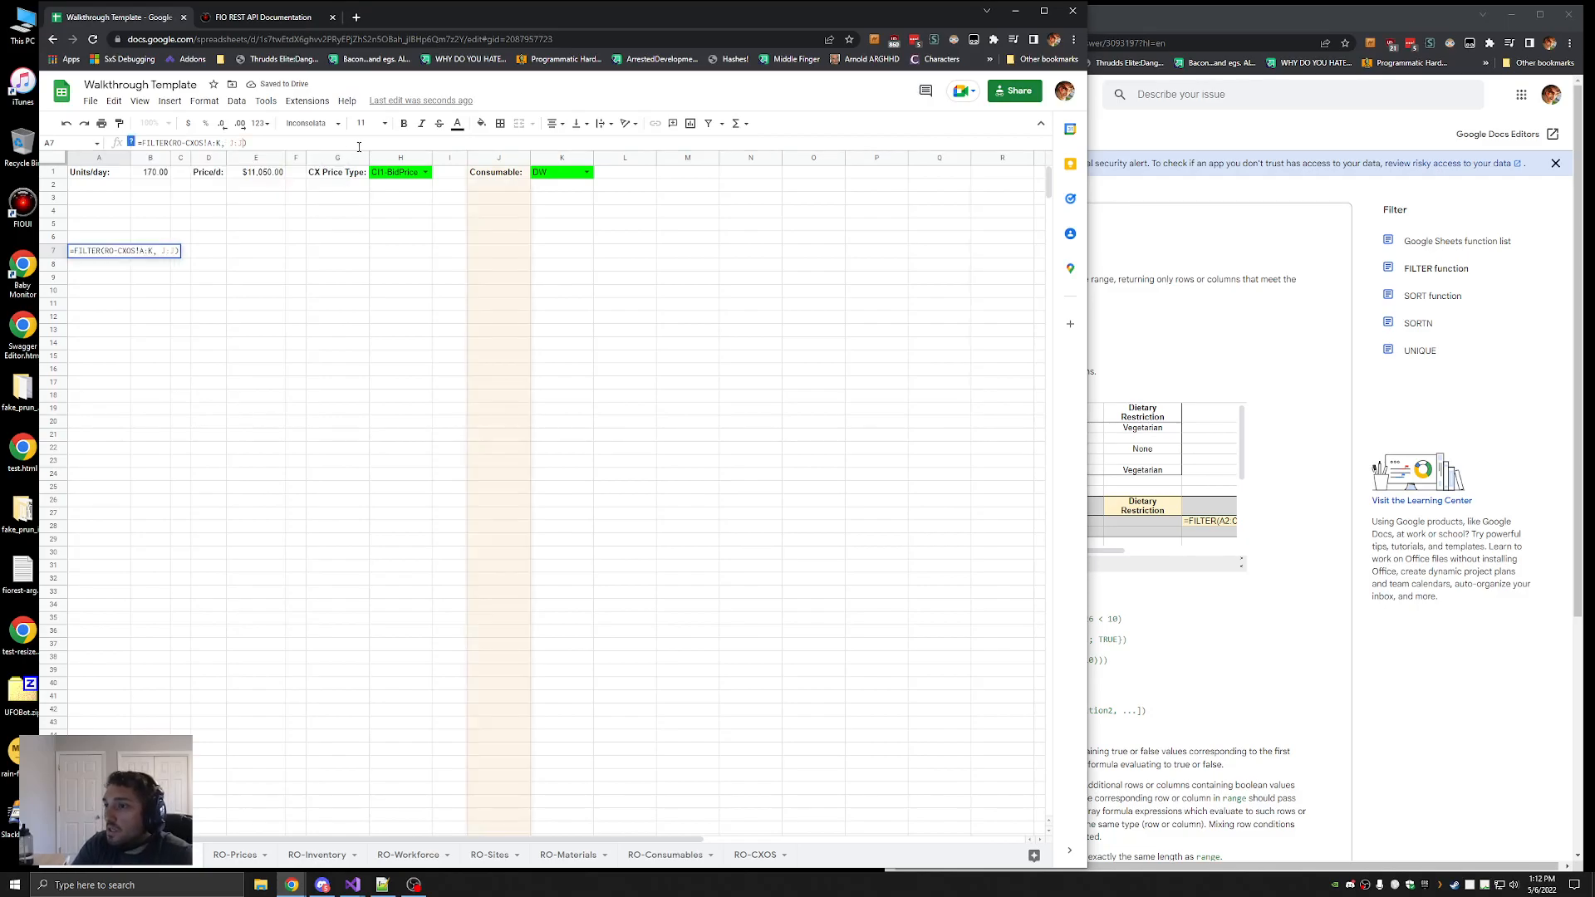
text(RO-)
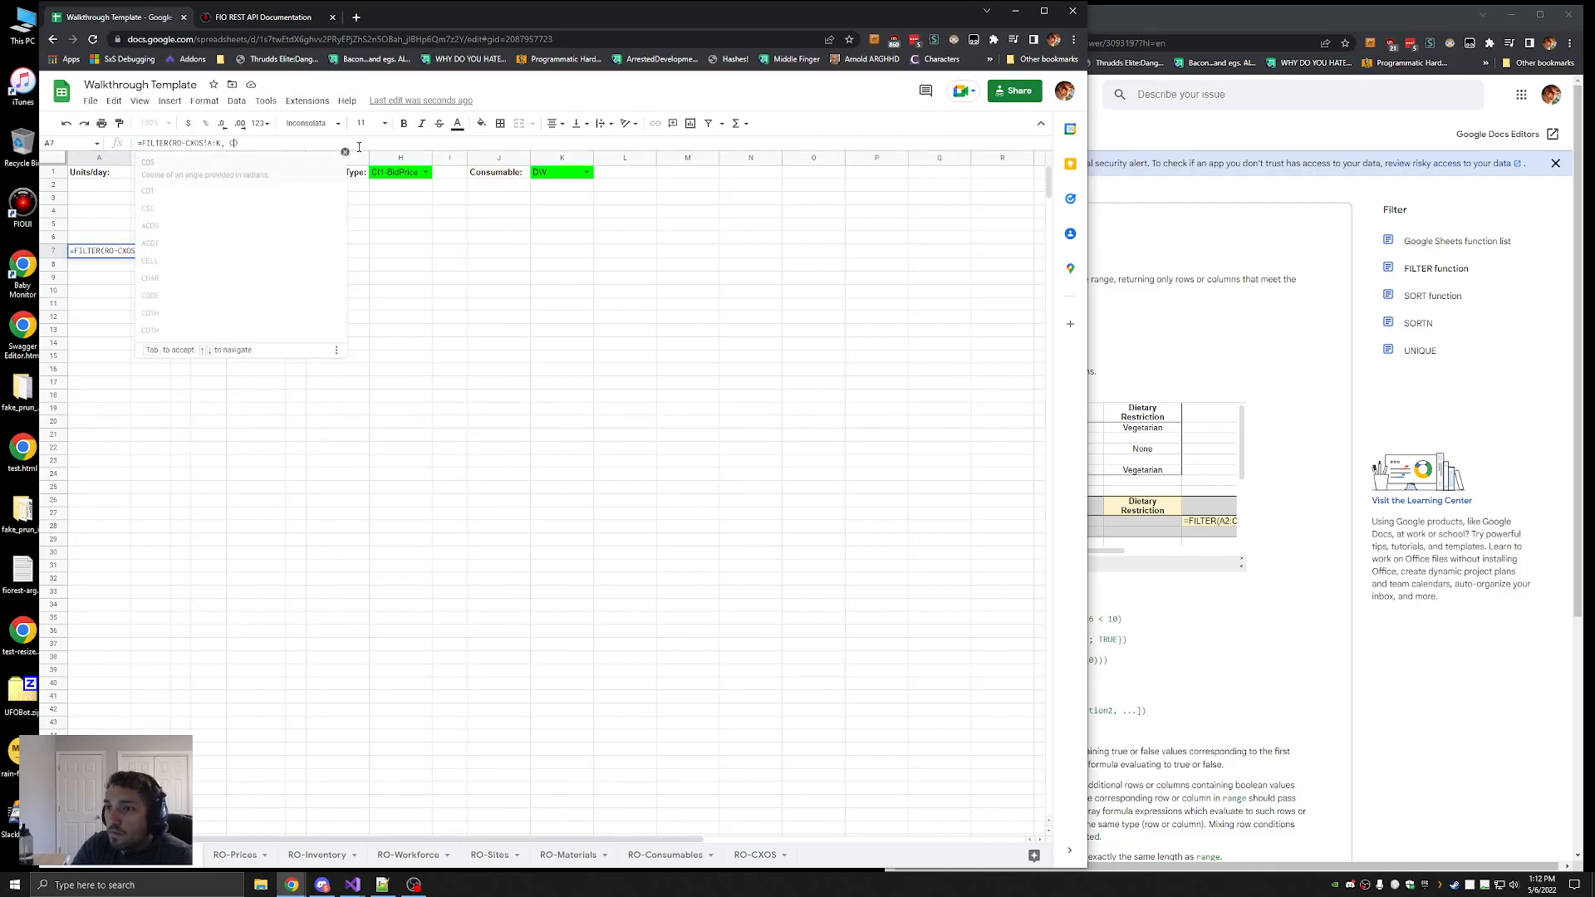
text(CXOS!J:J <> "")
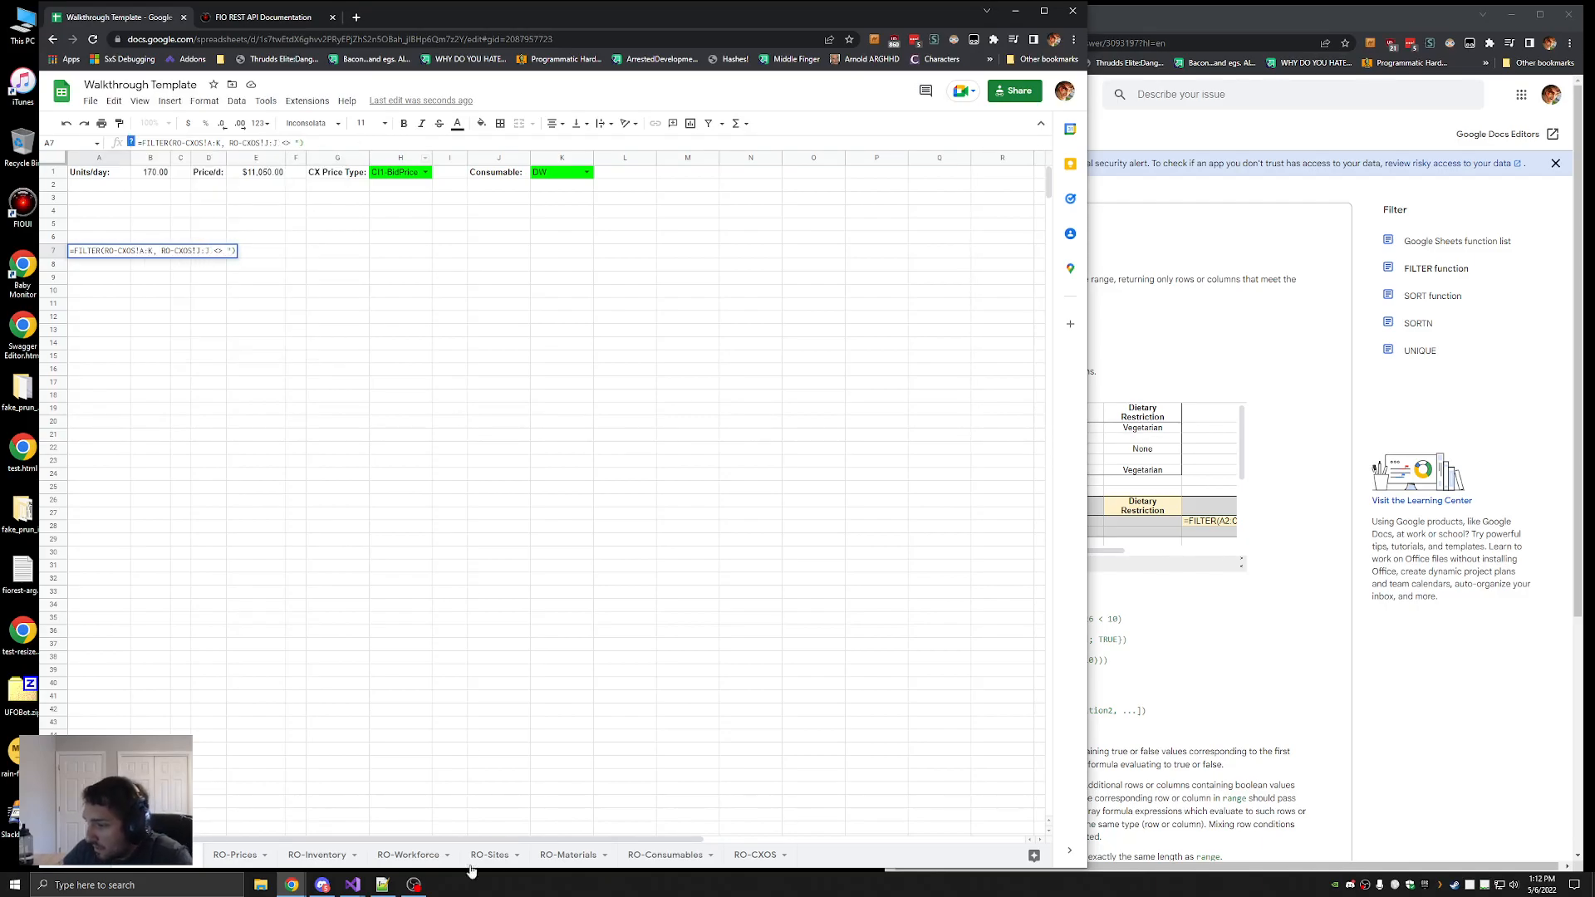
Check the status wording on RO-CXOS and set the comparison text in A7's FILTER condition to "FILLED"
click(752, 854)
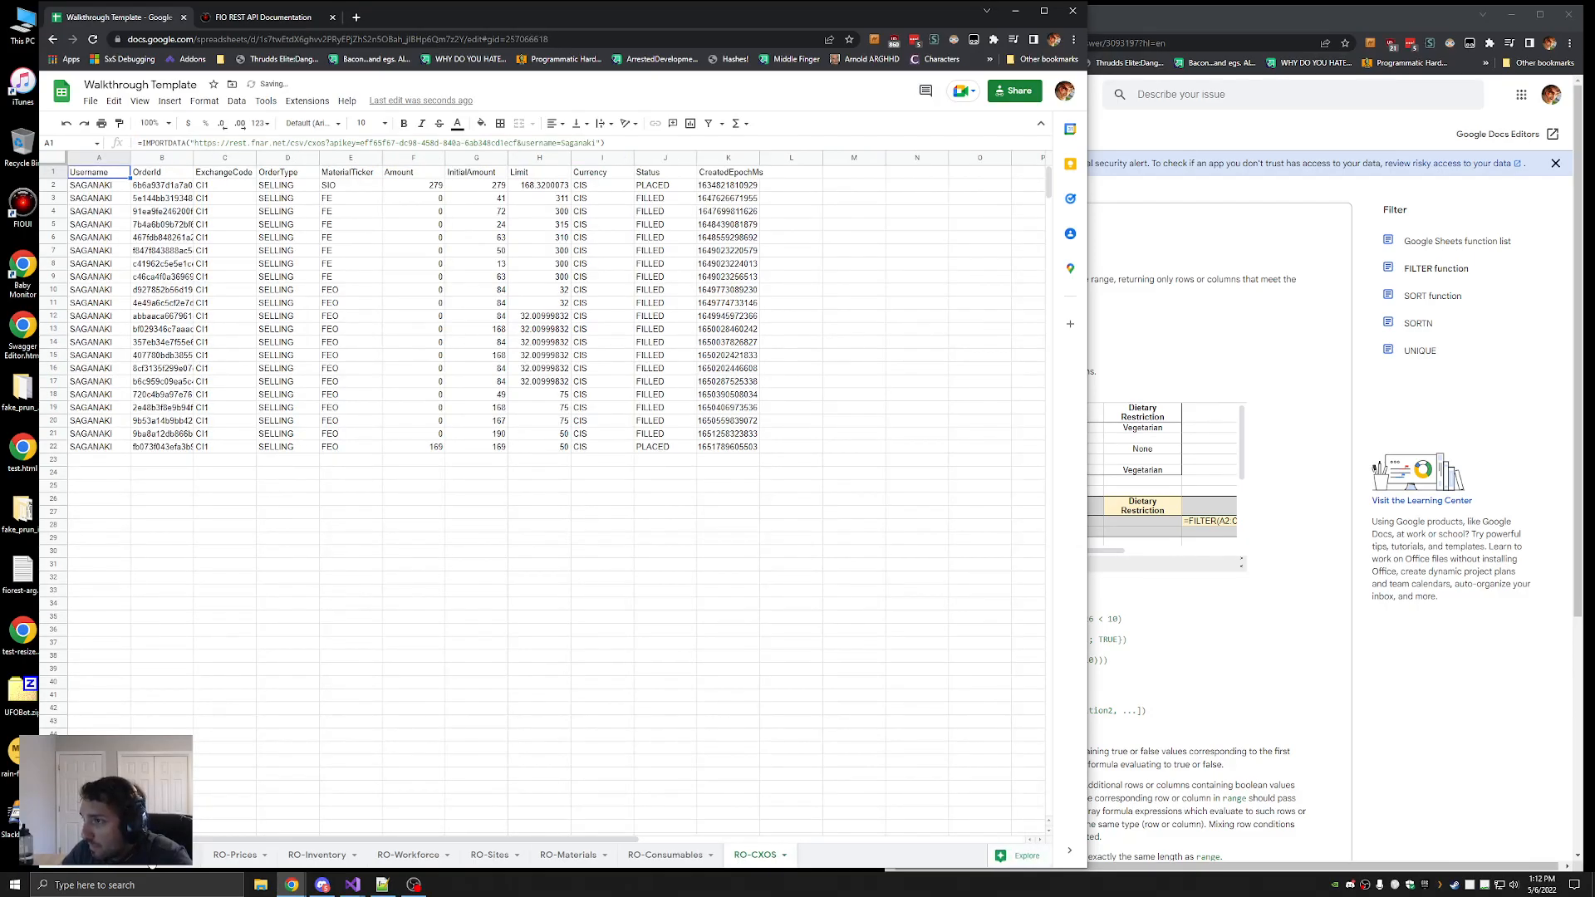
click(150, 858)
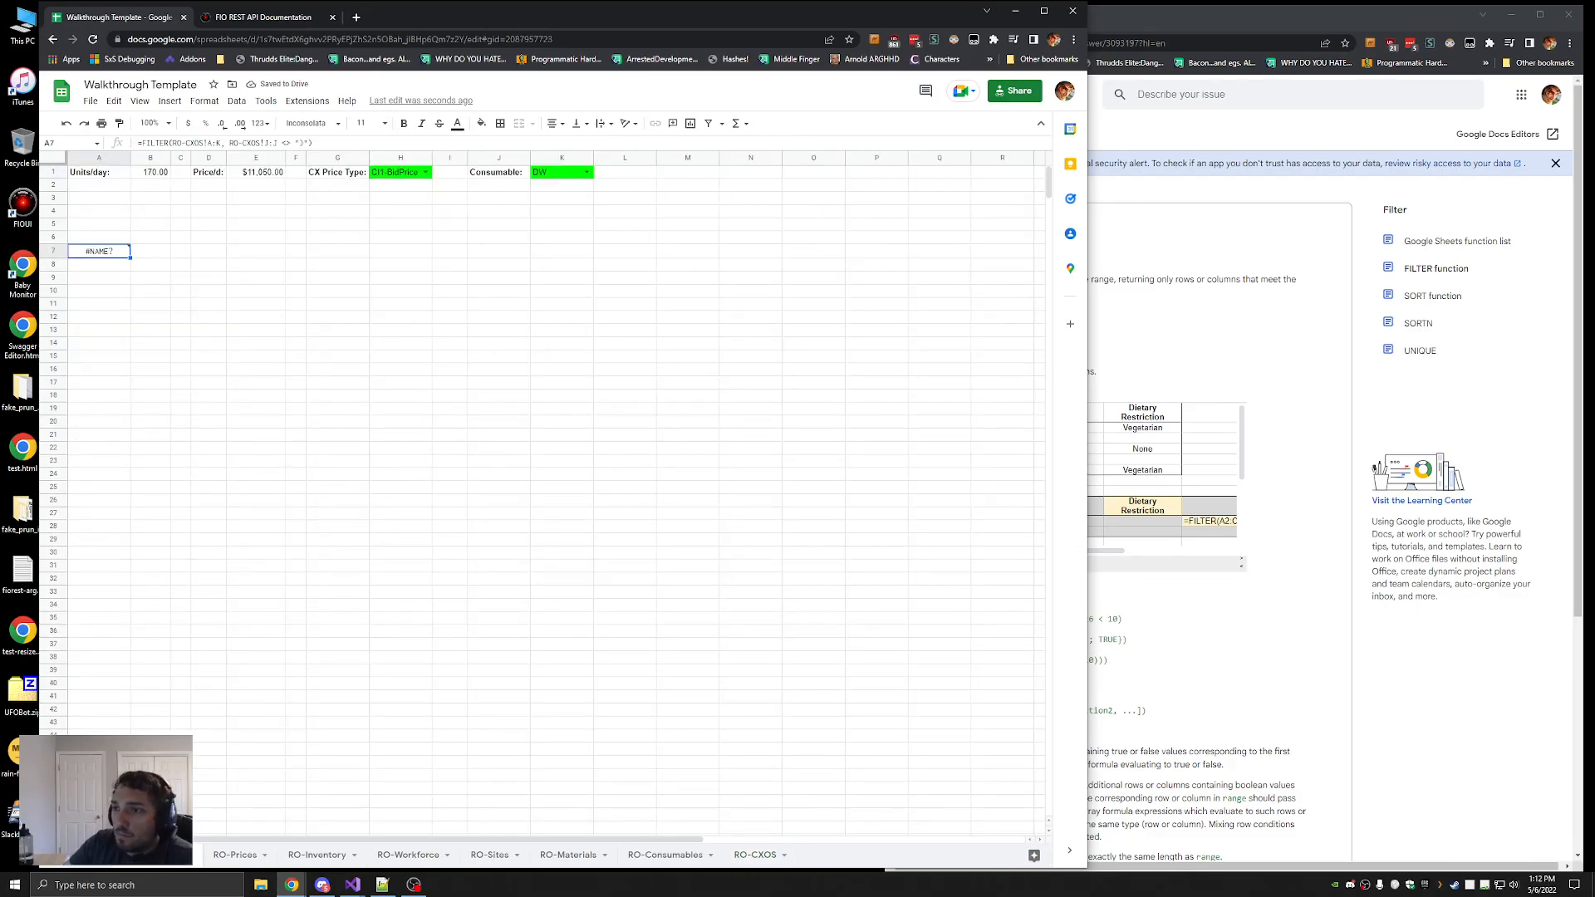
key(Return)
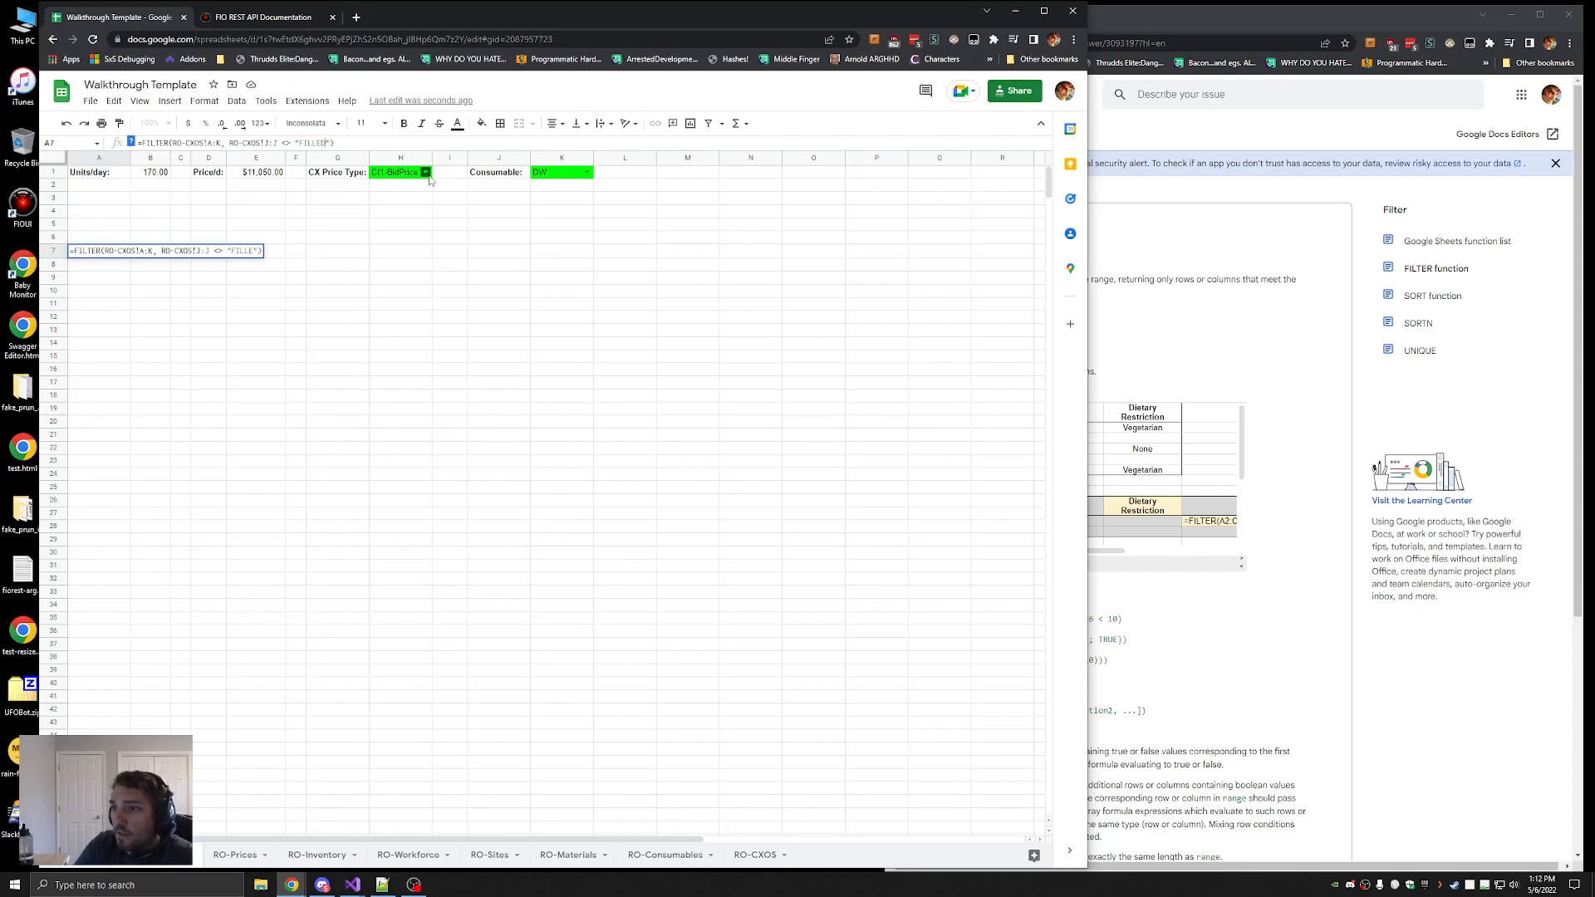
key(Return)
Inspect the formula error in A7 and compare its sheet references with those in the B1 and E1 formulas
click(115, 254)
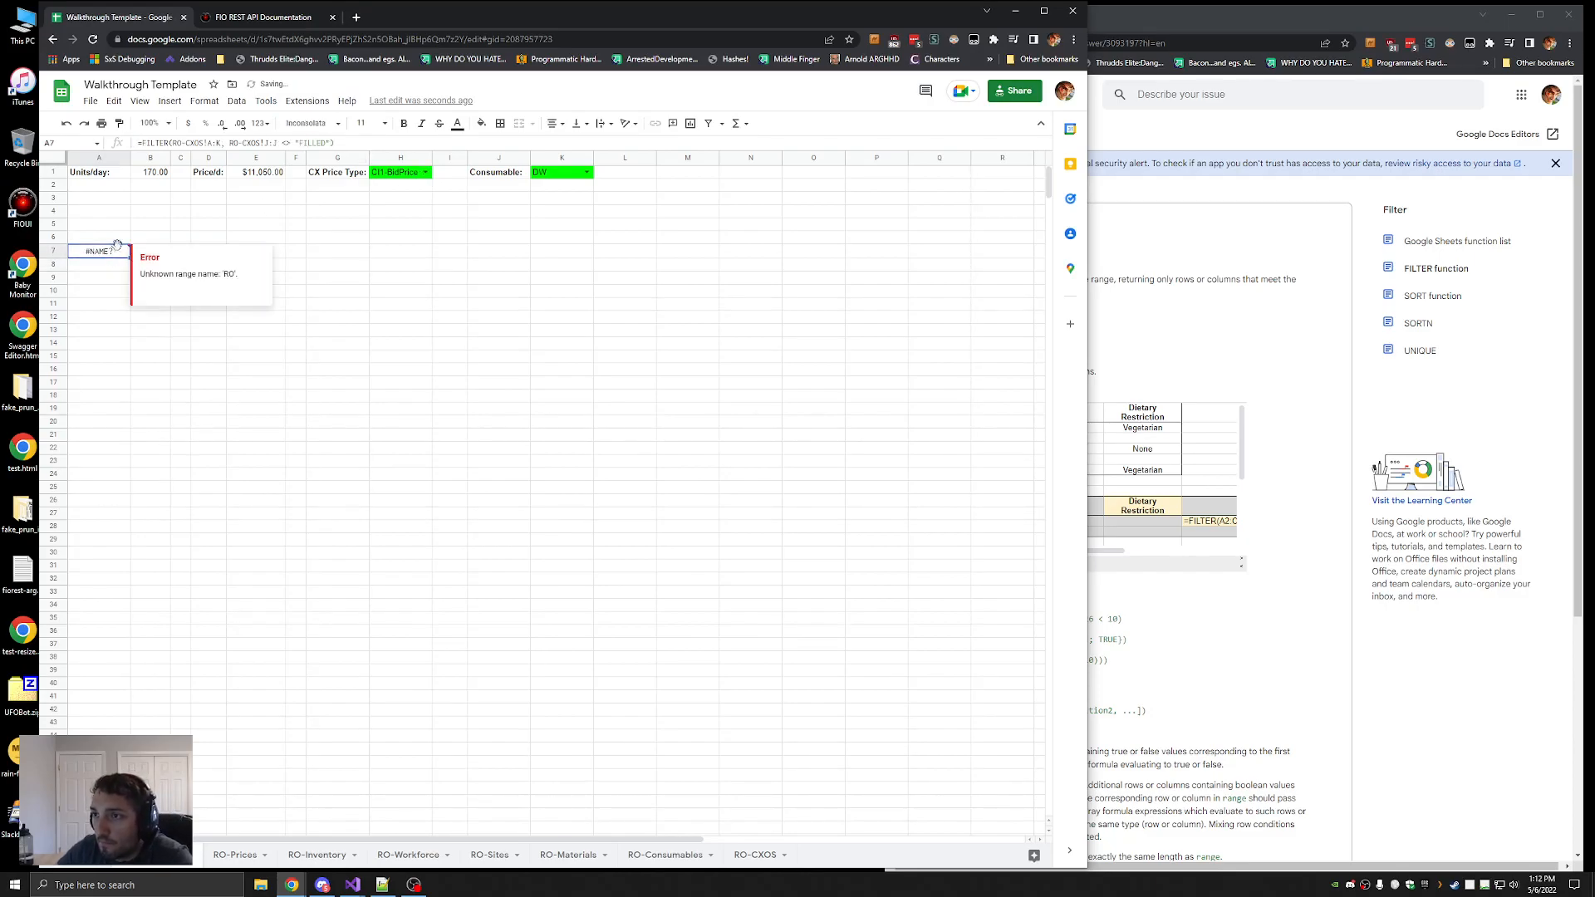
click(174, 142)
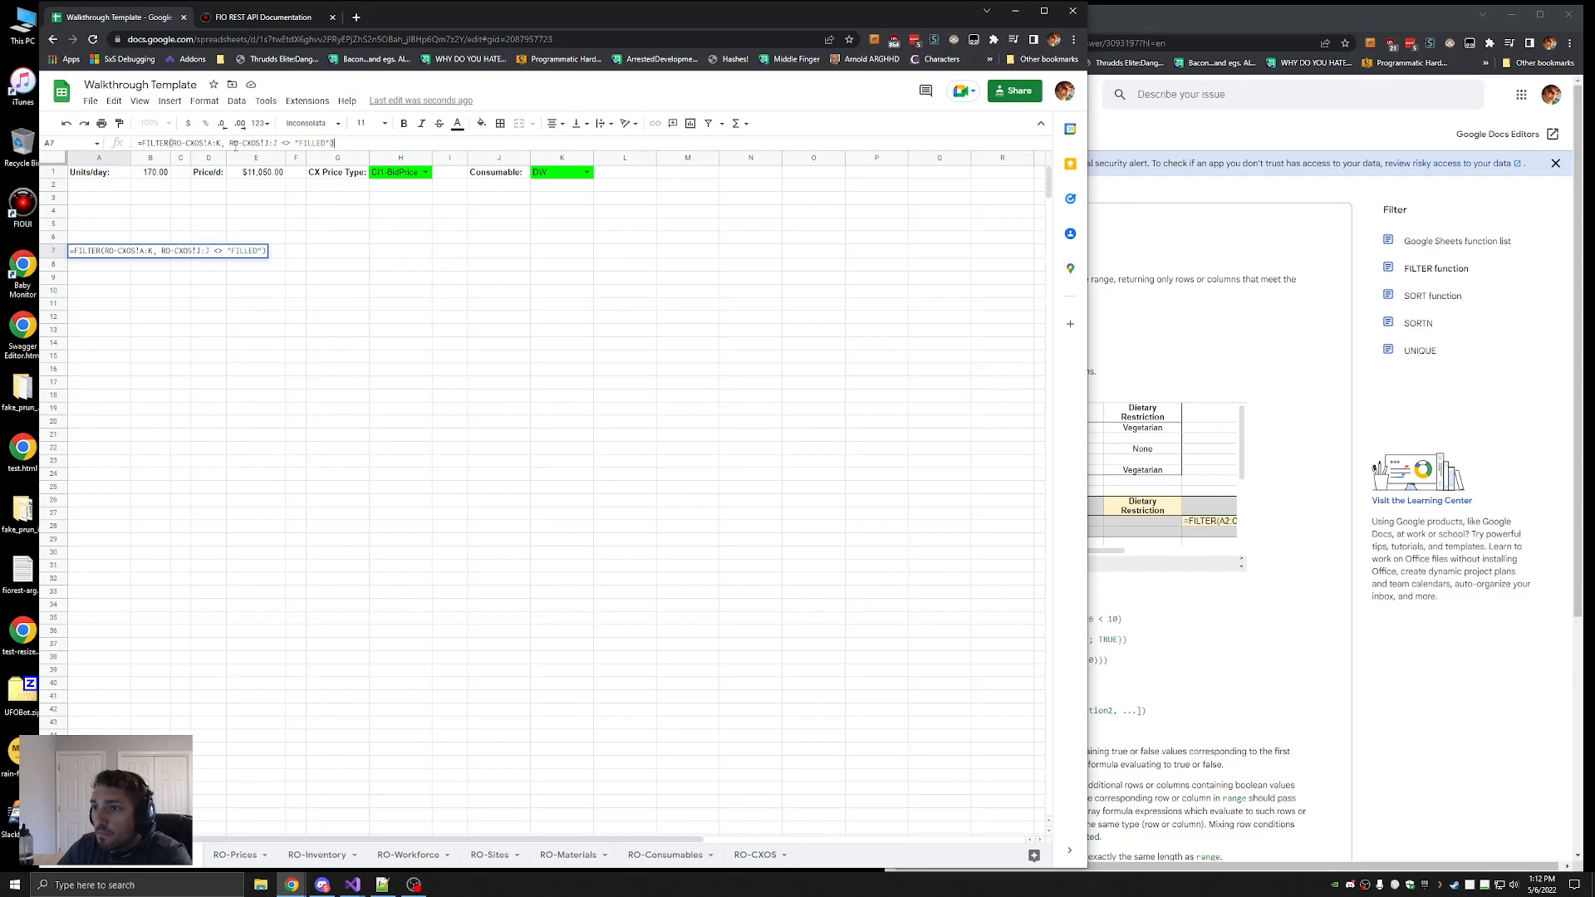
key(Return)
click(102, 260)
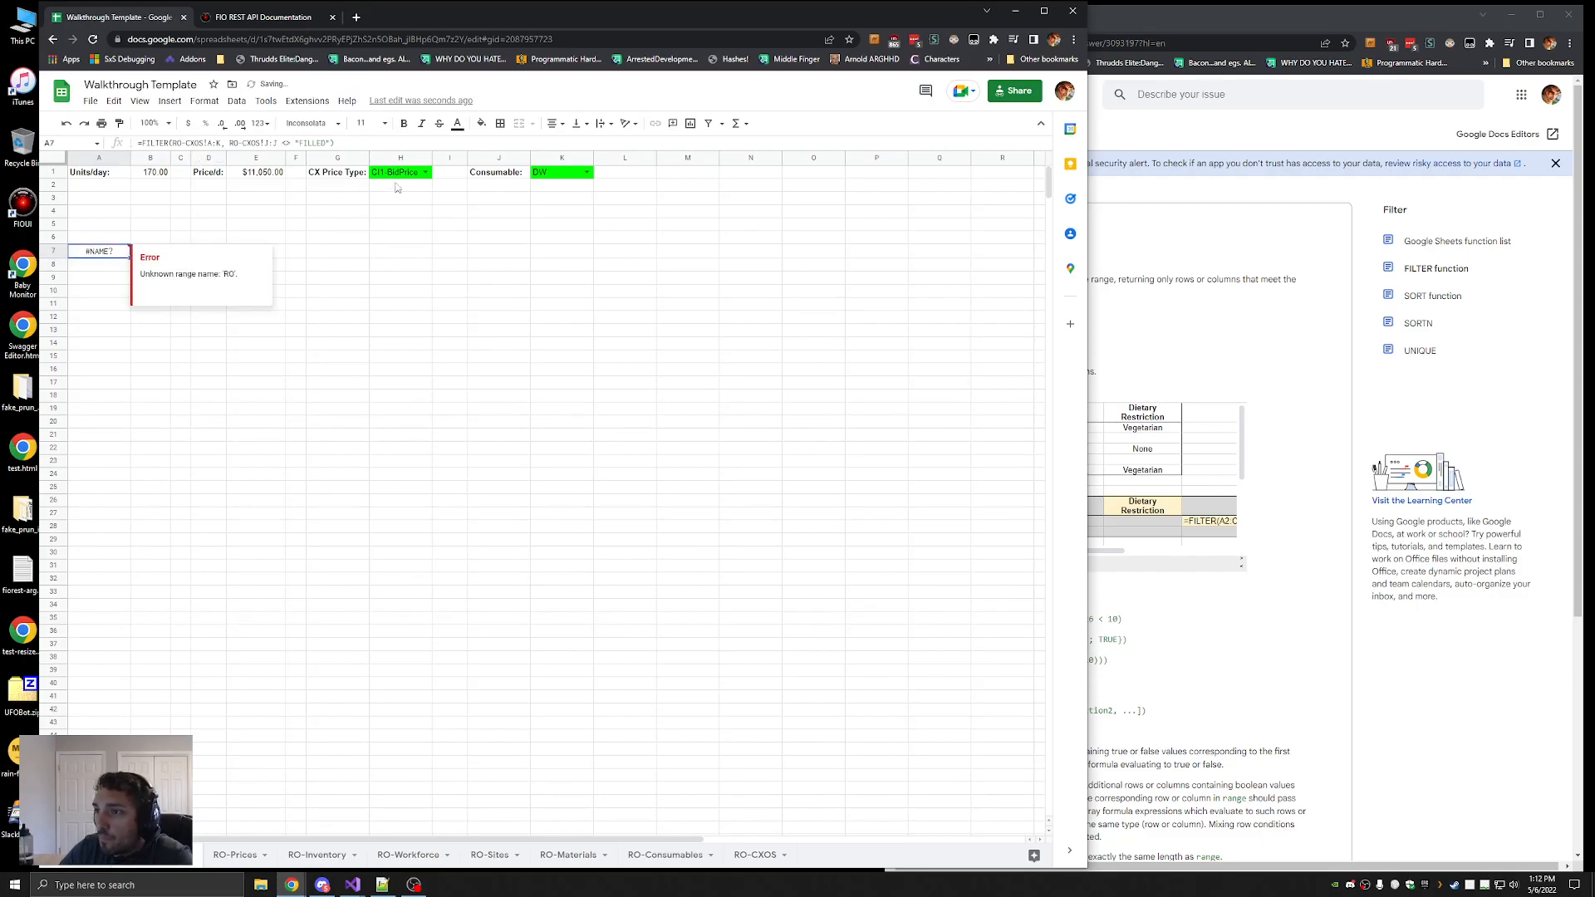
click(332, 176)
click(263, 176)
click(147, 174)
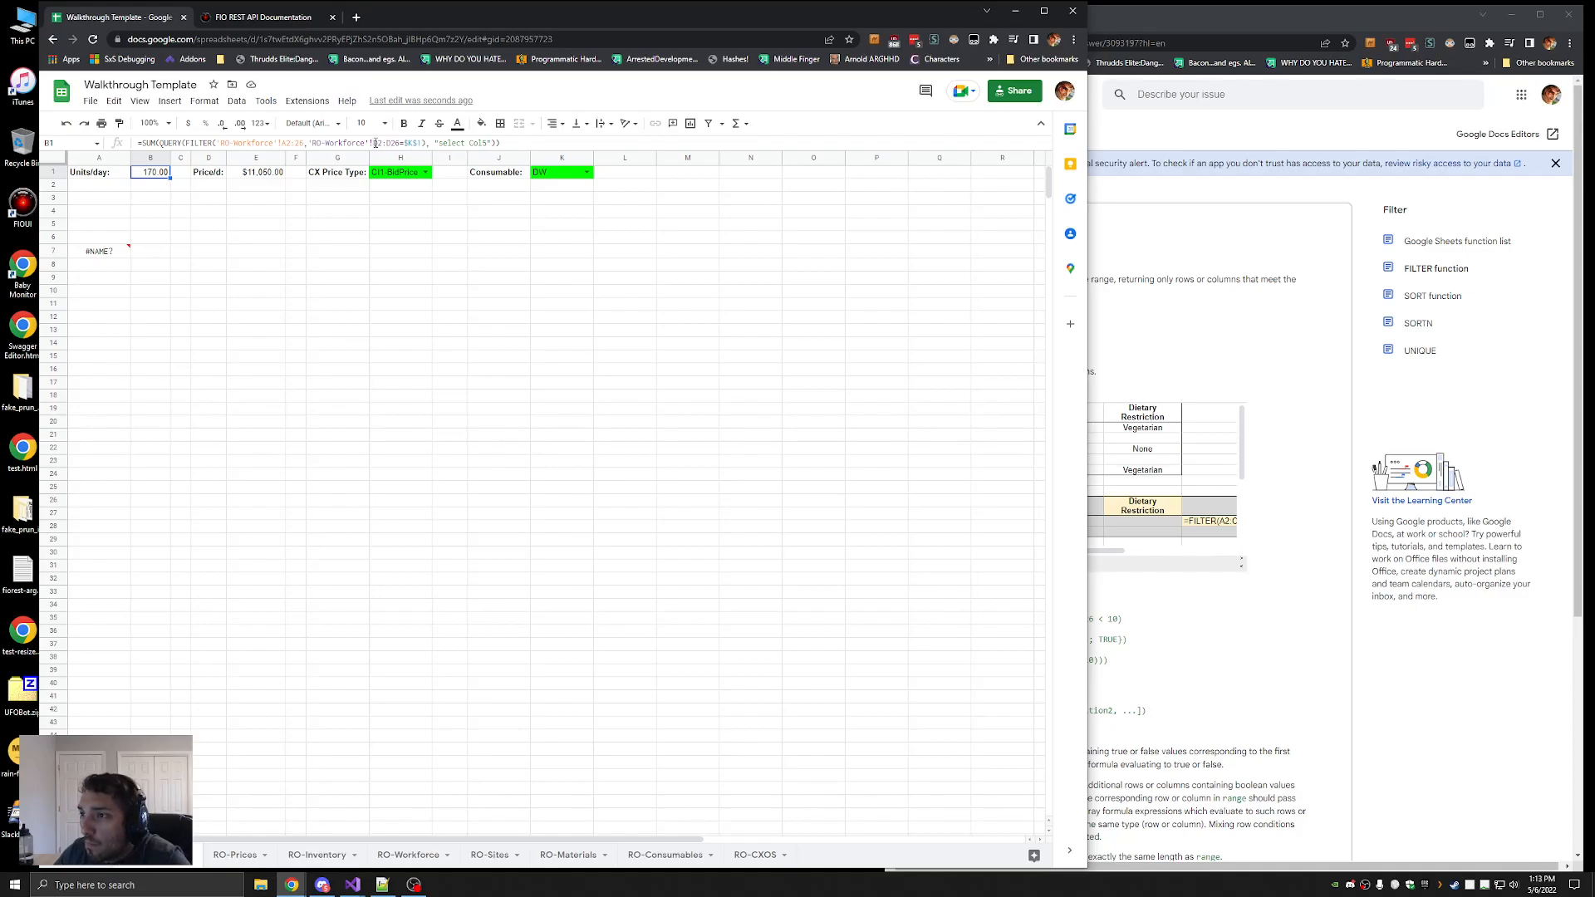
click(96, 252)
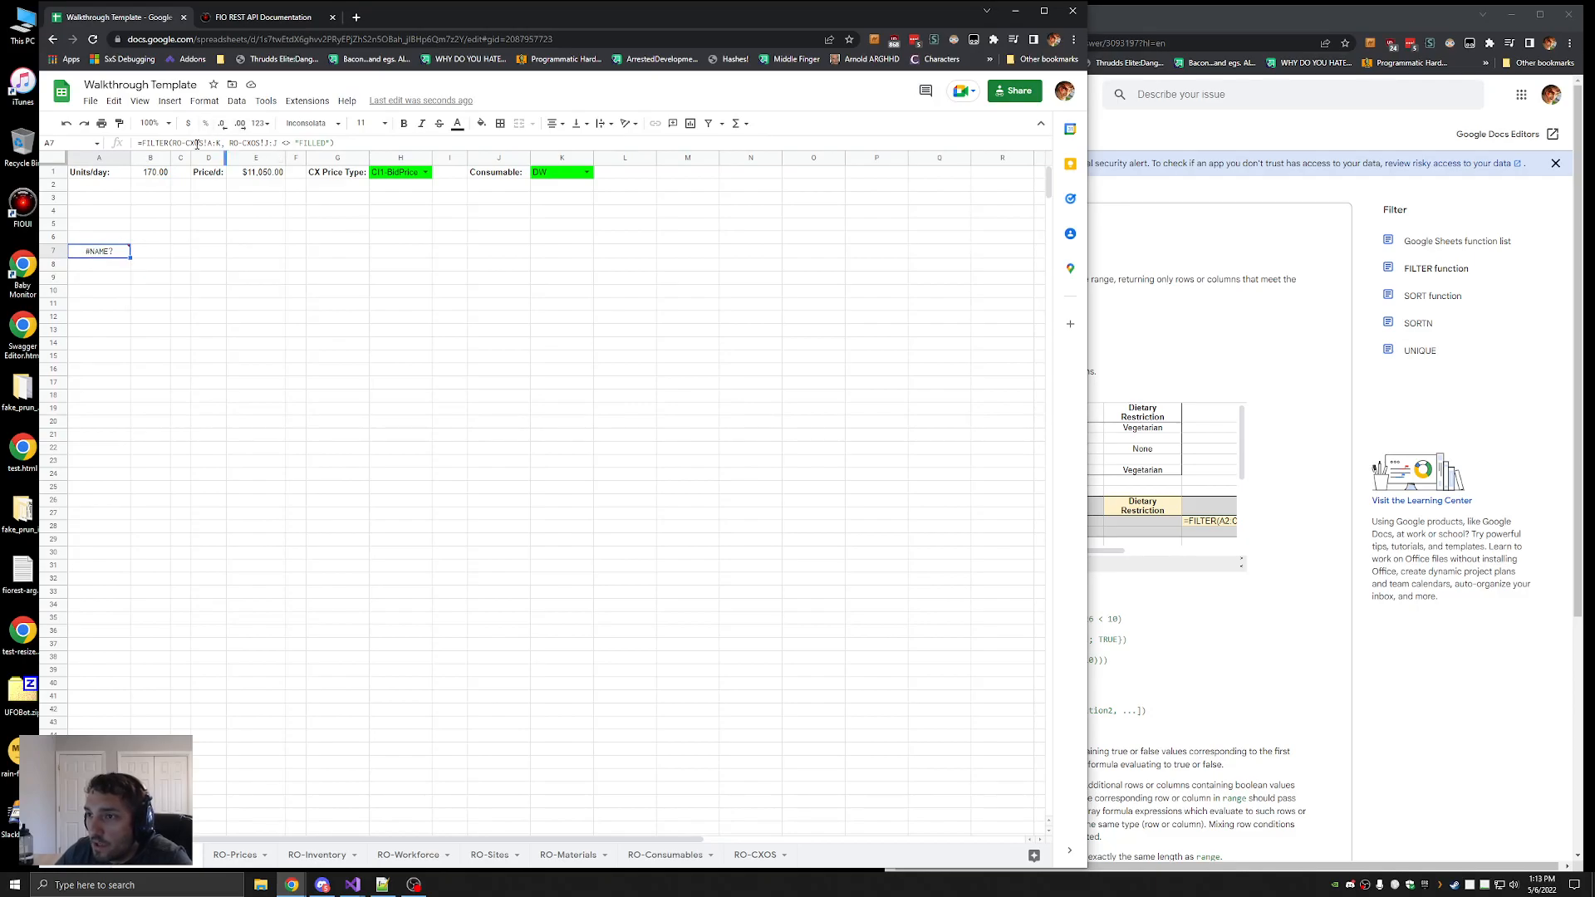
click(254, 174)
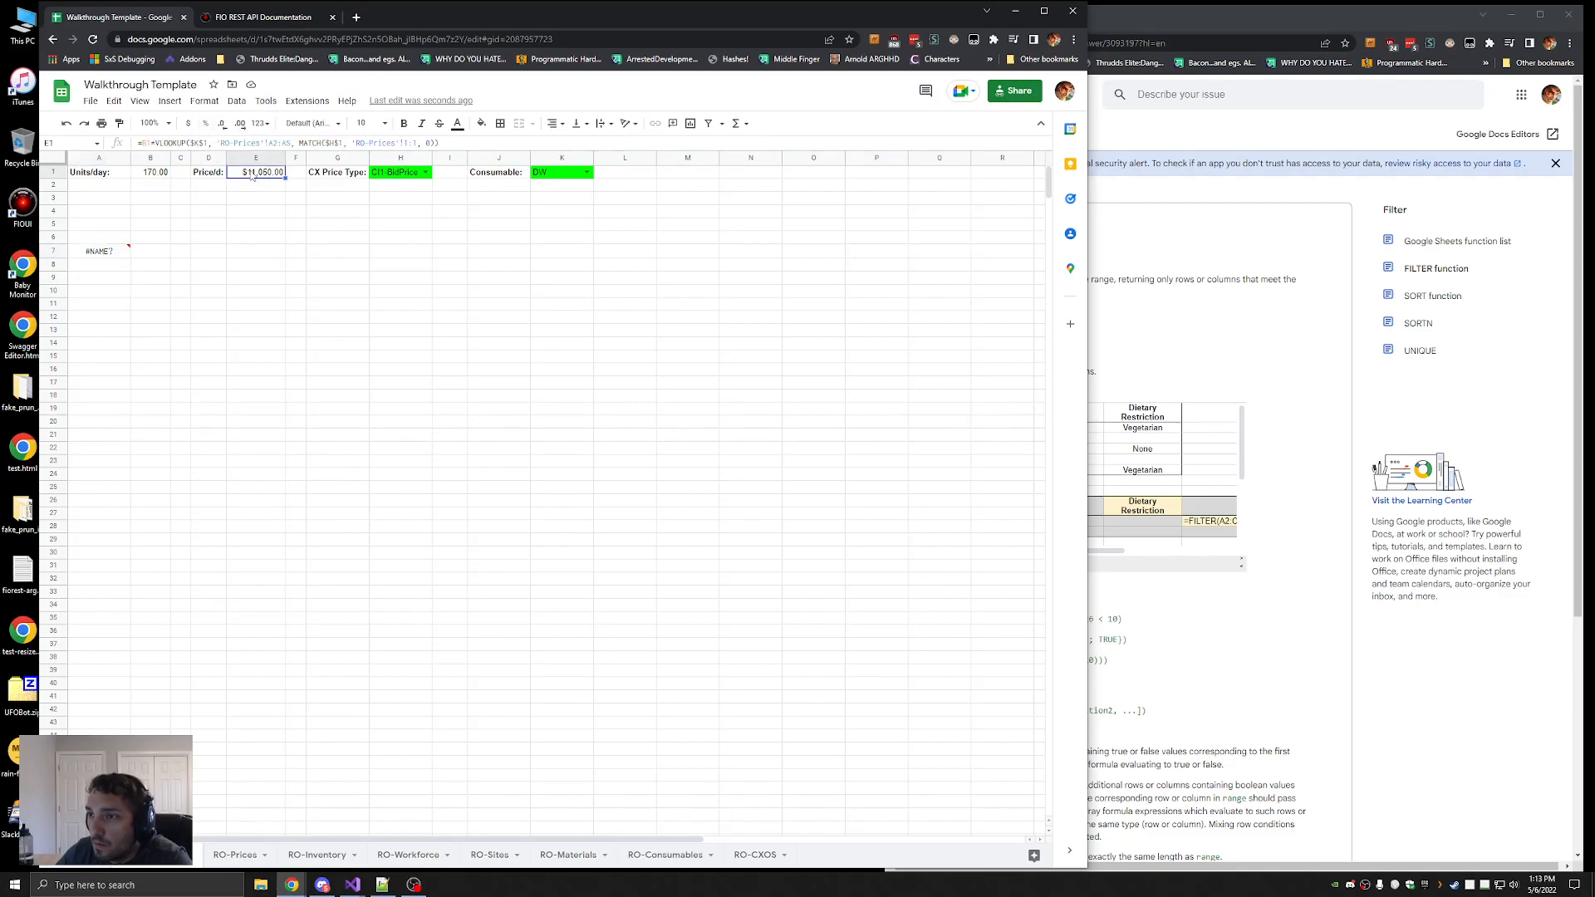
Enclose both sheet names in A7 in single quotes, giving =FILTER('RO-CXOS'!A:K, 'RO-CXOS'!J:J <> "FILLED")
click(98, 252)
click(230, 142)
text('RO-CXOS!J:J <> "FILLED"))
click(264, 144)
text('!J:J <> "FILLED"))
click(173, 143)
text('!J:J <> "FILLED"))
click(207, 143)
text('!J:J <> "FILLED"))
key(Return)
click(100, 257)
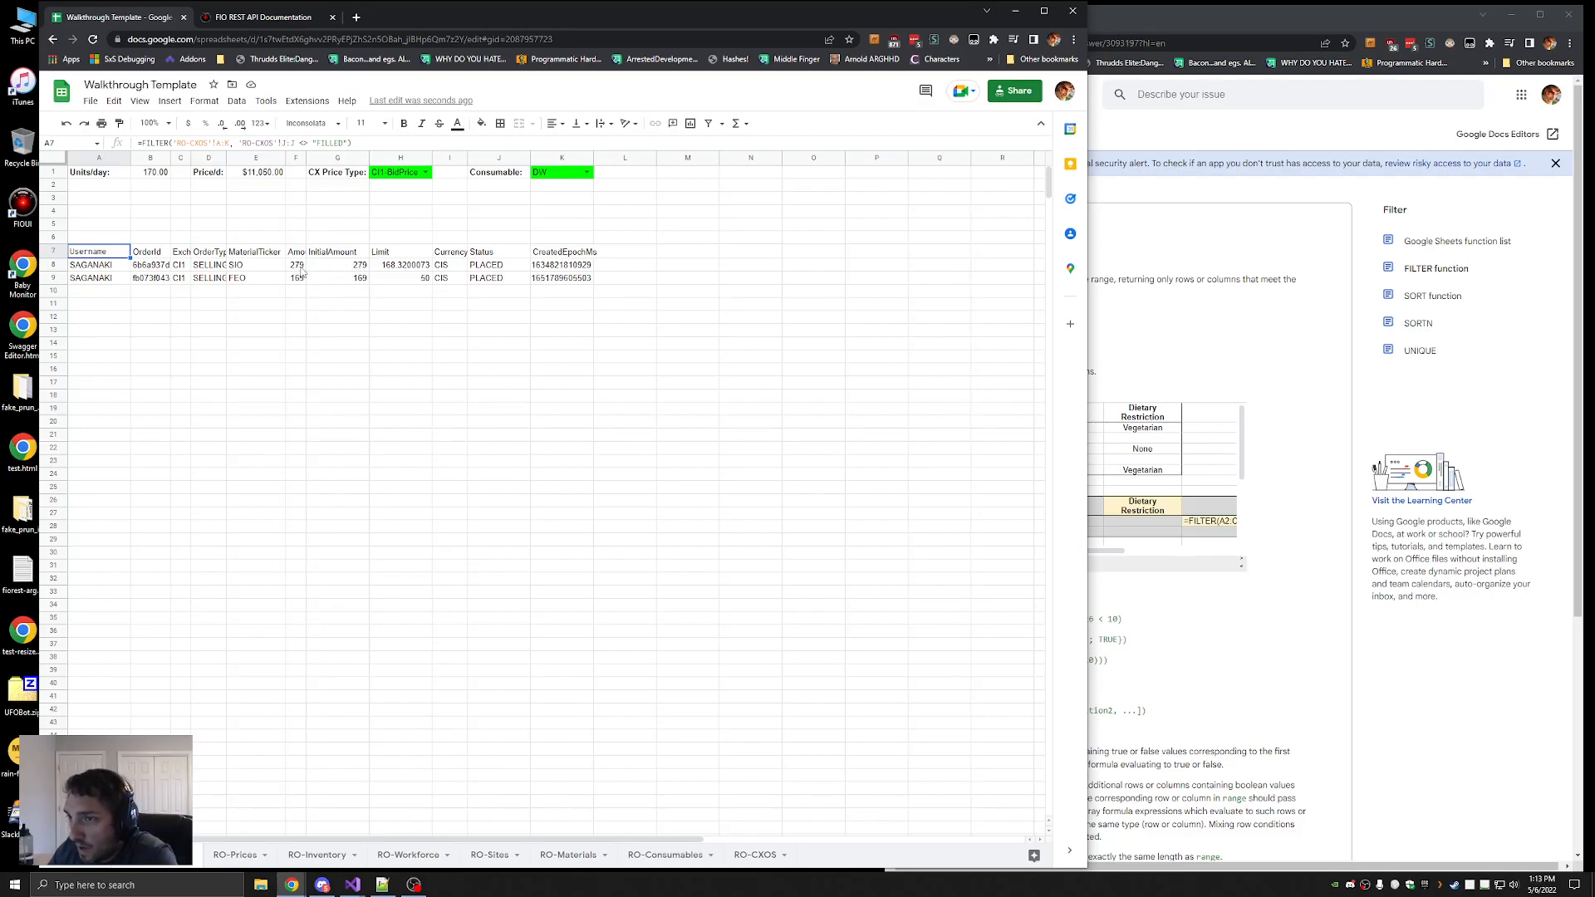
Try to extend A7's FILTER condition with AND 'RO-CXOS'!D:D="SELLING"
click(350, 143)
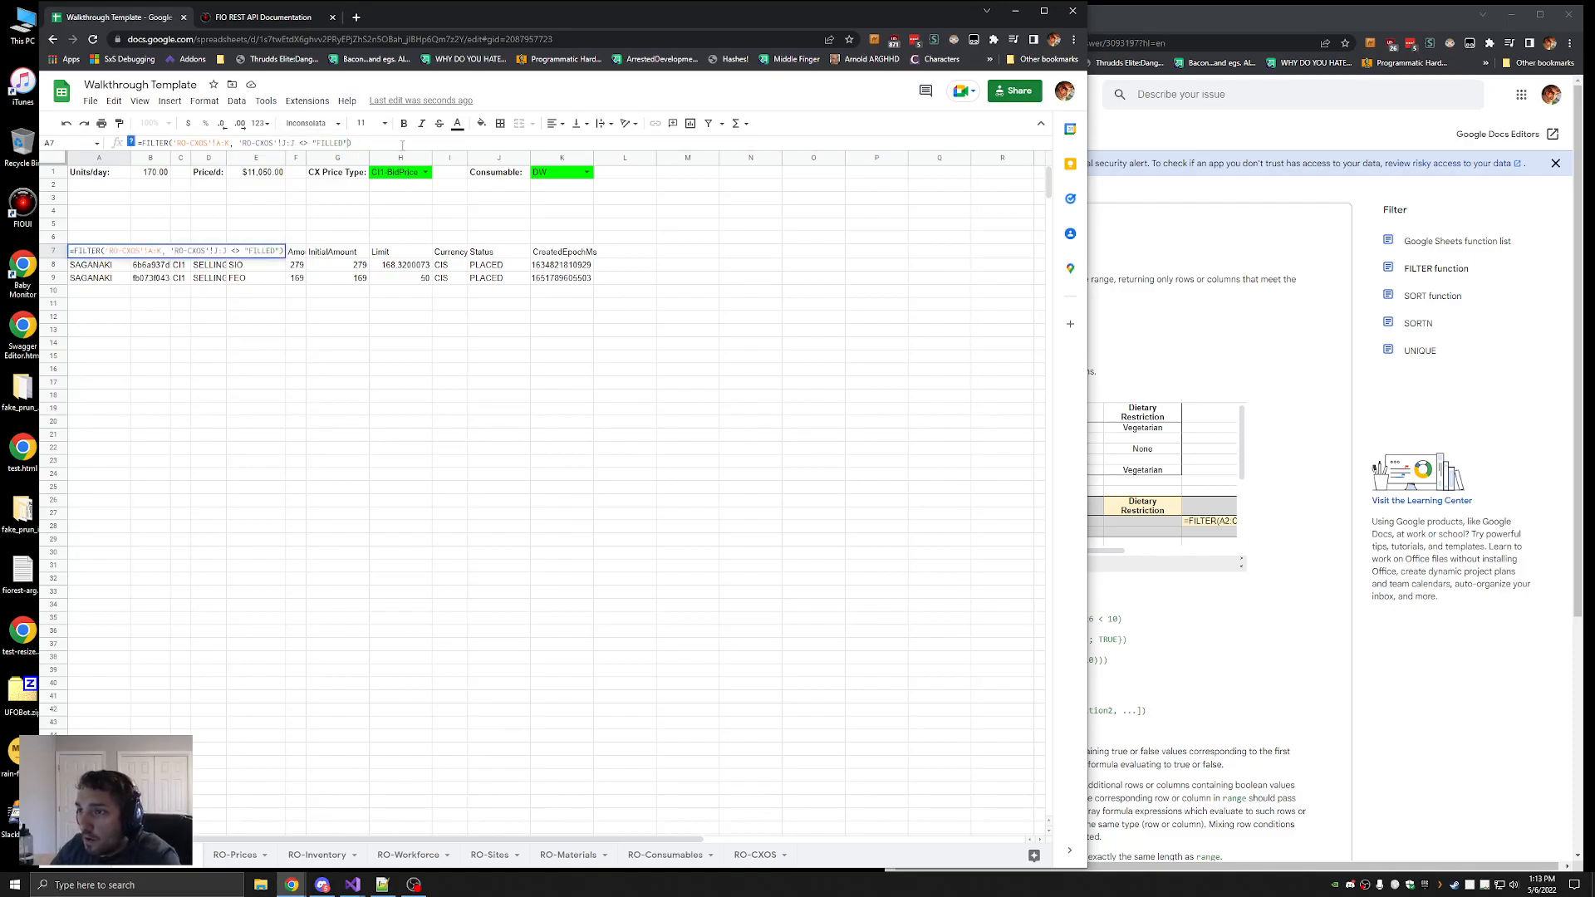
text(AND ')
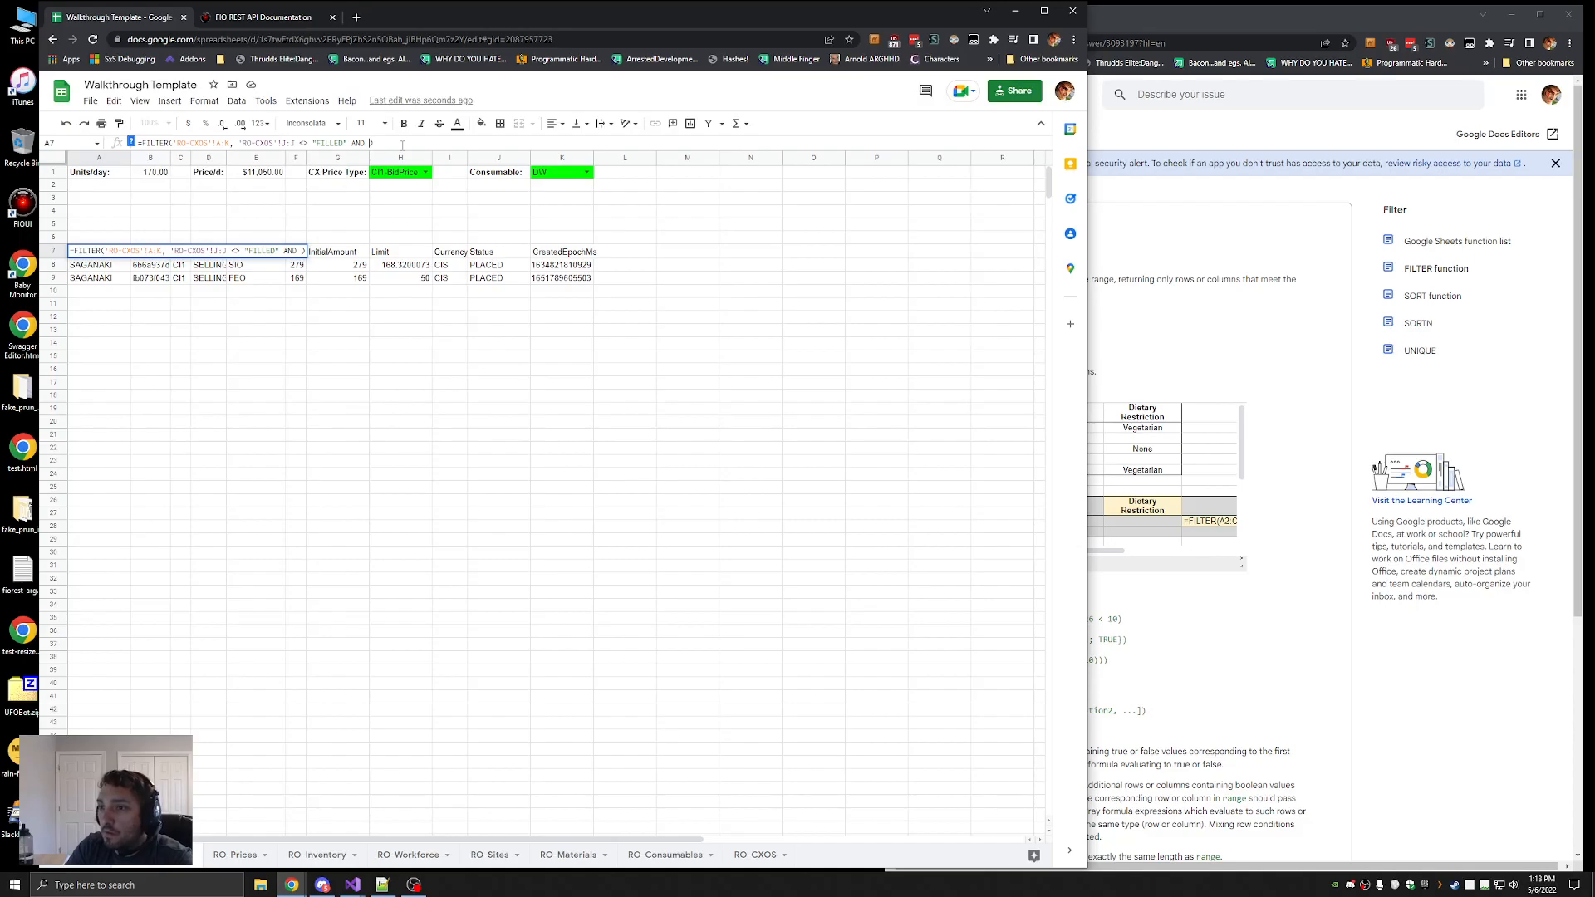
text(RO-CXOS'!)
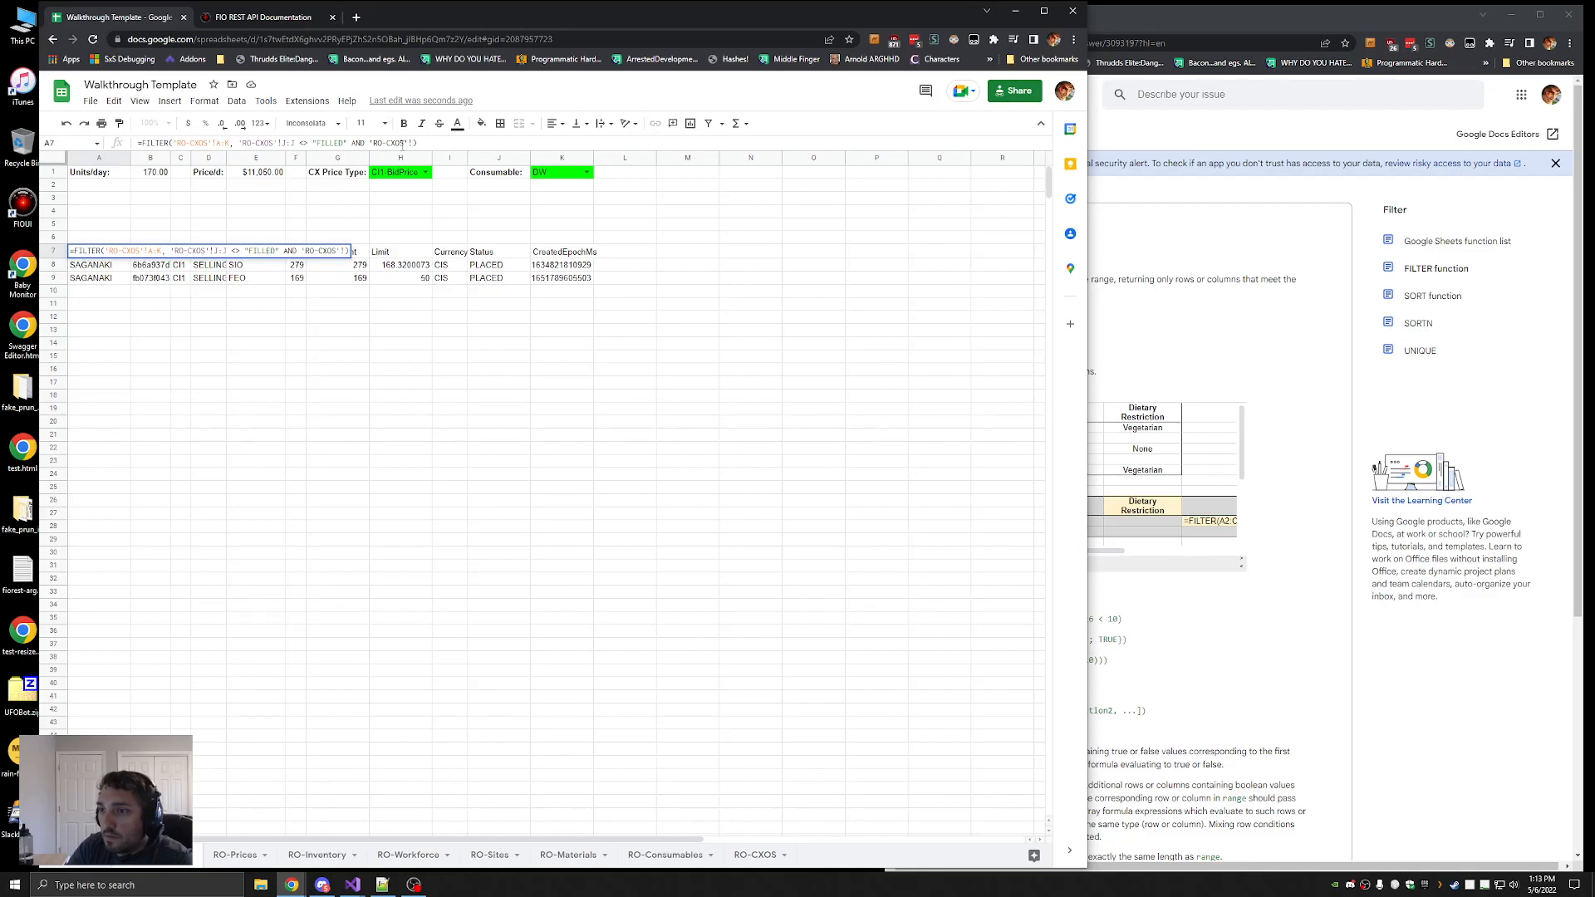
text(D:D)
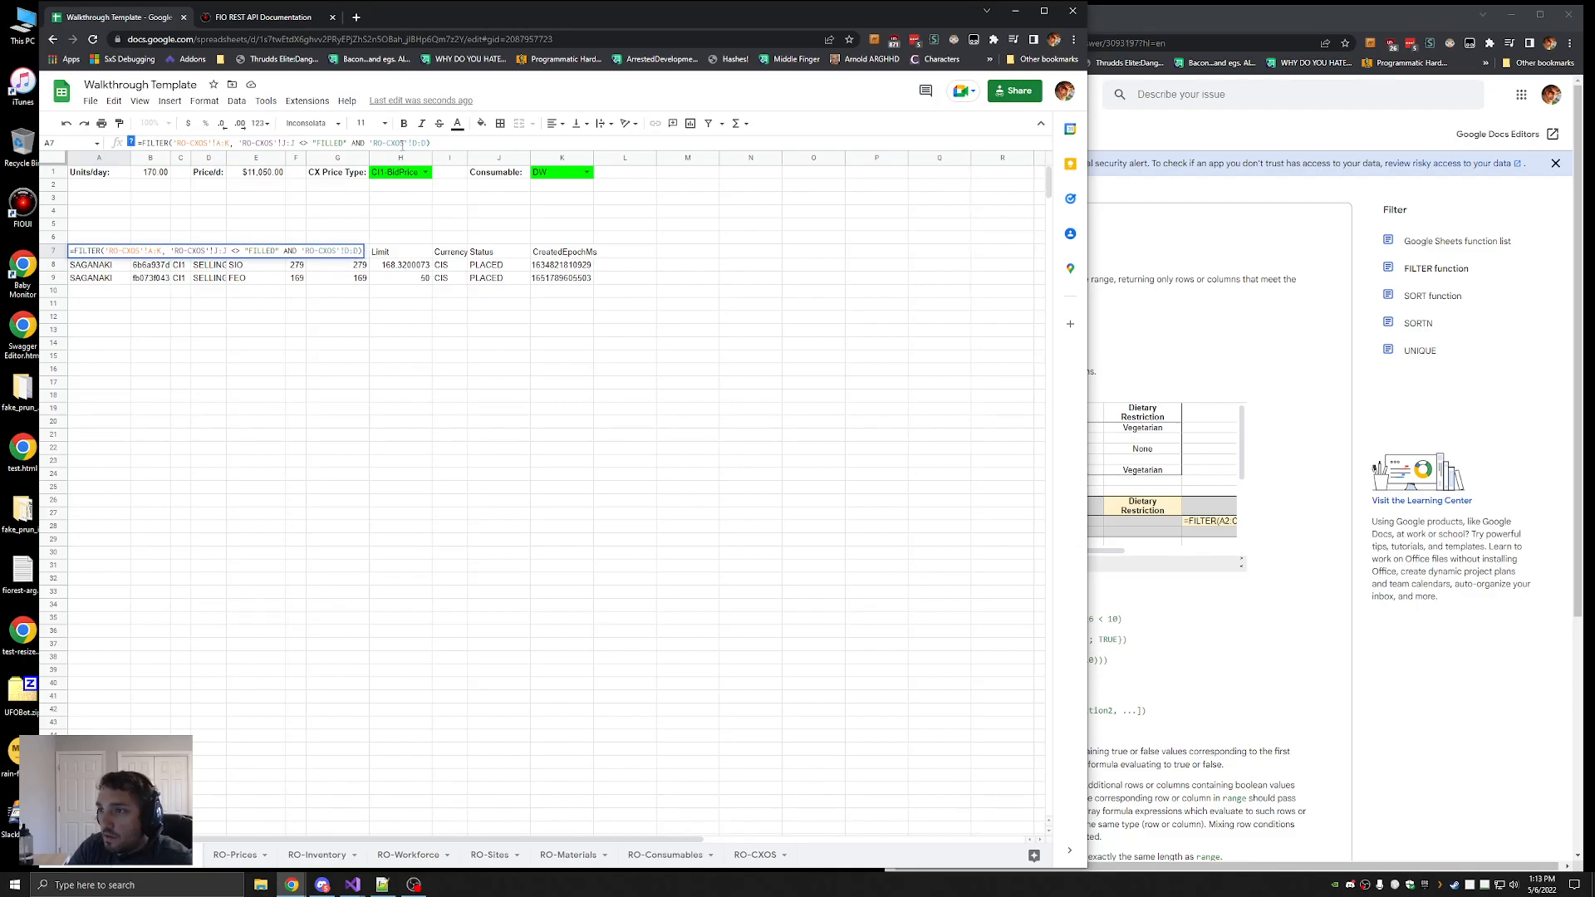
text( = ")
key(BackSpace)
key(BackSpace)
key(BackSpace)
key(BackSpace)
text(="SELLING"))
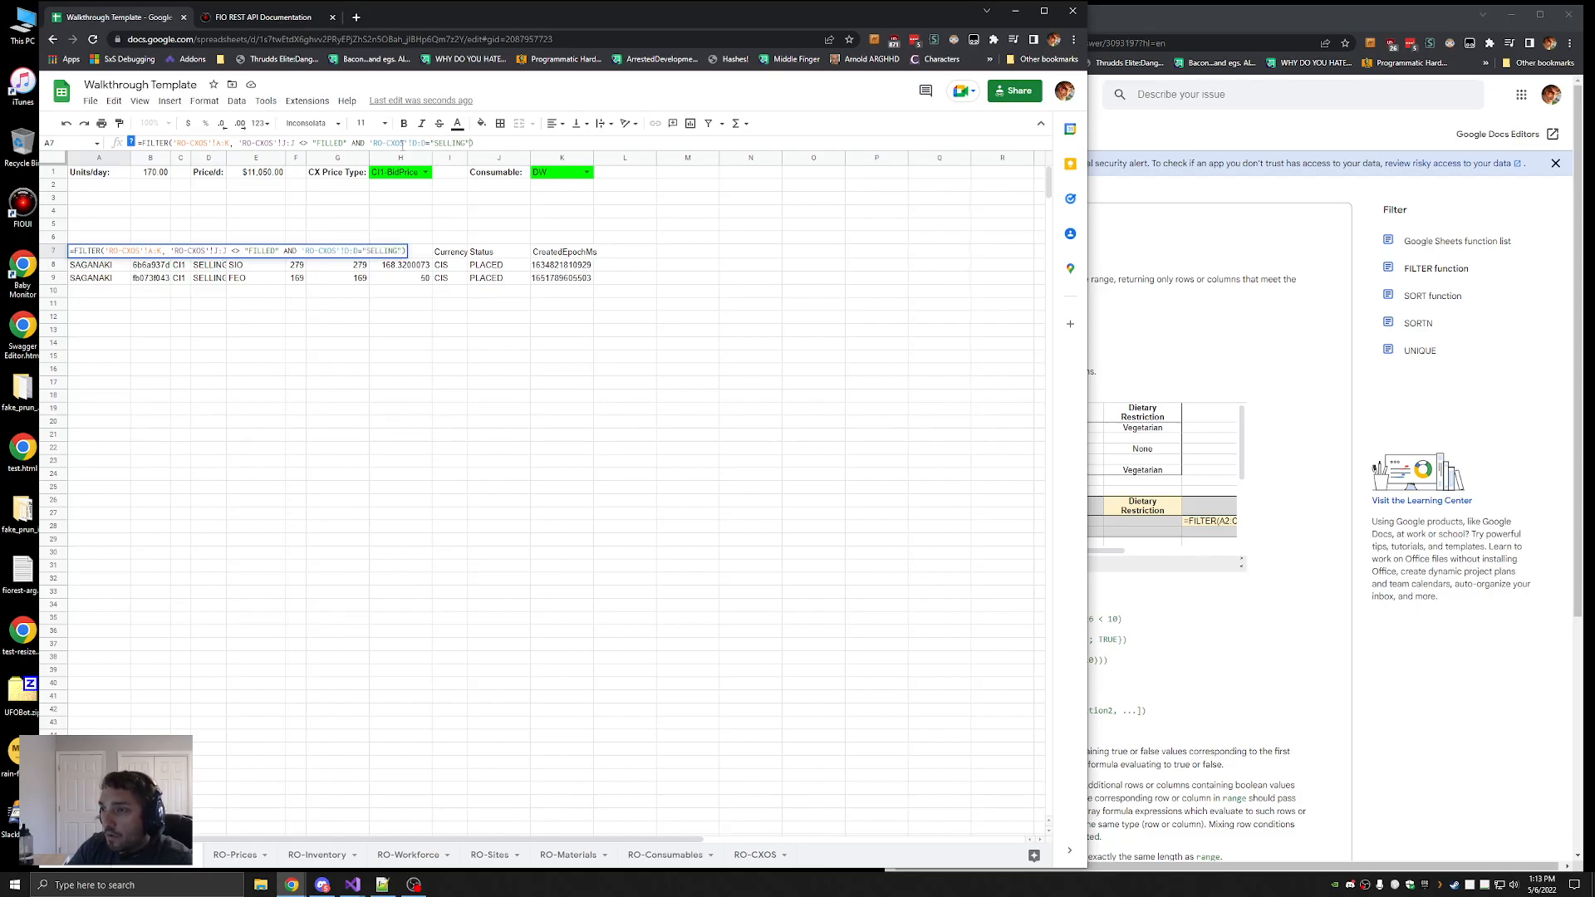
key(Return)
click(98, 251)
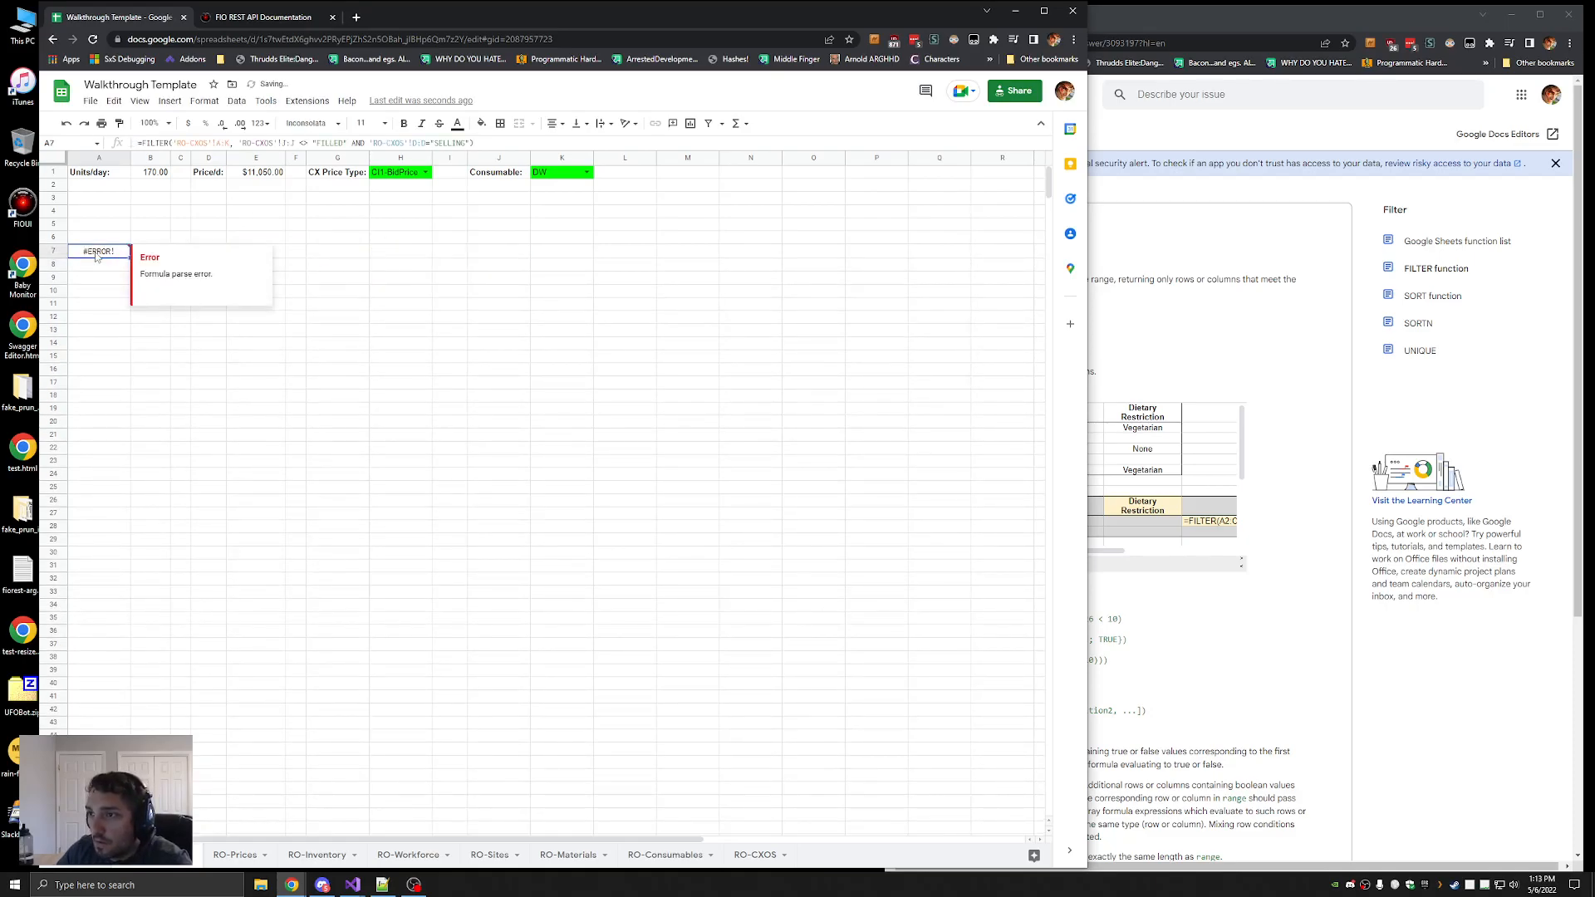
Remove the AND condition from A7, restoring =FILTER('RO-CXOS'!A:K, 'RO-CXOS'!J:J <> "FILLED")
drag(471, 143, 348, 143)
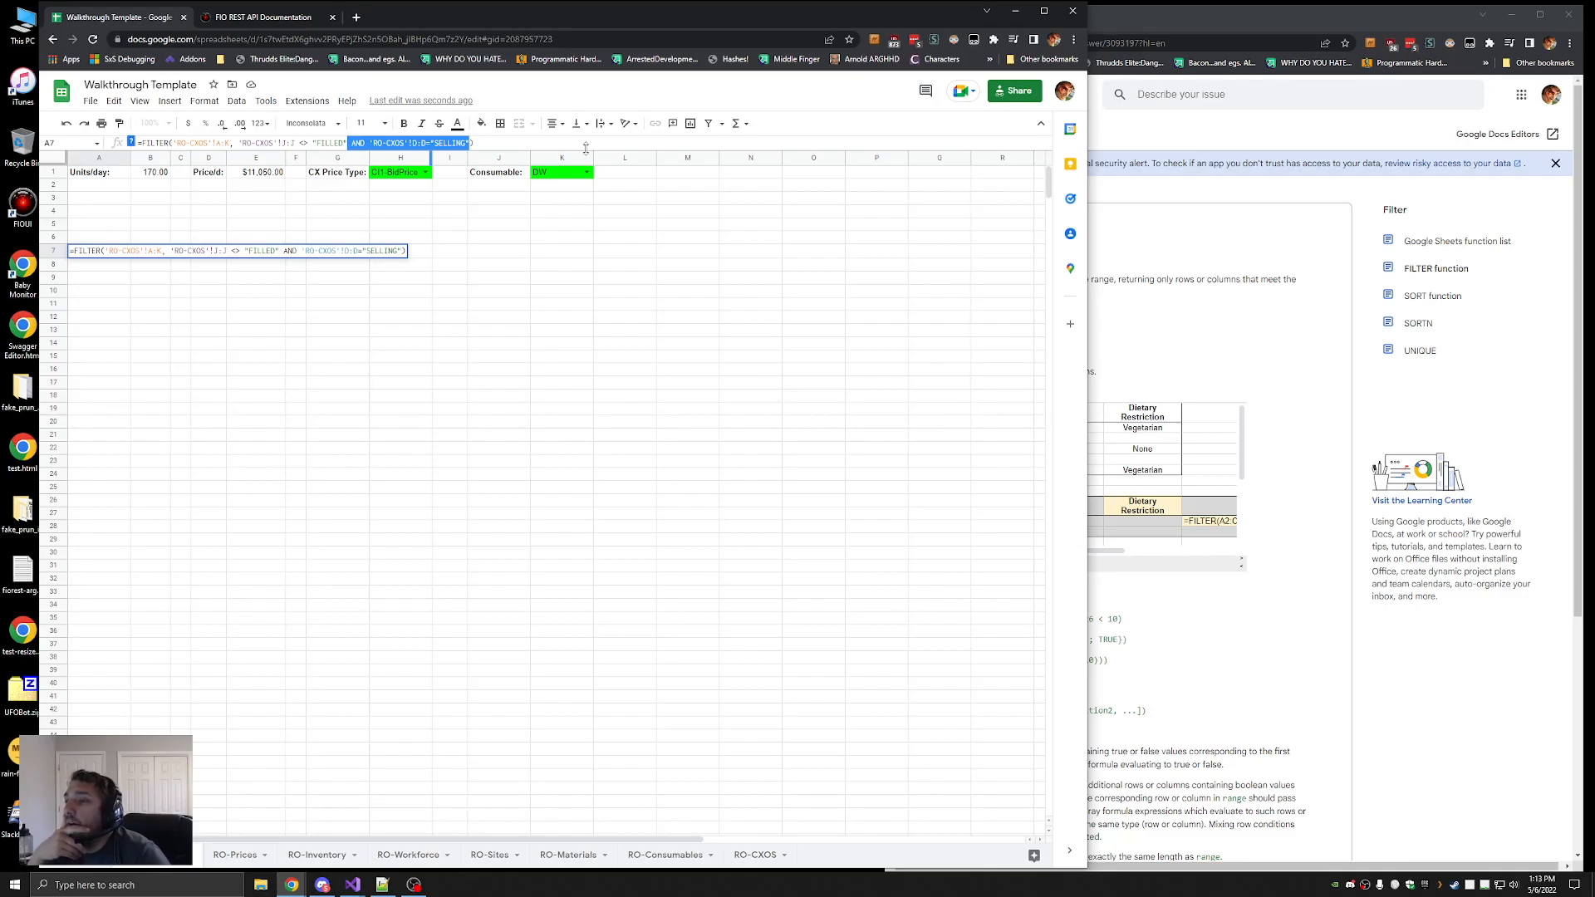
key(Left)
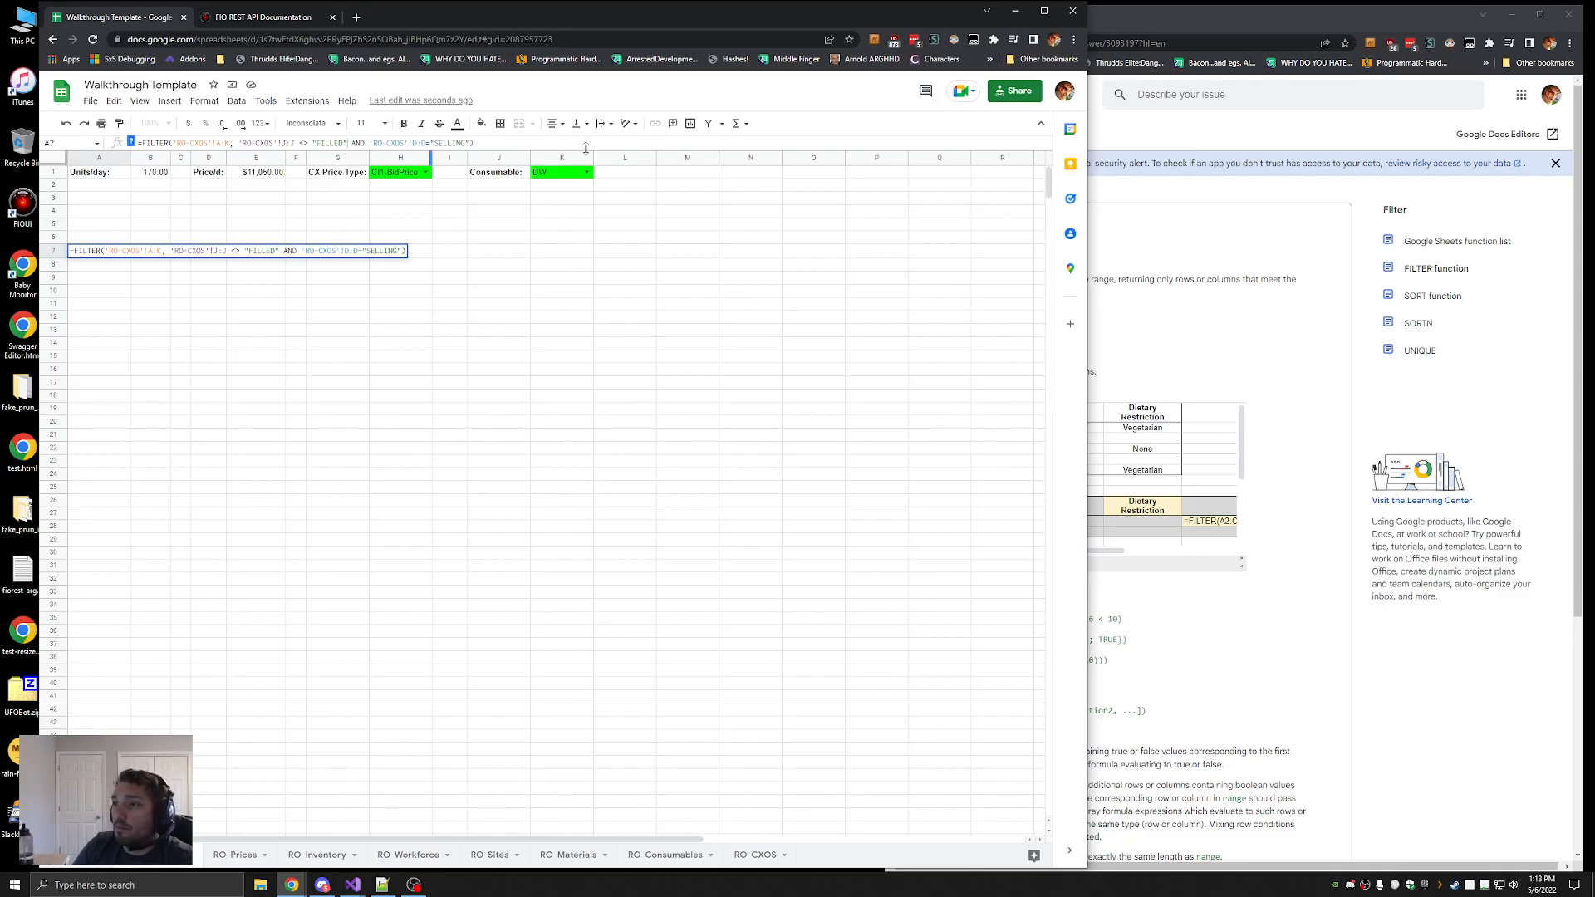
key(shift+Right)
key(shift+Right)
key(shift+Right)
key(shift+Right)
key(shift+Right)
key(shift+Right)
key(shift+Right)
key(shift+Right)
key(shift+Right)
key(shift+Right)
key(shift+Right)
key(shift+Right)
key(shift+Right)
key(shift+Right)
key(shift+Right)
key(shift+Right)
key(shift+Right)
key(shift+Right)
key(shift+Right)
key(shift+Right)
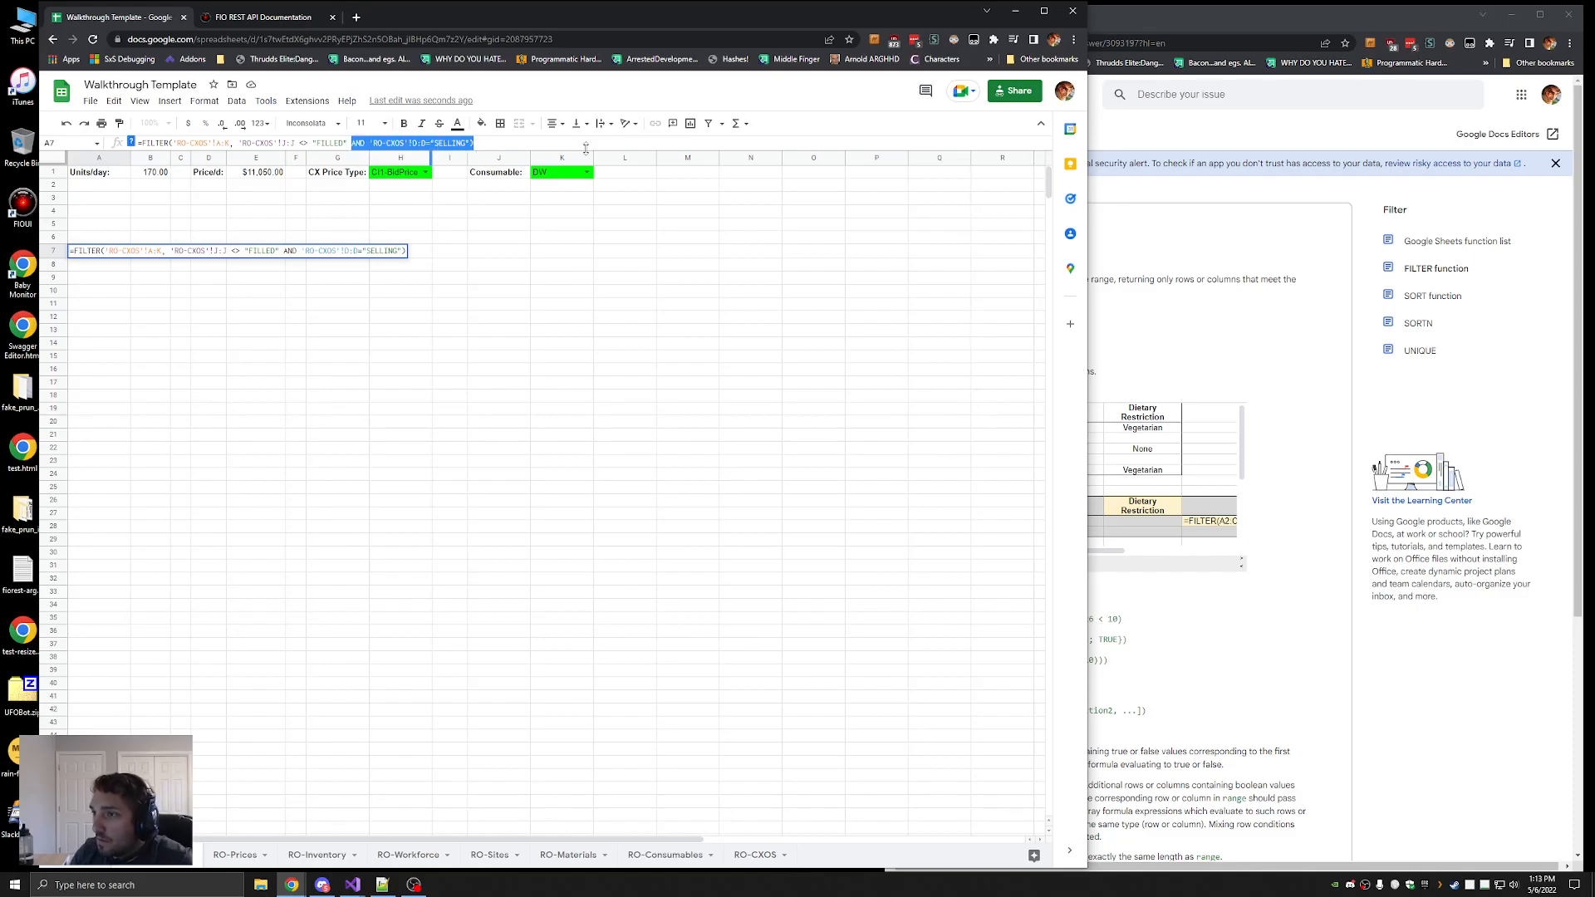
key(BackSpace)
key(Return)
click(93, 251)
click(95, 303)
click(94, 252)
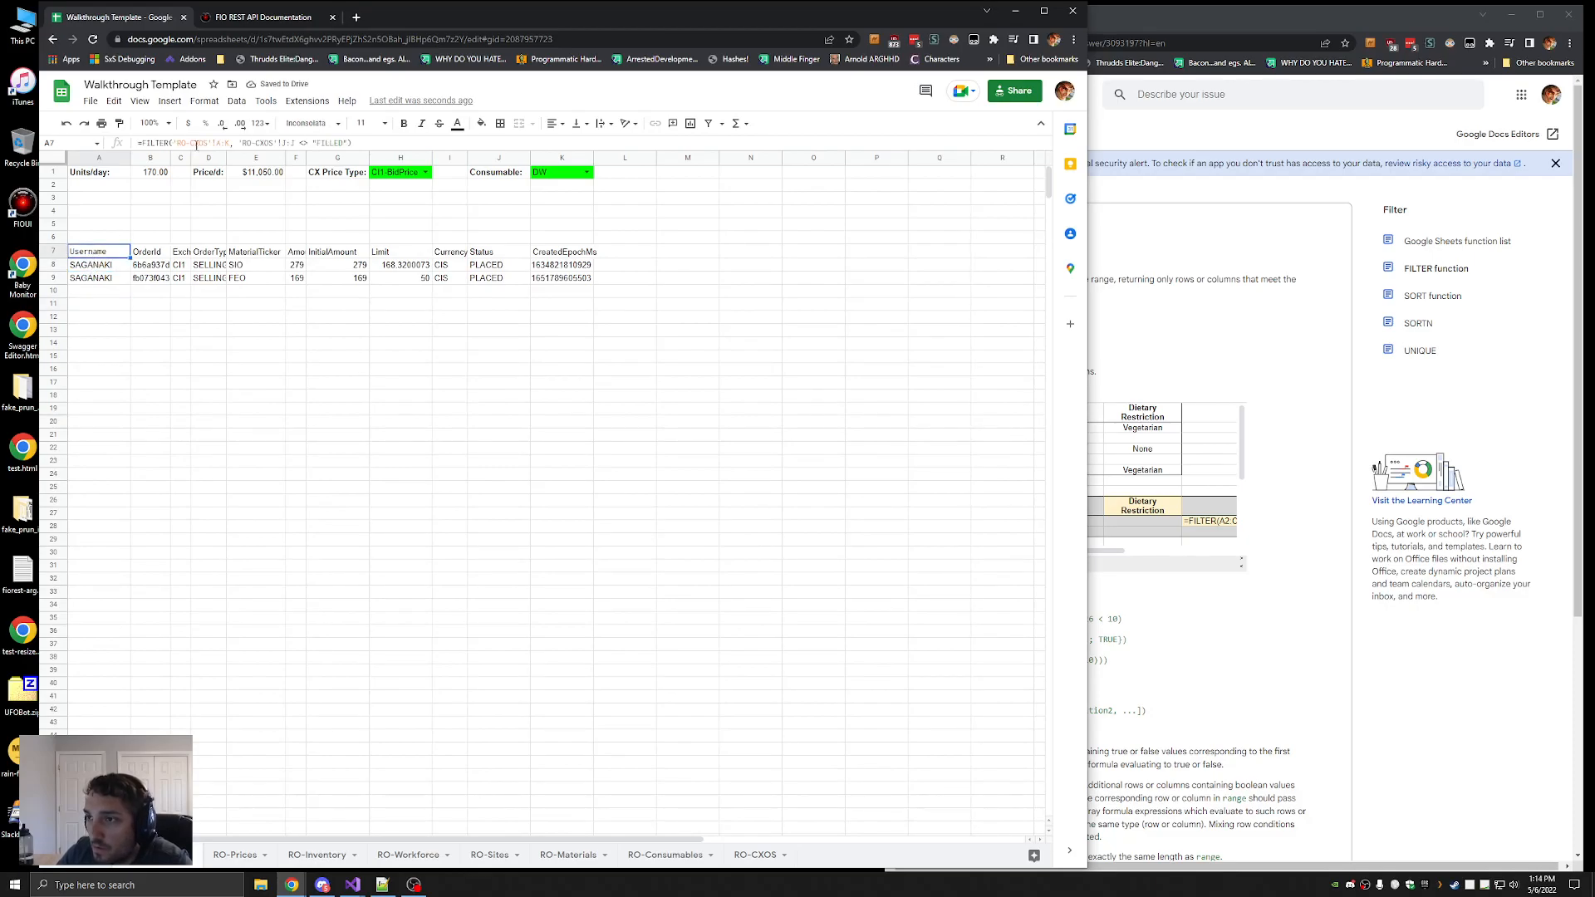
Wrap A7's FILTER formula in a QUERY function and begin its query string with "where"
click(260, 145)
text(QUERY()
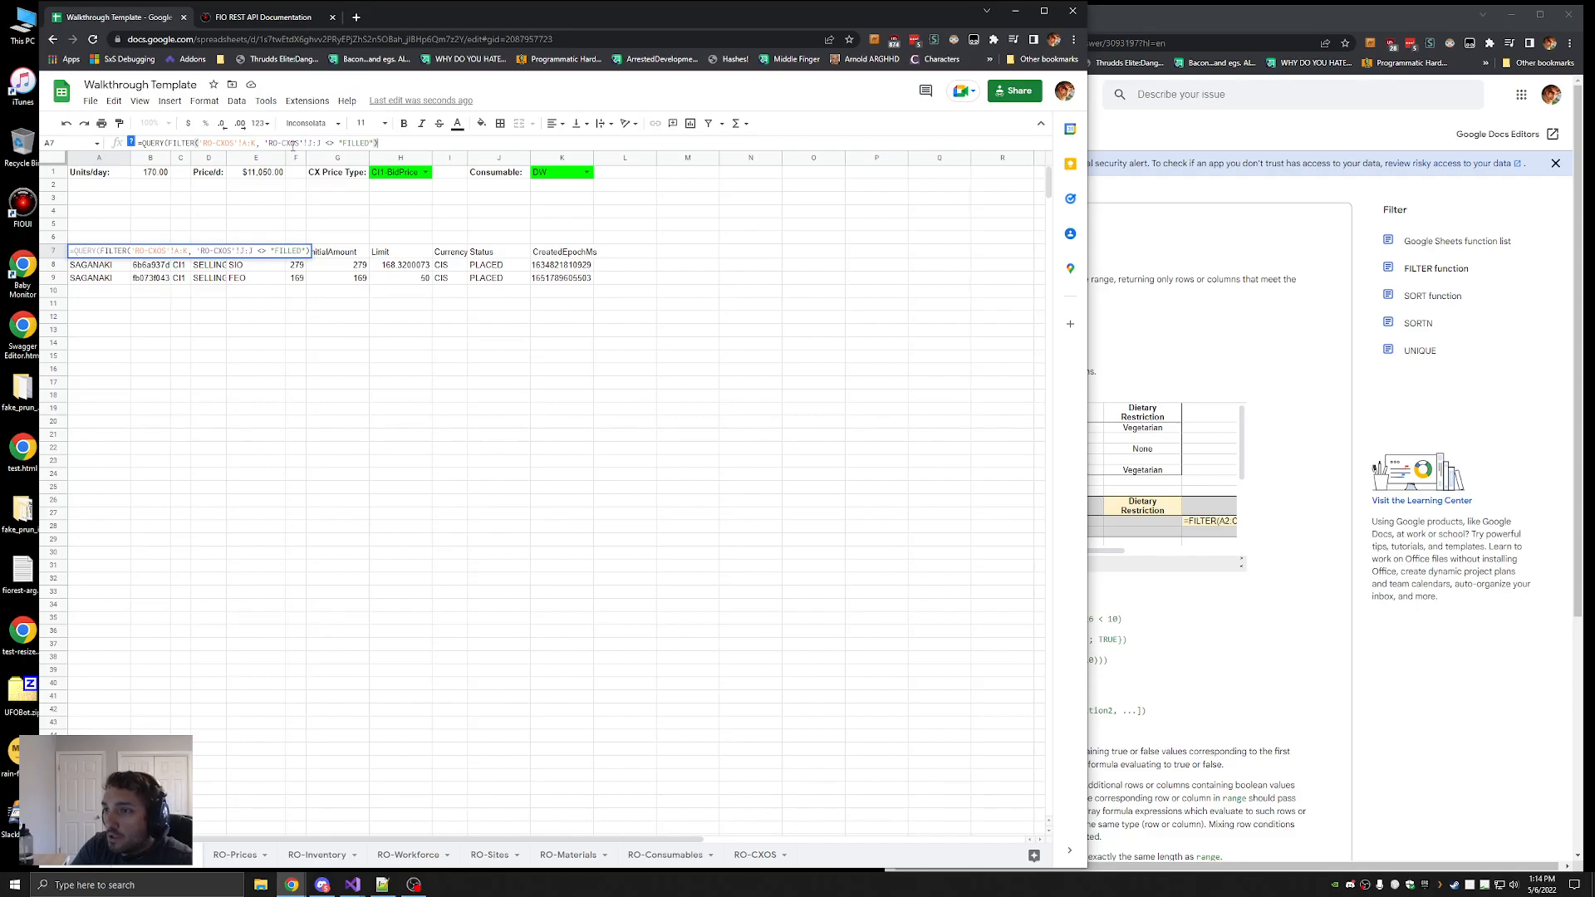
text(, )
text("select)
key(BackSpace)
key(BackSpace)
key(BackSpace)
key(BackSpace)
key(BackSpace)
key(BackSpace)
key(BackSpace)
text(where)
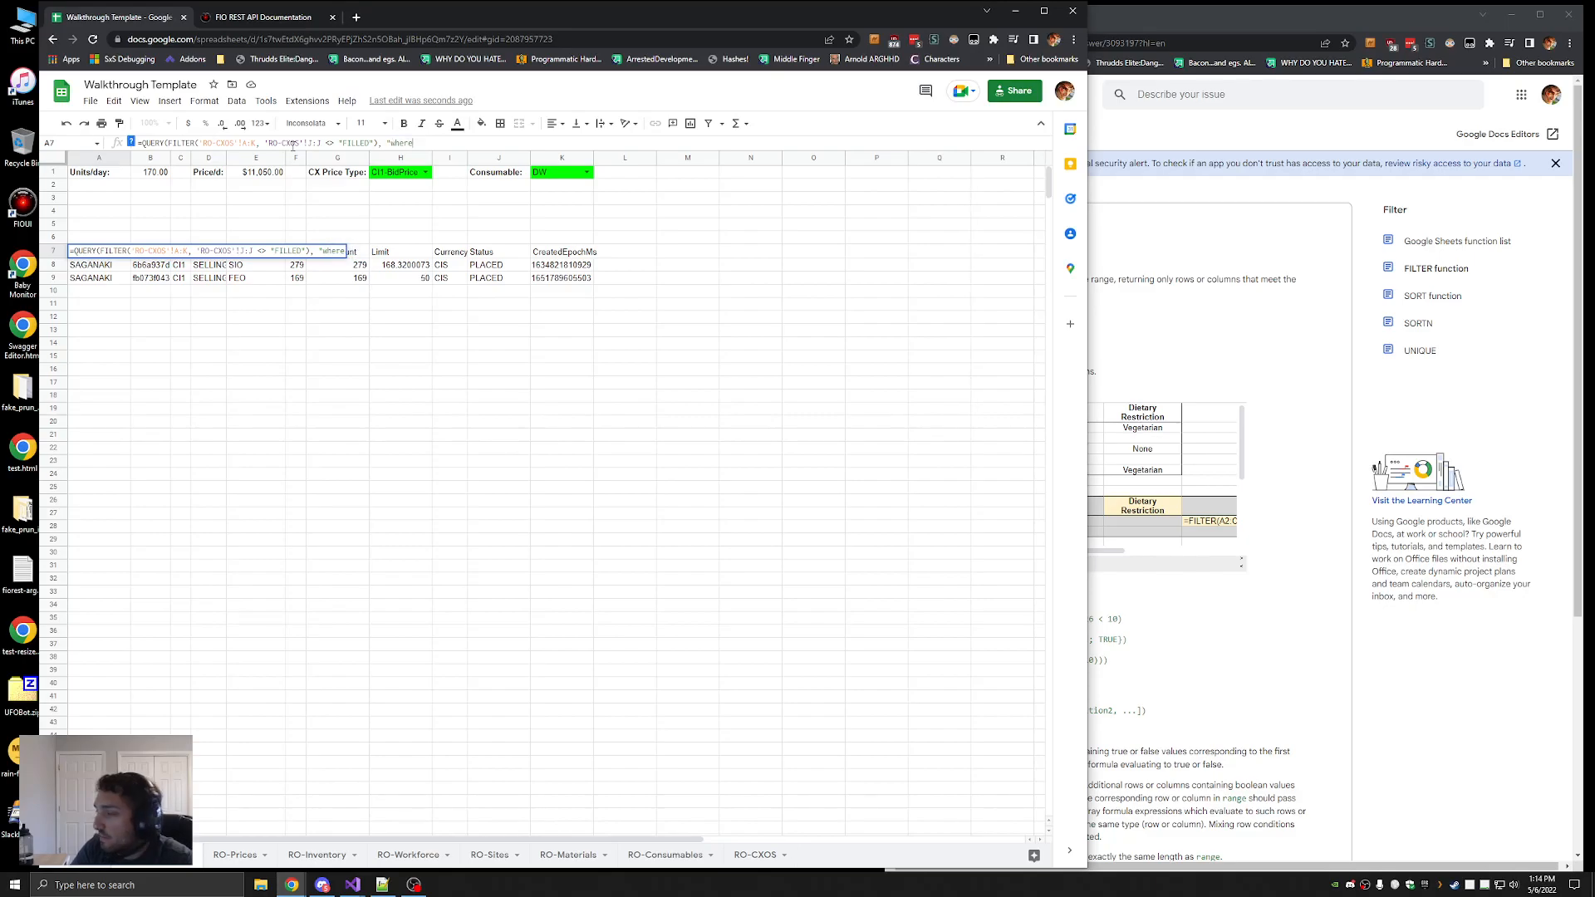
Complete A7's query string as "where Col4 = 'SELLING'", closing the QUERY function and applying the formula
text( Col)
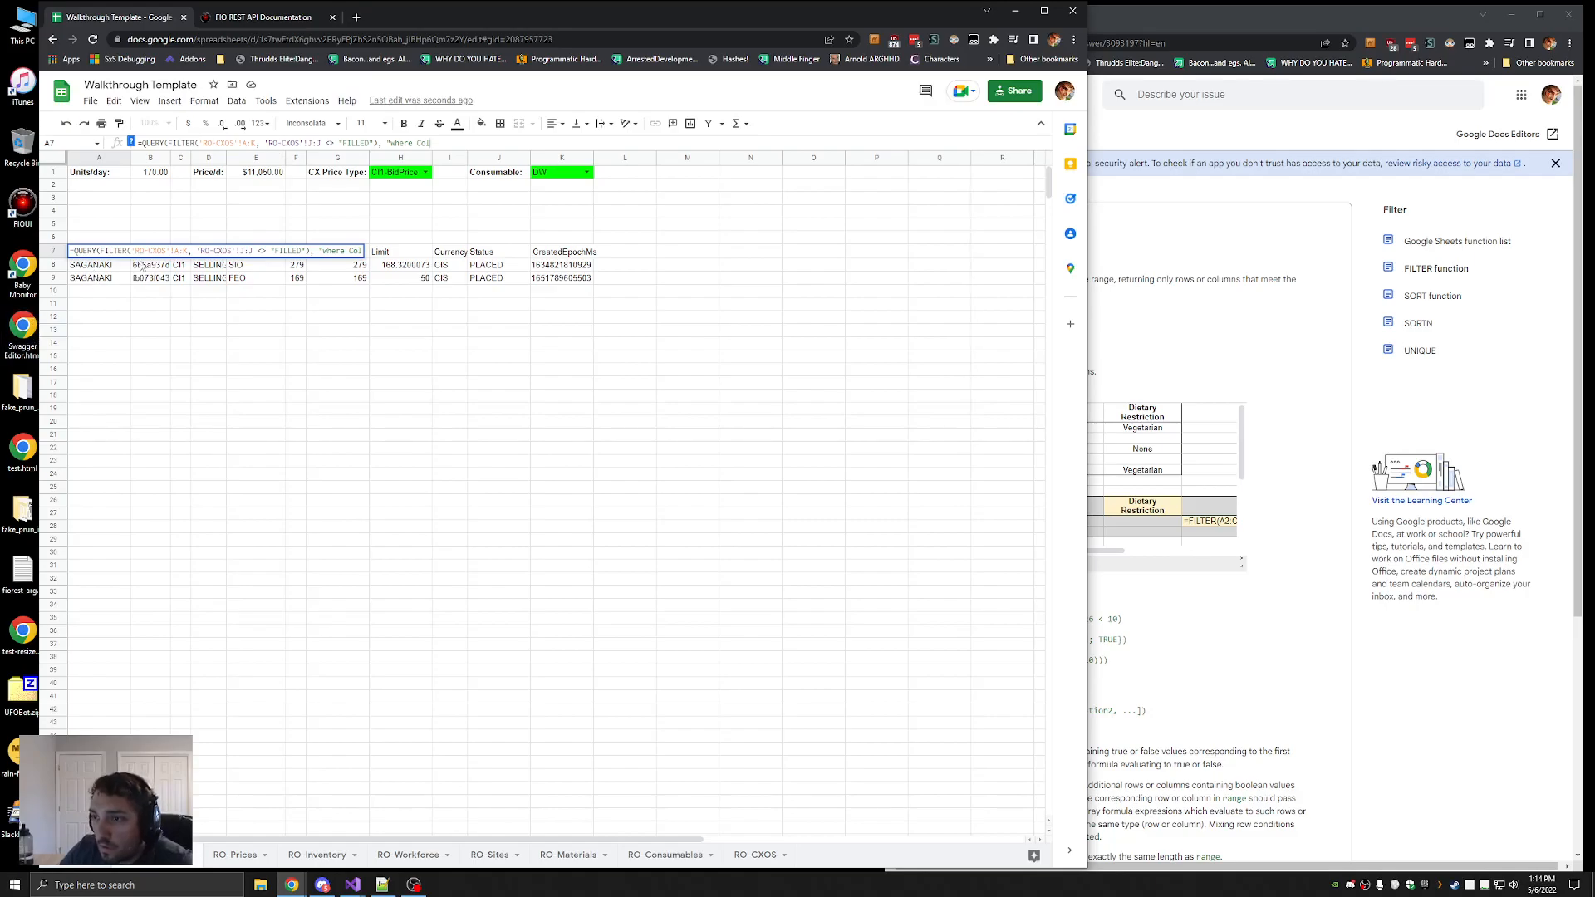
text(4 )
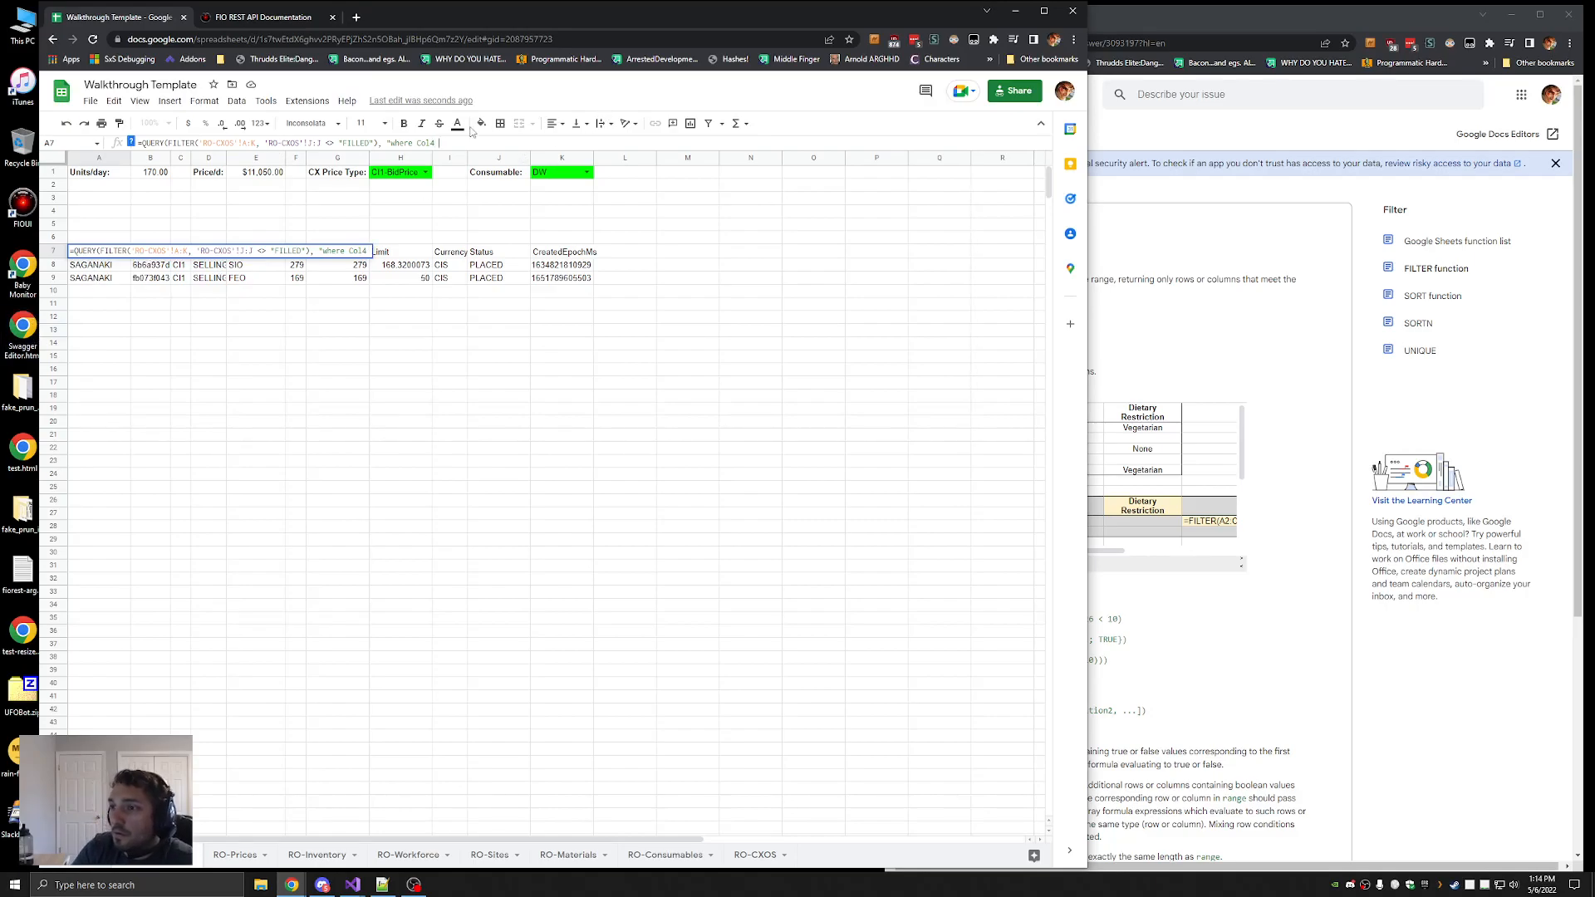
text(= "SELLING)
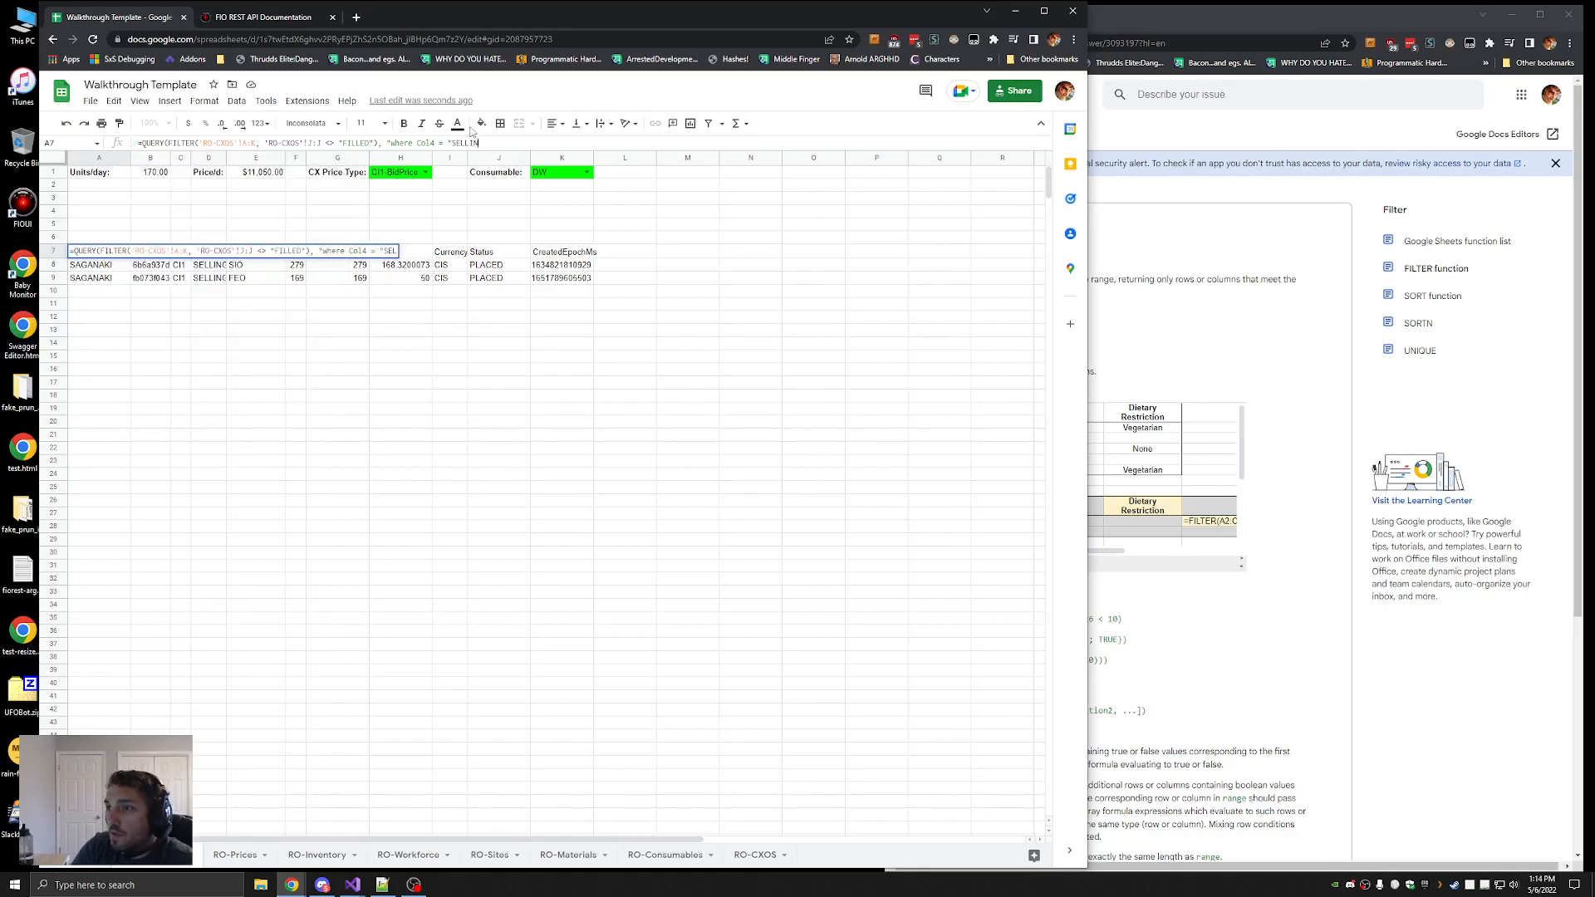
key(BackSpace)
key(BackSpace)
key(BackSpace)
key(BackSpace)
key(BackSpace)
key(BackSpace)
key(BackSpace)
key(BackSpace)
text('Sell)
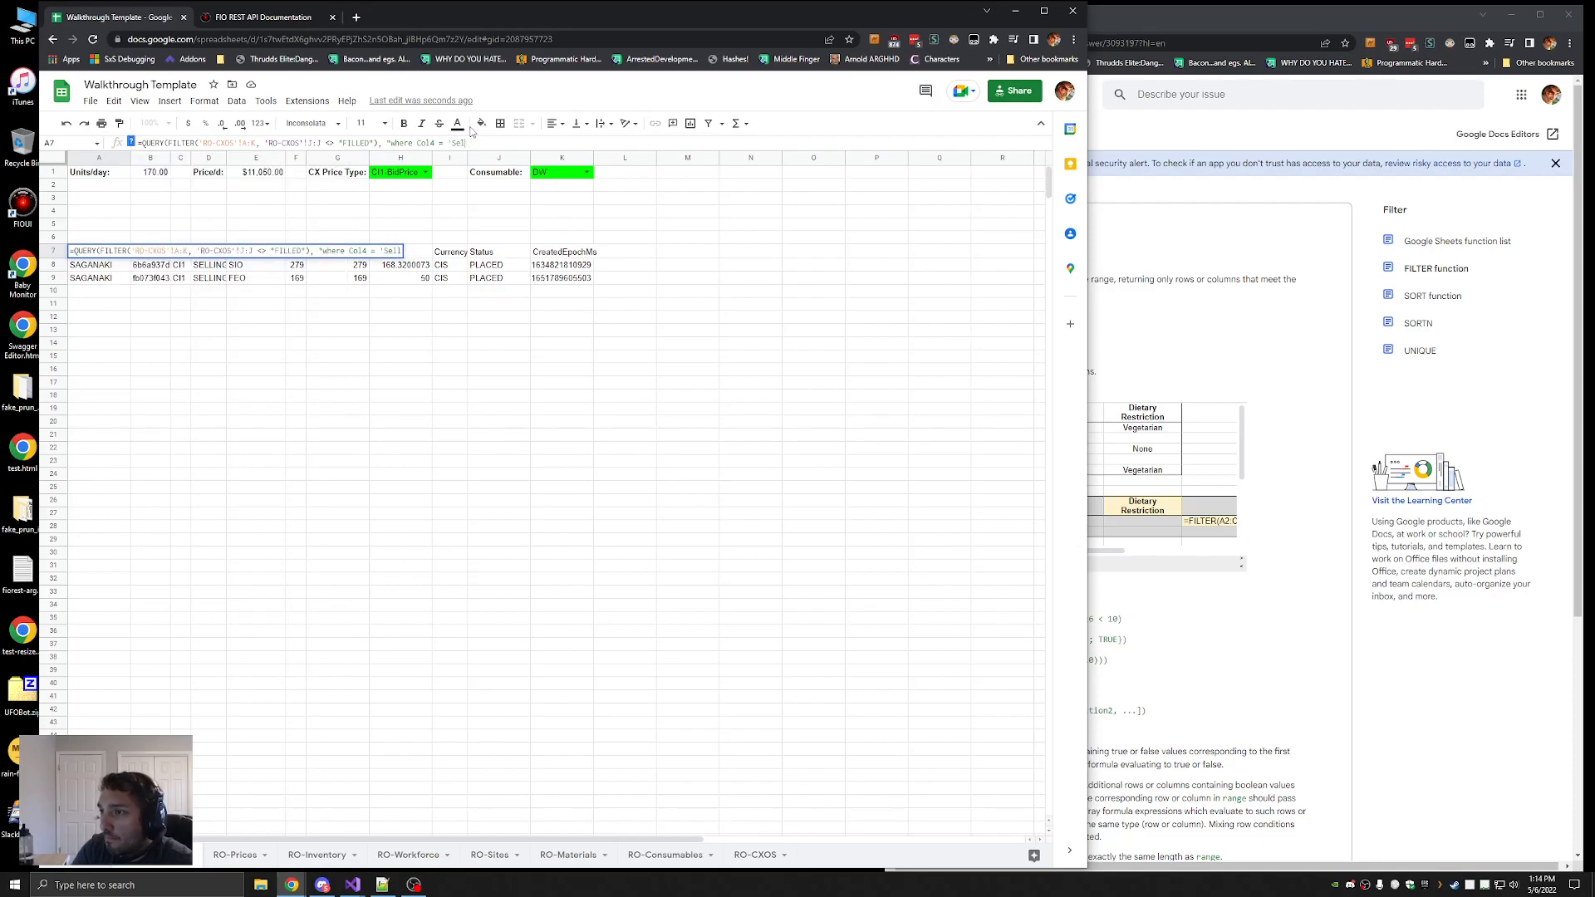
key(BackSpace)
key(BackSpace)
text(ELLING'"))
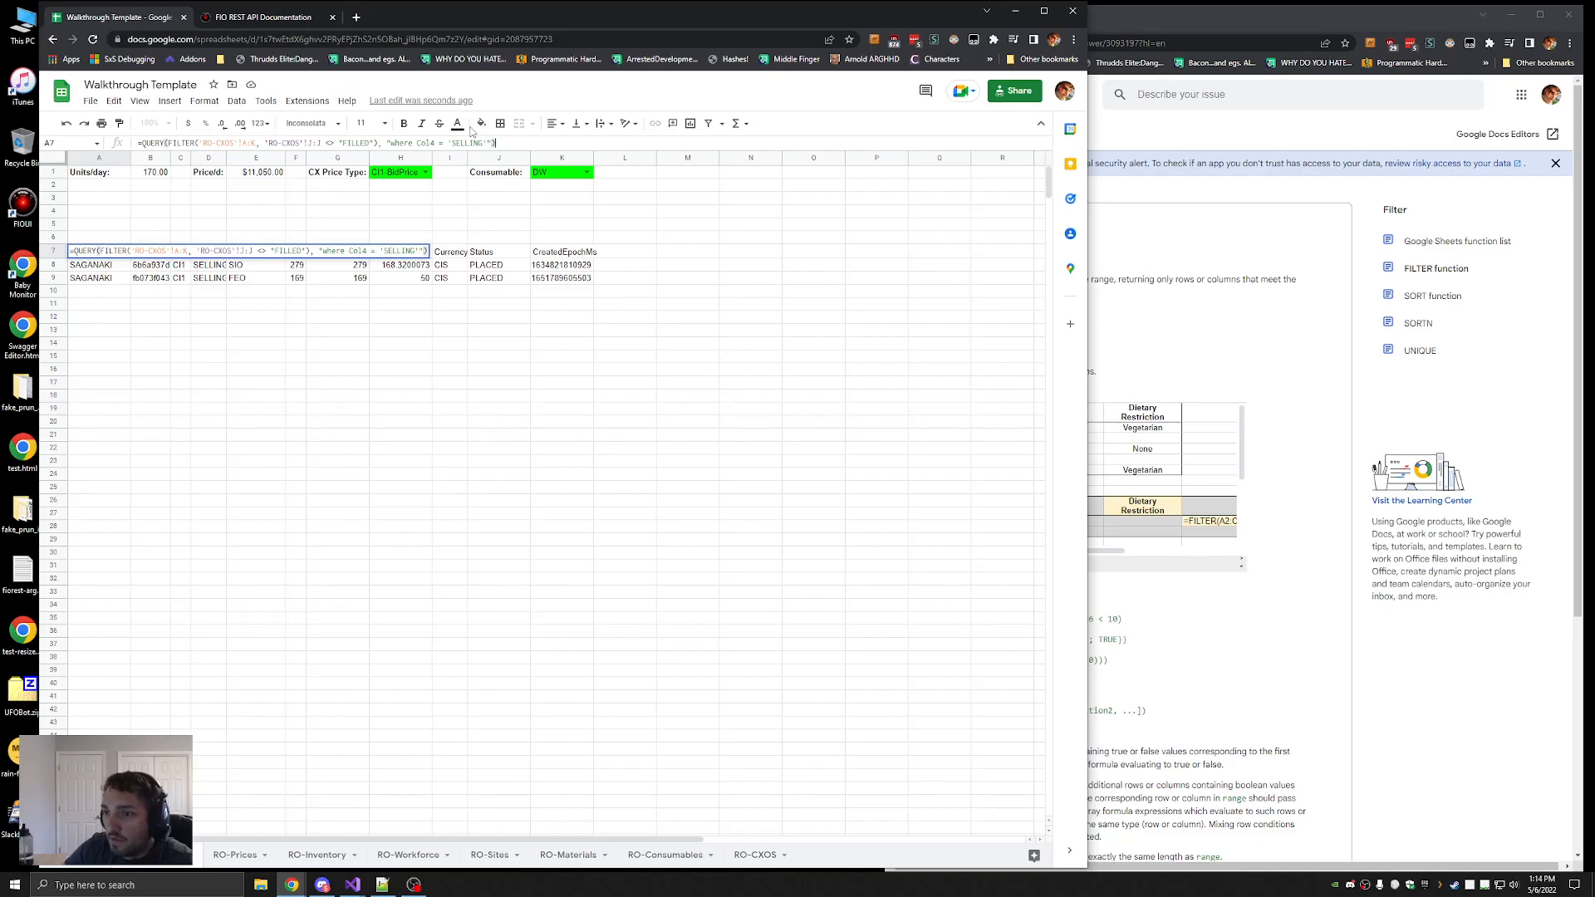
key(Return)
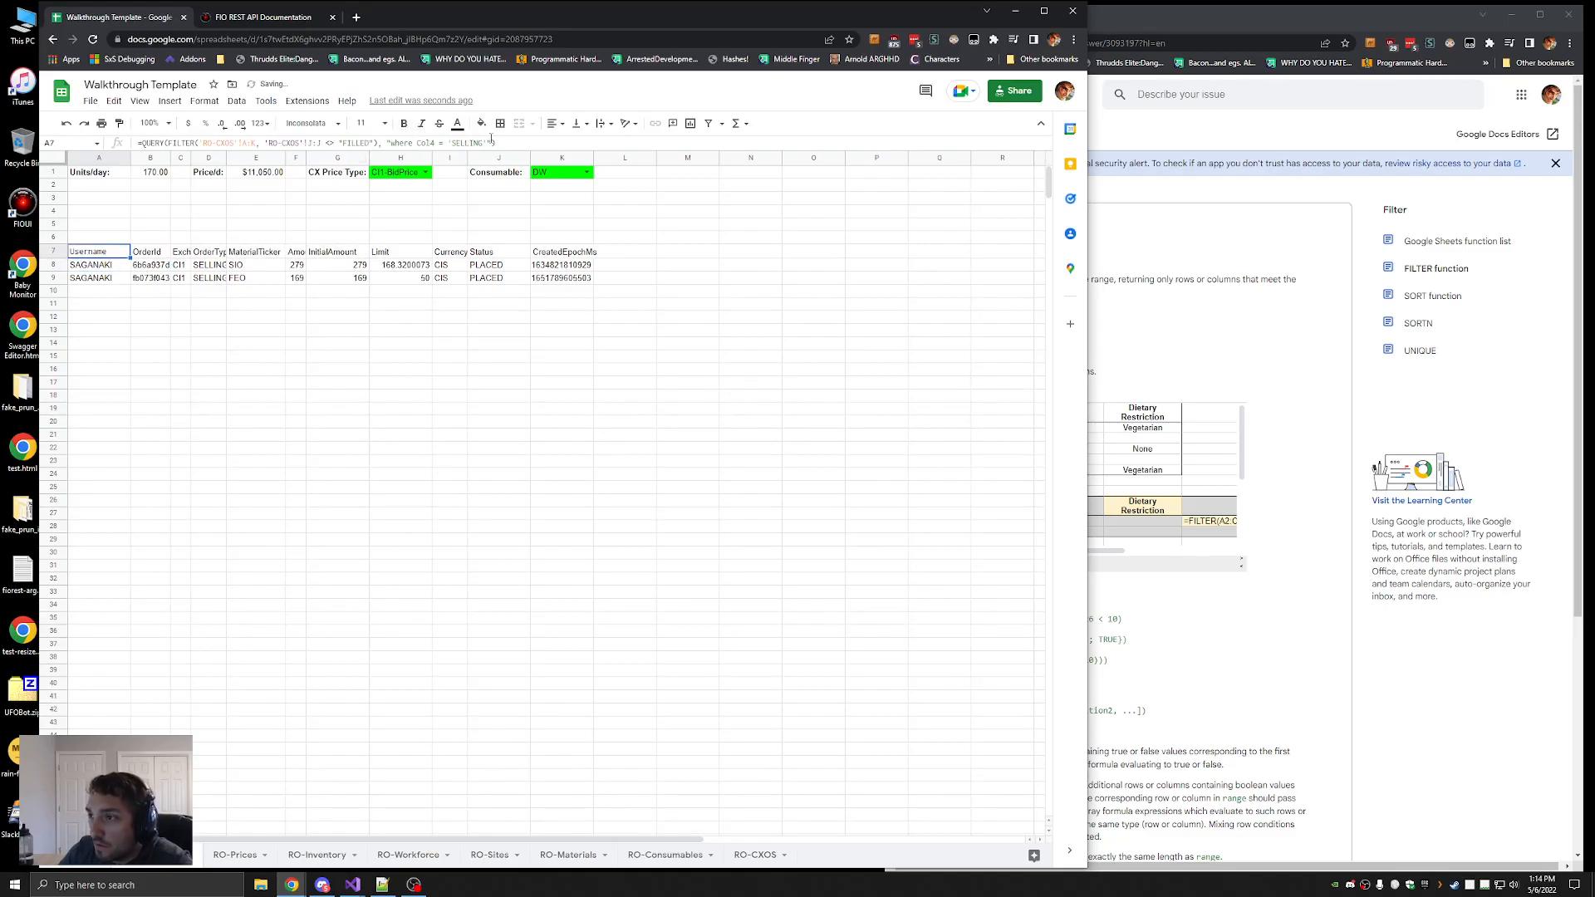
Test A7's query by changing the Col4 comparison value to 'BUYING'
click(491, 141)
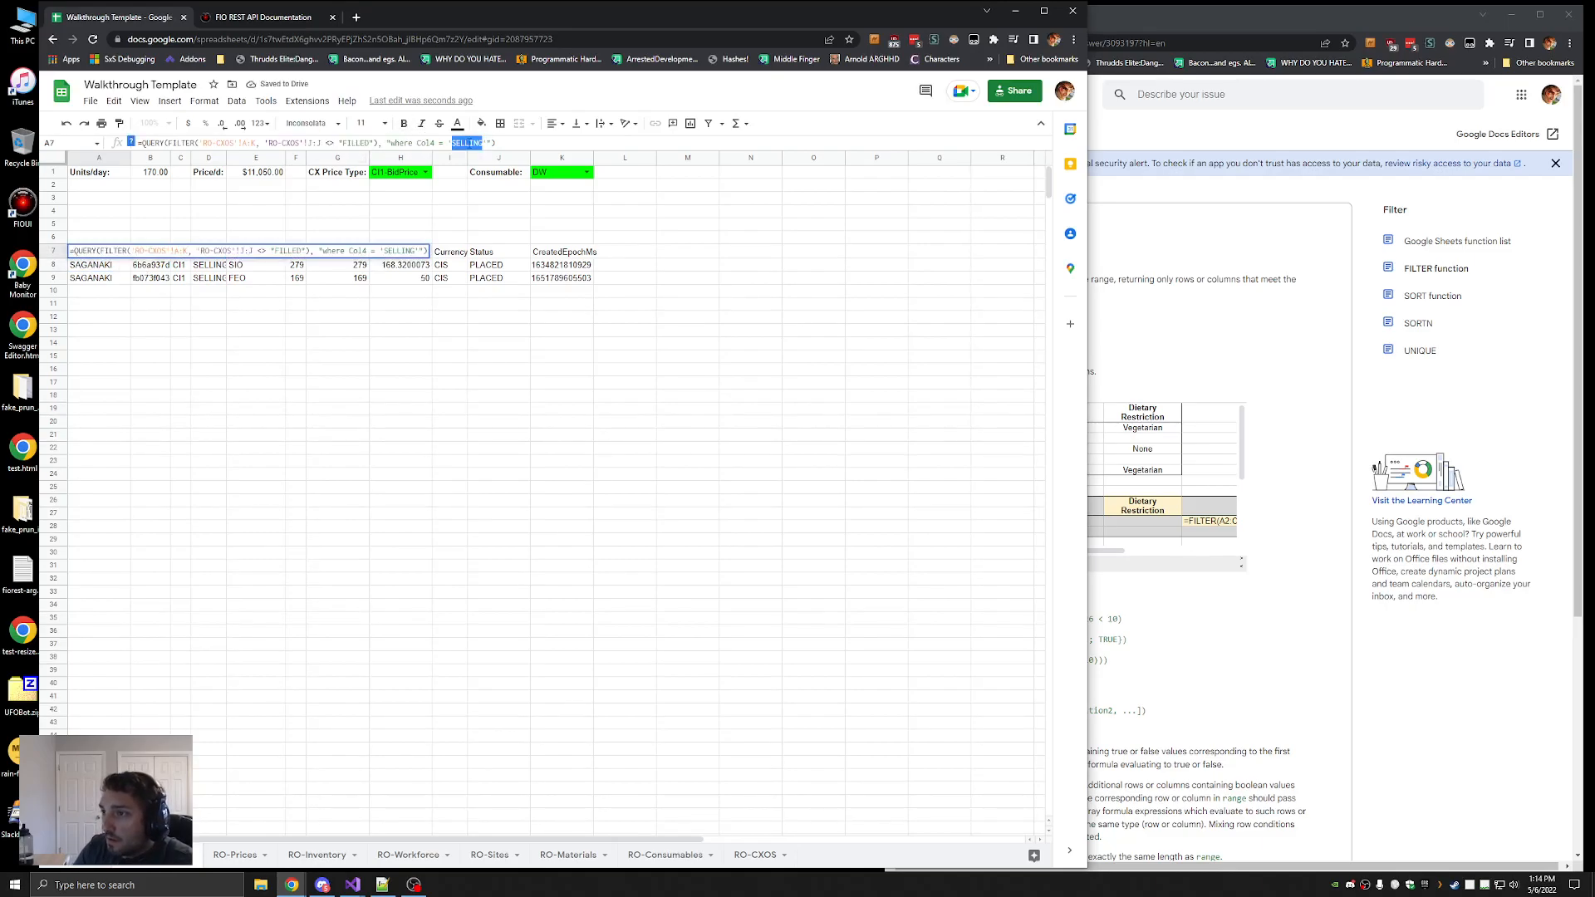
text(BUYING)
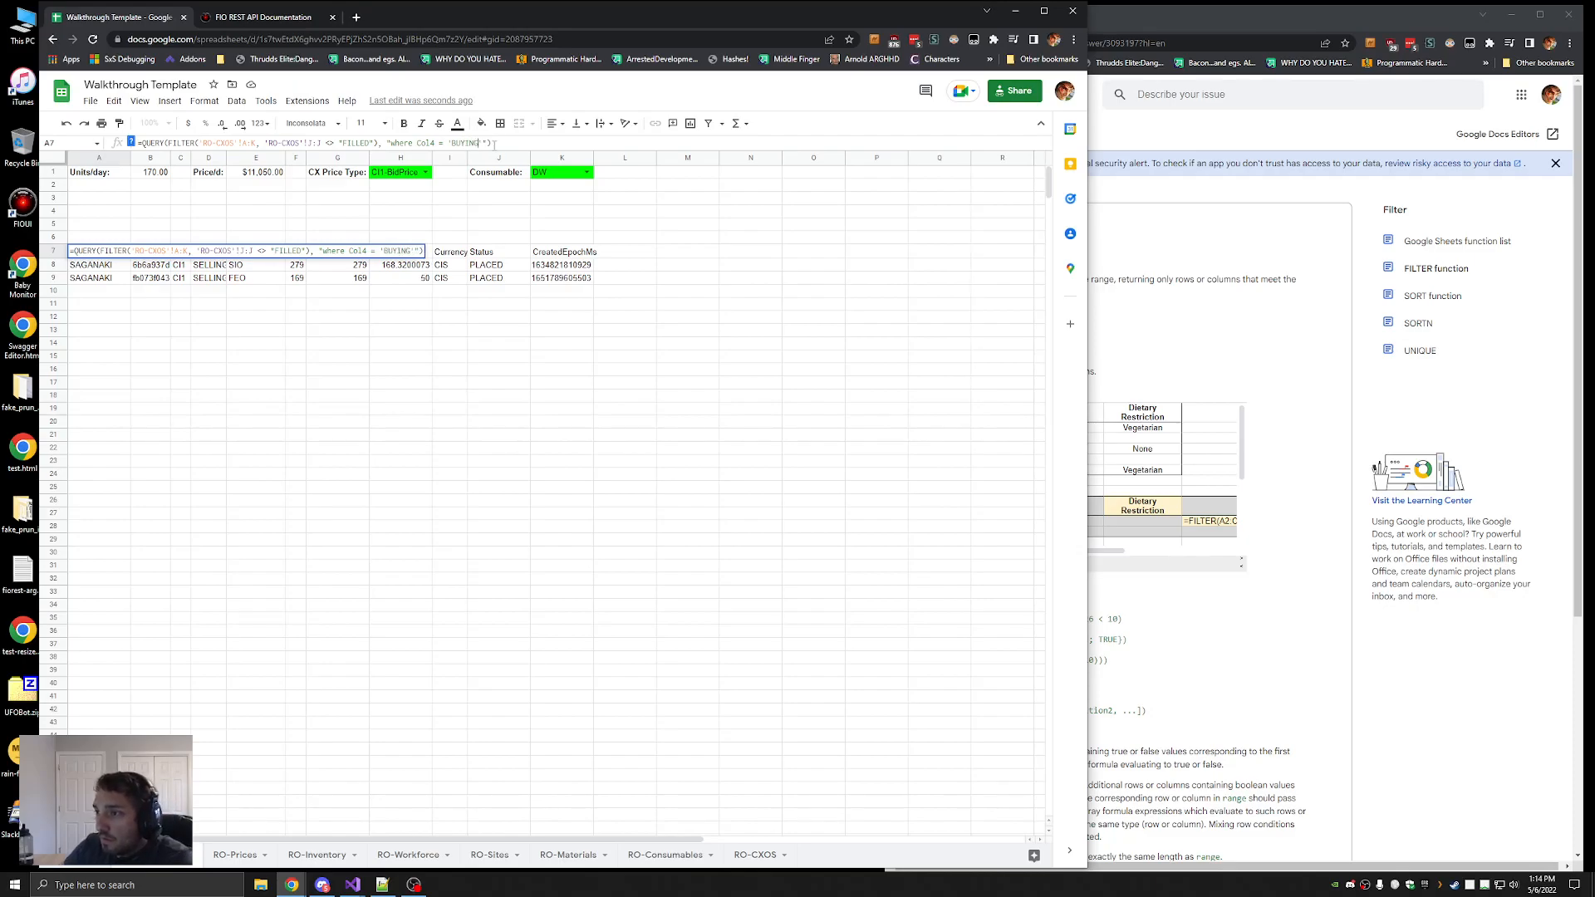
key(Return)
key(Up)
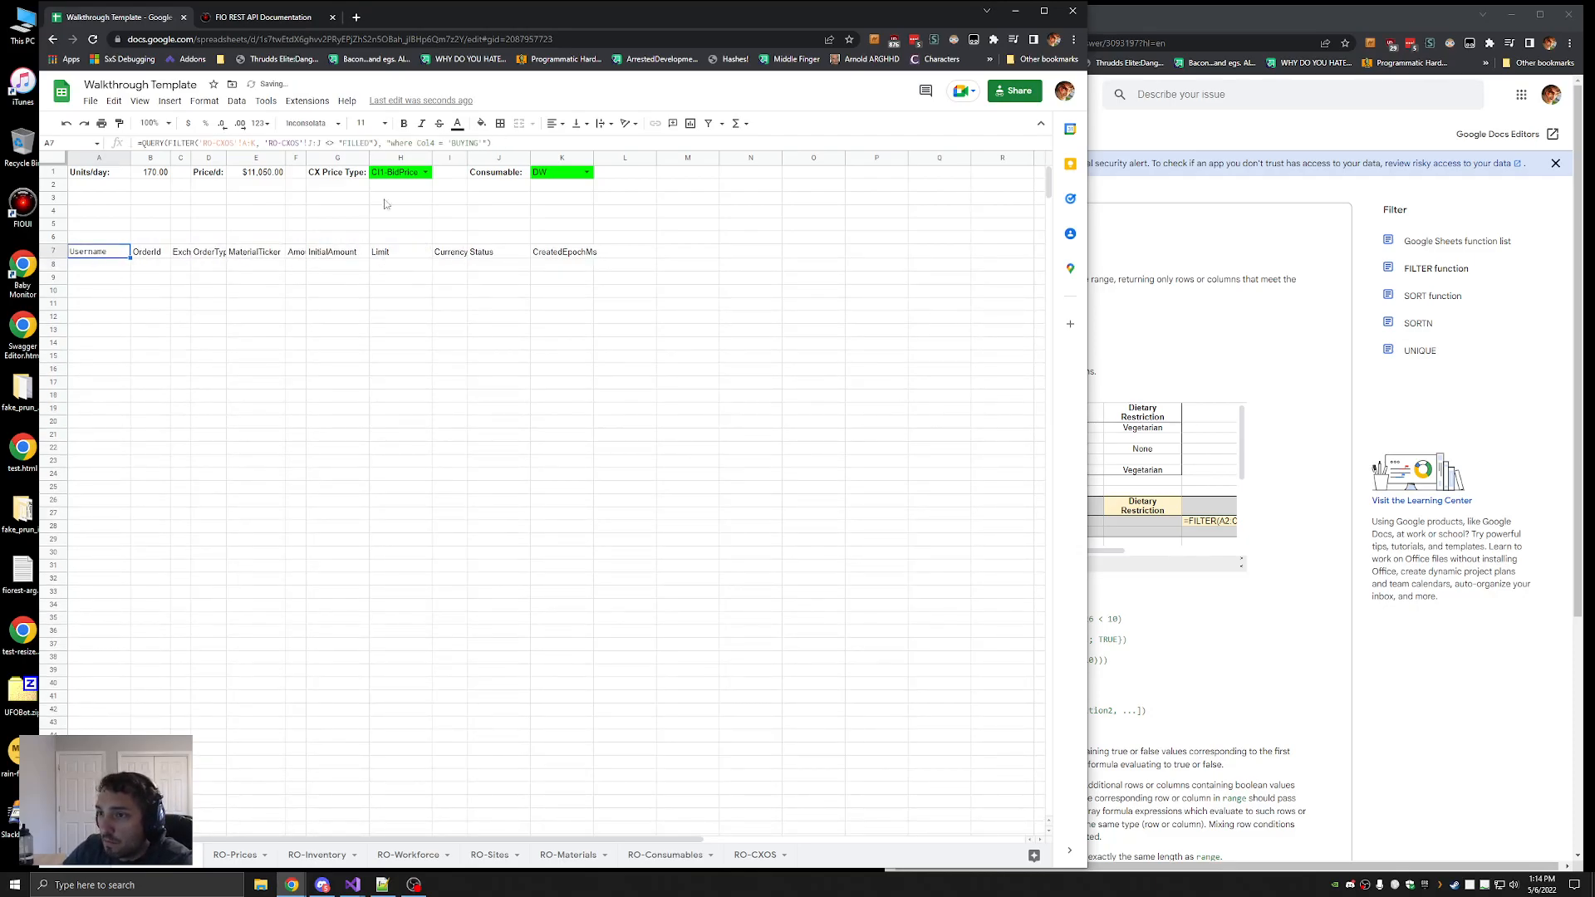
Set the Col4 comparison value in A7's query back to 'SELLING' and reopen the formula for editing
click(437, 144)
double_click(467, 143)
text(SELLING)
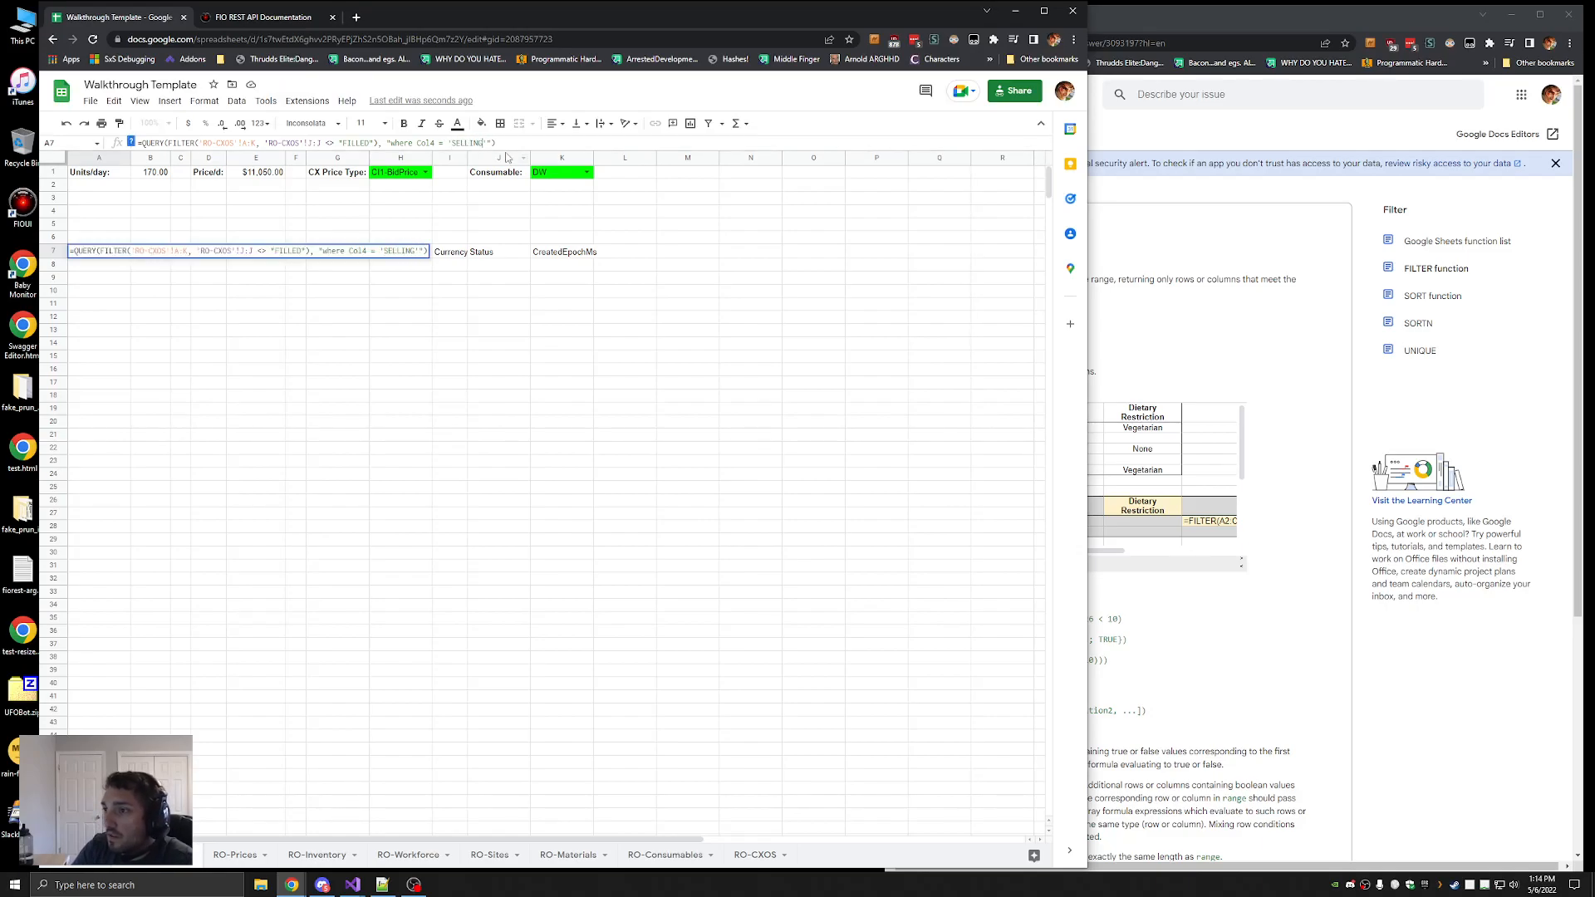
key(Return)
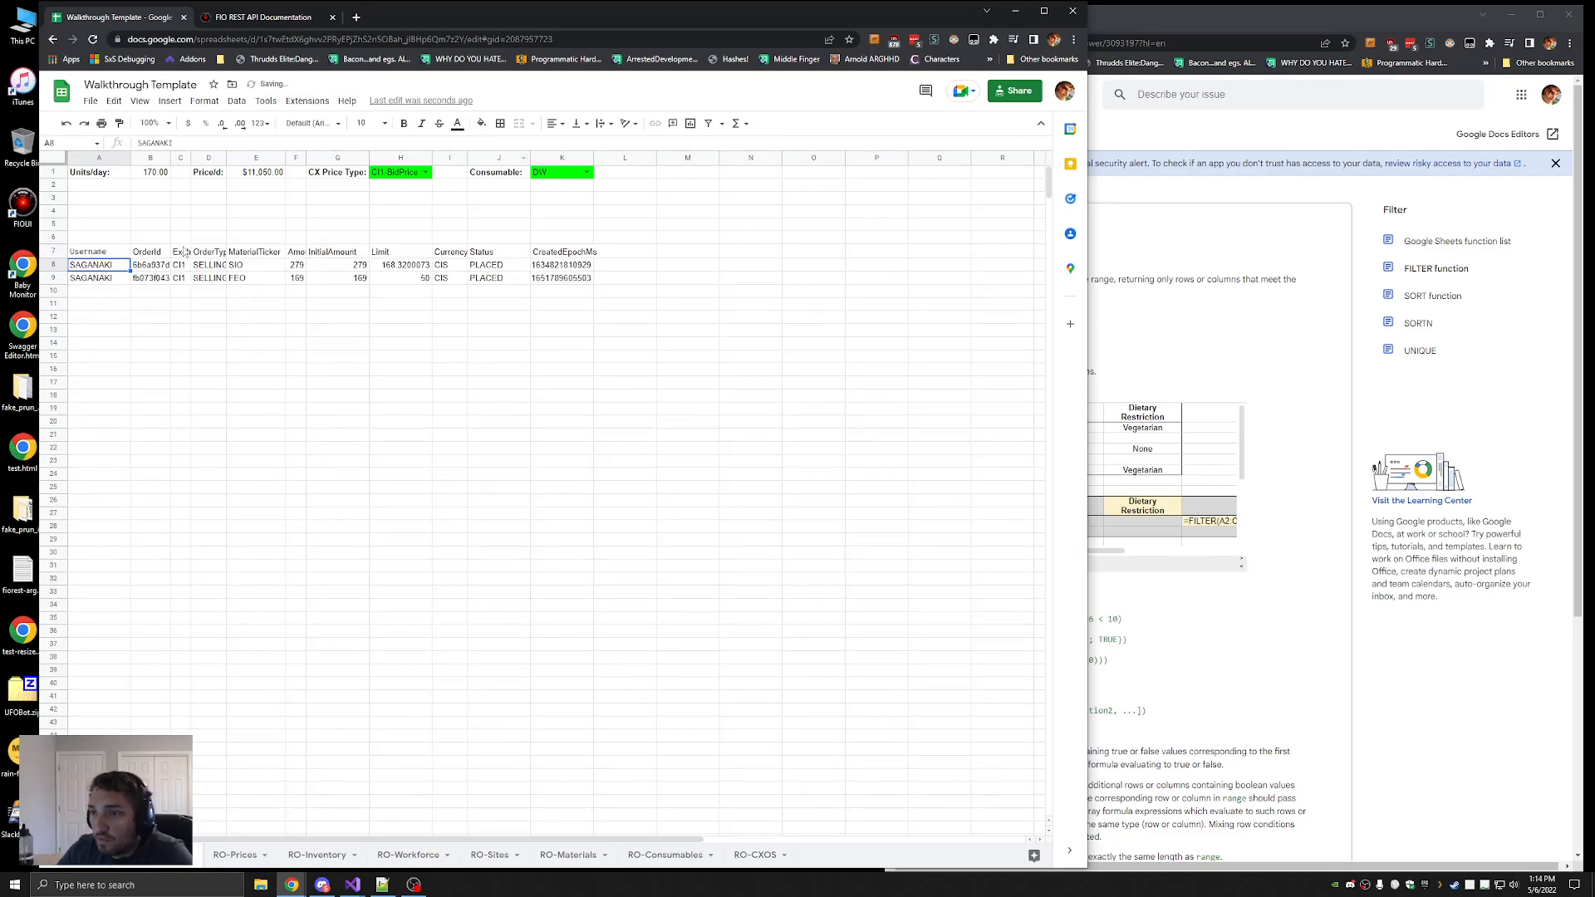
click(99, 252)
click(142, 143)
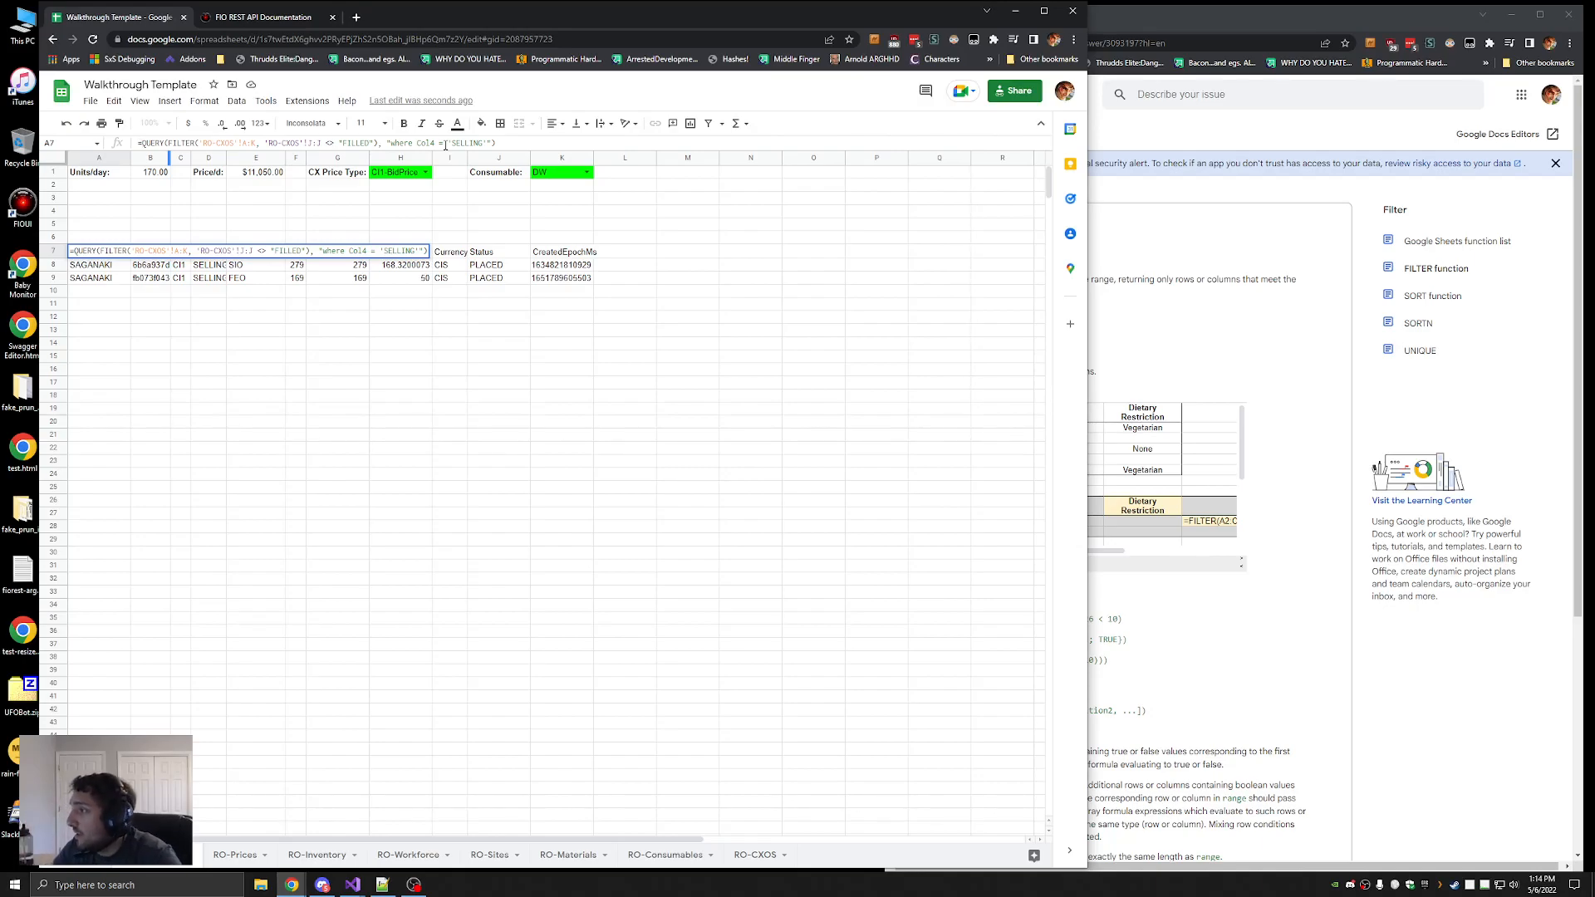
Search the web for "gsheets match" in a new browser tab and read the MATCH function help page
click(1150, 22)
key(ctrl+t)
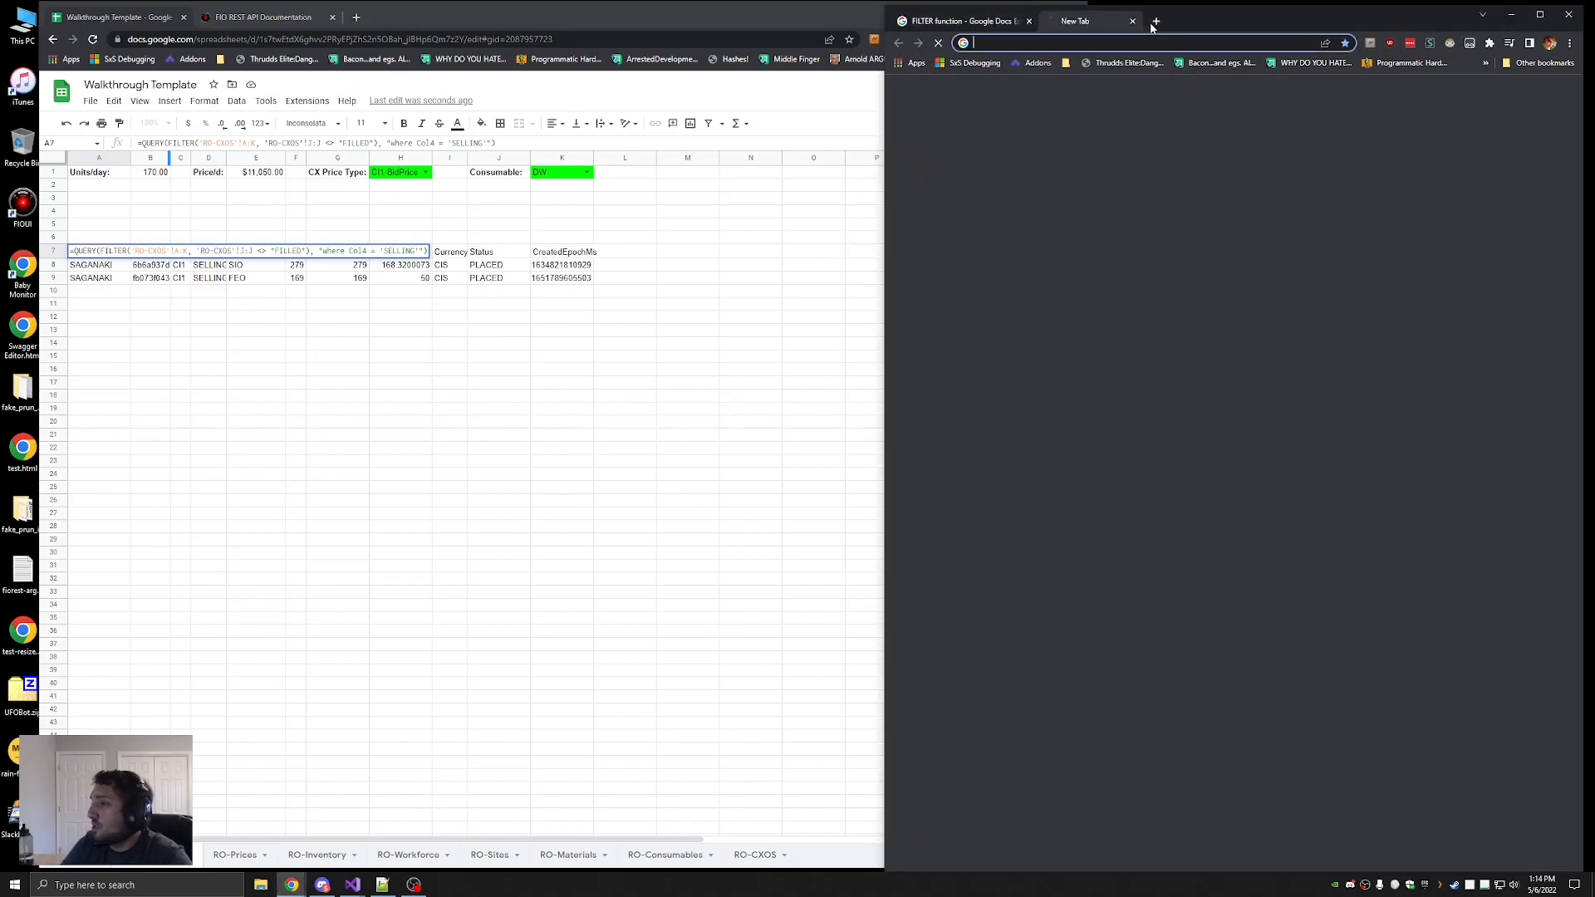
text(gsheets)
text( match)
key(Return)
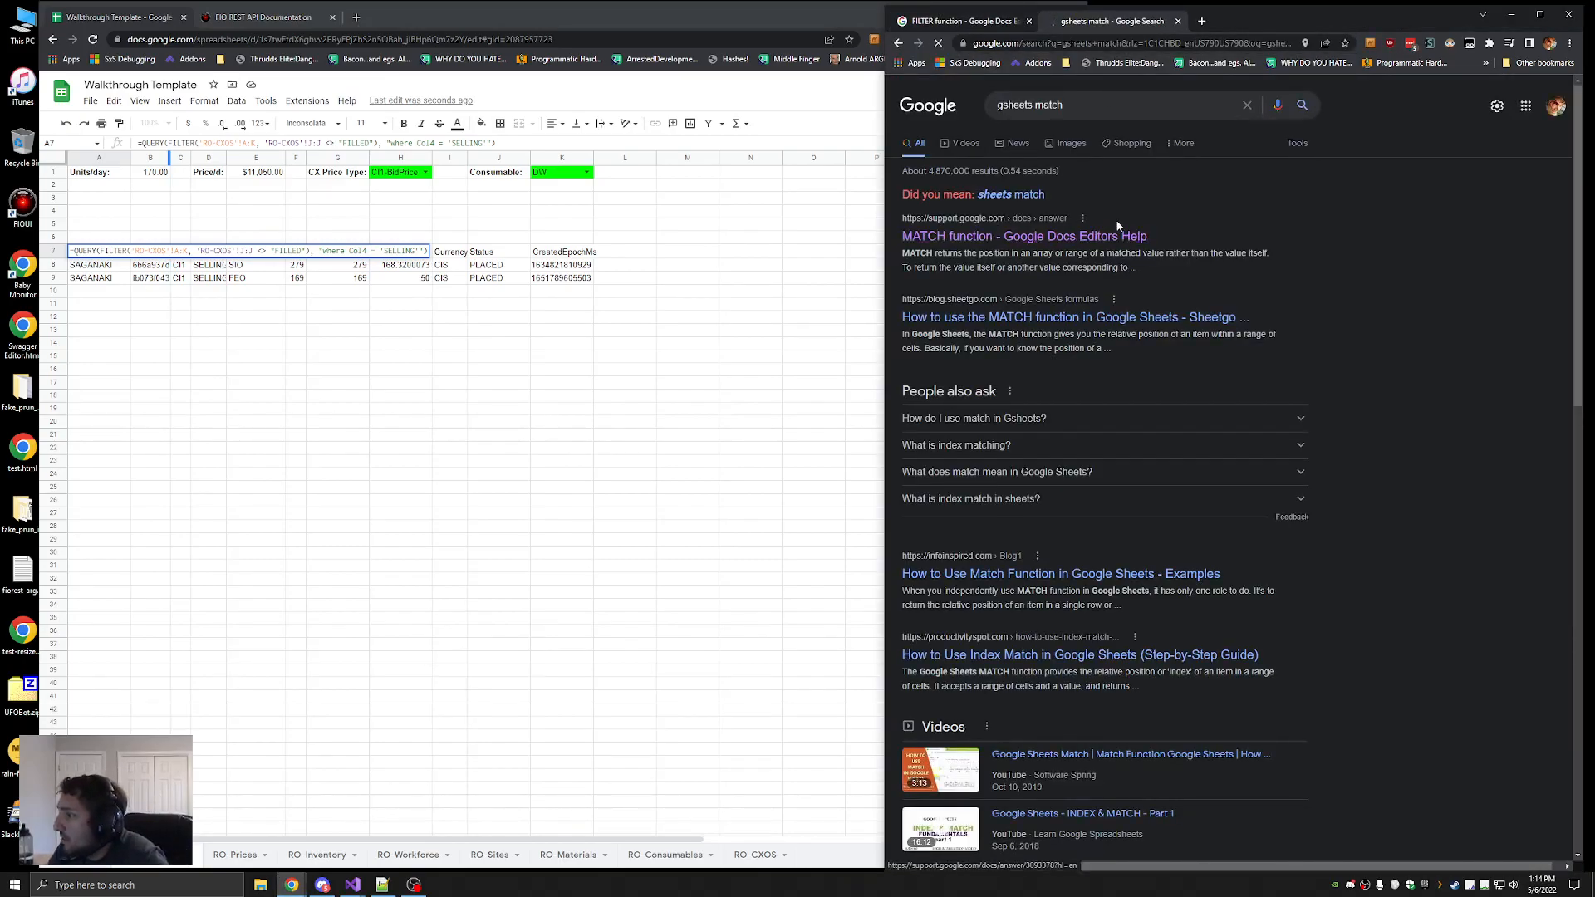
click(1118, 229)
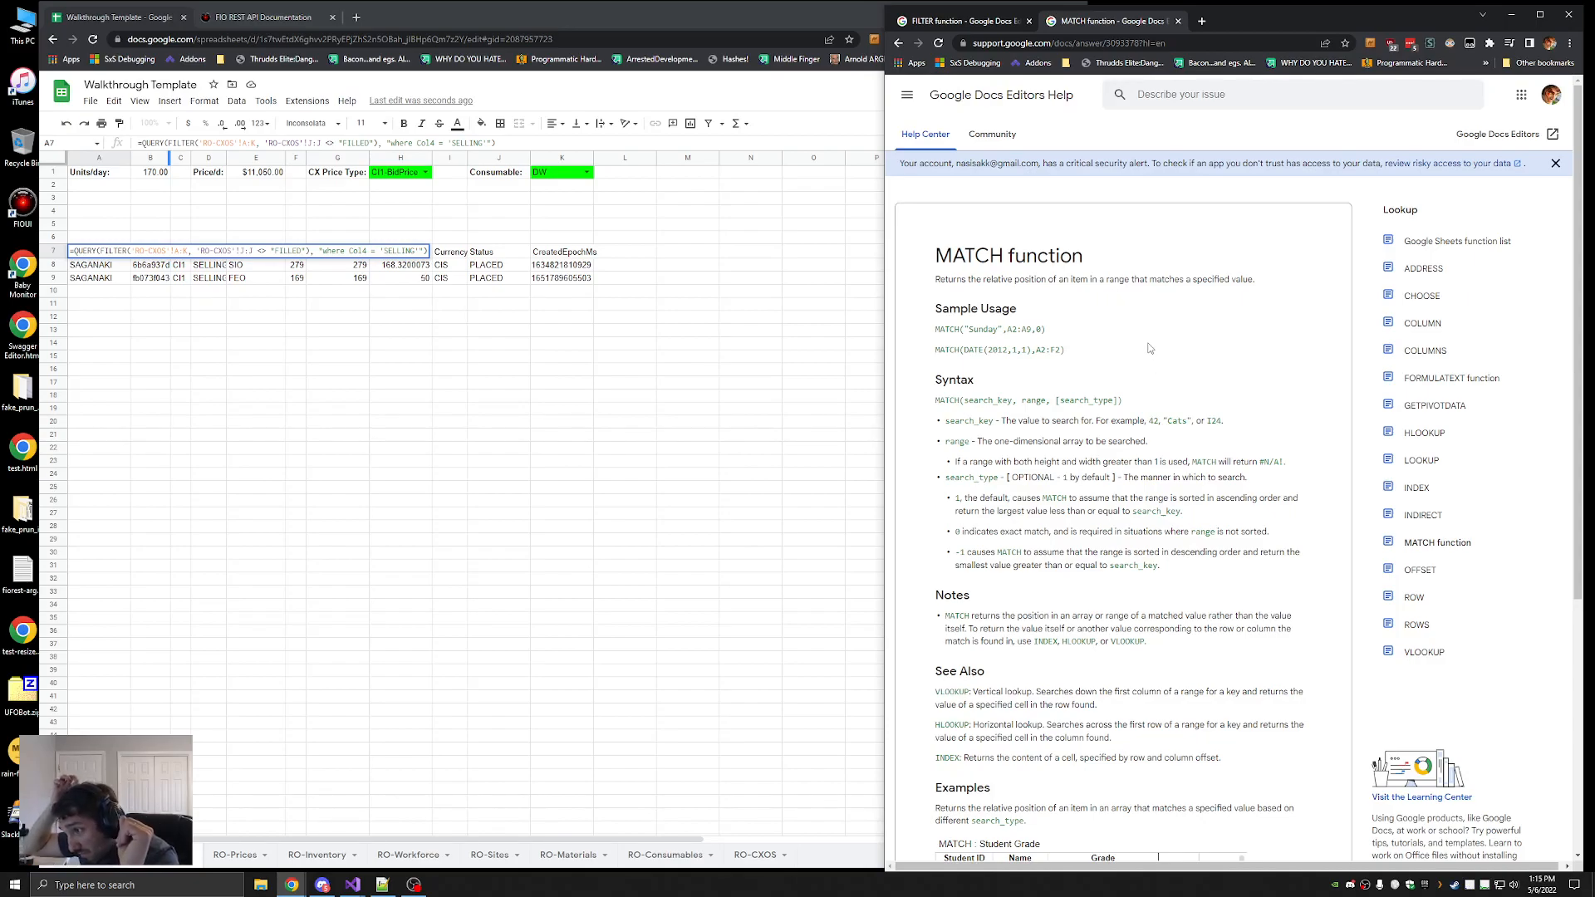
scroll(1150, 343, down, 2)
scroll(1163, 326, up, 2)
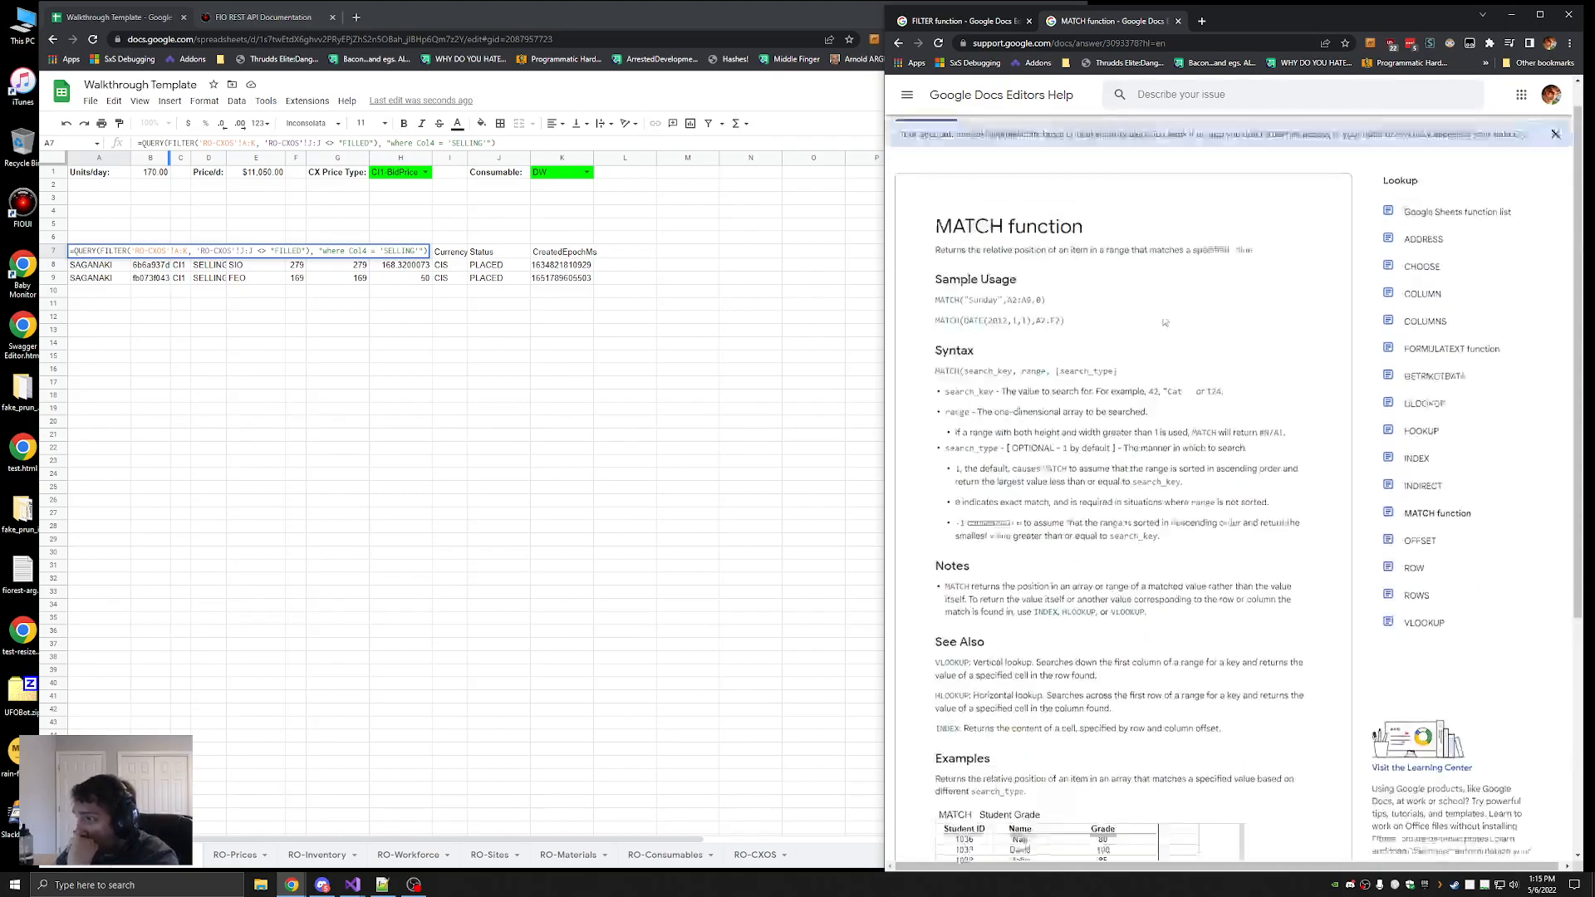
Search the web for "query gsheets without header" and read the article on removing headers from QUERY results
key(ctrl+t)
text(query gsheets wi)
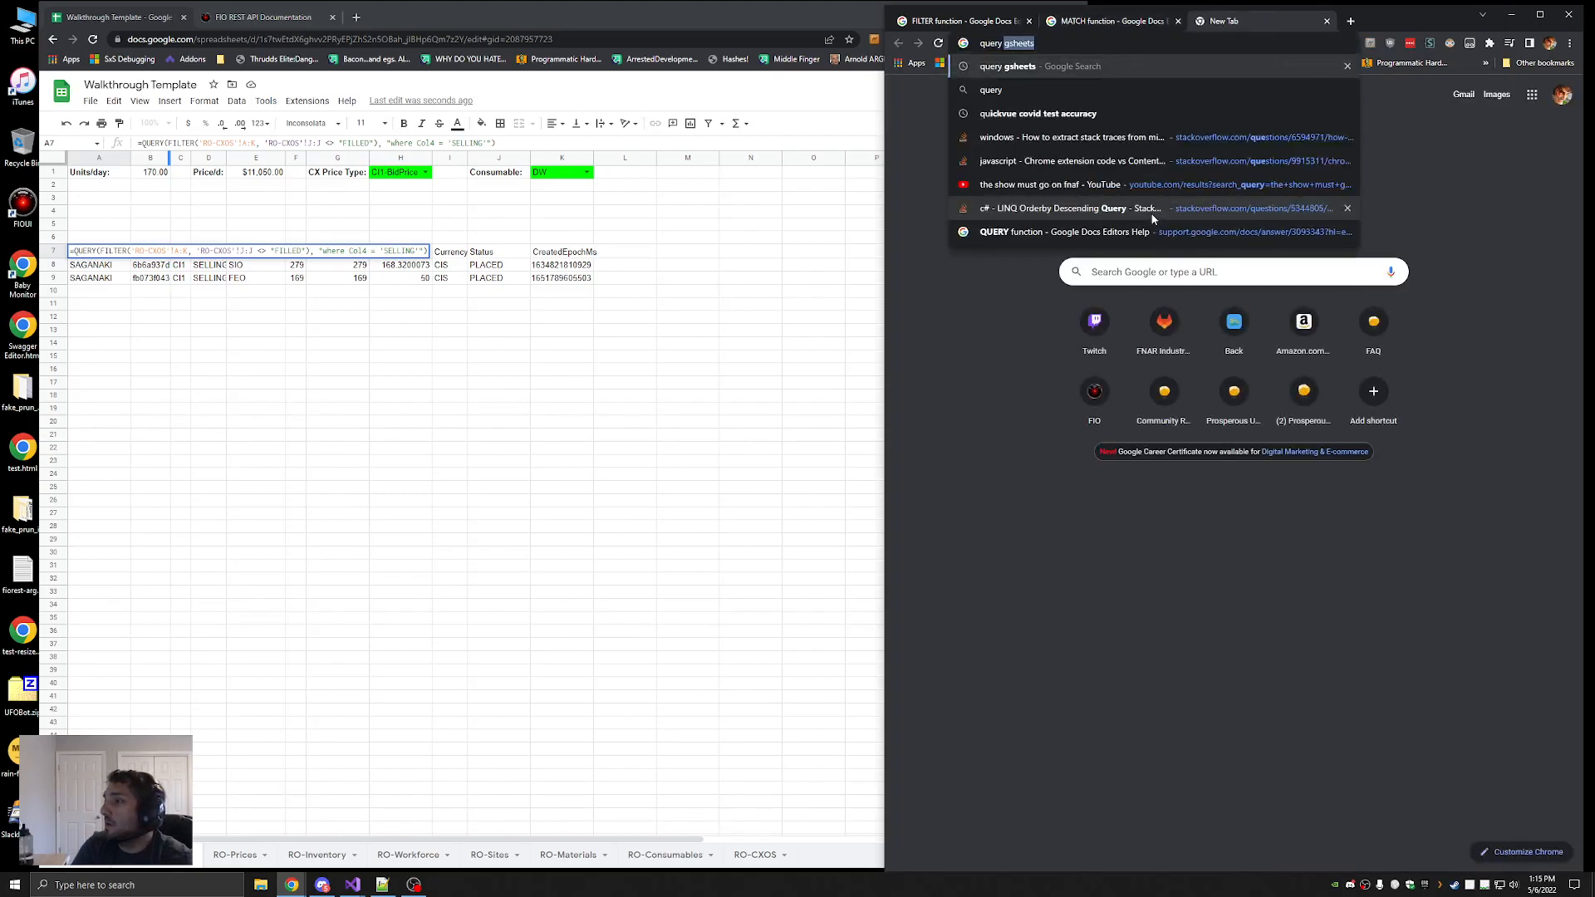
text(thout header)
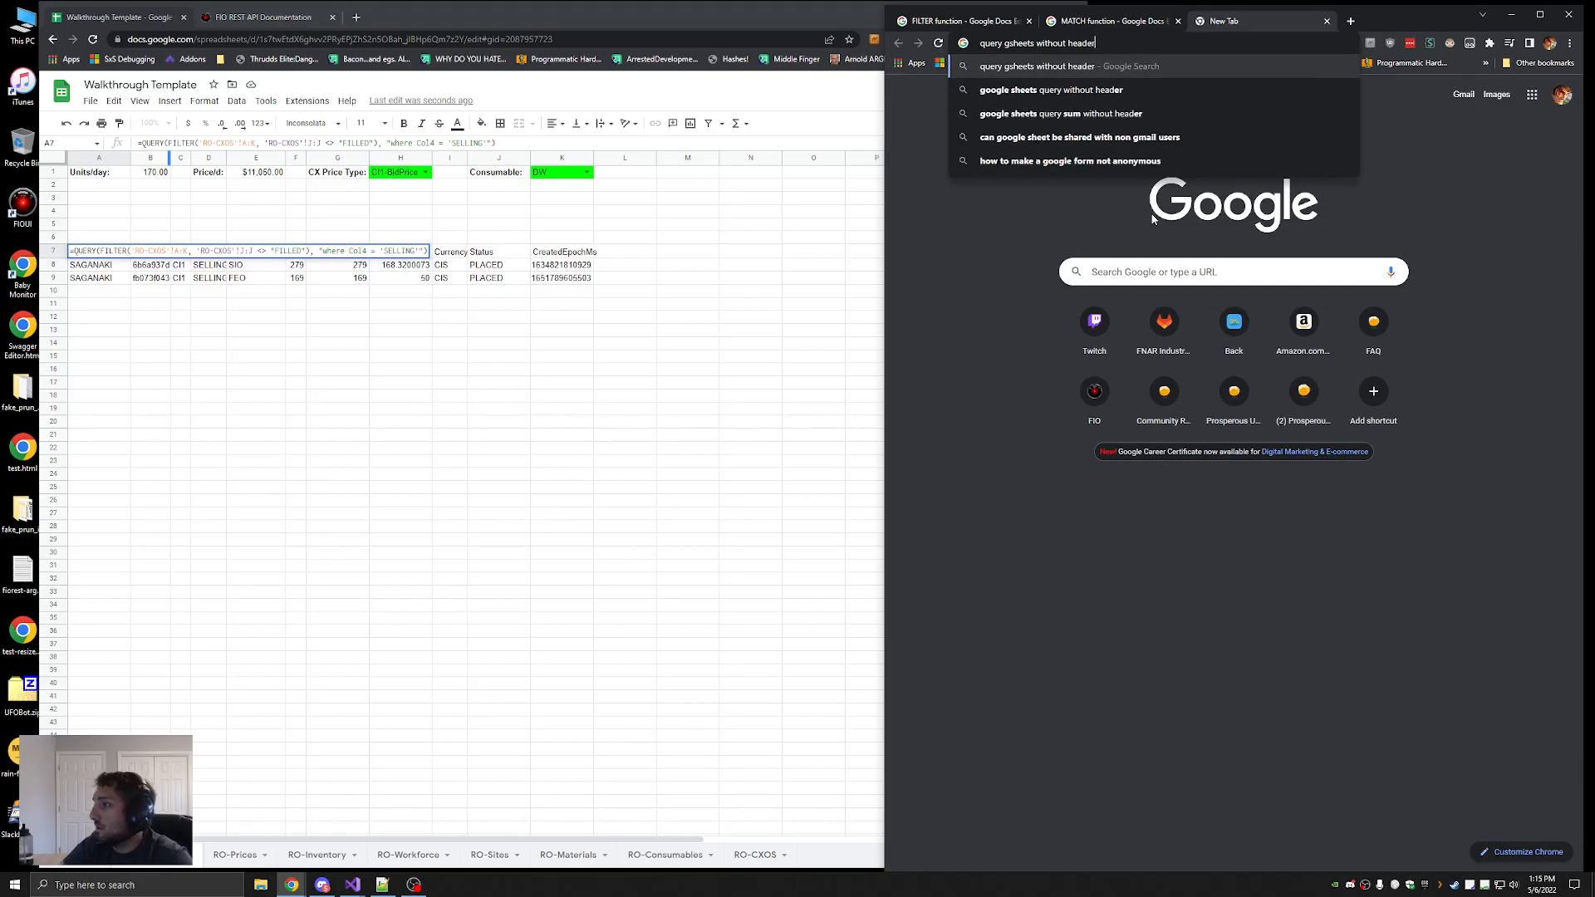
key(Return)
click(1043, 315)
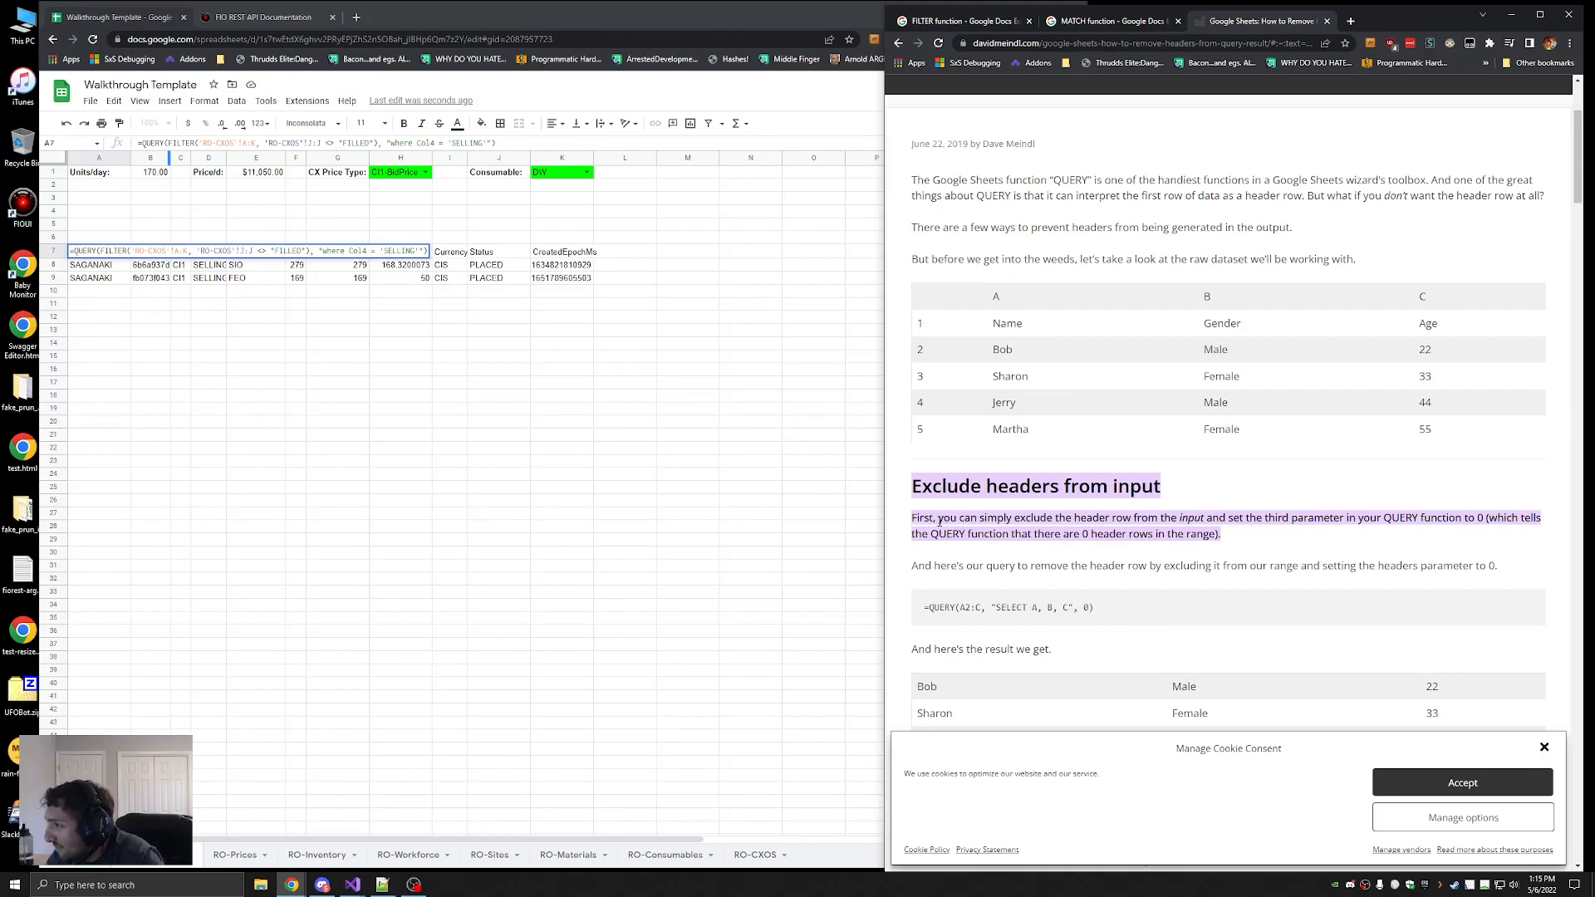
key(alt+Left)
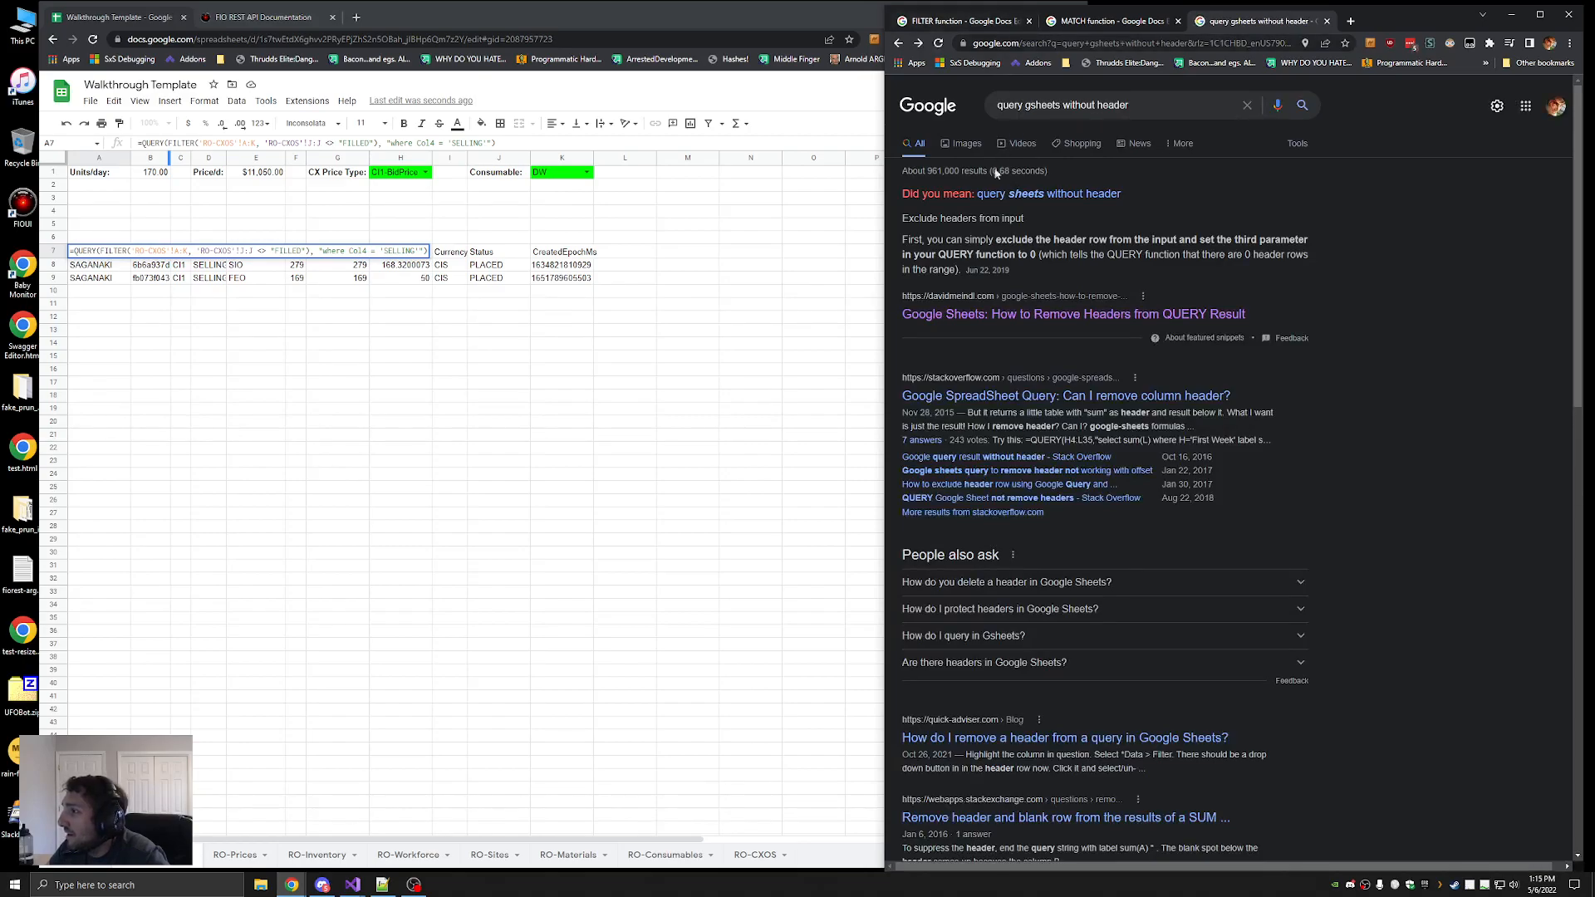
Search the web for "gsheets query" and read the syntax on the QUERY function help page
click(1092, 42)
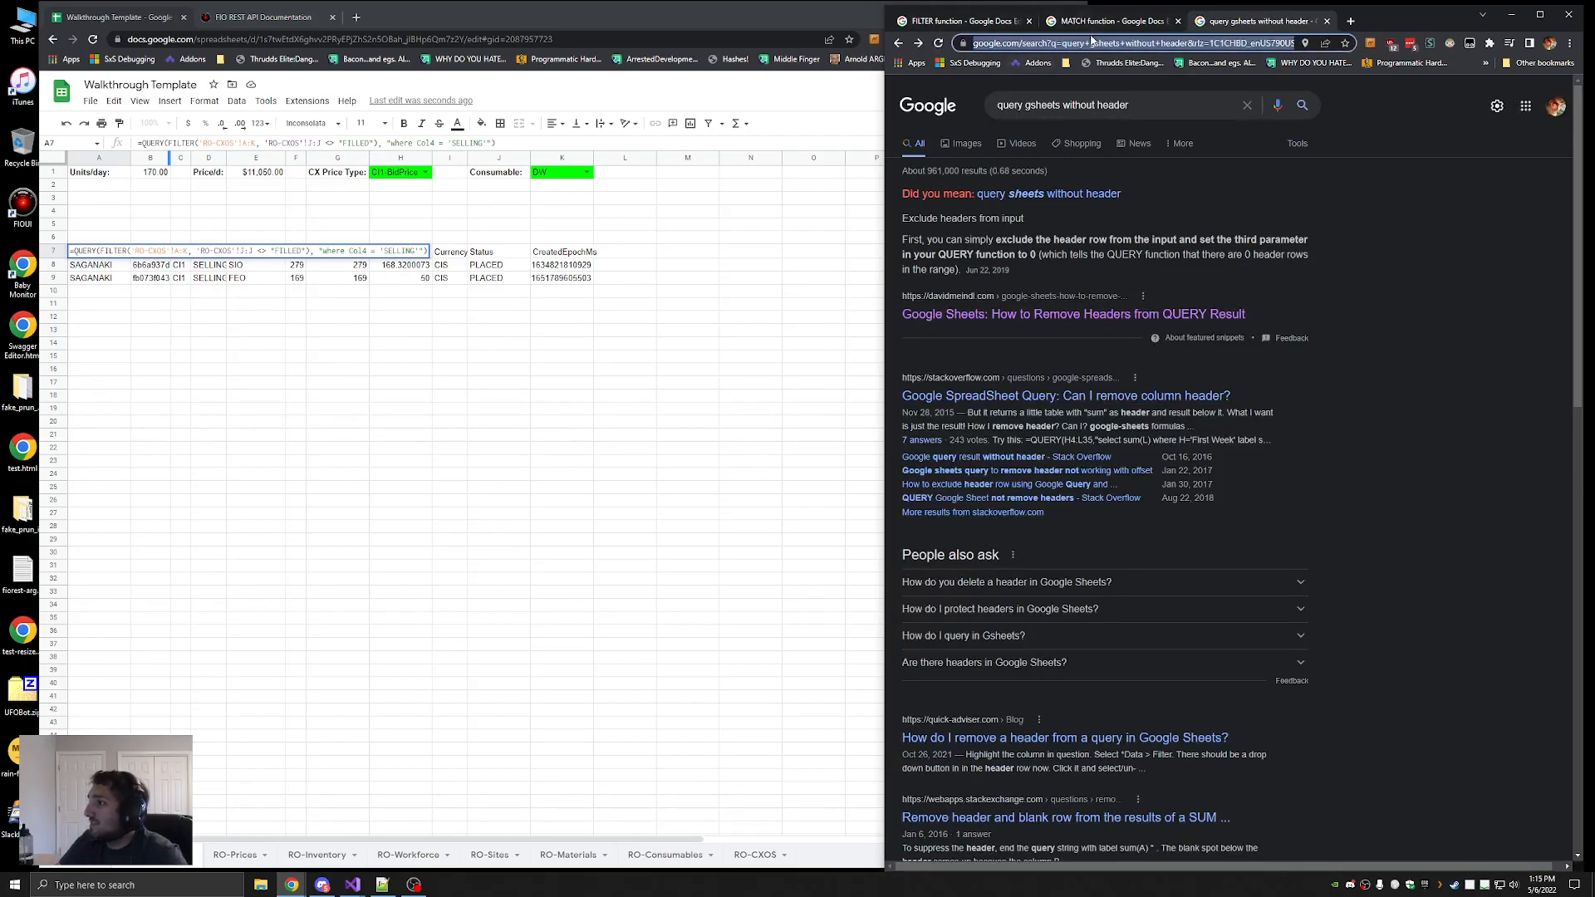
text(gsheets query)
key(Return)
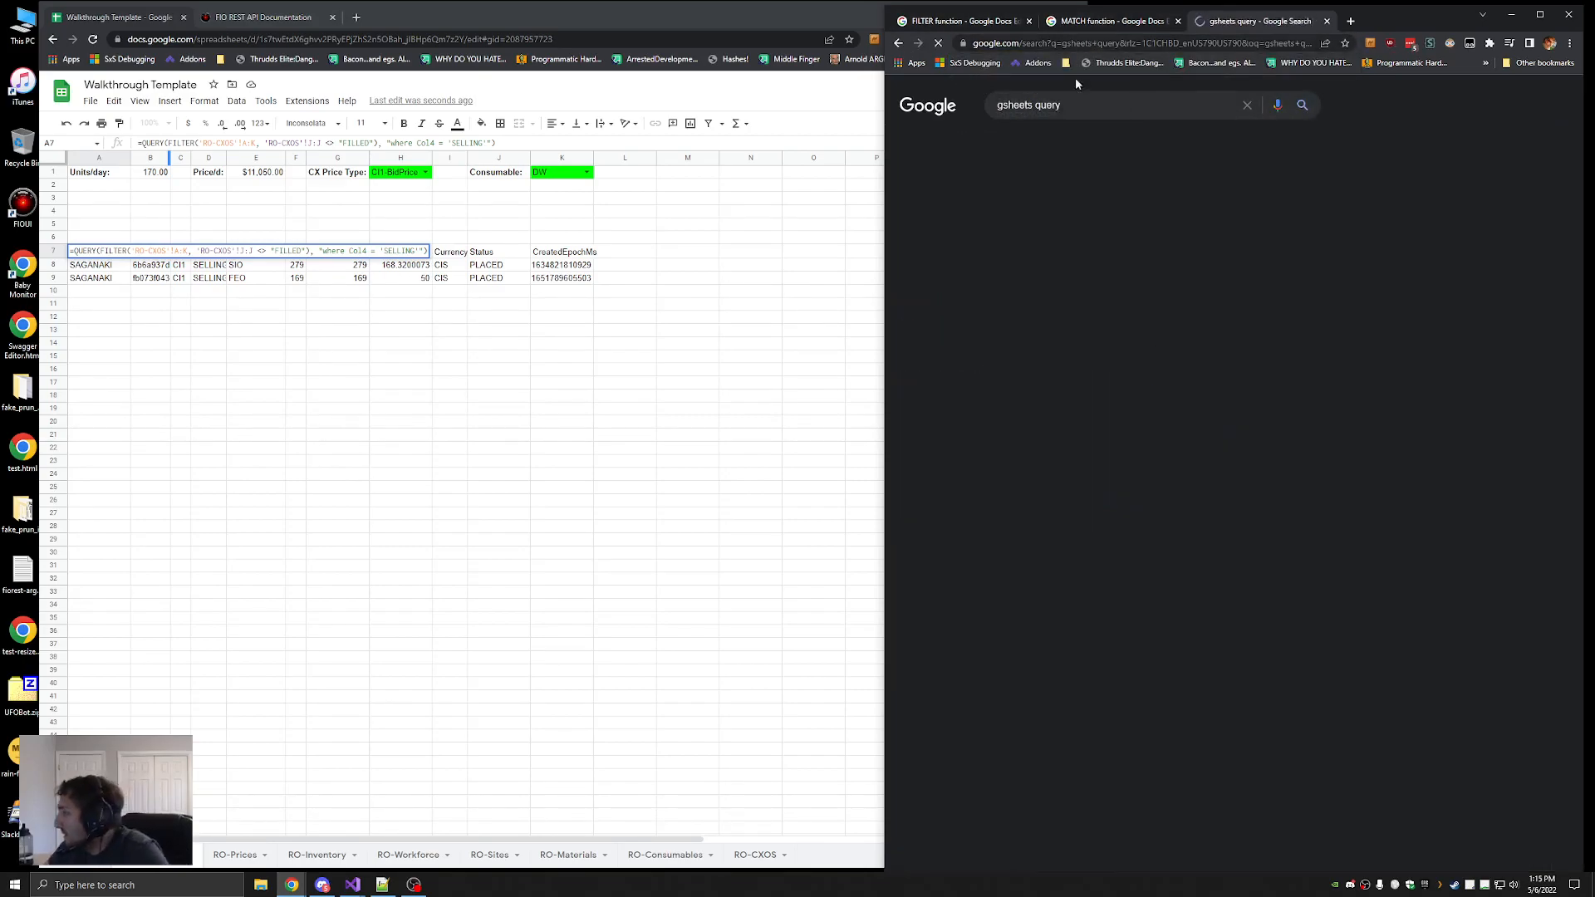
click(1014, 224)
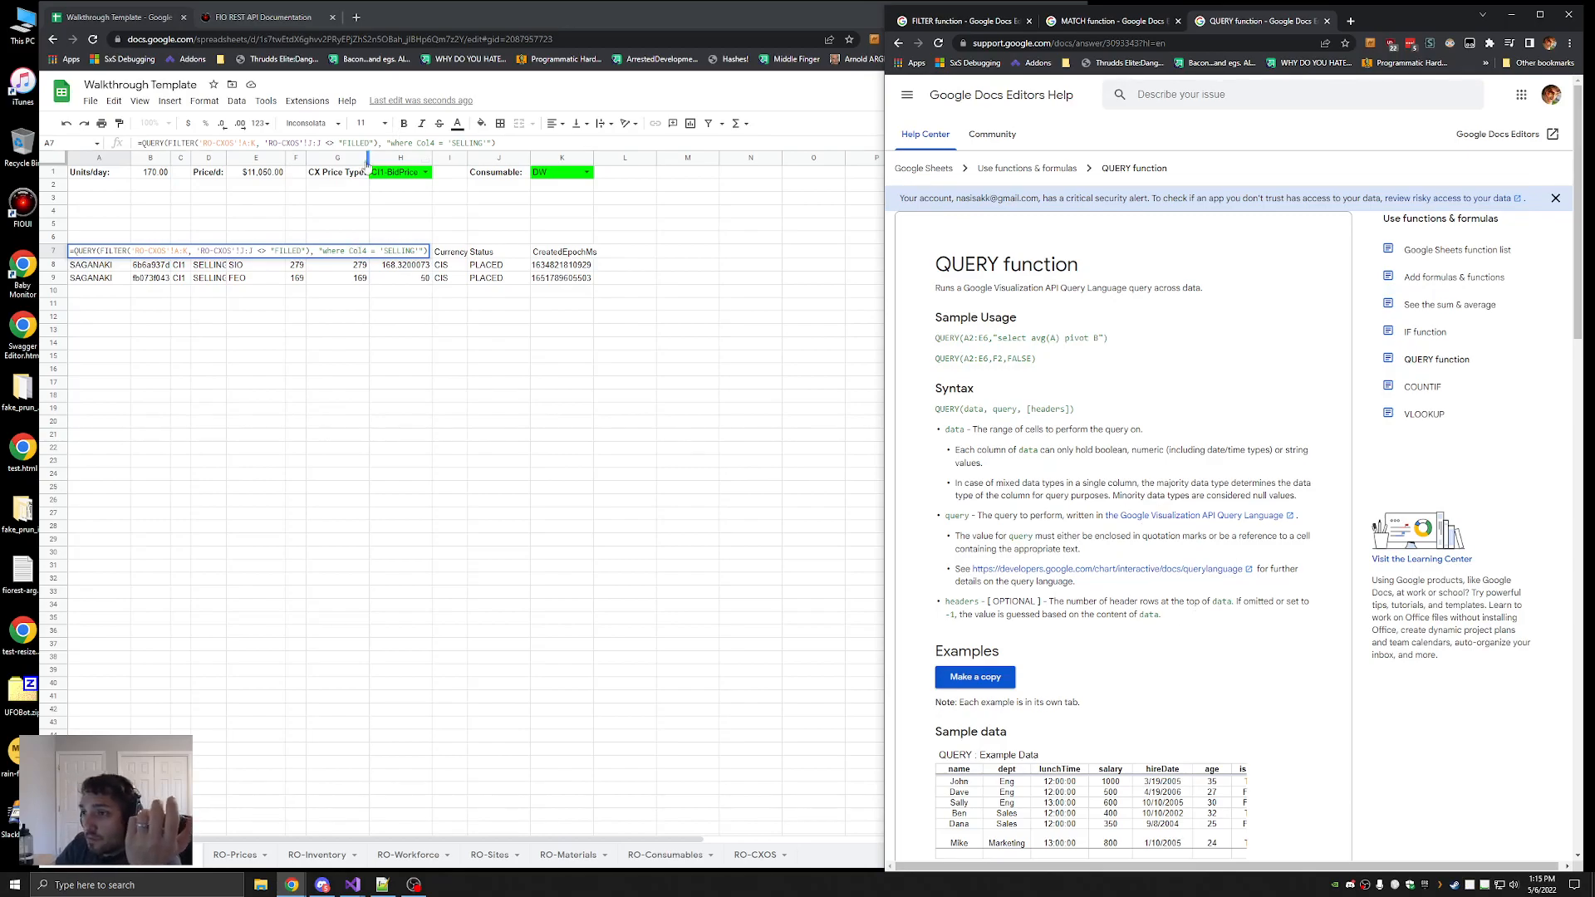
Add a headers argument of 0 to the QUERY formula in A7
click(492, 143)
text(, 0)
key(Return)
Format cell A7 with the Default (Arial) font at size 10
click(98, 251)
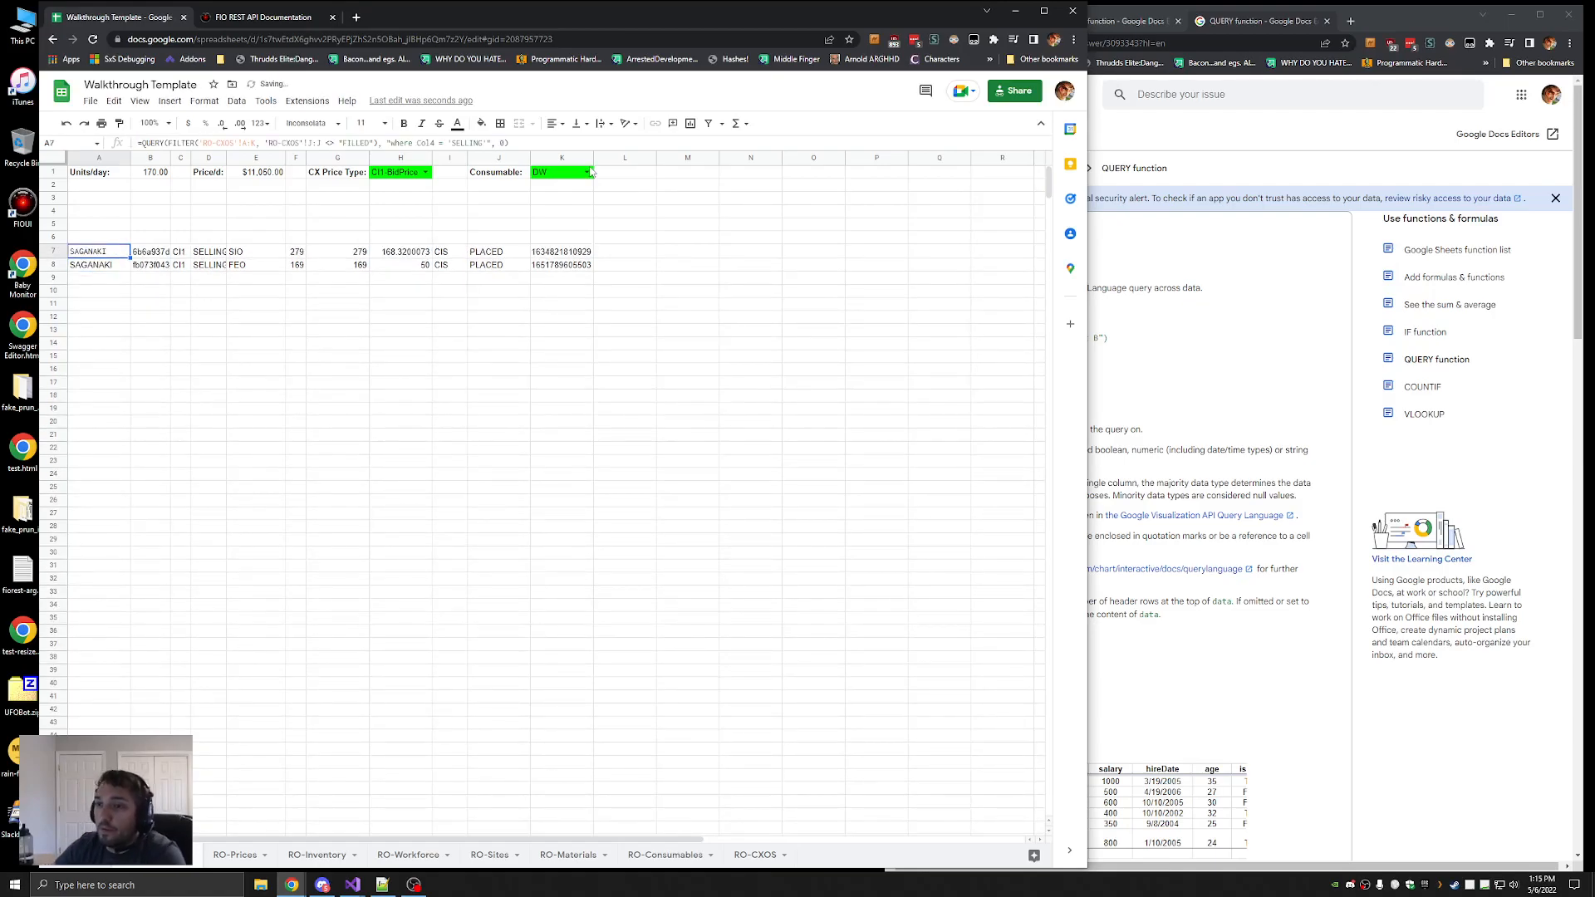
click(312, 123)
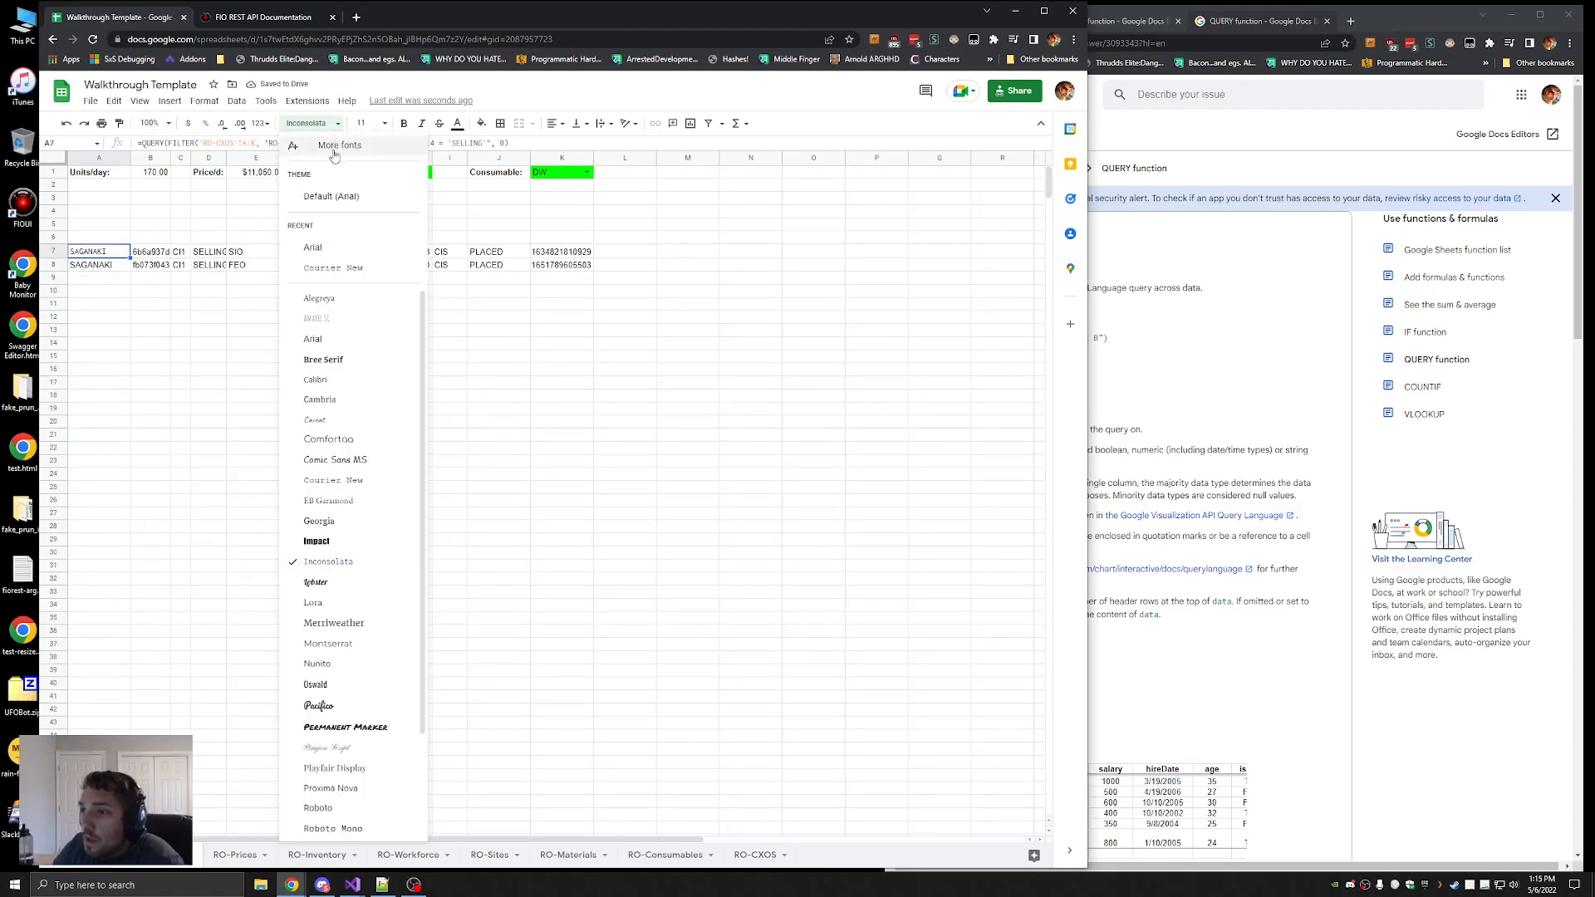
click(331, 196)
click(365, 123)
click(363, 224)
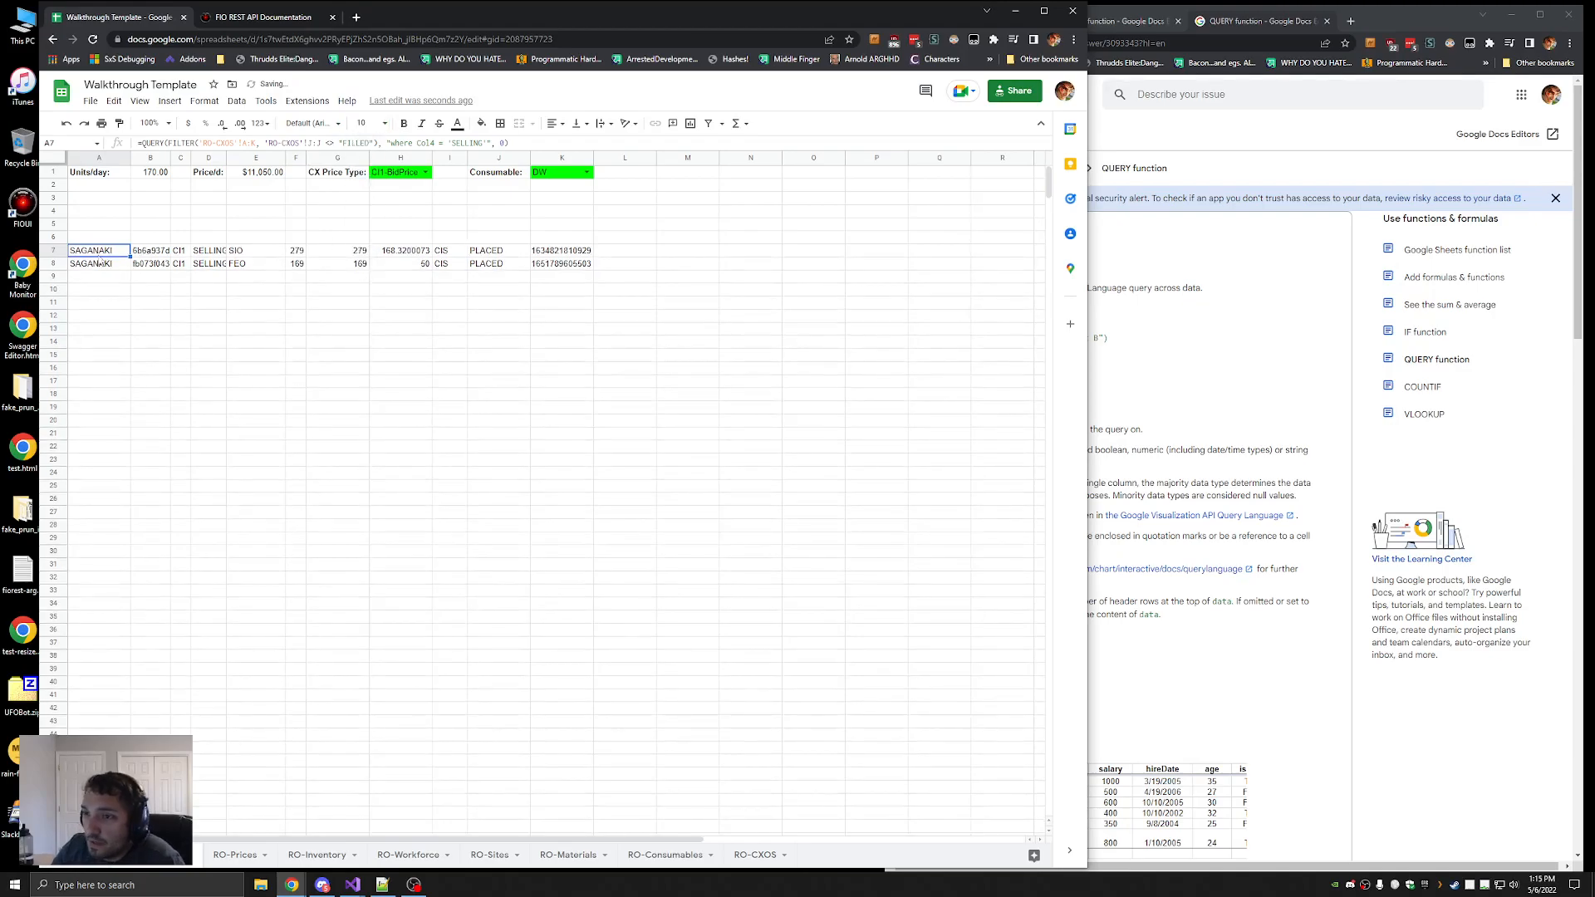
drag(508, 143, 106, 142)
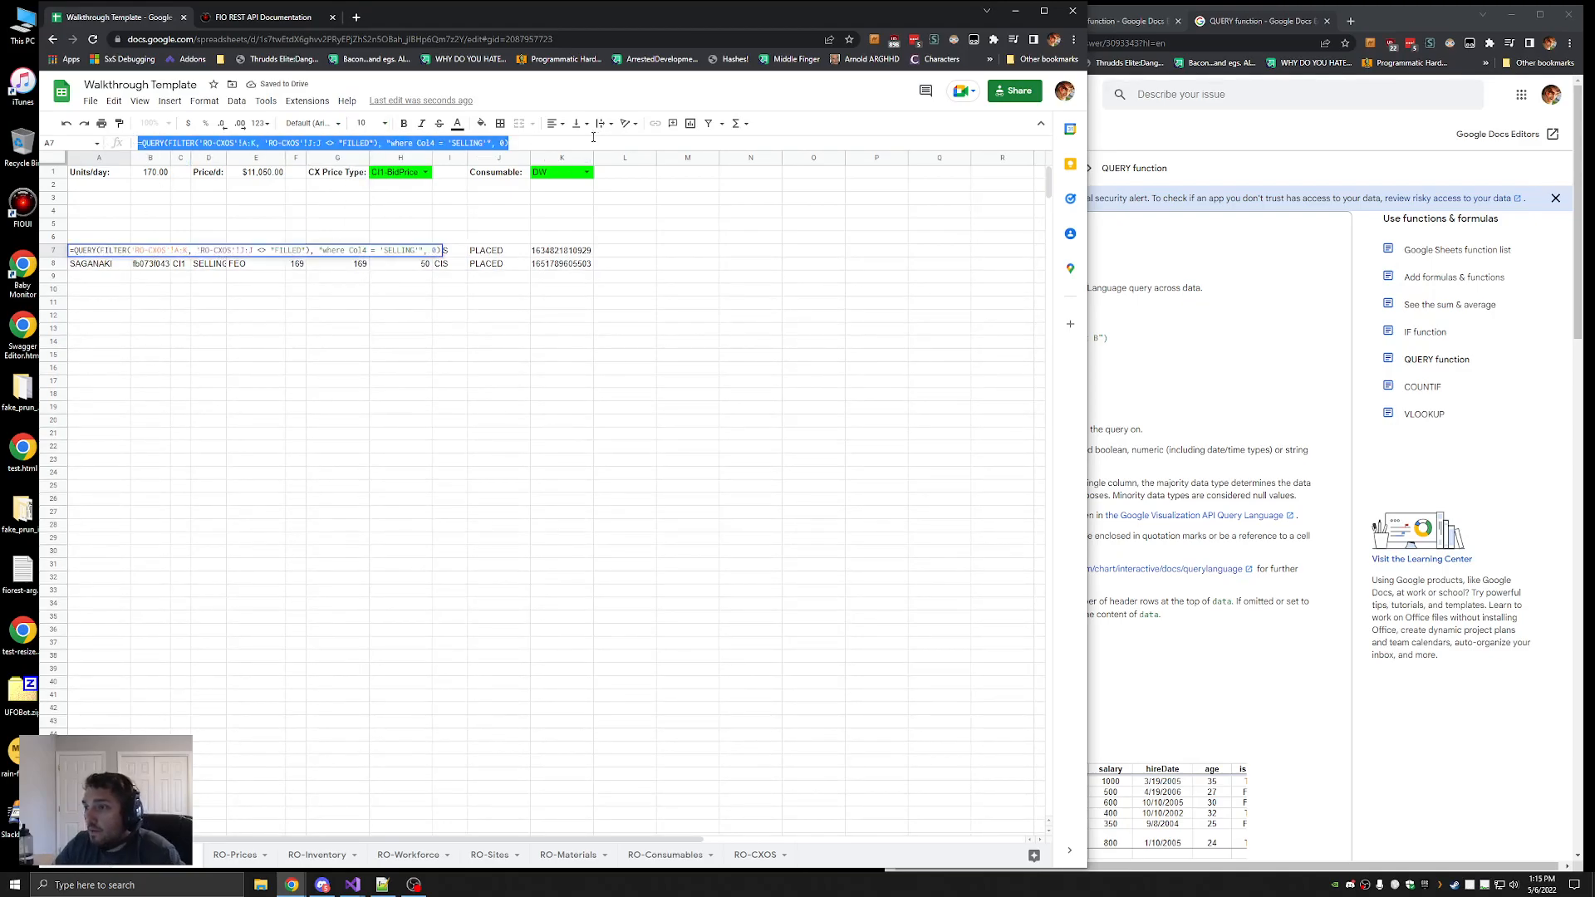
click(582, 138)
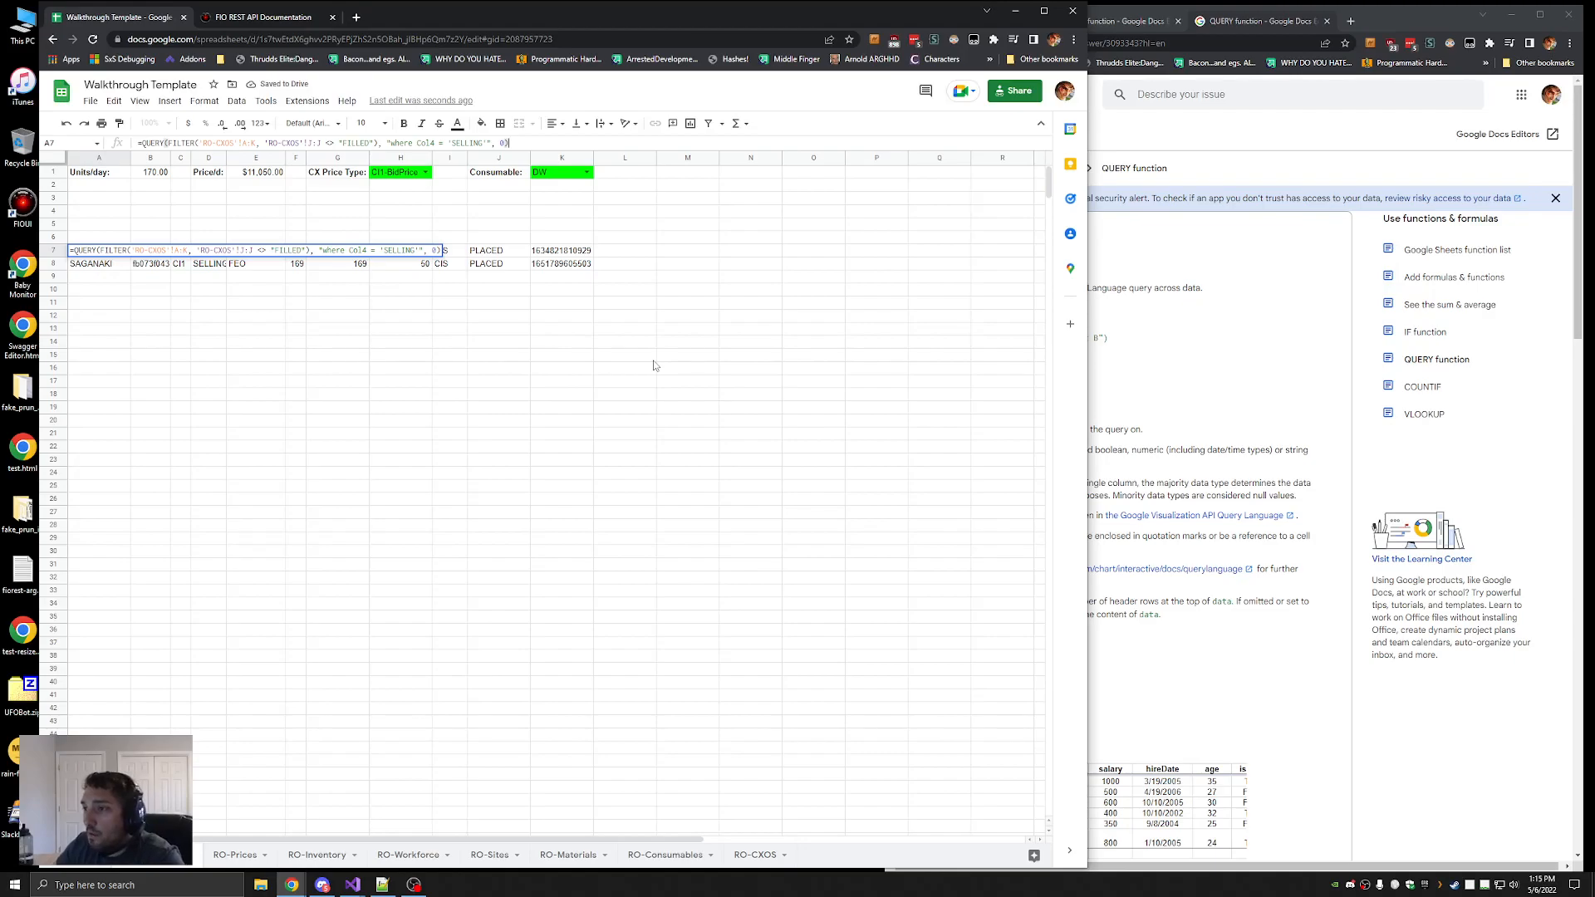
key(Return)
Enter the label "CXOS Money:" in cell G3, beneath CX Price Type
click(342, 200)
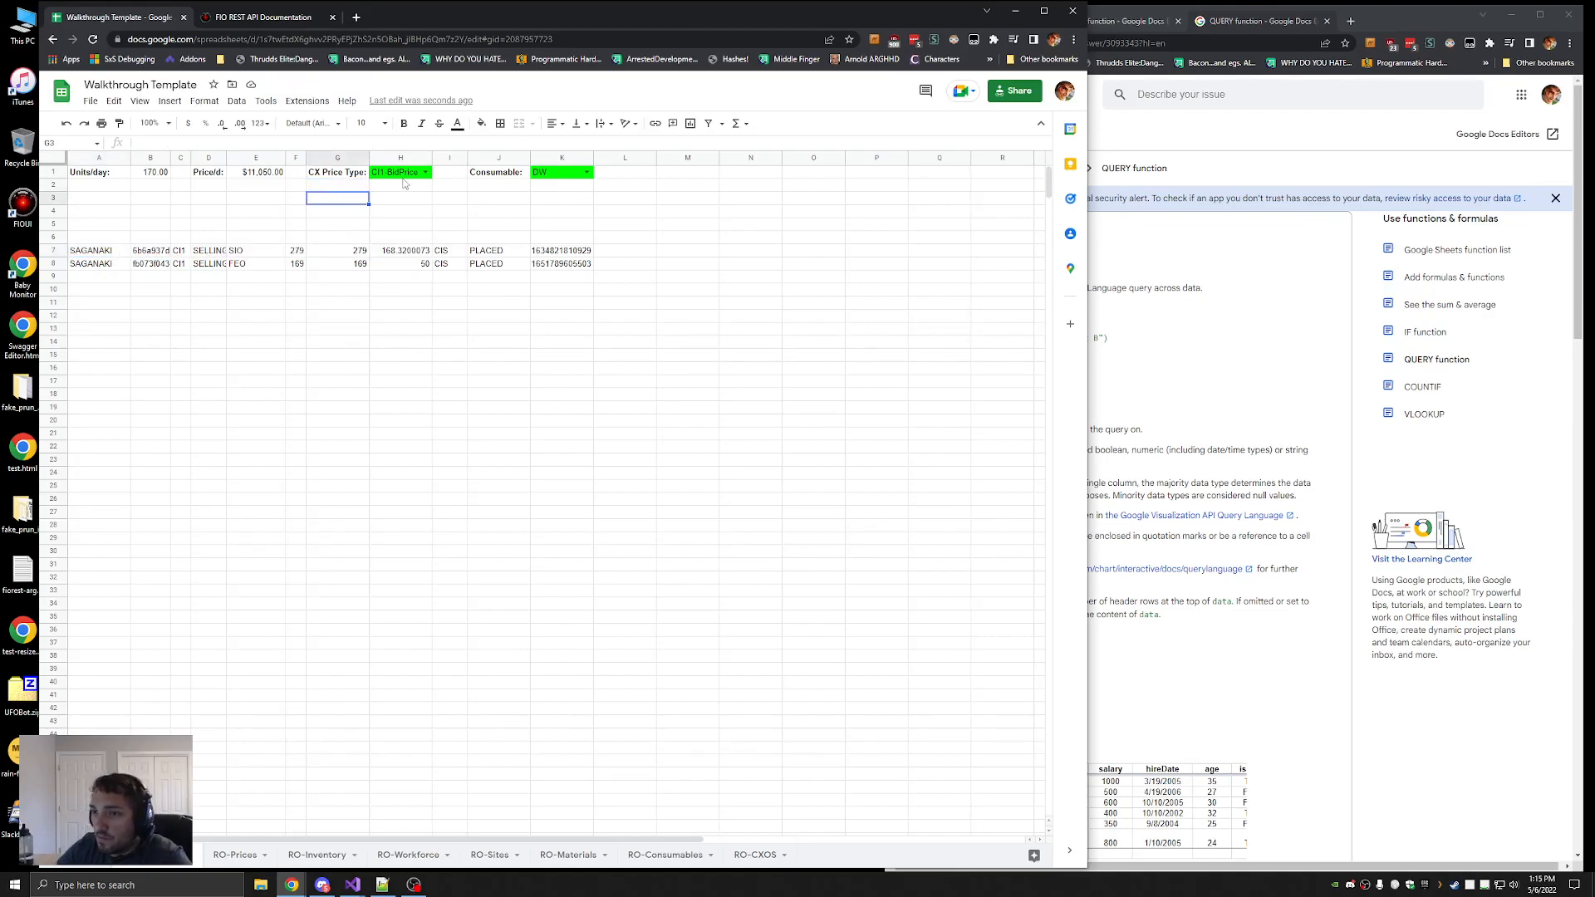
text(CX)
text(CXOS)
text( $)
key(BackSpace)
text(Money:)
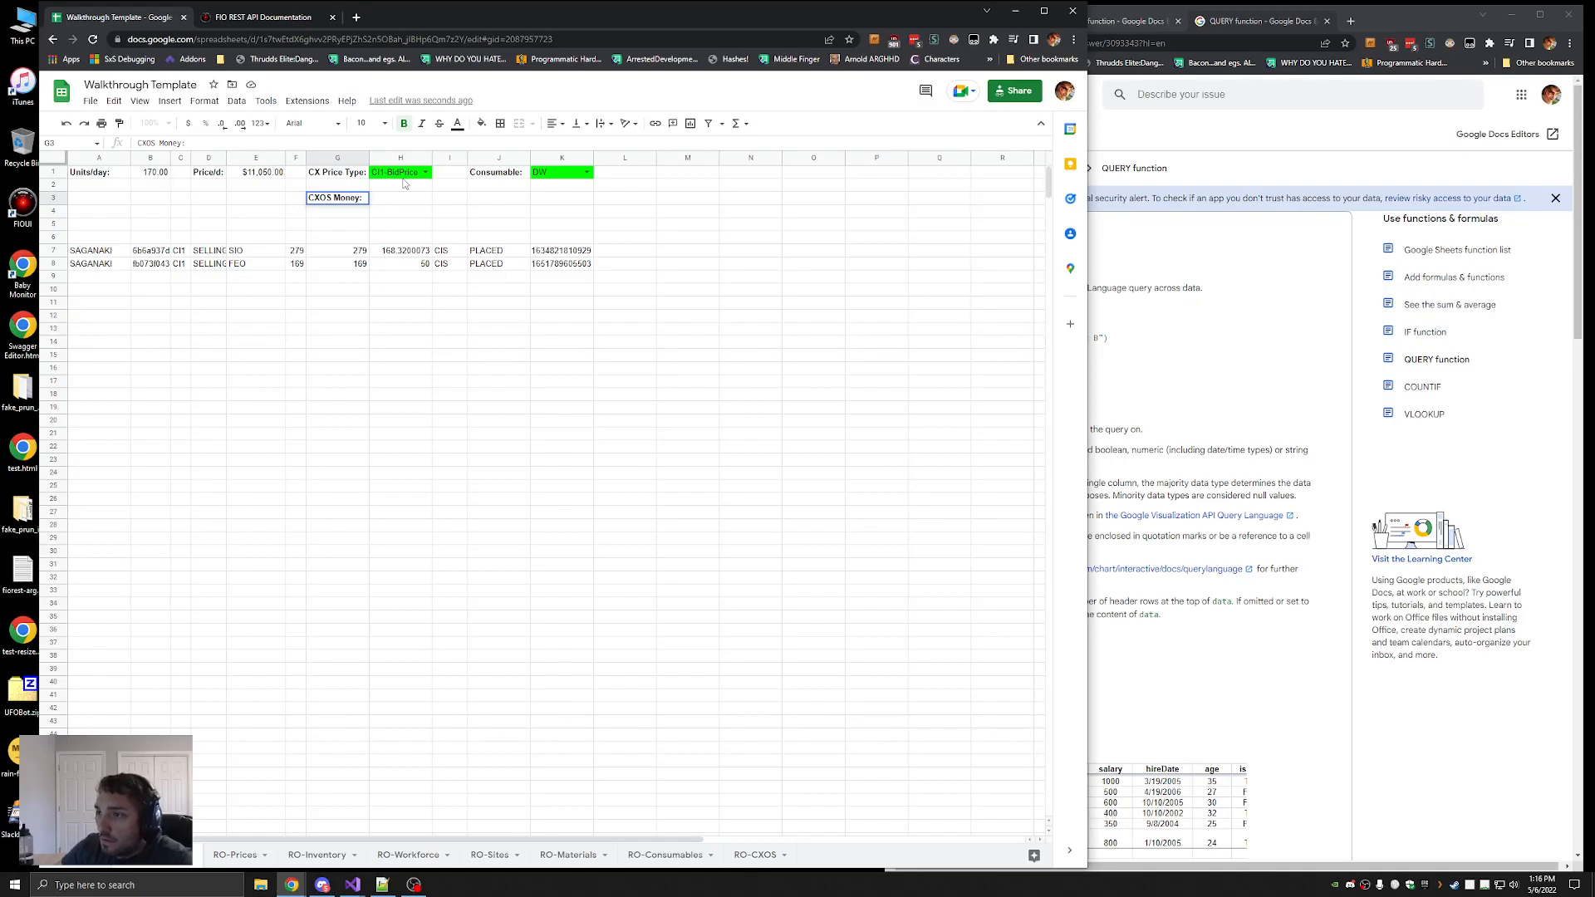
key(Tab)
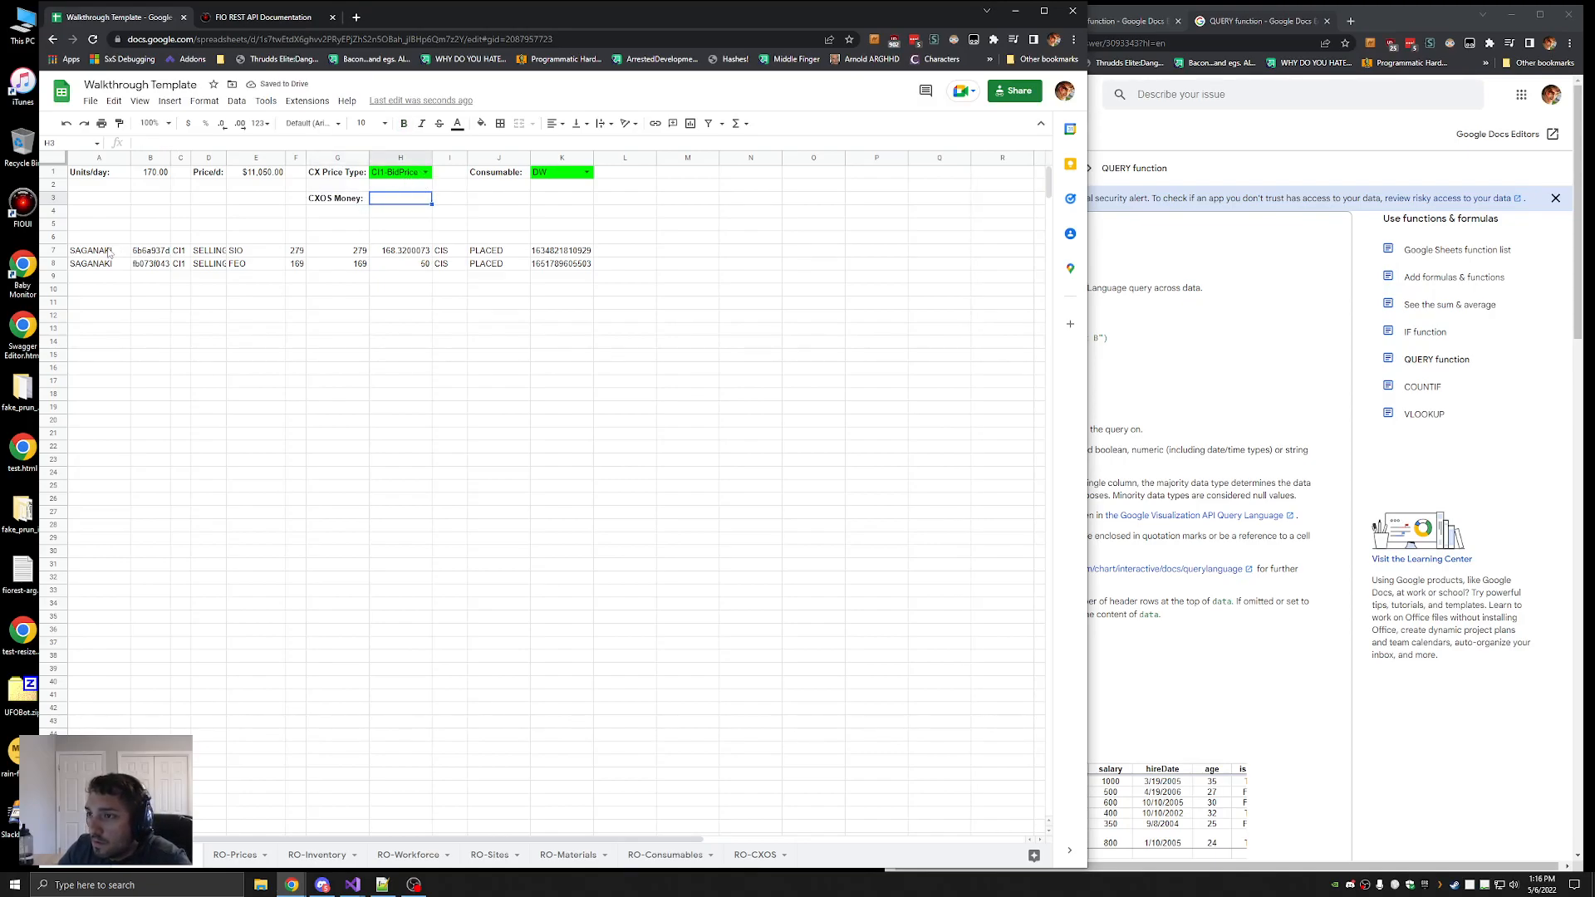
Examine the VLOOKUP and nested MATCH parts of the price formula in E1 without changing it
click(256, 176)
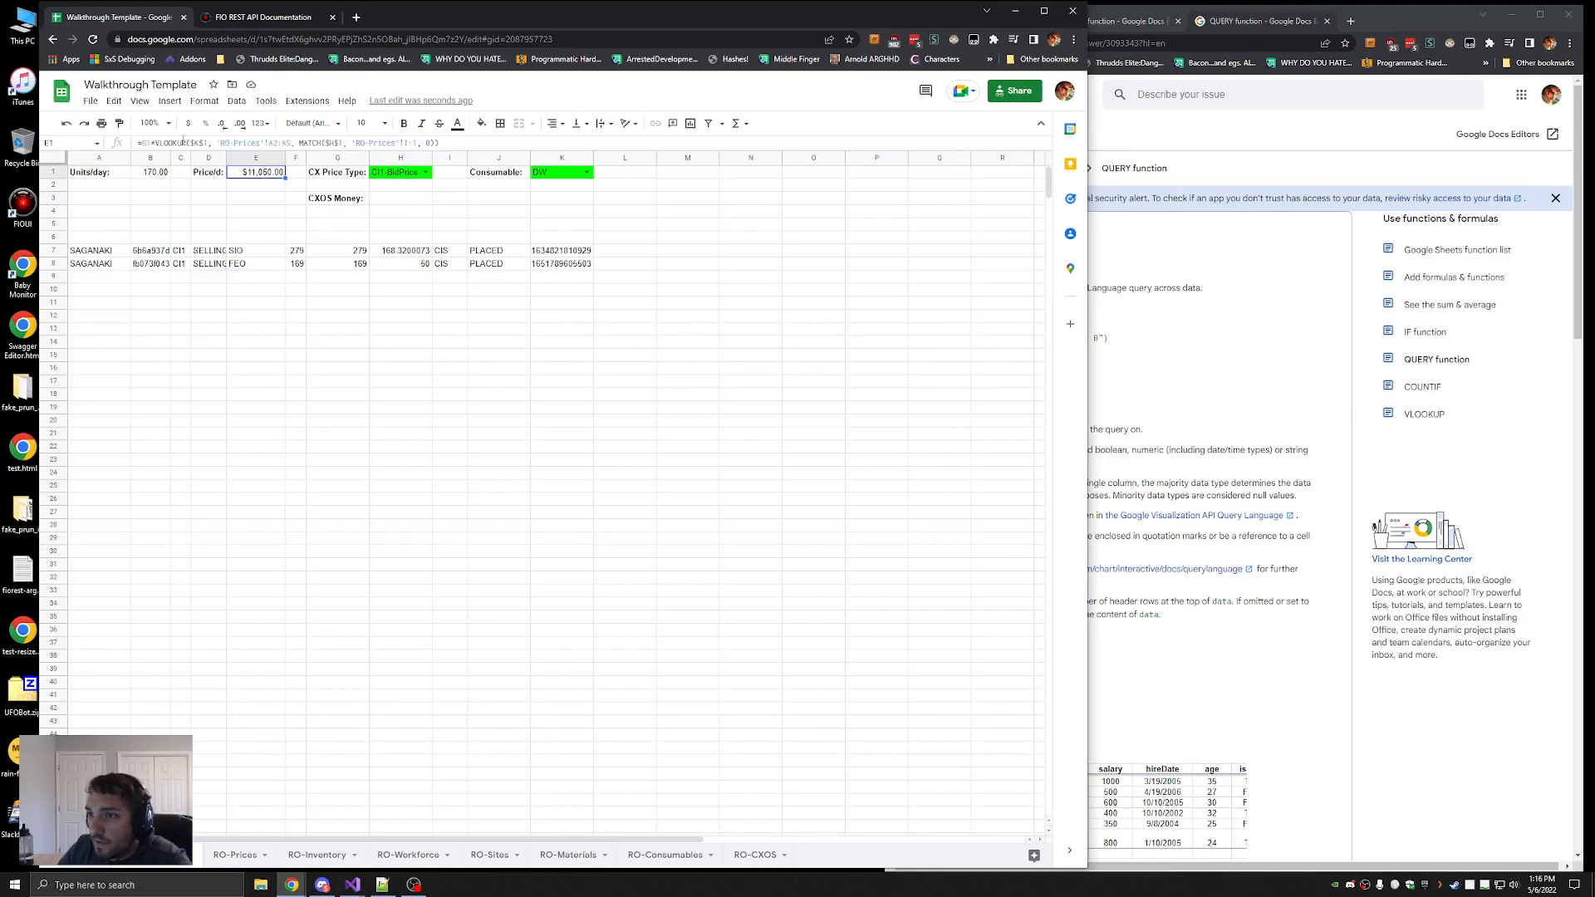
drag(155, 143, 468, 143)
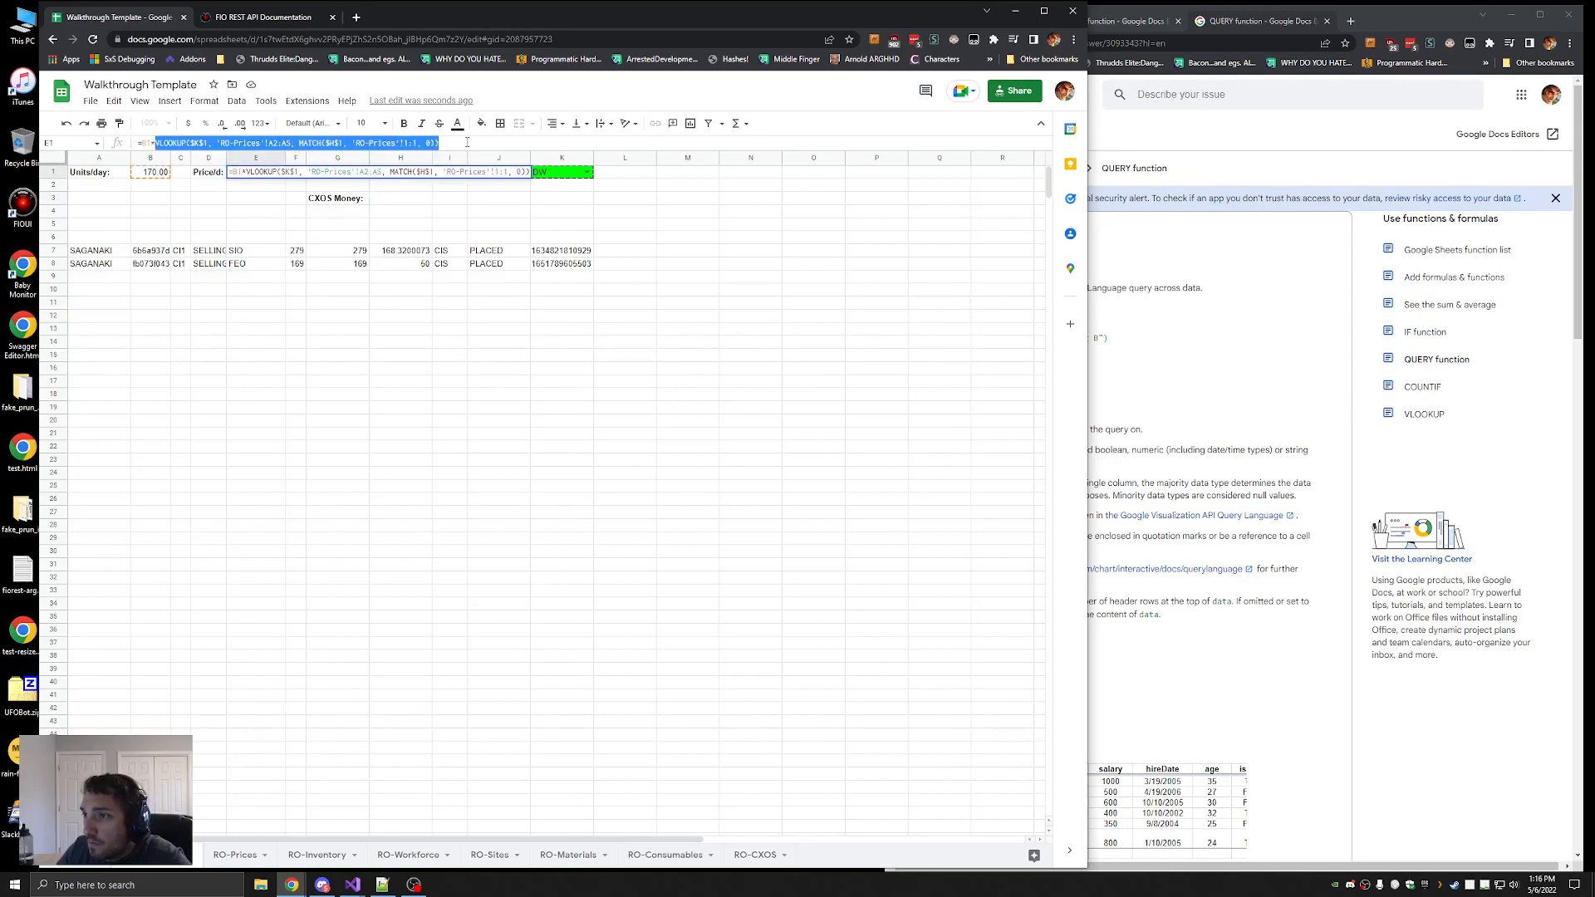
click(219, 143)
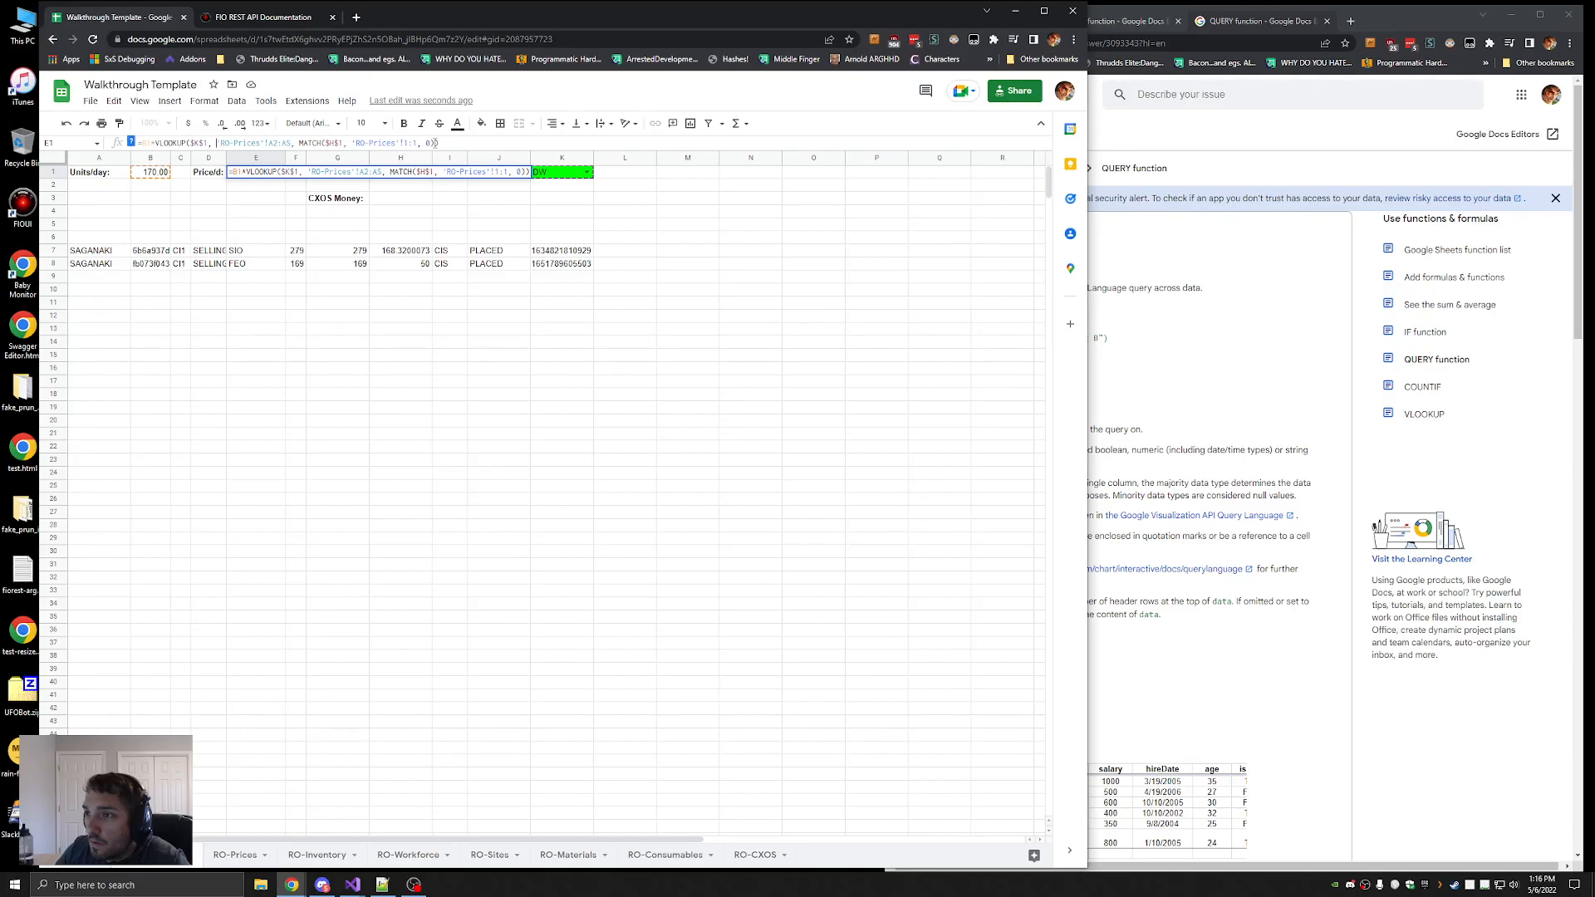
drag(433, 143, 303, 143)
click(352, 145)
drag(434, 143, 300, 144)
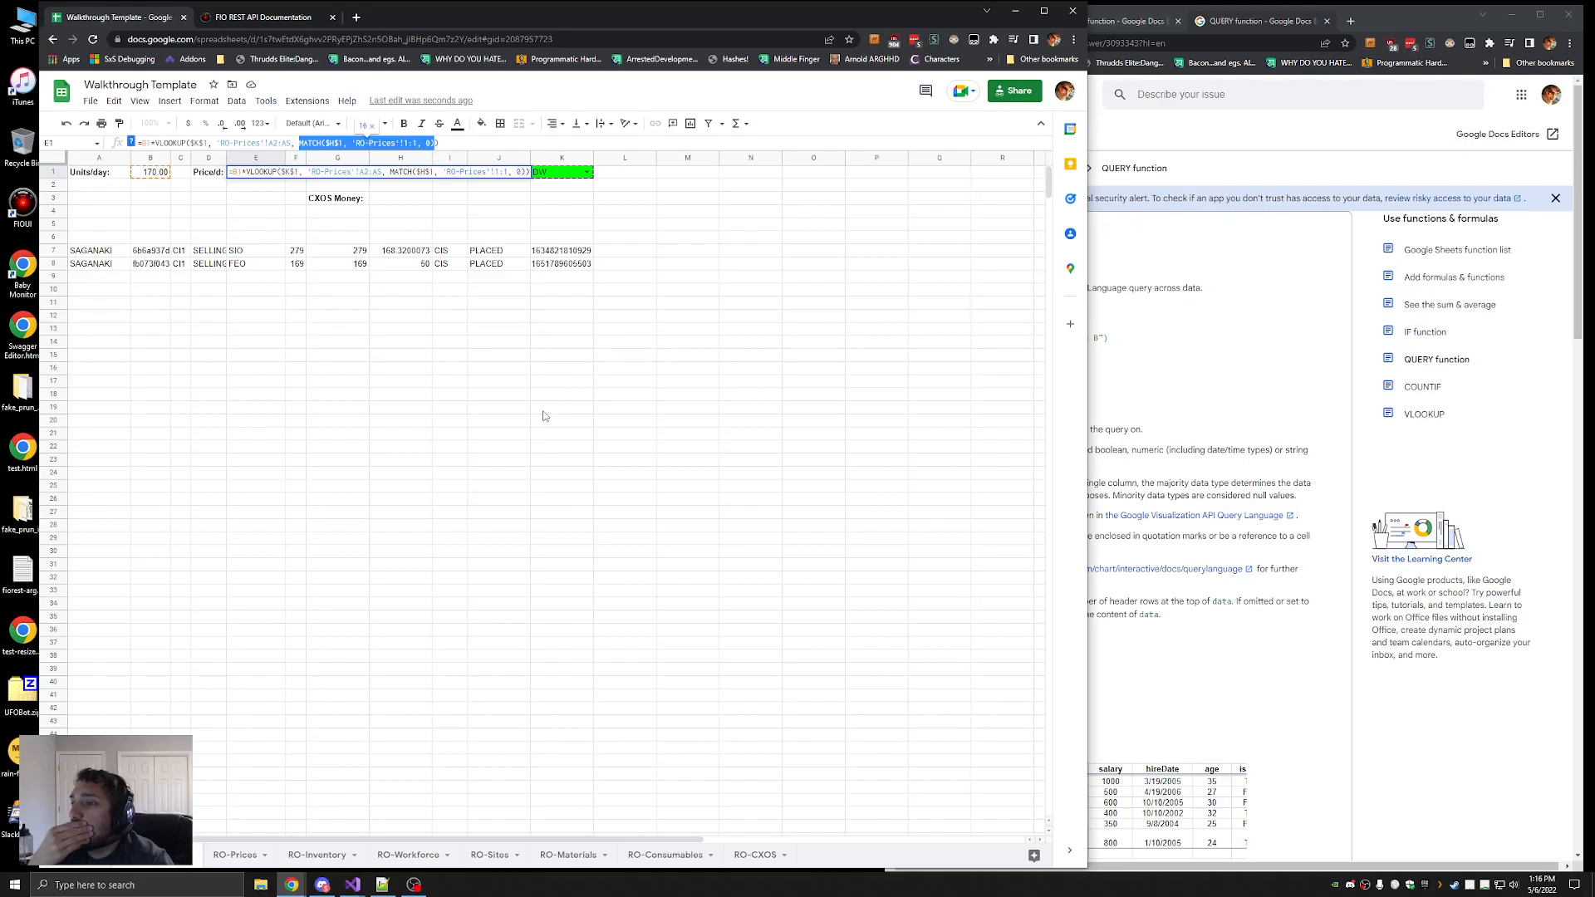
key(Escape)
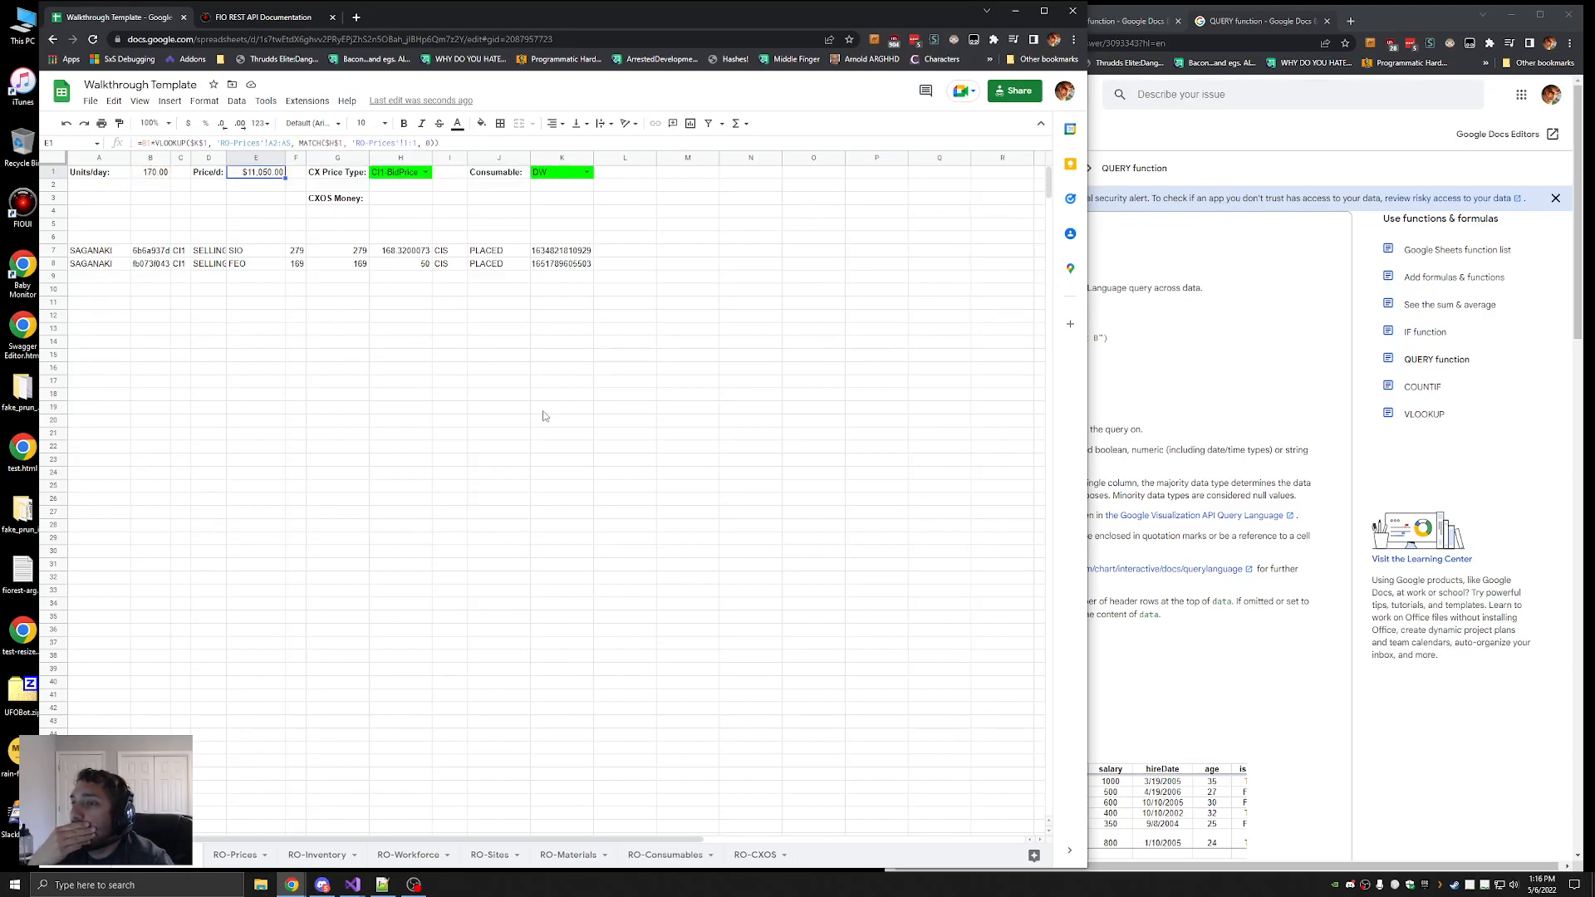
Check the column order on RO-CXOS and add "select Col6" before the where clause in A7's query
click(398, 202)
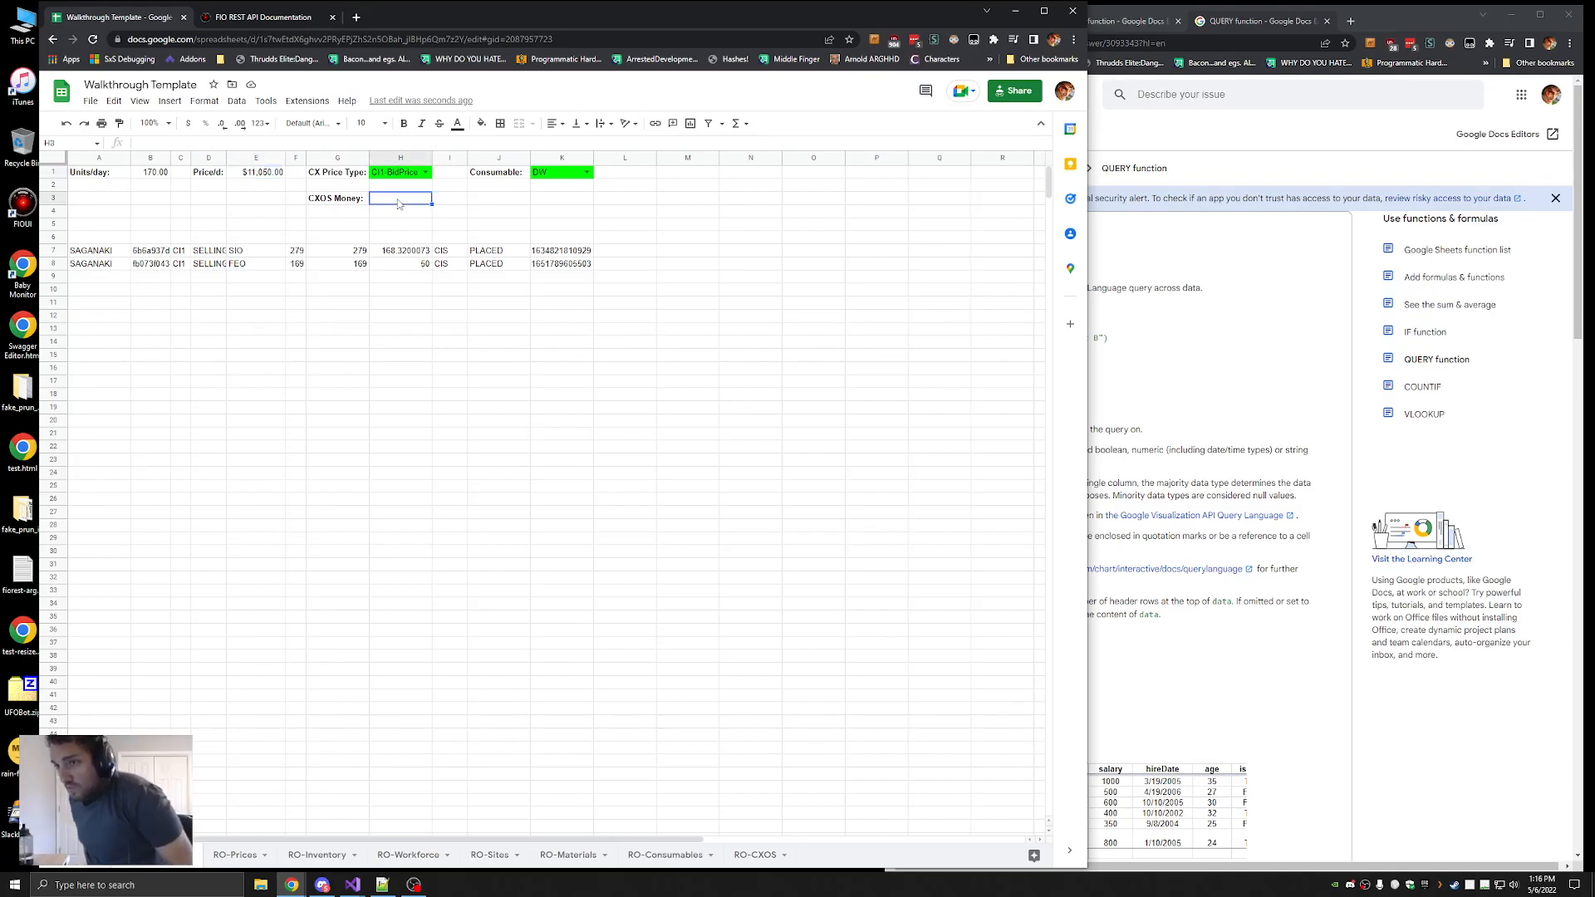
click(93, 251)
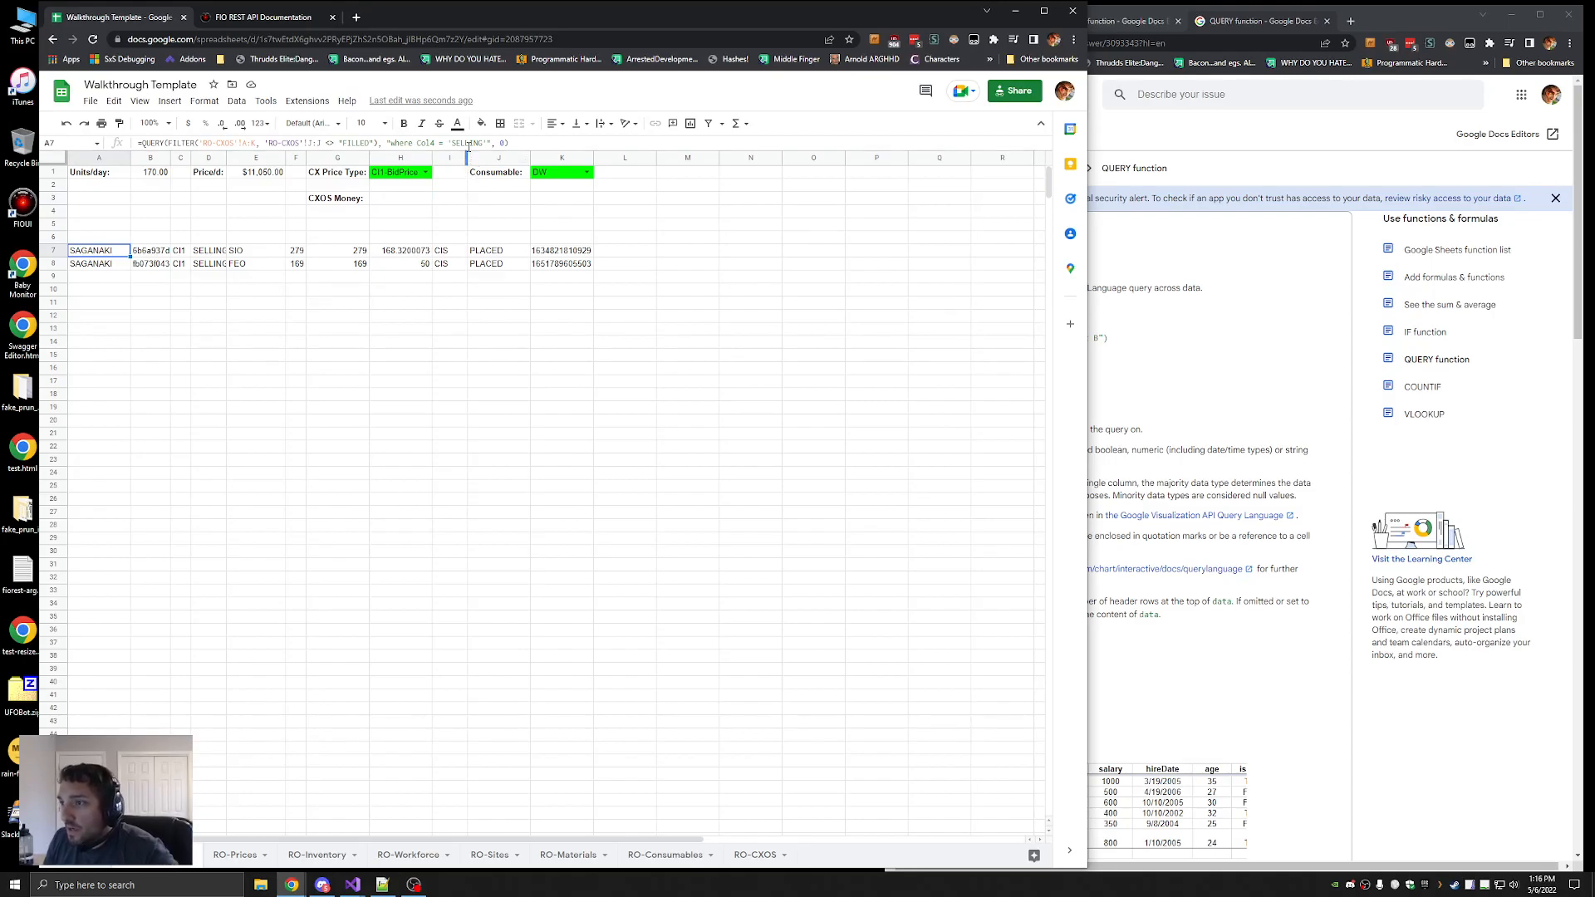
click(394, 143)
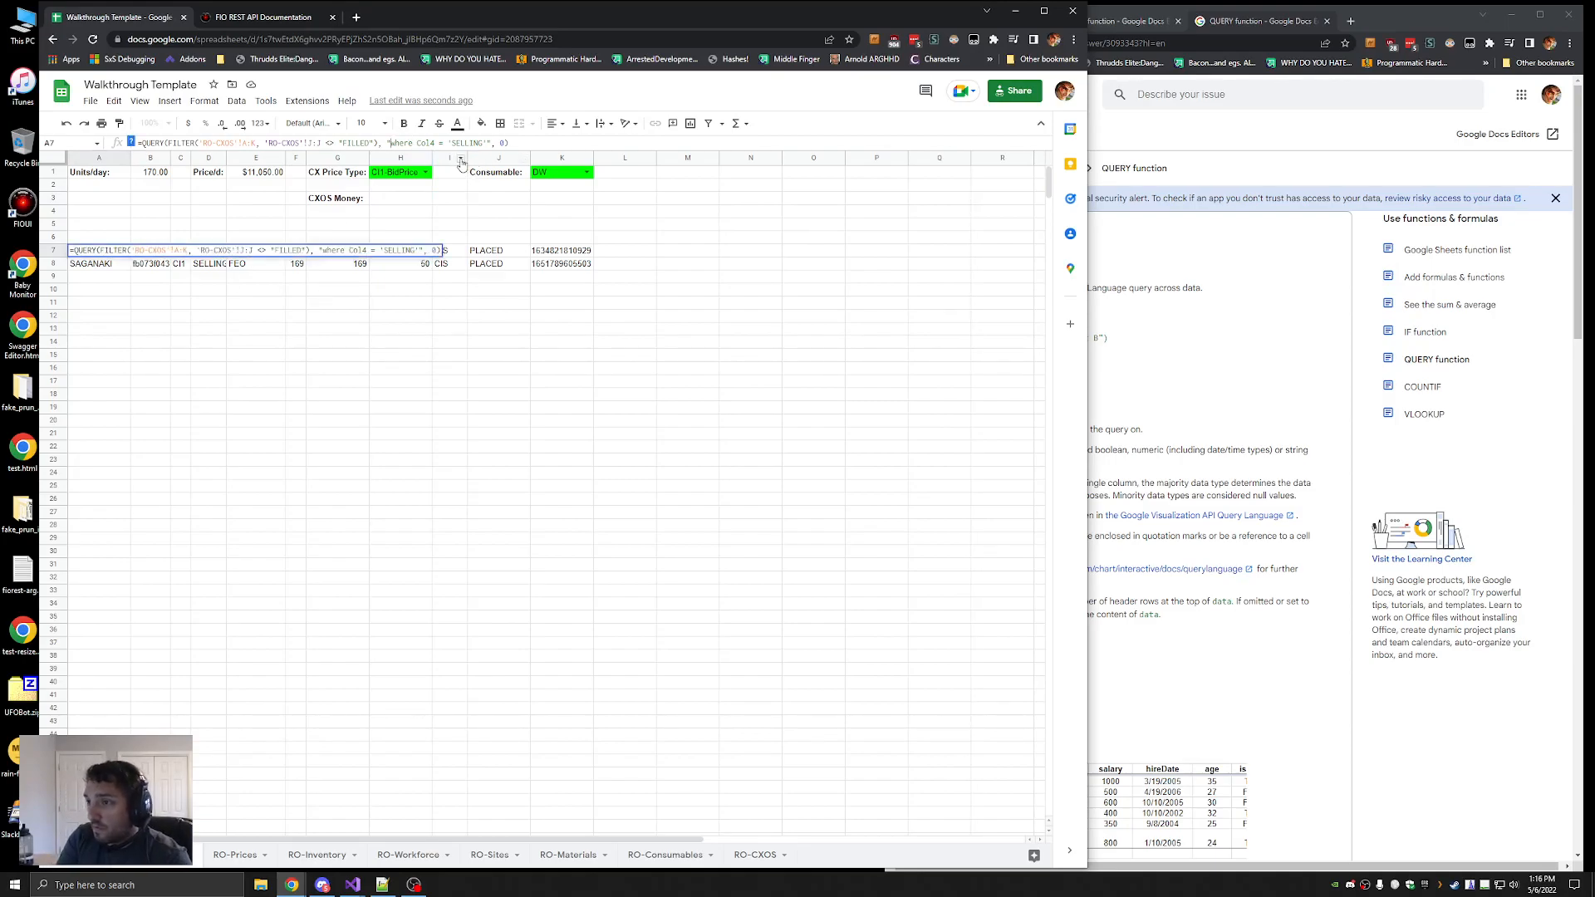
key(Return)
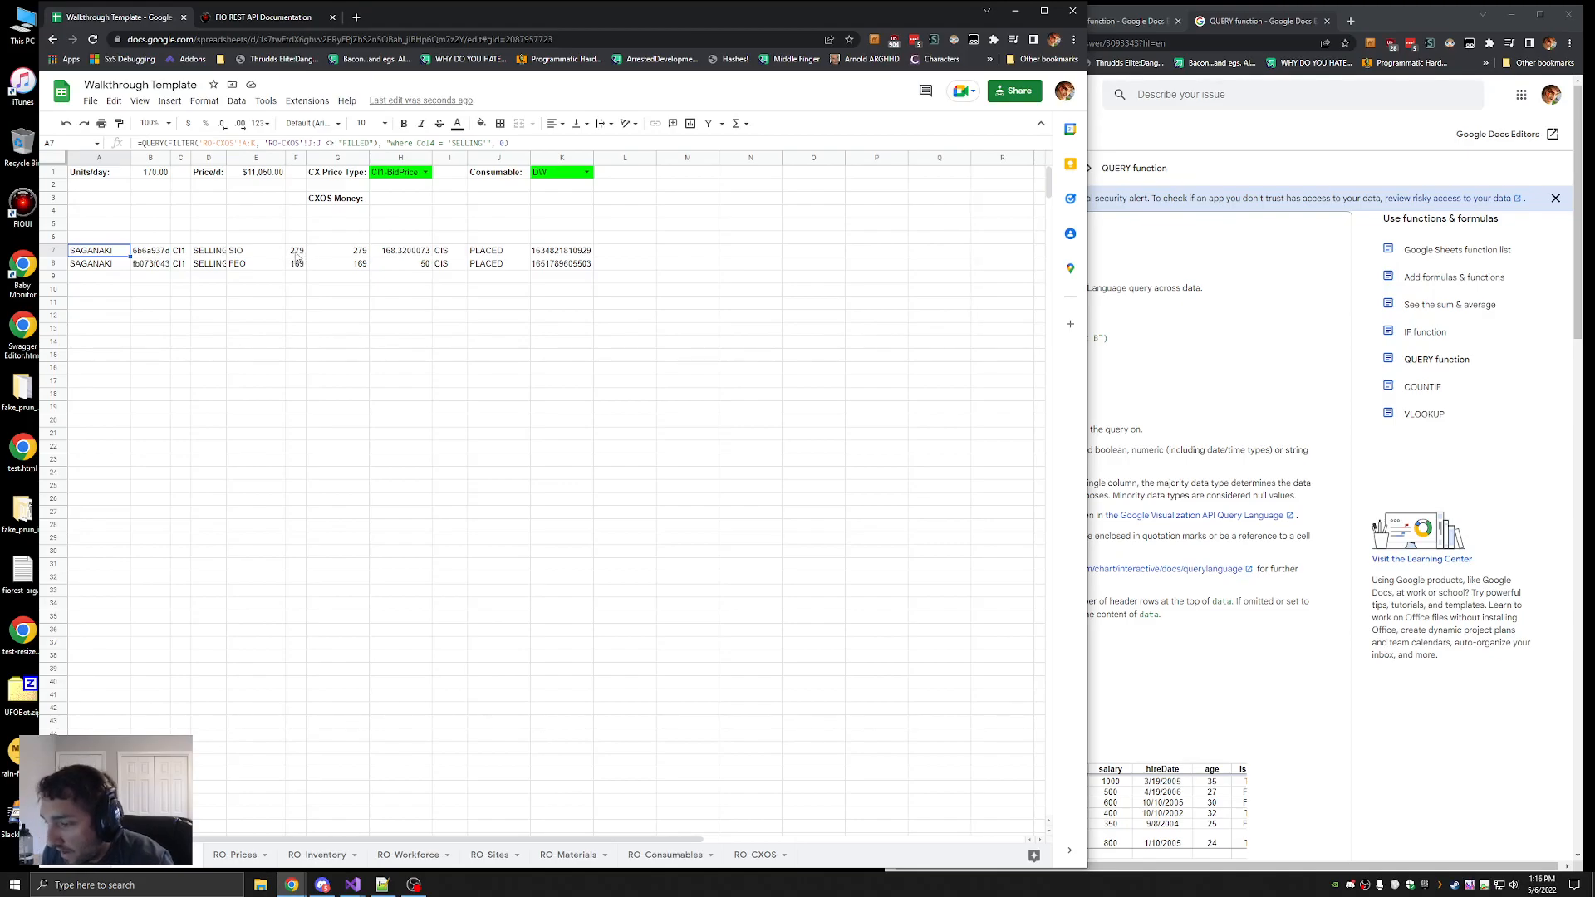
click(757, 856)
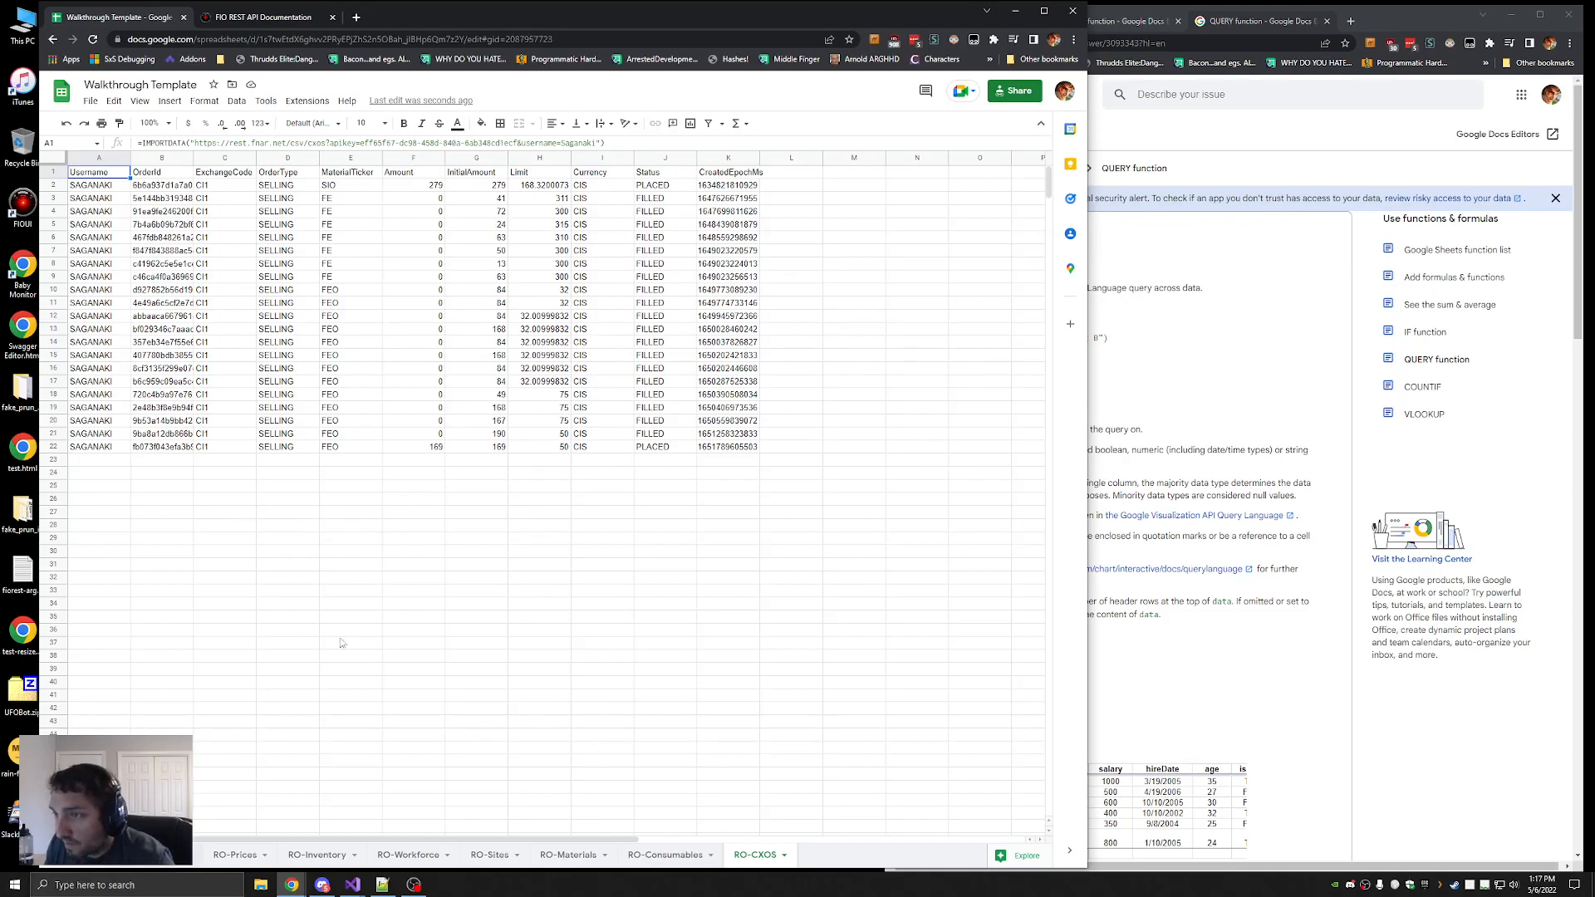
click(171, 855)
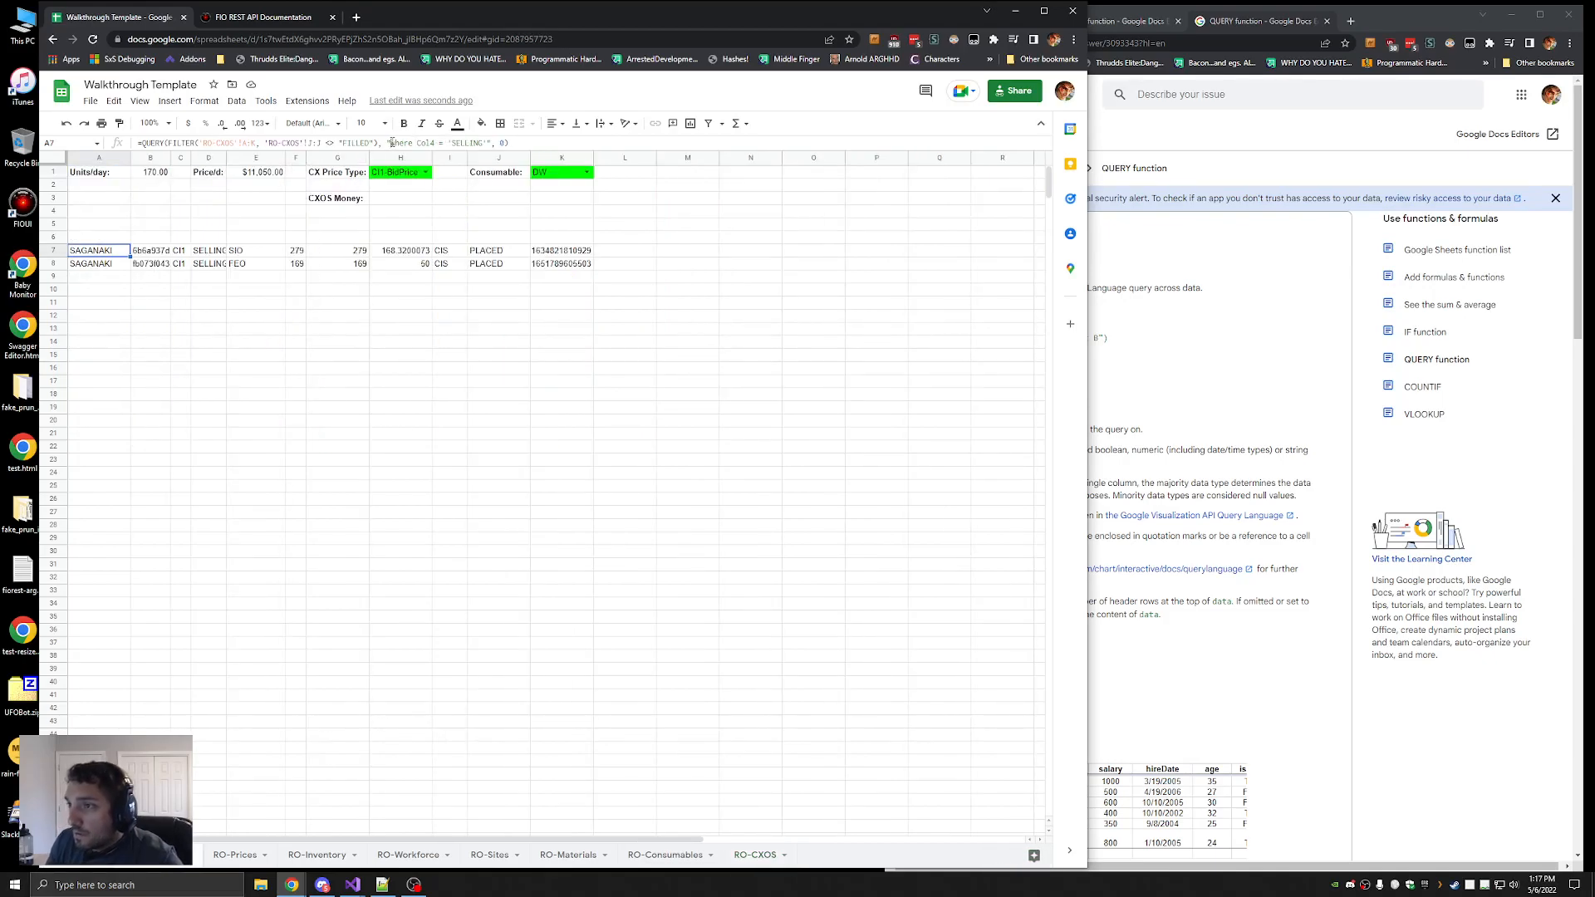
click(392, 143)
text(select Col)
text(6)
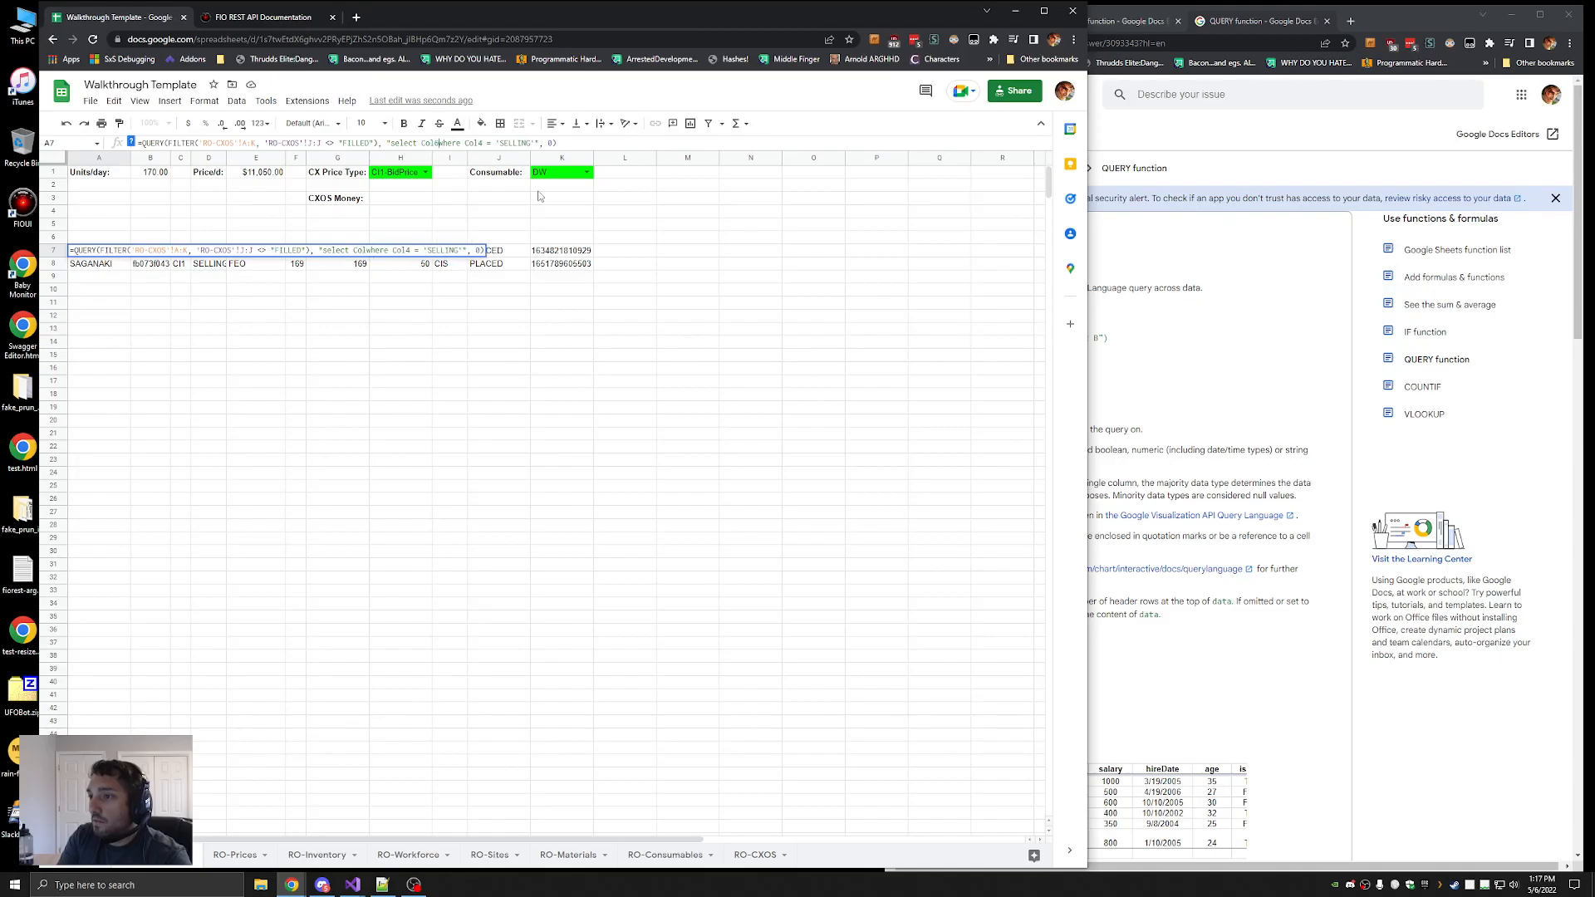
key(Return)
Try A7's QUERY without its headers argument, and restore the argument to 0
click(116, 255)
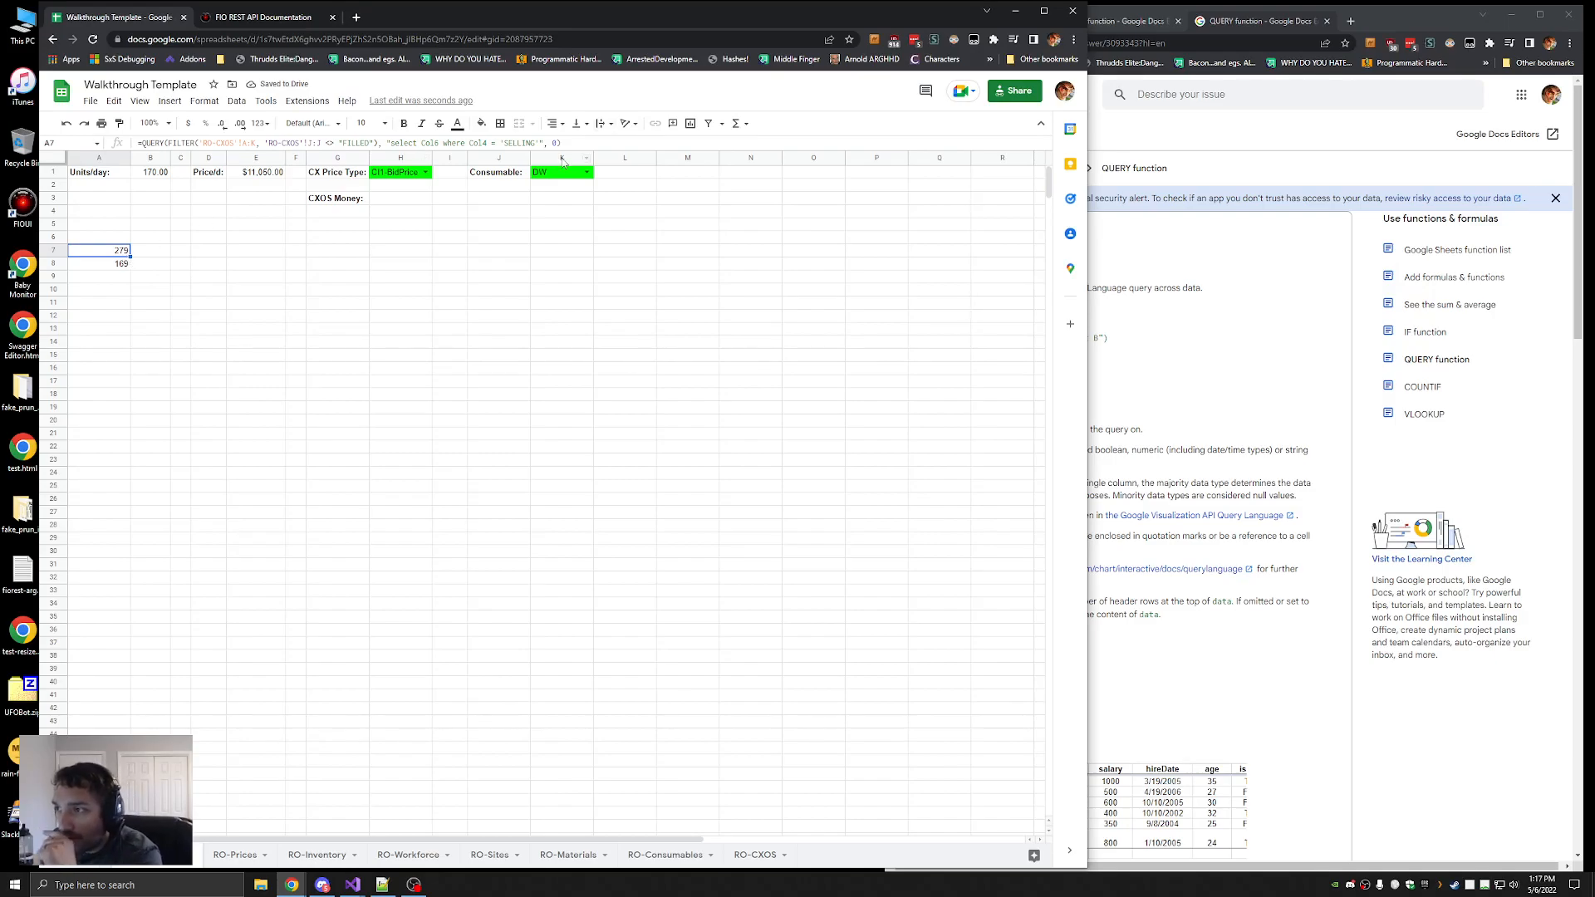
drag(558, 144, 544, 144)
key(BackSpace)
key(Return)
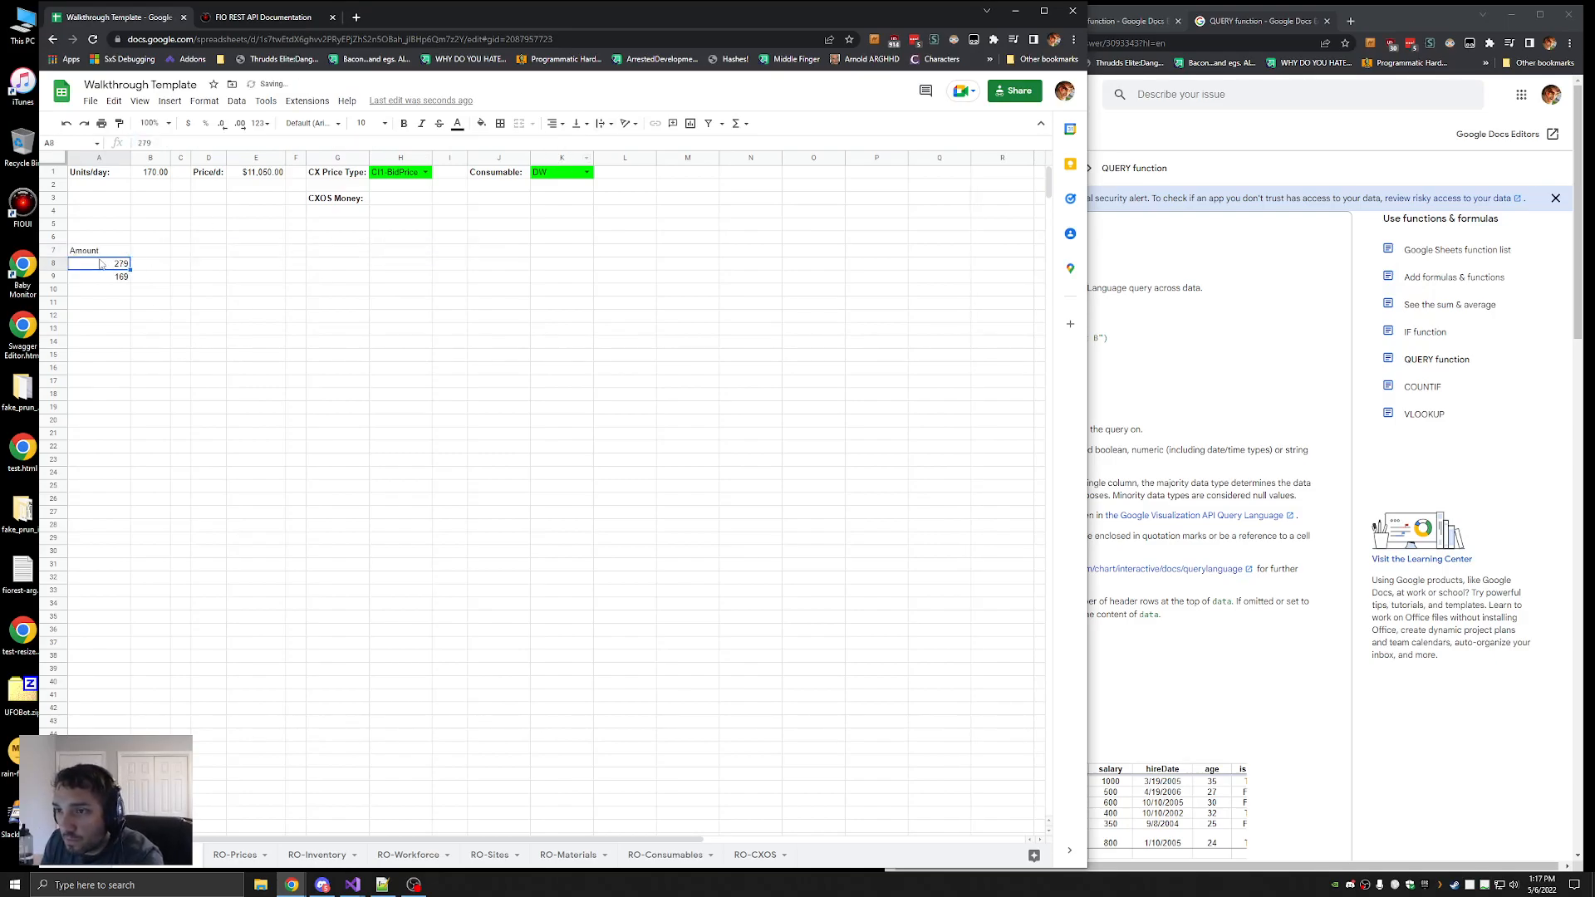
key(Up)
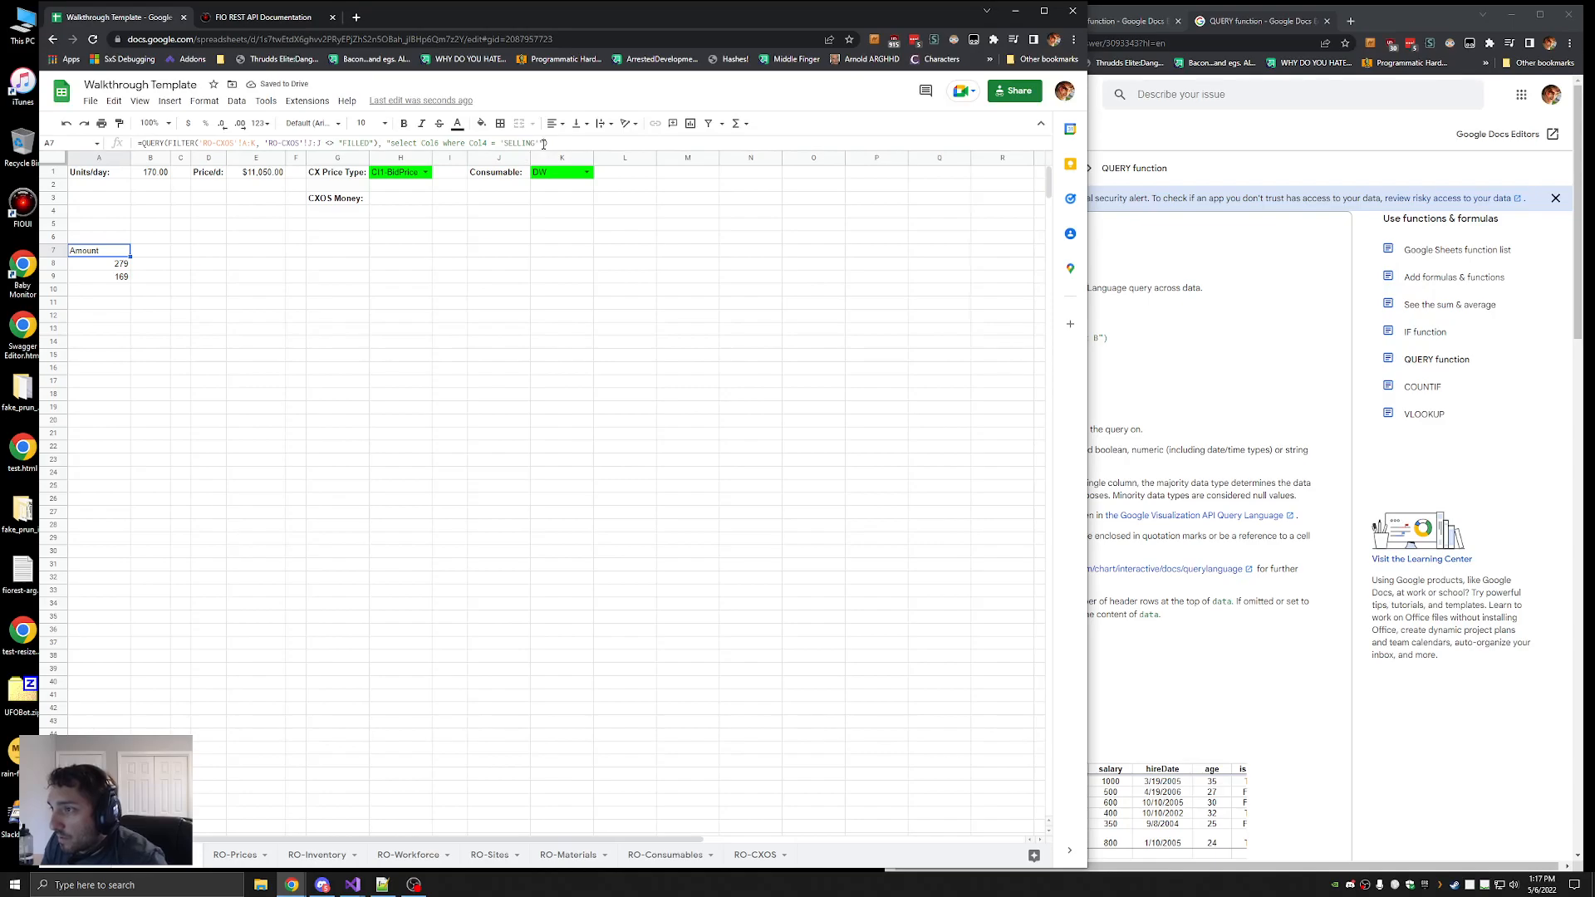
click(544, 144)
text(, 0)
key(Return)
Check the columns on RO-CXOS and extend A7's query to "select Col5, Col6" so it also returns the material ticker
click(110, 251)
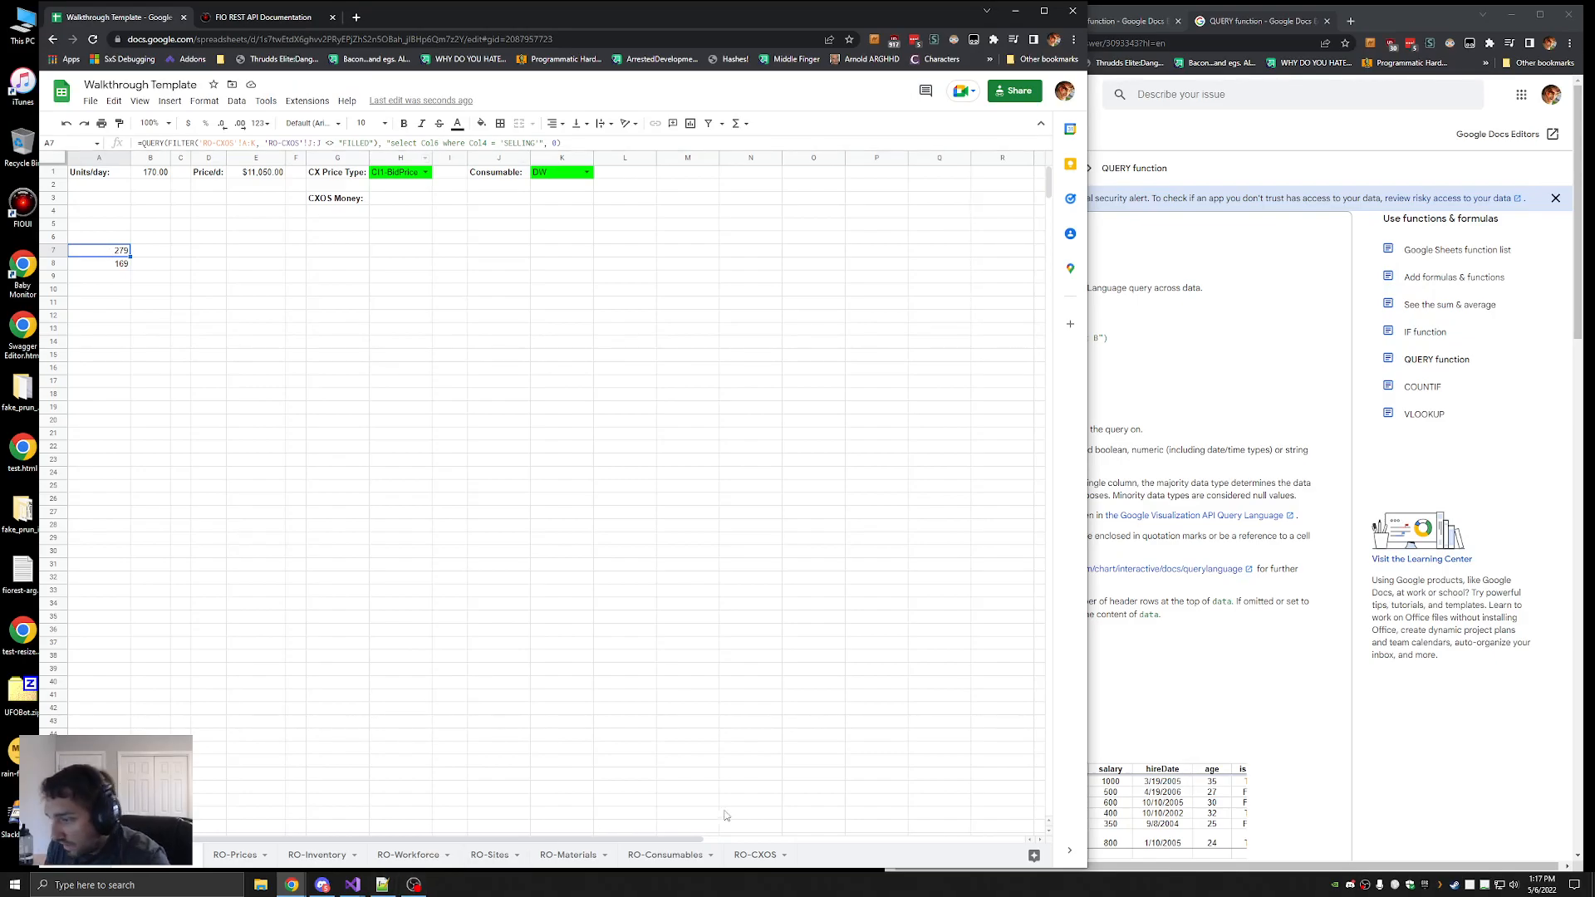
click(753, 855)
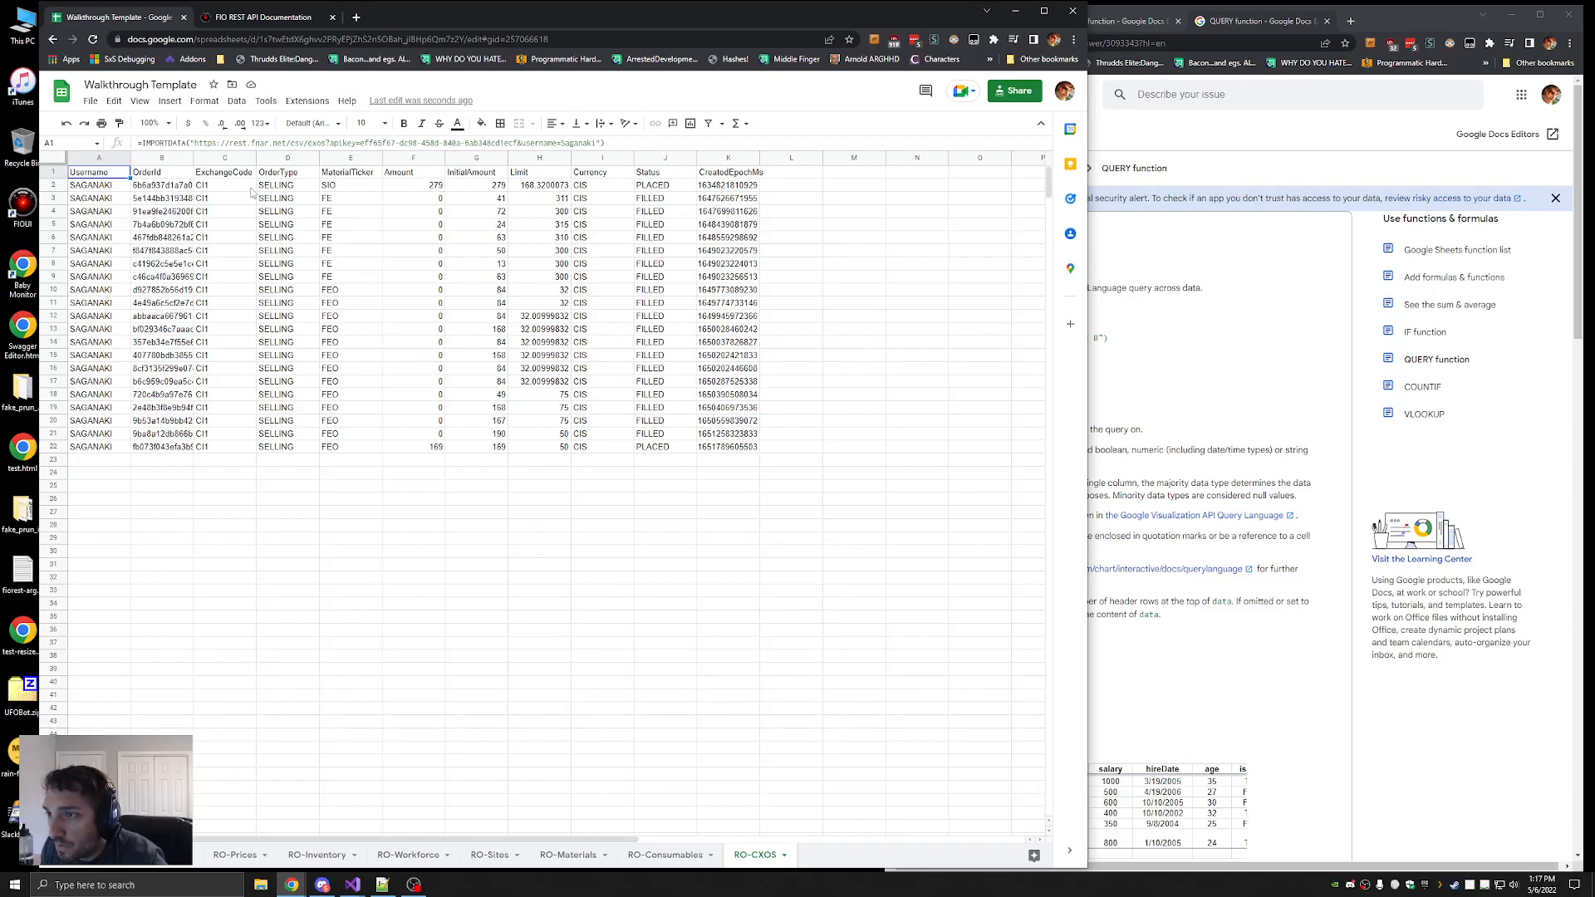
key(alt+Left)
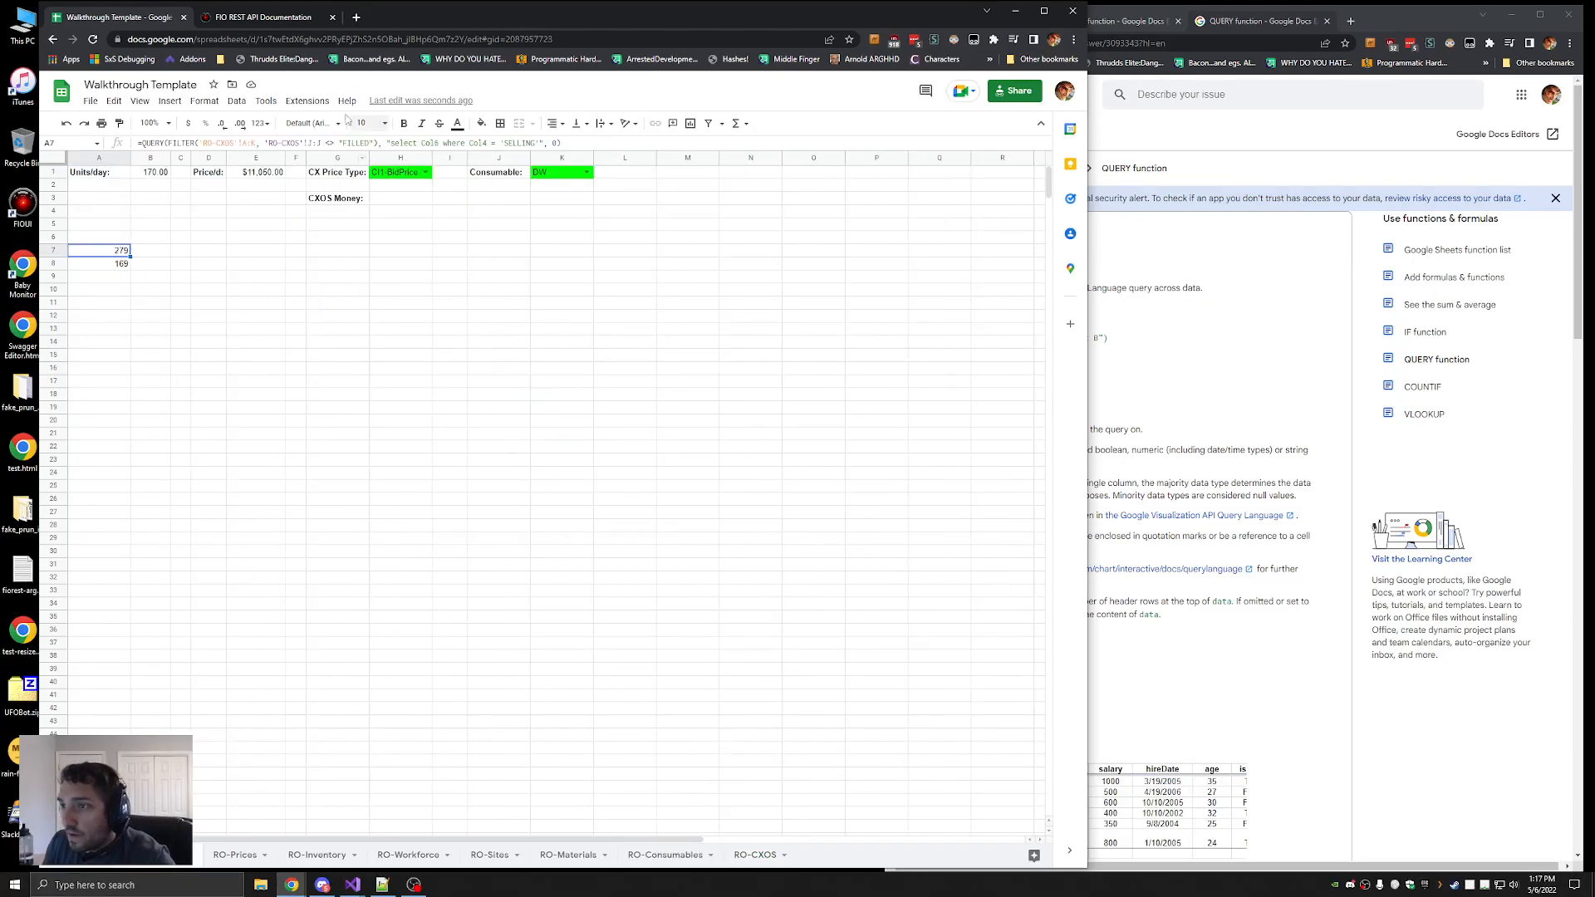
click(420, 143)
text(Col5,)
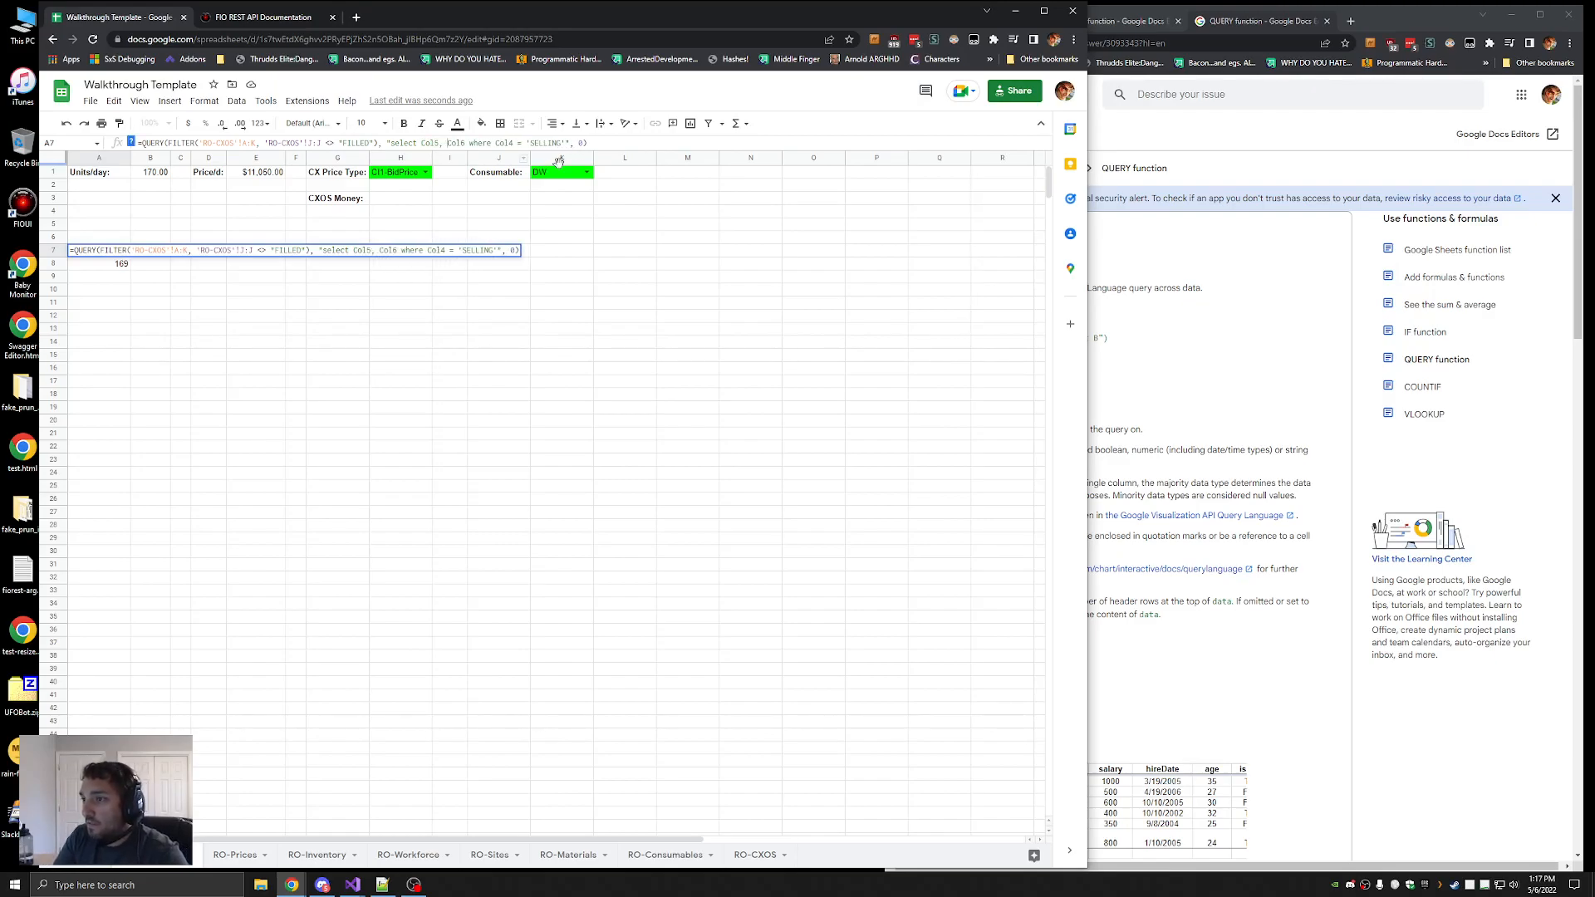
key(Return)
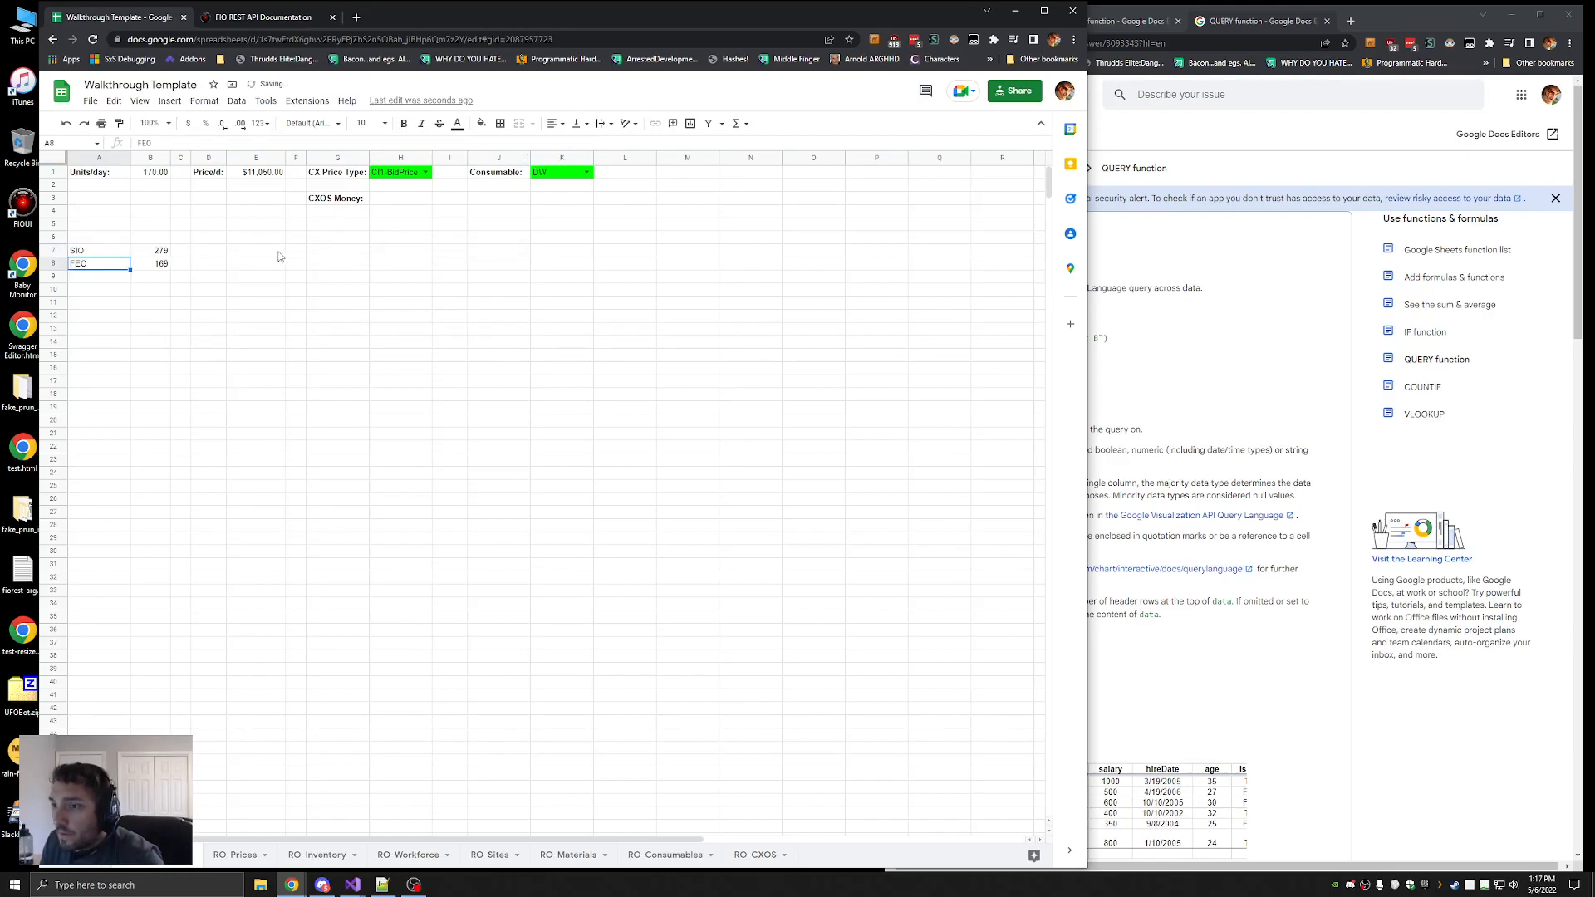
key(Up)
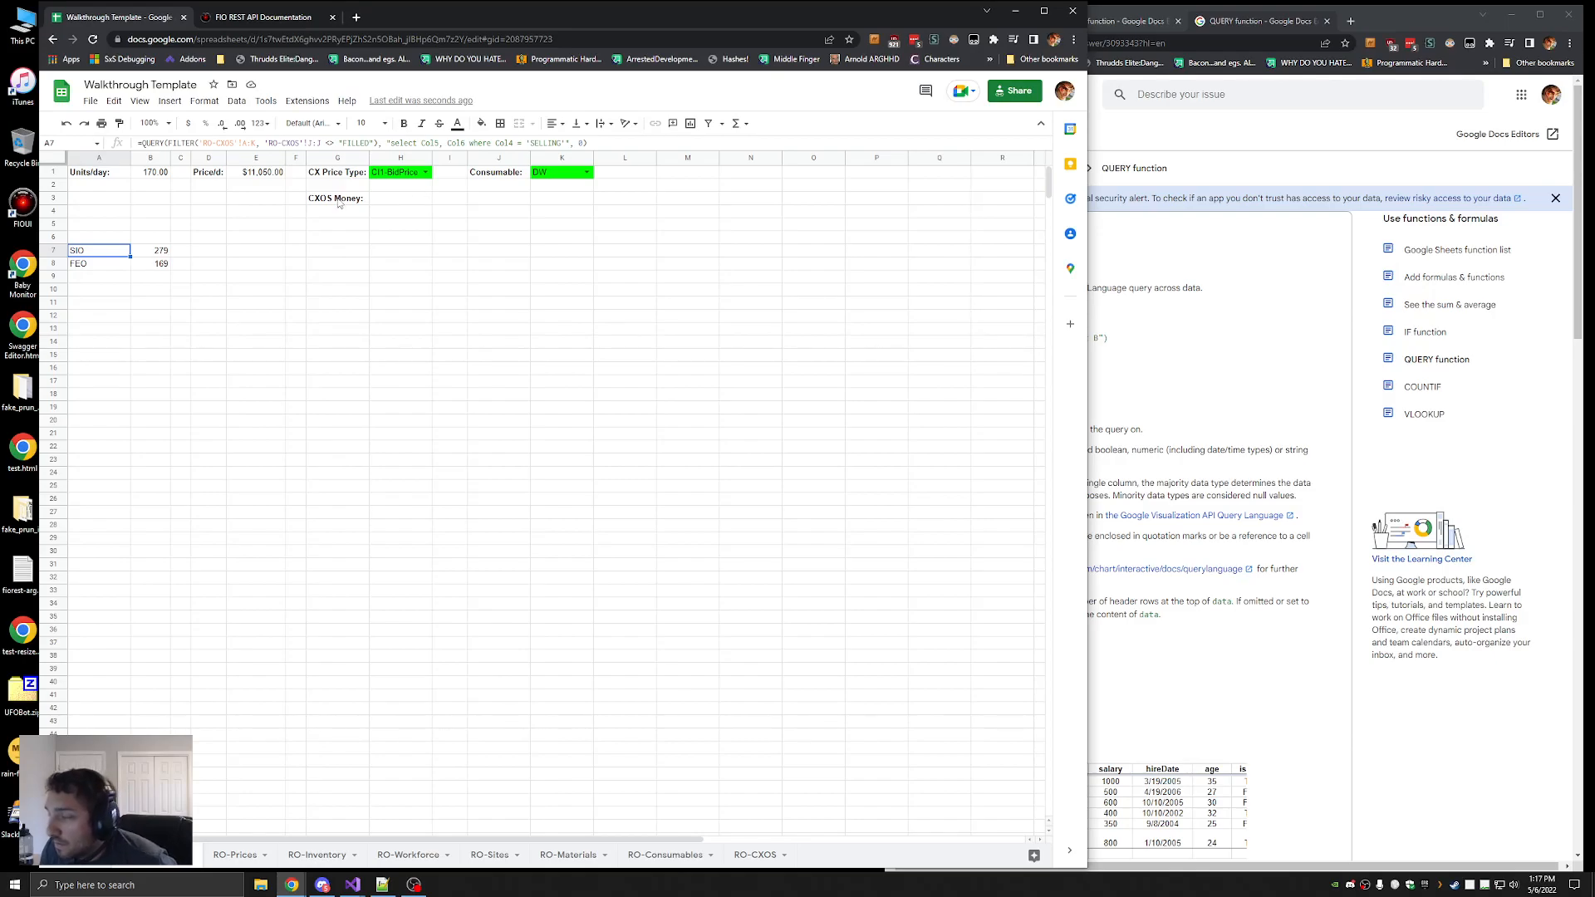
click(420, 198)
key(Left)
click(382, 200)
click(391, 173)
click(387, 201)
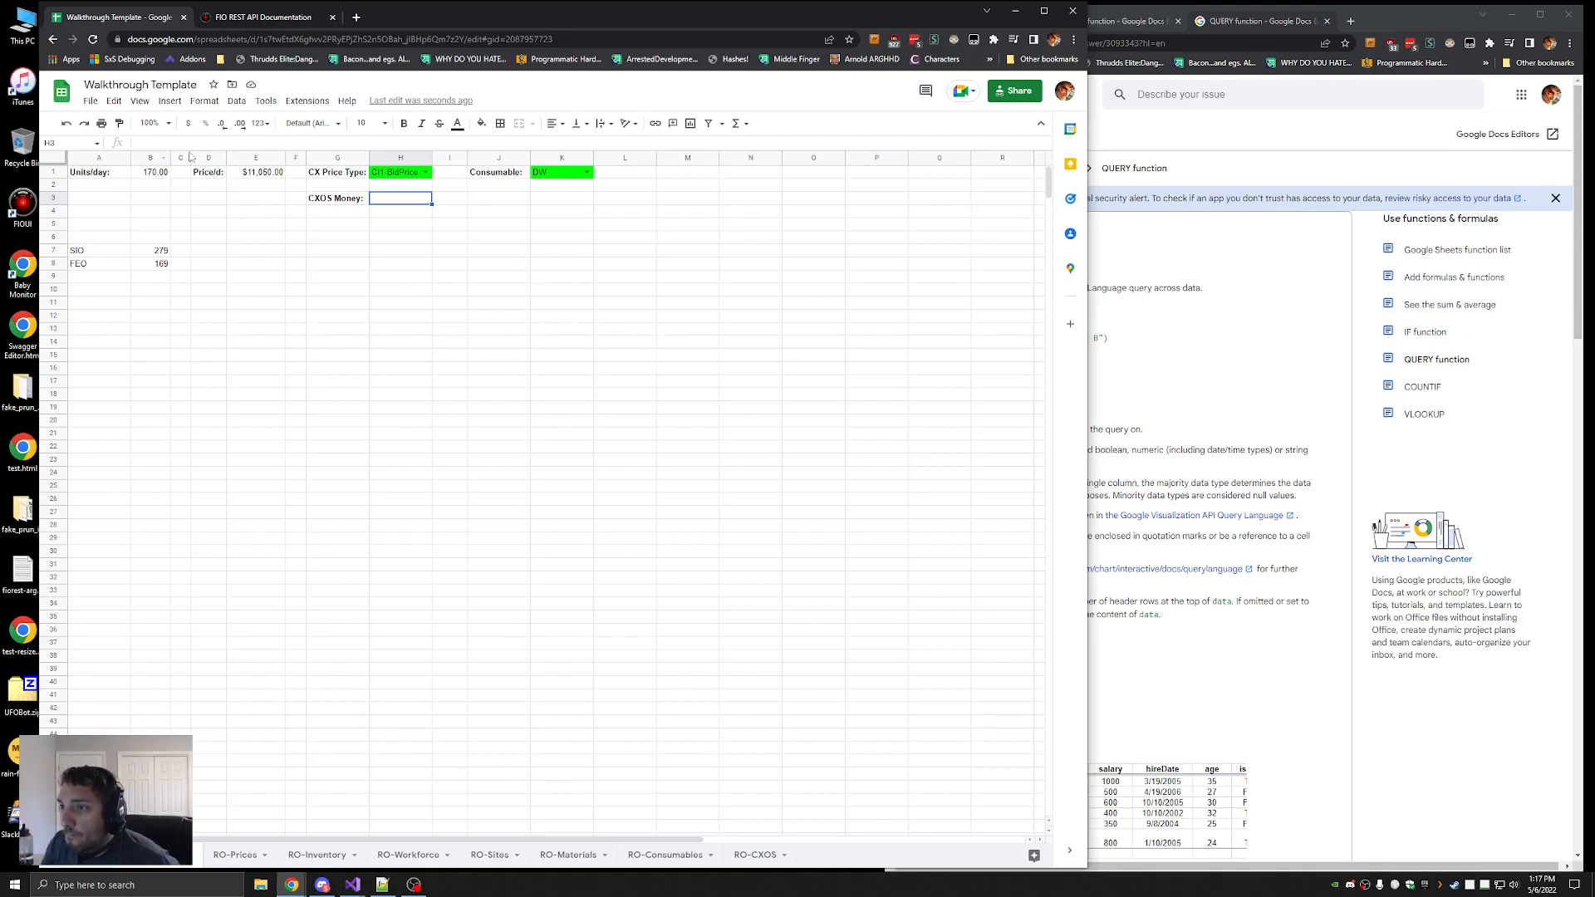
click(255, 174)
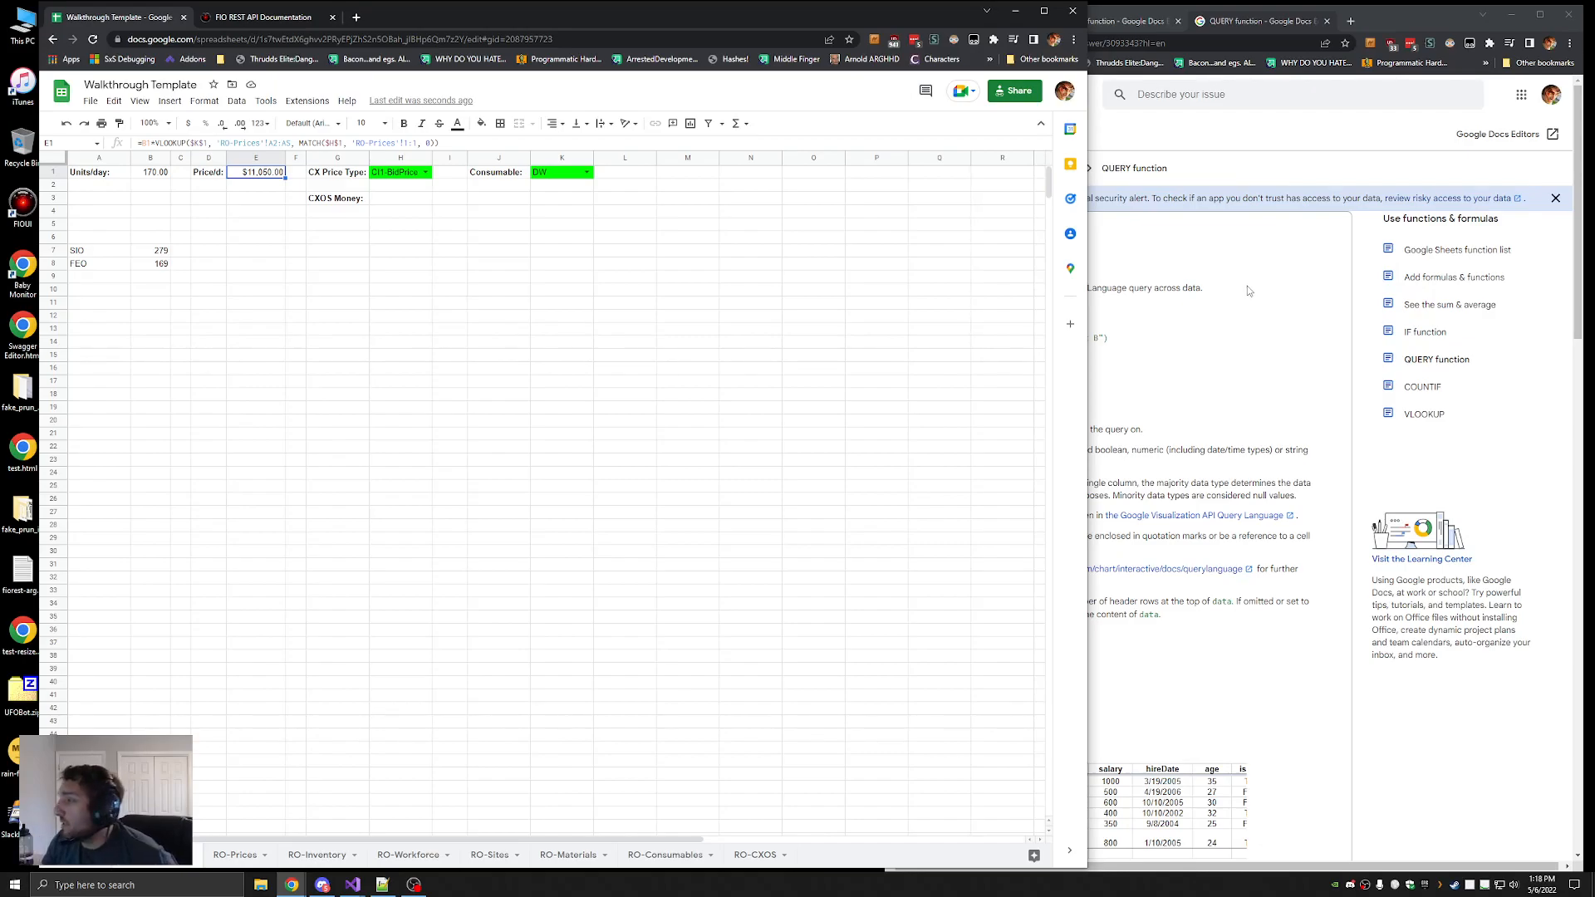
Look through the syntax and the Select & where example on the QUERY function help page
click(1248, 285)
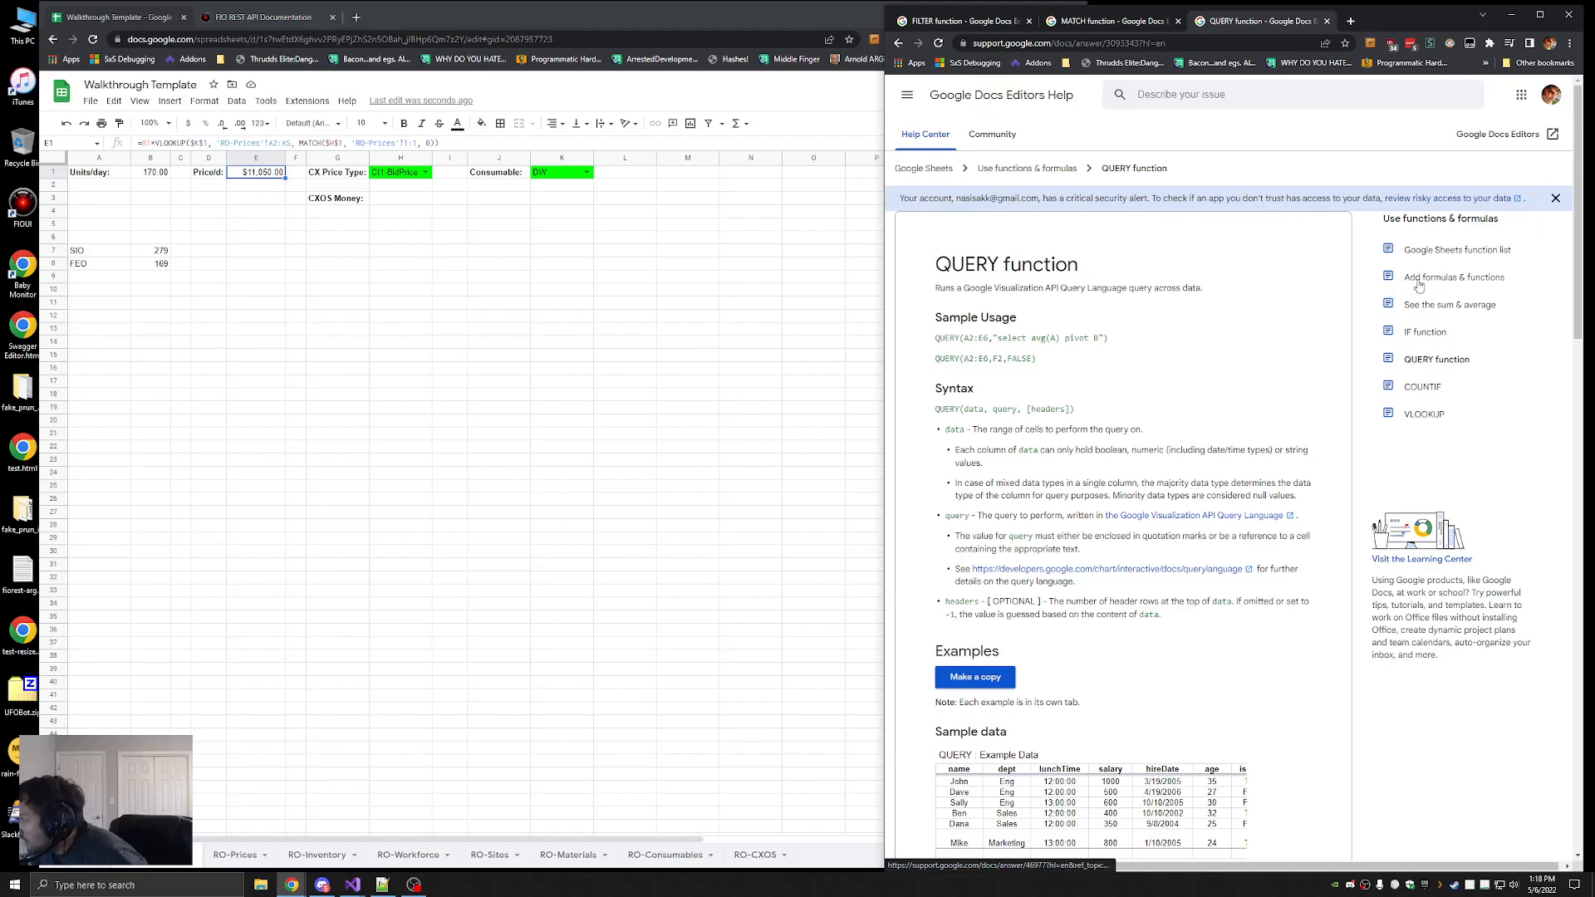
scroll(1264, 339, down, 5)
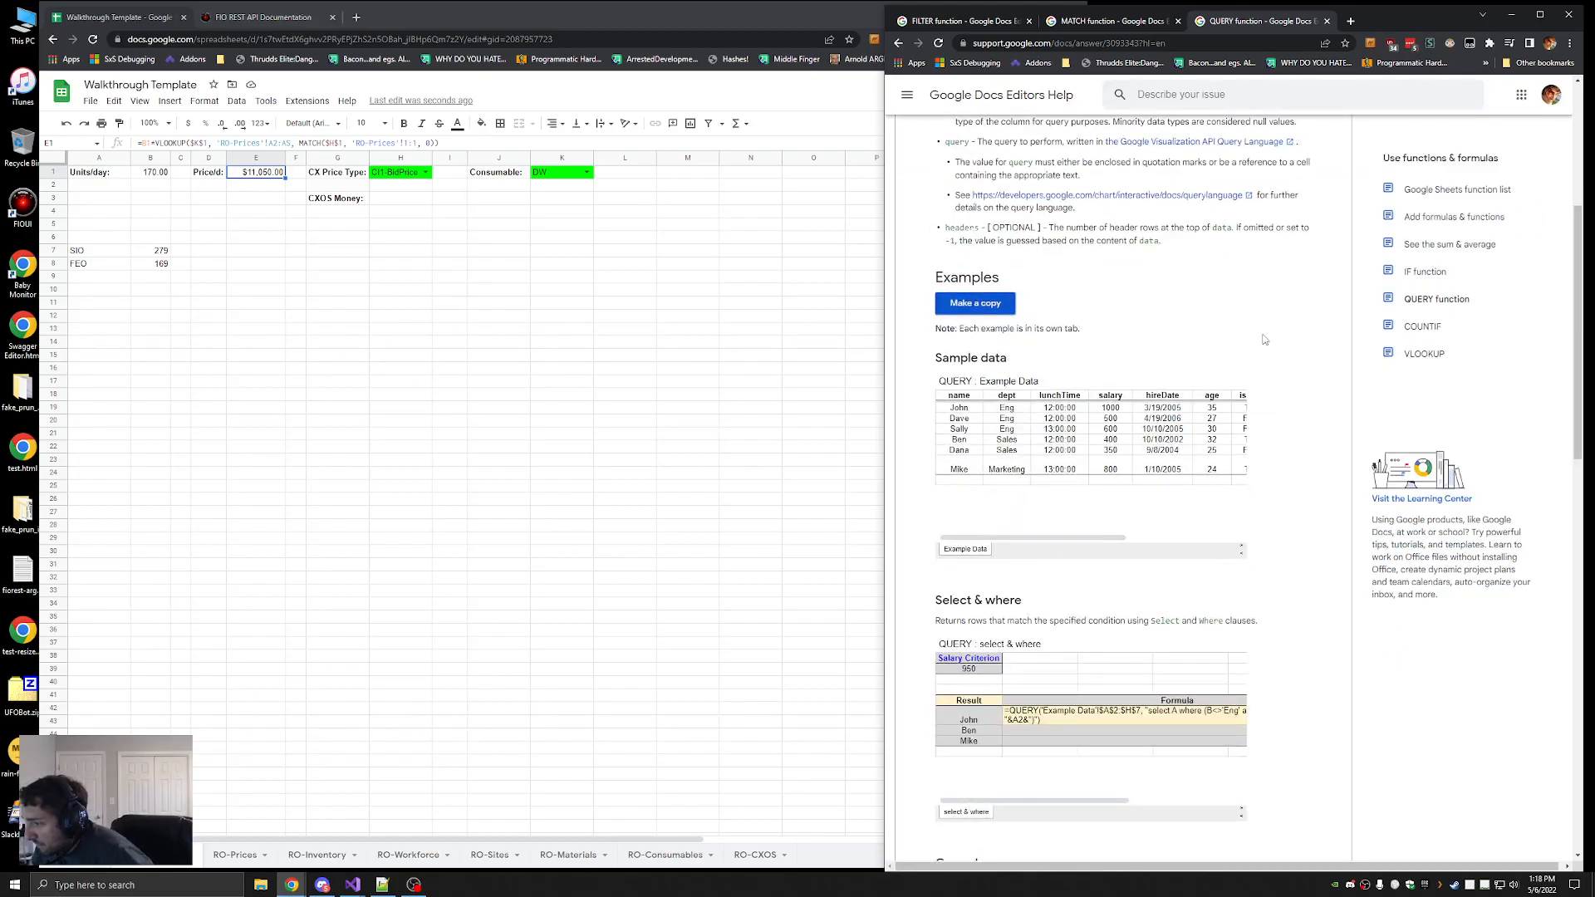
mouse_move(1064, 802)
mouse_down()
mouse_move(1152, 808)
mouse_move(1064, 805)
mouse_up()
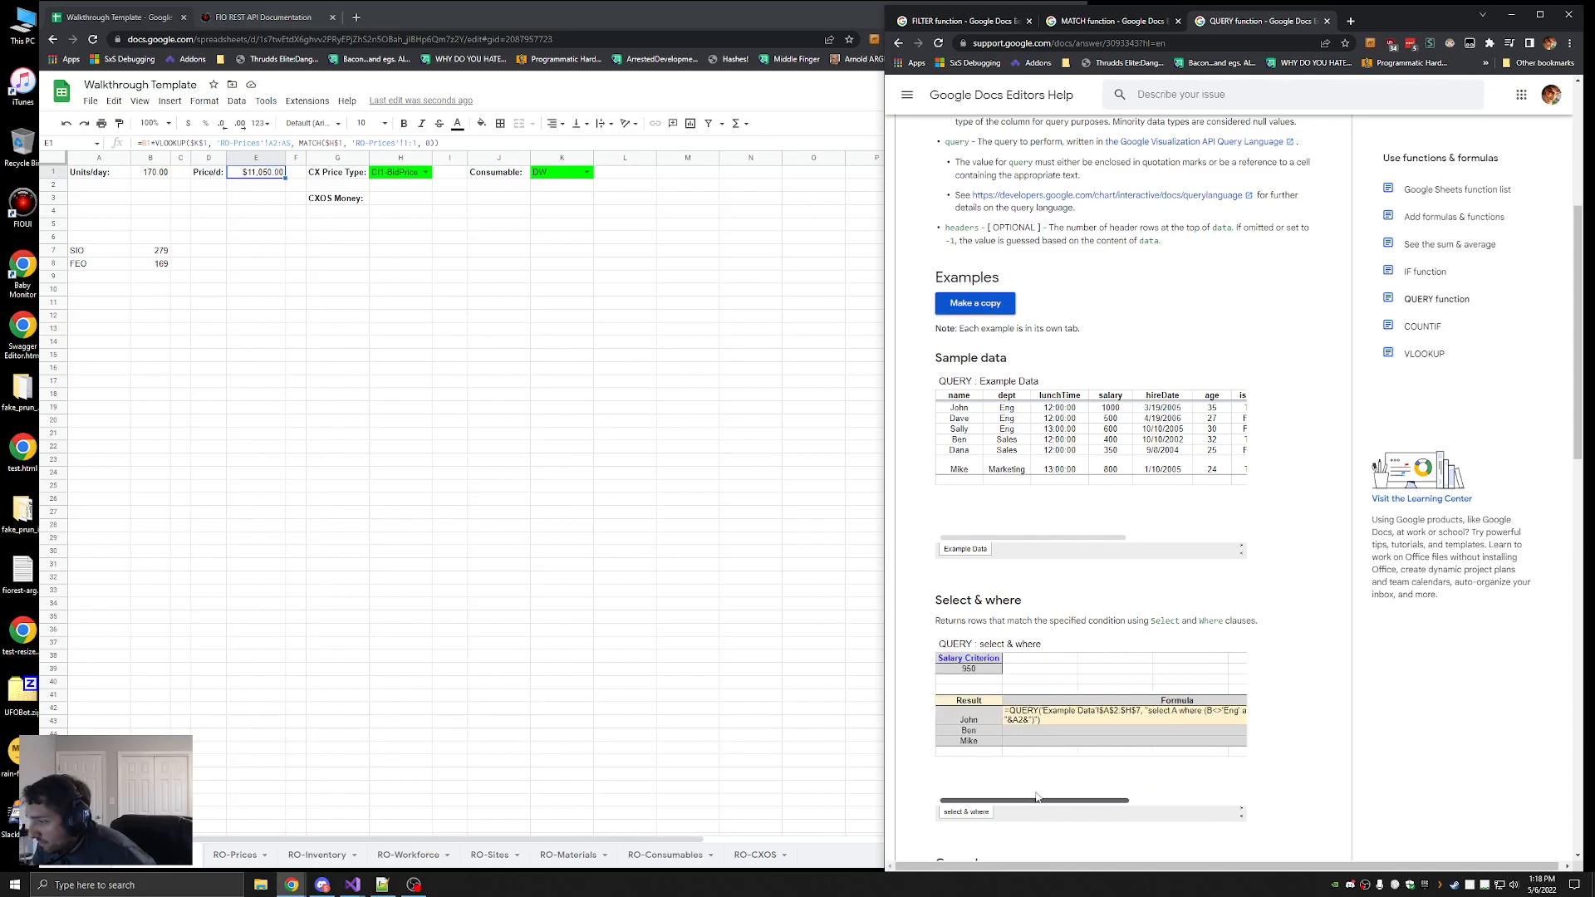
scroll(1194, 457, up, 2)
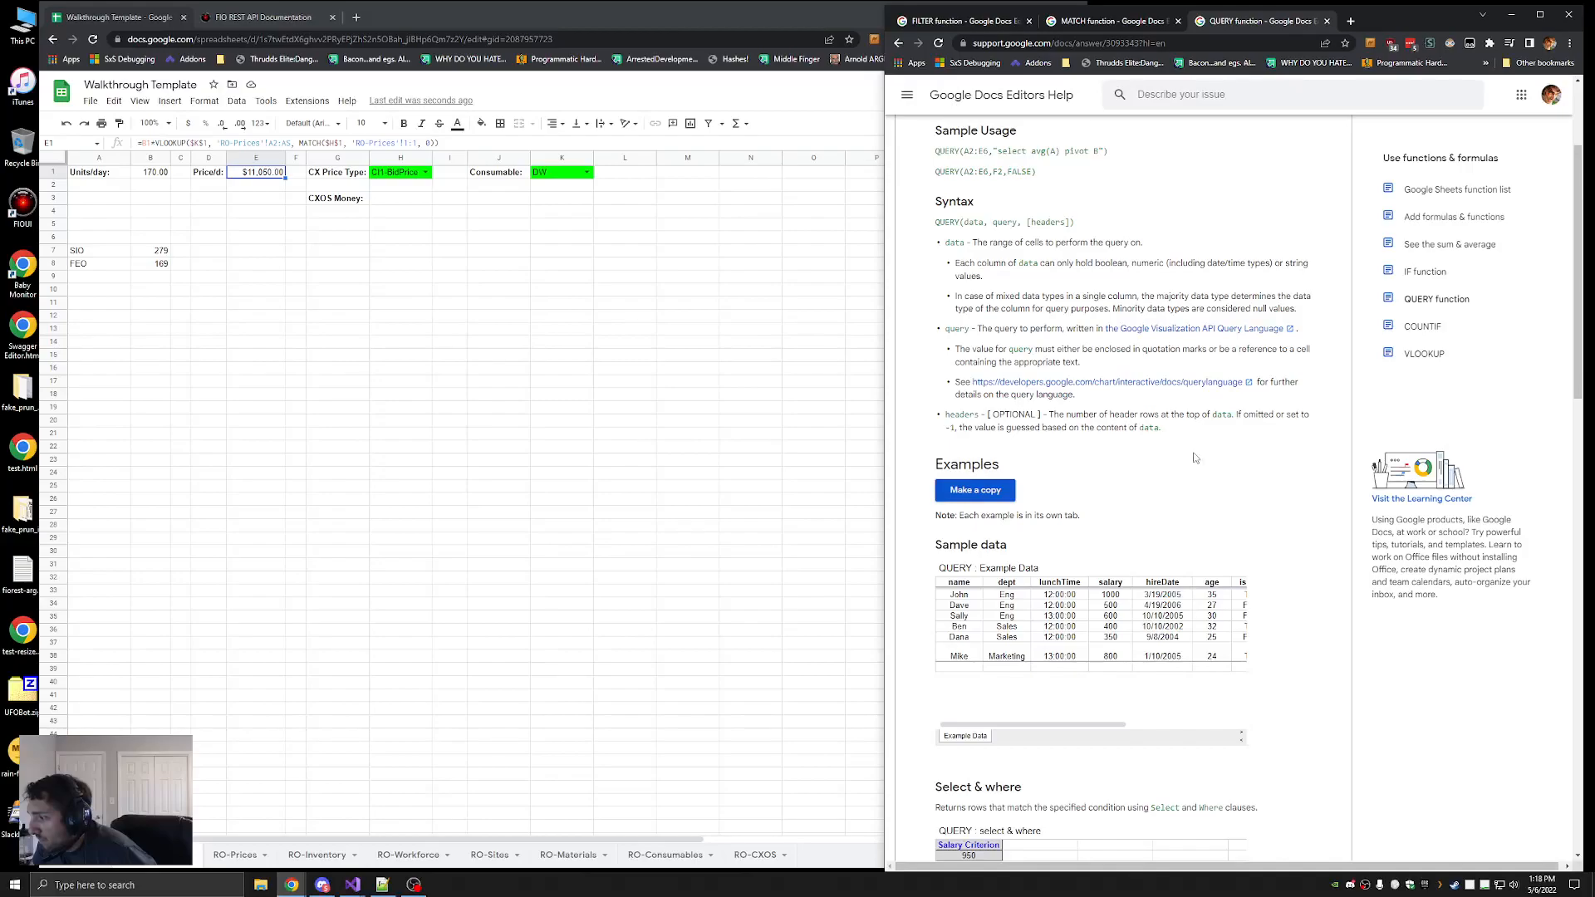
Look through the query language reference linked from the QUERY help page, close it and return to the FILTER function help
mouse_move(1080, 725)
mouse_down()
mouse_move(1191, 729)
mouse_move(1078, 726)
mouse_up()
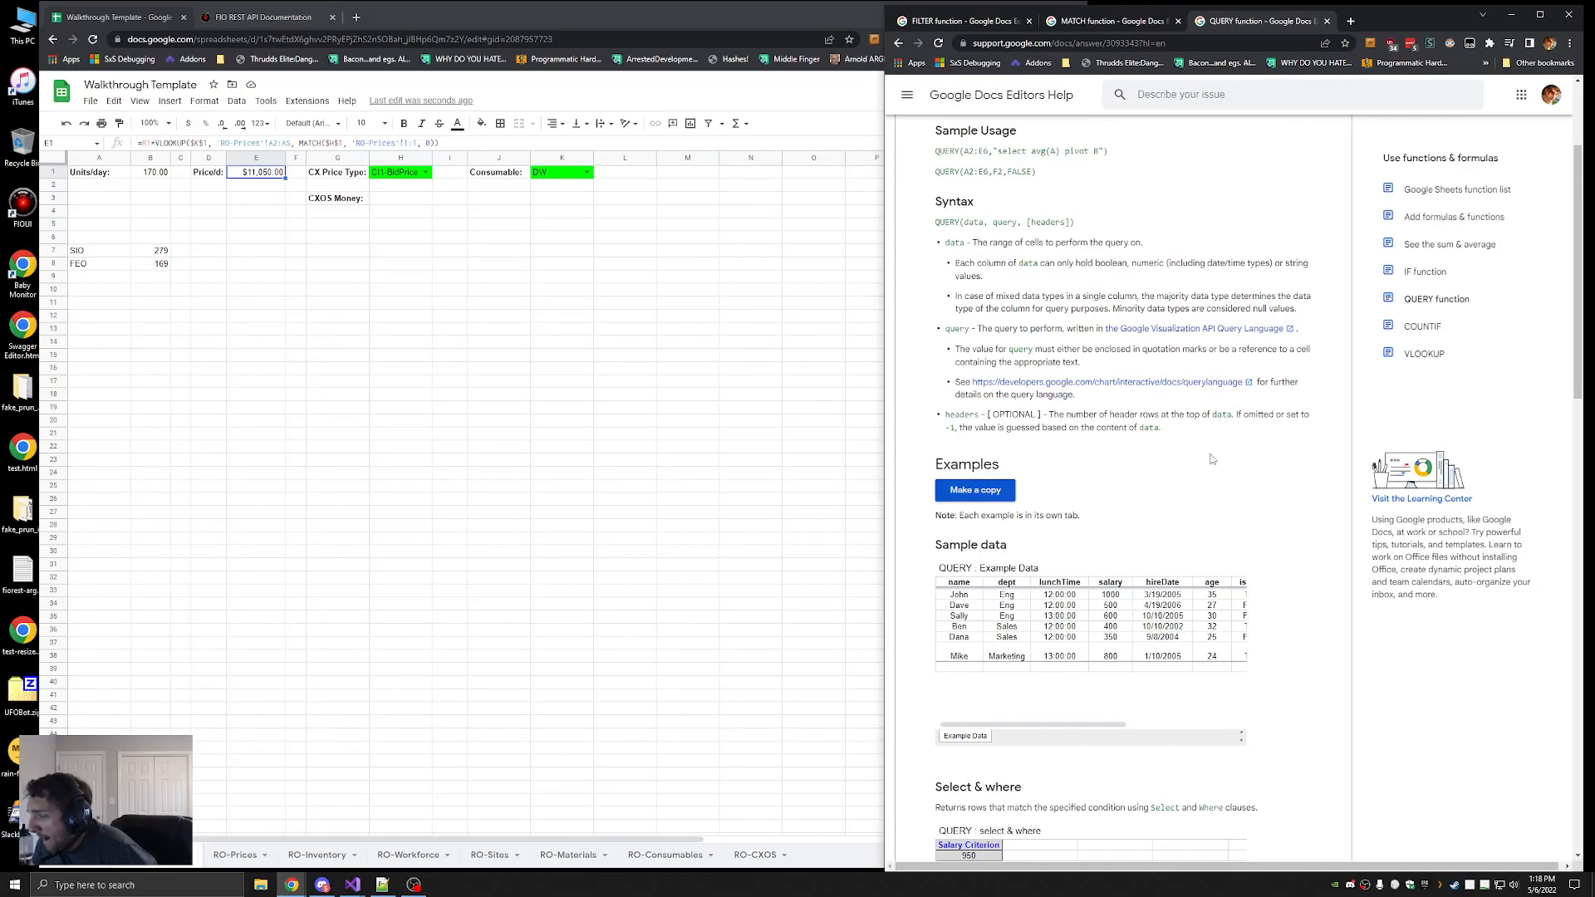
click(1159, 389)
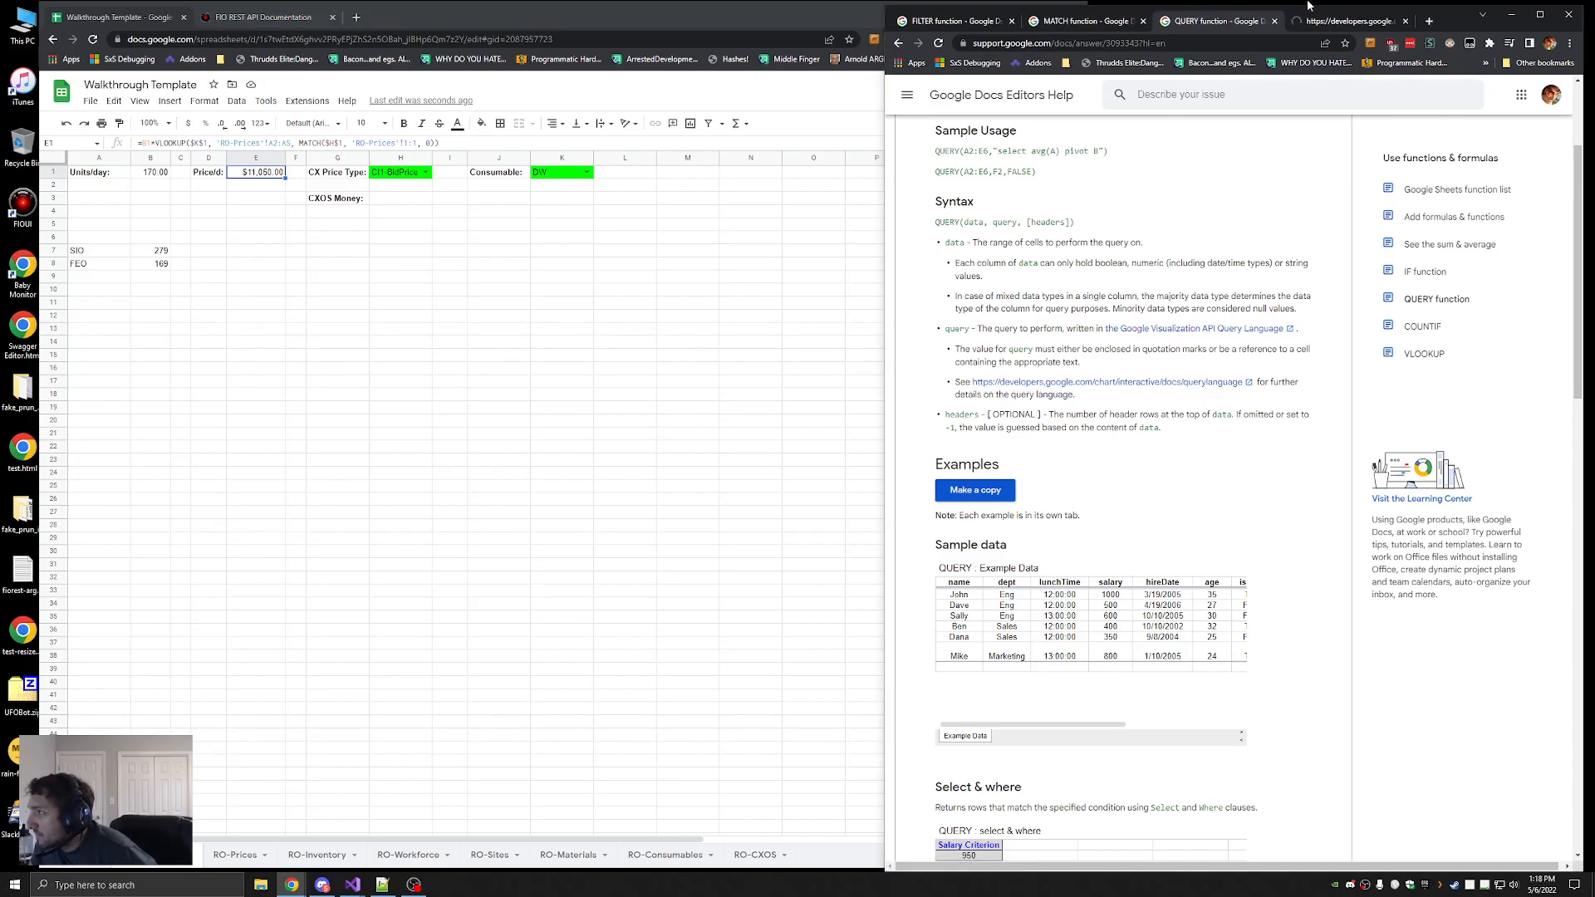
scroll(1236, 482, down, 5)
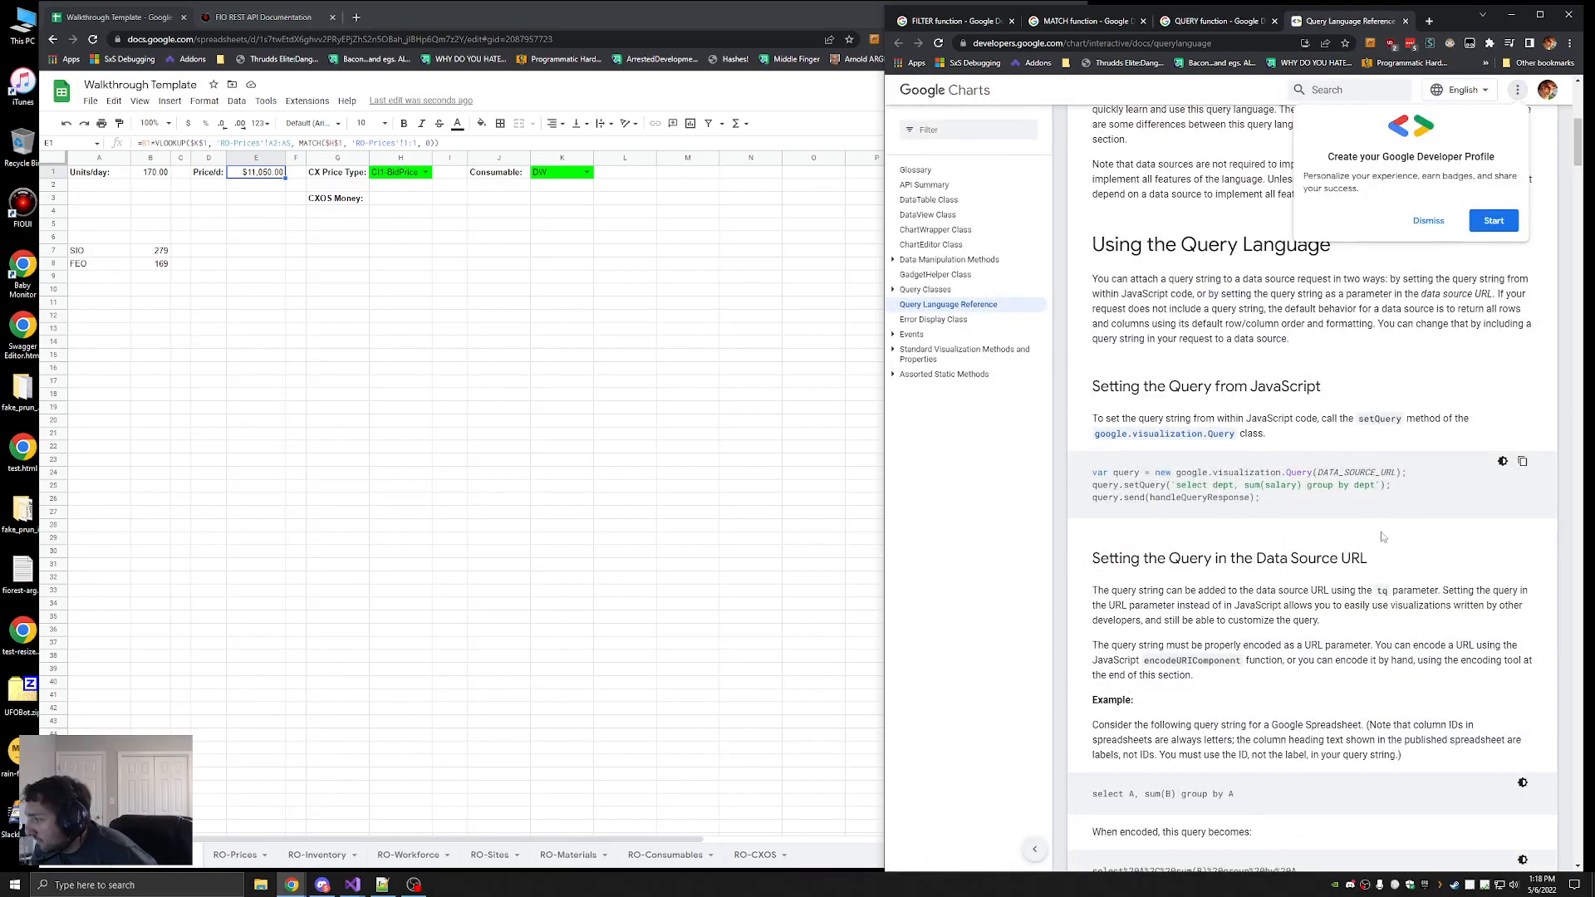
drag(1255, 485, 1306, 485)
click(1341, 532)
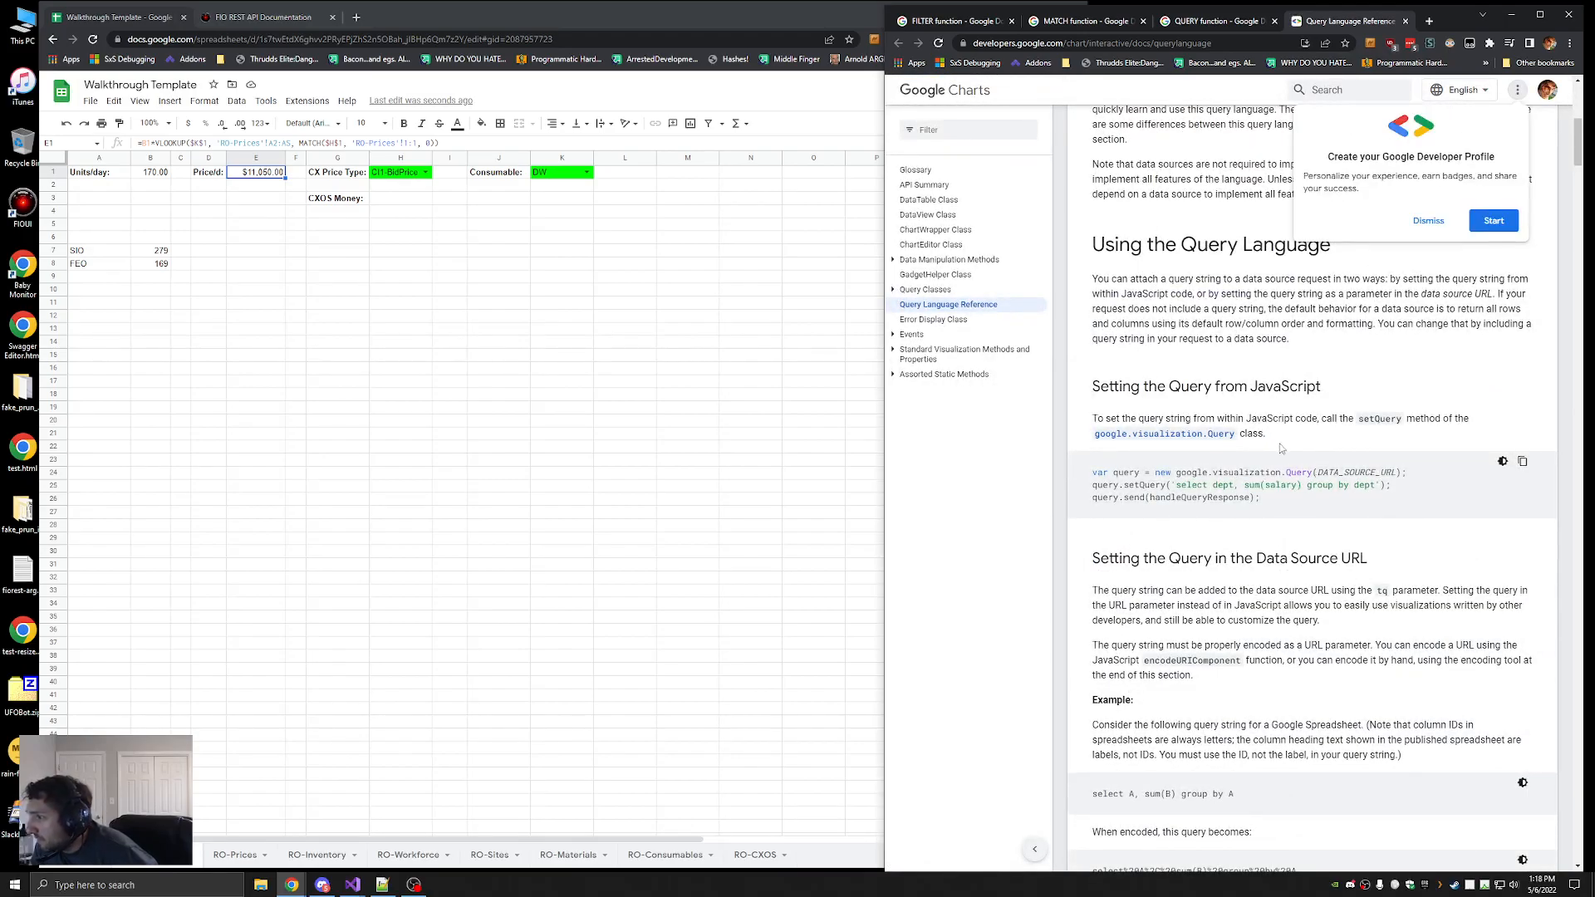
scroll(1284, 449, up, 4)
middle_click(1356, 24)
click(962, 23)
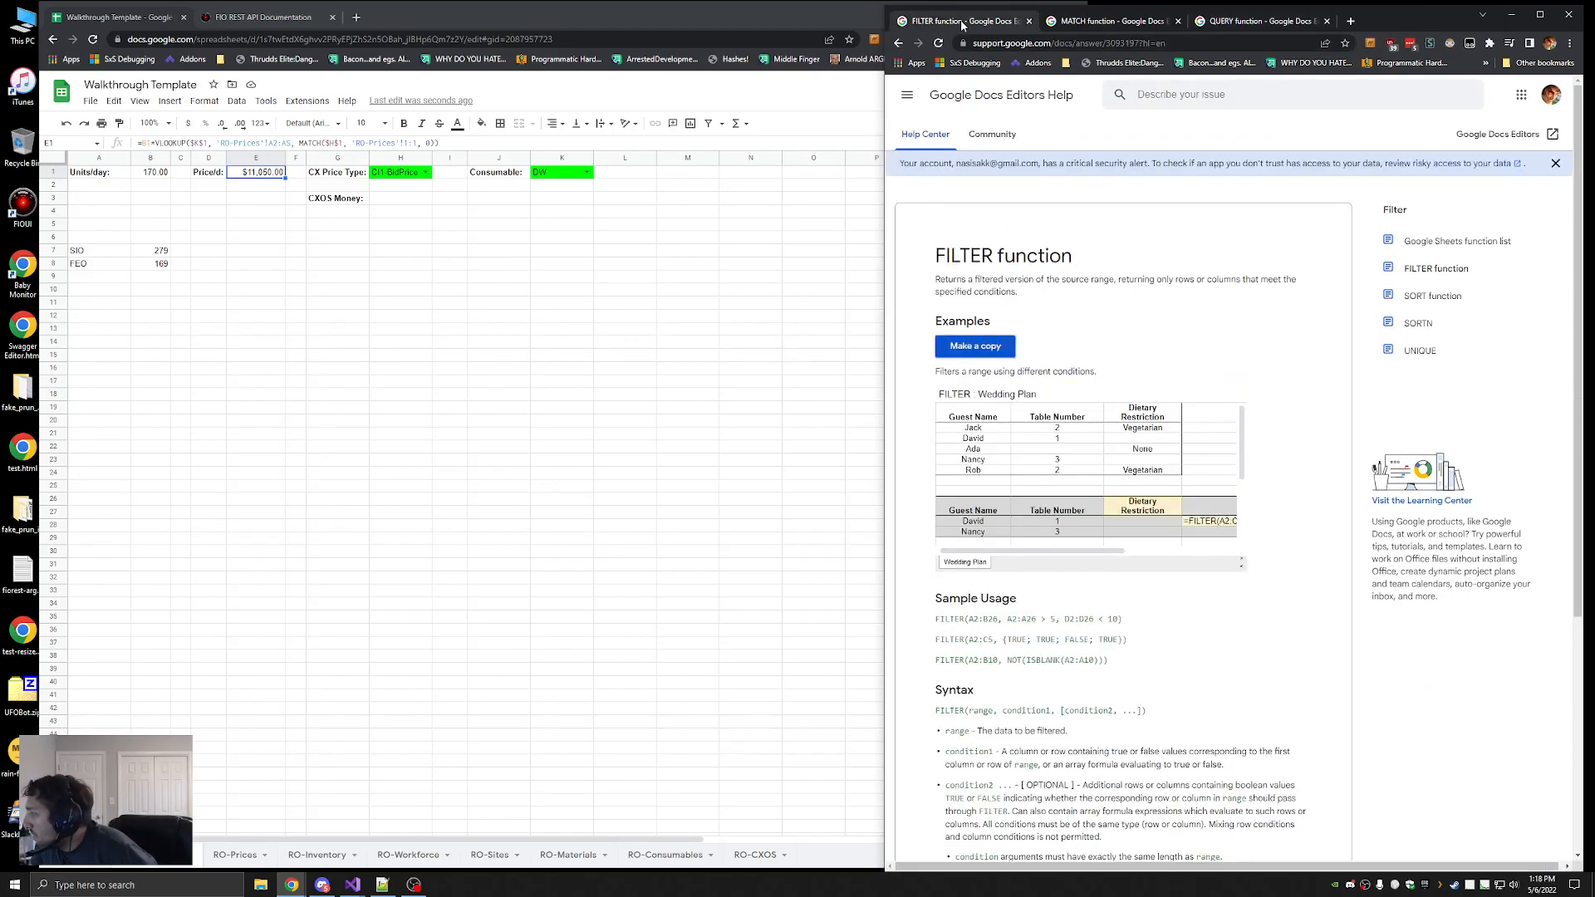
Copy the whole QUERY formula from A7, clear the cell and undo the clearing
click(80, 251)
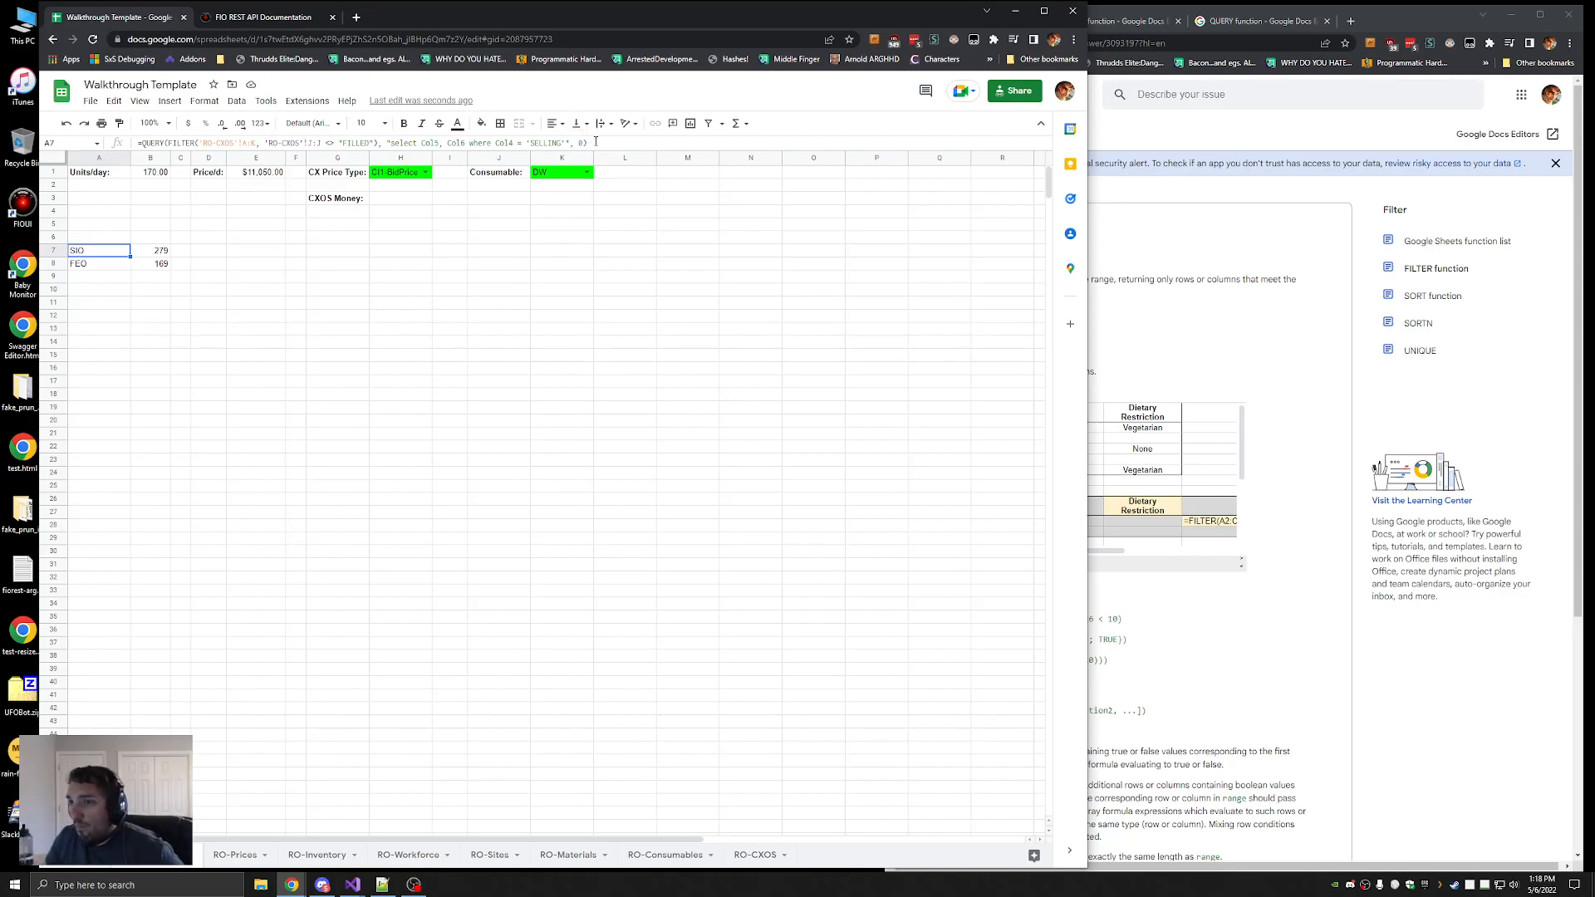
click(596, 141)
key(ctrl+a)
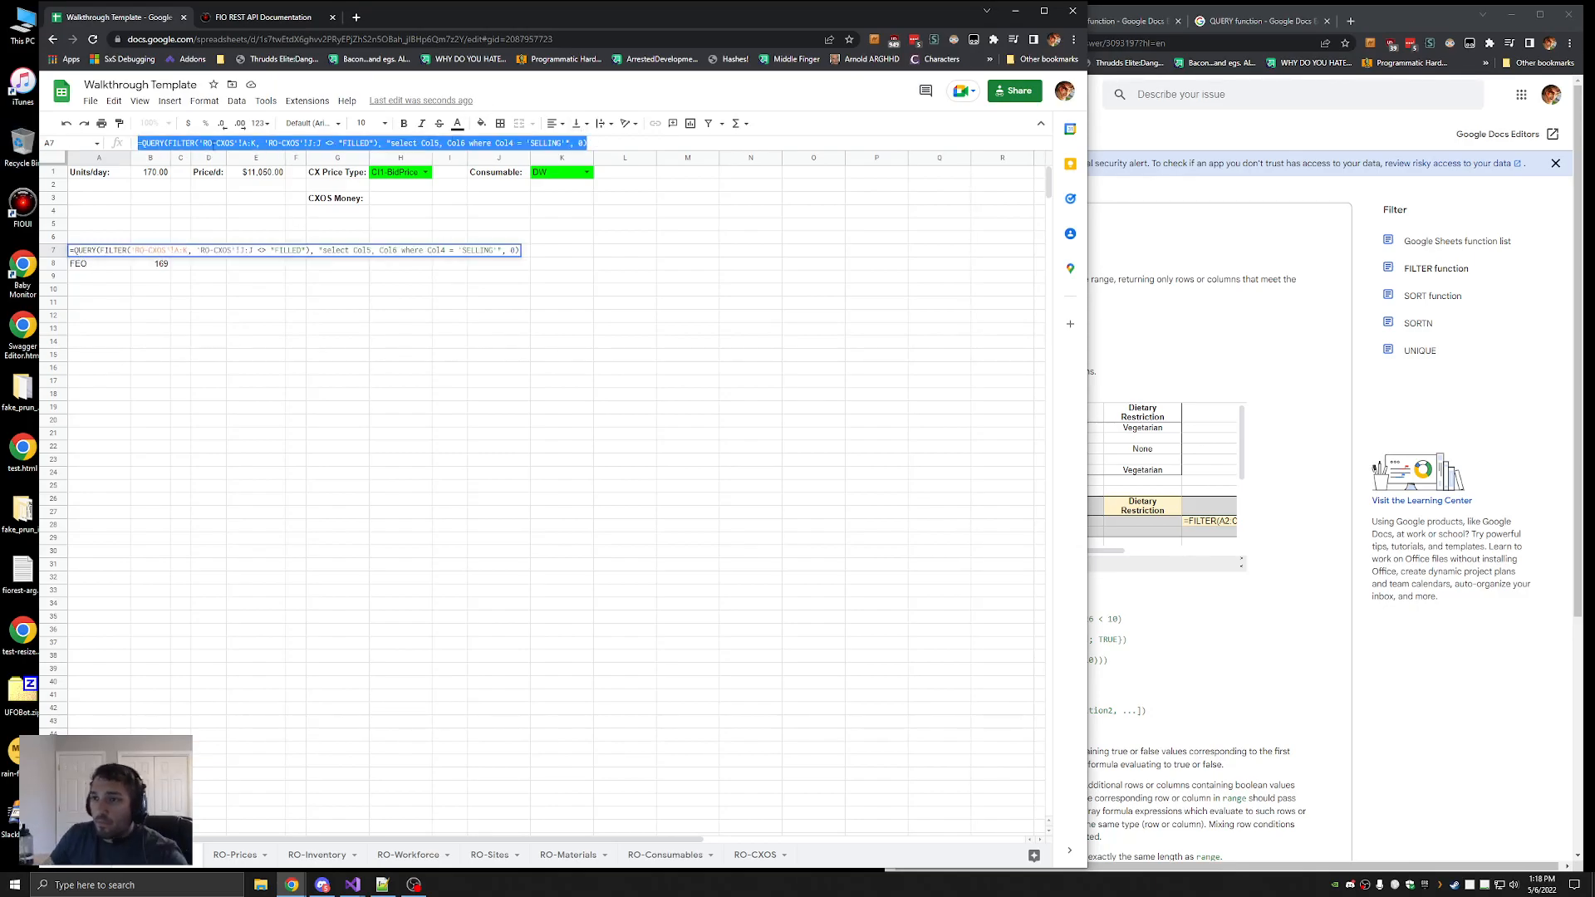
key(BackSpace)
key(Return)
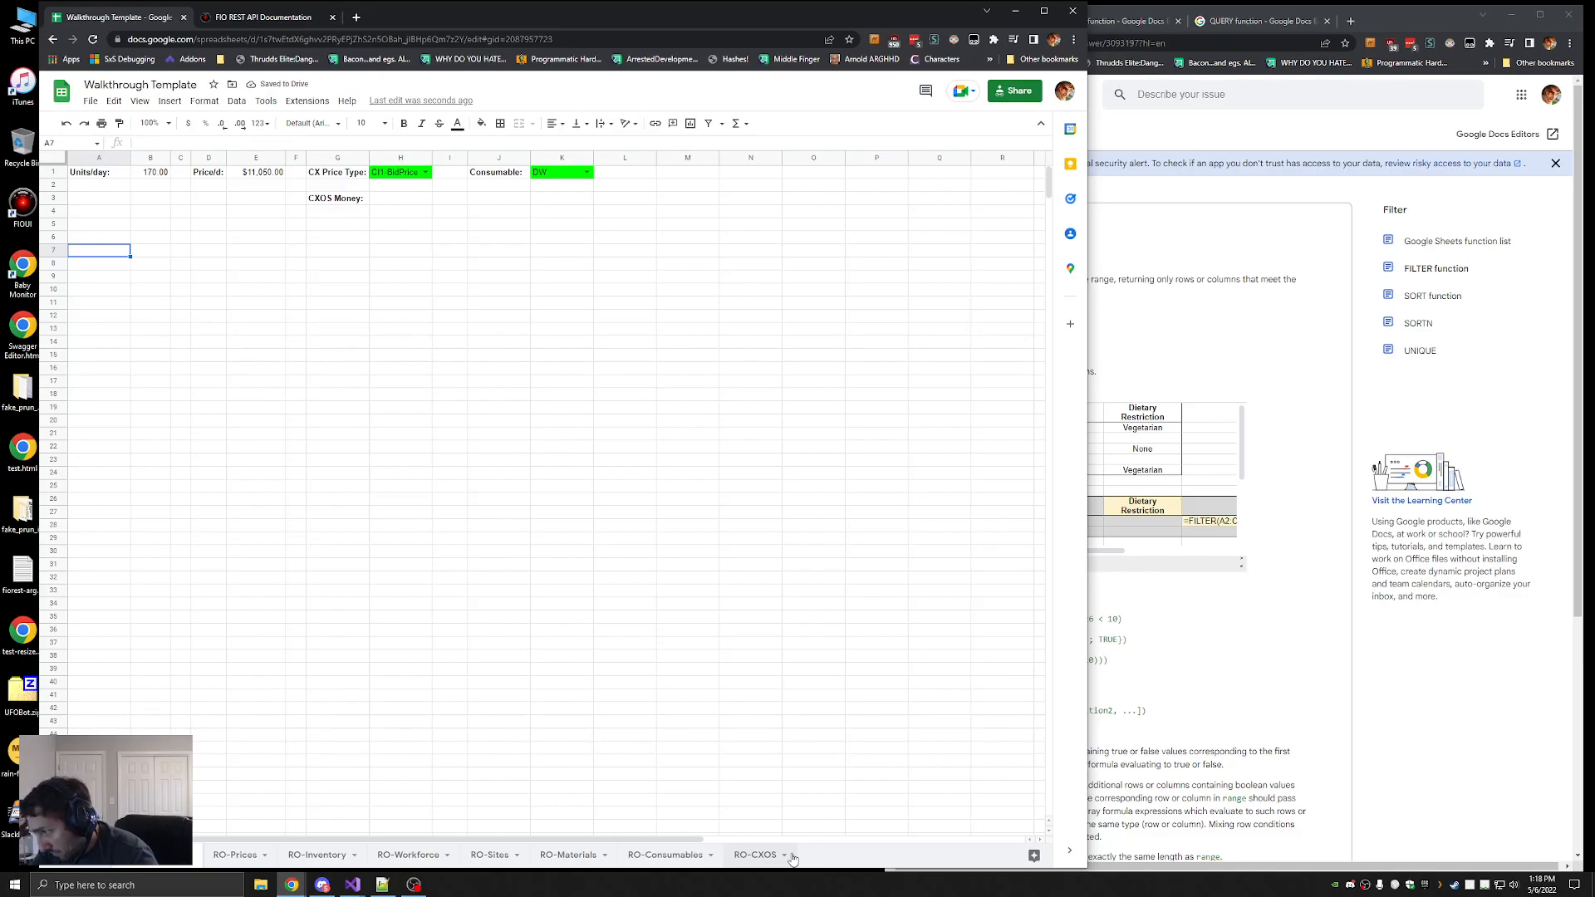
key(ctrl+z)
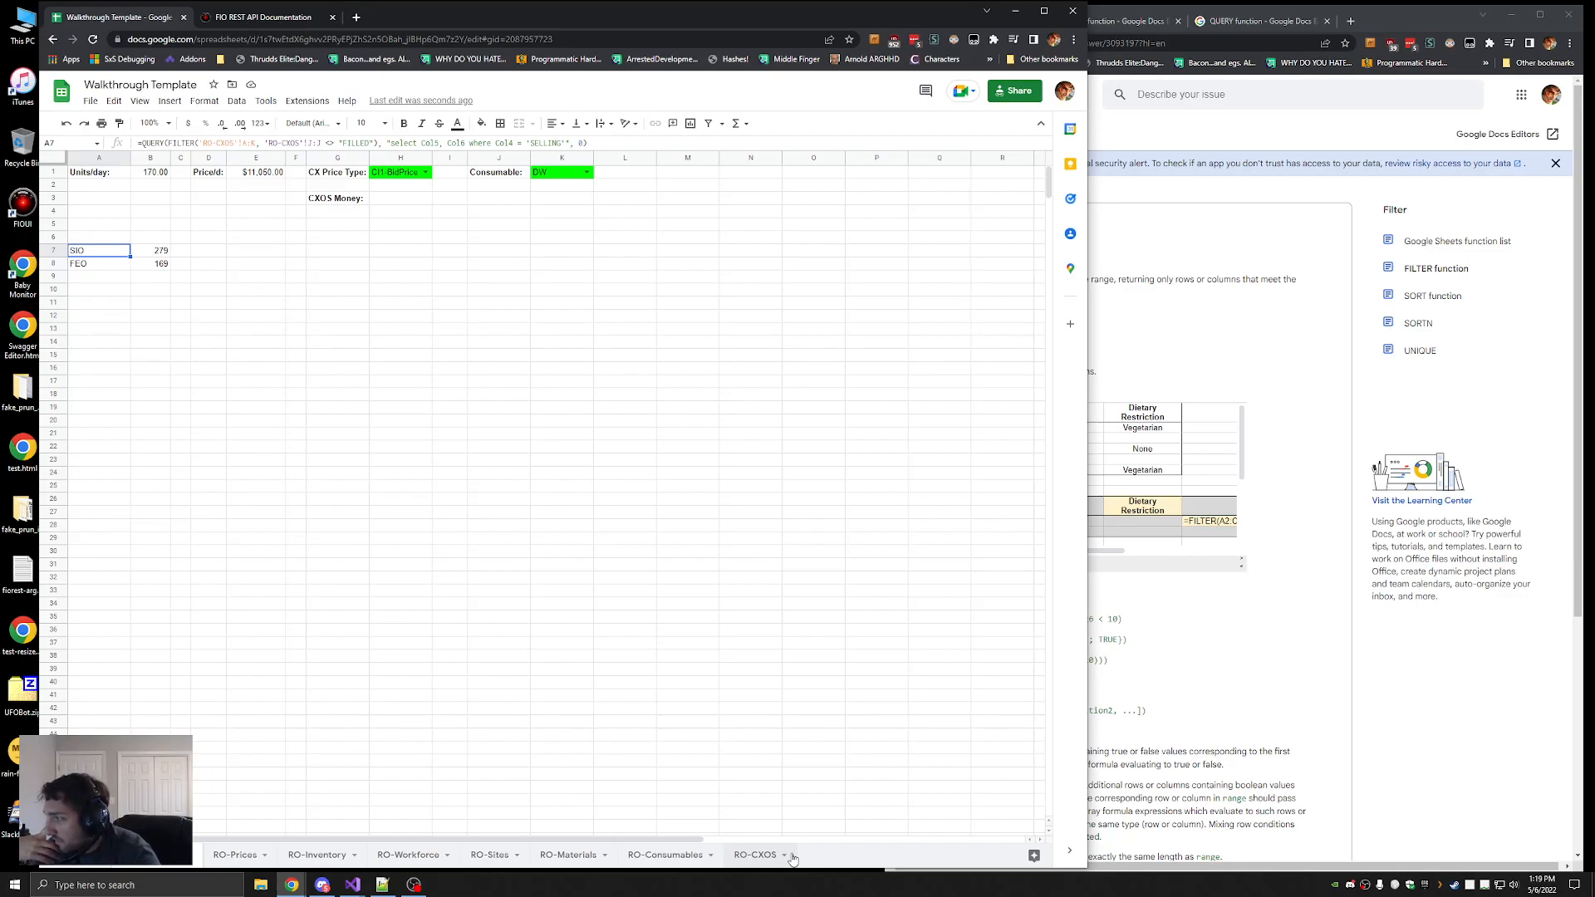
Add a new sheet, move it behind RO-CXOS and name it RO-CXOSSells
click(182, 253)
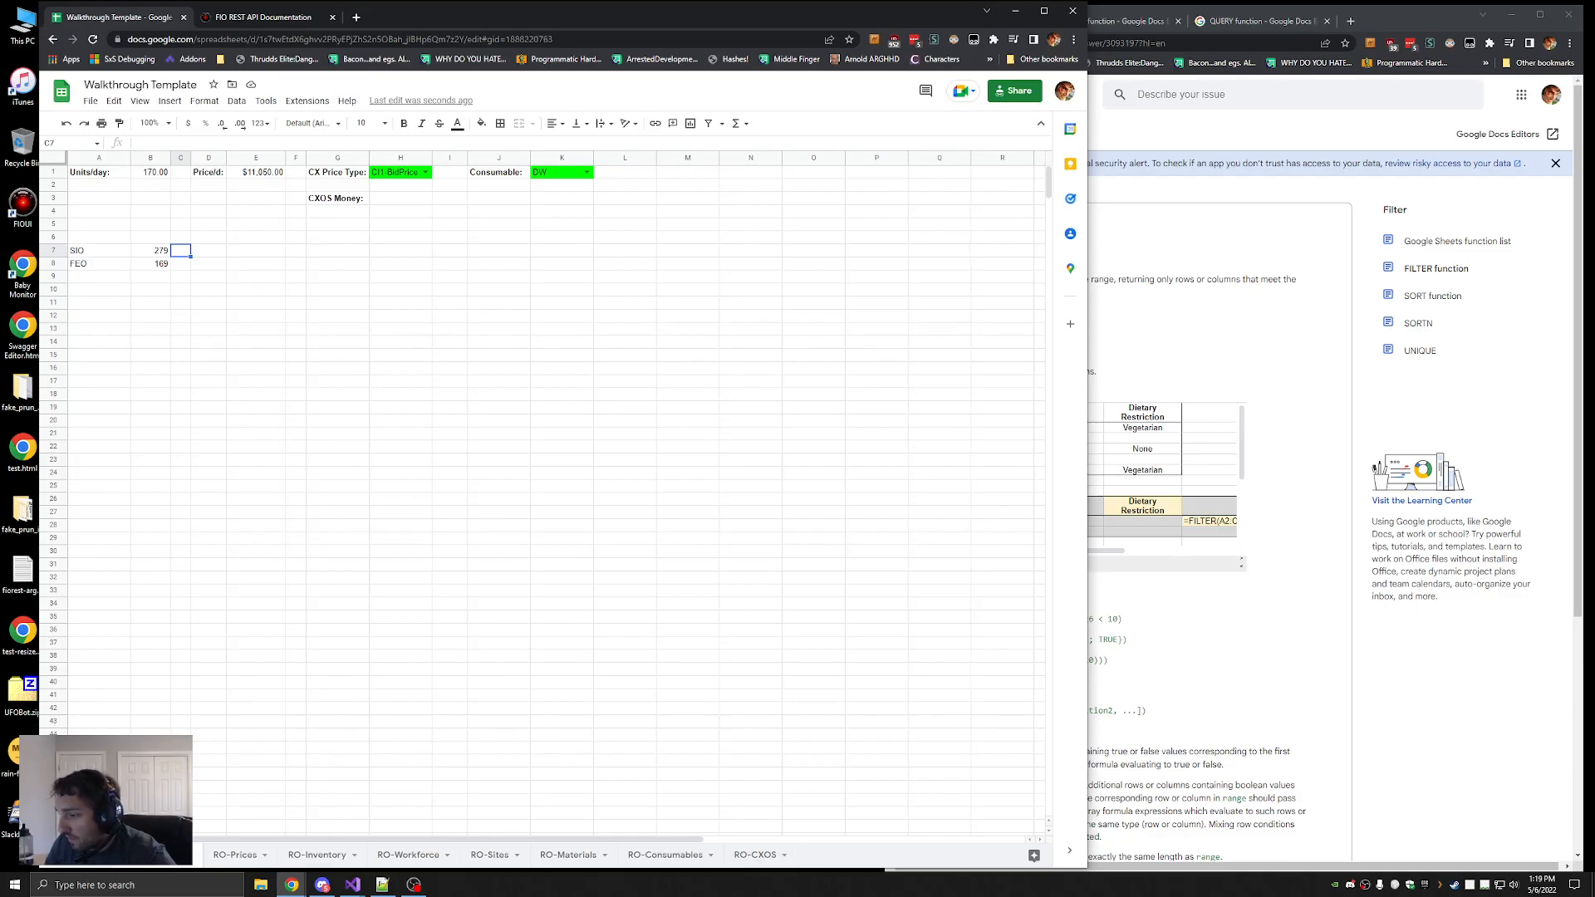
click(55, 855)
drag(230, 856, 829, 858)
double_click(830, 858)
text(RO-)
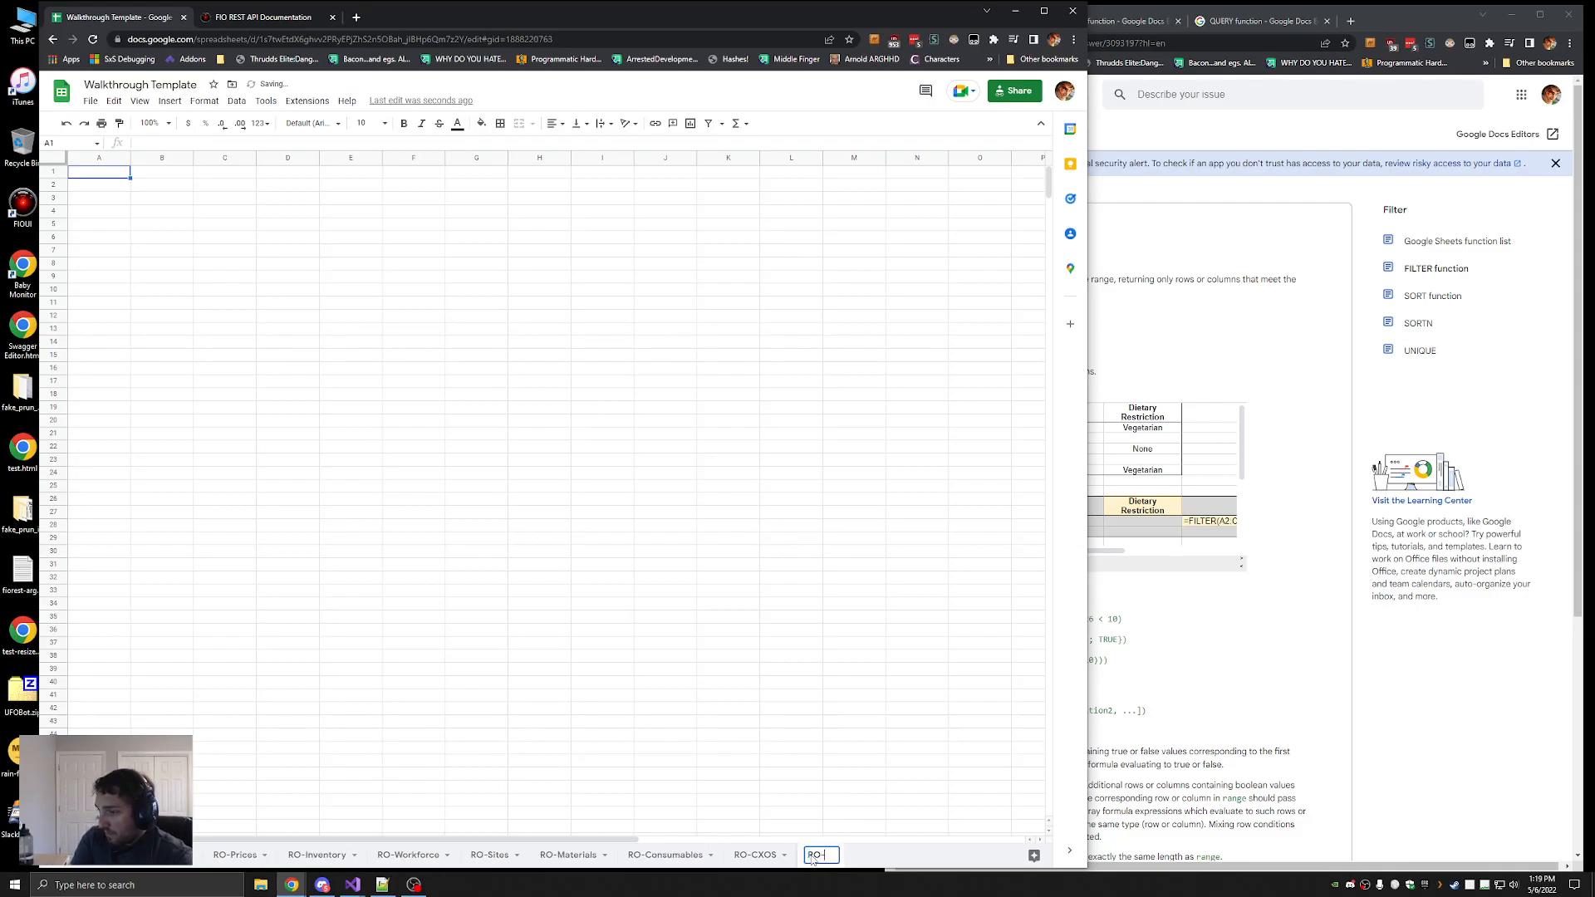
text(CXOSSells)
key(Return)
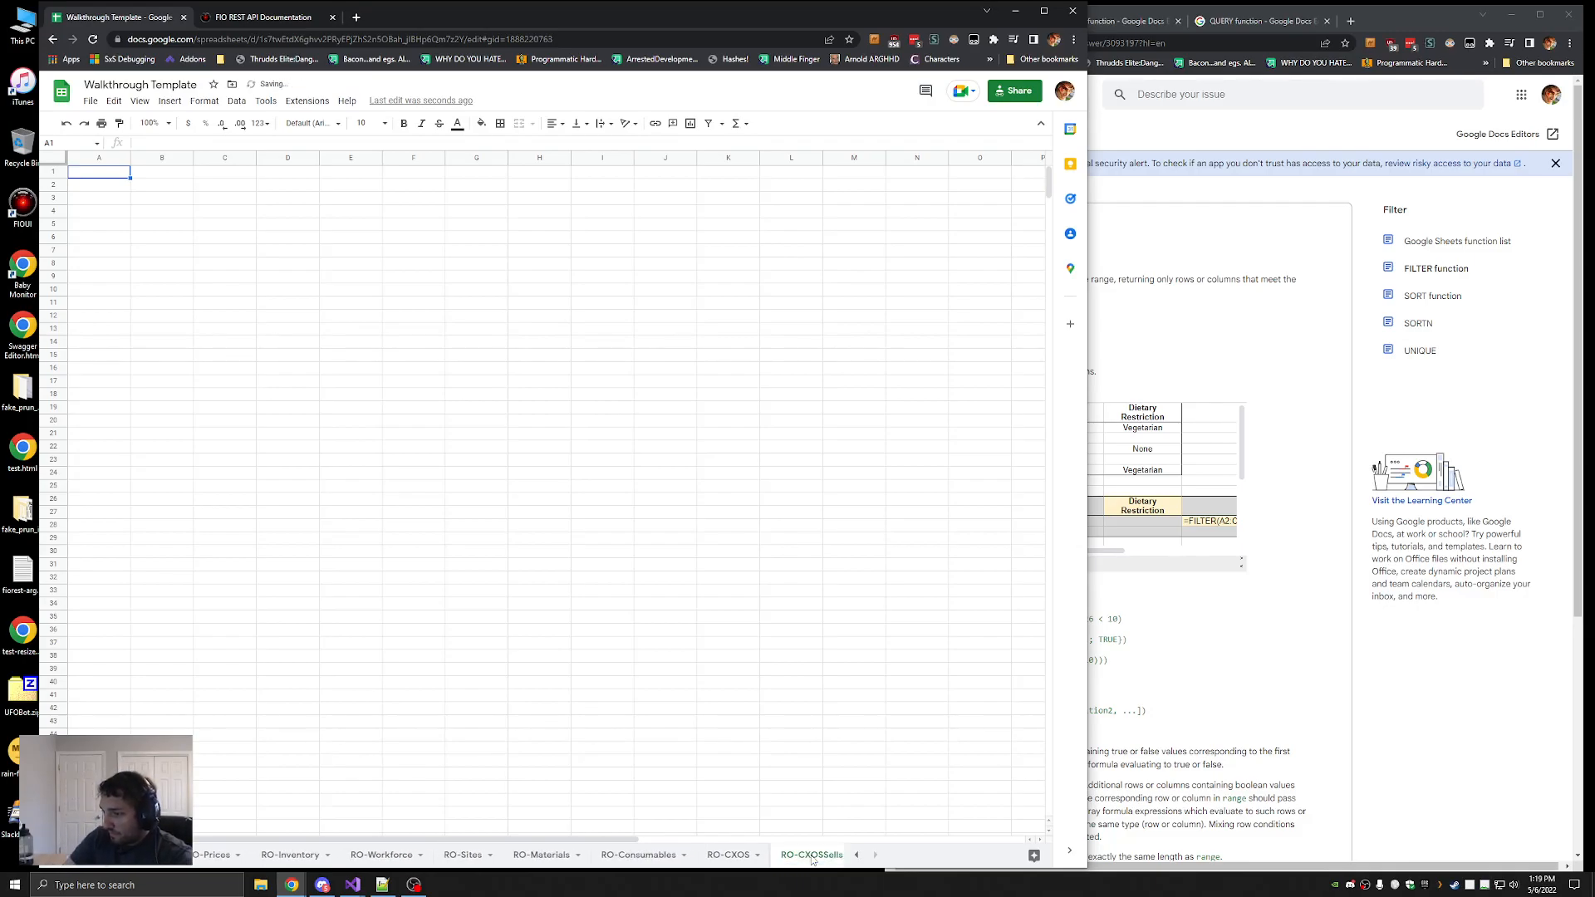
Paste the copied QUERY formula into A1 of RO-CXOSSells
click(101, 178)
click(323, 142)
key(ctrl+v)
key(Return)
click(231, 172)
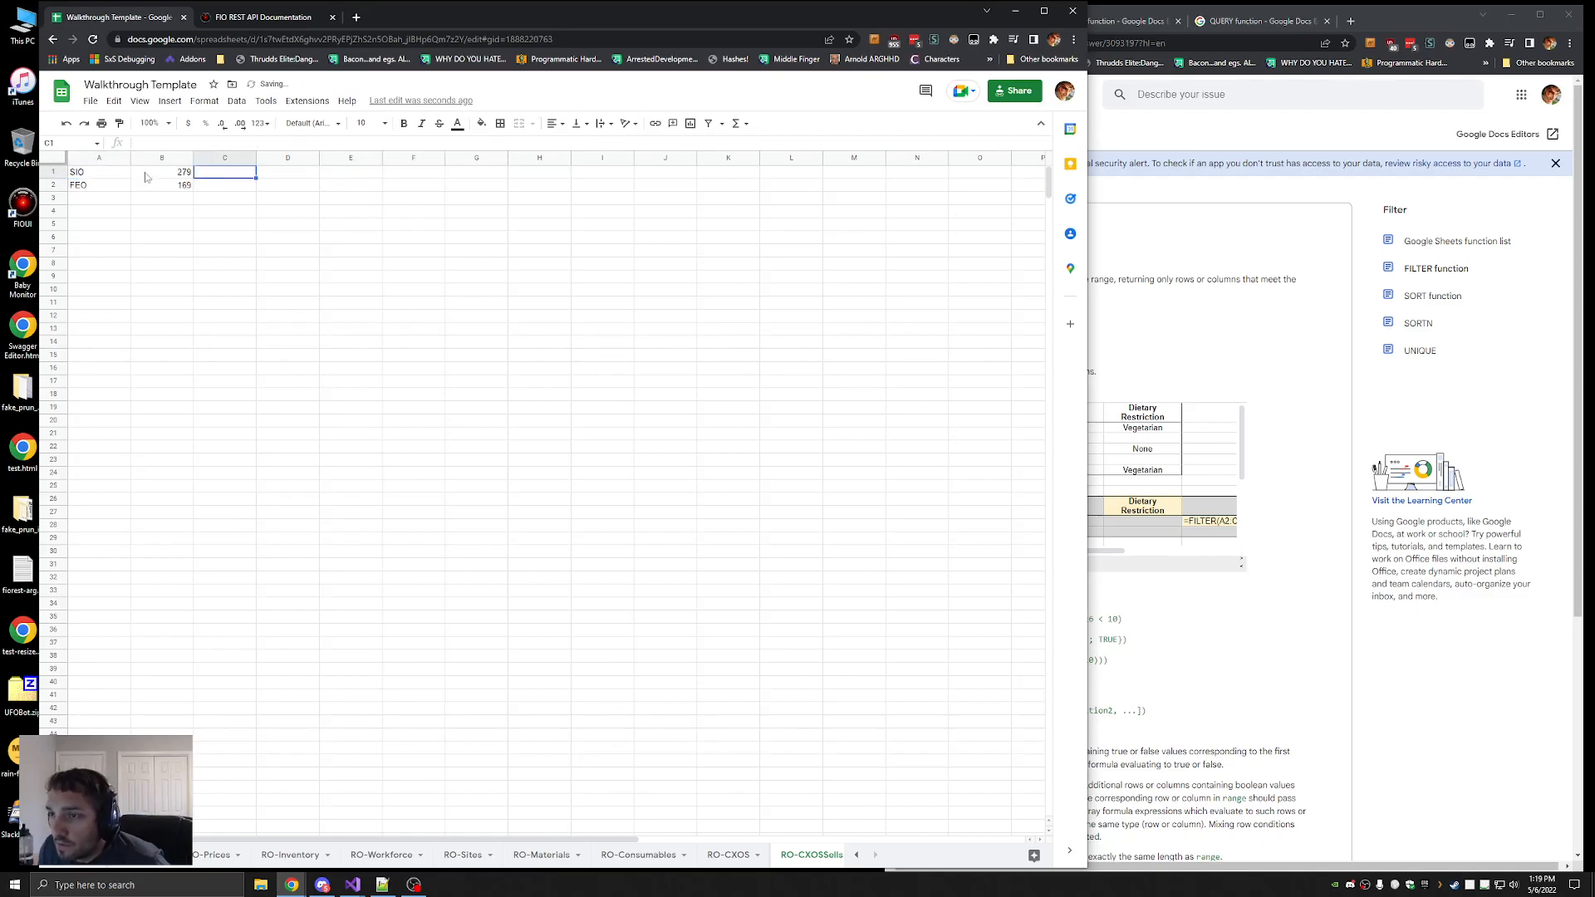
click(118, 176)
click(236, 177)
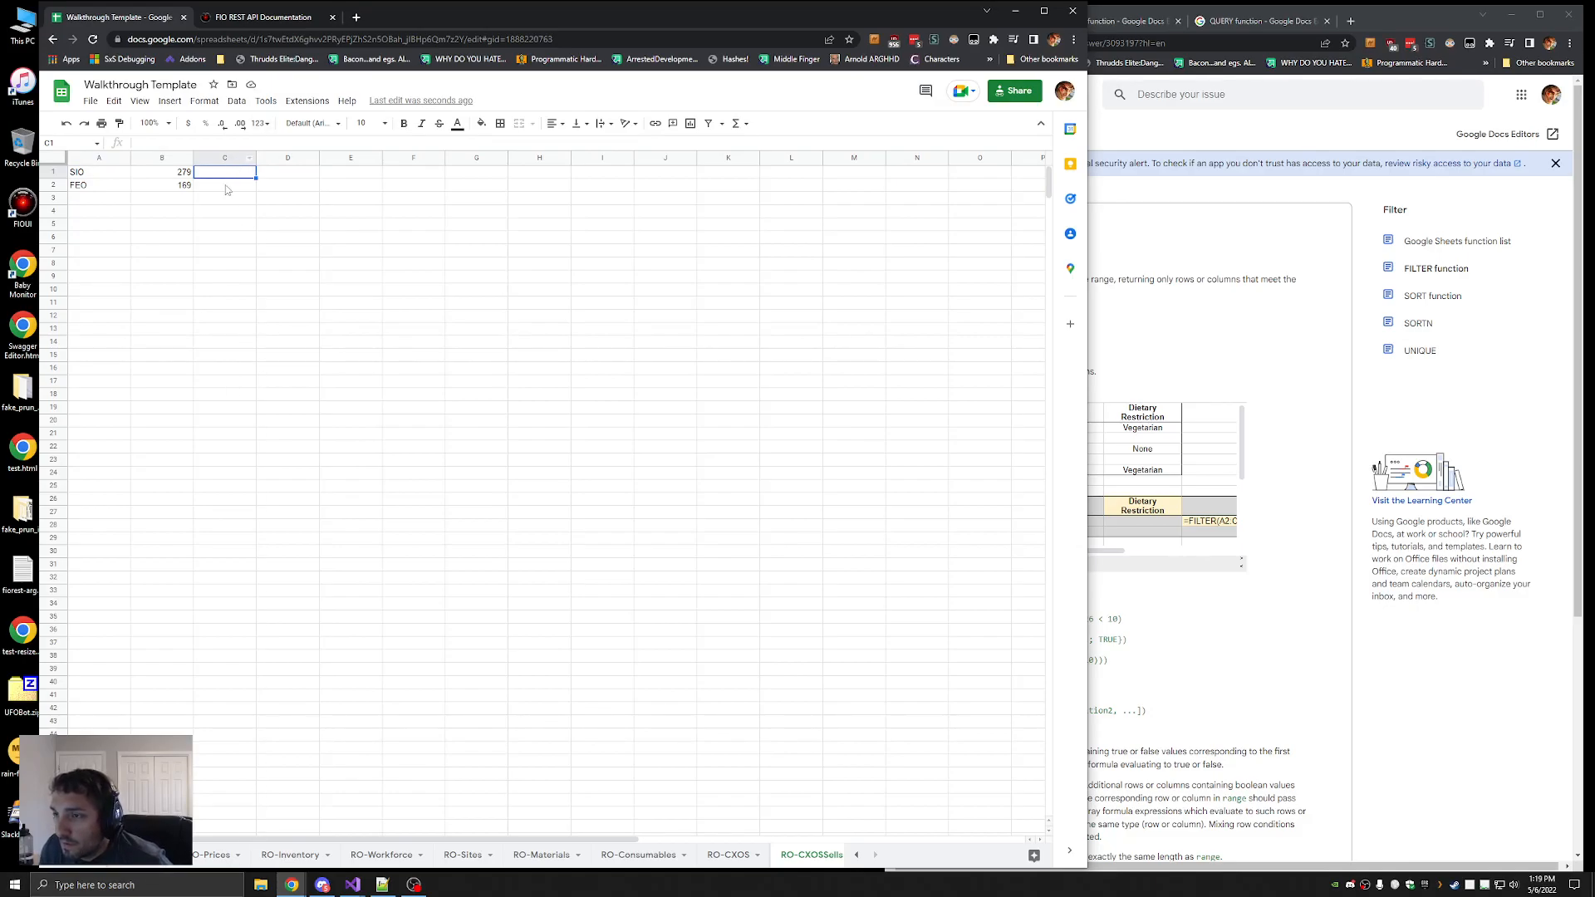
Move the query results on RO-CXOSSells down one row so the formula starts in A2
drag(116, 175, 150, 188)
key(ctrl+x)
click(93, 188)
key(ctrl+v)
Enter the column headers Ticker in A1 and Amount in B1
key(Up)
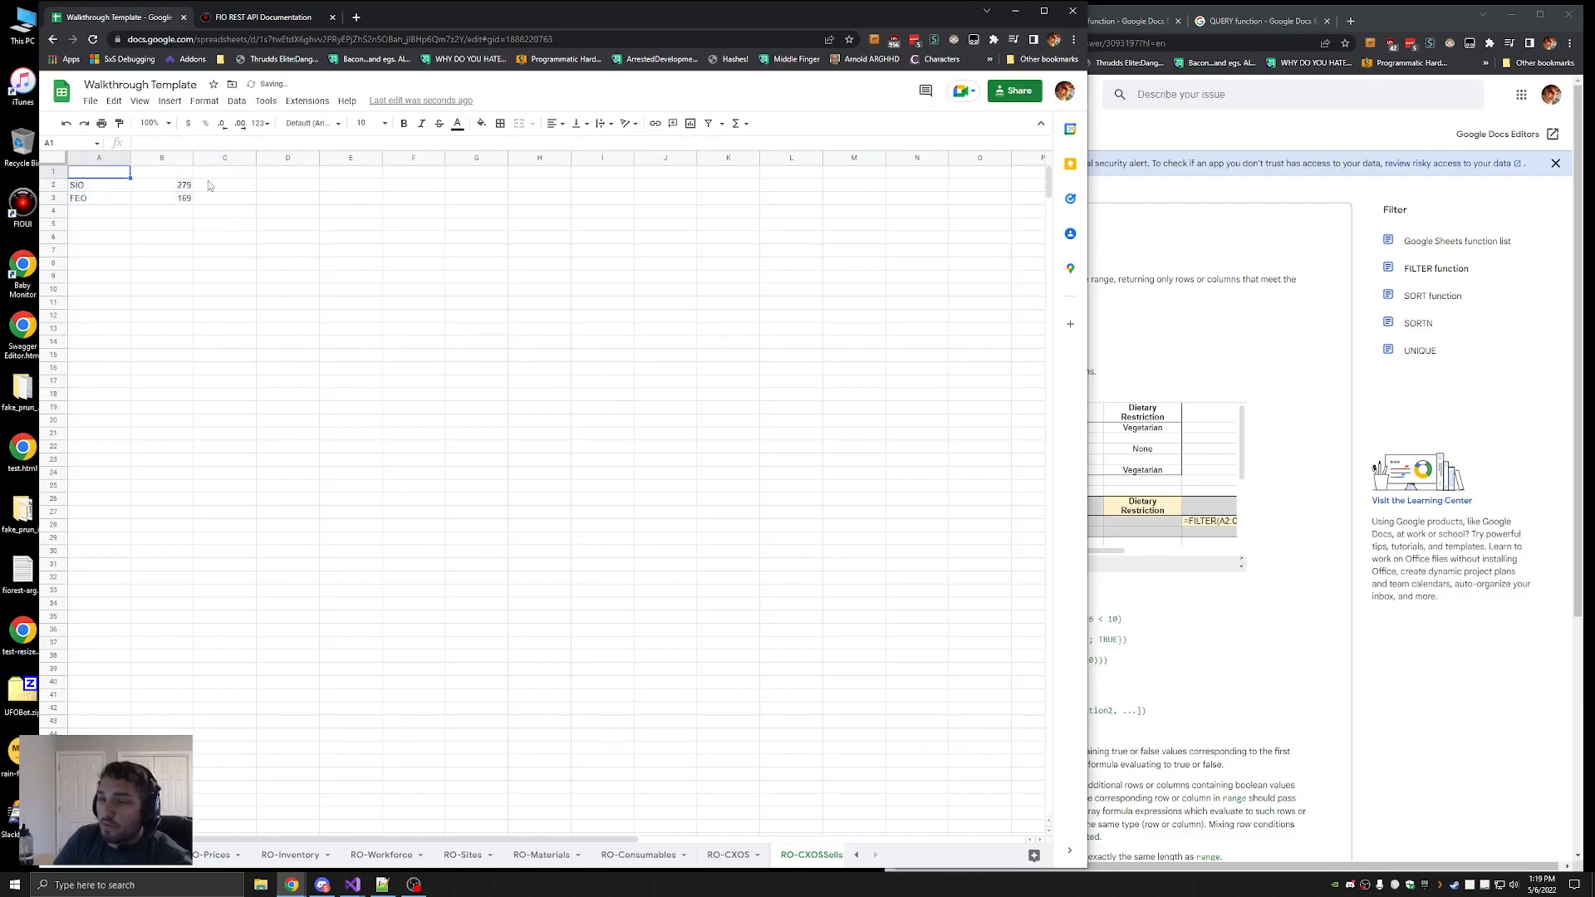
text(Ticker)
key(Tab)
text(Amount)
key(Tab)
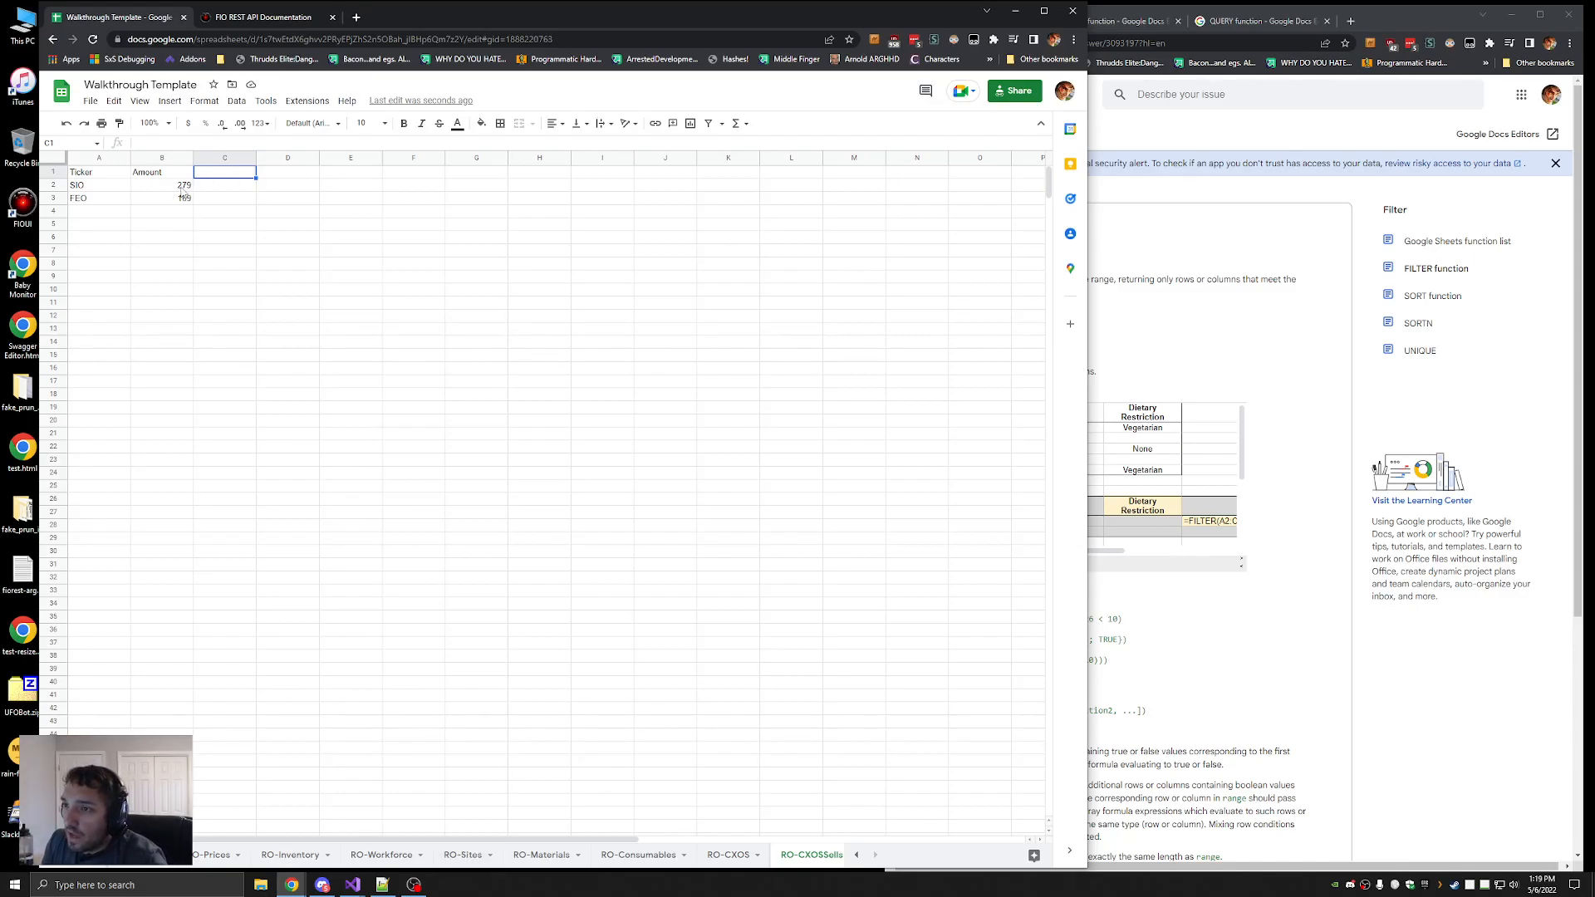
Check the CX Price Type options on the main sheet and enter AI1-Average as the header in C1 of RO-CXOSSells
click(728, 855)
click(413, 175)
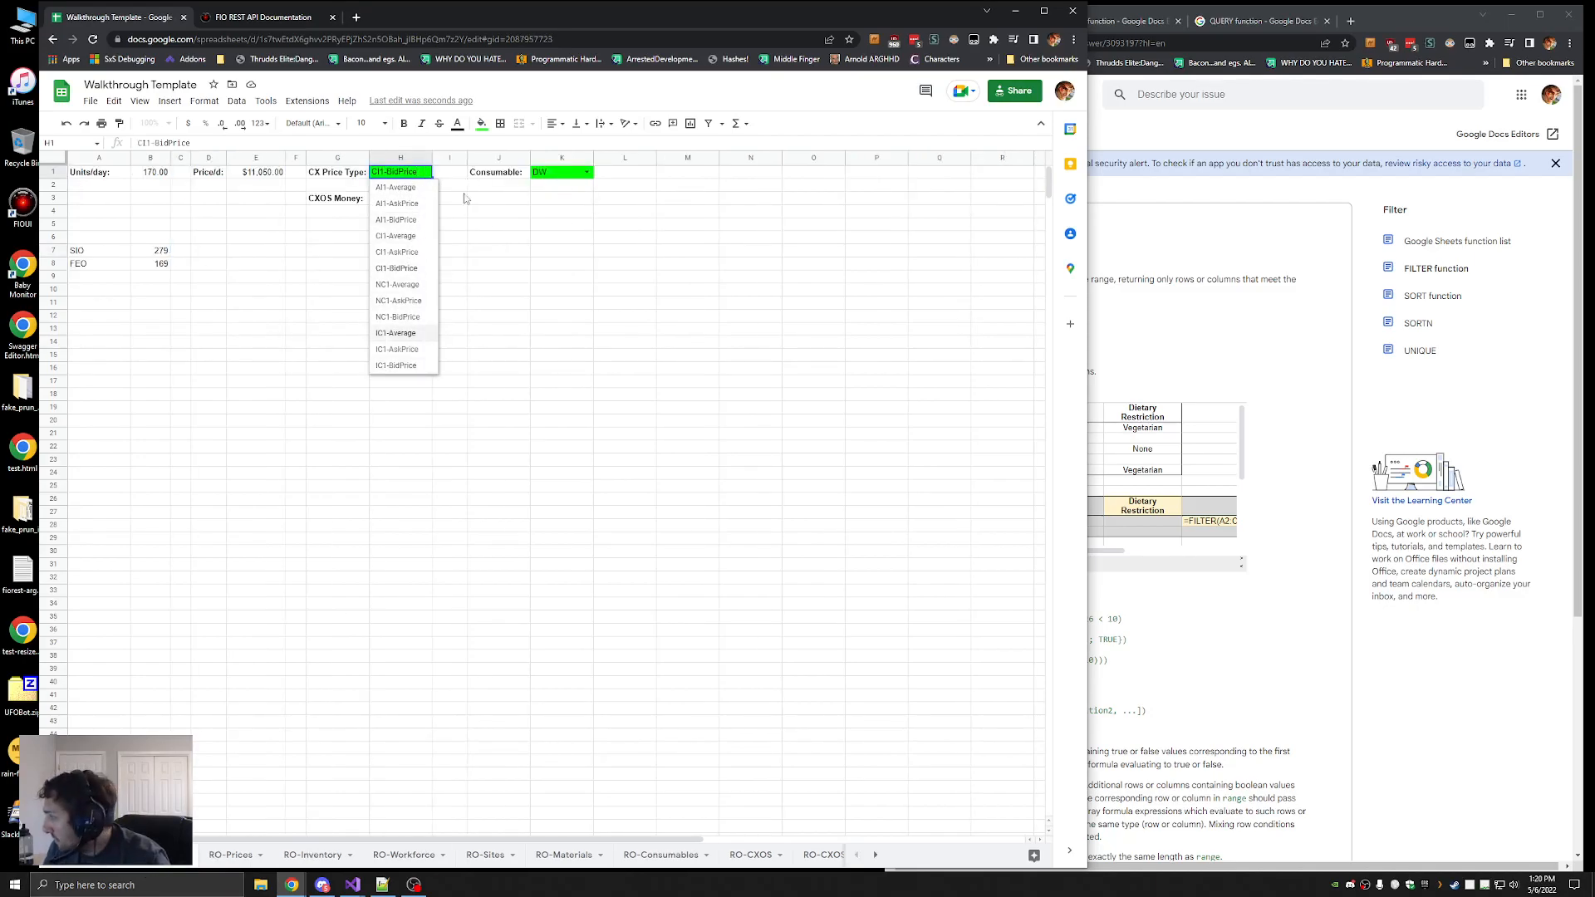
click(684, 424)
click(876, 855)
click(793, 855)
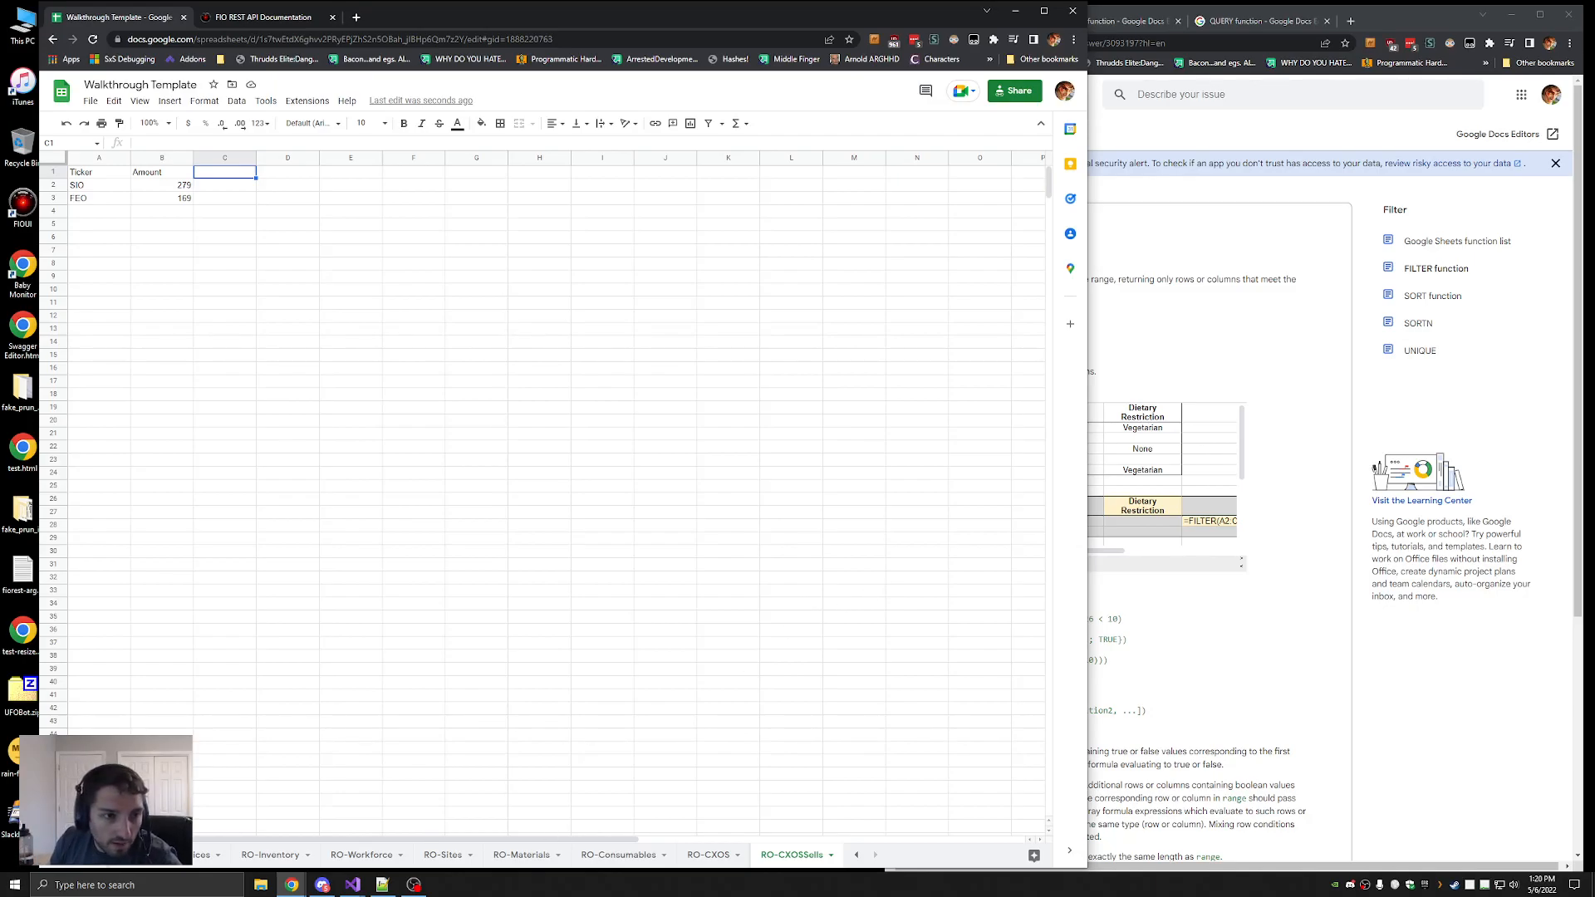
key(alt+Tab)
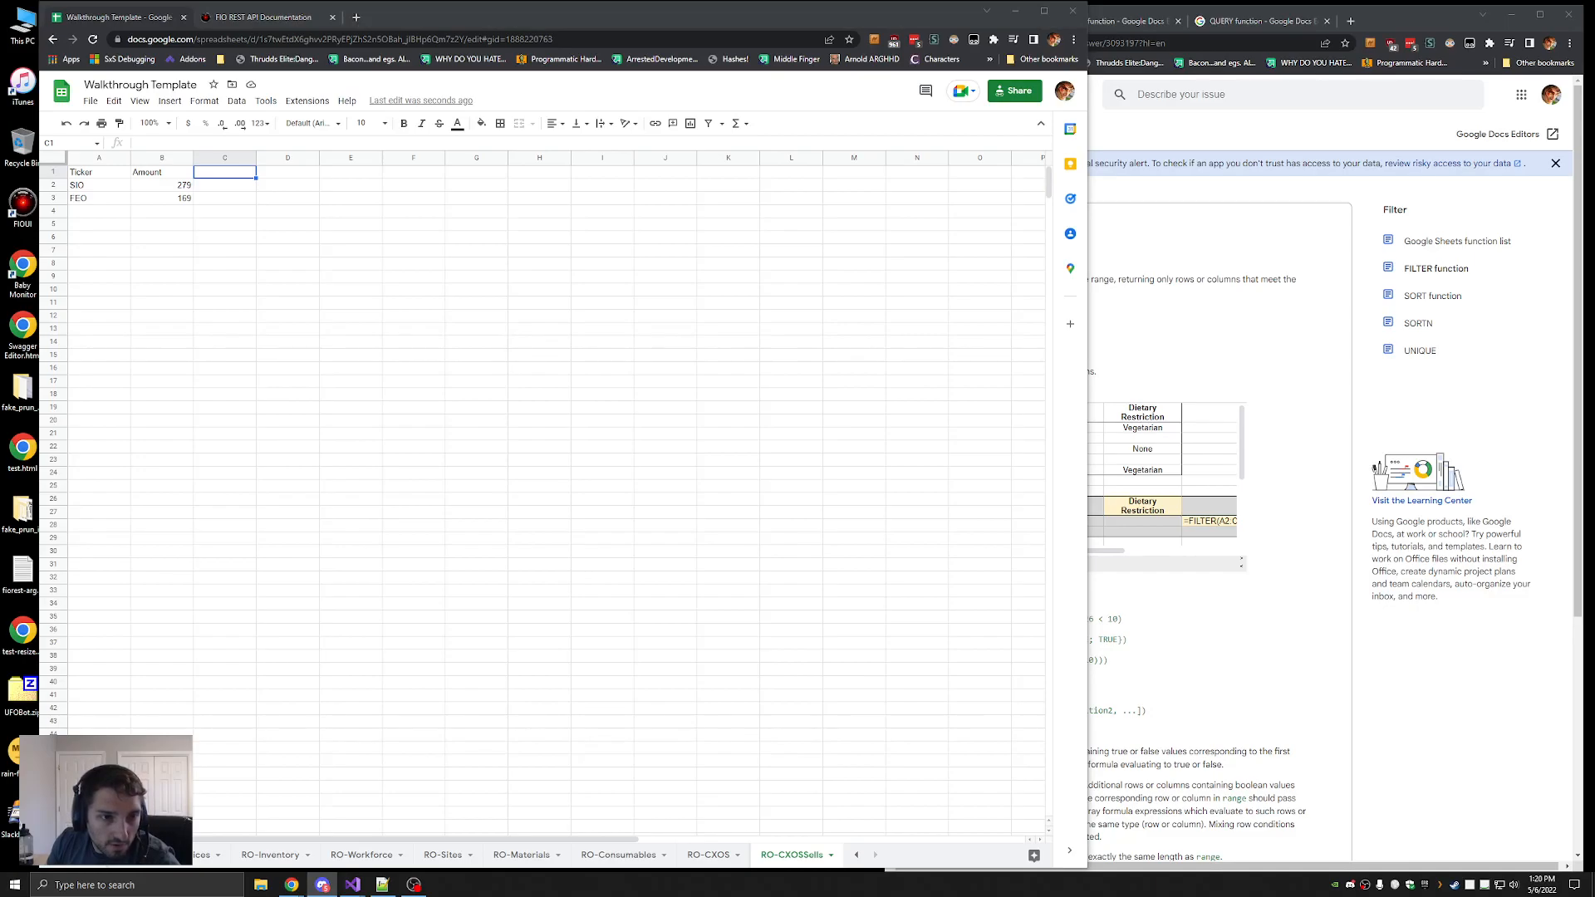
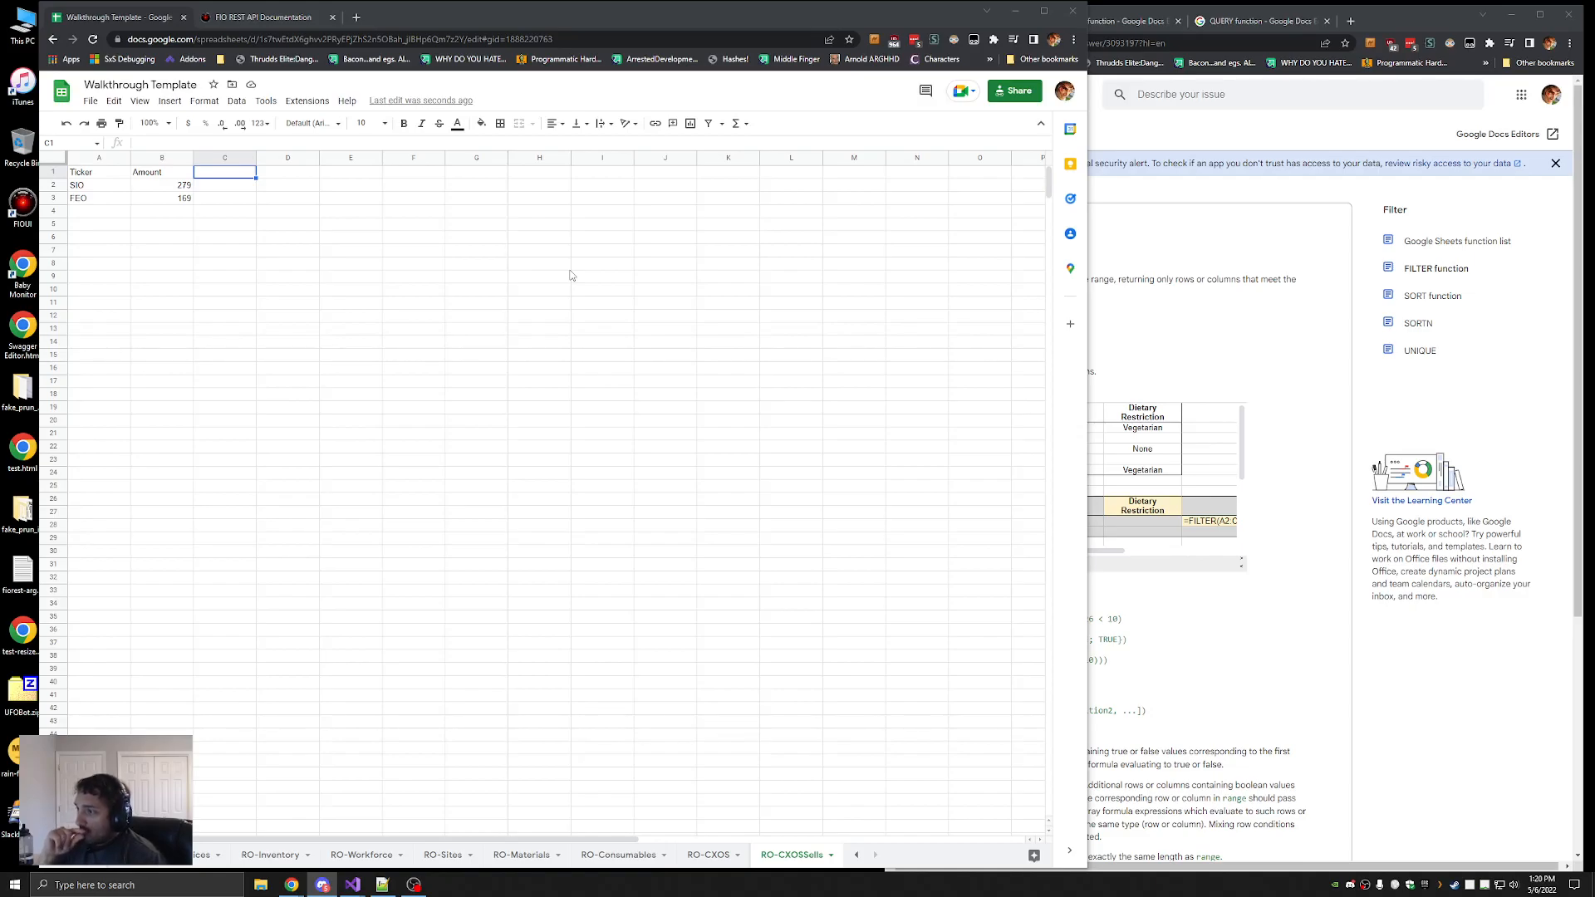
click(237, 174)
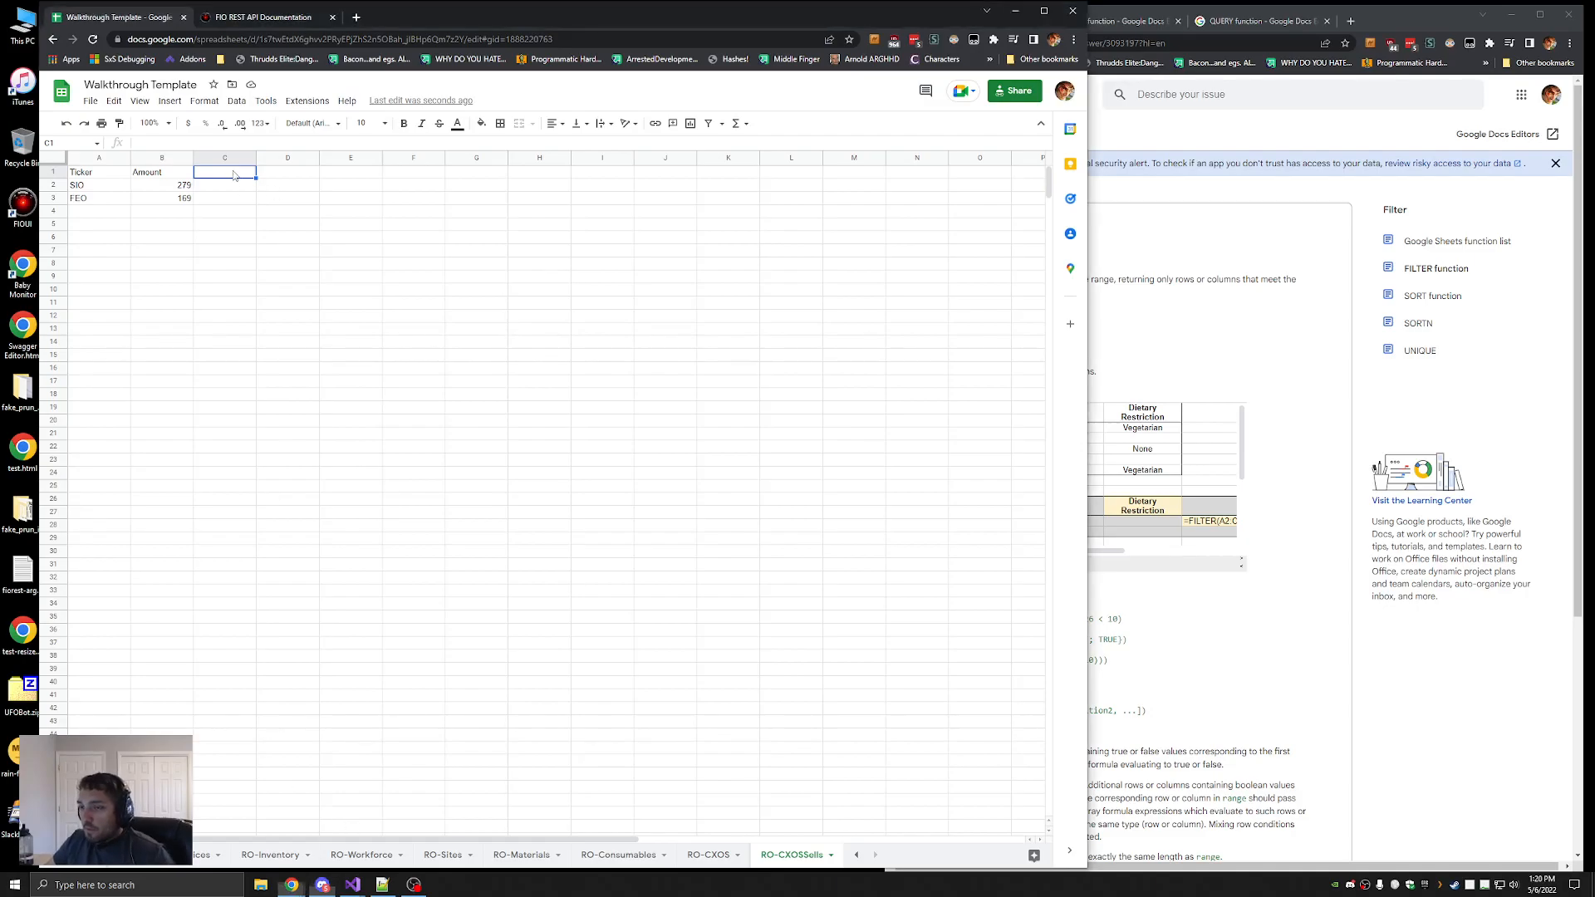
text(All-Average)
key(Tab)
Enter the formula =$A2 in C2 under the AI1-Average header
click(218, 191)
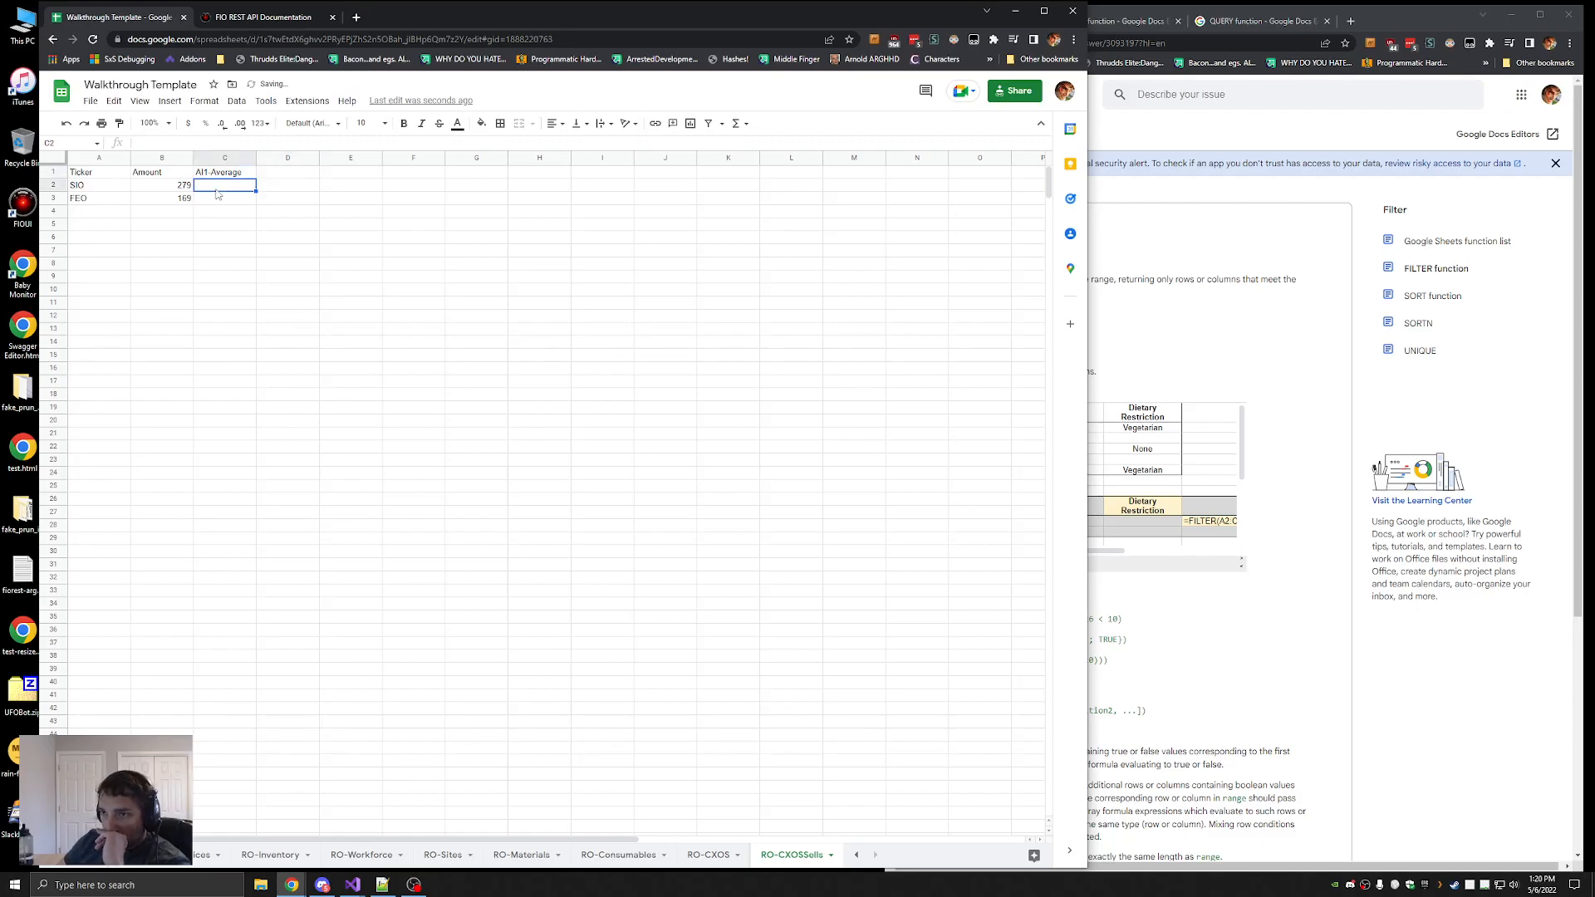
click(179, 139)
text(=)
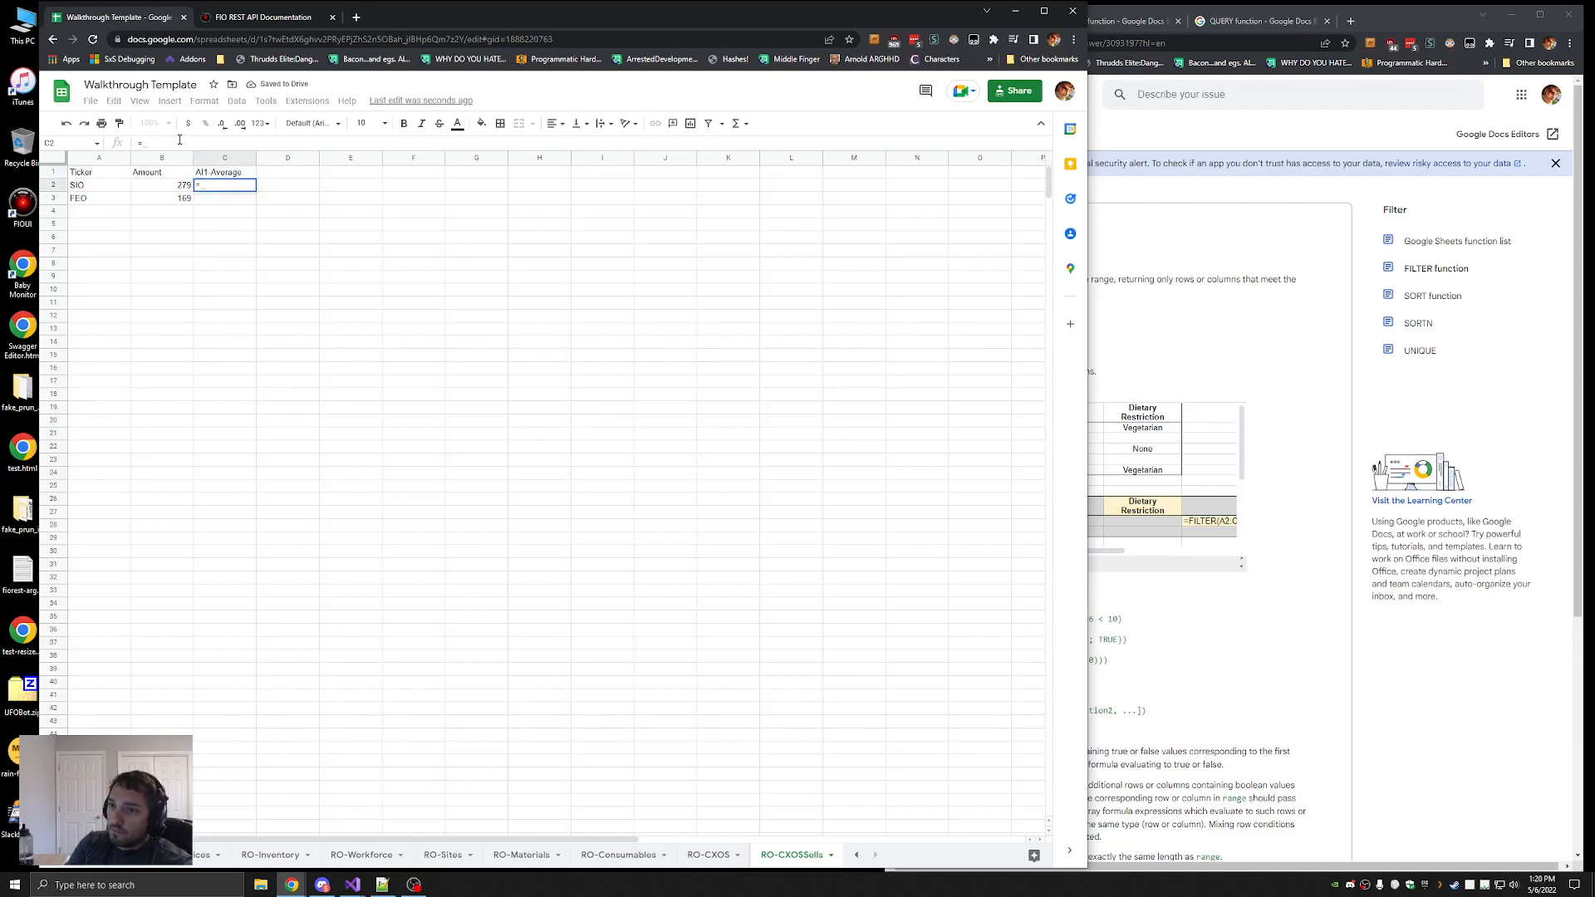
text($A)
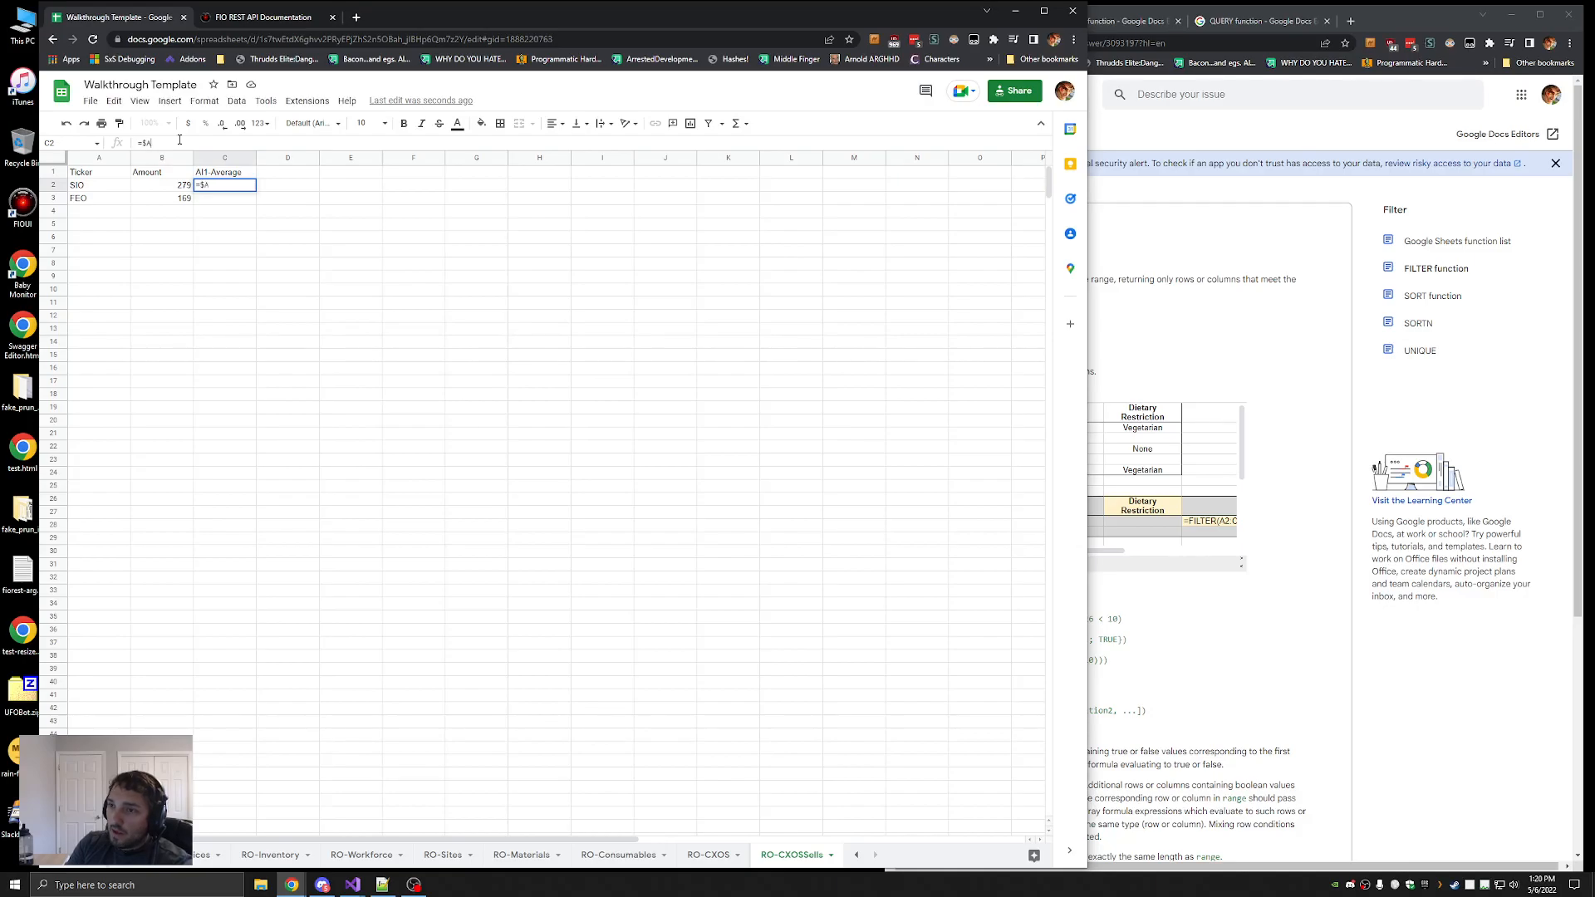
text(2)
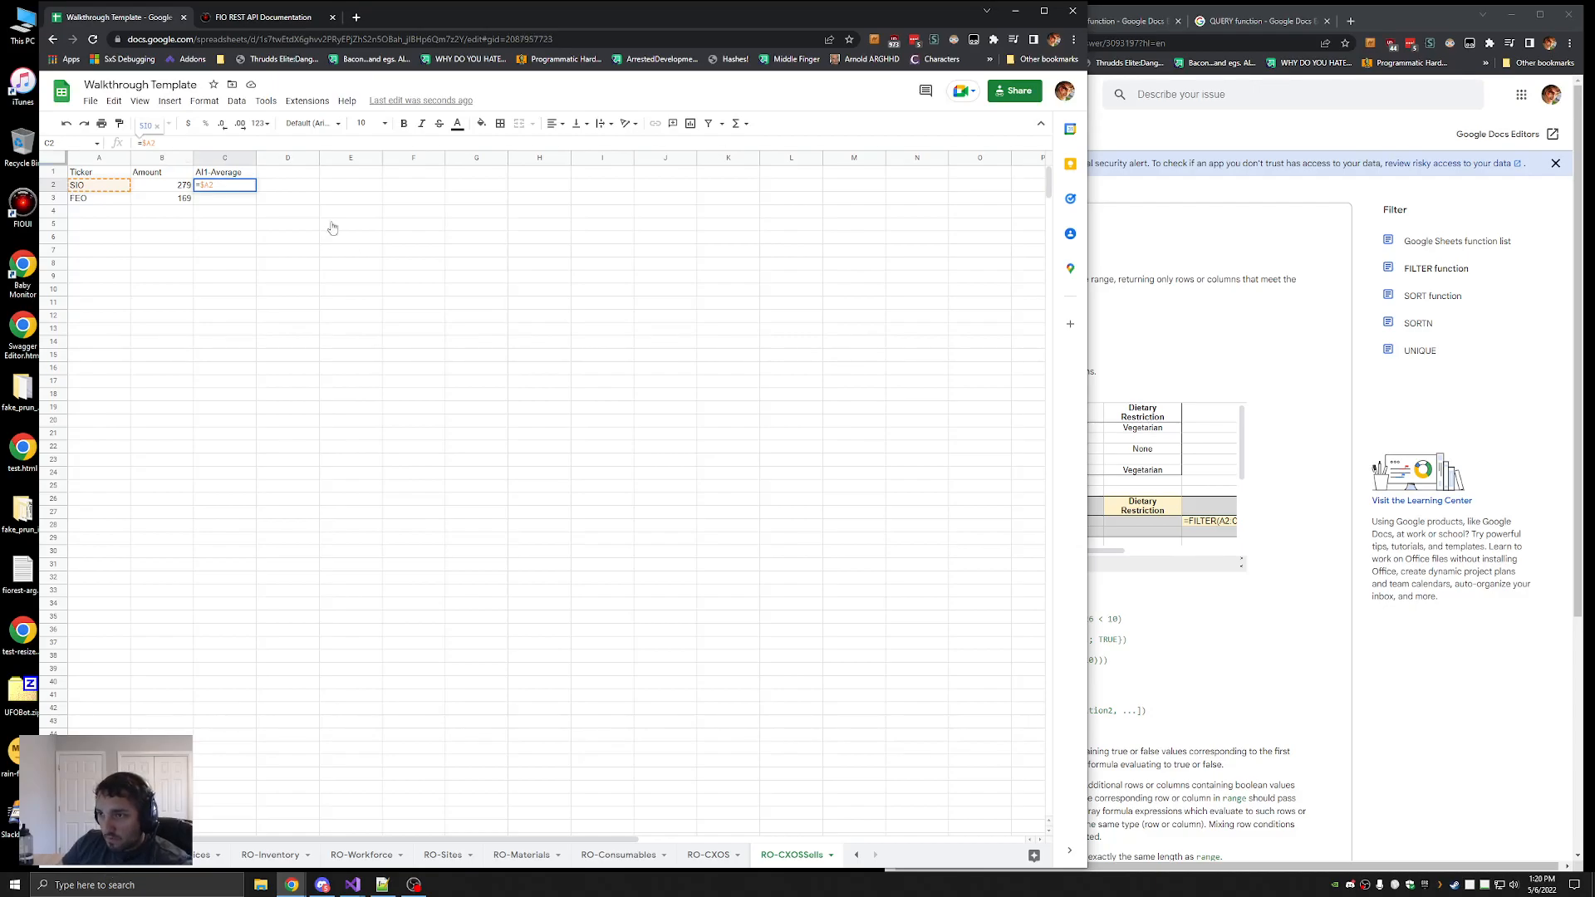
Replace C2's content on RO-CXOSSells with the VLOOKUP part copied from E1's formula on the main sheet
click(263, 169)
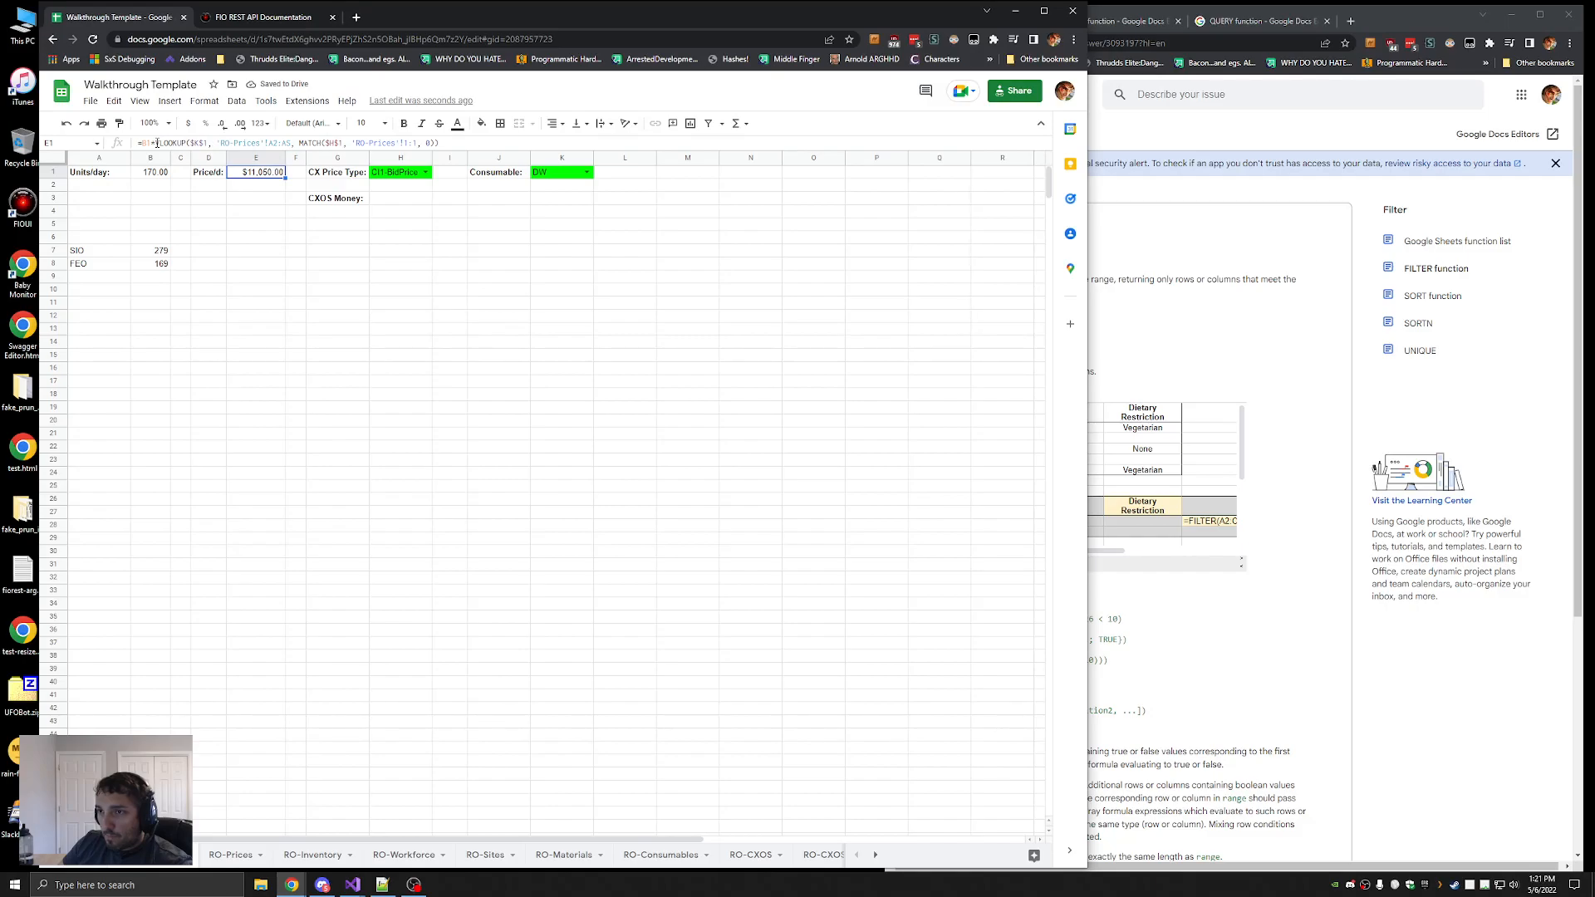
drag(155, 143, 440, 143)
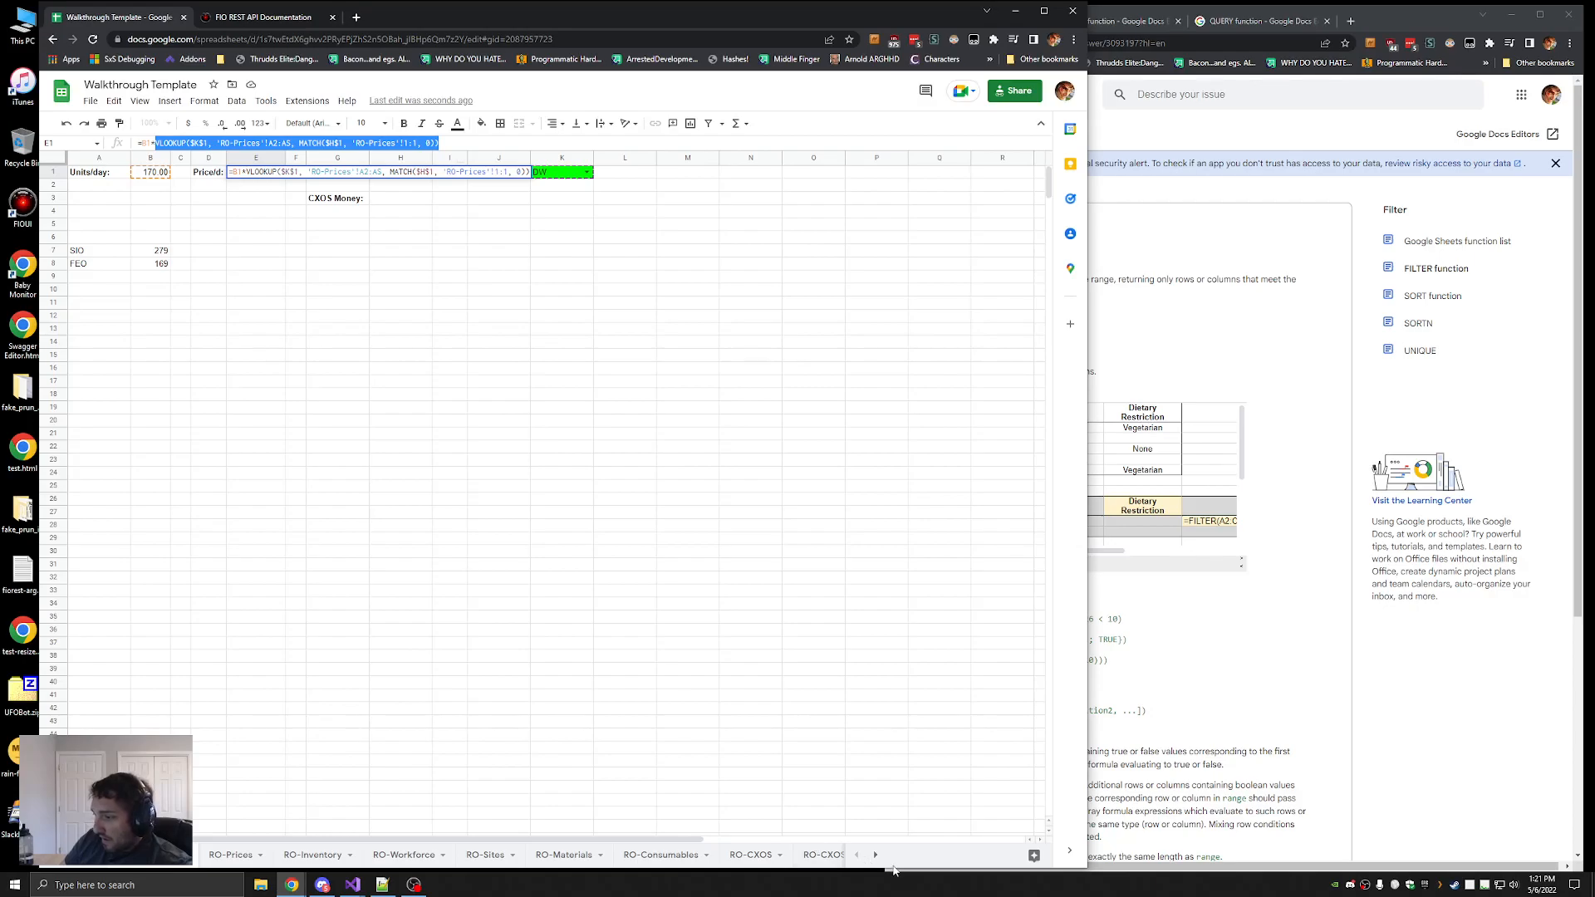
click(877, 856)
click(788, 855)
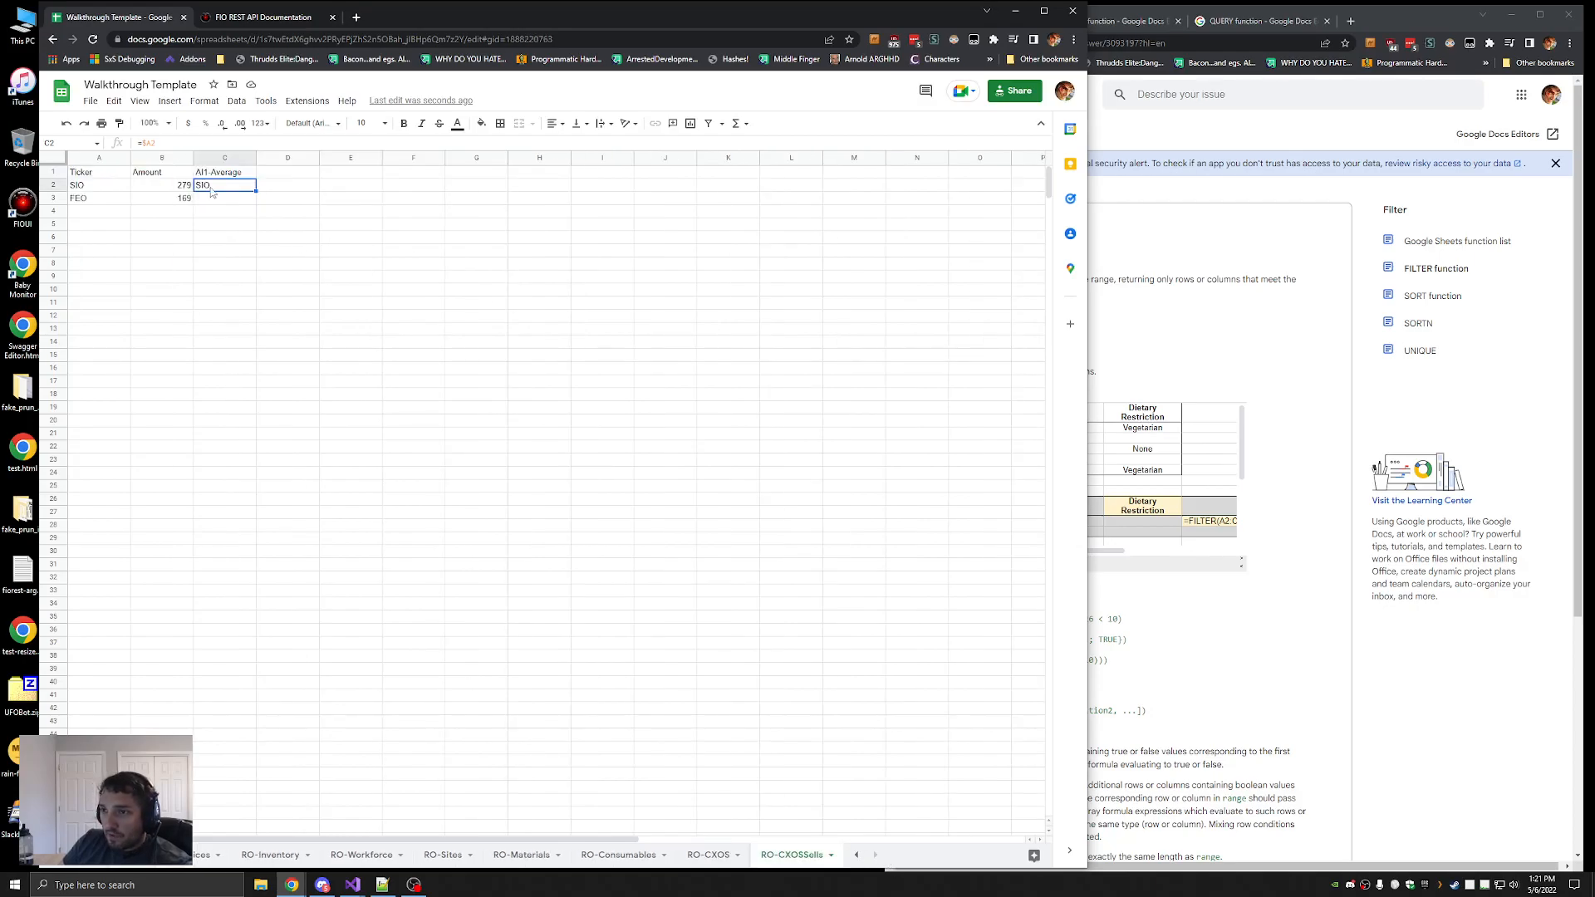
drag(133, 143, 168, 143)
text(VLOOKUP($K$1, 'RO-Prices'!A2:AS, MATCH($H$1, 'RO-Prices'!1:1, 0)))
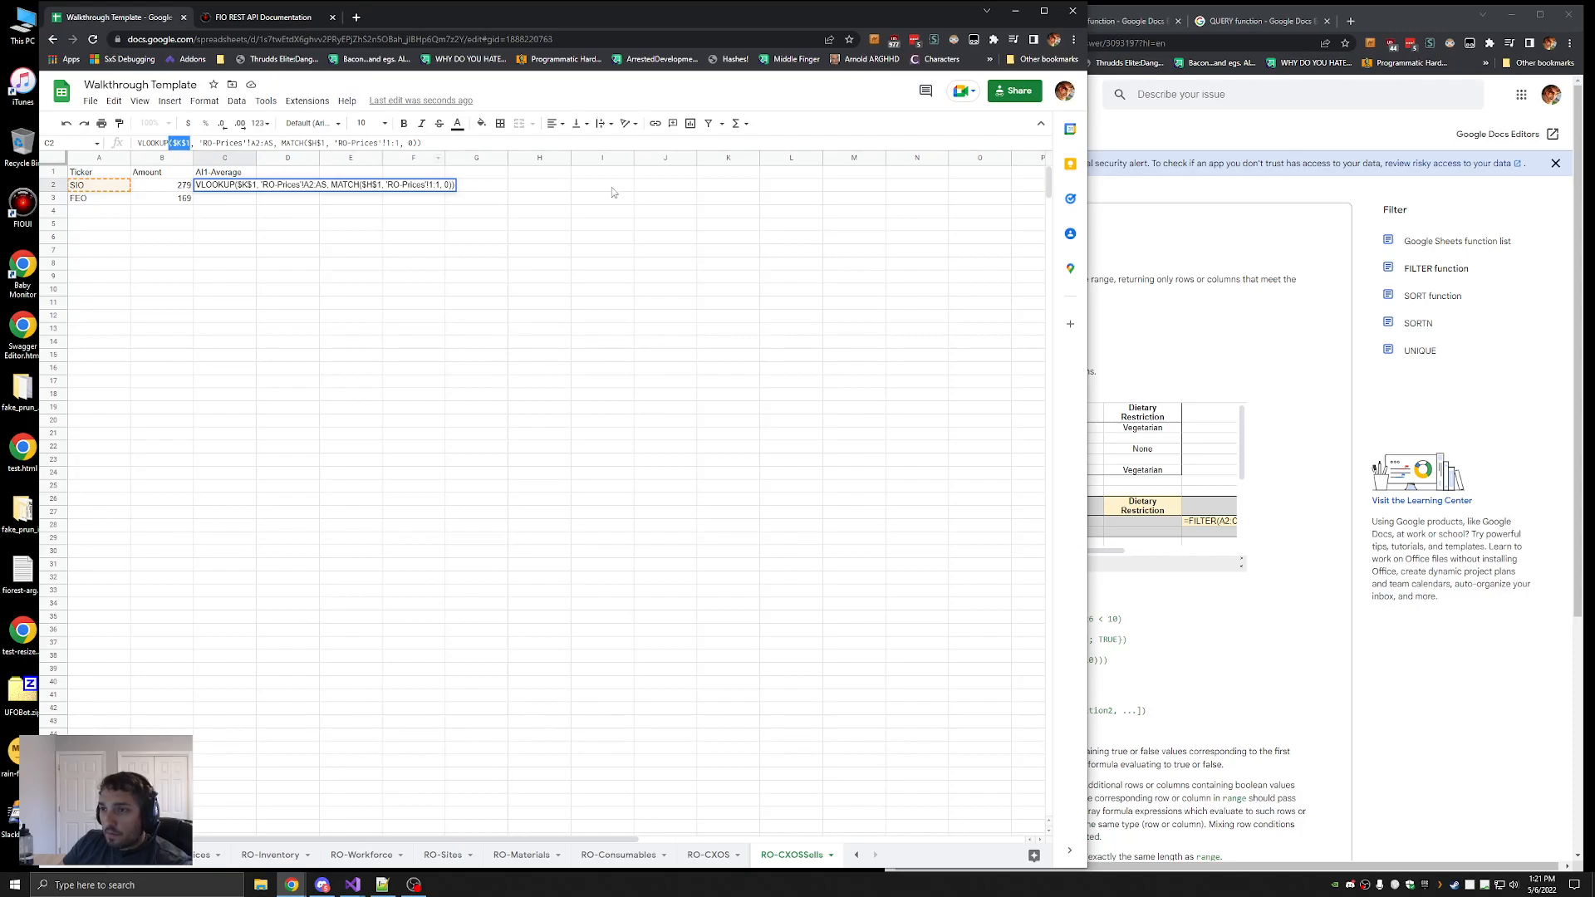
Change the VLOOKUP search key in C2 to $A1 and put an equals sign in front to make it a formula
key(BackSpace)
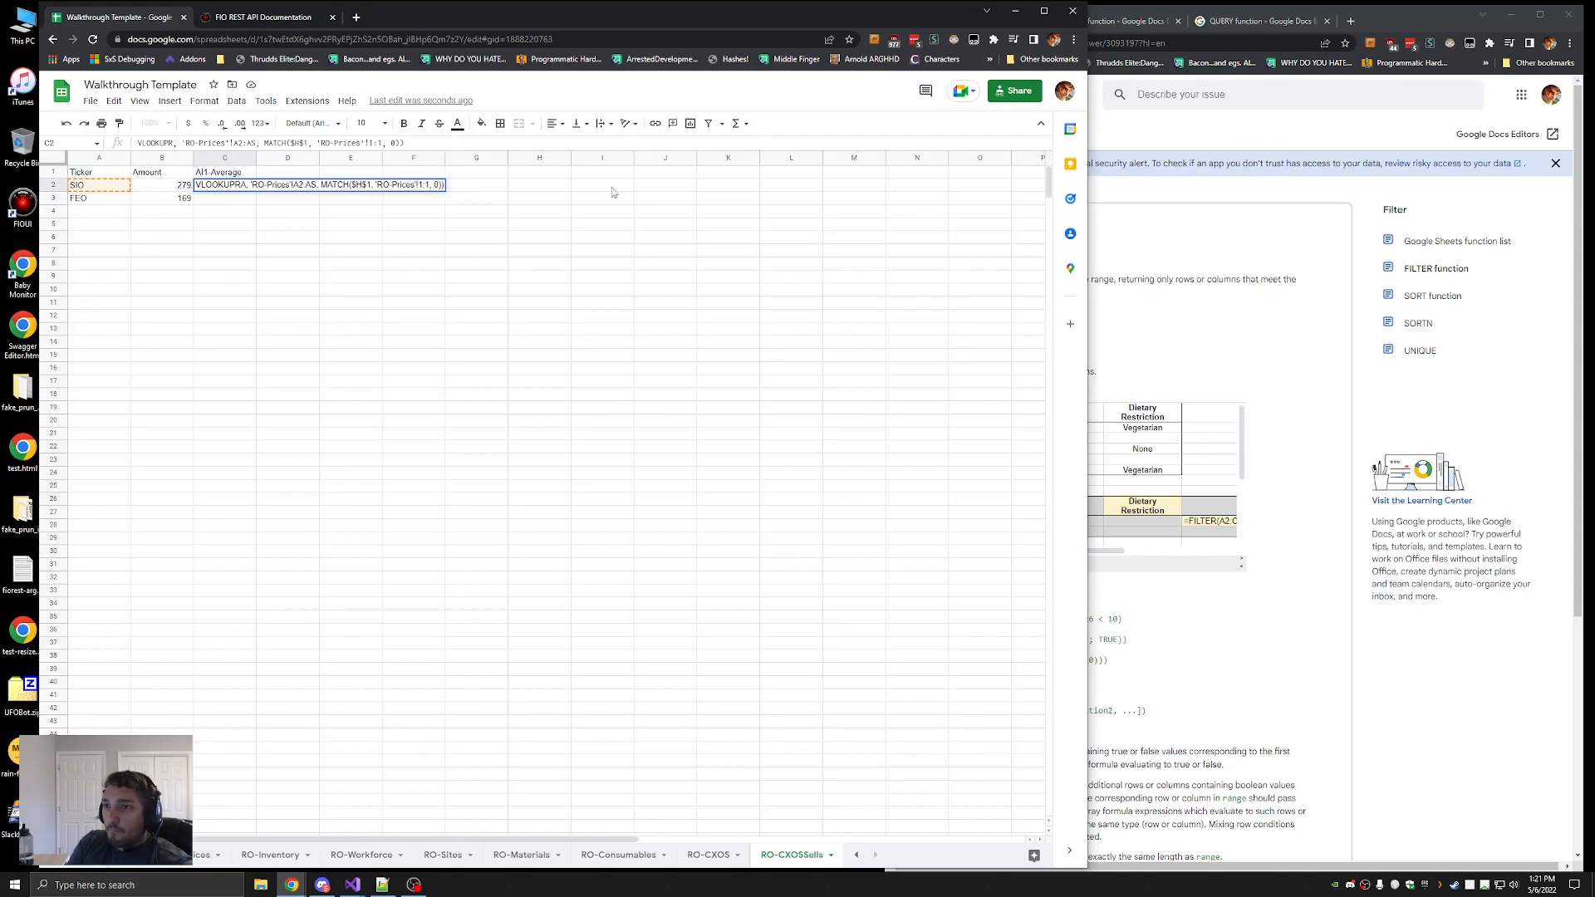
text($A1)
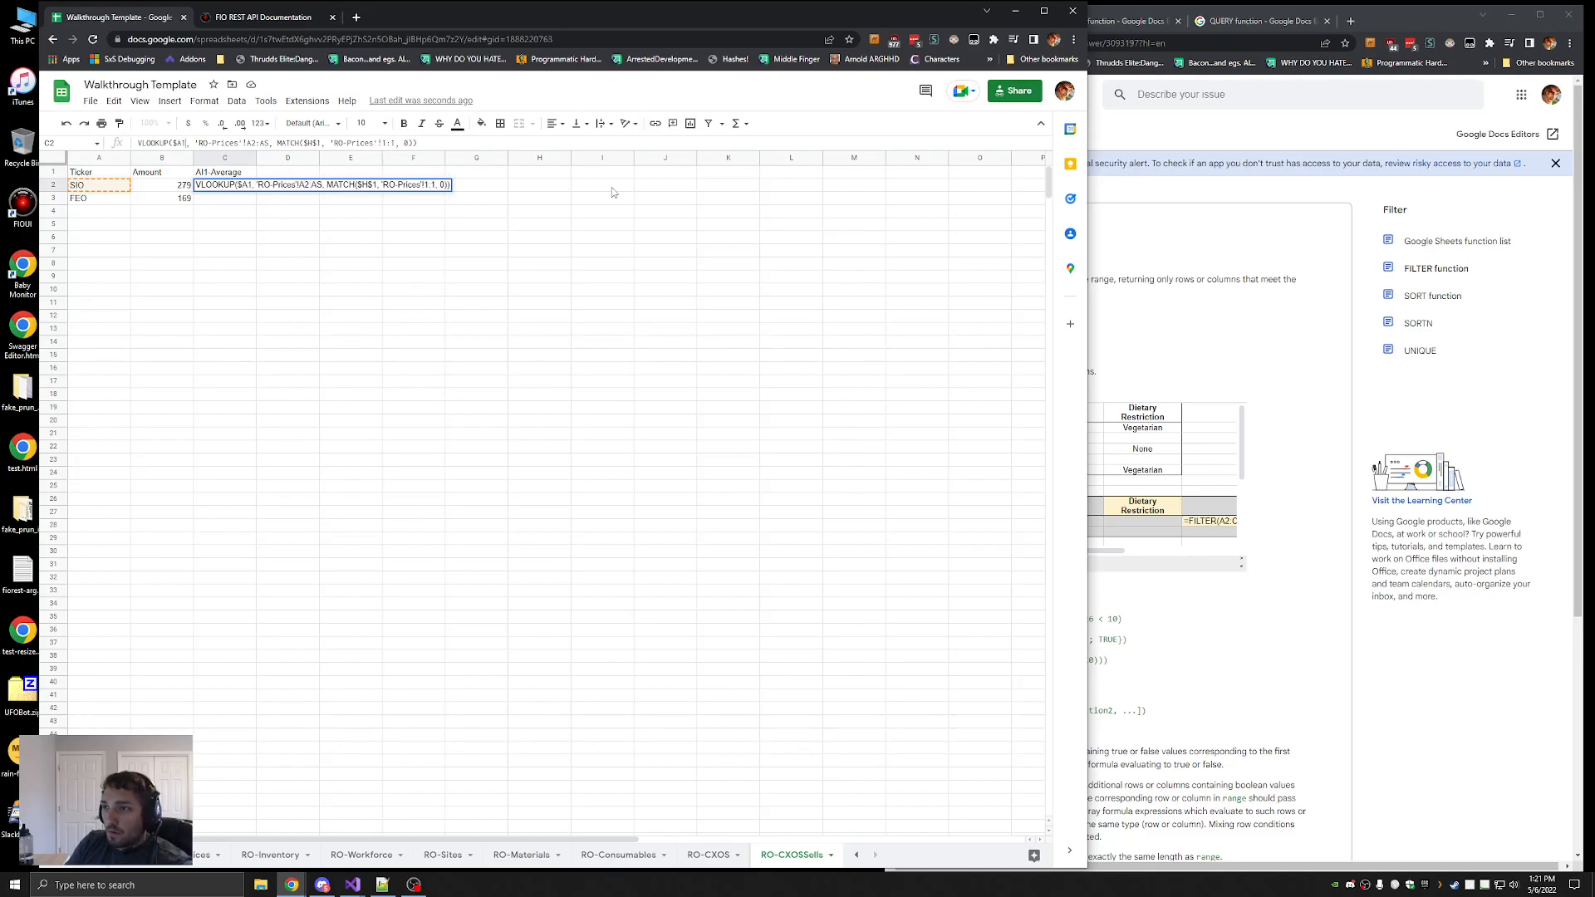
key(Return)
click(517, 275)
click(232, 188)
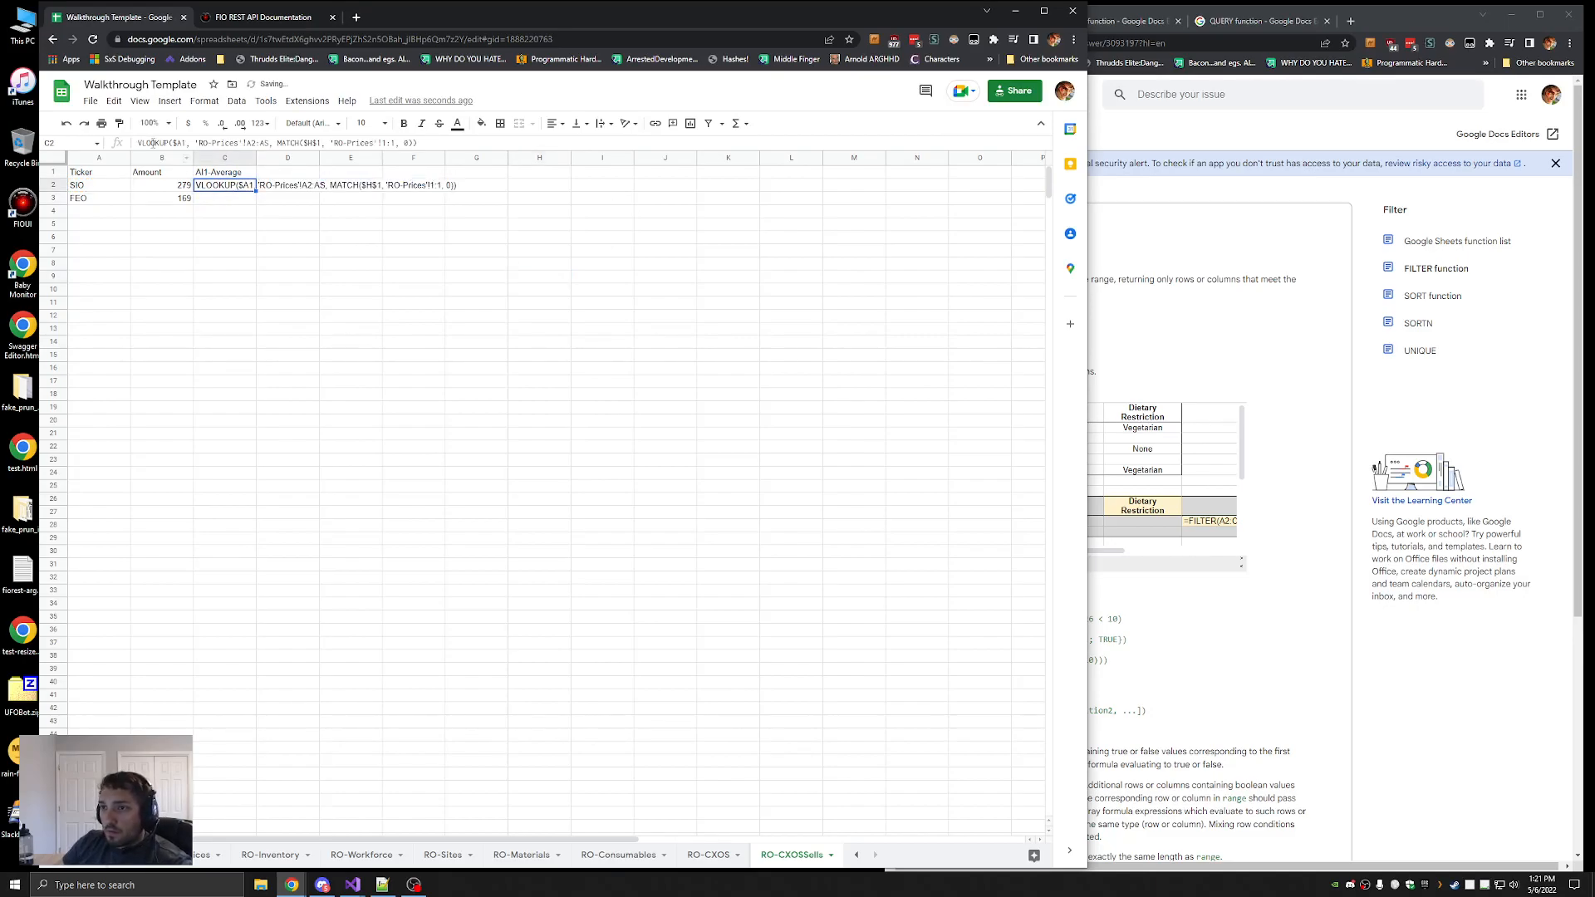
text(=)
key(Return)
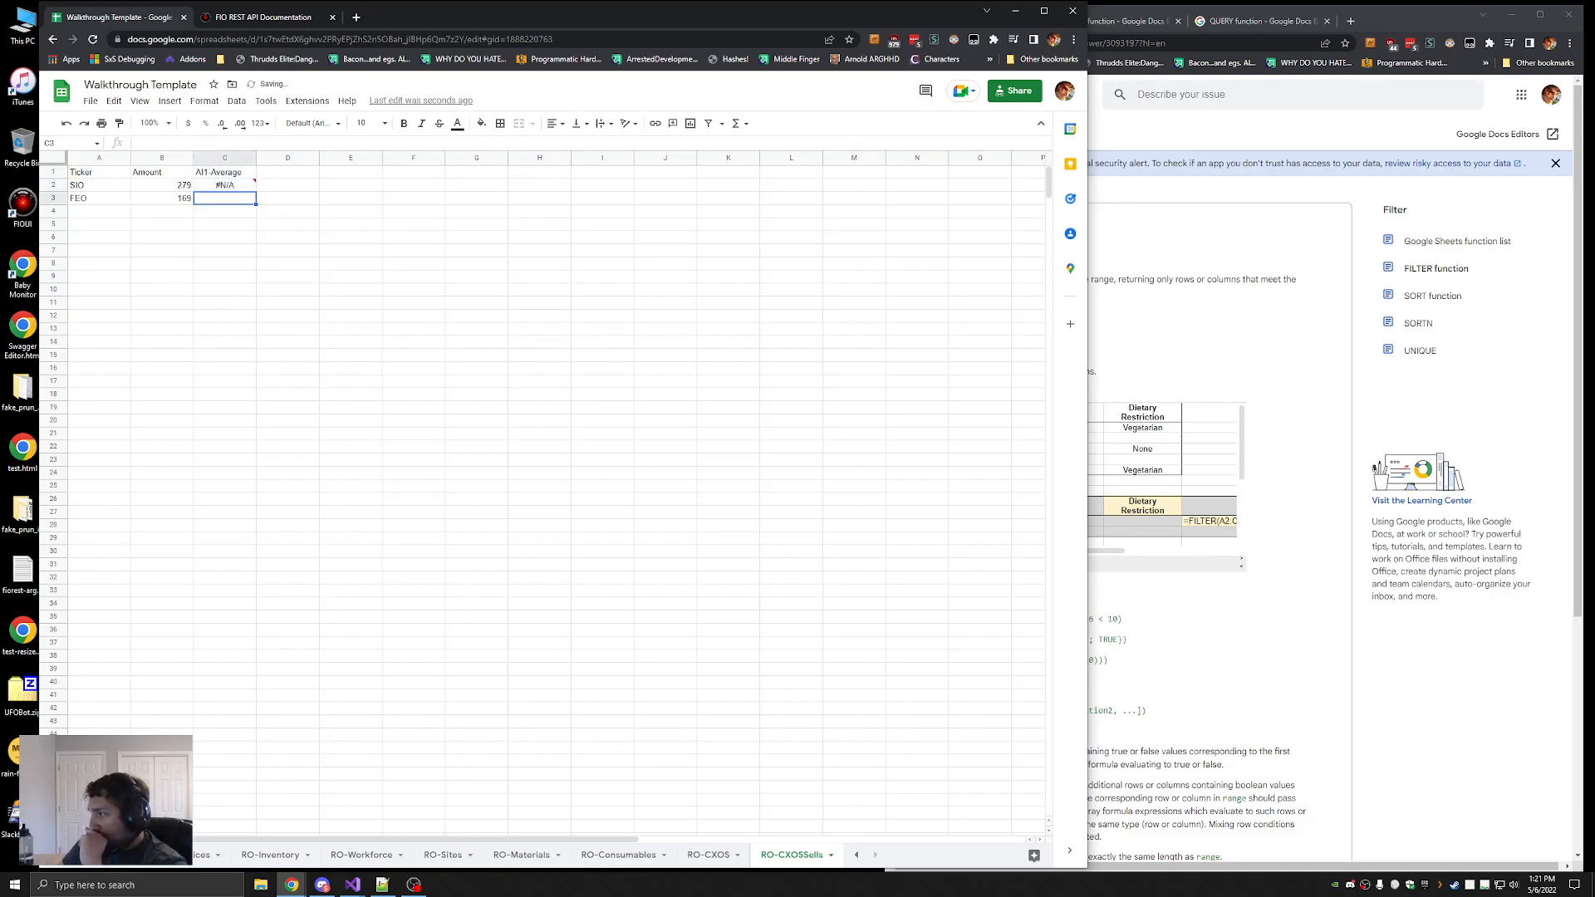
Examine the $H$1 search key inside MATCH in C2 of RO-CXOSSells and the CX Price Type cell on the main sheet
click(230, 187)
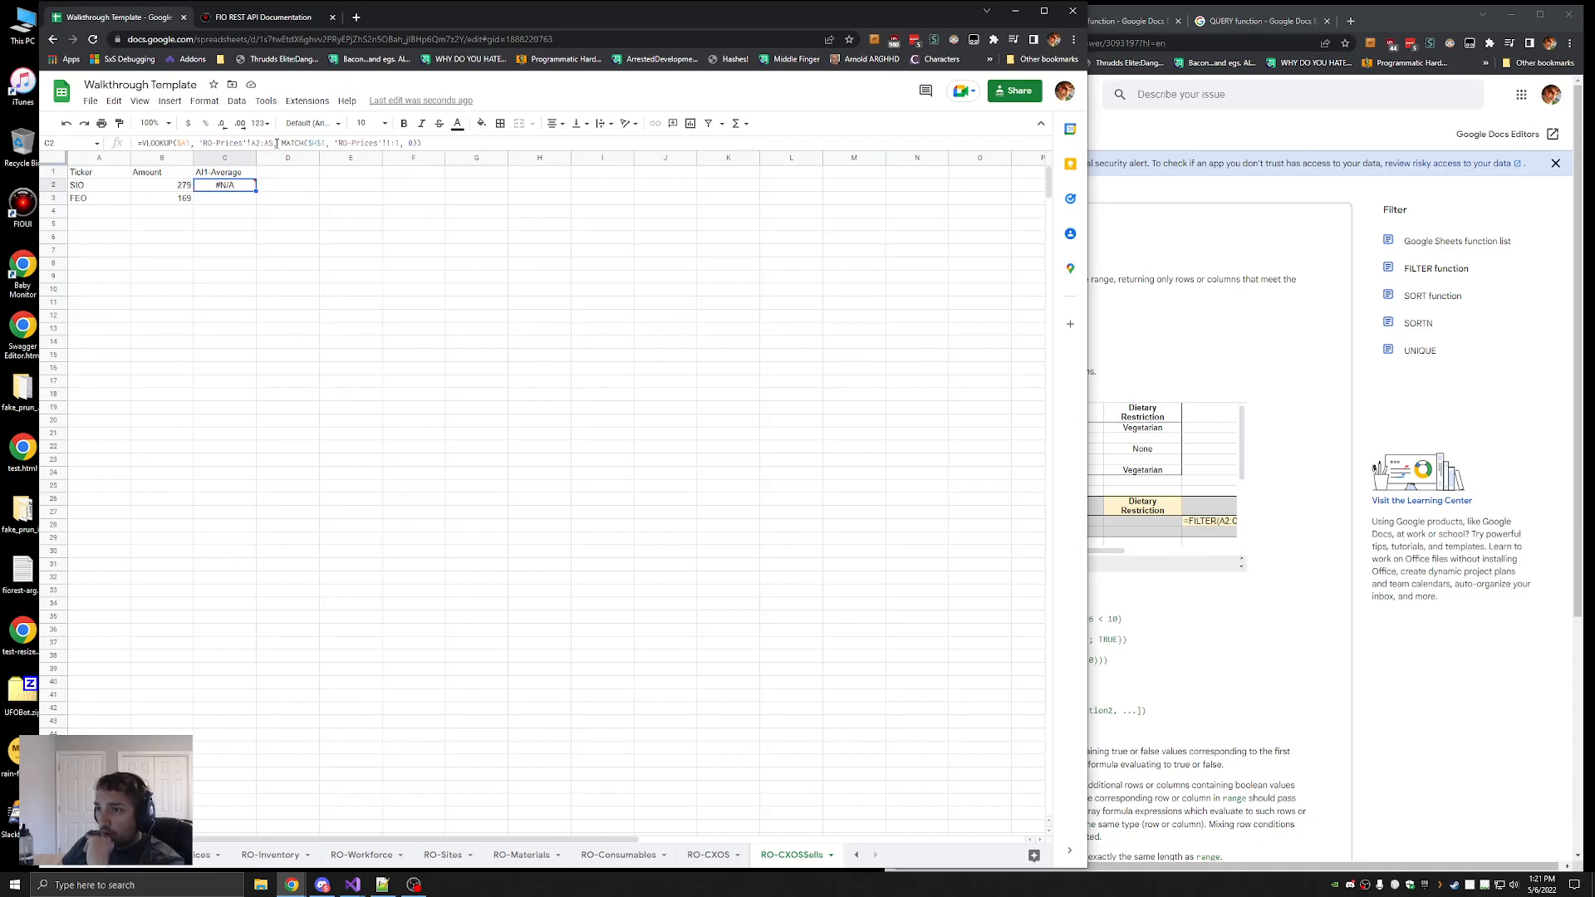
double_click(316, 144)
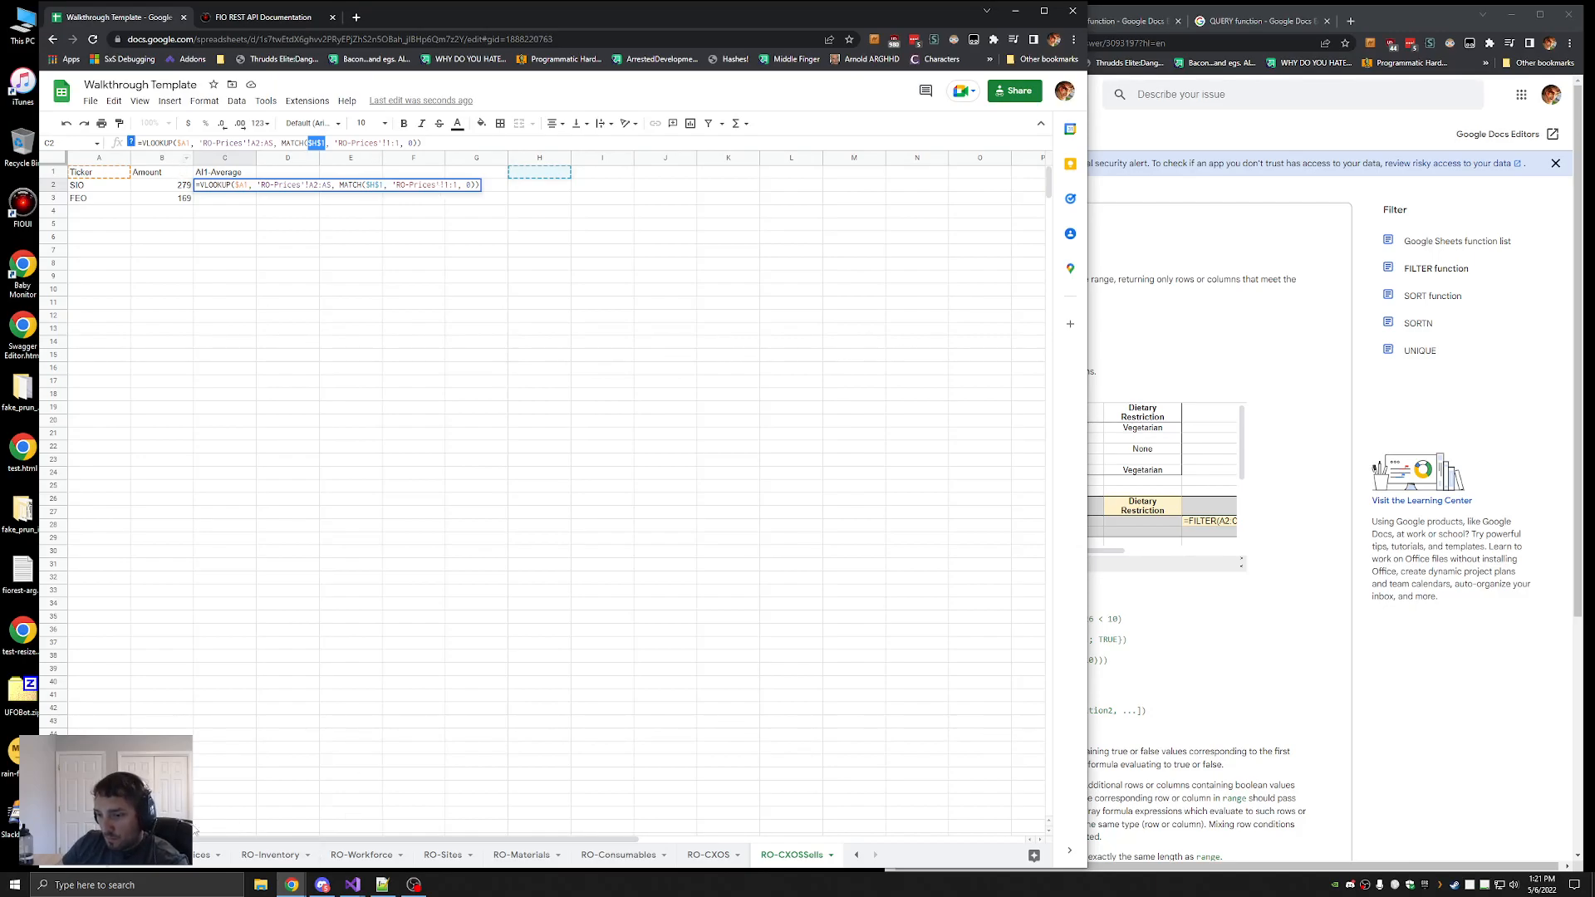
key(Escape)
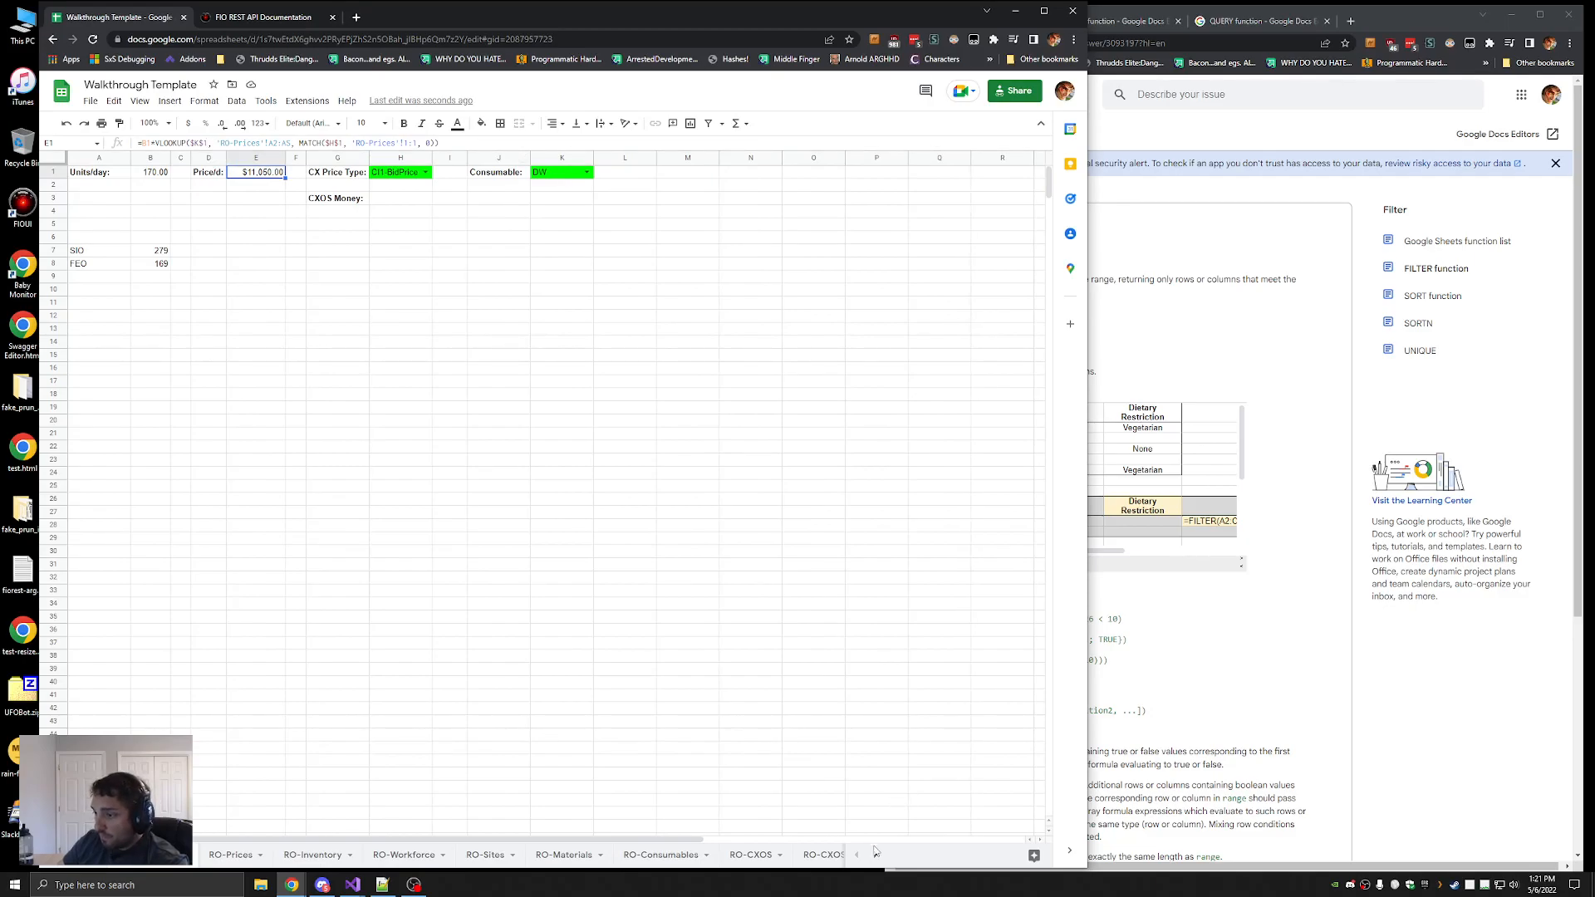
click(827, 861)
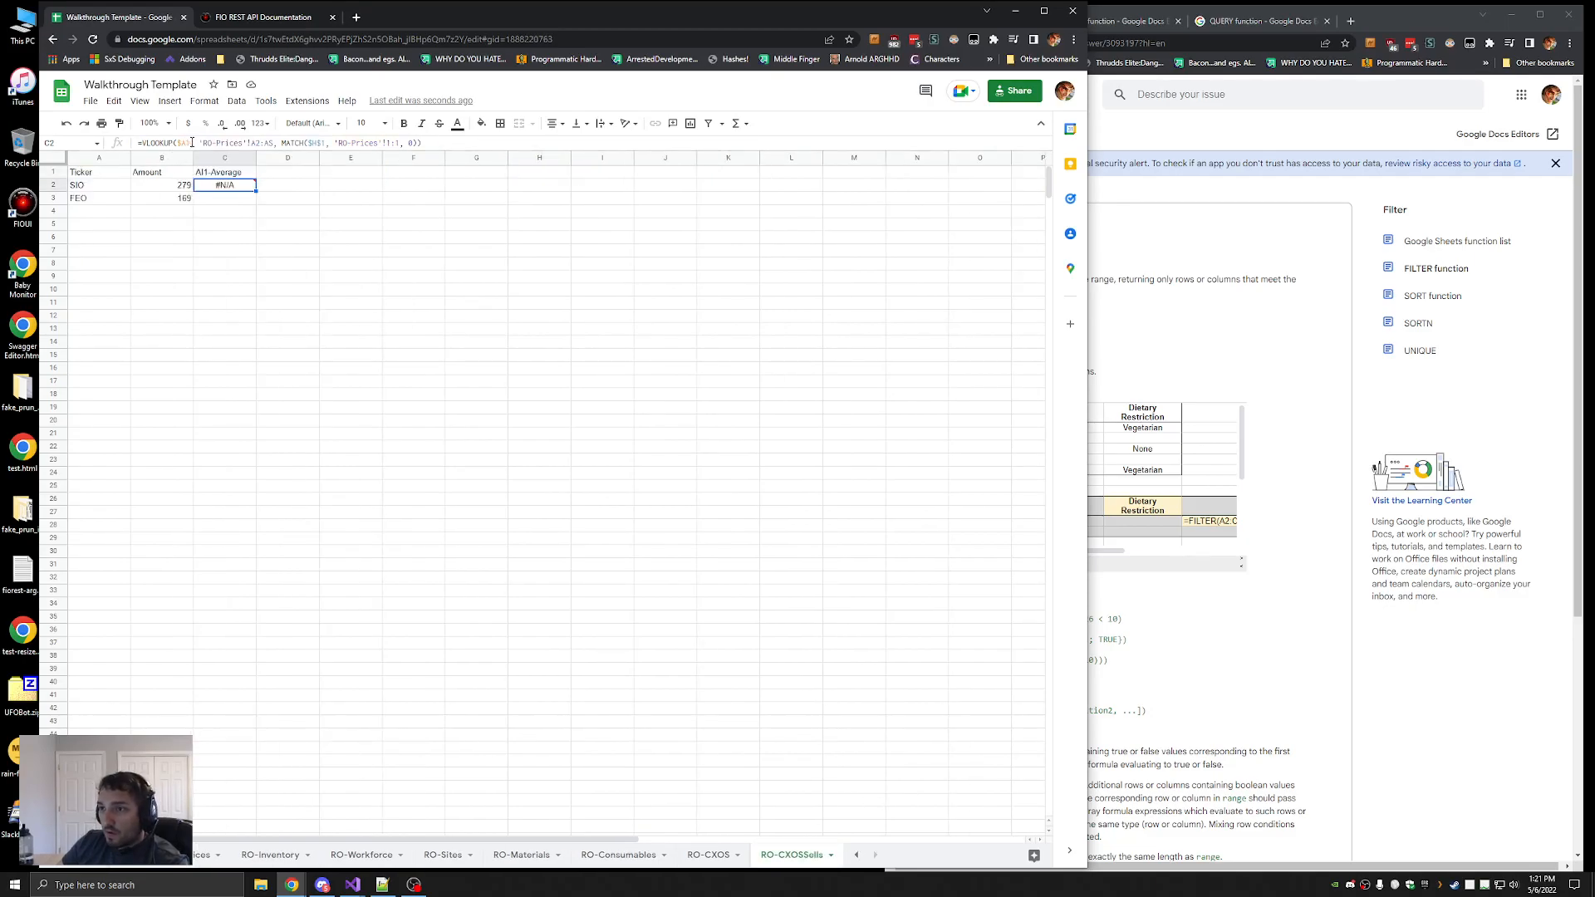
double_click(315, 143)
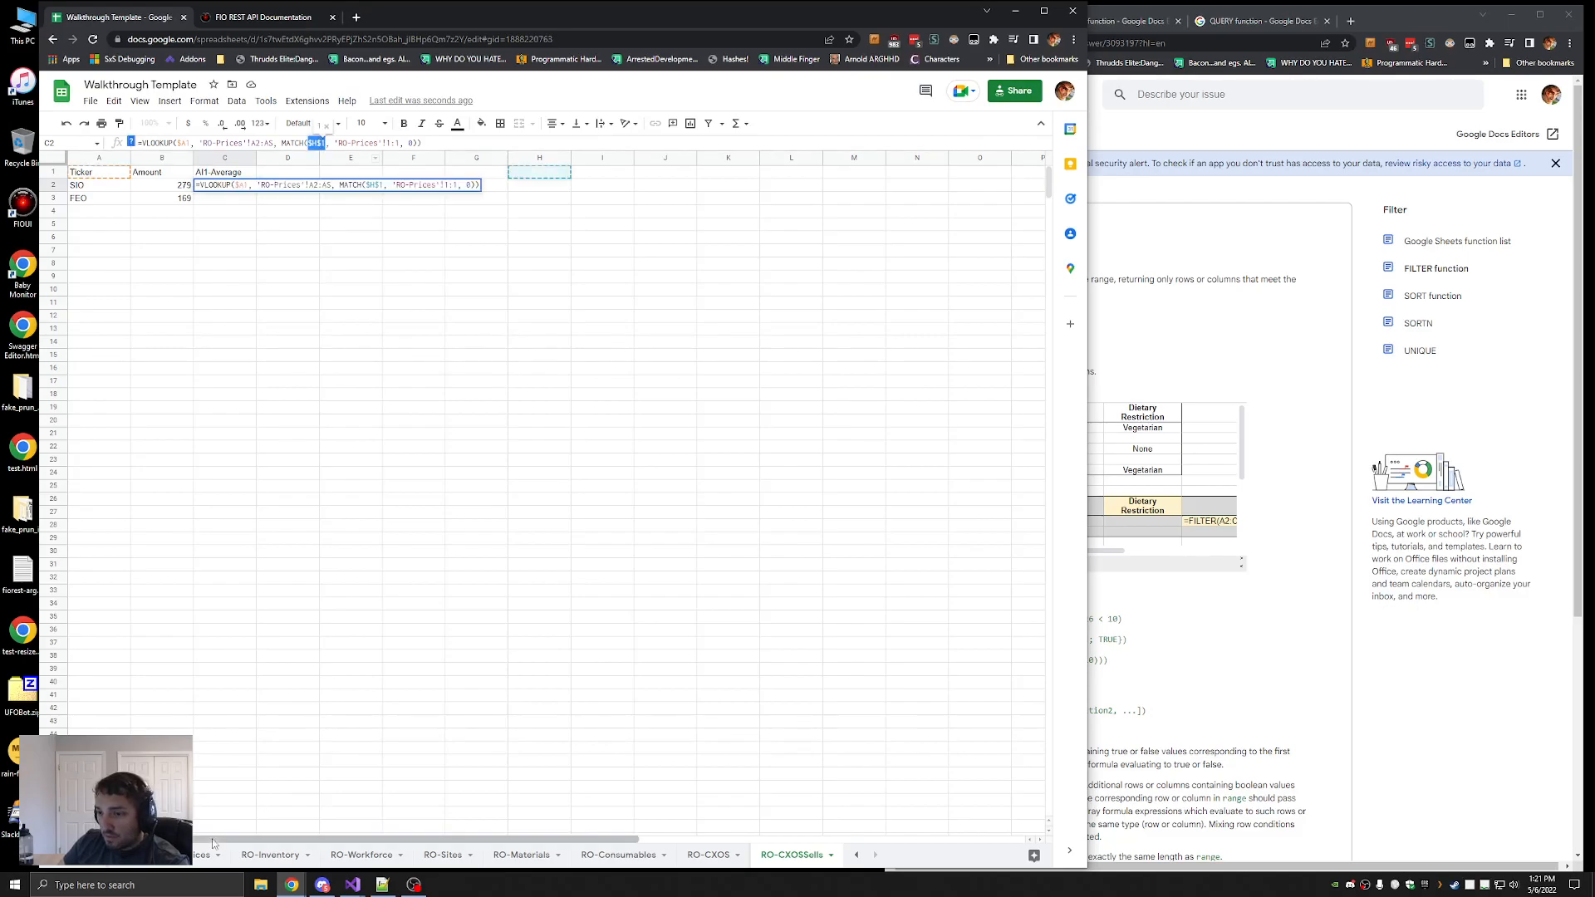
click(116, 858)
click(401, 173)
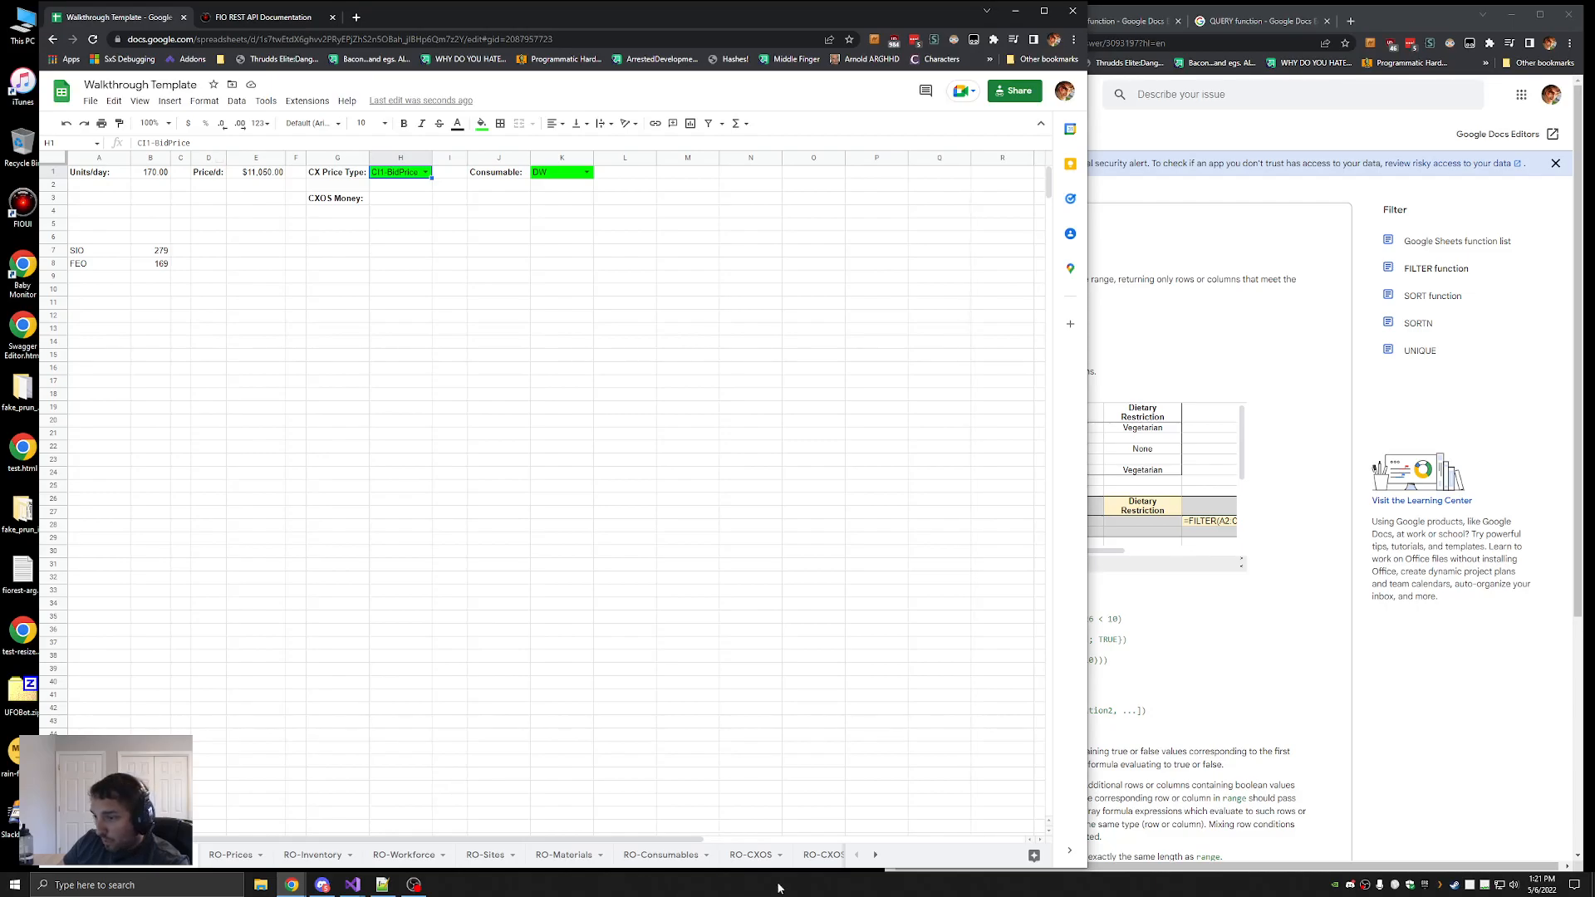
click(825, 856)
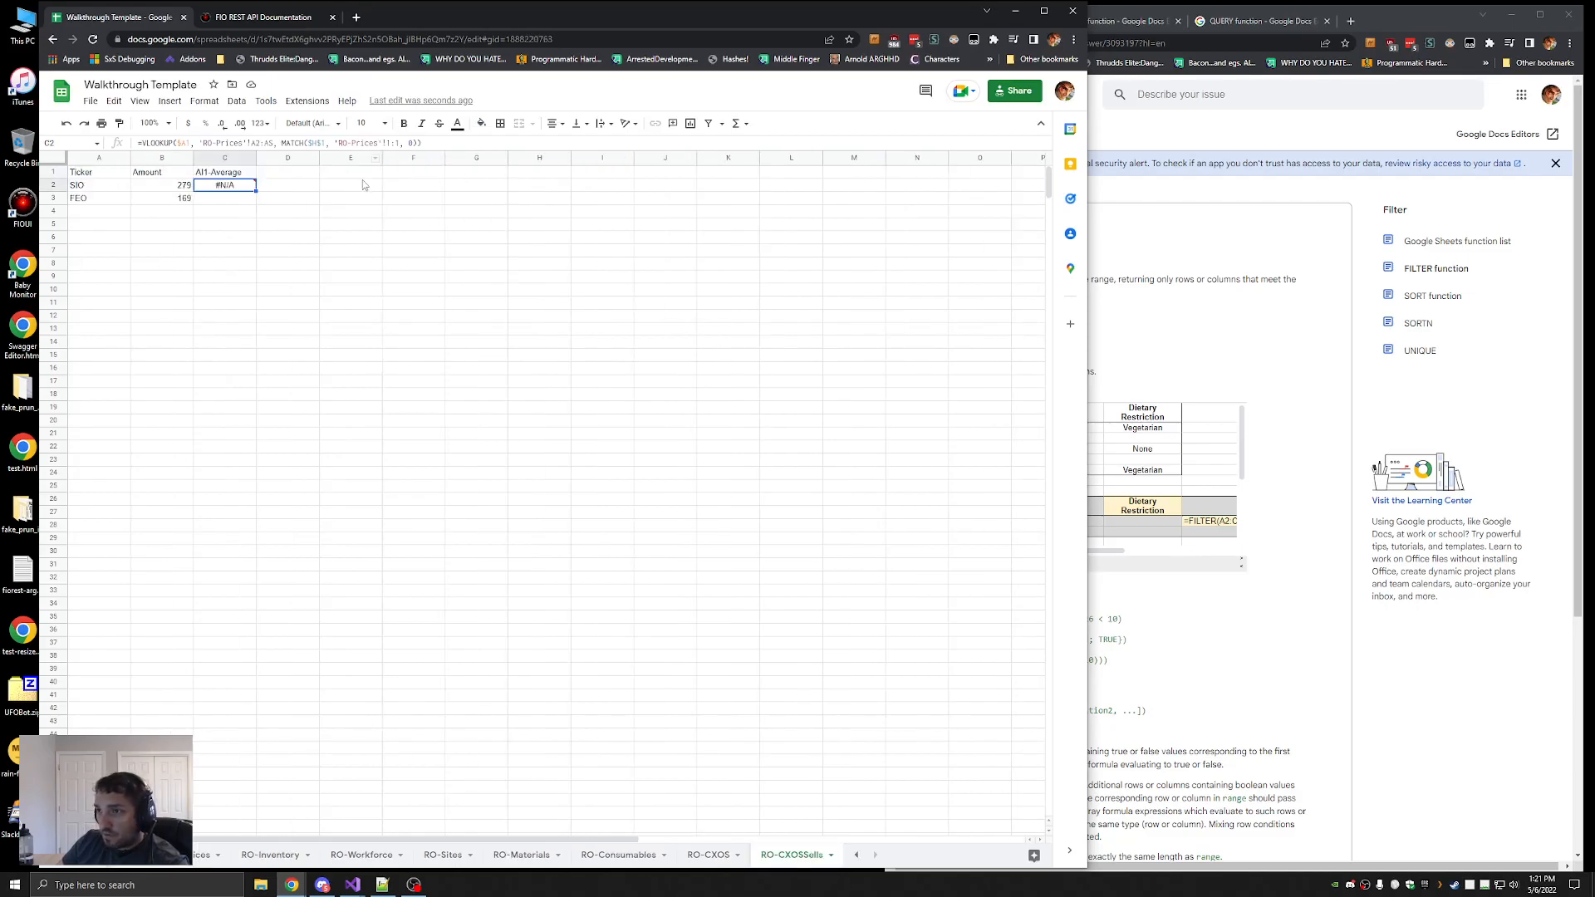
Point the MATCH search key in C2's formula to 'WorkingSheet'!$H$1
click(310, 143)
text('Working)
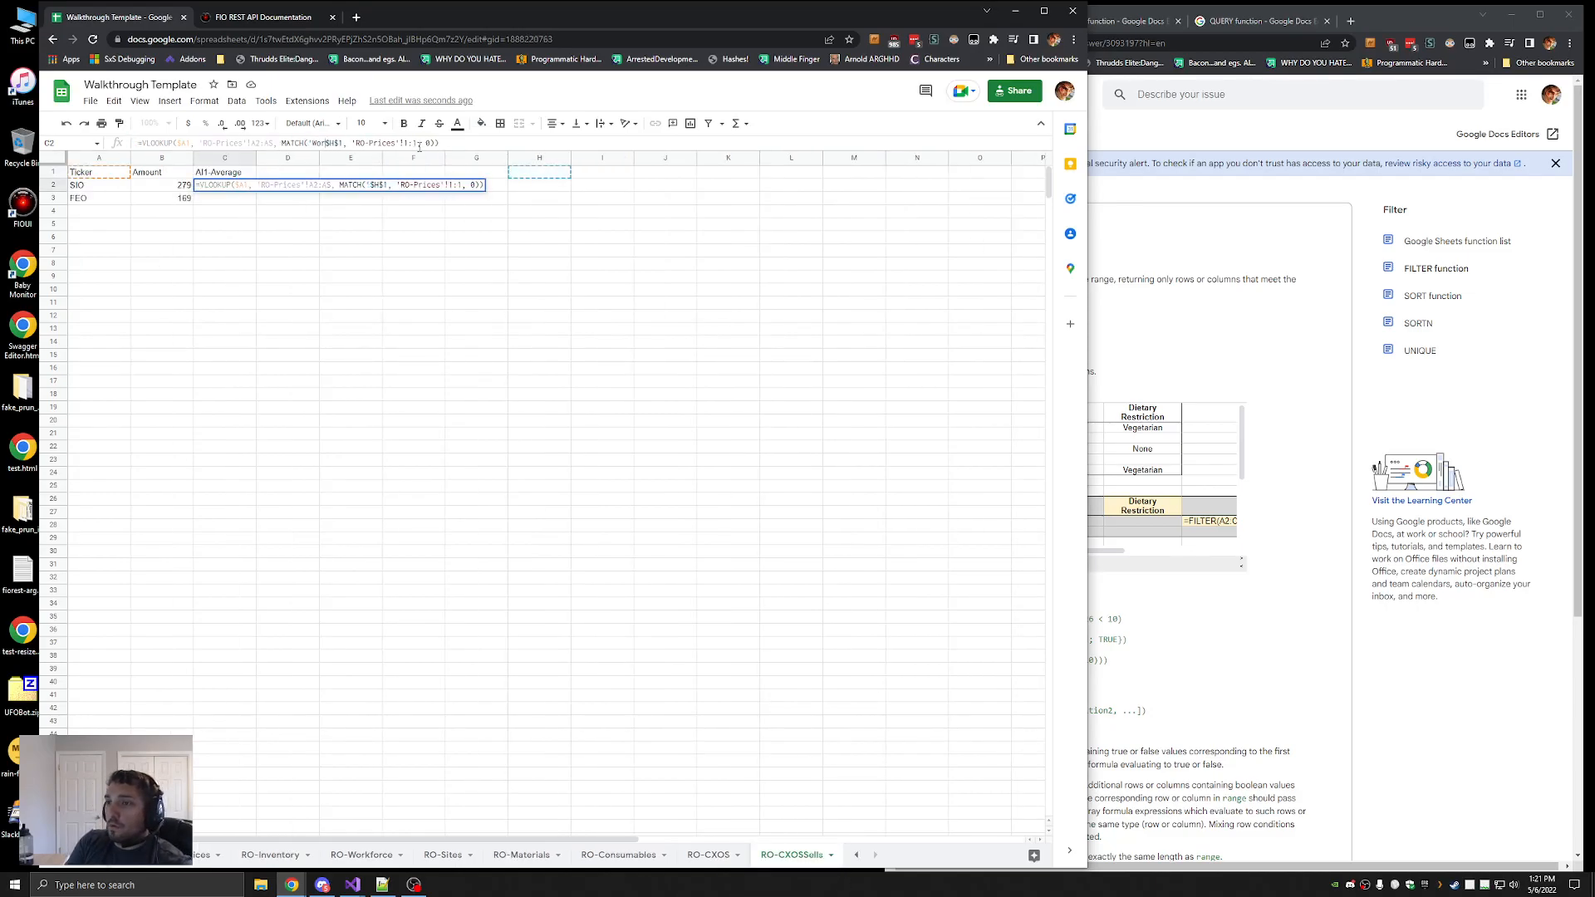
key(BackSpace)
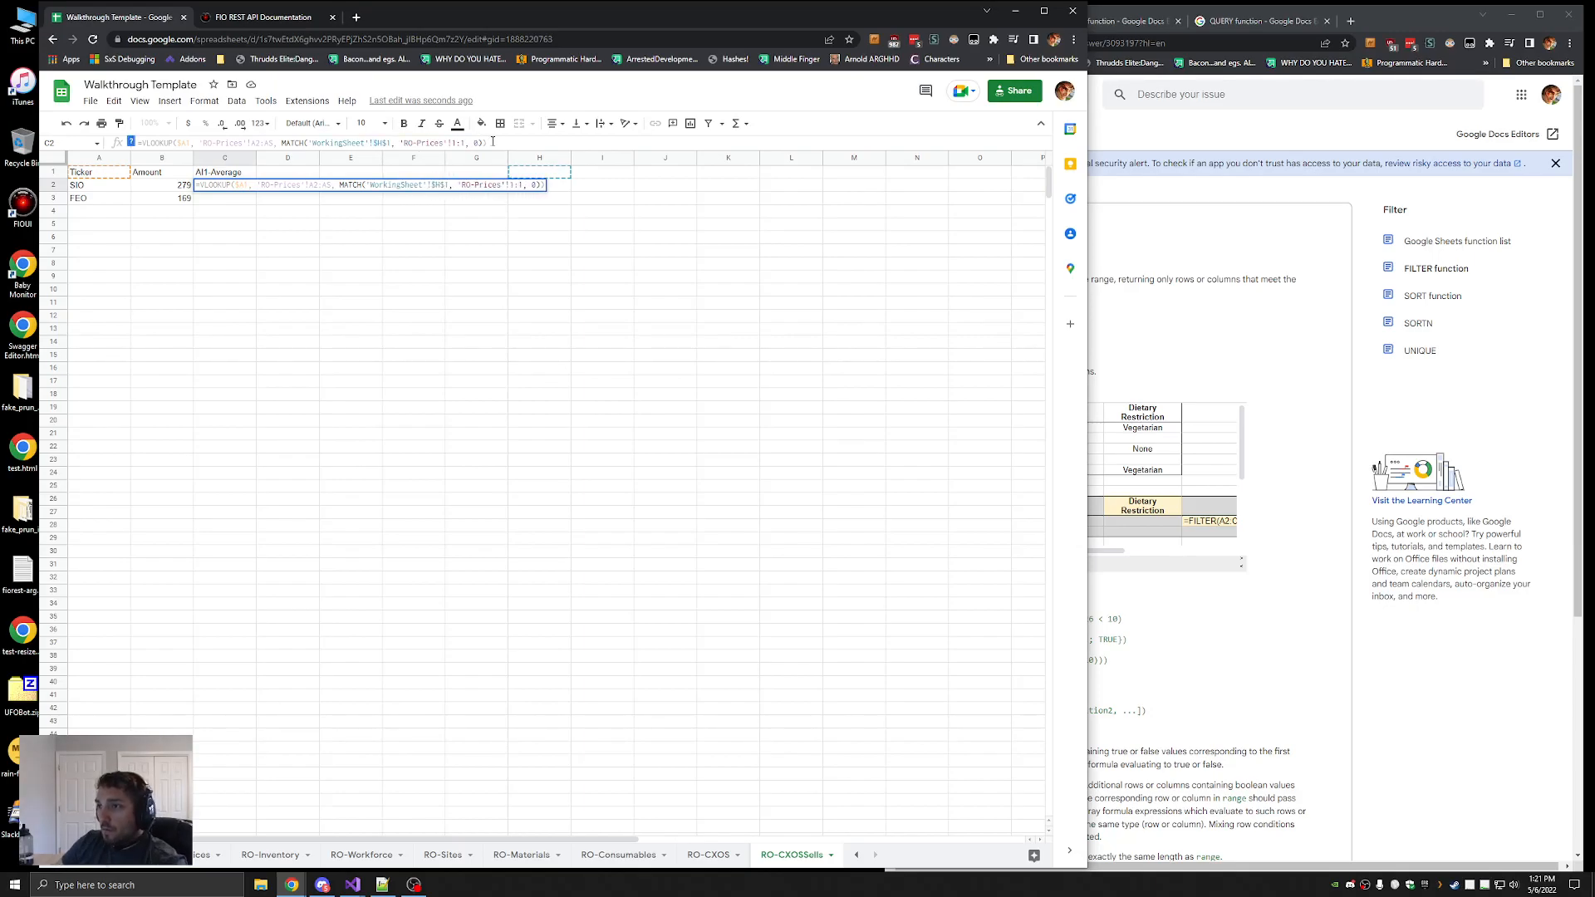
key(Return)
click(229, 185)
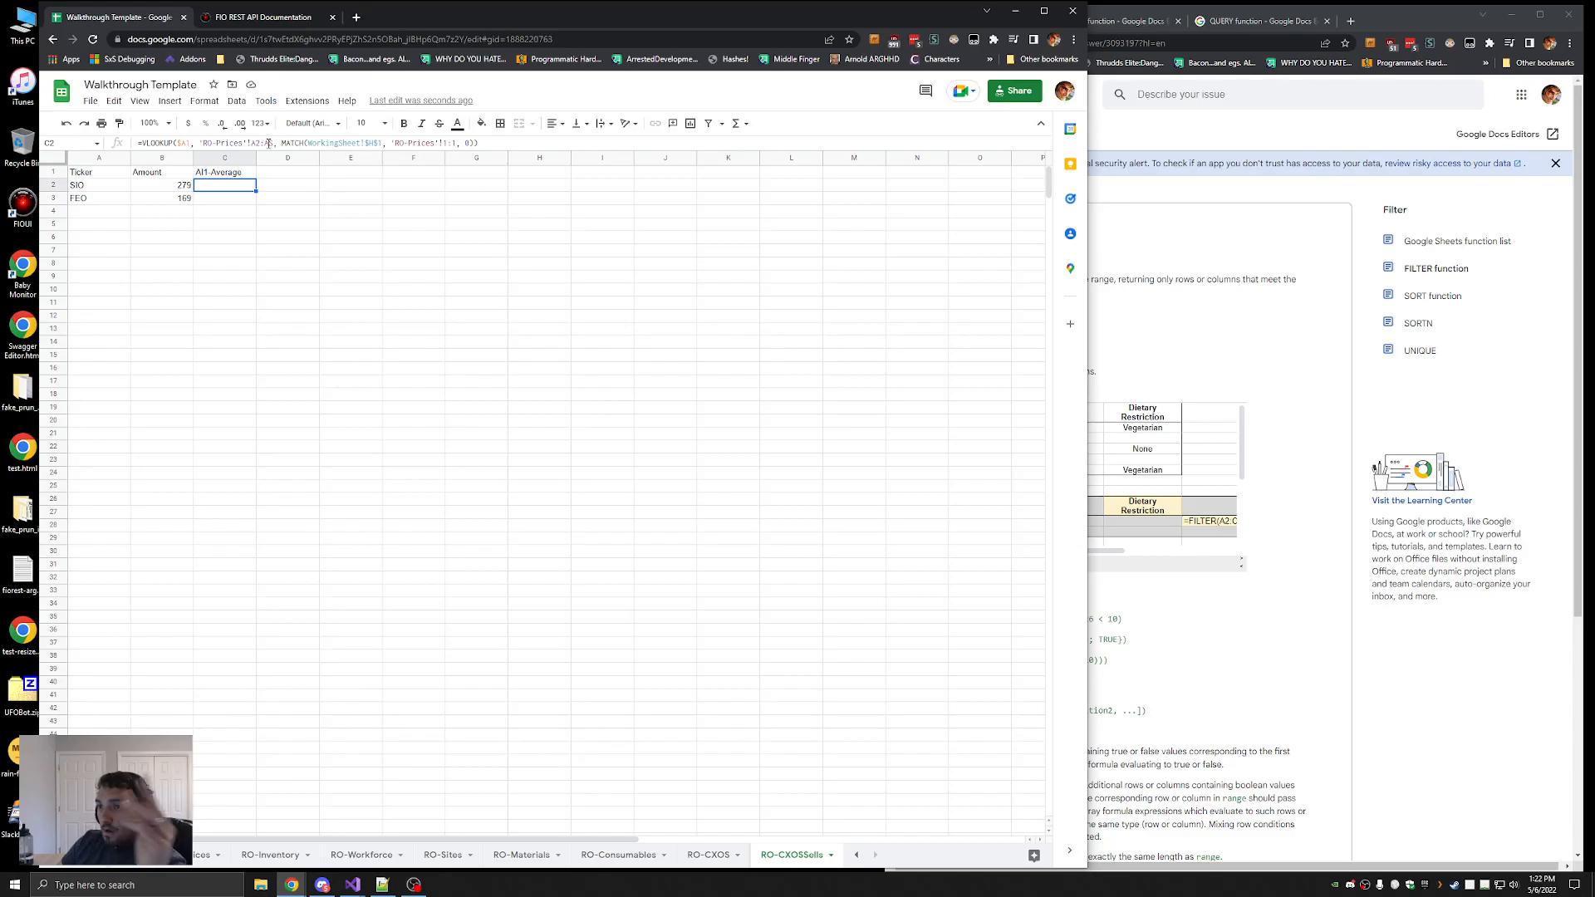
Replace the WorkingSheet reference in C2's MATCH with C1, so the lookup uses the column header as its search key
drag(273, 143, 252, 143)
click(273, 143)
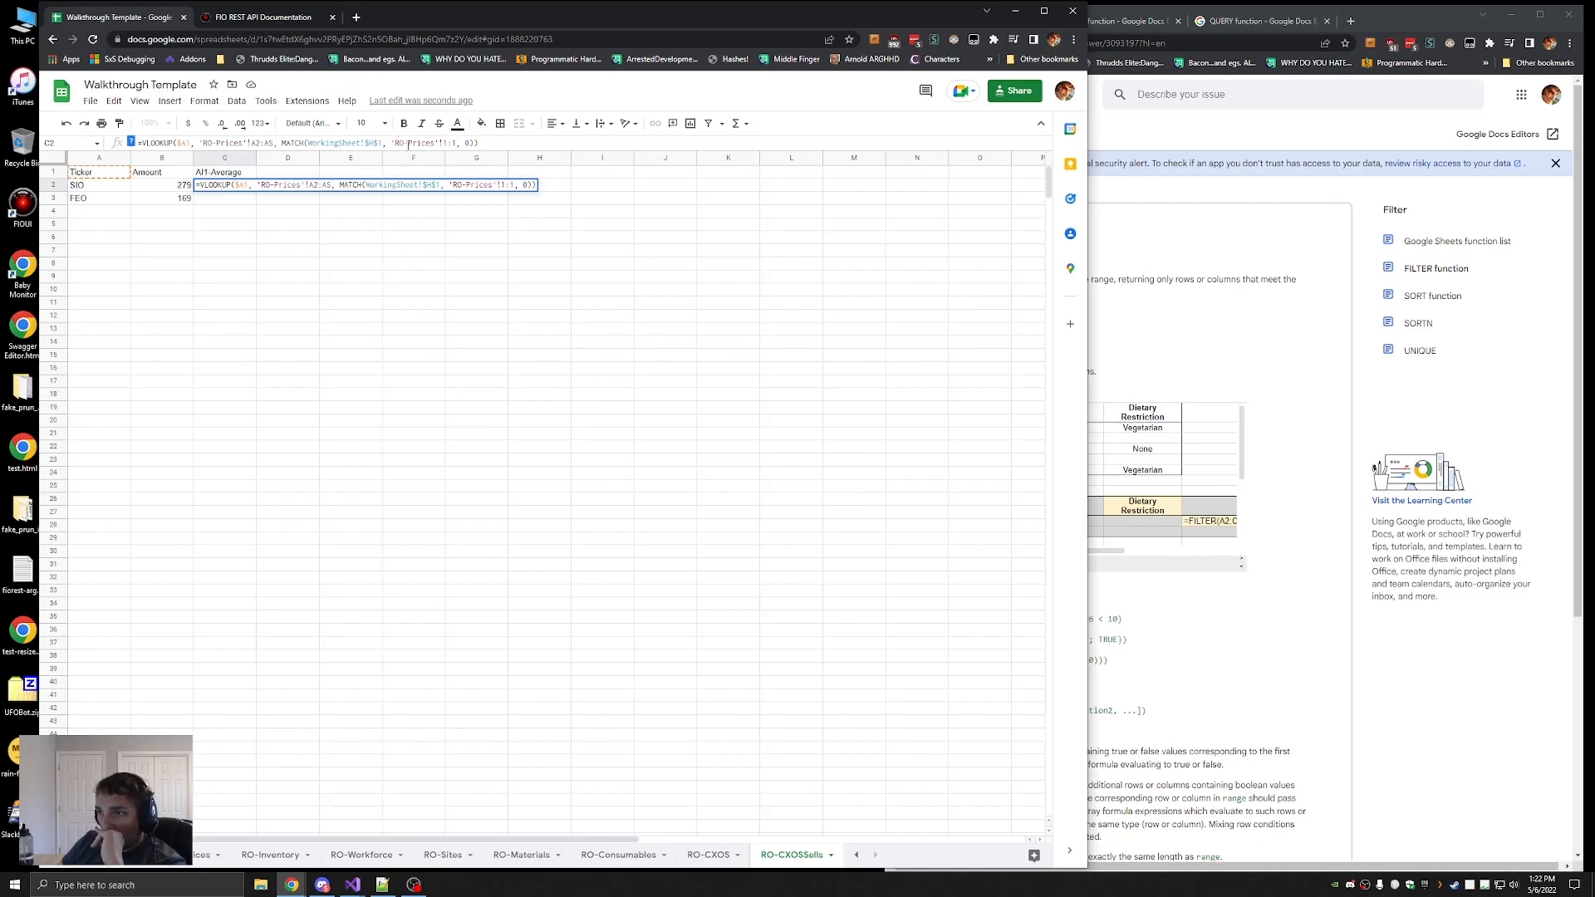
drag(383, 143, 307, 142)
click(598, 146)
click(117, 863)
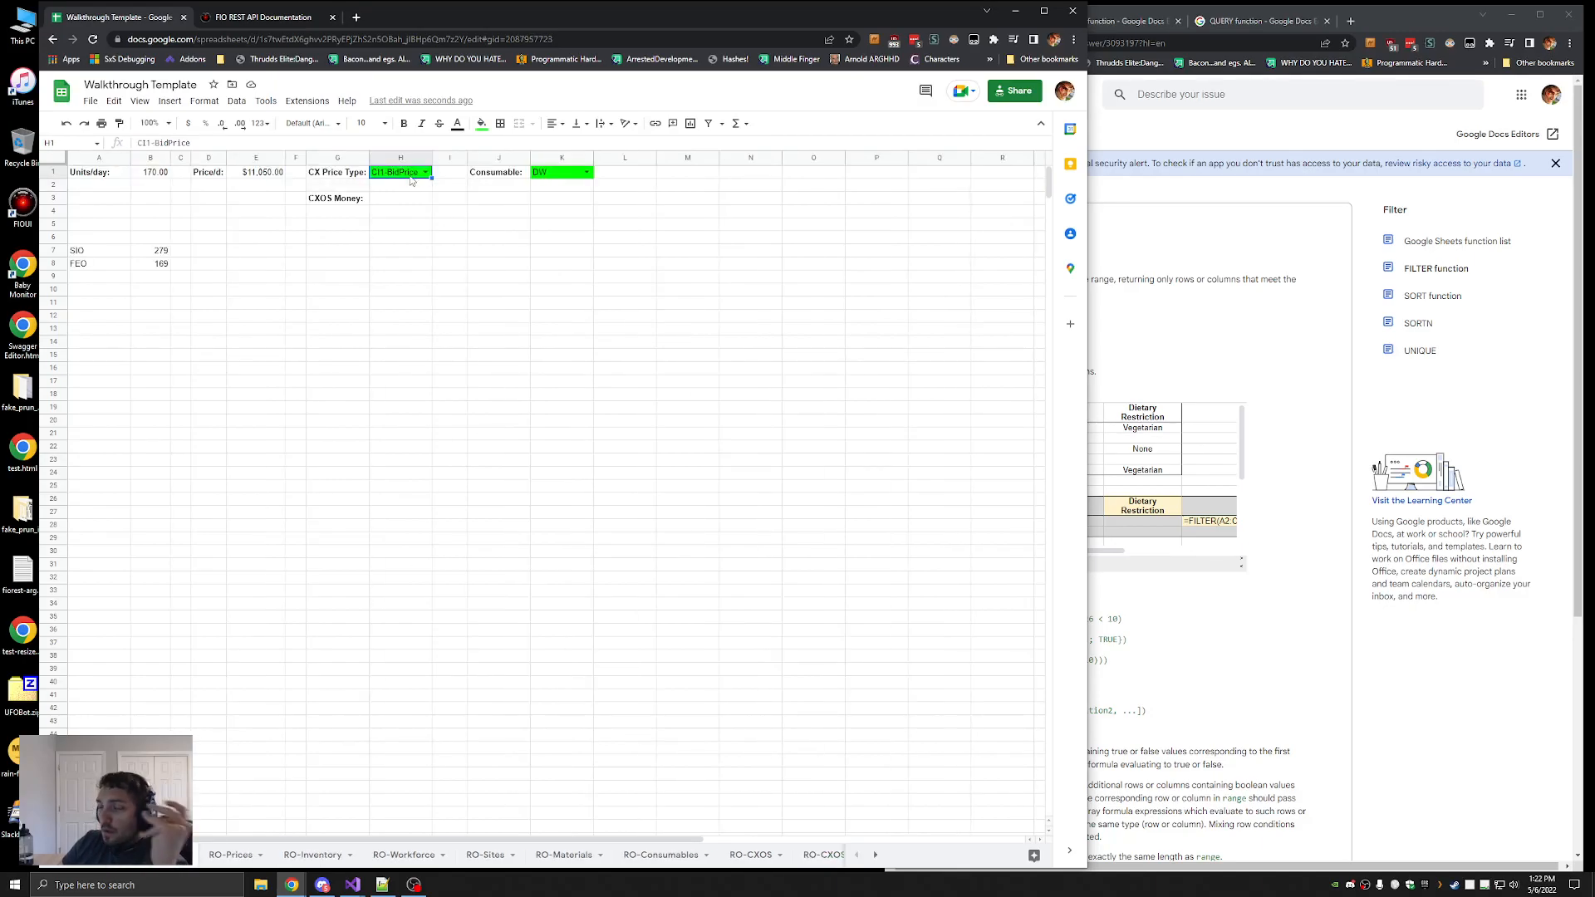
click(823, 856)
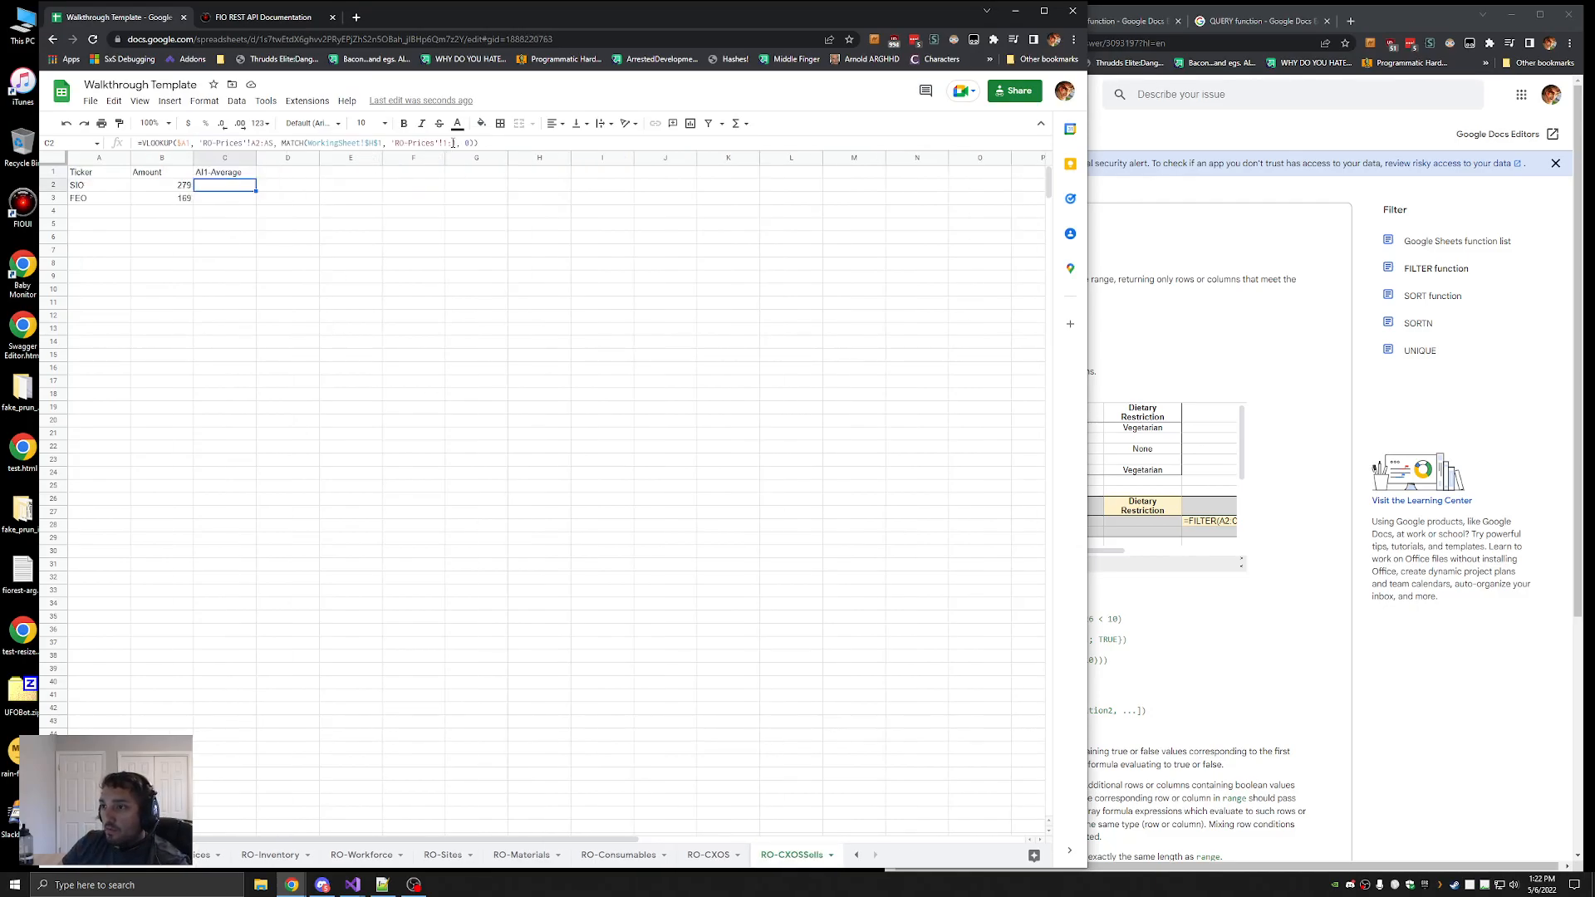
drag(381, 143, 307, 143)
text("A)
key(BackSpace)
key(BackSpace)
text(C1)
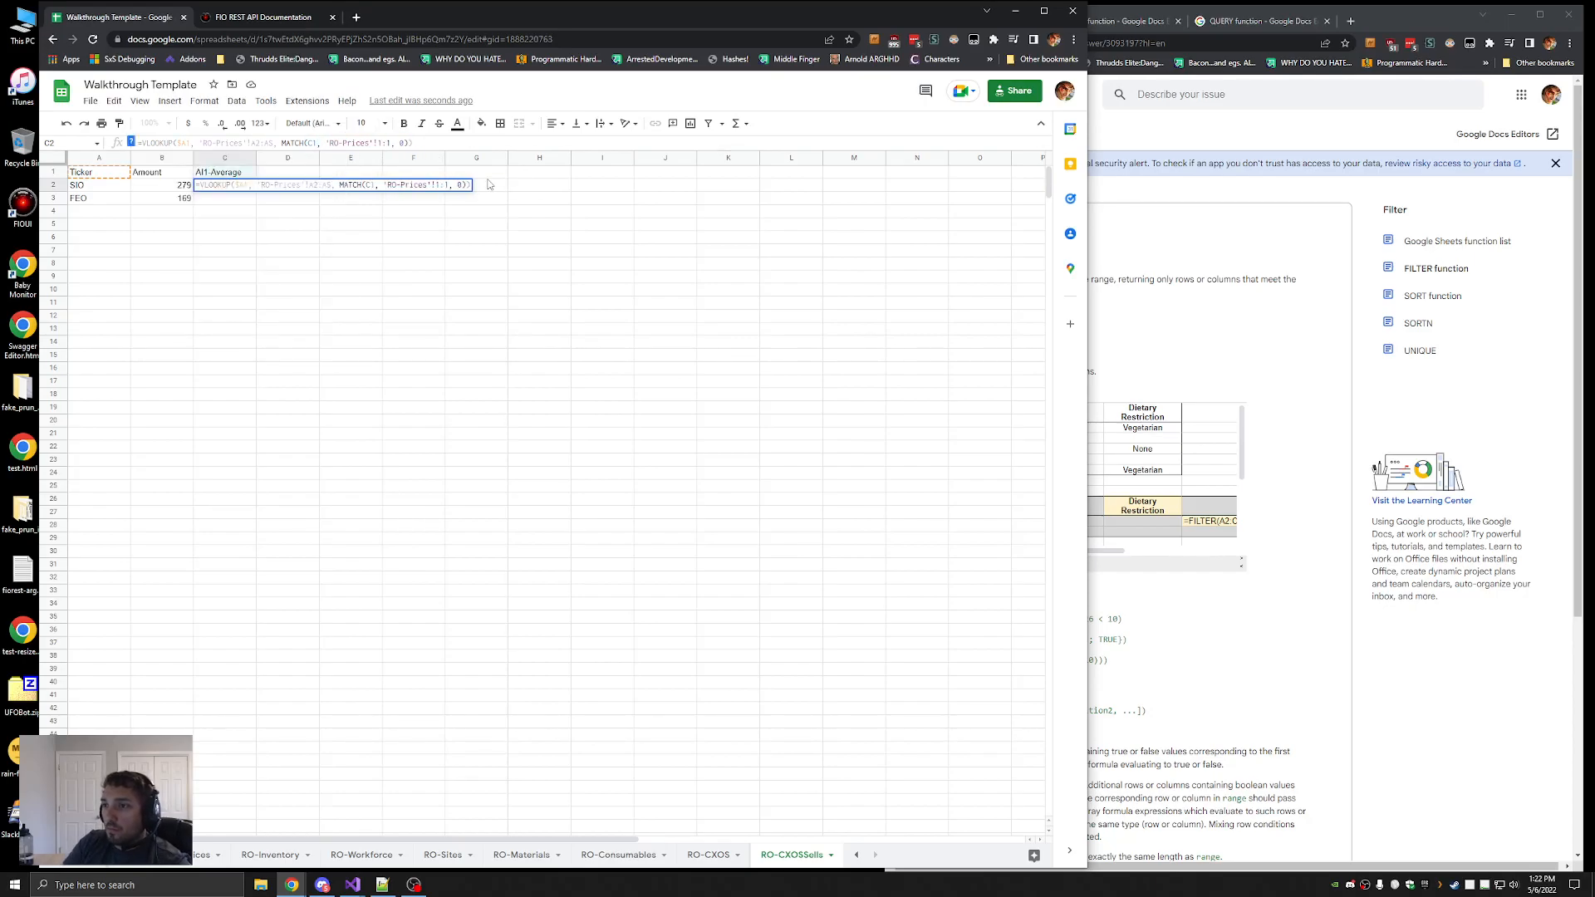
key(Return)
Copy the text of C2's VLOOKUP formula into C3
click(221, 188)
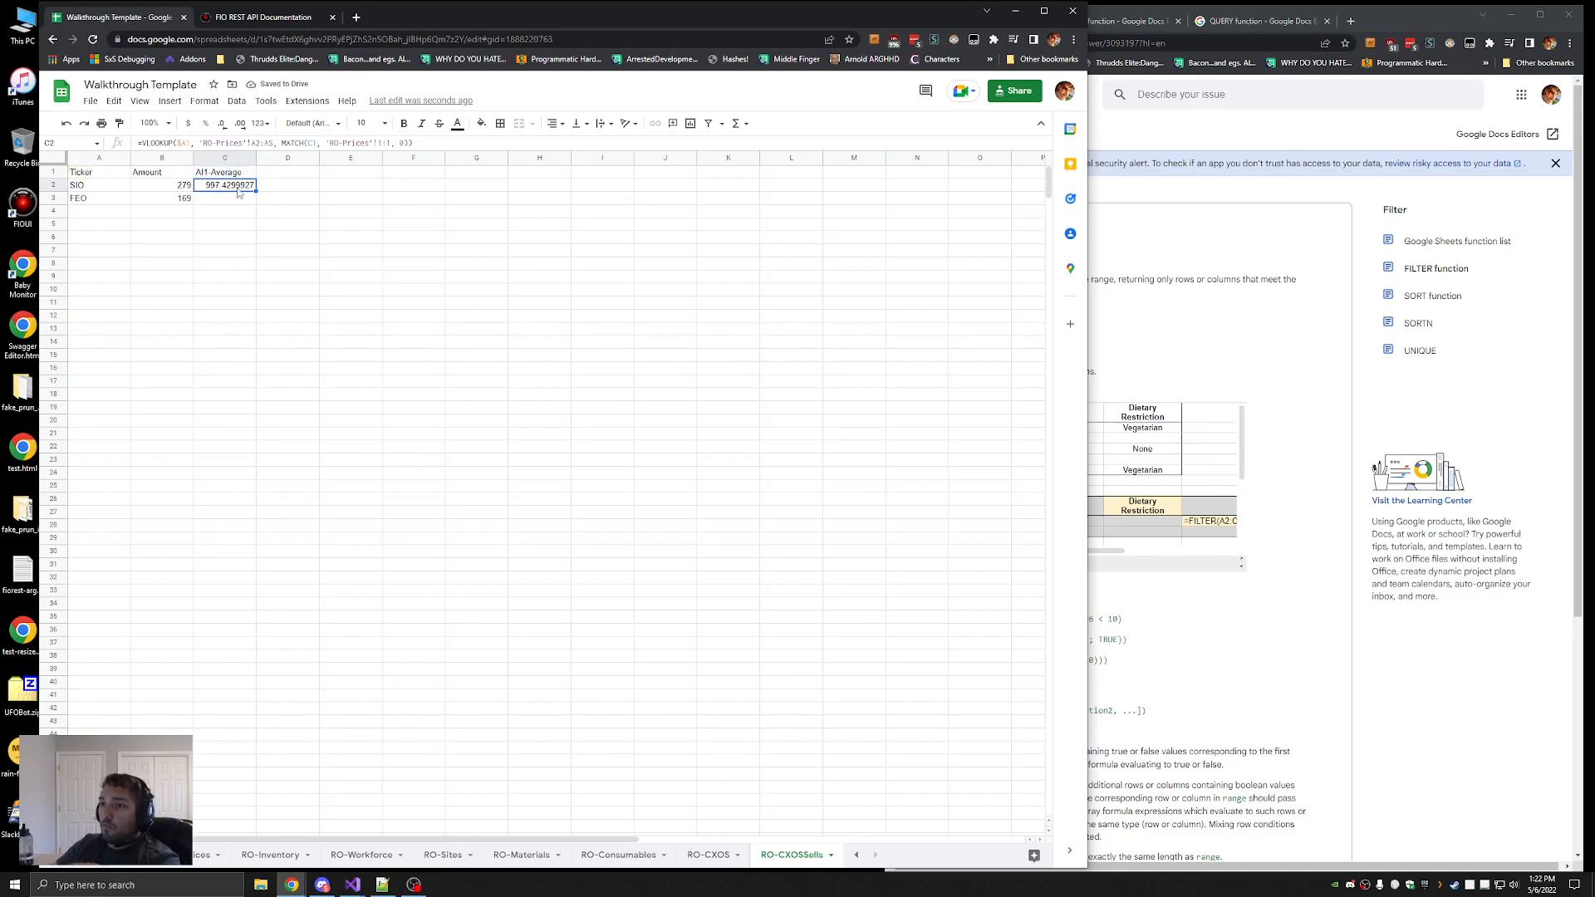
double_click(237, 193)
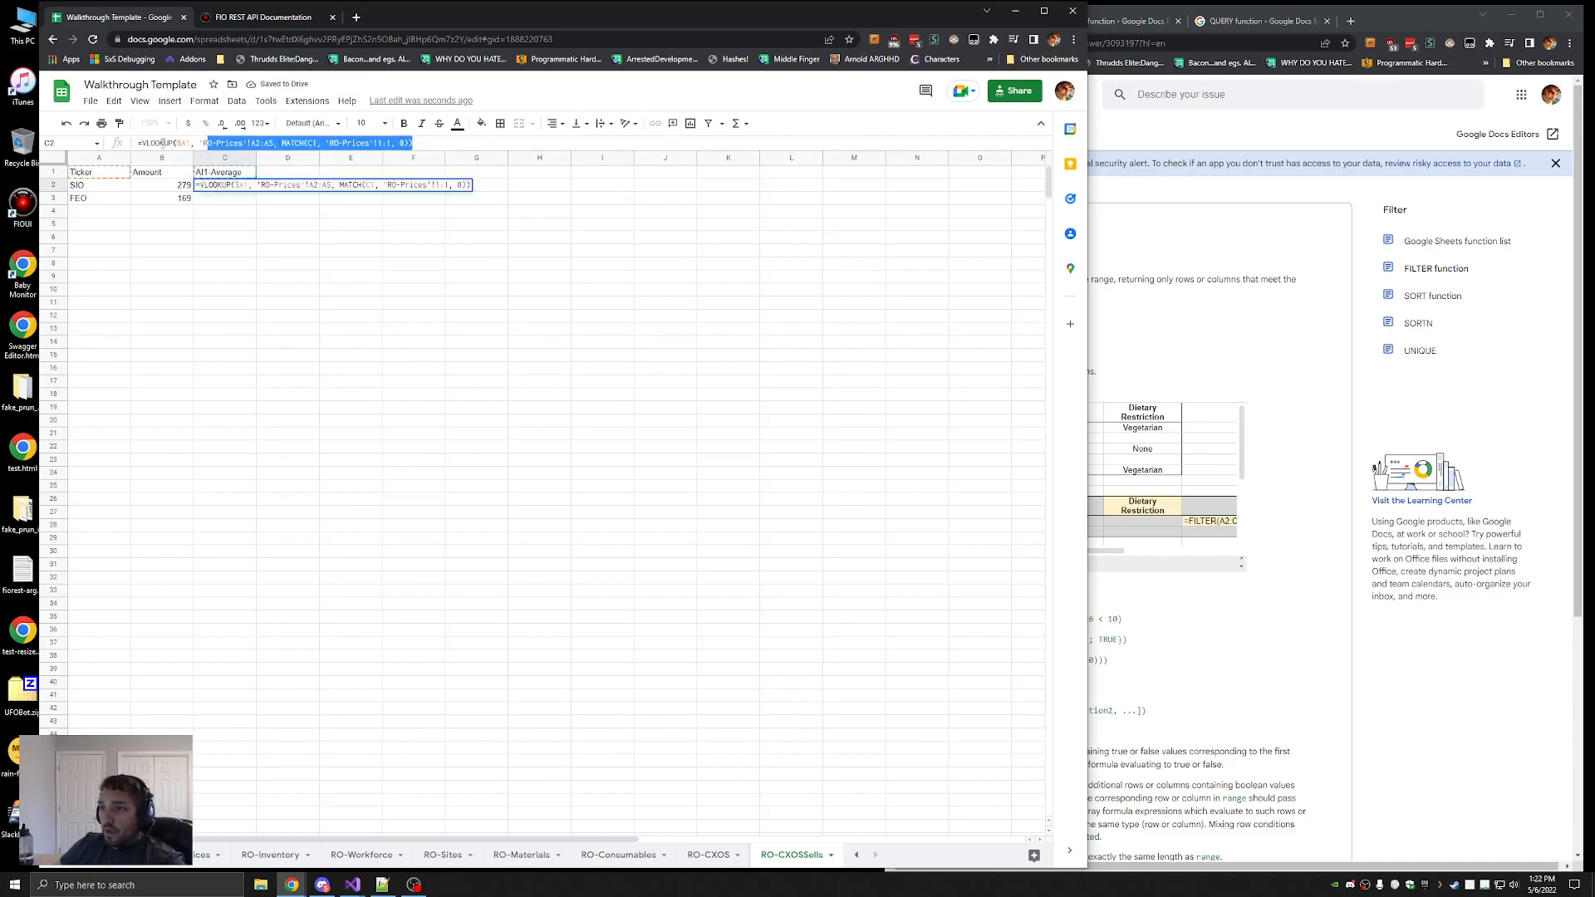
click(239, 201)
key(ctrl+v)
double_click(243, 200)
click(251, 228)
click(222, 201)
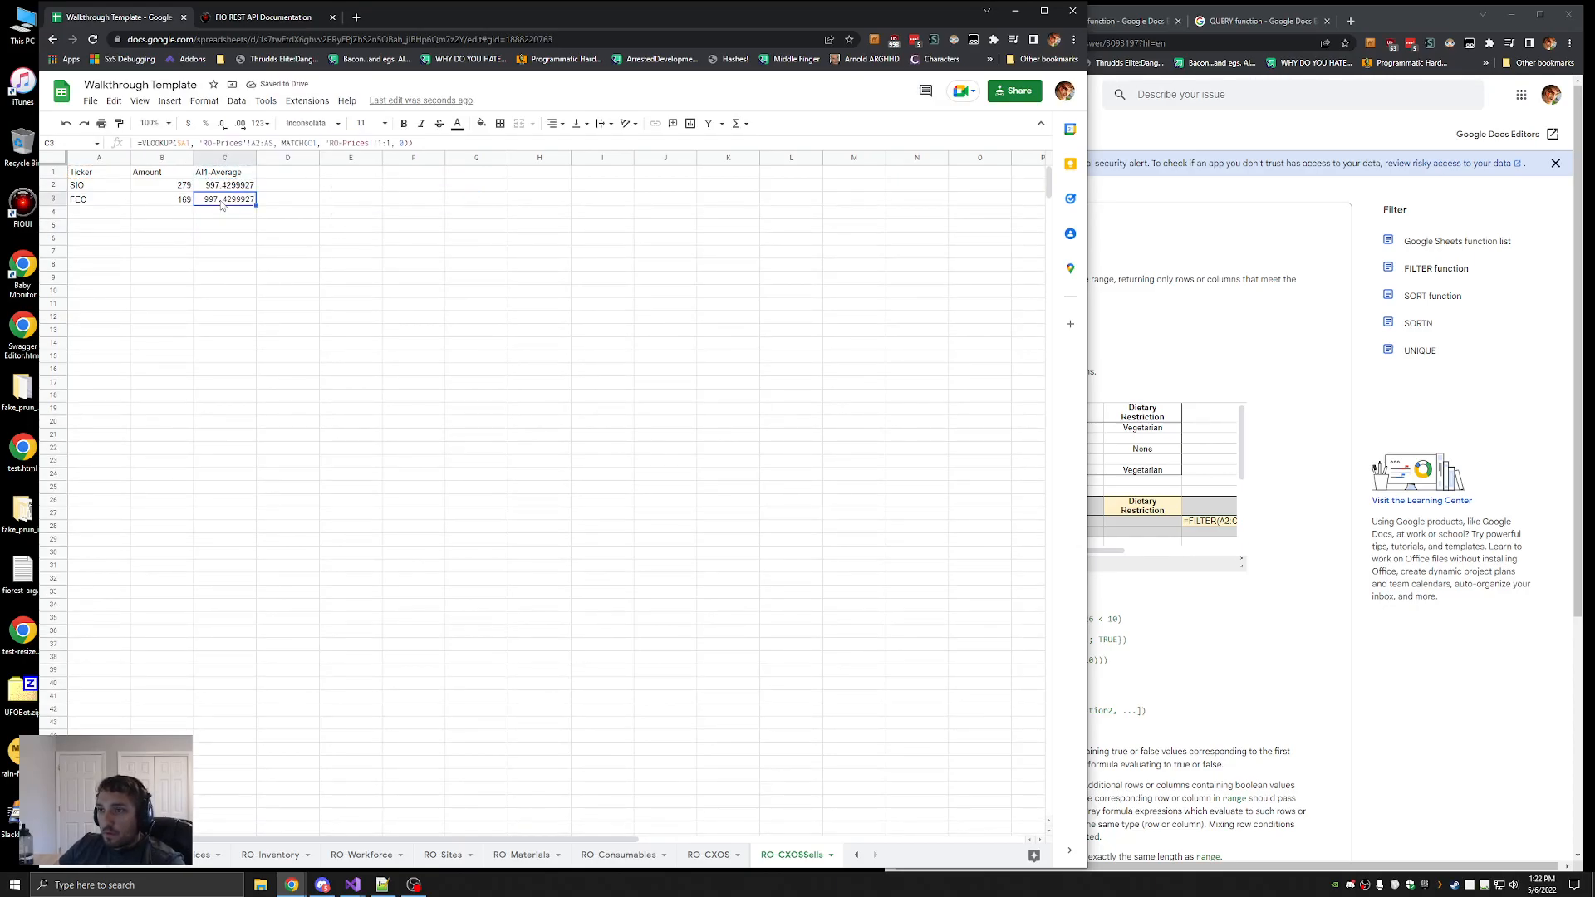
Change the VLOOKUP search key in C3 to $A2 and compare the formulas in C2 and C3
click(190, 143)
key(BackSpace)
text(2)
key(Return)
click(237, 188)
click(237, 200)
click(241, 187)
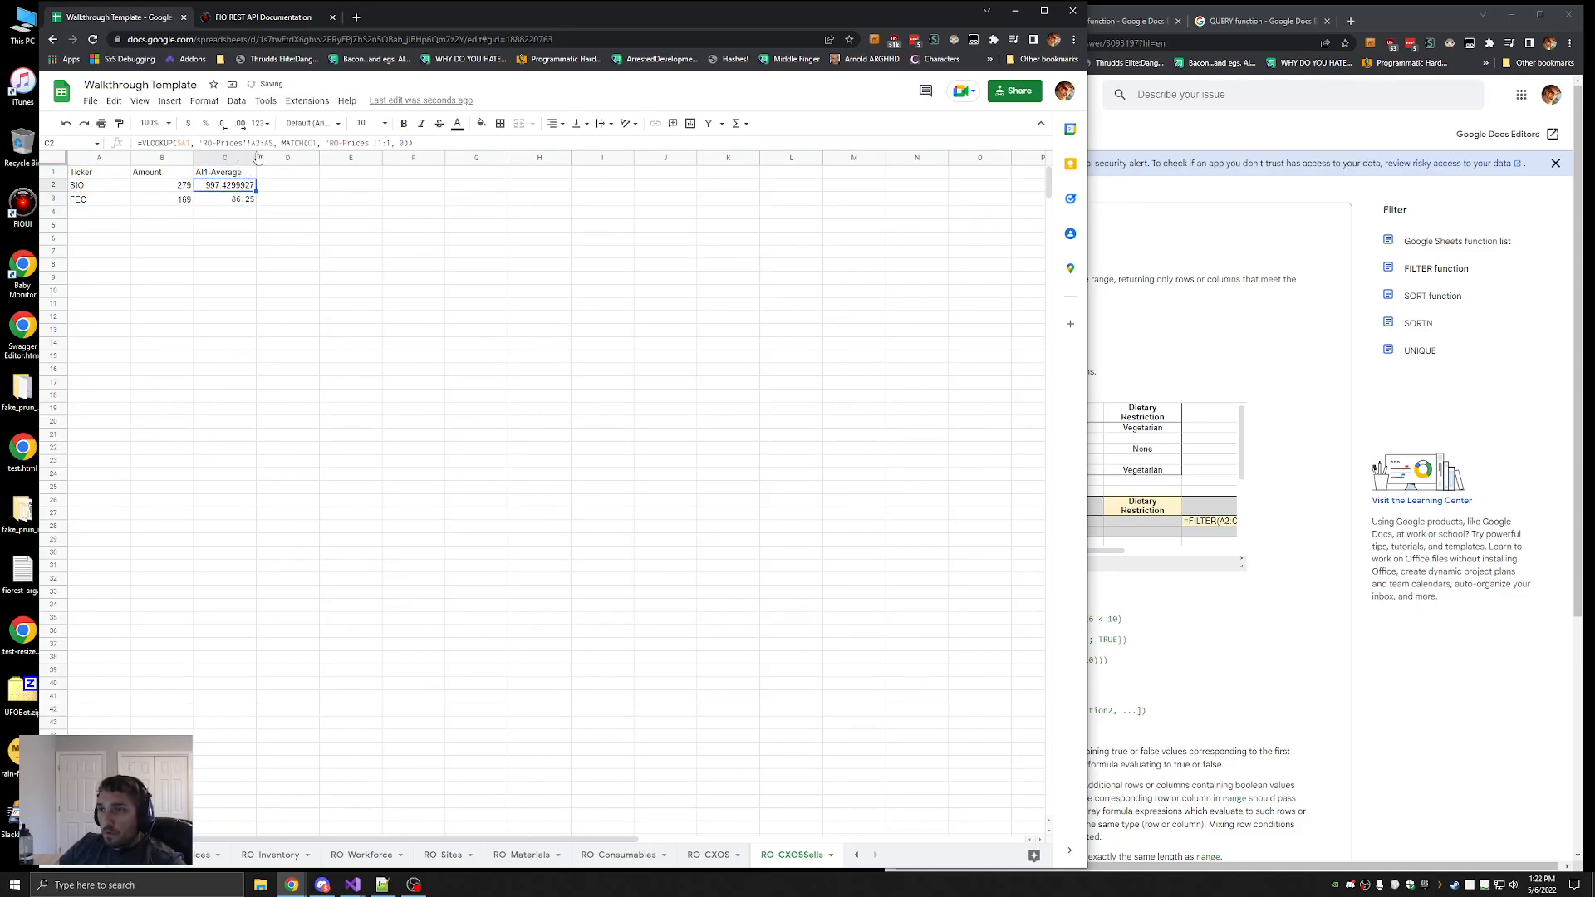
Set the font of all of column C to the default Arial at size 10
click(242, 156)
click(313, 123)
click(313, 123)
click(383, 123)
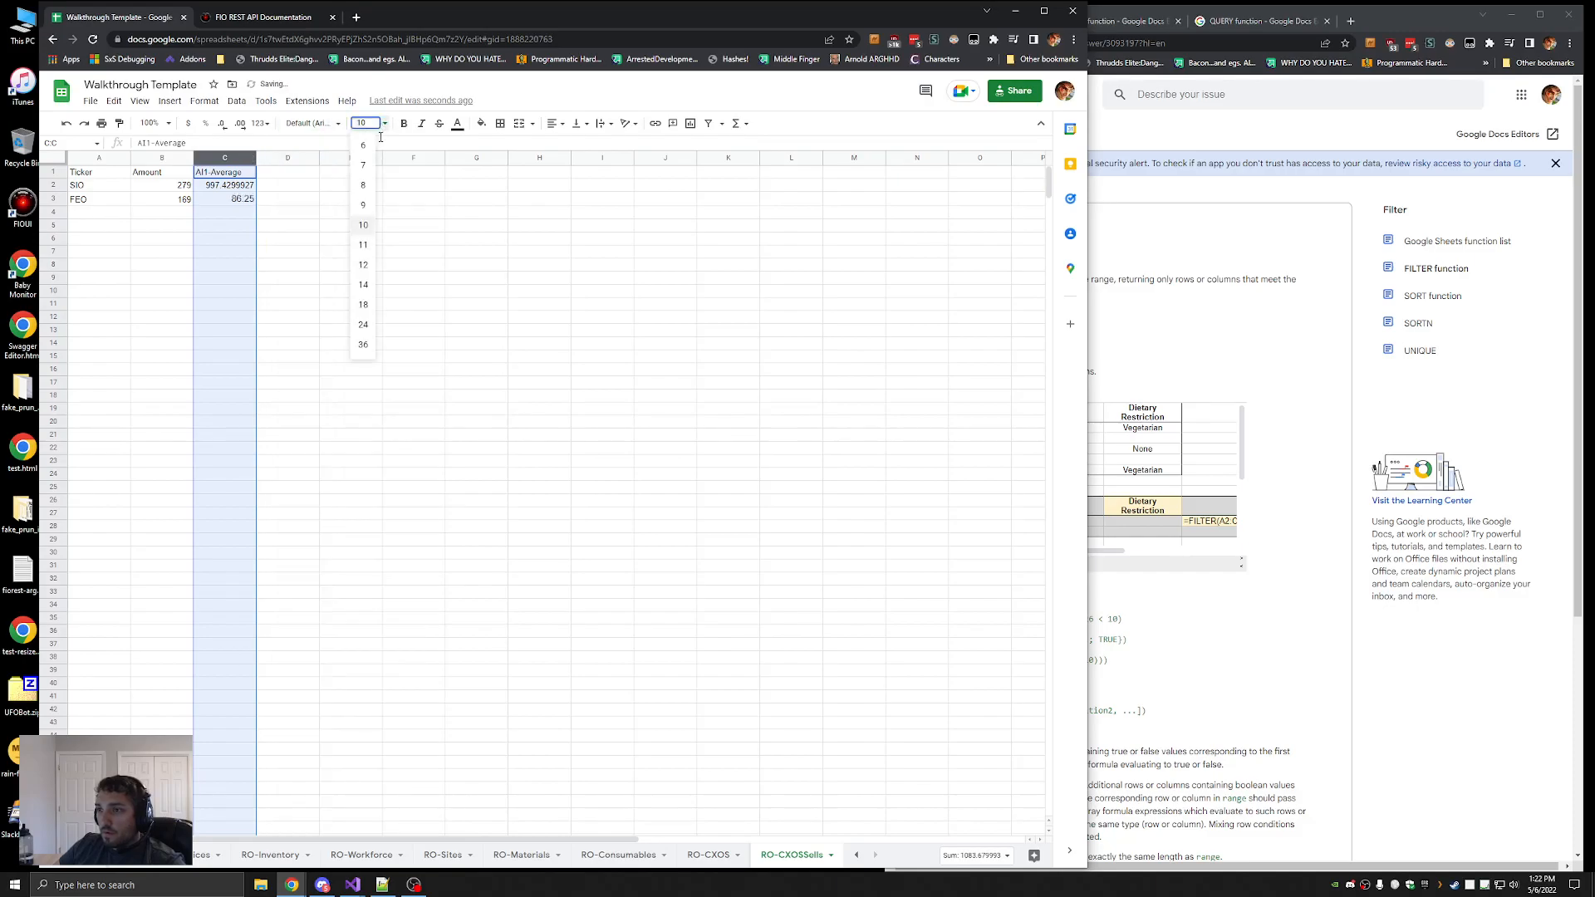
click(532, 211)
Copy the formulas in C2:C3 down into C4:C21
click(238, 187)
shift+click(241, 199)
key(ctrl+c)
click(239, 212)
shift+click(243, 445)
key(ctrl+v)
click(316, 216)
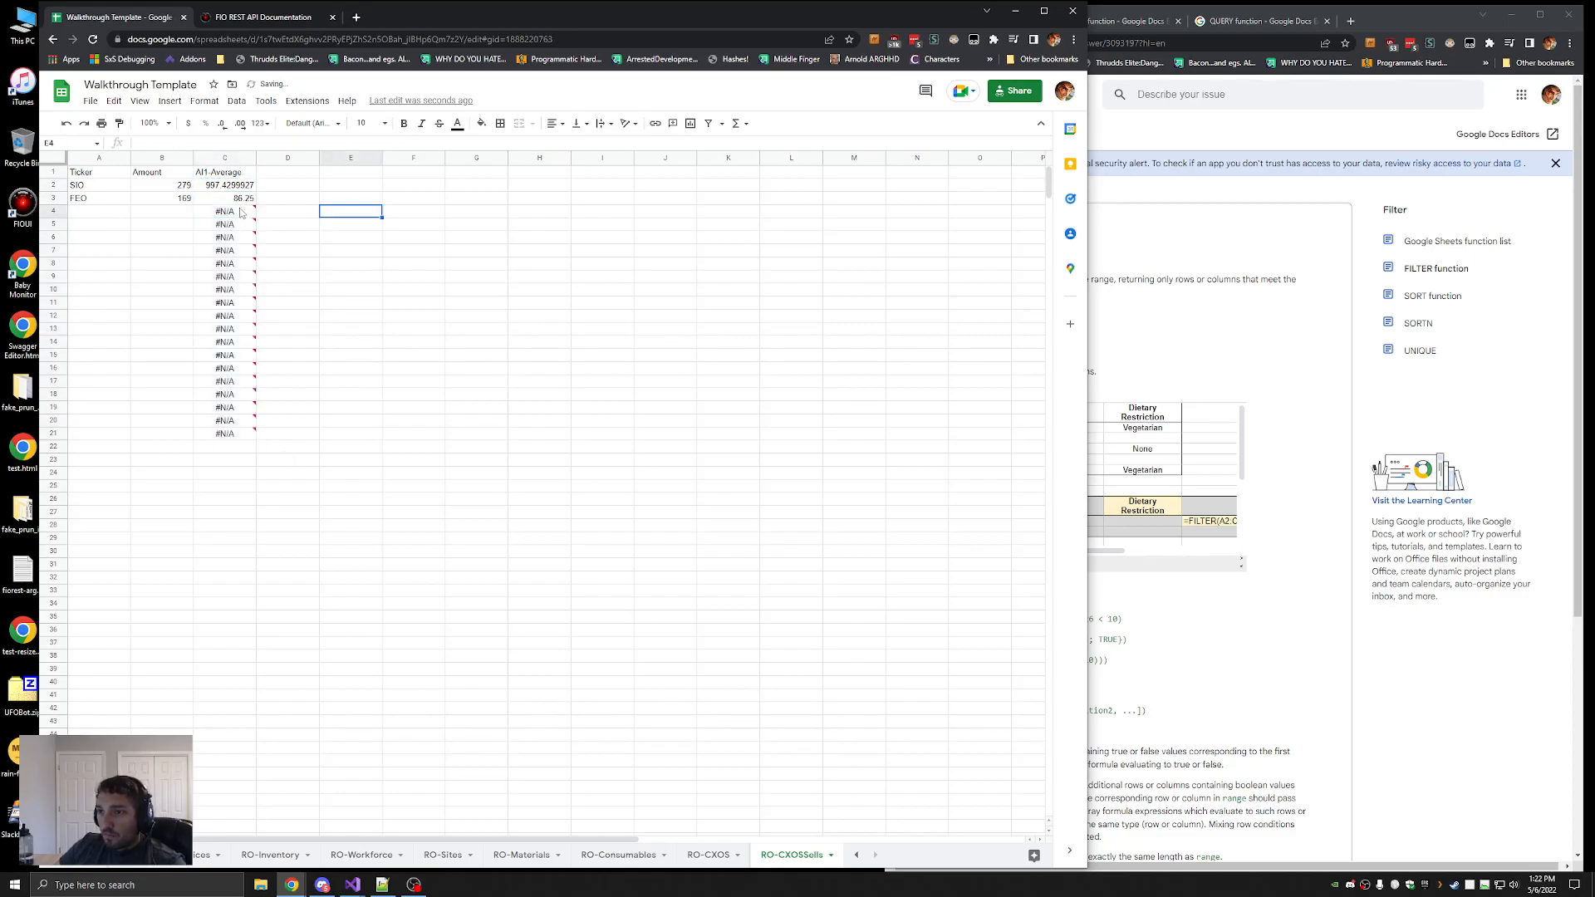
Examine how the cell references shift in the copied formulas from C4 down to C13
click(237, 212)
click(236, 223)
click(237, 238)
click(237, 251)
click(237, 264)
click(237, 279)
click(237, 292)
click(236, 304)
click(237, 318)
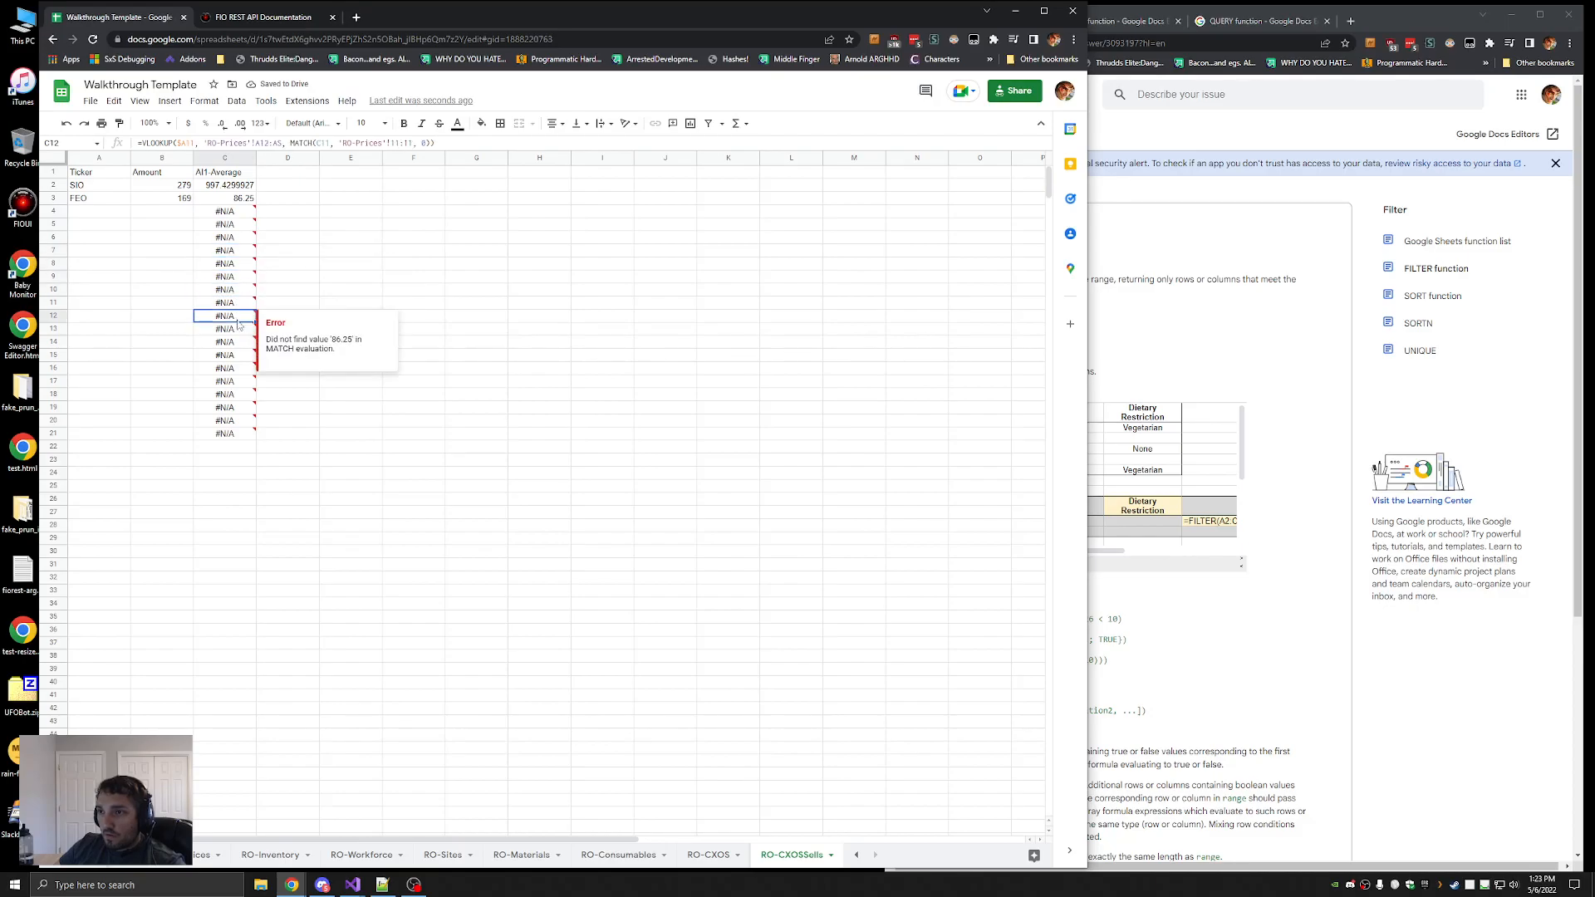
click(238, 330)
click(231, 213)
Anchor the columns of the lookup range in C2's formula, making it 'RO-Prices'!$A2:$AS
click(236, 187)
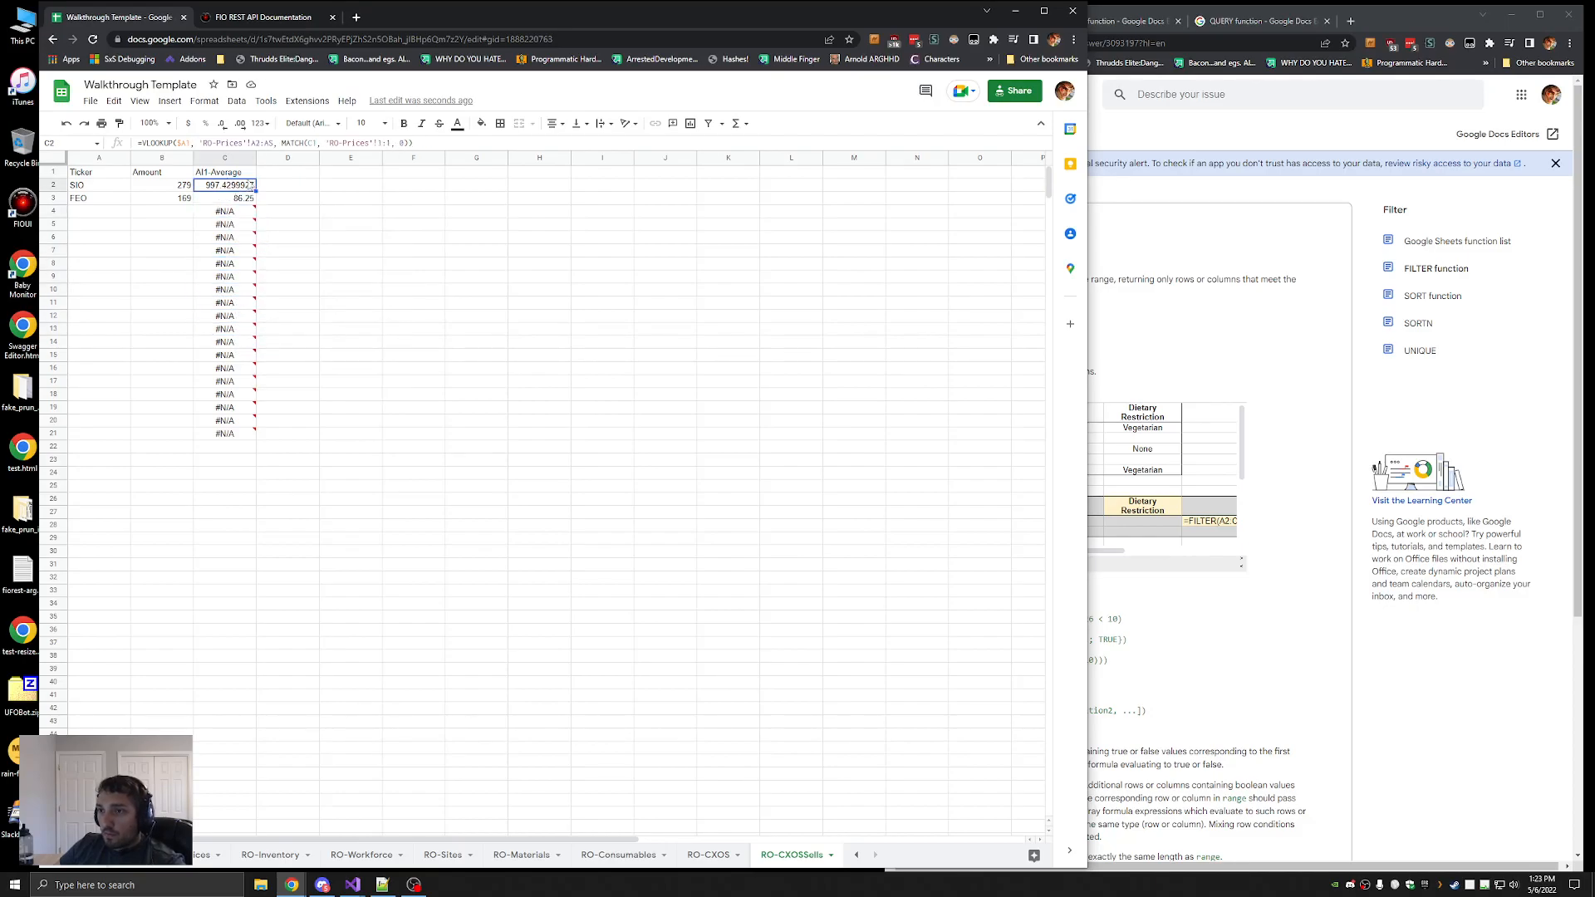
click(252, 144)
text($)
key(Right)
key(Right)
key(Right)
text($)
key(Return)
Copy C2's formula down through C3:C21 and compare the references in C2 and C3
key(Up)
key(ctrl+c)
key(Down)
shift+click(240, 433)
key(ctrl+v)
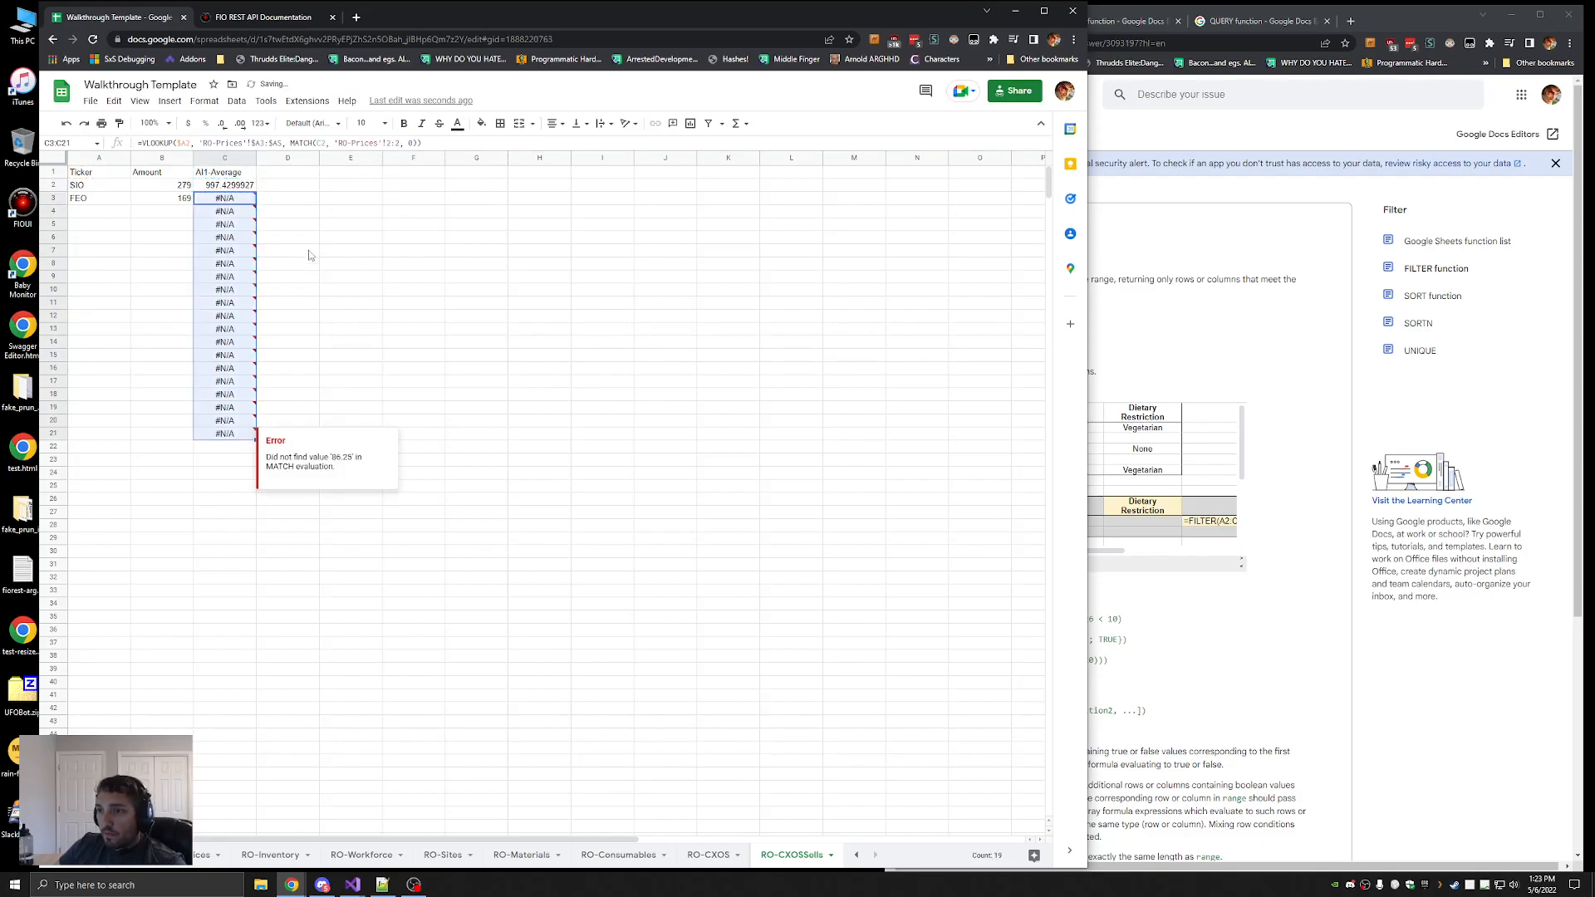
click(233, 198)
click(232, 186)
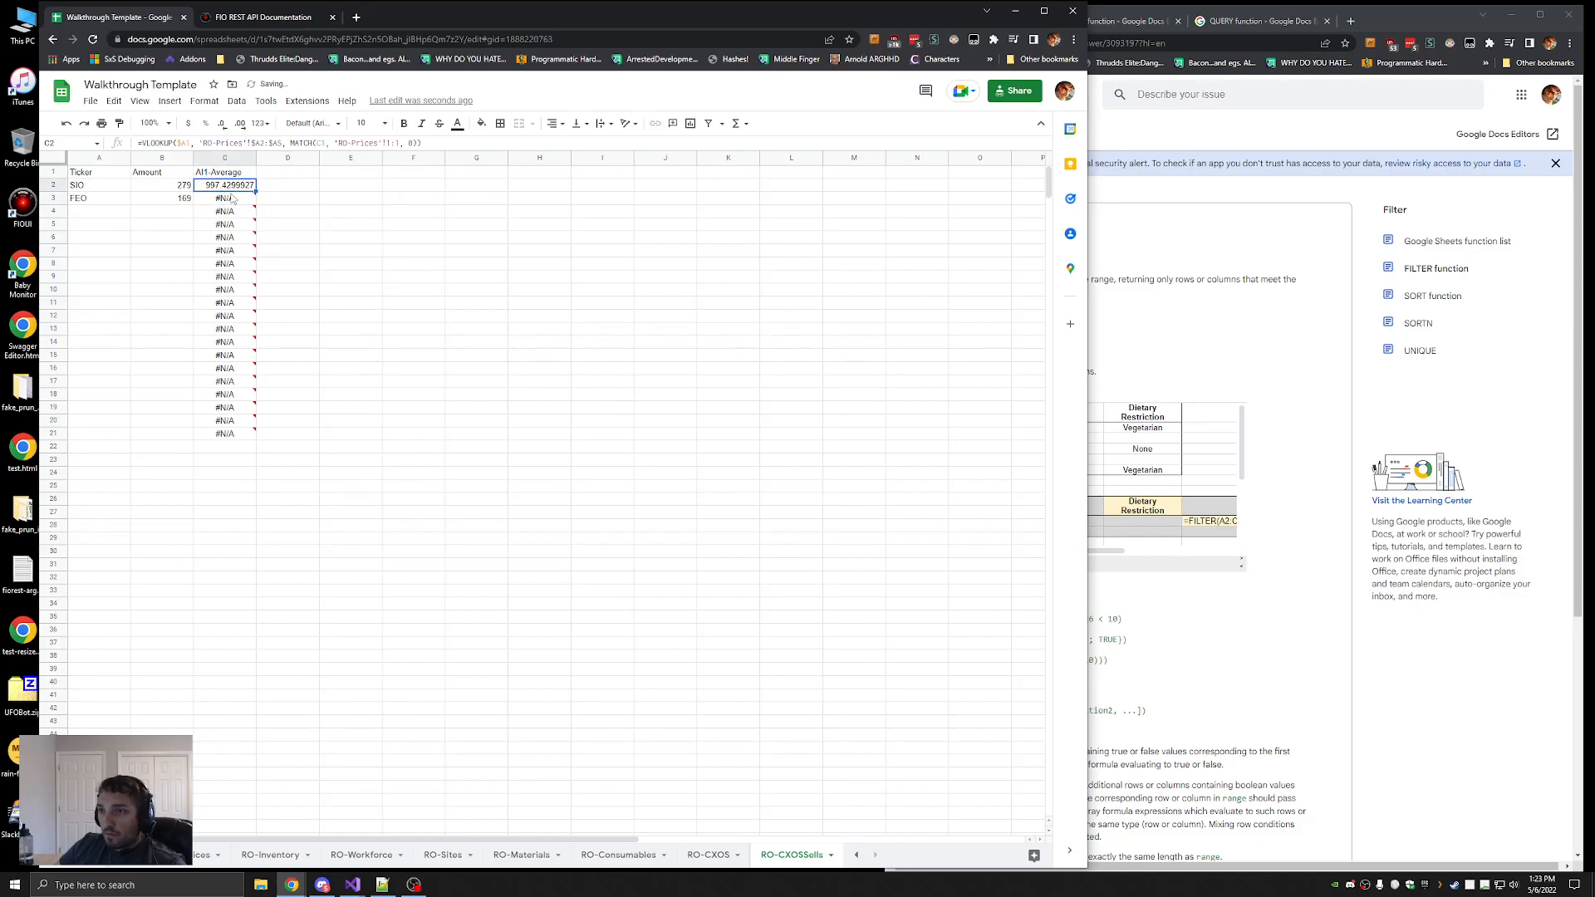
Change the lookup range in C2's formula to 'RO-Prices'!$A$2:$AS and paste the formula text into C1
click(260, 144)
text($)
key(ctrl+a)
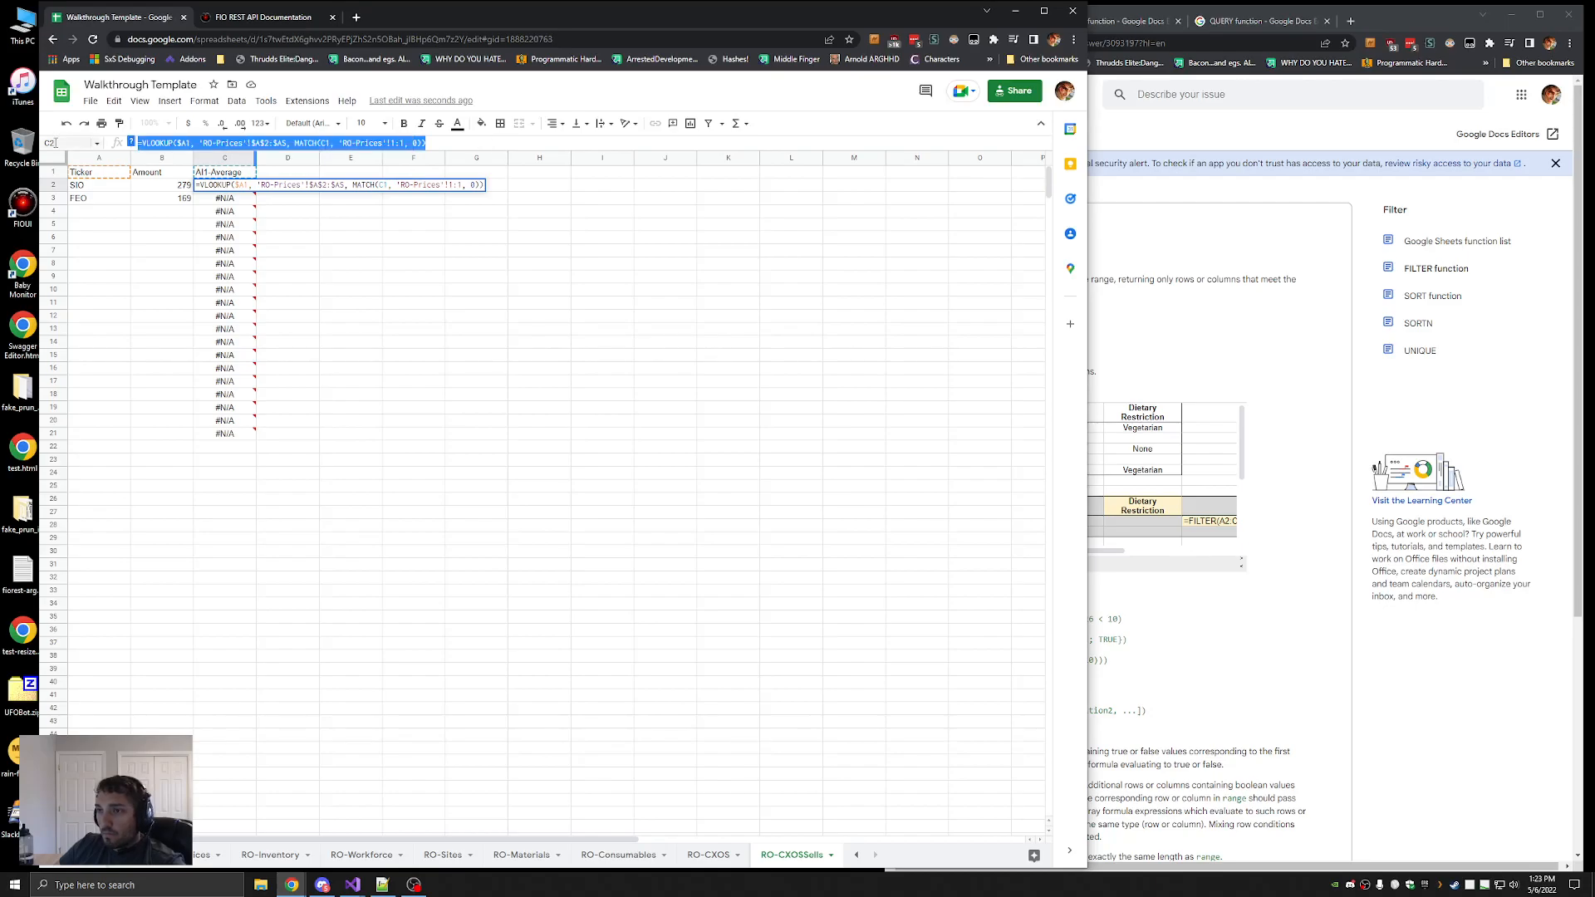
key(Return)
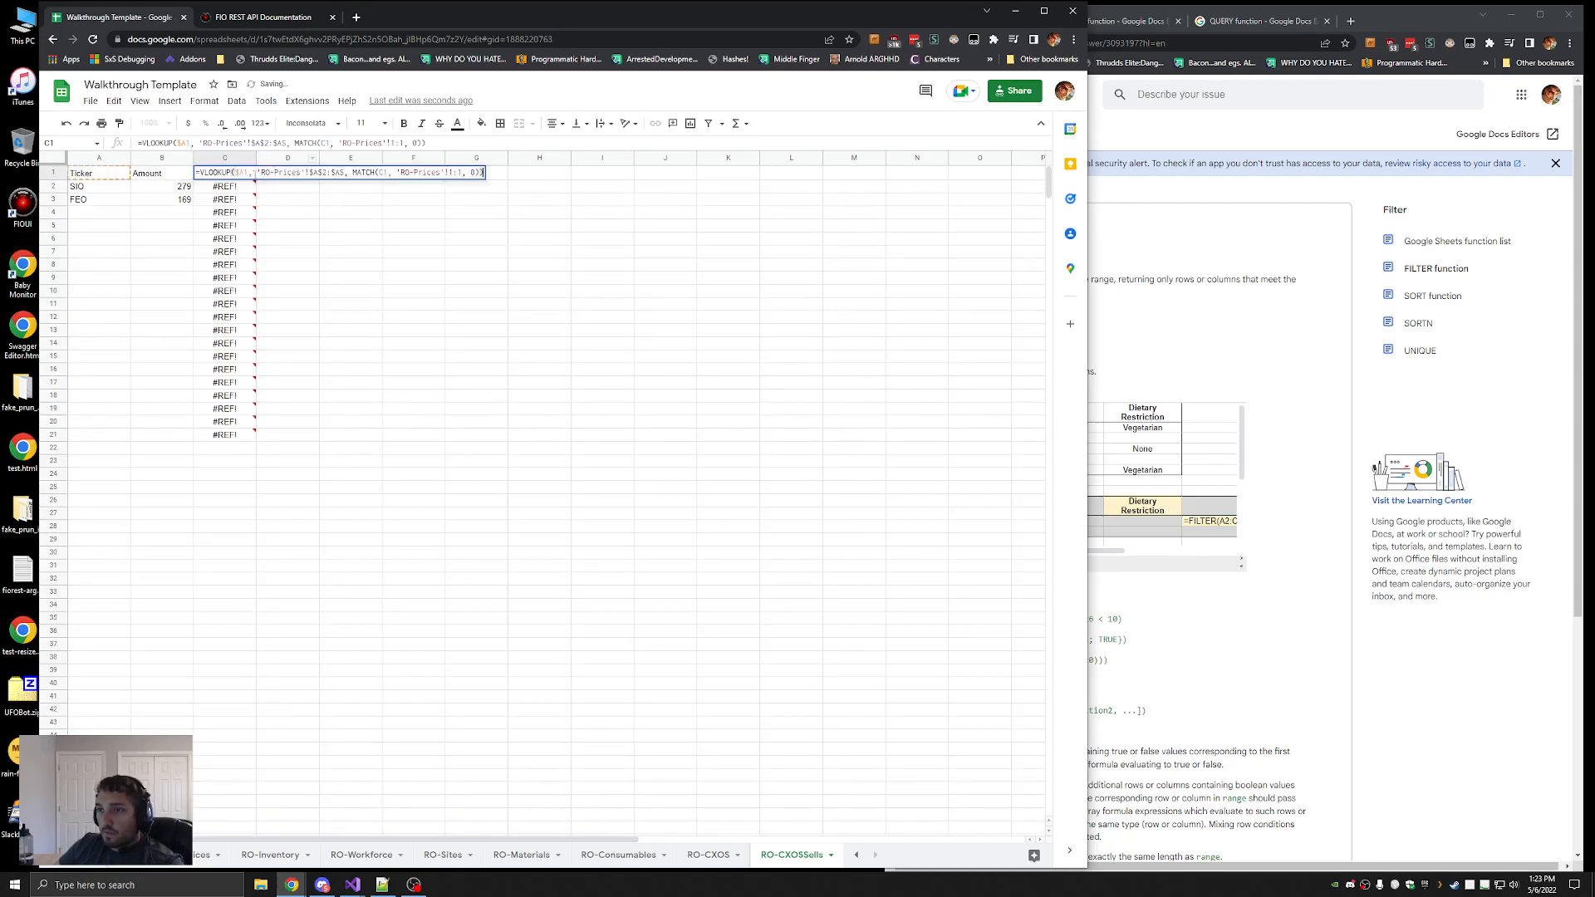
shift+click(230, 434)
key(ctrl+v)
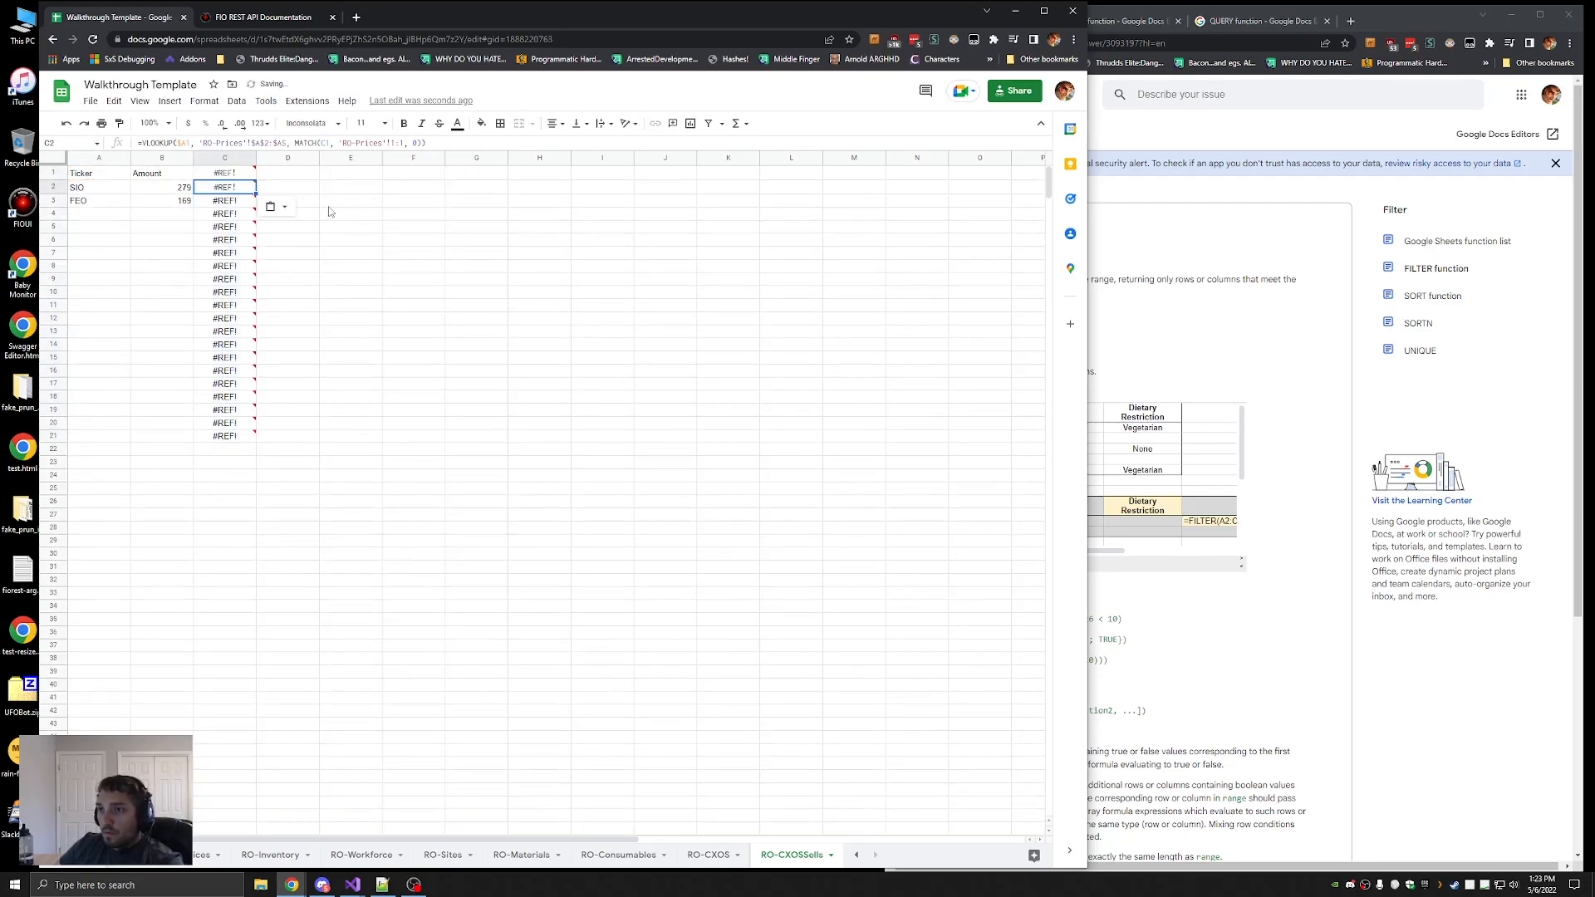
Check the lookup formula in C1 and clear the contents of C2:C21
click(252, 172)
key(Down)
key(Down)
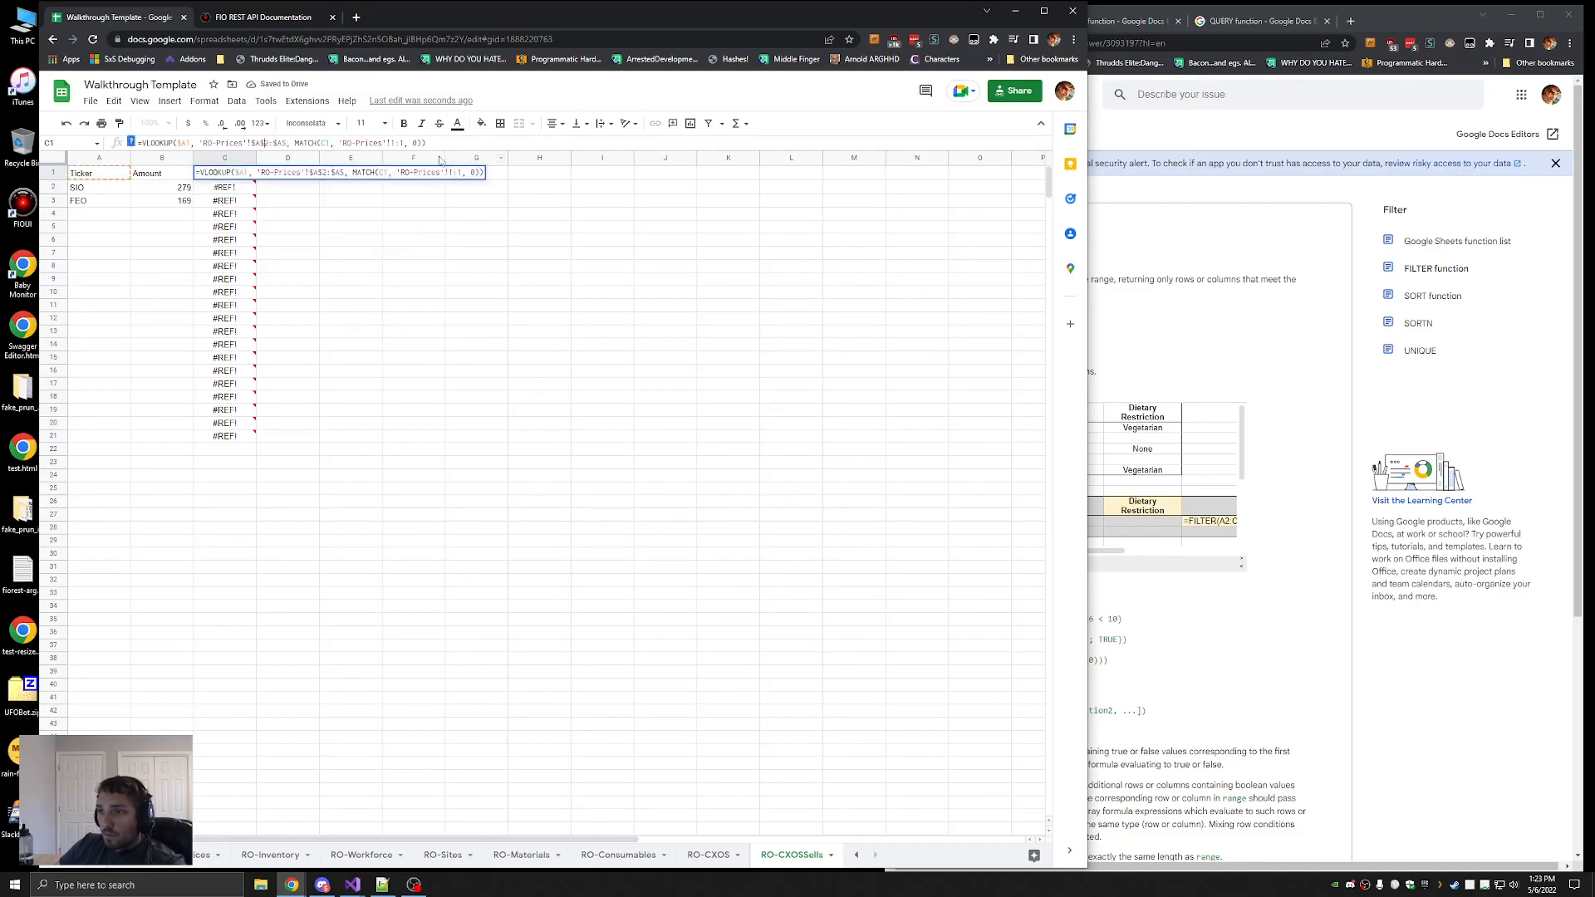
click(228, 172)
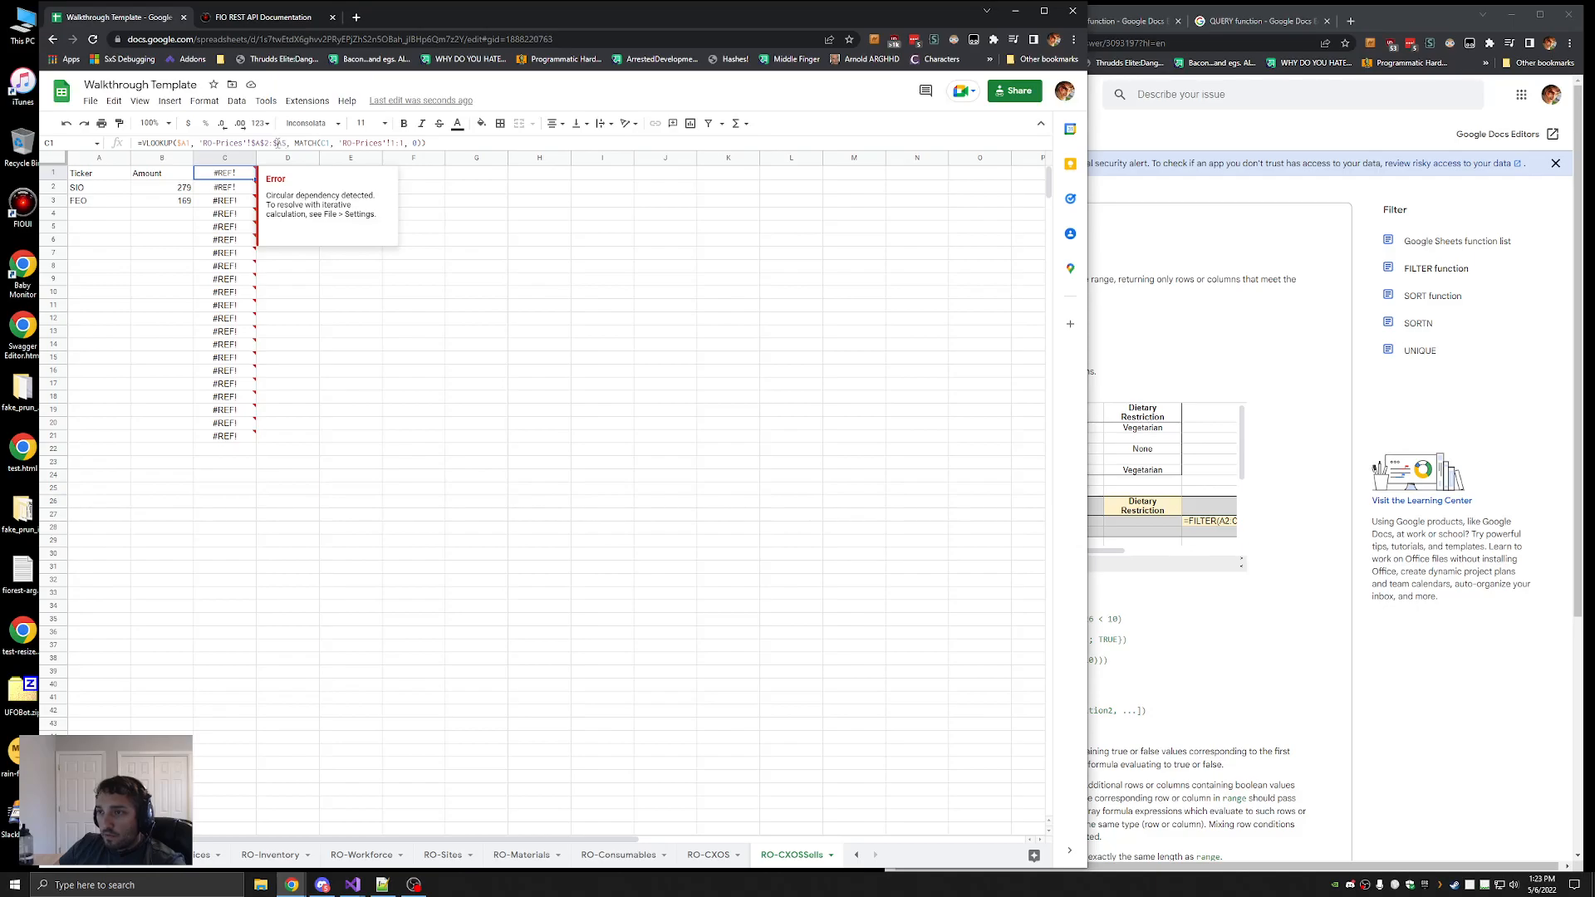
click(277, 143)
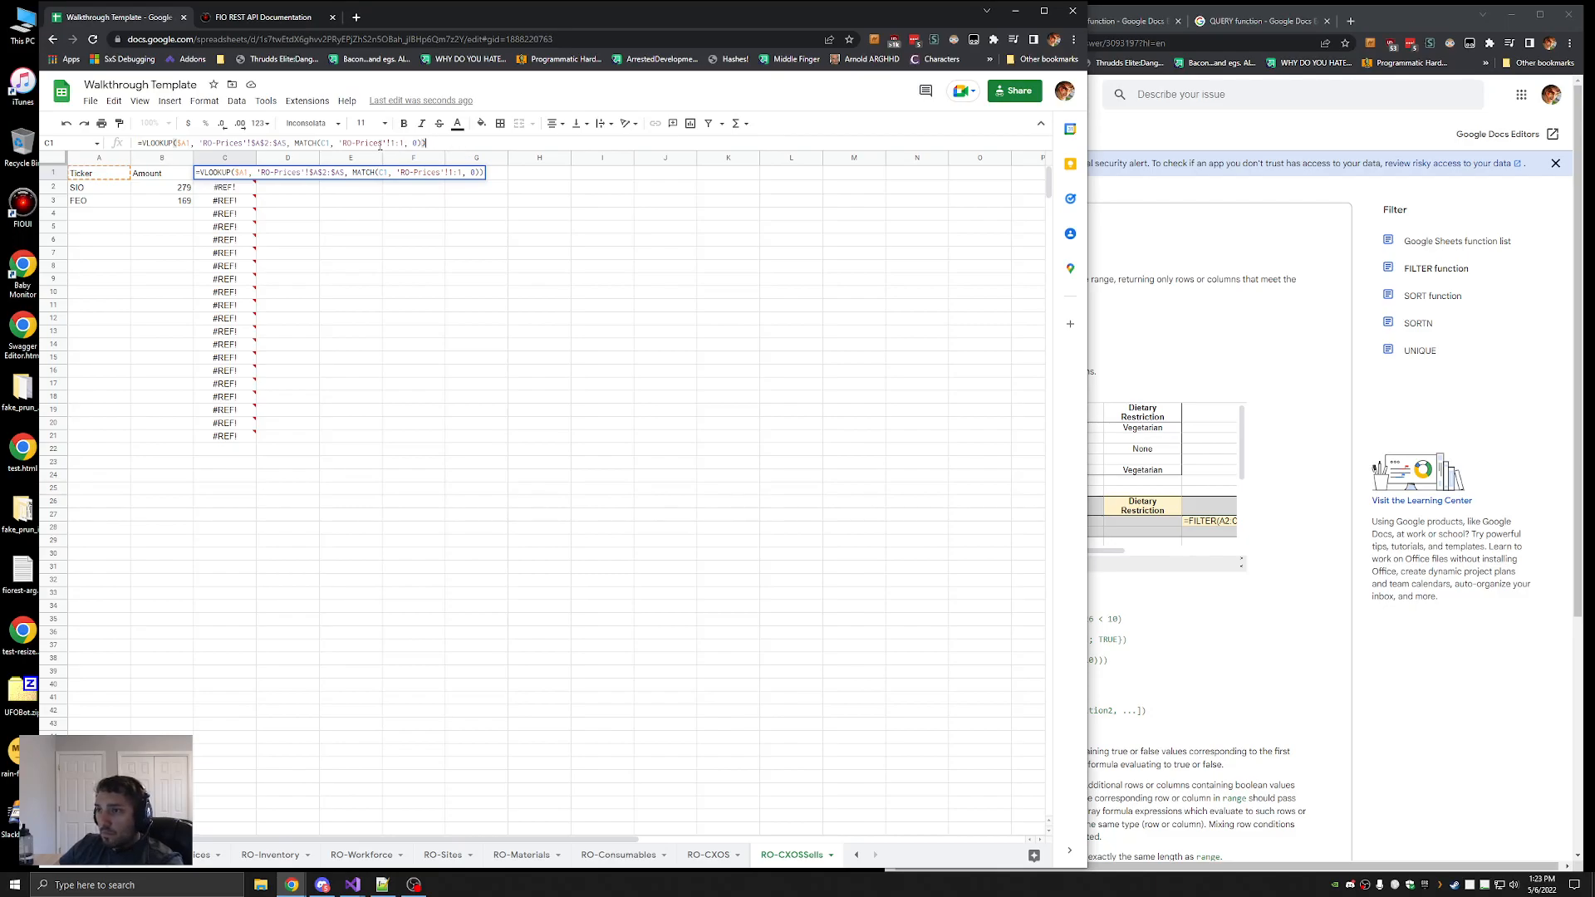
key(Return)
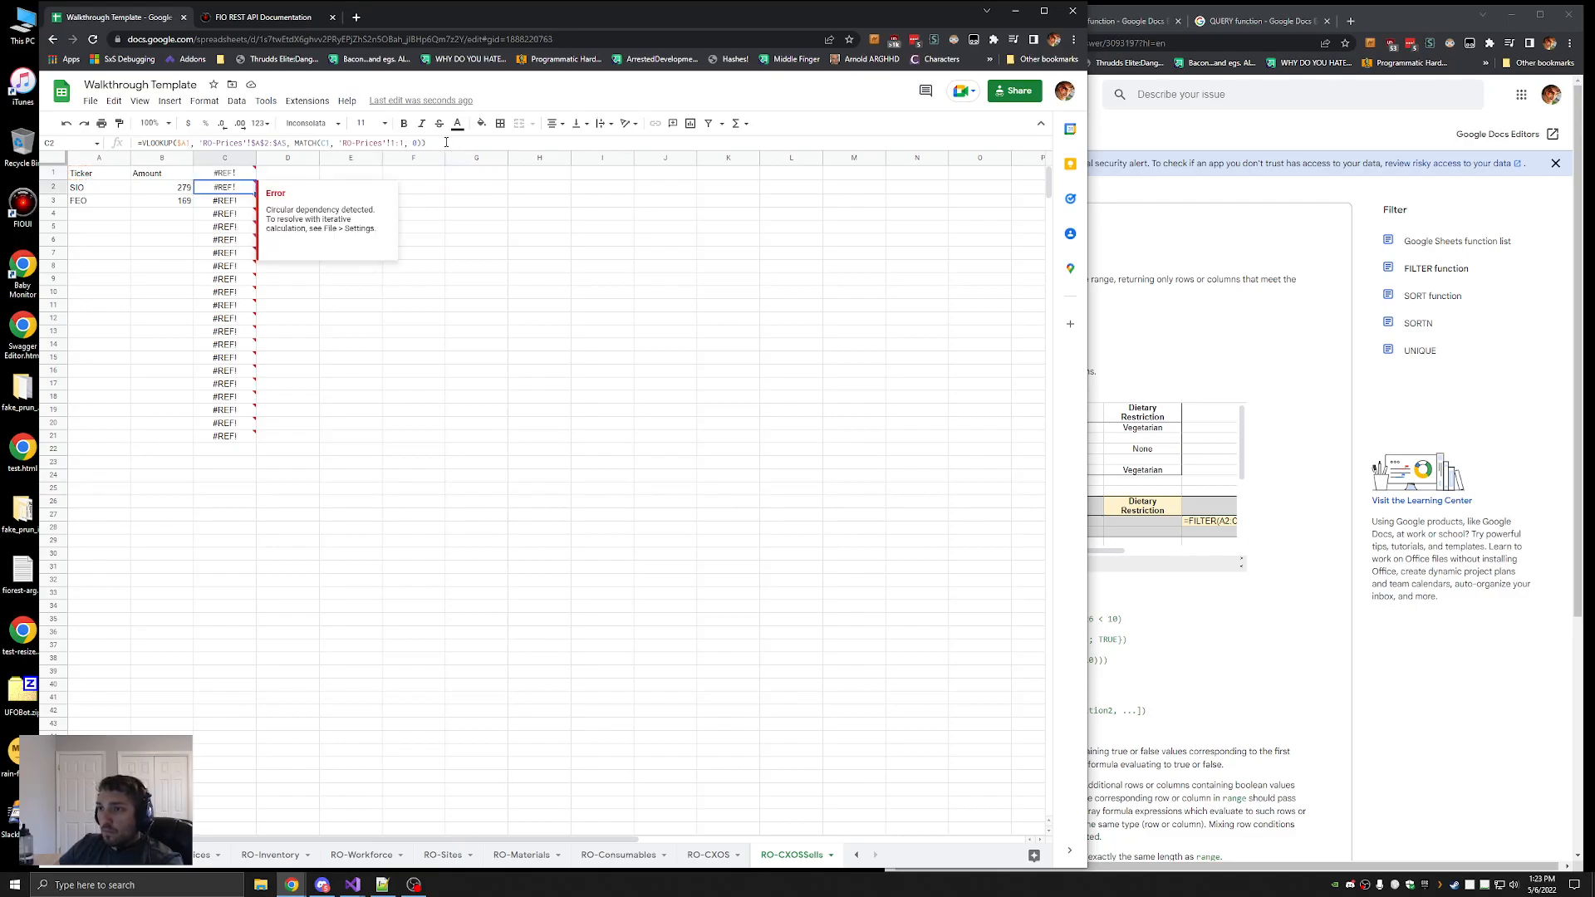
shift+click(226, 436)
key(Delete)
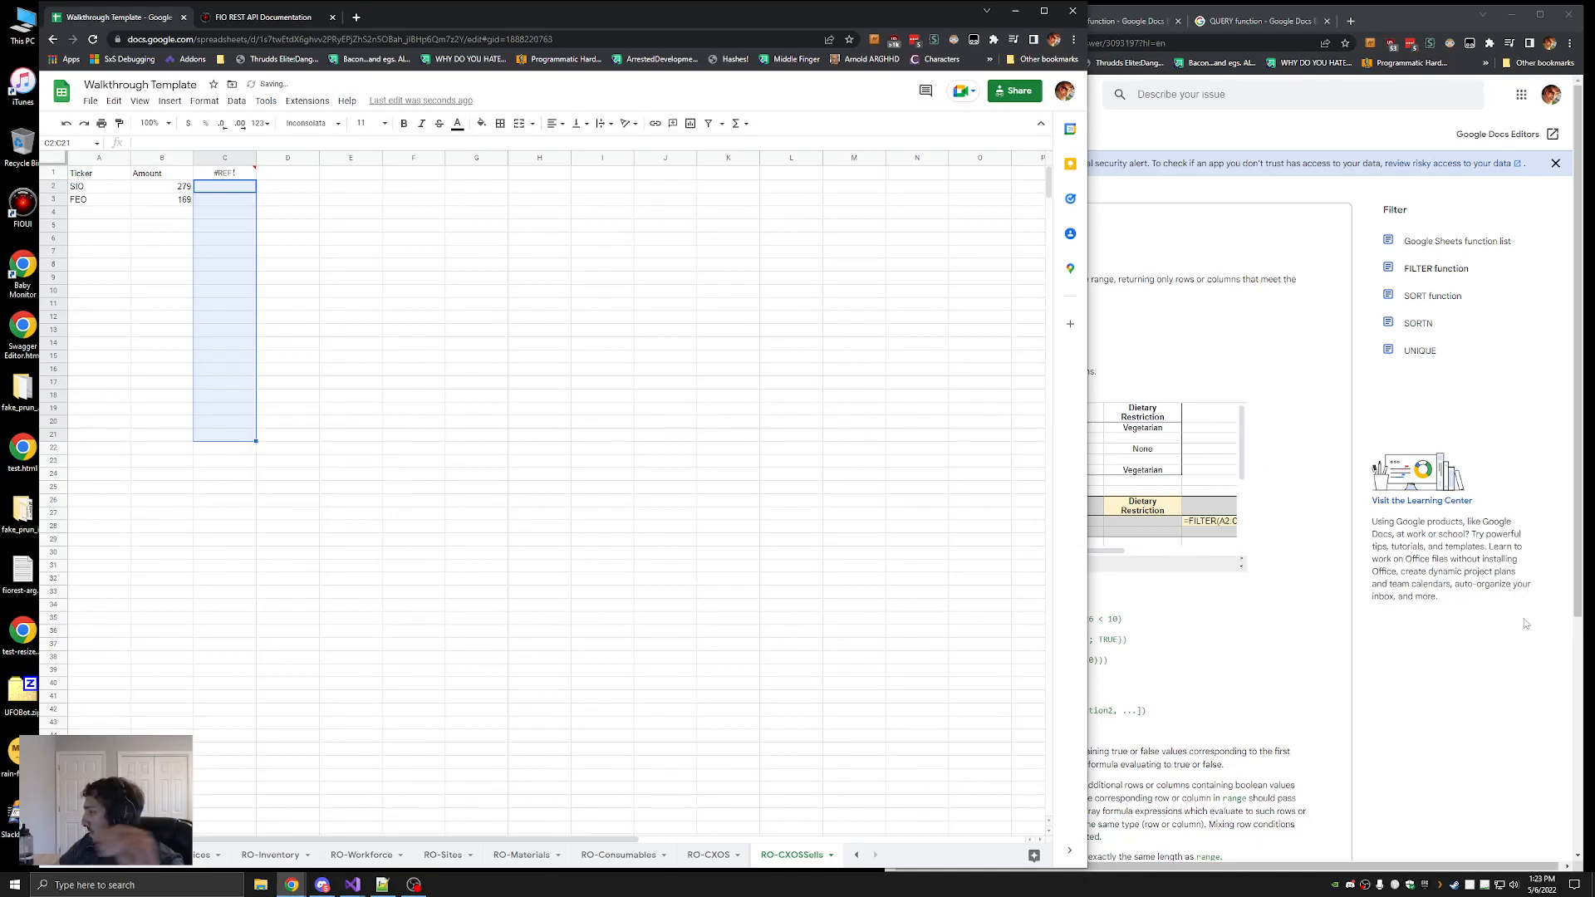
click(463, 321)
click(237, 176)
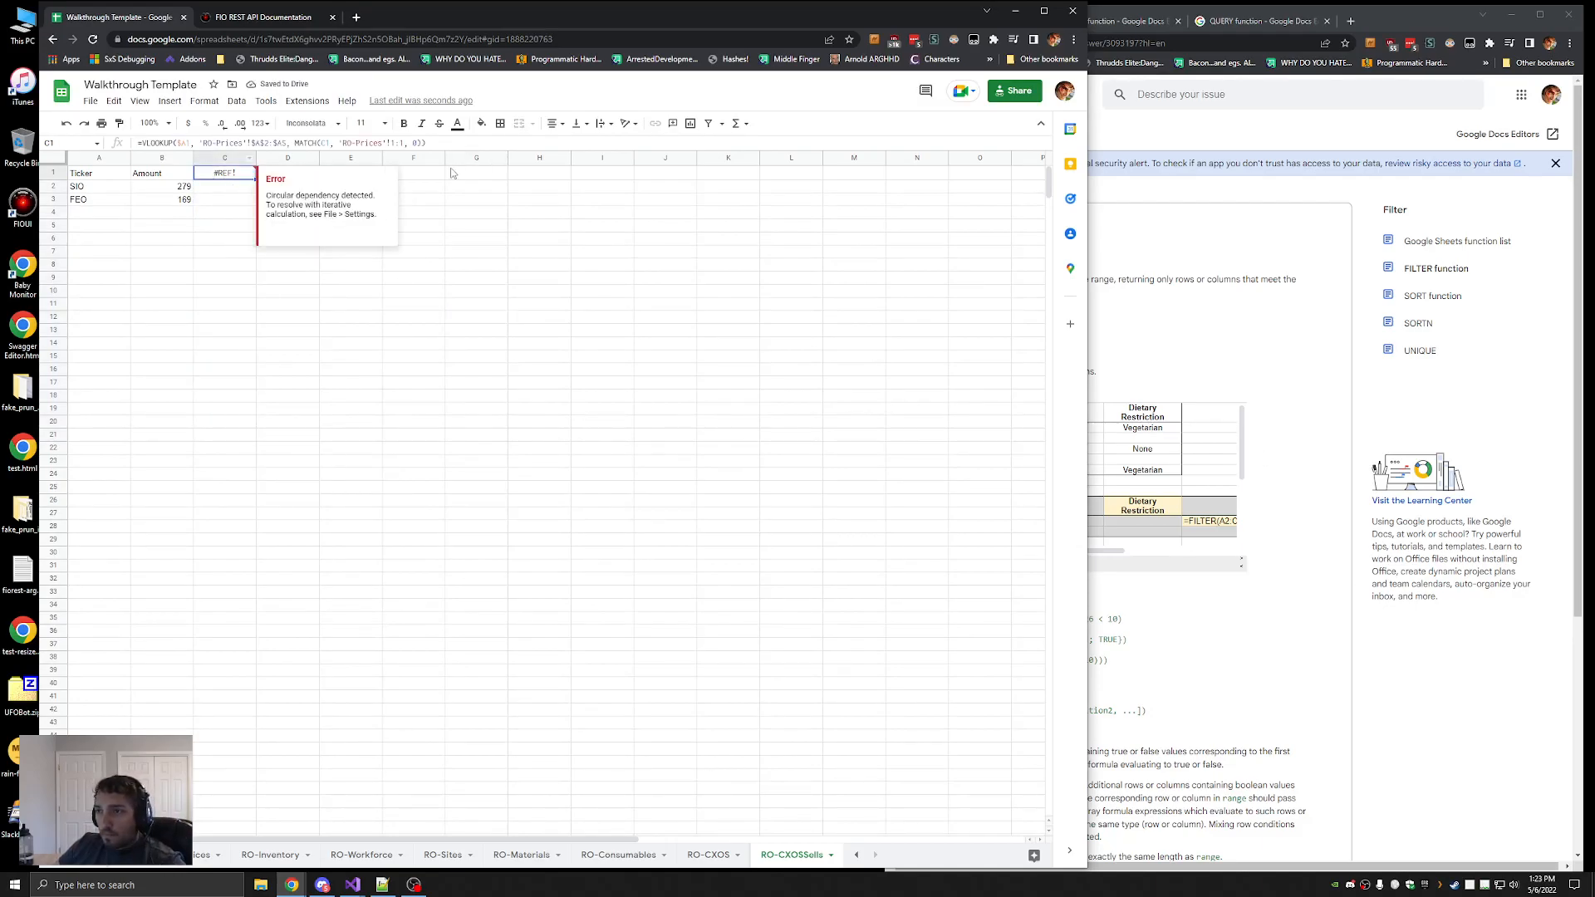
key(F2)
key(Escape)
key(Delete)
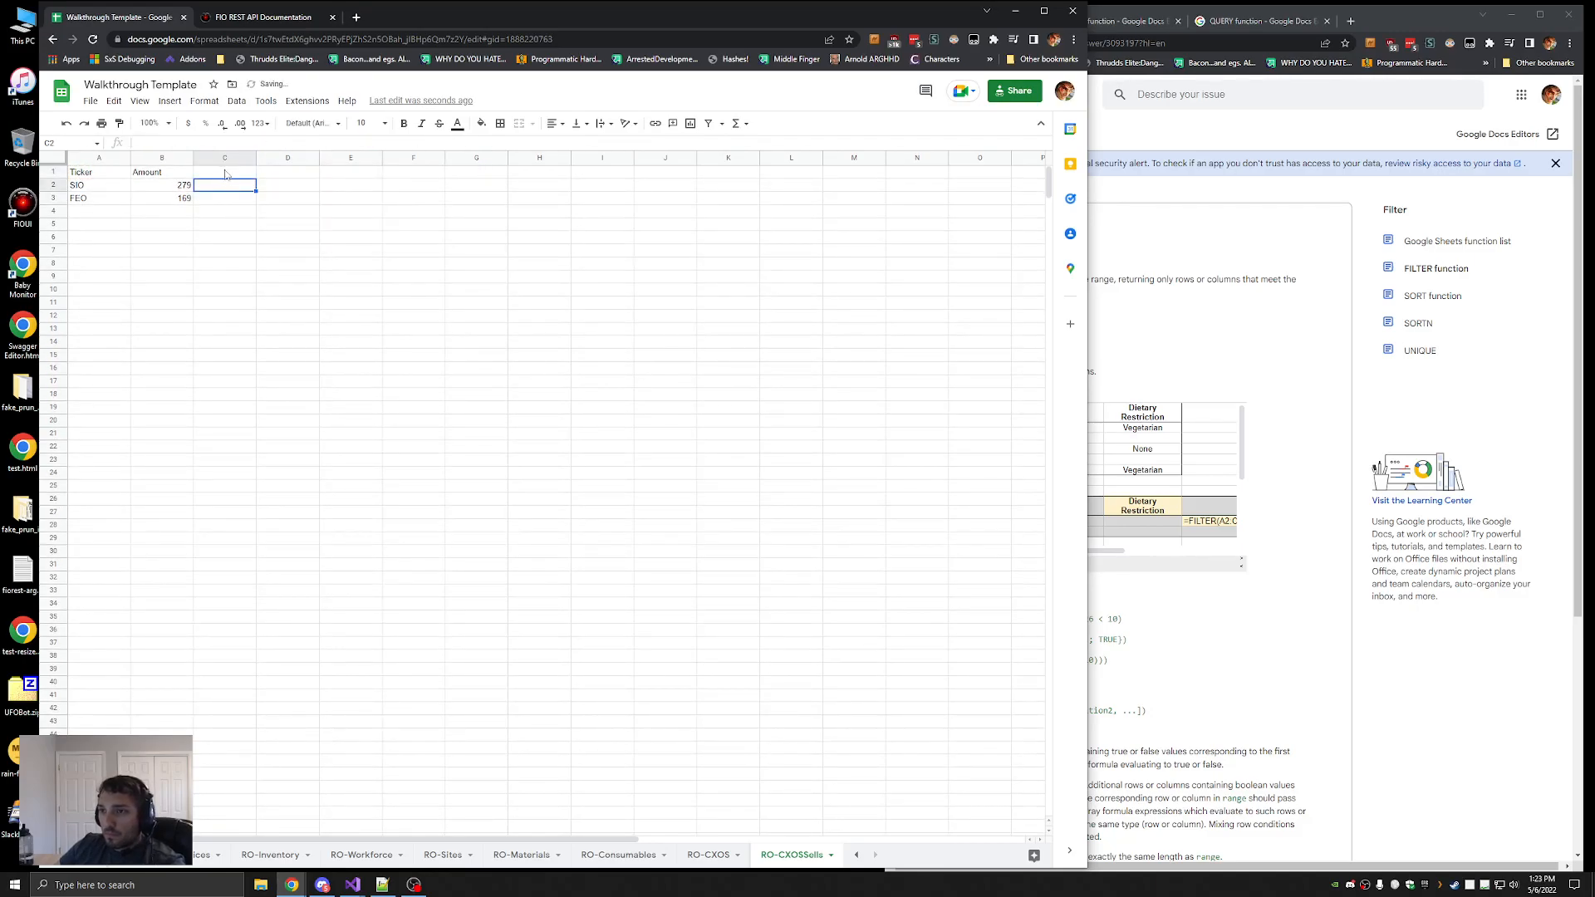
key(ctrl+z)
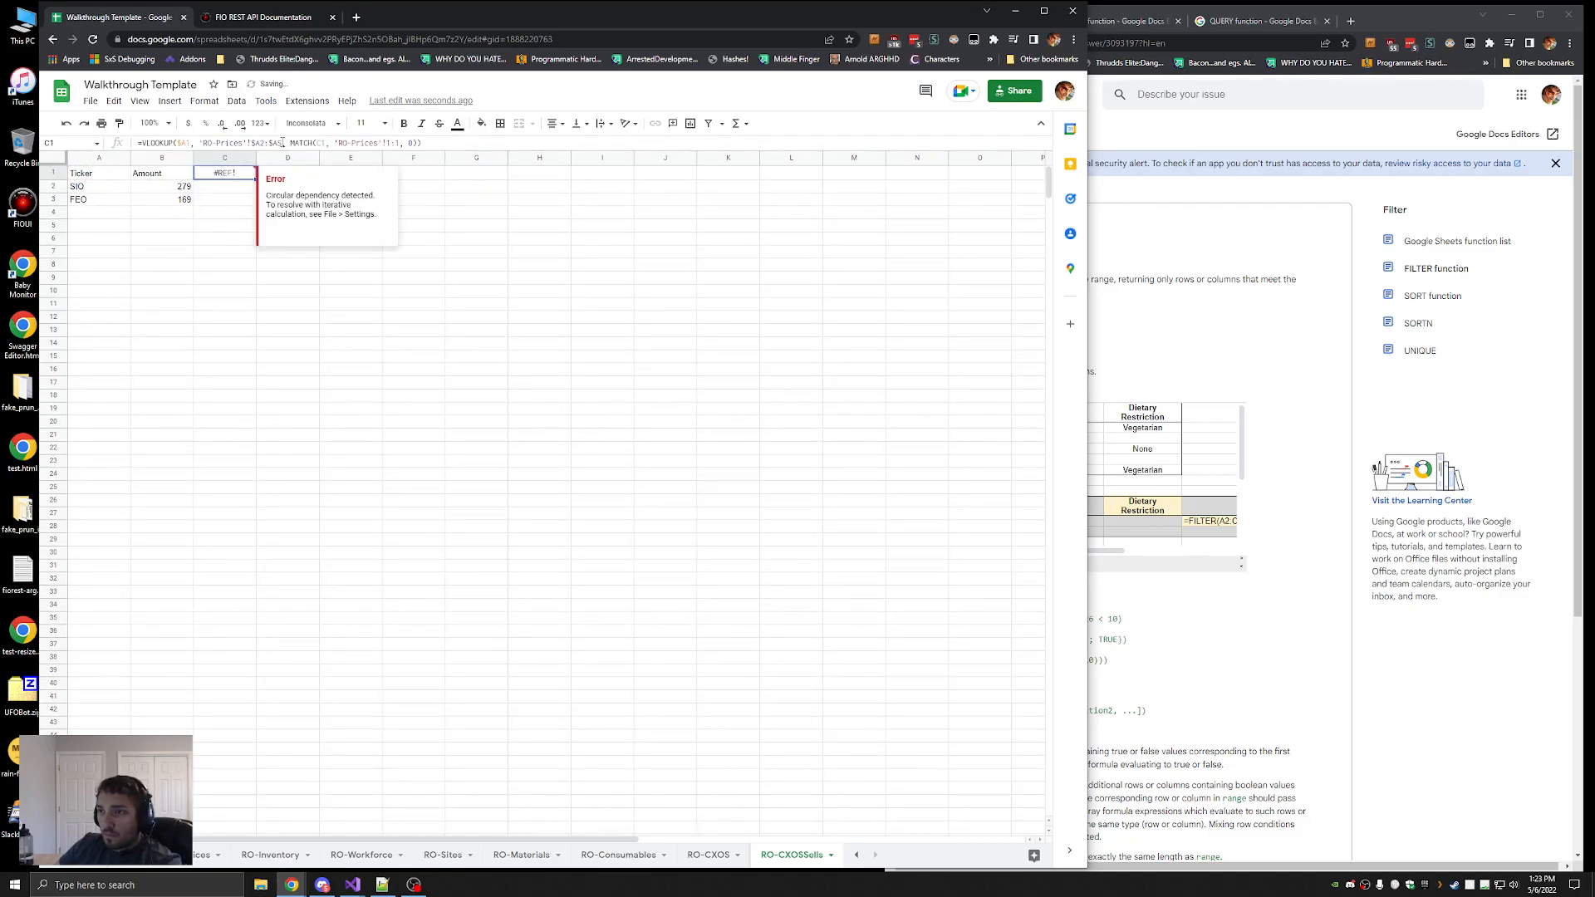
Change the lookup range in C1's VLOOKUP formula to 'RO-Prices'!A2:AS
key(F2)
text(A2:AS)
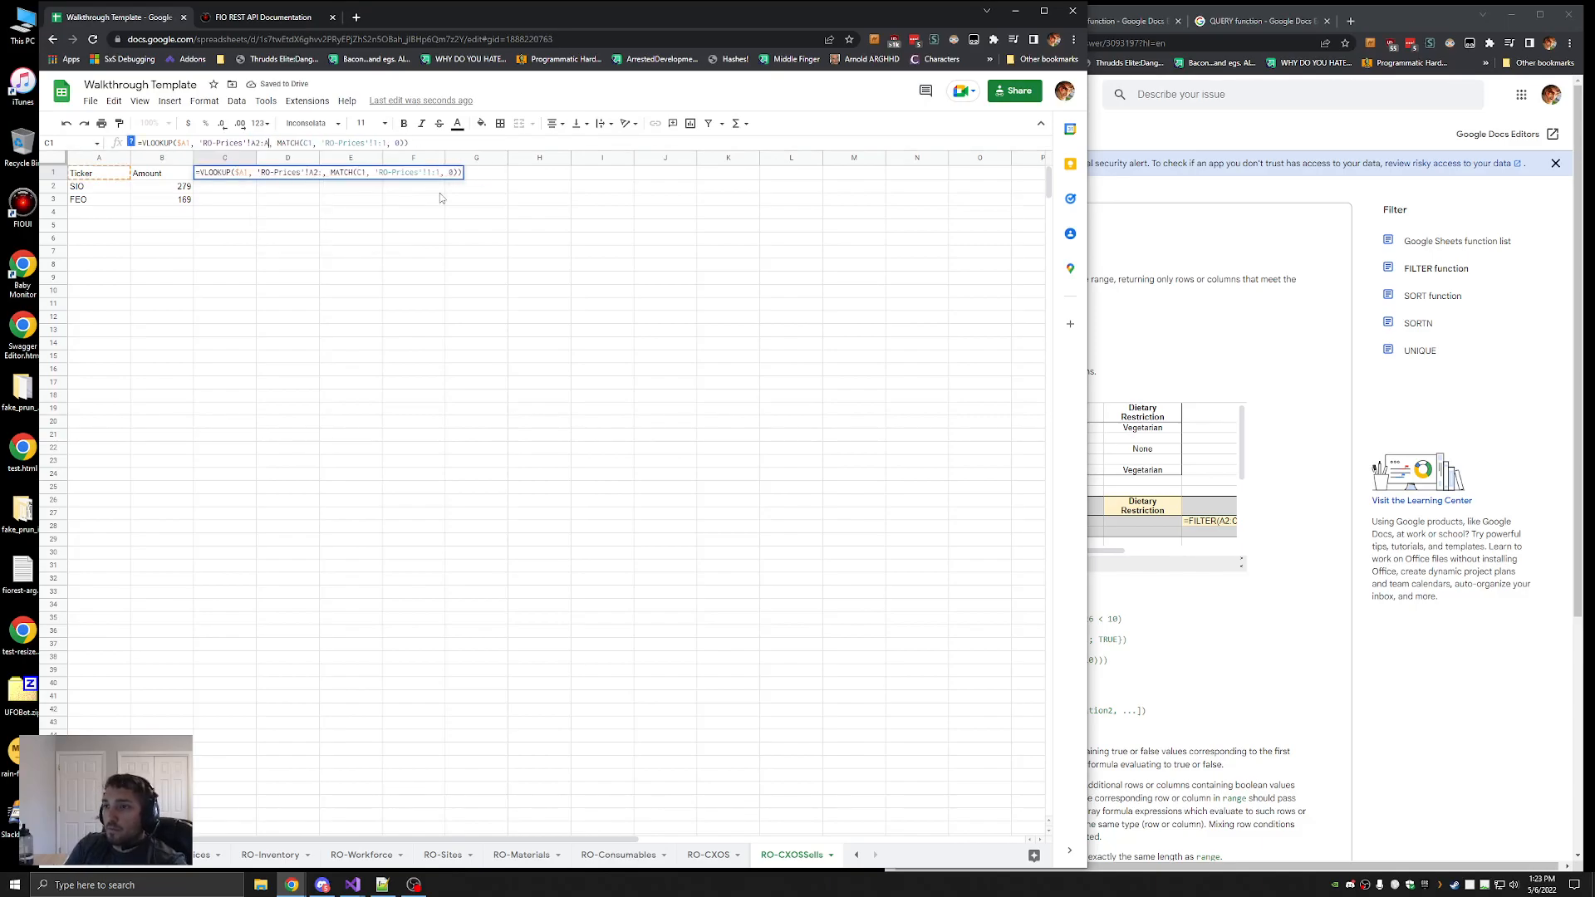
key(Return)
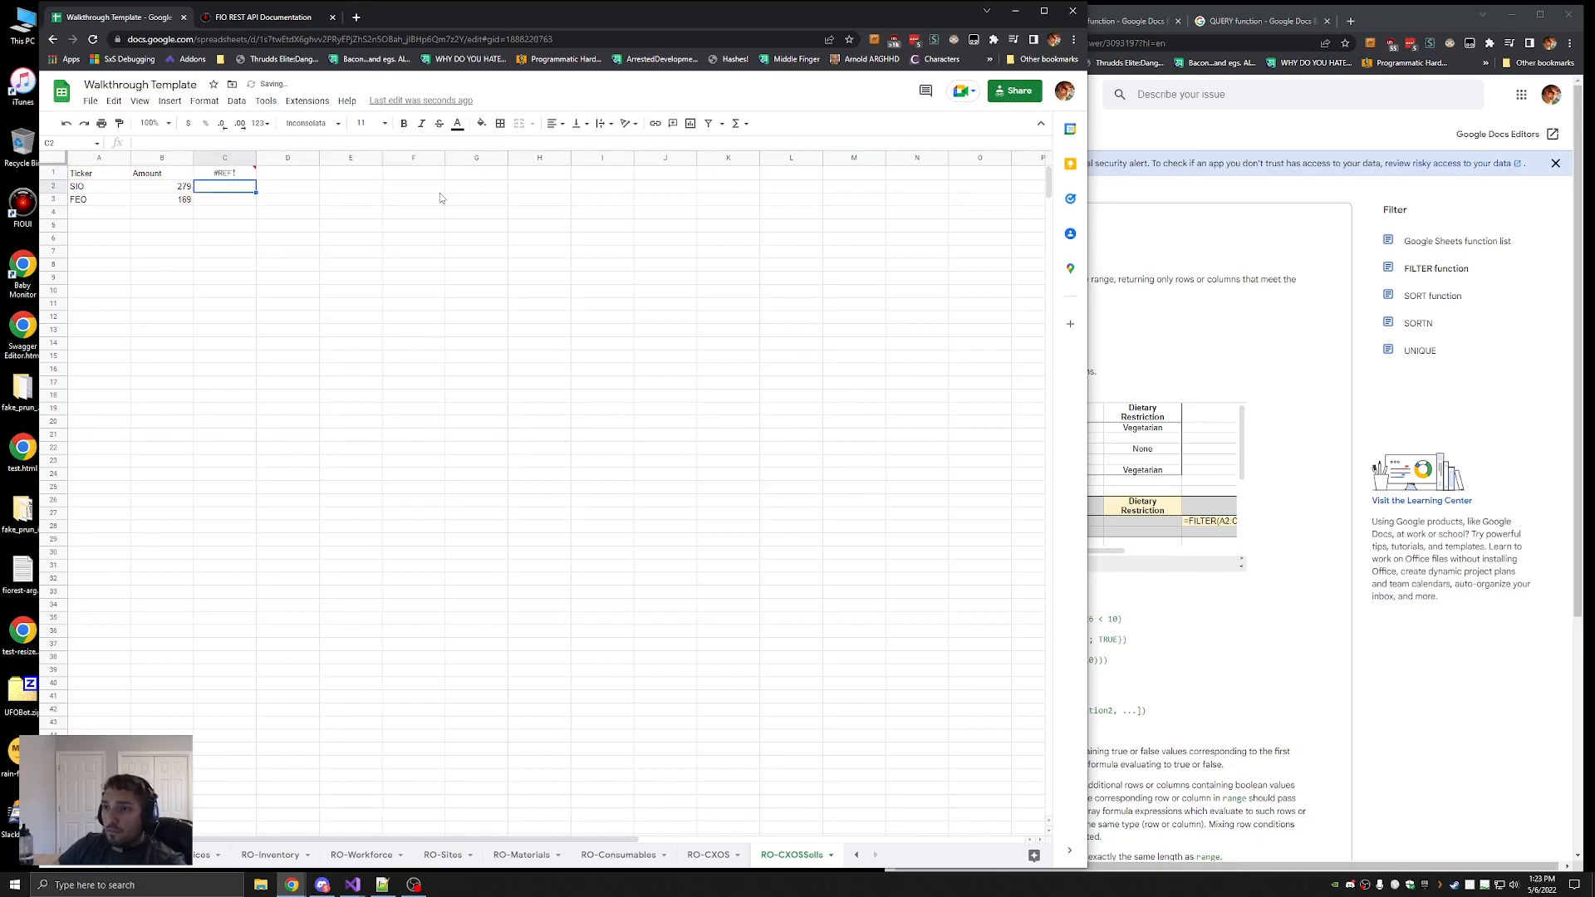
Review C1's formula and check the price type cell on the RO-CXOS sheet, returning to RO-CXOSSells
click(235, 175)
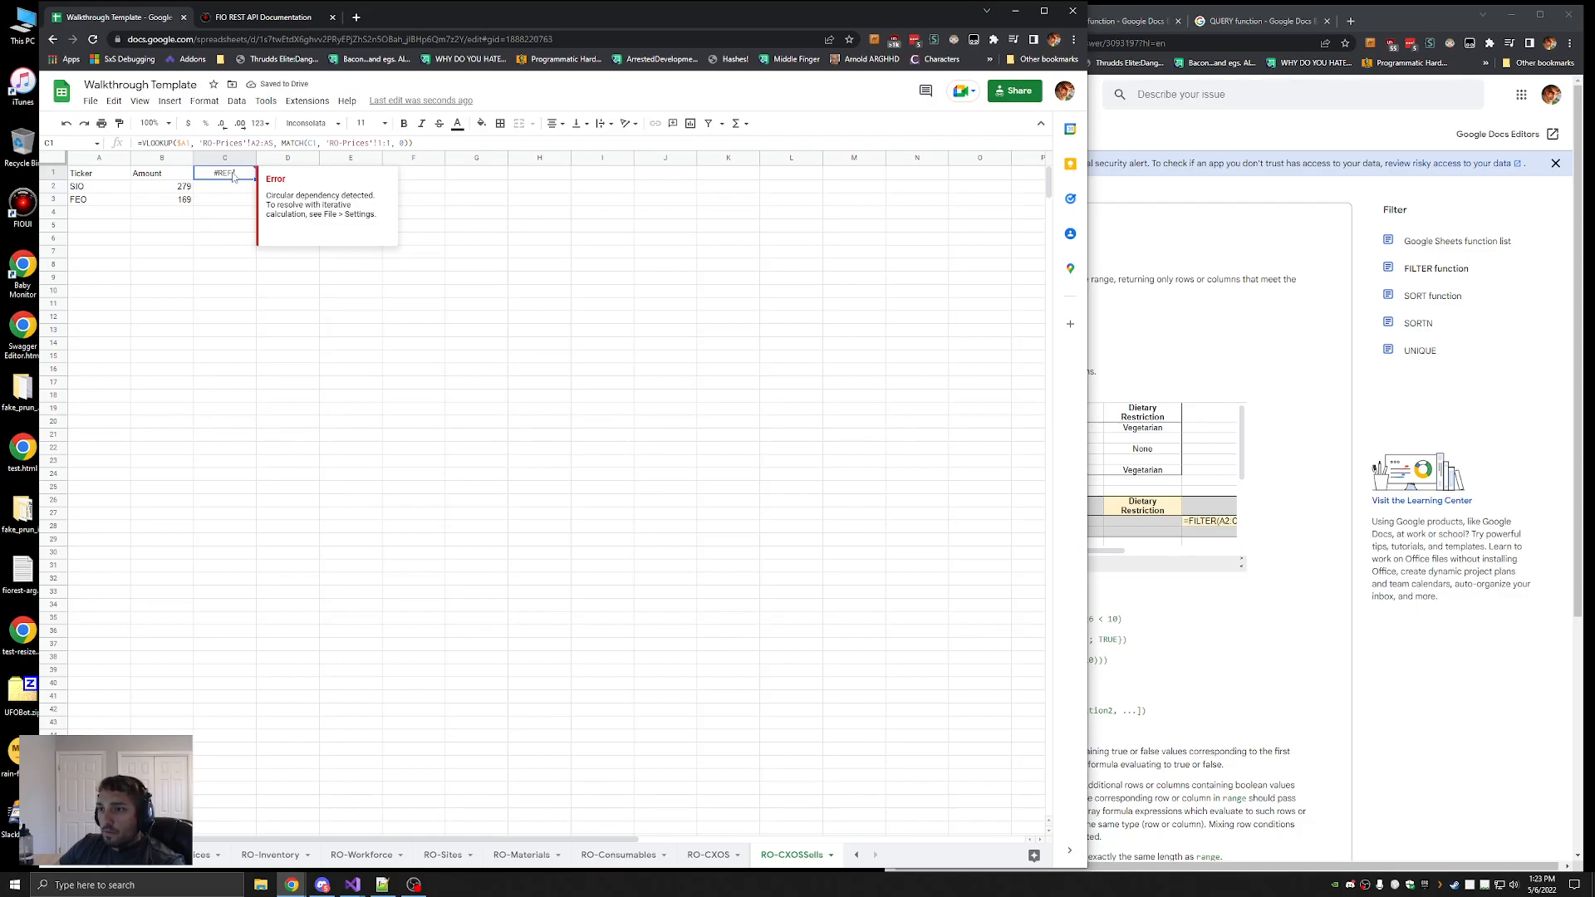
click(709, 855)
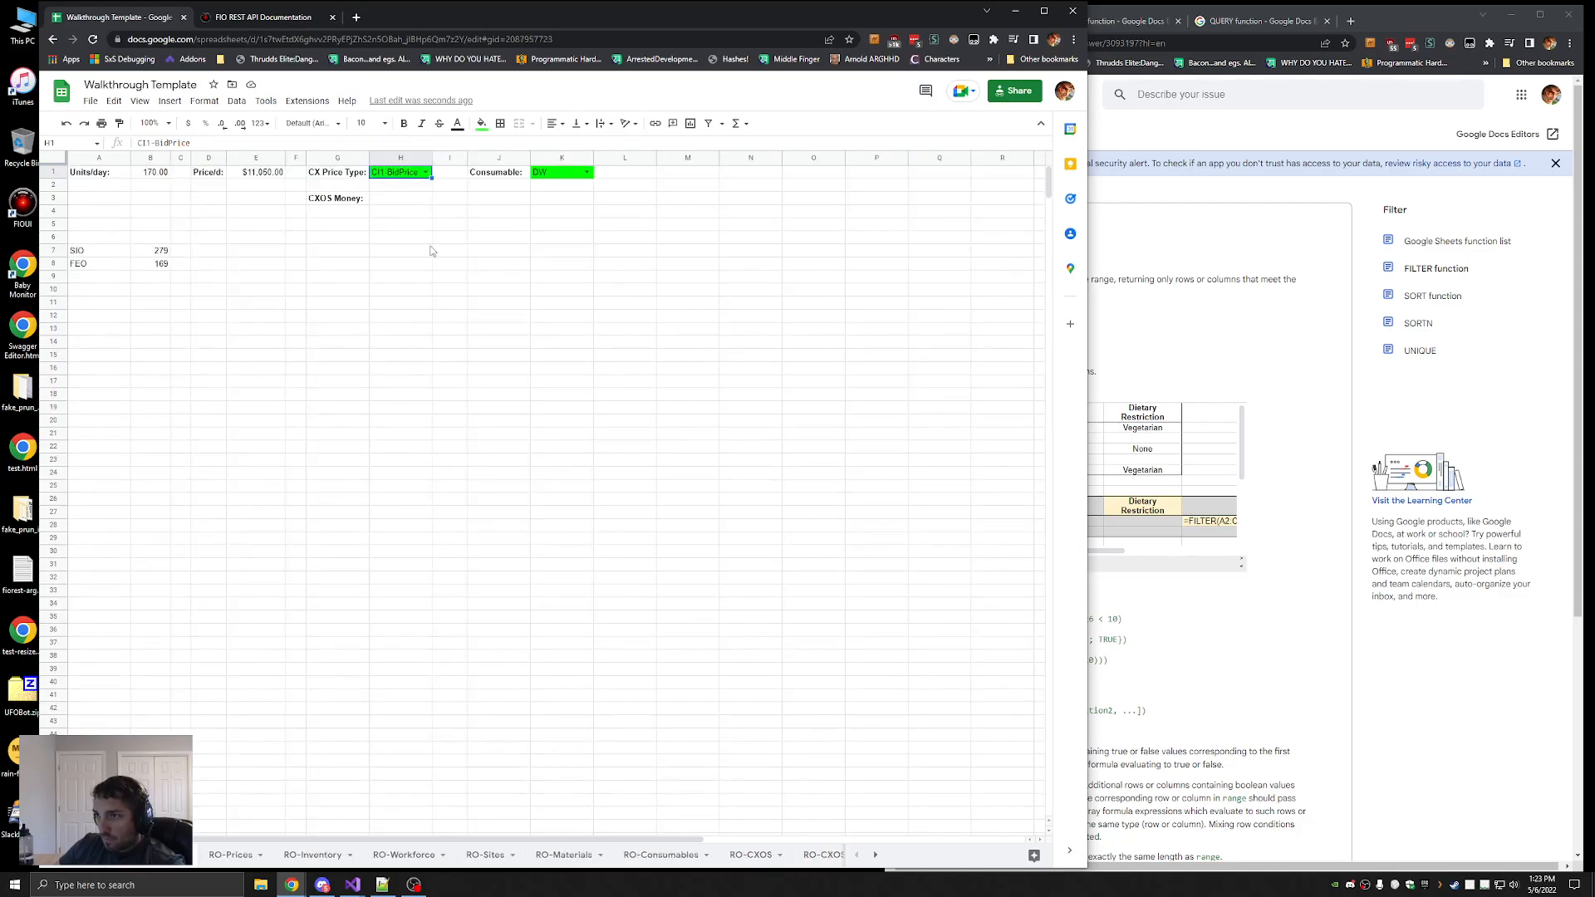
click(820, 855)
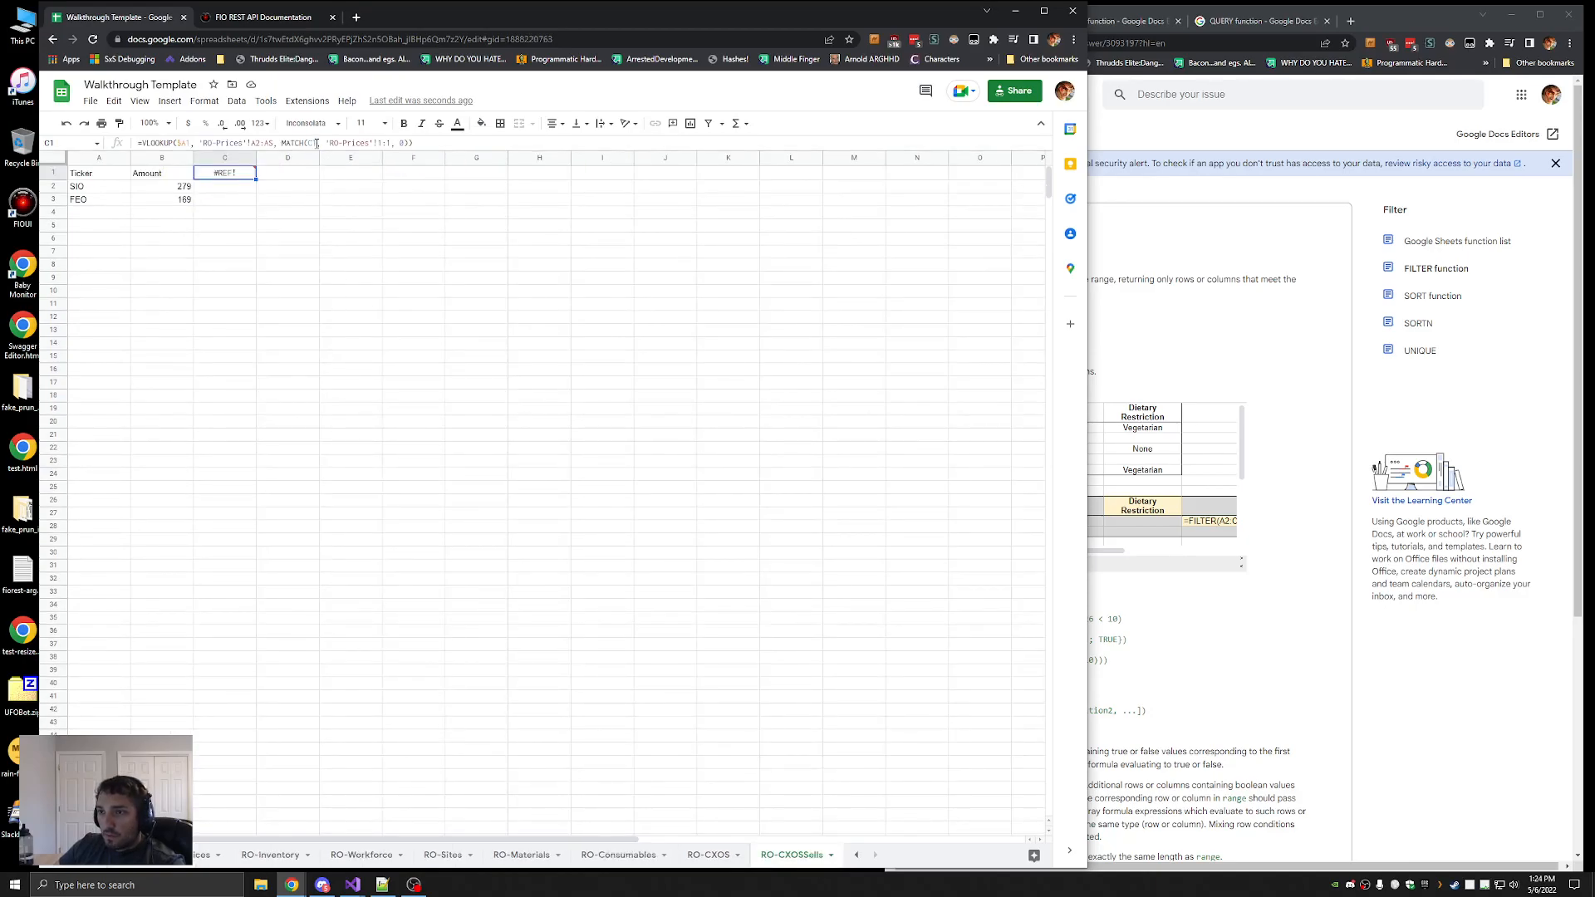
Try to move the VLOOKUP formula from C1 to C2 on the RO-CXOSSells sheet
click(317, 143)
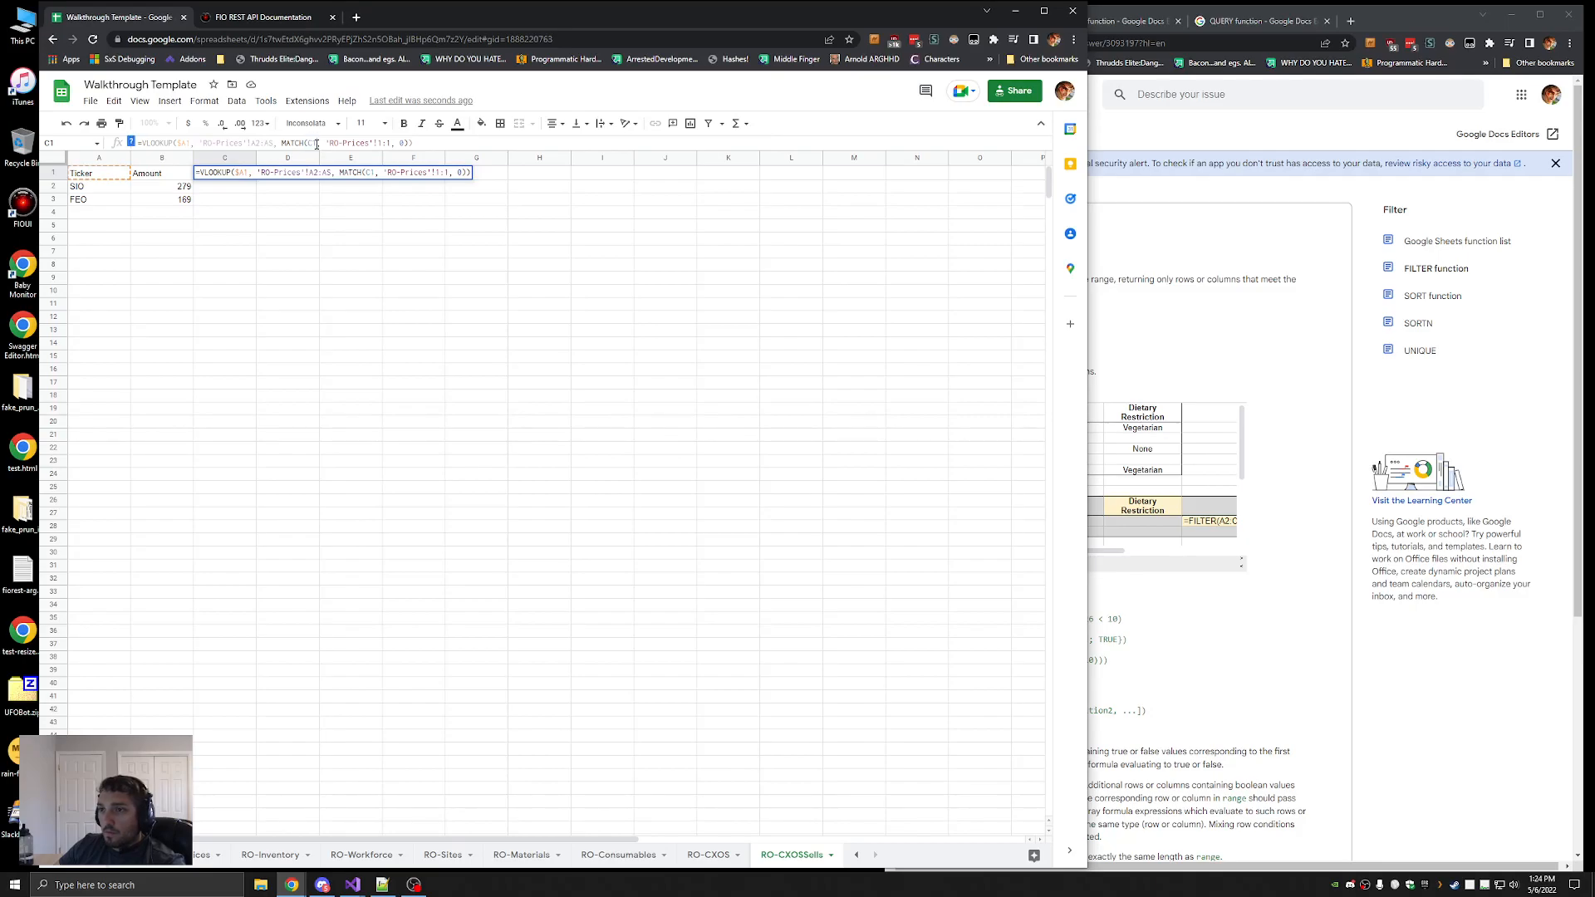
key(Return)
text(=VLOOKUP($A1, 'RO-Prices'!A2:AS, MATCH(C2, 'RO-Prices'!1:1, 0)))
key(Up)
click(250, 189)
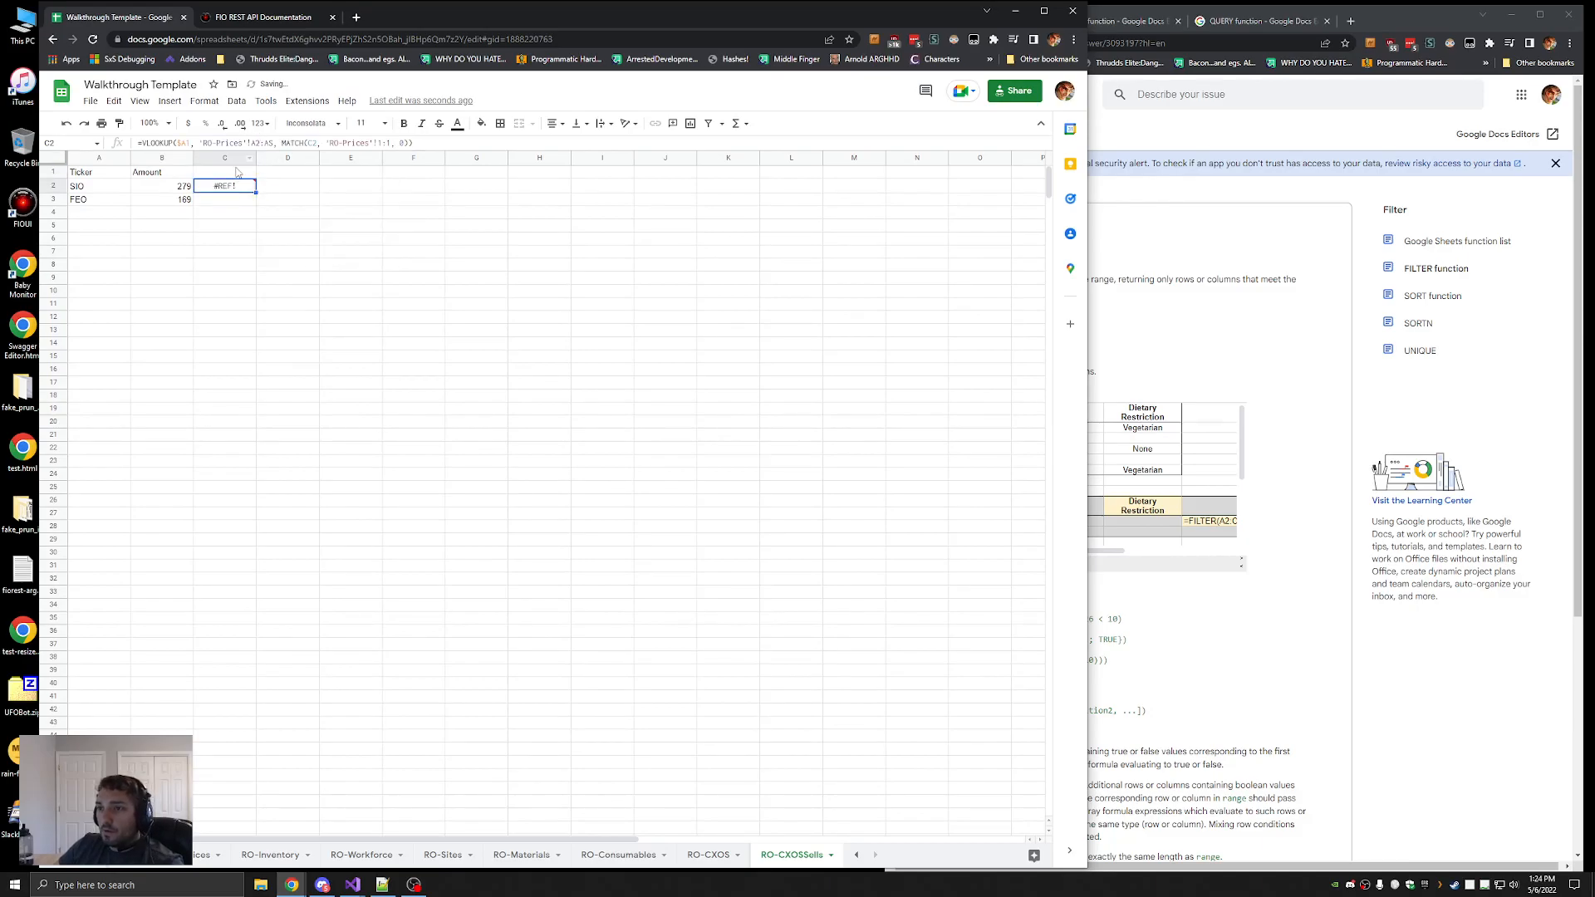
key(ctrl+z)
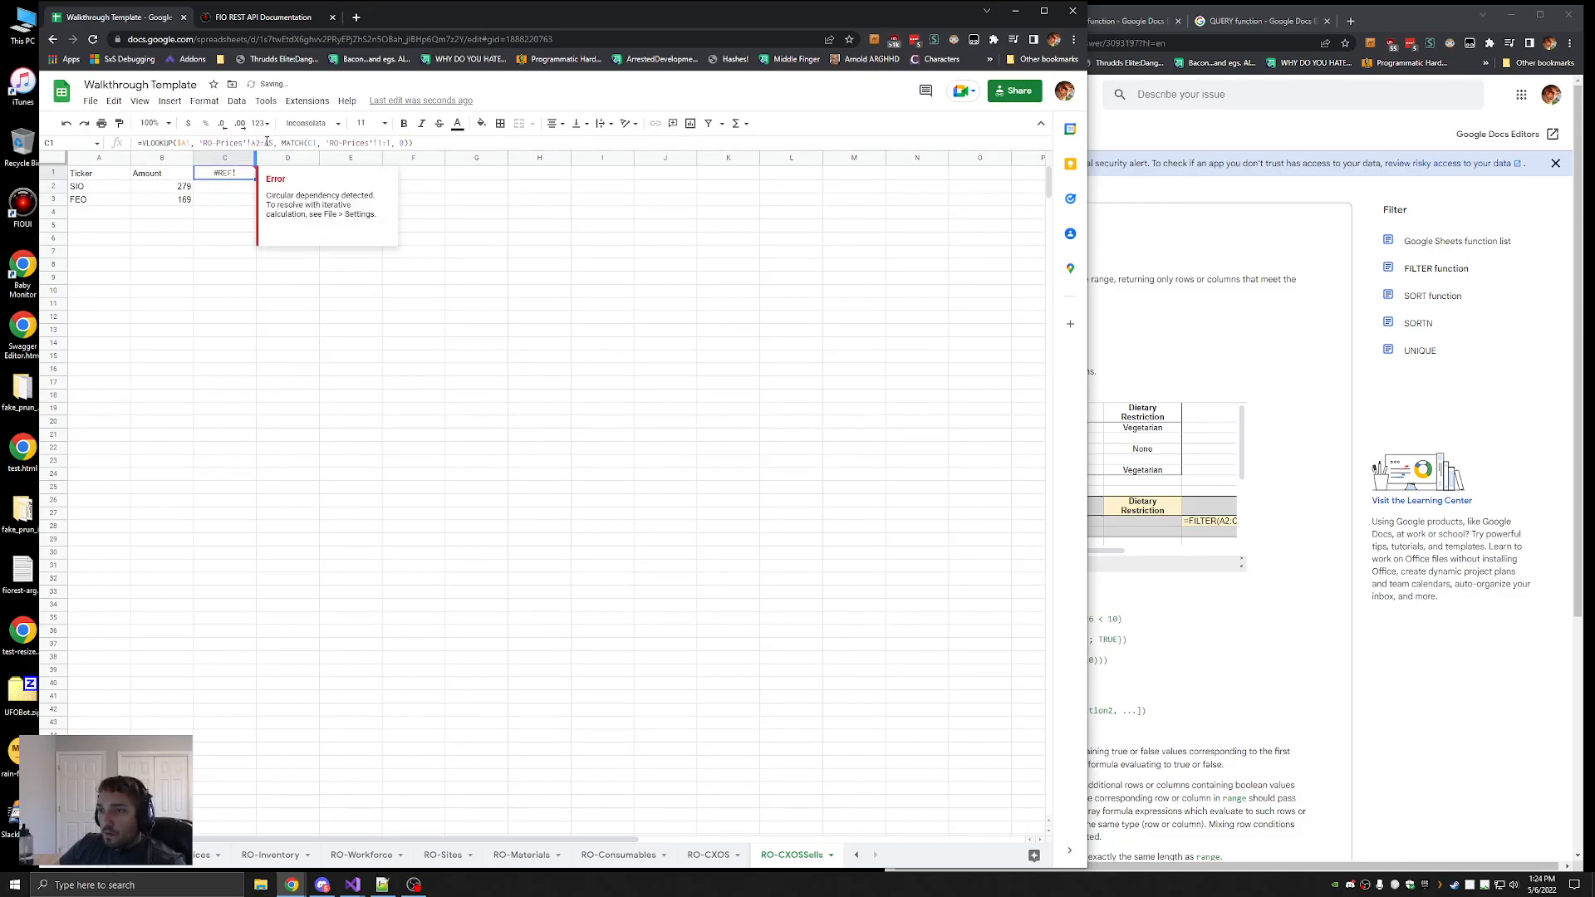
Try to anchor the range start as $A$2 and point MATCH at C2 in C1's formula
click(251, 143)
text($)
key(Right)
text($)
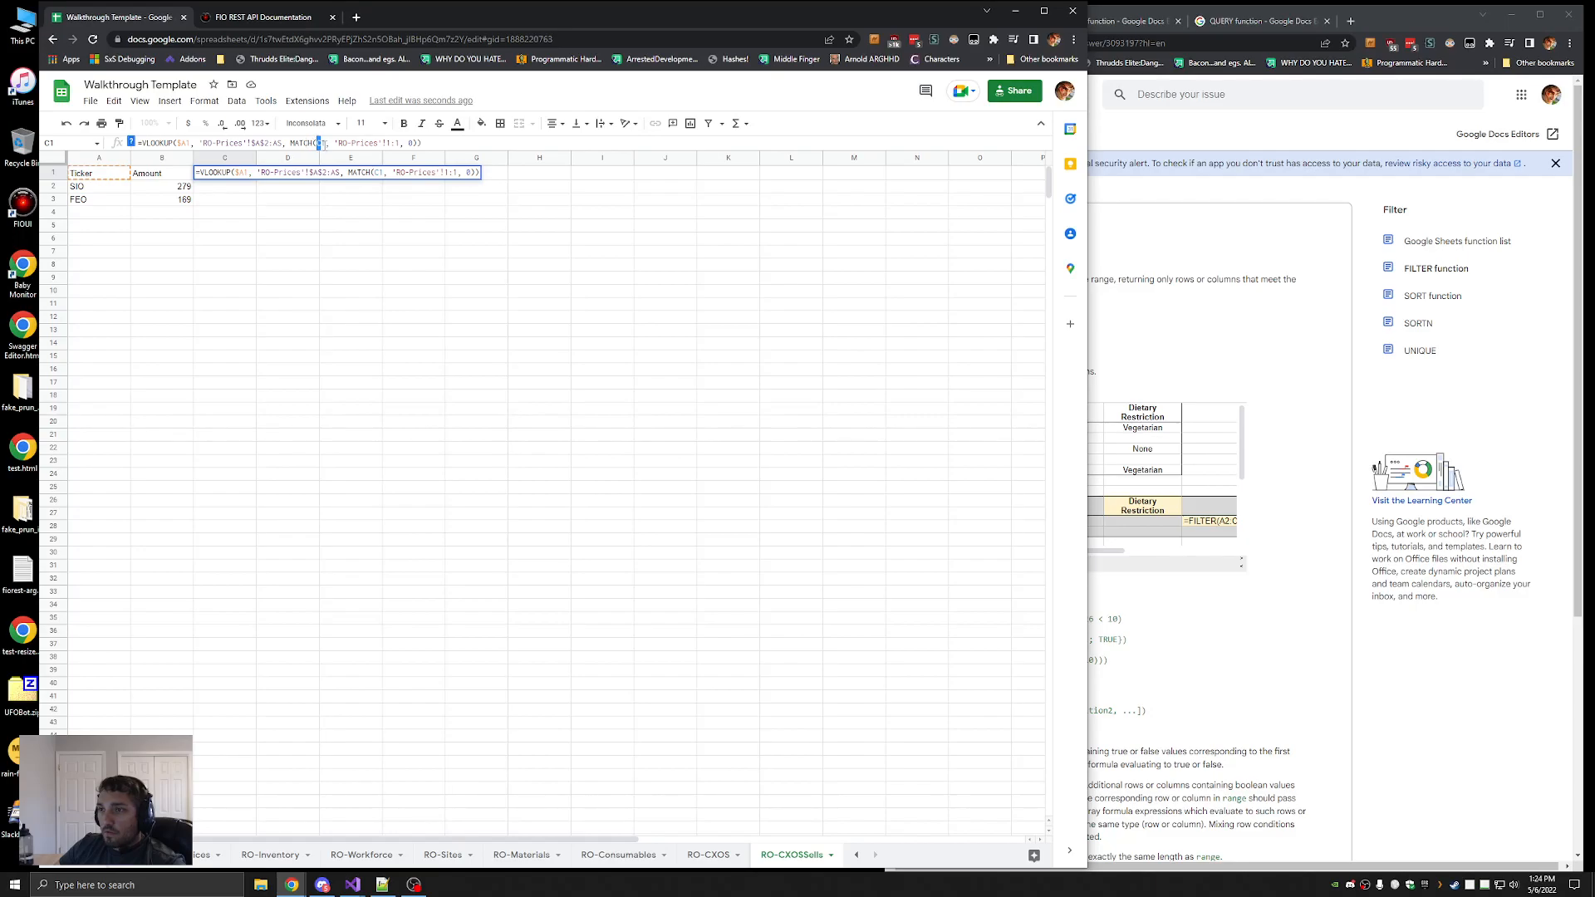
key(Down)
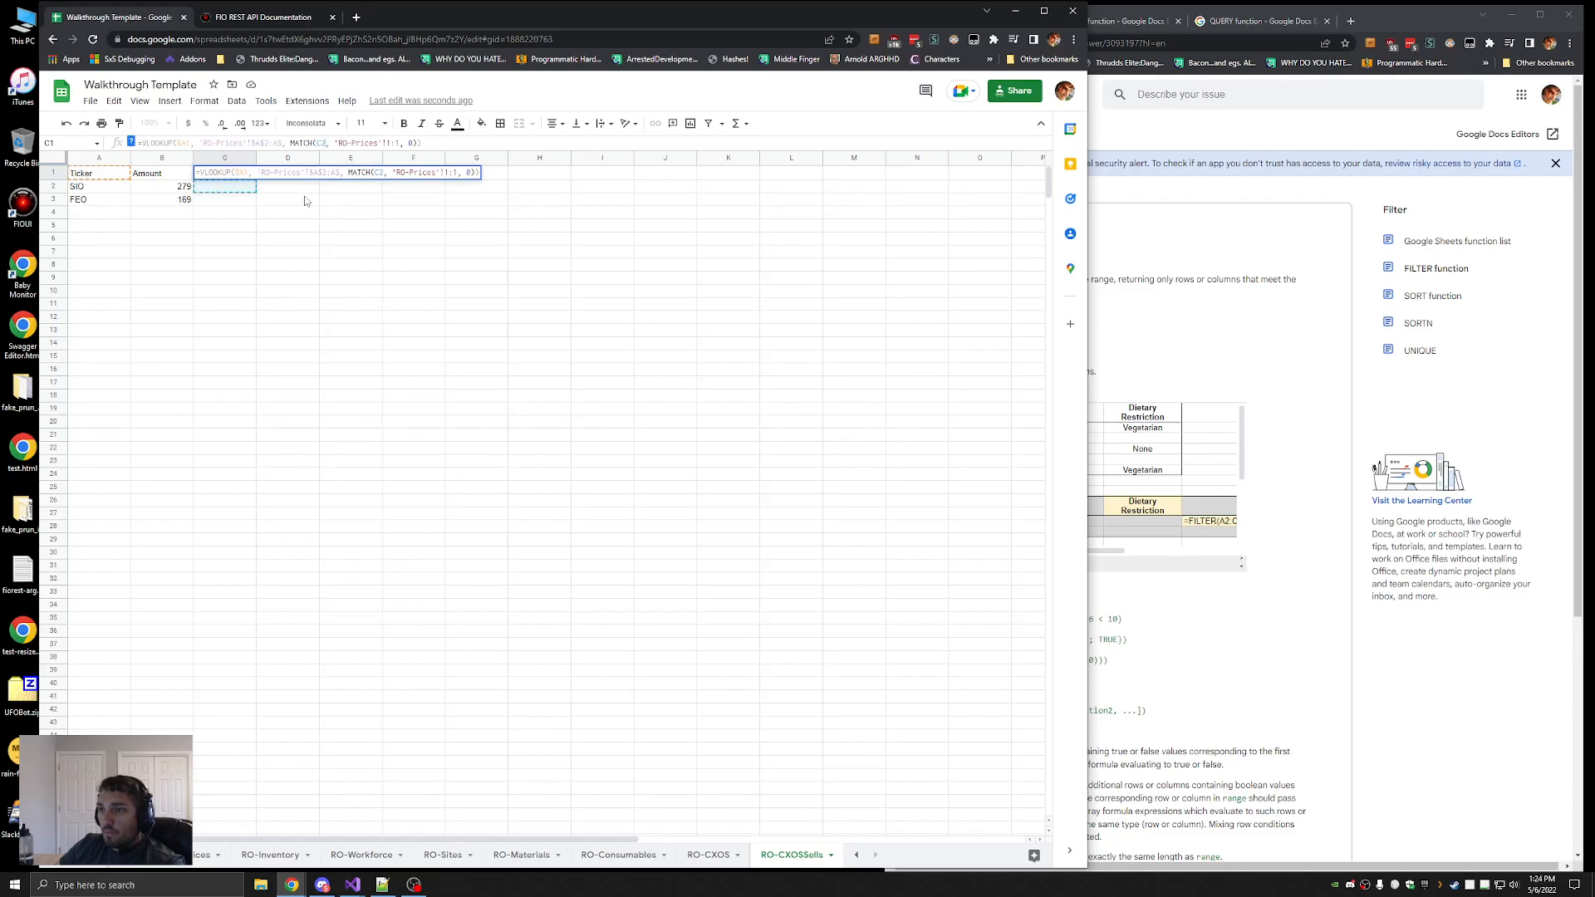
key(Escape)
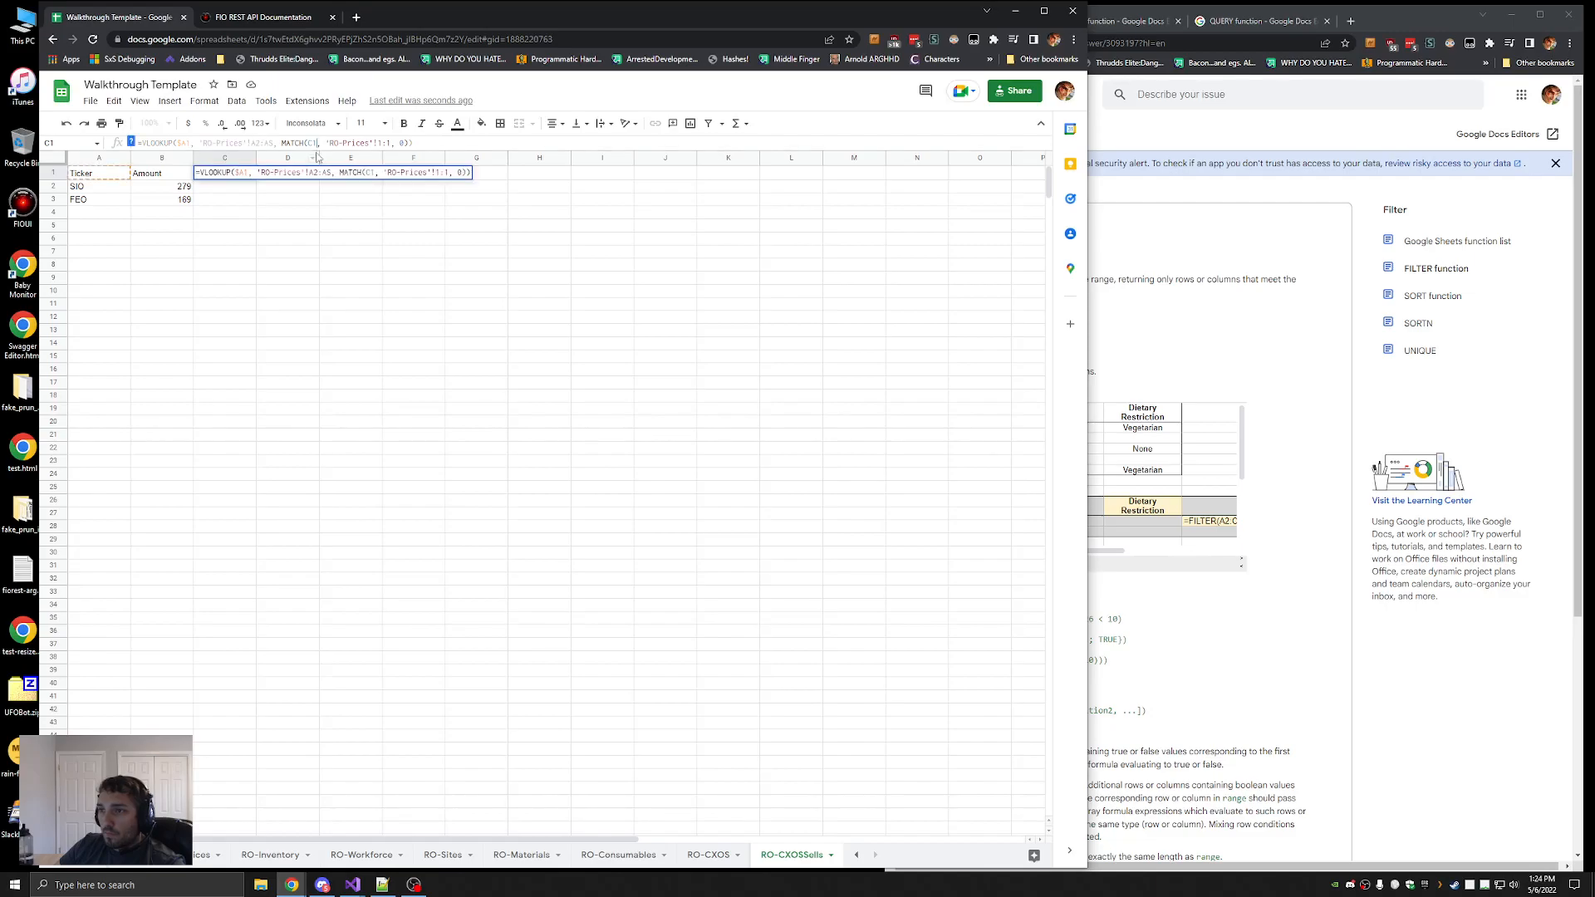
Cut the VLOOKUP formula out of C1 and enter the header AI1-Average in that cell
drag(415, 145, 102, 159)
key(ctrl+x)
key(Return)
click(231, 175)
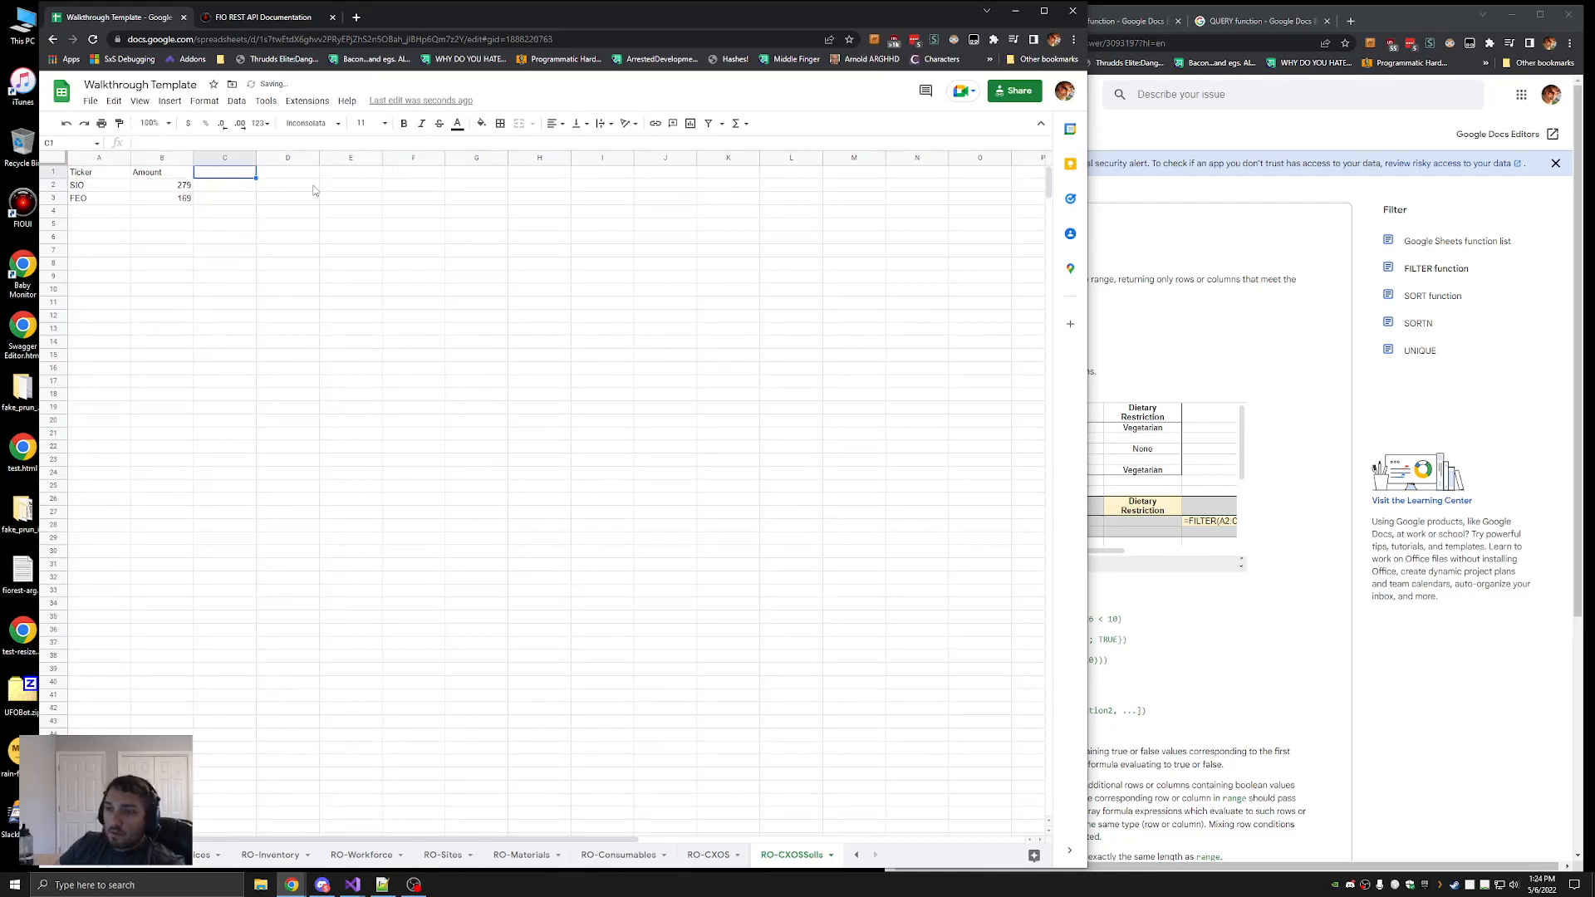
text(AI1-)
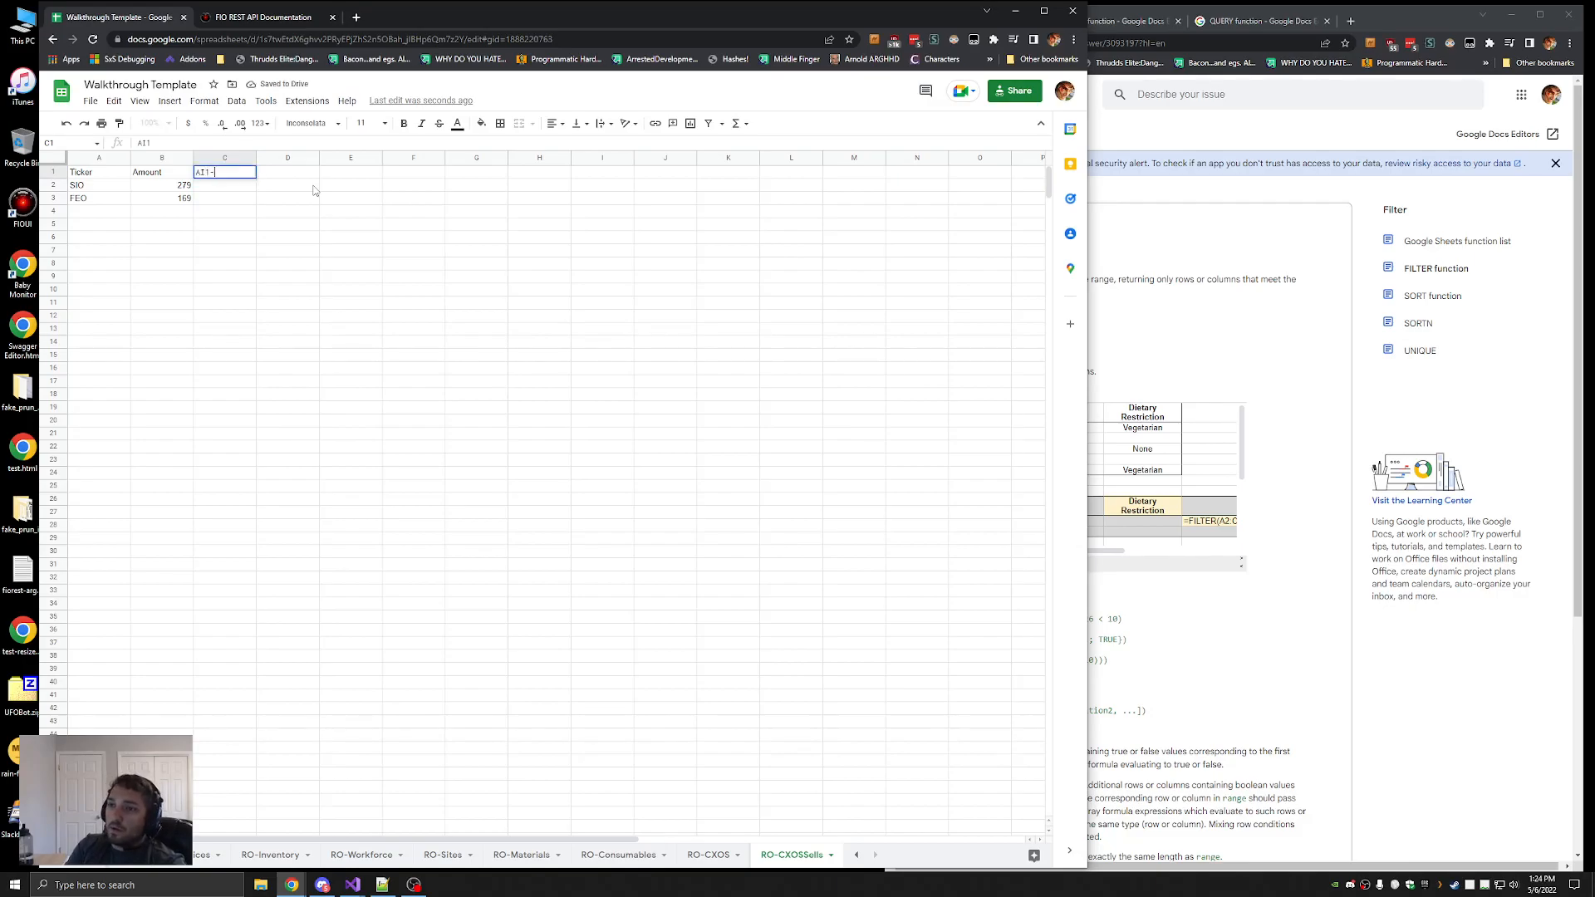
text(Average)
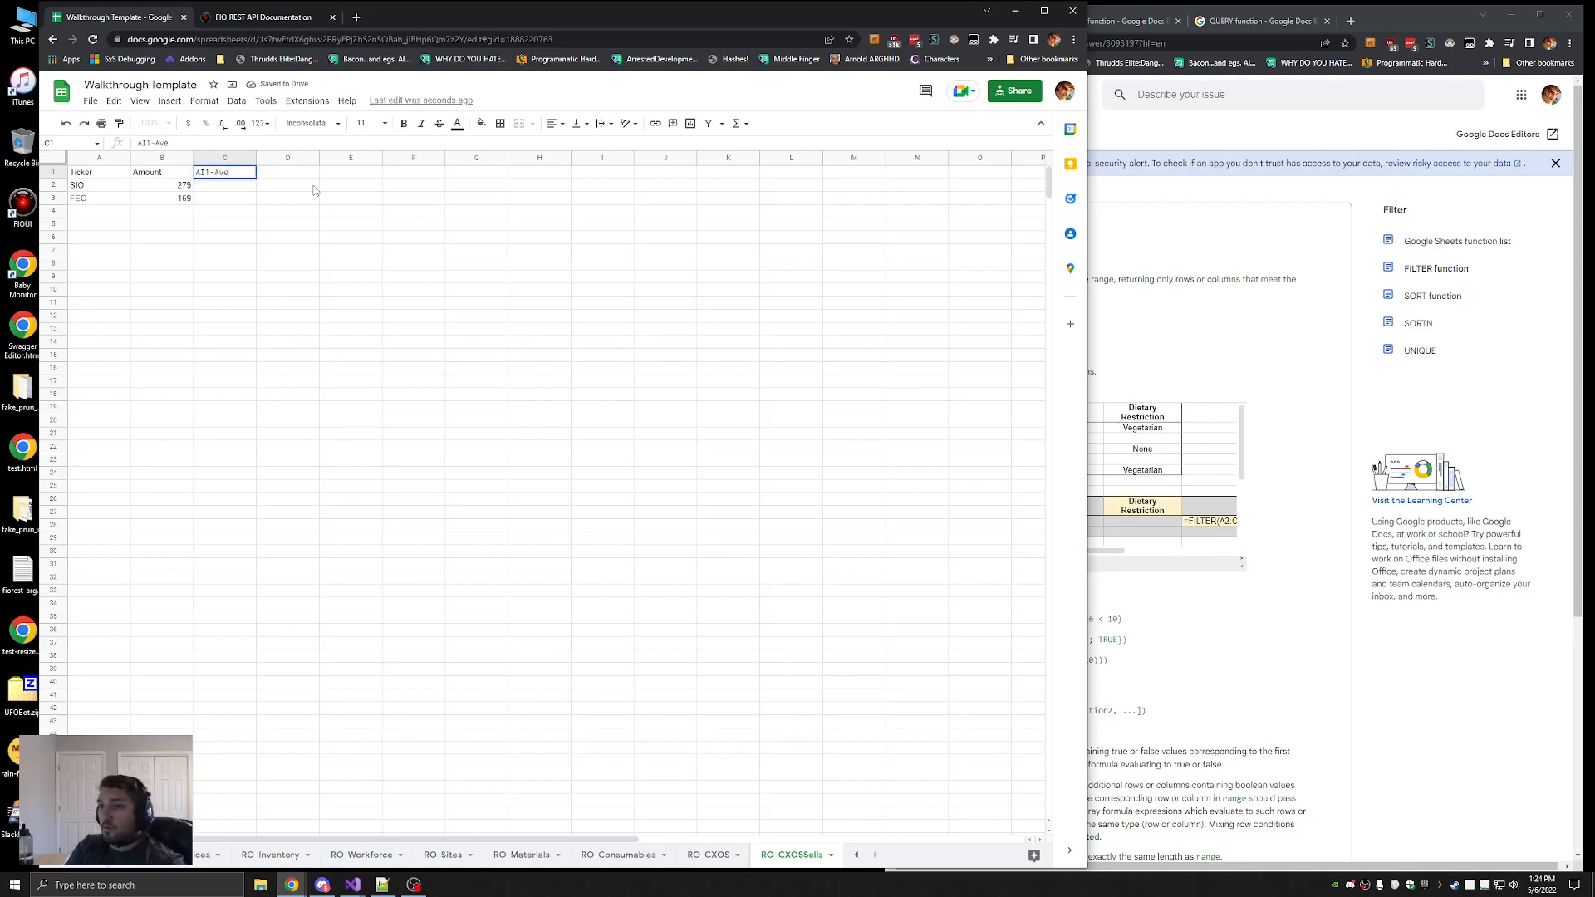
key(Return)
Paste the VLOOKUP formula into C2, anchoring the lookup range as $A$2:$AS and the MATCH header reference as C$1
double_click(224, 189)
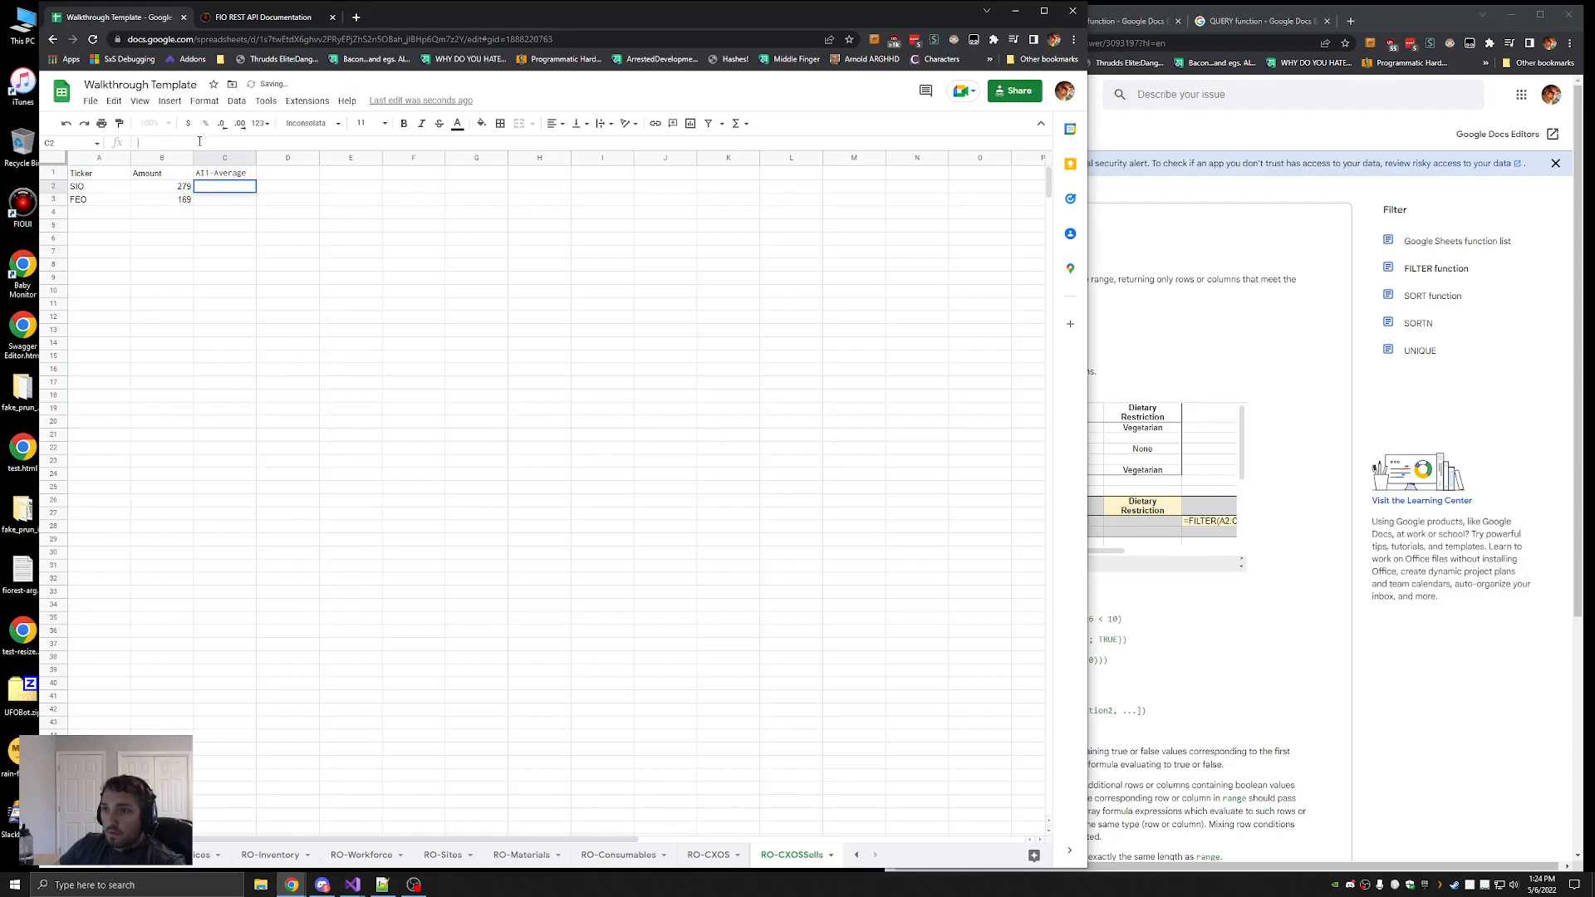
key(ctrl+v)
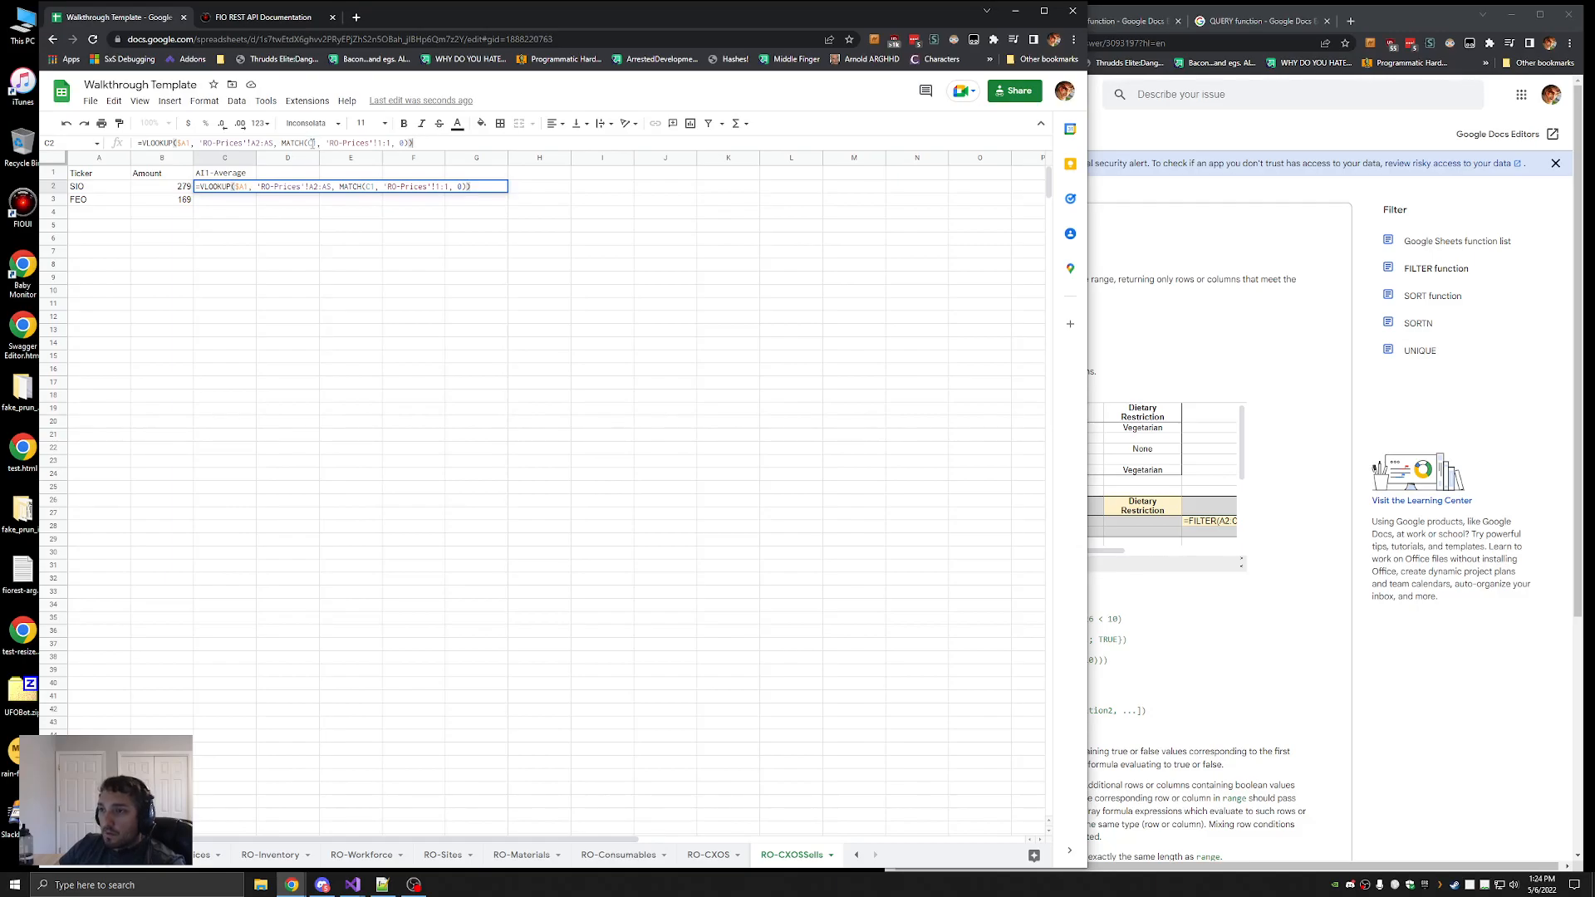
click(313, 142)
text($)
click(254, 145)
text($)
click(260, 144)
text($)
click(274, 144)
text($)
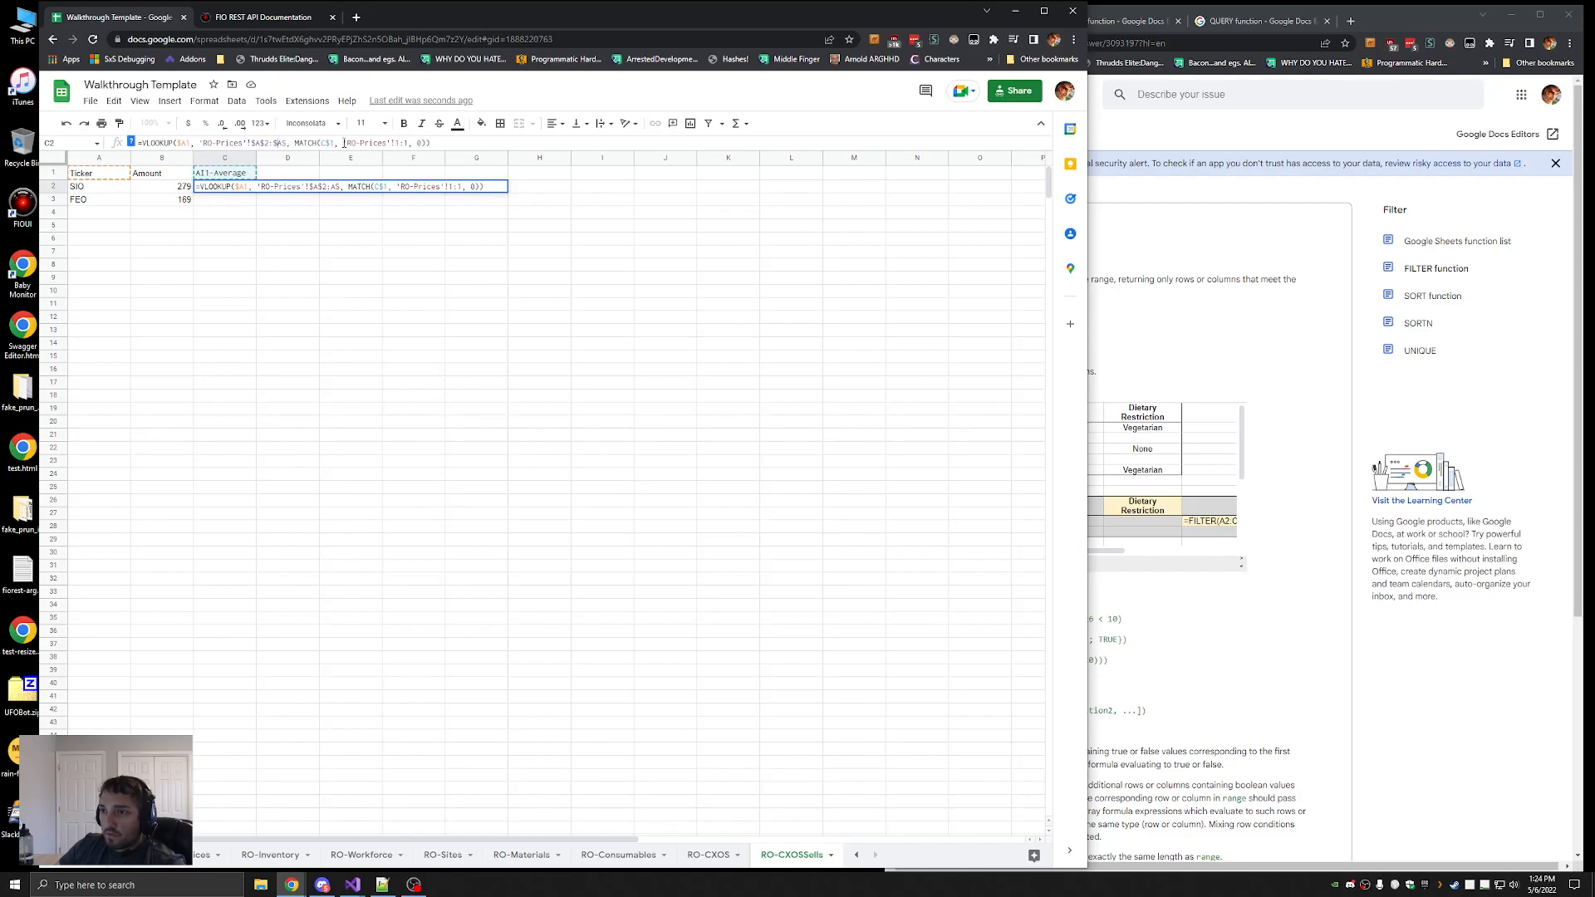
key(ctrl+a)
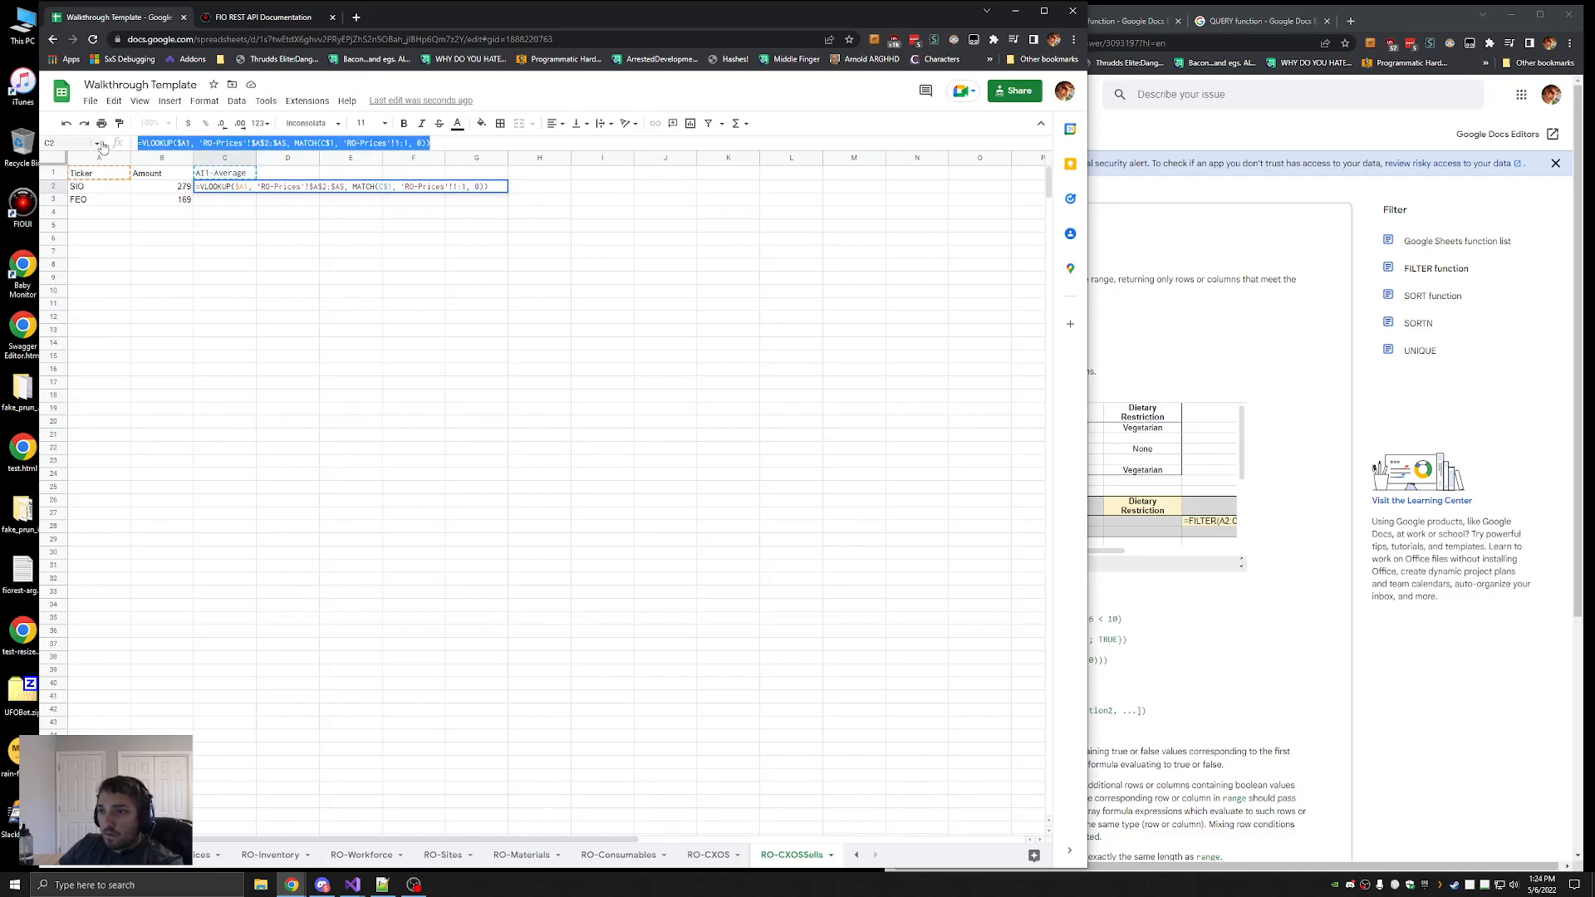
key(Return)
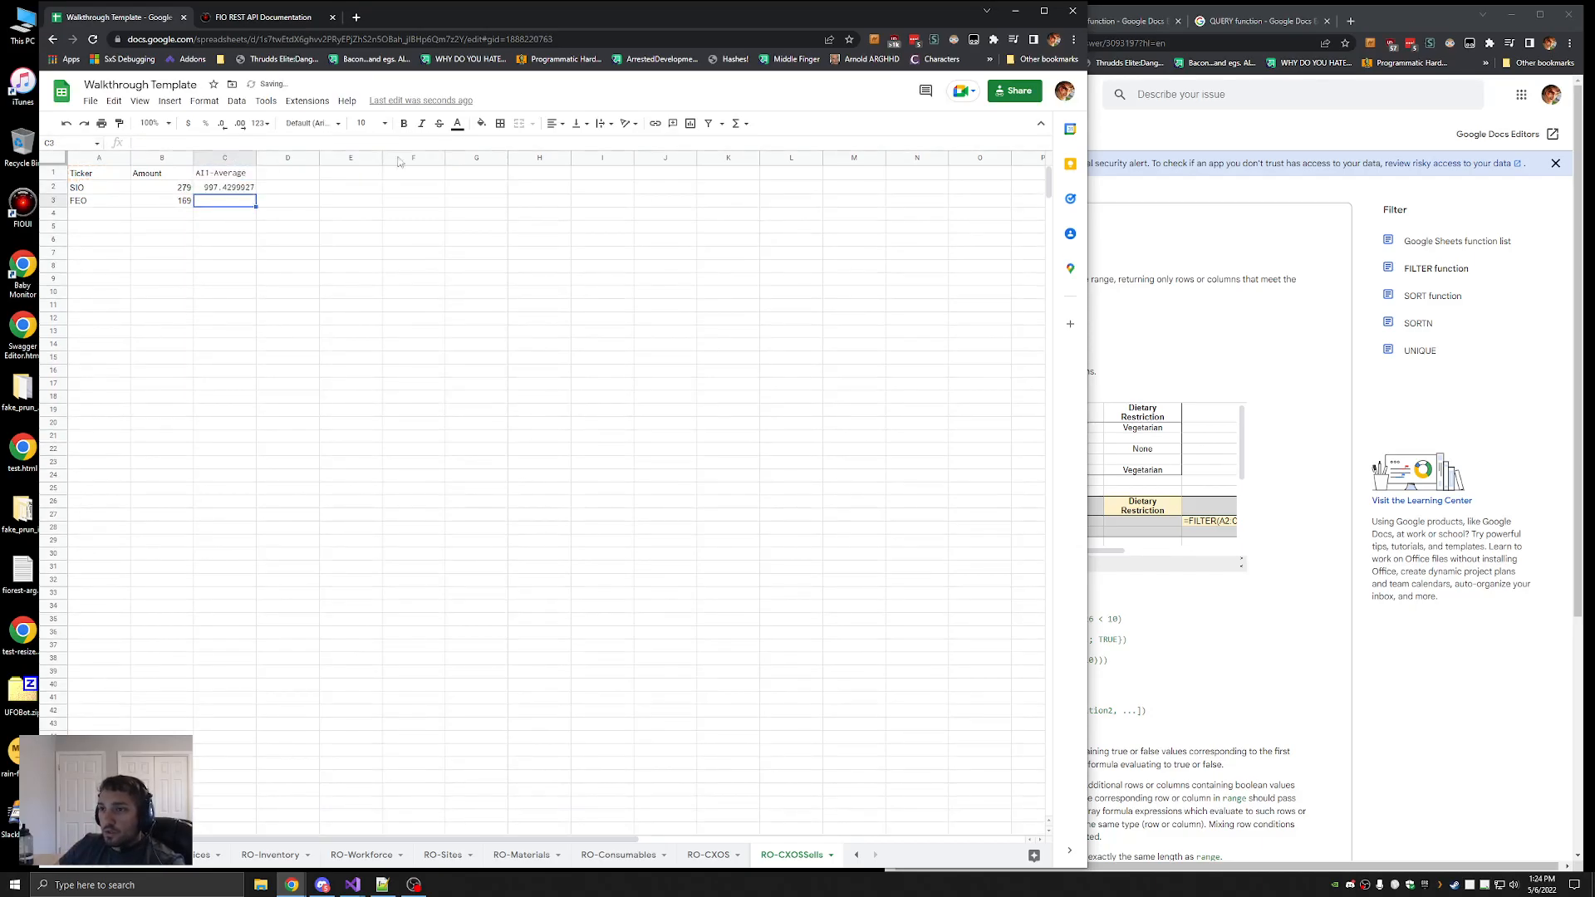
Set the whole column C to the default font at size 10
click(231, 193)
click(226, 158)
click(312, 123)
click(332, 196)
click(362, 124)
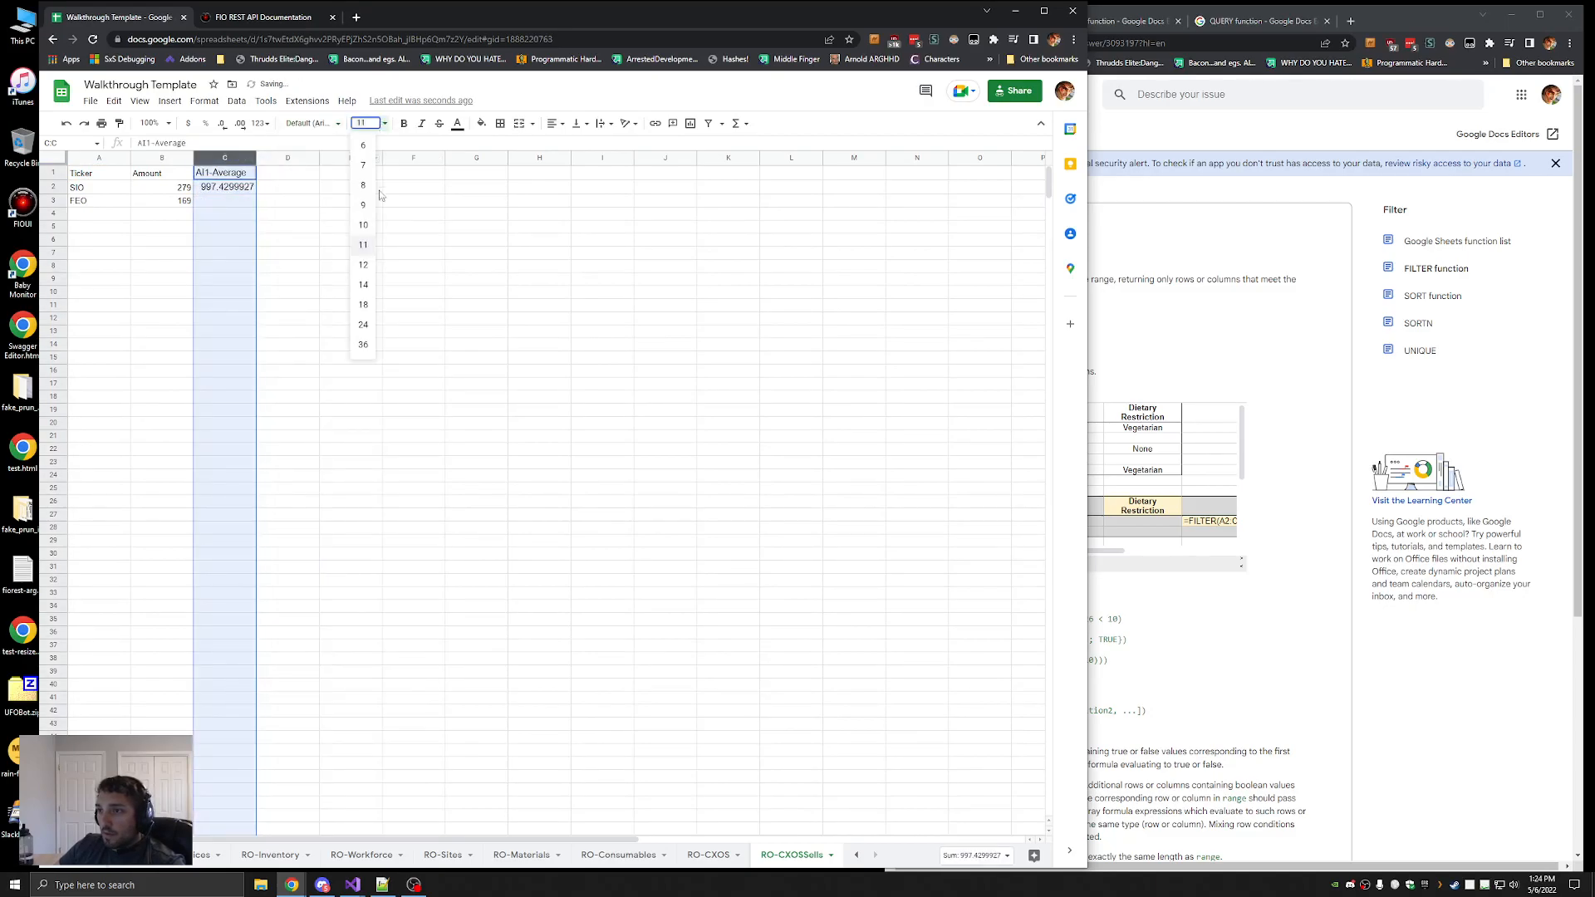
click(364, 225)
Try to copy C2's formula text unchanged into C3
click(227, 187)
drag(423, 145, 137, 145)
key(Return)
key(ctrl+v)
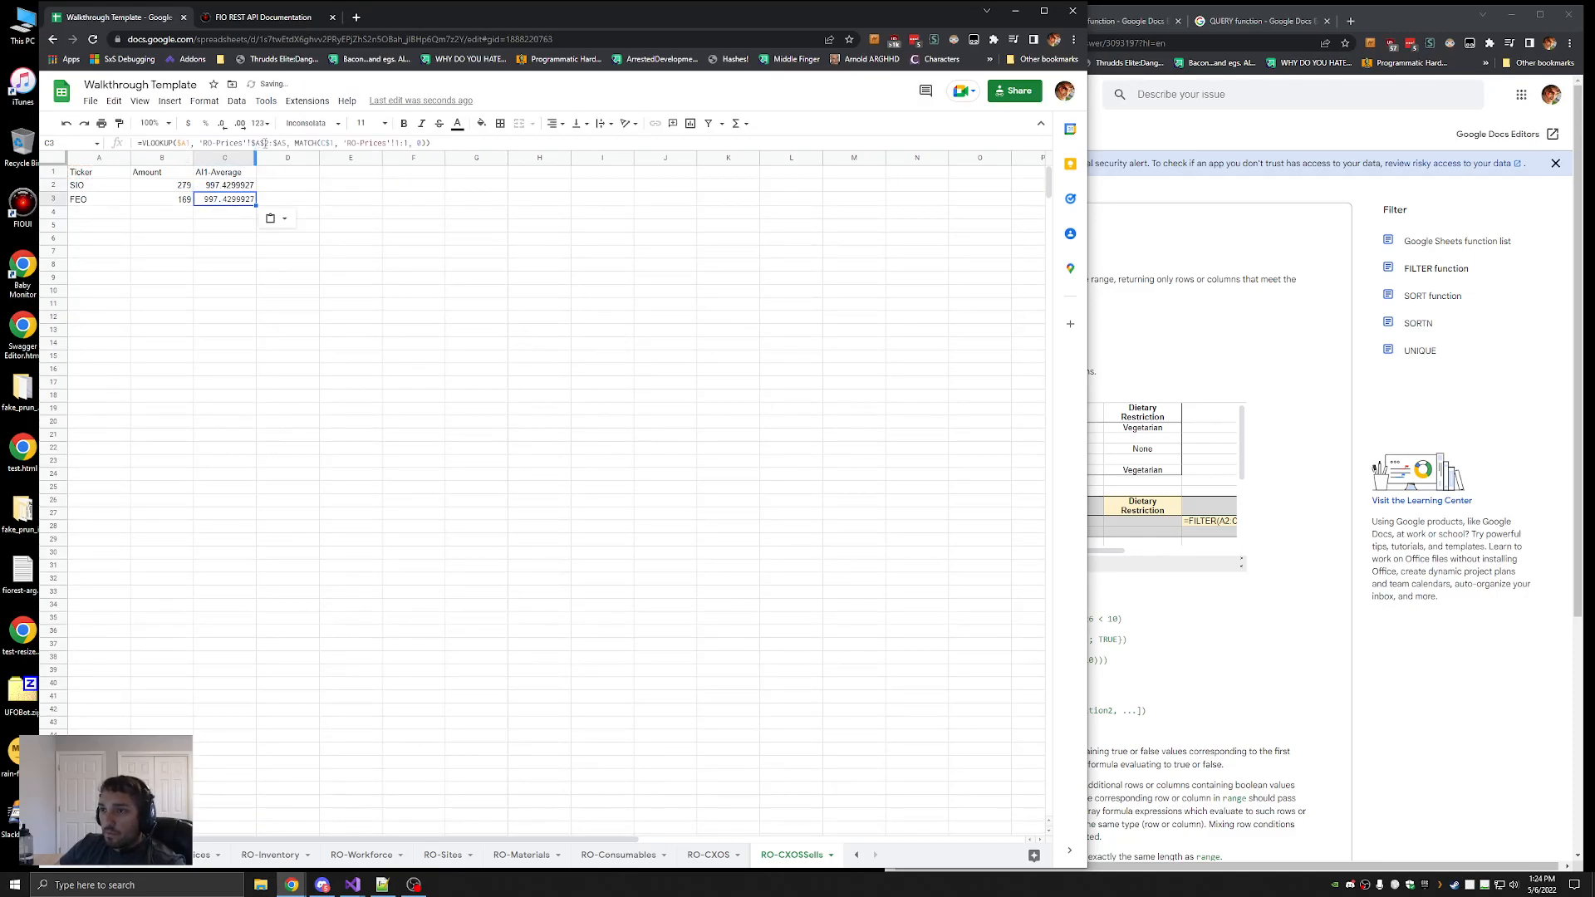
key(ctrl+z)
Copy cell C2 into C3:C4 with adjusting references and inspect the formulas in the pasted cells
click(223, 190)
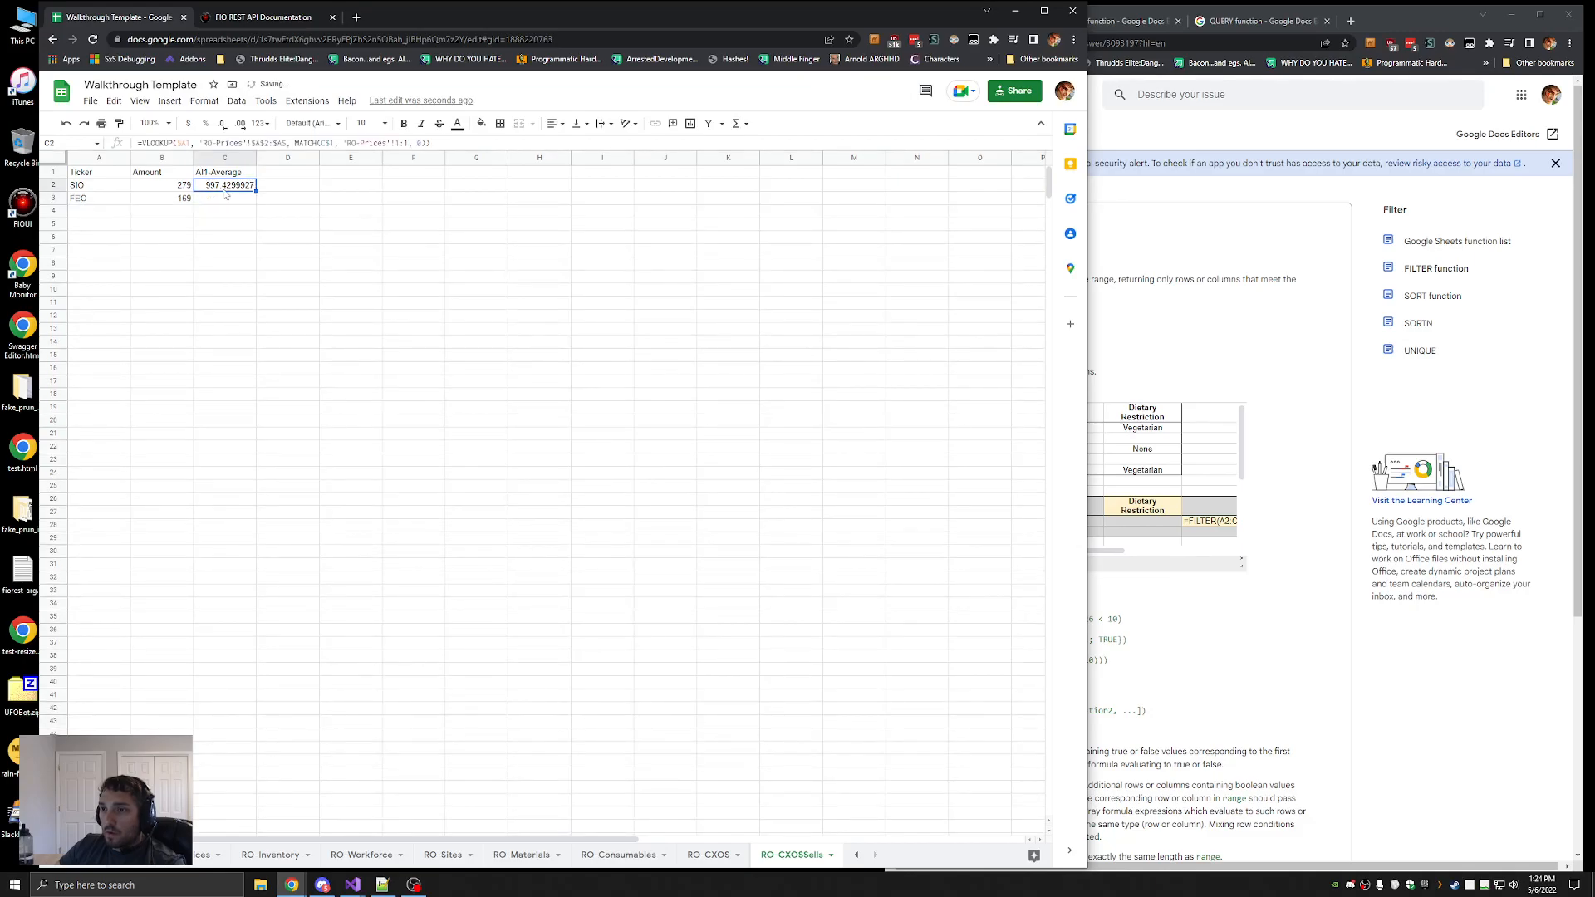
key(ctrl+c)
drag(224, 200, 224, 211)
key(ctrl+v)
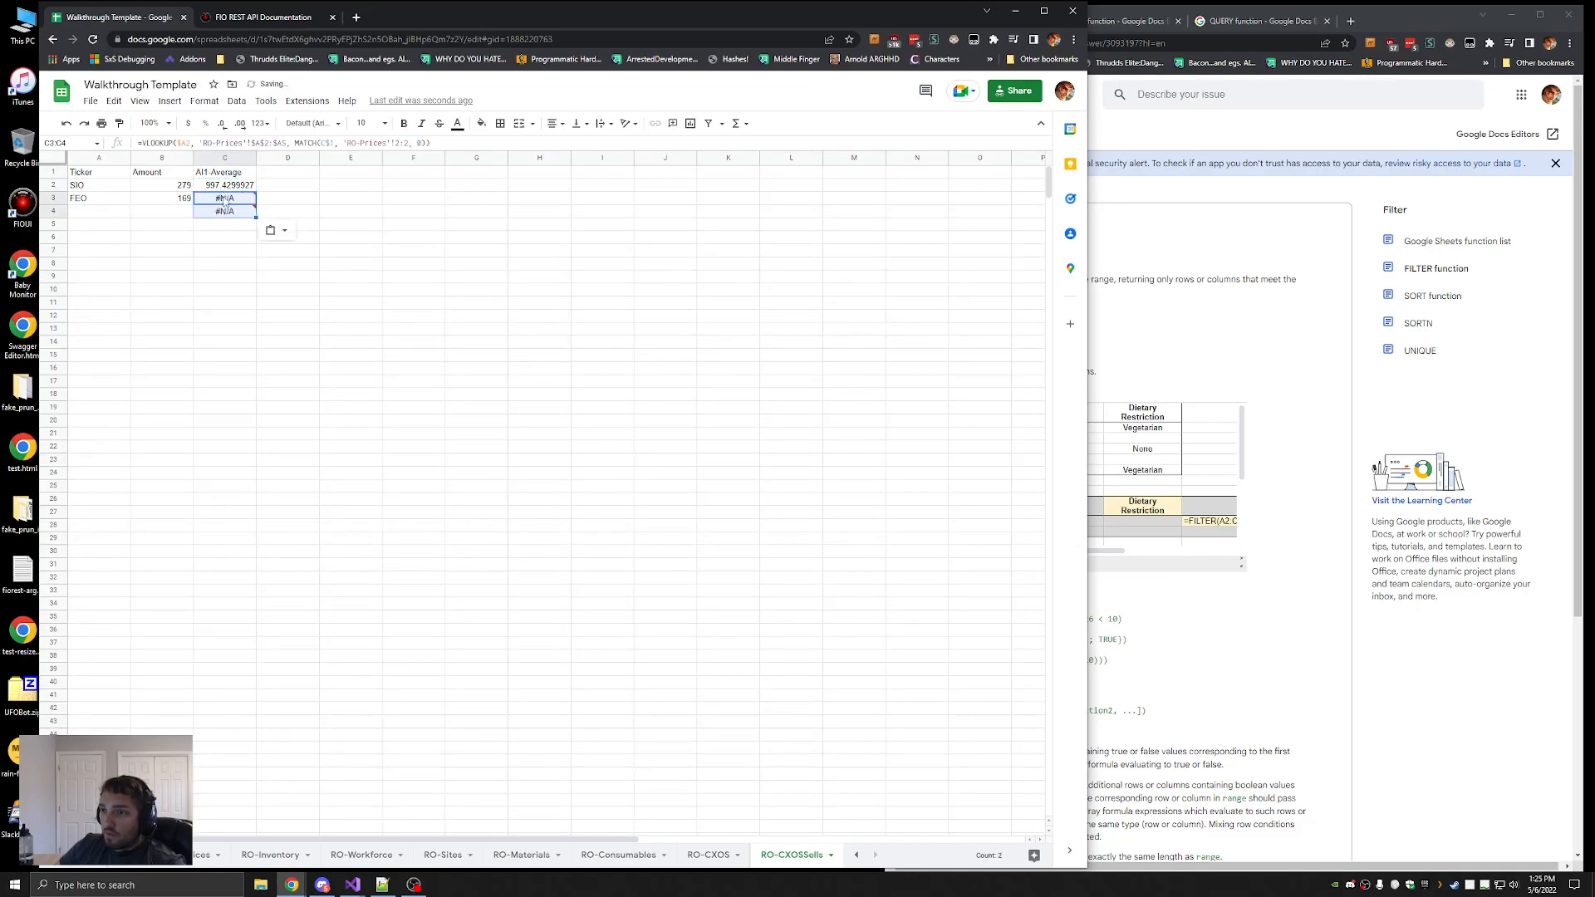
click(228, 213)
click(225, 200)
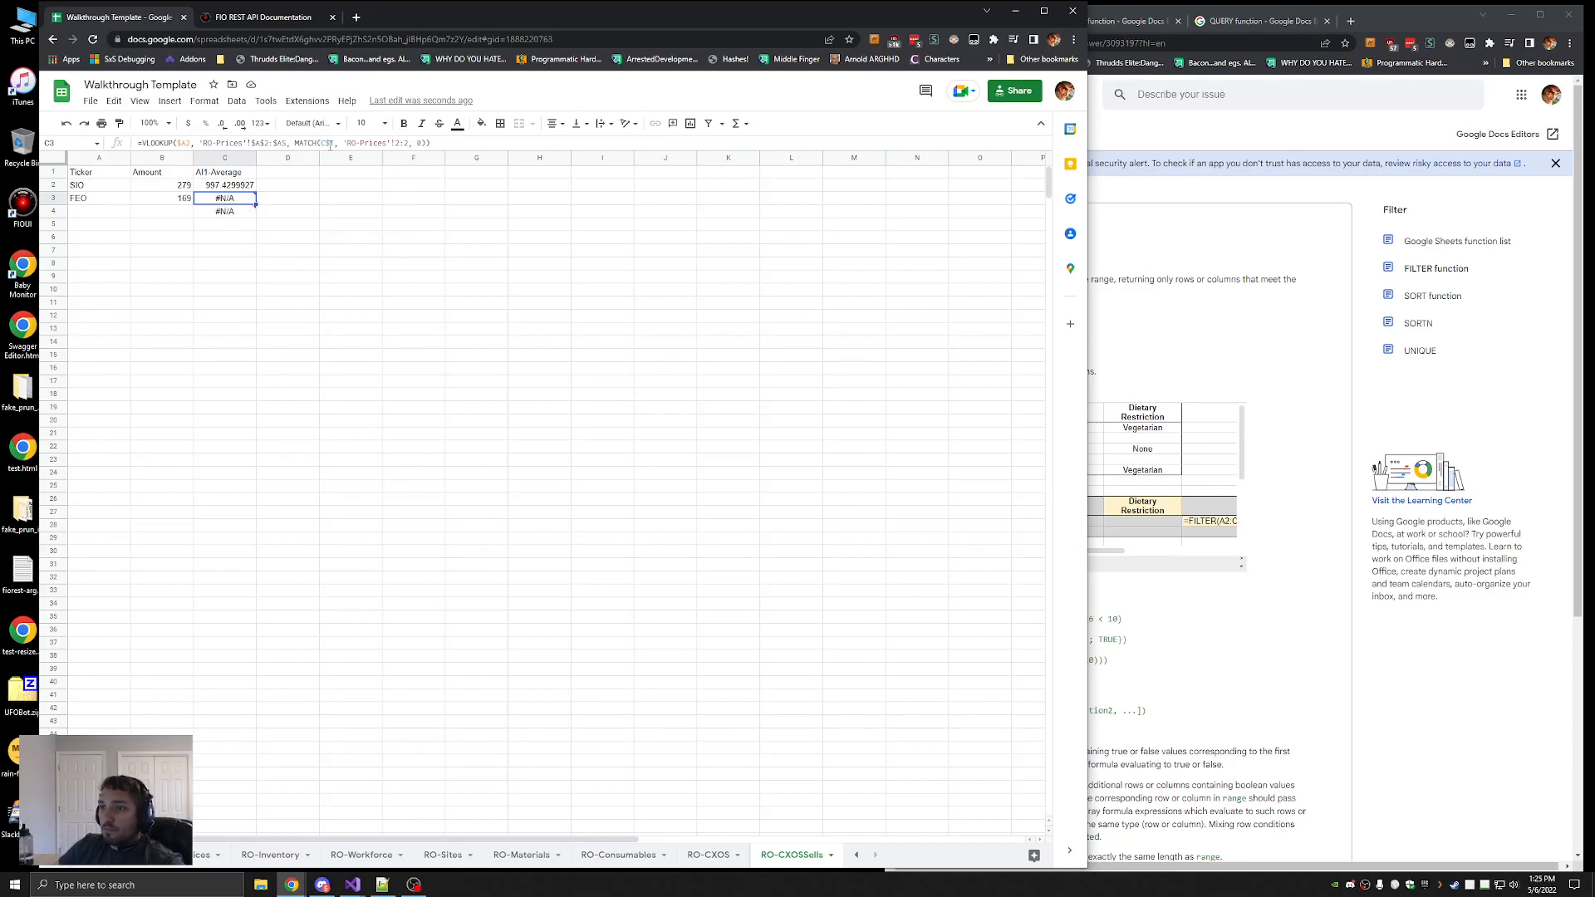
click(322, 144)
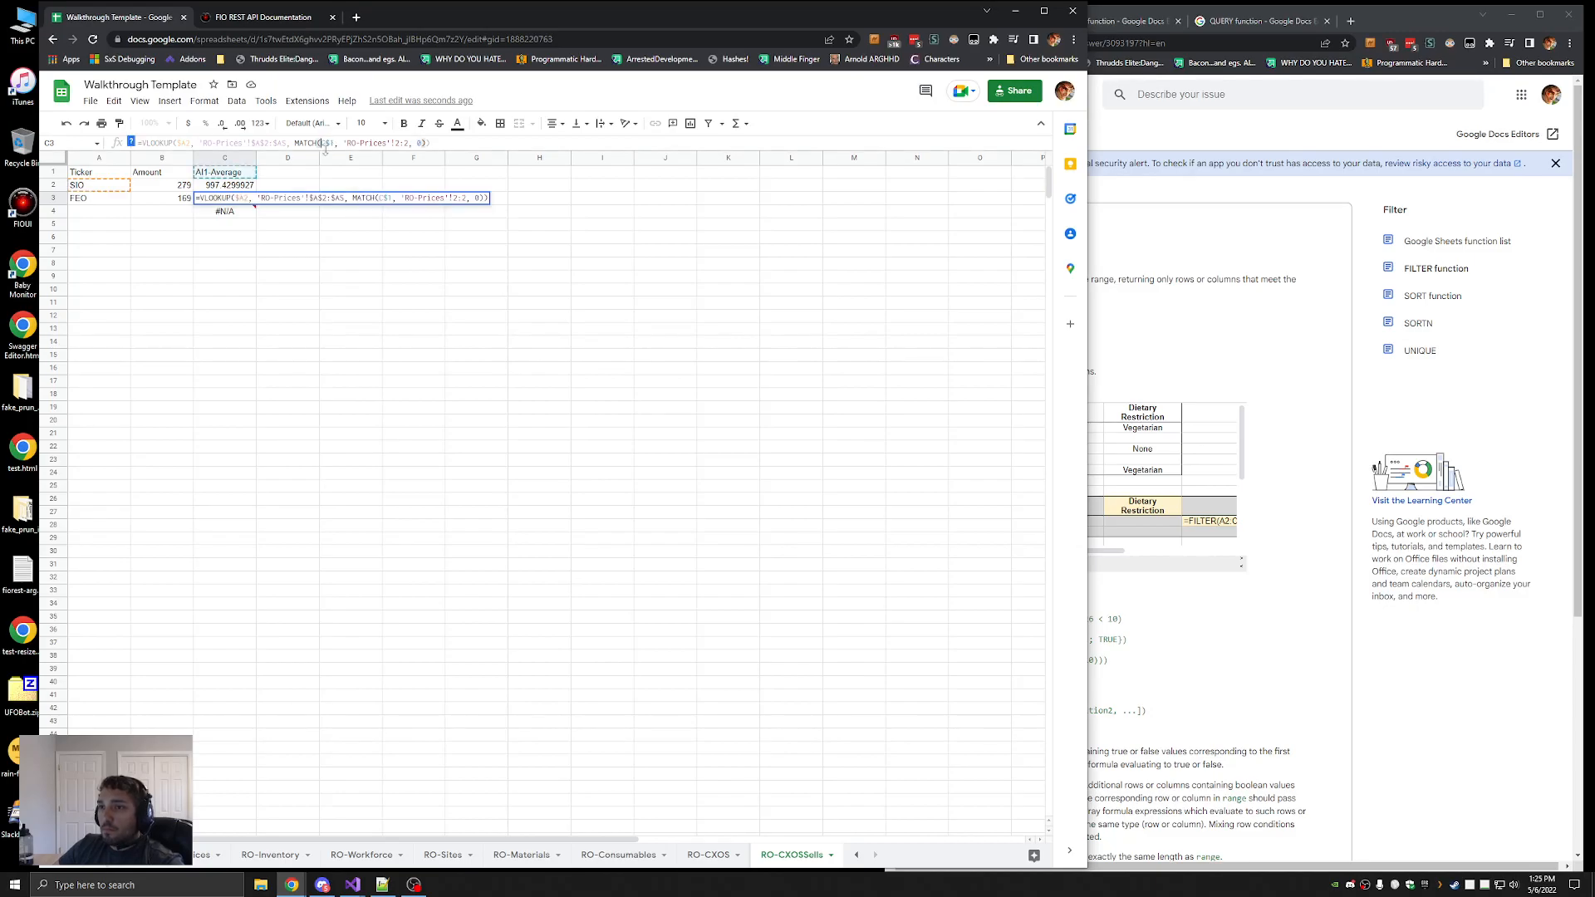
text($)
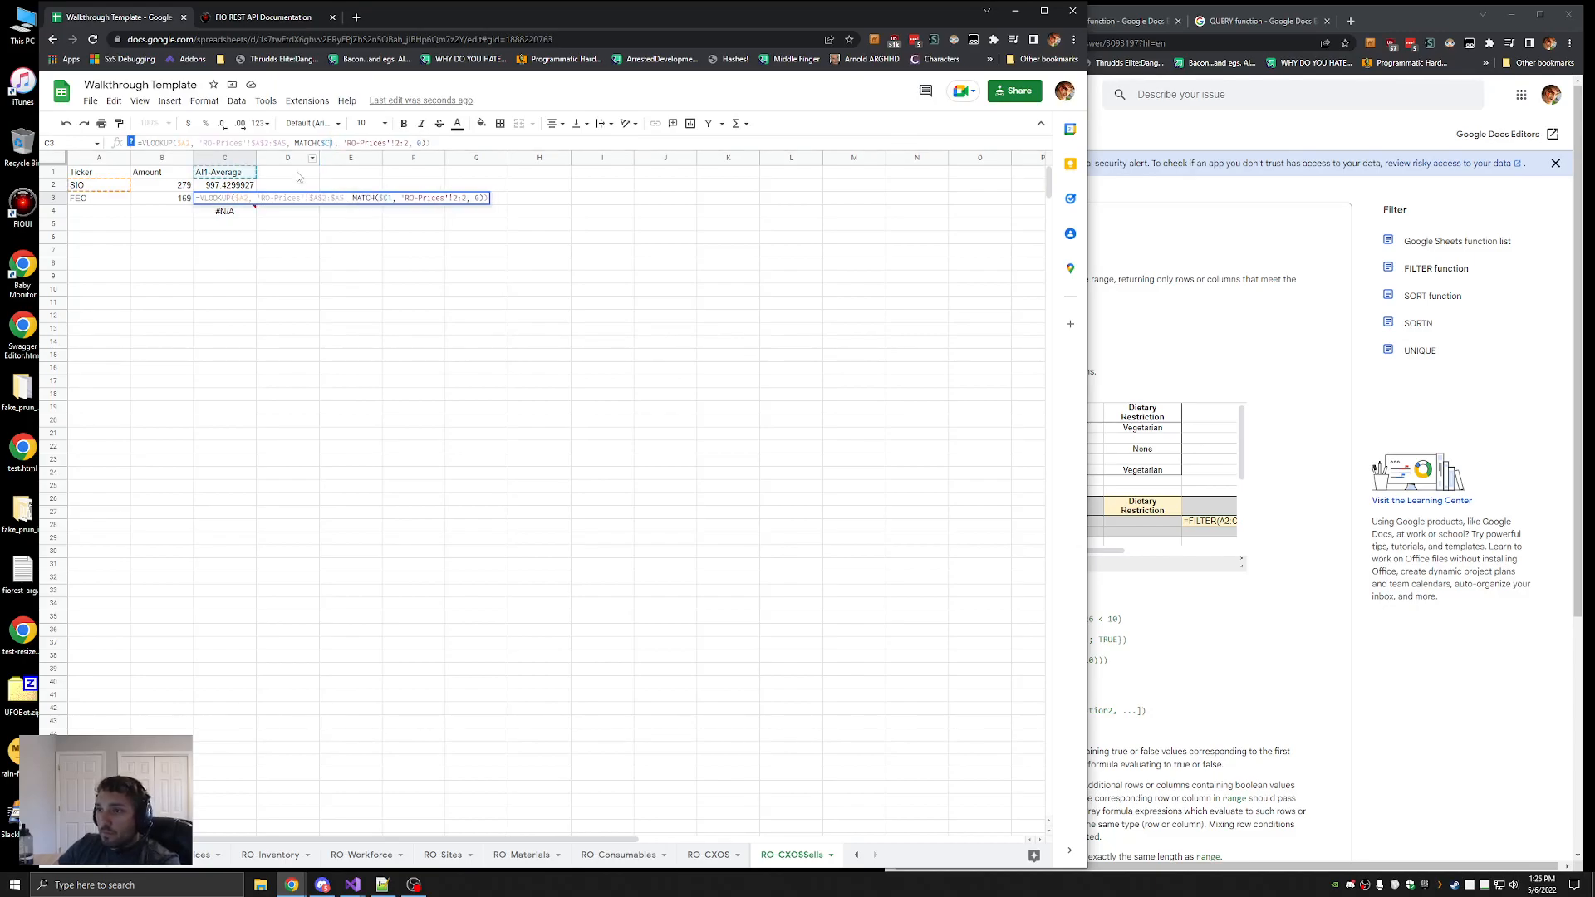
key(Escape)
click(238, 186)
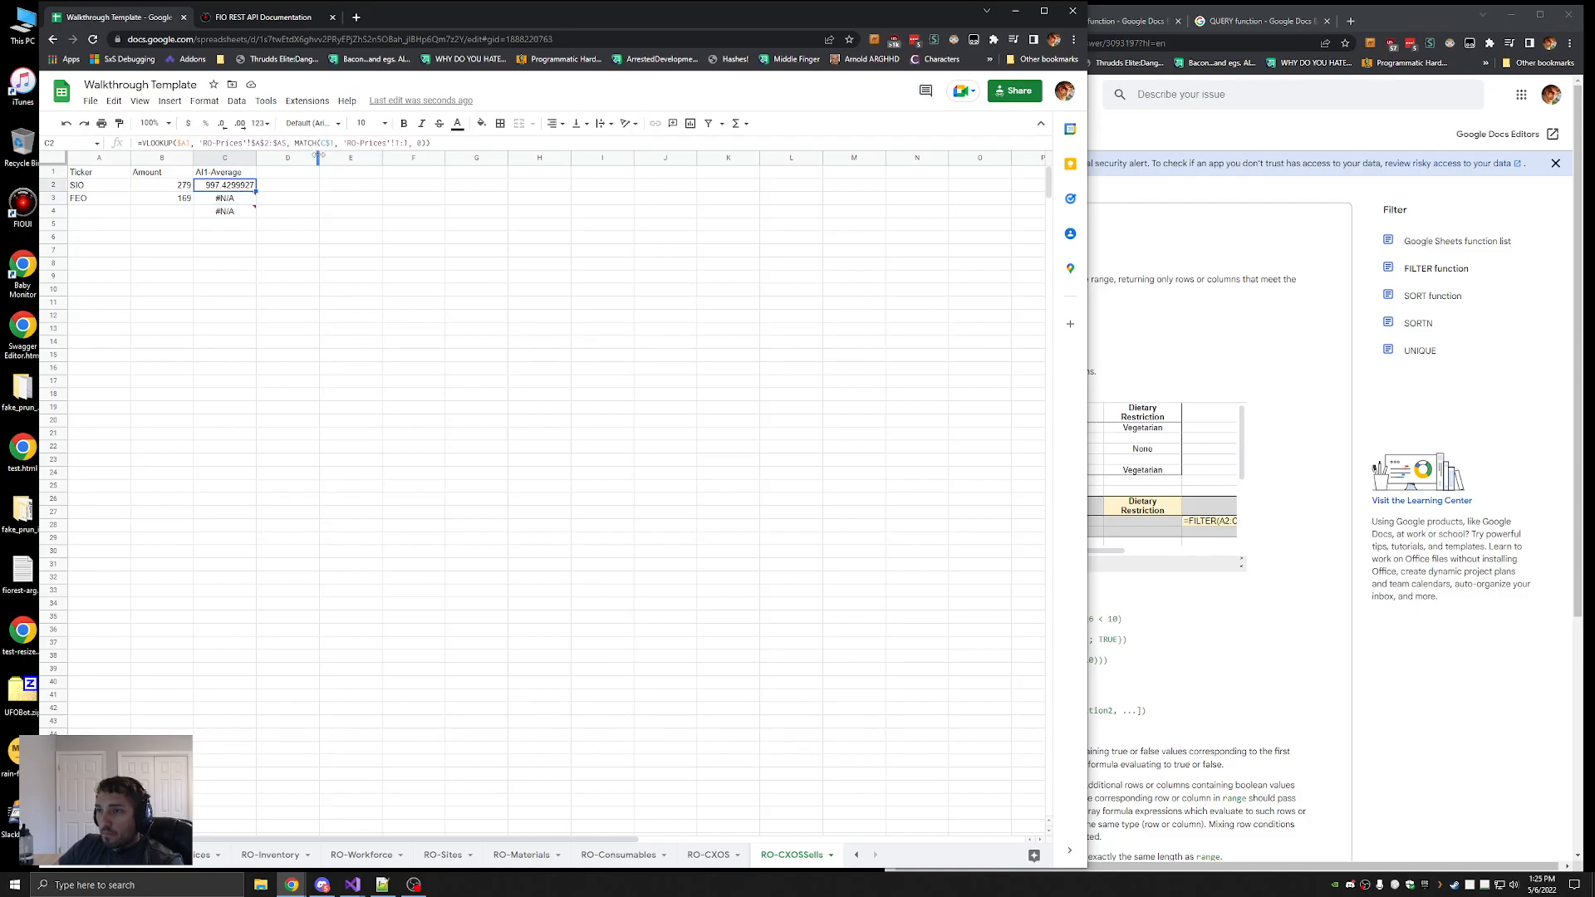
click(335, 144)
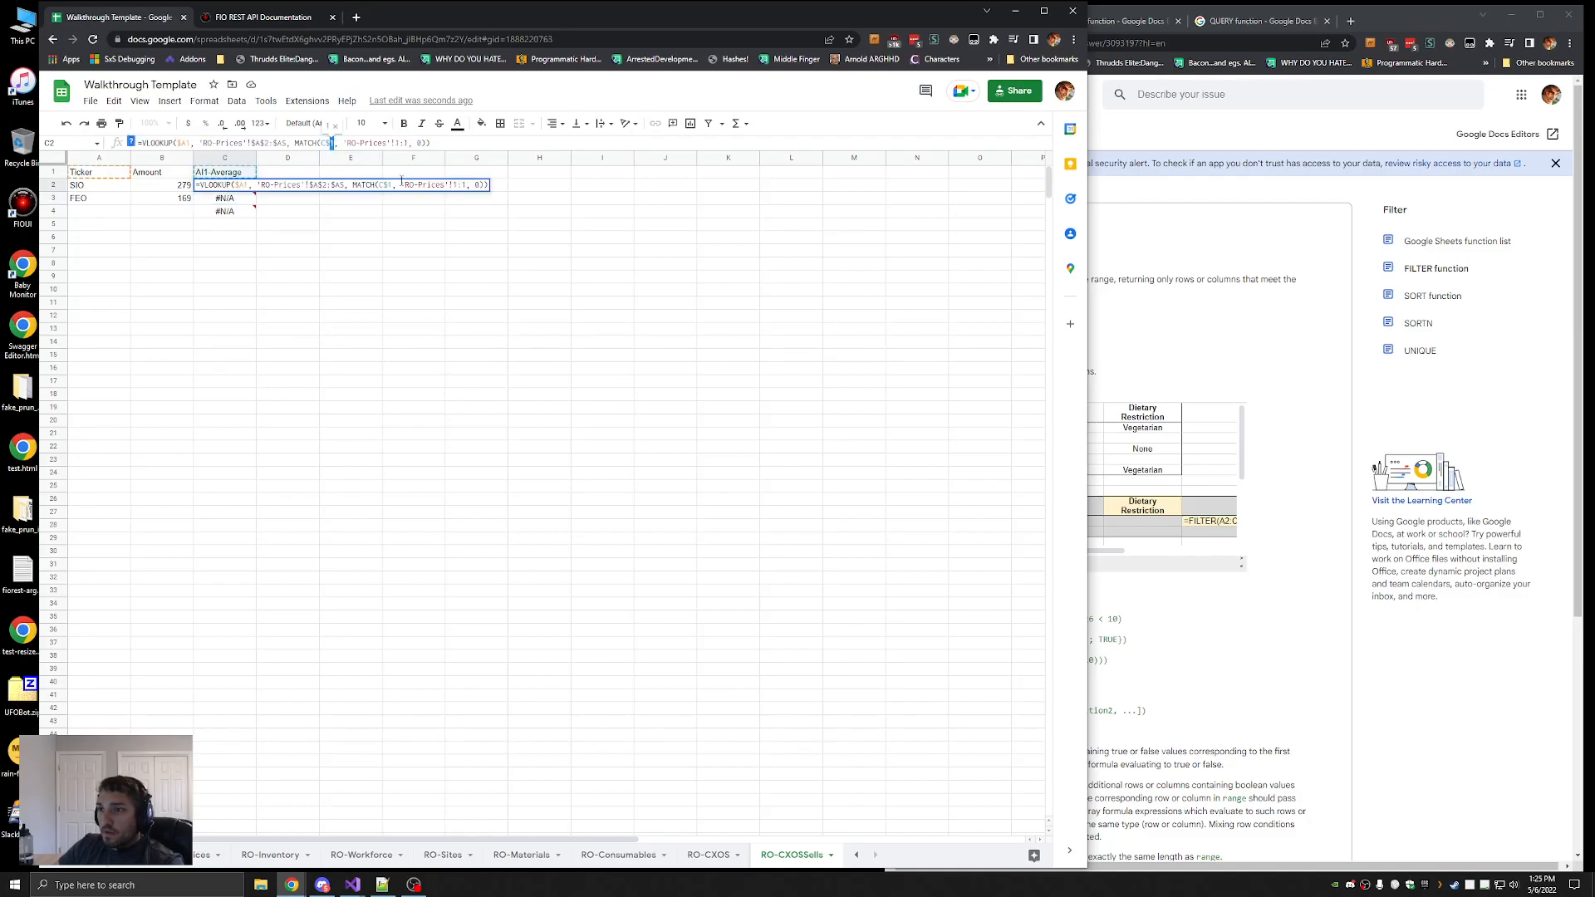
text(2)
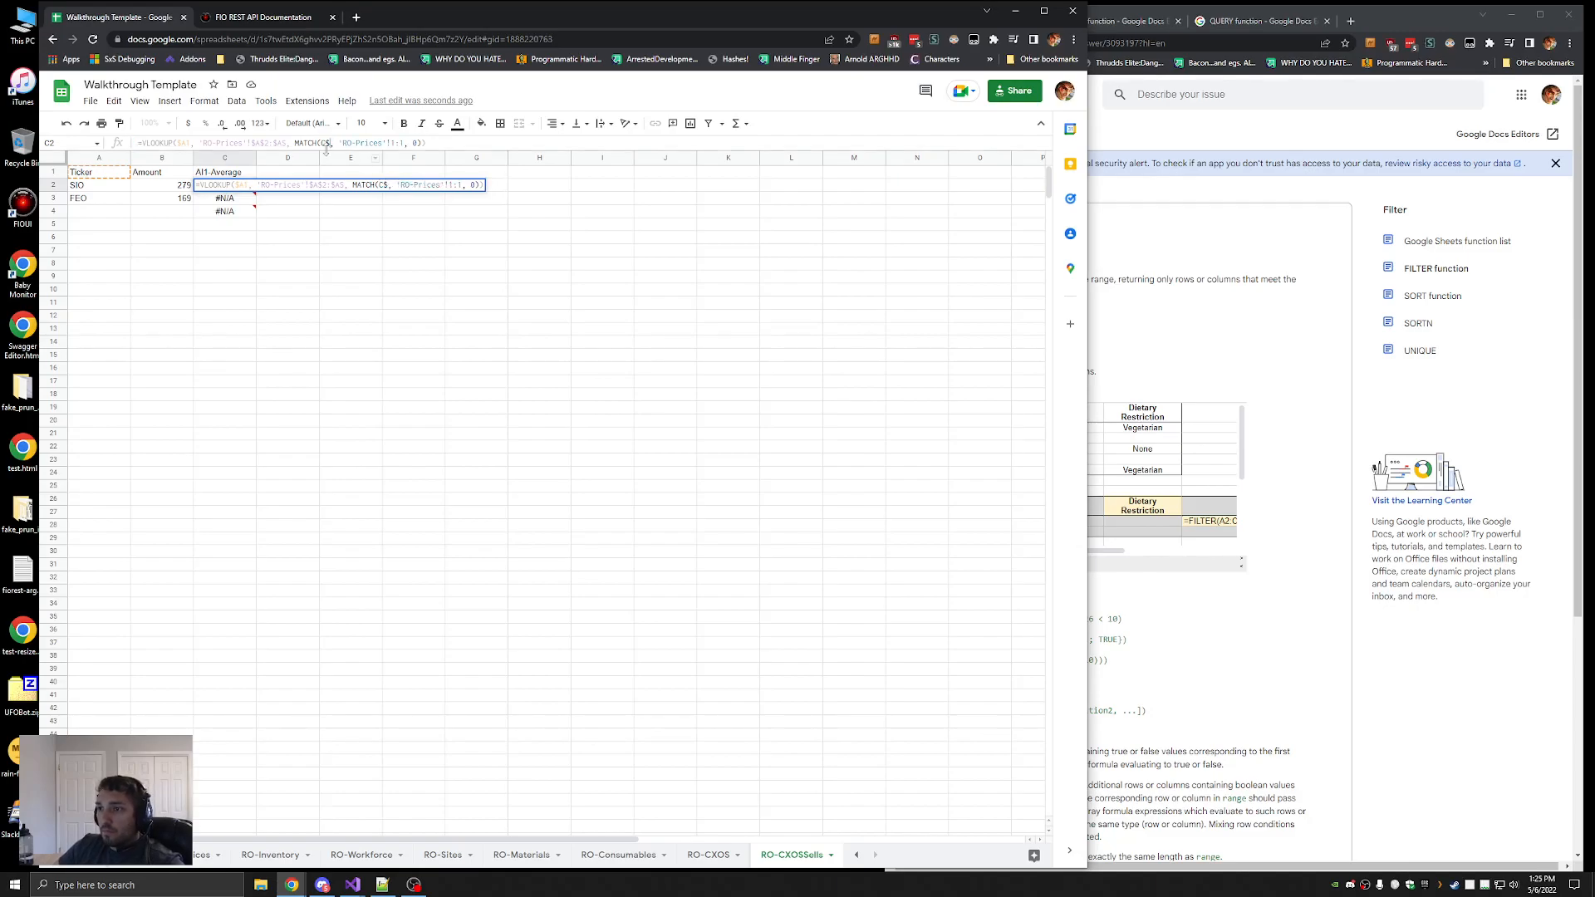
key(Escape)
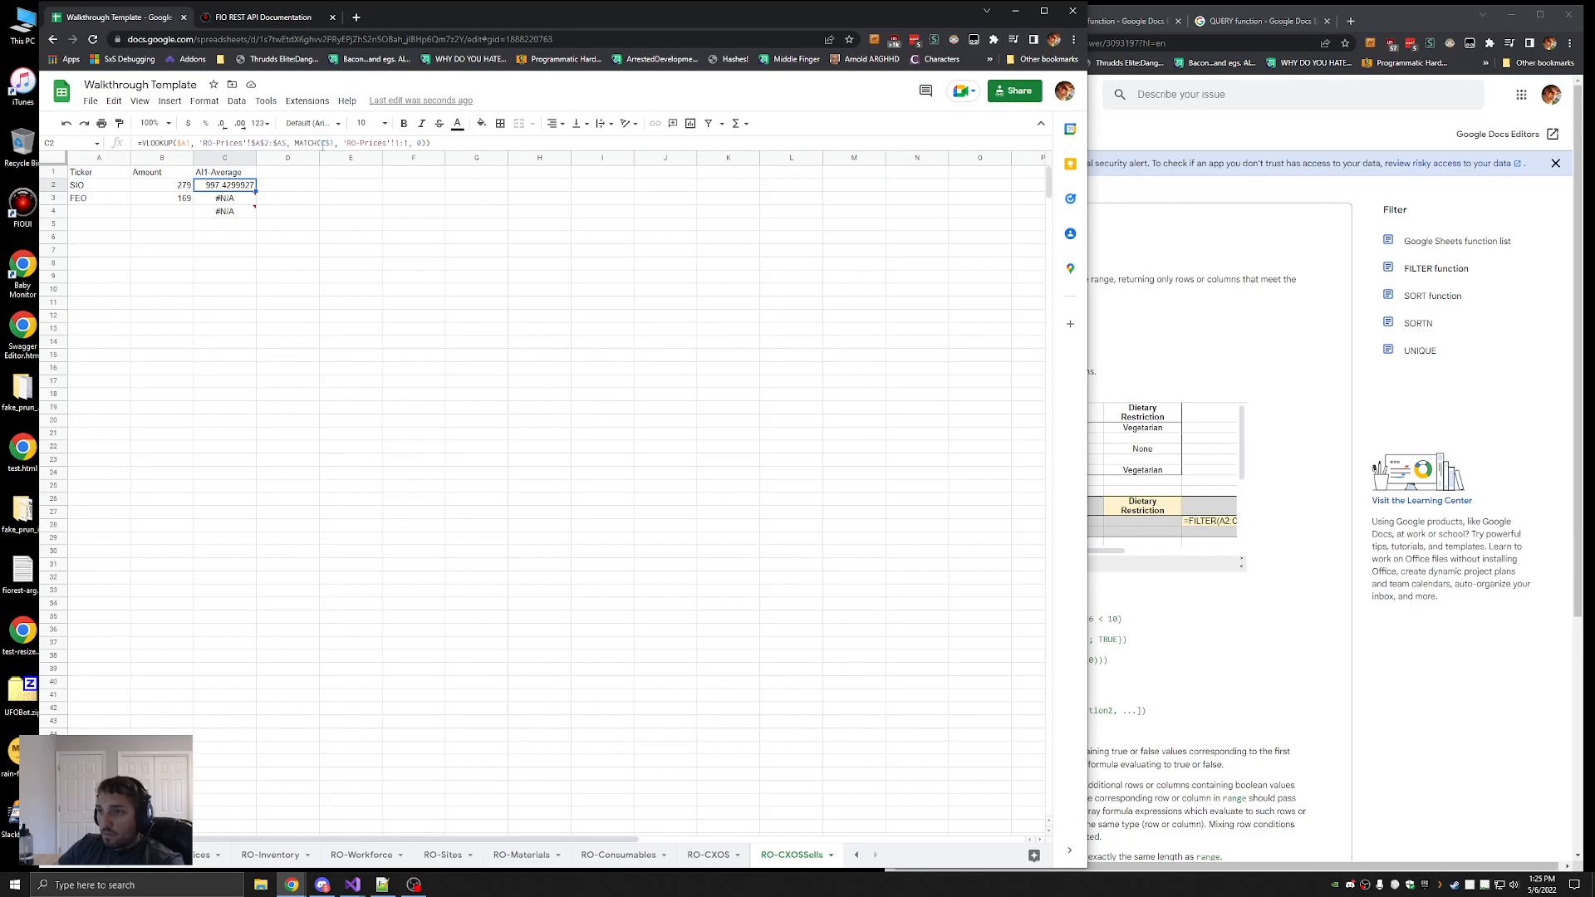
Anchor the MATCH header reference in C2's formula fully as $C$1
text($)
click(402, 262)
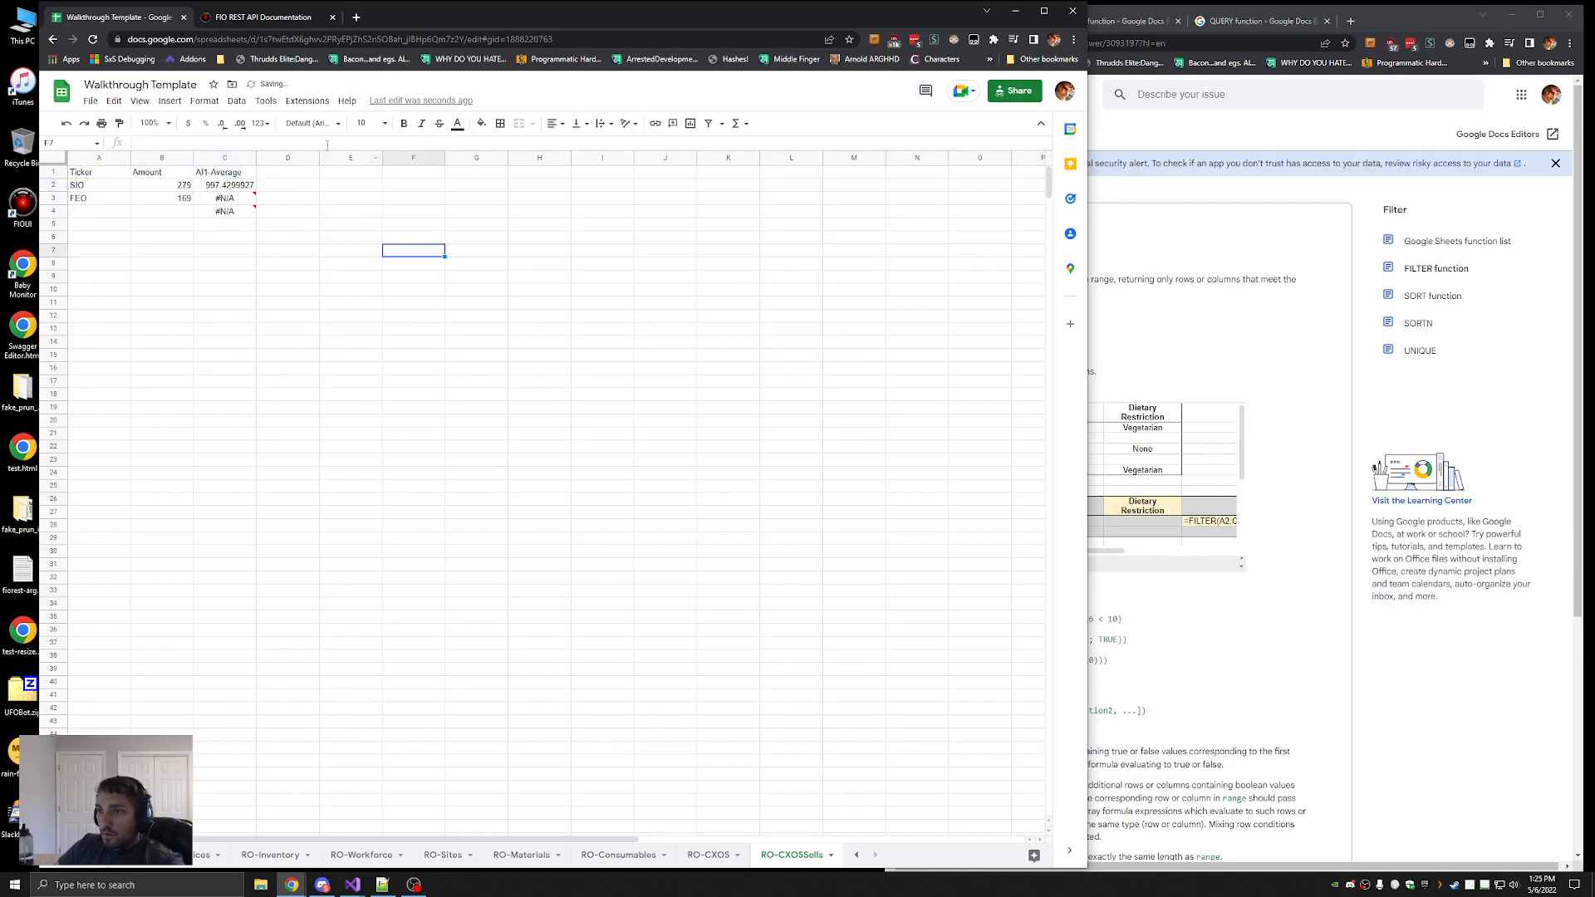
click(247, 185)
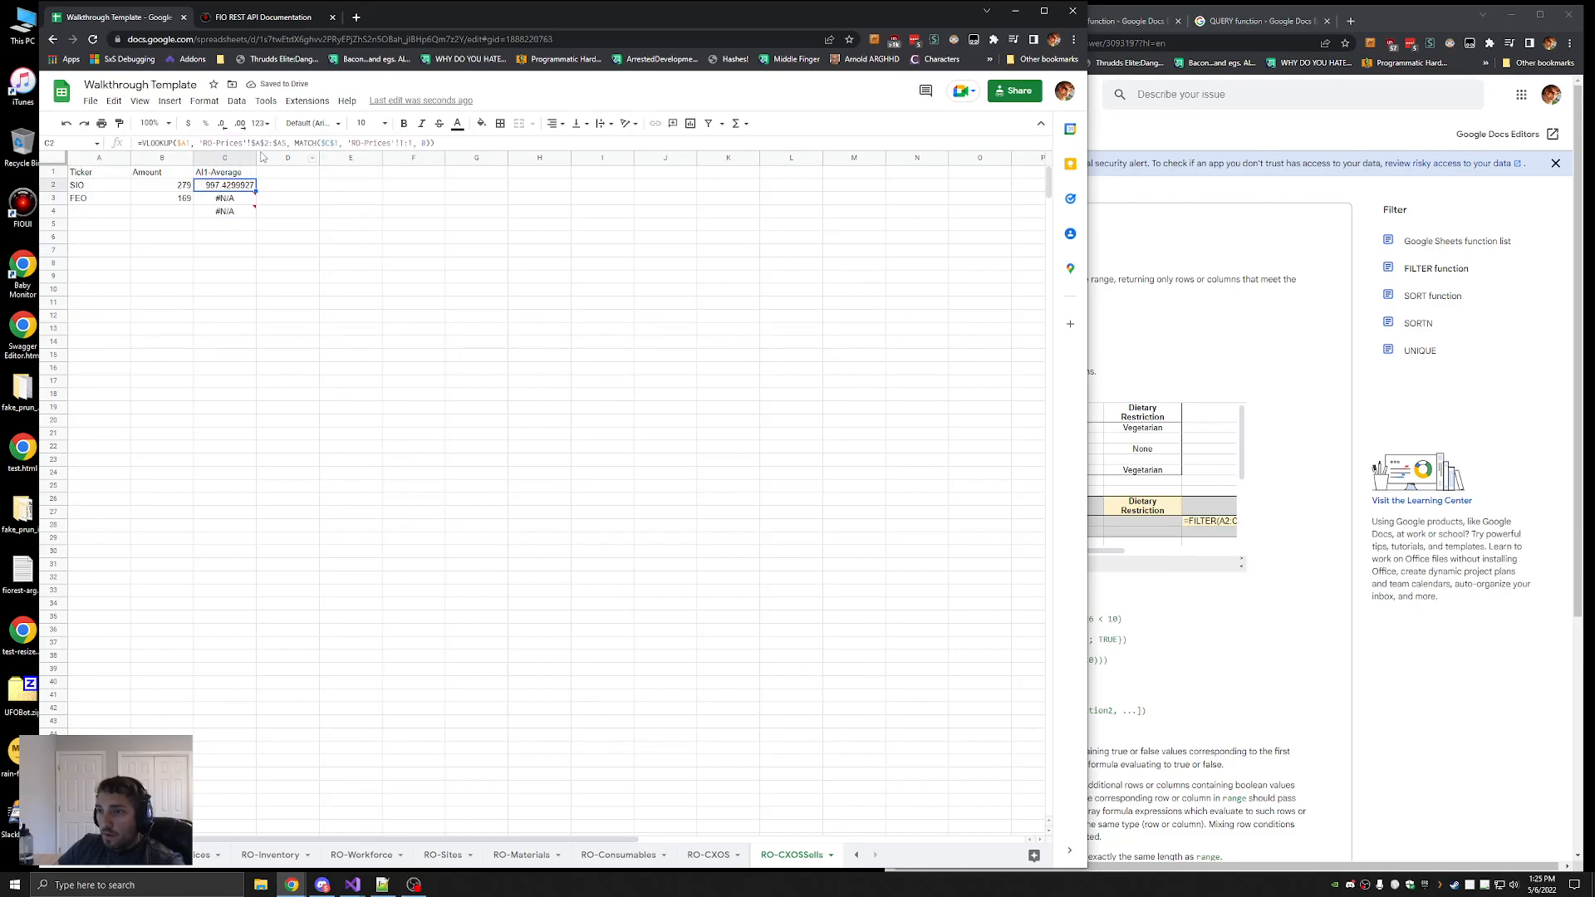
Copy C2's formula into C3:C4 and compare the references in the pasted cells with those in C2
key(ctrl+c)
drag(226, 199, 233, 214)
key(ctrl+v)
click(229, 200)
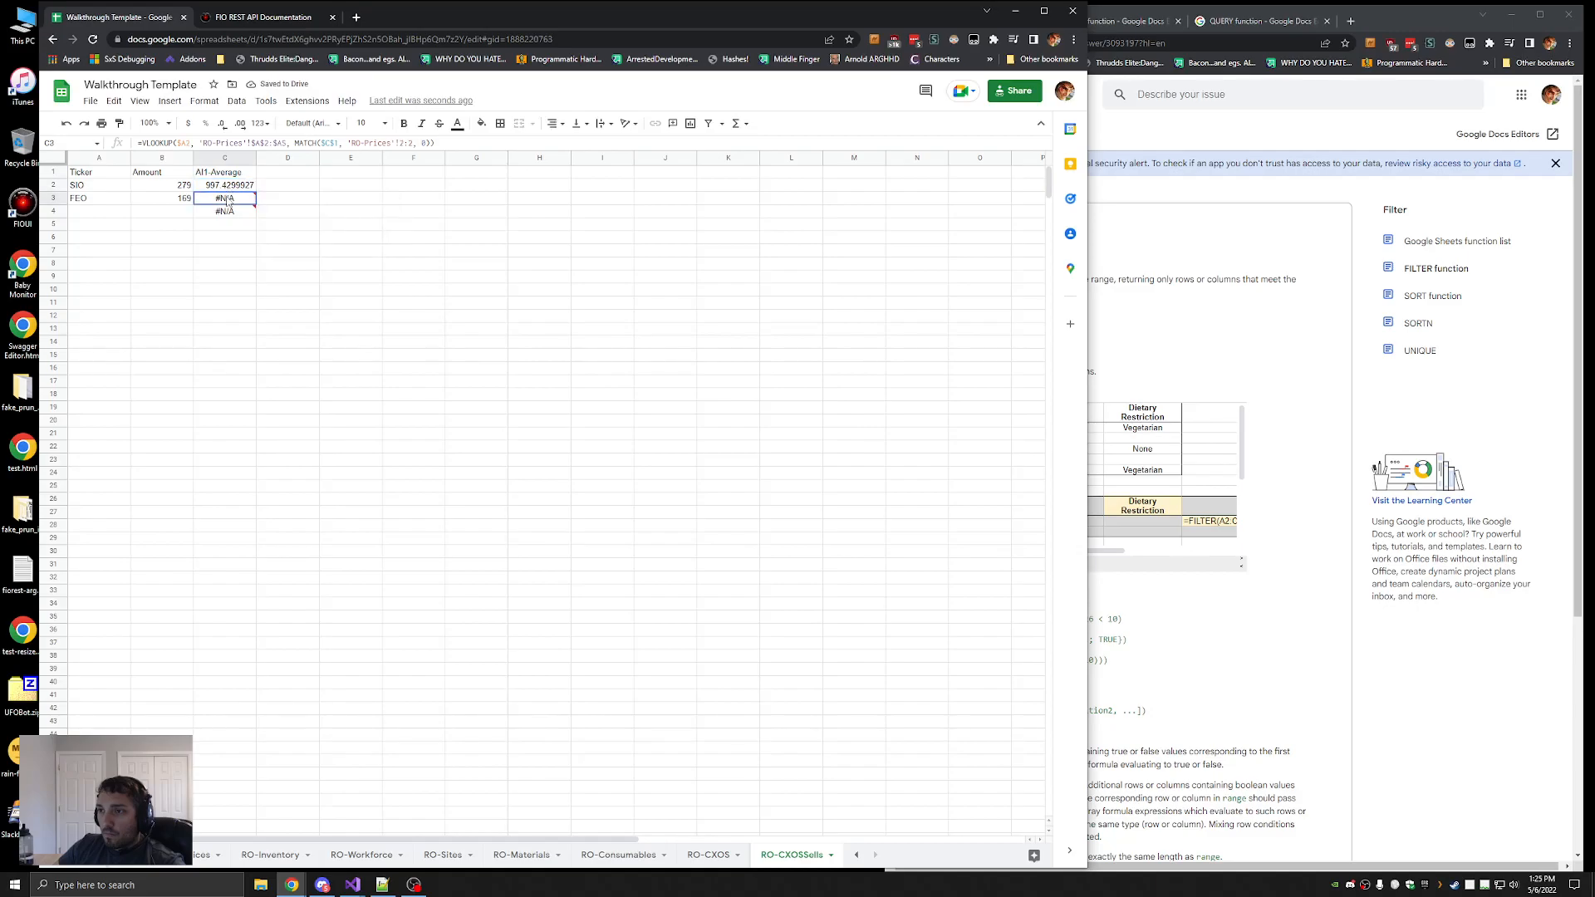
click(214, 184)
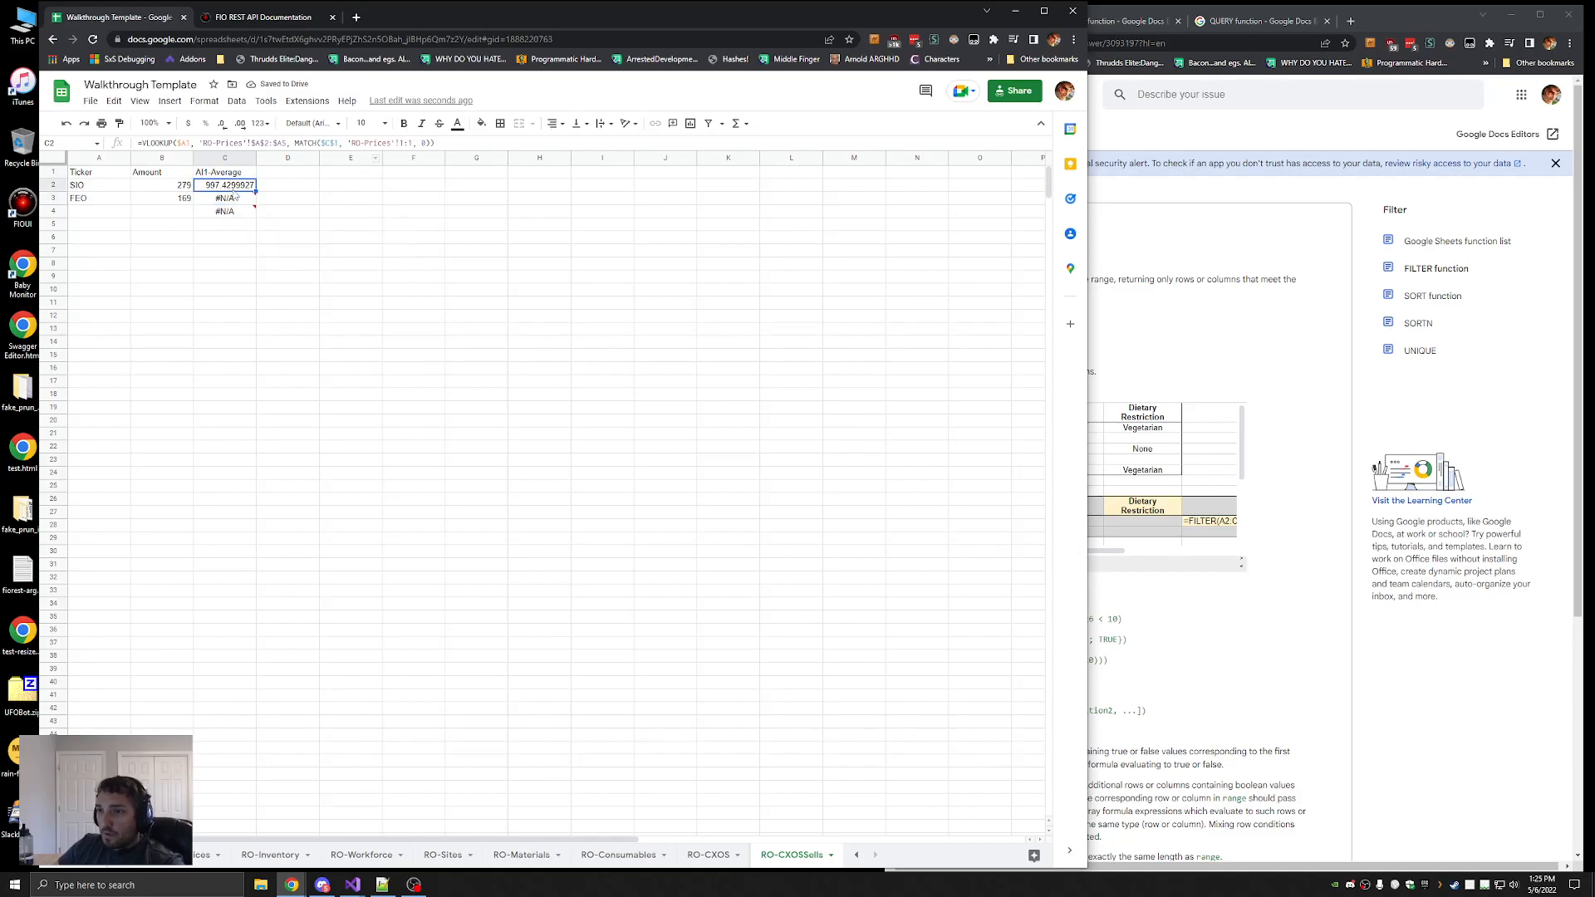
click(232, 197)
Anchor the header row range in C2's MATCH as 'RO-Prices'!$1:$1
key(Up)
click(399, 144)
text($)
click(414, 143)
text($)
key(Return)
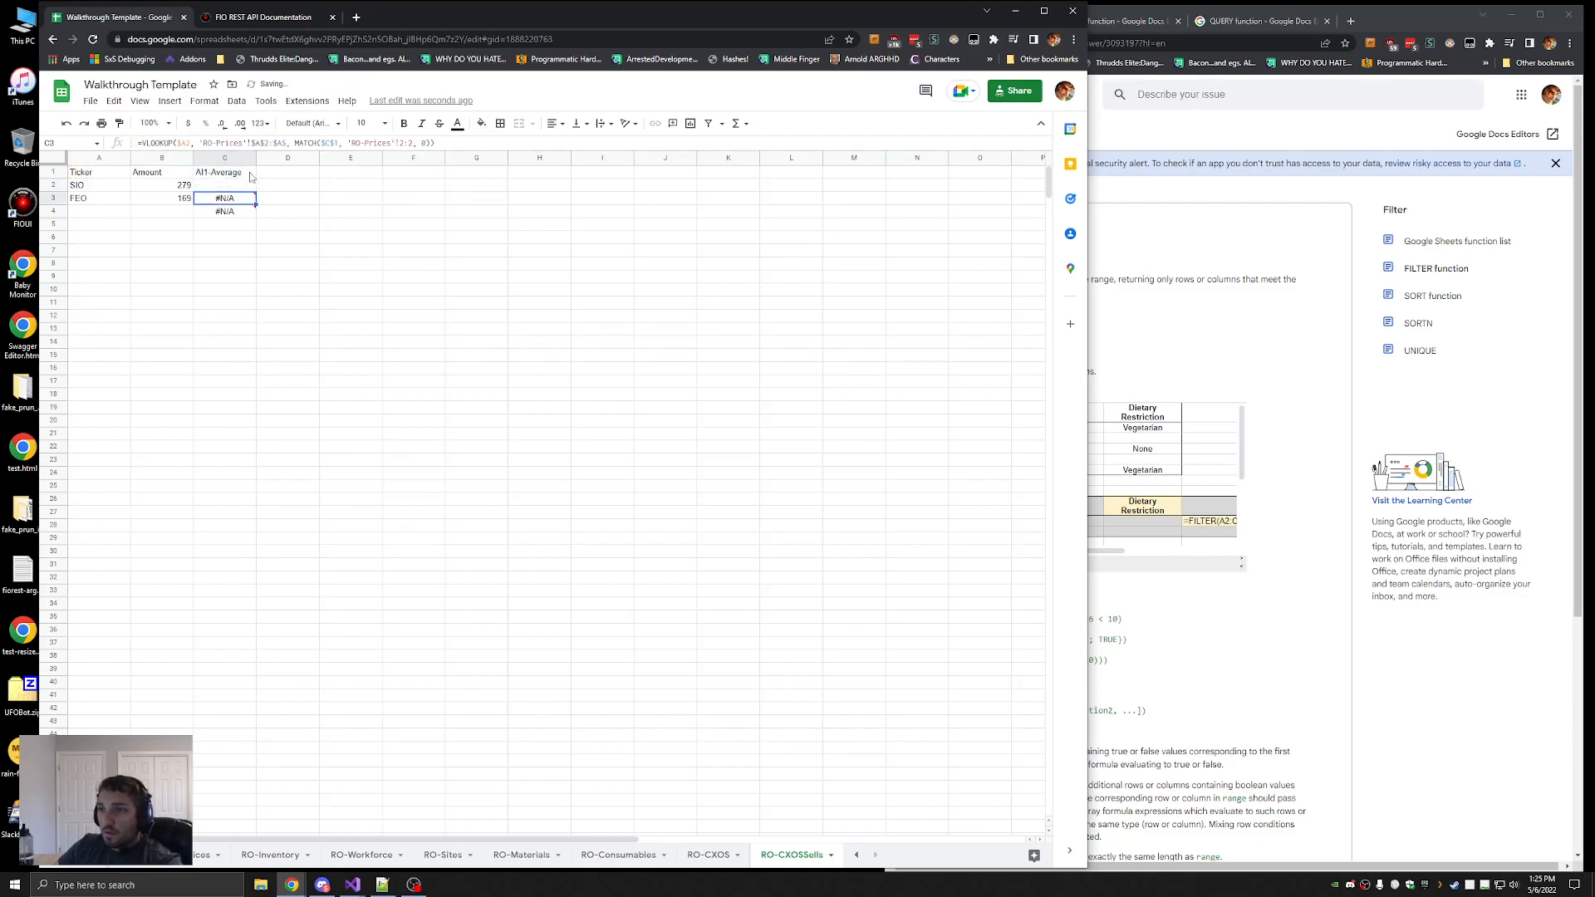
Copy C2's anchored formula into C3:C4 and check which ticker cell each row's lookup references
key(Up)
key(ctrl+c)
drag(240, 199, 242, 211)
key(ctrl+v)
click(329, 189)
click(243, 212)
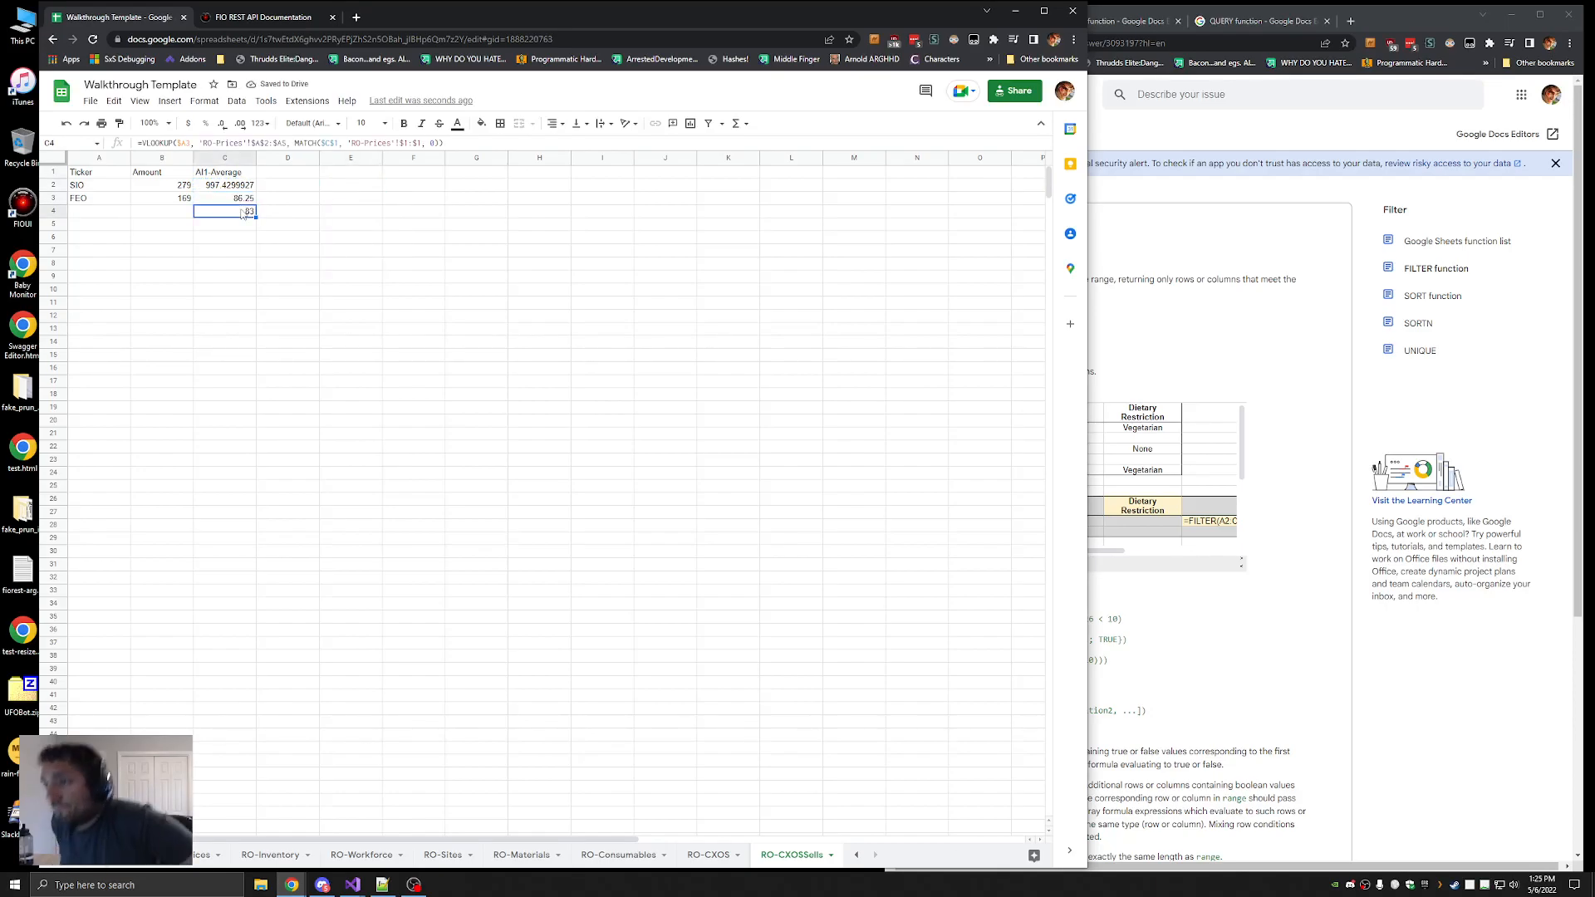
click(216, 201)
click(221, 187)
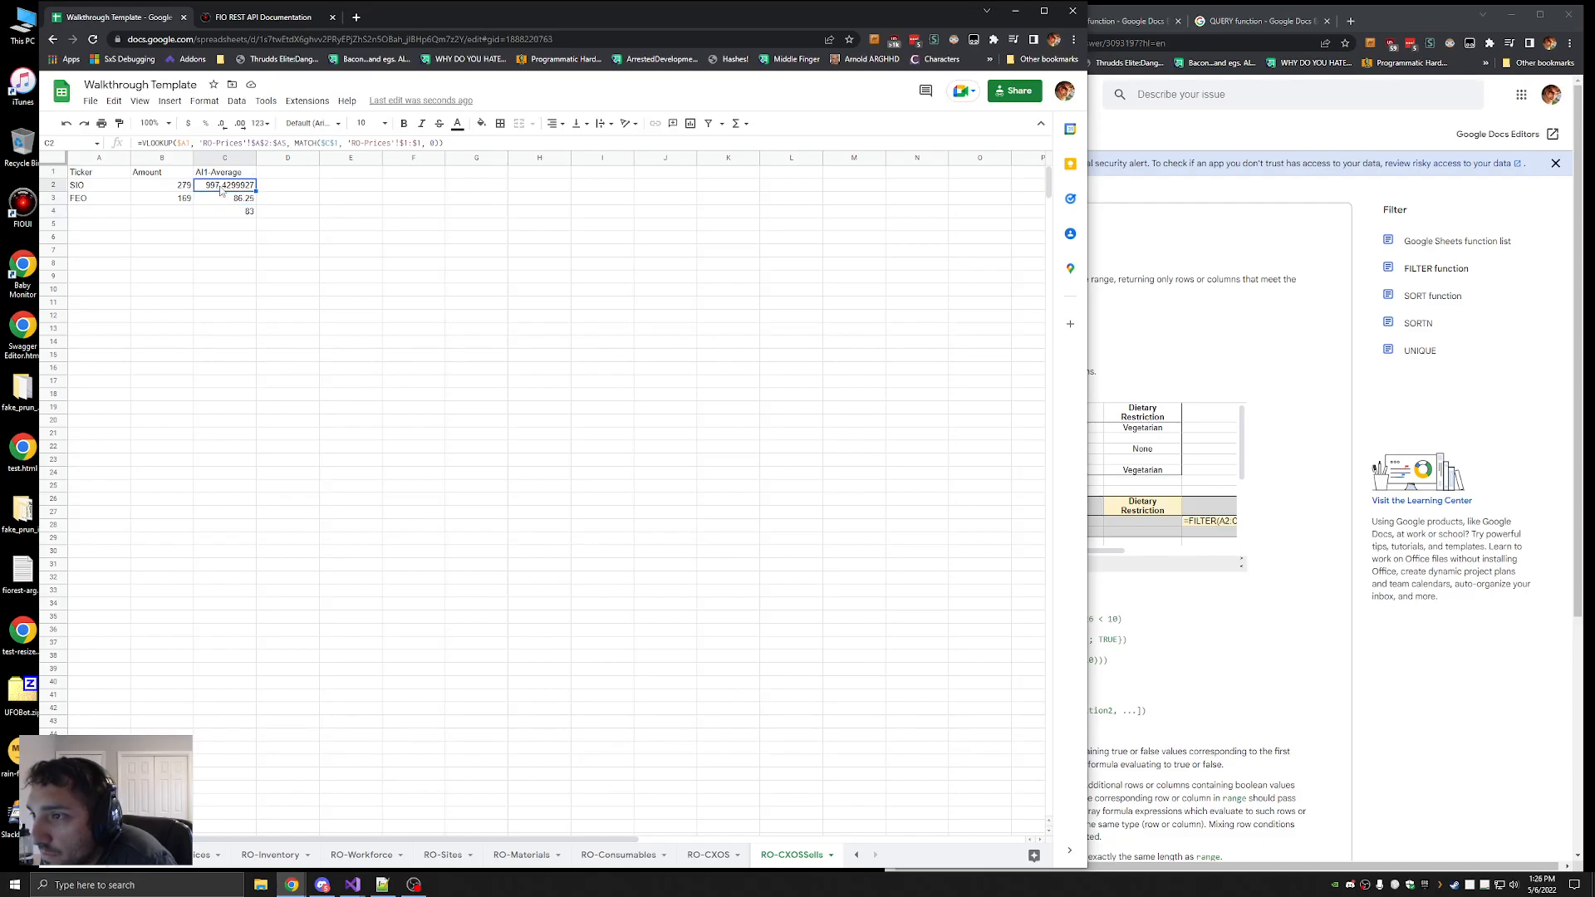
Change the VLOOKUP search key in C2 to $A2
click(191, 143)
key(Escape)
click(191, 143)
key(BackSpace)
text(2)
key(Return)
Paste the lookup formula into C3:C4 and inspect the result for the empty ticker in row 4
click(233, 186)
drag(231, 203, 228, 213)
key(ctrl+v)
click(224, 212)
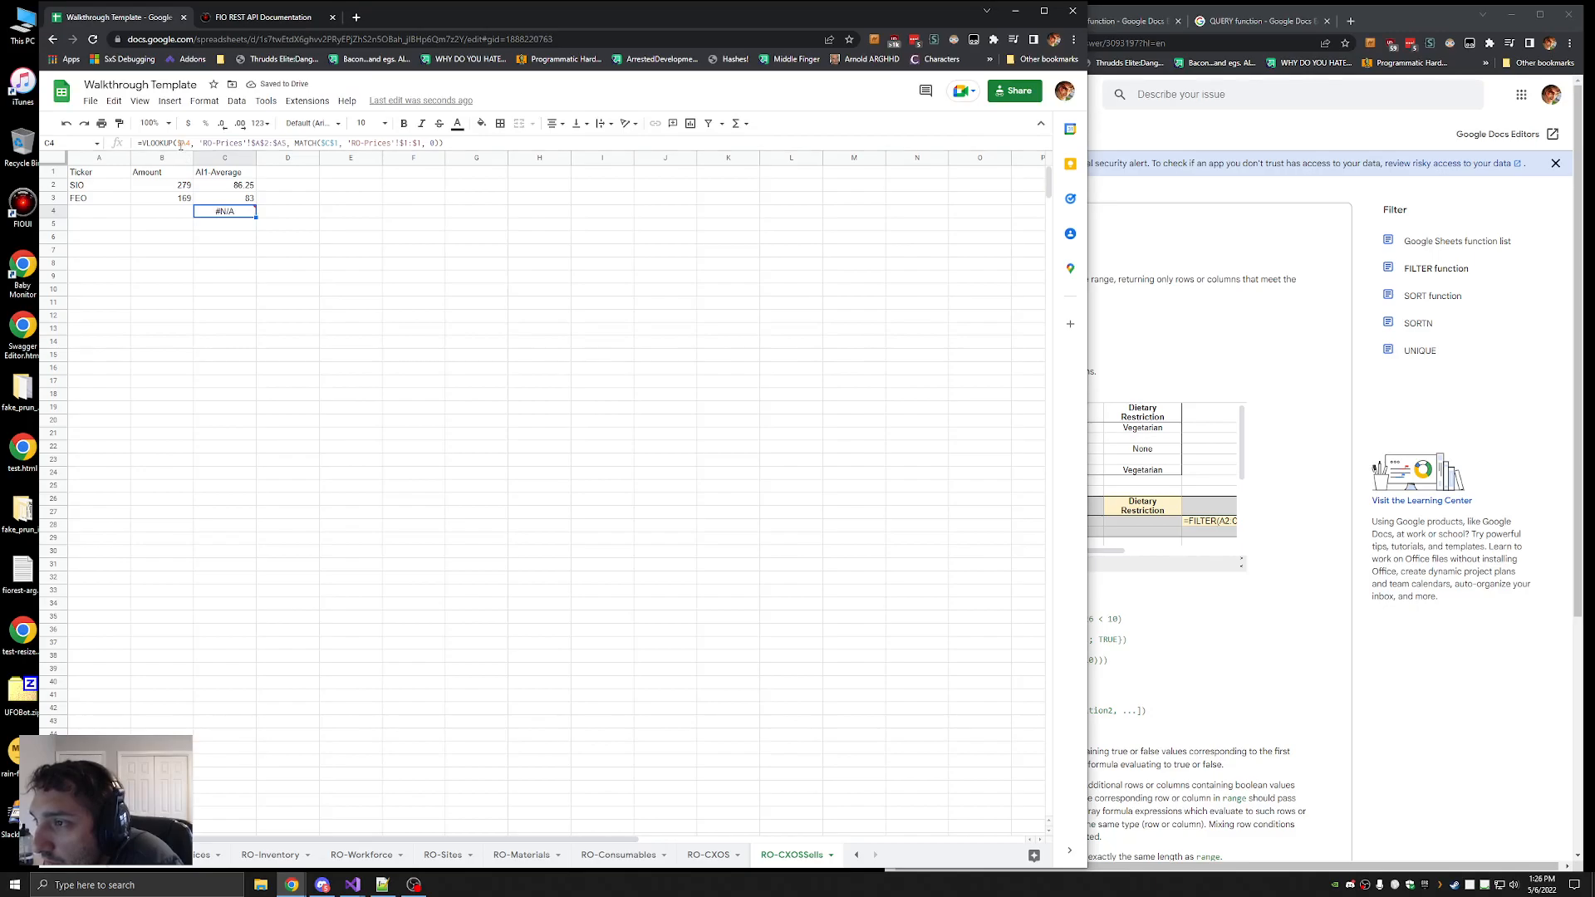
mouse_move(220, 214)
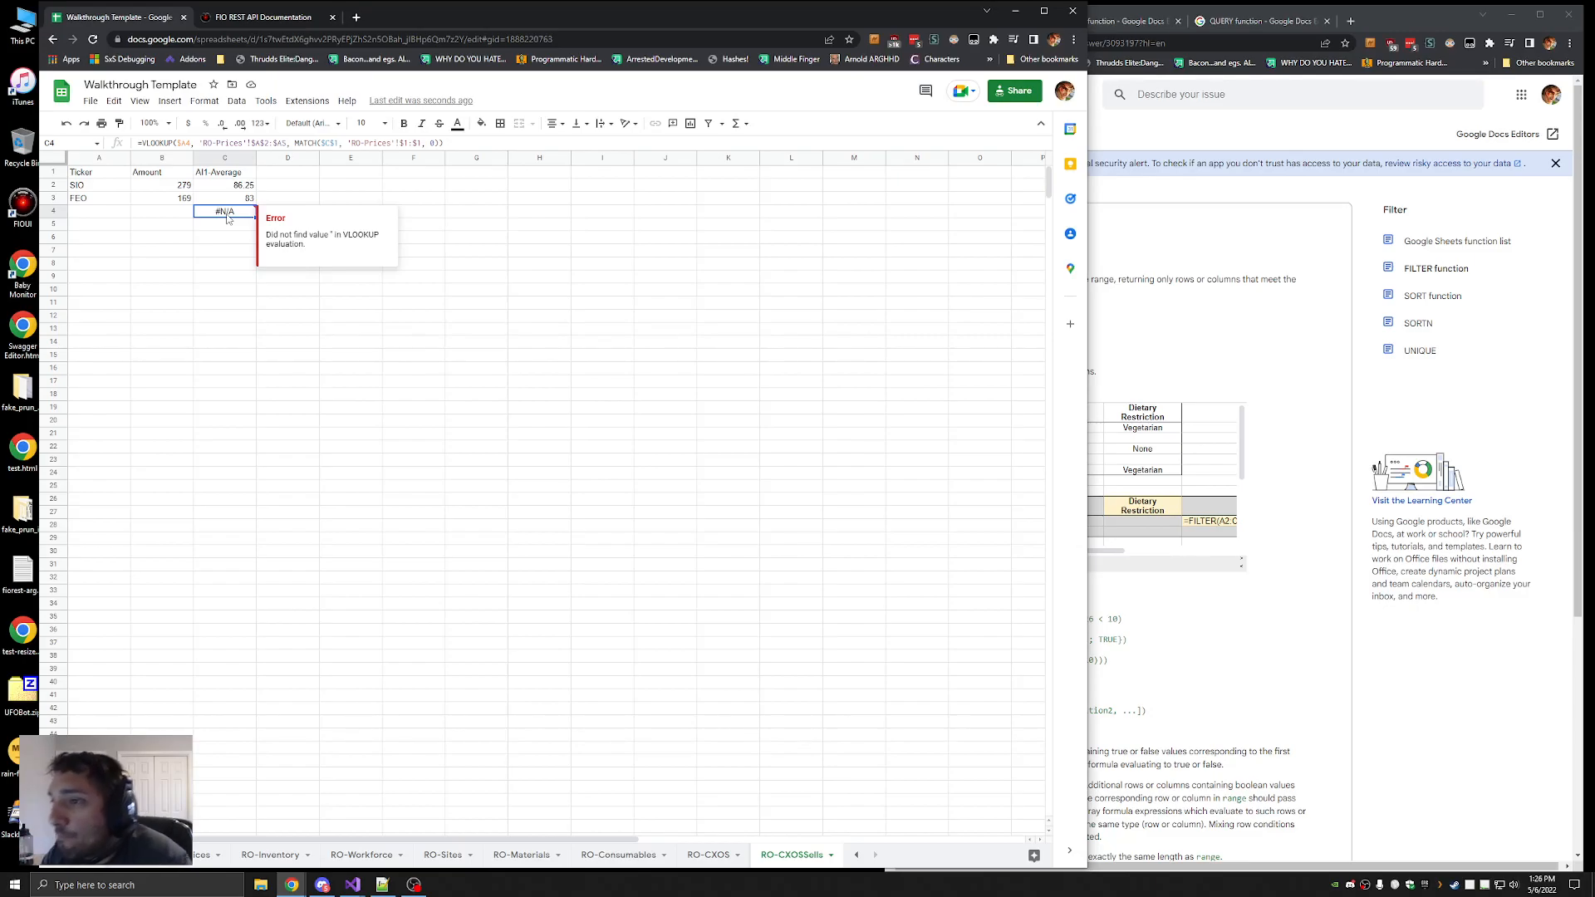
Try wrapping C4's formula in an IF that uses the VLOOKUP as both condition and result, with an empty string otherwise
click(142, 143)
text(IF()
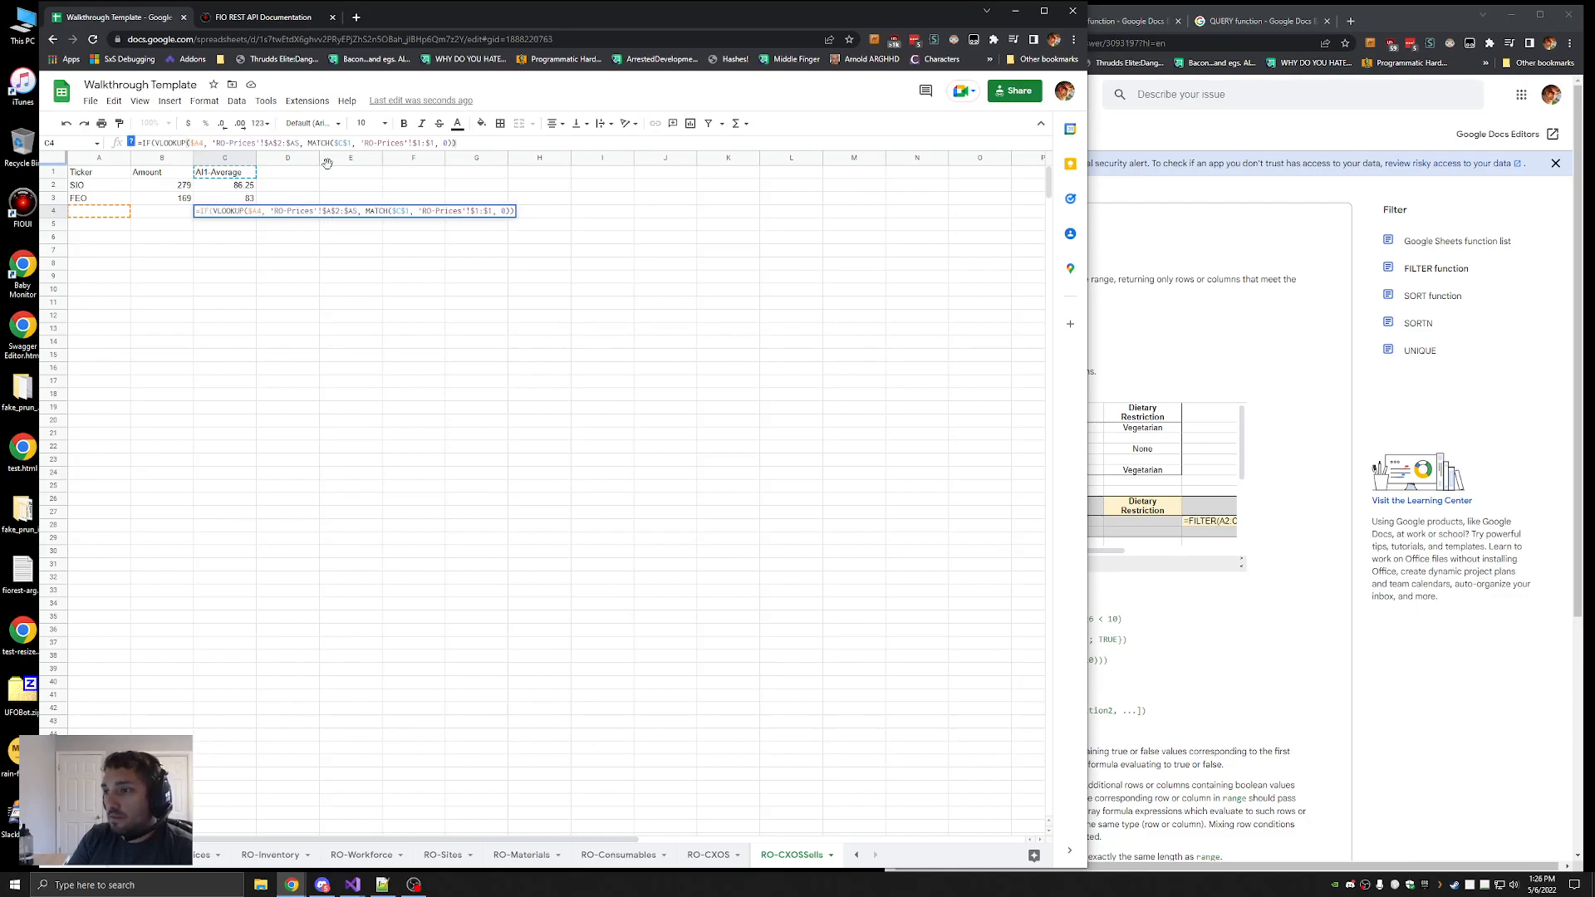
text(,)
drag(455, 143, 153, 143)
key(ctrl+c)
click(519, 143)
key(ctrl+v)
text(, ""))
key(Return)
key(Up)
Restore C4 to the plain VLOOKUP formula and recheck its error details
drag(803, 142, 83, 143)
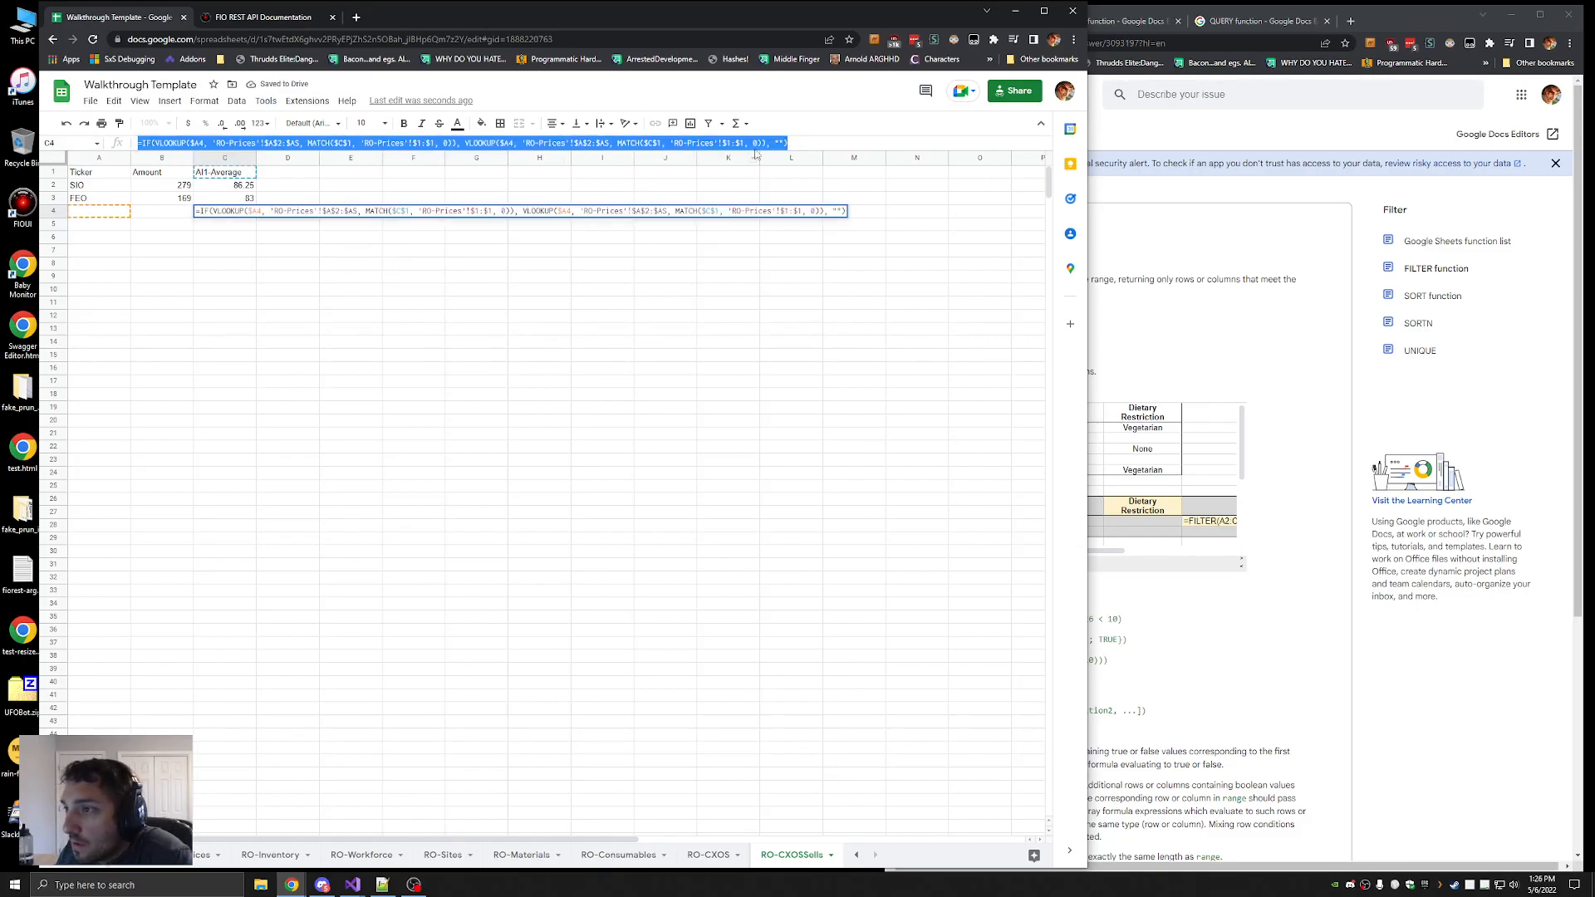
key(ctrl+v)
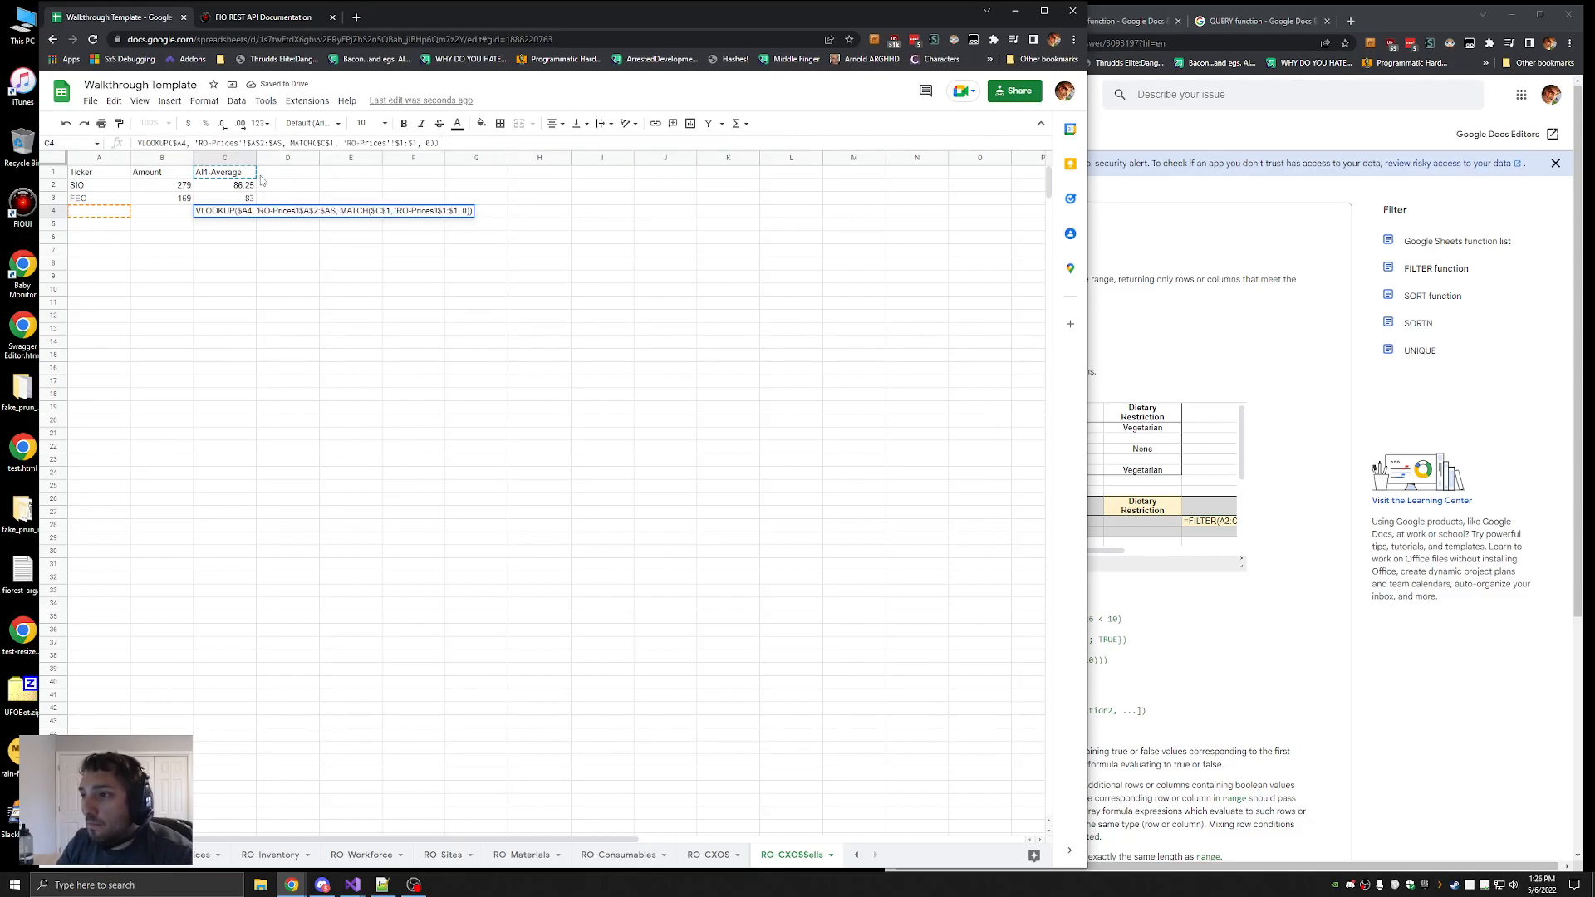
key(Return)
click(240, 212)
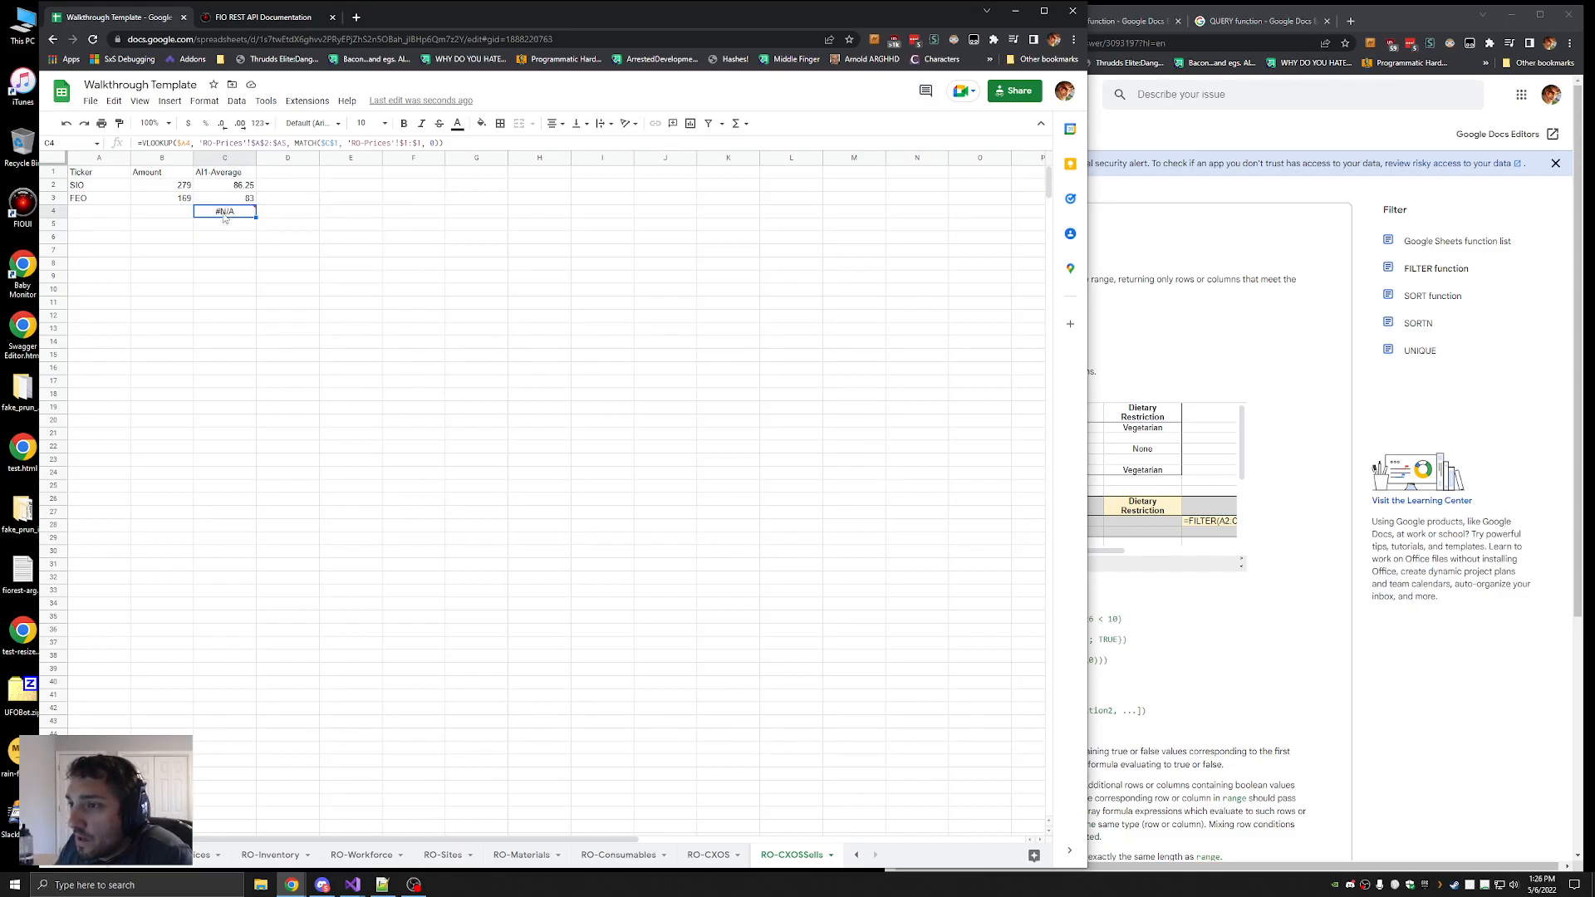
mouse_move(230, 219)
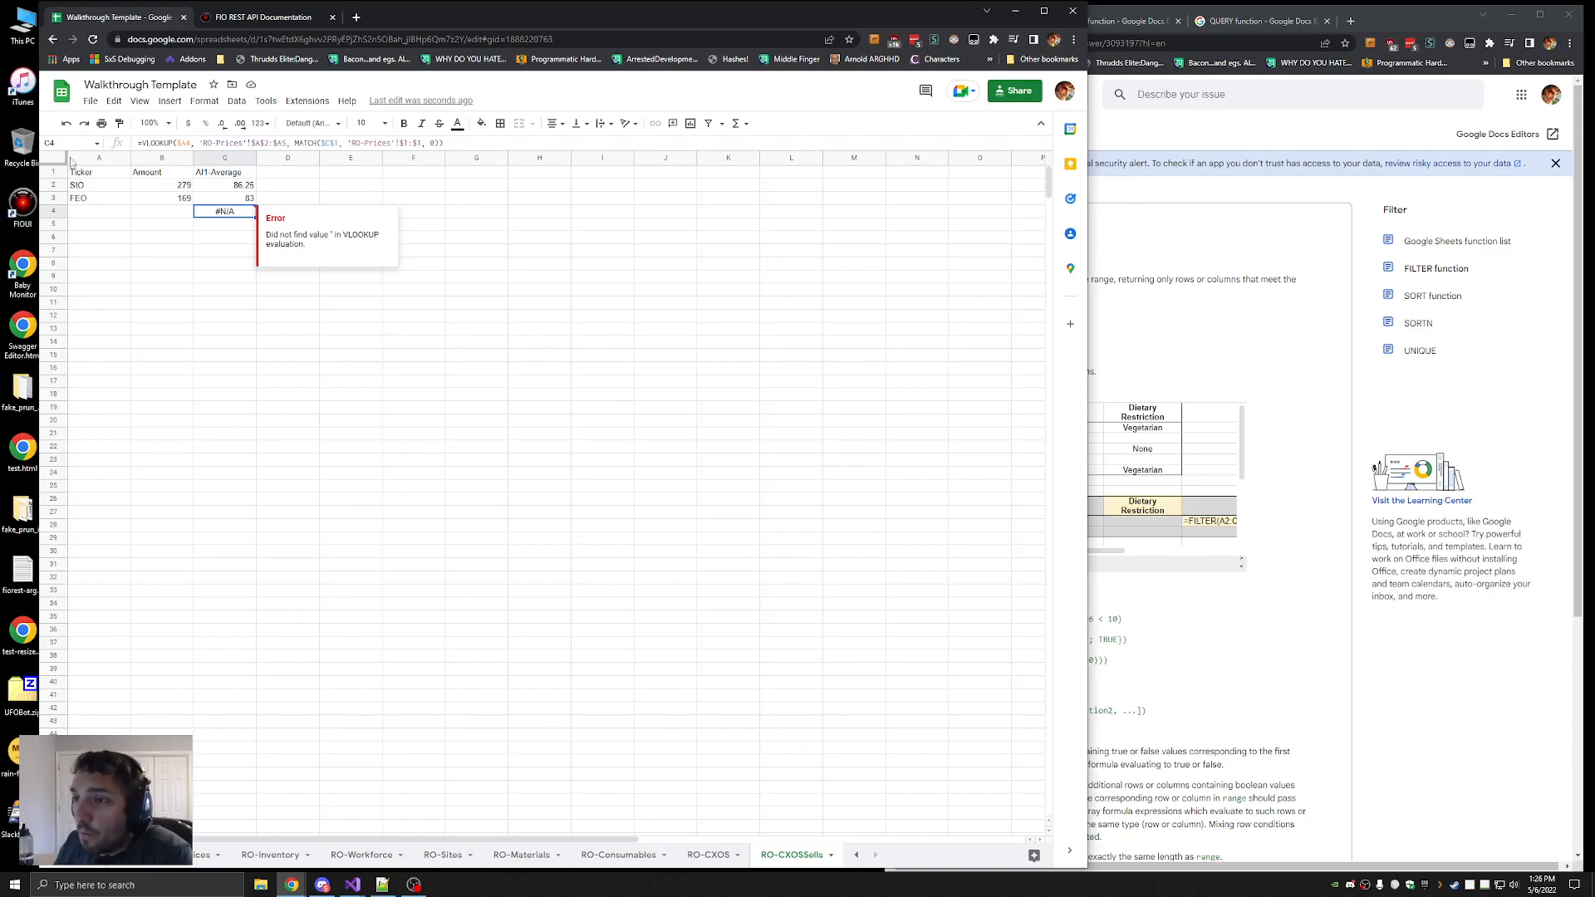
Wrap C4's VLOOKUP in an IF that runs it only when A$4<>"" and otherwise returns an empty string
click(245, 143)
text(IF()
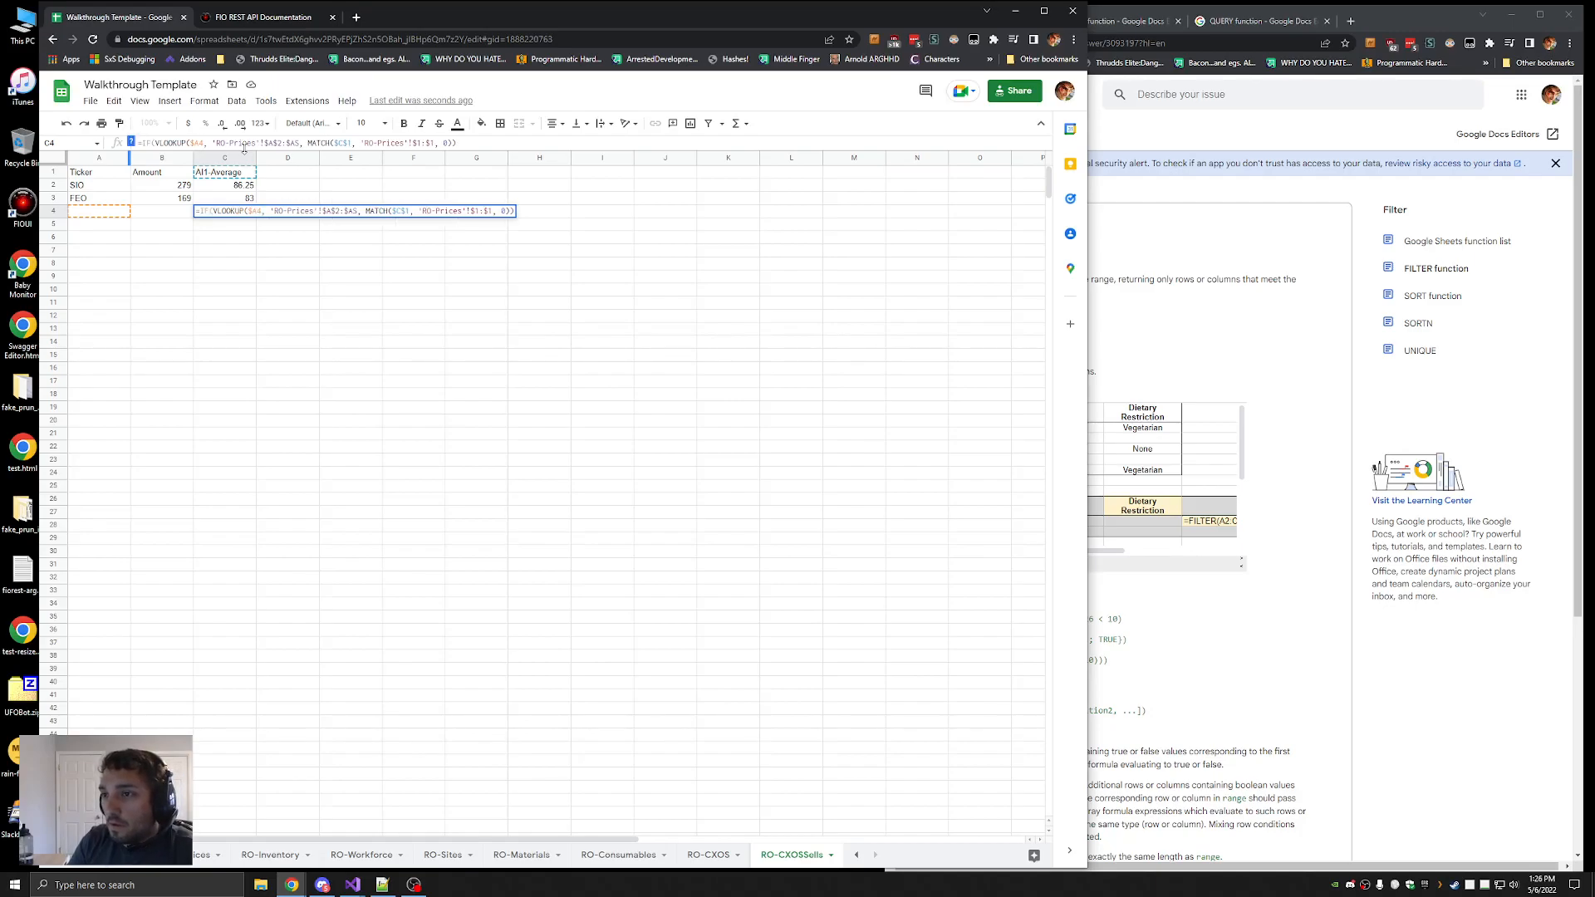
text(A)
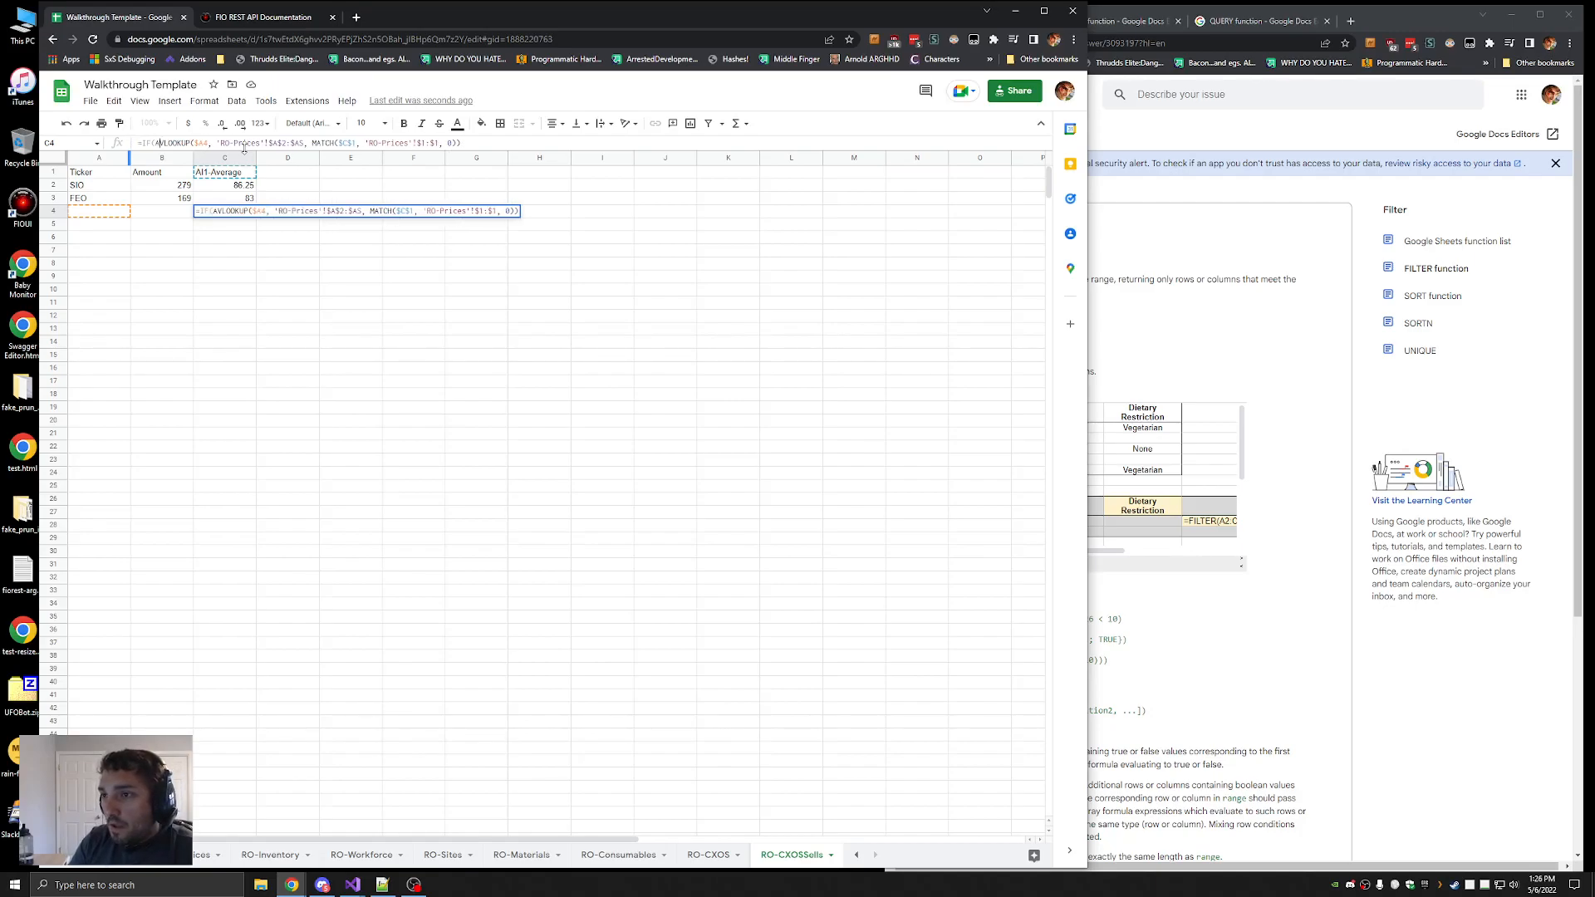
text($)
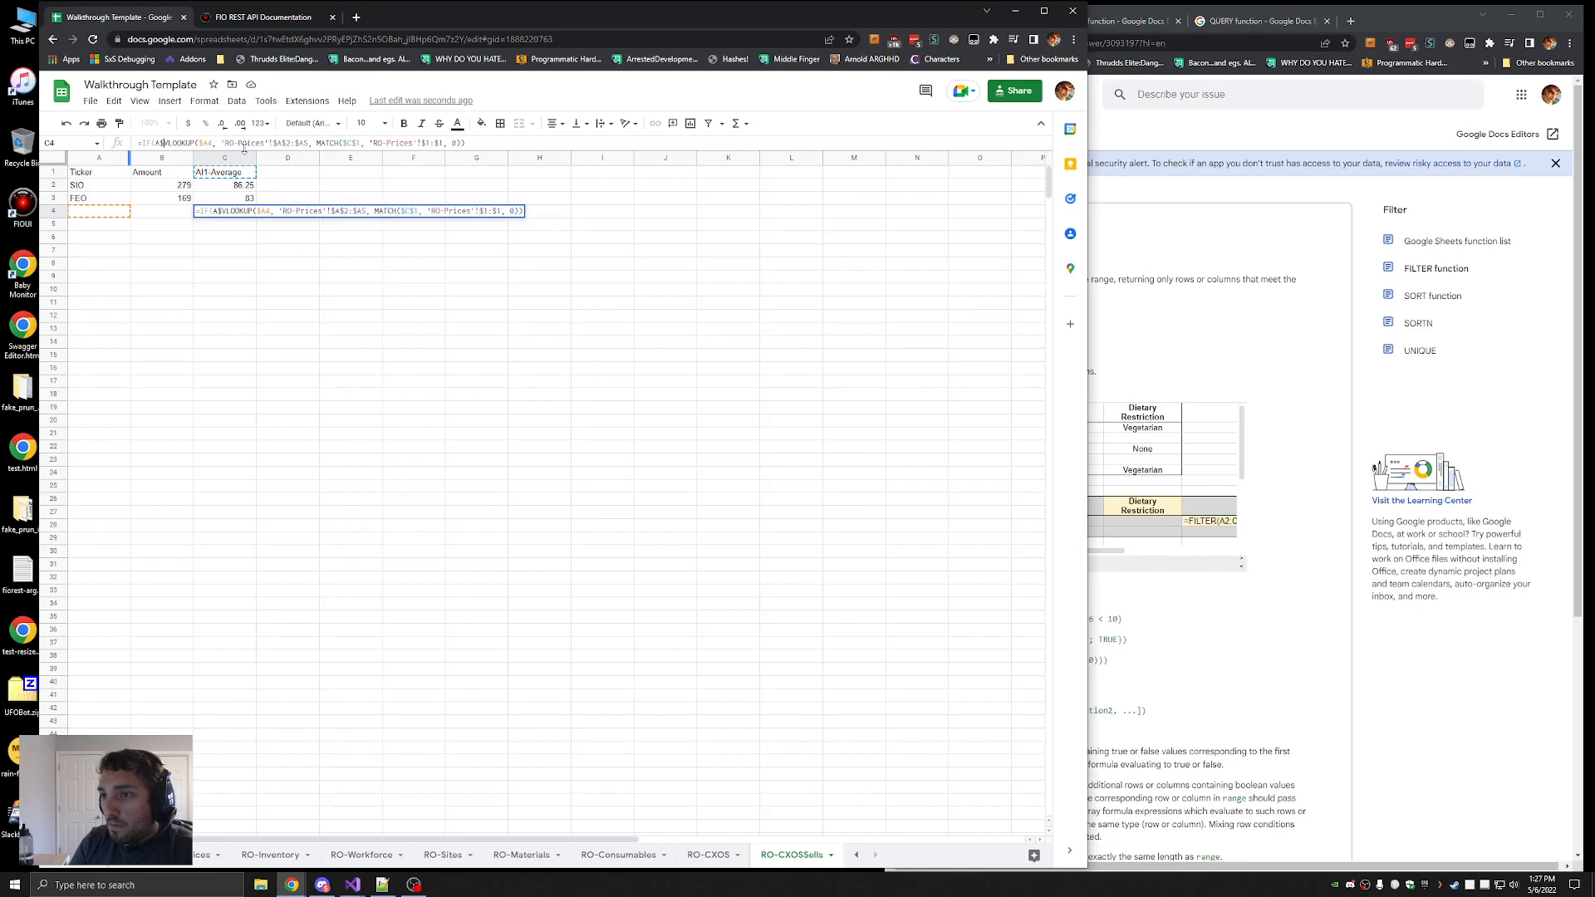
text(4)
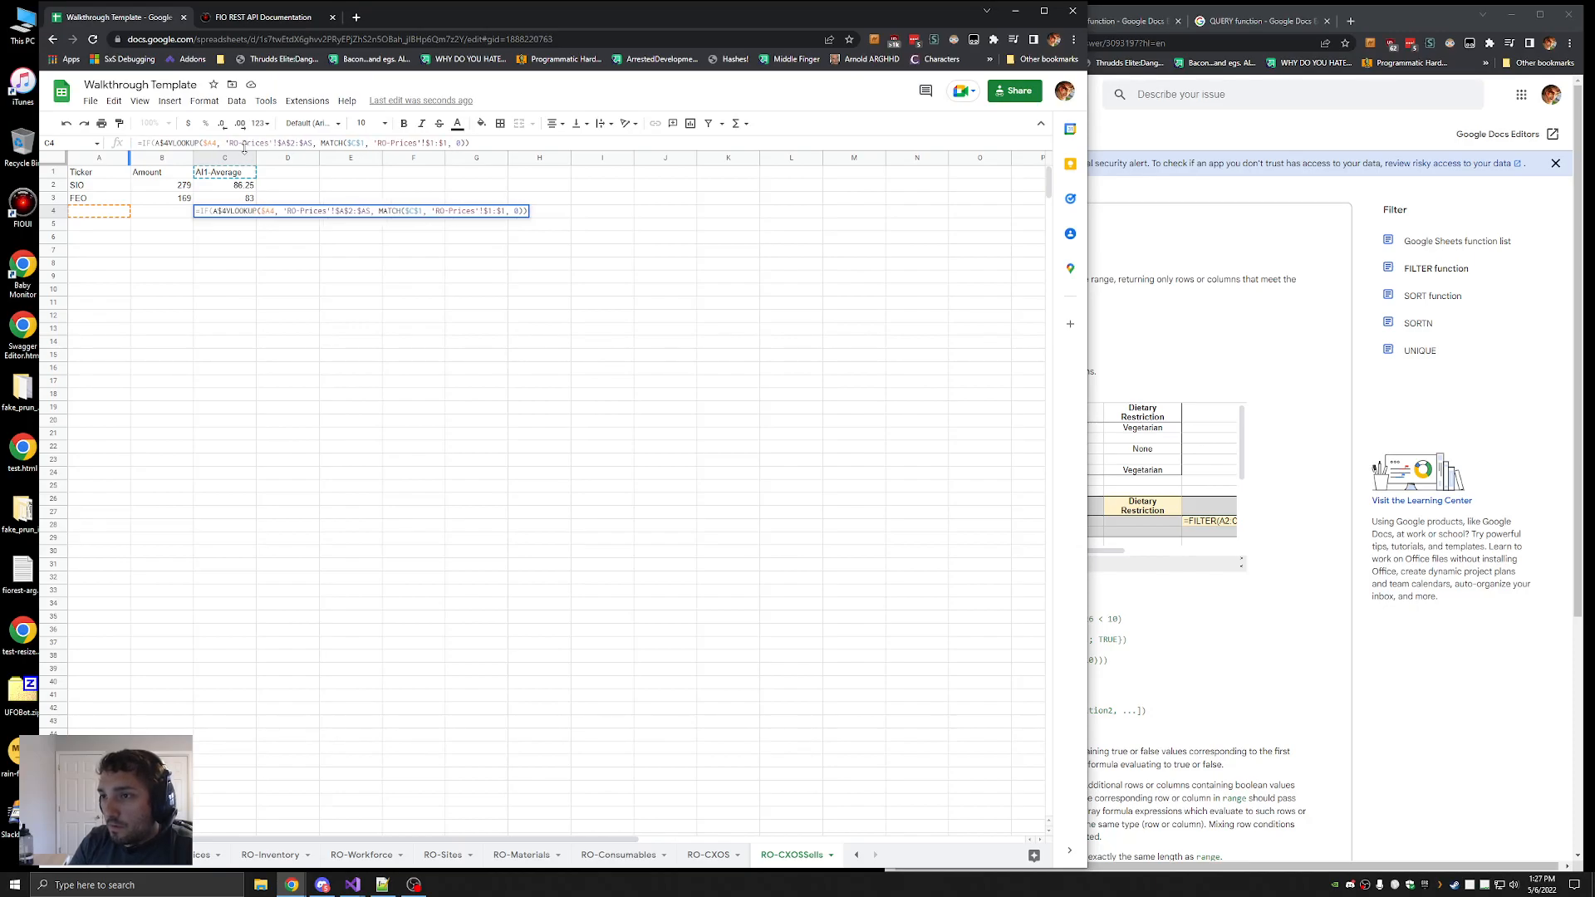
text(,)
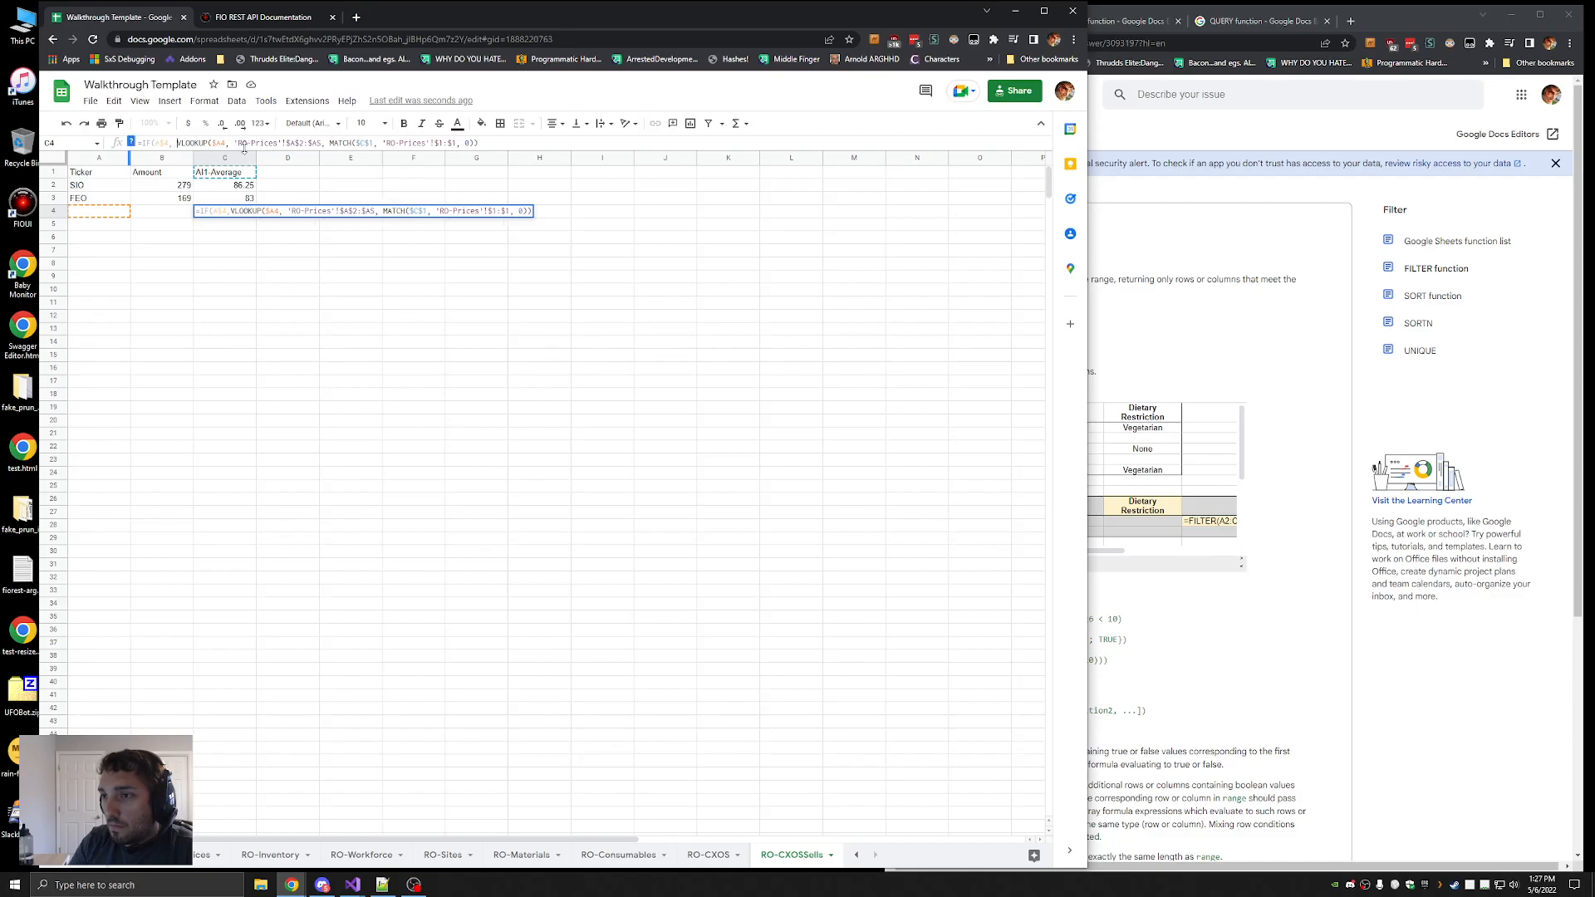
key(BackSpace)
key(BackSpace)
text(<>"", )
text(, ""))
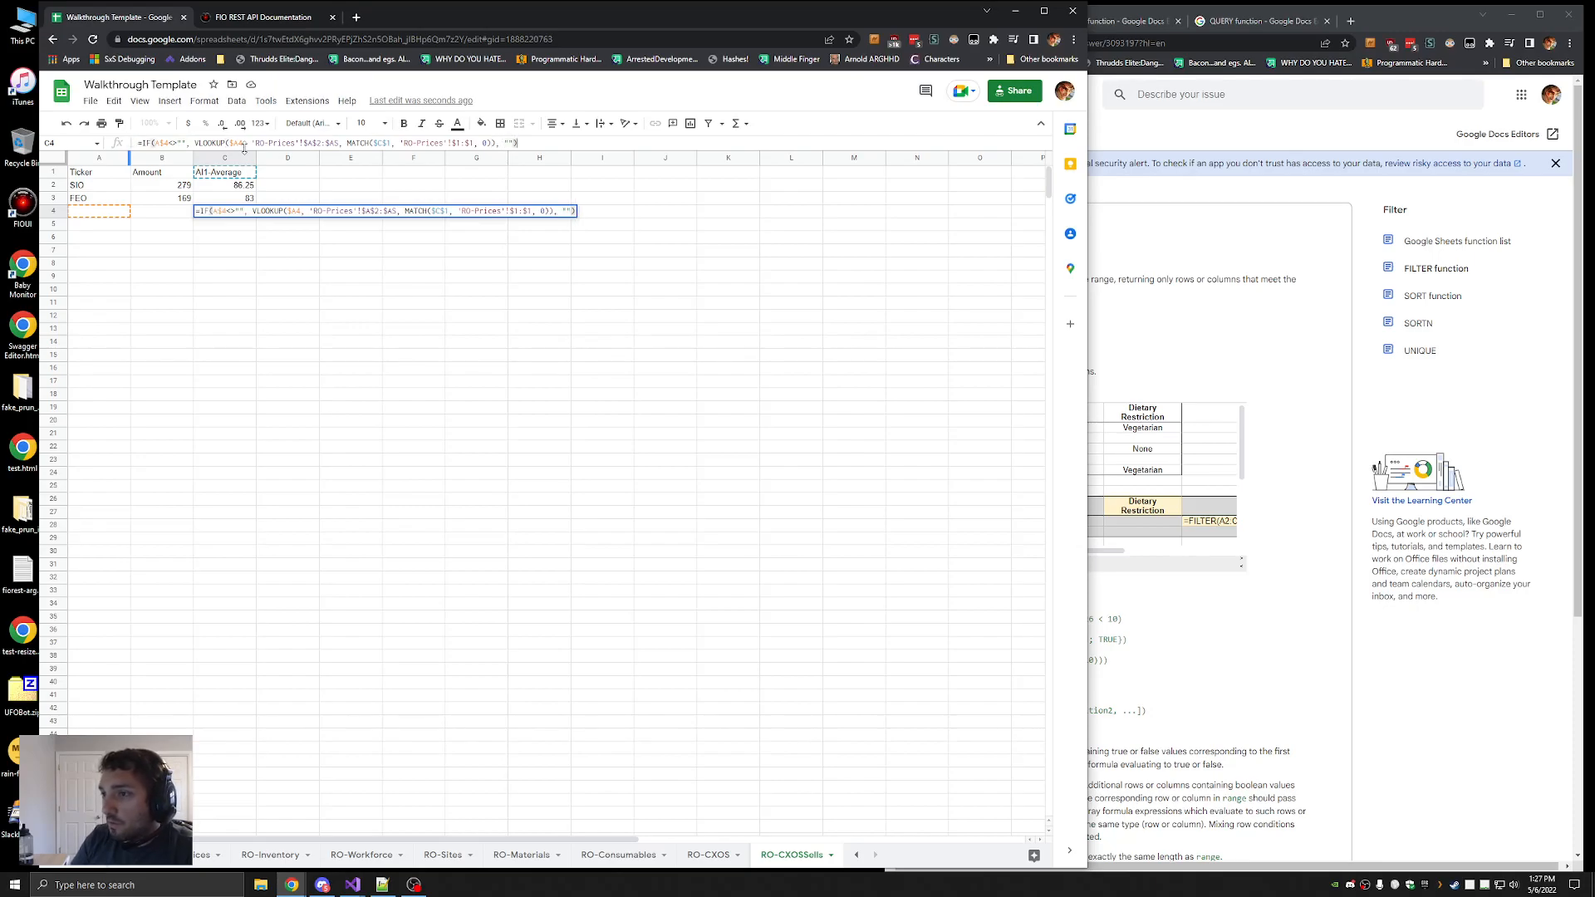
key(Return)
Try copying C4's IF formula into C2:C3 and check the condition in C4
click(231, 211)
key(ctrl+c)
click(232, 200)
drag(232, 199, 235, 187)
key(ctrl+v)
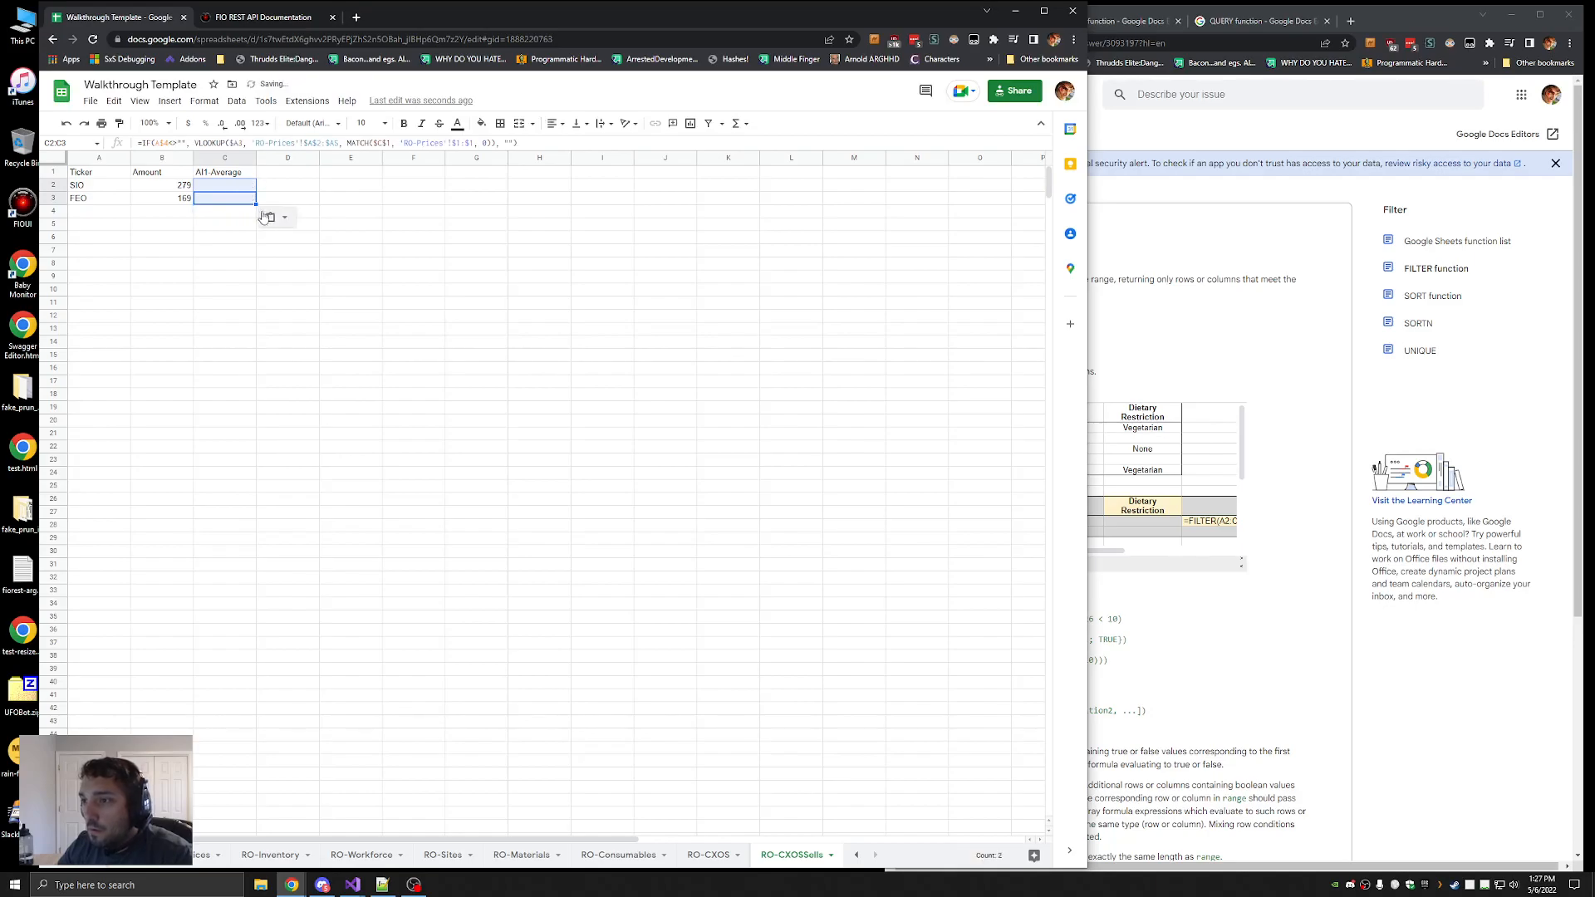
click(230, 212)
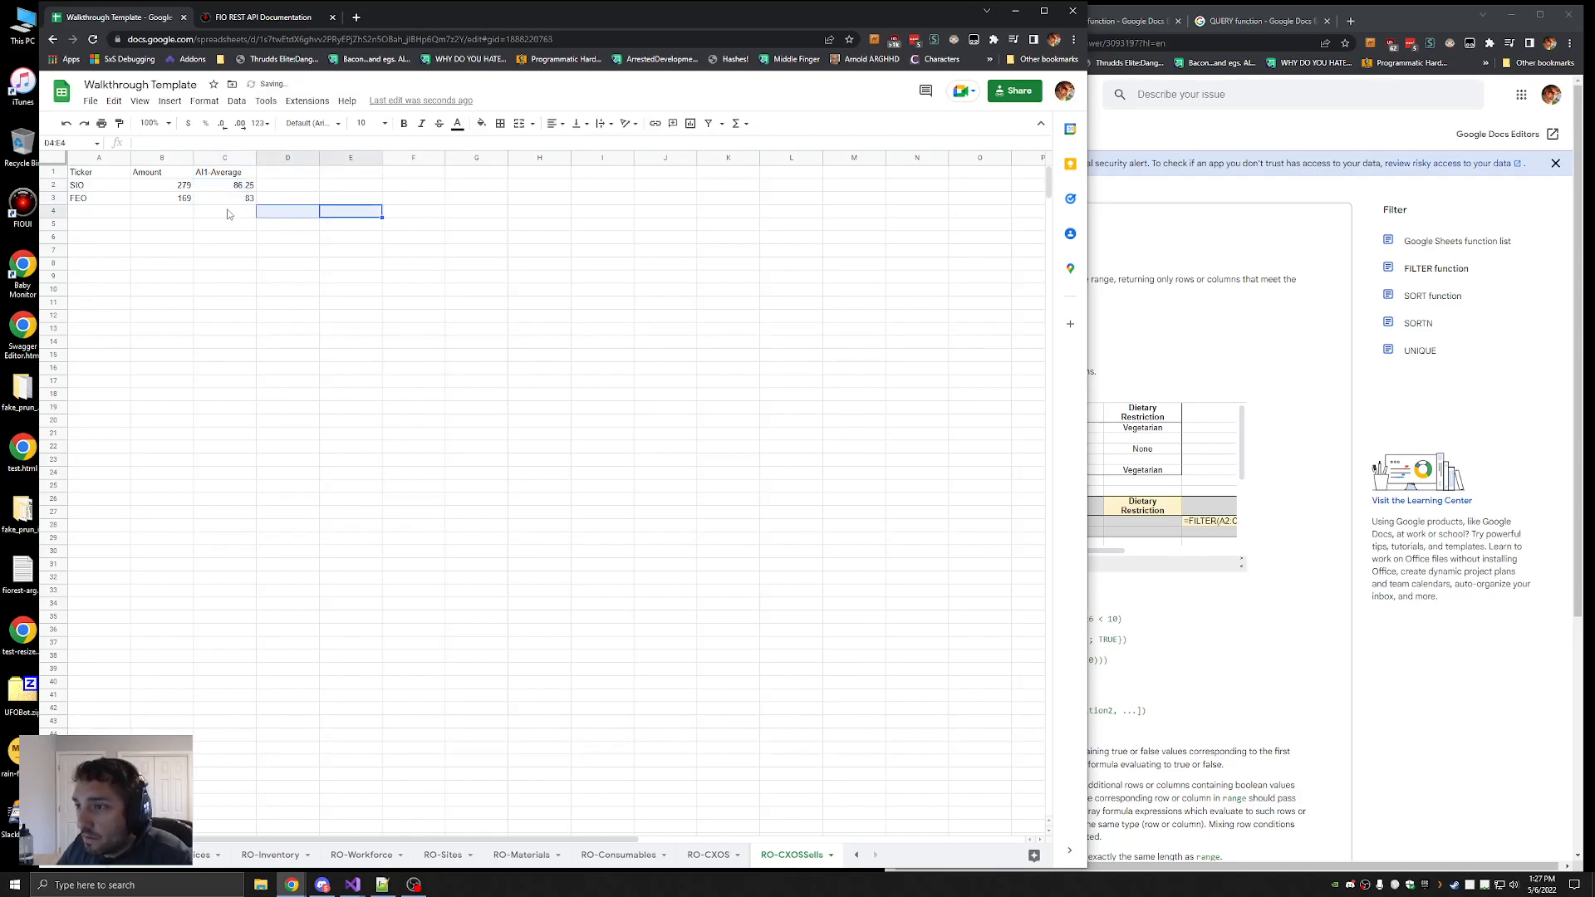
double_click(177, 143)
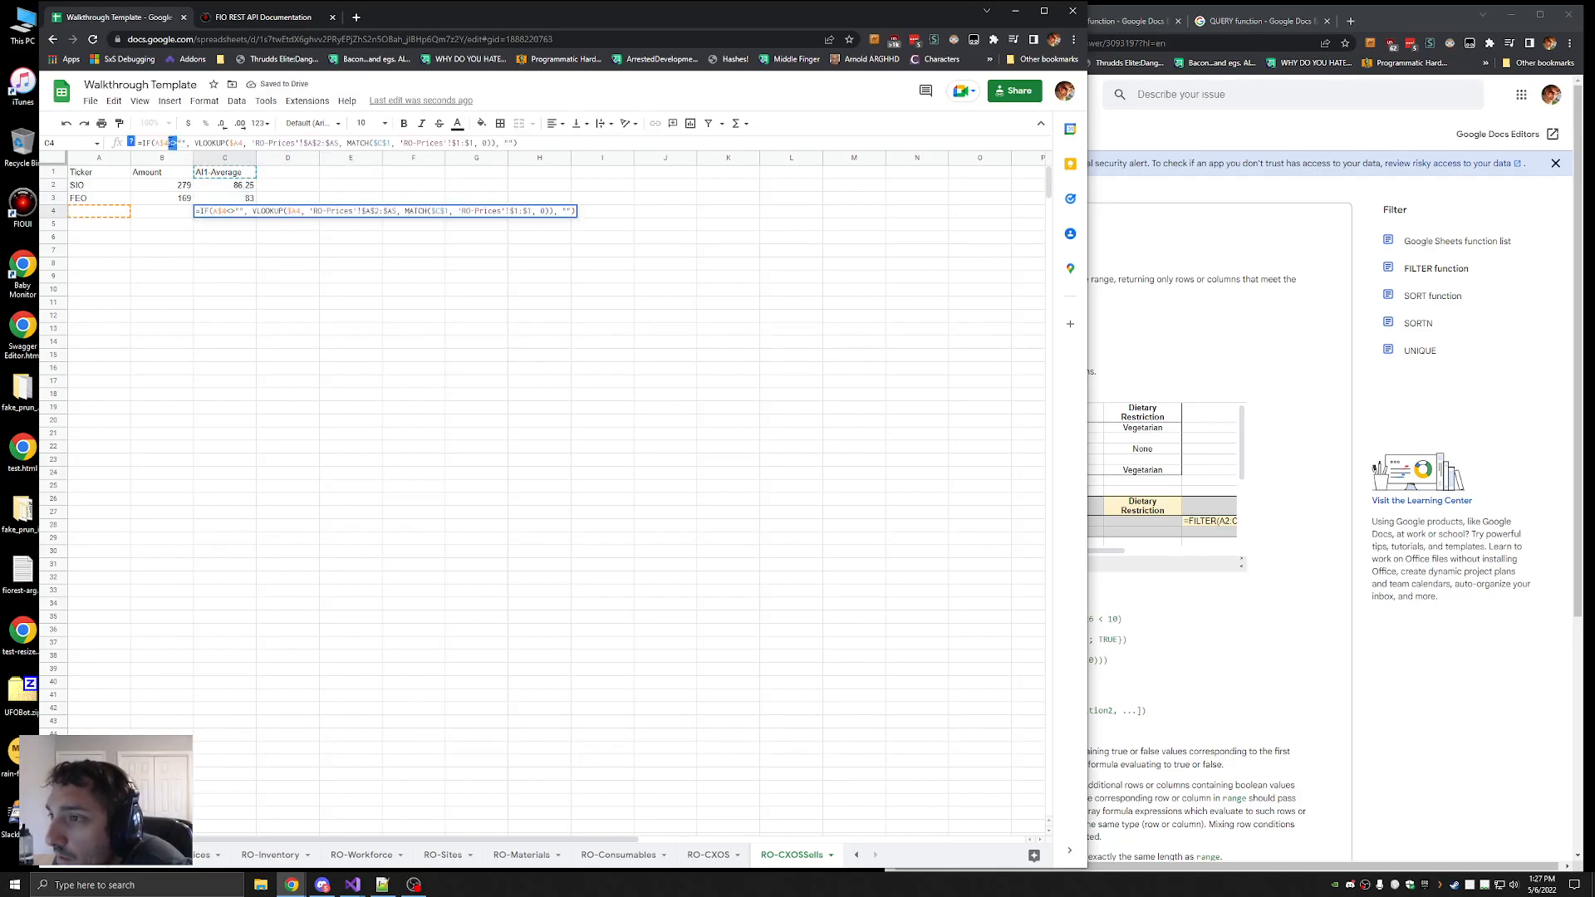
key(Escape)
Paste C4's IF formula into C2:C3 and change the blank test in C2 to $A2<>""
drag(231, 200, 230, 182)
key(ctrl+v)
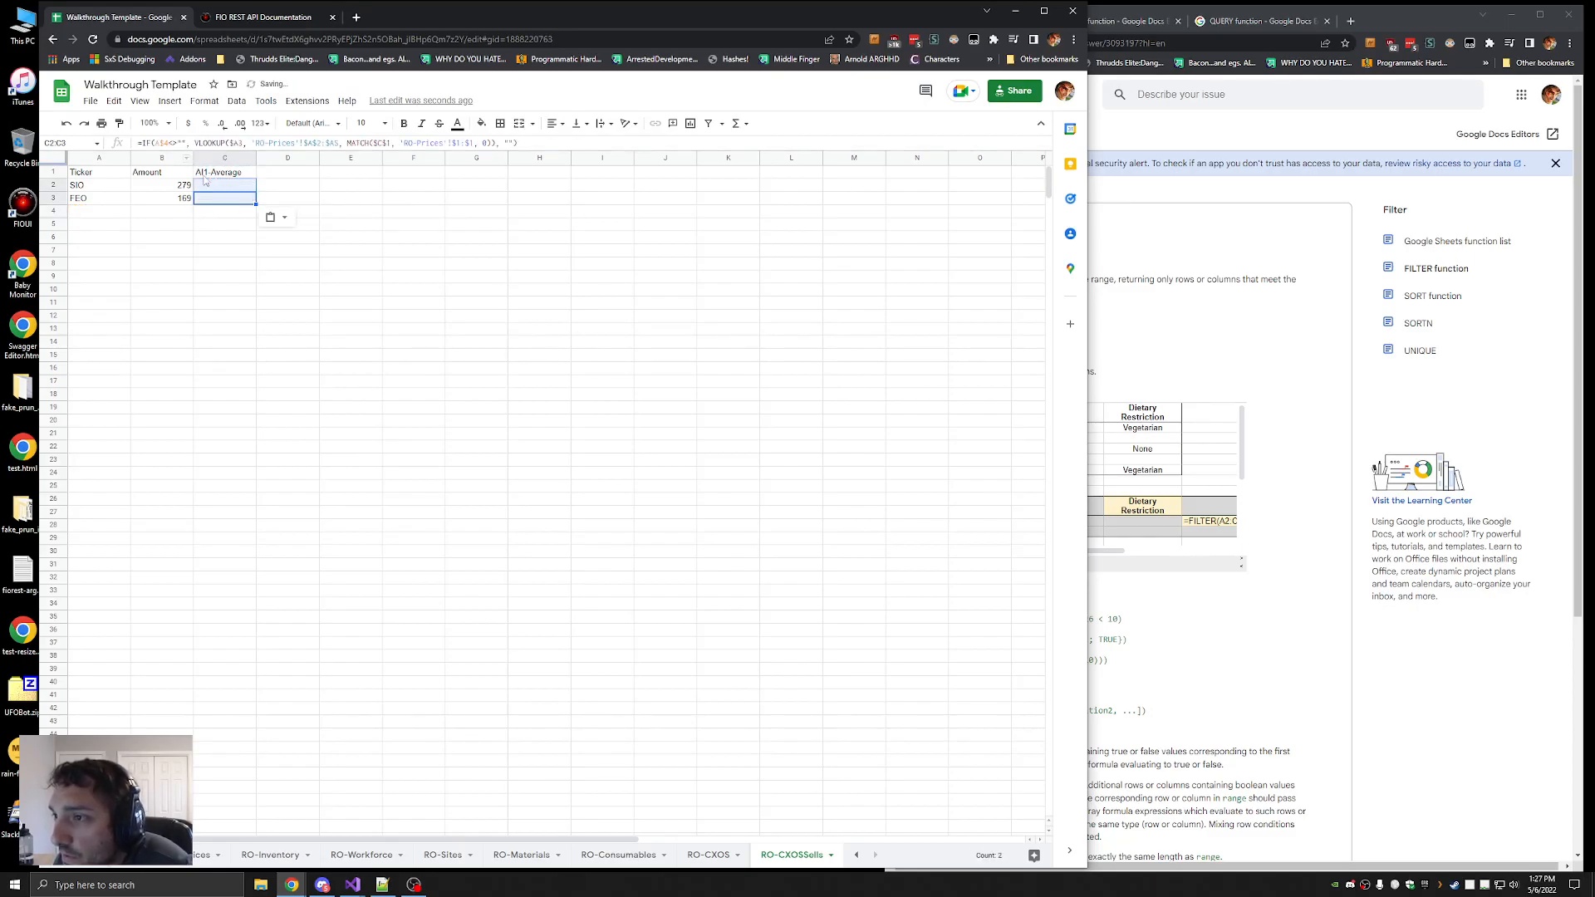
click(228, 199)
key(Up)
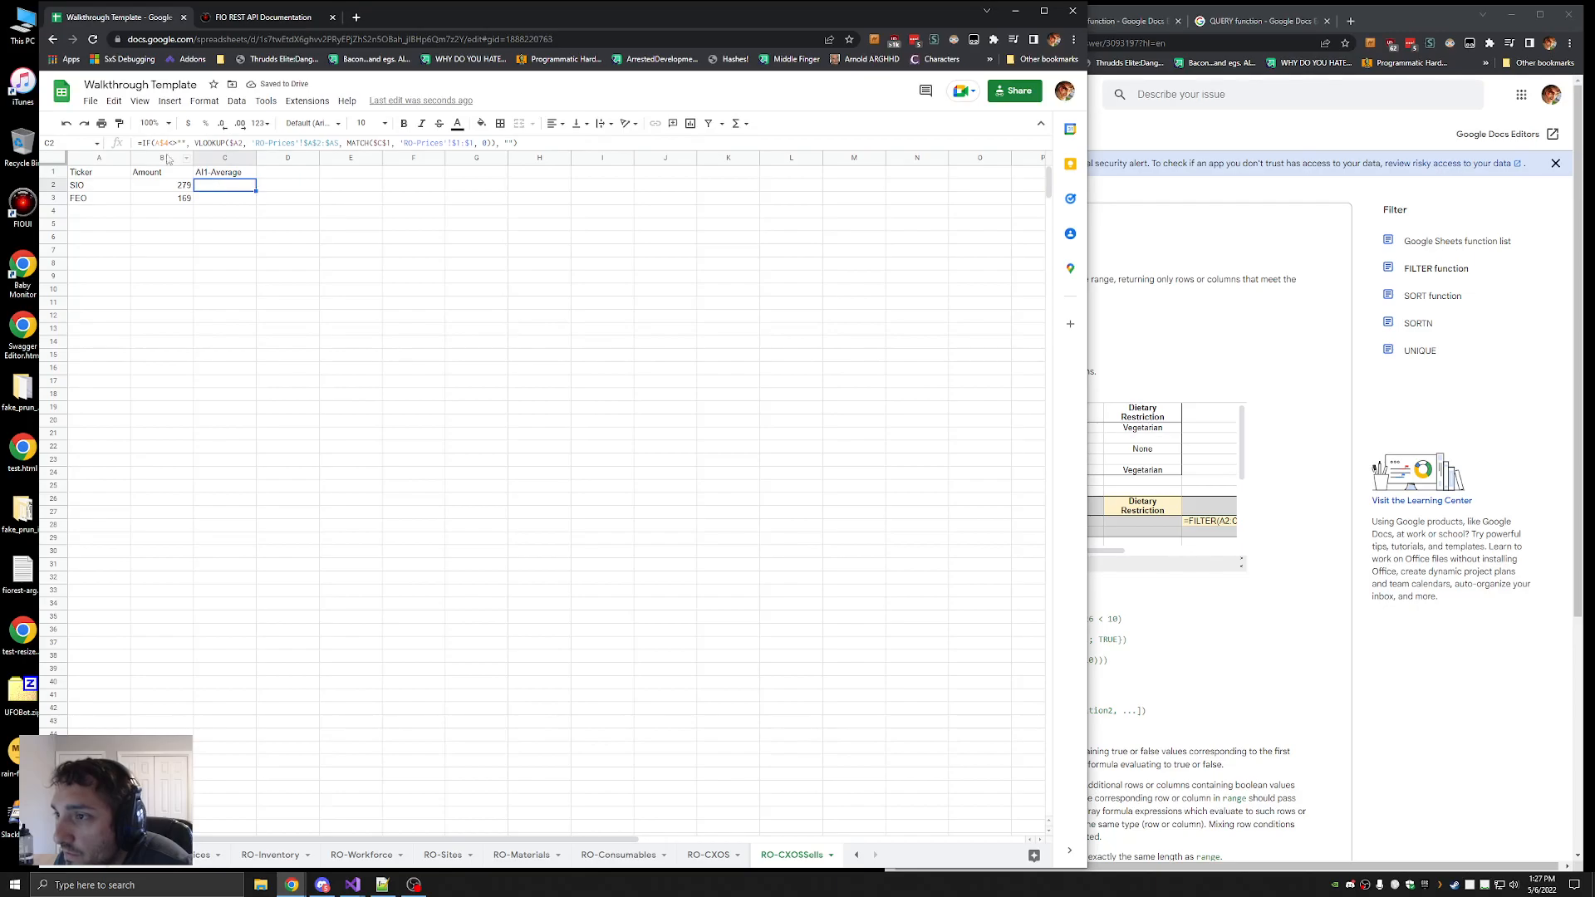
click(161, 143)
key(BackSpace)
key(Left)
text($)
key(Right)
key(Right)
key(BackSpace)
text(2)
key(Return)
Copy C2's corrected formula down into C3:C14
key(Up)
key(ctrl+c)
drag(225, 198, 233, 351)
key(ctrl+v)
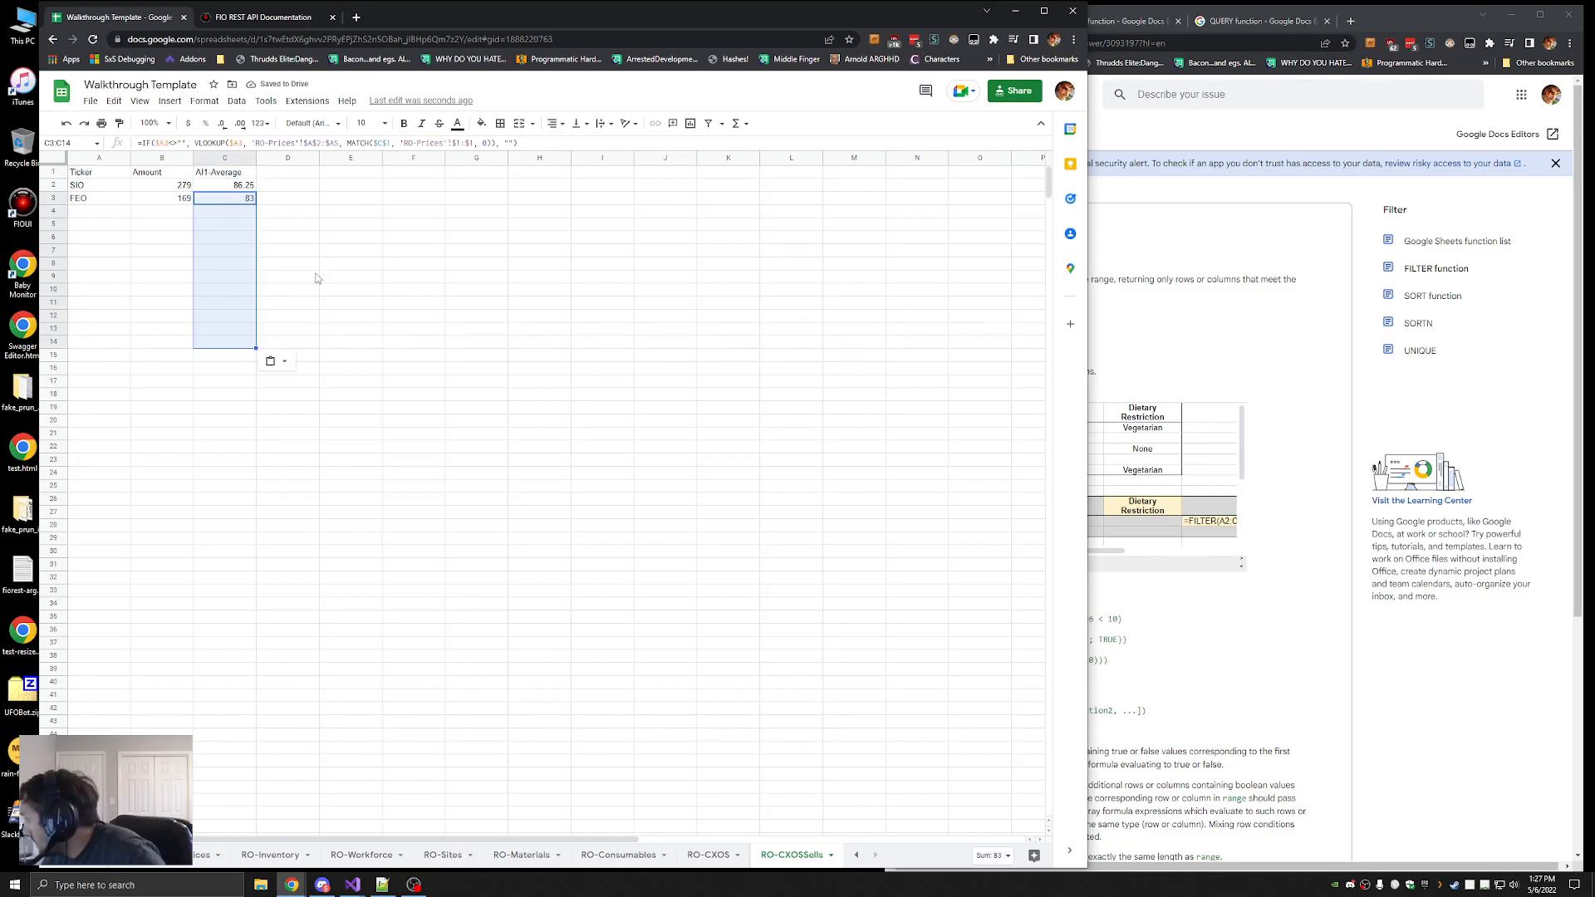
click(341, 263)
Extend the AI1-Average formula down column C through row 82
click(235, 185)
scroll(219, 759, down, 6)
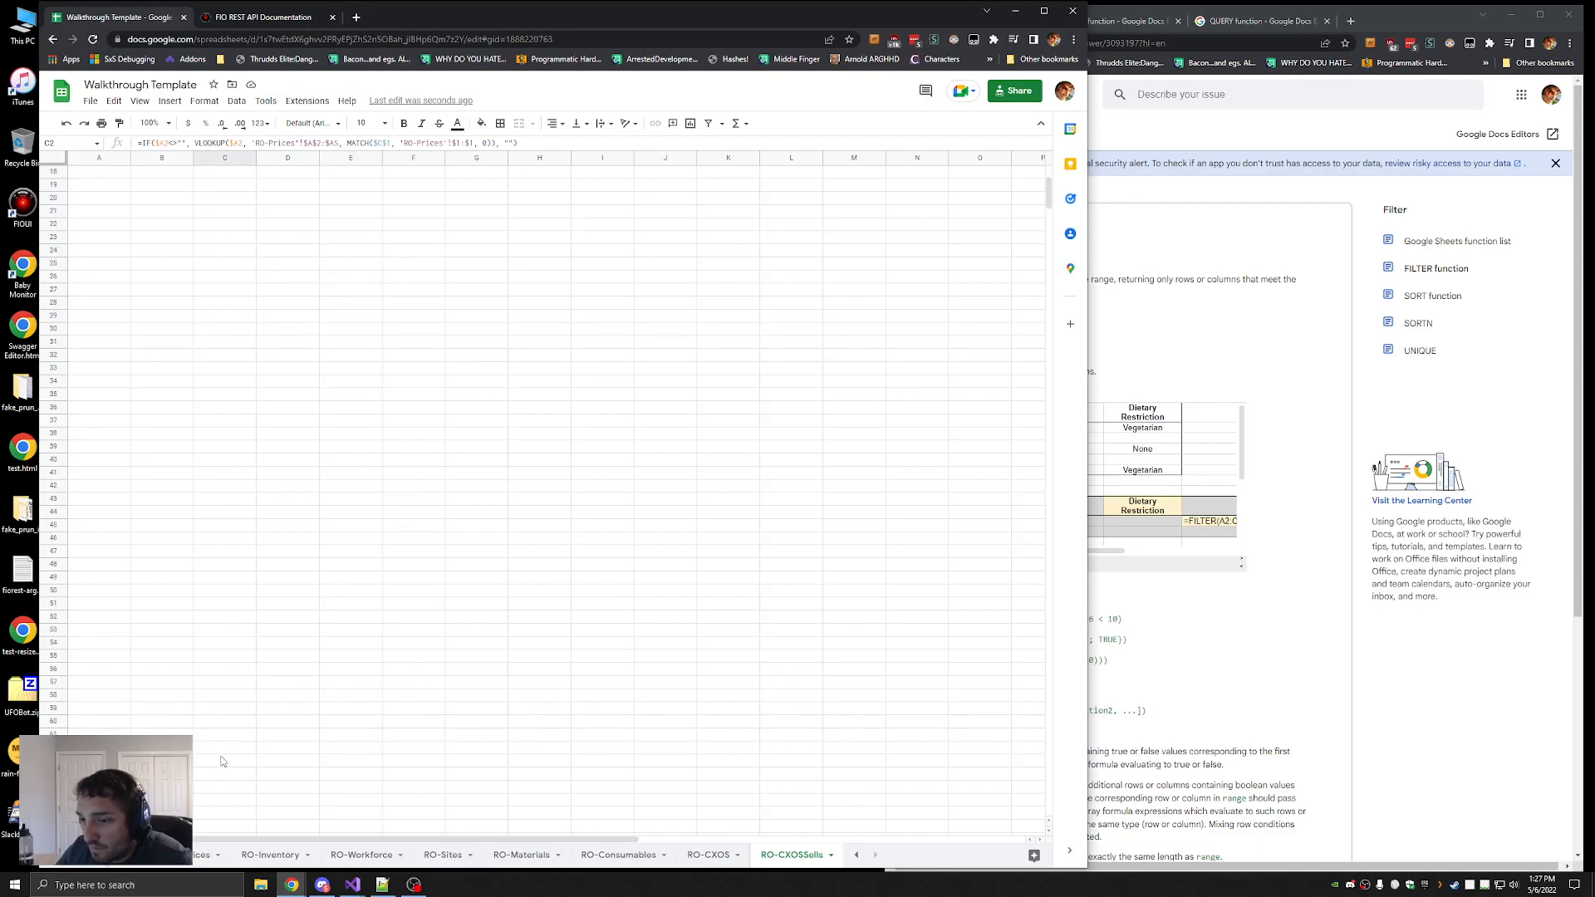
shift+click(226, 782)
key(ctrl+v)
scroll(414, 449, up, 5)
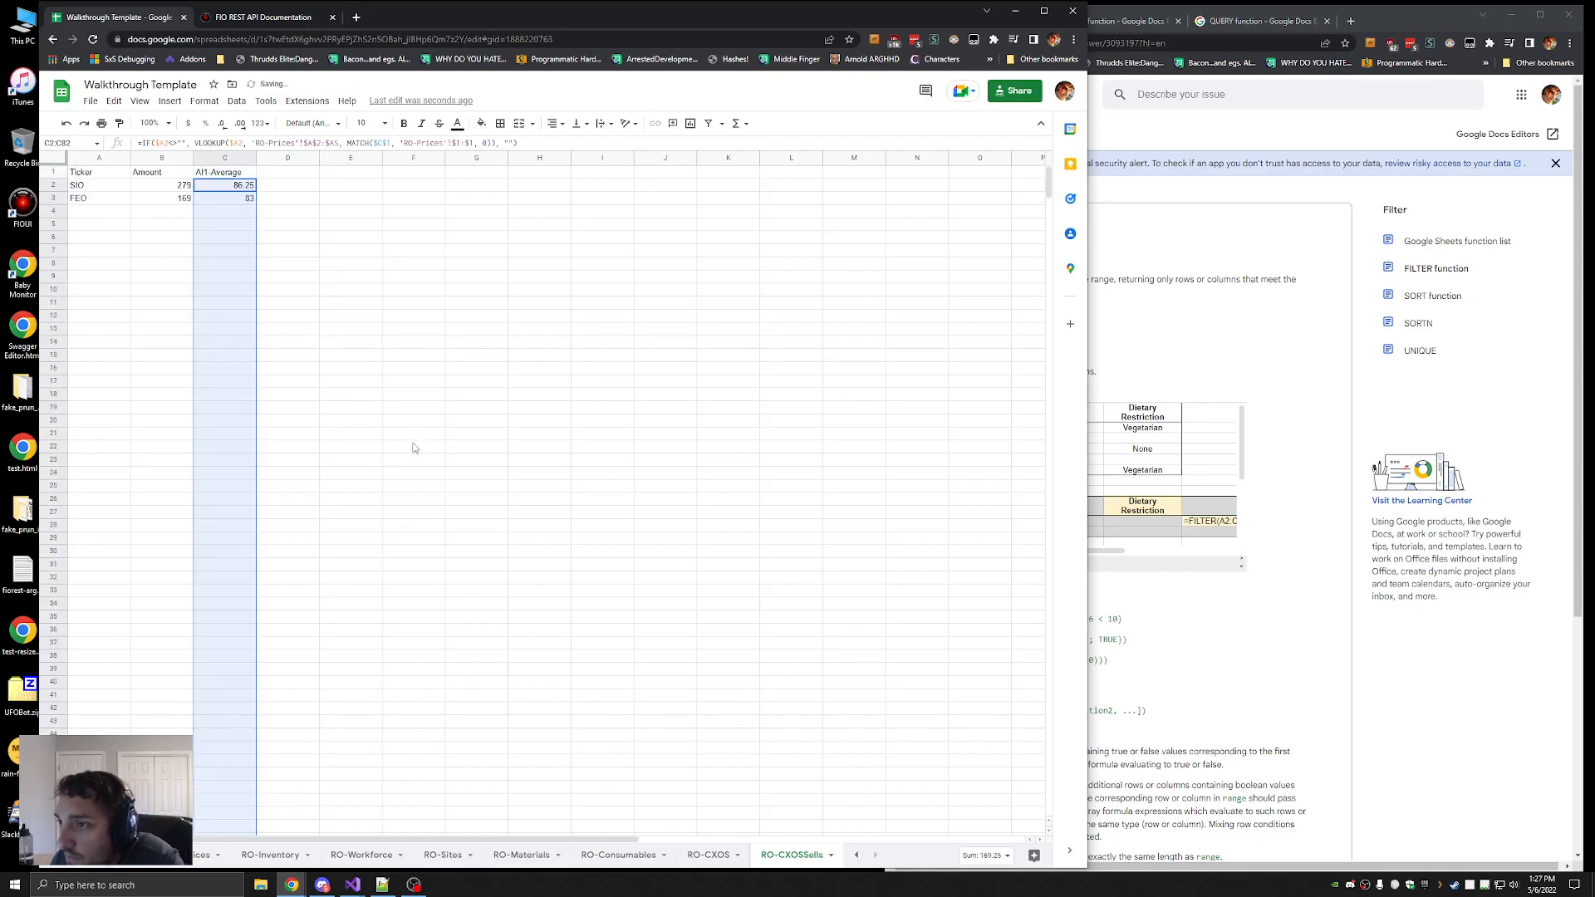
click(413, 317)
click(239, 188)
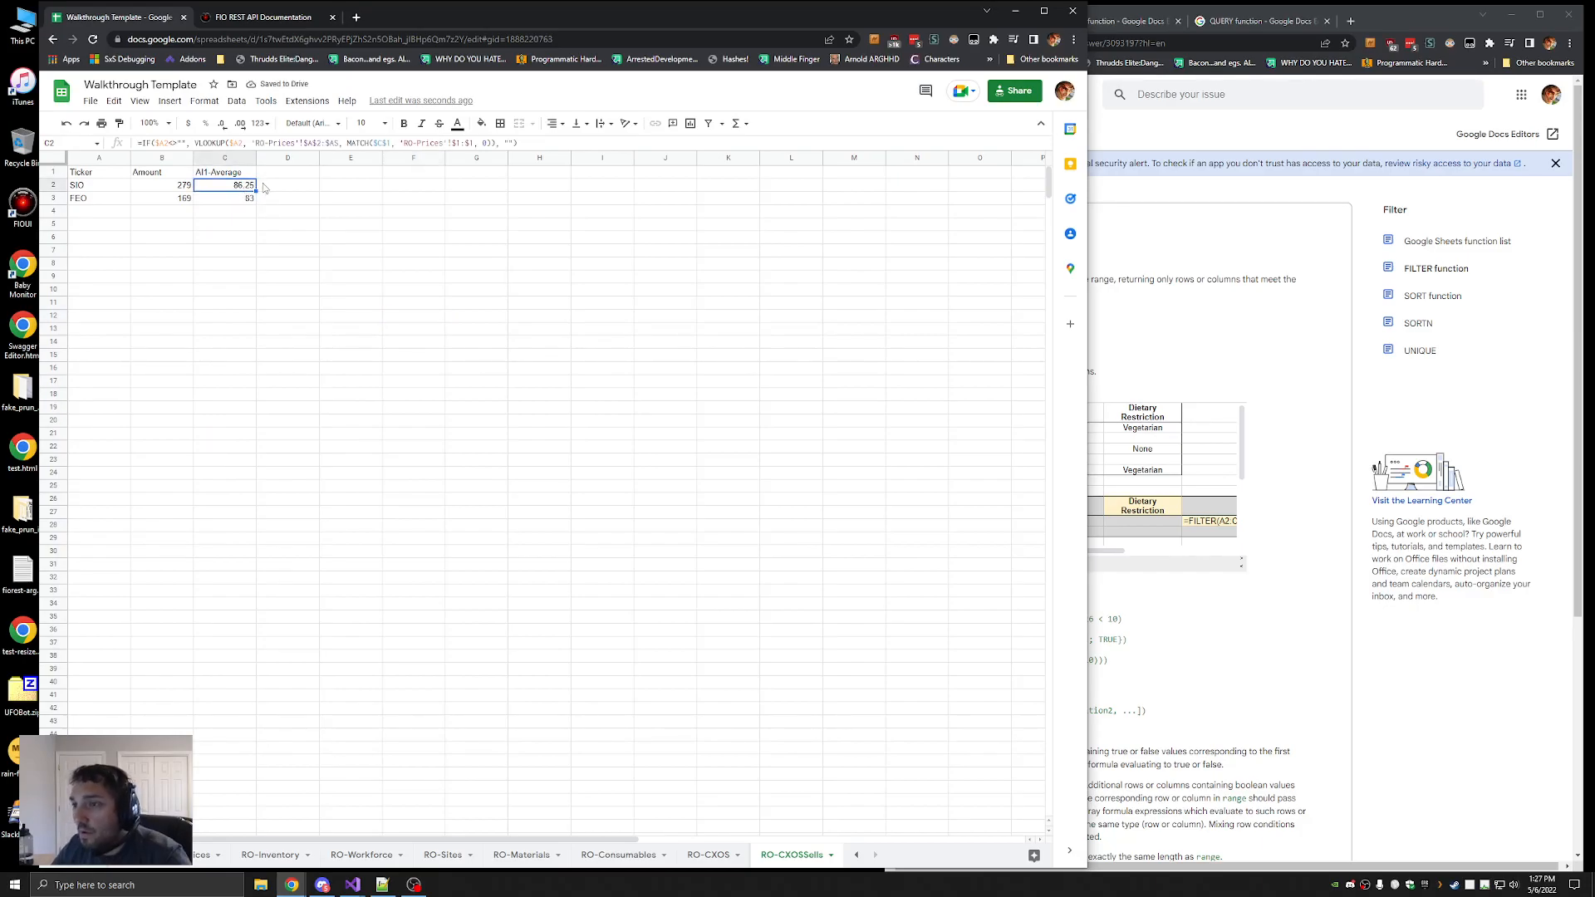
Add the headers AI1-BidPrice in D1 and AI1-AskPrice in E1
click(303, 173)
text(AI-BidPrice)
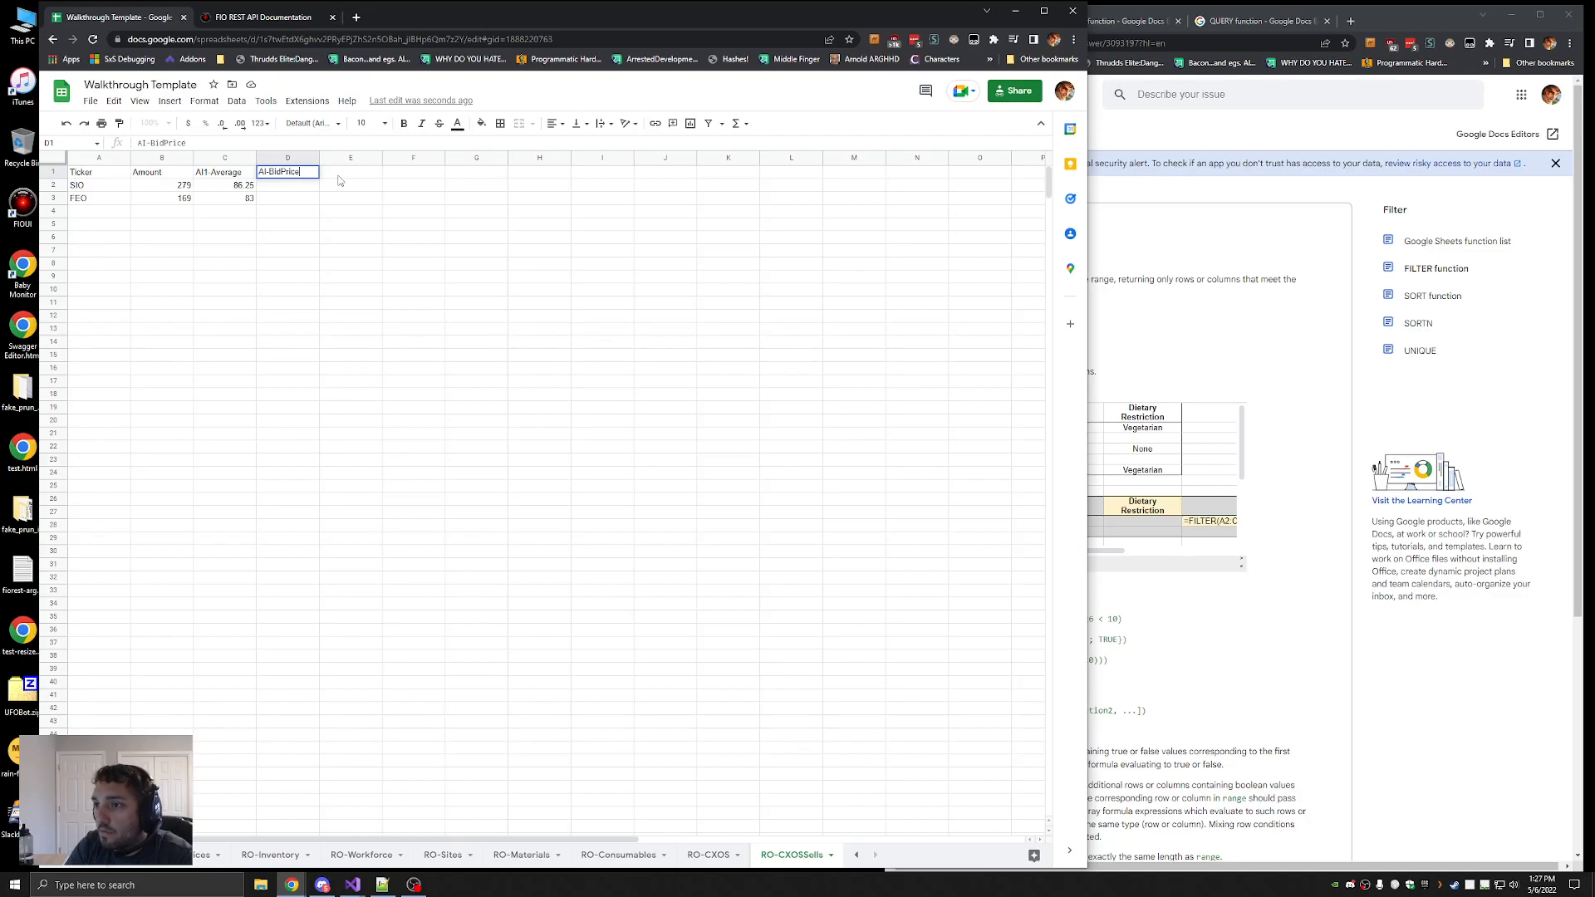
key(Tab)
text(AI)
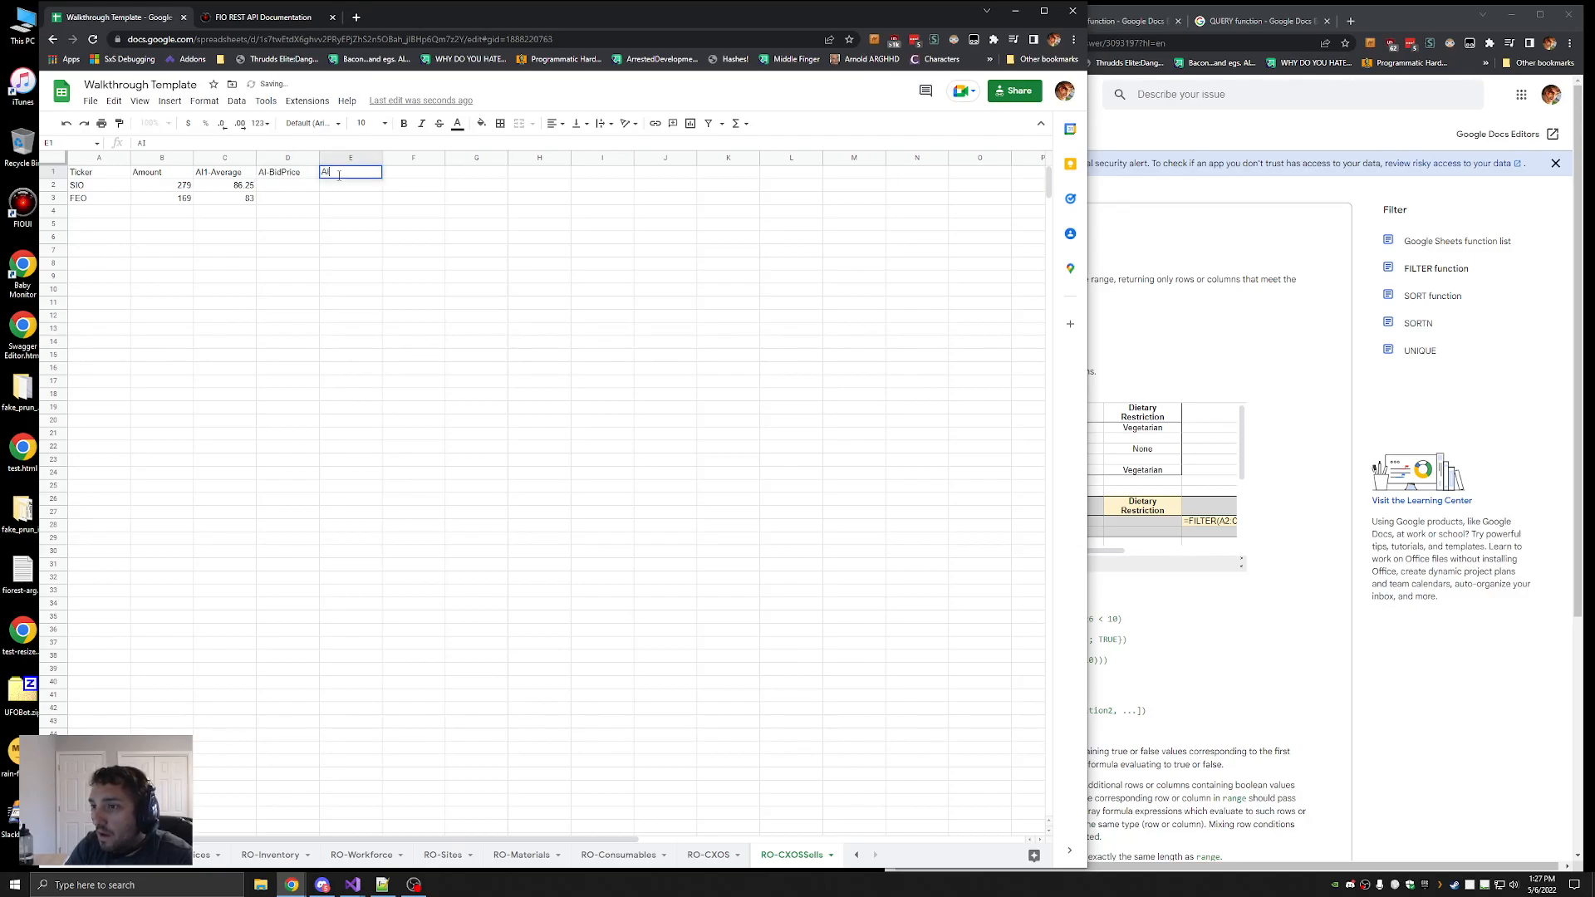
double_click(267, 175)
text(1)
double_click(350, 175)
text(1-AskPrice)
key(Tab)
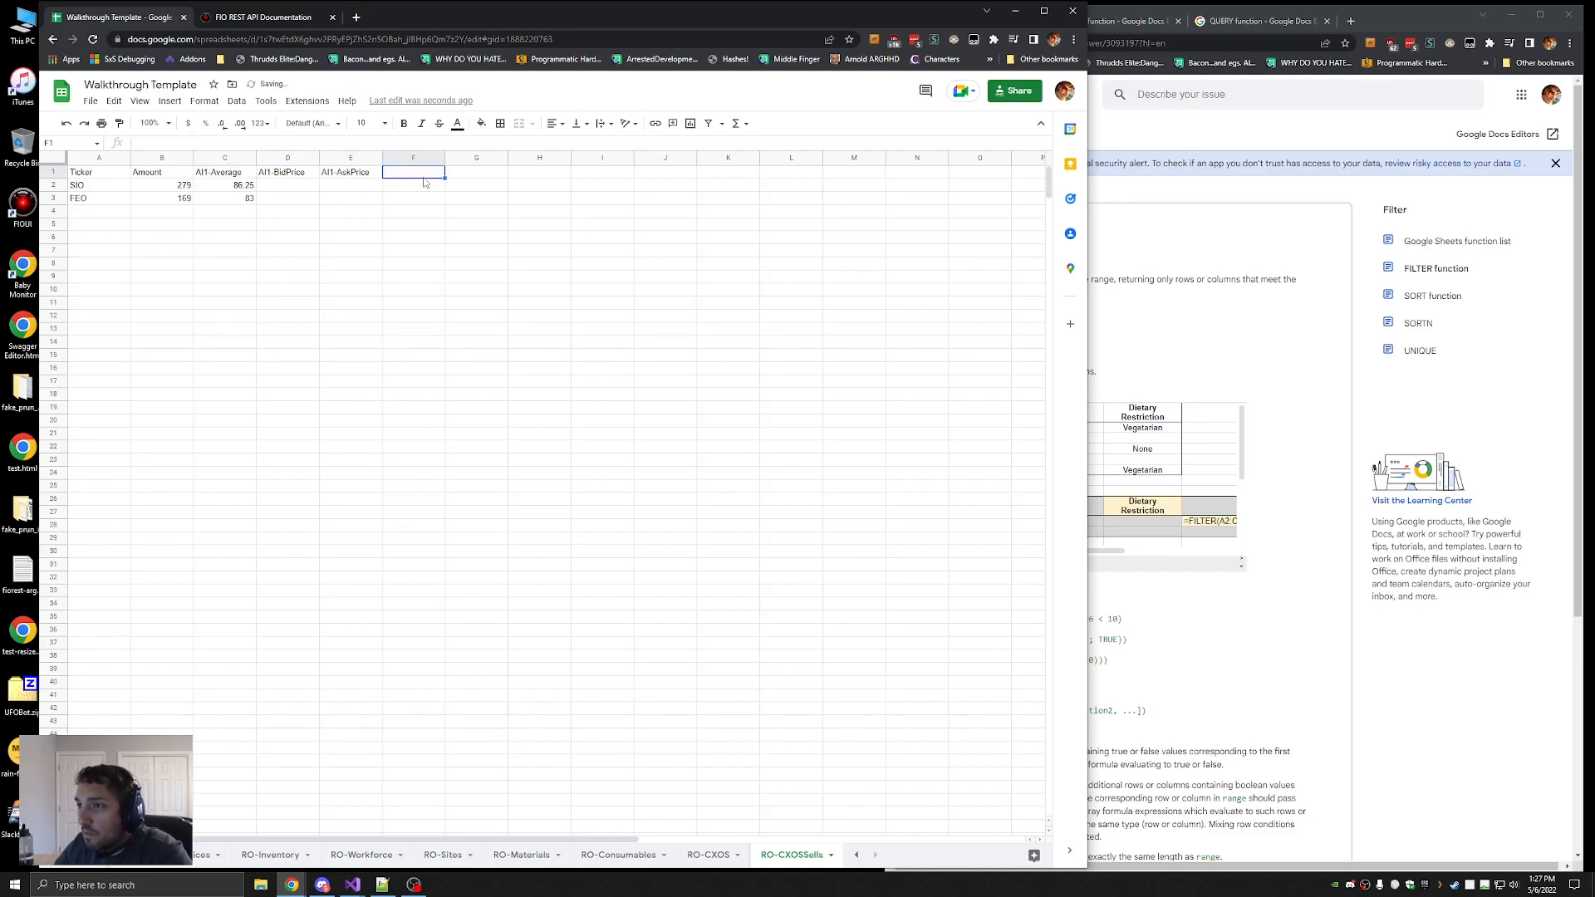
Check the header order on RO-Prices and reorder the headers to AI1-AskPrice in D1 and AI1-BidPrice in E1
click(206, 856)
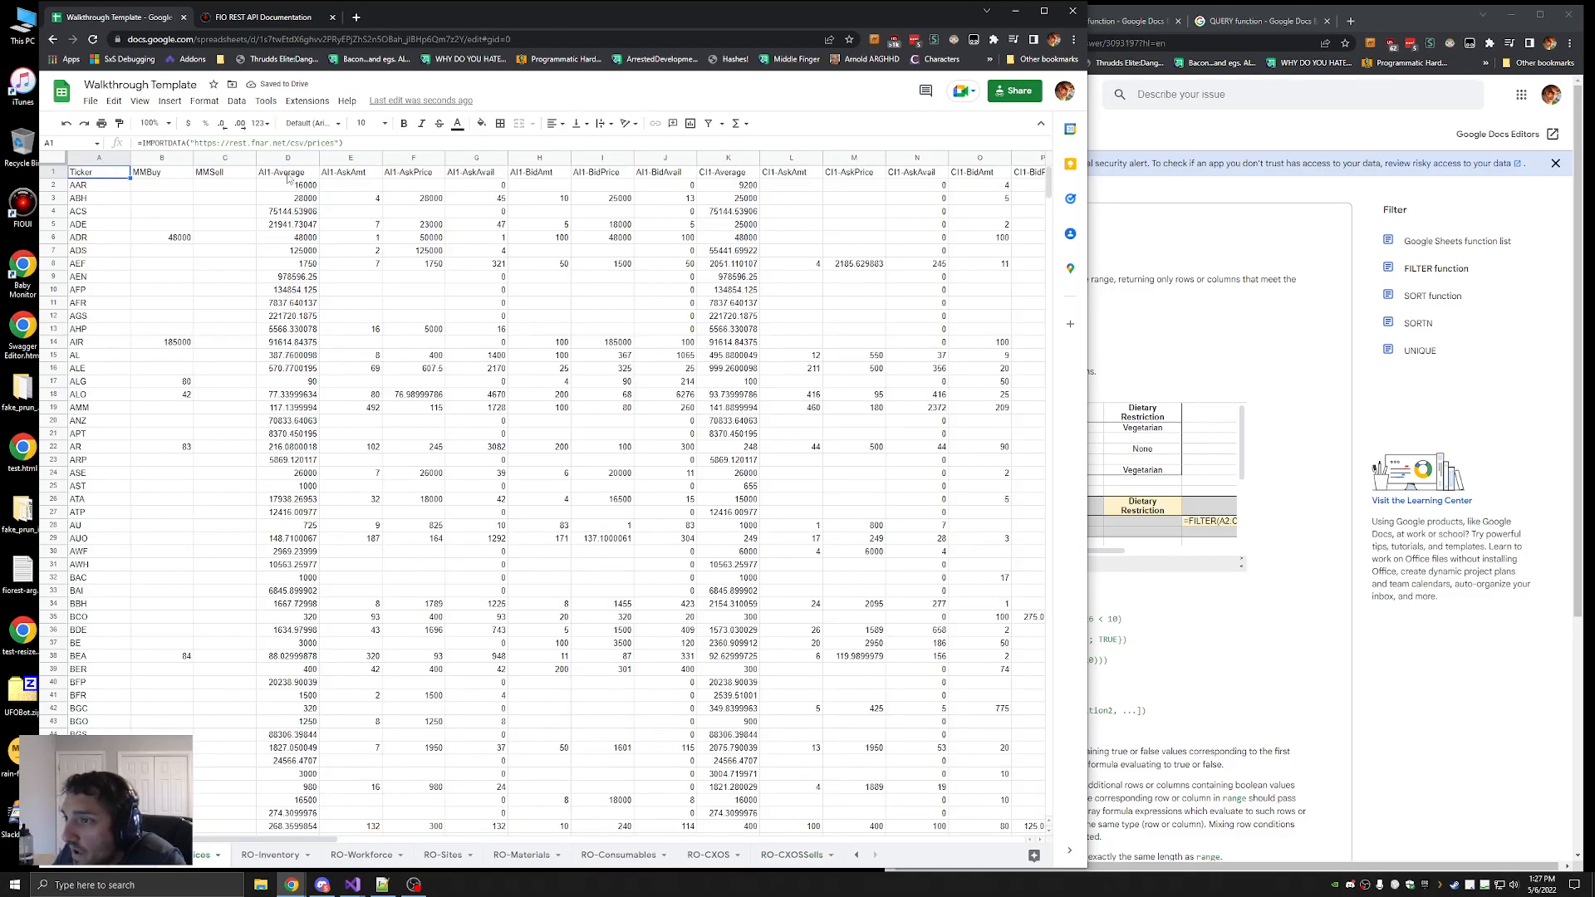
key(F5)
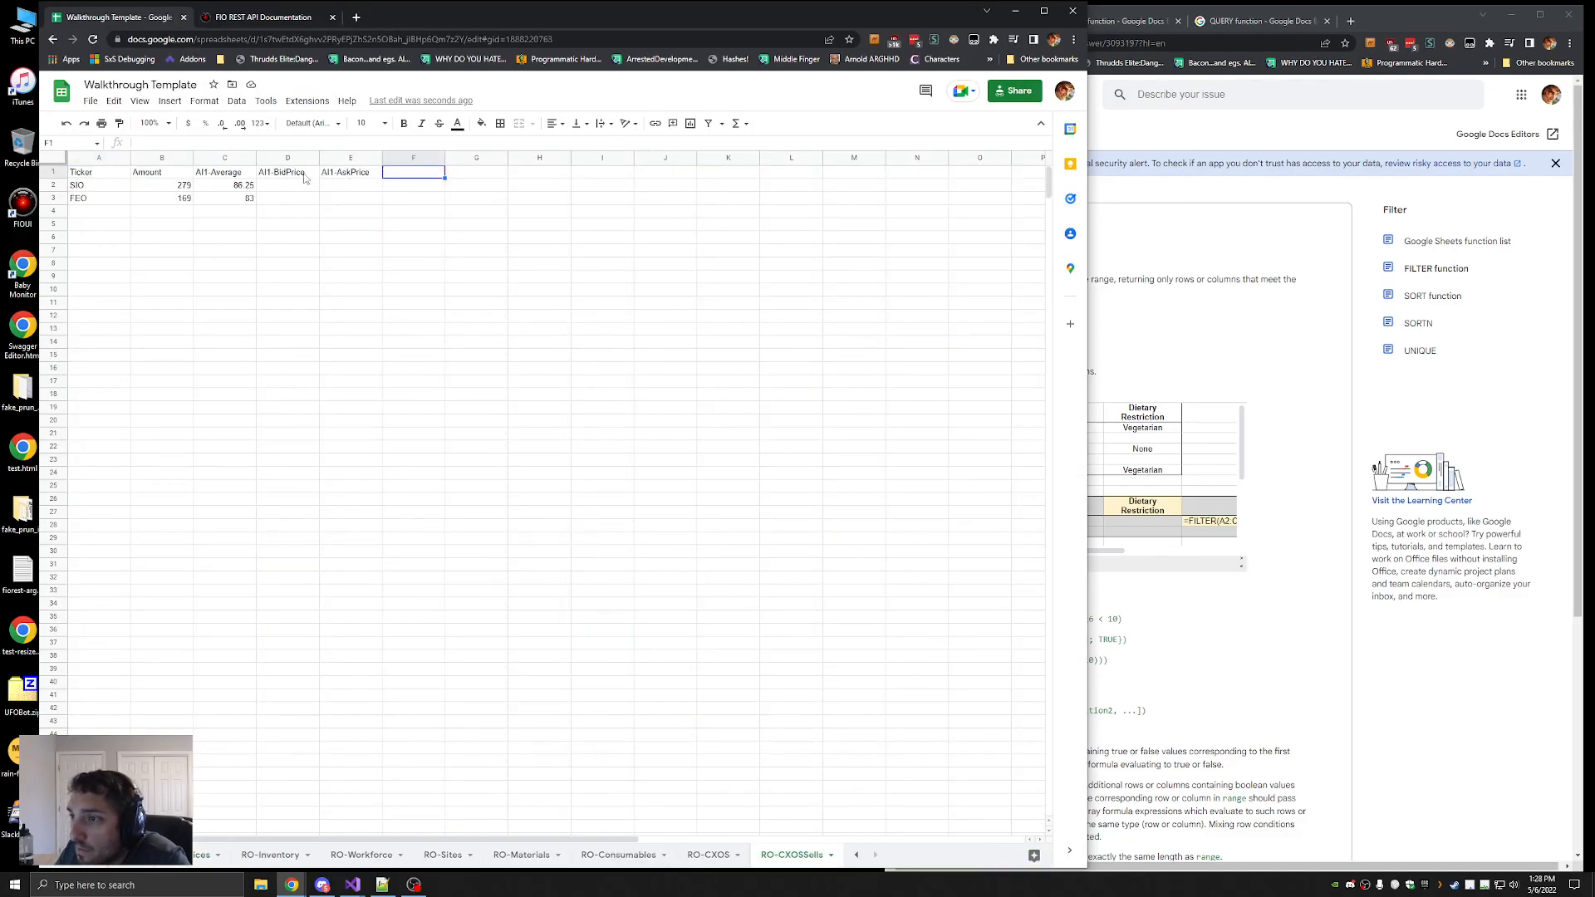
click(345, 176)
click(288, 175)
key(ctrl+v)
click(354, 175)
text(AI1-BidPrice)
key(Return)
Copy the three AI1 headers from C1:E1 into F1:H1
drag(228, 175, 349, 175)
key(ctrl+c)
click(413, 175)
key(ctrl+v)
Rename the copied headers in F1:H1 to CI1-Average, CI1-AskPrice and CI1-BidPrice
double_click(414, 177)
key(Home)
key(Delete)
text(C)
click(461, 175)
double_click(463, 175)
key(Home)
key(Delete)
text(C)
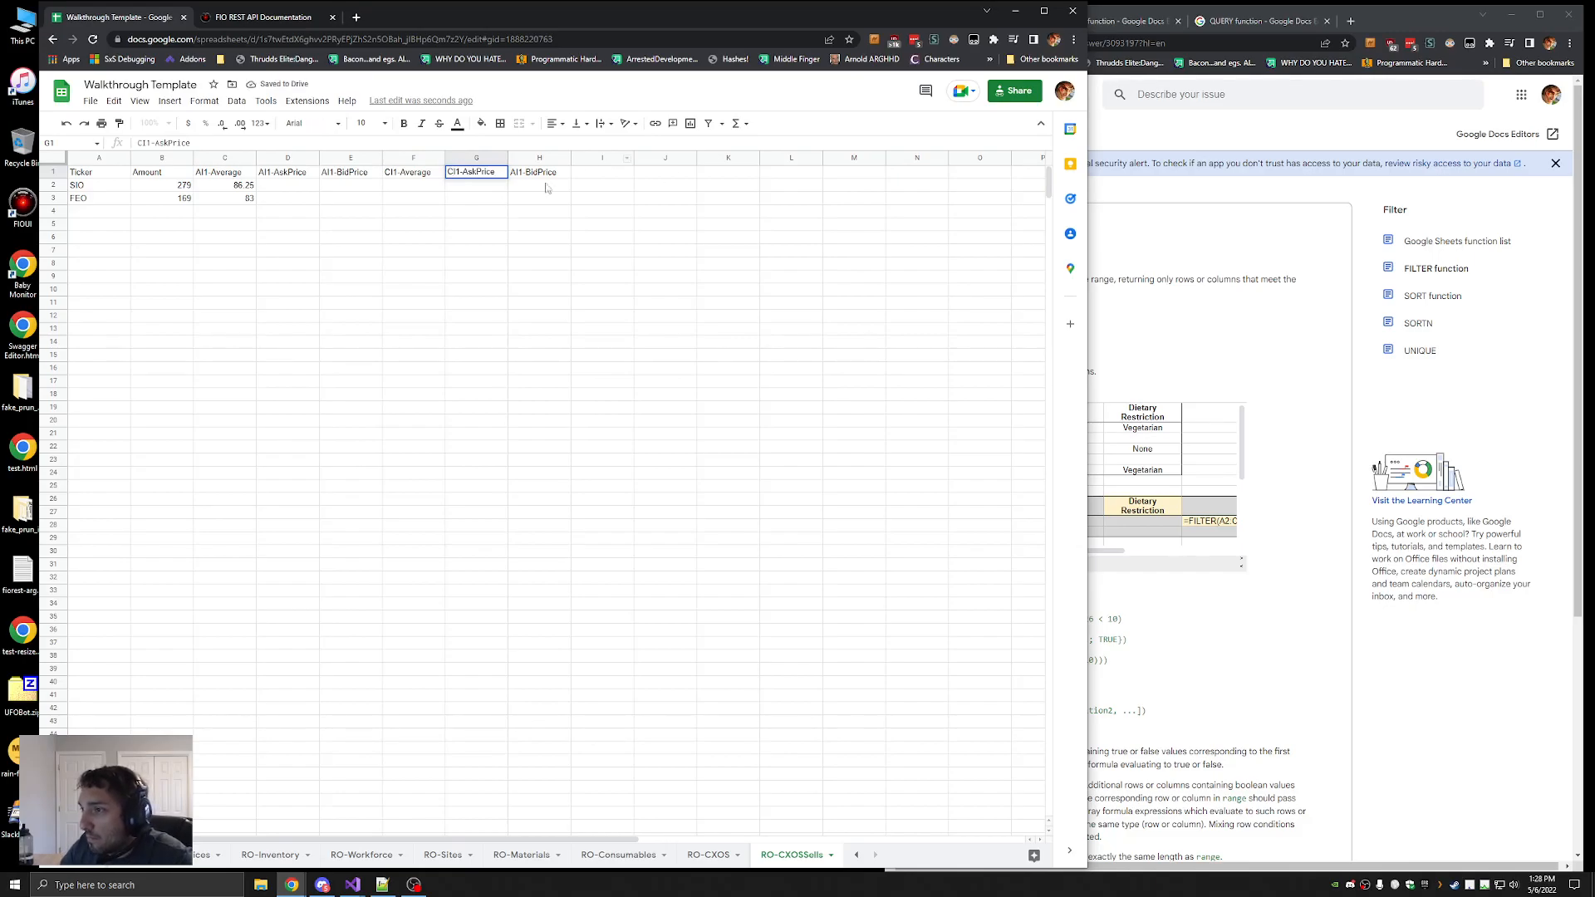
click(532, 178)
click(139, 145)
key(Delete)
text(C)
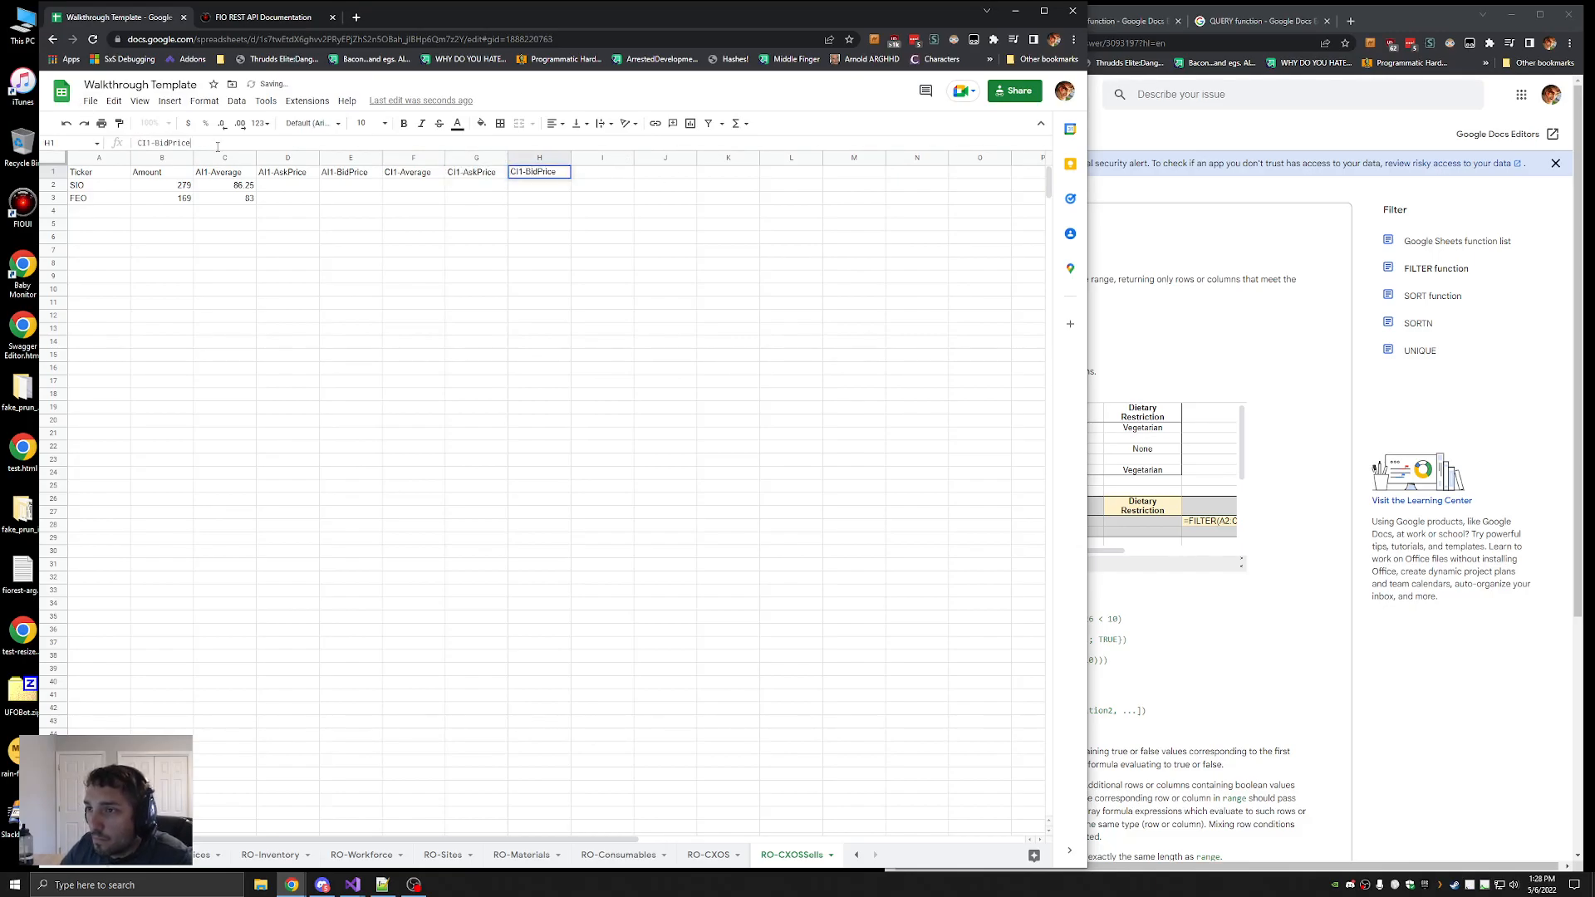
Paste another set of the three AI1 headers into I1:K1
click(592, 177)
key(ctrl+v)
click(593, 181)
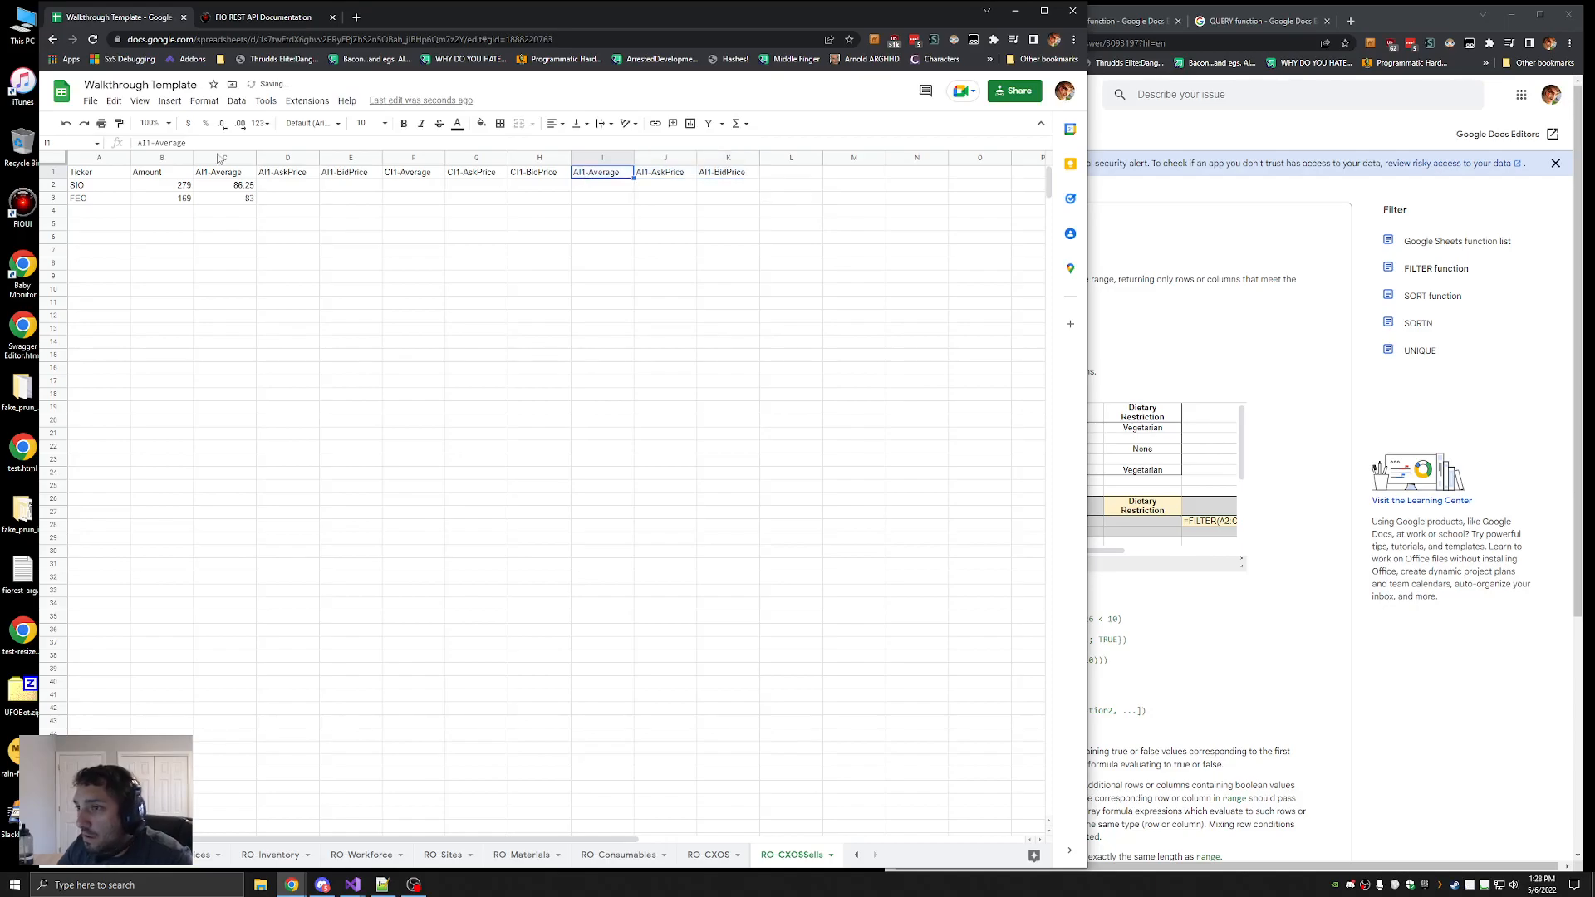
Rename the pasted headers in I1:K1 to NC1-Average, NC1-AskPrice and NC1-BidPrice
click(146, 145)
key(BackSpace)
key(BackSpace)
text(NC)
key(Return)
click(668, 174)
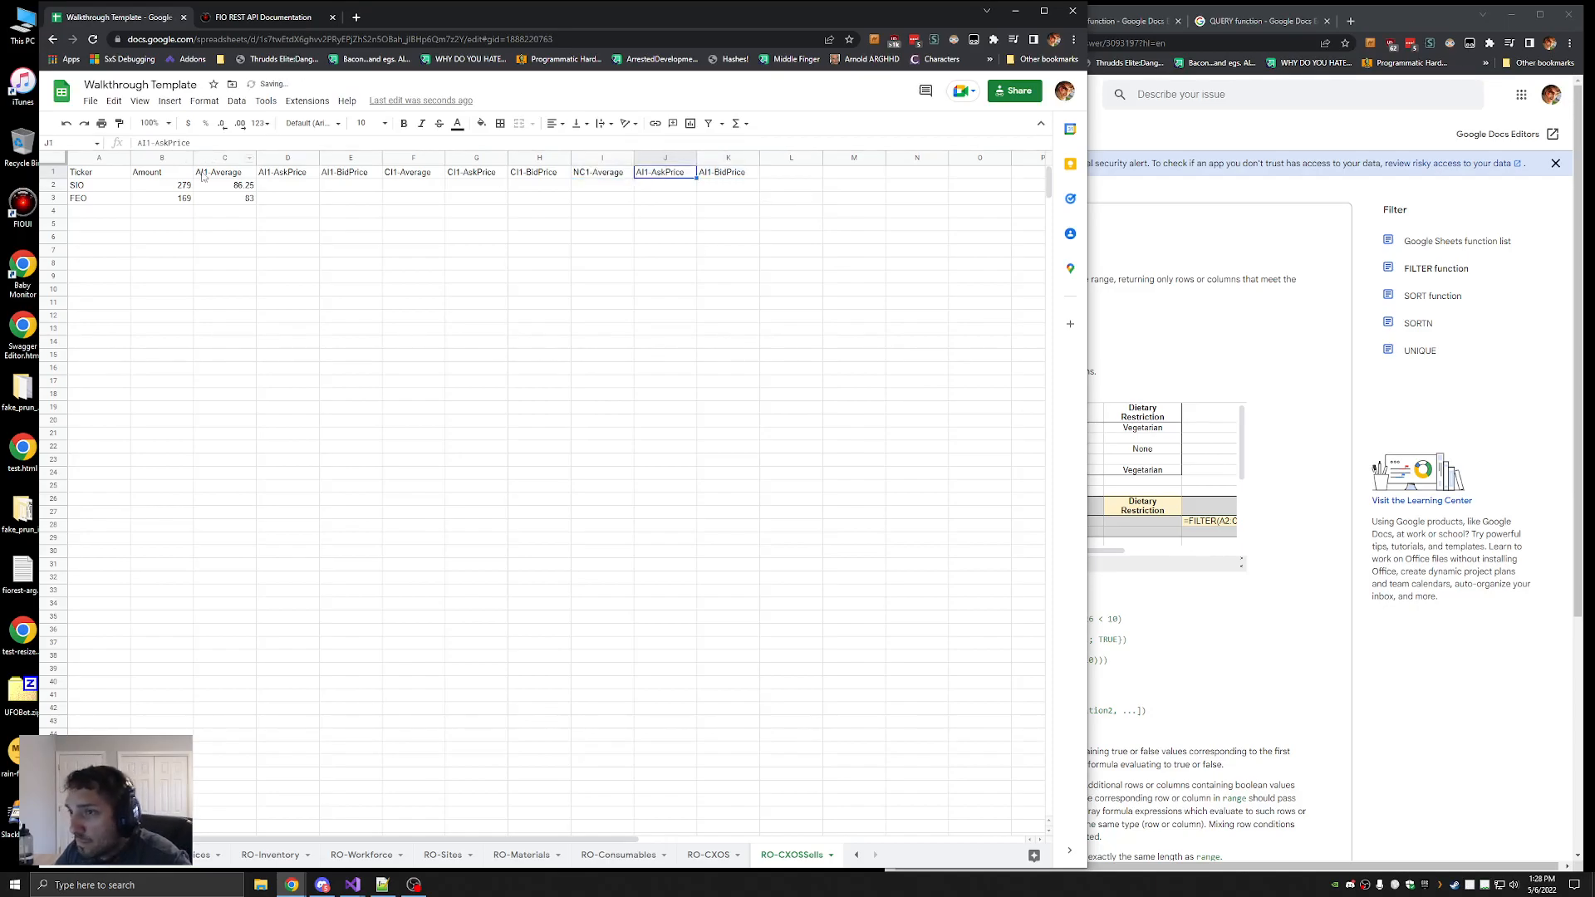
click(142, 144)
key(BackSpace)
key(BackSpace)
text(NC)
key(Return)
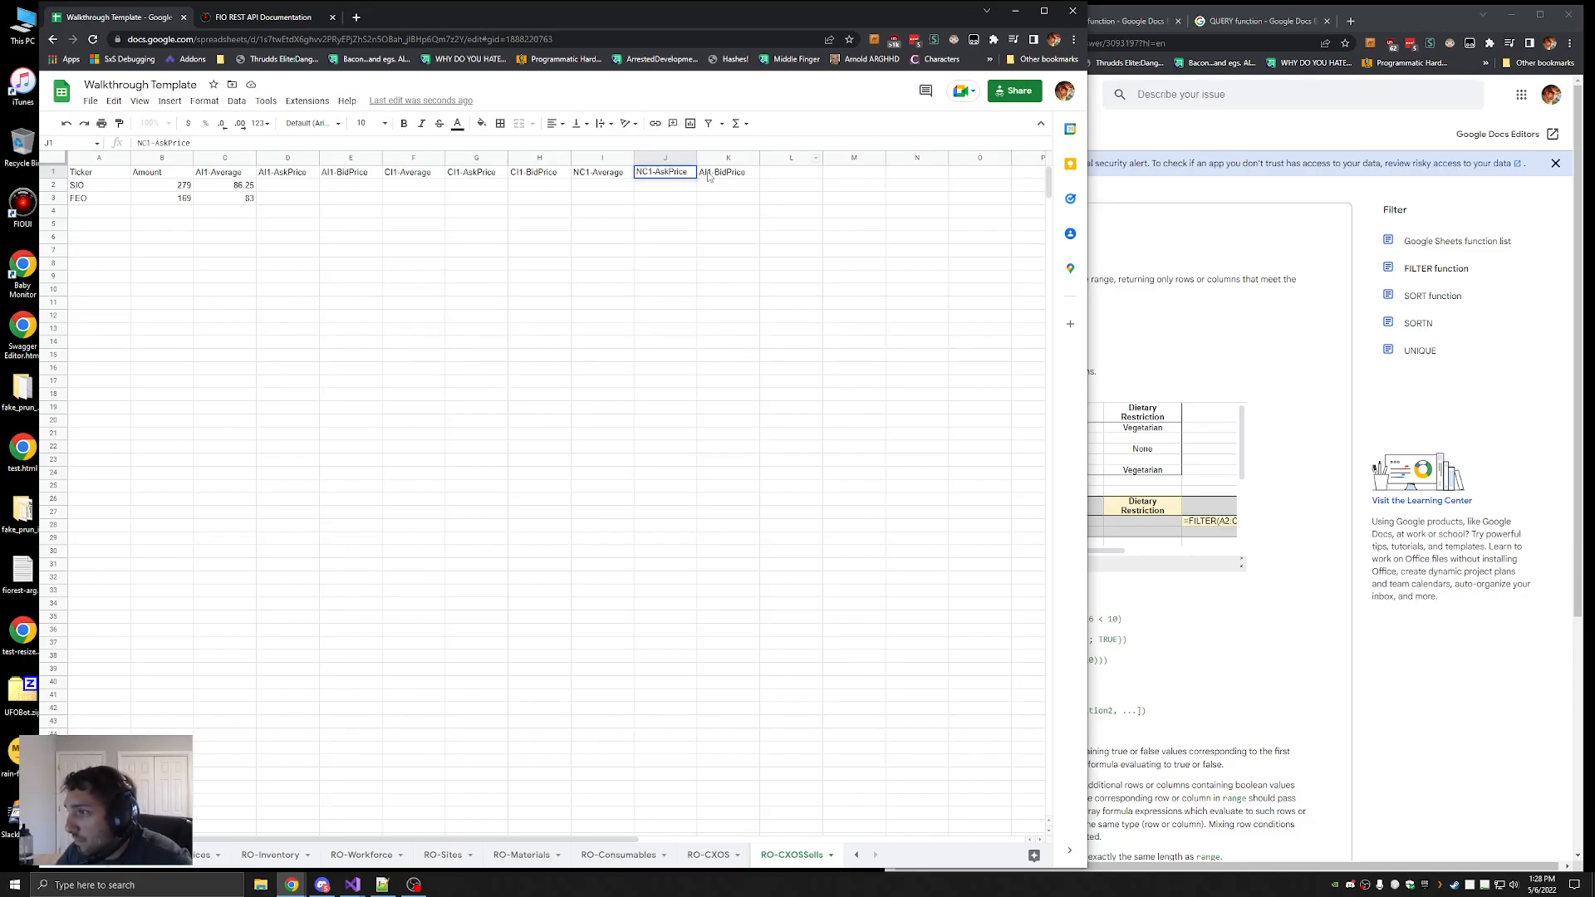
click(708, 176)
click(147, 144)
key(BackSpace)
key(BackSpace)
text(NC)
Copy the three NC1 headers from I1:K1 into L1:N1
drag(594, 181, 720, 181)
key(ctrl+c)
click(787, 177)
key(ctrl+v)
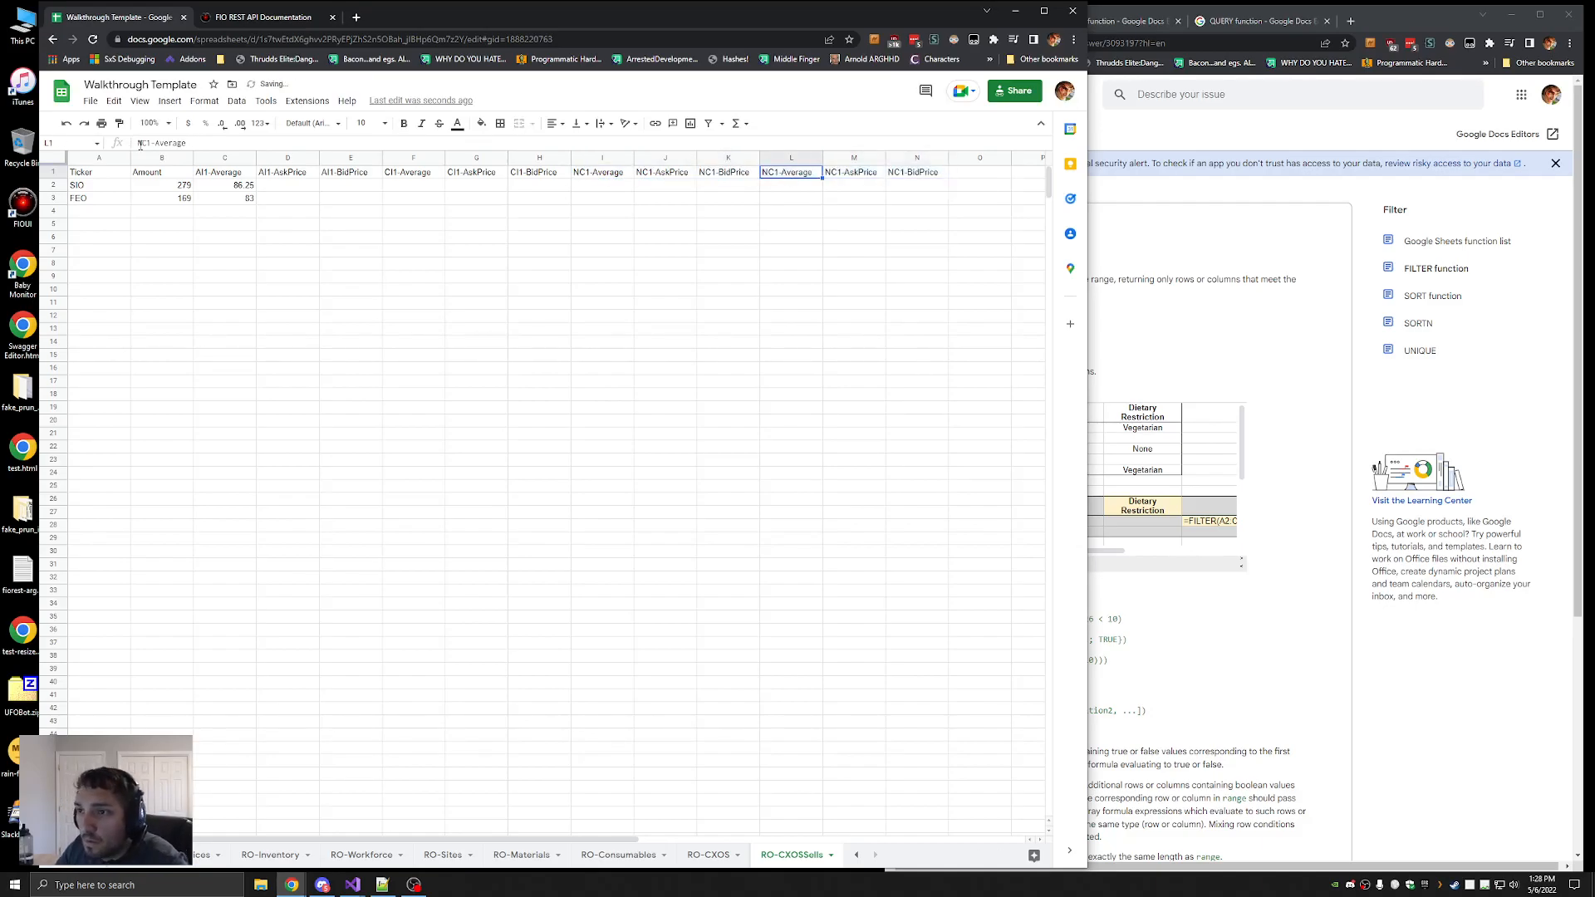
Rename the copied headers in L1:N1 to IC1-Average, IC1-AskPrice and IC1-BidPrice
click(147, 144)
key(BackSpace)
text(I)
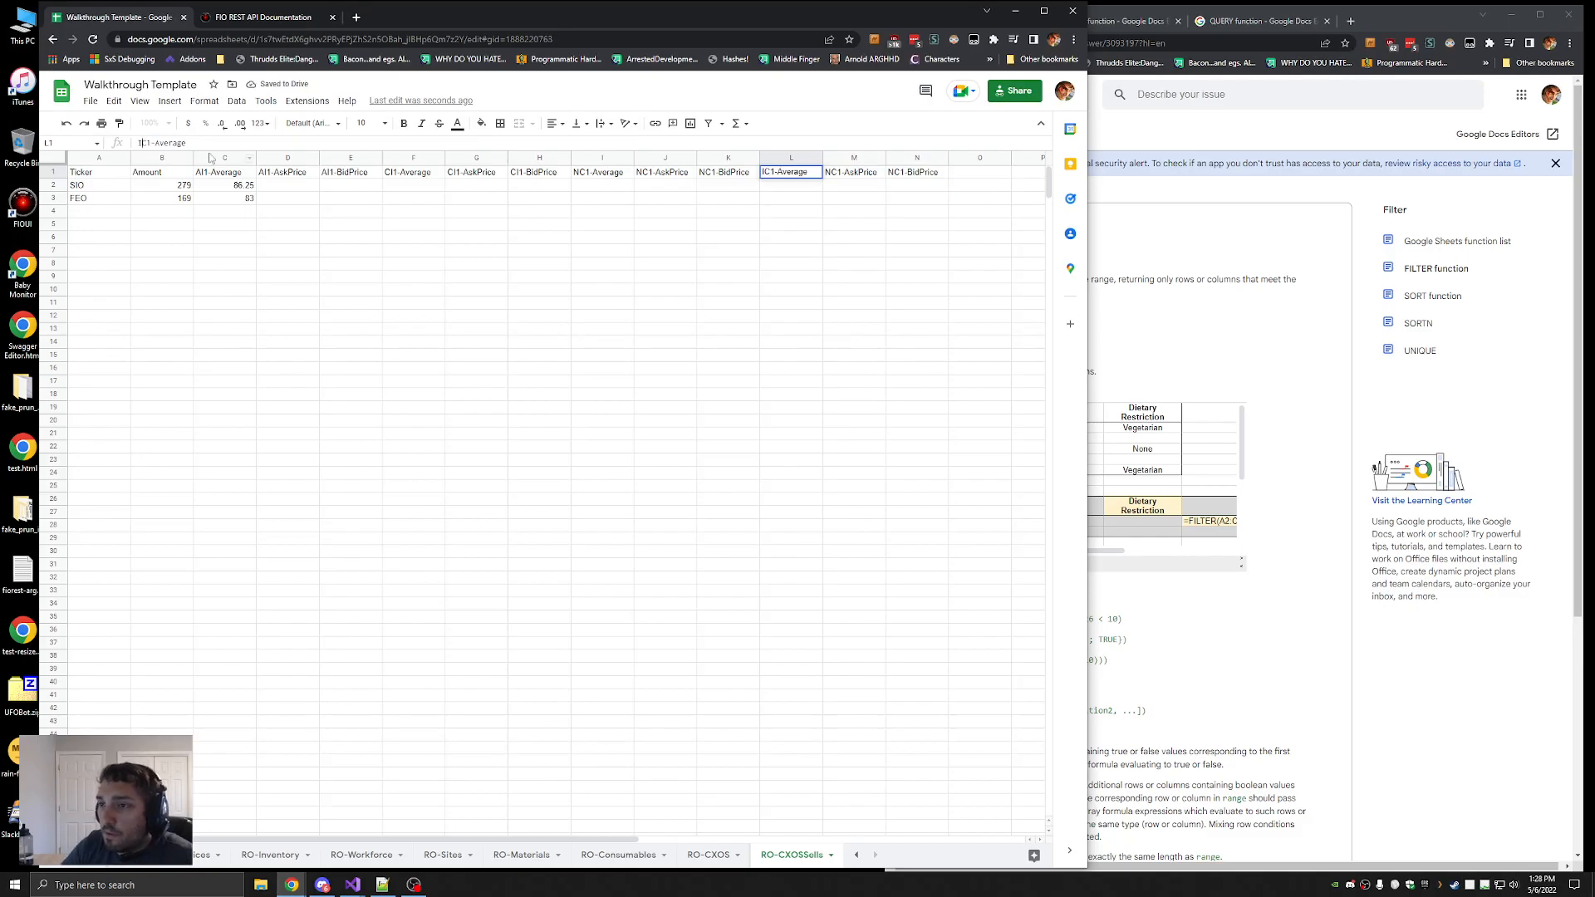
key(Tab)
click(142, 143)
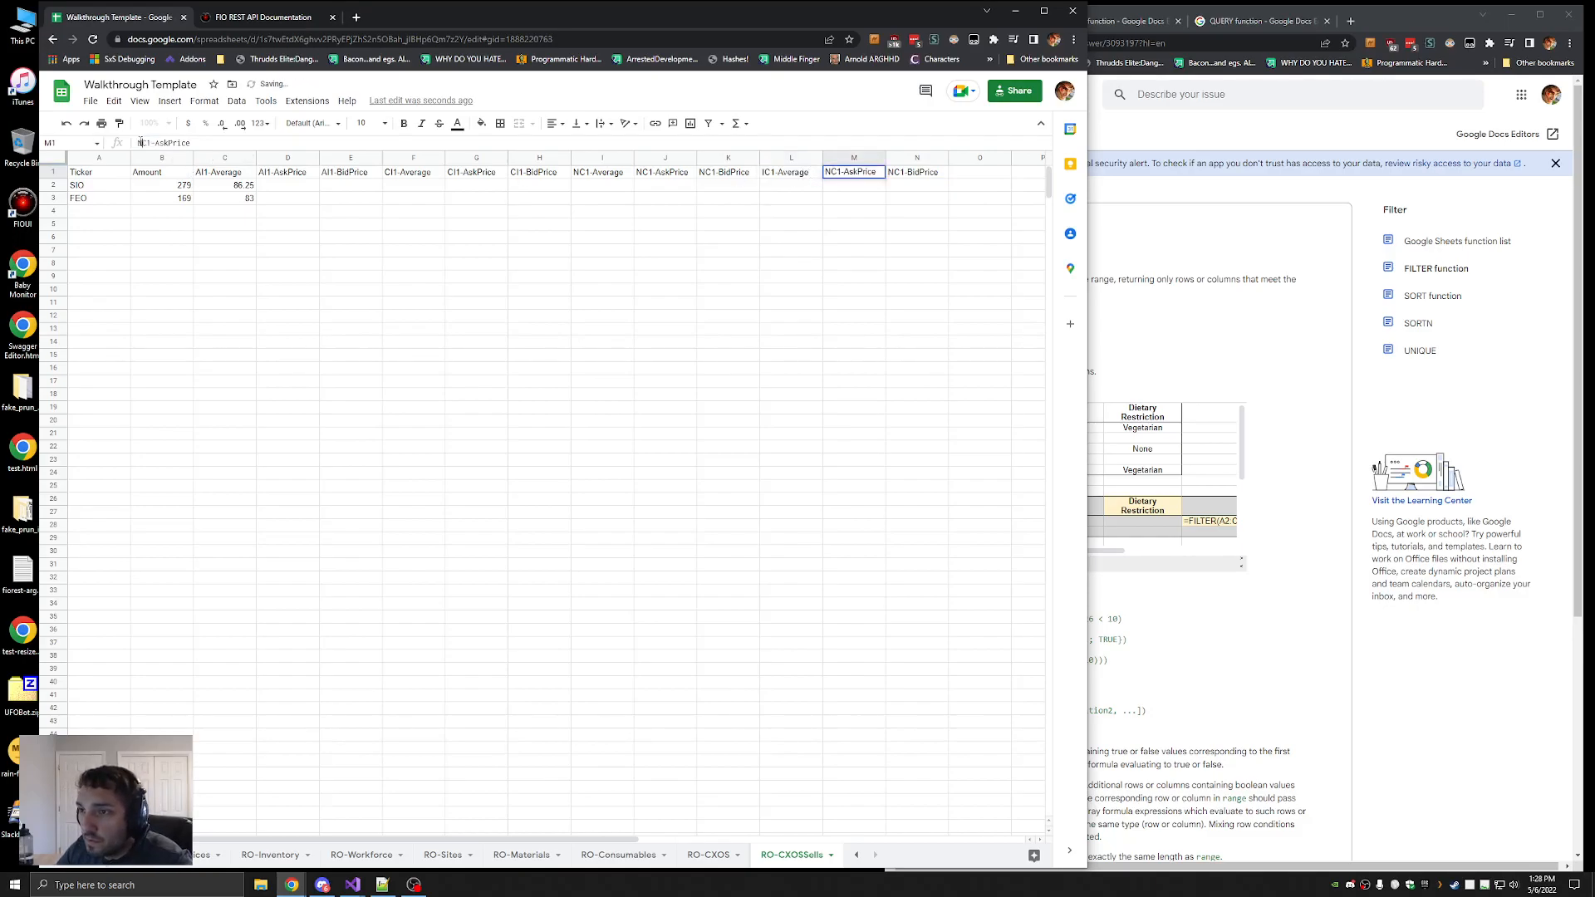
key(BackSpace)
text(I)
key(Tab)
click(138, 144)
key(BackSpace)
text(I)
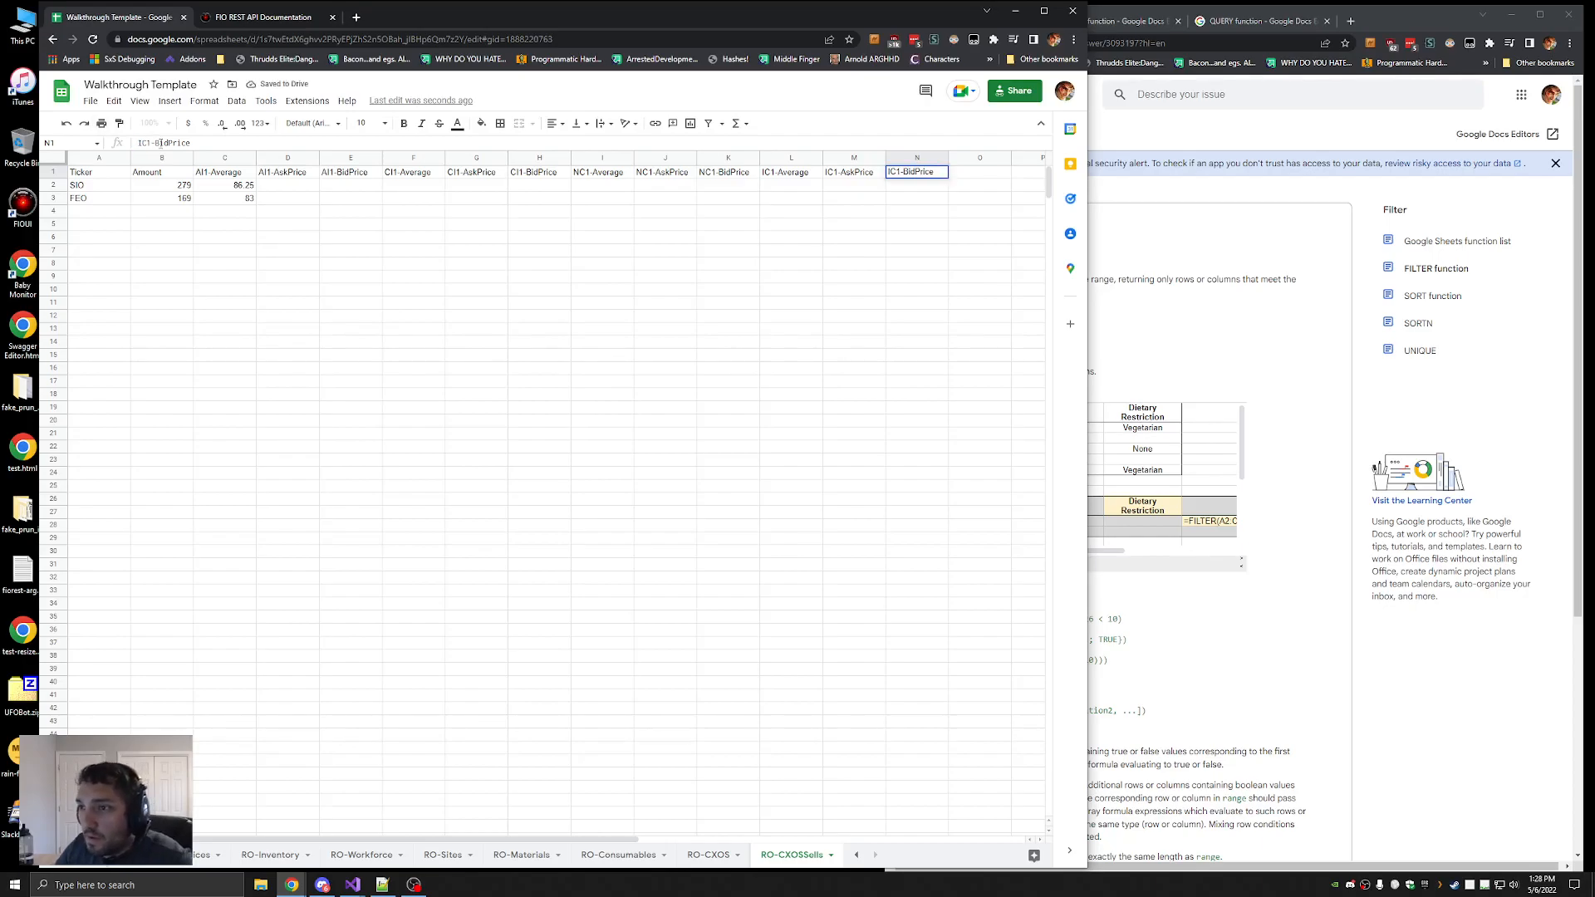
Fill the price lookup formulas from C2:C3 across columns D to N and check which header they reference
drag(226, 193, 232, 205)
key(ctrl+c)
click(284, 186)
shift+click(915, 681)
scroll(916, 683, down, 7)
shift+click(918, 757)
scroll(558, 286, up, 7)
key(ctrl+v)
click(166, 315)
click(292, 192)
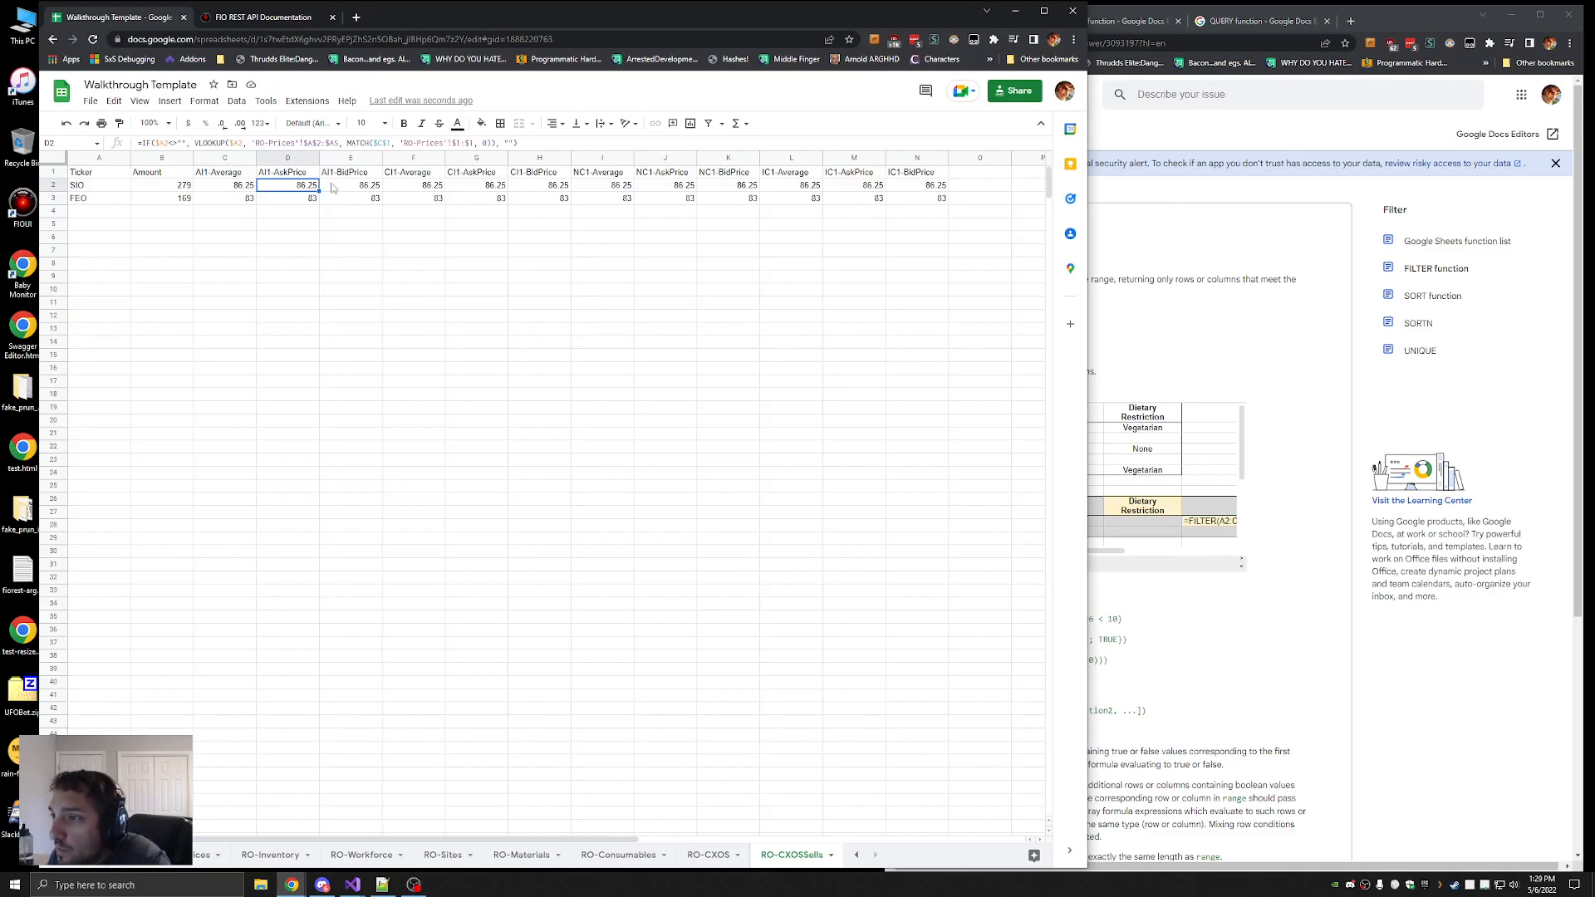
key(Left)
click(282, 187)
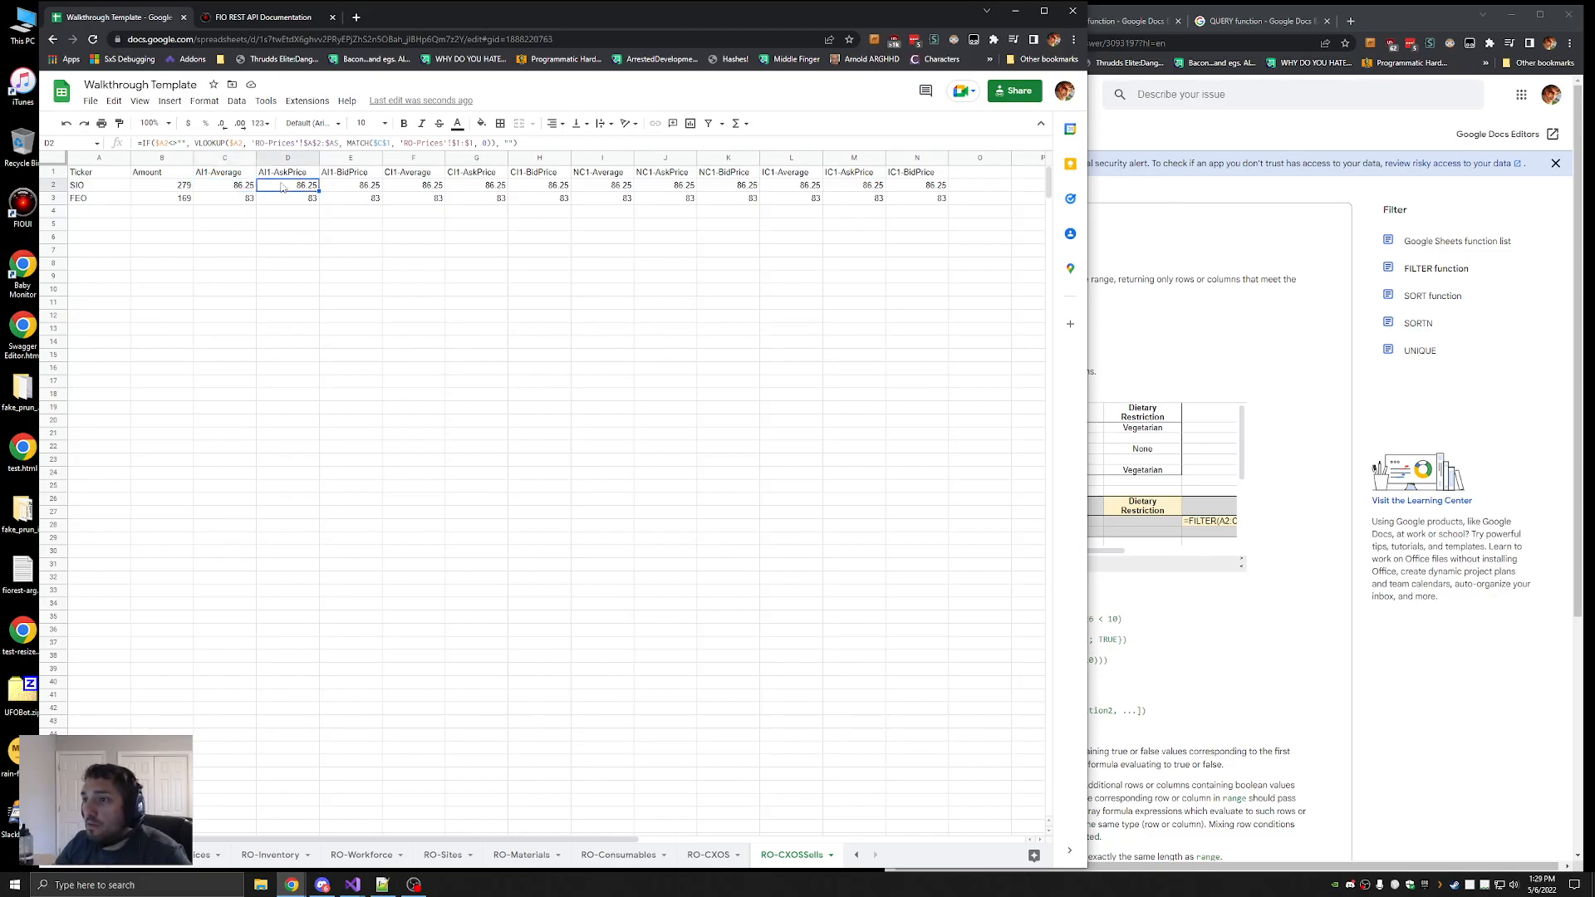
click(228, 188)
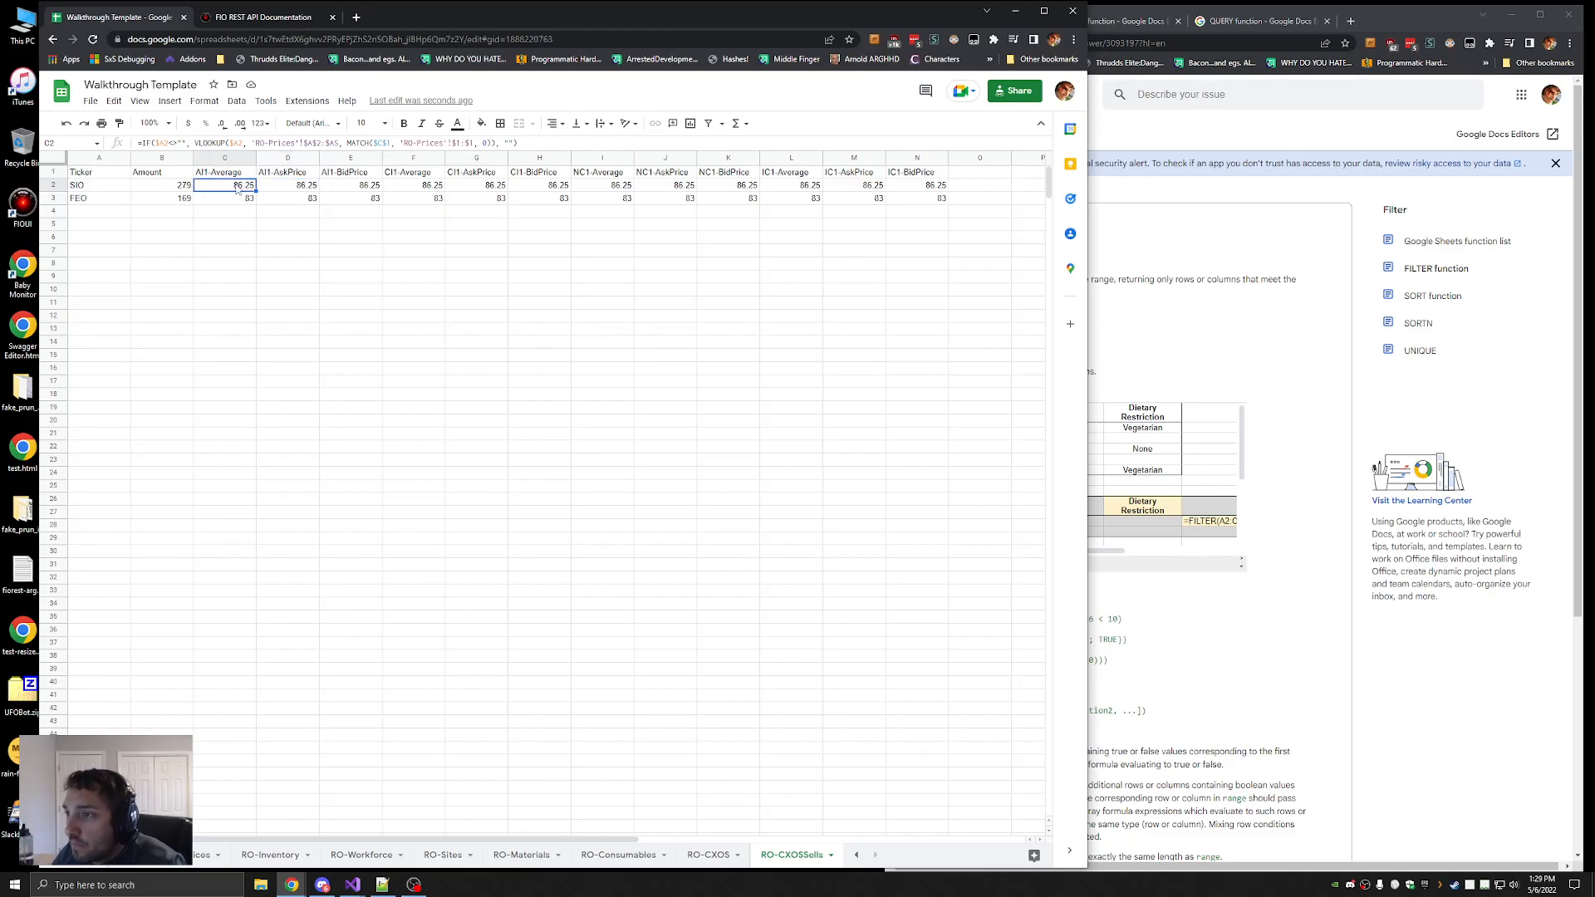
Make the header reference in C2's MATCH function column-relative by changing it to C$1
click(386, 143)
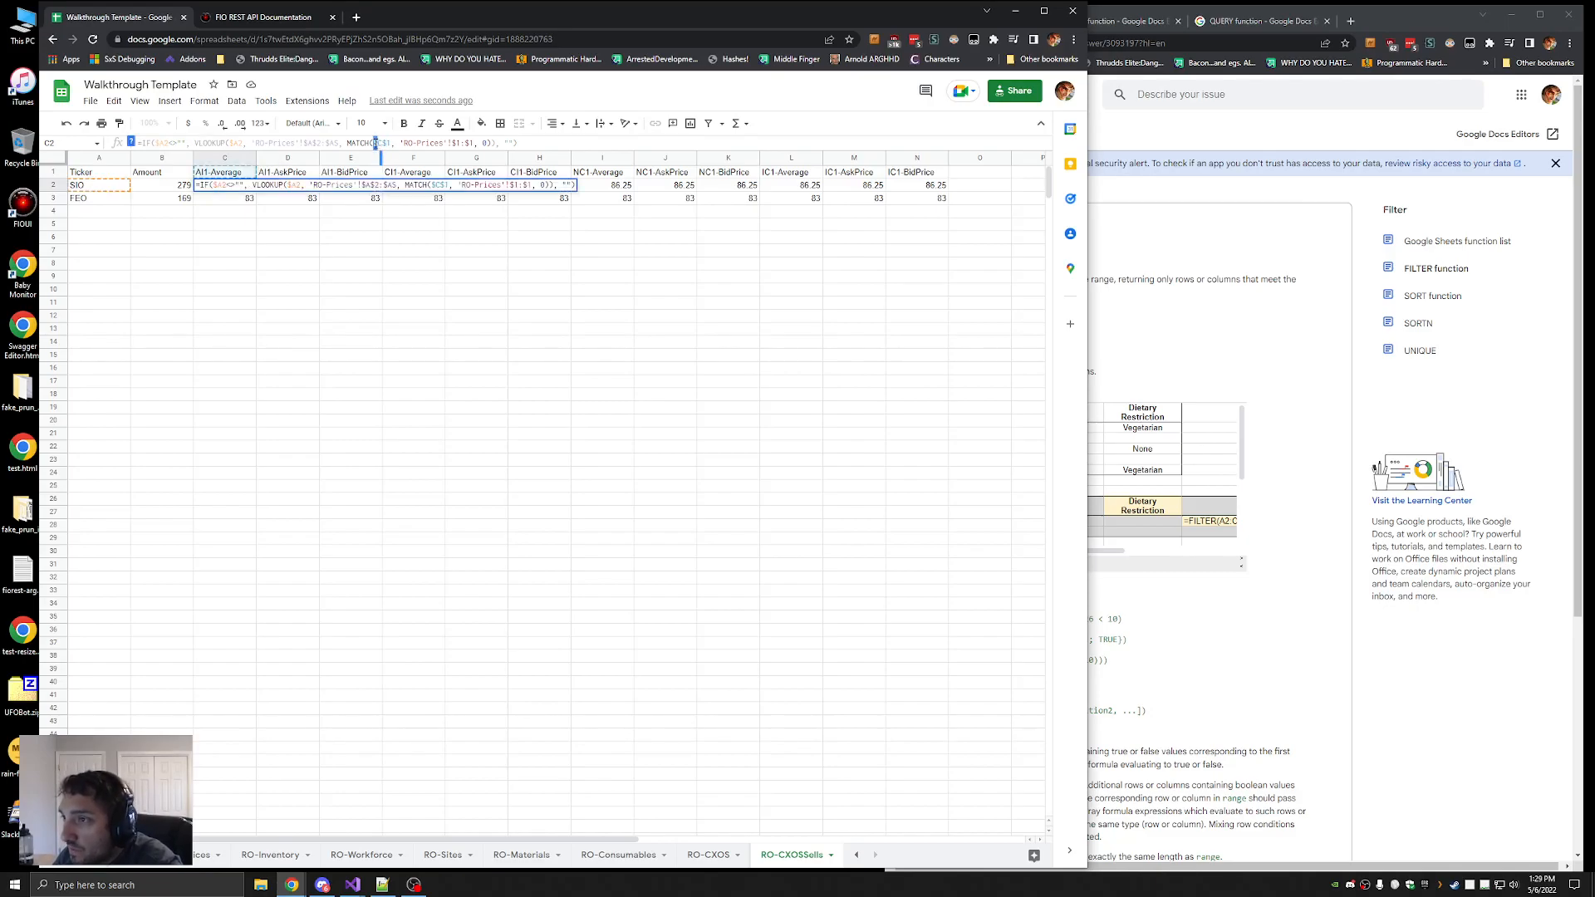
key(Delete)
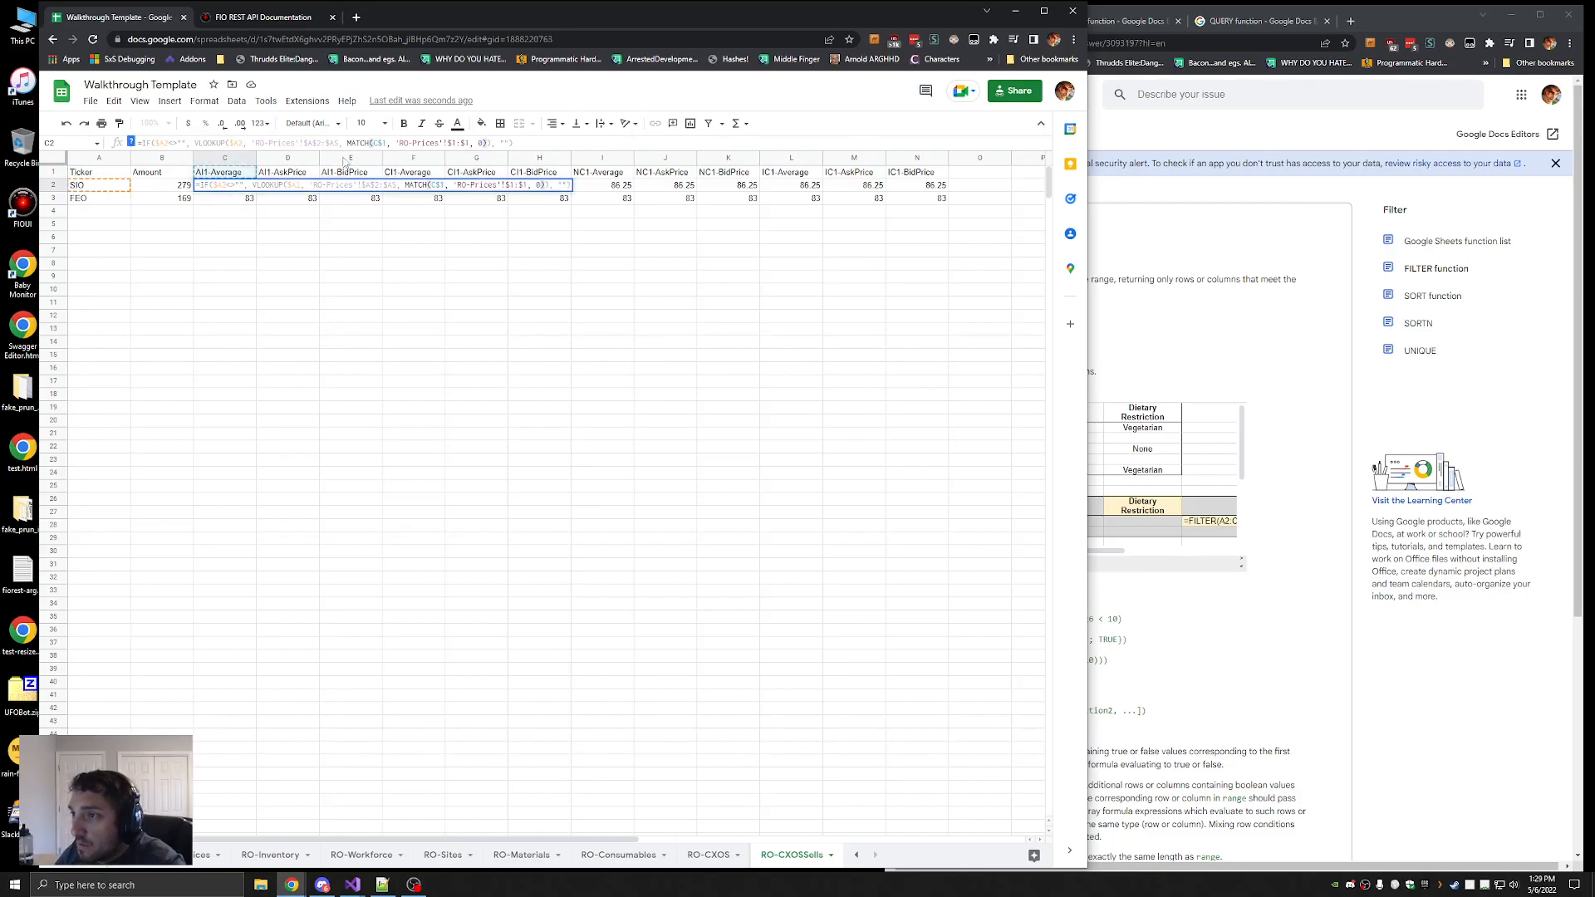
key(Return)
key(Up)
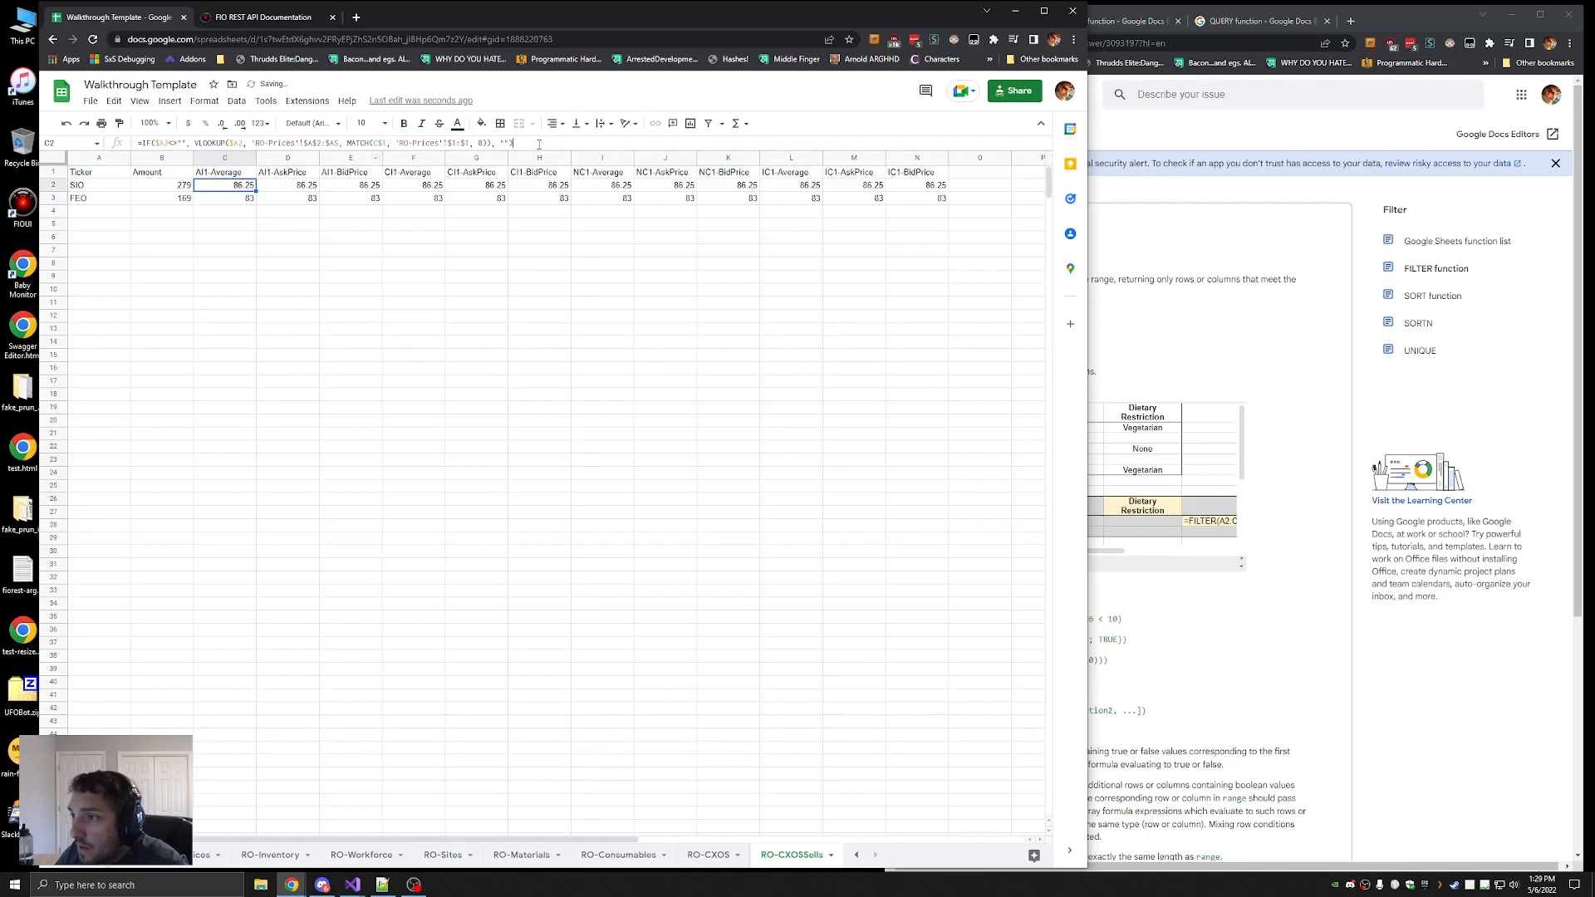
Try to paste the corrected C2 formula over the price block through column N, and check the formulas in C2 and D2
click(539, 144)
click(236, 223)
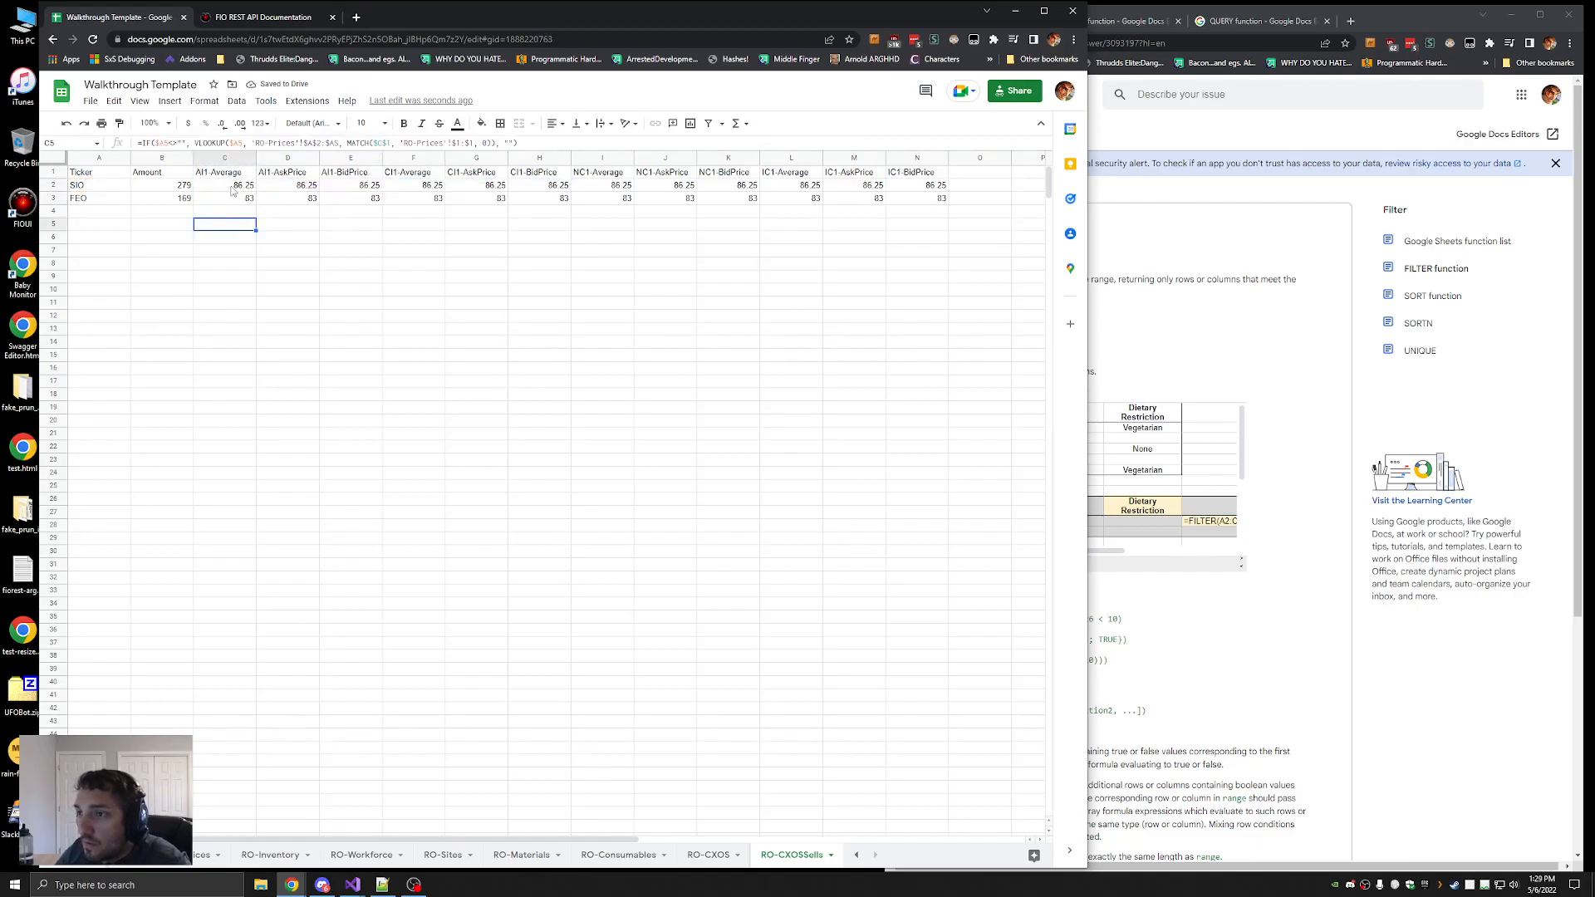
click(233, 188)
scroll(605, 481, down, 5)
scroll(822, 453, up, 5)
scroll(915, 532, down, 5)
scroll(914, 607, down, 5)
shift+click(920, 699)
key(ctrl+v)
scroll(614, 395, up, 10)
click(540, 443)
click(223, 188)
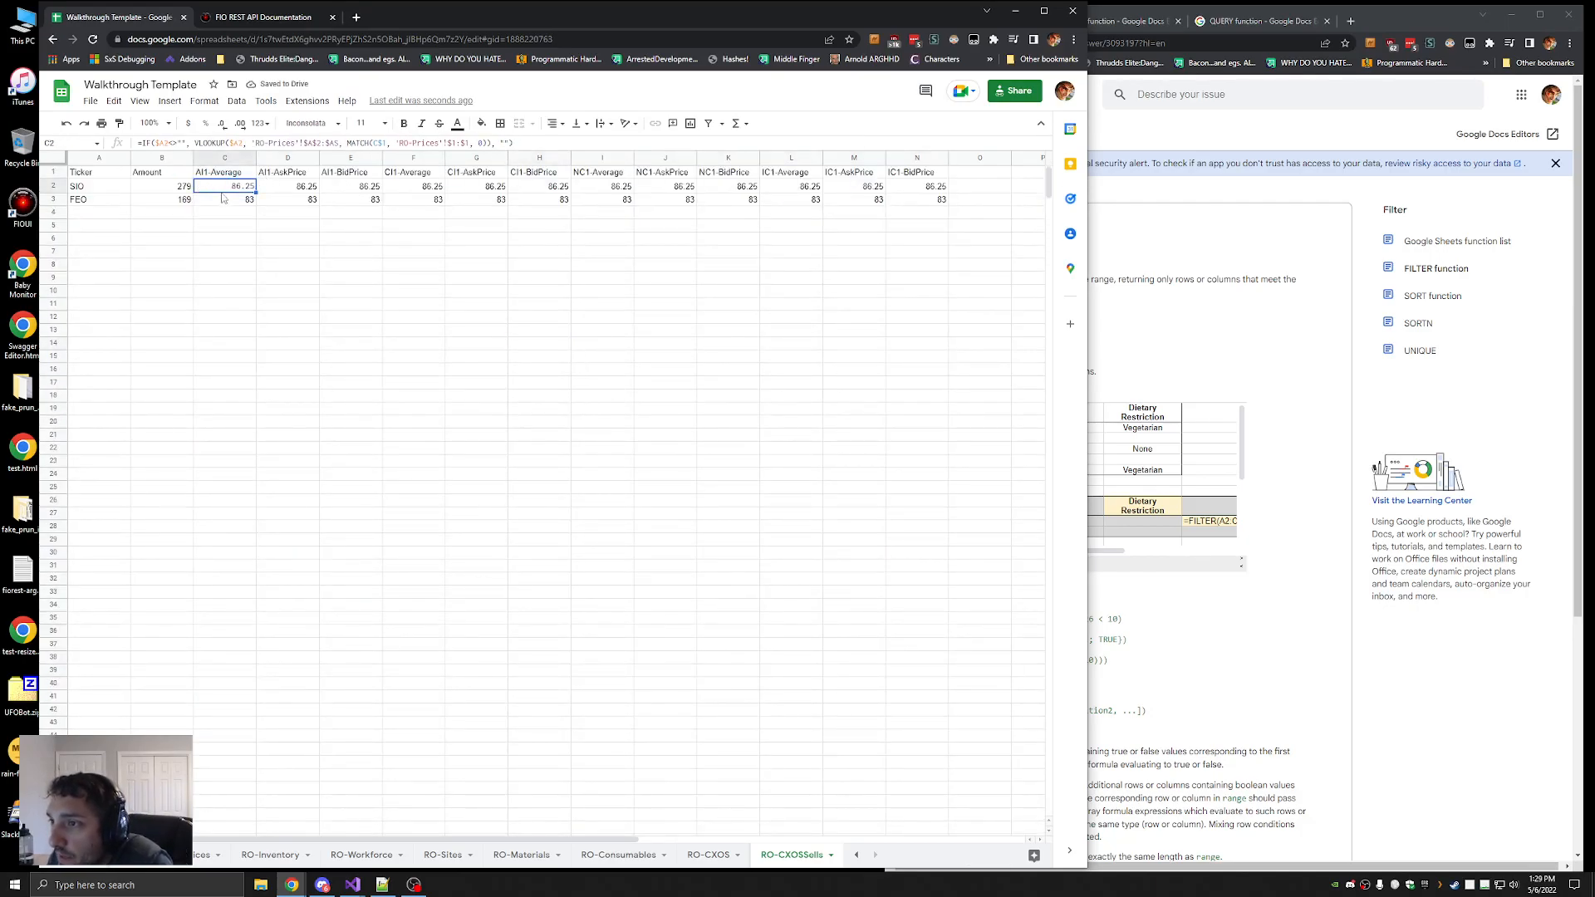
key(Right)
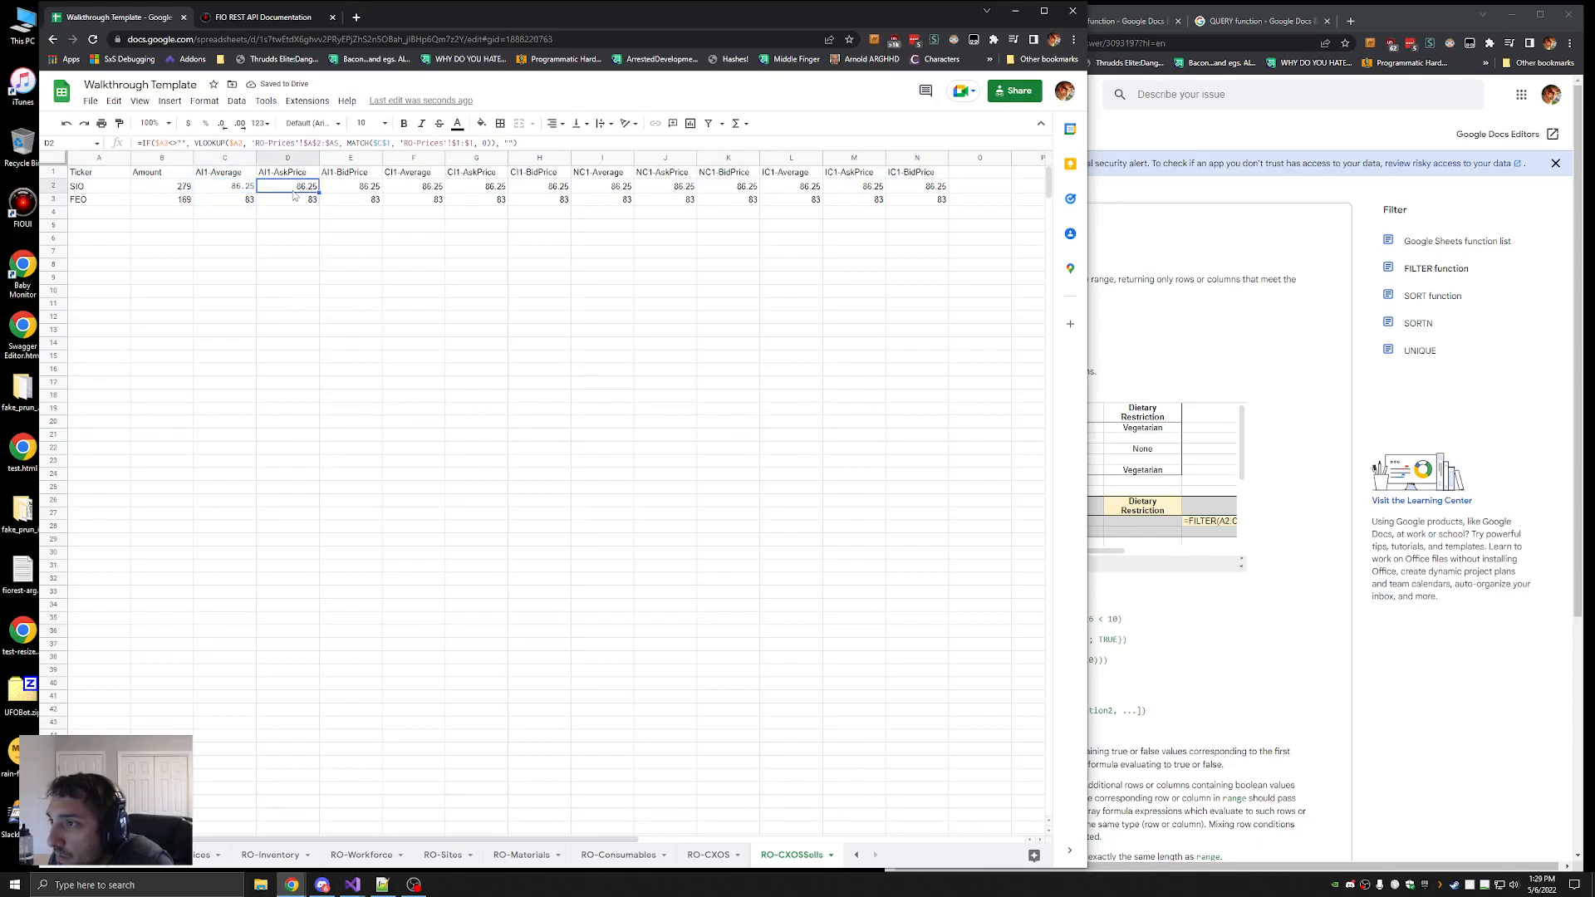
click(221, 194)
Try again to paste the full formula text of C2 over the whole price block
drag(564, 143, 123, 146)
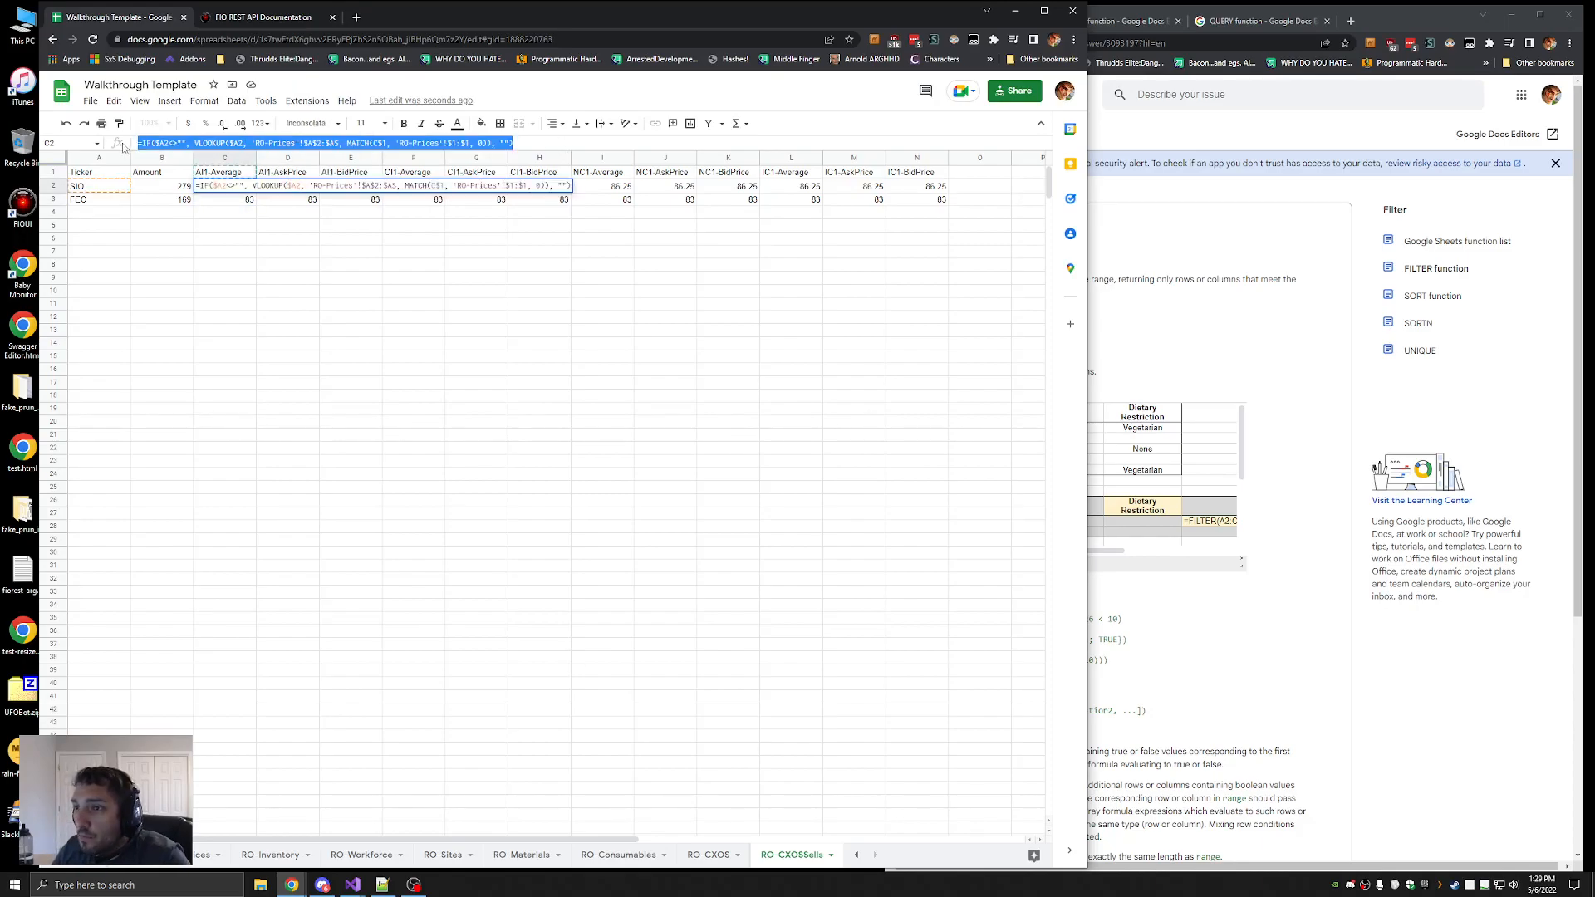
key(Escape)
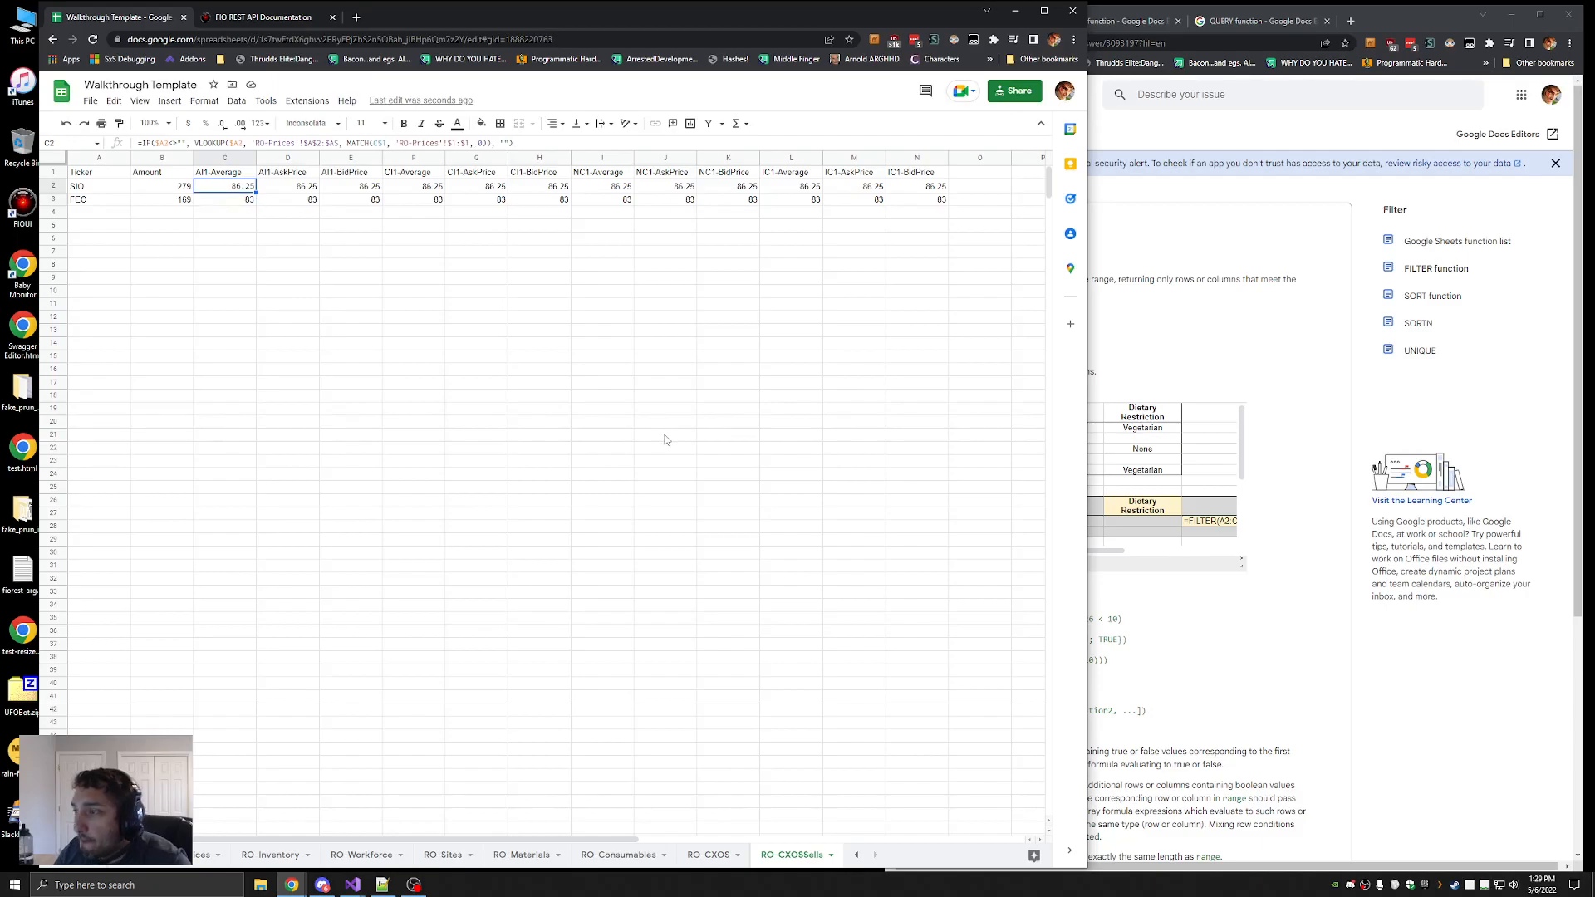
scroll(933, 571, down, 7)
shift+click(911, 771)
key(ctrl+v)
scroll(576, 423, up, 7)
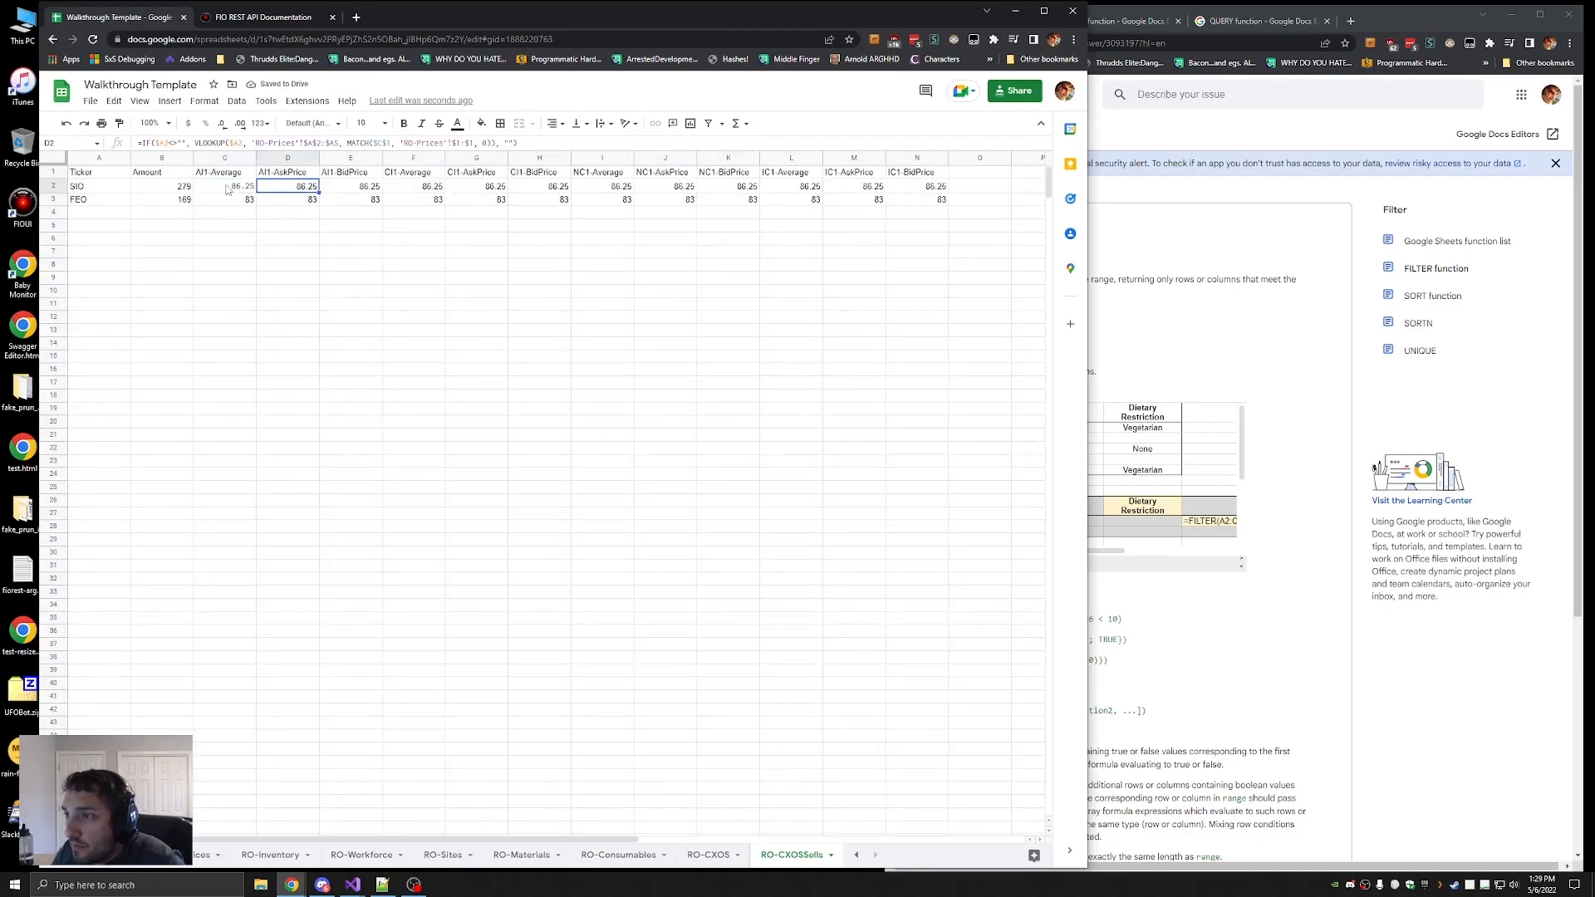
Copy cell C2 and paste its lookup formula across columns C to N and down the price block's rows
click(229, 205)
click(232, 187)
key(ctrl+c)
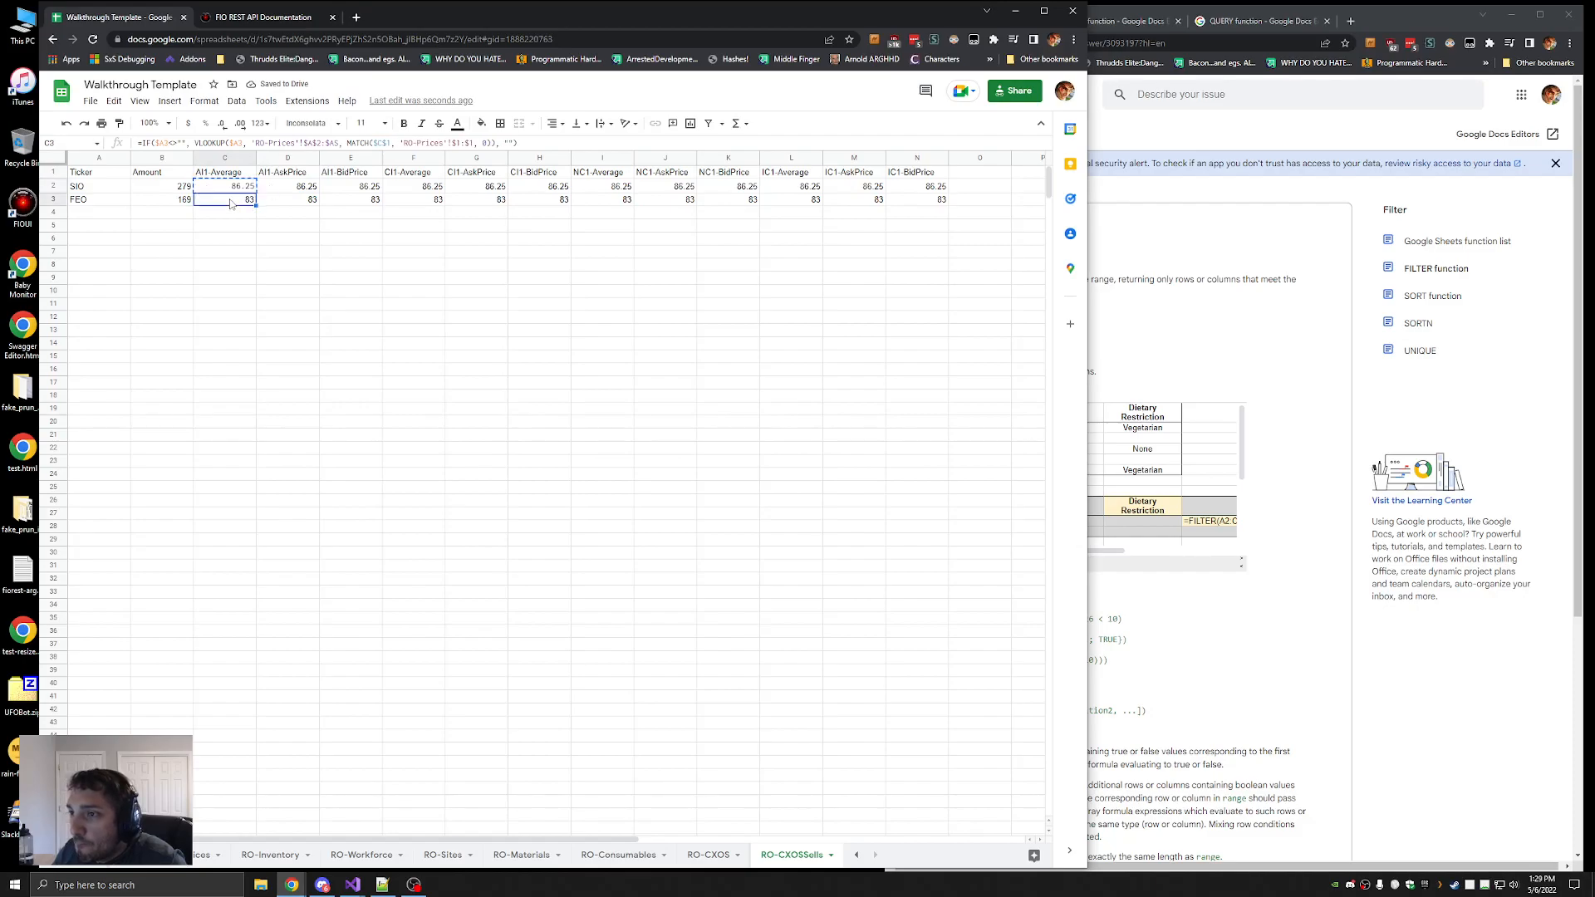
shift+click(928, 570)
key(ctrl+v)
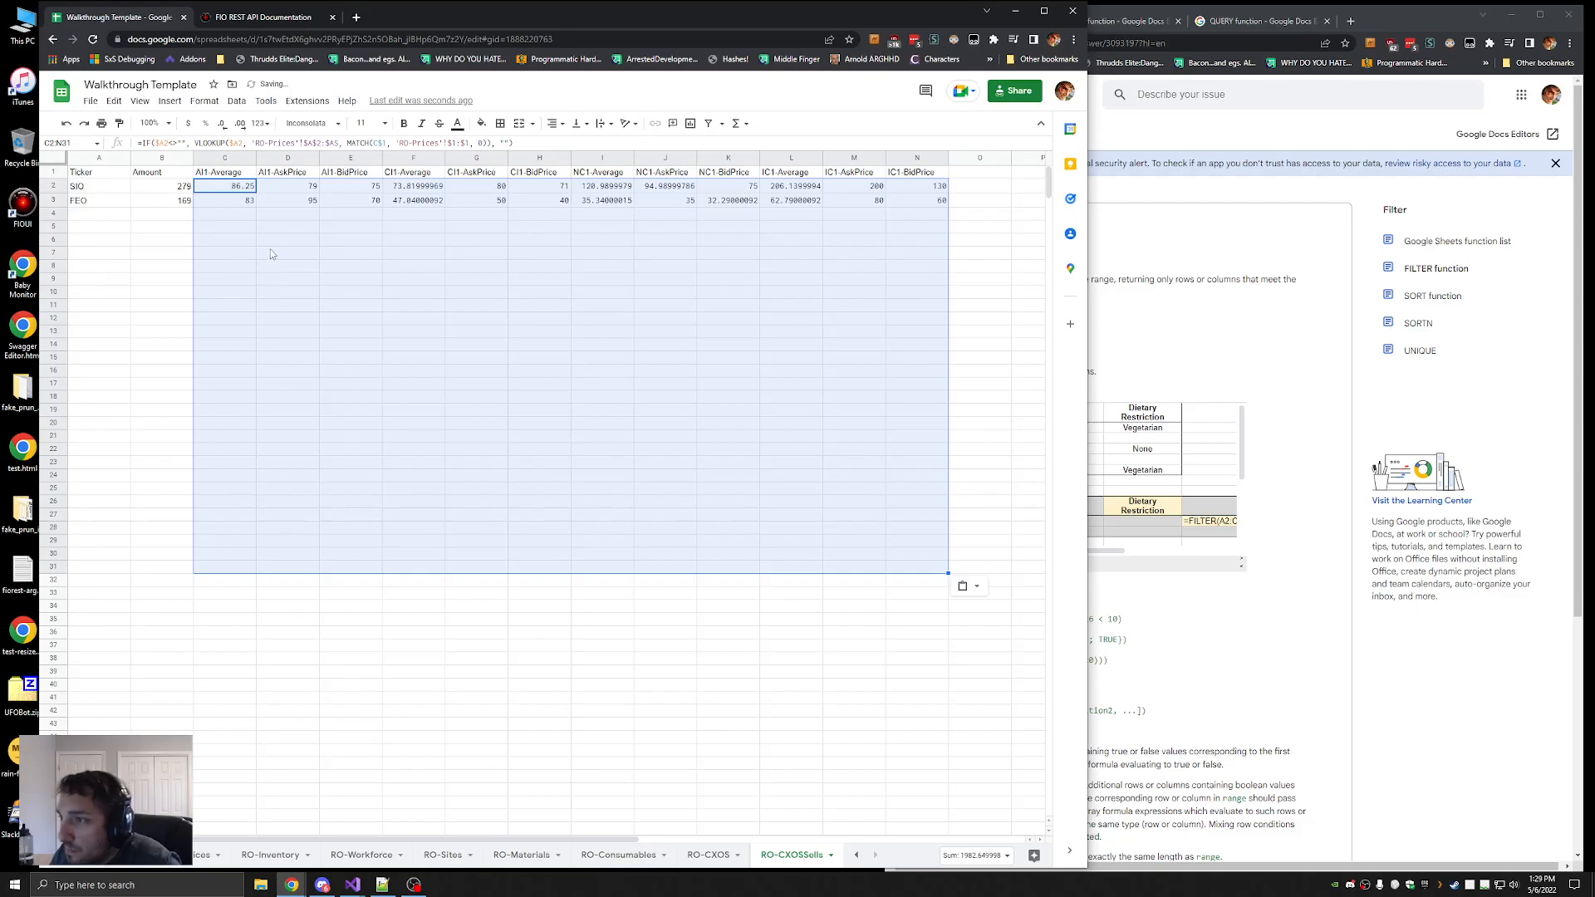
scroll(528, 492, down, 12)
shift+click(914, 688)
key(ctrl+v)
scroll(726, 474, up, 10)
Check the row 2 lookup formulas and prices across the AI1, CI1 and NC1 columns
click(653, 413)
click(235, 189)
key(Right)
key(Right)
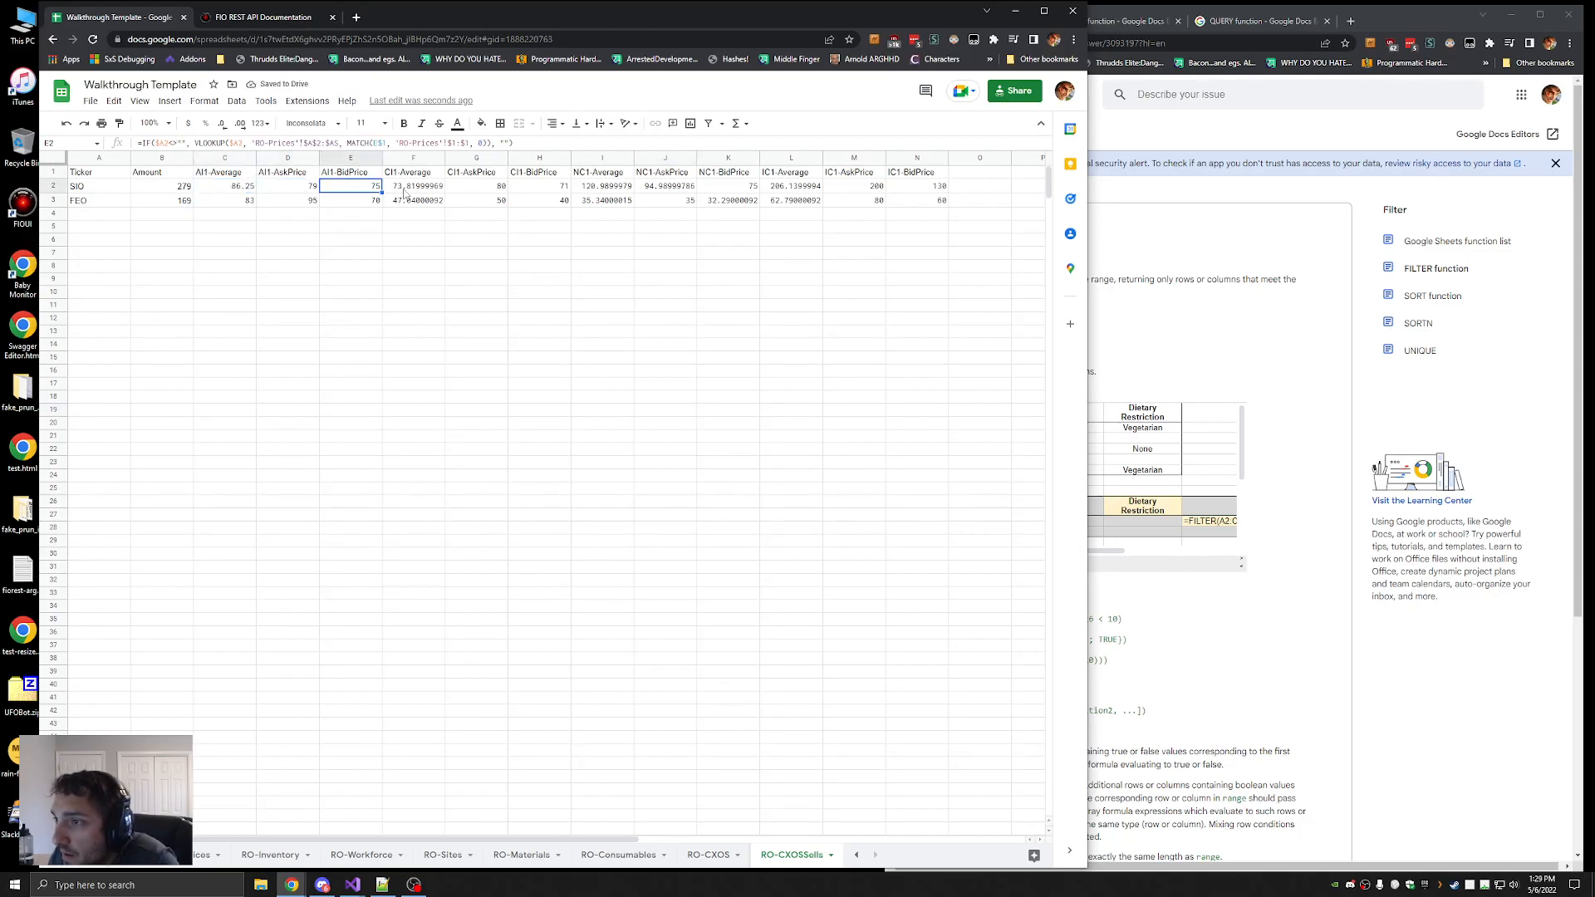
click(285, 191)
click(356, 190)
click(477, 191)
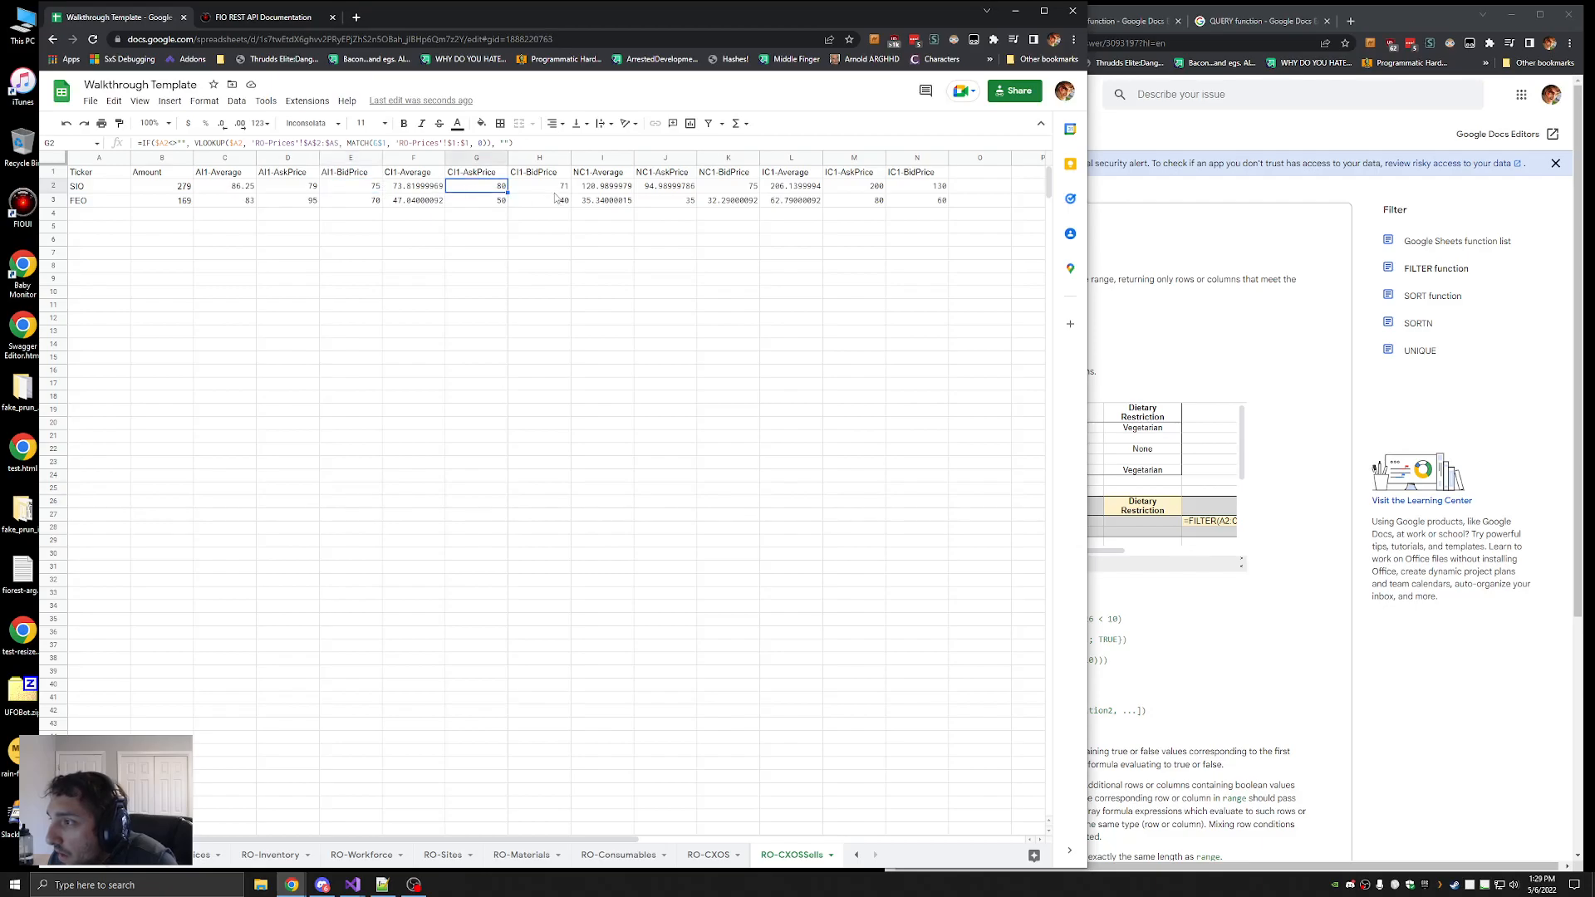
click(559, 193)
click(677, 191)
click(743, 192)
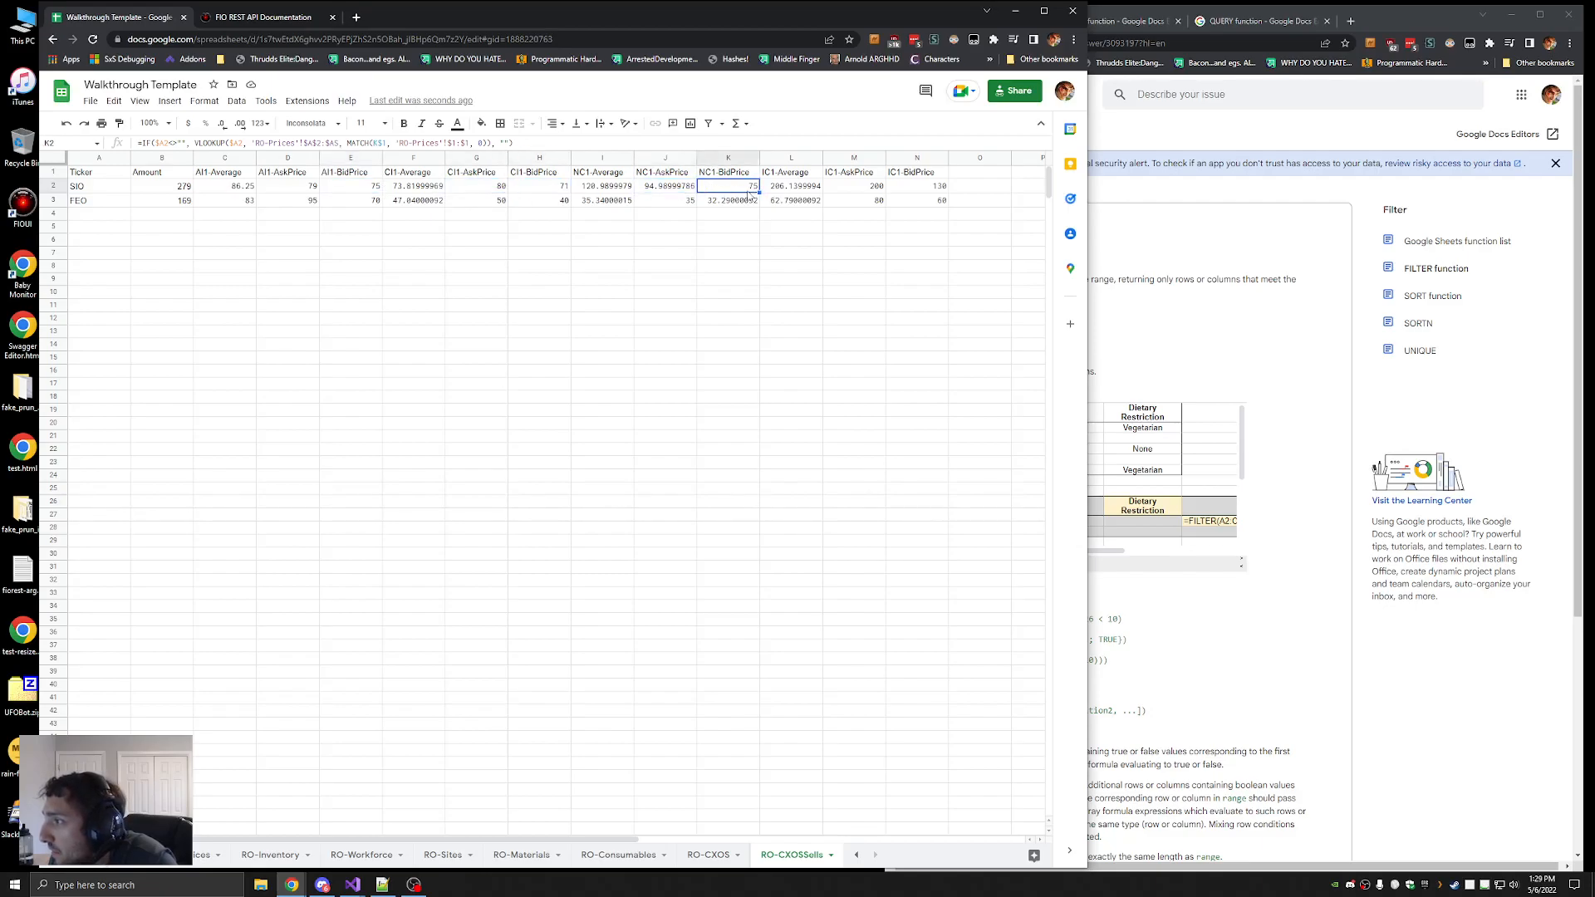
Set the text in columns A to N to the default font at size 10
click(94, 159)
shift+click(909, 157)
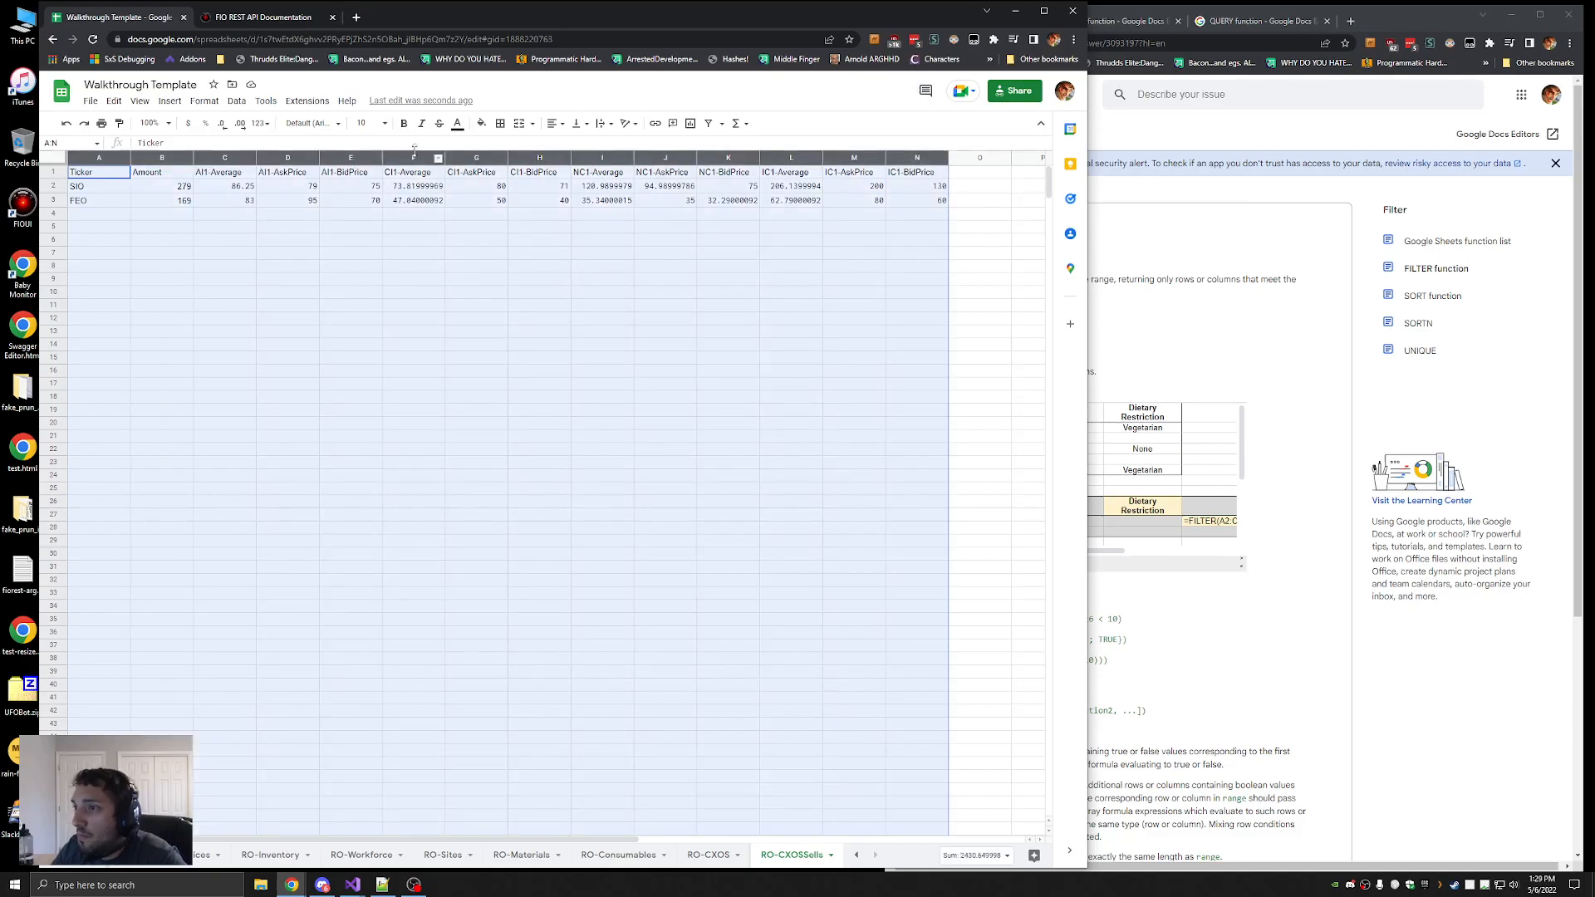
click(313, 123)
click(333, 200)
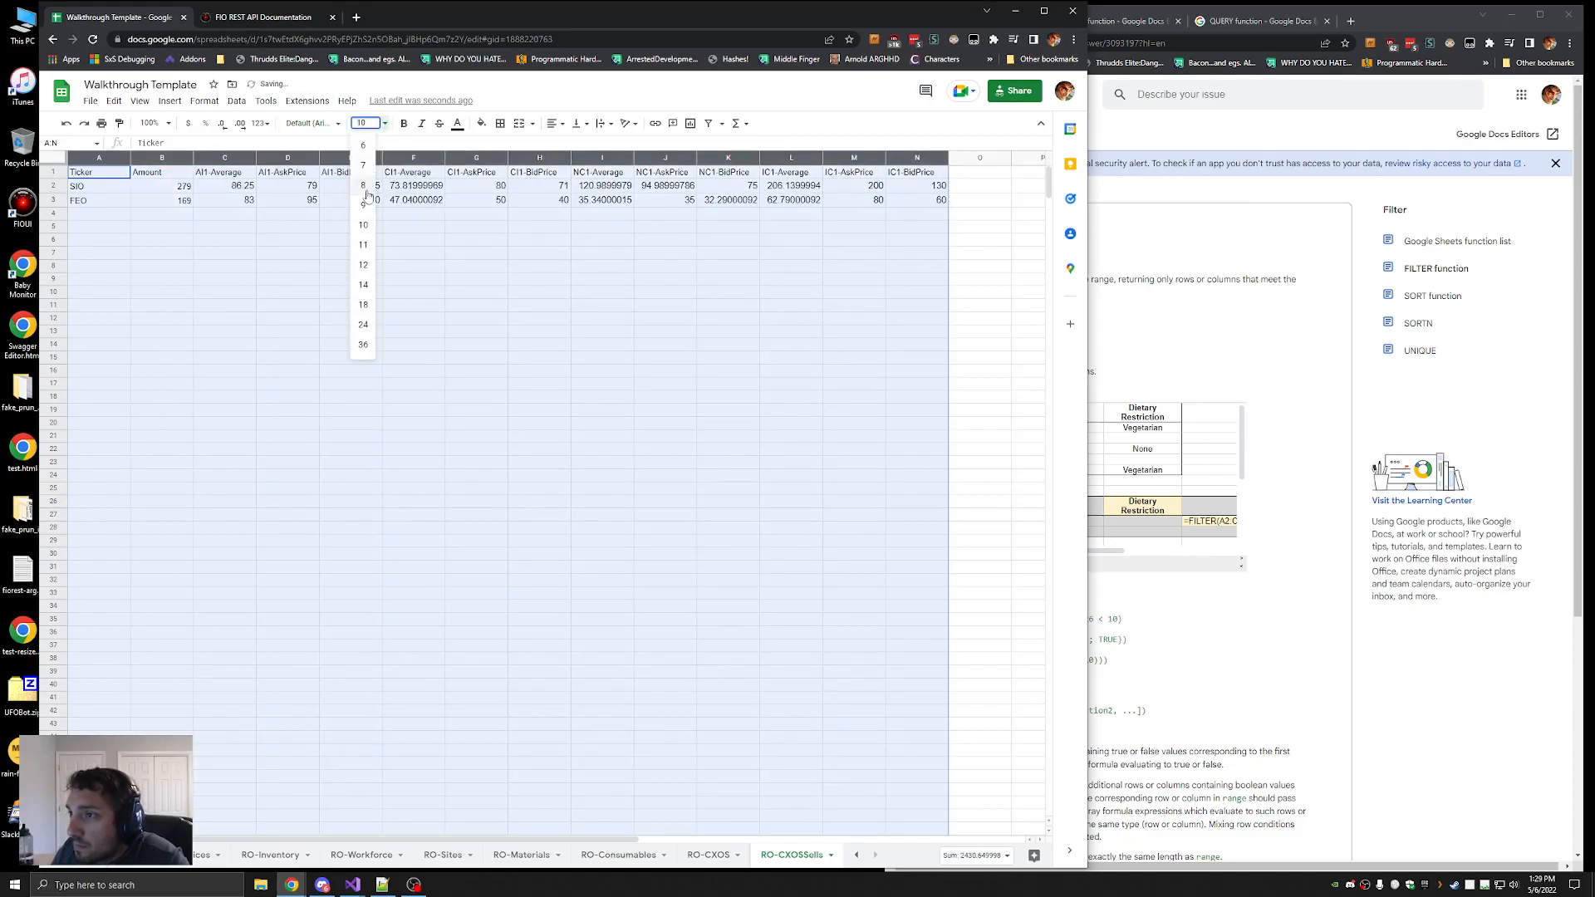
click(821, 316)
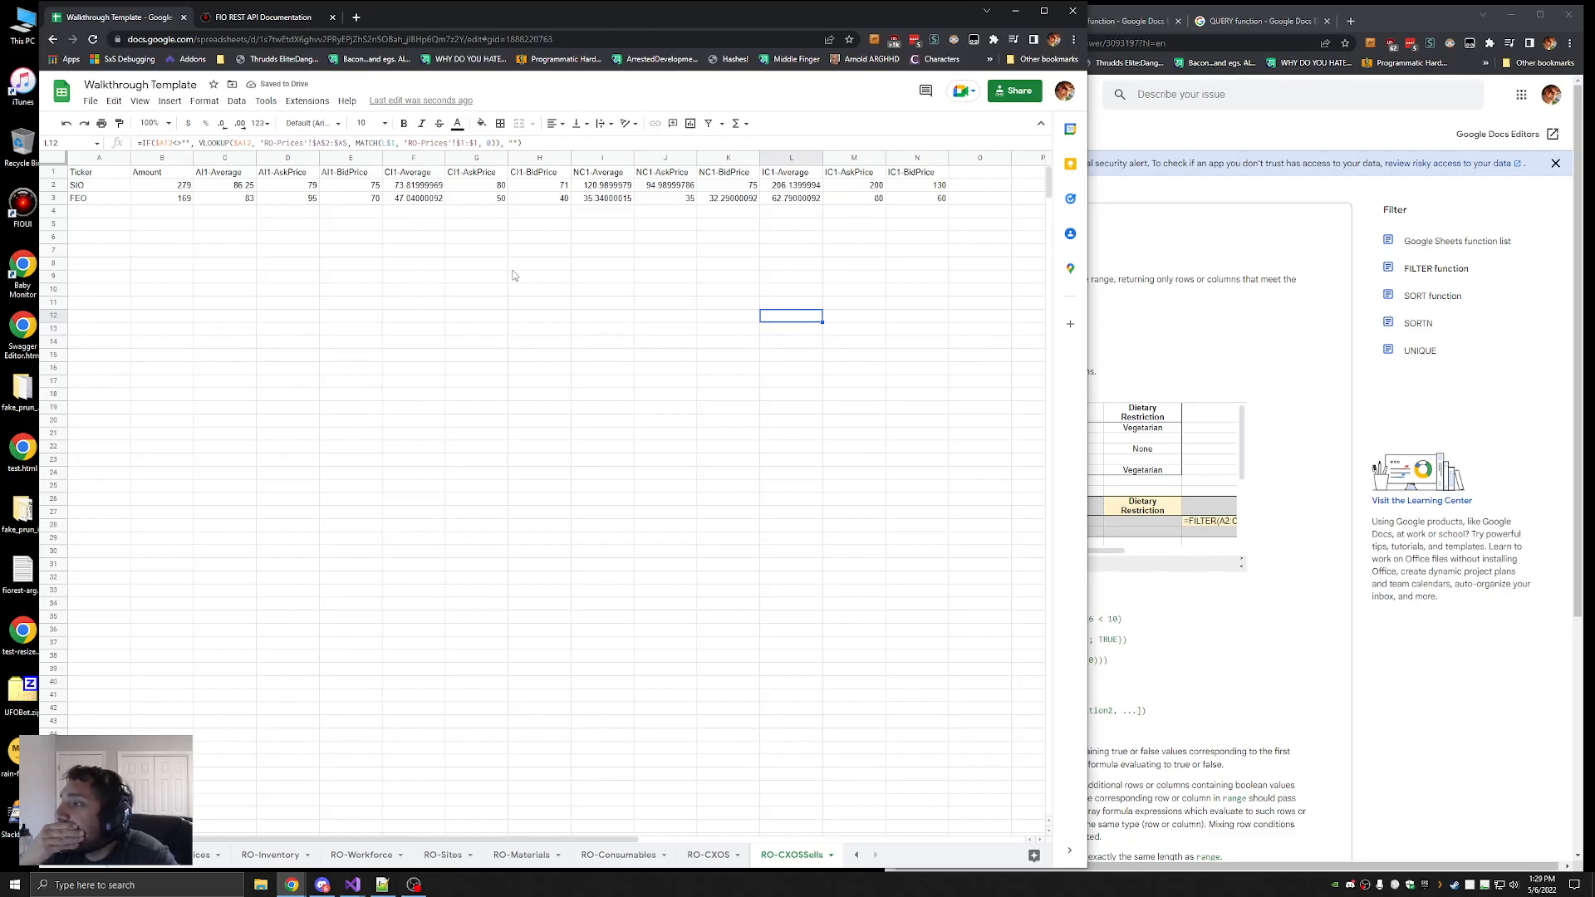
Format the prices in C2:N88 to show two decimal places
click(175, 185)
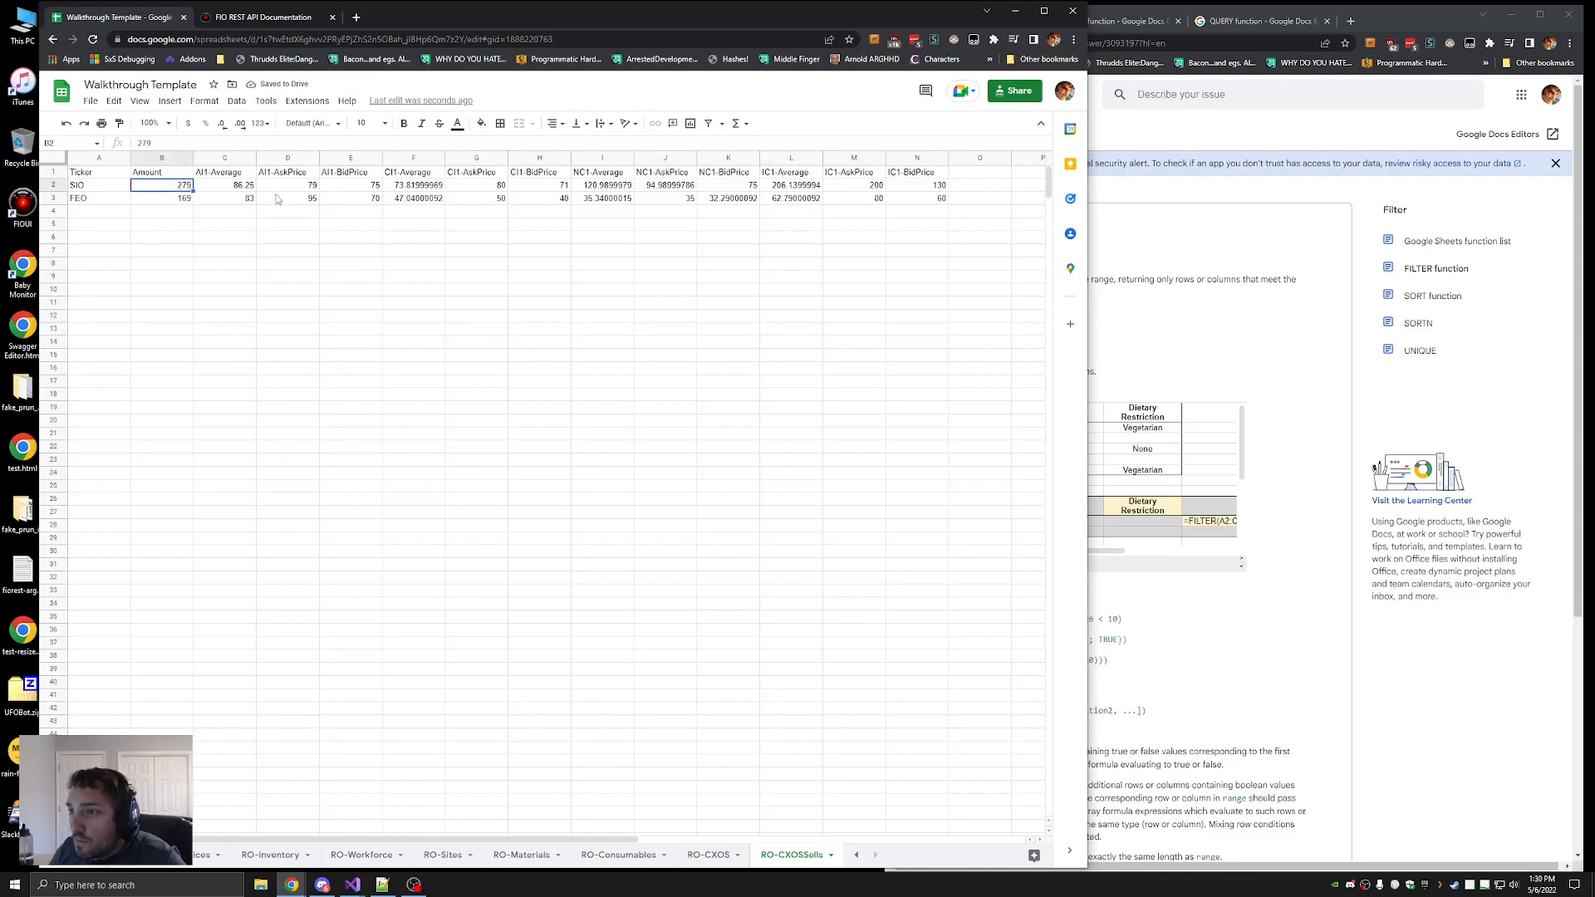
click(242, 186)
scroll(990, 498, down, 6)
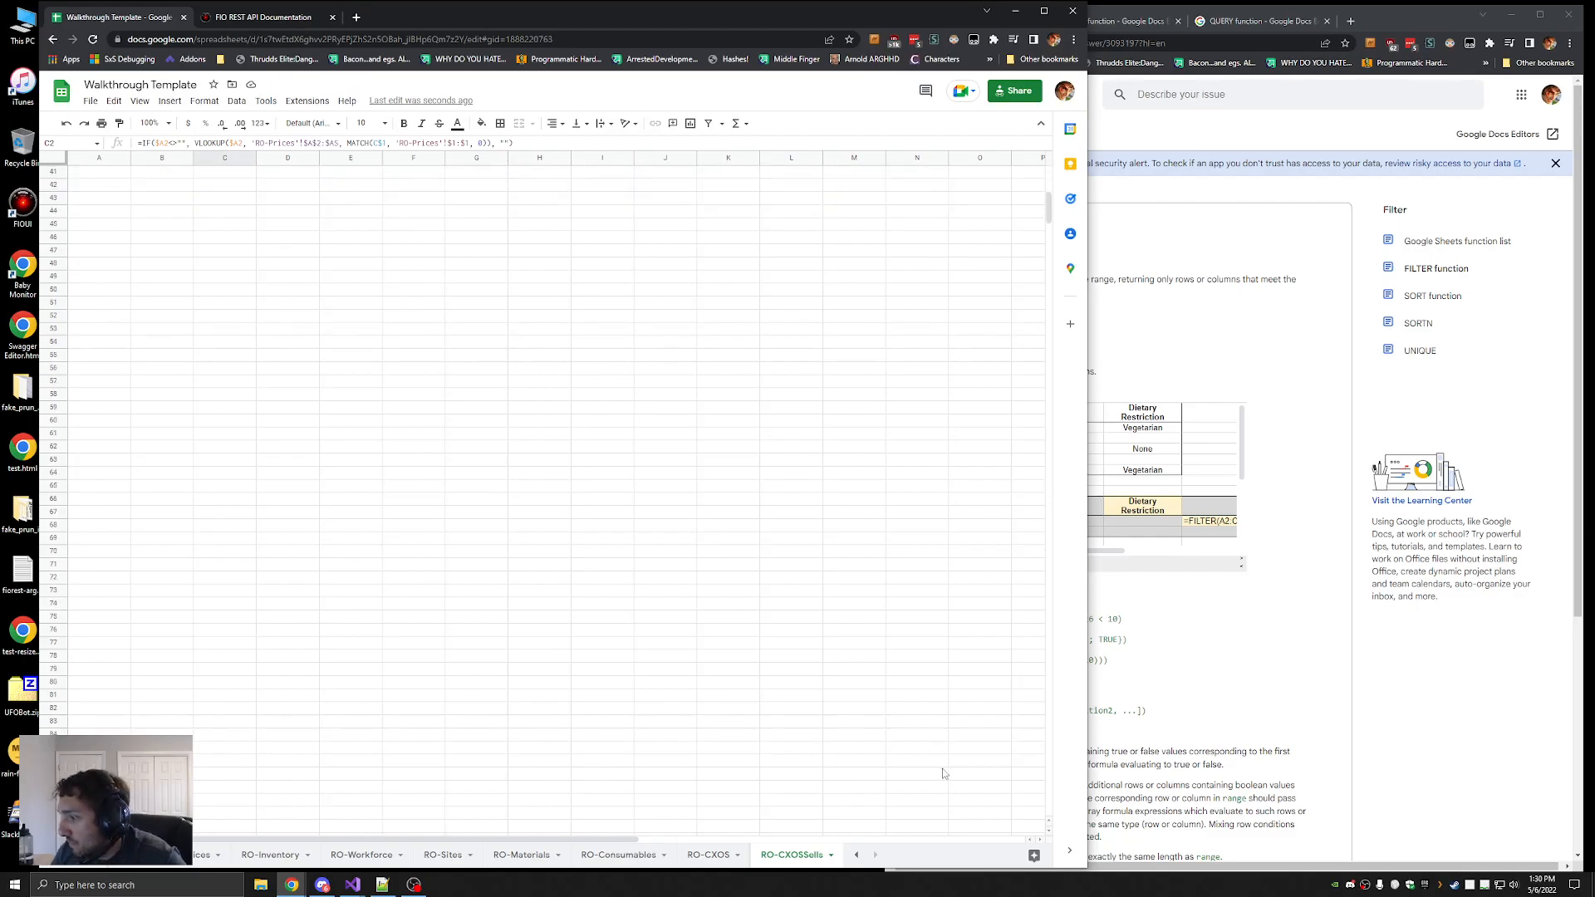
shift+click(938, 790)
scroll(811, 446, up, 7)
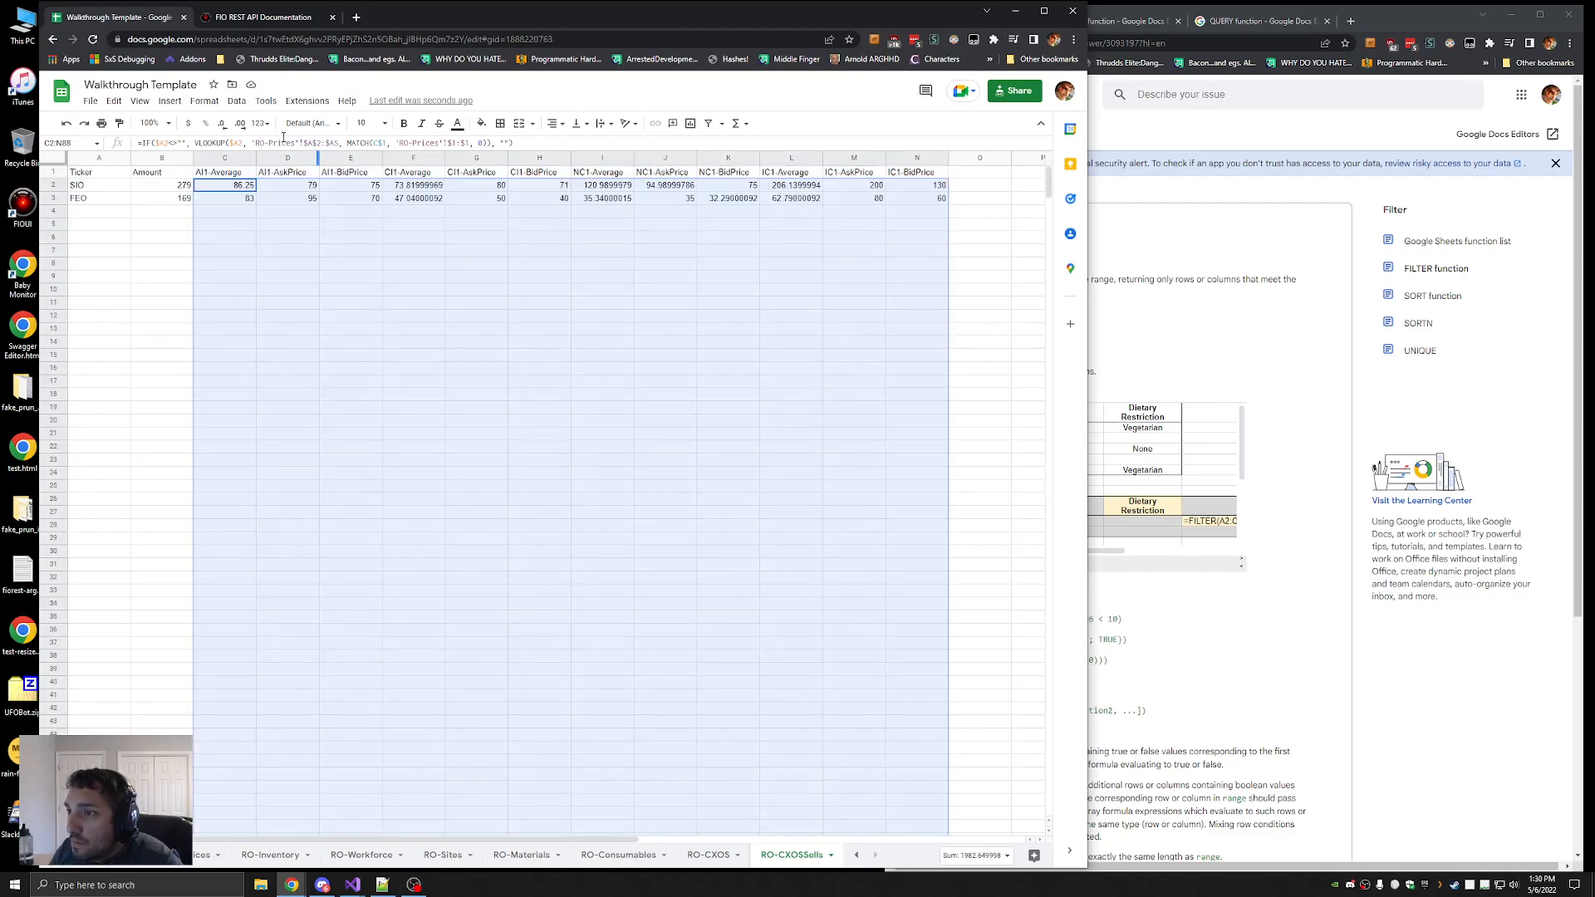
click(222, 125)
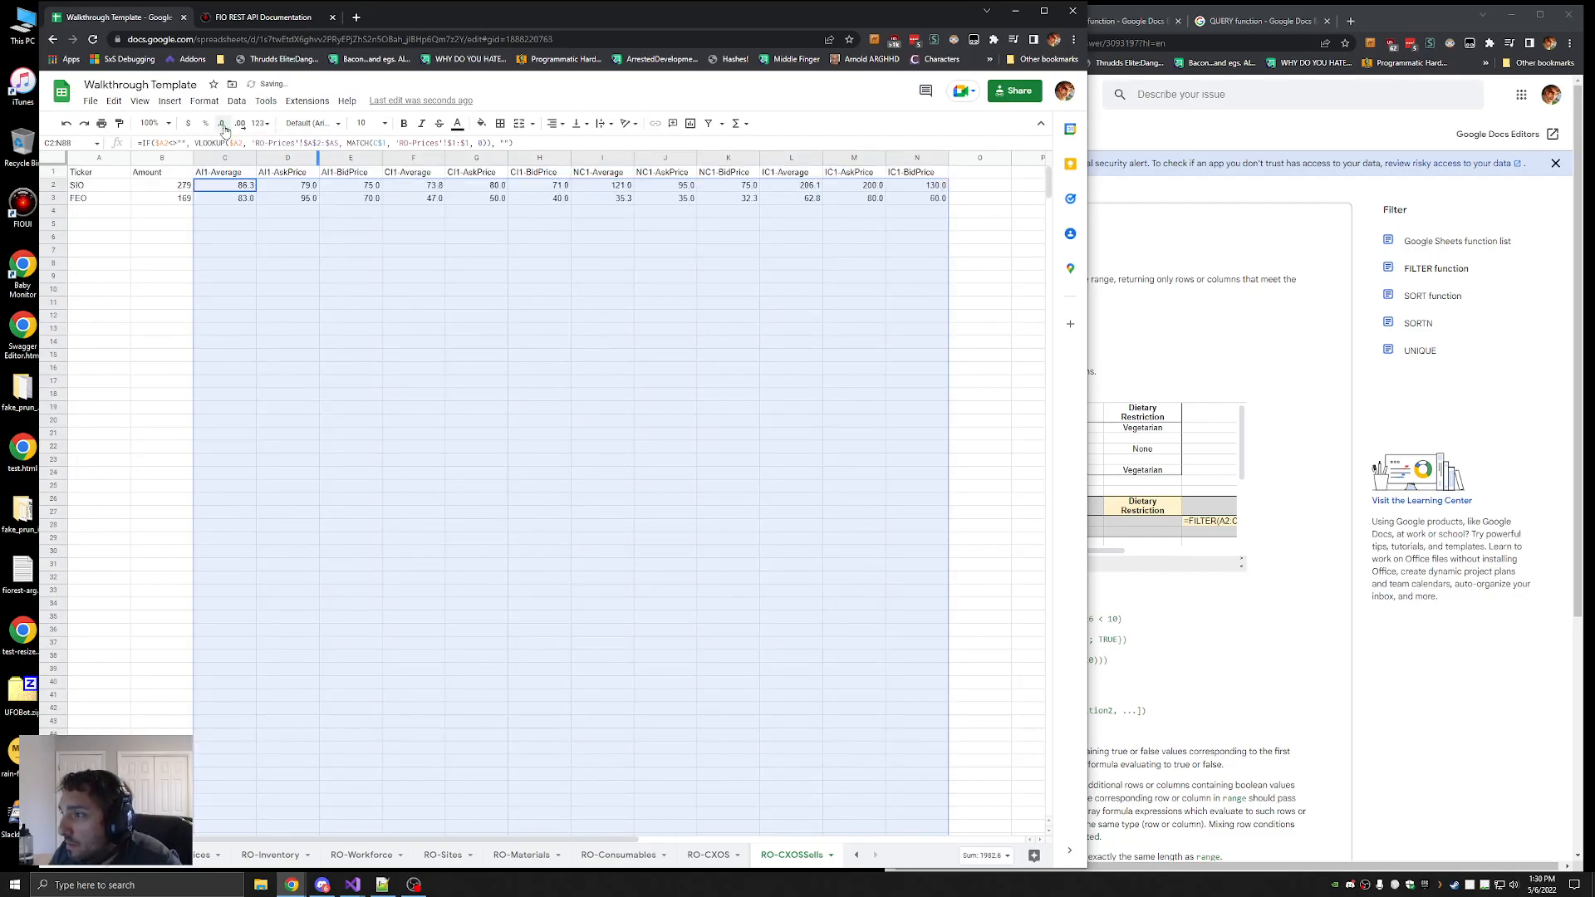
click(240, 124)
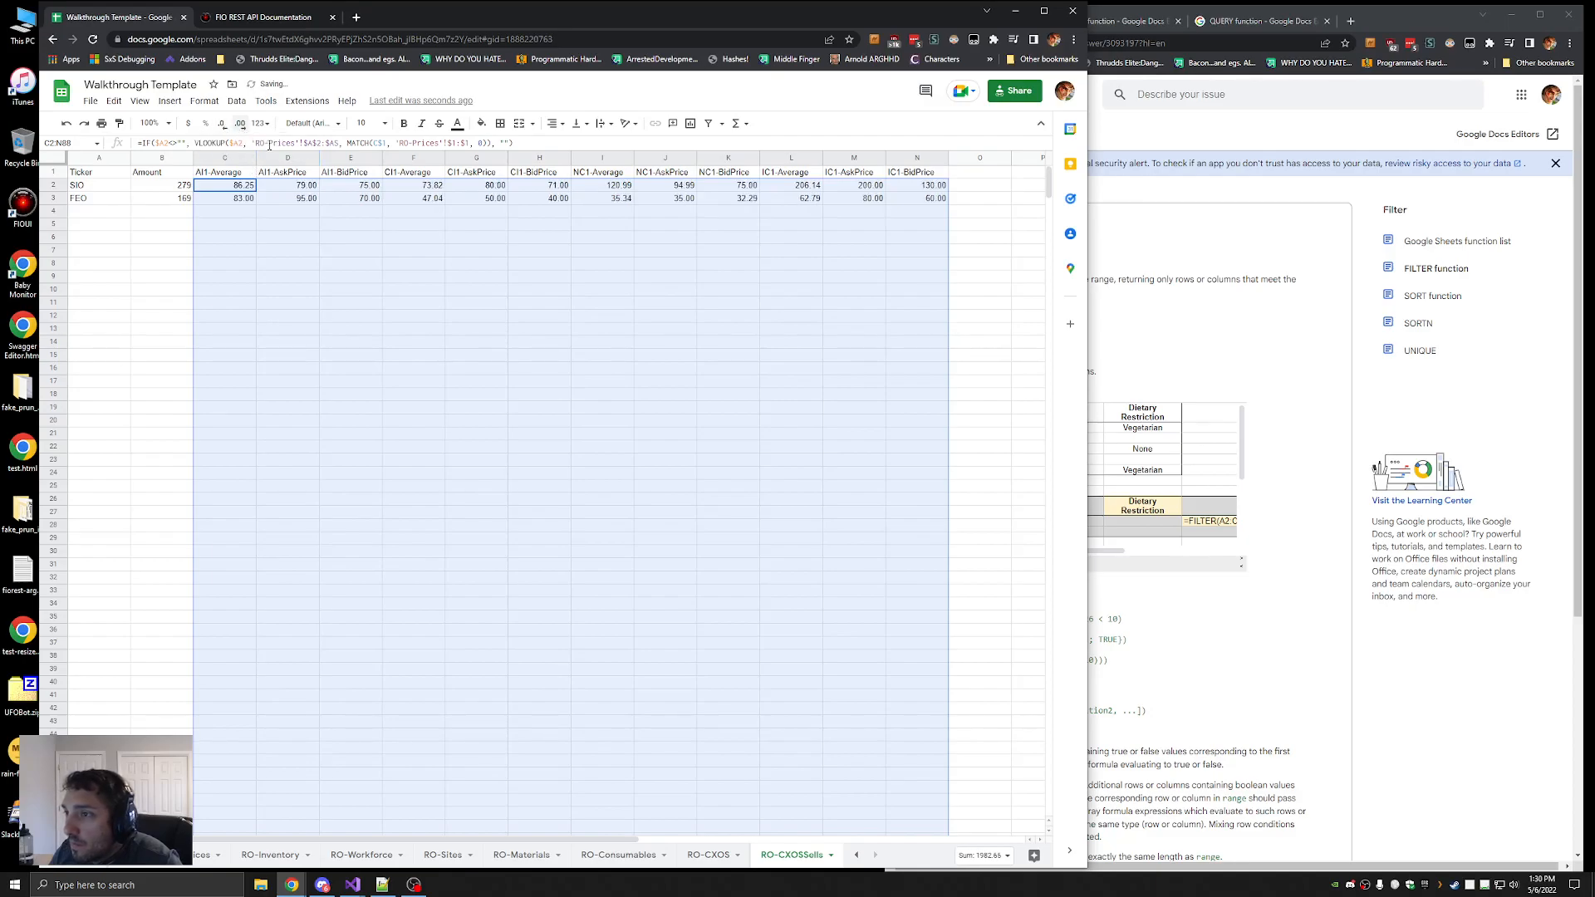
click(860, 383)
click(966, 332)
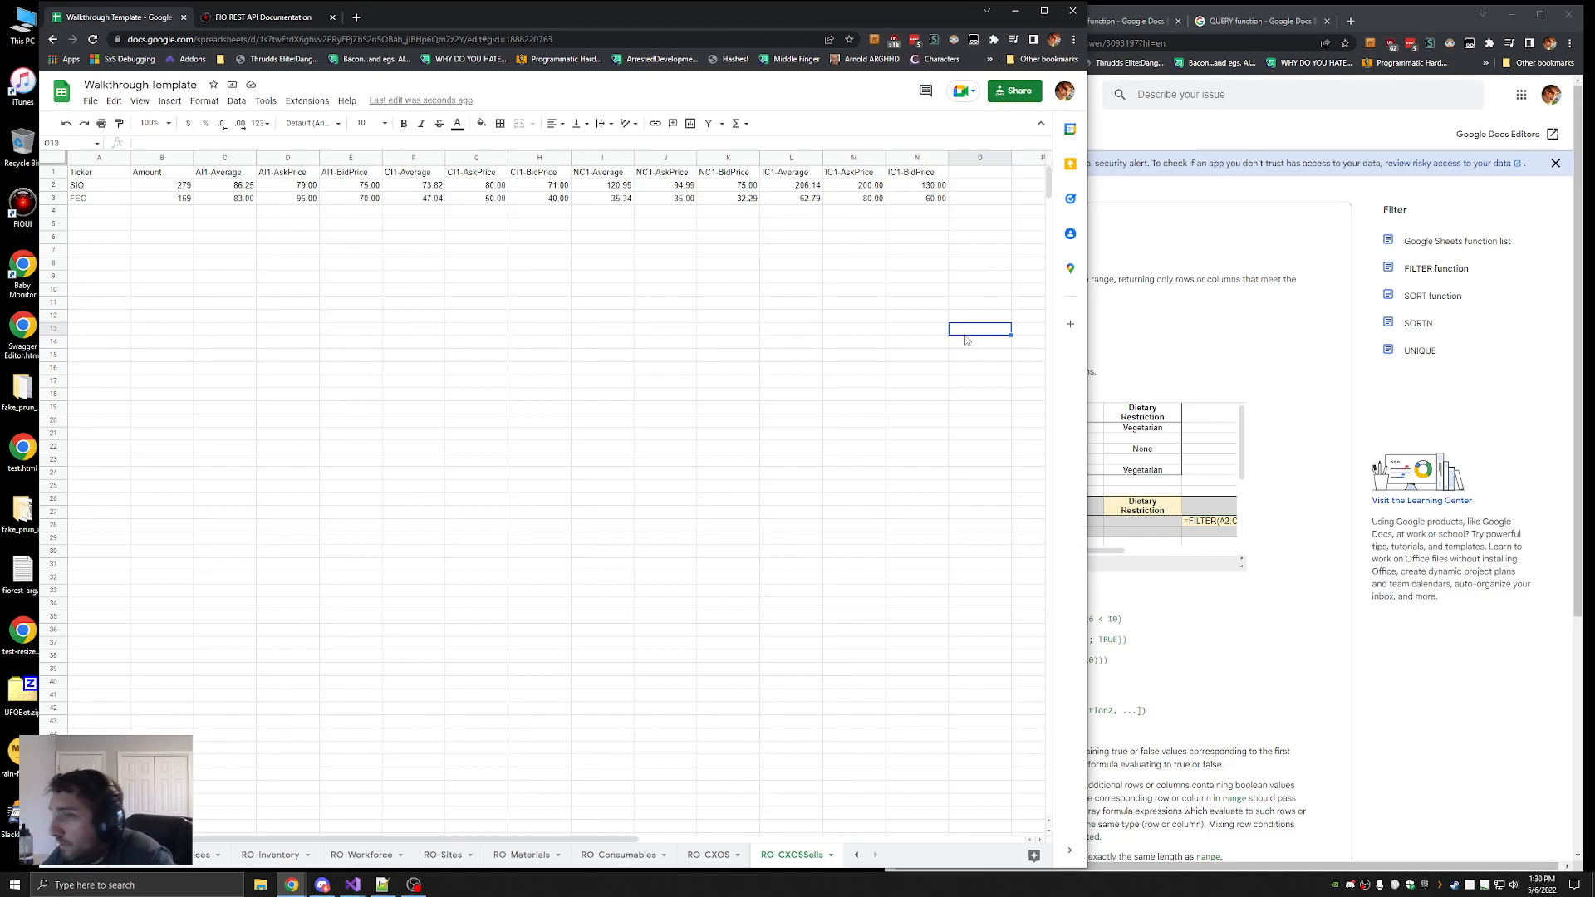
On the overview sheet with the CX Price Type selector, move the CXOS Money label and its value cell from G3:H3 to A3:B3
key(ctrl+shift+Page_Up)
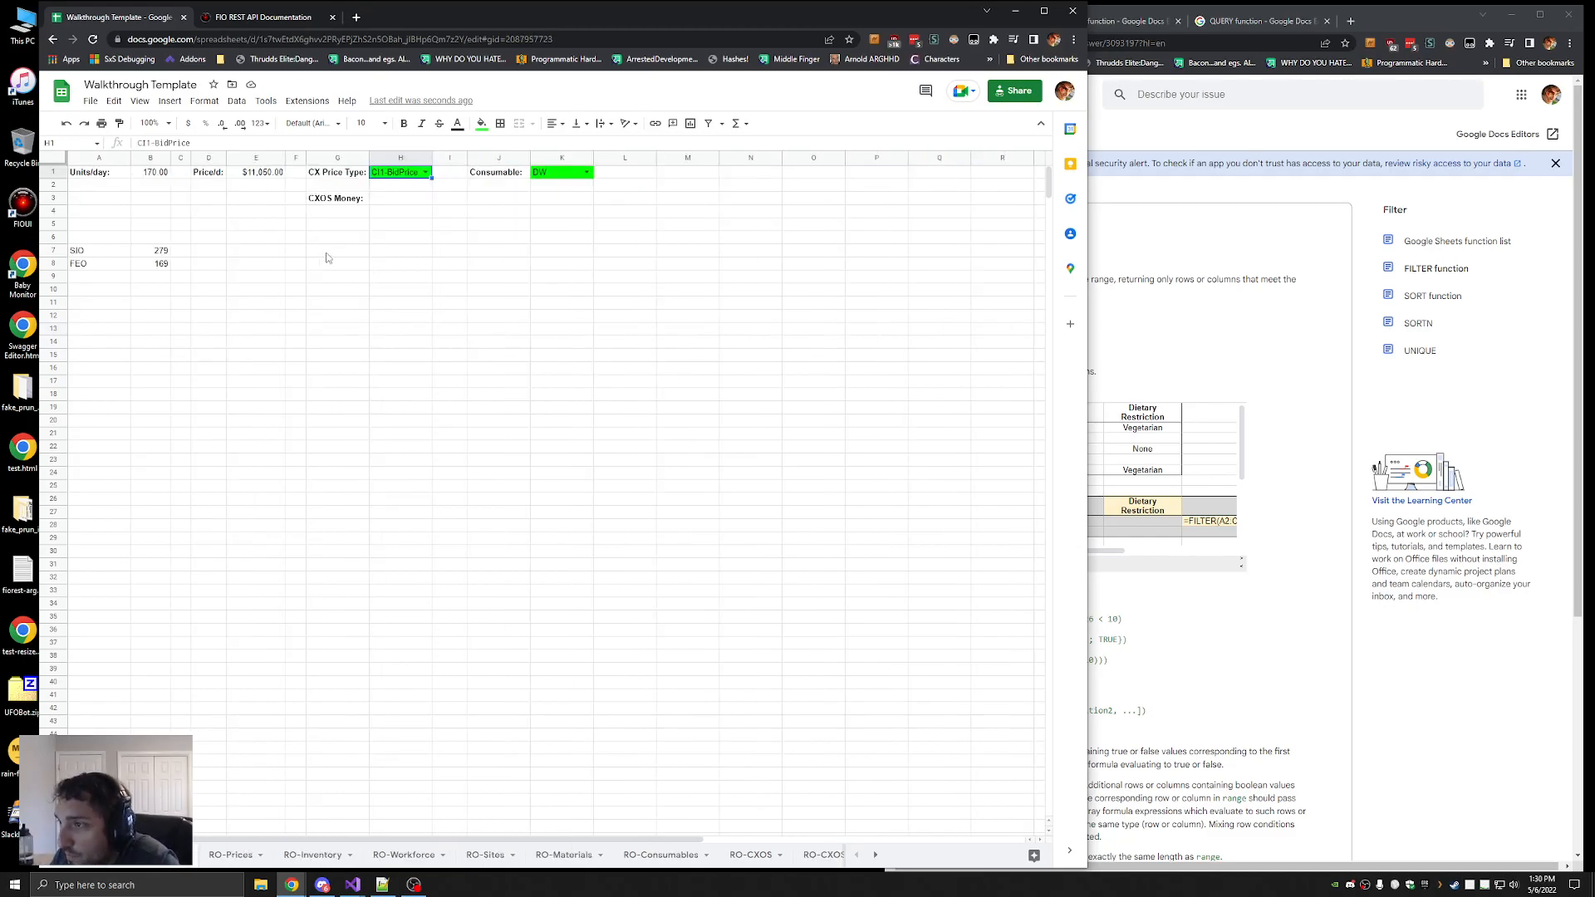
click(391, 202)
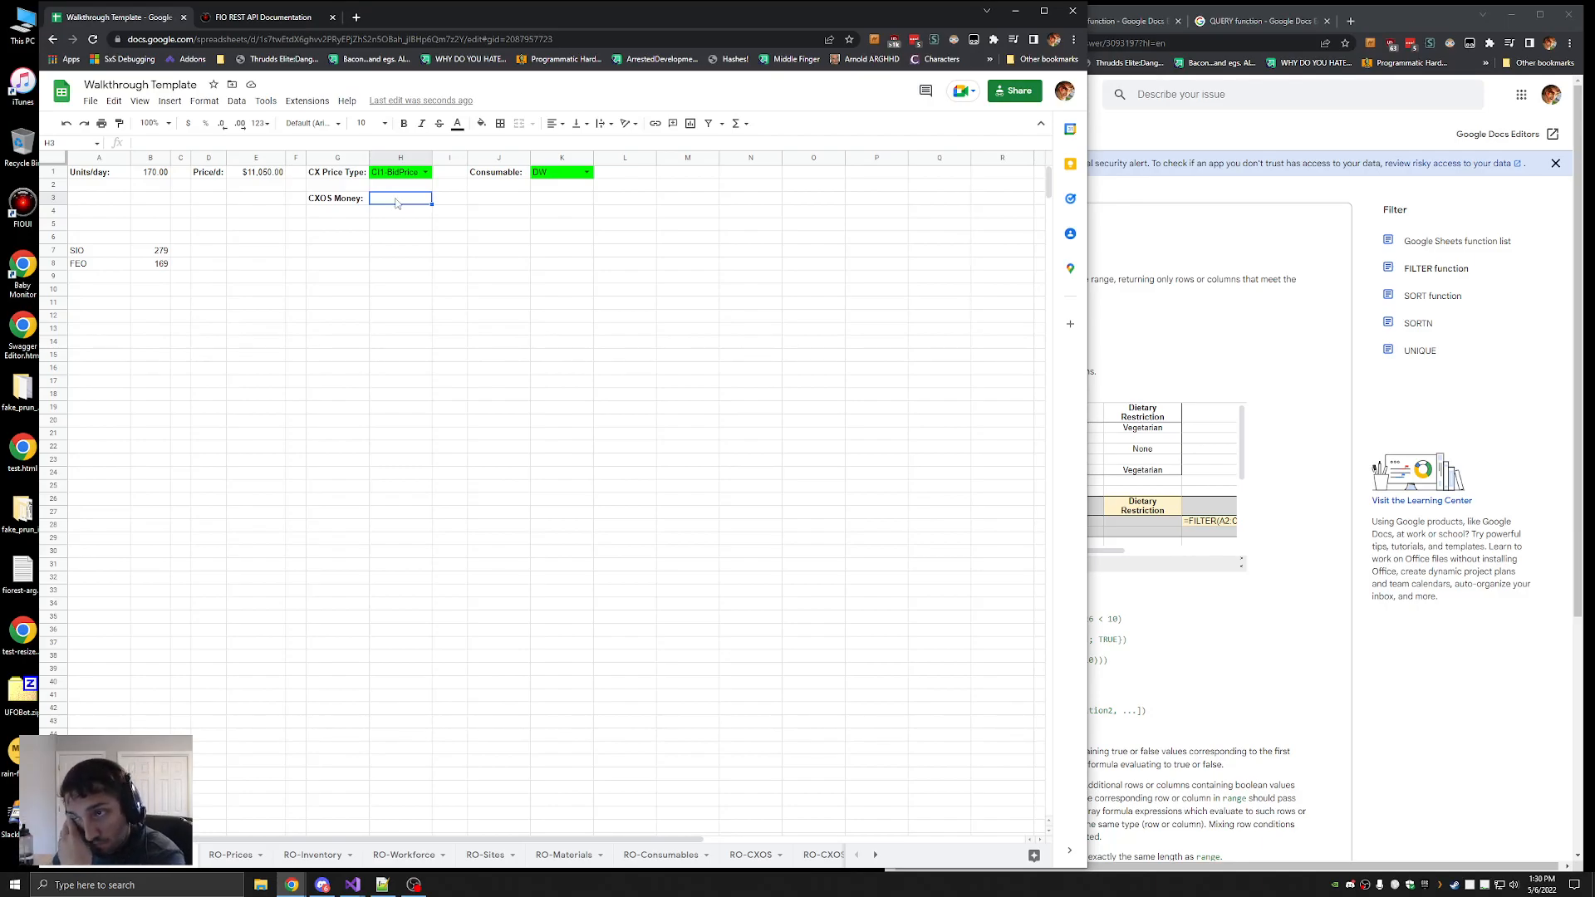
drag(337, 203, 399, 199)
key(ctrl+x)
click(79, 198)
key(ctrl+v)
click(159, 208)
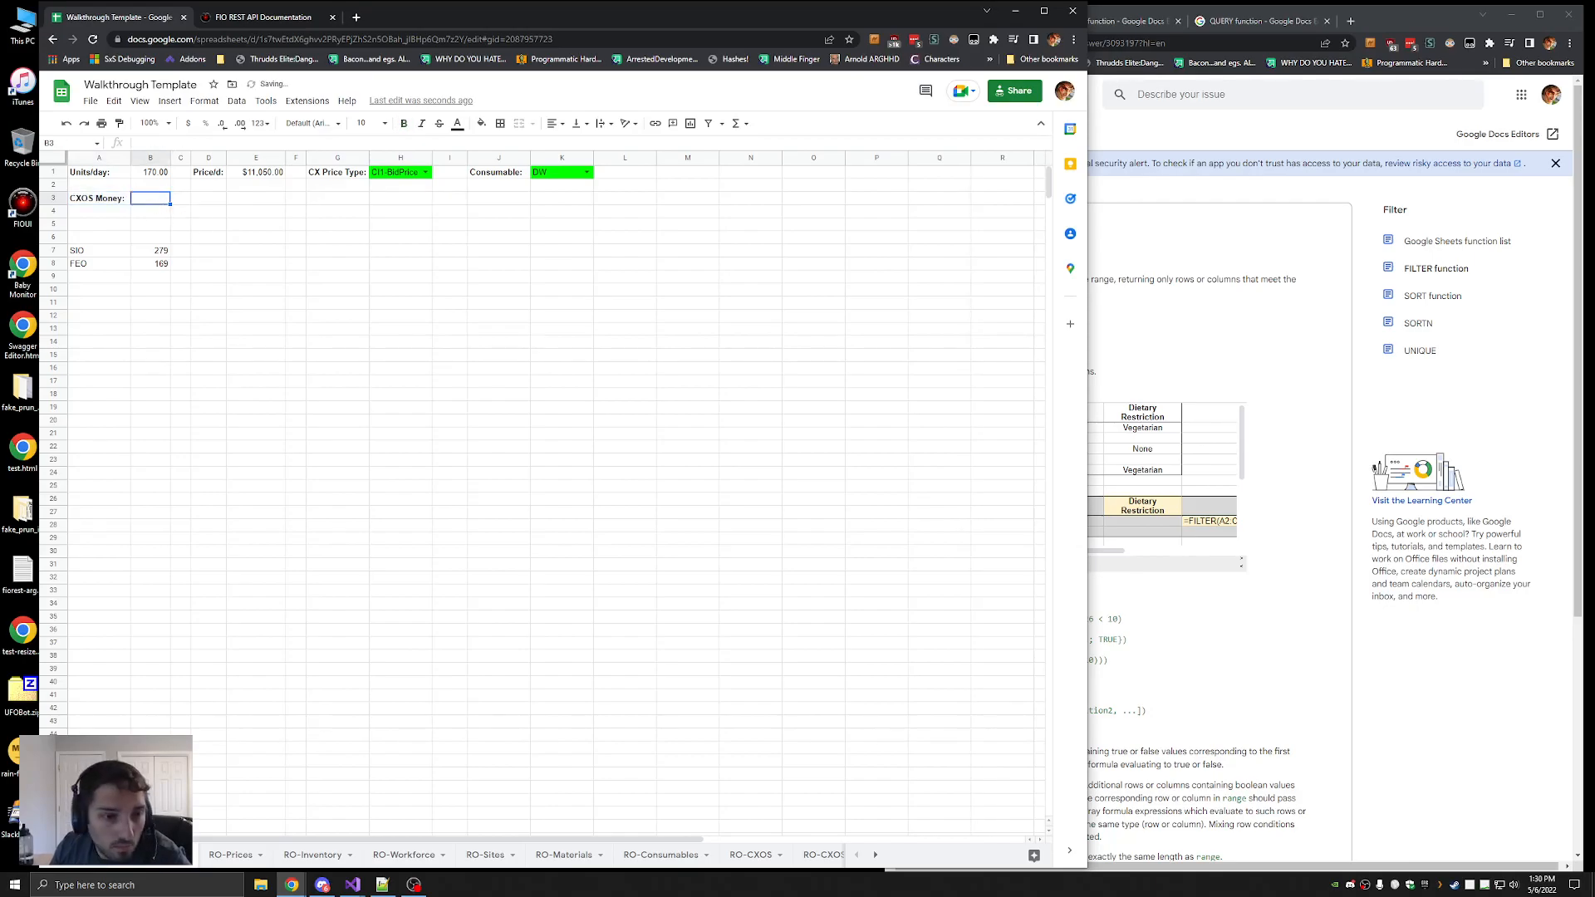
Move the CXOS Money label from A3 to D3 and widen column D to fit it
click(90, 201)
key(ctrl+x)
click(208, 204)
key(ctrl+v)
click(259, 204)
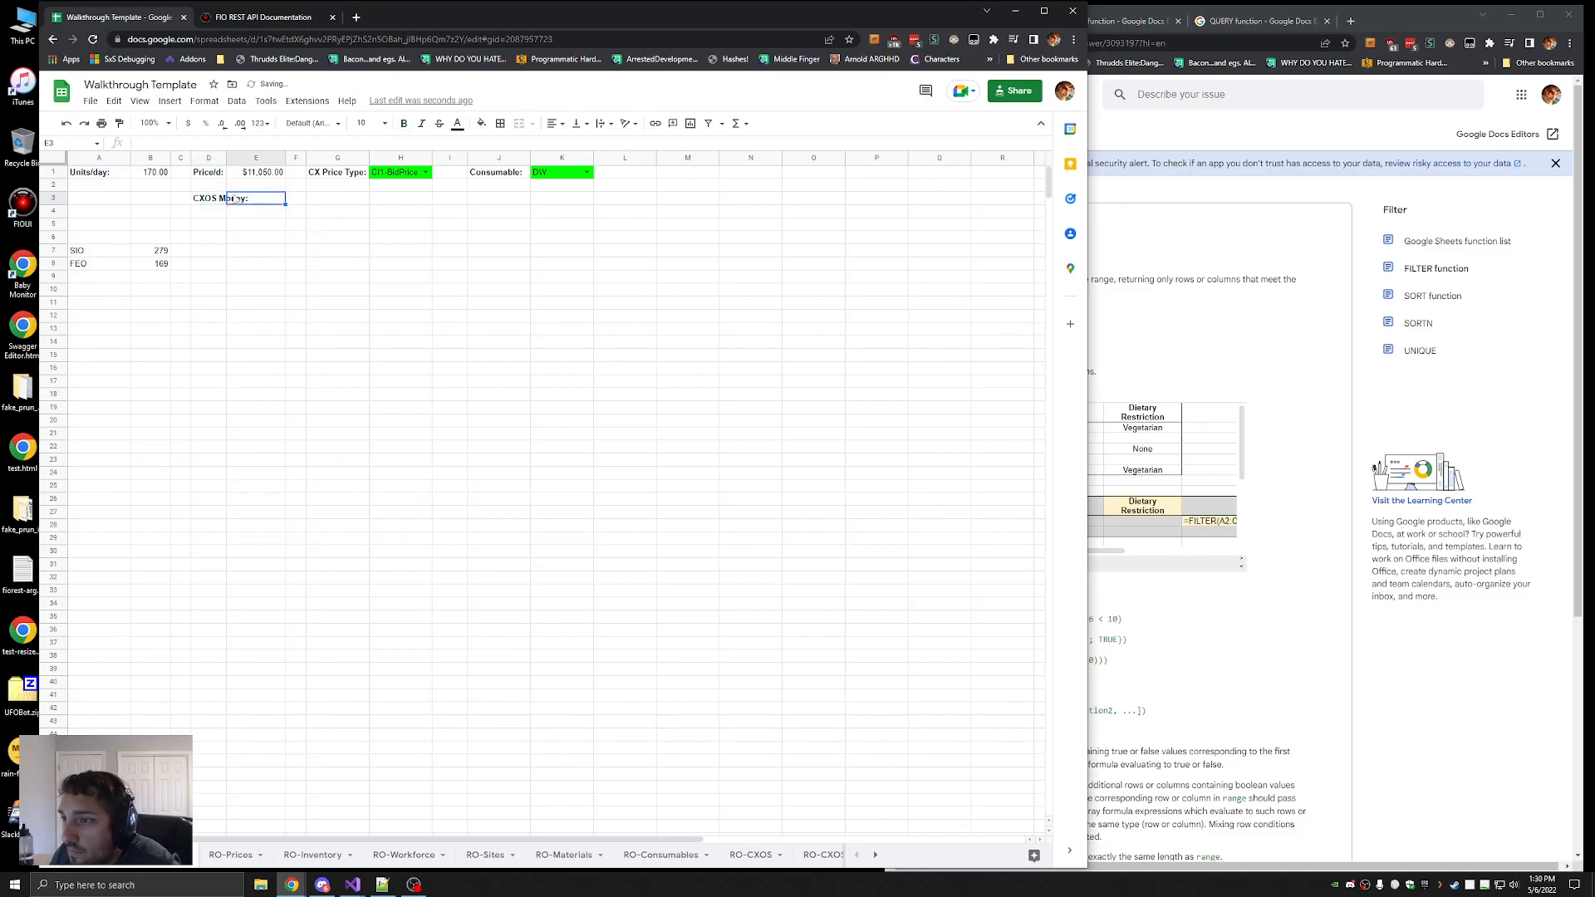
drag(226, 158, 262, 158)
double_click(262, 158)
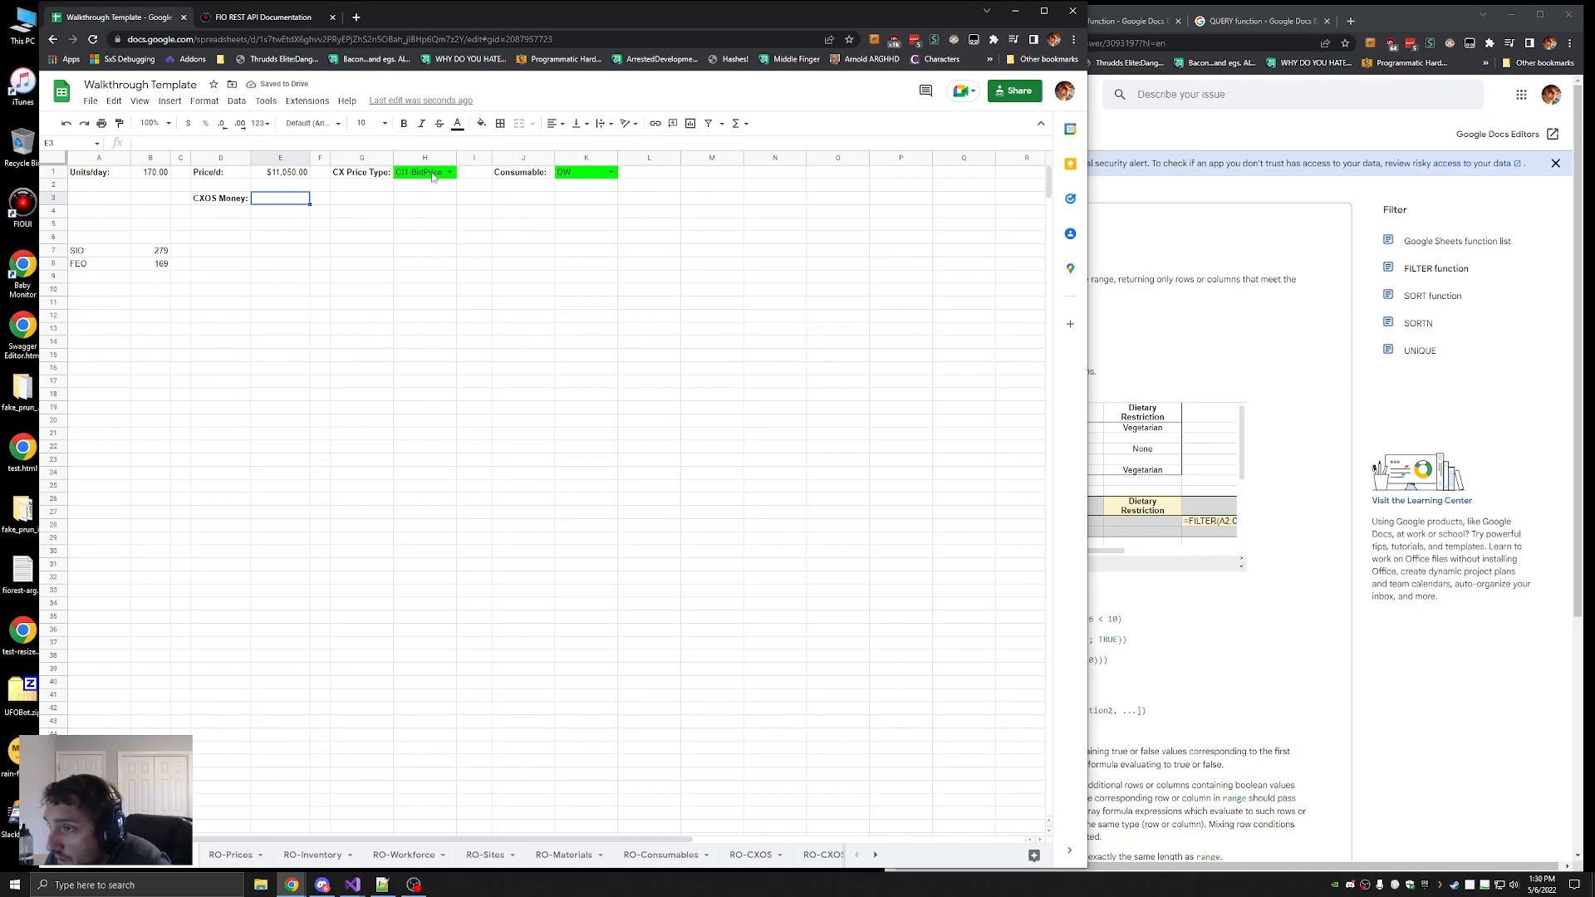
Copy the MATCH part of E1's formula into scratch cell D18 as =MATCH($H$1, 'RO-Prices'!1:1, 0)
click(875, 854)
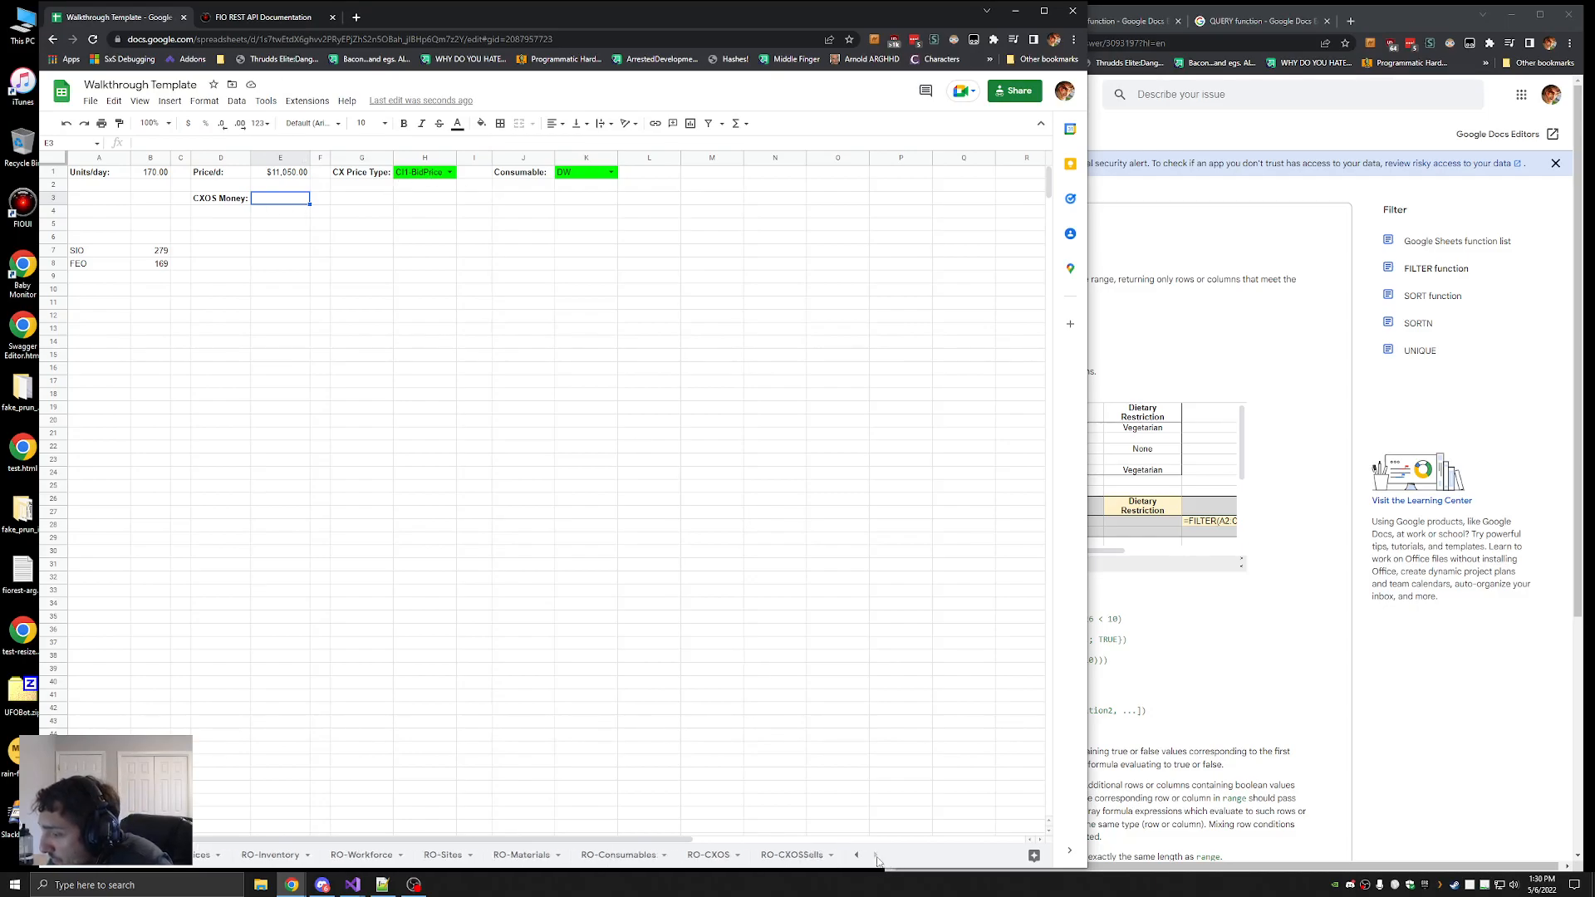
click(793, 855)
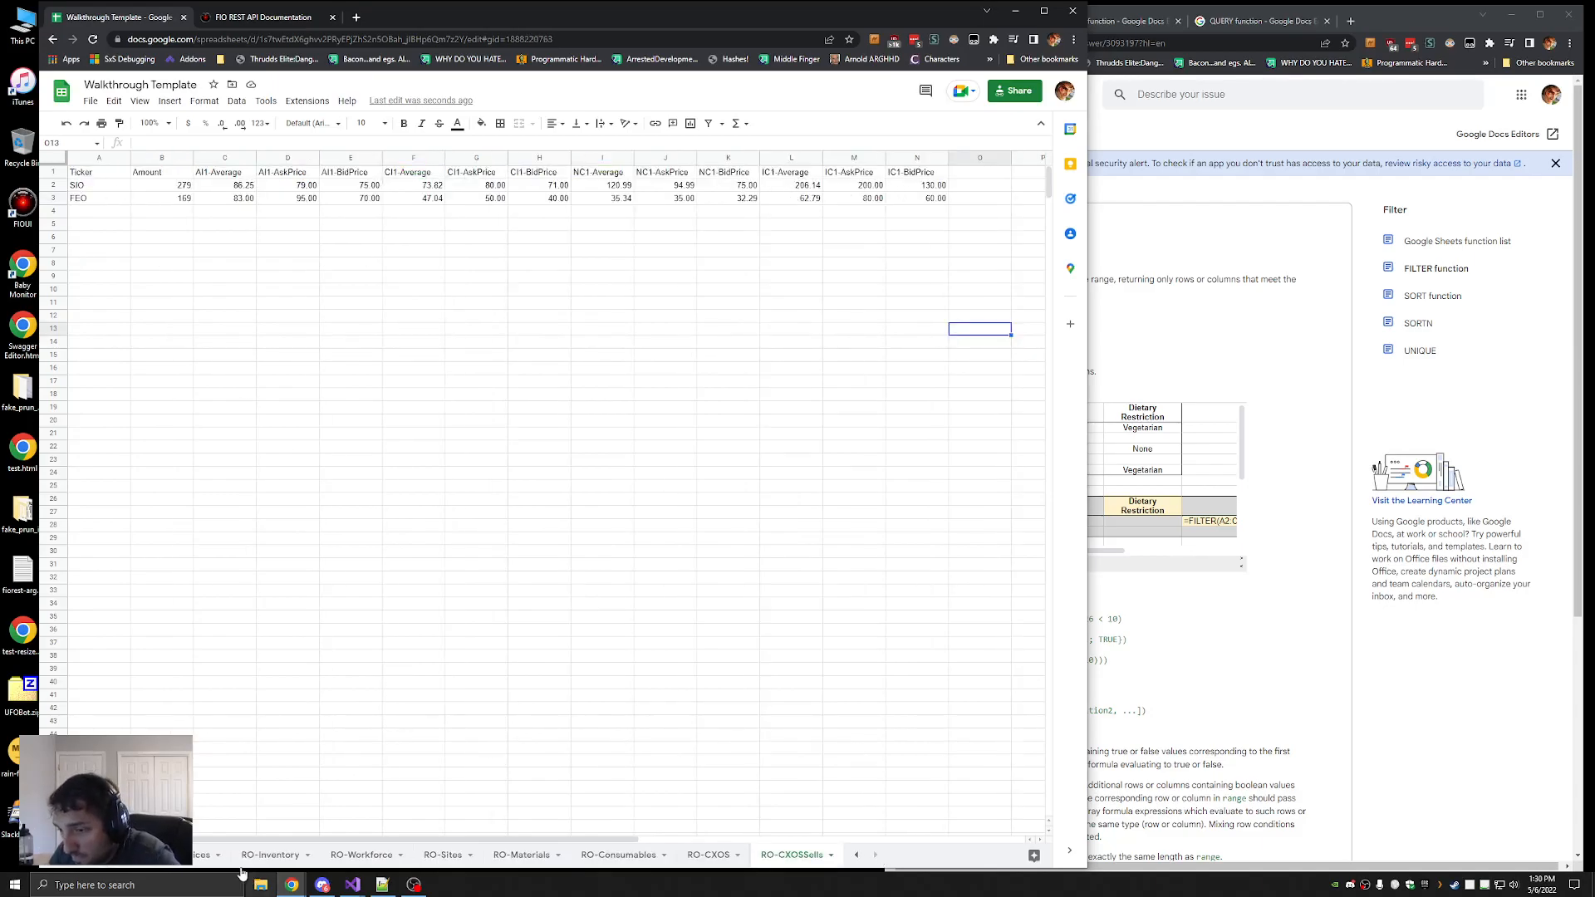
click(121, 859)
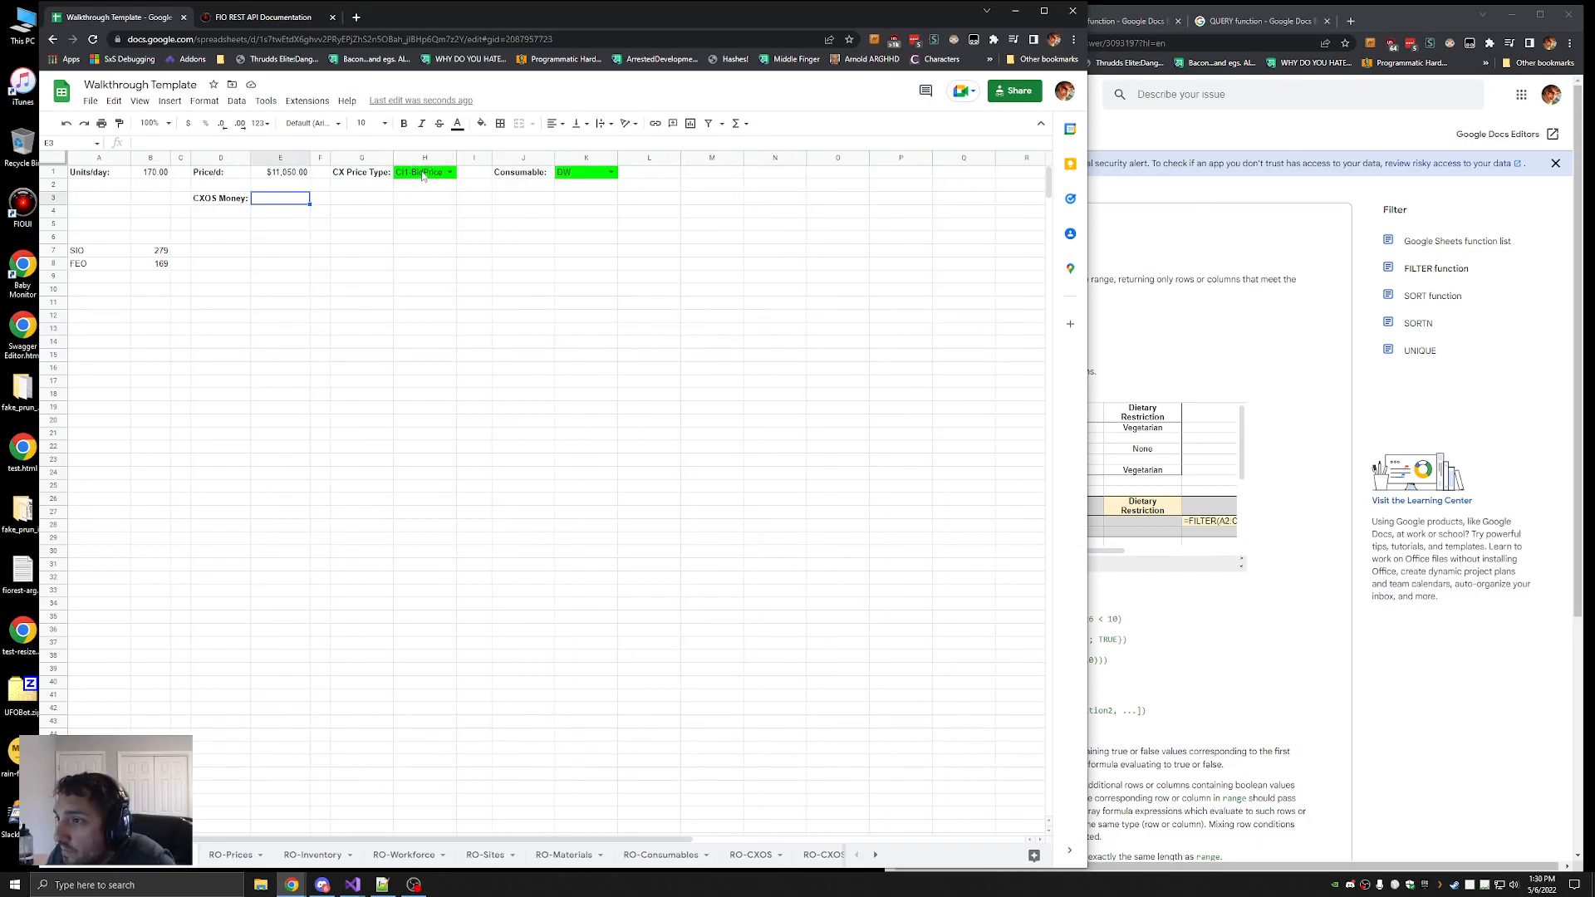
click(282, 173)
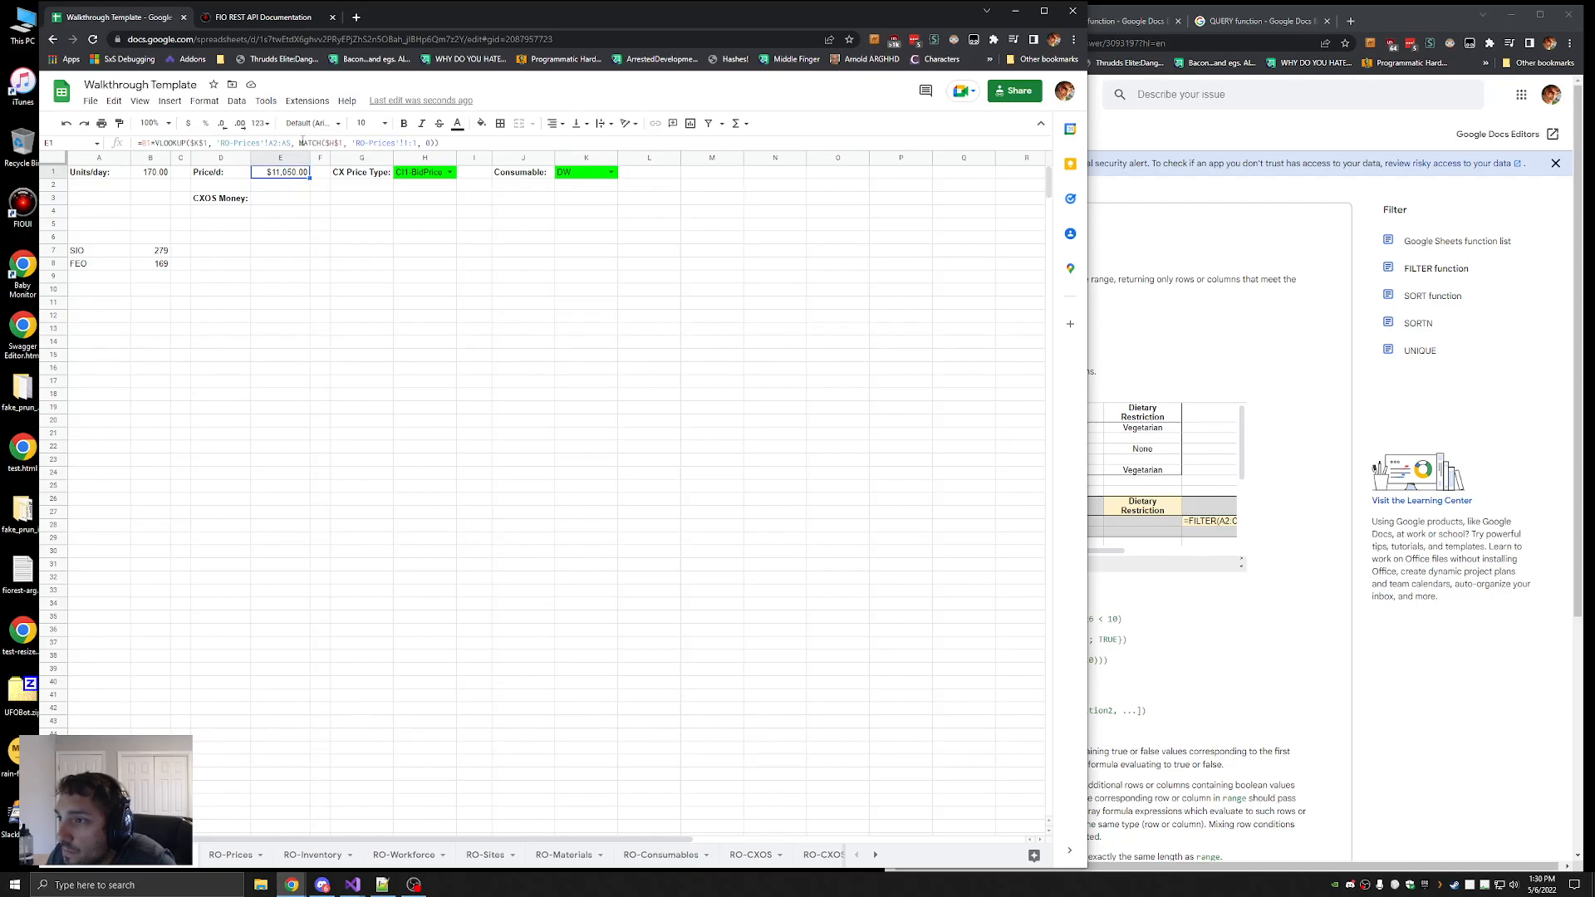
drag(434, 143, 301, 143)
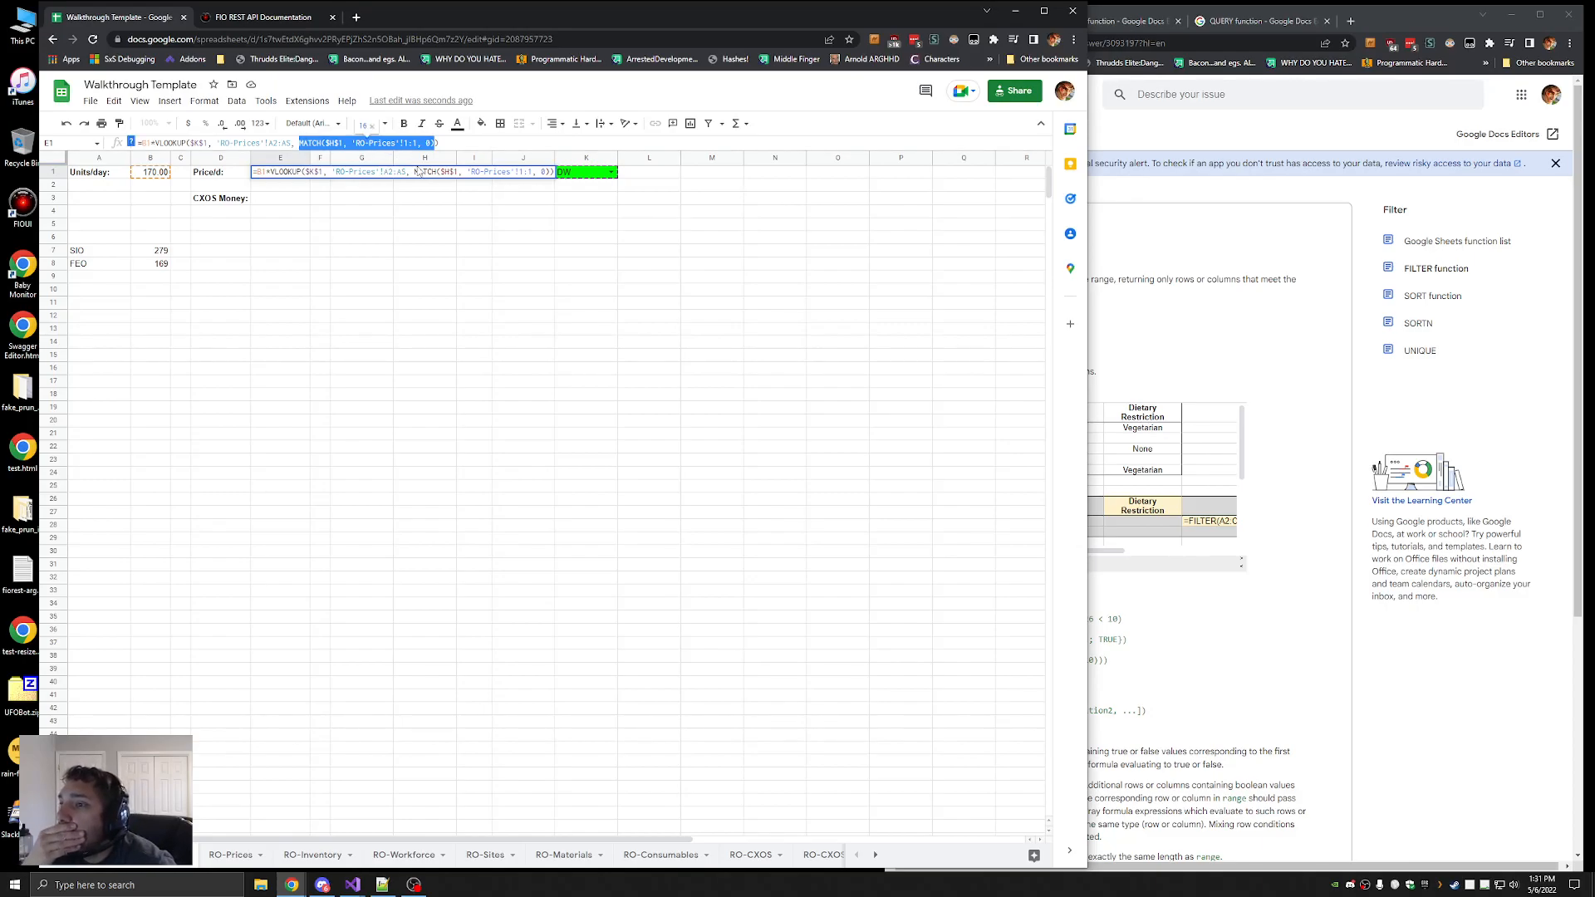
key(ctrl+c)
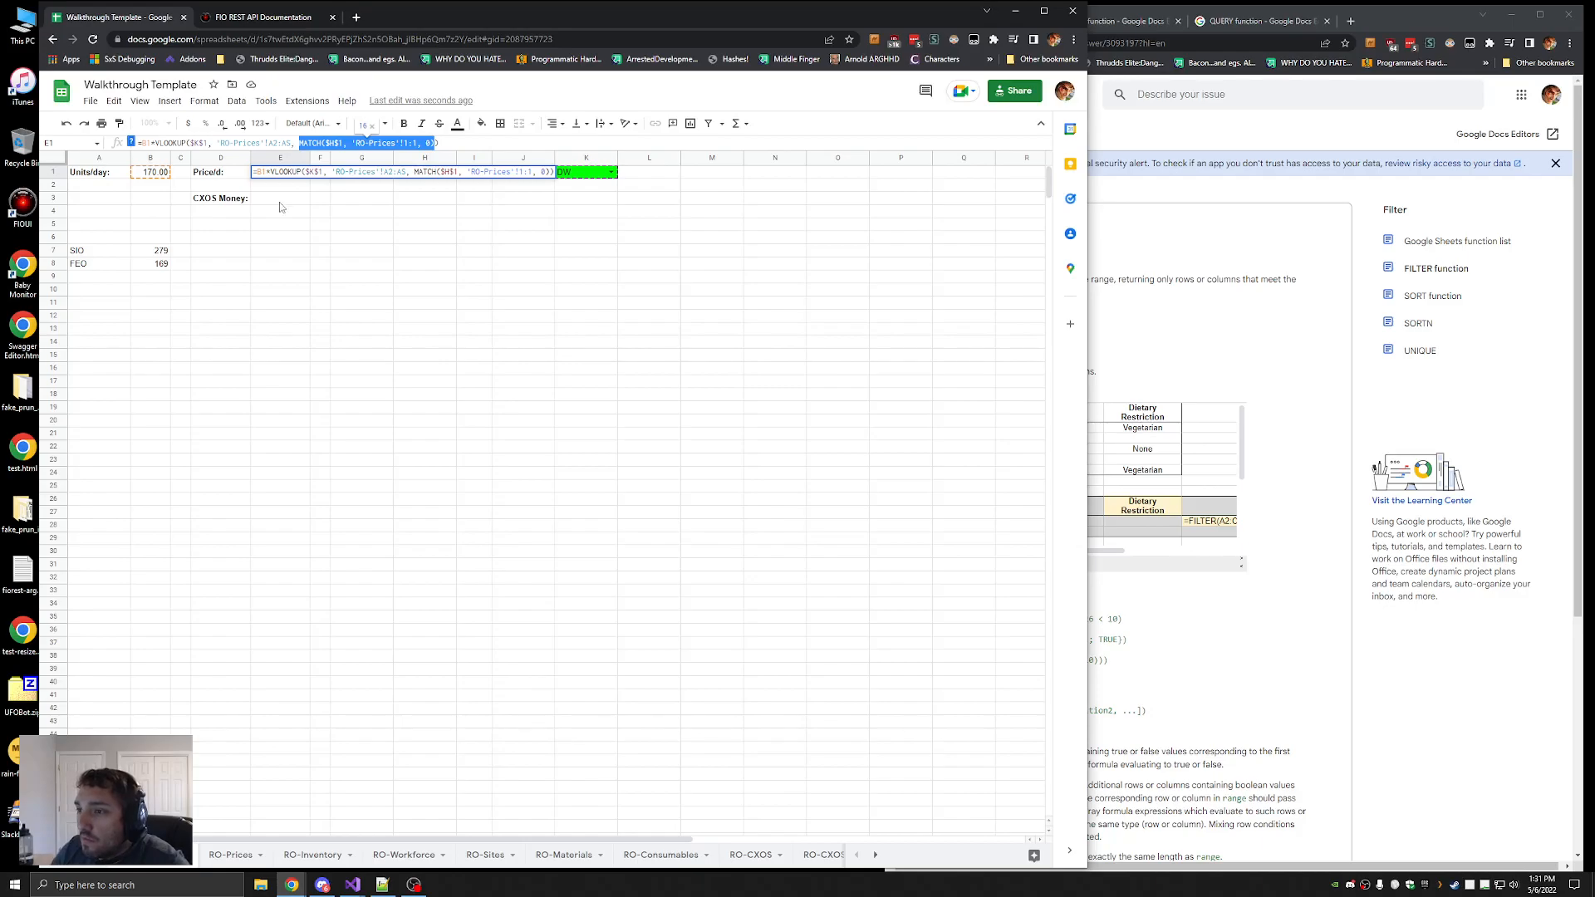
click(279, 199)
click(221, 397)
key(ctrl+v)
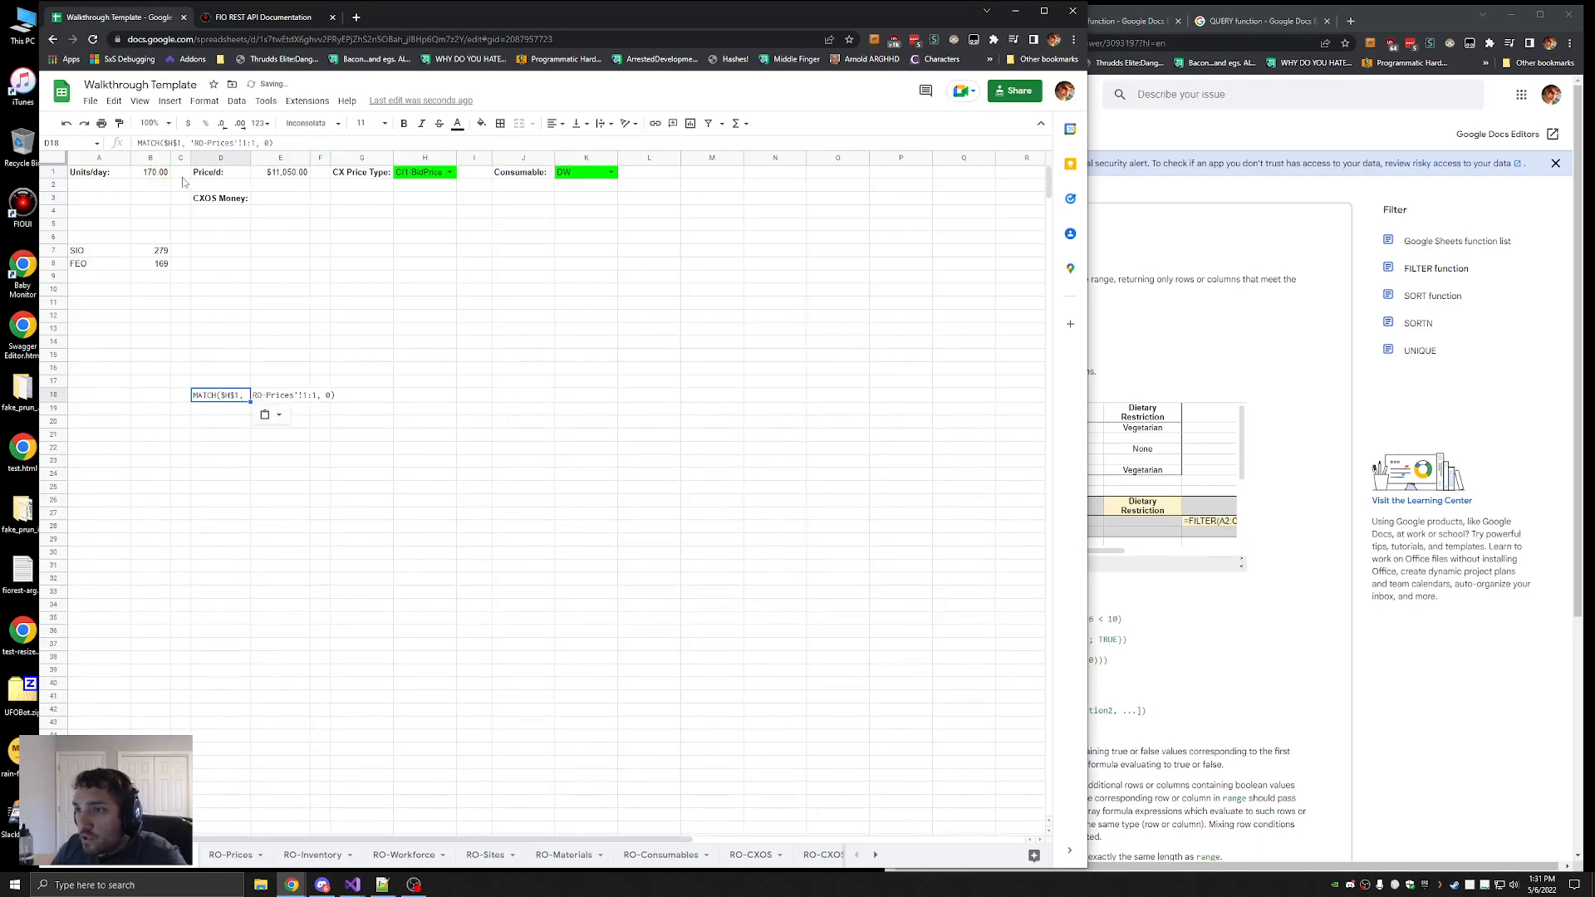
click(140, 143)
text(=)
key(Return)
click(229, 399)
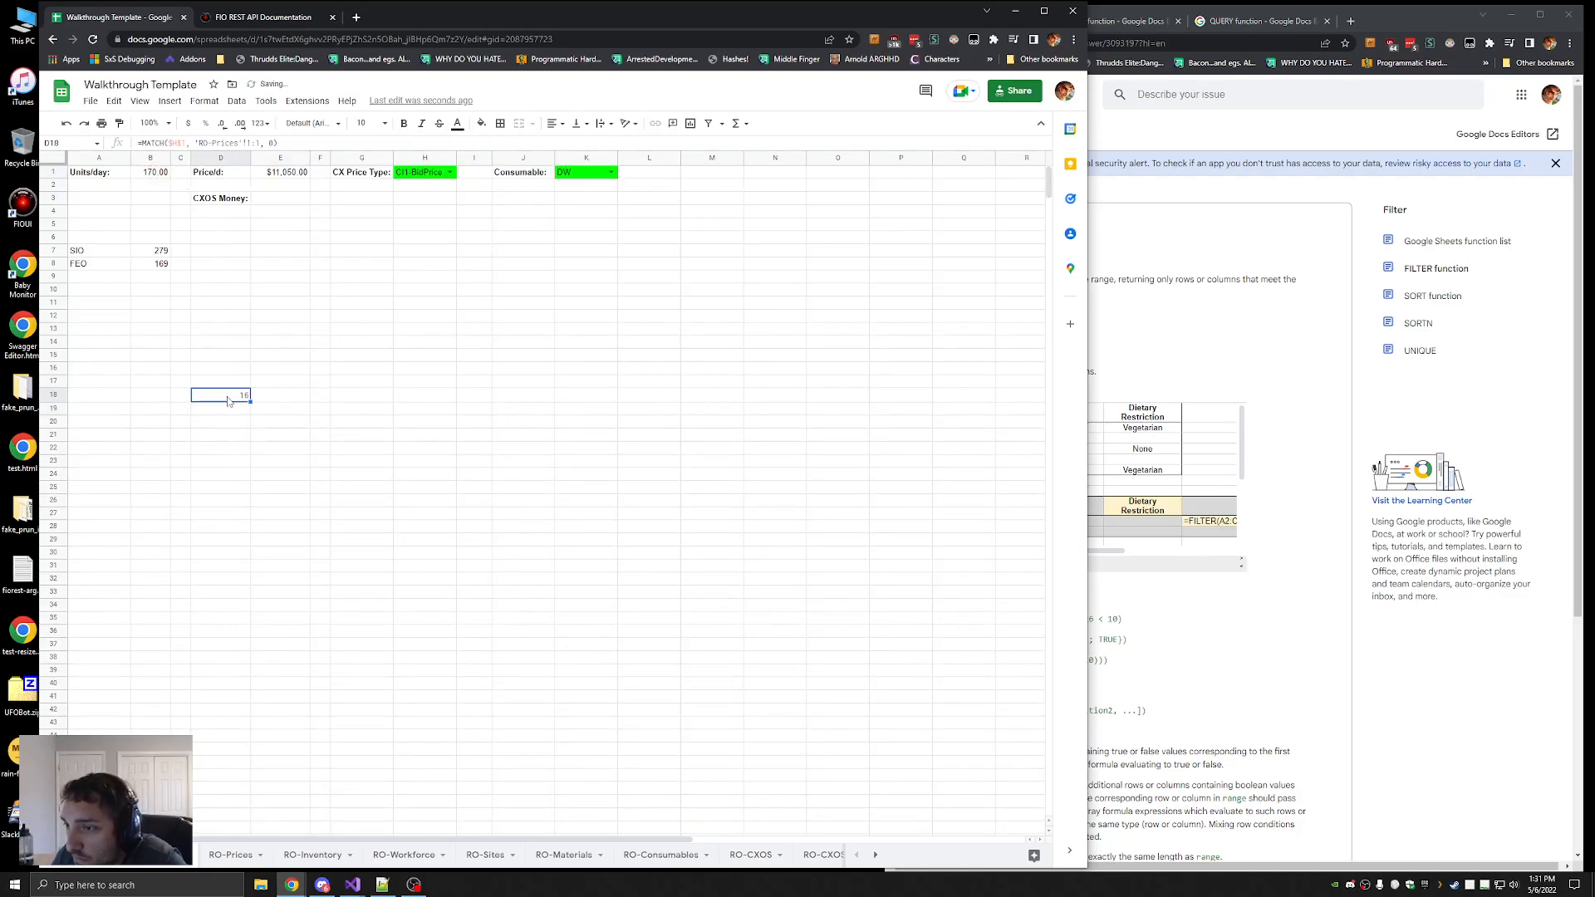
Switch CX Price Type to AI1-AskPrice and then CI1-Average, checking the D18 MATCH result
click(449, 172)
click(444, 204)
click(449, 173)
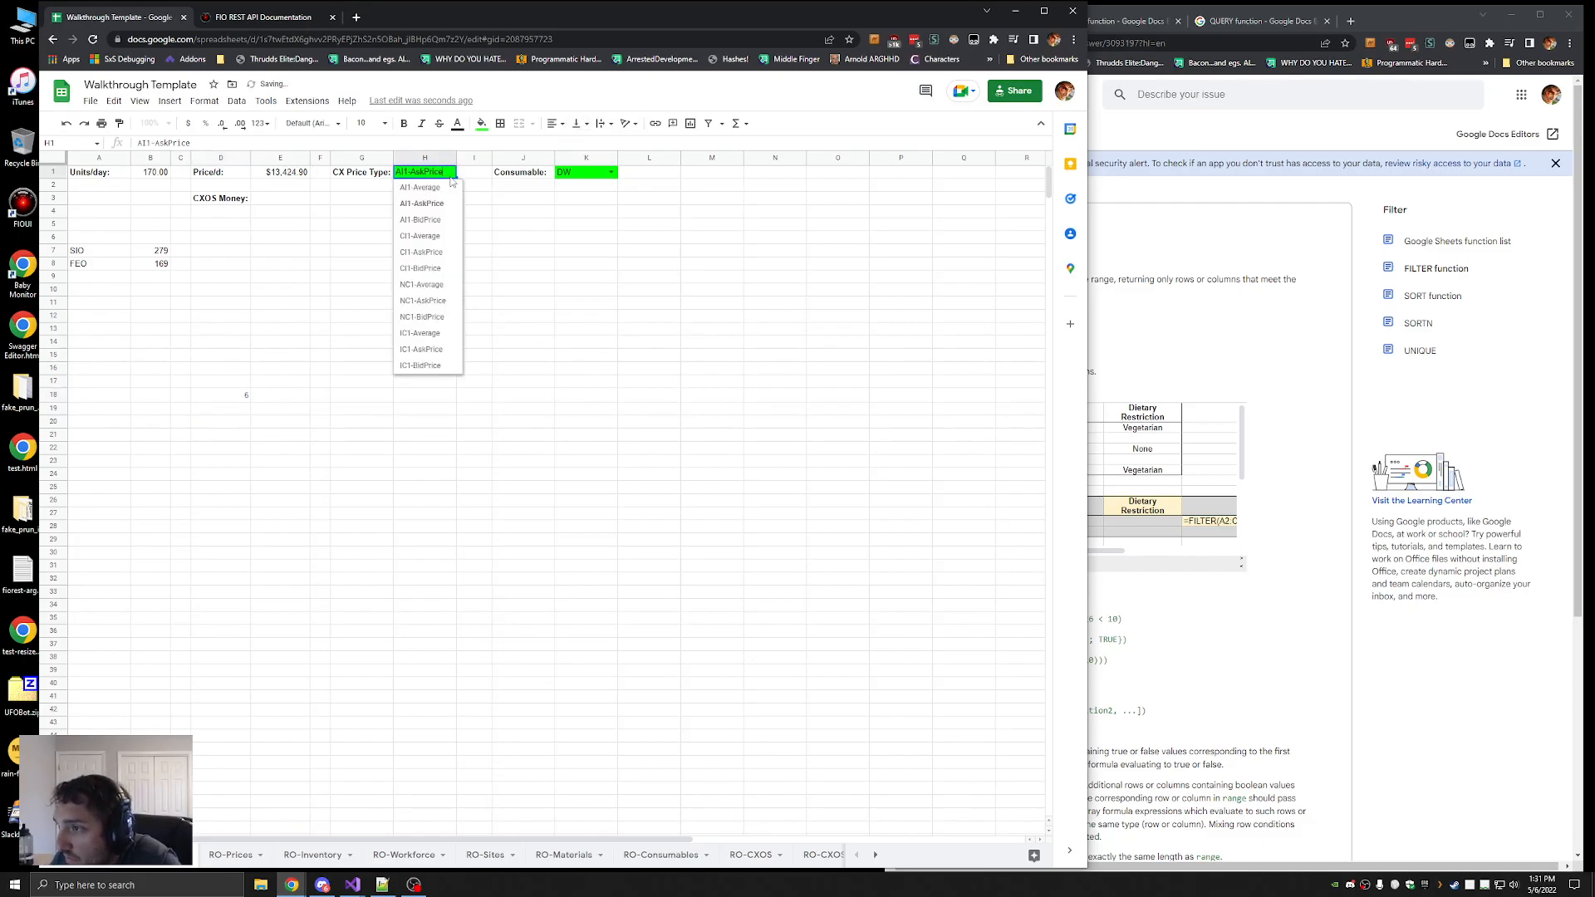
click(420, 237)
click(231, 397)
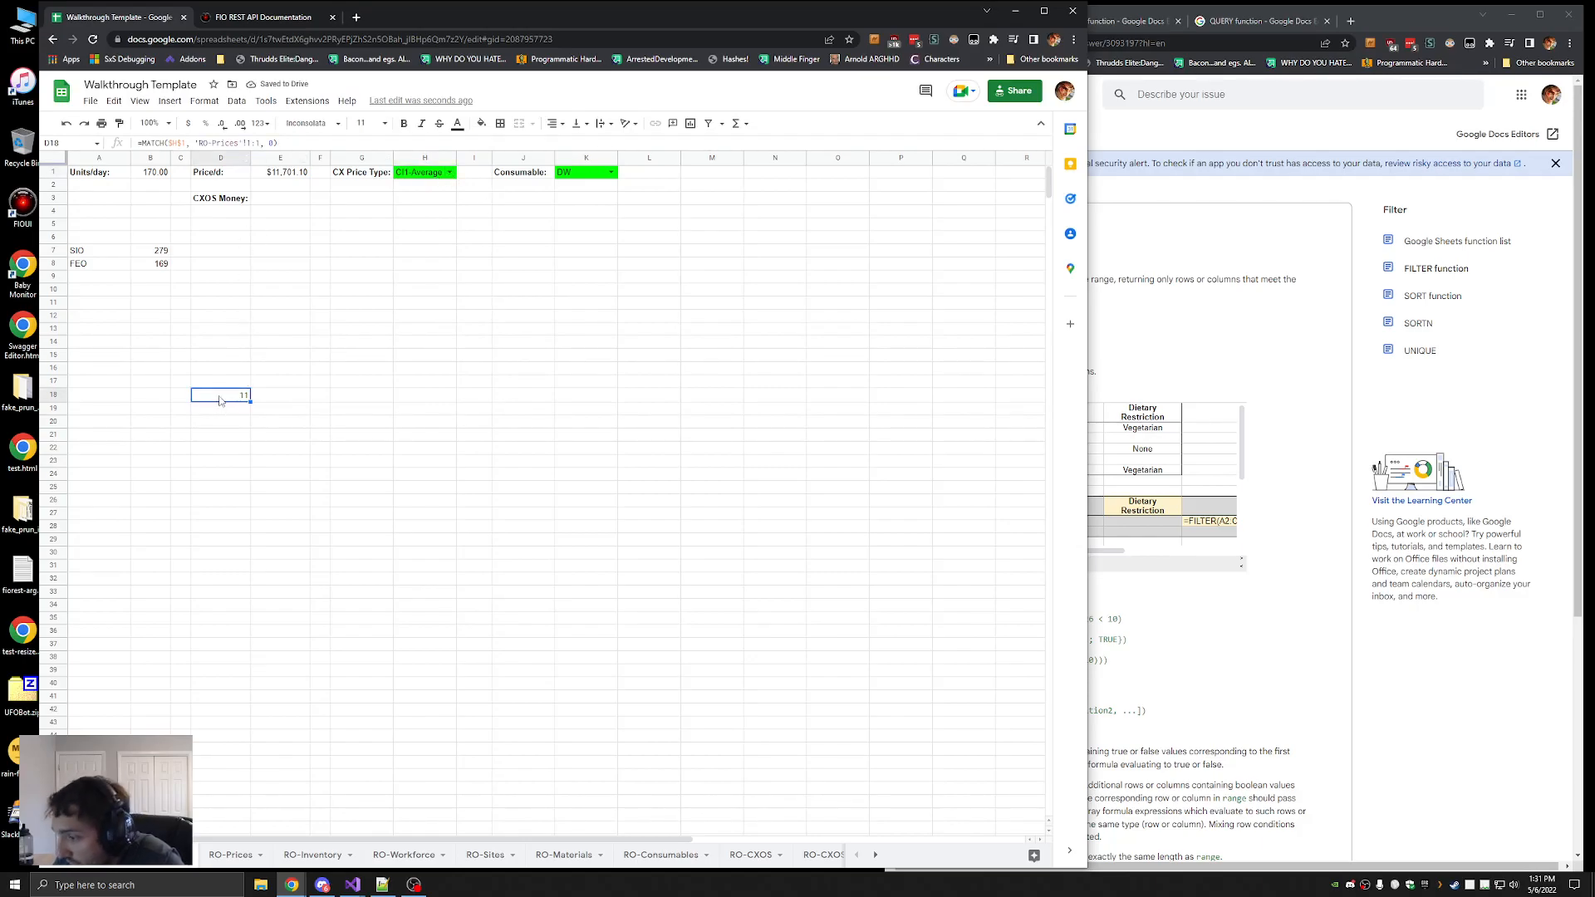
Point the D18 MATCH at row 1 of RO-CXOSSells and compare its result with that sheet's headers
double_click(210, 143)
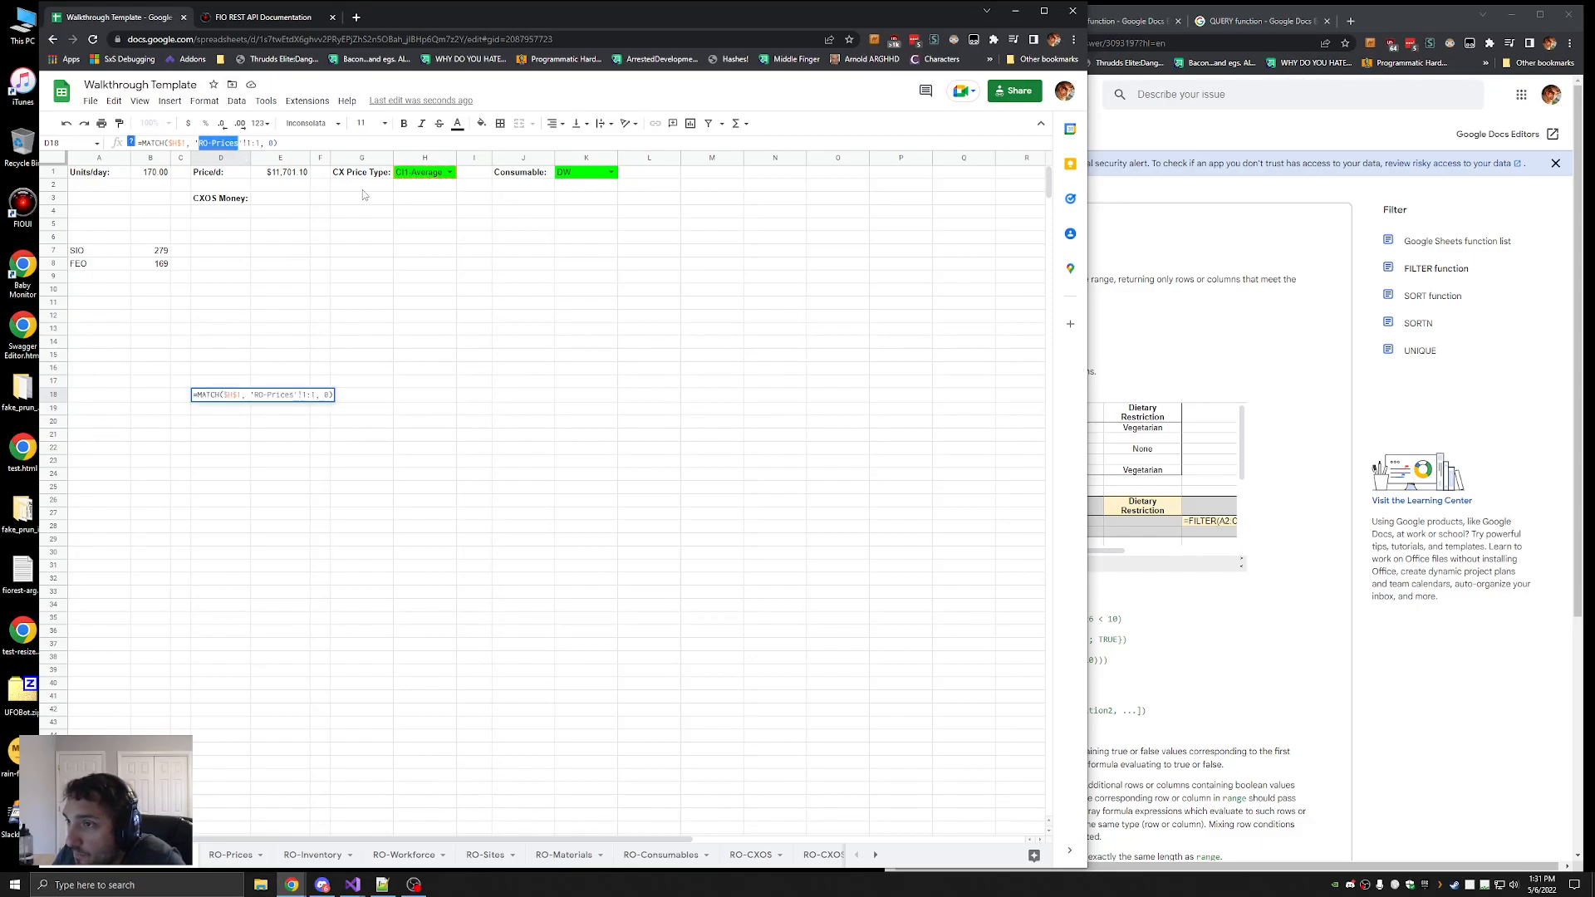
text(RO-CXOS)
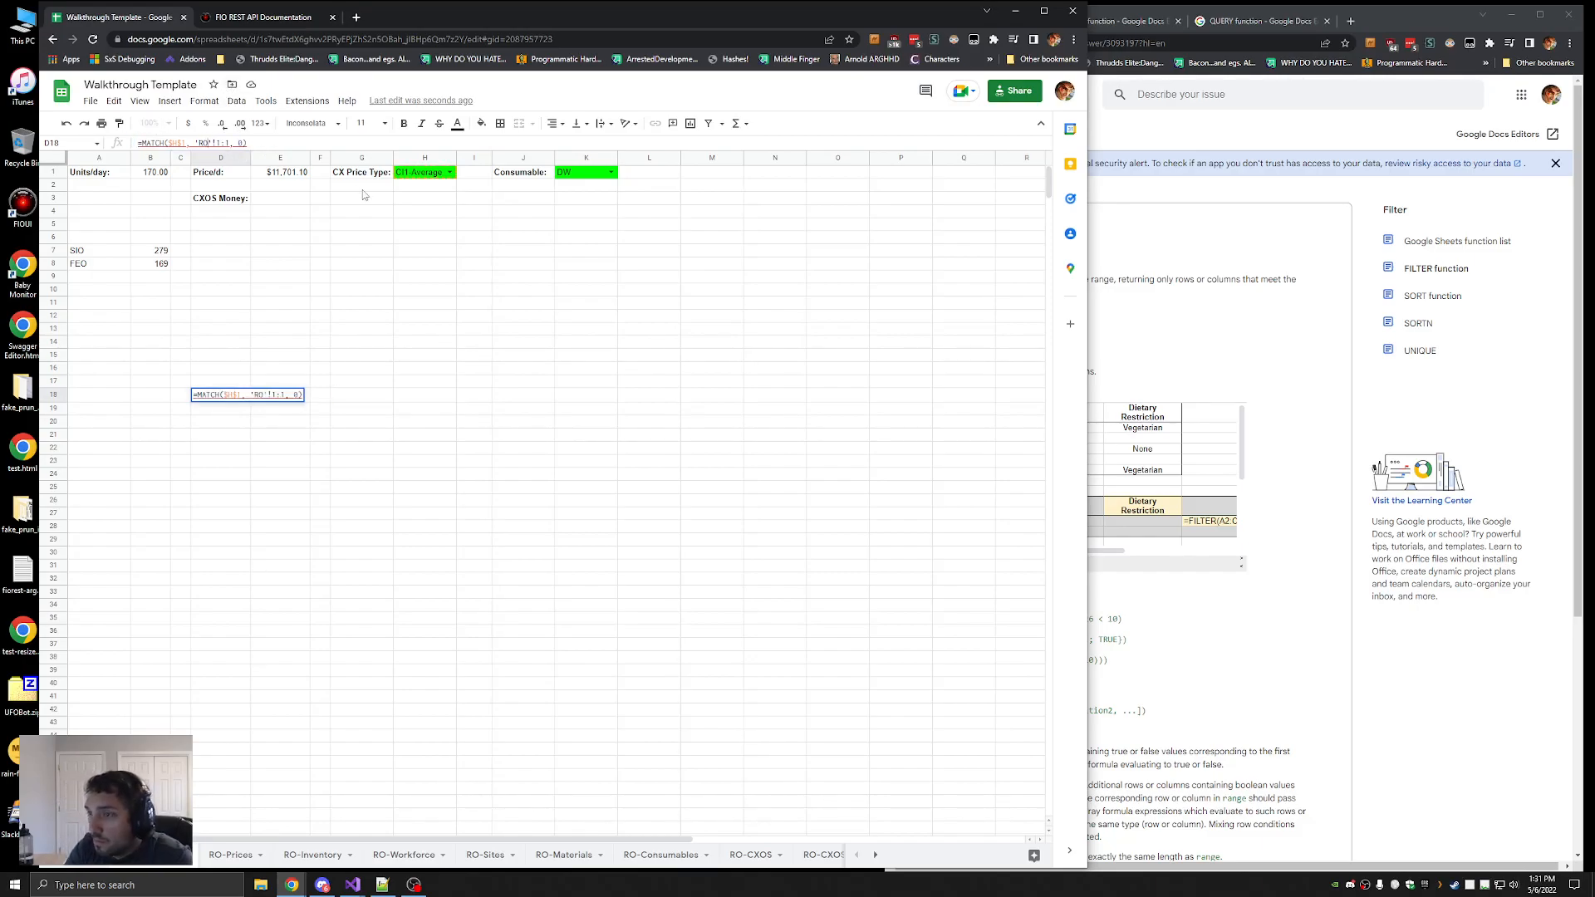
key(Return)
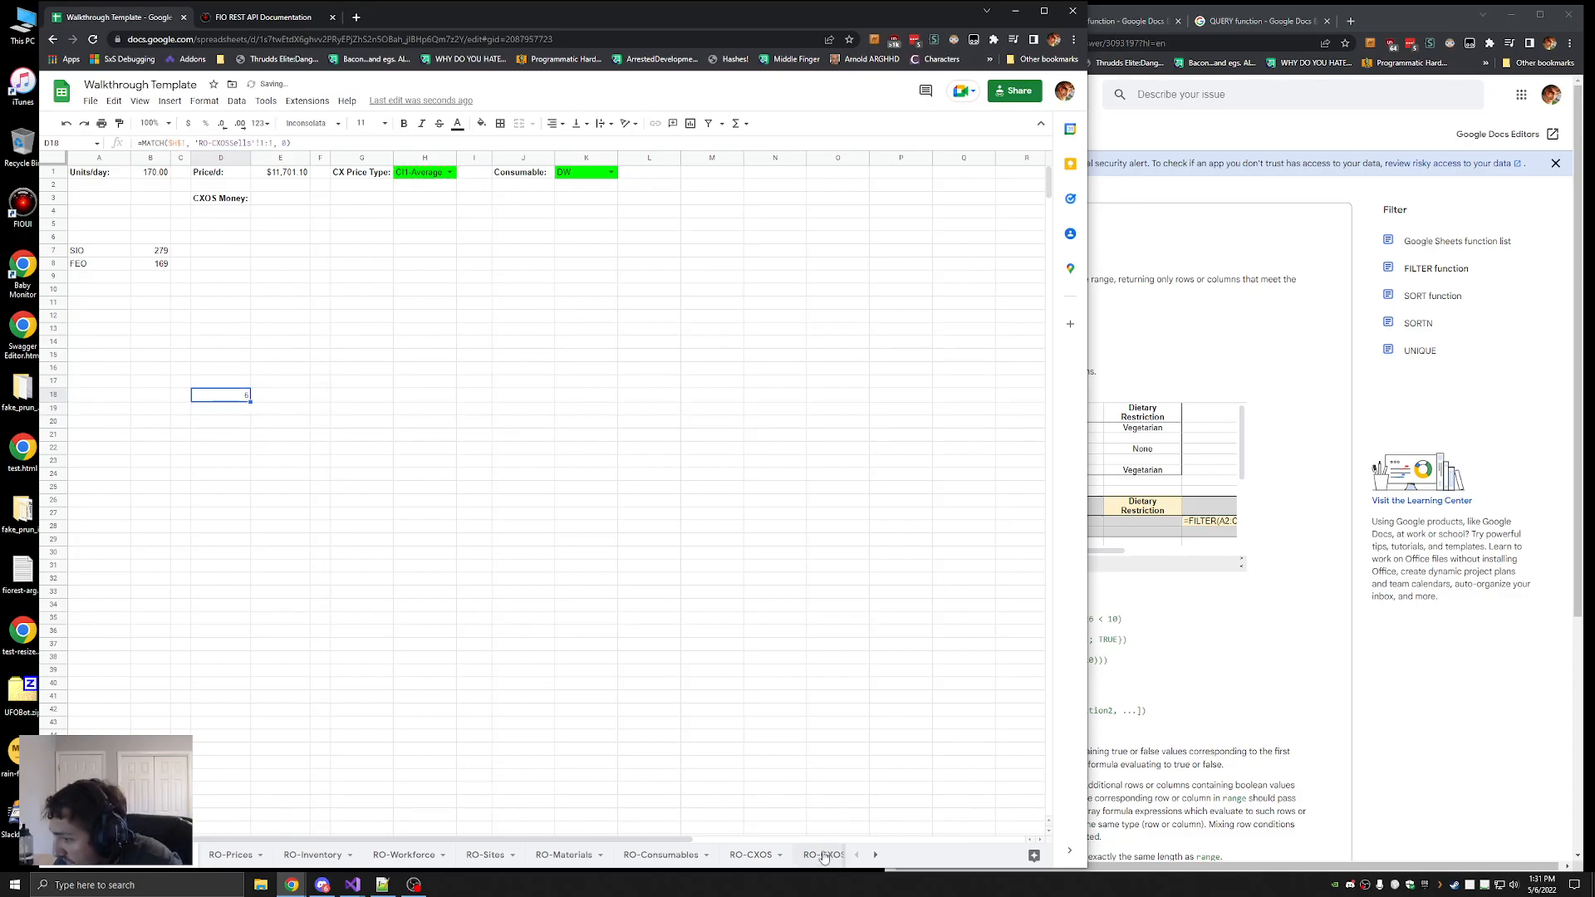
click(822, 855)
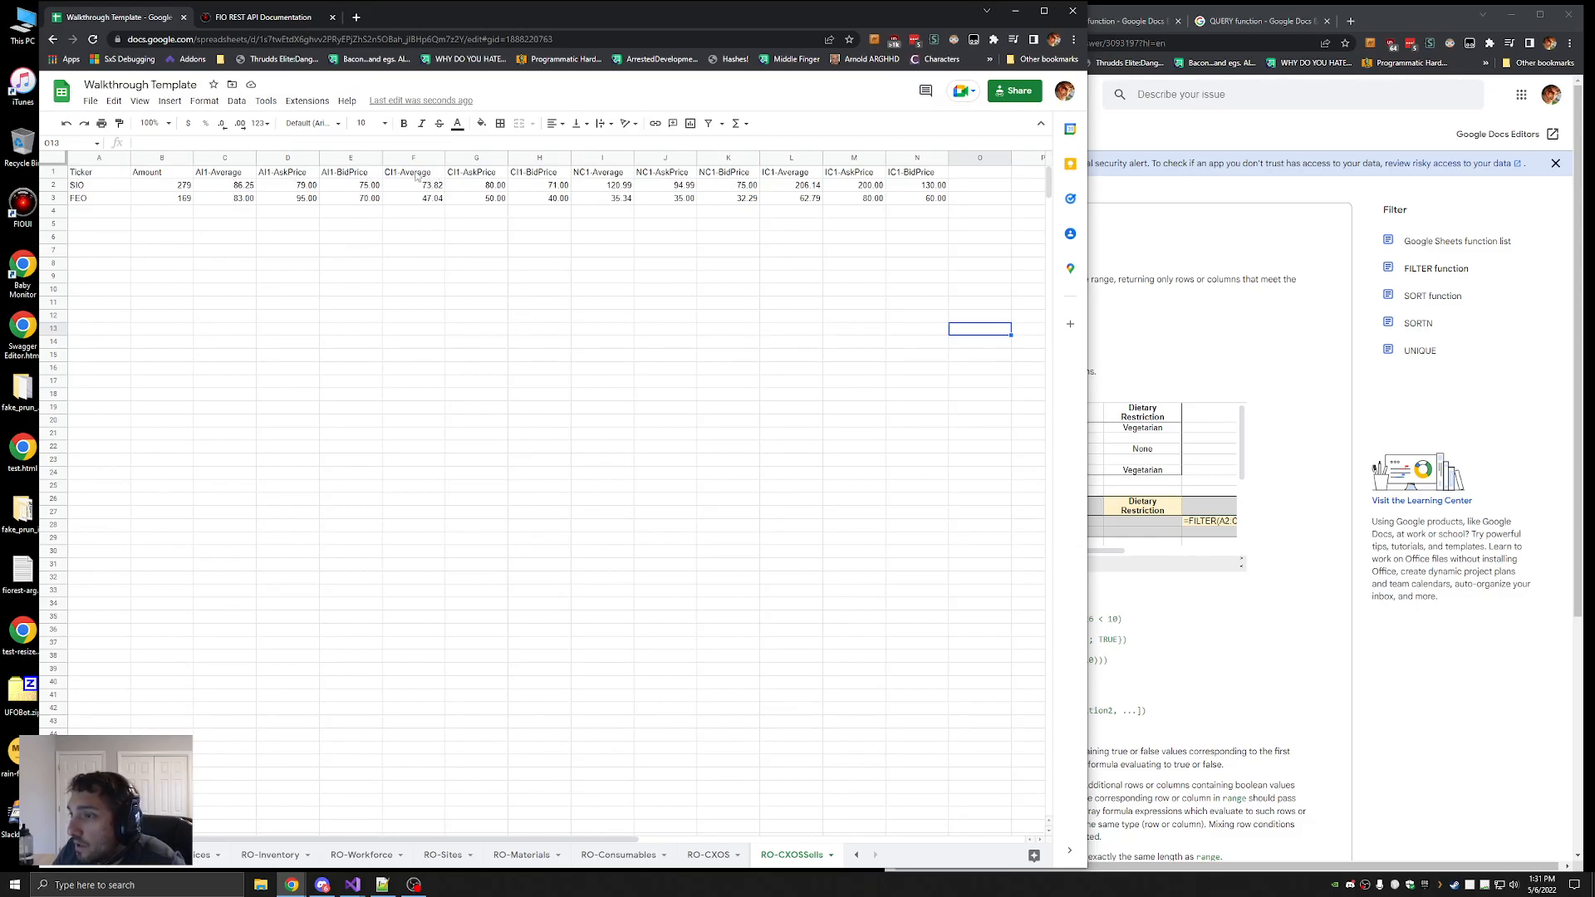
click(129, 865)
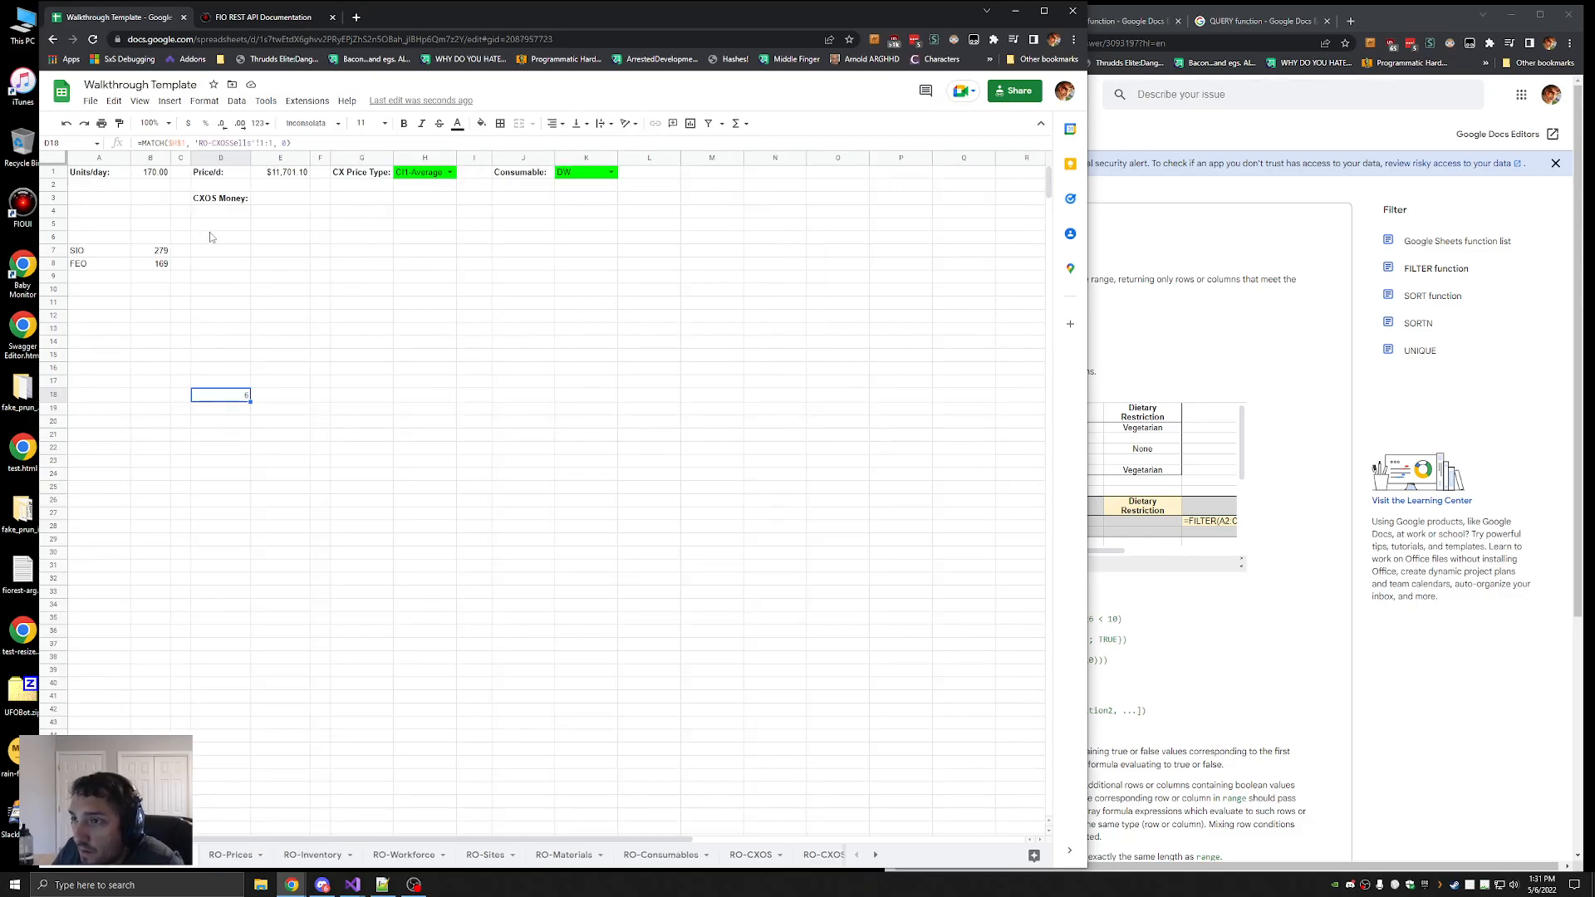
Clear the scratch MATCH formula from D18
key(Return)
key(ctrl+a)
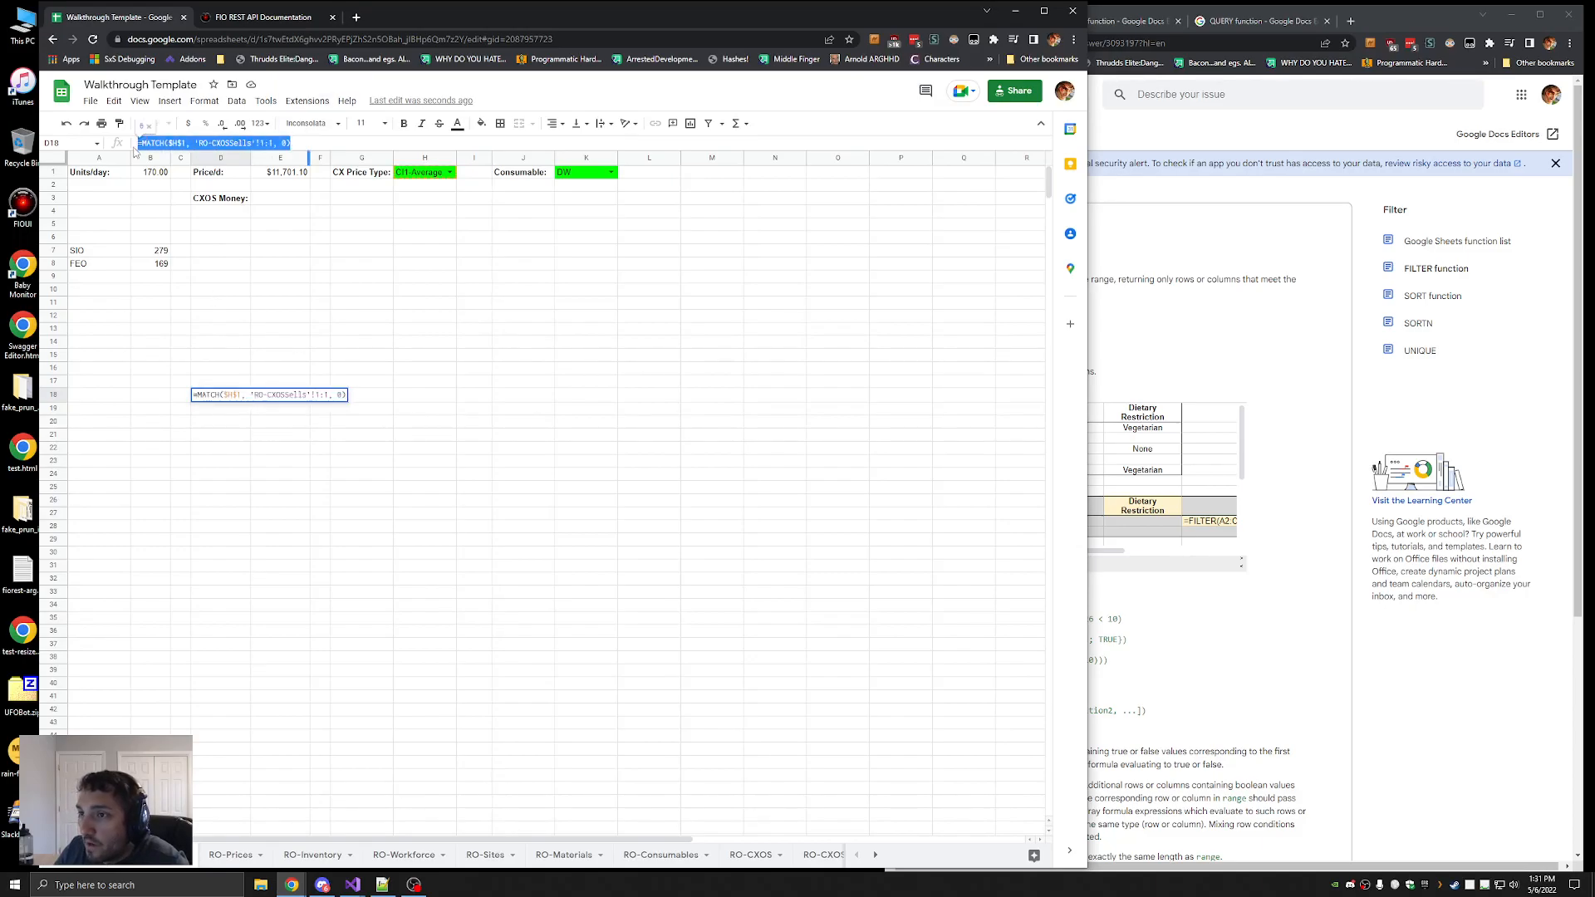
key(BackSpace)
click(284, 174)
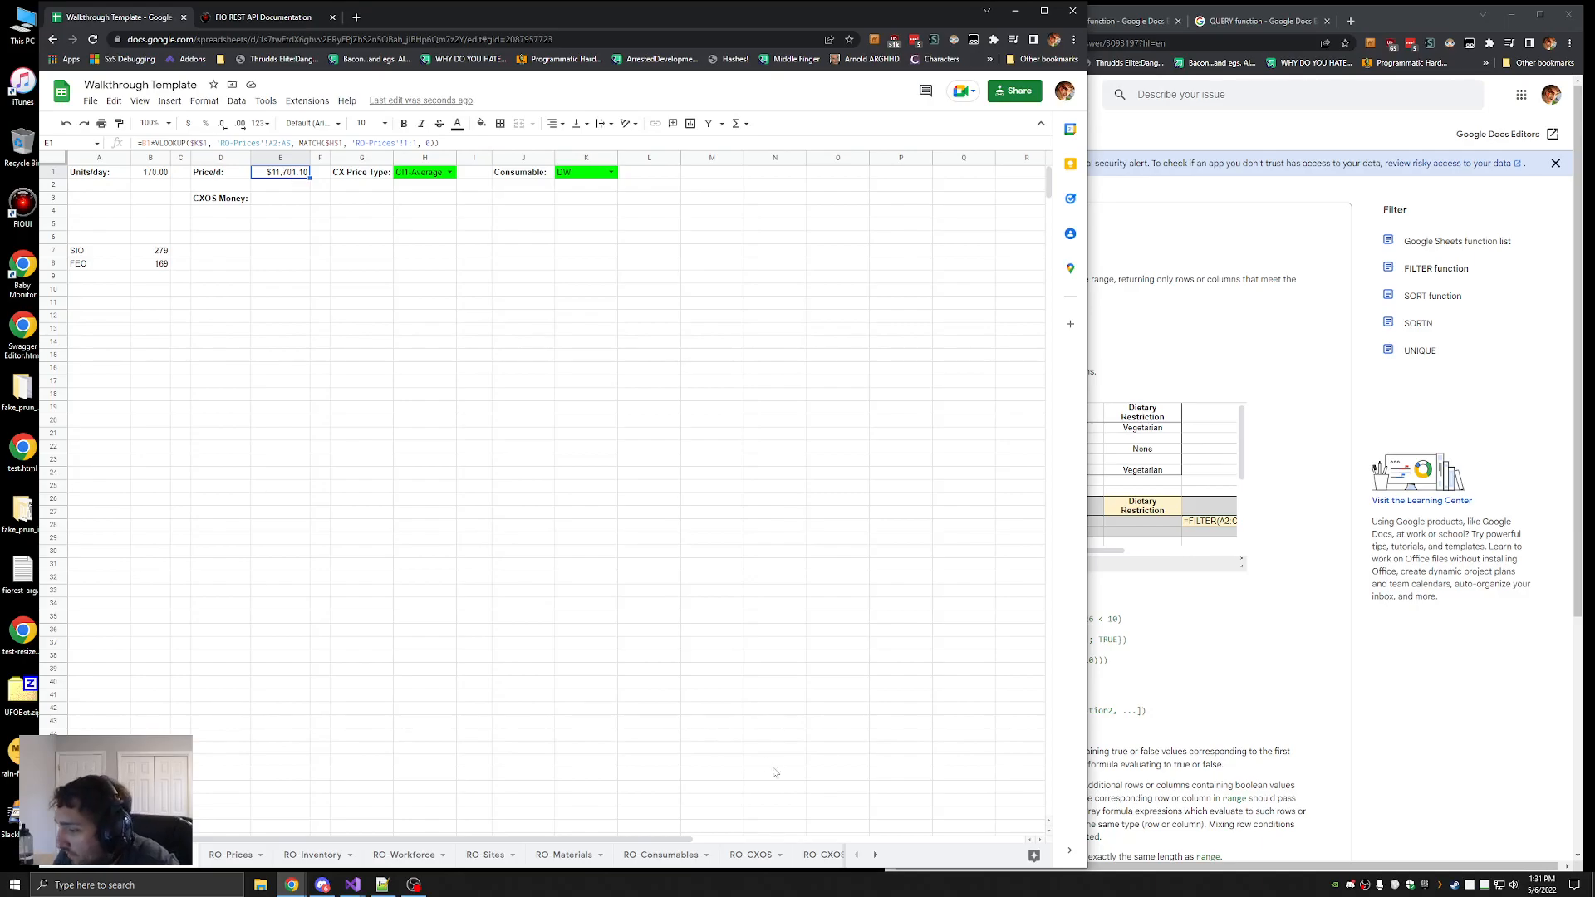
On RO-CXOSSells, multiply the VLOOKUP in C2's formula by the amount reference B$2
click(822, 855)
click(243, 189)
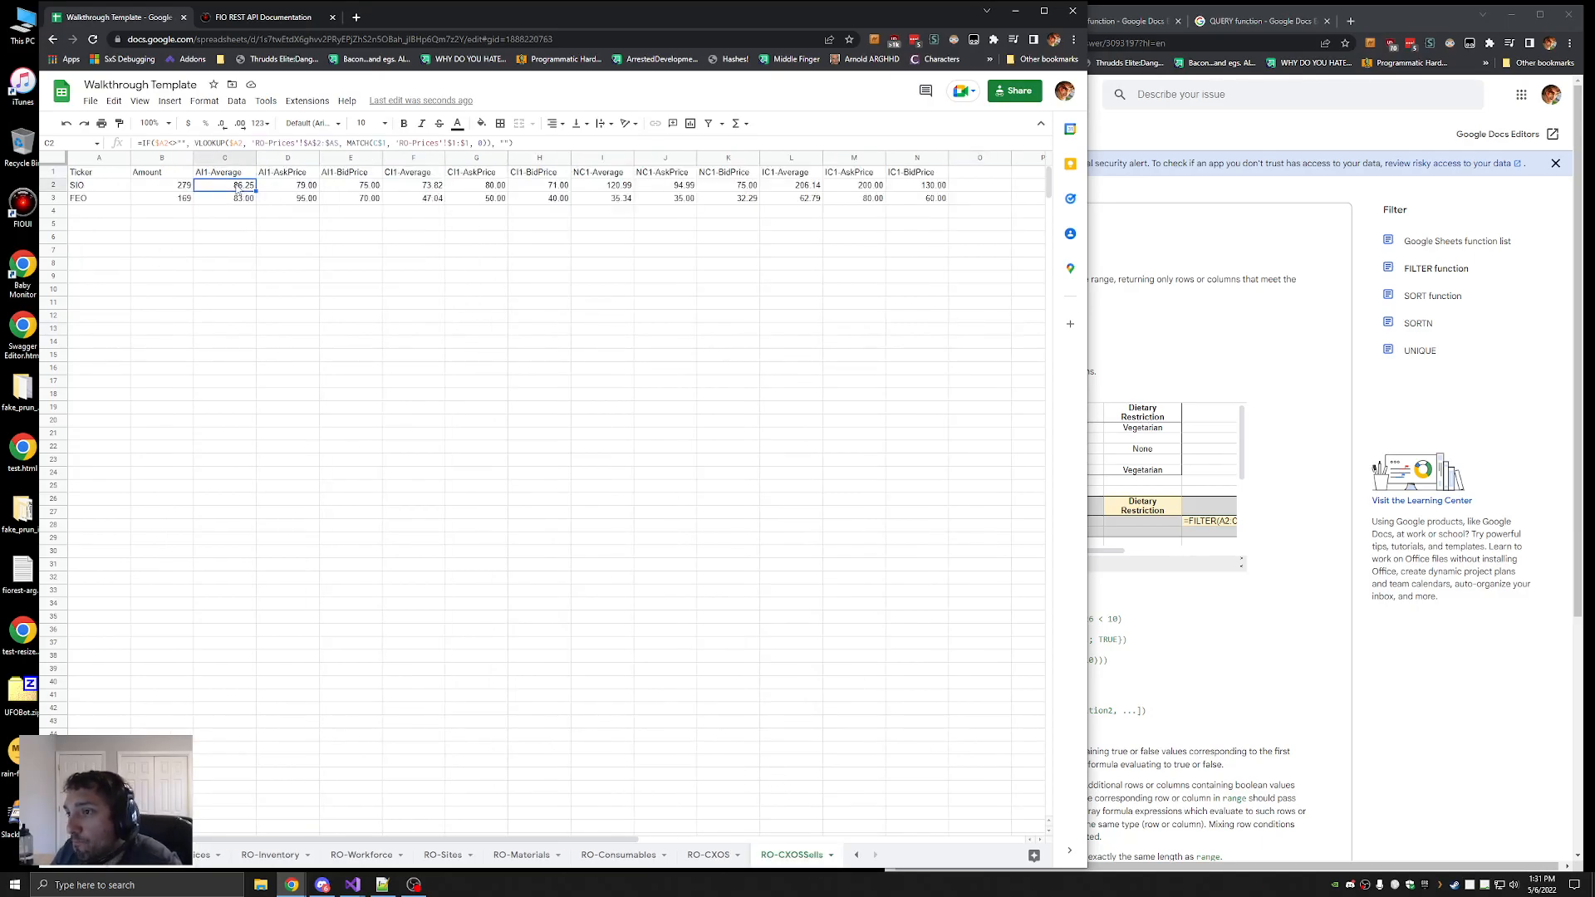
click(197, 143)
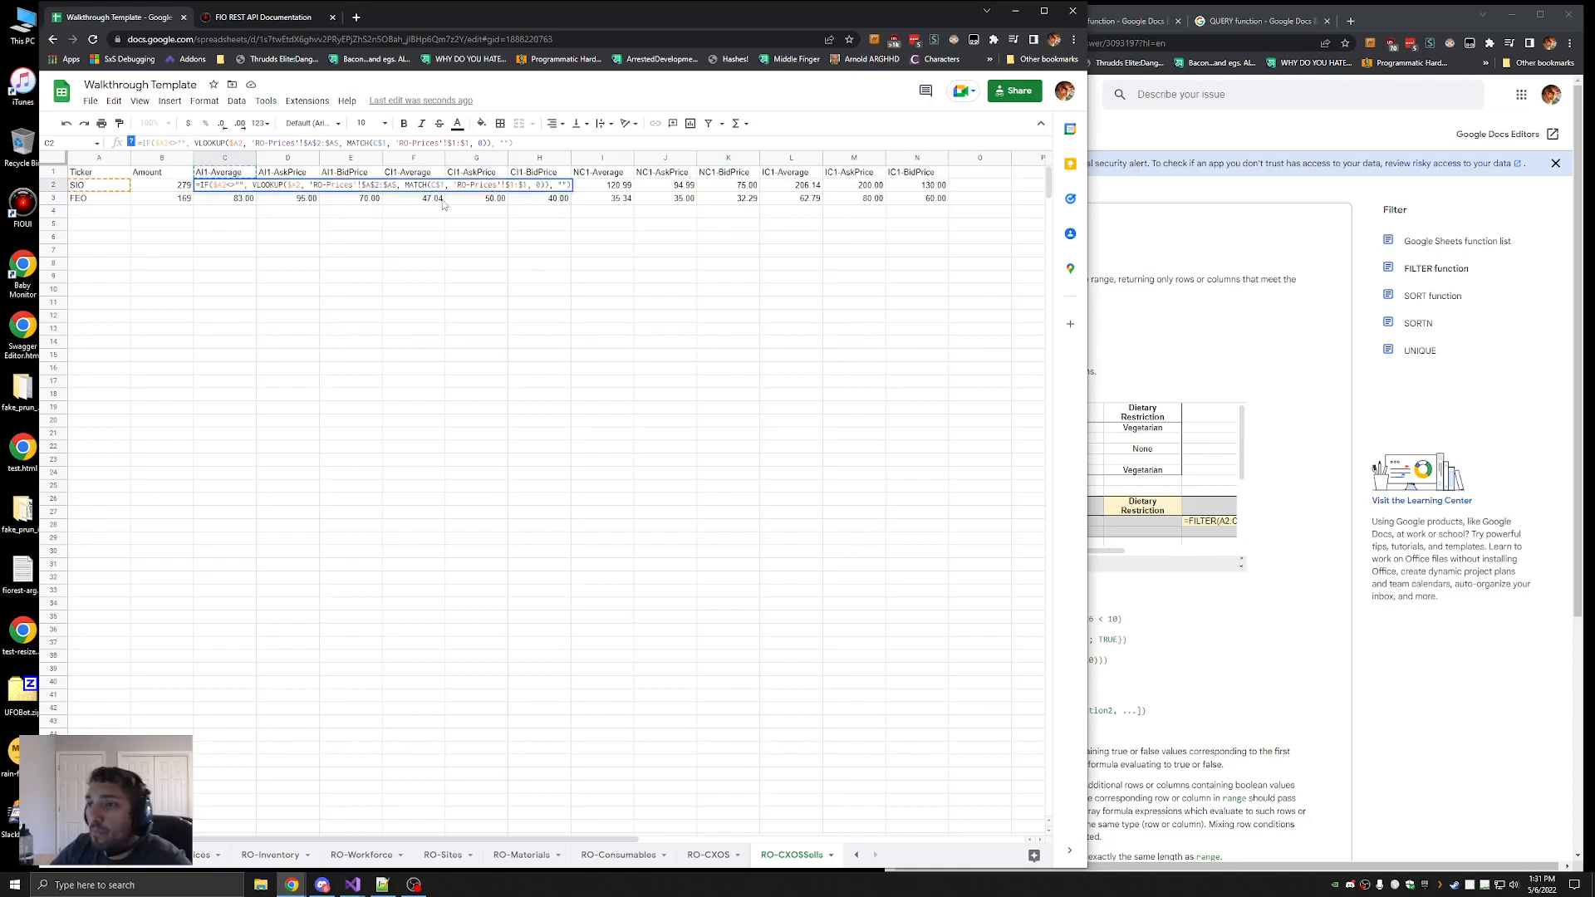
text(B$2*)
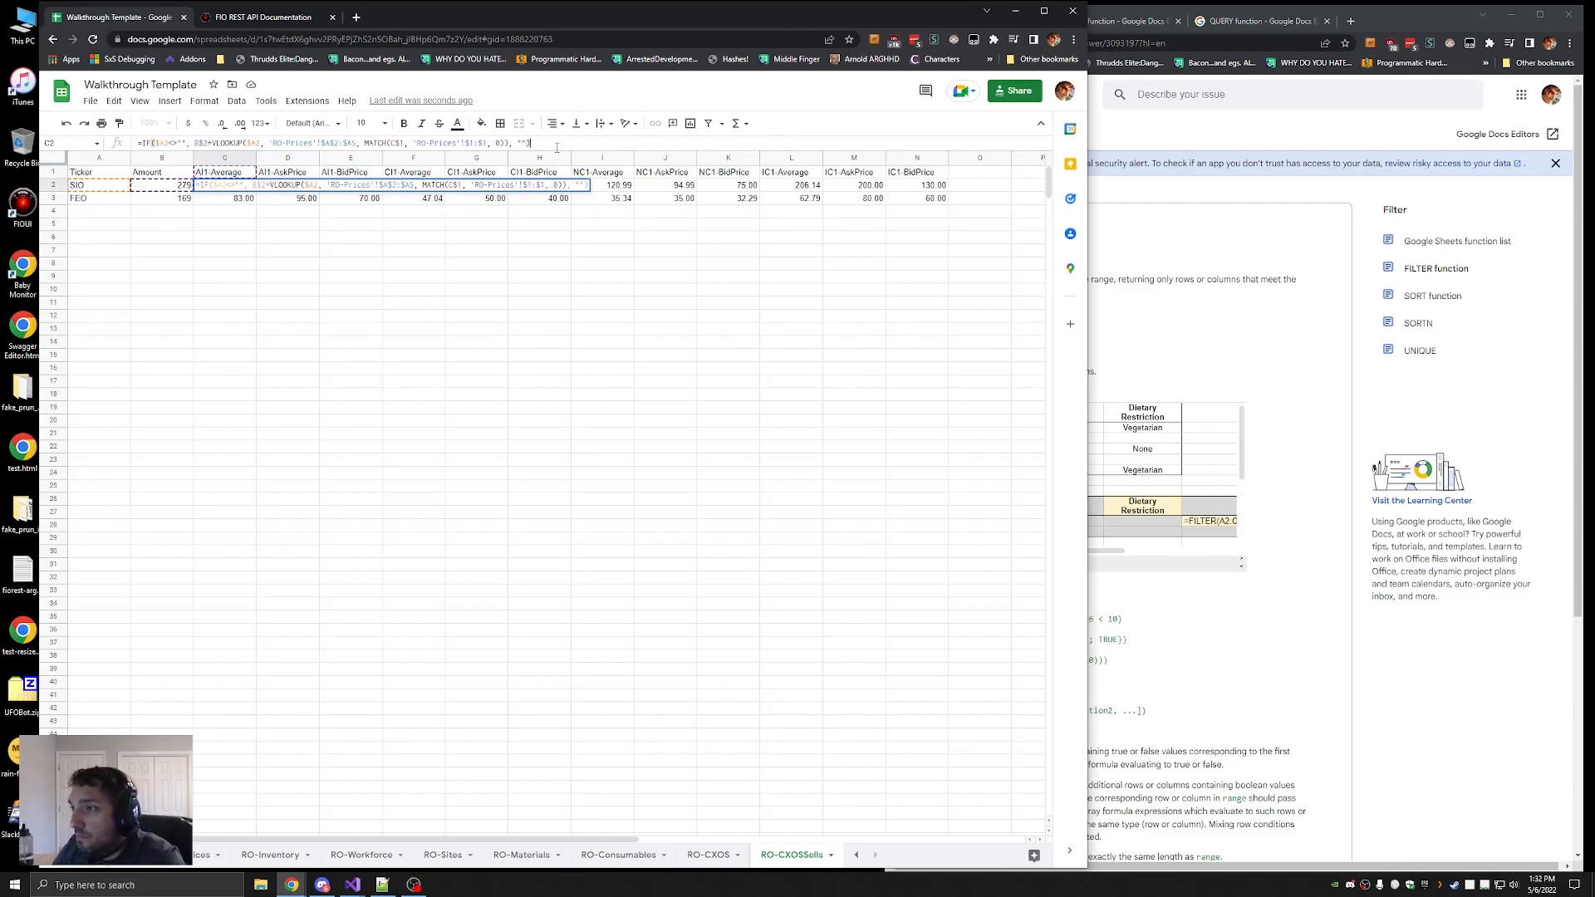
key(Return)
key(Up)
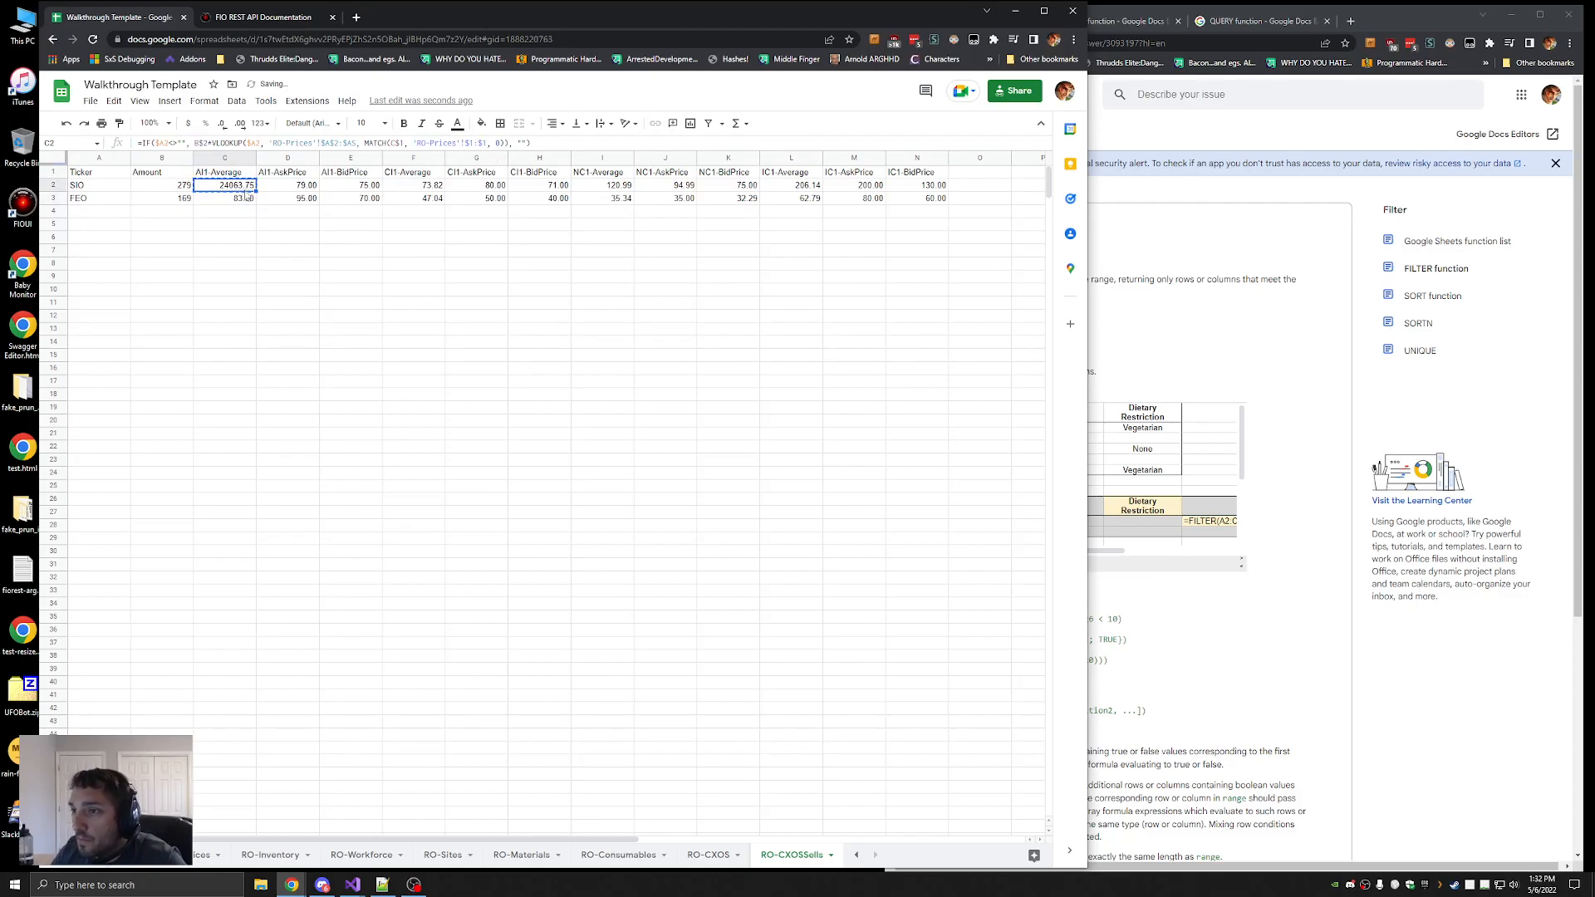
Try filling C2's formula across C2:N66, inspect the AI1-BidPrice result, and undo the fill
scroll(947, 774, down, 3)
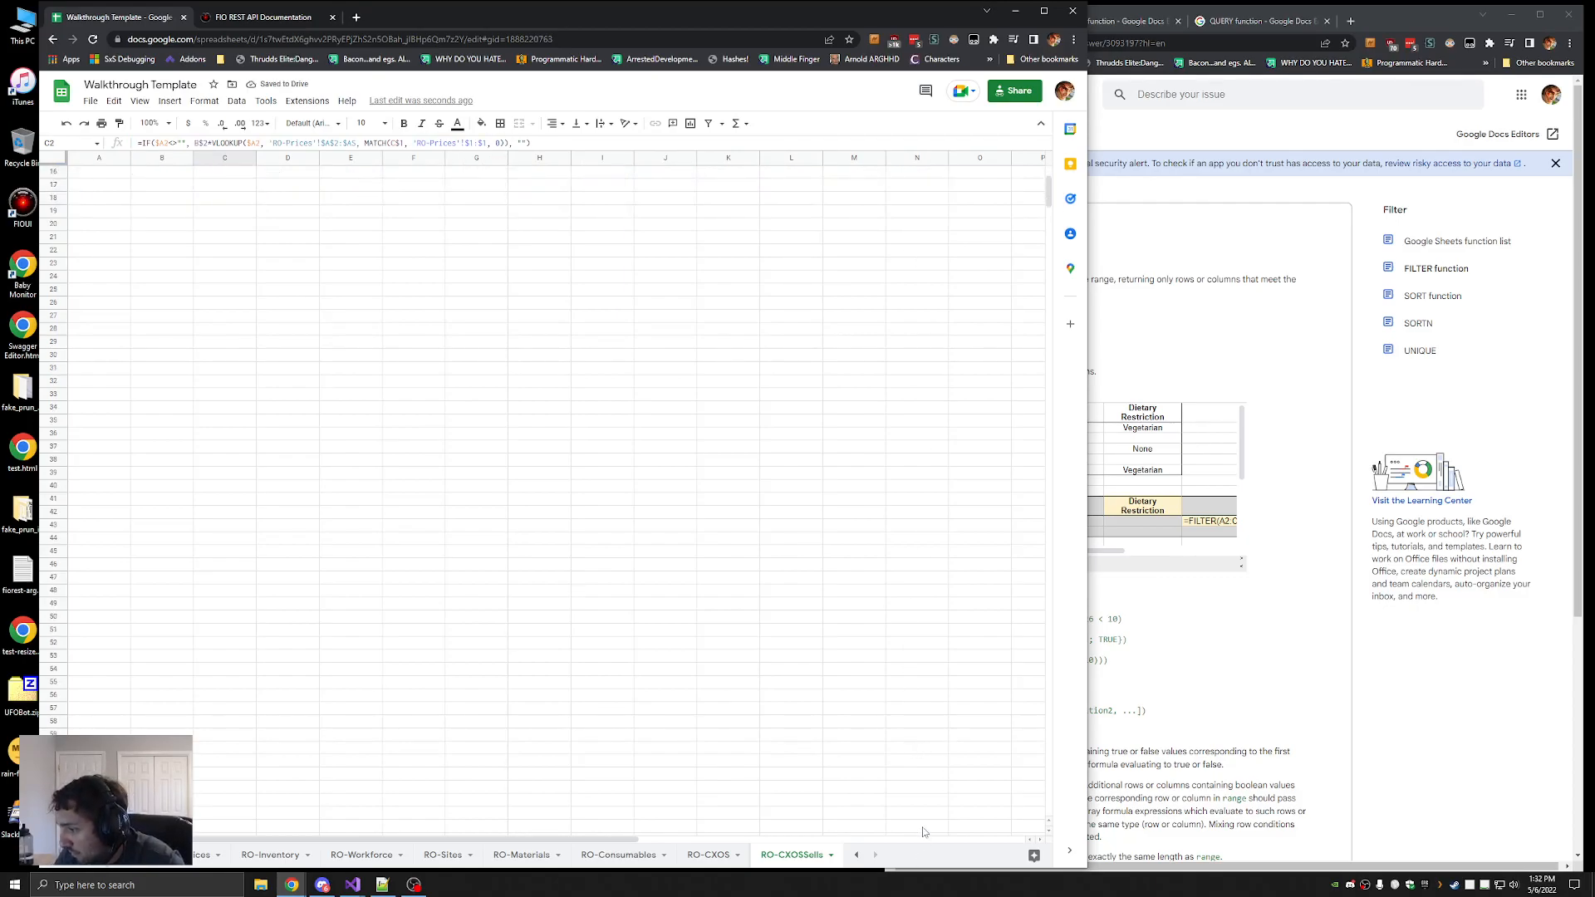
shift+click(921, 828)
key(ctrl+d)
click(350, 304)
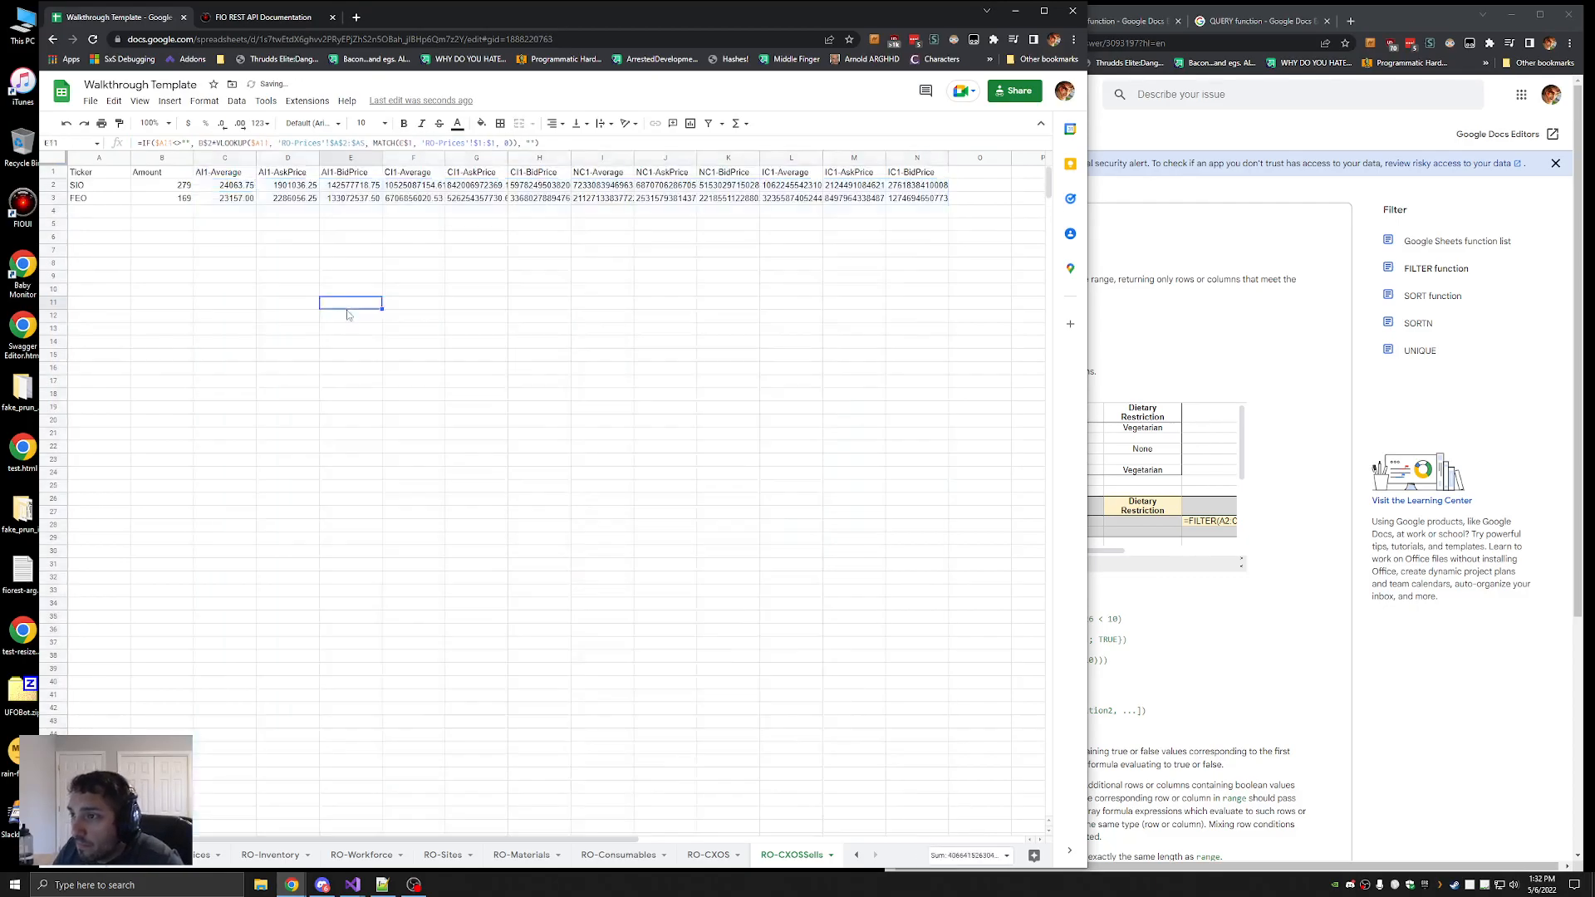
click(367, 190)
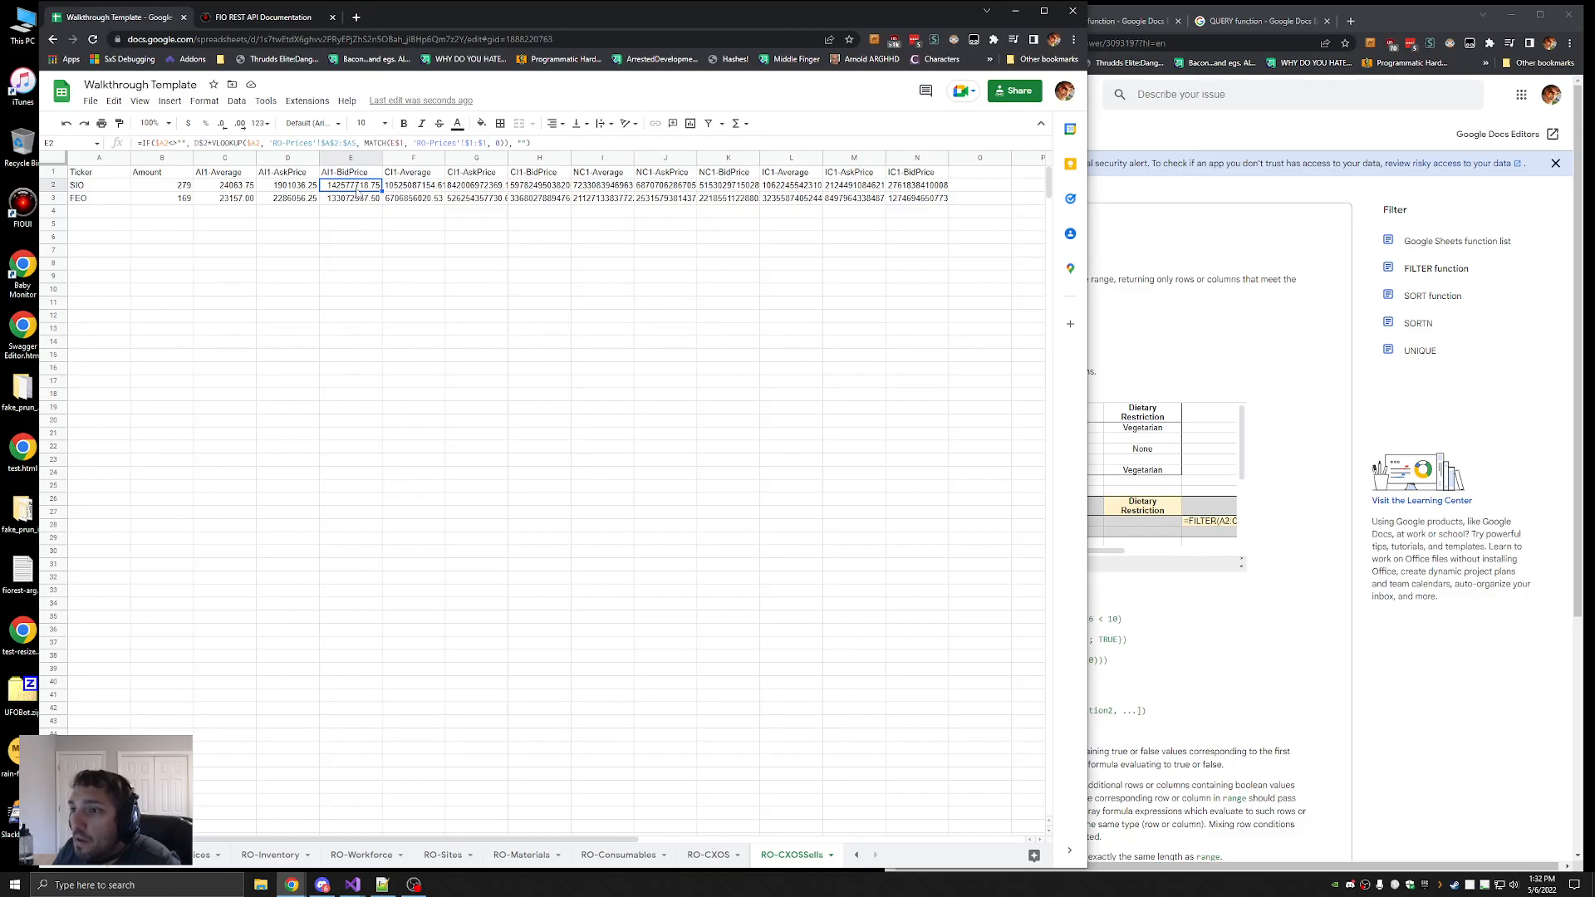
key(ctrl+z)
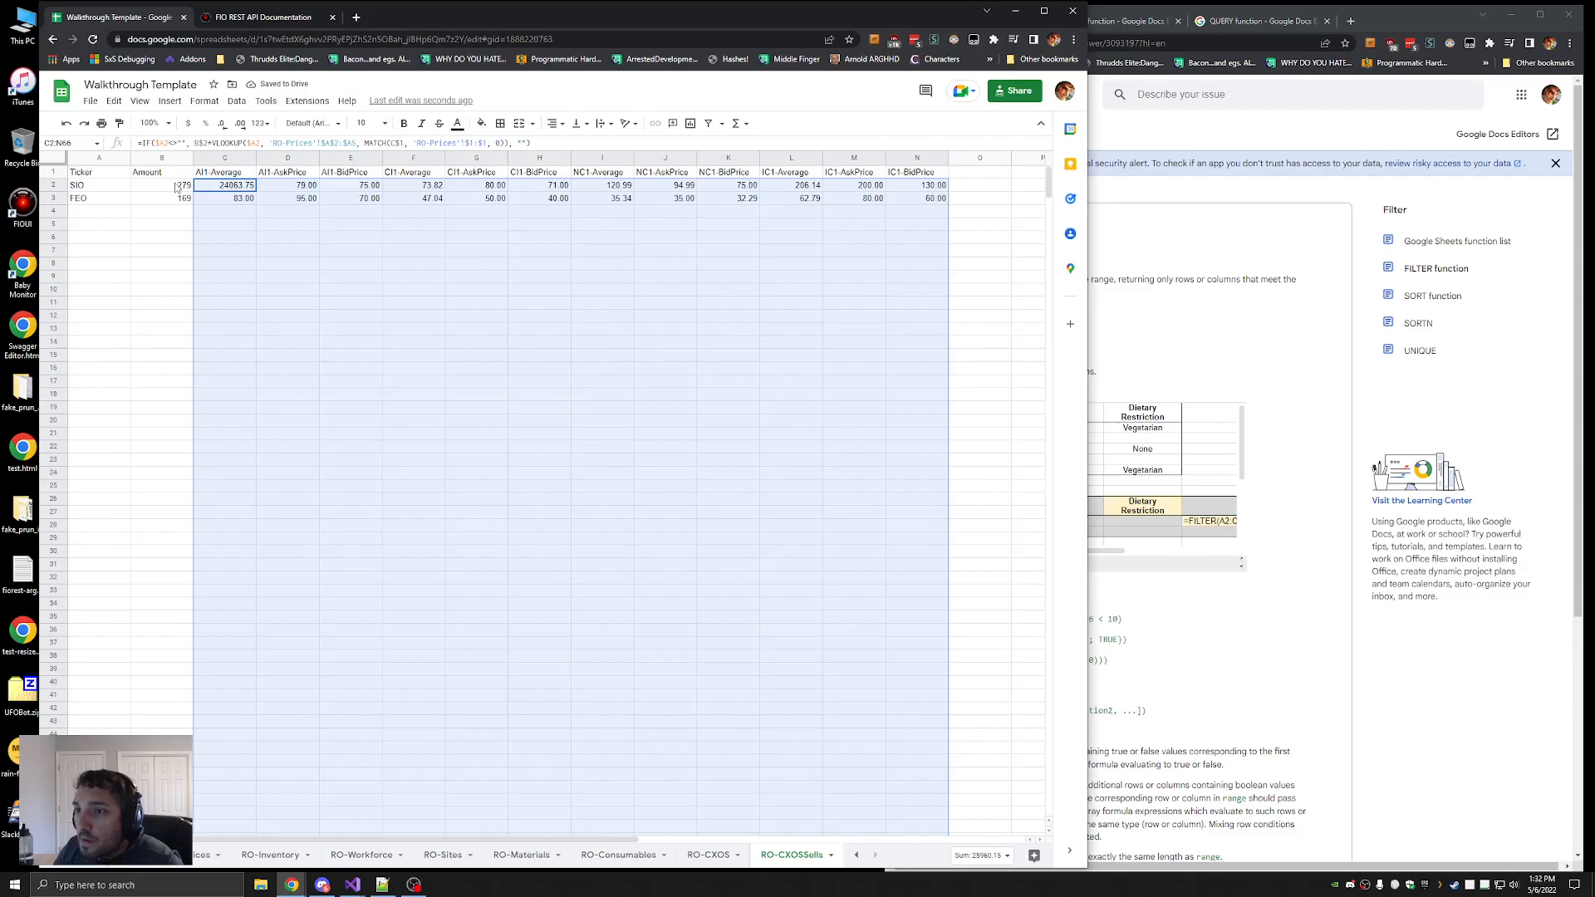
Change the amount reference in C2's formula to $B2 and fill it down and across columns C to N
click(204, 142)
text($)
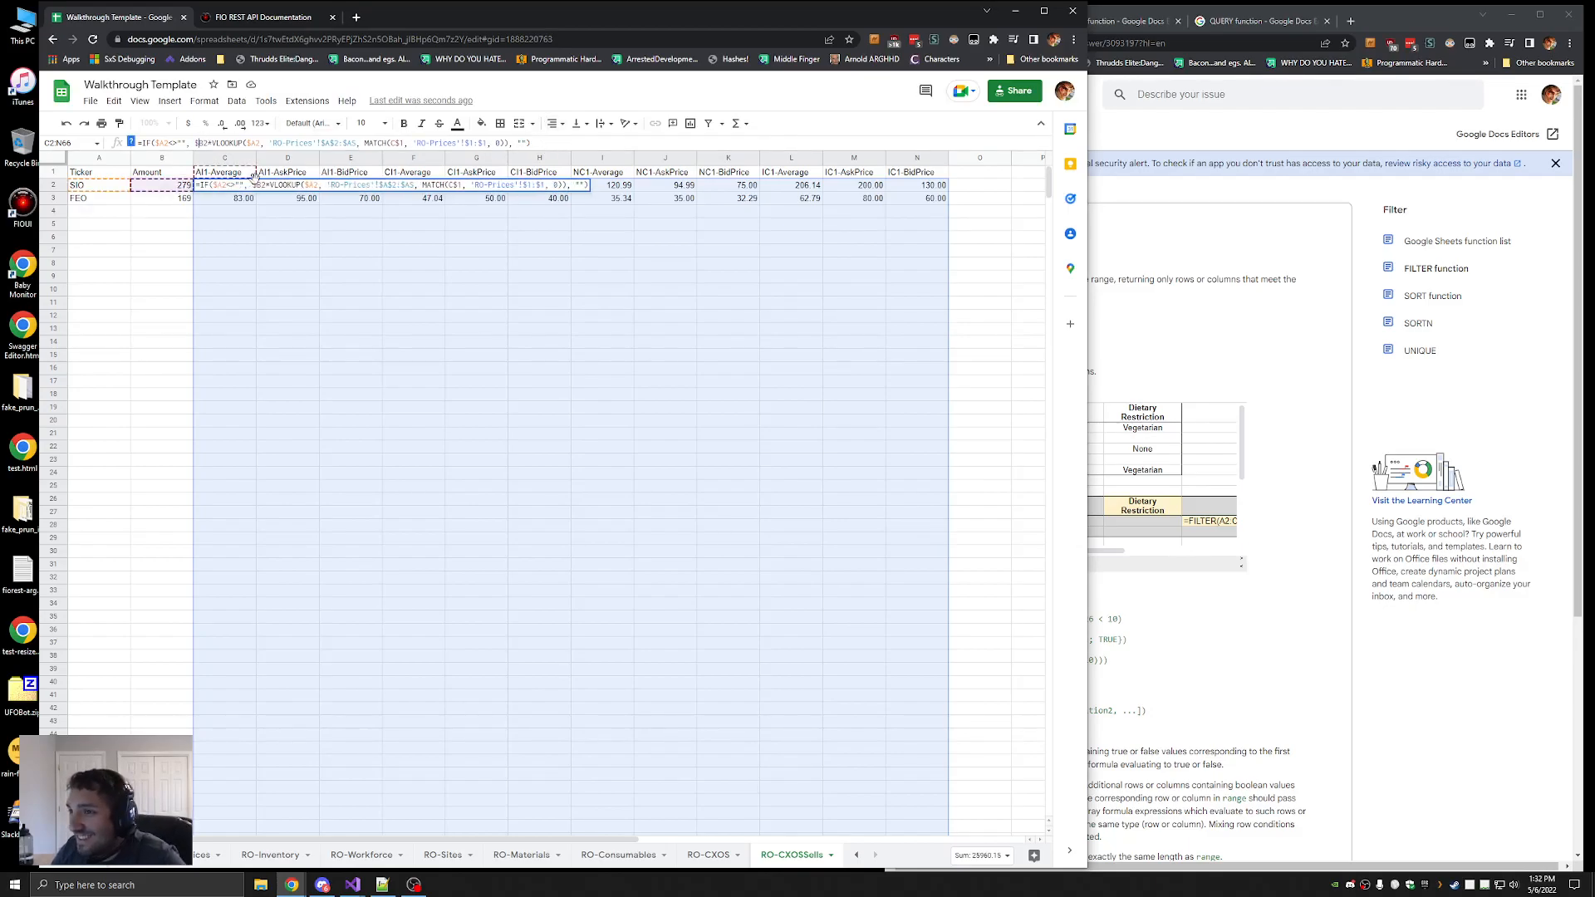
key(Return)
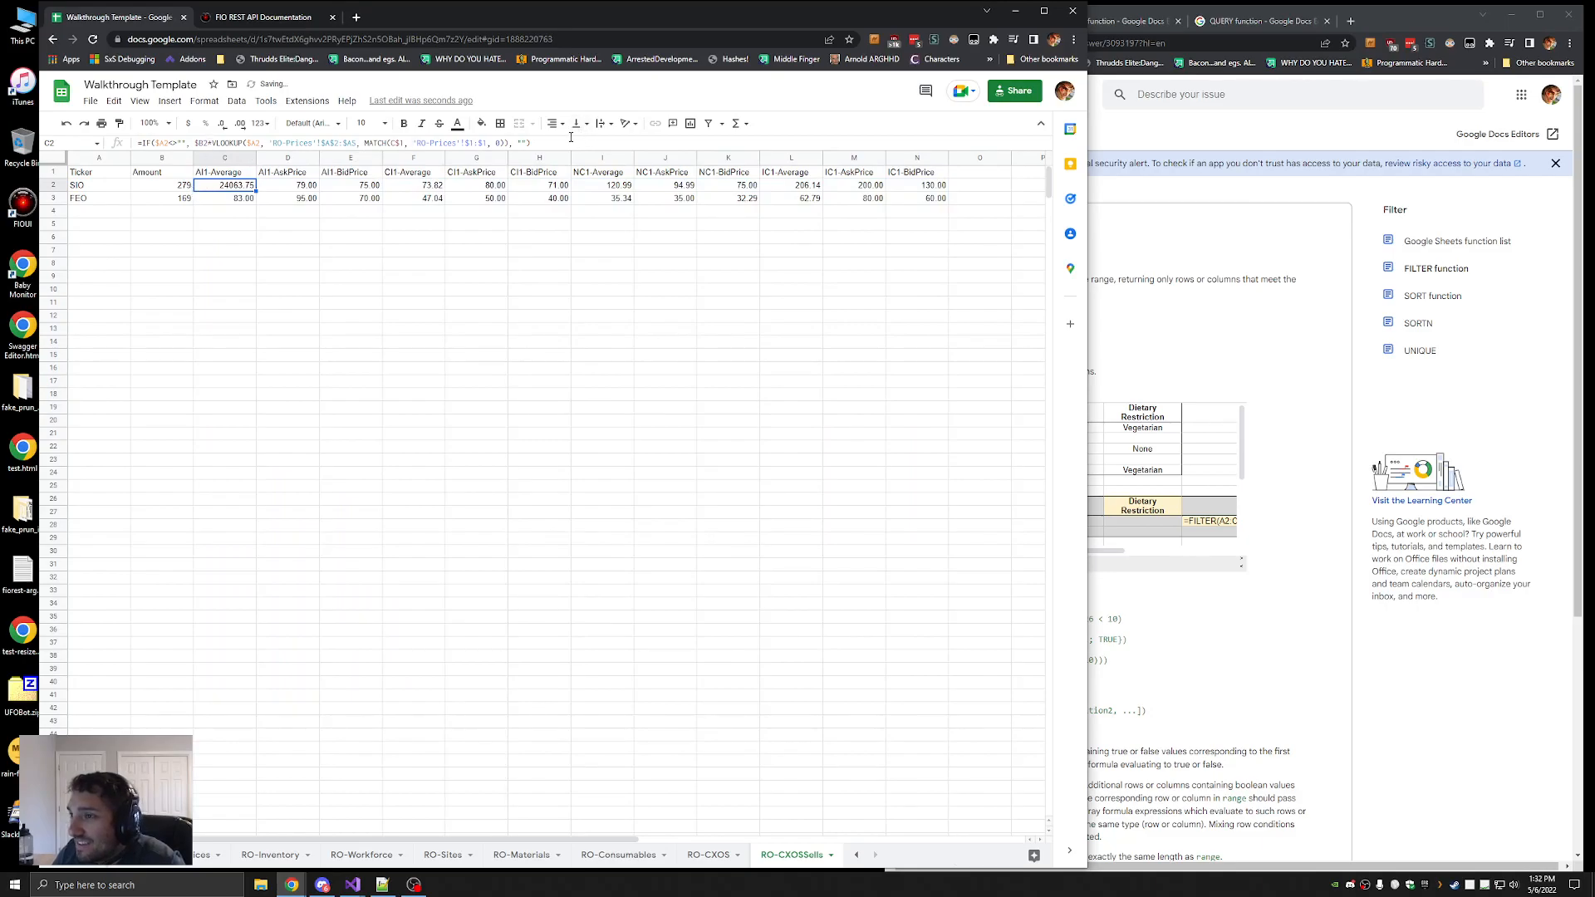
scroll(705, 460, down, 3)
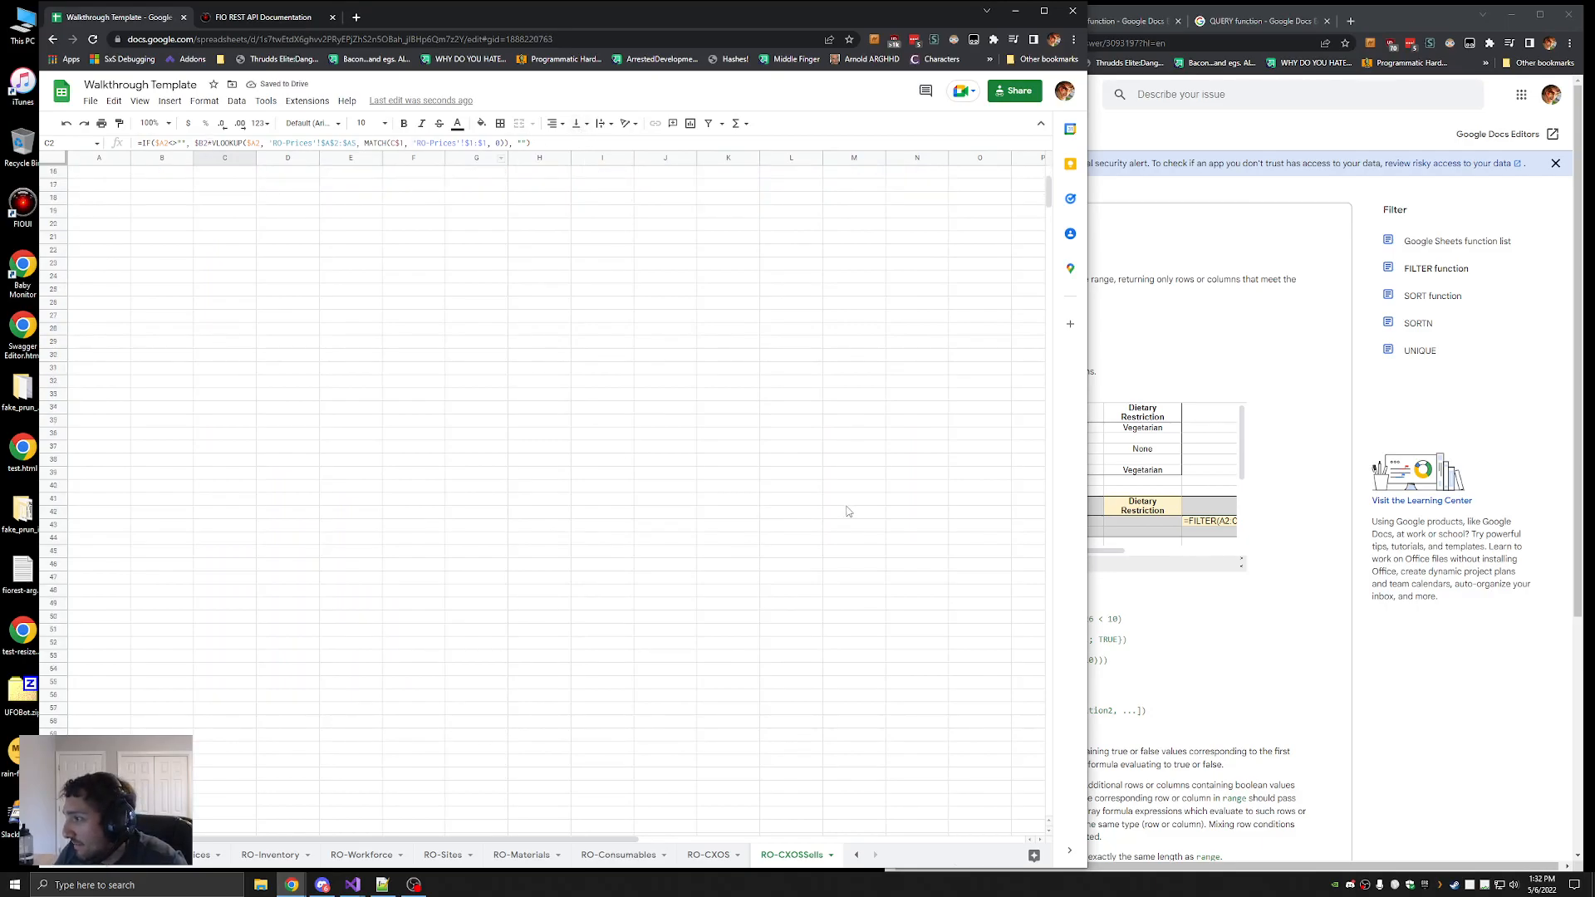
scroll(931, 745, down, 1)
shift+click(930, 740)
key(ctrl+d)
click(493, 344)
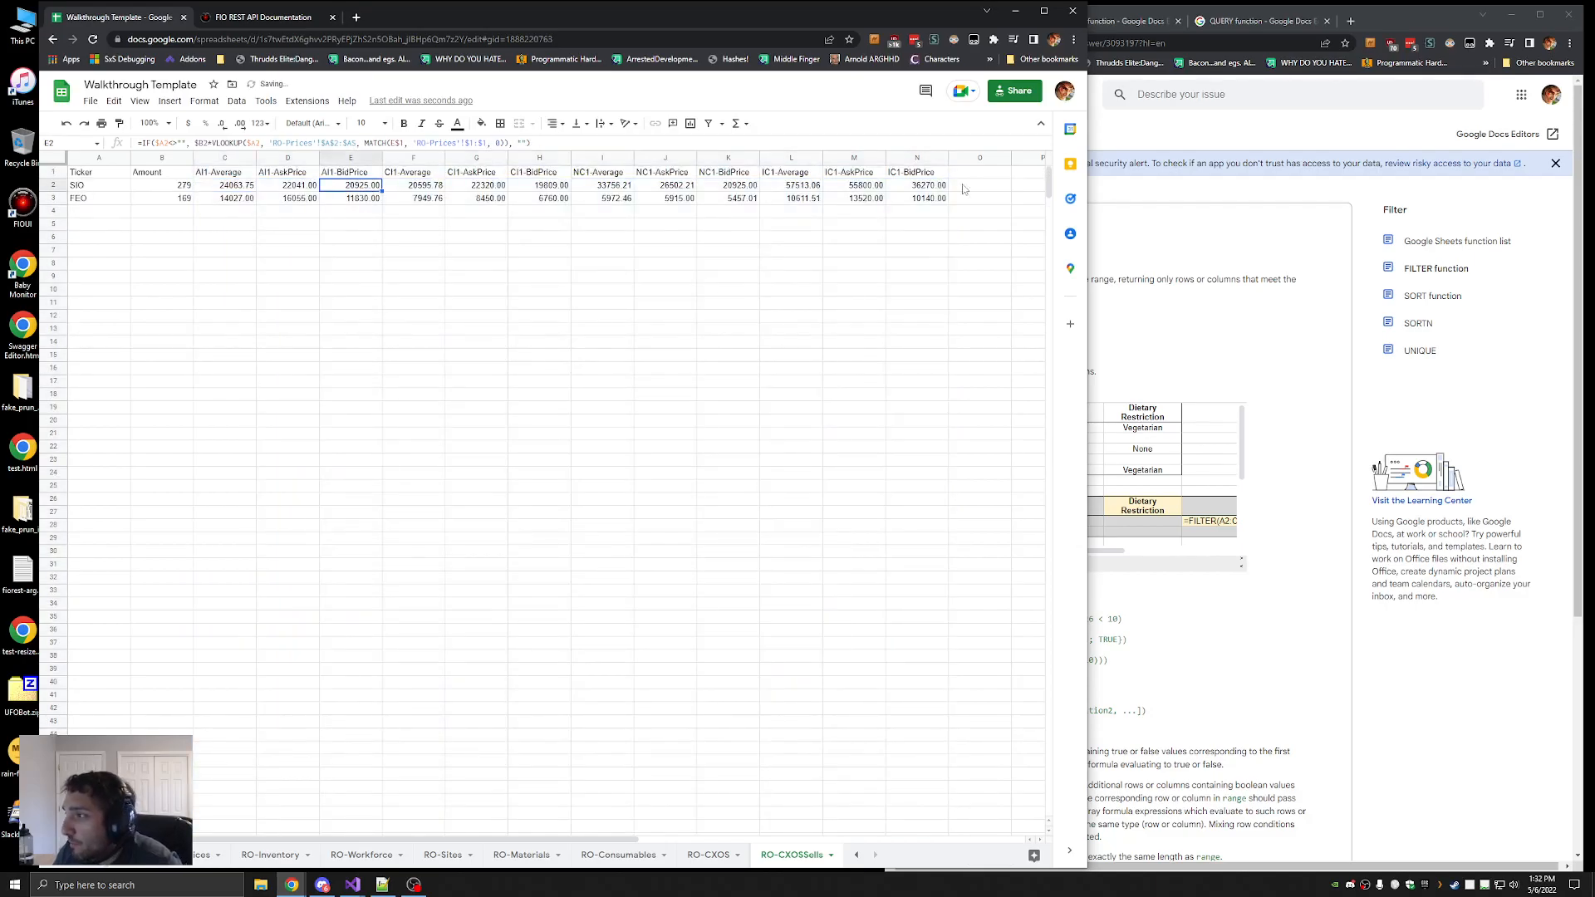
Check the filled formulas and values in the SIO, FEO and empty rows of the price columns
click(923, 175)
click(275, 186)
click(334, 189)
click(249, 203)
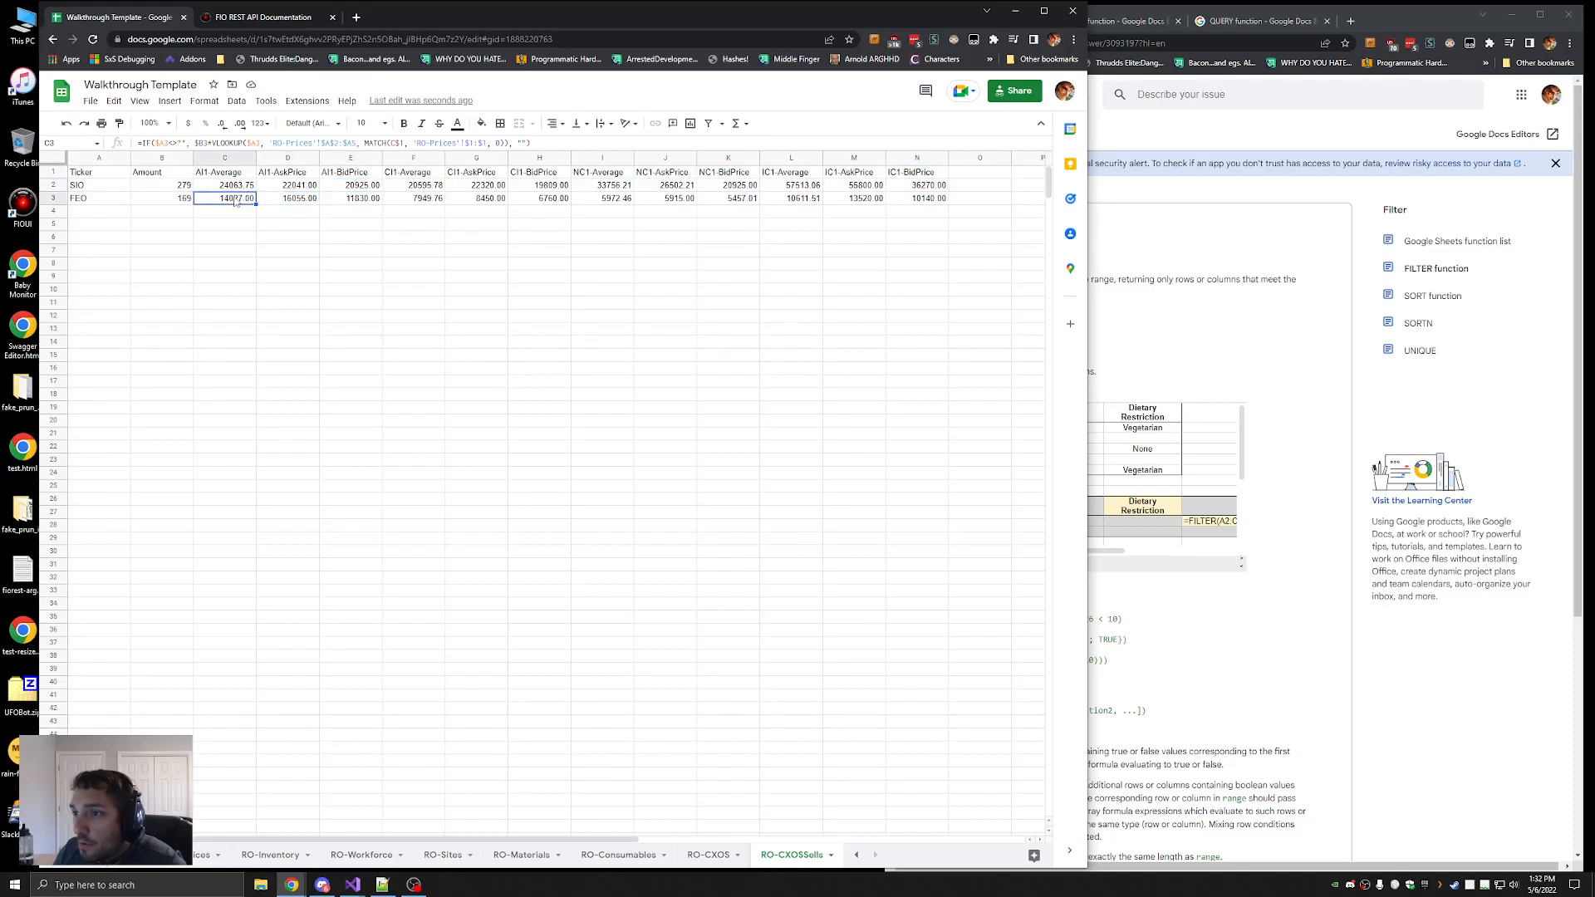
click(283, 201)
click(232, 216)
click(232, 239)
click(231, 287)
click(223, 190)
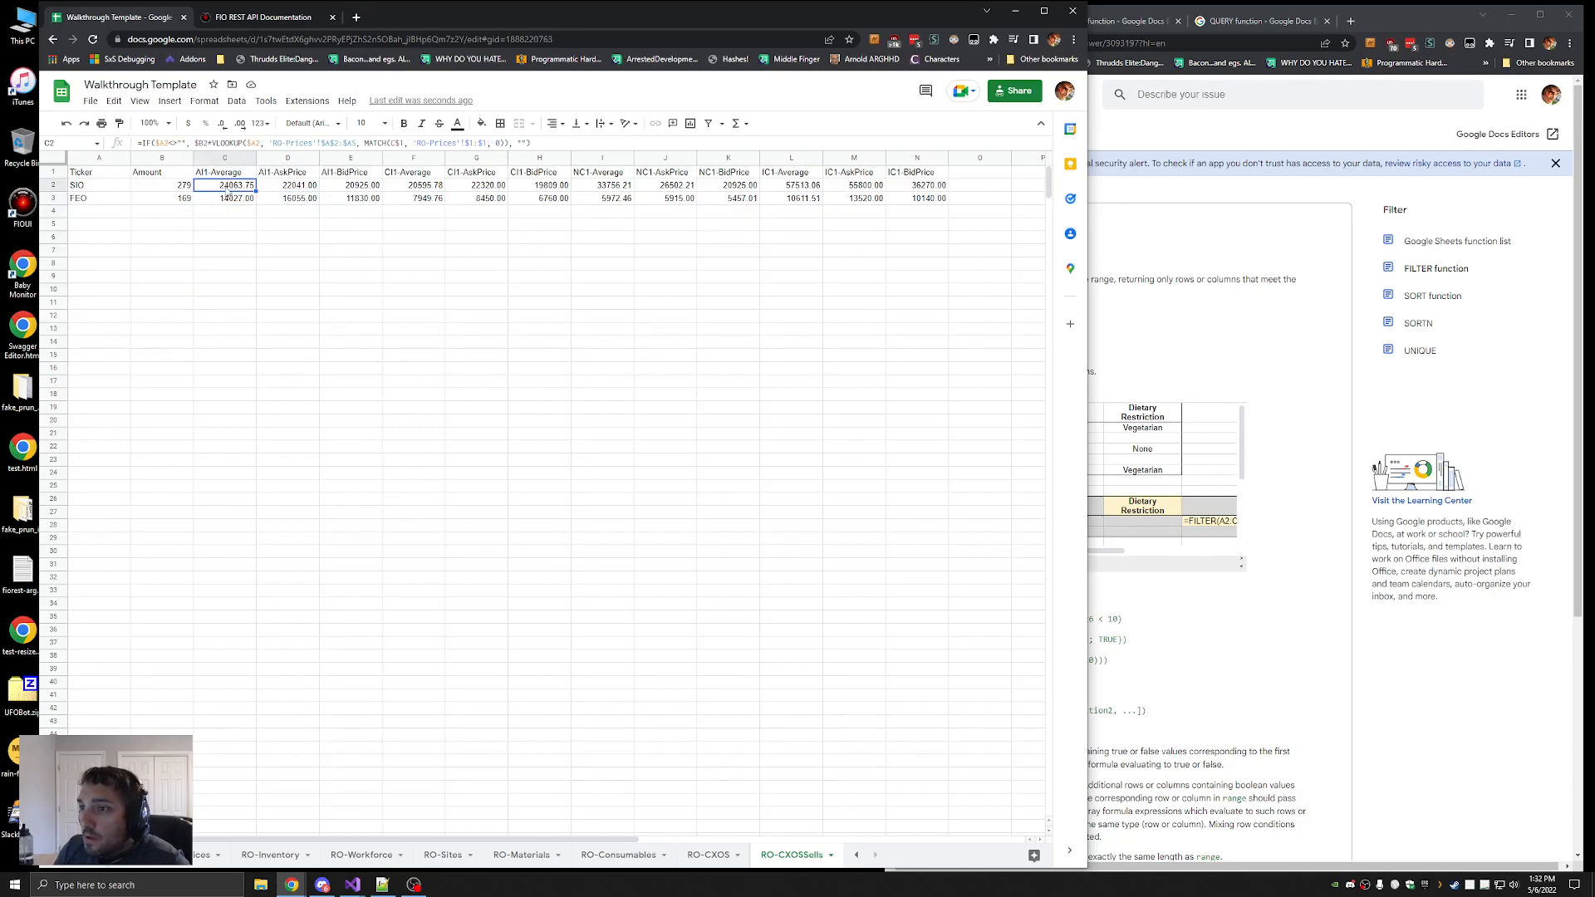
Open the overview sheet and undo a trial paste into the CXOS Money cell E3
click(130, 855)
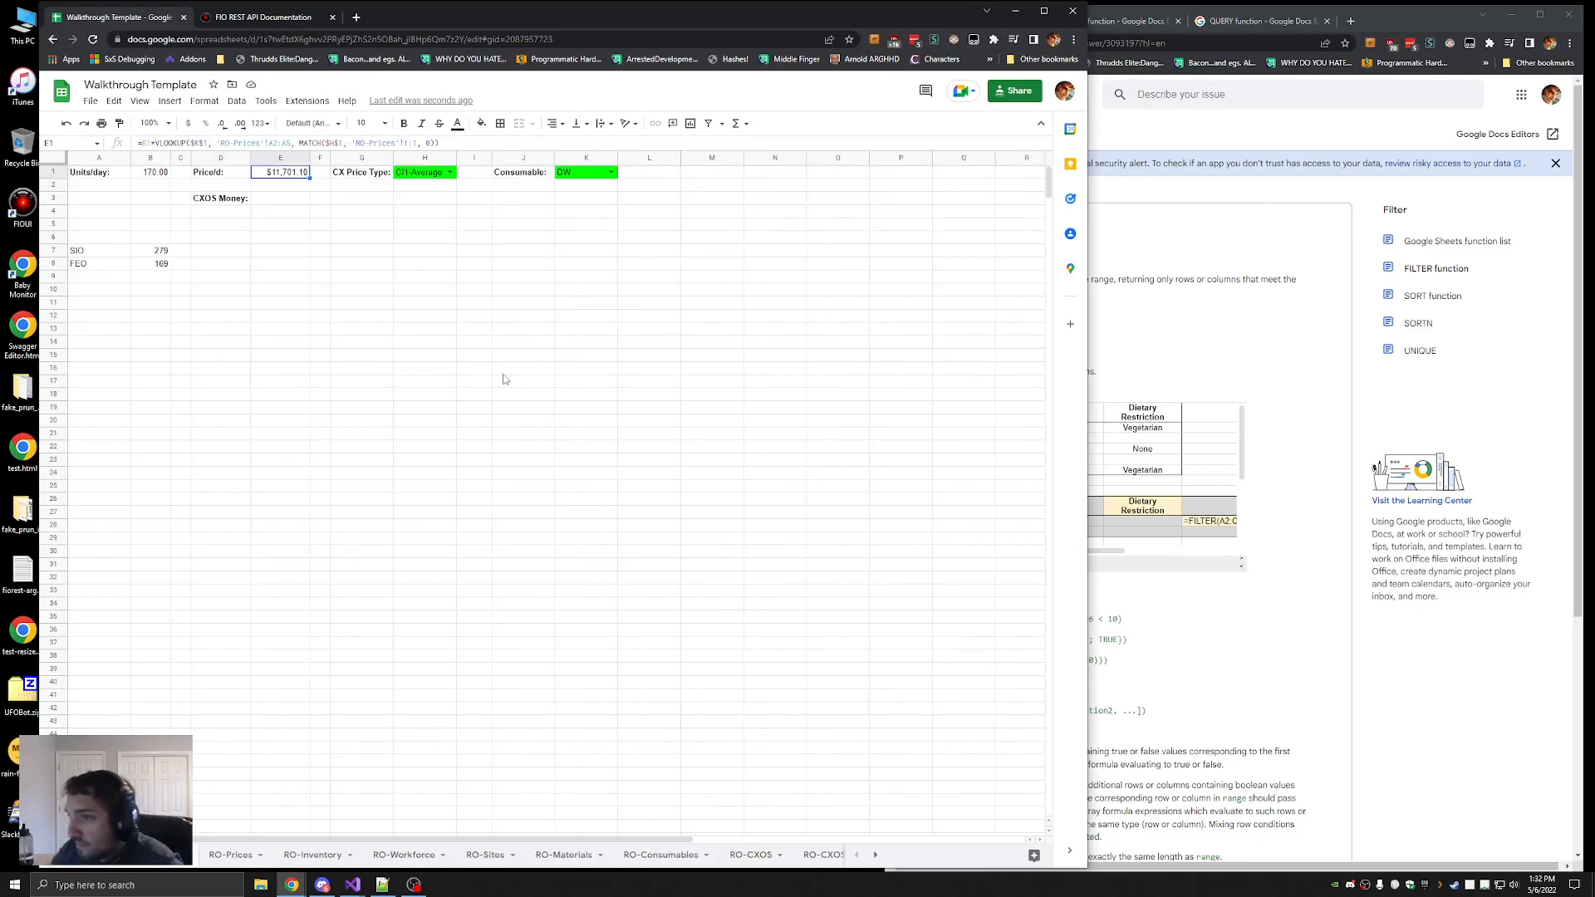
click(282, 201)
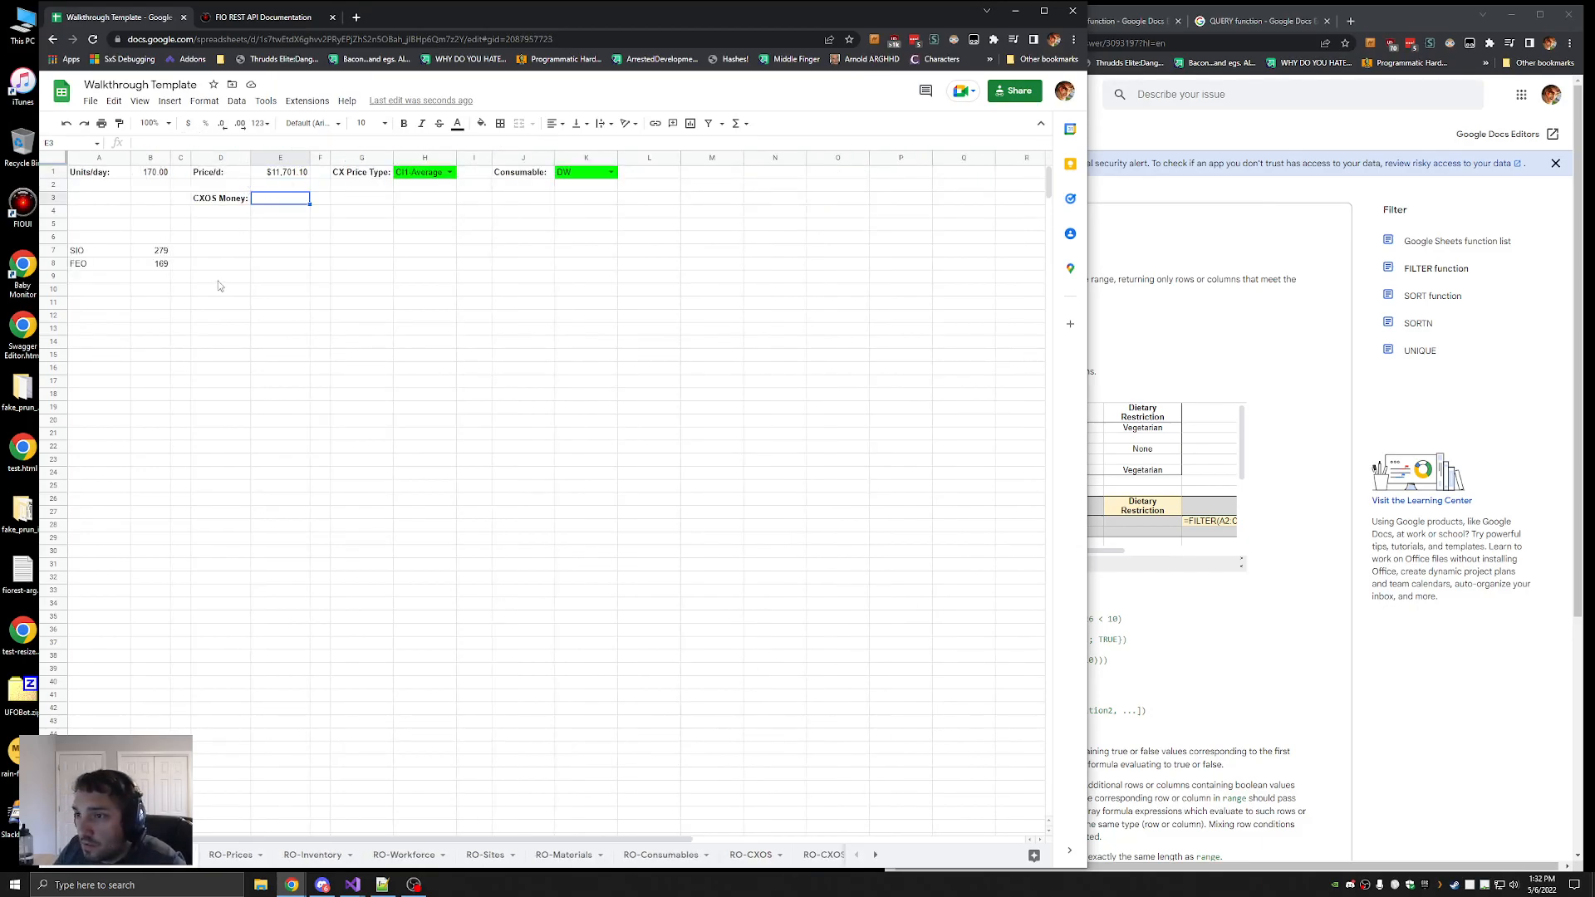
click(224, 330)
click(307, 198)
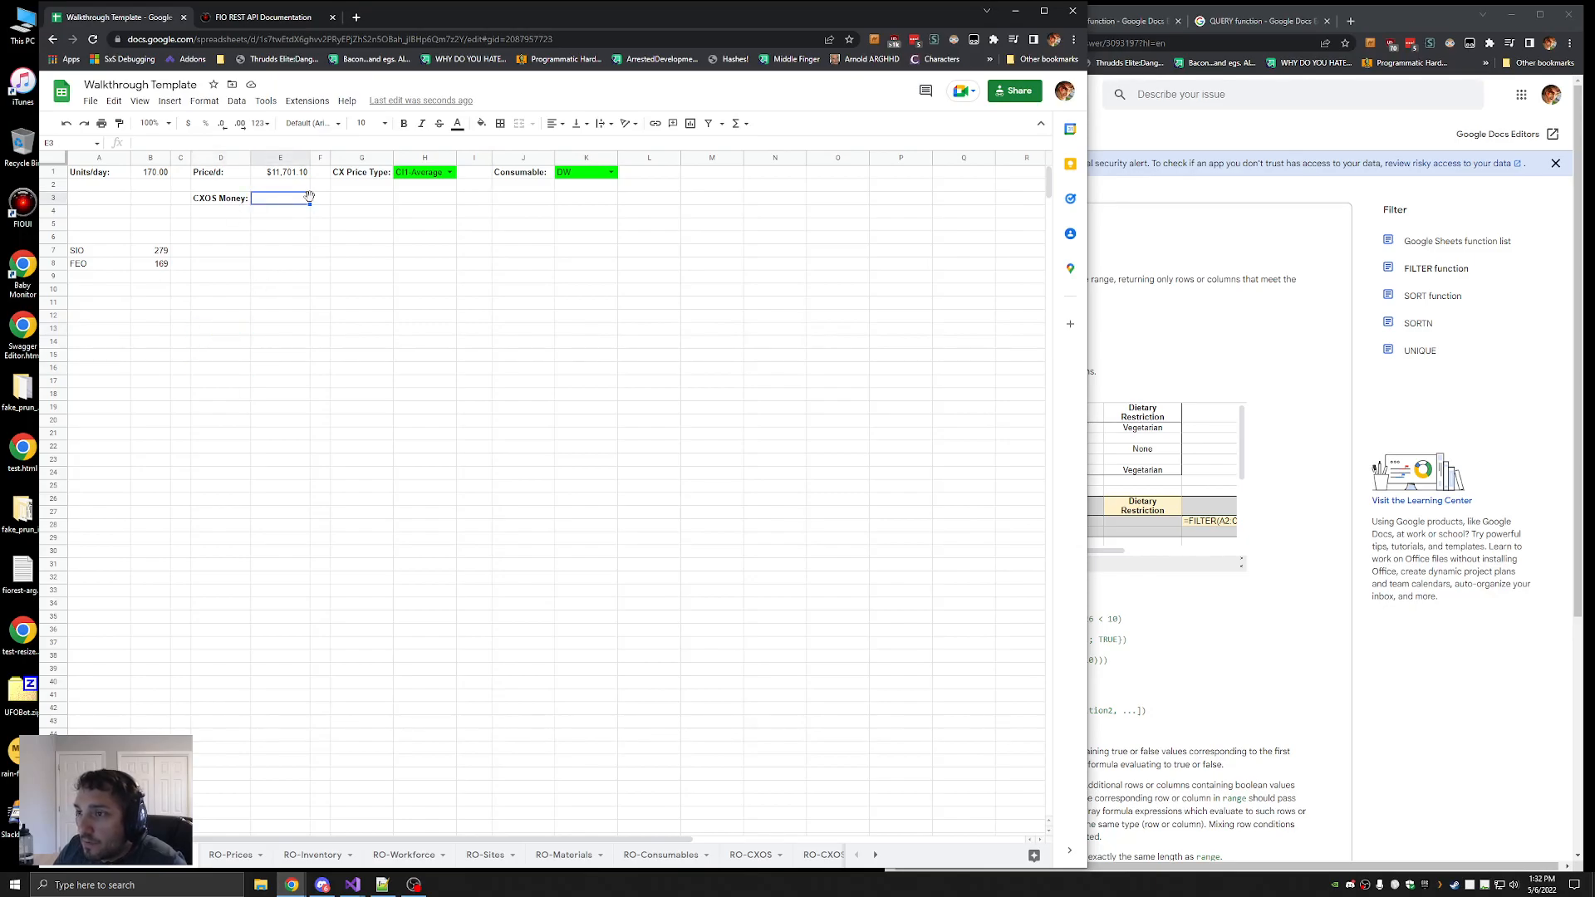
key(ctrl+v)
key(ctrl+z)
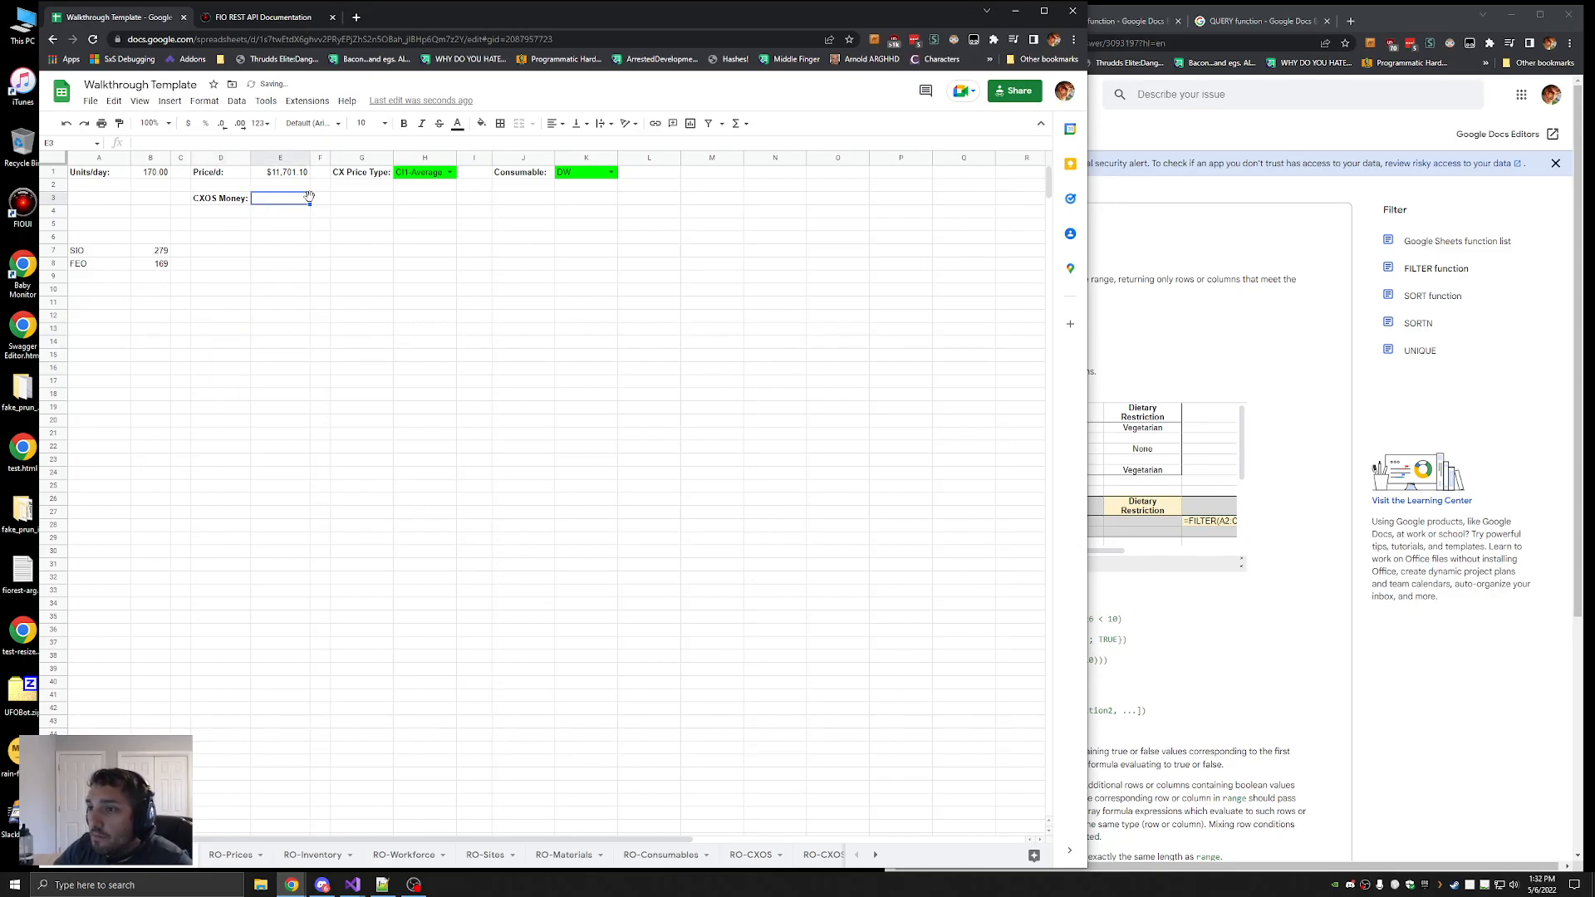
Copy the MATCH($H$1, 'RO-Prices'!1:1, 0) part of E1's formula into the CXOS Money cell E3
click(427, 176)
click(272, 172)
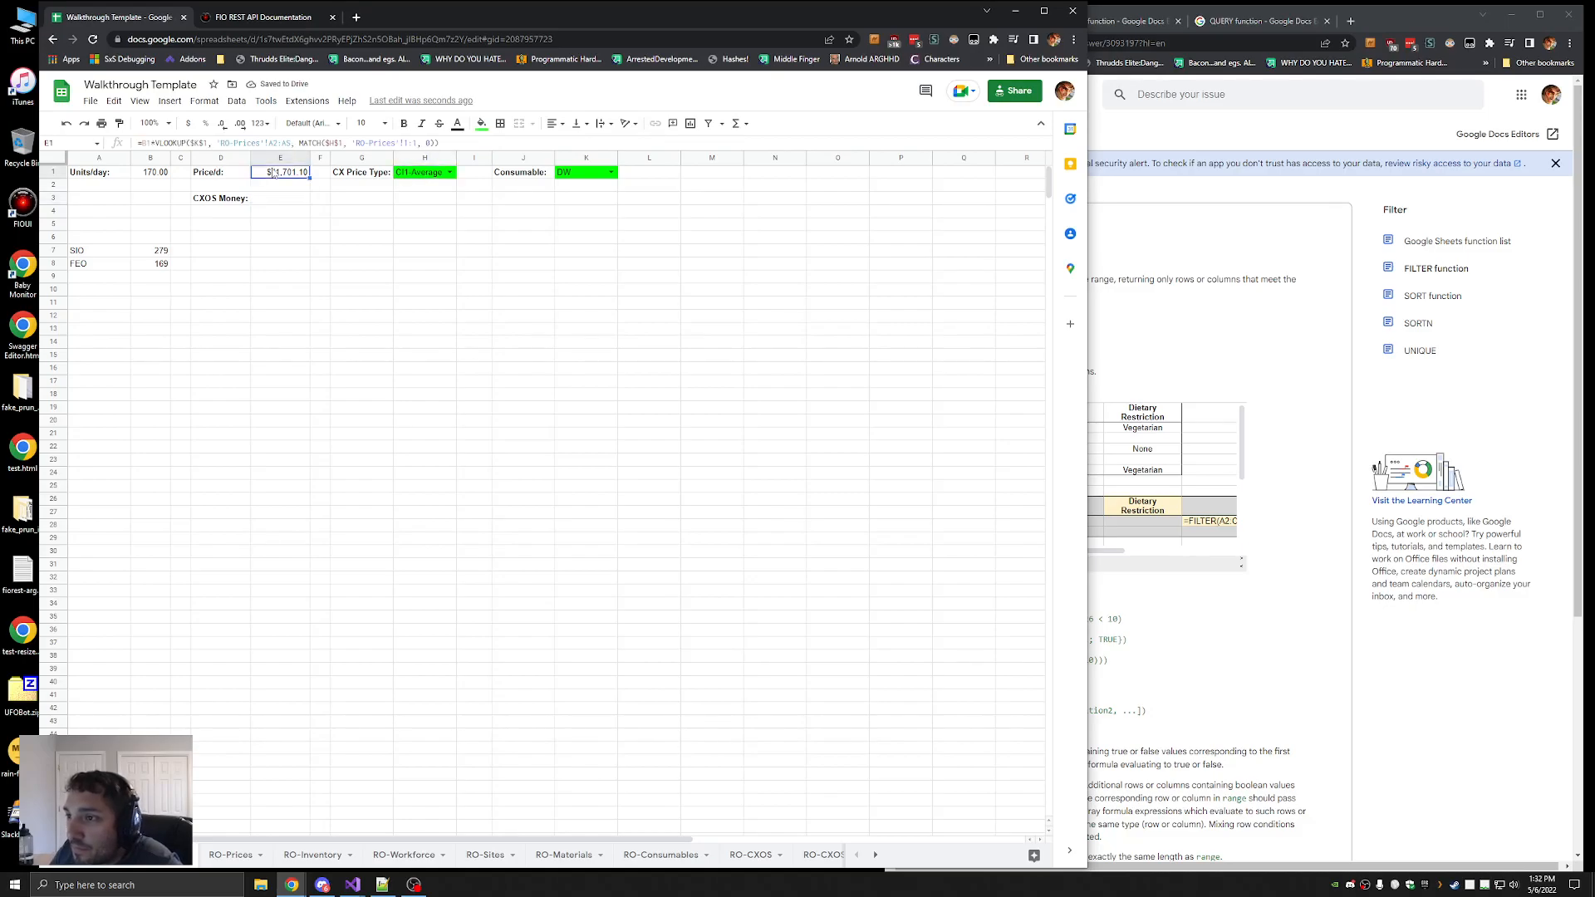
click(298, 143)
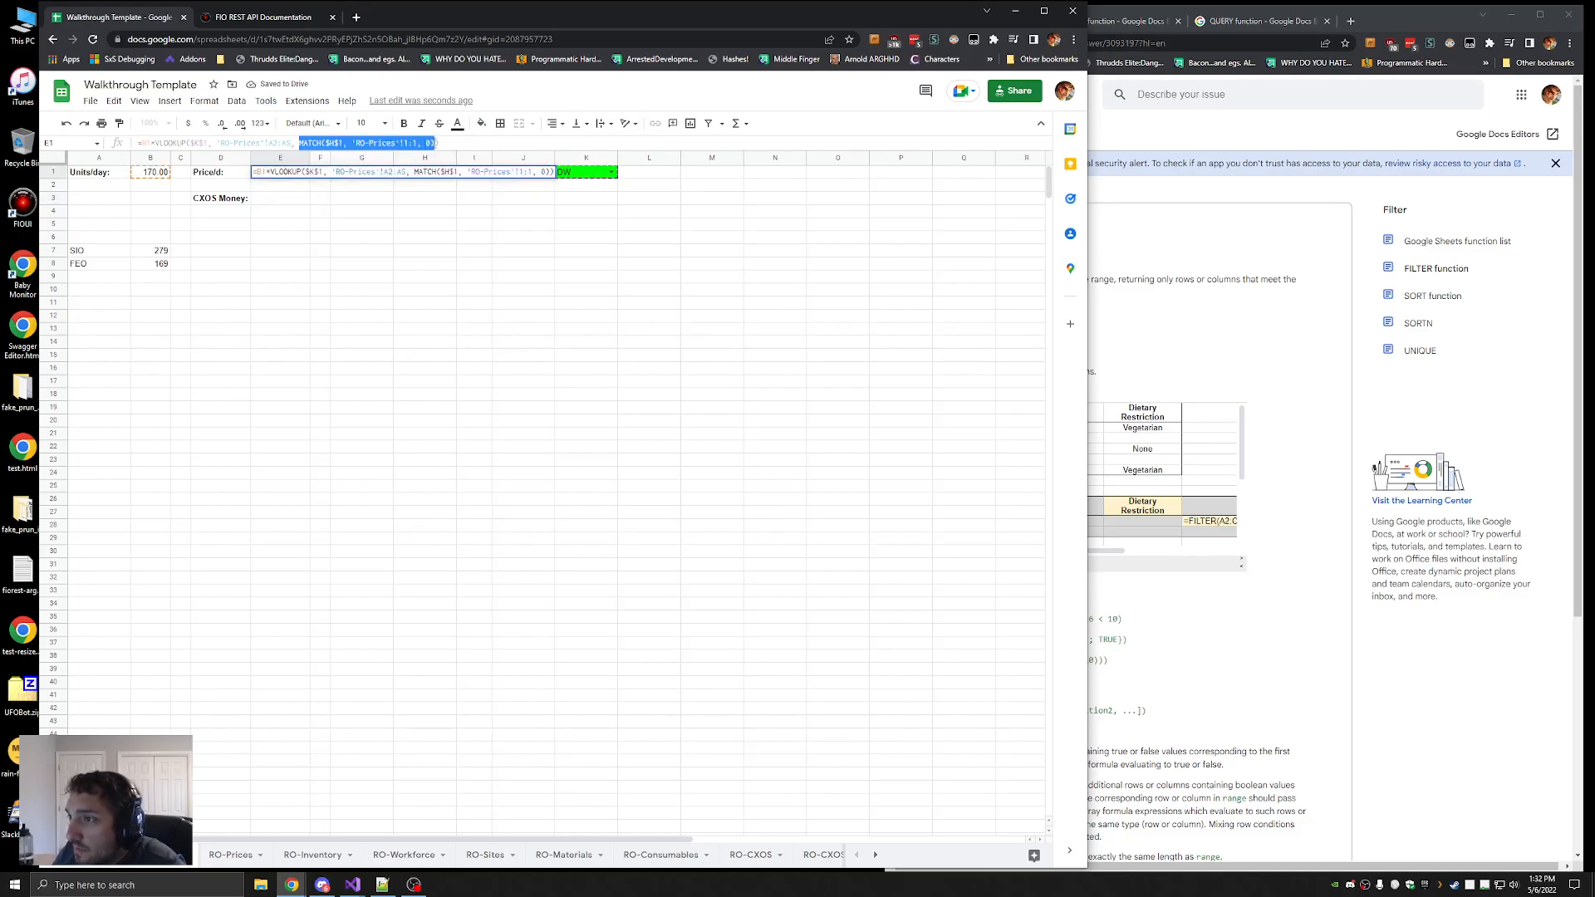
click(280, 199)
key(Escape)
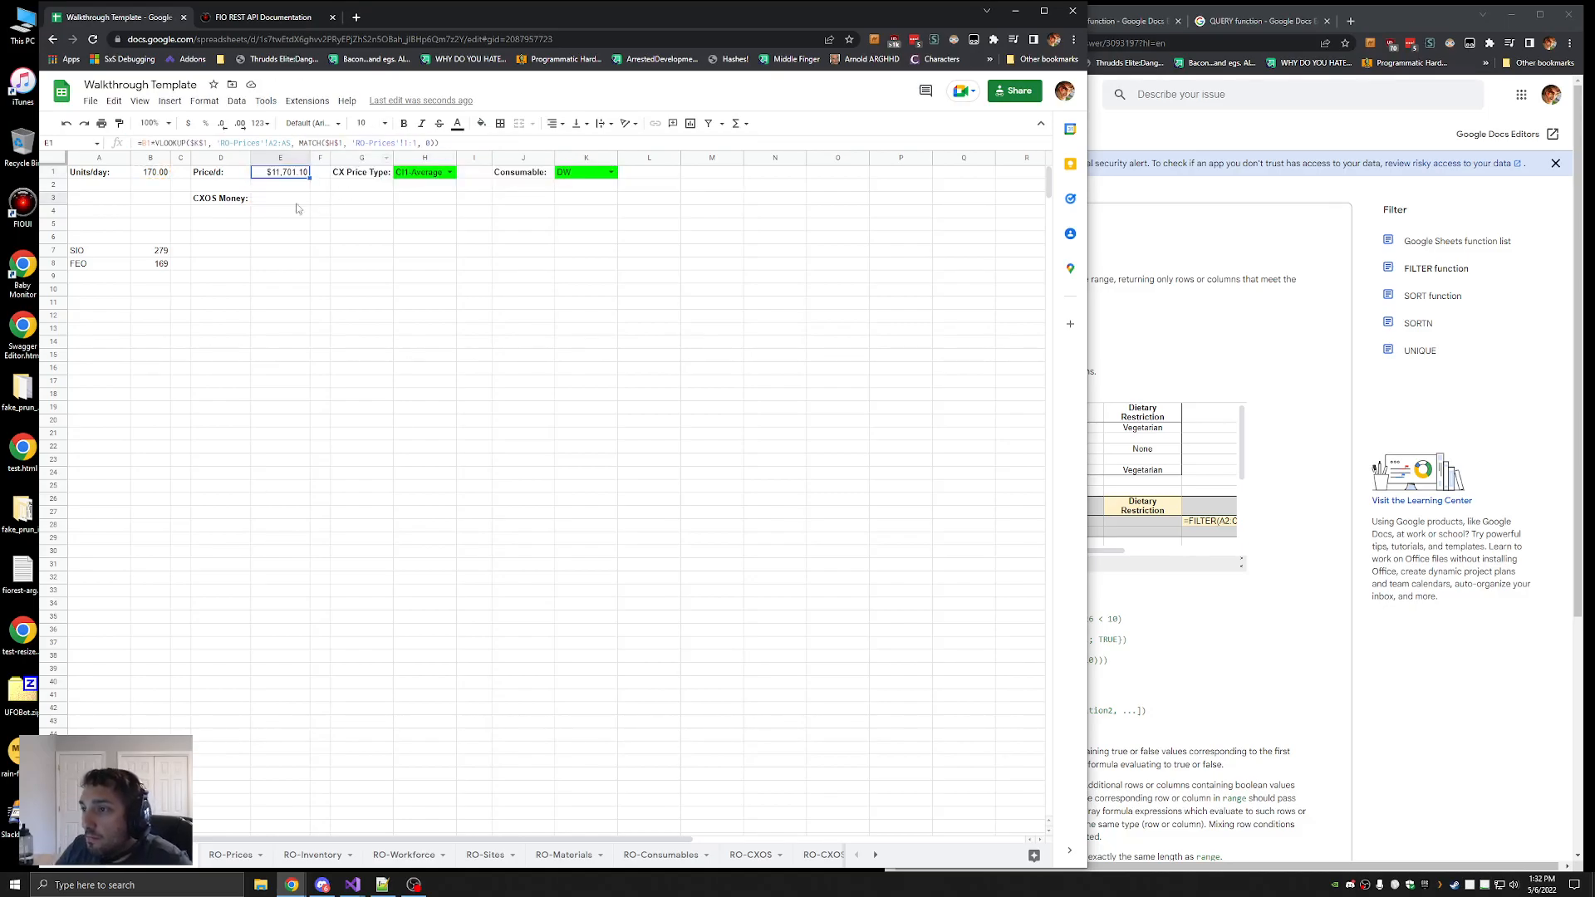
click(259, 203)
click(200, 143)
text(MATCH($H$1, 'RO-Prices'!1:1, 0))
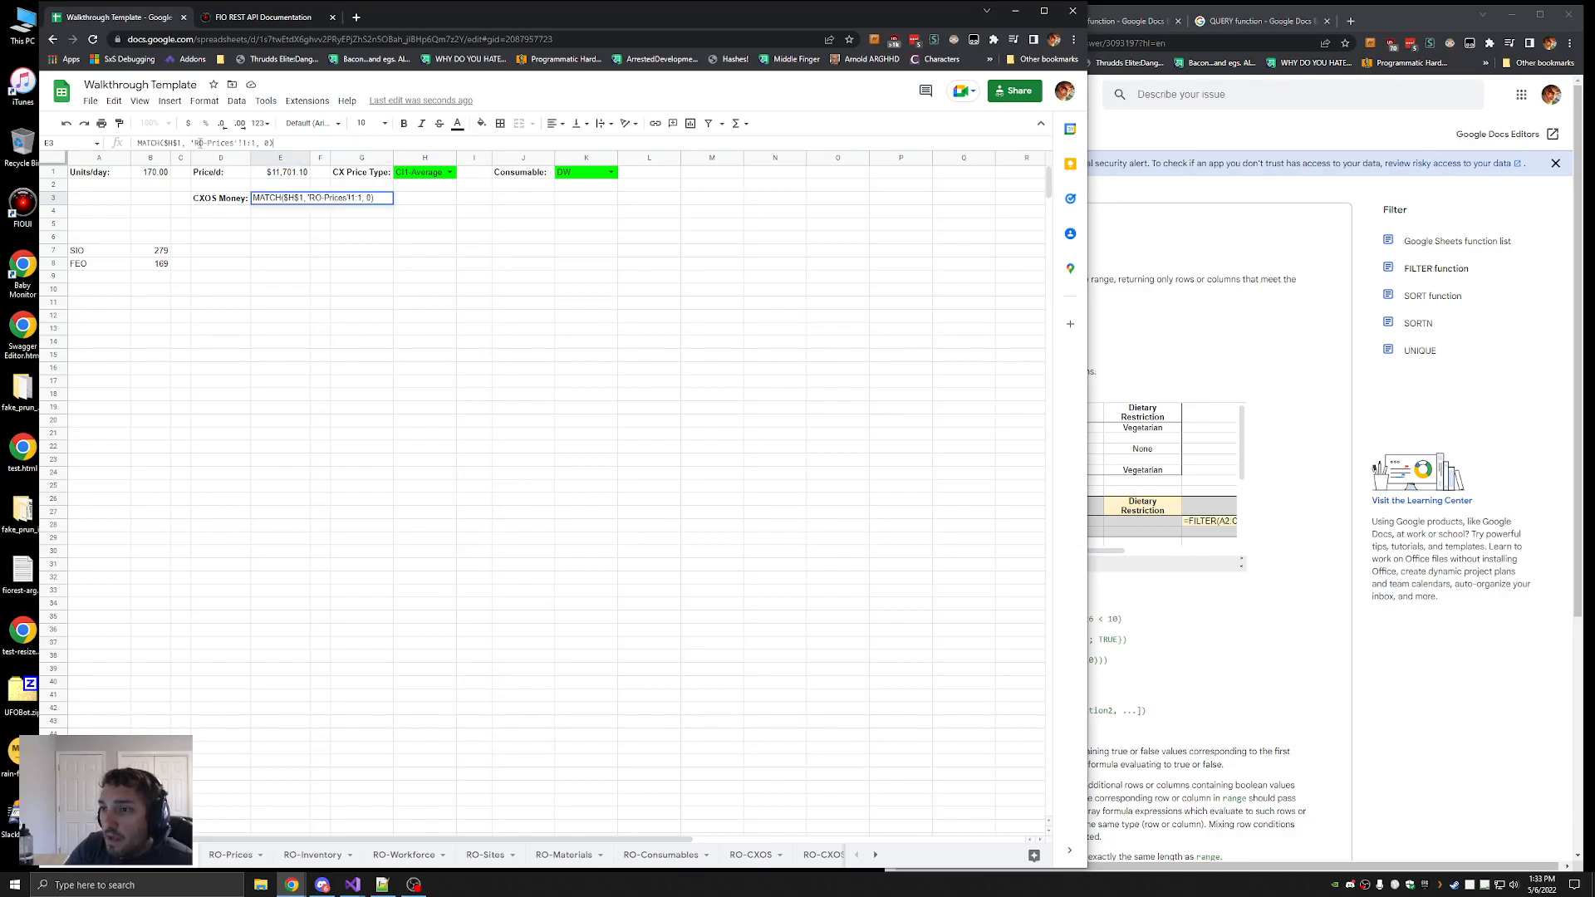
Change the sheet reference in E3's MATCH to 'RO-CXOSSells' and prefix it with = to make it a formula
drag(238, 143, 208, 143)
text(CXOS)
text(Sells)
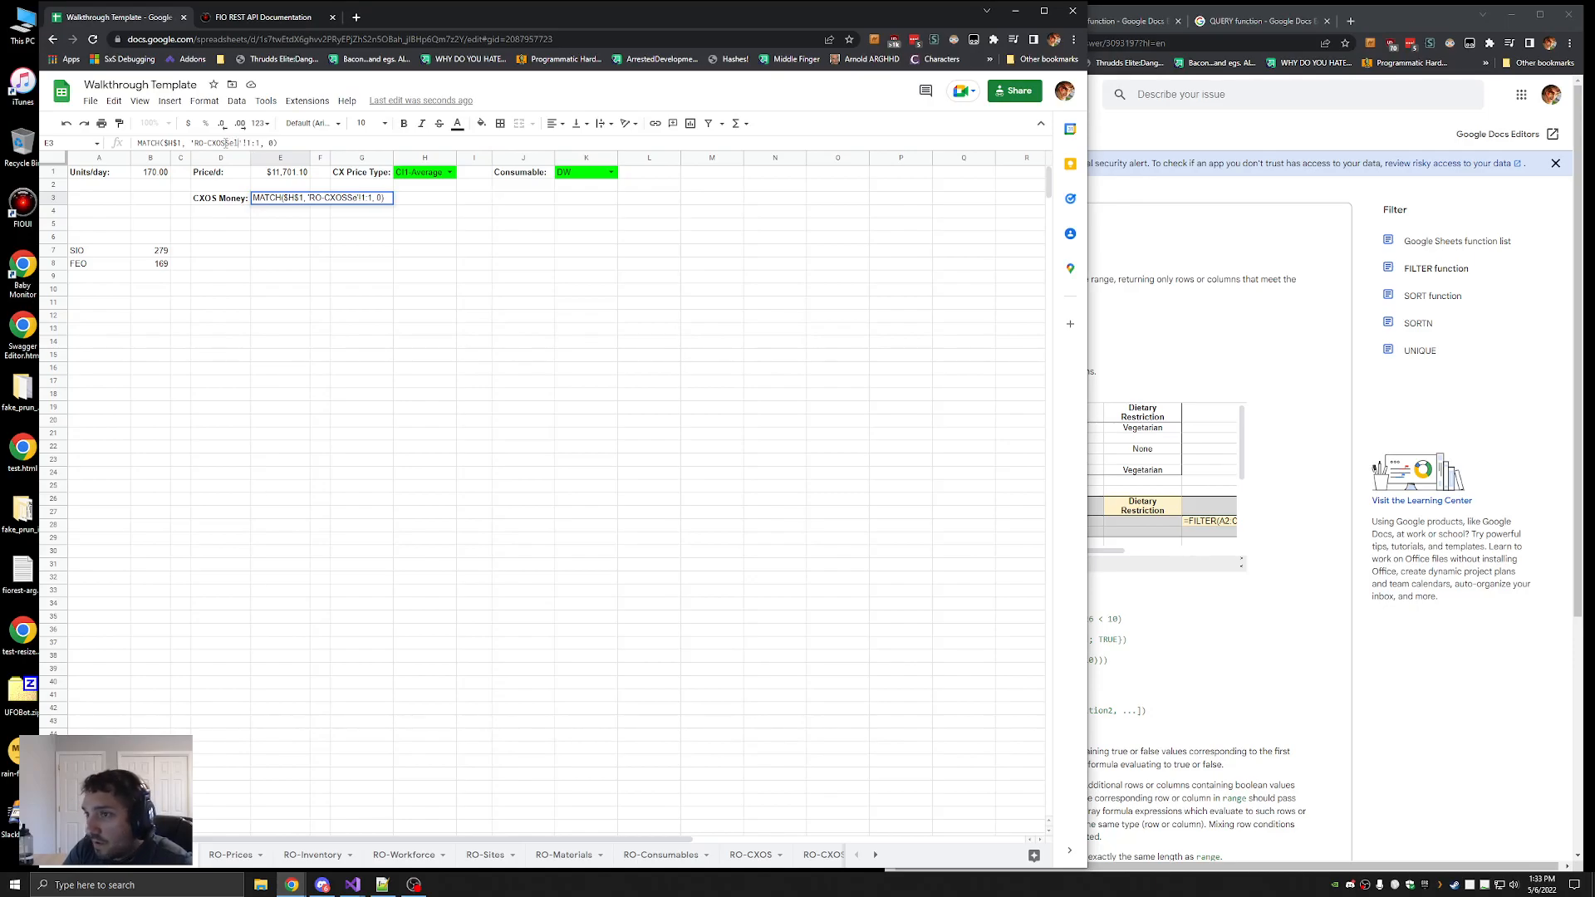
click(875, 855)
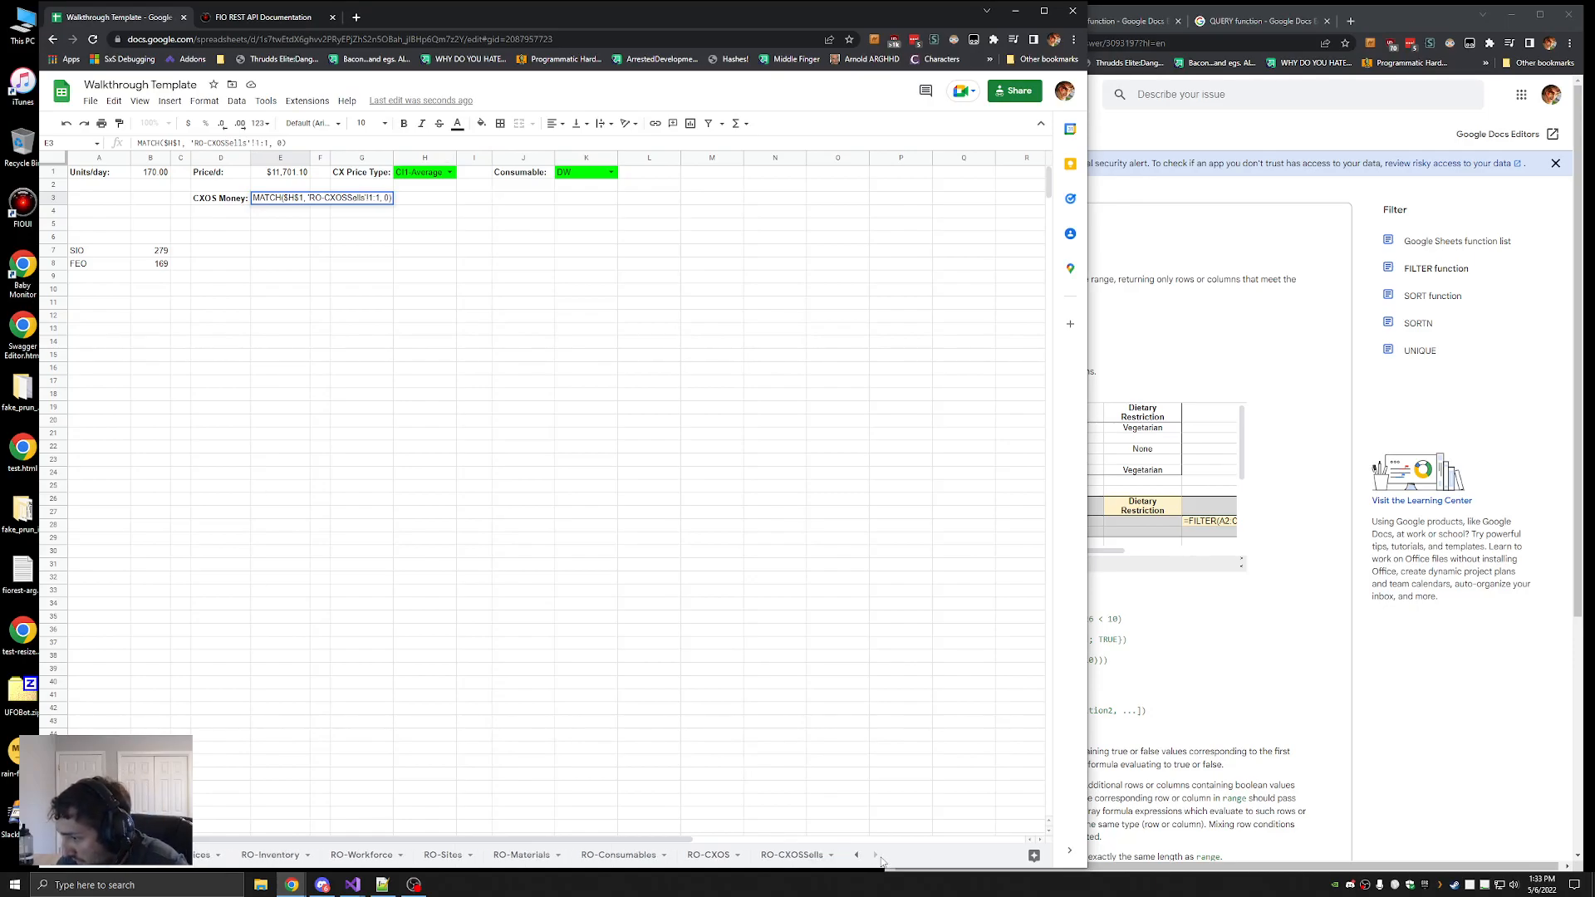
click(300, 144)
double_click(141, 143)
key(Left)
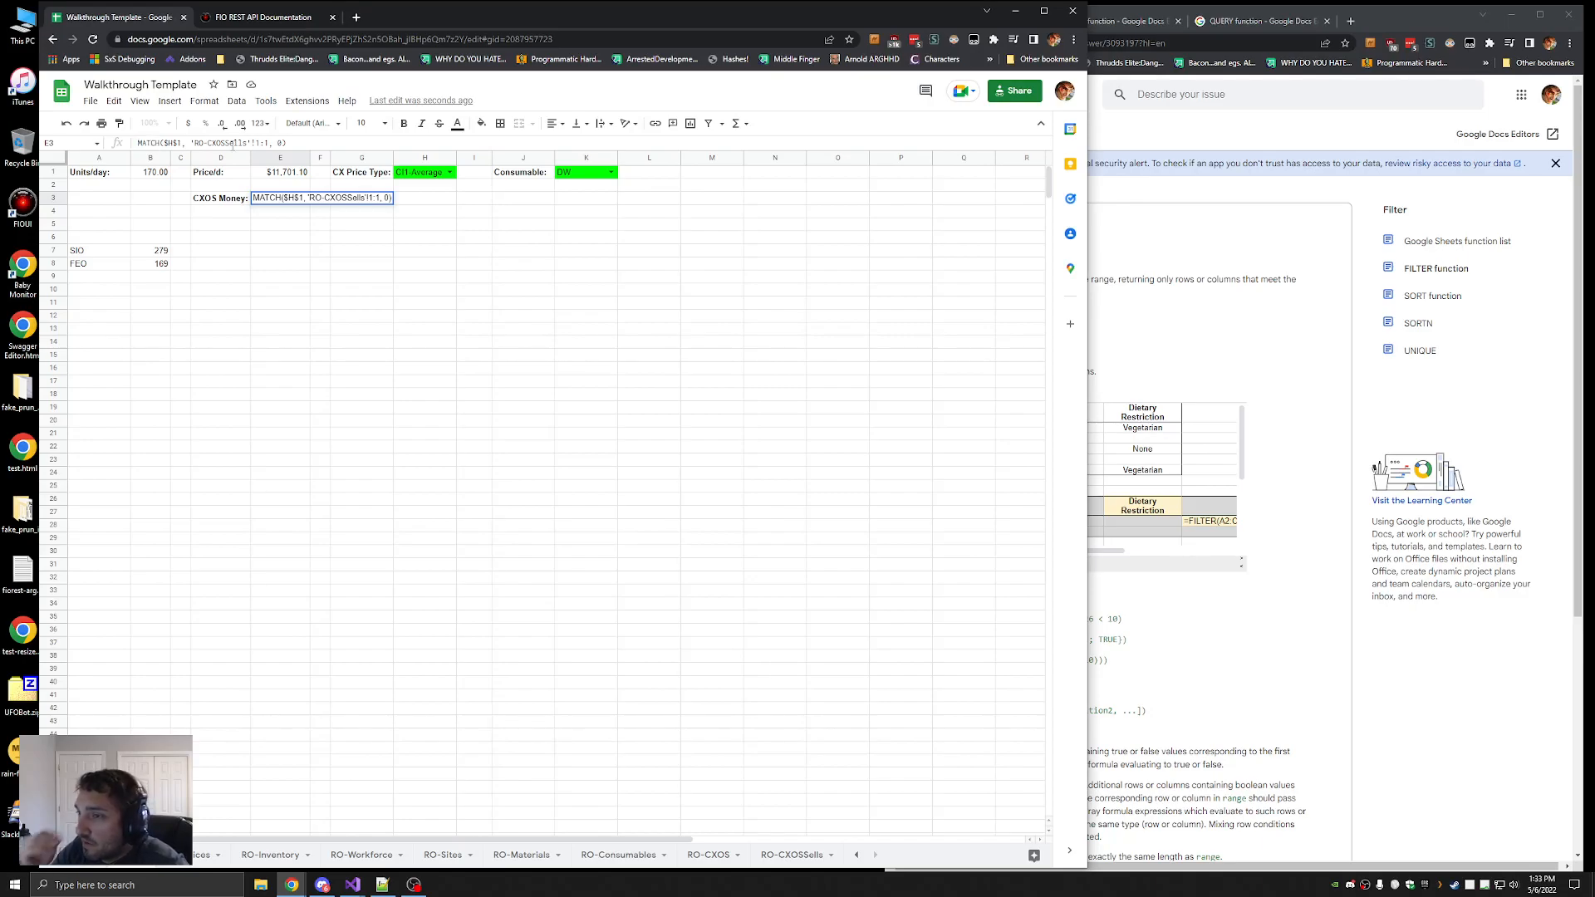
text(=)
key(Return)
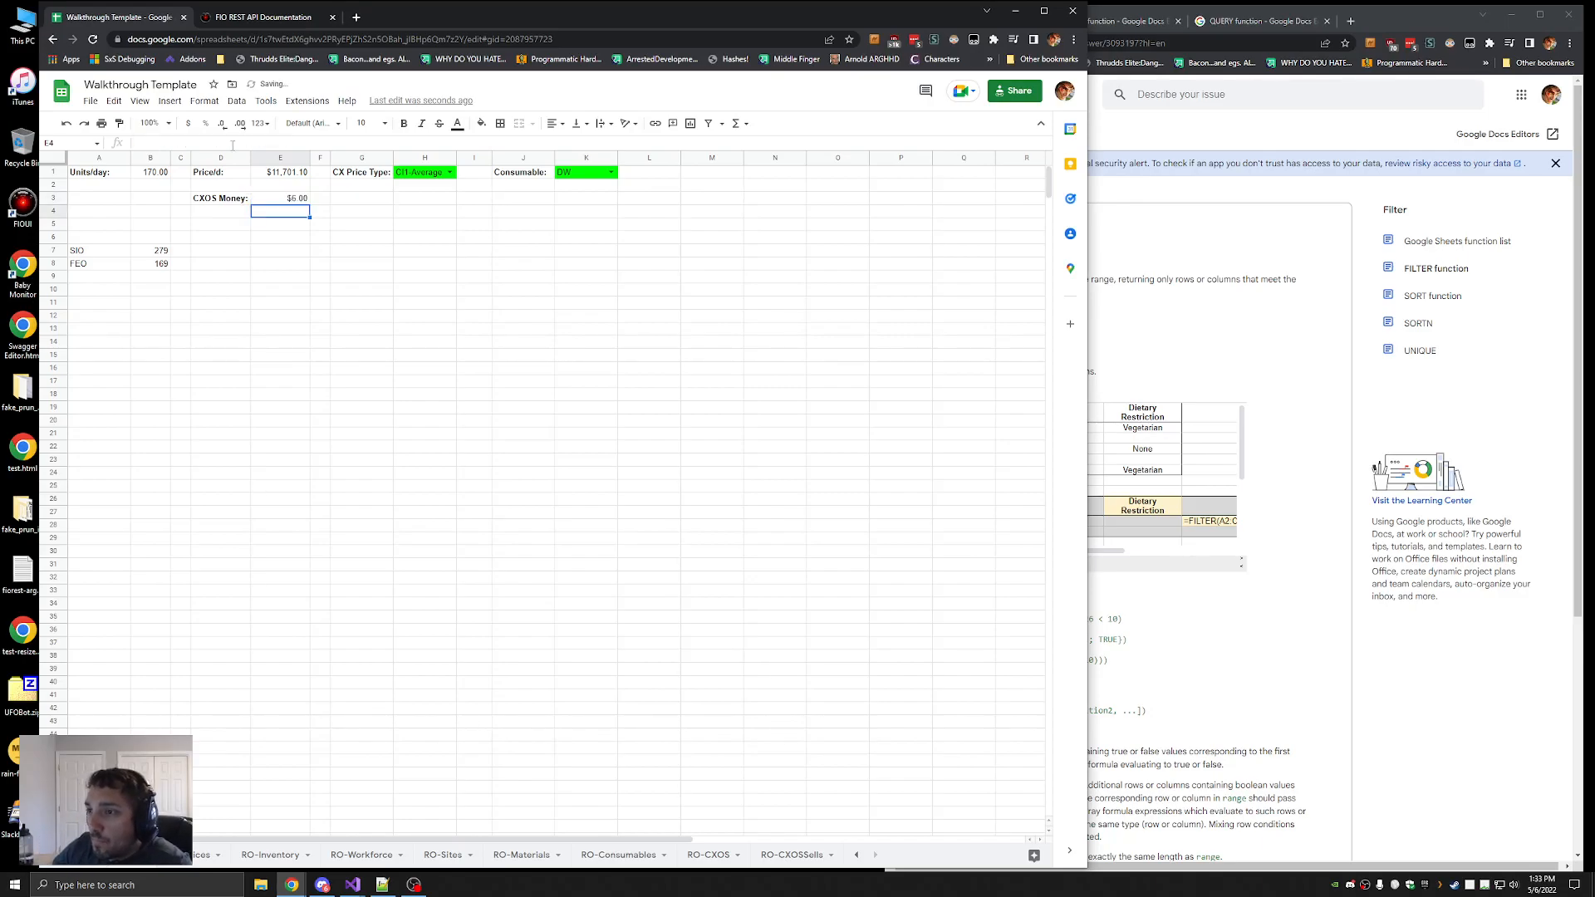
Compare the price formula in E1 with the MATCH formula in the CXOS Money cell E3
click(286, 204)
click(285, 174)
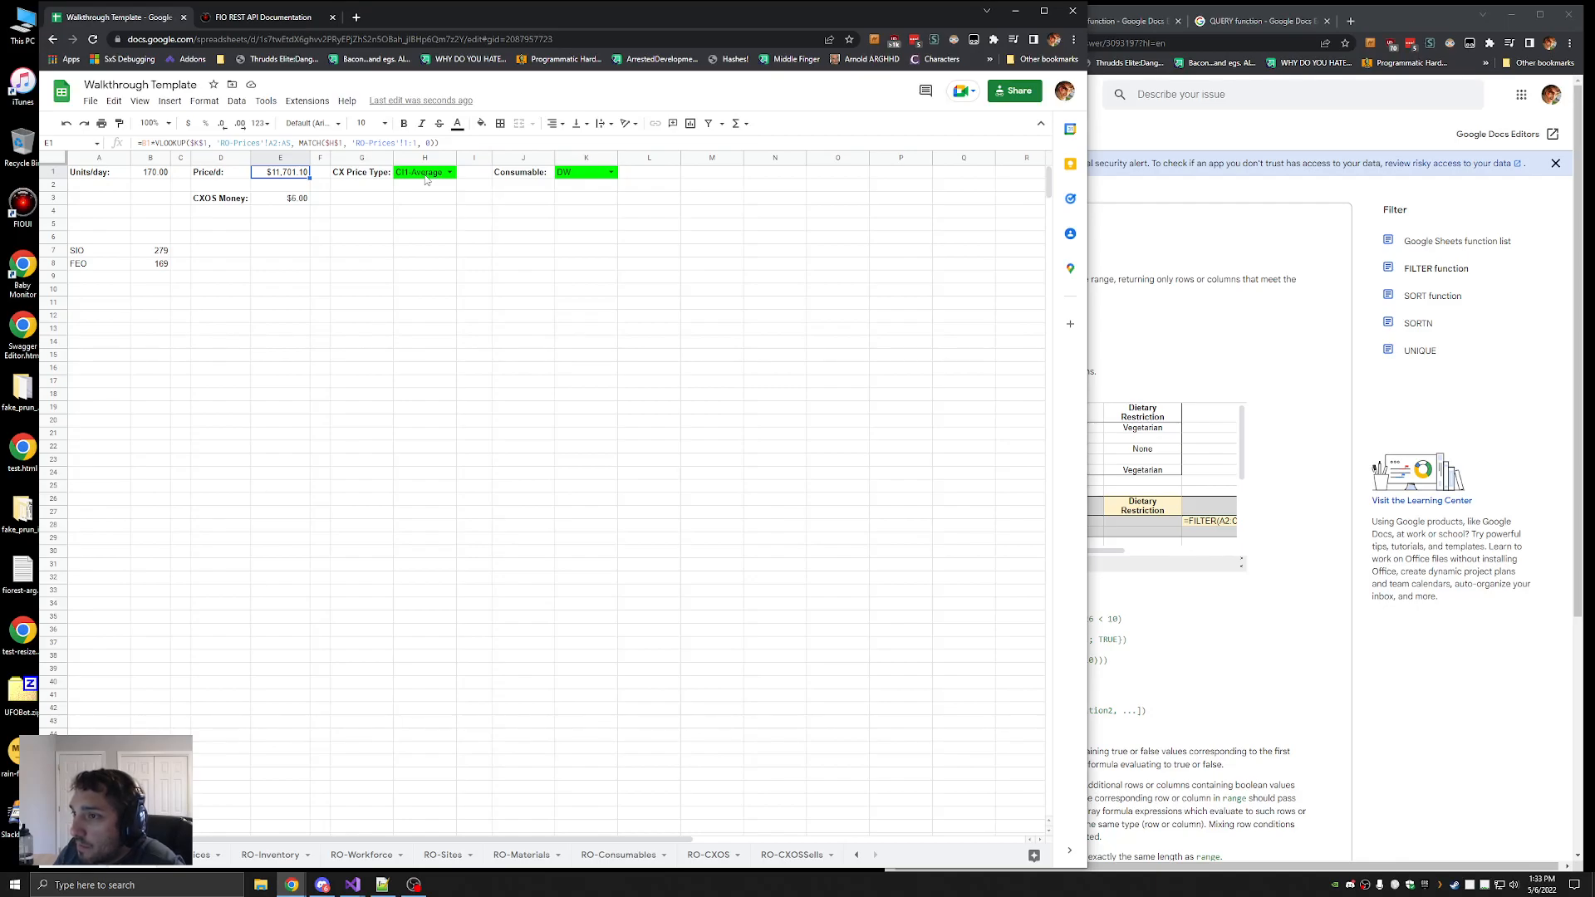
click(282, 203)
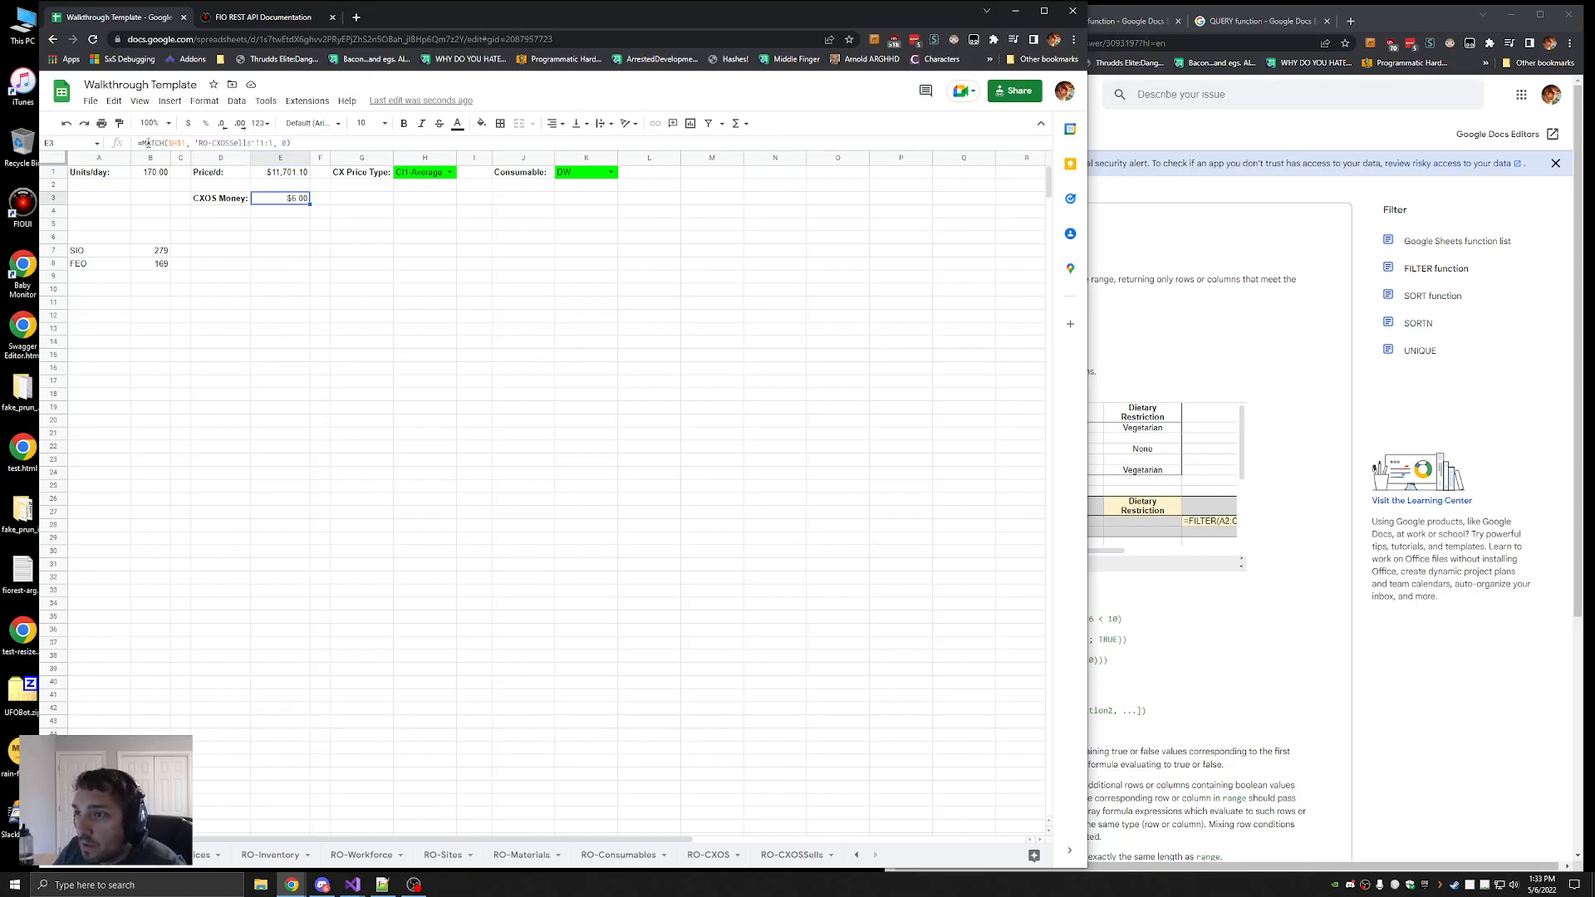
click(143, 143)
text(=QUERY()
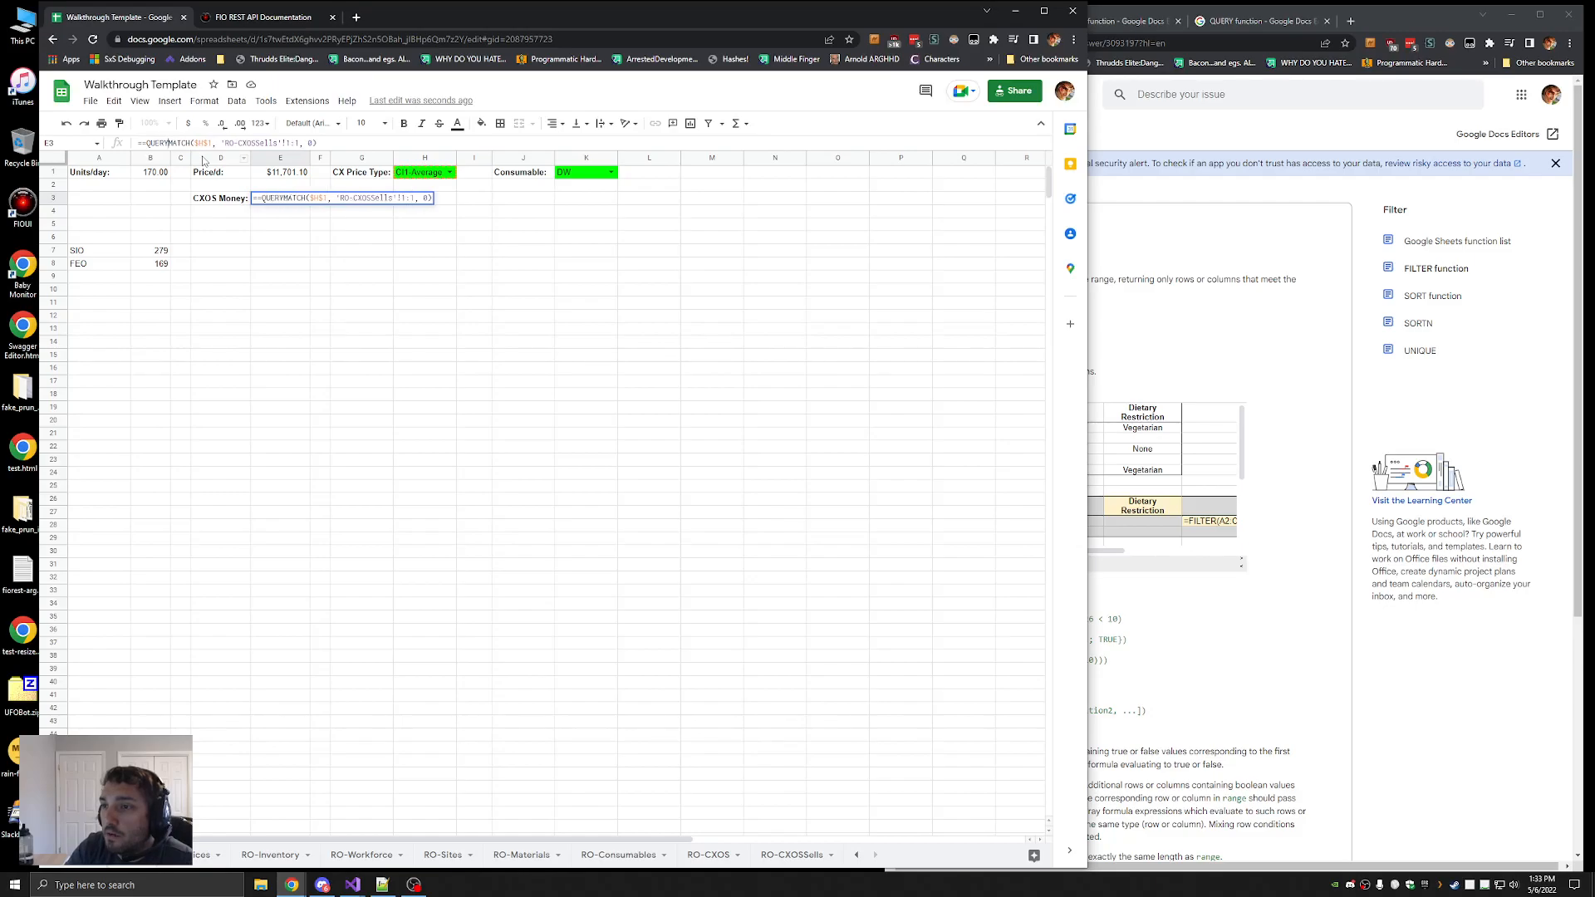
key(End)
key(Left)
key(Left)
key(Left)
key(Left)
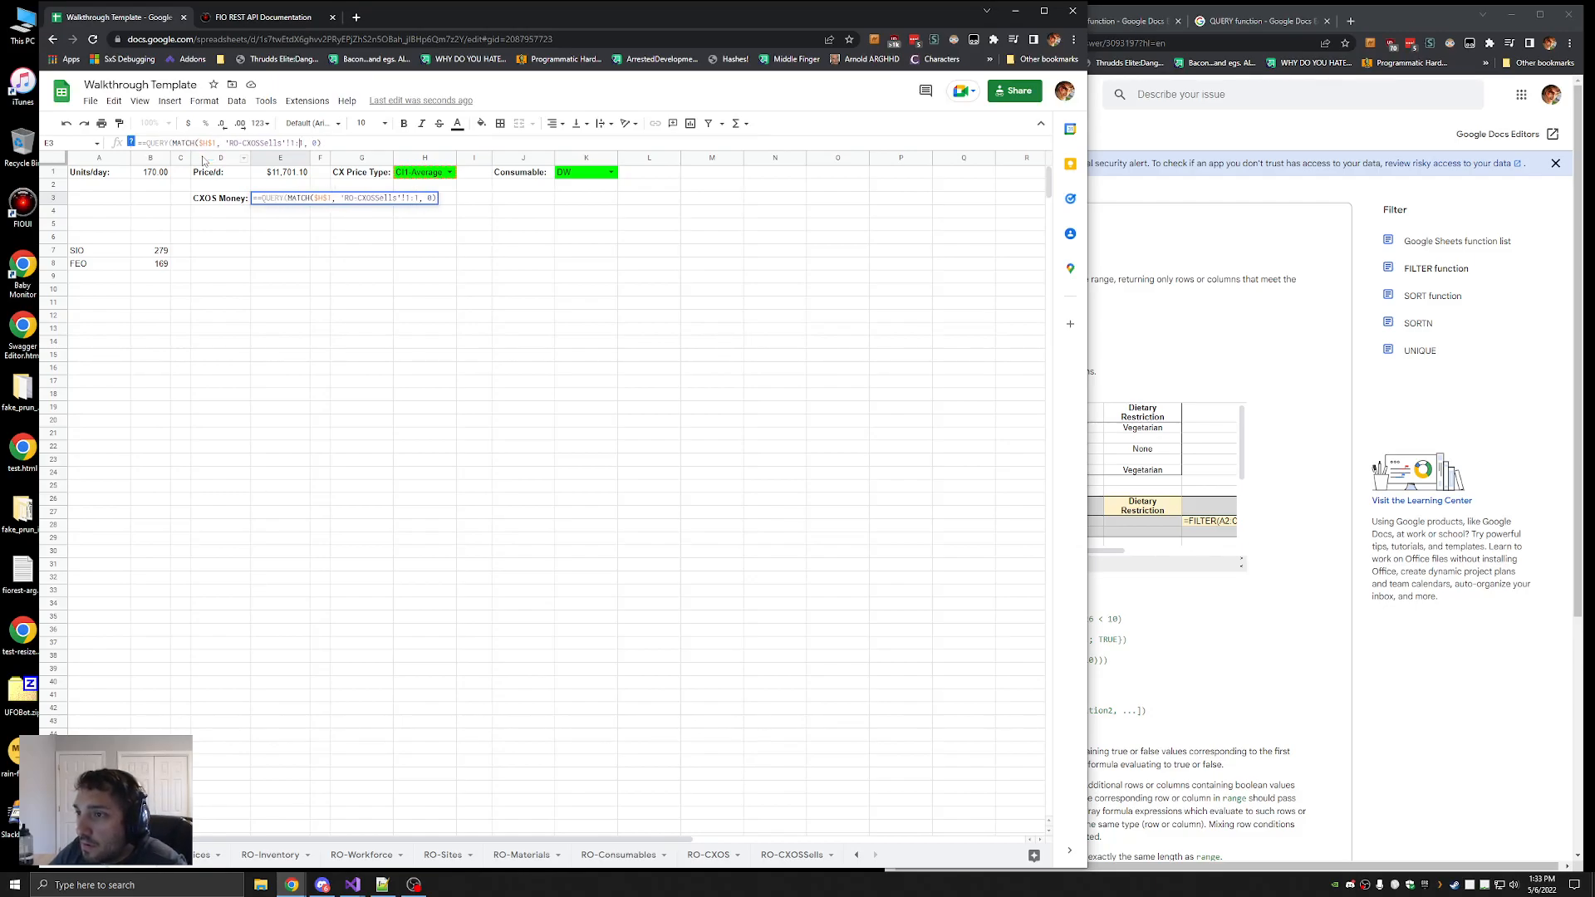
key(Escape)
click(140, 142)
text(VLOOKUP)
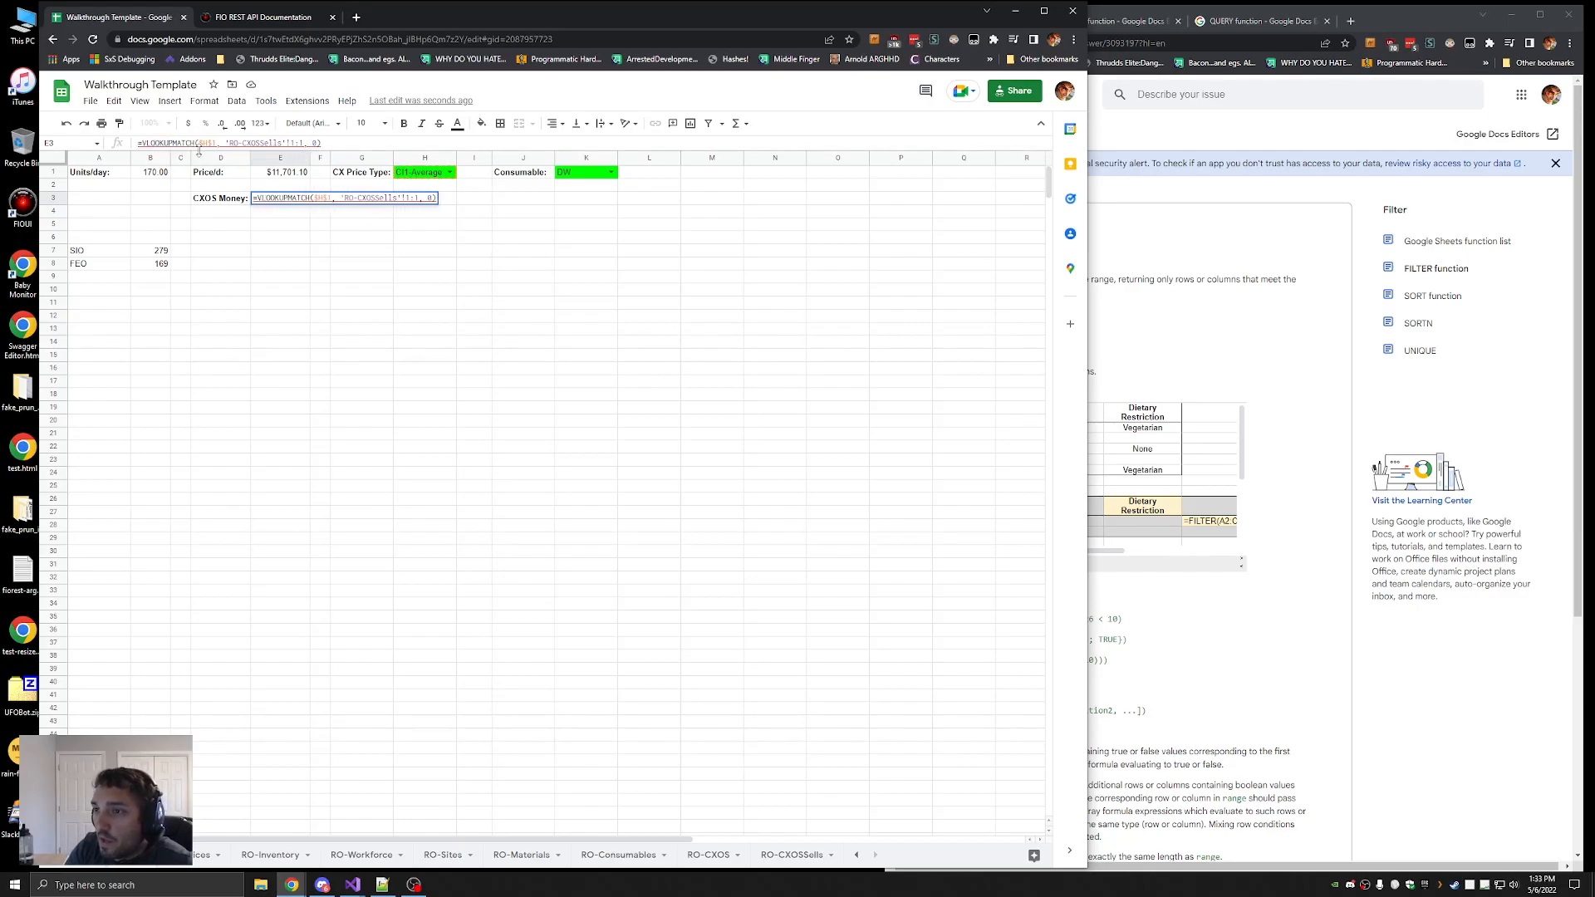
text(()
key(BackSpace)
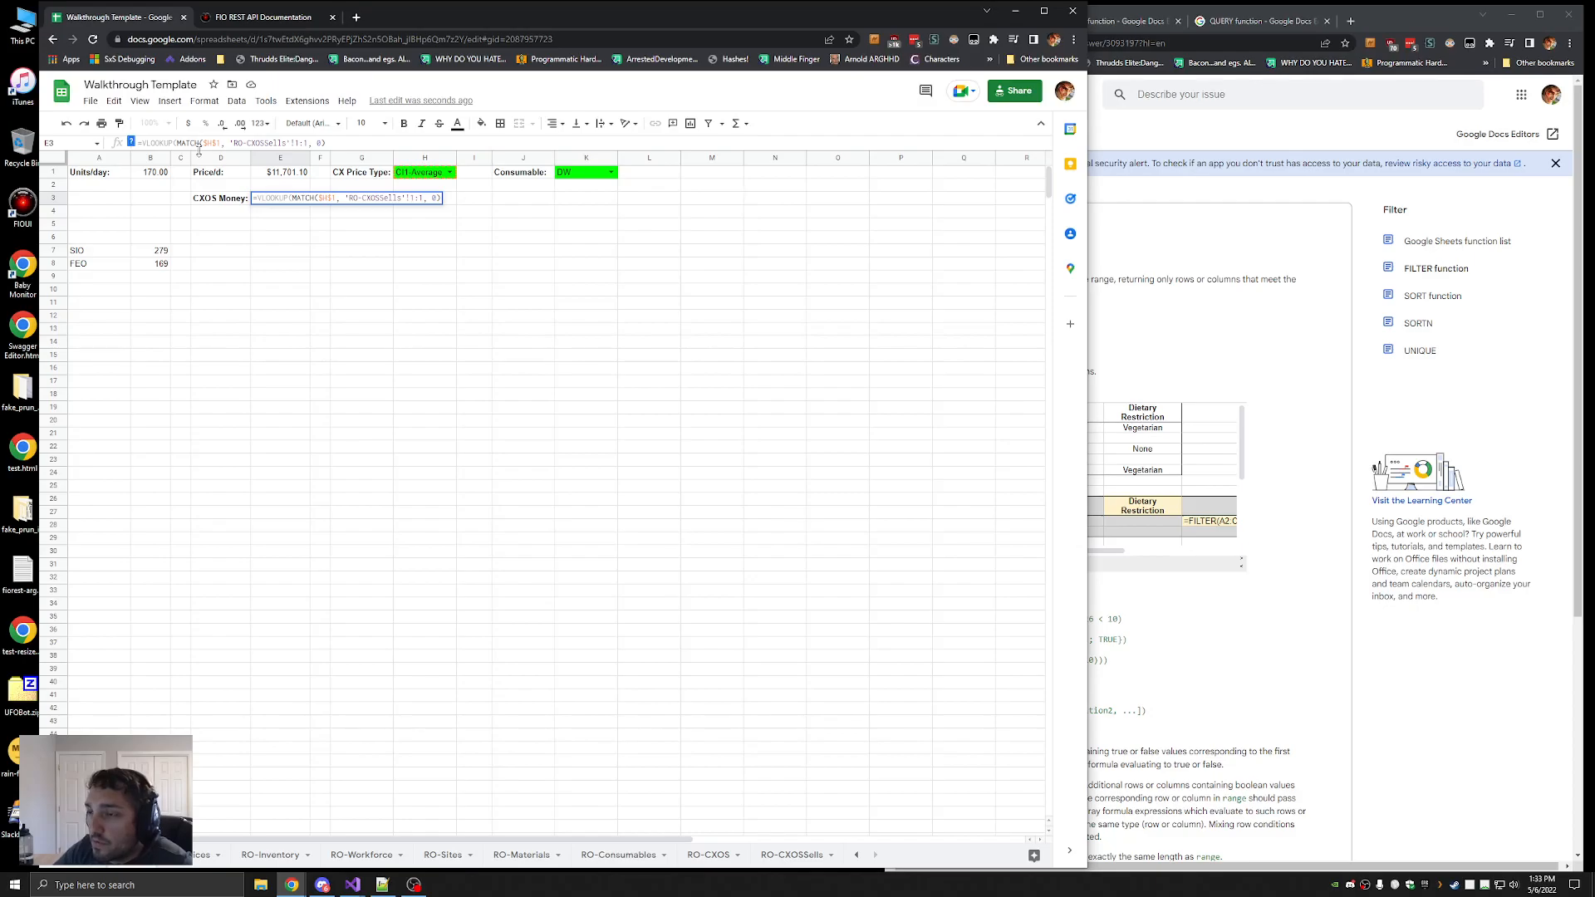
Search the web for "vlookup gsheets" in the other browser window
click(1118, 48)
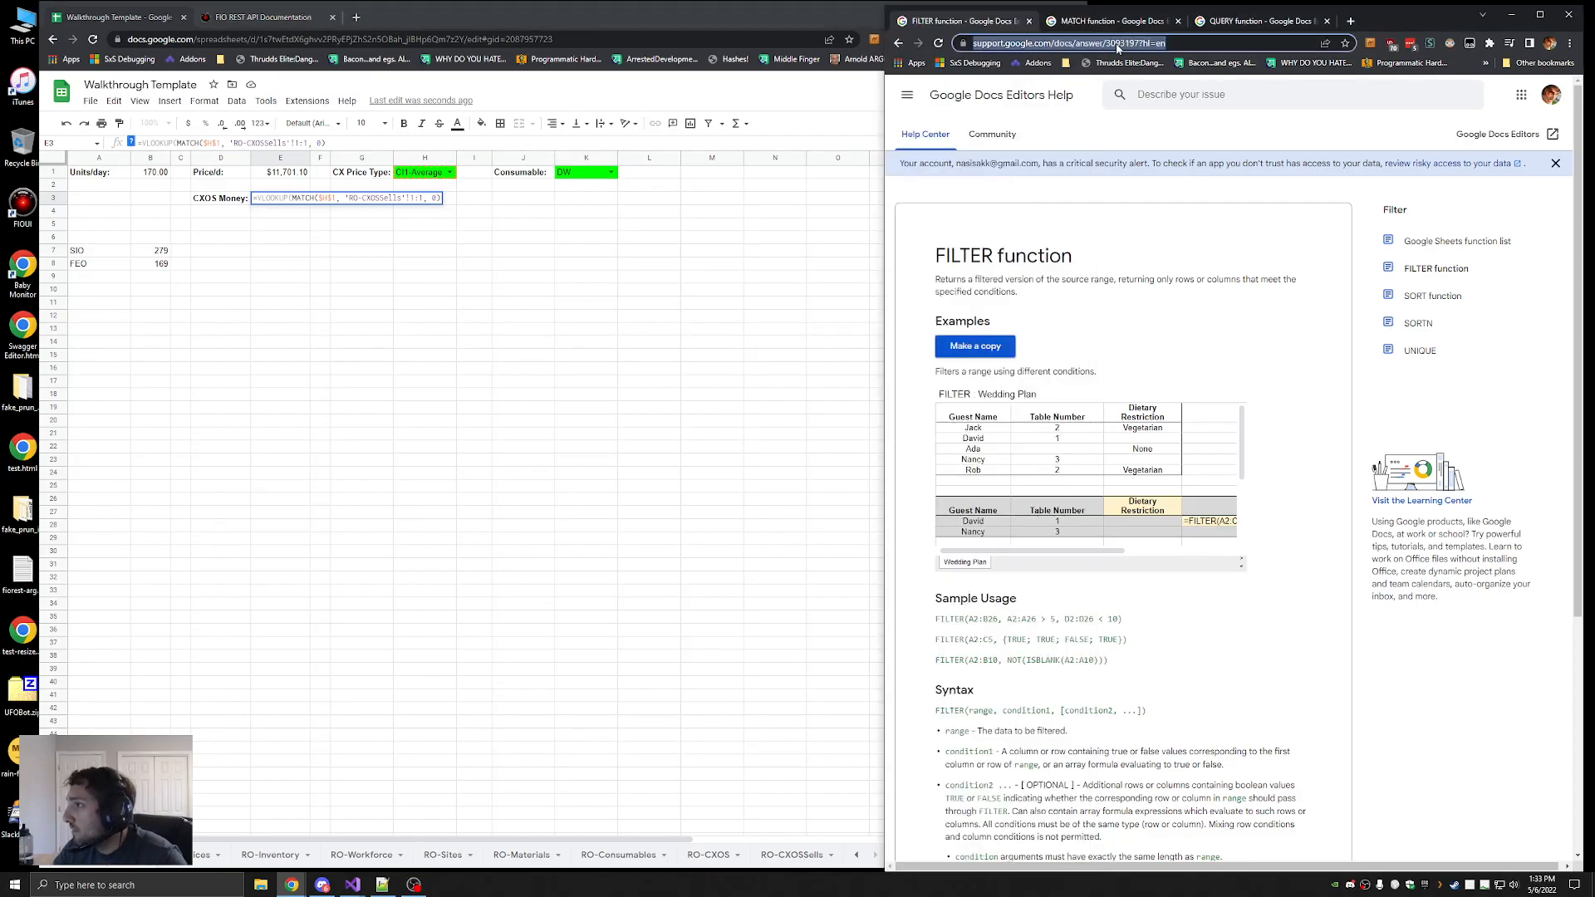
text(vlookup gsheets)
key(Return)
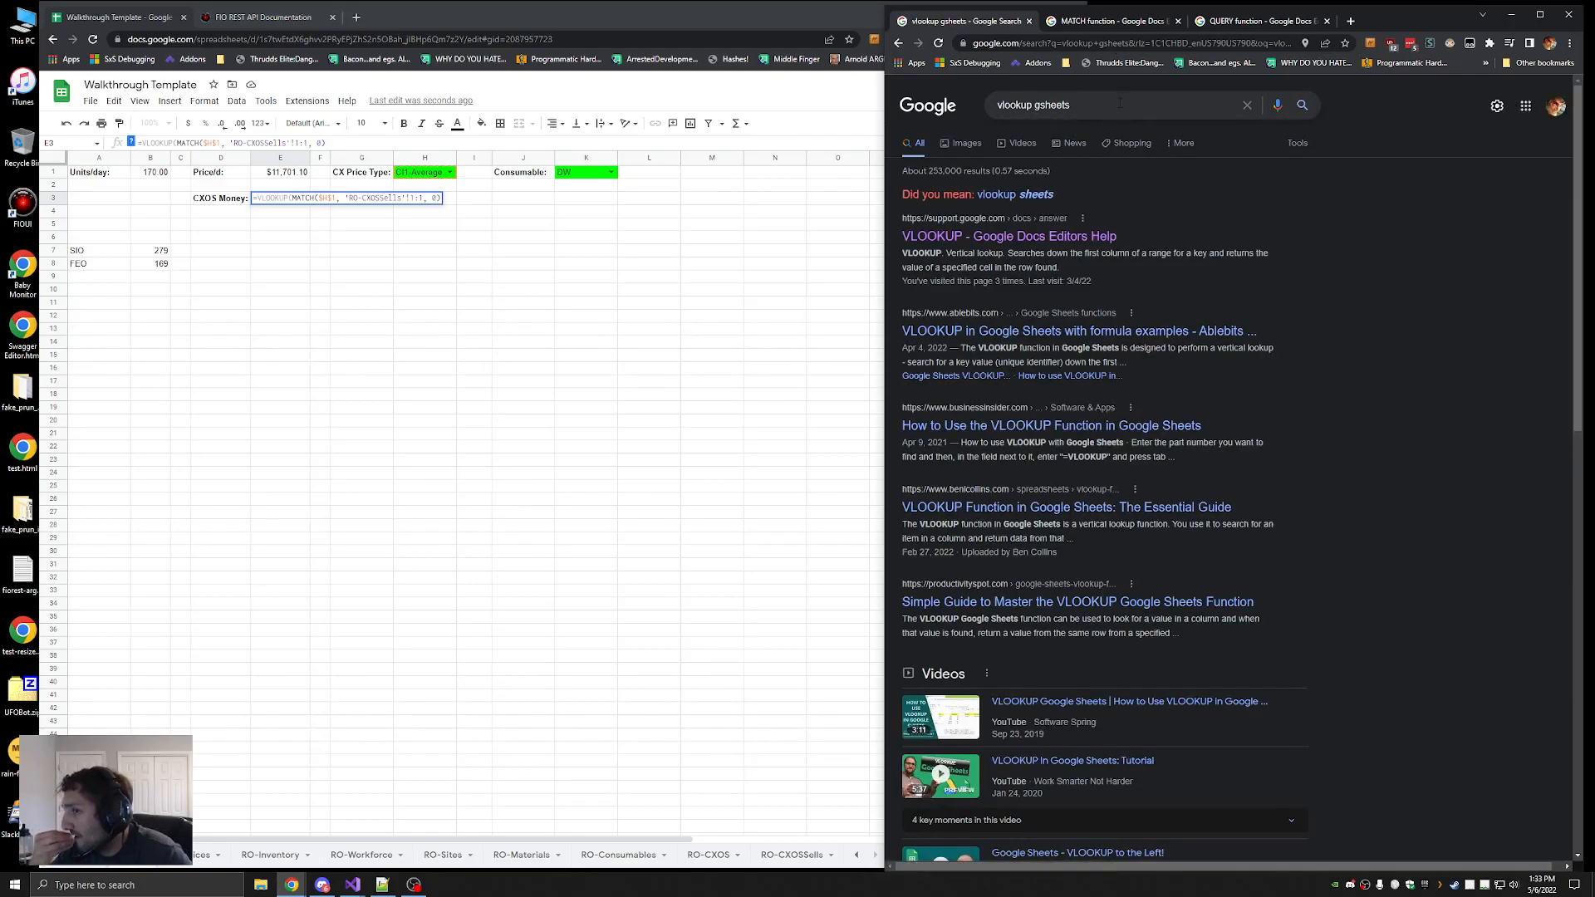
click(422, 250)
click(280, 199)
drag(454, 199, 259, 200)
text(Q)
key(ctrl+a)
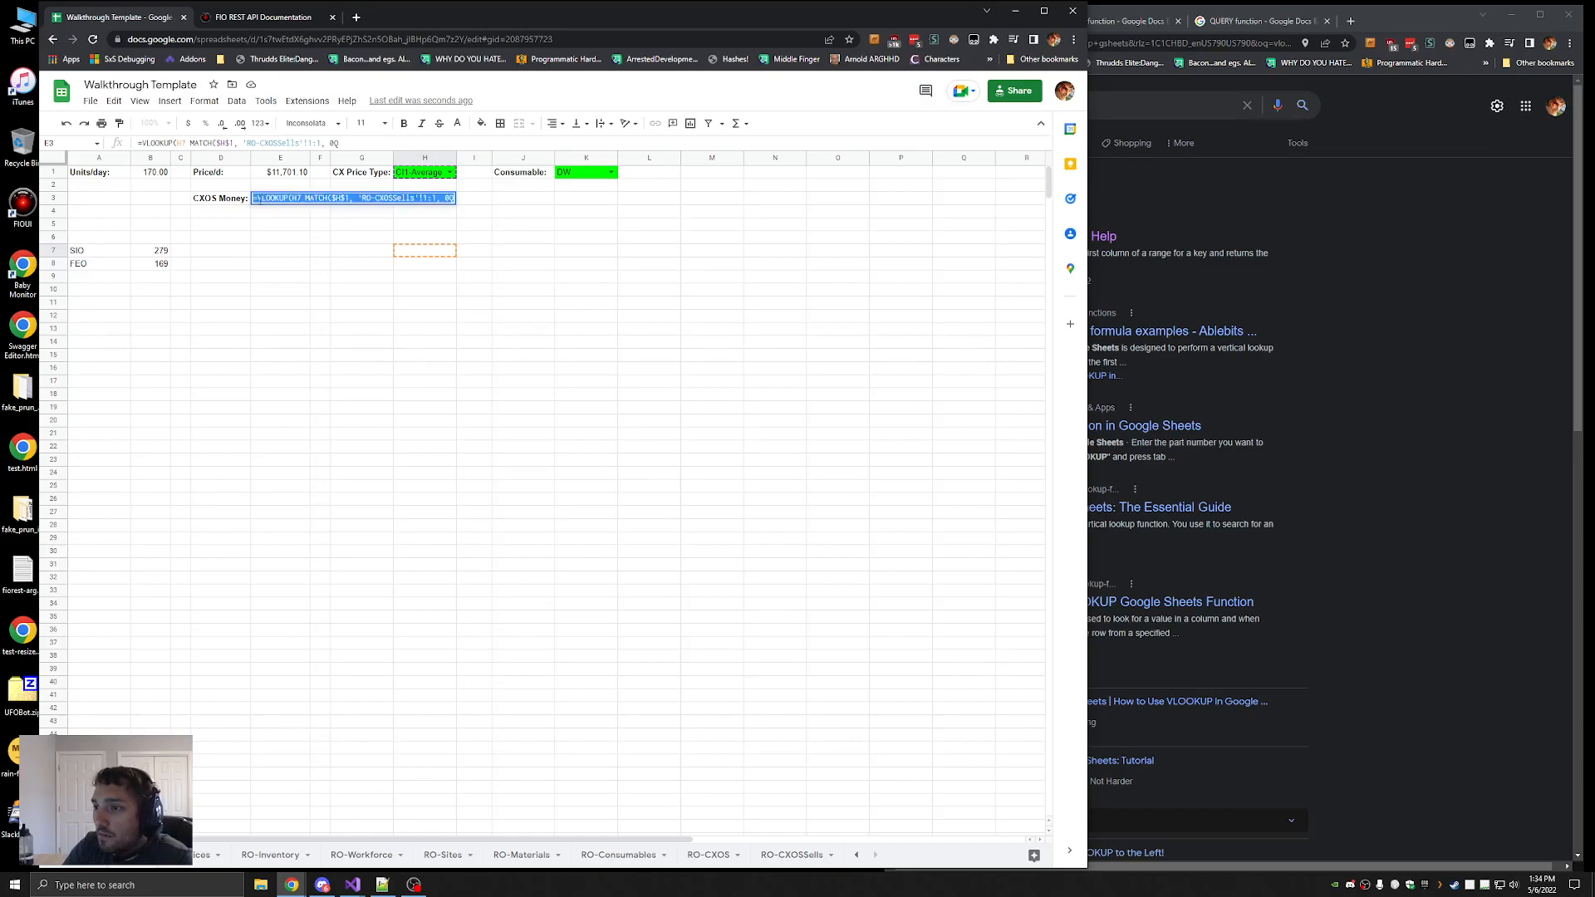
key(Escape)
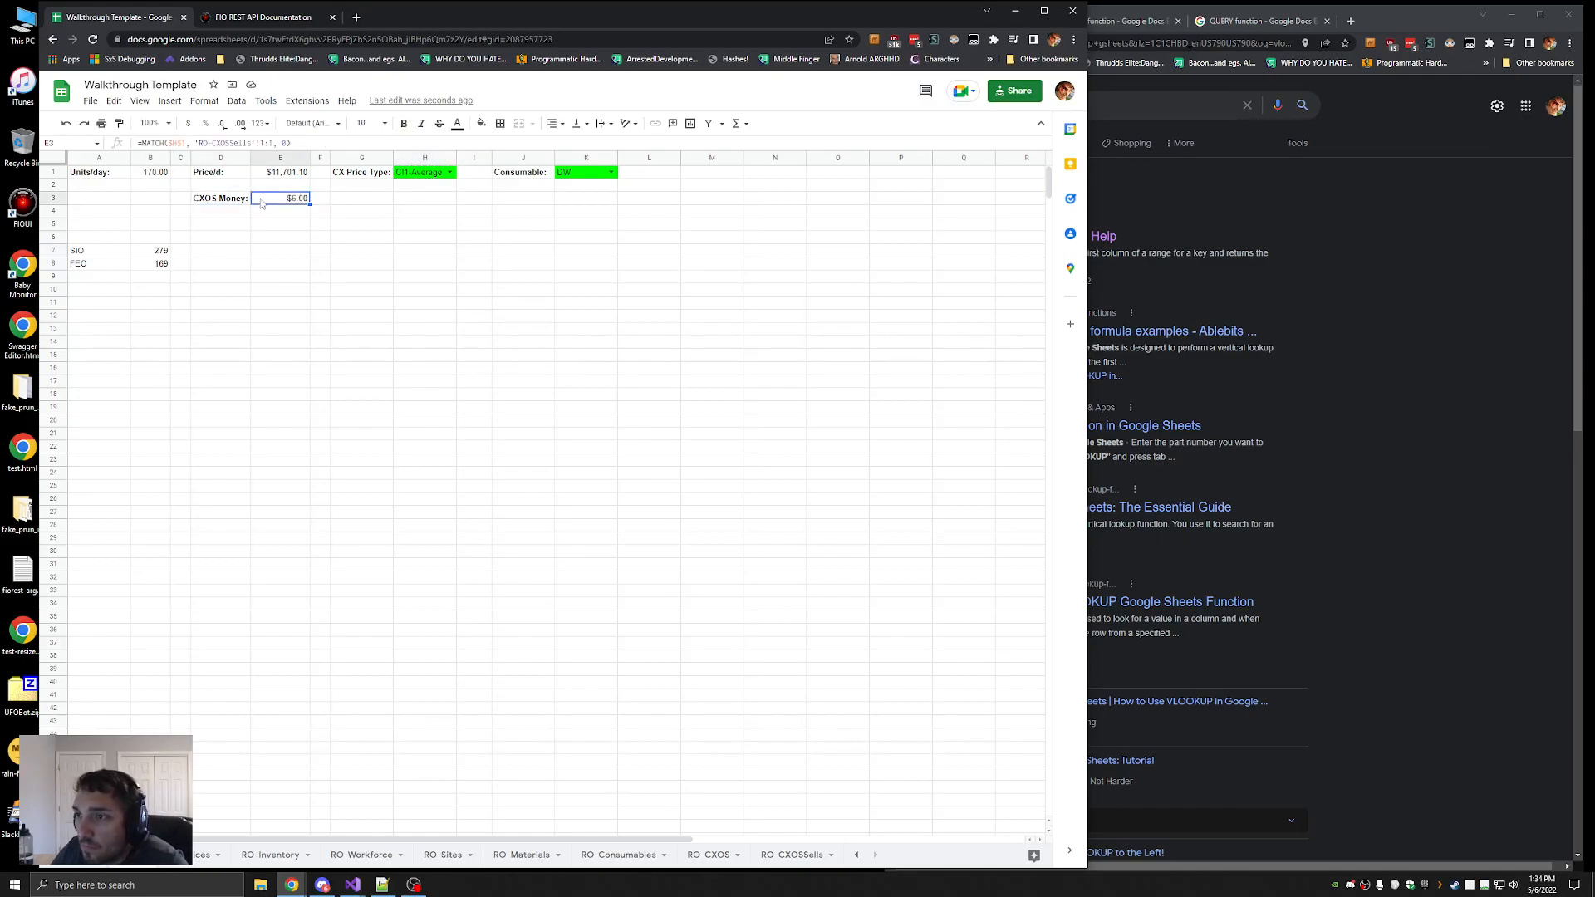
Replace MATCH($H$1, in E3's formula with QUERY( and remove the 0 argument, leaving 'RO-CXOSSells'!1:1 as the data range
click(196, 143)
key(BackSpace)
key(BackSpace)
key(BackSpace)
key(BackSpace)
key(BackSpace)
key(BackSpace)
key(BackSpace)
key(BackSpace)
key(BackSpace)
key(BackSpace)
key(BackSpace)
key(BackSpace)
text(QUERY)
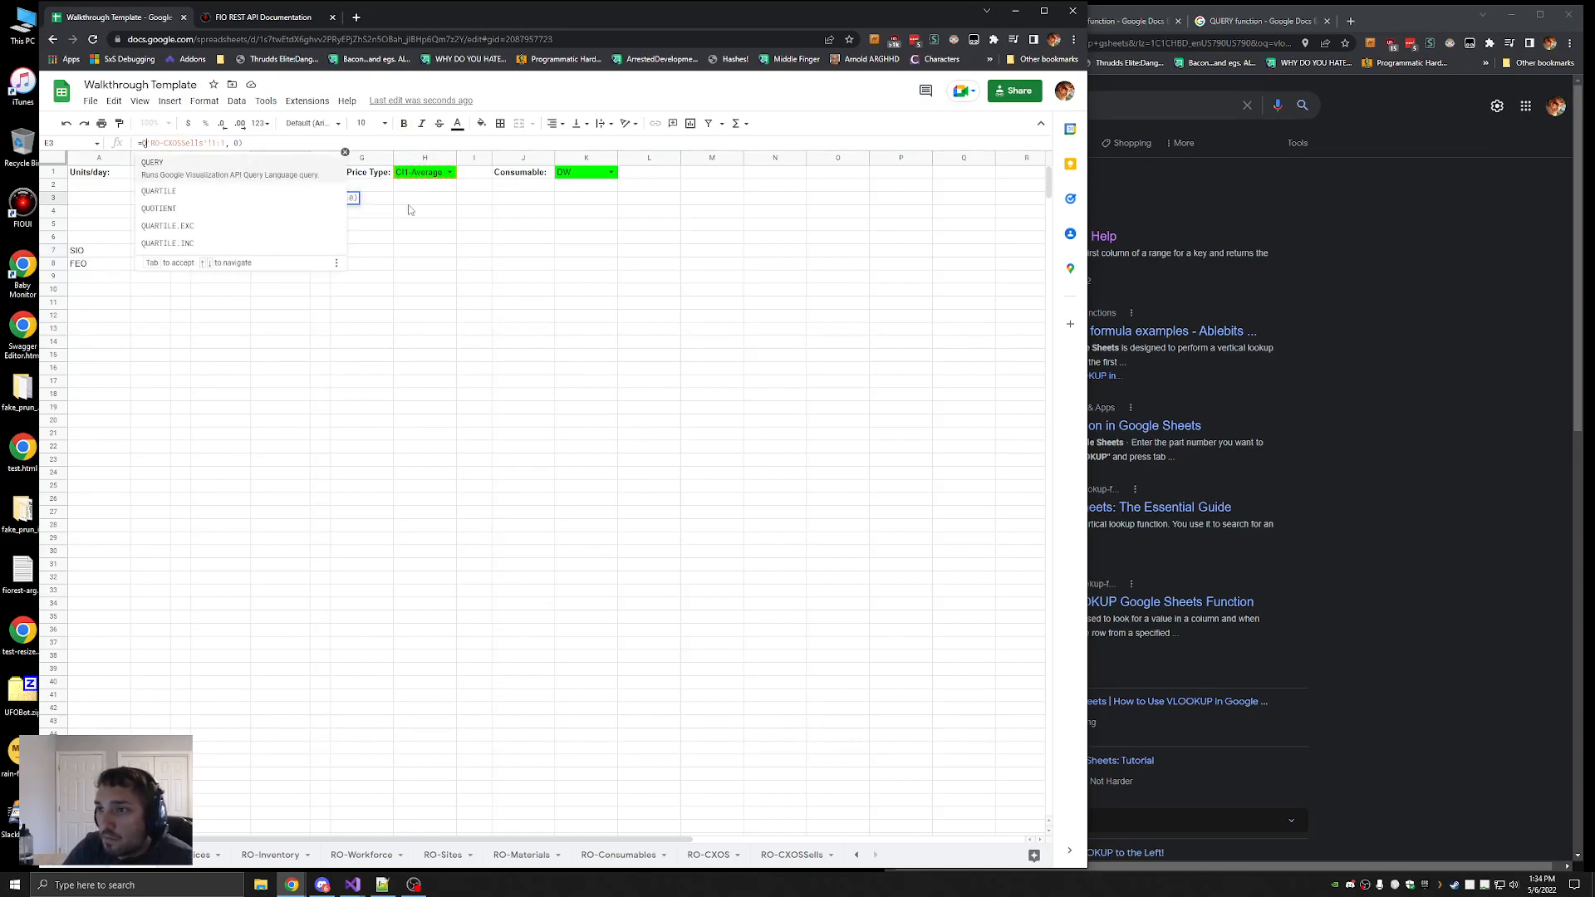
text(()
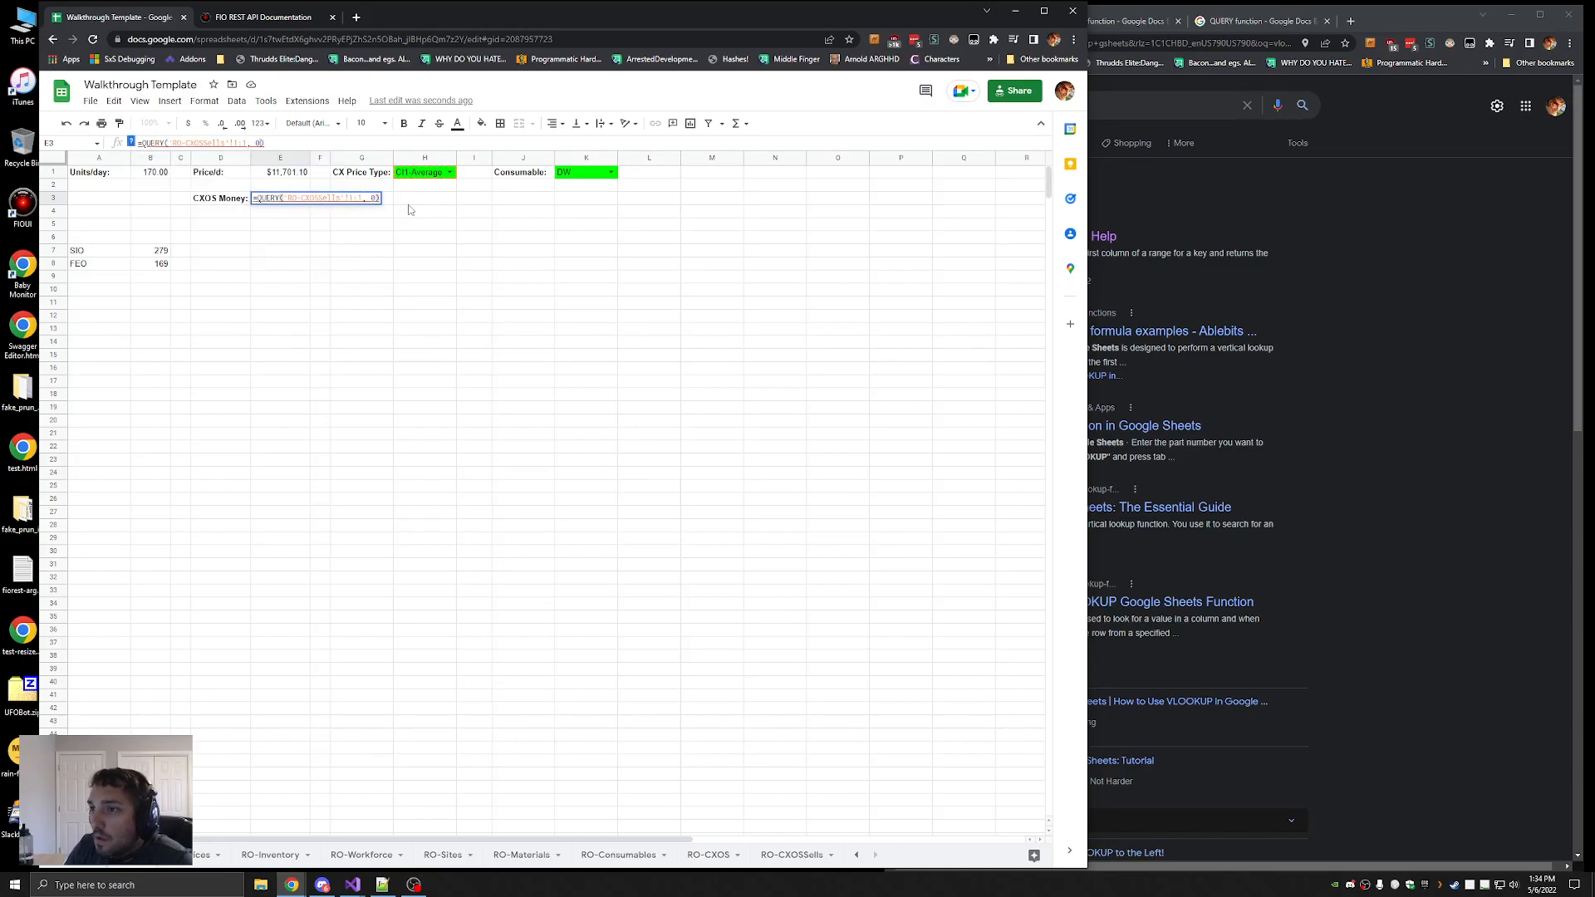
key(BackSpace)
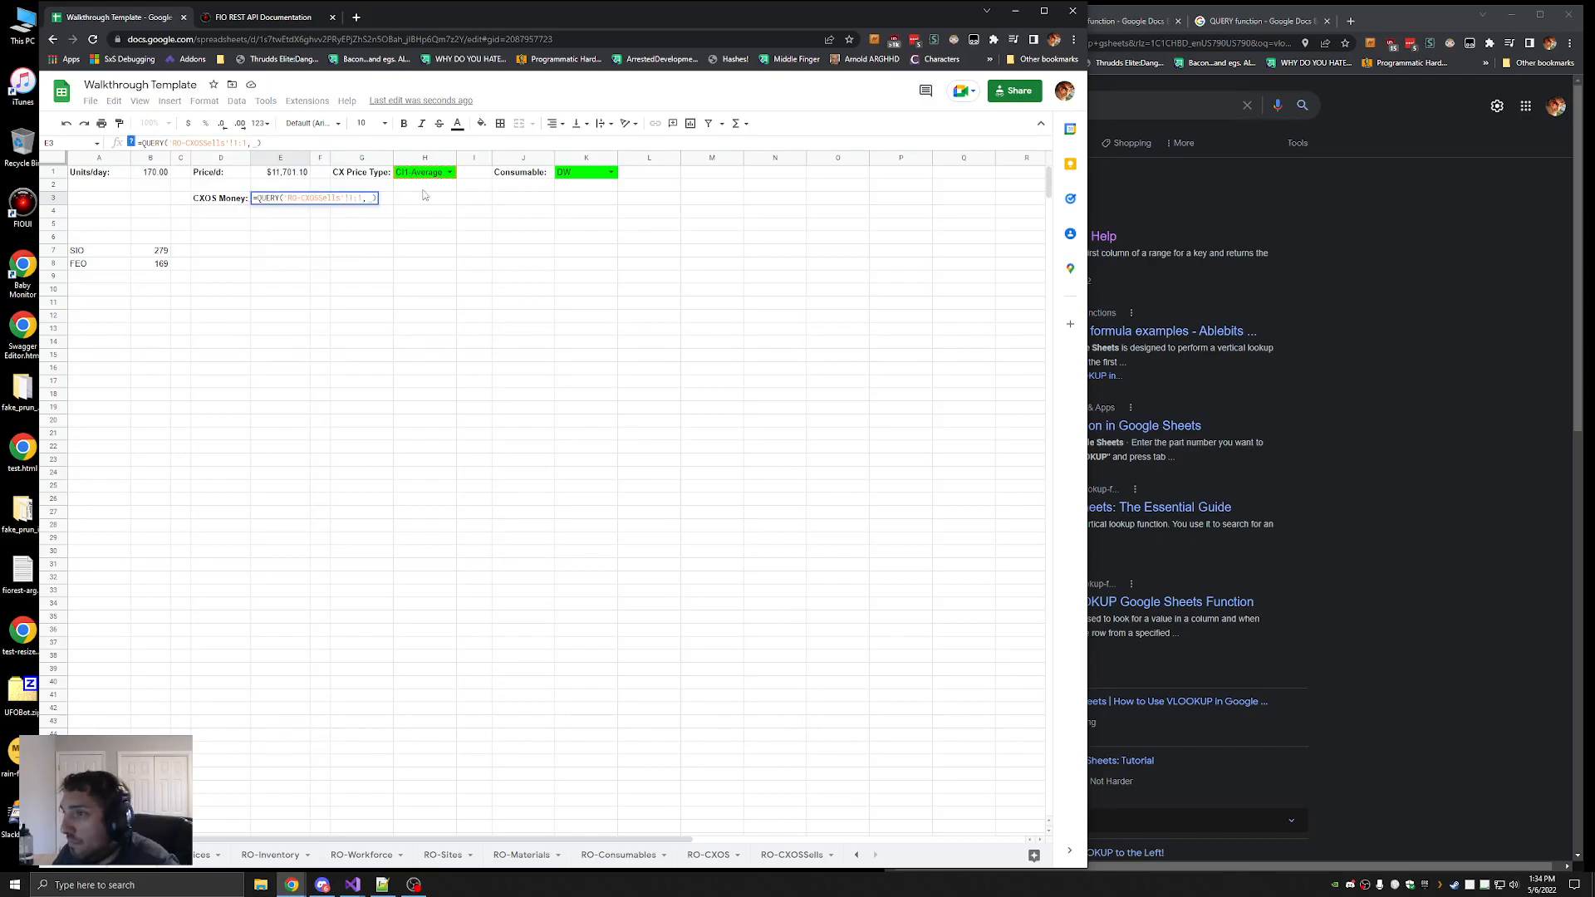
Check the QUERY function's sample usage and syntax on its Google Docs Editors Help page
click(1369, 326)
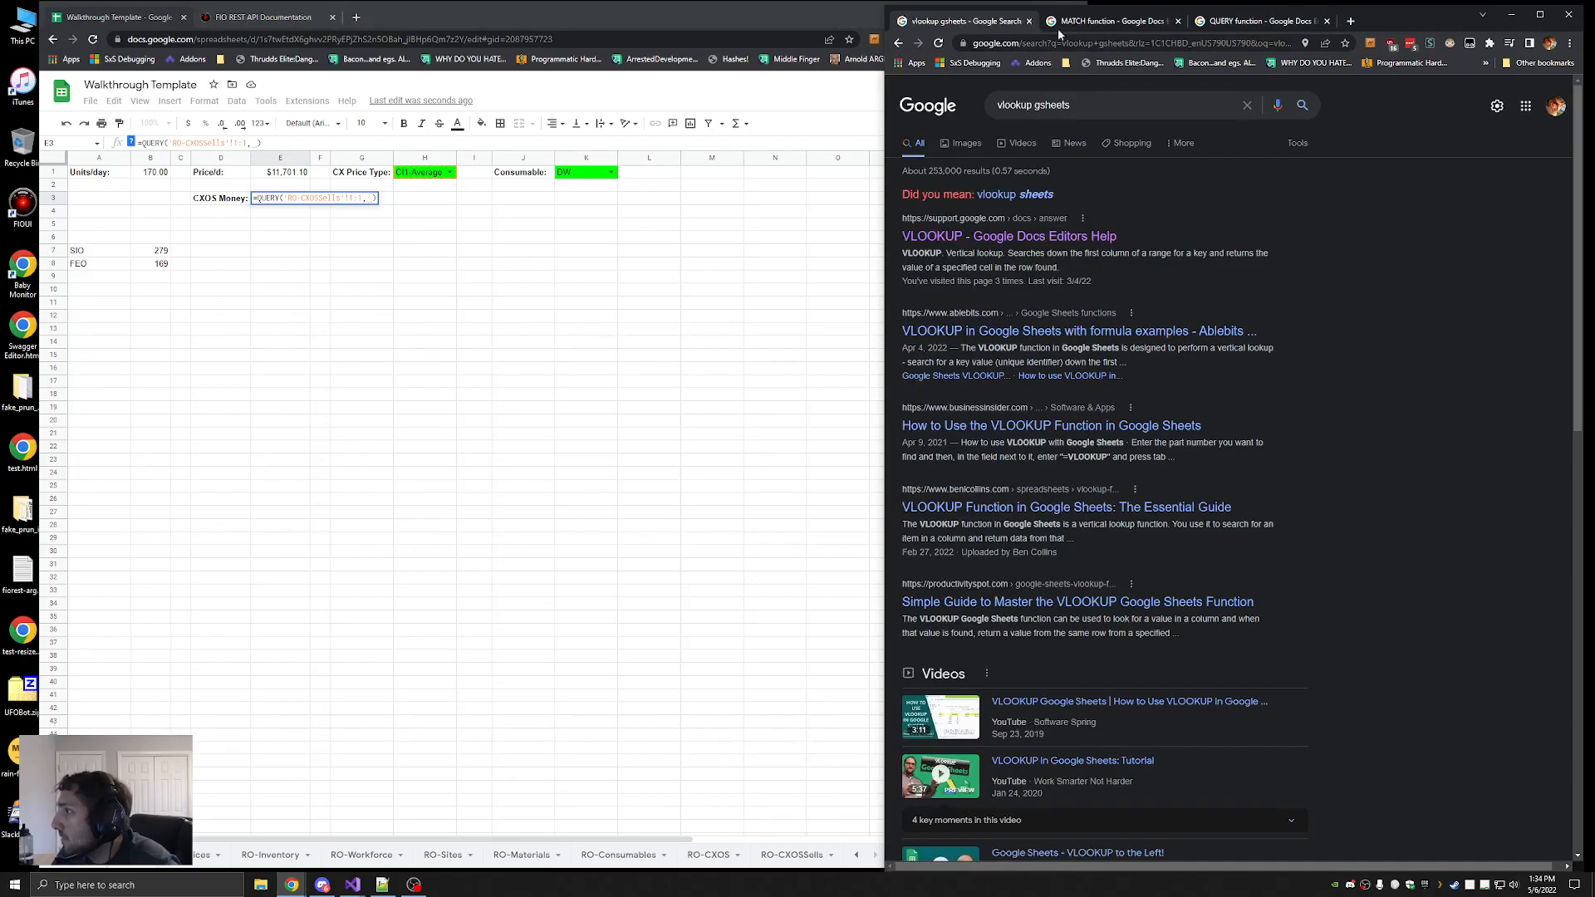
click(1258, 21)
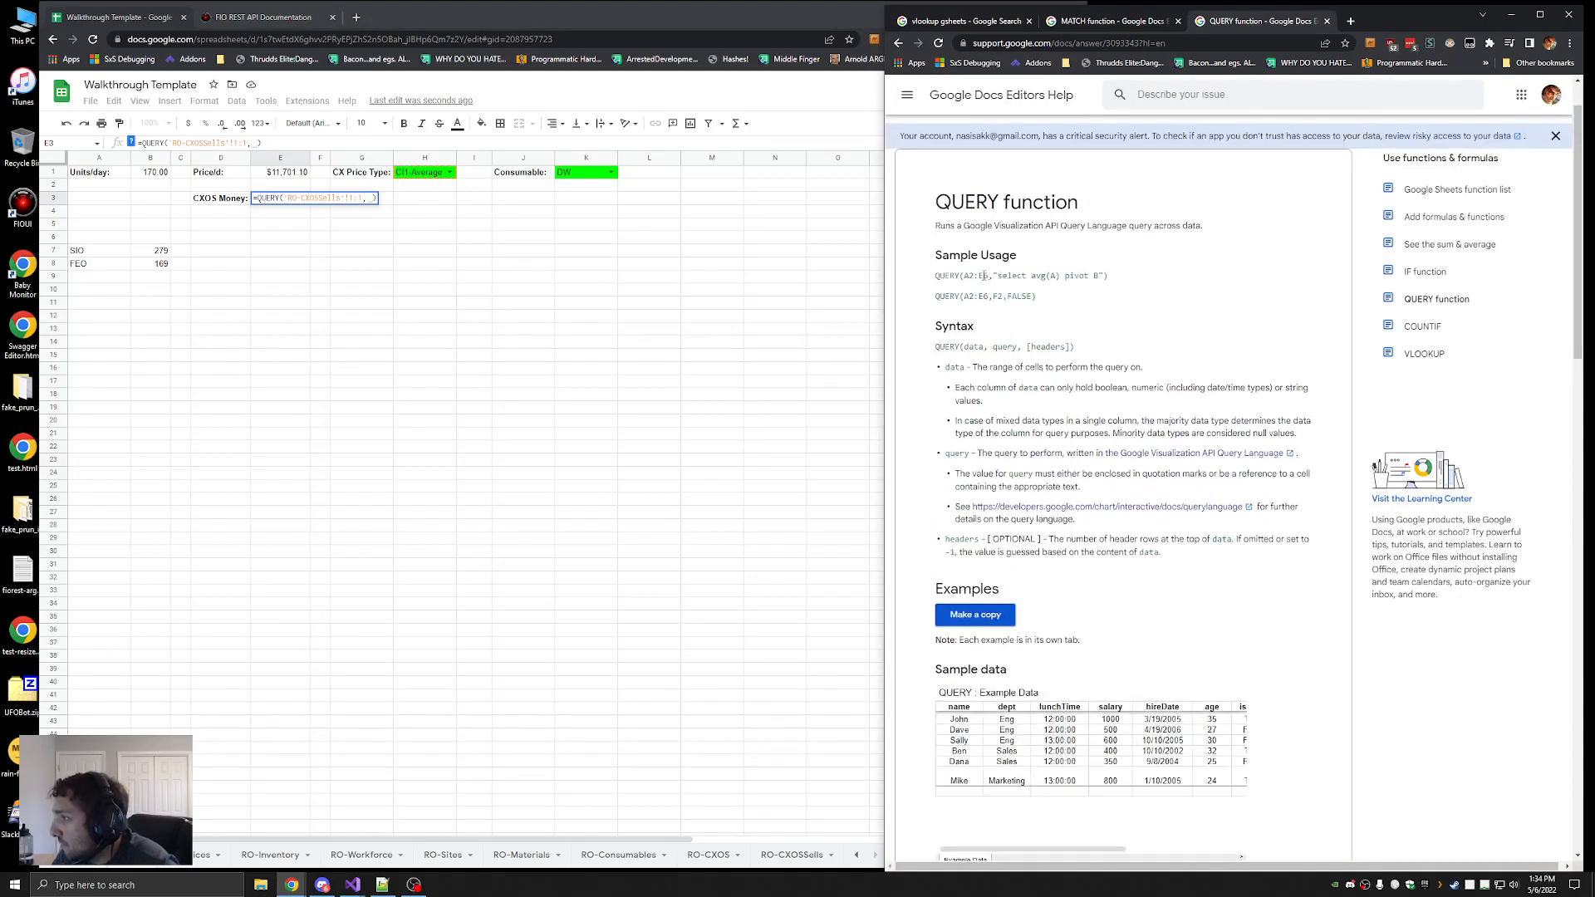
click(300, 139)
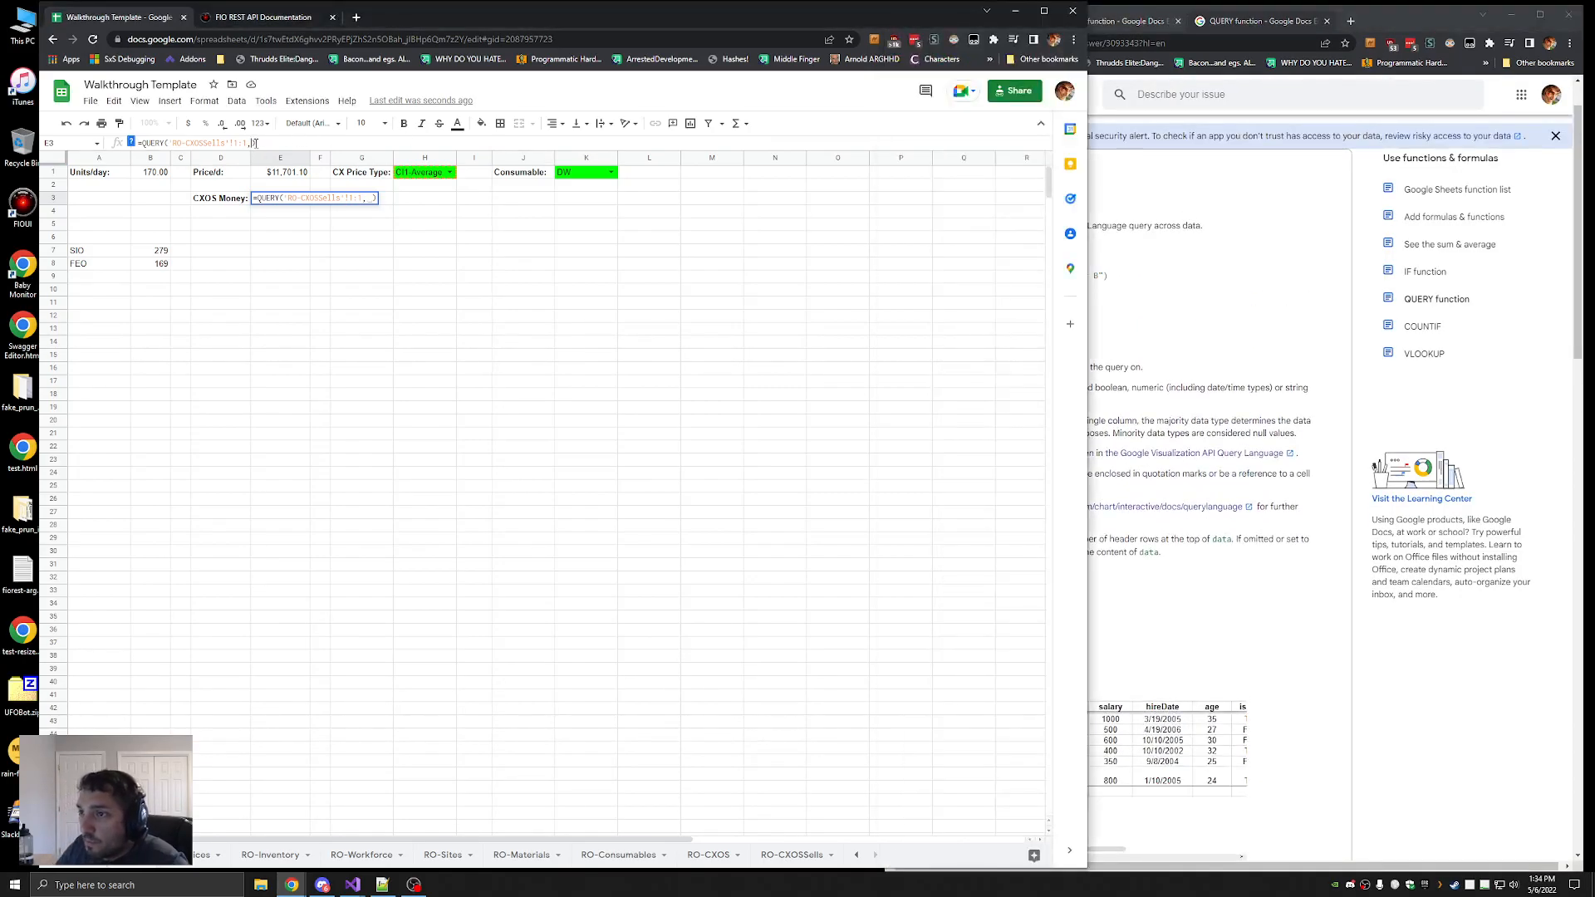
text(select)
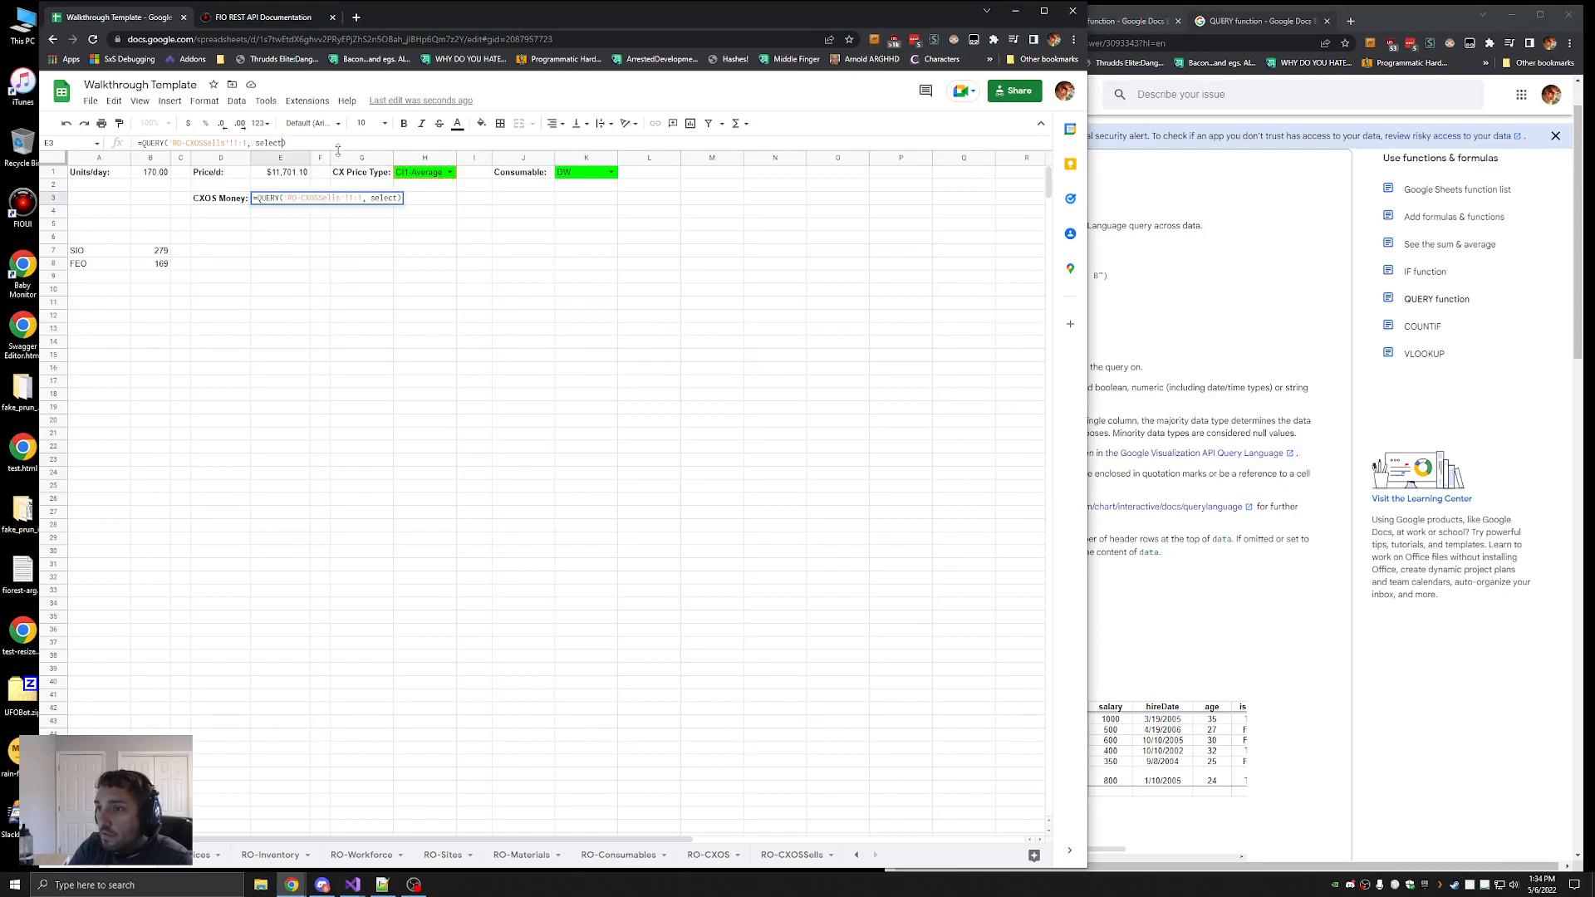
click(1426, 774)
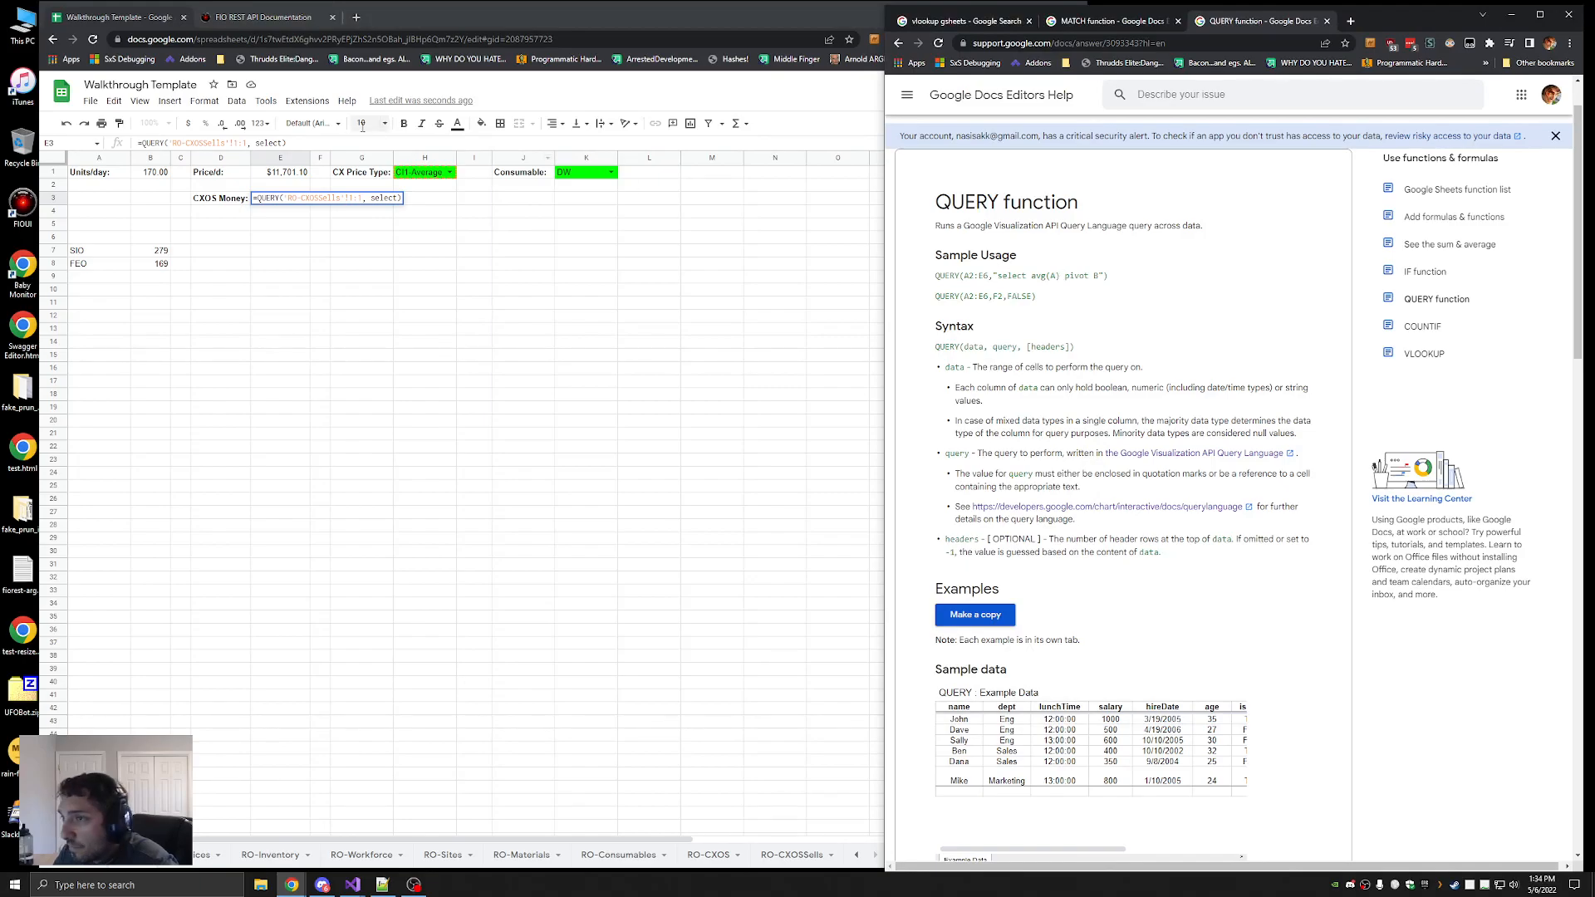
click(285, 143)
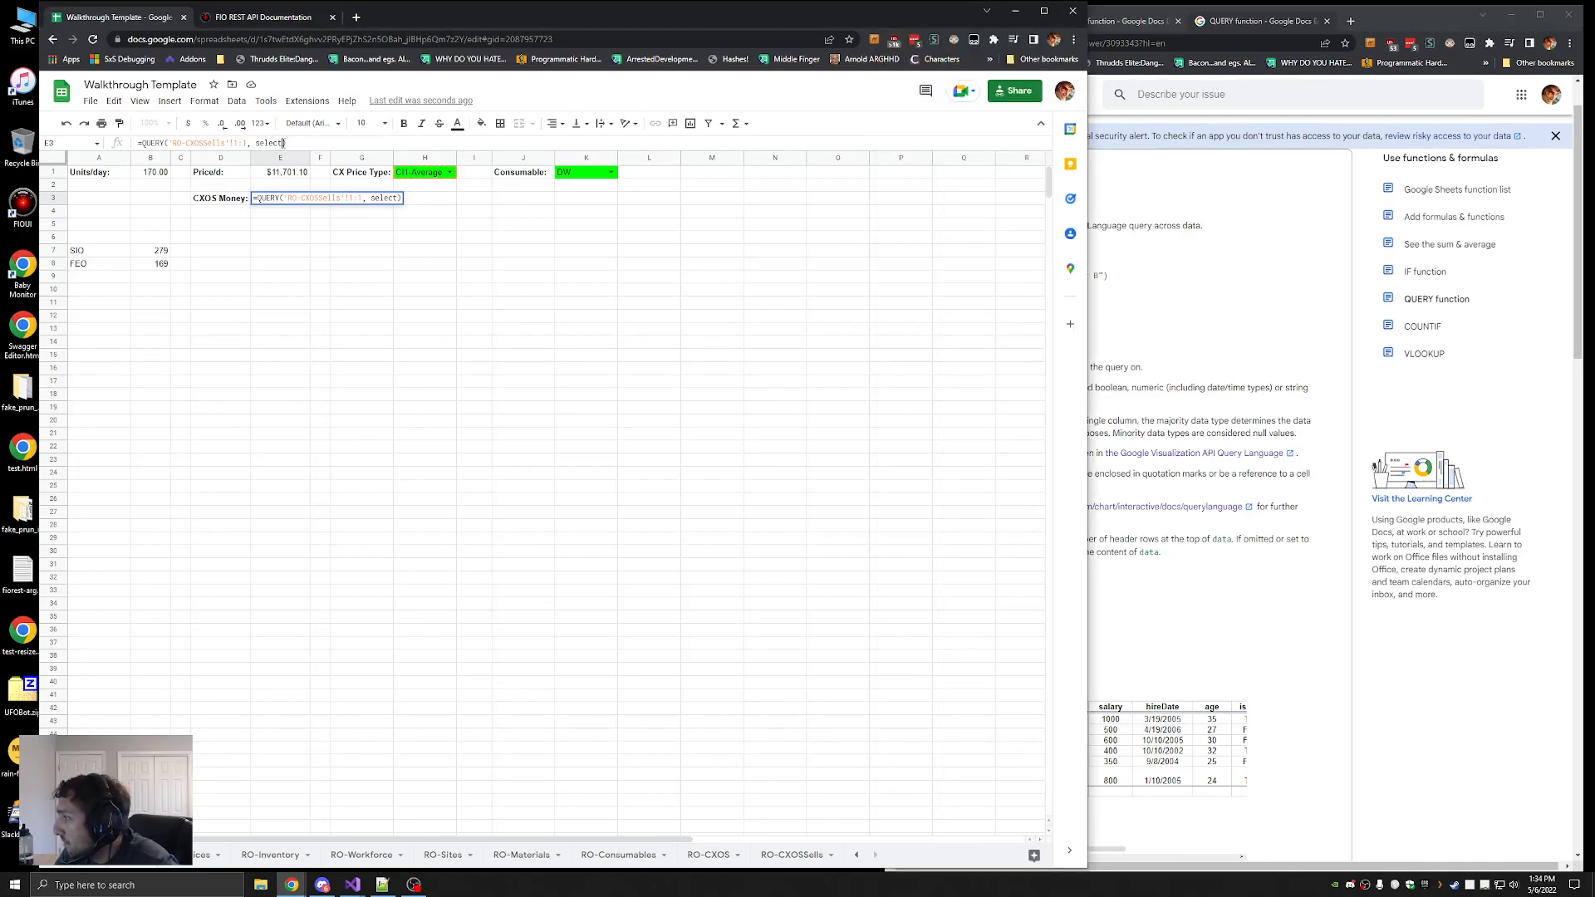
key(BackSpace)
key(BackSpace)
key(BackSpace)
key(BackSpace)
key(BackSpace)
key(BackSpace)
Replace the select argument in E3's QUERY formula with a quoted query string that begins "where Col"
text(where)
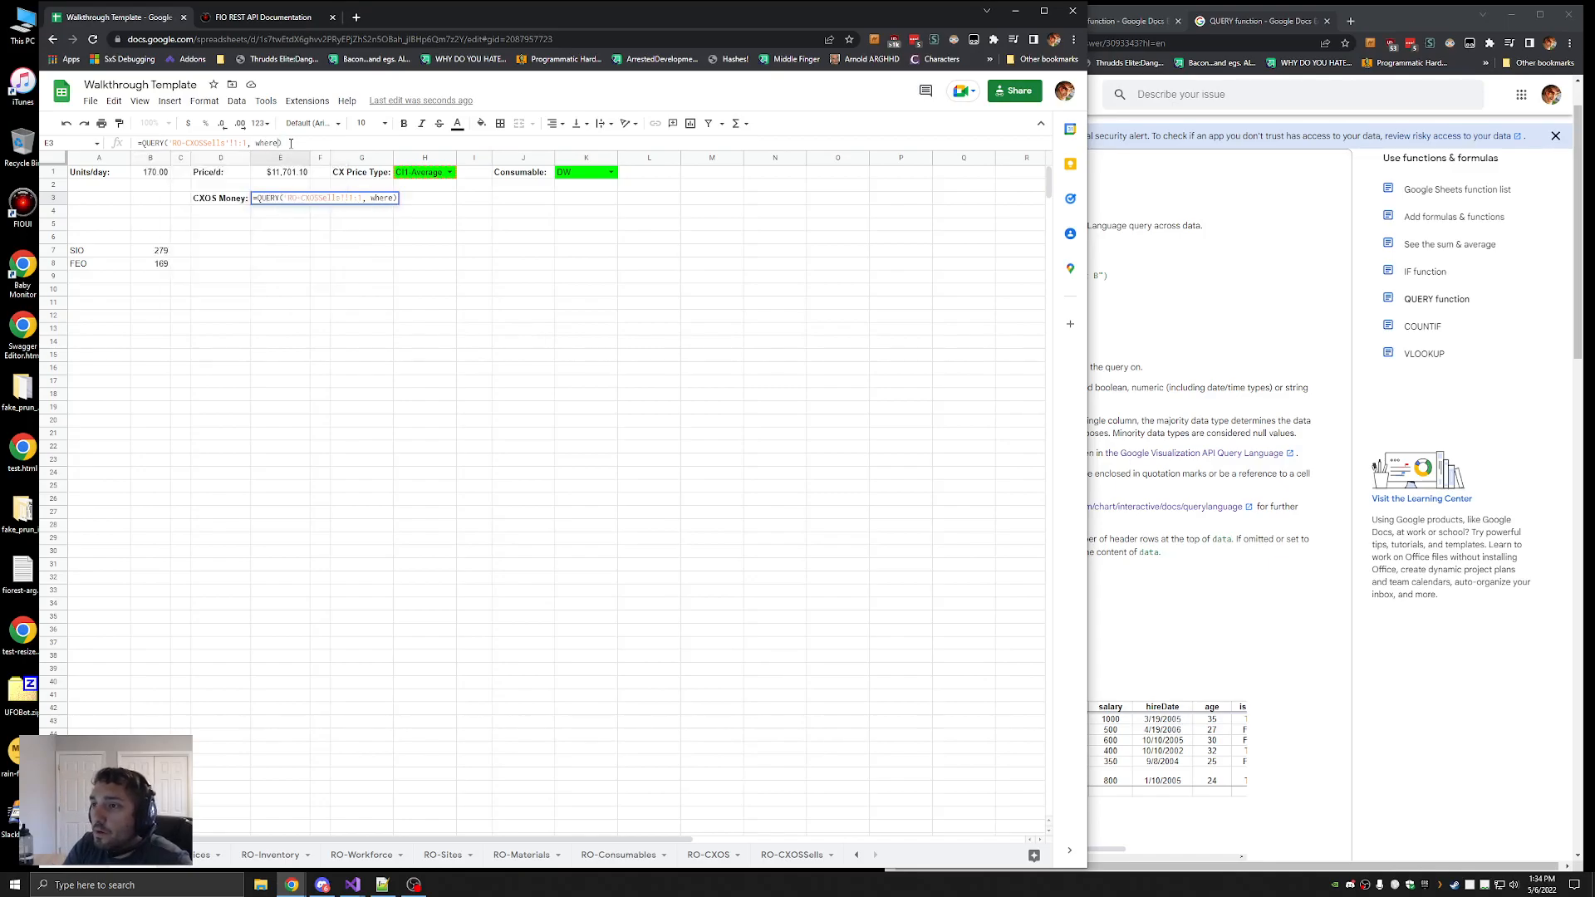
key(Left)
key(Left)
key(Left)
key(Left)
key(Left)
key(Left)
text(")
key(Right)
key(Right)
key(Right)
key(Right)
key(Right)
key(Right)
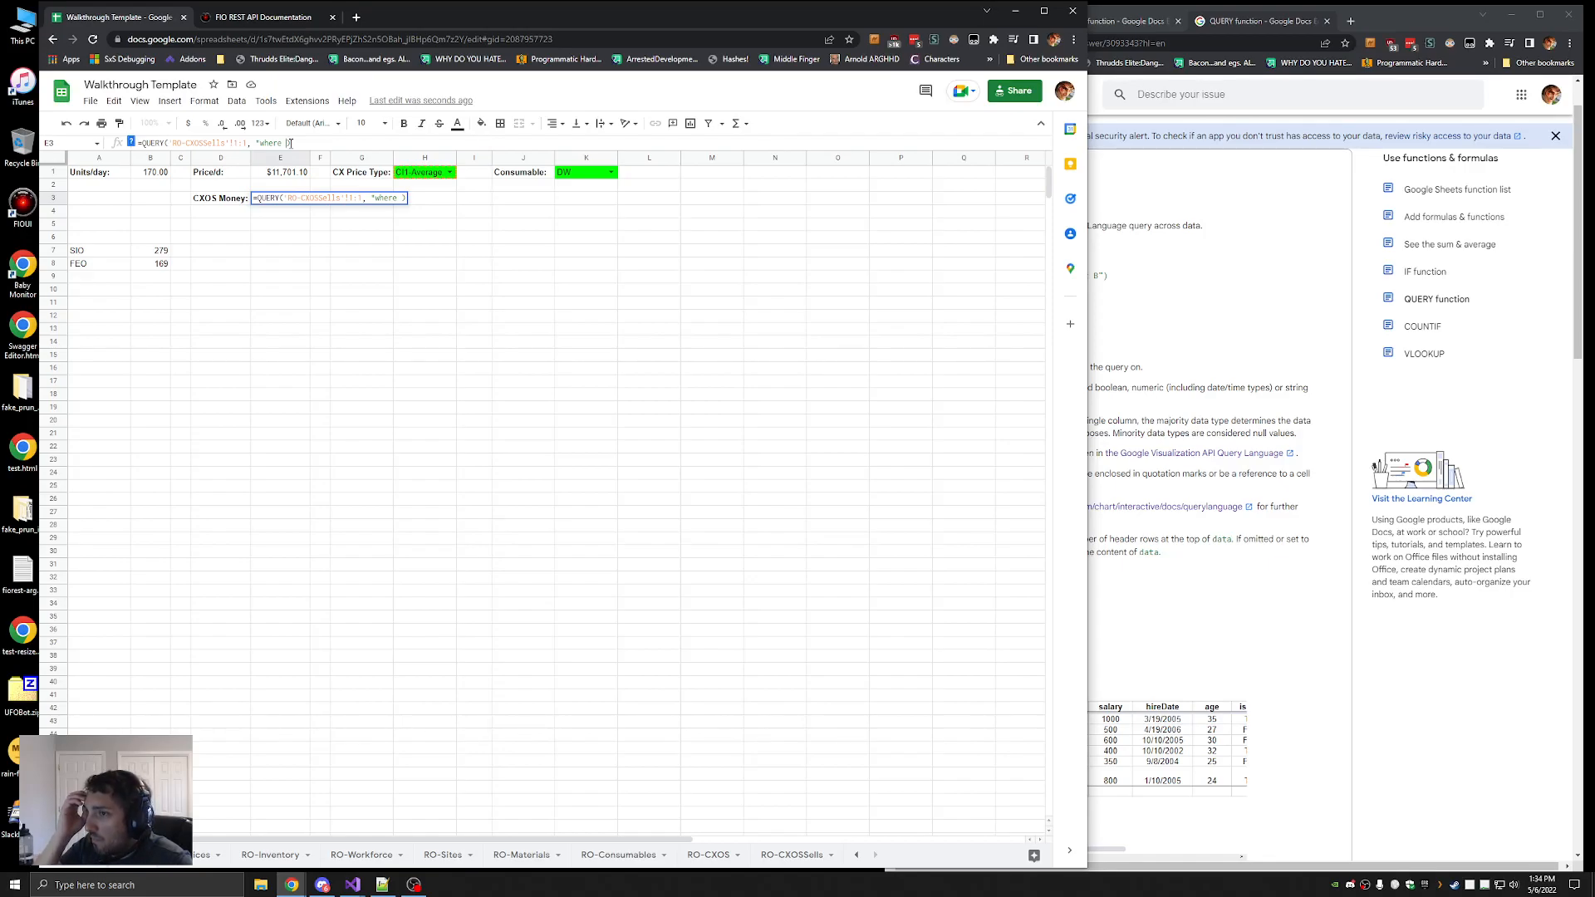
text(Col)
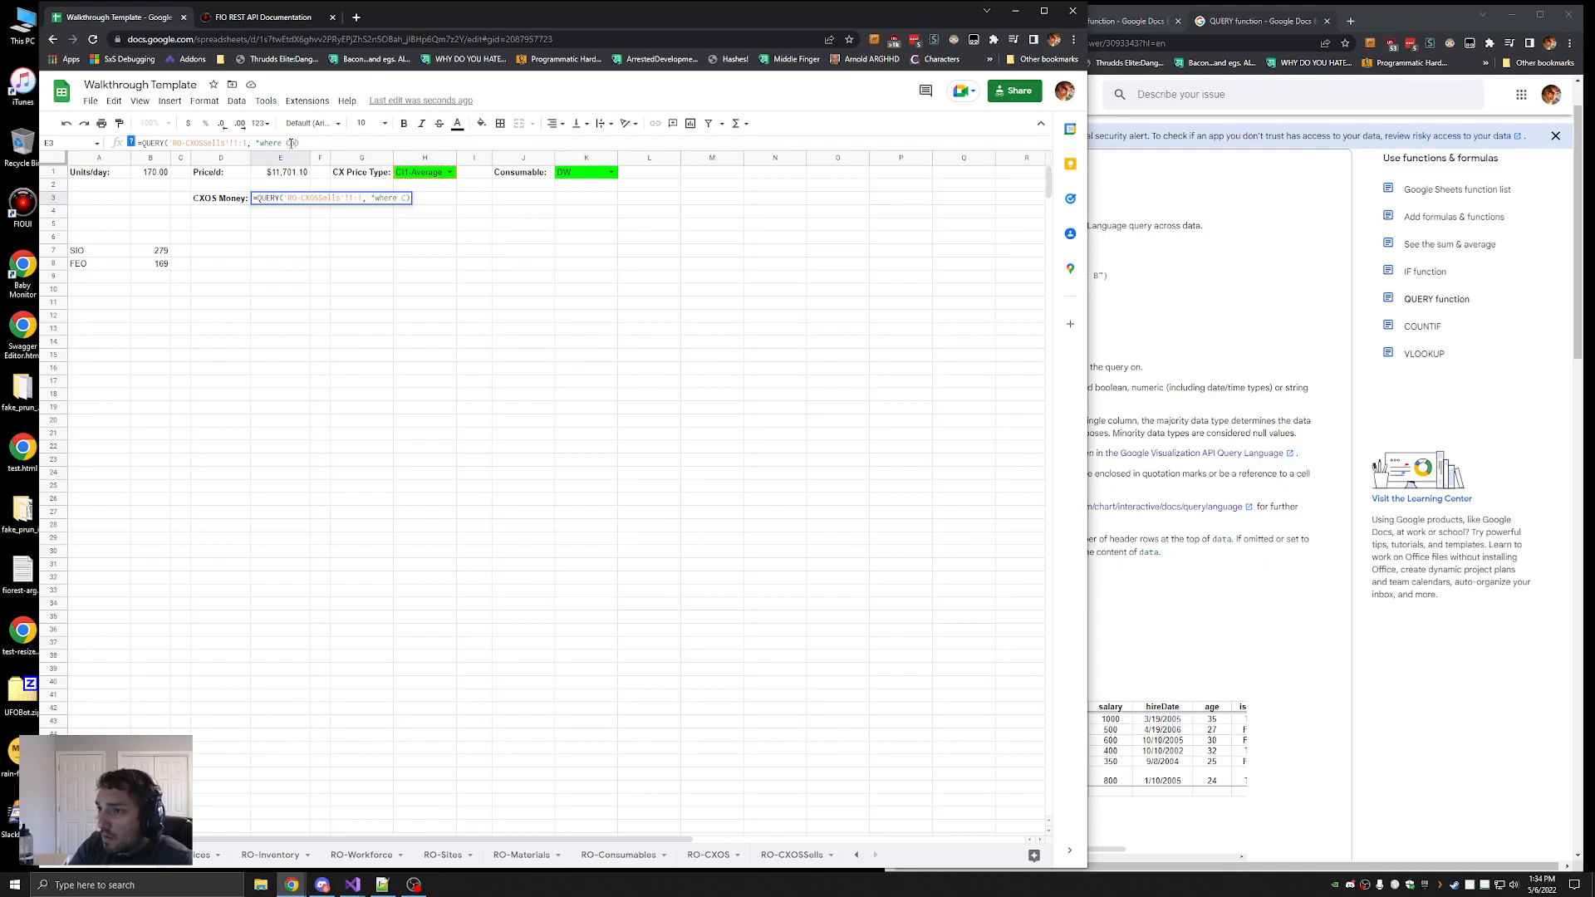
Open the Query Language Reference linked from the QUERY help page and skim its introduction and query string examples
click(1385, 617)
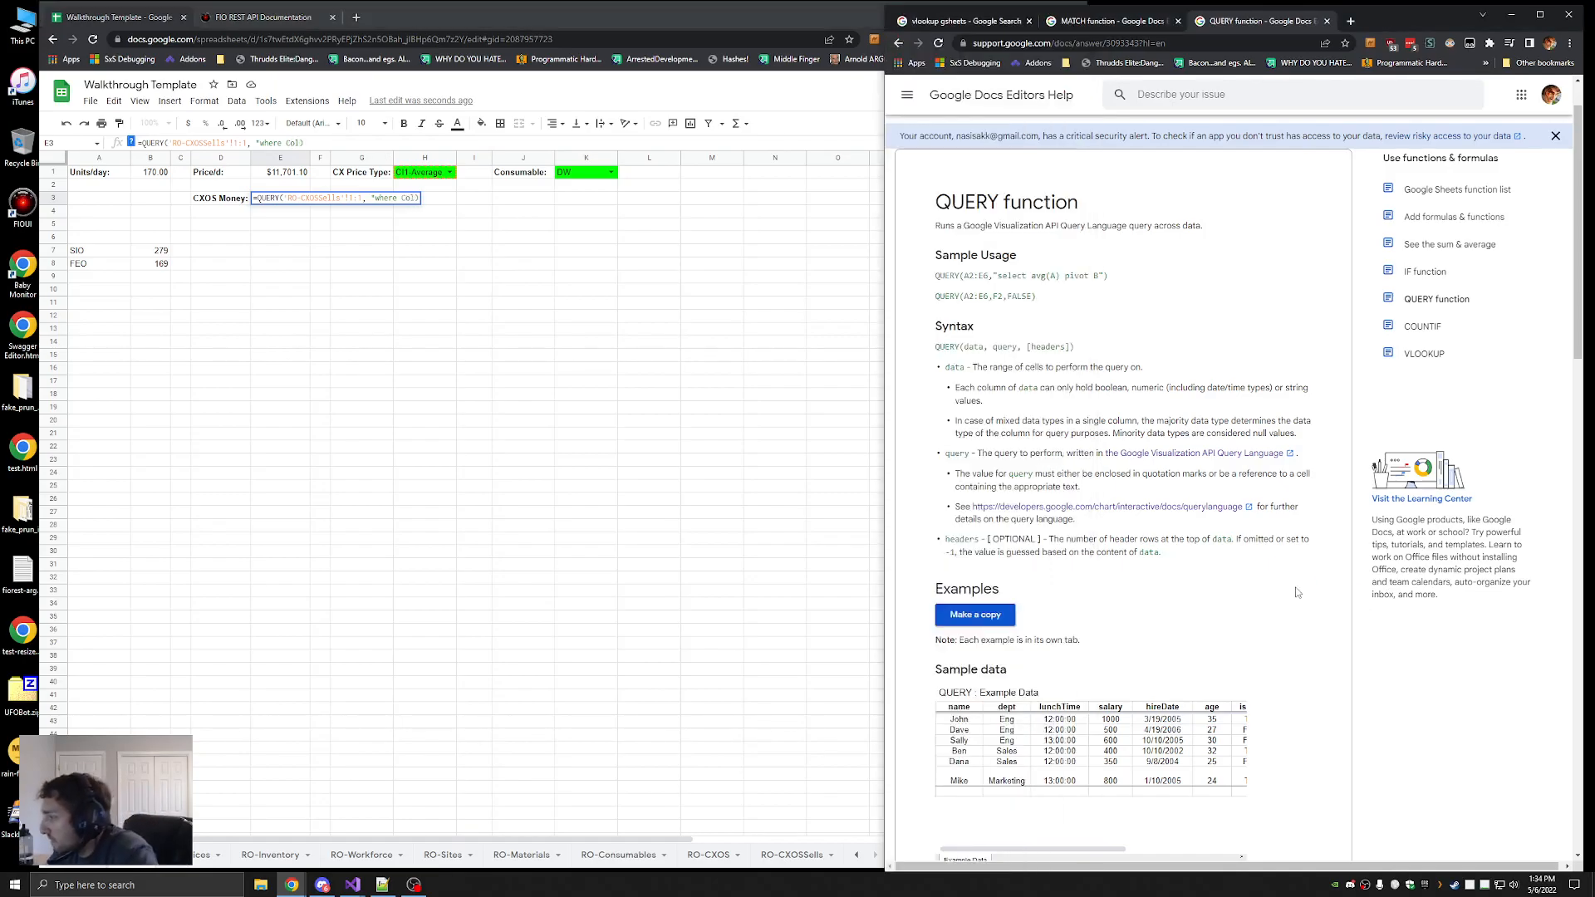
click(1187, 509)
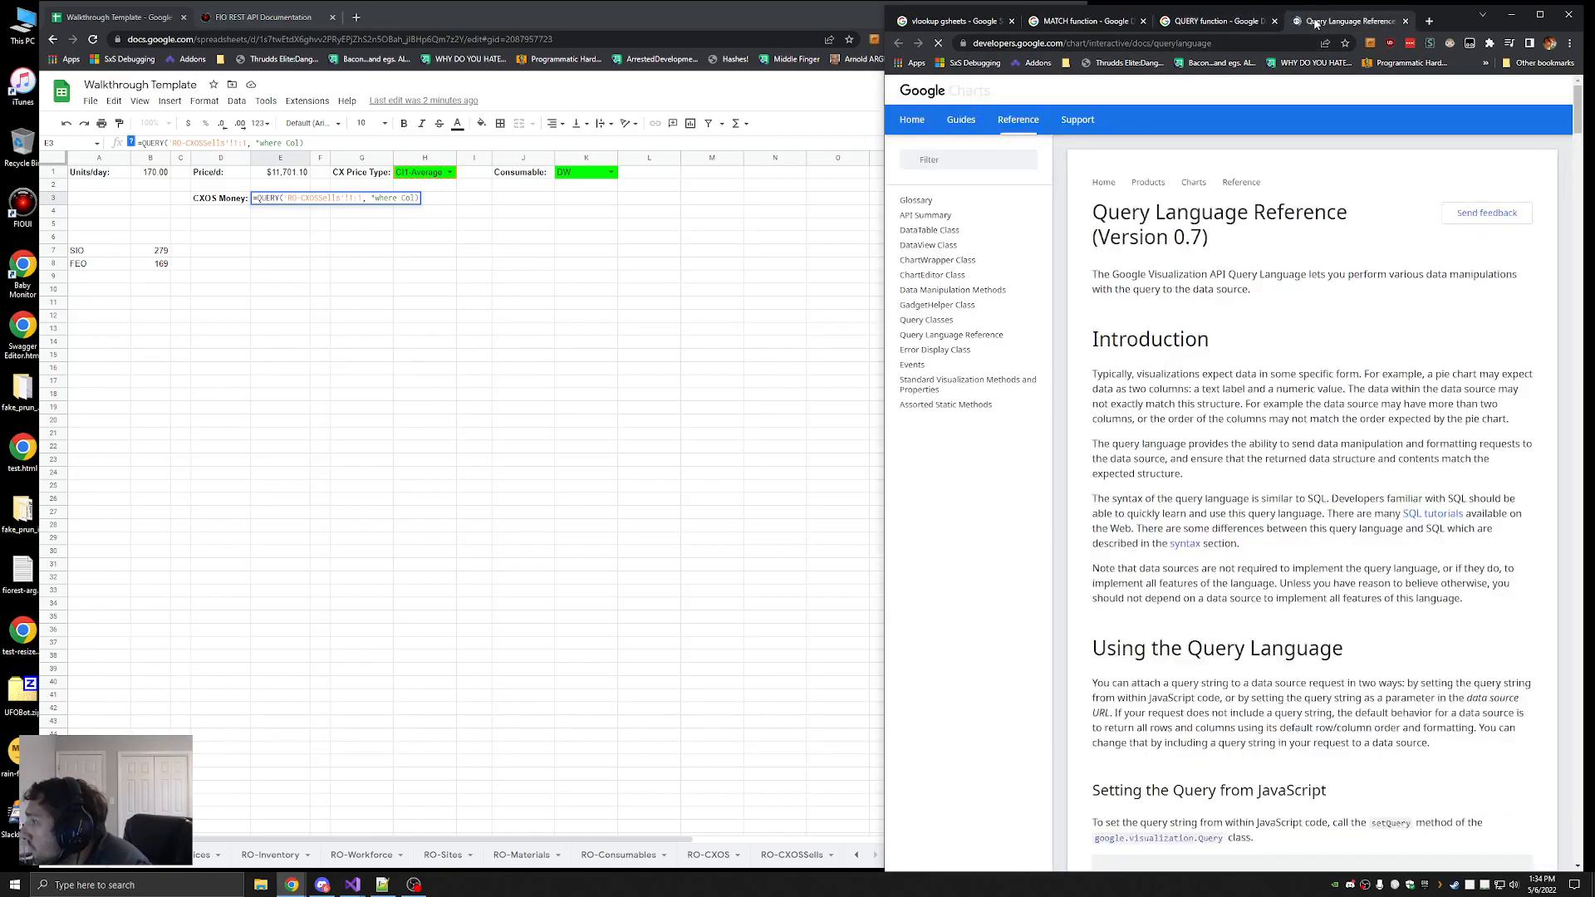
scroll(1268, 496, down, 4)
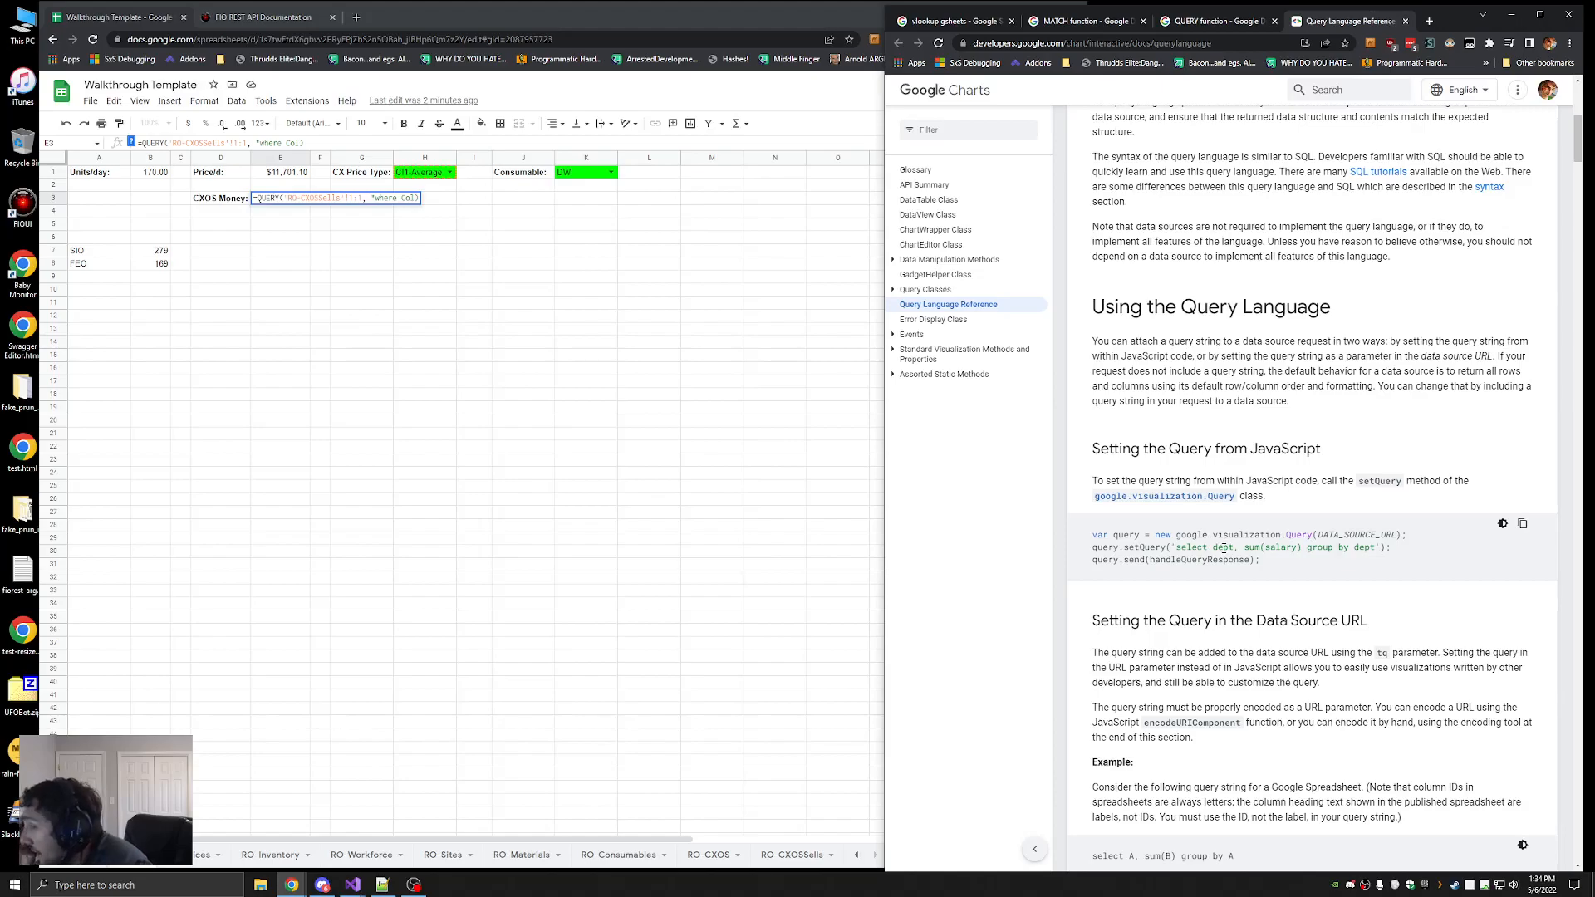
scroll(1224, 549, up, 5)
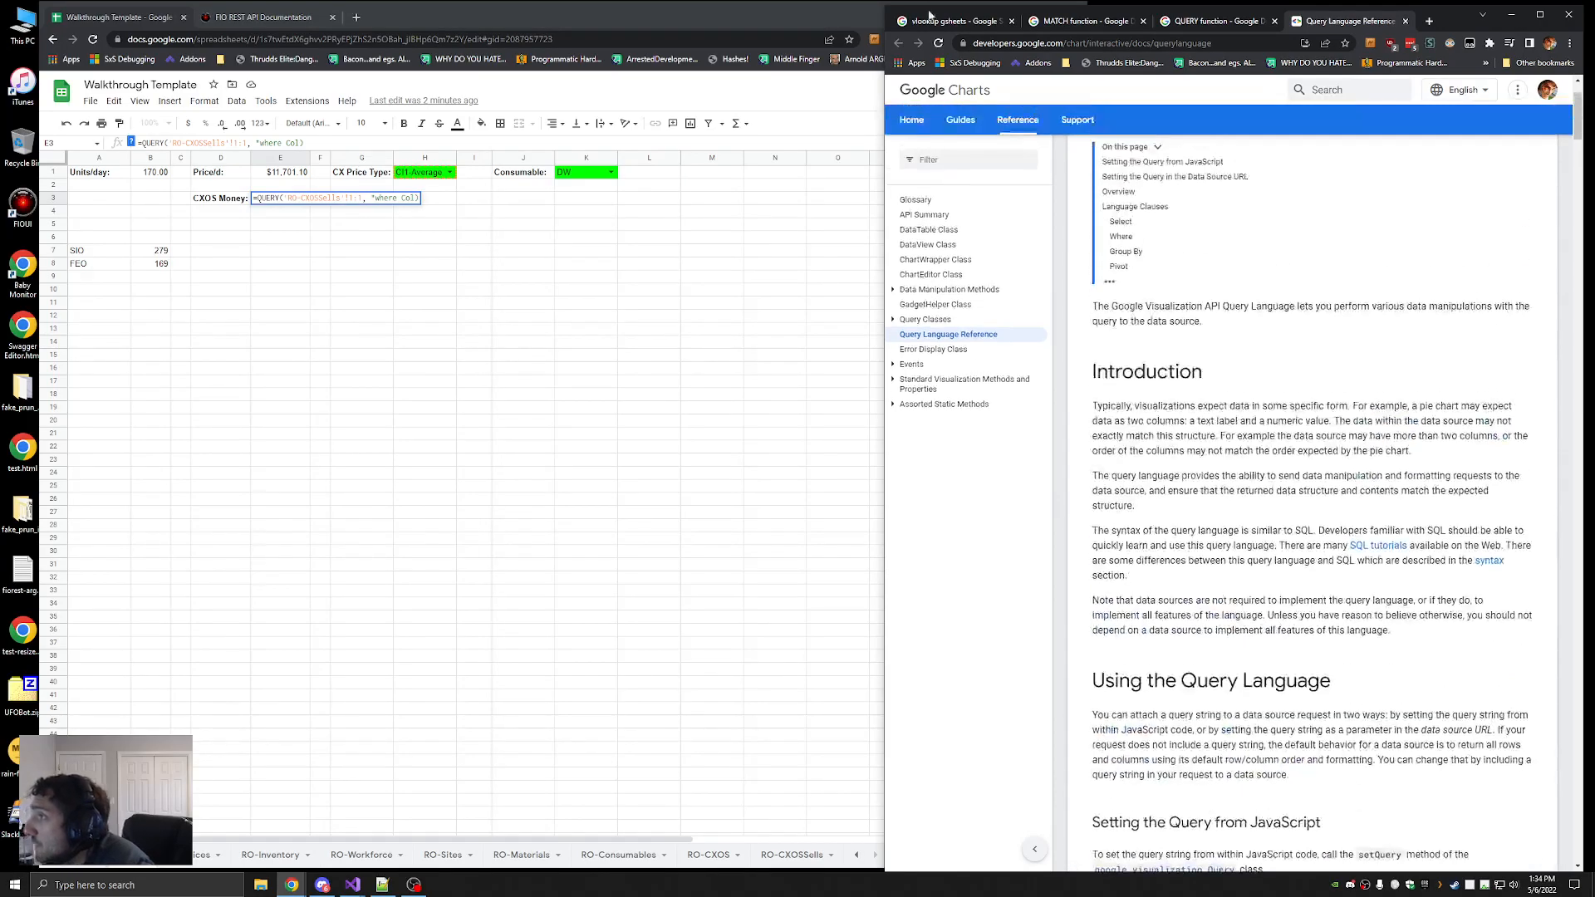
Commit E3's QUERY formula with "where Col" as the query argument
click(604, 503)
text("))
key(Return)
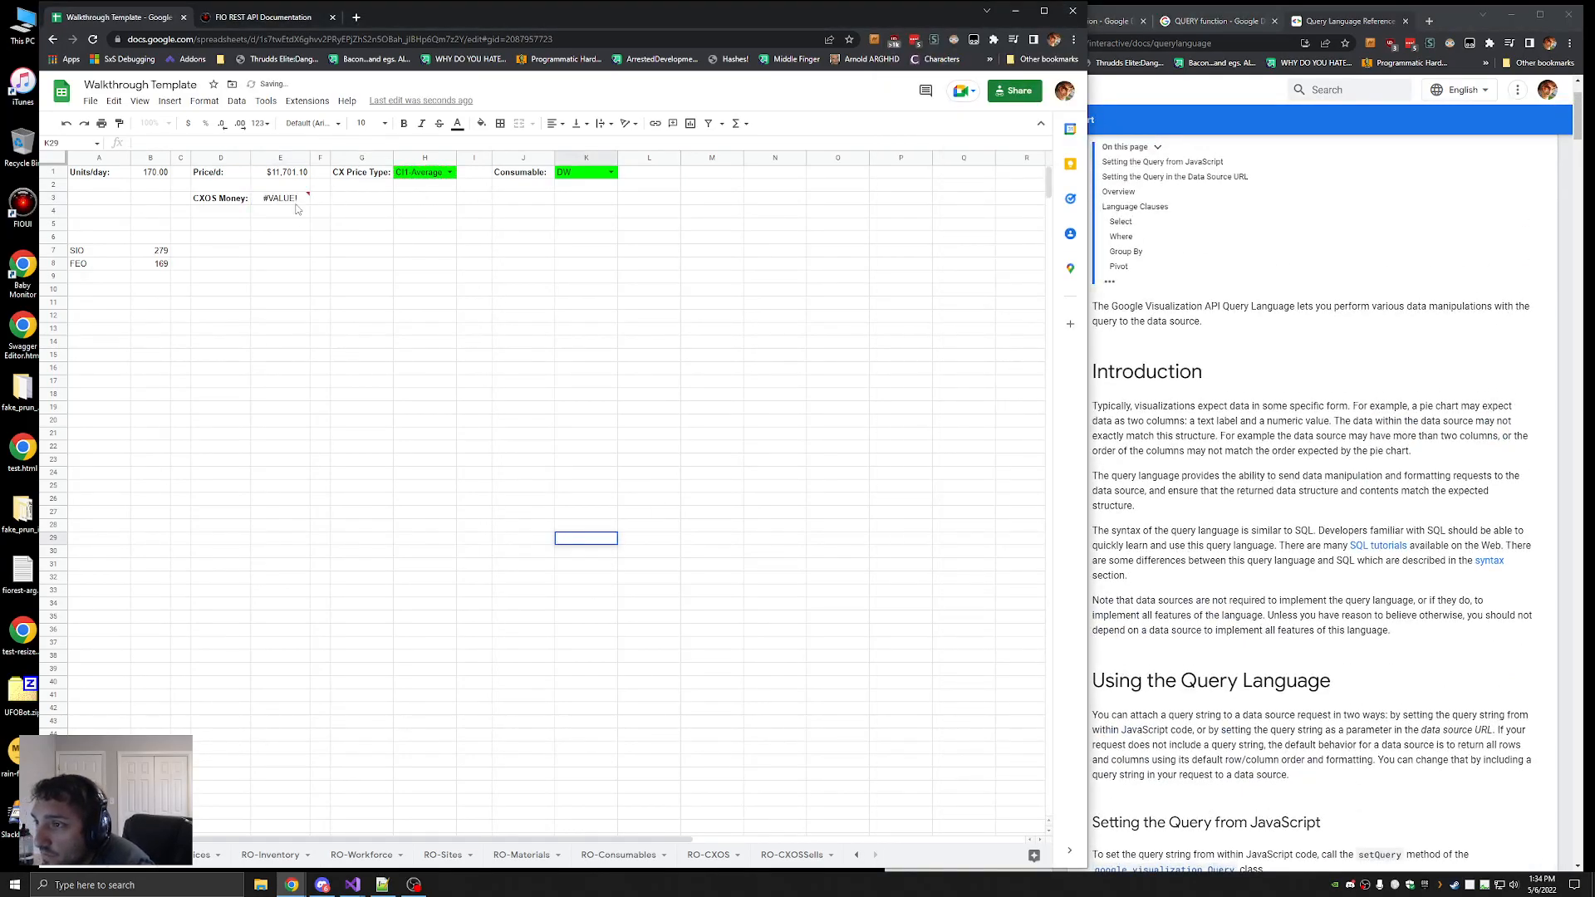
Change the query string in E3's formula to "select $H$1" and commit it
click(293, 201)
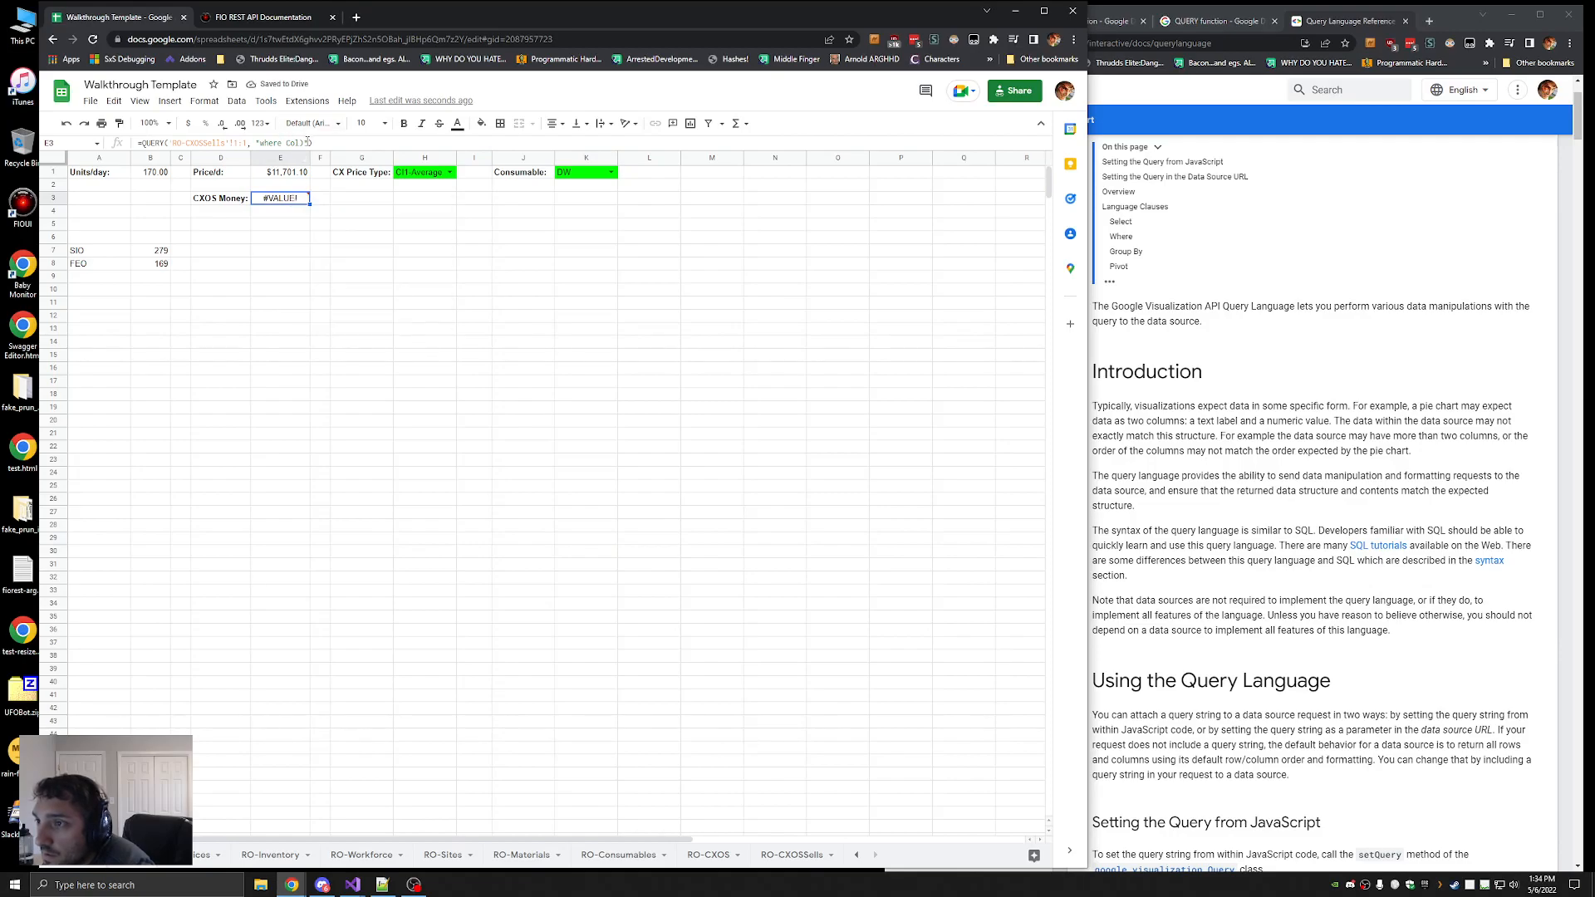
drag(307, 144, 260, 144)
text(select)
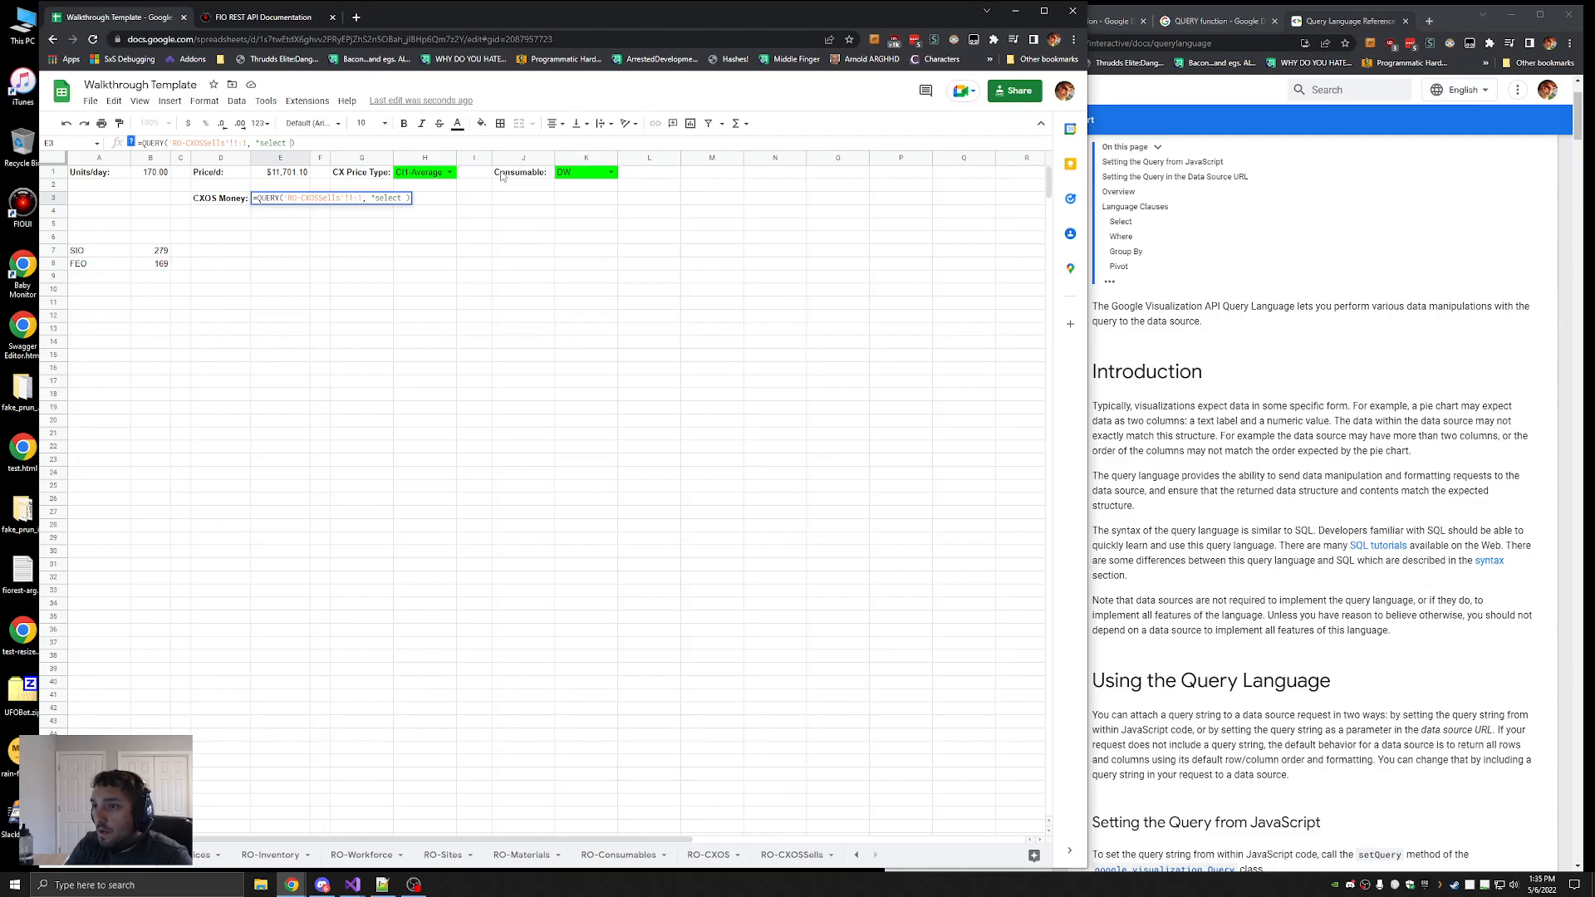
text( $H)
text($1)
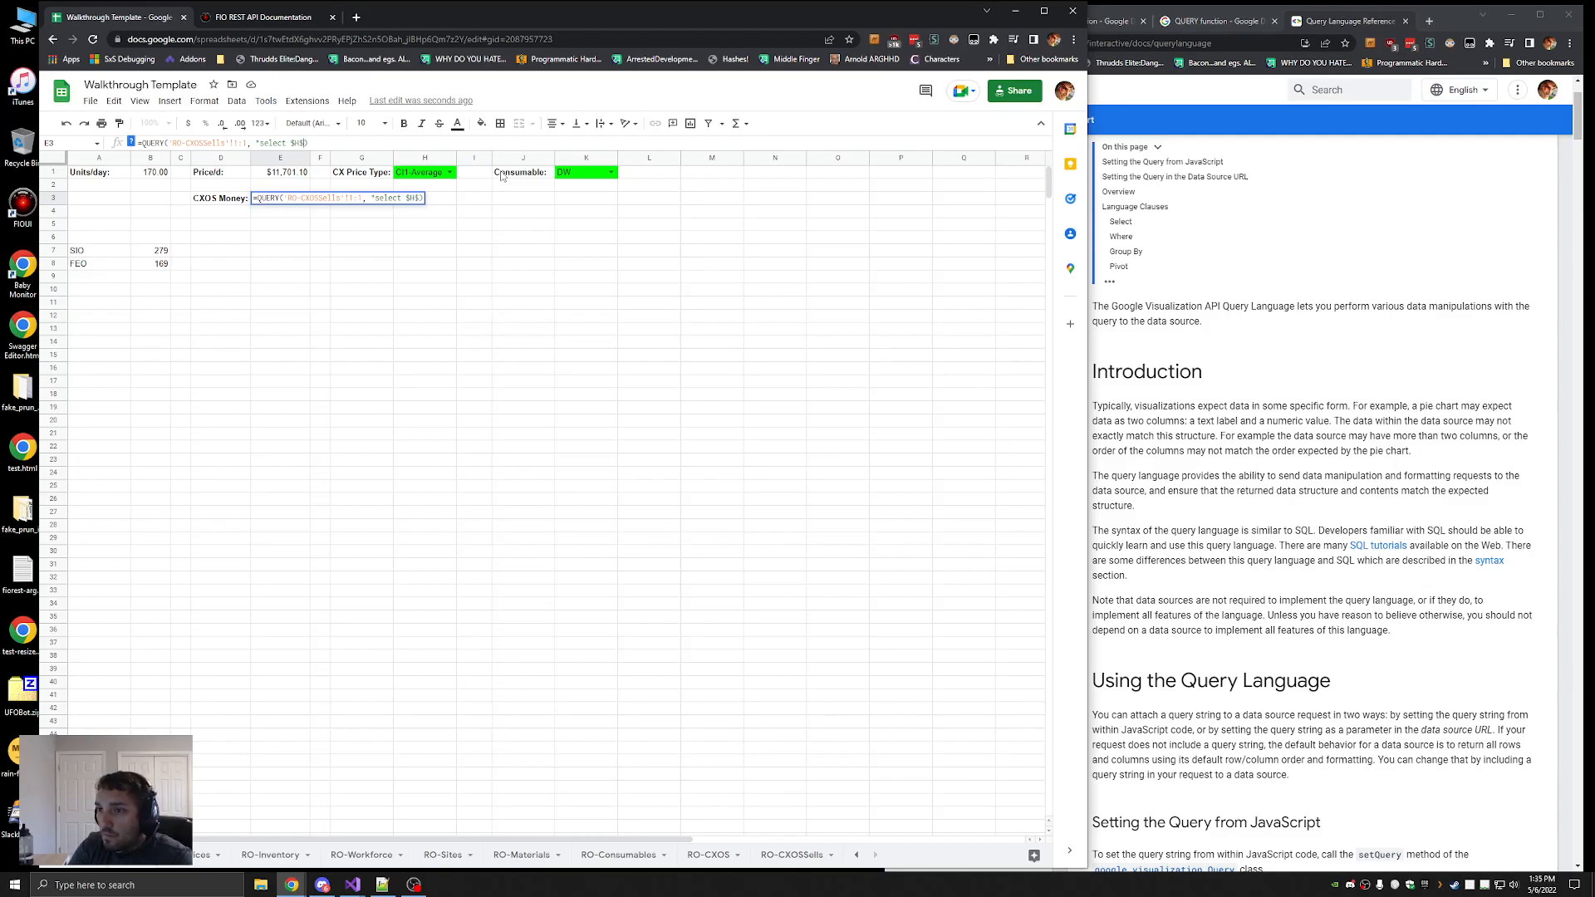
text(")
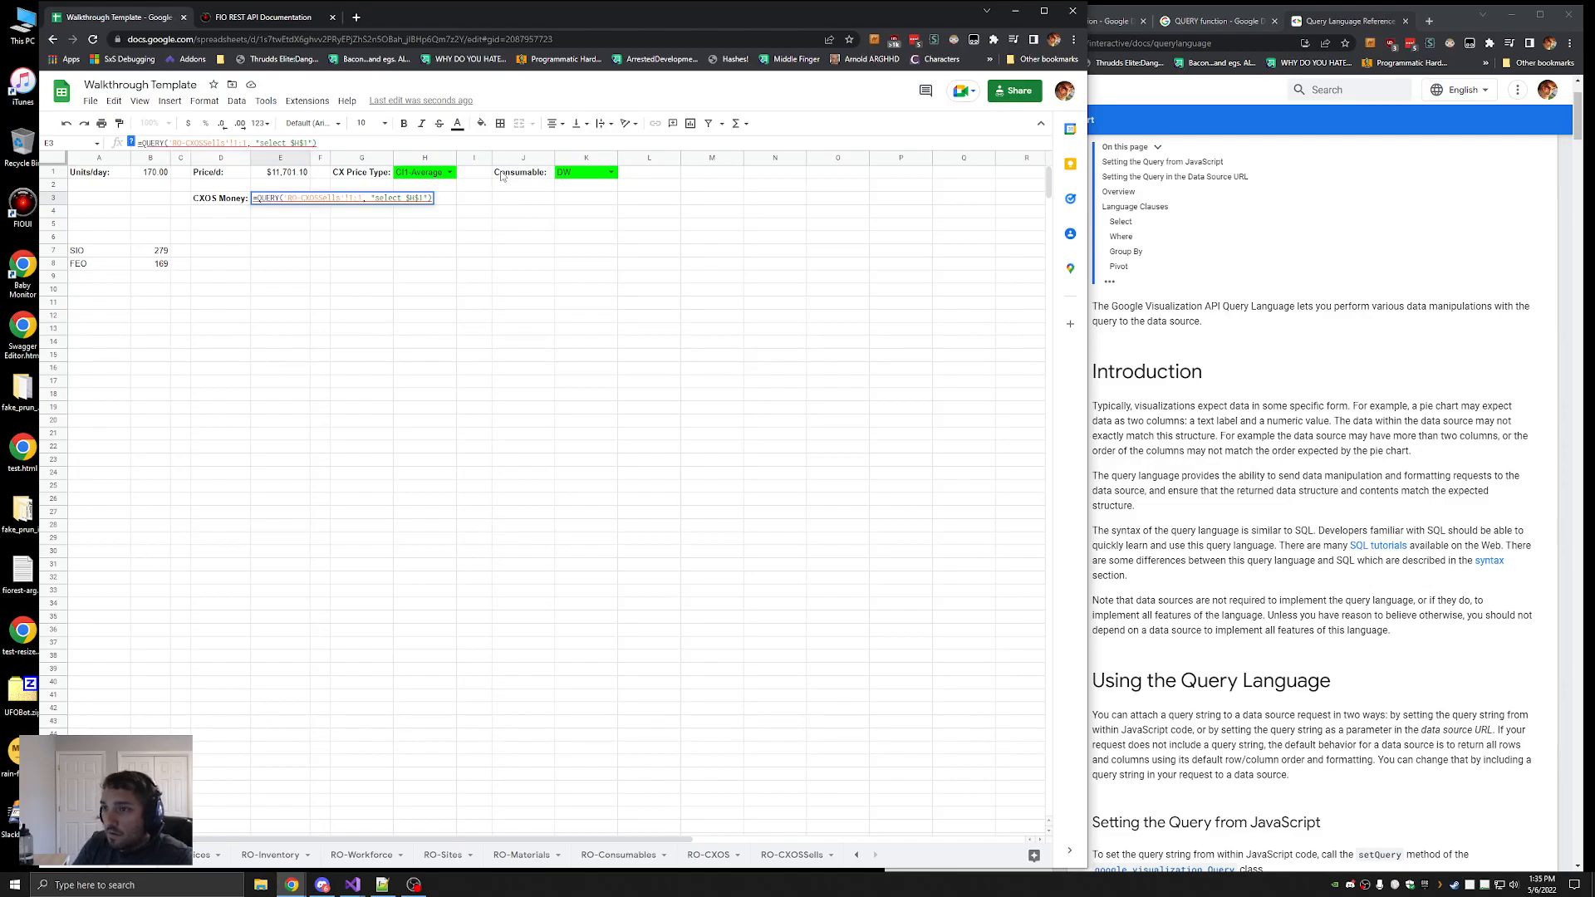
key(Return)
key(Up)
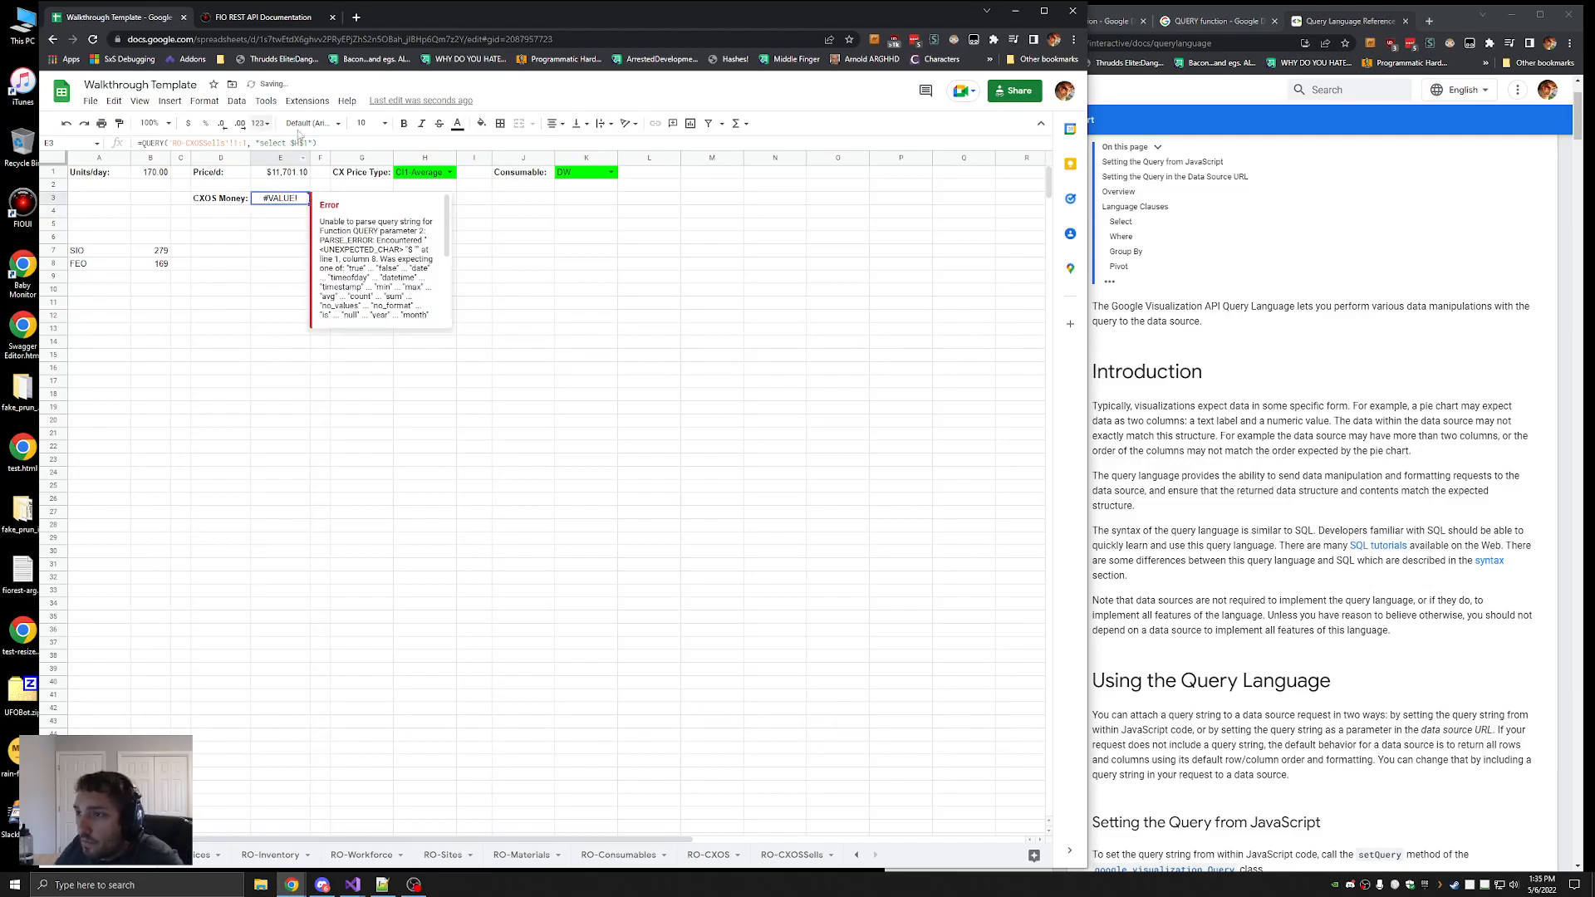
Read the Query Language Reference down to the Data Tables notes and the example table under Language Syntax
click(1272, 407)
scroll(1272, 407, down, 6)
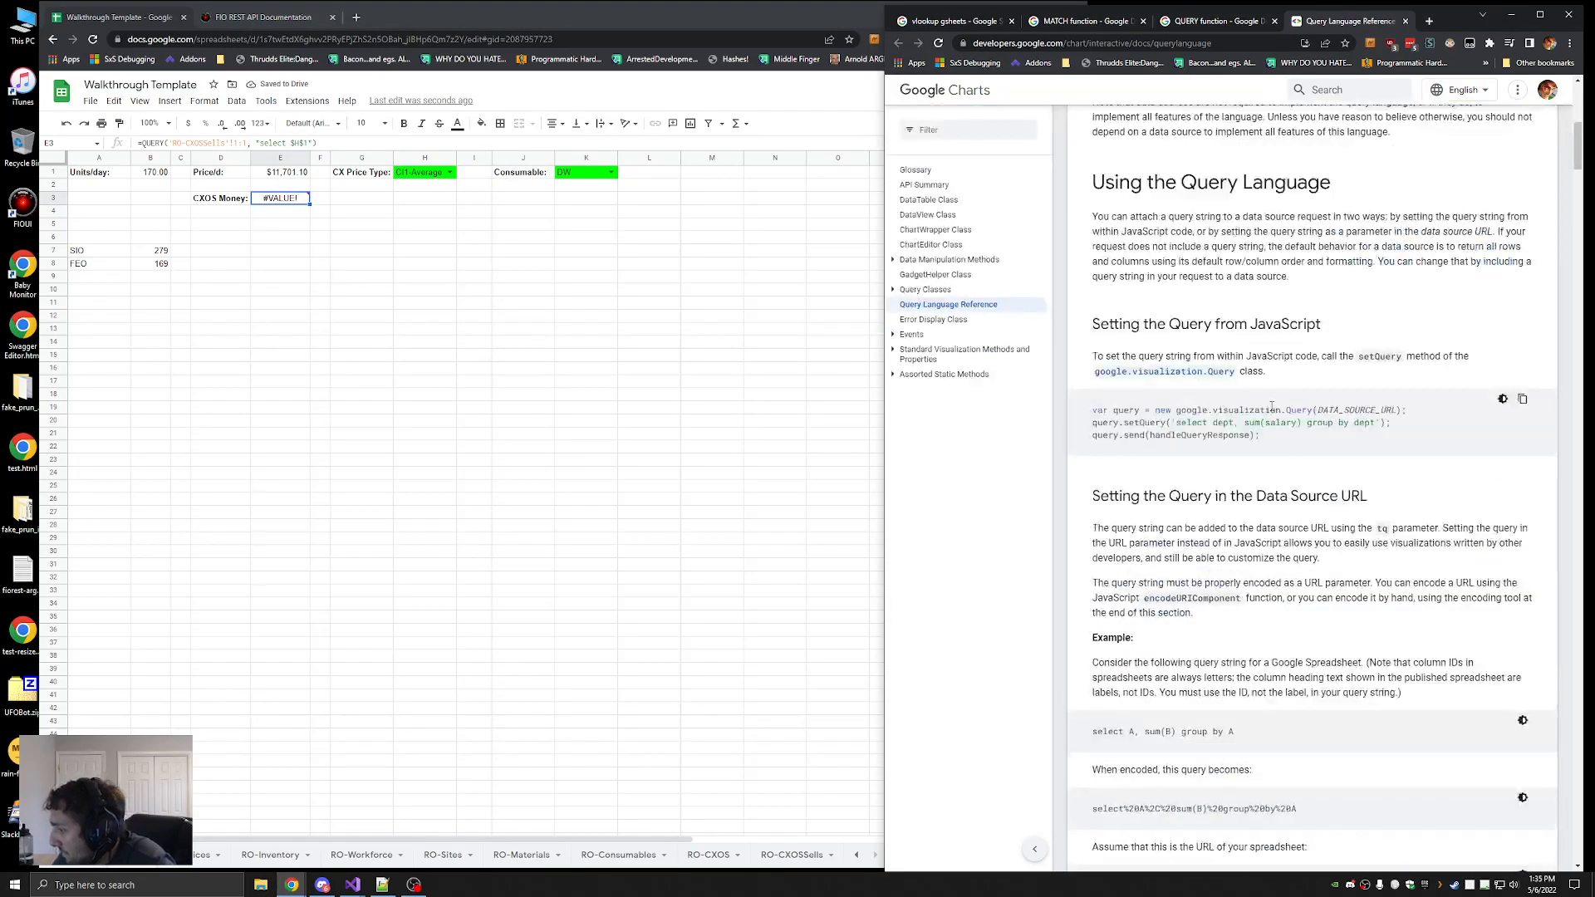
scroll(1272, 407, down, 14)
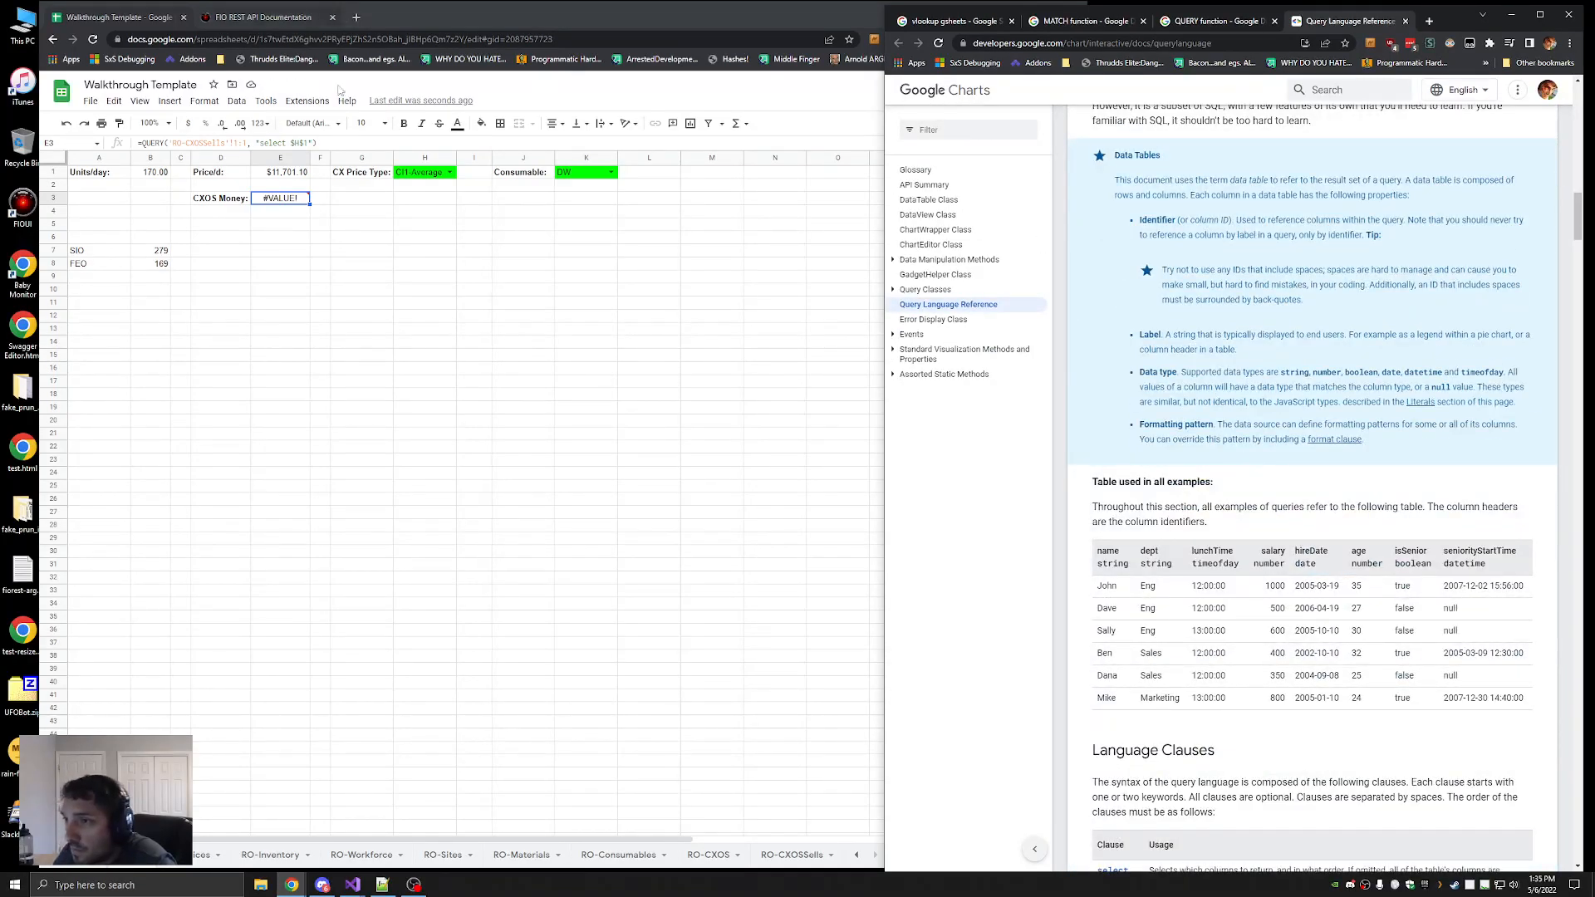
Reopen E3's formula, search for "filter" in a new tab of the other browser window and open the FILTER function help page
click(302, 202)
click(246, 142)
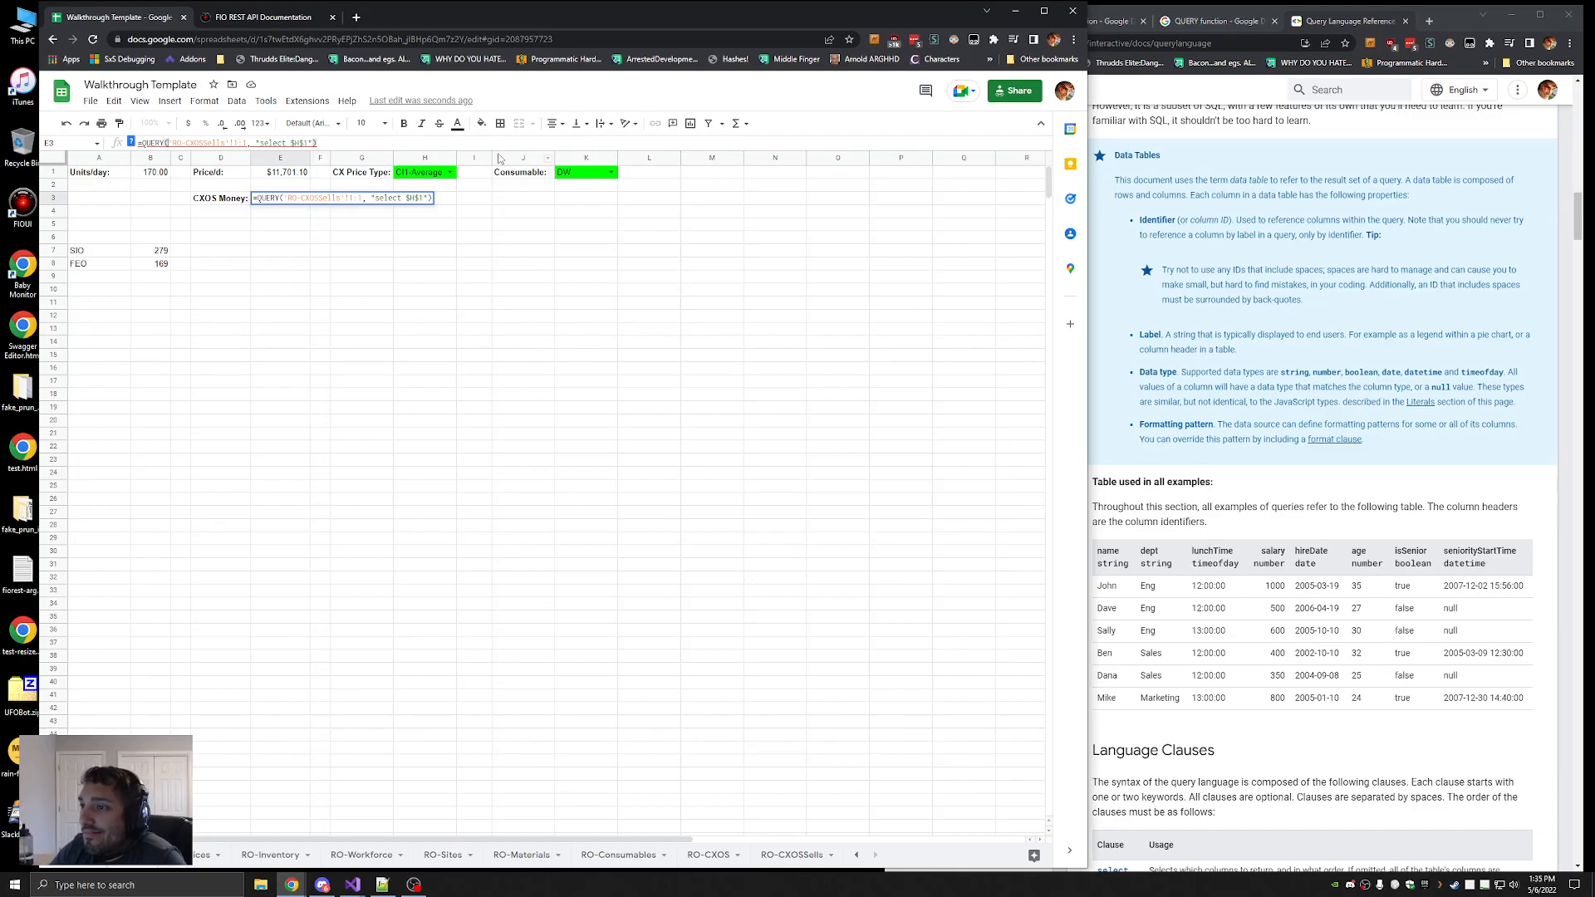
scroll(1329, 416, up, 5)
click(1341, 24)
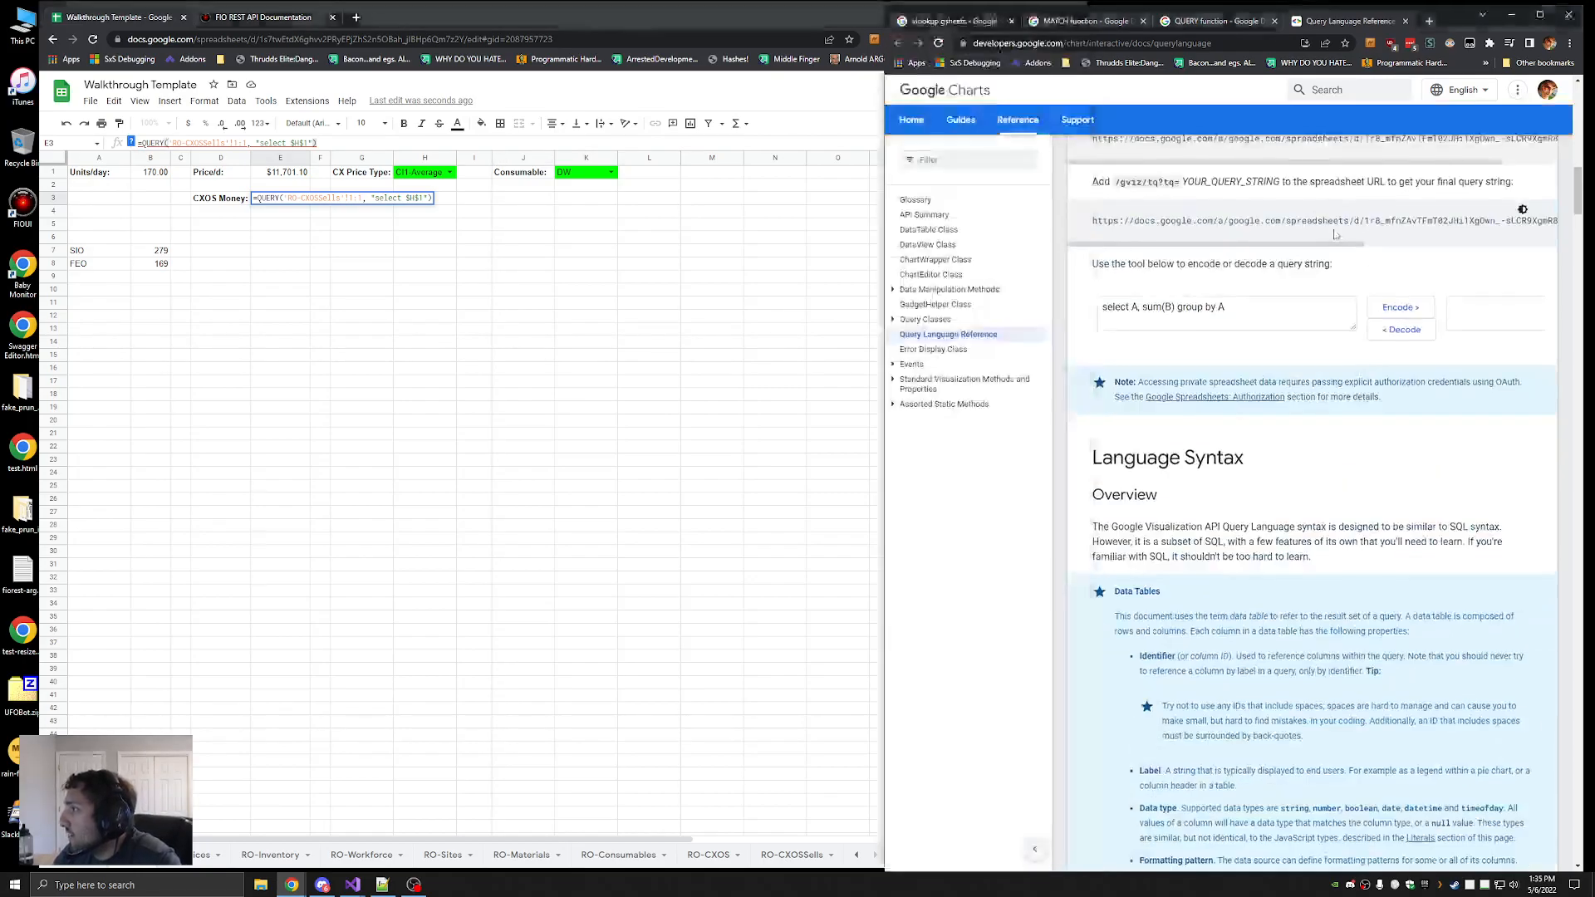
key(ctrl+t)
text(filter)
key(Return)
click(1009, 237)
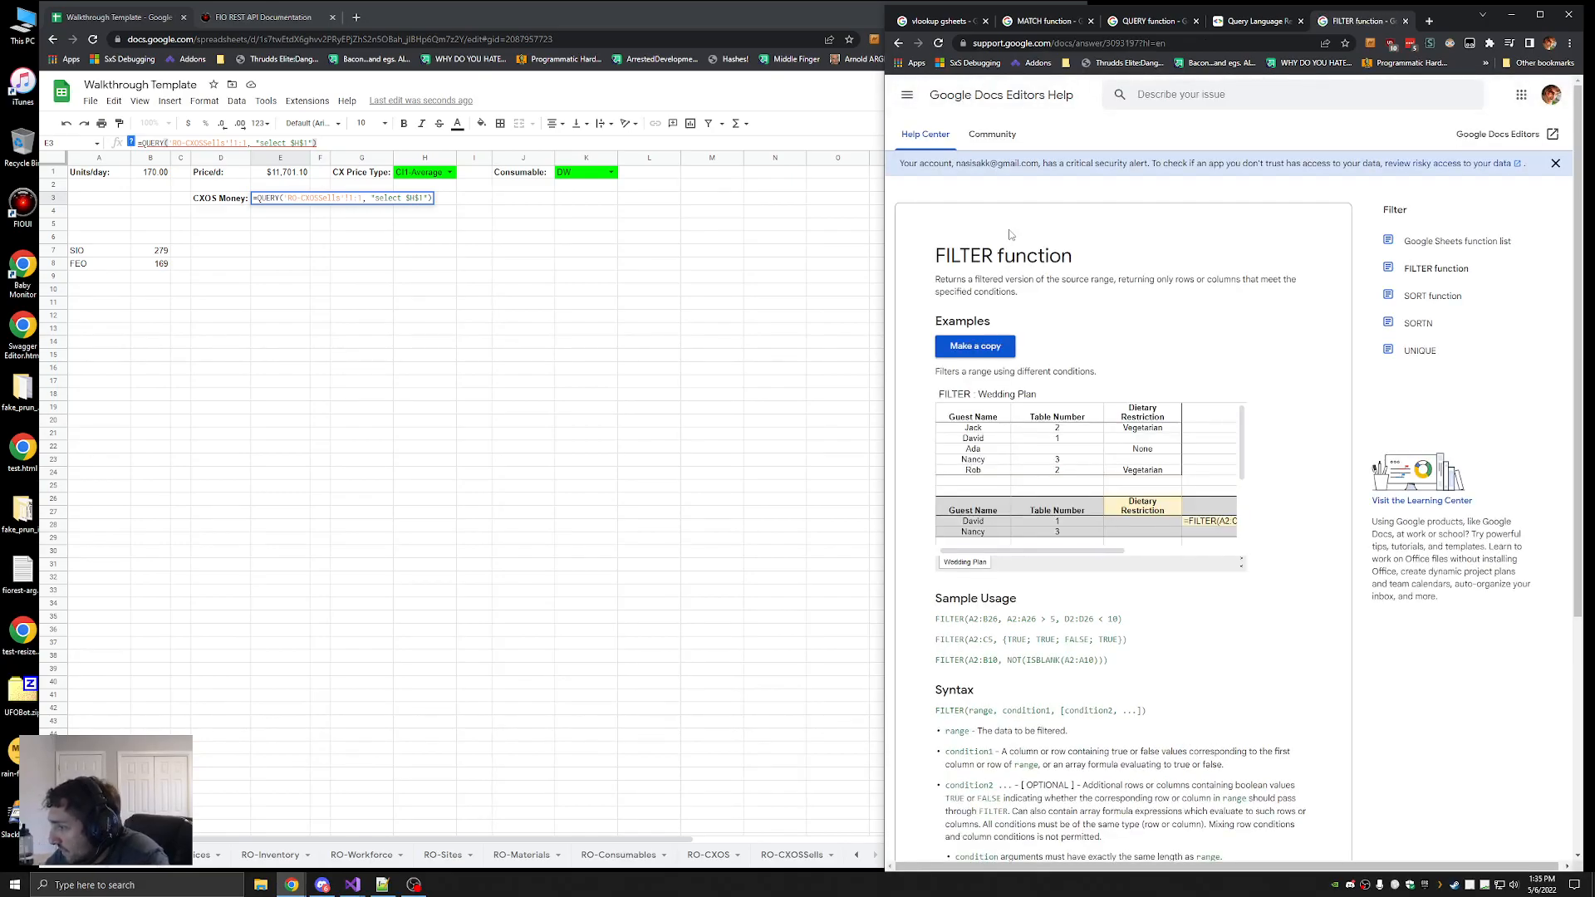
Replace QUERY with FILTER in E3's formula and select the select $H$1 argument text
double_click(154, 144)
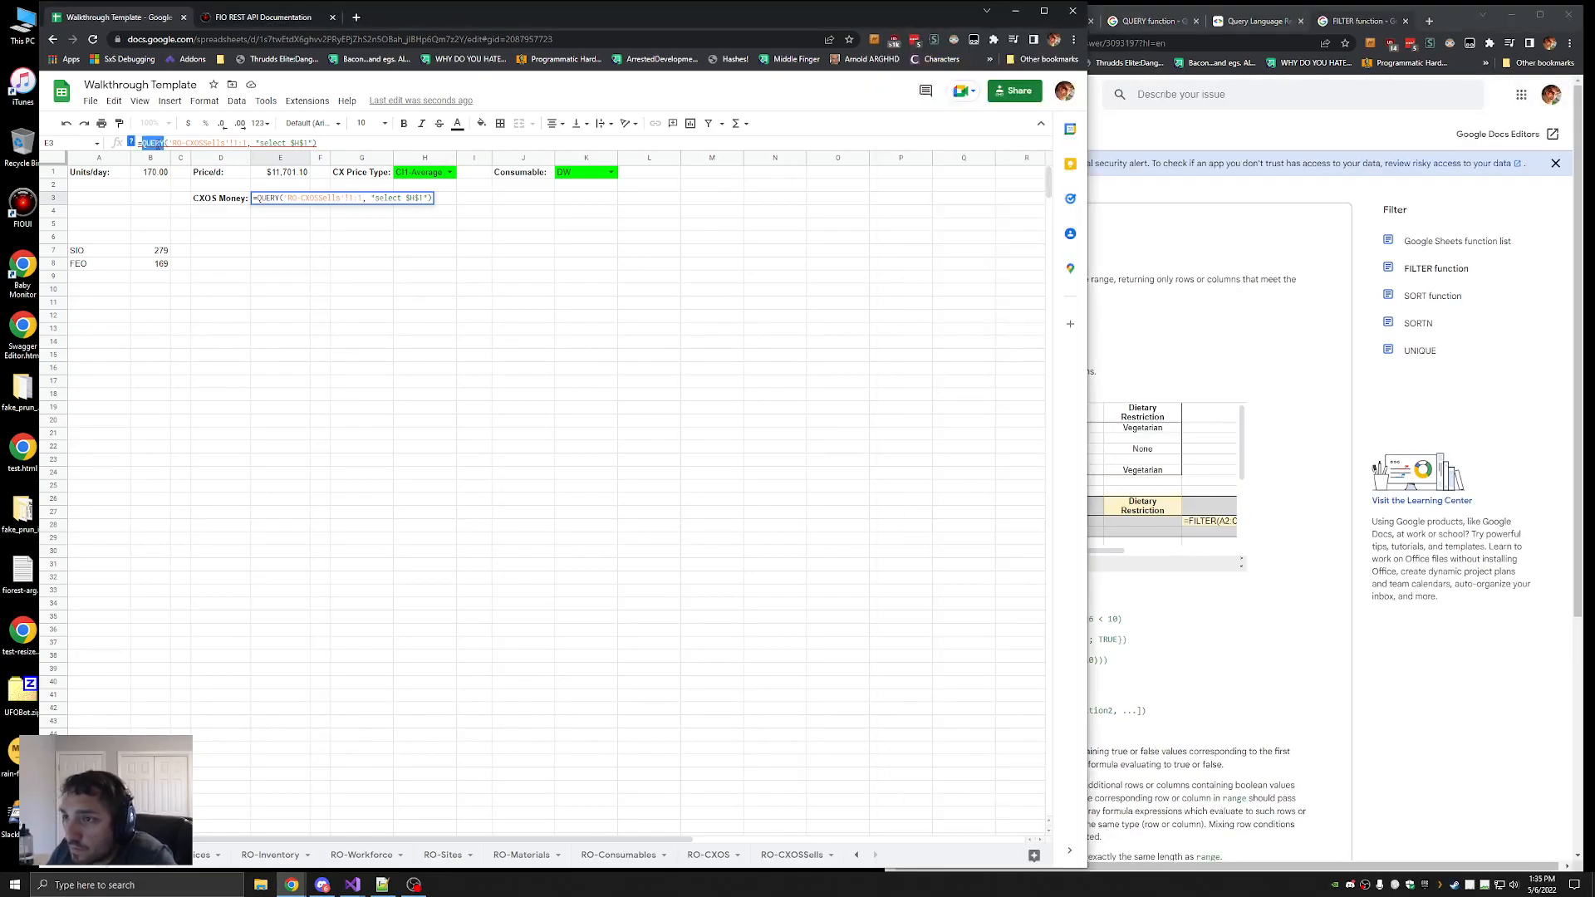
text(FILTER)
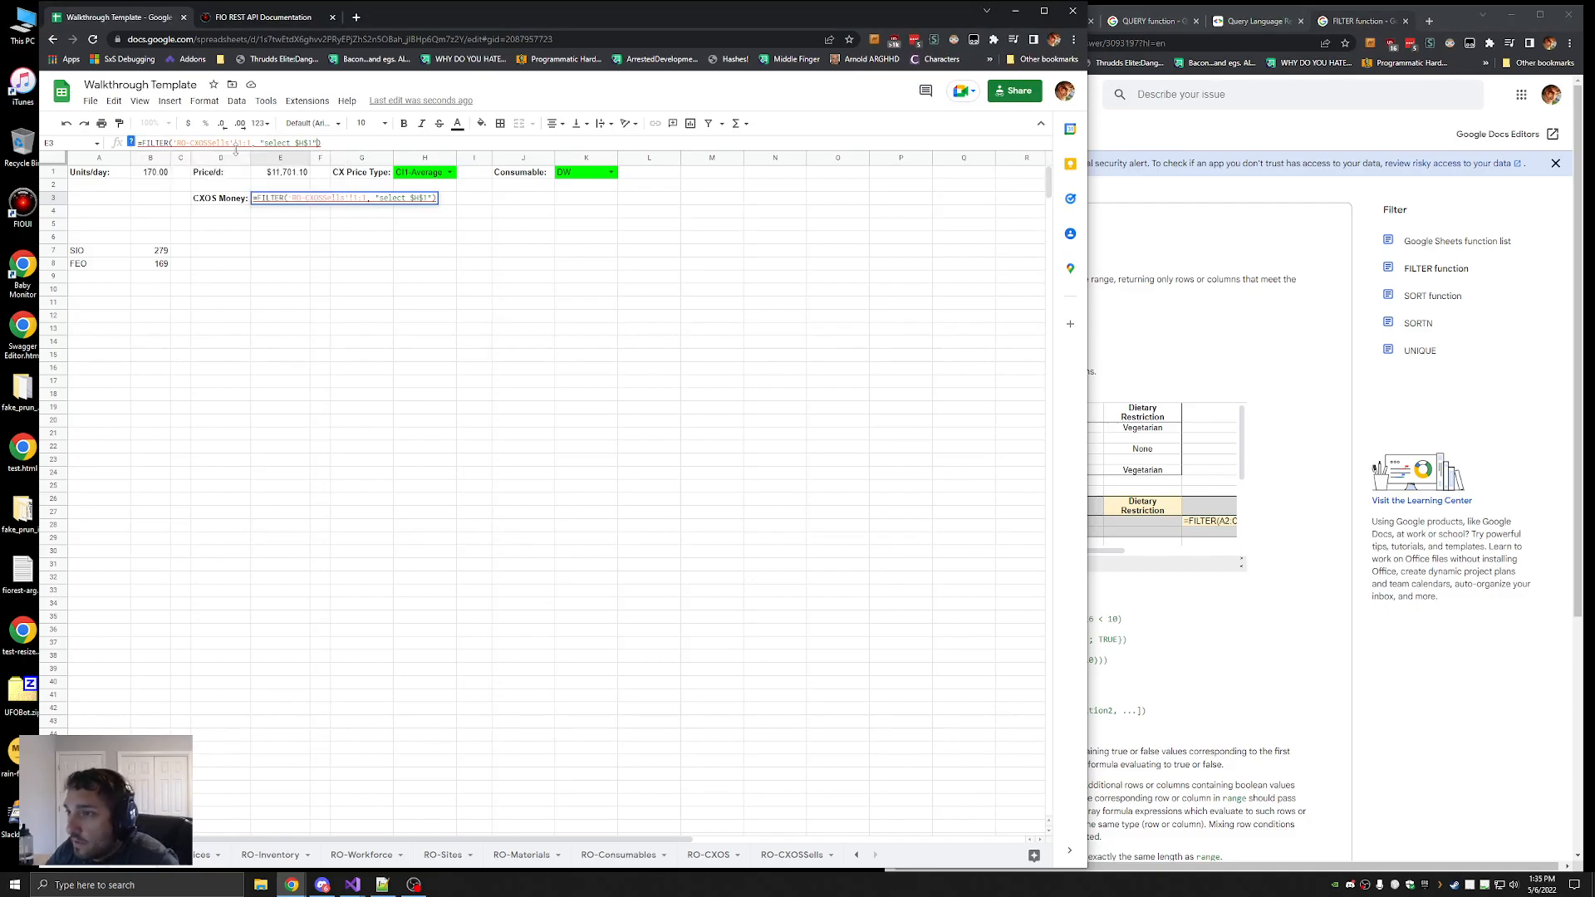
key(alt+Tab)
drag(317, 143, 265, 144)
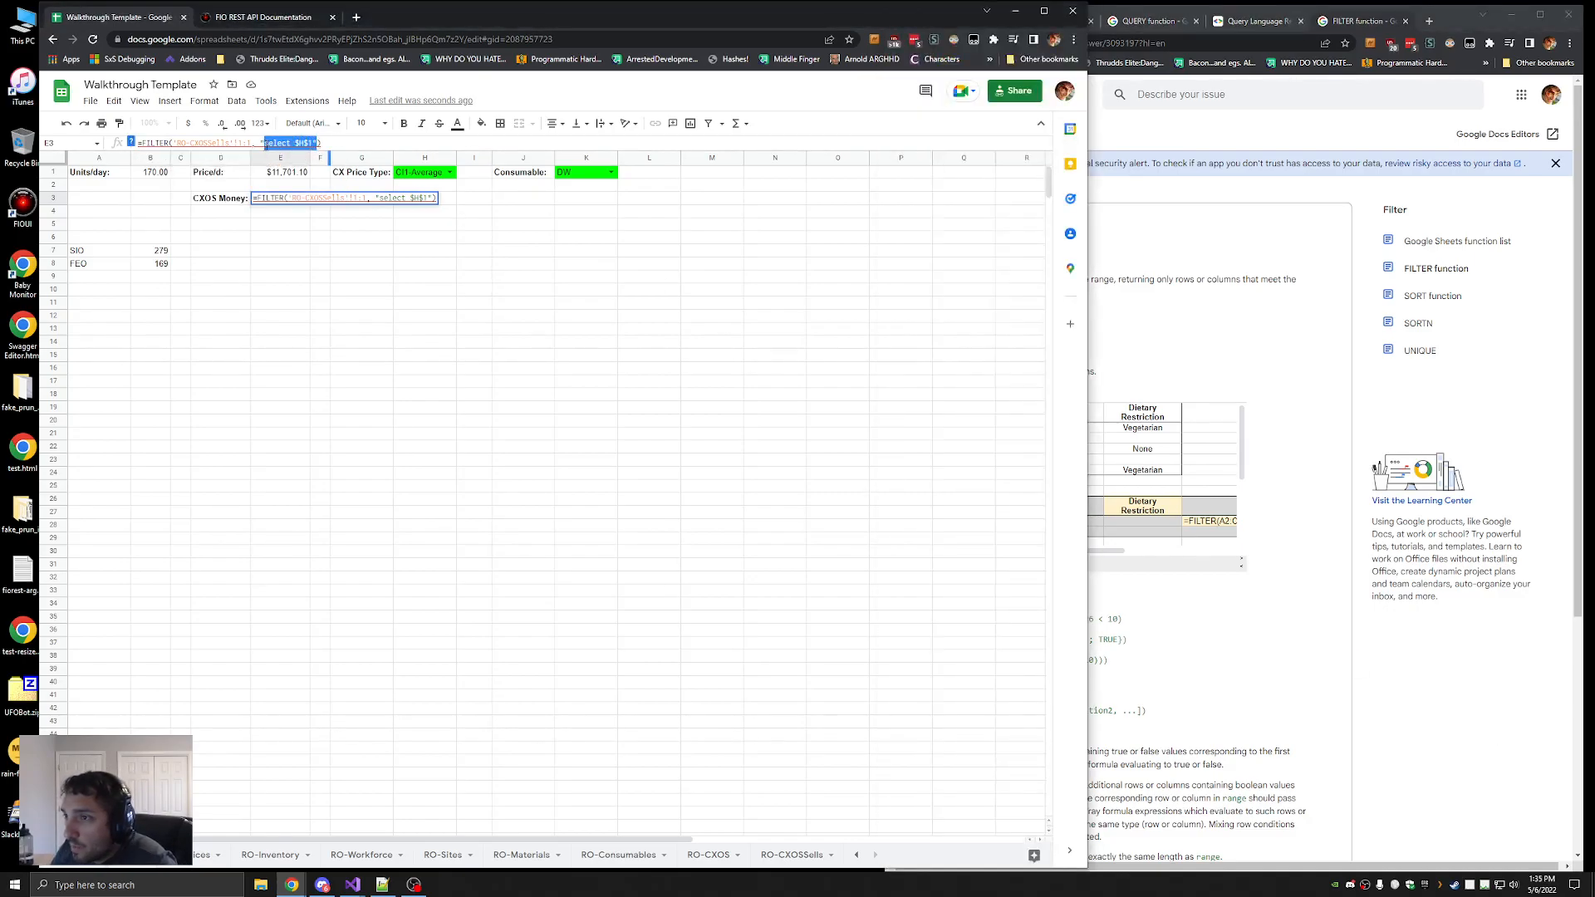
Check the FILTER function's sample usage, condition syntax and notes on its help page against E3's formula
click(1423, 682)
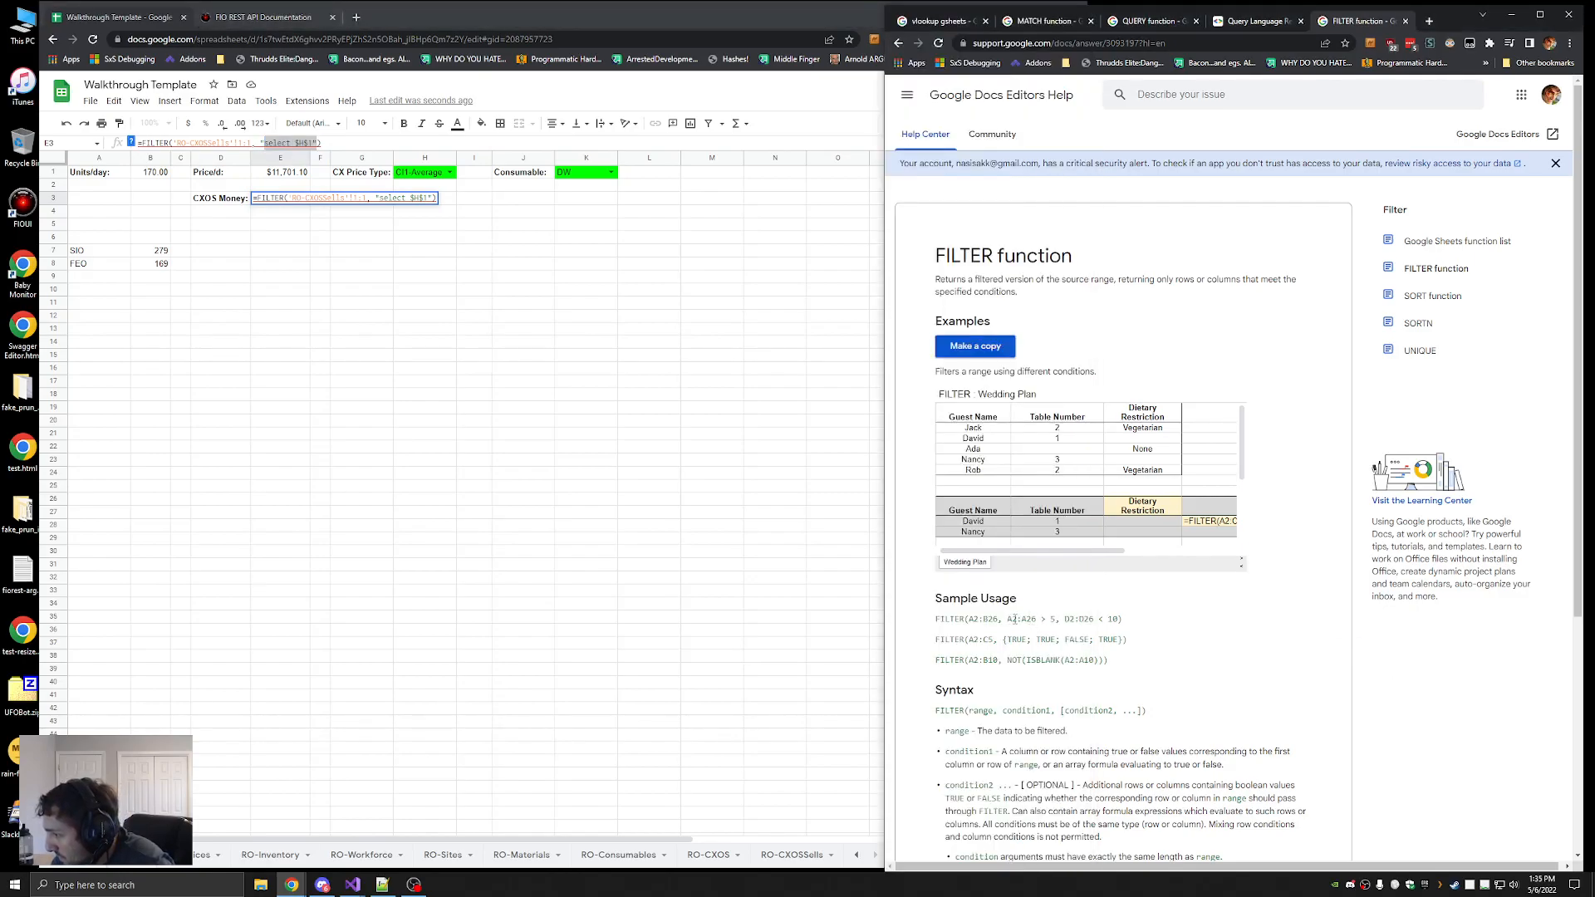
scroll(1015, 619, down, 2)
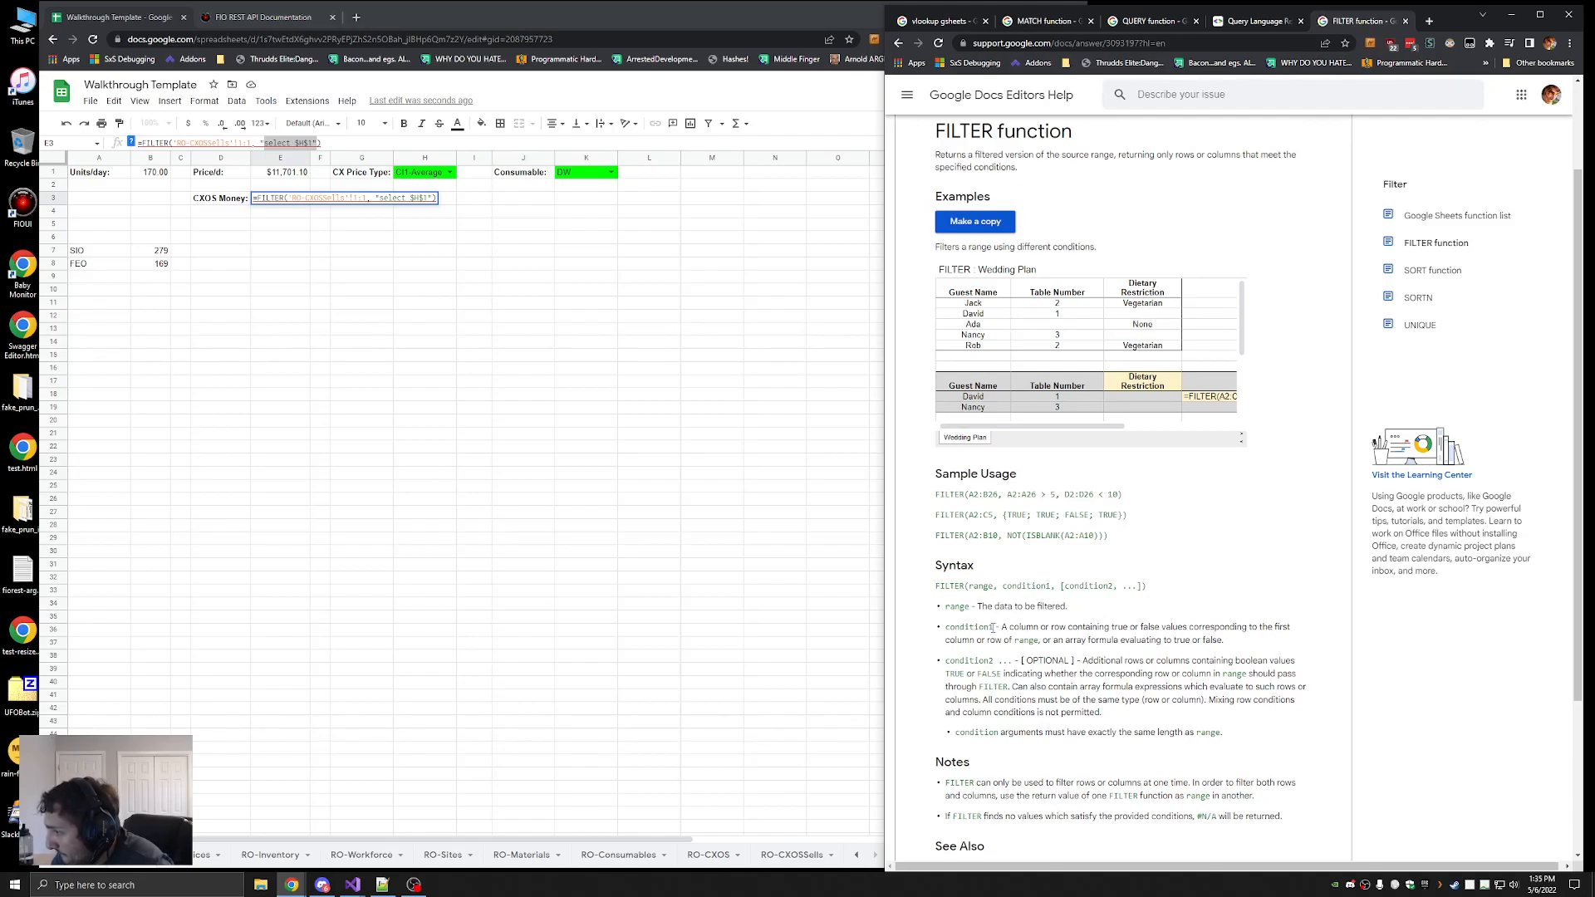
drag(1303, 628, 1349, 628)
click(1163, 654)
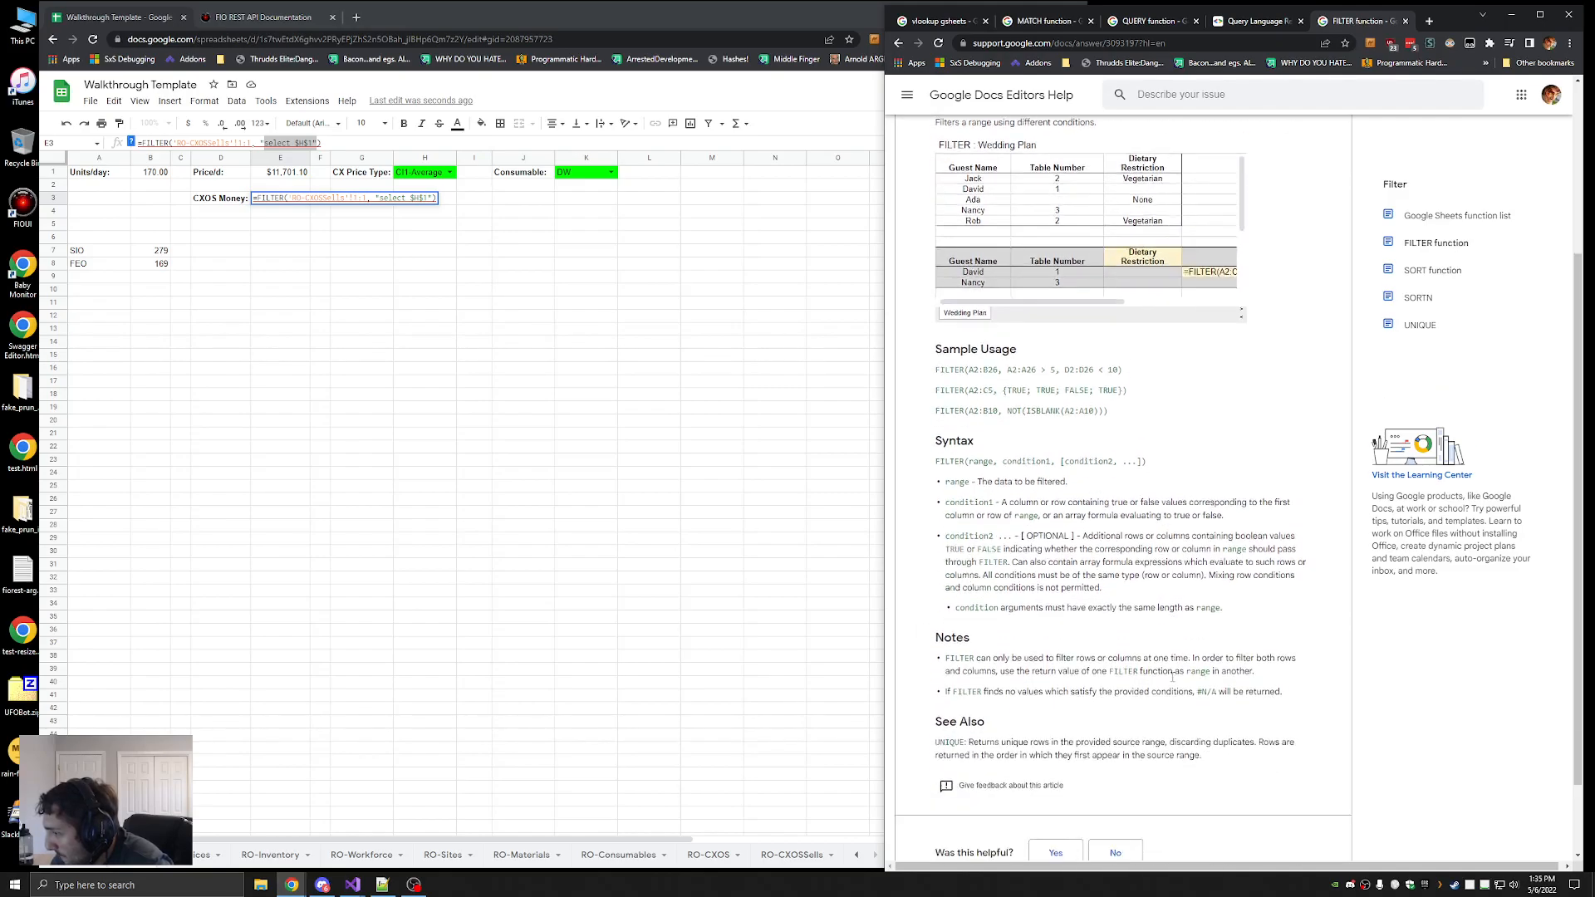
click(314, 142)
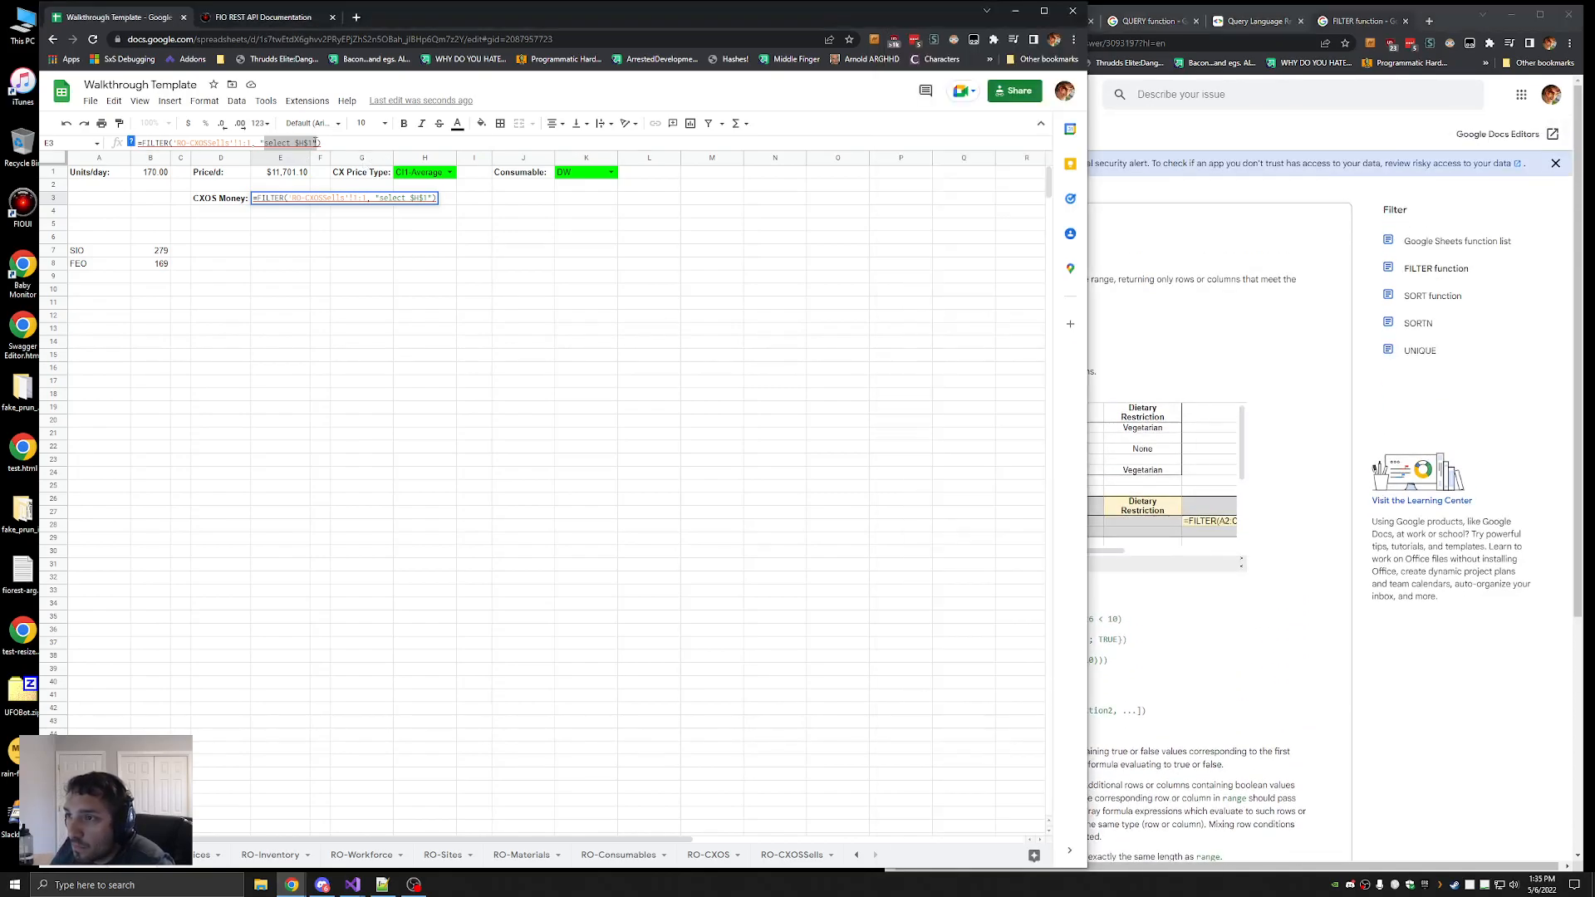
click(1277, 675)
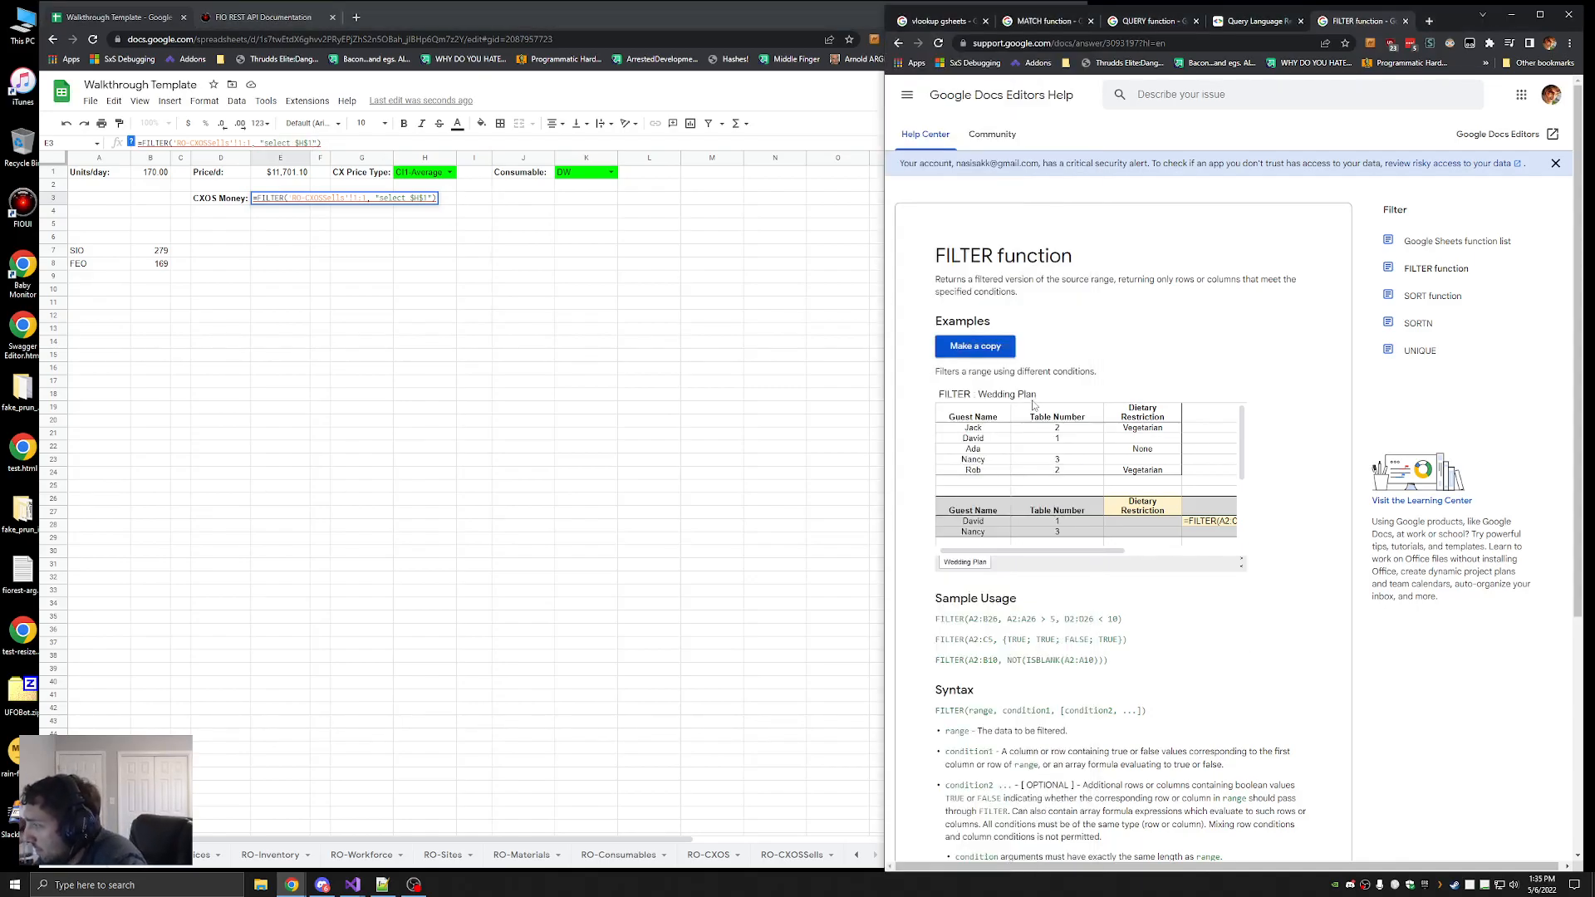
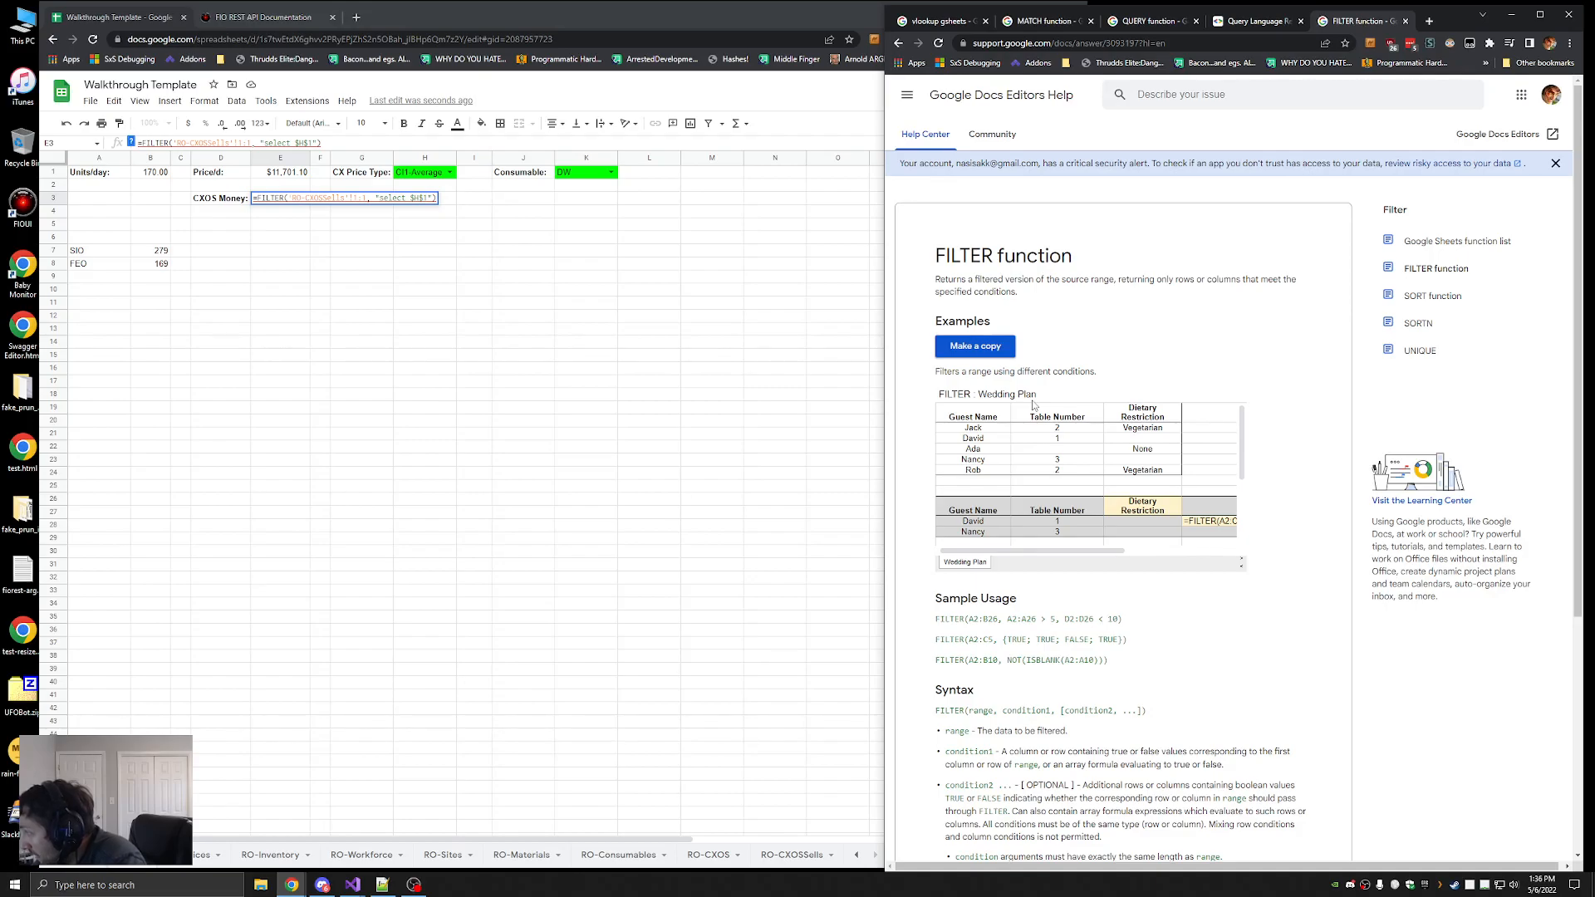
Replace E3's FILTER formula with a QUERY on the range 'RO-CXOSSells'!1:1
click(331, 143)
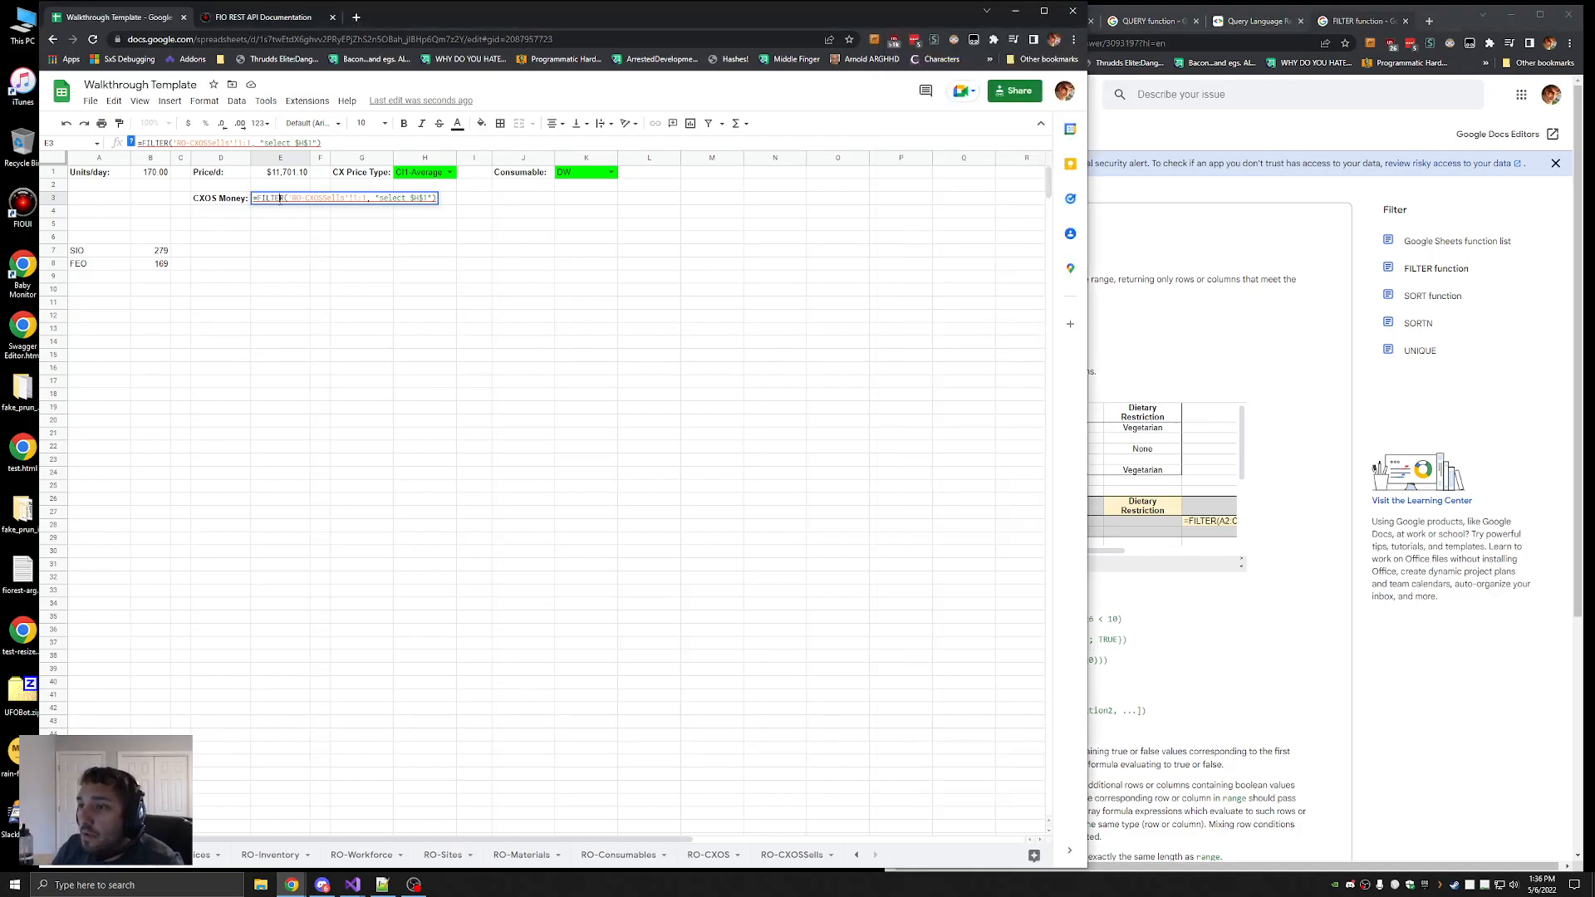
drag(331, 143, 137, 143)
text(=QUERY()
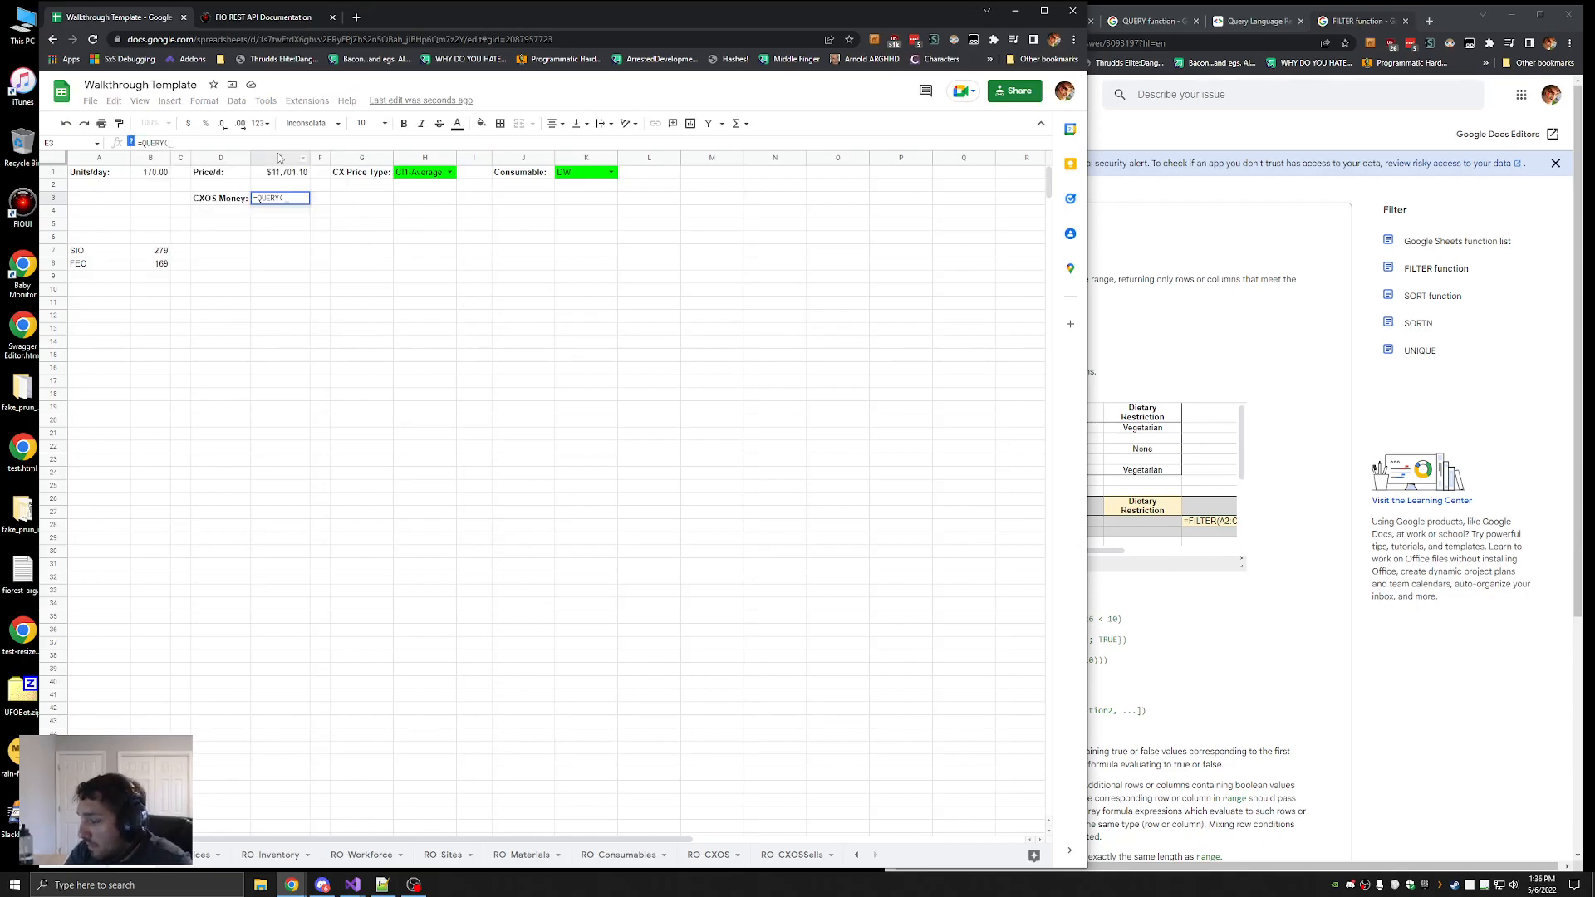
text('RO-CX)
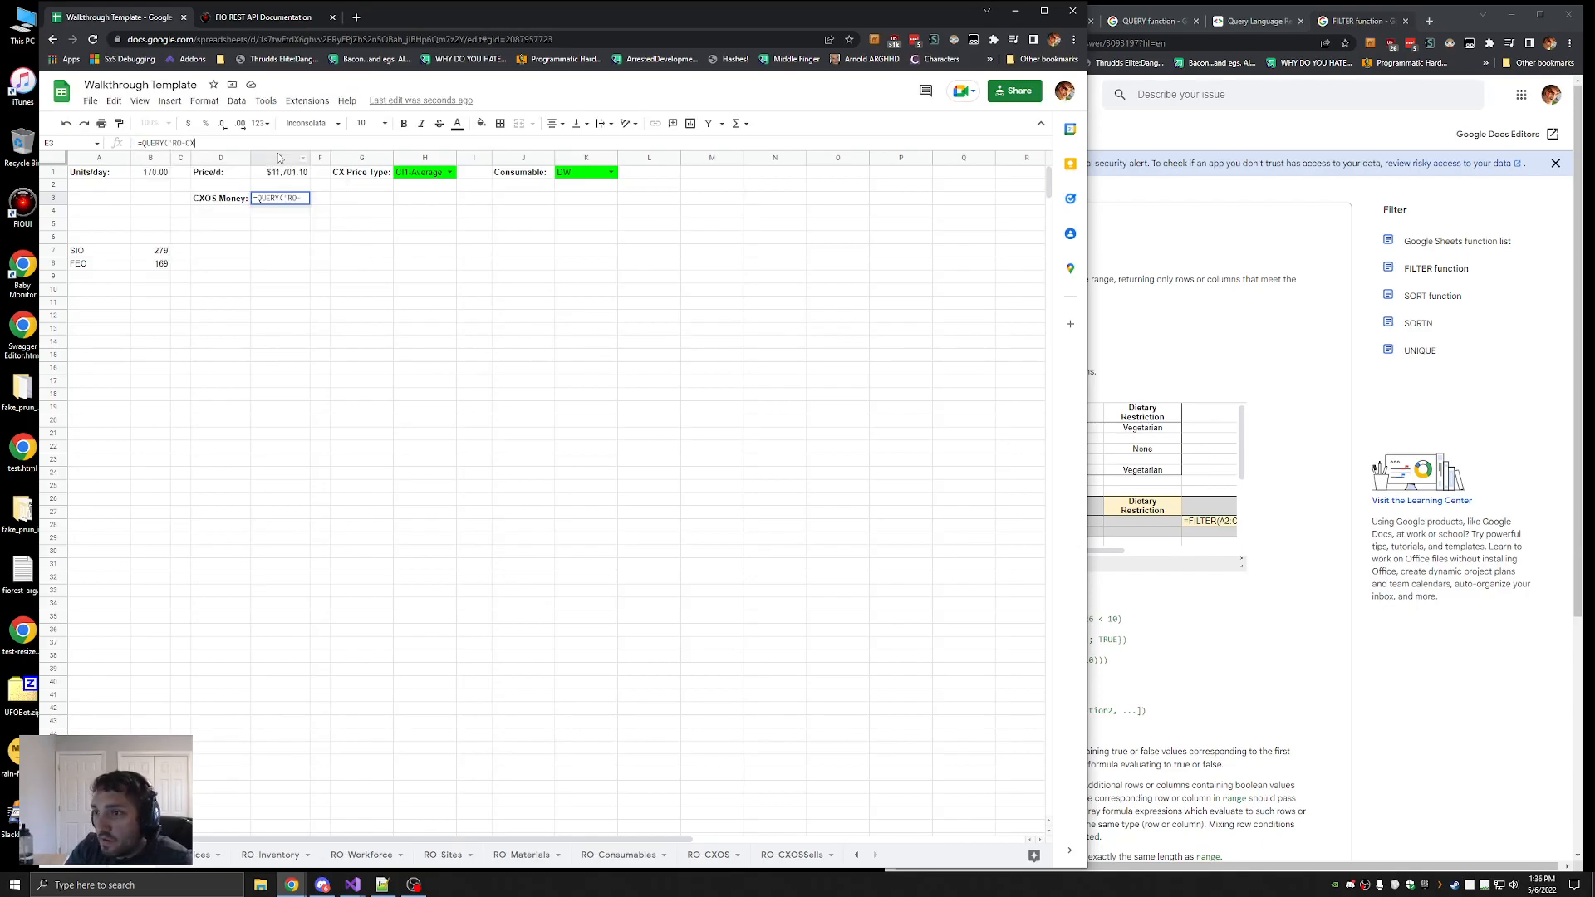
text(OSSells',)
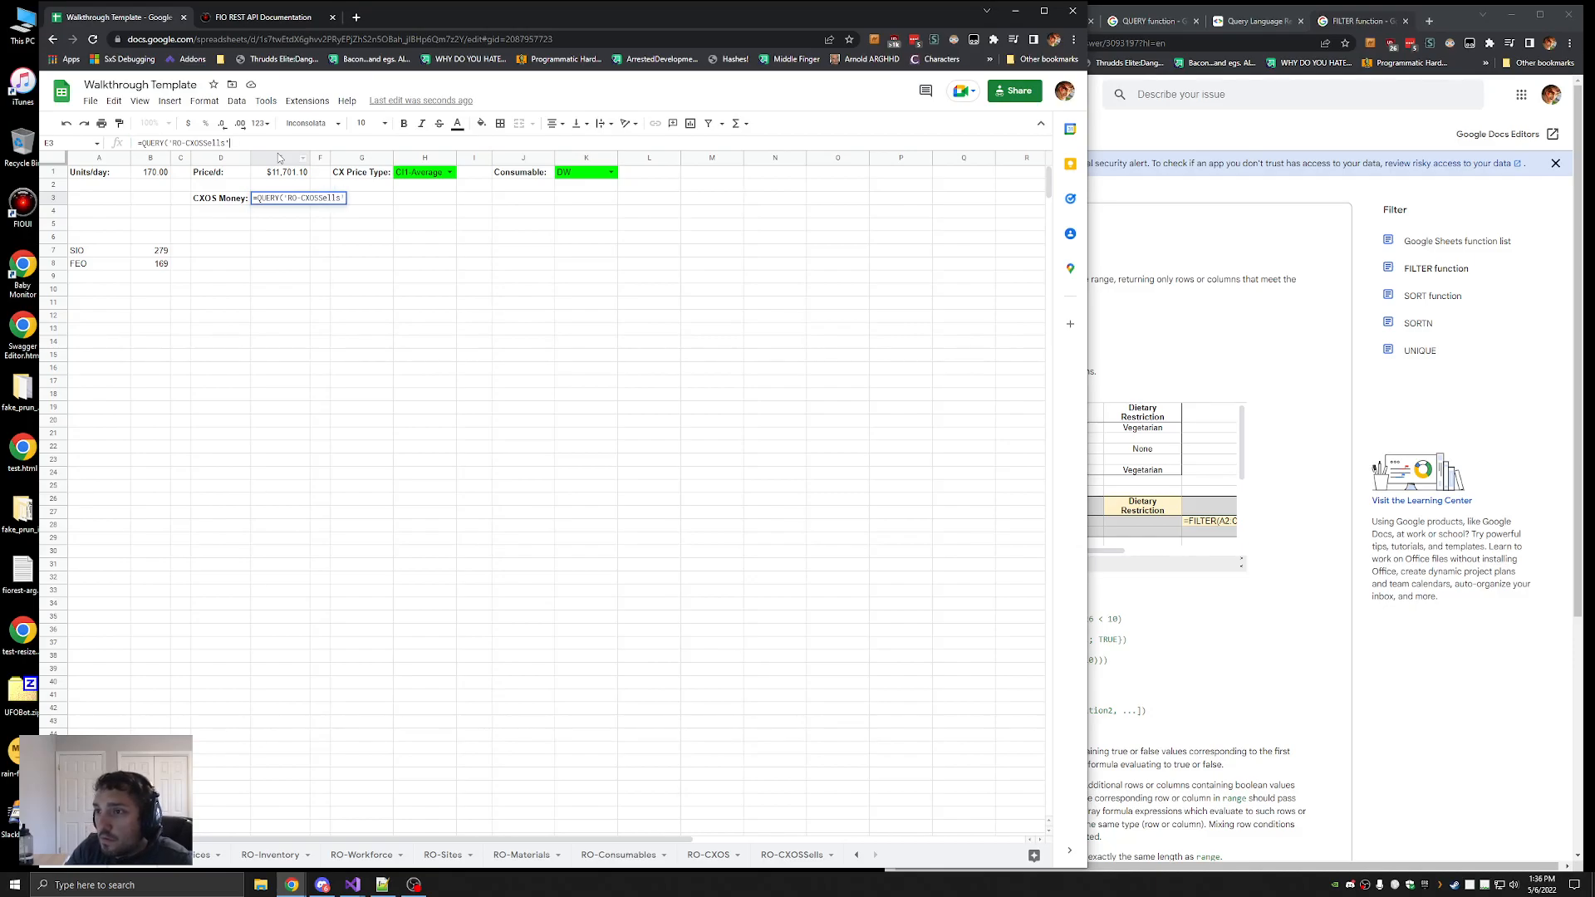
key(BackSpace)
text(!)
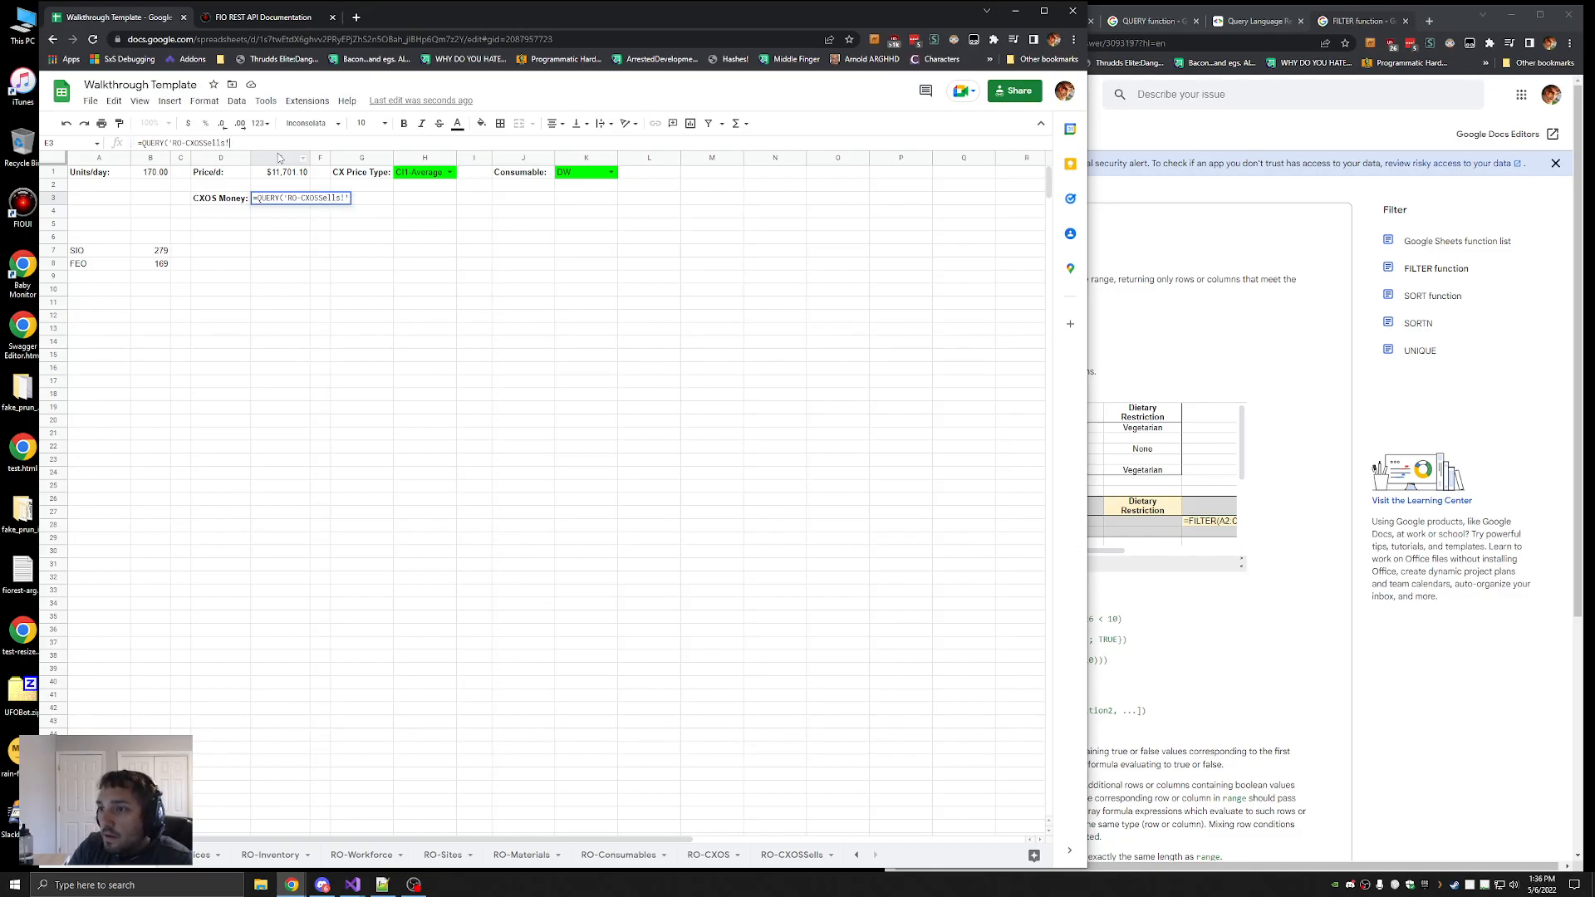
text(1:1)
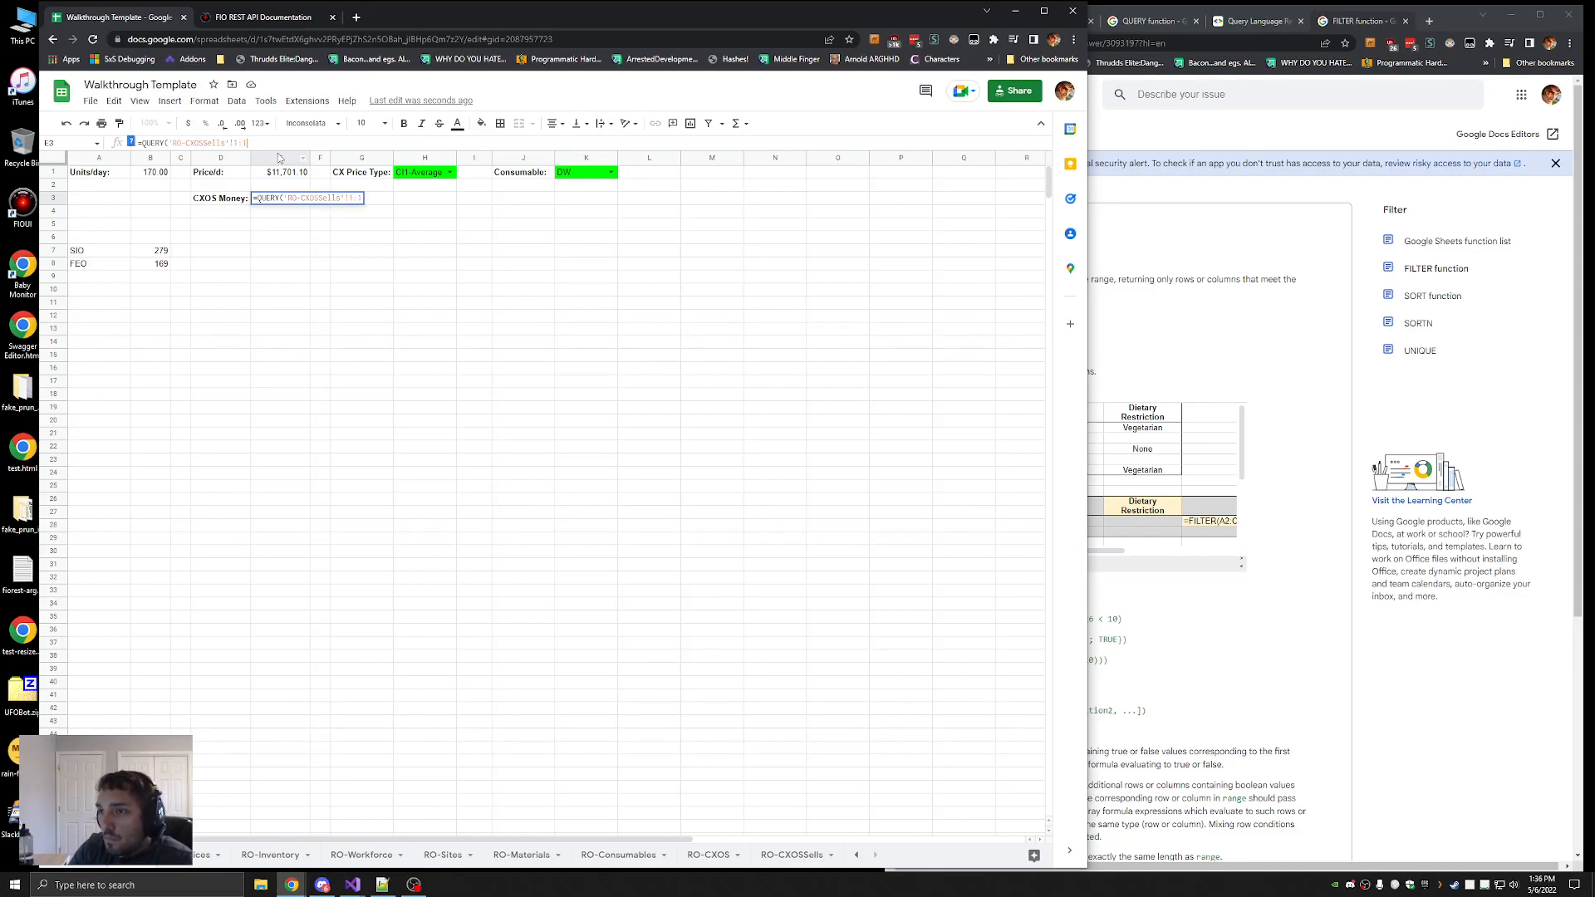
Complete E3's QUERY with the second argument "select "& $H$1 and commit the formula
text(, ")
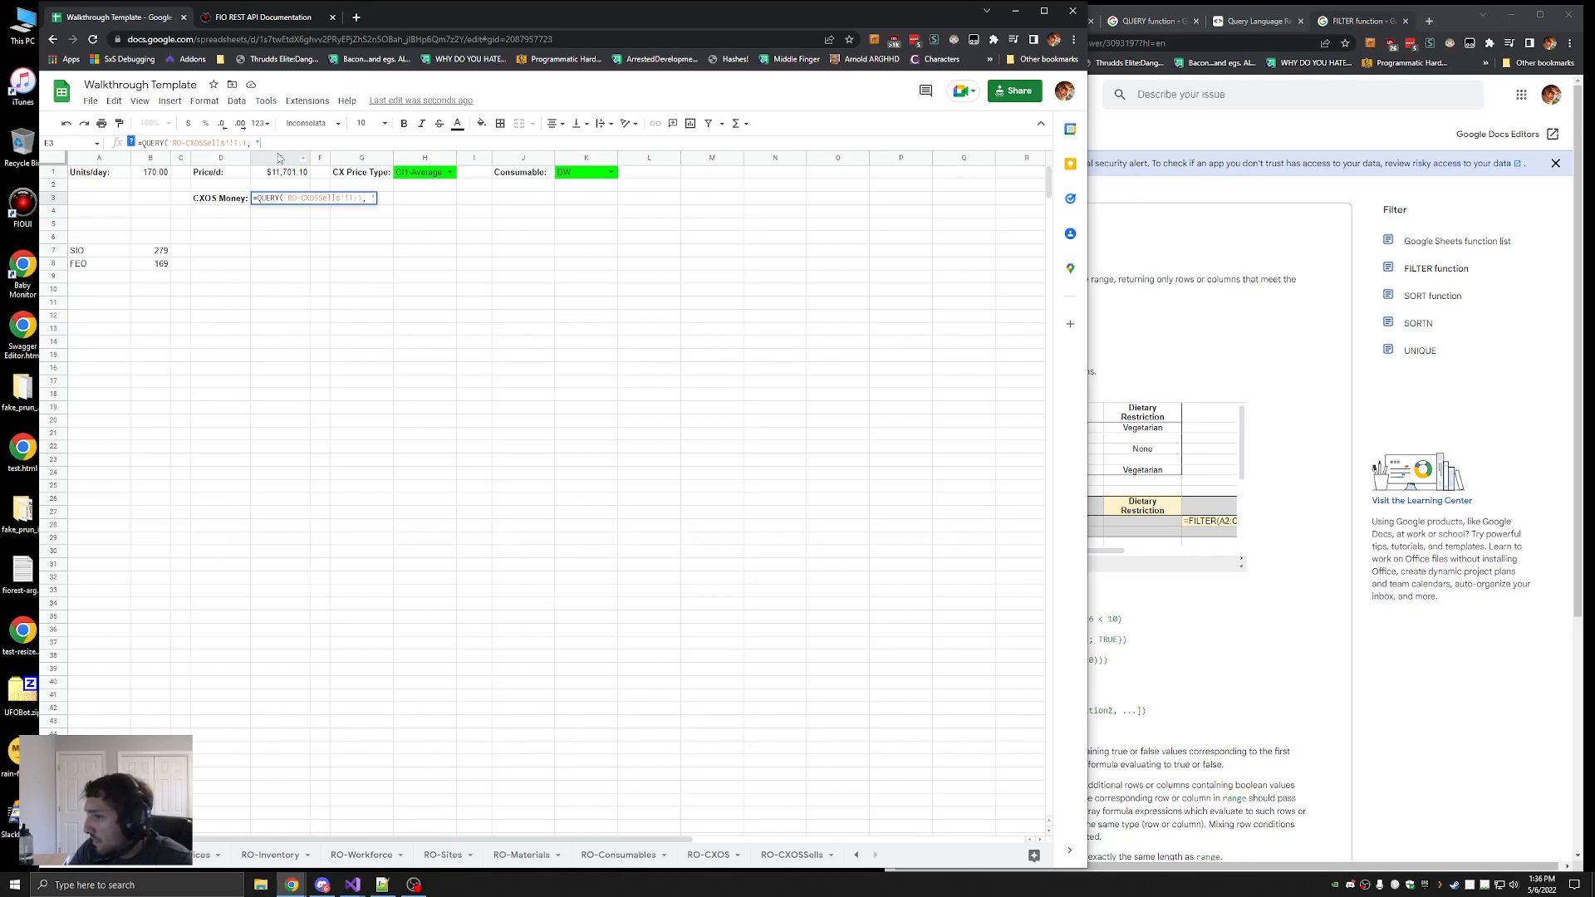
text(select)
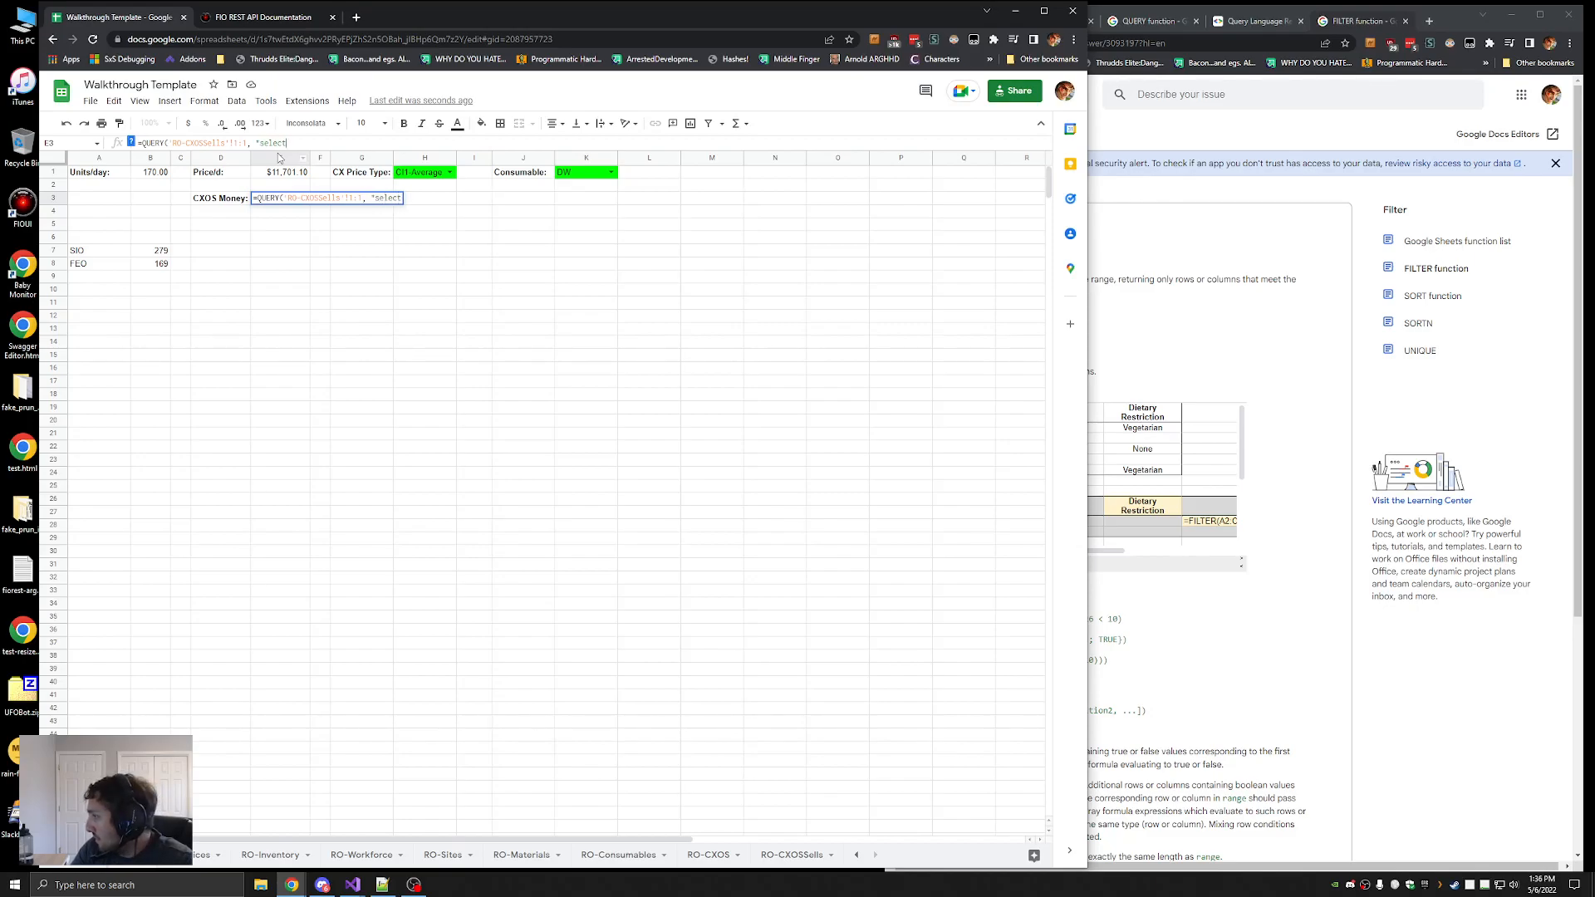
text( ")
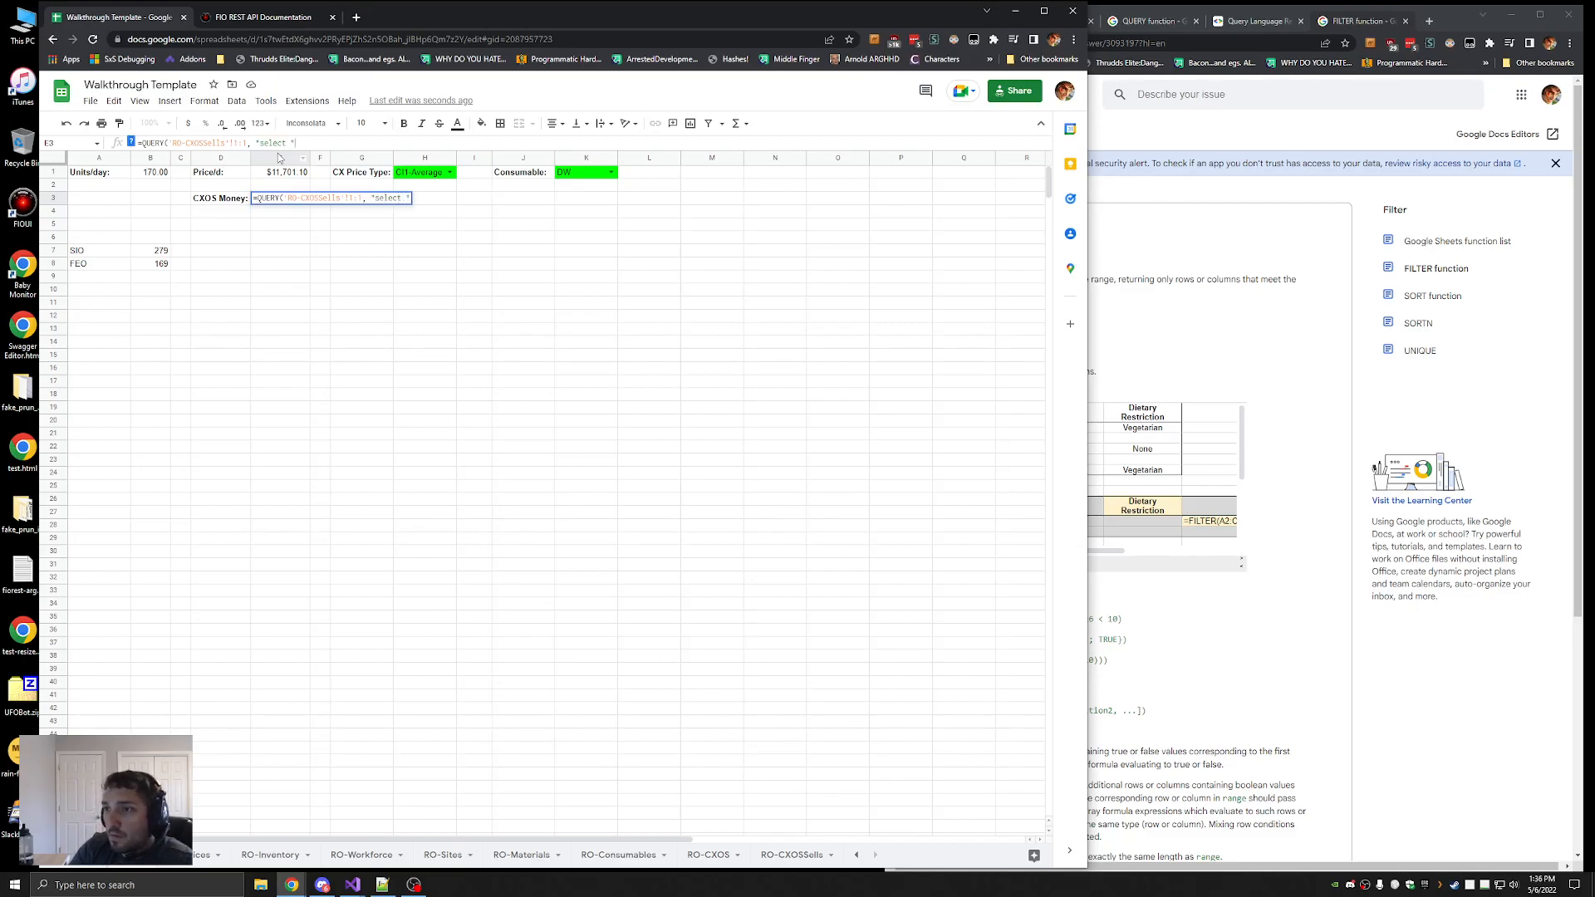
text(& $H$1)
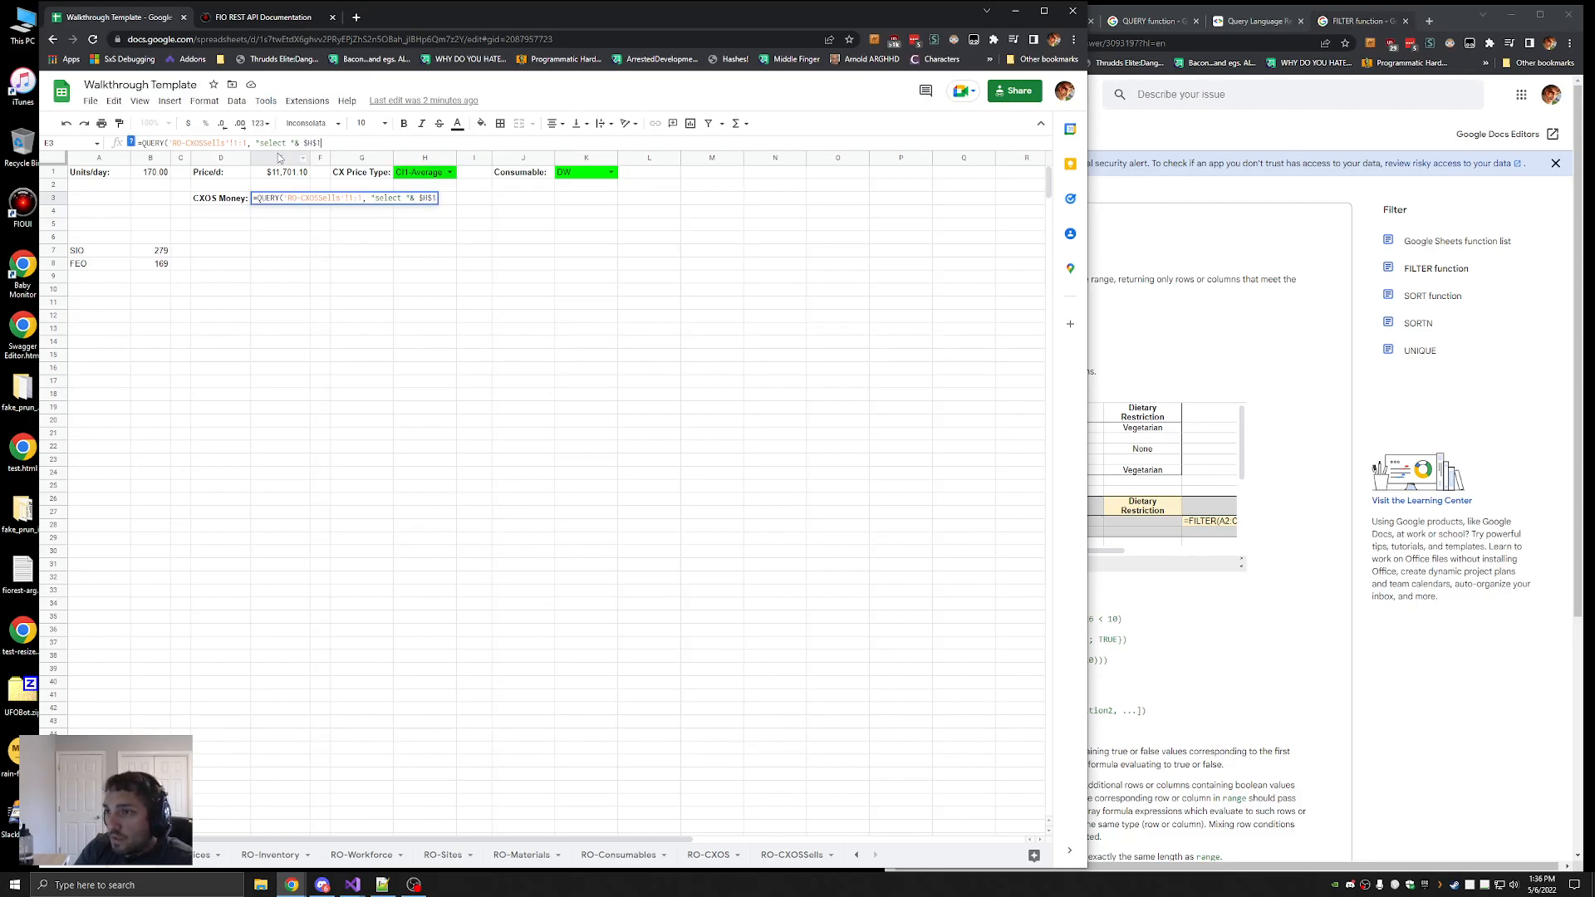
text( &")
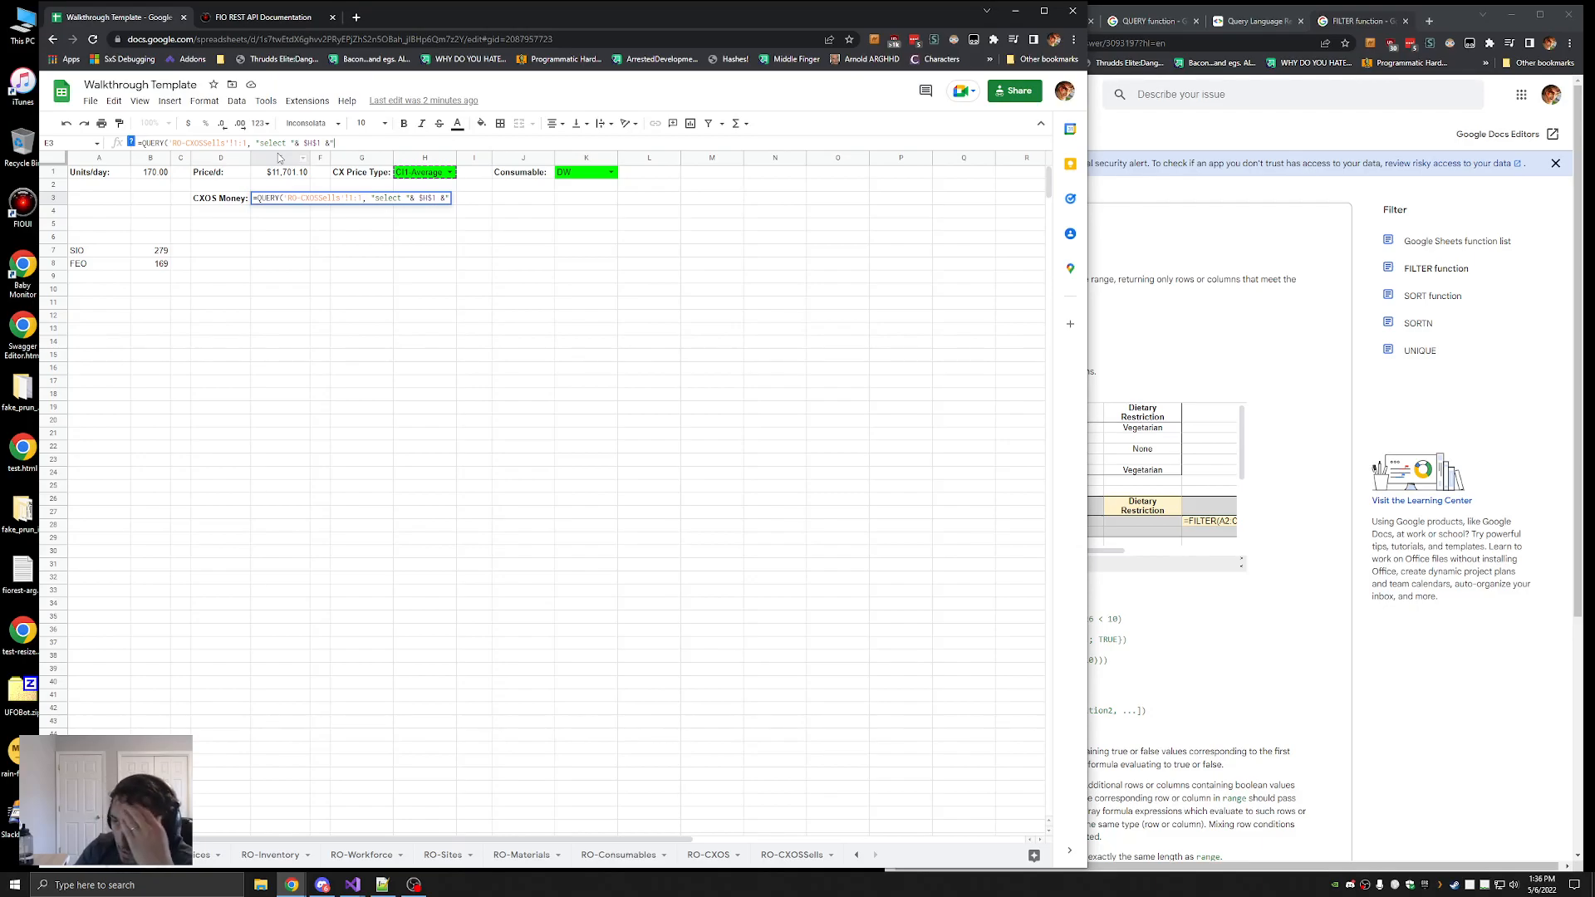
key(BackSpace)
key(BackSpace)
key(BackSpace)
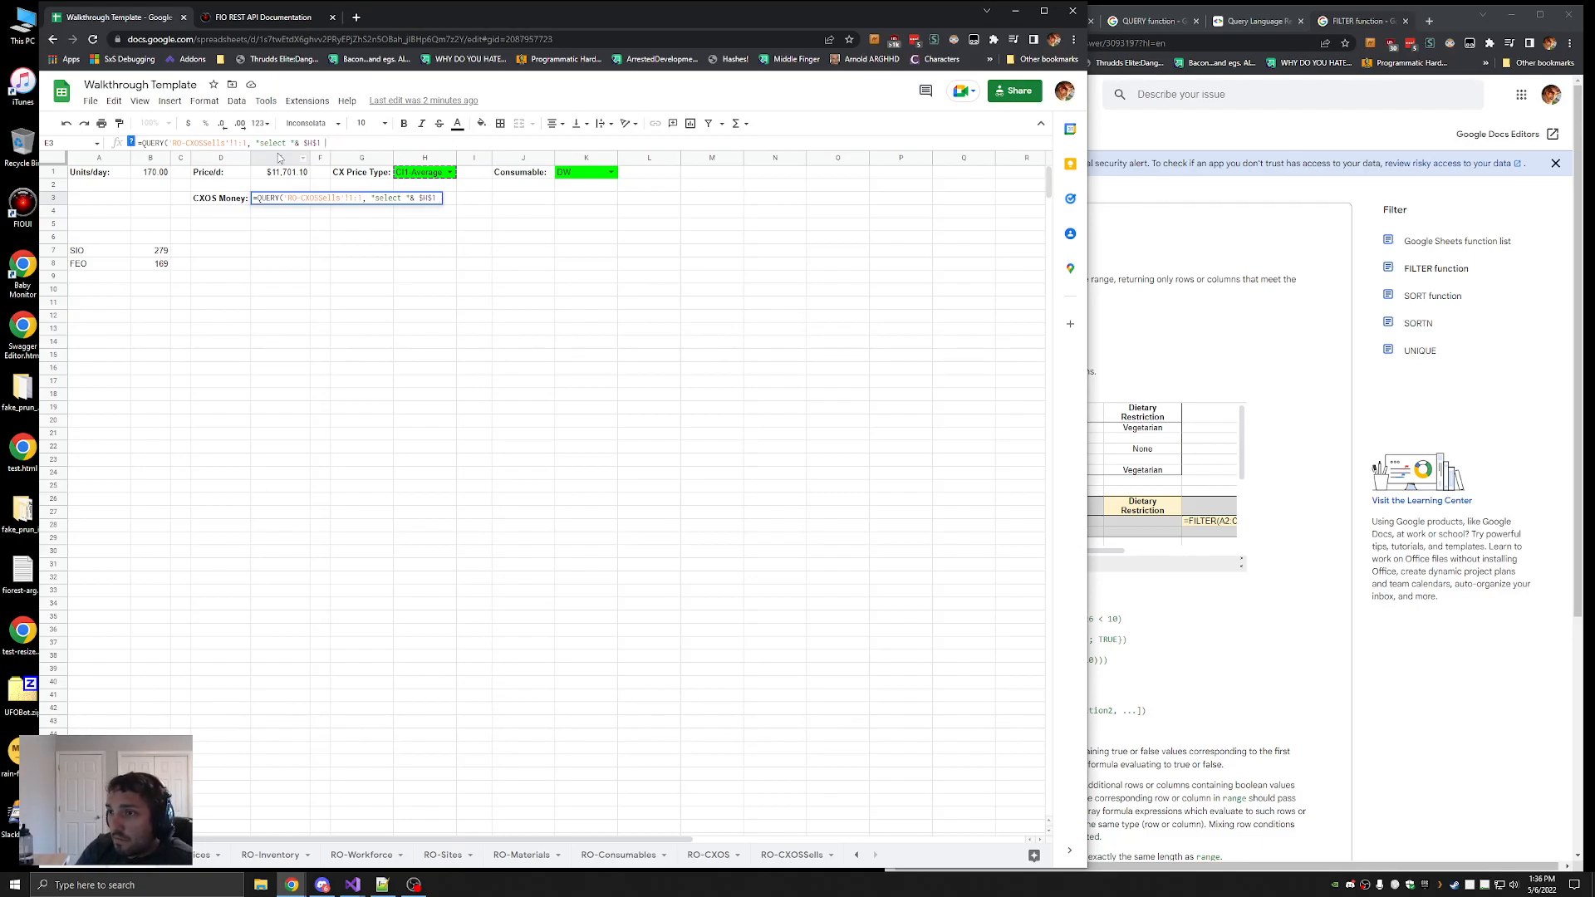
key(Return)
key(Up)
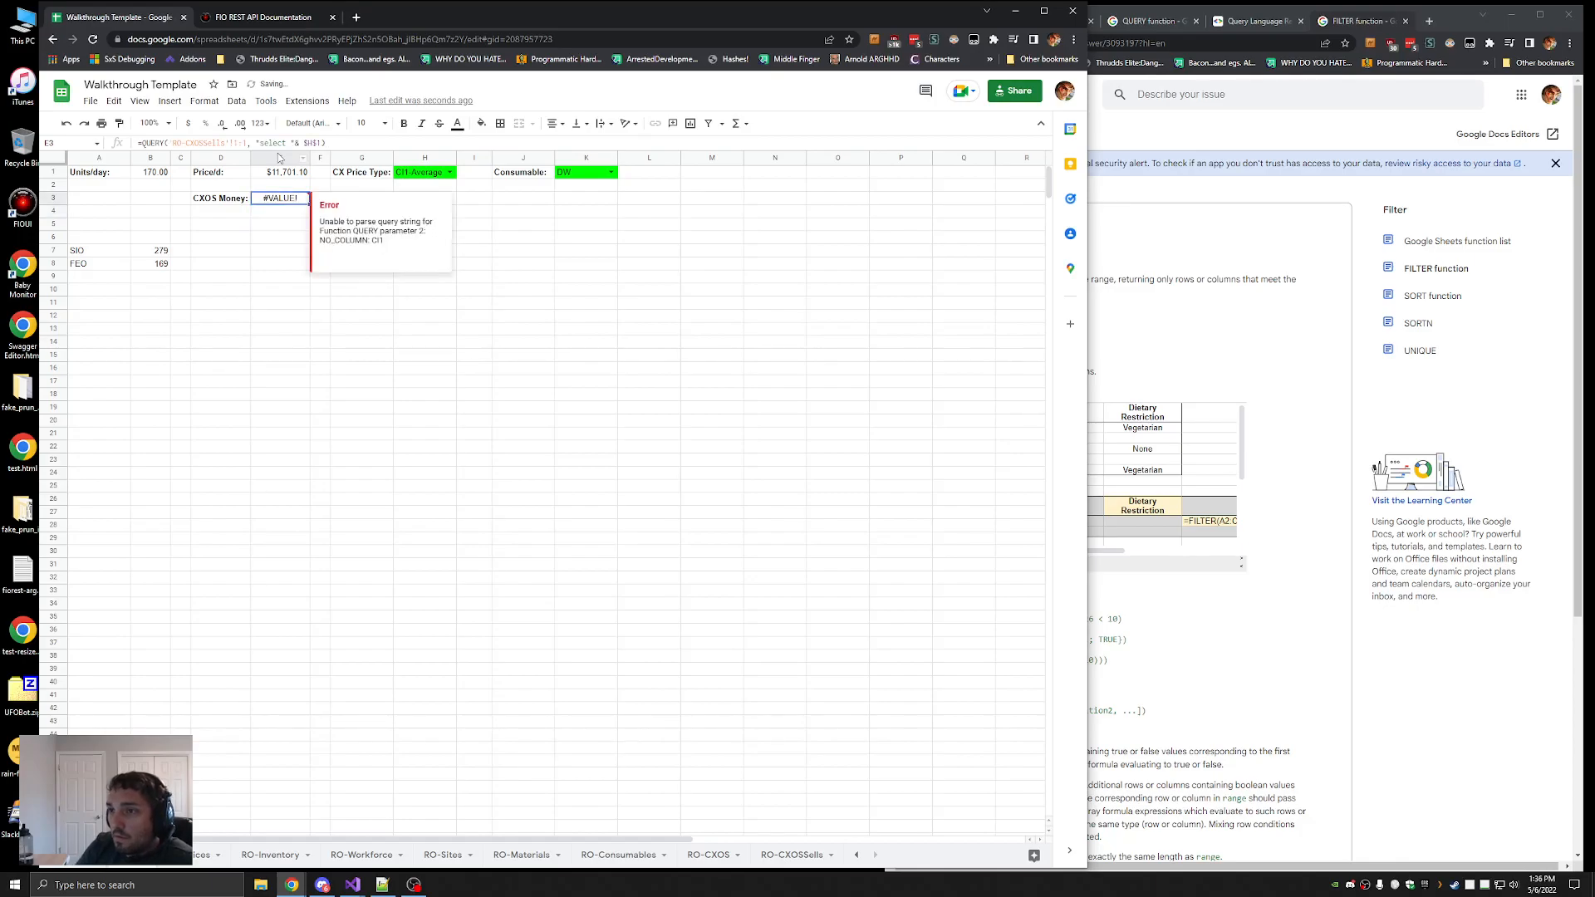
Try to commit E3's QUERY formula with an extra closing parenthesis at its end
click(334, 140)
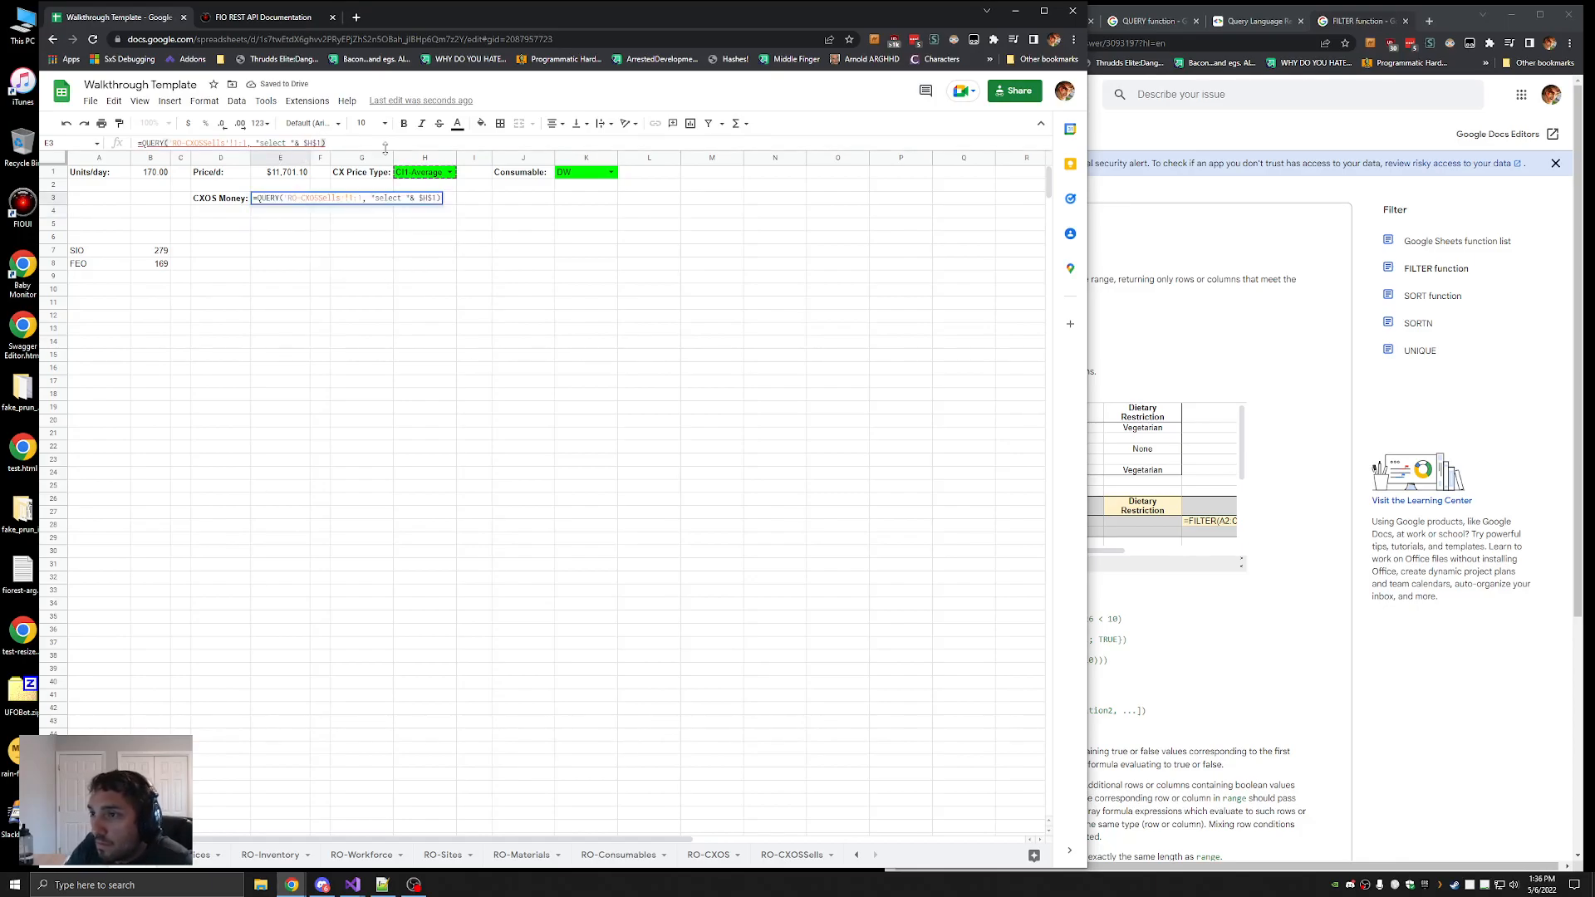
text())
key(Return)
click(698, 499)
key(Return)
click(698, 501)
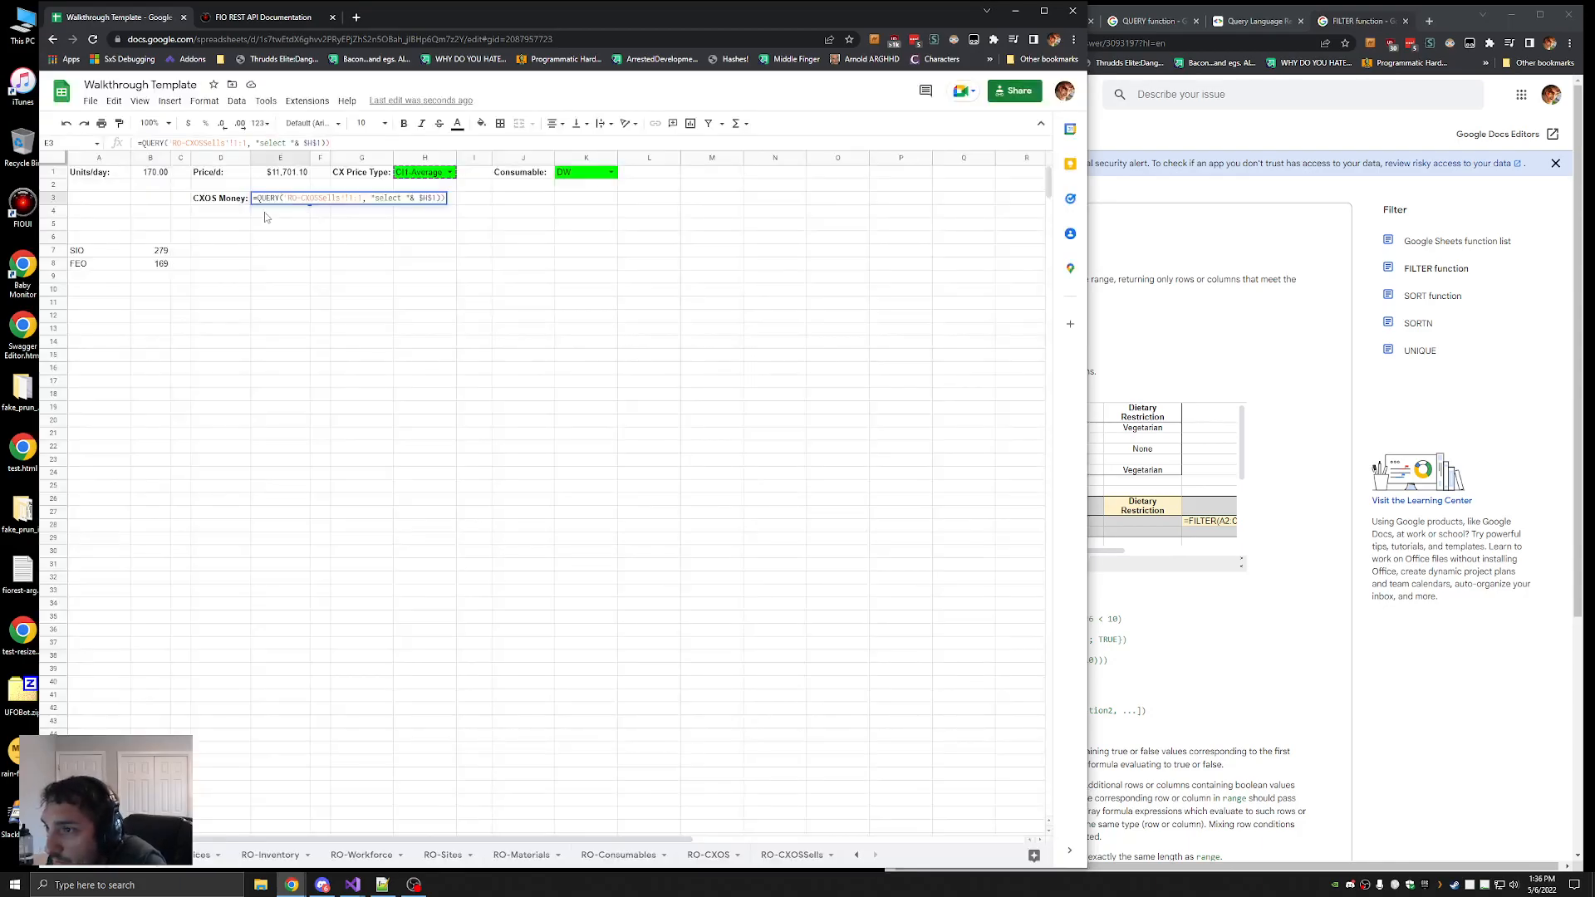
key(Return)
click(698, 501)
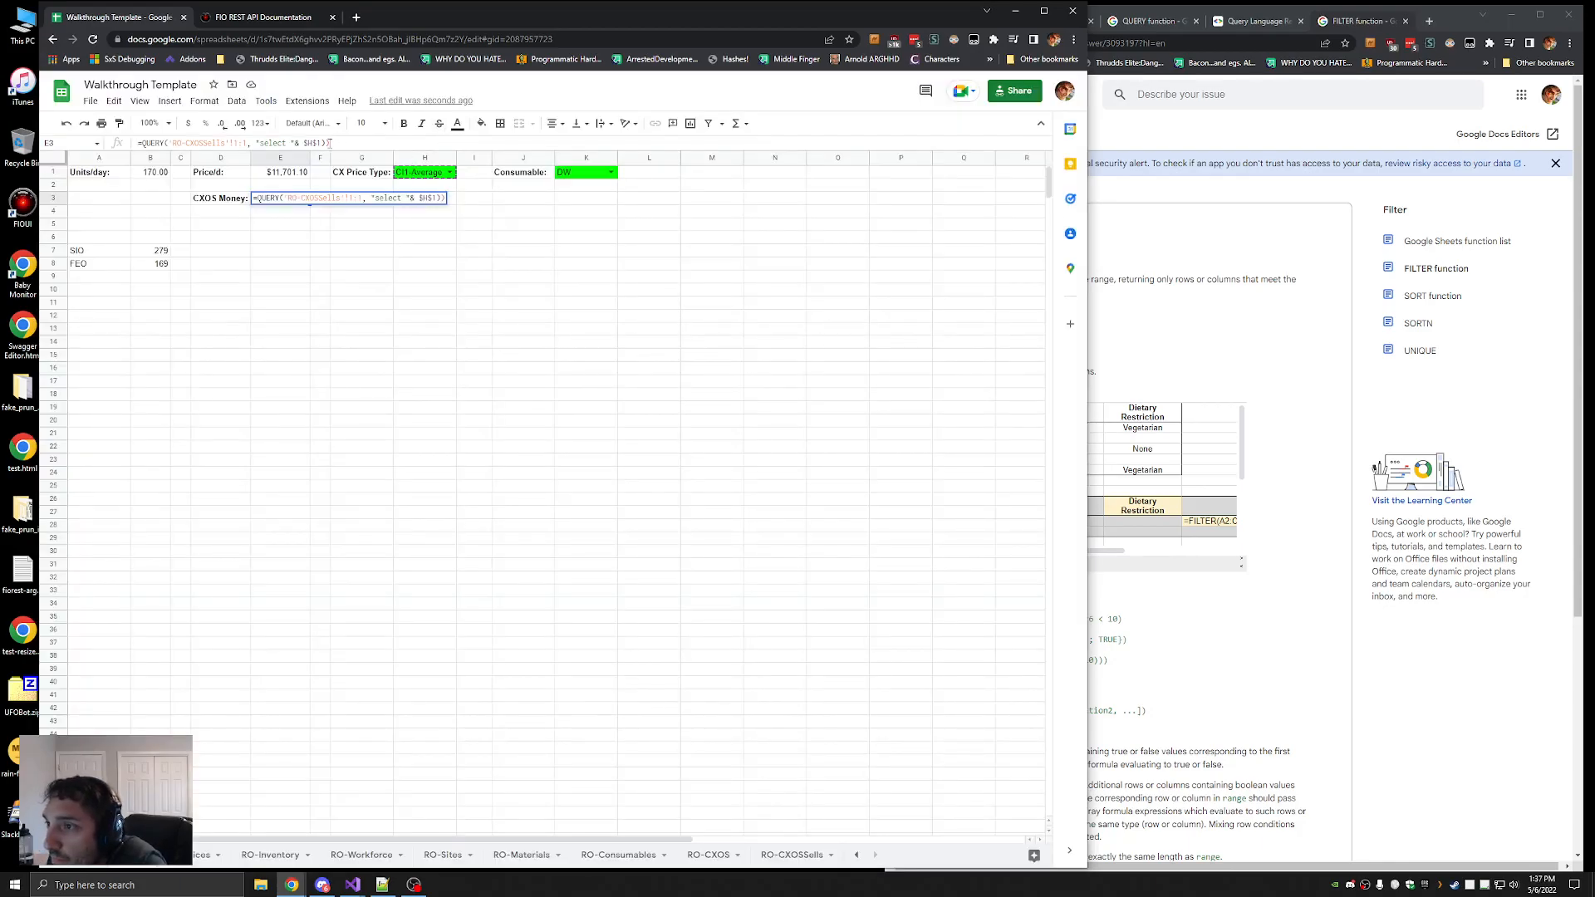
Try to append &"" after $H$1 in E3's QUERY argument and commit the formula
text(&"")
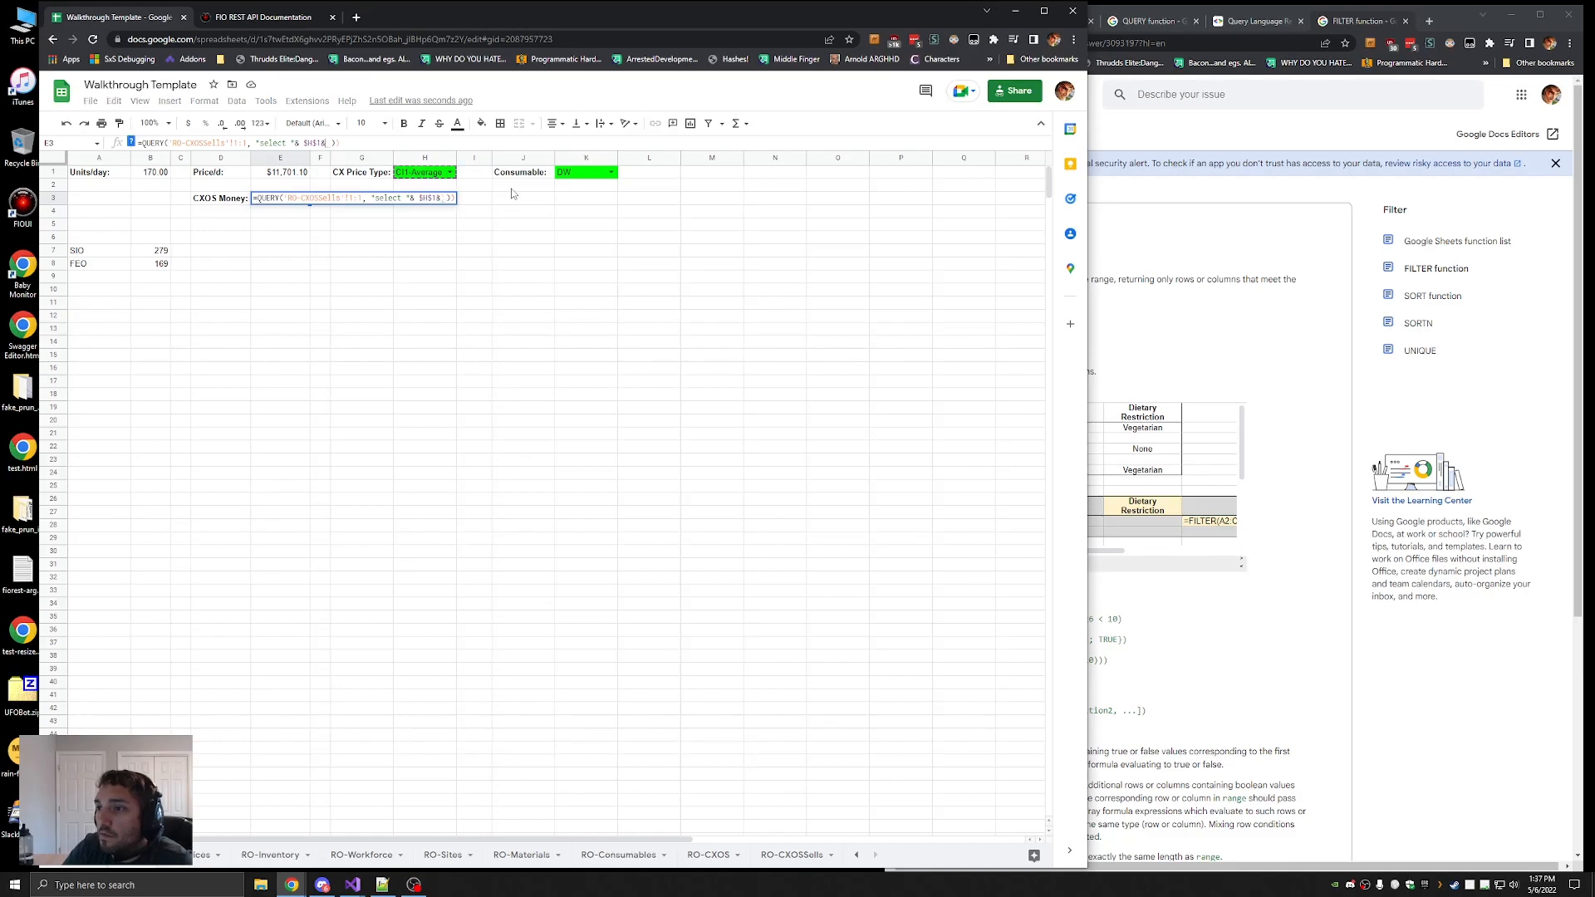
key(Return)
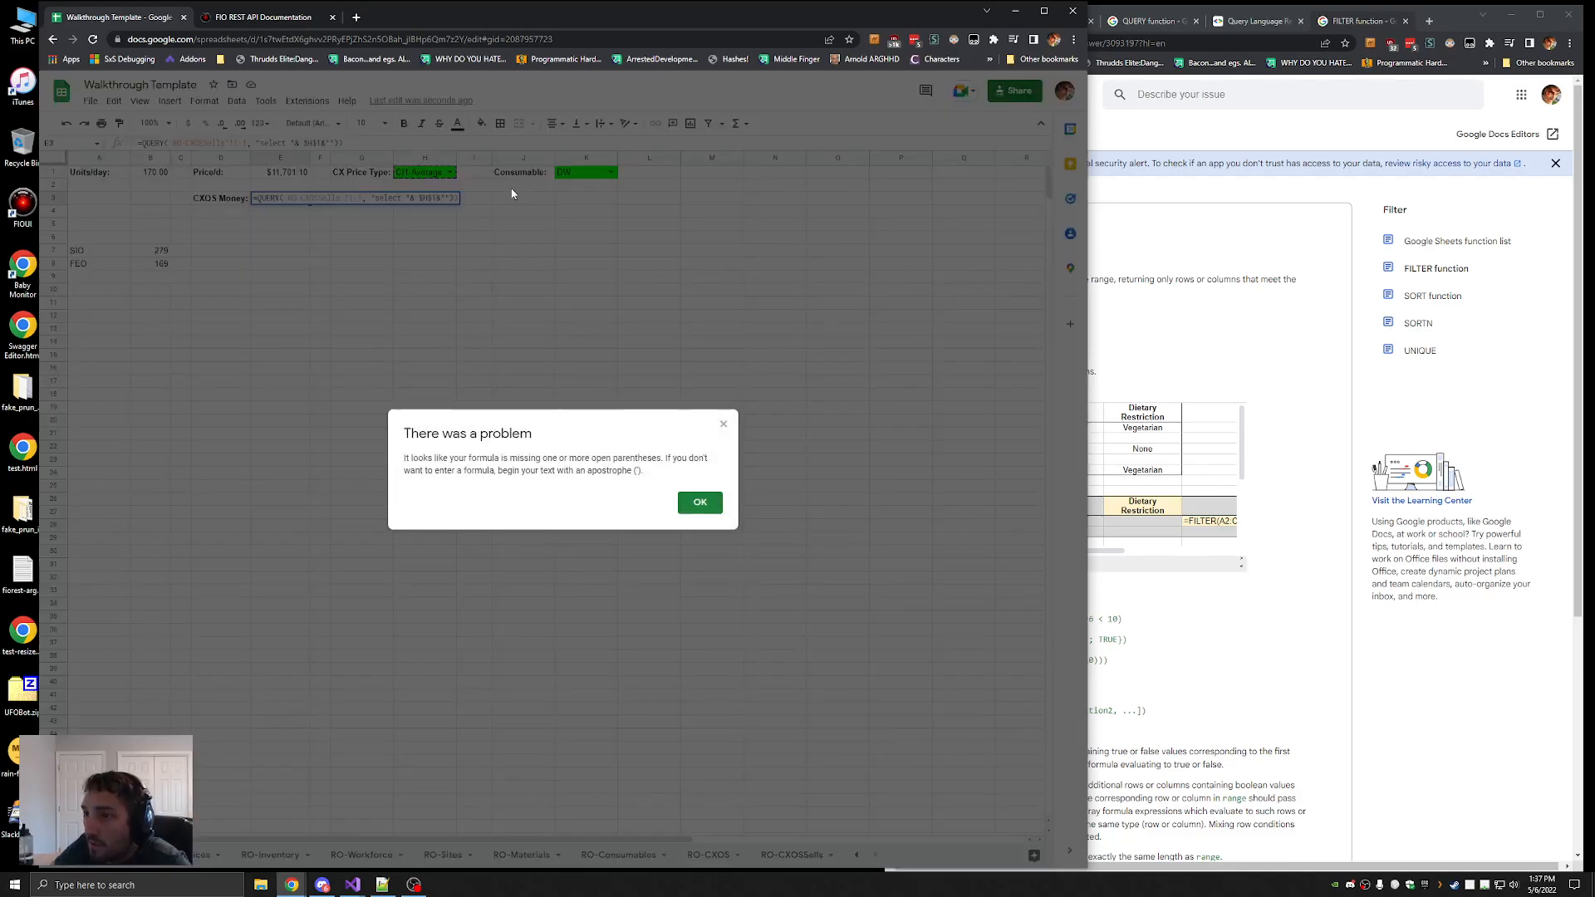
click(700, 503)
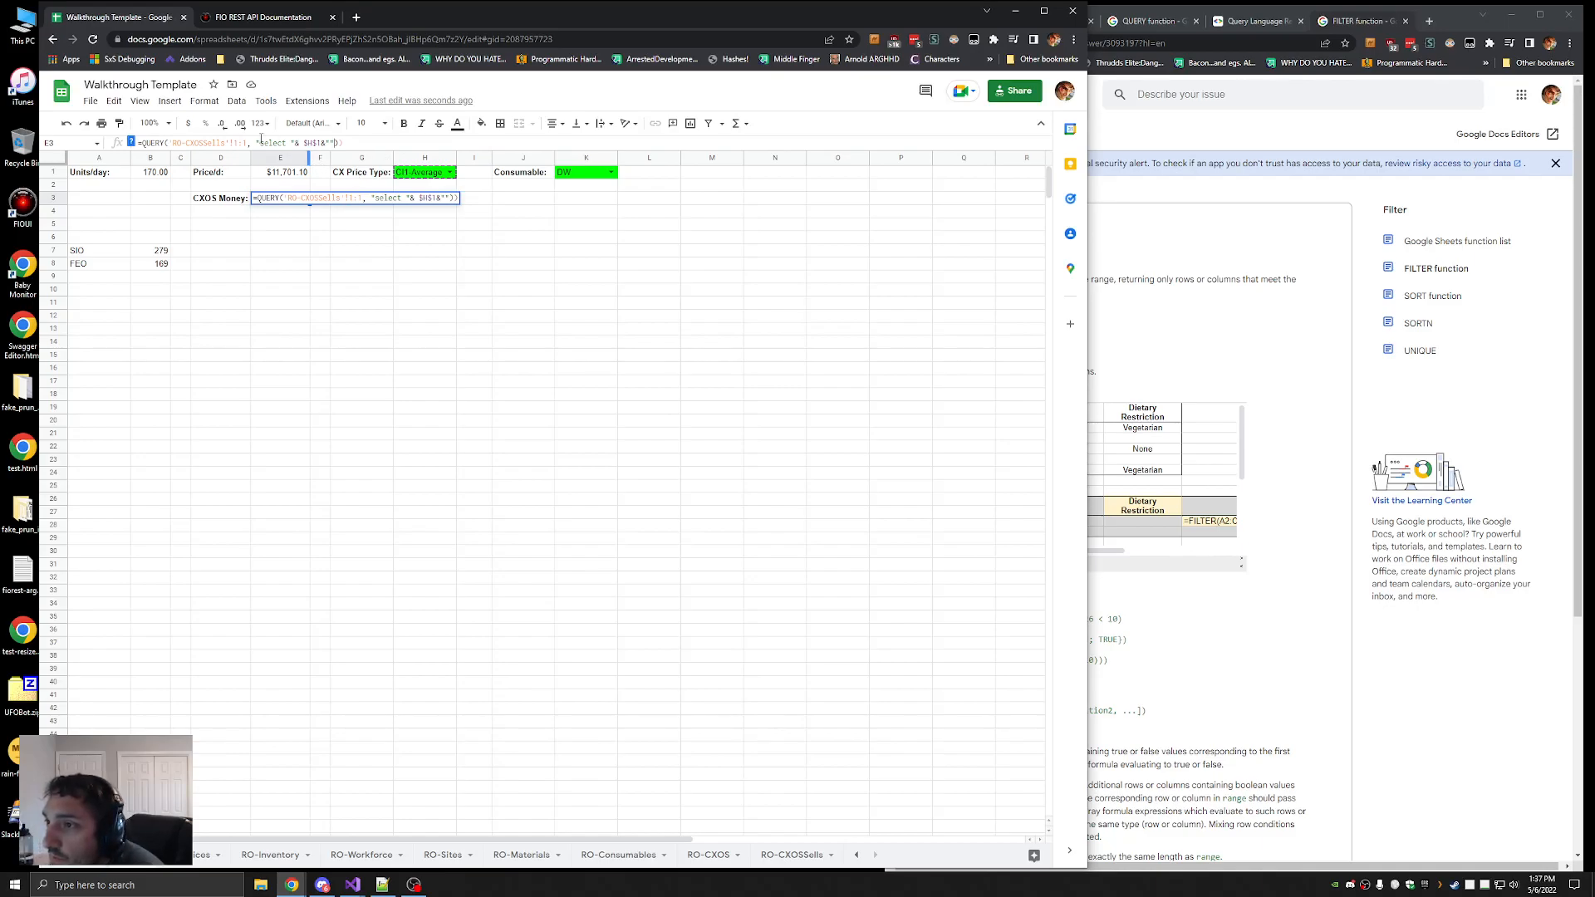
Try requoting E3's QUERY argument with single quotes around select and double quotes around & $H$1 &
drag(261, 143, 256, 143)
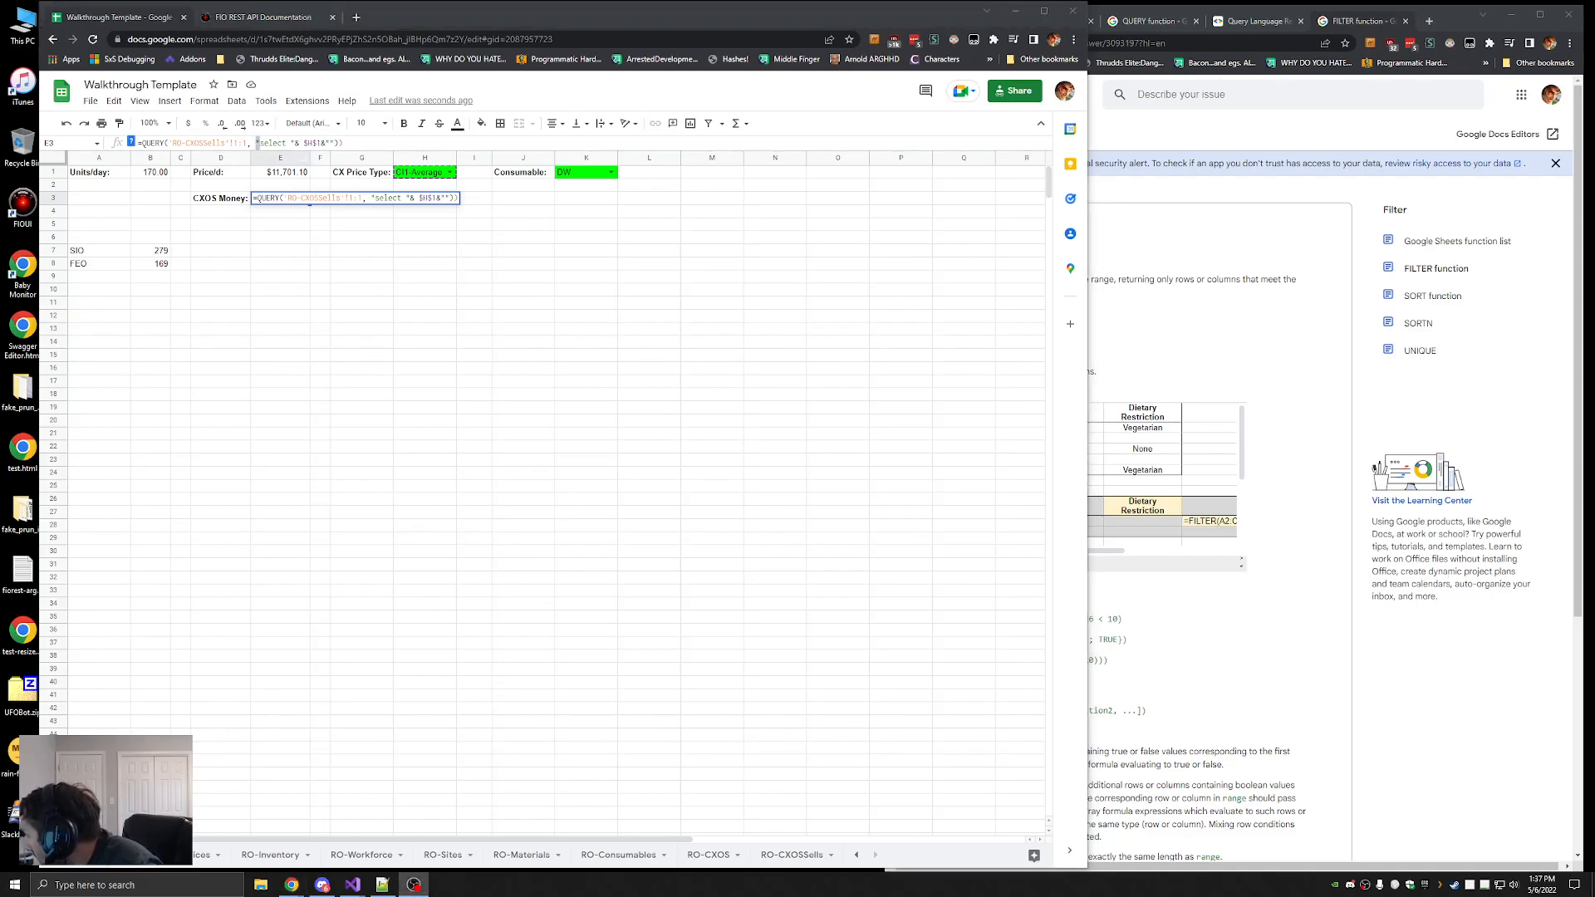
key(alt+Tab)
key(BackSpace)
text(')
click(301, 143)
text(')
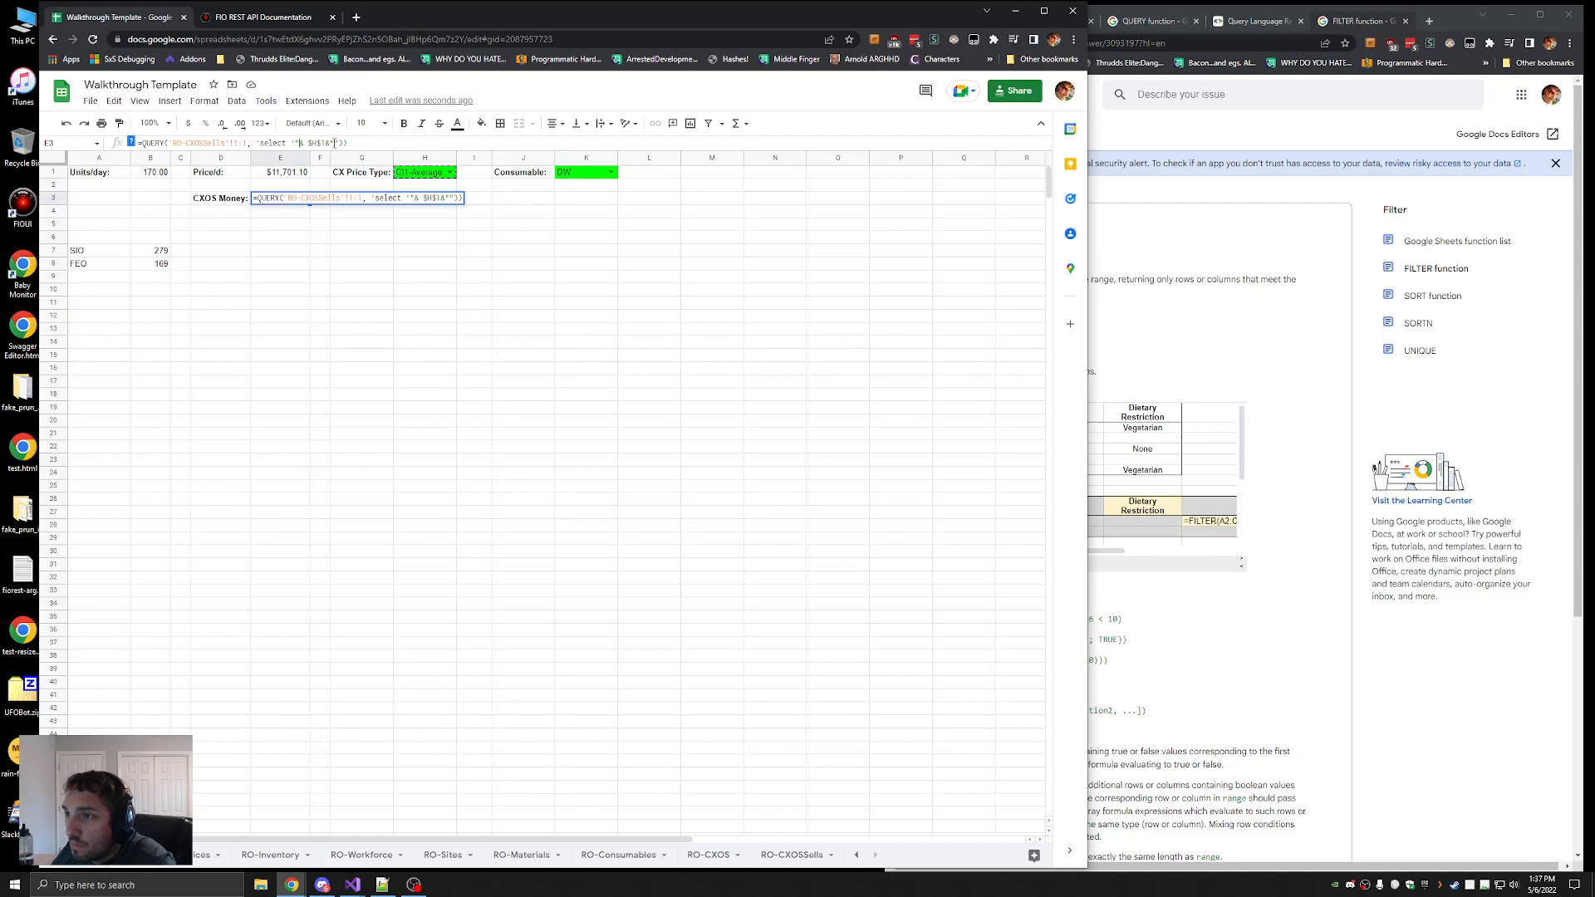
key(BackSpace)
click(327, 143)
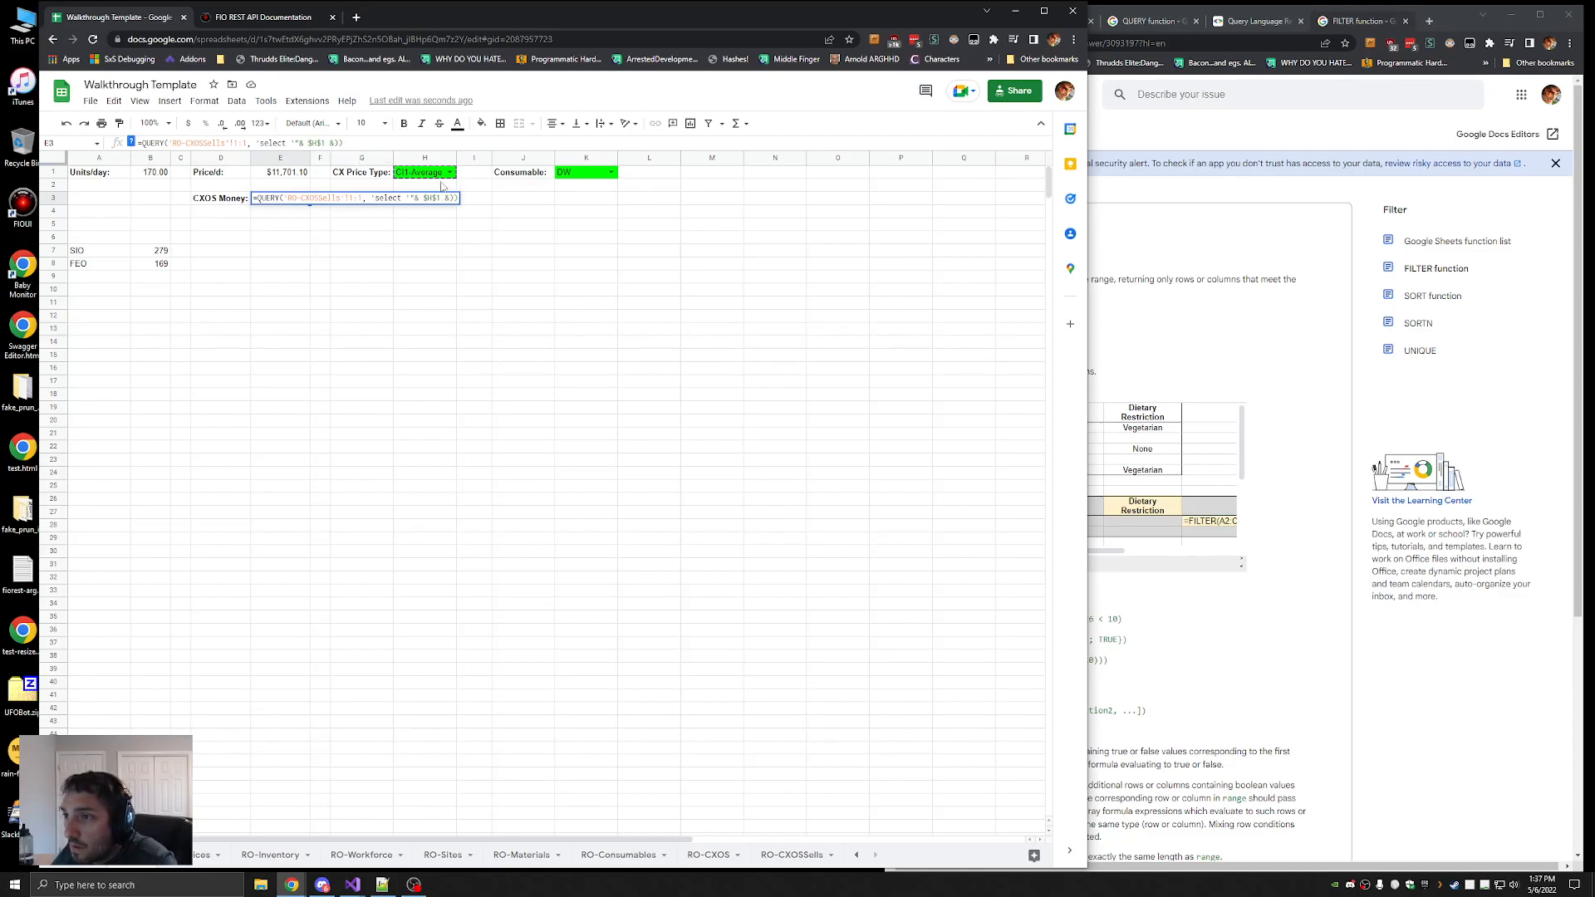
text(")
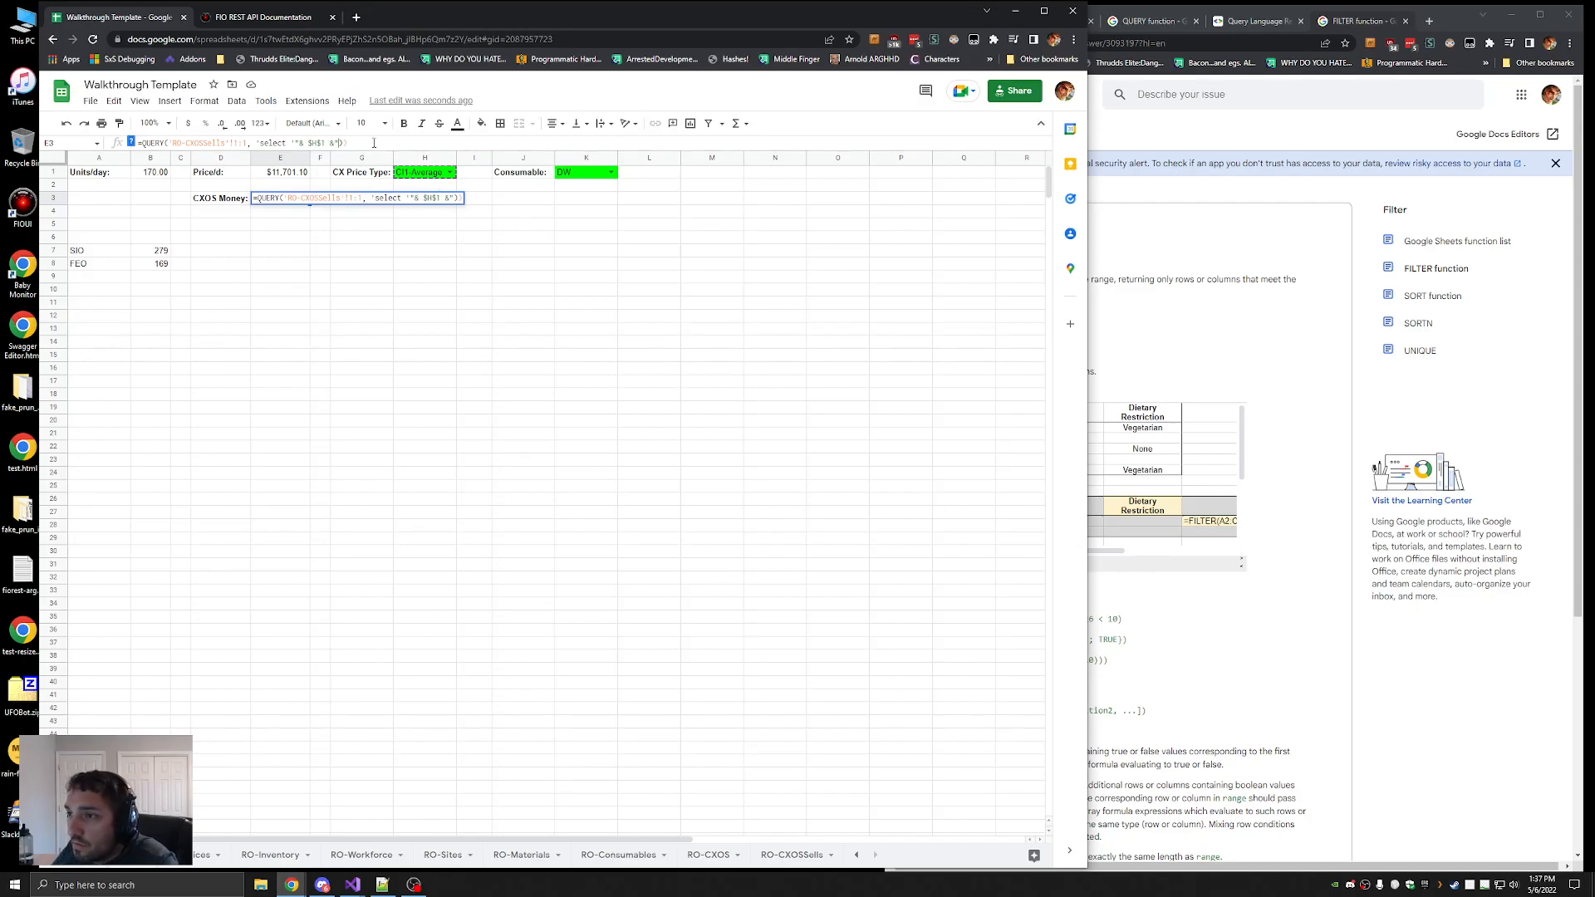
key(Return)
key(Return)
Try to extend E3's QUERY argument with the clause where true and commit the formula
text(" where)
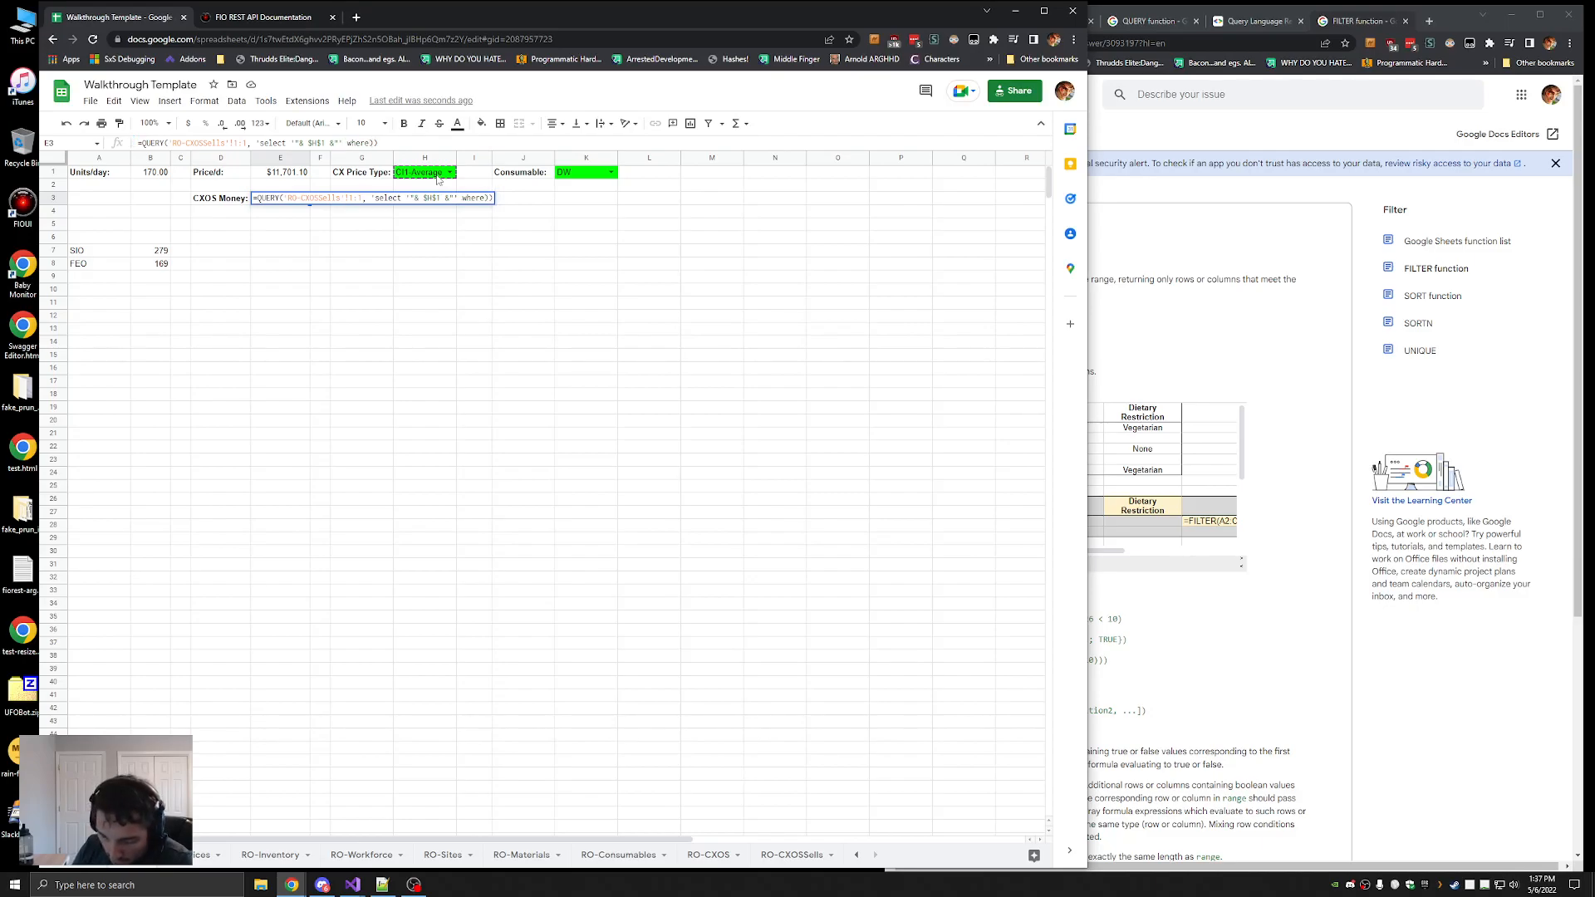
text(true'))
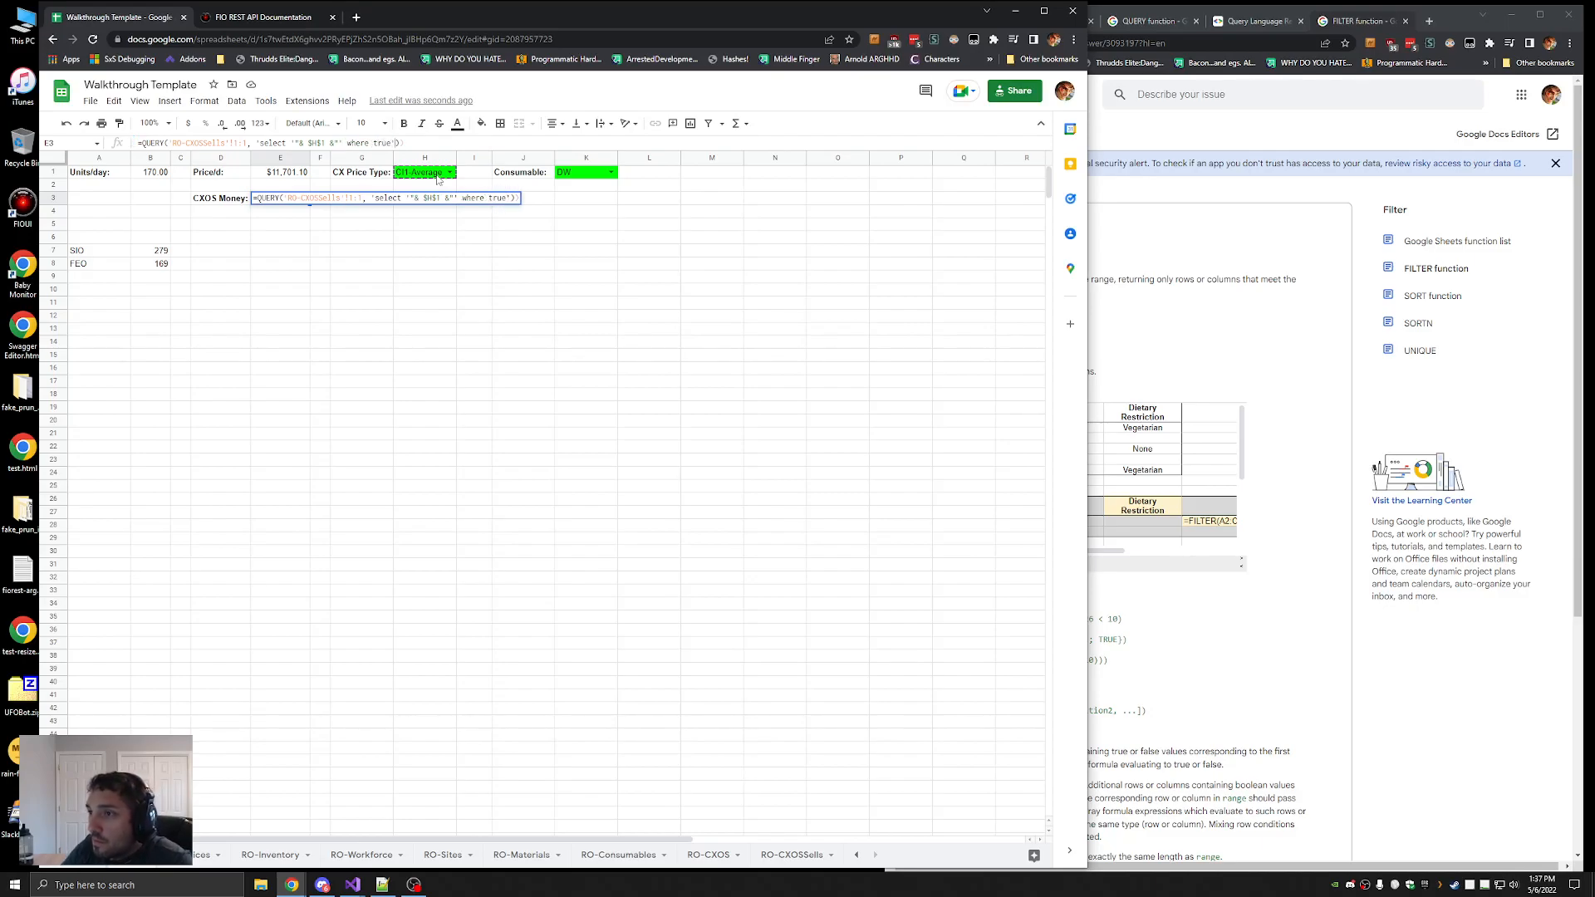
key(Return)
click(700, 506)
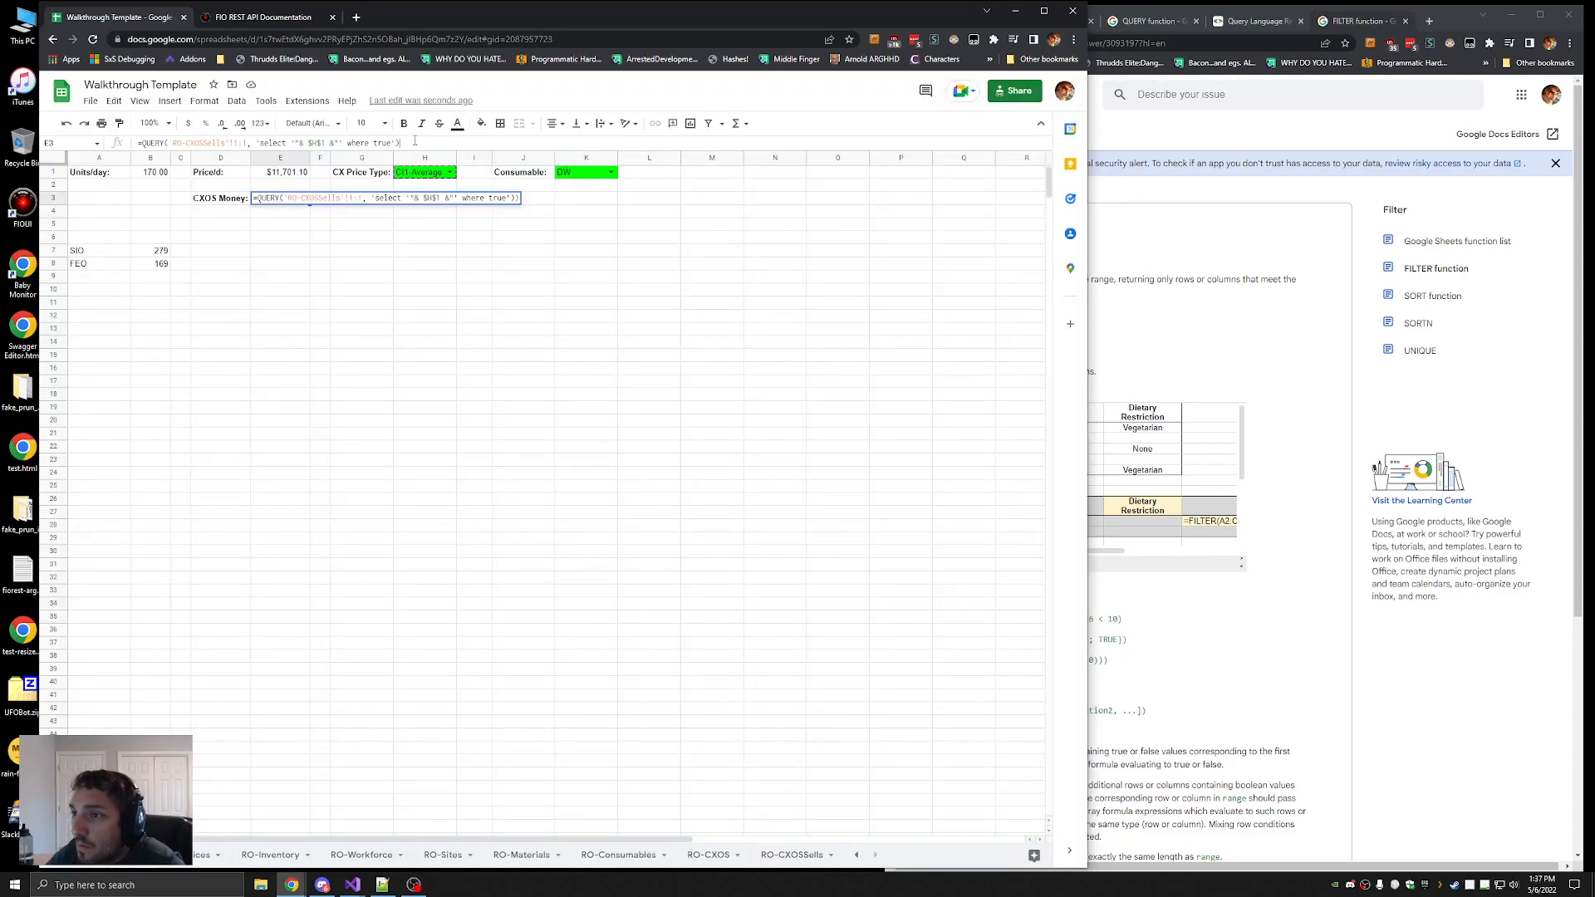
key(Return)
click(283, 200)
key(BackSpace)
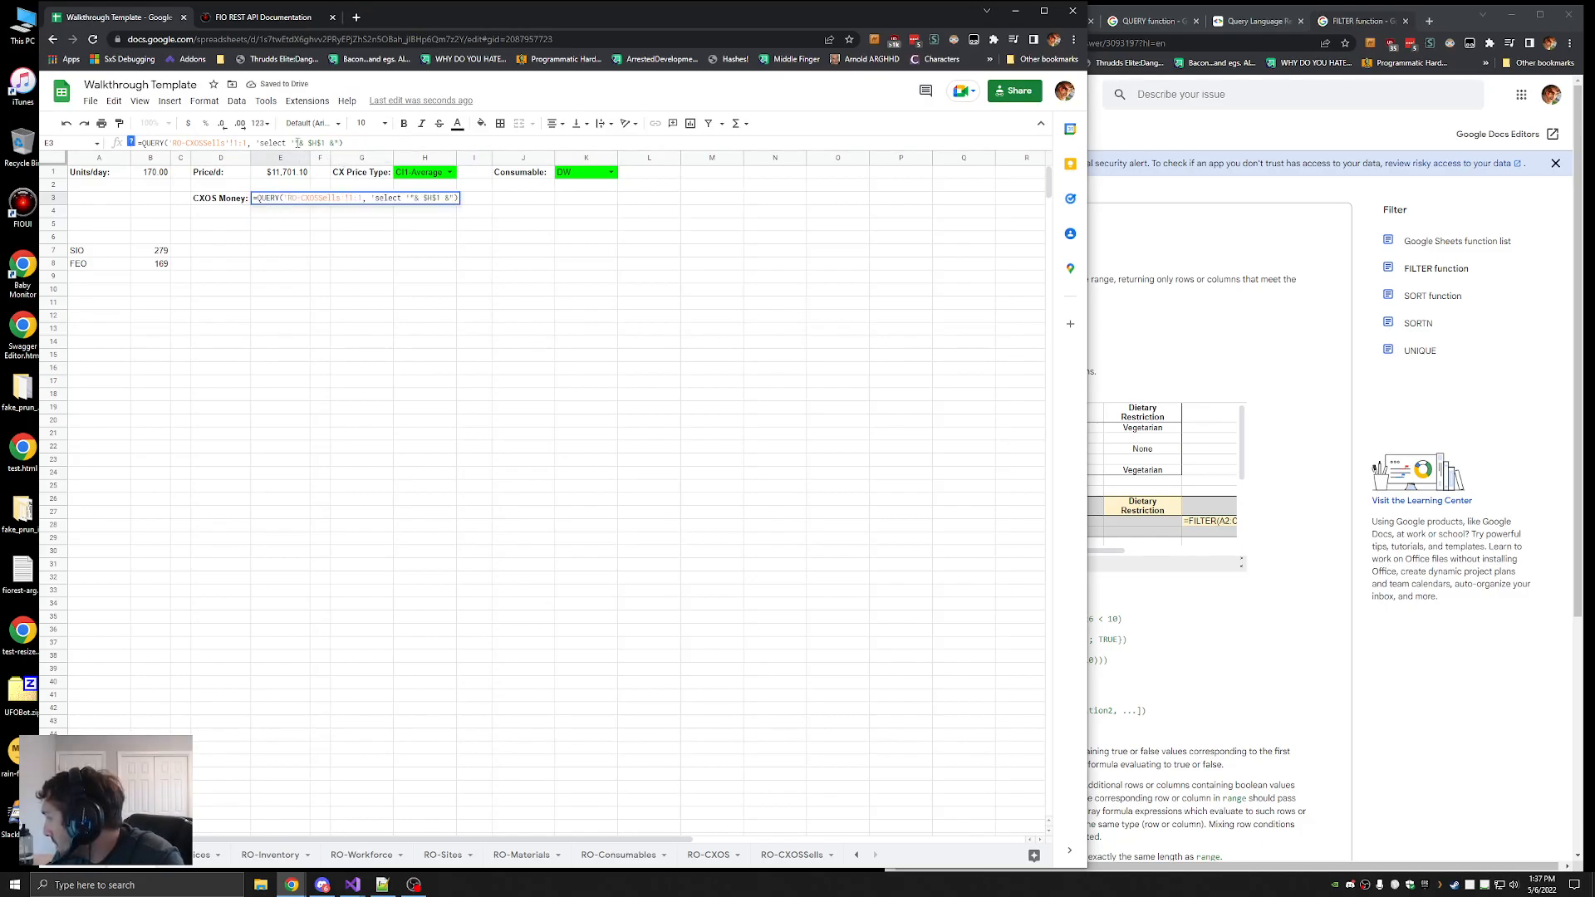
drag(339, 143, 256, 143)
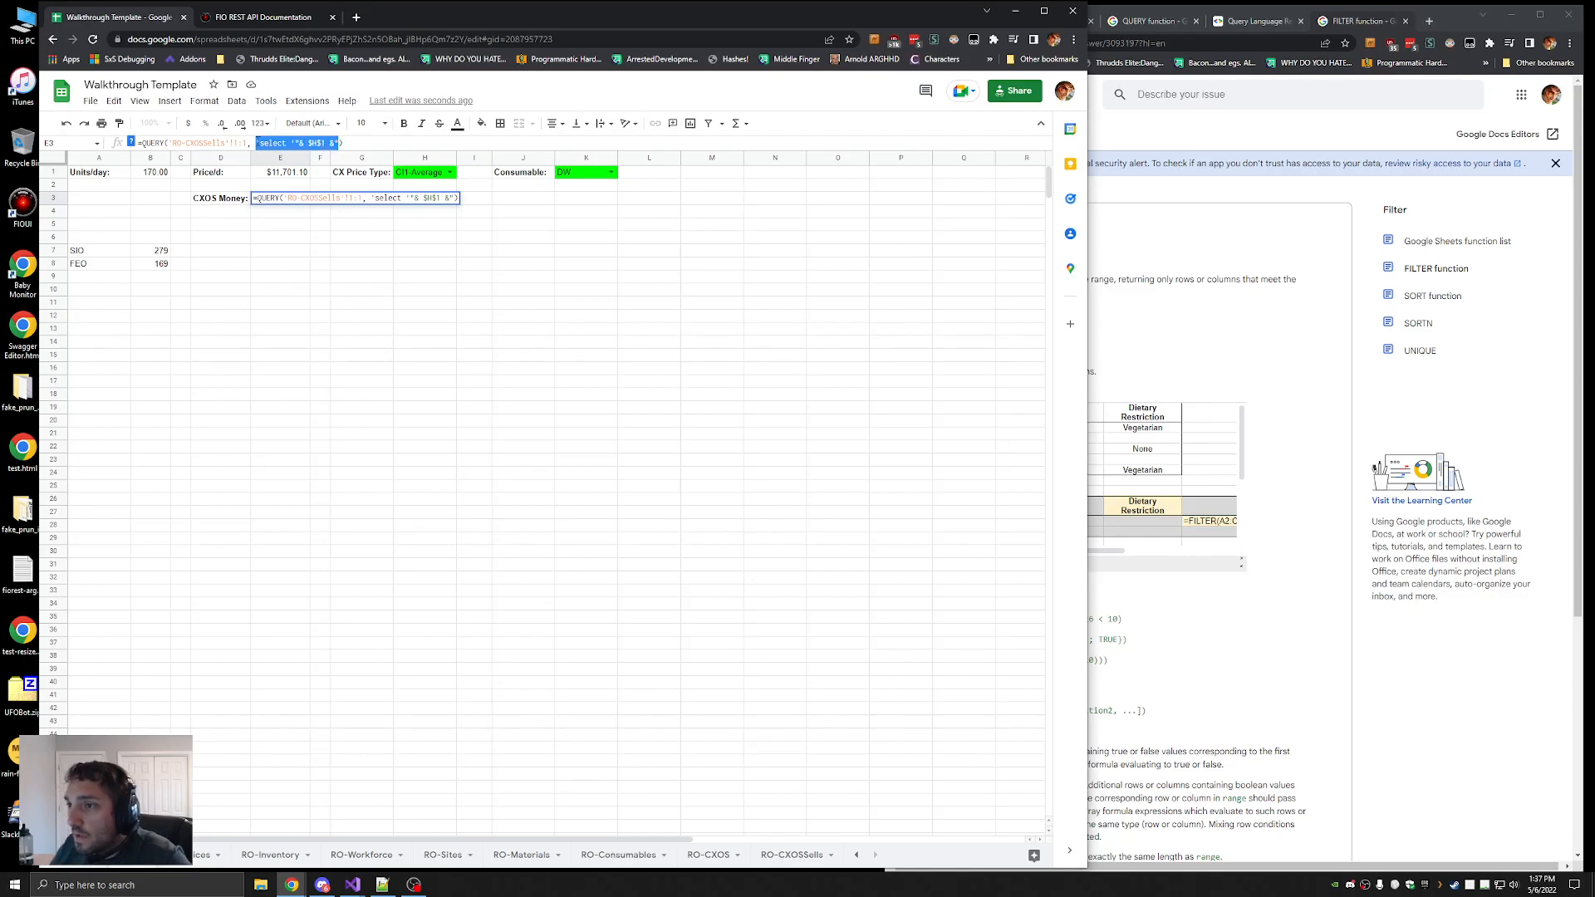
text("select ")
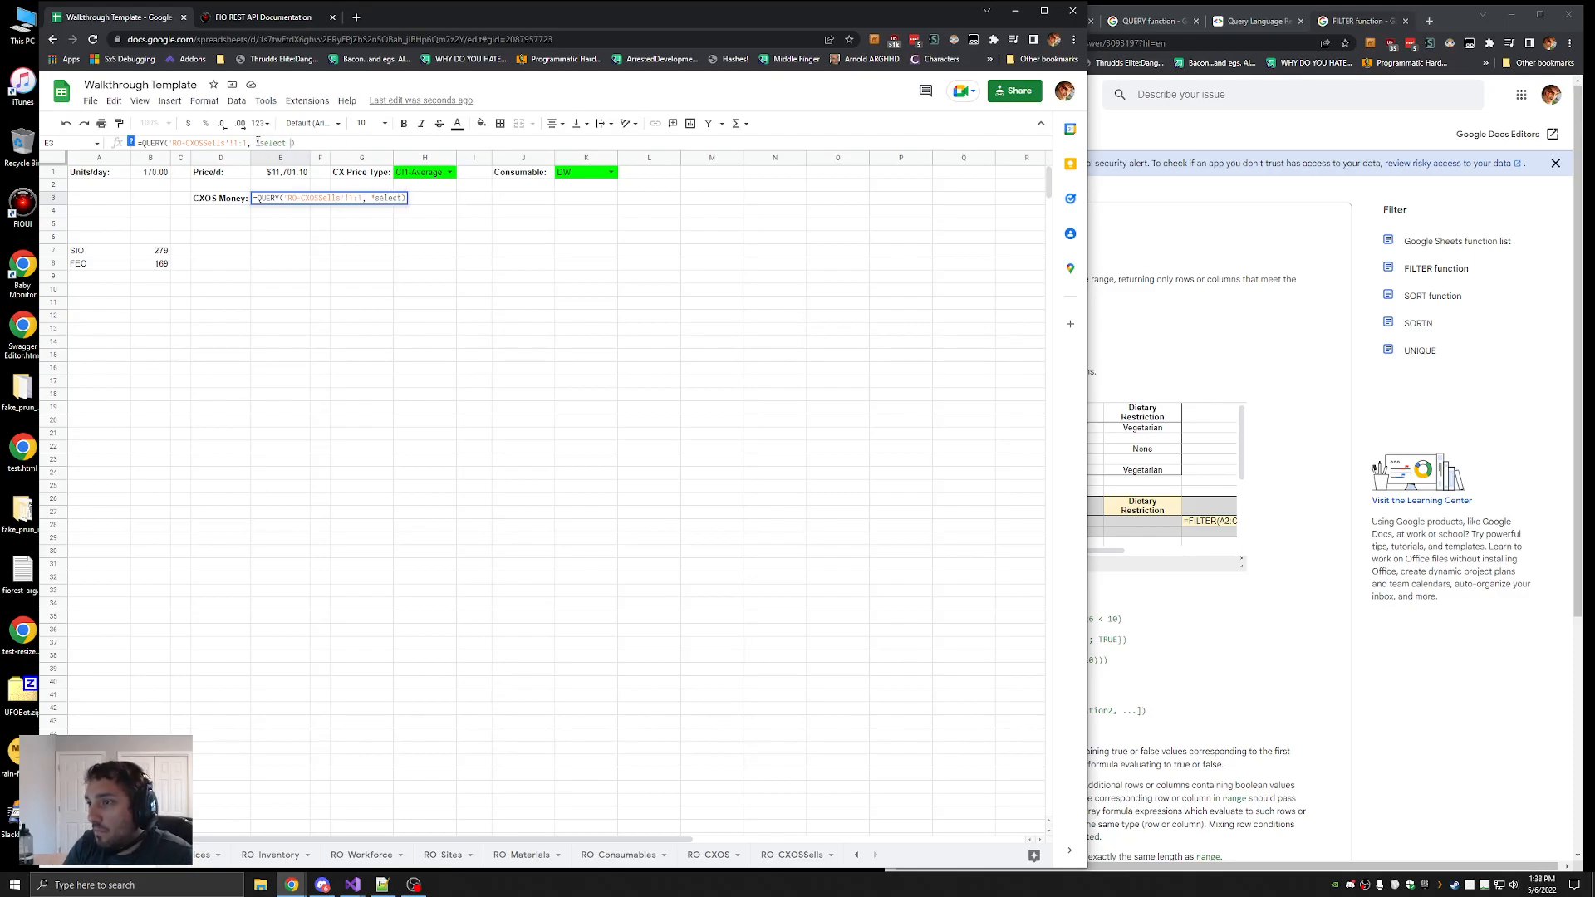
text(& )
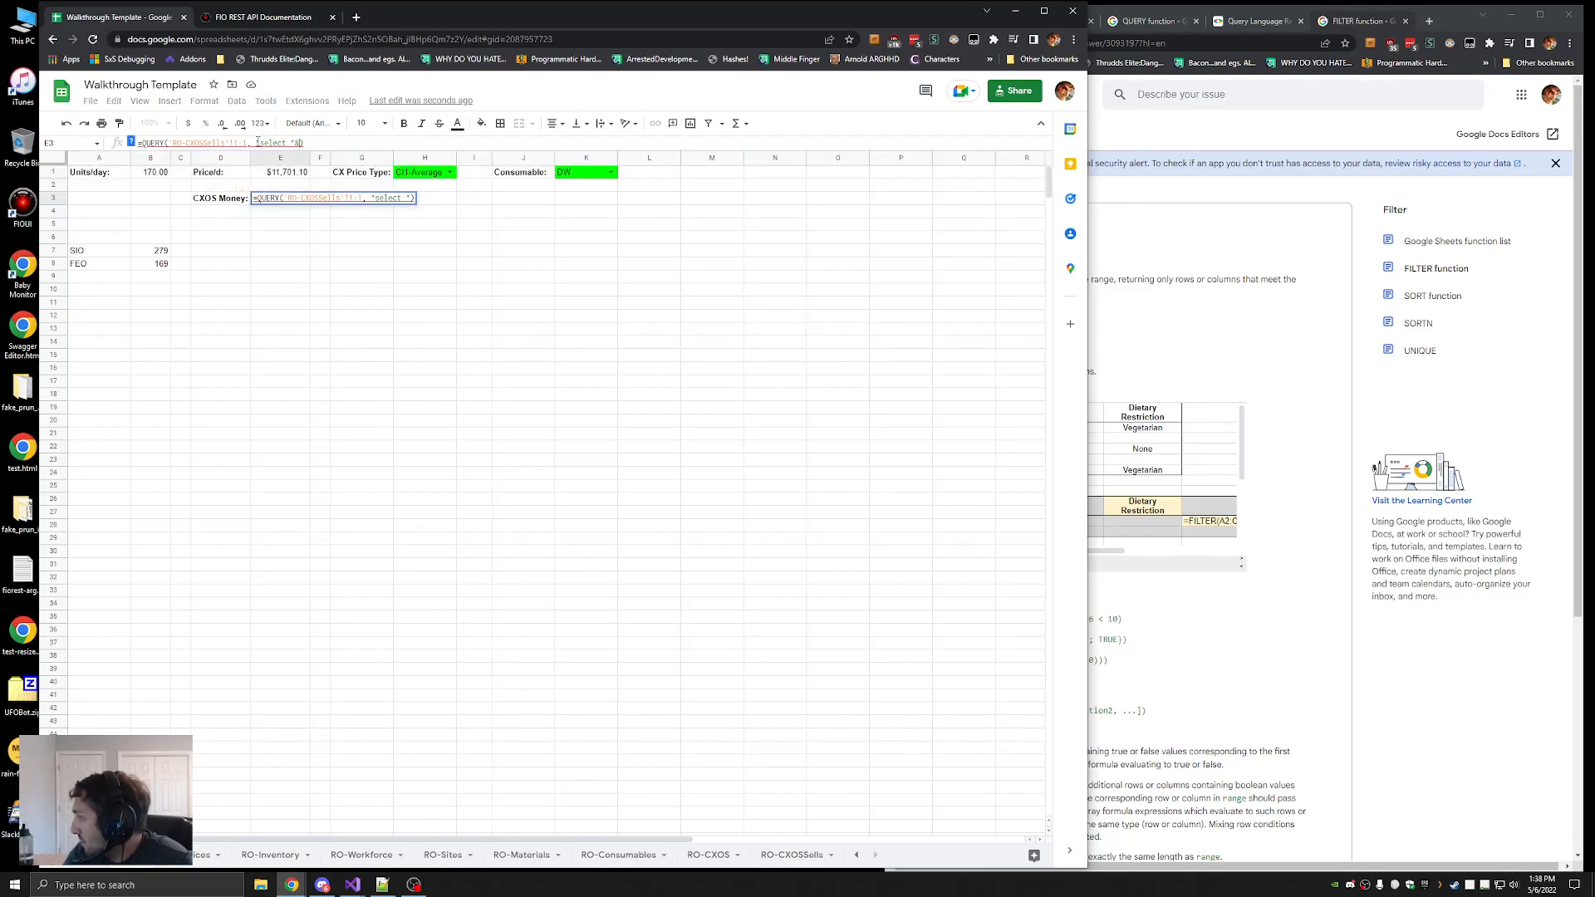
text(H1)
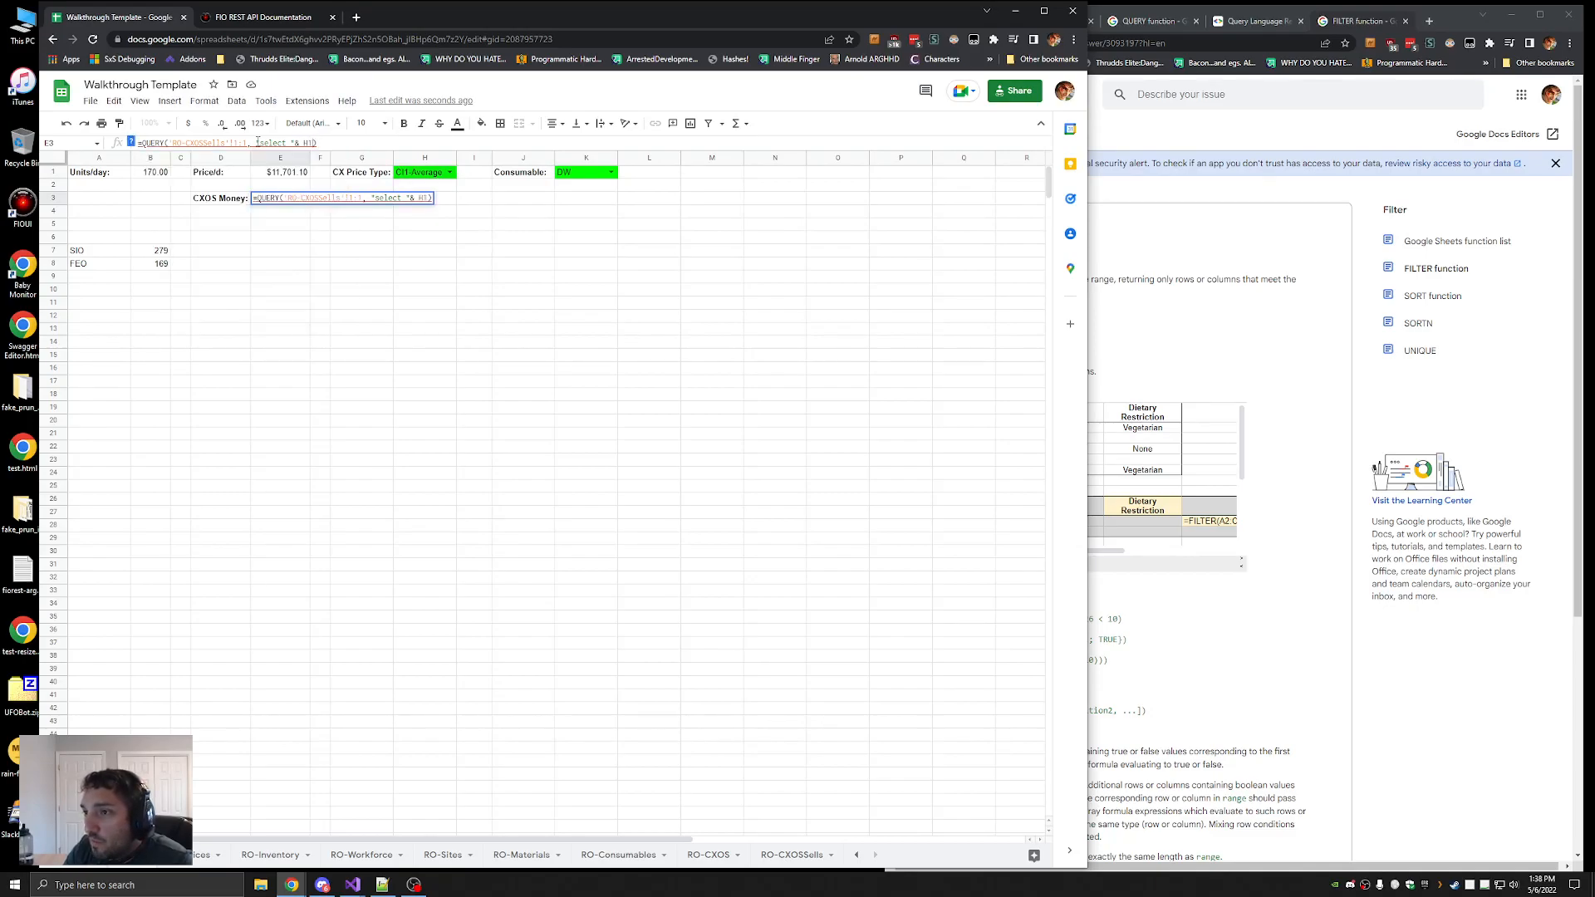
key(Escape)
key(Escape)
key(Left)
key(Right)
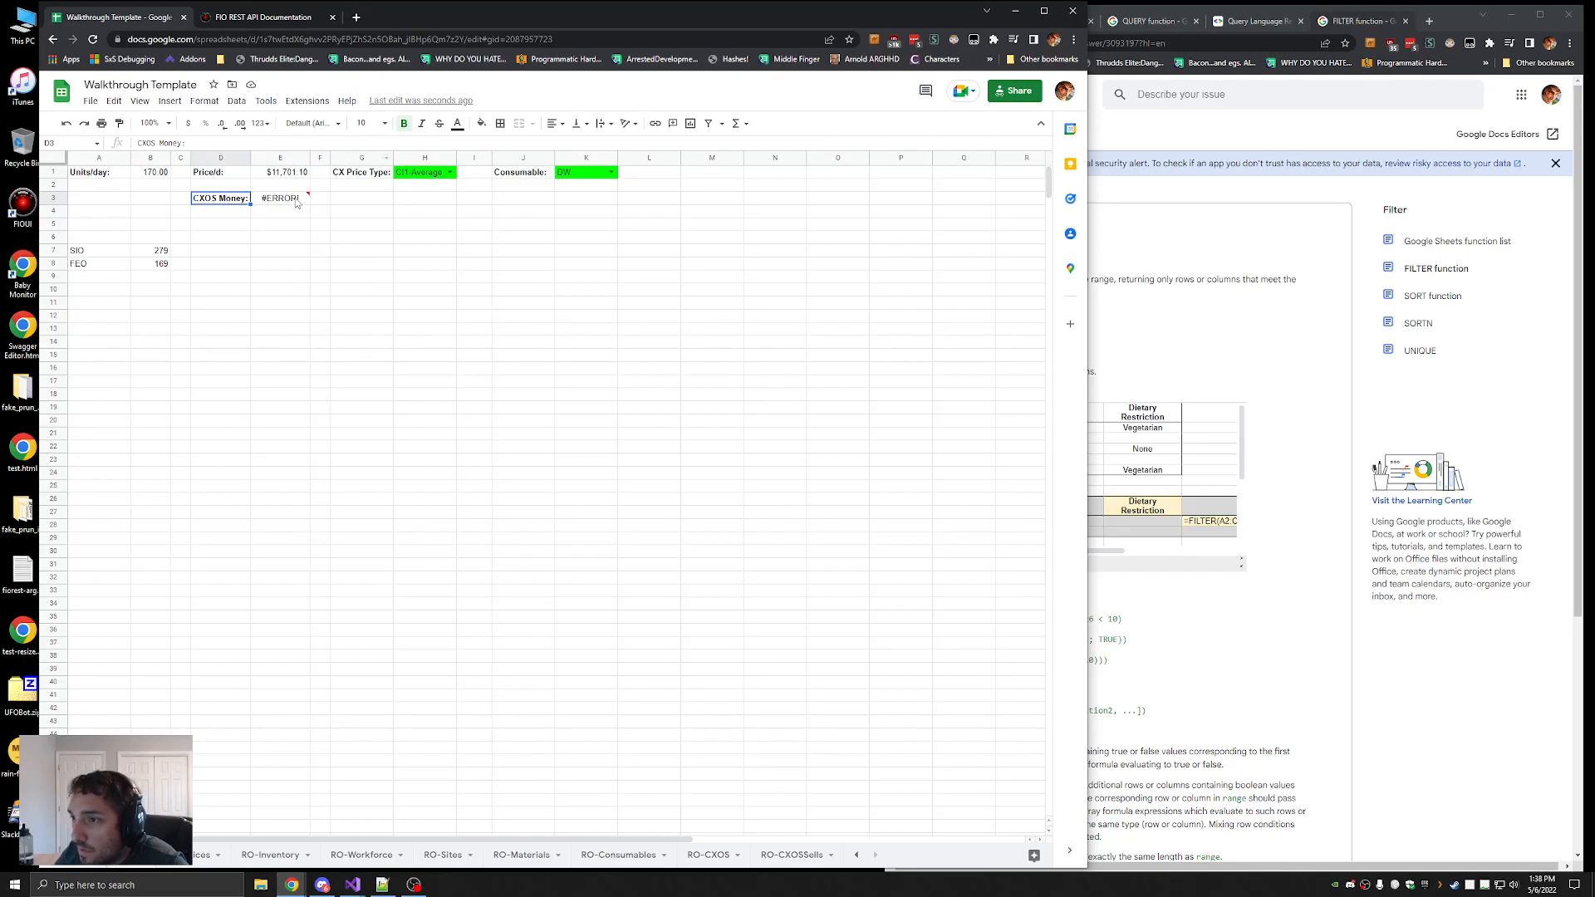
Replace the whole second argument of E3's QUERY with "select"& $H$1
key(F2)
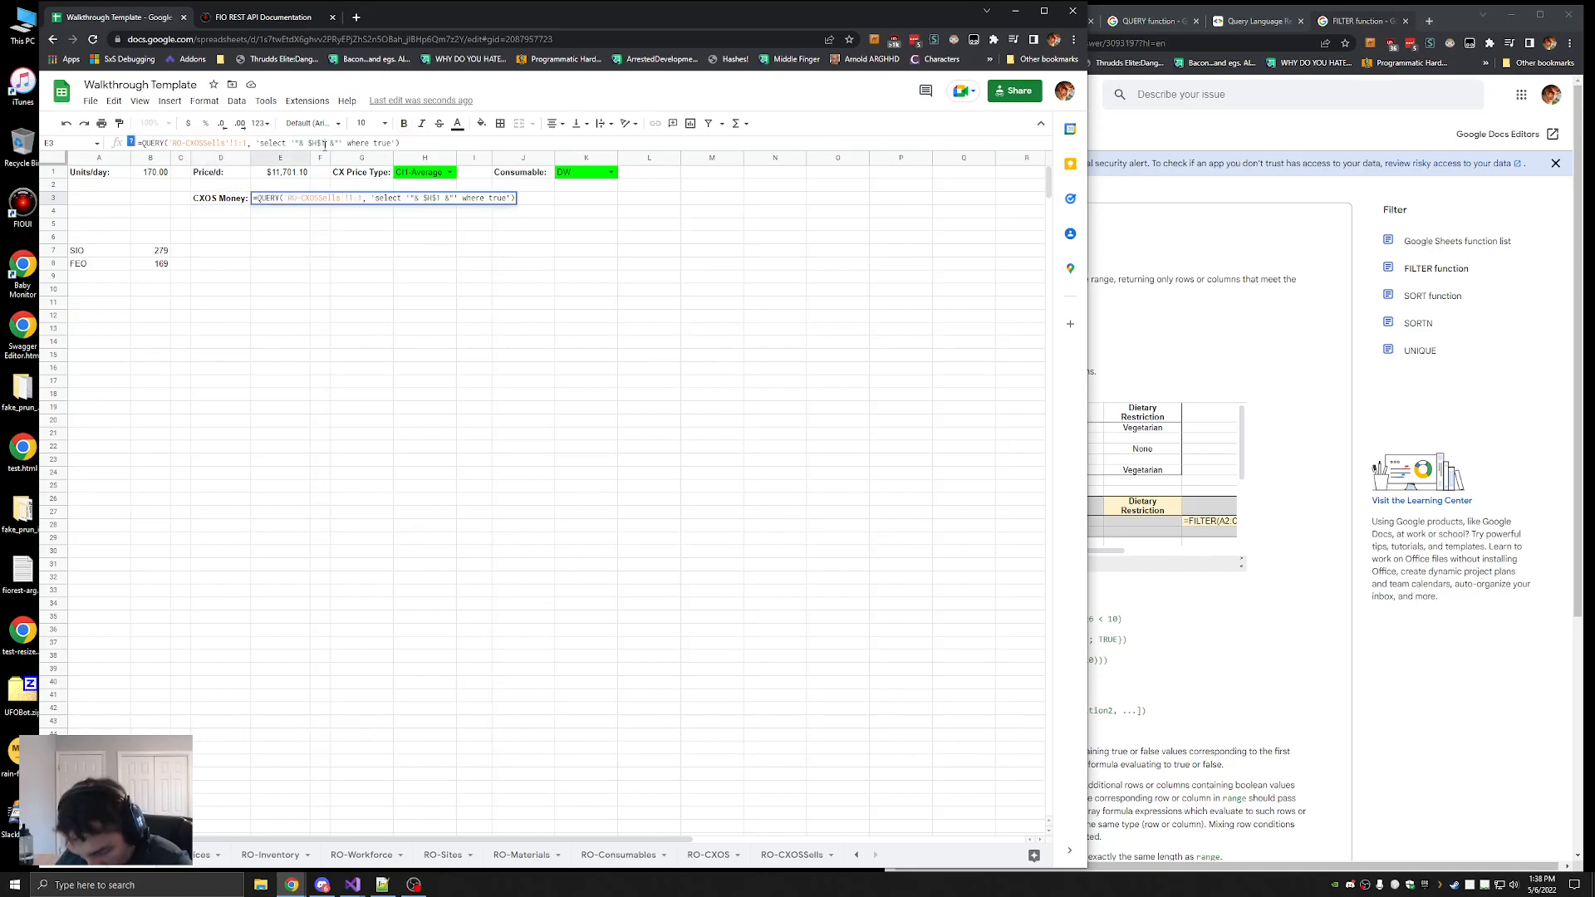
click(343, 143)
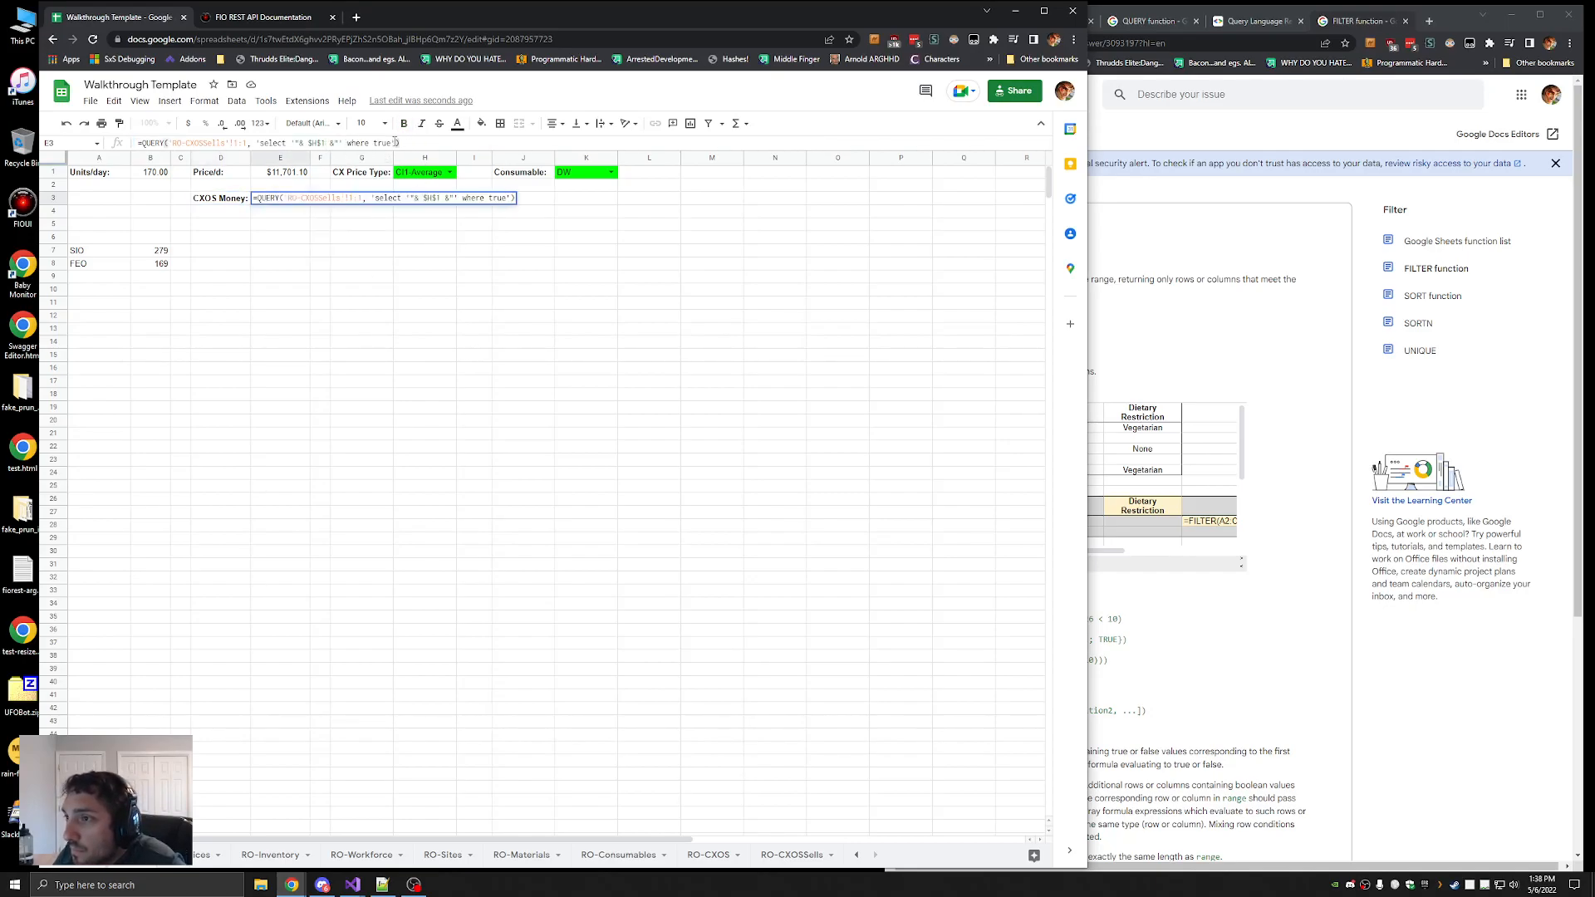
drag(398, 143, 256, 143)
key(BackSpace)
text("select")
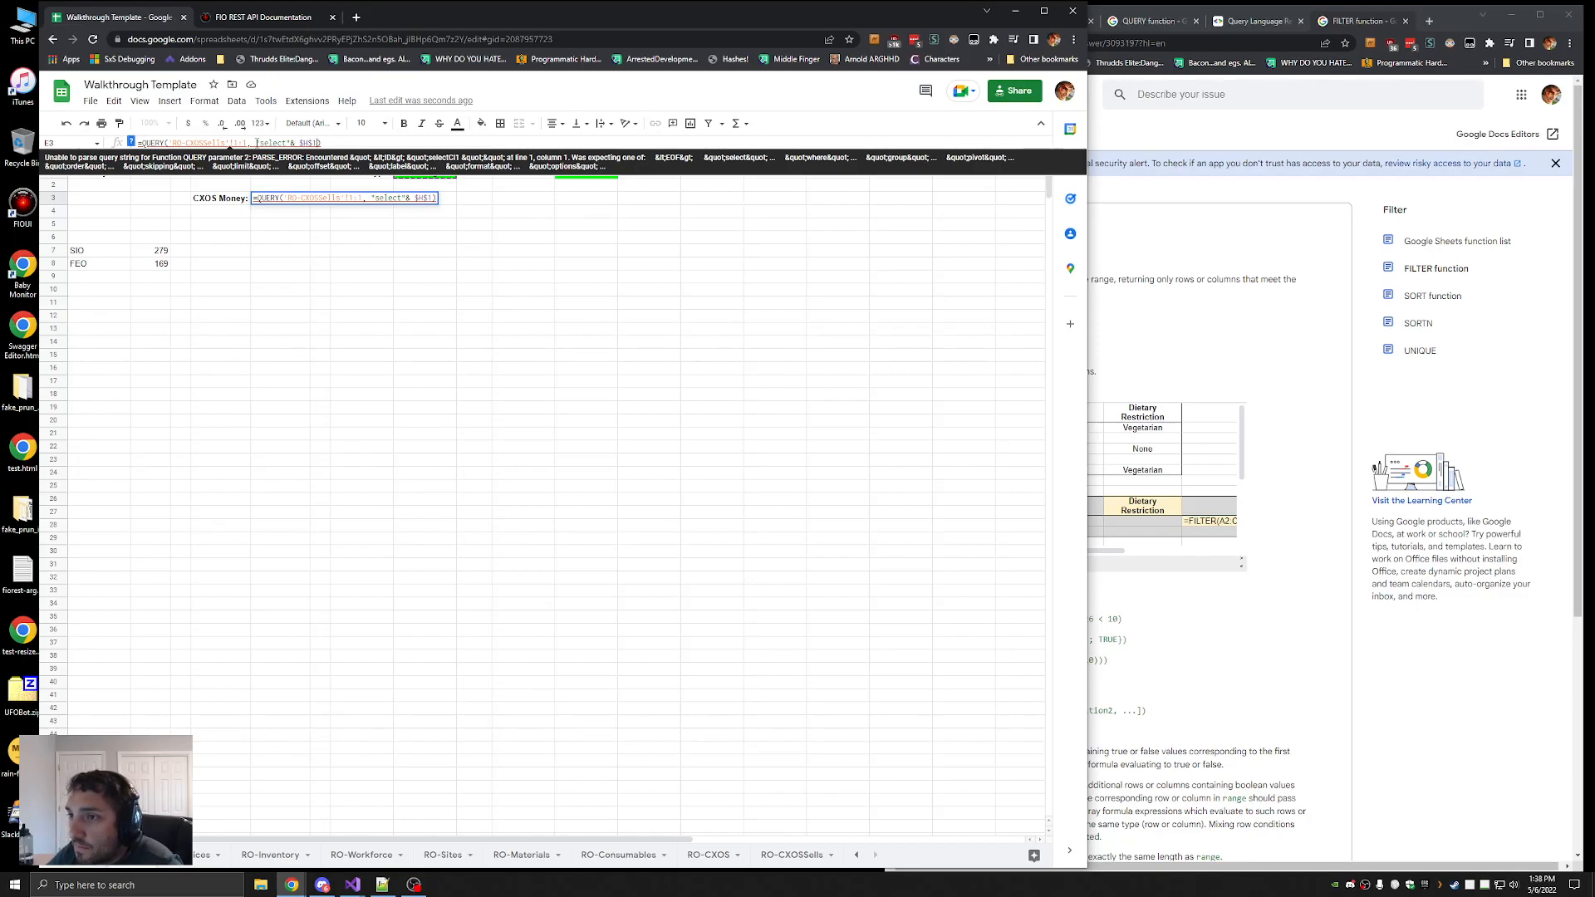
Commit E3's QUERY formula with "select"& $H$1 and inspect the error on its query string
key(Return)
click(291, 201)
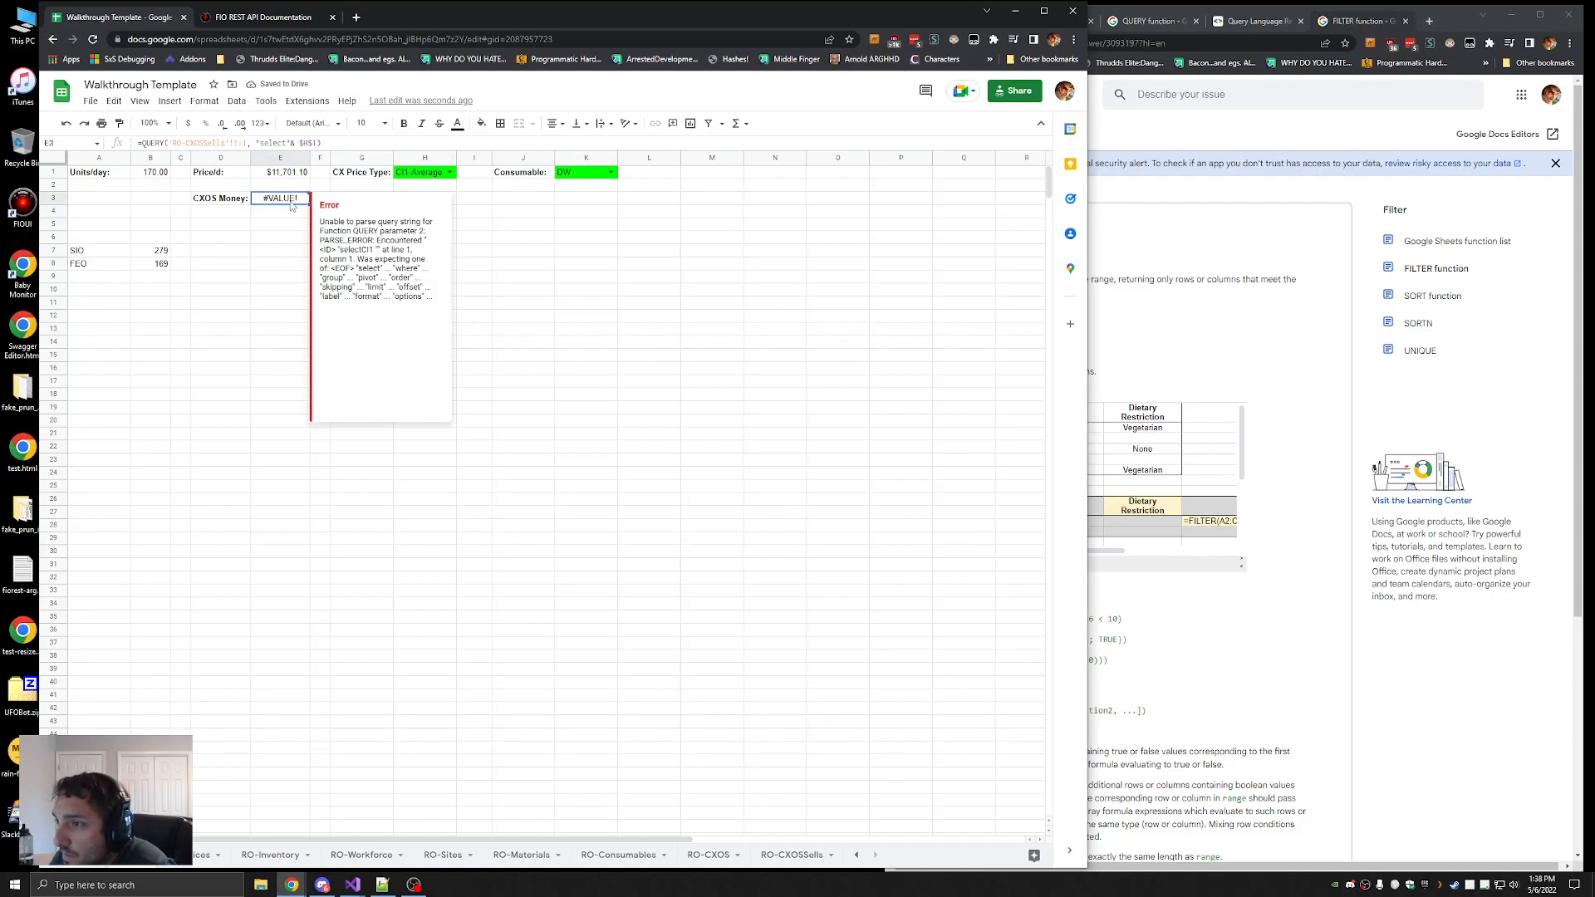
double_click(272, 143)
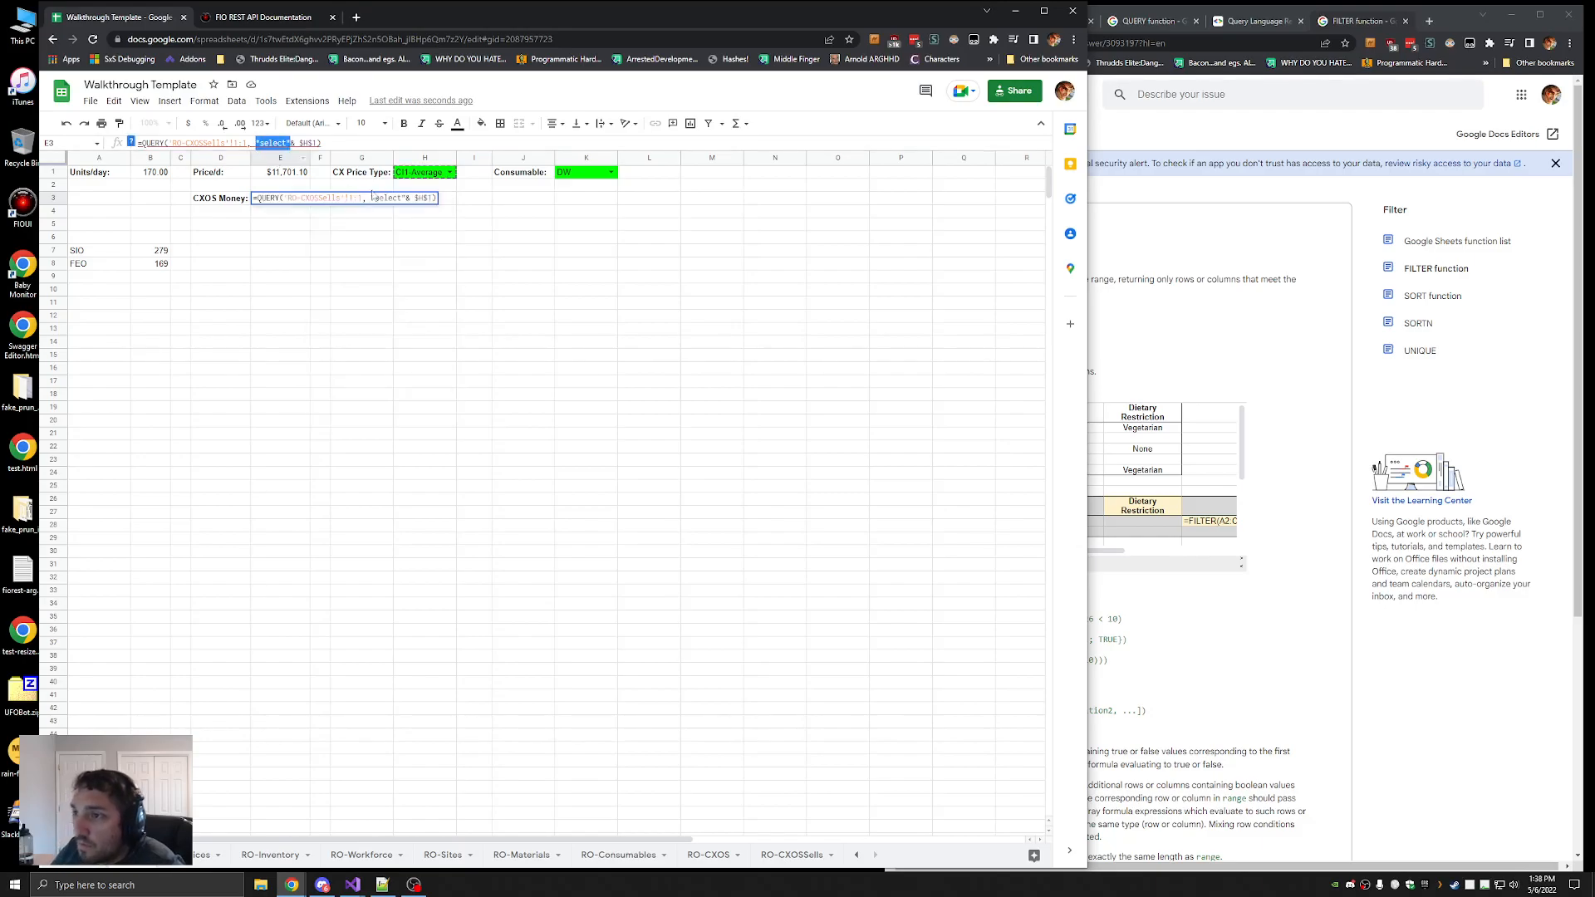
key(Right)
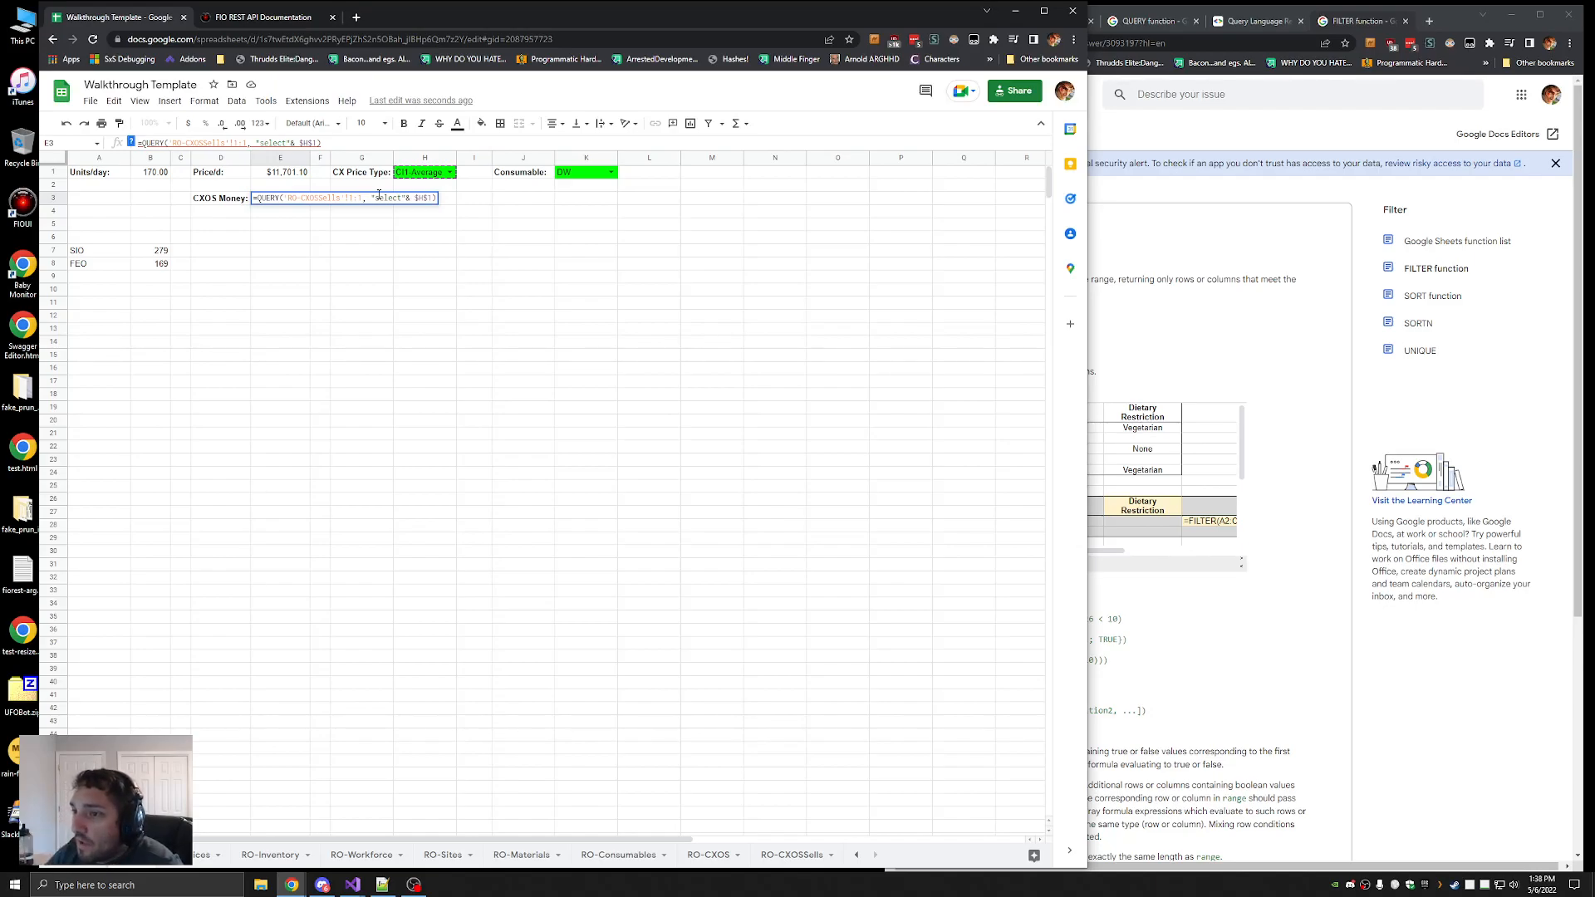
key(Return)
Reuse E1's MATCH expression in E3's QUERY, replacing $H$1 with MATCH($H$1, 'RO-Prices'!1:1, 0)
click(289, 172)
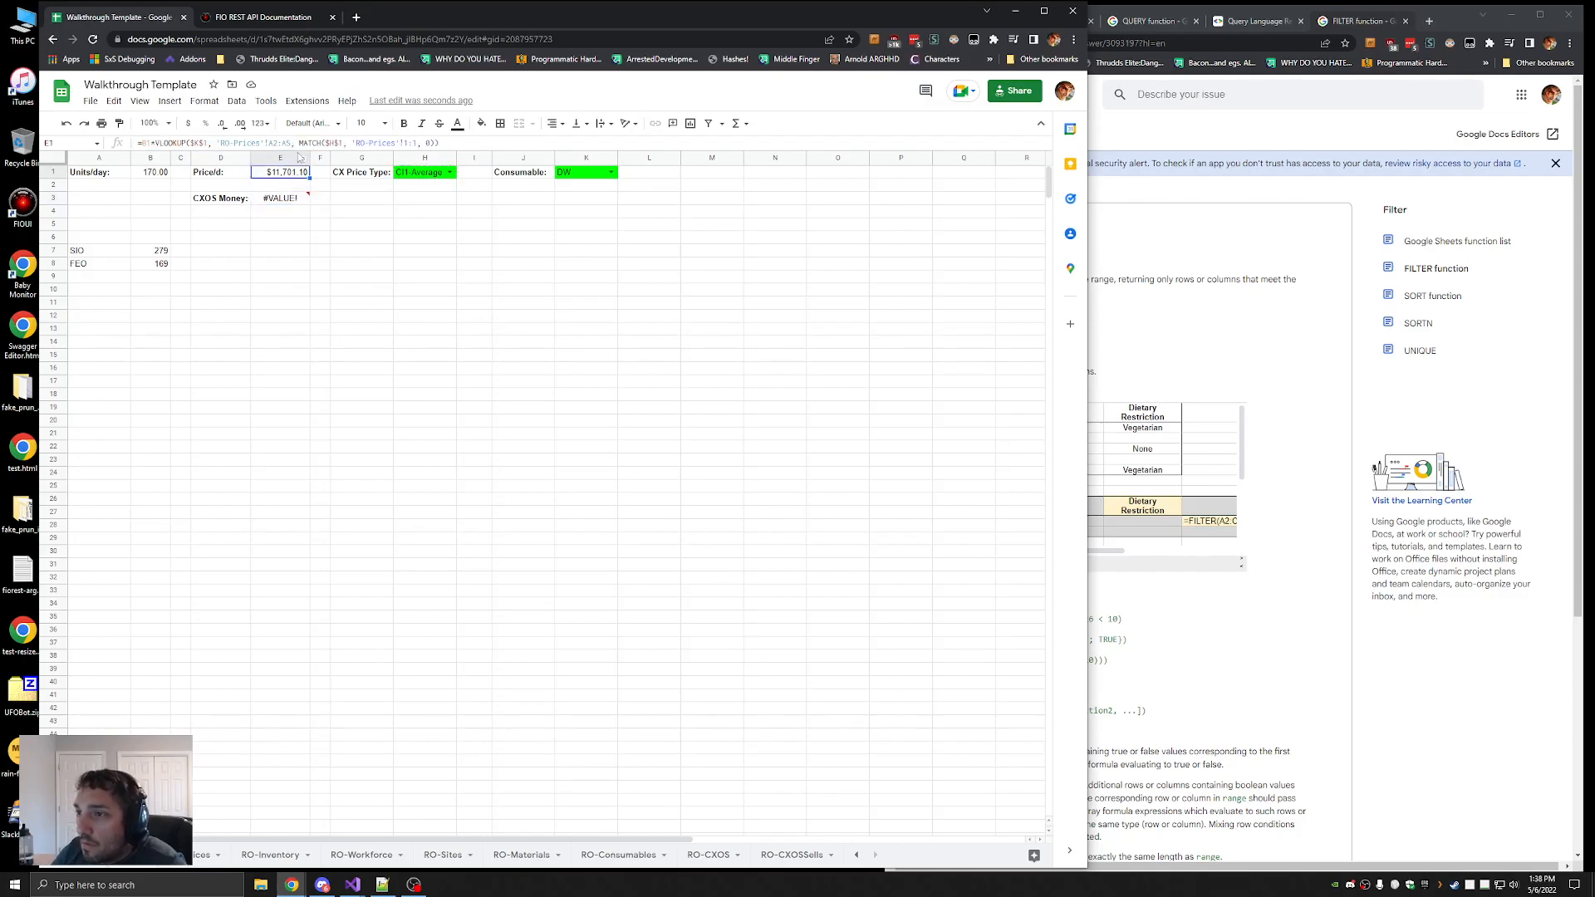
drag(300, 143, 432, 144)
key(Escape)
click(285, 198)
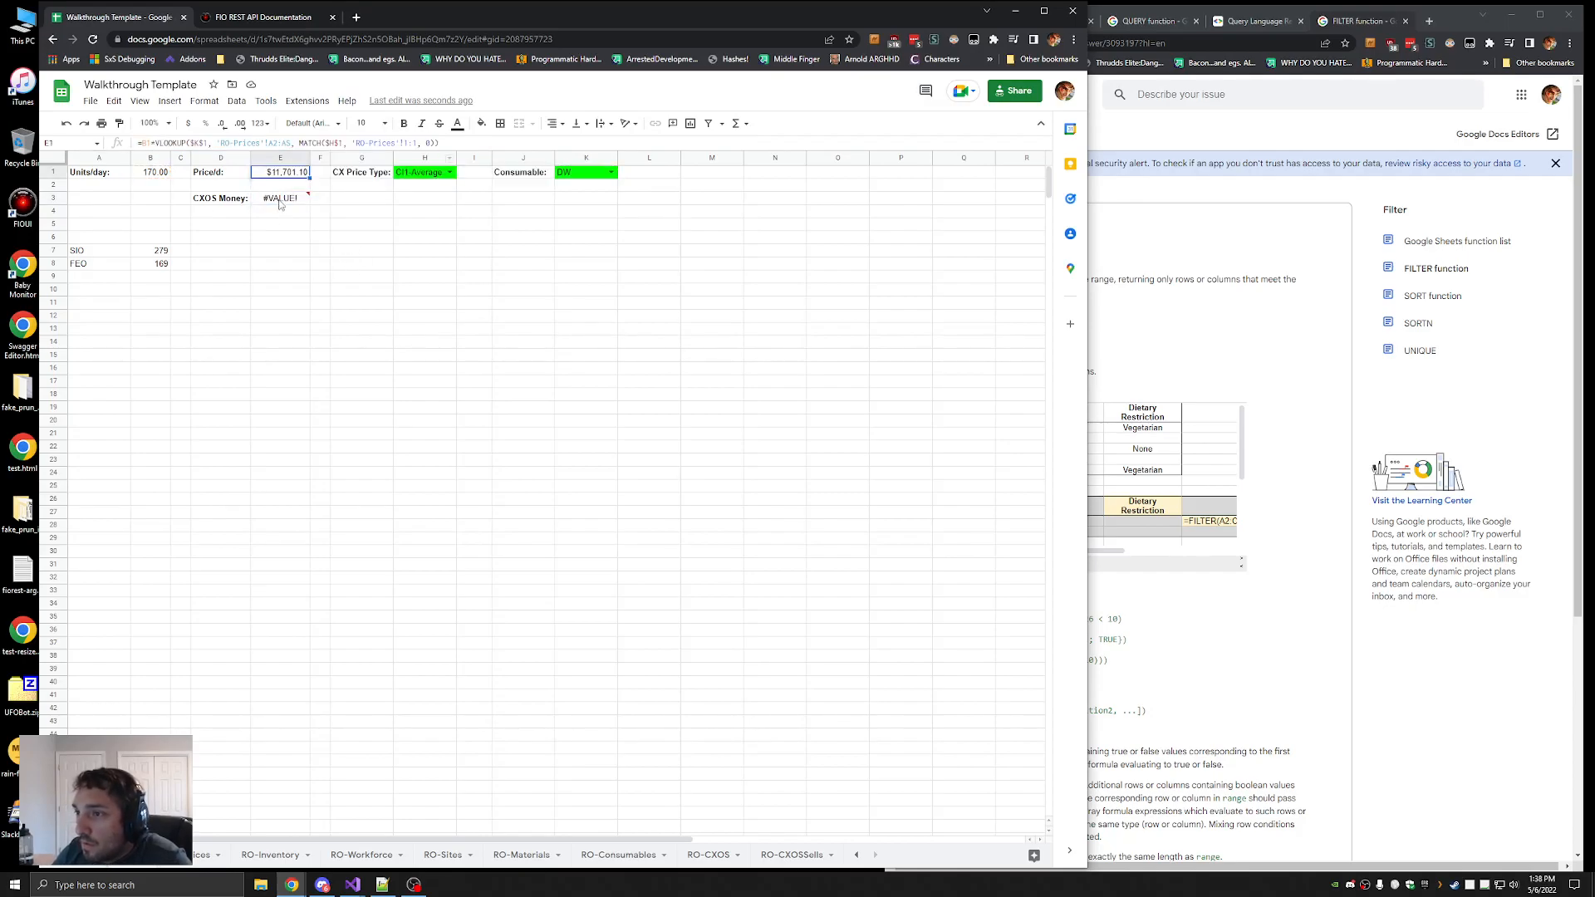
drag(317, 142, 299, 143)
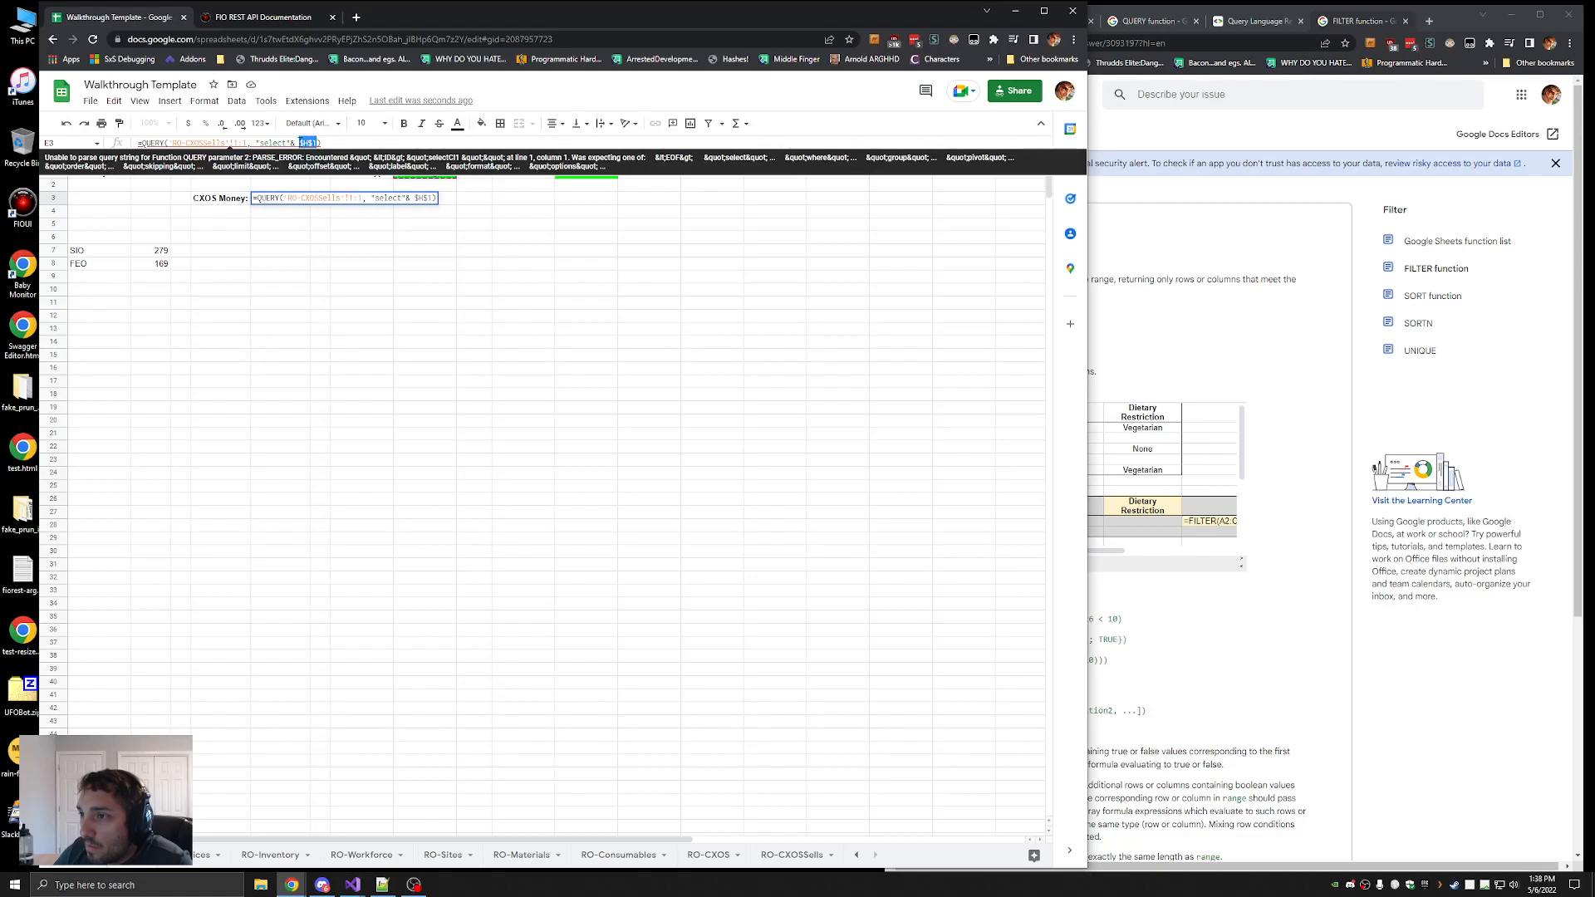
text(MATCH($H$1, 'RO-Prices'!1:1, 0))
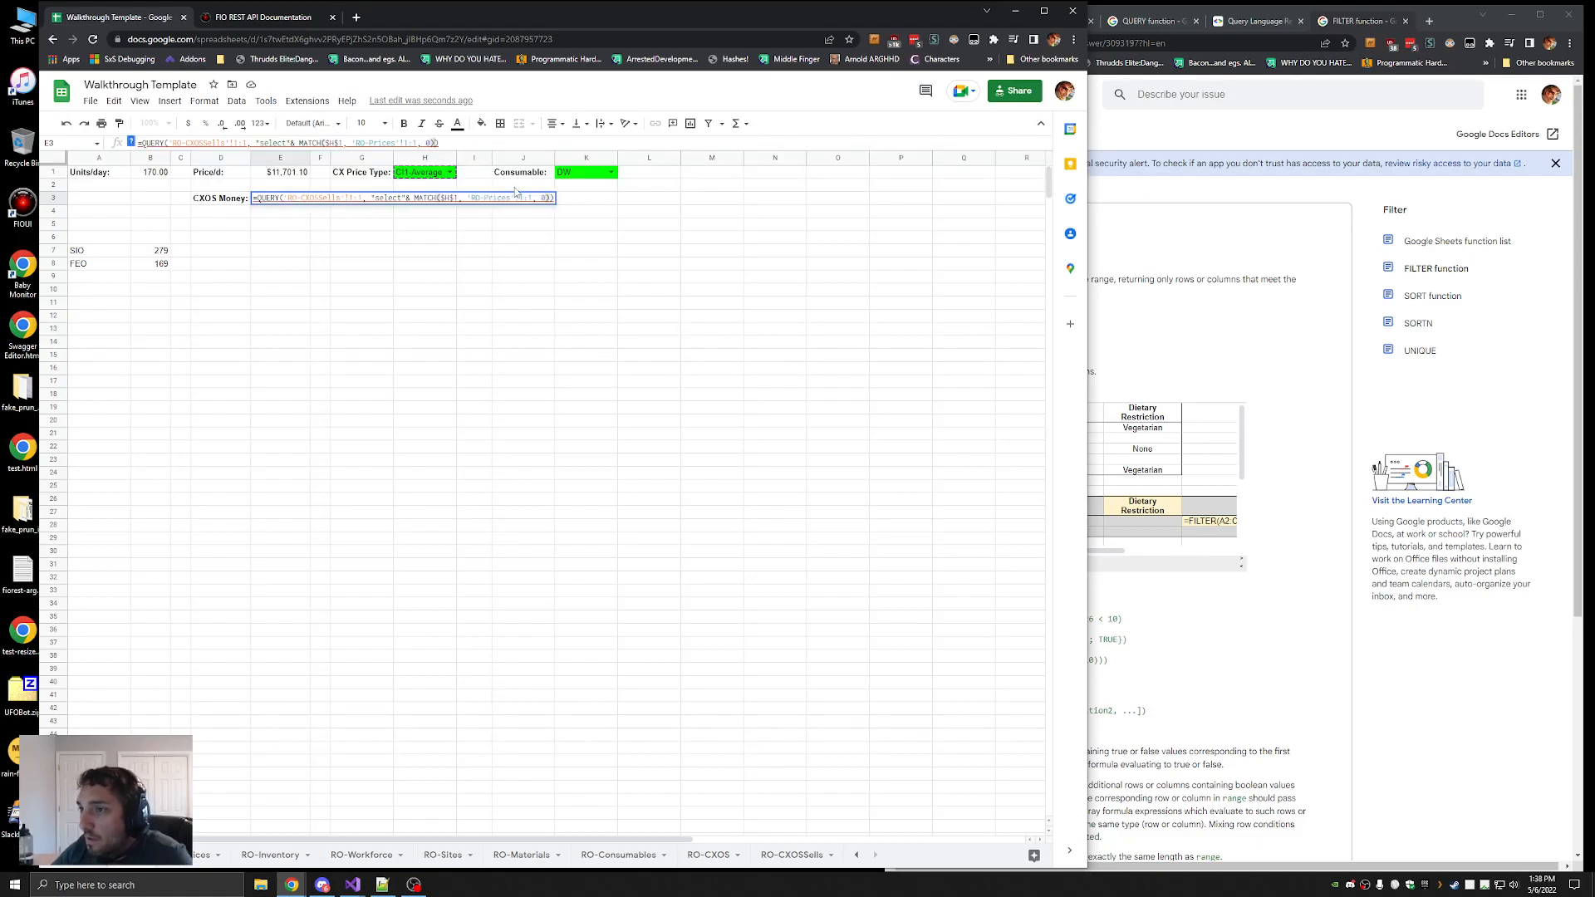
key(Return)
key(Up)
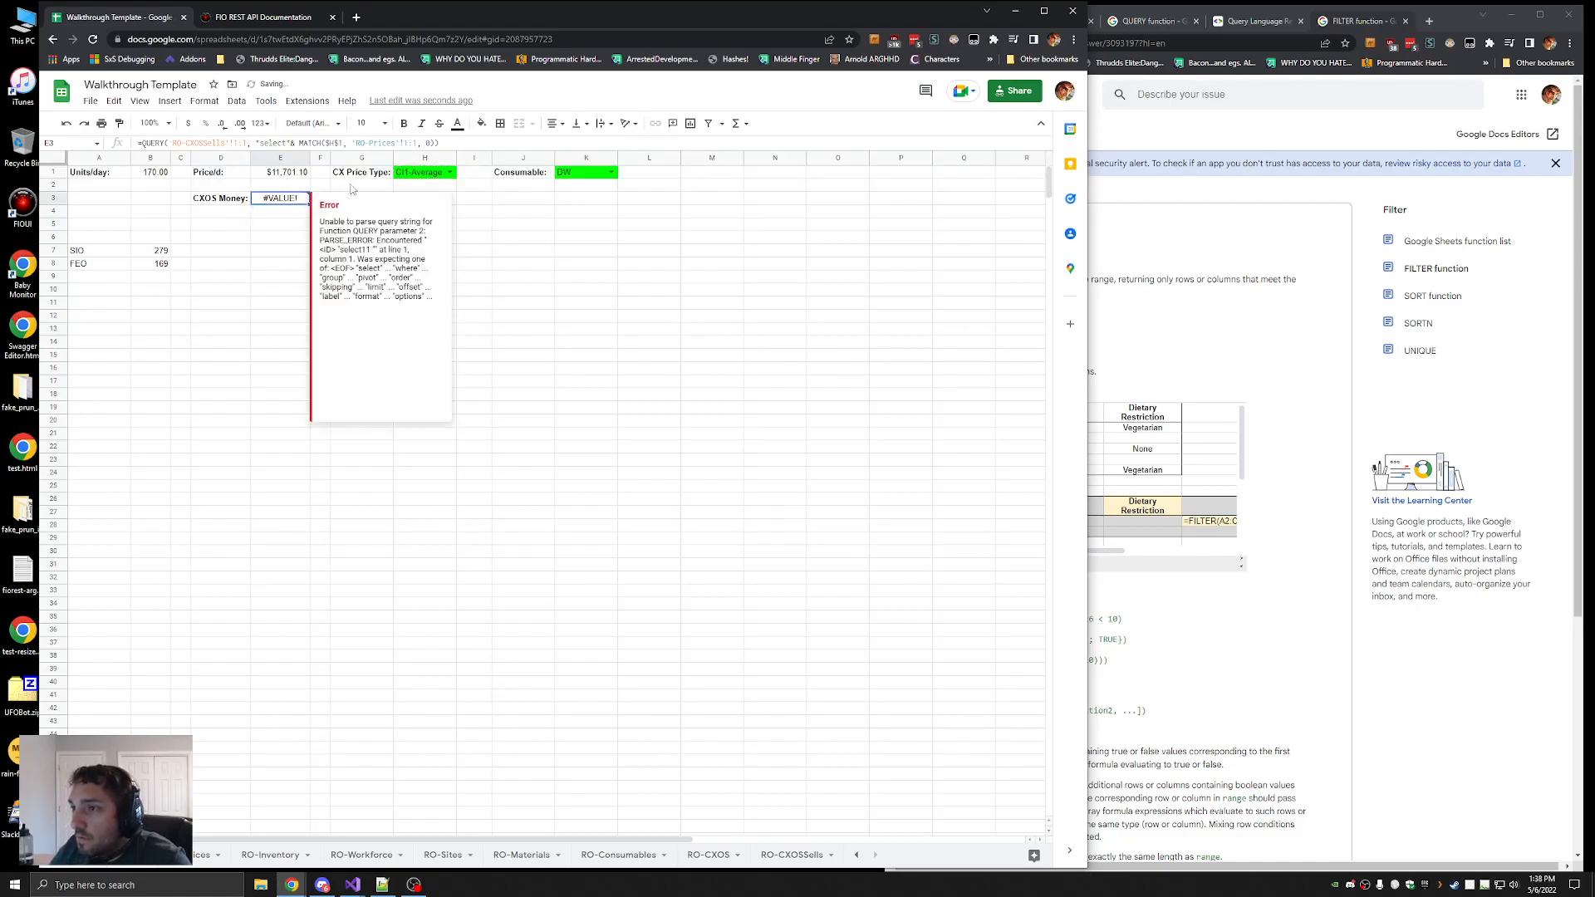
Change the quoted text in E3's QUERY argument to "select Col" and commit the formula
key(Return)
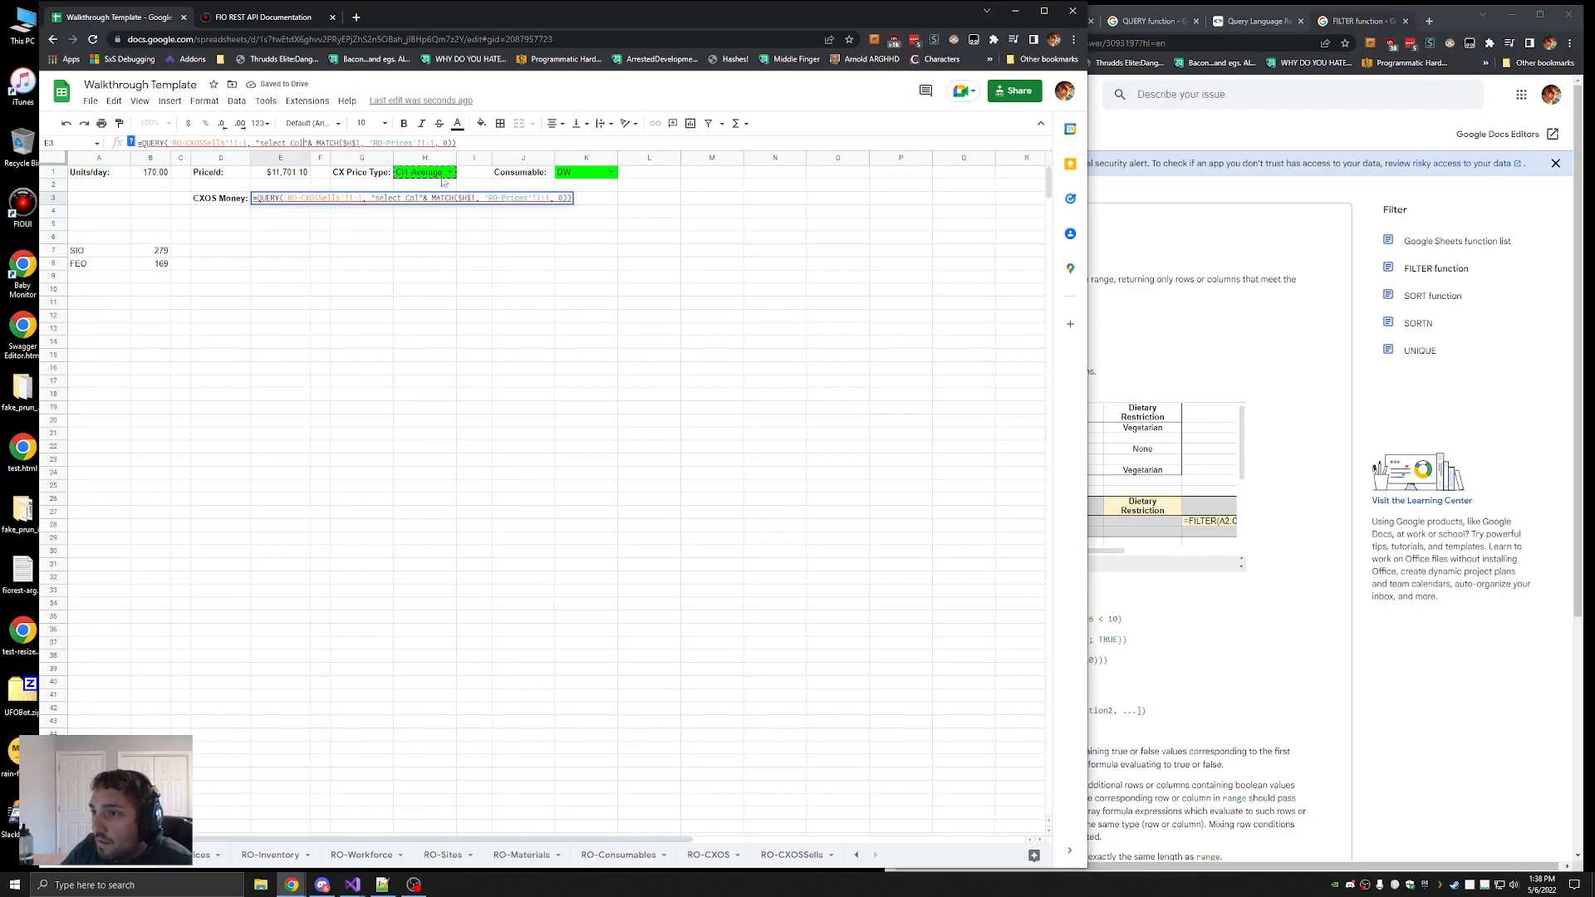
key(Return)
click(289, 202)
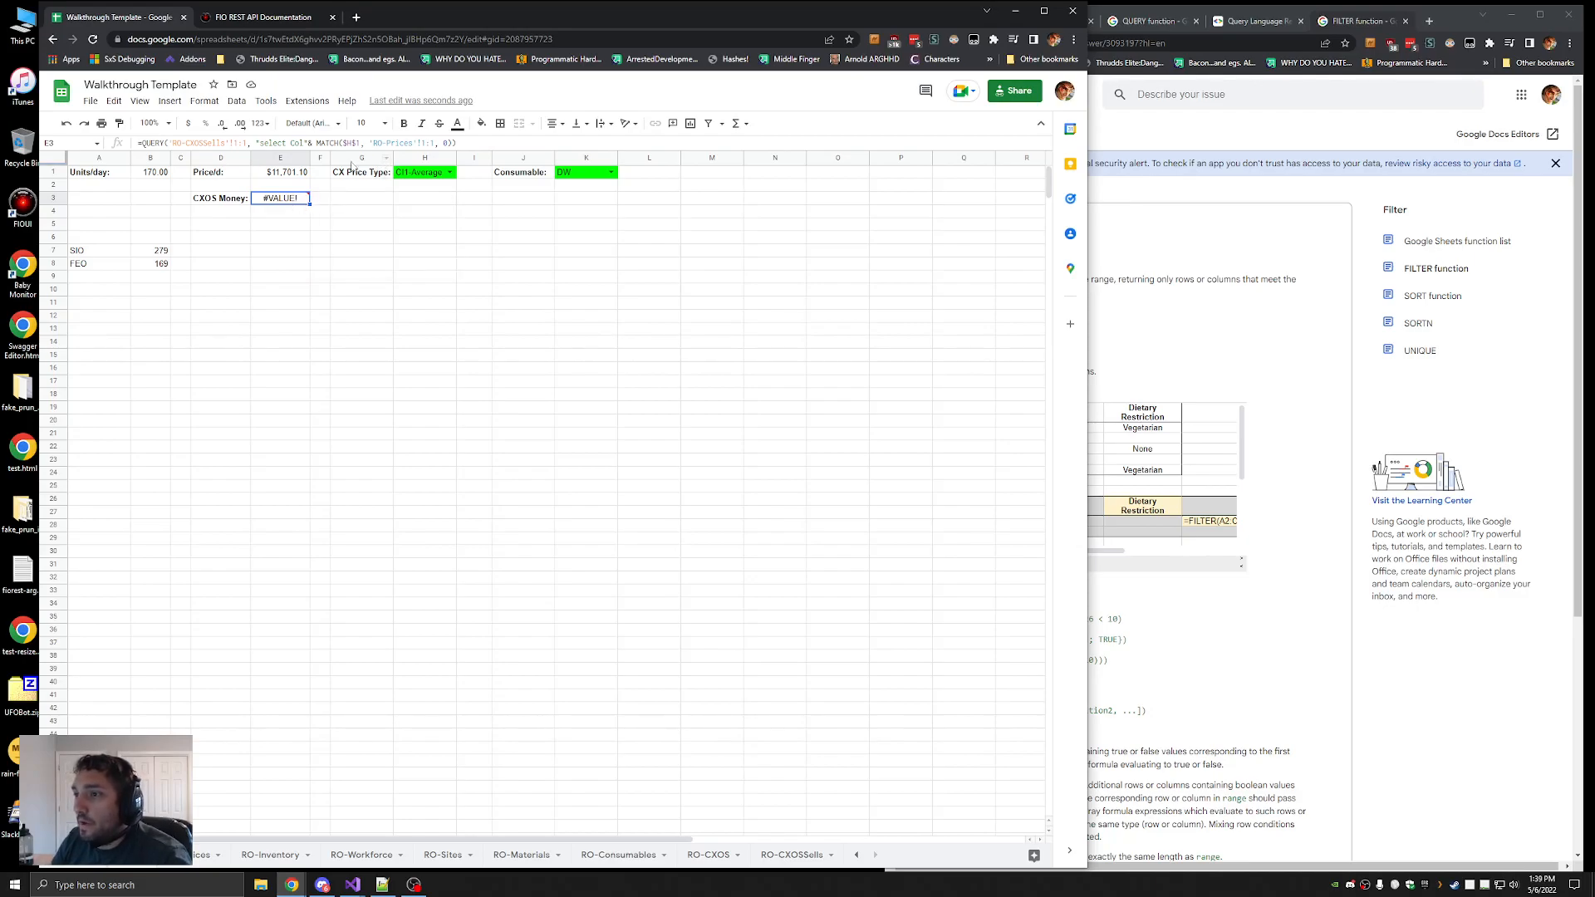
Point the MATCH range in E3's QUERY to 'RO-CXOSSells'!1:1 and commit the formula
click(399, 142)
double_click(398, 142)
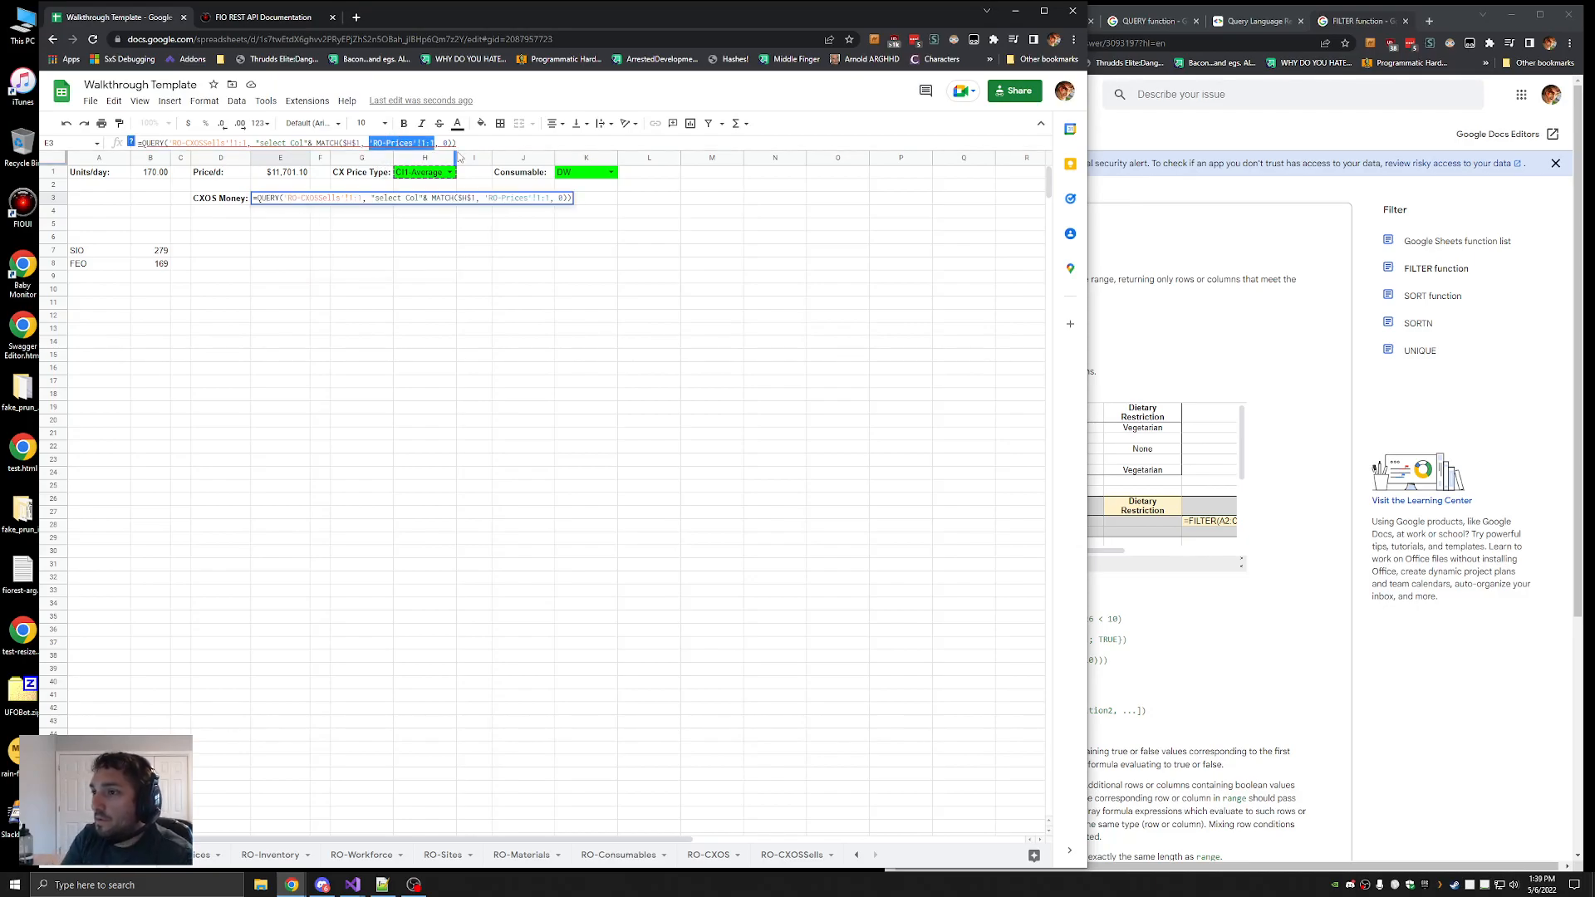
key(Left)
key(Right)
key(Right)
key(shift+Right)
key(shift+Right)
key(shift+Right)
key(shift+Right)
key(shift+Right)
key(shift+Right)
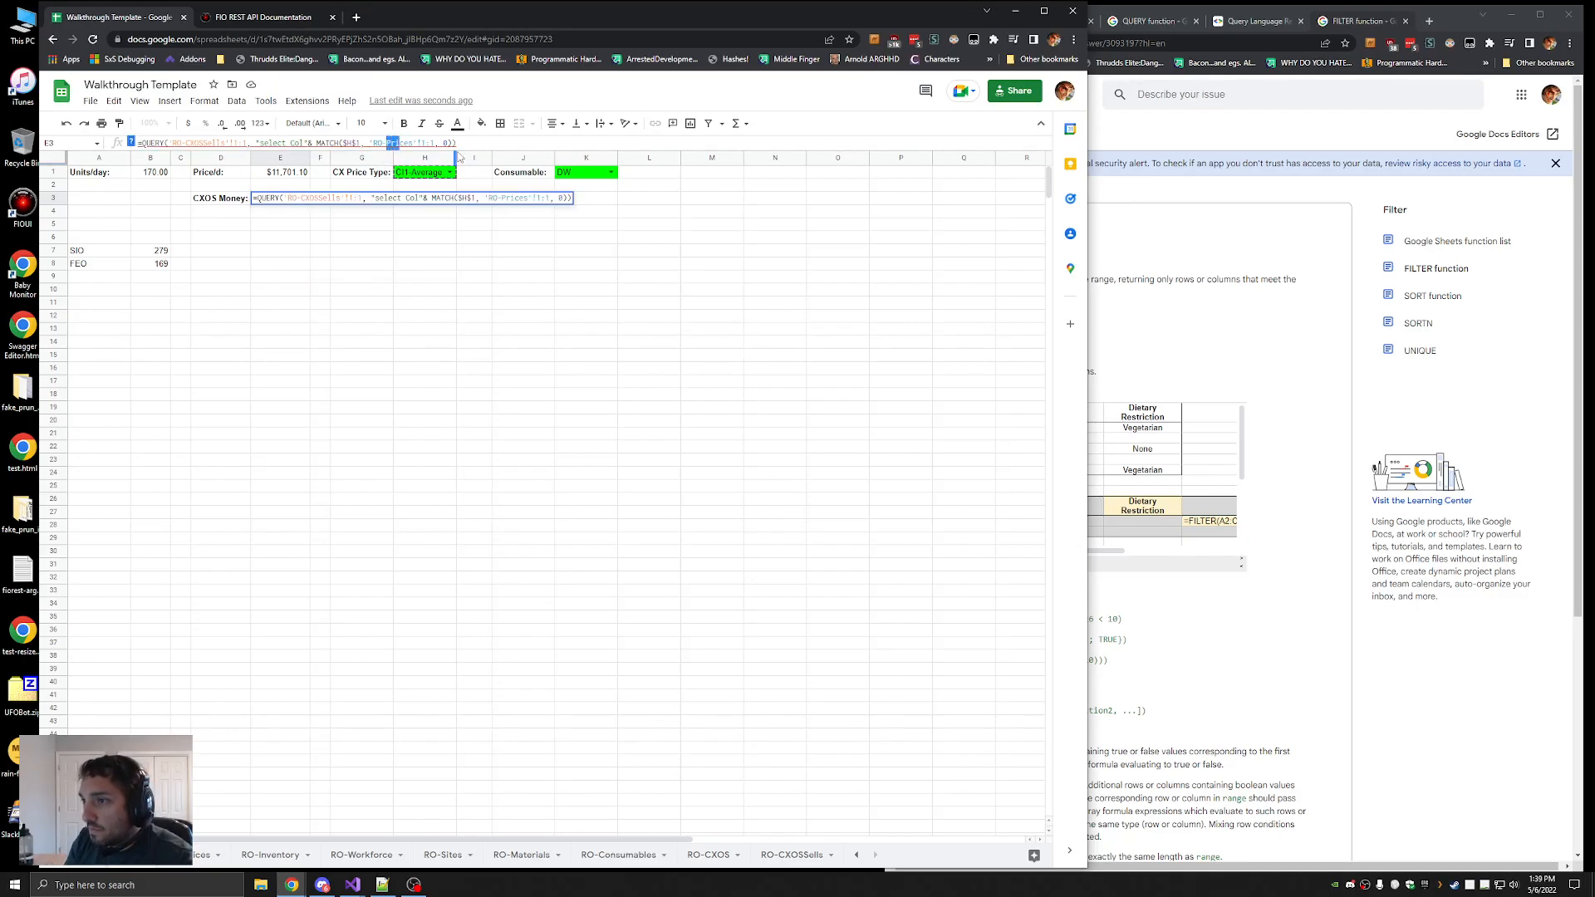
text(CXOSSells)
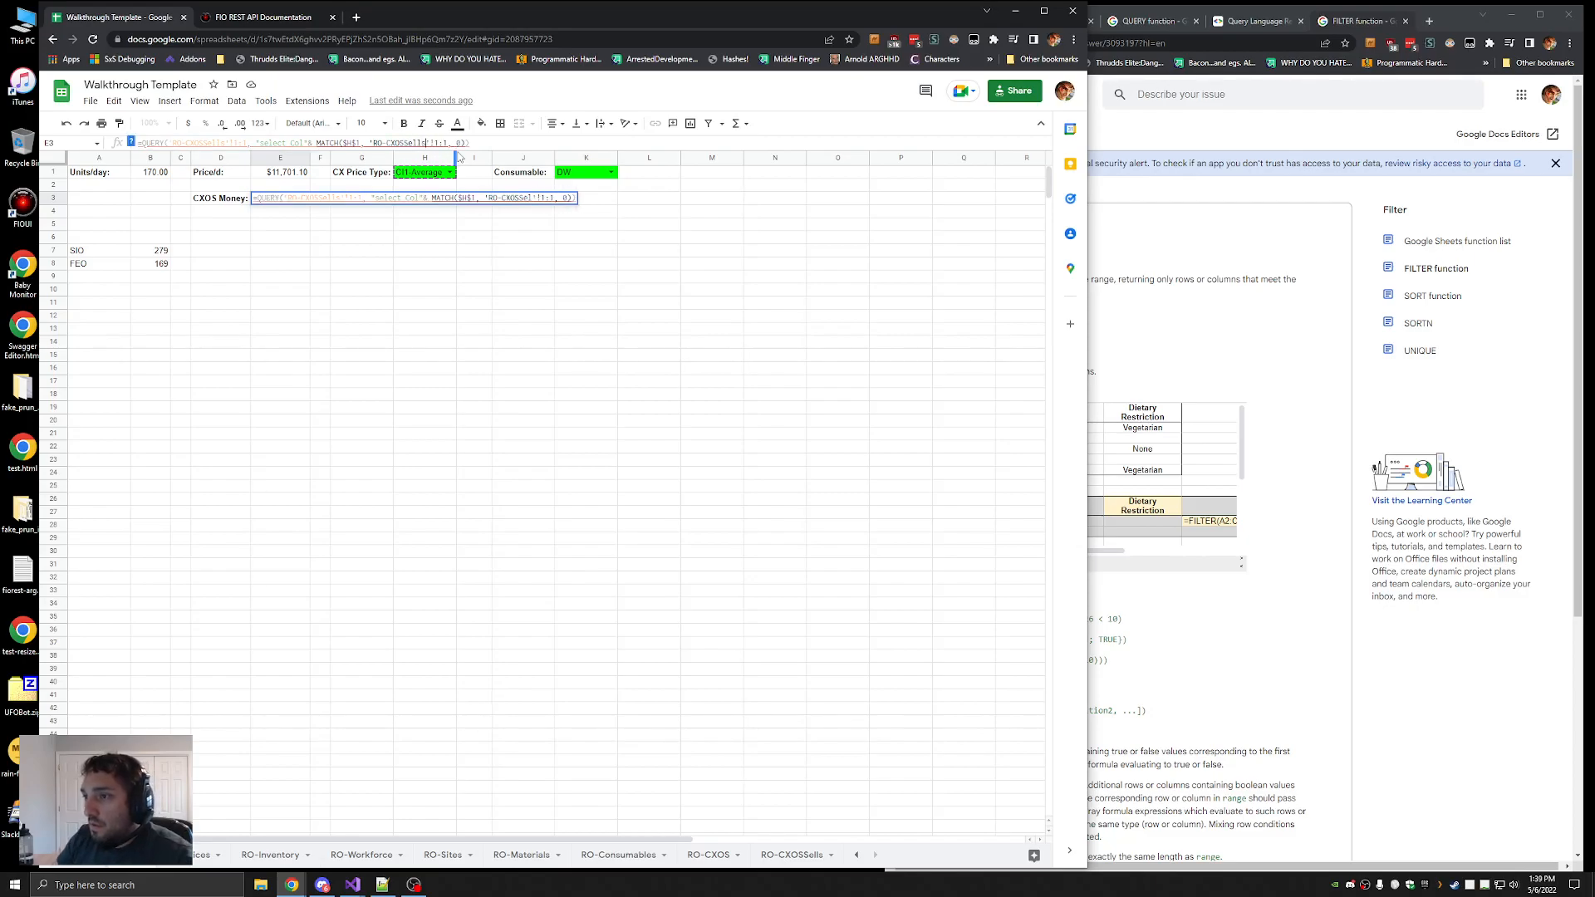
key(Return)
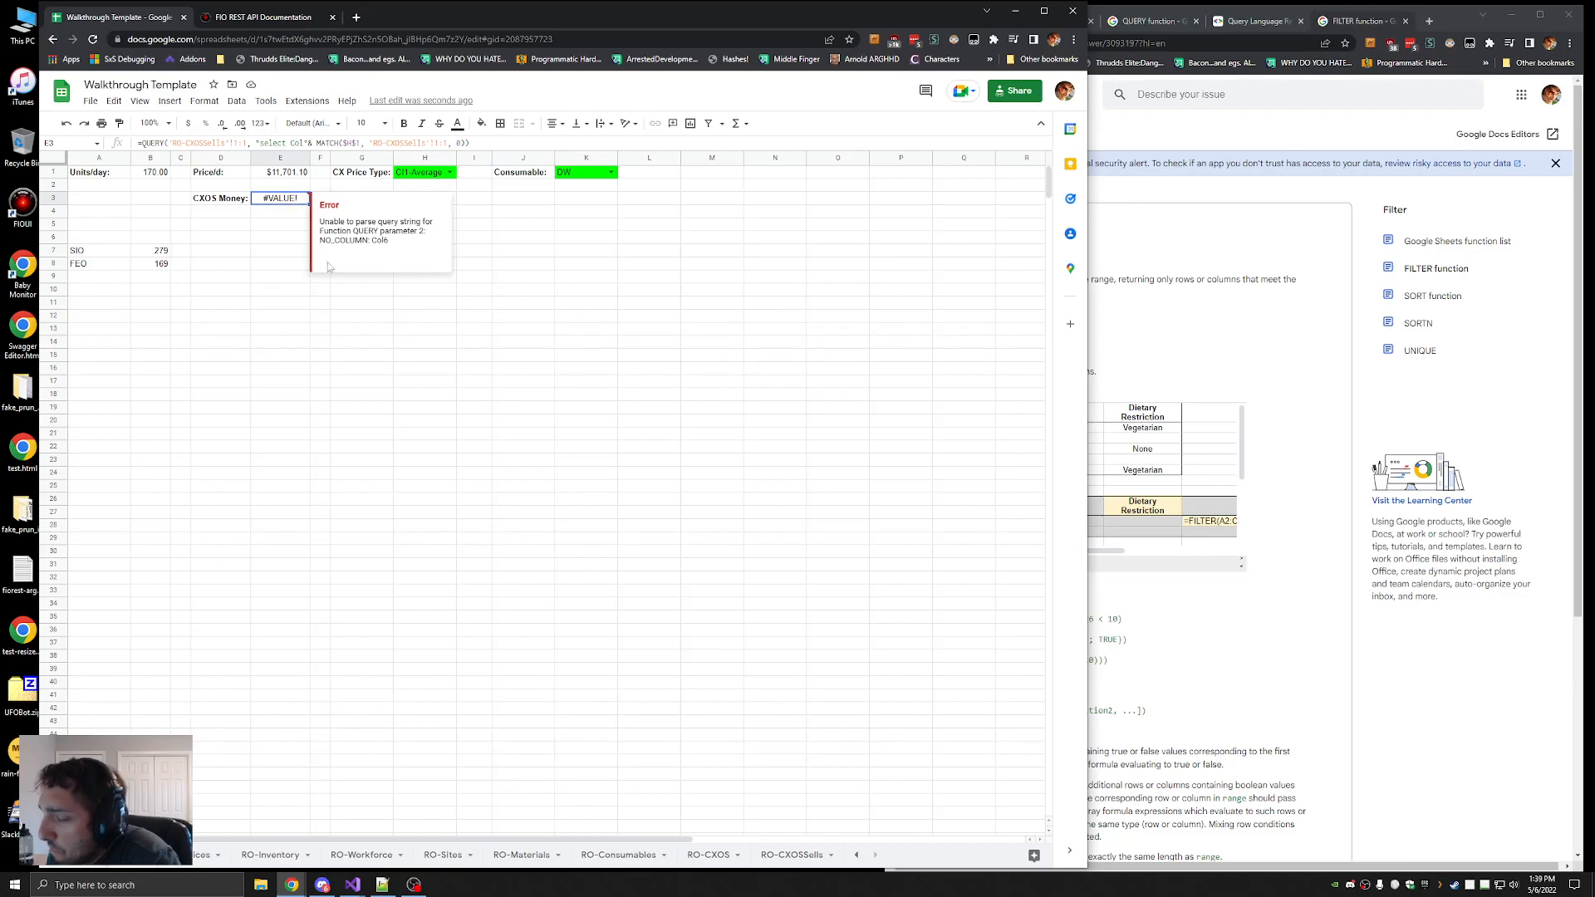
Check the column headers on the RO-CXOSSells sheet and return to the sheet with CXOS Money
click(791, 855)
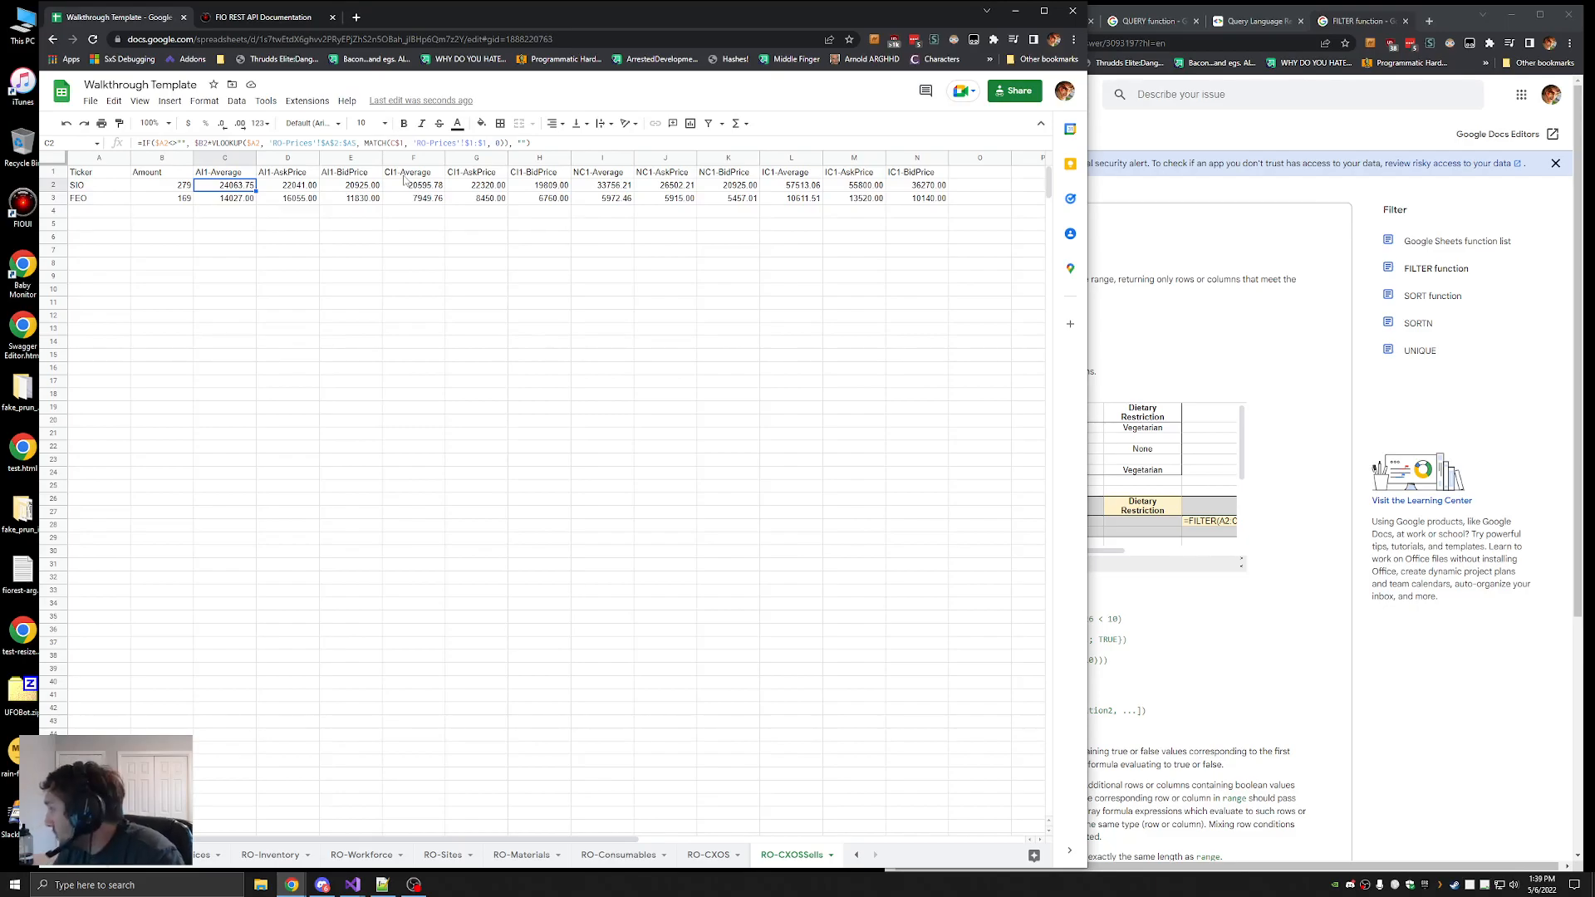
click(122, 858)
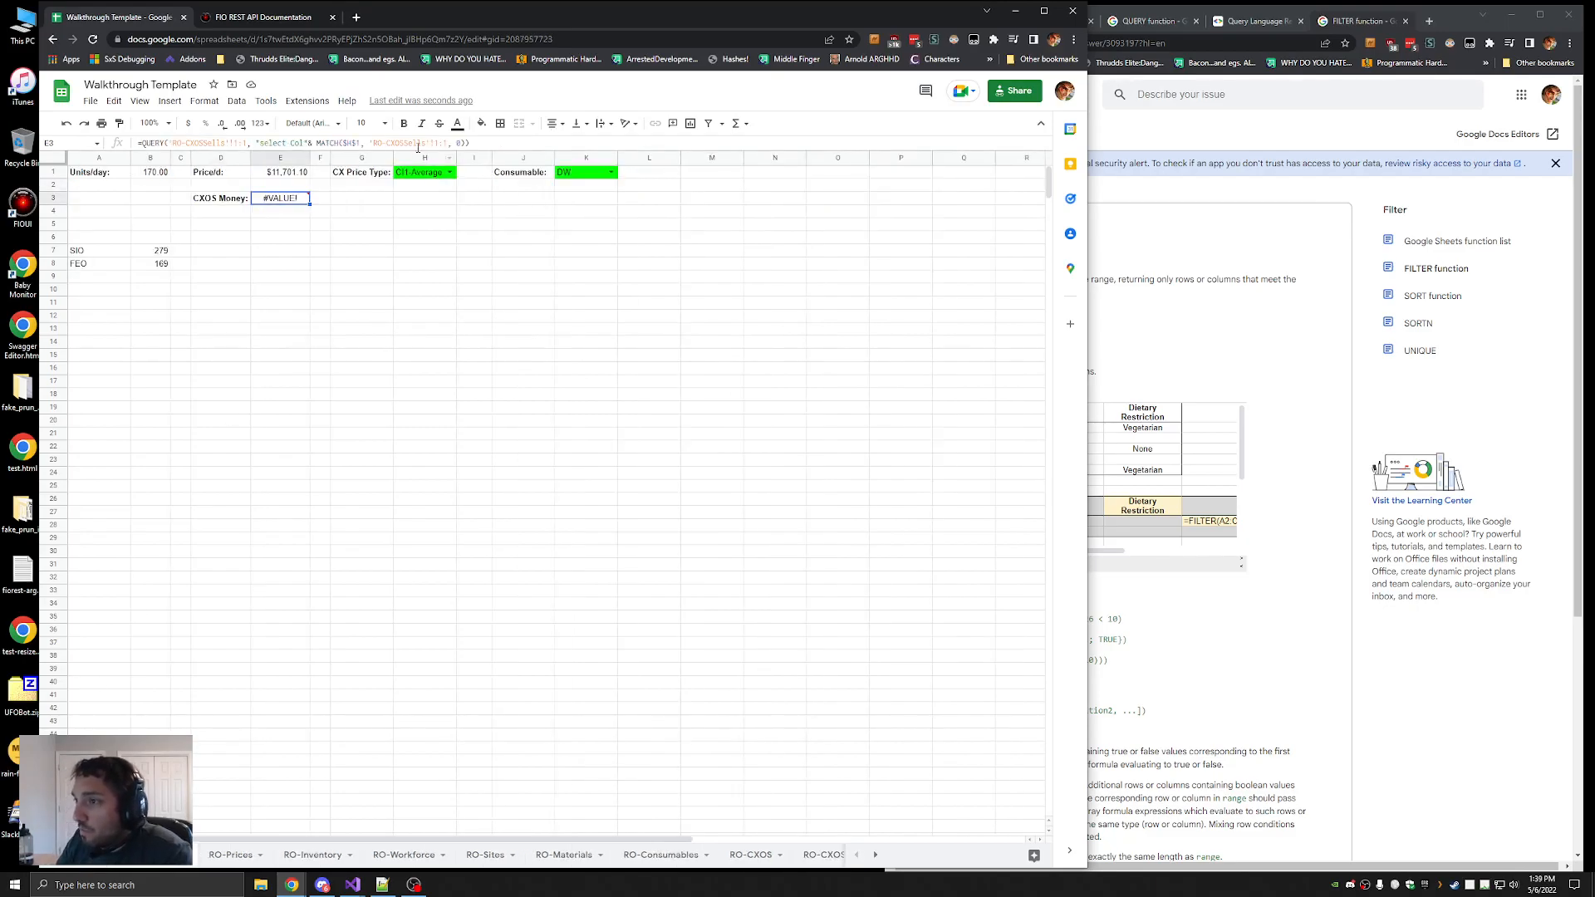
click(314, 144)
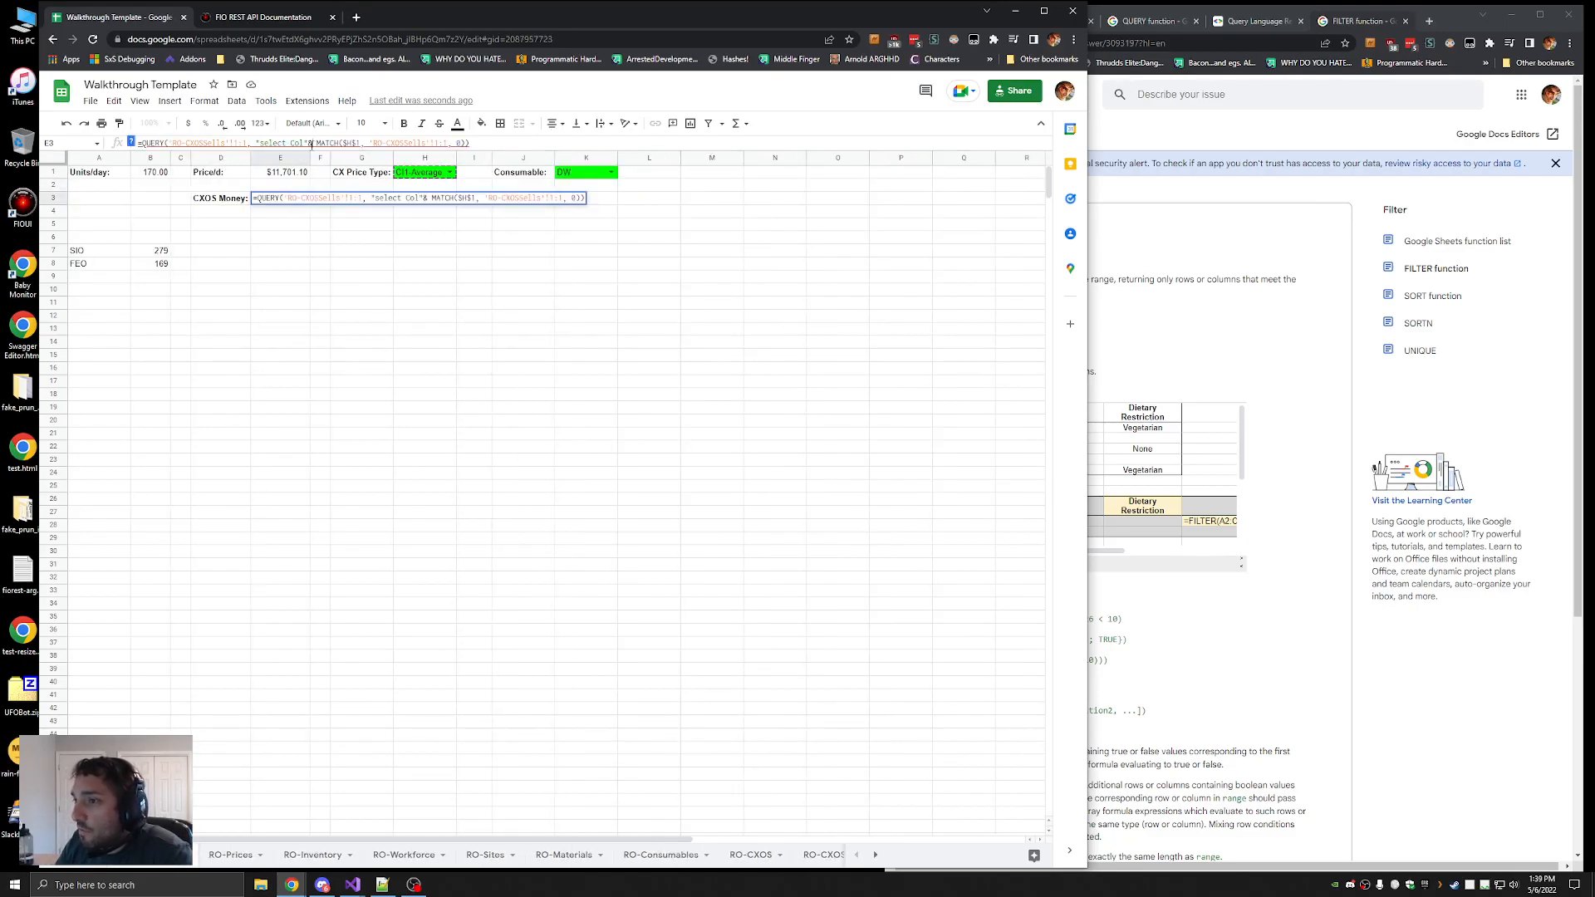
text(b)
key(Escape)
key(Escape)
click(275, 226)
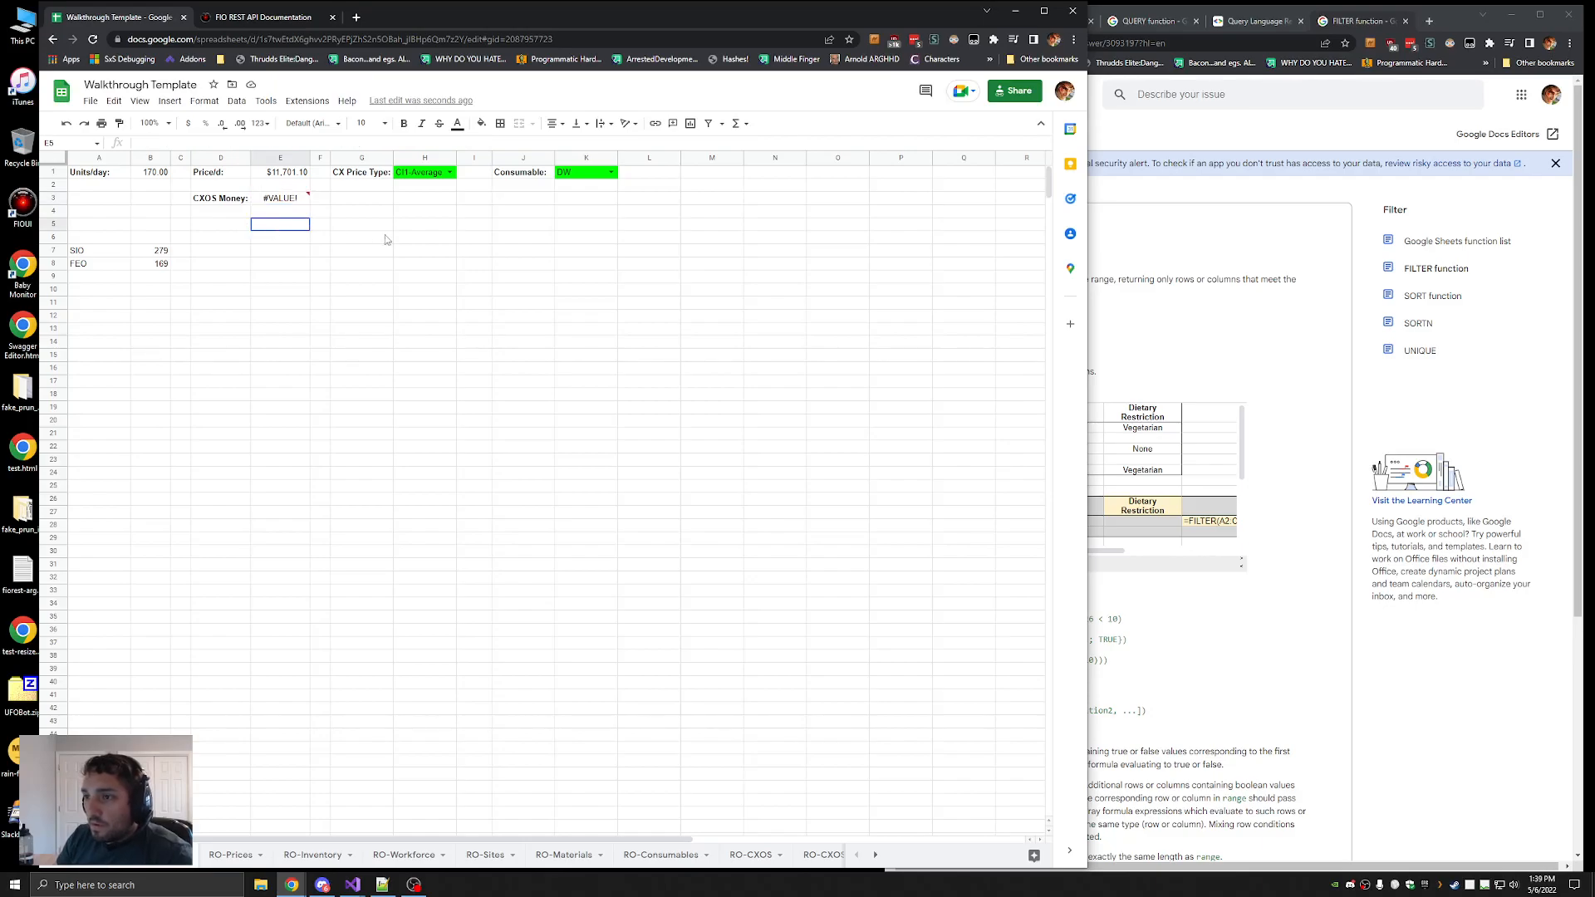
Copy E3's full QUERY formula into cell G27 as a test copy
click(299, 201)
drag(472, 143, 76, 139)
key(ctrl+c)
key(Escape)
click(357, 511)
key(ctrl+v)
Replace the query argument in G27's formula with the fixed string "select Col6" and commit it
drag(479, 143, 290, 143)
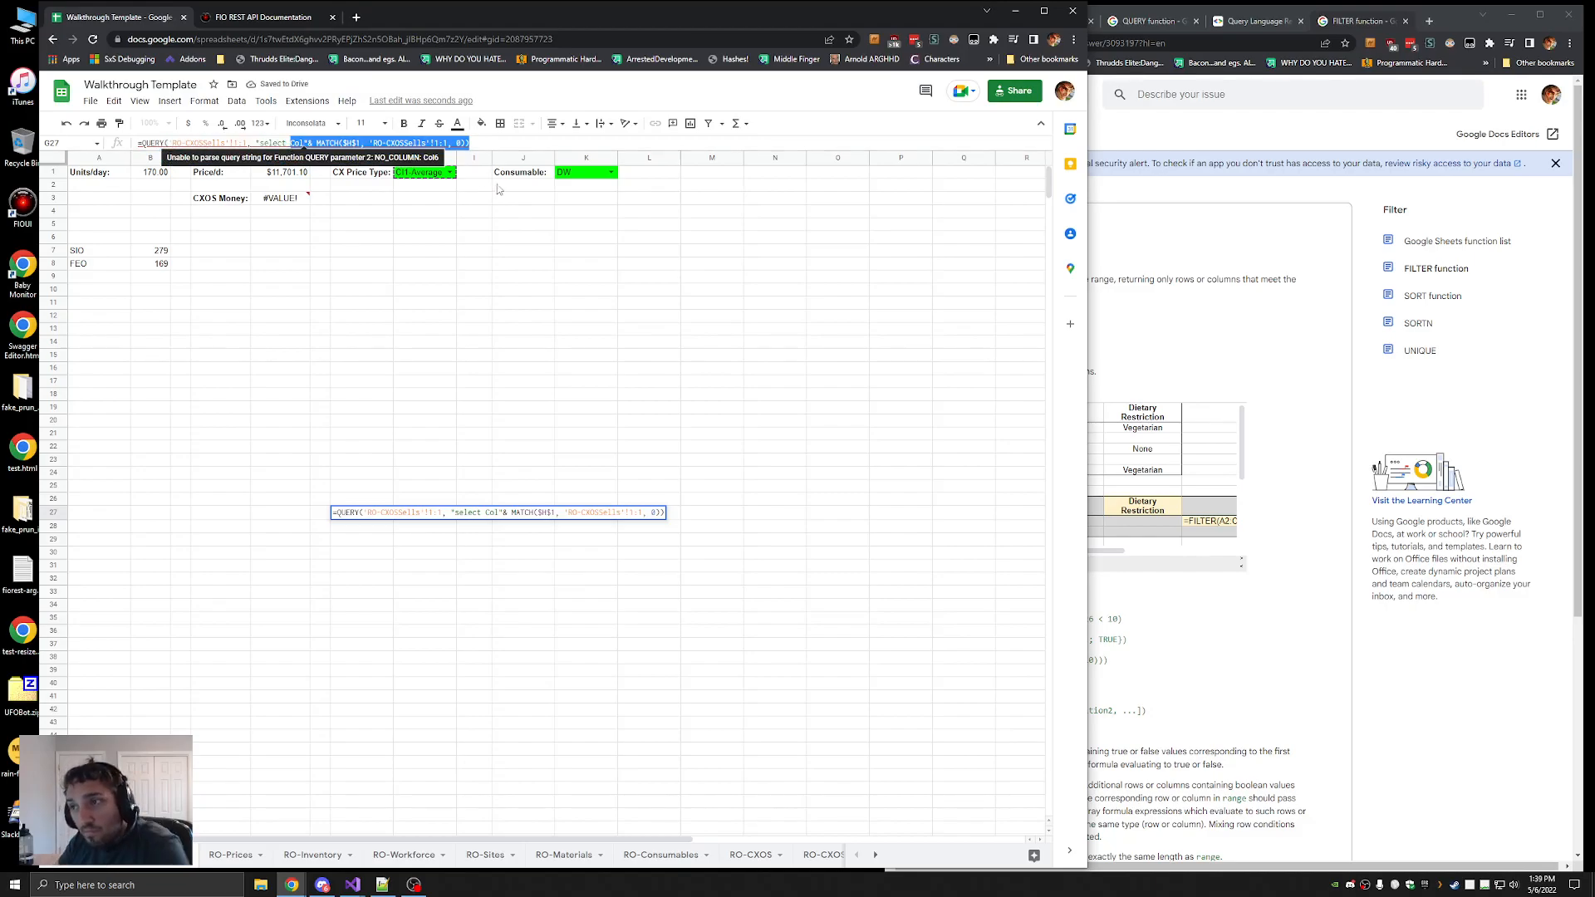
text(Col1"))
key(Return)
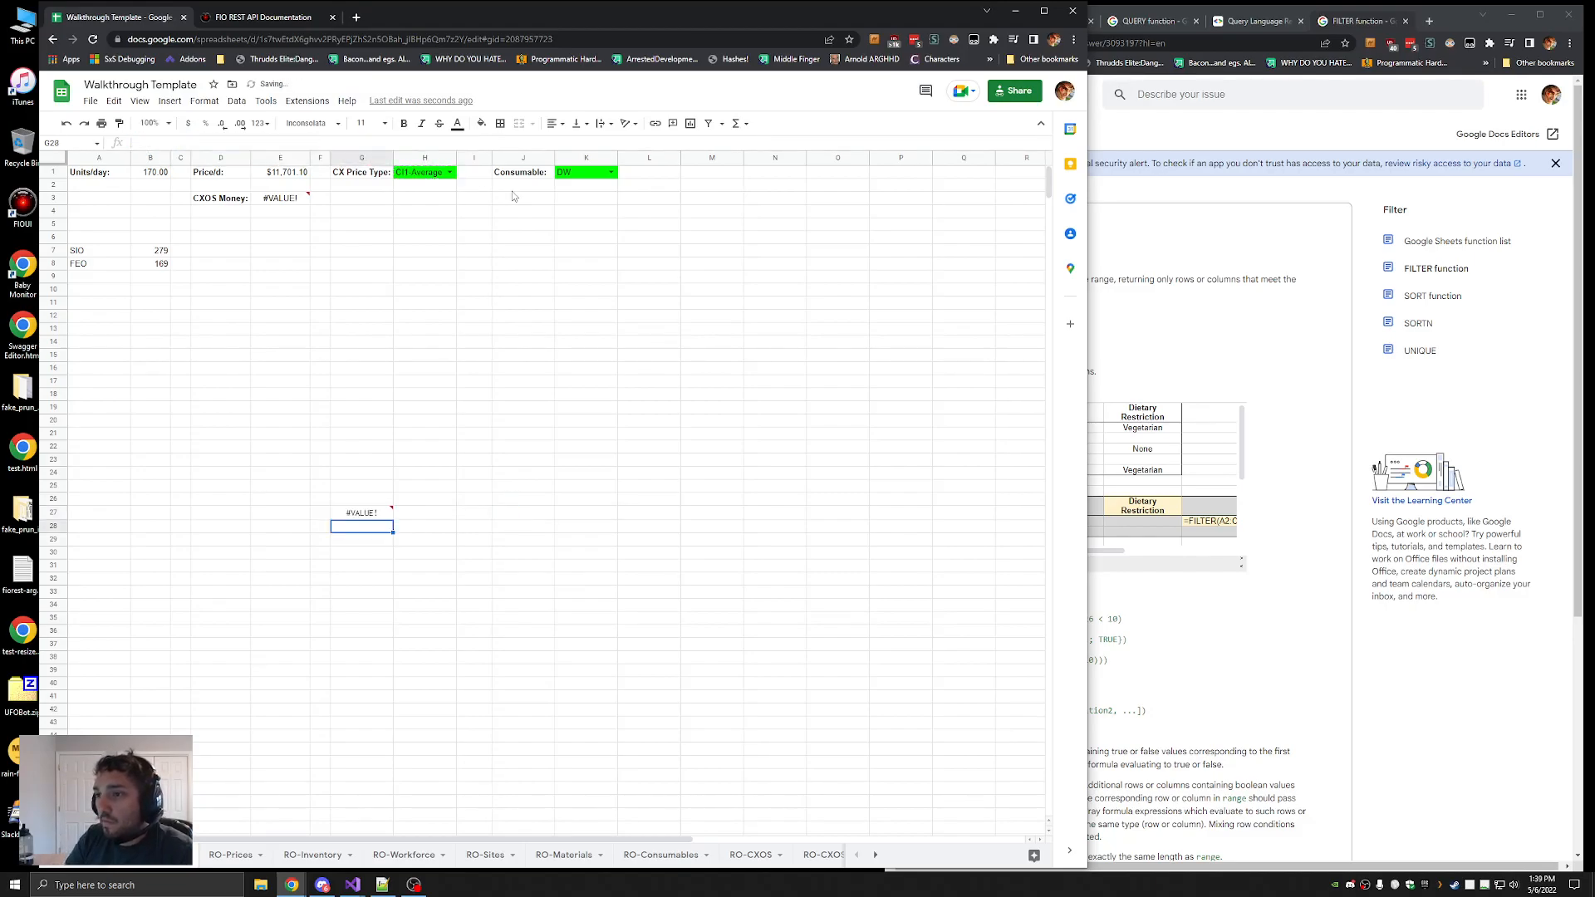
click(357, 517)
Review the FILTER function's syntax and the QUERY function's sample usage in the Google Docs Editors Help pages
click(1252, 661)
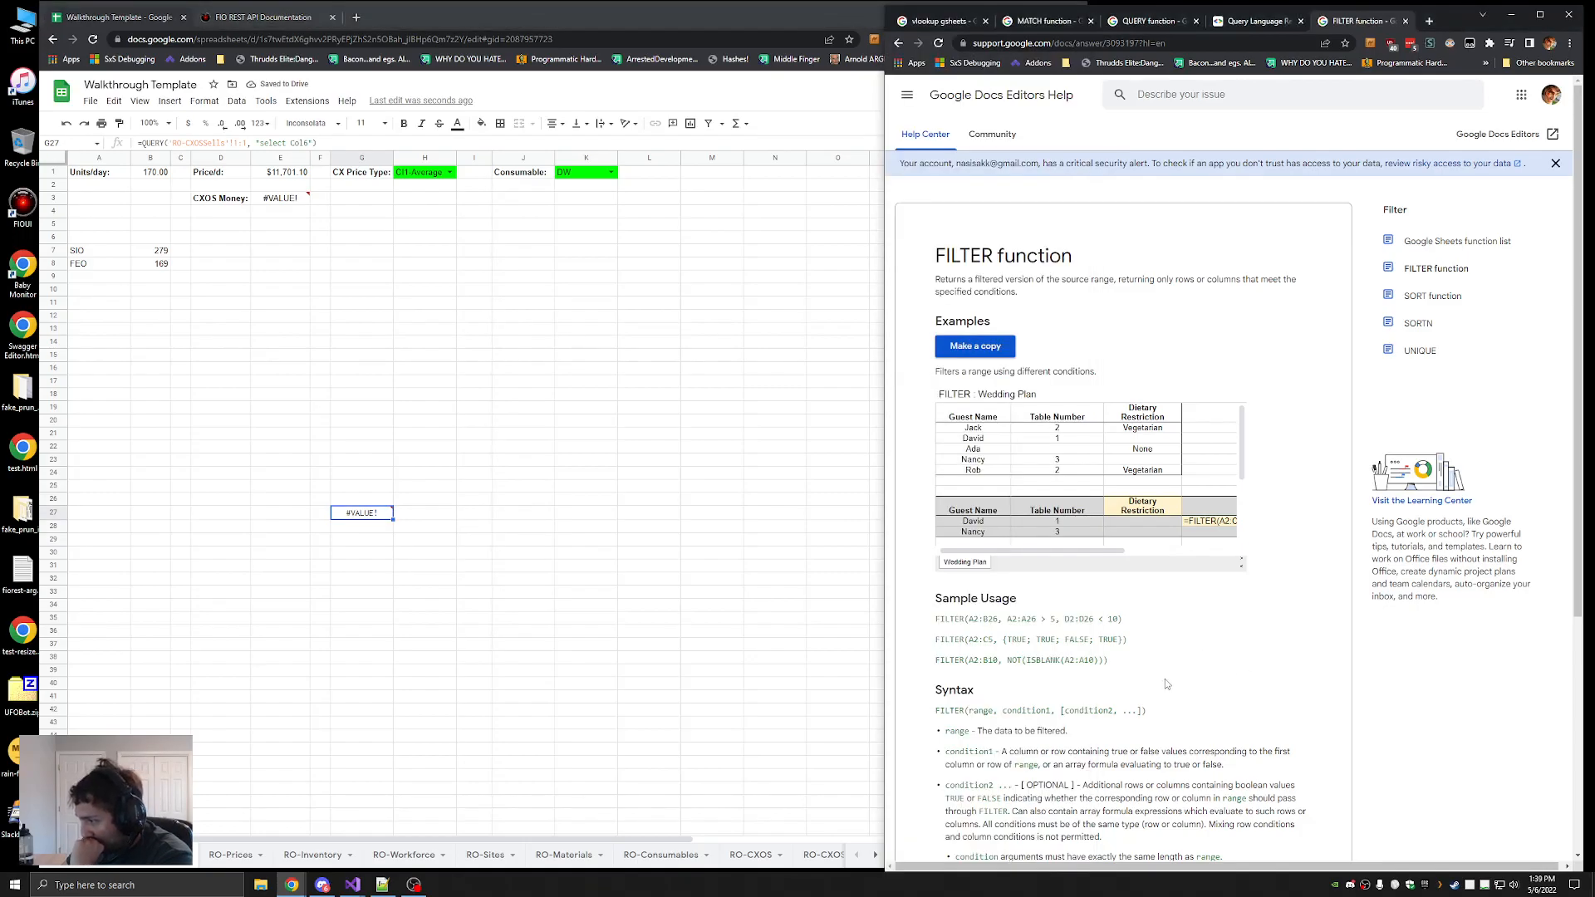
scroll(1165, 680, down, 4)
scroll(981, 576, up, 2)
double_click(968, 565)
double_click(957, 545)
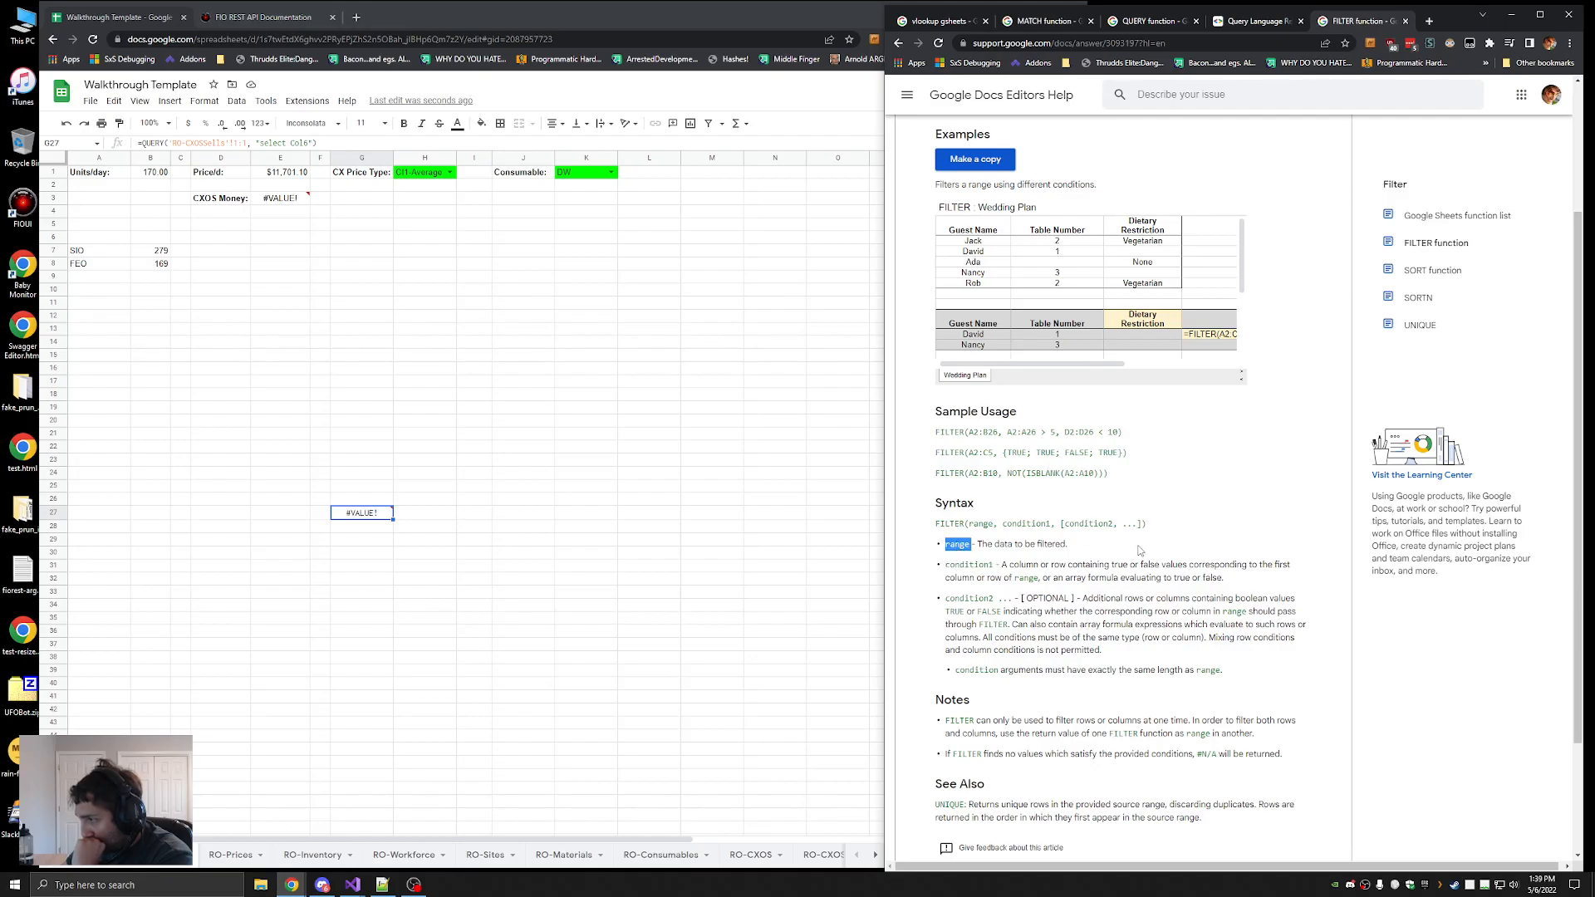
scroll(1139, 551, up, 2)
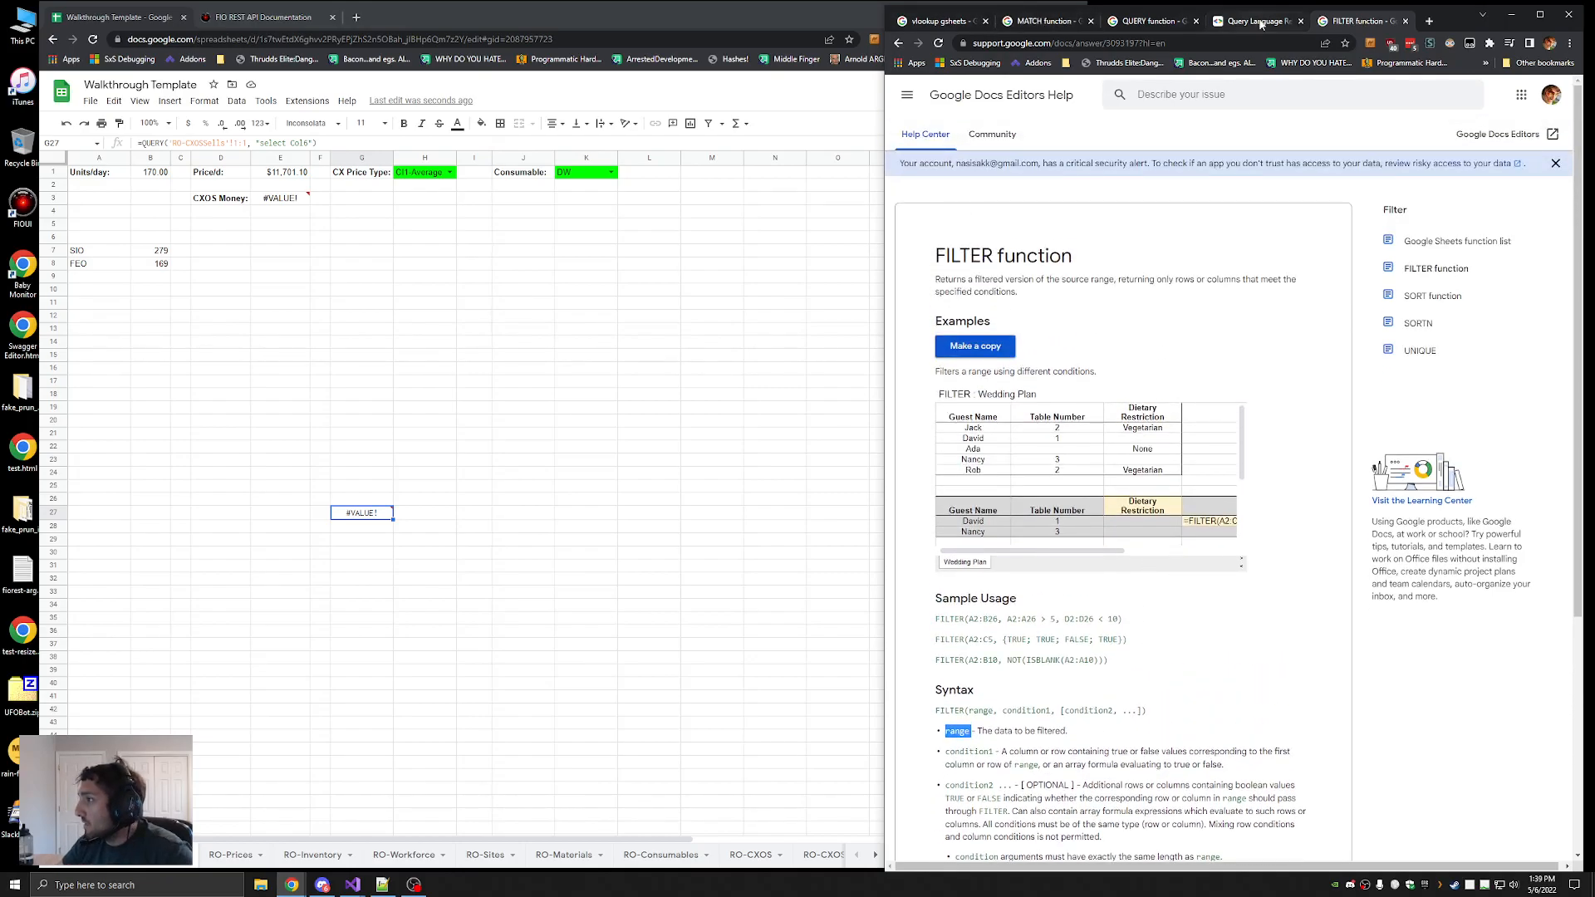
click(1149, 21)
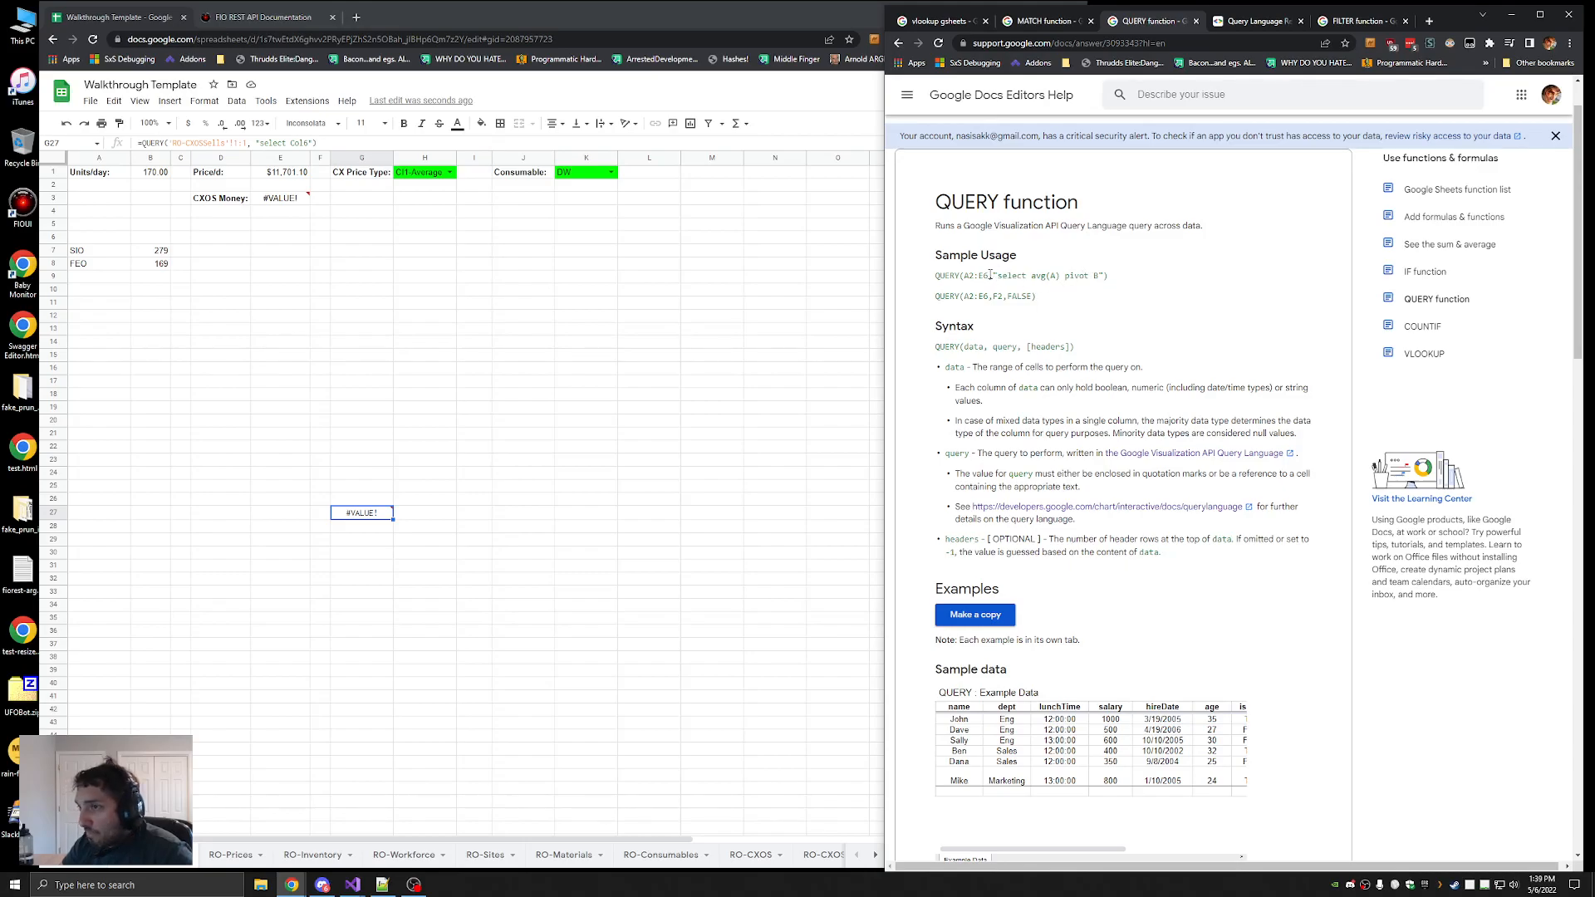
click(280, 199)
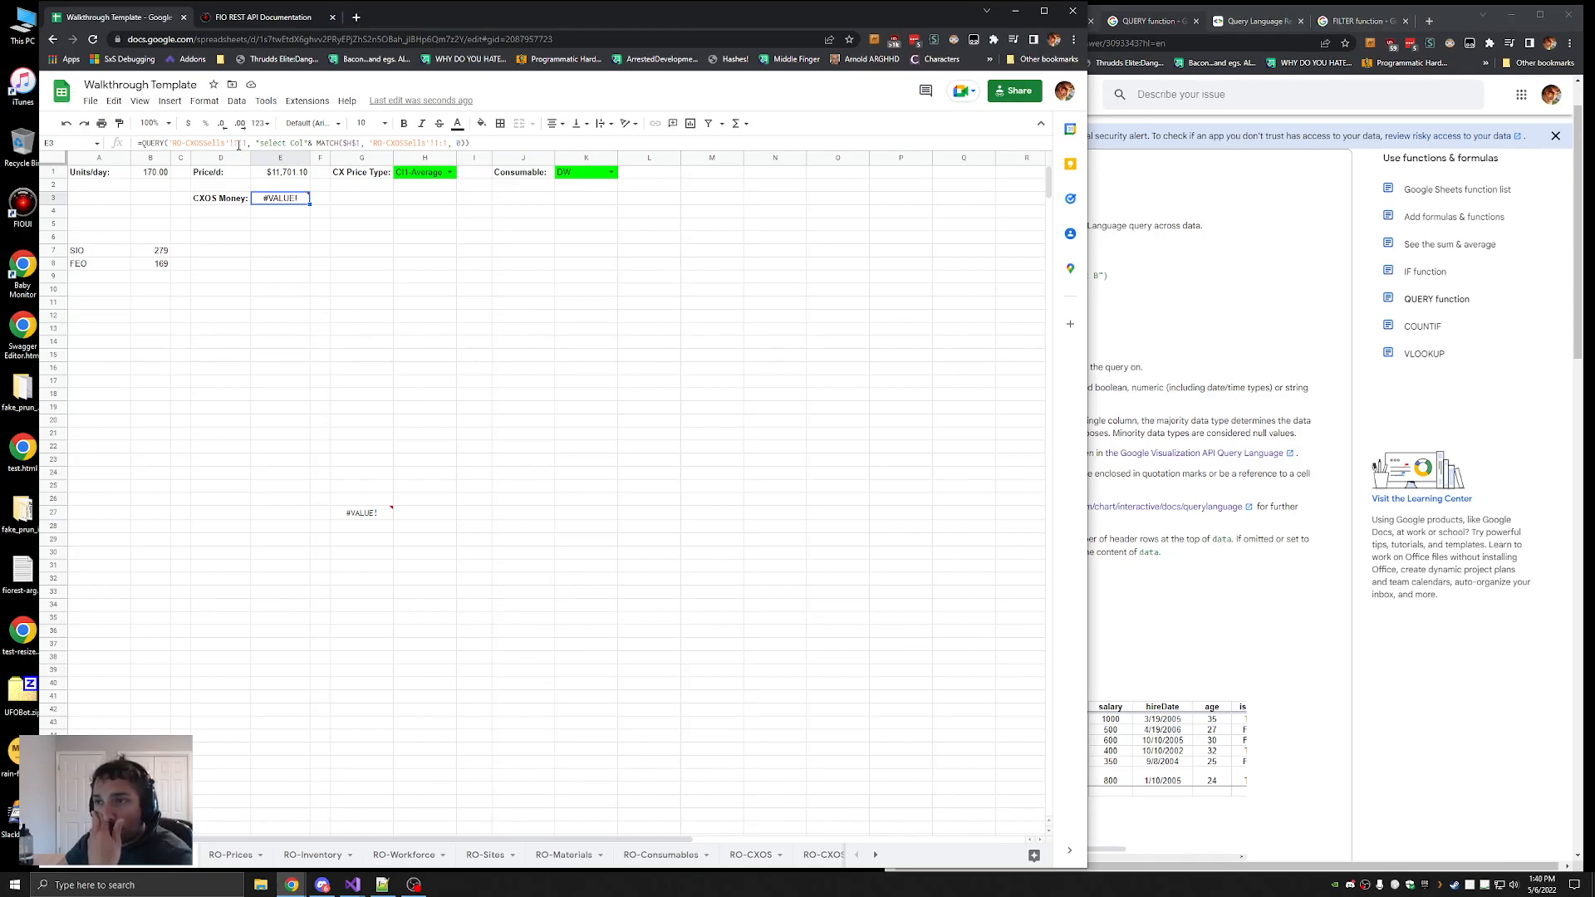
click(239, 144)
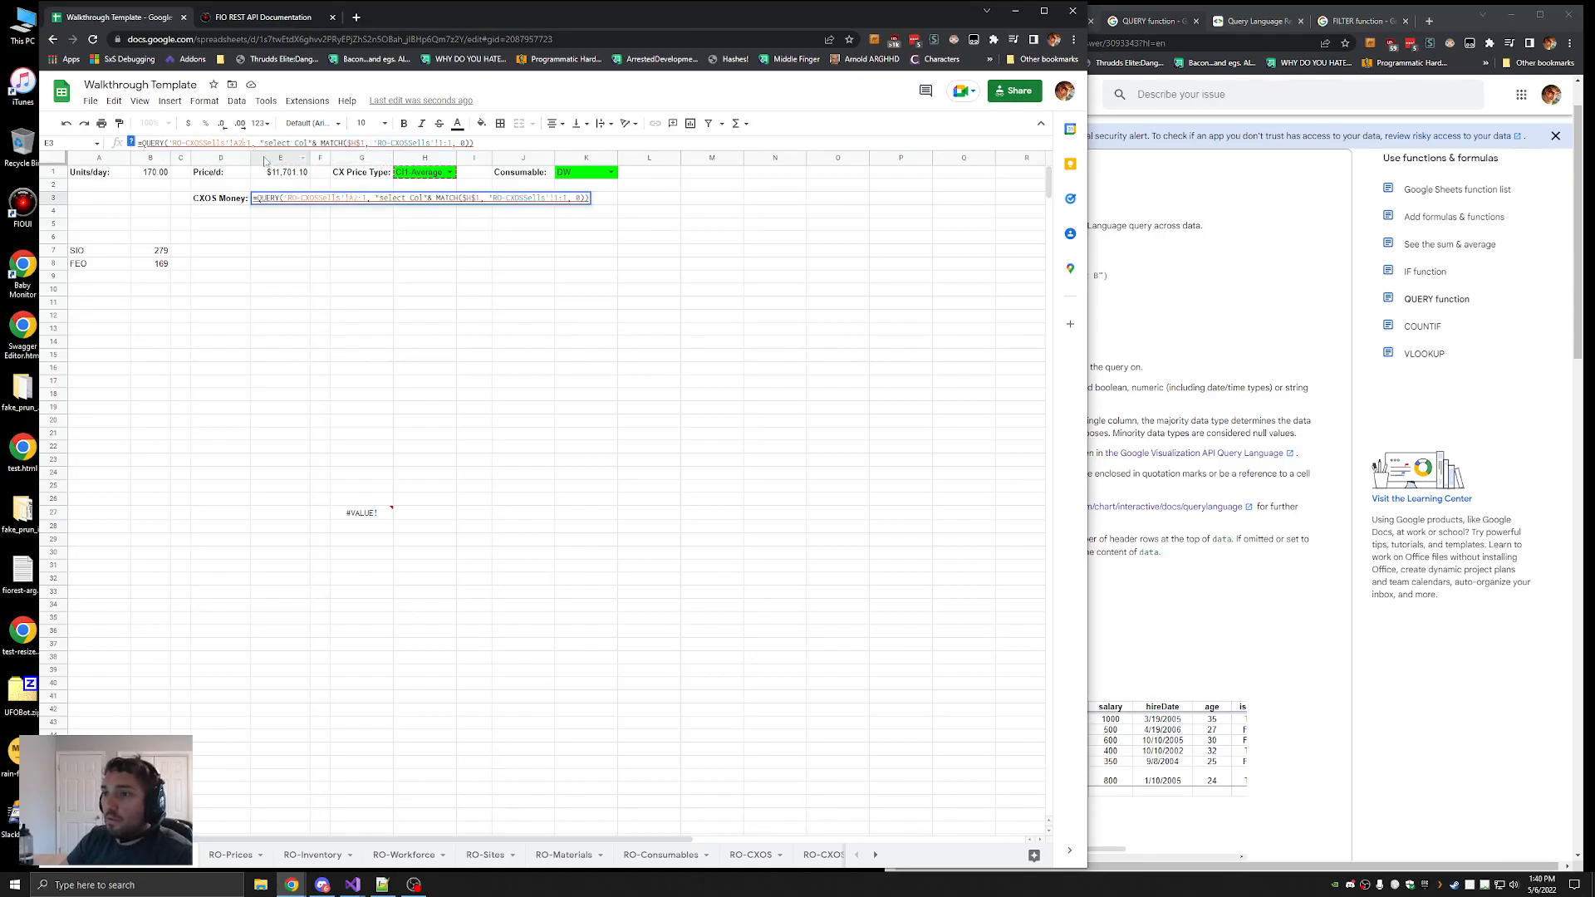
key(Escape)
Make the RO-CXOSSells data range in G27's QUERY start at cell A1 and commit the formula
click(373, 514)
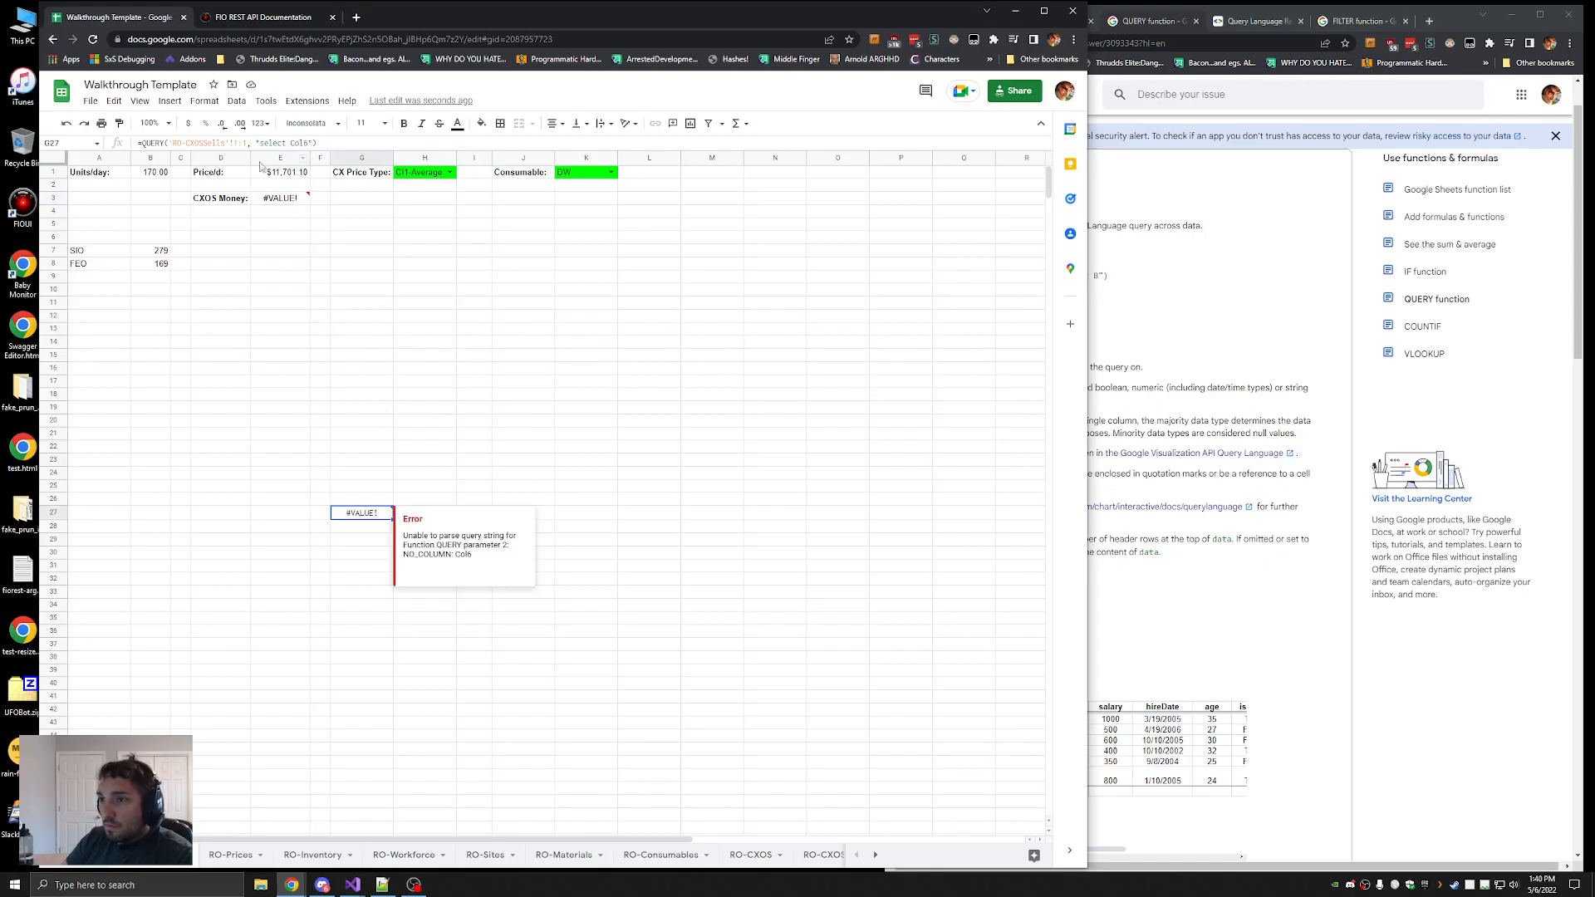
click(238, 143)
key(Return)
click(361, 513)
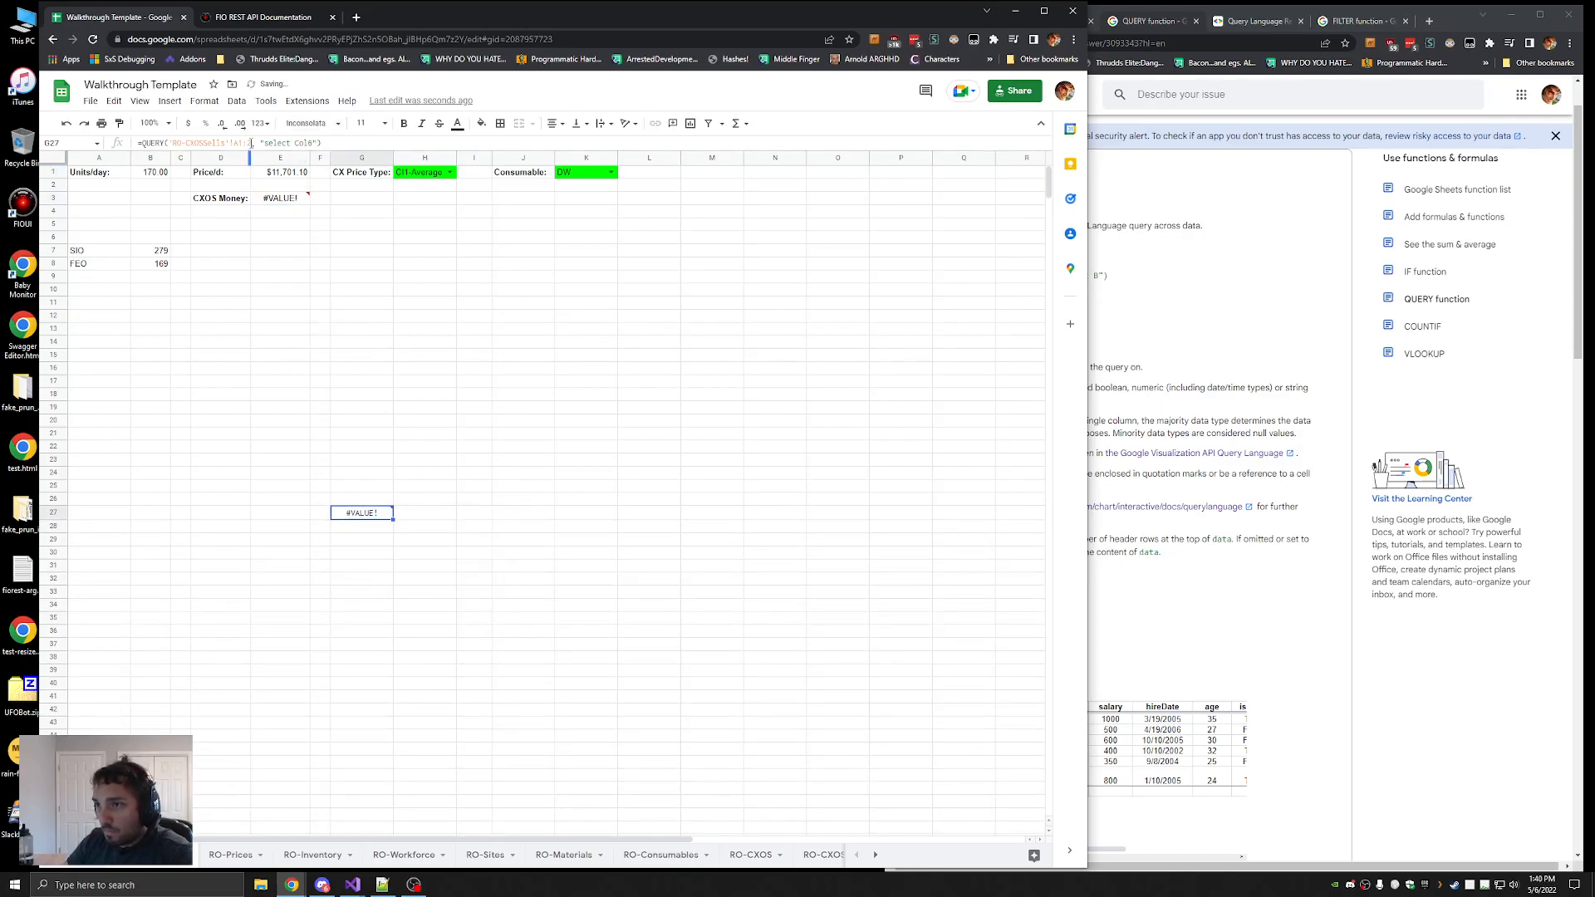
Set the data range in G27's QUERY to 'RO-CXOSSells'!A1:N and commit the formula
key(Return)
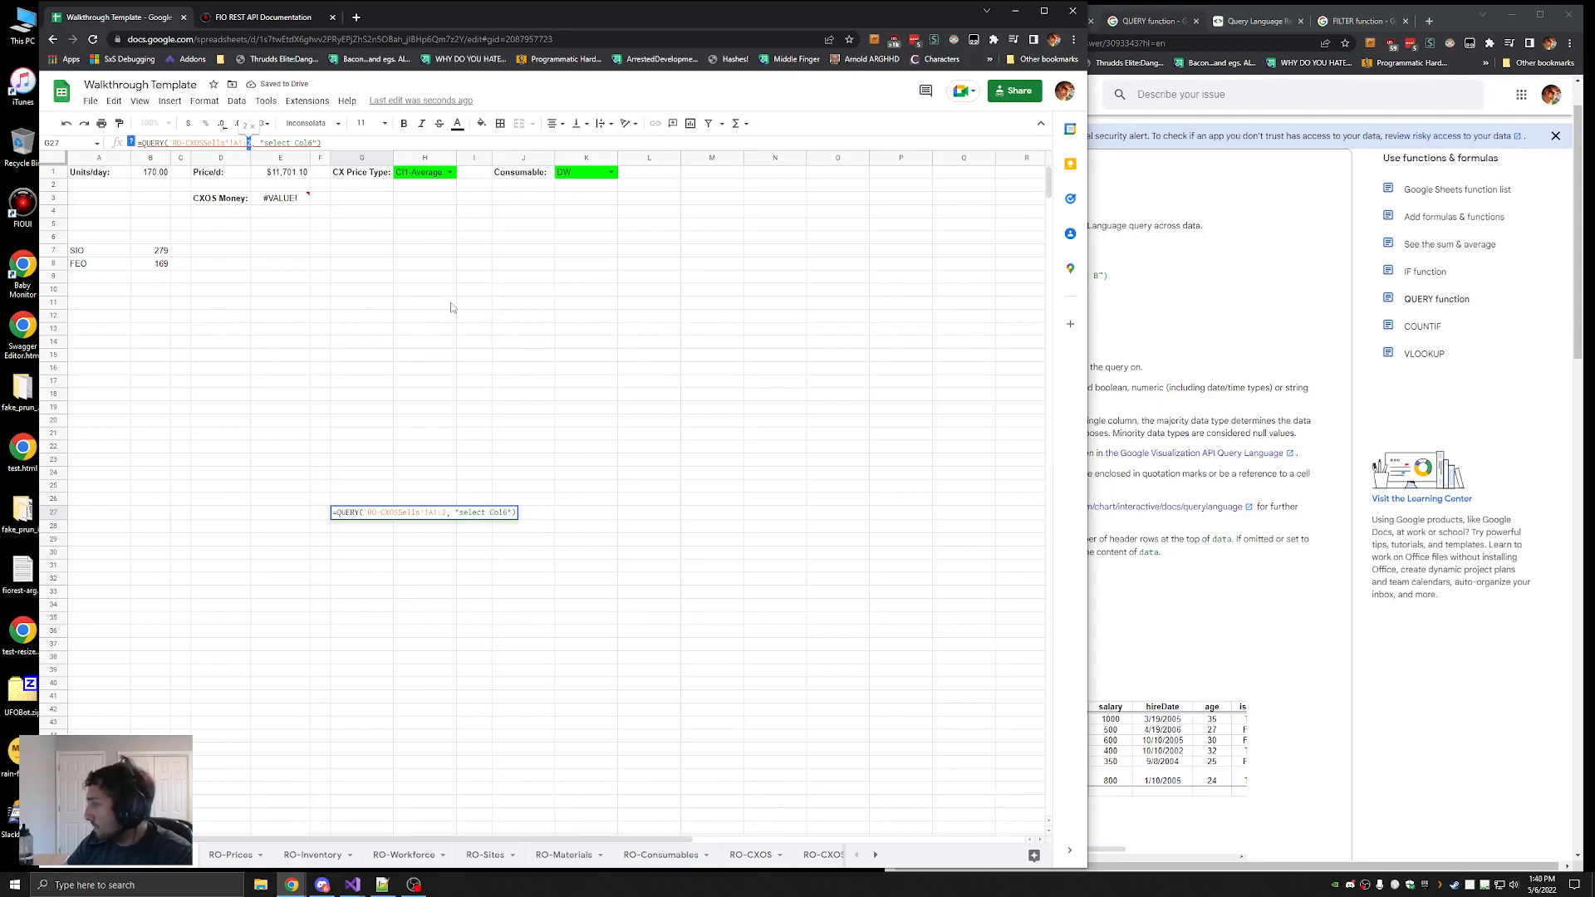
click(823, 855)
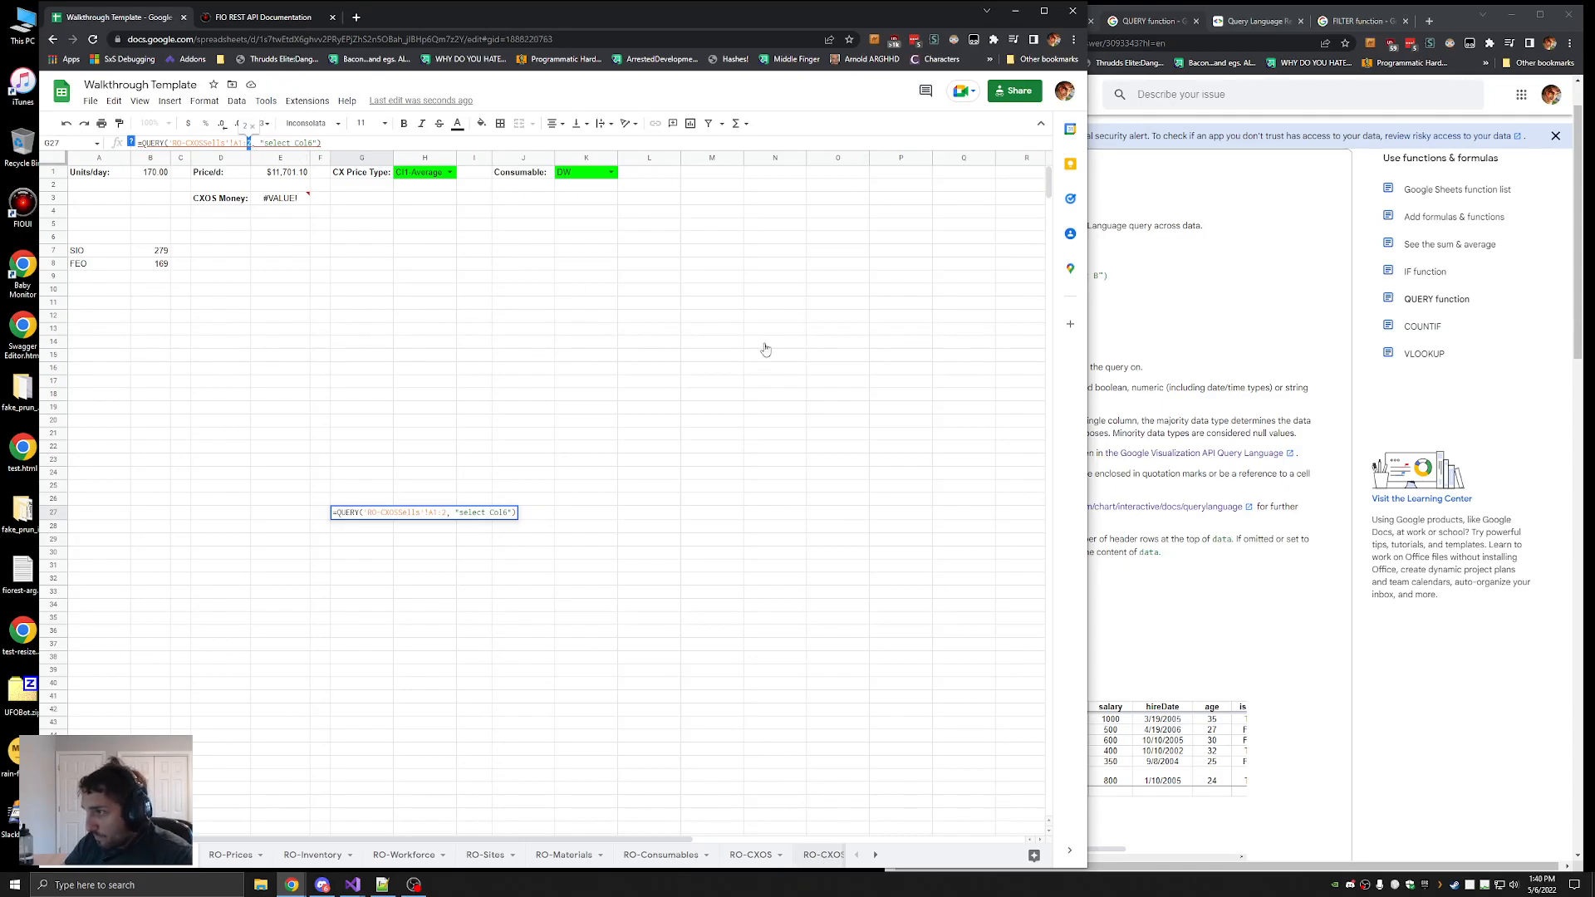
drag(606, 845, 138, 870)
click(131, 855)
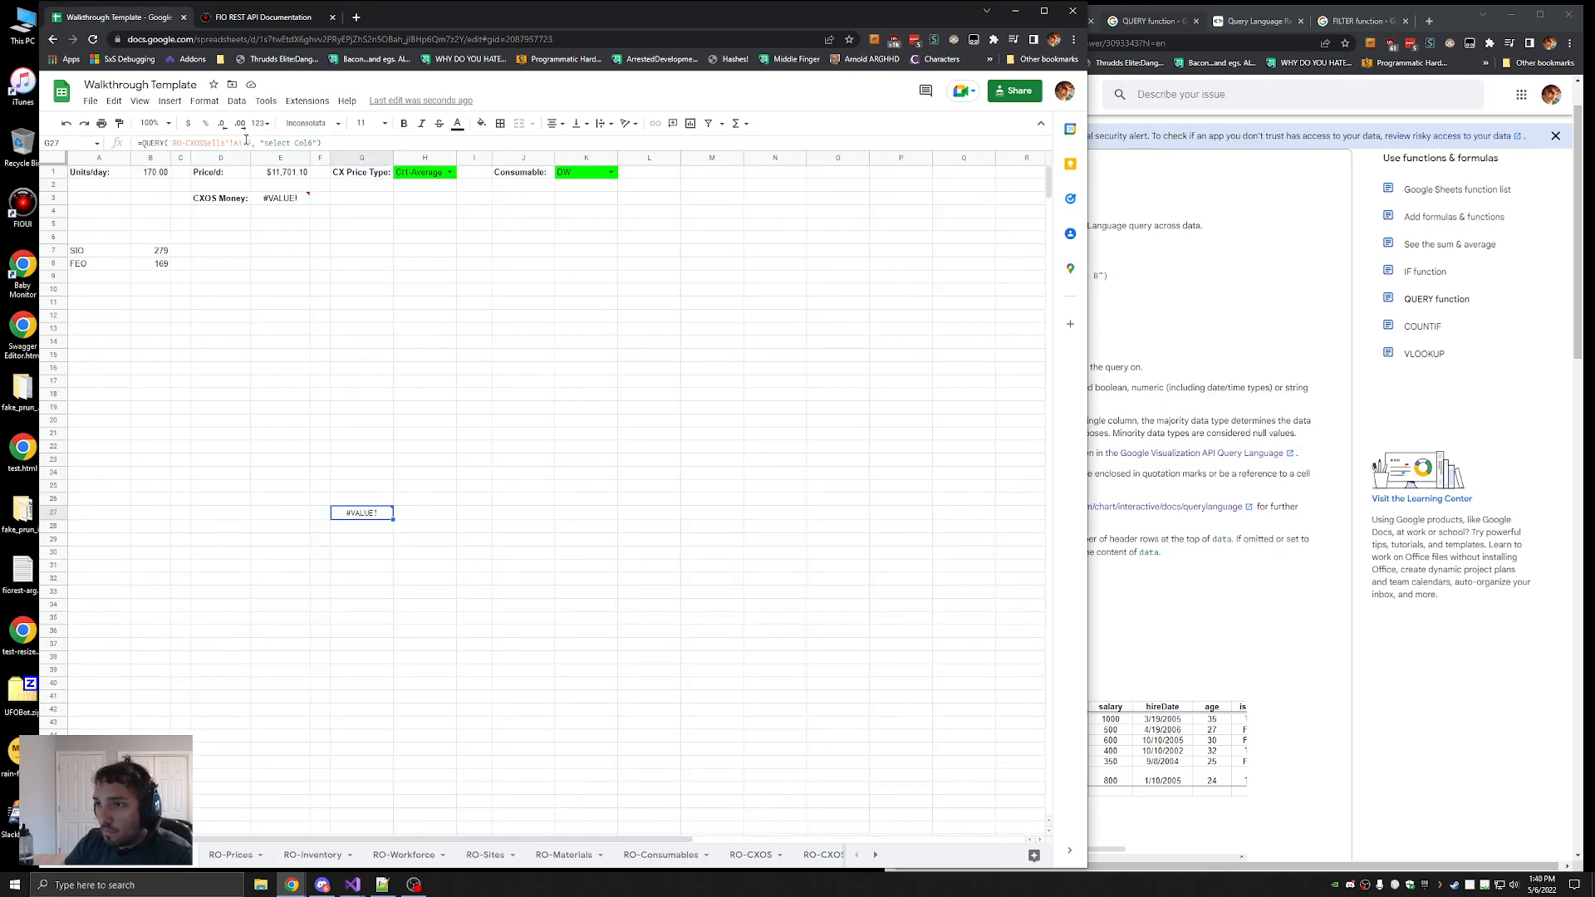
key(Return)
key(Return)
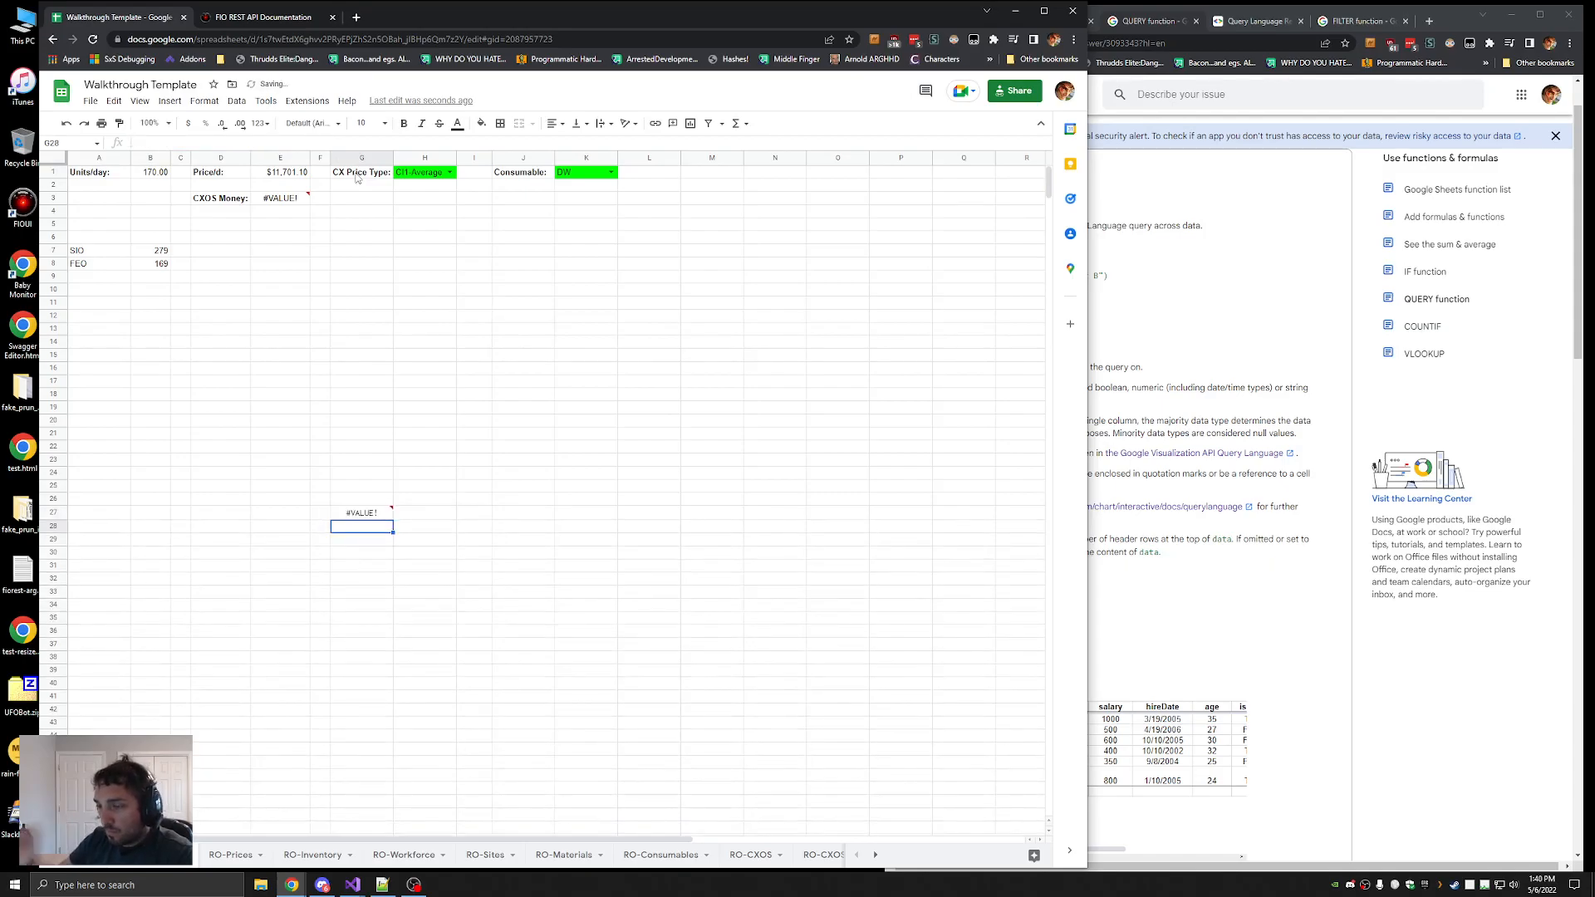
click(374, 516)
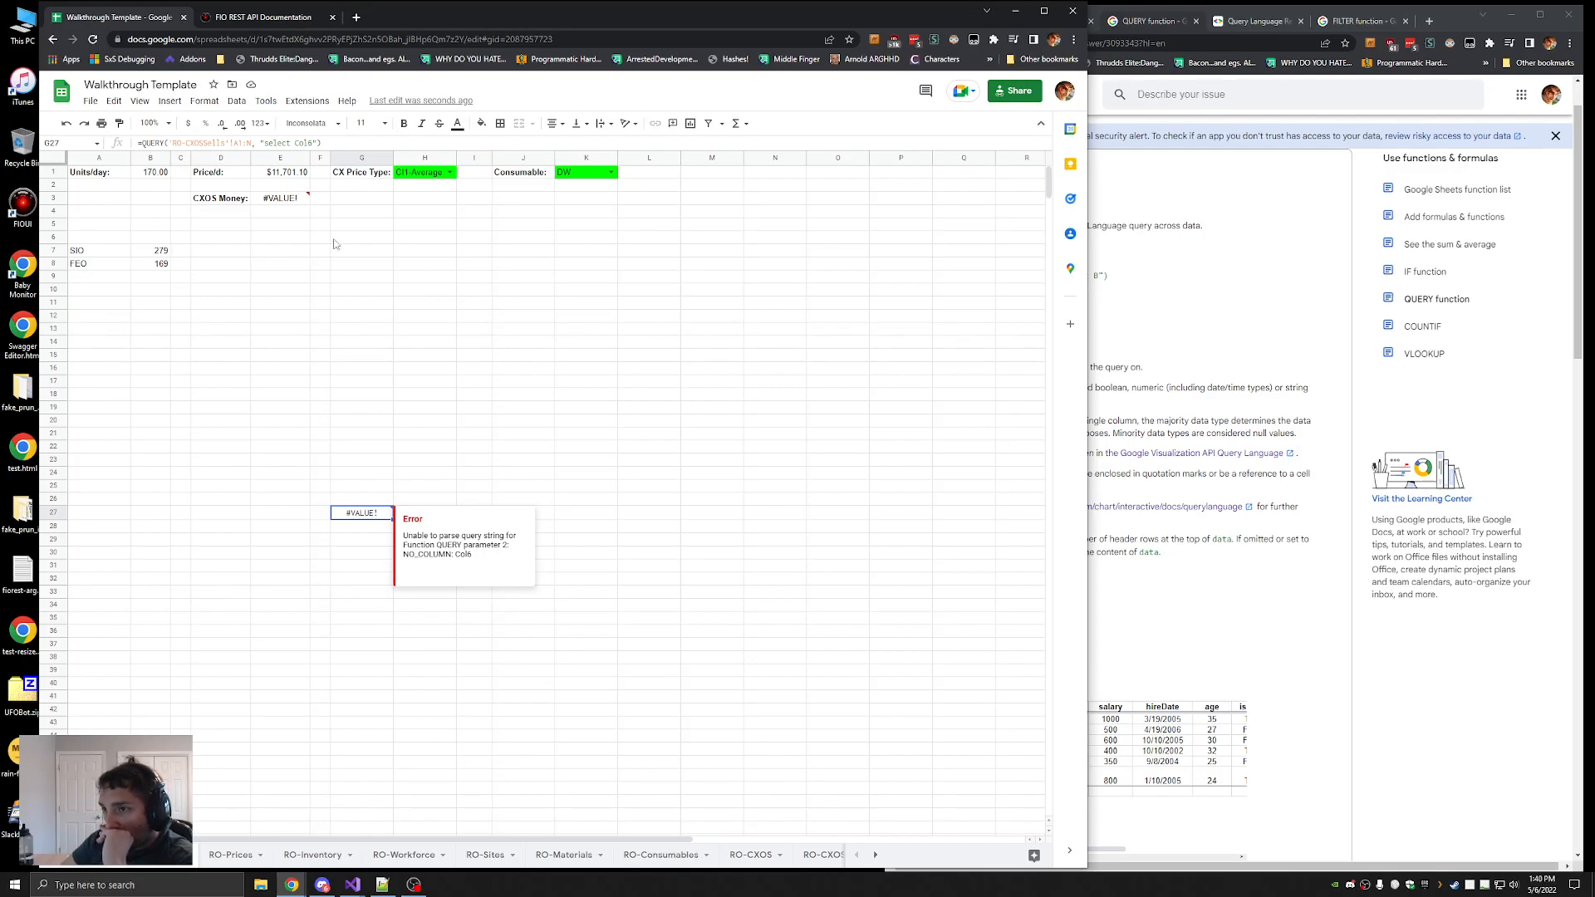
Try to enclose the MATCH expression in E3's QUERY argument in parentheses and commit the formula
click(289, 200)
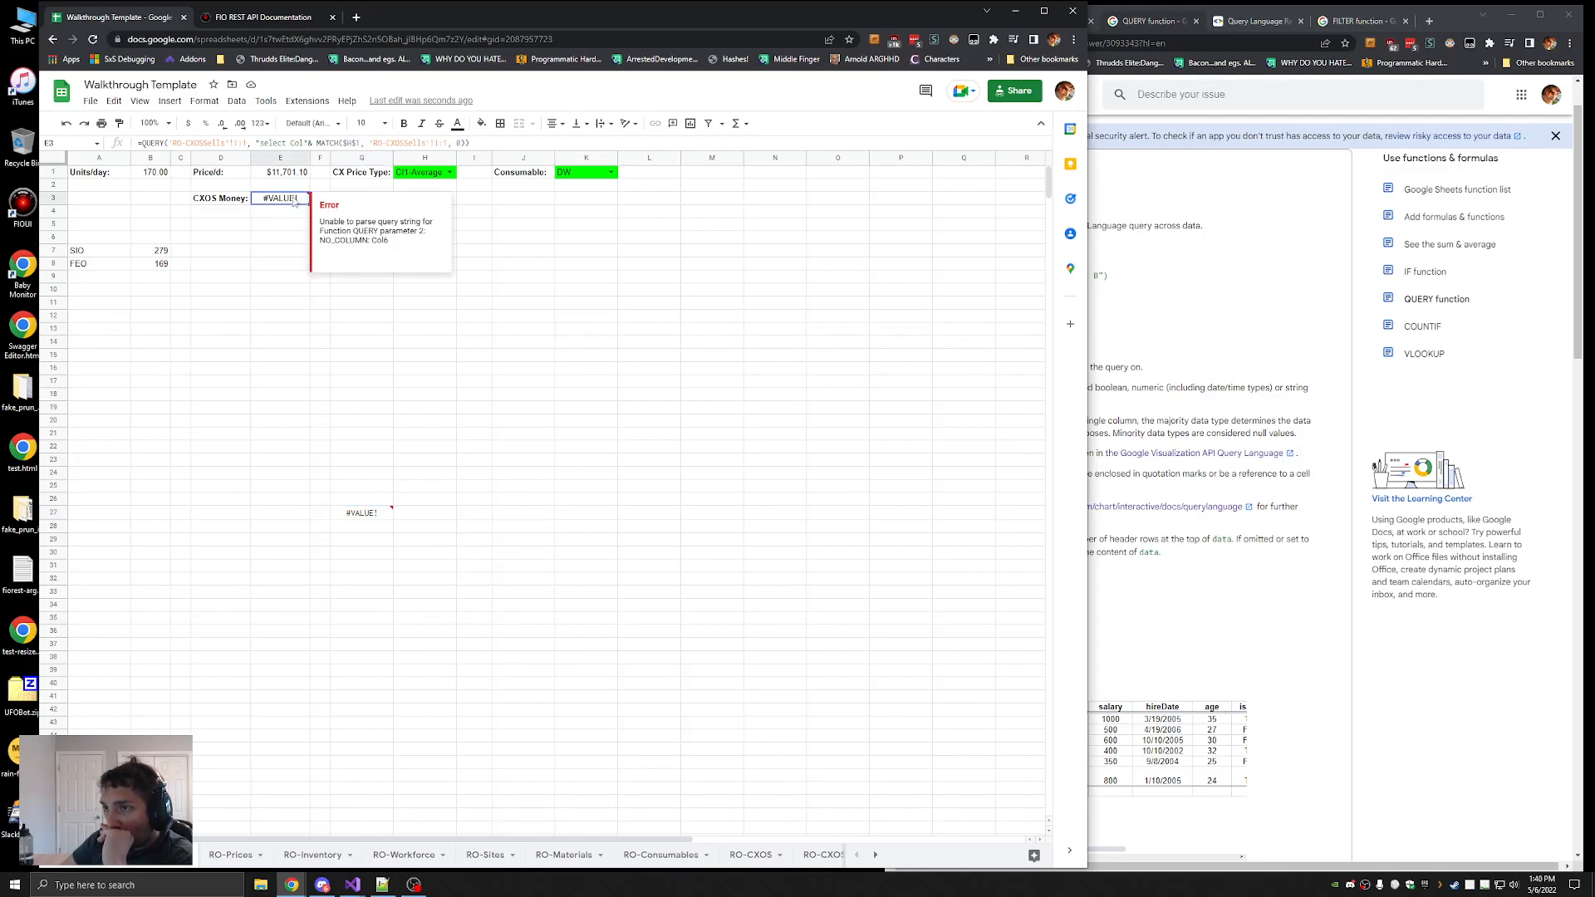
click(320, 143)
text(()
key(Return)
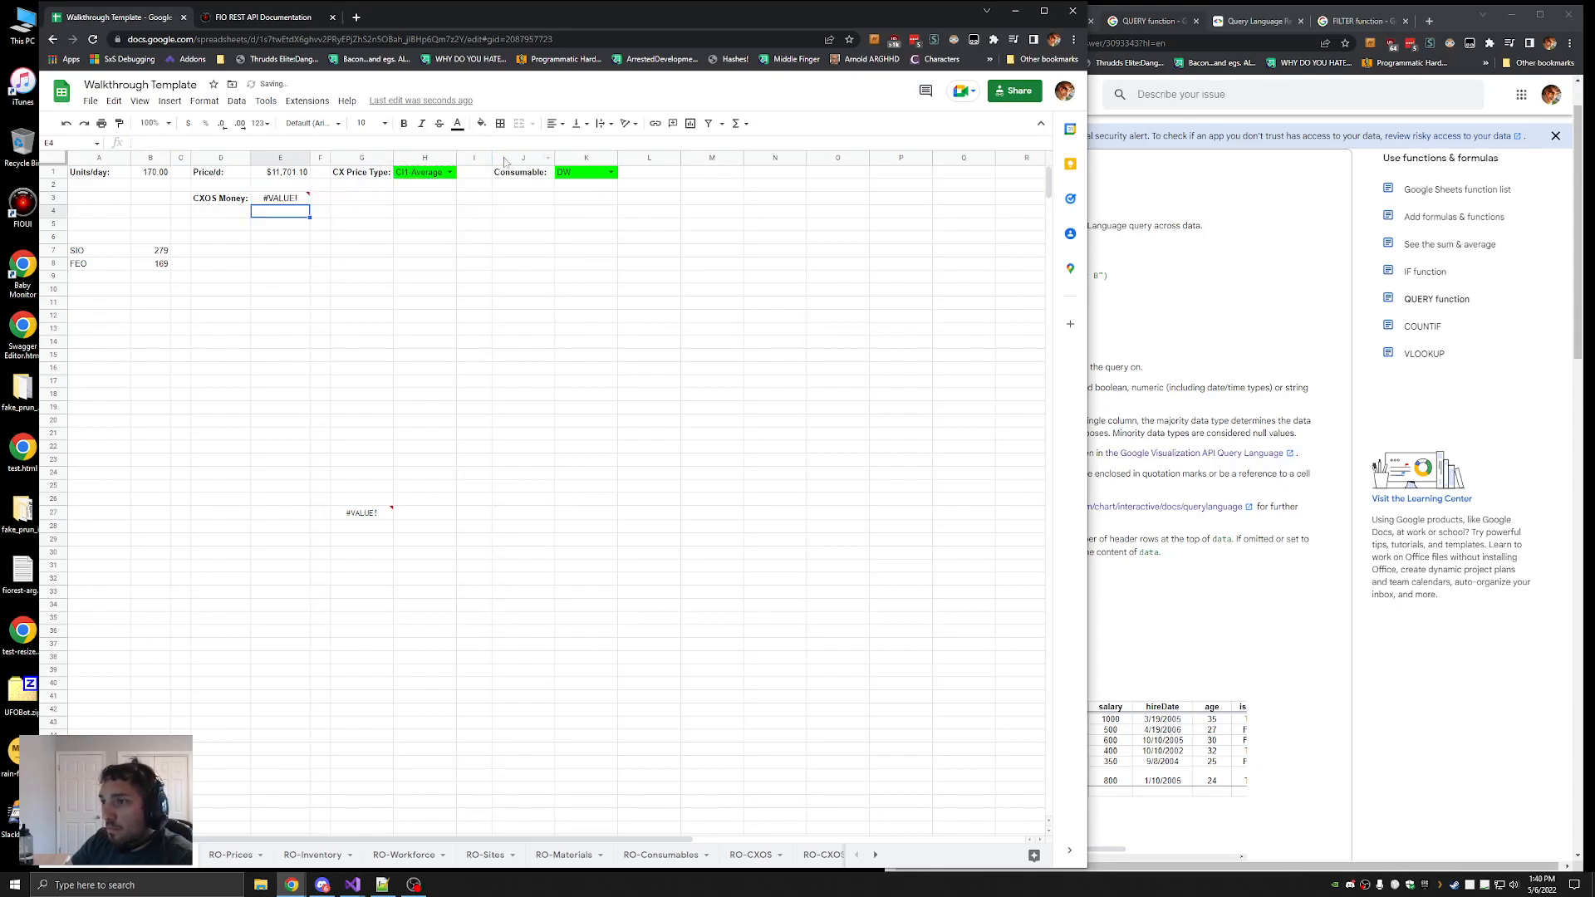
Add FALSE as the headers argument of G27's QUERY and commit the formula
click(369, 513)
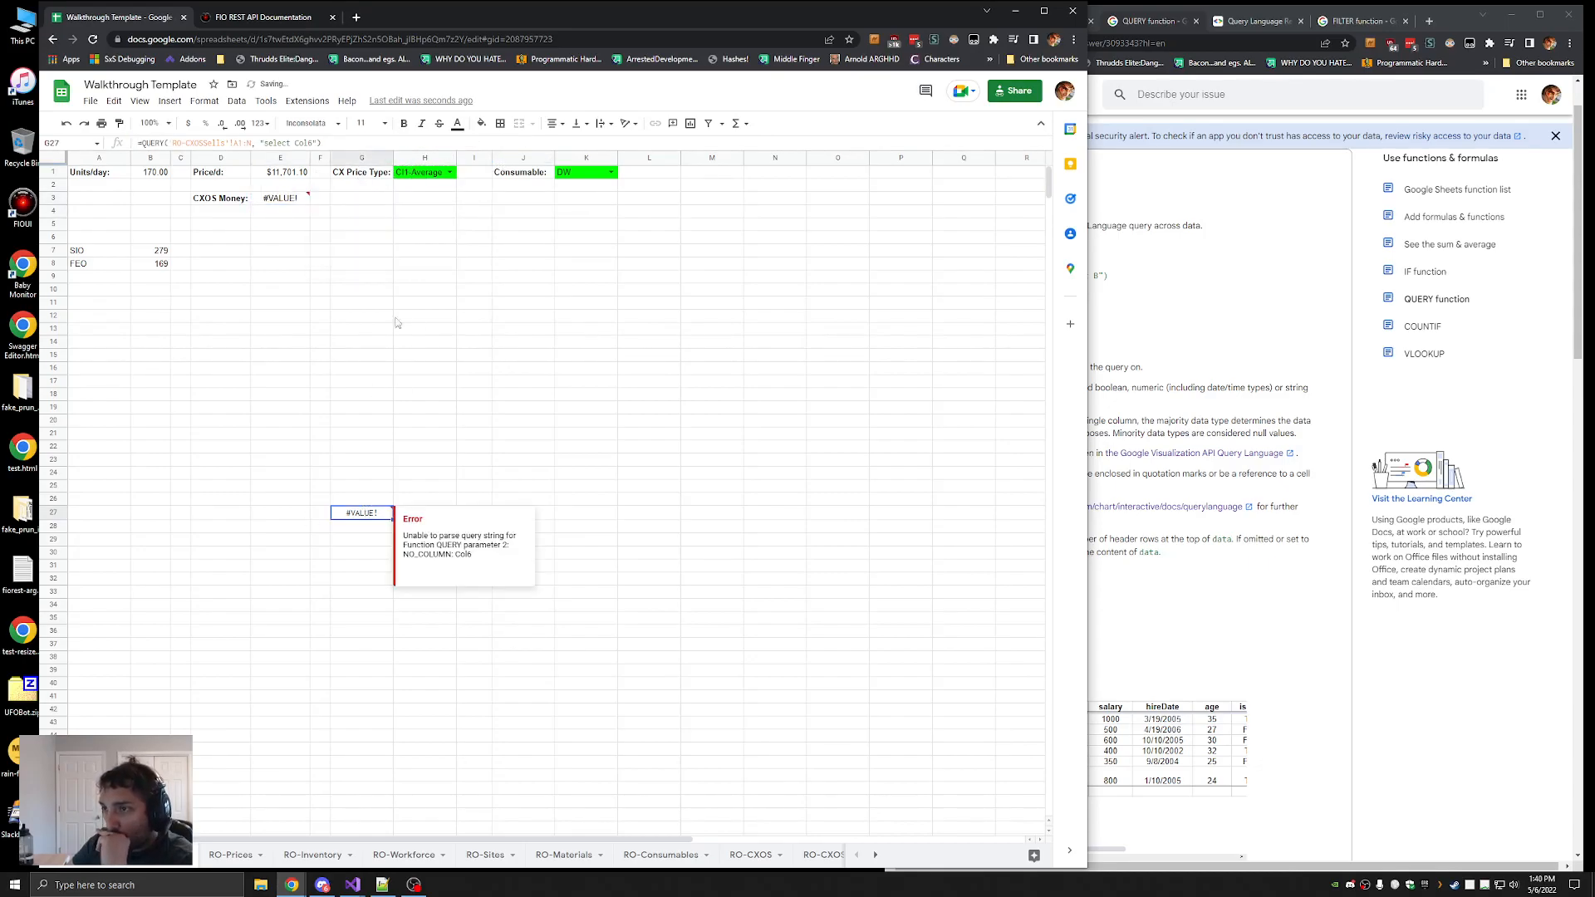
click(252, 143)
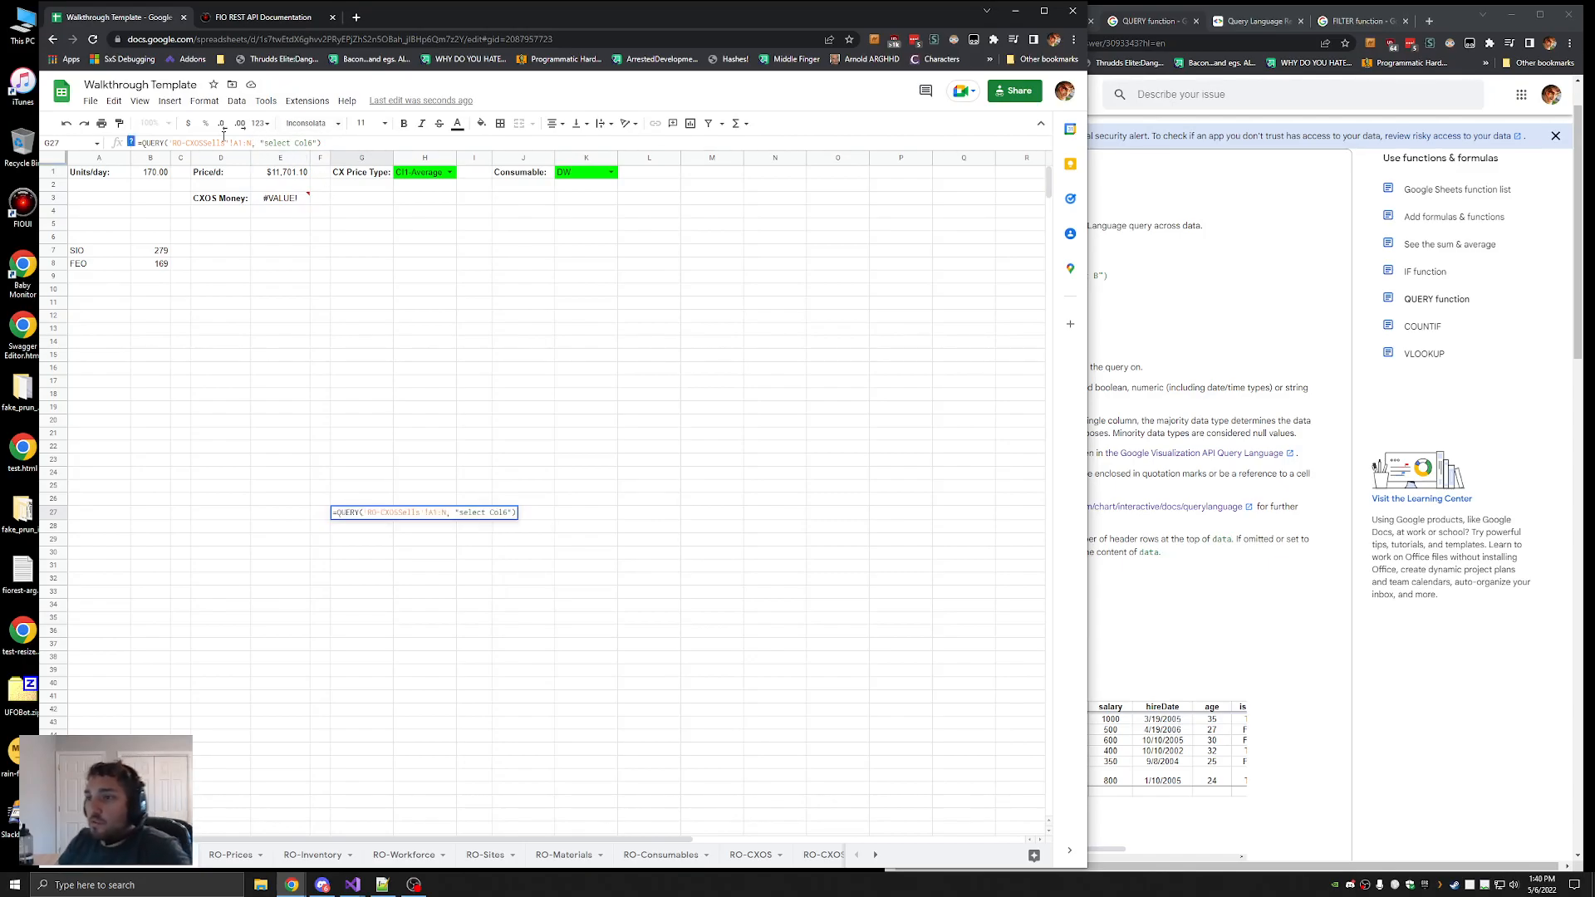
click(1266, 321)
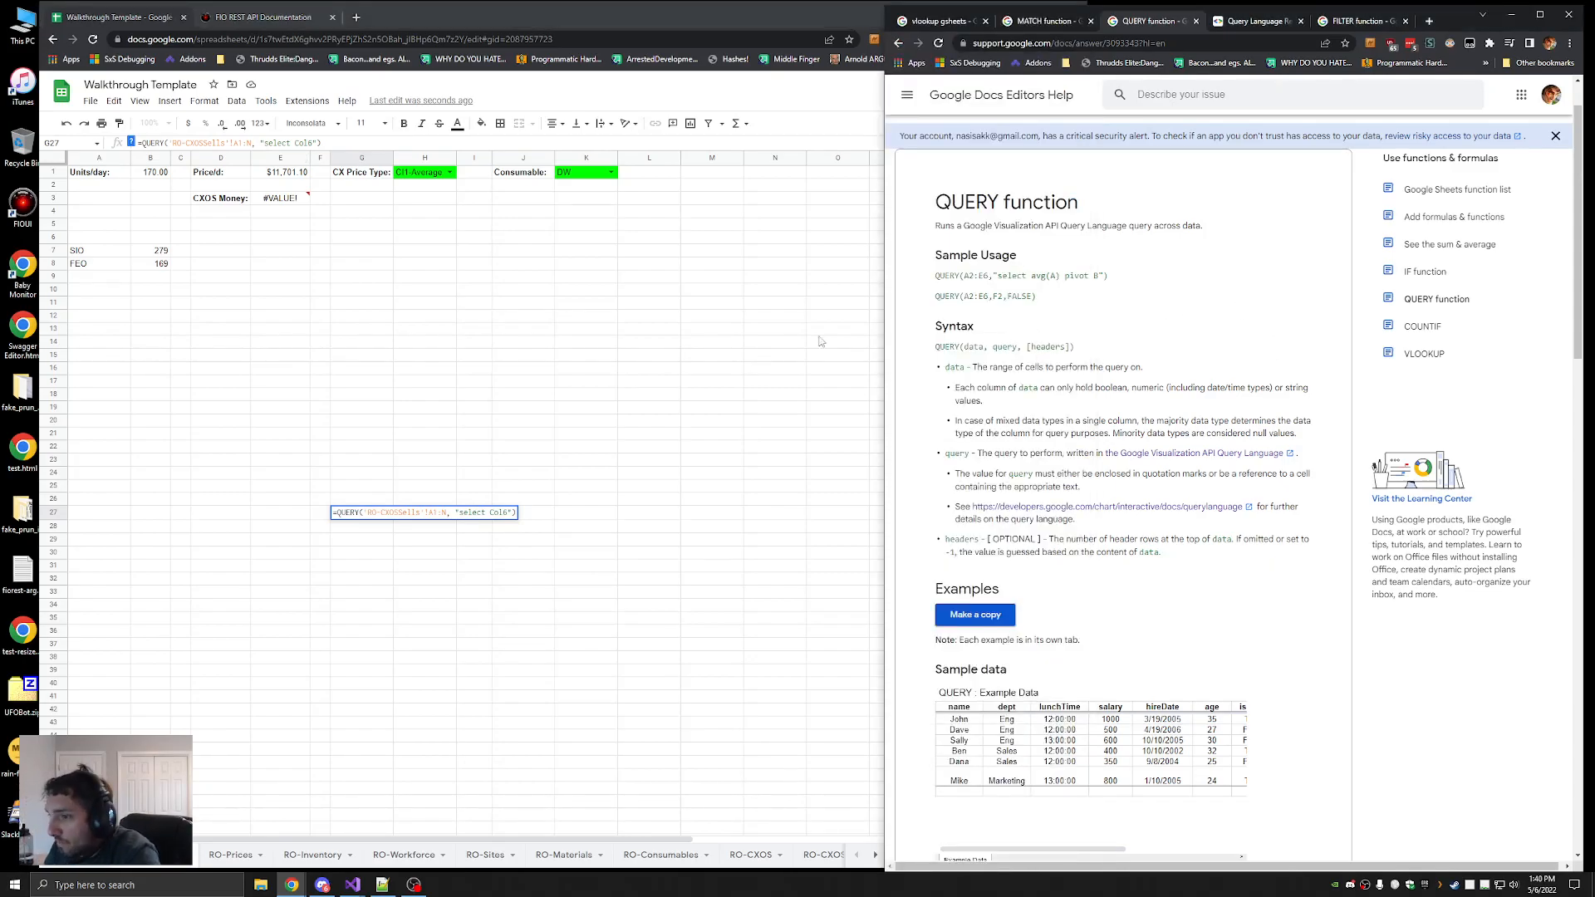
click(312, 142)
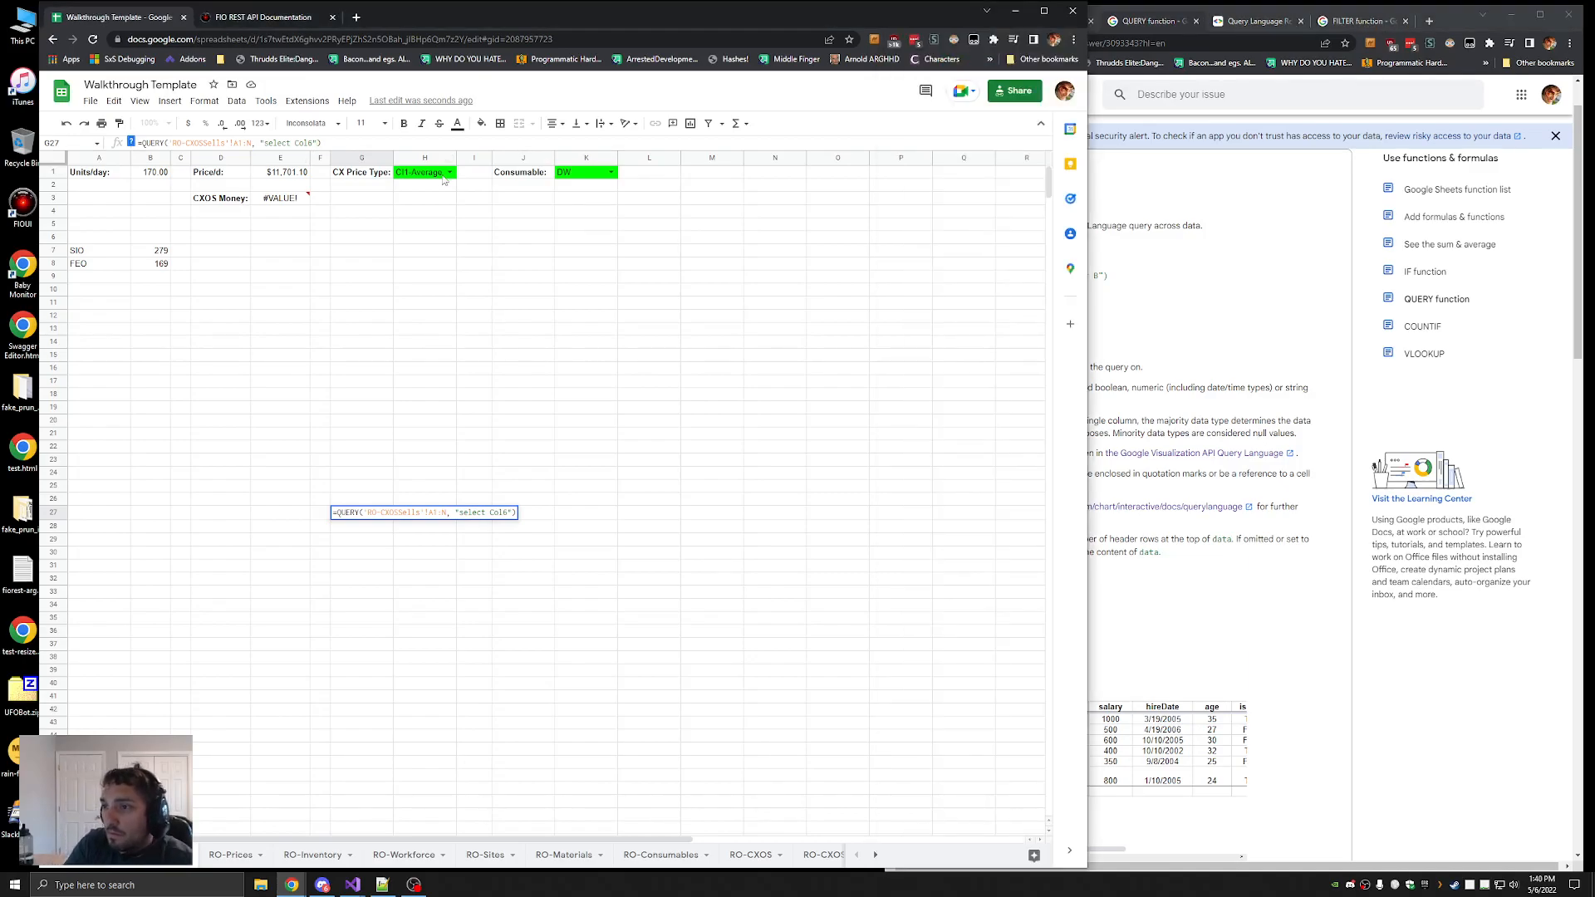
key(Return)
key(Up)
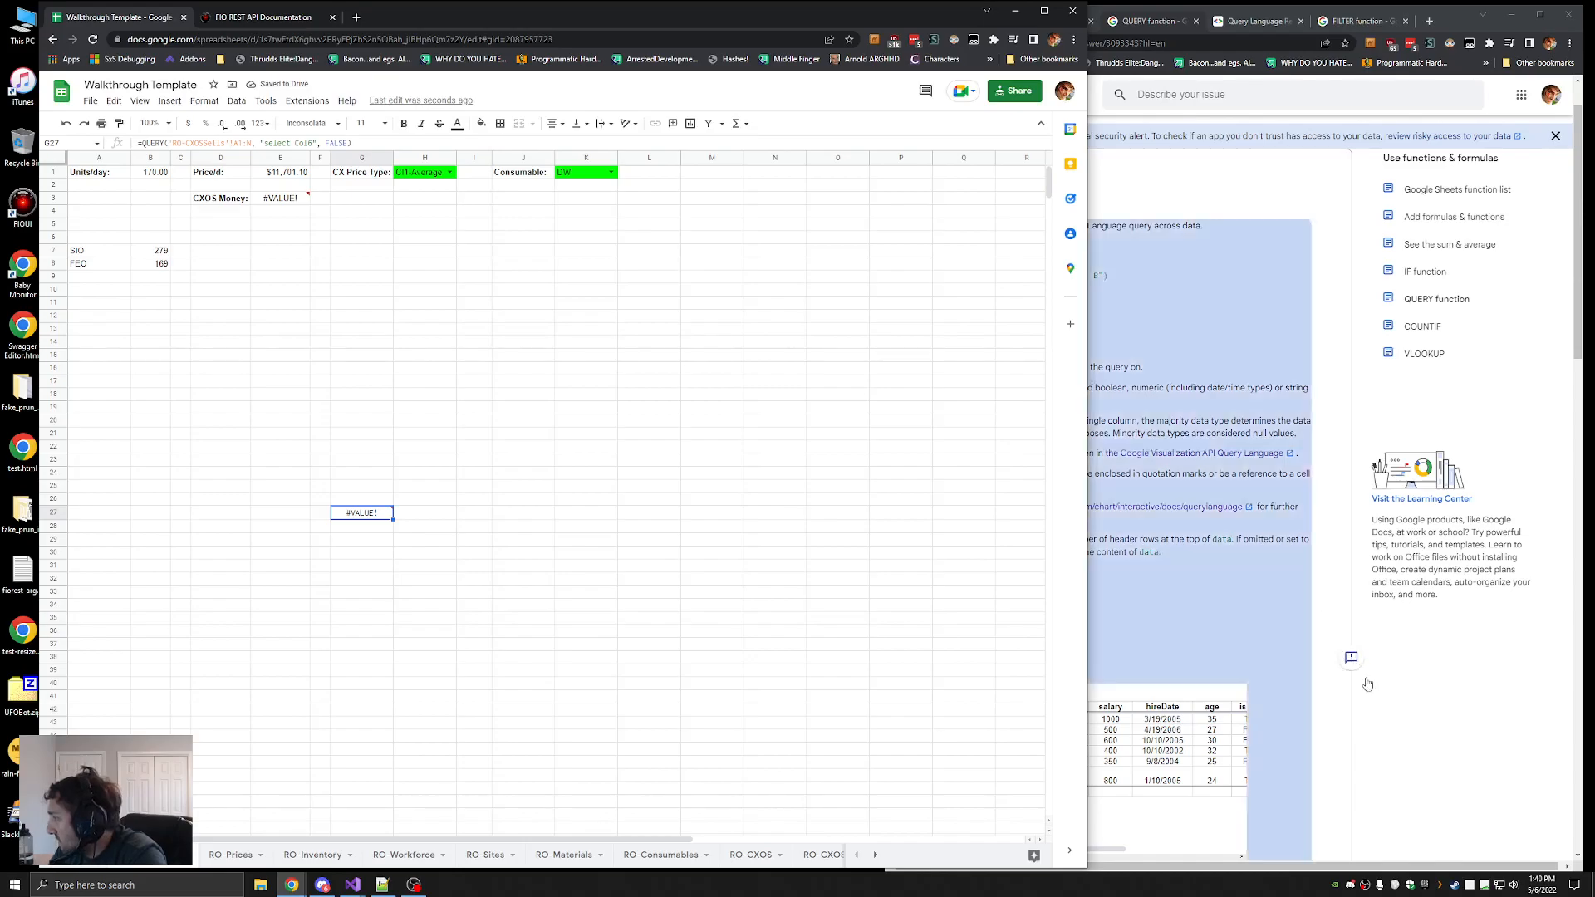
Set the data range in G27's QUERY to 'RO-CXOSSells'!A1:N50 and commit the formula
click(1353, 665)
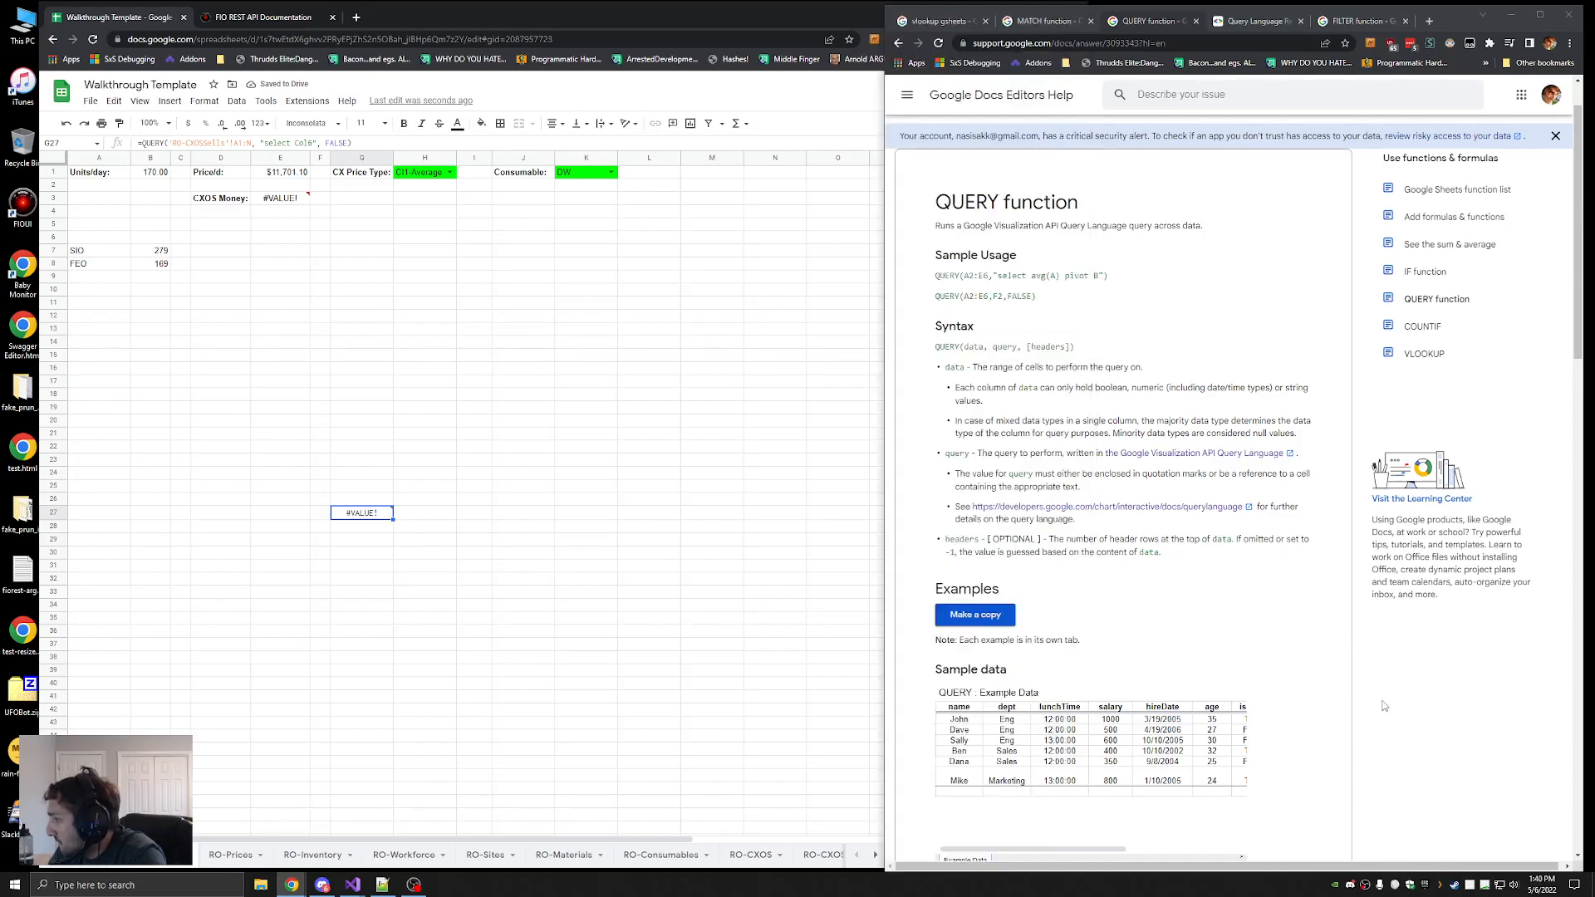
click(207, 131)
key(Return)
key(ctrl+a)
key(BackSpace)
key(Return)
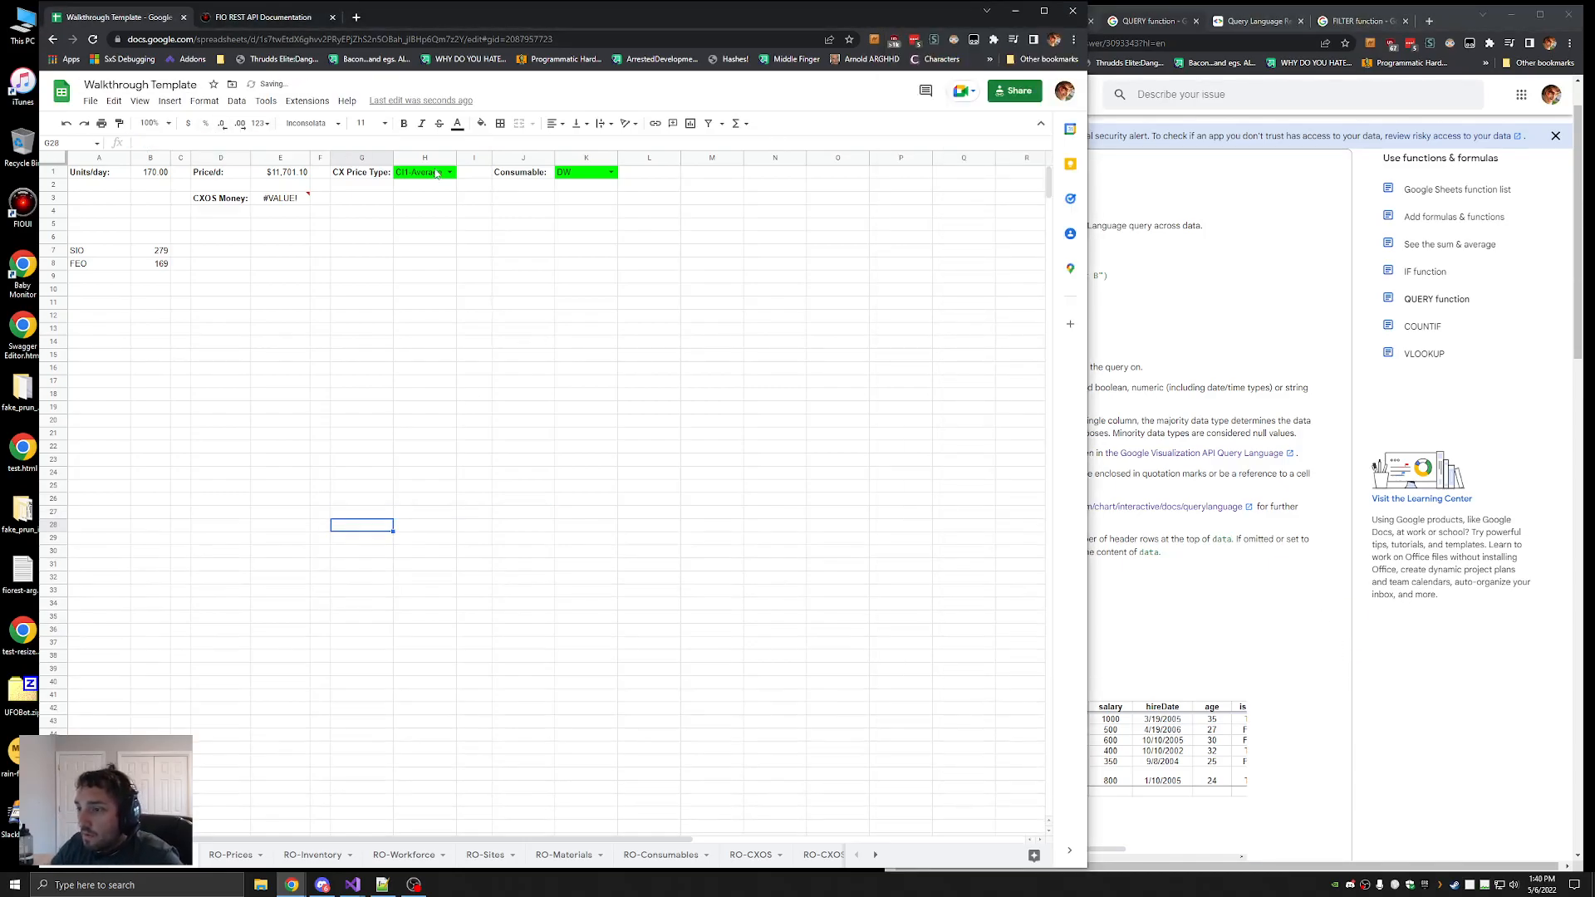
key(ctrl+z)
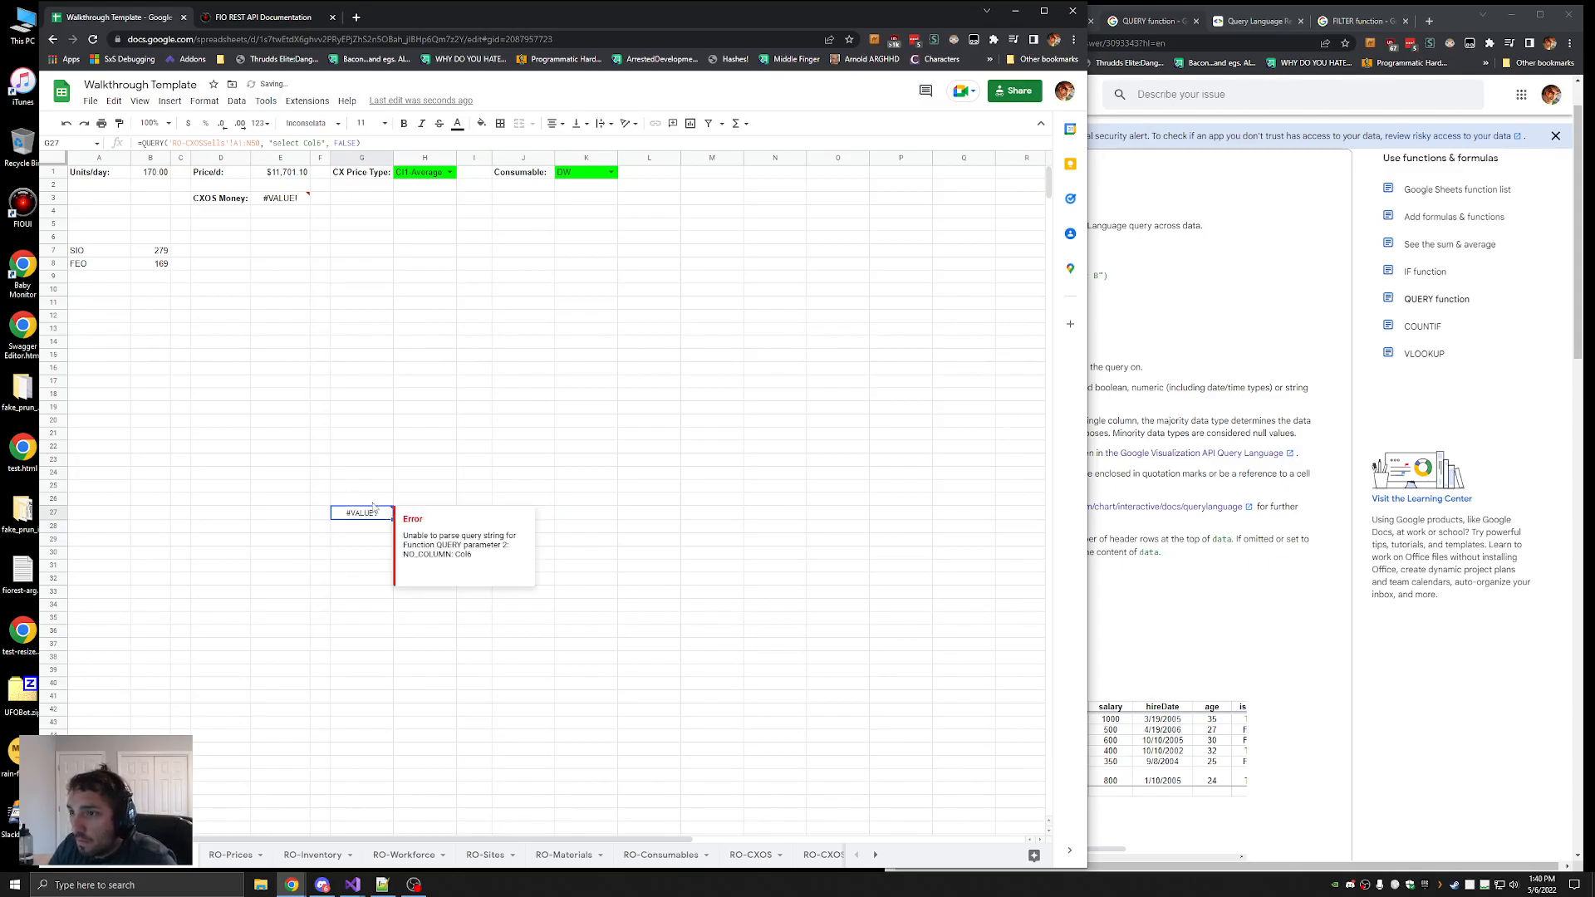
Make the data range in G27's QUERY start at A2 and commit the formula
key(Return)
key(Return)
click(374, 516)
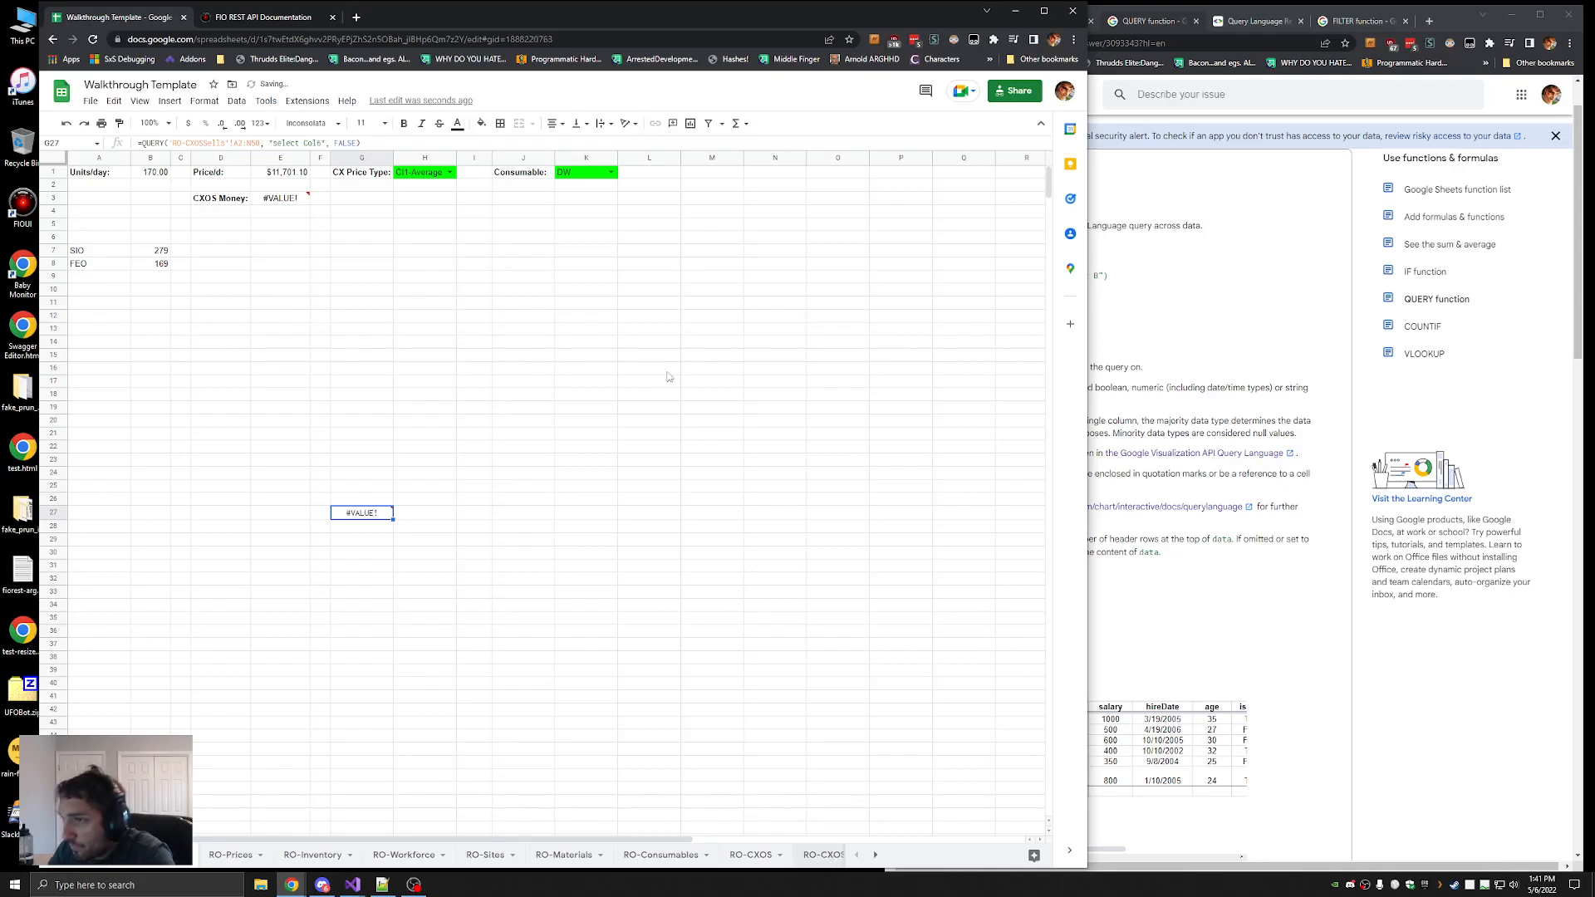
Check the column layout of the RO-CXOSSells sheet and widen the spreadsheet window, returning to the sheet with the test formula
click(822, 854)
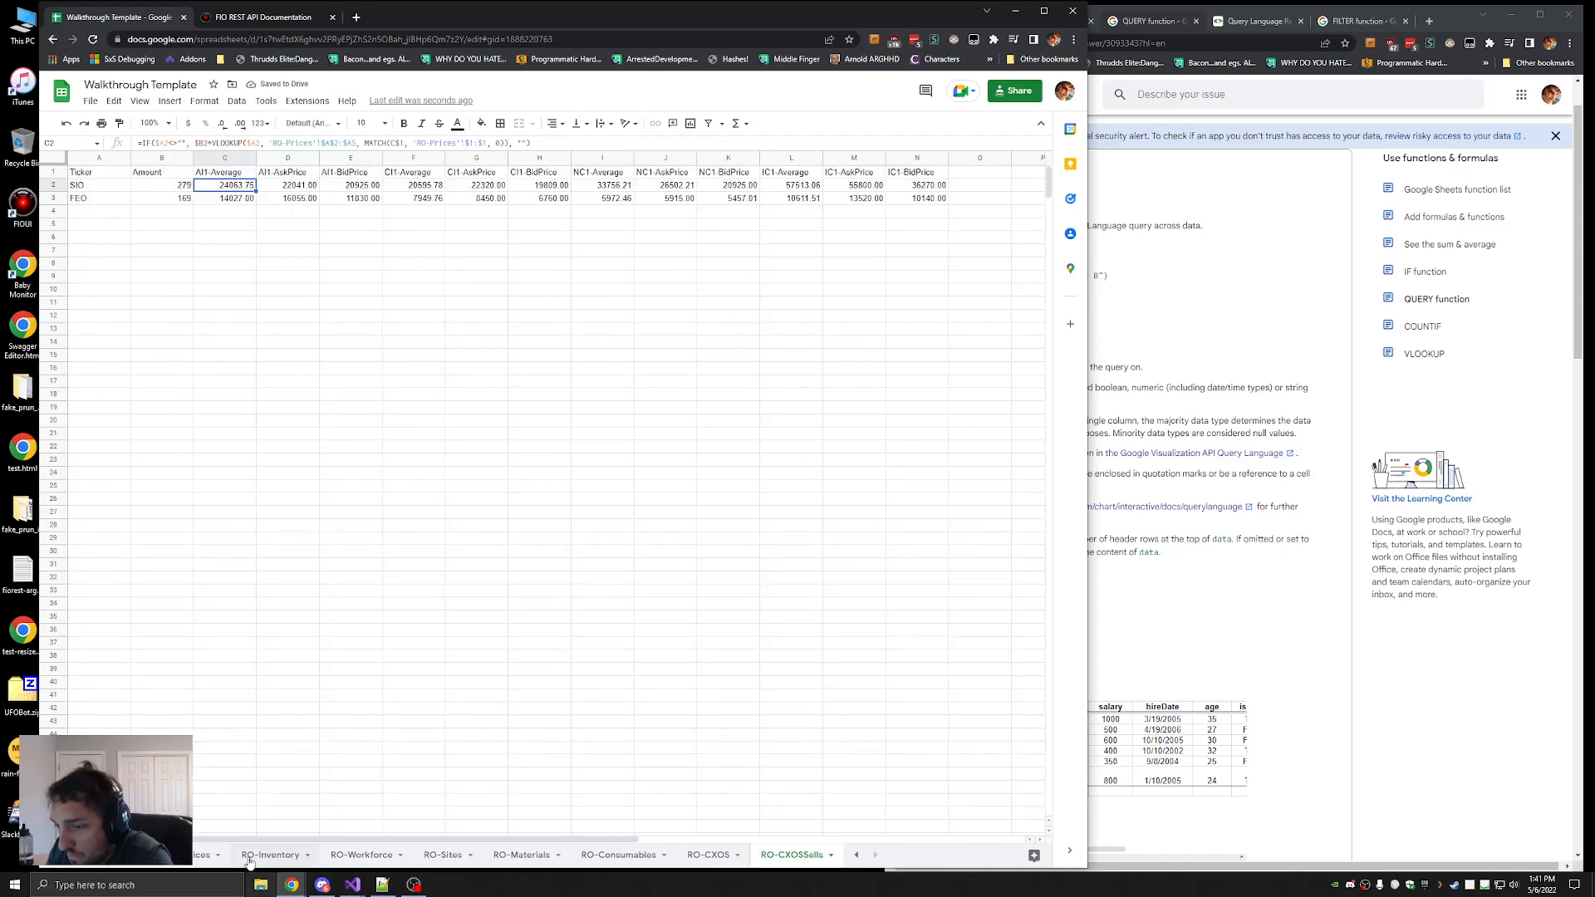
click(137, 856)
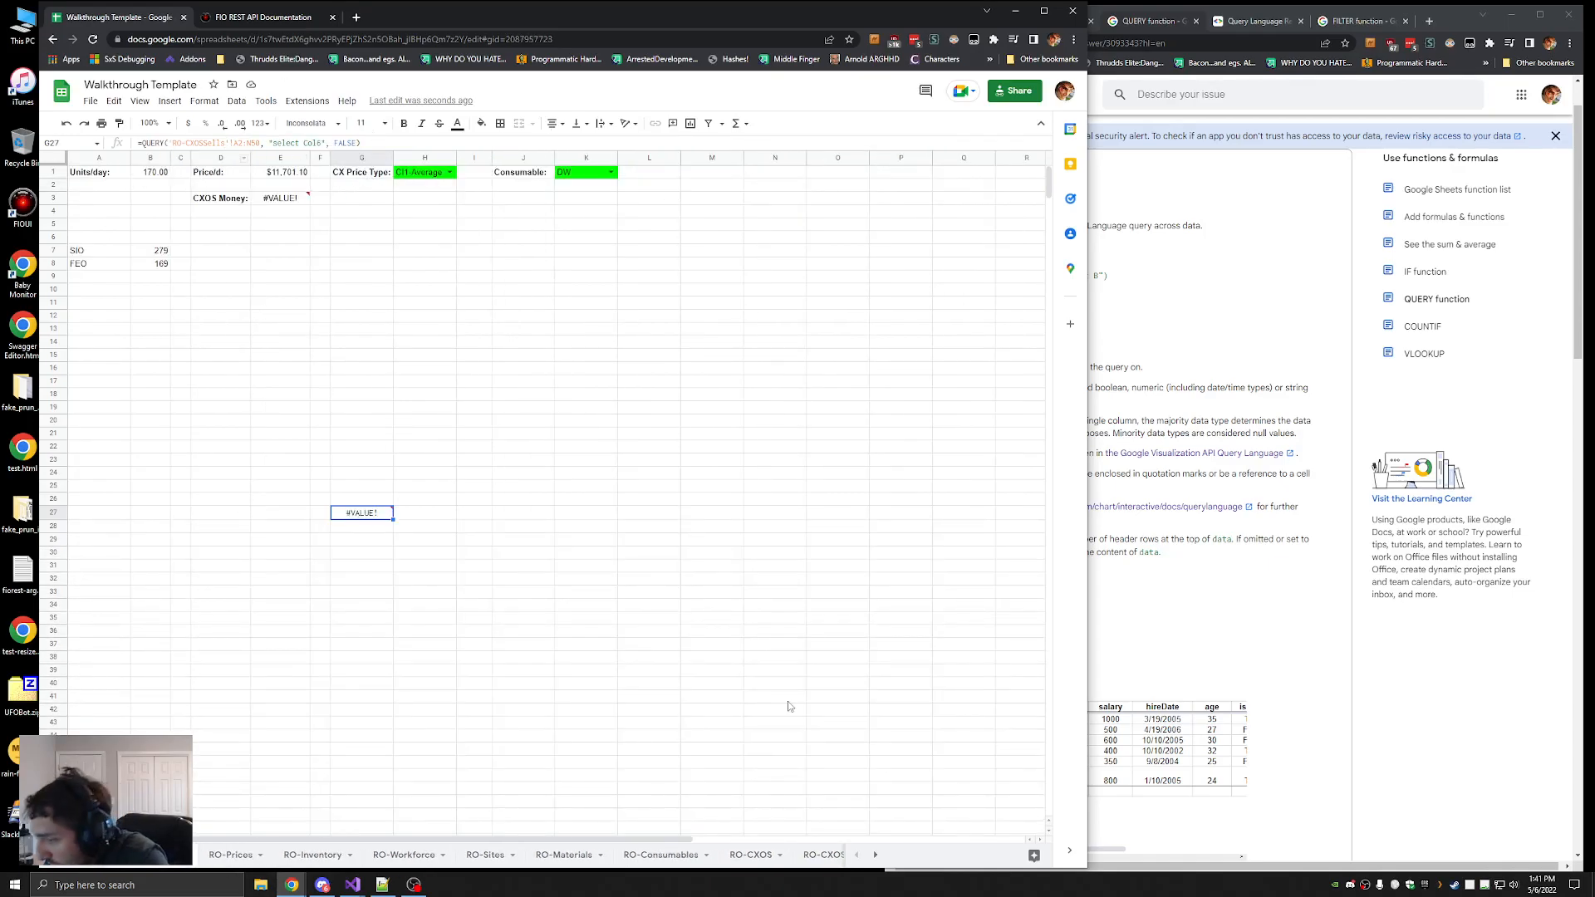
drag(1087, 818, 1250, 818)
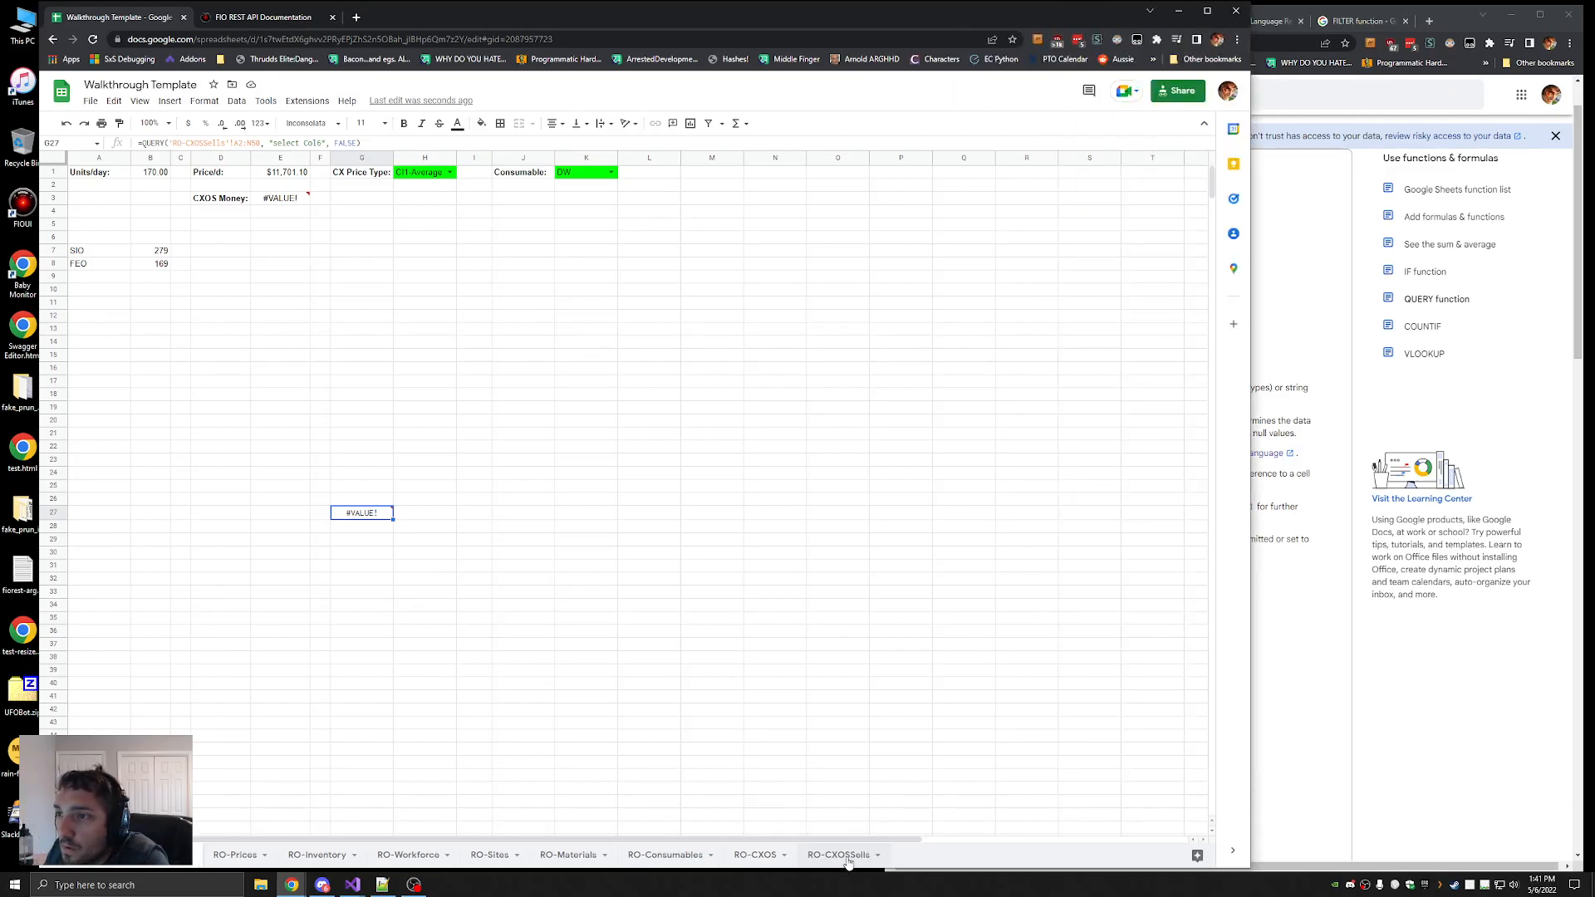
click(839, 855)
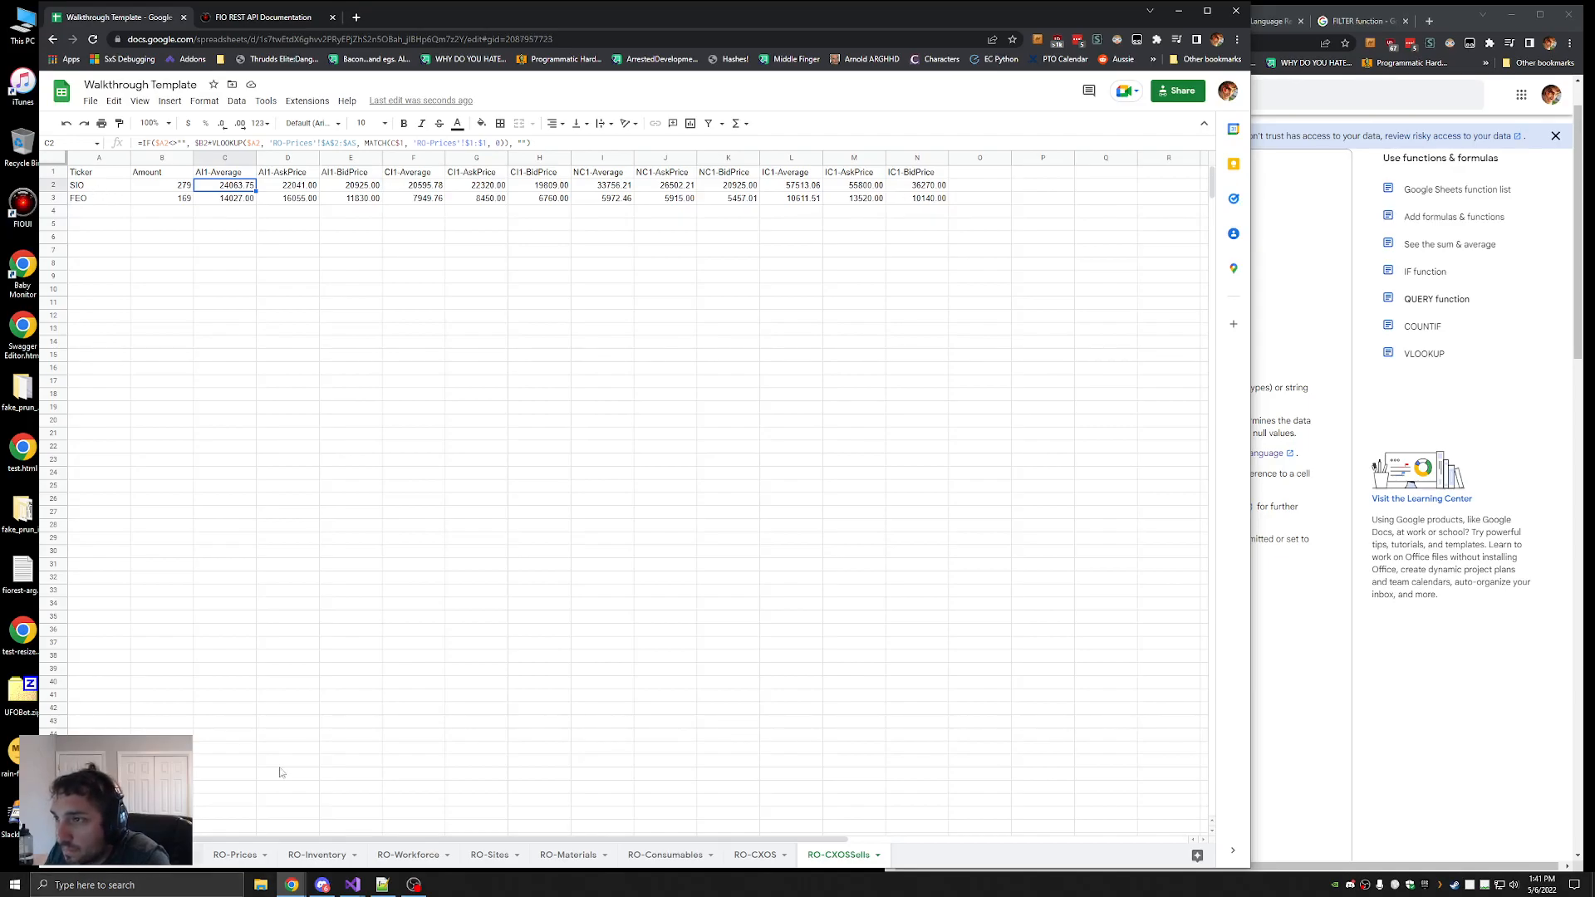
key(ctrl+shift+Page_Down)
Try to wrap the data range in G27's QUERY in a FILTER with the condition TRUE and commit the formula
drag(320, 143, 283, 143)
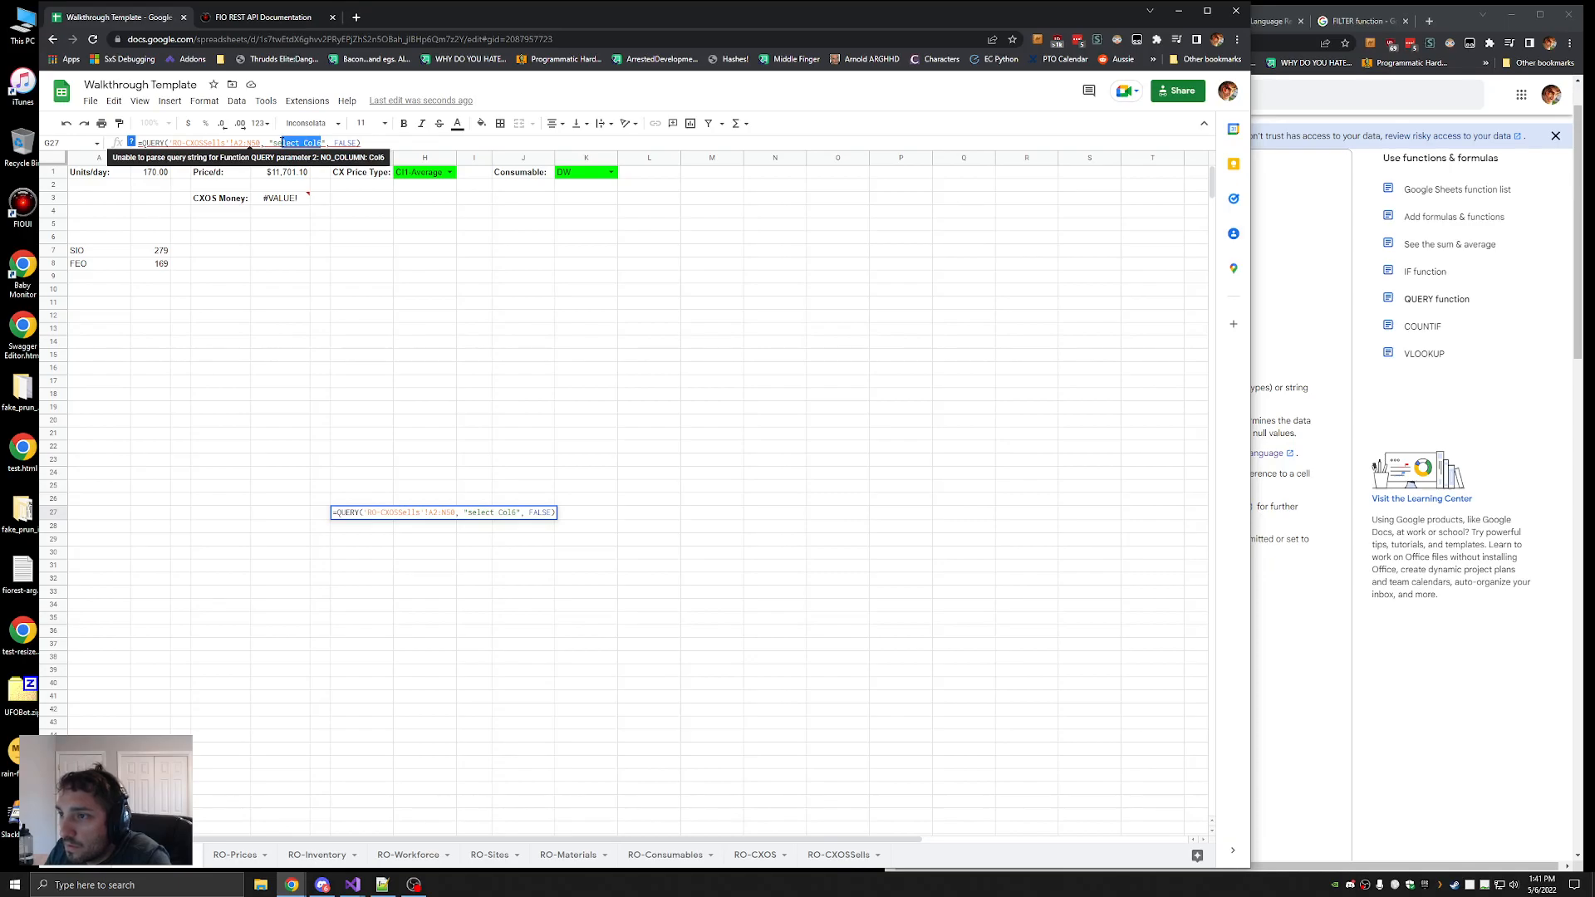
click(316, 143)
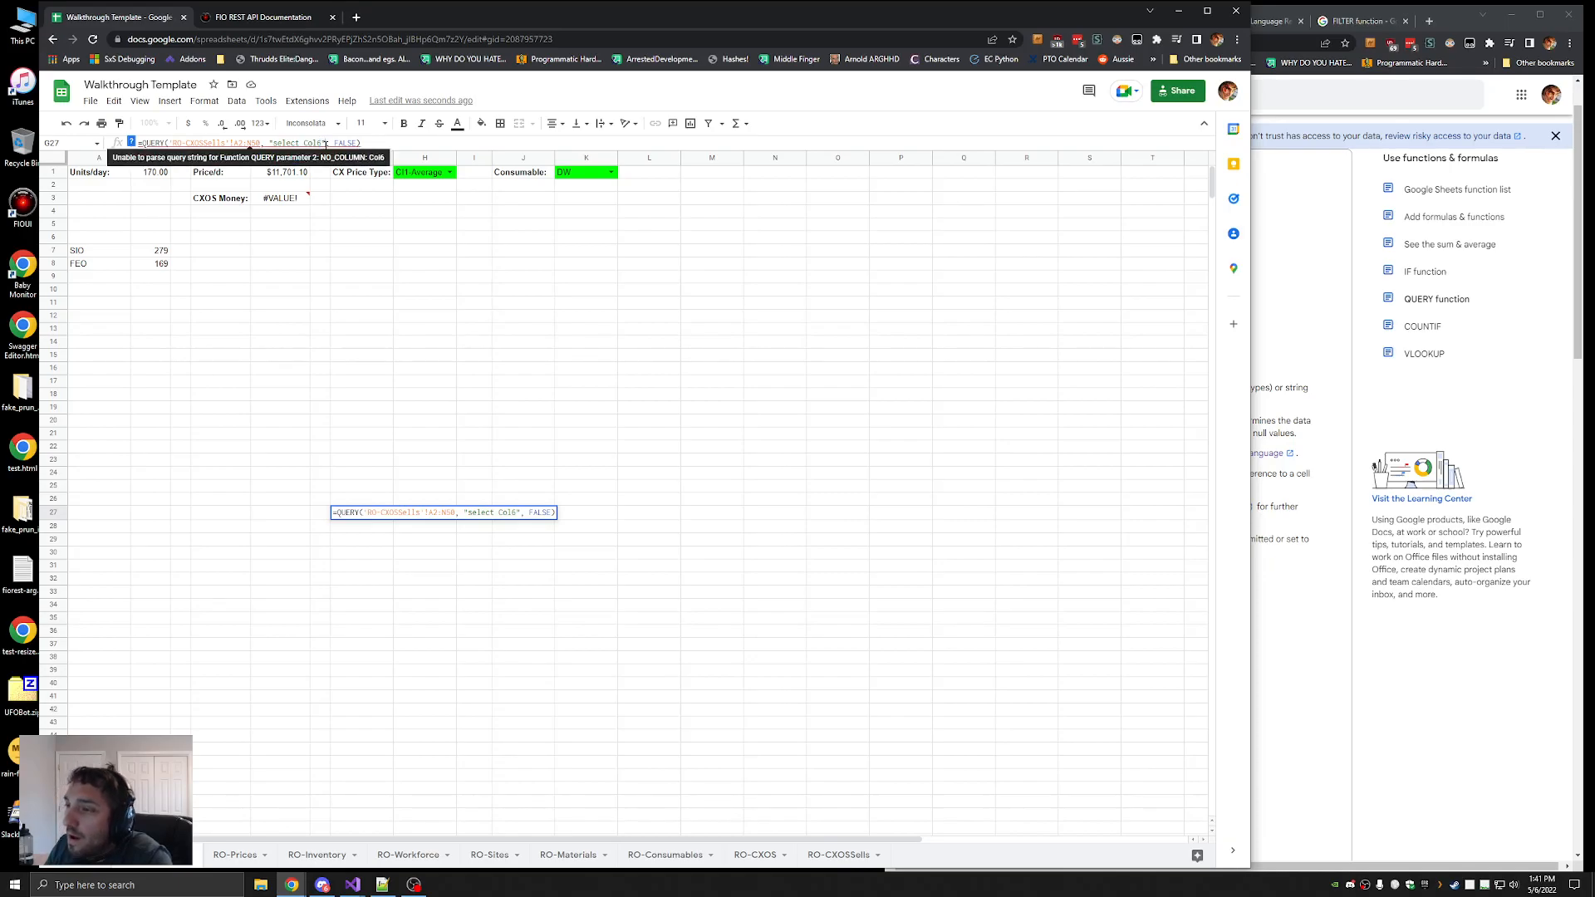
double_click(321, 144)
click(367, 142)
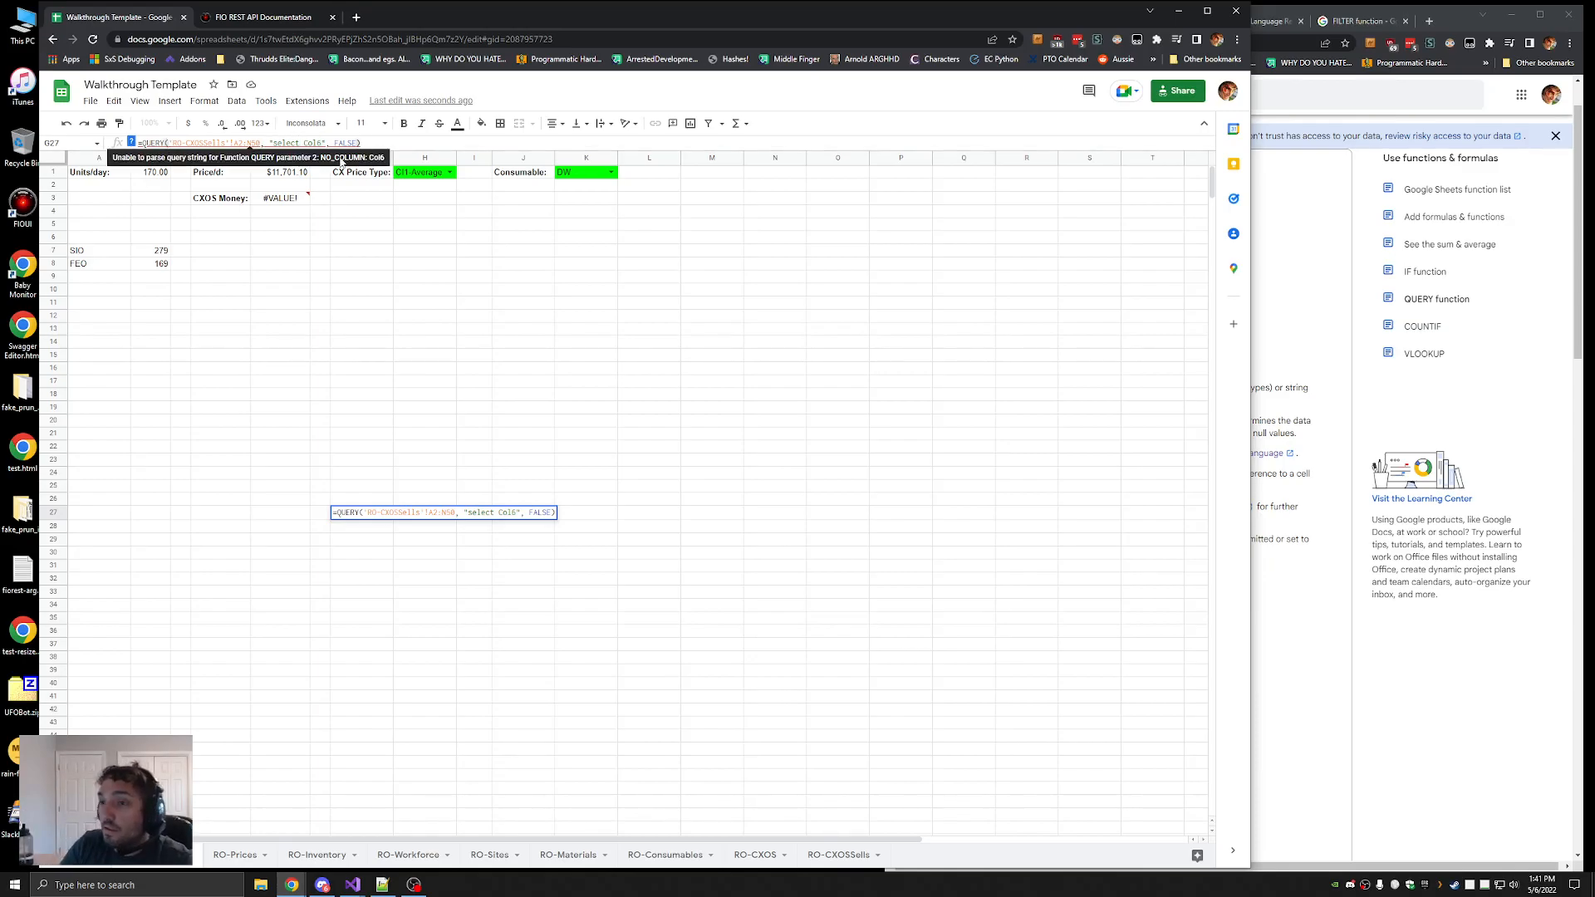
text(=FILTER()
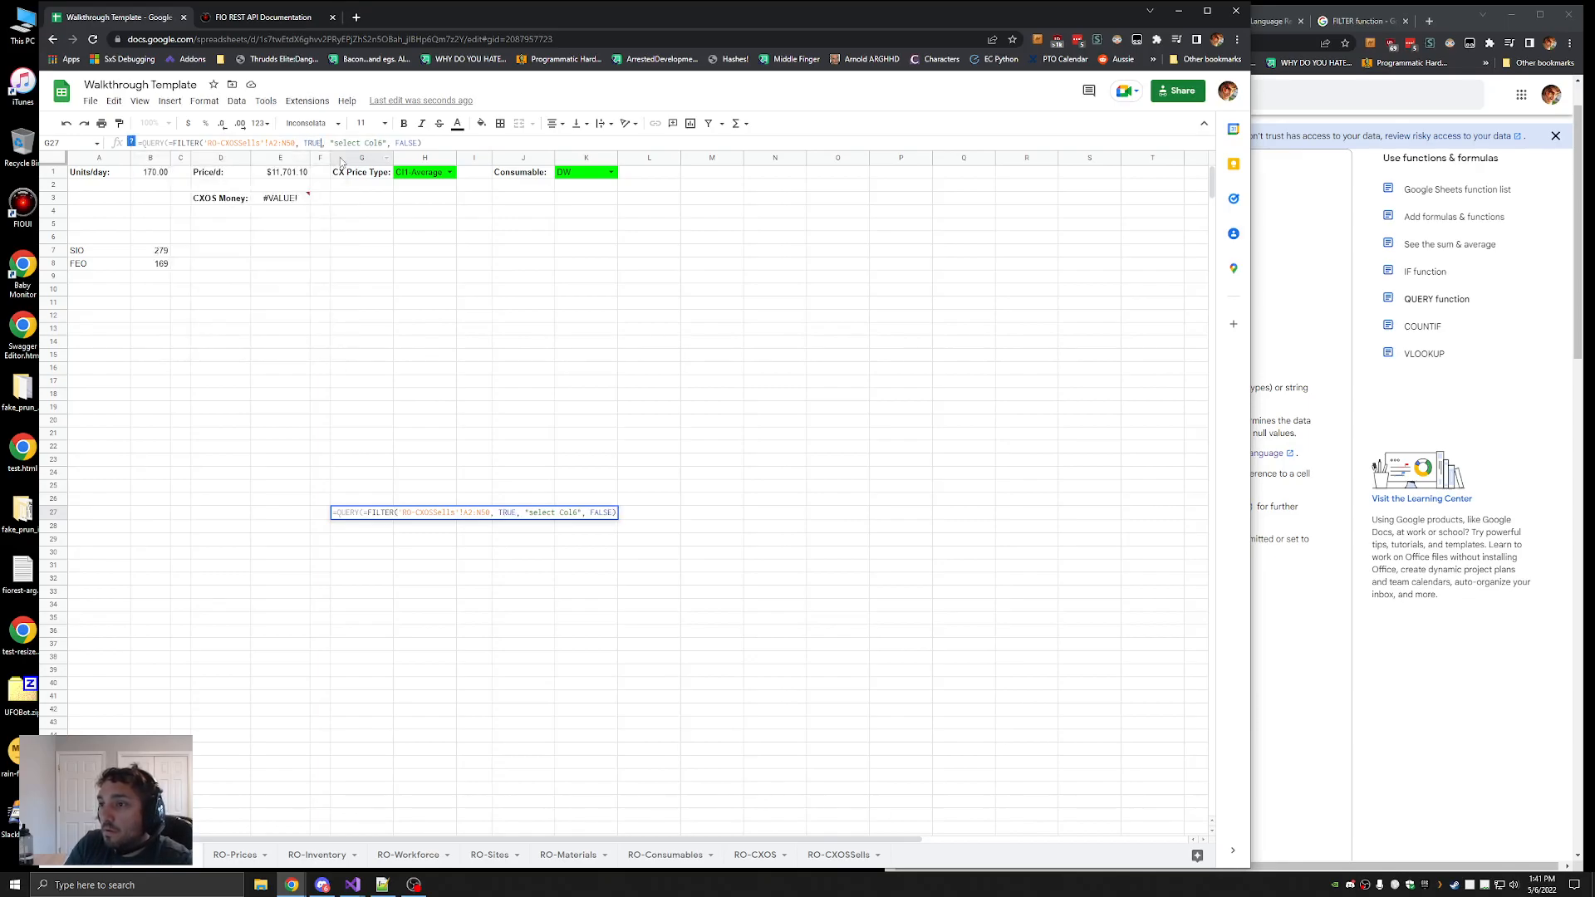
key(Return)
click(370, 516)
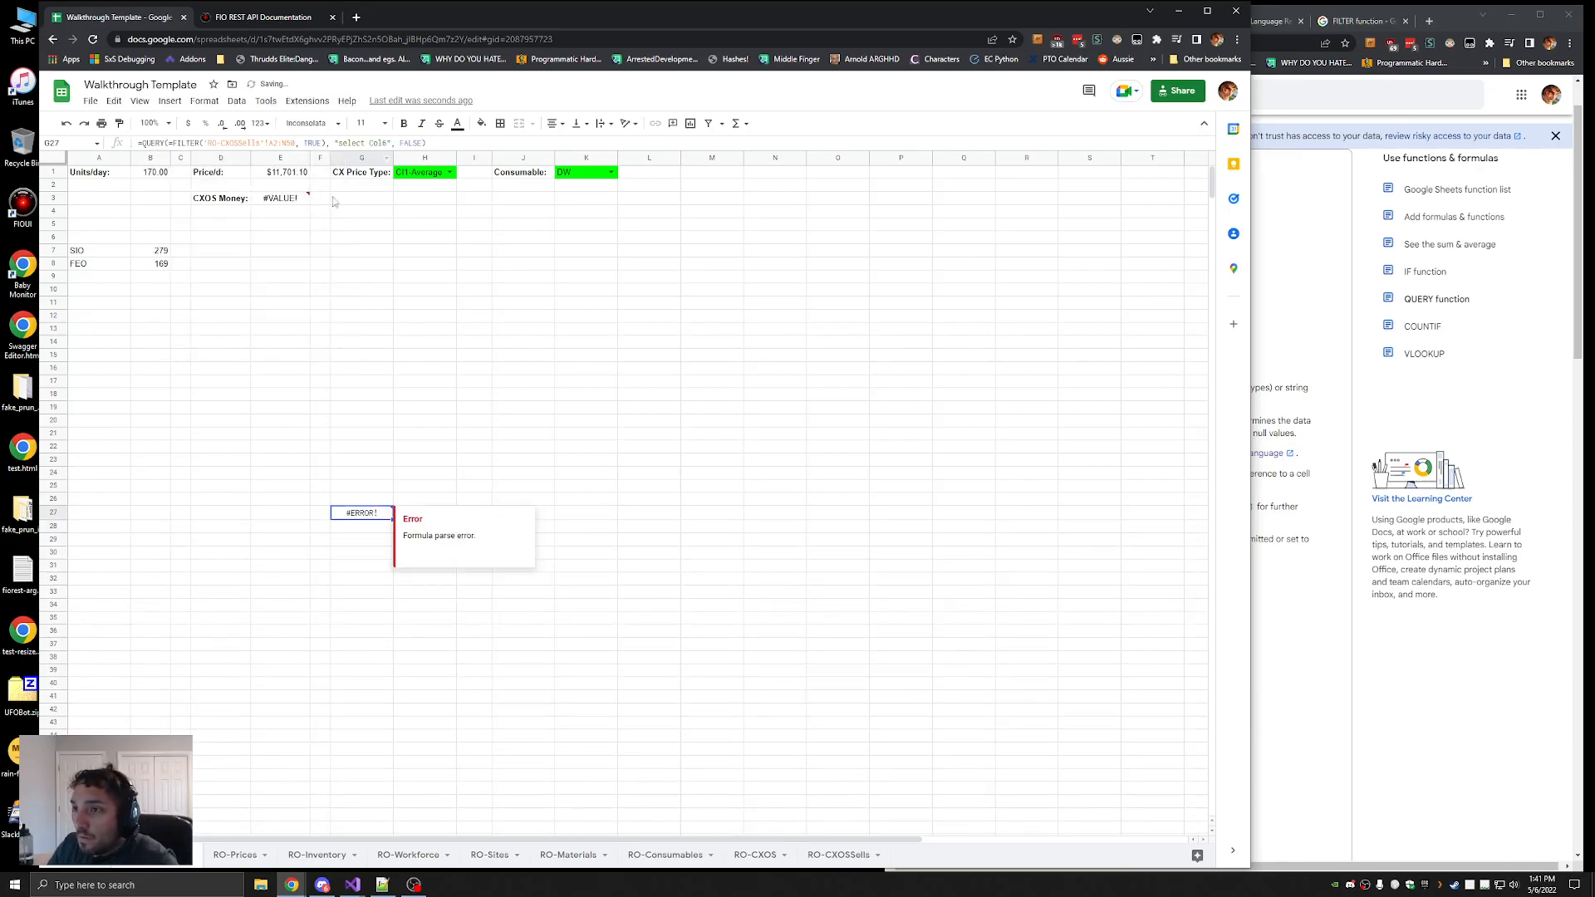
Remove the FILTER from G27's QUERY, enclose its data range in curly braces, and commit the formula
click(326, 143)
key(BackSpace)
key(BackSpace)
key(BackSpace)
key(BackSpace)
key(BackSpace)
key(BackSpace)
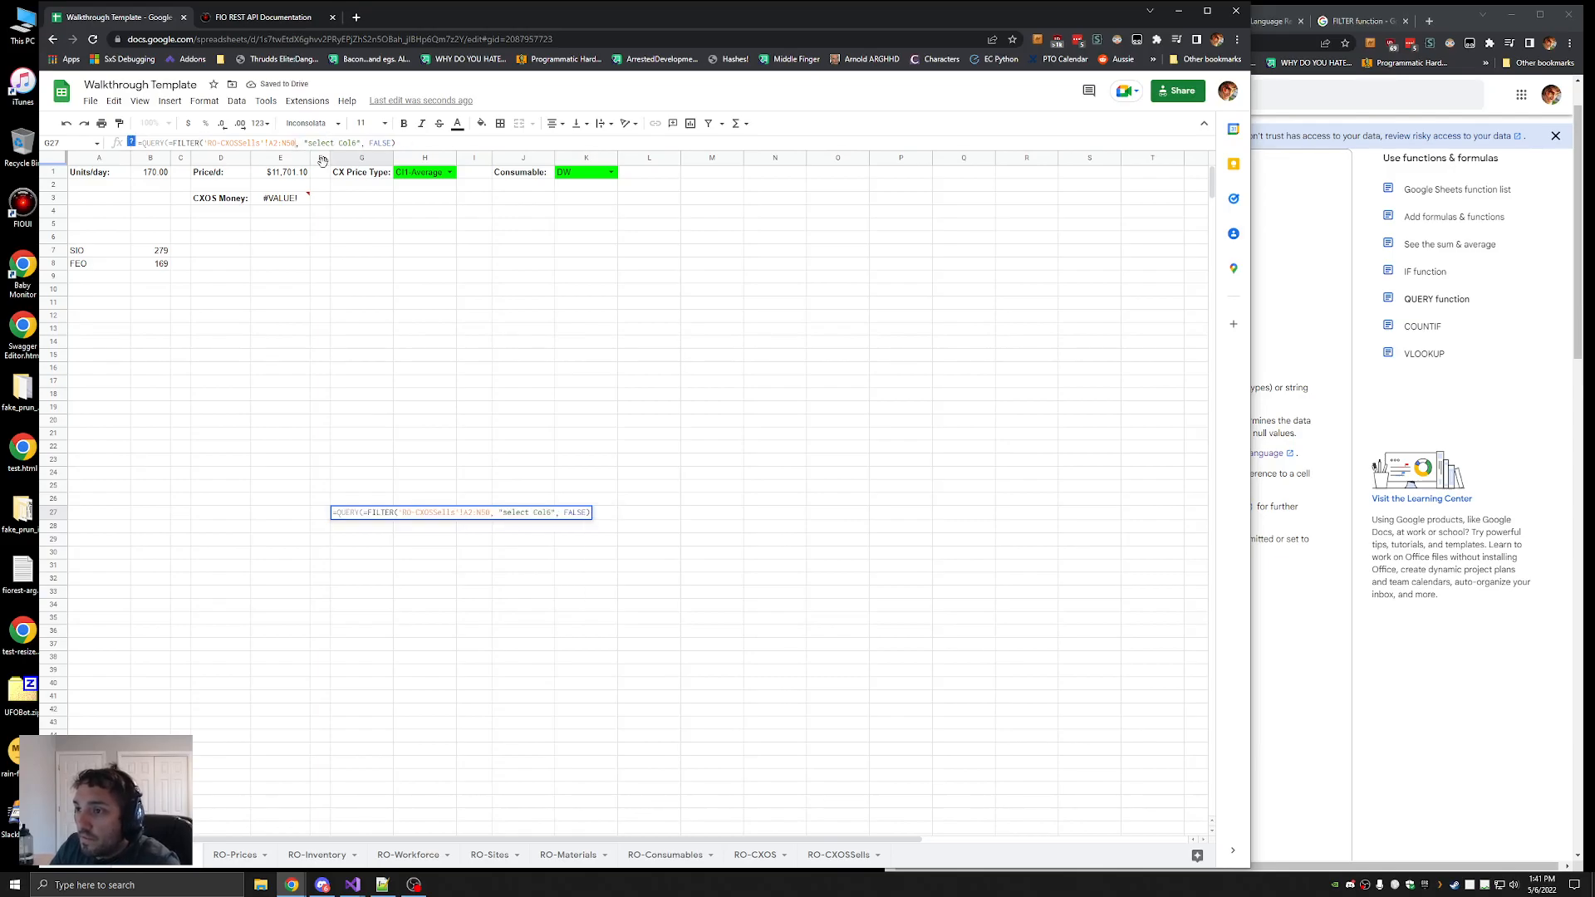
click(207, 145)
key(BackSpace)
key(BackSpace)
key(BackSpace)
key(BackSpace)
key(BackSpace)
key(BackSpace)
key(BackSpace)
key(BackSpace)
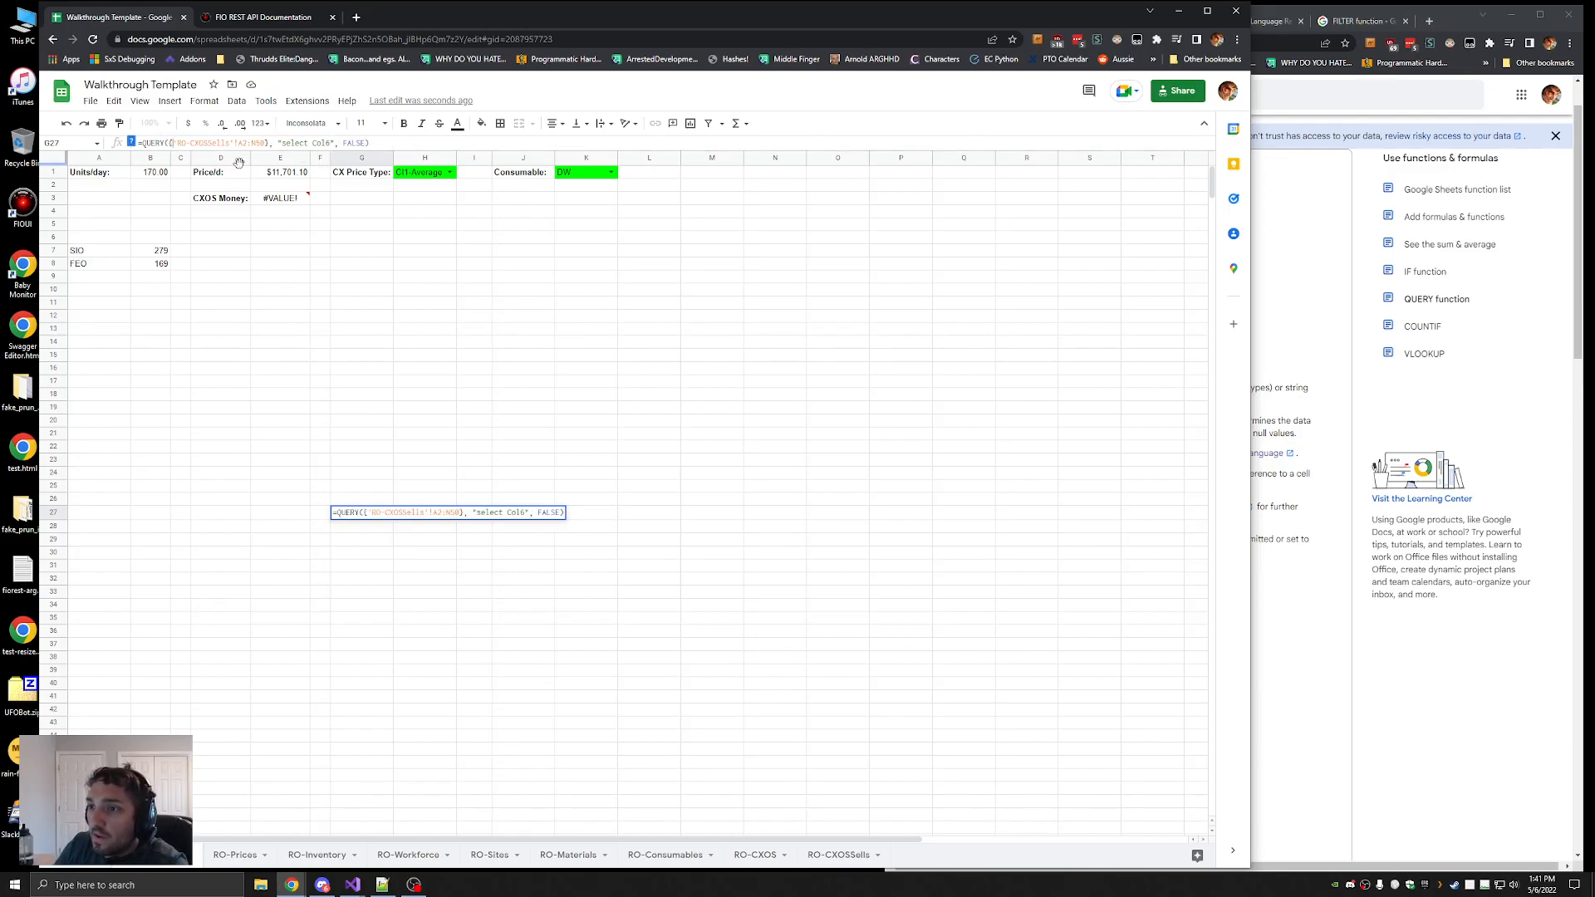
key(Return)
click(384, 515)
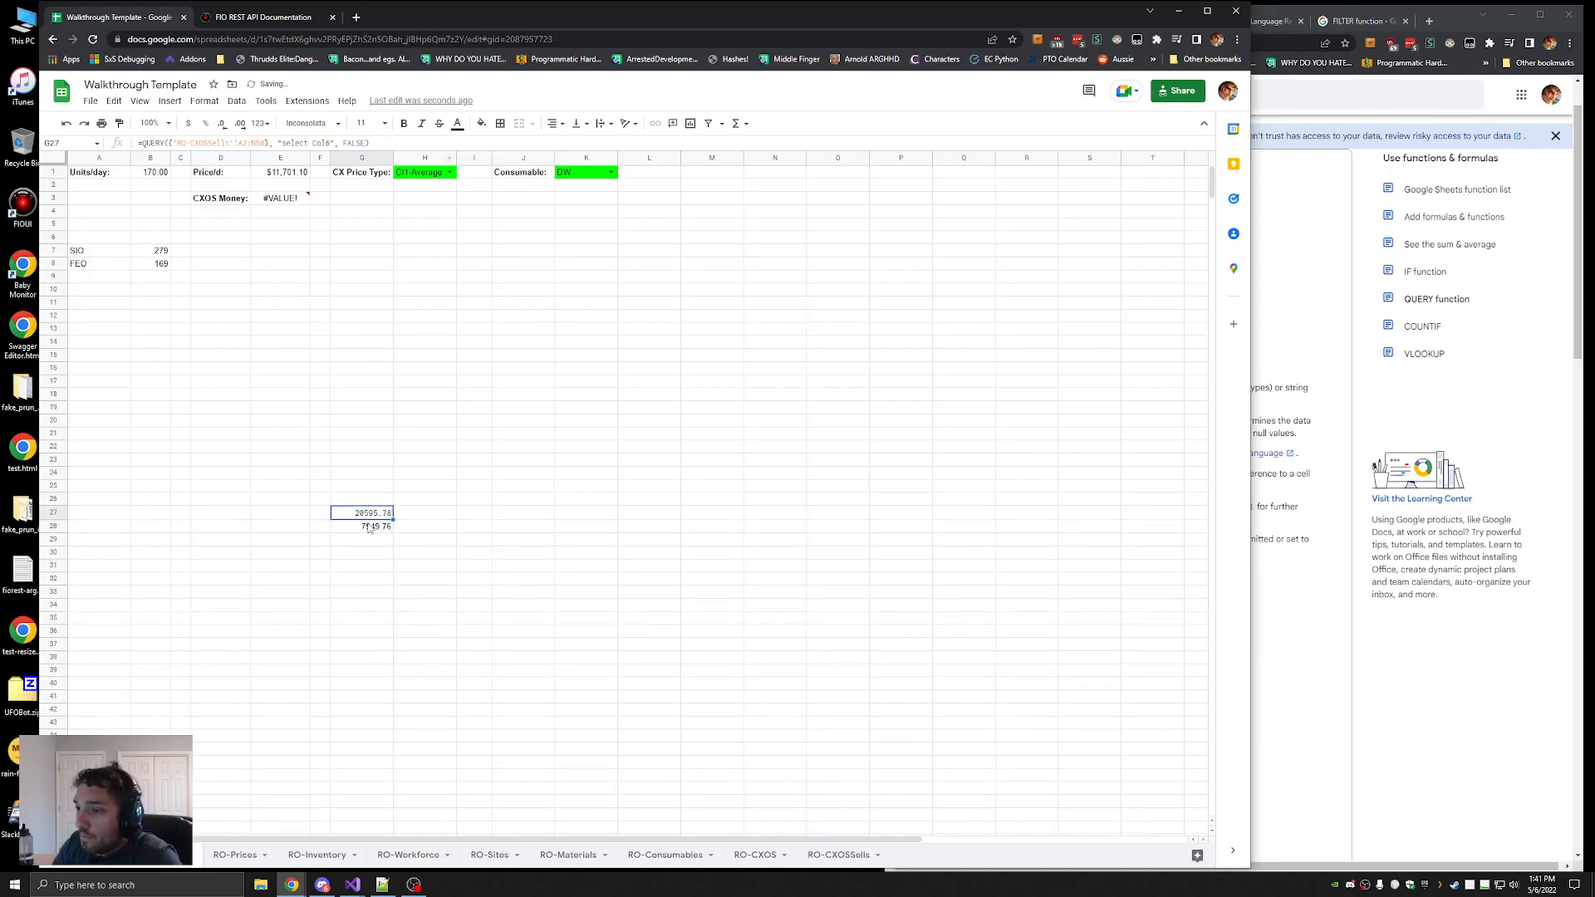
click(368, 526)
click(366, 511)
click(369, 530)
click(372, 515)
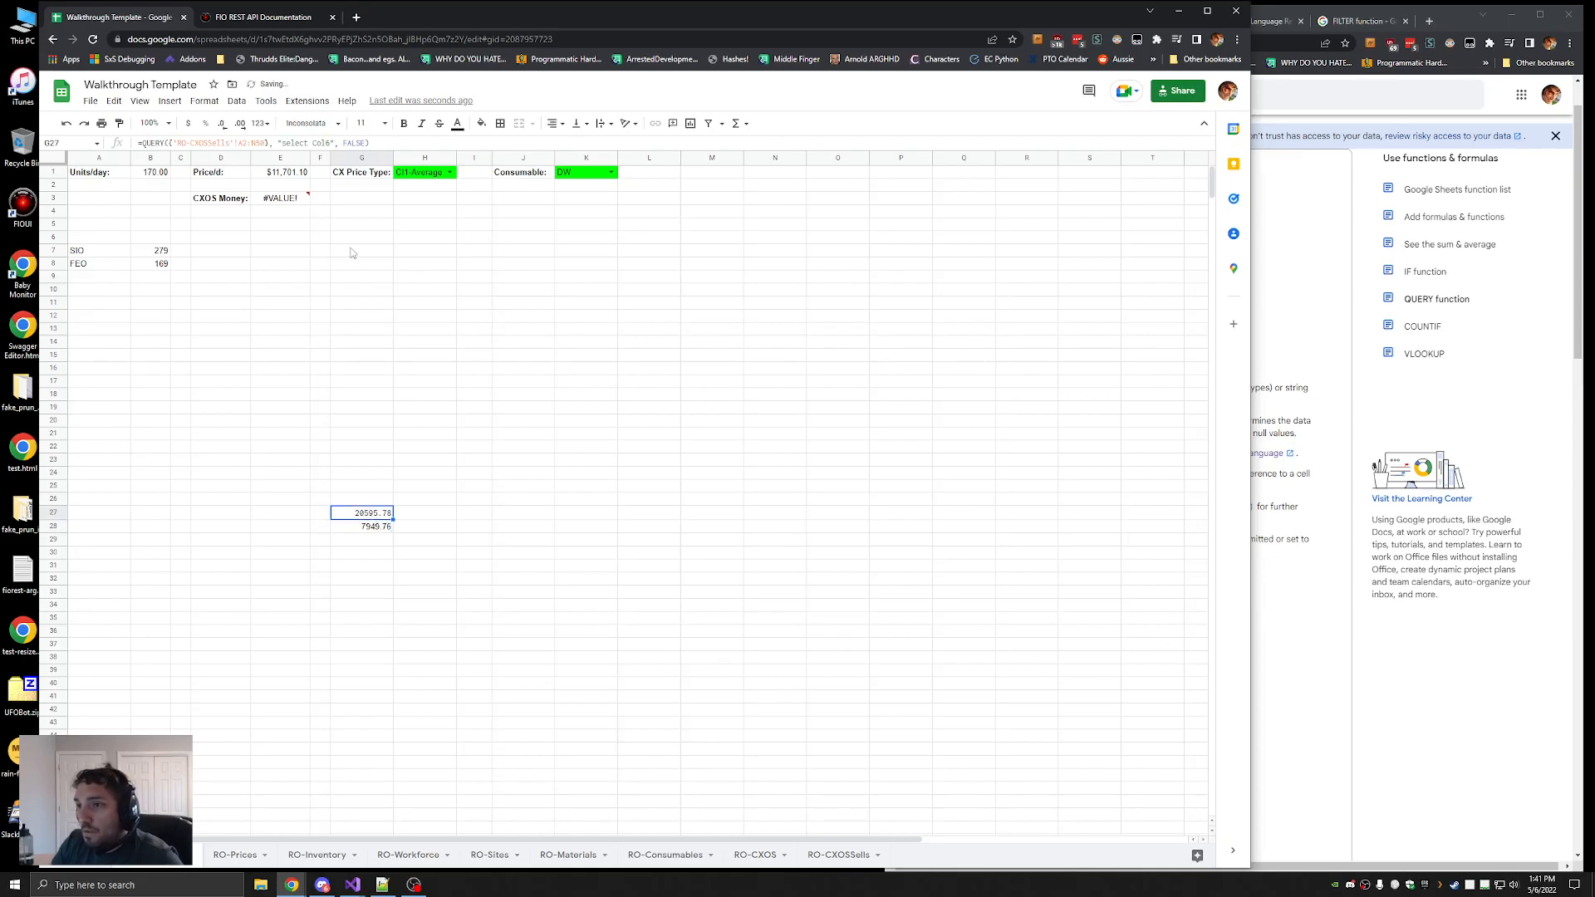
Enclose the RO-CXOSSells data range in E3's QUERY in curly braces and commit the formula
drag(371, 142, 138, 143)
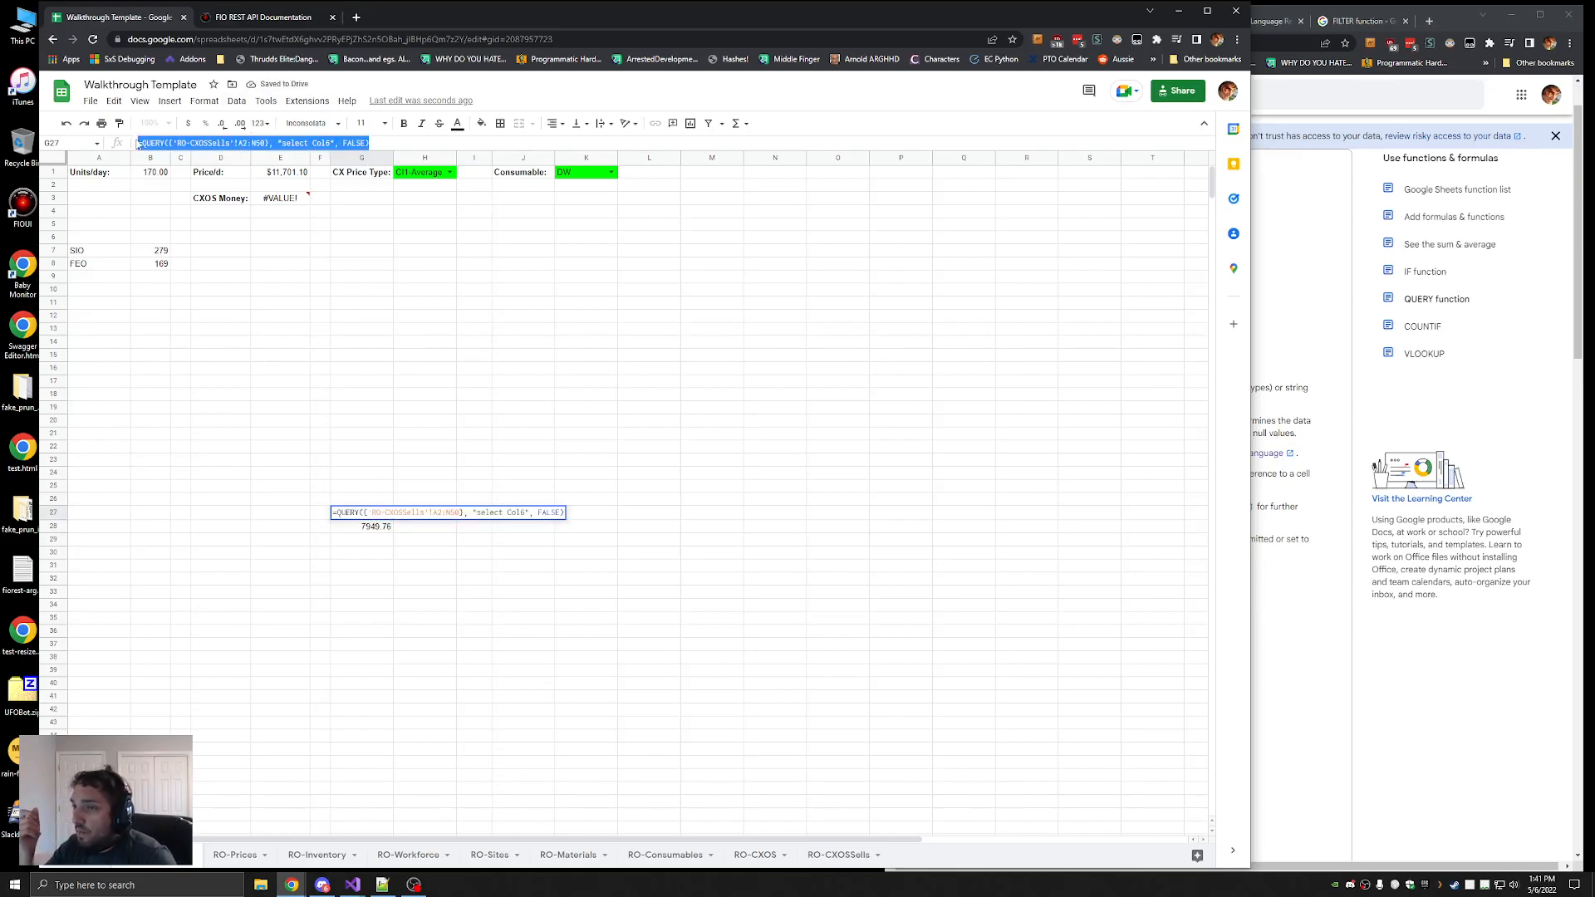
click(283, 201)
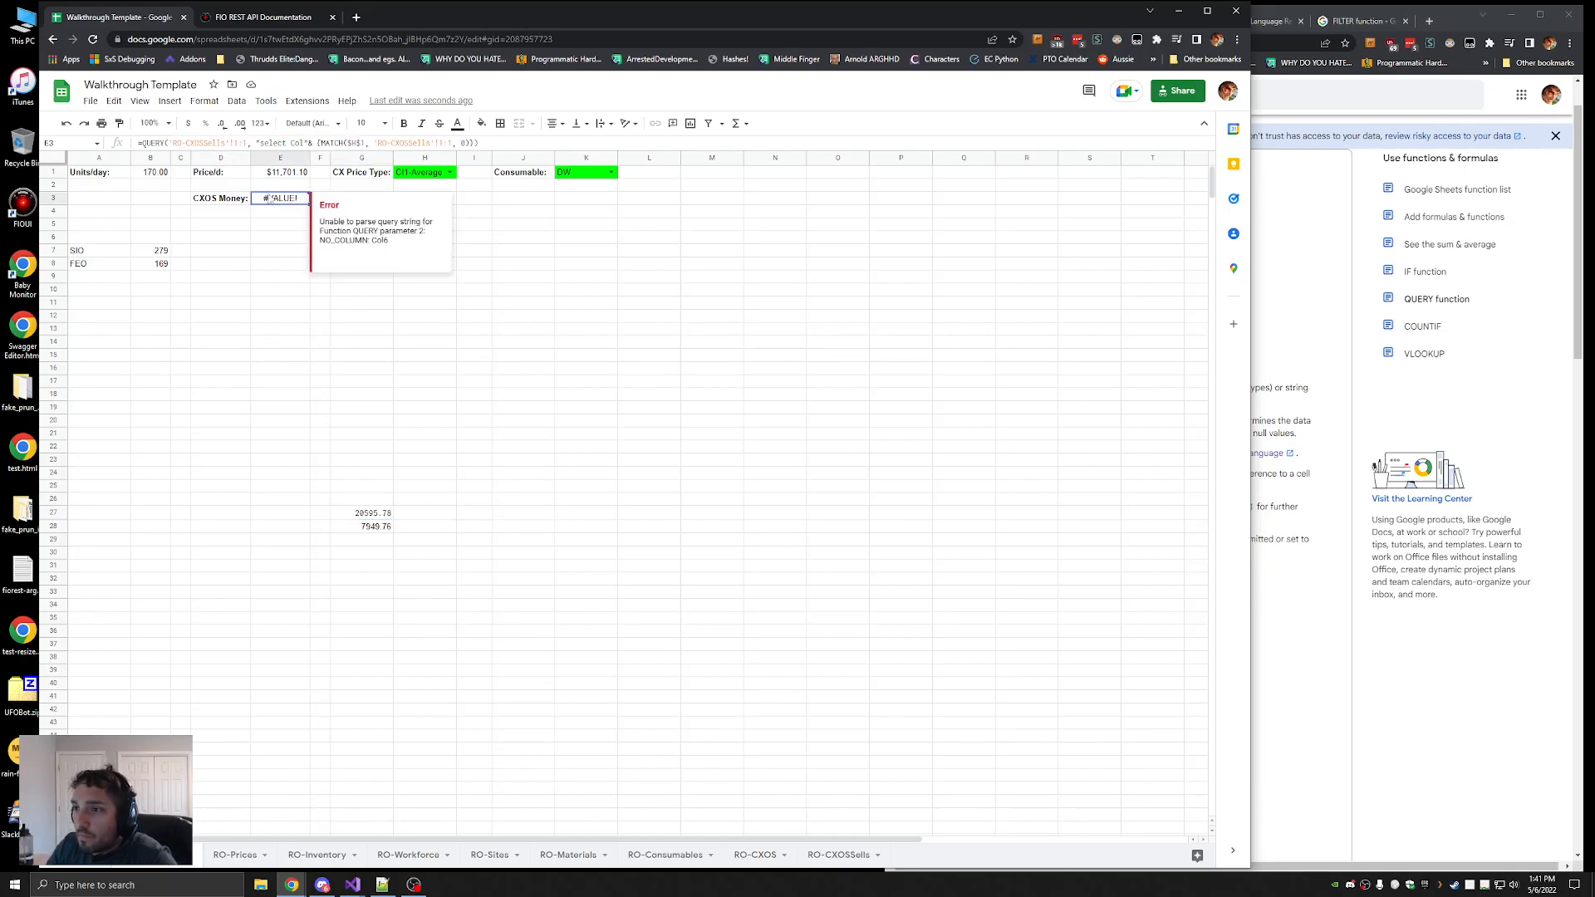
click(173, 143)
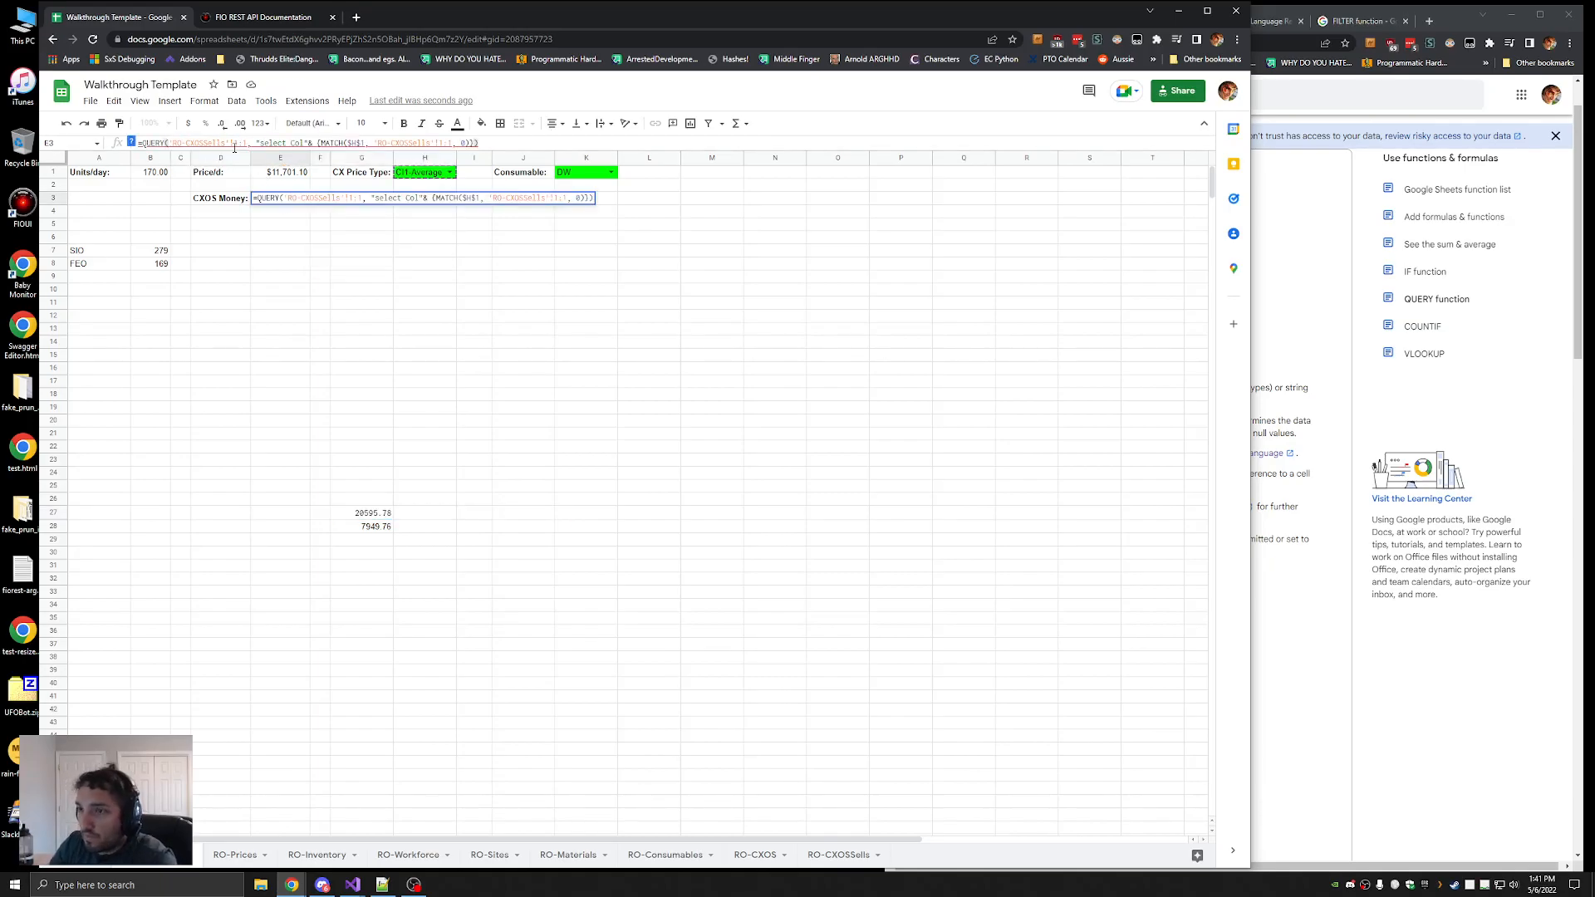
text({)
click(252, 143)
text(})
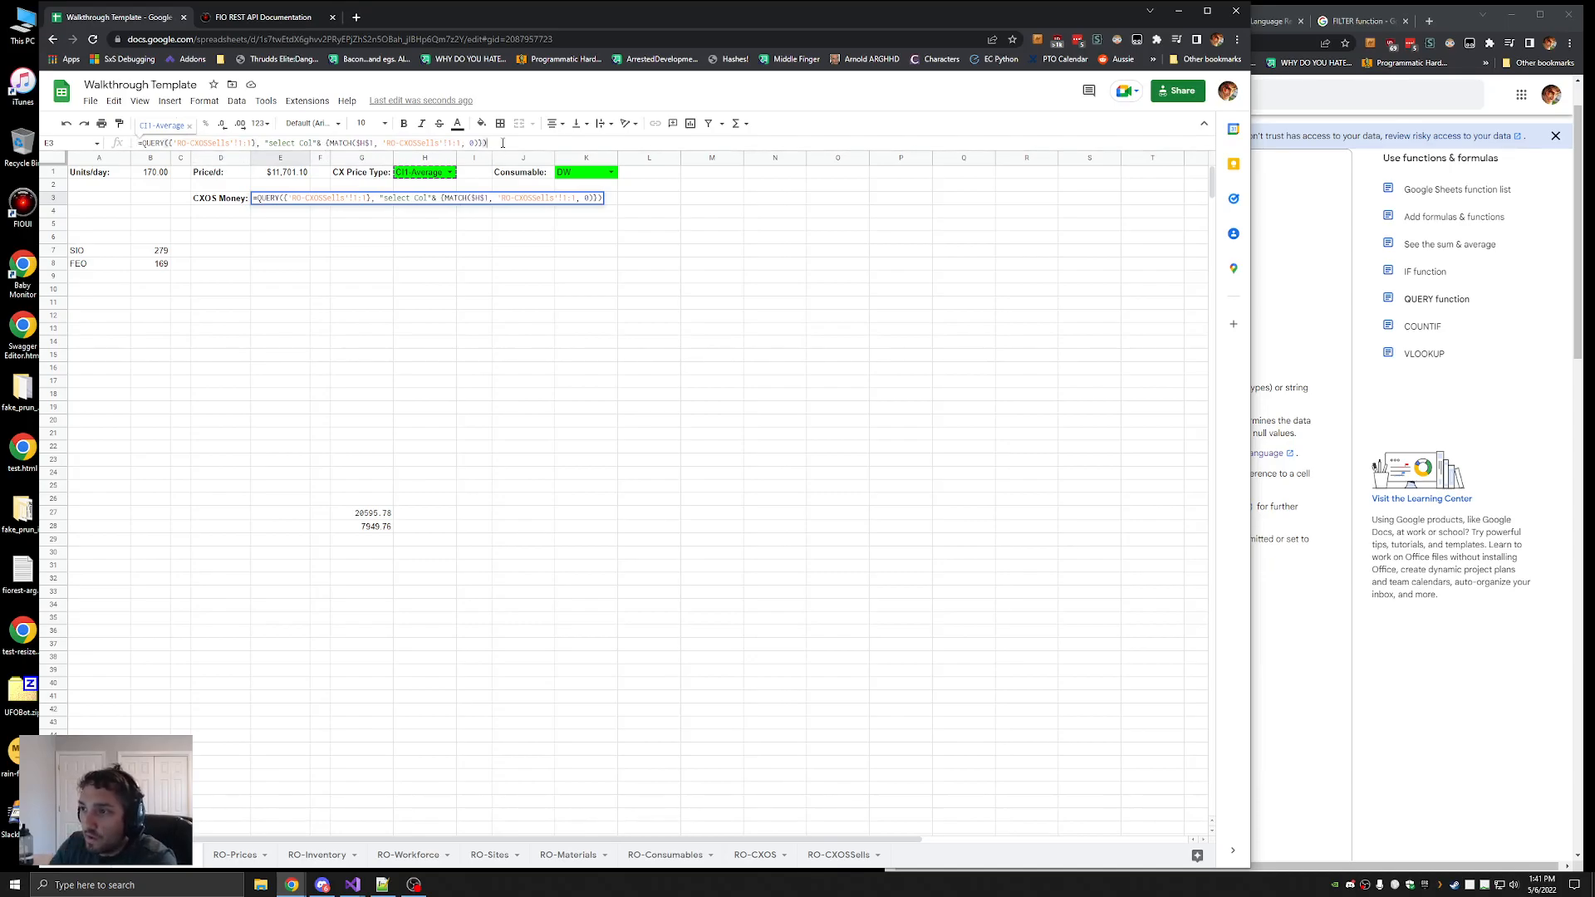
key(Return)
click(277, 199)
Set the data range in E3's QUERY to rows 1:2 of RO-CXOSSells and commit the formula
click(243, 143)
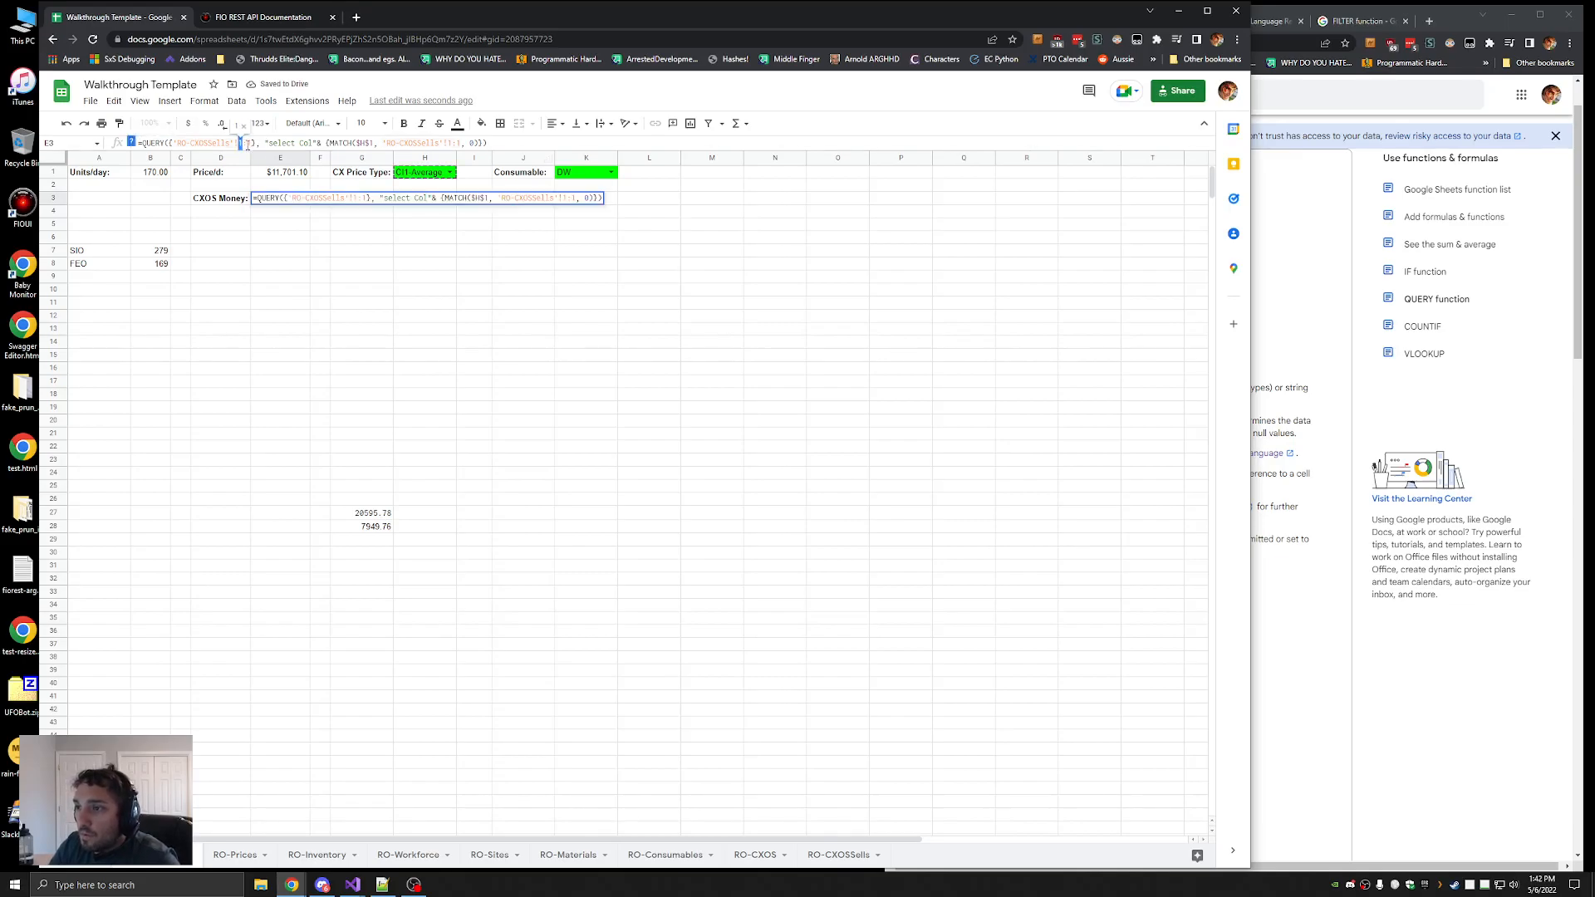
key(BackSpace)
text(2)
key(Return)
click(297, 201)
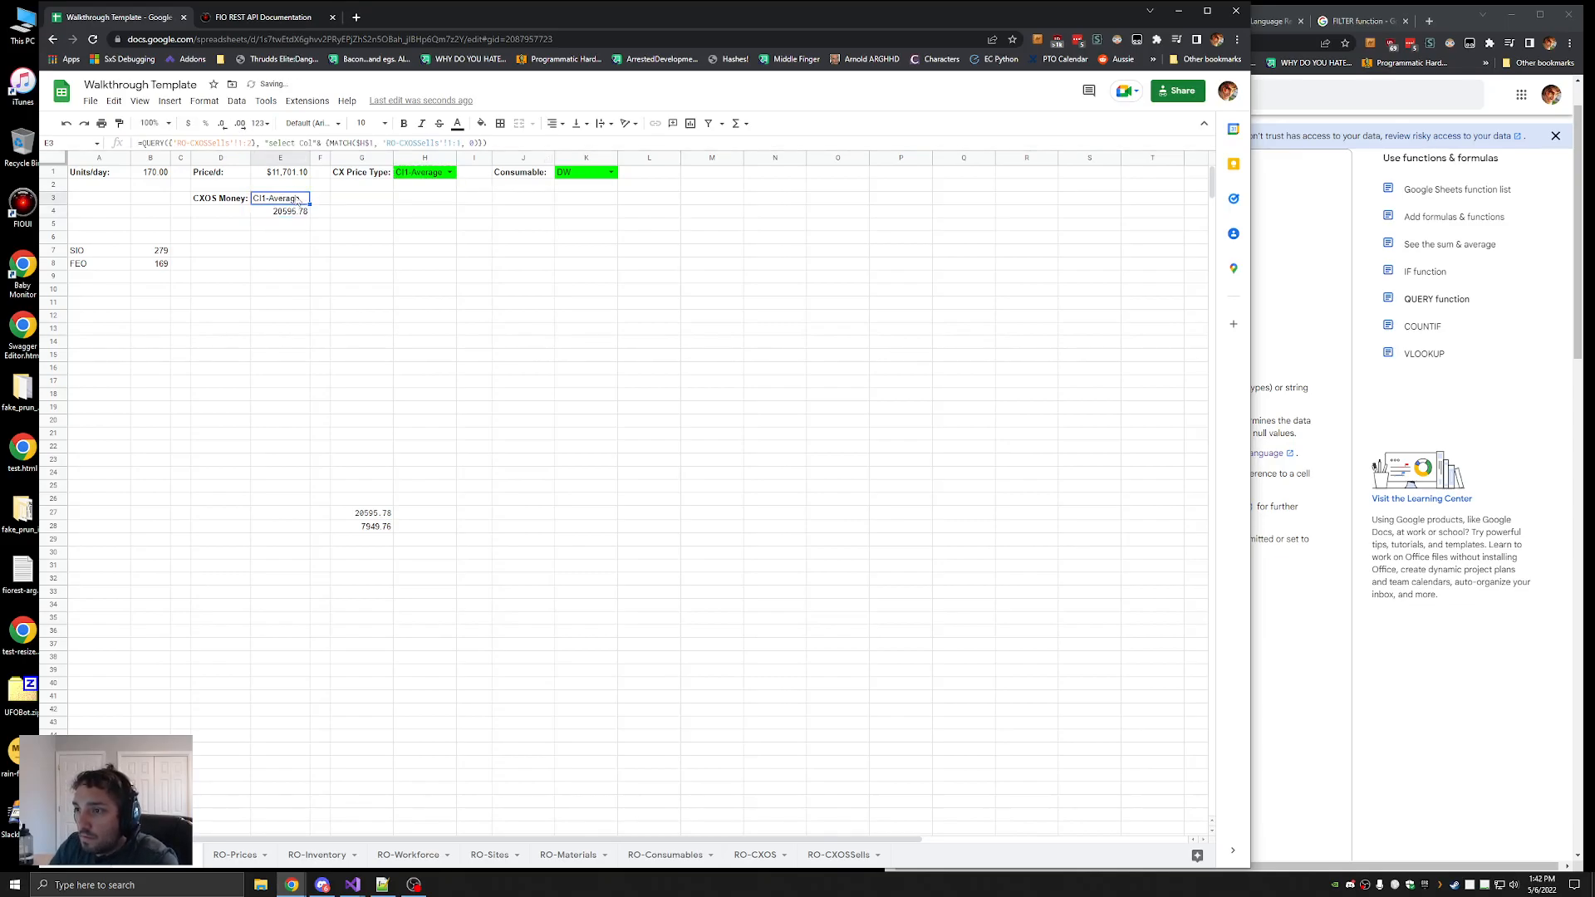
Set the data range in E3's QUERY to 'RO-CXOSSells'!$A$2:N and commit the formula
click(243, 144)
key(BackSpace)
text(A2)
key(Left)
key(Left)
text($)
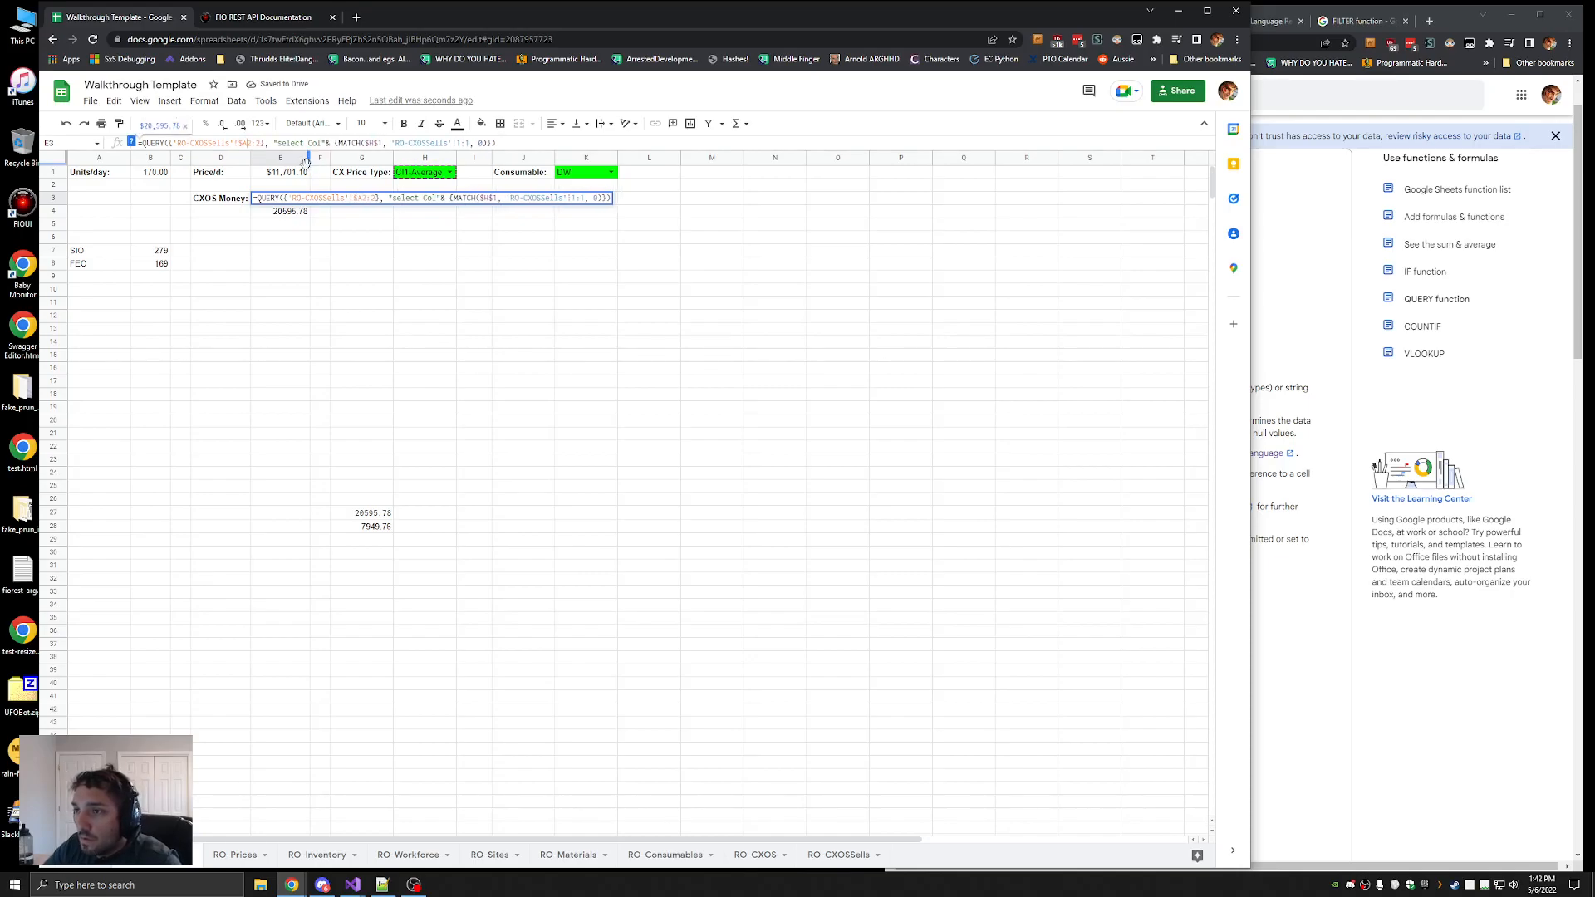
key(Right)
text($)
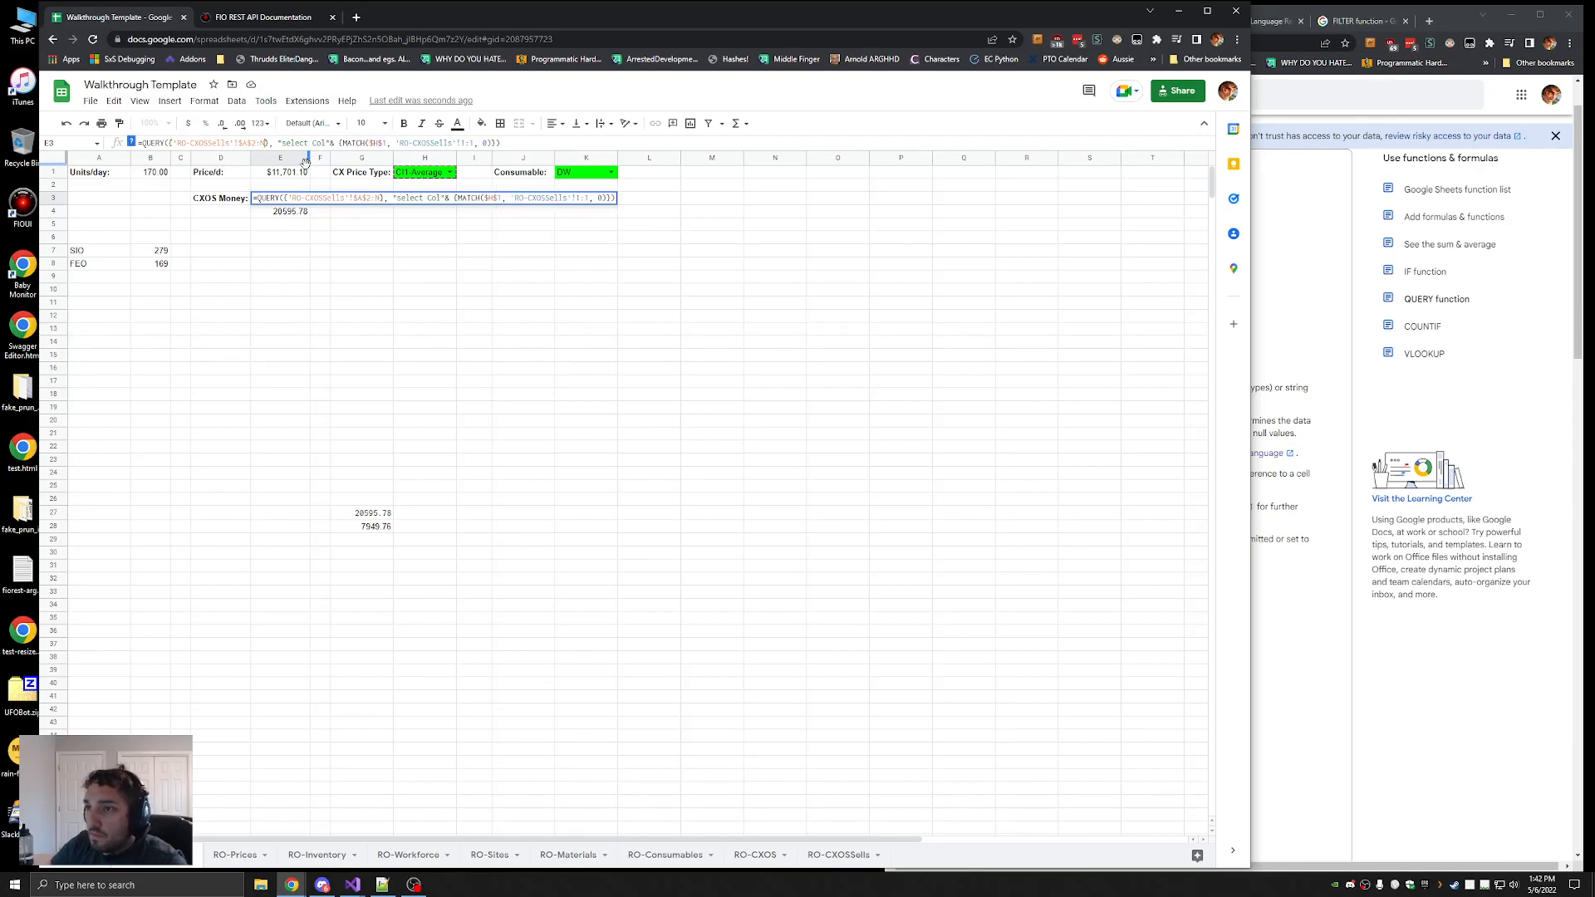
key(Return)
Delete the test formula and its results from G27:G28
drag(383, 514, 382, 526)
key(Delete)
Wrap E3's QUERY in a SUM function so the matched column is totalled, and commit the formula
click(290, 201)
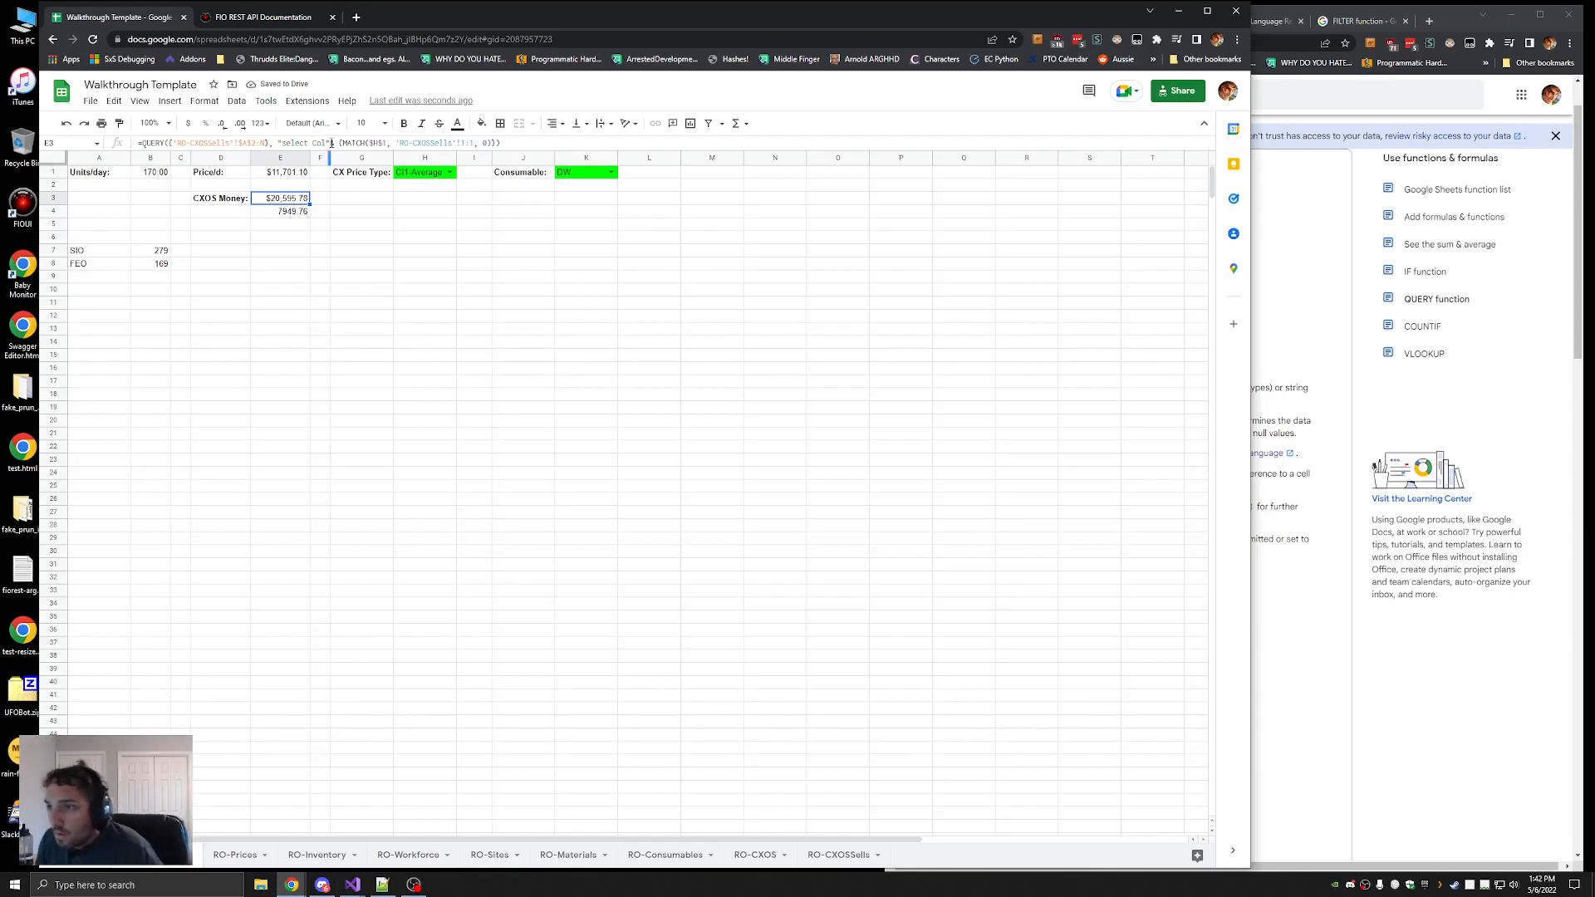
click(142, 143)
text(SUM()
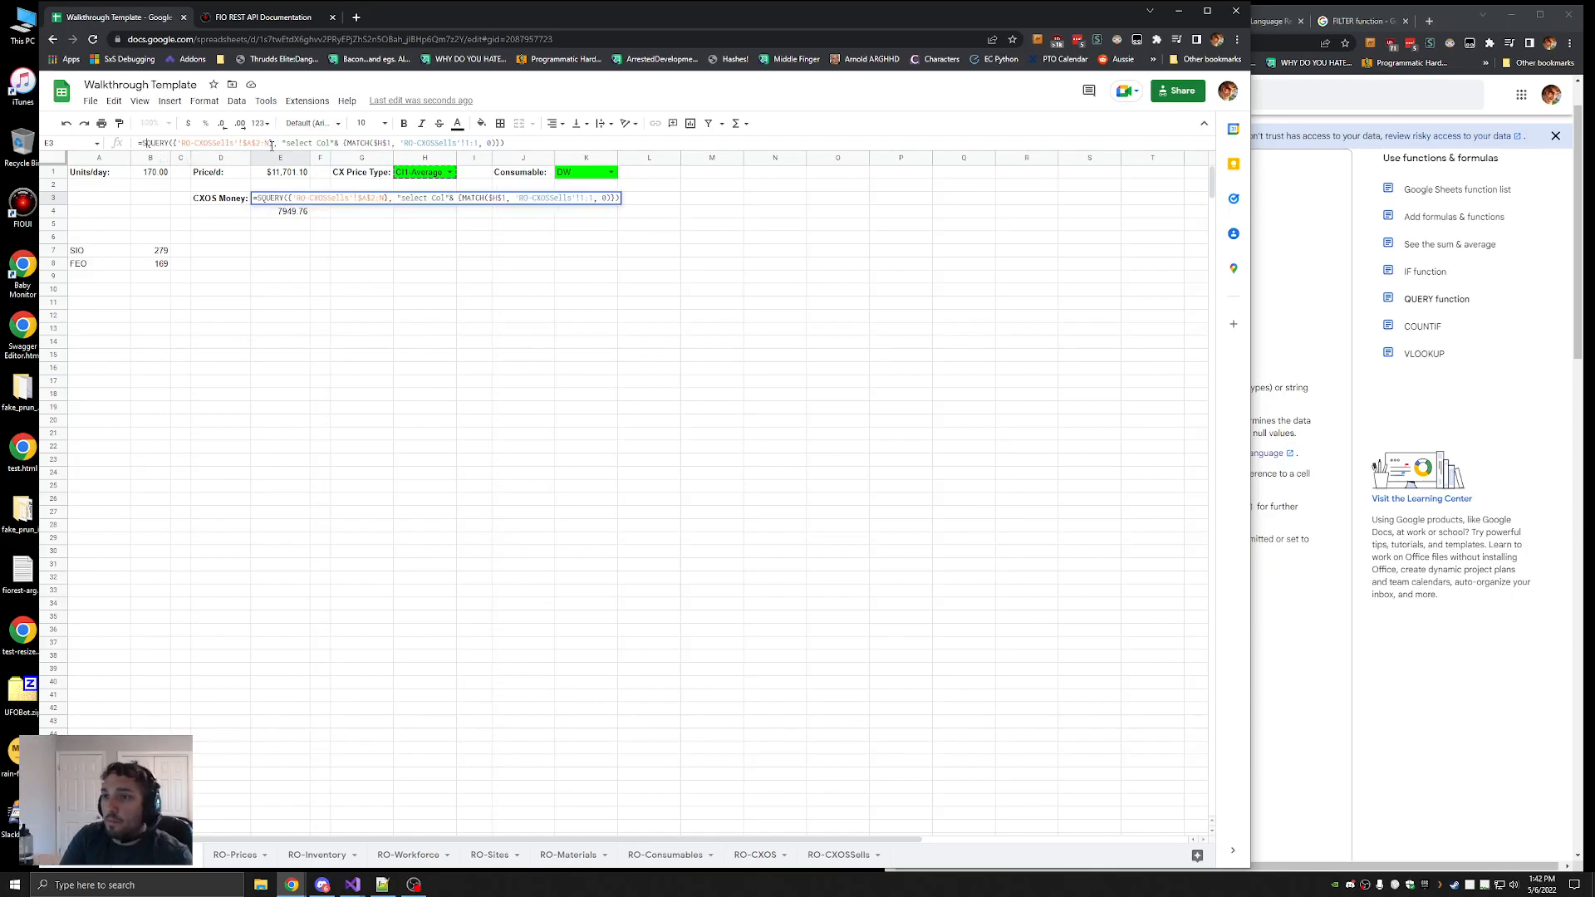
key(End)
text())
key(Return)
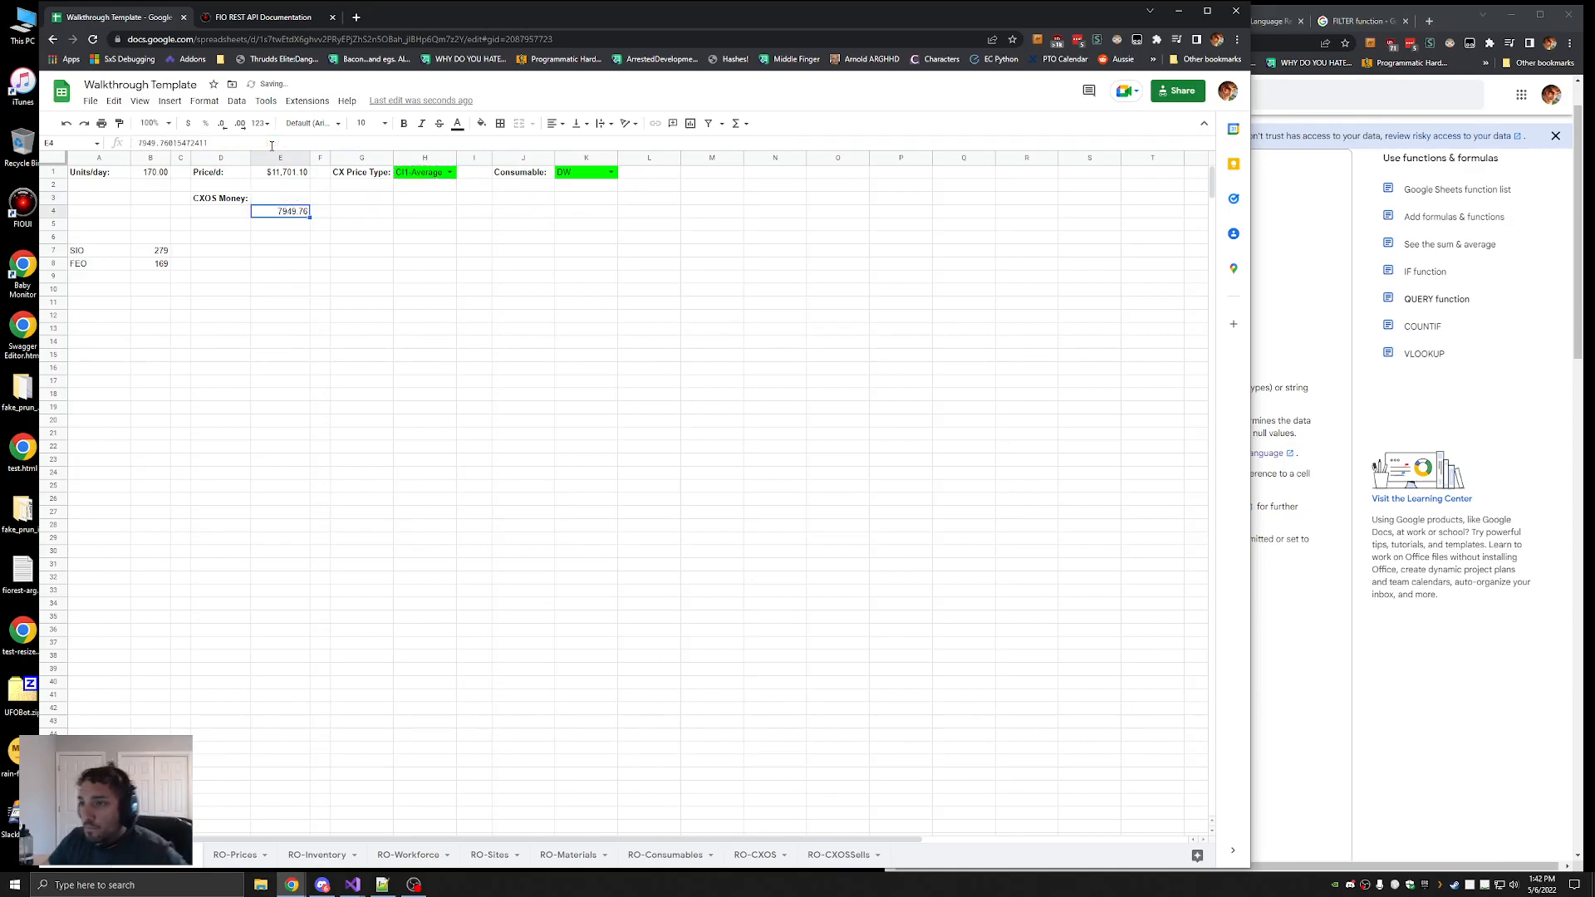
click(284, 202)
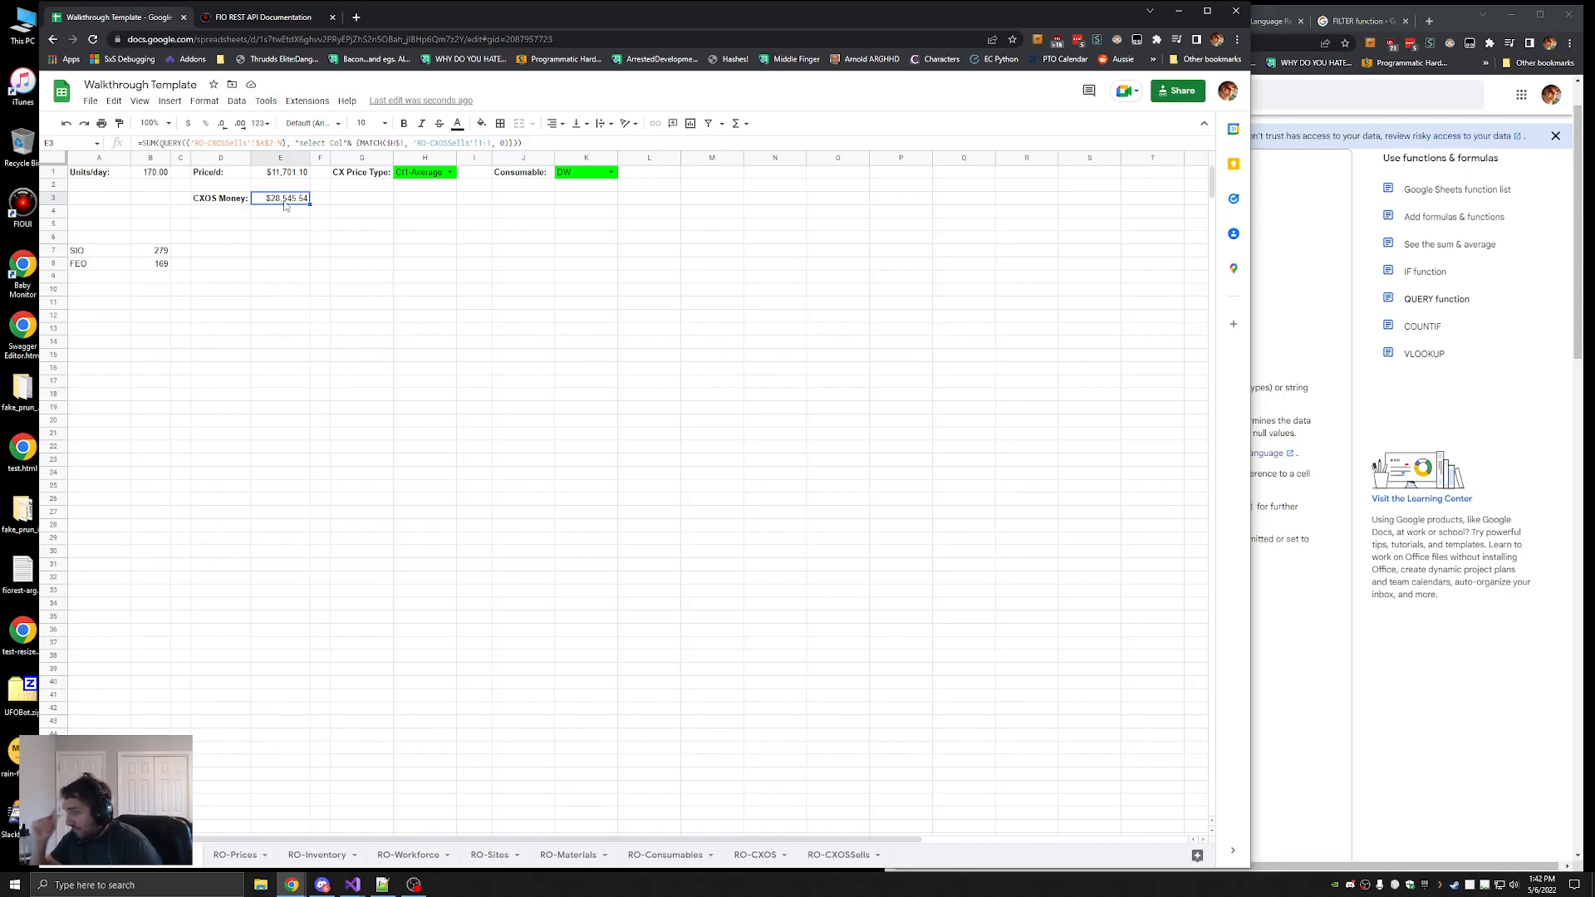
double_click(161, 144)
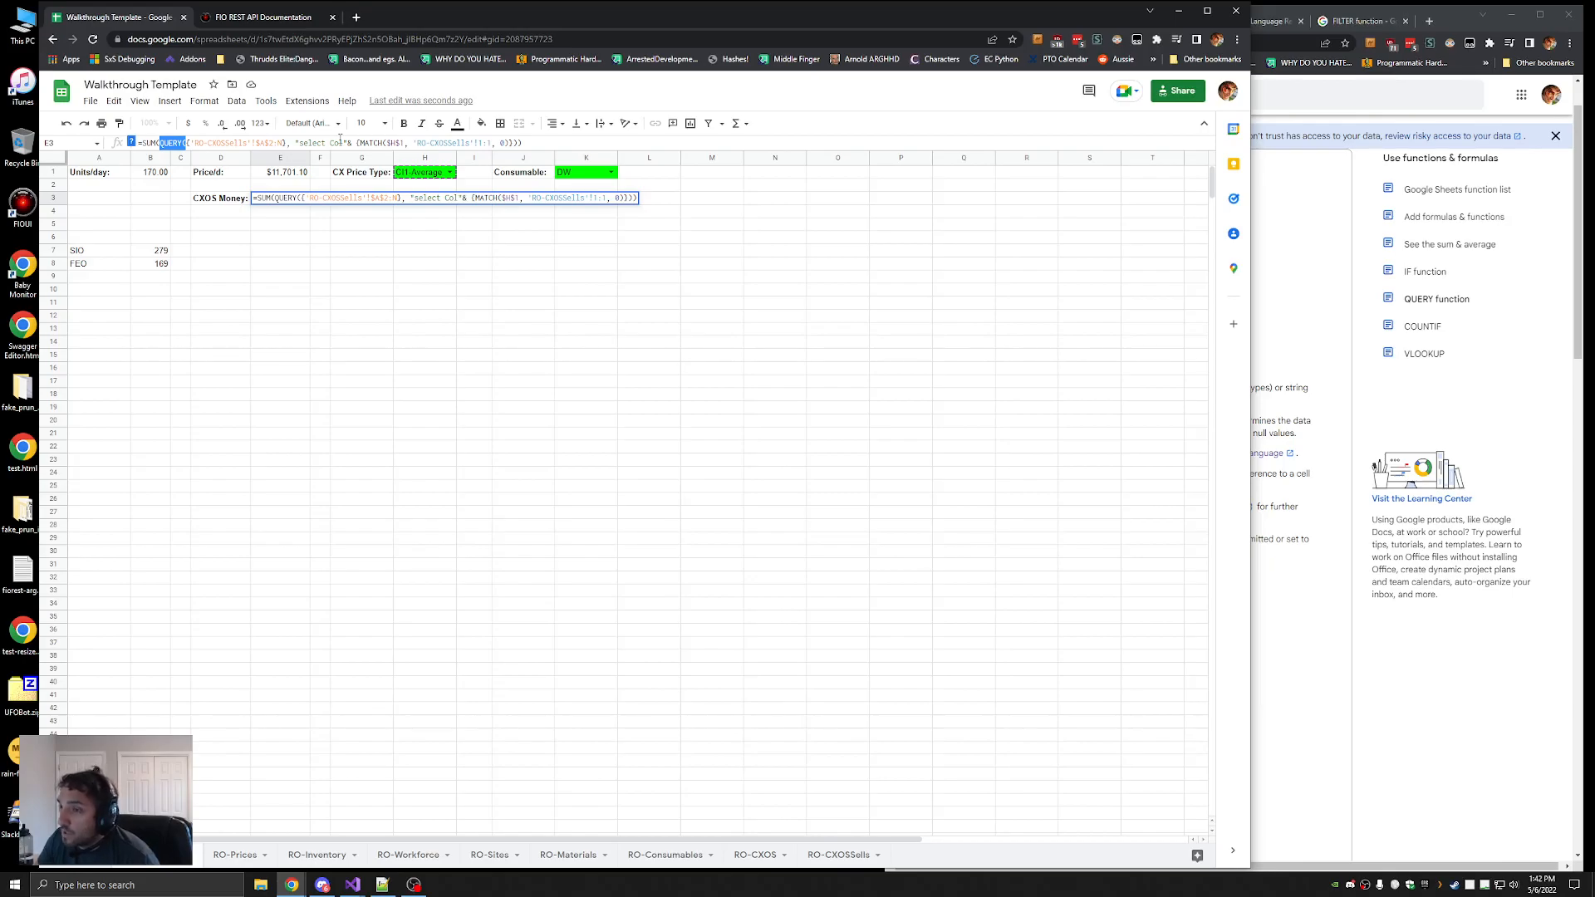
Examine the column selection in E3's SUM(QUERY) formula and leave the cell's edit mode
double_click(336, 143)
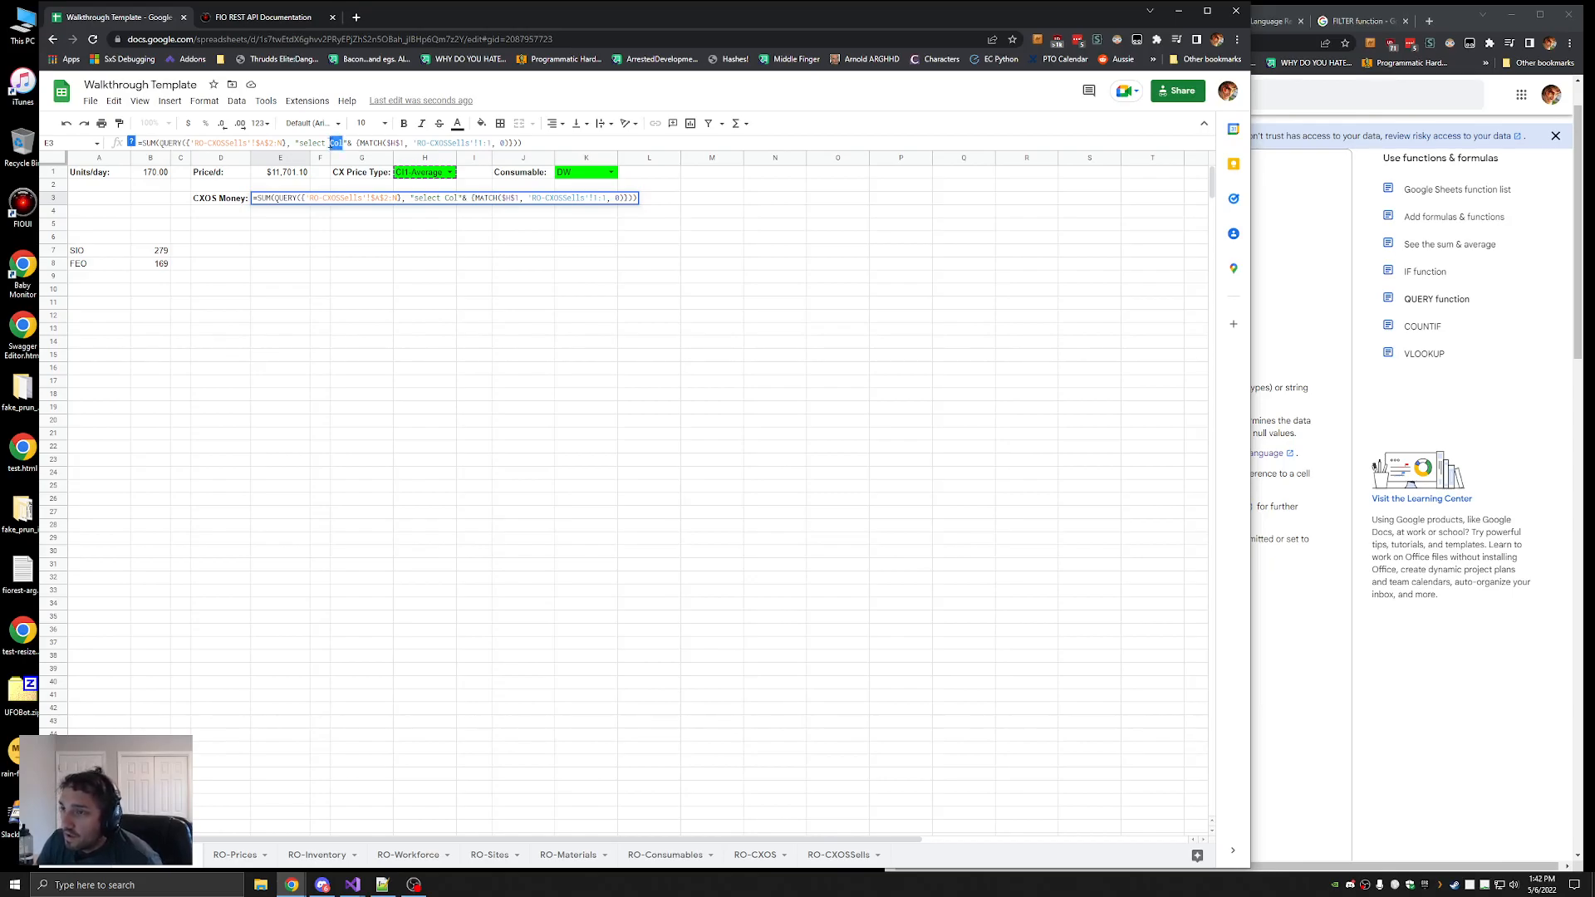
click(338, 143)
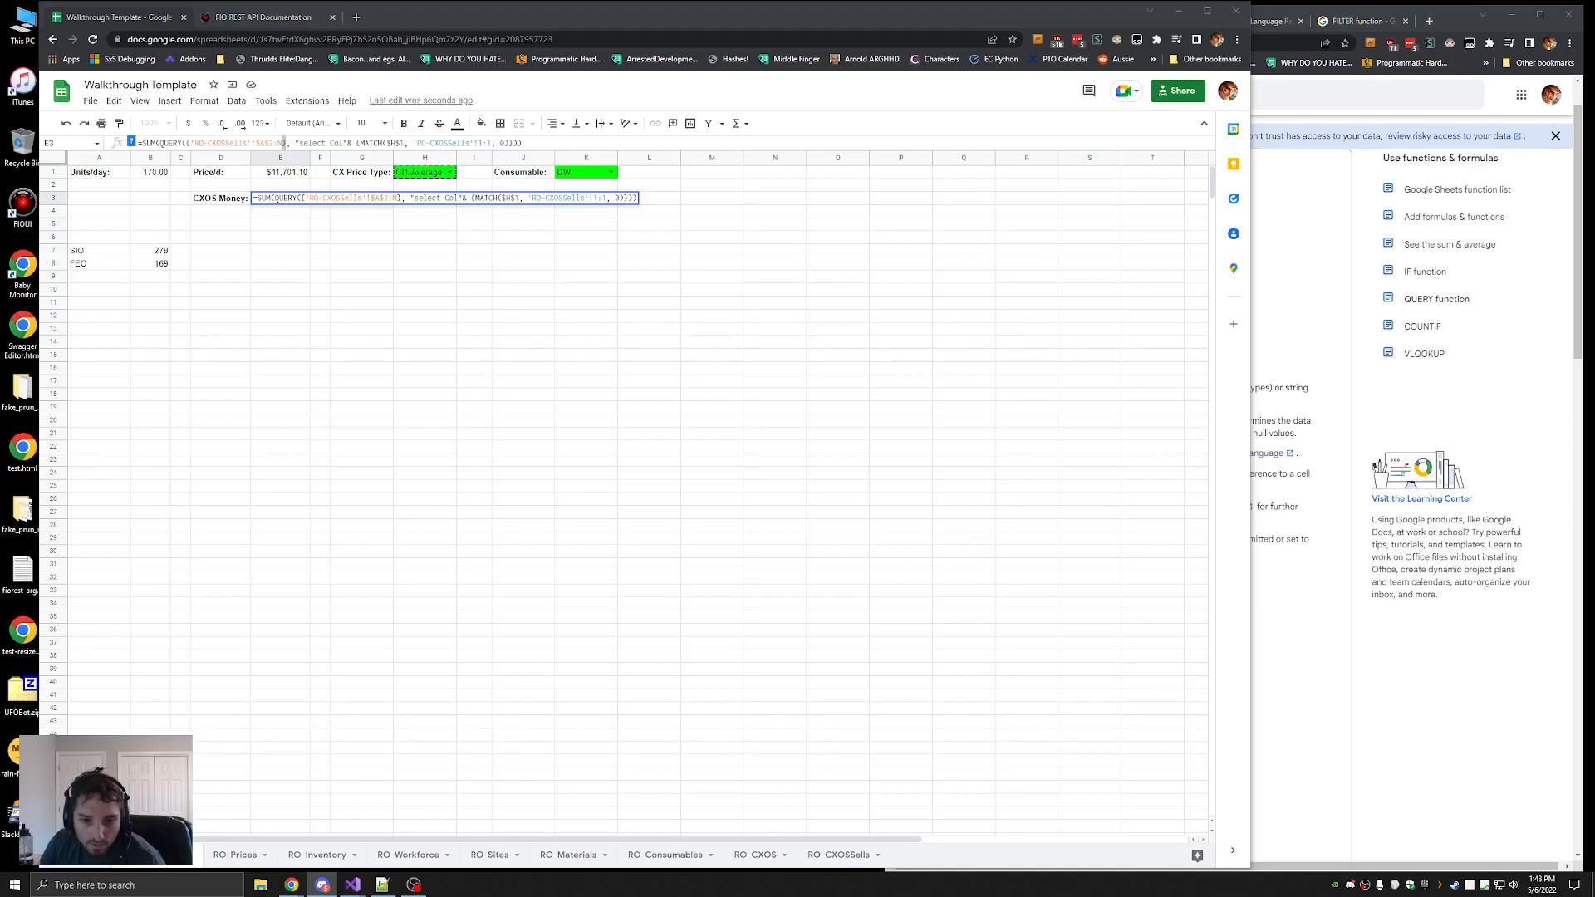
click(324, 355)
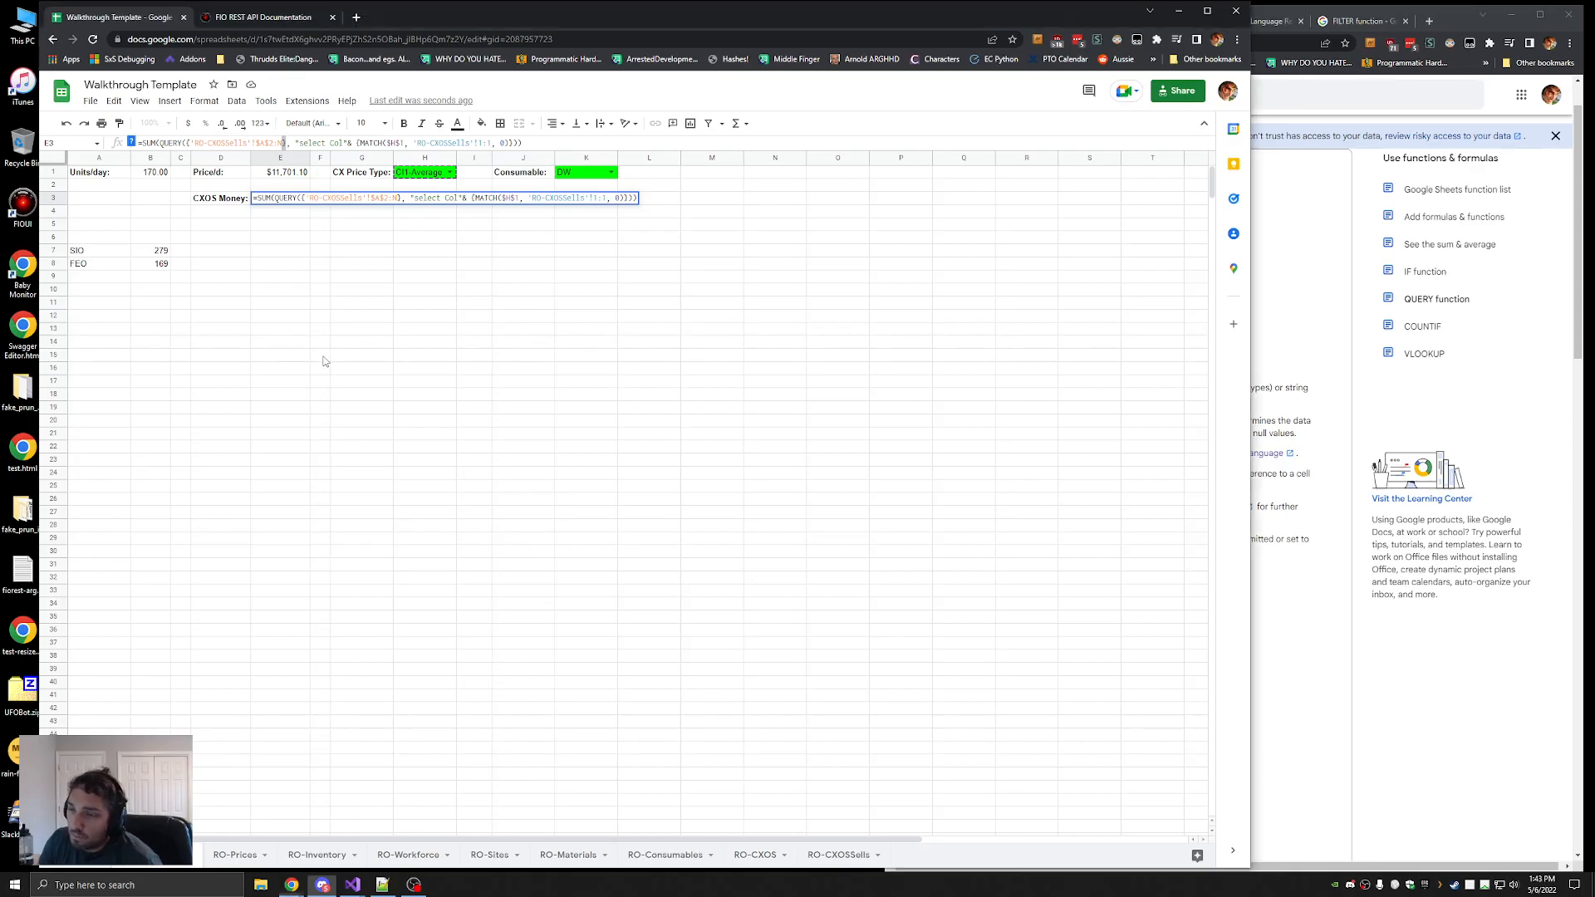
click(286, 199)
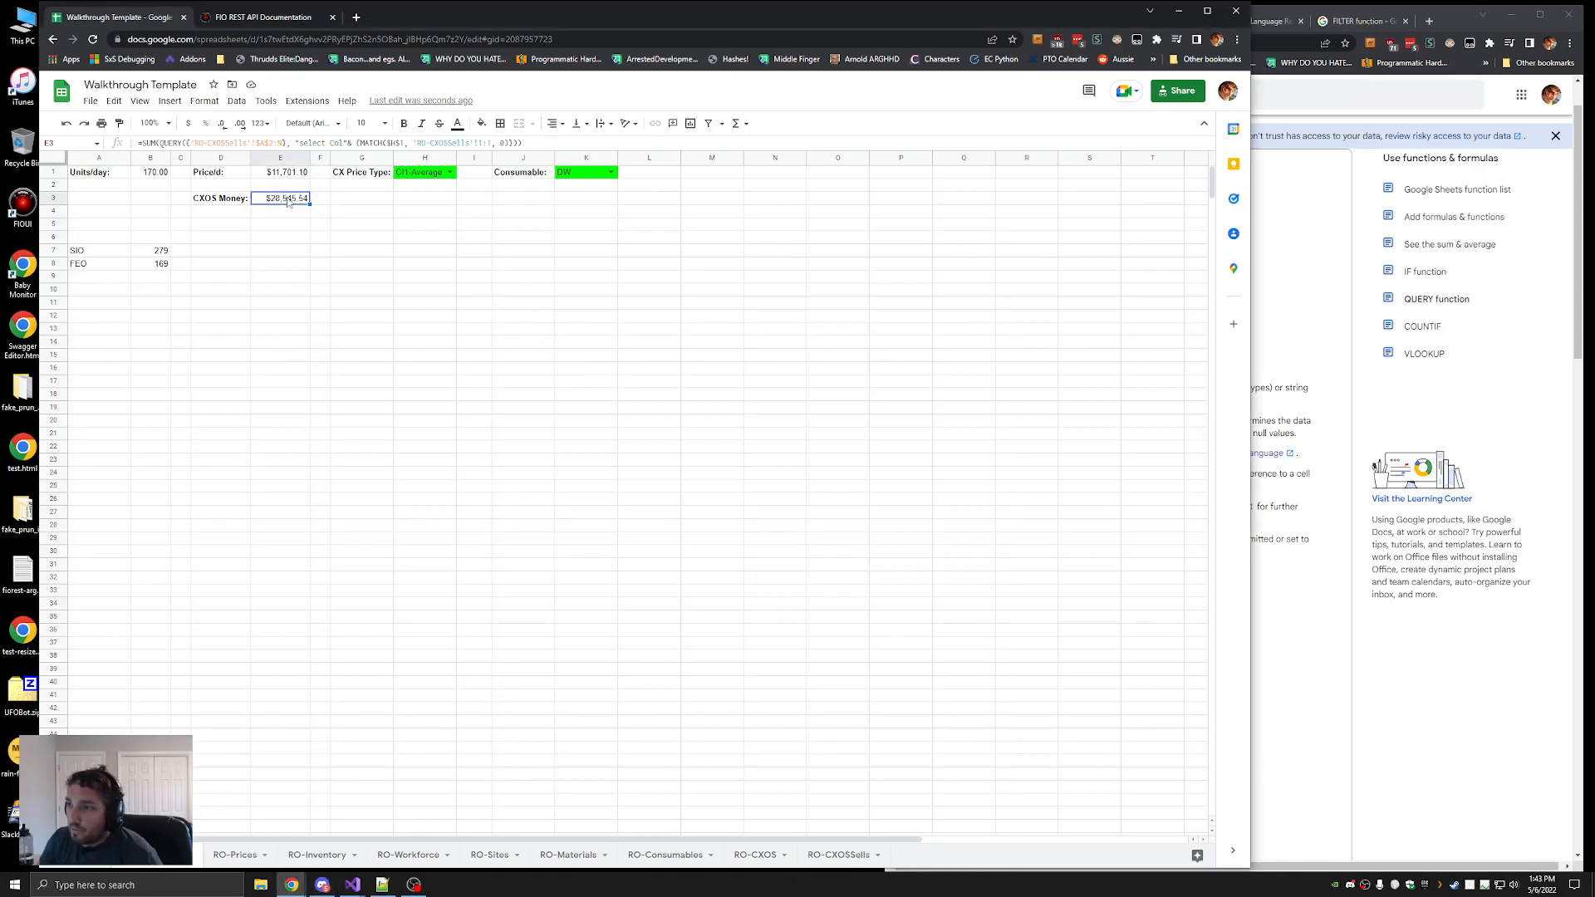
Test the CX Price Type in H1 with CI1-AskPrice and CI1-BidPrice, and compare the total with the RO-CXOSSells columns
click(449, 172)
click(420, 251)
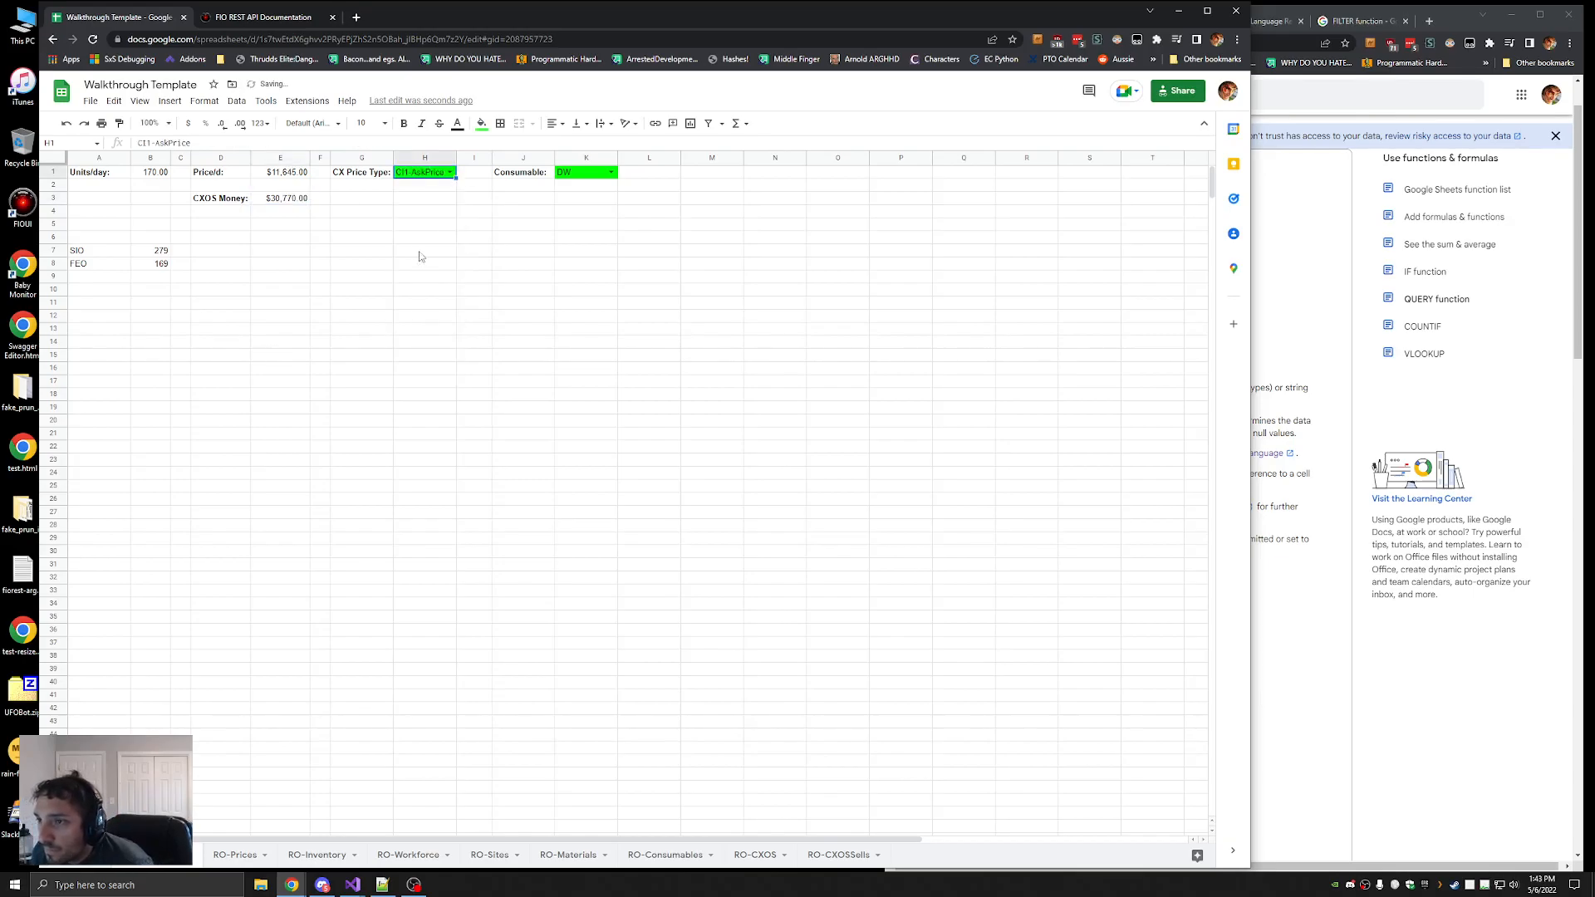
click(449, 172)
click(428, 267)
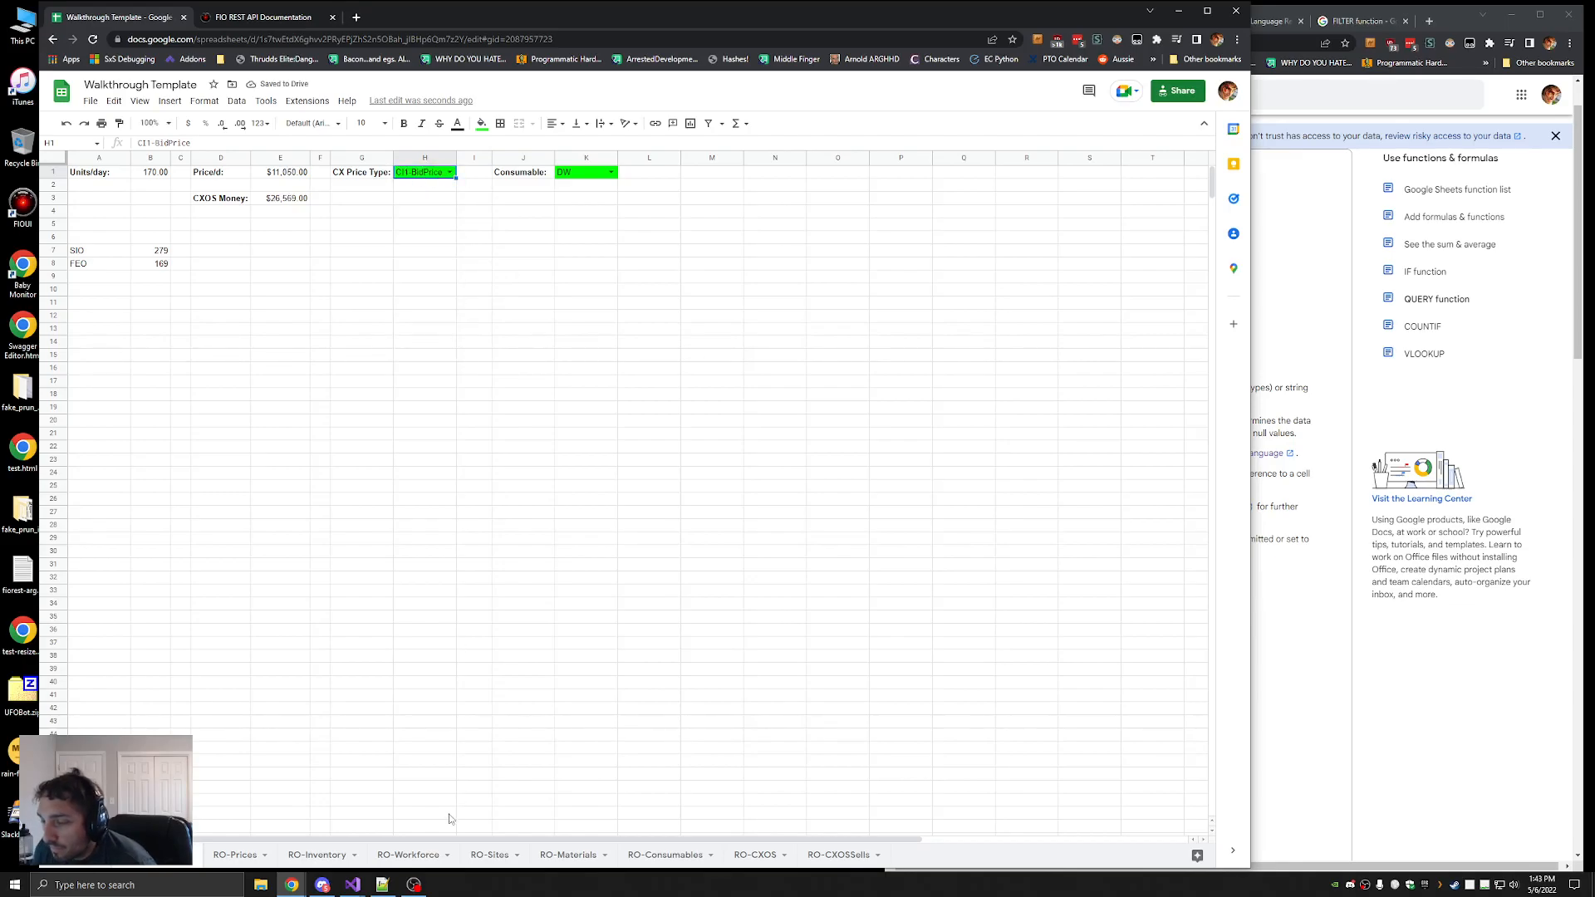
click(839, 855)
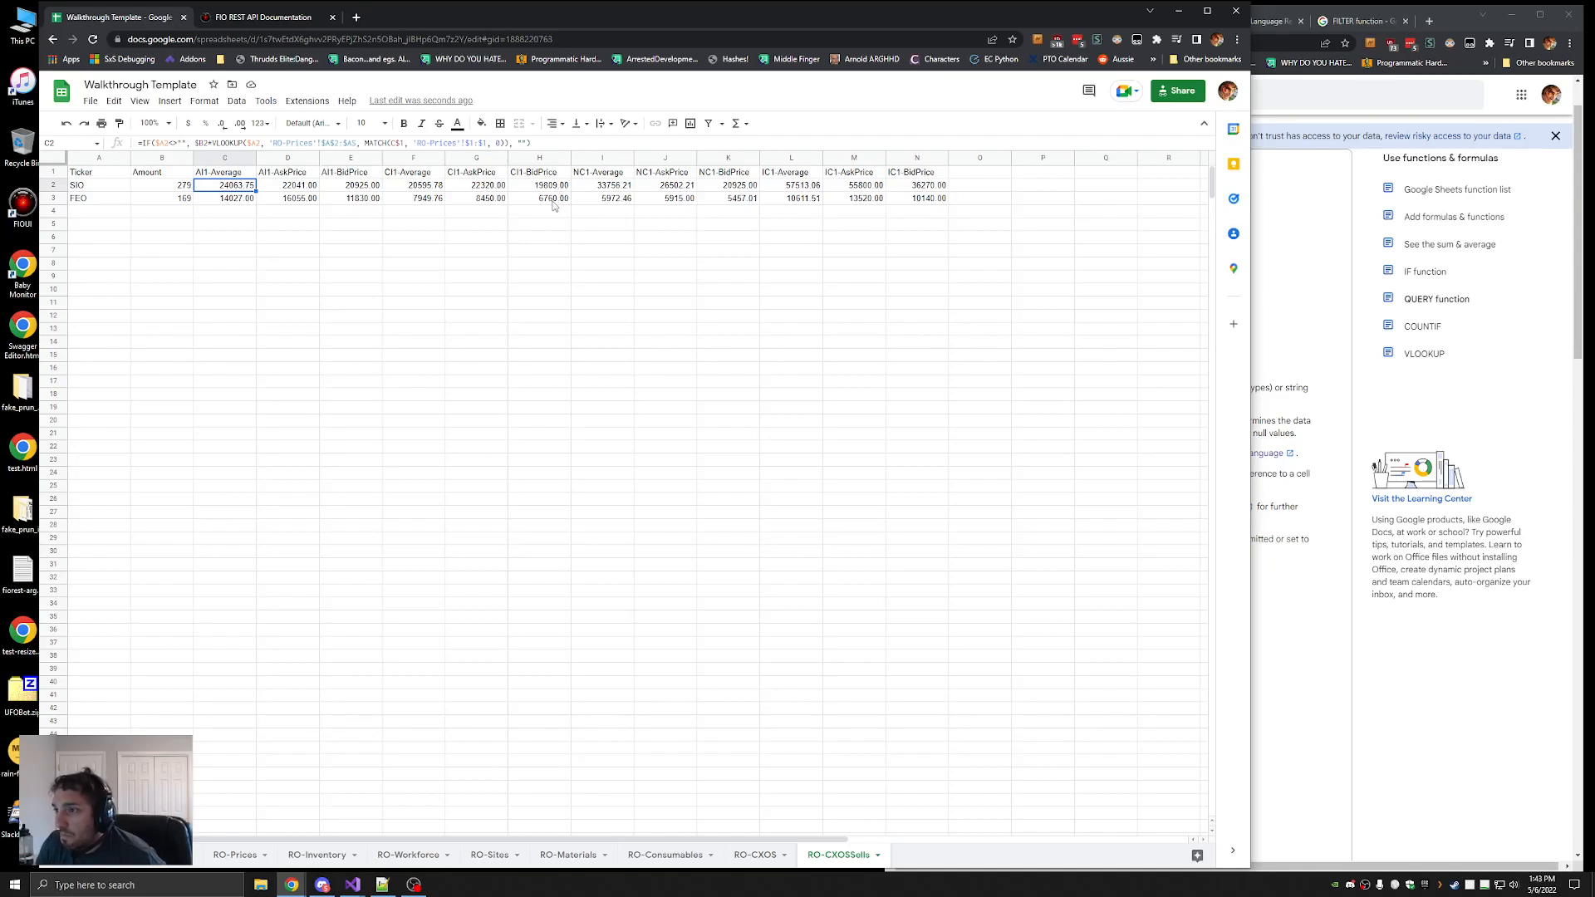
click(169, 859)
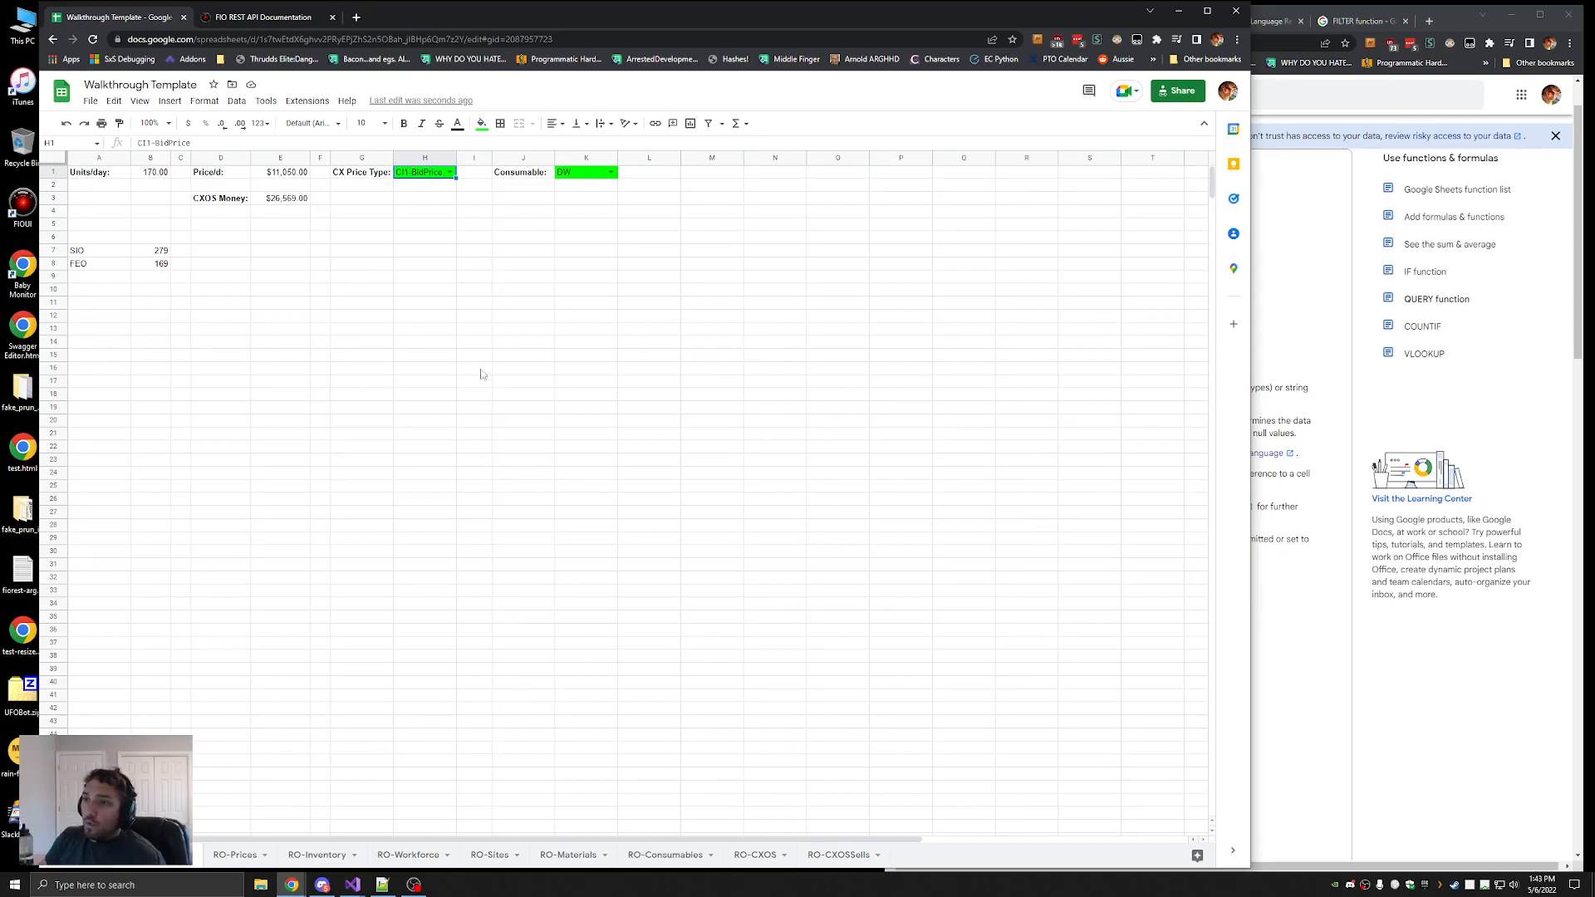
Cycle the CX Price Type in H1 through IC1-AskPrice and NC1-Average, ending on AI1-BidPrice
click(450, 172)
click(421, 365)
click(450, 172)
click(443, 349)
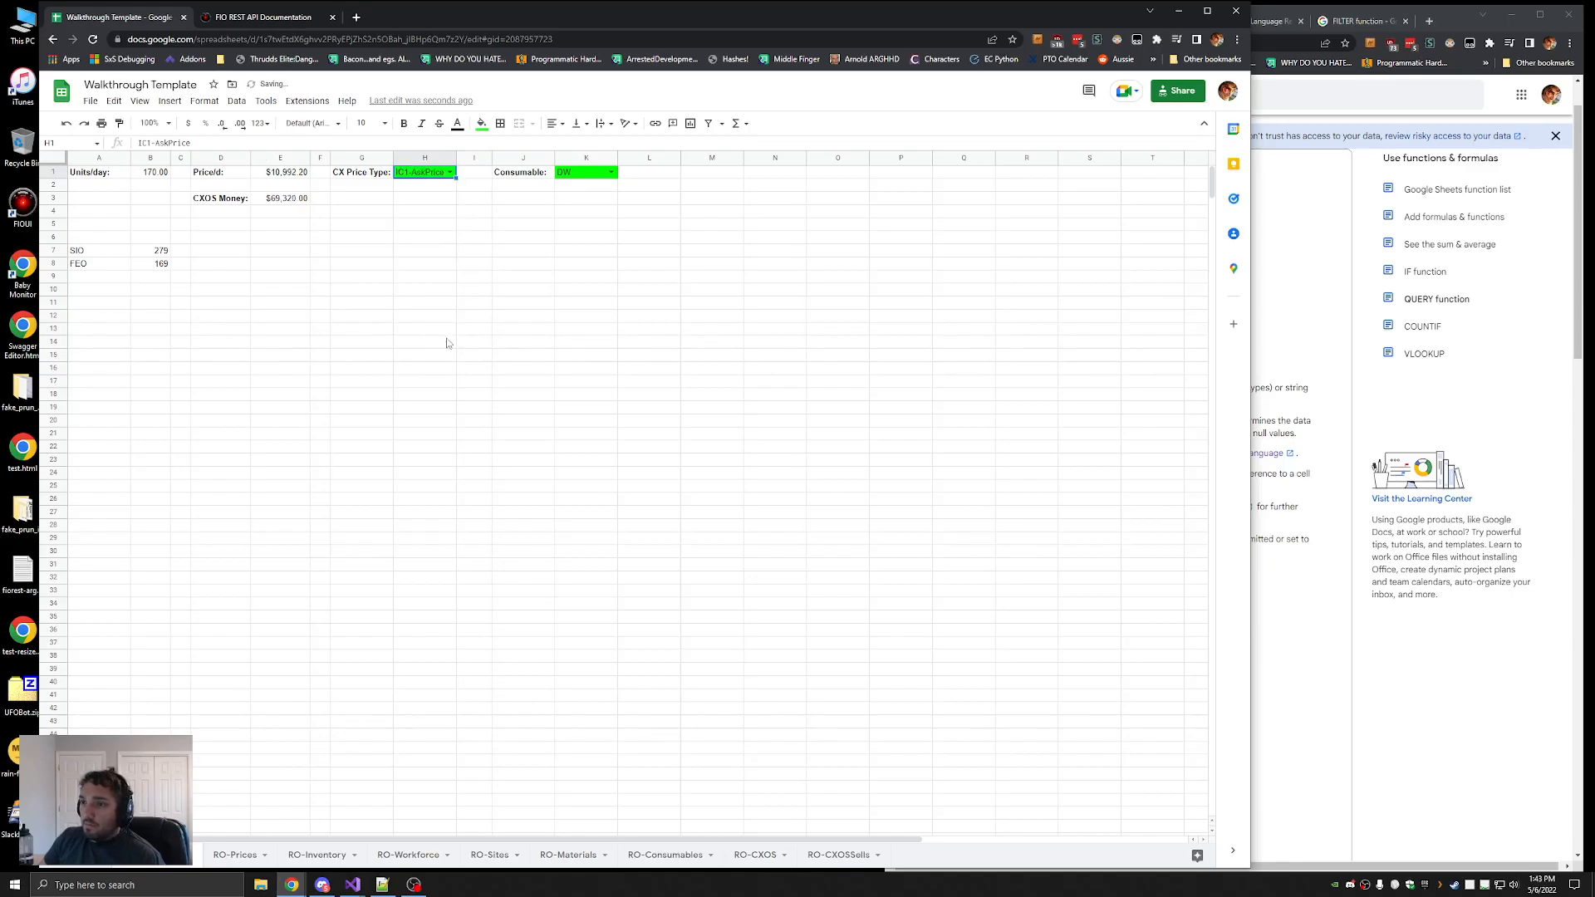
click(450, 172)
click(419, 336)
click(449, 172)
click(420, 300)
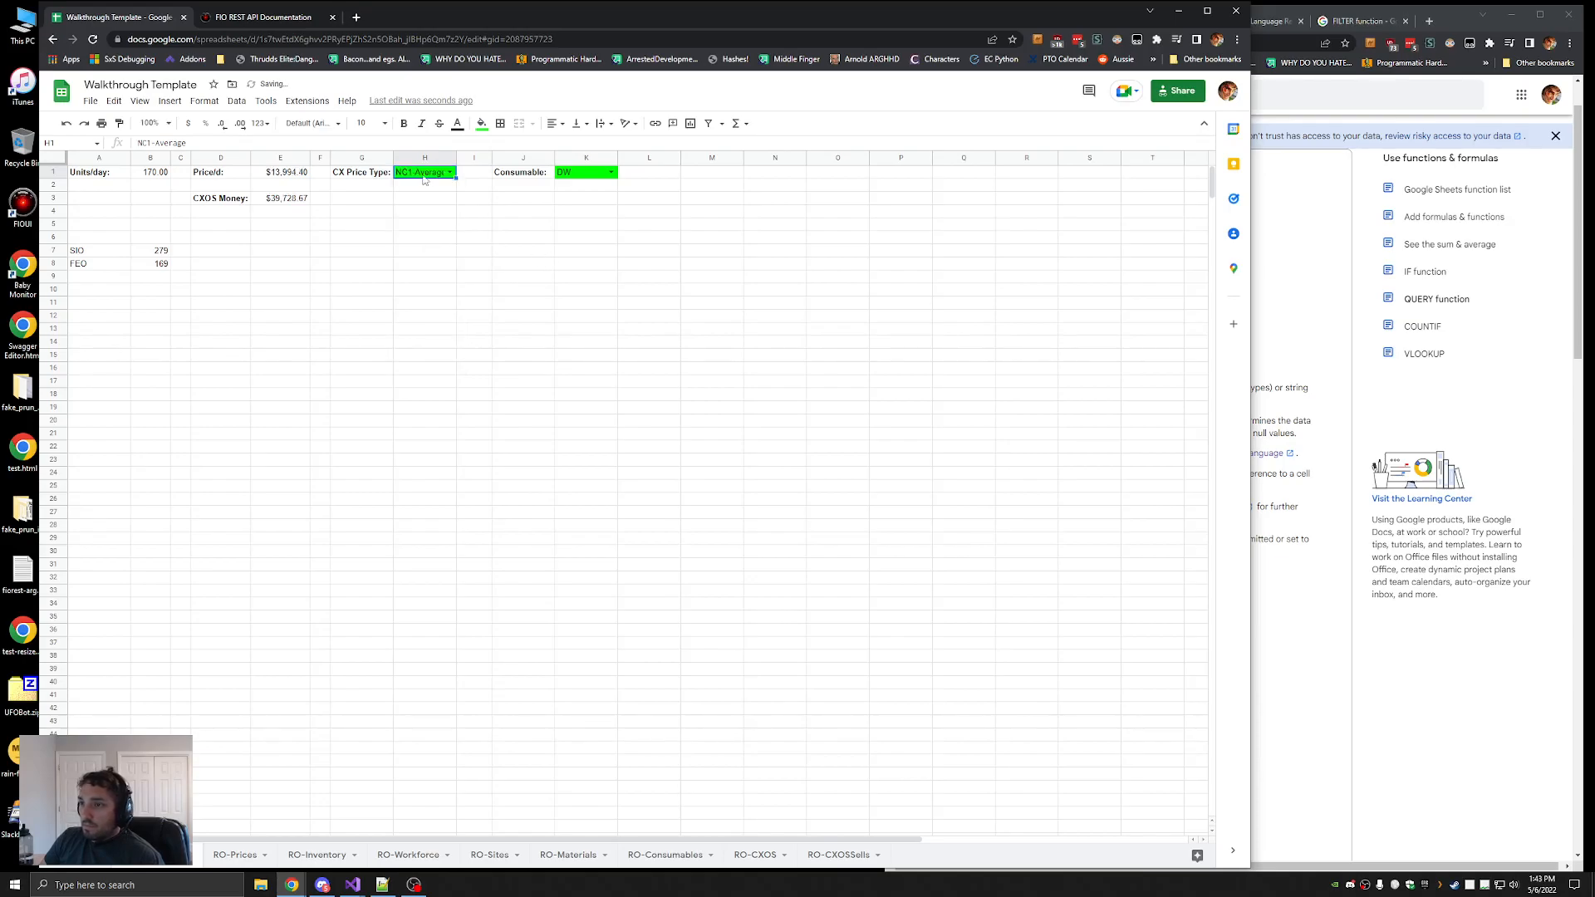
click(450, 172)
click(427, 208)
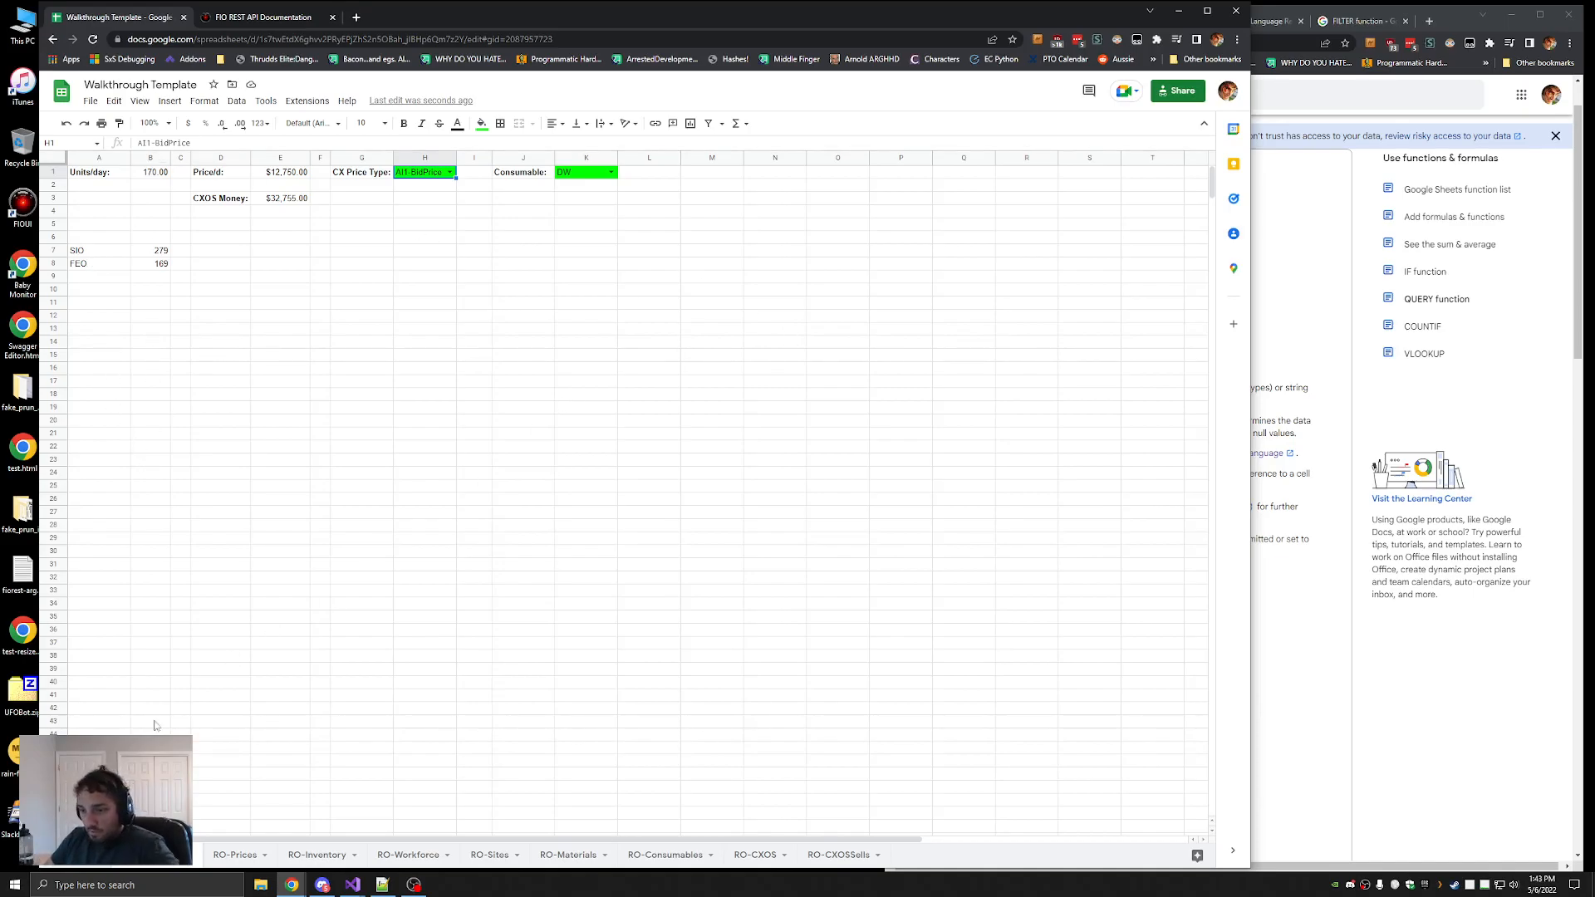
Add the bold label "API-KEY:" in cell M1
click(92, 539)
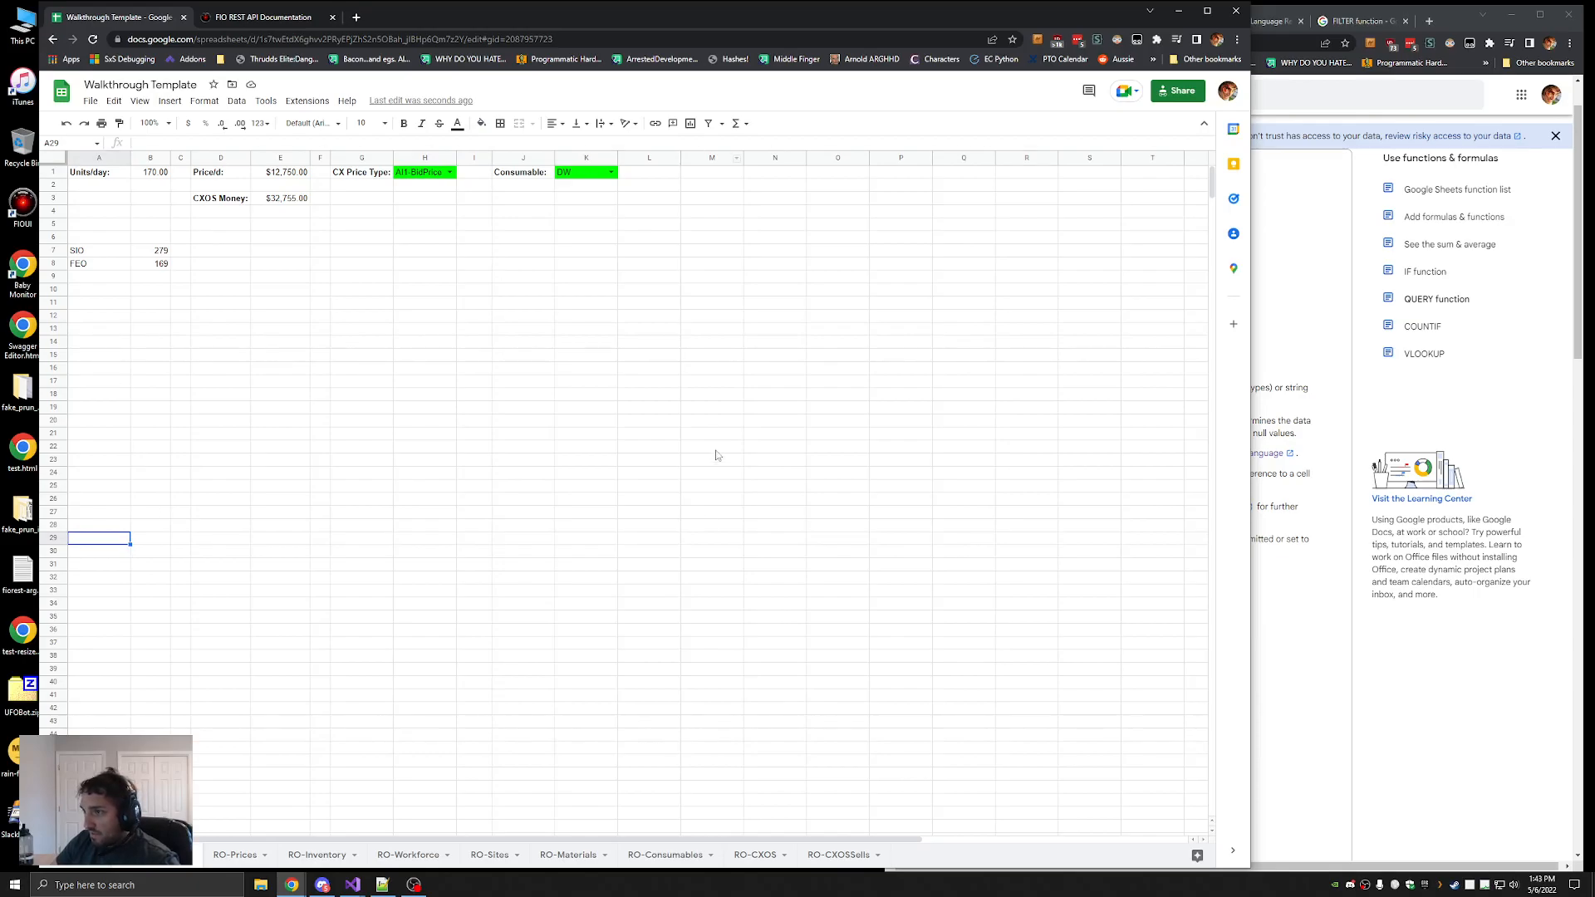
click(711, 171)
key(ctrl+b)
text(API-KEY)
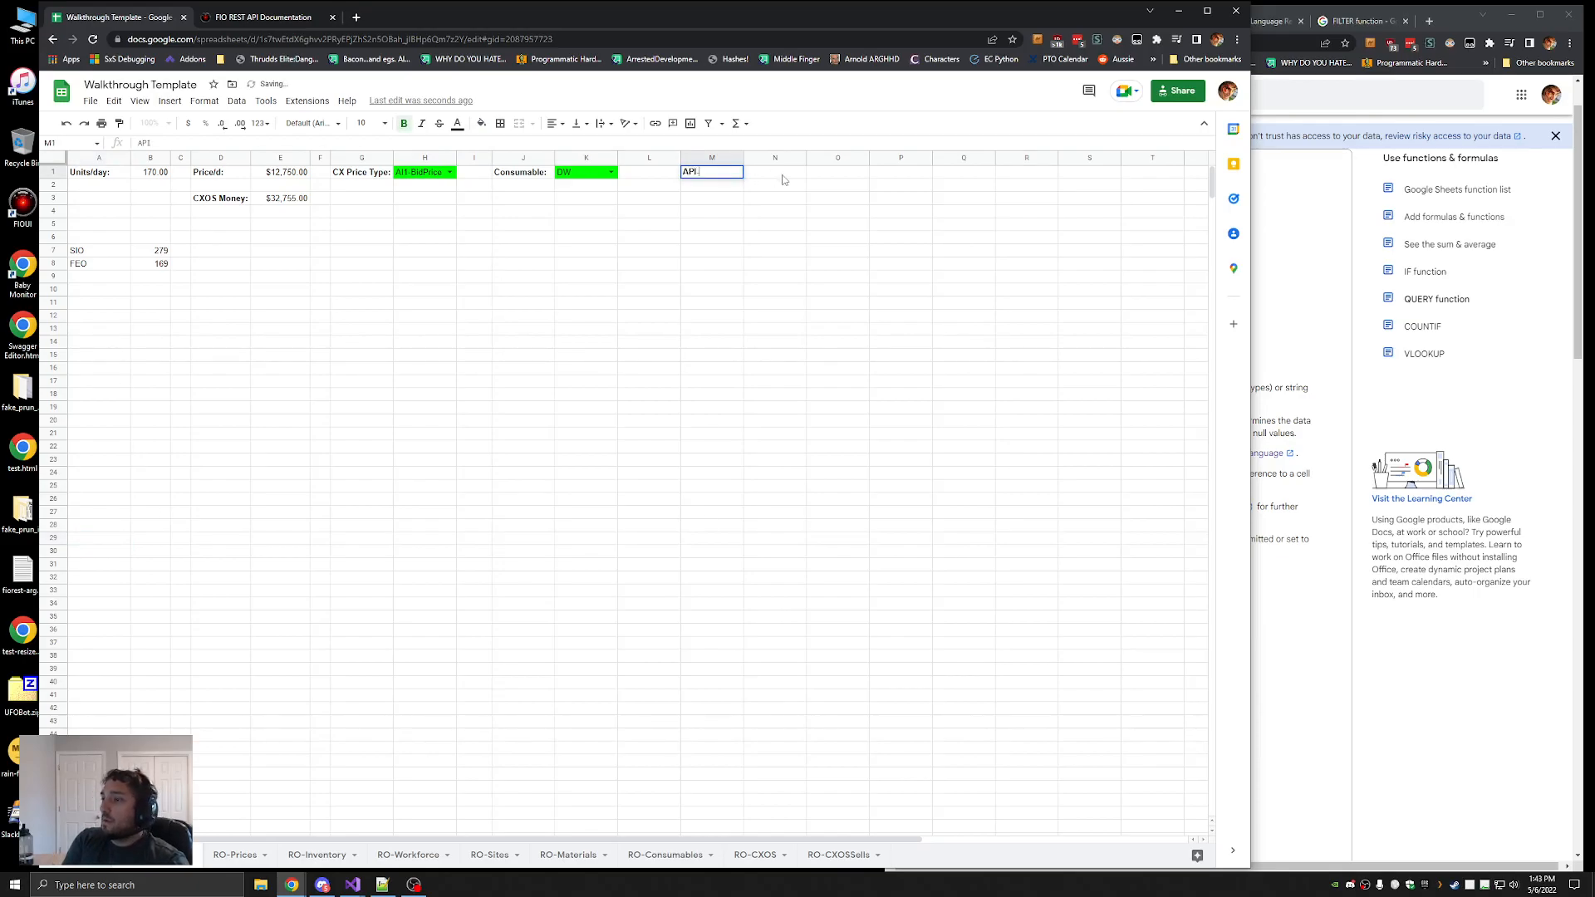
text(:)
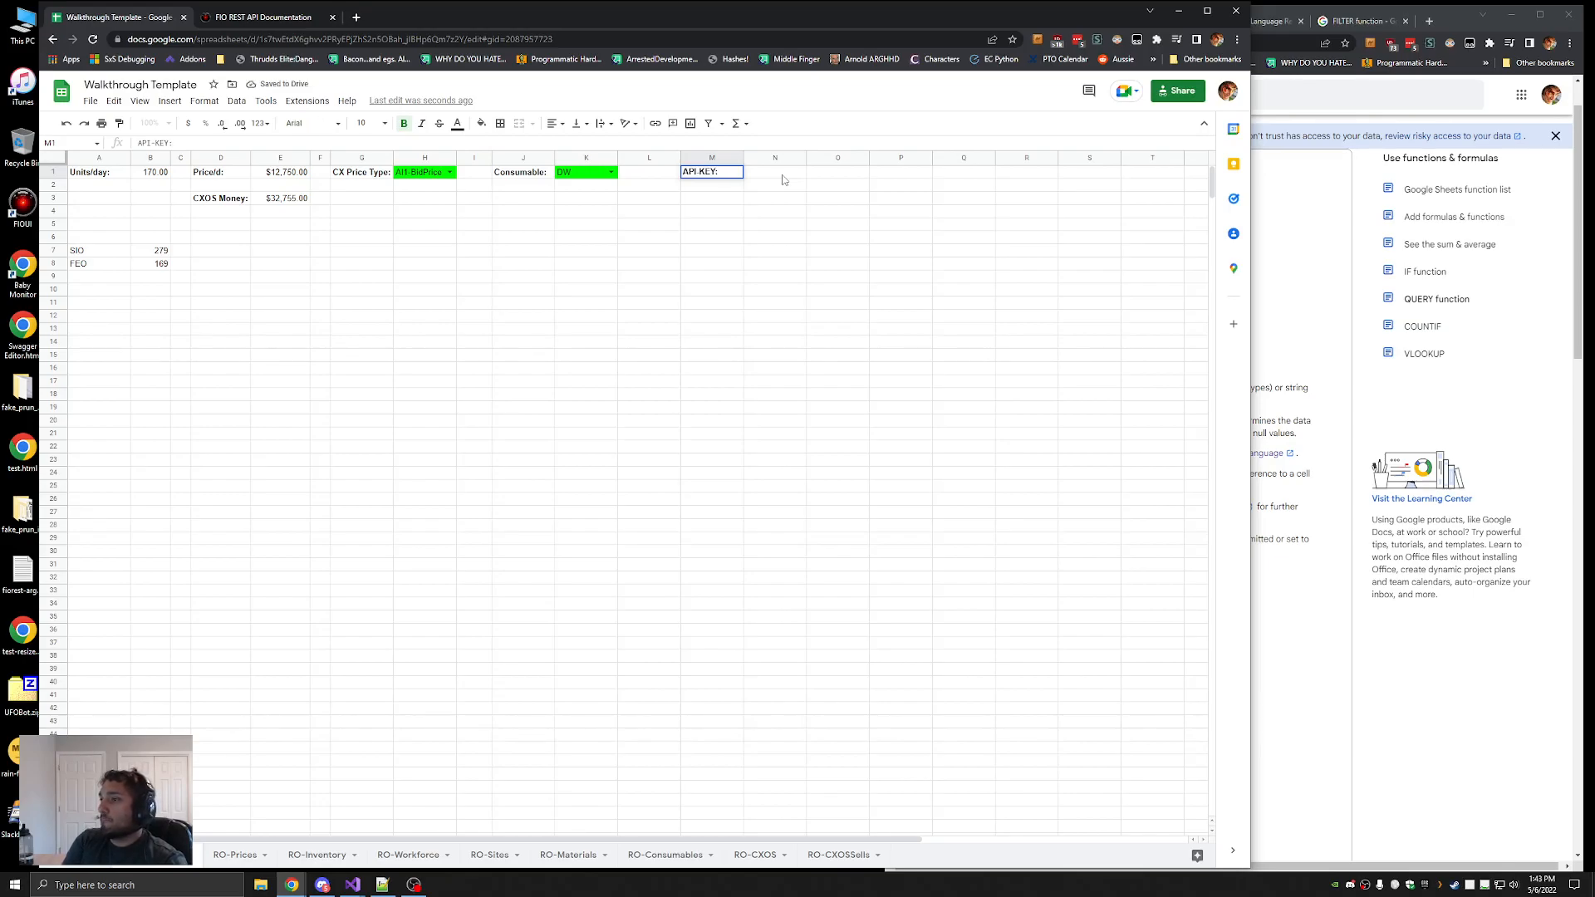
key(Return)
Widen column N to fit a long key and fill cell N1 with the same green as the other input cells
drag(806, 158, 1020, 158)
click(806, 175)
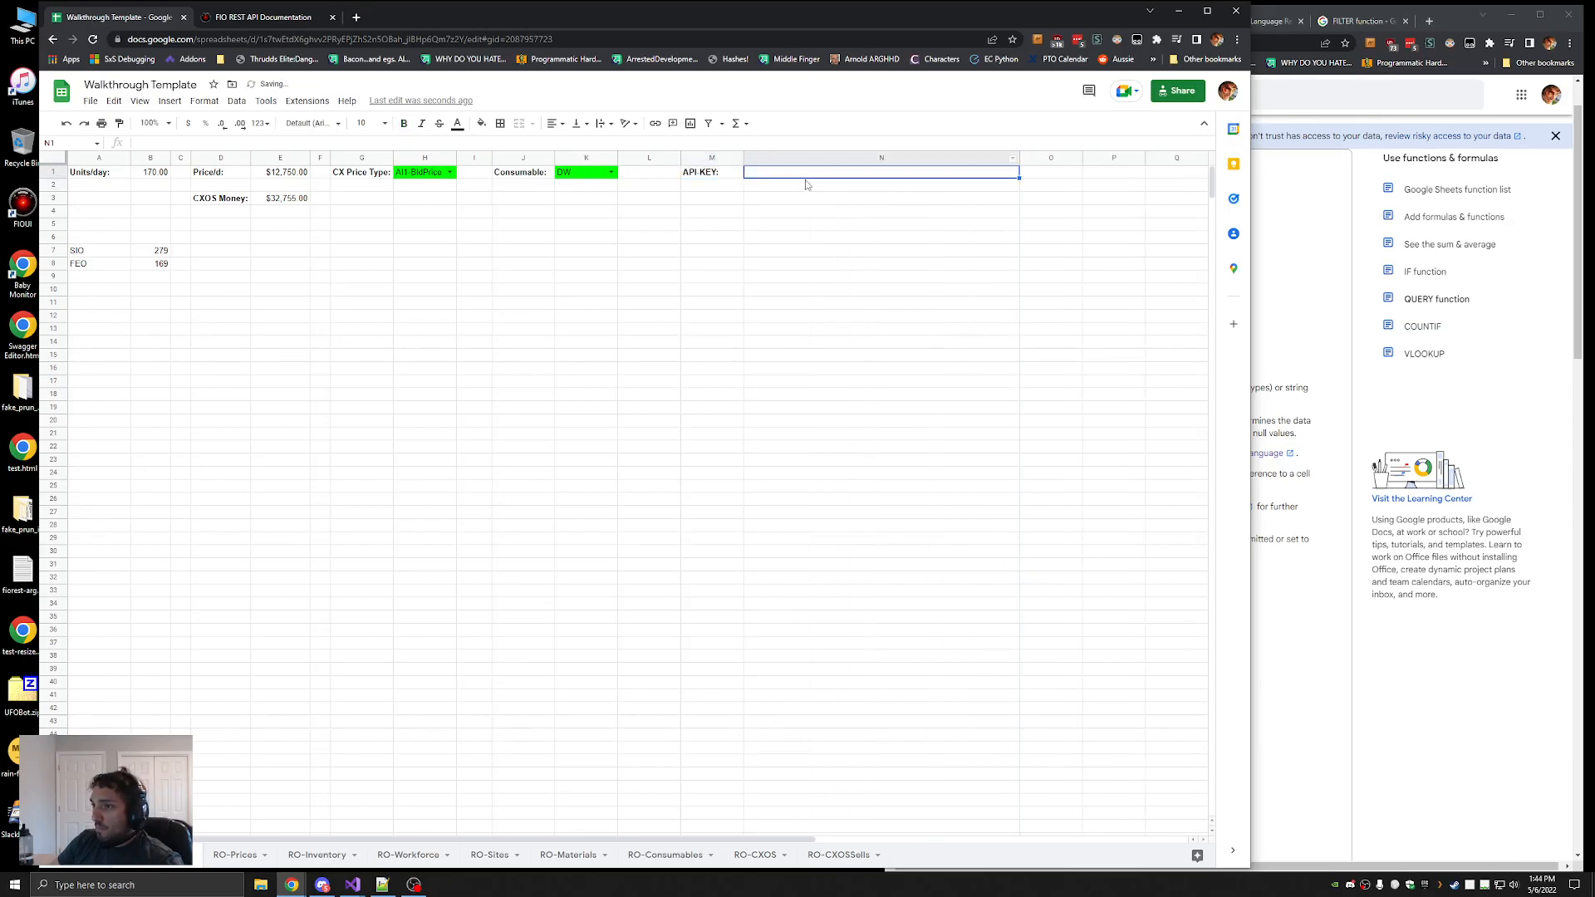
click(481, 123)
click(542, 243)
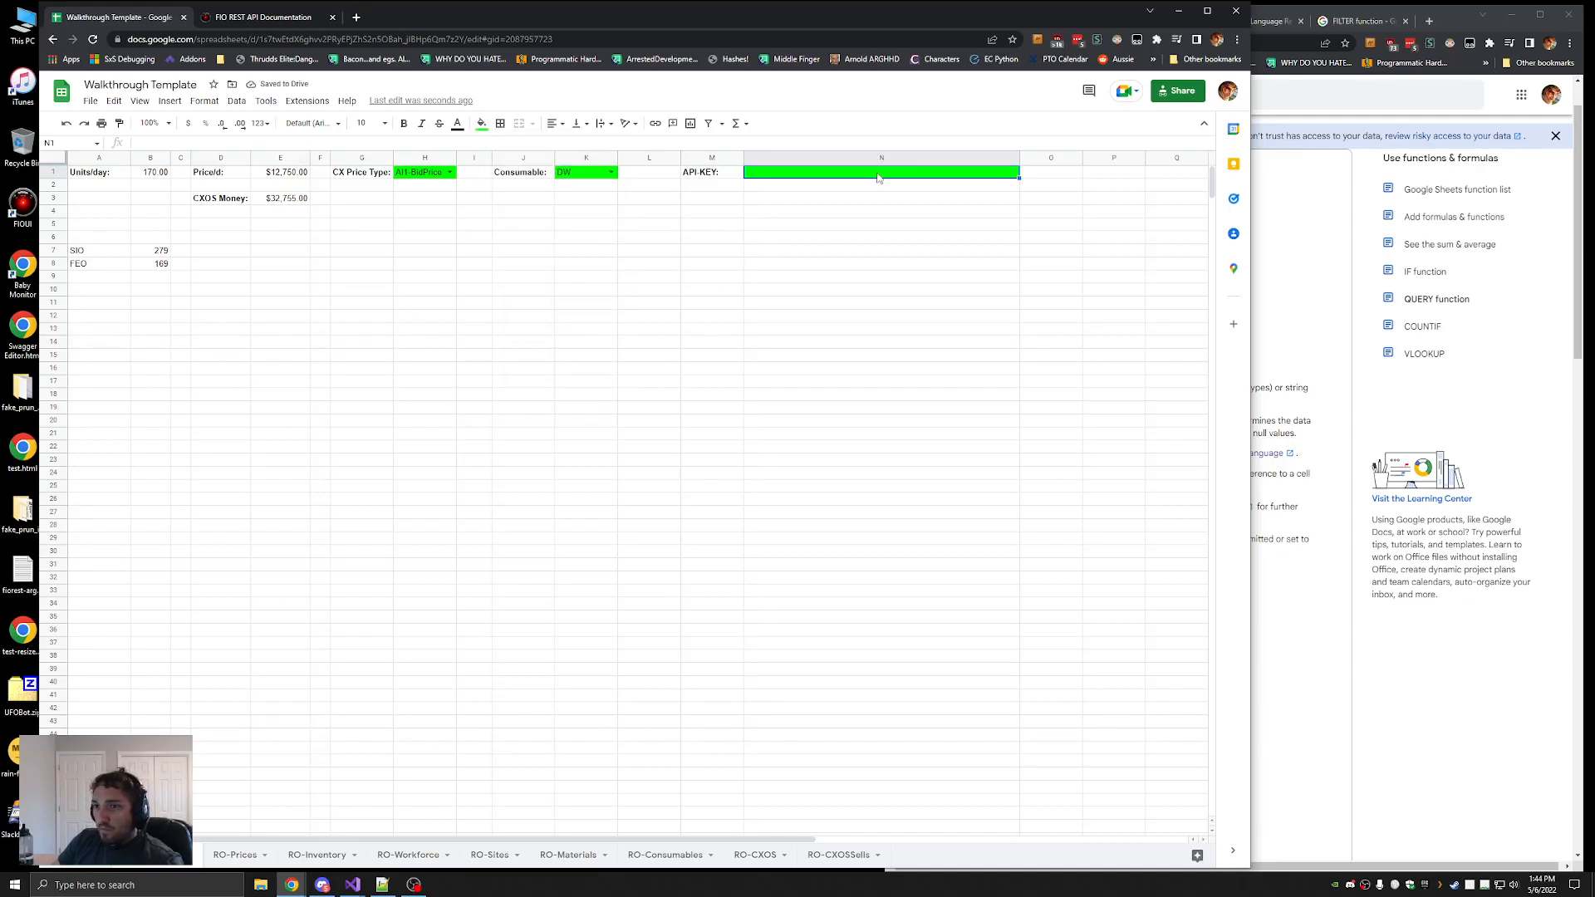
Copy the hard-coded API key out of RO-Inventory's A1 IMPORTDATA formula, replace it with a concatenated reference to $N$1, and commit
click(236, 854)
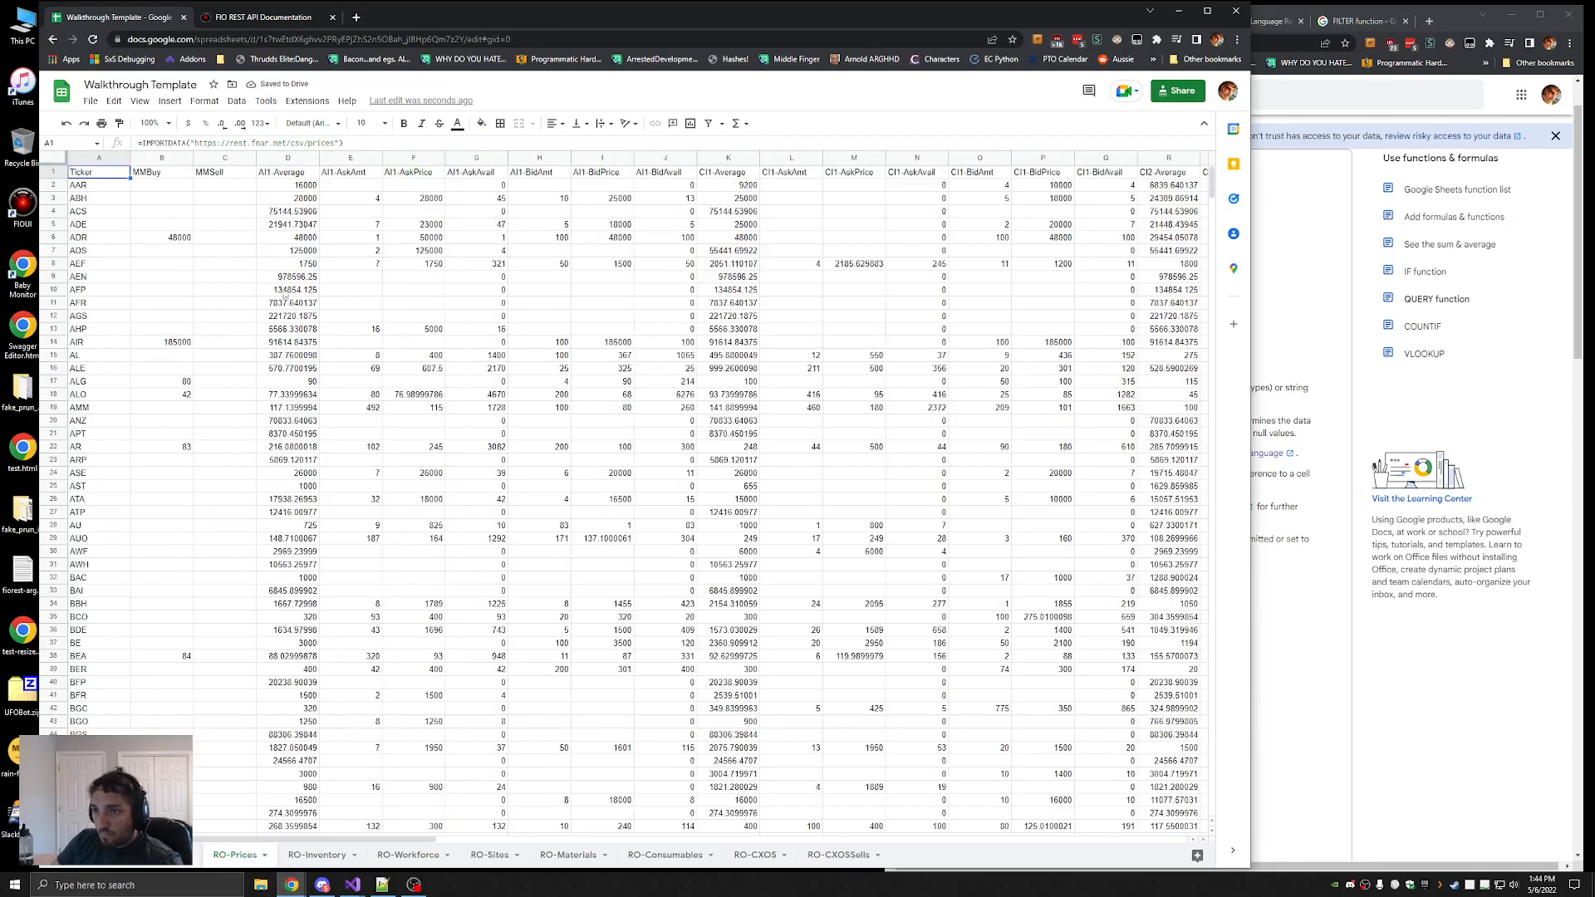
click(319, 856)
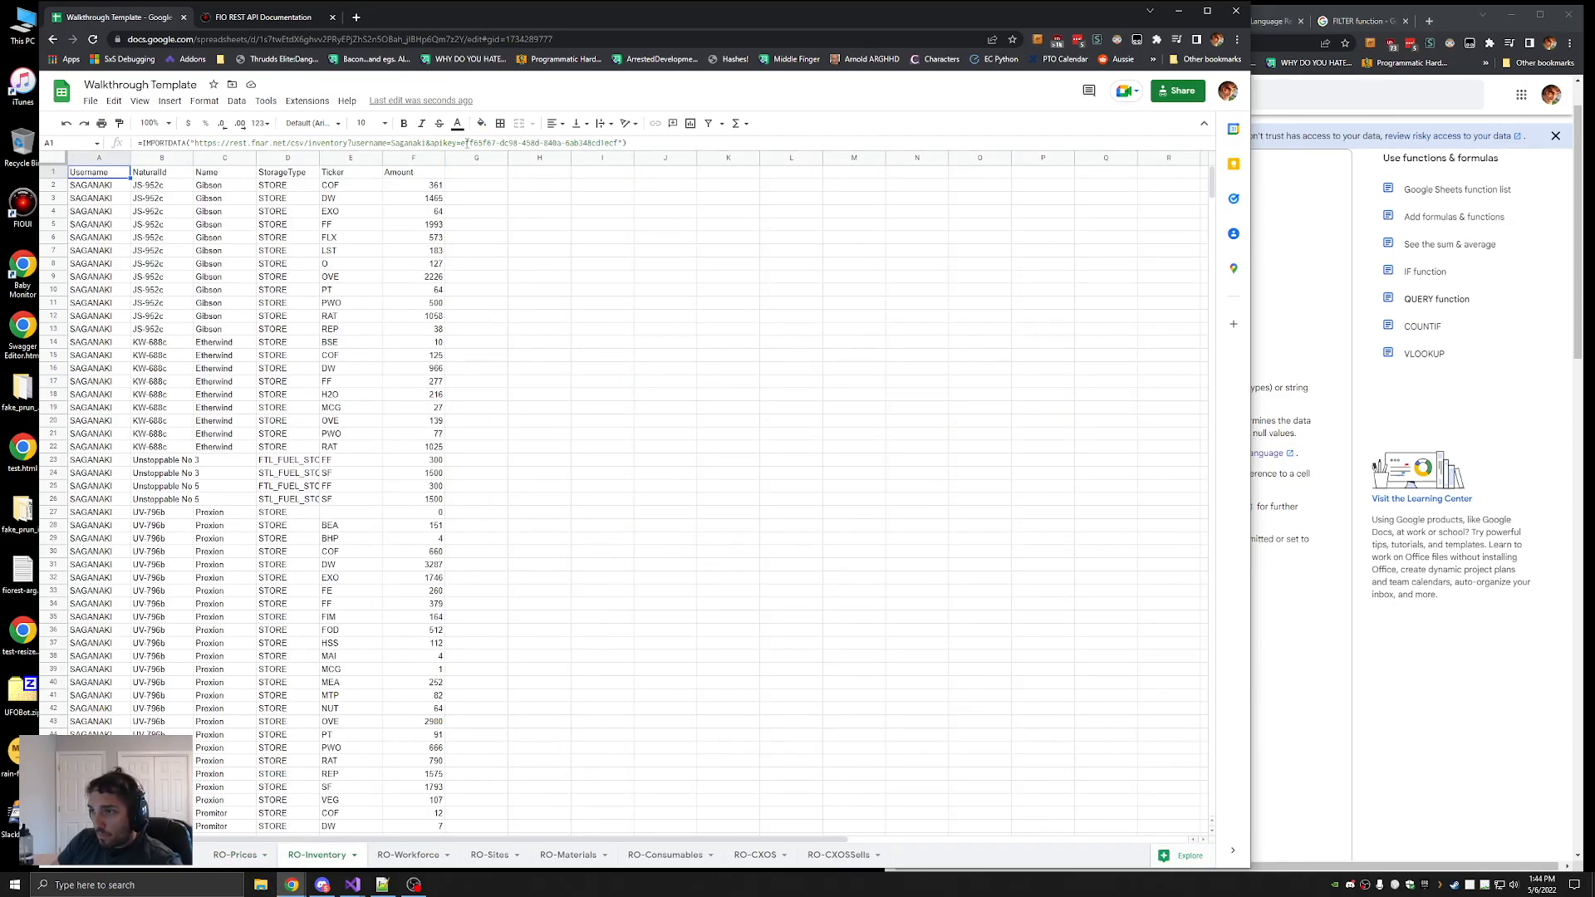
click(459, 143)
text("&$)
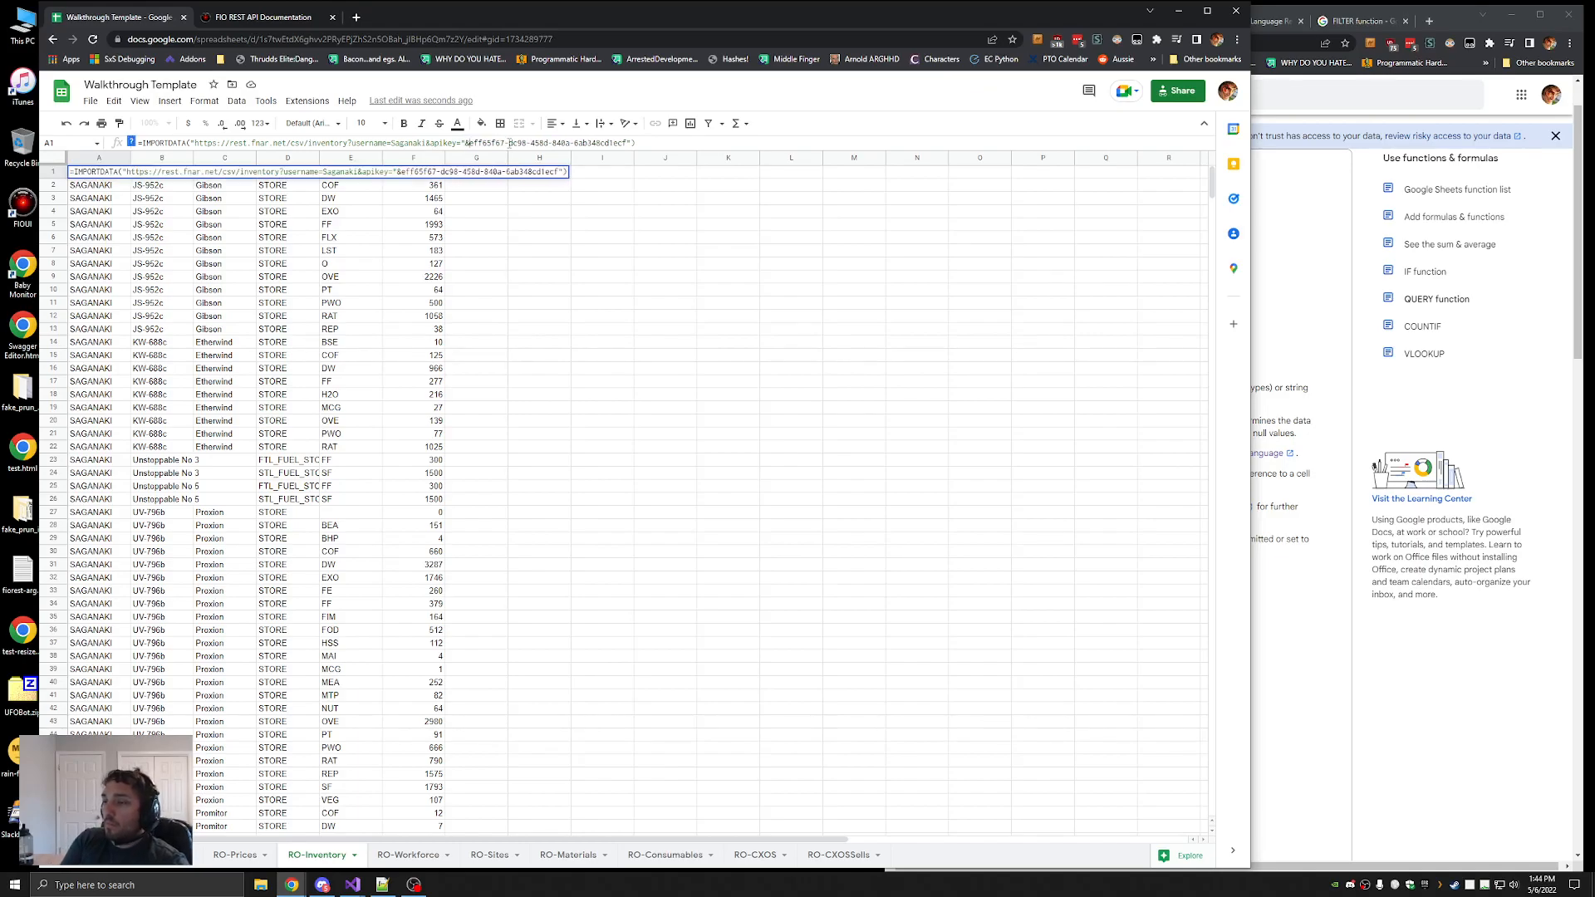
text(N$1)
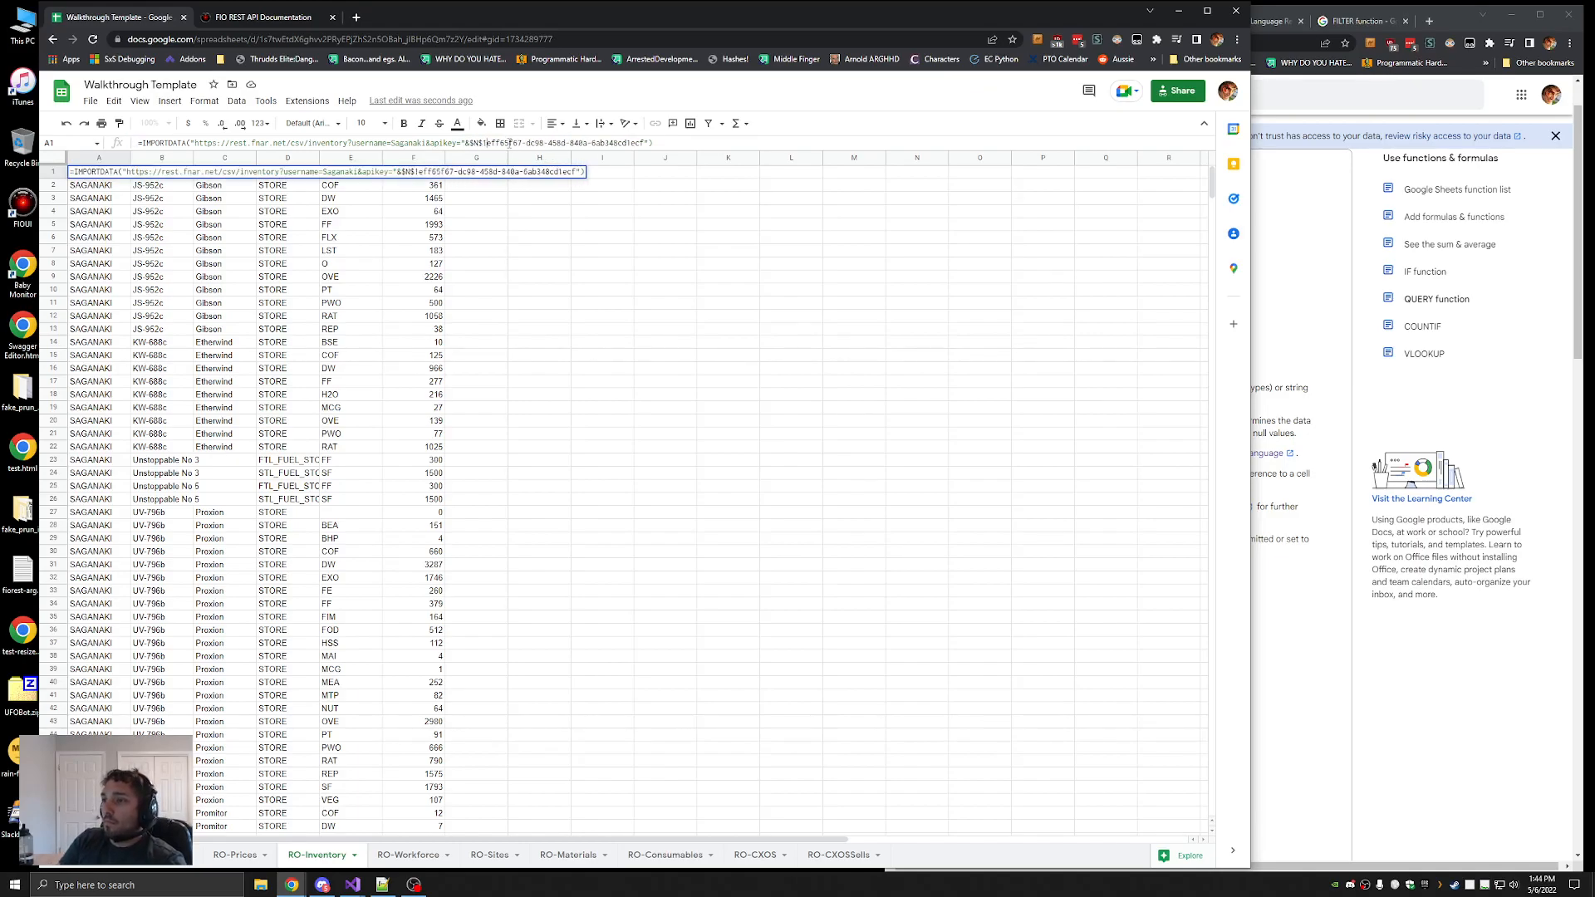
drag(487, 143, 645, 143)
key(ctrl+c)
key(BackSpace)
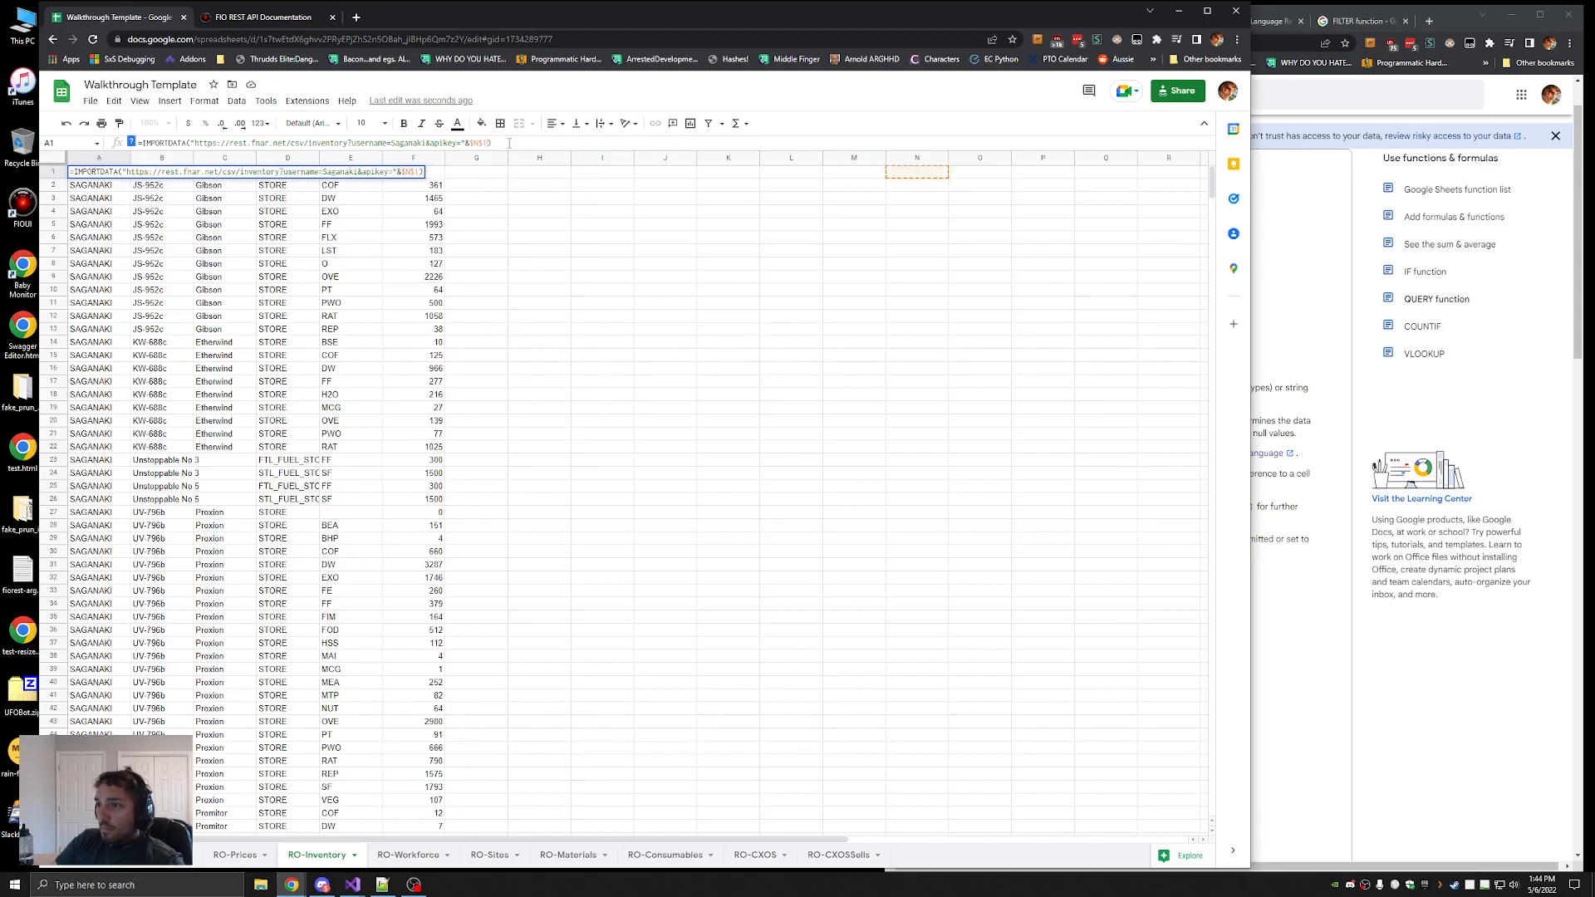
key(Return)
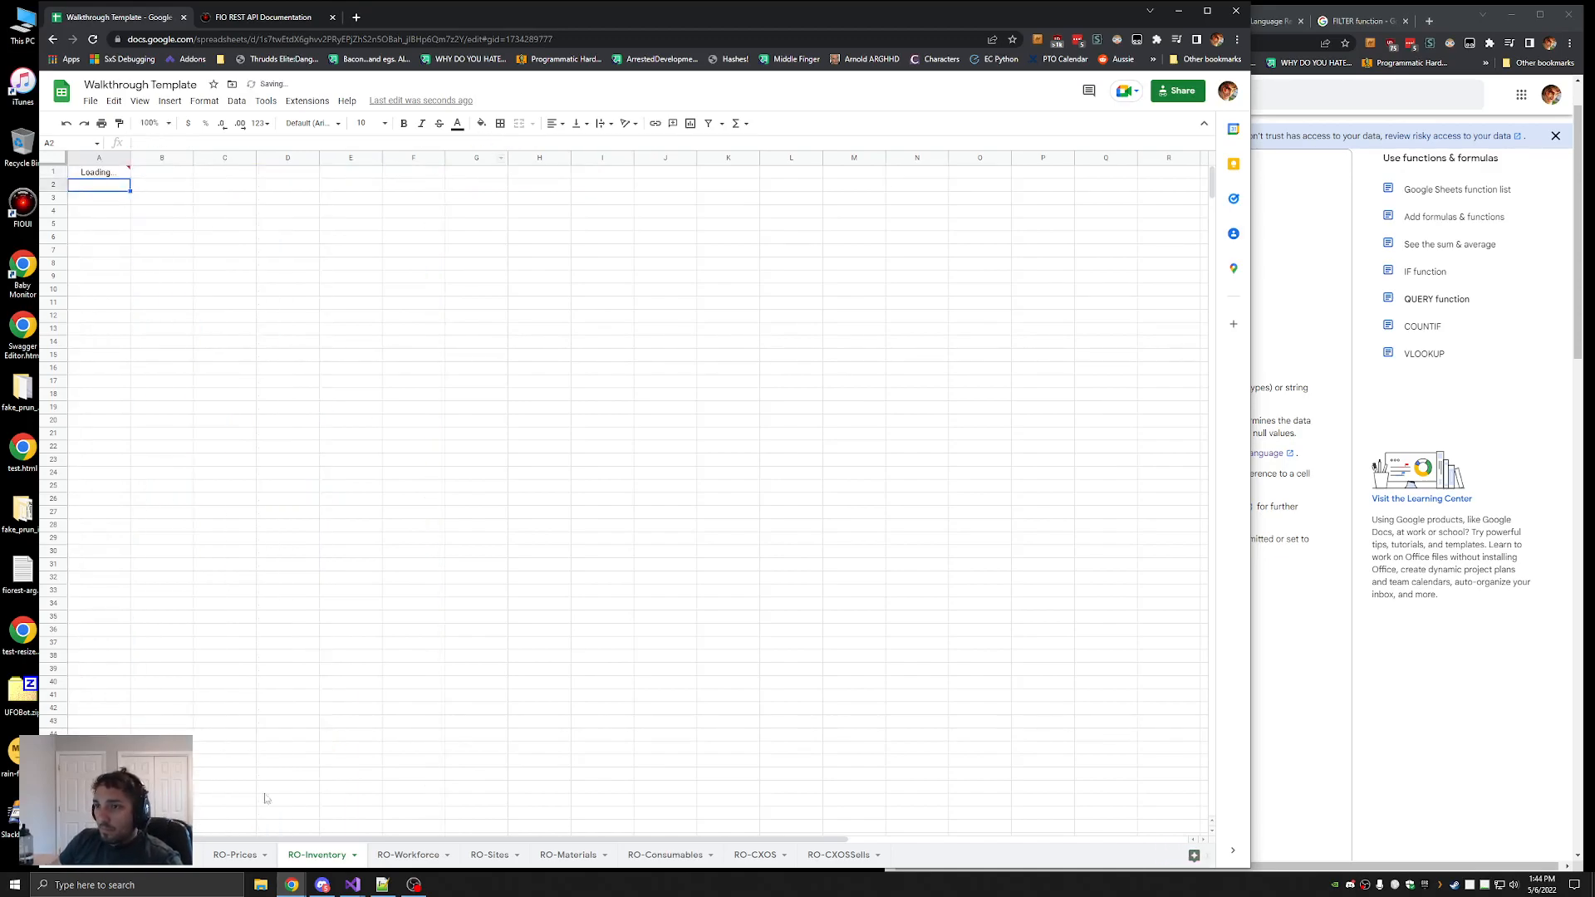
Try pasting the API key directly into cell N1 of WorkingSheet, and undo the paste
click(171, 855)
key(ctrl+v)
click(839, 211)
click(818, 174)
click(278, 143)
click(811, 201)
key(ctrl+z)
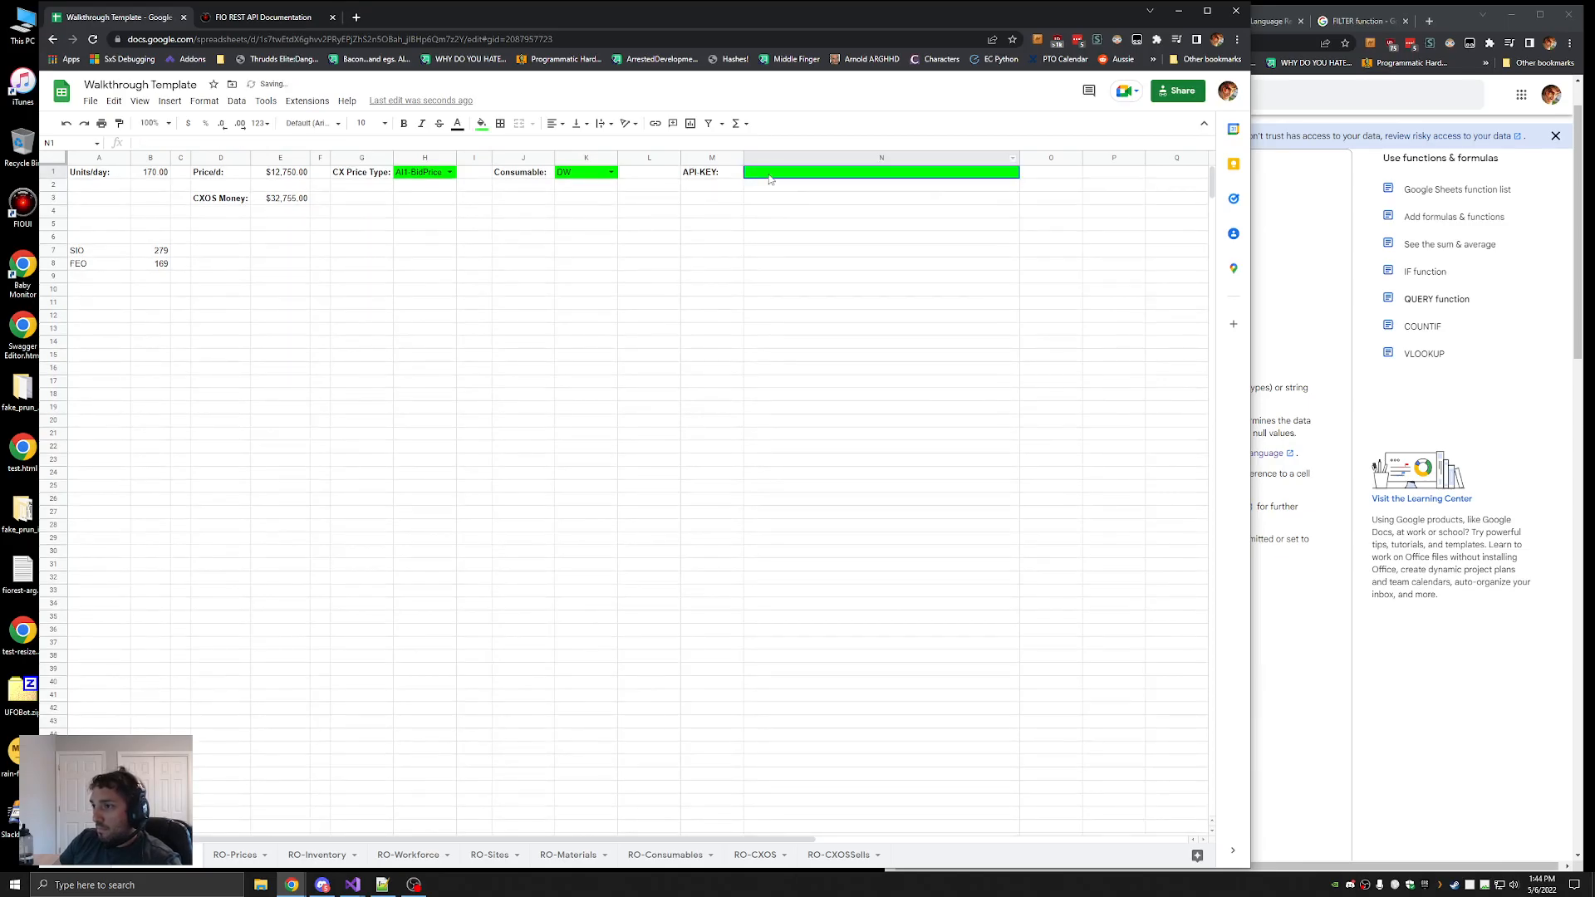
Paste the API key as the content of cell N1, keeping the cell's green fill, and commit it
click(197, 147)
key(ctrl+v)
key(Return)
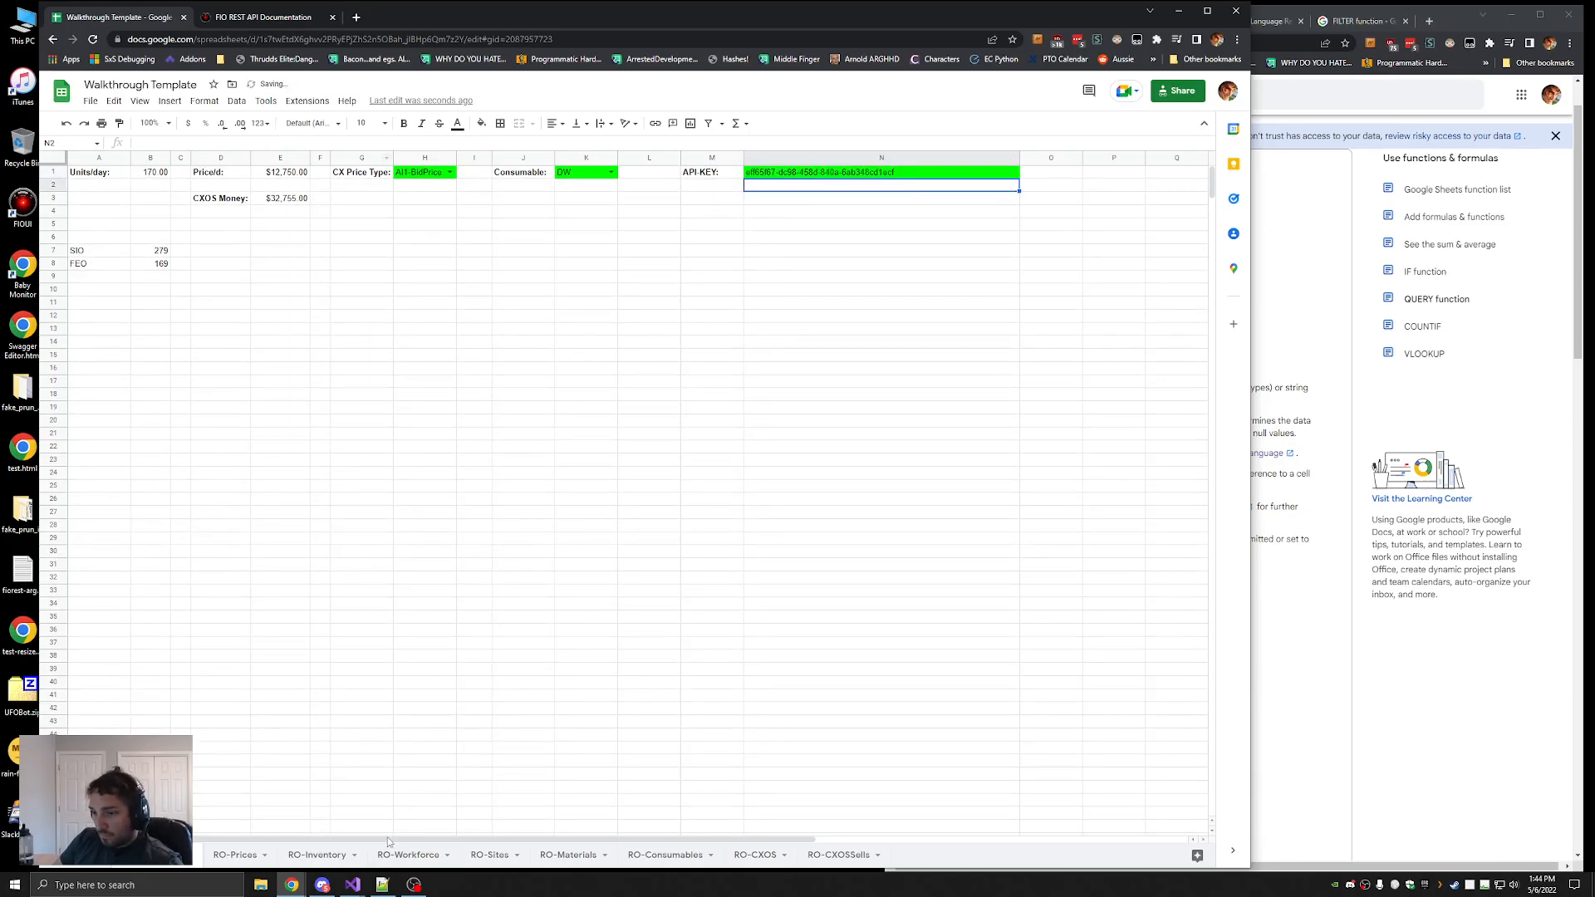
Qualify the $N$1 reference in RO-Inventory's A1 IMPORTDATA formula with the sheet name 'WorkingSheet'! and commit the formula
click(316, 857)
click(110, 176)
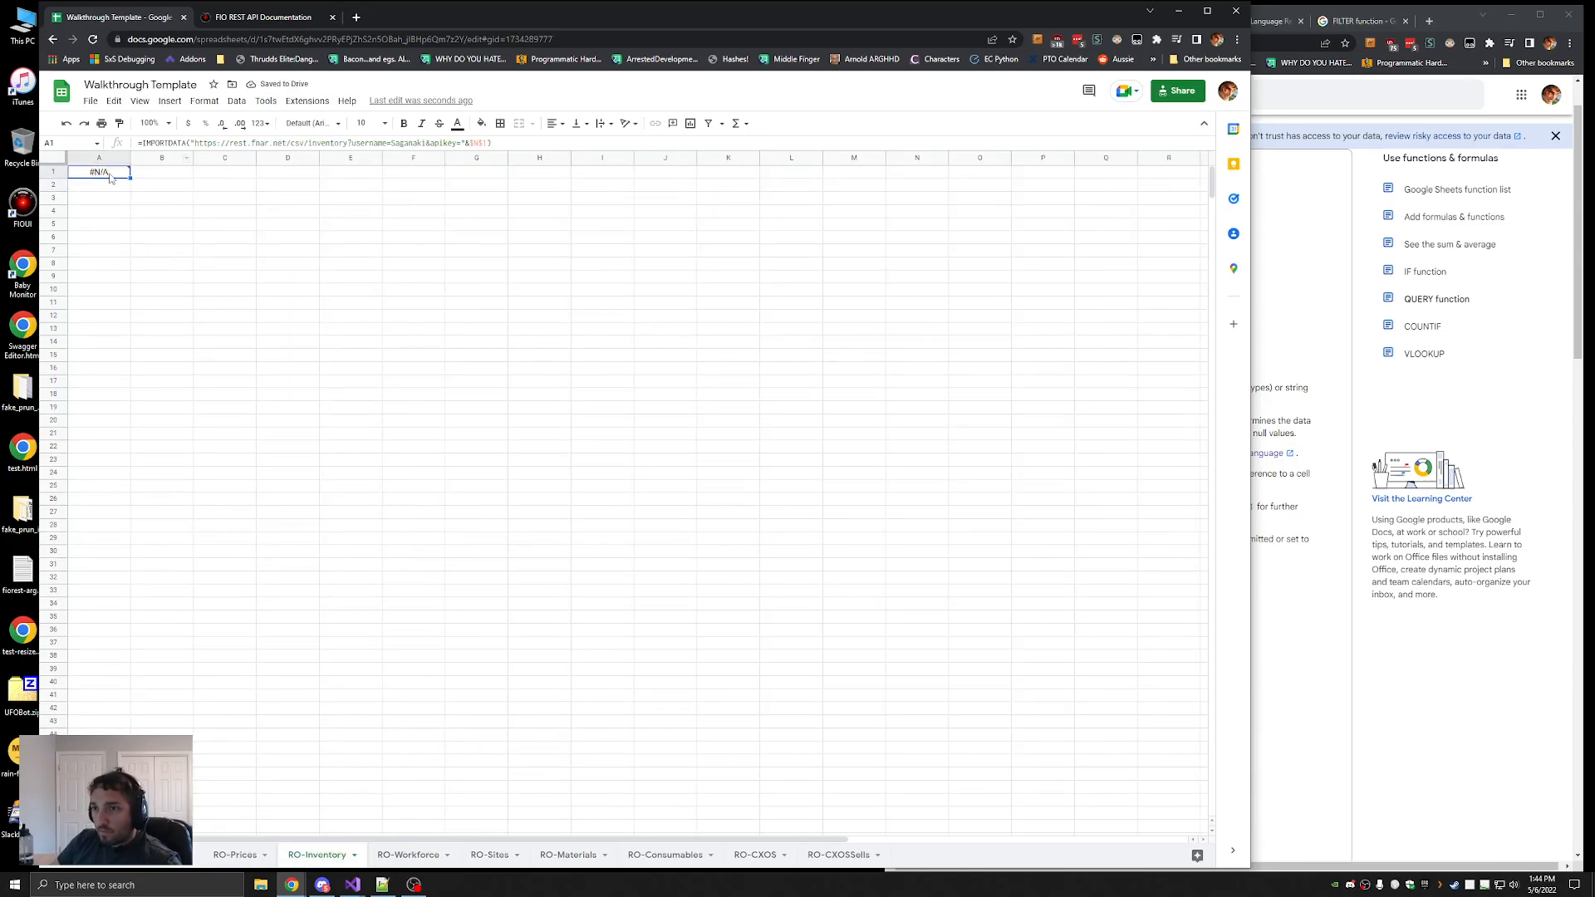
double_click(110, 177)
key(ctrl+a)
key(Return)
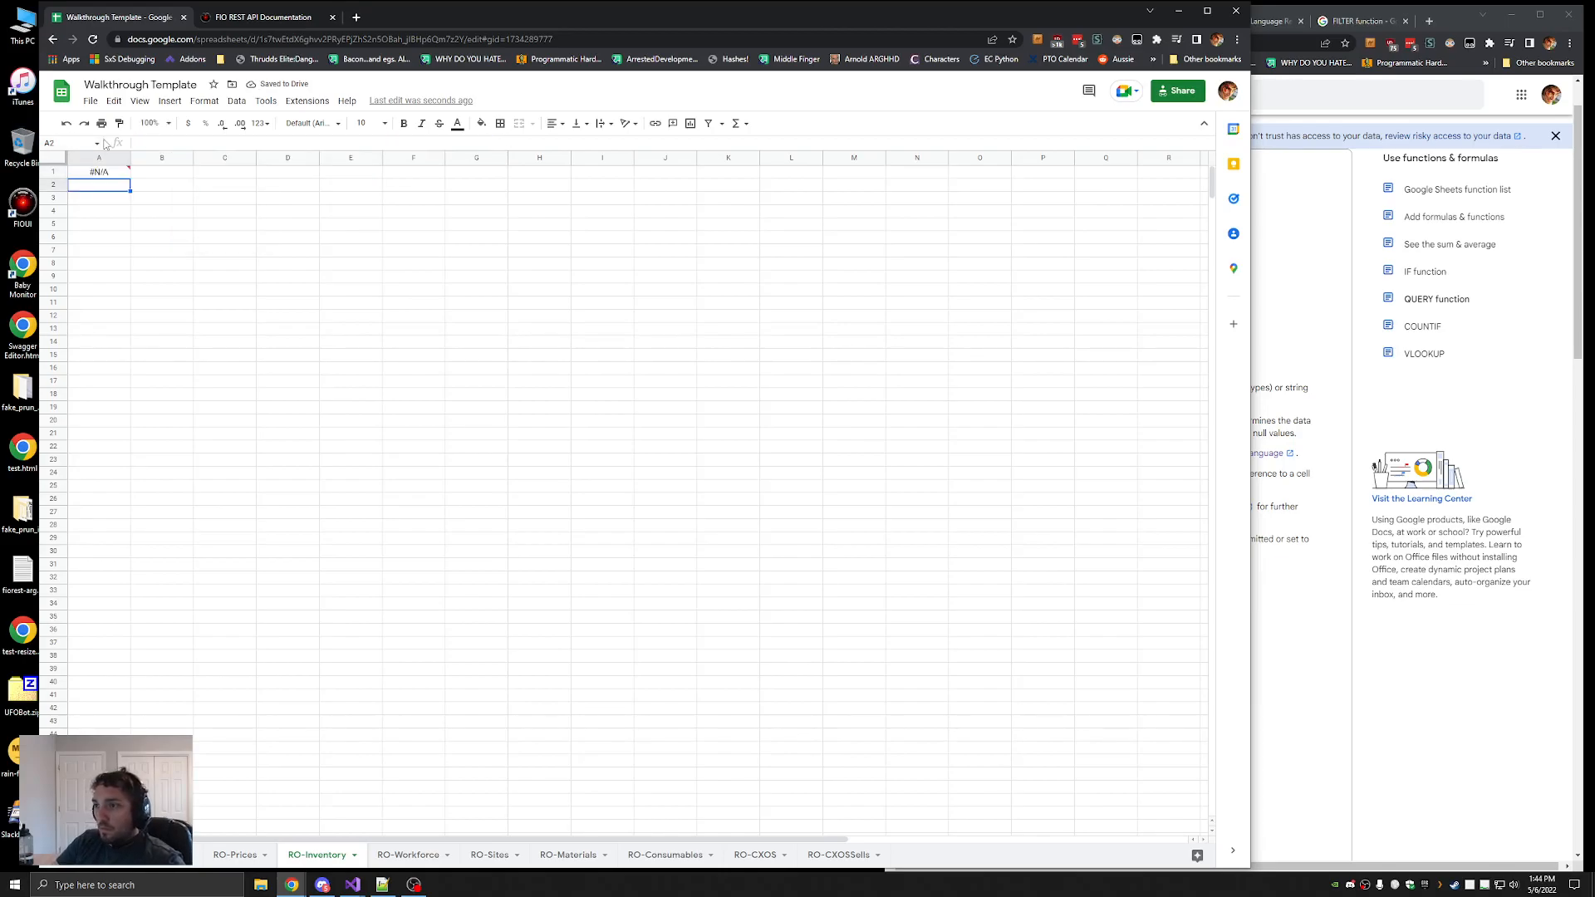
key(Up)
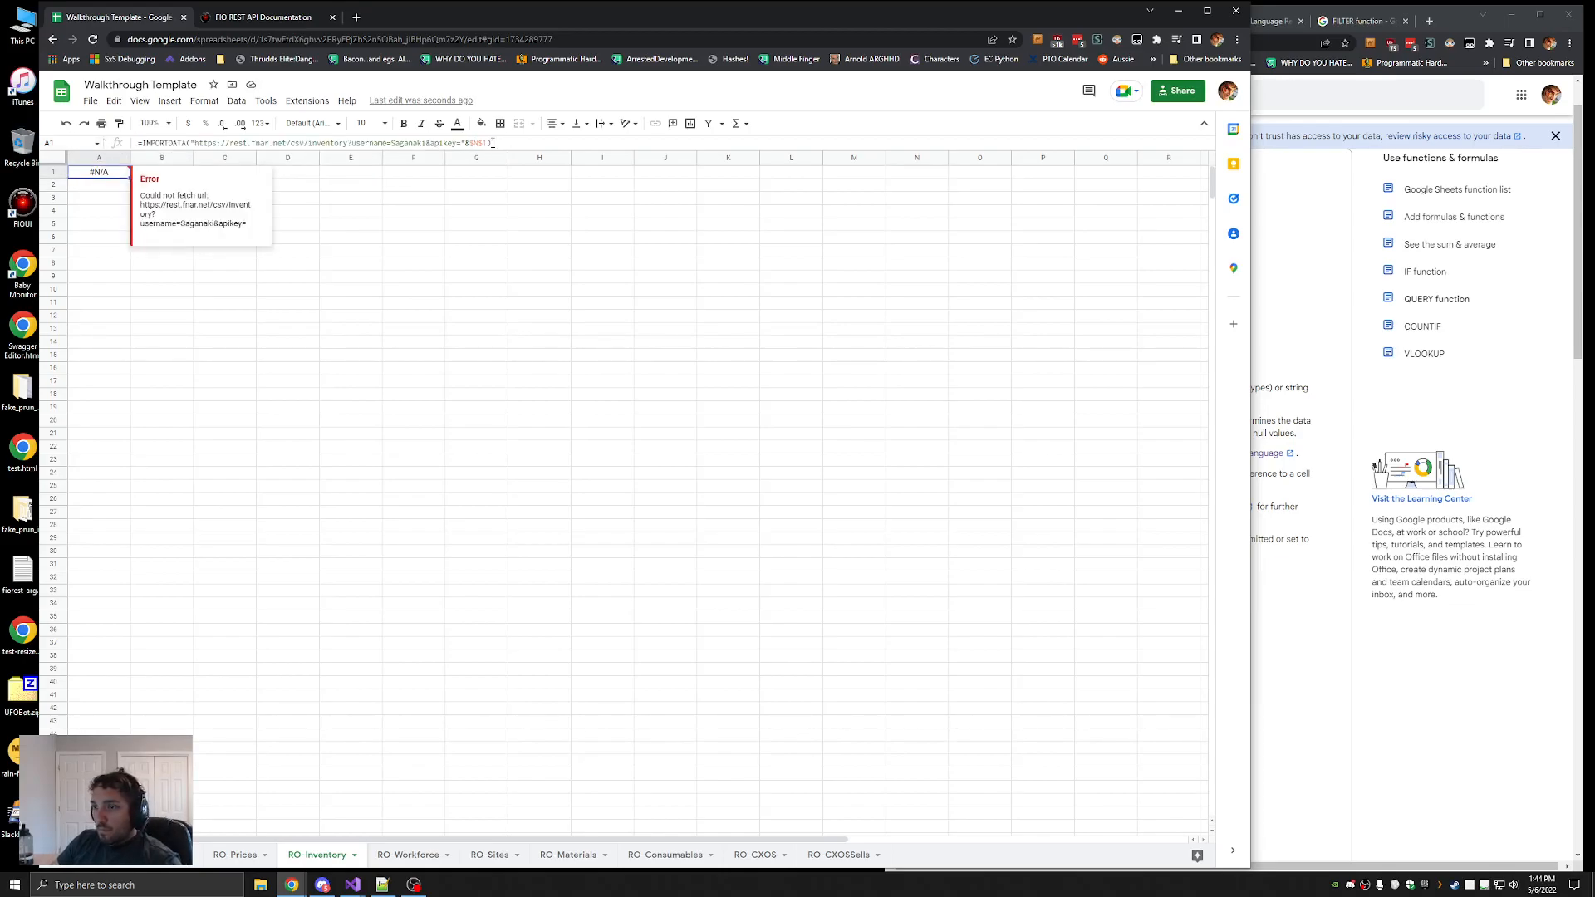
click(489, 143)
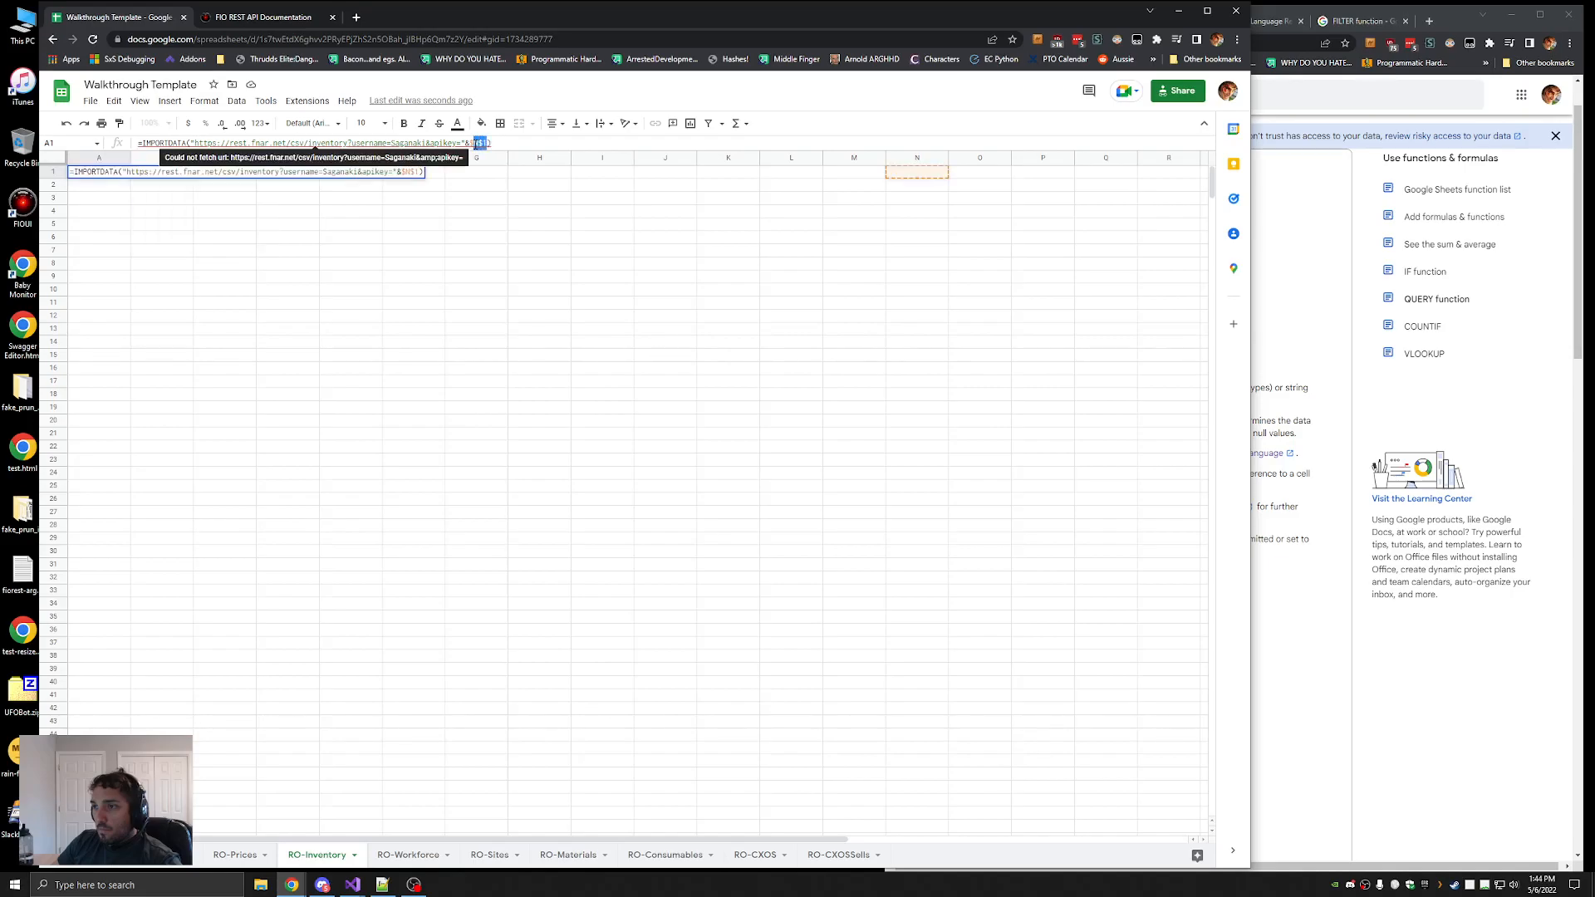
text('WorkingSheet'!)
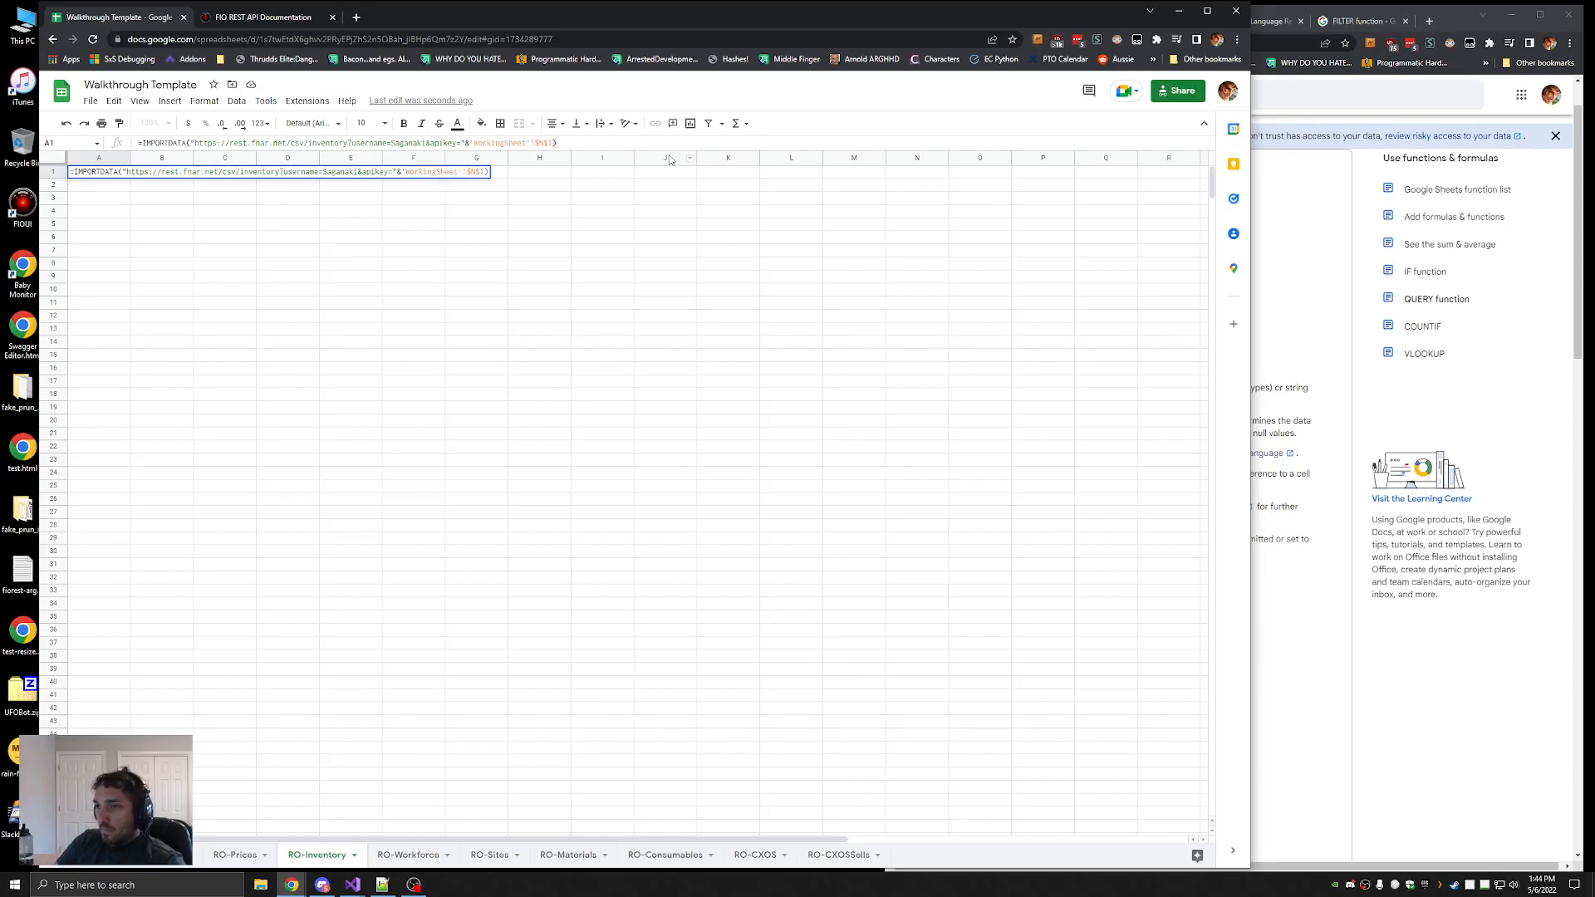
key(Return)
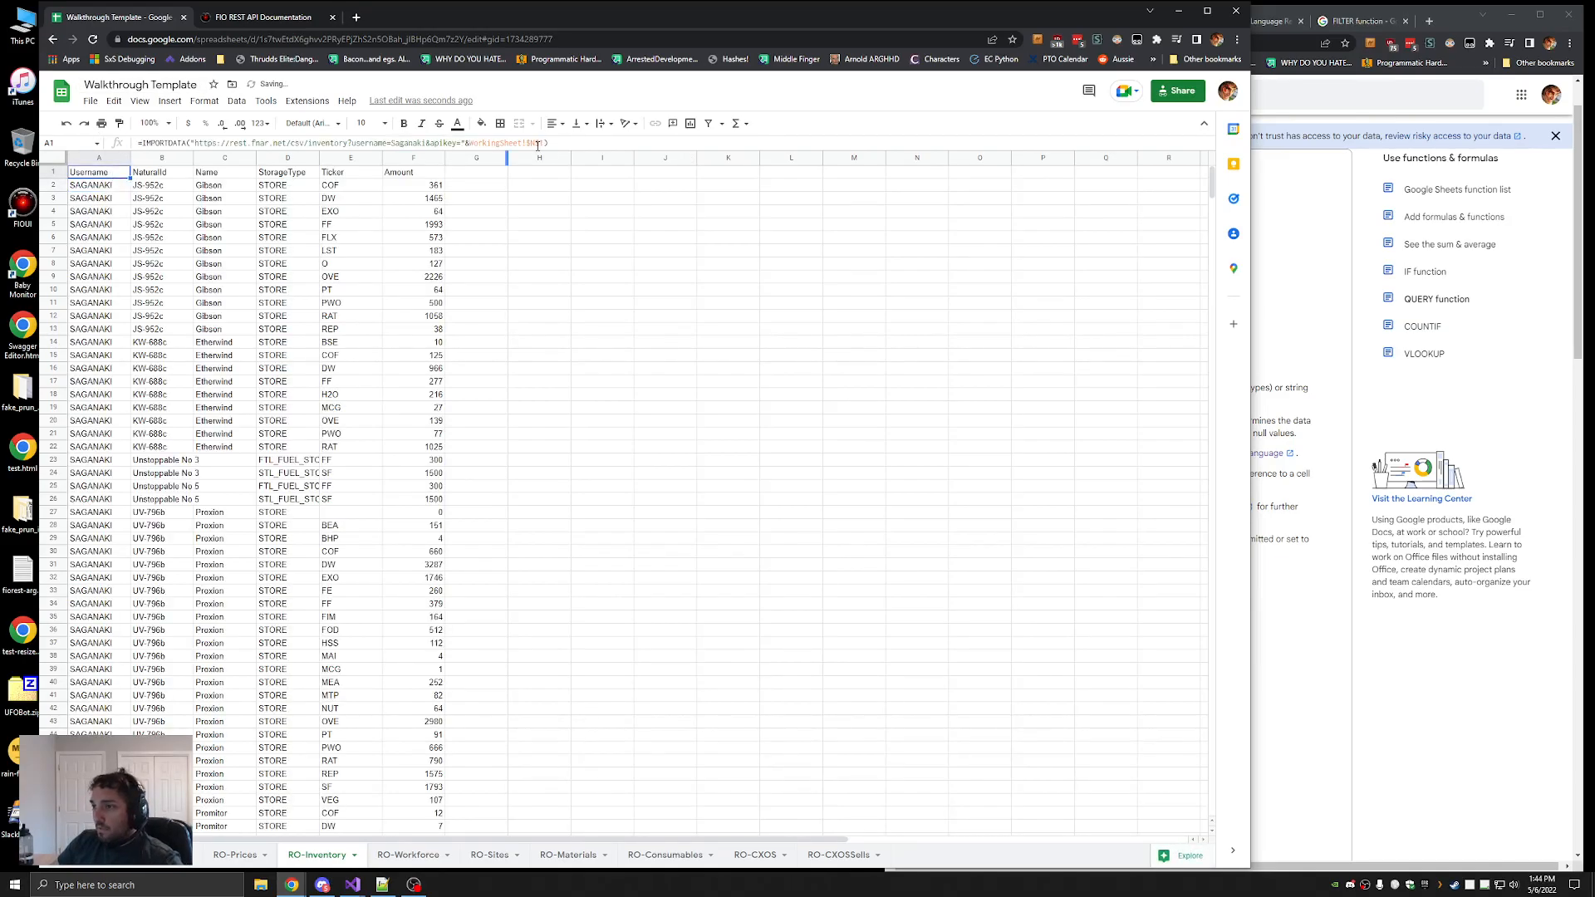
Replace the hard-coded API key in RO-Workforce's A1 IMPORTDATA formula with &apikey="&WorkingSheet!$N$1 appended after the username
drag(545, 143, 465, 144)
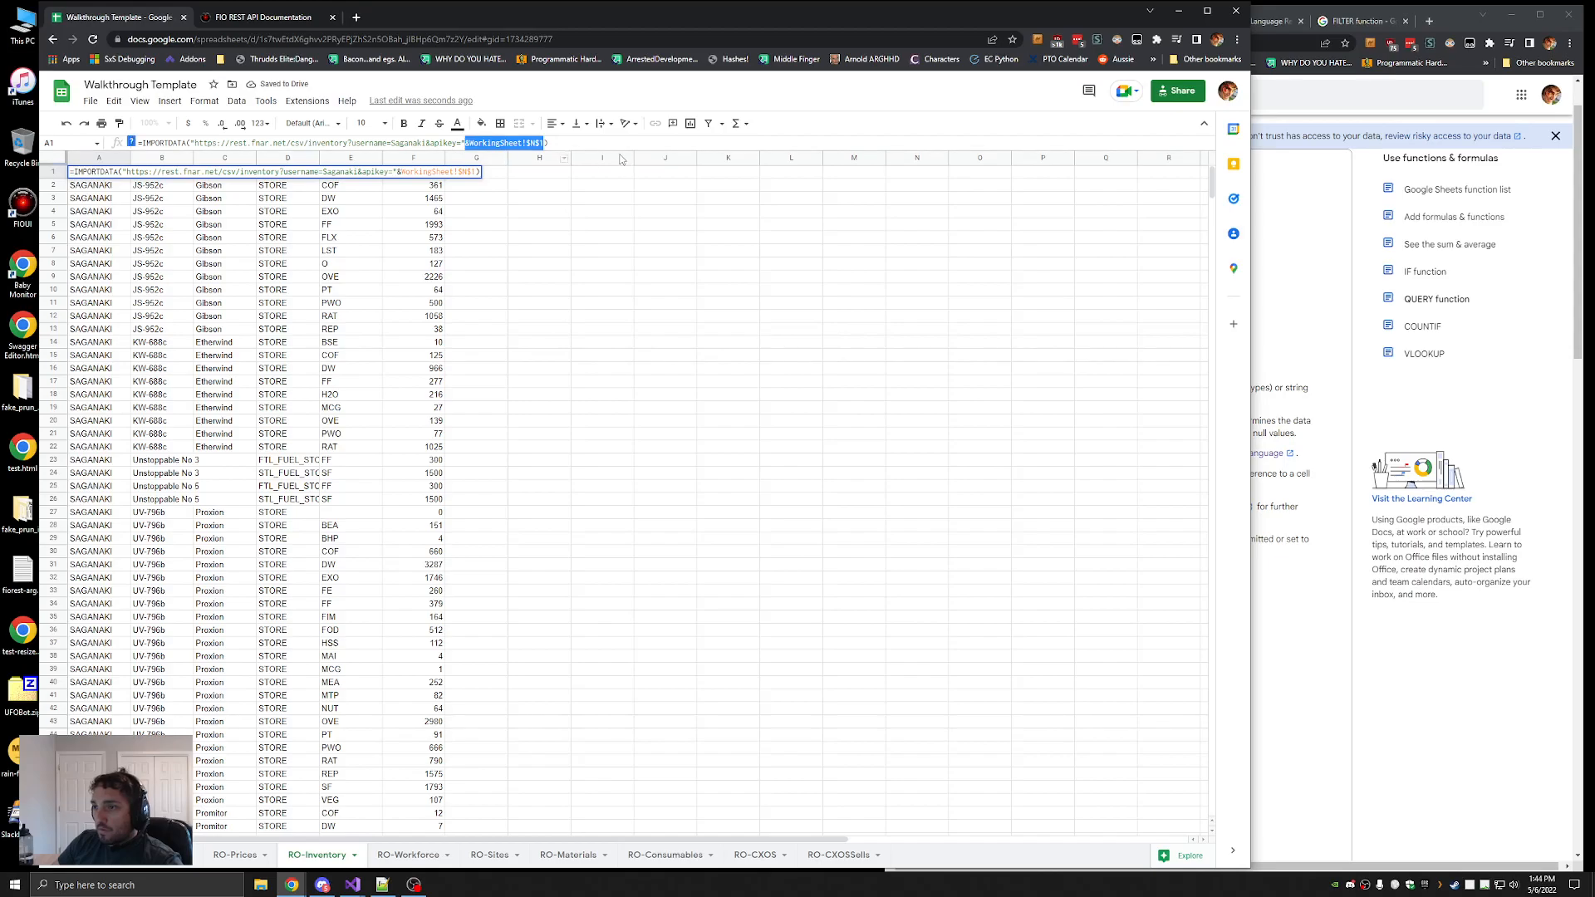
click(405, 856)
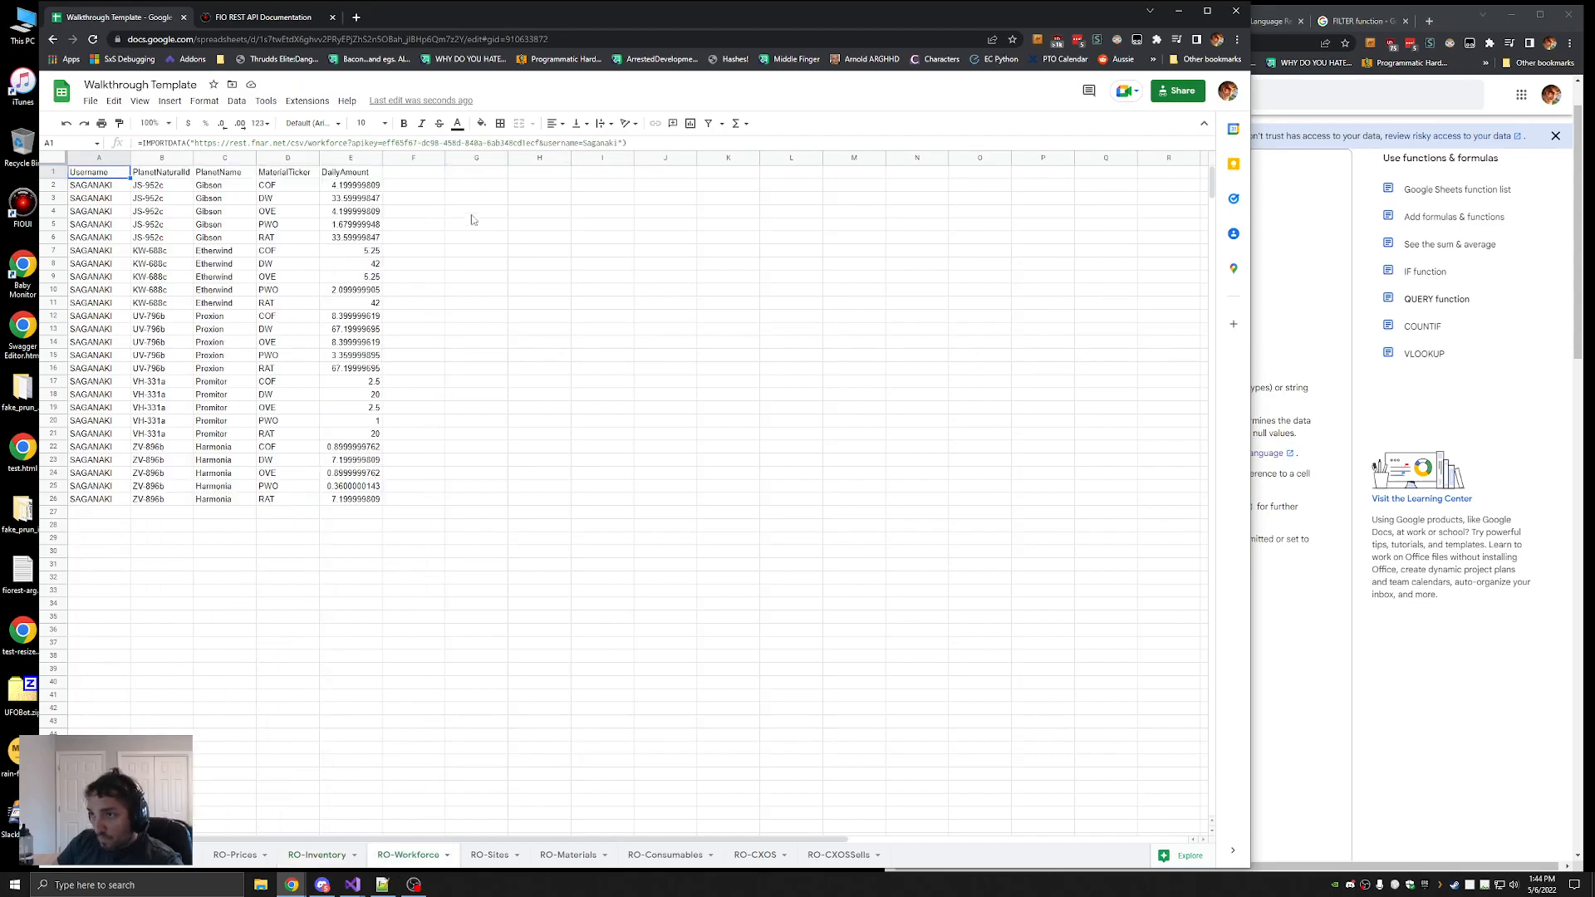
drag(542, 143, 354, 143)
key(BackSpace)
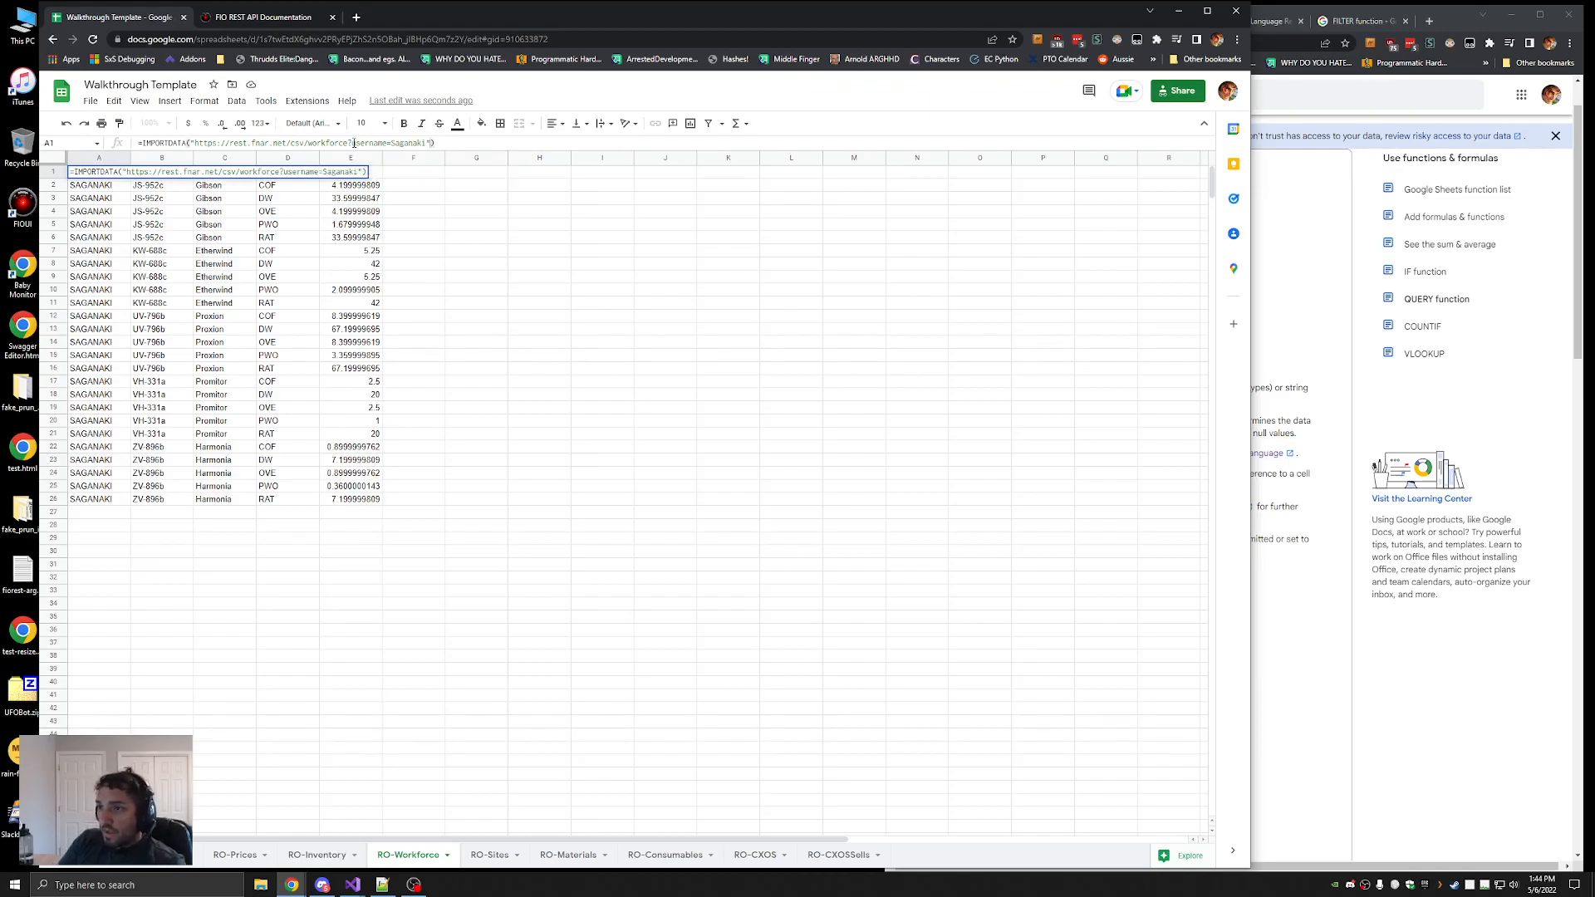
text(&apikey)
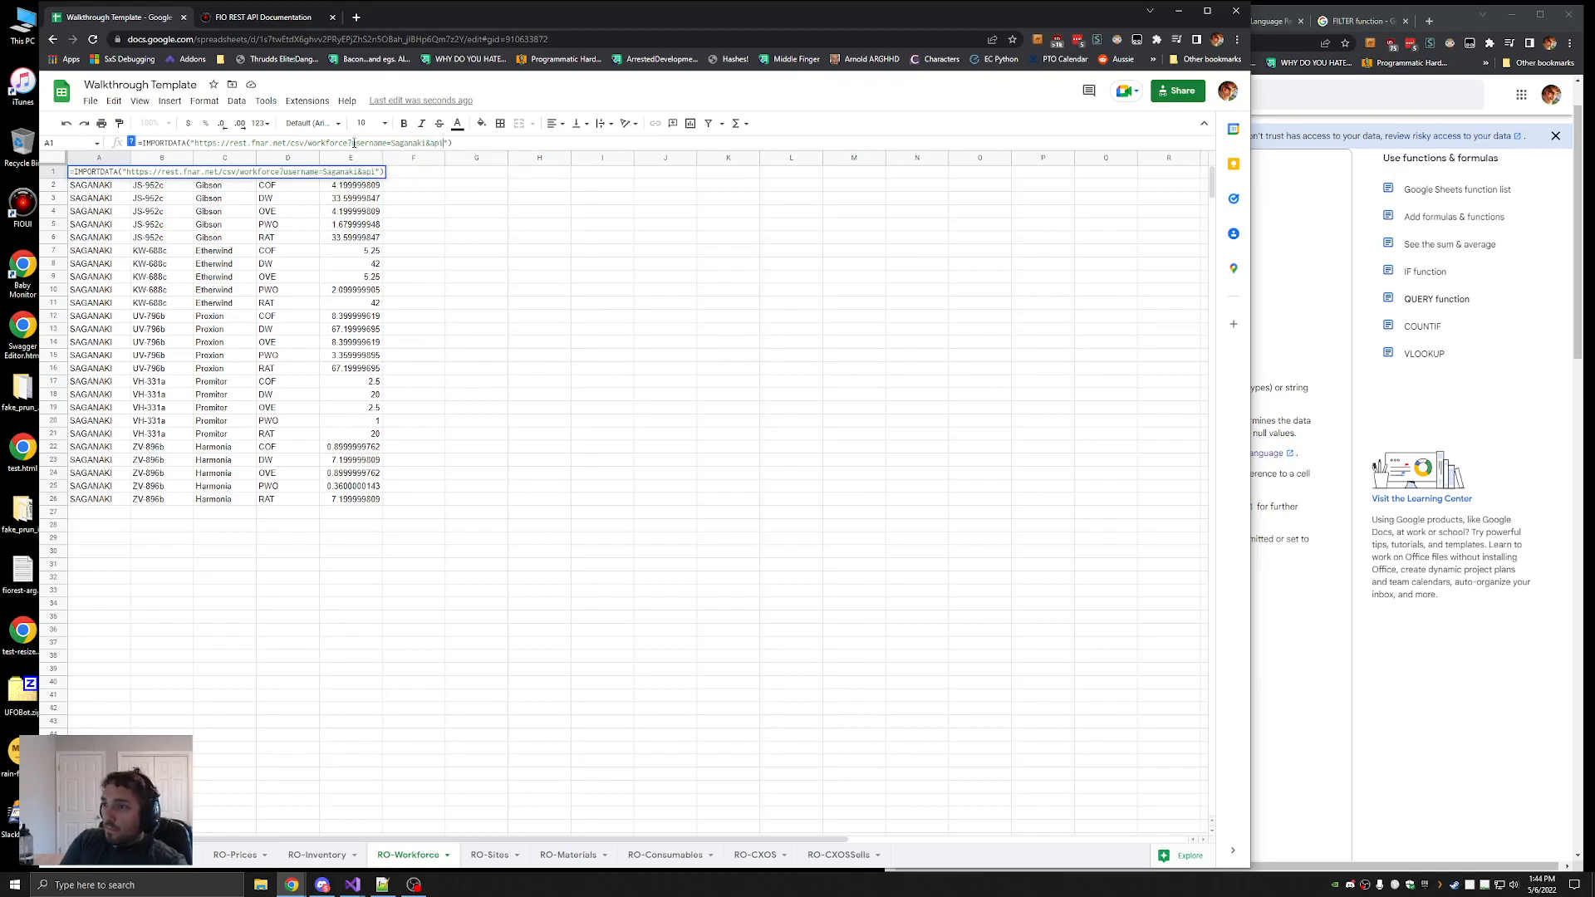
text(="&WorkingSheet!$N$1)
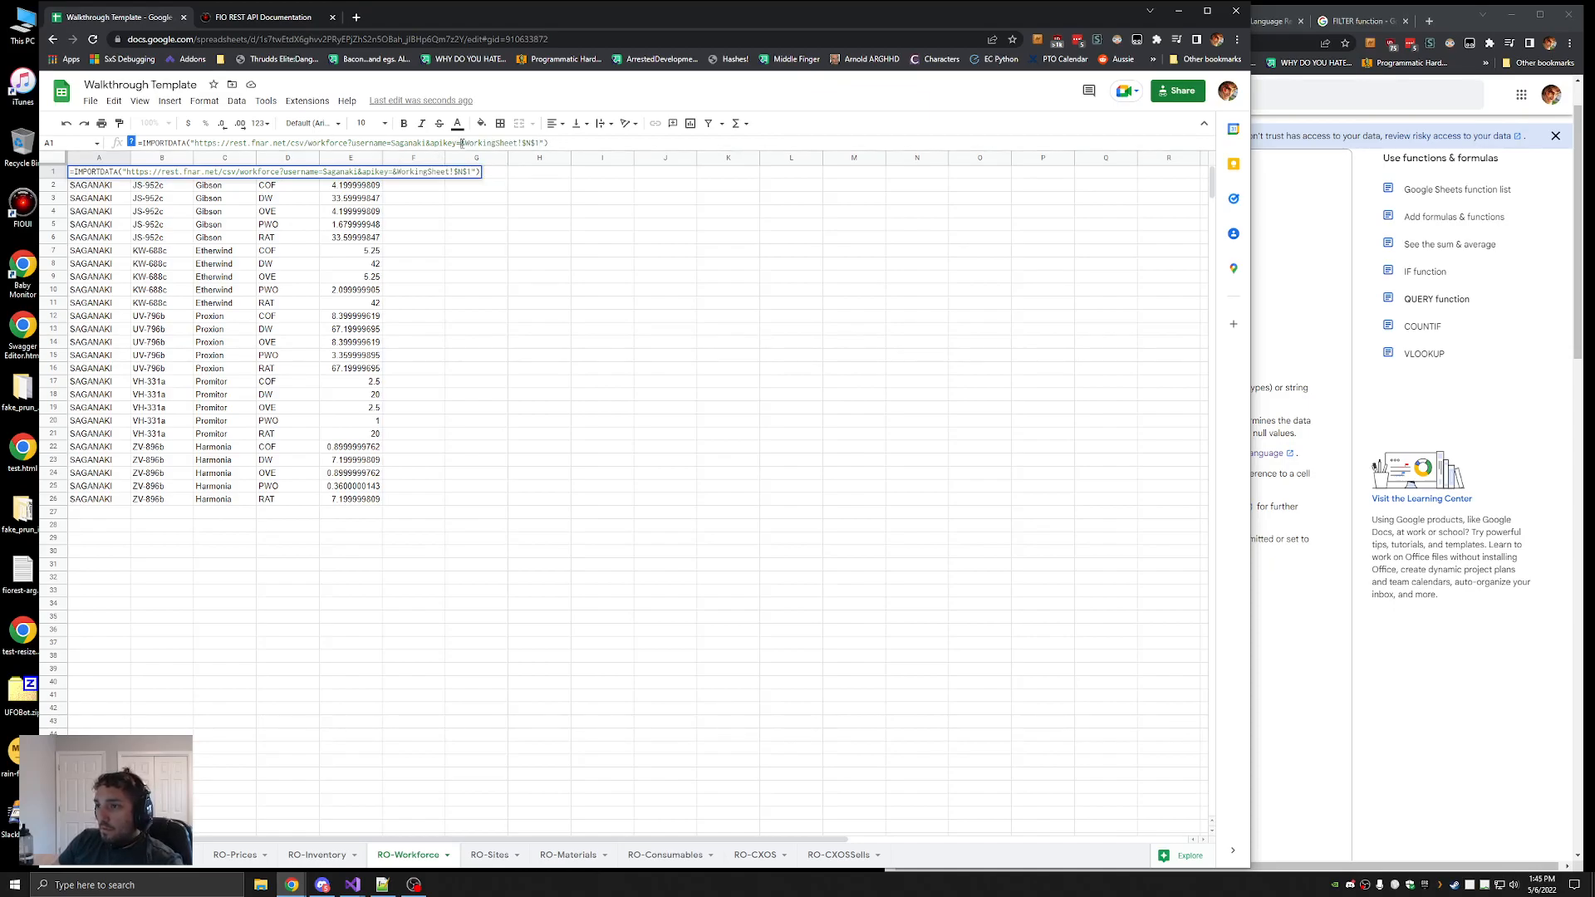
text(")
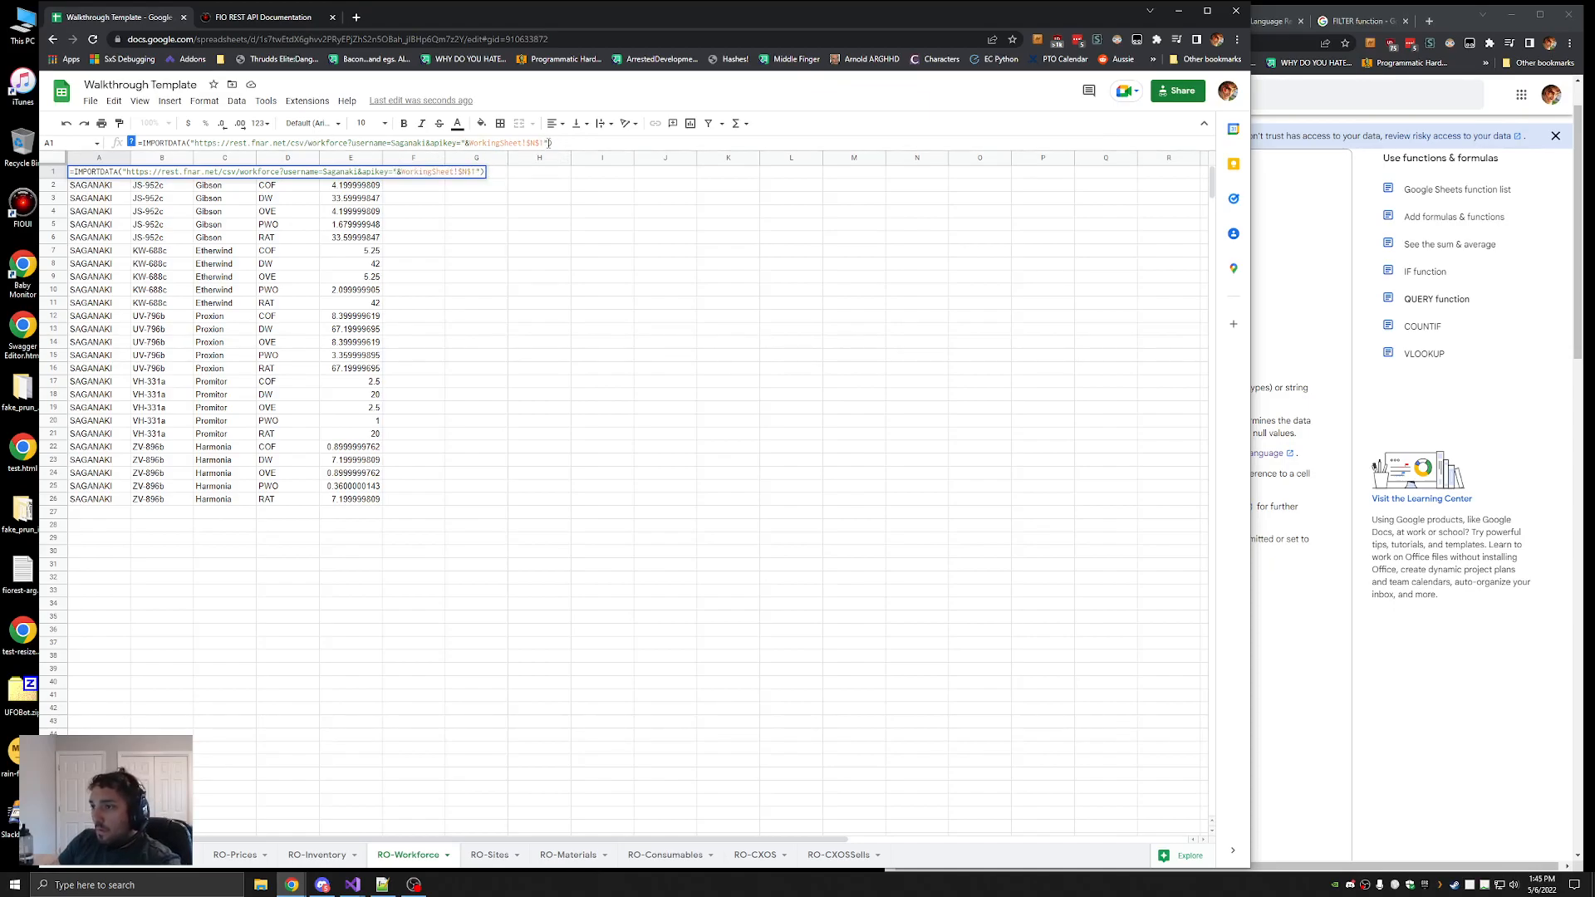
Copy the &apikey="&WorkingSheet!$N$1 part of the RO-Workforce formula, commit the formula, and go to the RO-Sites sheet
drag(549, 143, 426, 143)
key(ctrl+c)
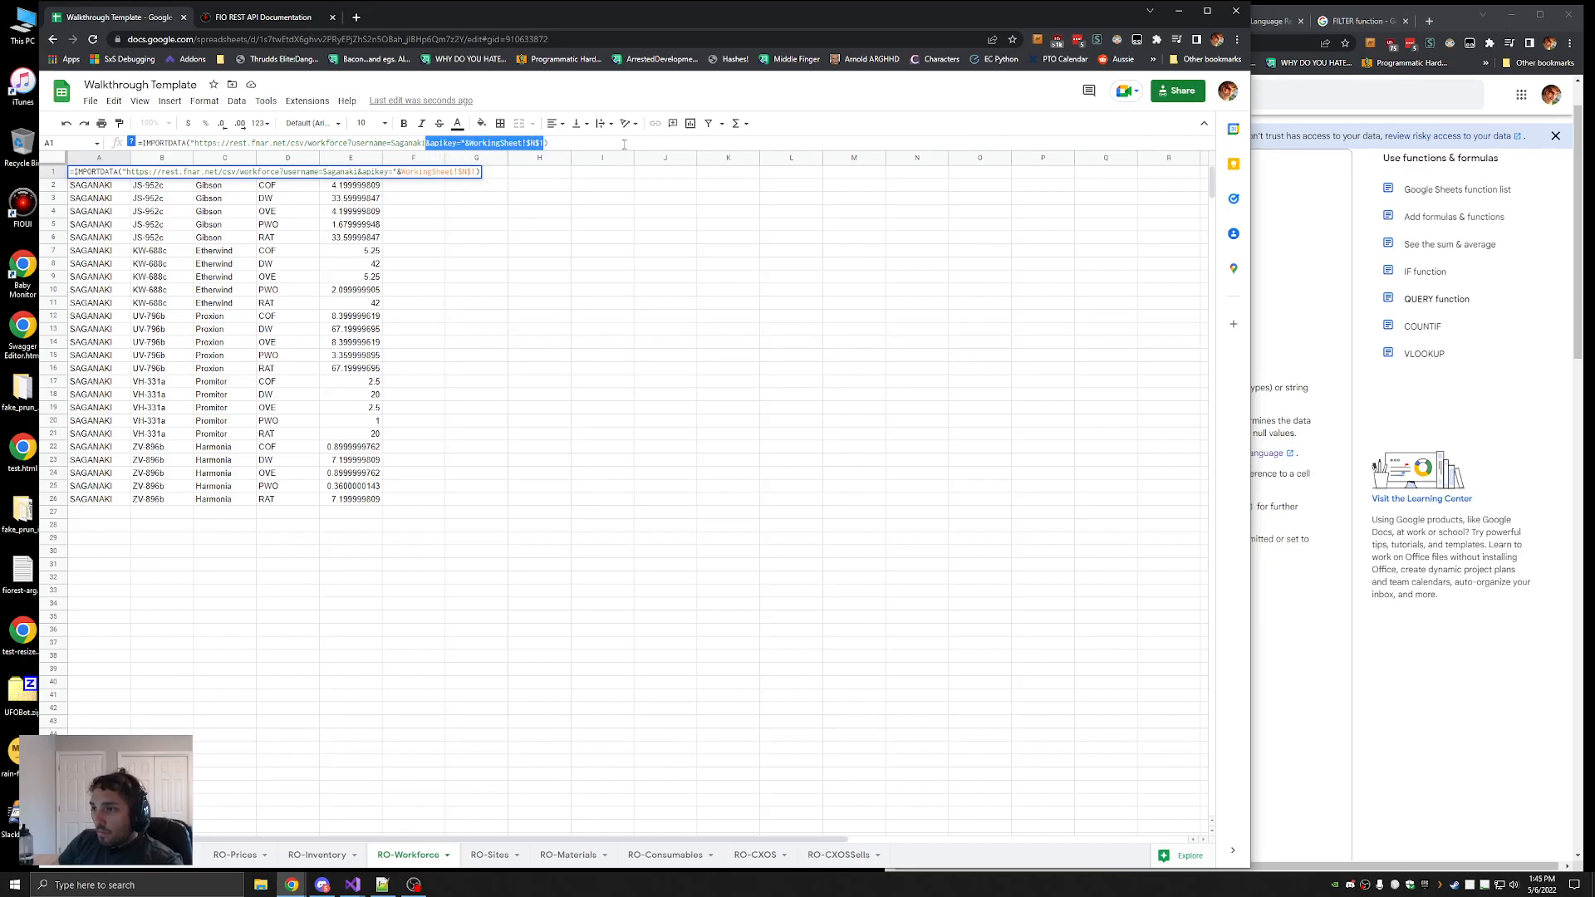
click(581, 146)
key(Return)
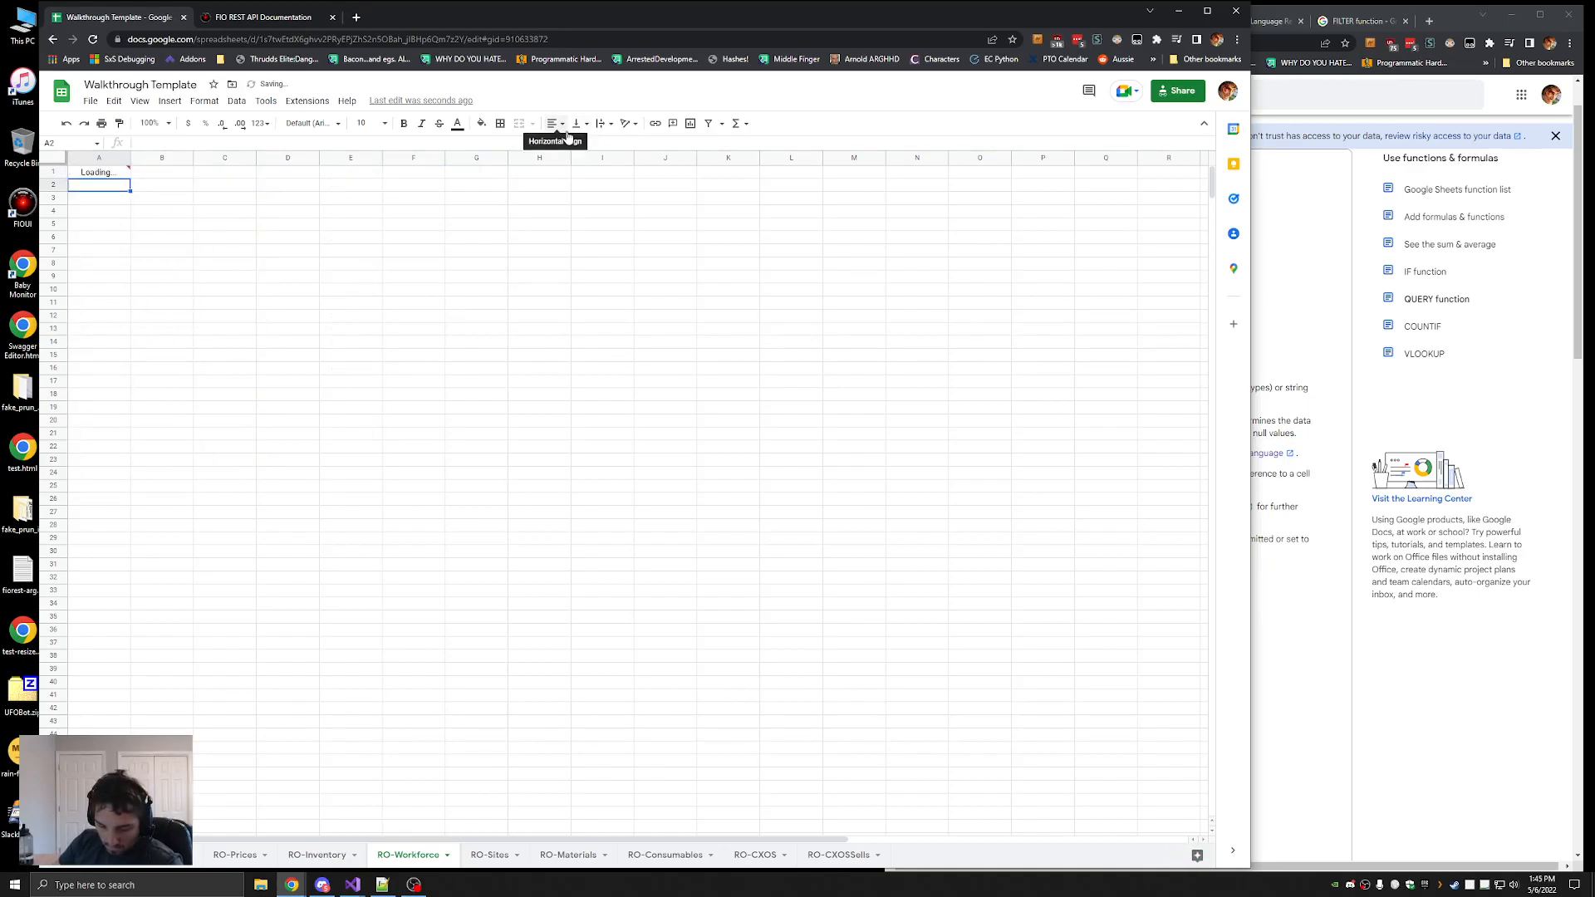
click(490, 855)
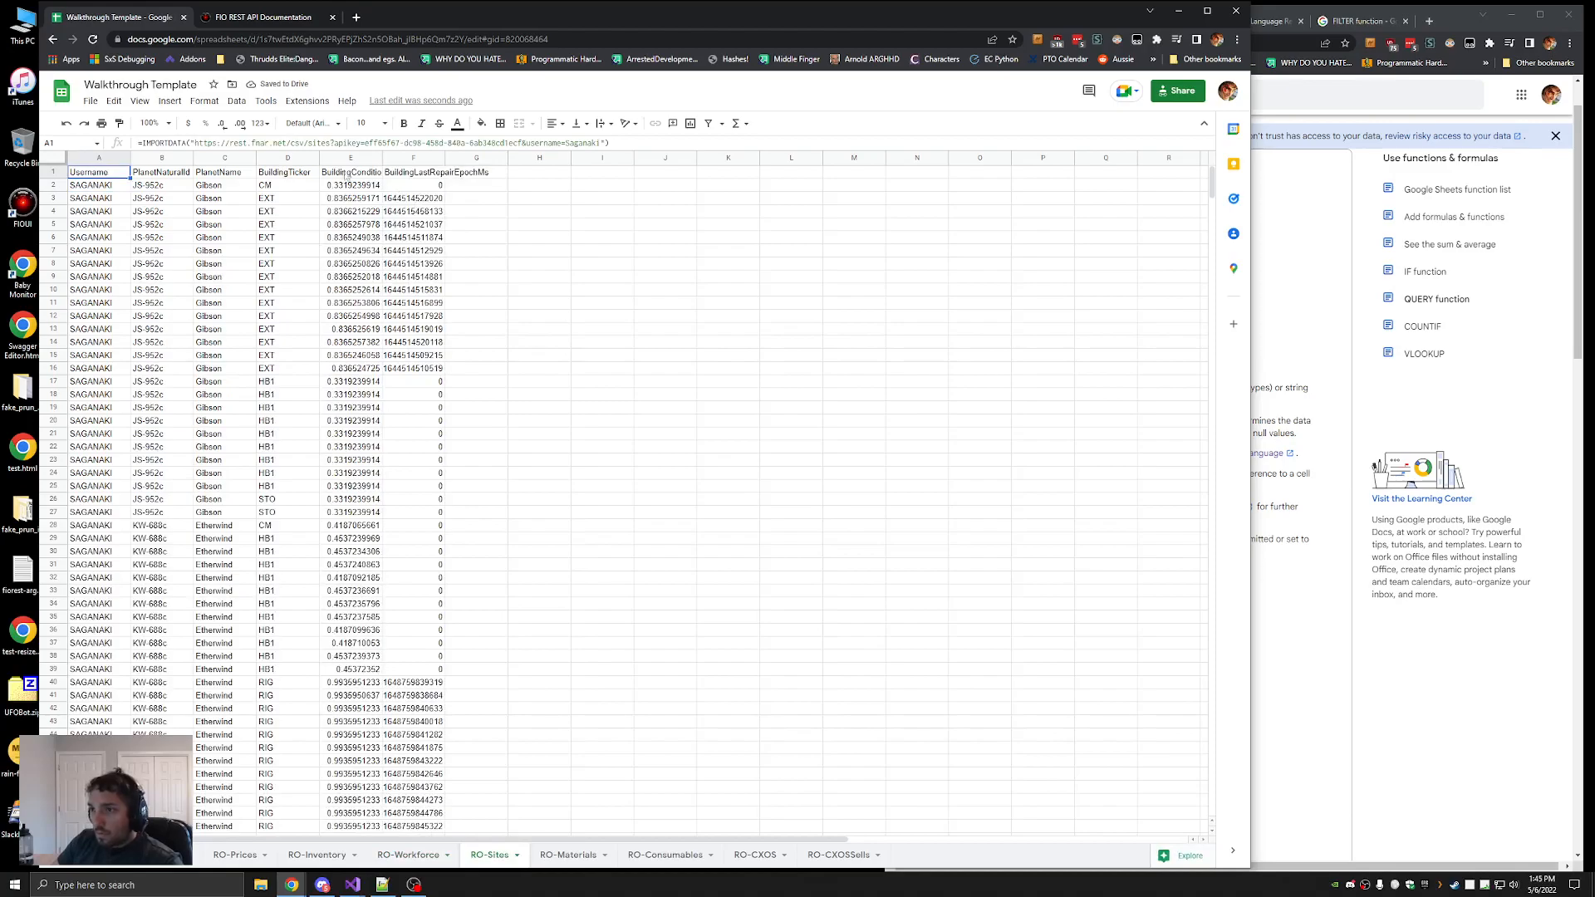
drag(334, 143, 531, 141)
key(BackSpace)
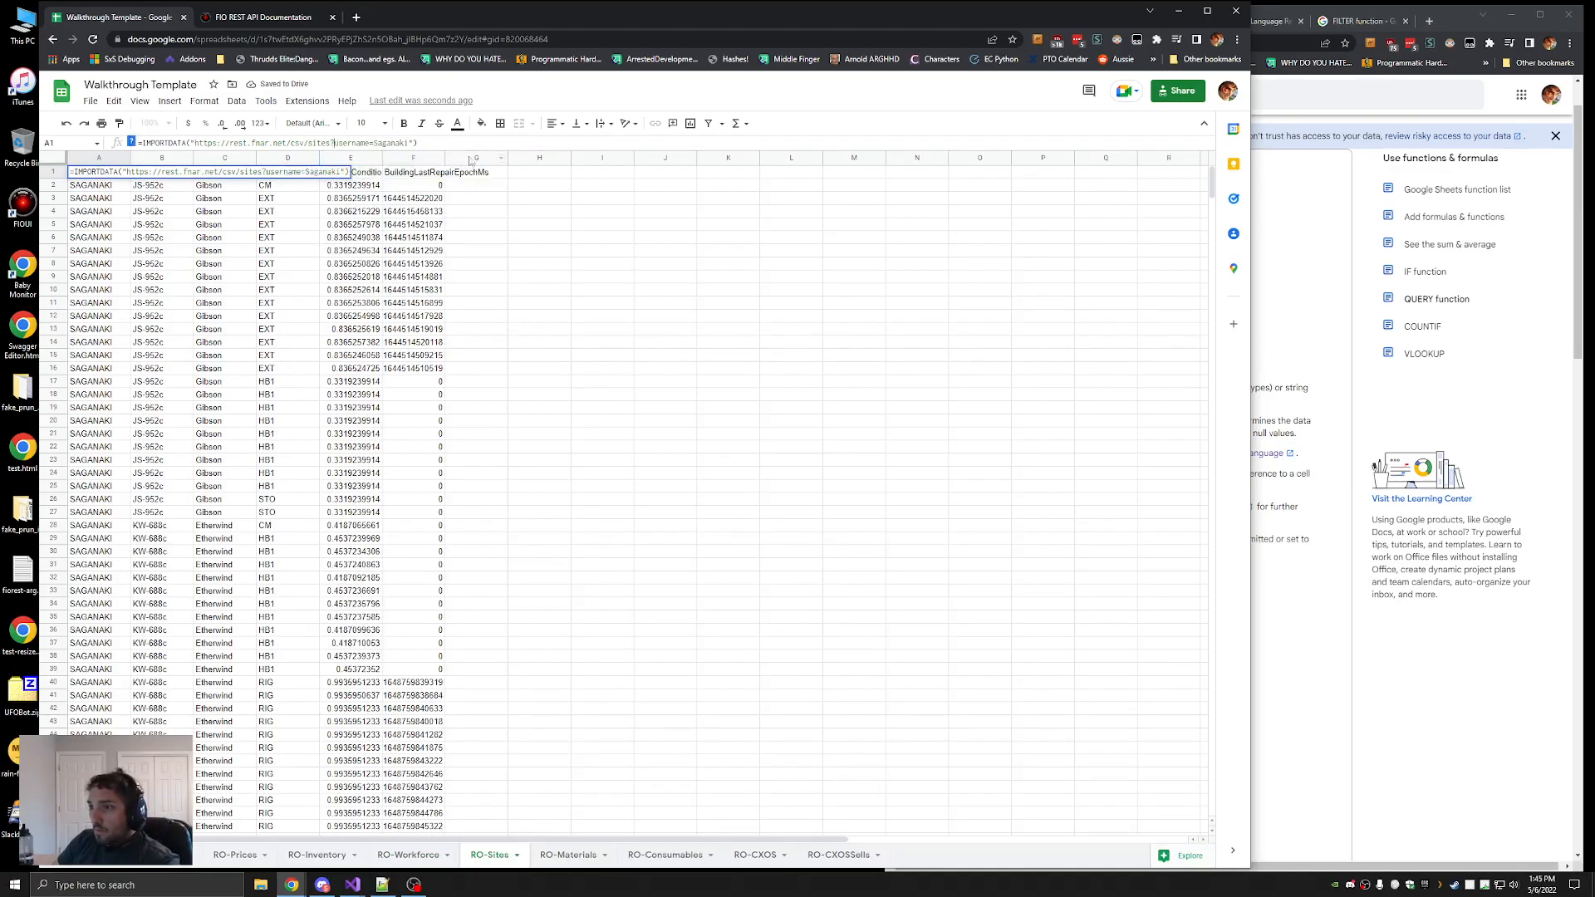
key(ctrl+v)
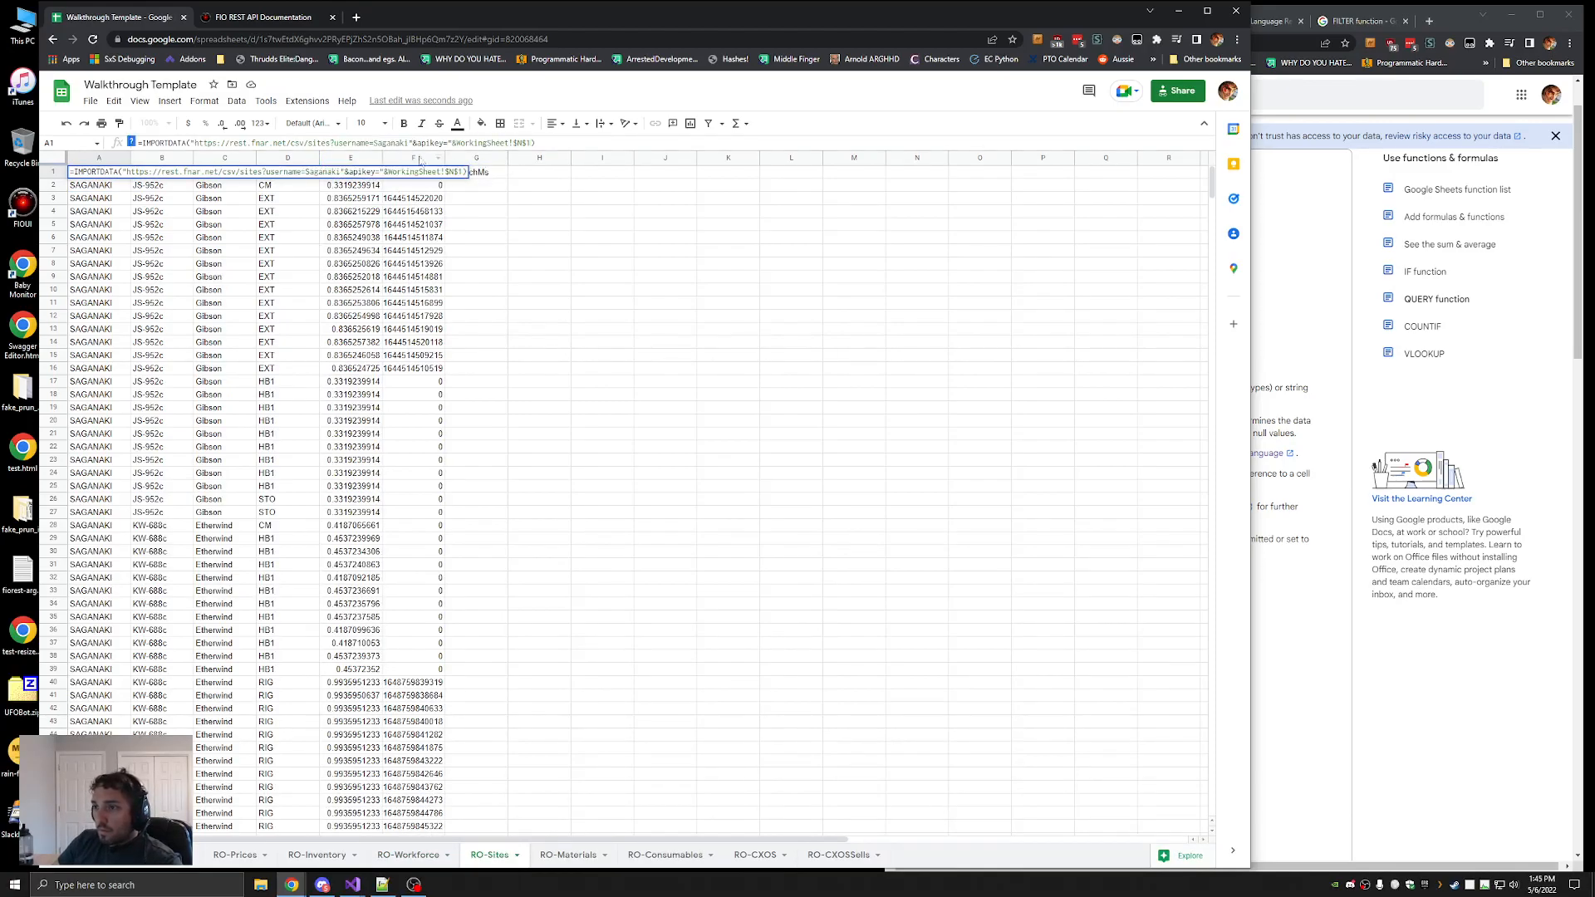
drag(531, 143, 414, 143)
key(ctrl+x)
click(409, 143)
key(ctrl+v)
key(Escape)
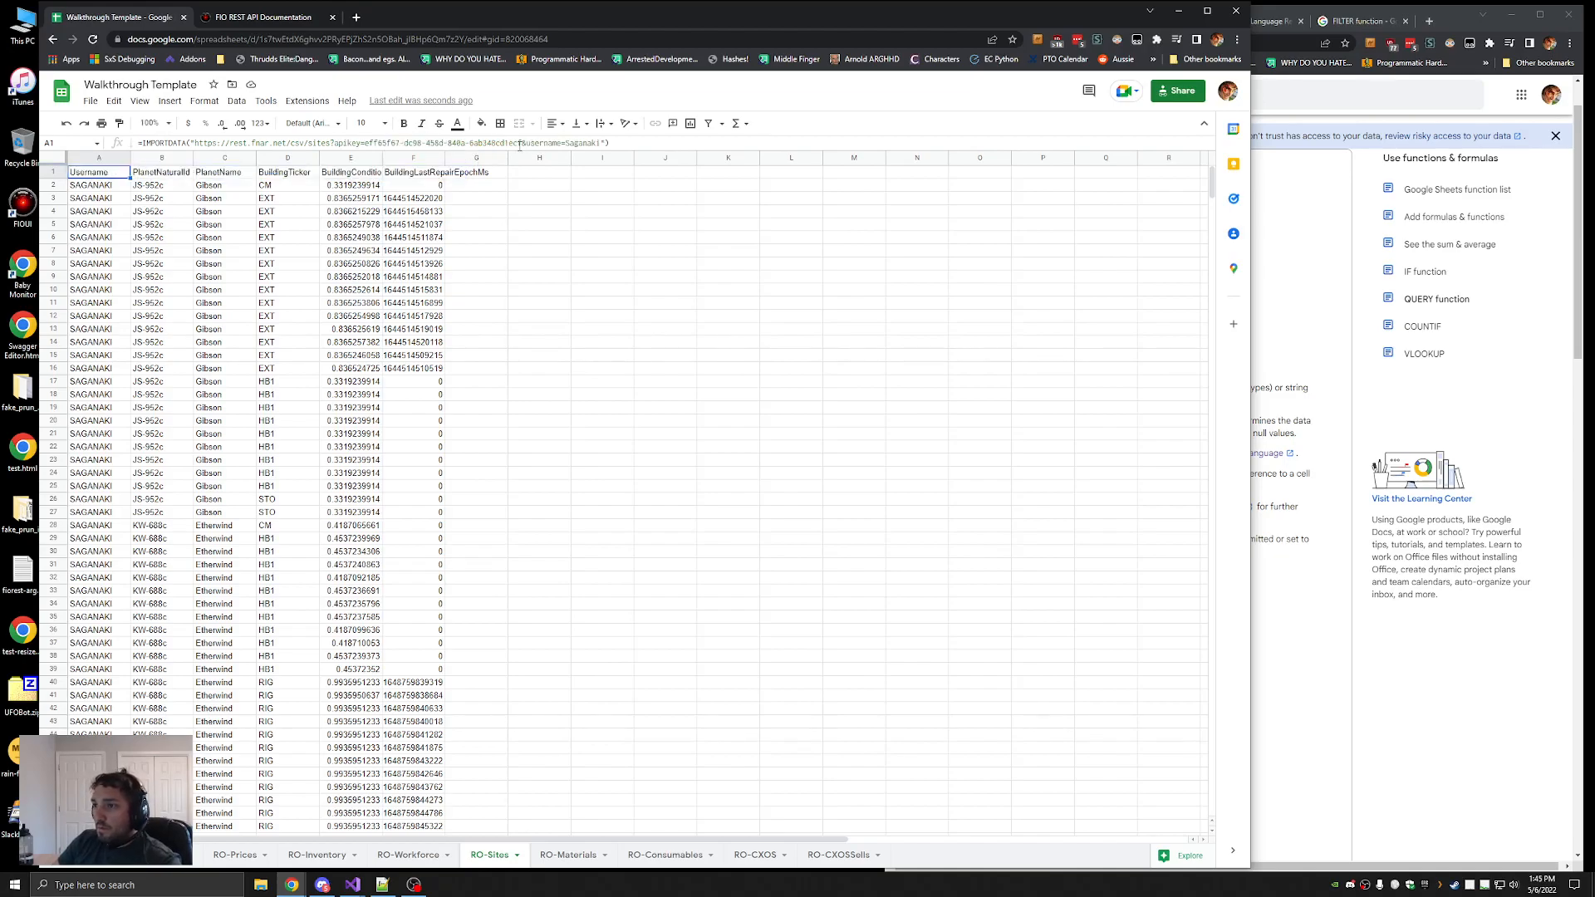
Remove the hard-coded key from RO-Sites' A1 formula, paste the copied WorkingSheet!$N$1 key reference after the username, and commit
drag(521, 143, 334, 143)
key(BackSpace)
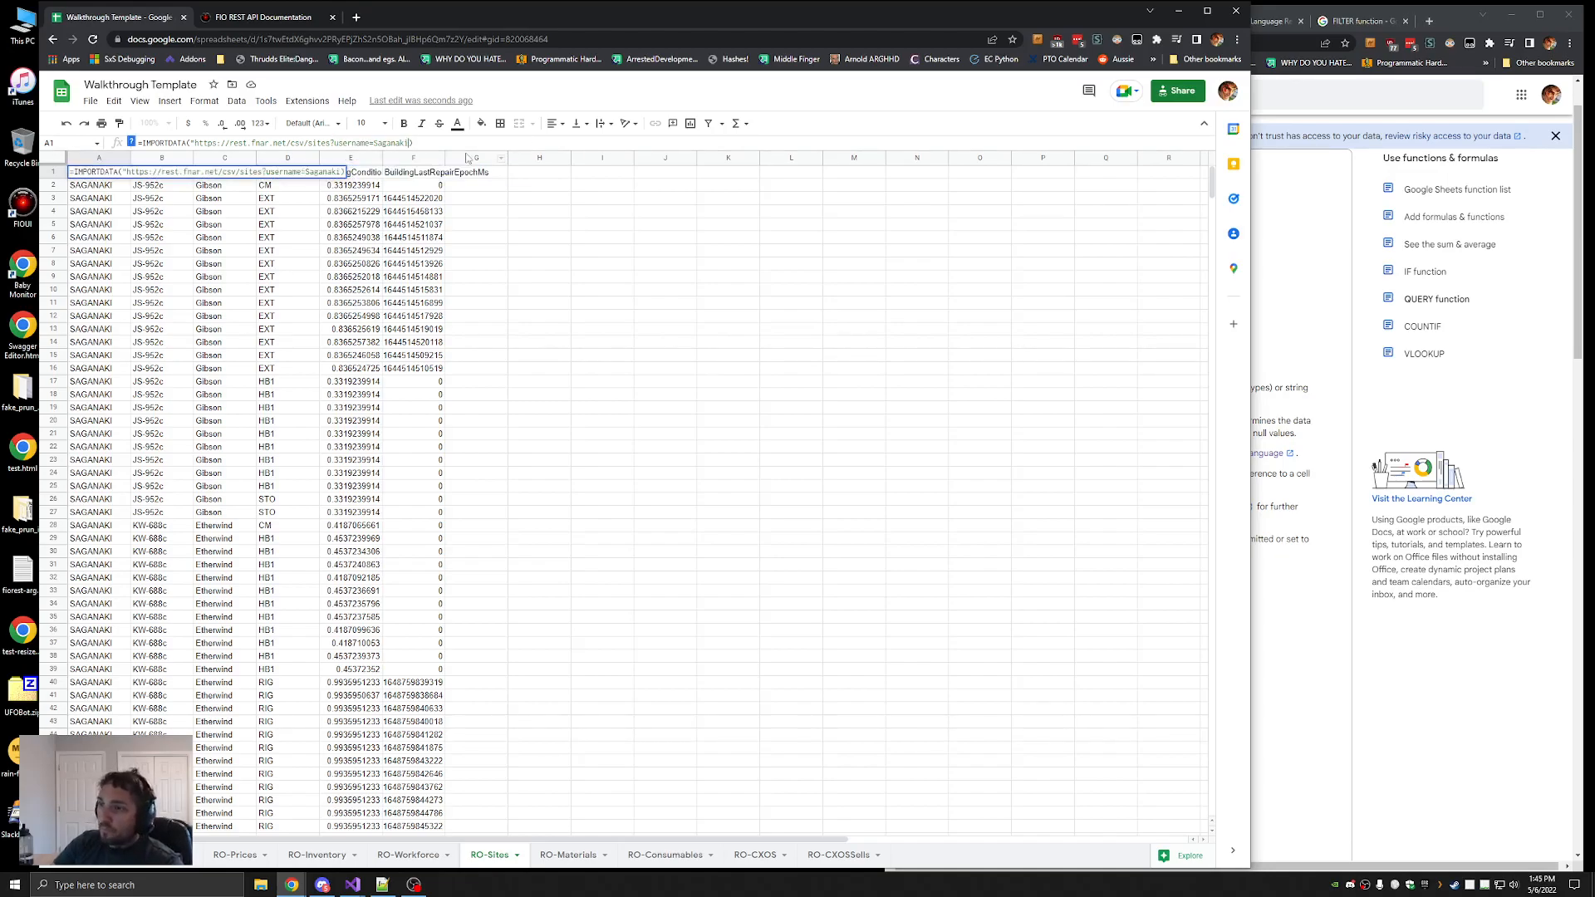
key(ctrl+v)
key(Return)
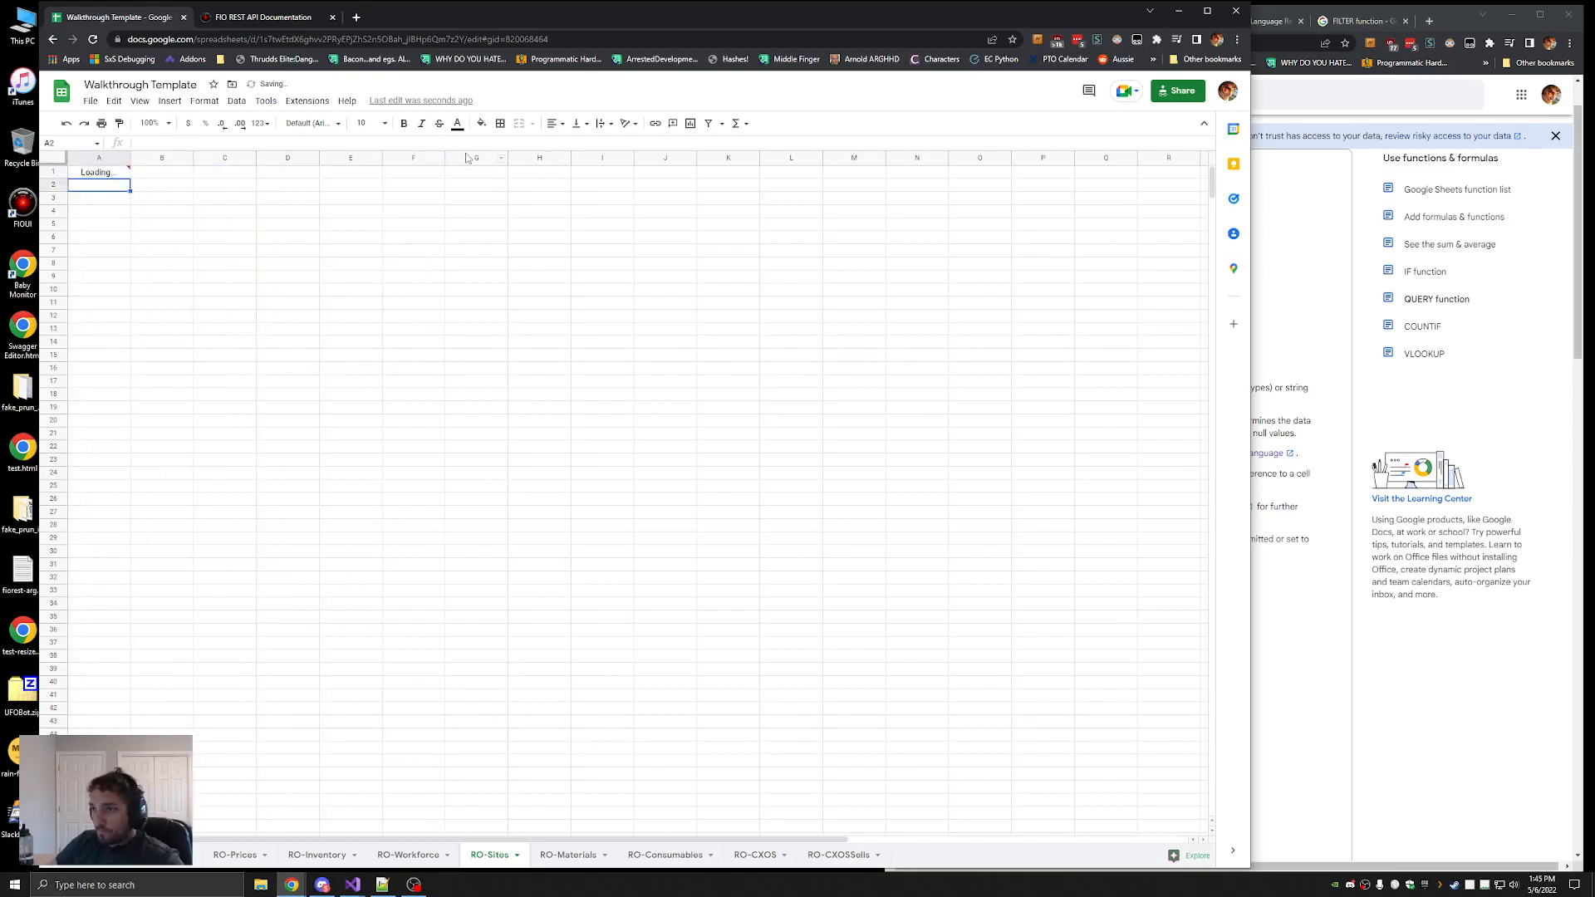
Check the A1 formulas of RO-Materials and RO-Consumables for a hard-coded API key
click(568, 855)
key(ctrl+Home)
click(355, 142)
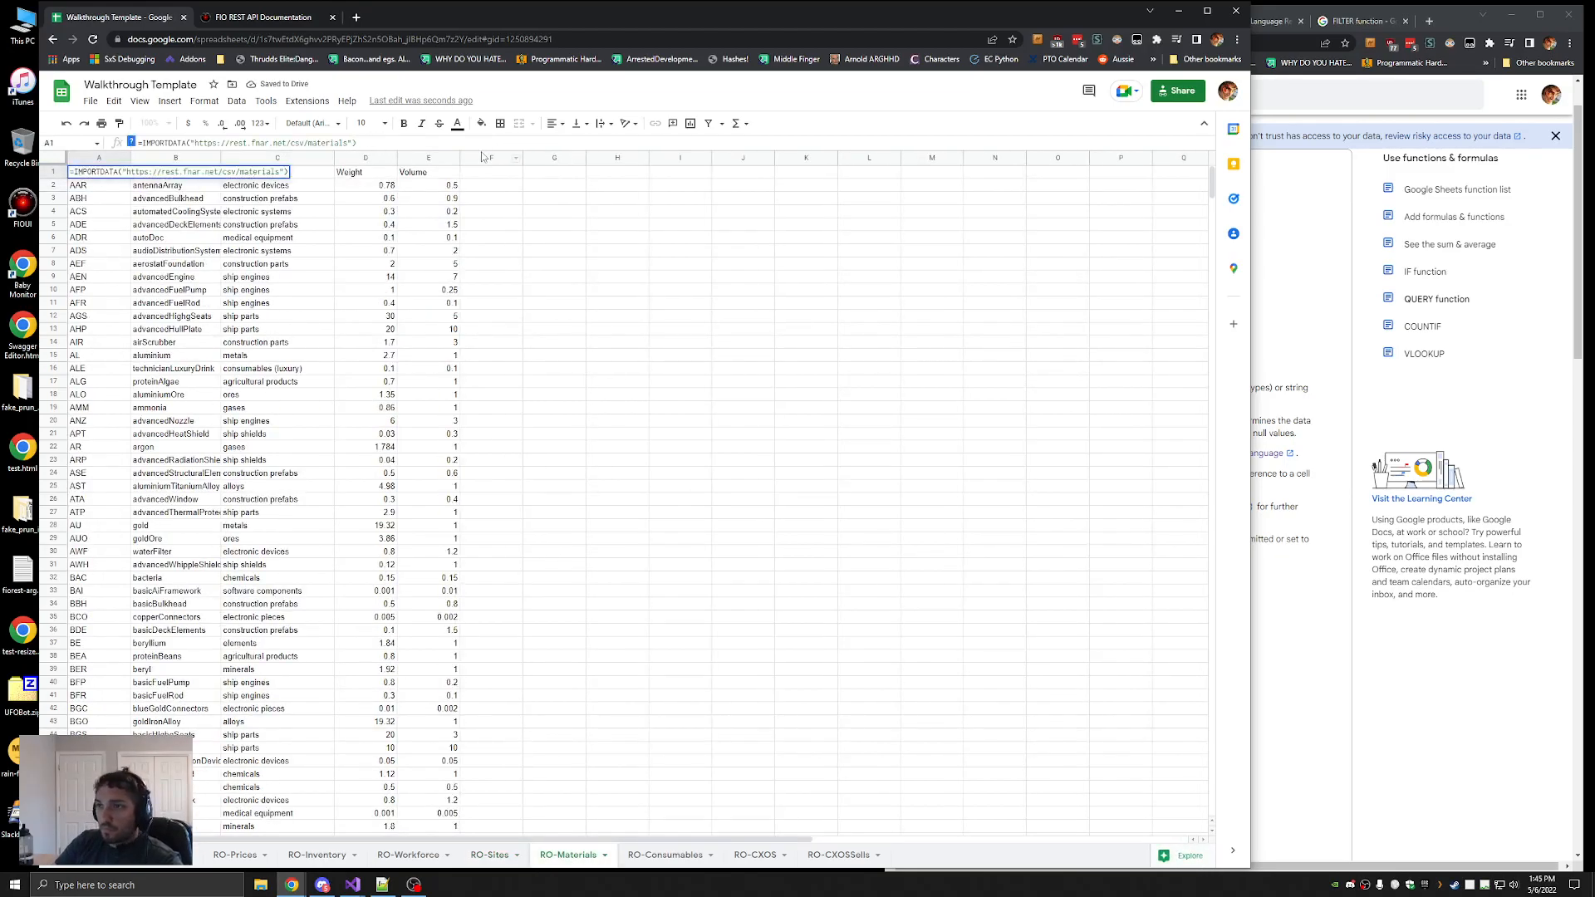
key(Escape)
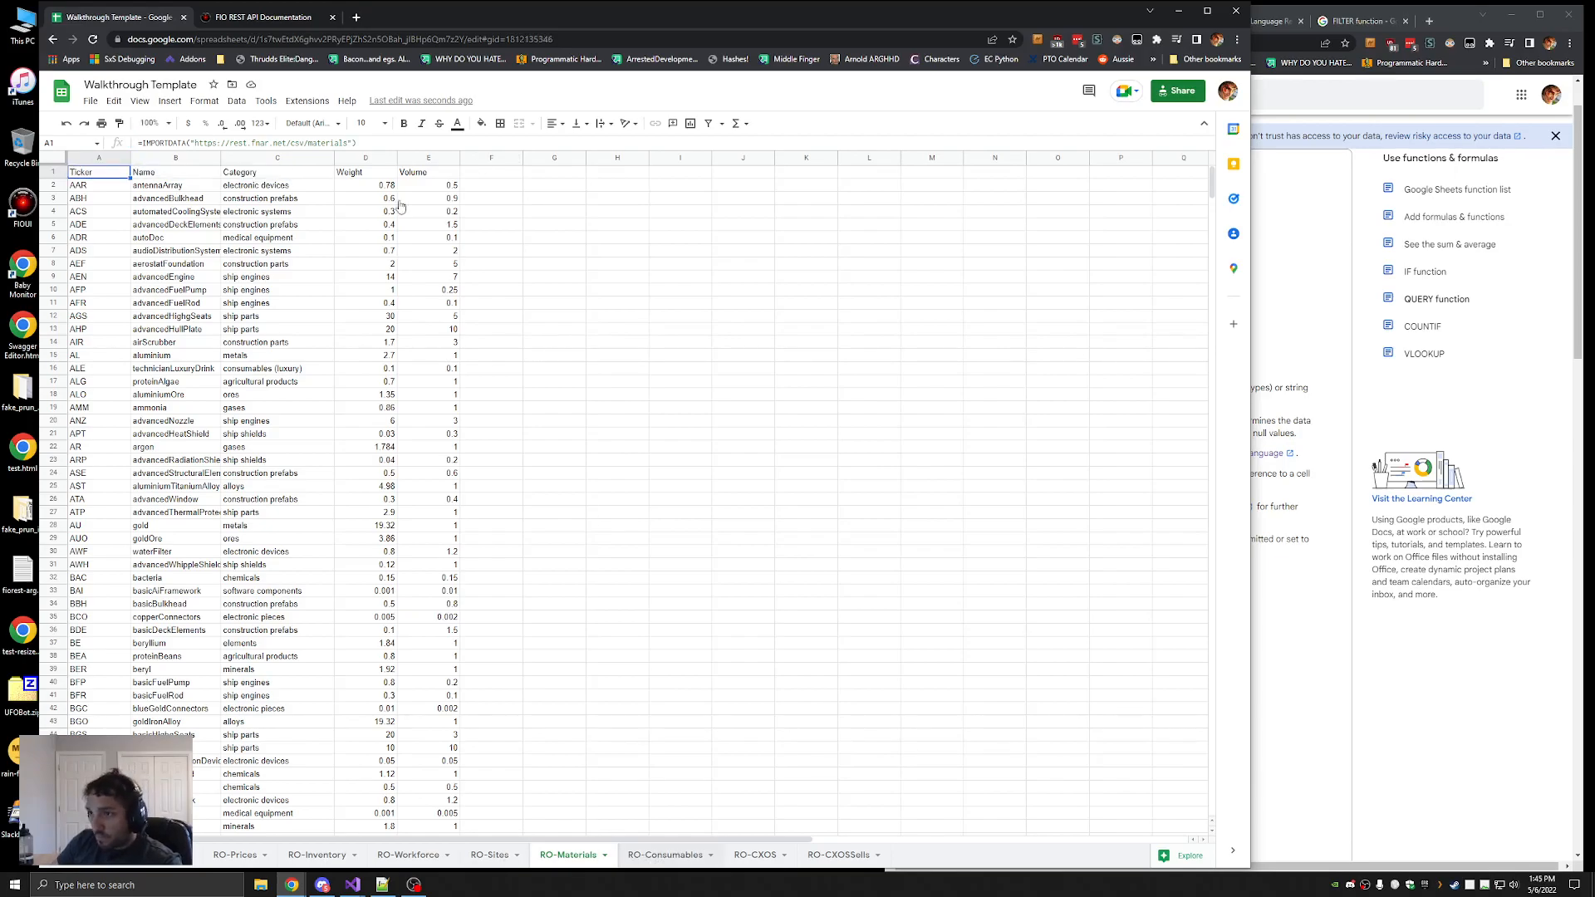
key(ctrl+shift+Page_Down)
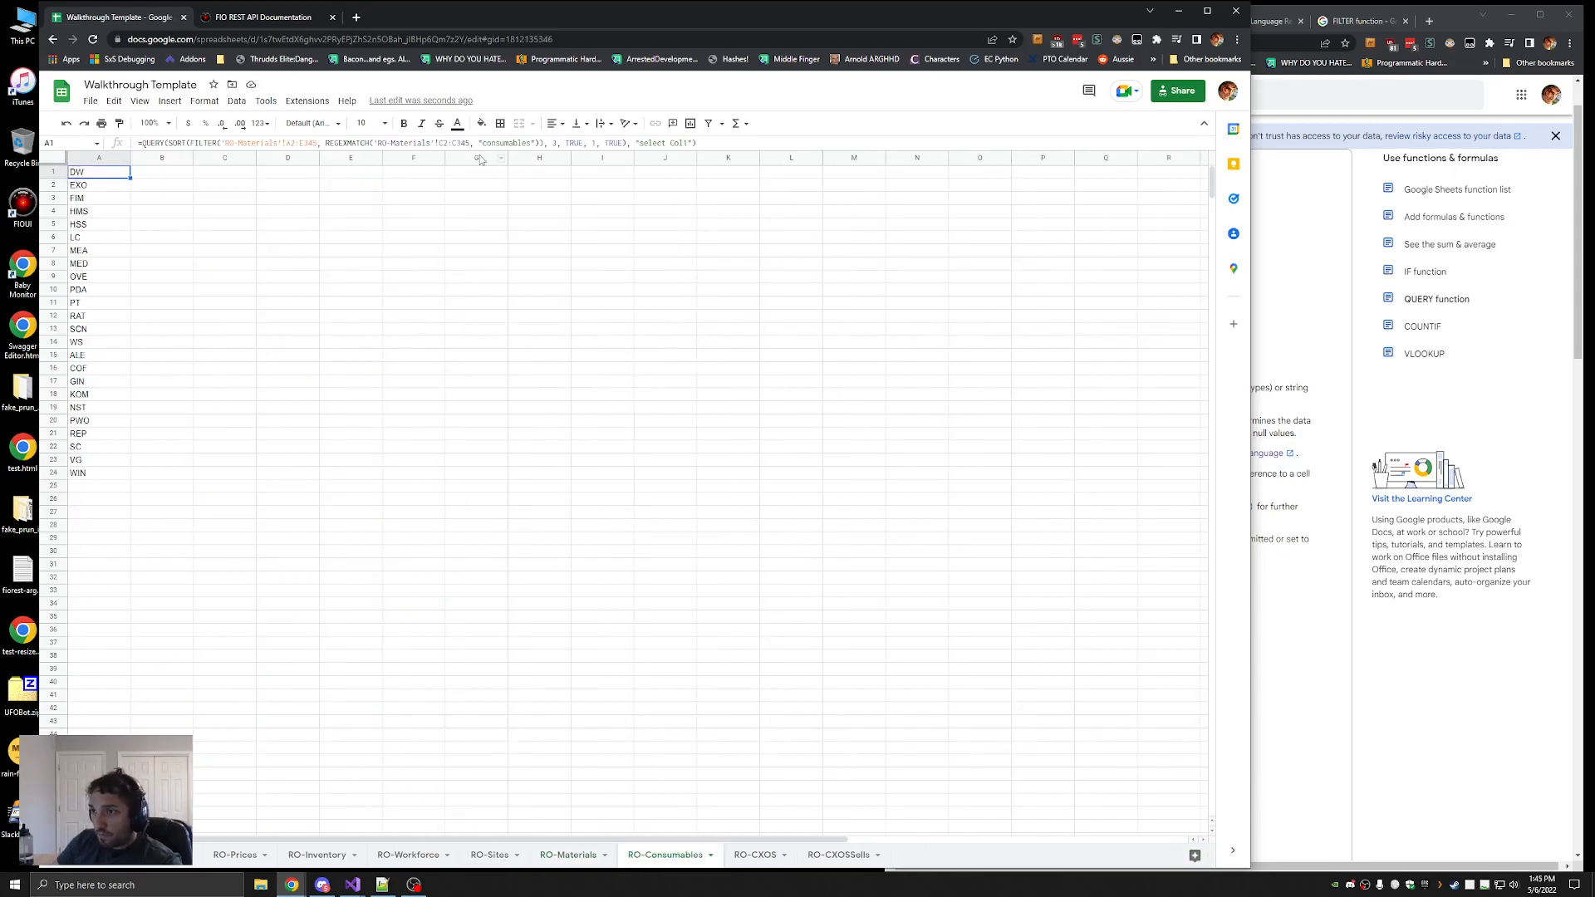
Replace the hard-coded key in RO-CXOS's A1 IMPORTDATA formula with the copied &apikey="&WorkingSheet!$N$1 part after the username, and commit
click(756, 856)
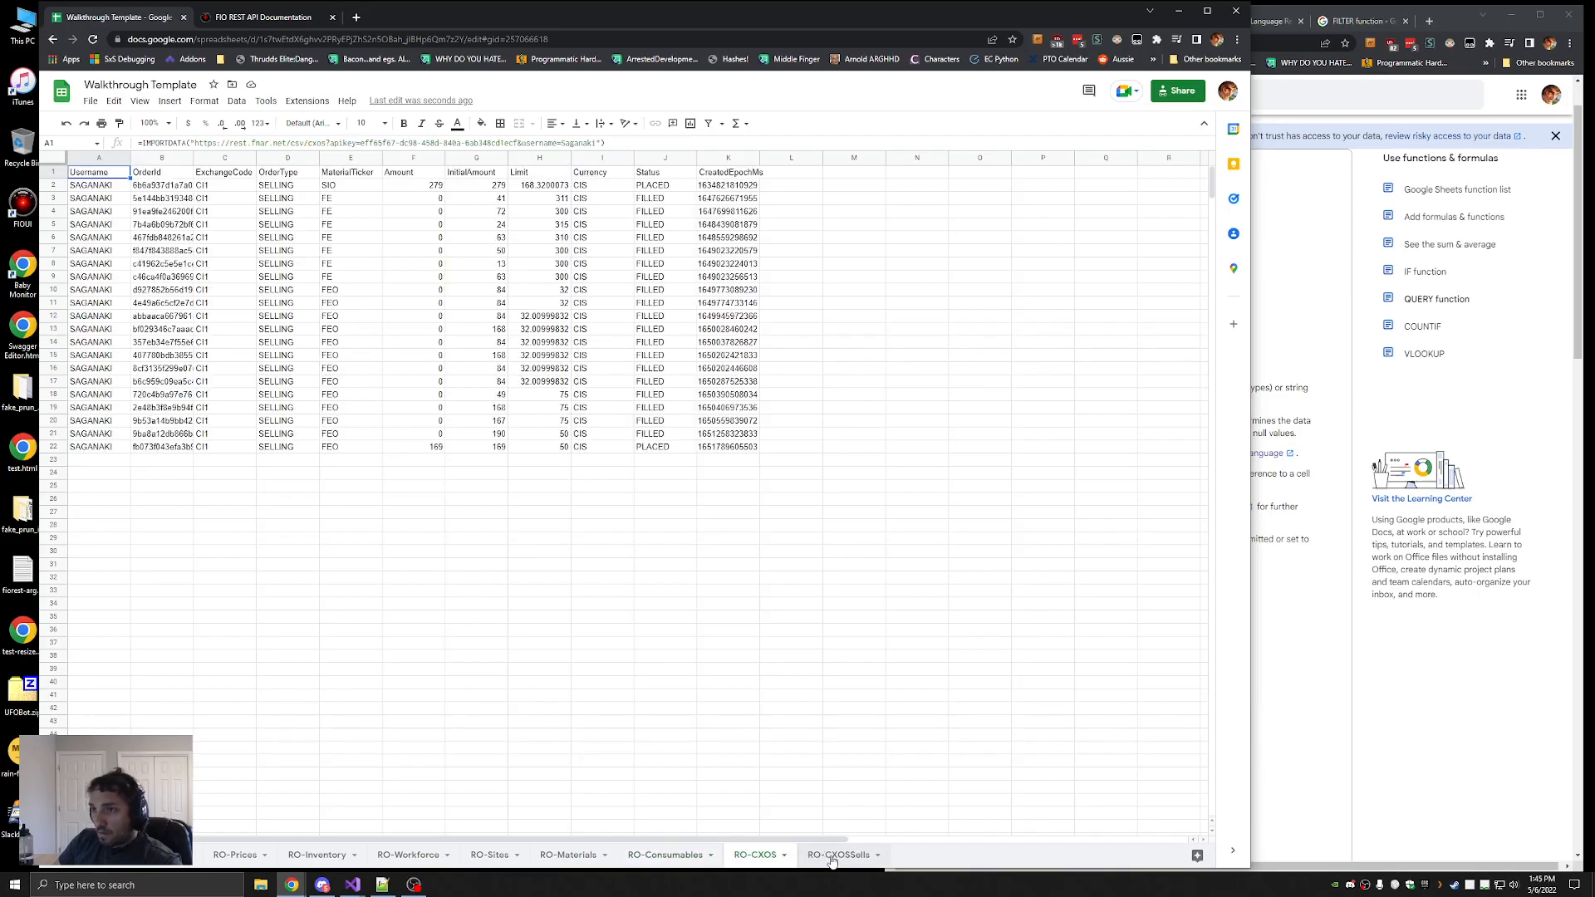
drag(535, 143, 330, 143)
key(BackSpace)
key(End)
key(Left)
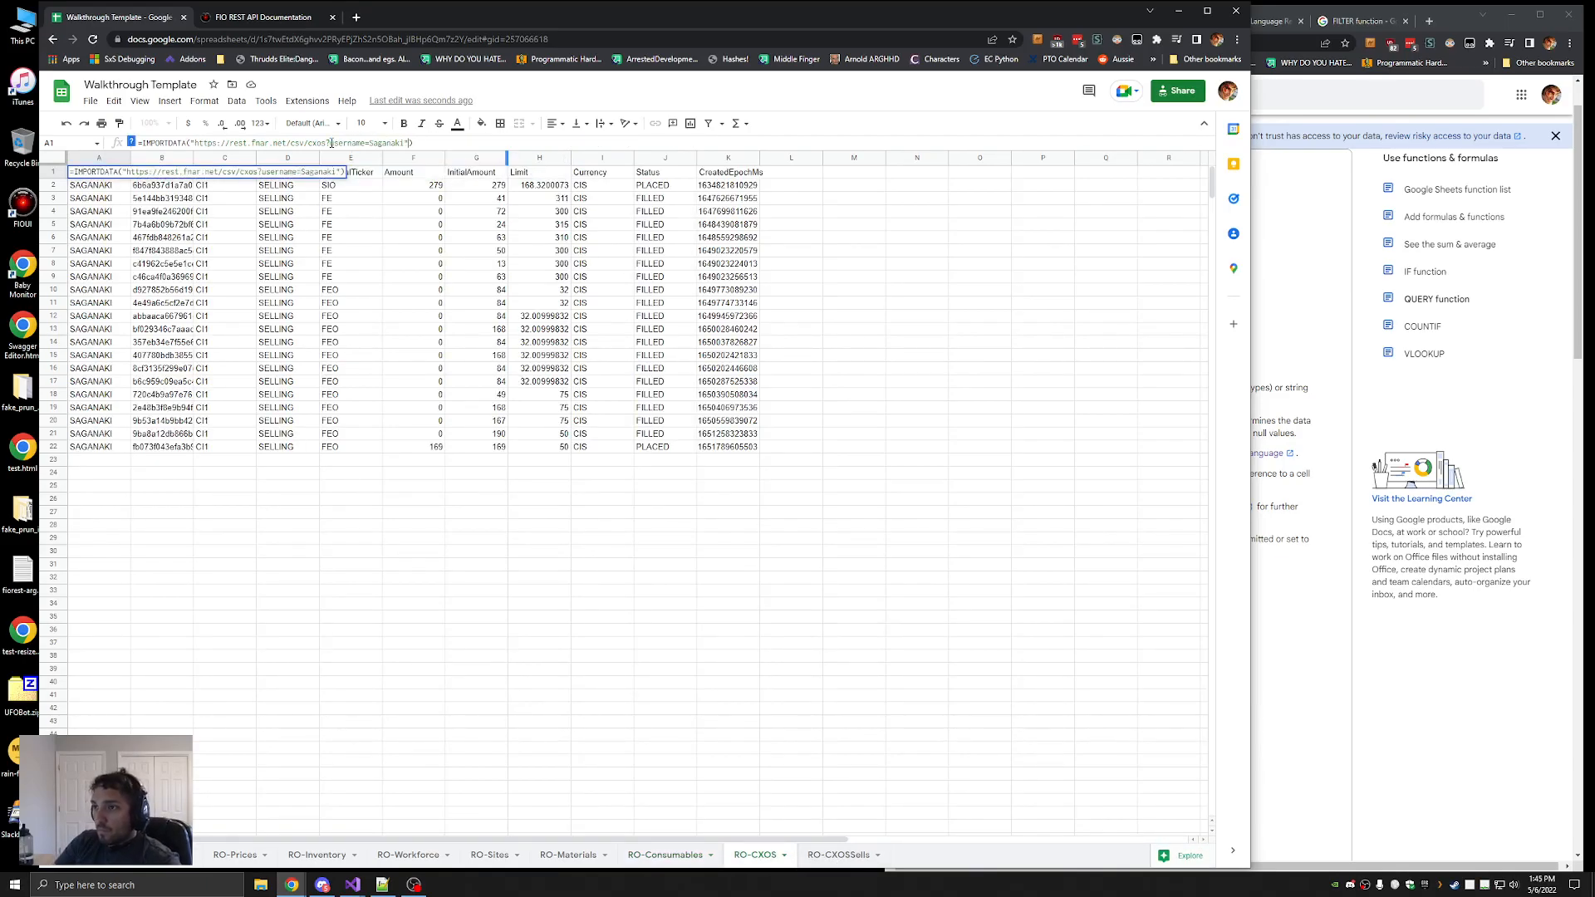
key(BackSpace)
key(ctrl+v)
key(Return)
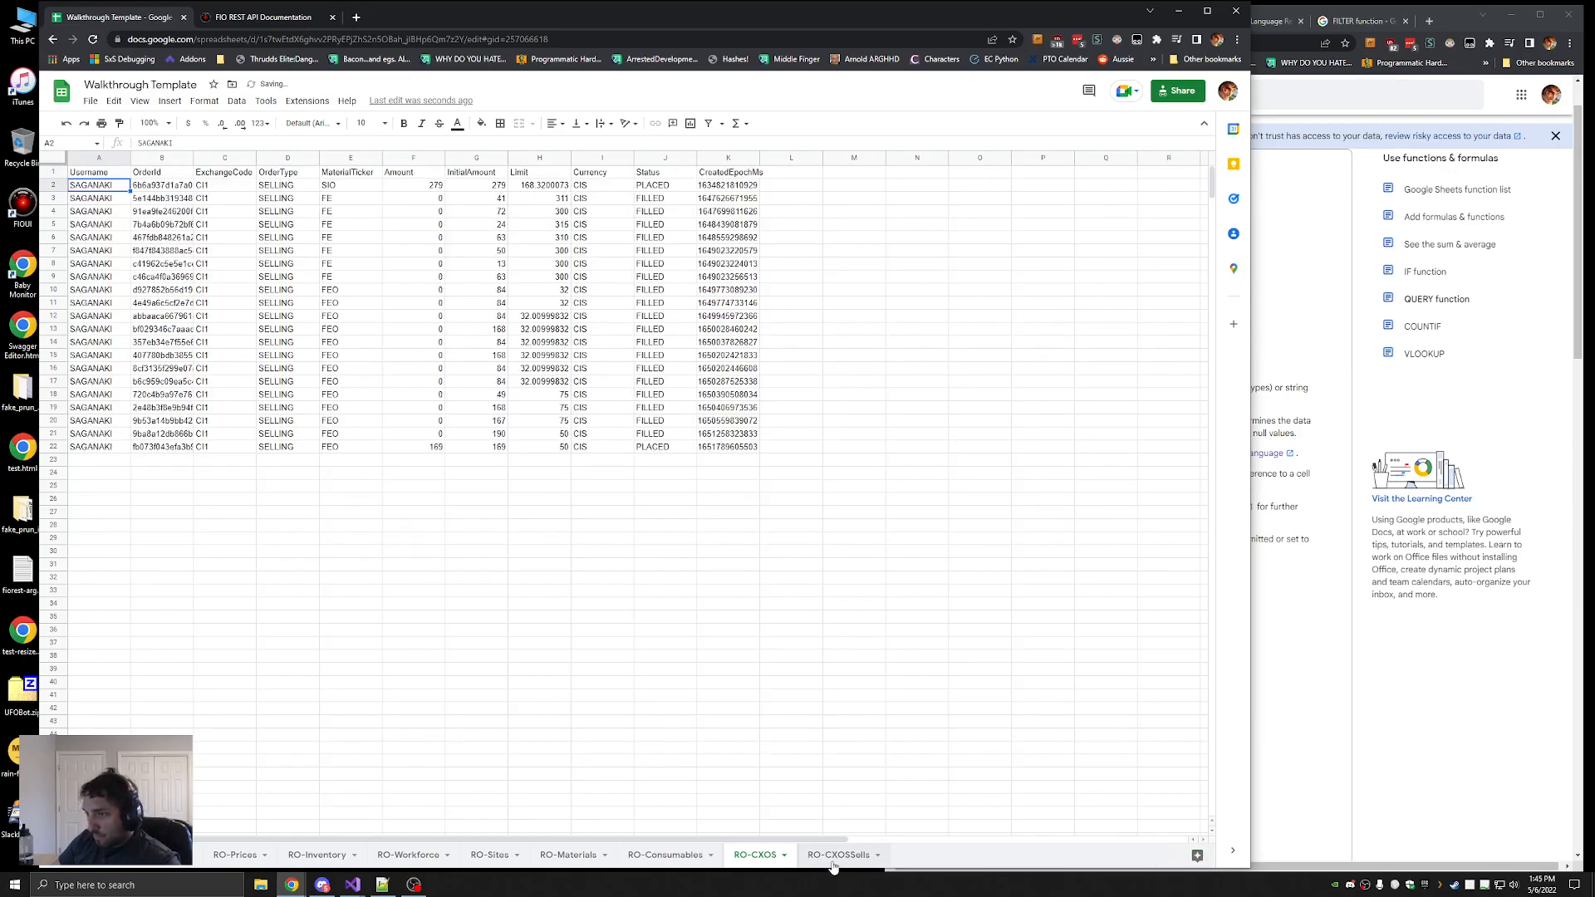
Review the RO-CXOSSells formulas, and examine the CXOS Money formula and the API key cell N1 on WorkingSheet
click(835, 856)
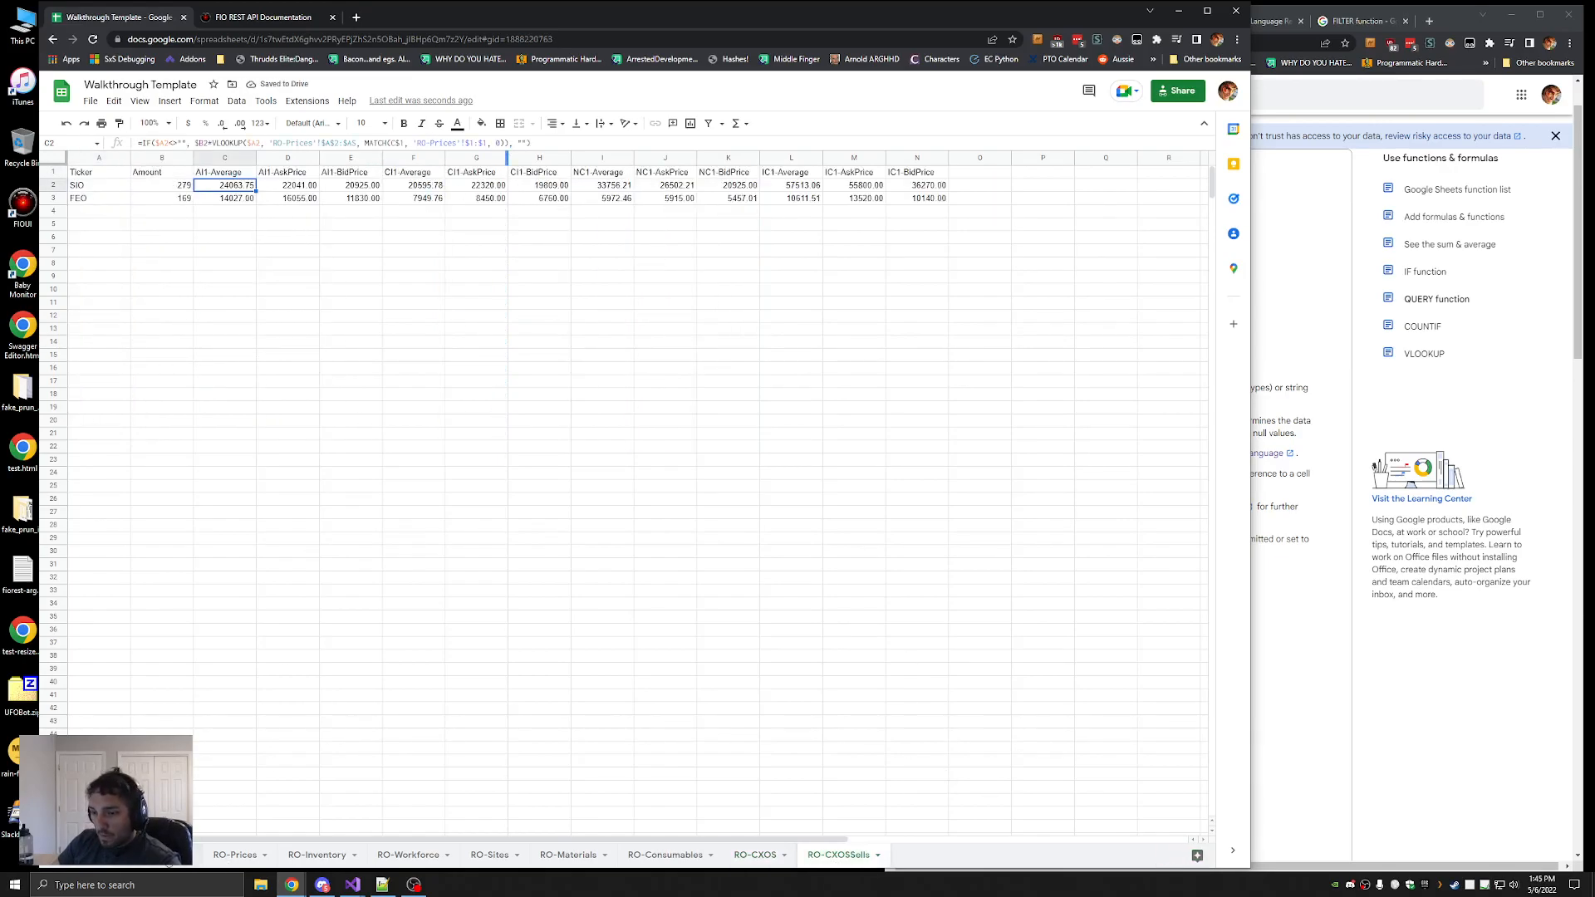
click(154, 856)
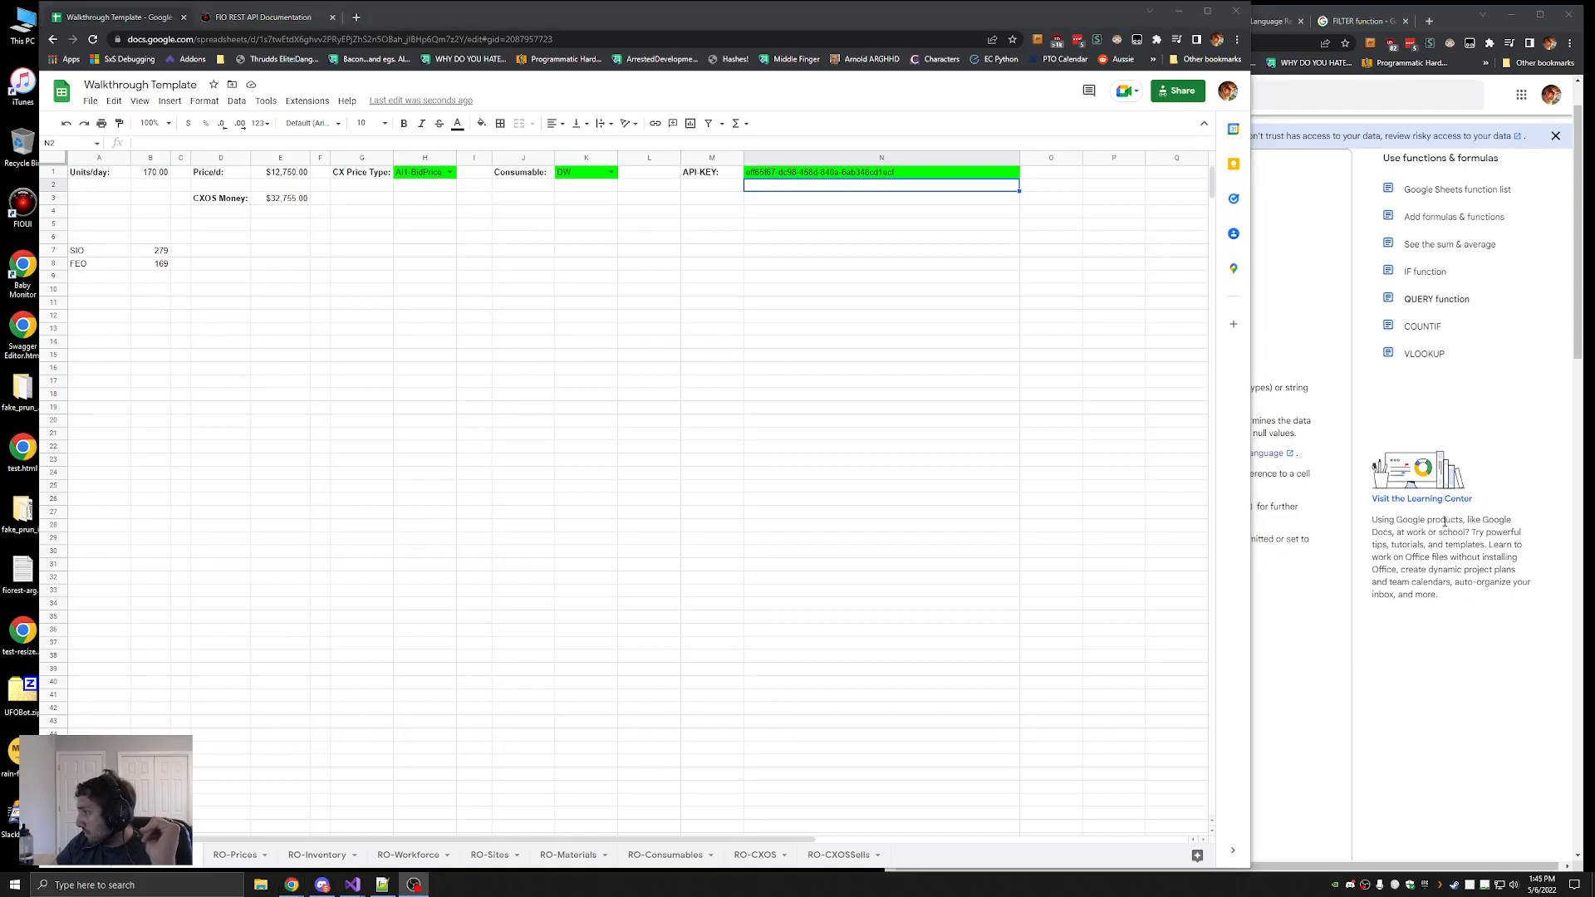
click(608, 317)
click(285, 199)
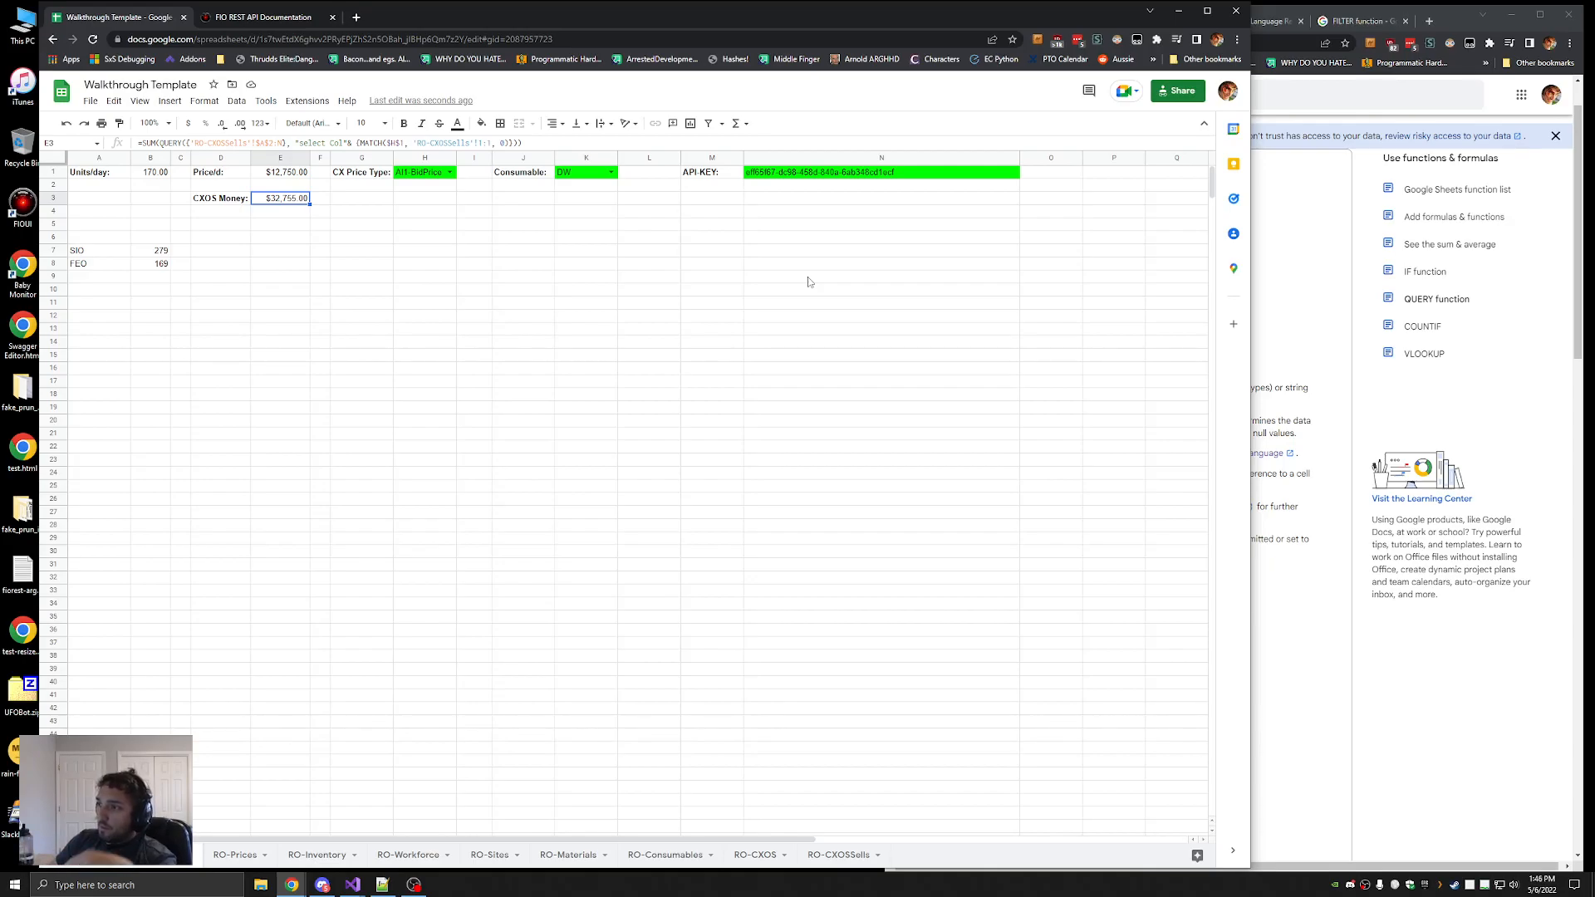
click(845, 177)
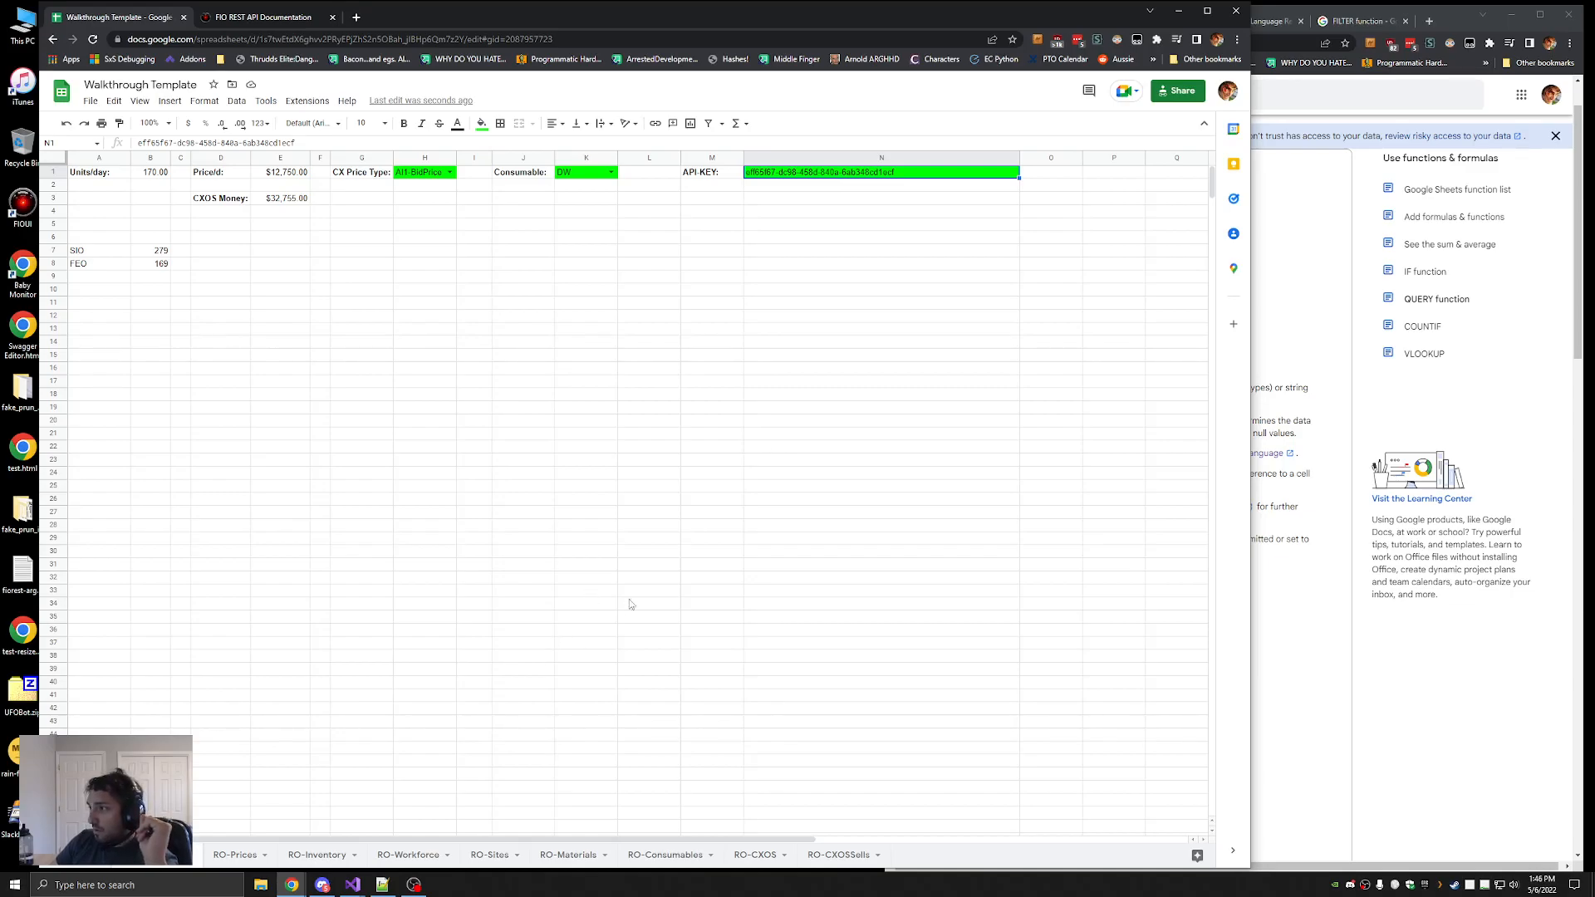
Open fio.fnar.net/settings in a new browser tab
key(ctrl+Tab)
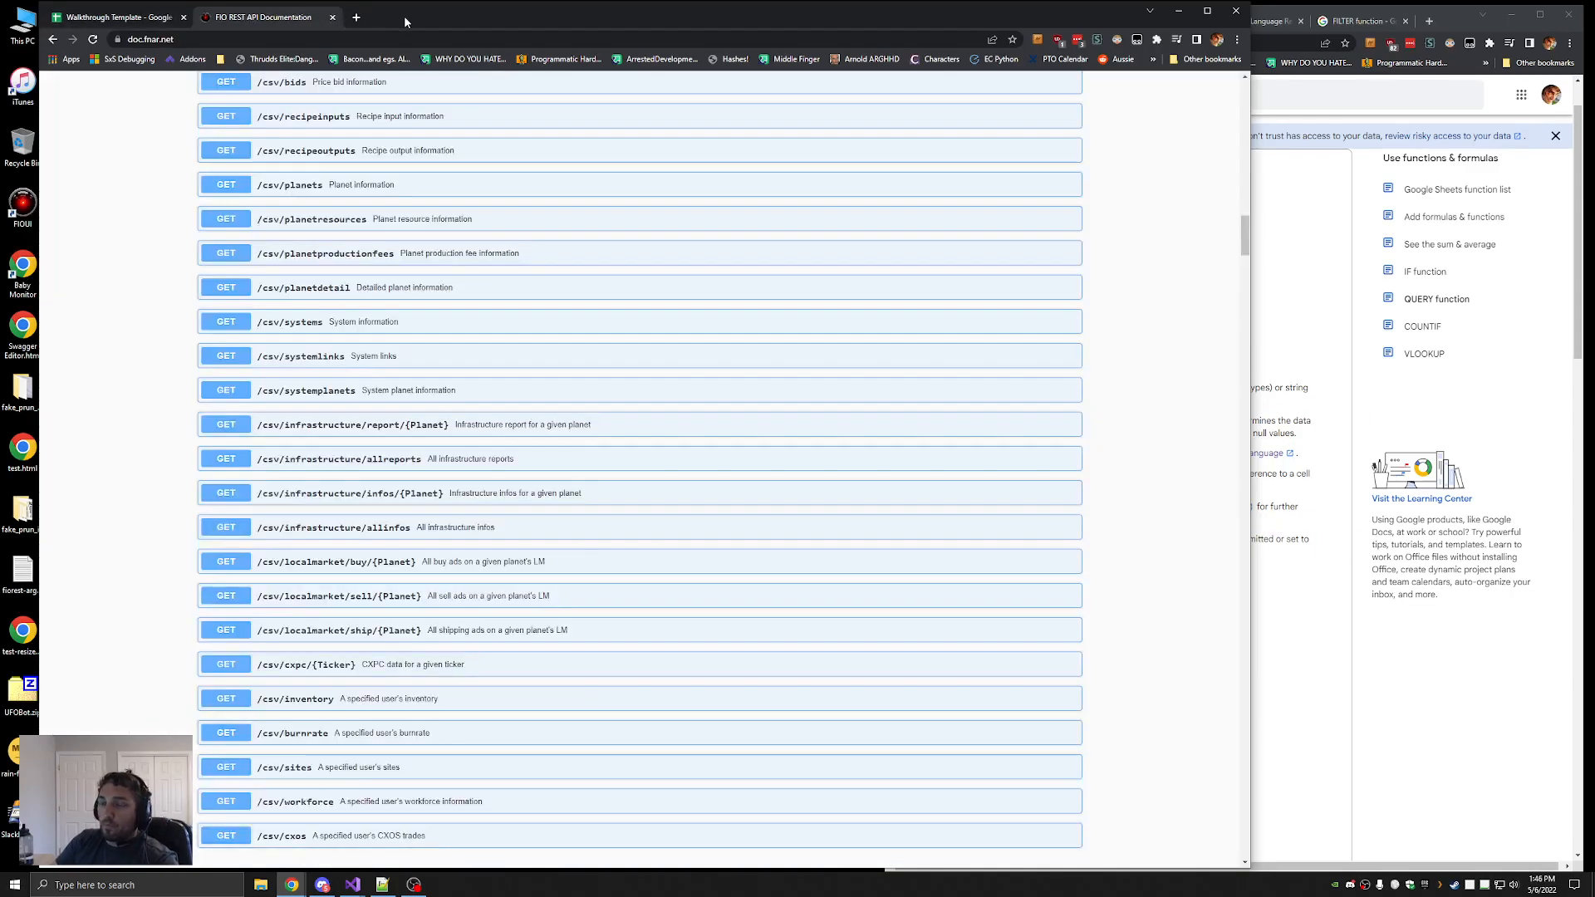
key(ctrl+t)
text(fio.fnar.net/settings)
key(Return)
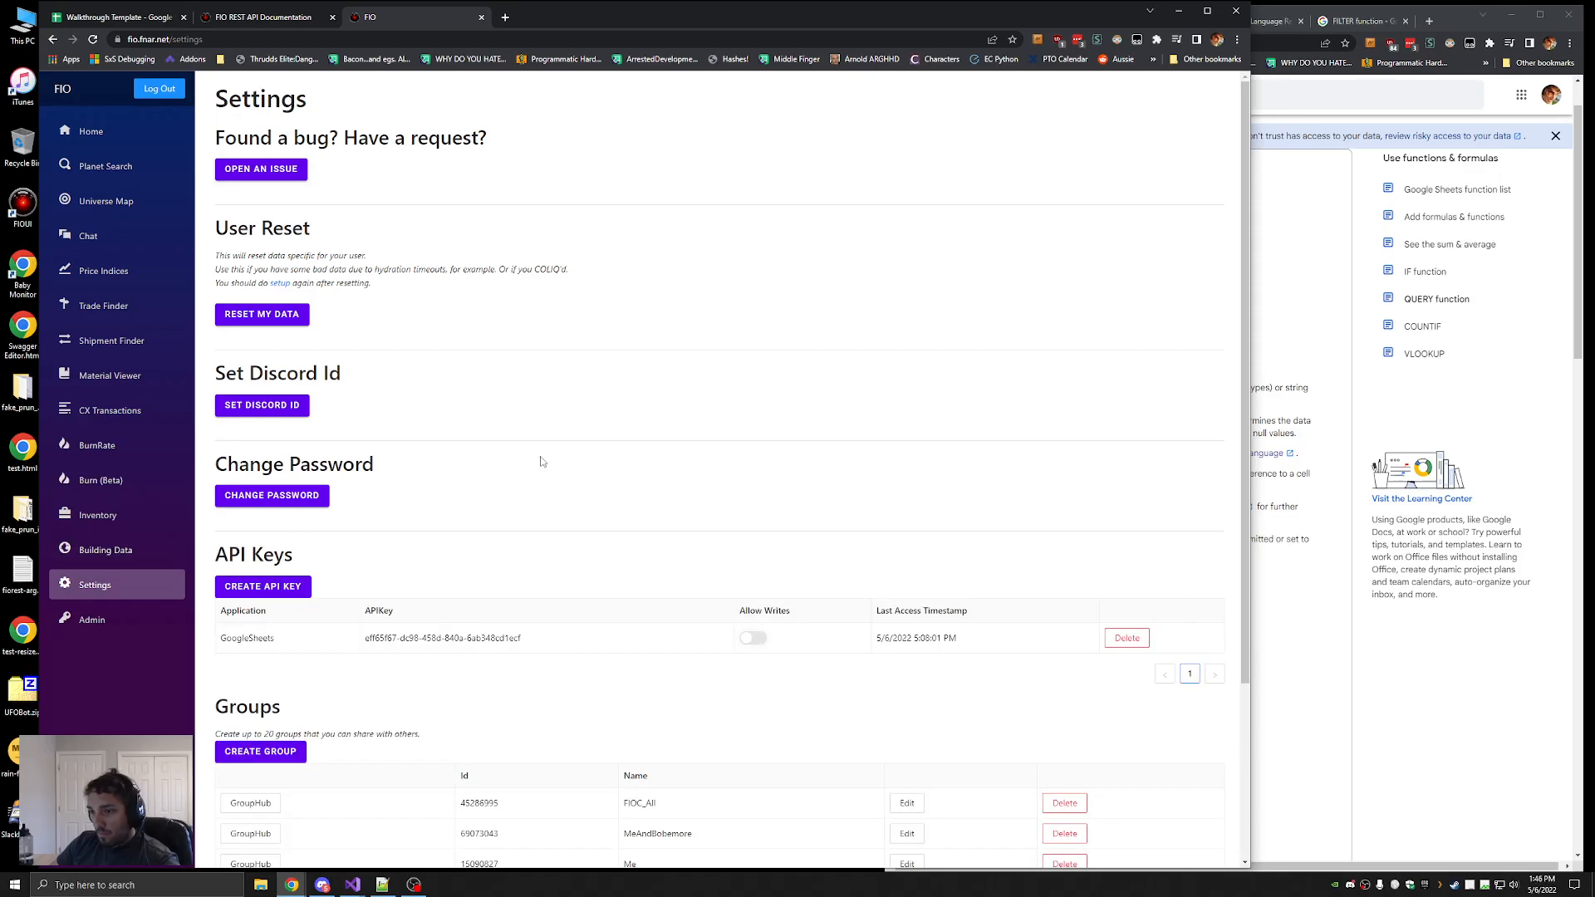
Delete the GoogleSheets API key from the FIO settings, entering the FIO account password to authorize it
scroll(536, 457, down, 2)
click(1128, 451)
click(639, 202)
text(s***********)
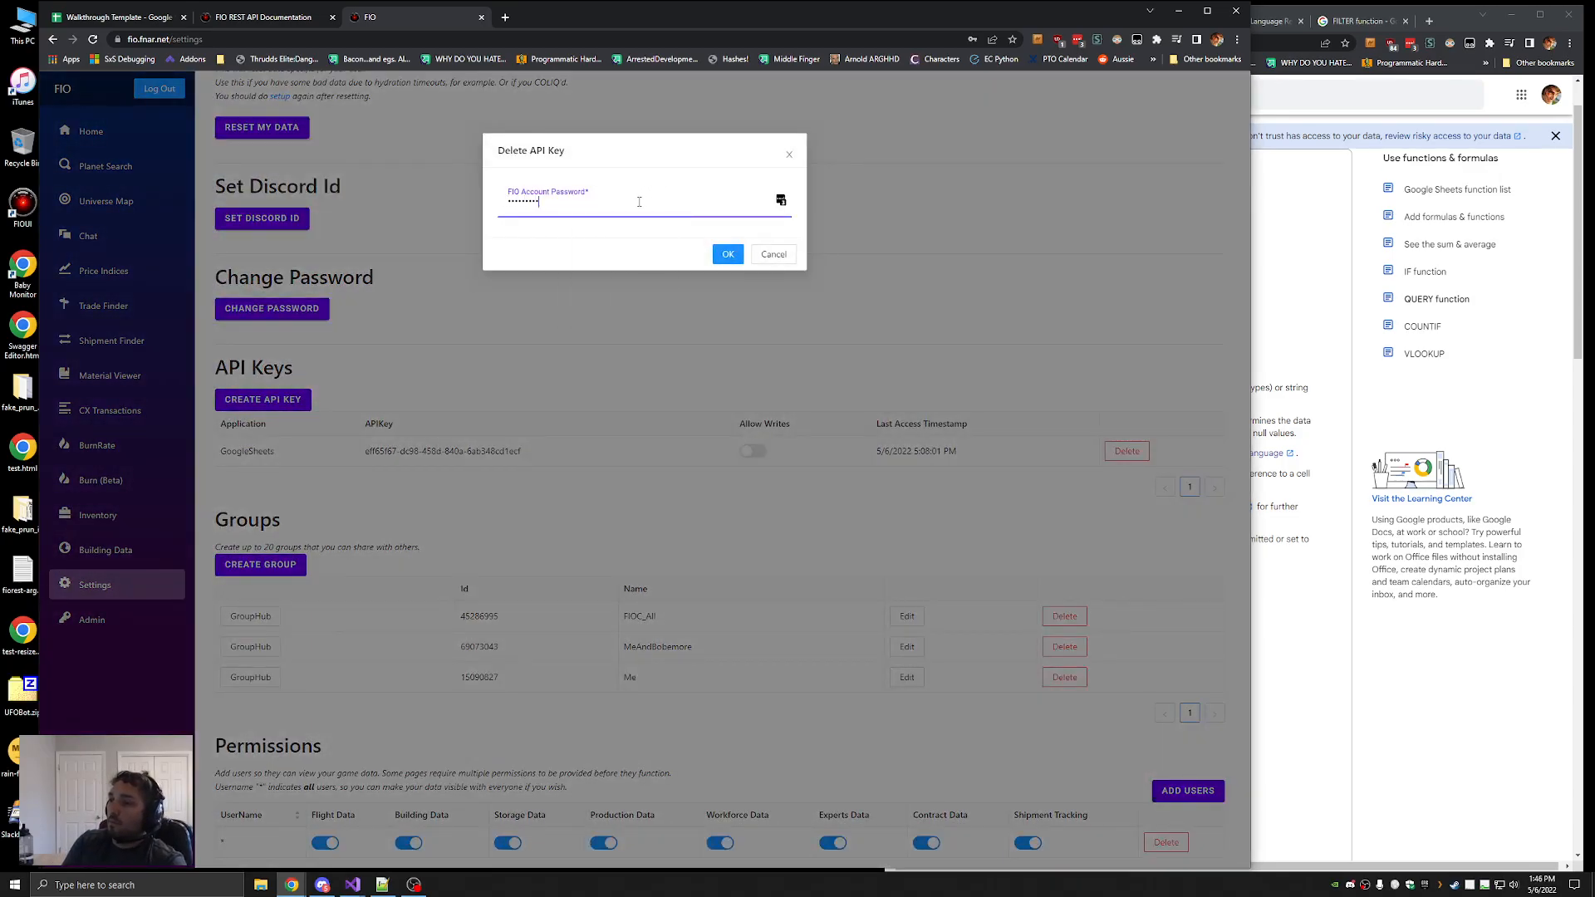
click(736, 263)
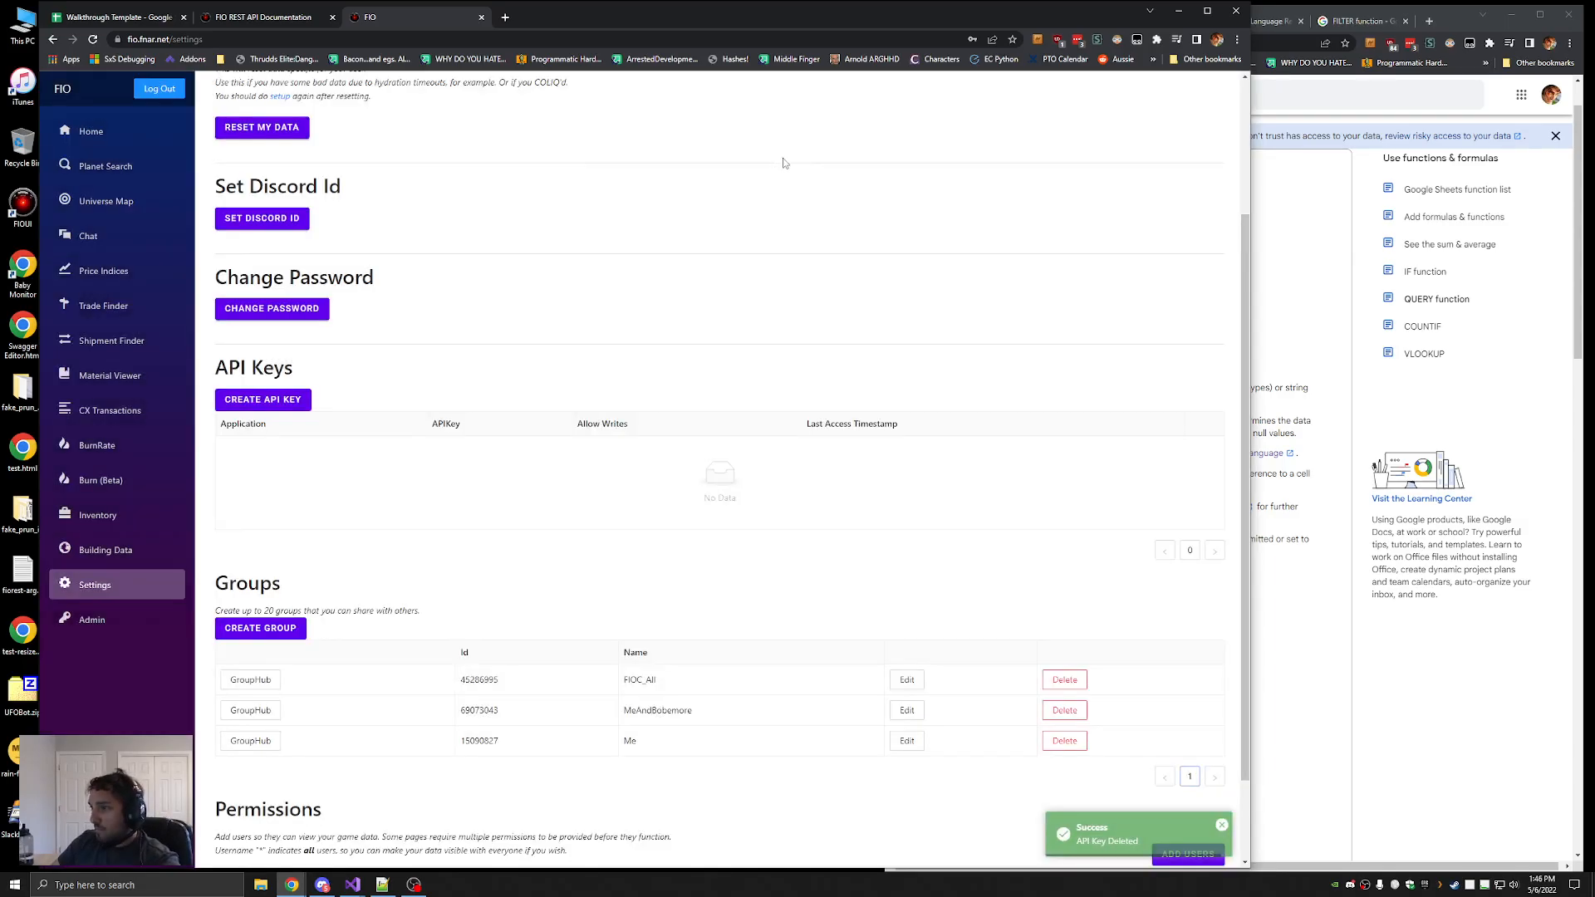
Return to the Walkthrough Template spreadsheet and recommit RO-Inventory's A1 IMPORTDATA formula without changing it
click(240, 12)
click(133, 11)
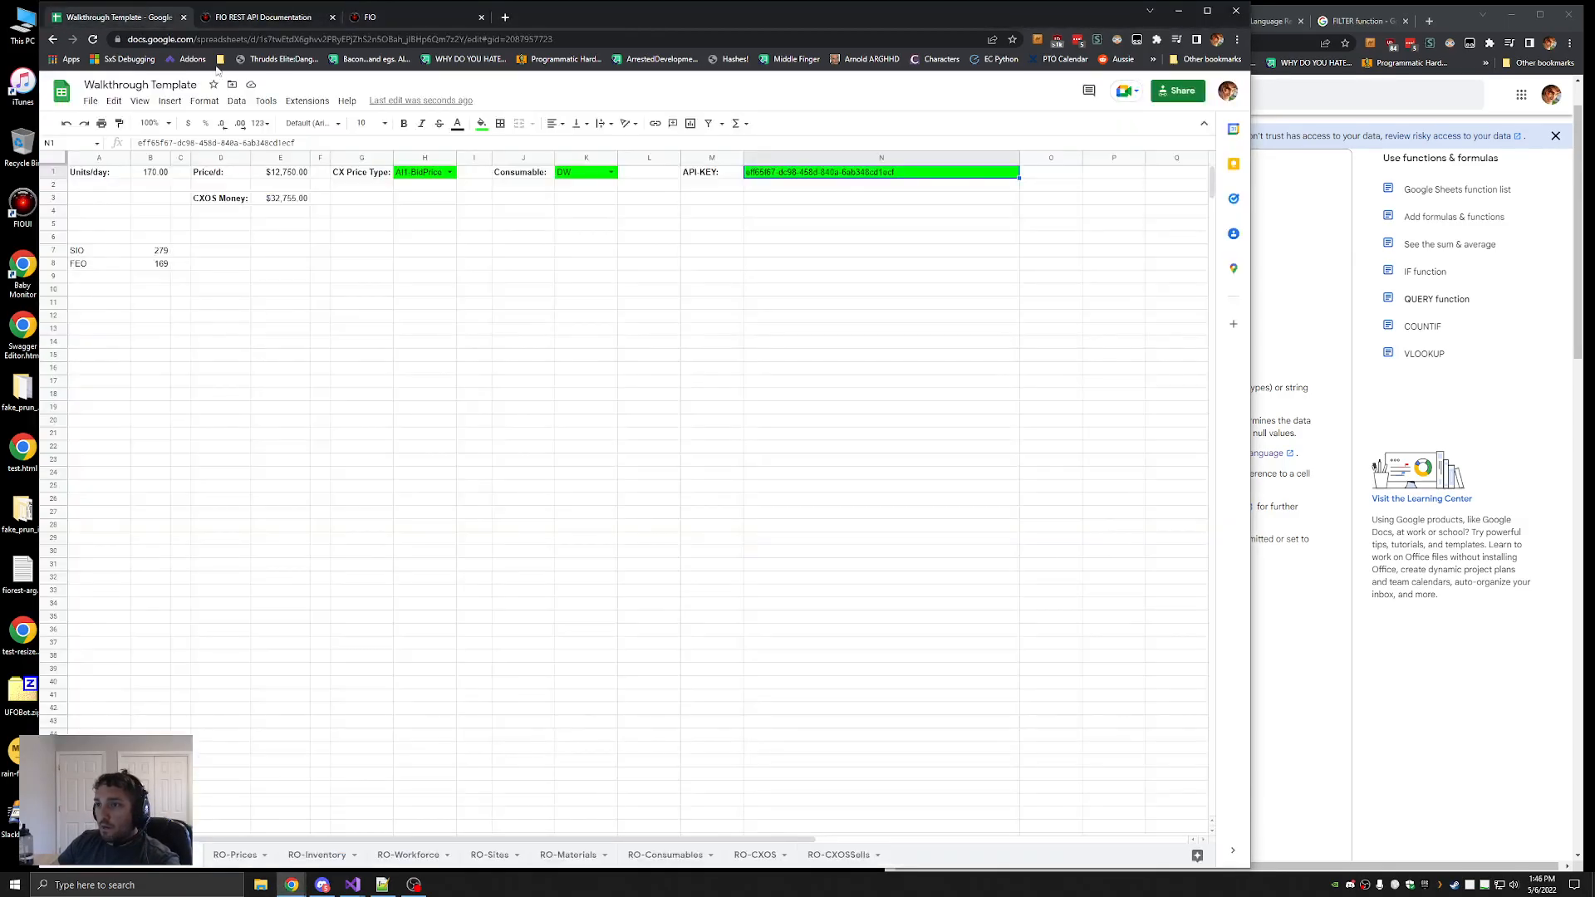
click(316, 854)
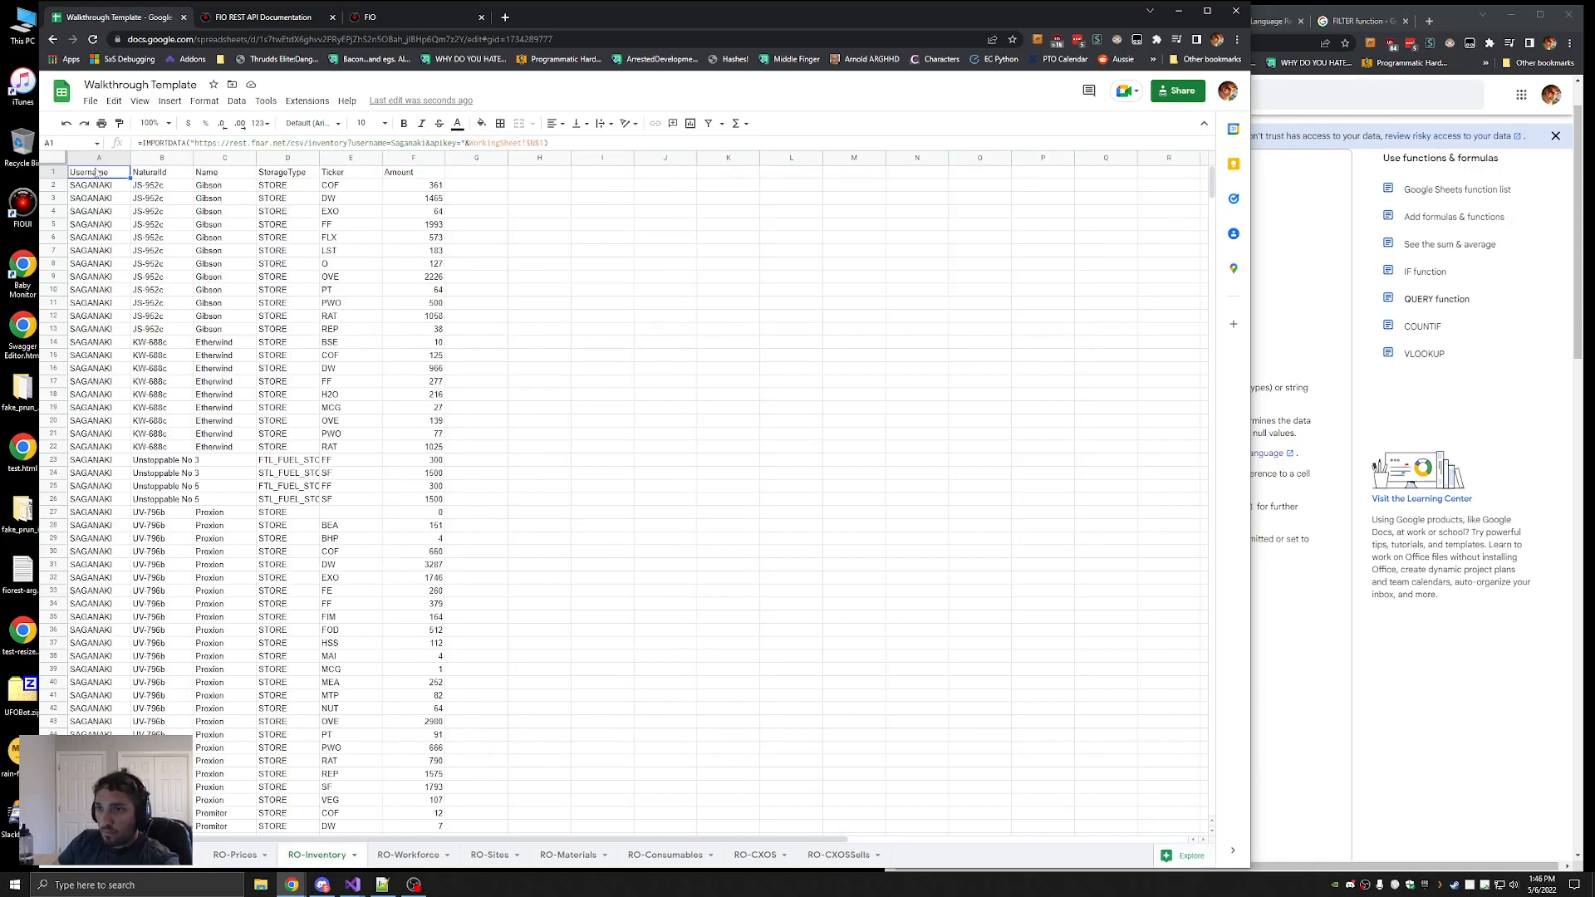
click(550, 143)
drag(550, 143, 339, 143)
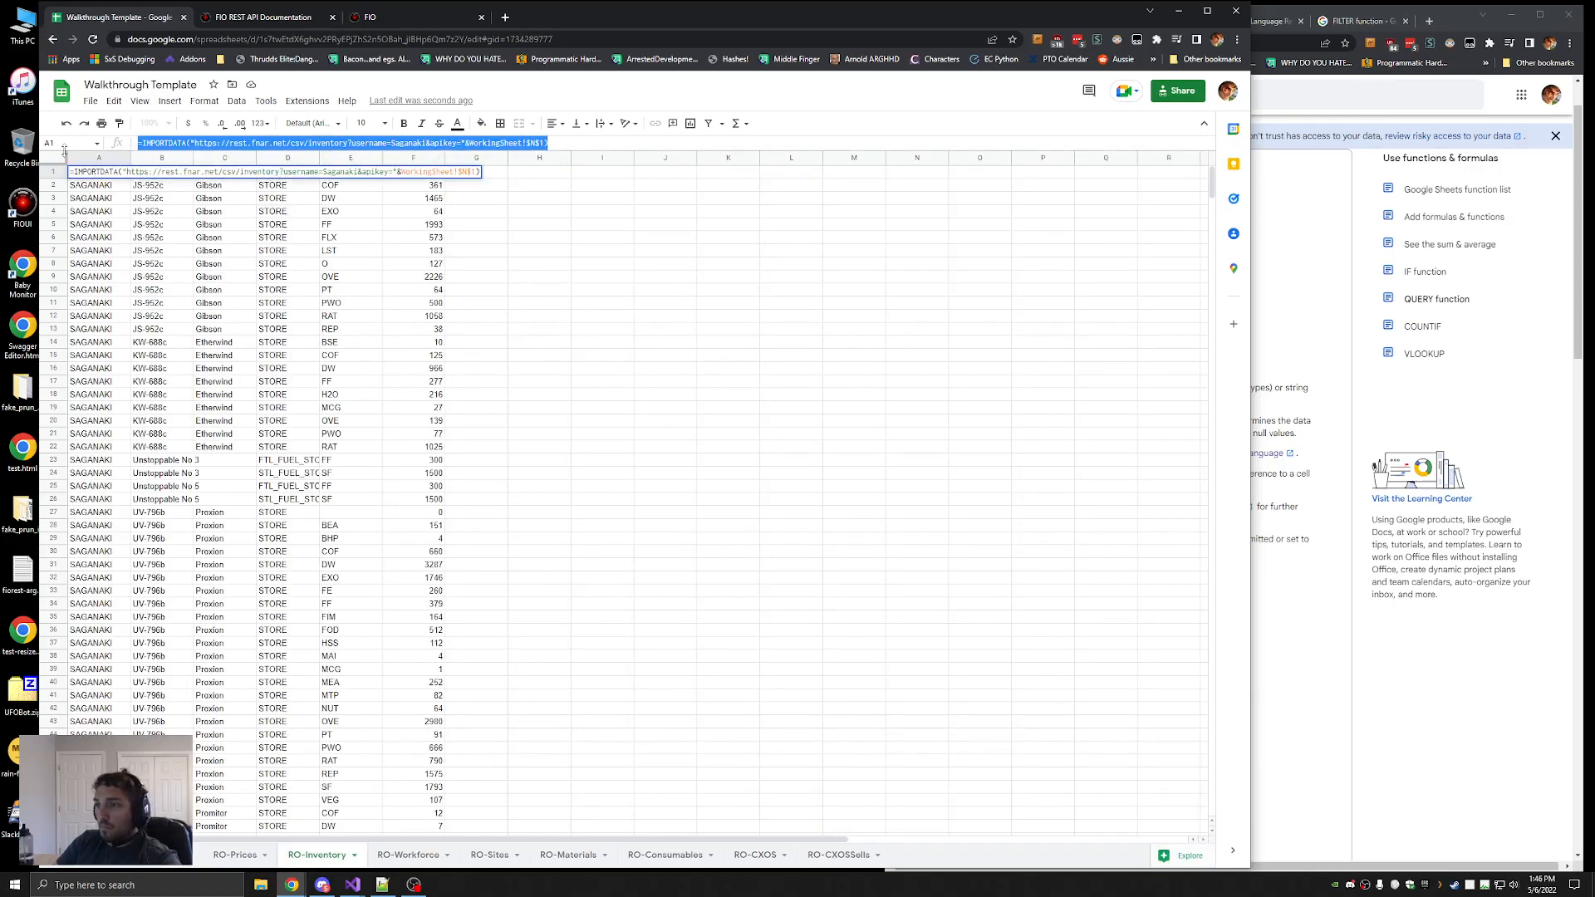
key(Return)
Cut the IMPORTDATA formula out of RO-Inventory's A1, commit the empty cell, and paste the formula back to force a reload
click(97, 174)
drag(549, 143, 111, 142)
key(ctrl+x)
key(Return)
click(97, 173)
click(187, 142)
key(ctrl+v)
key(Return)
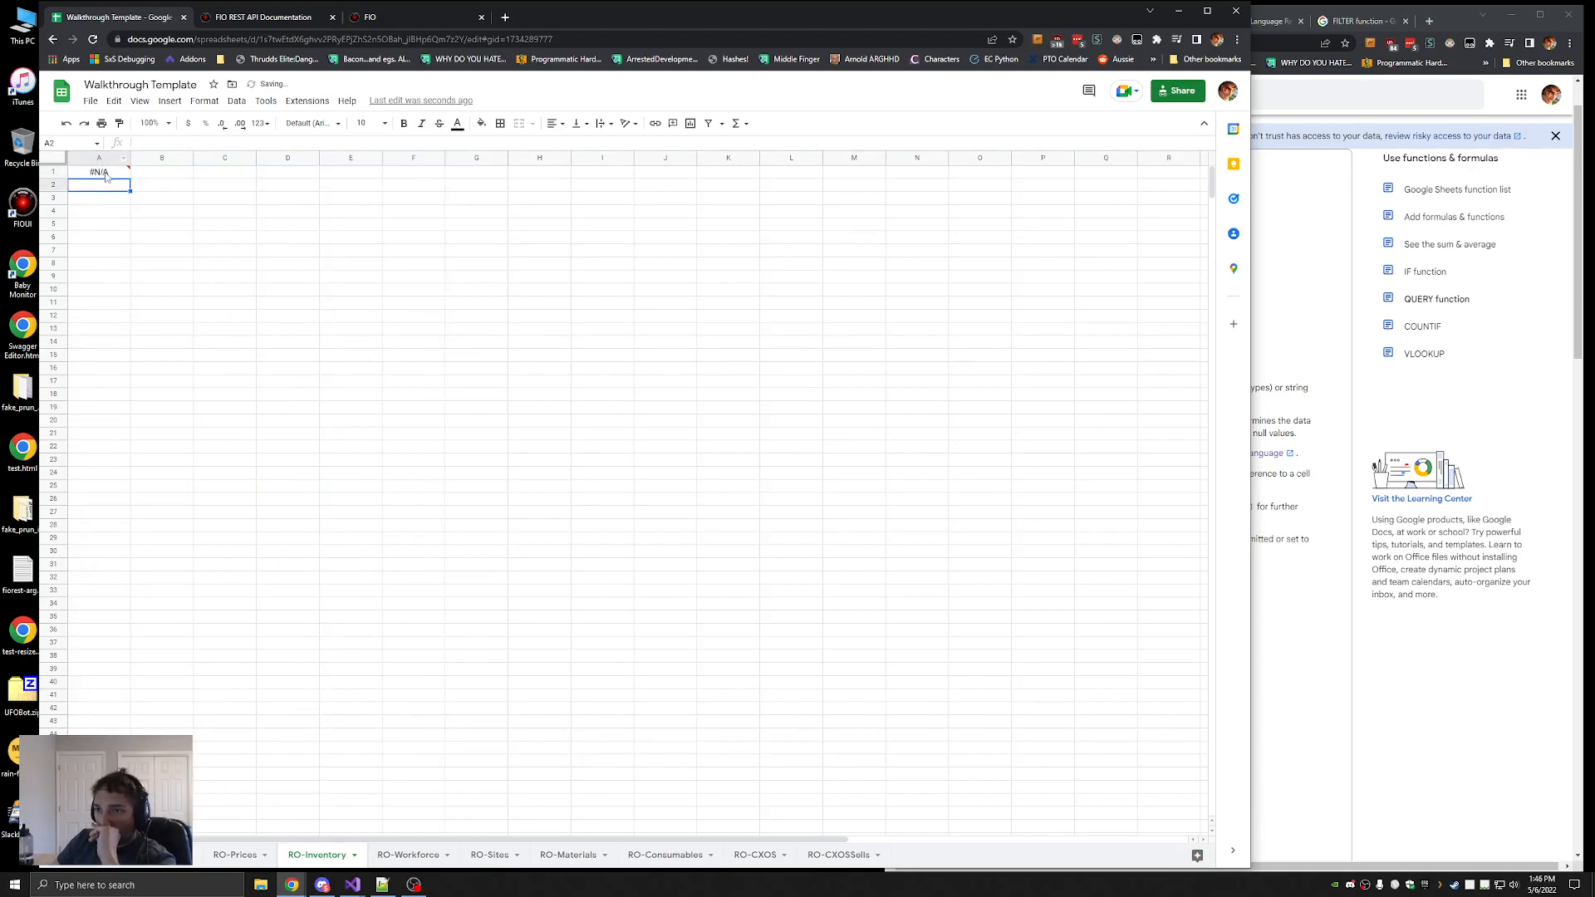
Clear the leftover SIO and FEO entries in A7:B8 of WorkingSheet
click(144, 867)
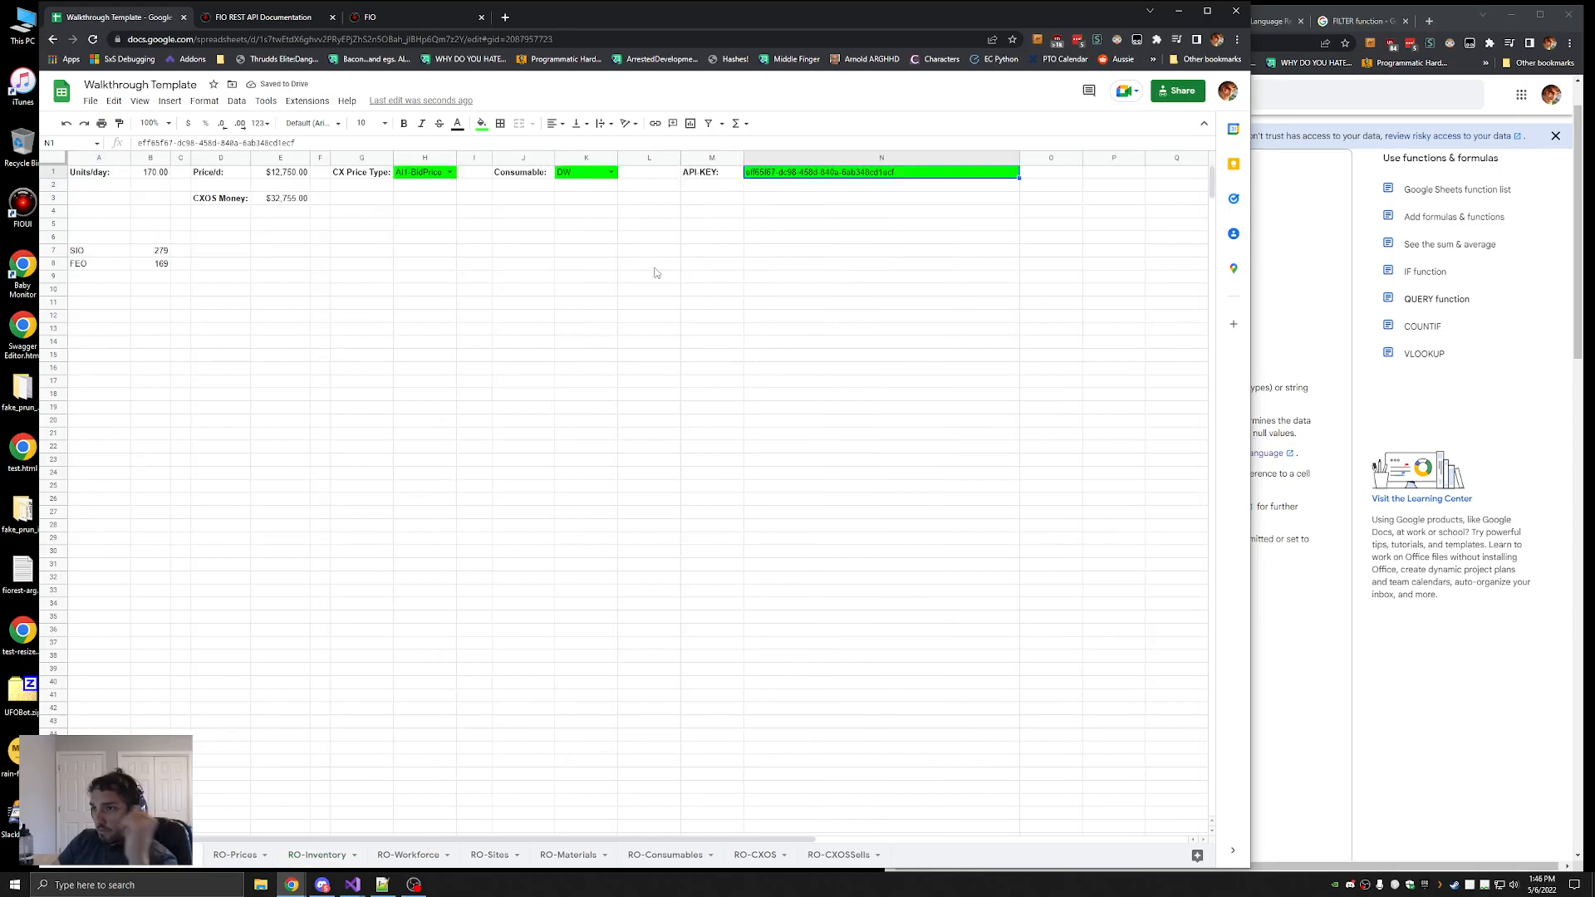
double_click(883, 175)
drag(883, 175, 752, 174)
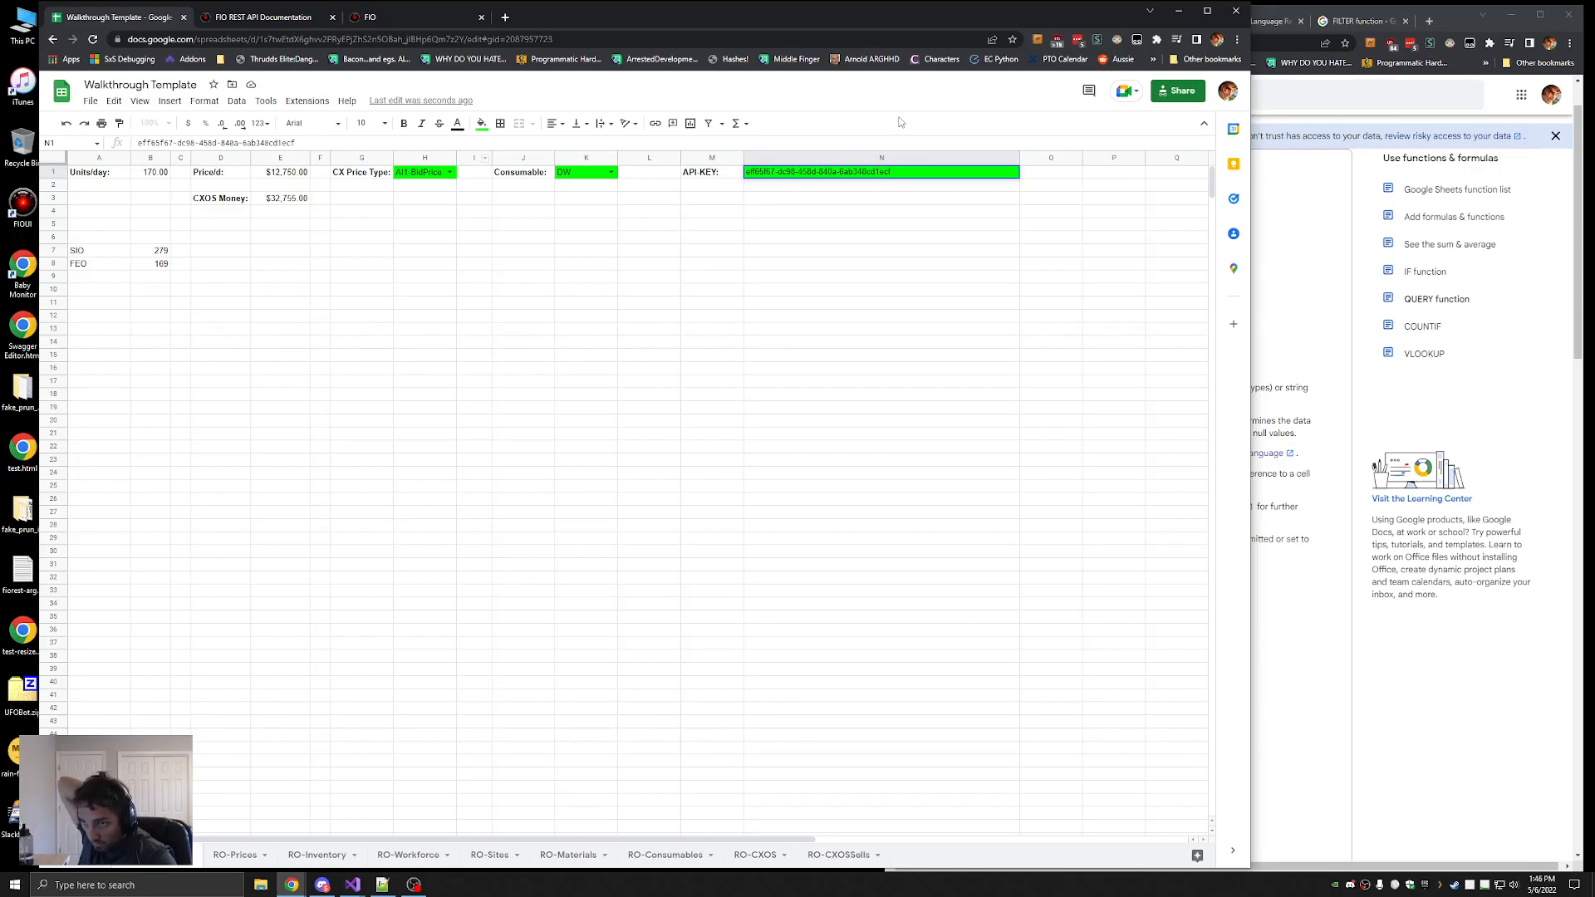
drag(98, 253, 155, 264)
key(Delete)
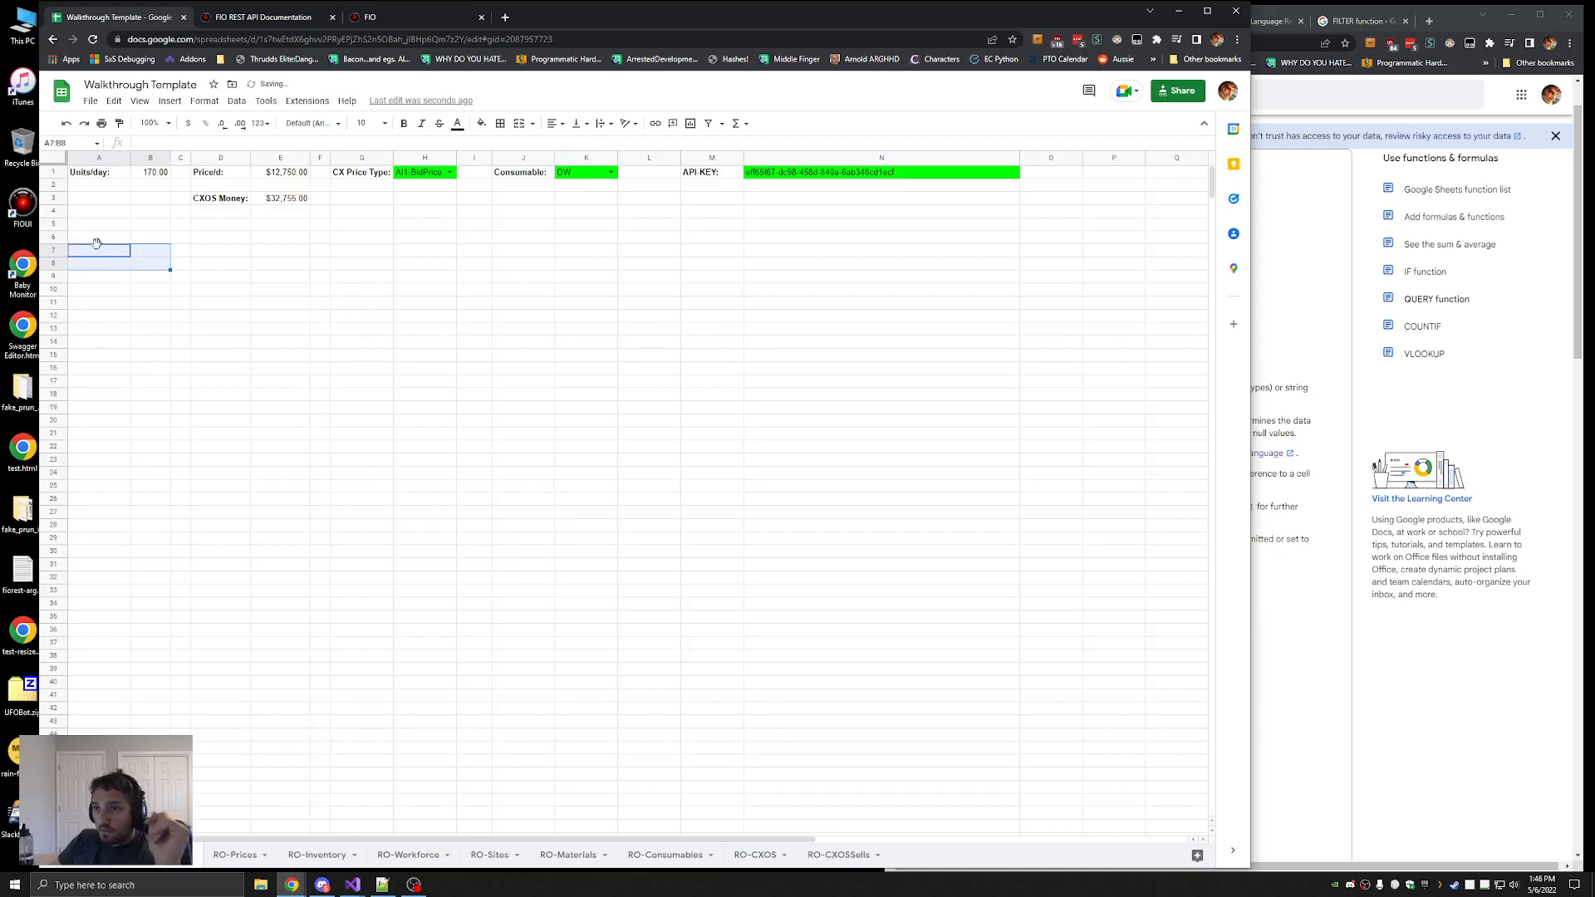
click(214, 240)
click(731, 241)
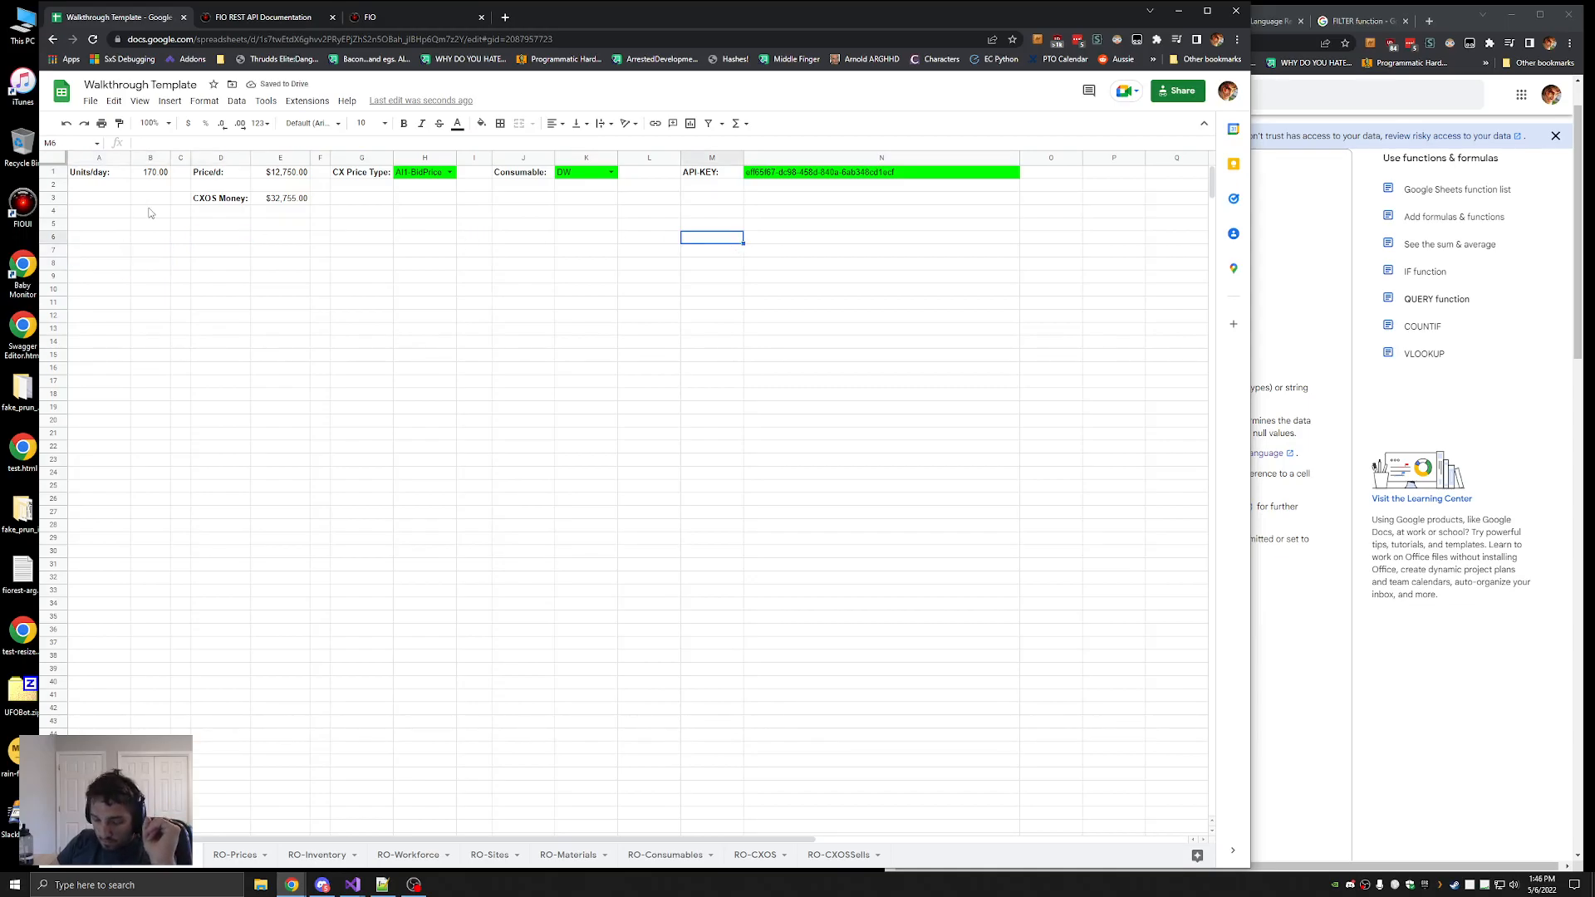
Set the Consumable in WorkingSheet's K1 to RAT
click(238, 251)
click(182, 222)
click(151, 172)
click(612, 172)
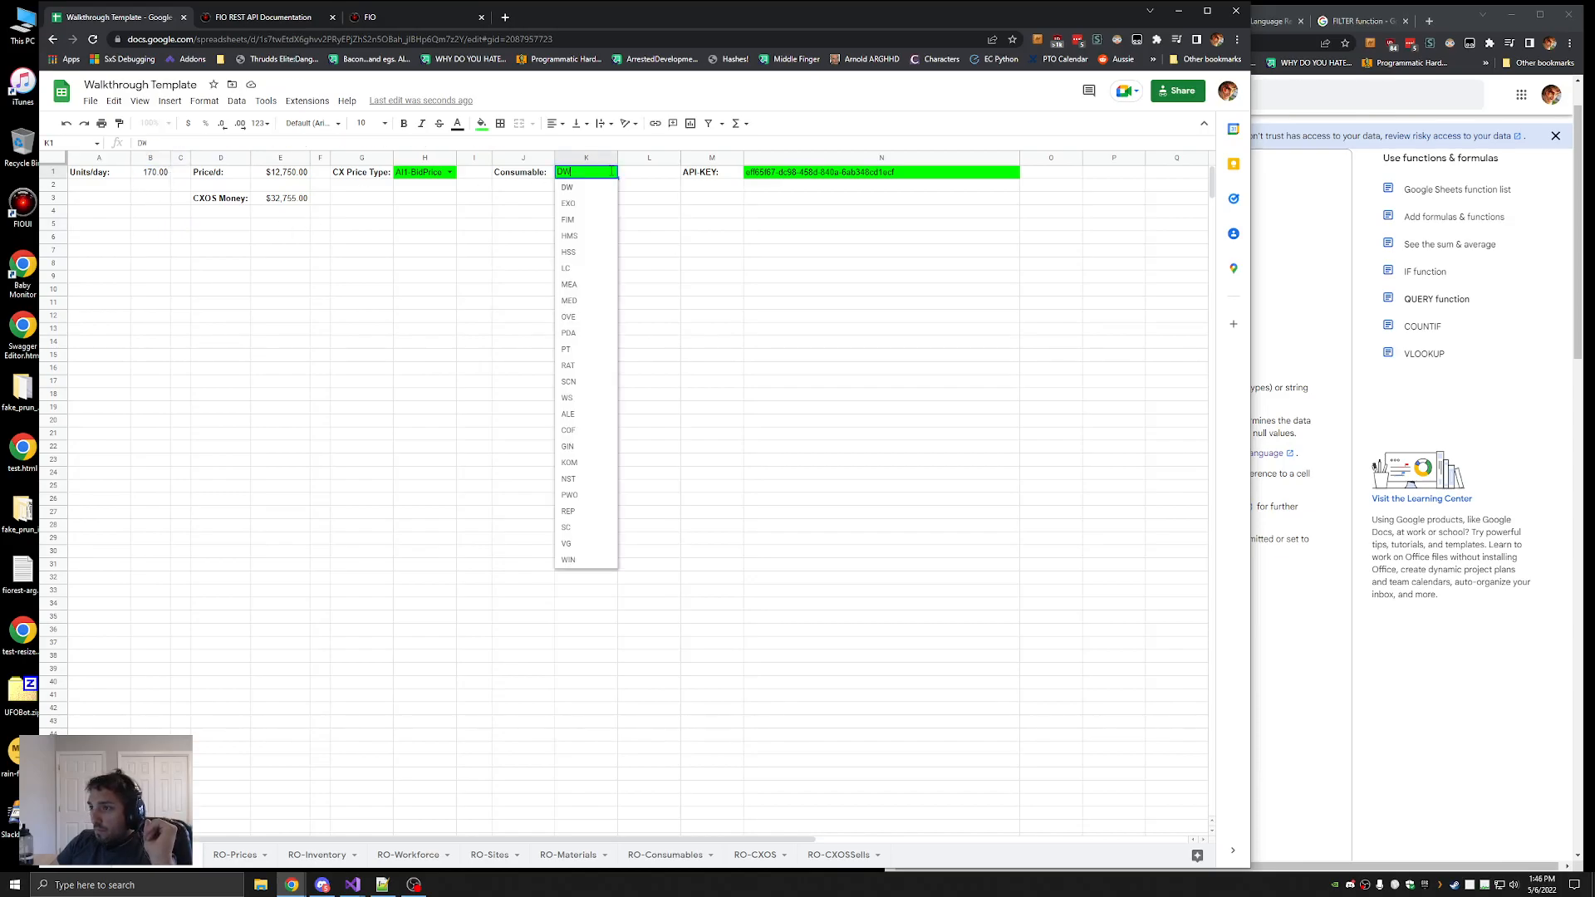
click(583, 367)
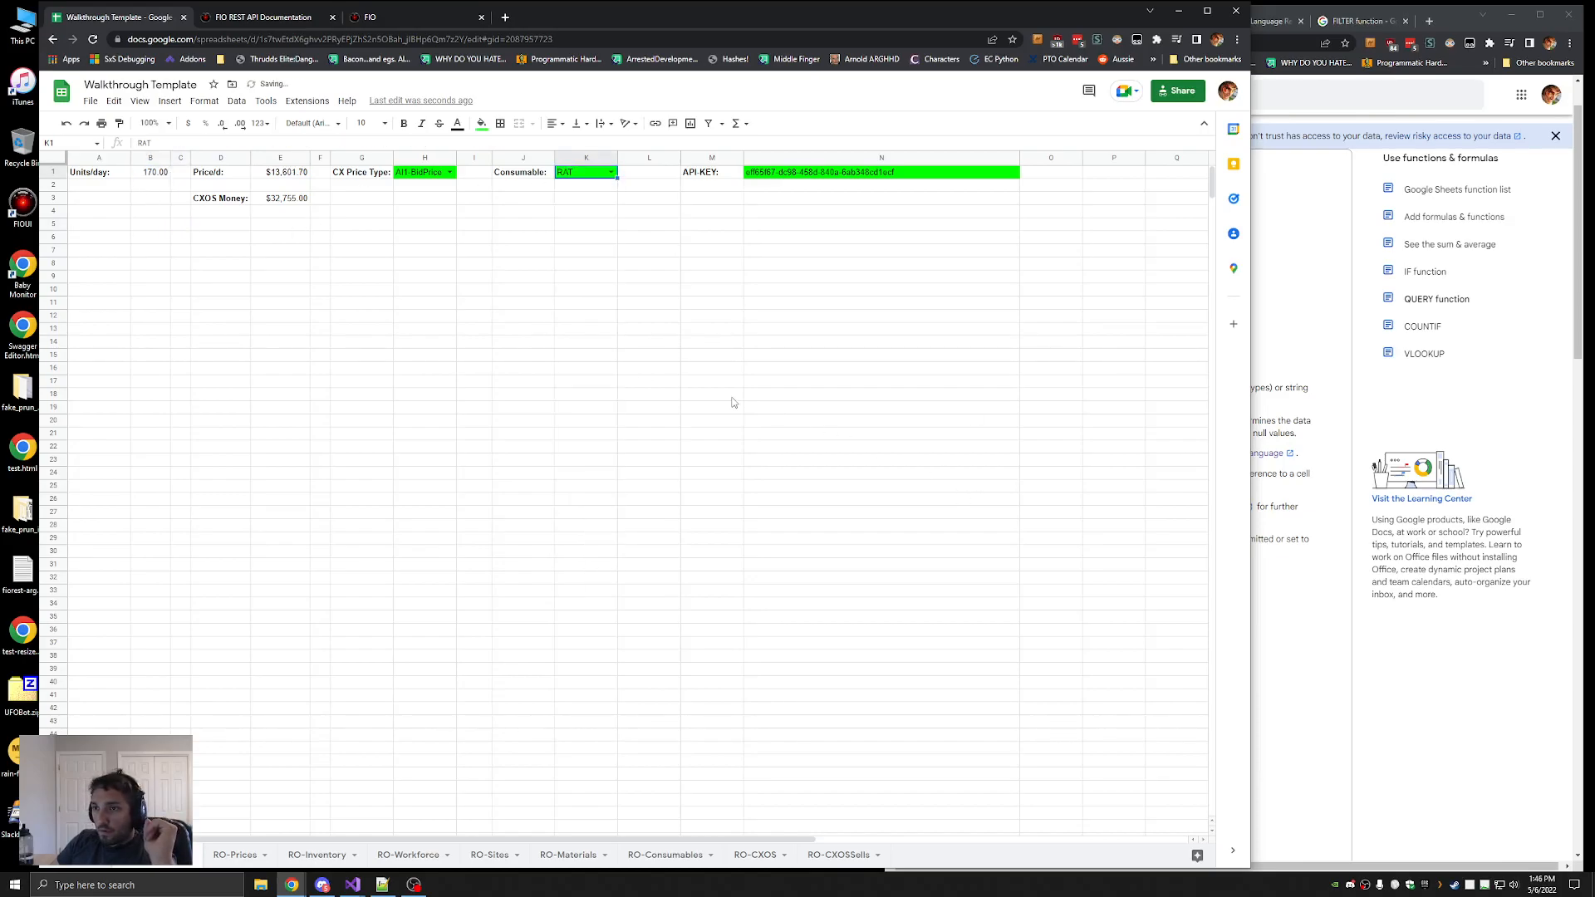
Set the Consumable in WorkingSheet's K1 to OVE
click(611, 172)
click(579, 320)
click(453, 381)
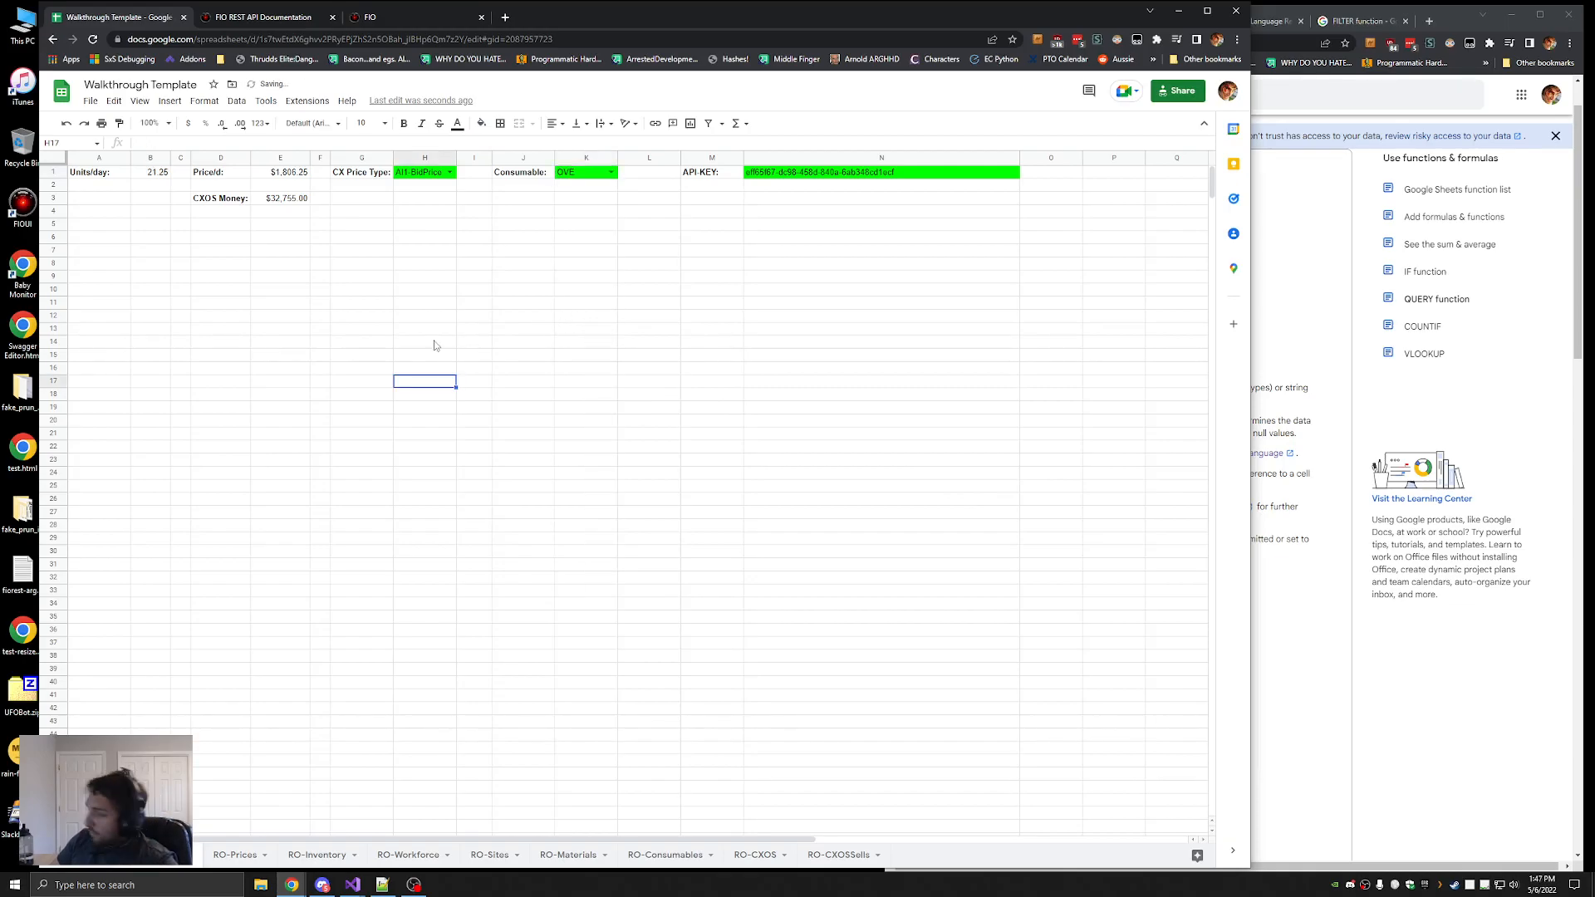